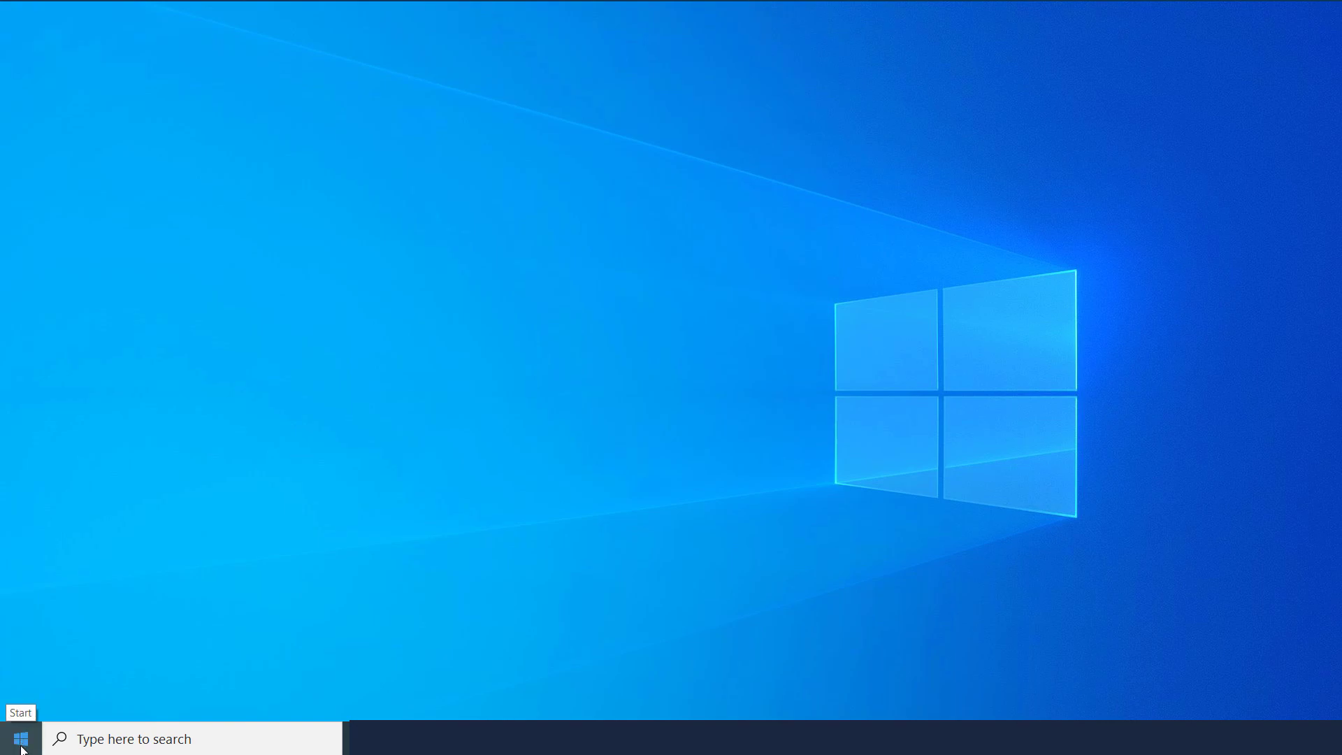
Browse the Start menu app list, then search for 'word' and launch Word.
left_click(22, 745)
scroll(111, 576, "down", 10)
scroll(82, 548, "down", 12)
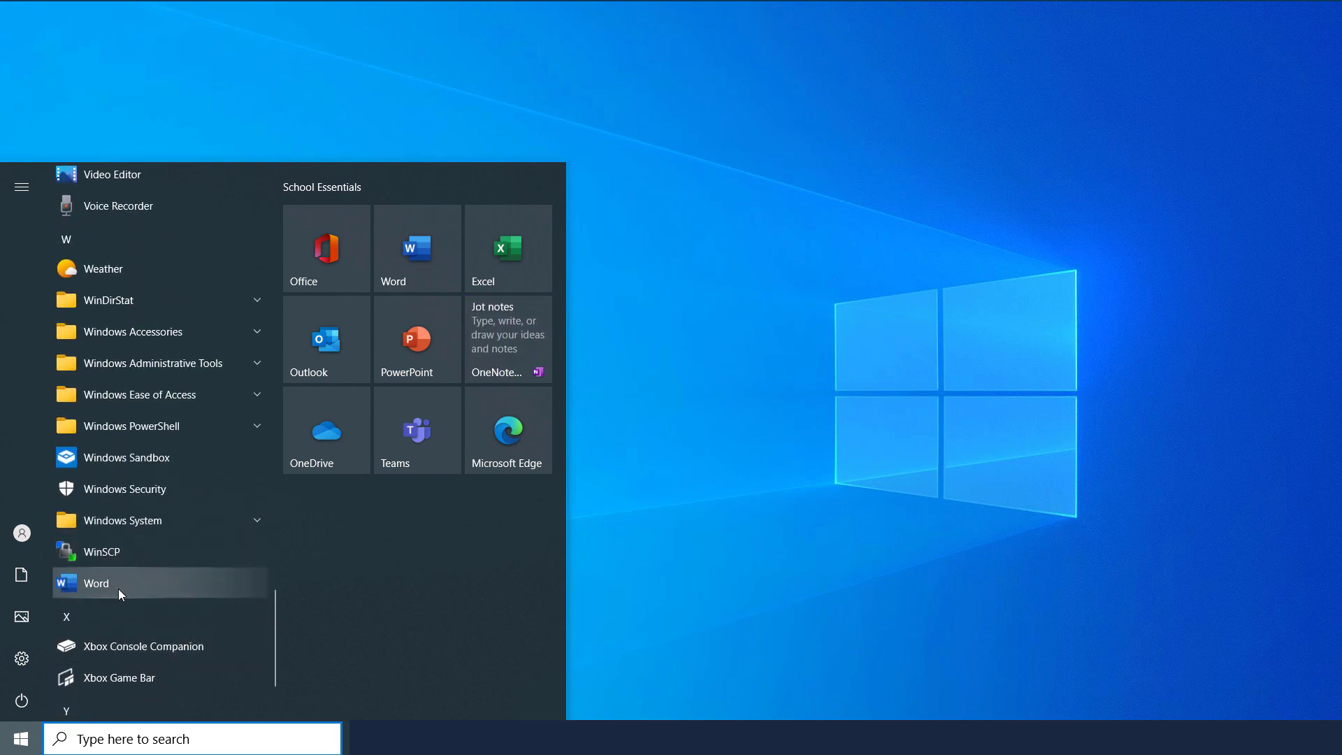
left_click(120, 740)
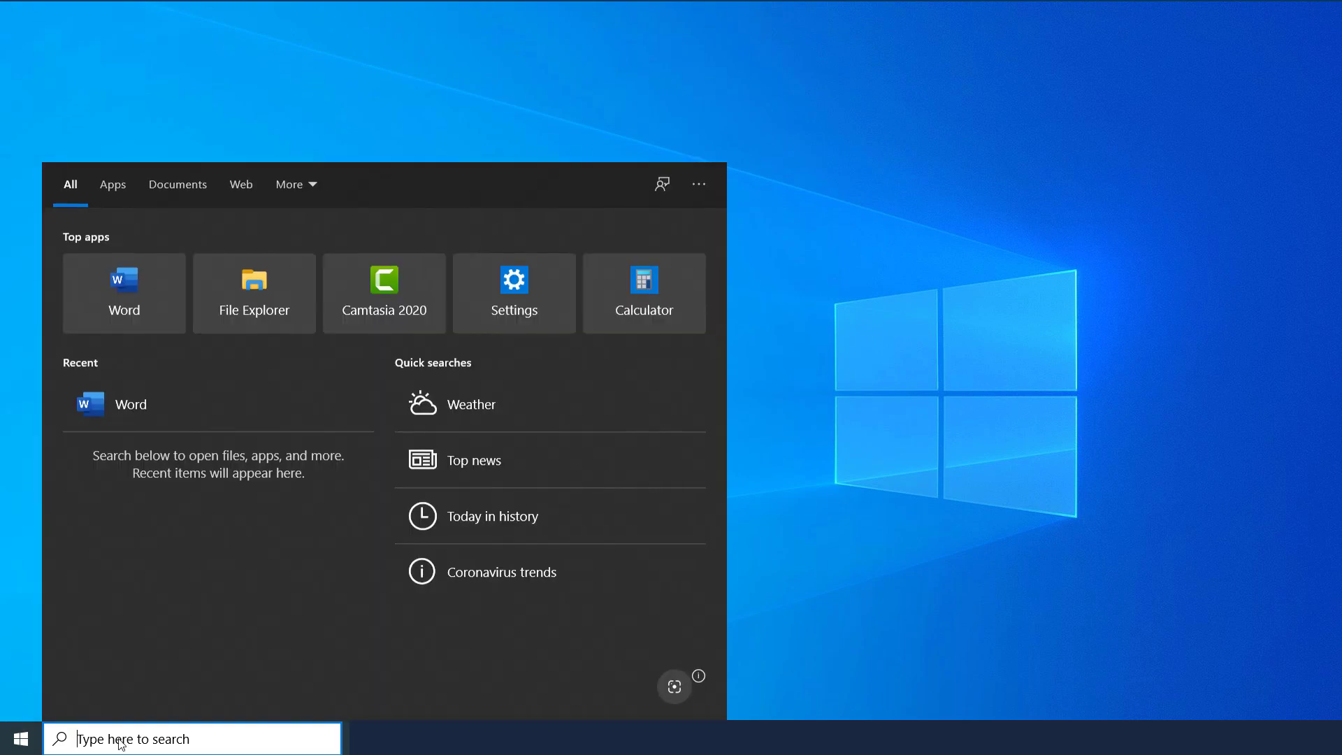
type("word")
key("Return")
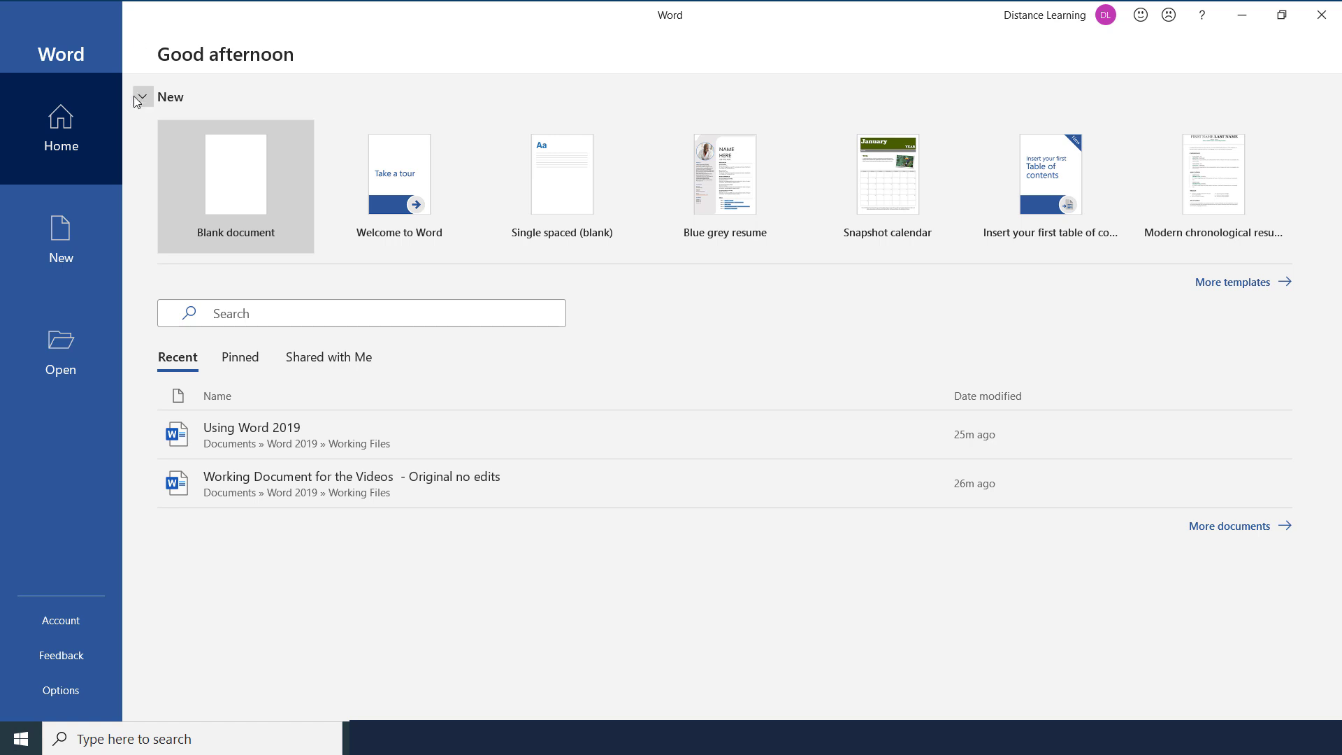
left_click(72, 143)
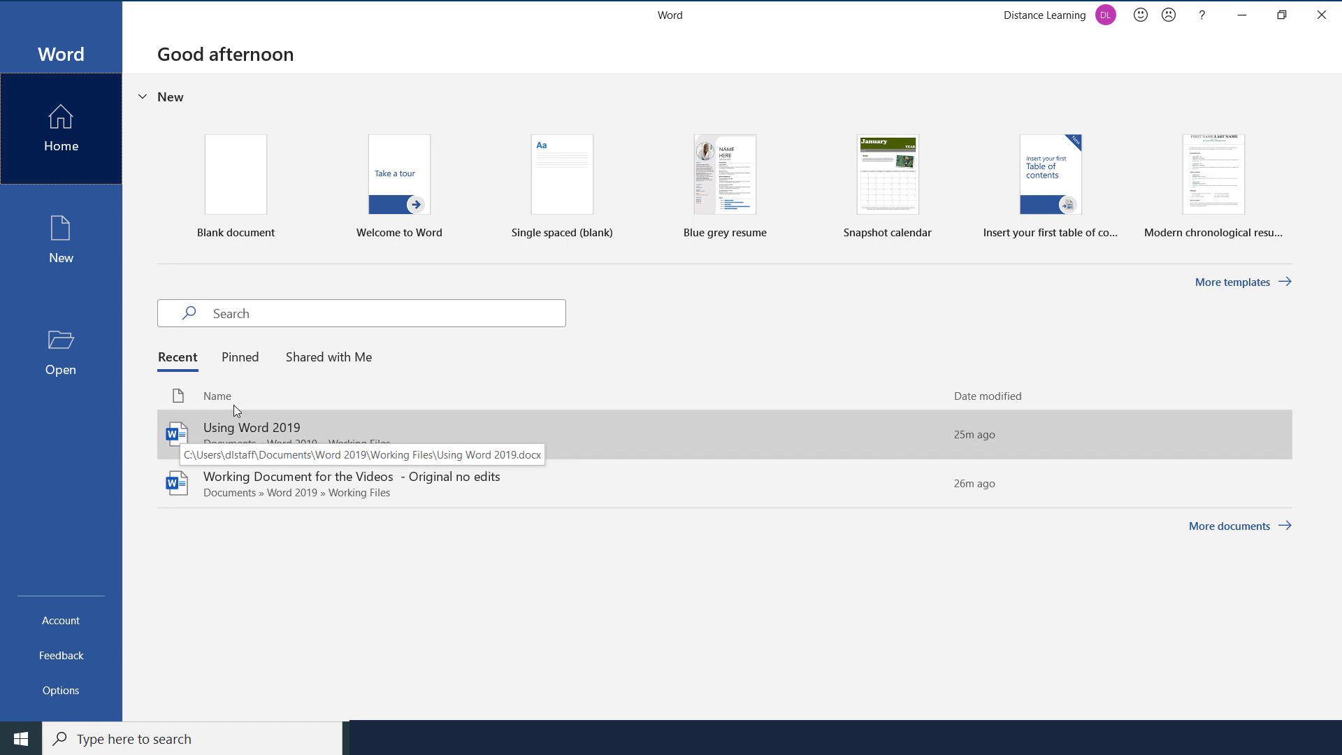
left_click(242, 363)
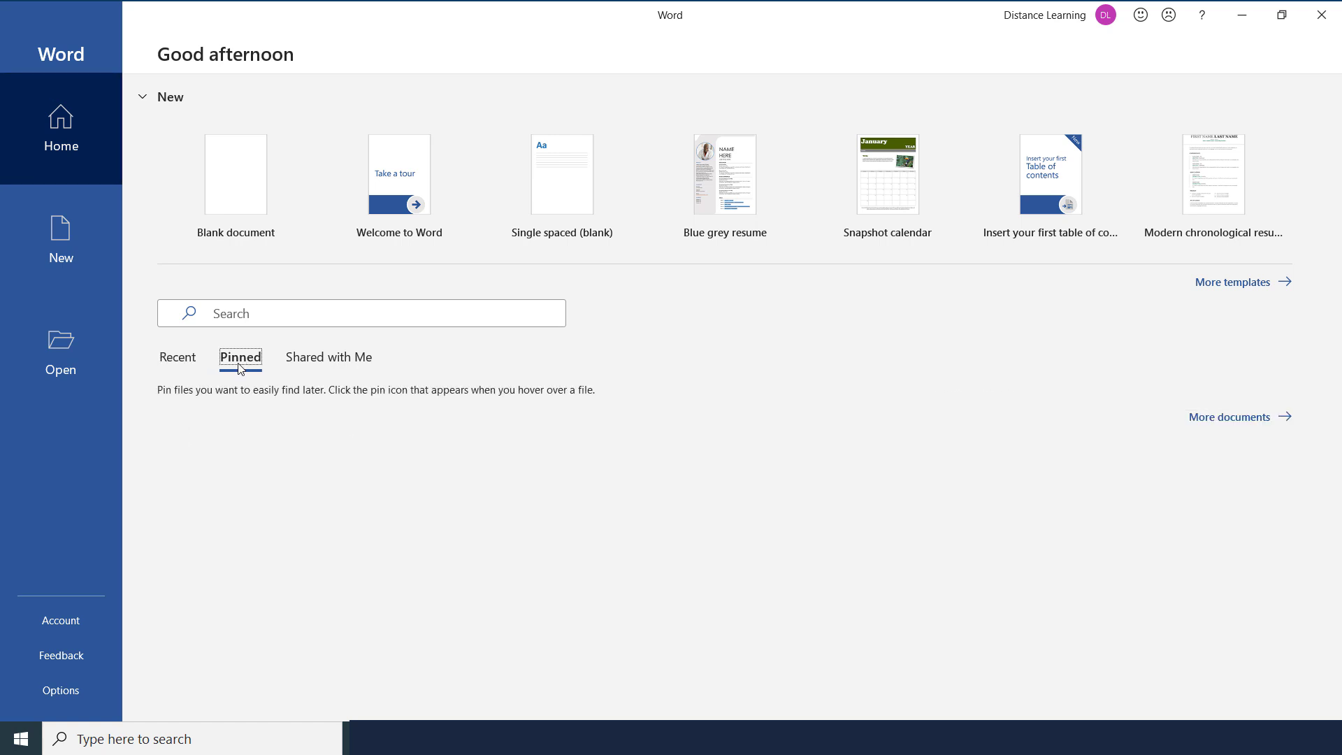
left_click(313, 361)
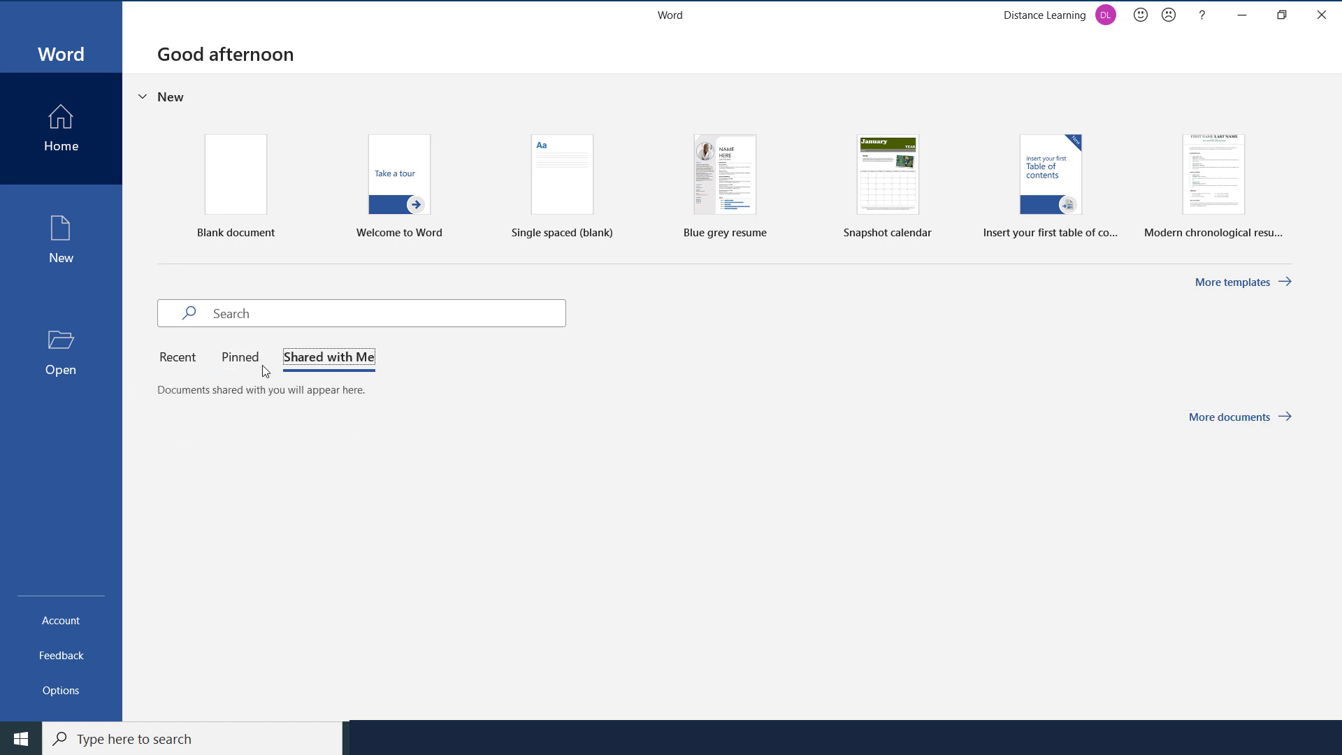
left_click(177, 360)
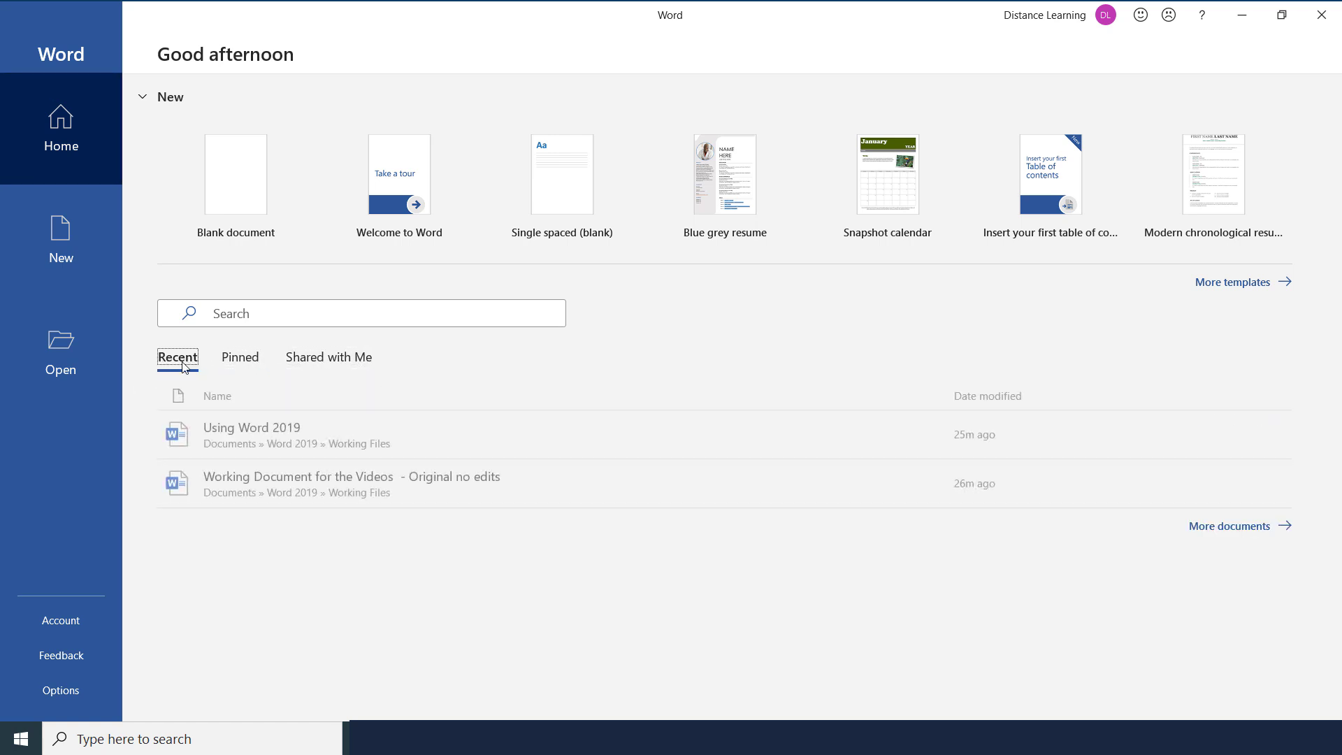
Scroll through the New template gallery, then switch to the Open page of recent files and locations.
left_click(67, 246)
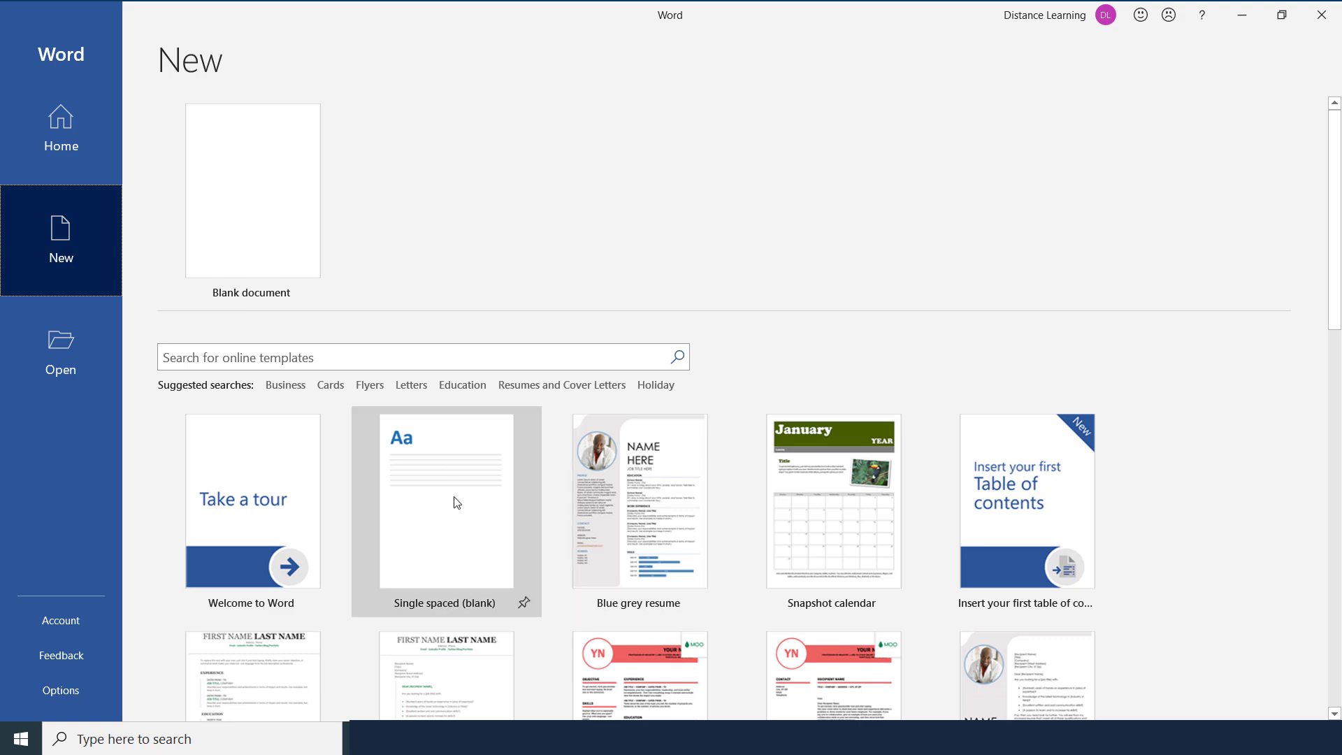
scroll(686, 542, "down", 5)
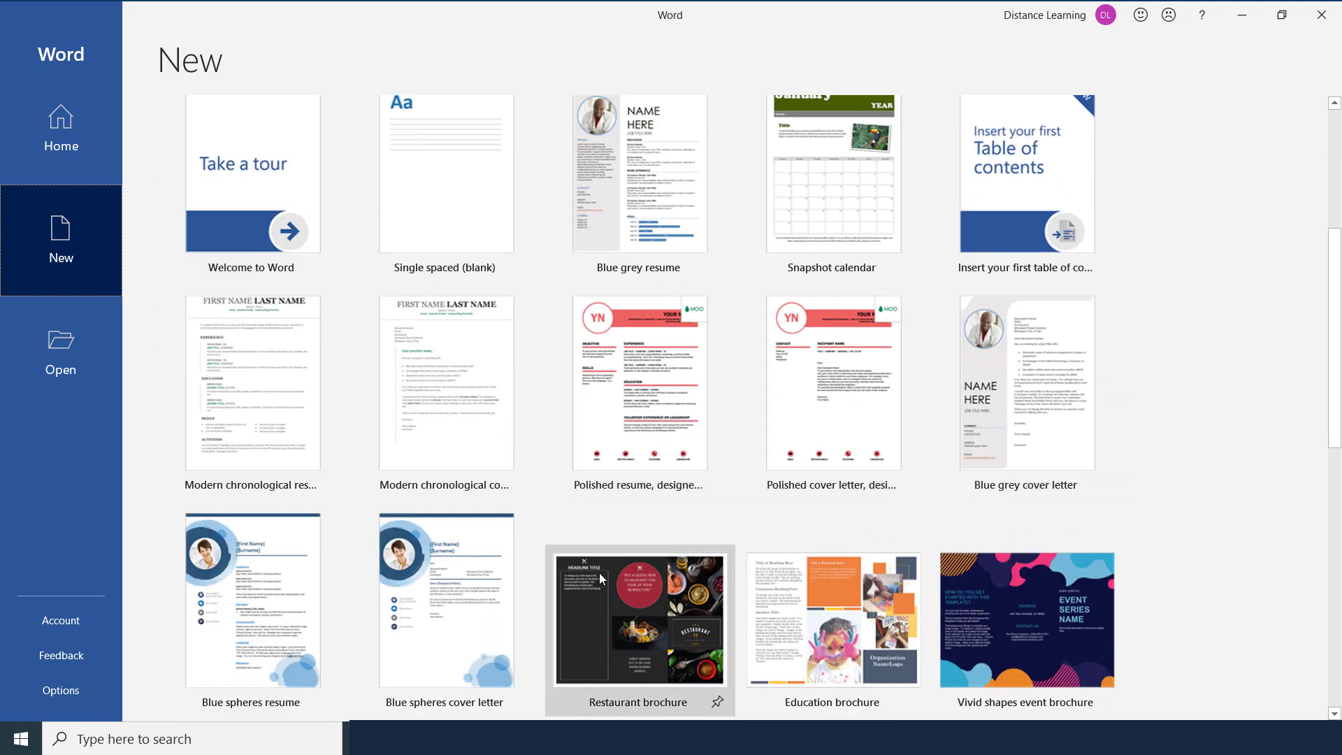
scroll(484, 602, "down", 2)
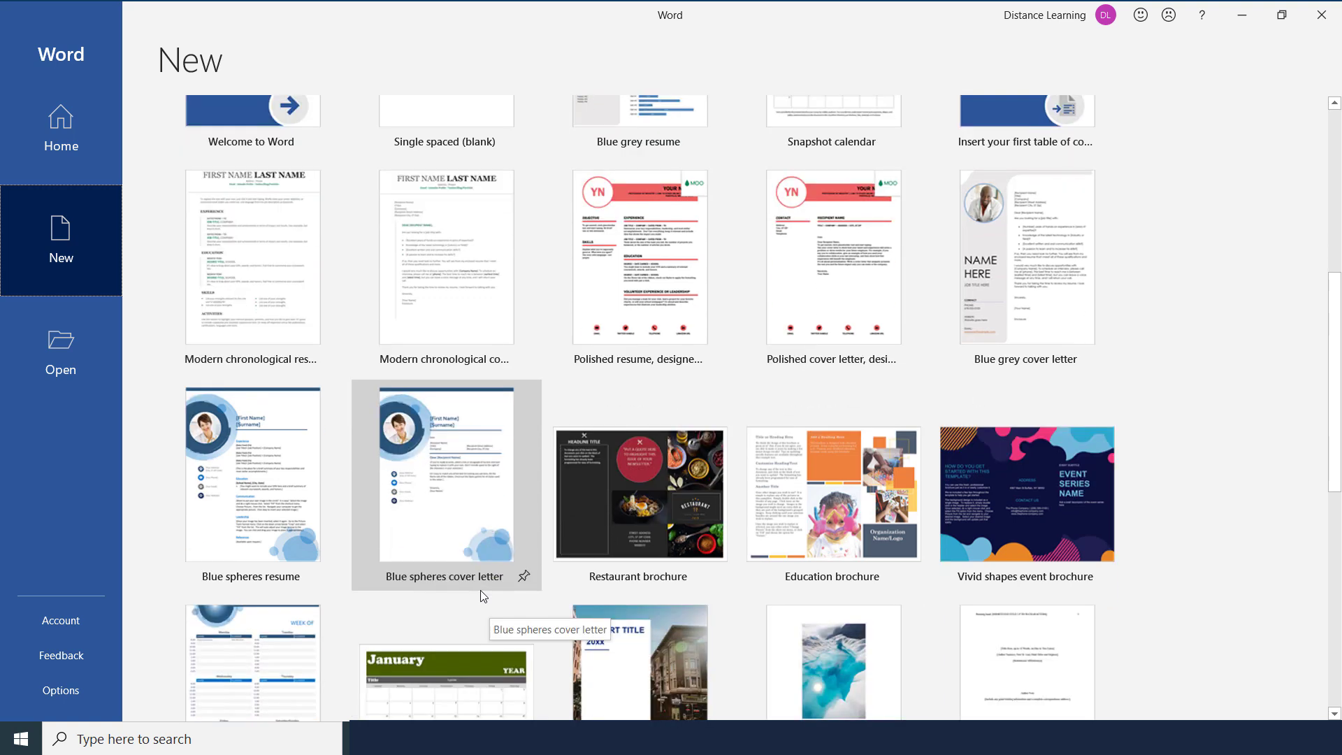
scroll(483, 596, "up", 4)
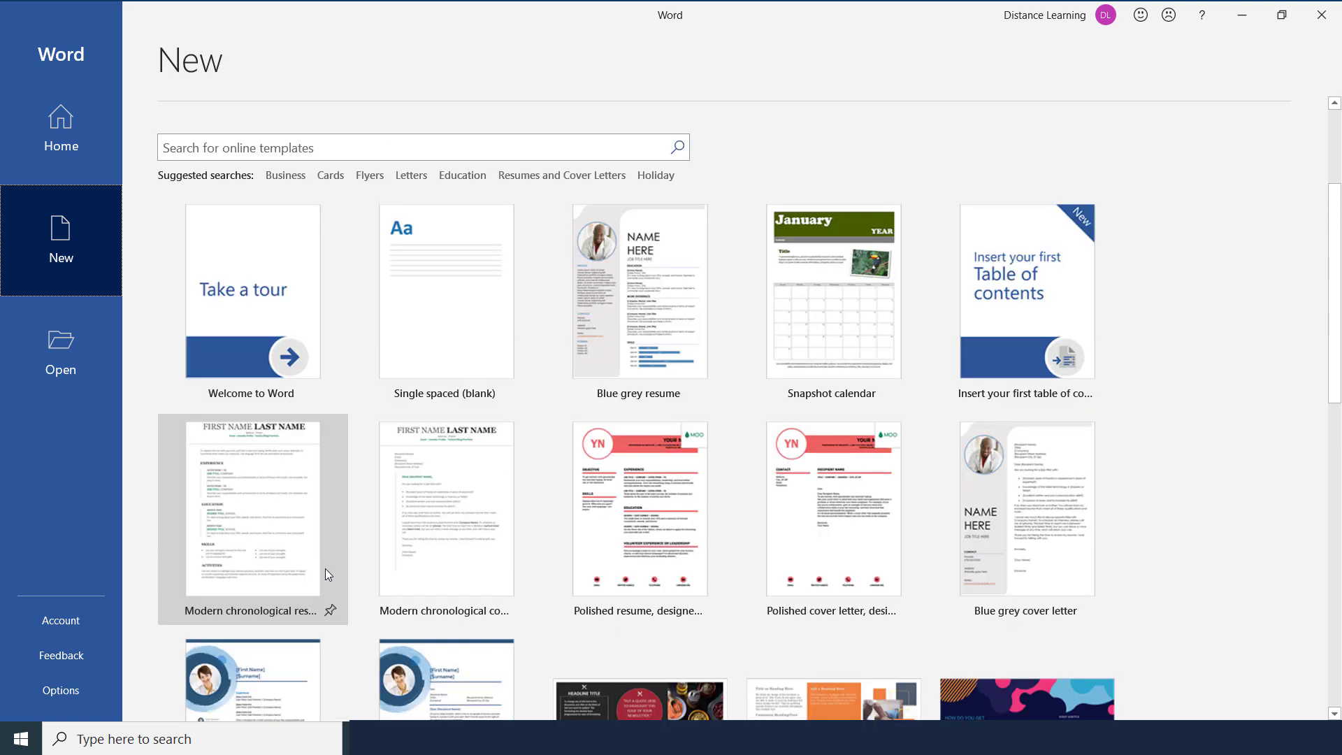
left_click(67, 360)
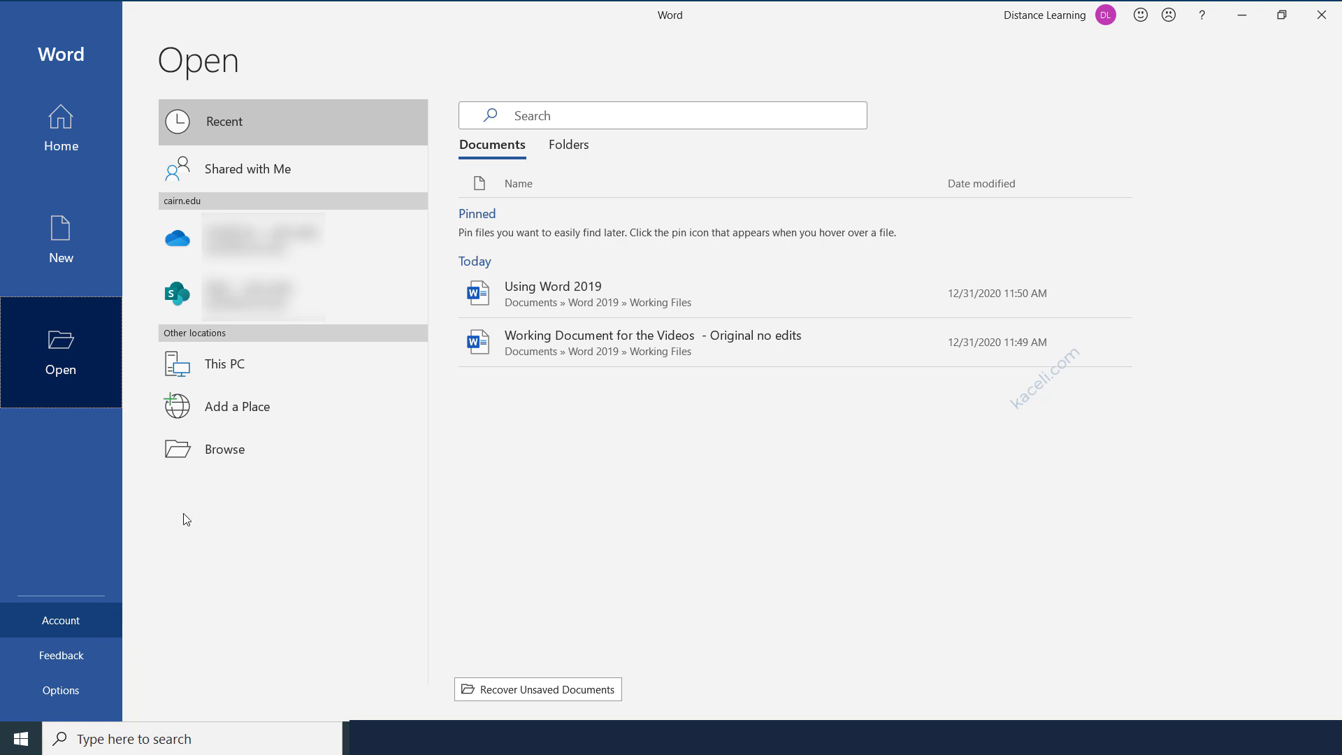
Review the Account page's product information, then go back to the Word Home screen.
left_click(44, 121)
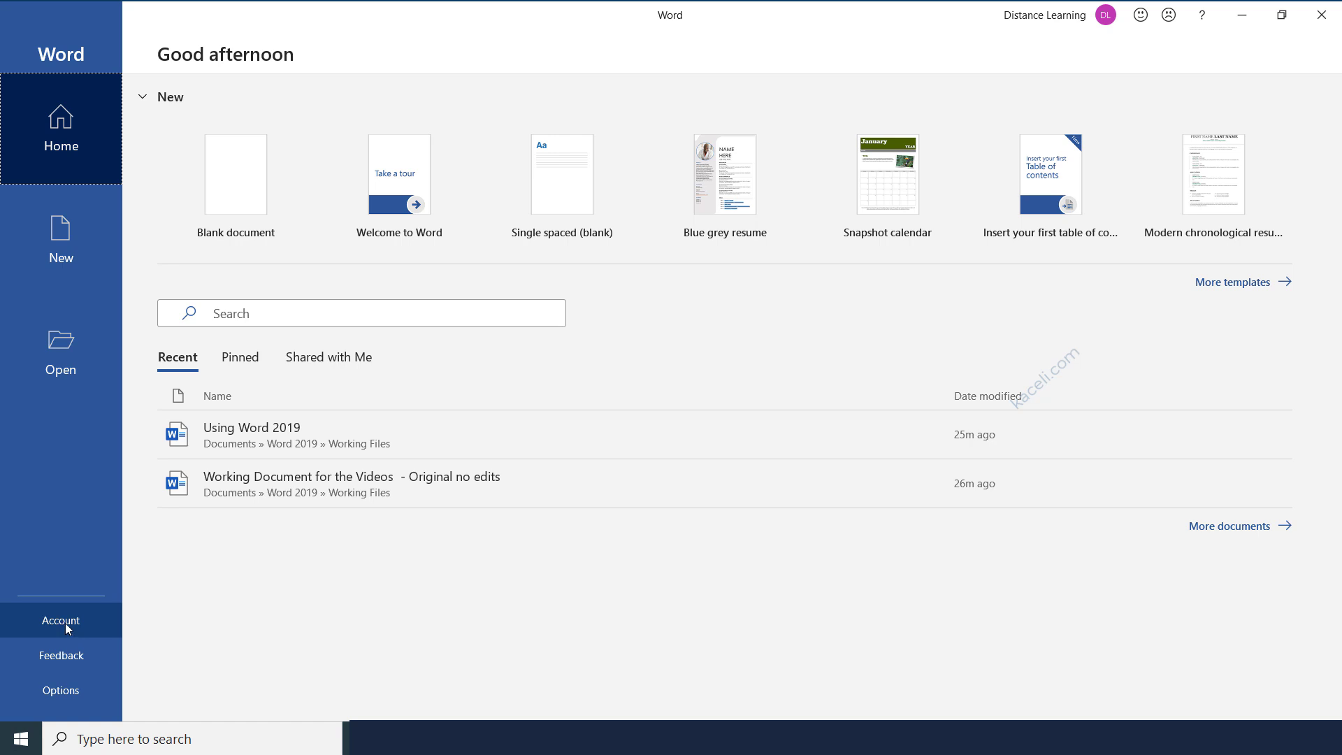
left_click(68, 626)
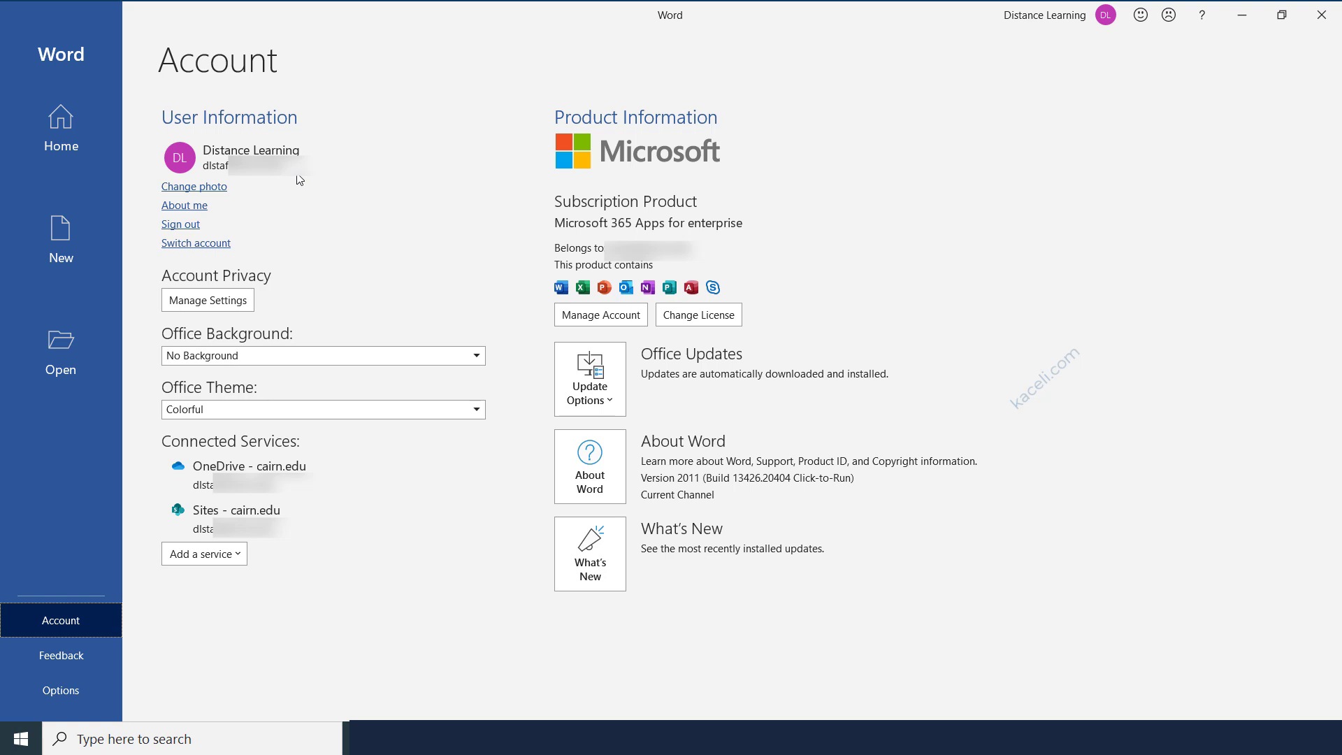
left_click(70, 134)
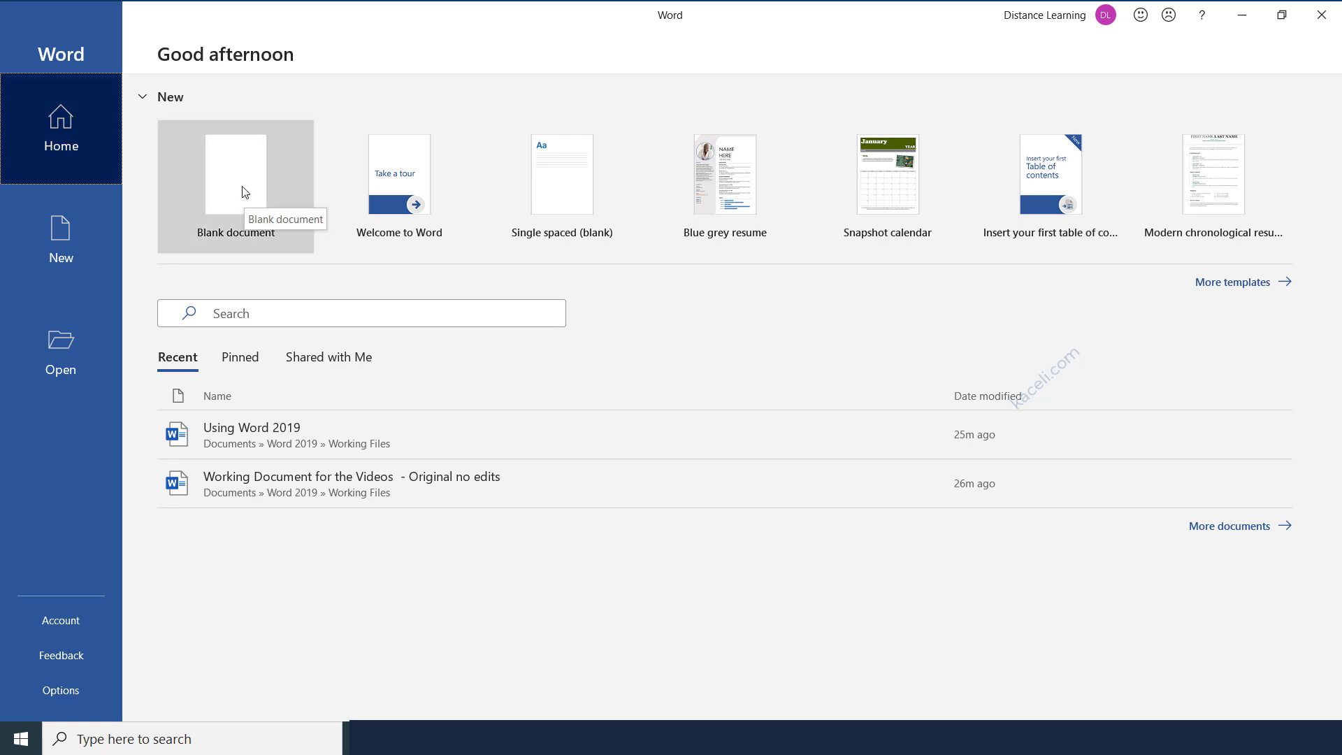
Create a blank Document1, type 'This is my document.', then select all and delete it.
left_click(67, 240)
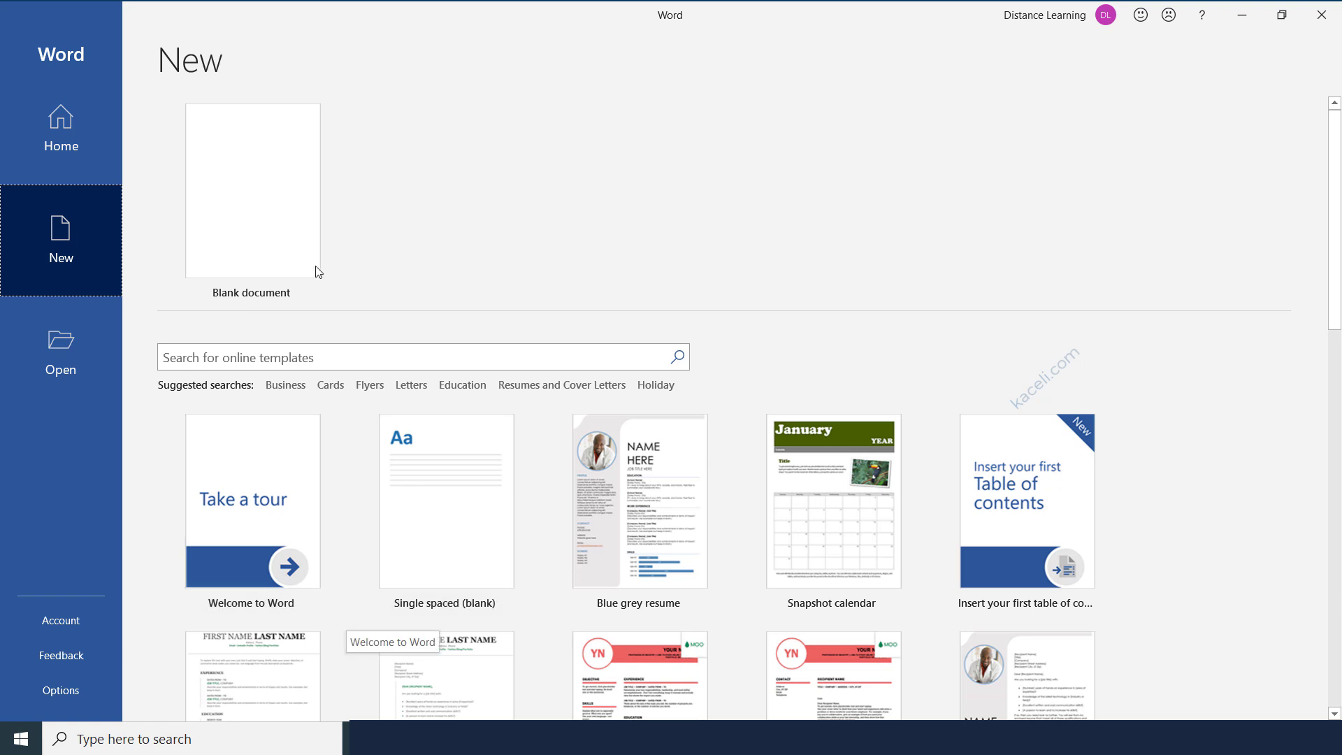
left_click(275, 216)
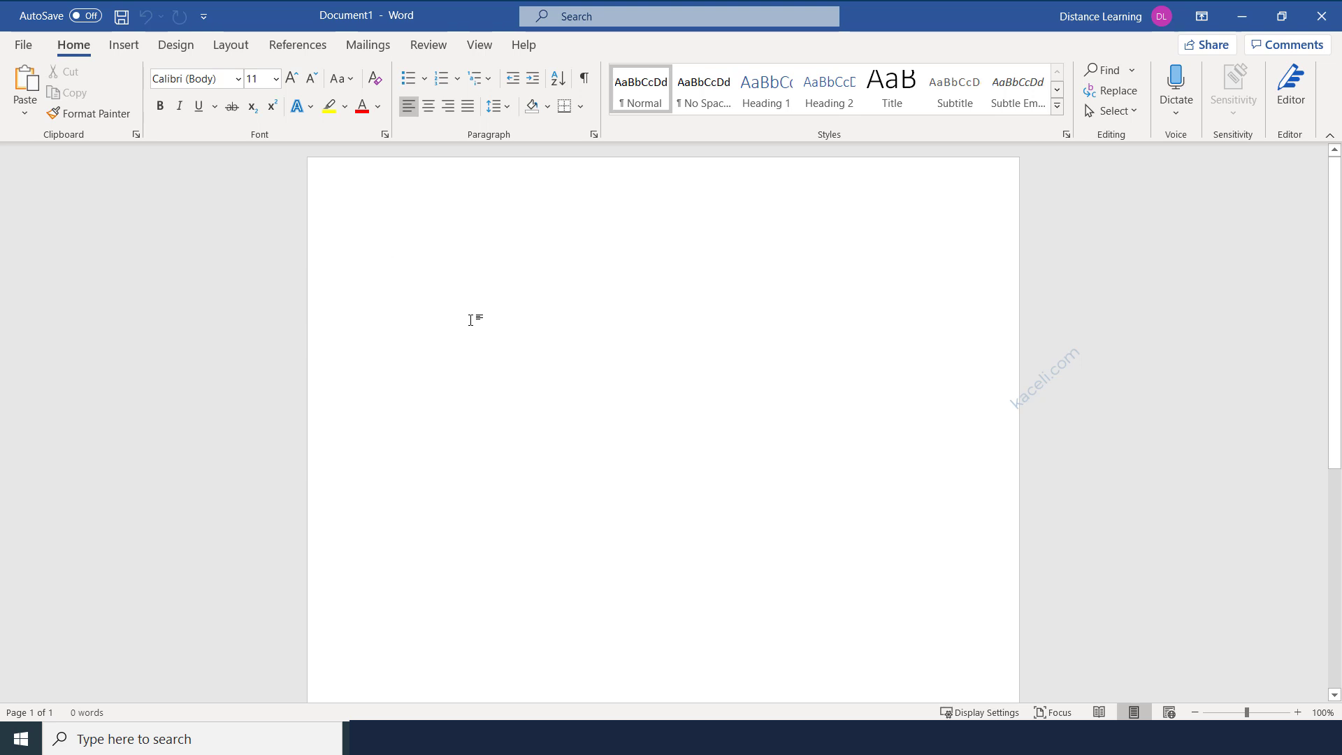
type("This is my document.")
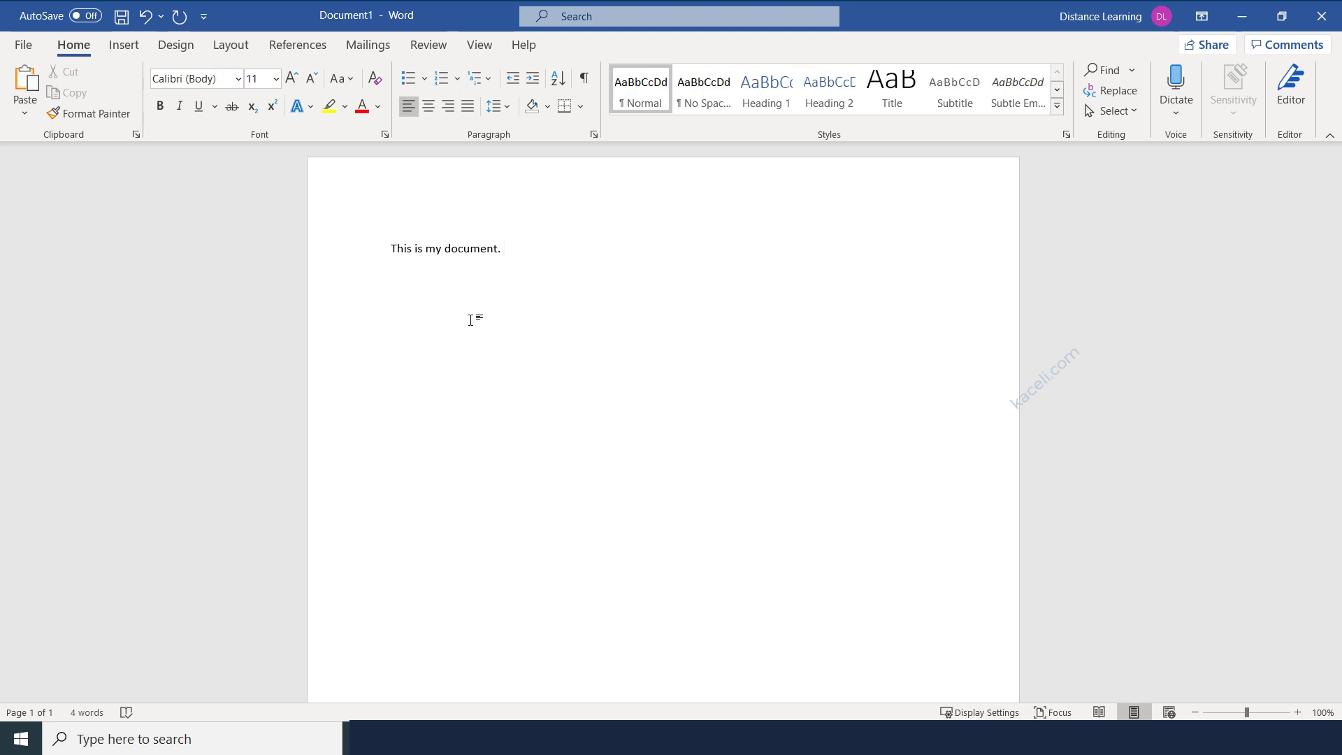
key("ctrl+a")
key("Delete")
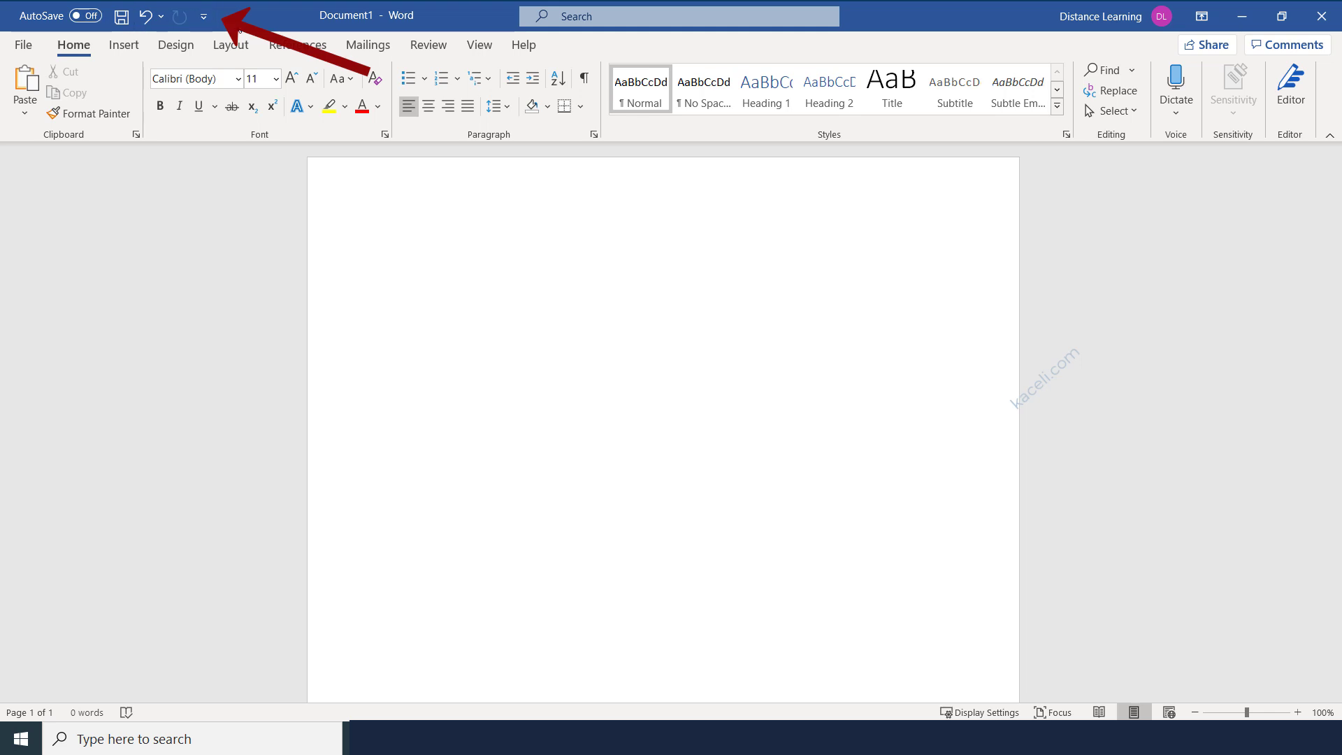
Add the Open command to the Quick Access Toolbar.
left_click(203, 17)
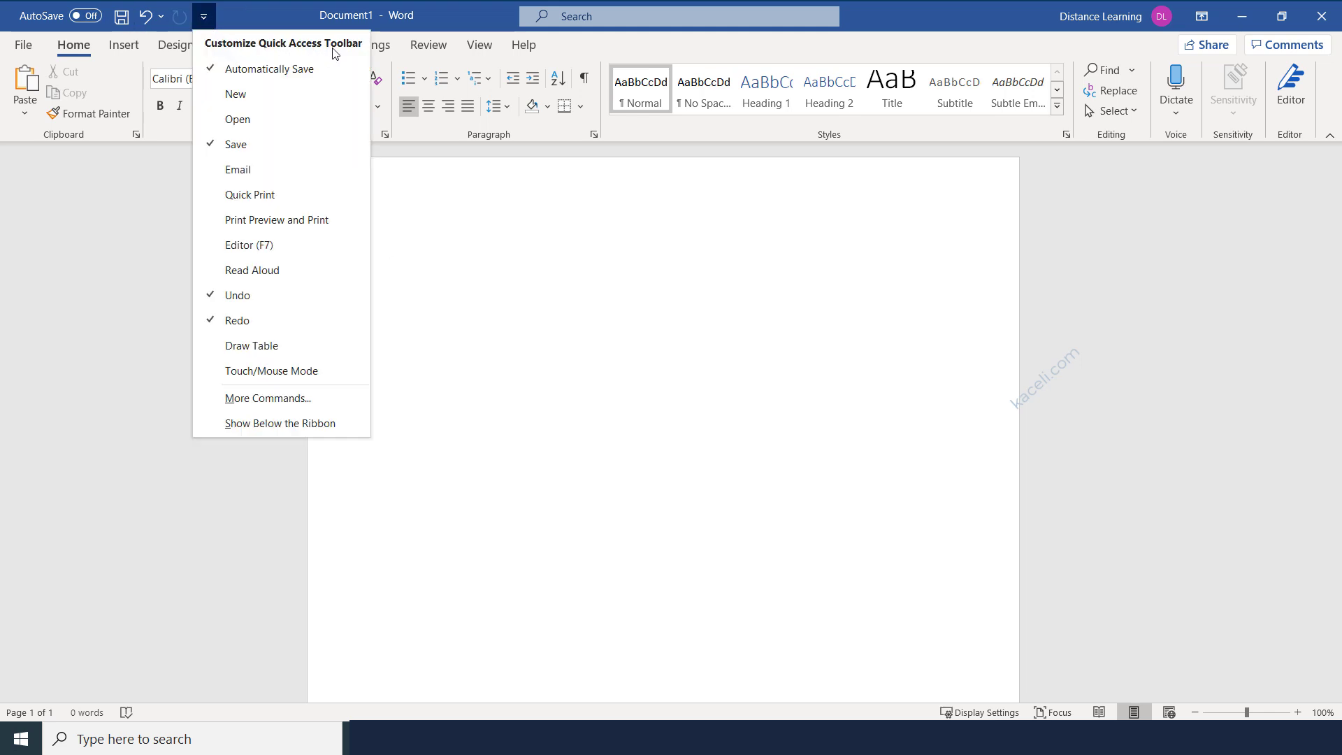
left_click(246, 19)
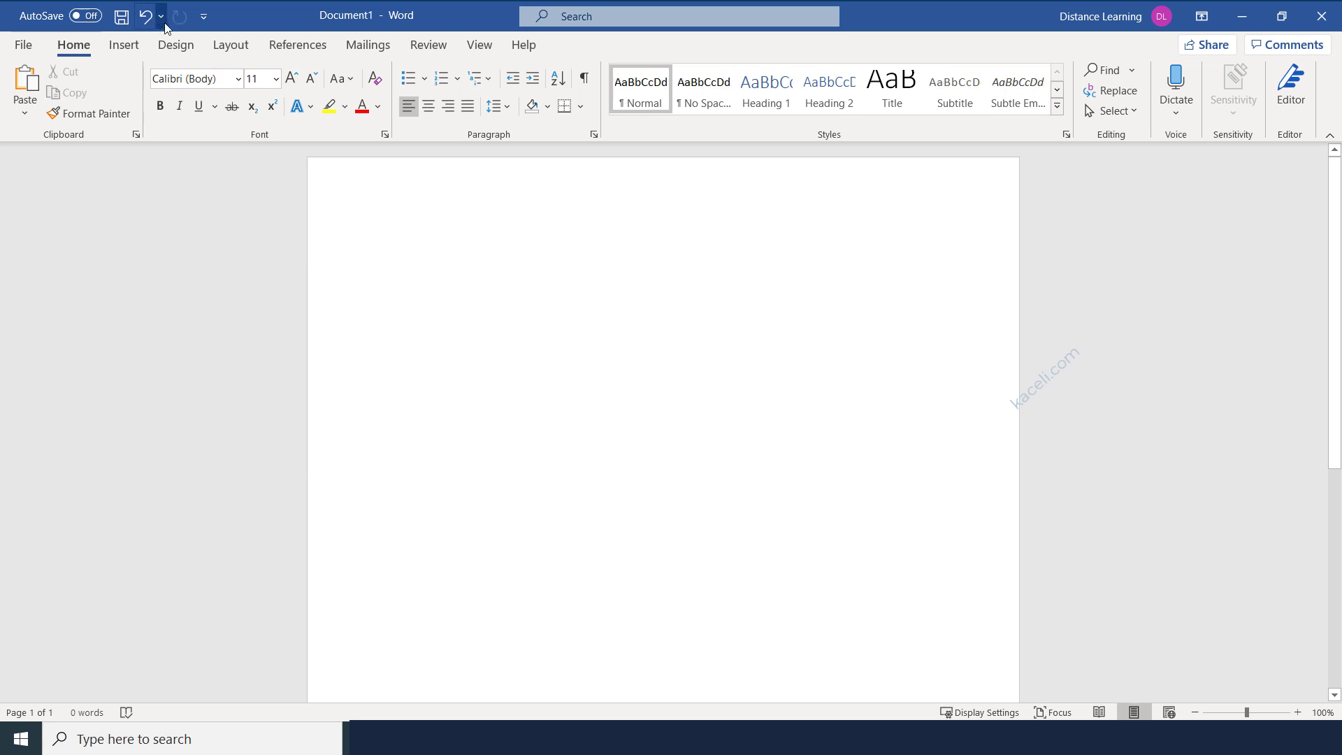
left_click(203, 17)
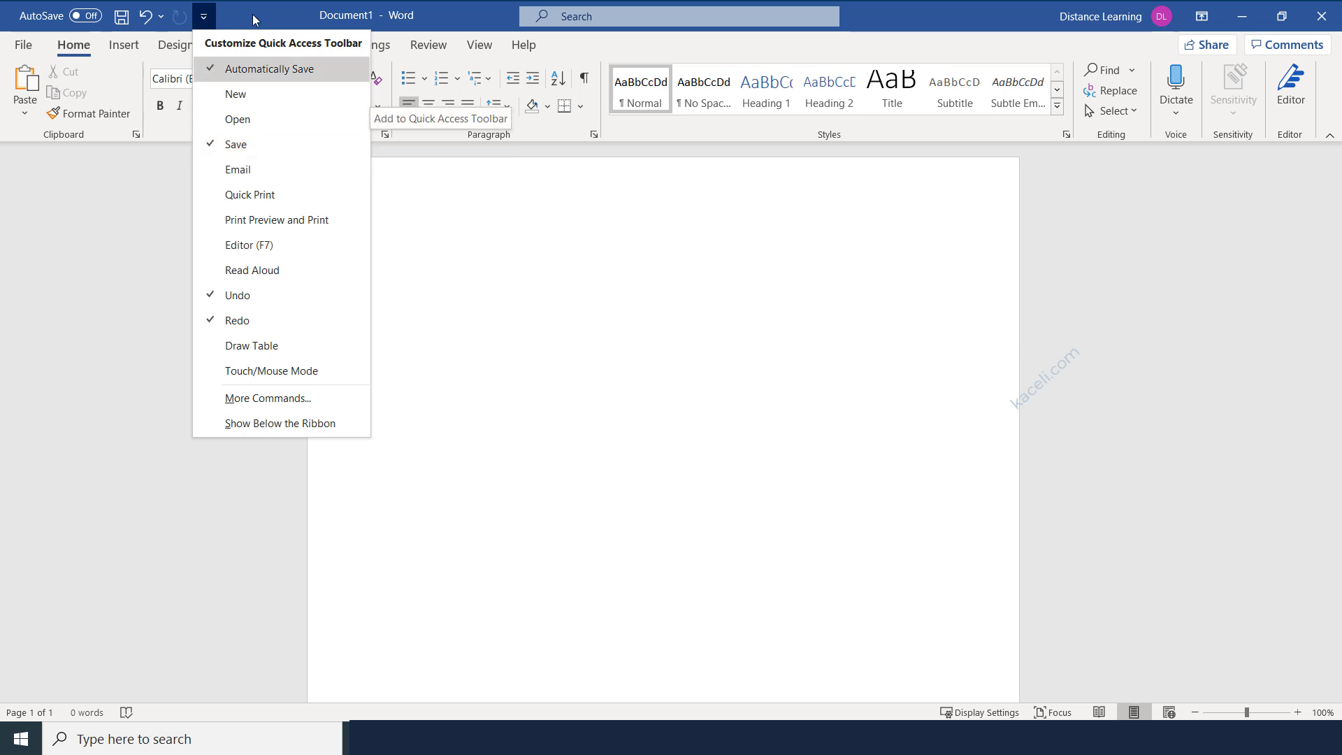
left_click(204, 15)
left_click(203, 15)
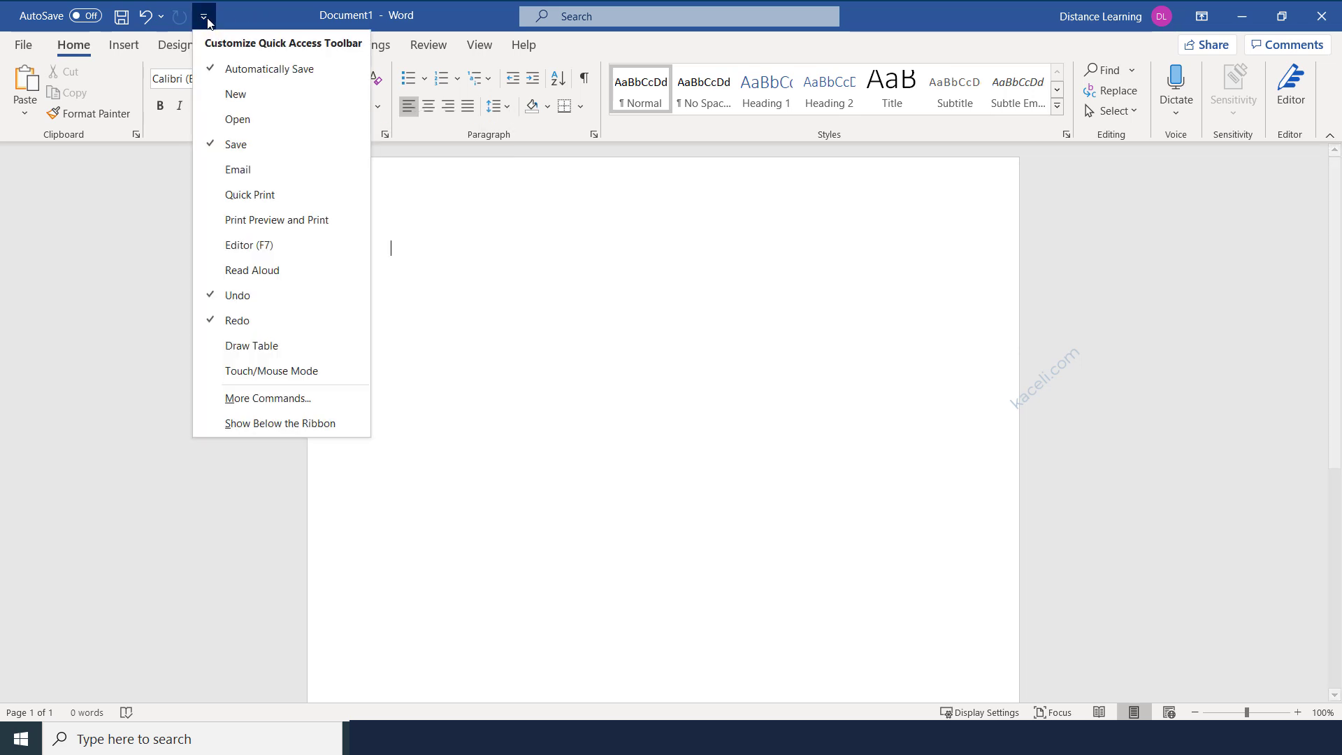
left_click(240, 120)
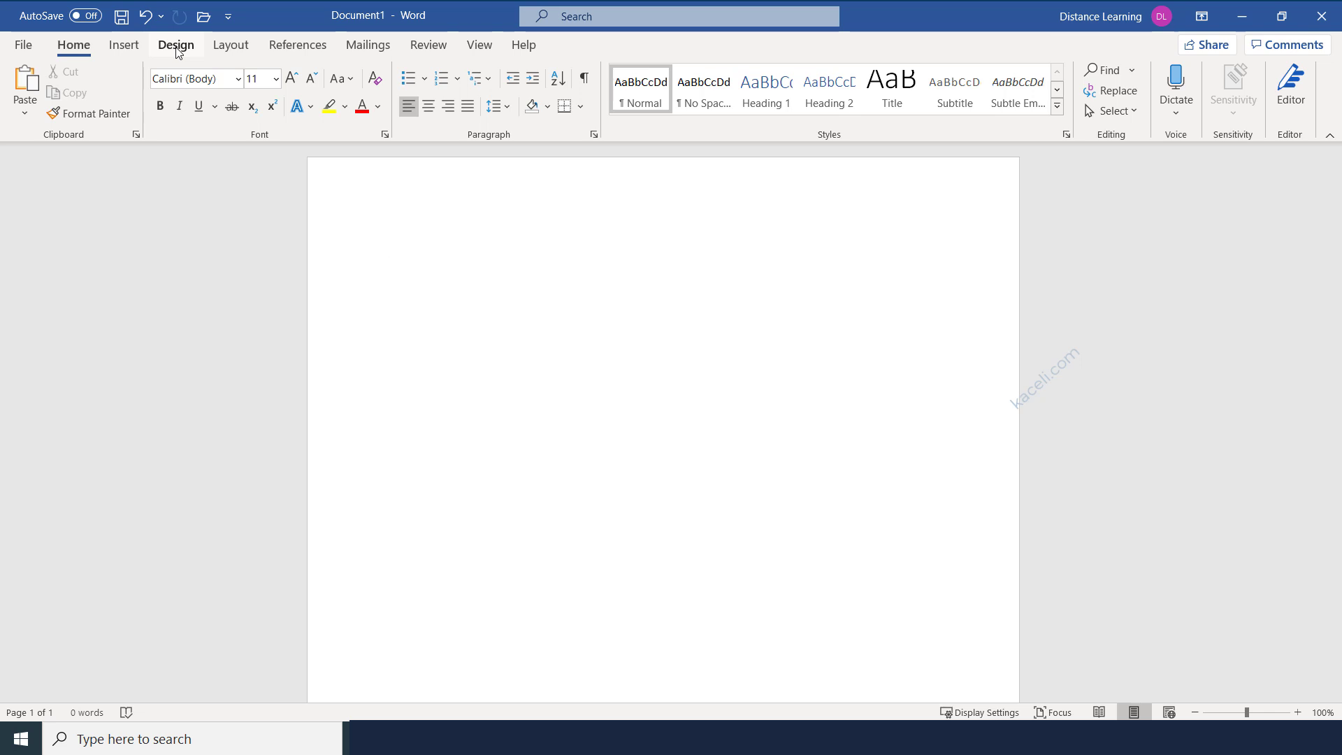
Add Pictures from the Insert tab to the Quick Access Toolbar, then remove it again.
left_click(124, 46)
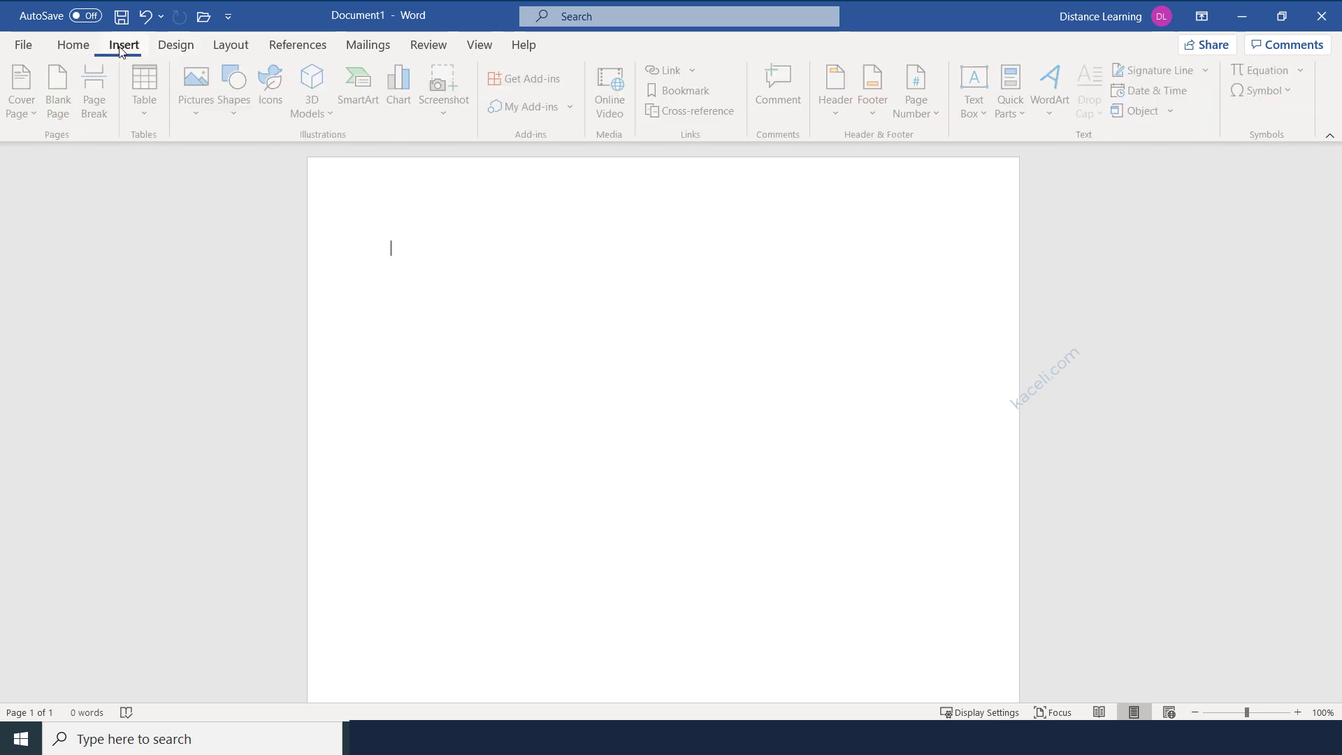
right_click(184, 79)
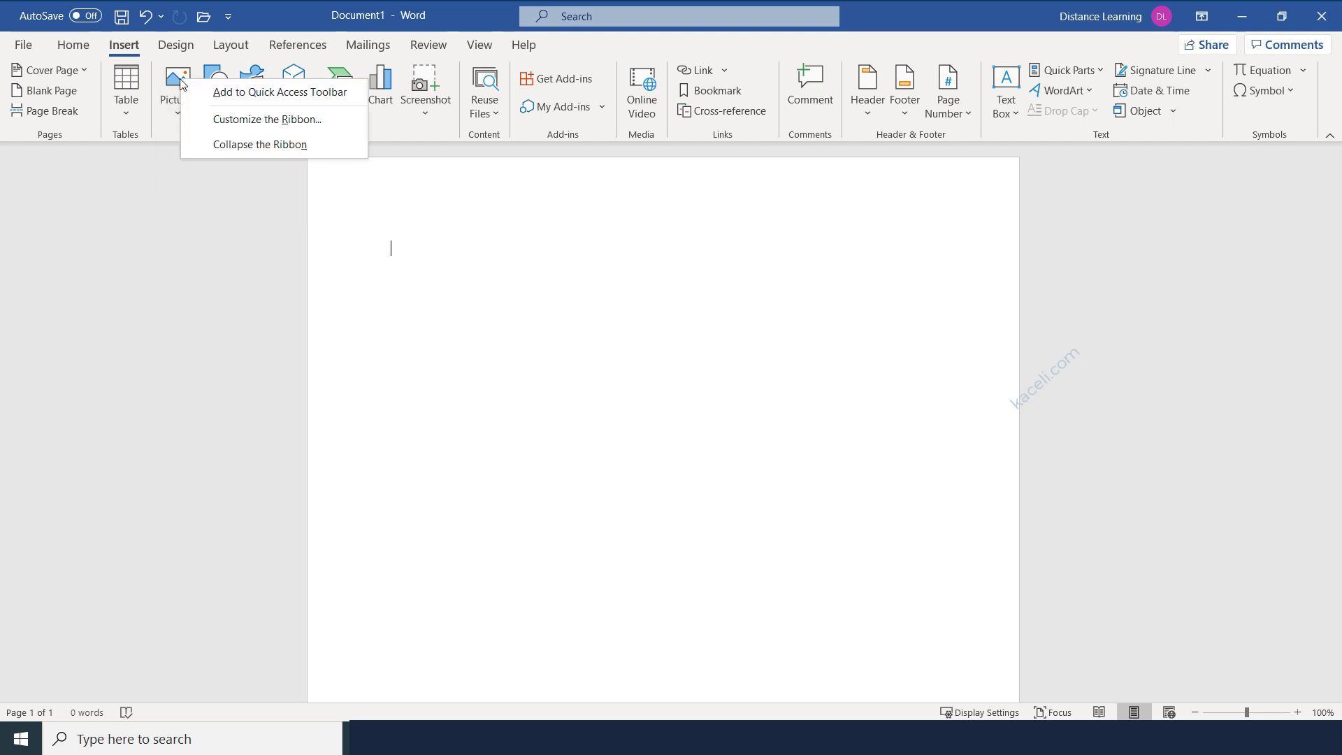
left_click(232, 95)
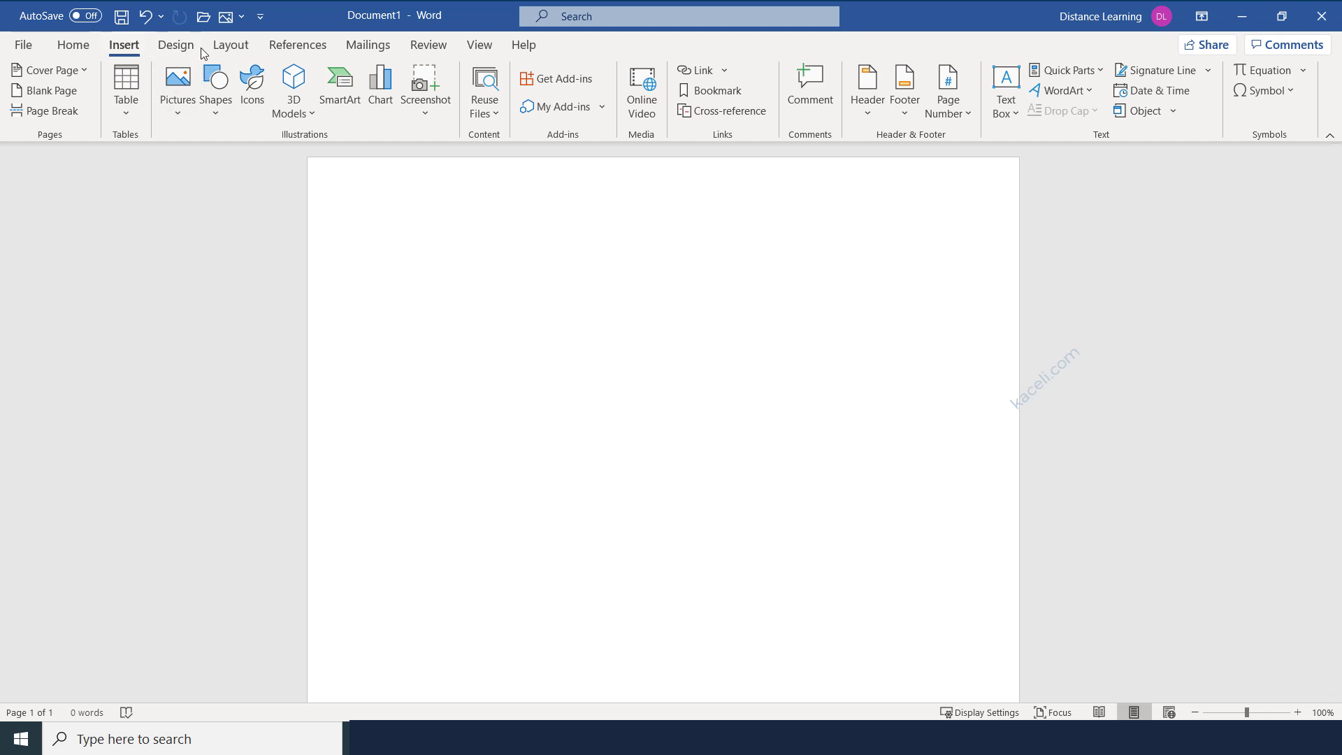
left_click(242, 21)
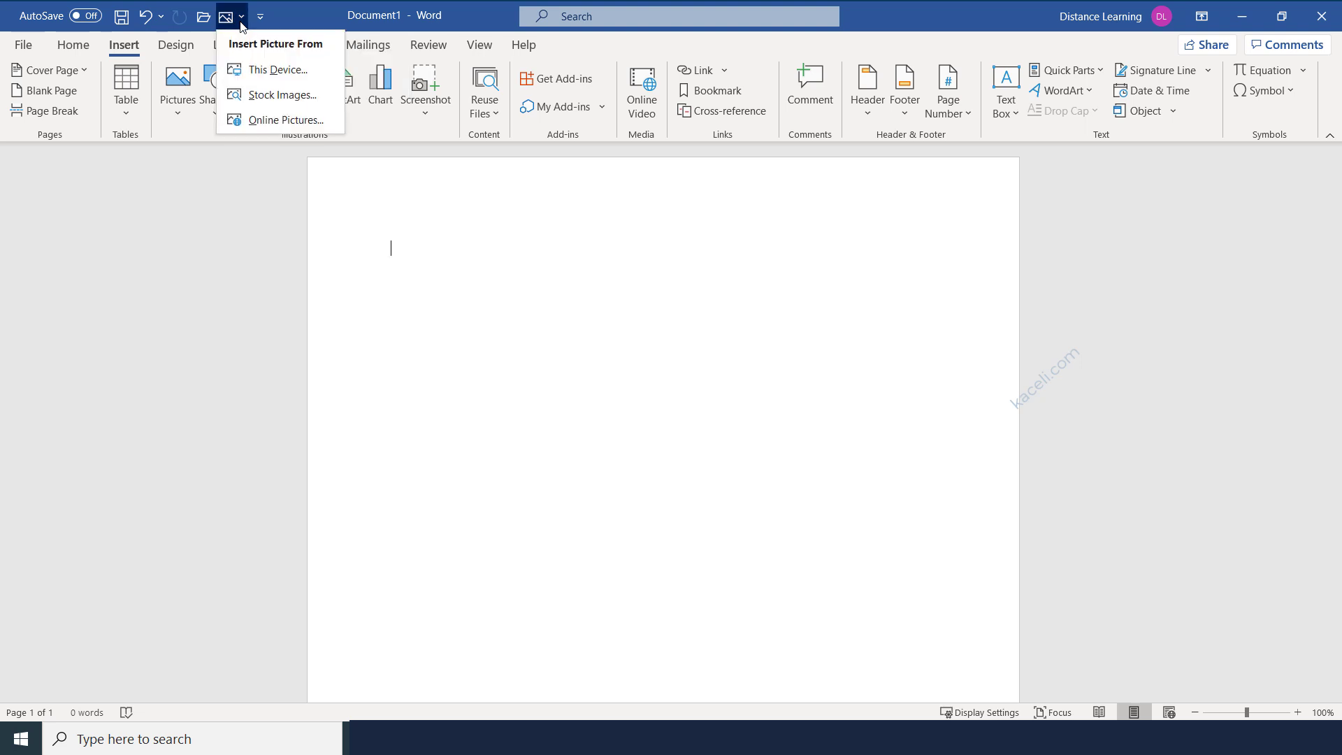
left_click(229, 21)
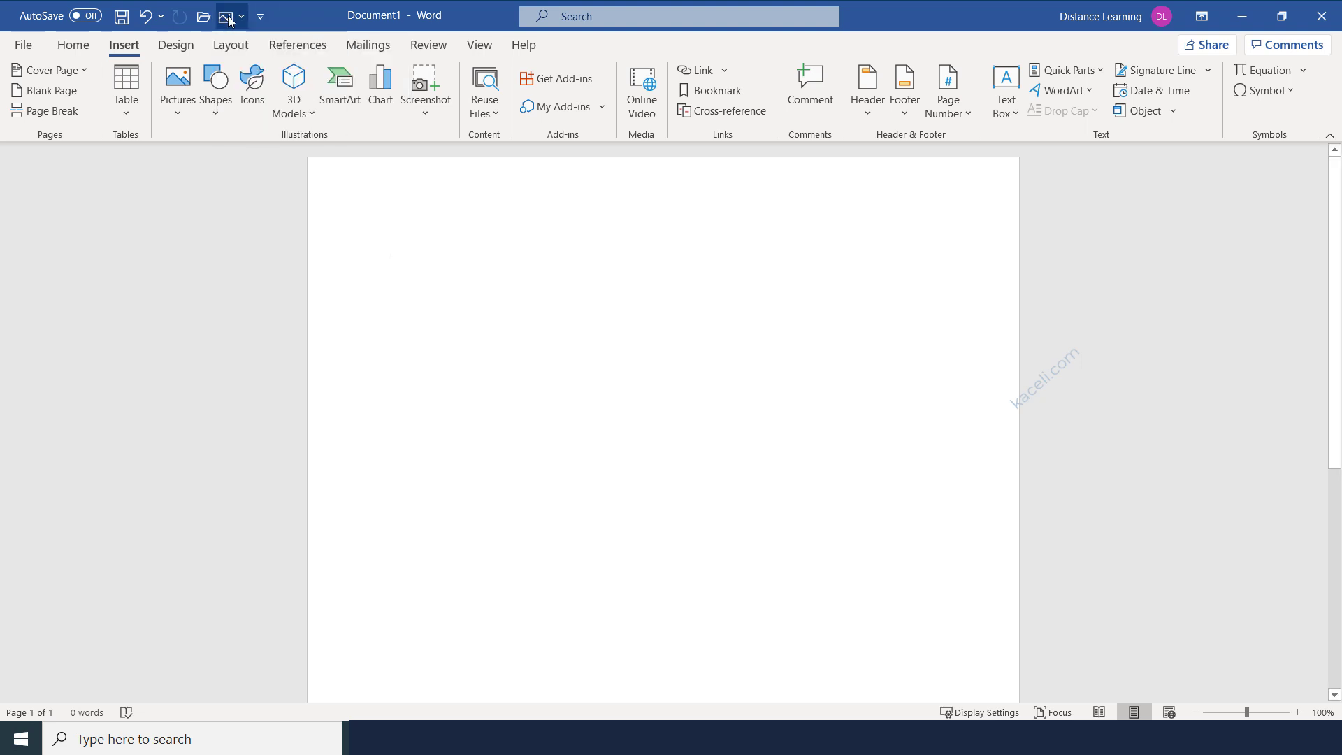
right_click(229, 21)
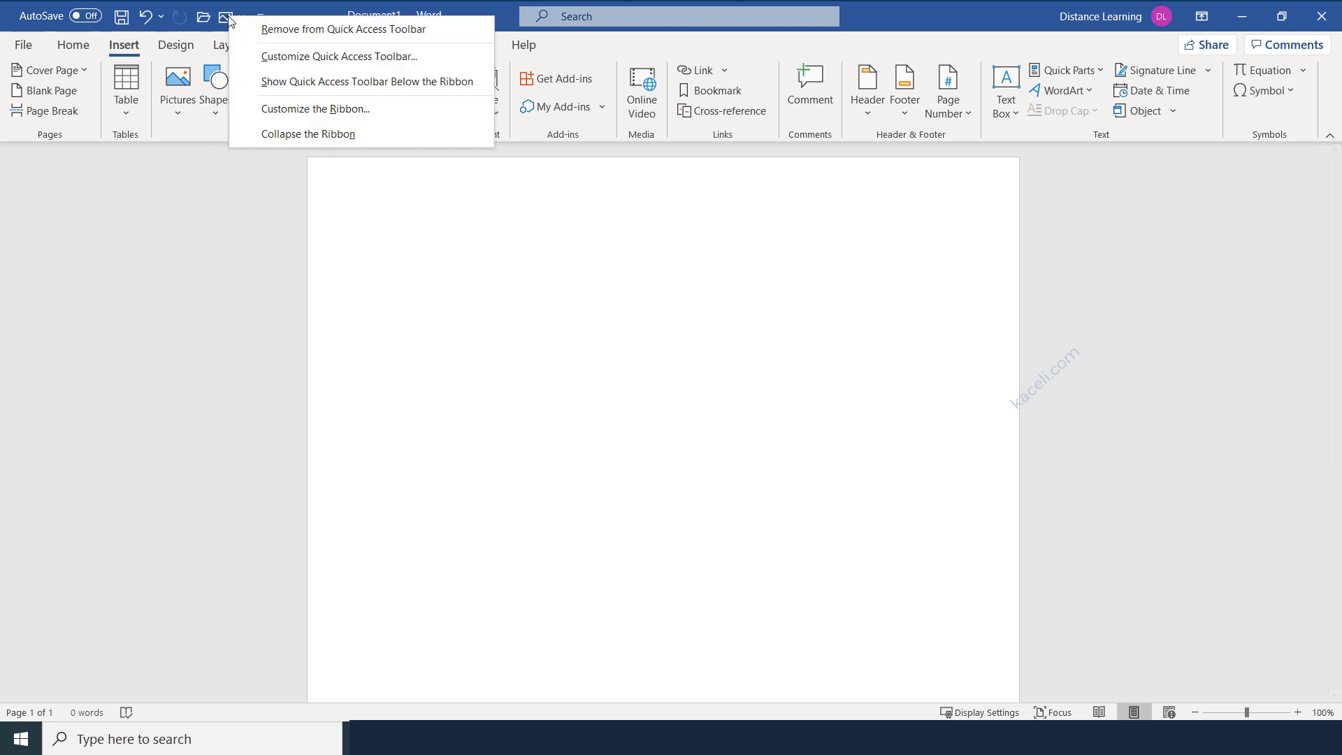
left_click(276, 35)
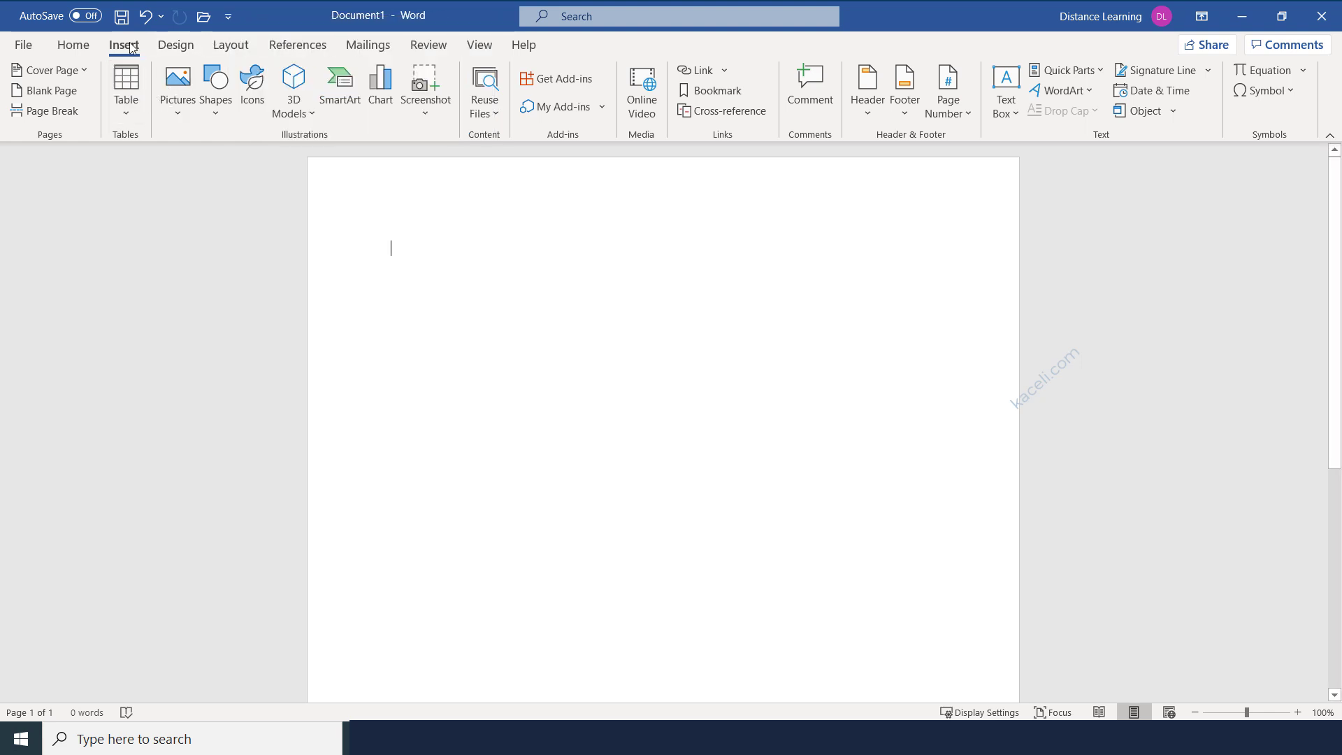
Show the Home tab, glance at New and Recent in the File backstage, then return to Document1.
left_click(70, 43)
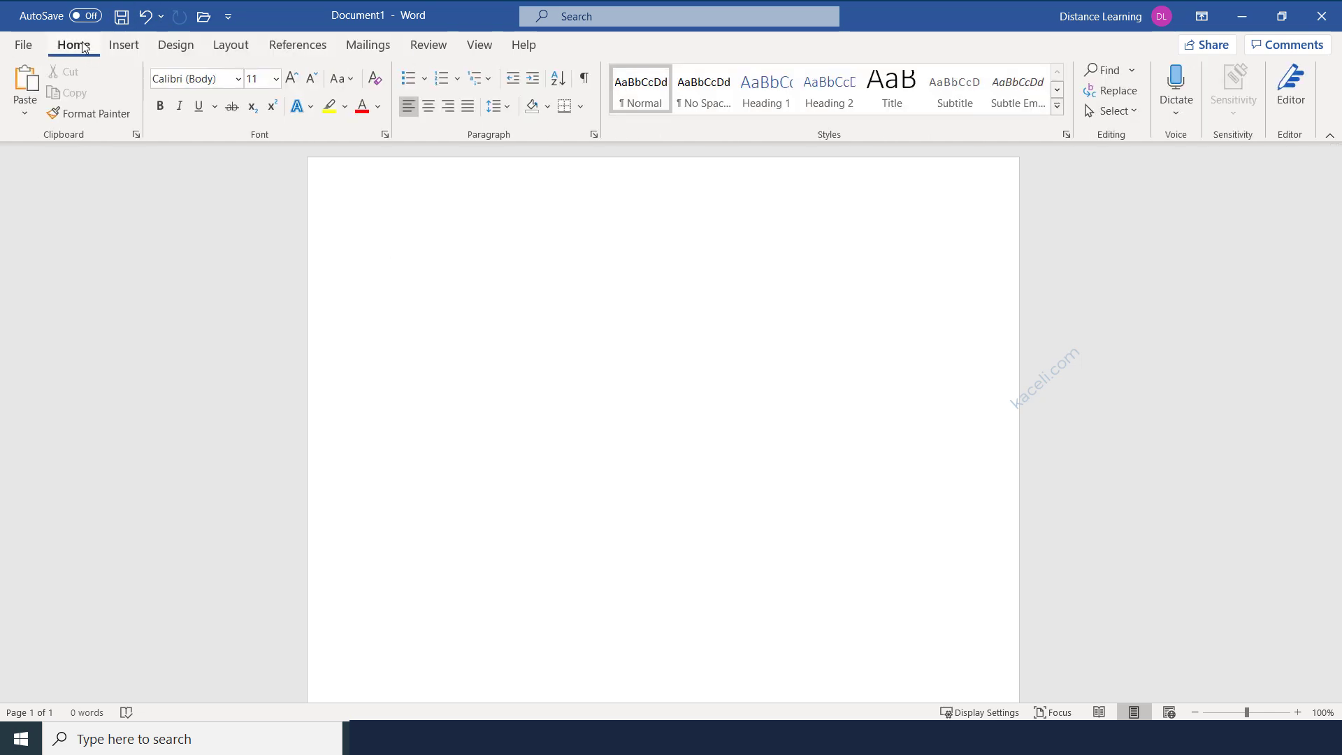
left_click(28, 46)
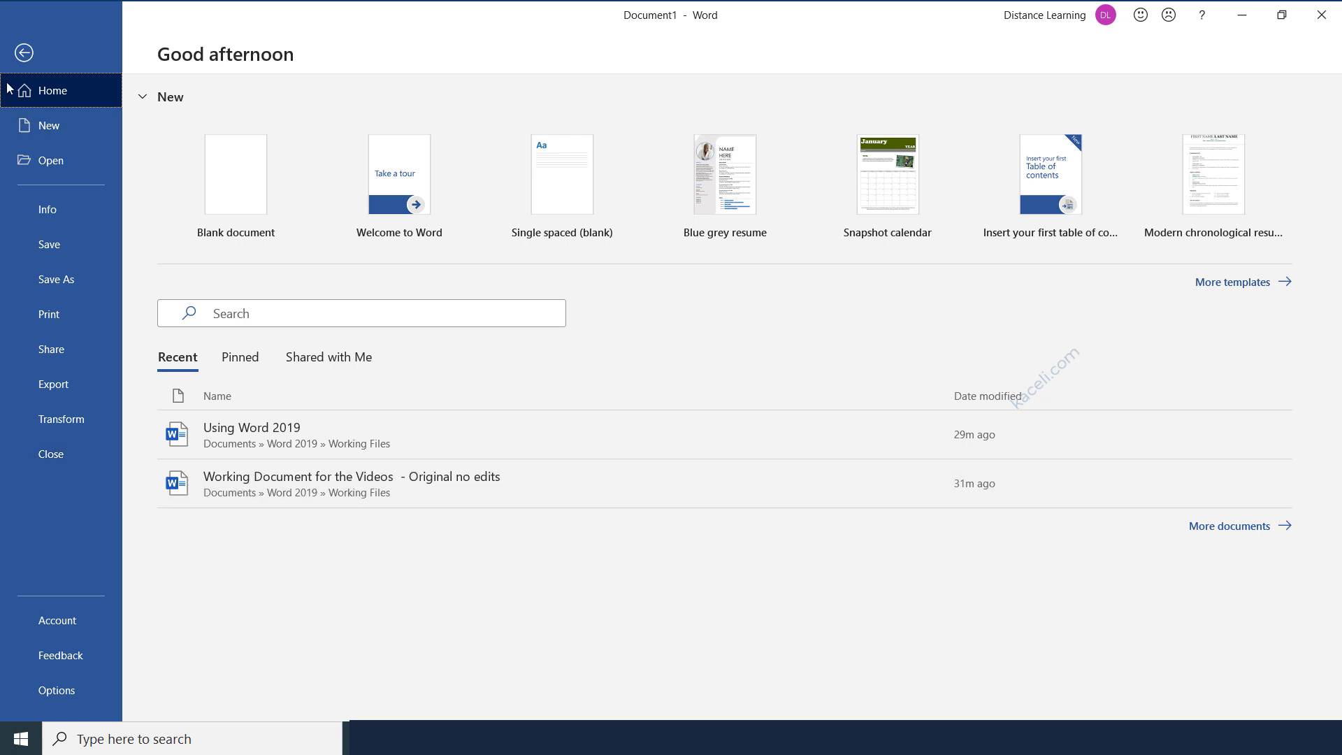
left_click(23, 53)
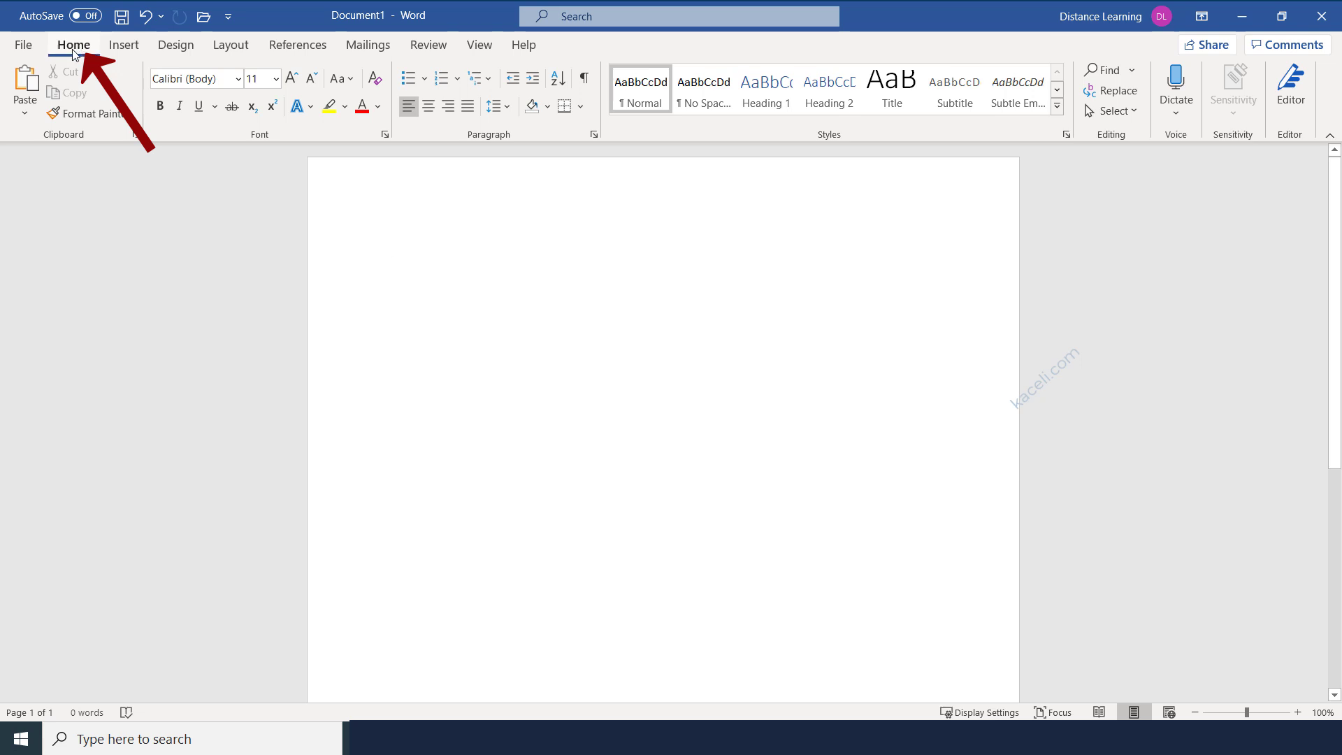
Switch among the Insert, Design and Home ribbon tabs, finishing on the Layout tab.
left_click(124, 45)
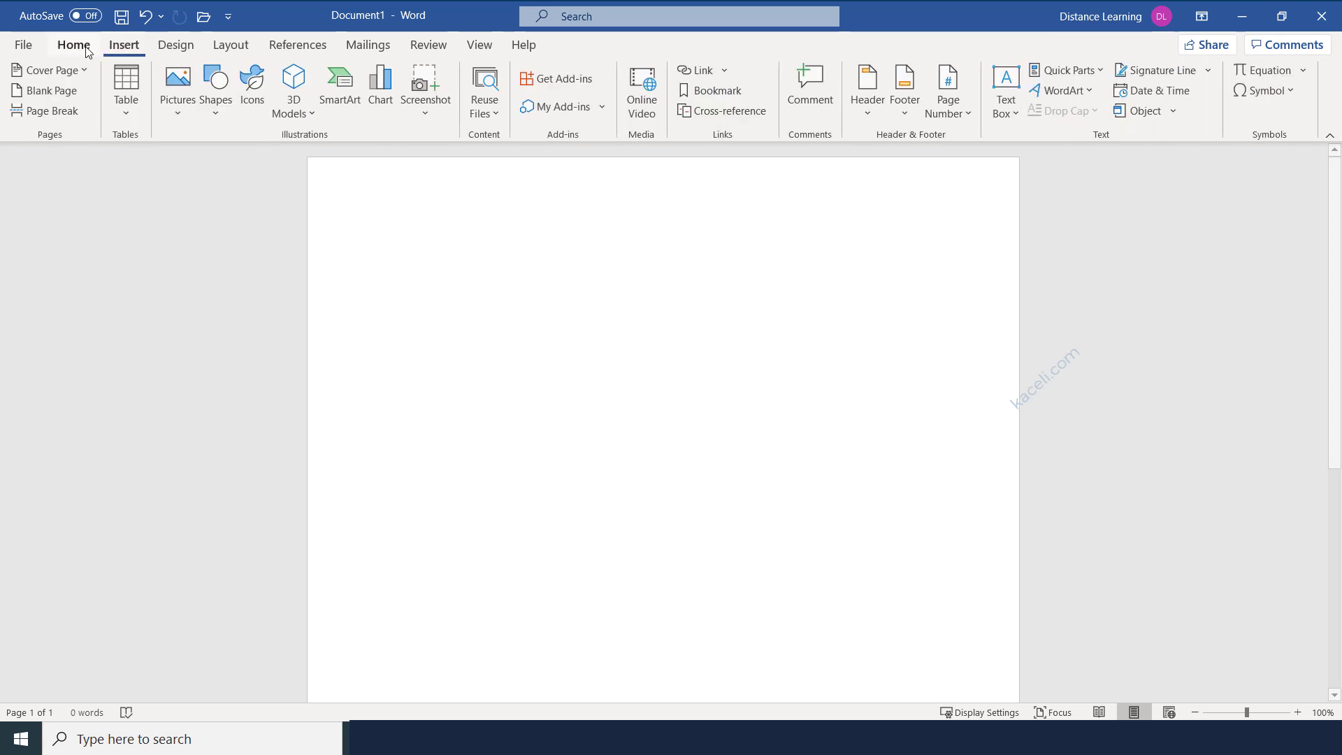
left_click(90, 49)
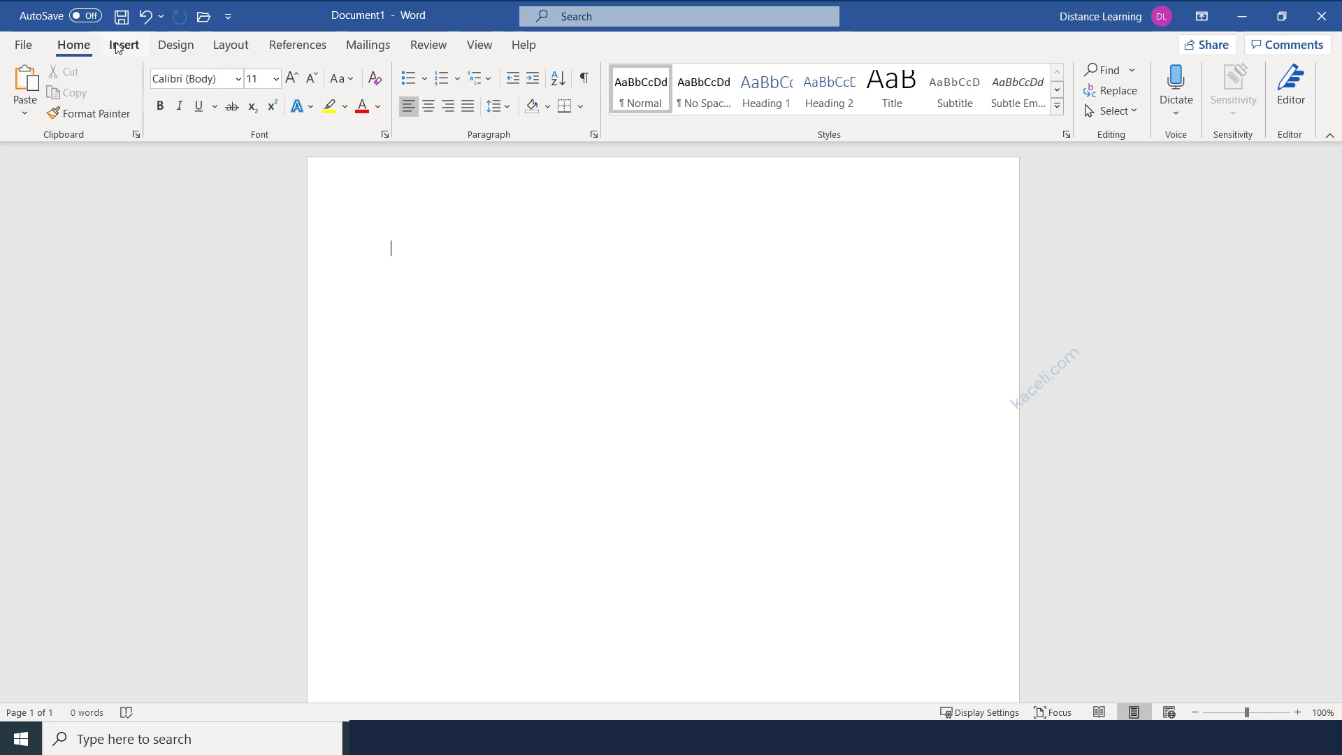
left_click(122, 47)
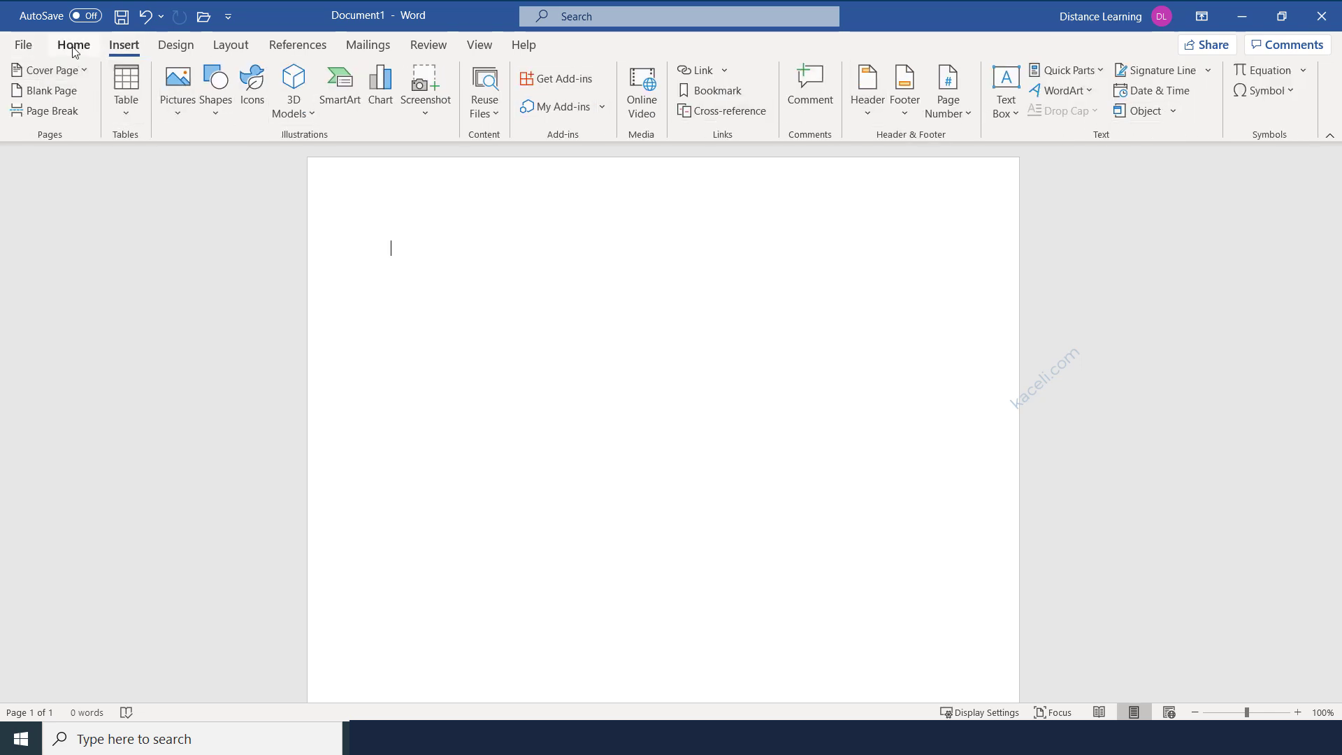
left_click(164, 50)
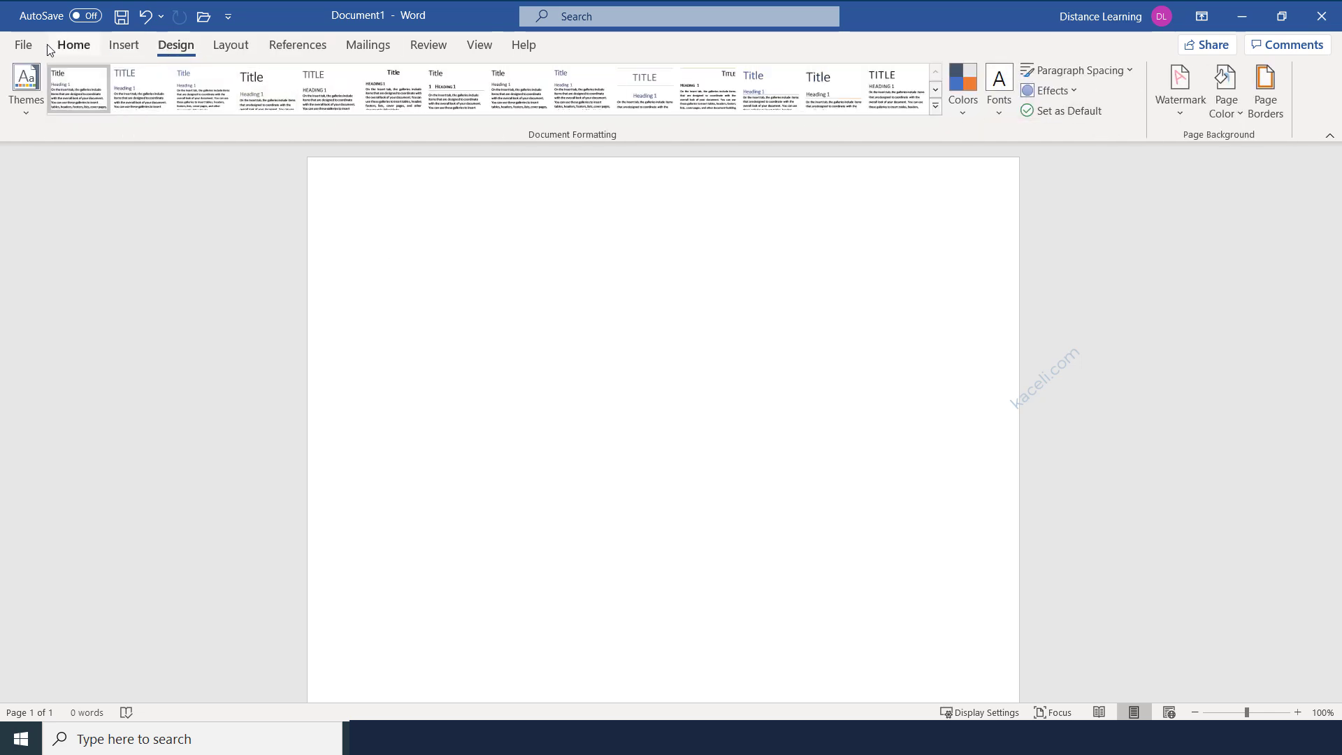
left_click(82, 55)
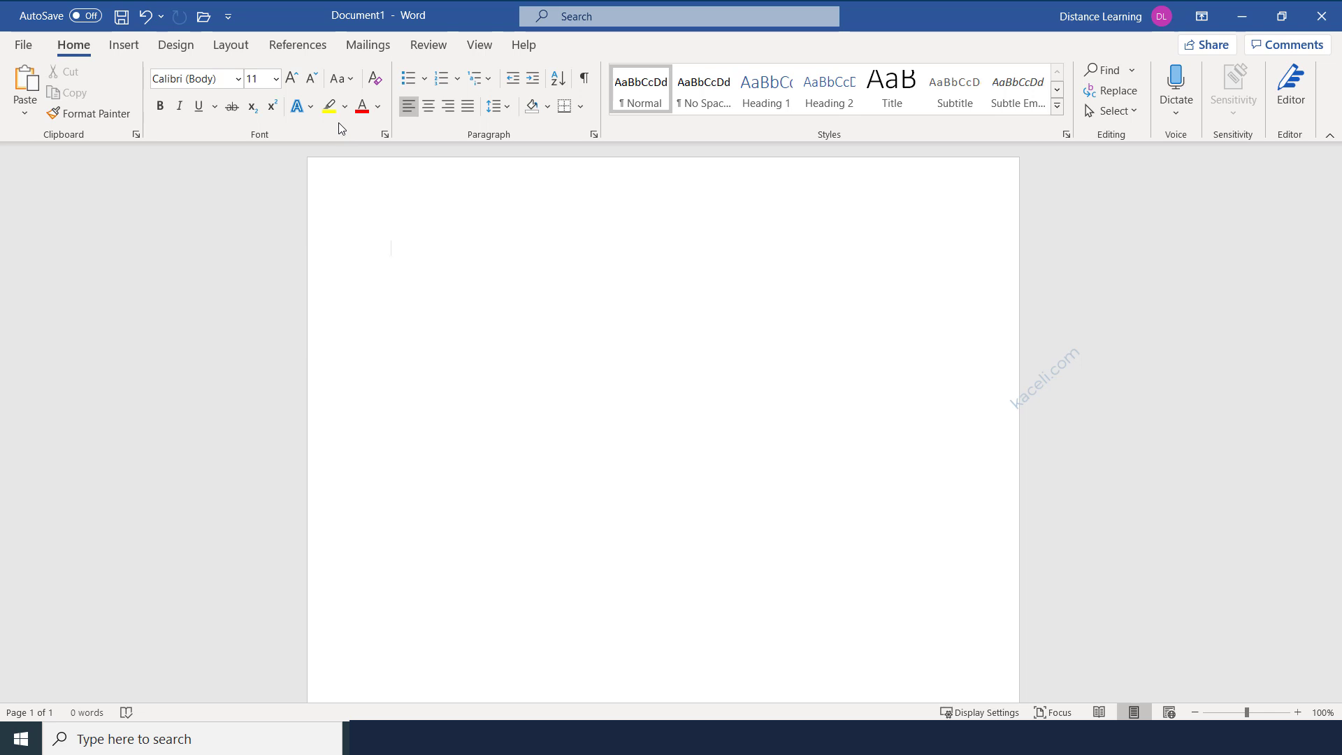
left_click(125, 49)
left_click(89, 49)
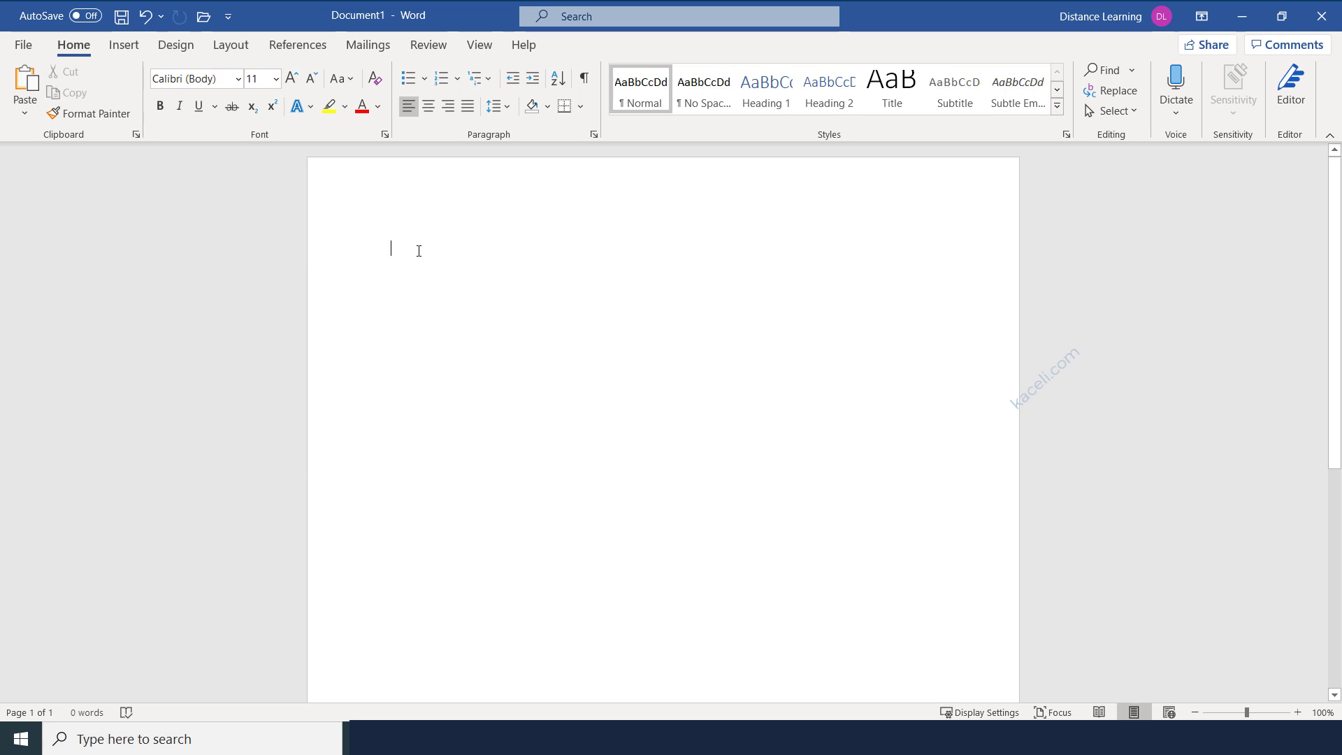
left_click(128, 47)
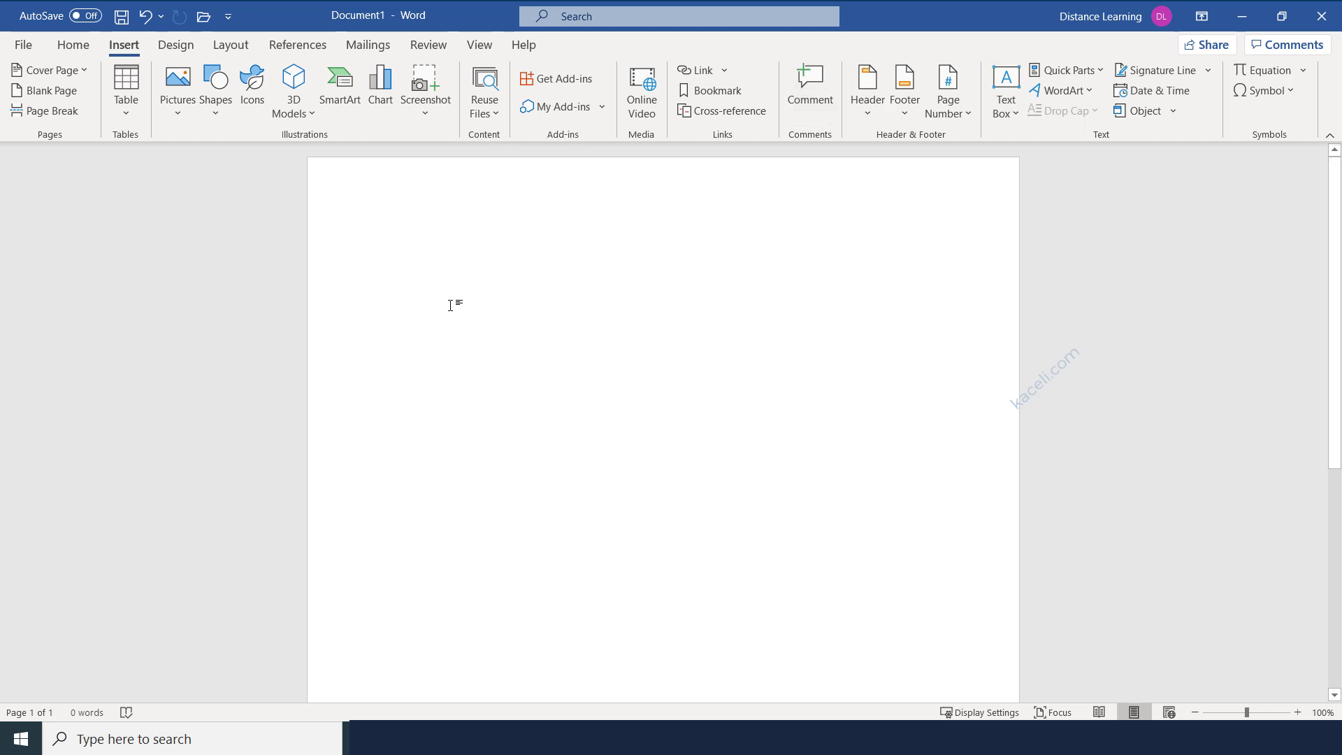
left_click(176, 45)
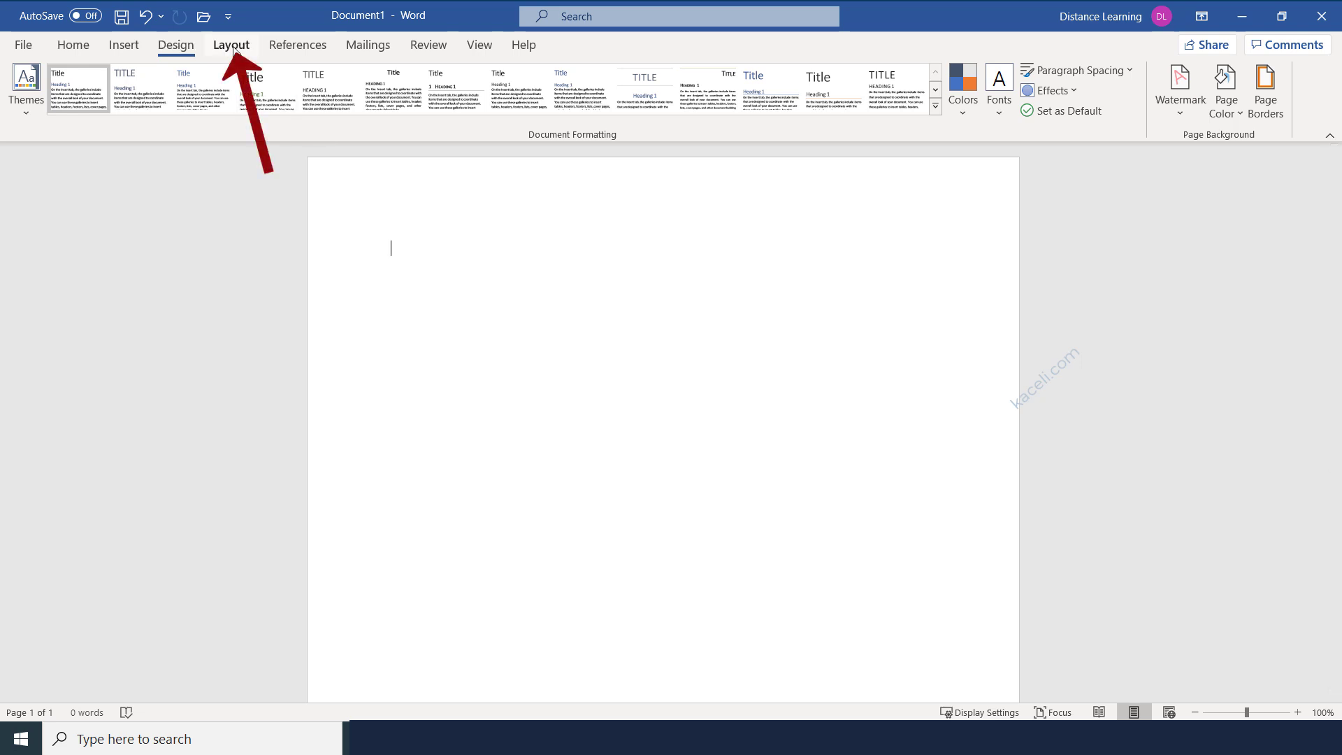
left_click(233, 46)
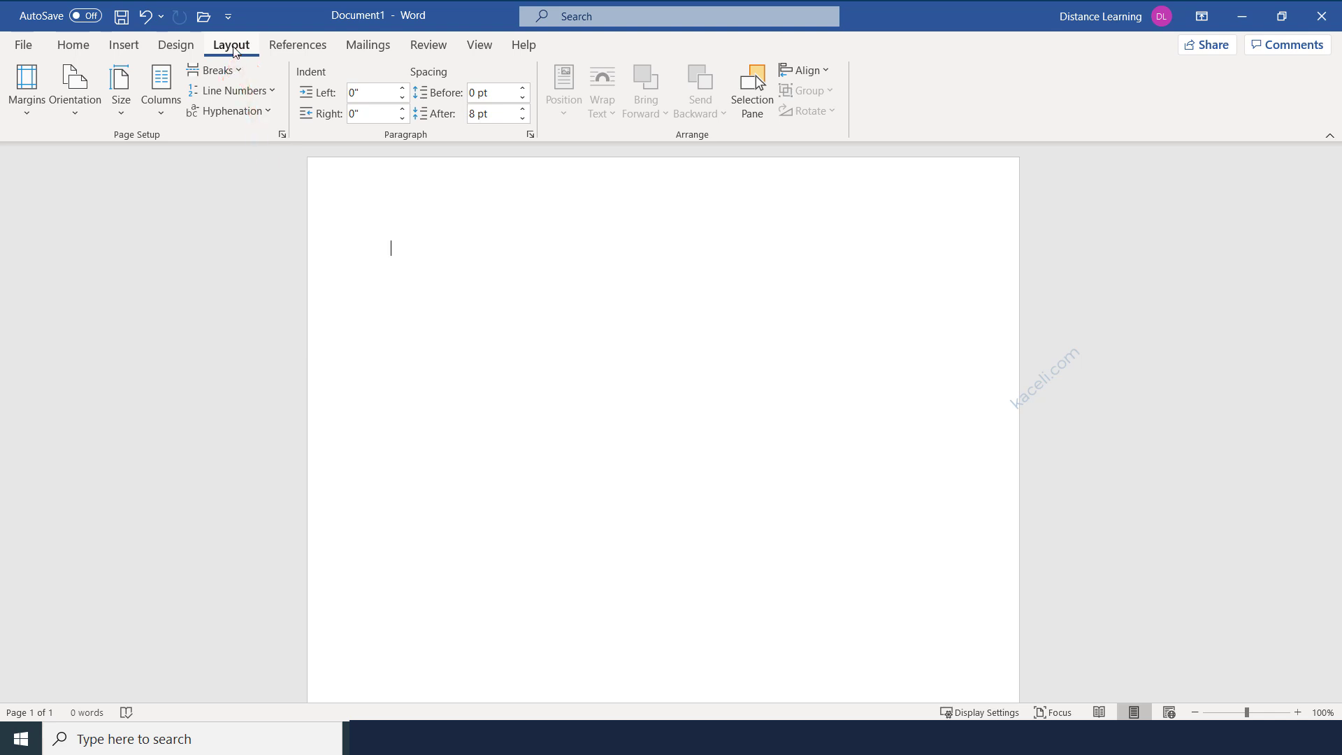
Browse Margins, Orientation (keeping Portrait), Size and Columns unchanged, then show the References tab.
left_click(28, 120)
left_click(80, 111)
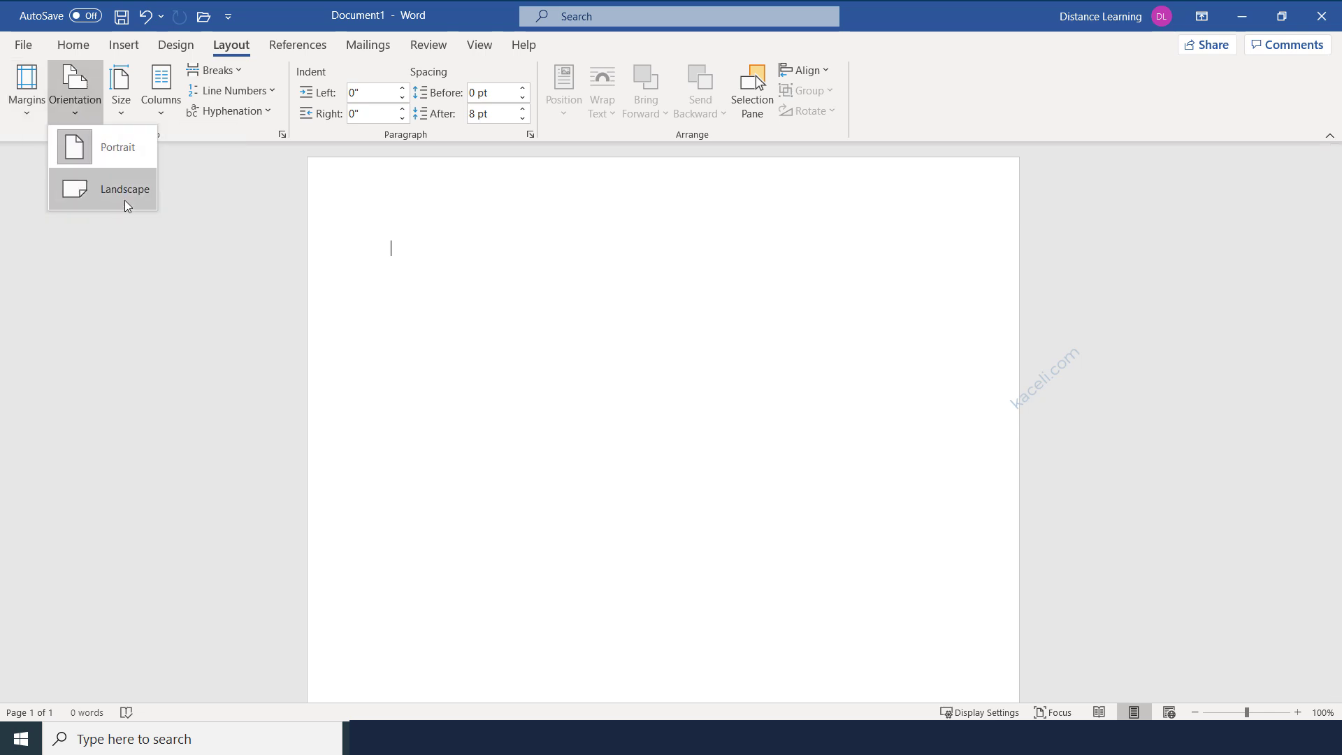
left_click(120, 134)
left_click(122, 116)
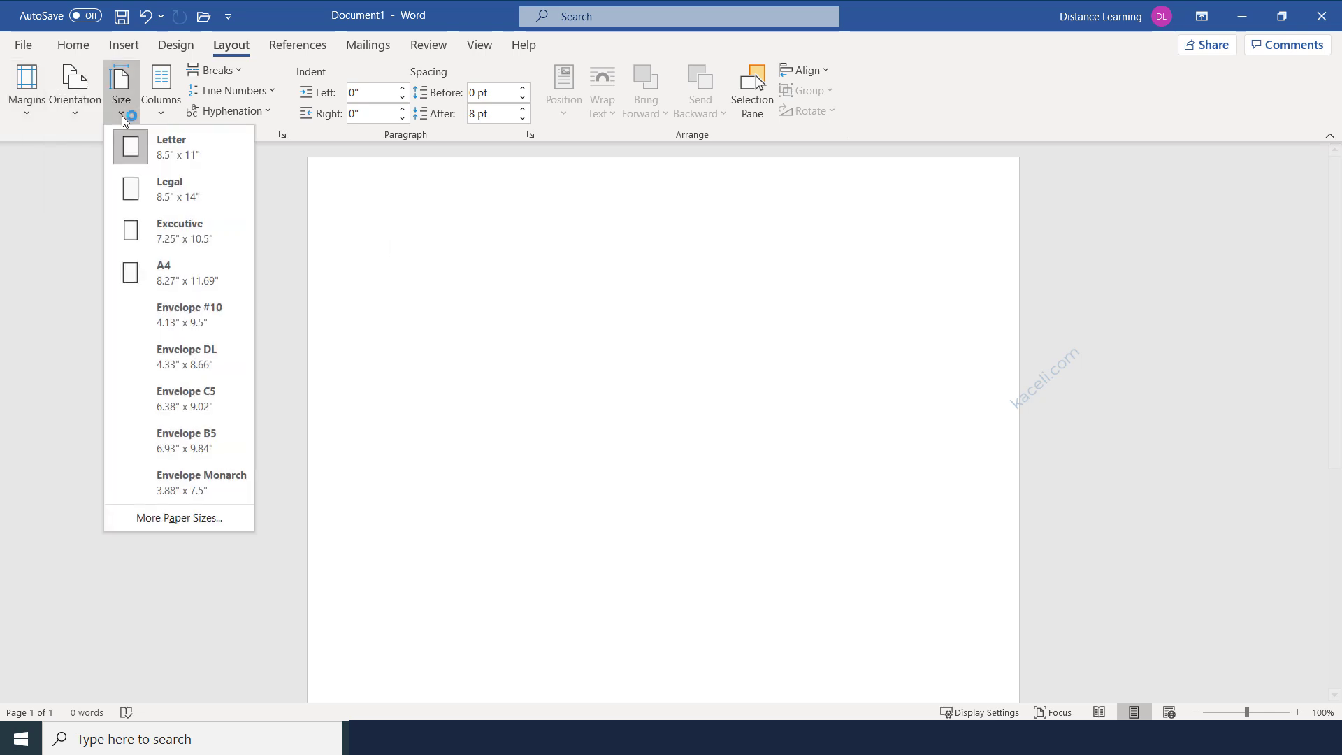
left_click(163, 115)
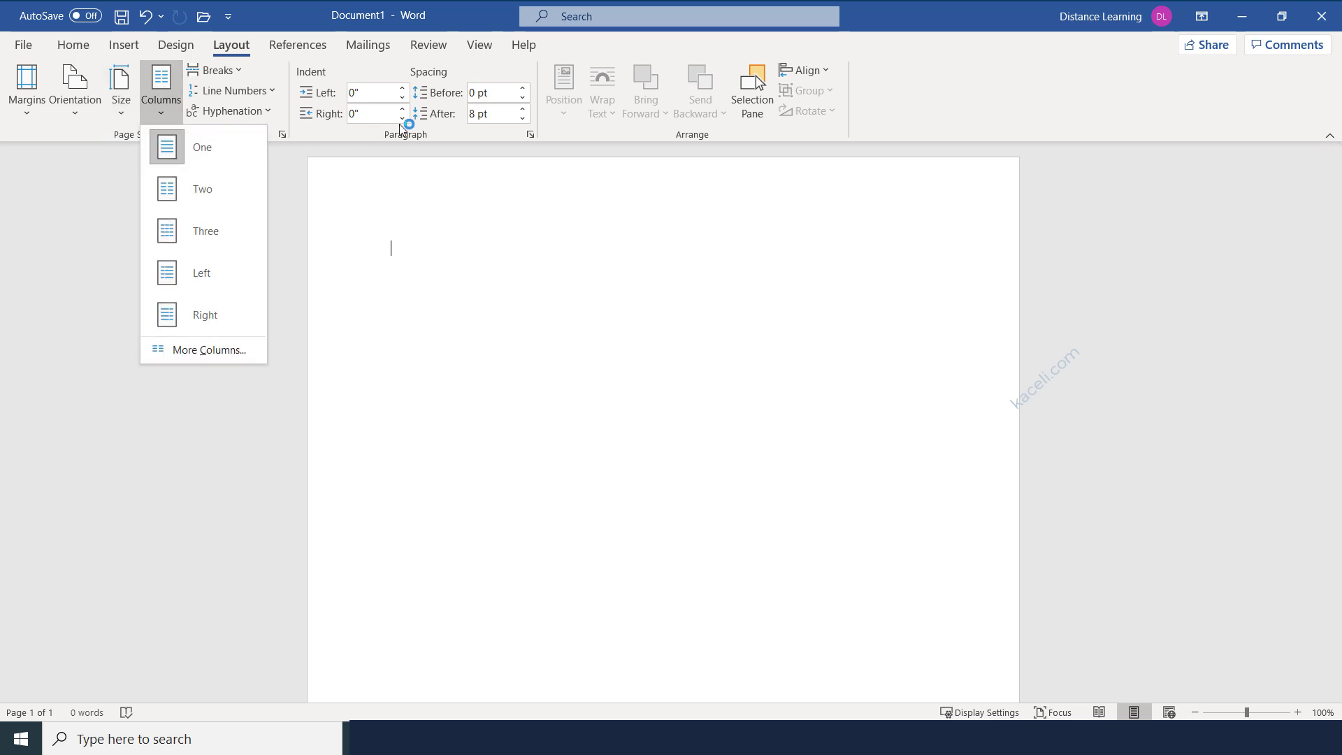
key("Escape")
left_click(292, 47)
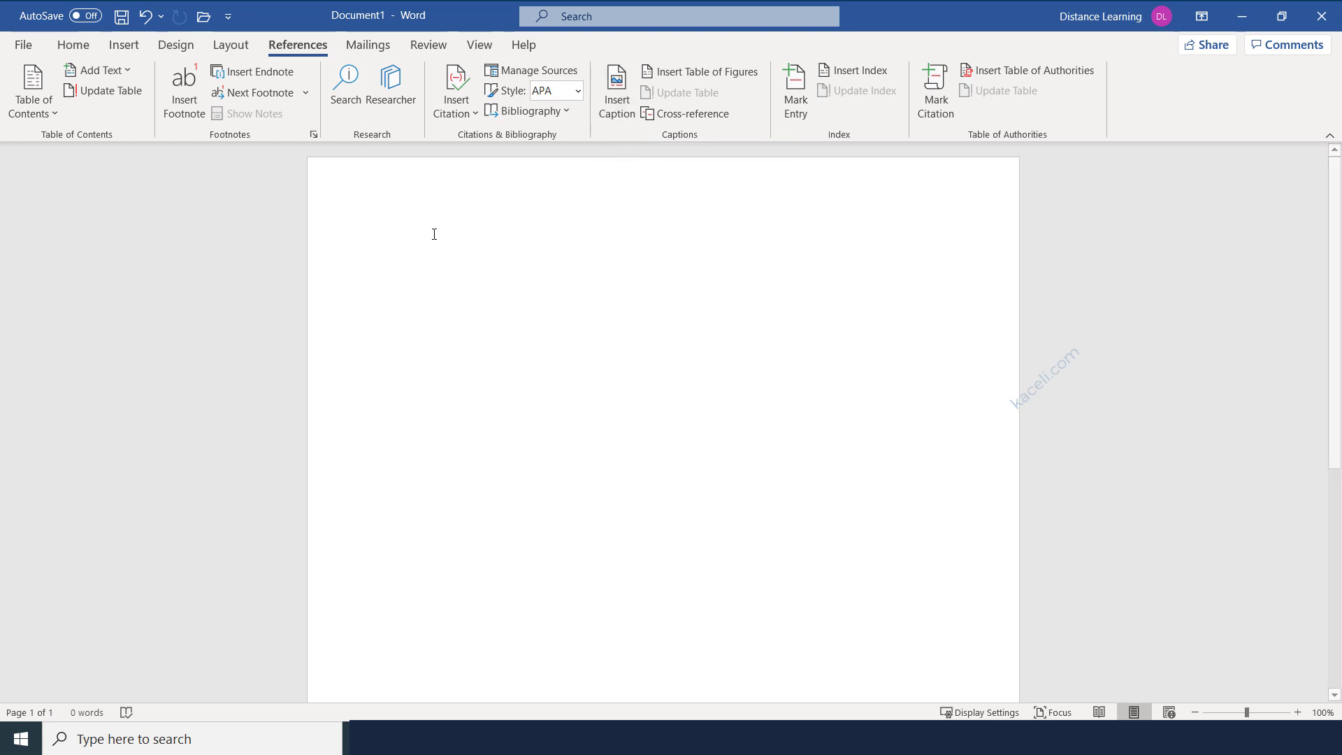
Open the Mailings tab's Start Mail Merge list, then move to the Review tab.
left_click(377, 47)
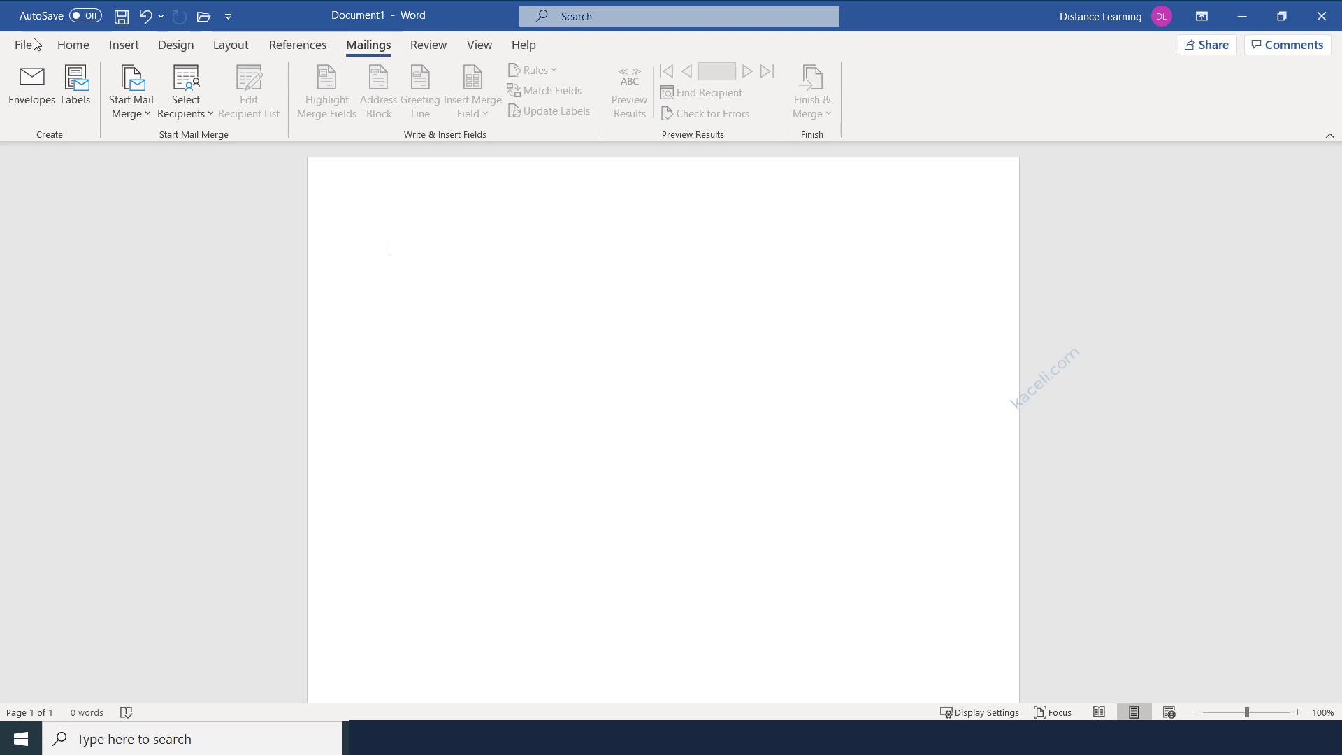
left_click(146, 112)
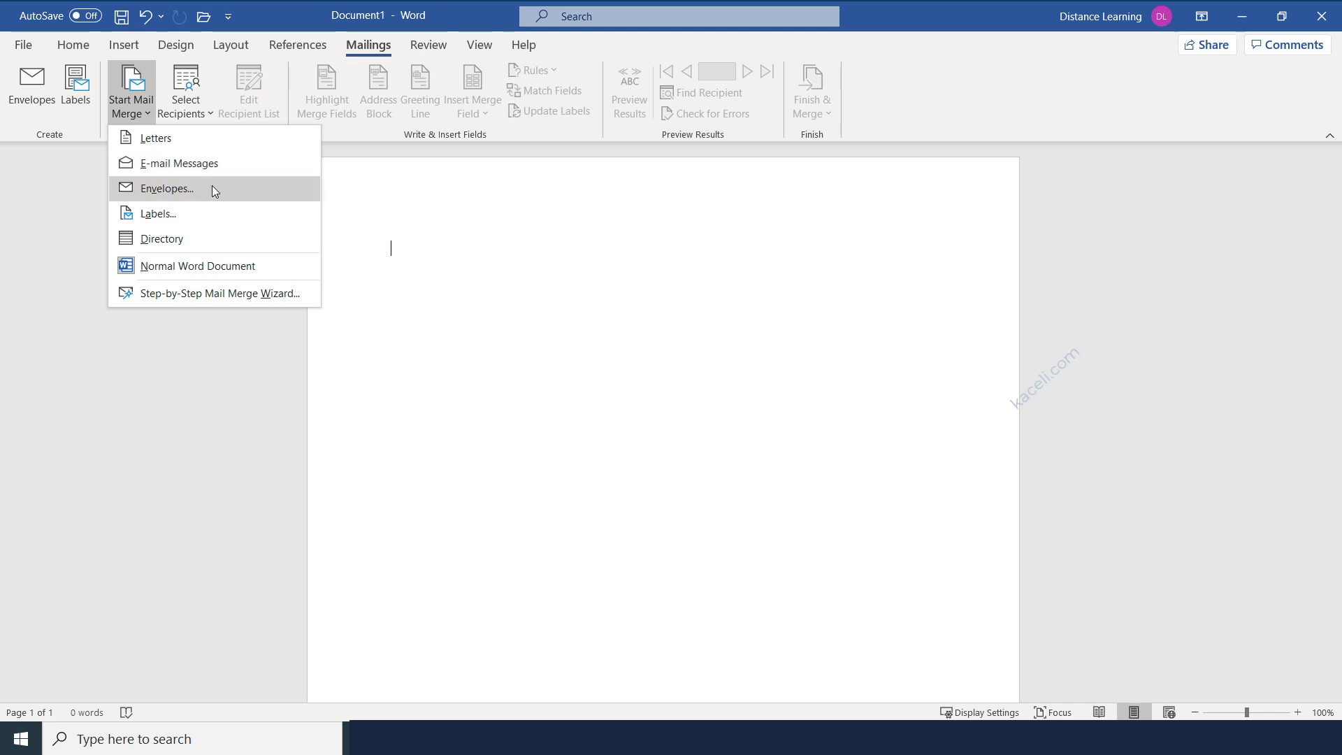
left_click(429, 46)
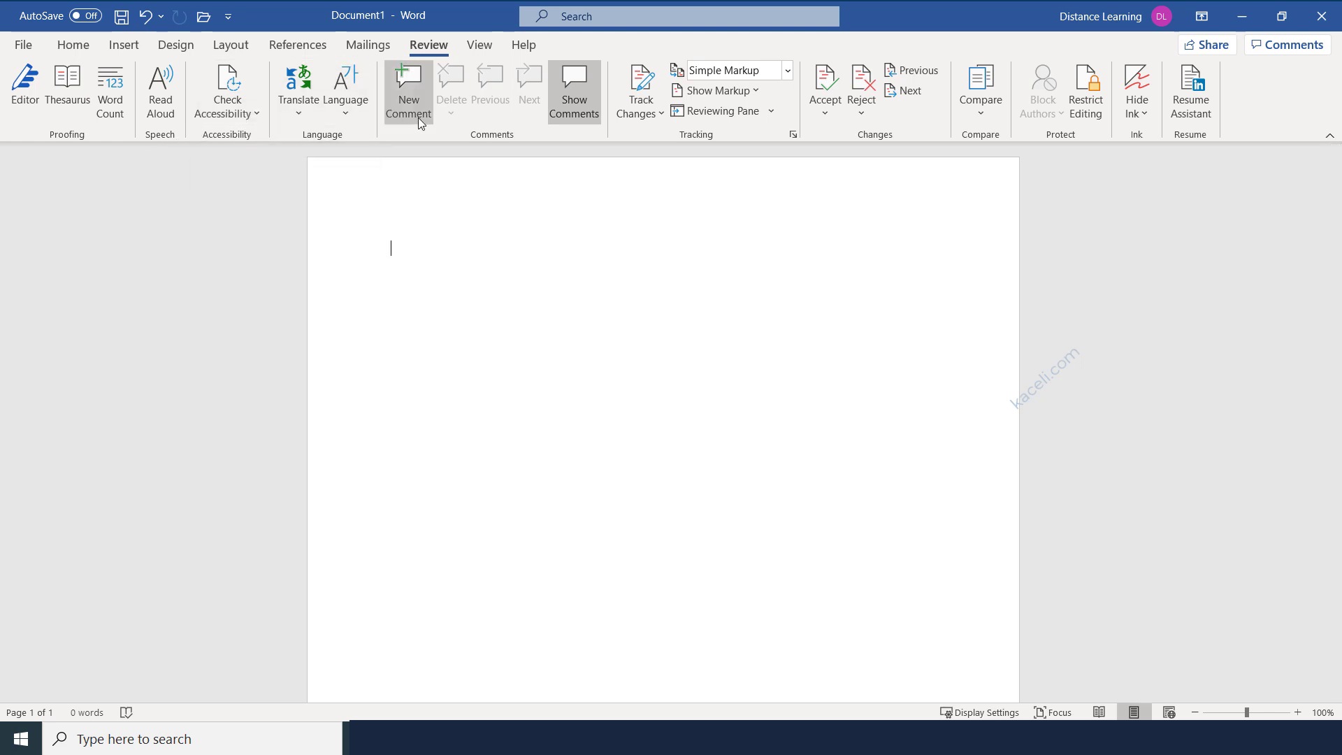
Look at the Track Changes options, then the View tab, ending on the Help tab.
left_click(654, 112)
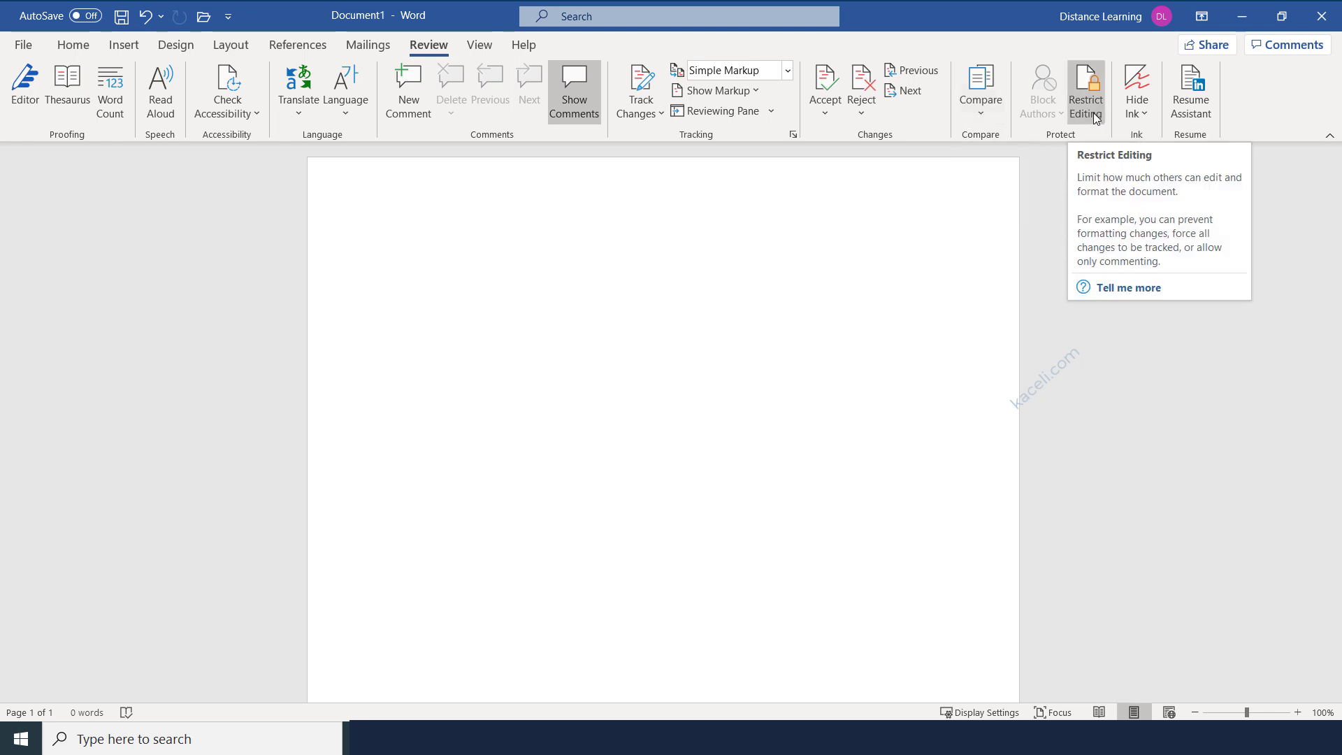
left_click(480, 47)
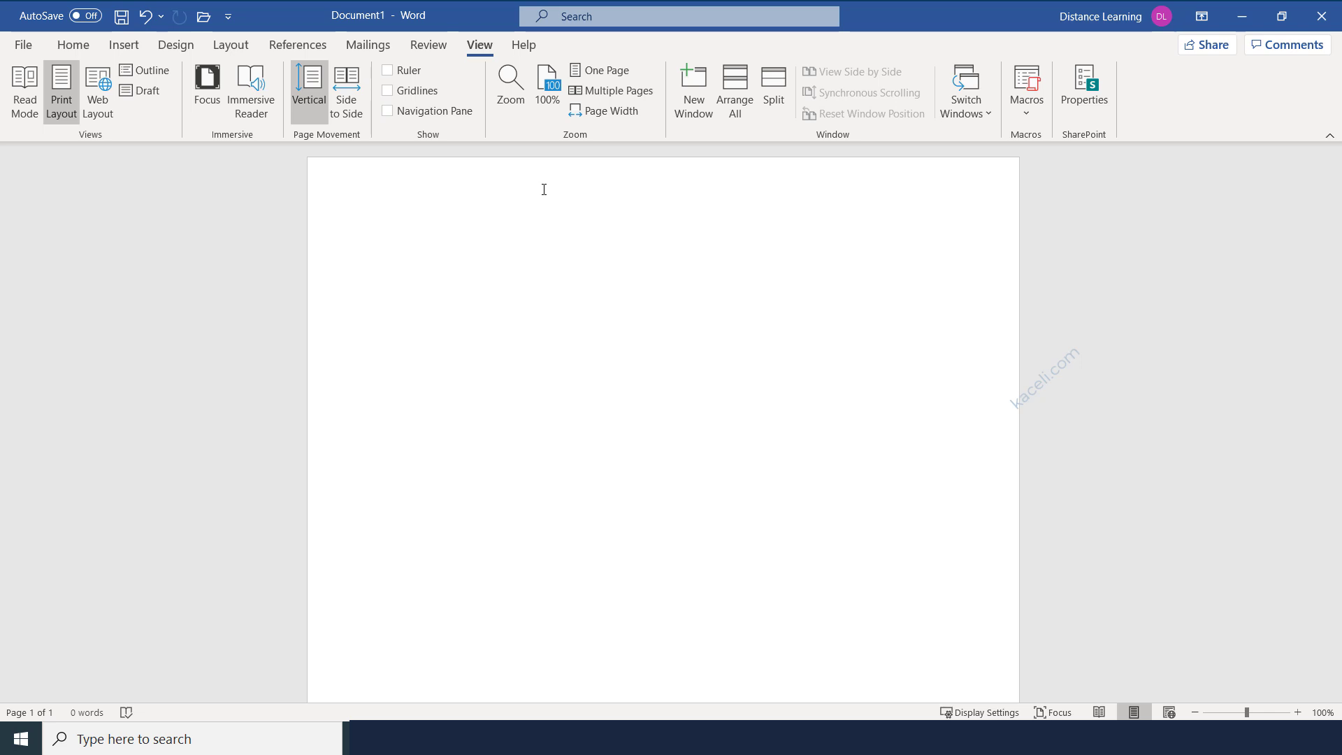
left_click(530, 48)
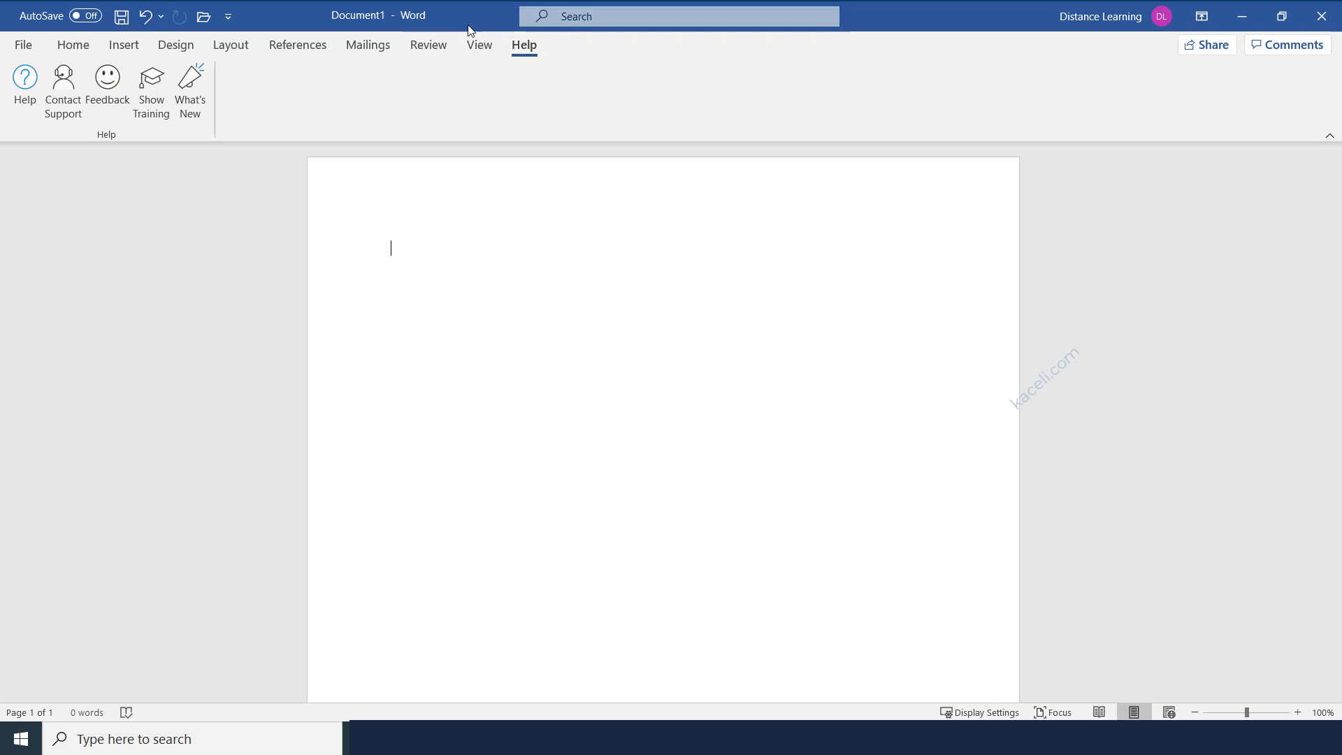
left_click(73, 54)
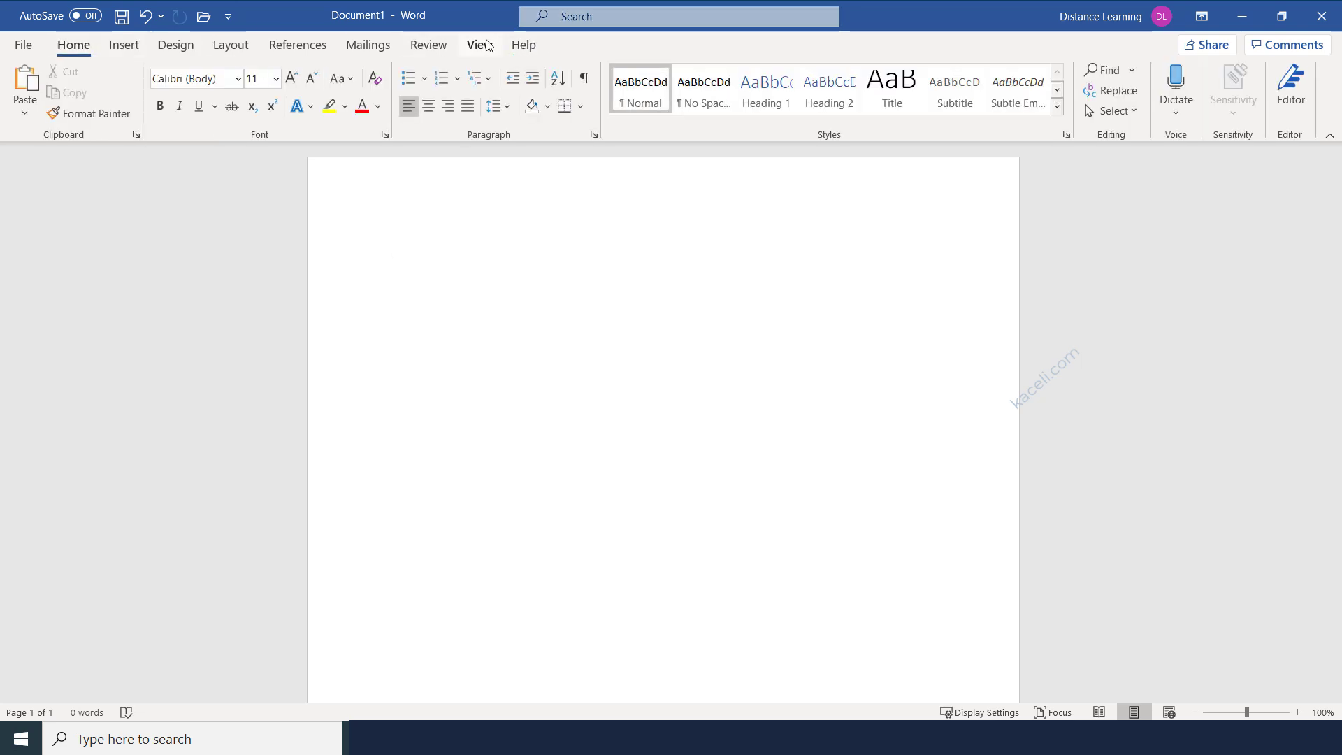
left_click(588, 22)
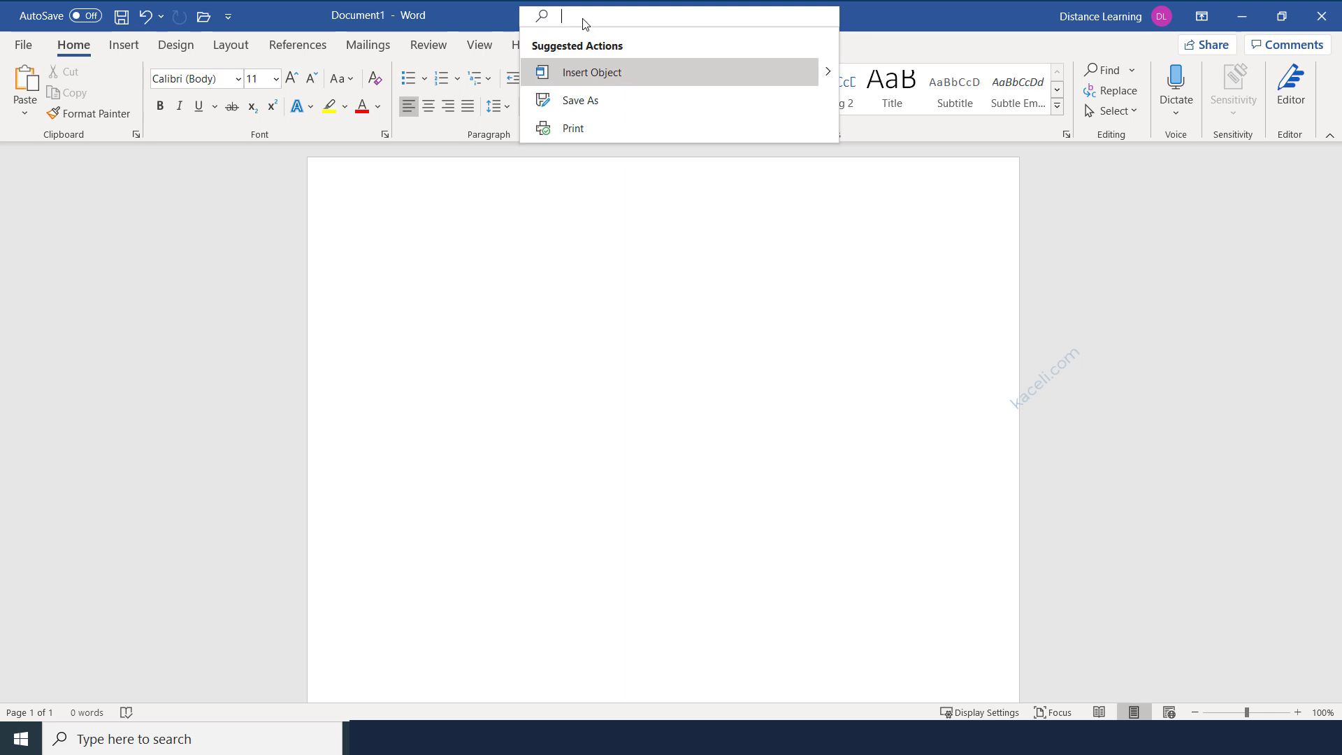
type("marg")
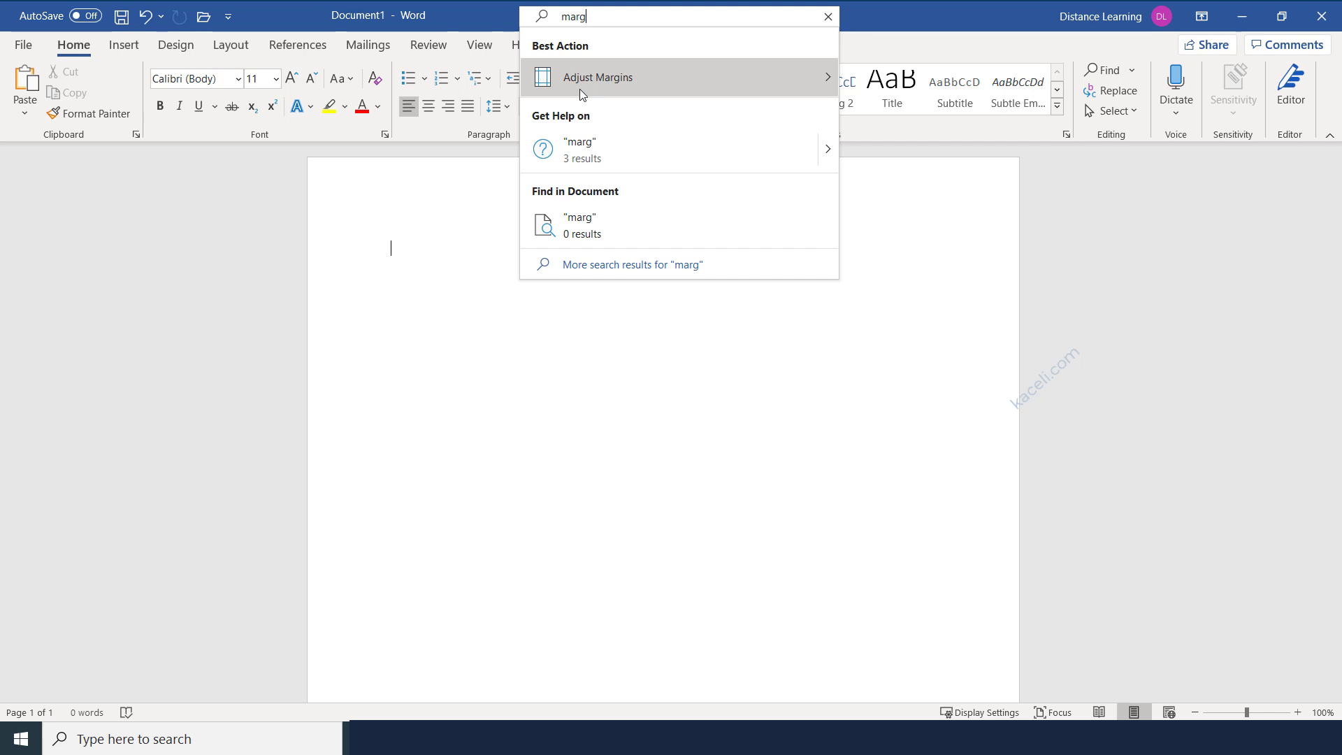
mouse_move(597, 85)
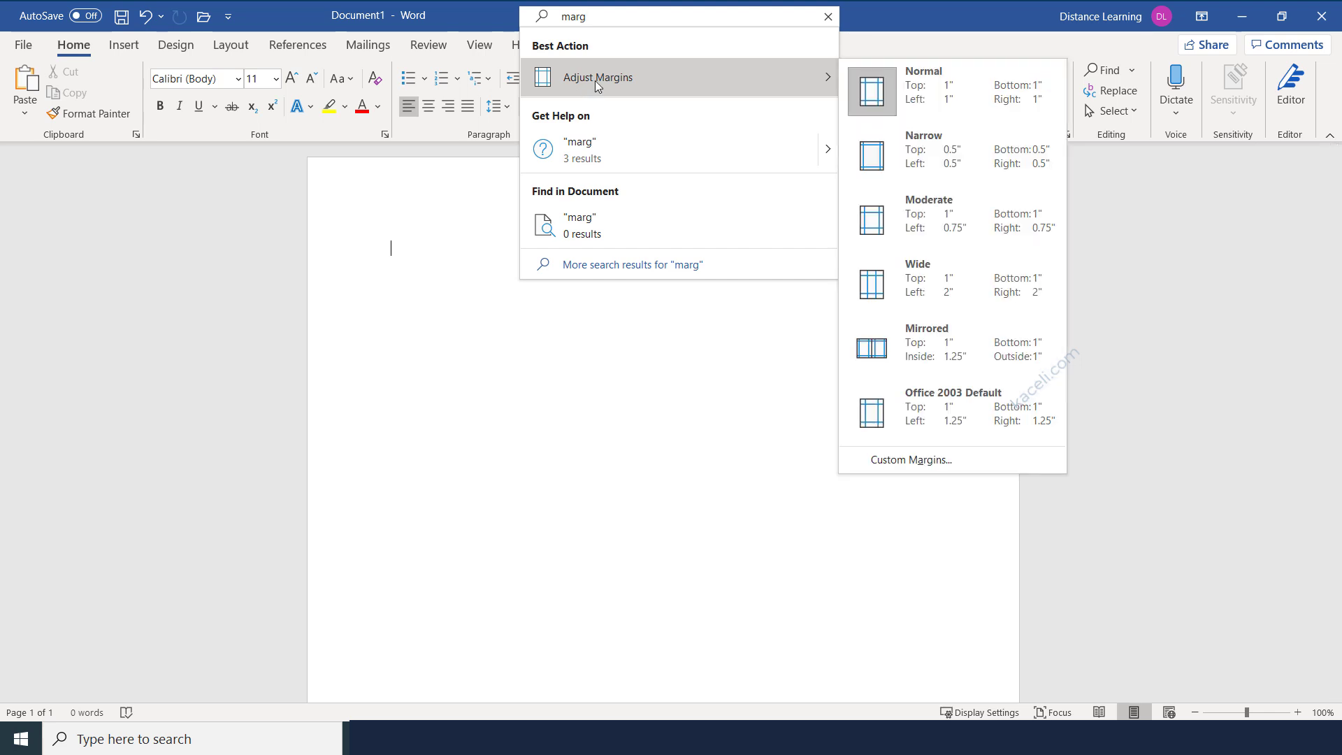
left_click(422, 367)
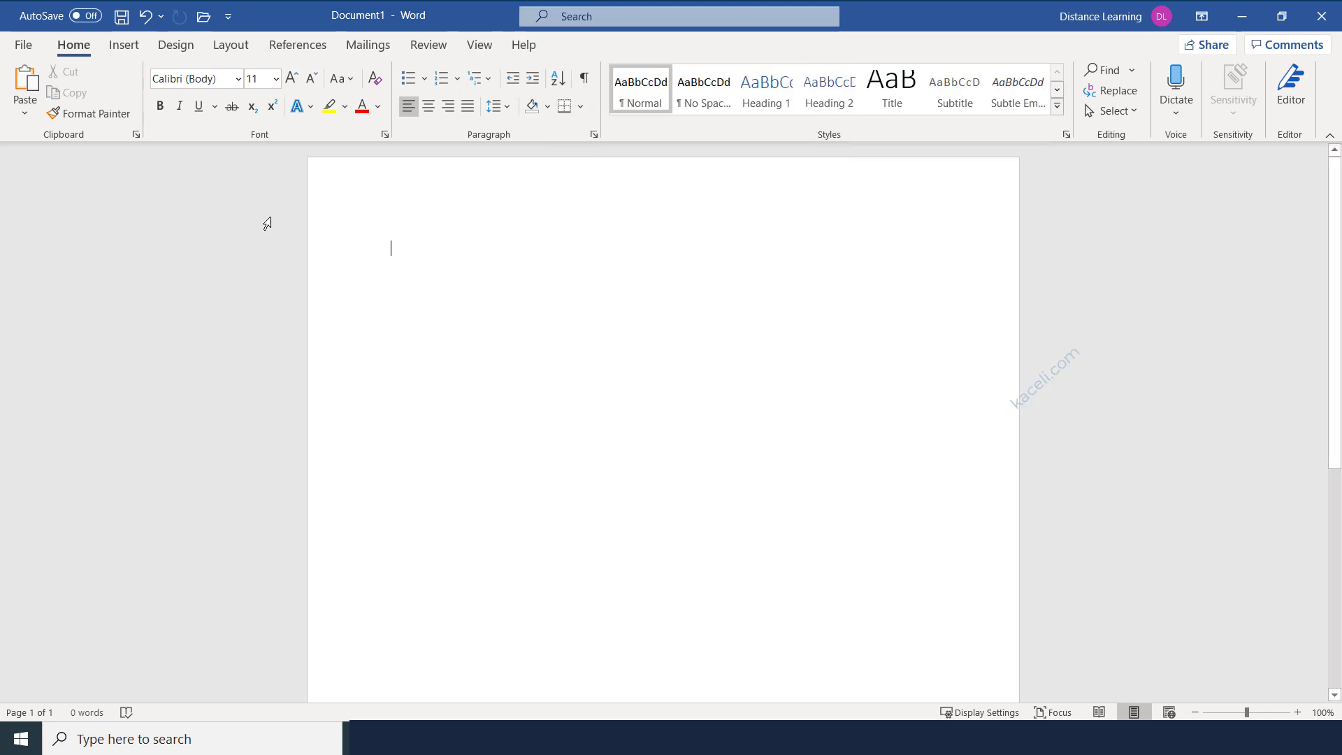
left_click(123, 47)
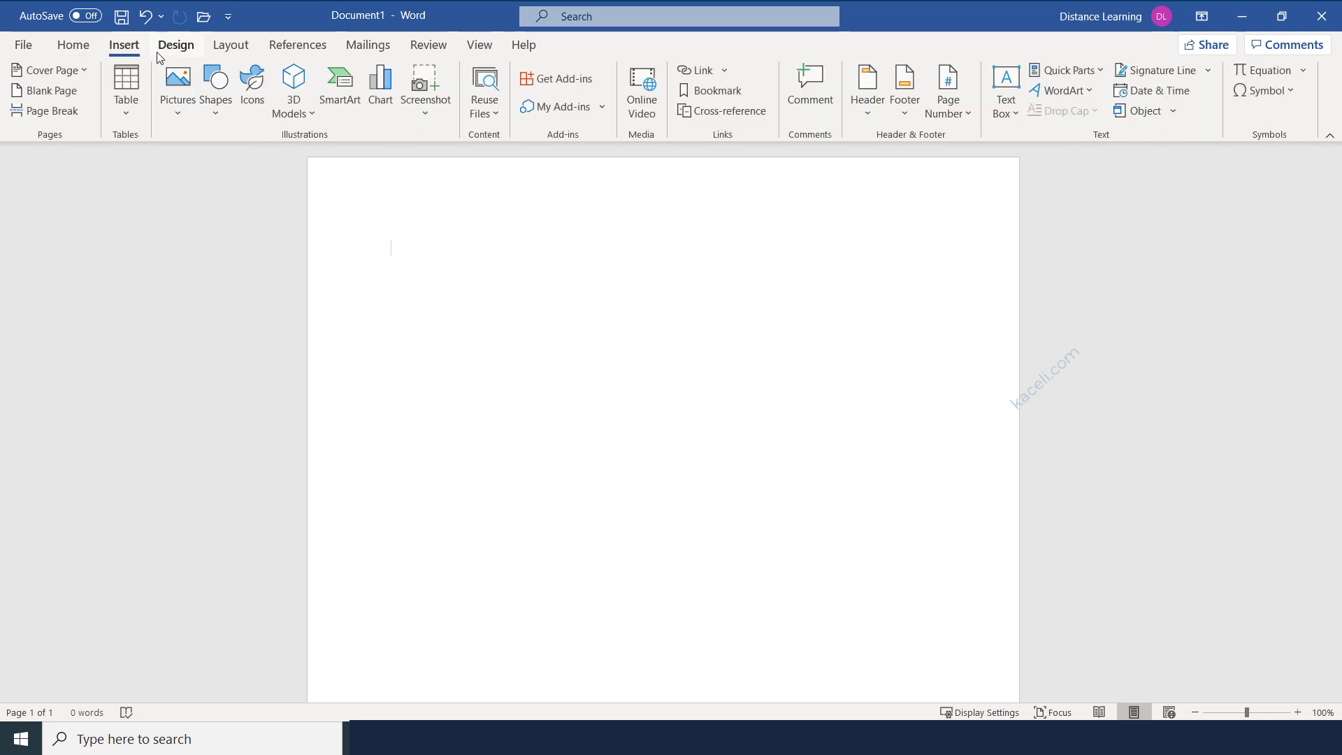
left_click(175, 48)
left_click(239, 49)
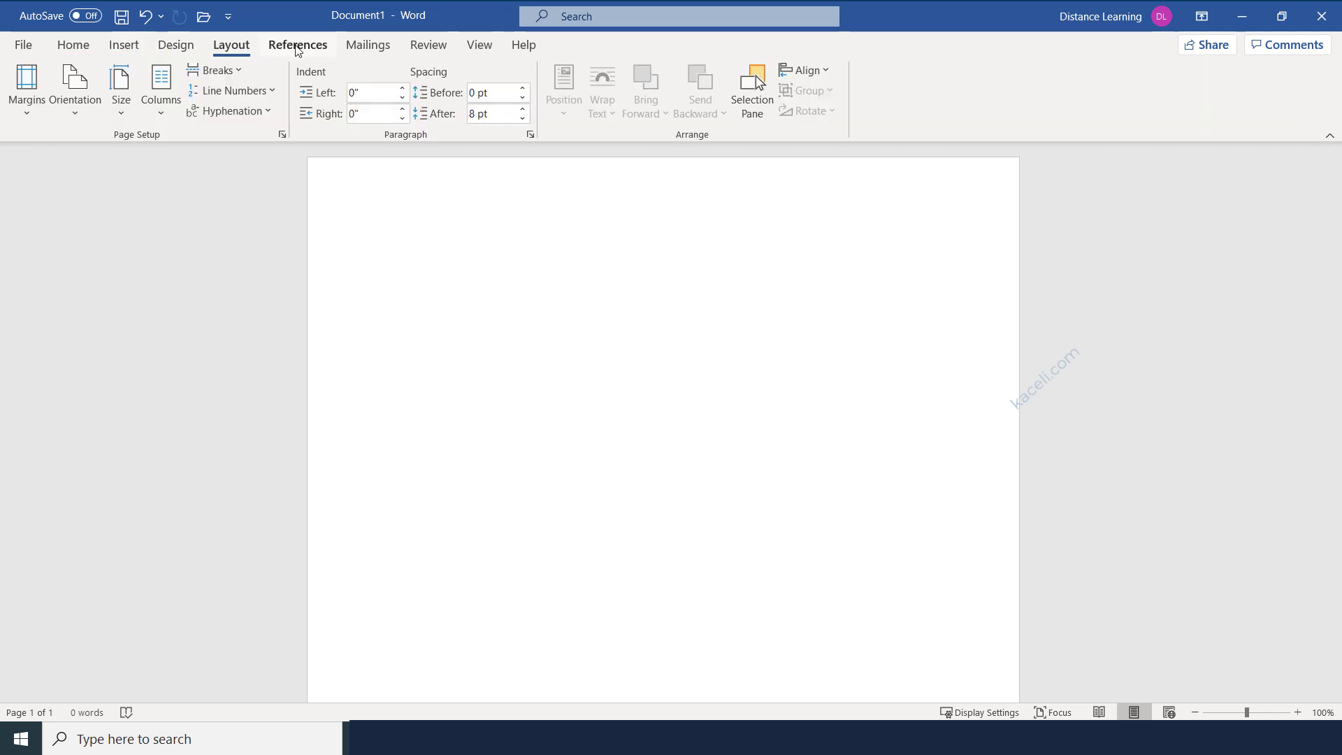
left_click(294, 51)
left_click(599, 19)
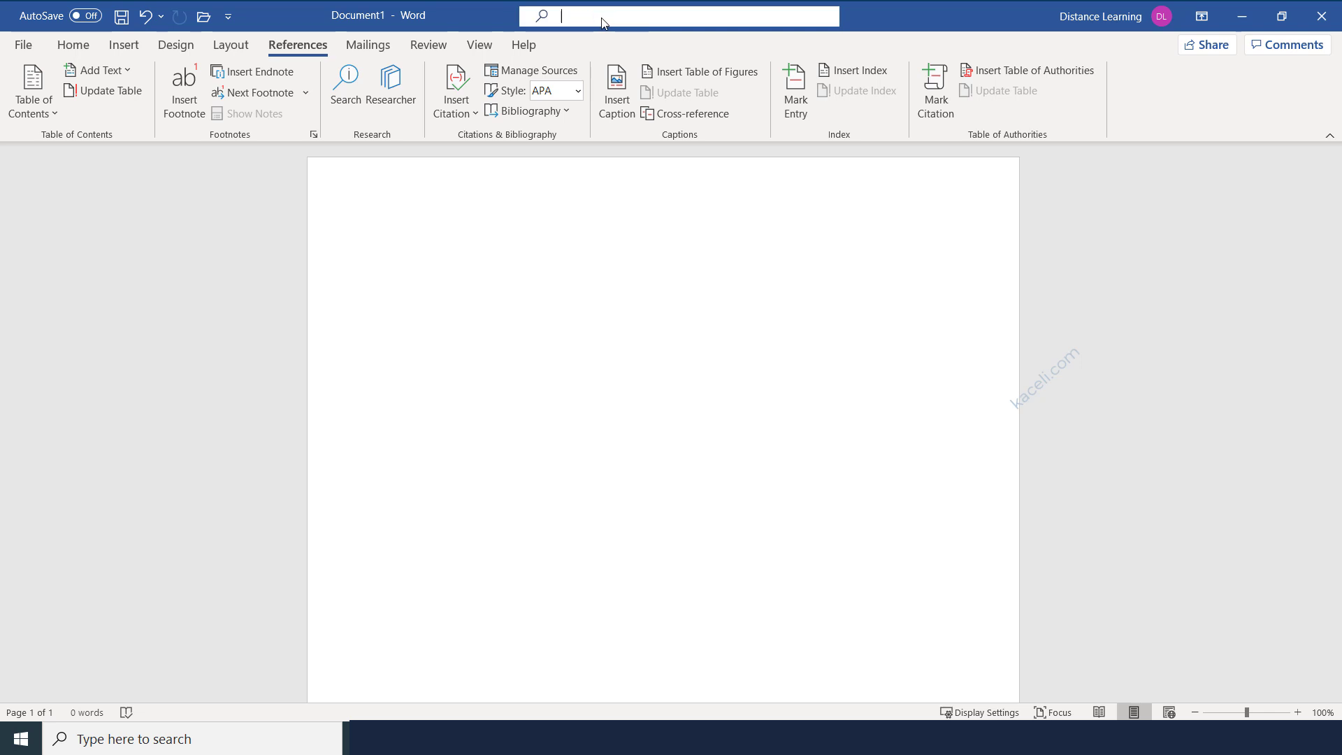
type("fot")
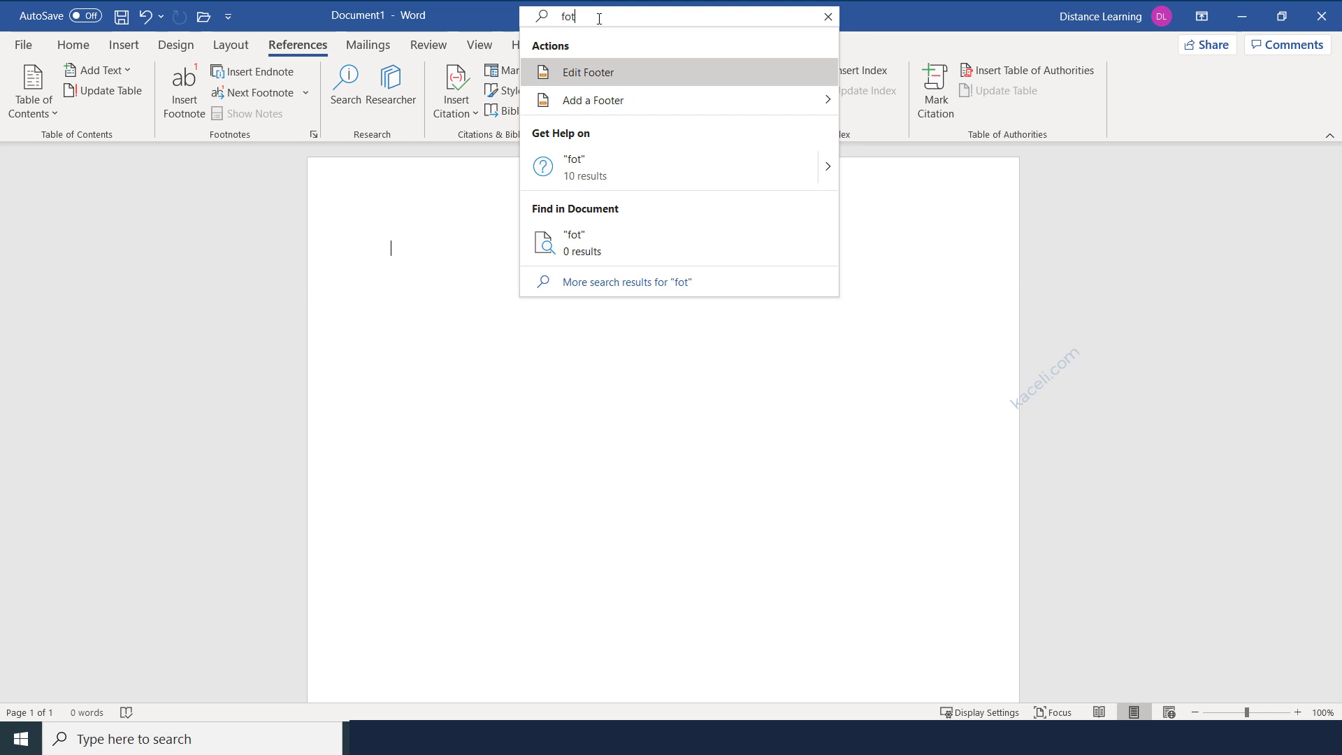
left_click(605, 450)
left_click(74, 46)
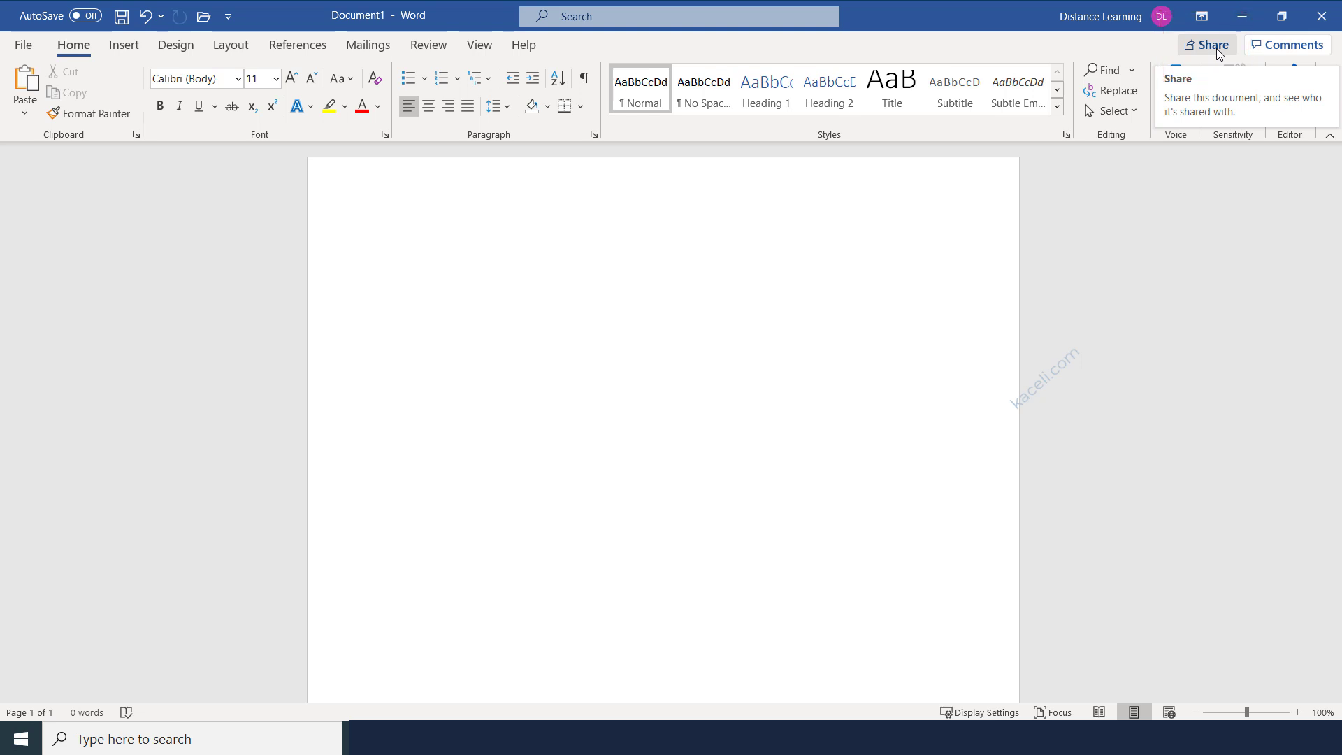
Zoom the blank page in from 110% to 120%, after briefly opening the Comments menu.
left_click(1290, 46)
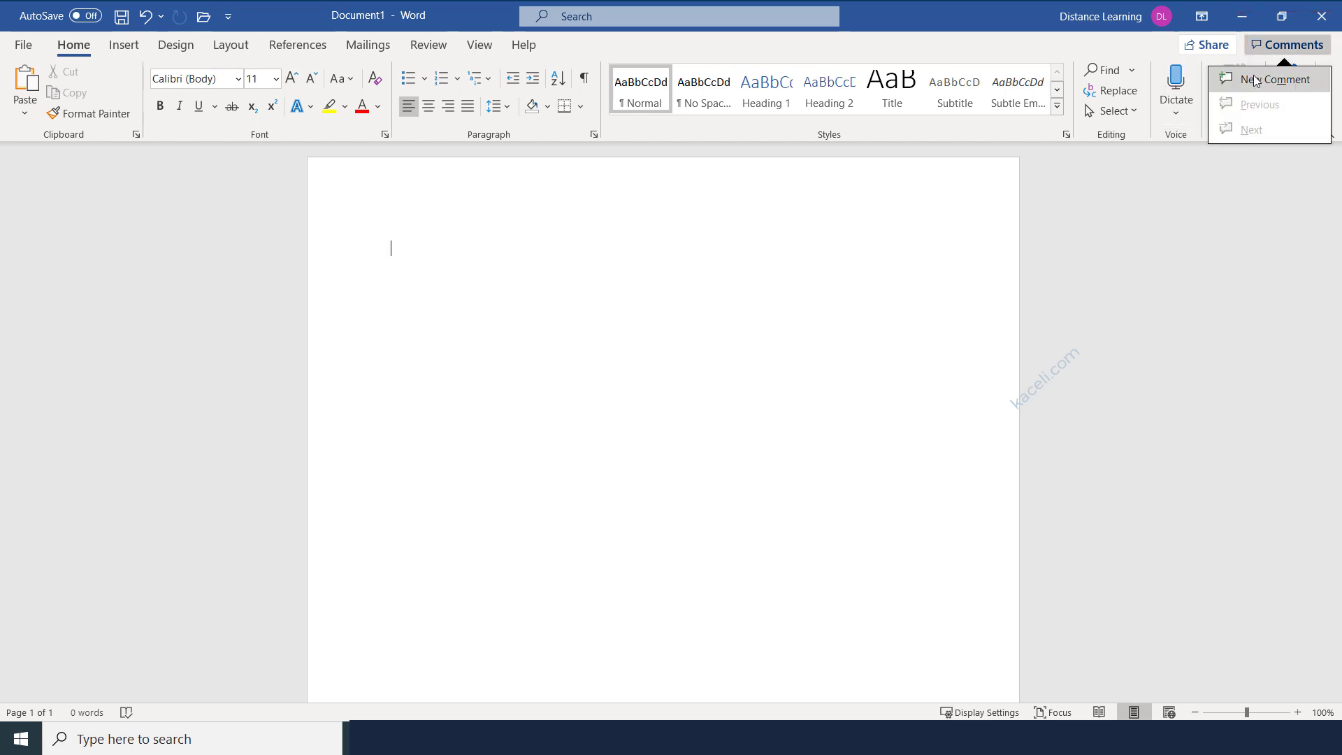
left_click(747, 397)
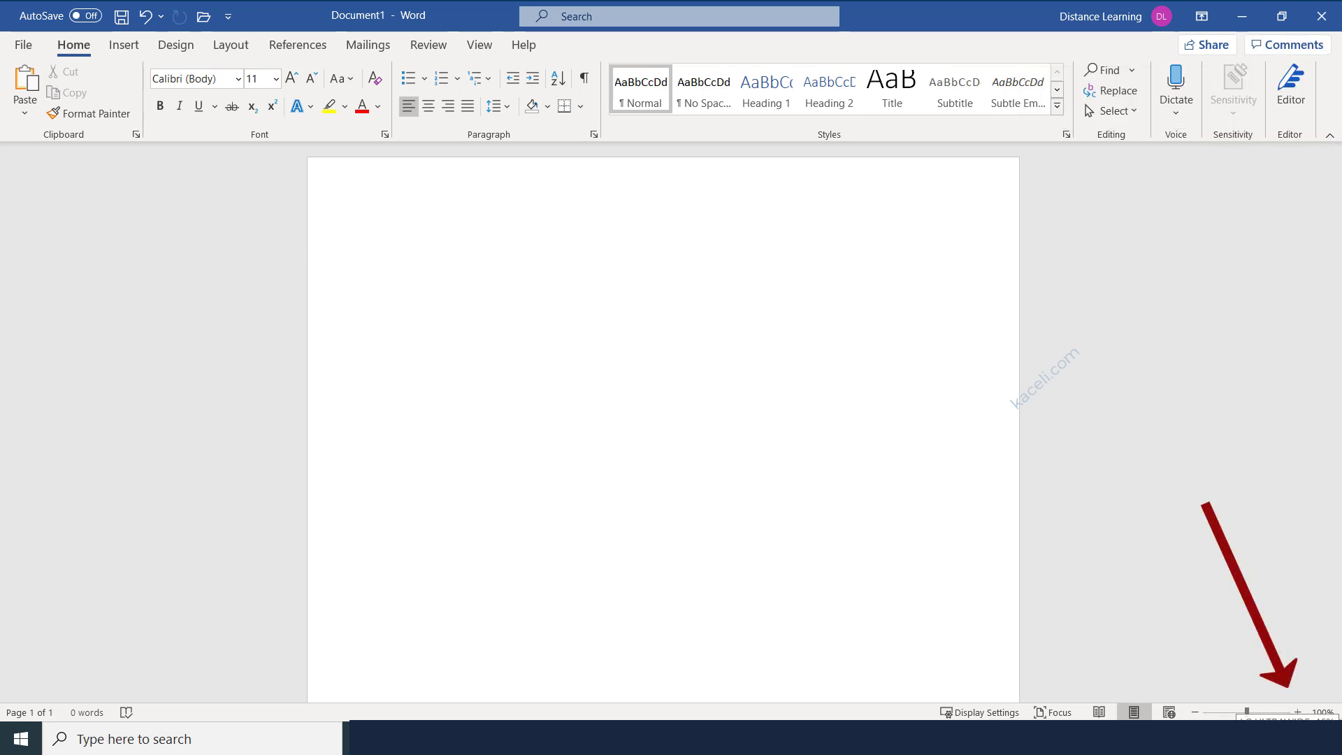
left_click(1297, 716)
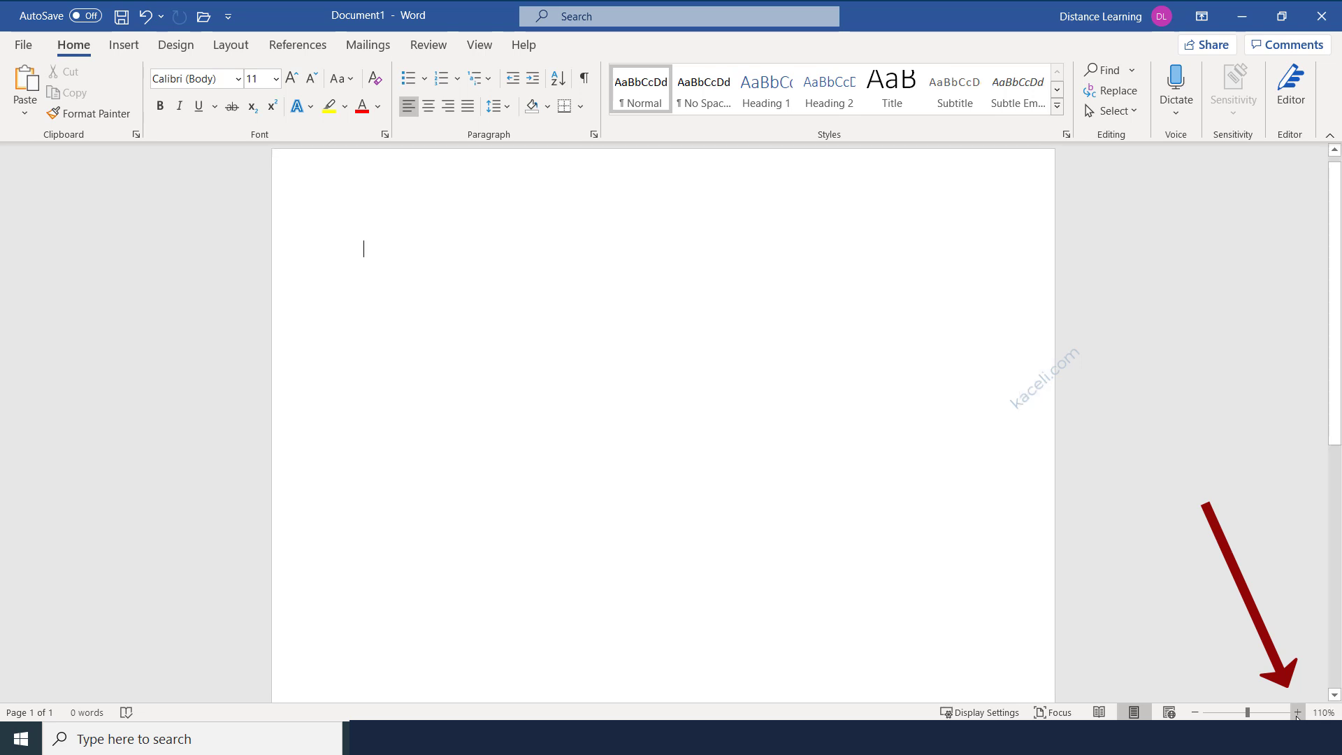
left_click(1297, 712)
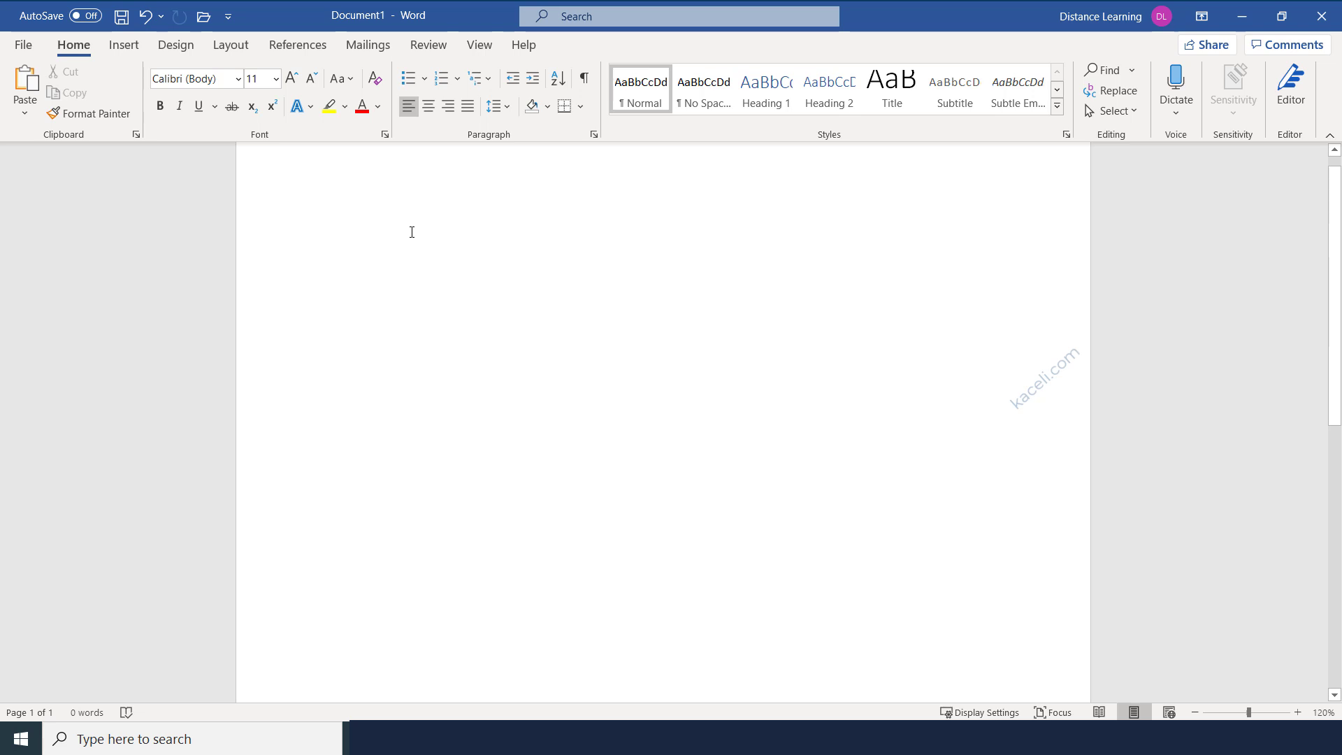
Type 'This is my document.', zoom back to 110%, then try Read Mode, Print Layout and Focus mode.
type("This is my document.")
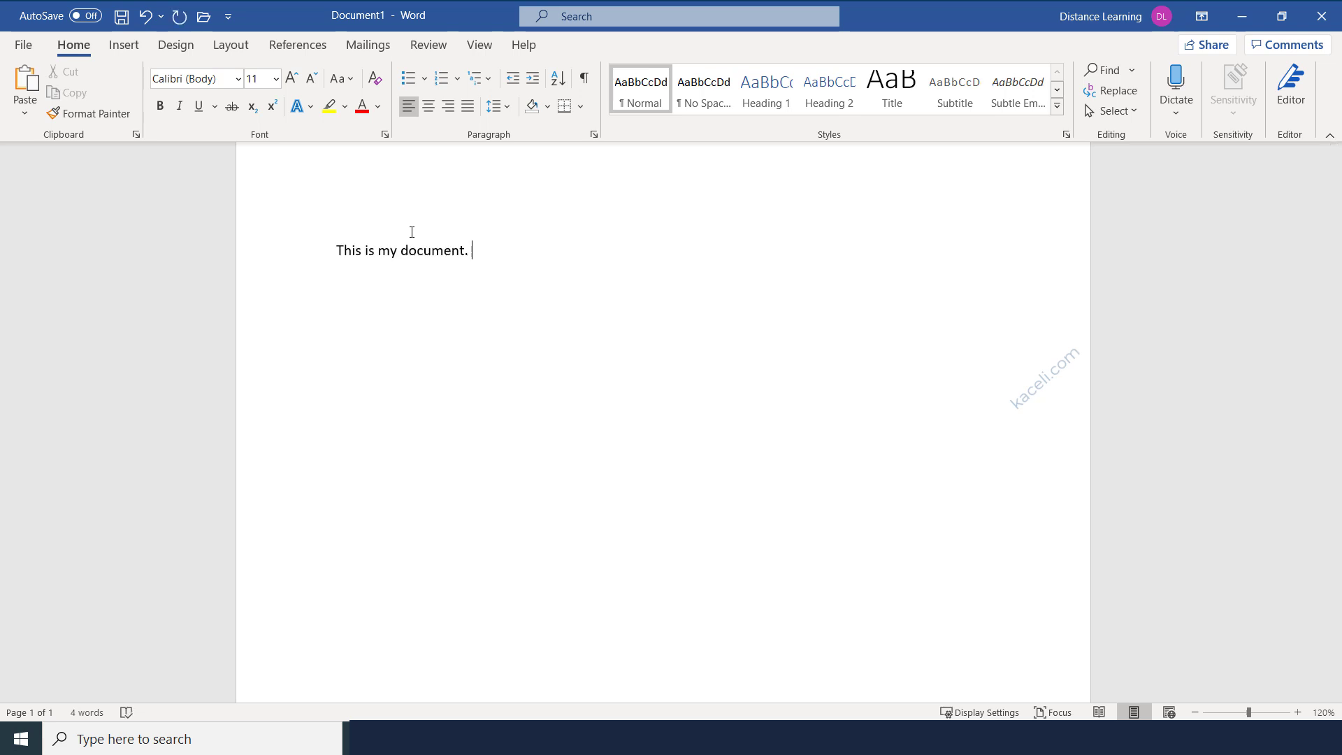
left_click(1193, 712)
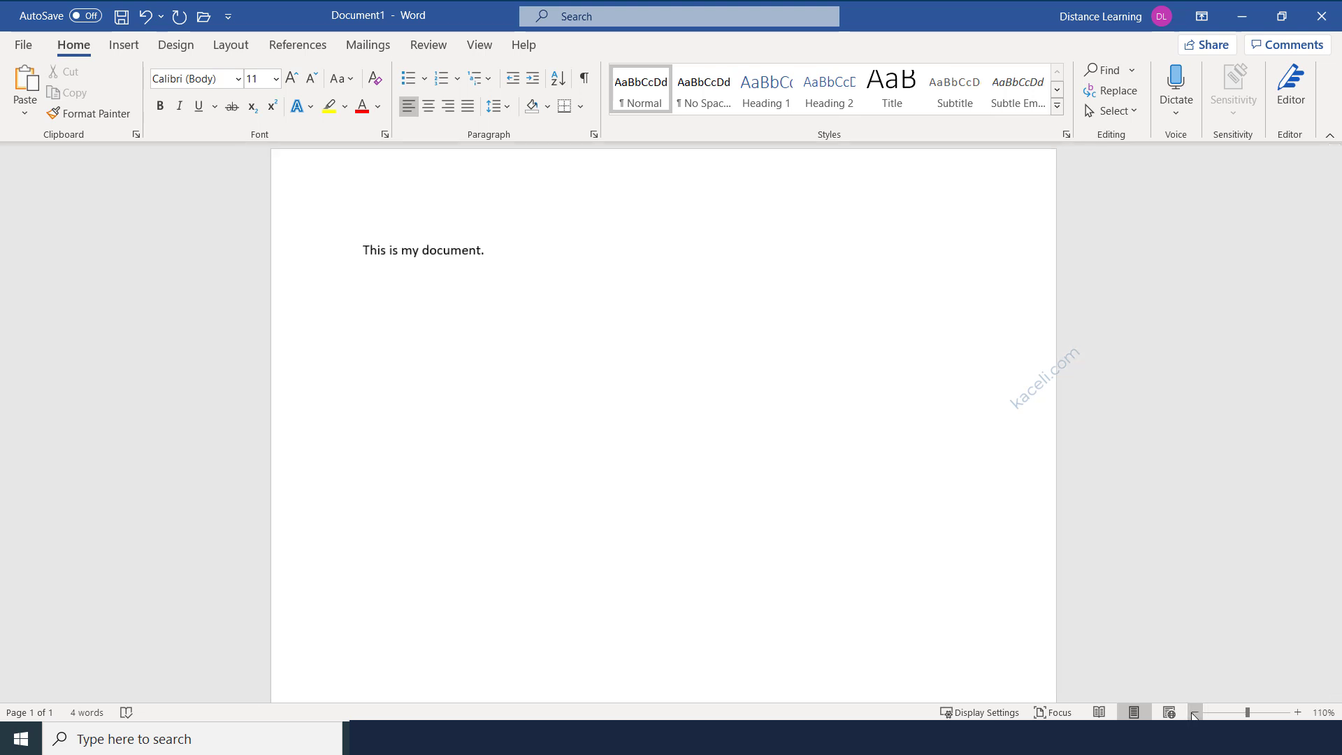
left_click(1098, 712)
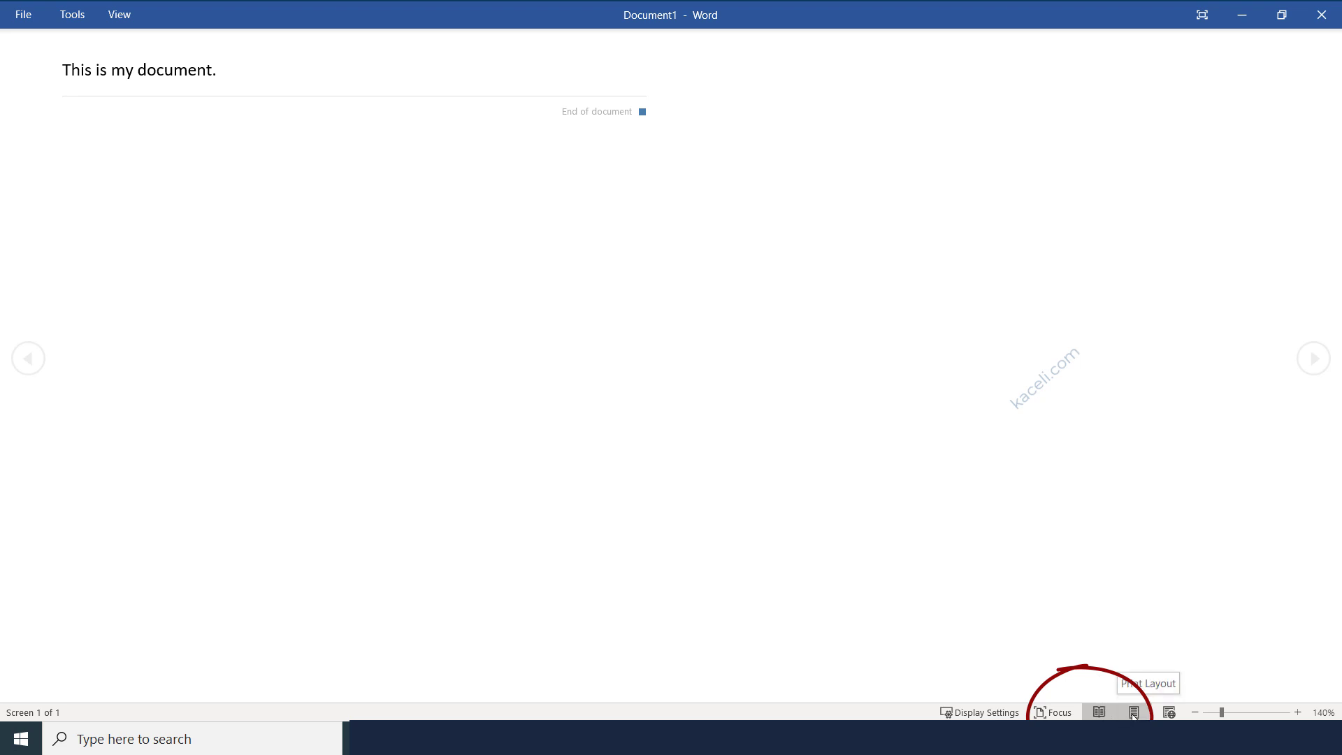
left_click(1133, 713)
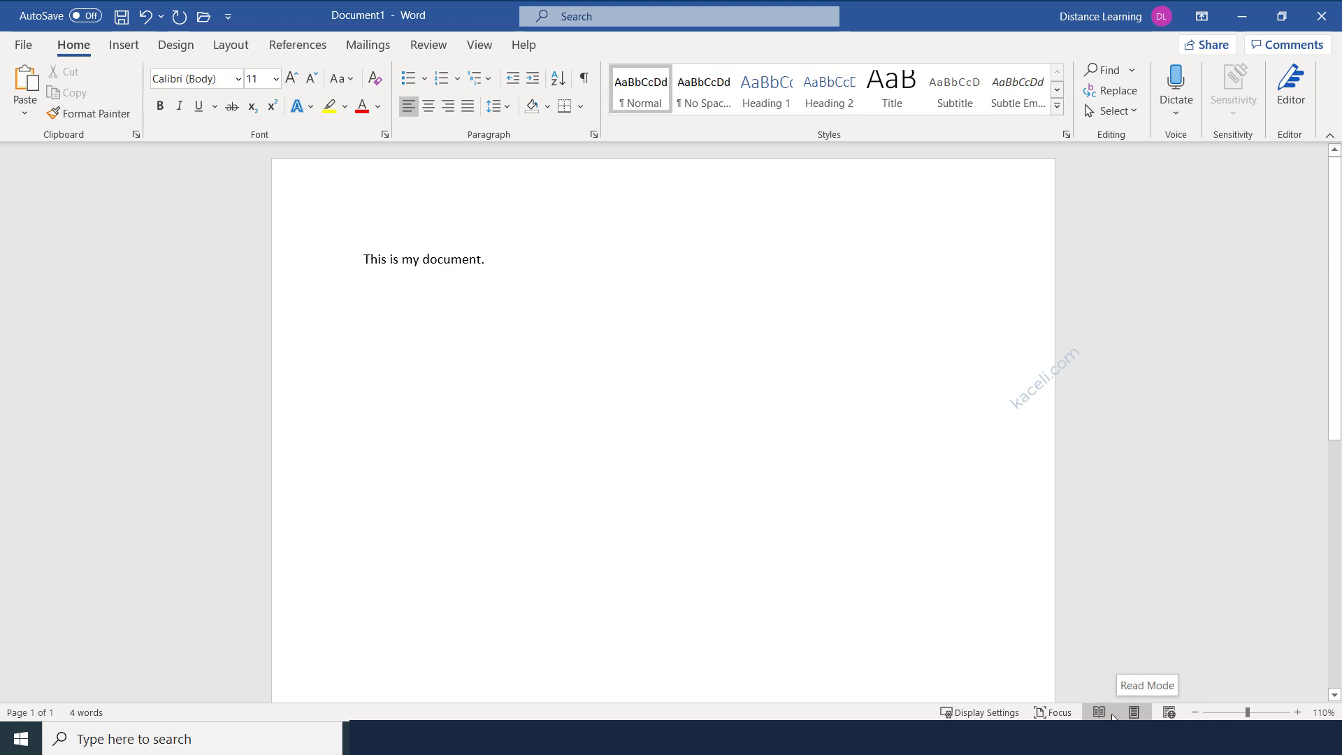
left_click(1051, 713)
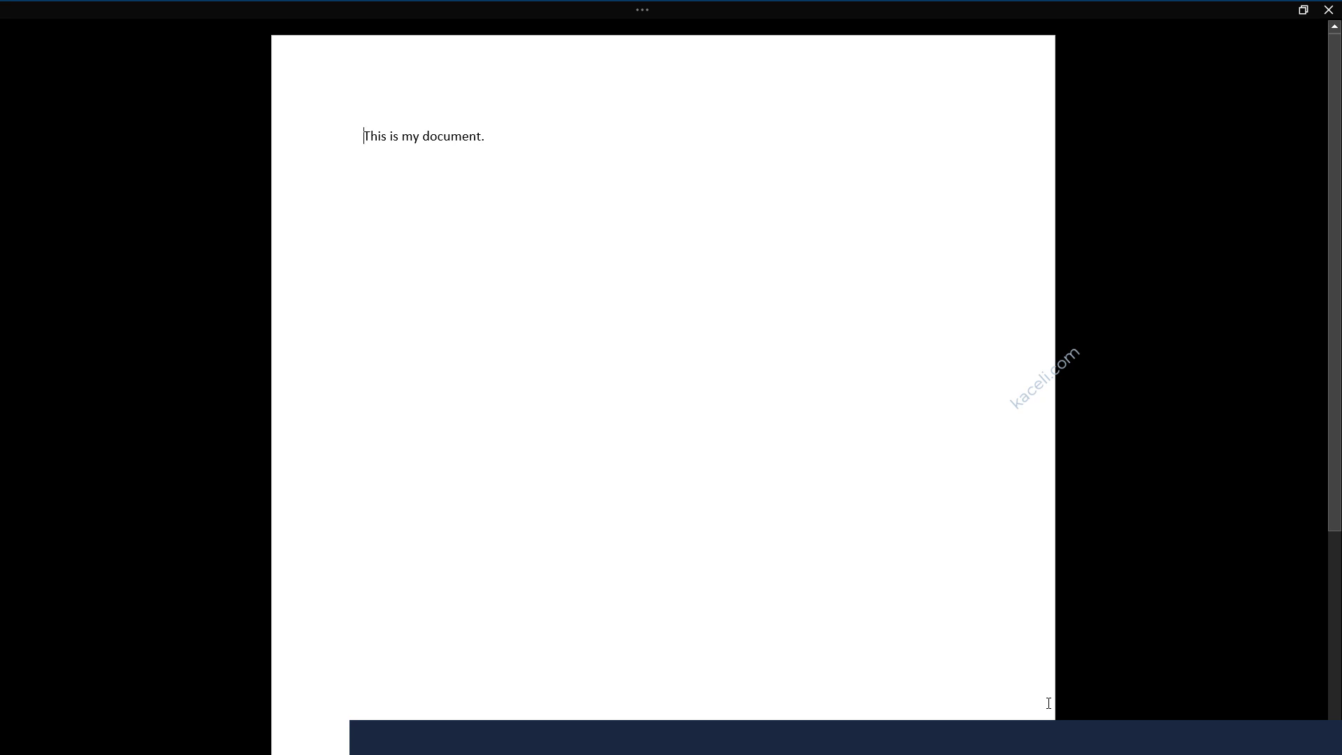
key("Escape")
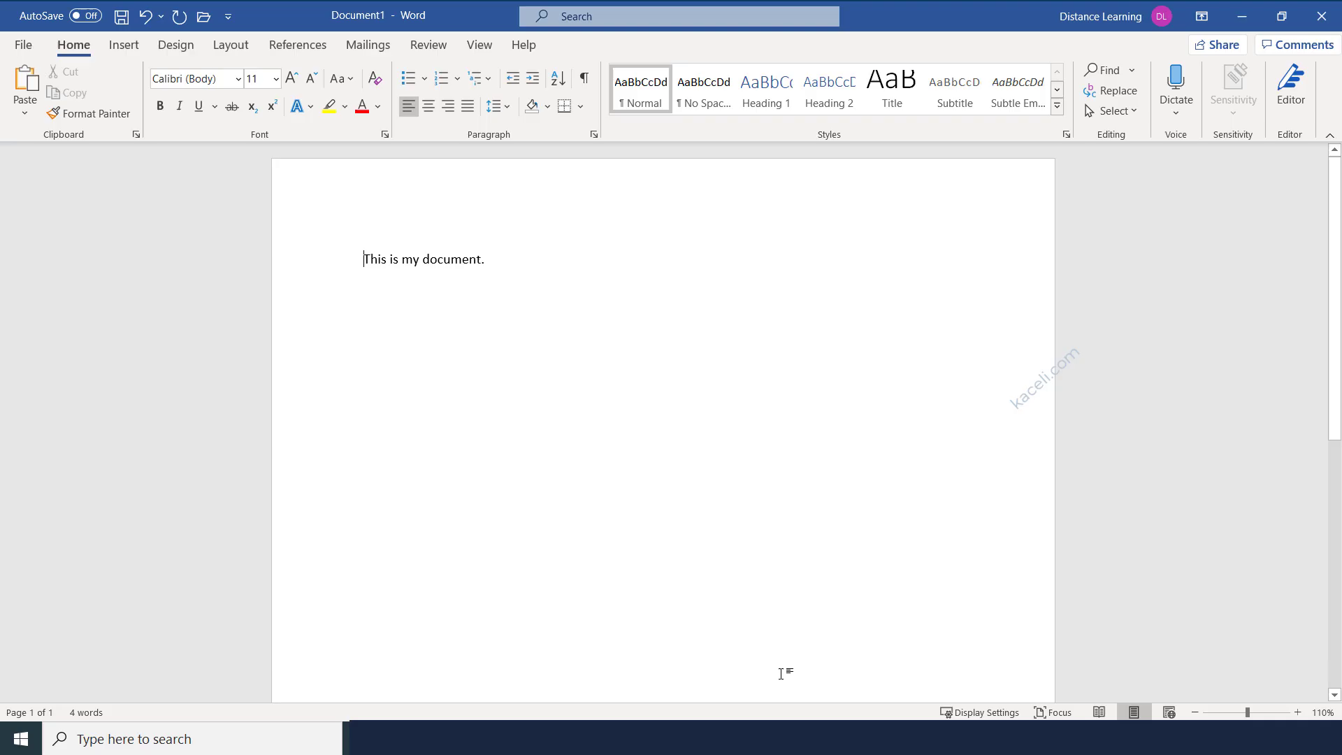
left_click(973, 713)
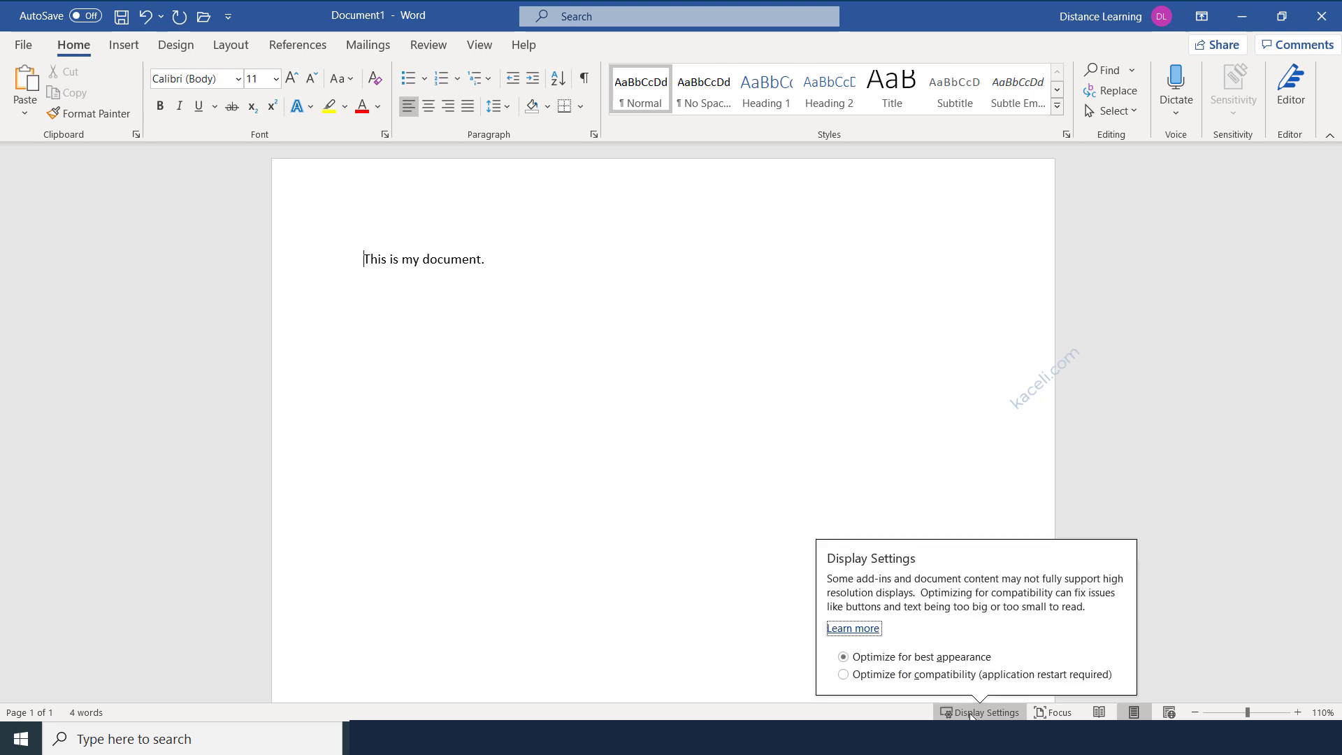
left_click(688, 620)
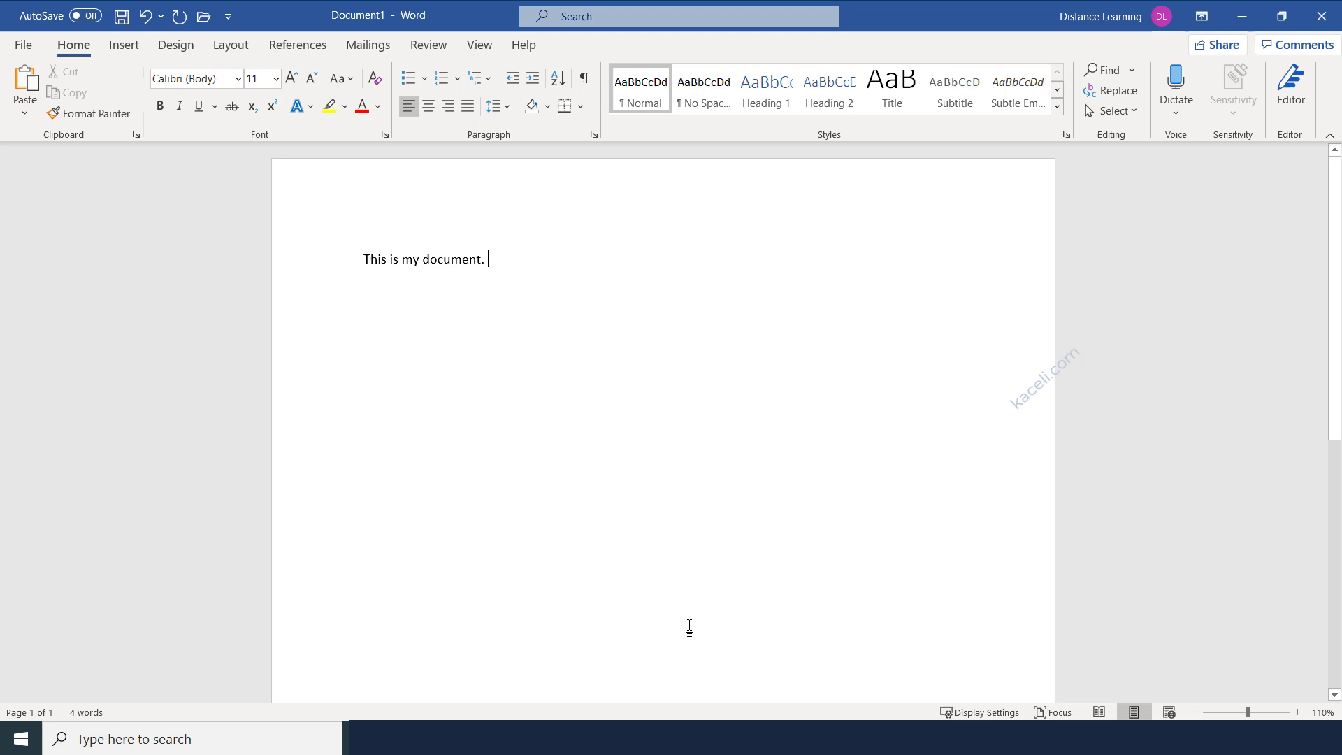
left_click(85, 713)
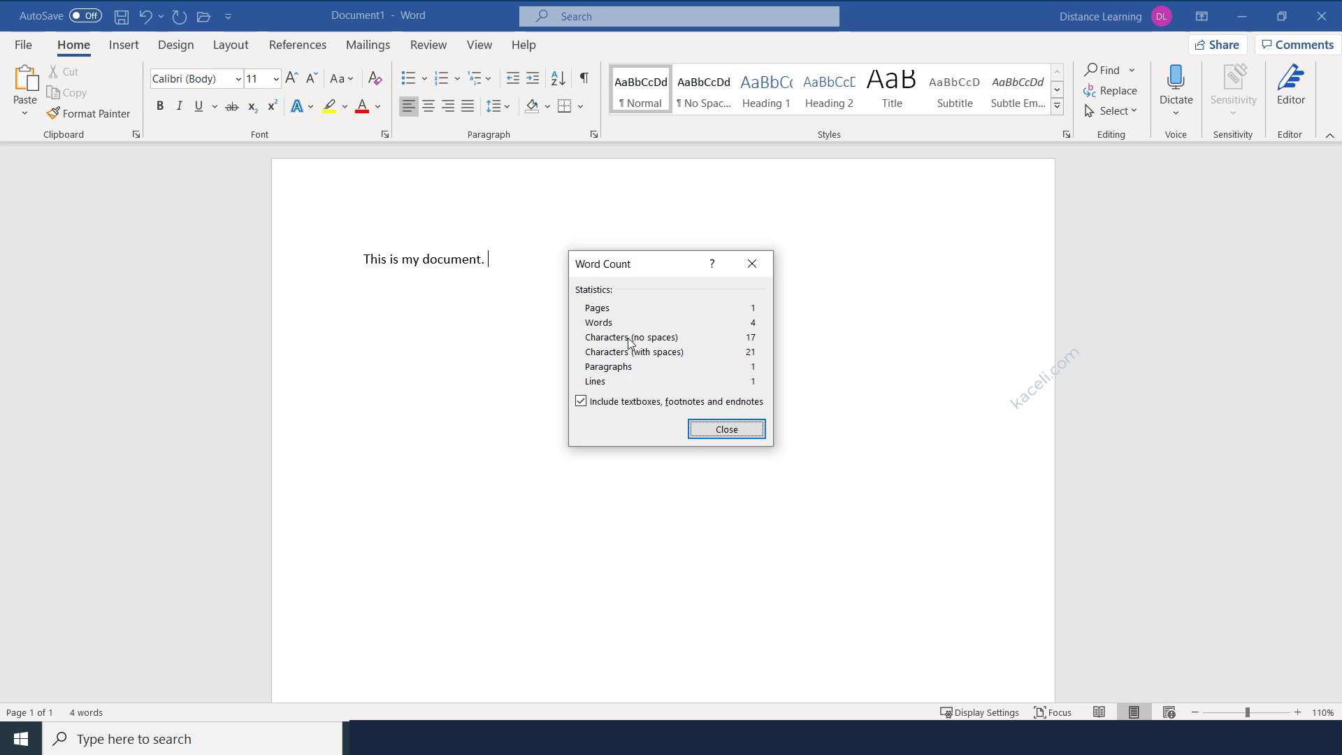
left_click(728, 432)
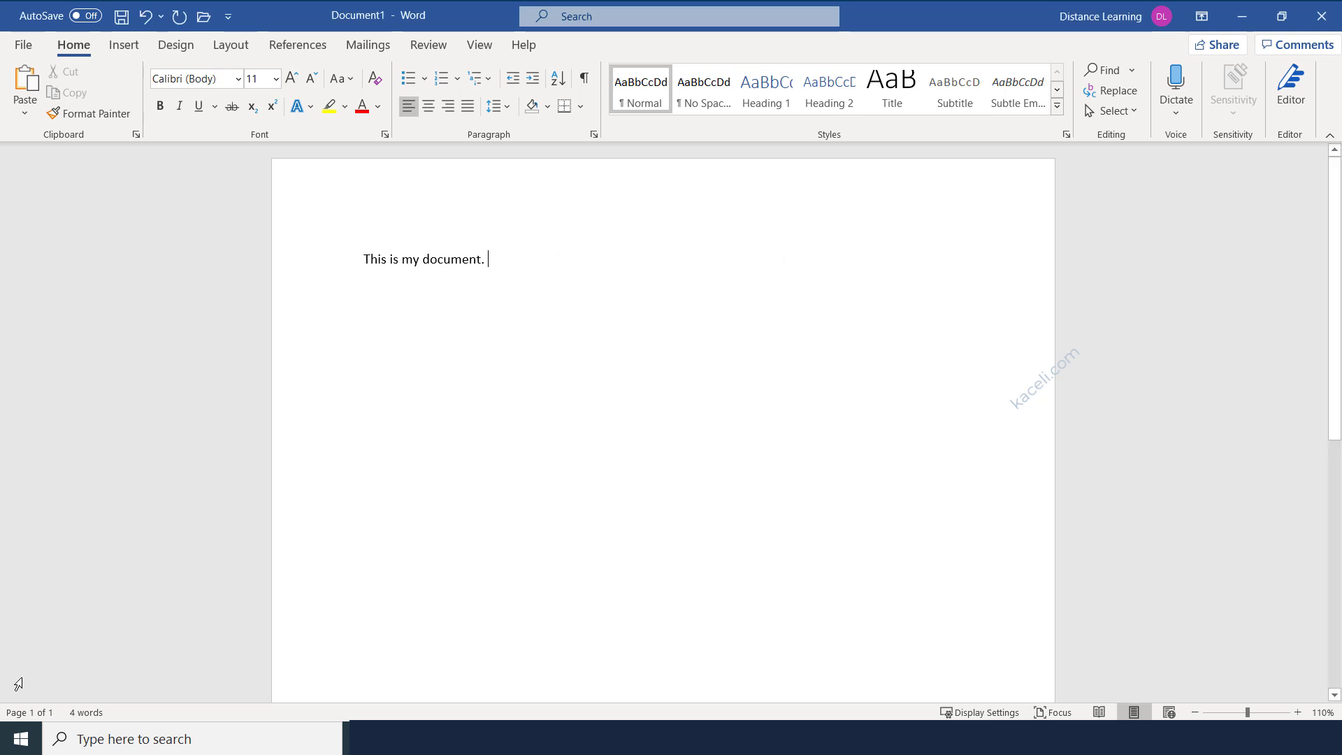
Show the Navigation pane with page thumbnails, then close it again.
left_click(26, 713)
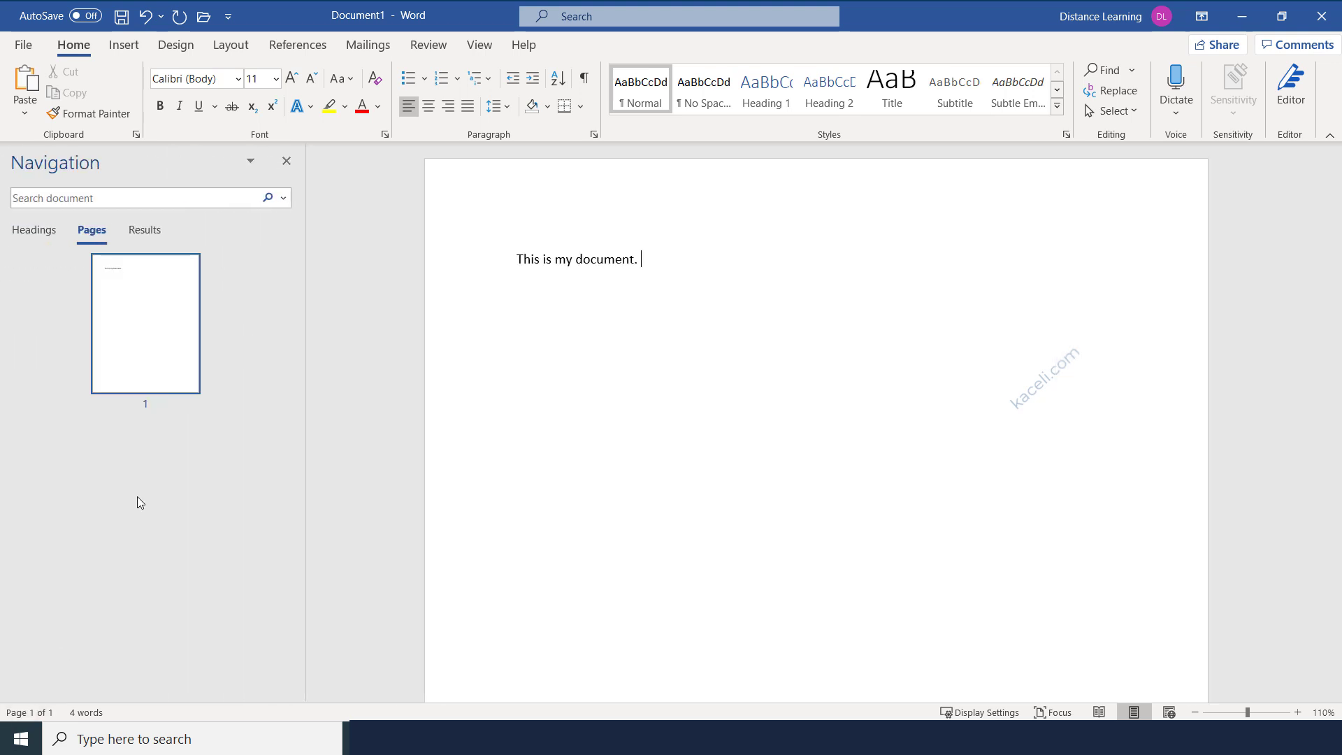
left_click(287, 161)
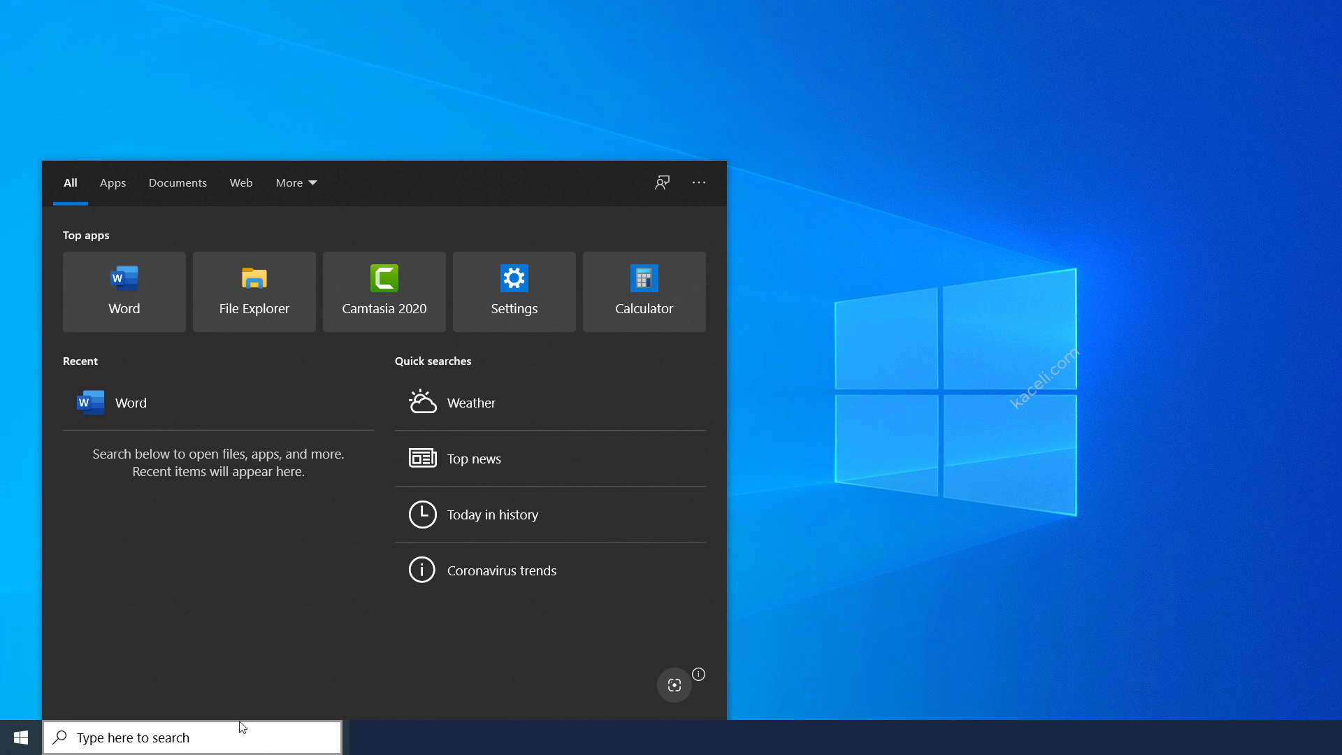
Search Windows for 'word' and launch Microsoft Word.
left_click(152, 732)
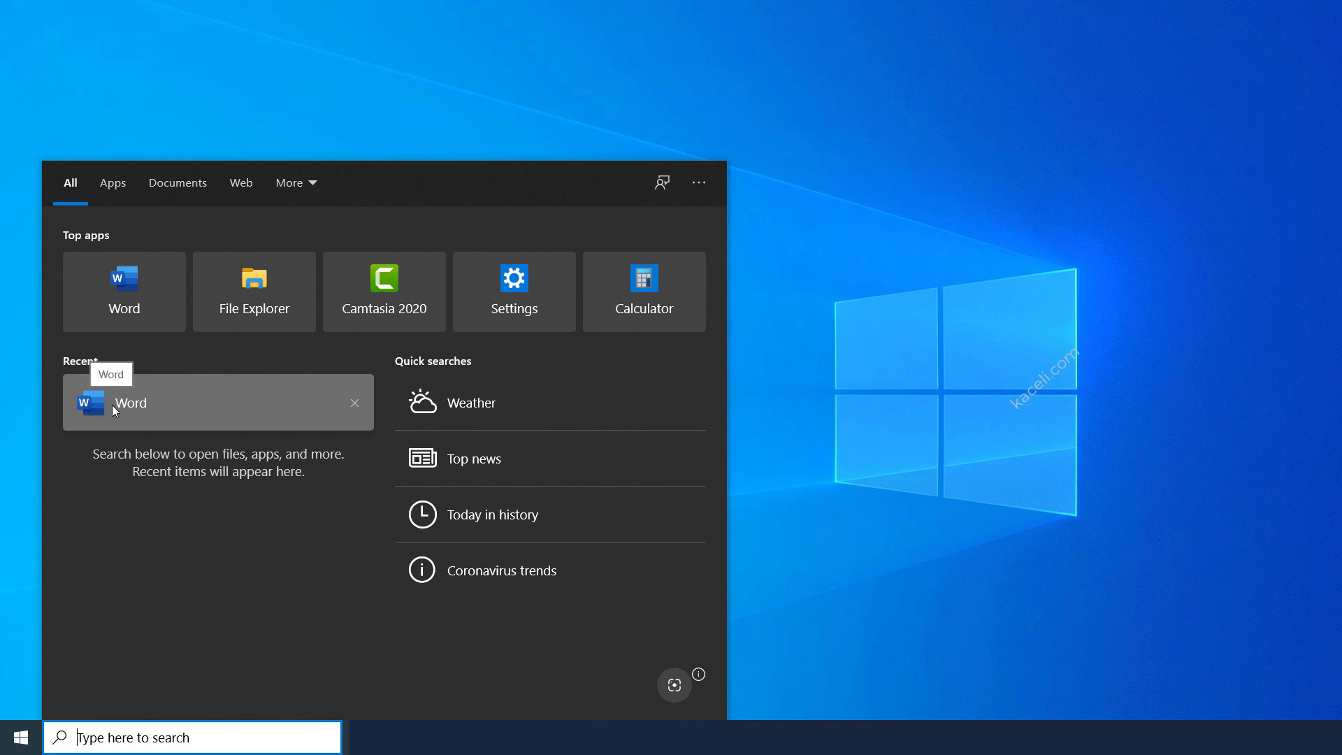
type("word")
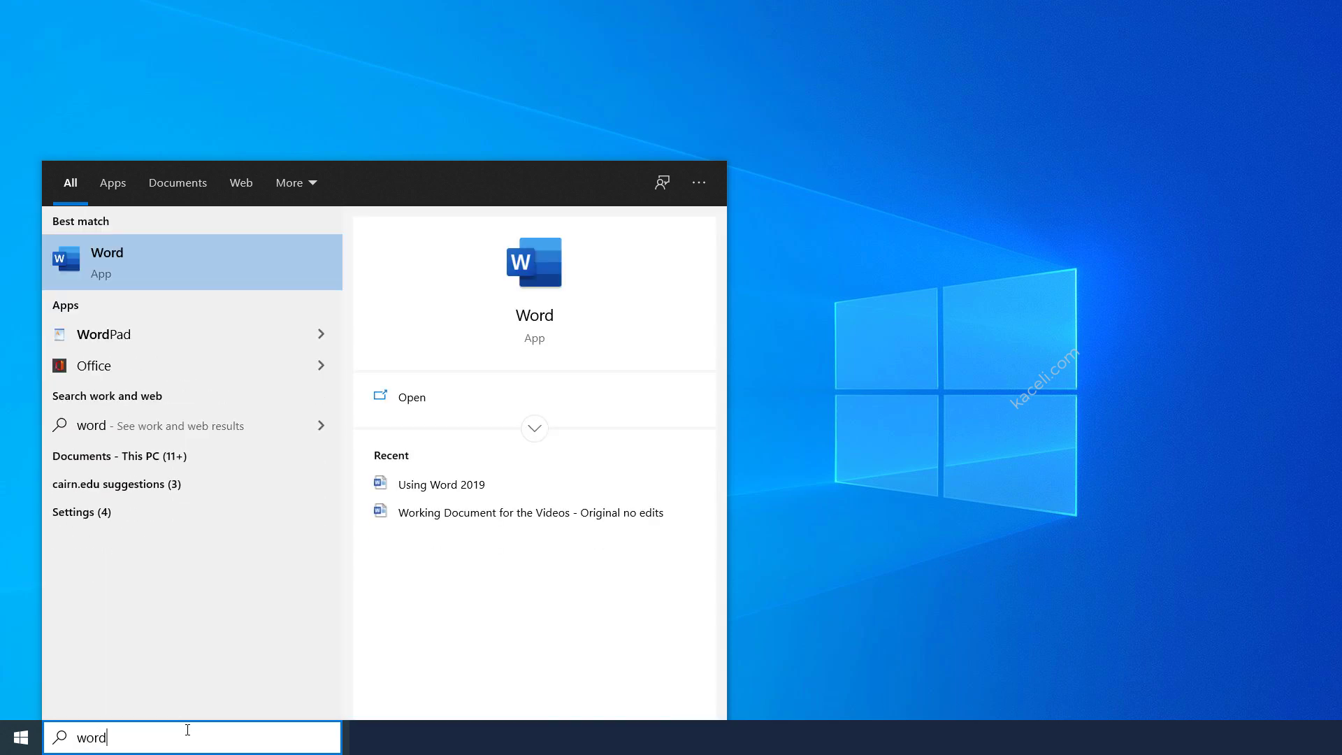
key("Return")
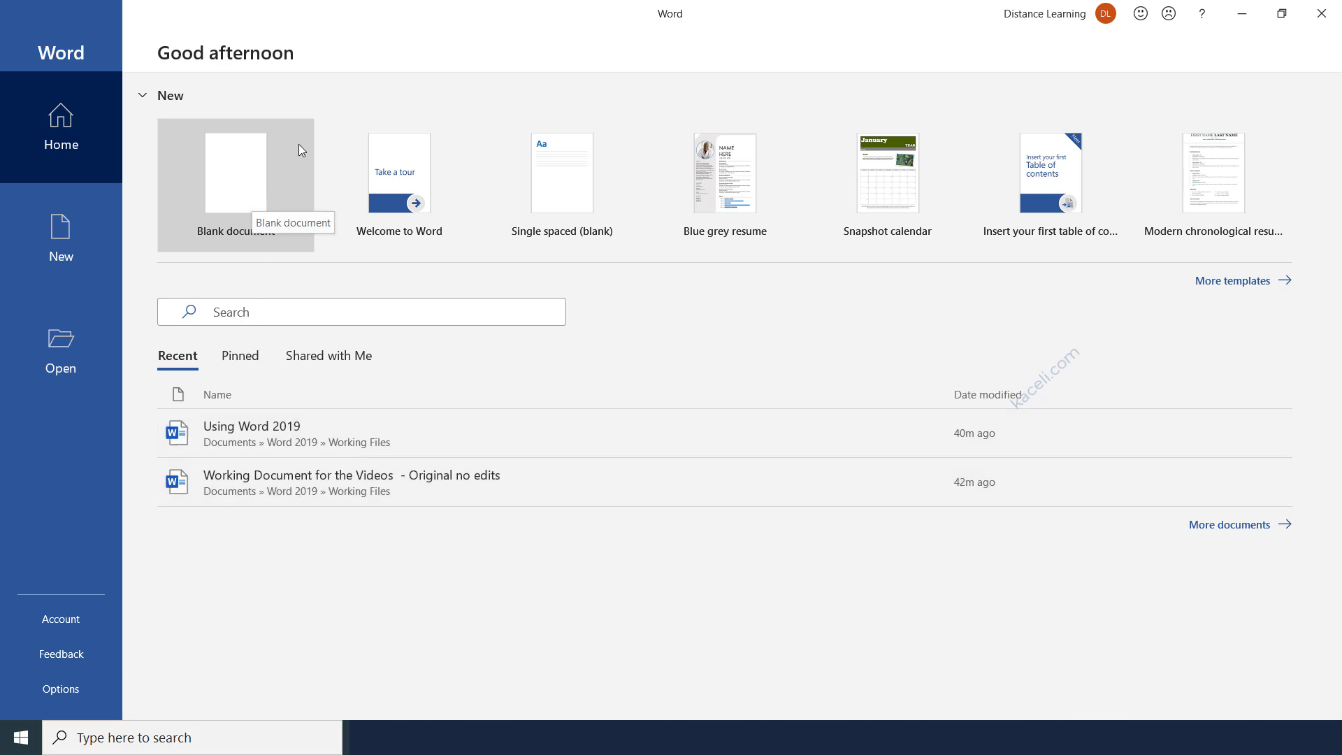
Create a blank document and type the 'Using Office 365' title and the intro paragraph.
left_click(255, 181)
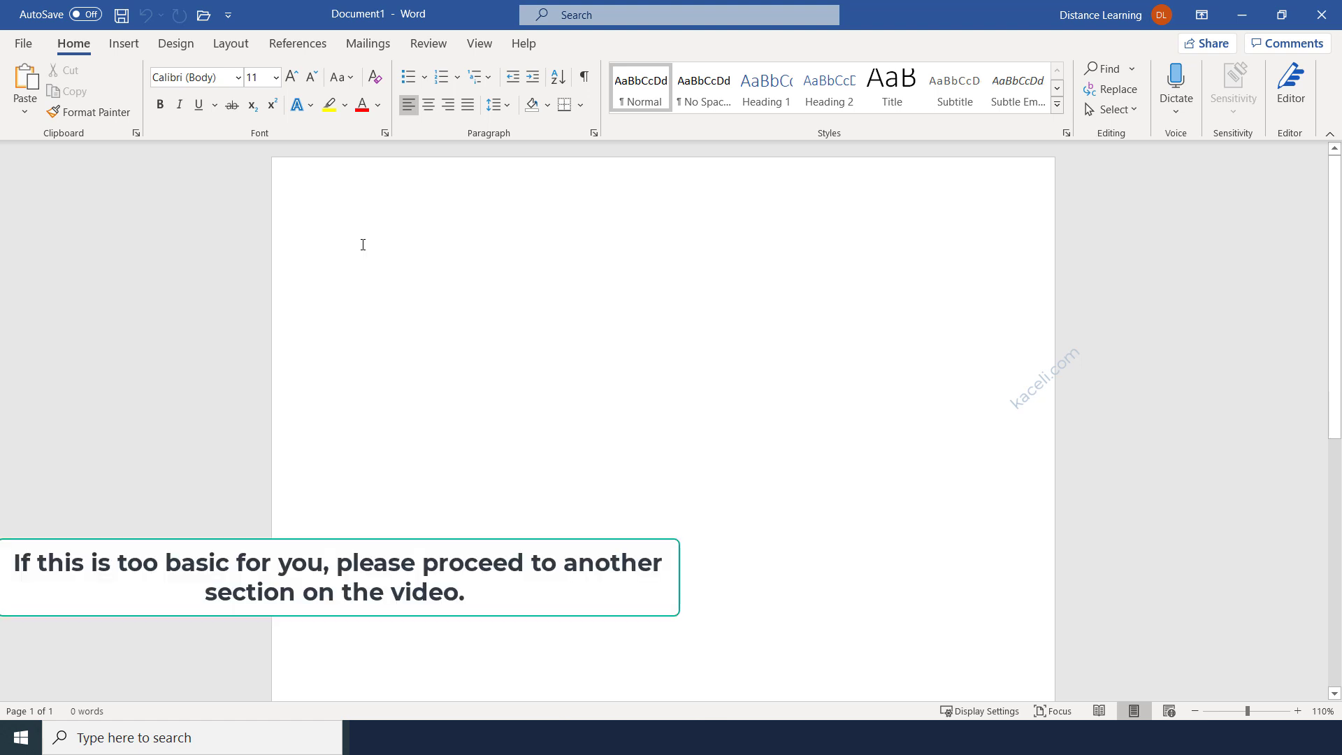
left_click(124, 48)
left_click(82, 49)
left_click(124, 47)
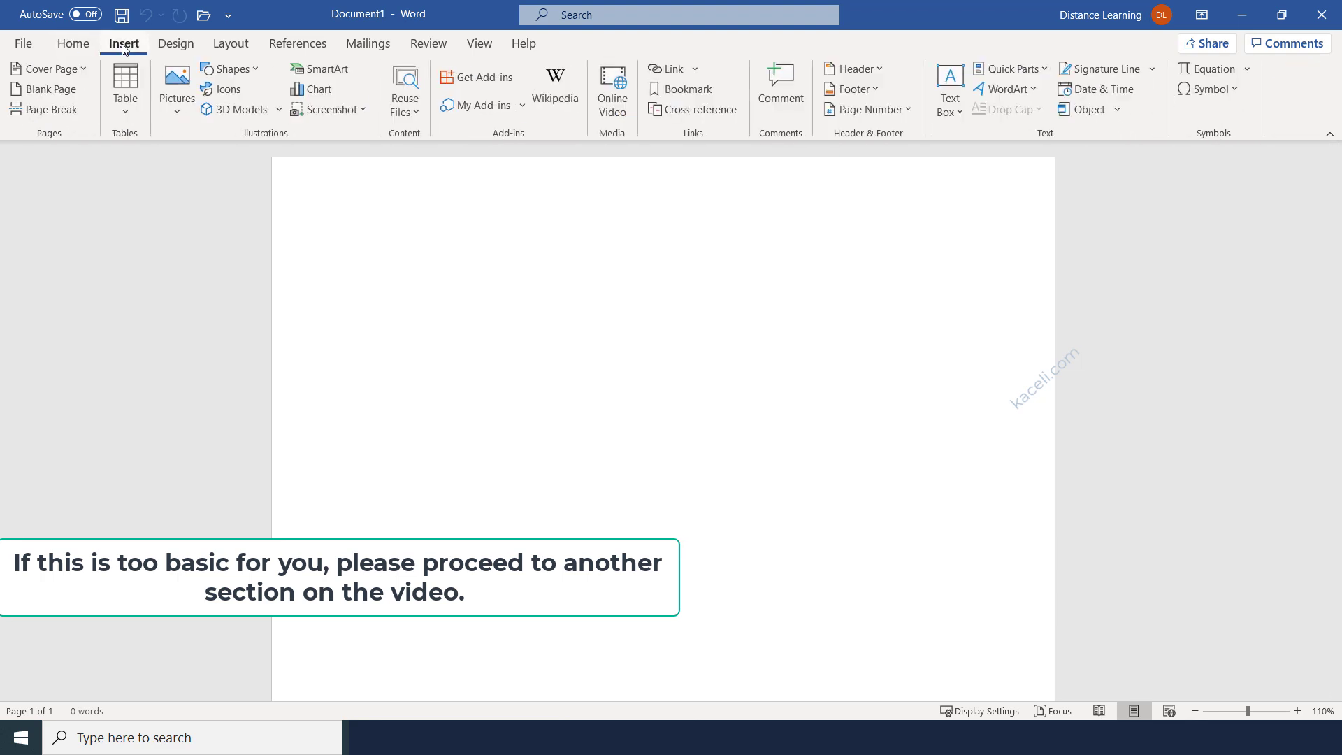
left_click(82, 46)
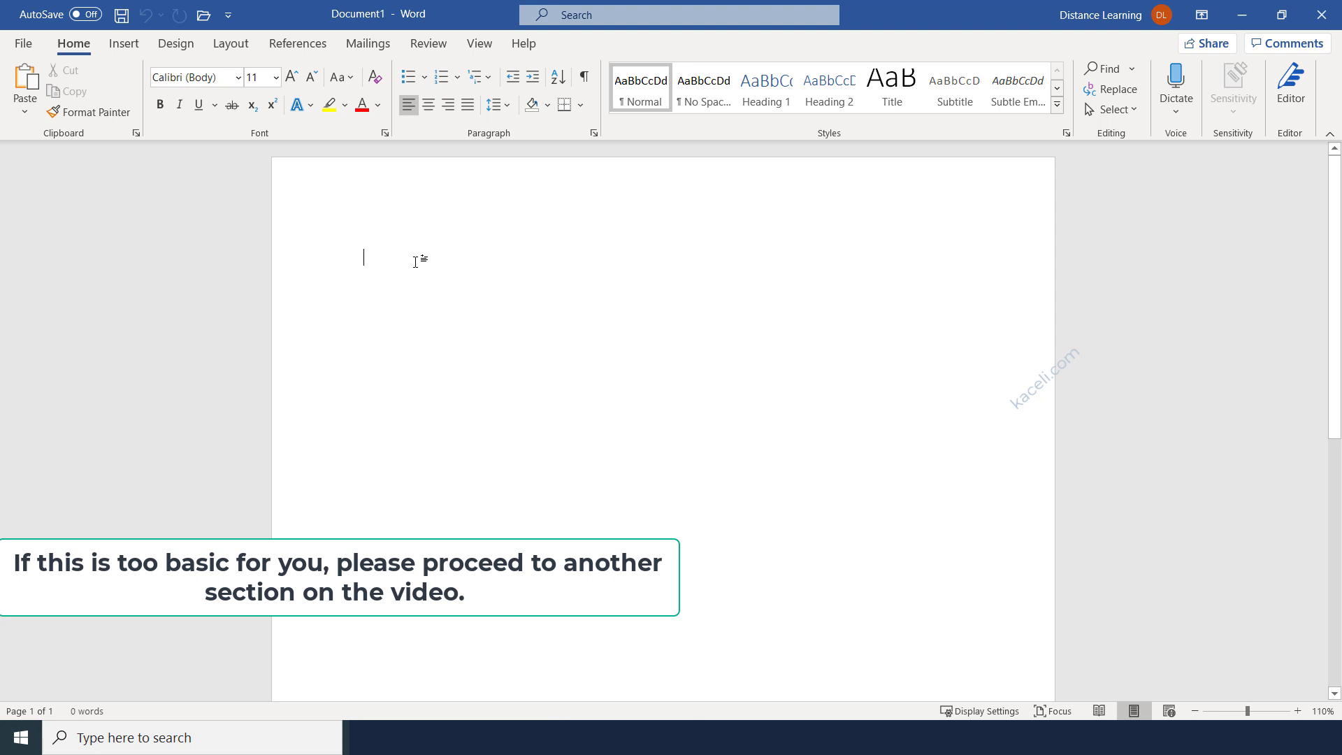
type("Using Office 365")
key("Return")
type("This is a test document on using Word. In this tutorial we are going to learn about the following areas. ")
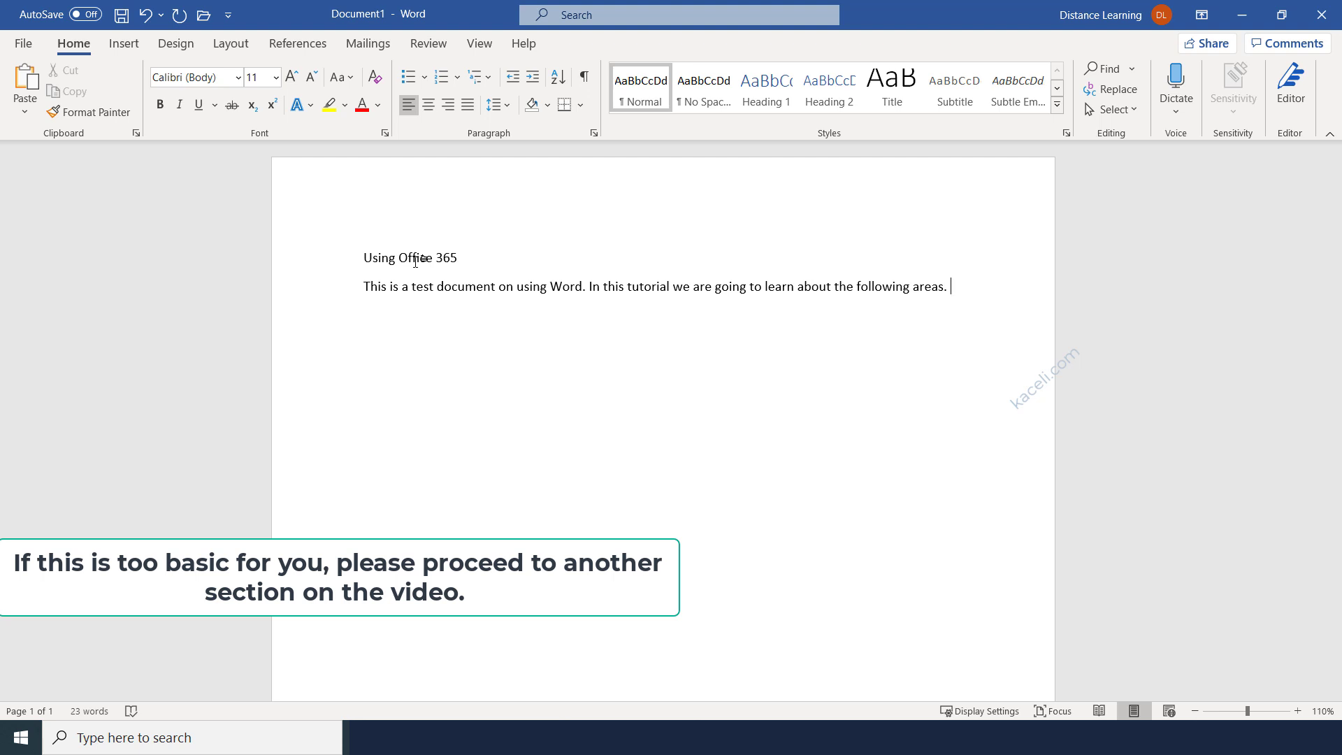
type("The tutorial is designed for those who want to be proficient in the workplace, interviewing for a position or for students wanting to learn Word. In this tutorial we are going to cover:")
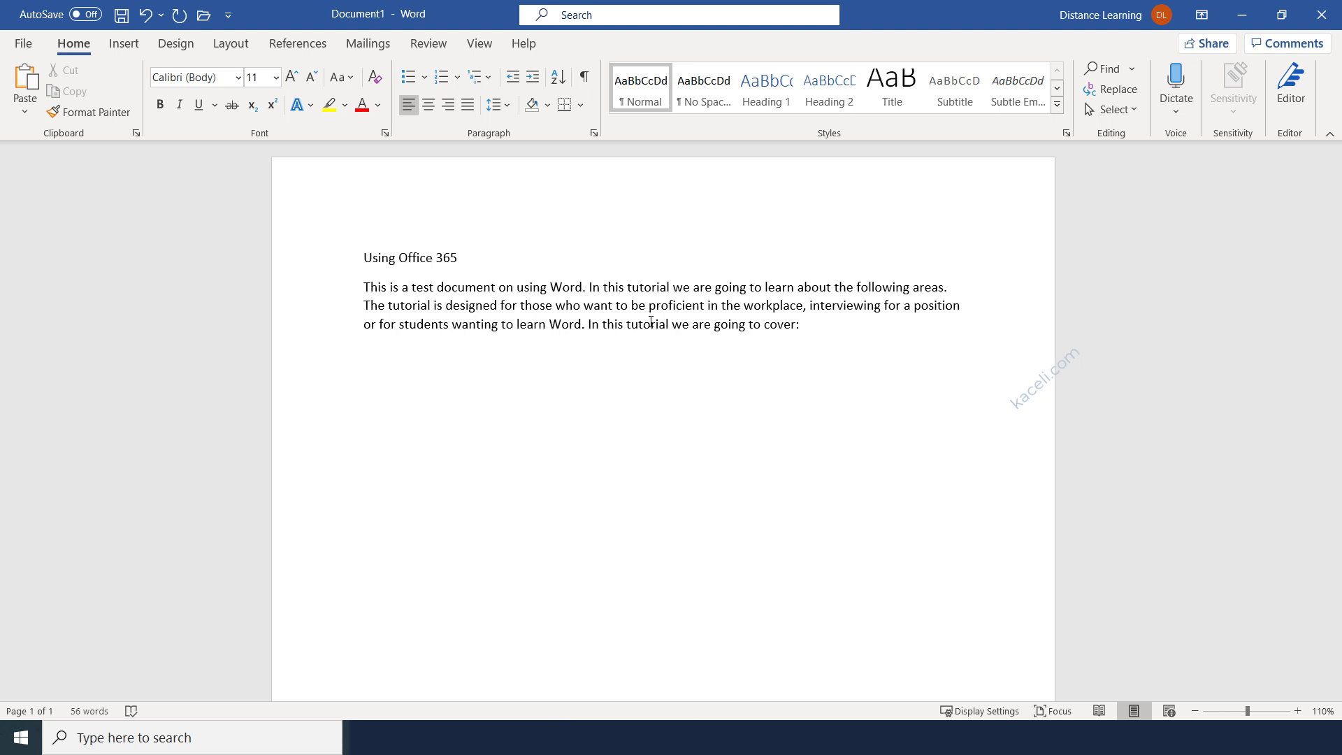
Type the topic lines from 'Creating and formatting documents' to 'And a lot more', then paste the closing paragraph.
type("Creating and formatting documents")
key("Return")
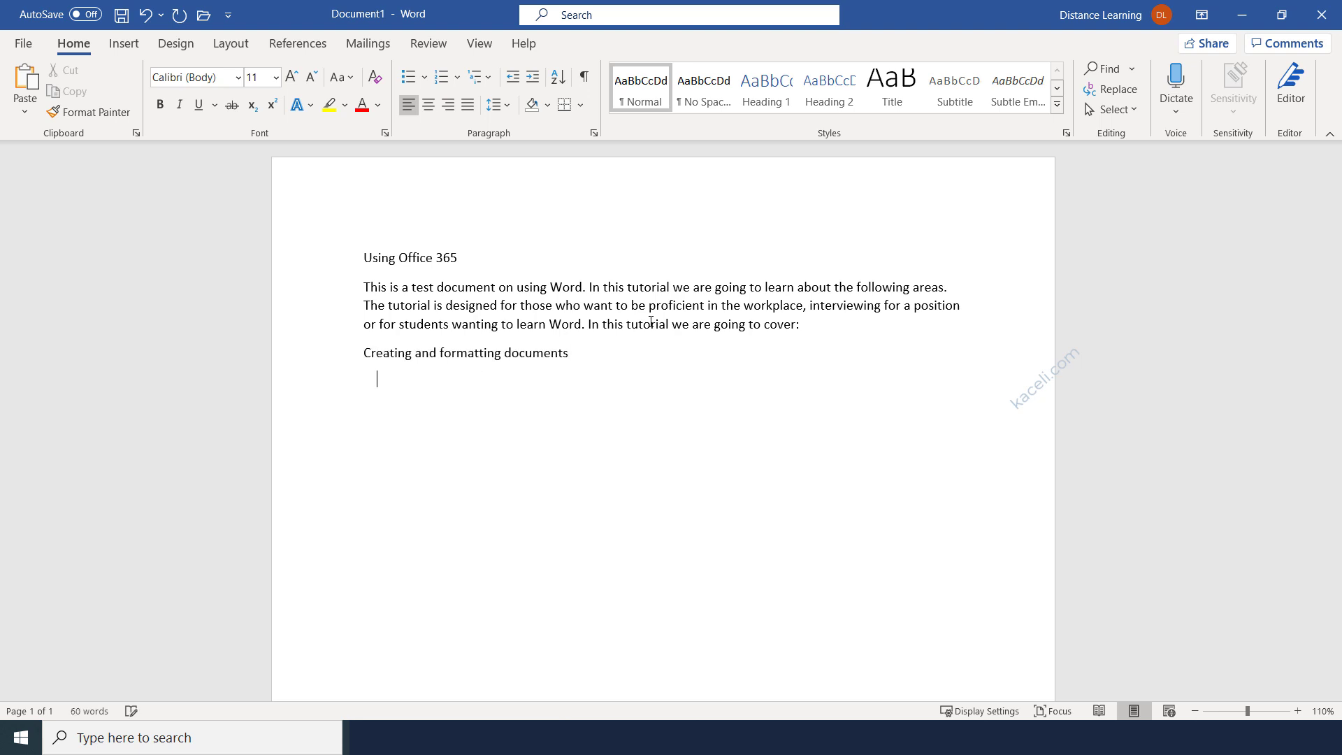
type("Applying styles to a document and creating the table of contents")
key("Return")
type("Inserting images, SmartArt and videos in a document")
key("Return")
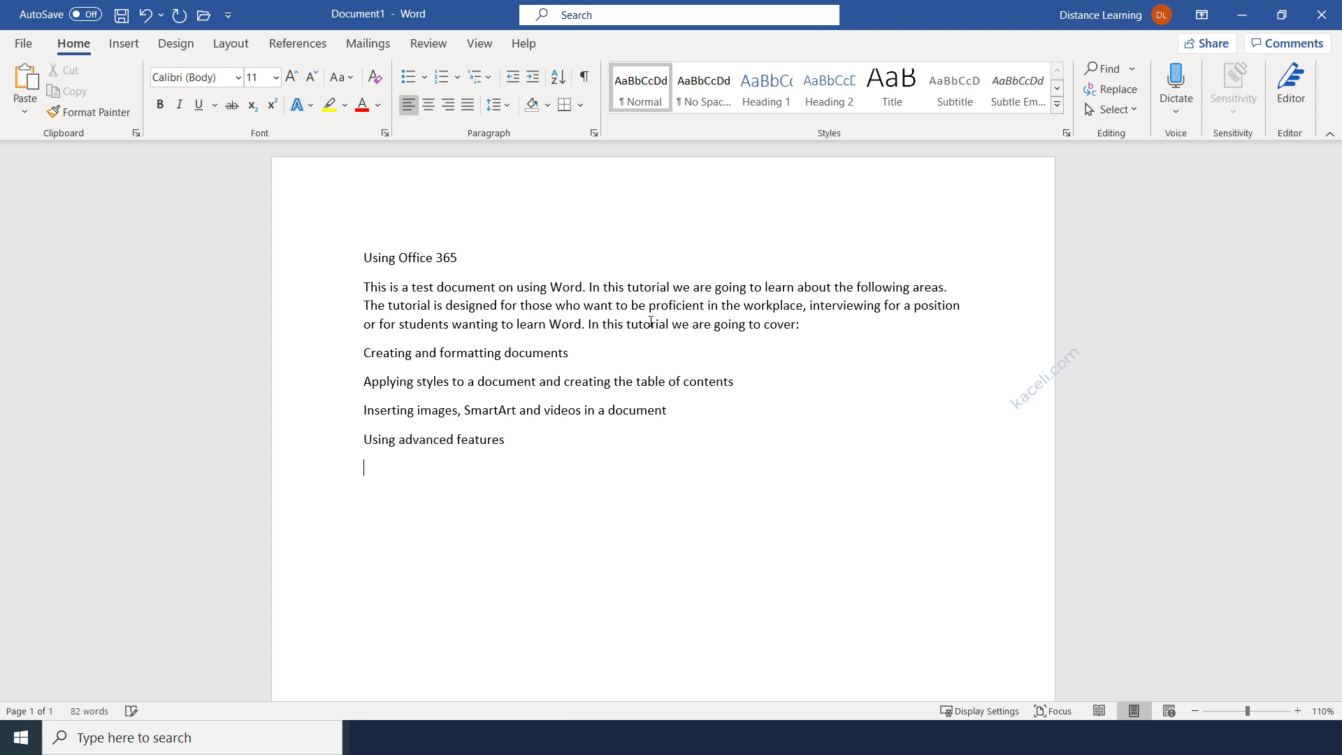
type("Performing mail merges.")
key("Return")
type("And a lot more. So stay tuned.")
key("Return")
key("Return")
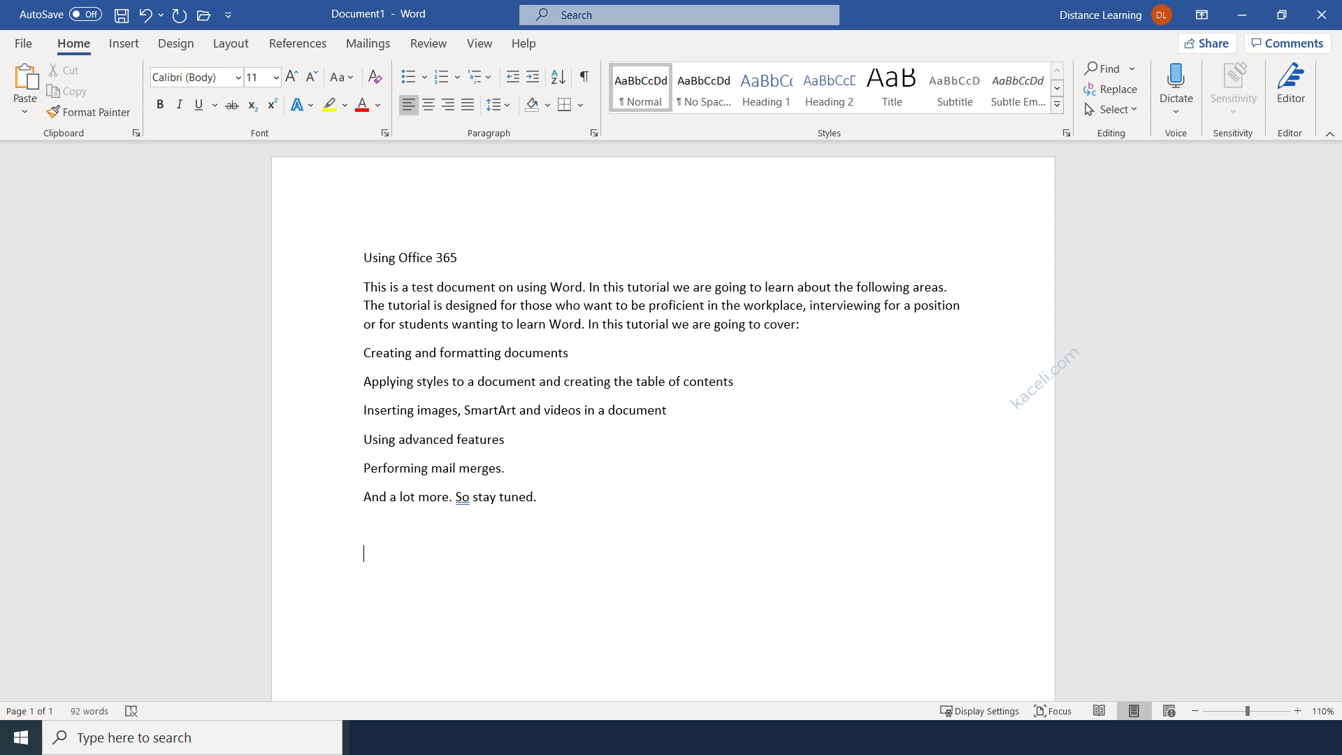
key("BackSpace")
type("This is a concepts-based tutorial which means that the concepts you learn here you will be able to apply in other versions of Word. I will start with the very basics and then move to more advanced features.")
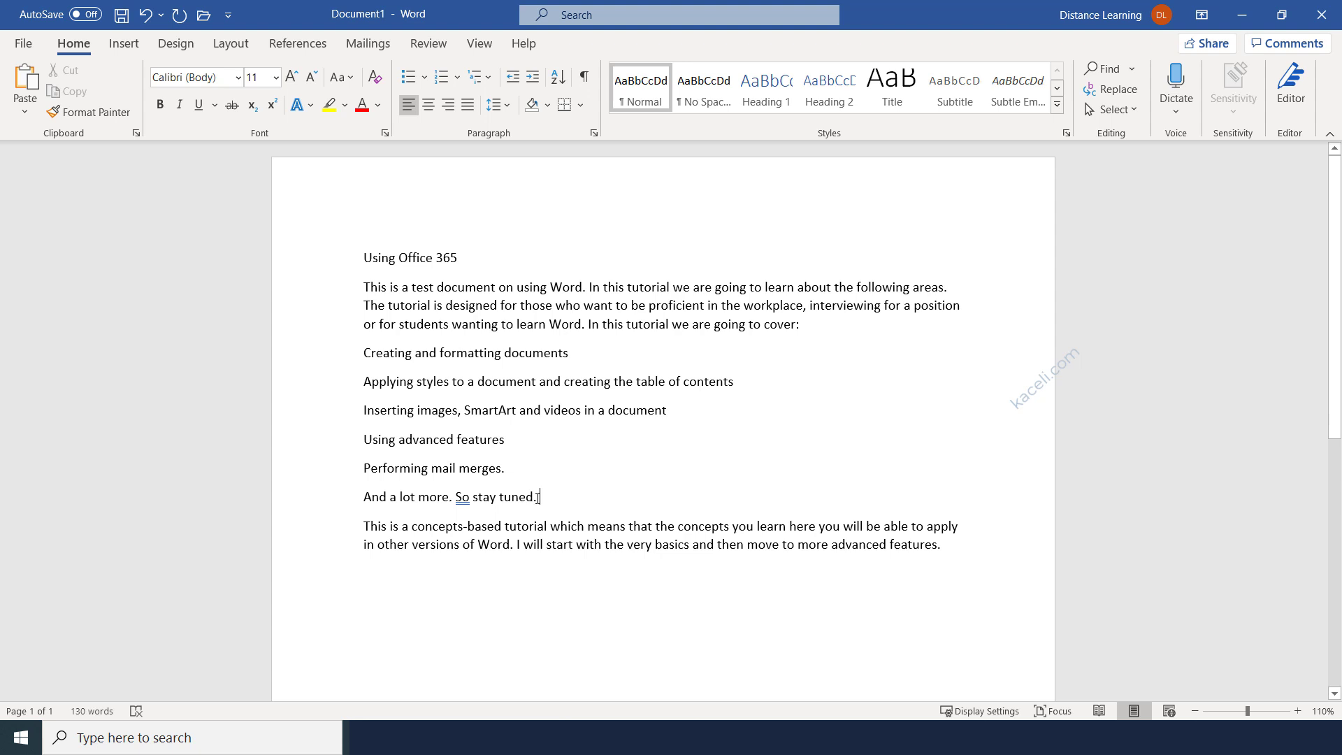
Make the Using Office 365 heading bold Abadi at 20 pt, setting 16 then adjusting with Grow/Shrink Font.
triple_click(427, 258)
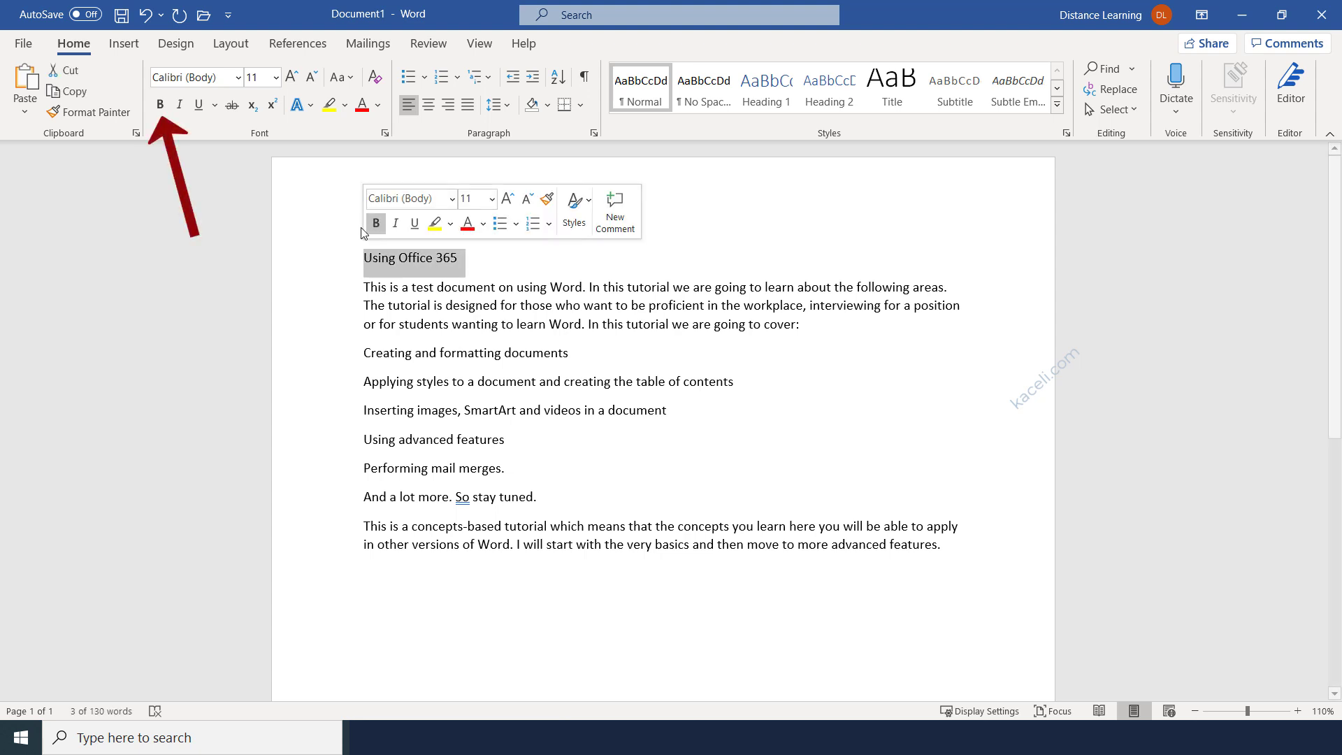
key("ctrl+b")
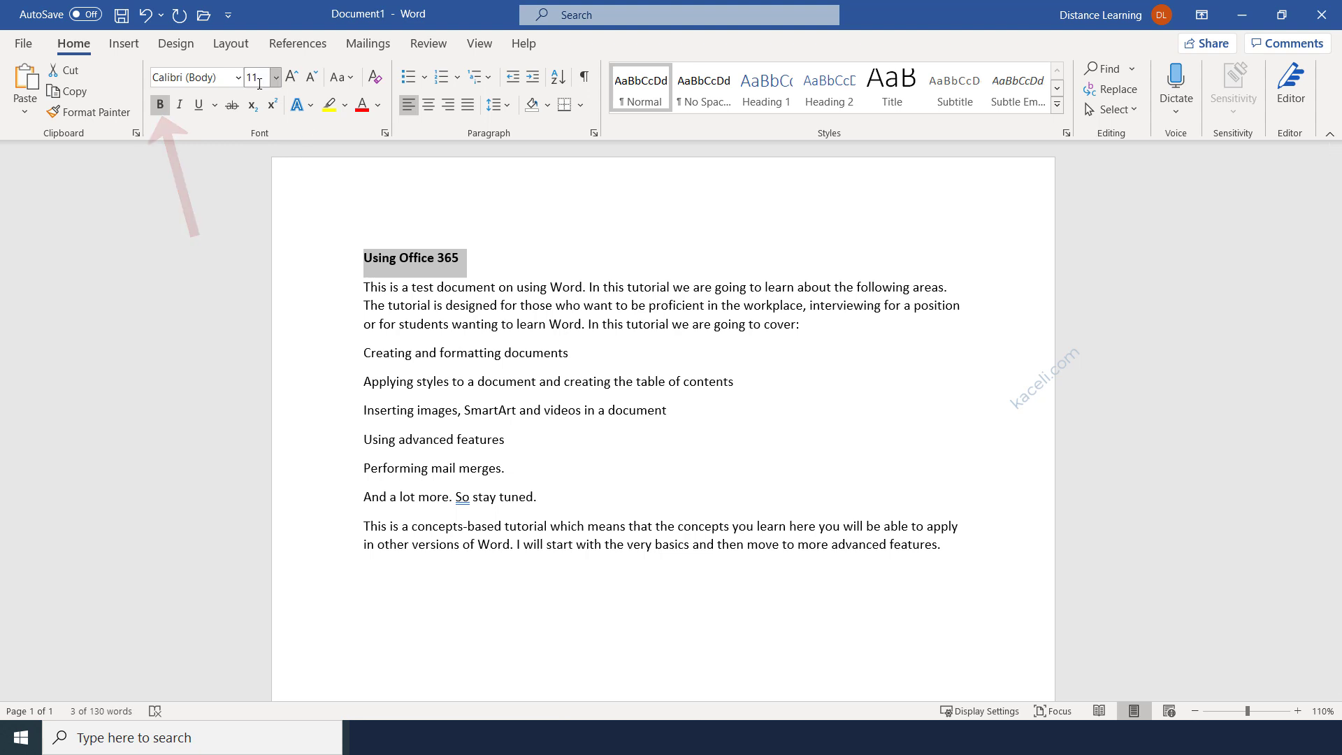
left_click(237, 79)
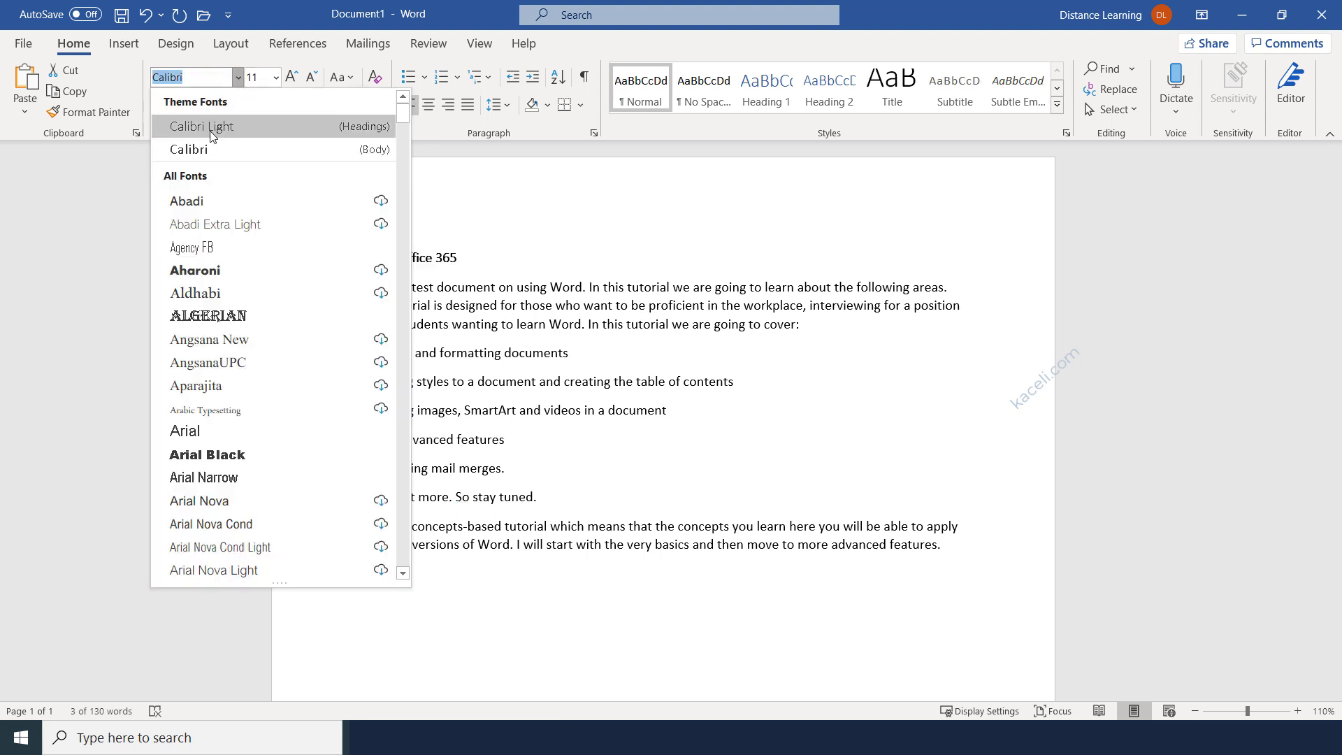
left_click(198, 203)
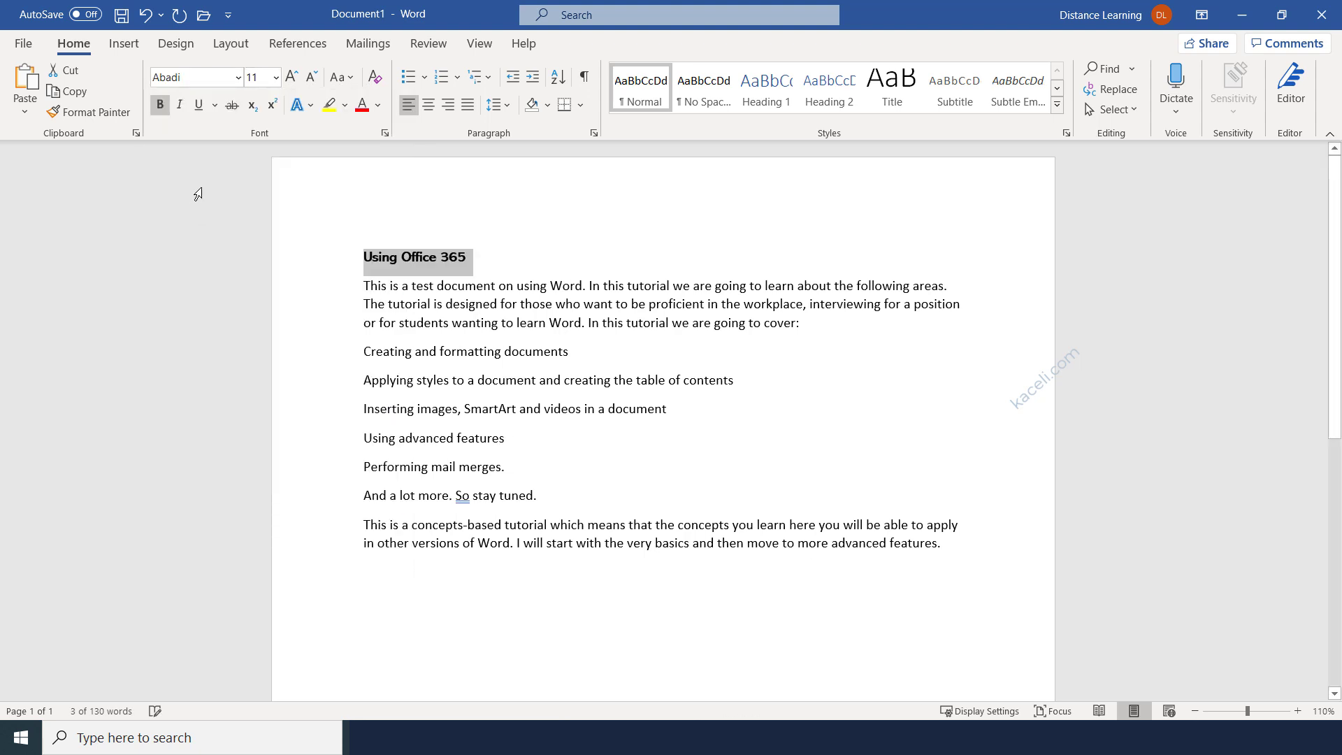
left_click(275, 78)
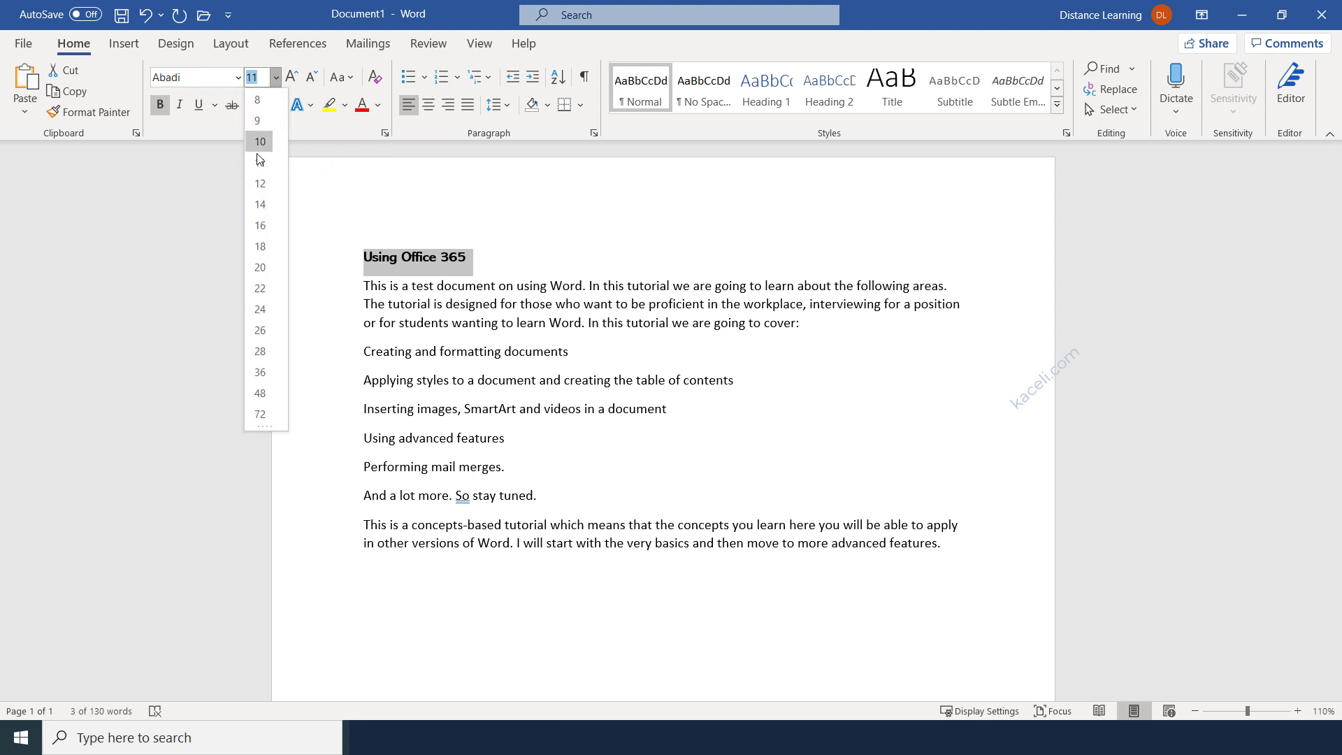
left_click(262, 224)
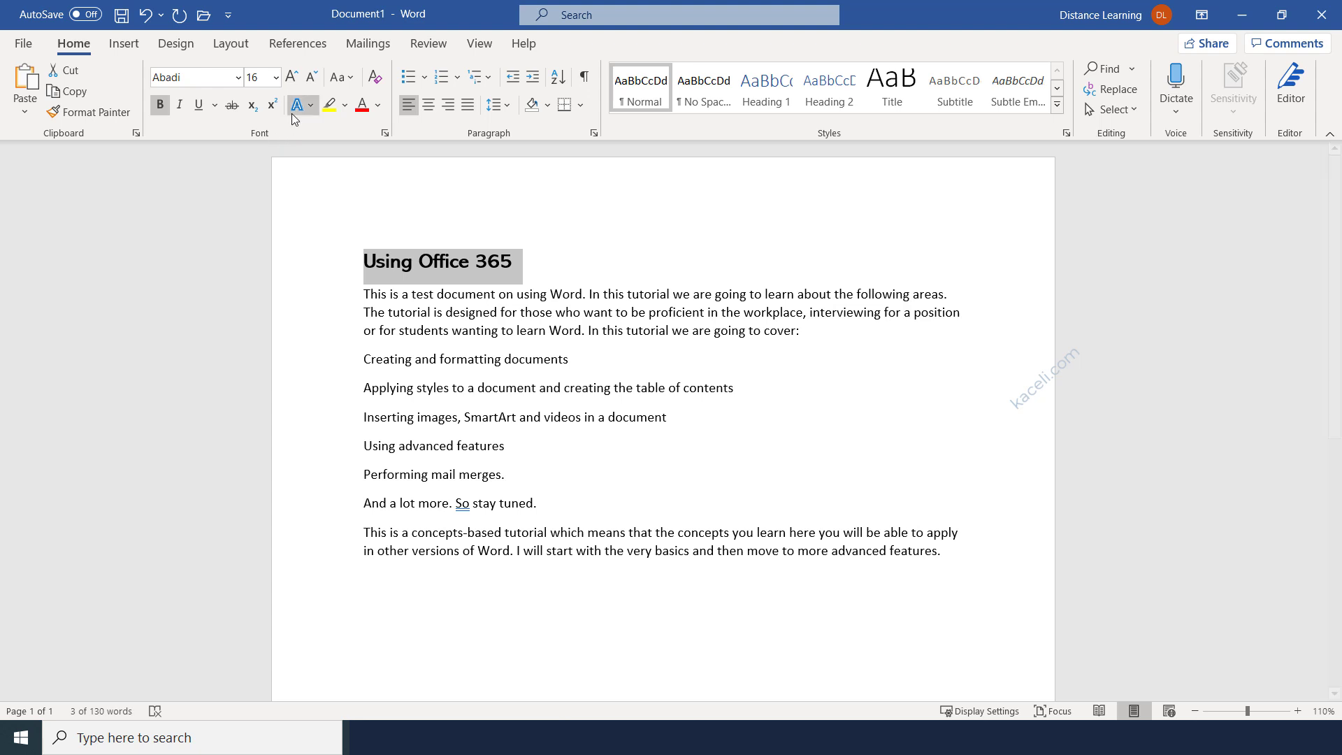
left_click(292, 77)
left_click(292, 78)
left_click(292, 78)
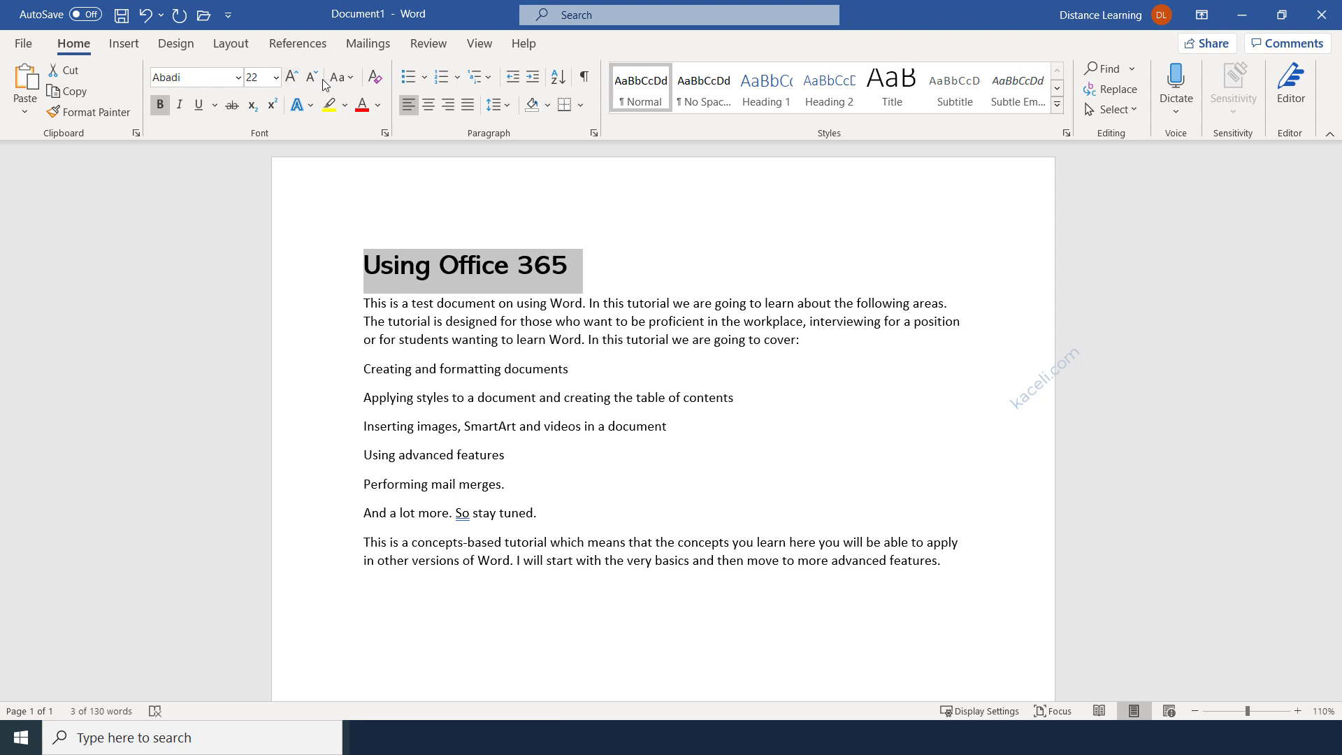
left_click(312, 78)
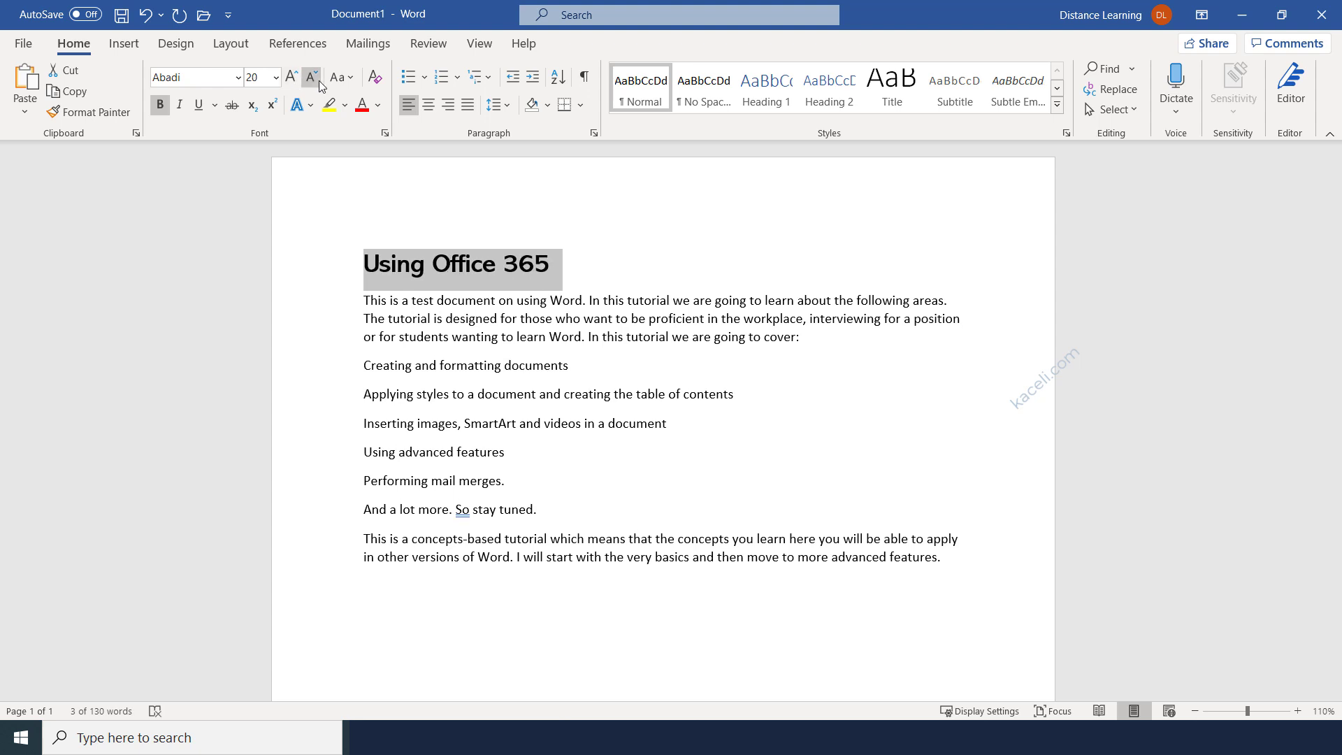
Change the heading to UPPERCASE and colour it red.
left_click(350, 79)
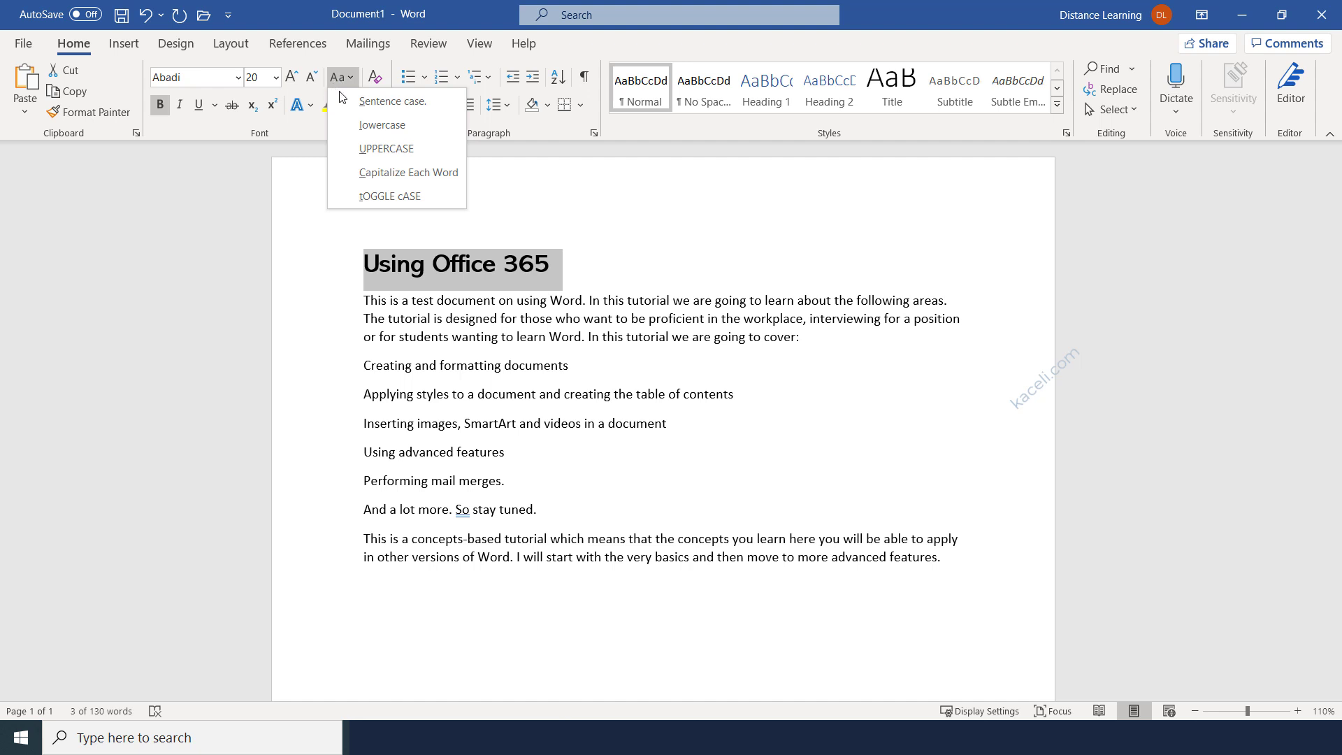
left_click(371, 156)
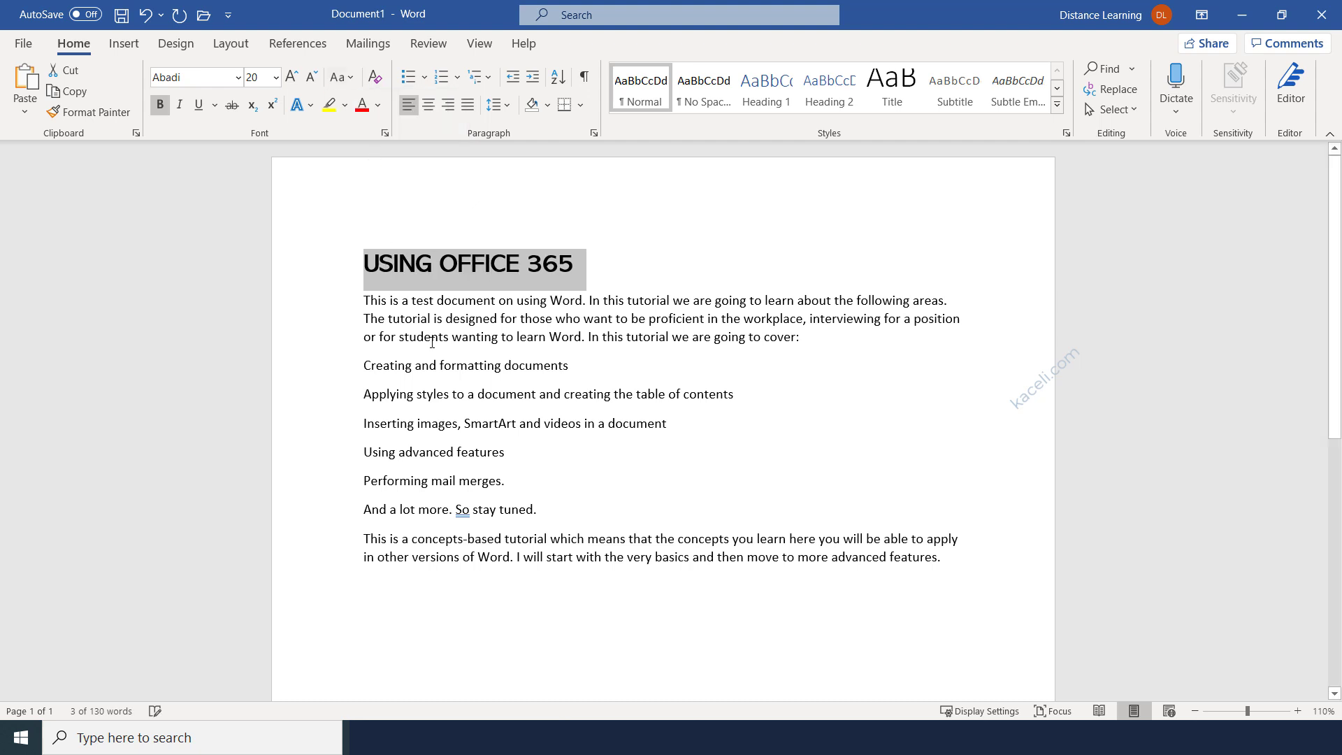
left_click(420, 302)
left_click_drag(522, 265, 377, 267)
left_click(400, 328)
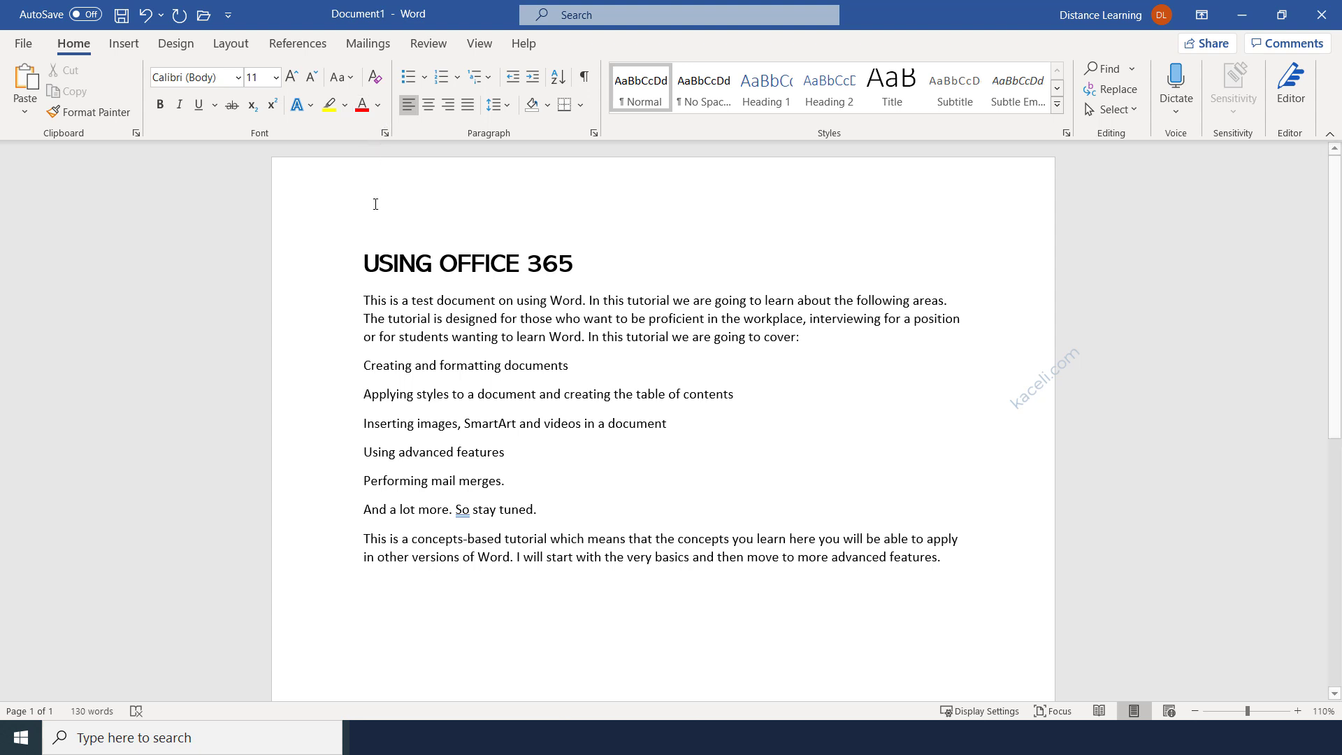
left_click_drag(363, 264, 605, 270)
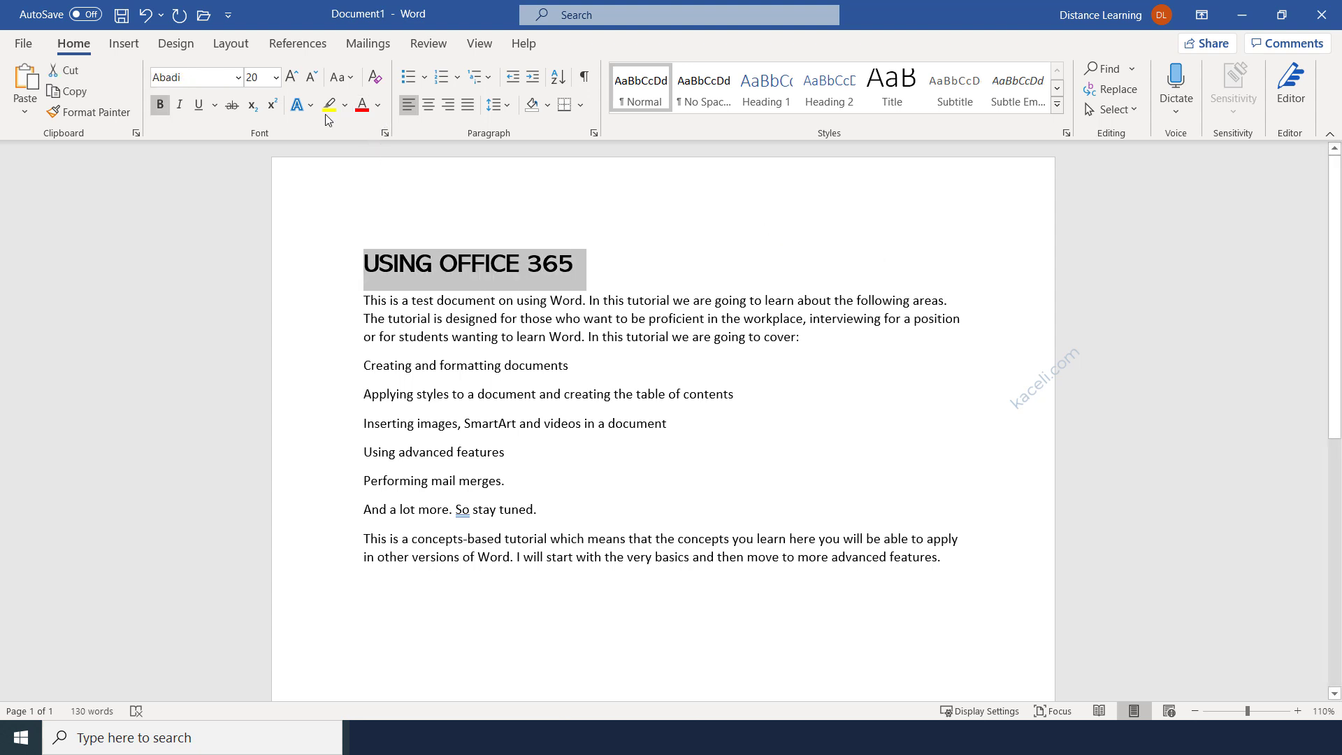
left_click(361, 107)
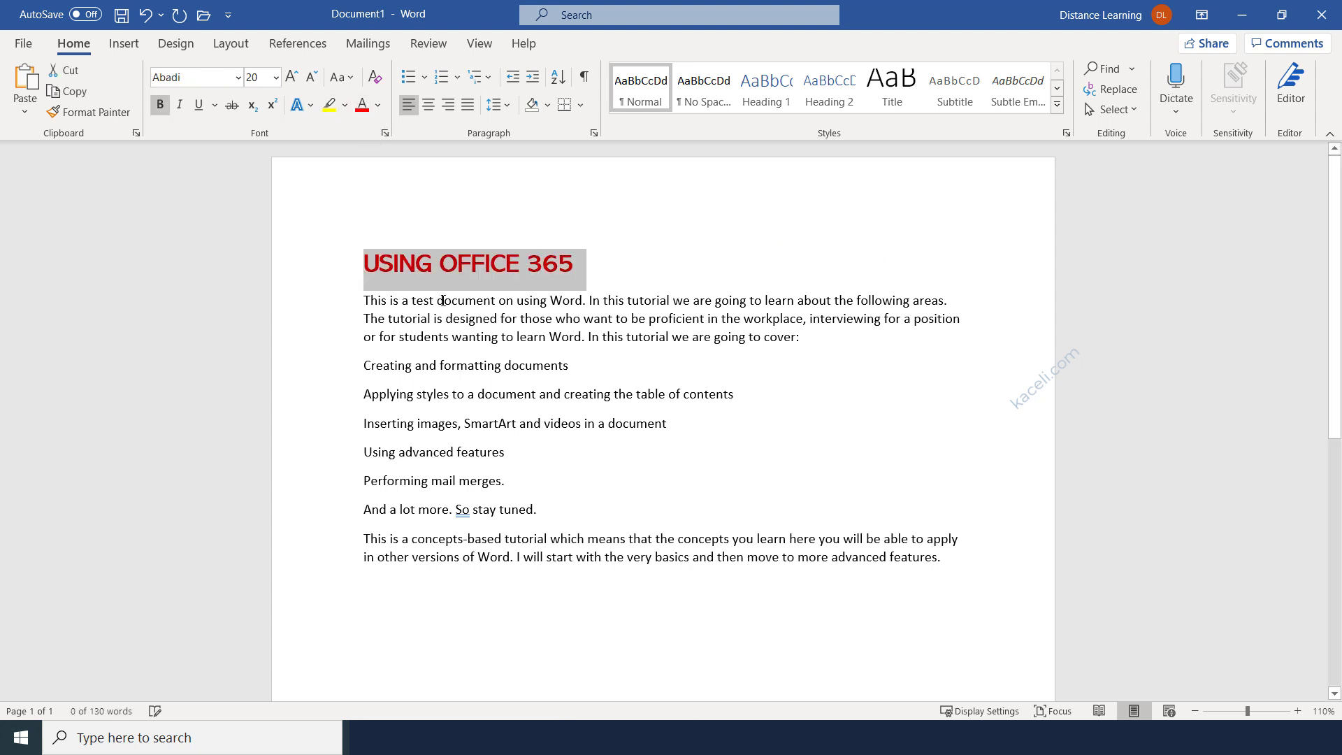
left_click(445, 302)
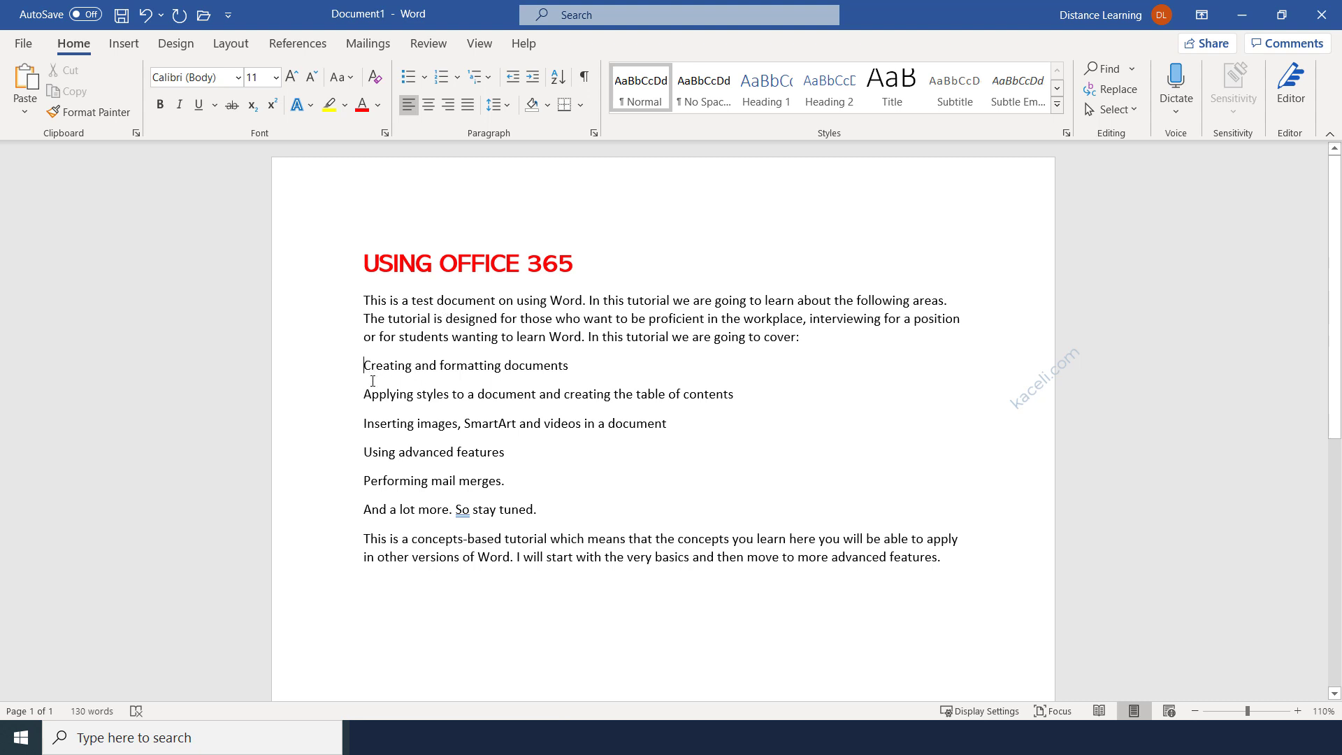
Bullet the six topic lines using the multicolour cross bullet style.
left_click_drag(365, 367, 447, 513)
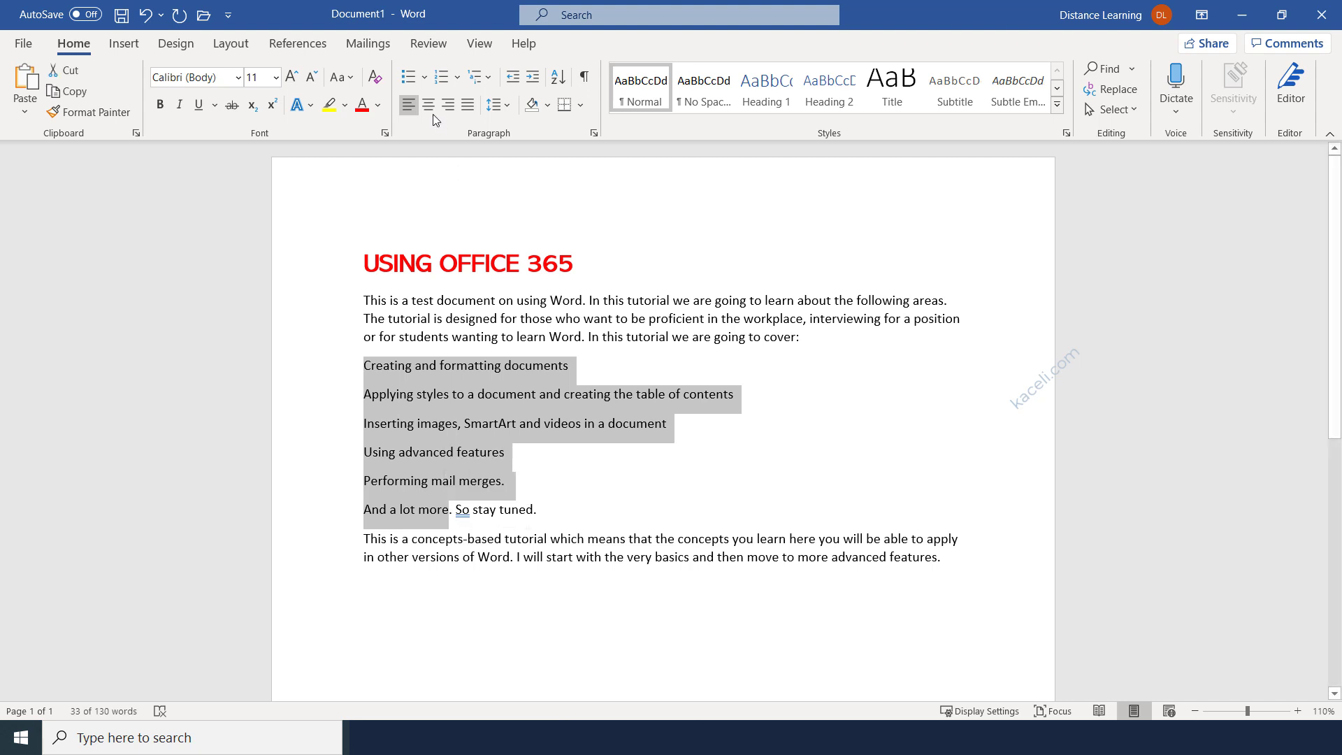
left_click(413, 78)
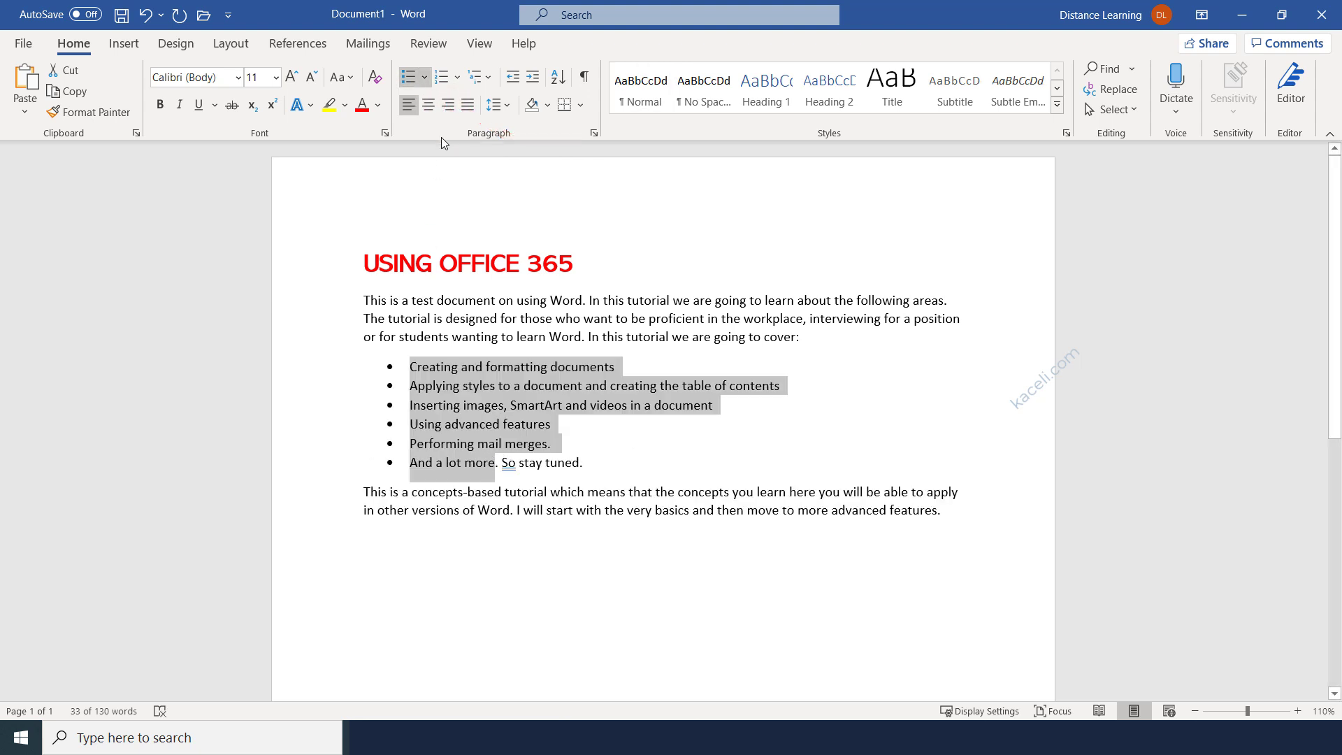
left_click(425, 78)
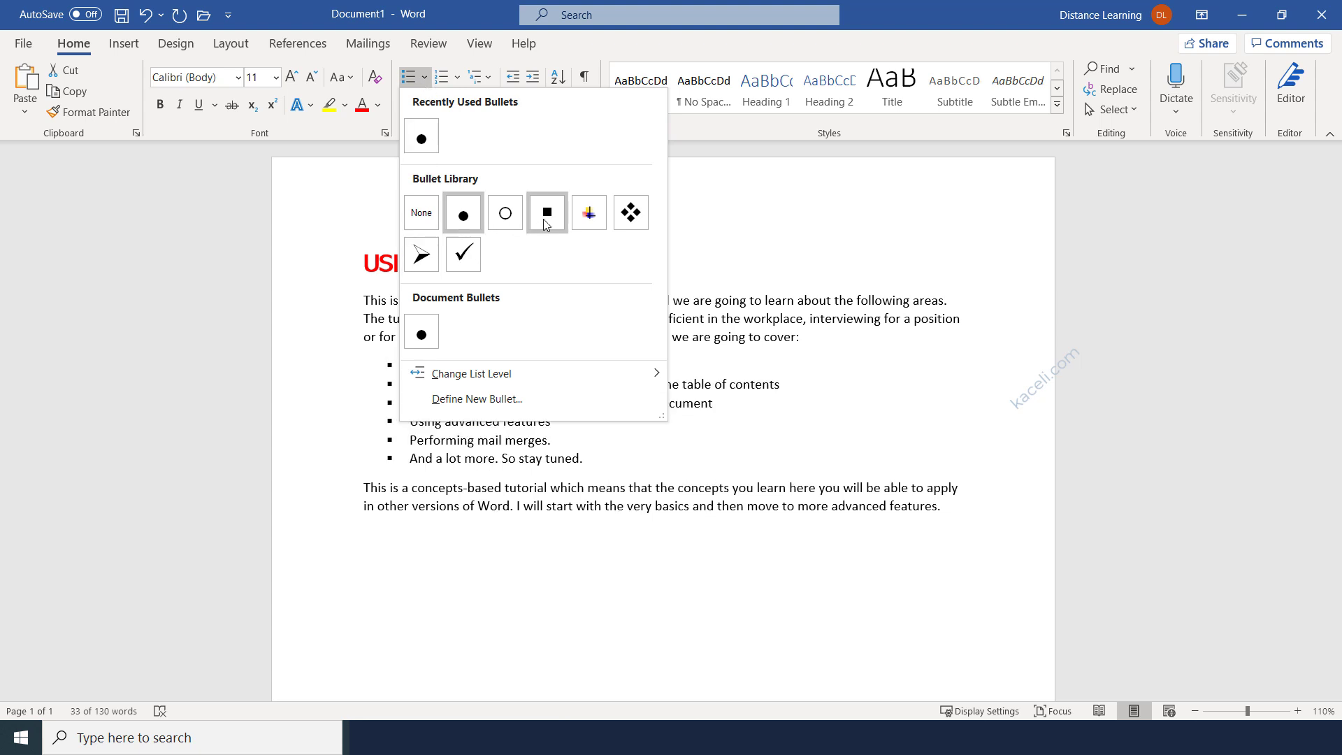
left_click(589, 213)
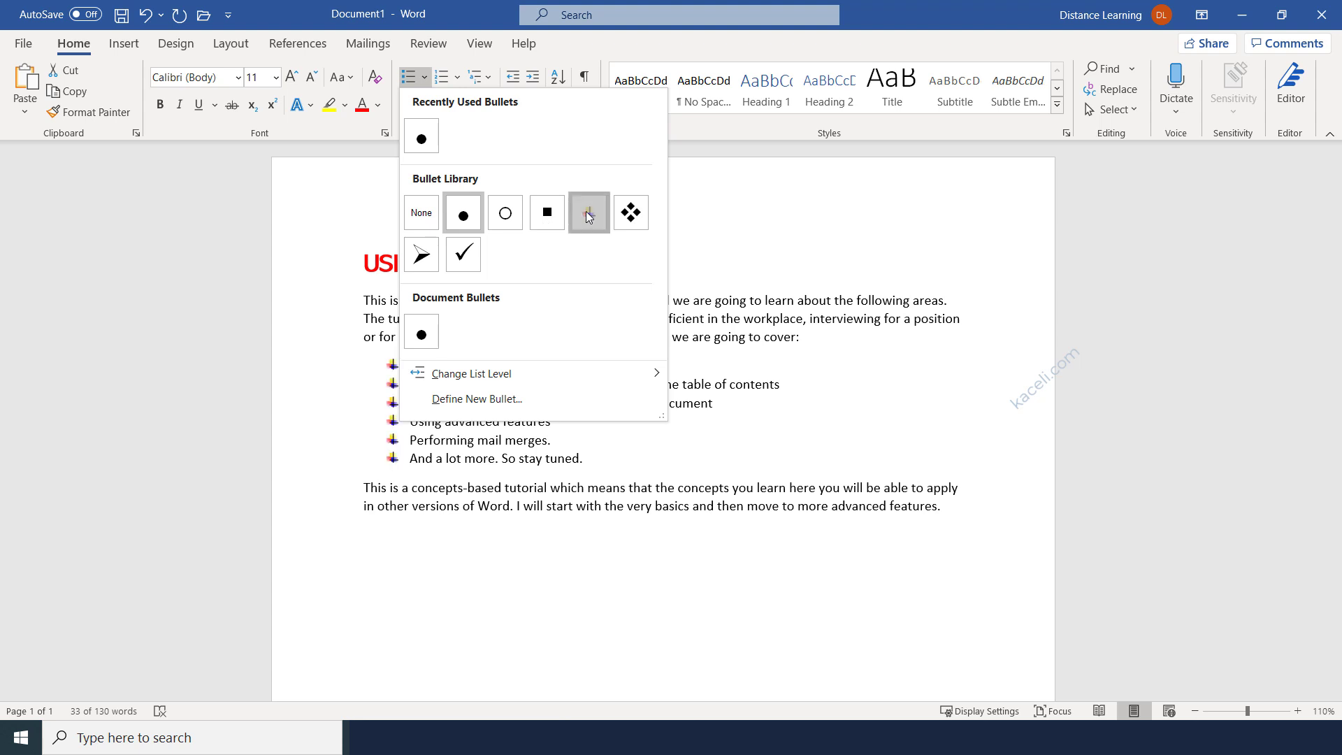
Switch the list to numbering 1–6, leaving the Multilevel List gallery unchanged.
left_click(446, 80)
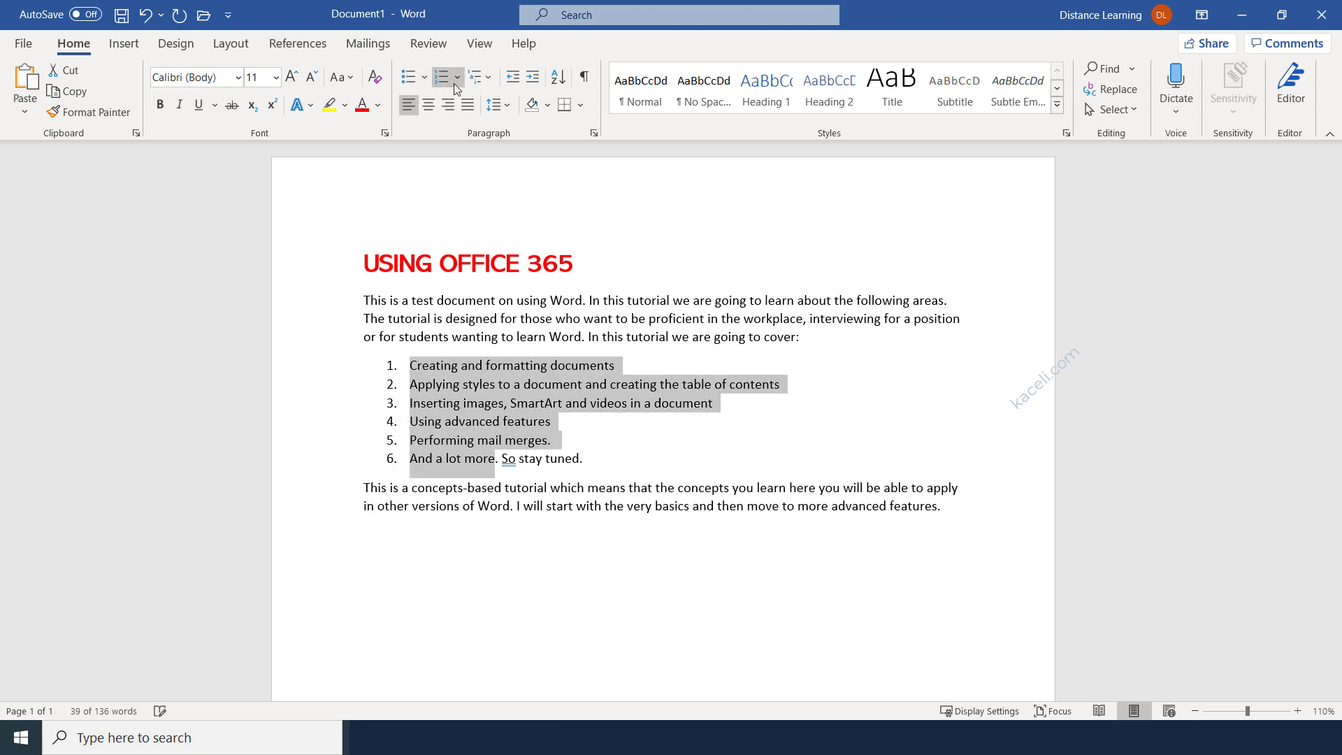
left_click(490, 79)
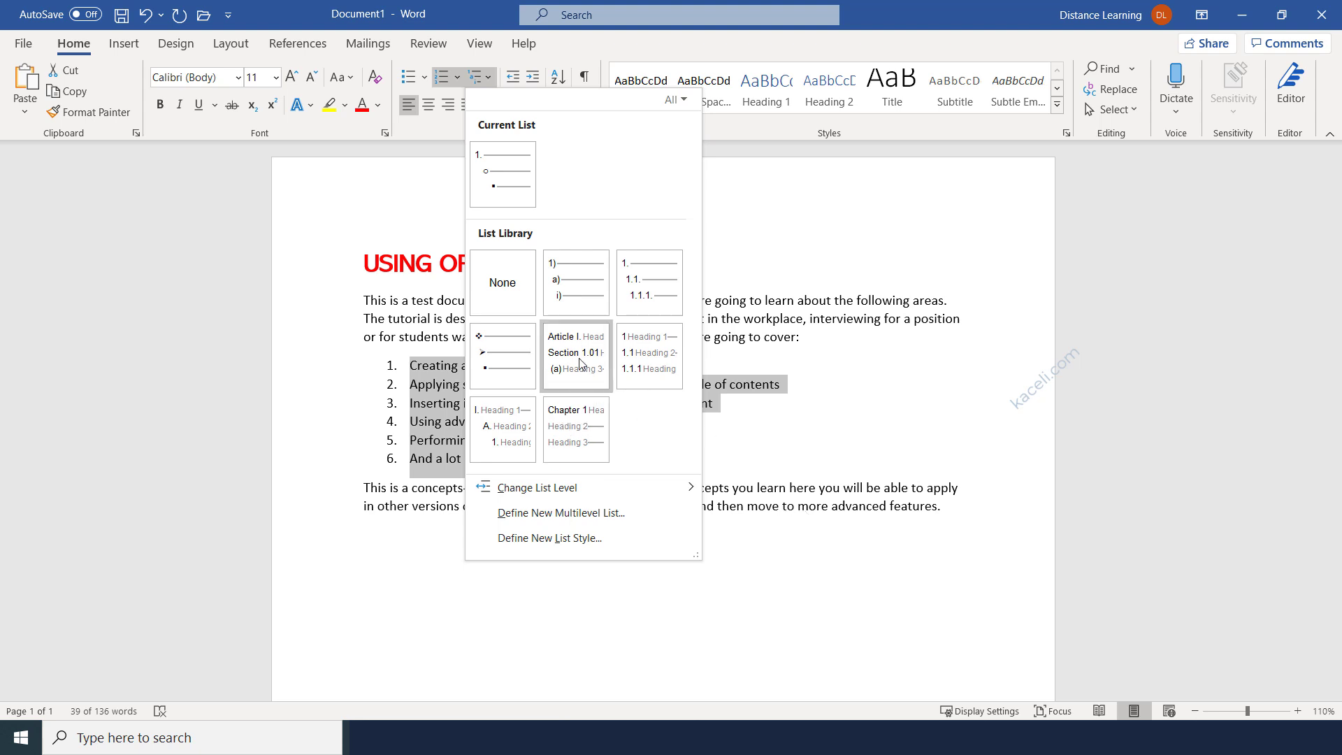
mouse_move(584, 278)
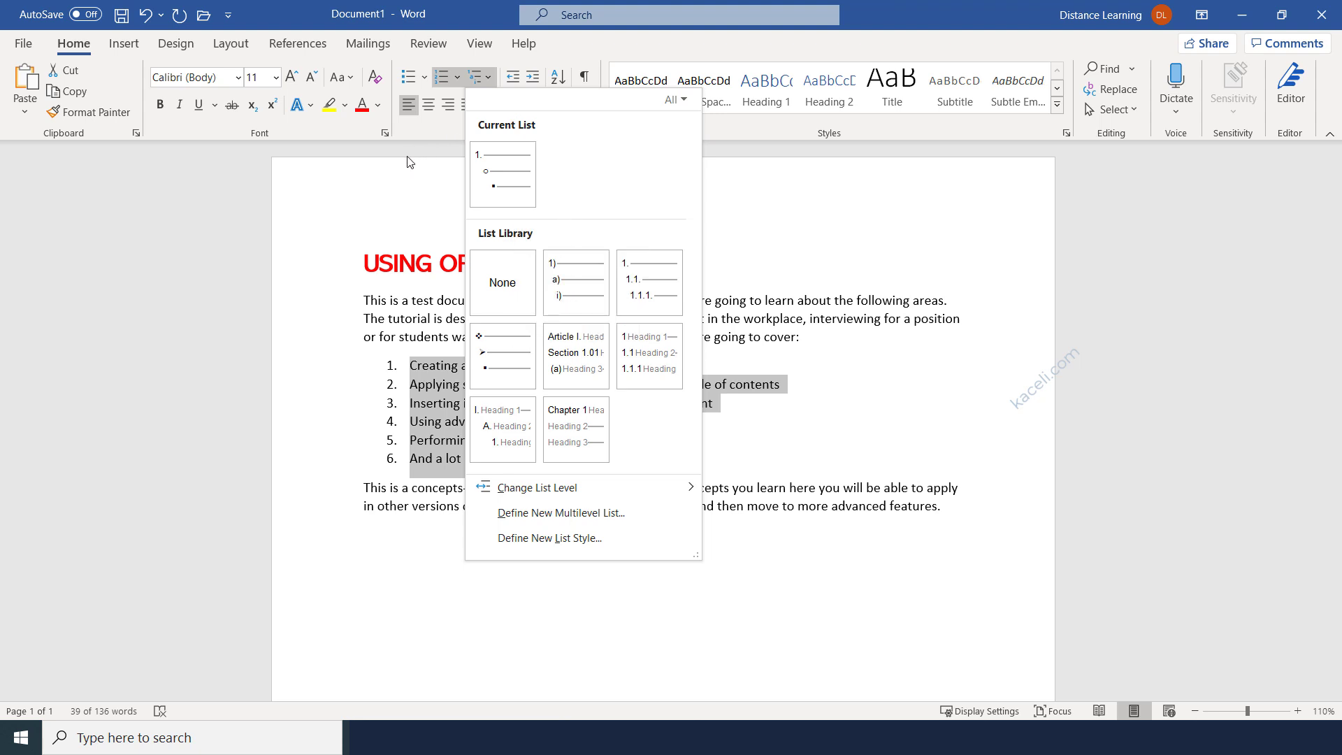
left_click(384, 321)
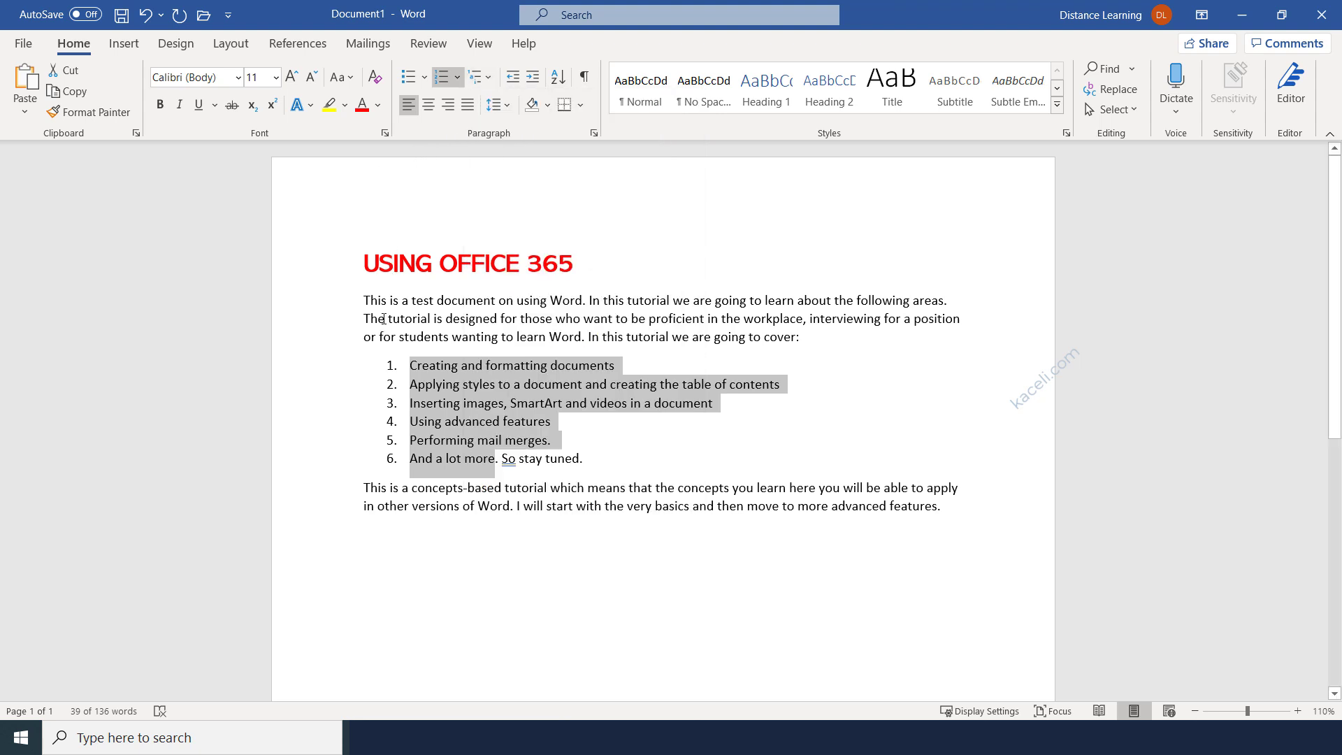
left_click(426, 317)
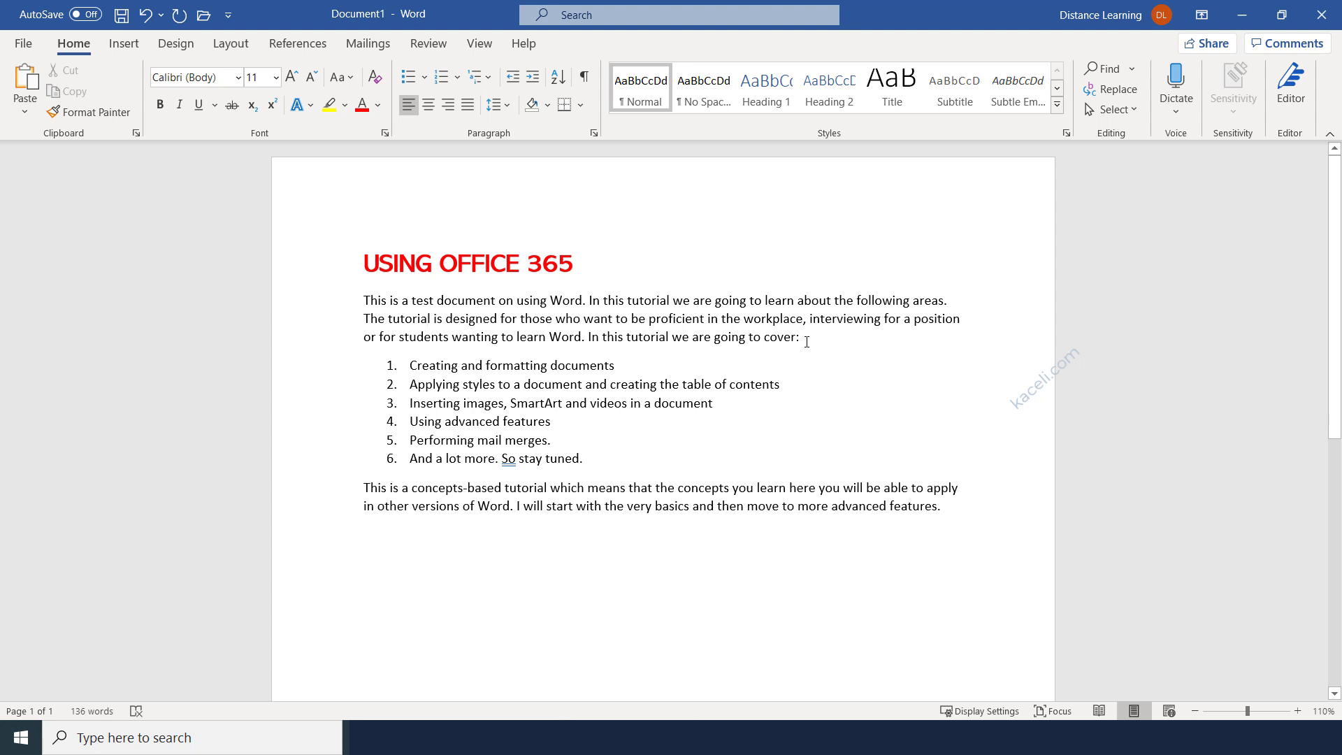
Select the intro paragraph and, after trying centre and right alignment, align it left.
left_click_drag(807, 342, 339, 301)
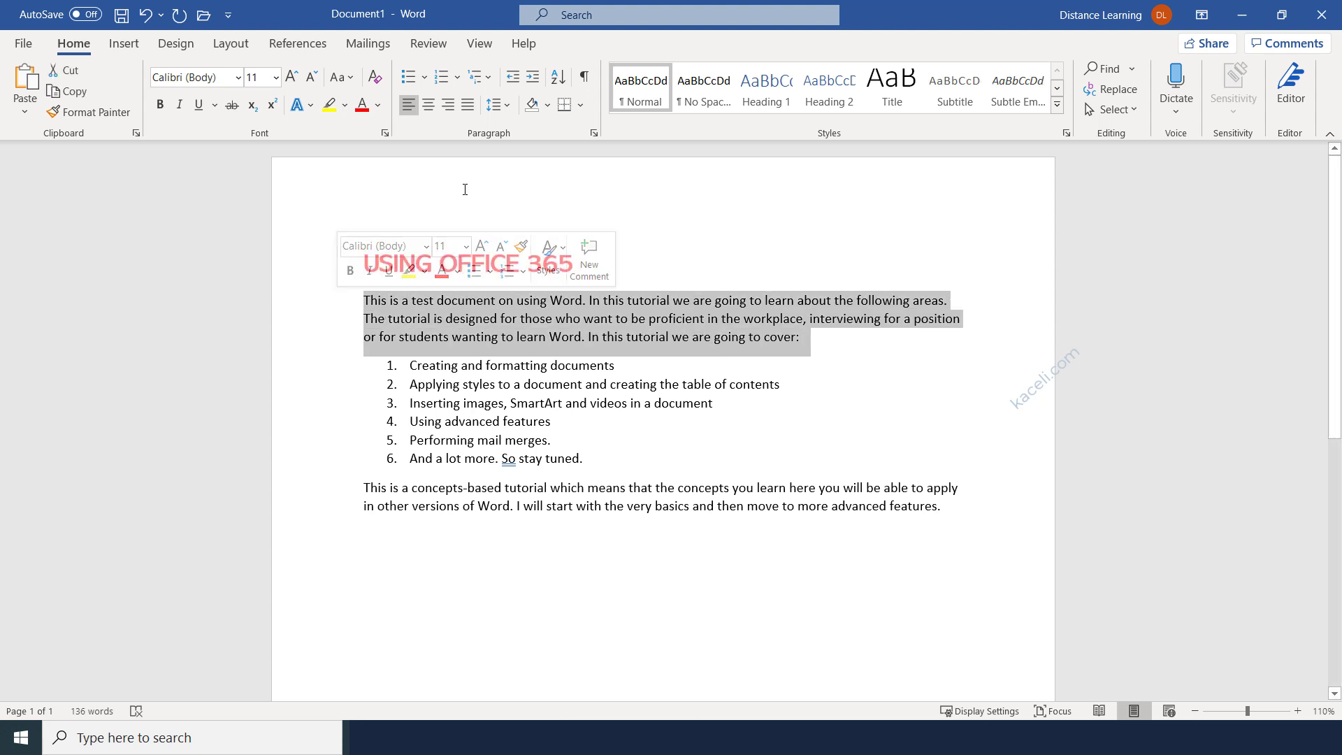
left_click(426, 104)
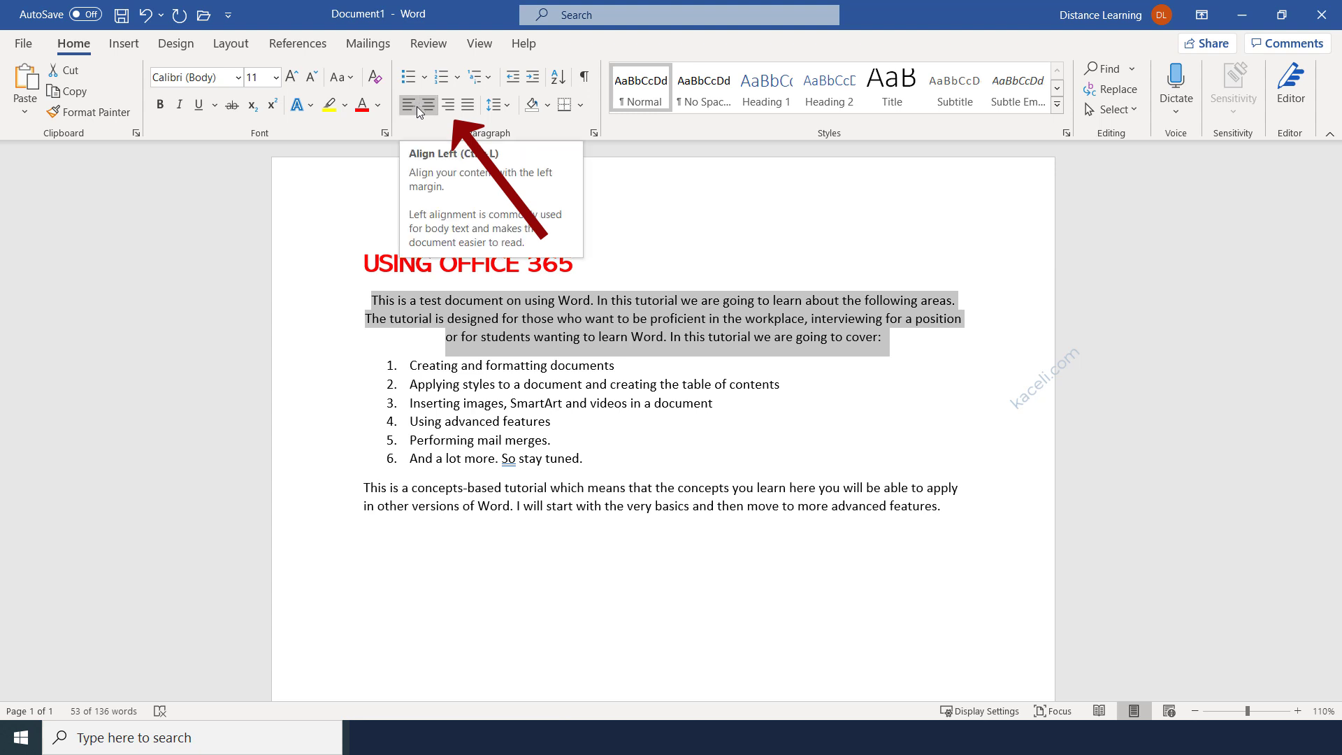
left_click(446, 109)
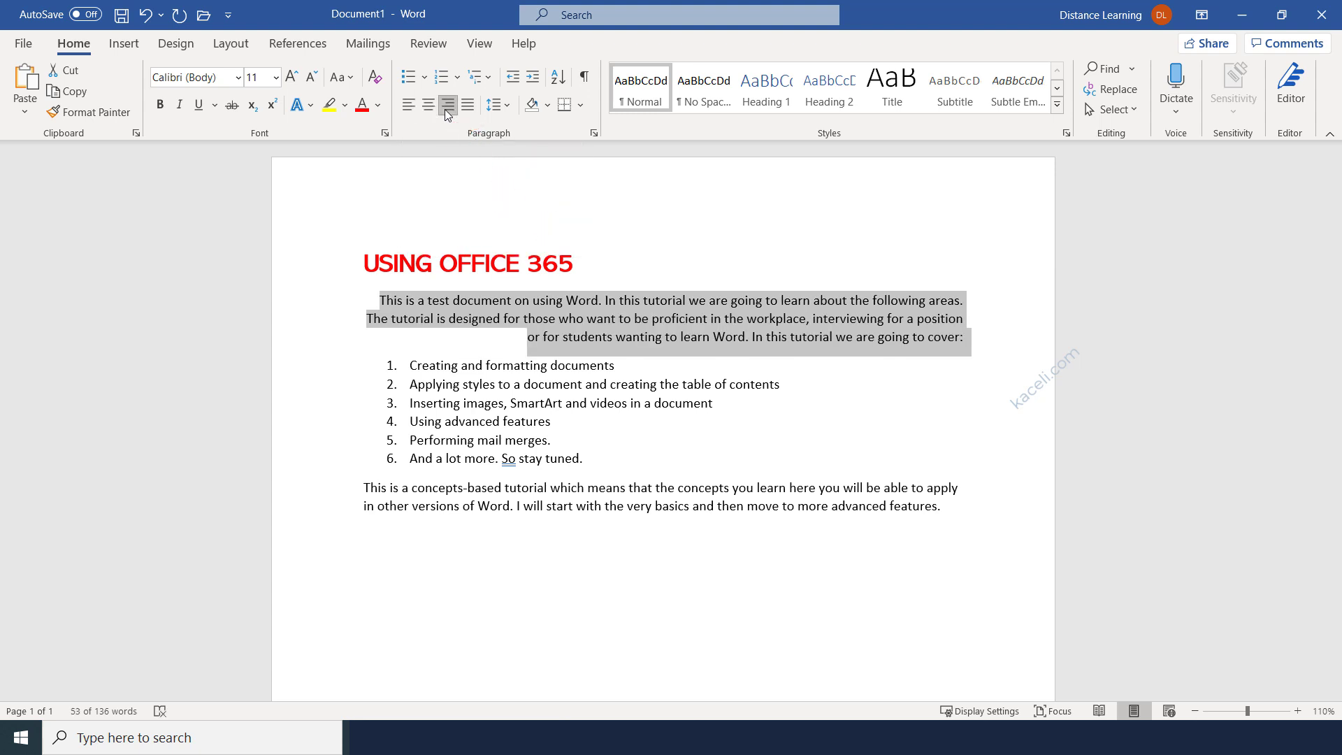
left_click(410, 107)
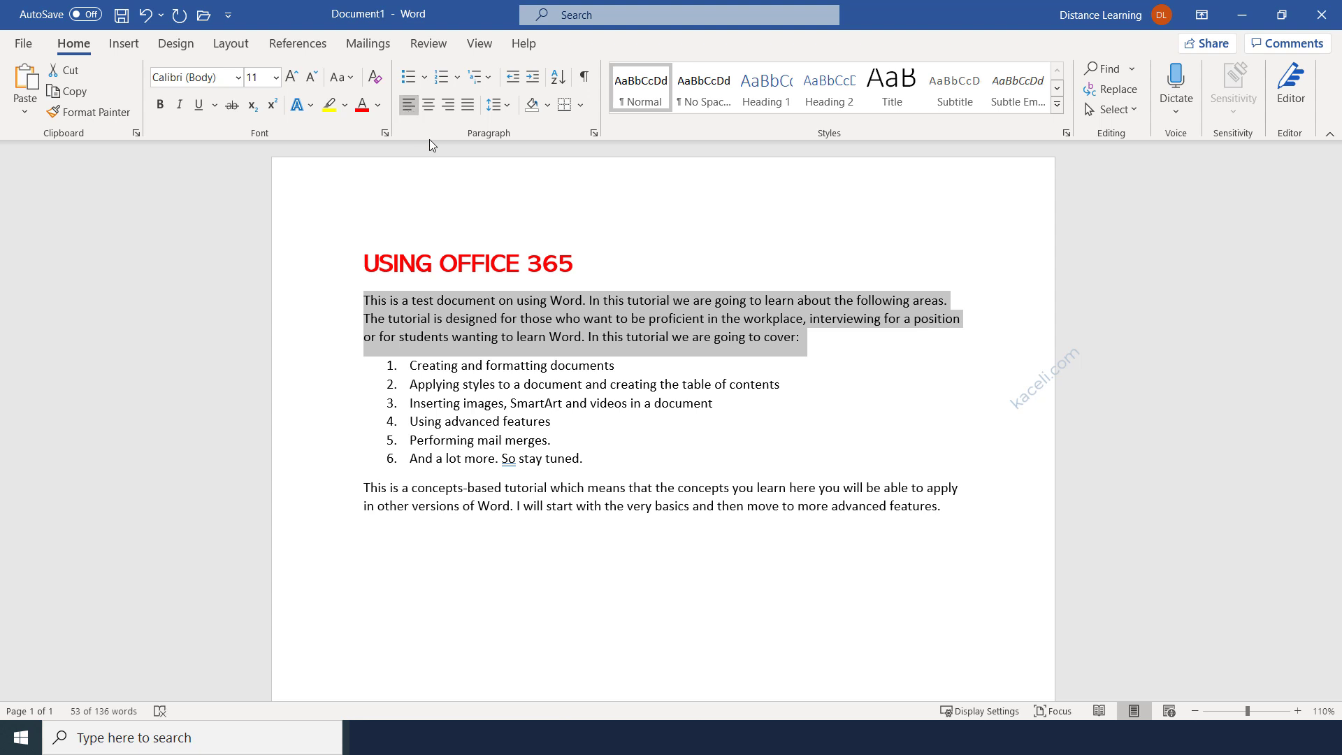
left_click(525, 302)
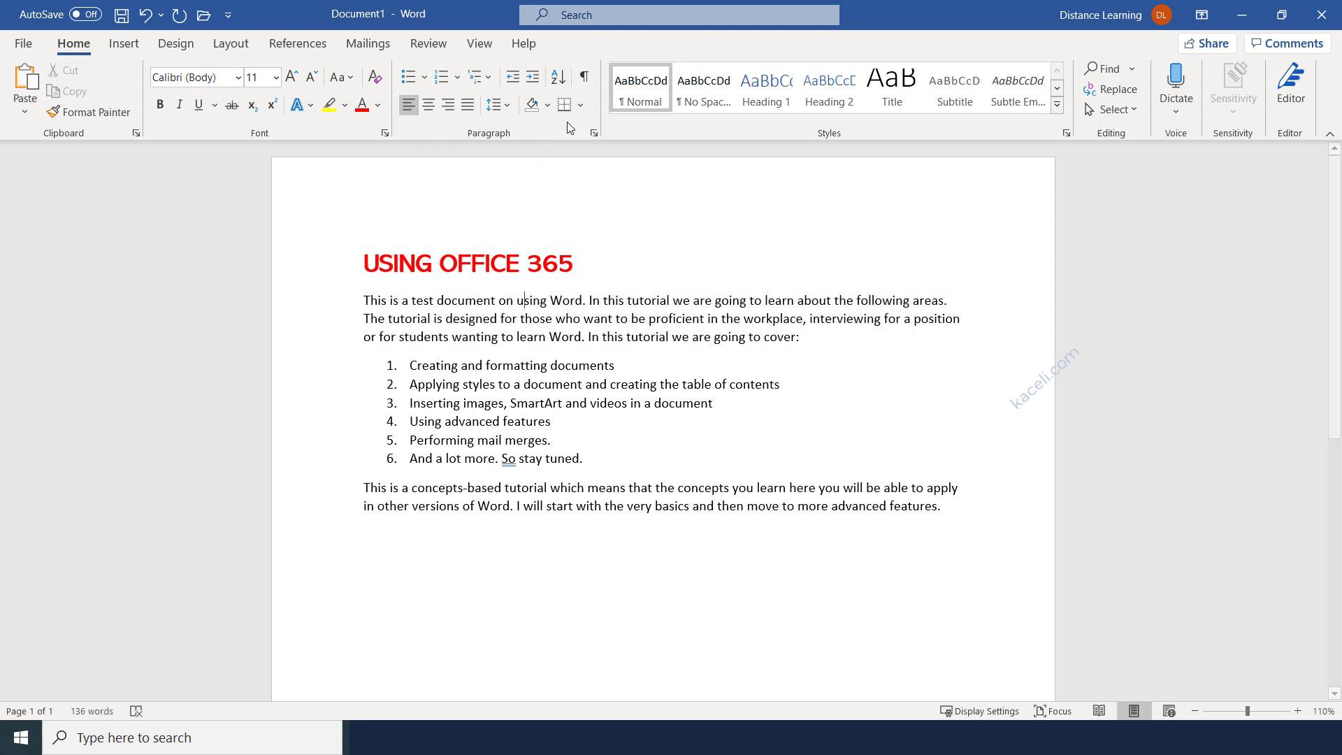
left_click_drag(363, 301, 425, 519)
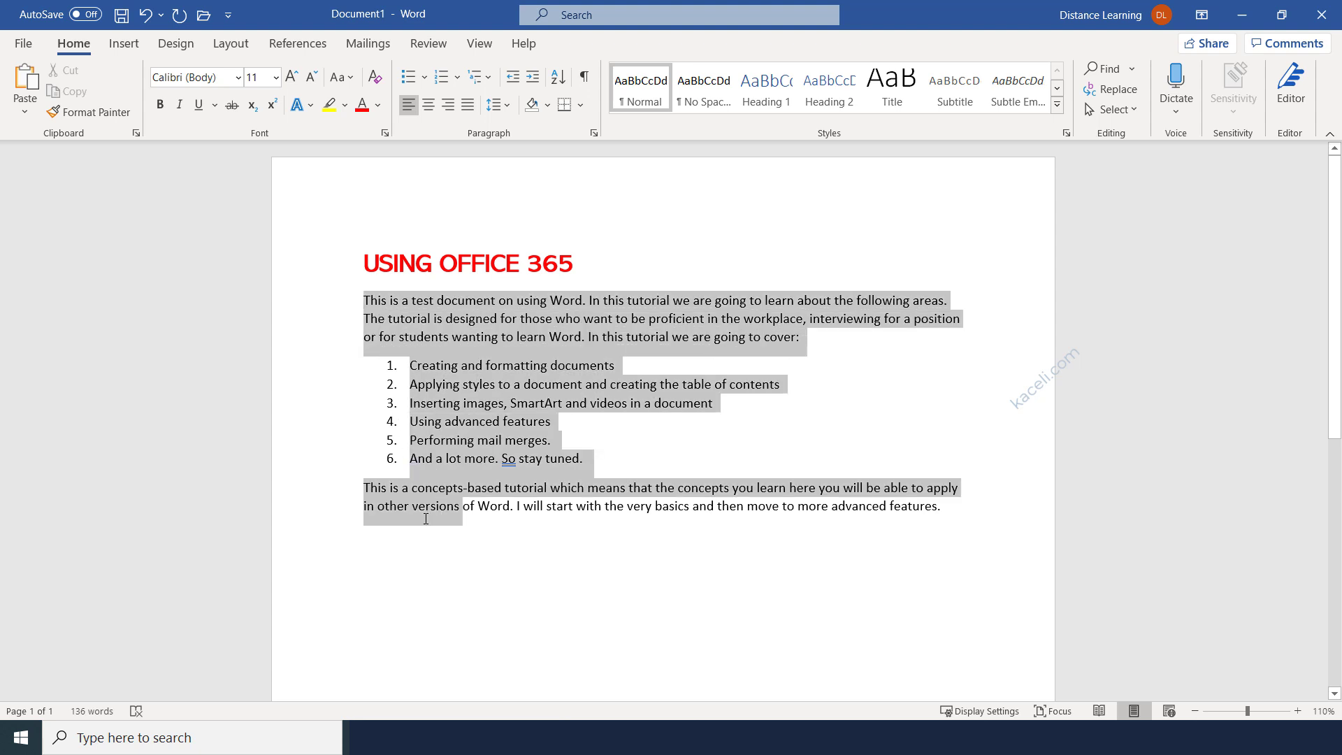
left_click_drag(561, 549, 1020, 643)
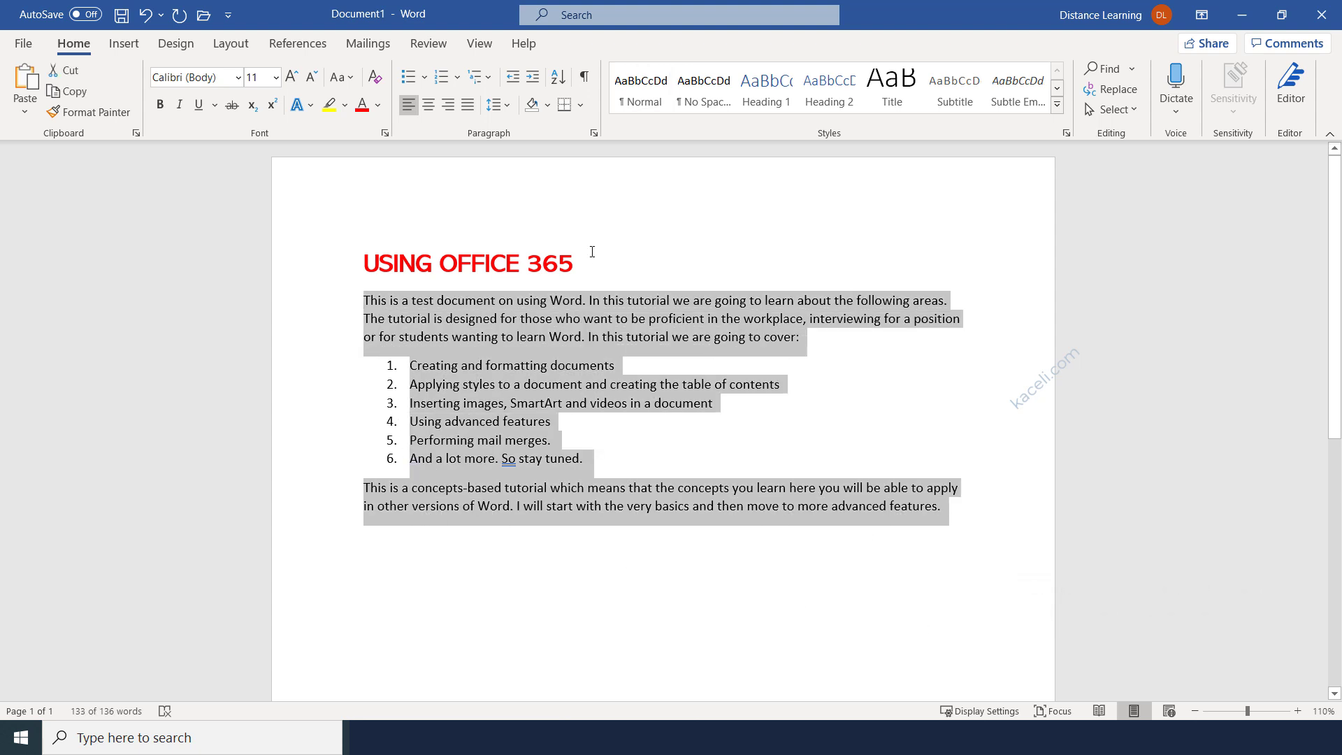
left_click(510, 106)
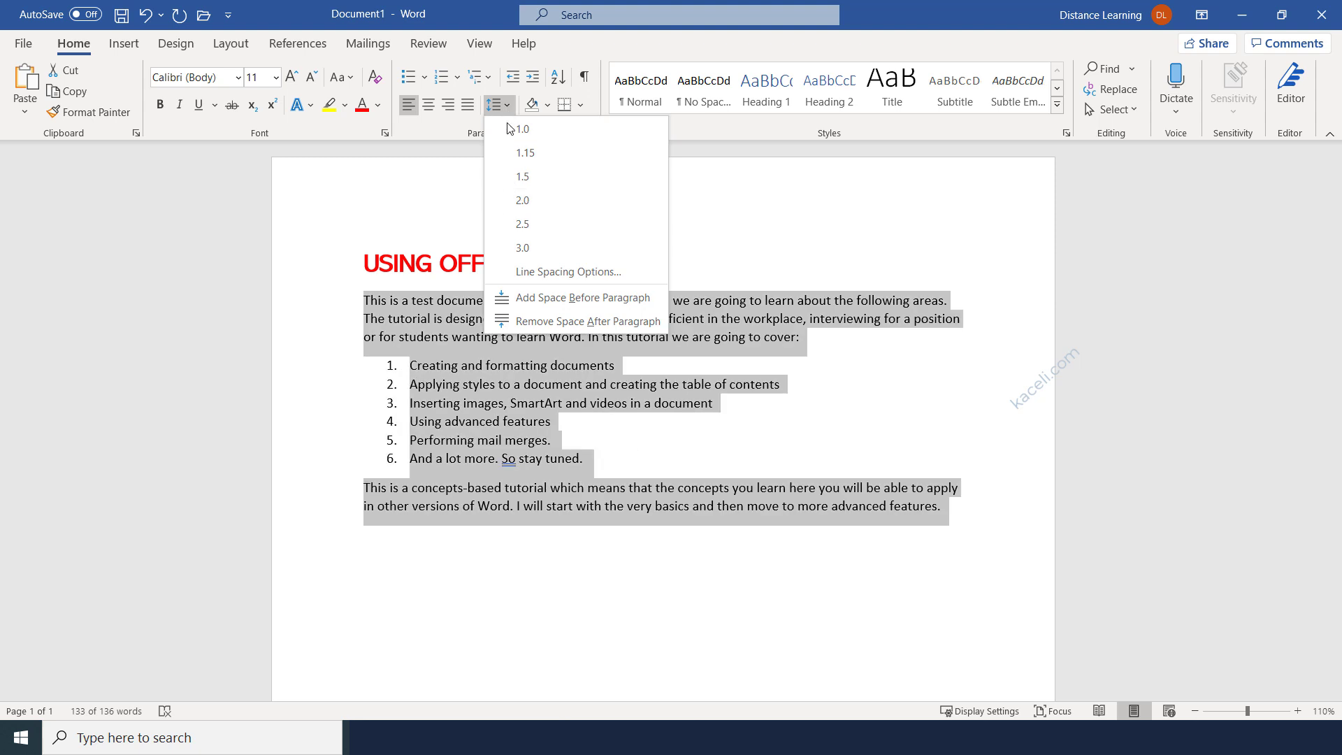
left_click(531, 200)
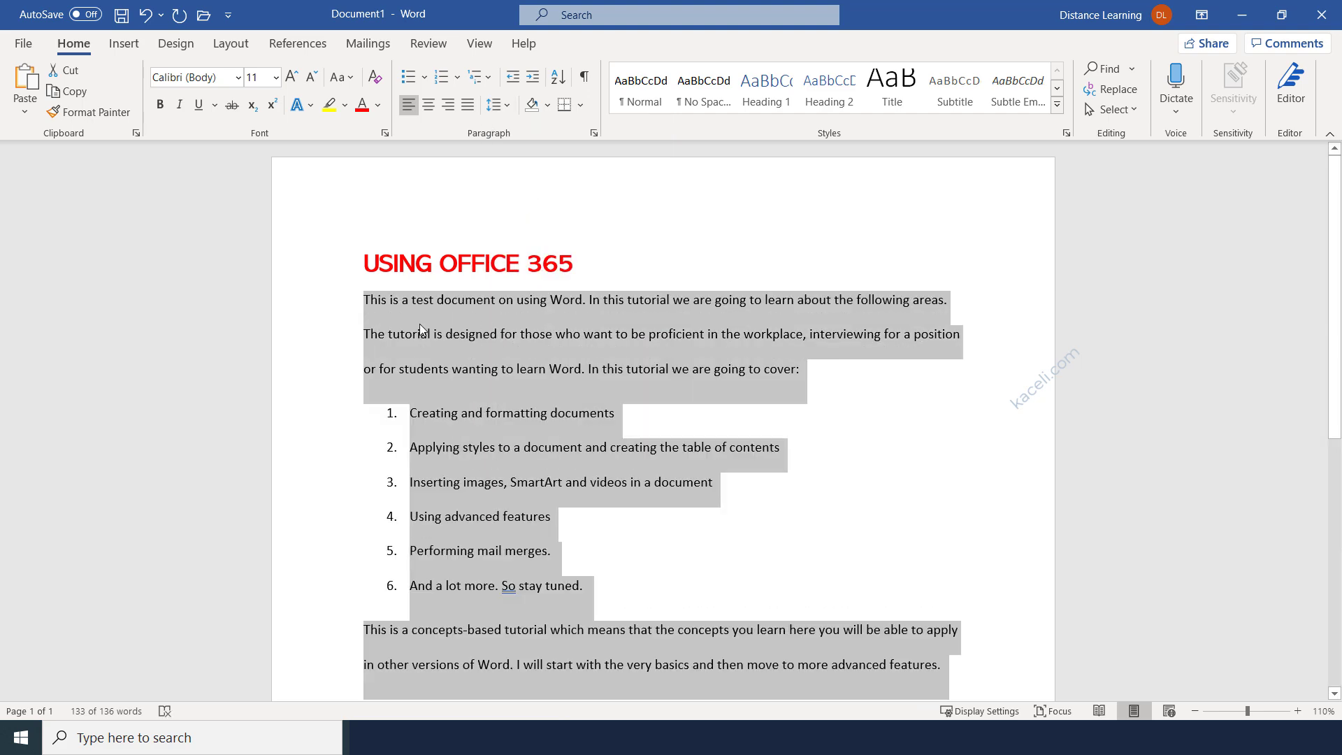
left_click(514, 334)
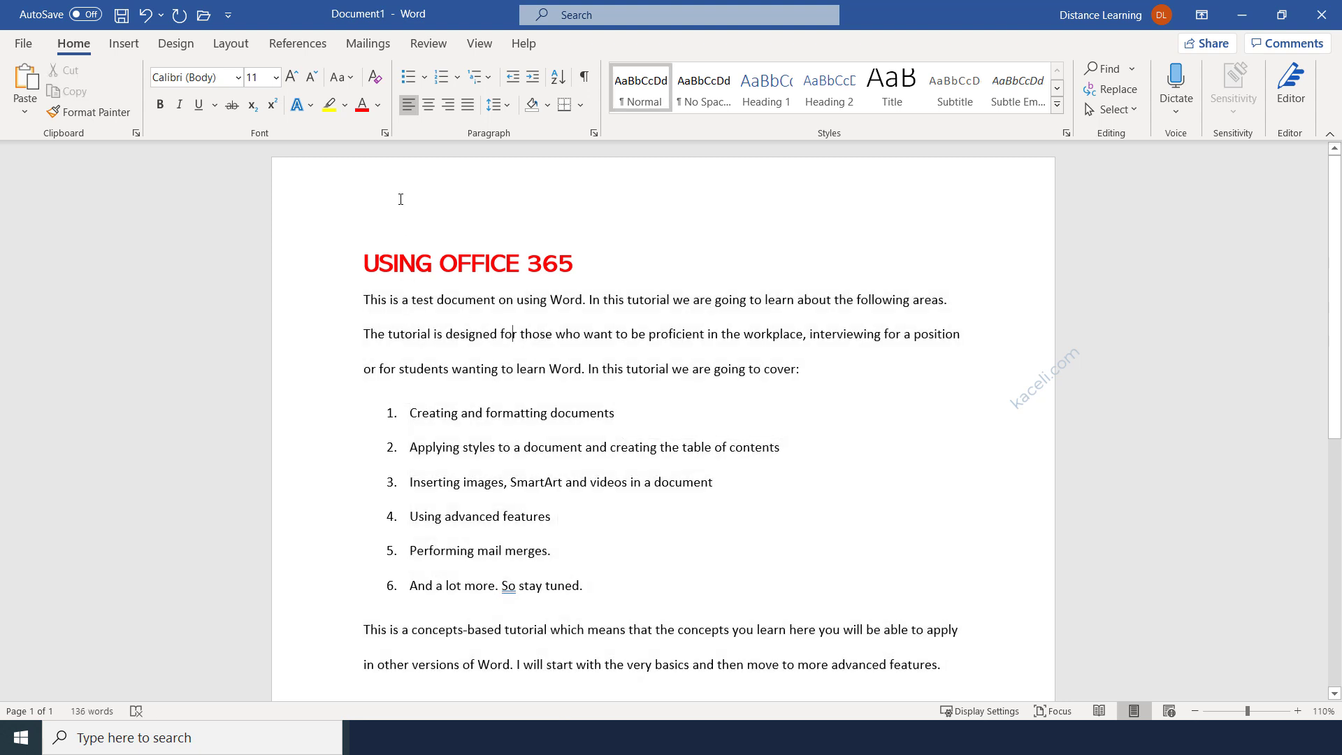
left_click(147, 21)
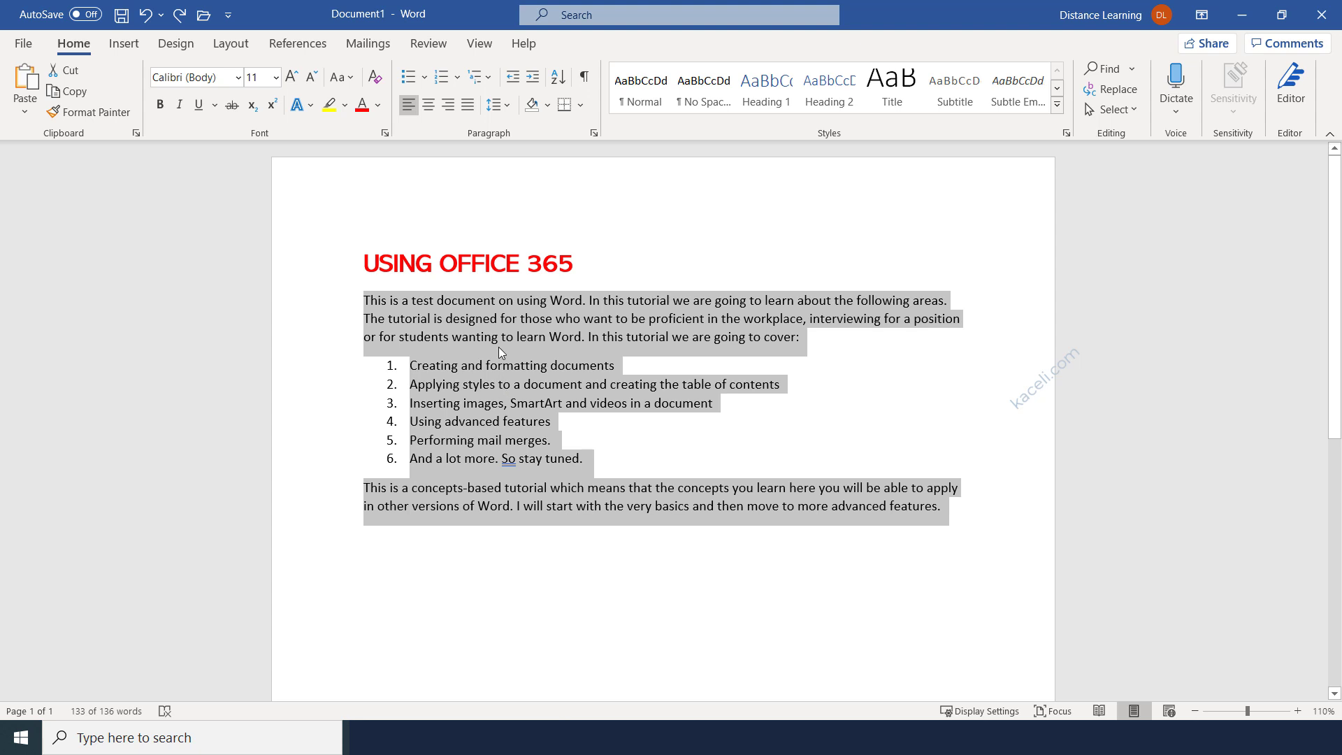
left_click(547, 338)
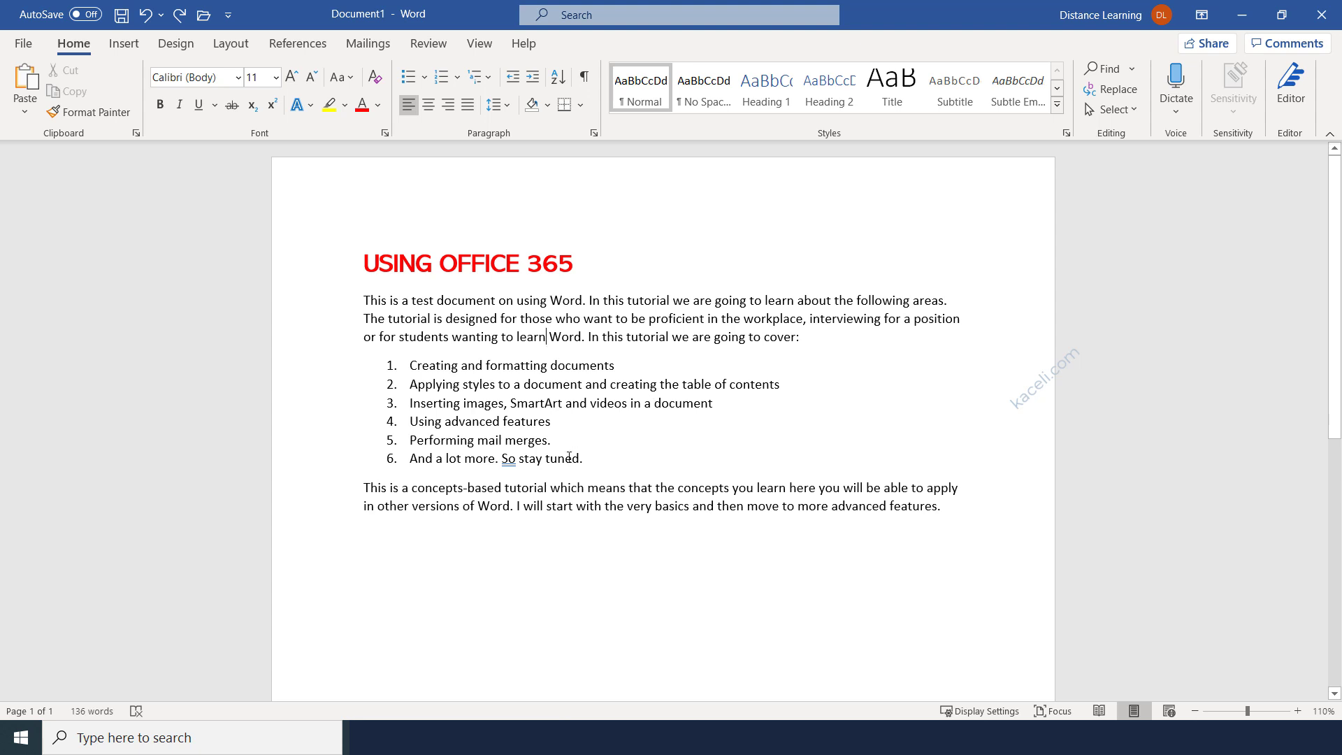
left_click(581, 390)
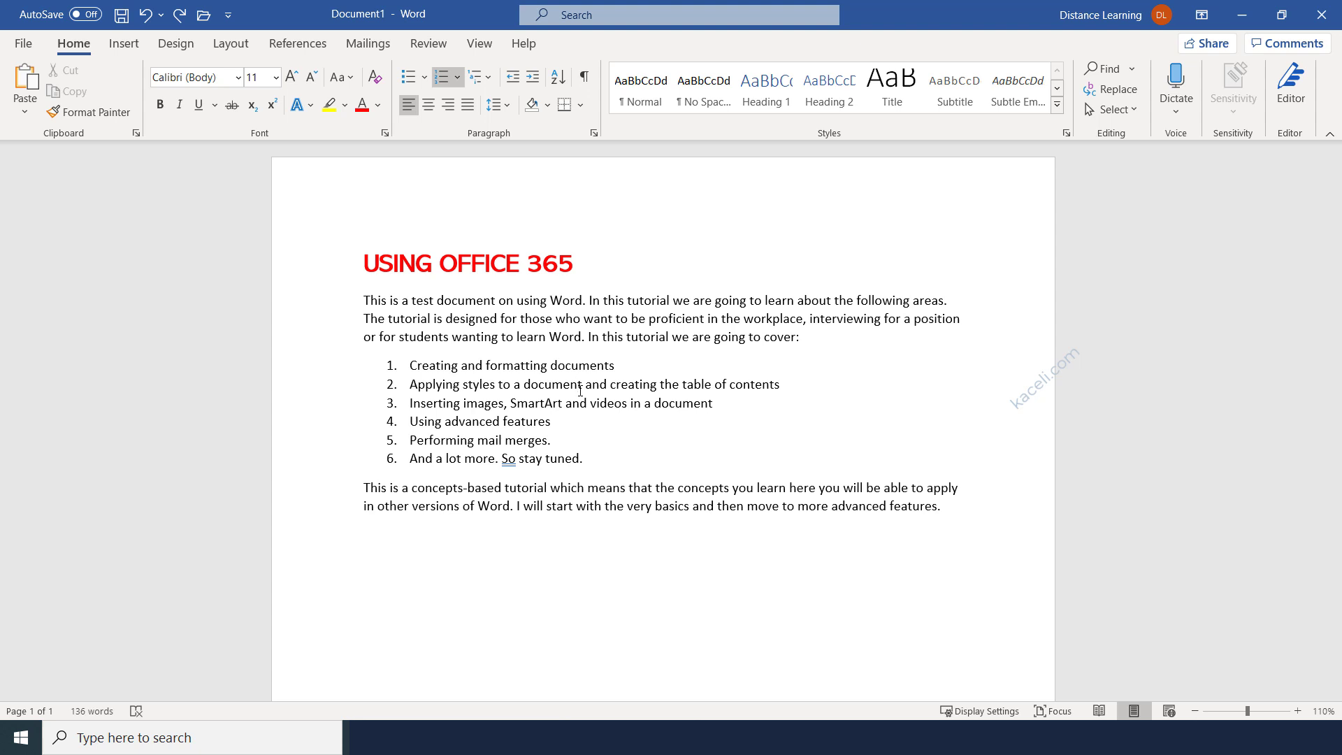
left_click(580, 390)
left_click(580, 337)
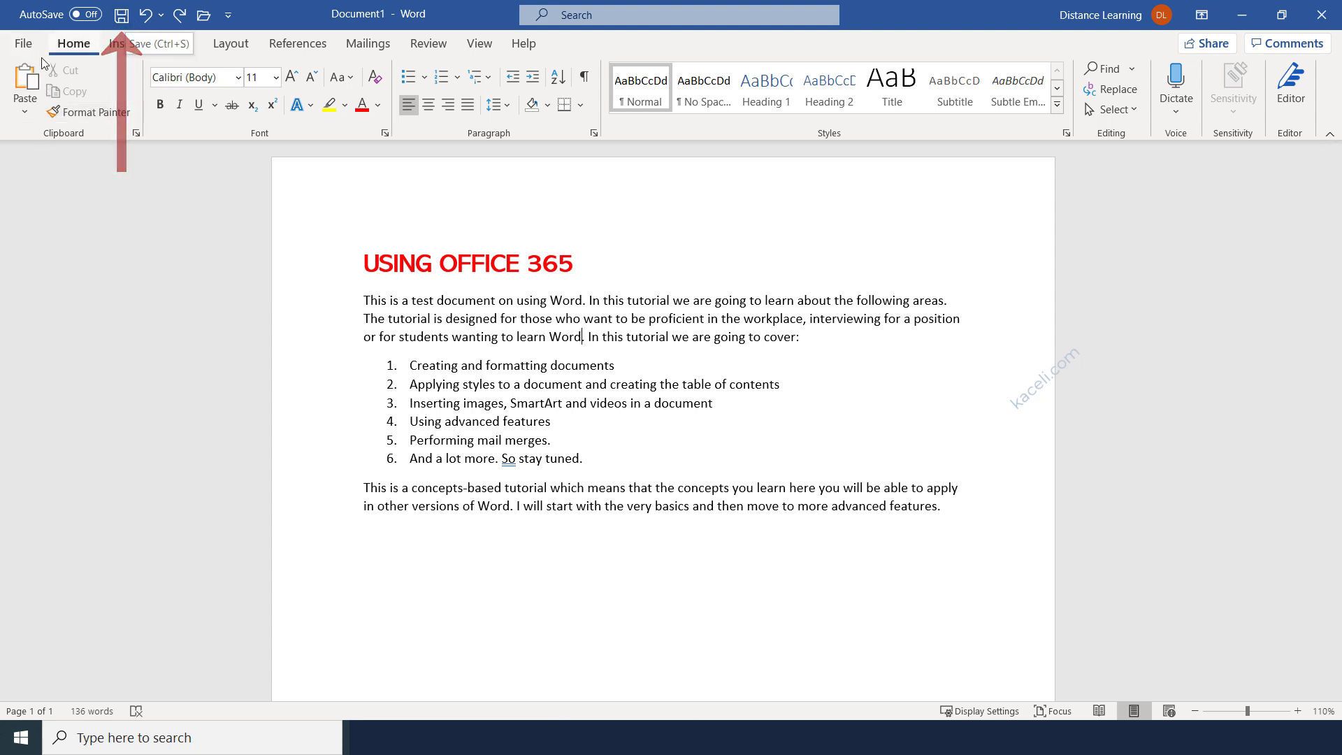
Visit Save As, cancel the quick-save prompt suggesting USING OFFICE 365.docx, and reopen the File menu.
left_click(22, 46)
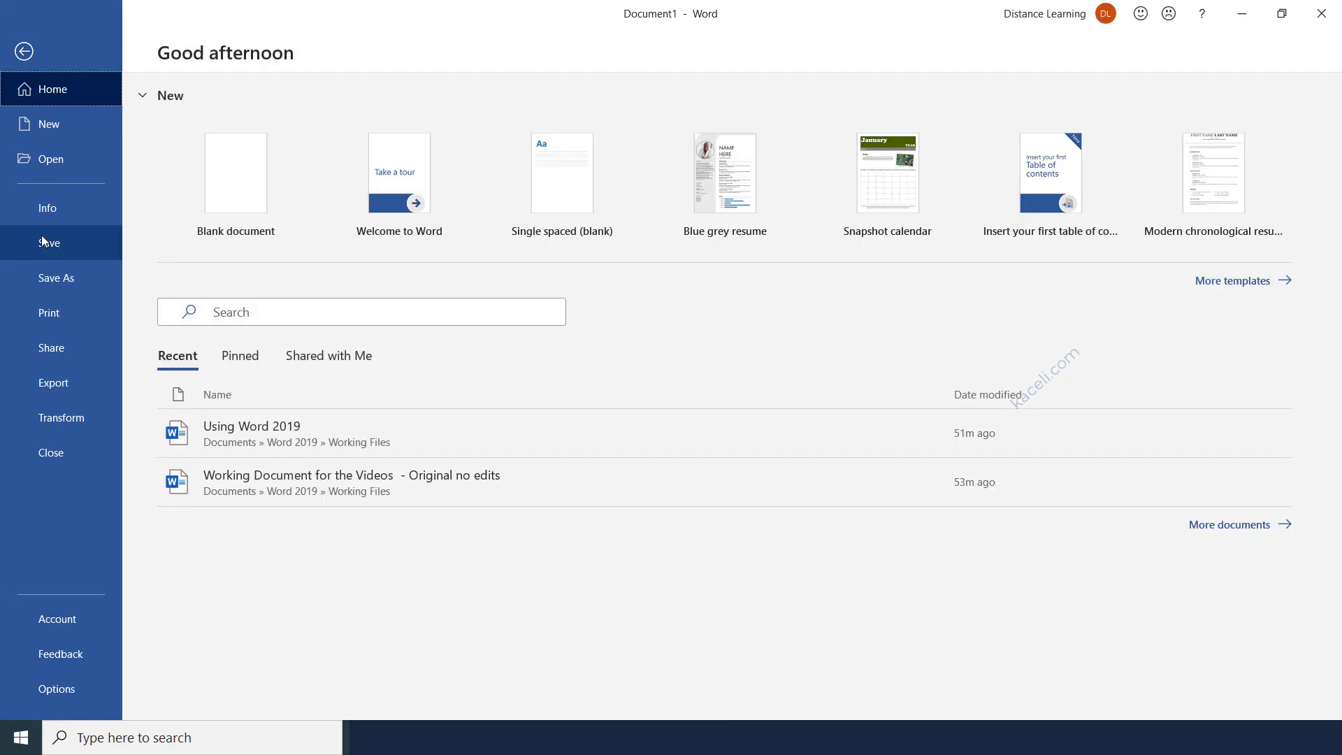
left_click(40, 245)
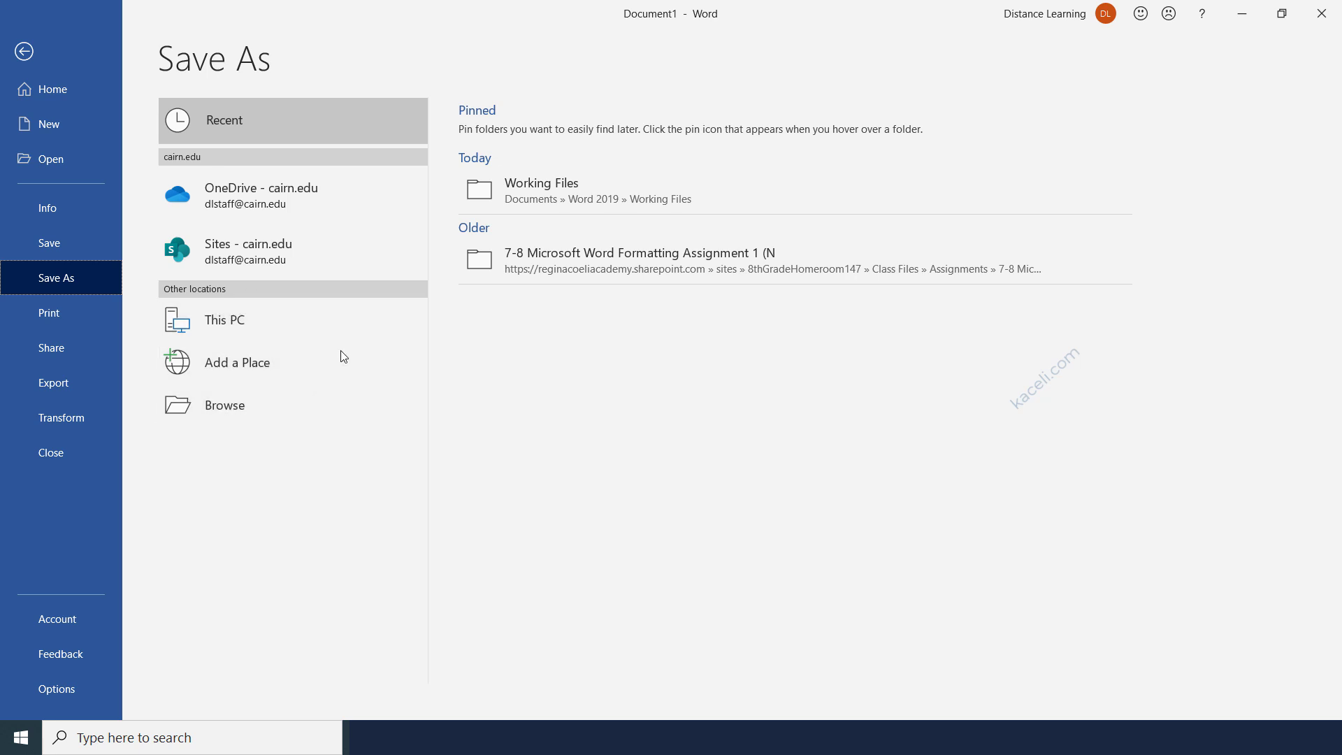
left_click(24, 52)
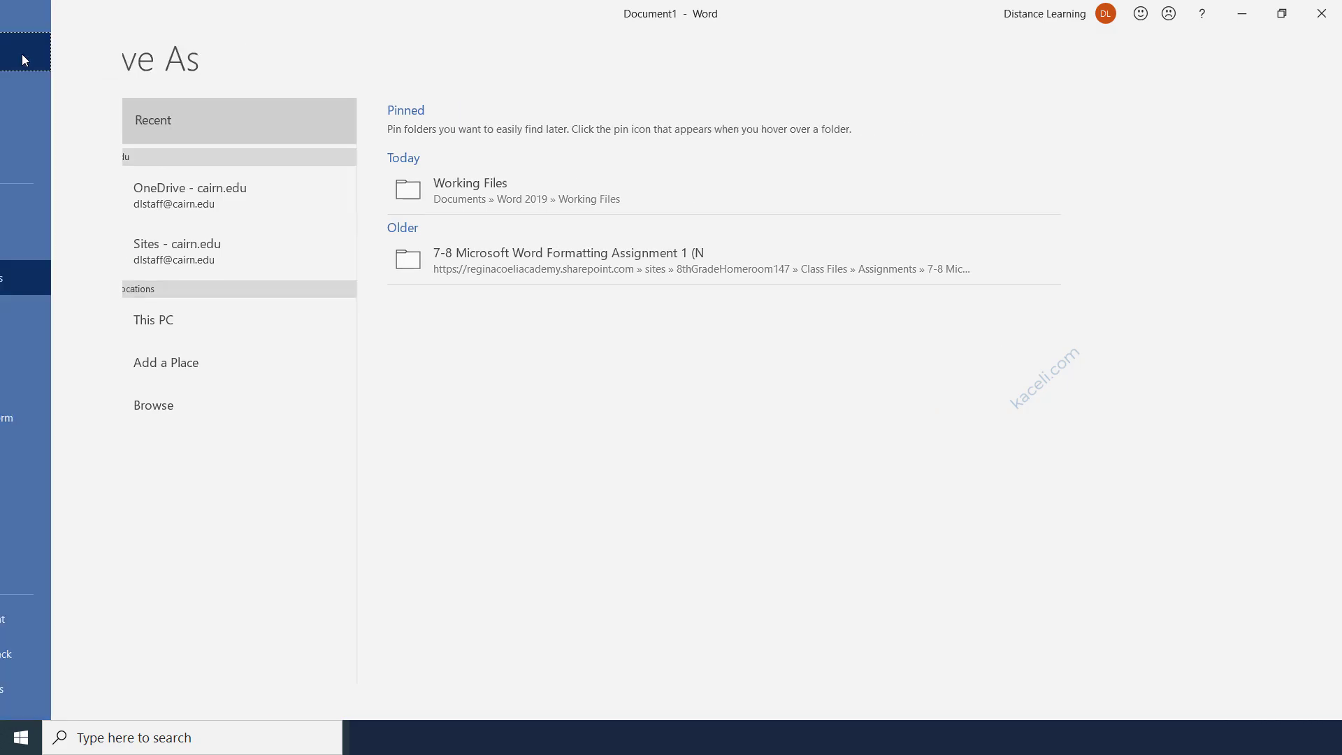
left_click(121, 17)
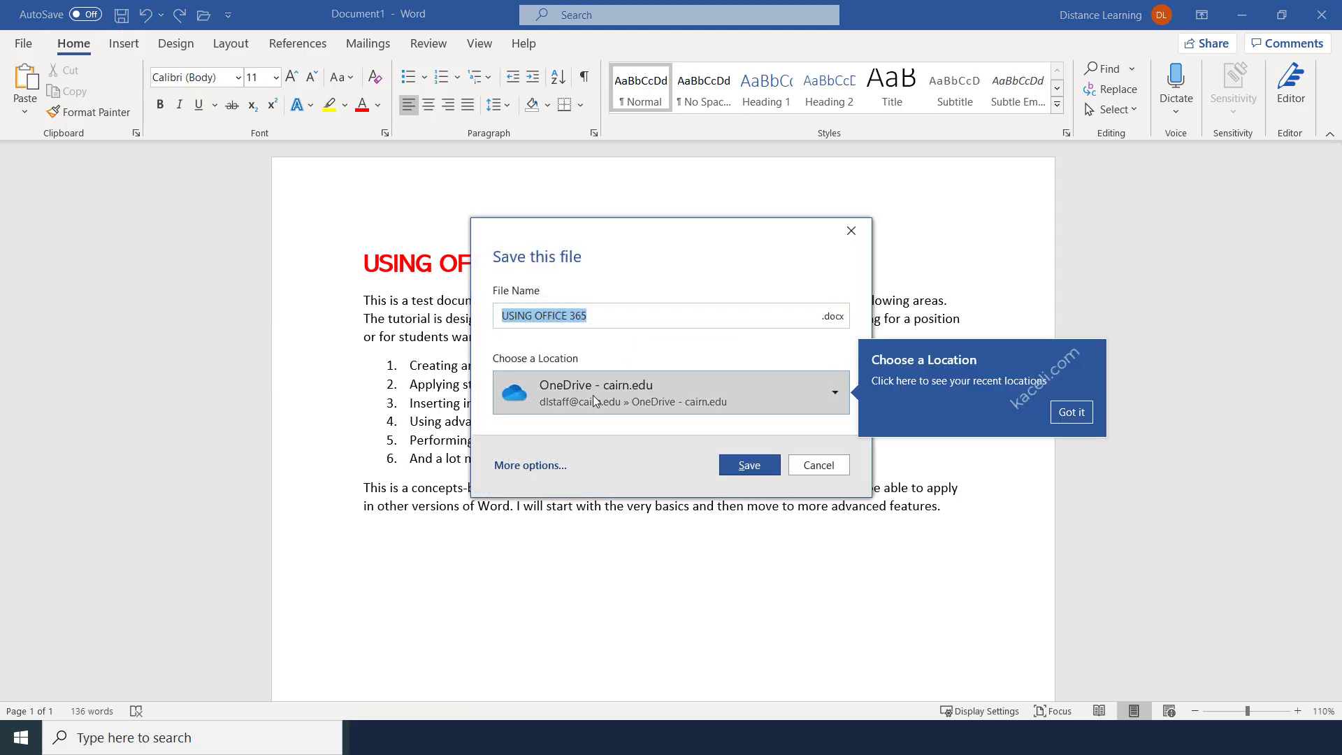
left_click(815, 466)
left_click(21, 44)
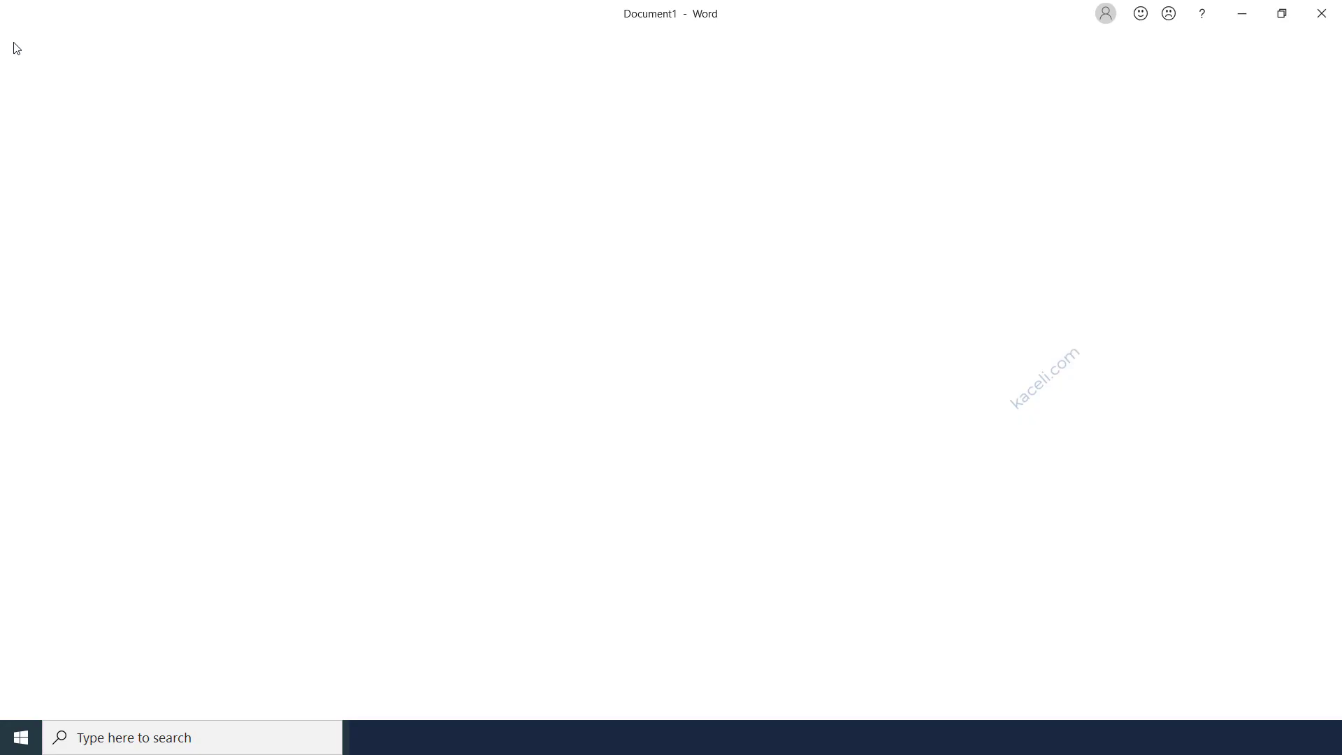
Save As to This PC, browsing to the Documents folder for USING OFFICE 365.
left_click(37, 242)
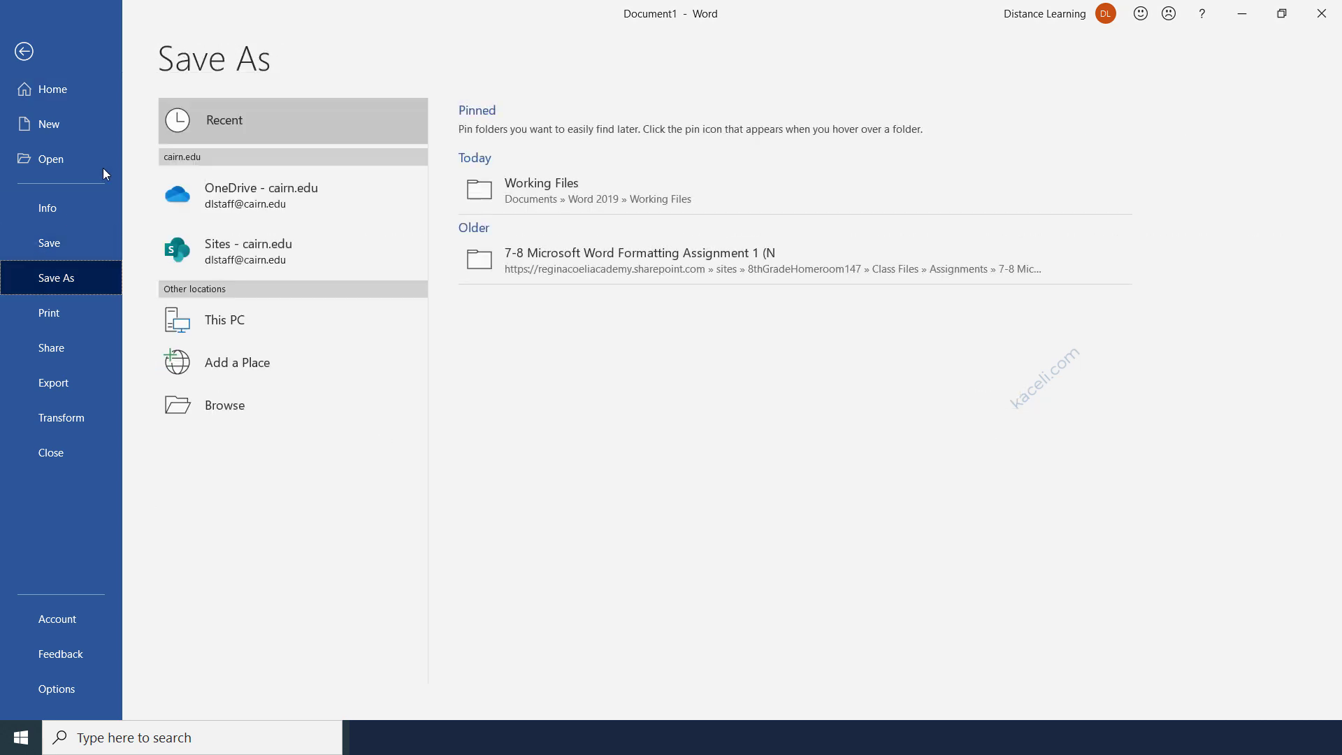
left_click(235, 325)
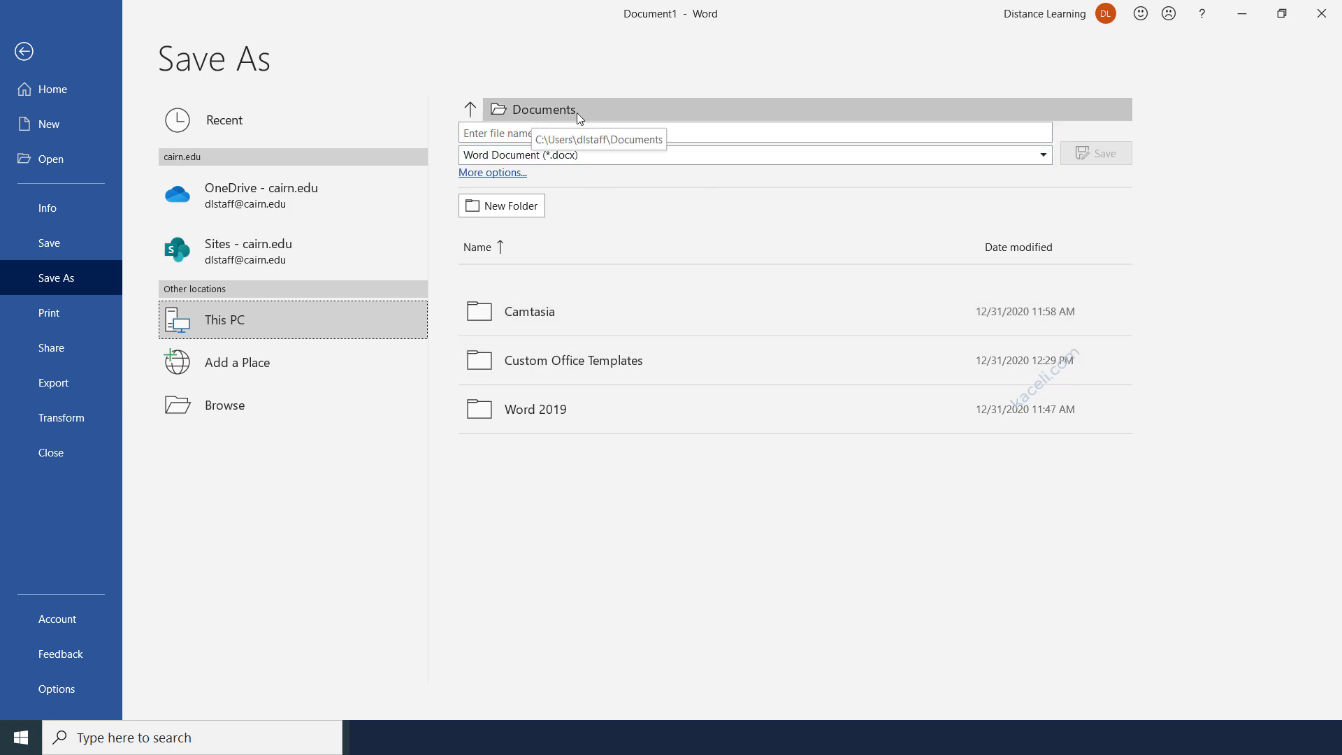
left_click(214, 410)
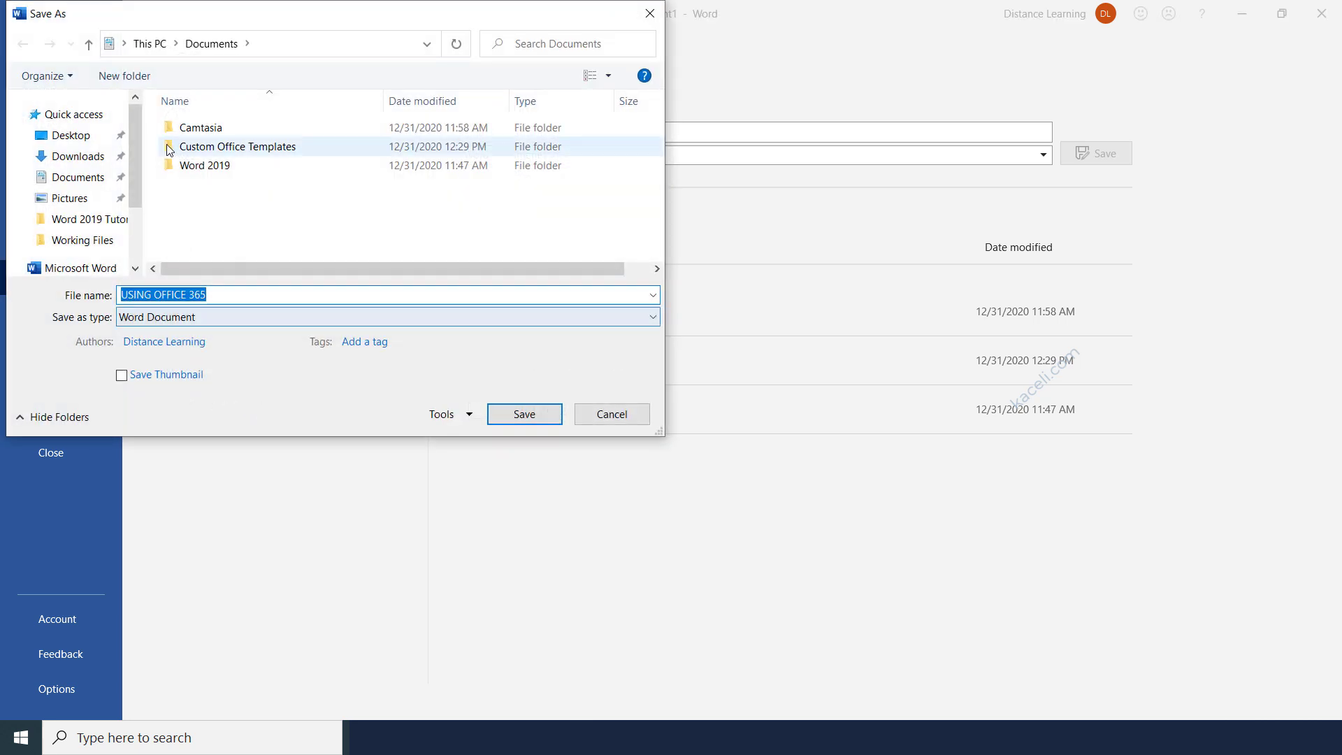
left_click(77, 179)
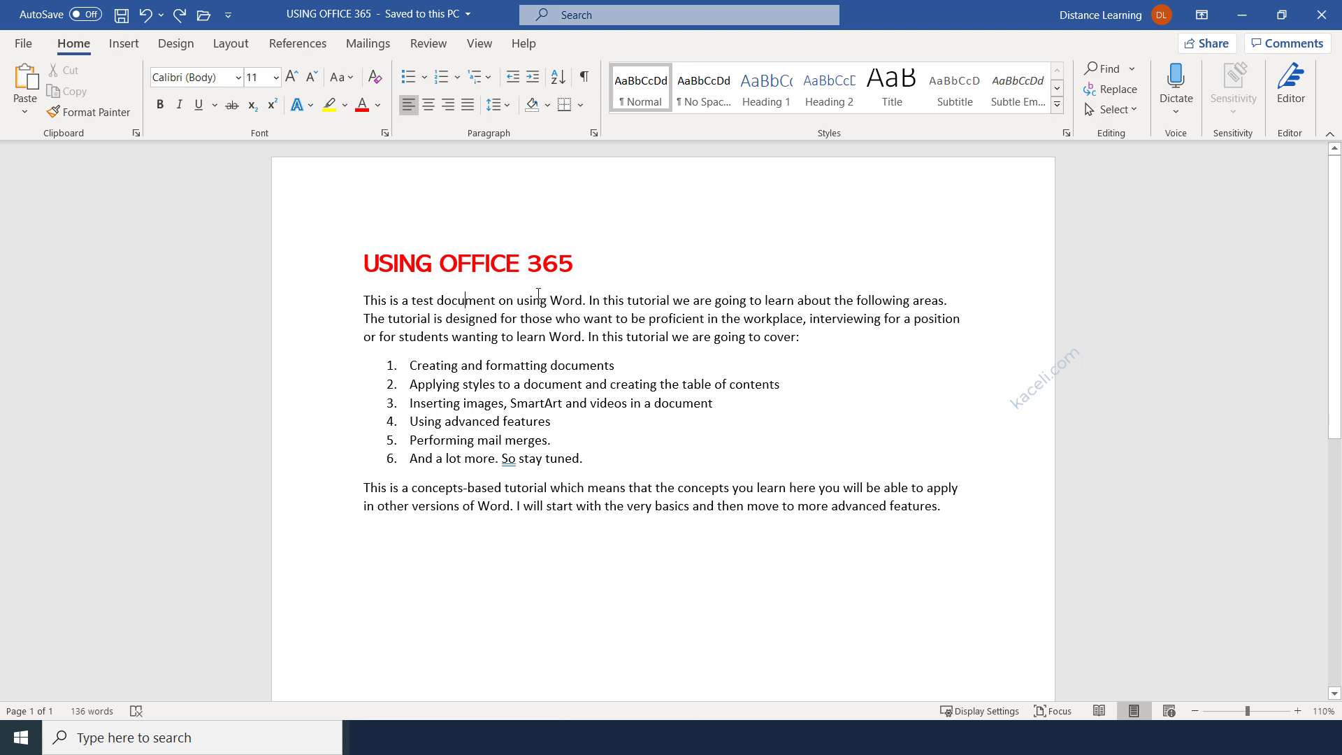
Search the online templates for 'brochure' and create a new document from the Travel brochure template.
left_click(22, 49)
left_click(56, 129)
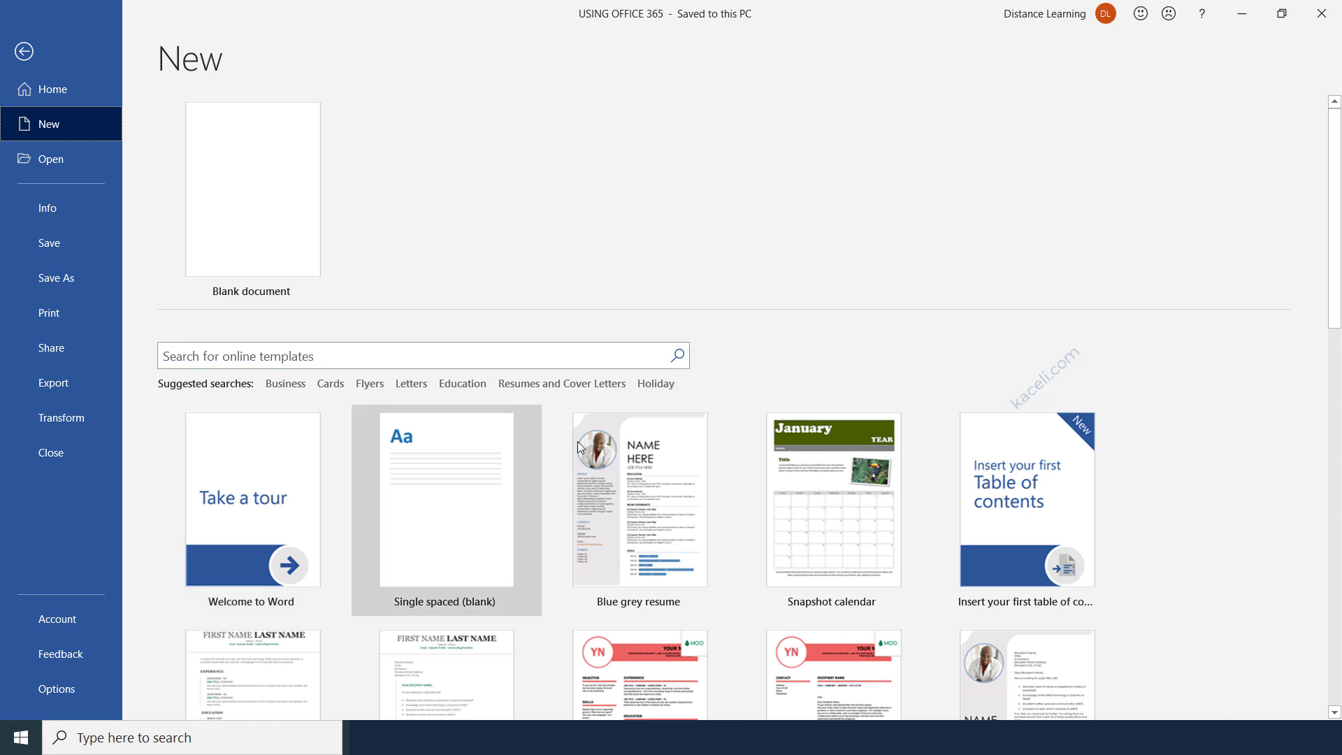
left_click(392, 358)
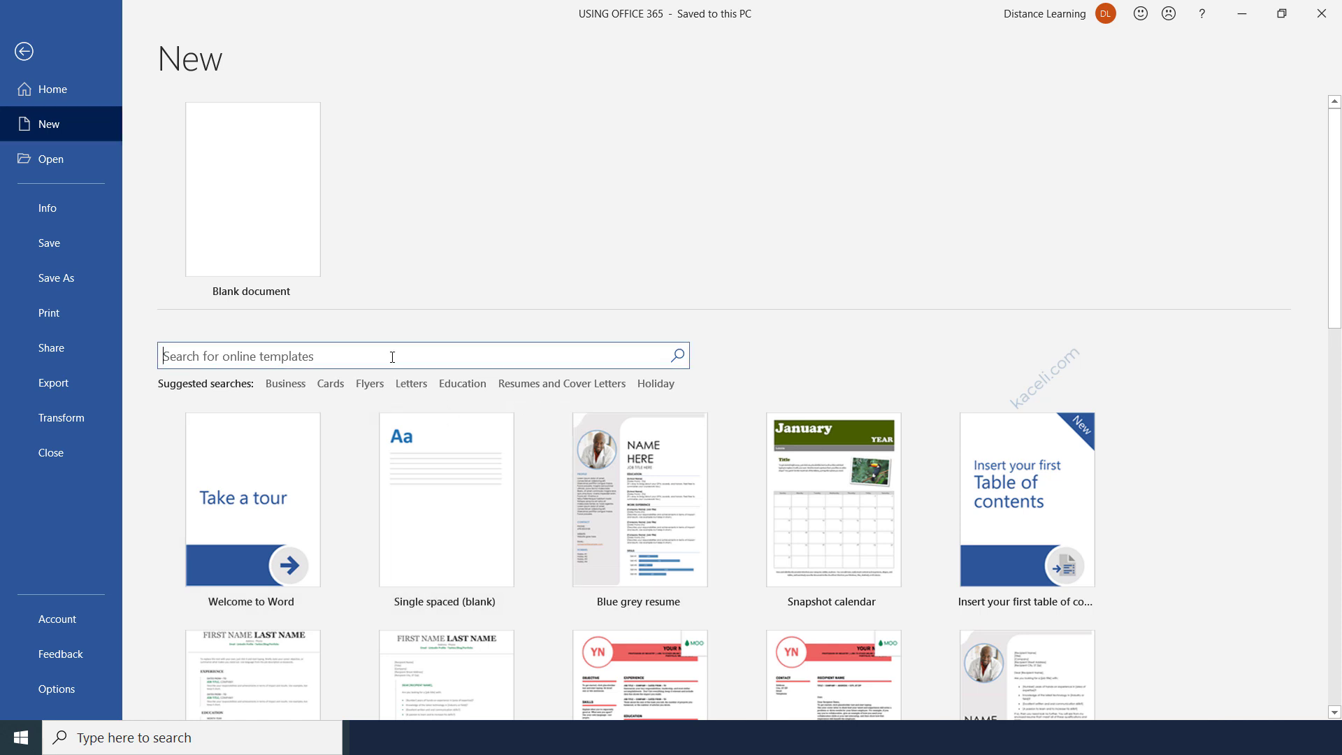
type("brochure")
scroll(996, 650, "down", 6)
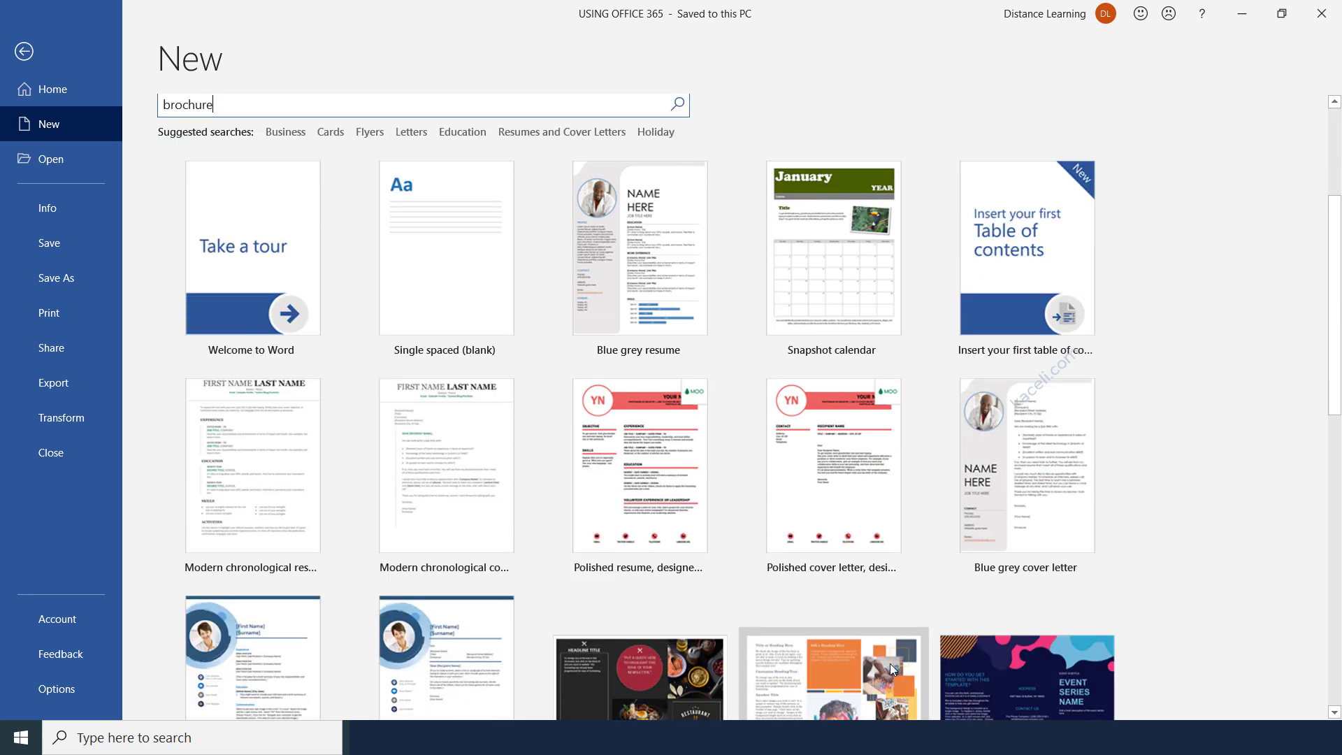
scroll(874, 650, "down", 4)
scroll(827, 609, "up", 10)
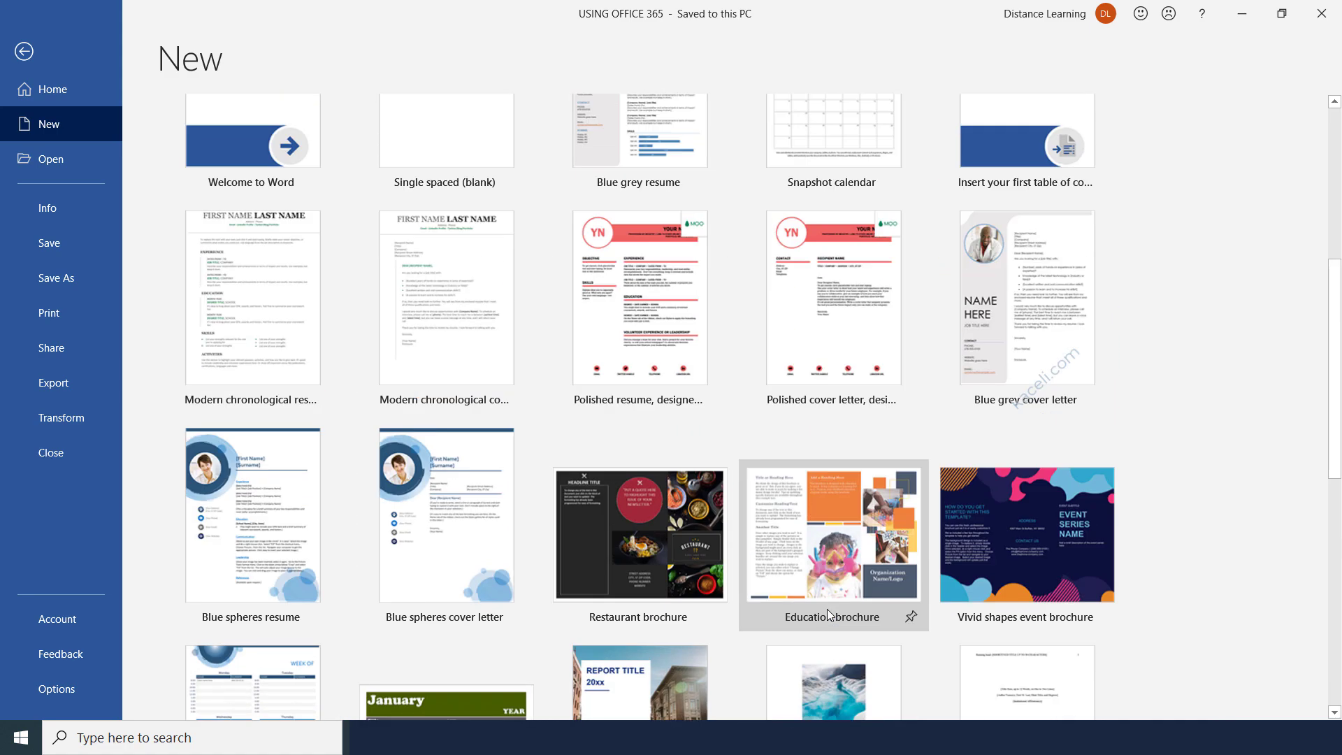
key("Return")
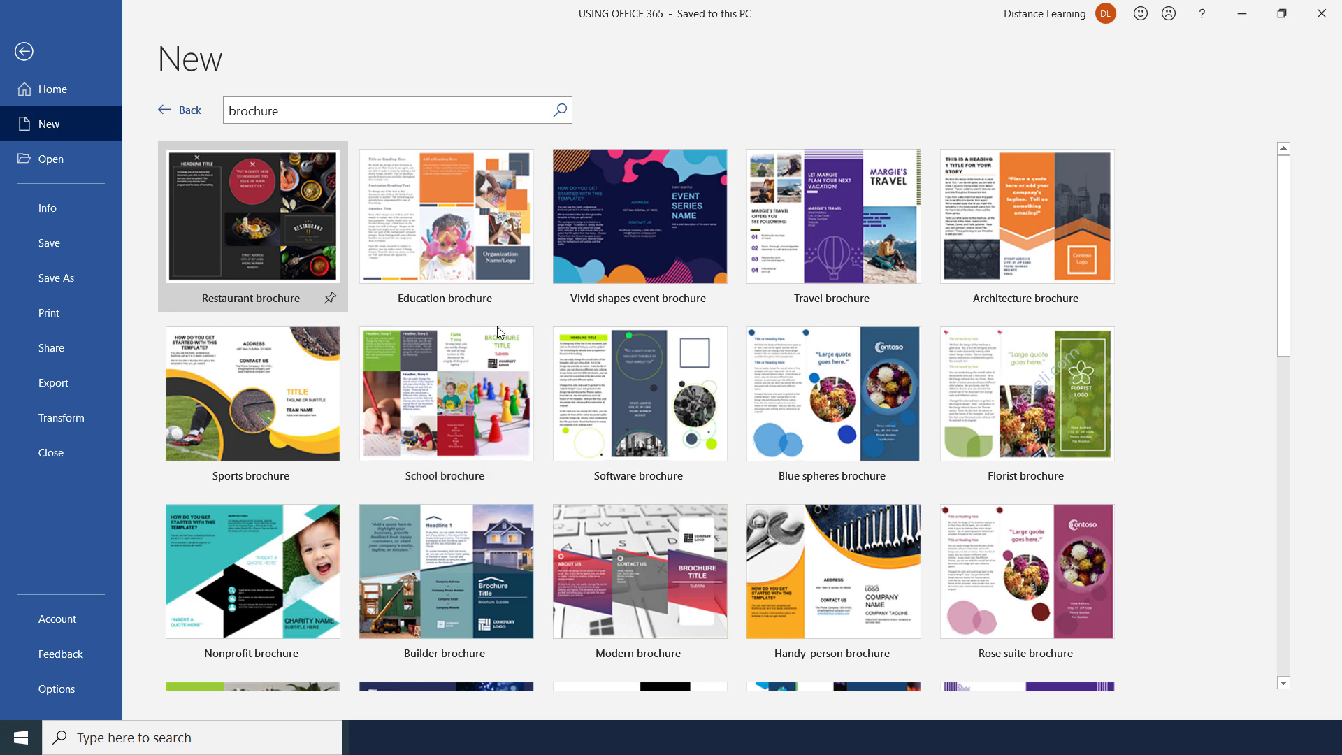
left_click(790, 258)
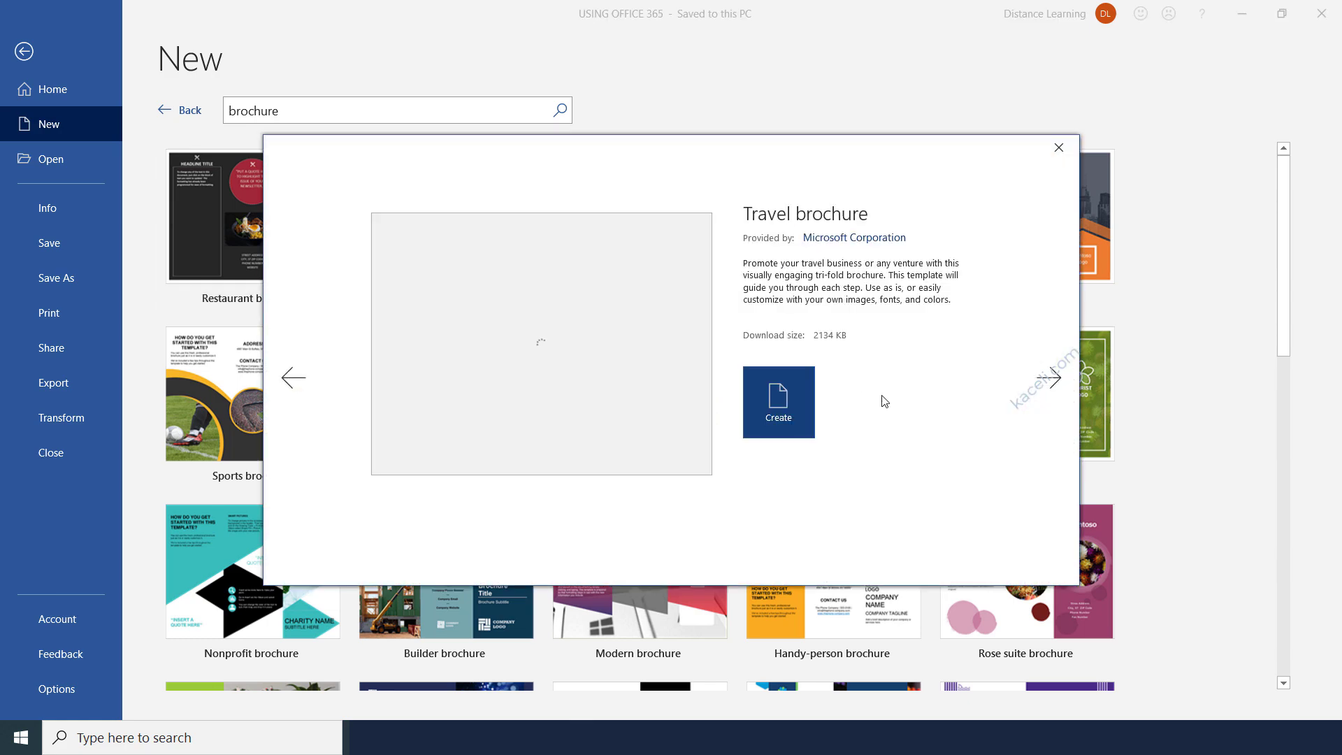
left_click(779, 412)
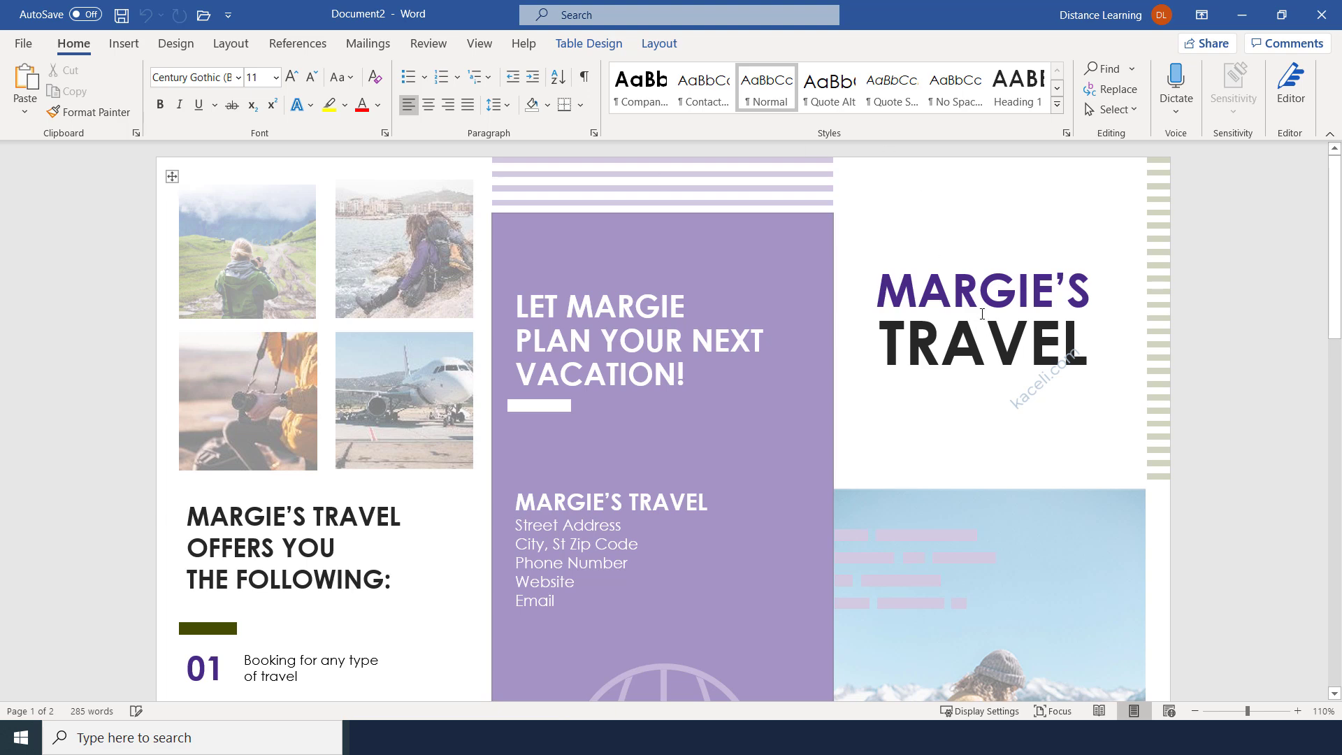
Replace the MARGIE'S heading word with Sali's.
double_click(982, 314)
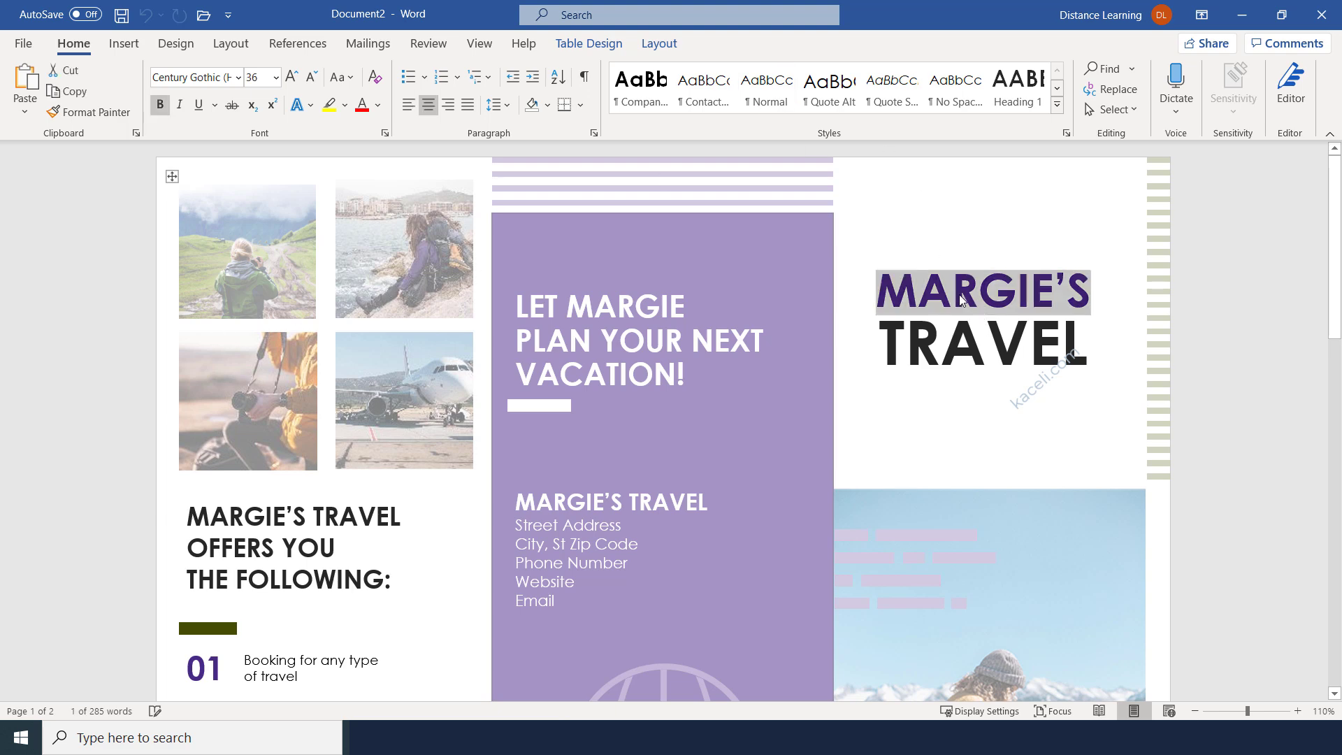
type("Sali")
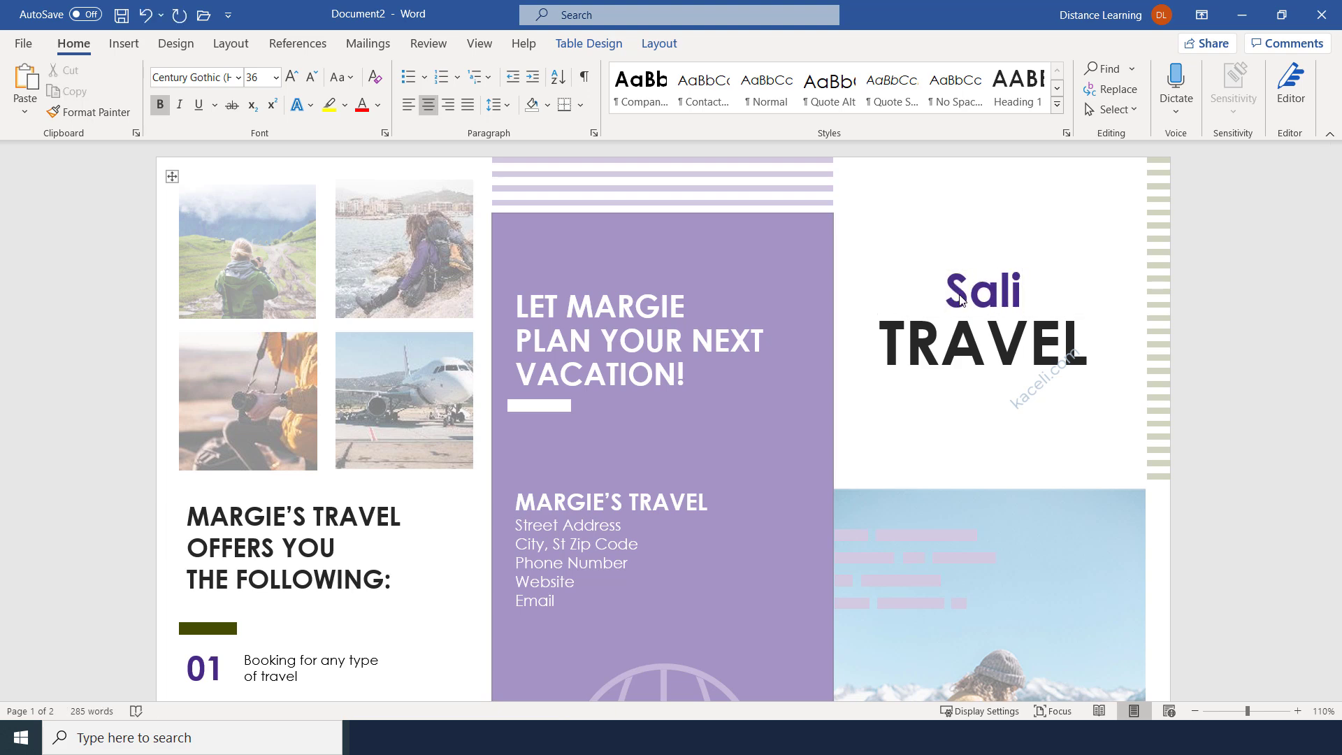
type("'s")
scroll(878, 413, "down", 3)
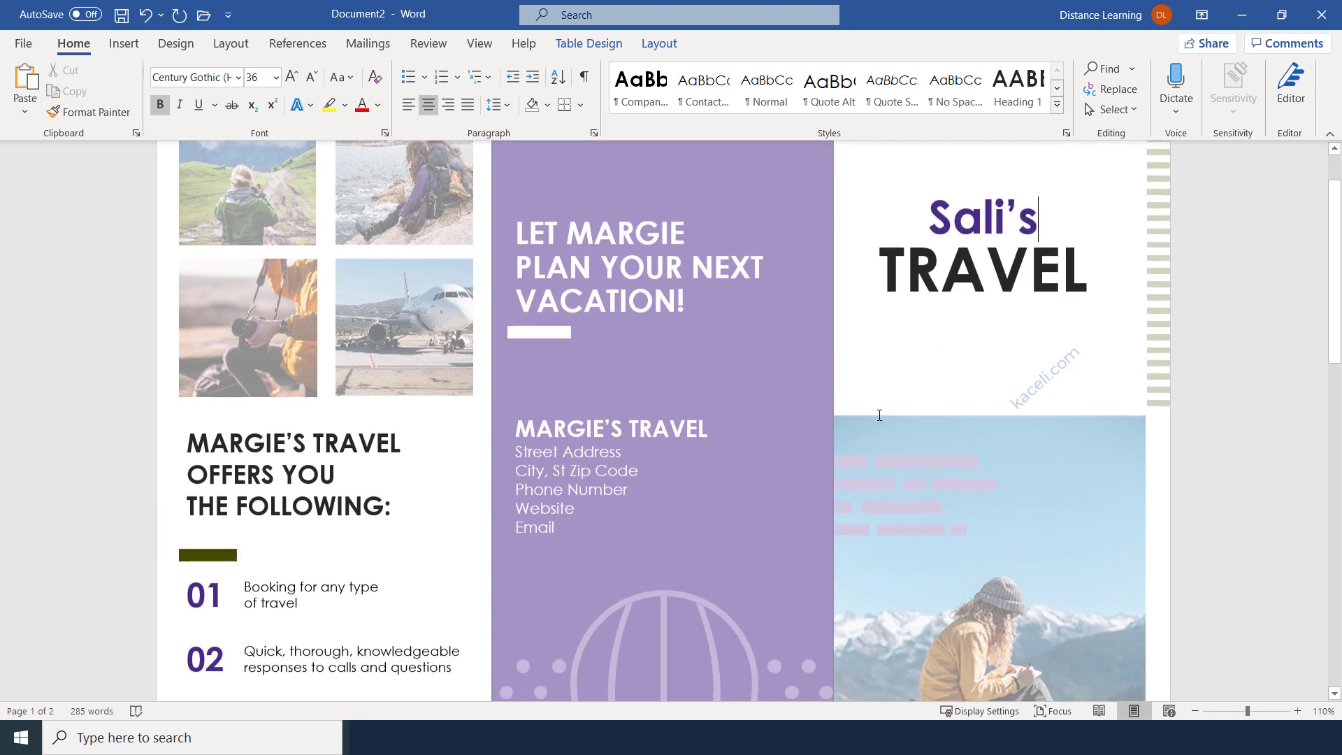
scroll(832, 464, "down", 3)
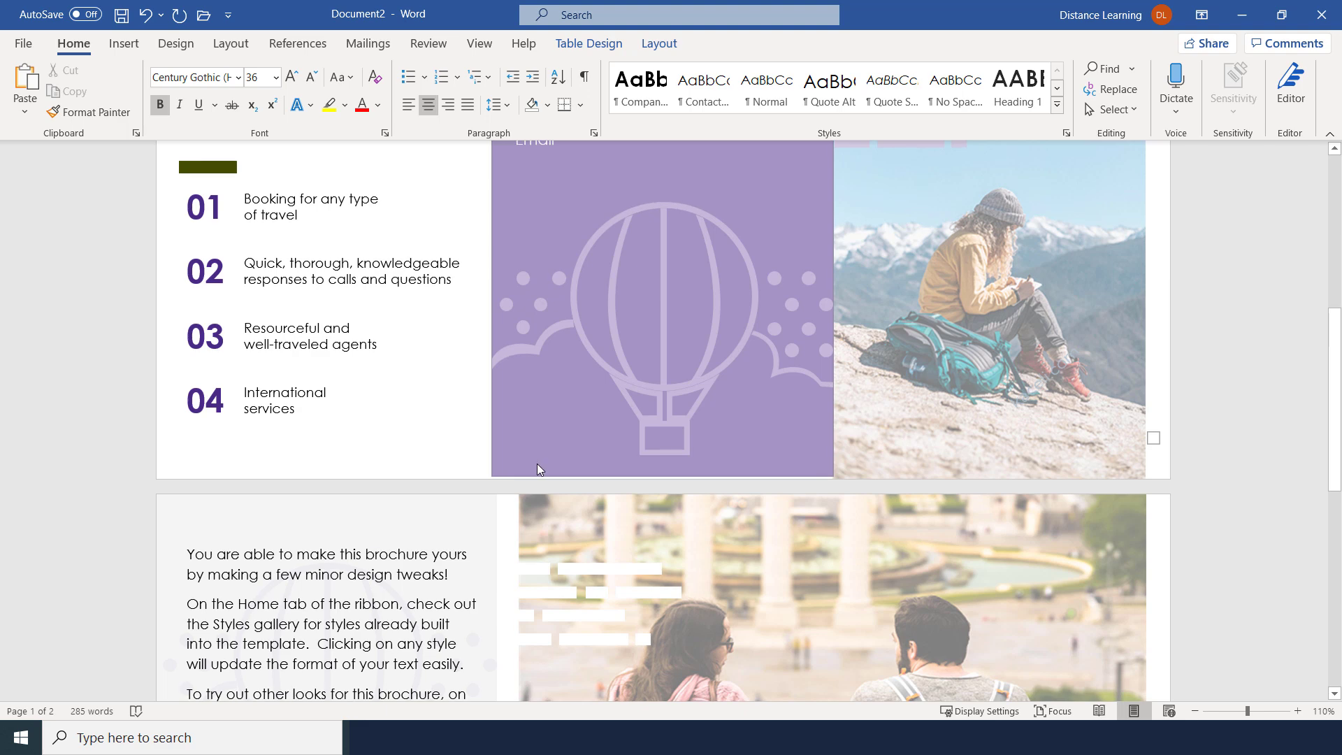
scroll(537, 464, "up", 2)
Select several brochure paragraphs, including the item 02 text and the text on page two.
triple_click(266, 342)
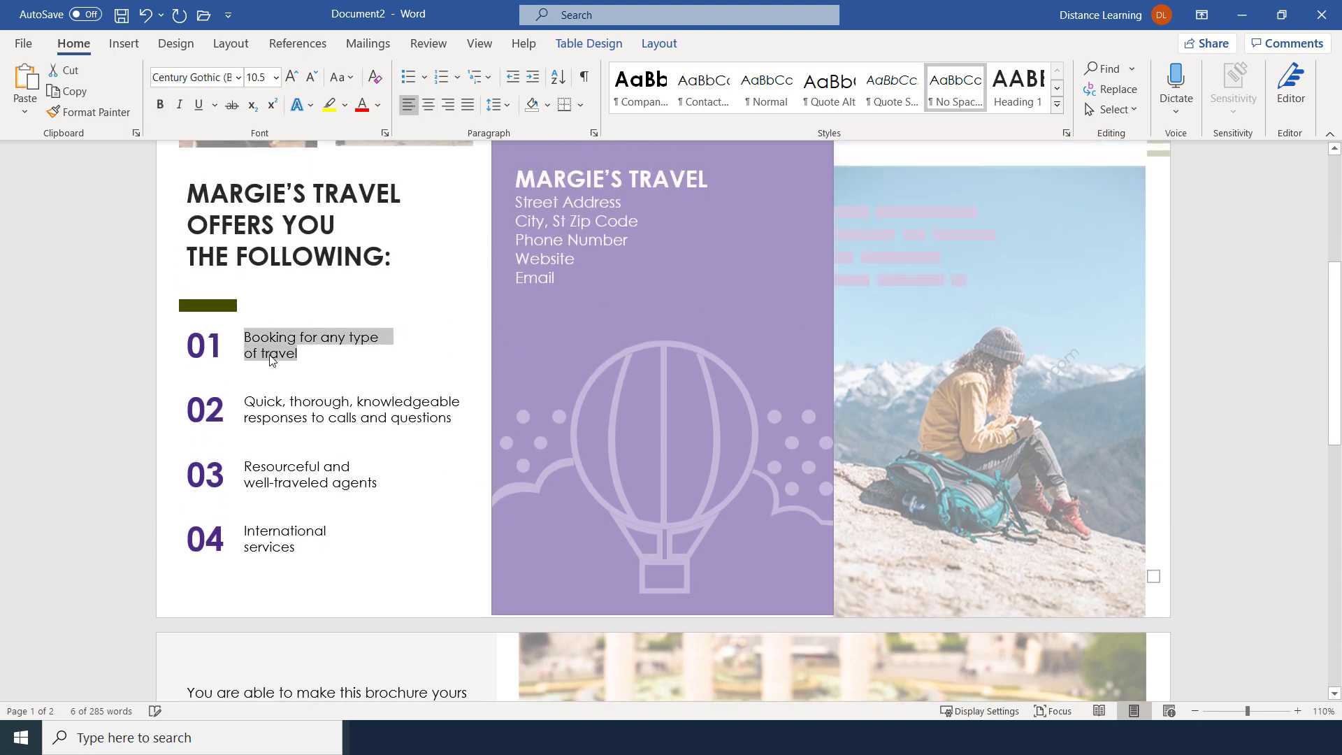
triple_click(273, 410)
scroll(359, 504, "down", 1)
scroll(359, 504, "down", 2)
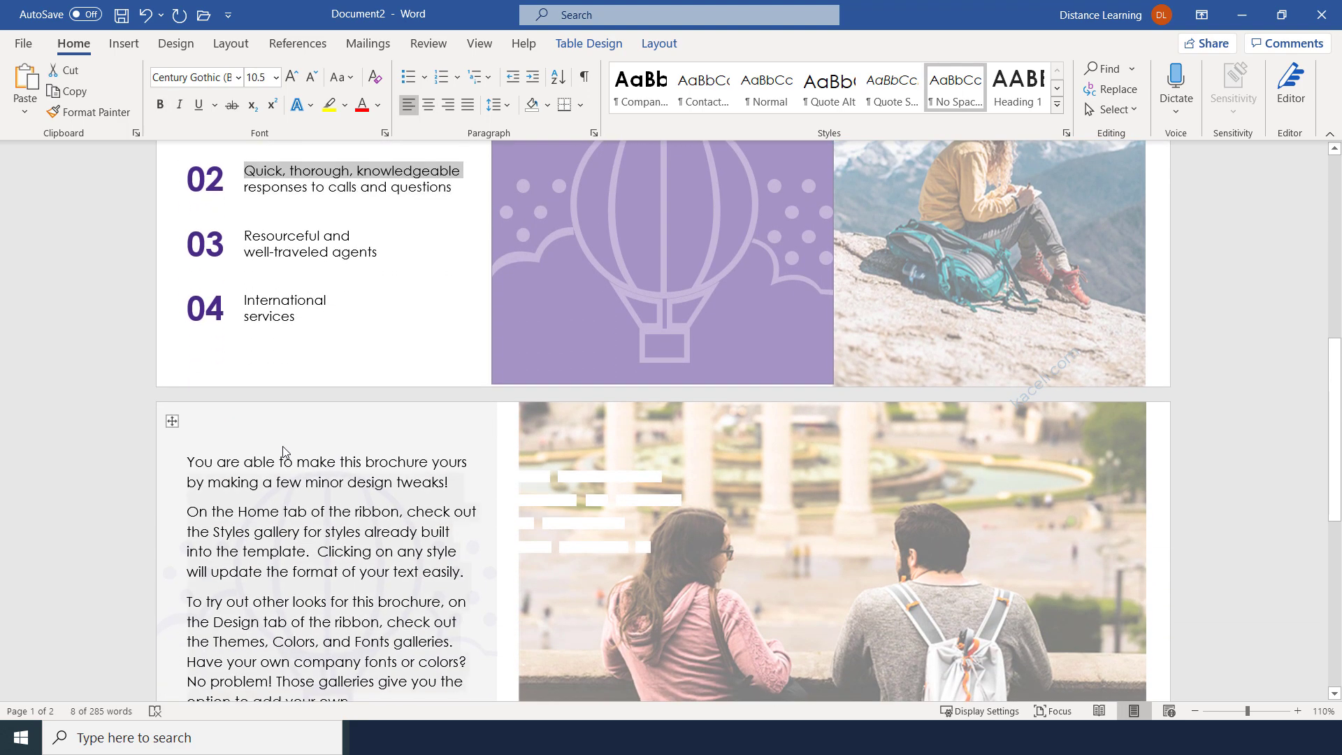
triple_click(282, 446)
scroll(250, 527, "down", 6)
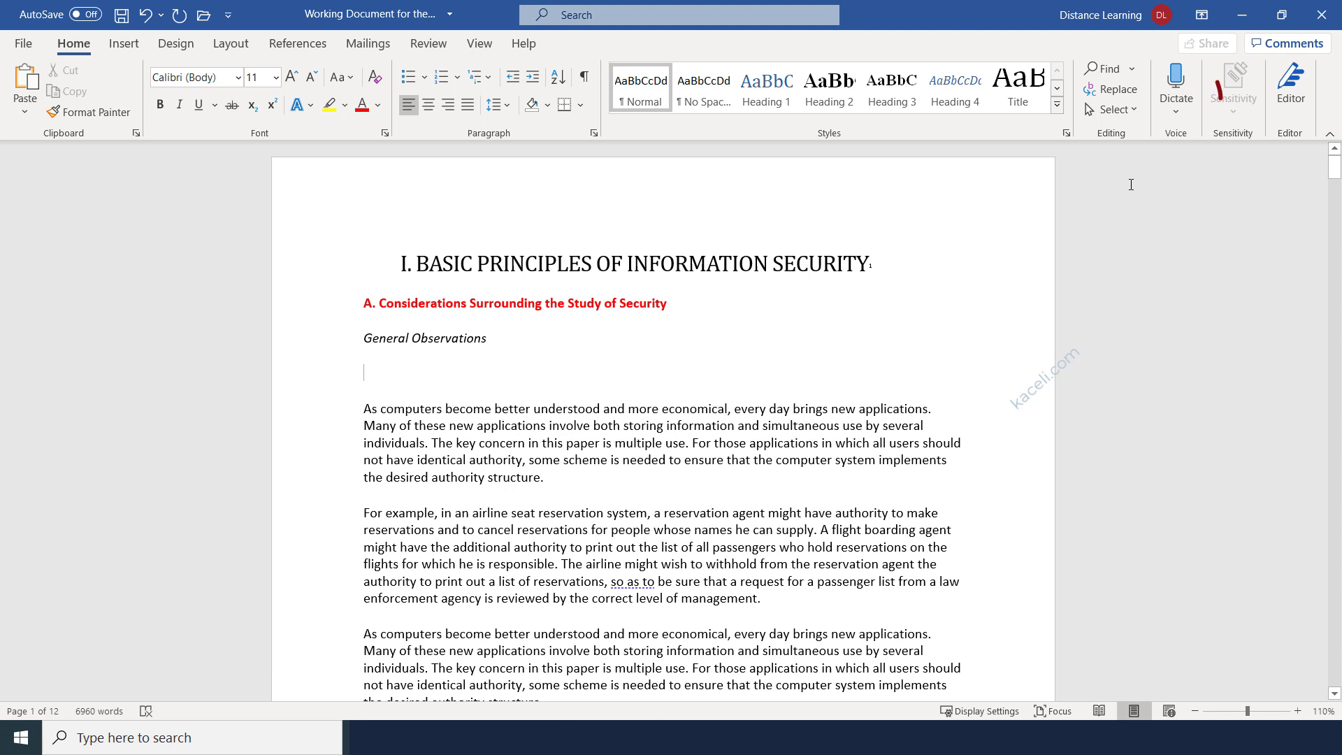
Check the dictation language options, then place the cursor on the blank line below the first body paragraph.
left_click(1176, 118)
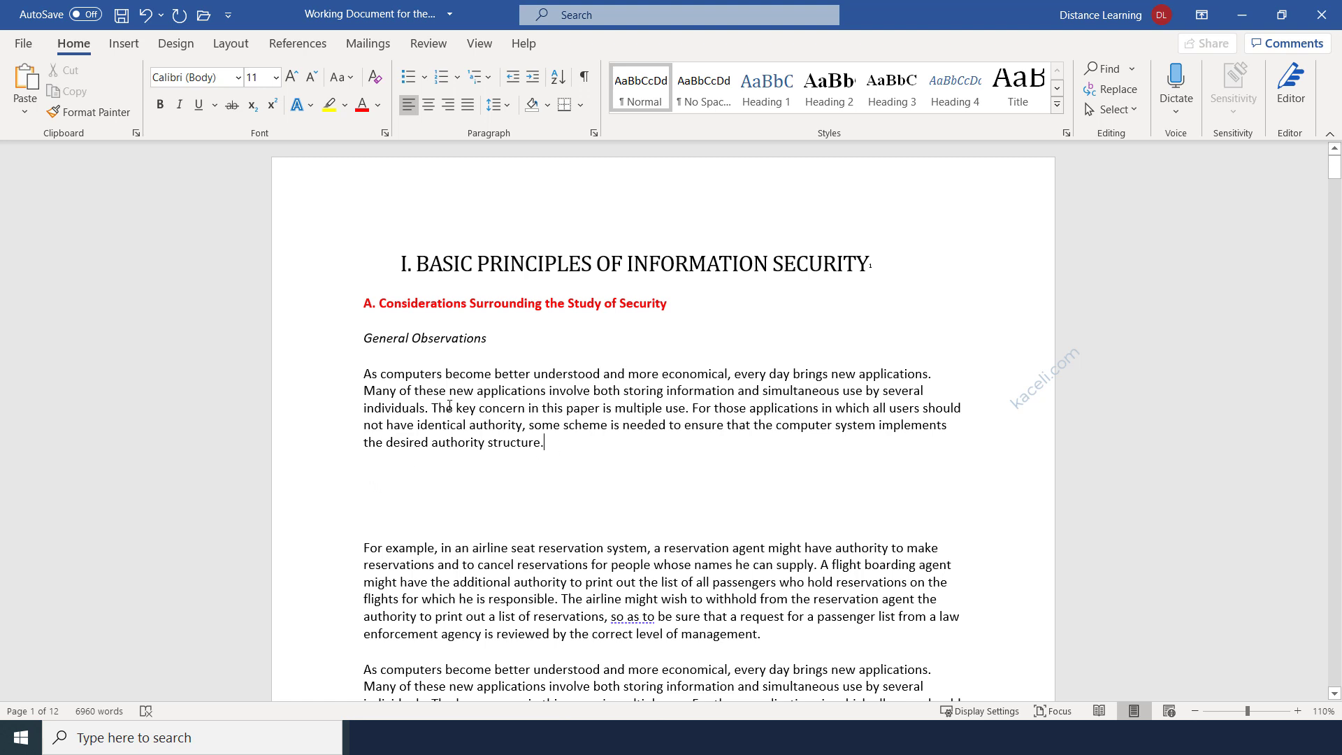
left_click_drag(544, 442, 364, 373)
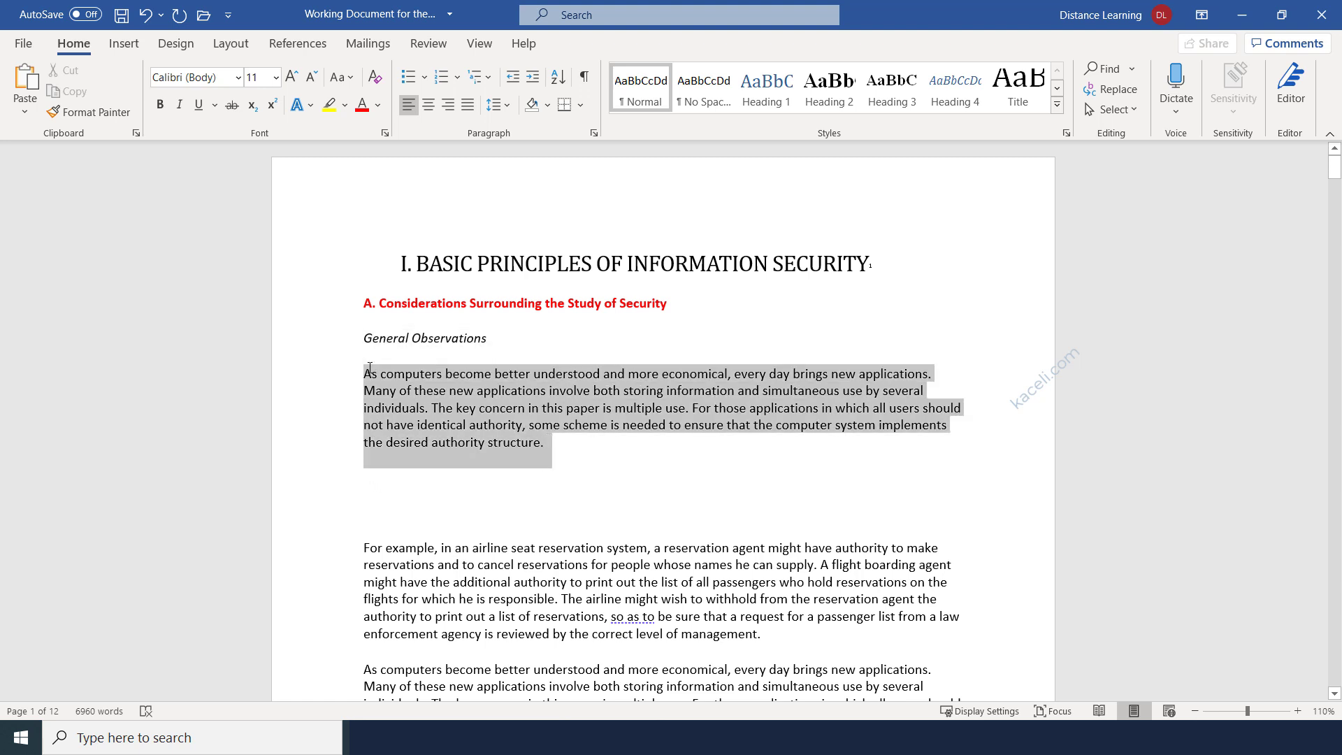
left_click(372, 497)
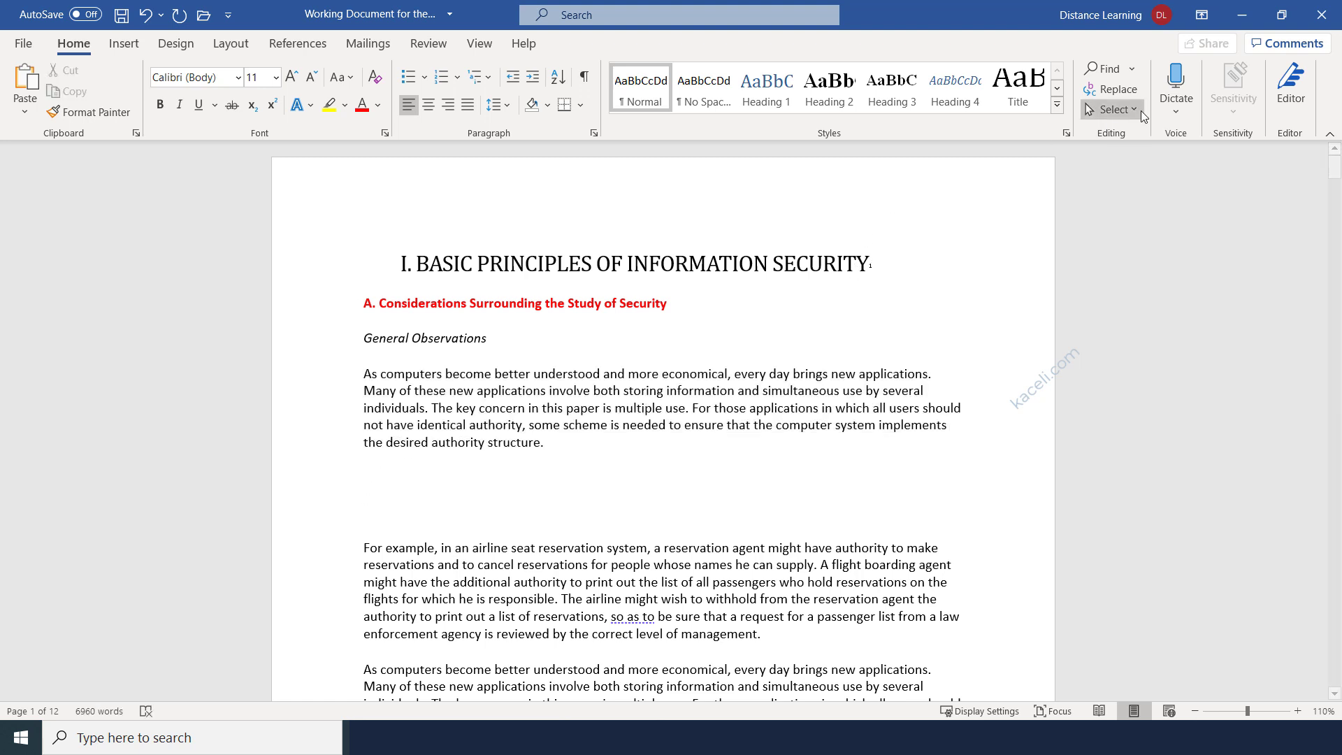
Dictate two sentences, then delete the stray dictated phrase and the extra empty paragraph.
left_click(1178, 82)
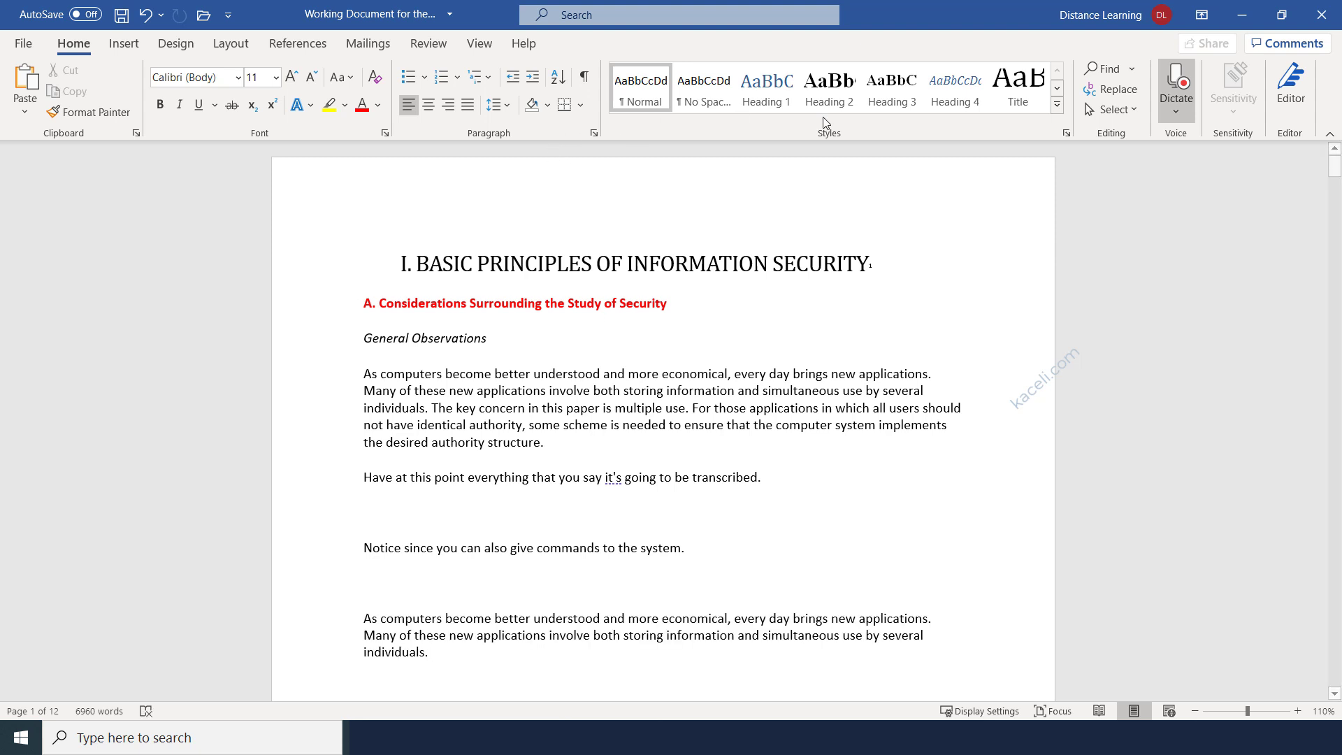
left_click(1172, 81)
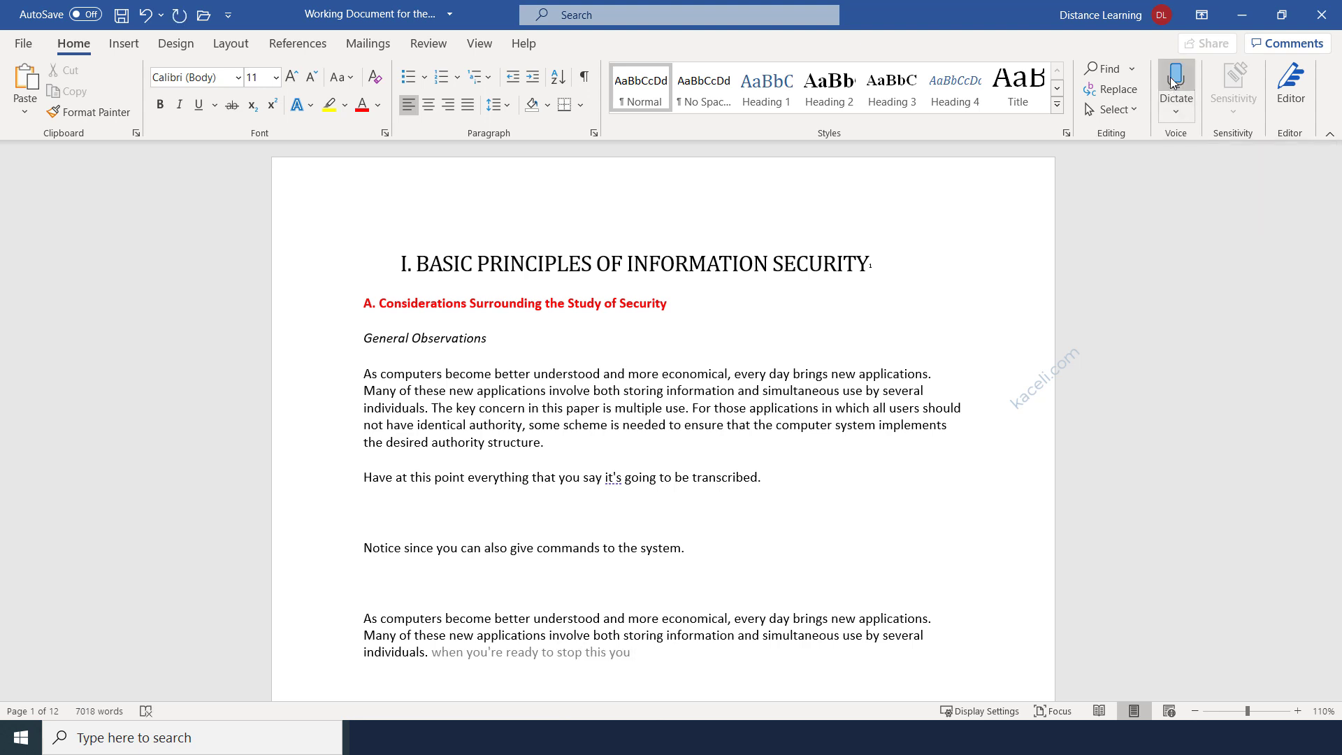
left_click_drag(633, 654, 434, 660)
key("Delete")
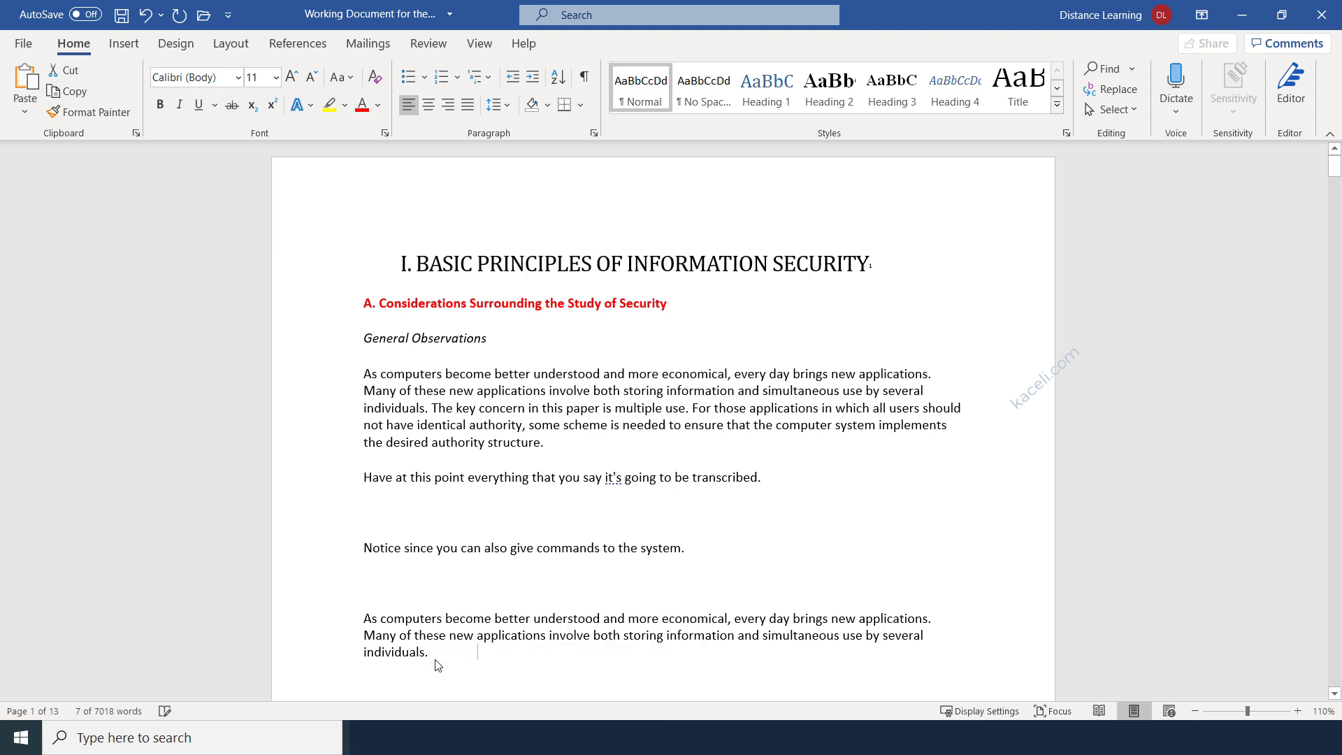
left_click(434, 574)
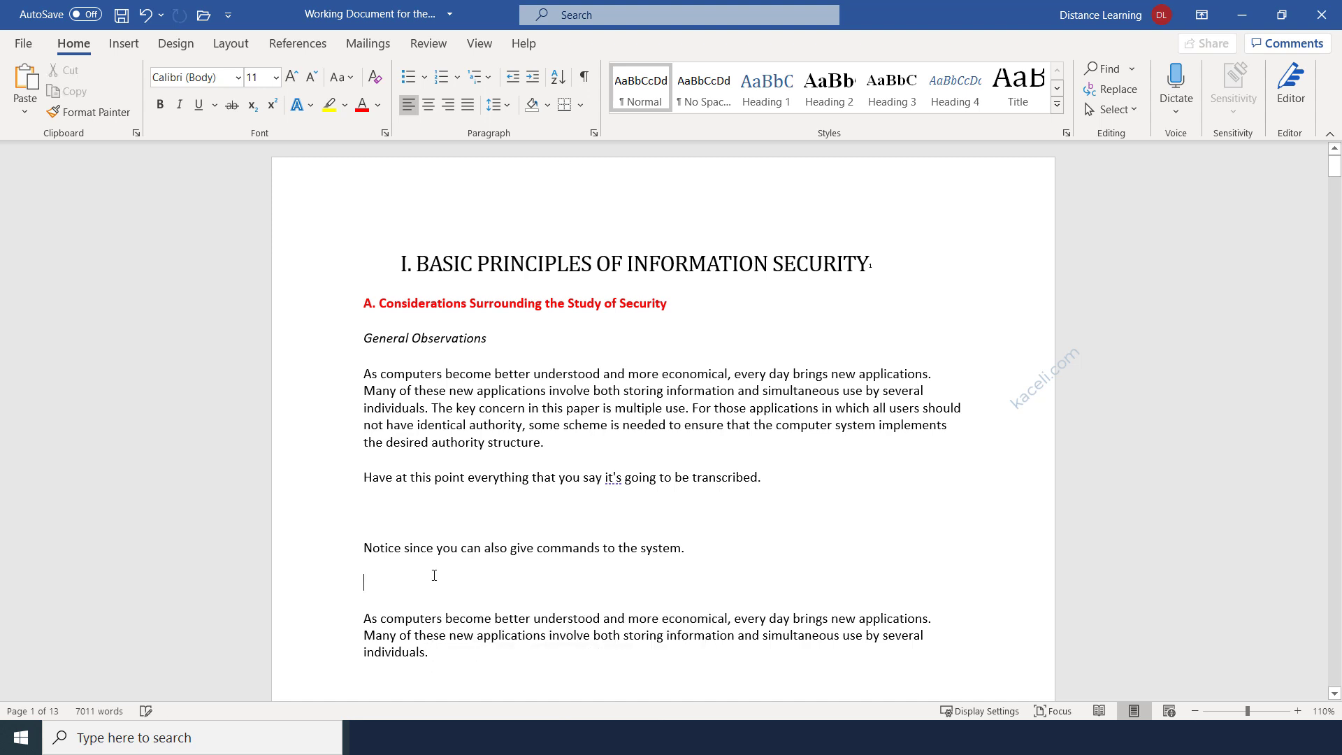
key("BackSpace")
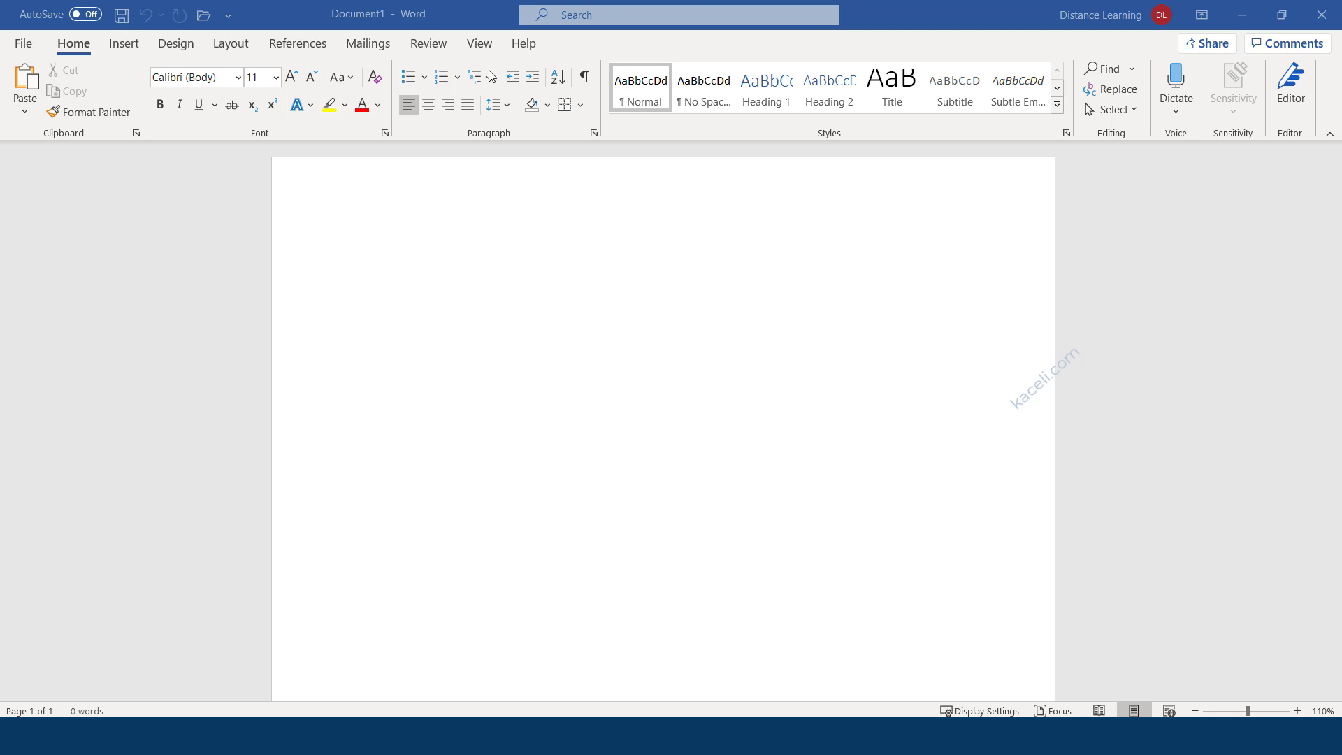
From the blank Document1, go to File > Open to browse the Documents folder.
left_click(342, 282)
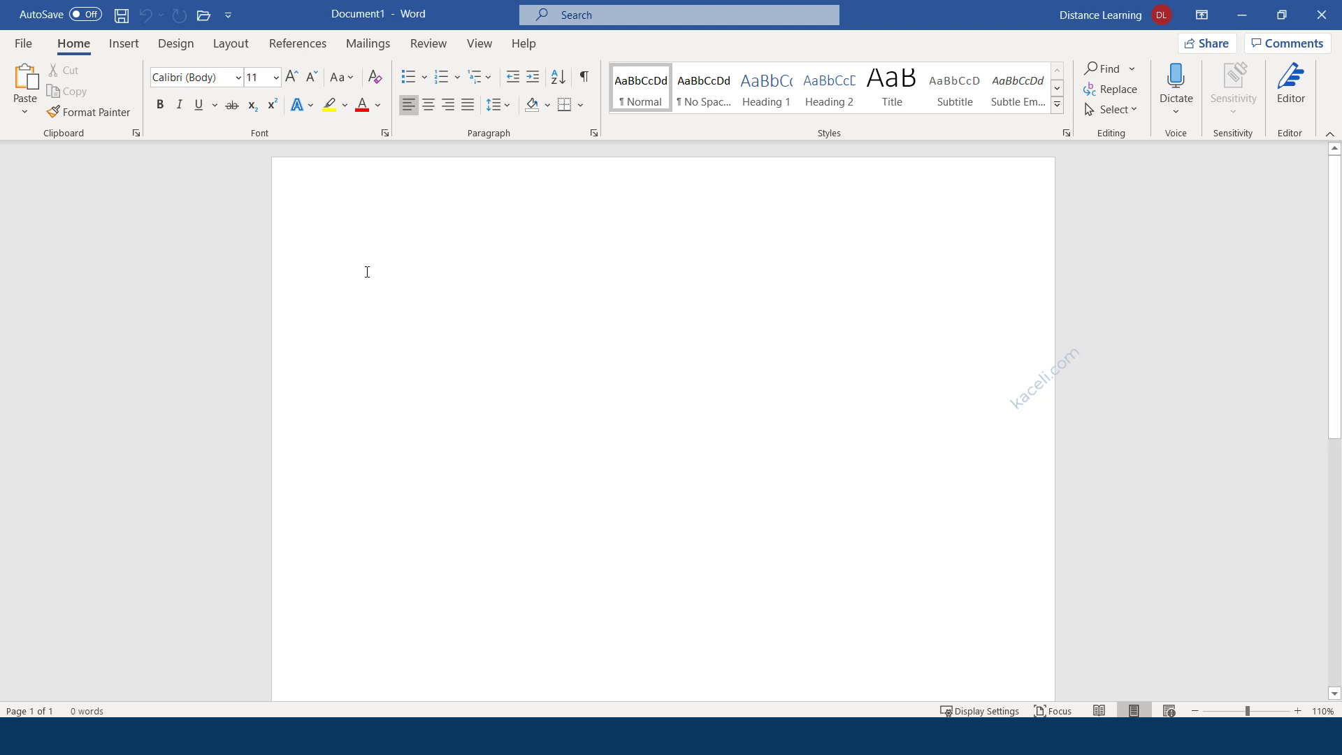
left_click(21, 45)
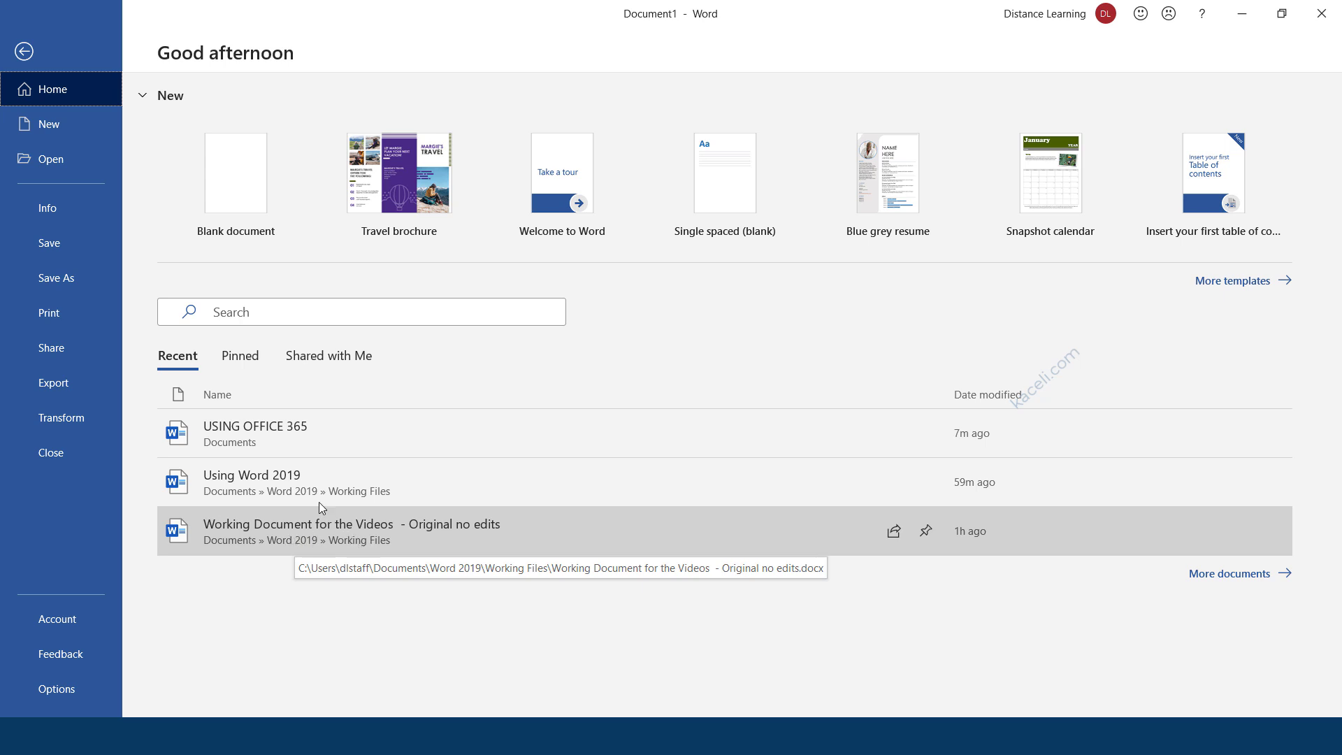
left_click(49, 160)
left_click(228, 460)
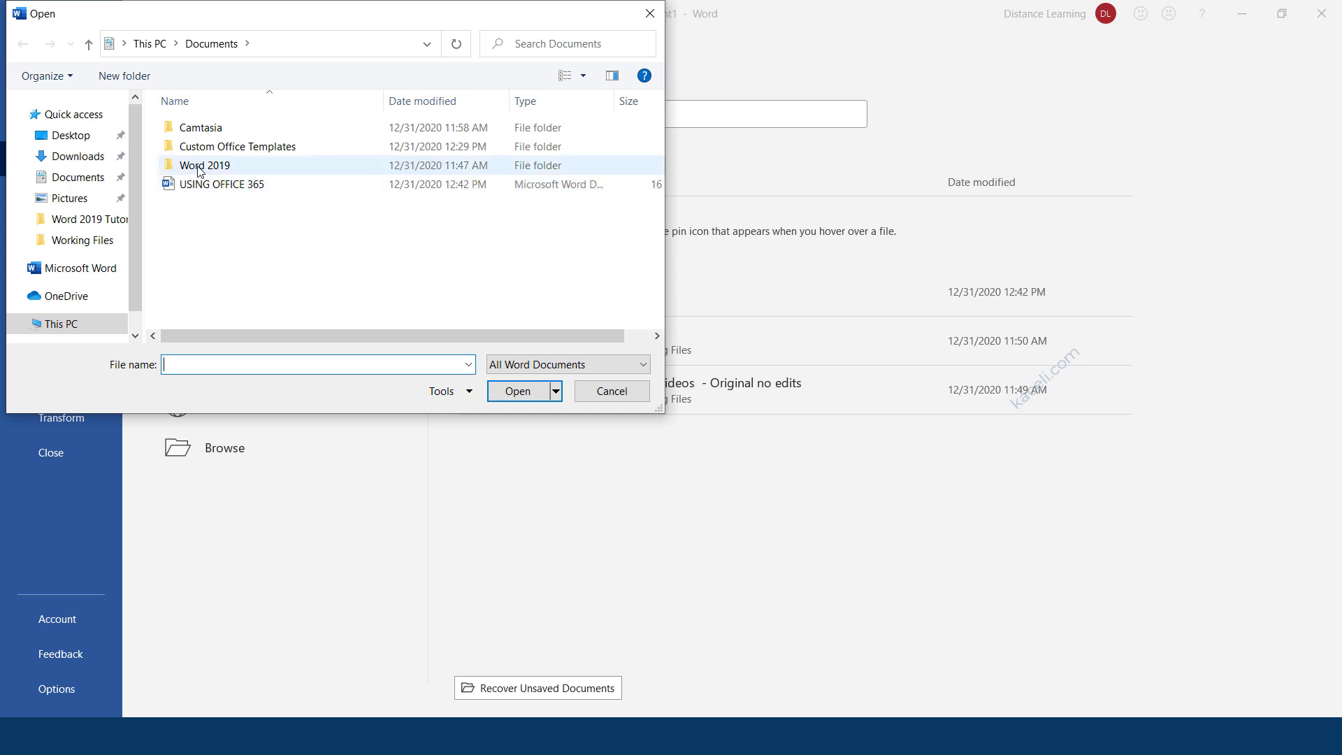
double_click(200, 168)
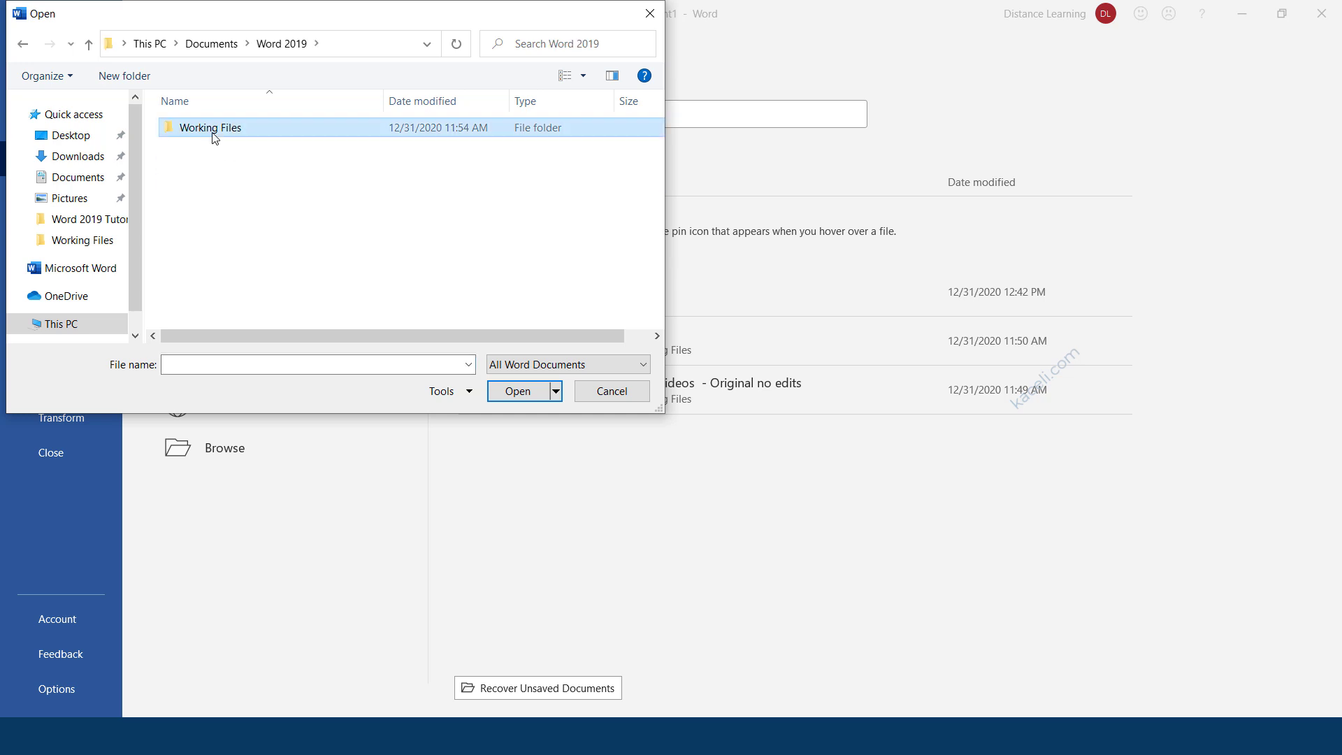
double_click(213, 136)
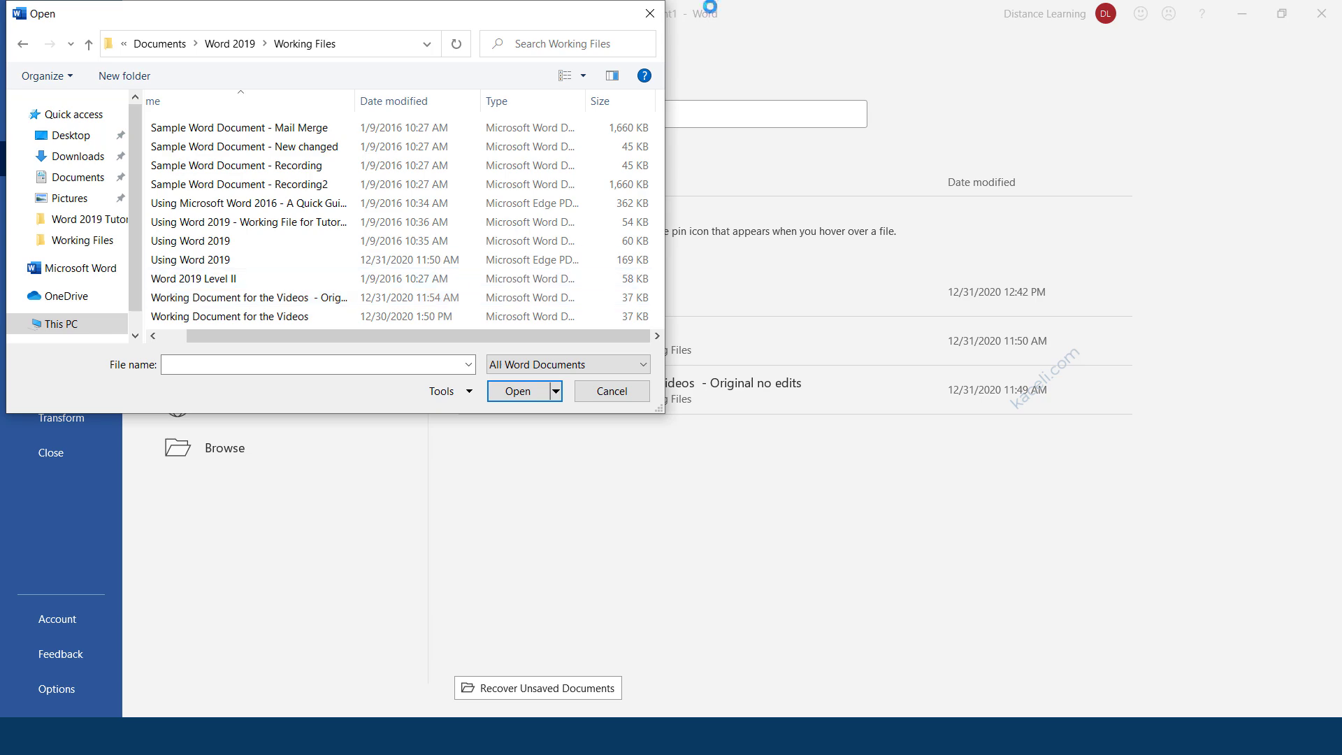
left_click_drag(978, 0, 333, 21)
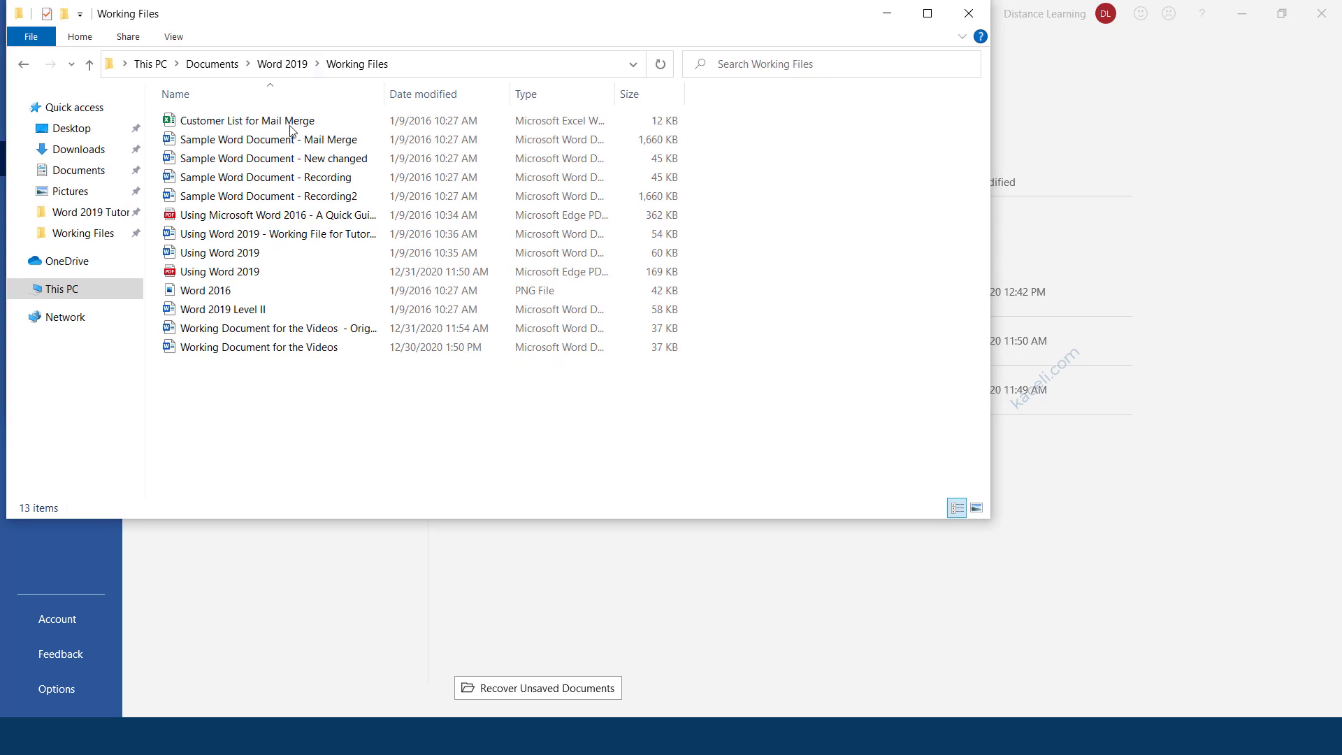
double_click(289, 332)
left_click(677, 417)
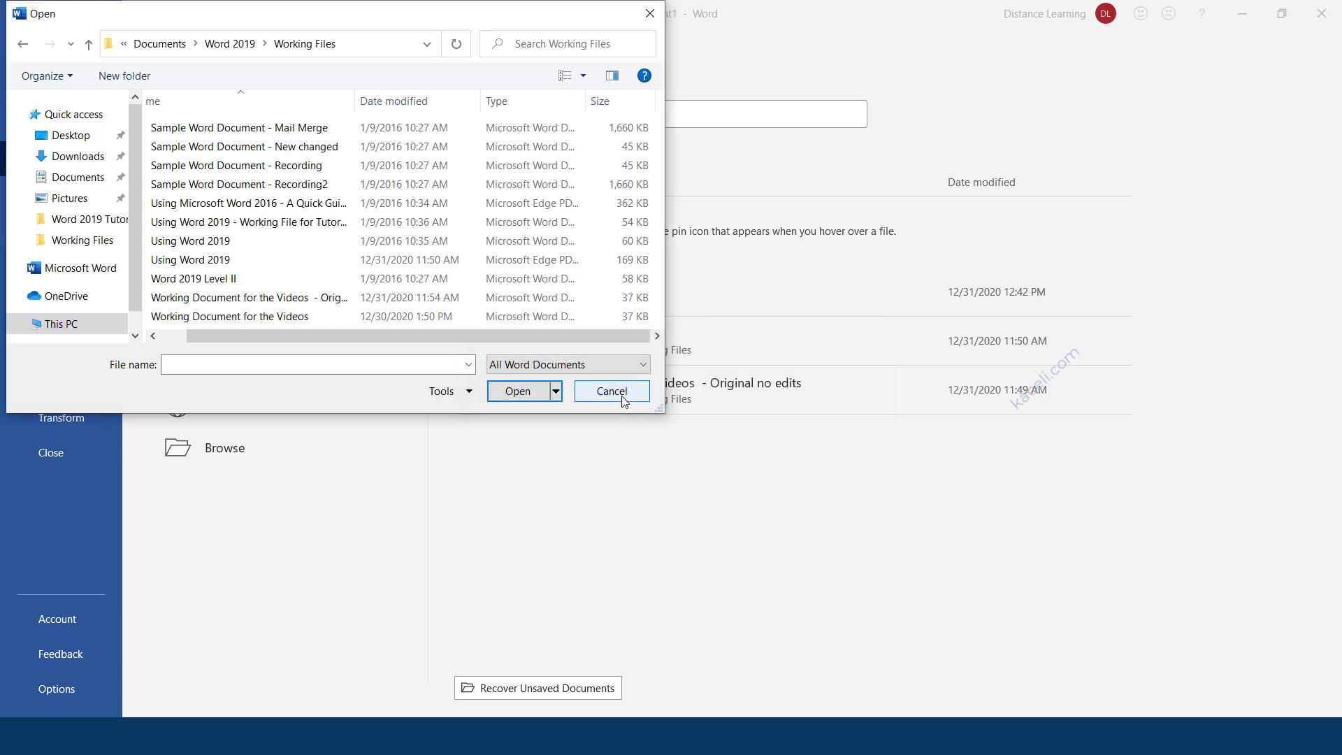
left_click(621, 395)
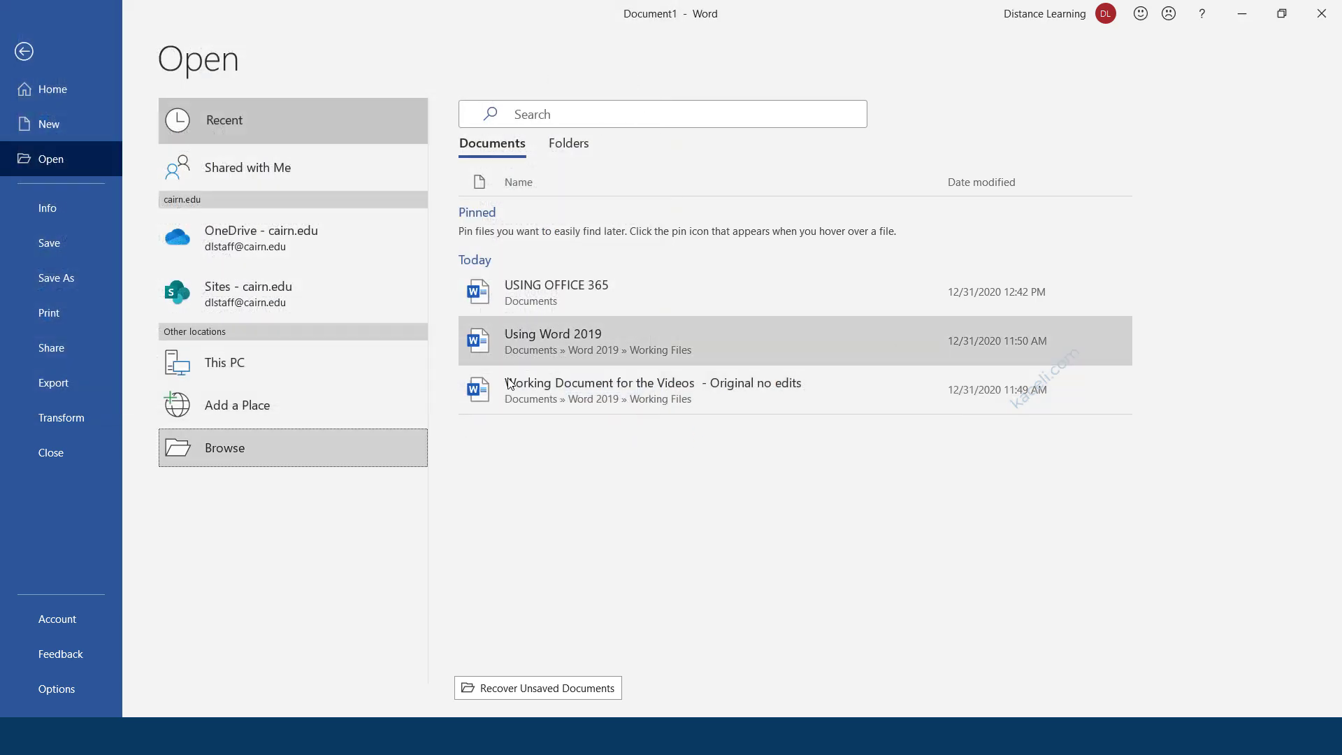
Open 'Working Document for the Videos - Original no edits' and return to the top of page 1.
left_click(561, 395)
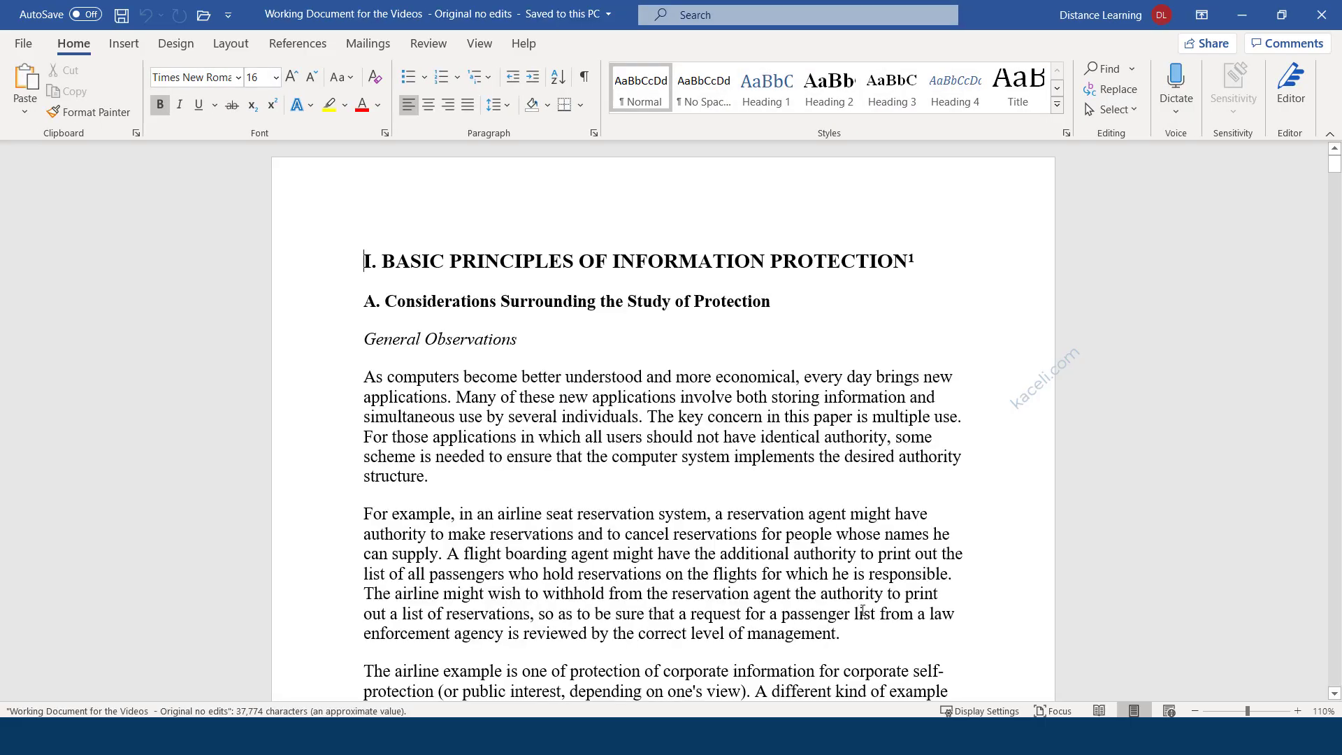
scroll(554, 459, "down", 7)
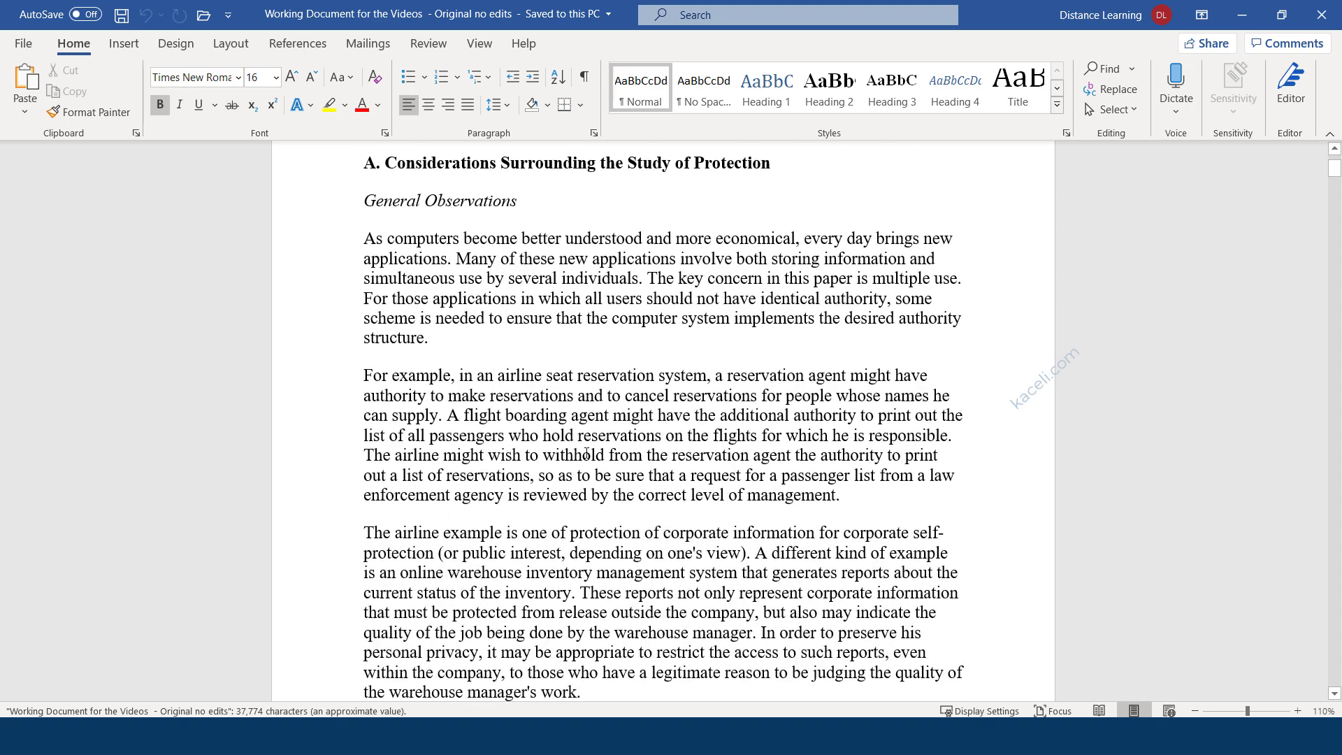
scroll(555, 459, "down", 4)
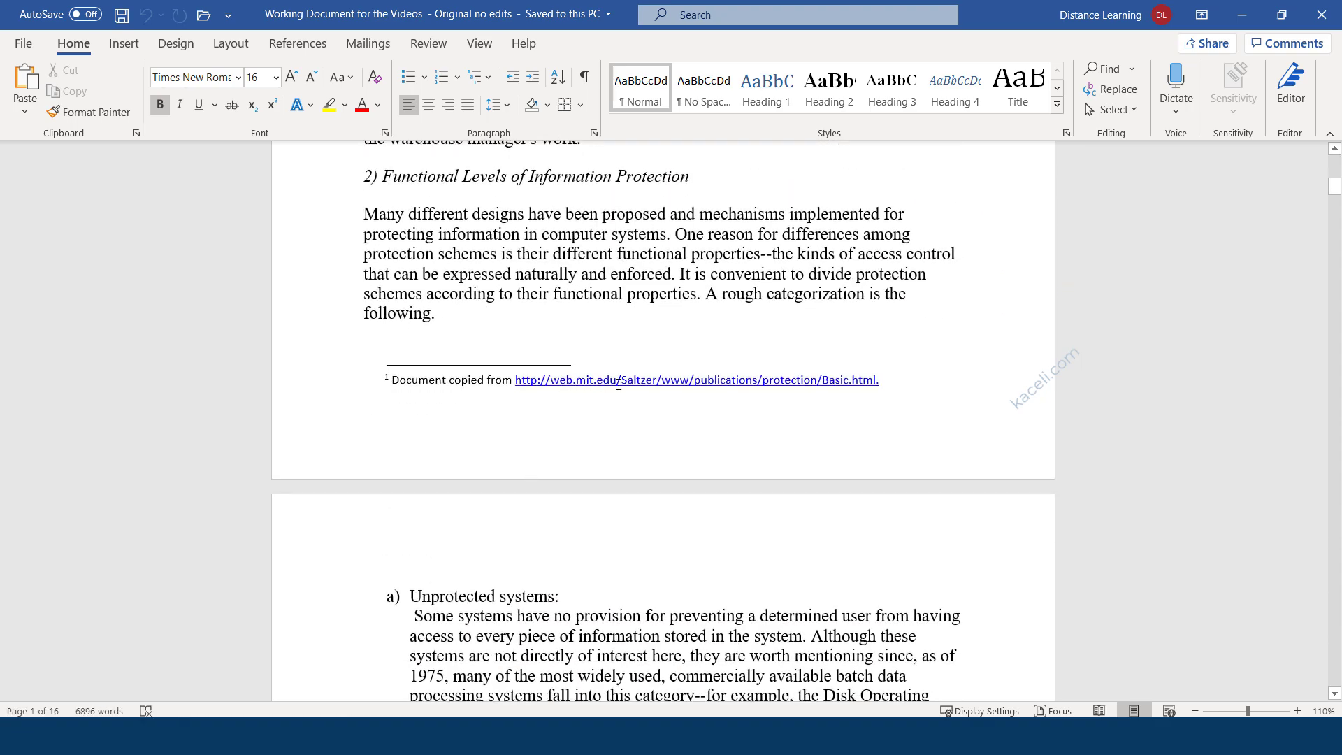
scroll(585, 383, "down", 10)
scroll(491, 423, "down", 20)
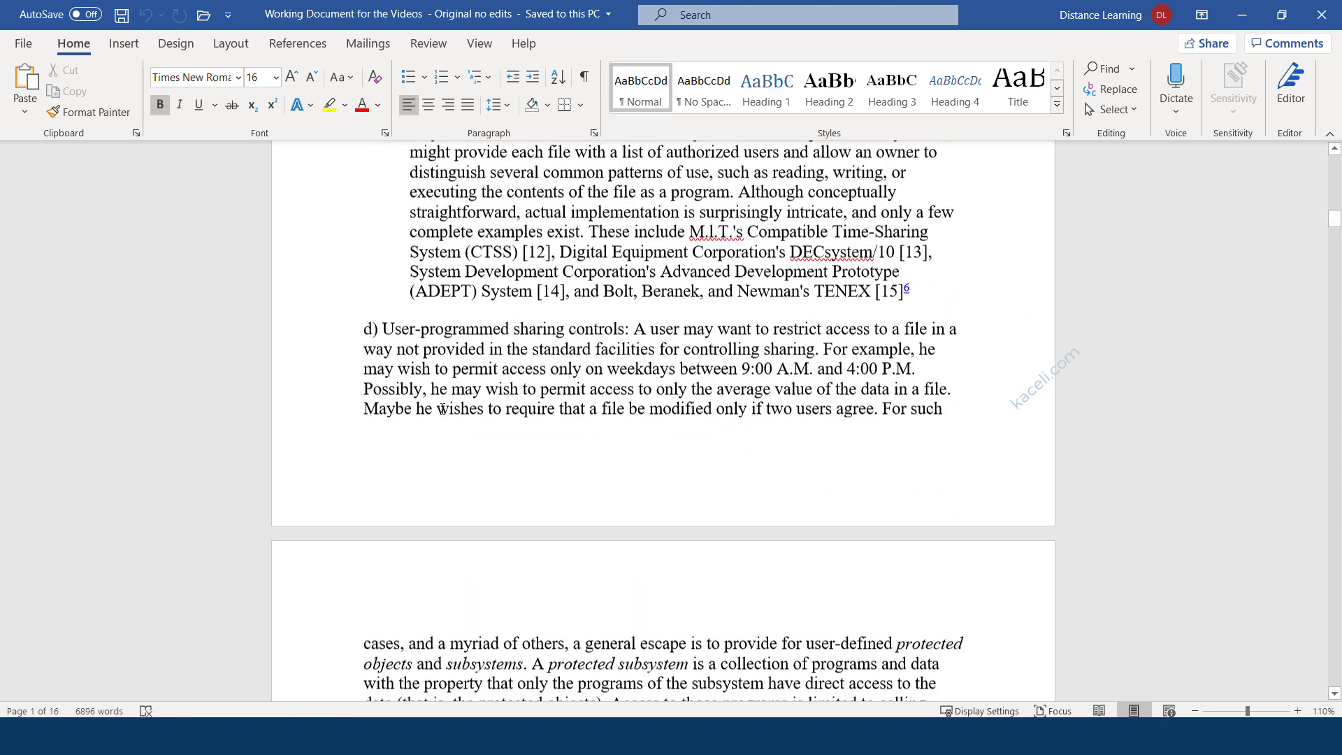
scroll(543, 405, "down", 20)
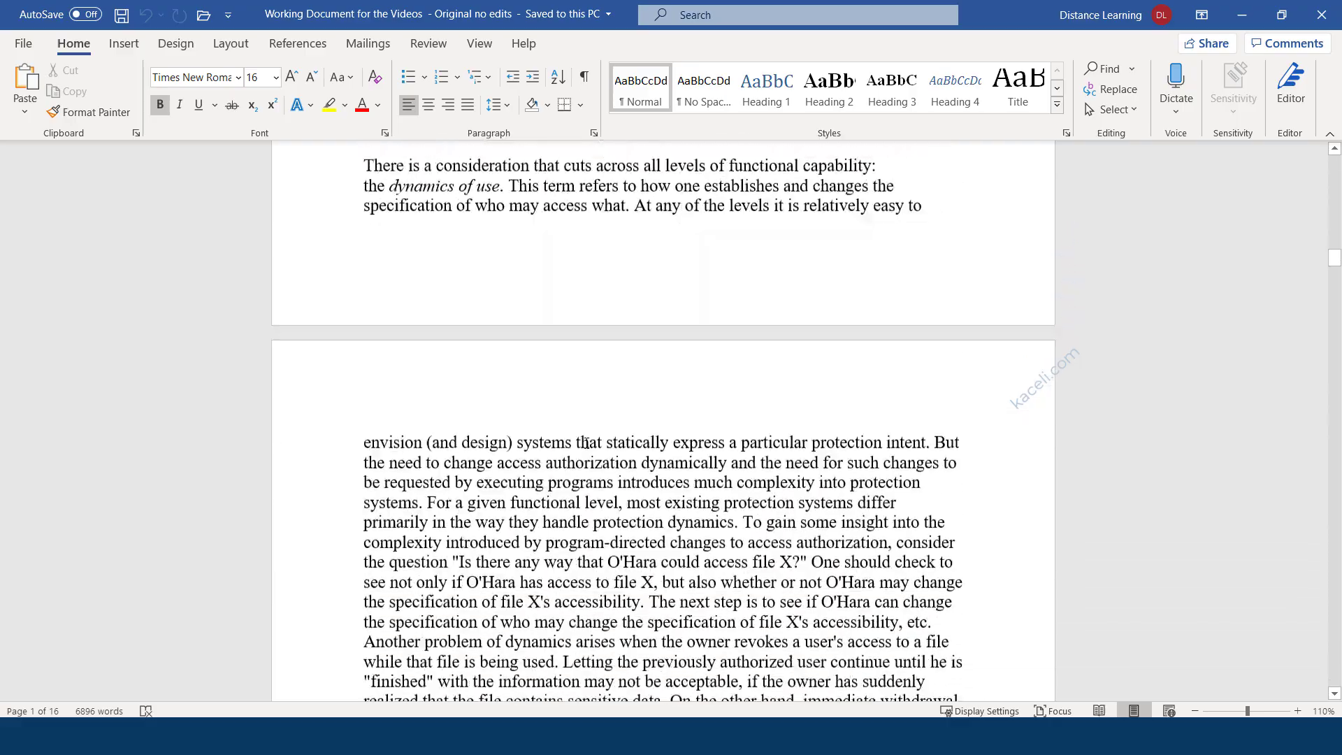
scroll(654, 462, "down", 15)
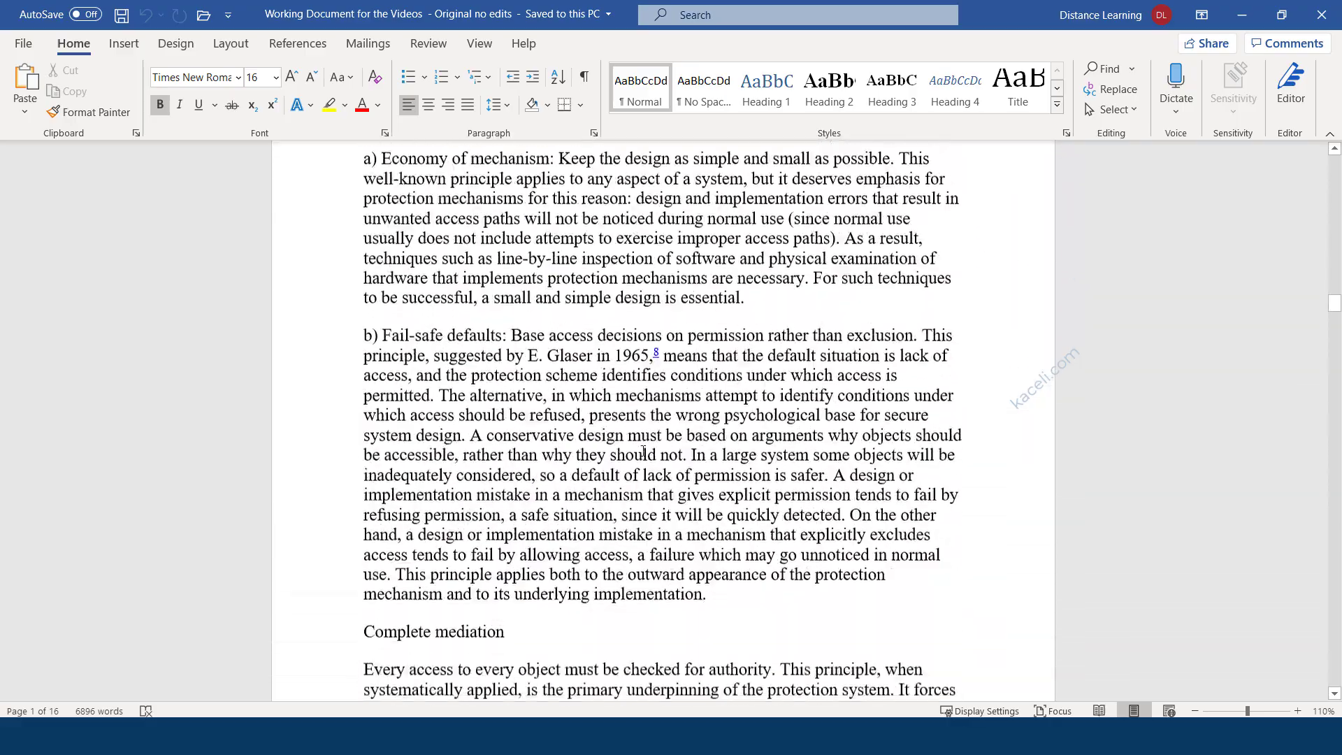
scroll(604, 461, "up", 11)
scroll(568, 456, "up", 20)
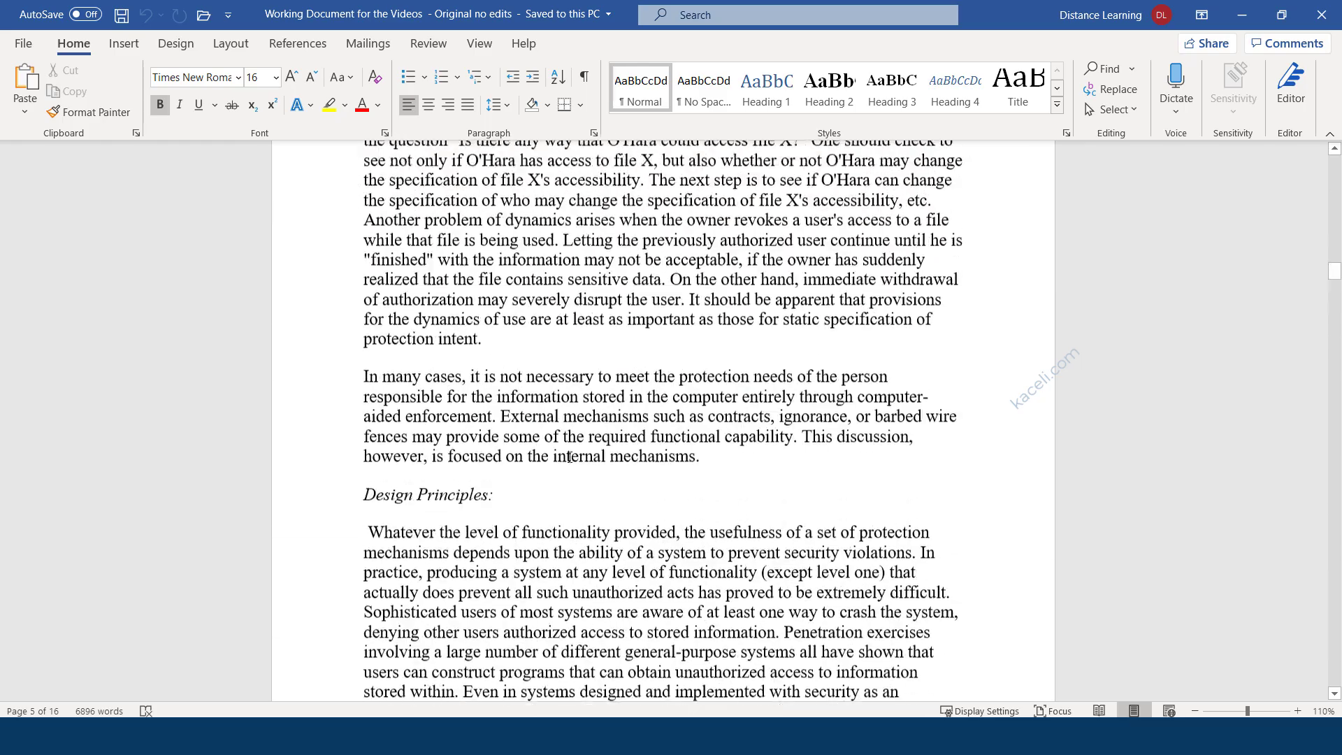
scroll(570, 458, "up", 20)
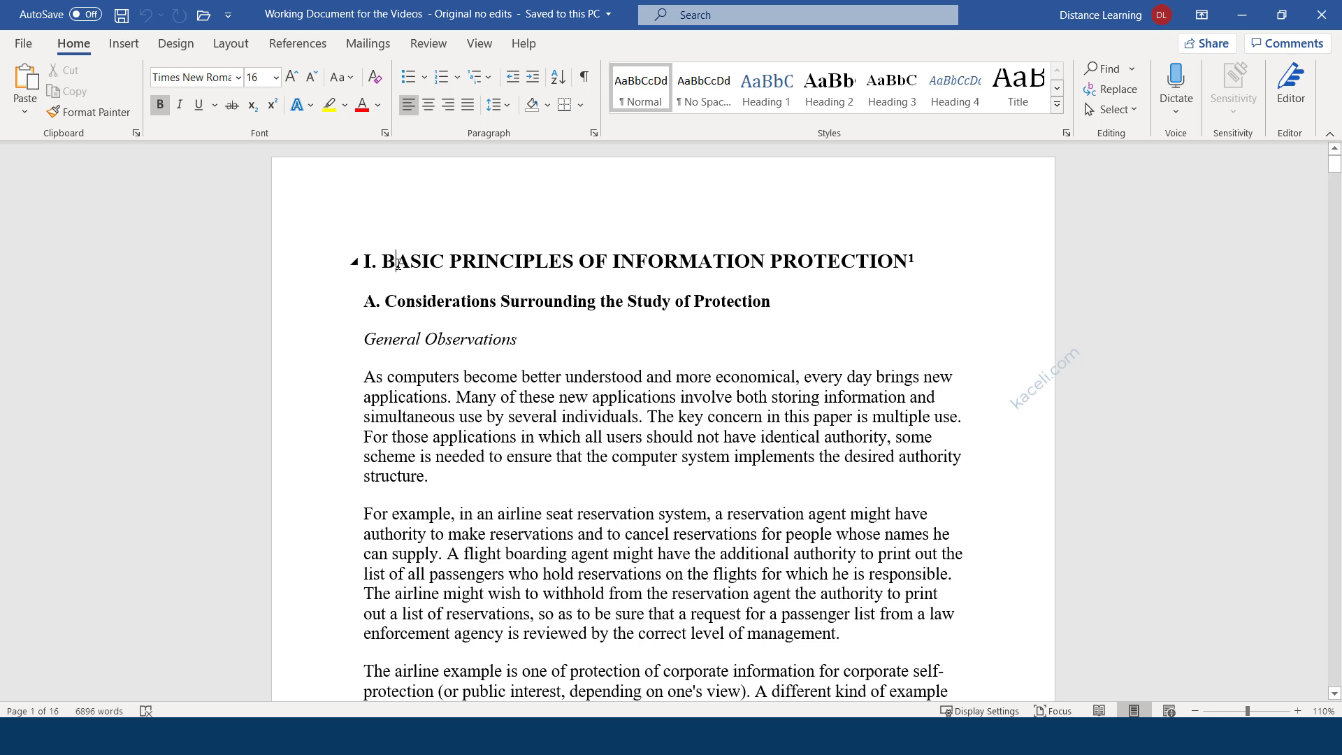
triple_click(397, 265)
triple_click(398, 268)
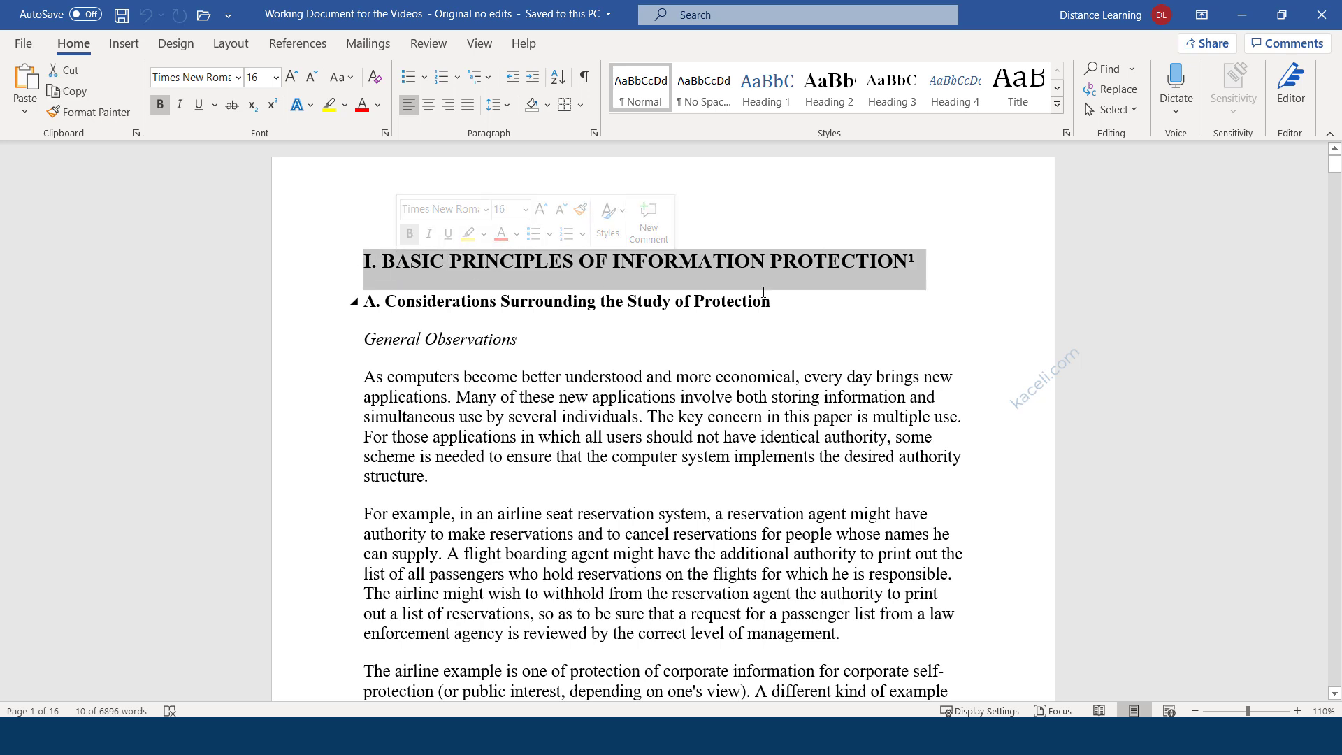
left_click_drag(916, 260, 340, 250)
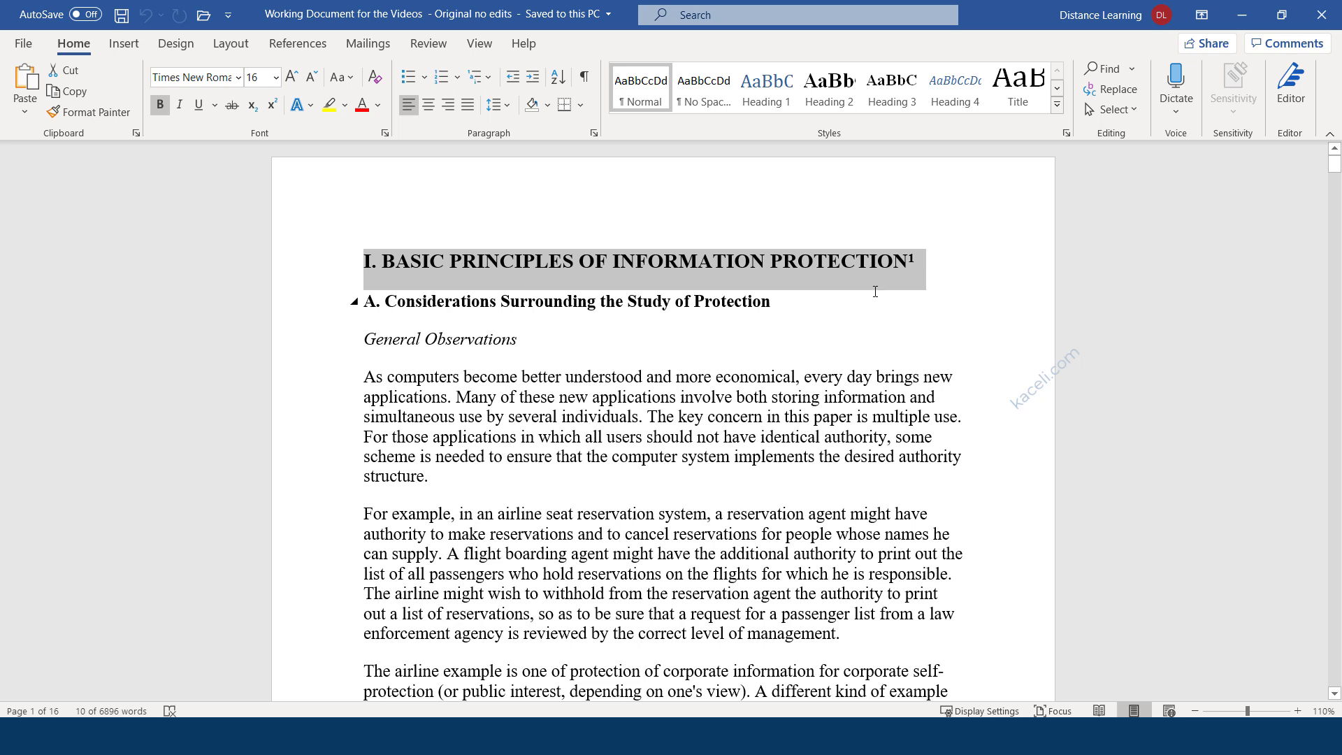
left_click(499, 398)
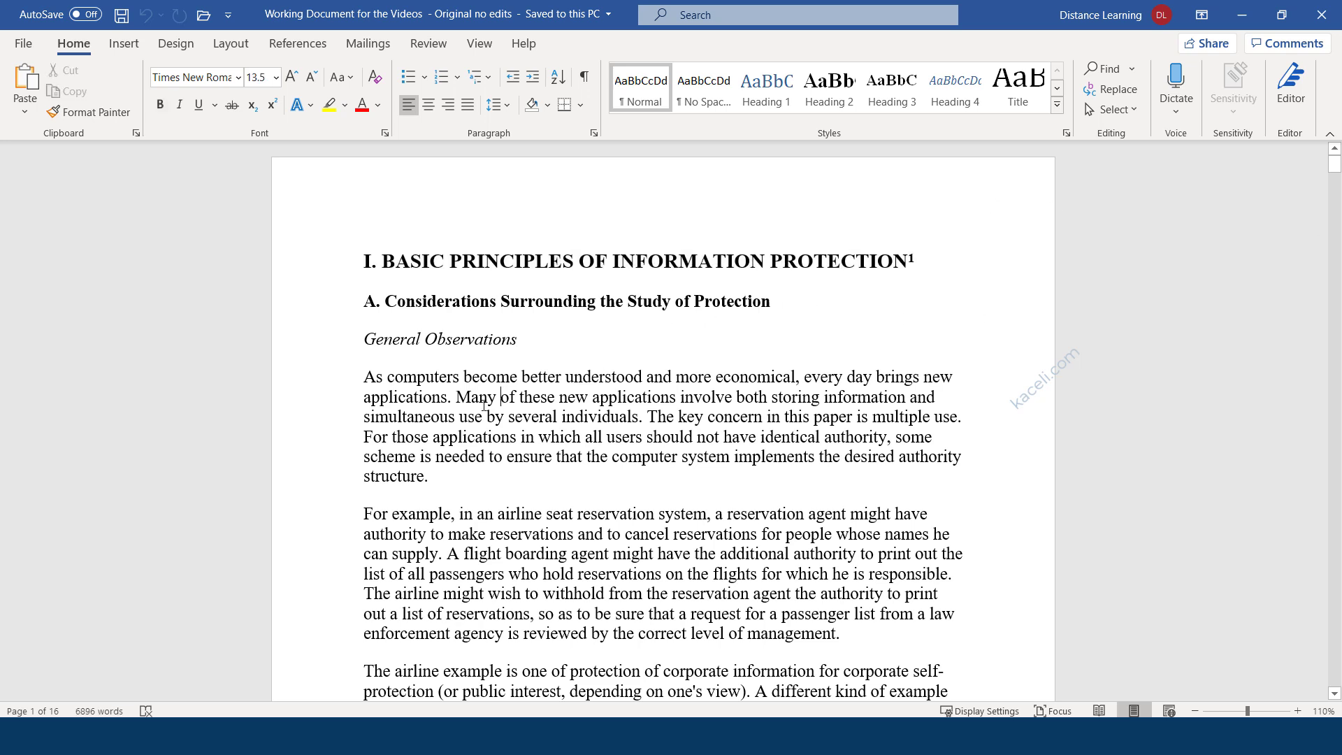
double_click(470, 401)
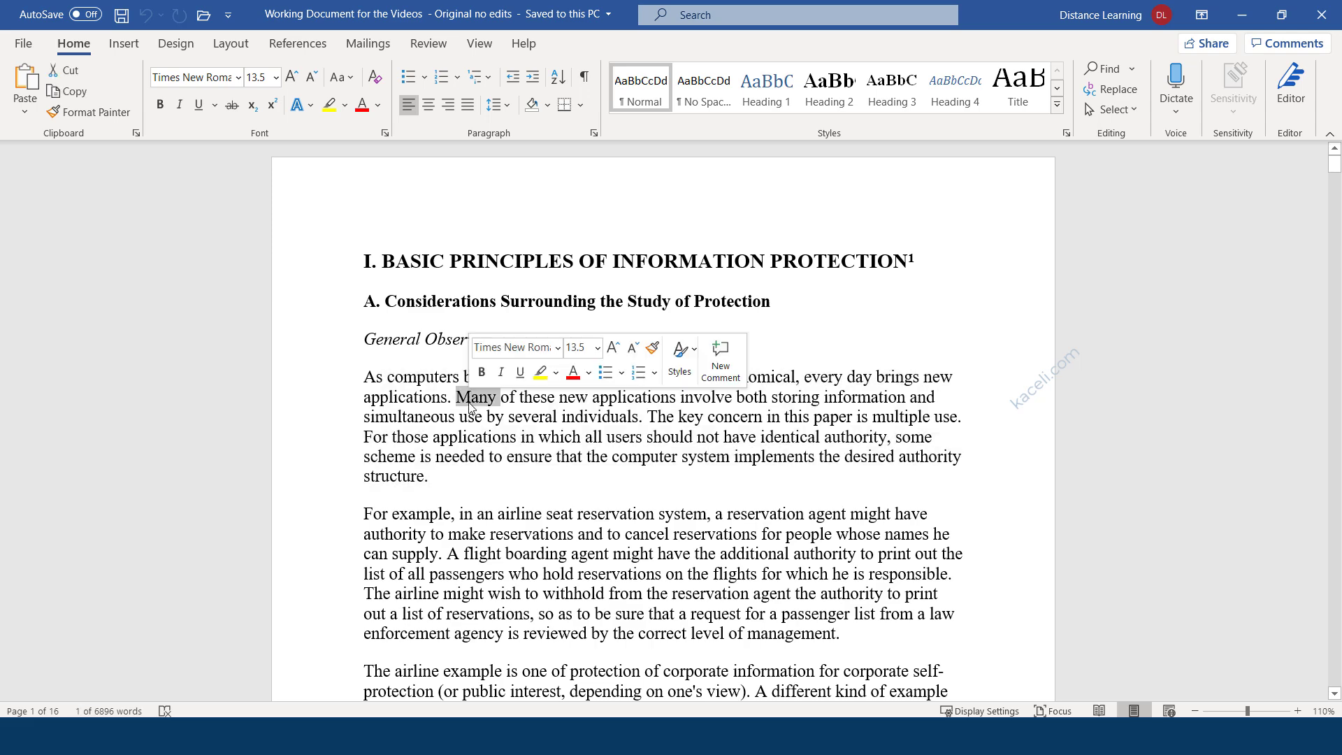
triple_click(470, 405)
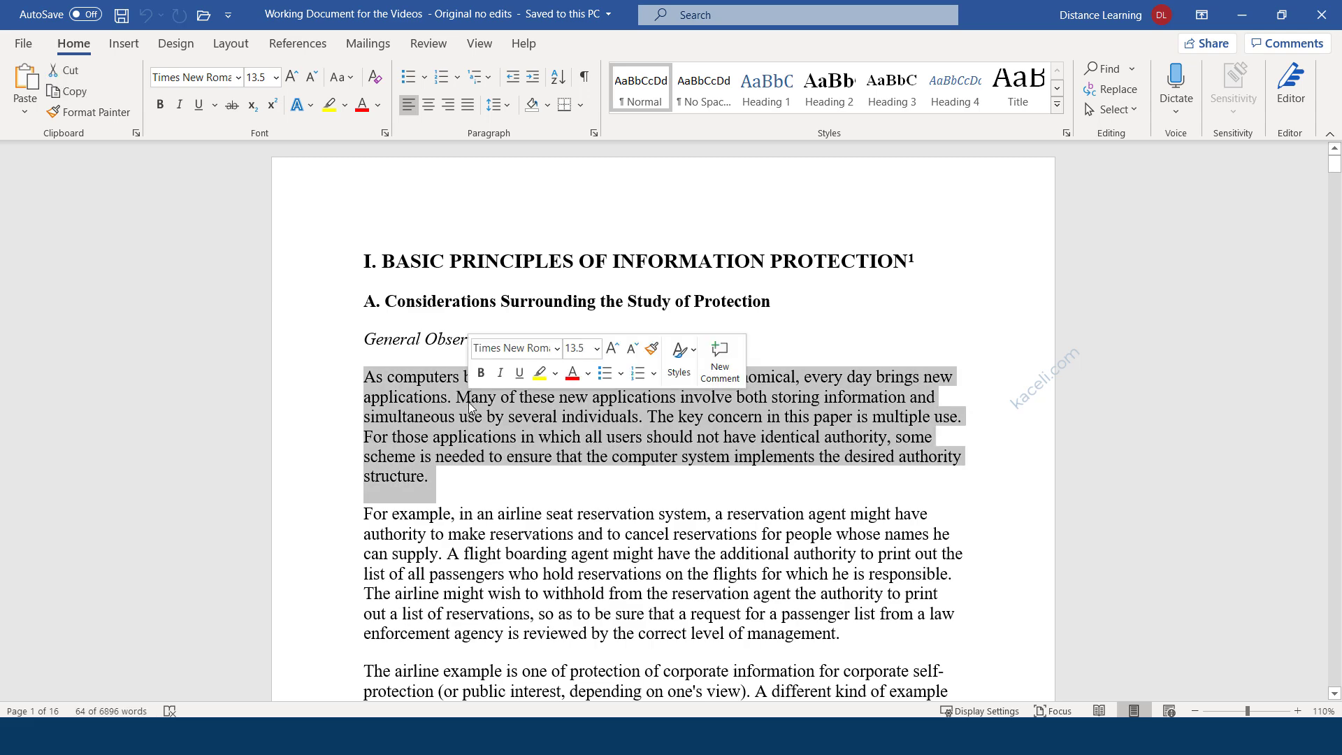
left_click(312, 439)
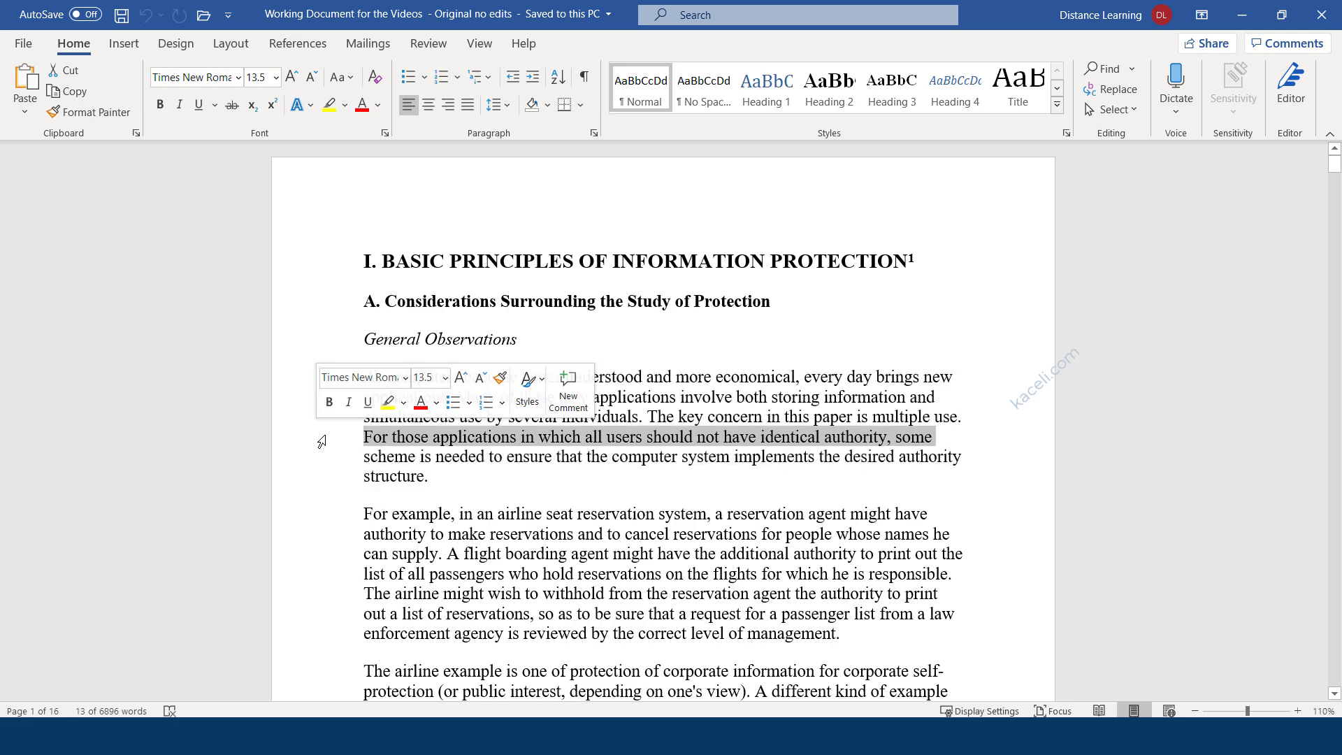
left_click(313, 464)
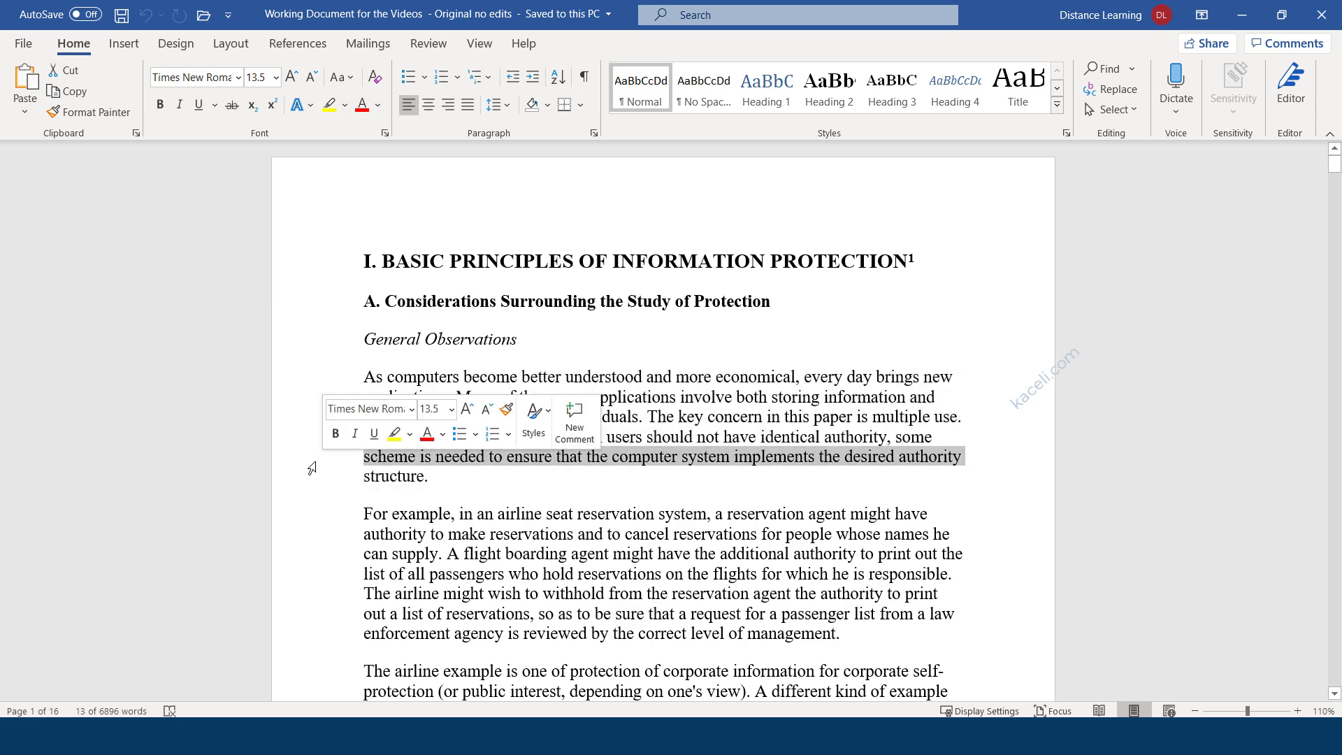
triple_click(307, 469)
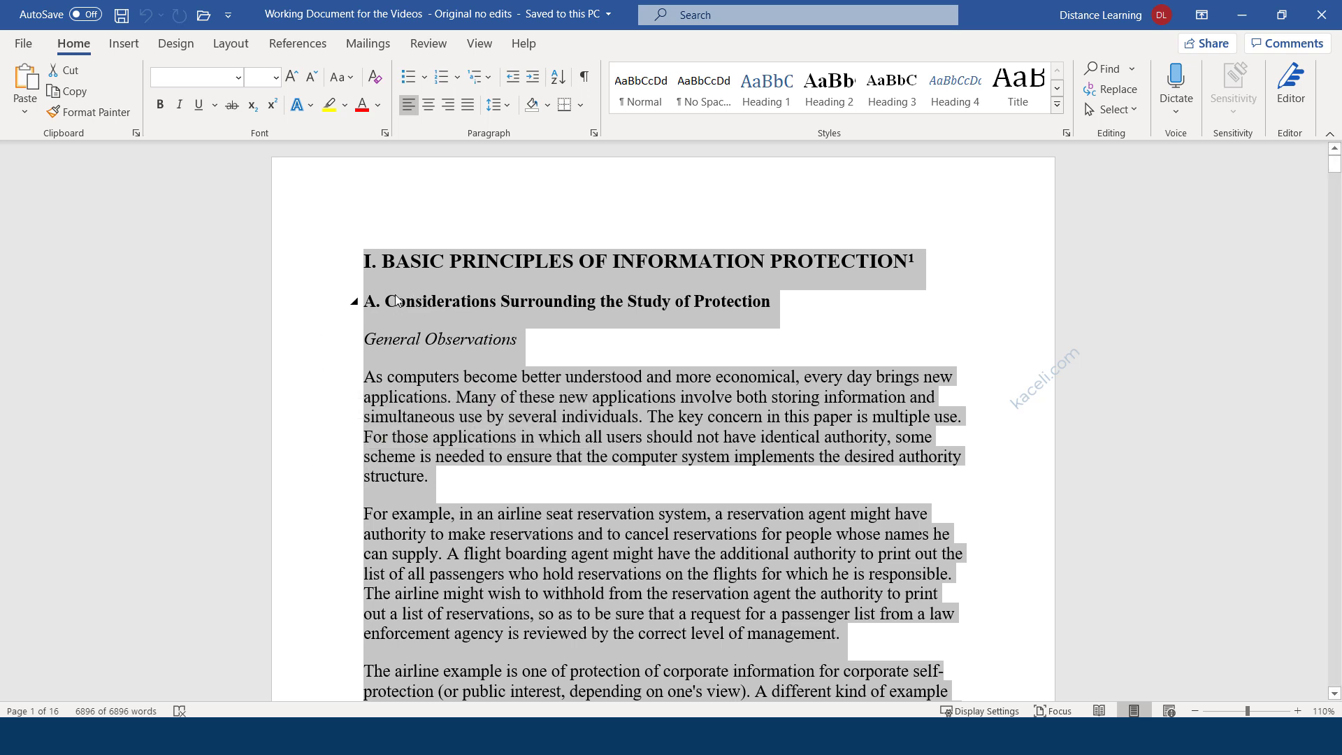
Select all the document's text, from the I. BASIC PRINCIPLES OF INFORMATION PROTECTION heading onward.
left_click(366, 263)
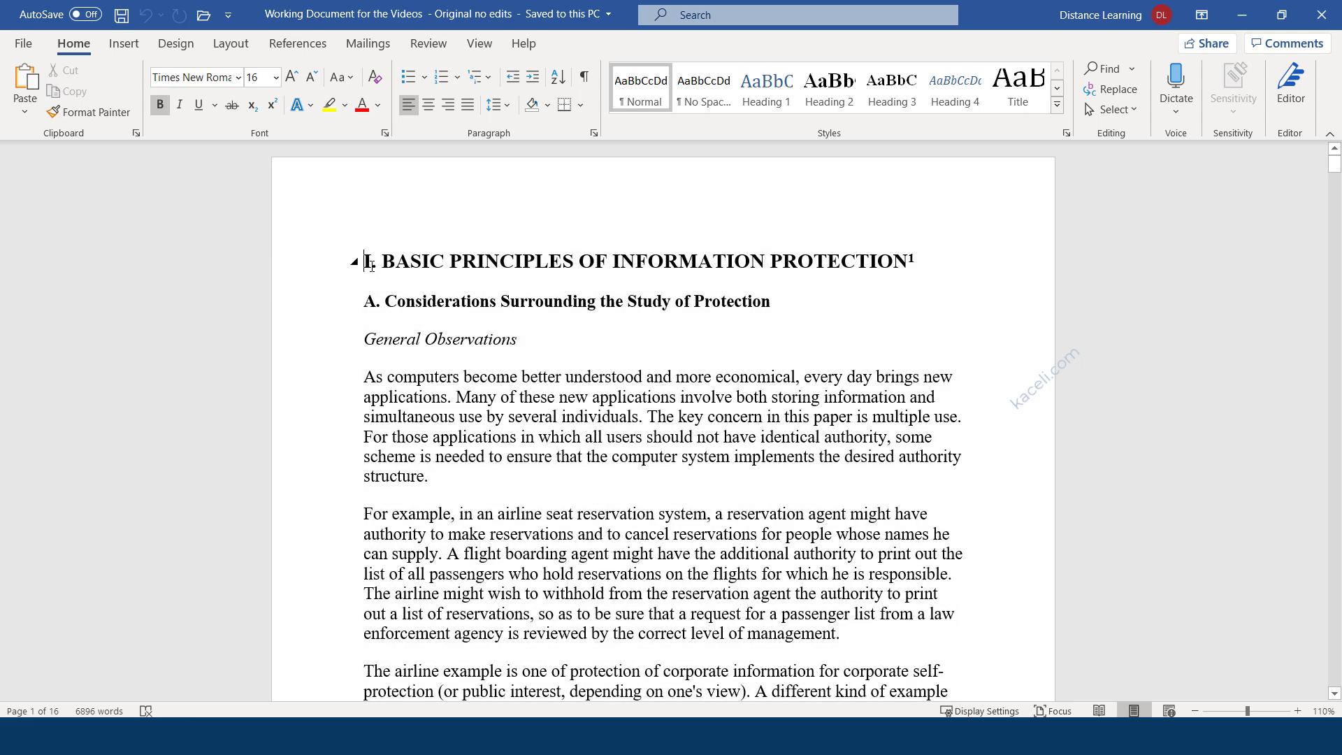
left_click_drag(365, 262, 400, 636)
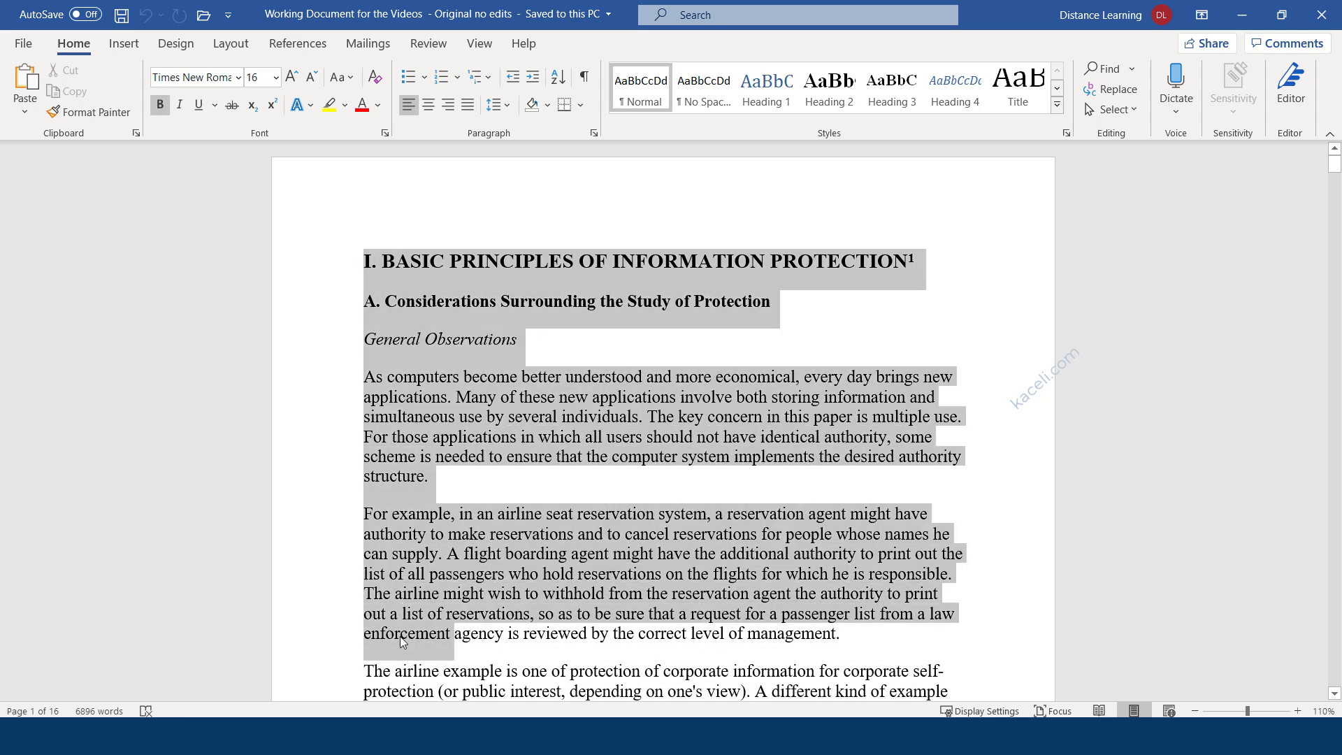
double_click(306, 518)
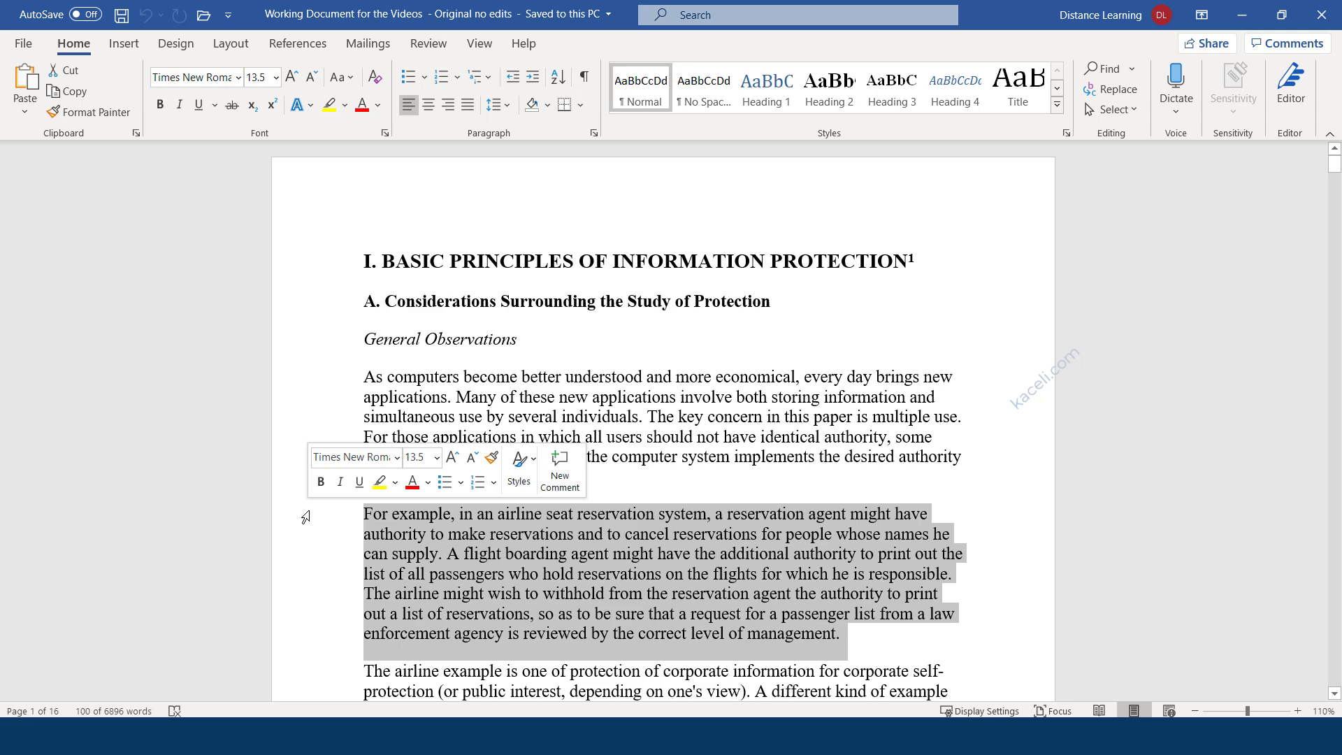
double_click(305, 518)
triple_click(306, 518)
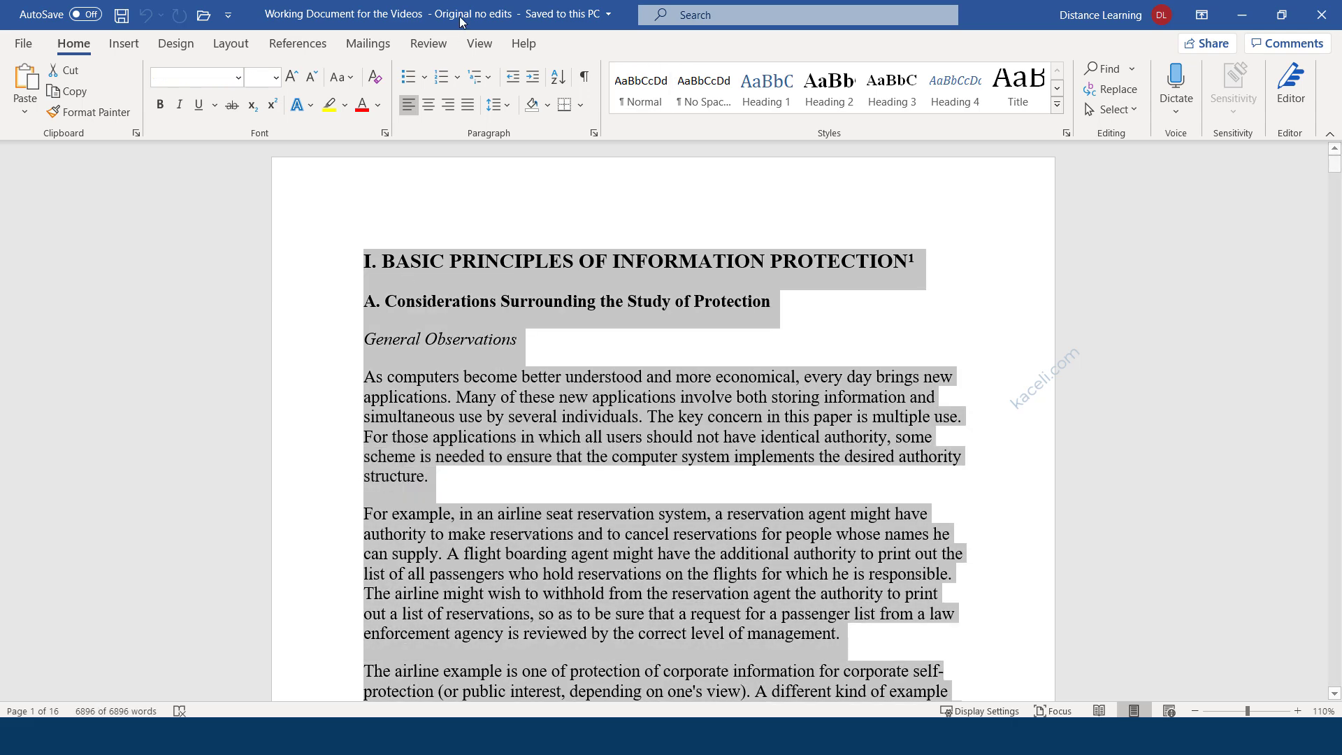
Apply Calibri at size 11 to the selected text, then deselect it to review the 12-page result.
left_click(239, 81)
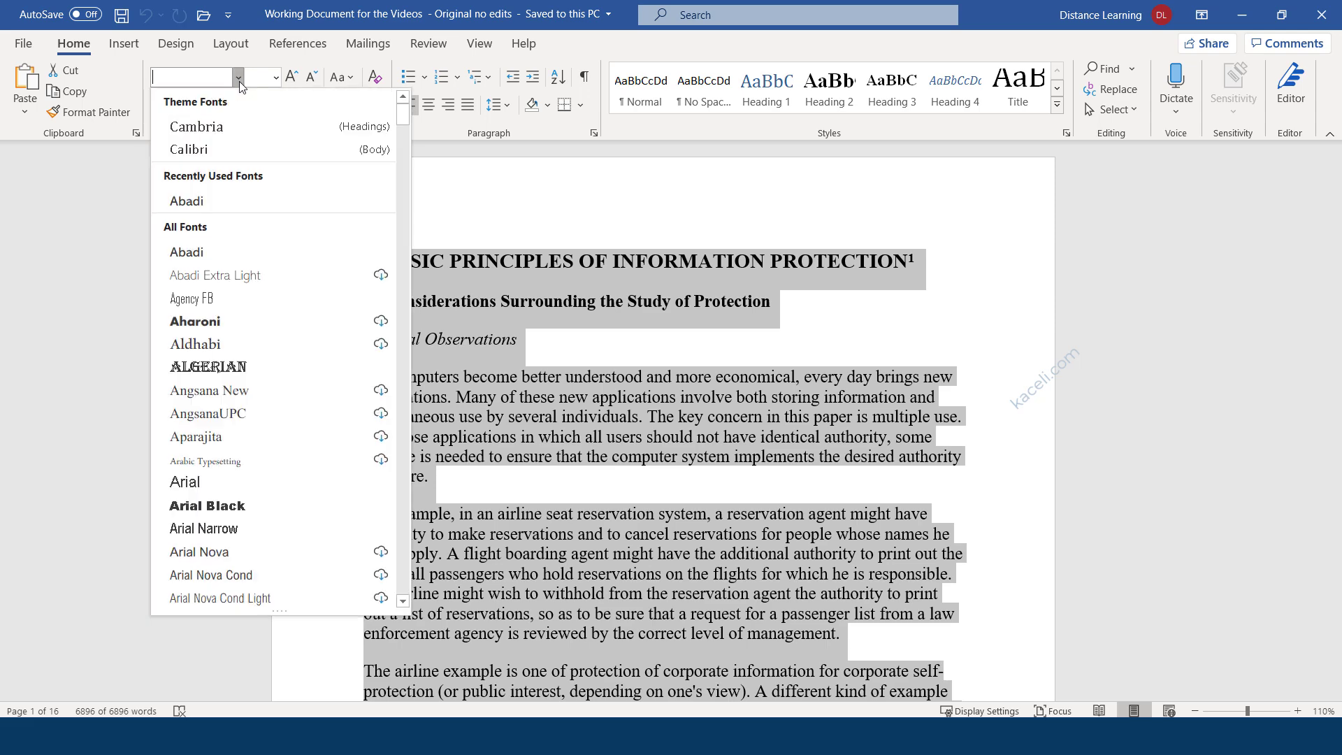
left_click(193, 151)
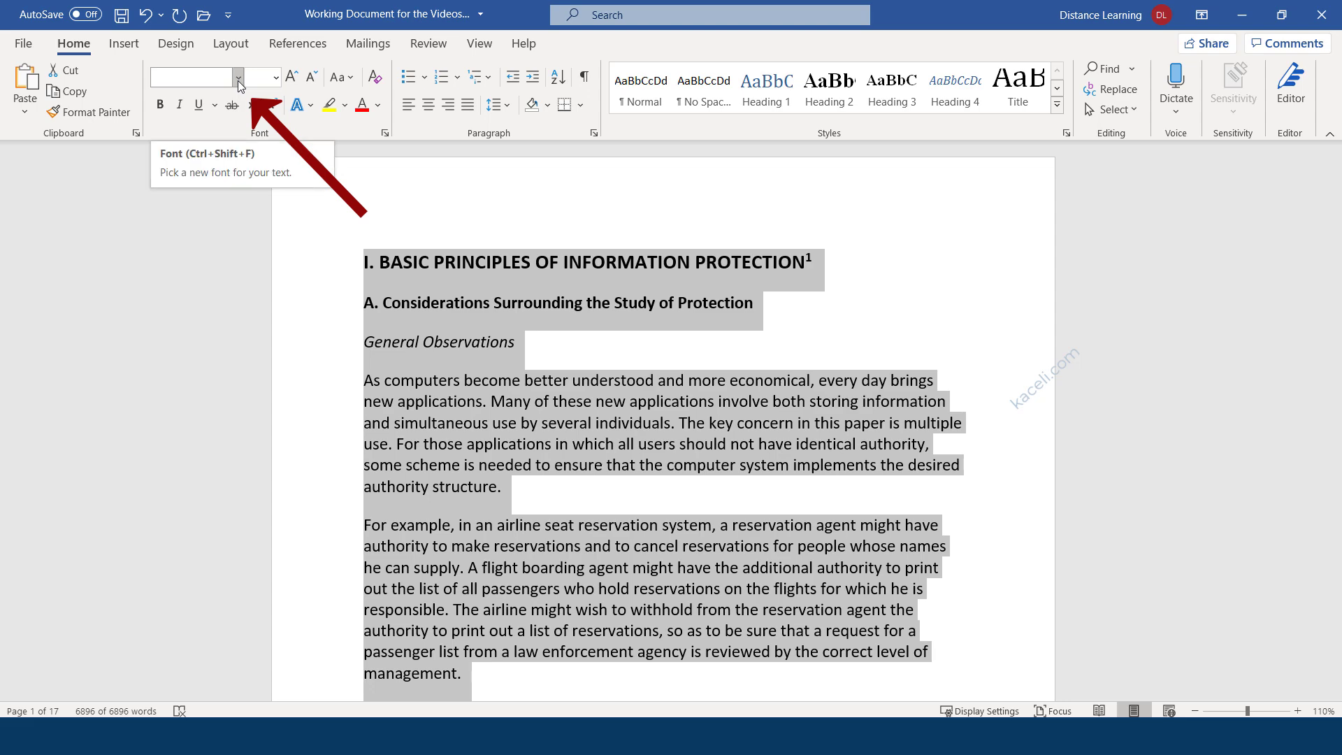
left_click(239, 81)
left_click(196, 151)
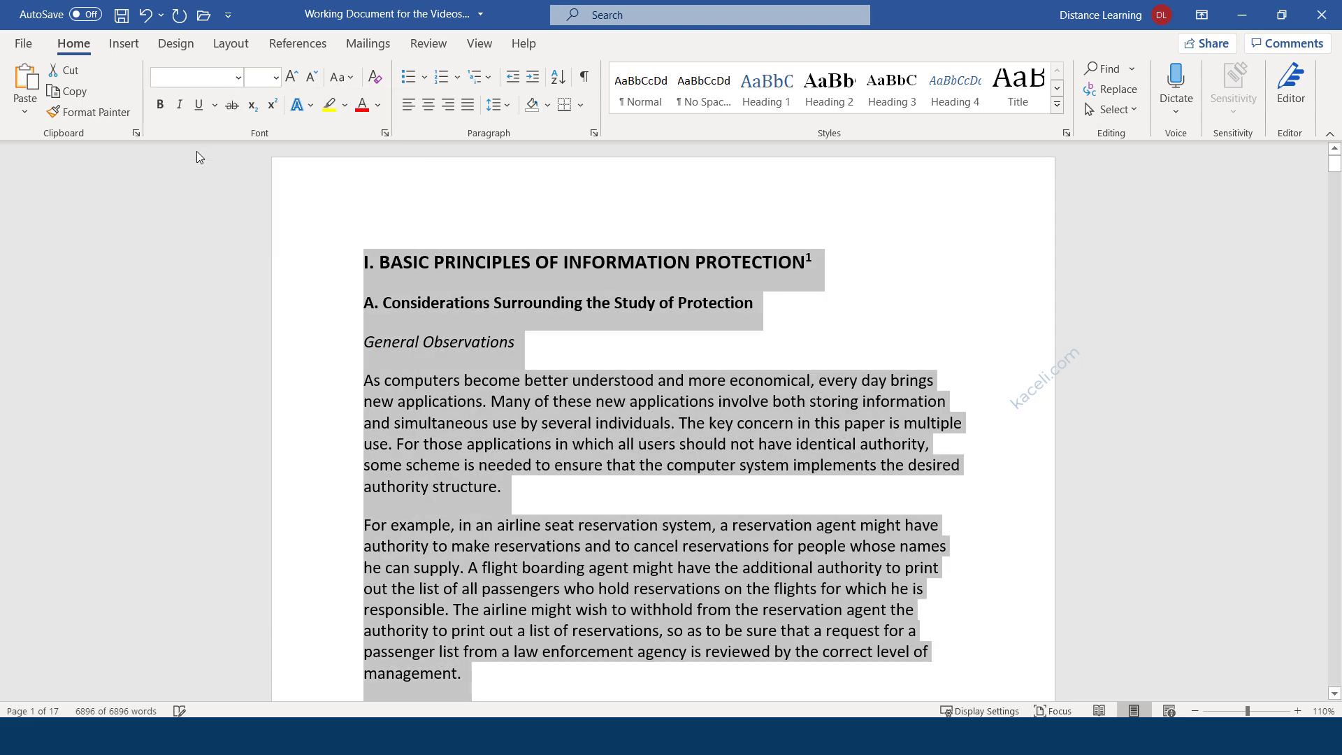
left_click(276, 80)
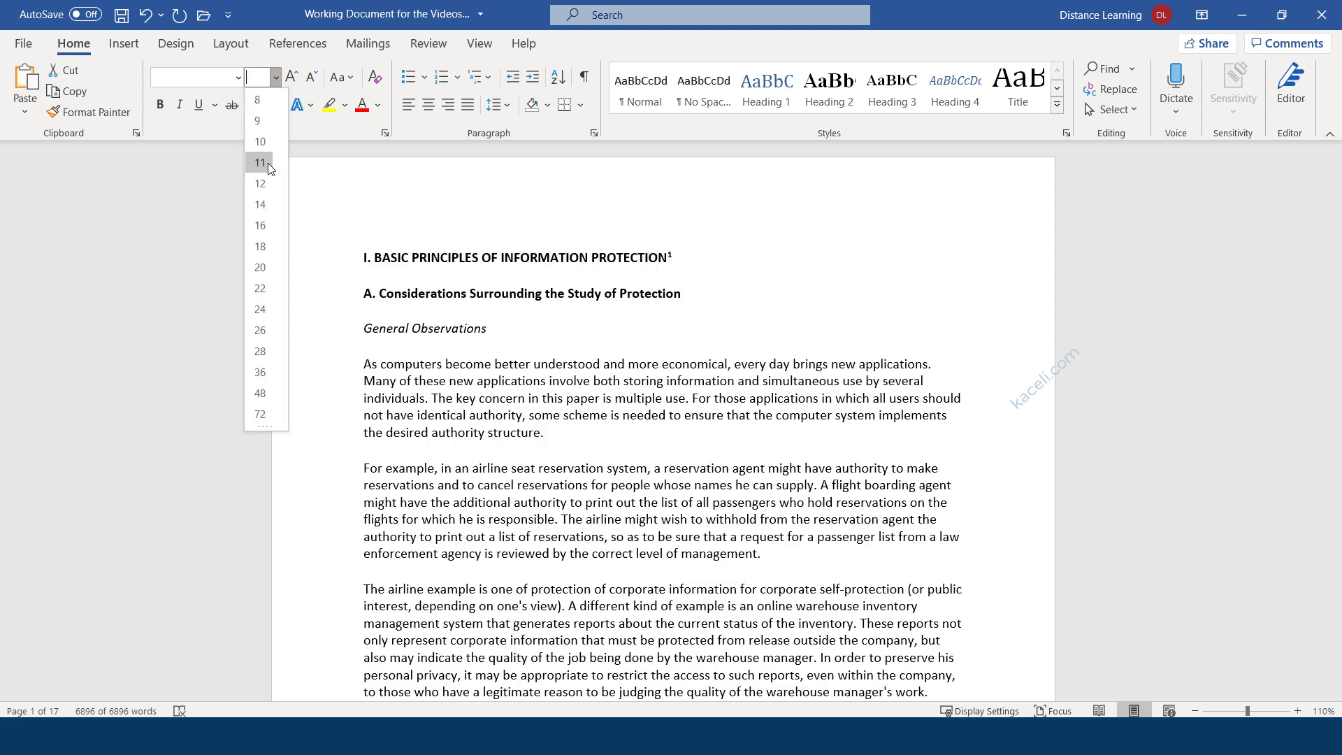
left_click(267, 162)
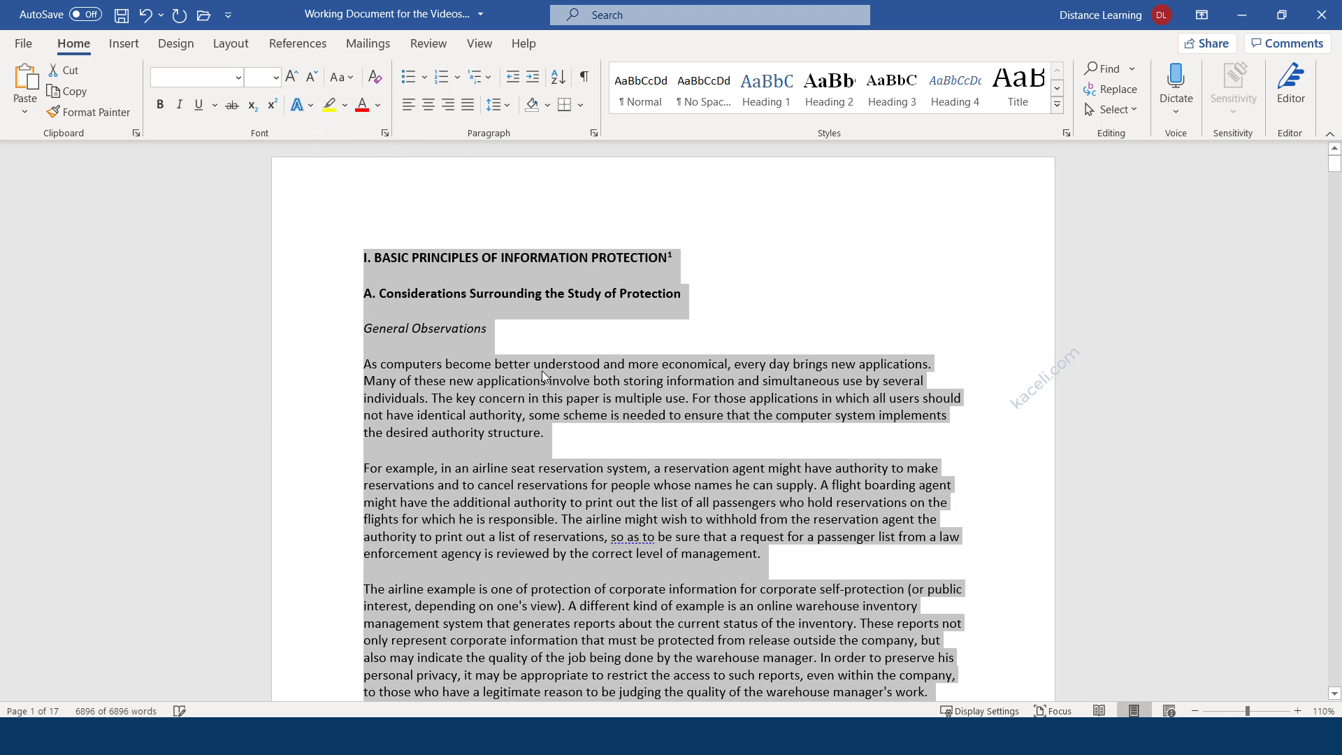
left_click(542, 339)
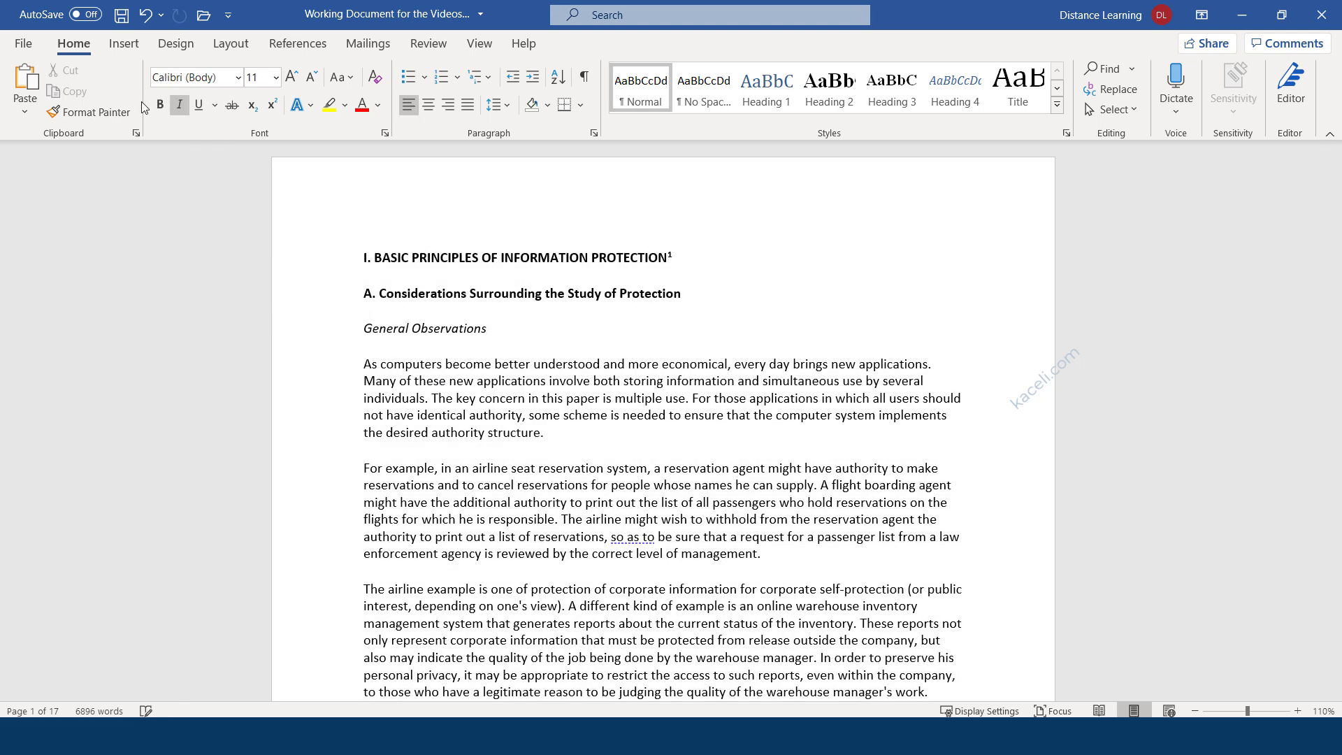
left_click(252, 106)
Select the I. BASIC PRINCIPLES OF INFORMATION PROTECTION heading and open the Font dialog.
triple_click(484, 259)
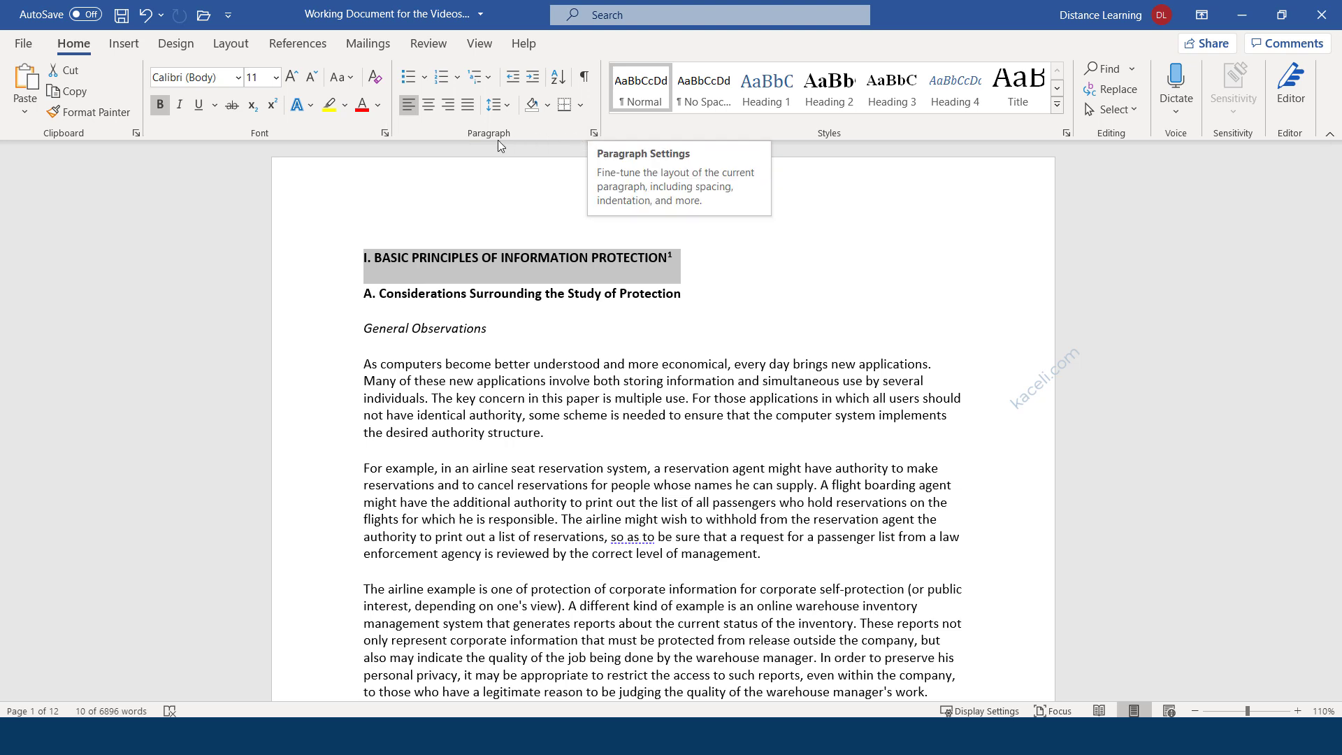
left_click(386, 133)
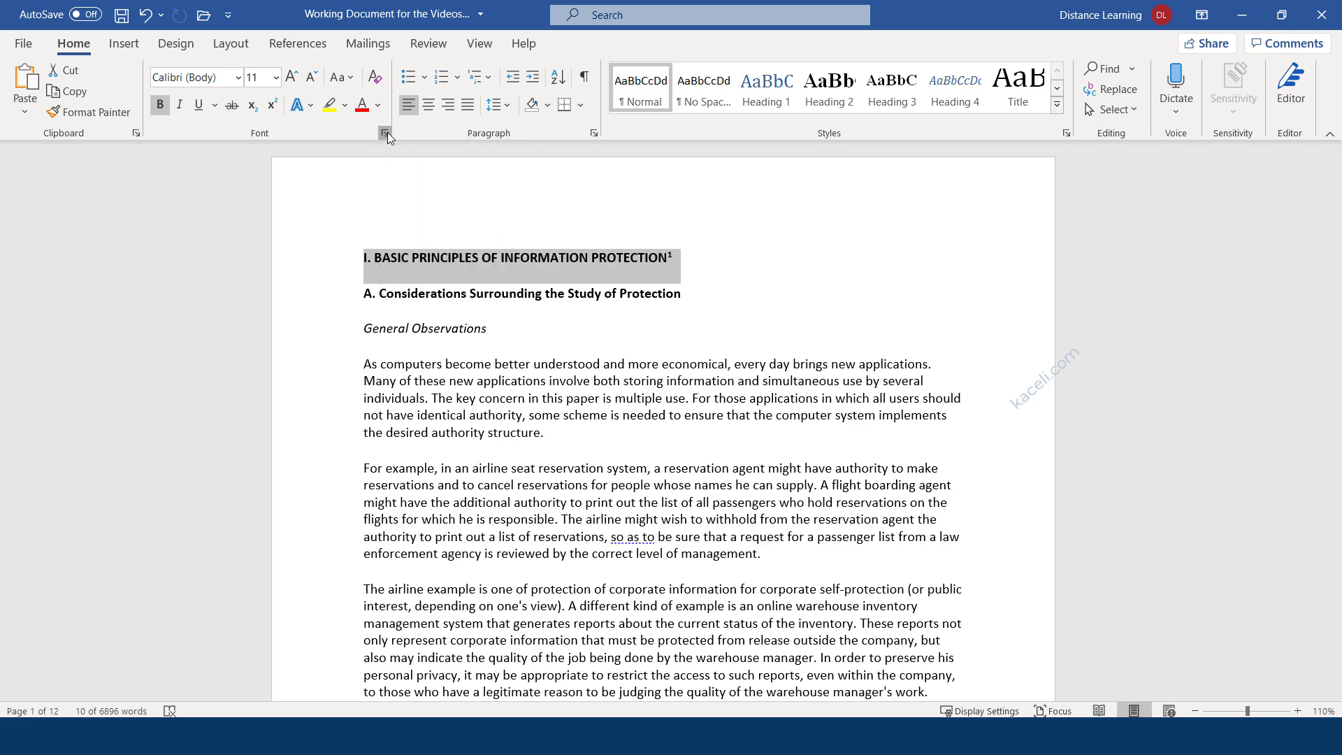
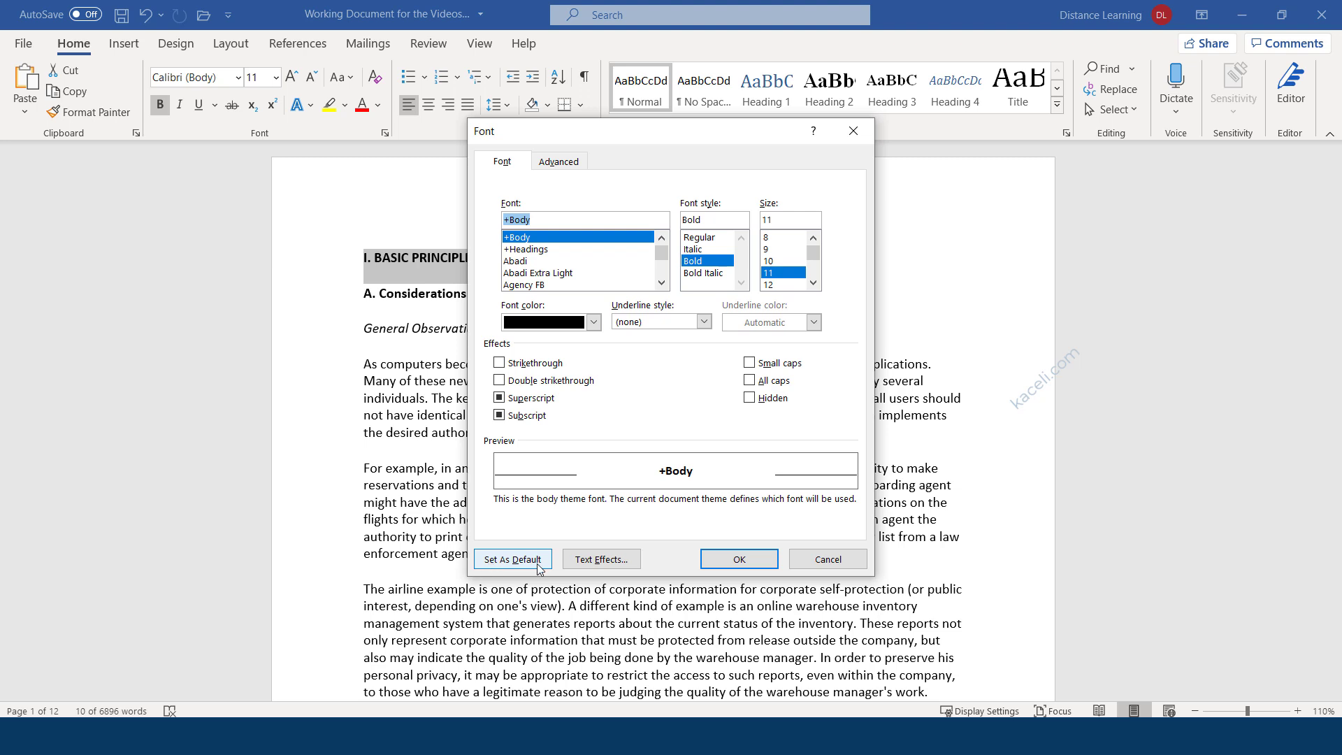
Raise the I. BASIC PRINCIPLES OF INFORMATION PROTECTION heading from 11 to 14 pt using Grow Font twice.
left_click(740, 561)
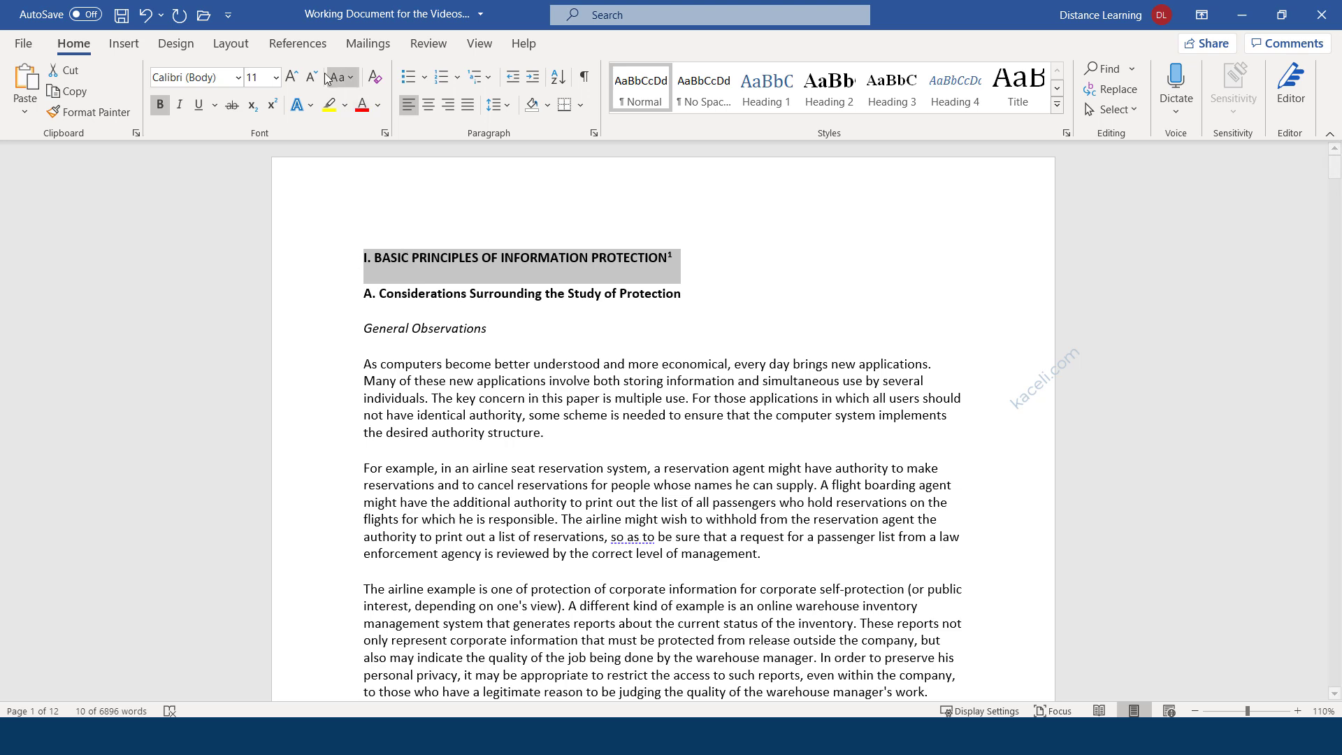
left_click(292, 77)
left_click(292, 77)
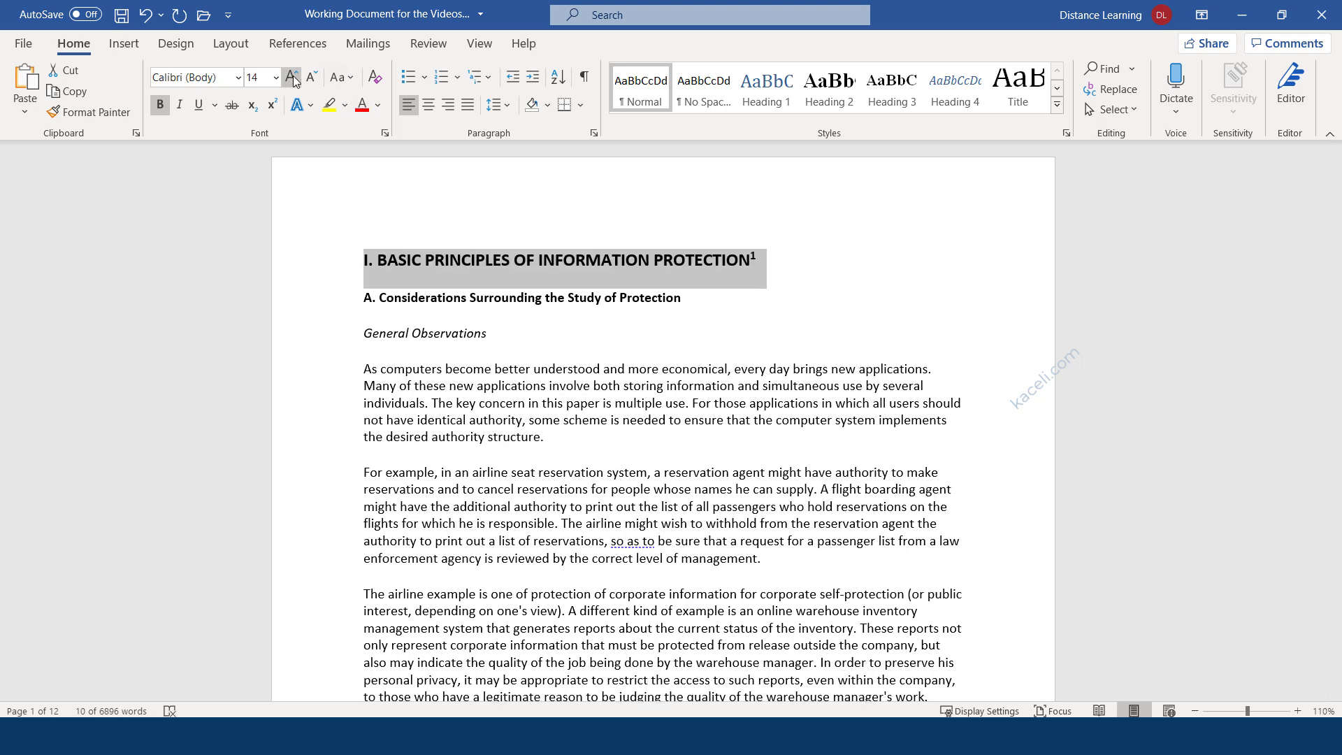
left_click(435, 262)
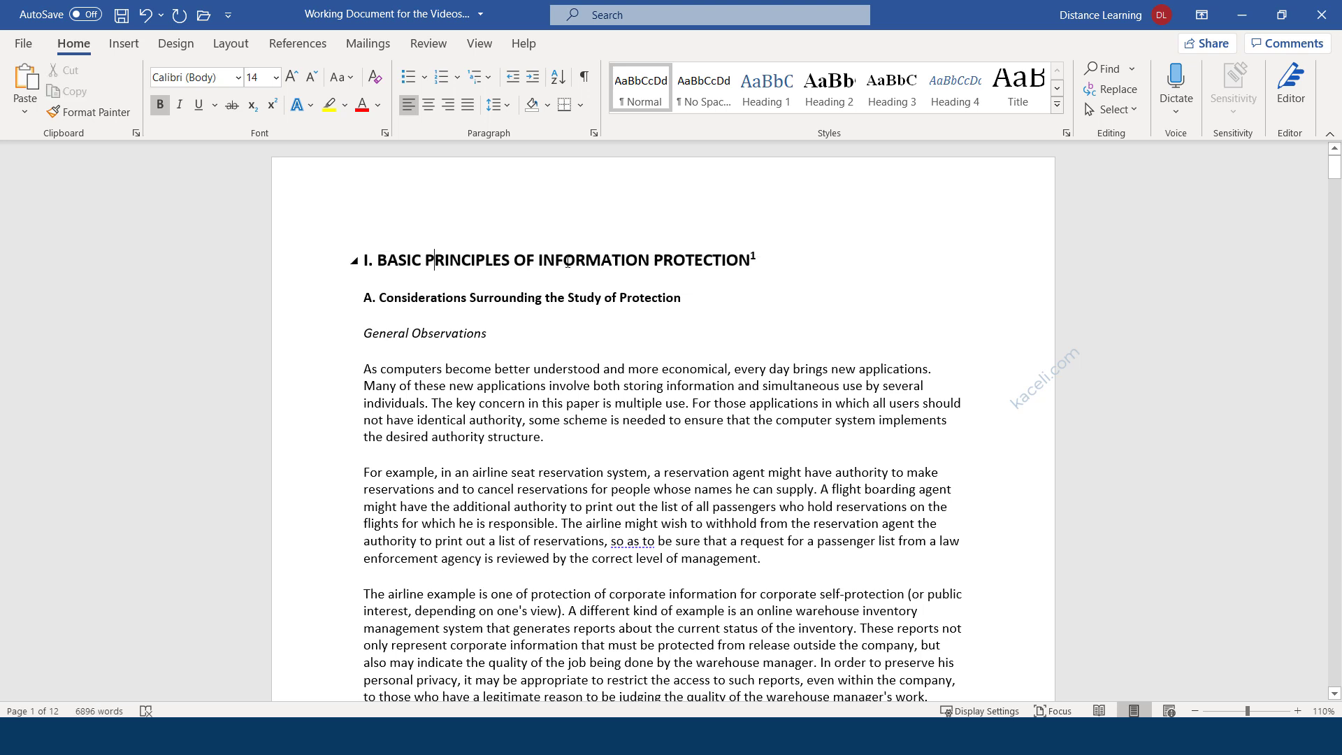
left_click(786, 265)
left_click_drag(562, 440, 365, 371)
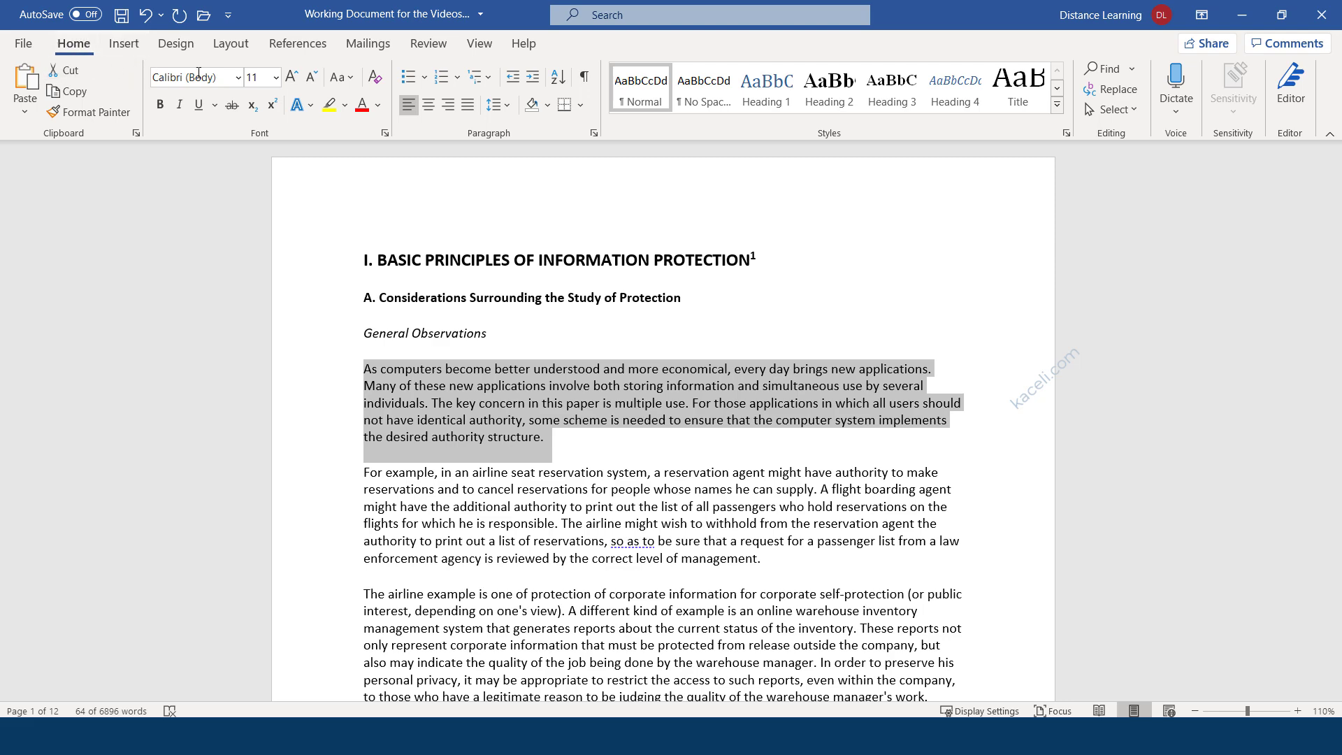
Select heading A. Considerations Surrounding the Study of Protection and set its font color to red.
triple_click(481, 430)
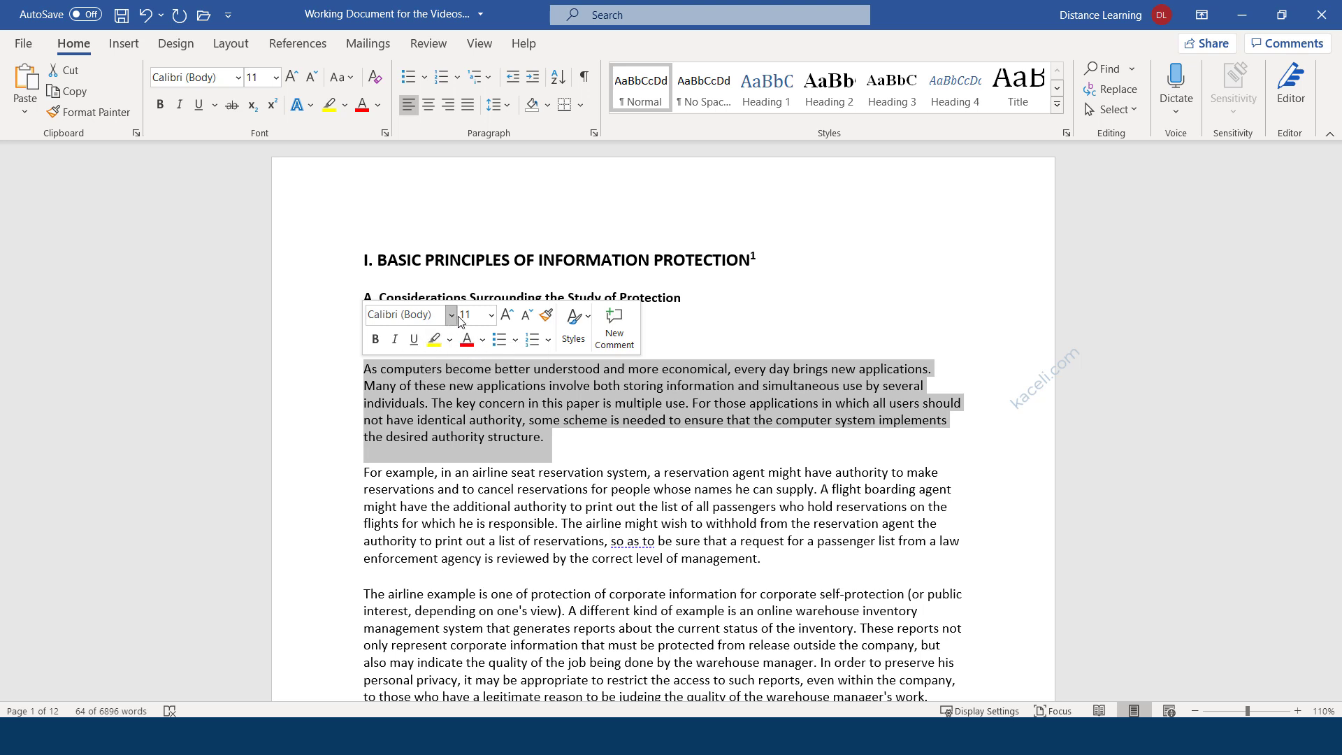
left_click(553, 424)
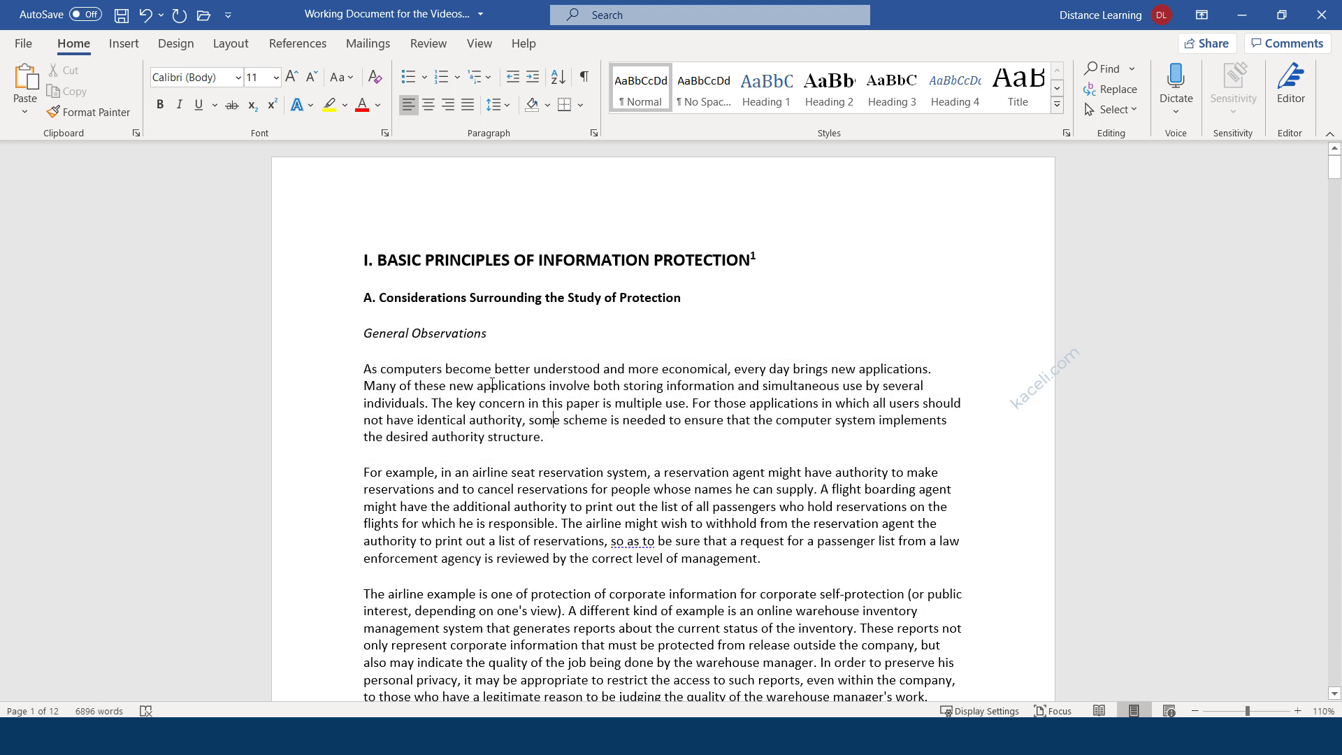
left_click(509, 326)
left_click_drag(692, 299, 368, 294)
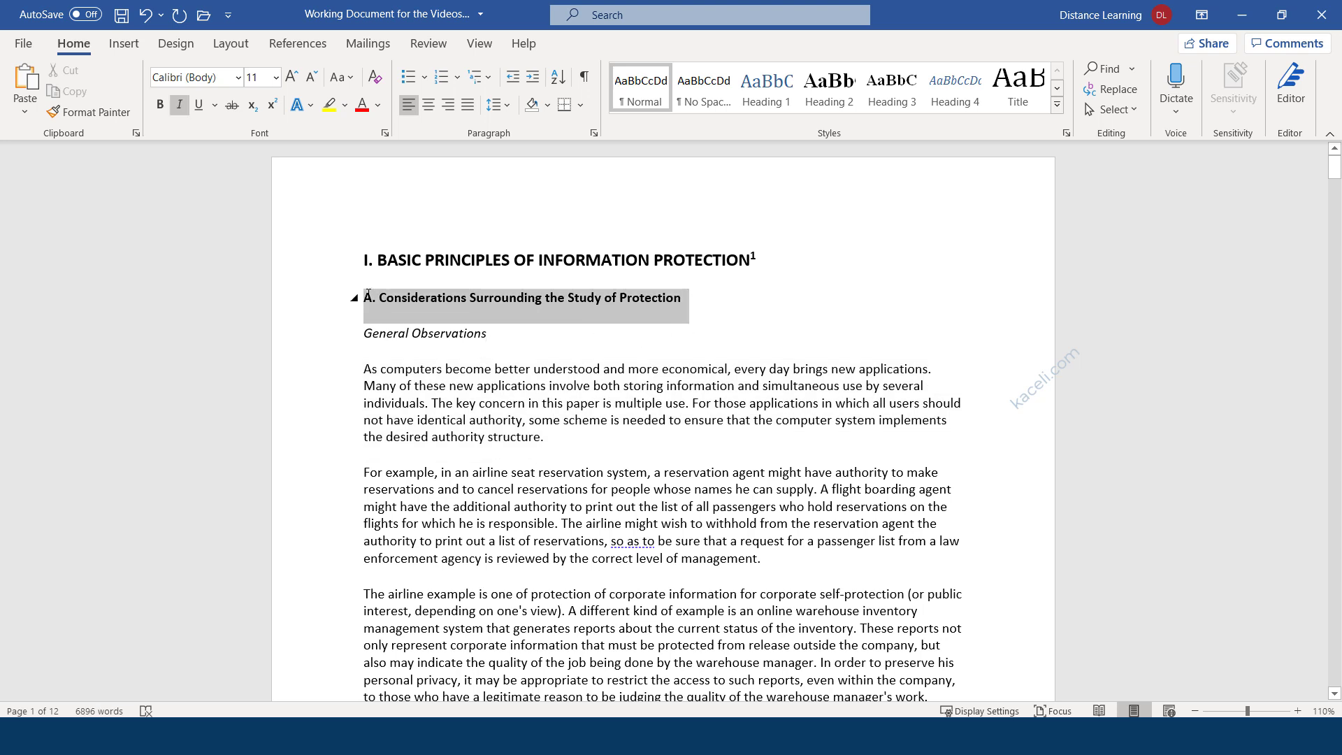
left_click(362, 105)
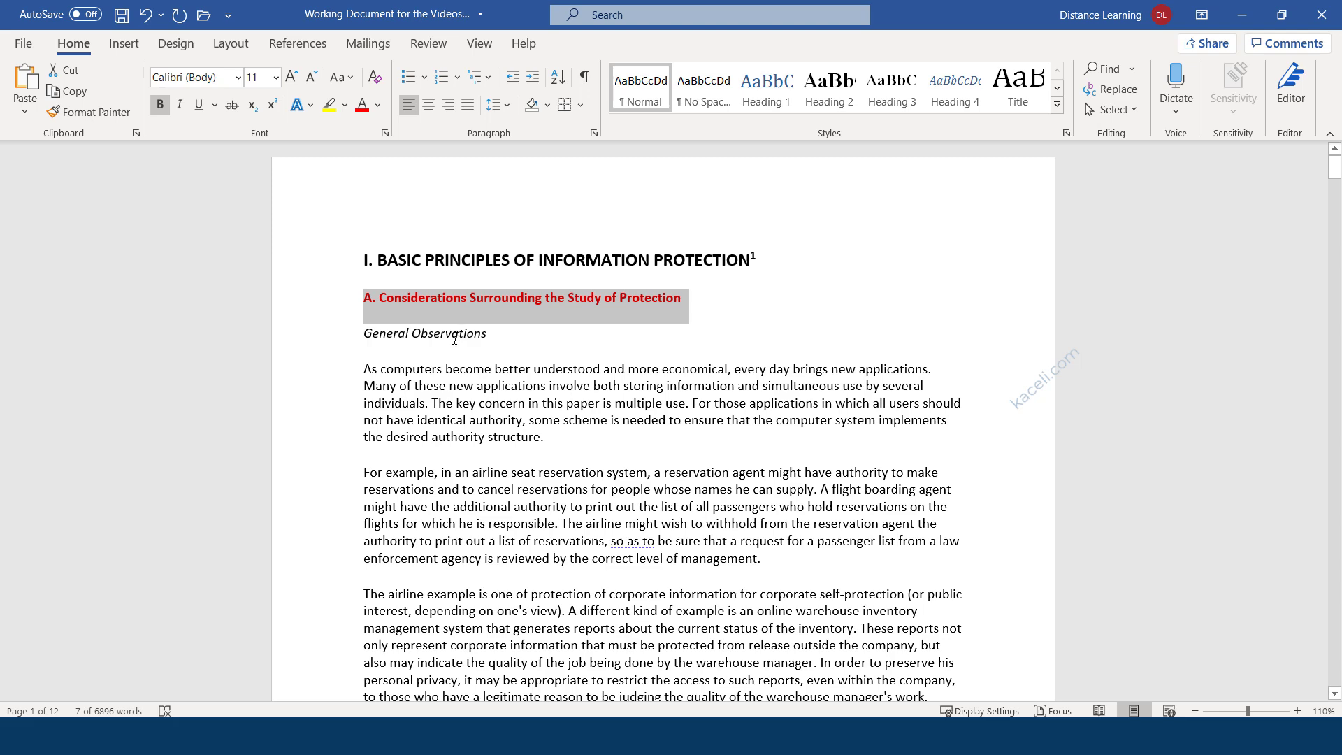
left_click(487, 336)
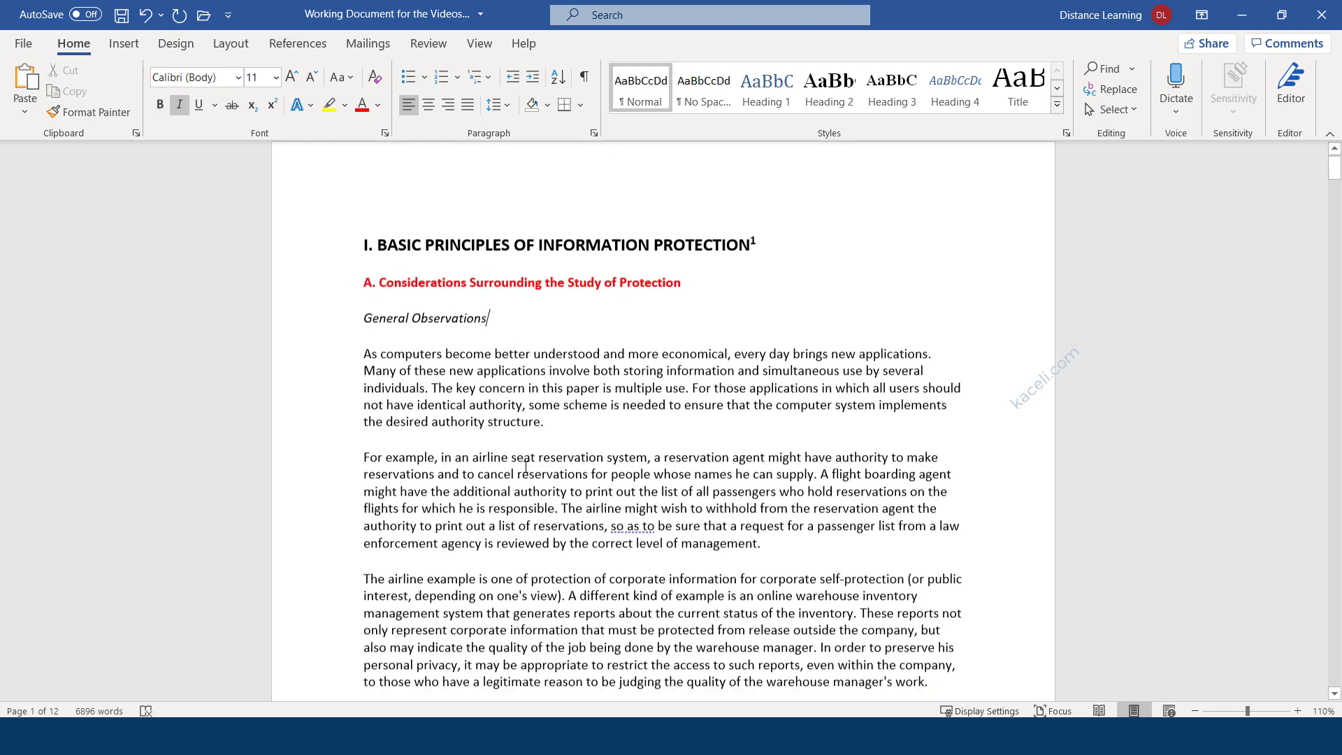
Locate the 2) Functional Levels of Information Protection heading further down the page.
scroll(641, 508, "down", 5)
scroll(641, 508, "up", 3)
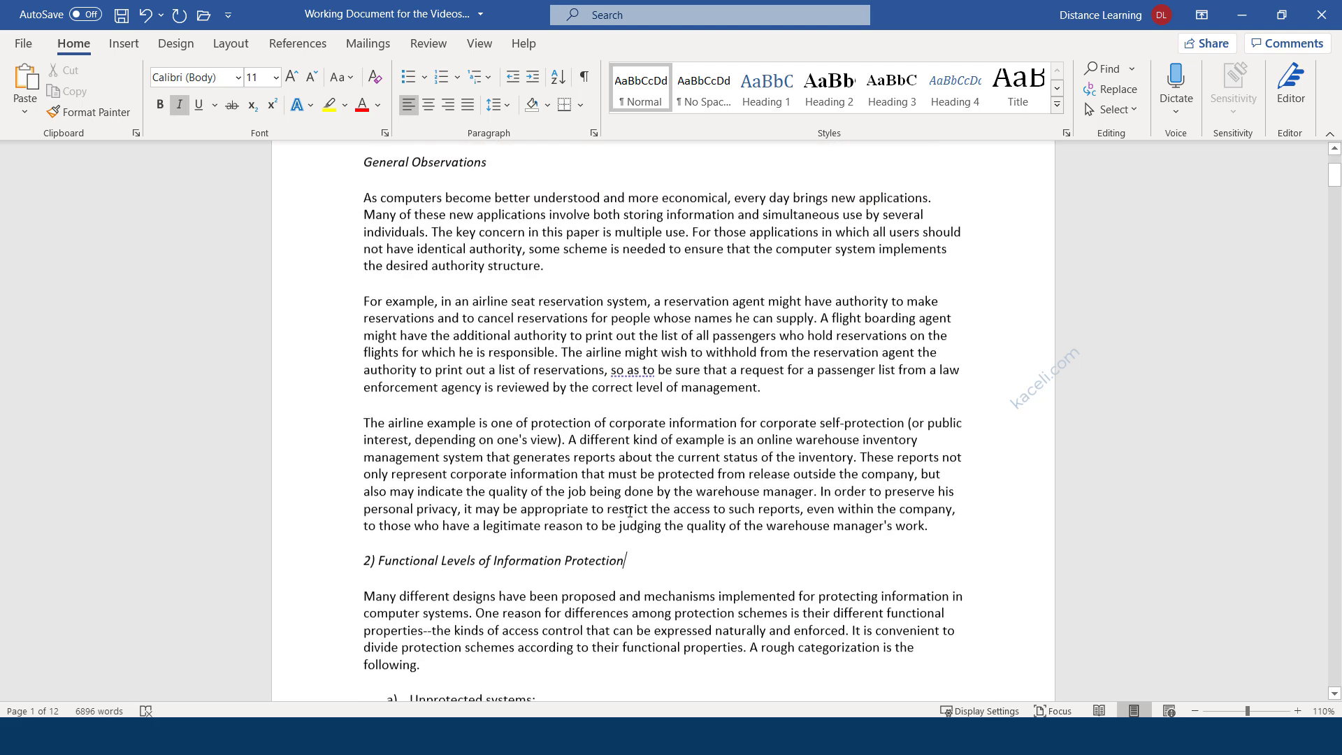
scroll(503, 603, "down", 2)
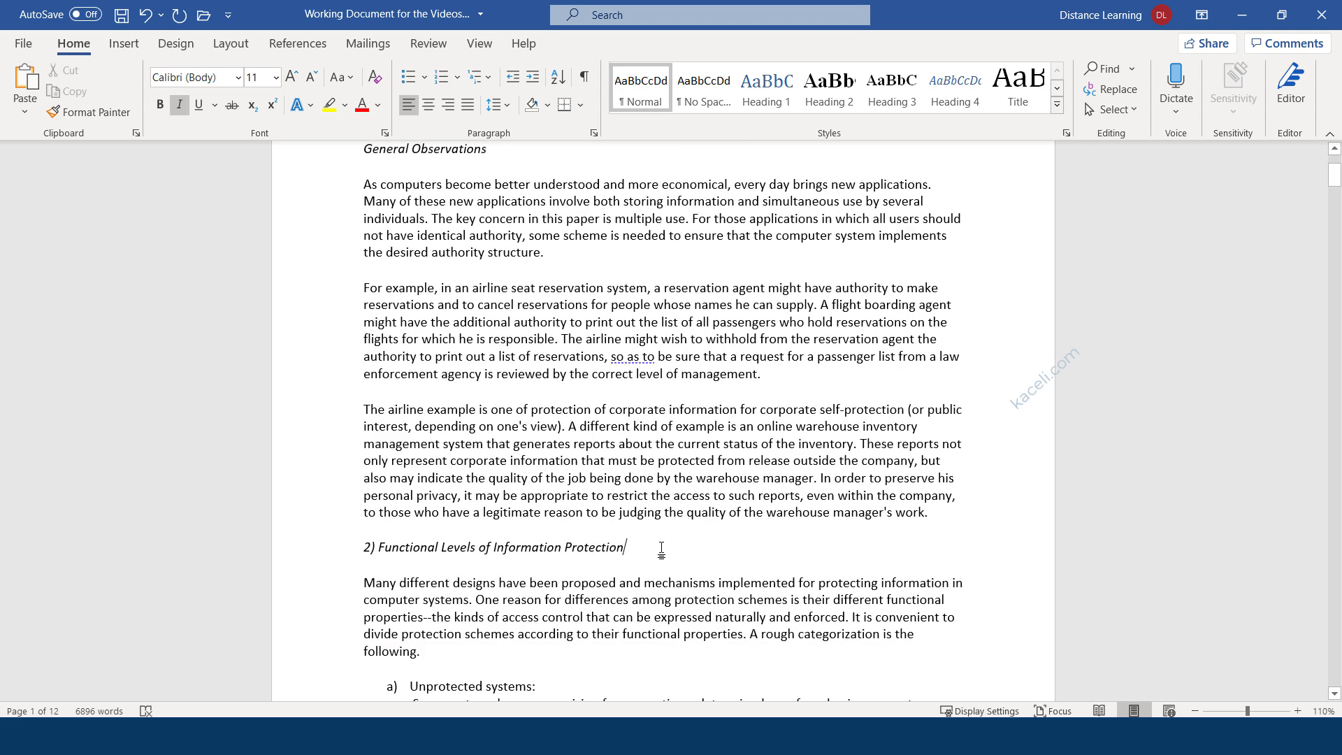
left_click_drag(614, 547, 334, 549)
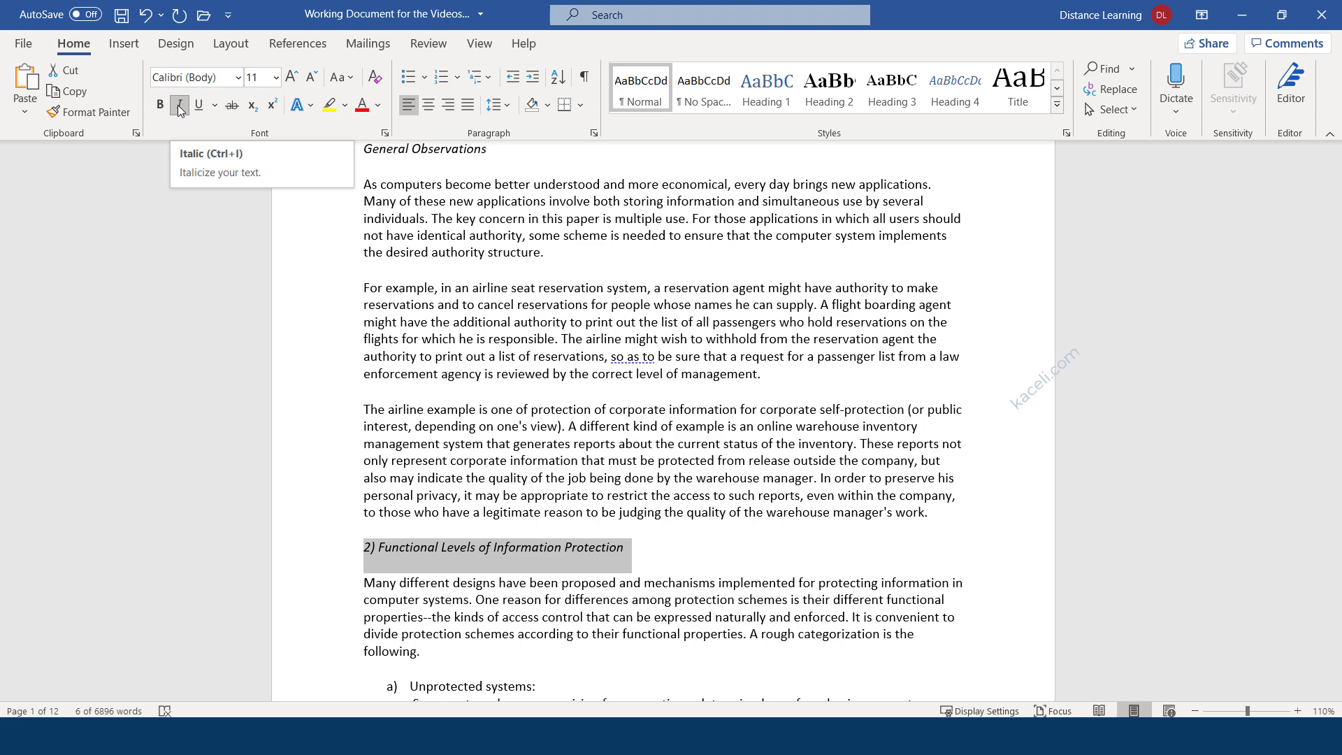
left_click(545, 485)
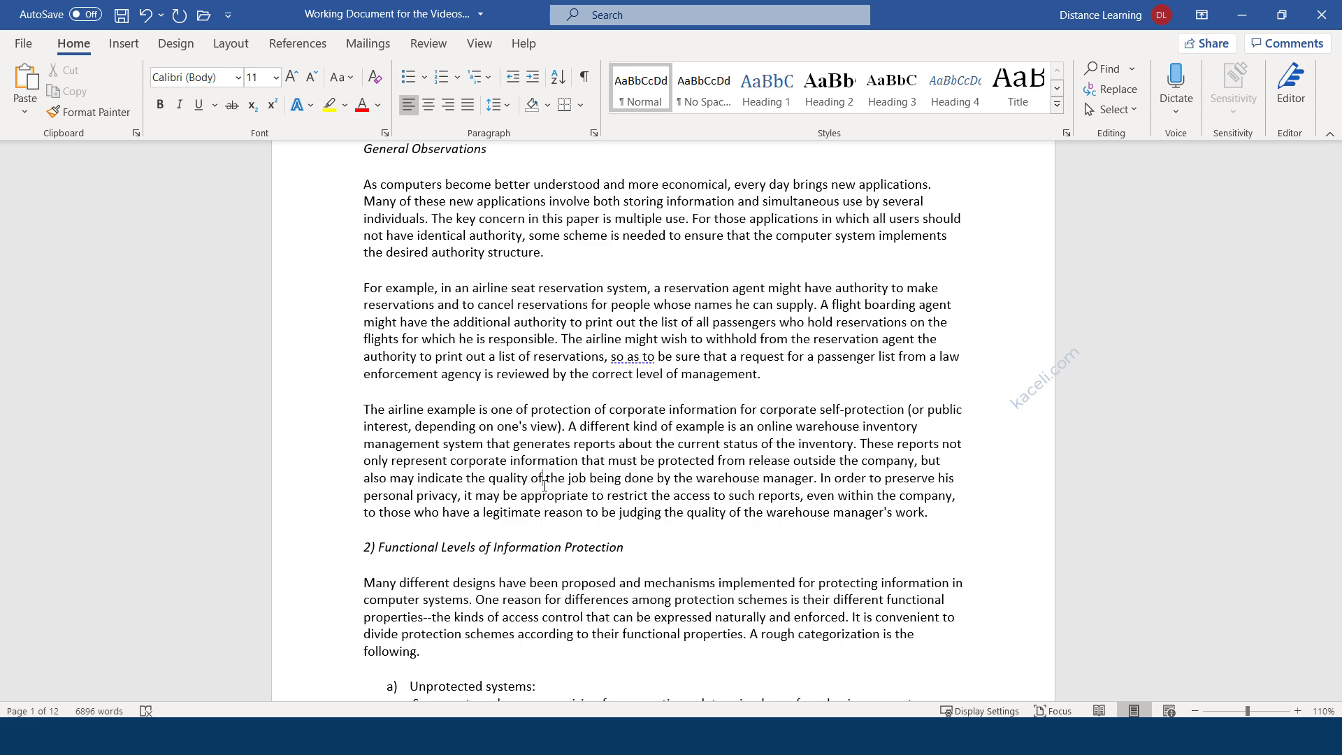
scroll(545, 485, "up", 4)
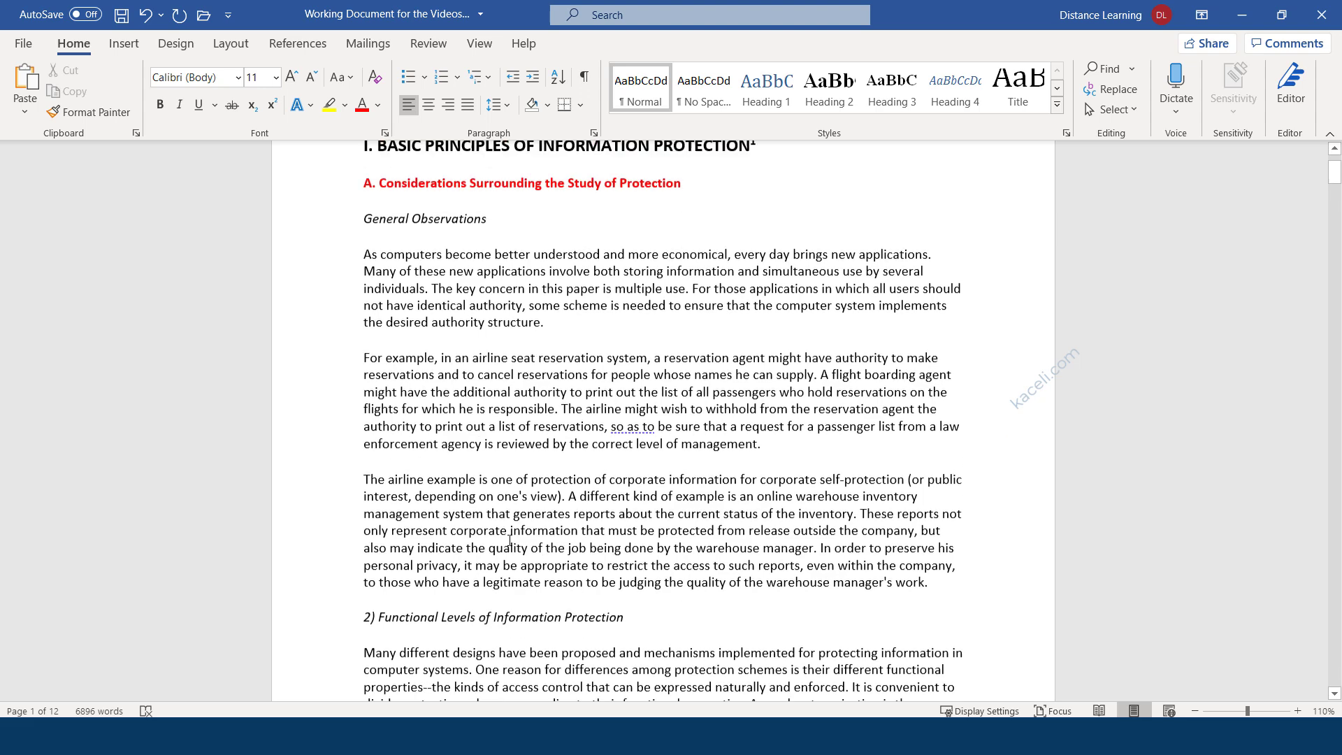
Reselect the red heading A as the formatting source.
left_click_drag(685, 298, 365, 295)
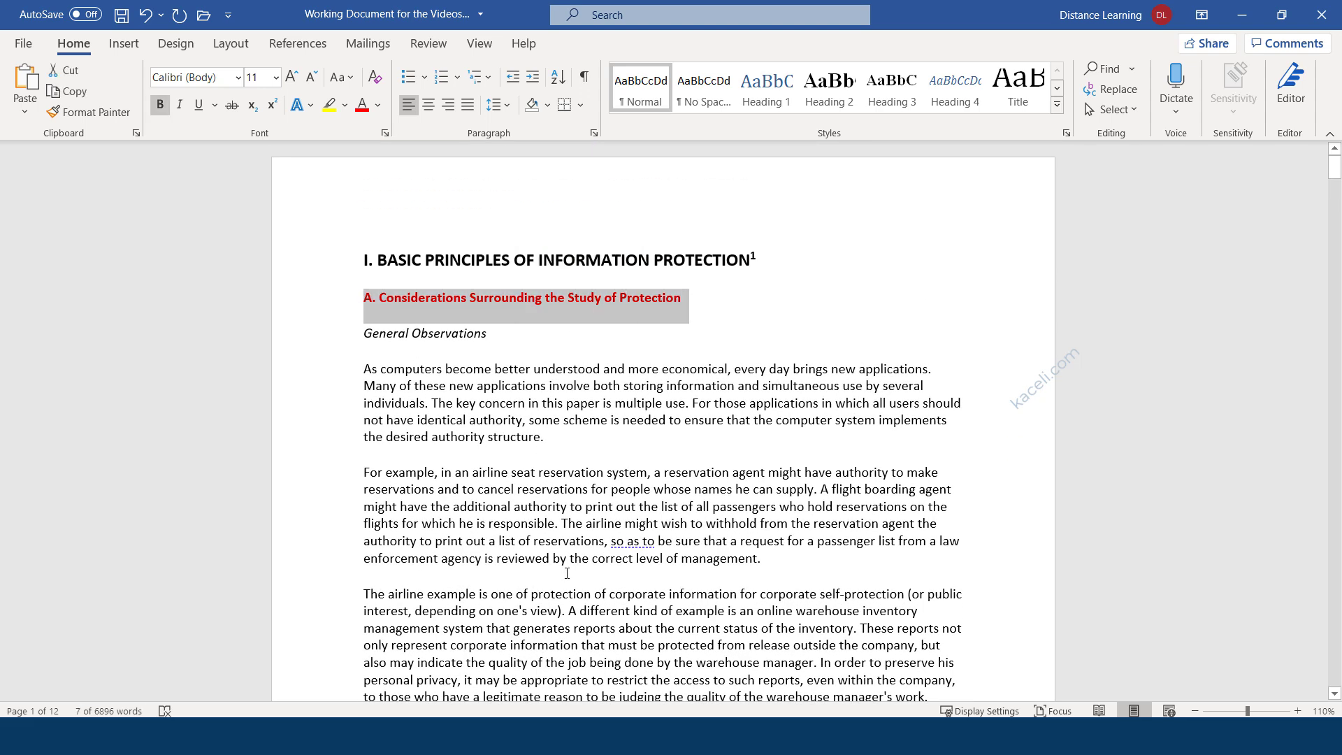
scroll(526, 577, "down", 1)
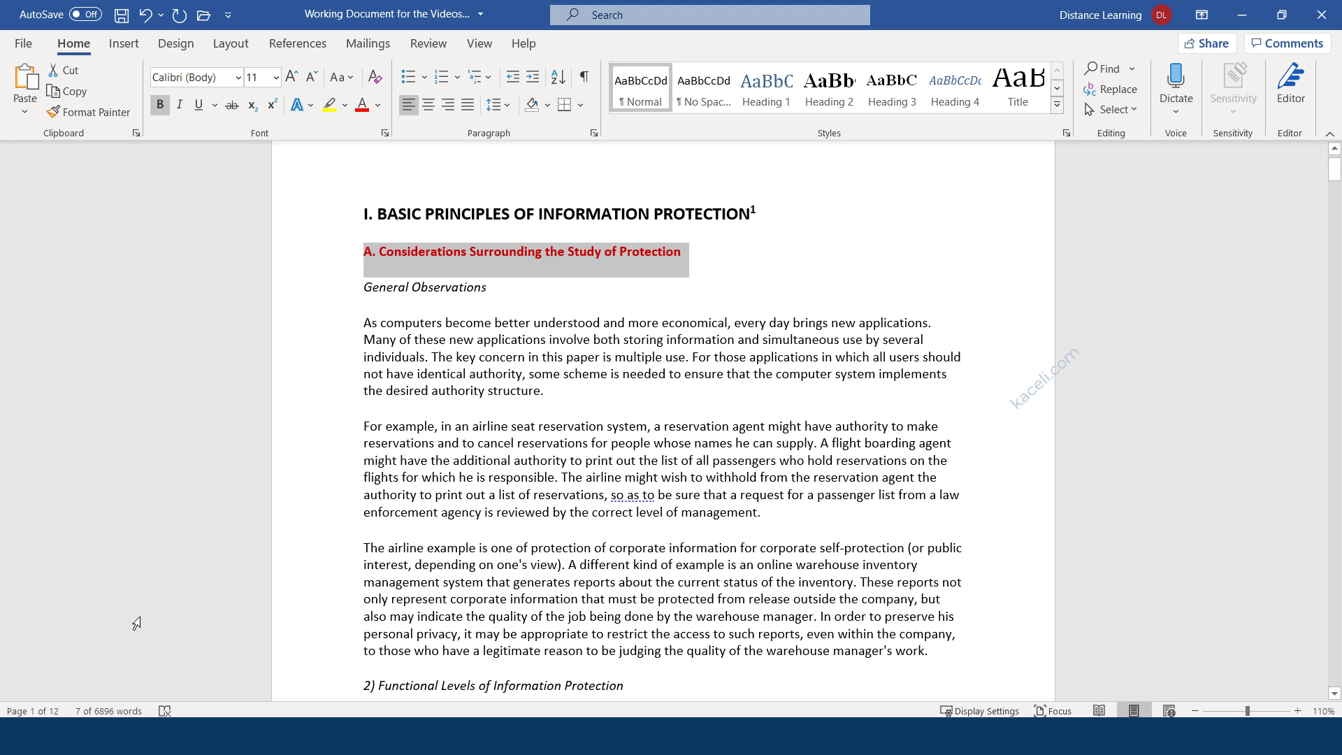
left_click_drag(747, 268, 362, 250)
scroll(419, 420, "down", 4)
left_click(476, 547)
left_click(686, 549)
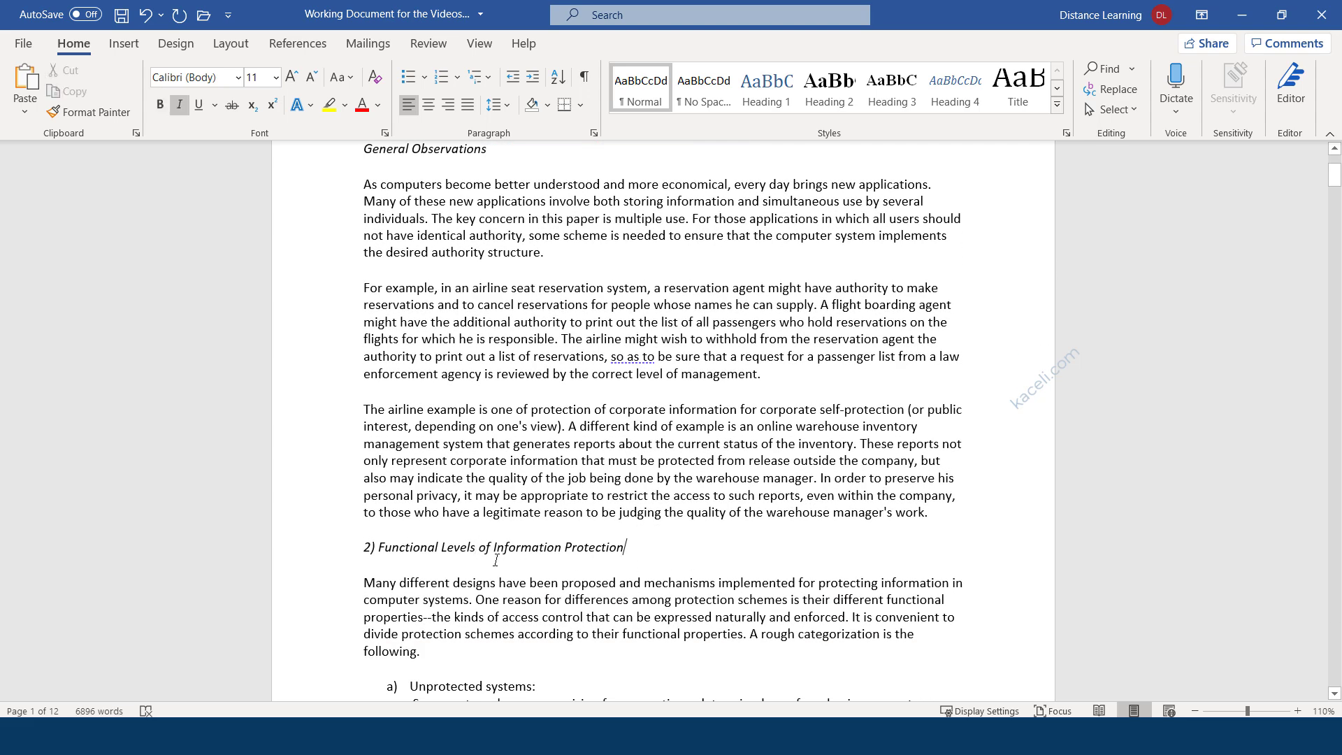
scroll(379, 548, "up", 5)
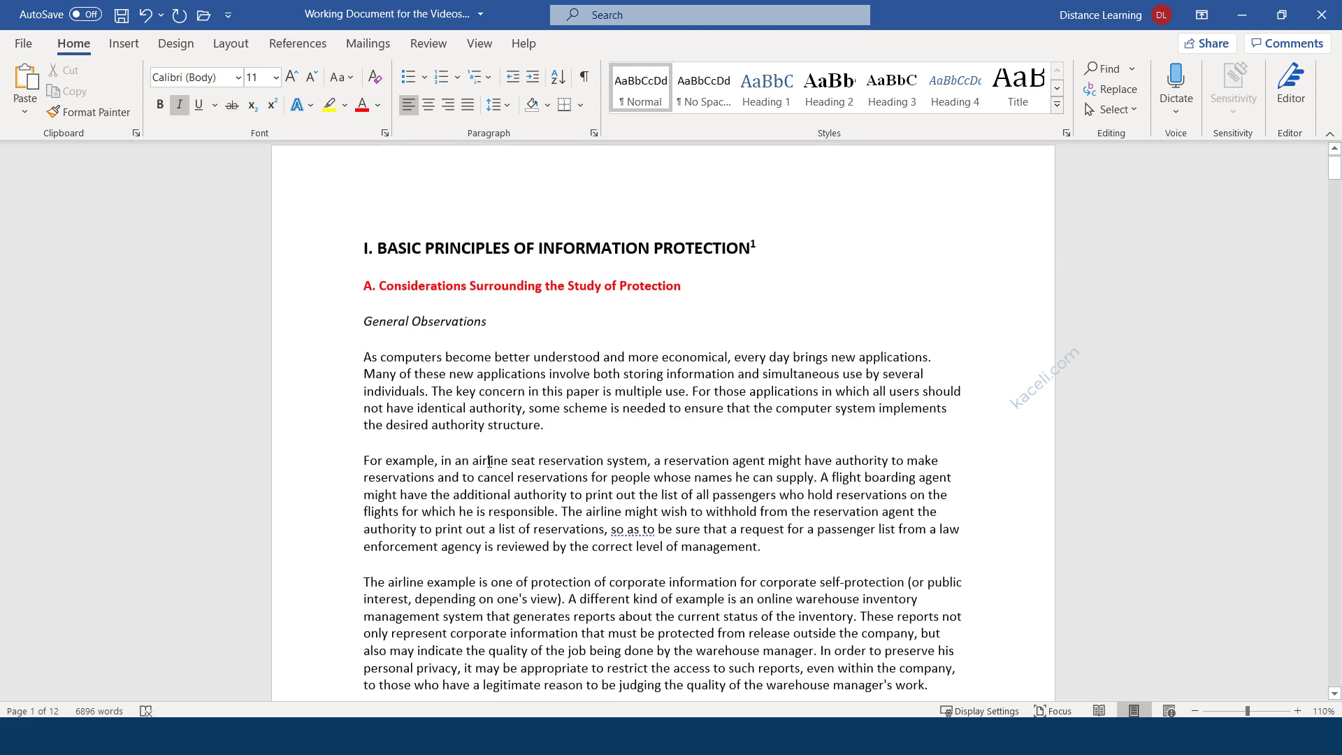
left_click_drag(681, 299, 367, 292)
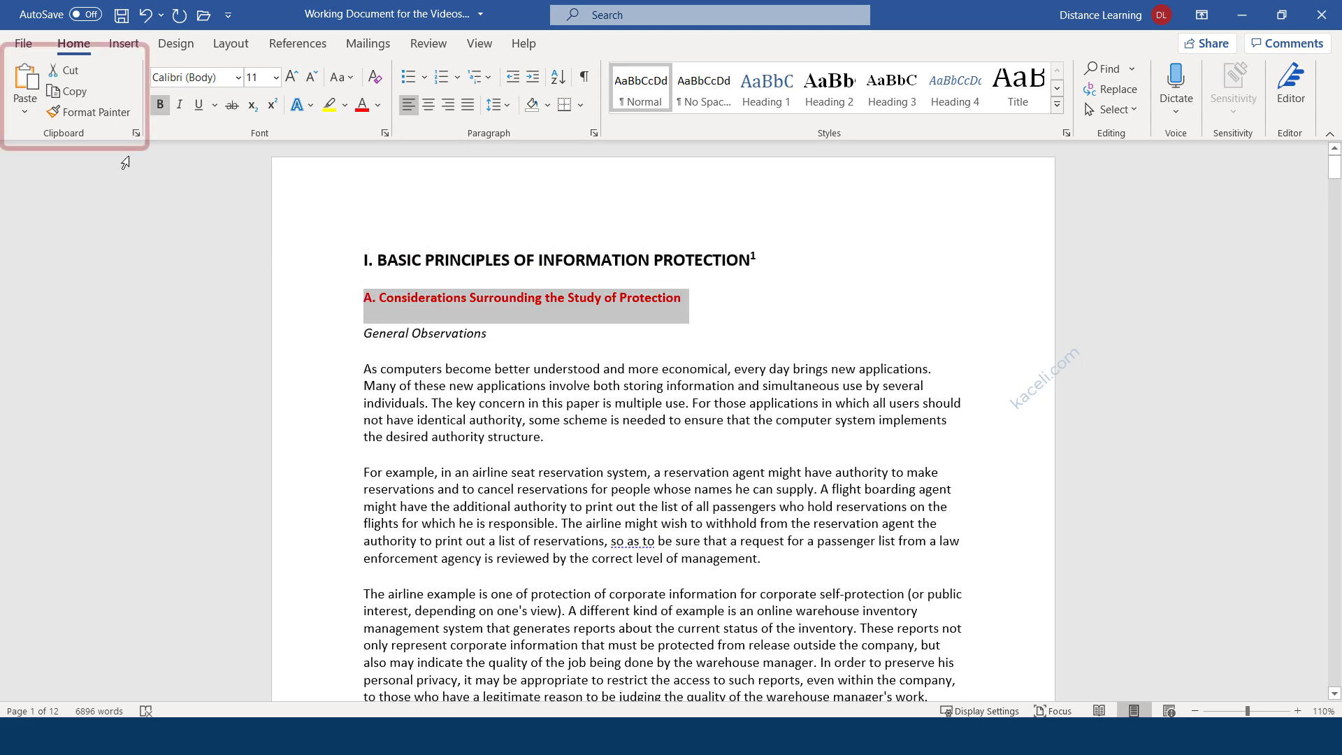
Use Format Painter to copy heading A's red bold look onto 2) Functional Levels of Information Protection.
left_click(89, 112)
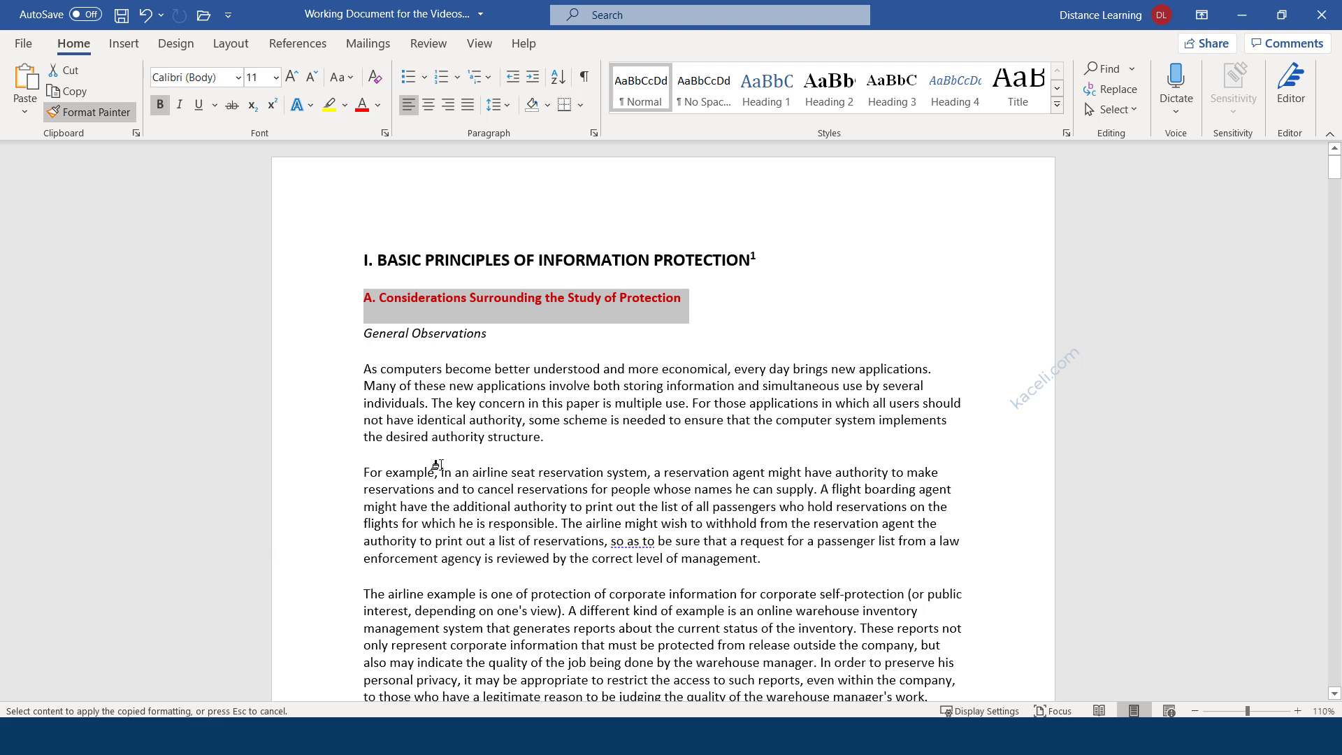
scroll(429, 488, "down", 5)
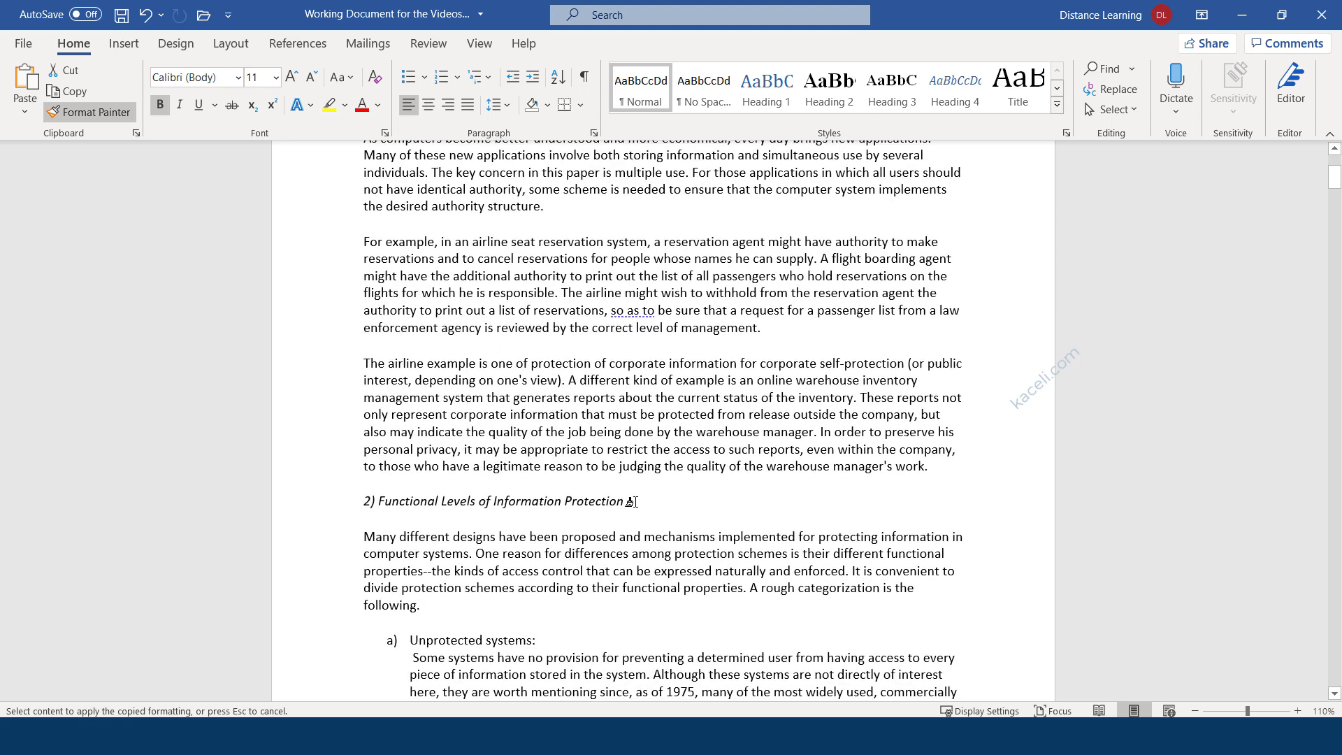
left_click_drag(636, 501, 364, 495)
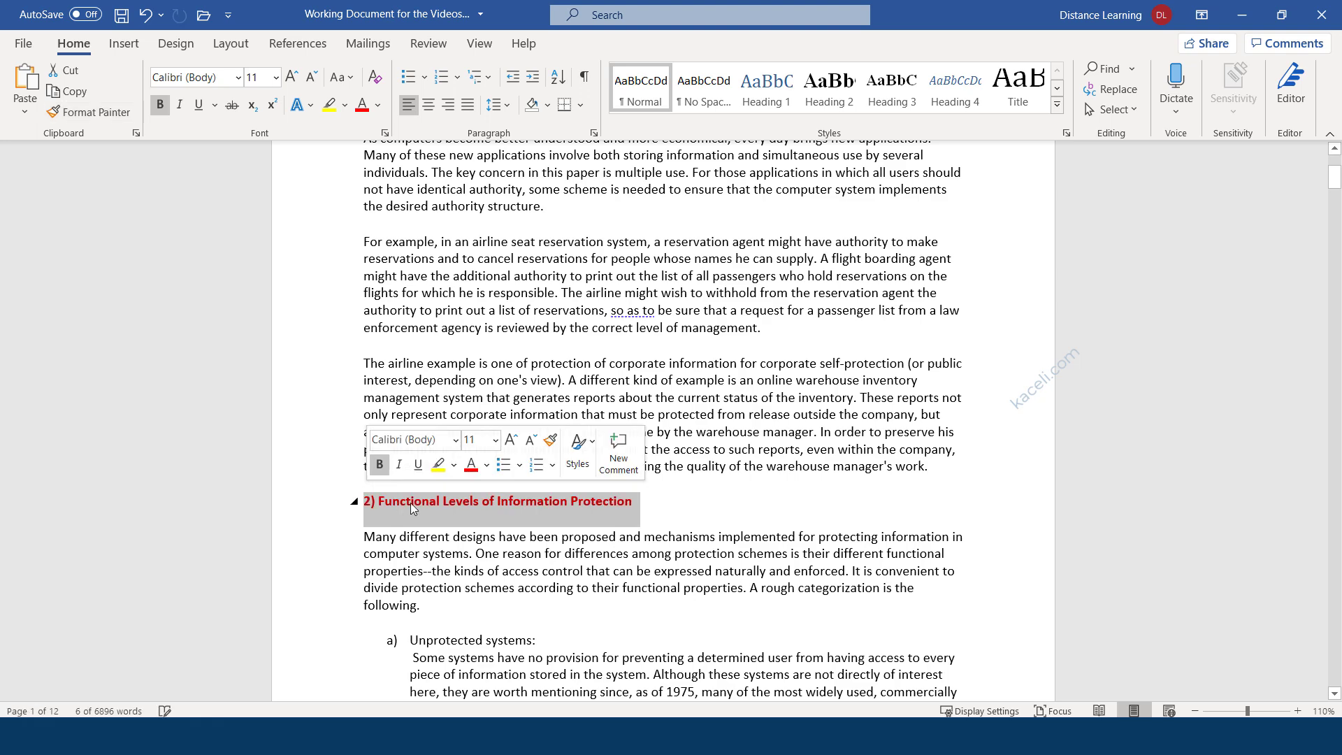
left_click(685, 515)
scroll(475, 280, "up", 3)
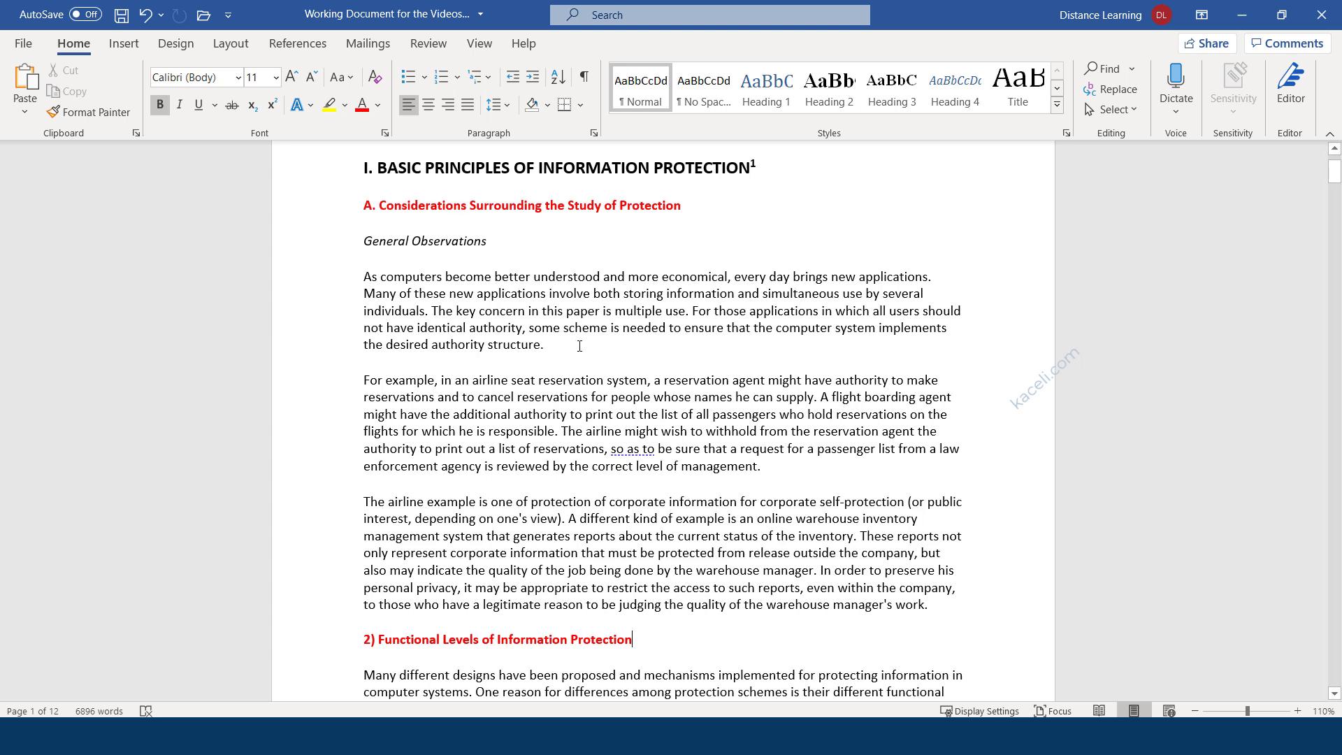
left_click(553, 327)
Copy the As computers become better understood… paragraph and paste it on a new line after the airline paragraph.
left_click_drag(565, 348, 363, 276)
key("ctrl+c")
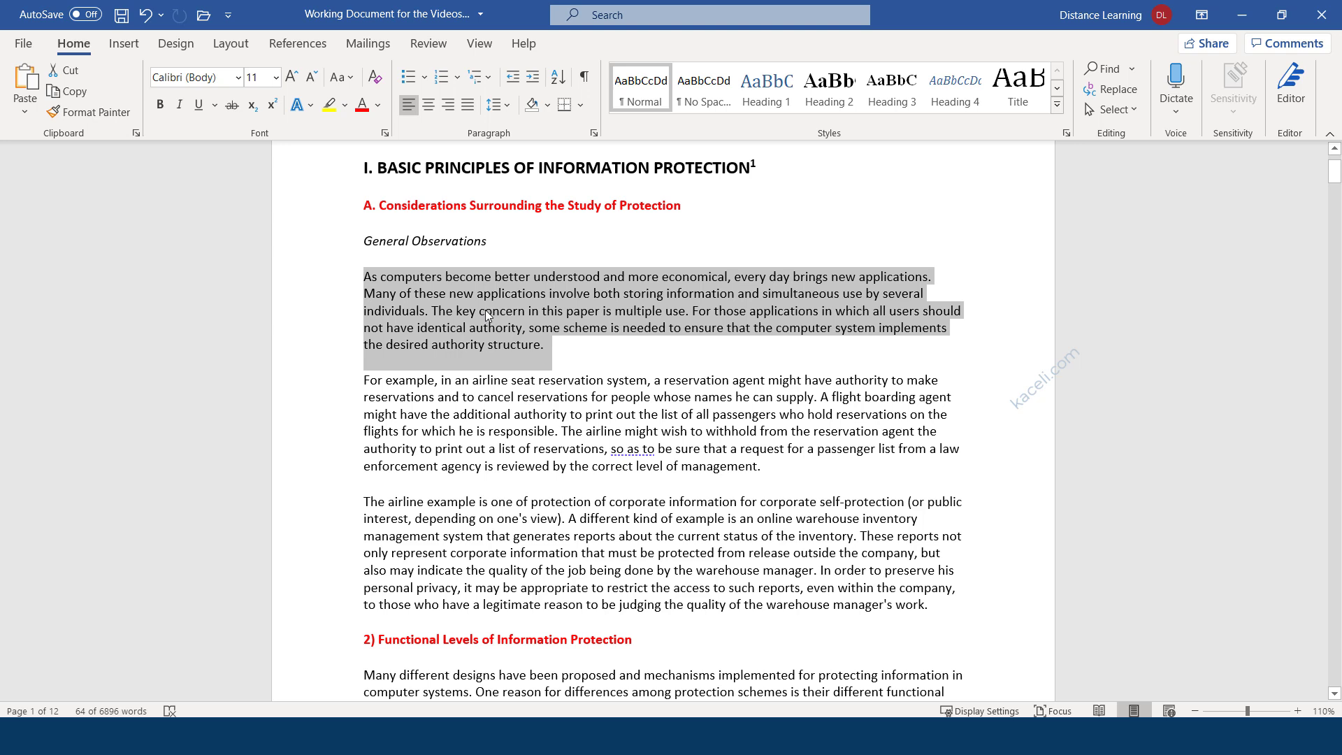
left_click(69, 91)
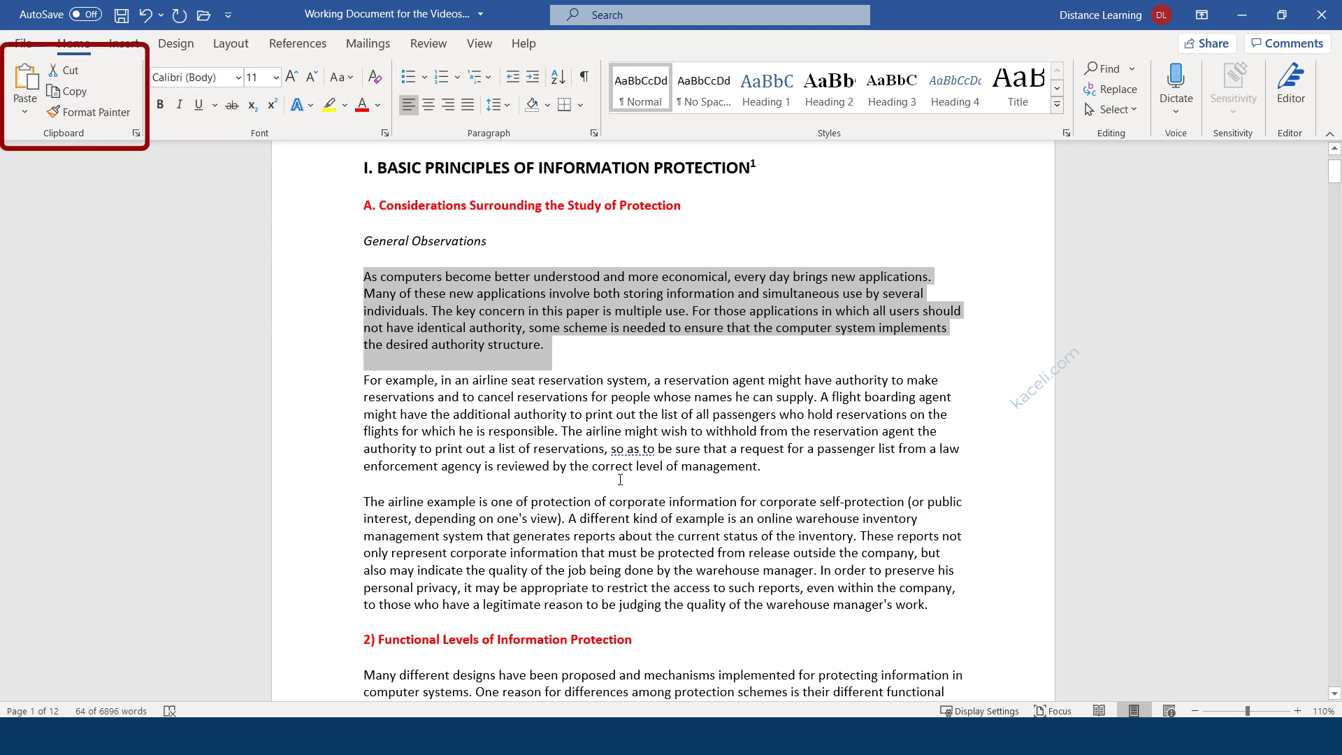
left_click(810, 462)
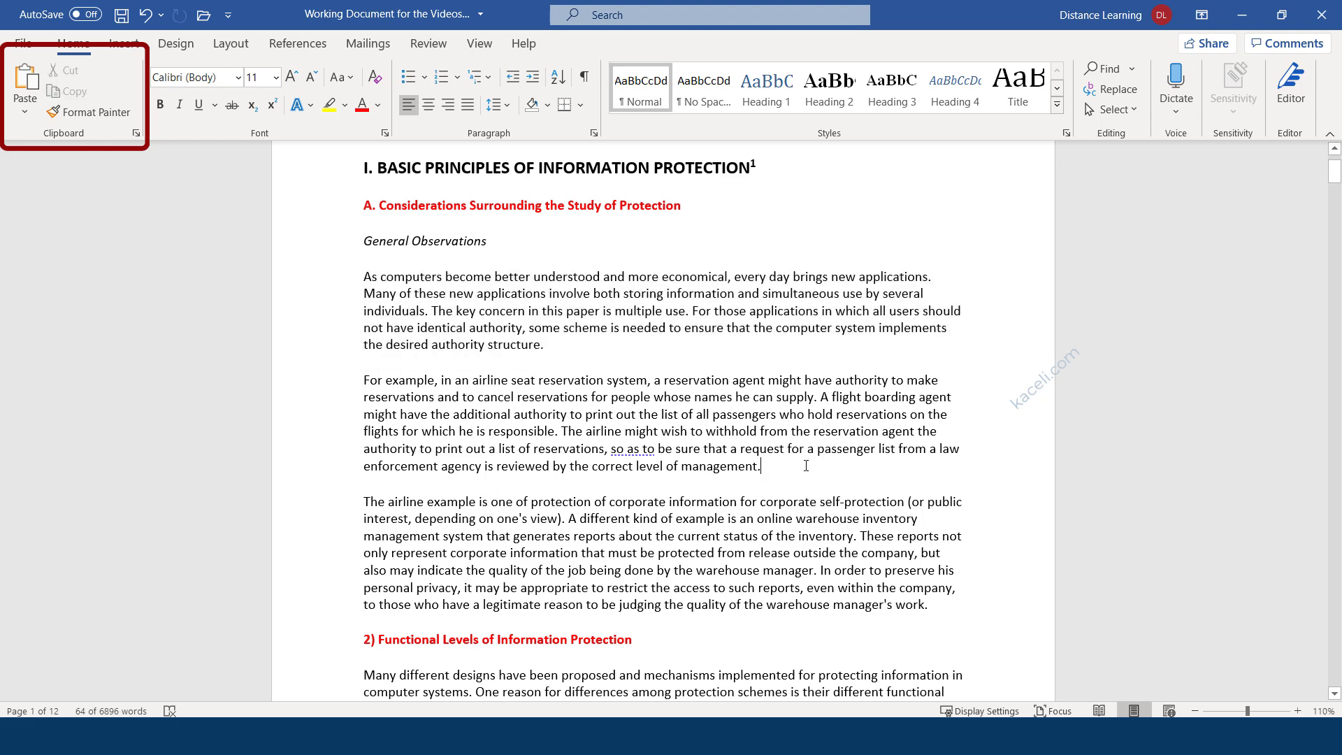
key("Return")
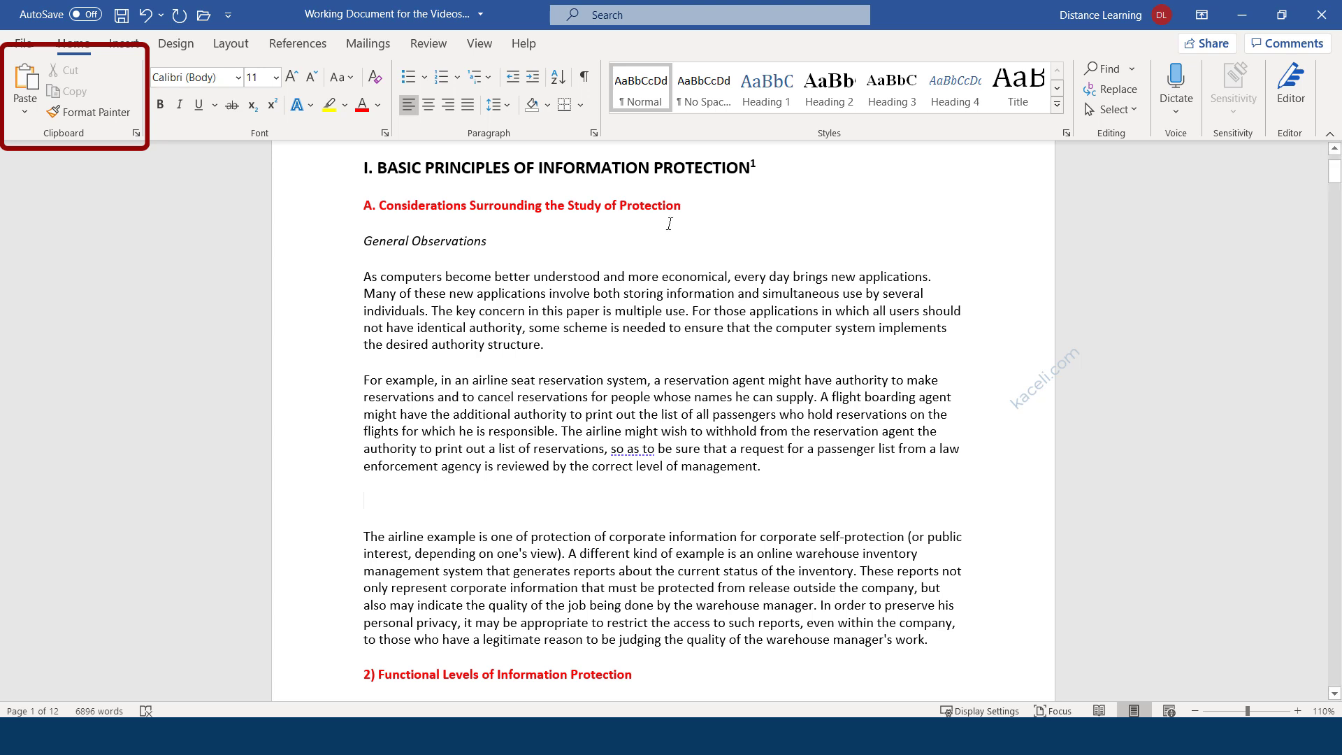
left_click(24, 114)
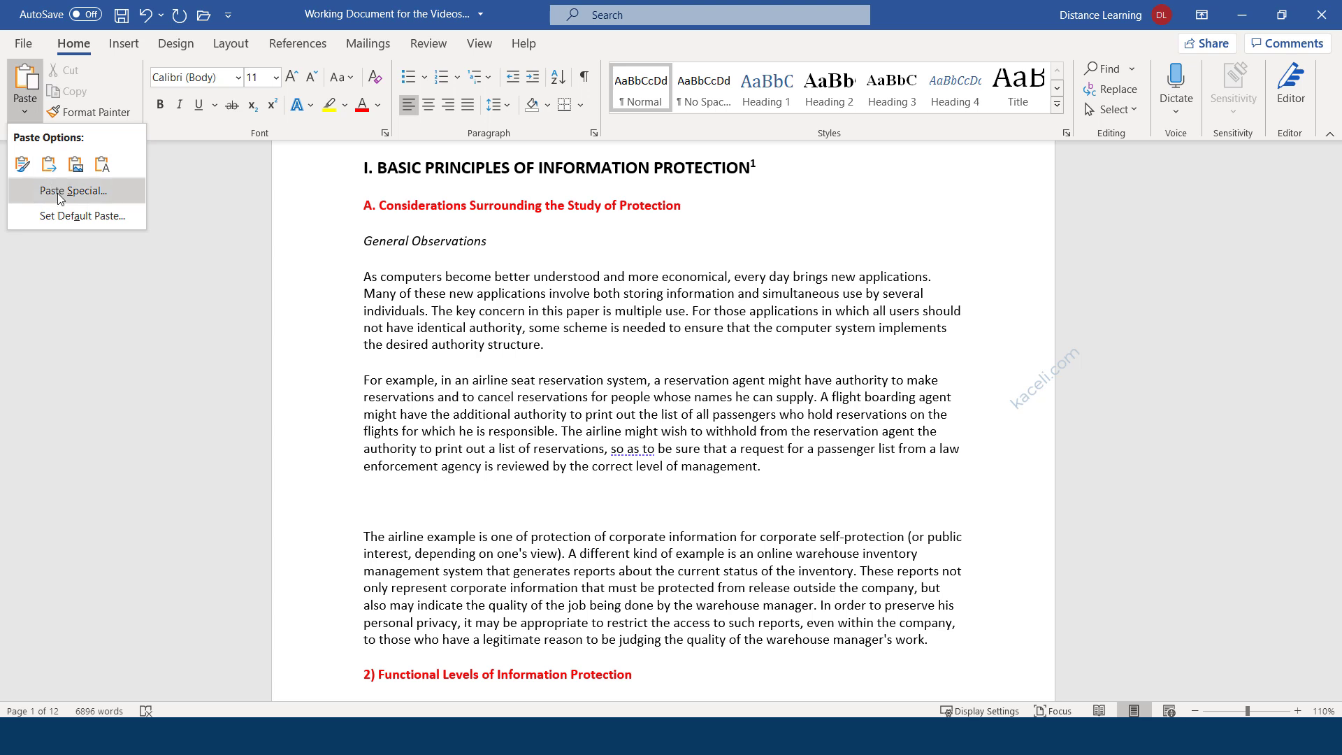
left_click(26, 80)
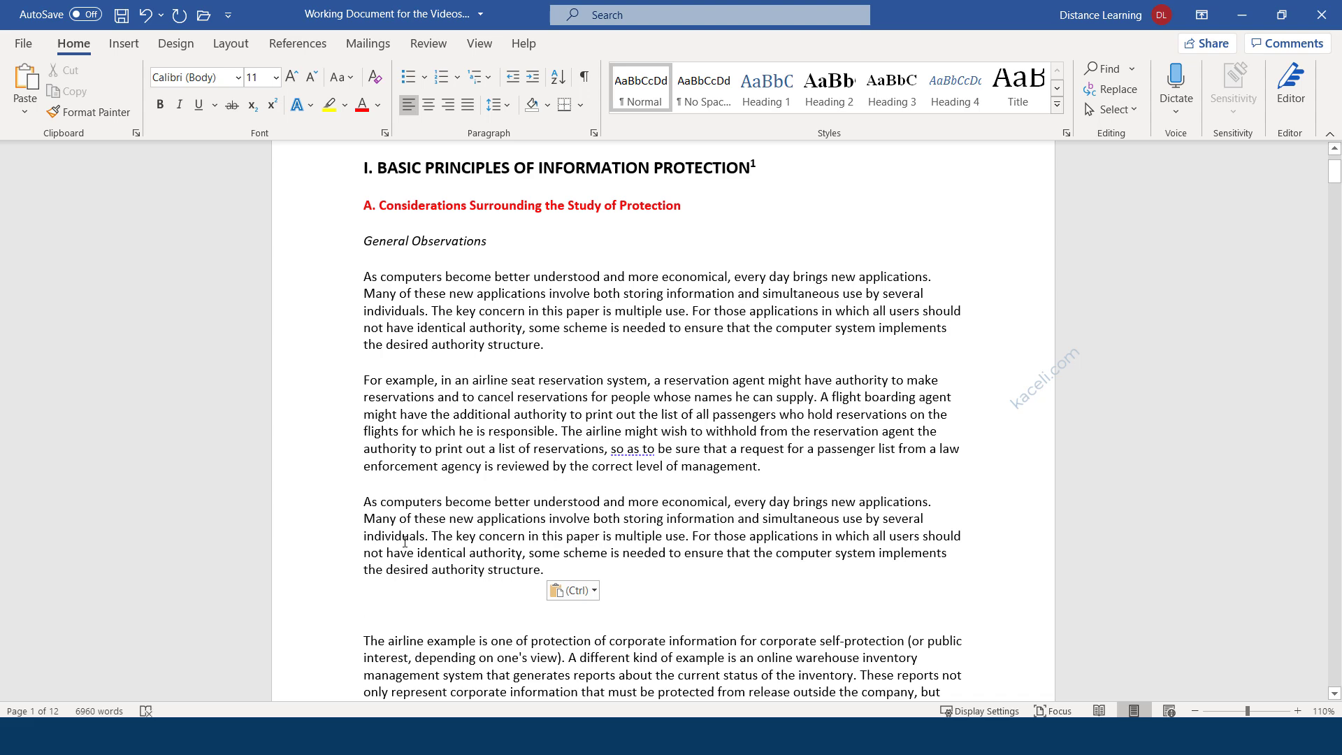
Remove the blank line left by pasting, then add an empty paragraph after 'structure.' and stray spaces.
key("Escape")
key("BackSpace")
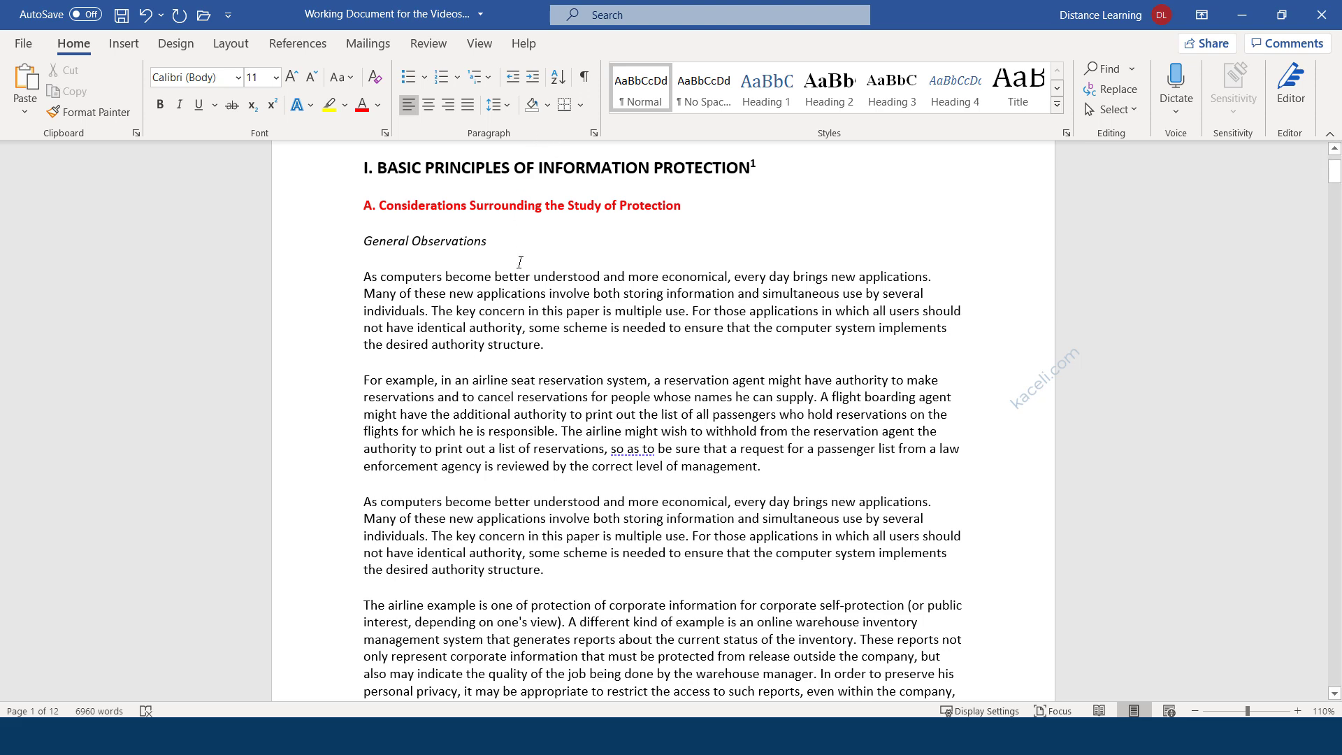
left_click(585, 572)
key("Return")
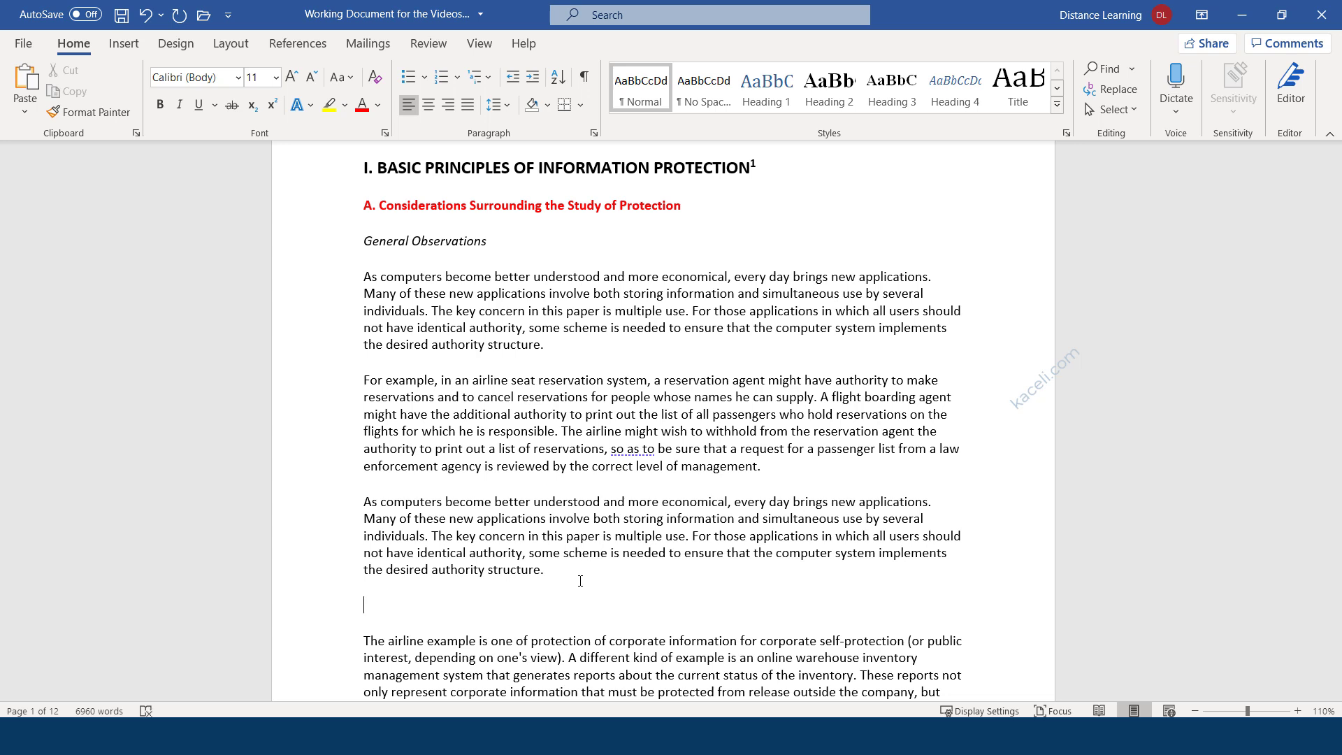
left_click(537, 572)
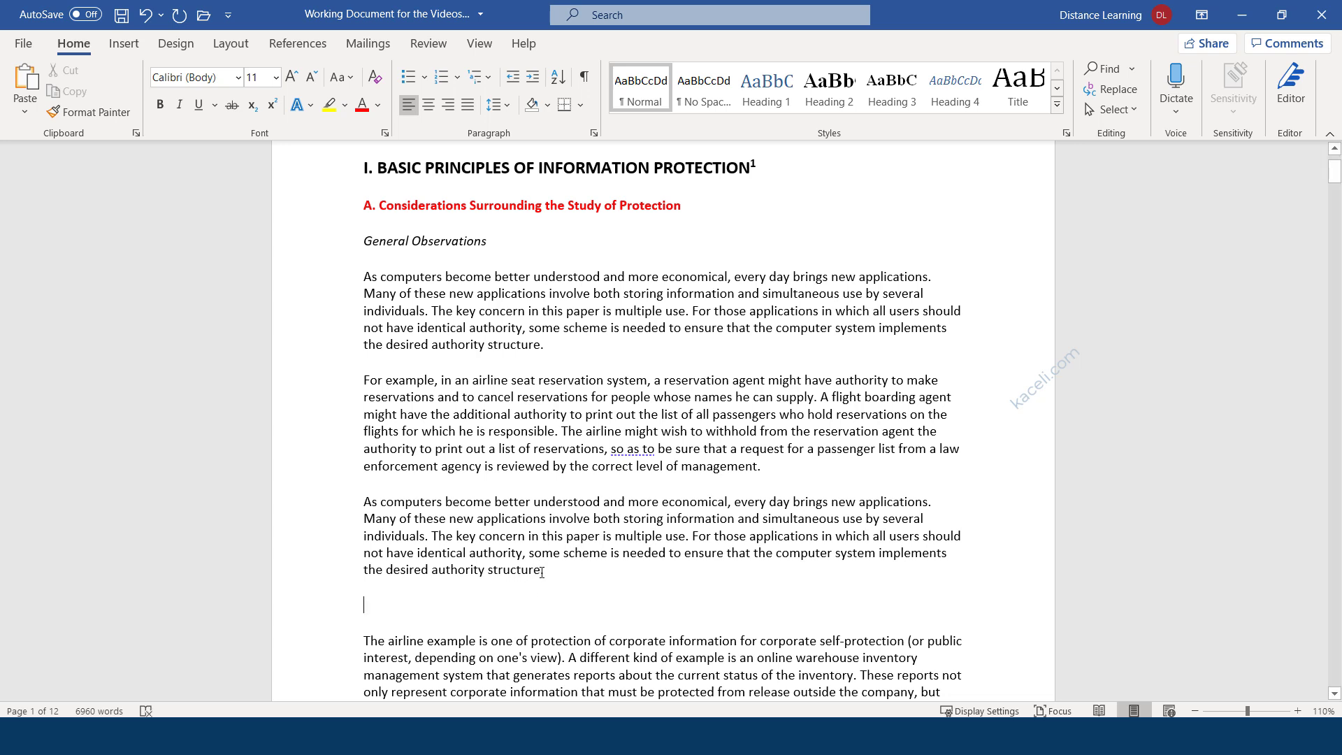
left_click(603, 505)
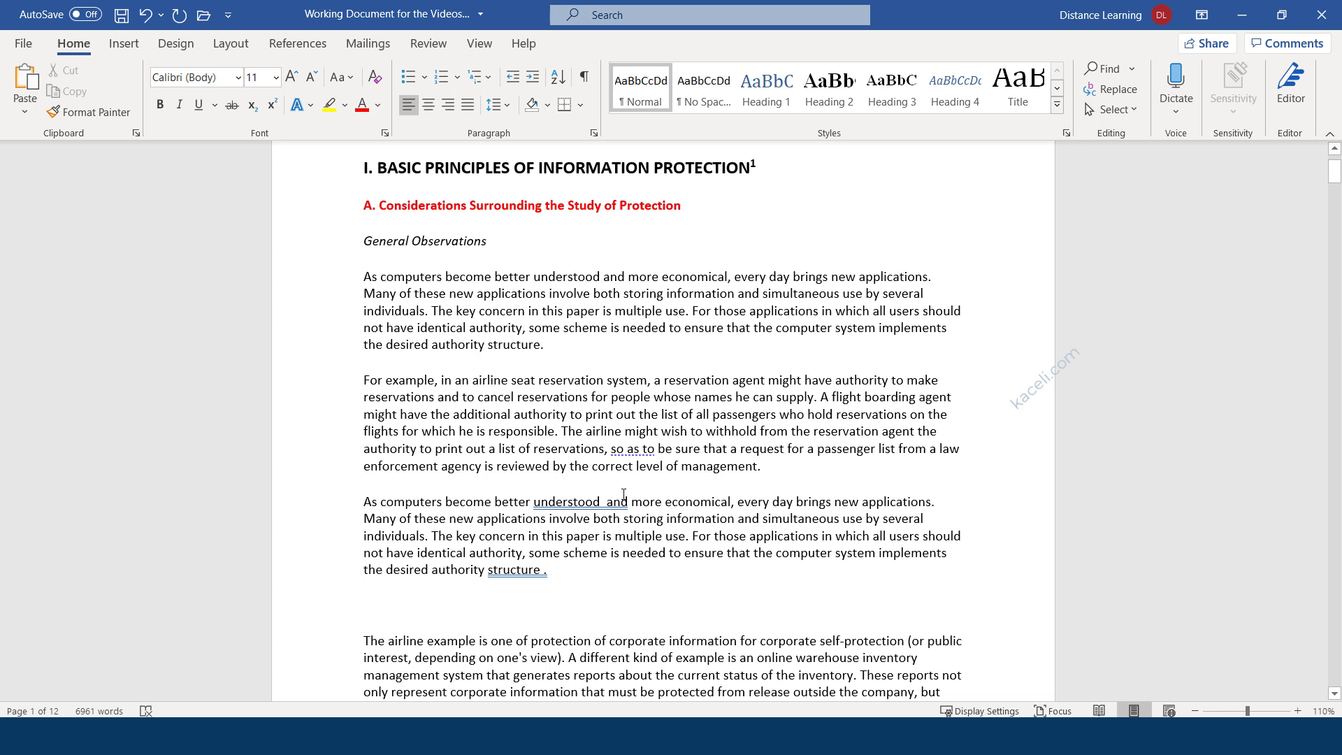
With formatting marks shown, delete the doubled space after 'understood' and the space before the period.
left_click(585, 77)
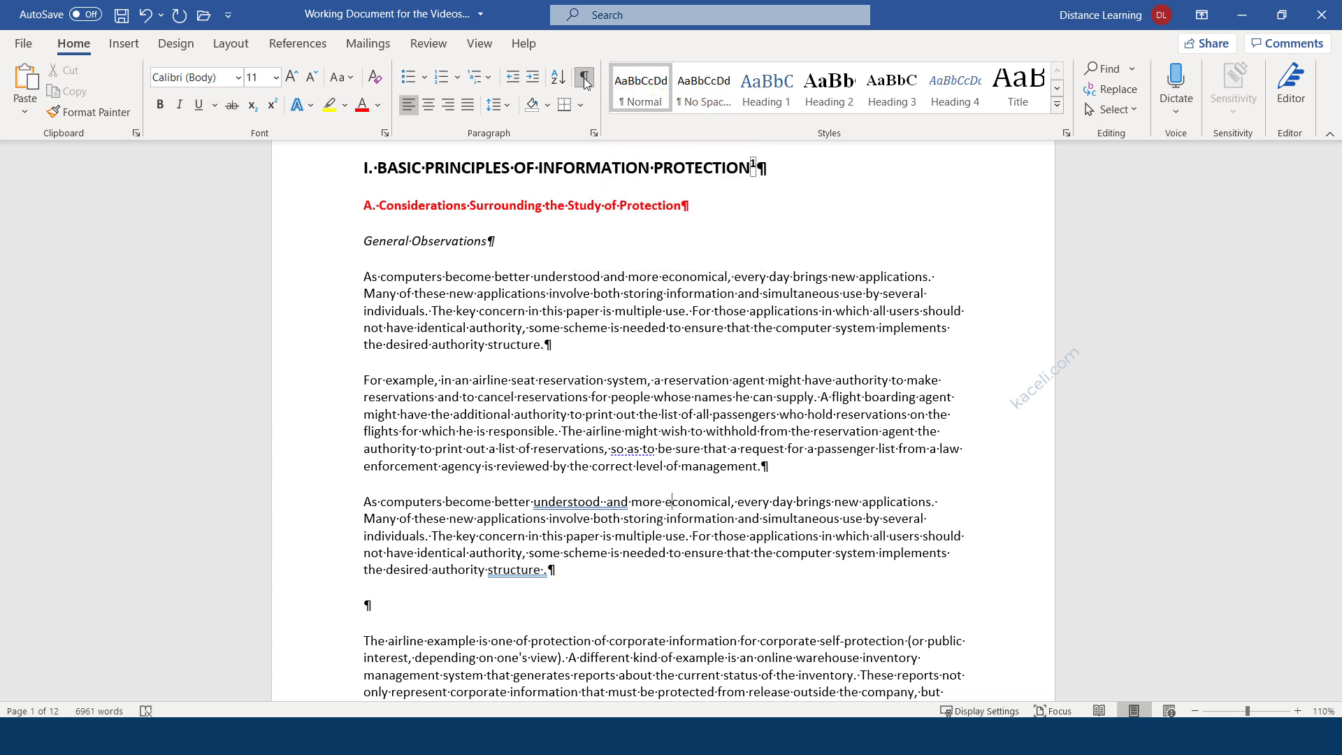
left_click(494, 242)
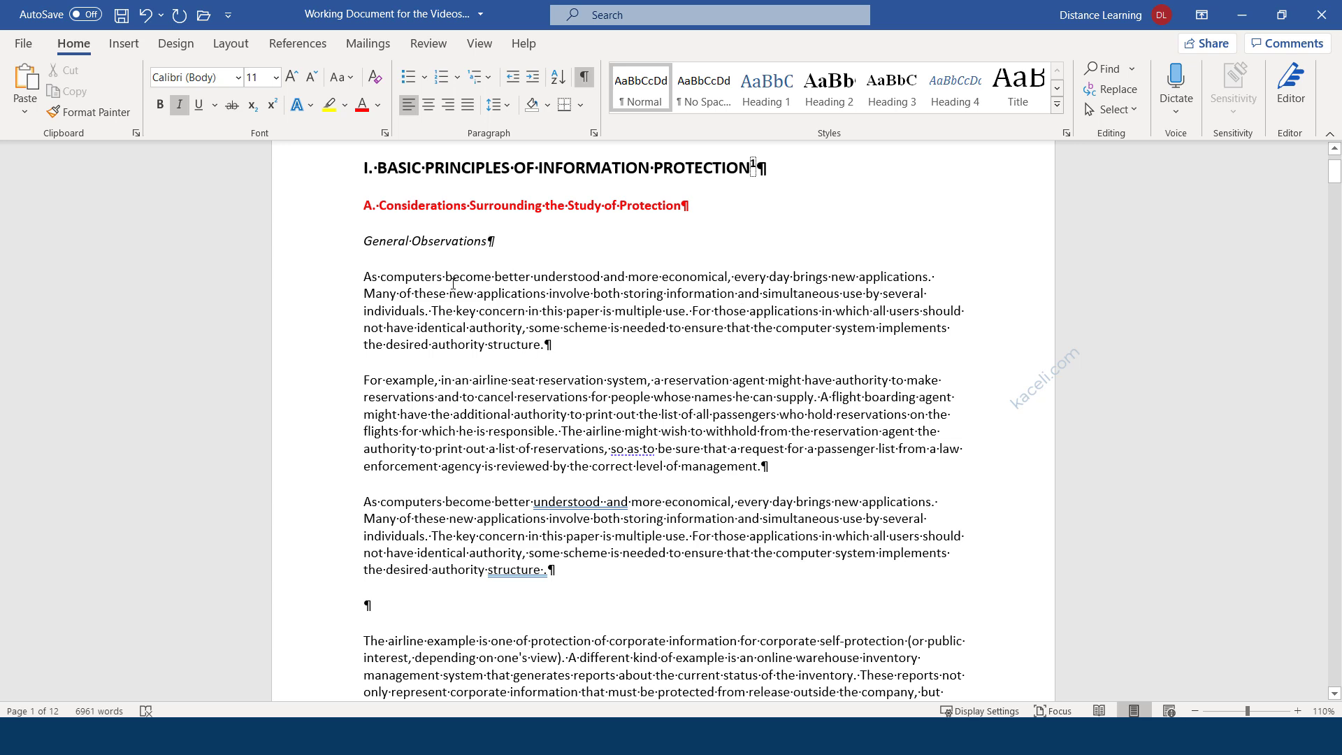
left_click_drag(446, 276, 441, 276)
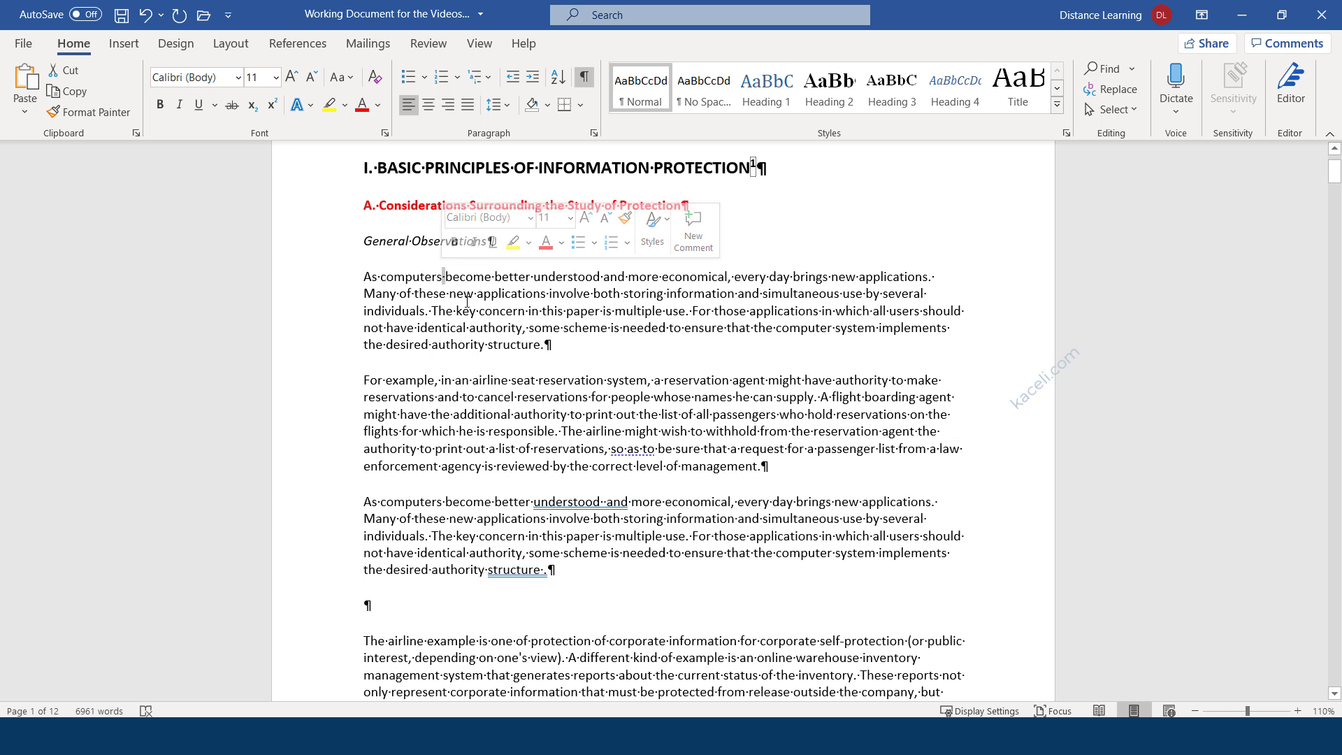
left_click(606, 503)
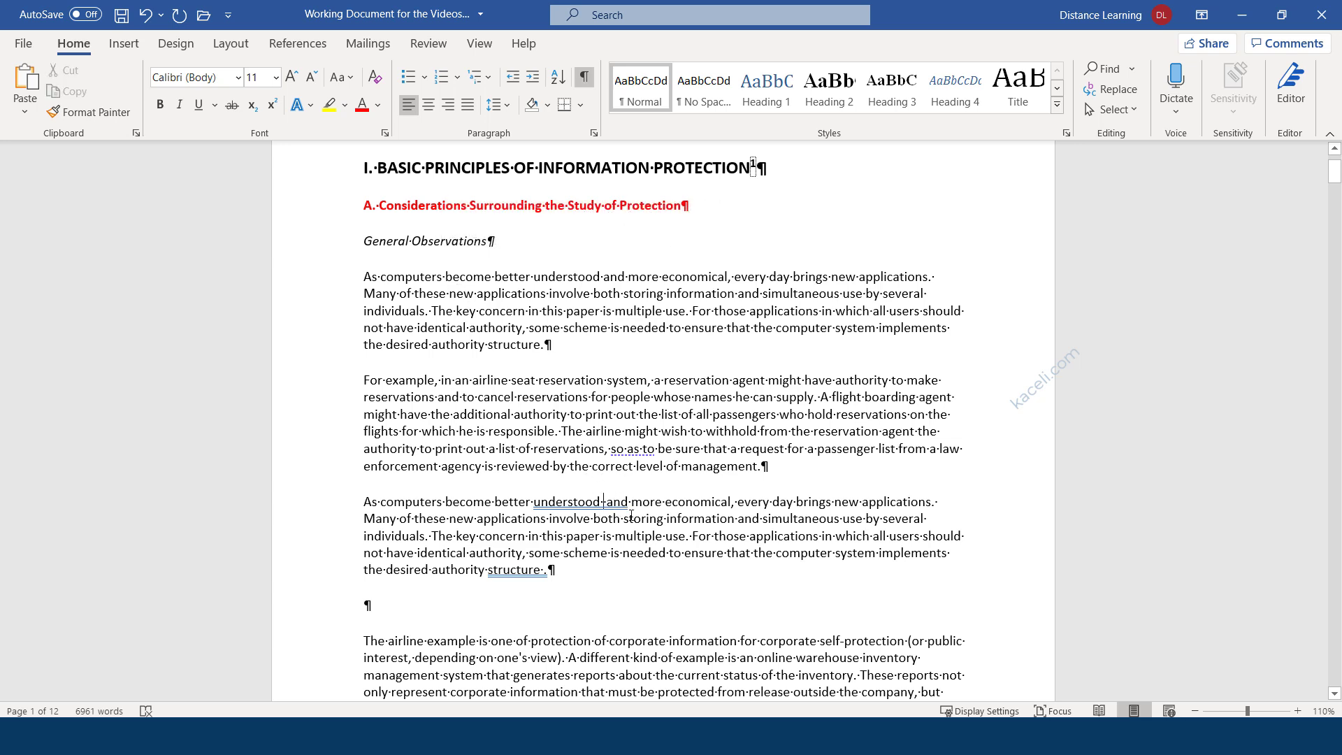
key("BackSpace")
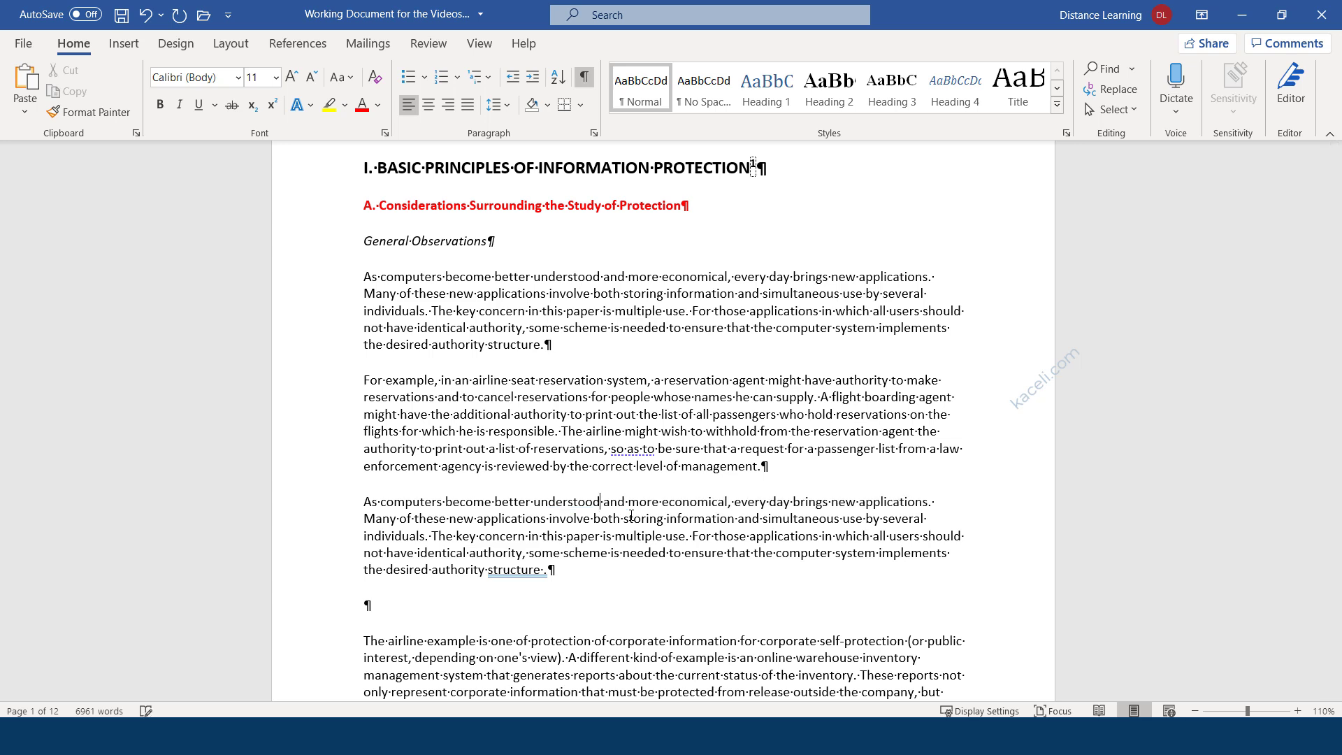
left_click(545, 569)
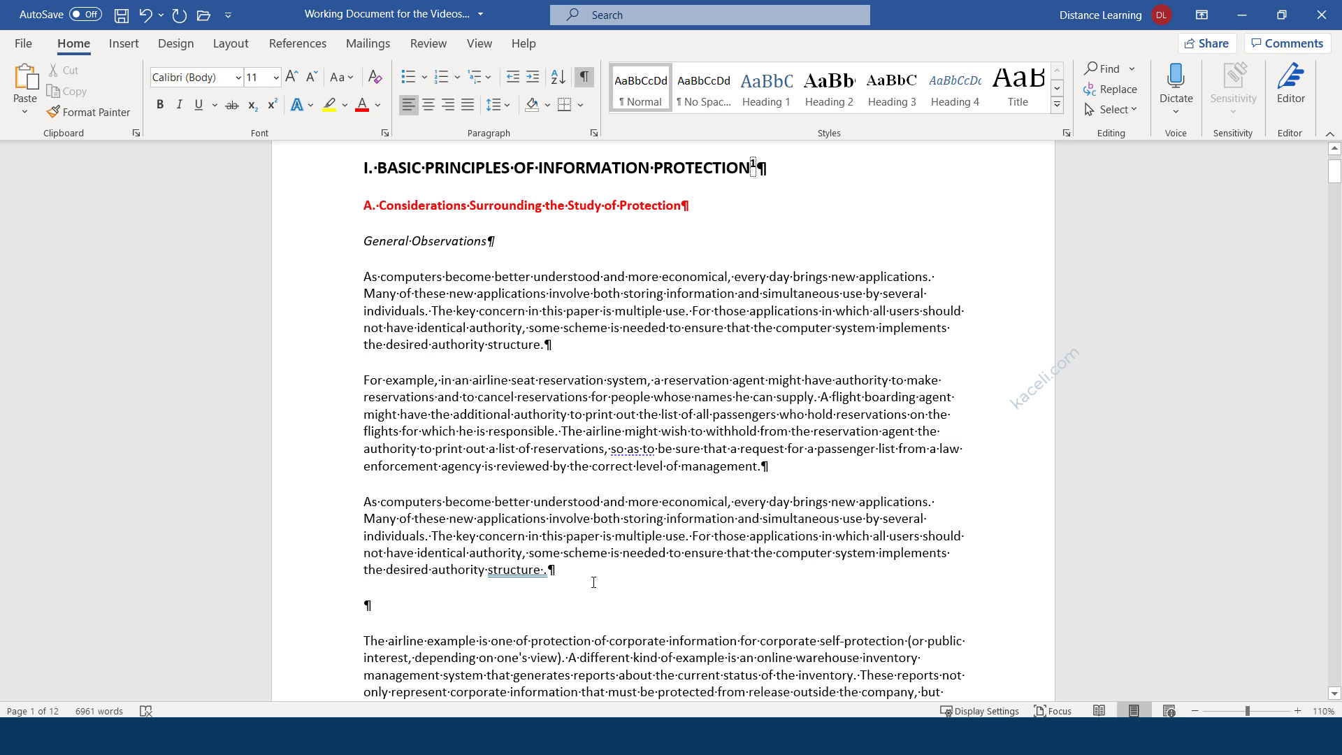
key("BackSpace")
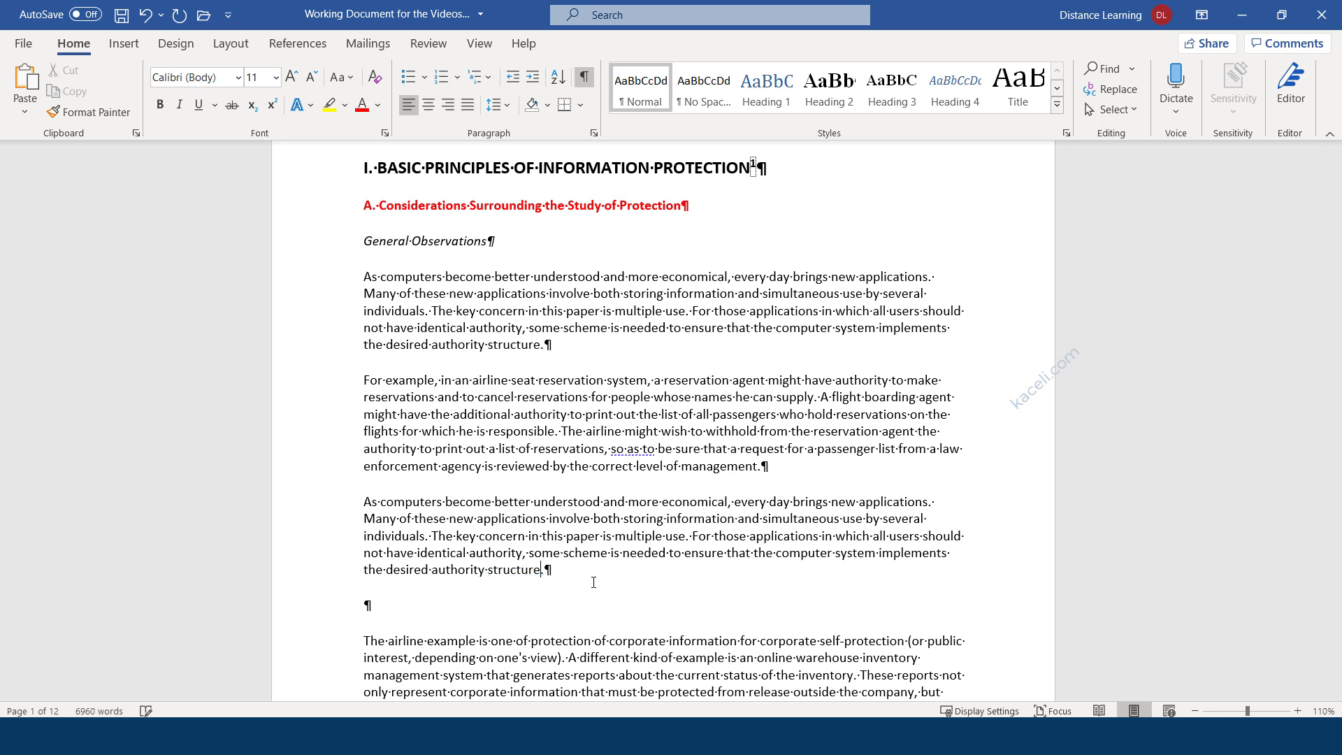
Delete the empty paragraph after the third paragraph and hide the formatting marks again.
left_click(392, 611)
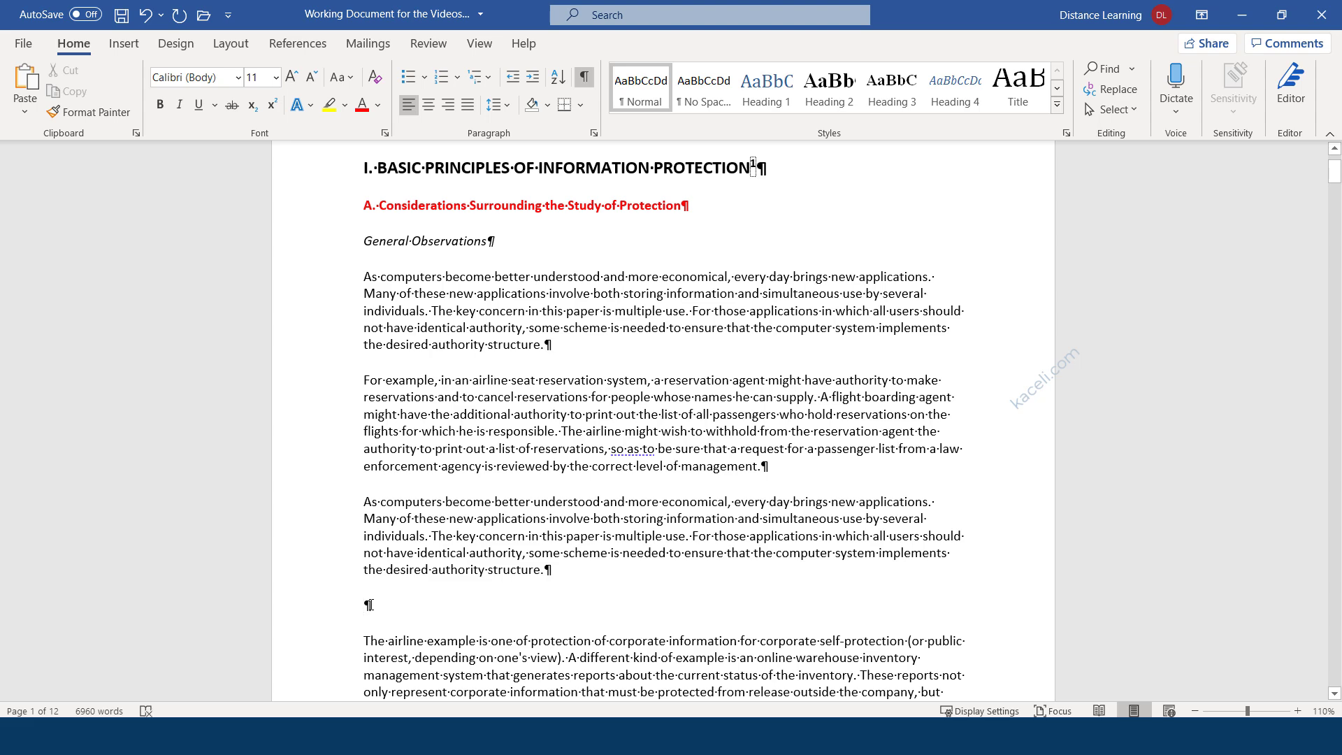
key("BackSpace")
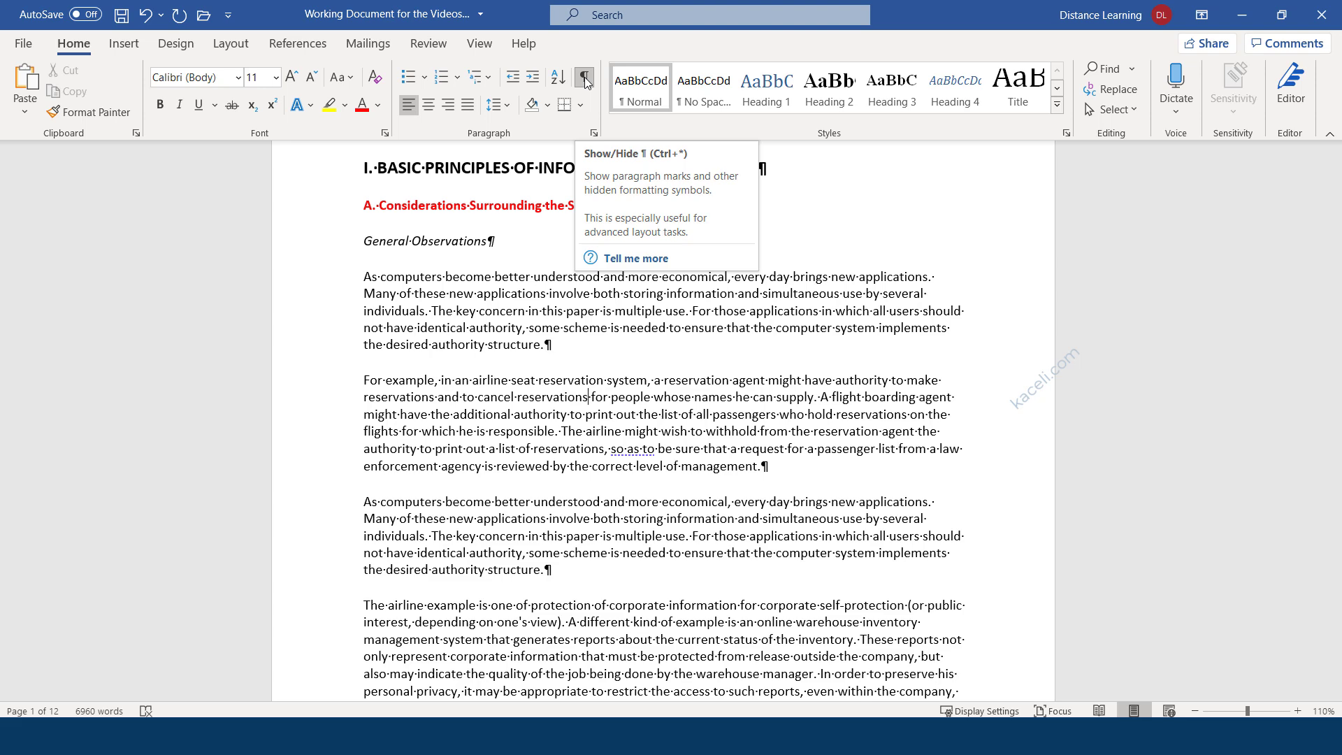
scroll(477, 484, "down", 15)
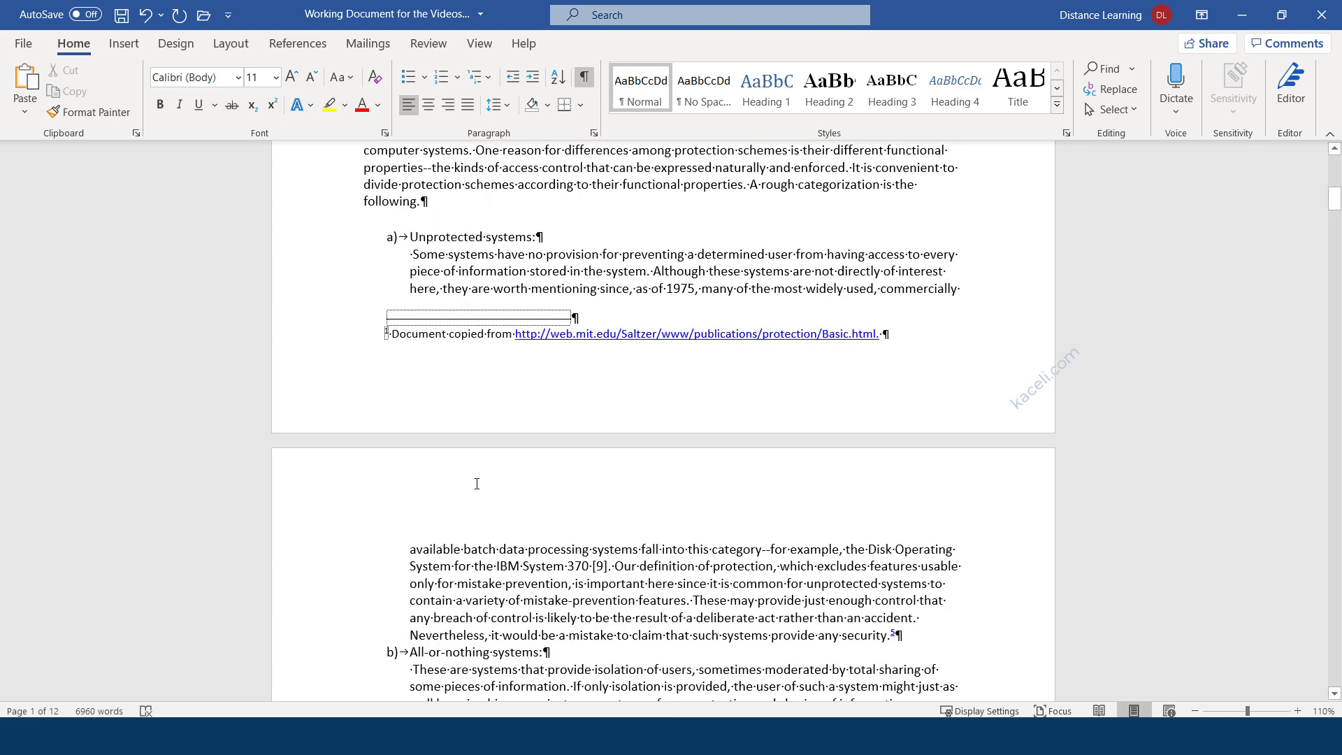
scroll(476, 483, "up", 4)
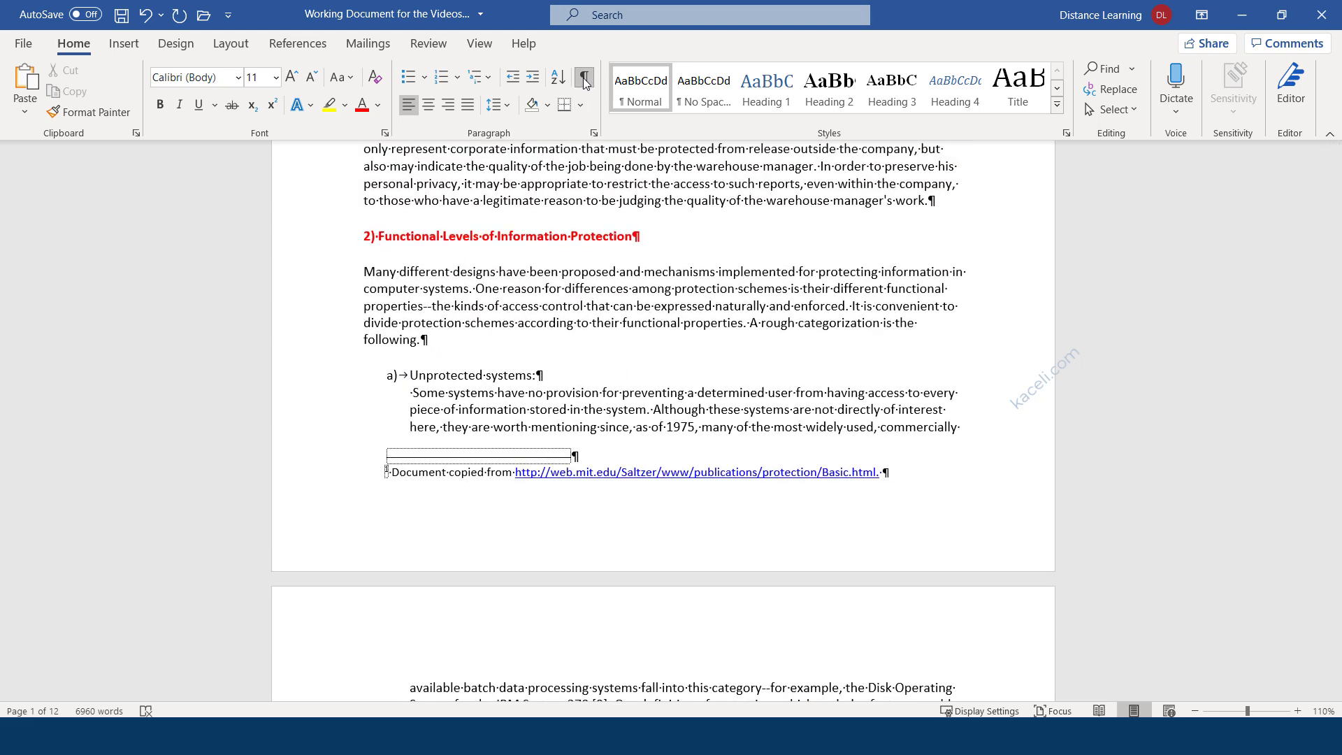
left_click(584, 78)
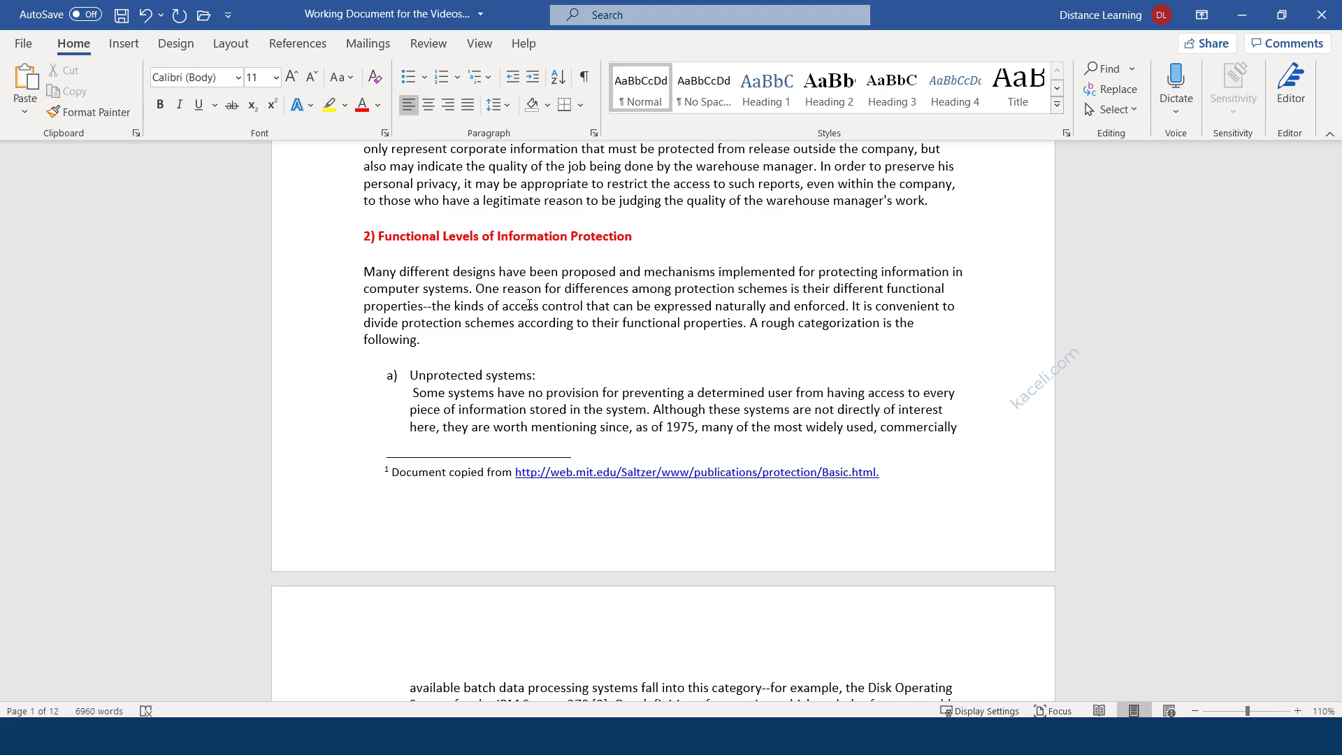
scroll(529, 304, "up", 7)
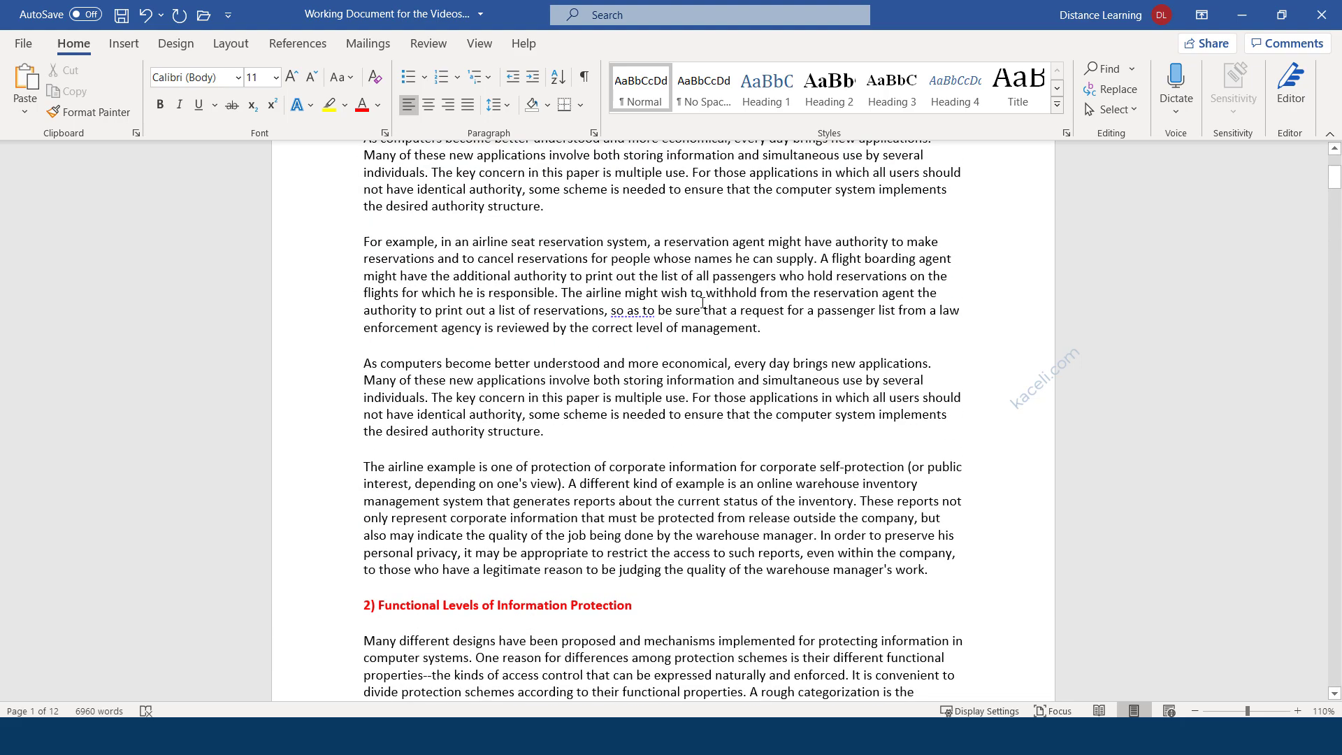
scroll(461, 305, "up", 4)
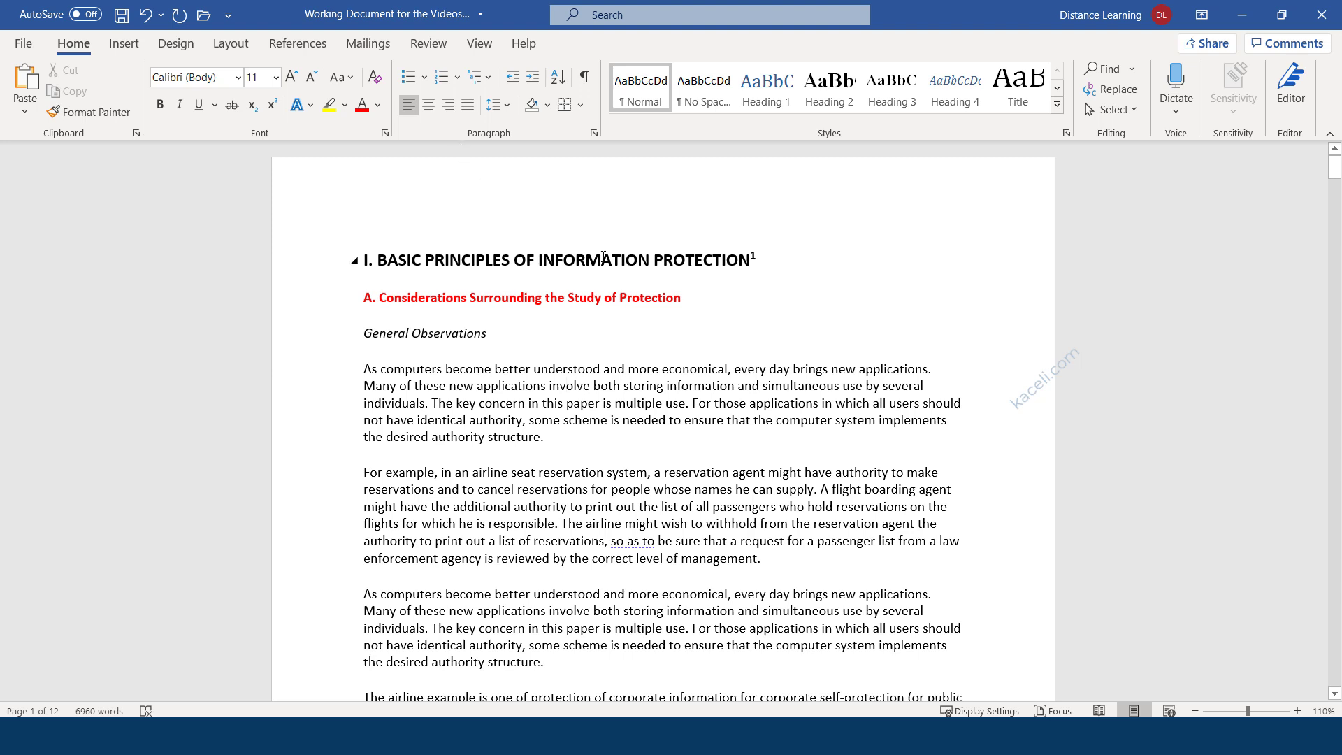
Style the main heading as Heading 1, then switch it to the Title style.
left_click_drag(759, 260, 369, 257)
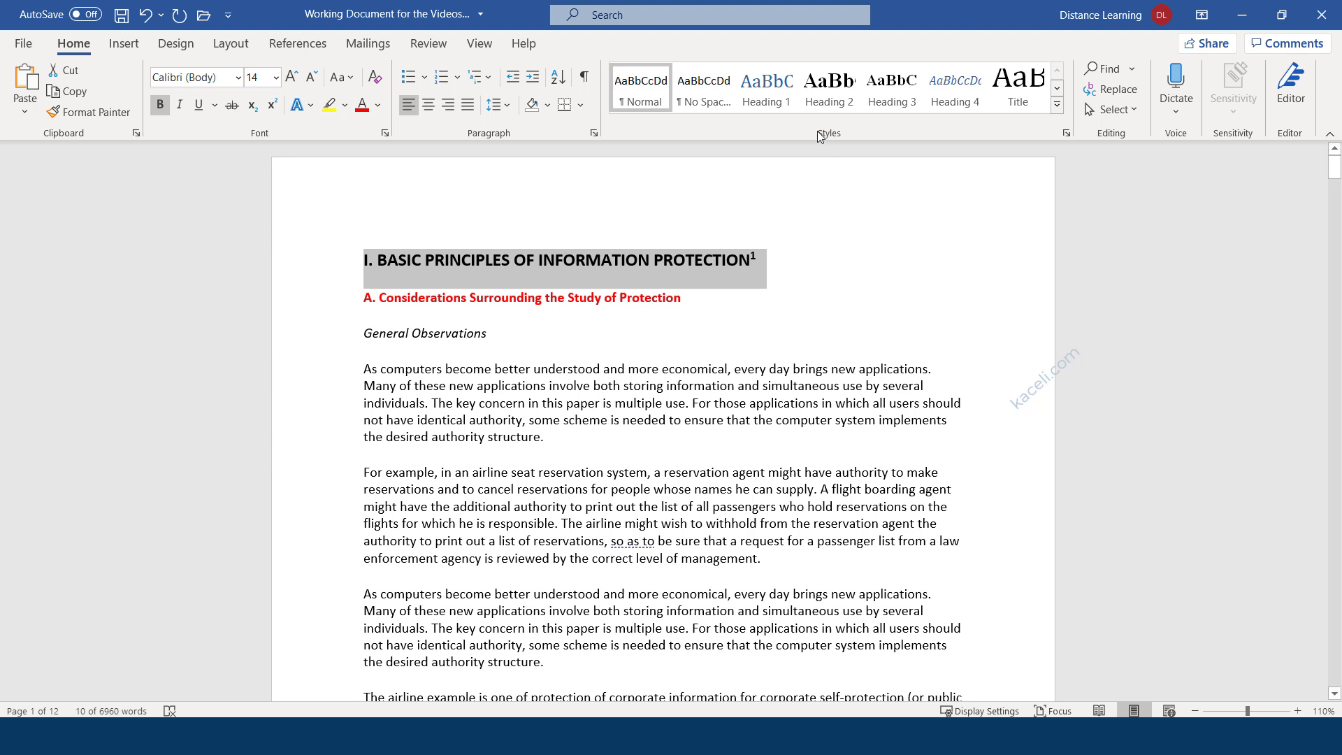
left_click(780, 89)
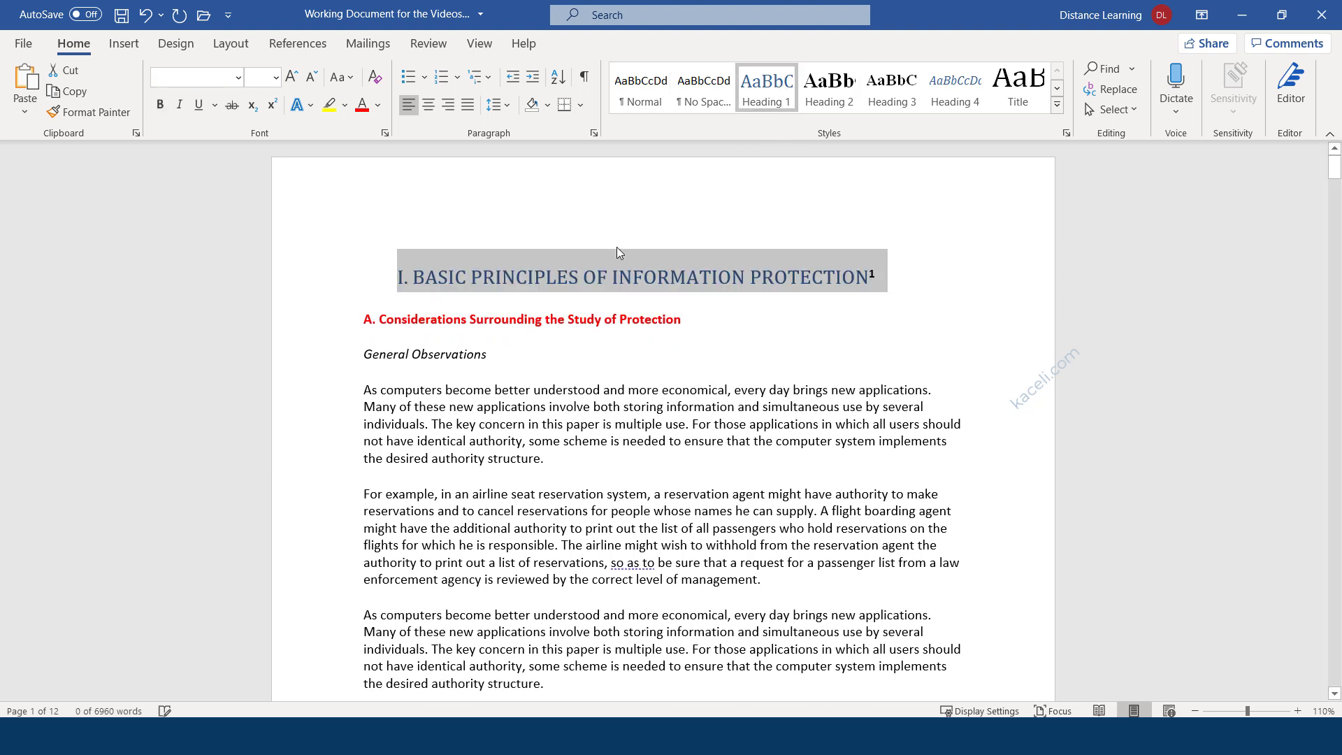
left_click(507, 278)
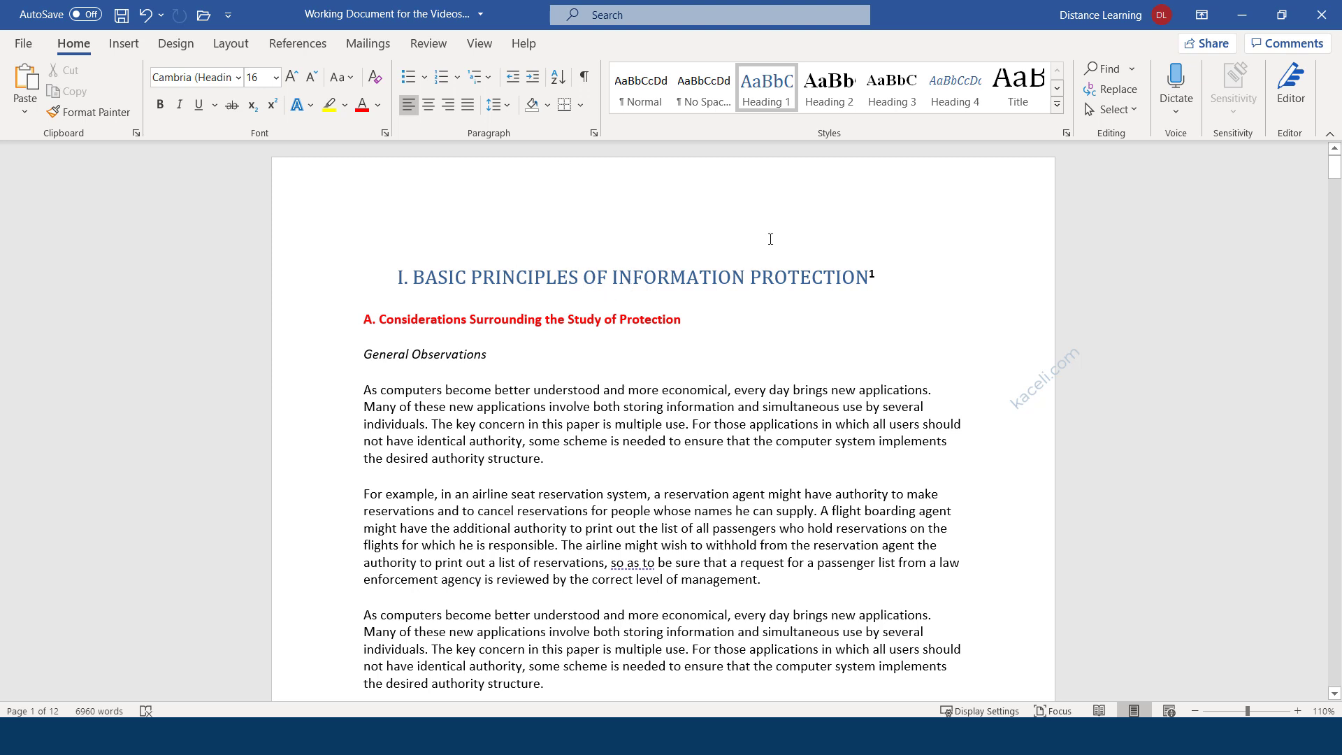
left_click_drag(882, 276, 393, 277)
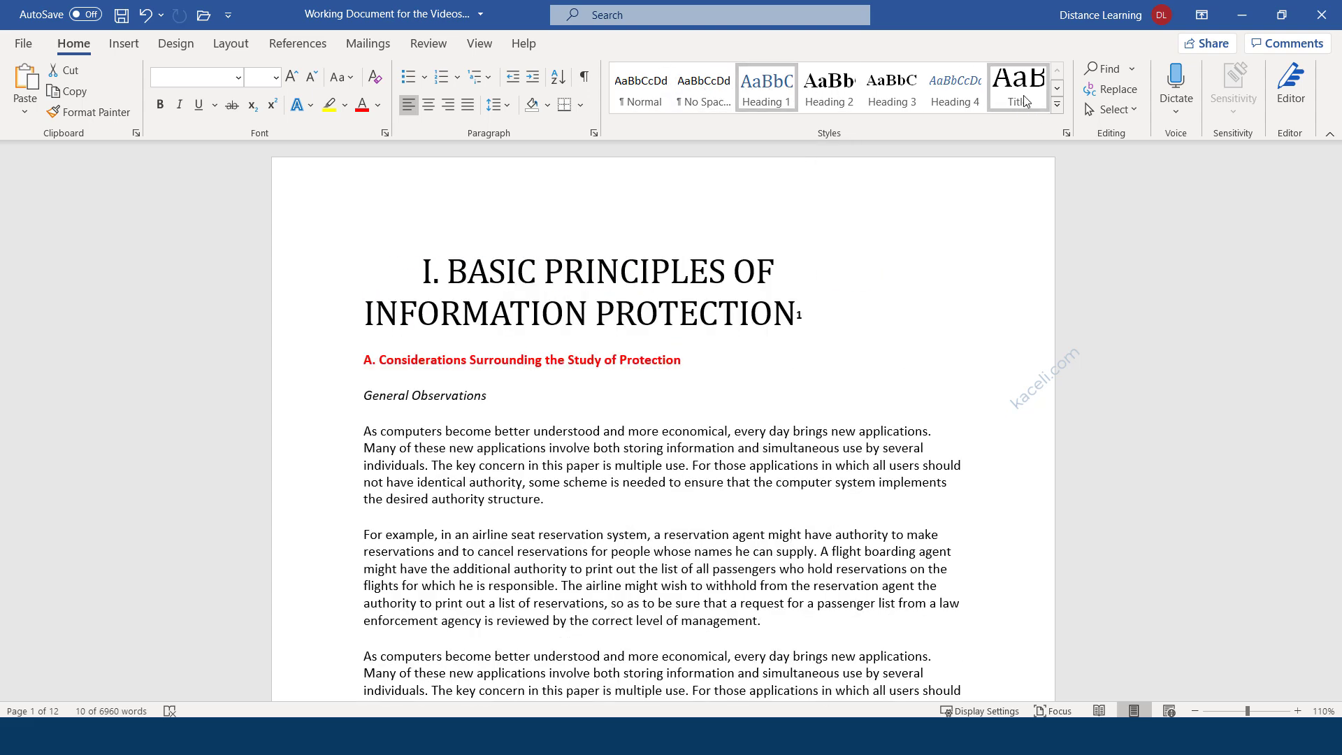
left_click(1025, 102)
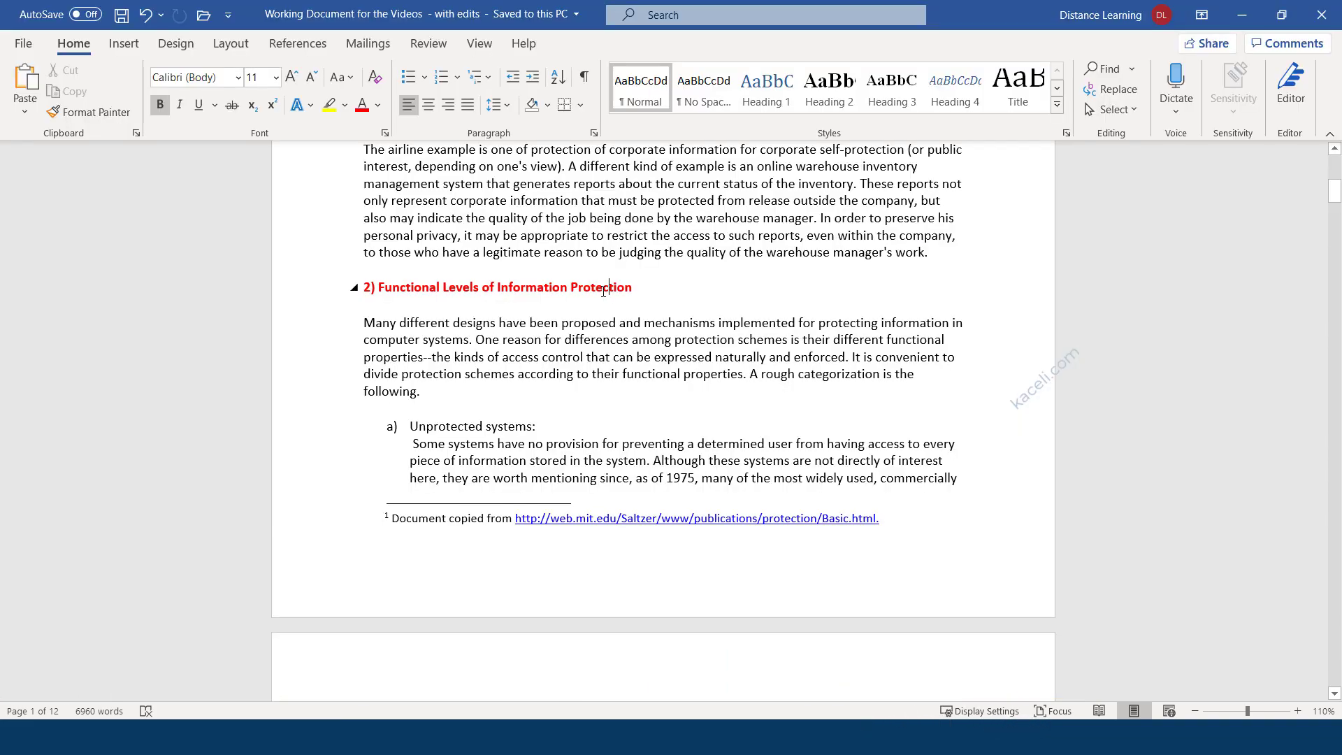
double_click(604, 291)
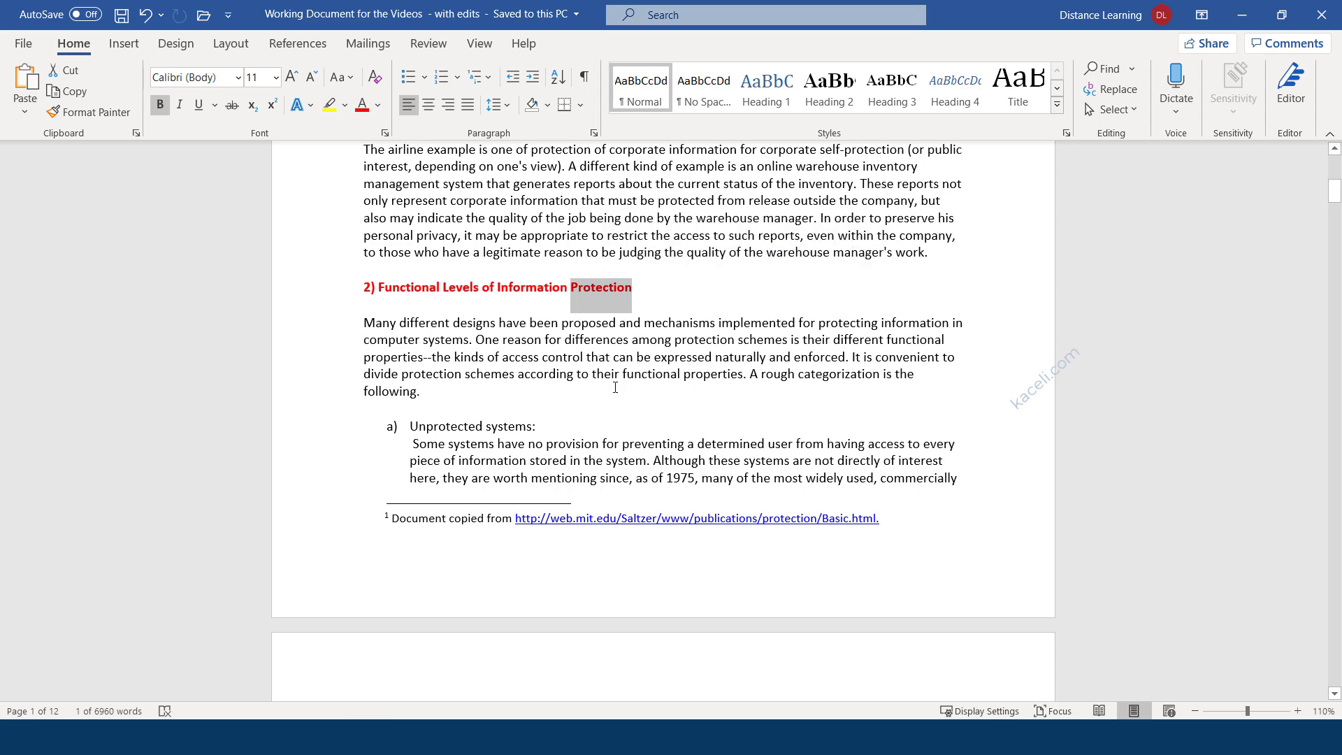
scroll(575, 445, "down", 2)
scroll(627, 341, "up", 3)
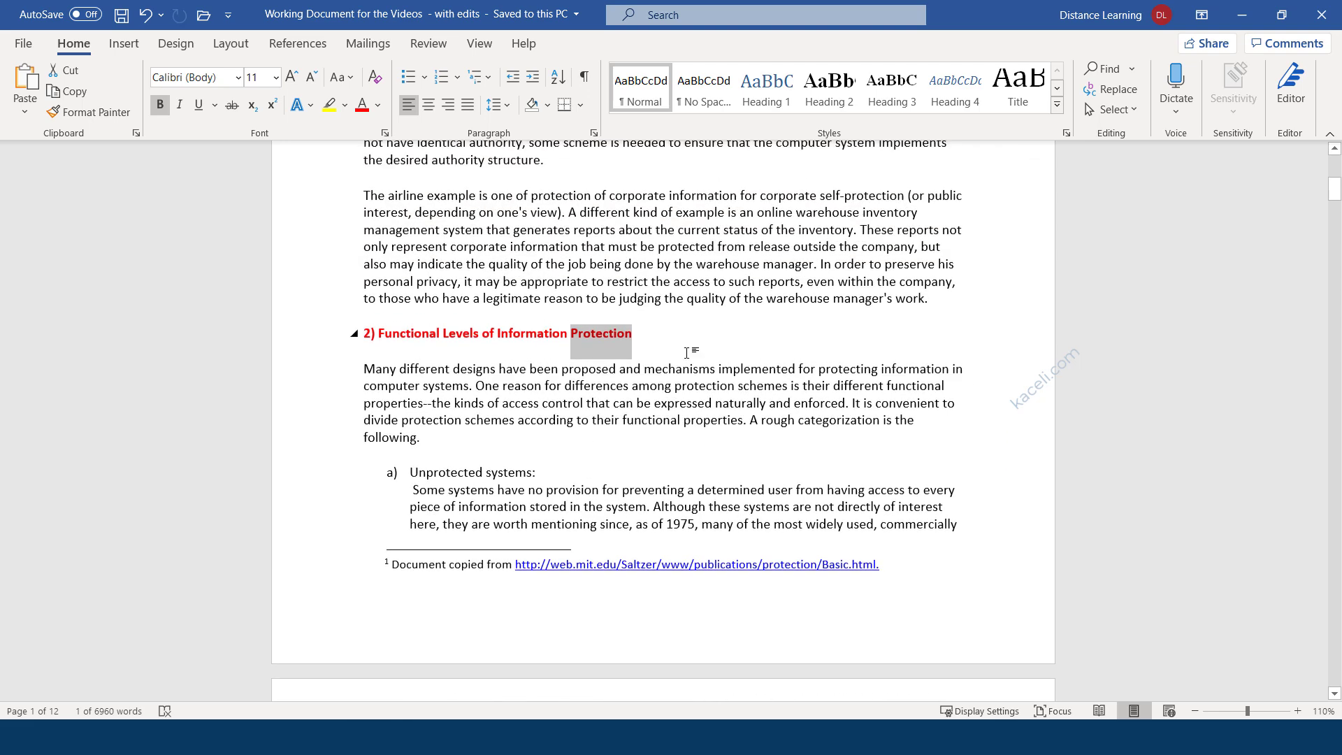
left_click(626, 337)
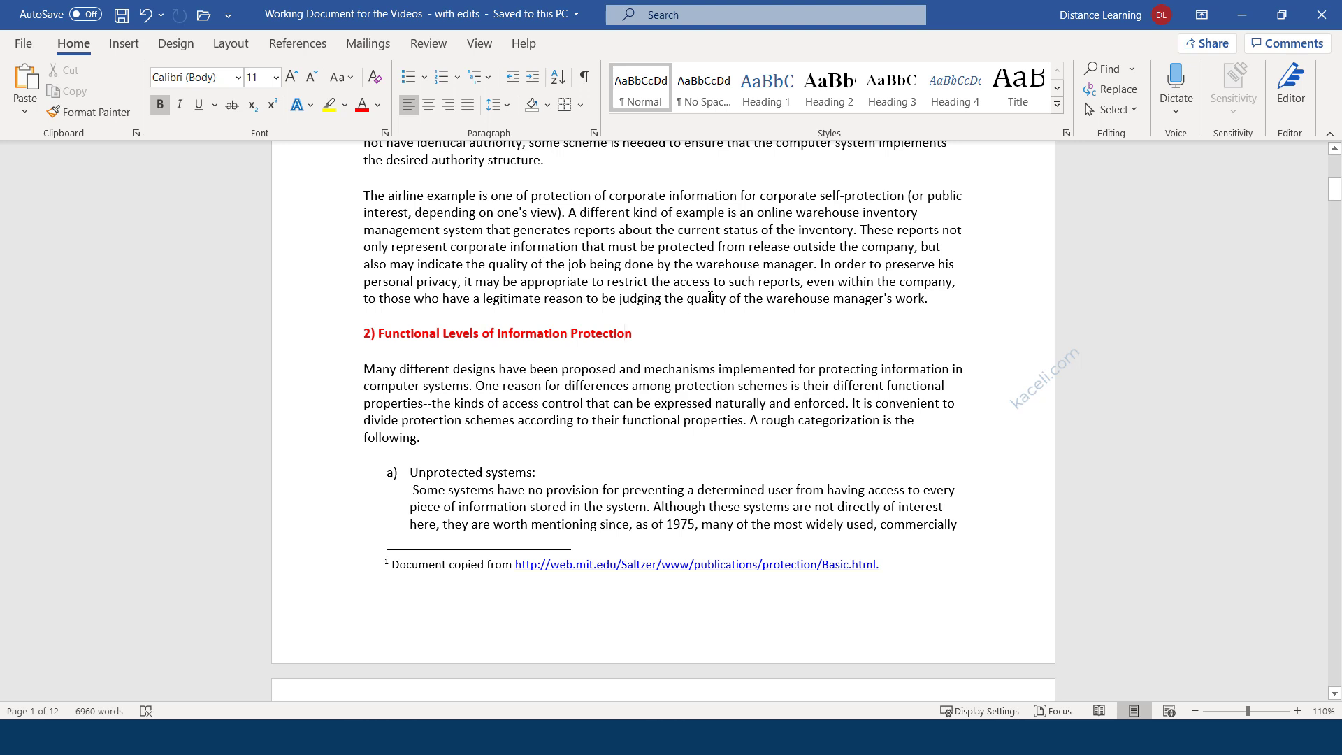
left_click(1113, 75)
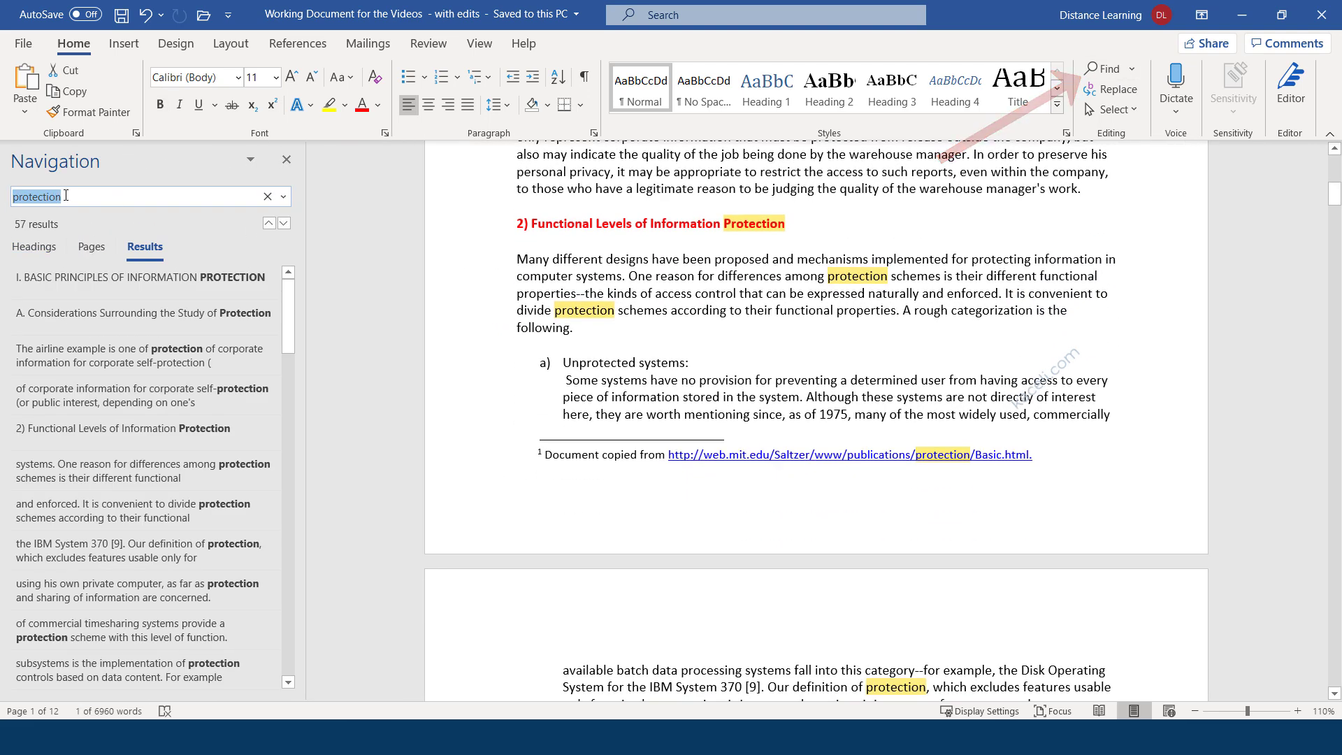
left_click(97, 194)
left_click_drag(90, 194, 9, 194)
key("BackSpace")
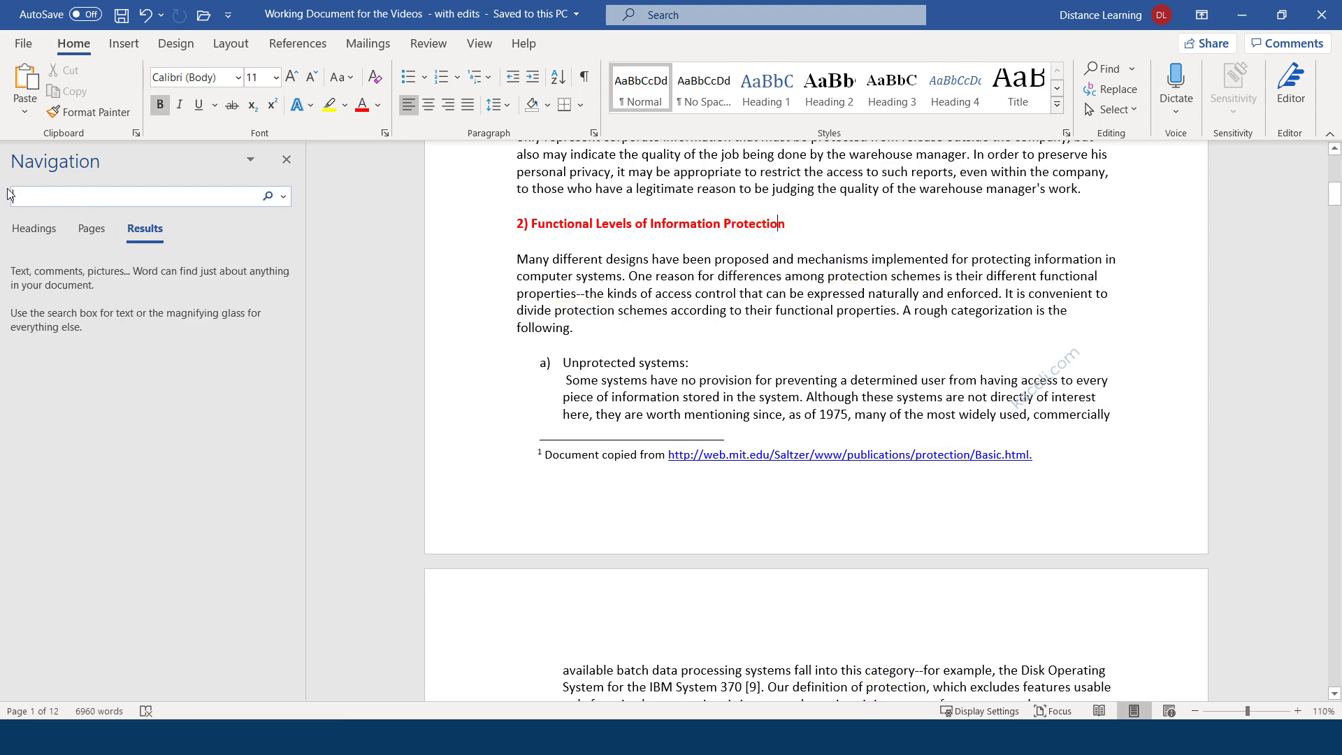
type("por")
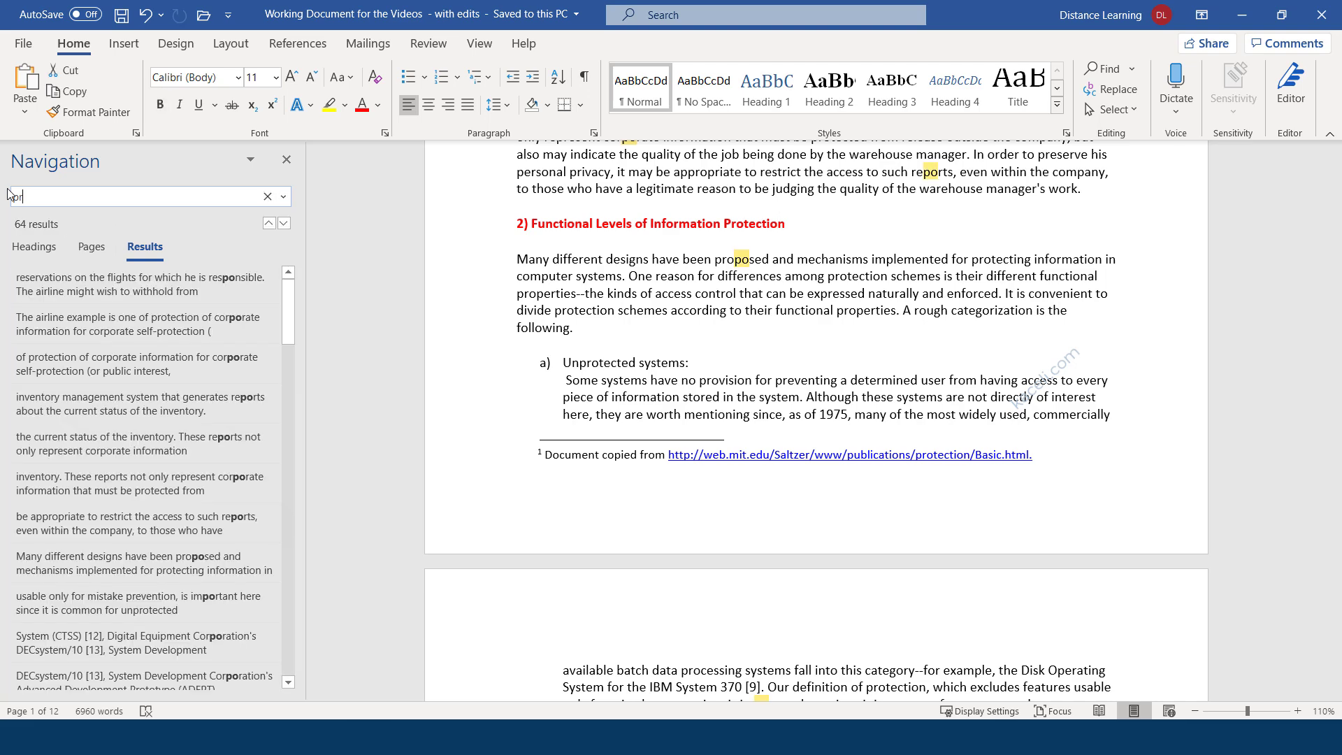
type("tection")
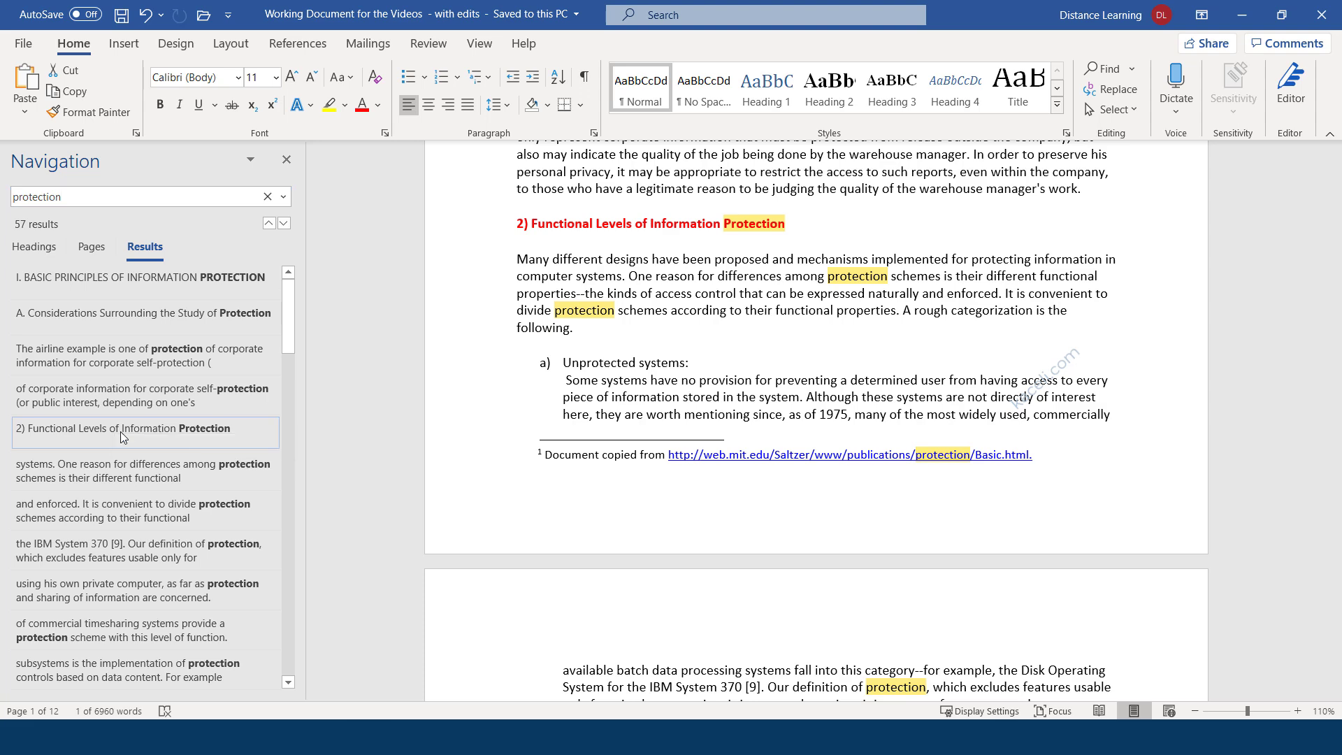
left_click(155, 443)
left_click(127, 516)
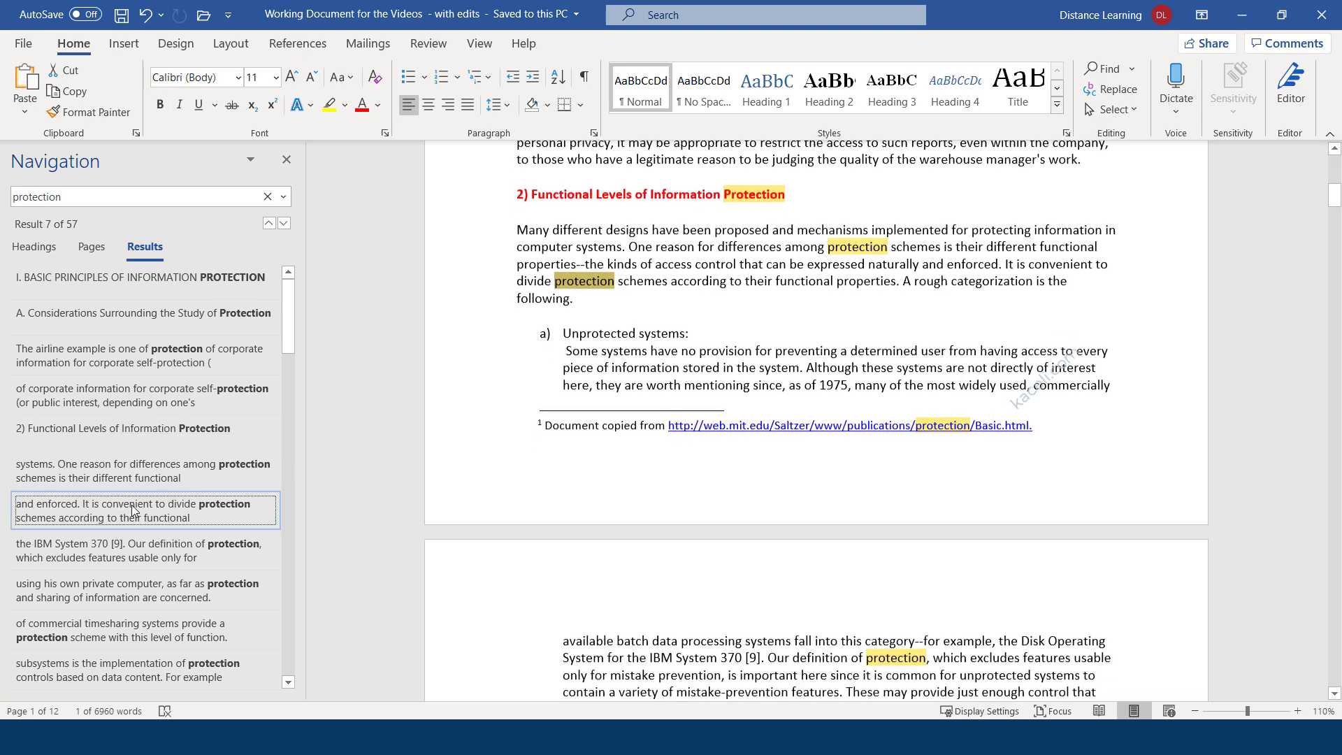
left_click(155, 554)
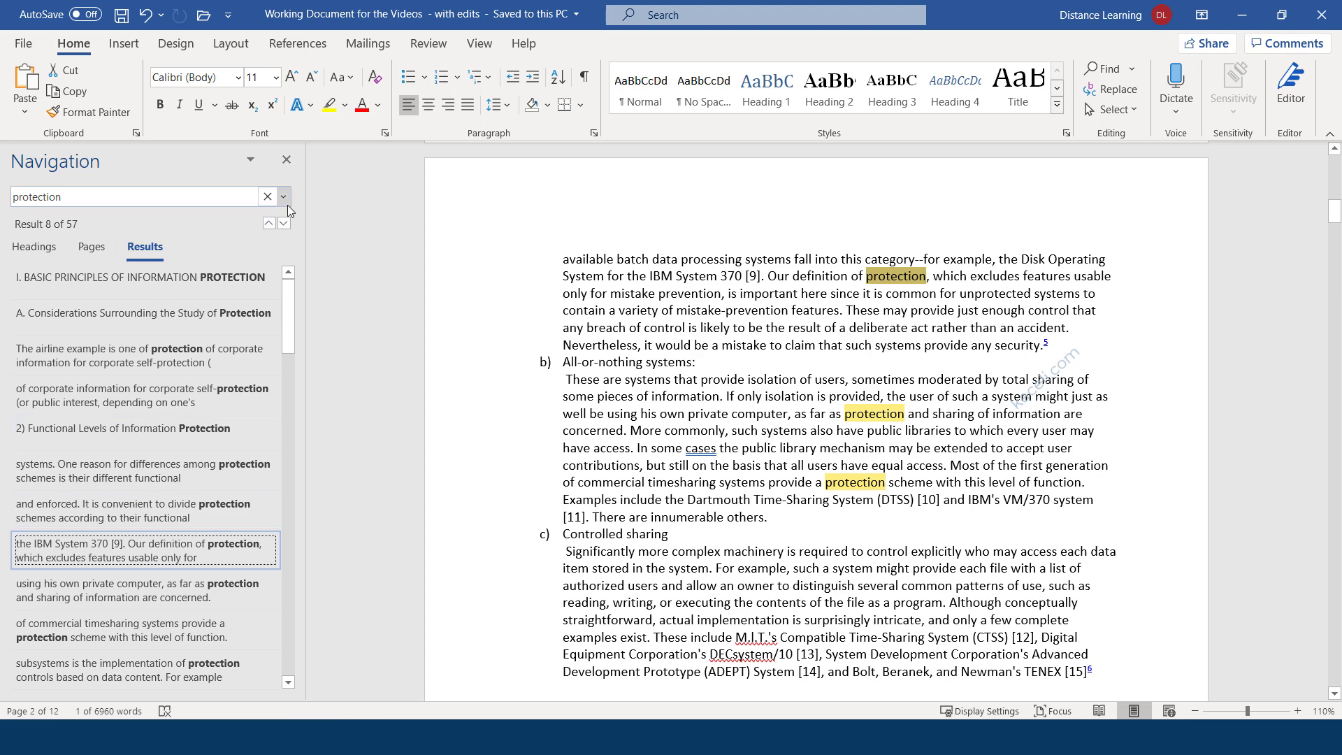
left_click(286, 161)
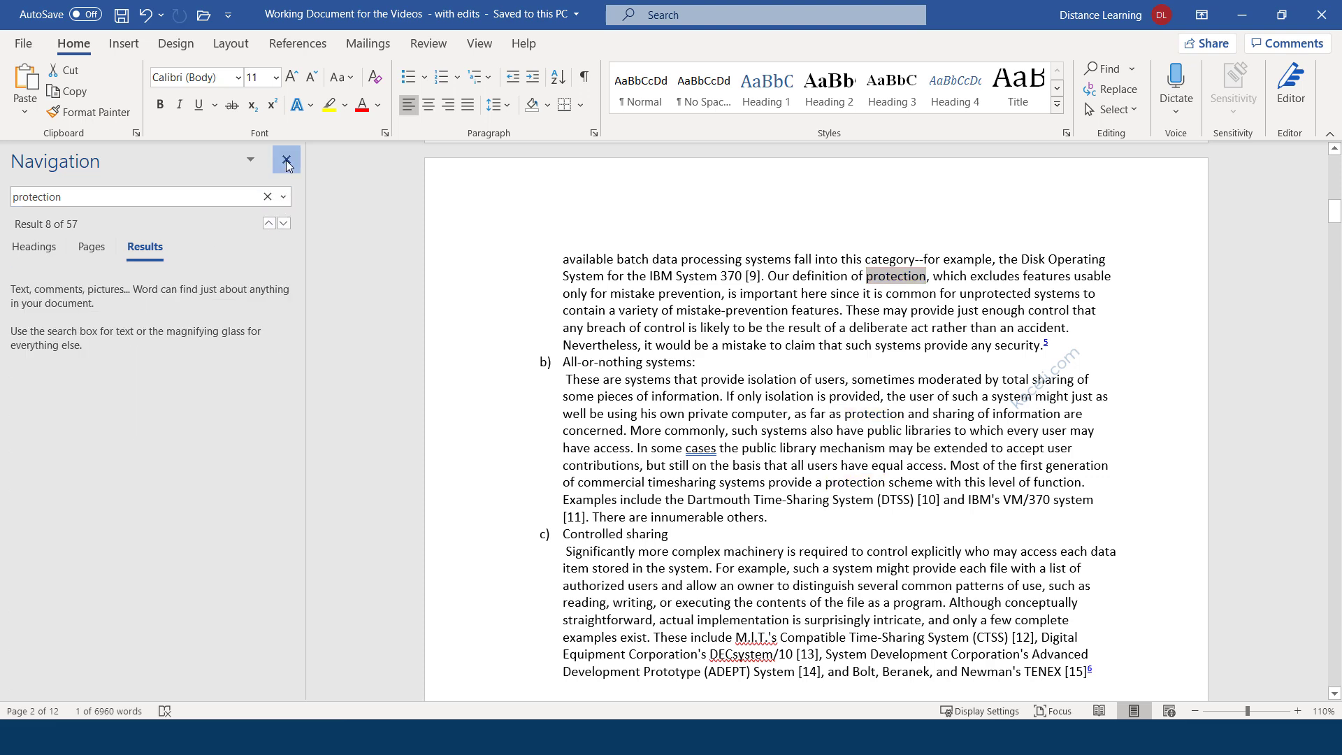
scroll(597, 351, "up", 15)
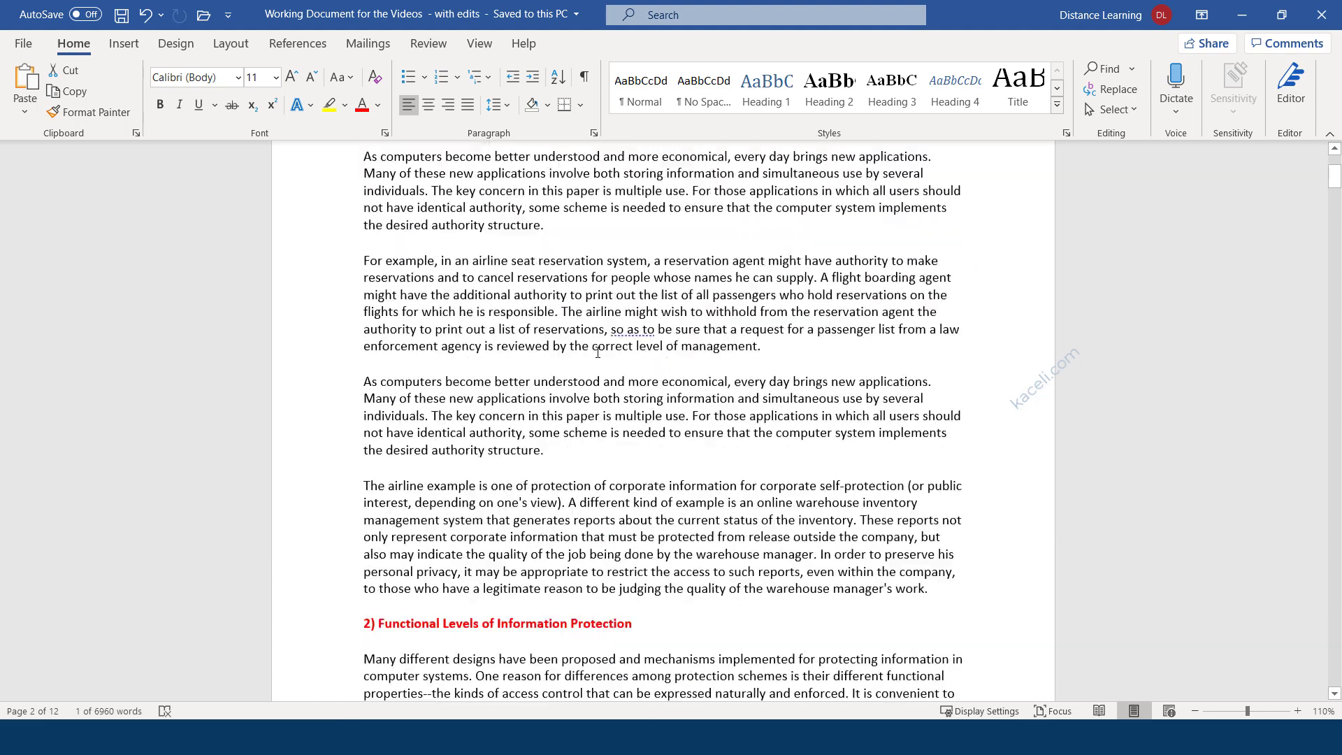
Open Find and Replace set to find 'protection' and replace it with 'security'.
left_click(580, 375)
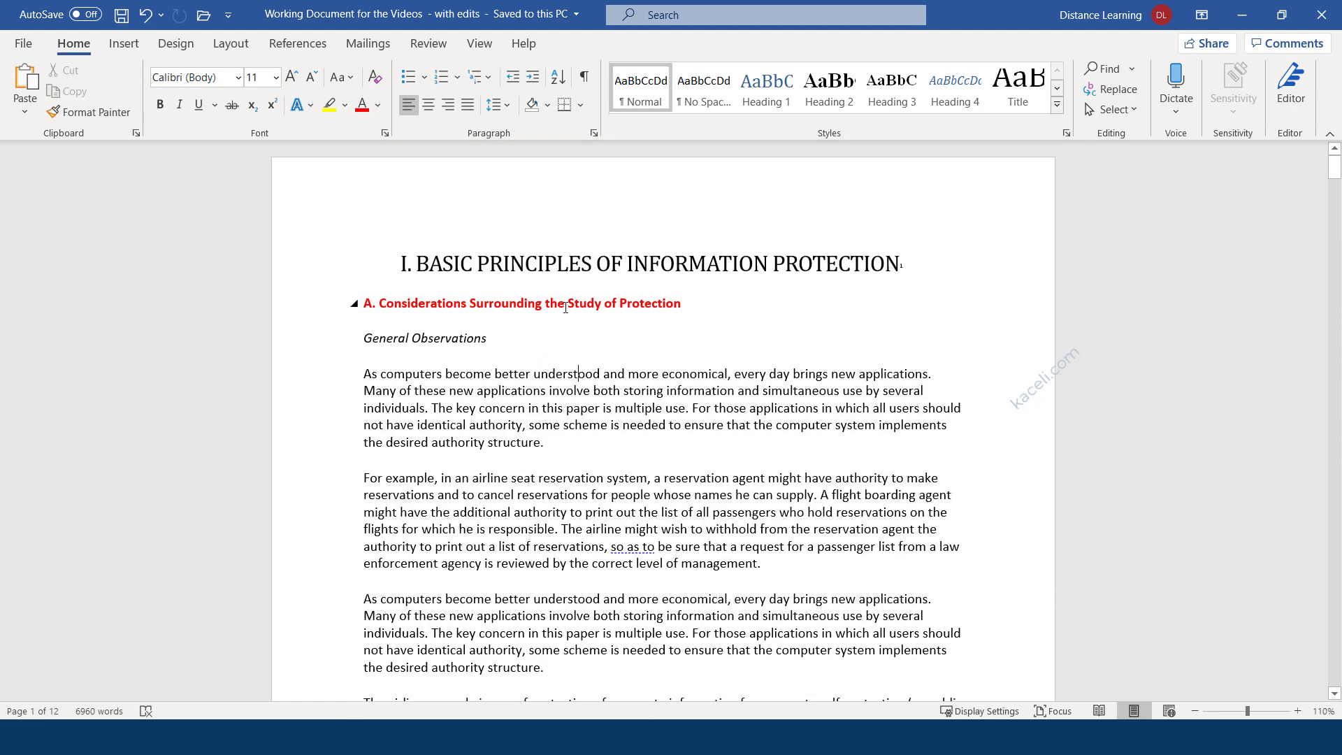
left_click(545, 266)
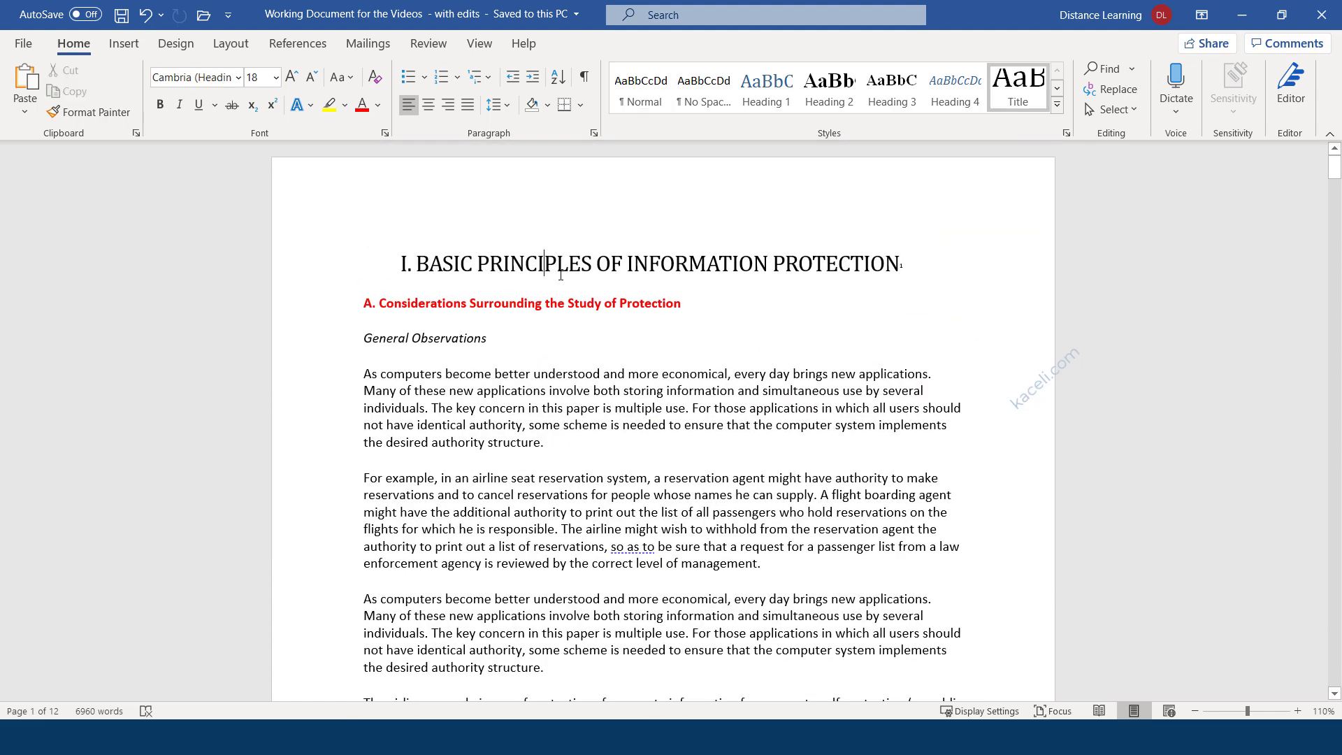
left_click(1122, 91)
left_click(537, 100)
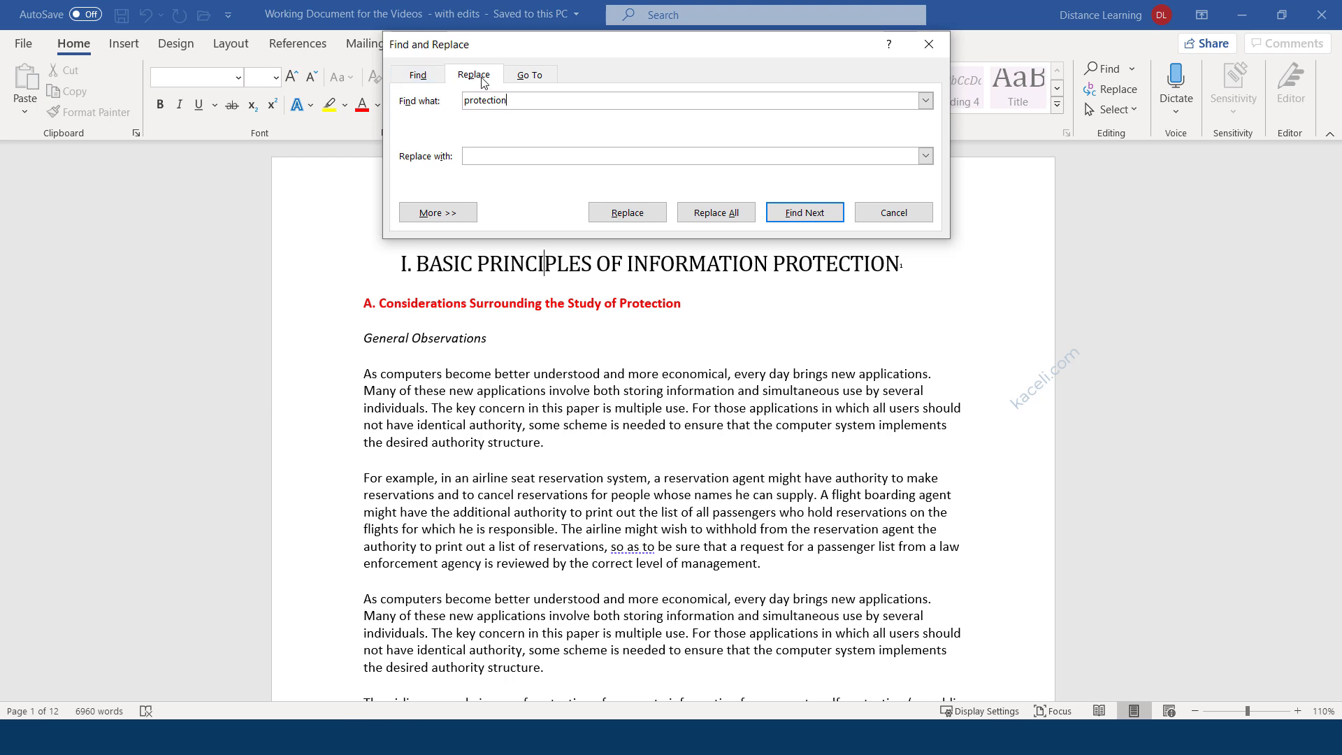
left_click_drag(514, 101, 459, 104)
left_click(510, 157)
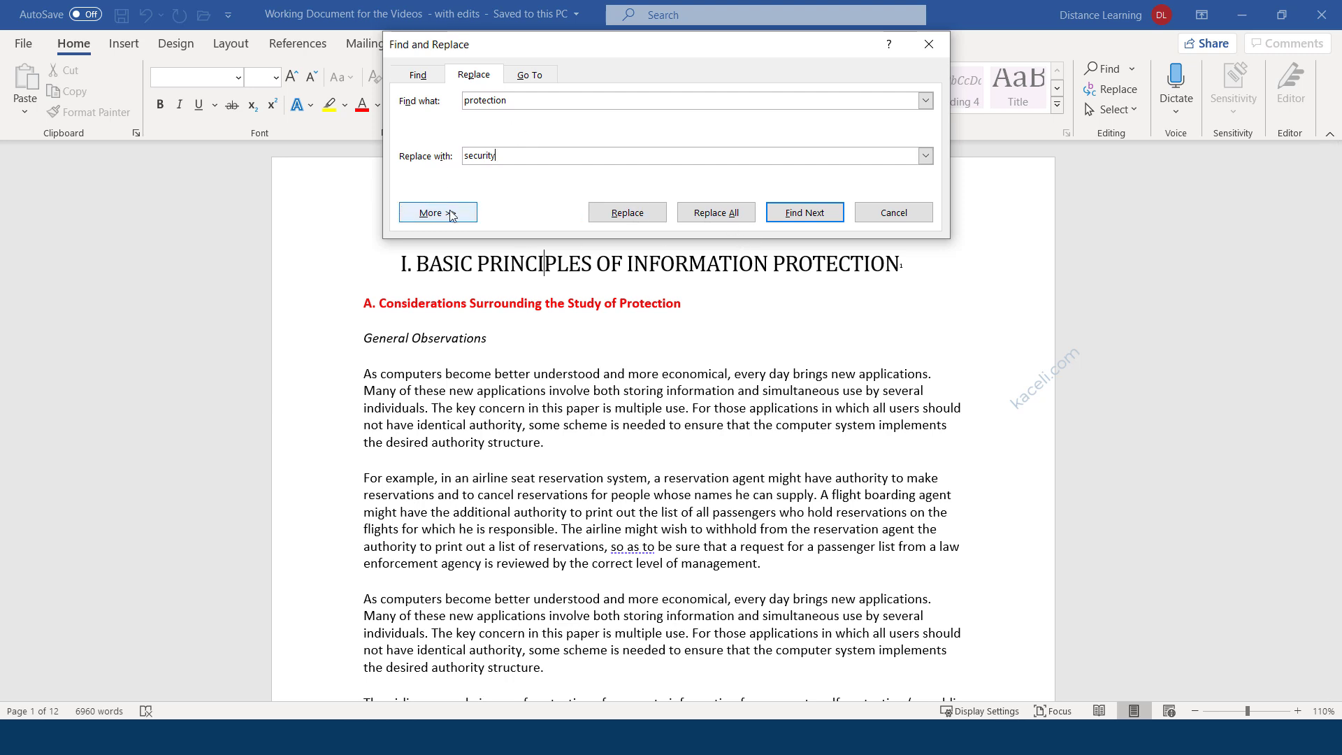
Replace the first occurrences one by one, then Replace All for 56 replacements.
left_click(790, 221)
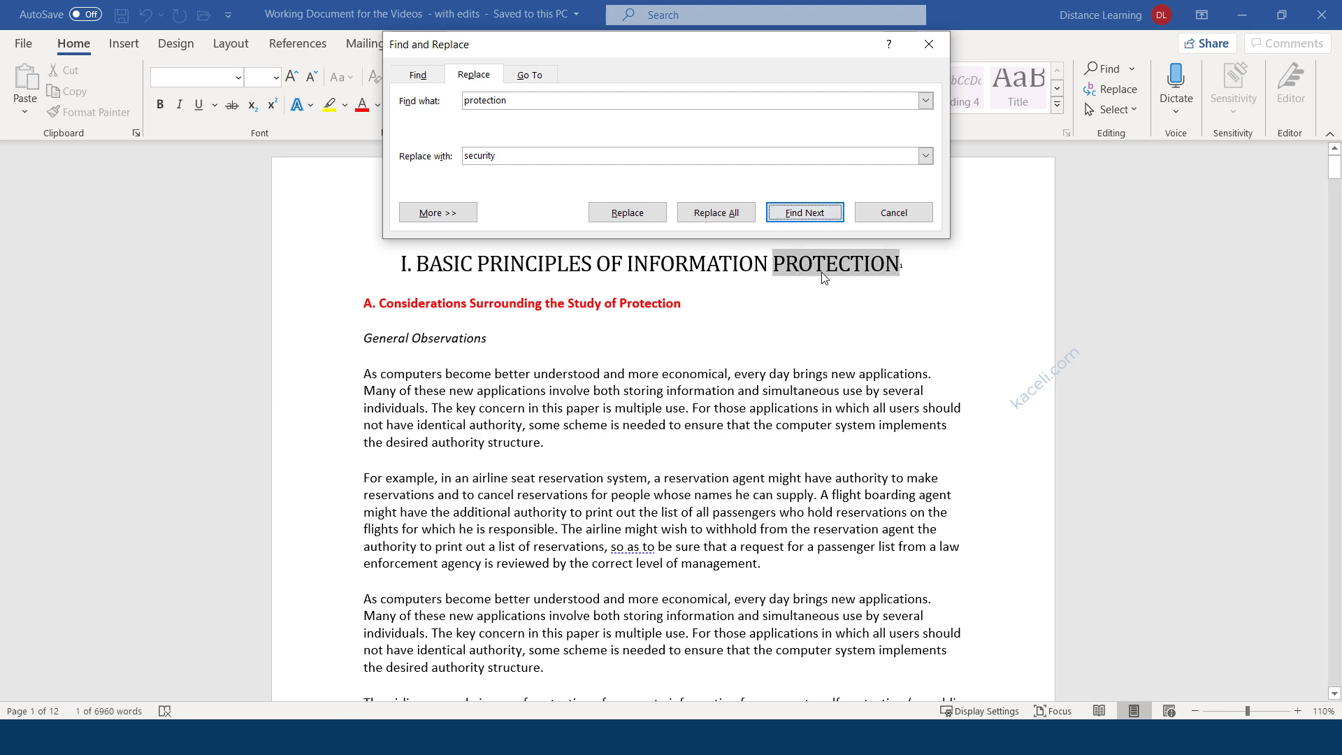
left_click(802, 218)
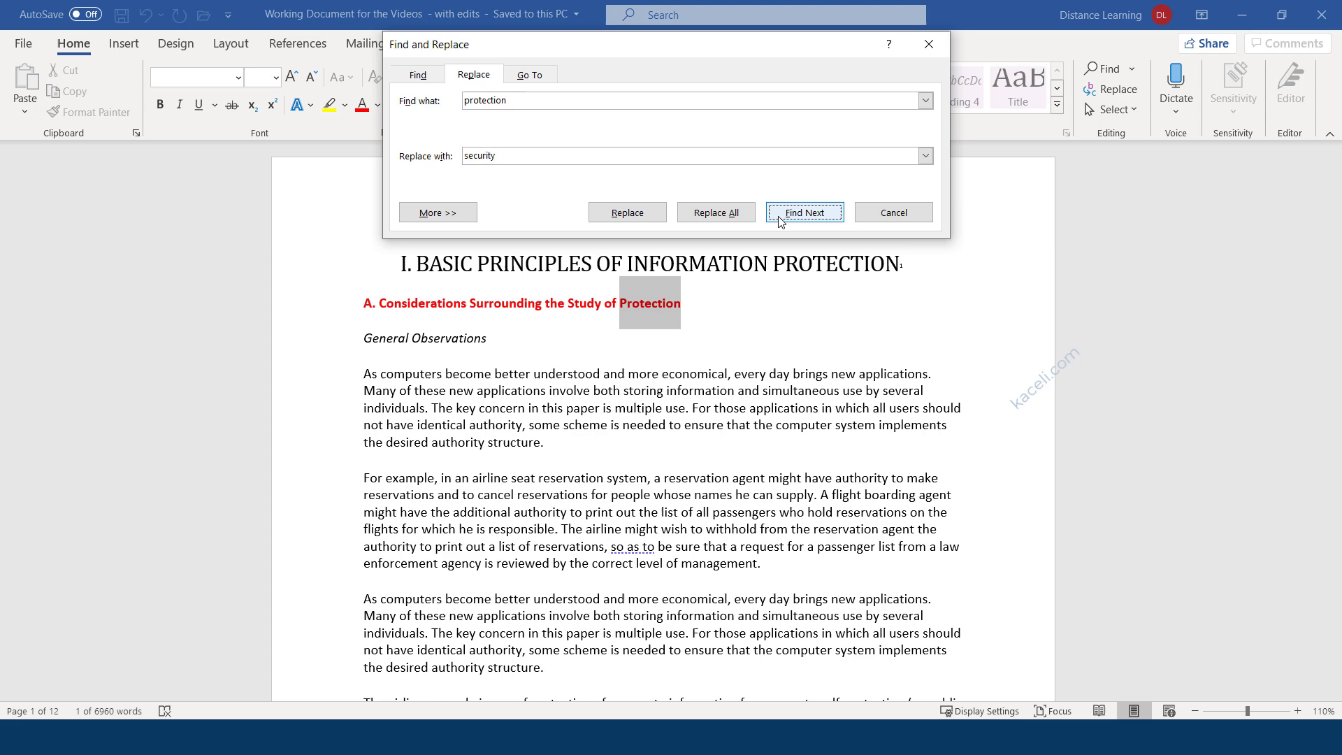
left_click(621, 218)
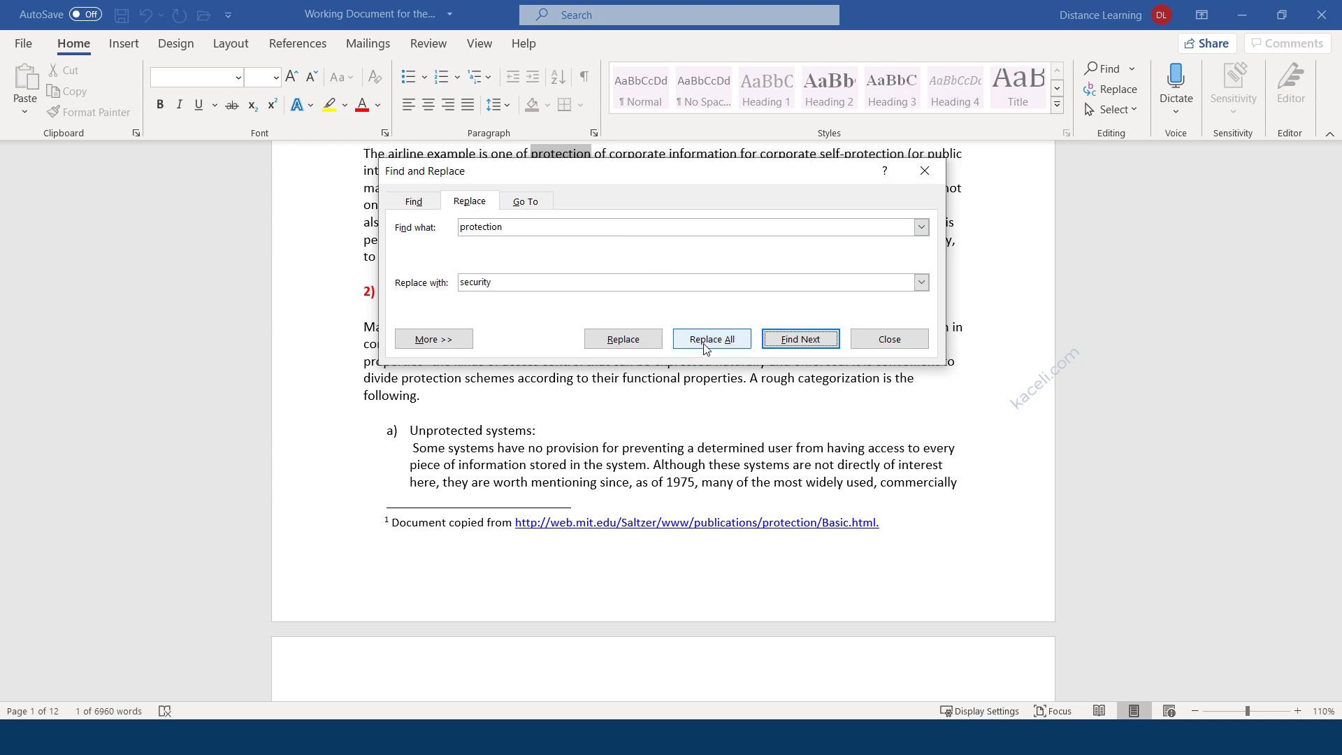
left_click(704, 341)
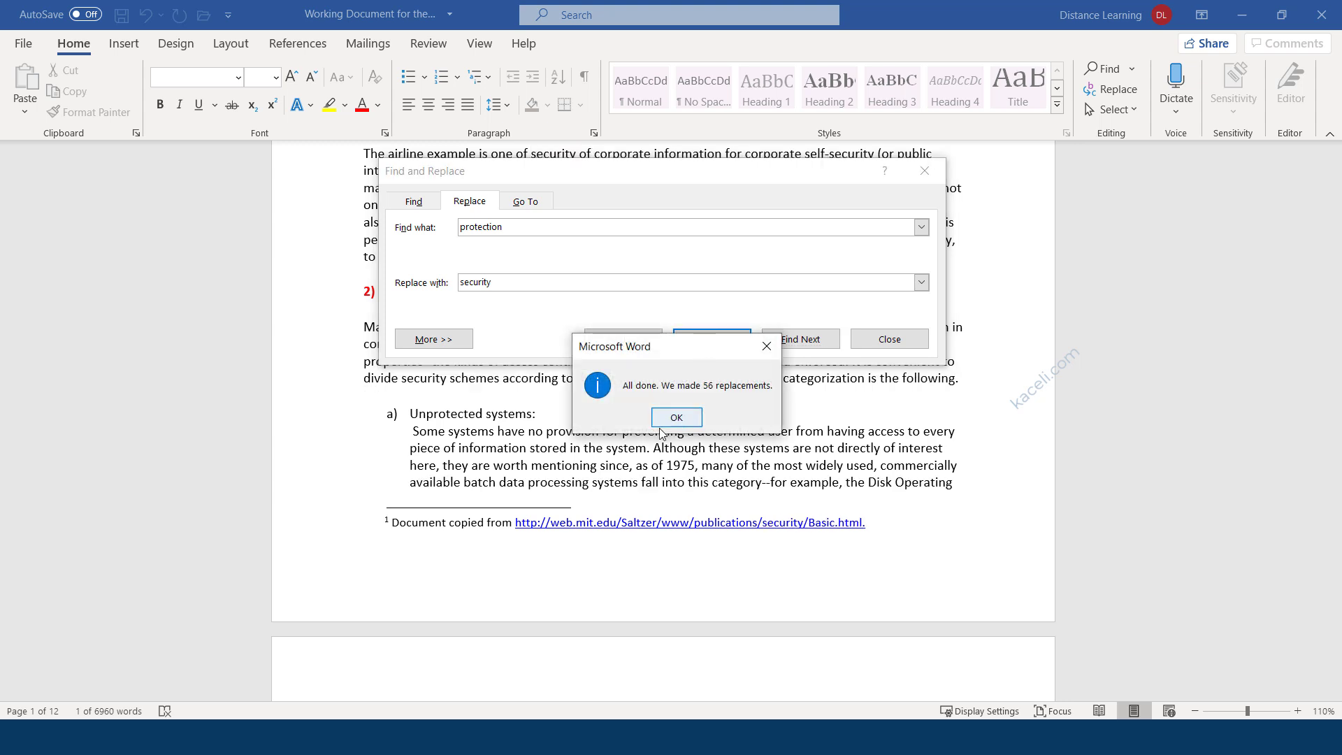
left_click(676, 417)
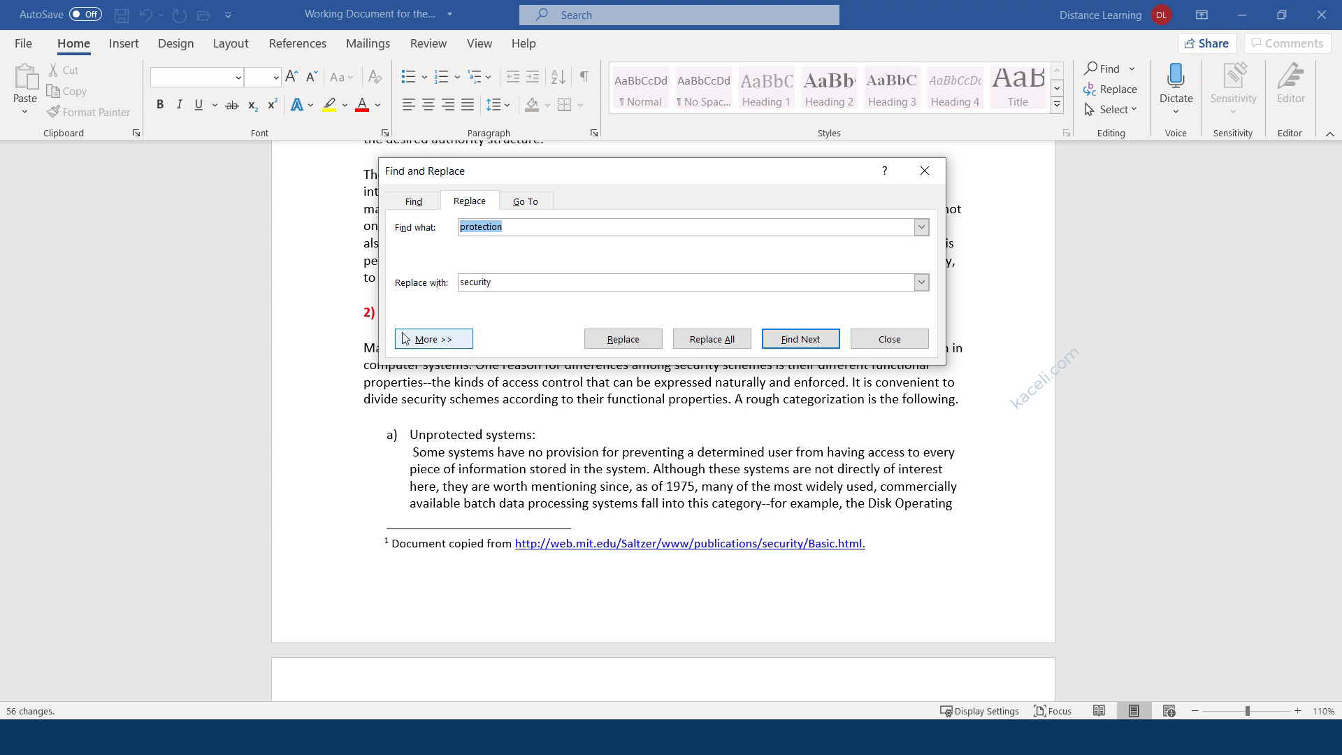
Expand the search options, turn on Match case, and open the replacement Format list.
left_click(510, 227)
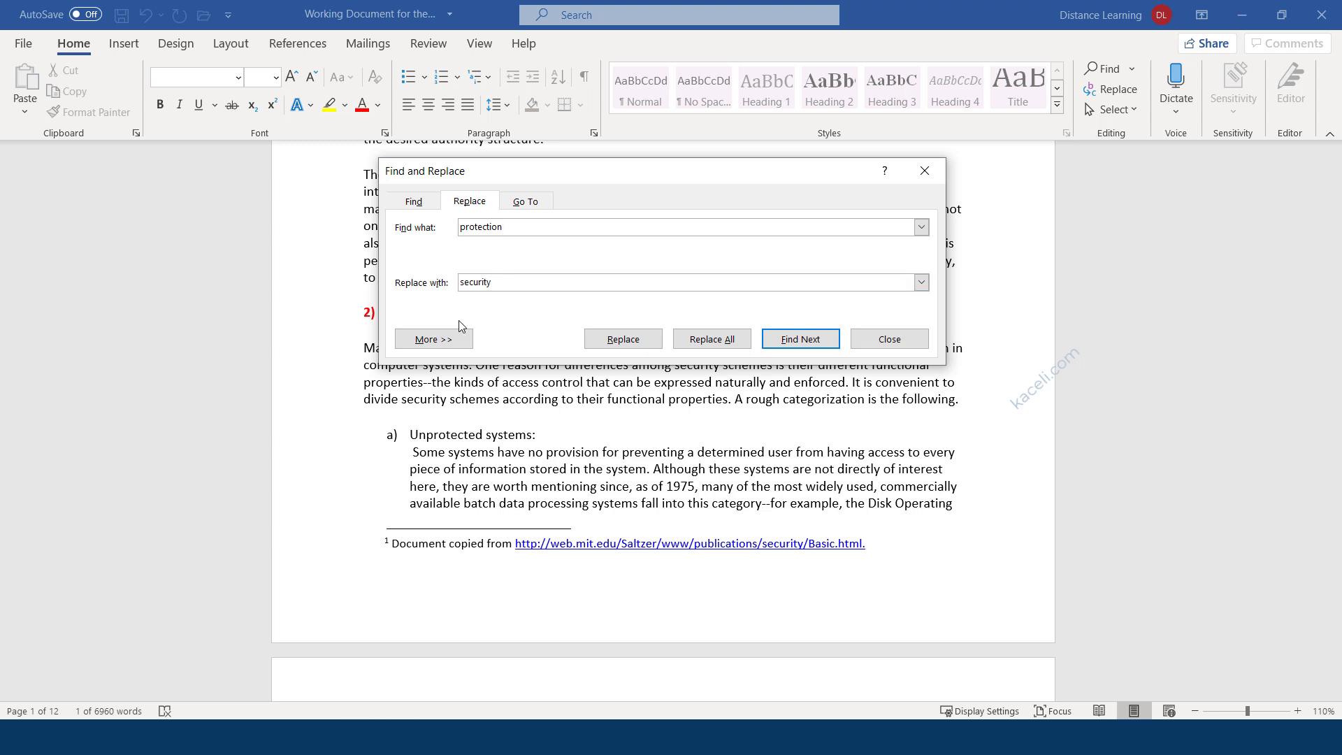
left_click(438, 344)
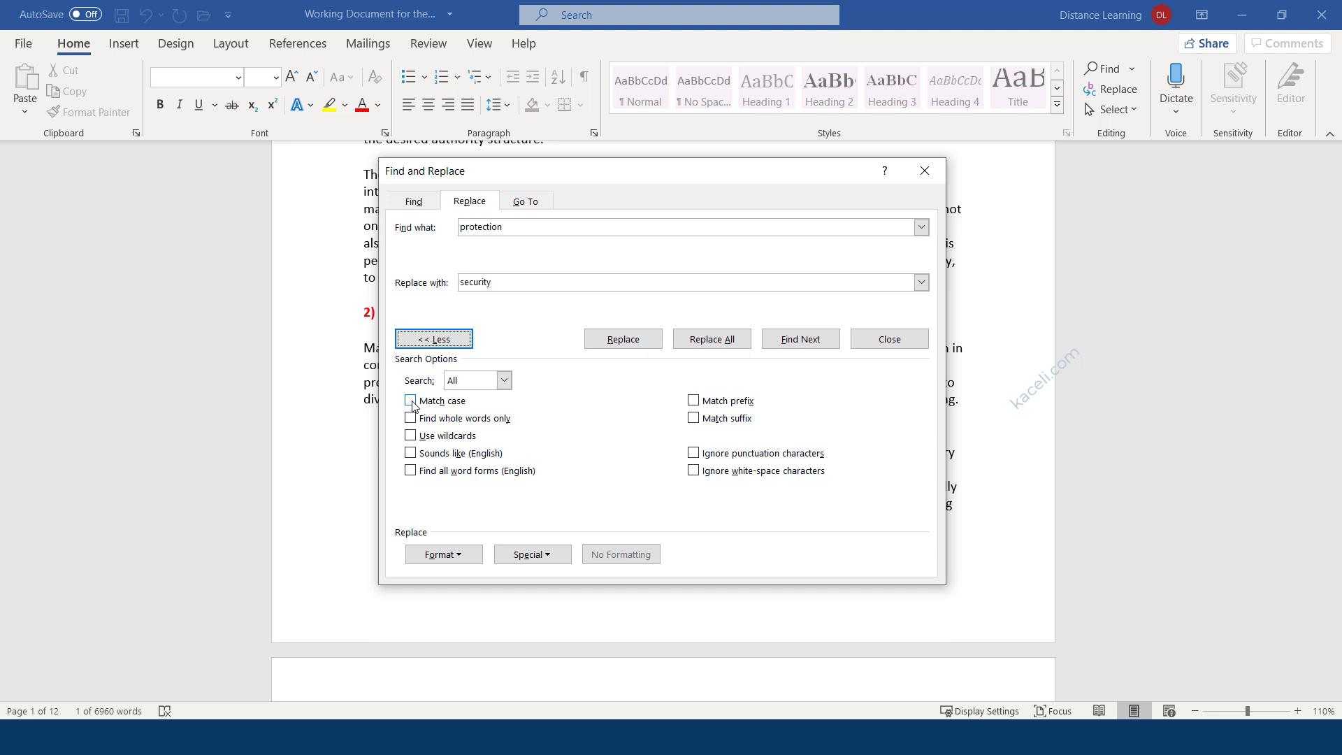
left_click(410, 401)
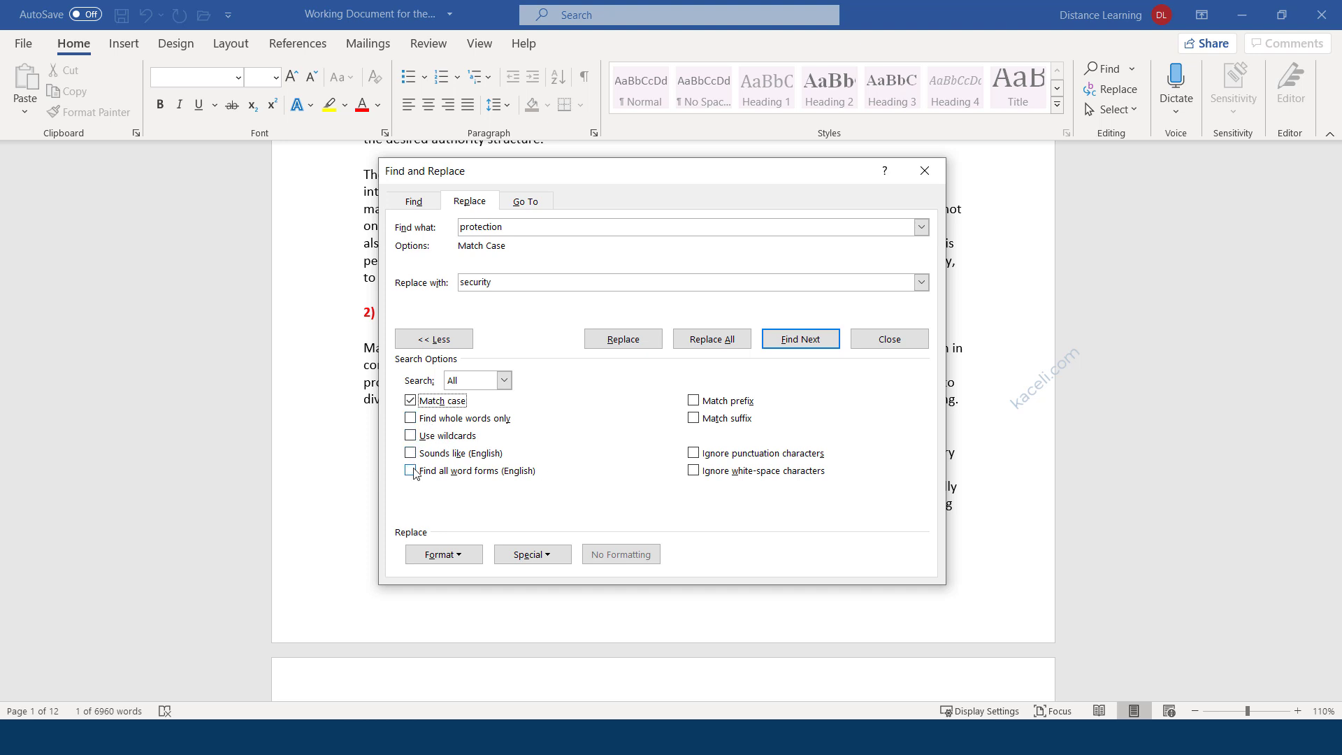
left_click(476, 562)
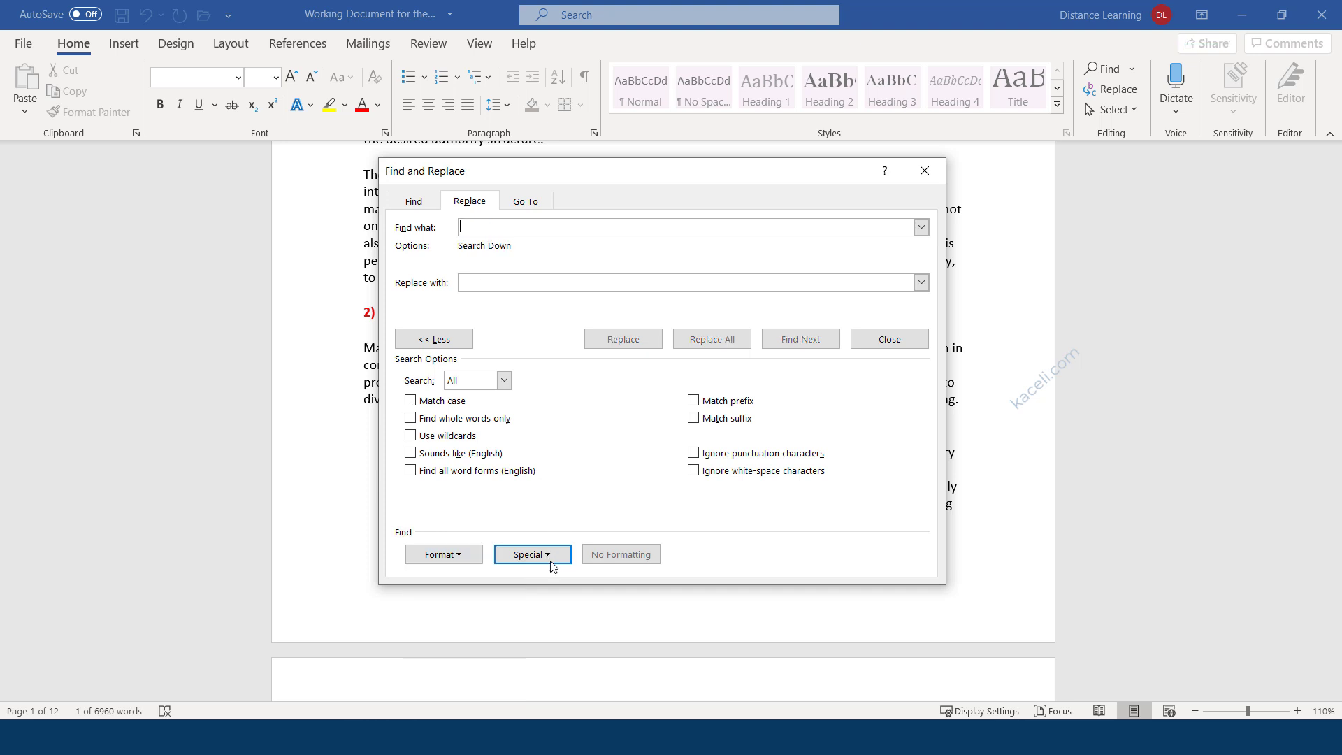
Set Find what to ^p^p and Replace with to ^p using Special > Paragraph Mark.
left_click(549, 562)
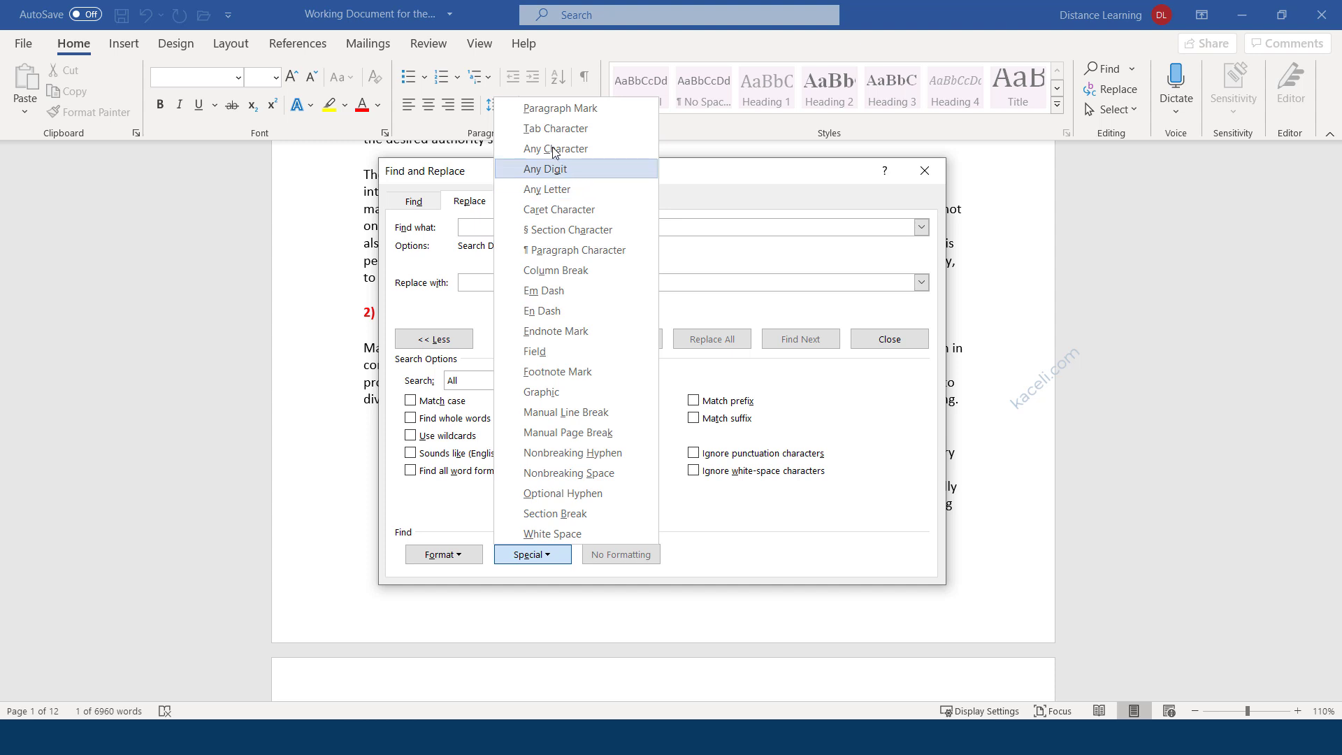
left_click(553, 109)
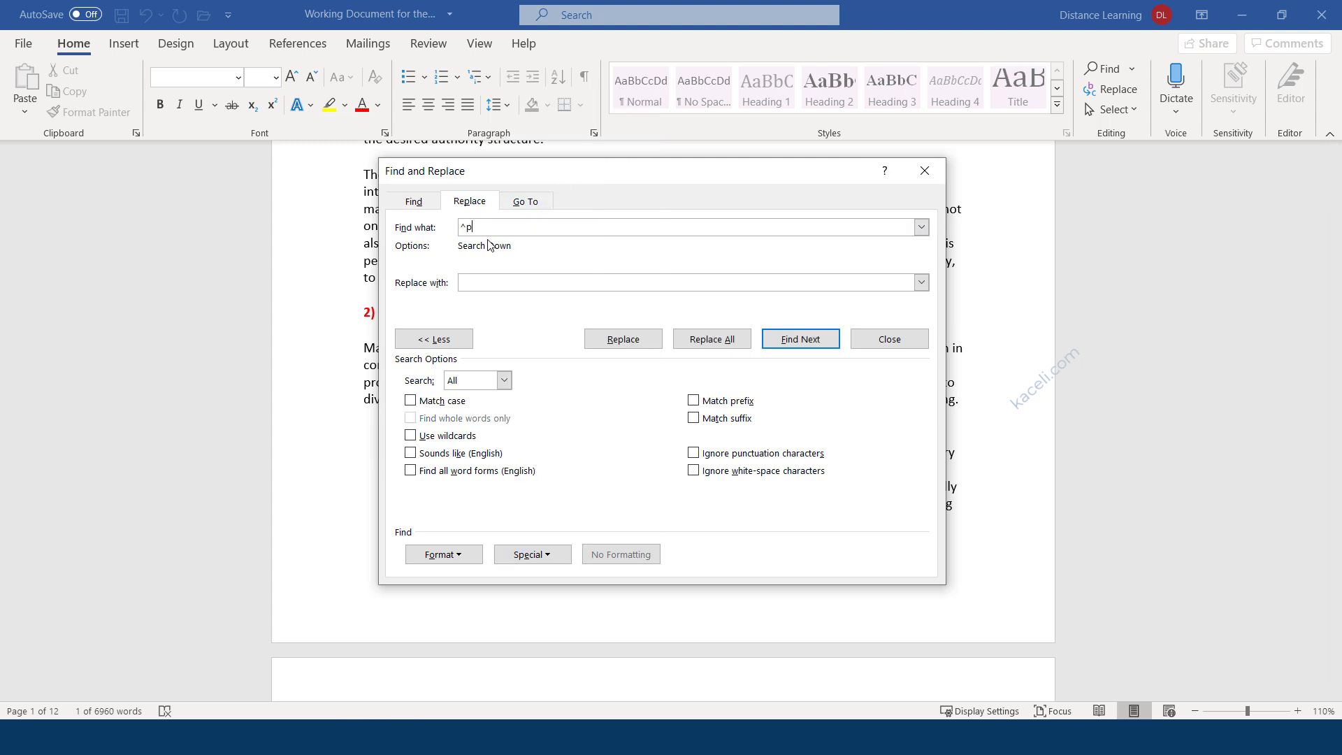
left_click(546, 557)
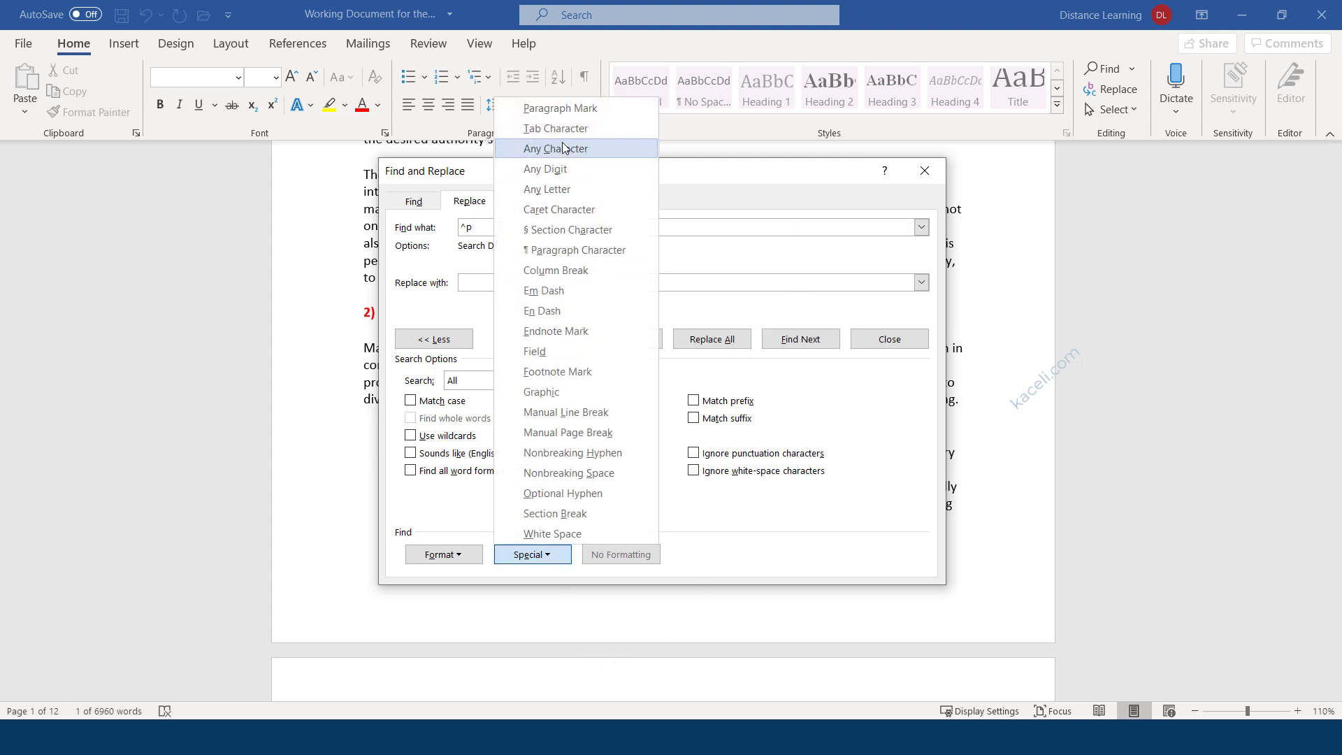
left_click(557, 107)
left_click(493, 280)
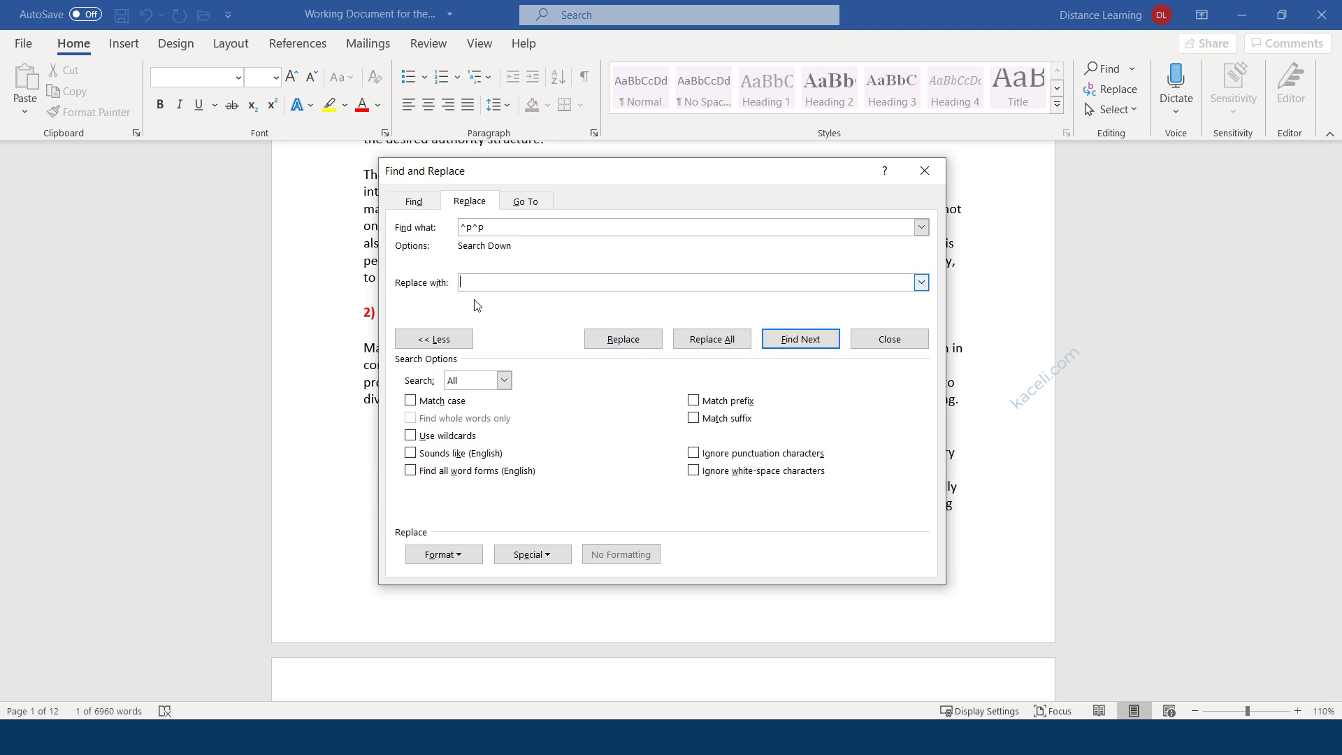
left_click(555, 554)
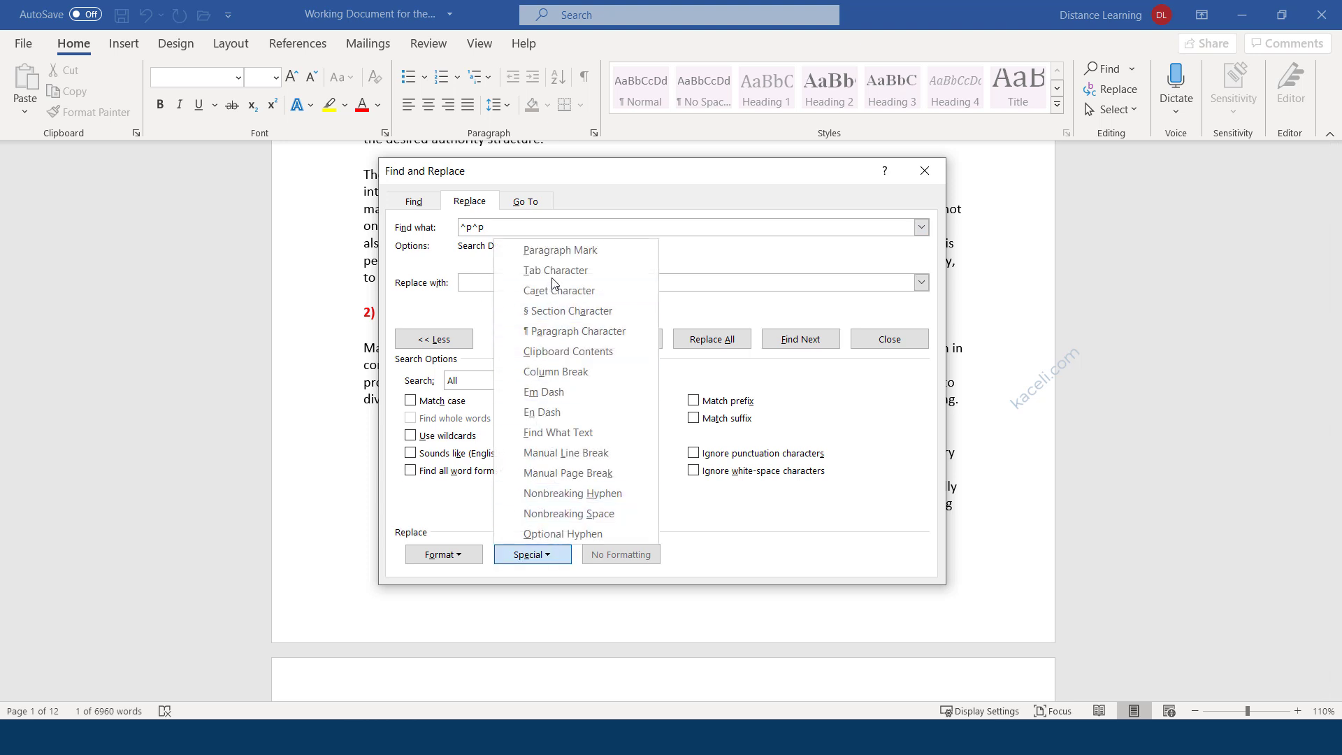
left_click(557, 251)
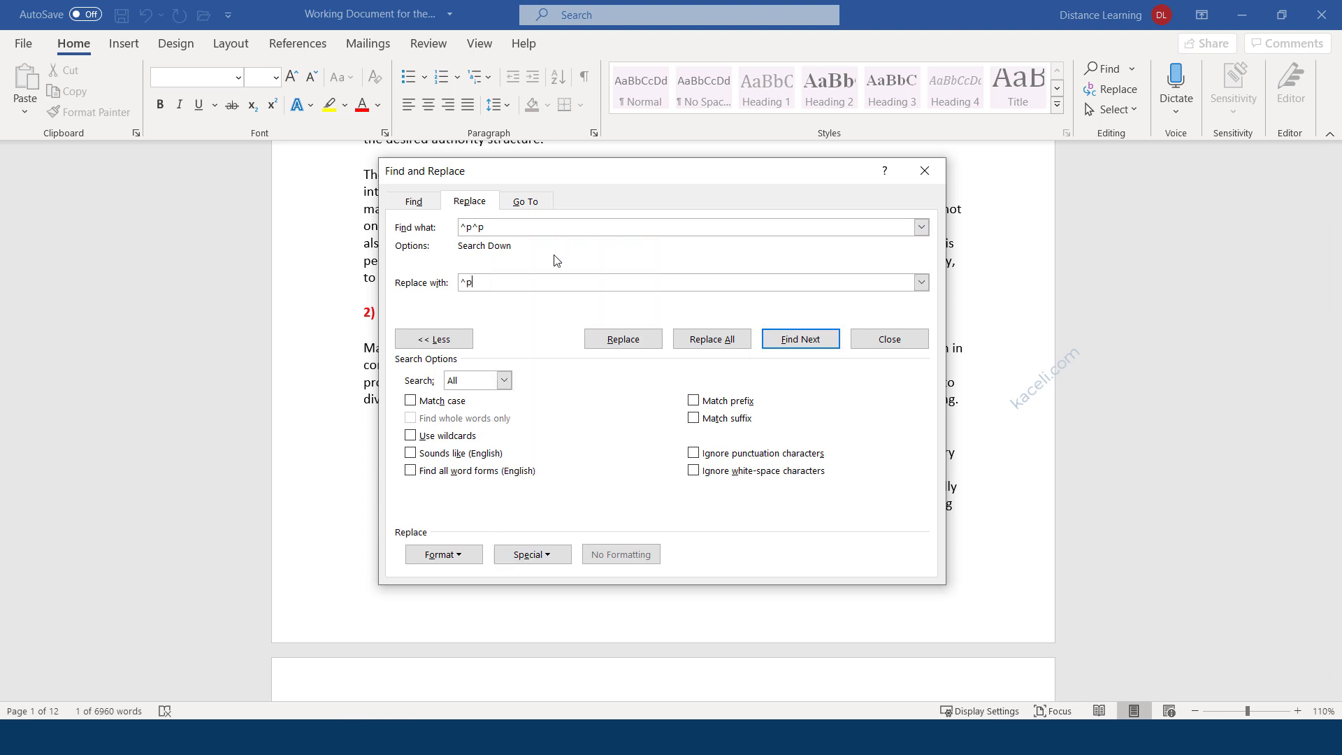
Find and replace the double paragraph marks one at a time until the search finishes.
left_click(791, 341)
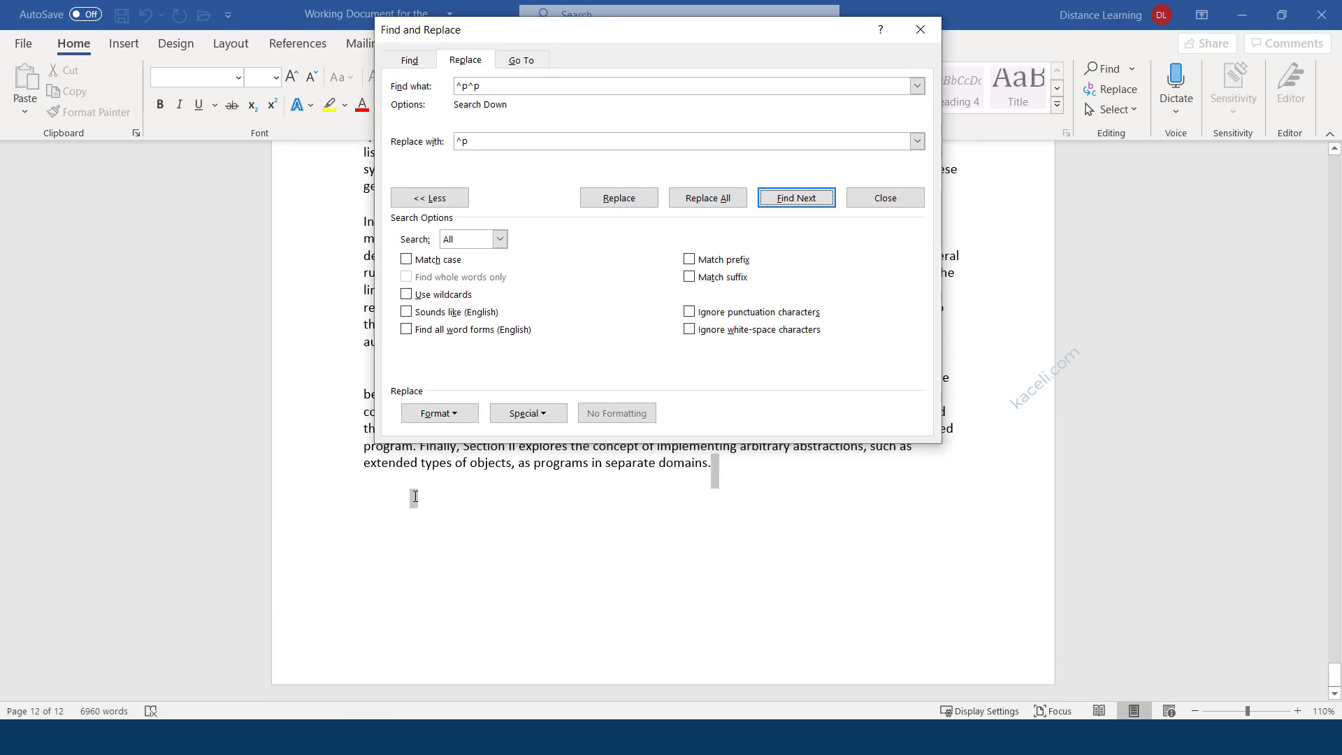
left_click(628, 201)
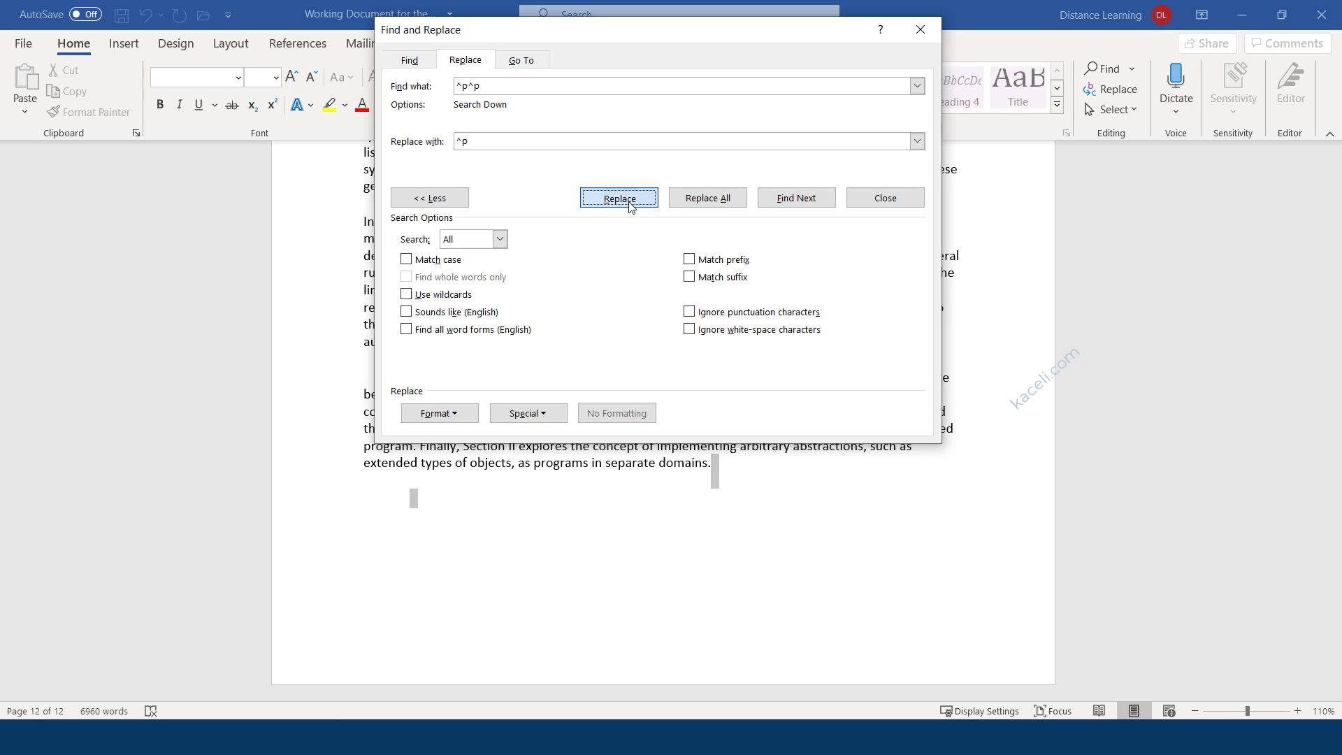
left_click(643, 422)
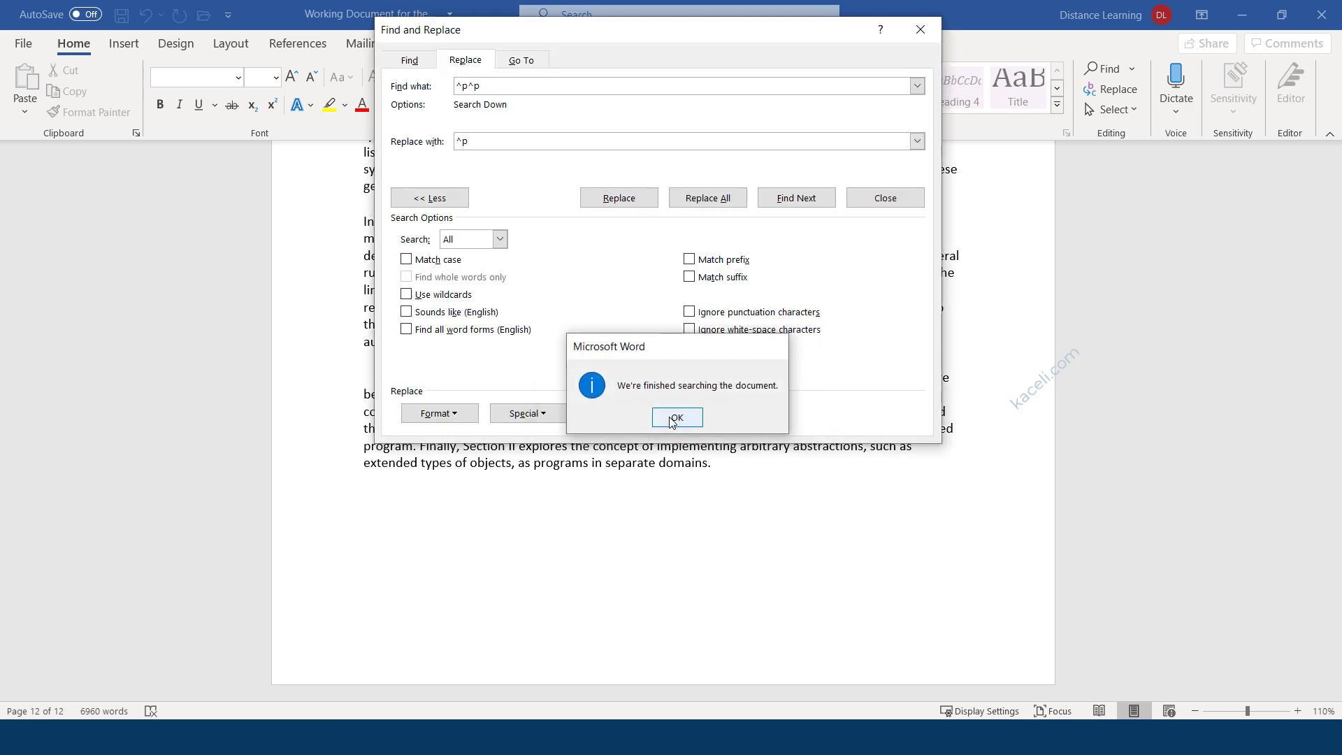
left_click(673, 418)
left_click(796, 199)
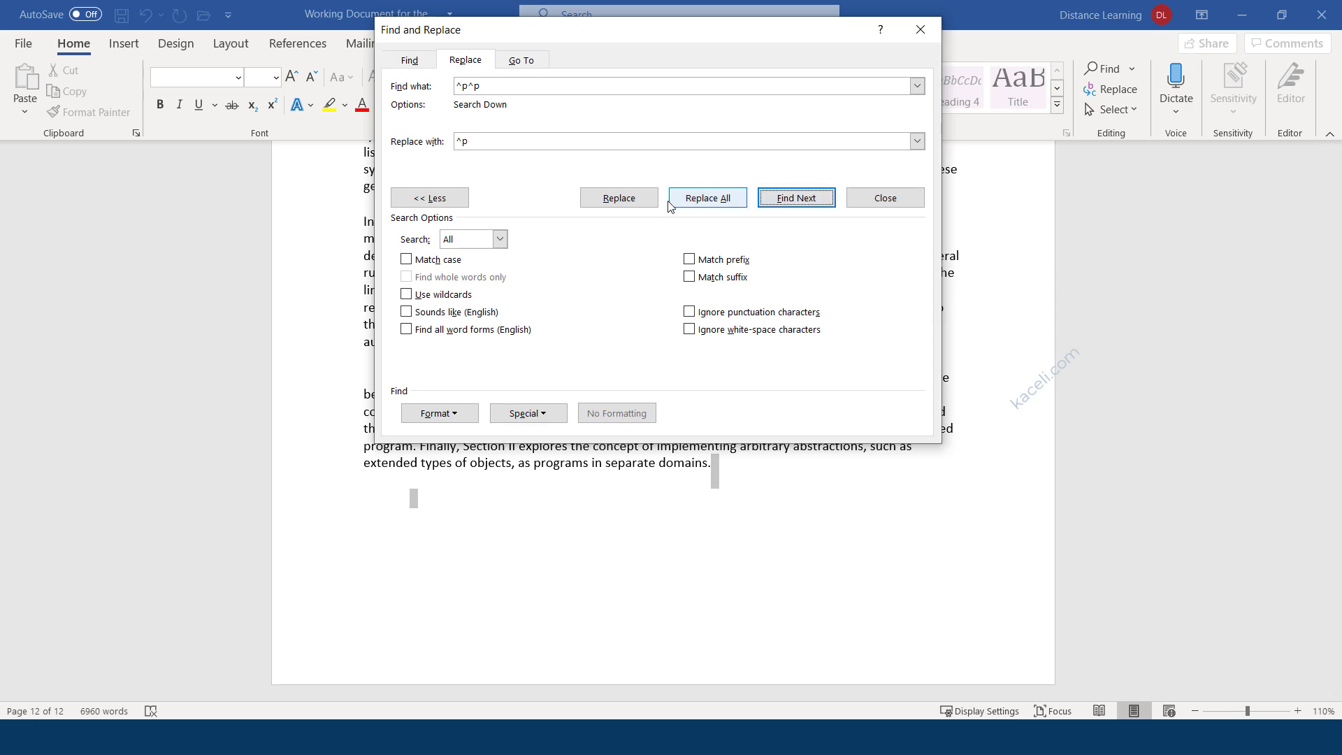
left_click(628, 203)
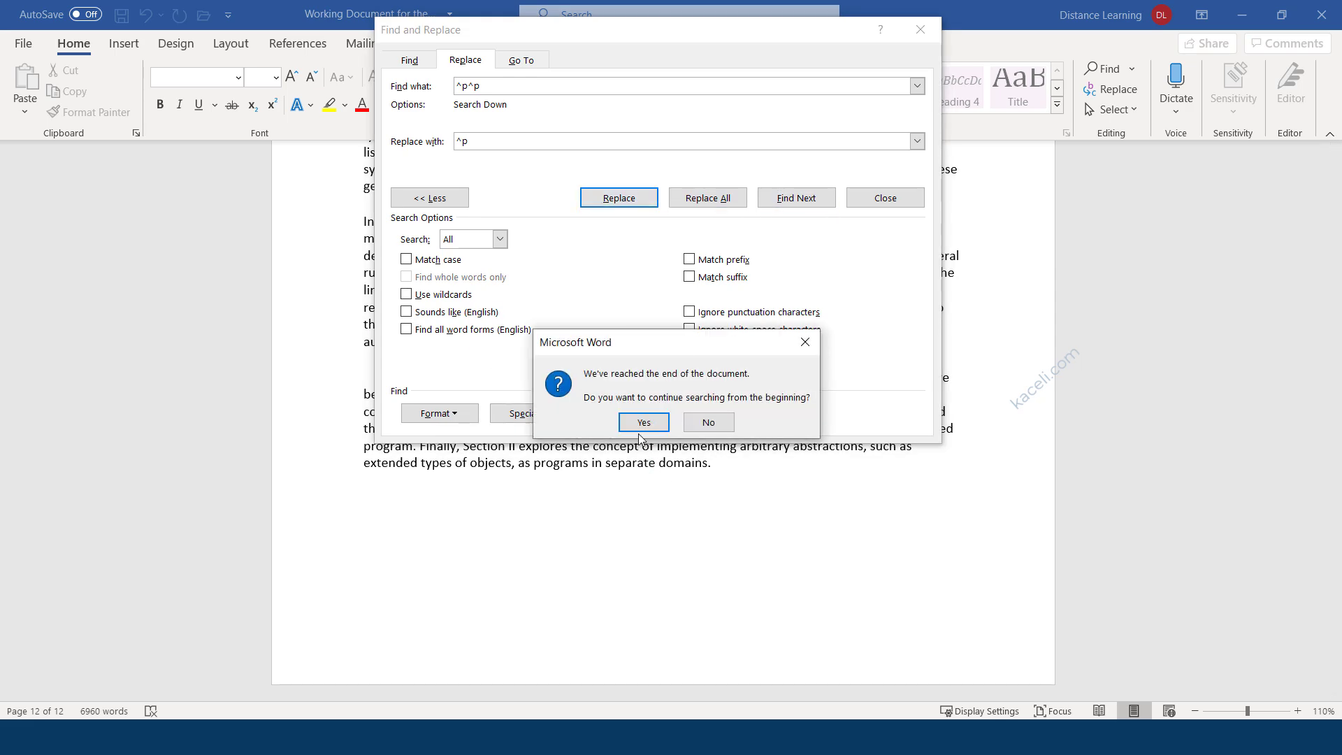
left_click(640, 424)
left_click(676, 417)
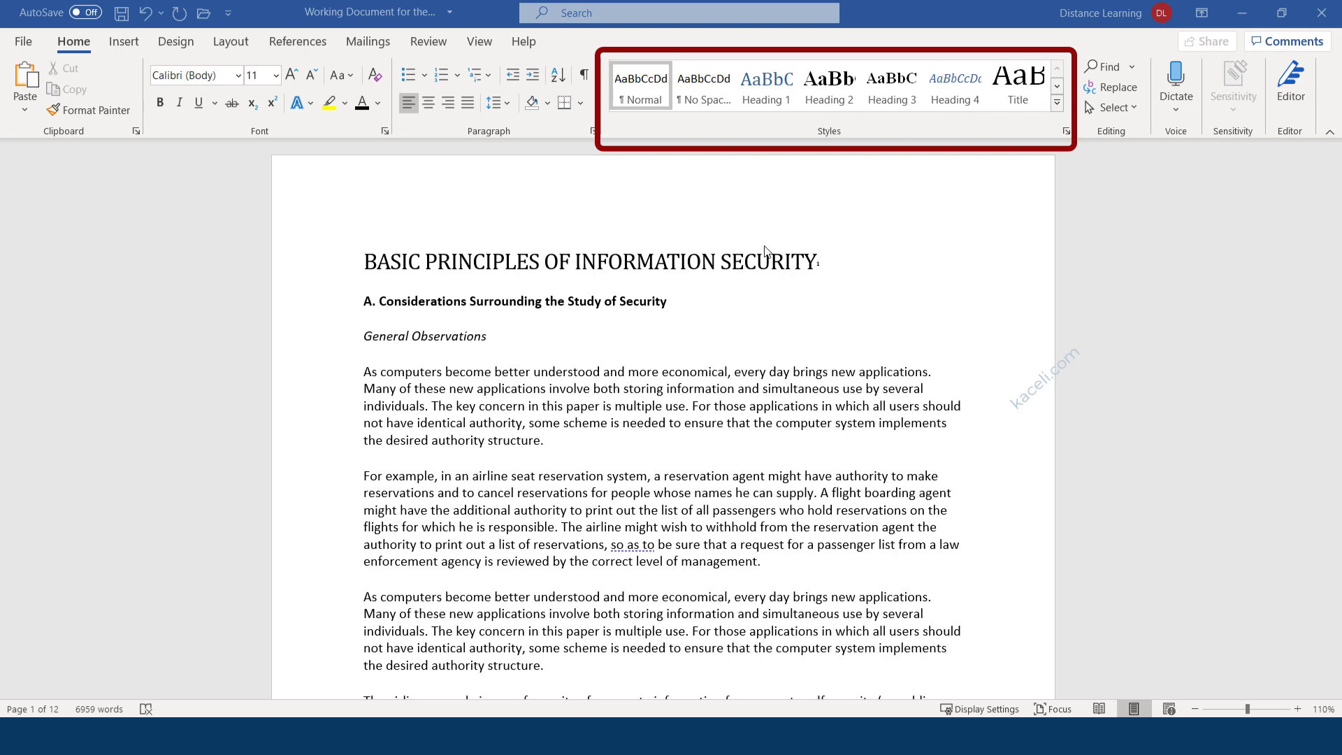
Apply the Title style to 'BASIC PRINCIPLES OF INFORMATION SECURITY1', making it 28 pt Cambria on two lines.
left_click(1057, 102)
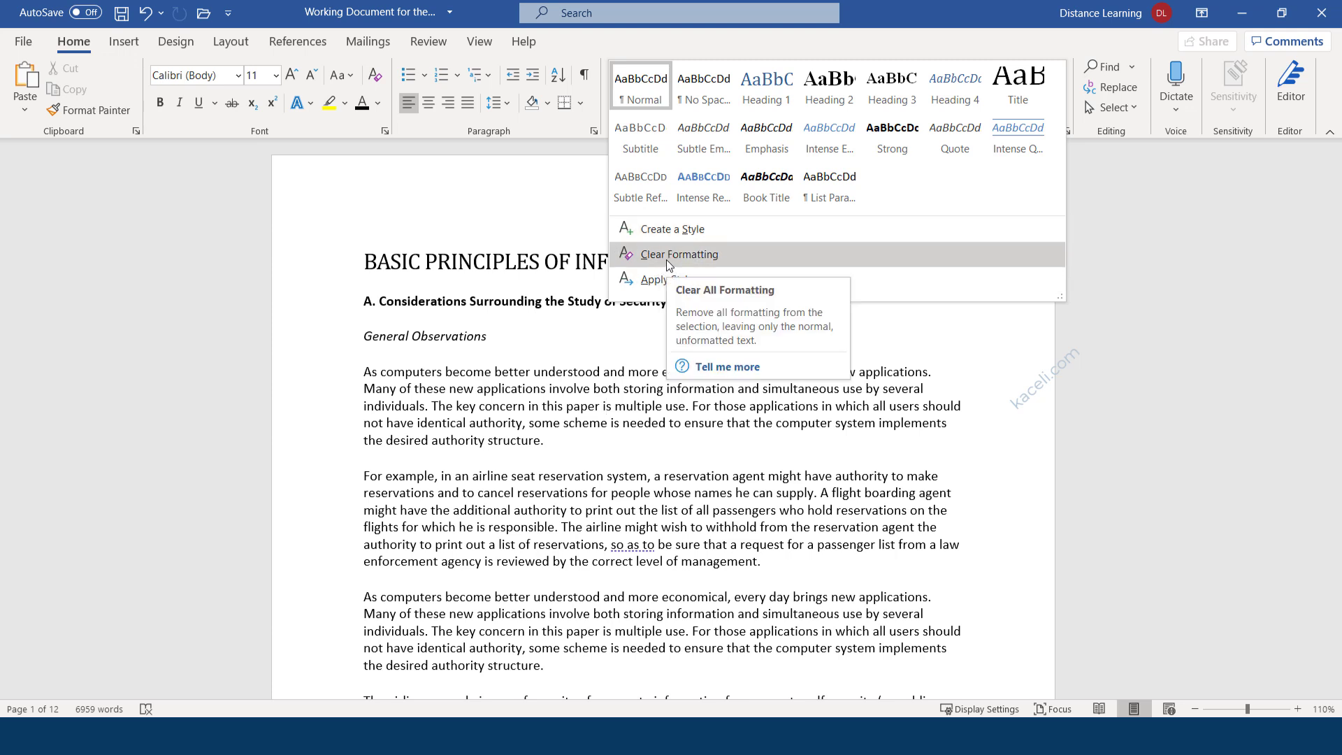
left_click(666, 260)
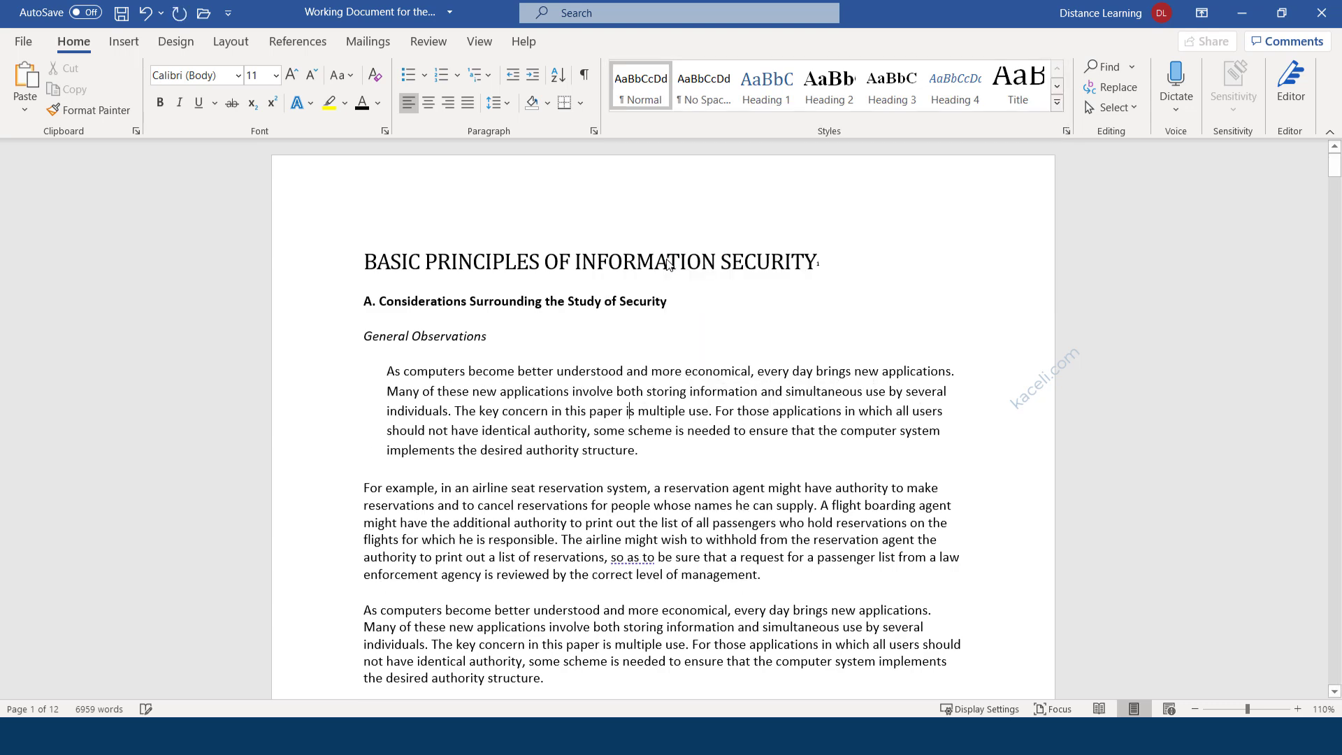
left_click(497, 255)
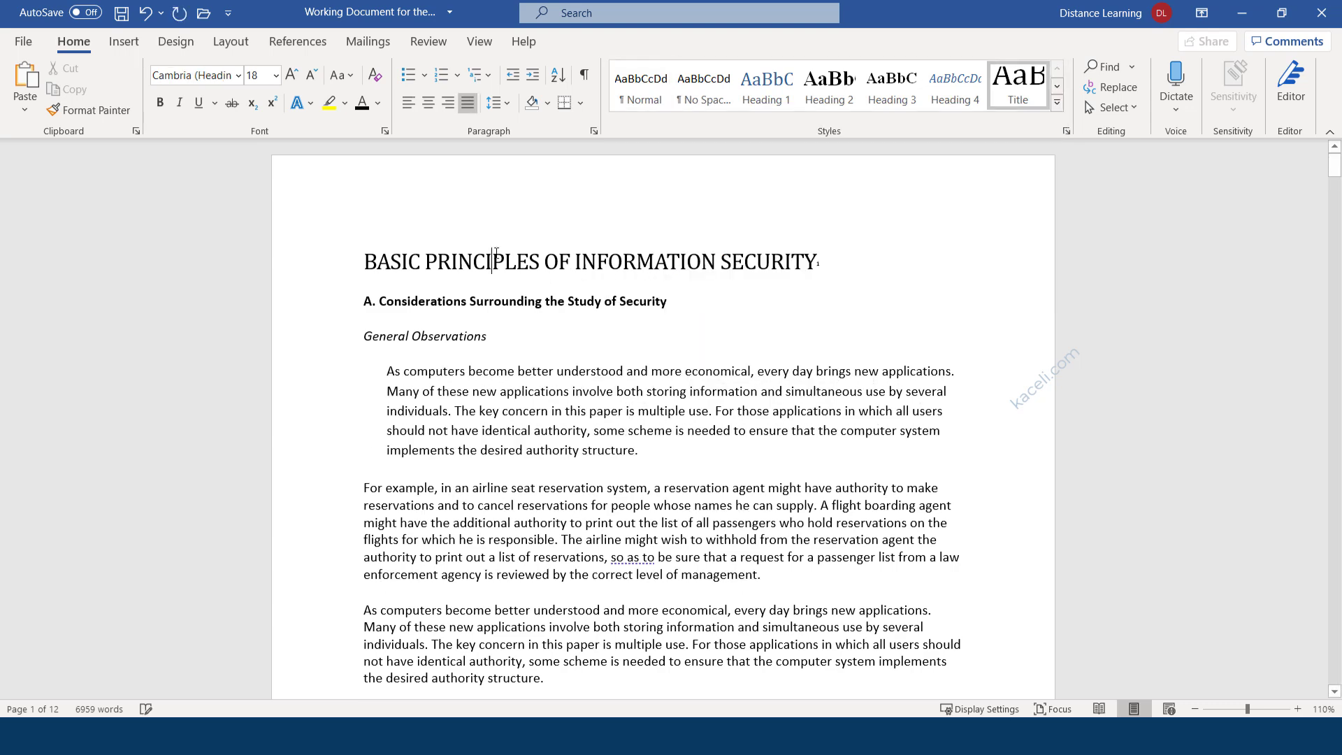
left_click(528, 356)
key("ctrl+z")
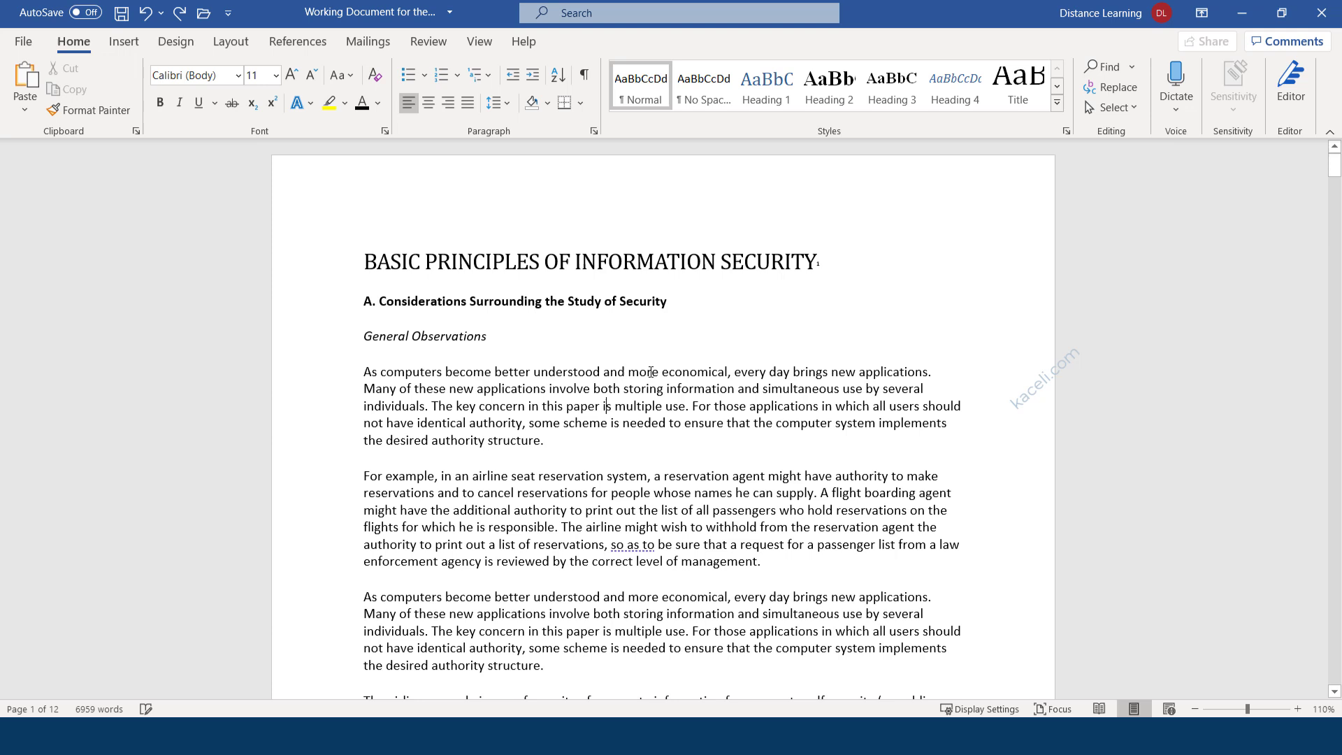
left_click(539, 273)
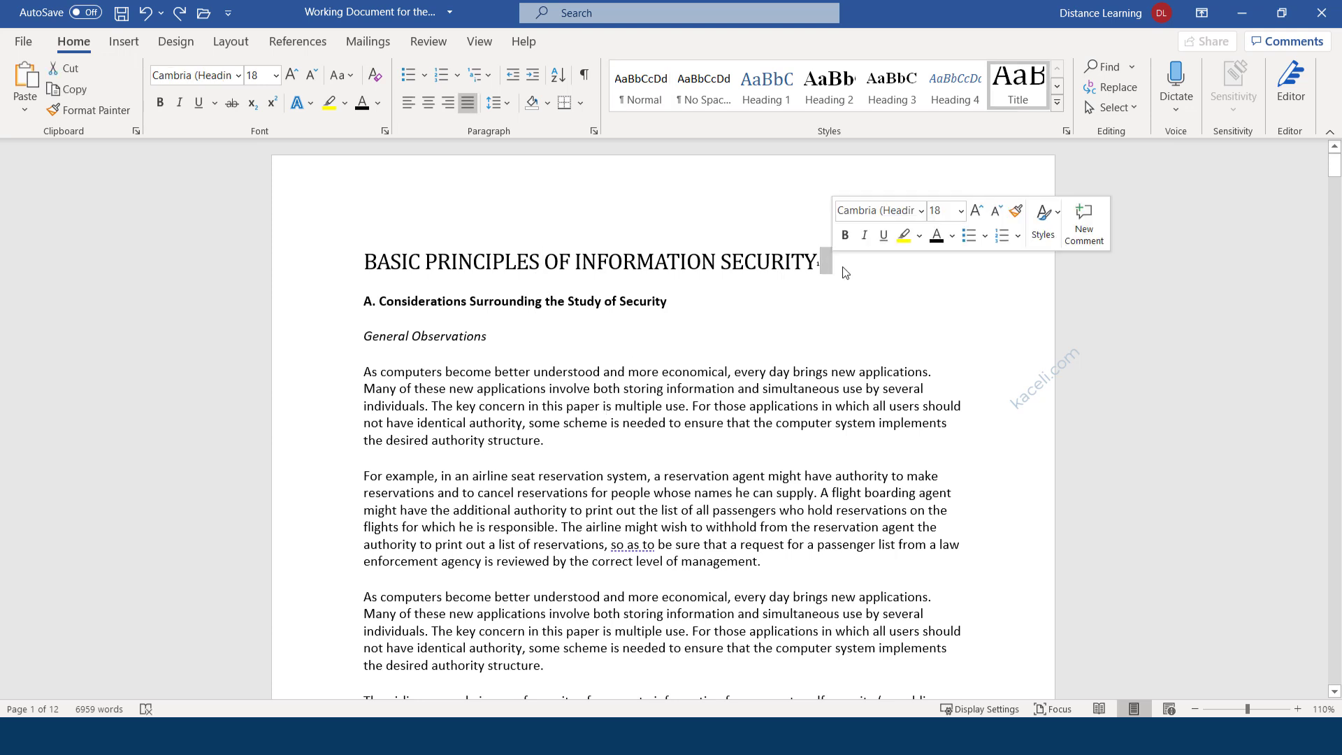
left_click_drag(834, 265, 407, 263)
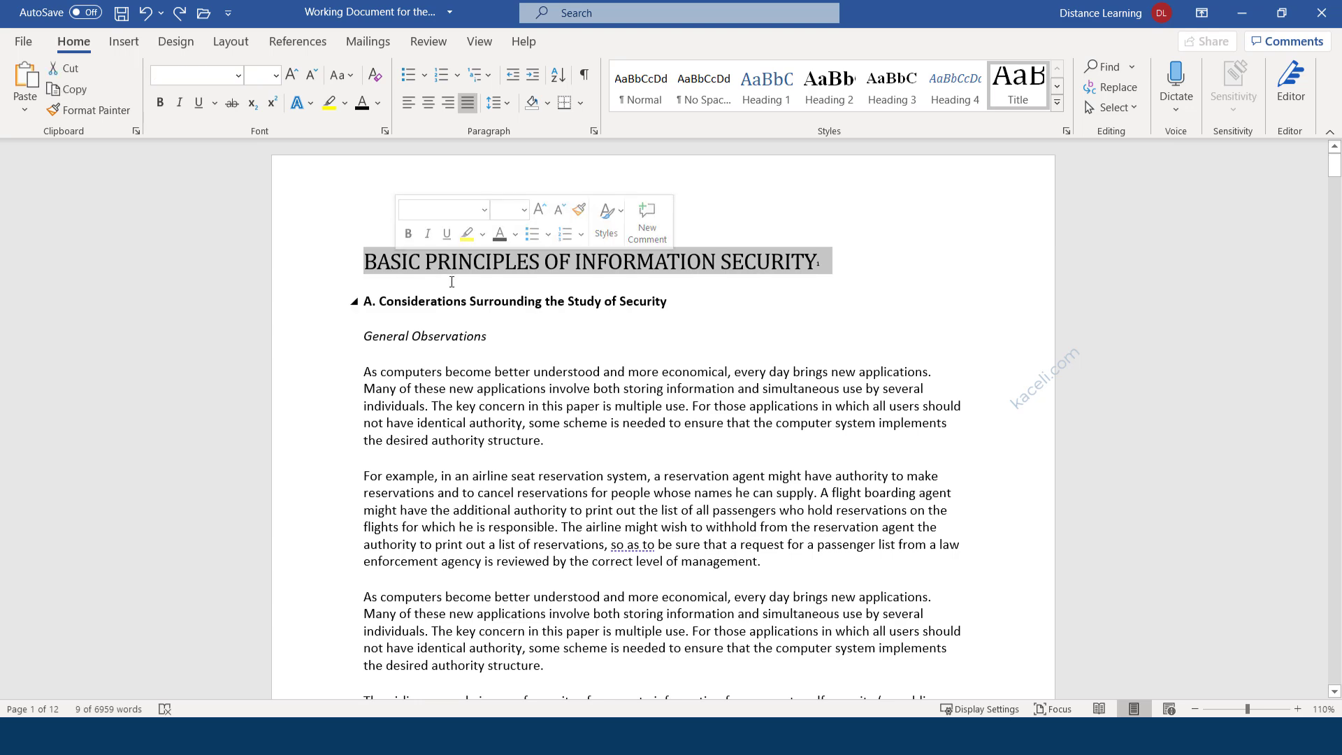
left_click(1026, 95)
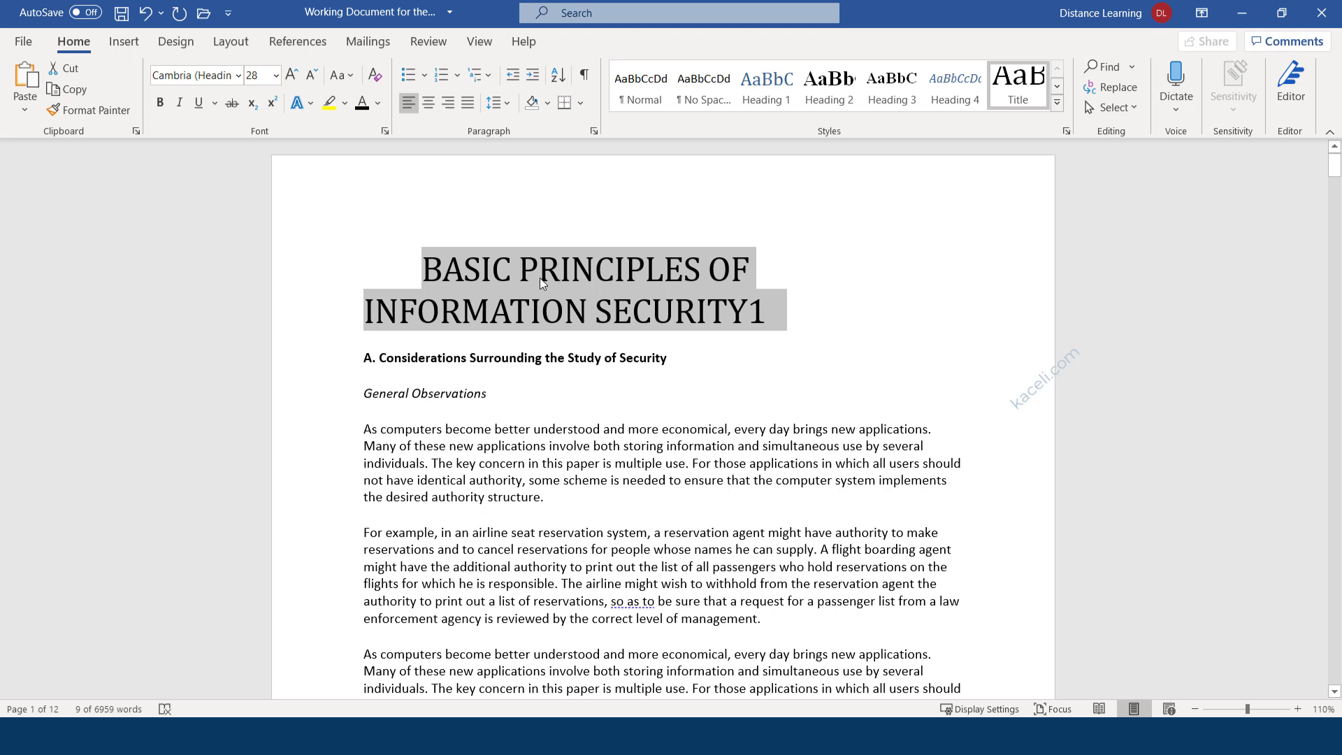
Modify the Title style to bold 14 pt so the heading fits on one line.
right_click(1017, 90)
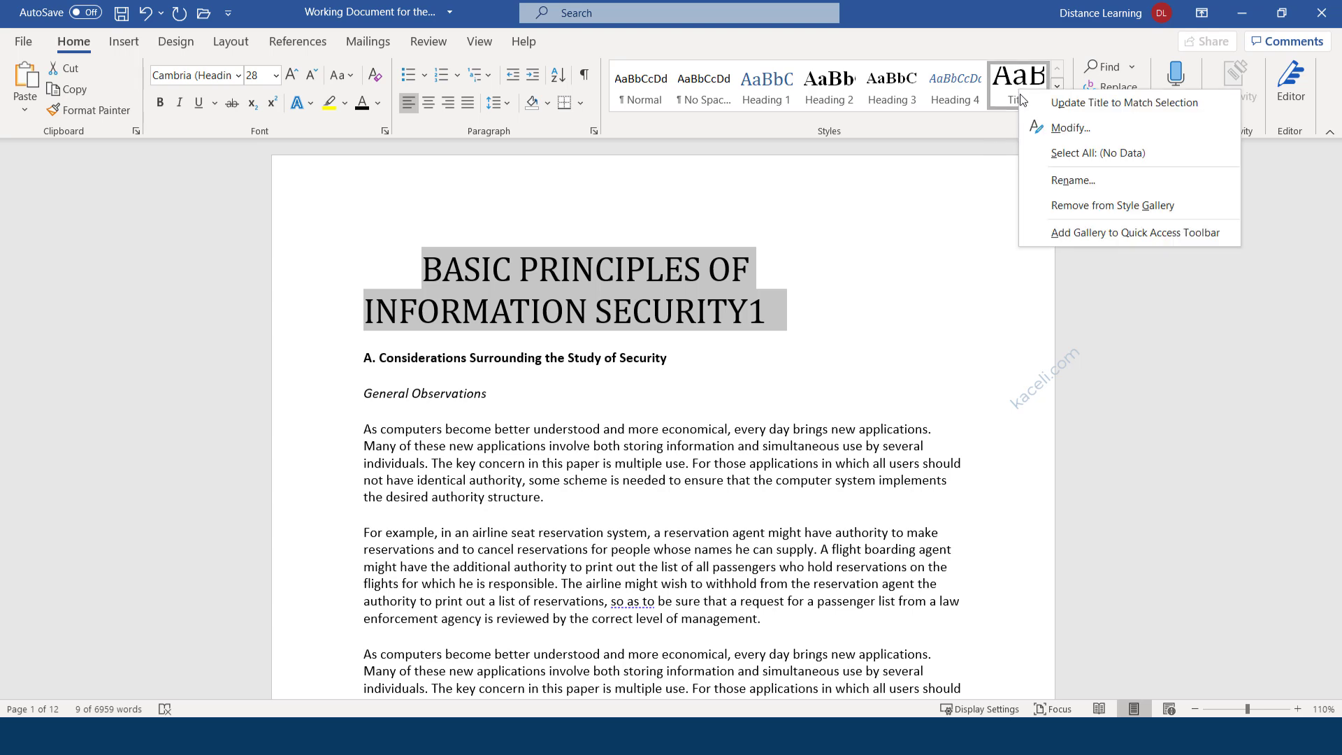
left_click(1055, 130)
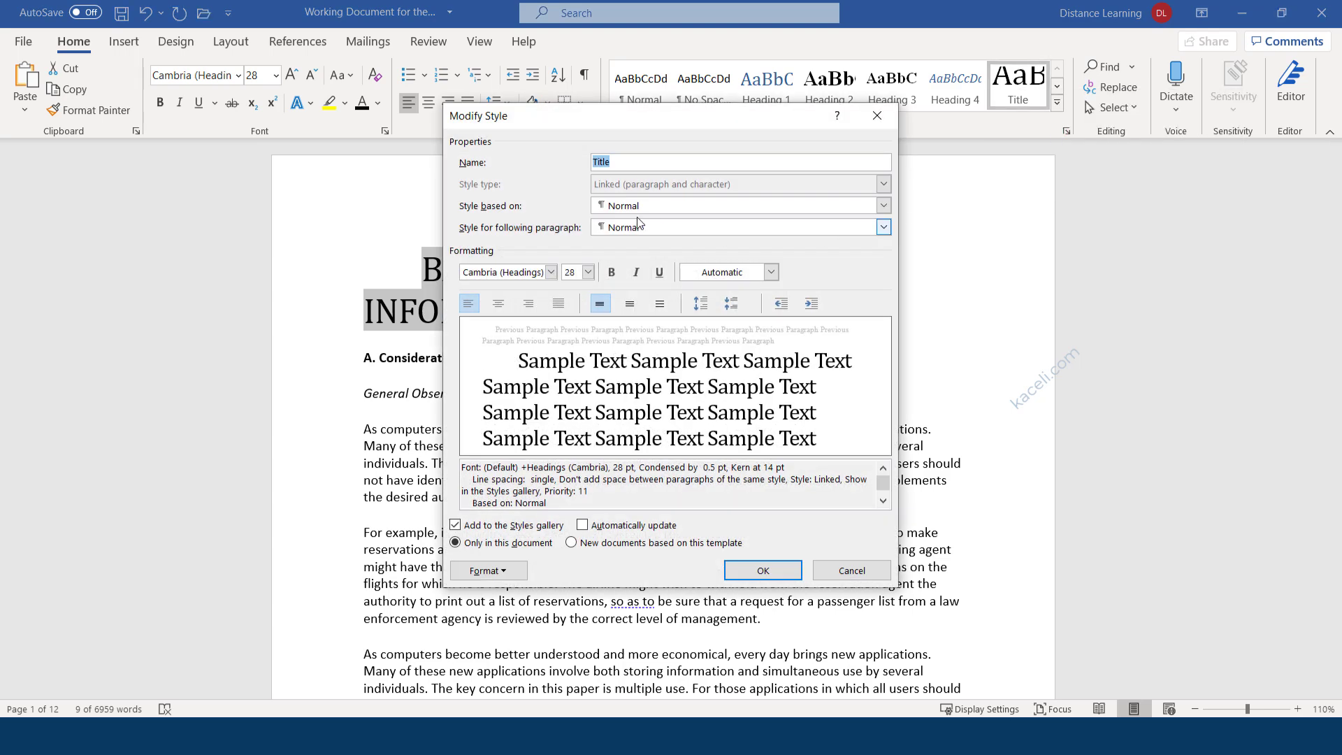
left_click(611, 273)
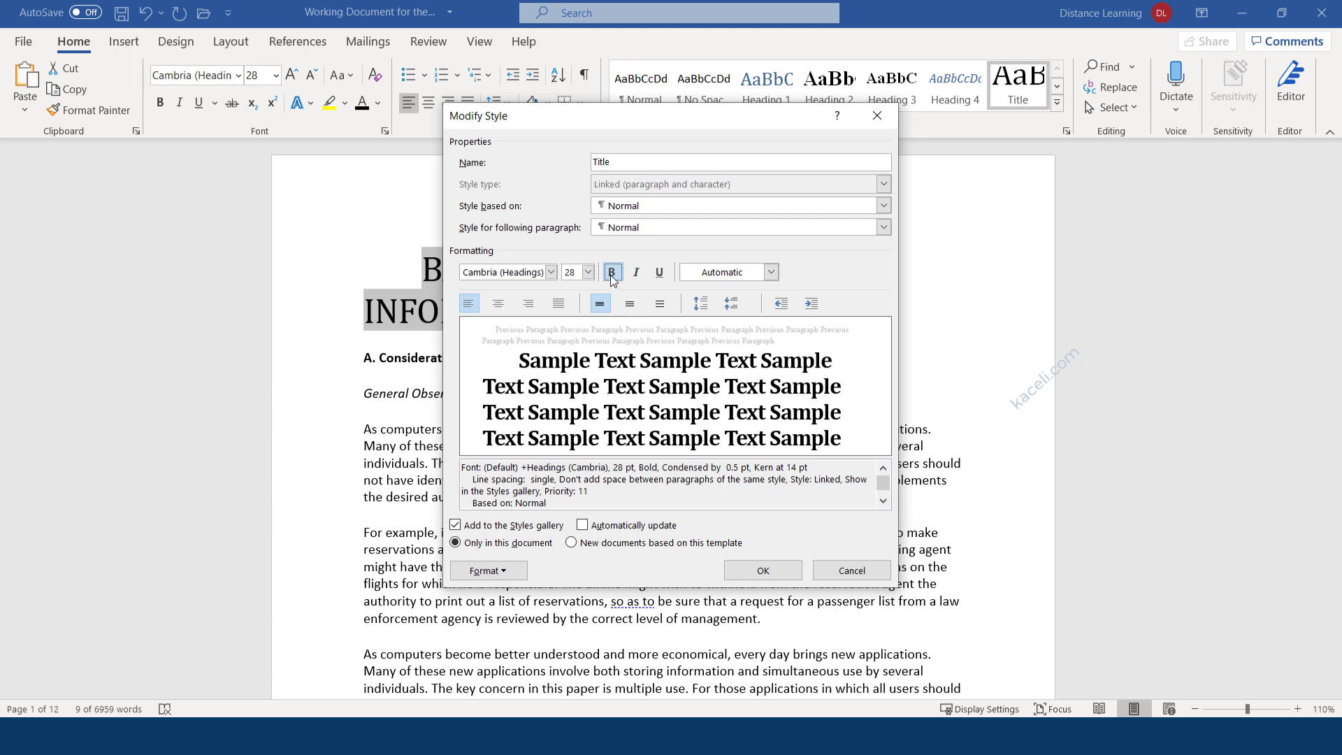
left_click(590, 273)
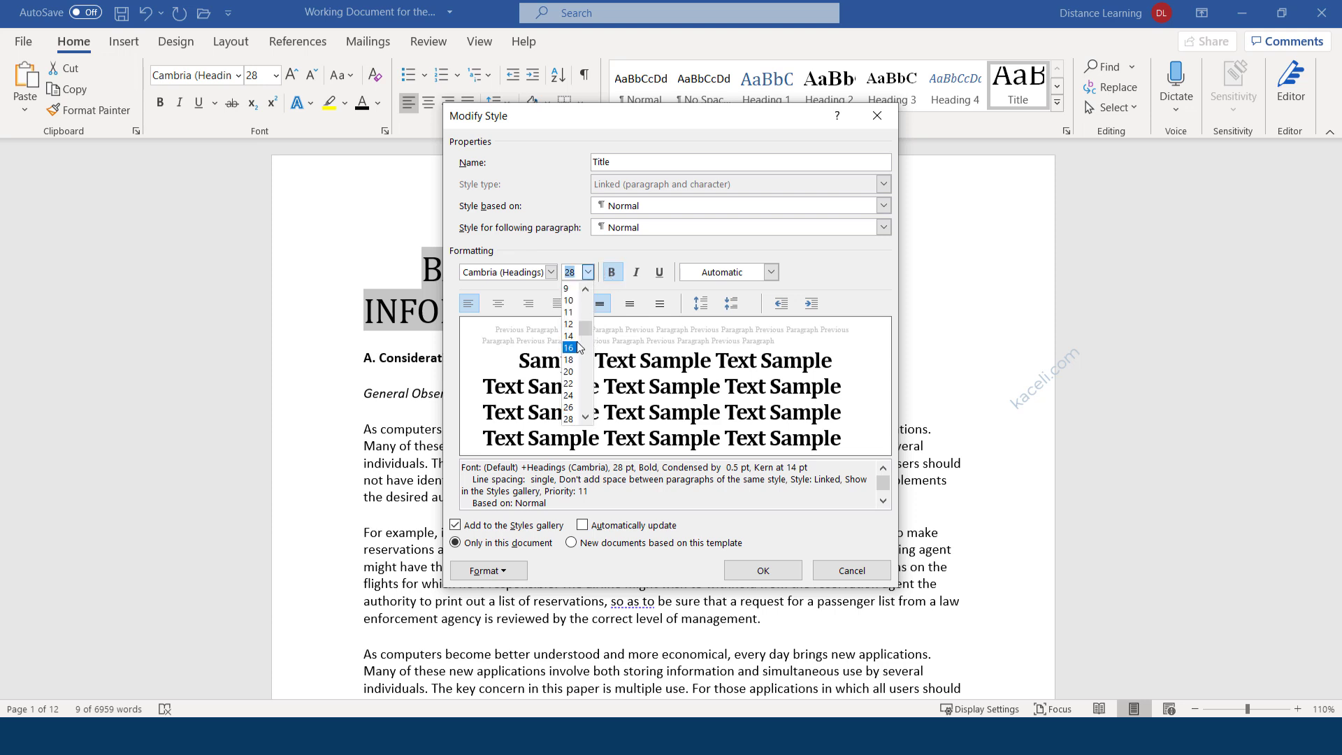
left_click(573, 341)
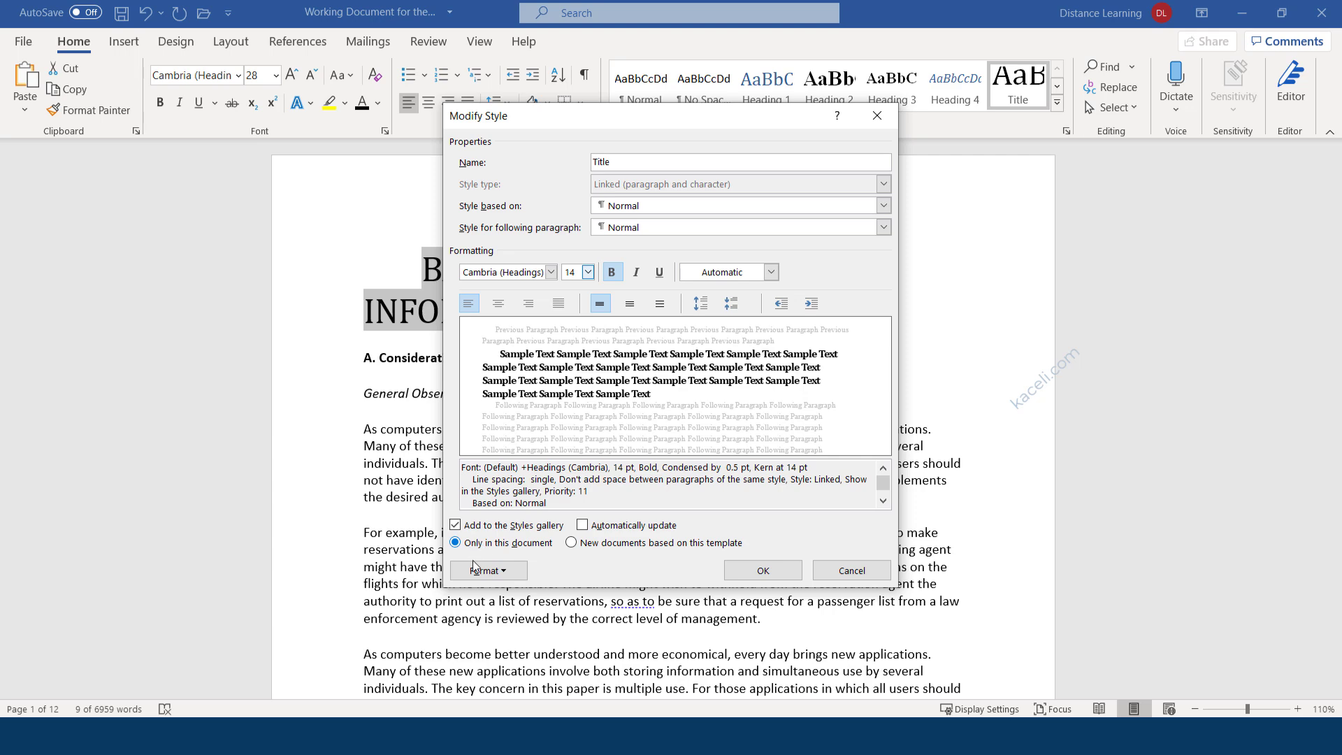
left_click(734, 572)
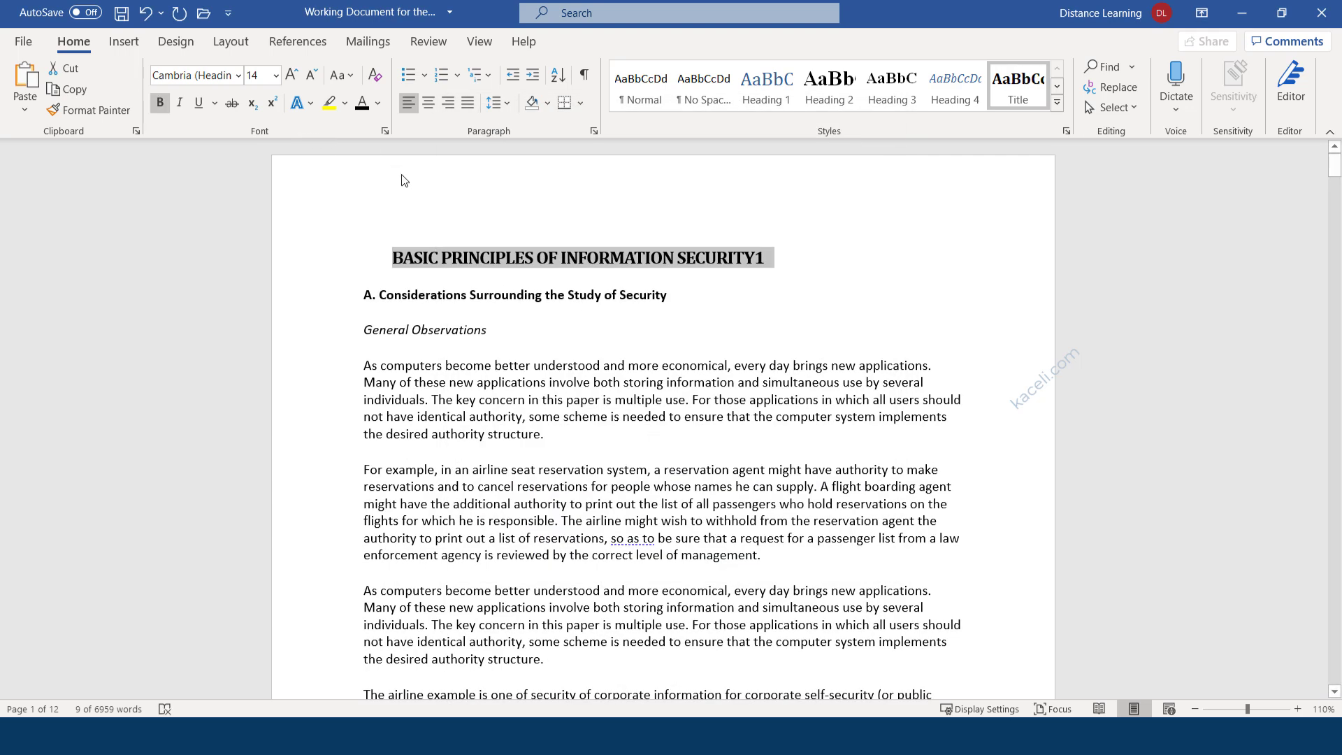
Grow the title's font to 20 pt and align it to the left margin.
right_click(446, 260)
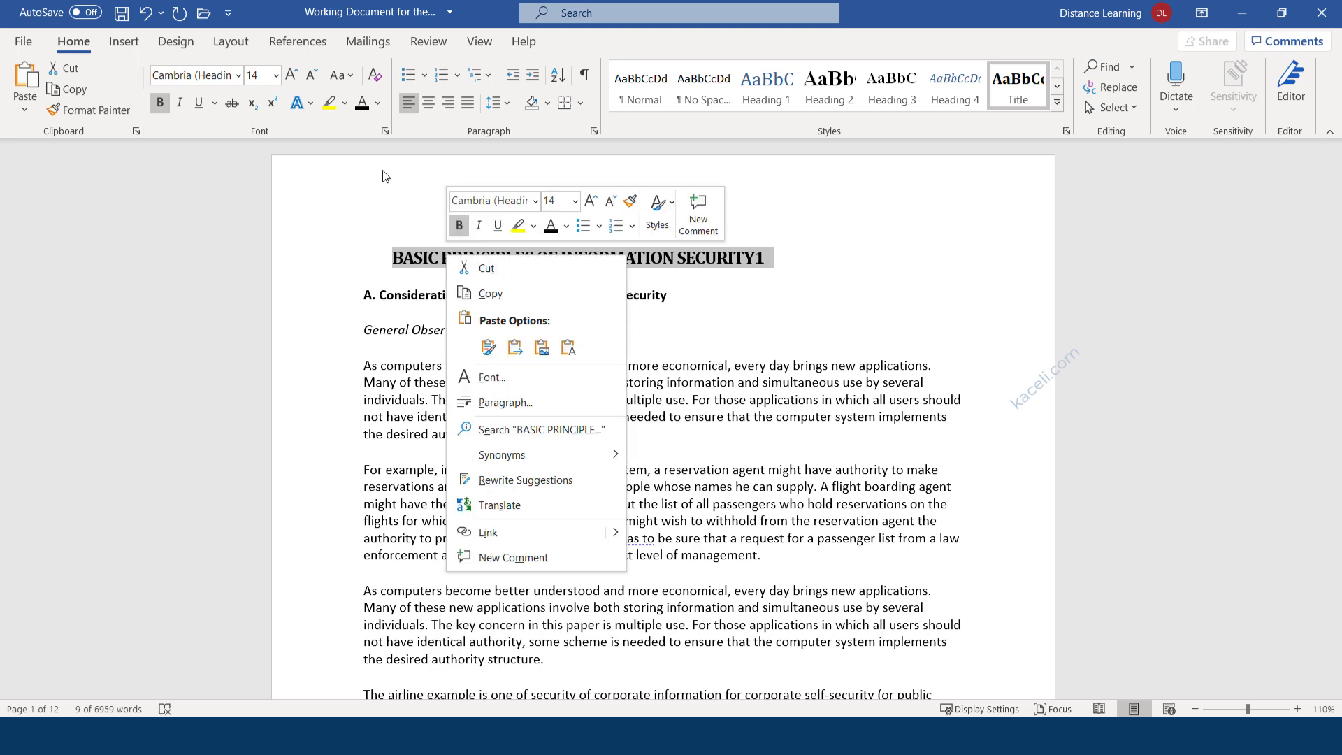
left_click(291, 75)
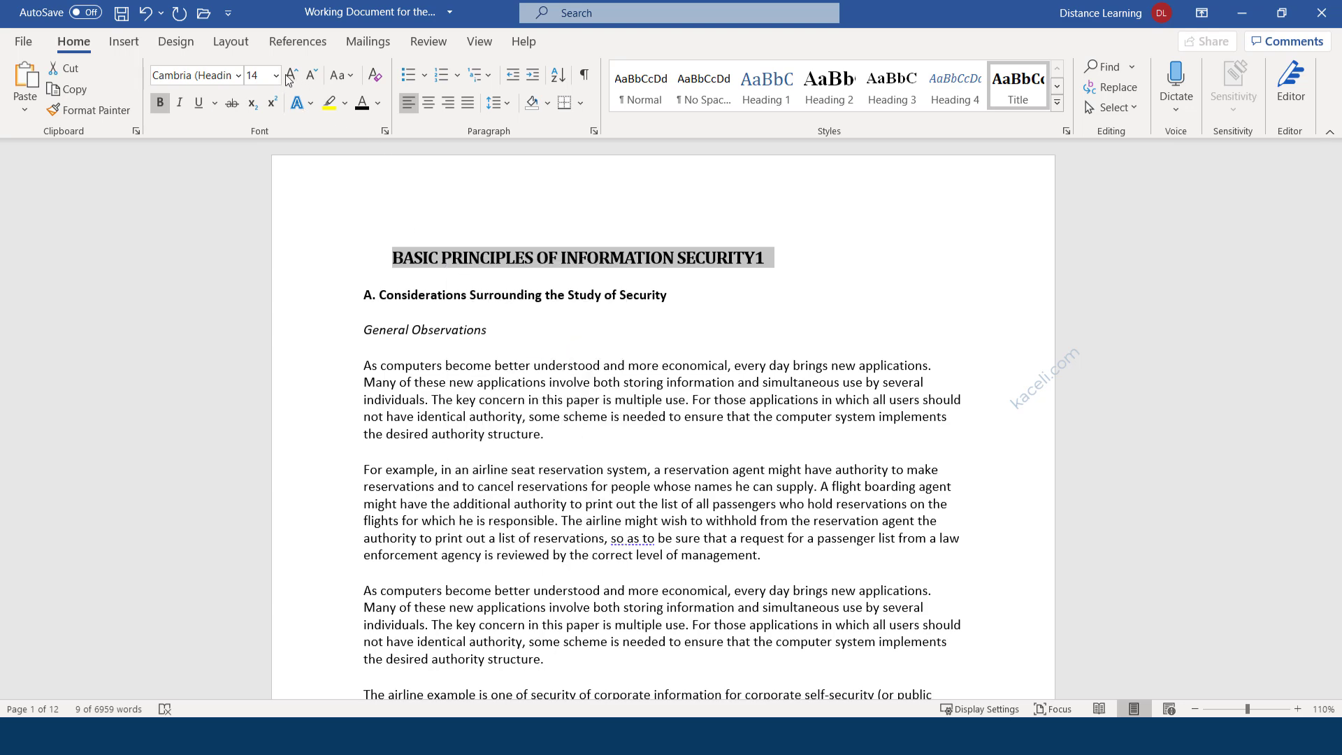
left_click(291, 75)
left_click(291, 75)
left_click(291, 75)
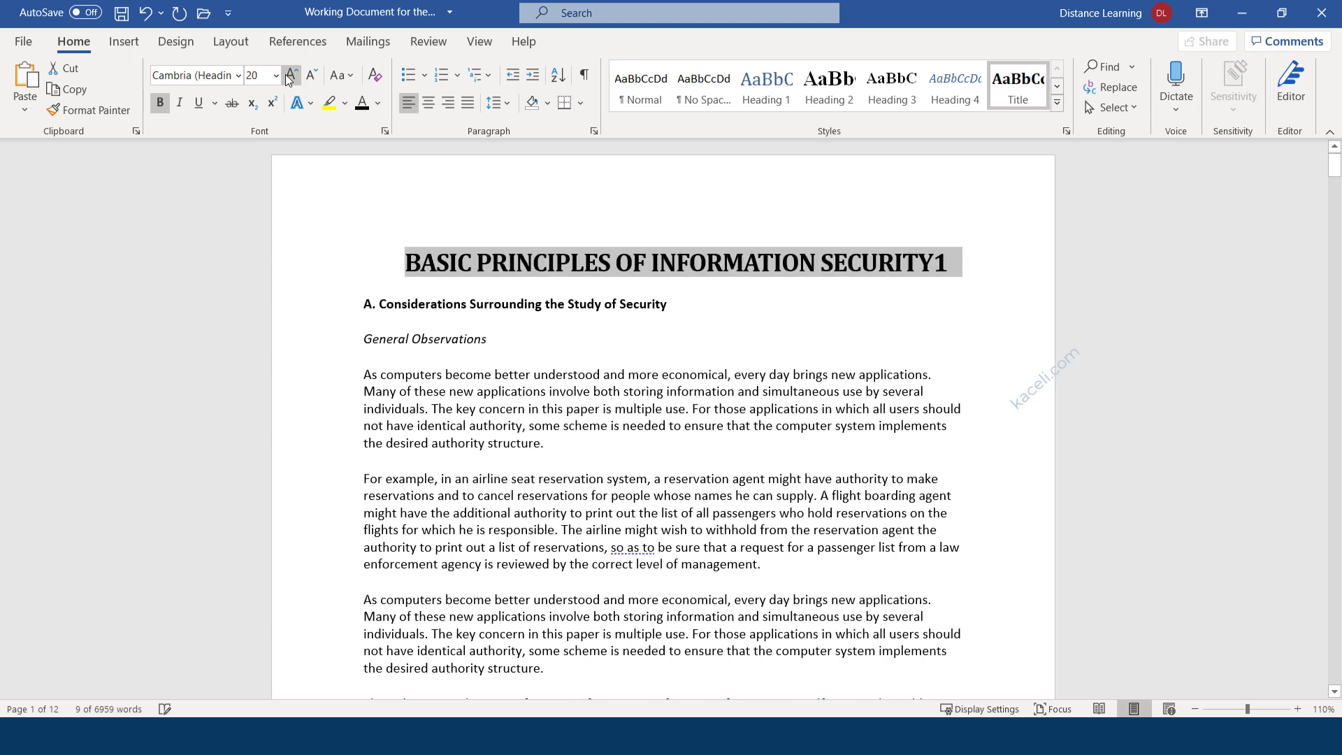
left_click(403, 265)
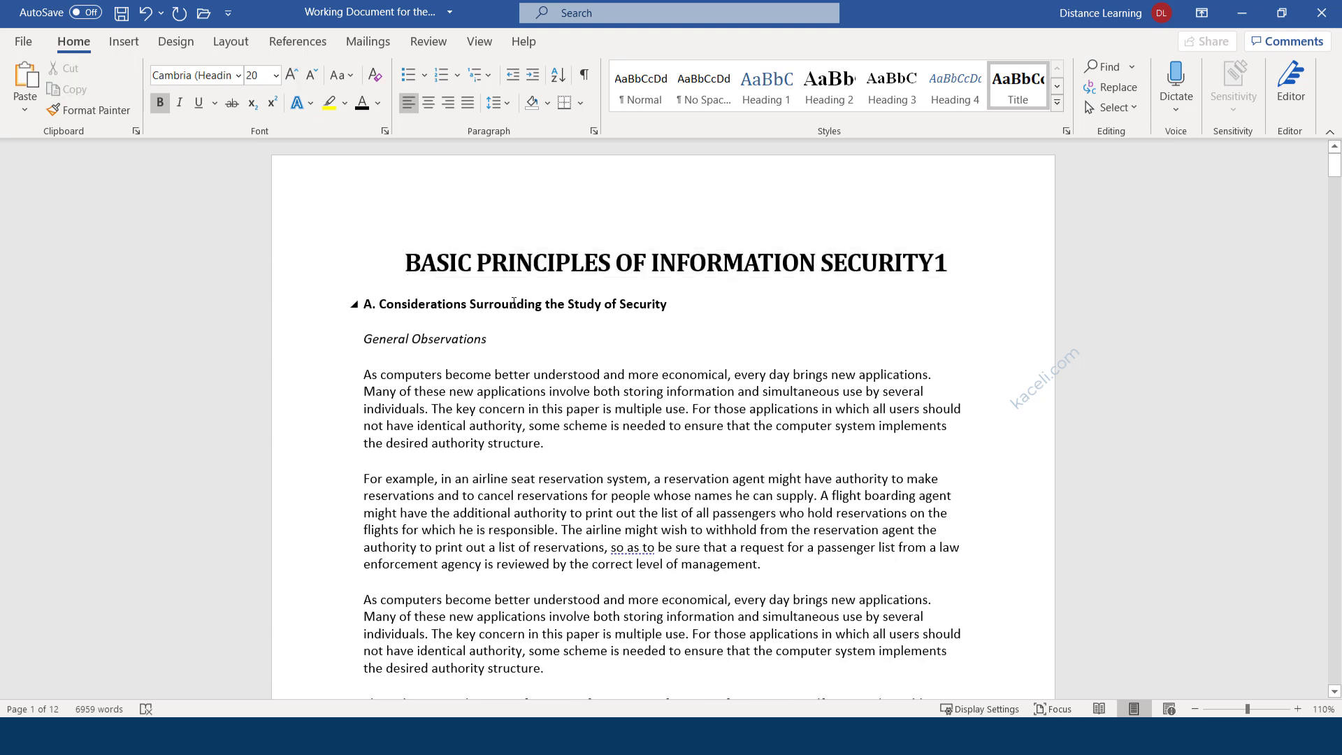
key("BackSpace")
key("BackSpace")
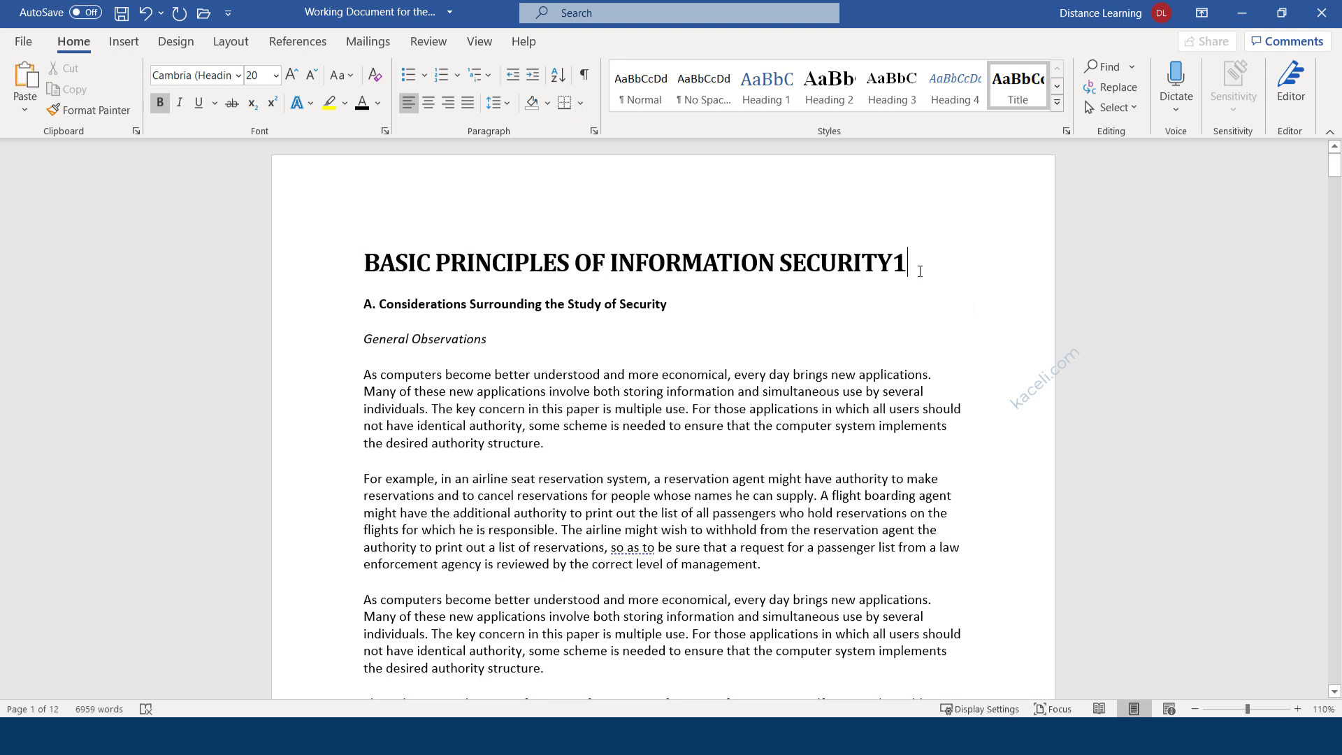
Update the Title style to match the 20 pt bold title and reapply it.
left_click_drag(826, 260, 365, 263)
right_click(1020, 87)
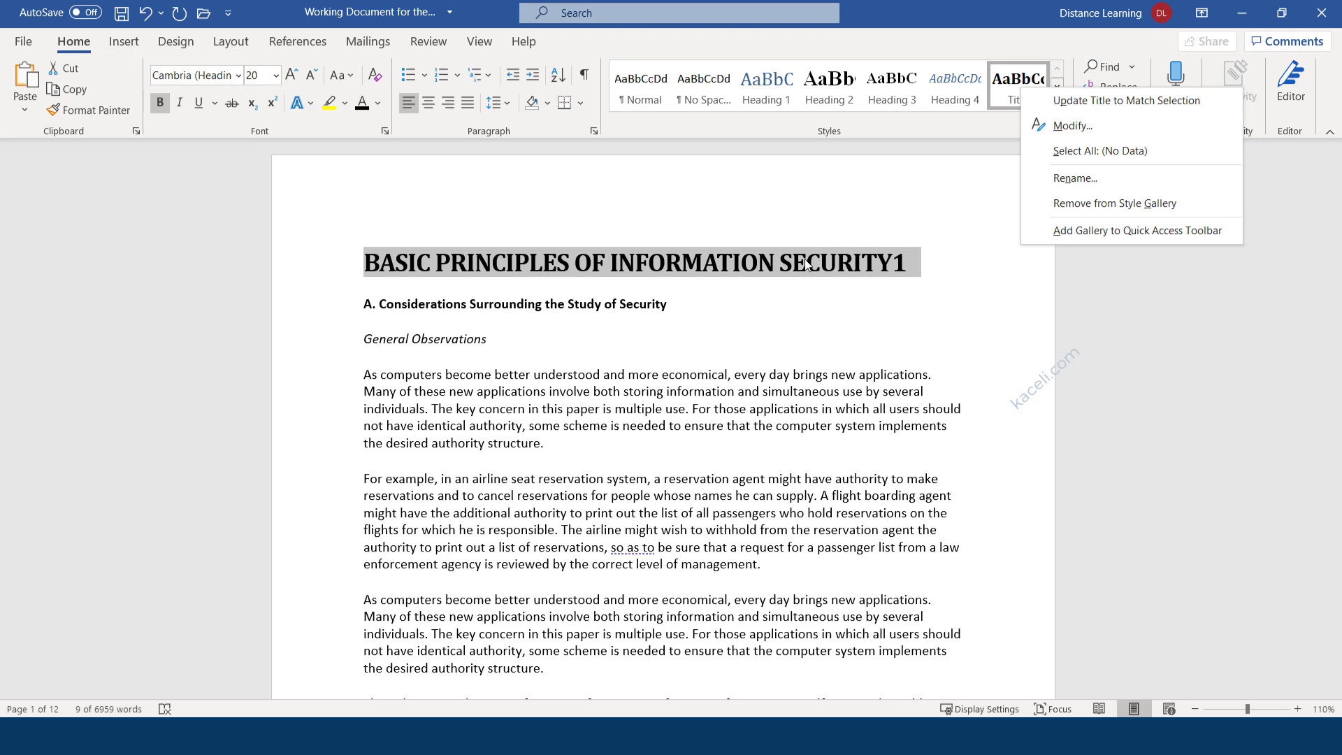
key("Escape")
left_click(467, 263)
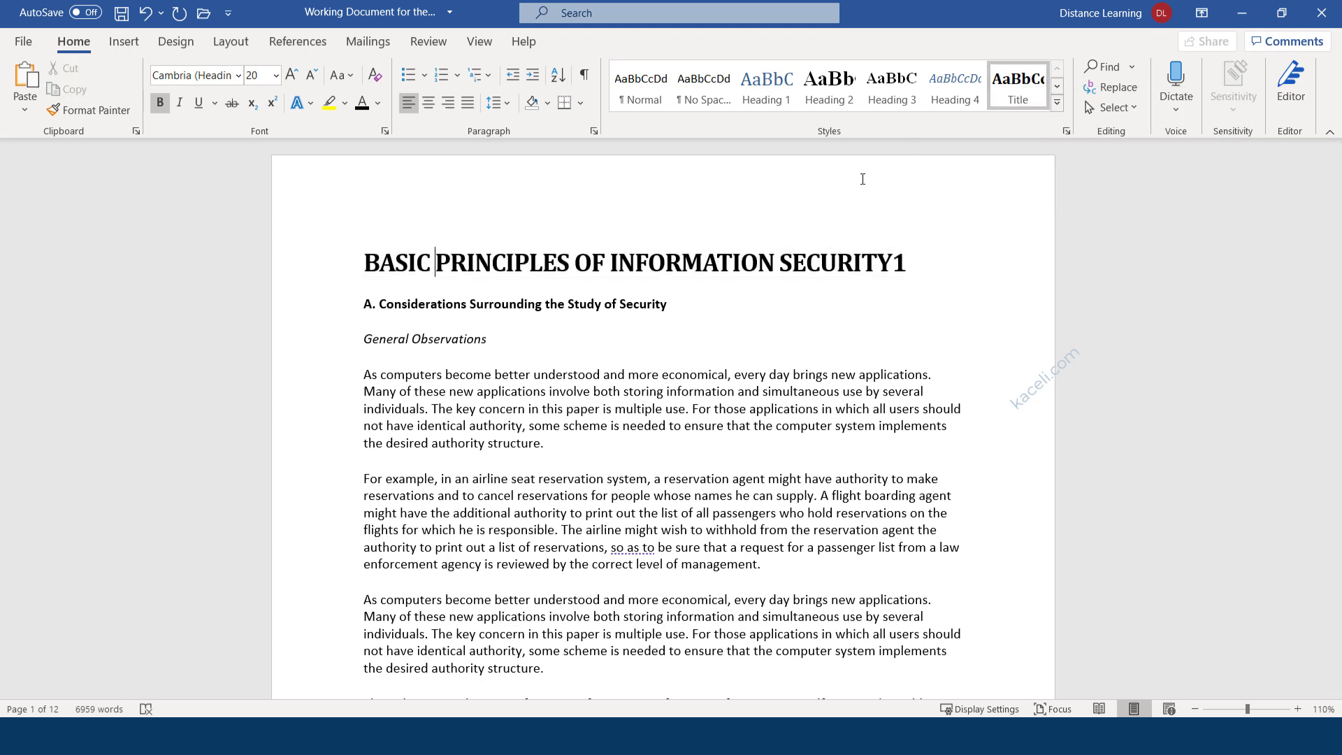
triple_click(733, 263)
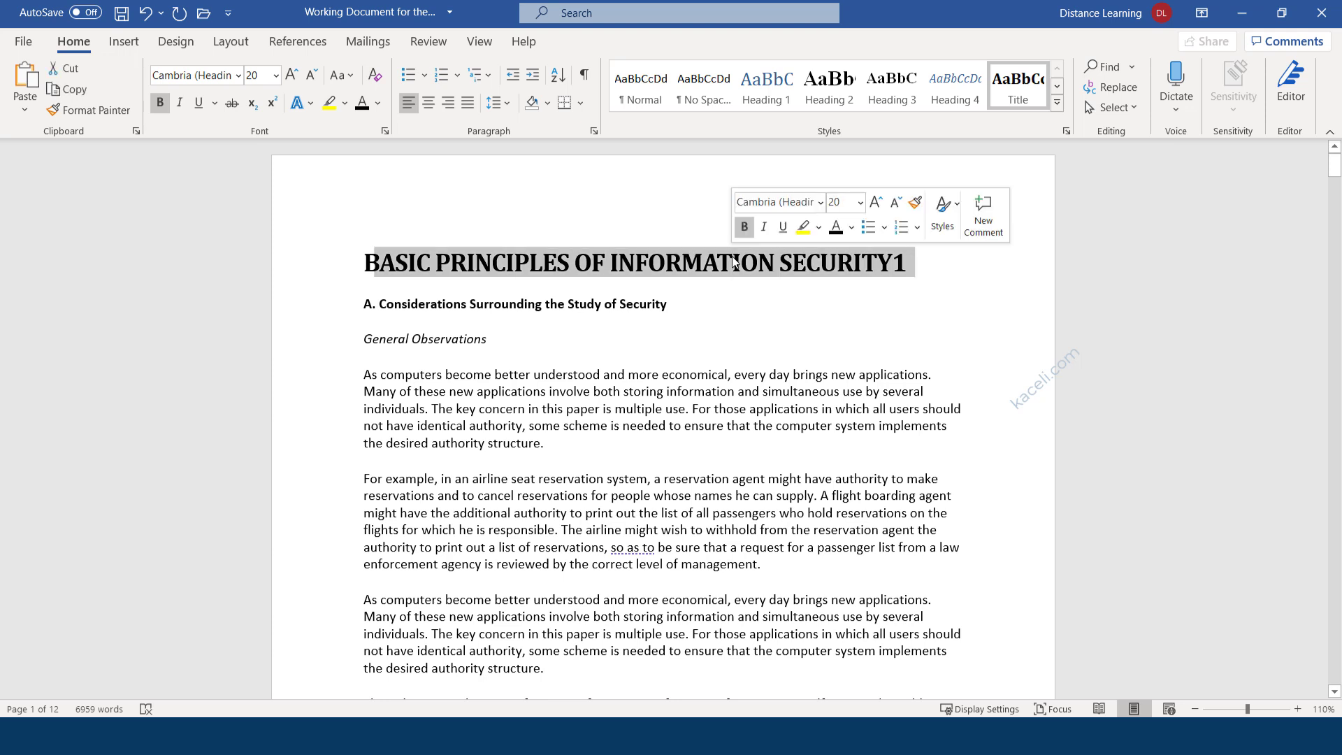
right_click(1022, 77)
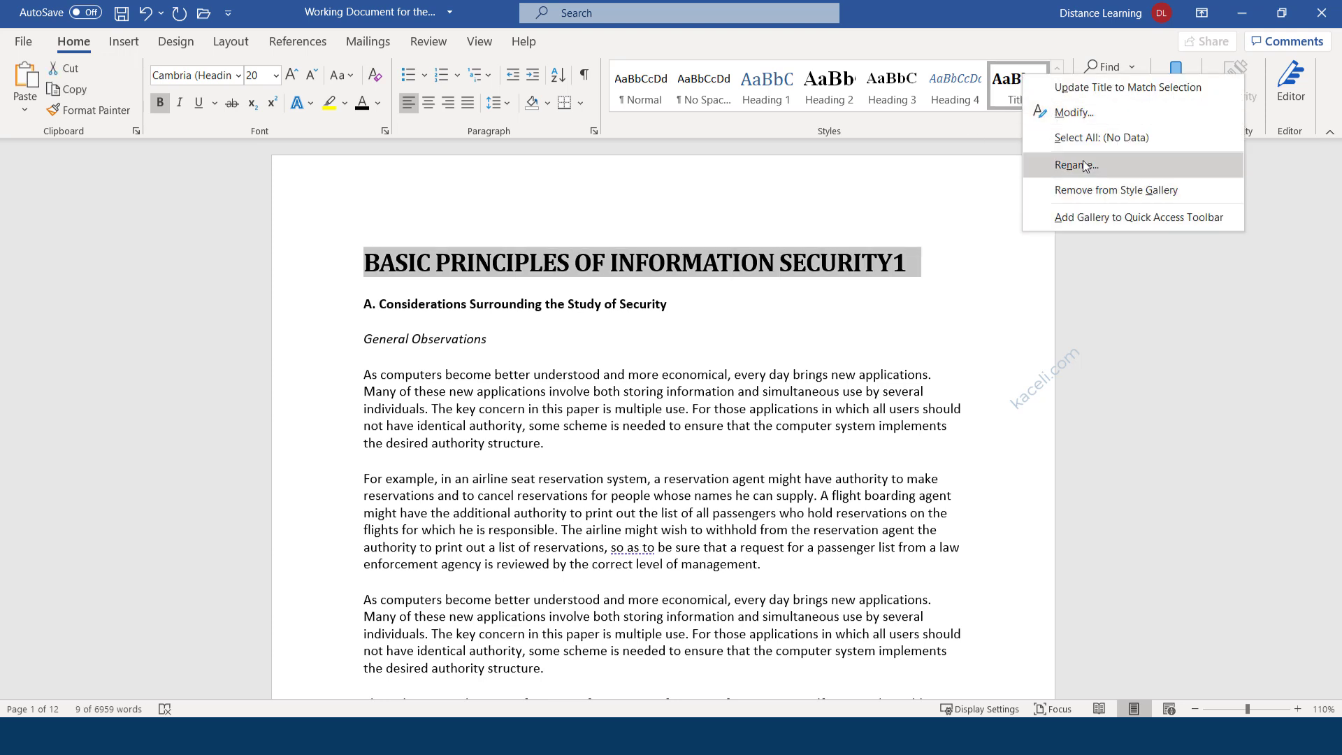
left_click(1083, 93)
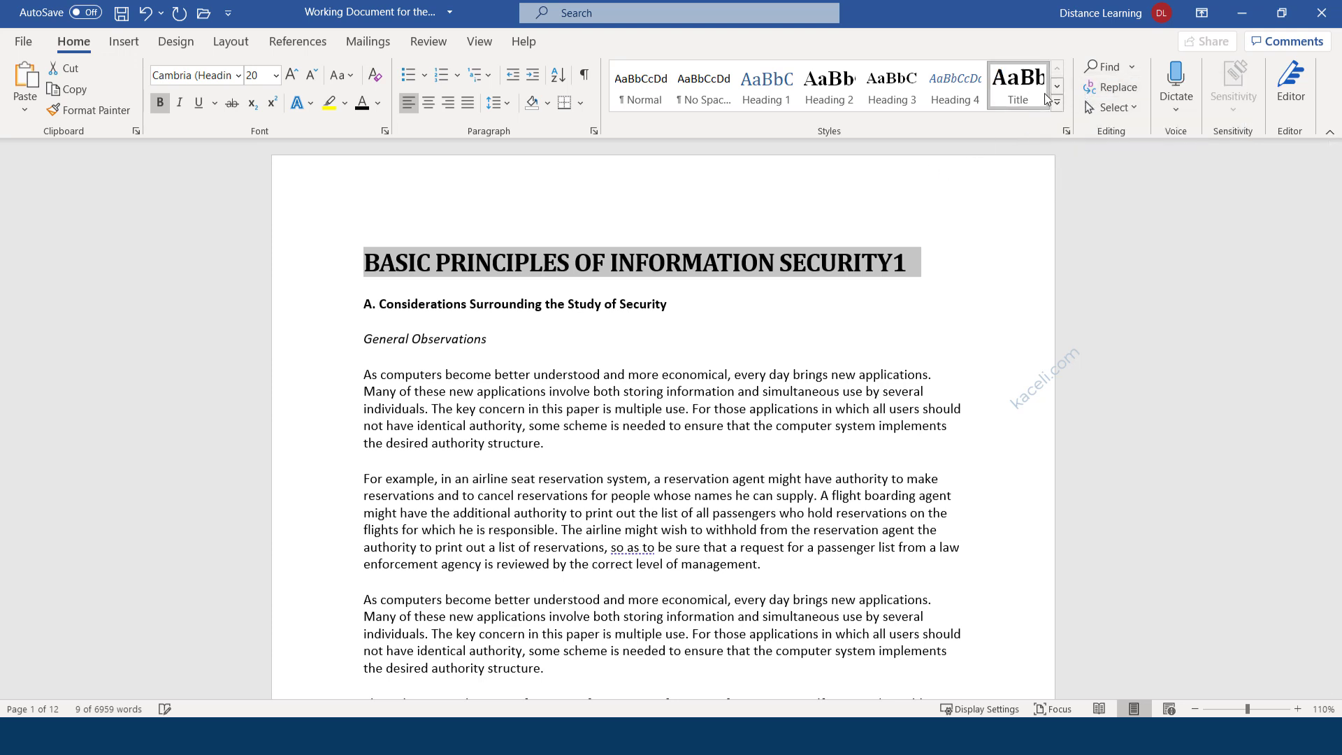
left_click(1016, 97)
left_click_drag(741, 338, 361, 339)
left_click(571, 368)
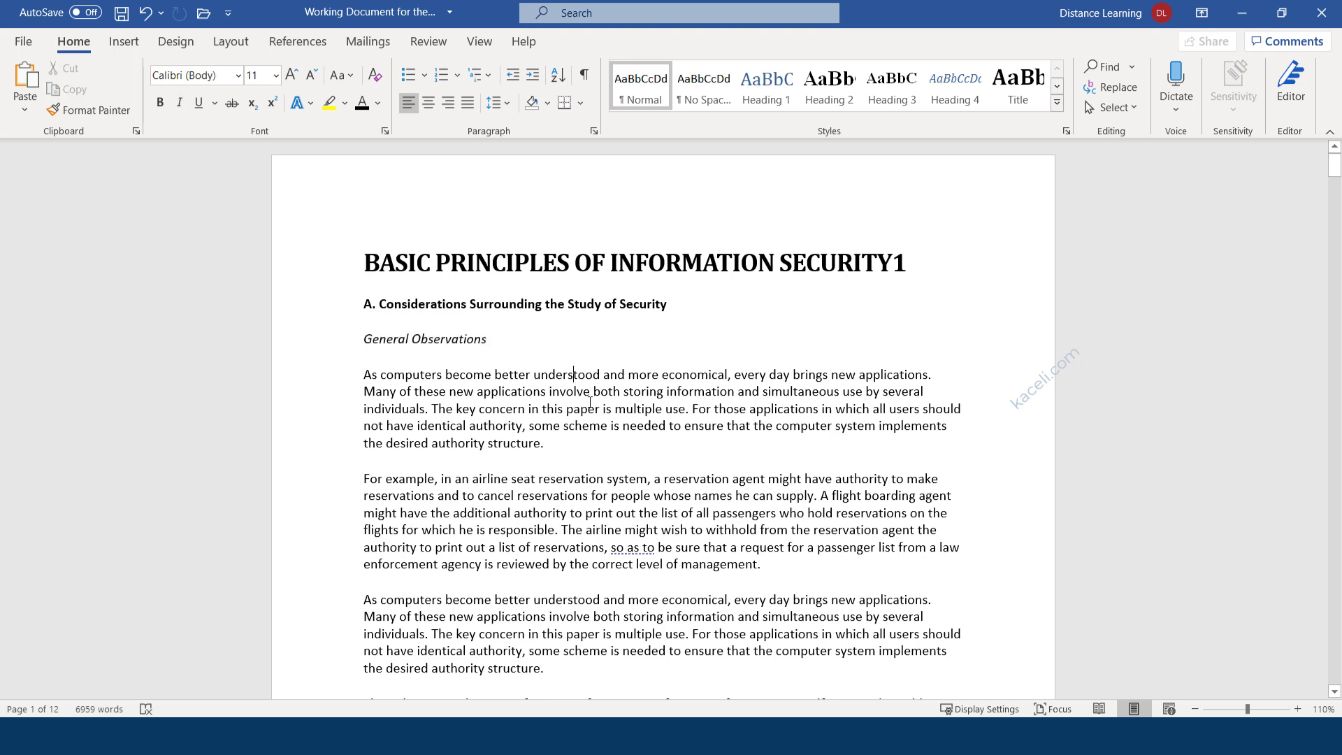
scroll(584, 464, "down", 8)
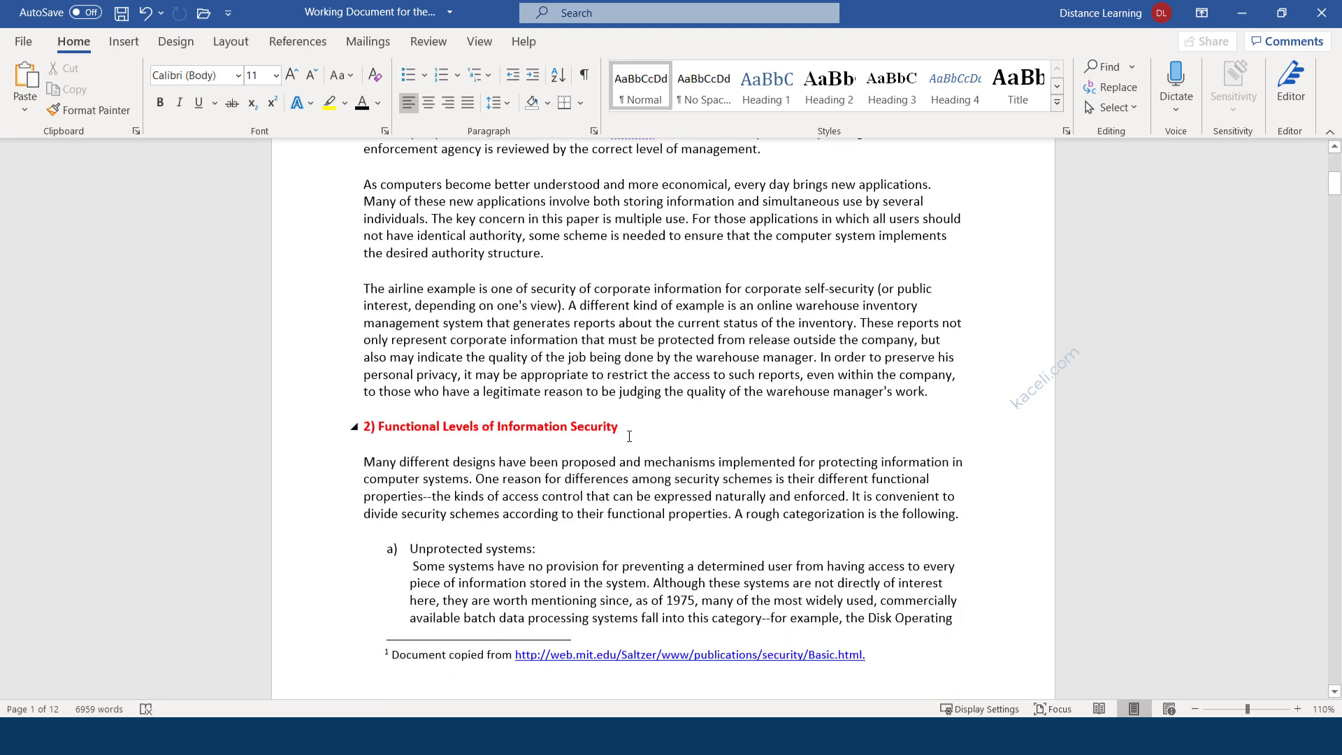
left_click_drag(629, 436, 329, 423)
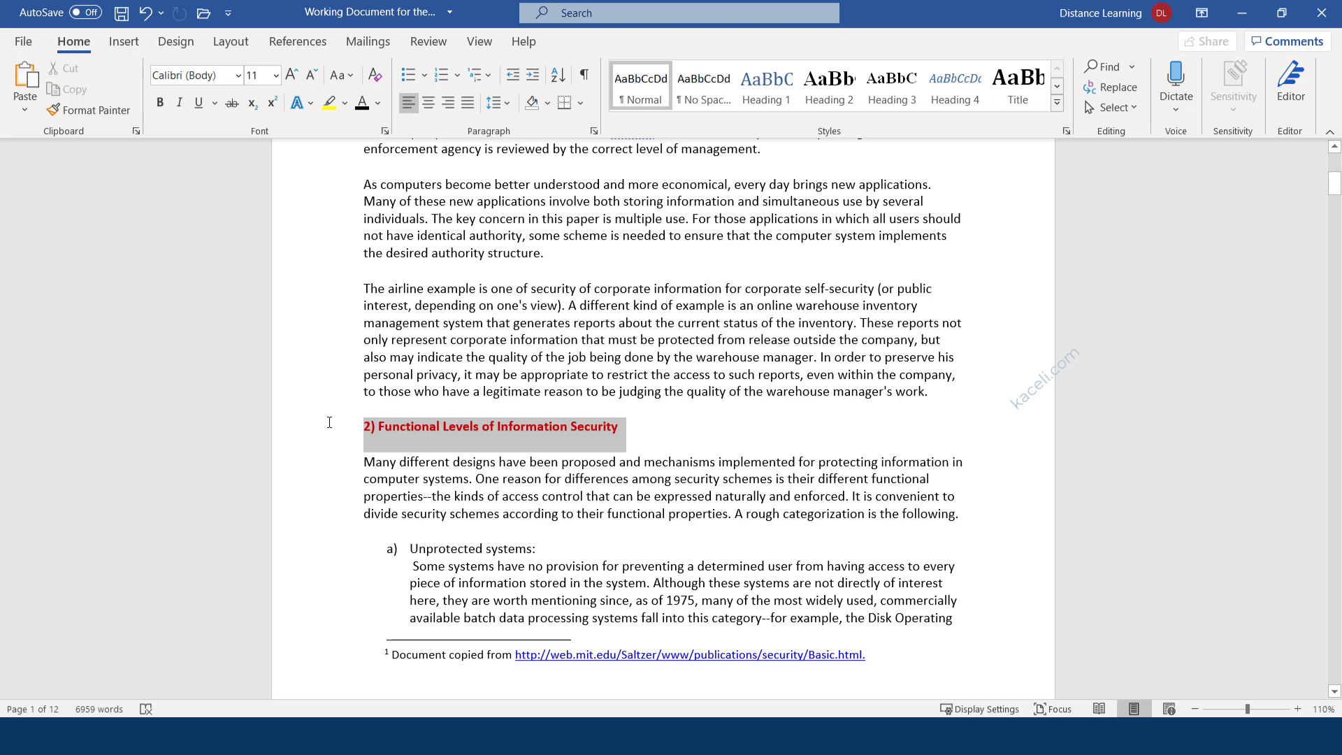
left_click(1022, 91)
left_click(662, 433)
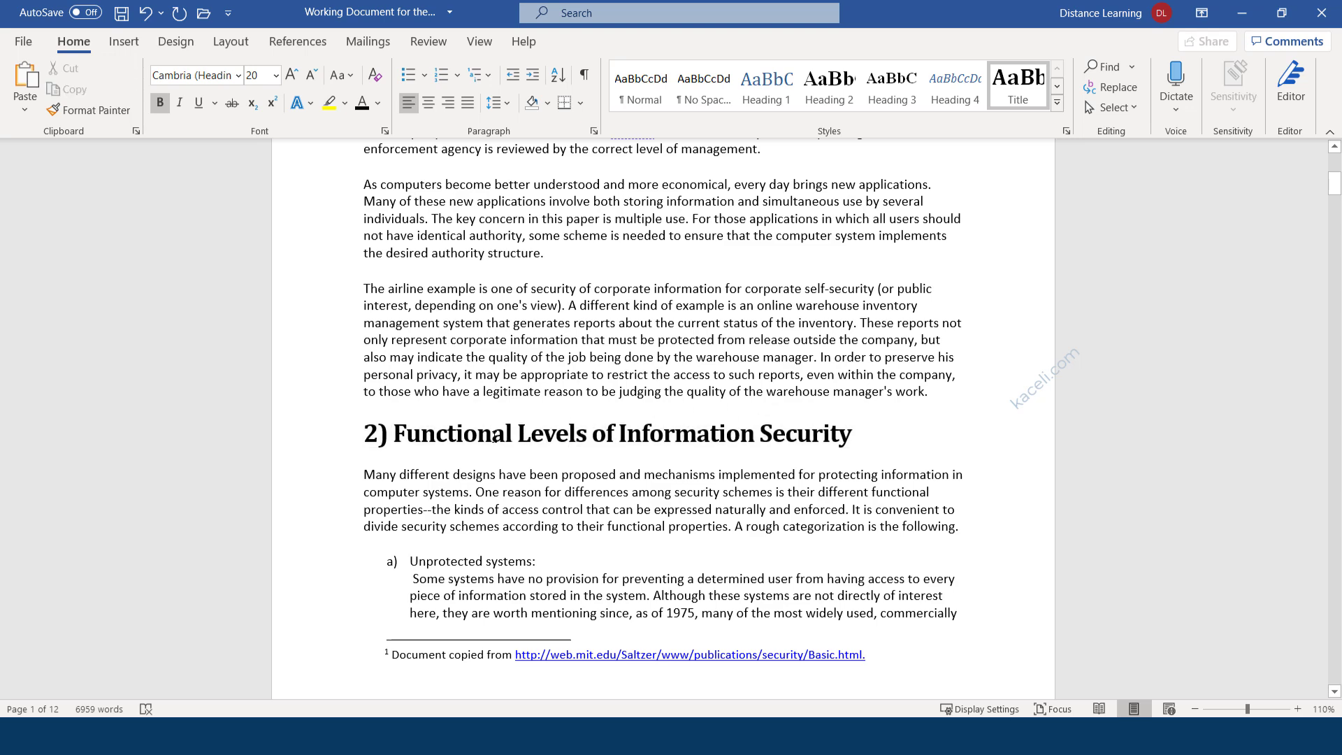
key("ctrl+z")
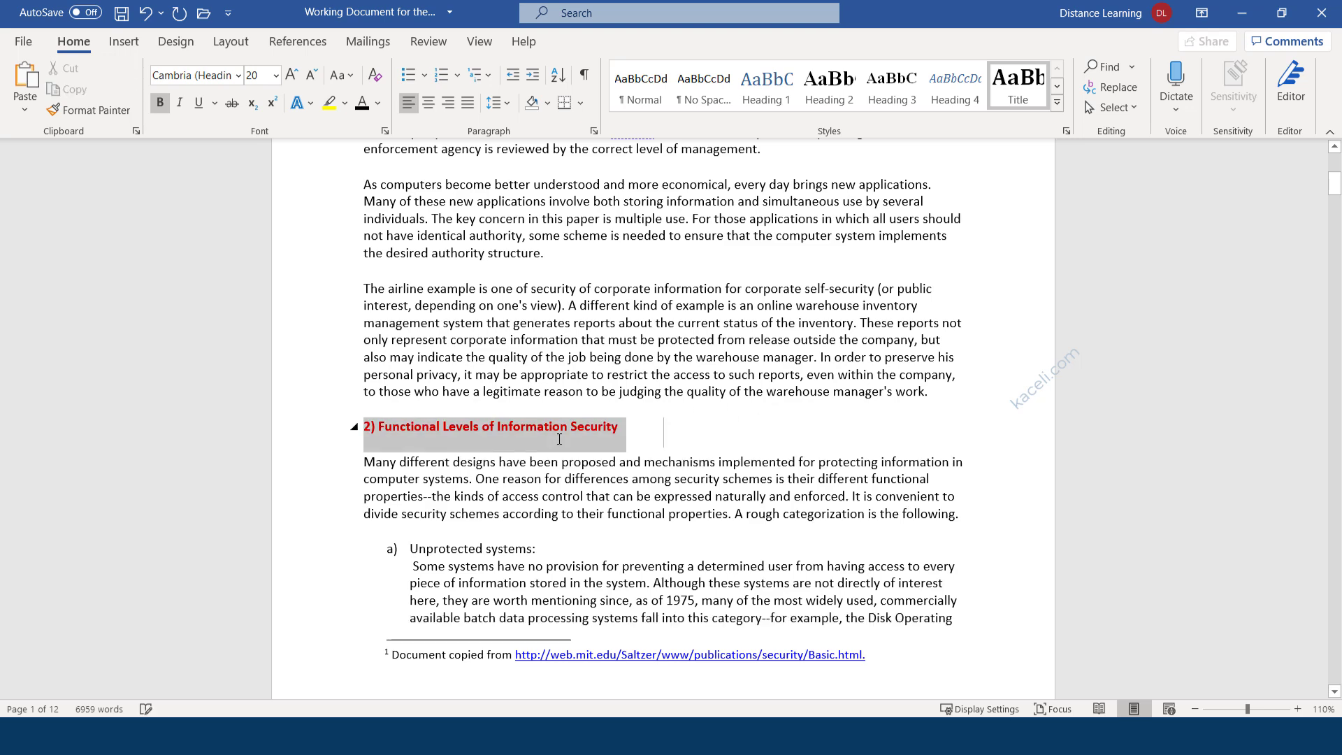
scroll(797, 411, "up", 8)
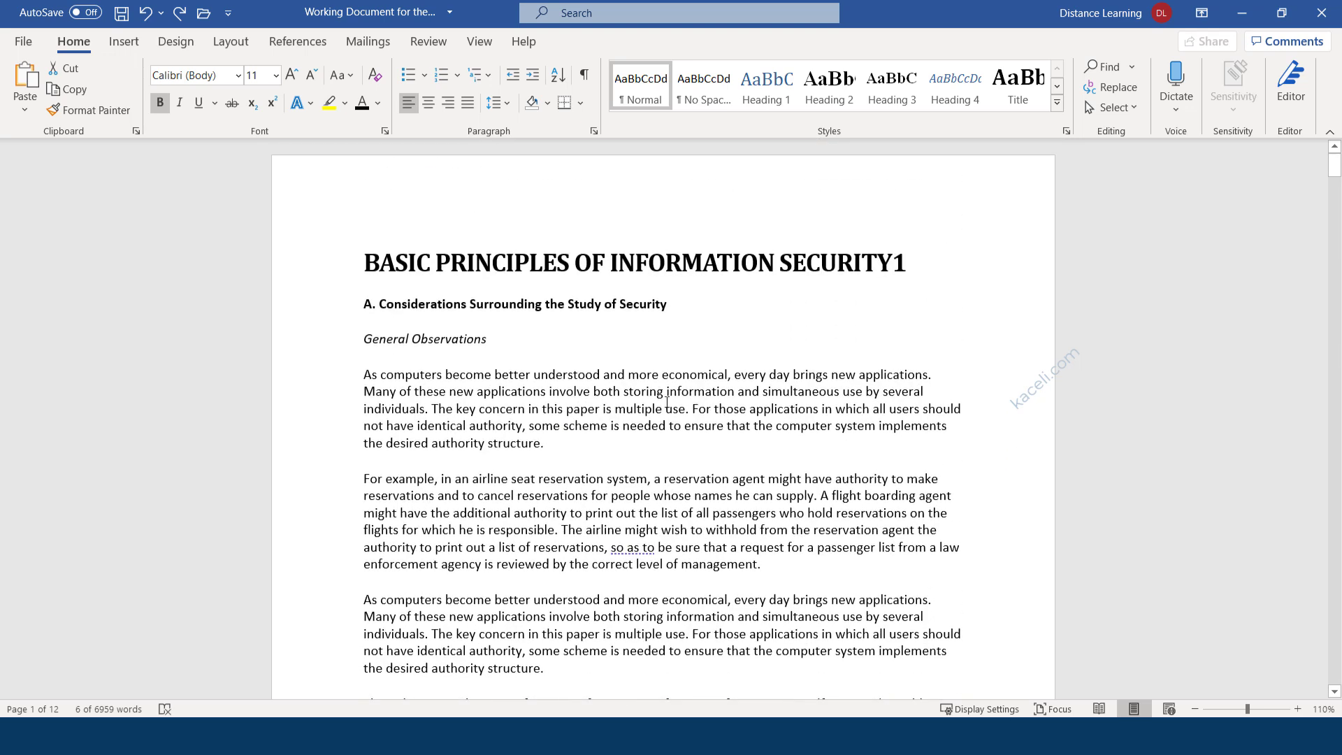
left_click(524, 305)
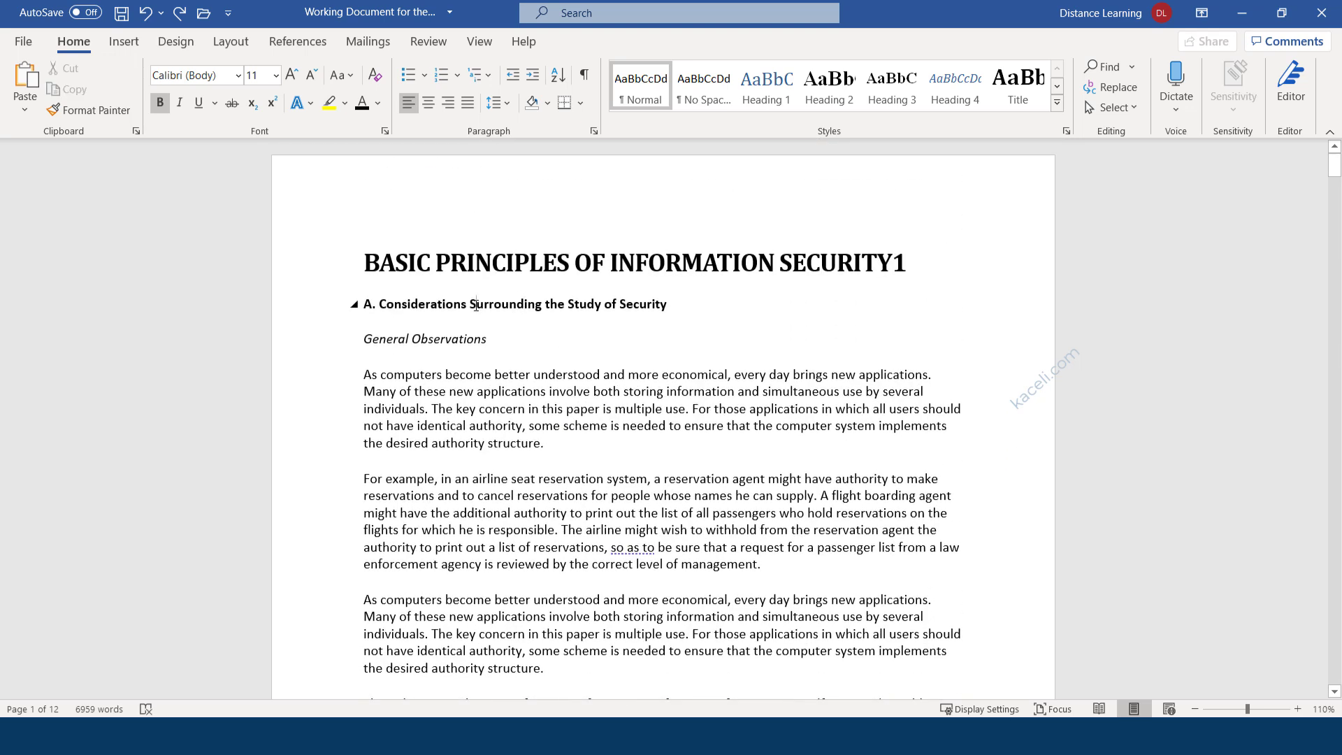
left_click_drag(684, 310, 363, 308)
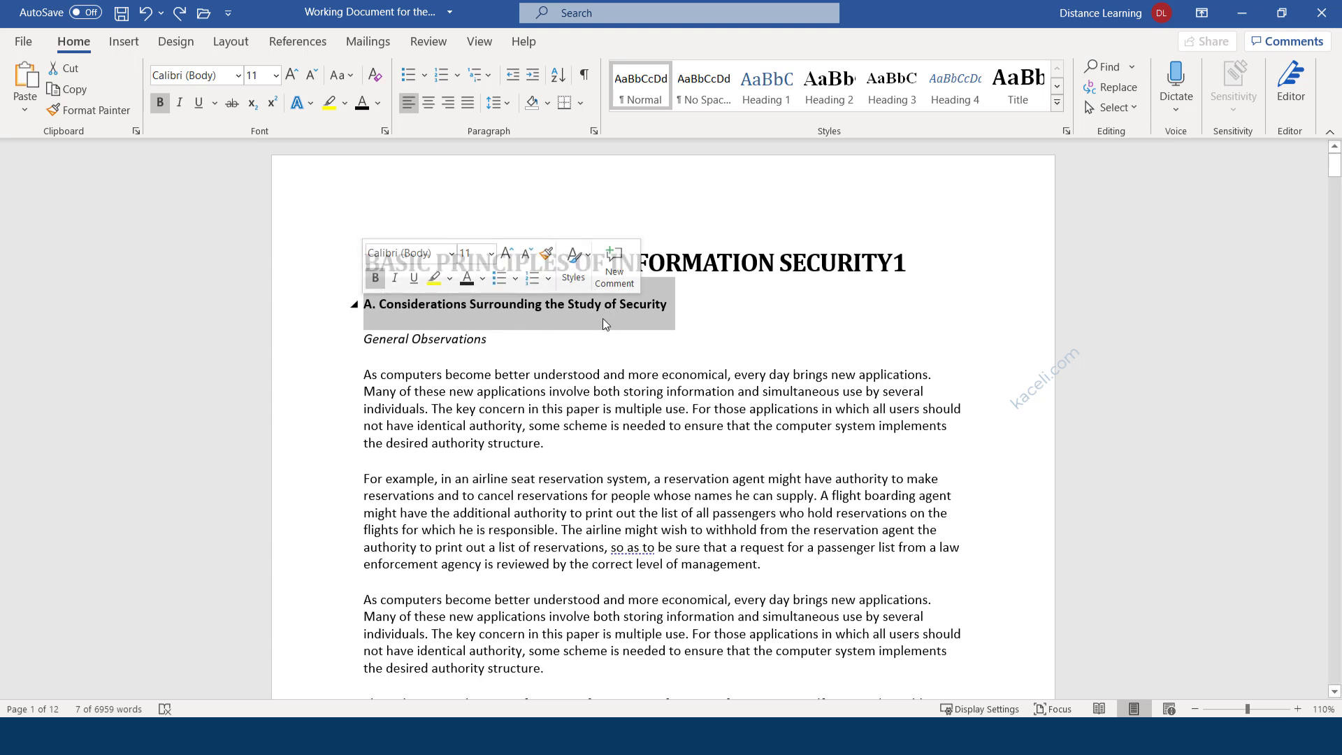
Make 'A. Considerations Surrounding the Study of Security' a bold Heading 1.
left_click(769, 97)
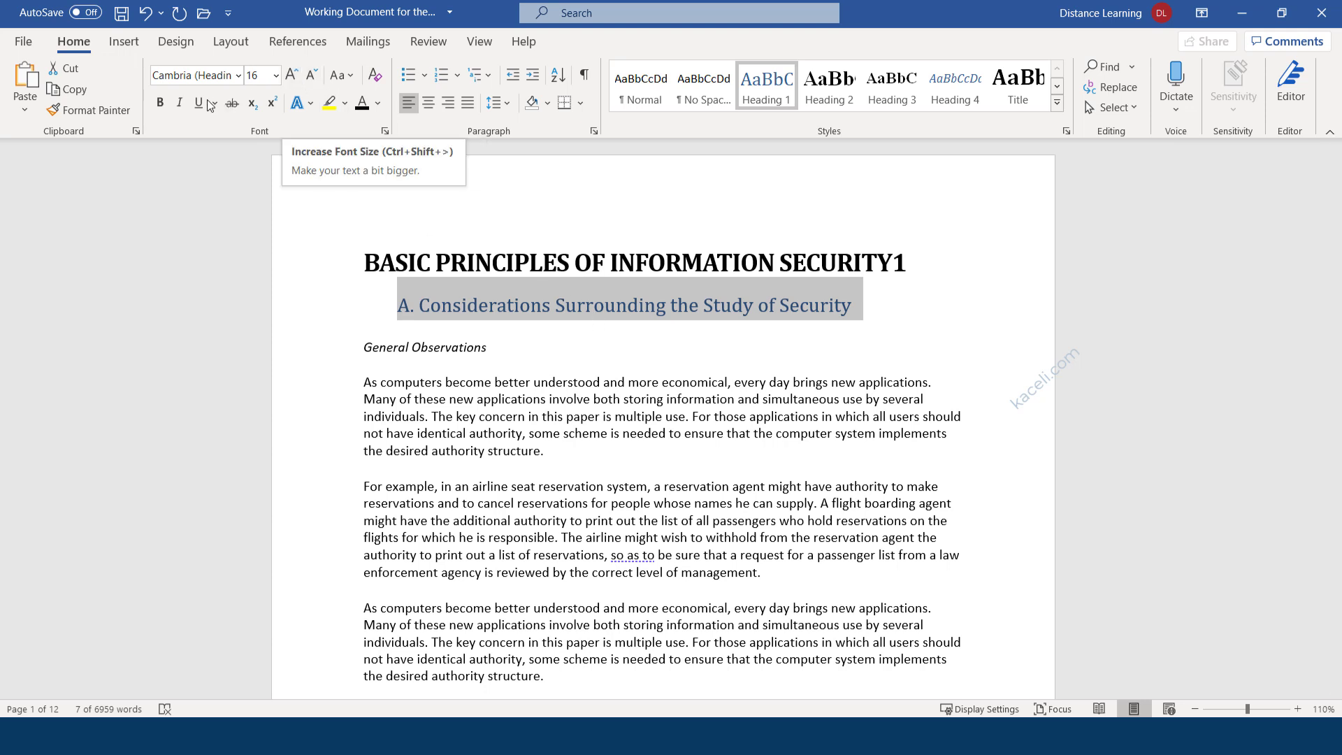
left_click(160, 103)
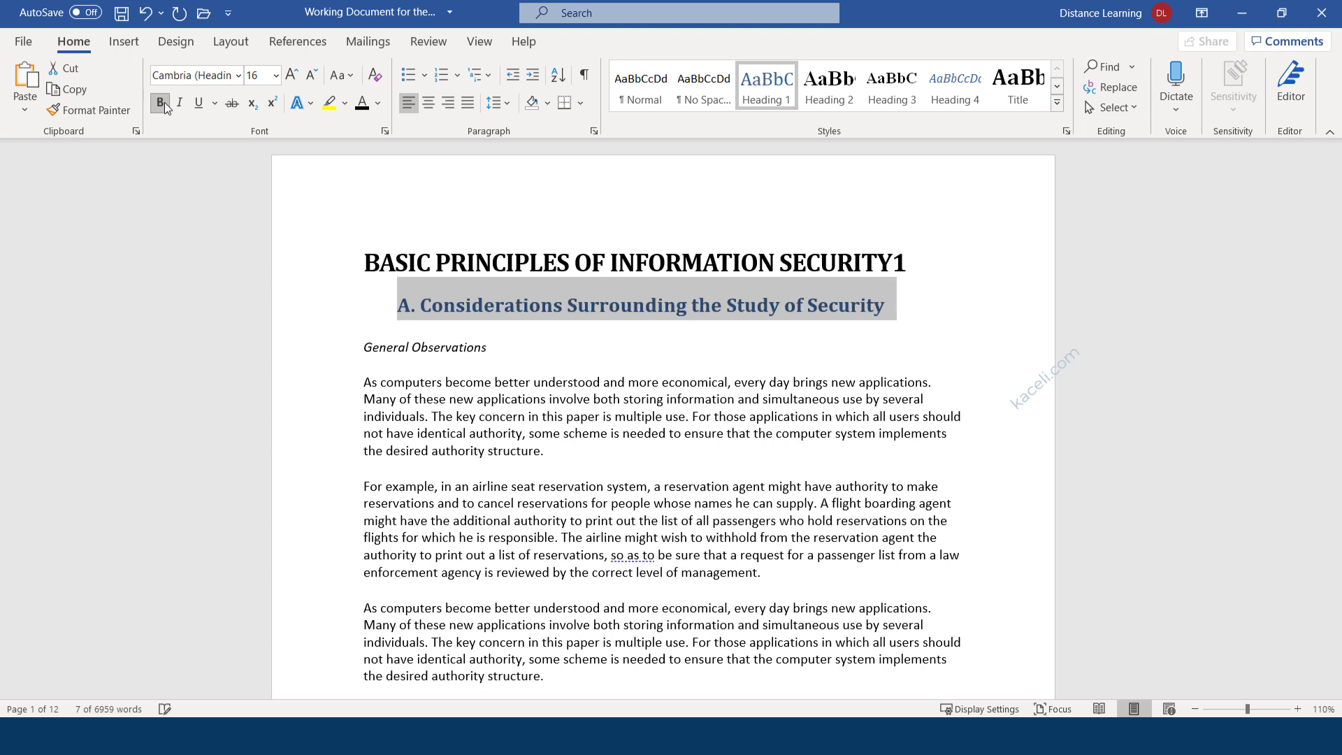
left_click(400, 307)
key("ctrl+z")
key("ctrl+z")
key("ctrl+z")
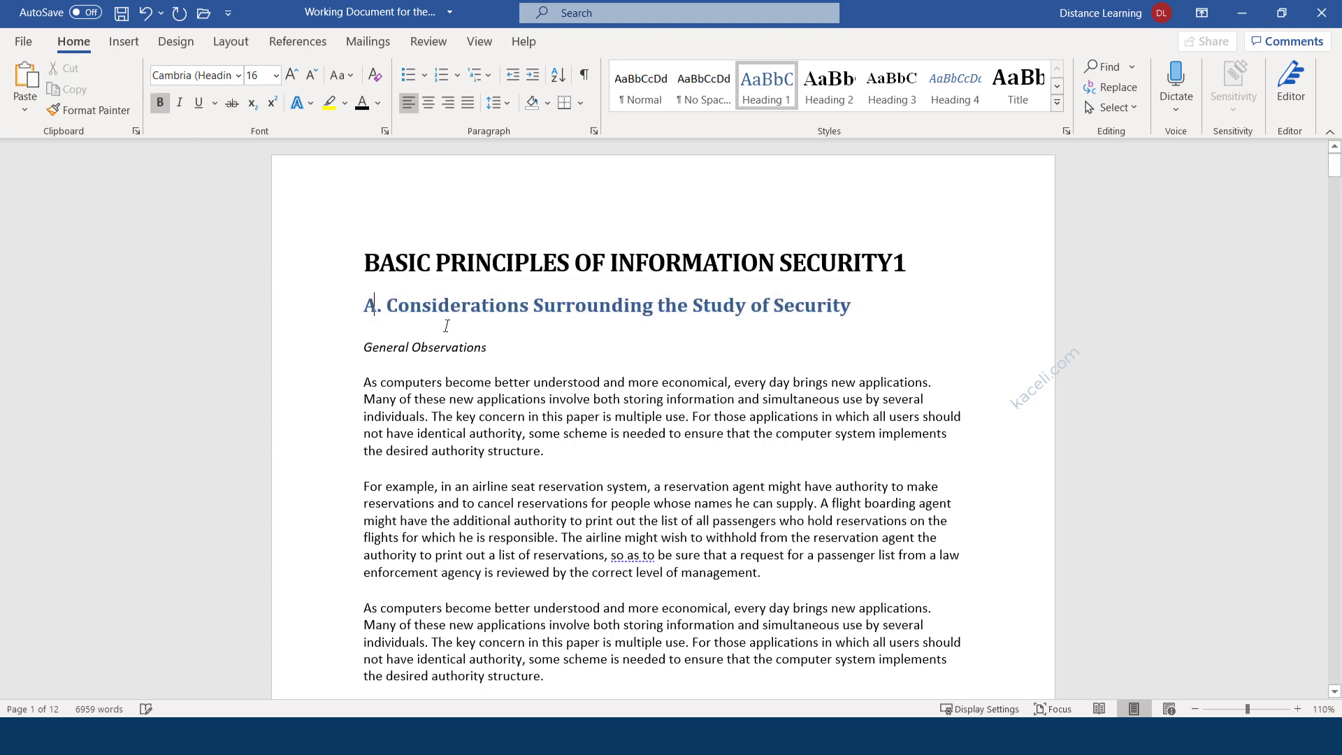
key("ctrl+y")
key("ctrl+y")
key("ctrl+y")
Set heading A's font to Calibri and its colour to red.
left_click_drag(855, 307, 362, 308)
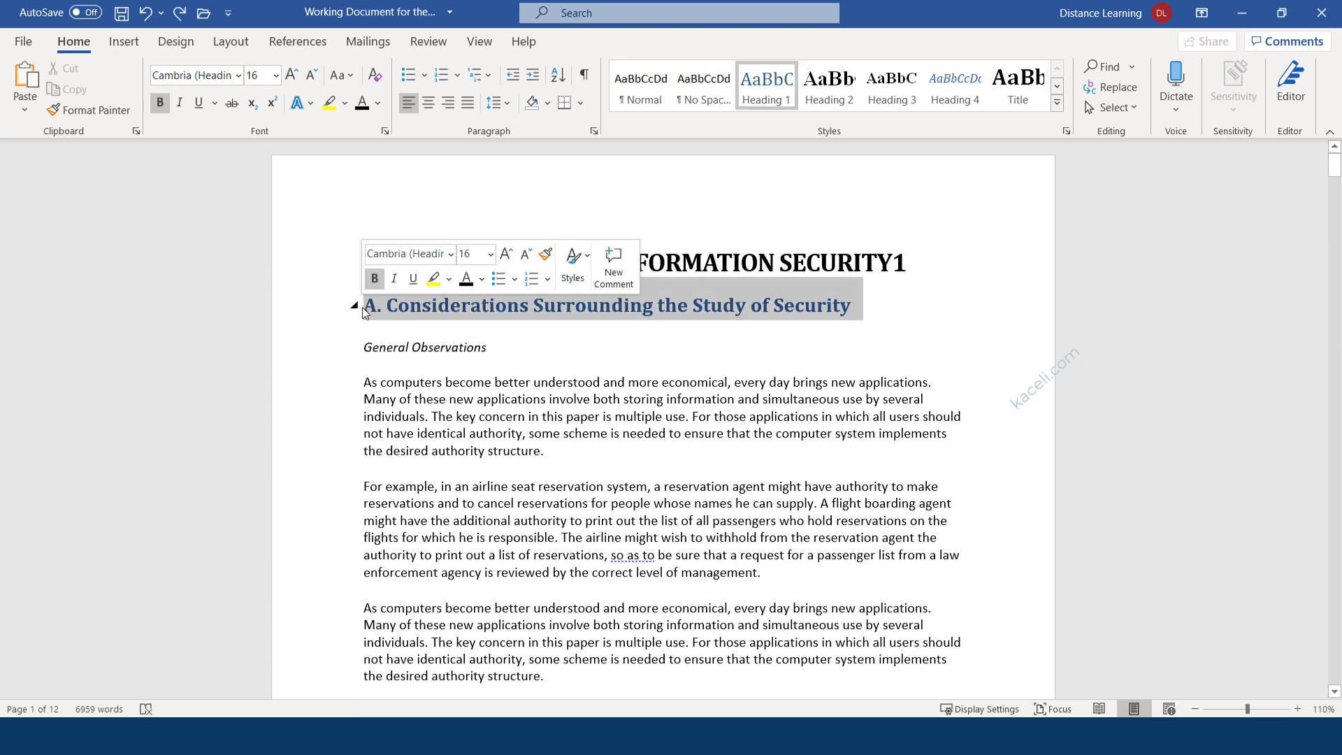
left_click(238, 75)
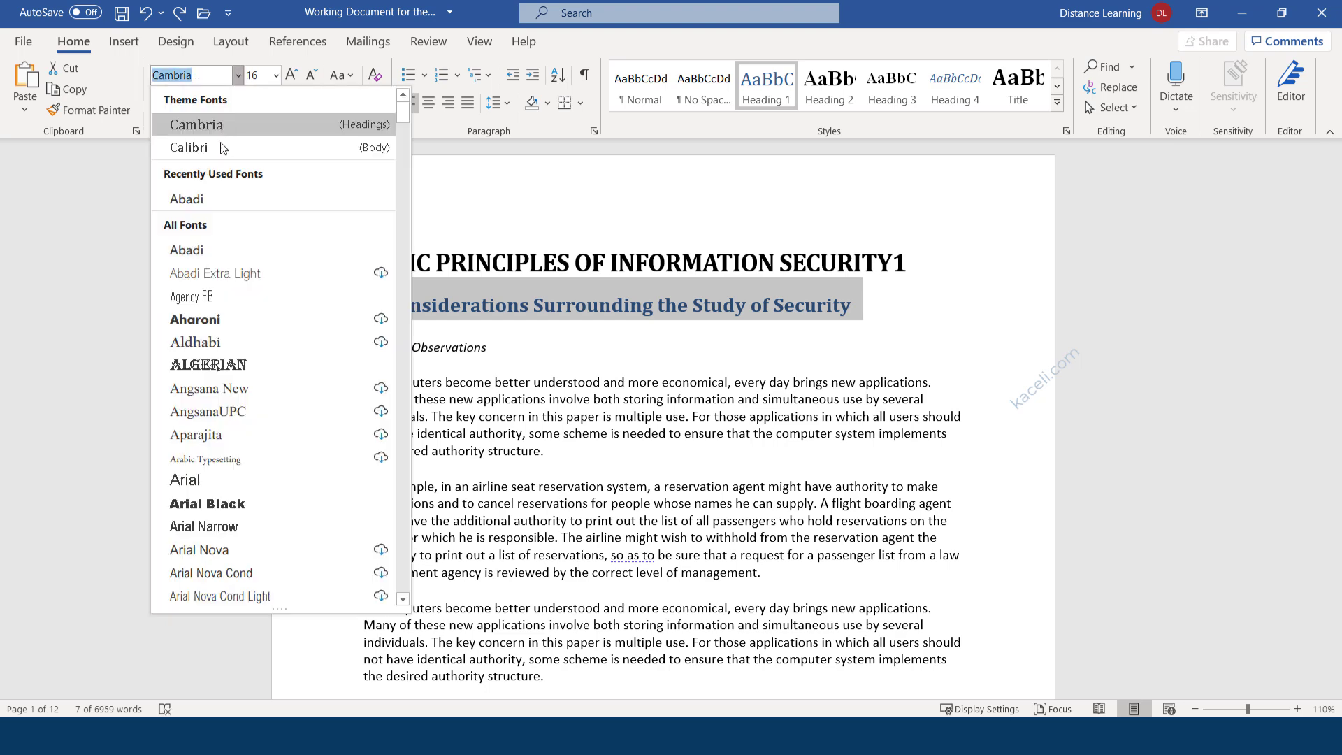
left_click(185, 153)
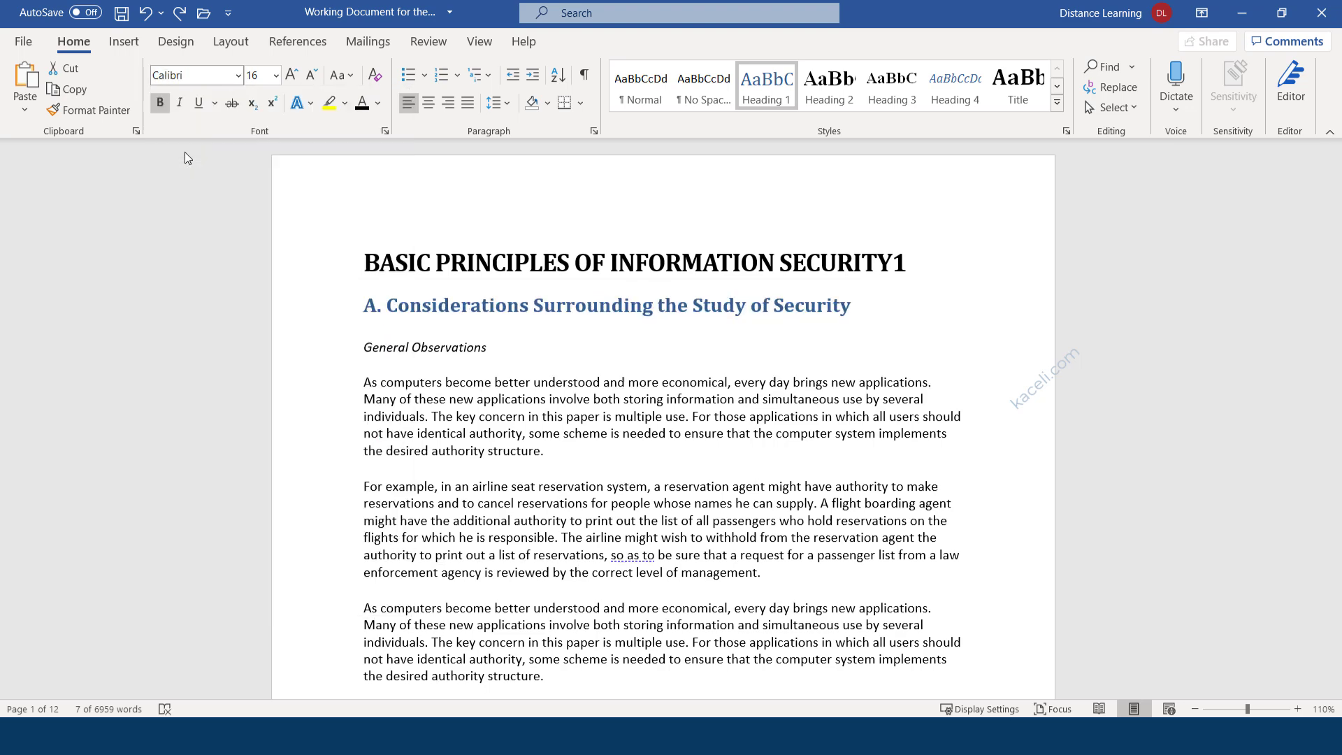
left_click(377, 102)
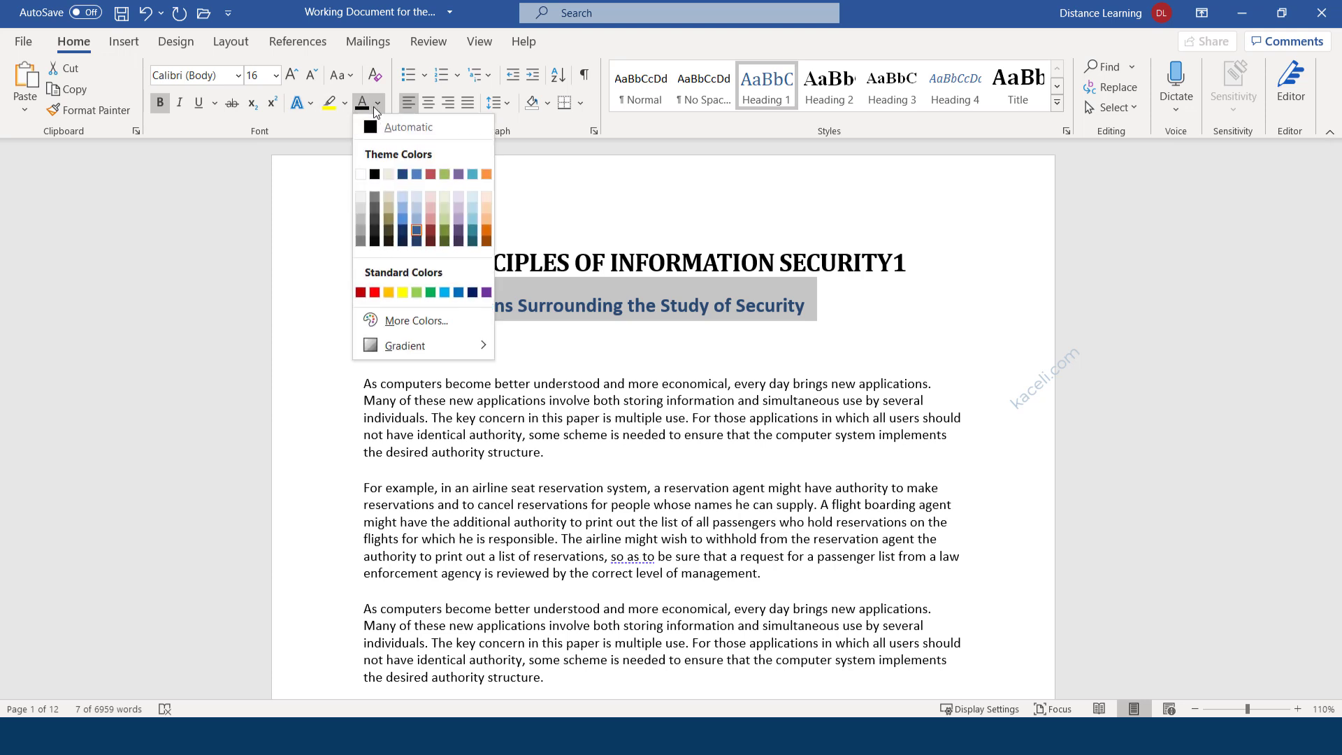
left_click(375, 292)
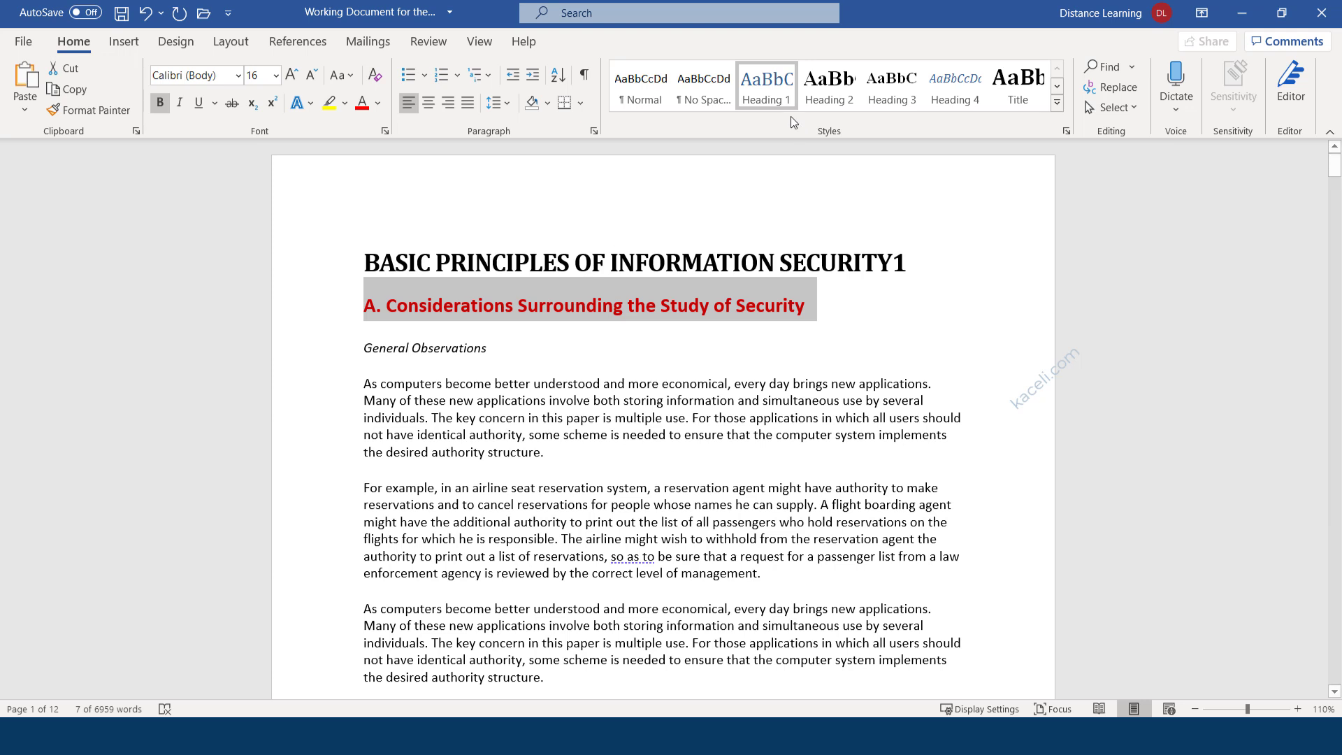
Update the Heading 1 style to match heading A's red Calibri formatting.
right_click(773, 95)
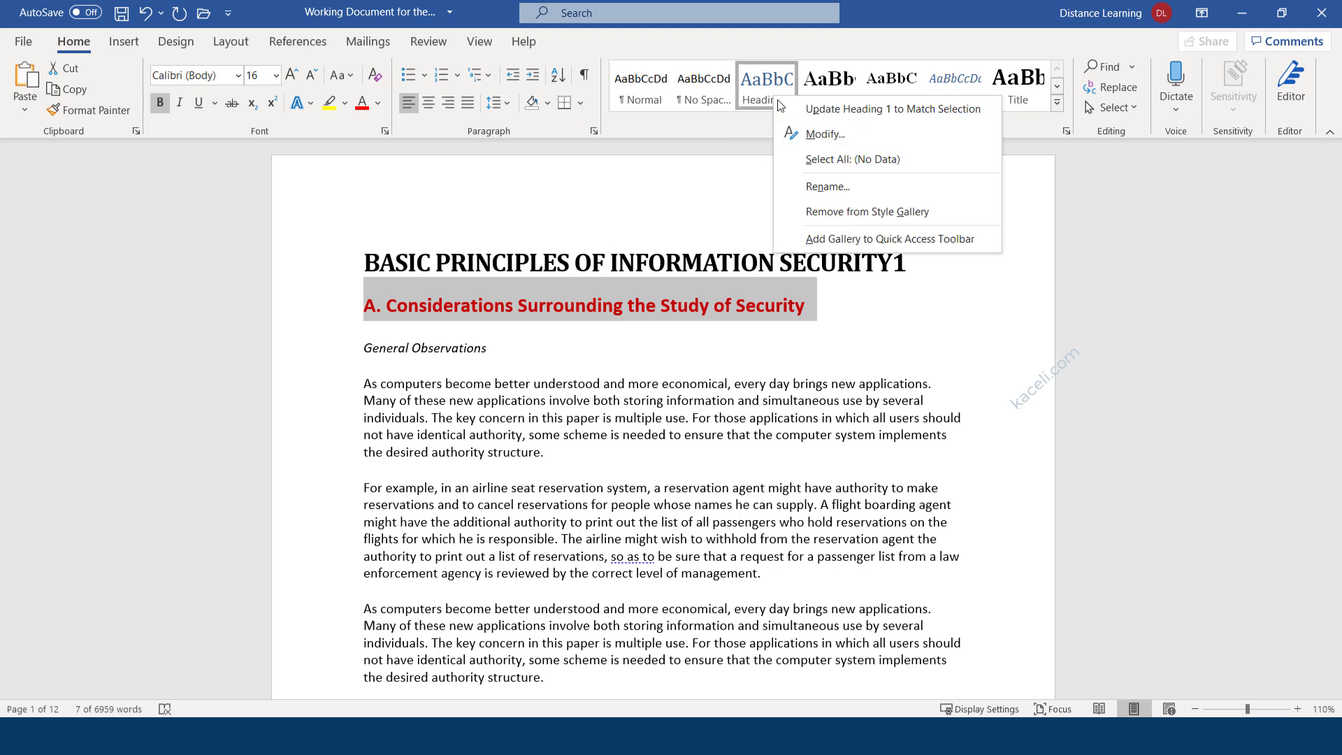
left_click(838, 110)
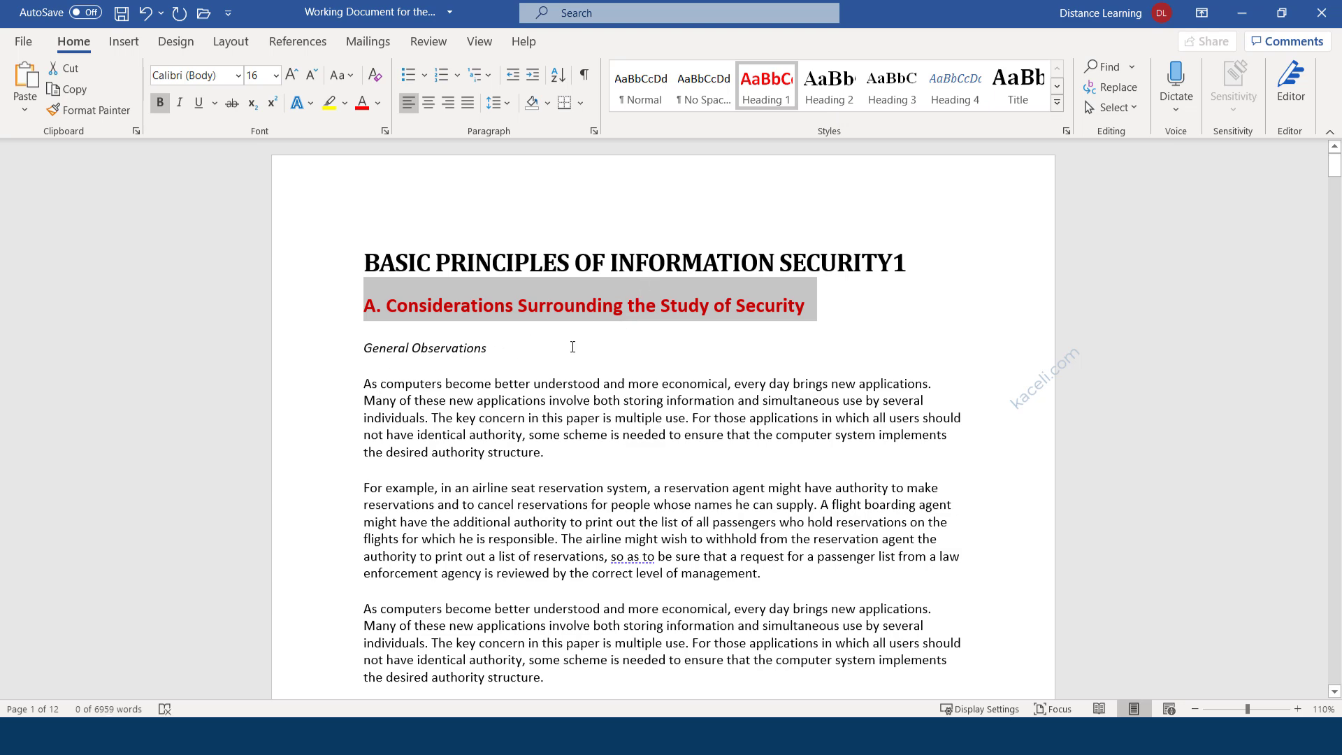
scroll(572, 348, "down", 7)
scroll(610, 403, "up", 6)
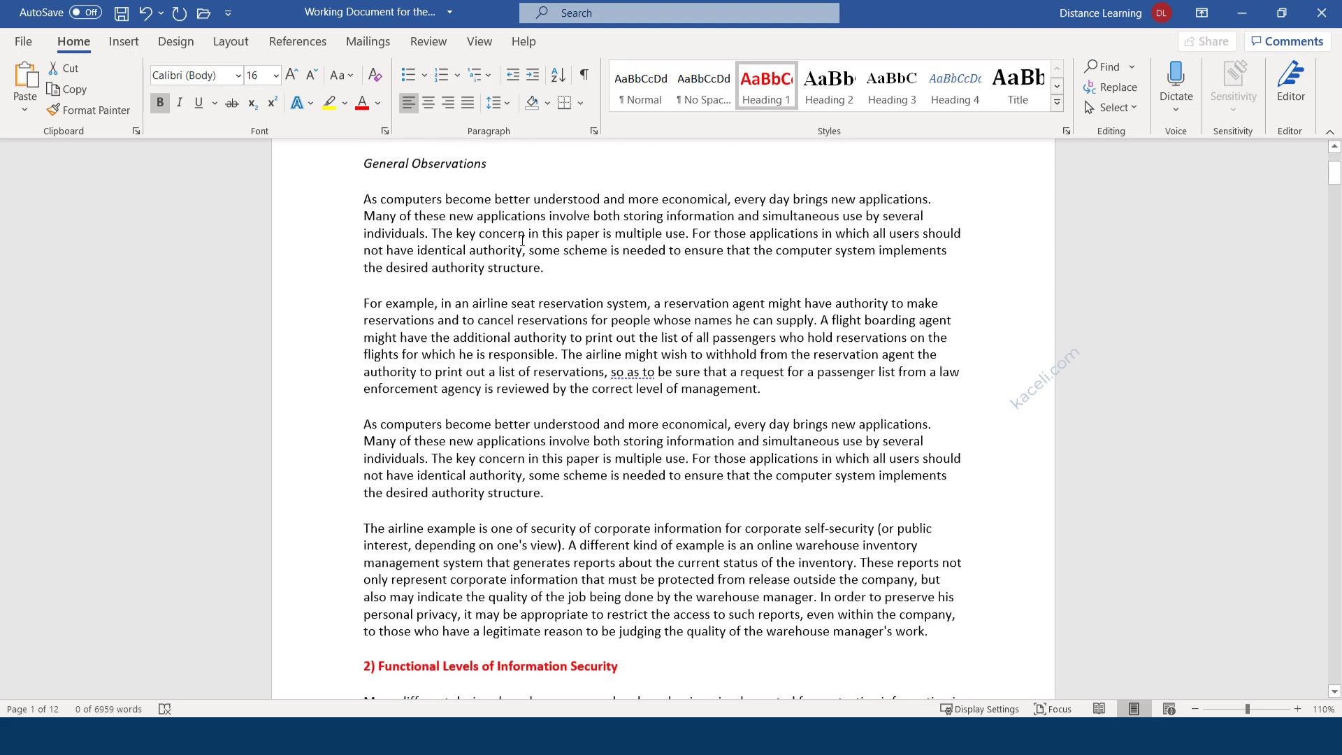
left_click(481, 265)
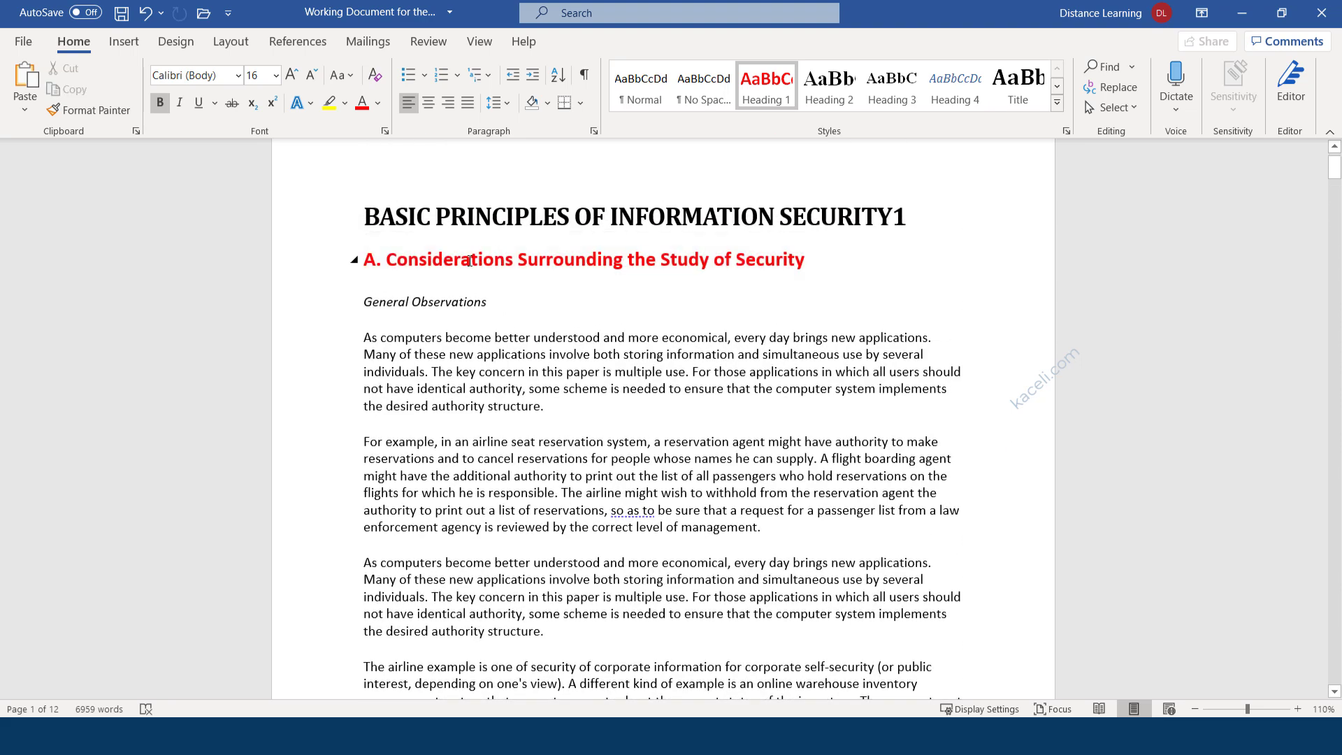
Apply Heading 1 to Functional Levels of Information Security and B. Technical Underpinnings.
scroll(470, 260, "down", 8)
left_click(472, 344)
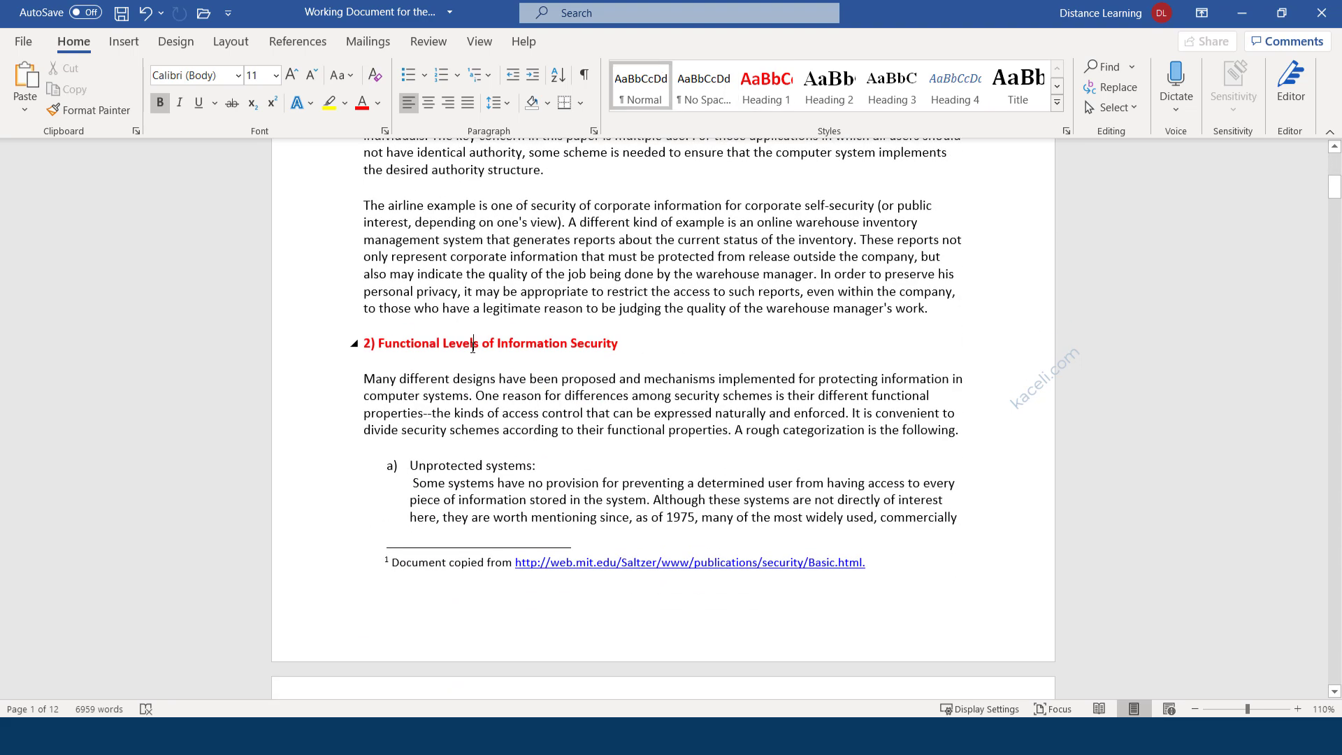
left_click(528, 347)
left_click_drag(653, 353, 364, 347)
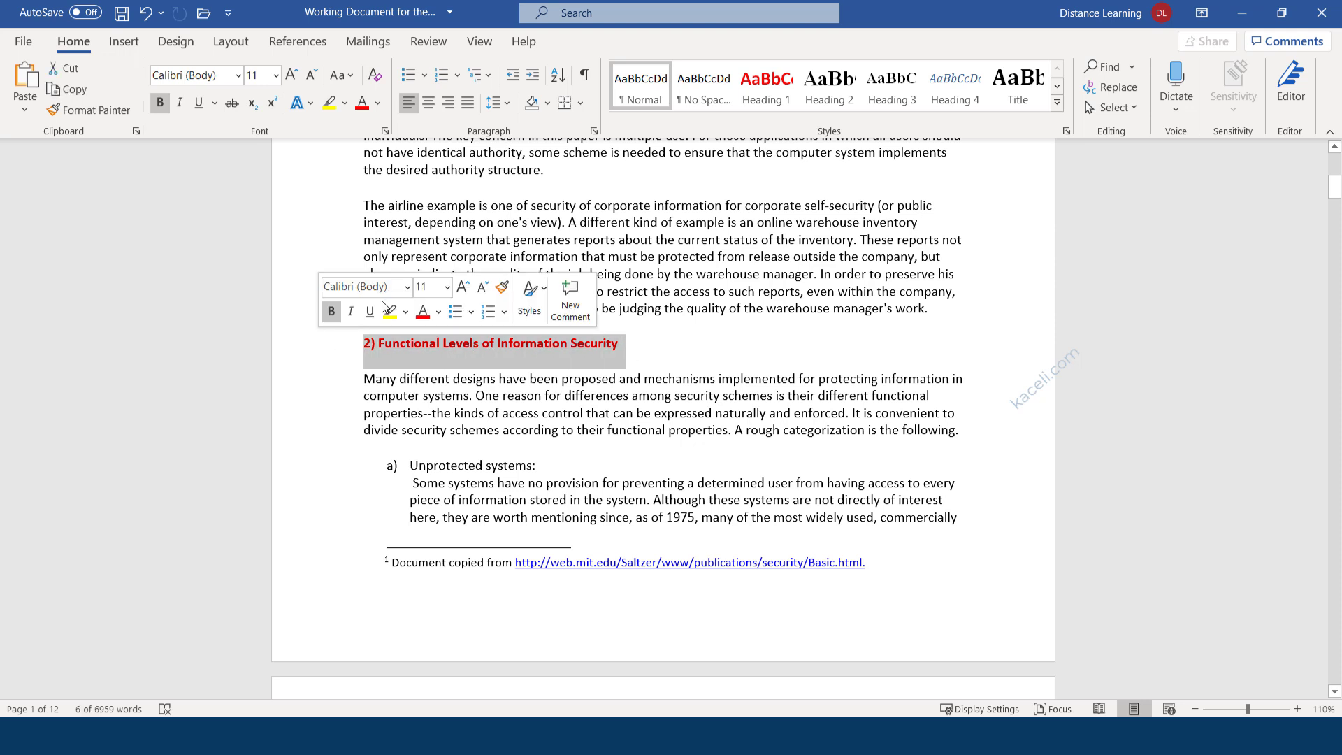
left_click(767, 86)
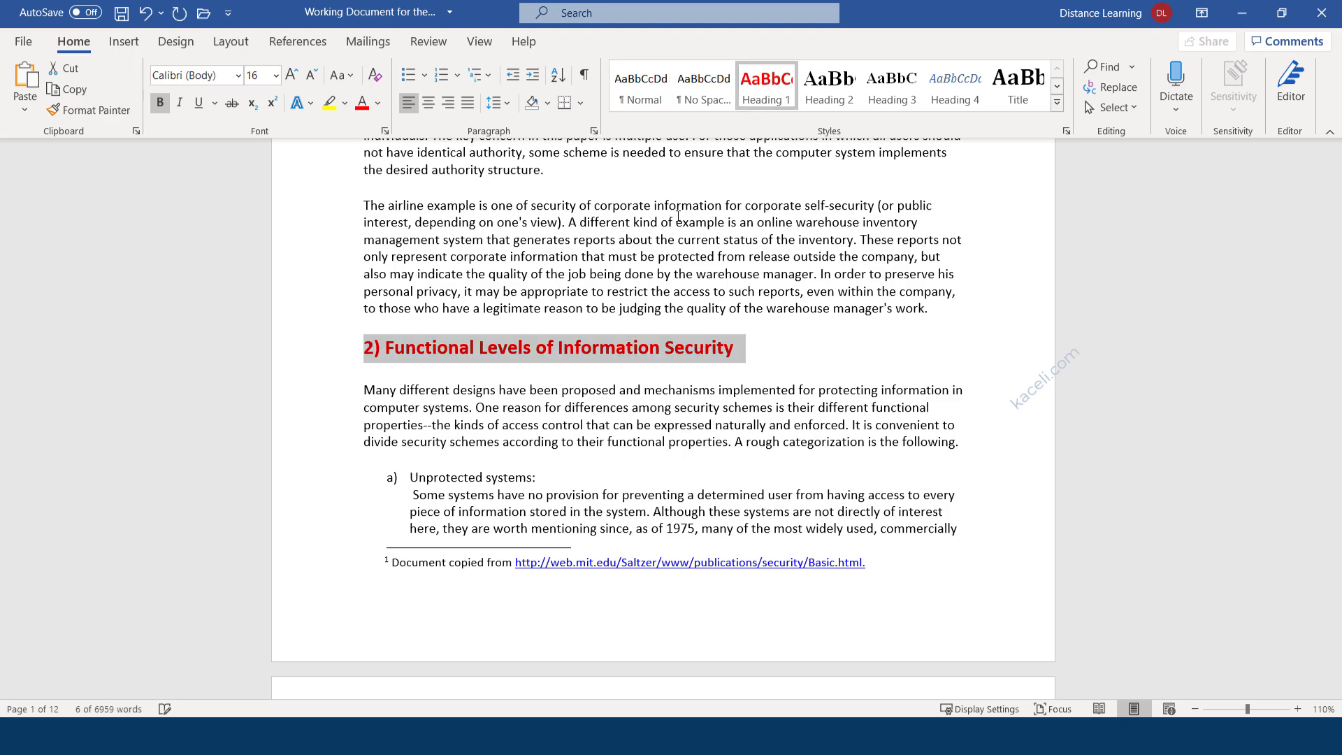
scroll(461, 420, "down", 12)
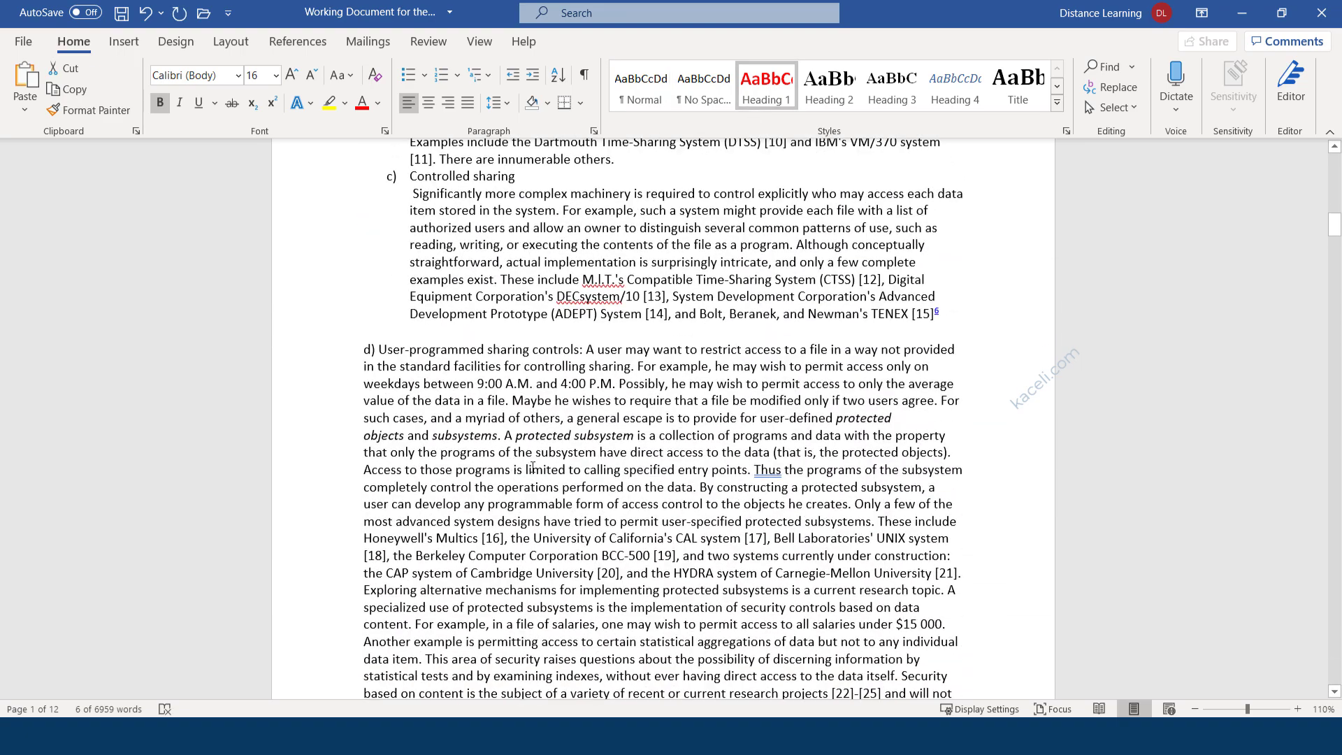
scroll(533, 467, "down", 20)
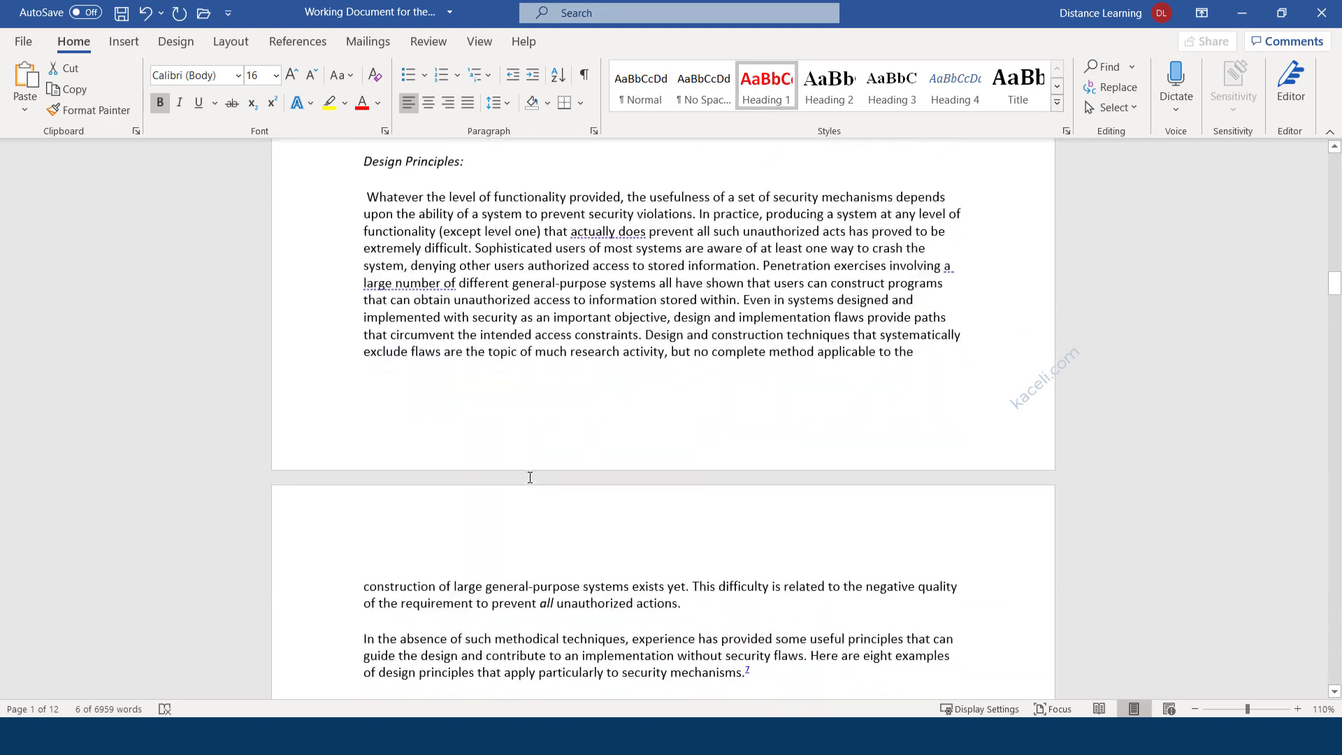
scroll(530, 477, "up", 8)
scroll(518, 461, "down", 16)
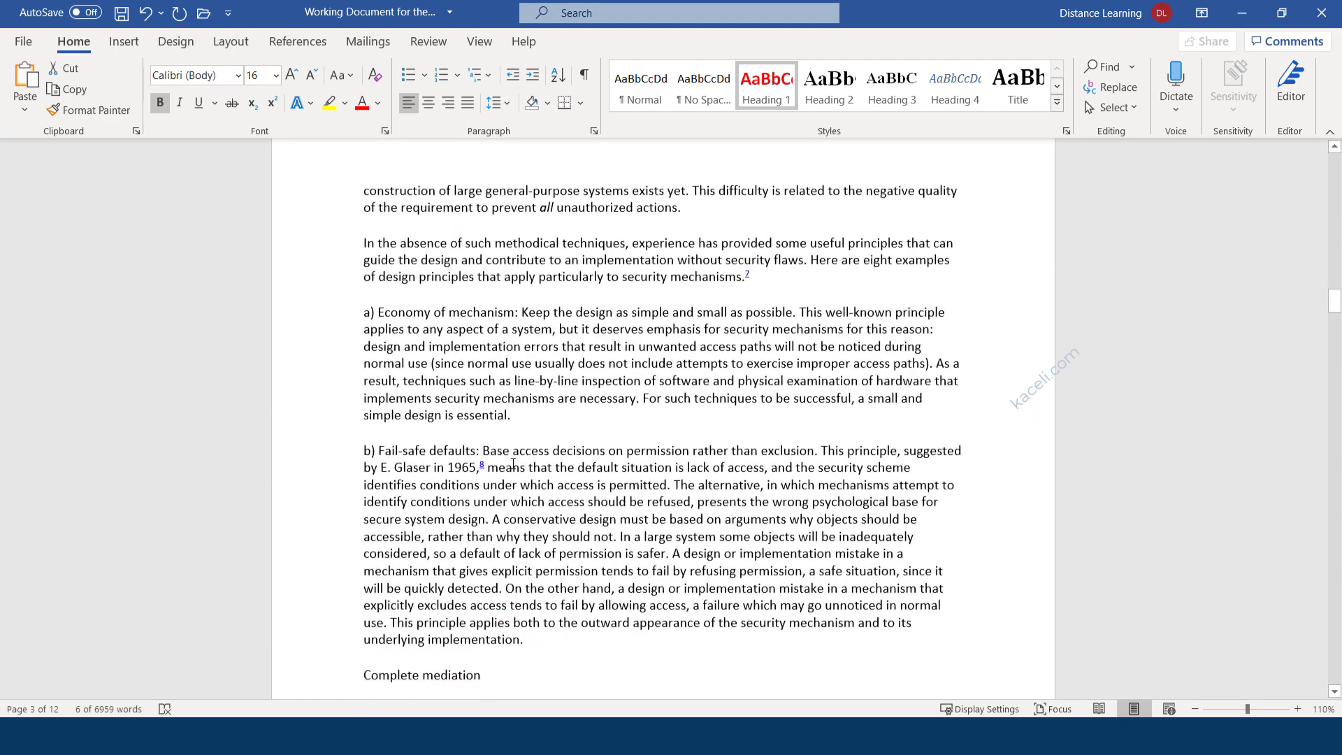
scroll(513, 463, "down", 20)
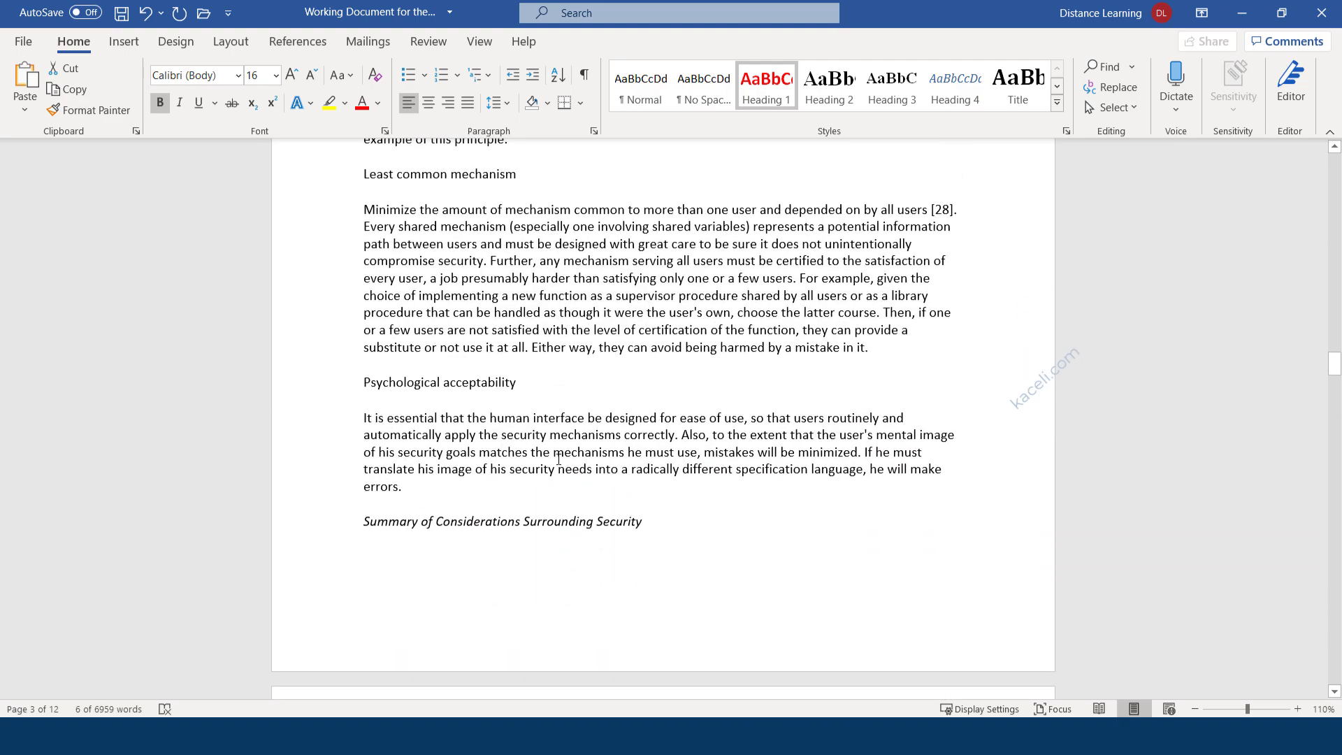
scroll(558, 459, "down", 18)
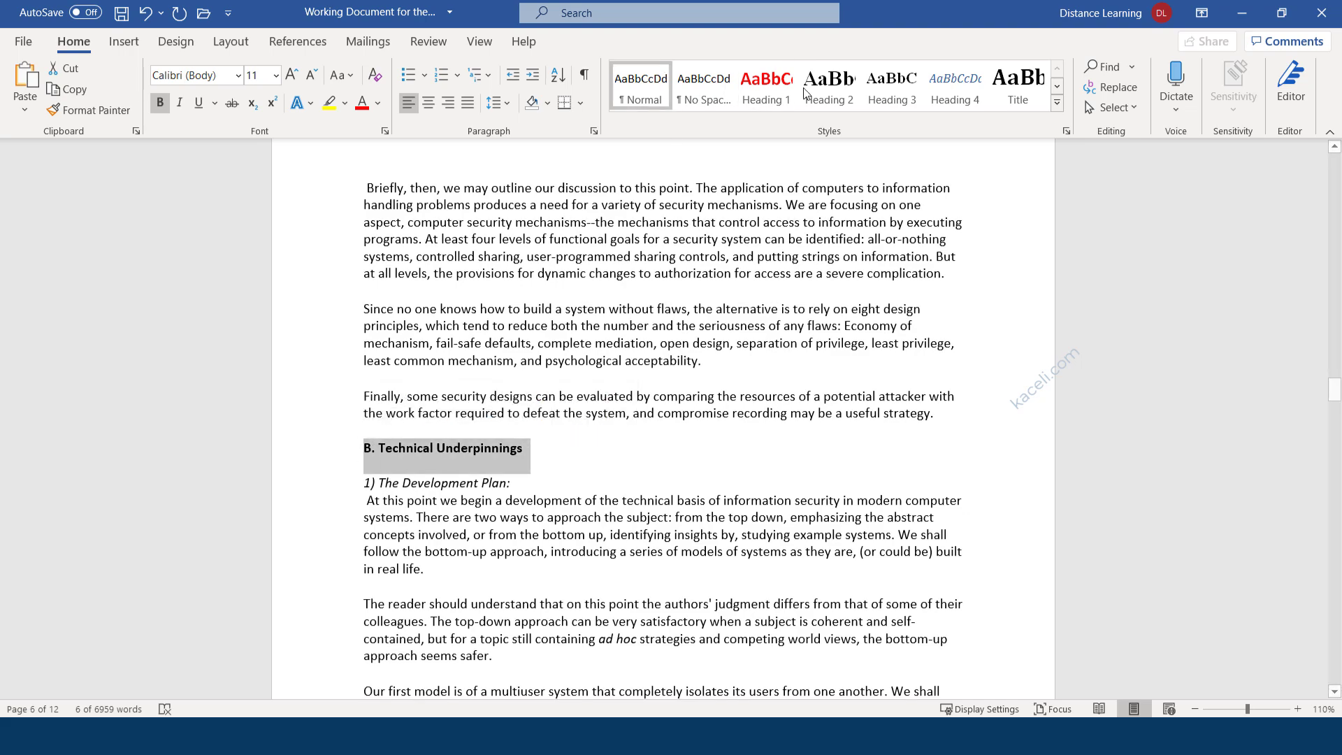
left_click(766, 87)
Apply Heading 1 to the Essentials of Information Security and Isolated Virtual Machine headings.
scroll(538, 457, "down", 15)
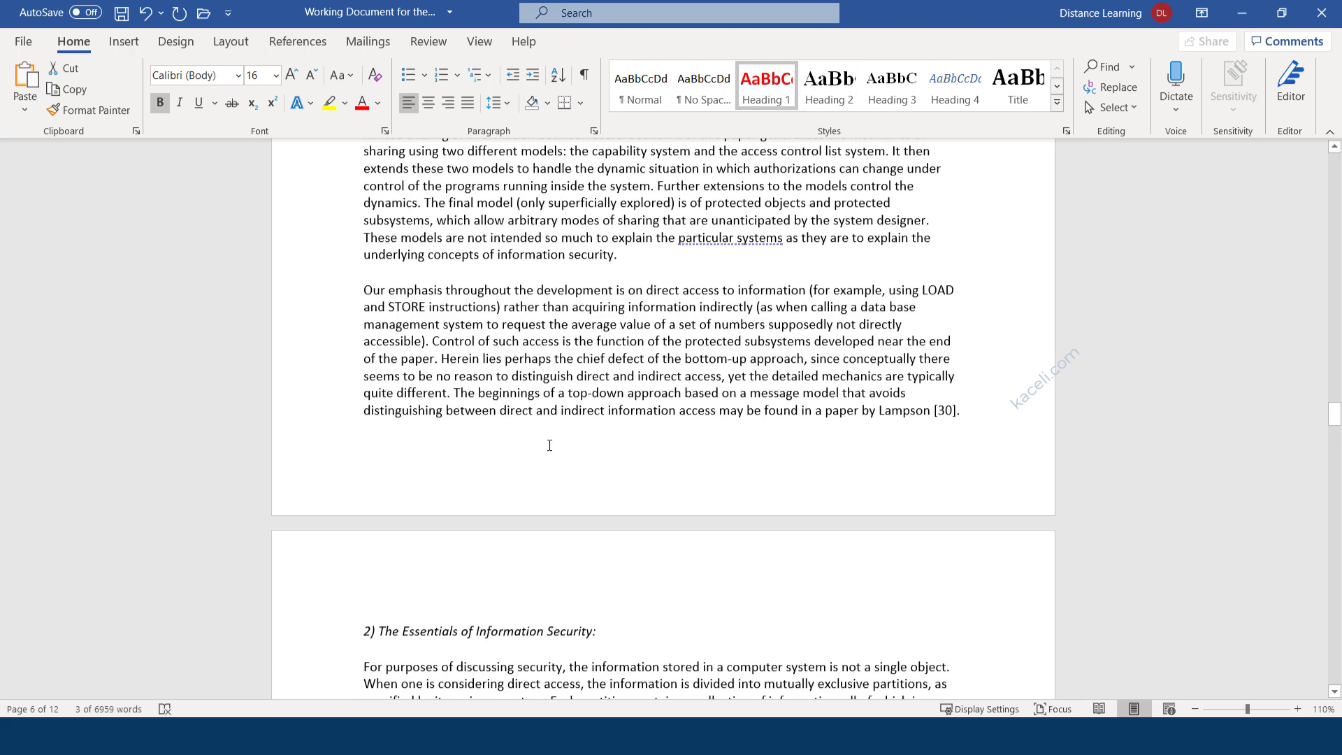
scroll(529, 452, "up", 4)
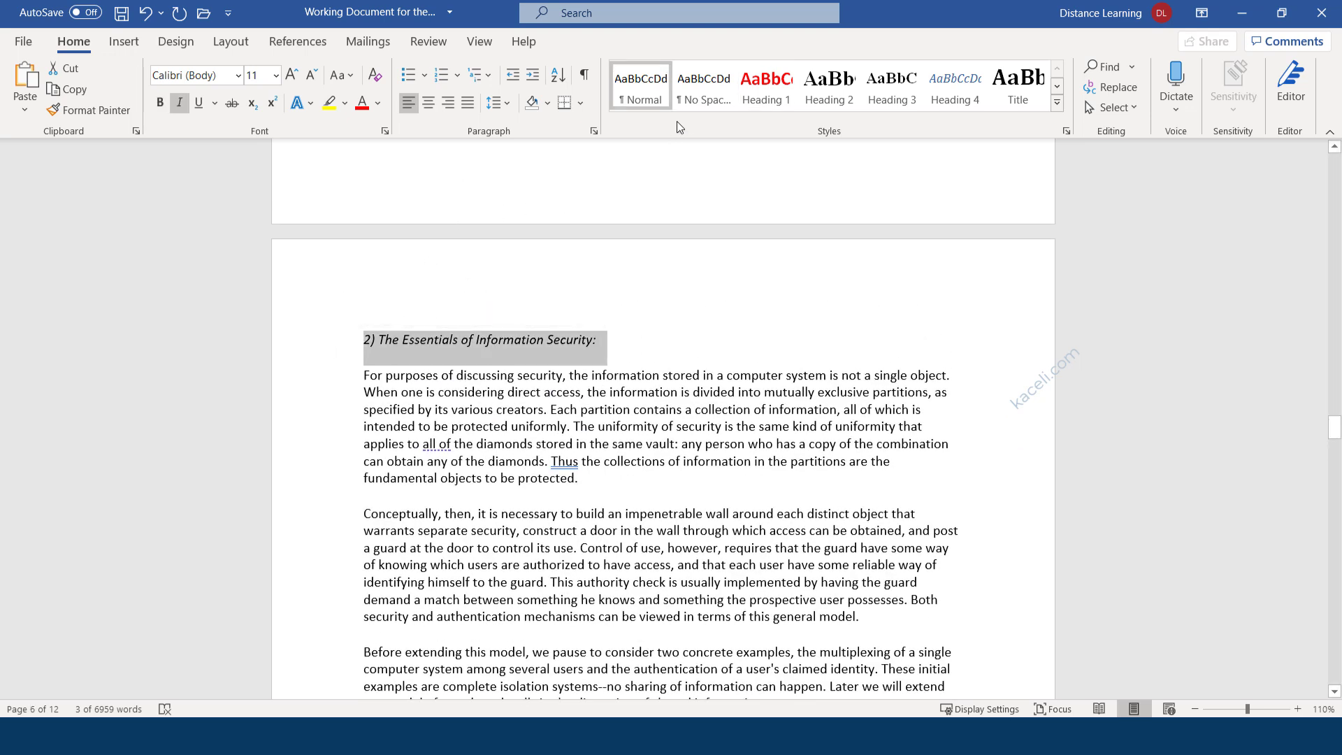
left_click(762, 91)
scroll(553, 481, "down", 11)
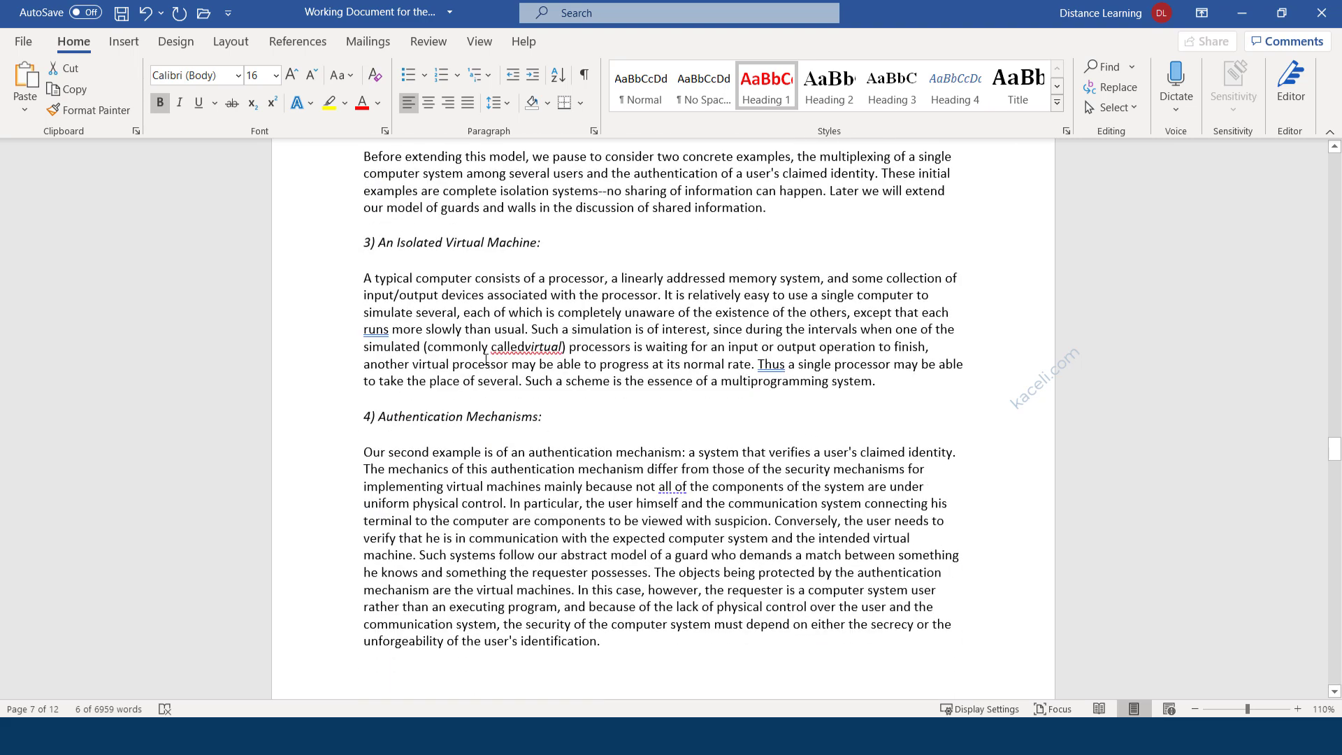
triple_click(509, 240)
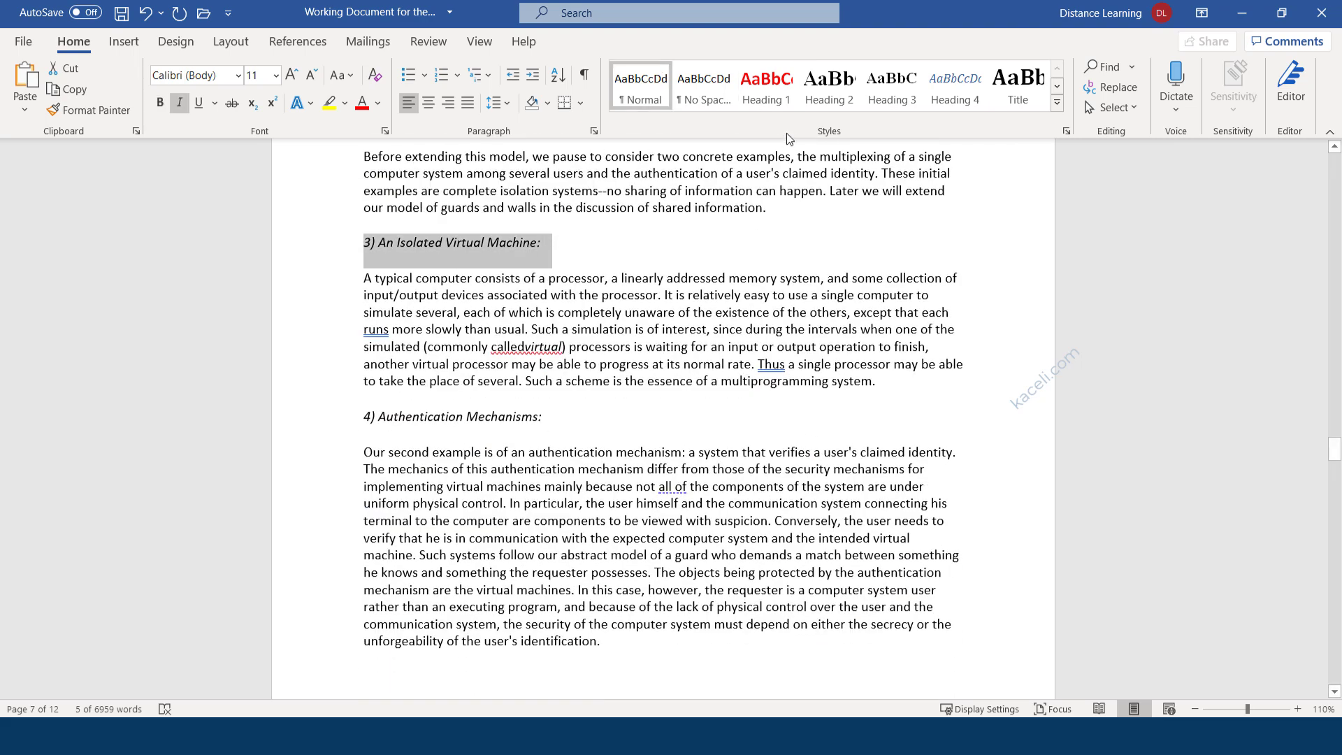
left_click(766, 89)
scroll(499, 453, "down", 3)
scroll(500, 453, "down", 20)
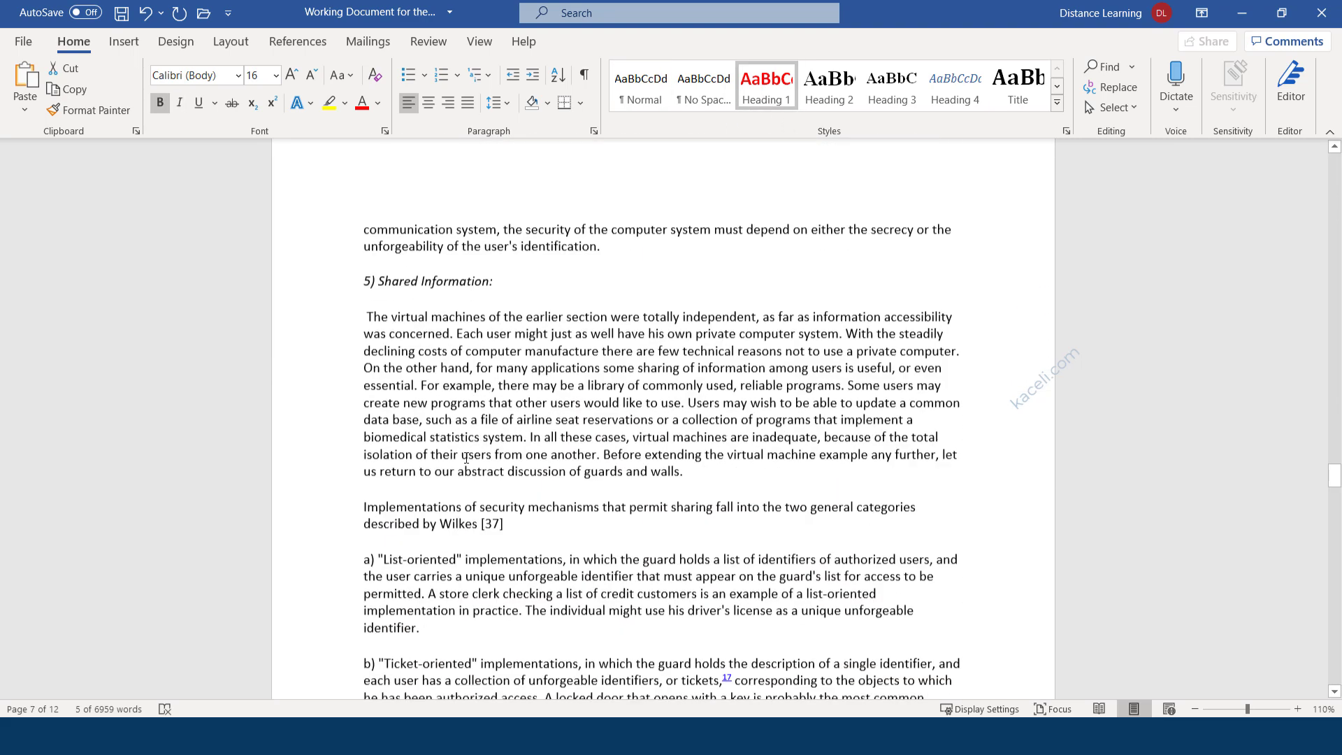
scroll(482, 511, "down", 20)
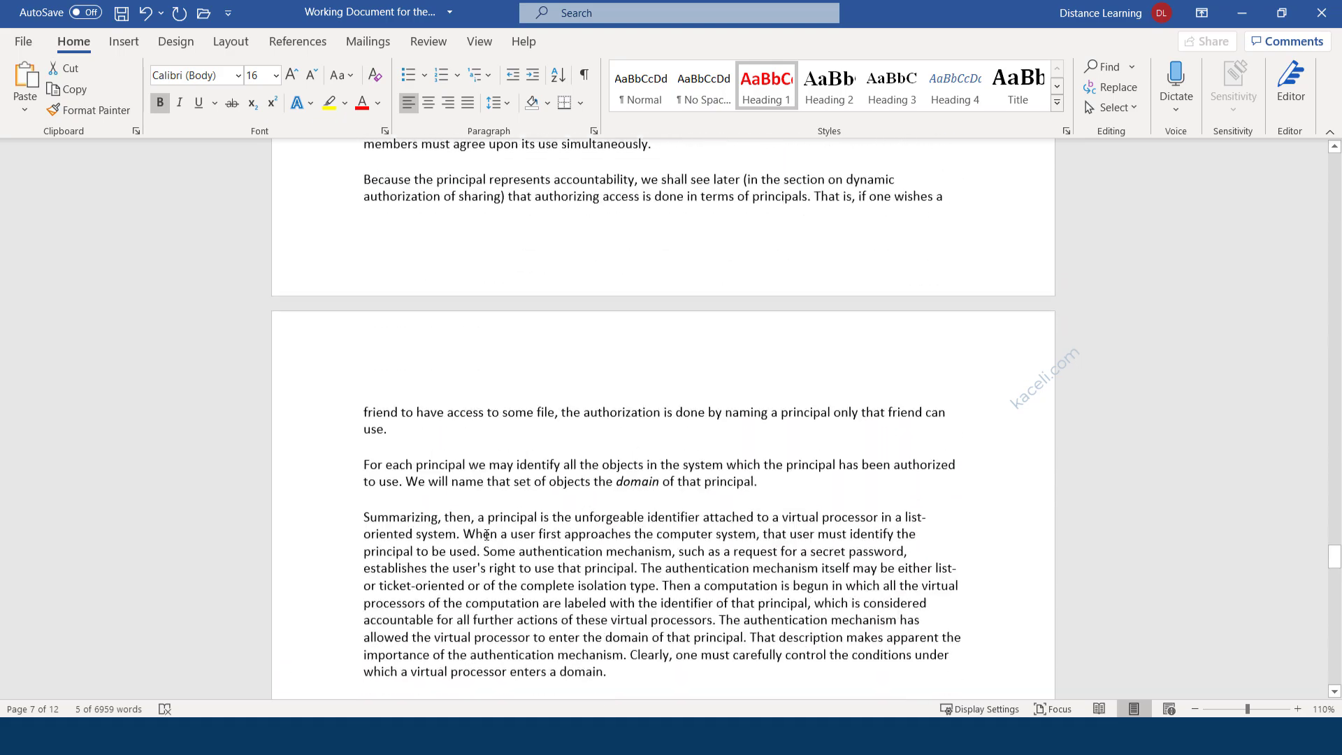
left_click_drag(1335, 562, 1306, 140)
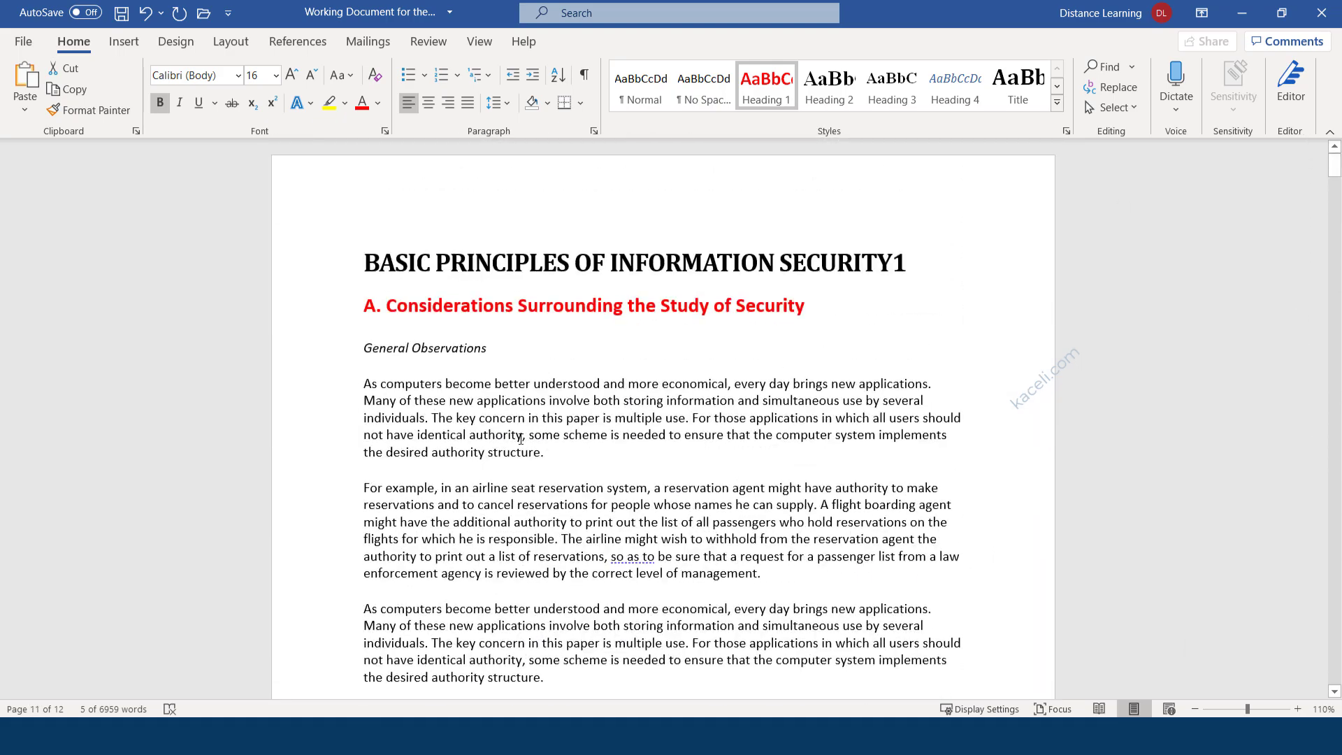
Make 'General Observations' a Heading 2 in Calibri, reduced from 16 to 14 pt.
left_click(461, 349)
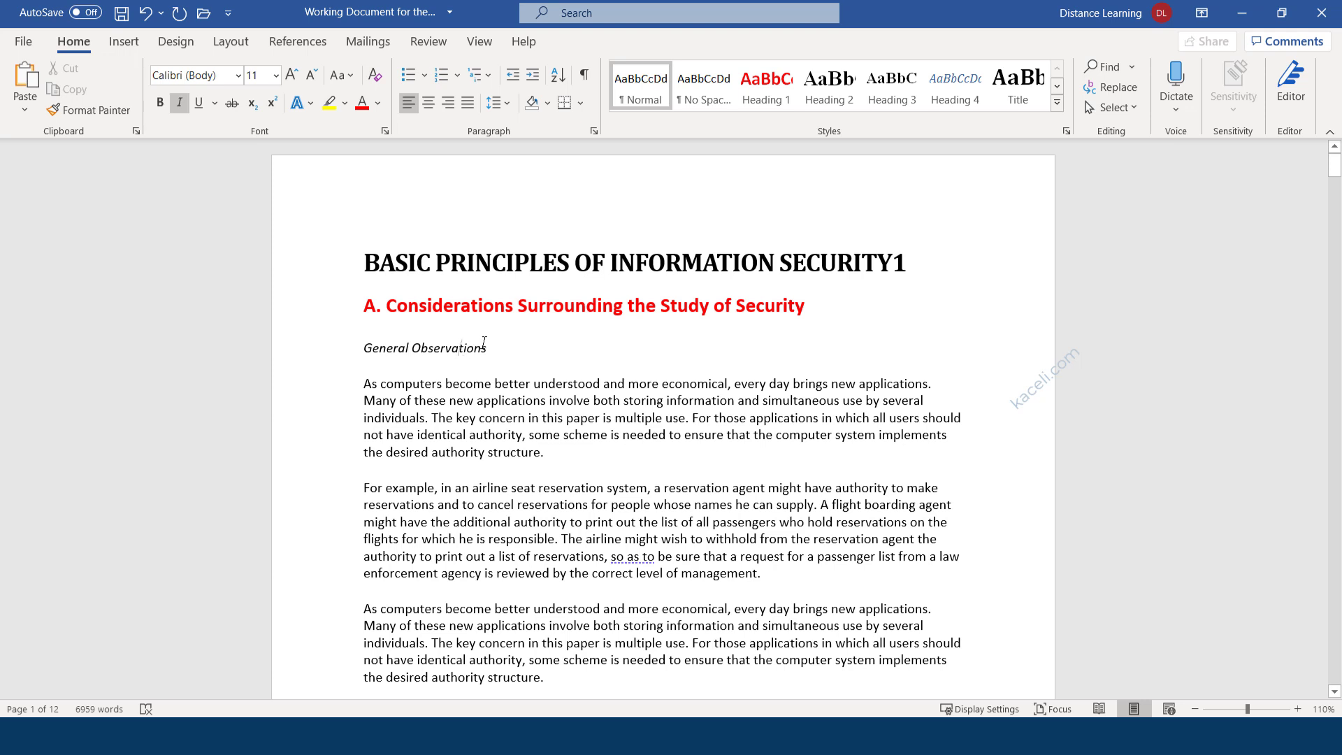
left_click_drag(494, 349, 360, 344)
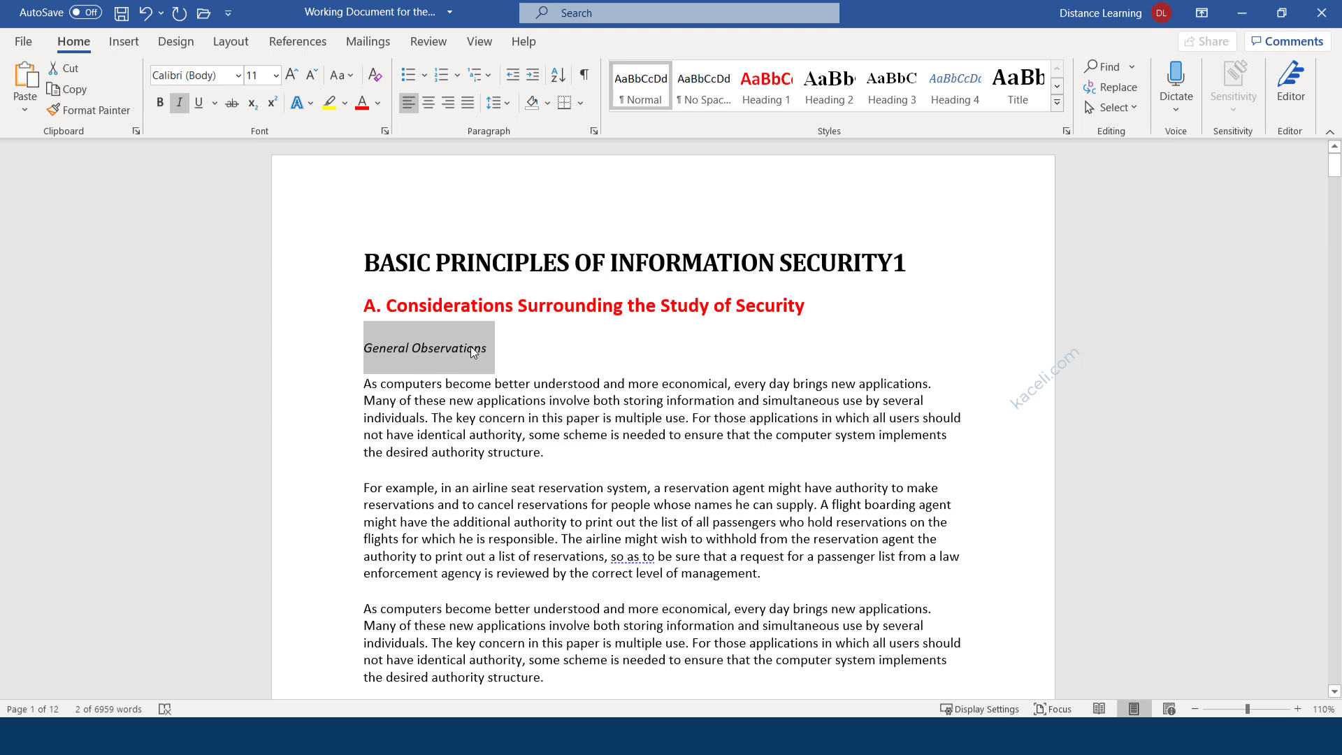
left_click(832, 95)
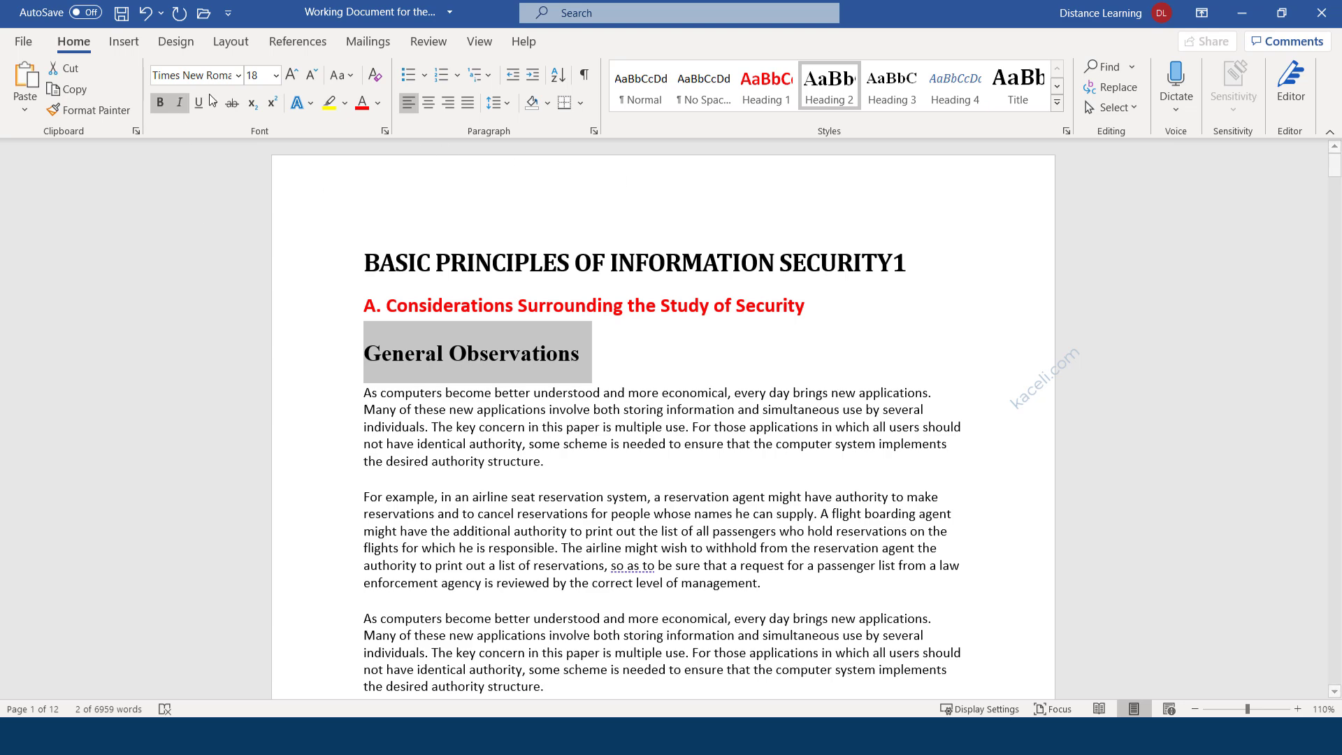
left_click(238, 82)
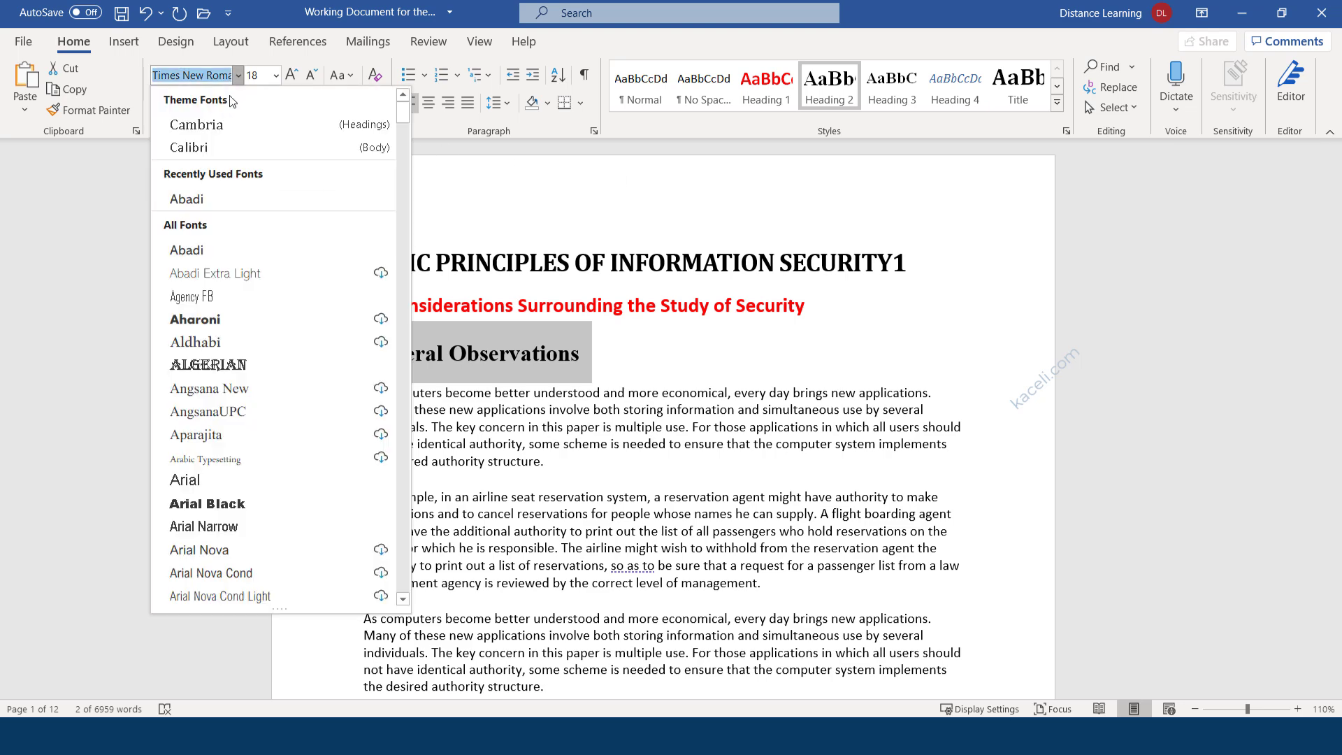
left_click(189, 140)
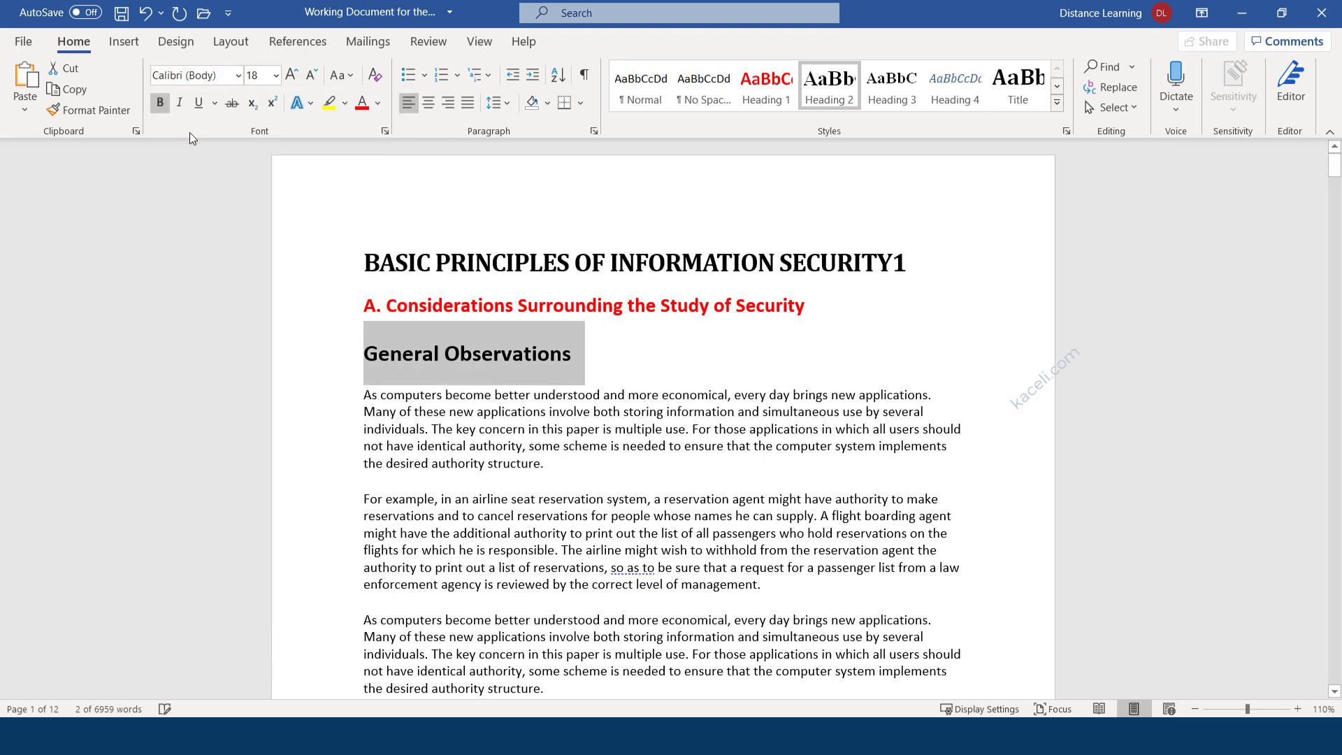
left_click(311, 76)
left_click(311, 76)
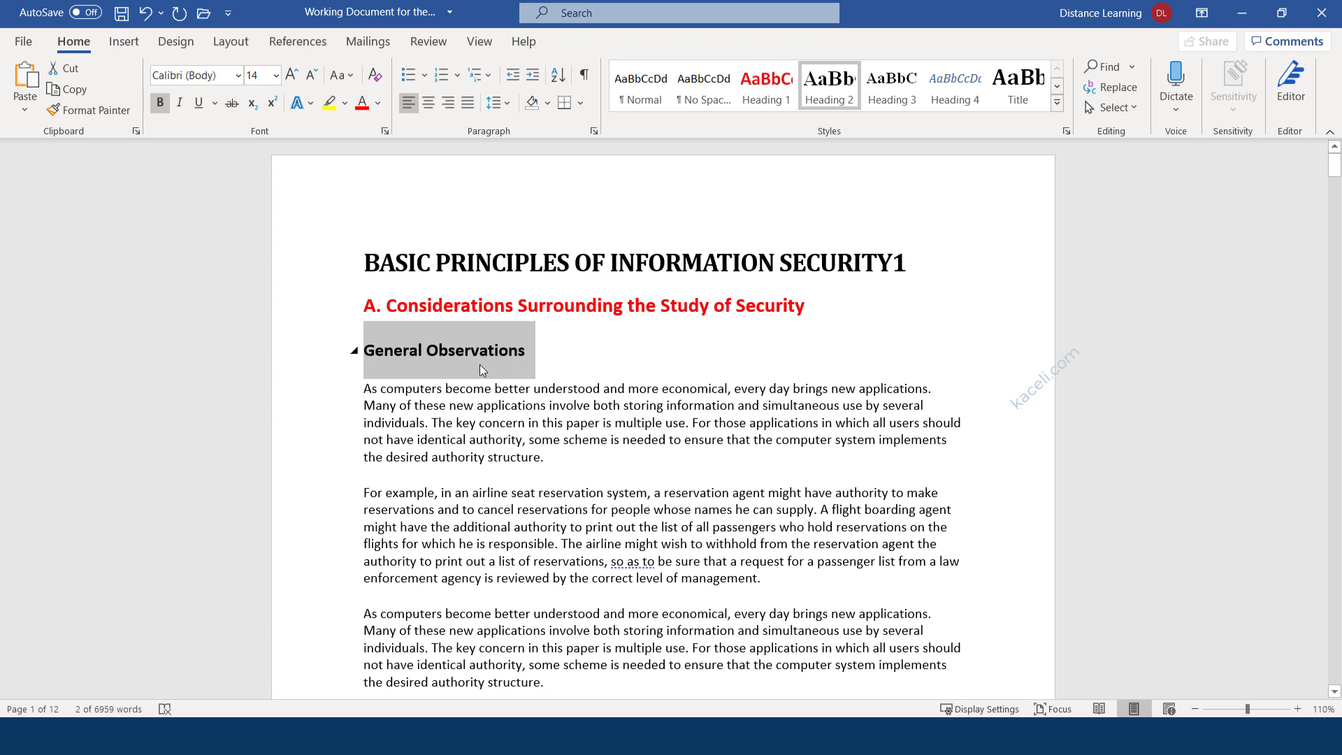
Update the Heading 2 style to match the General Observations subheading.
right_click(819, 94)
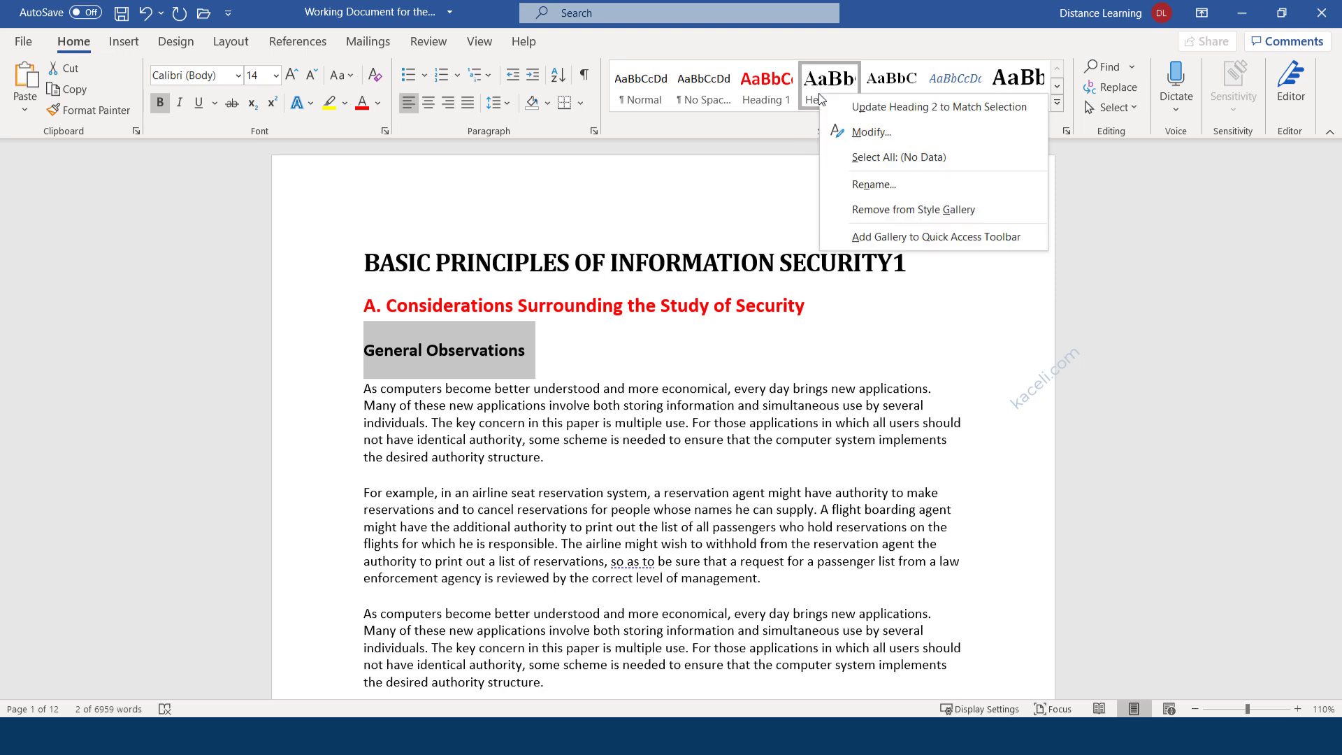
left_click(871, 115)
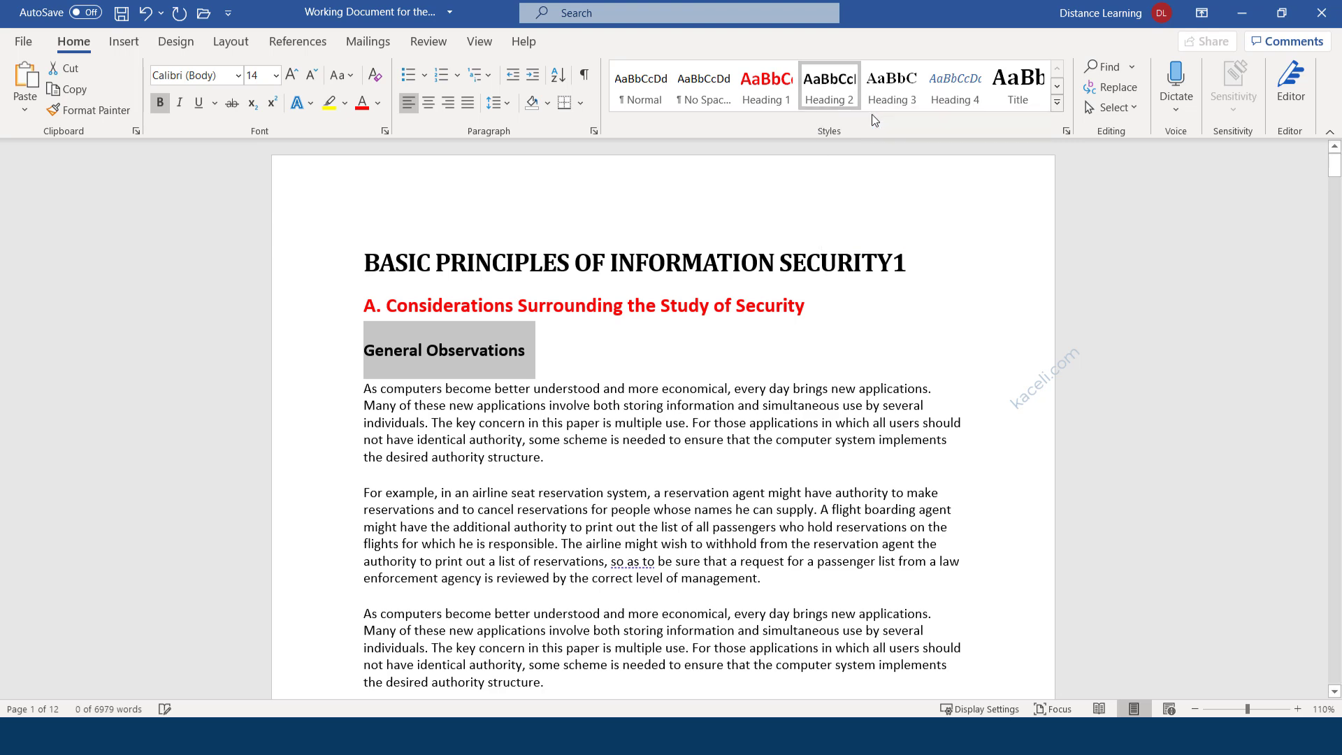
left_click(554, 383)
Apply Heading 2 to Design Principles:, Complete mediation, Open design and Separation of privilege.
scroll(554, 378, "down", 12)
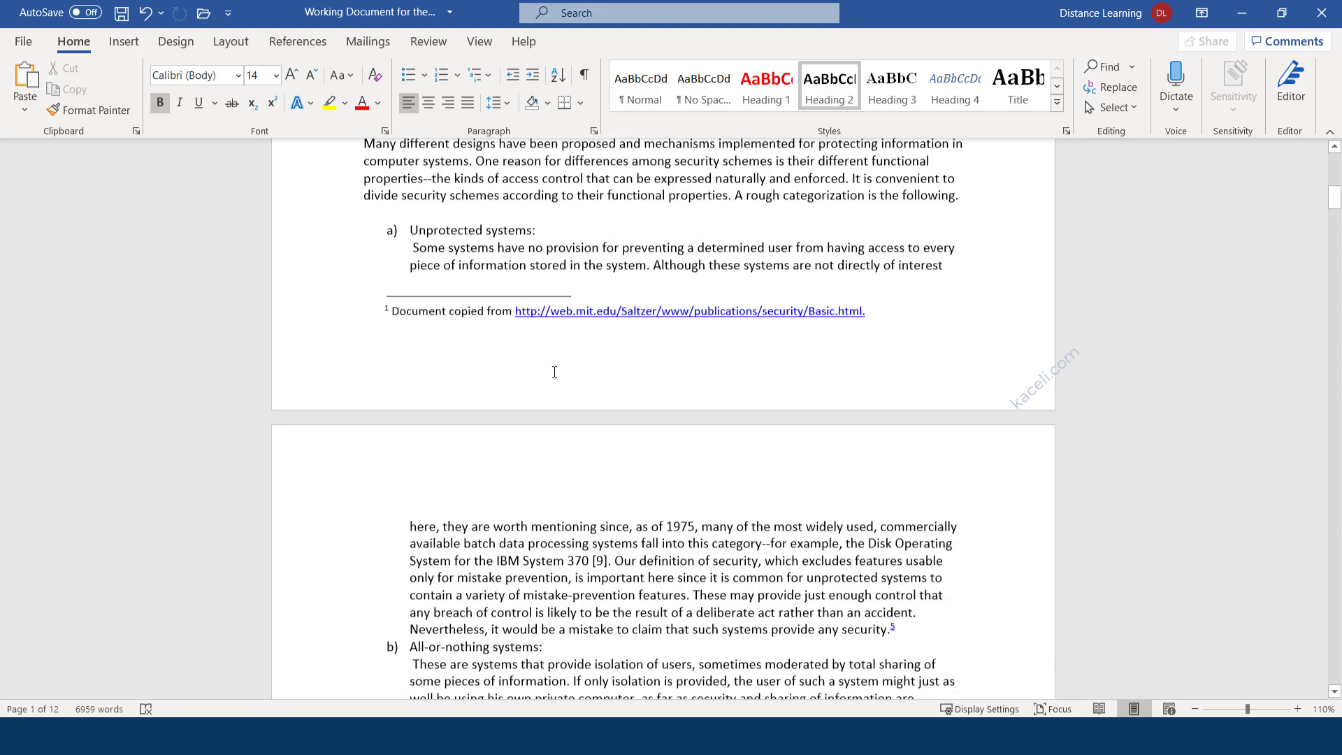
scroll(554, 372, "down", 12)
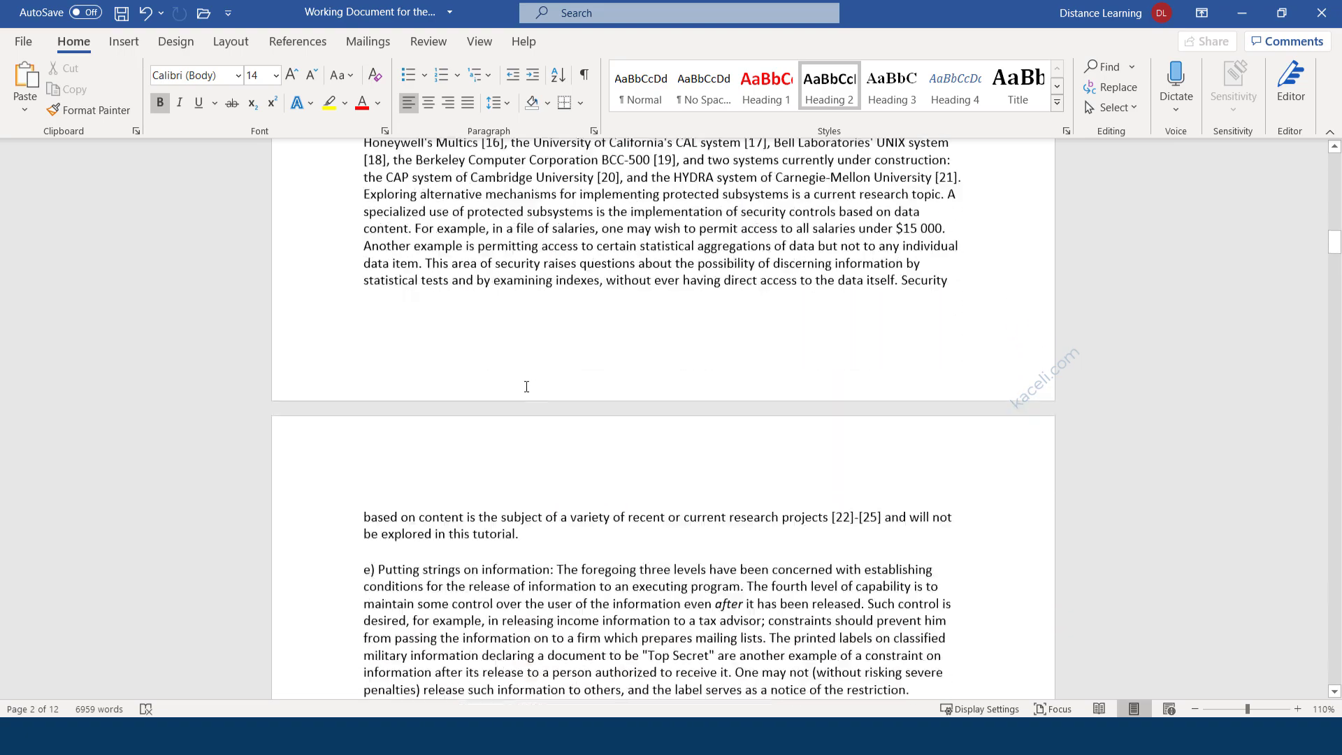
scroll(526, 386, "down", 12)
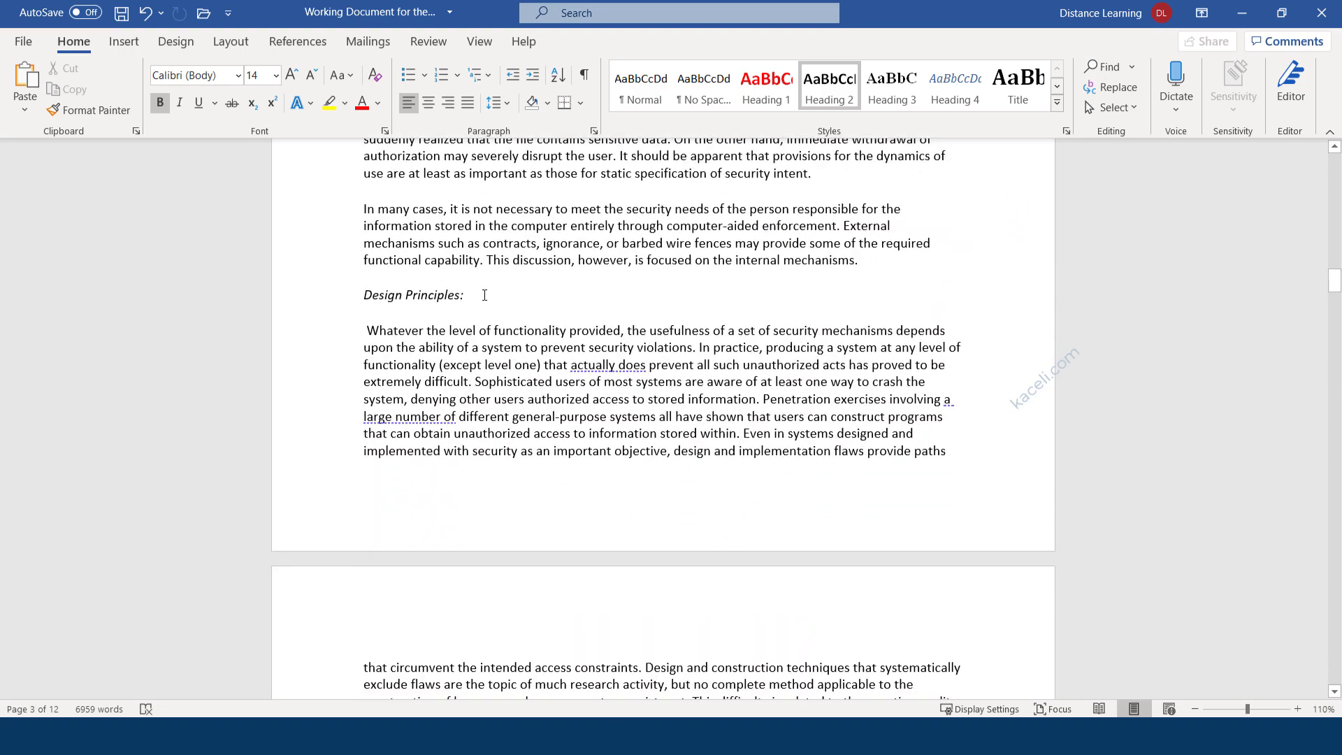
triple_click(384, 294)
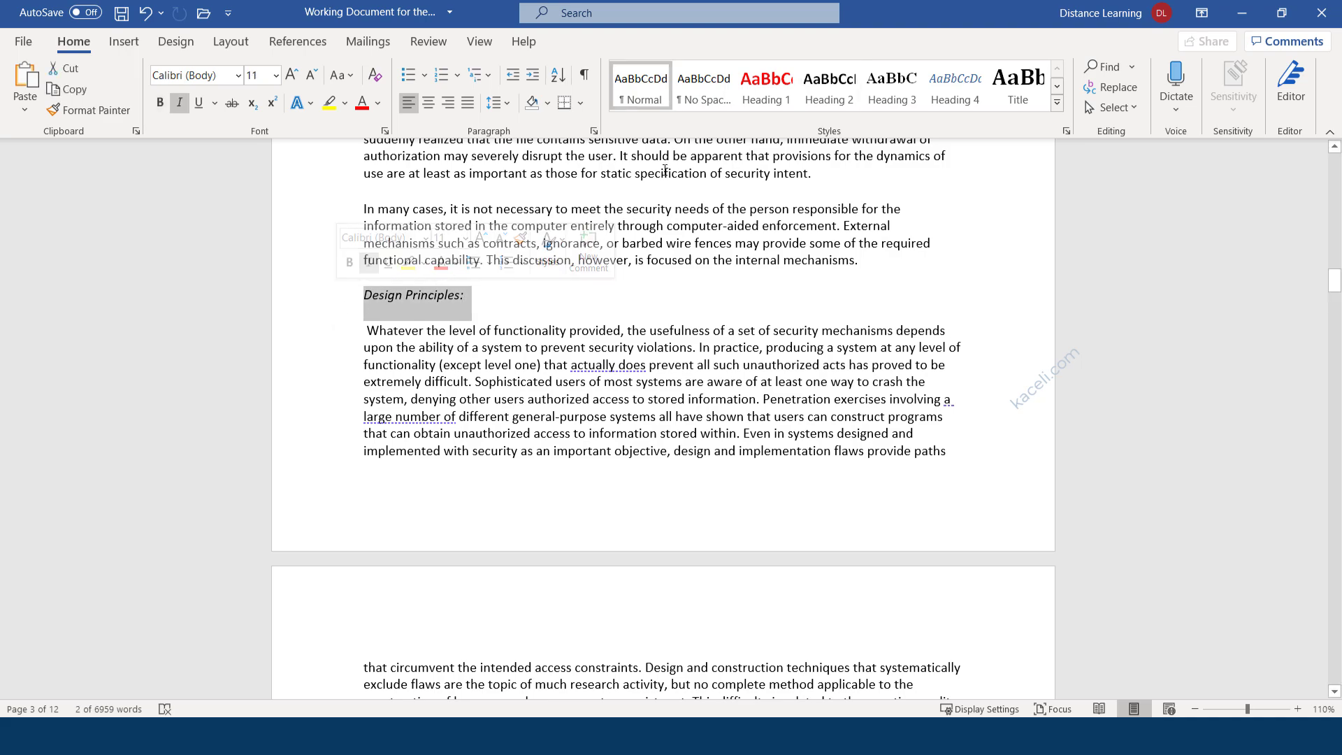
left_click(830, 85)
scroll(489, 378, "down", 15)
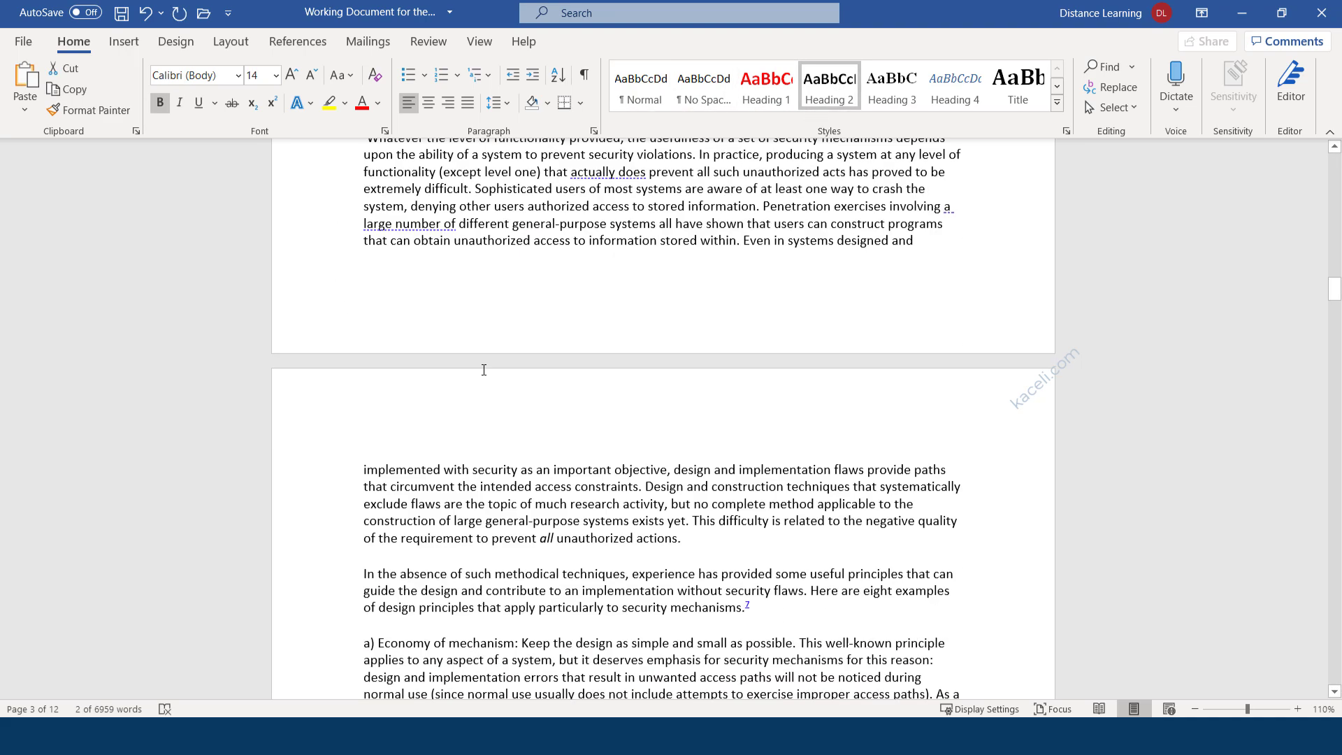
triple_click(445, 377)
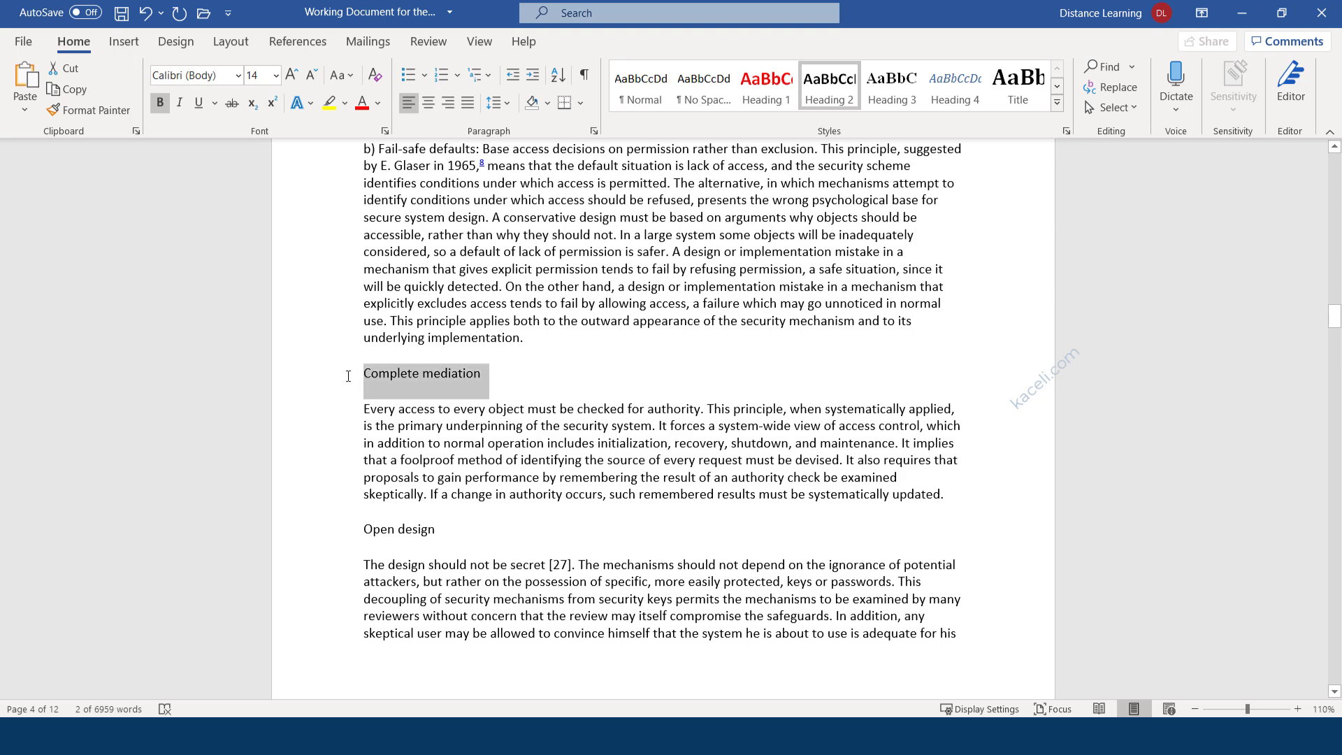
left_click(829, 86)
scroll(505, 400, "down", 5)
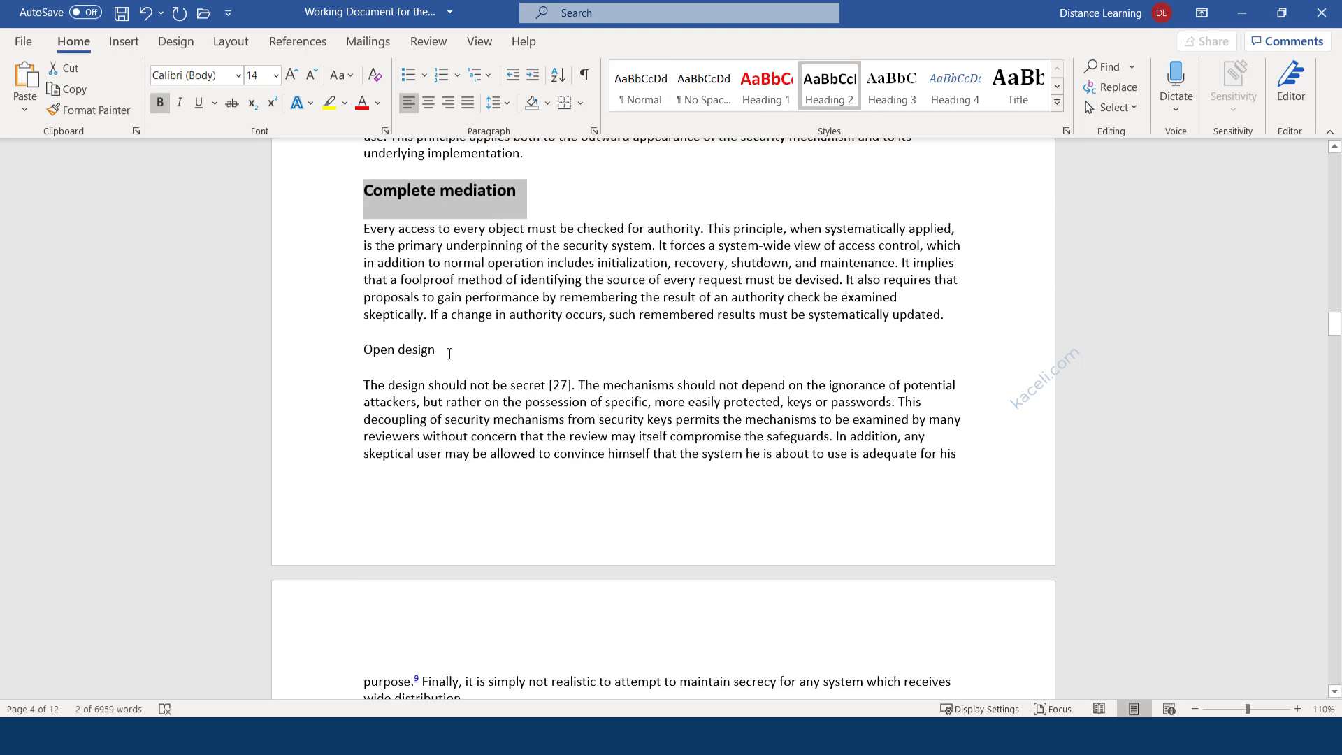
triple_click(438, 353)
left_click(832, 103)
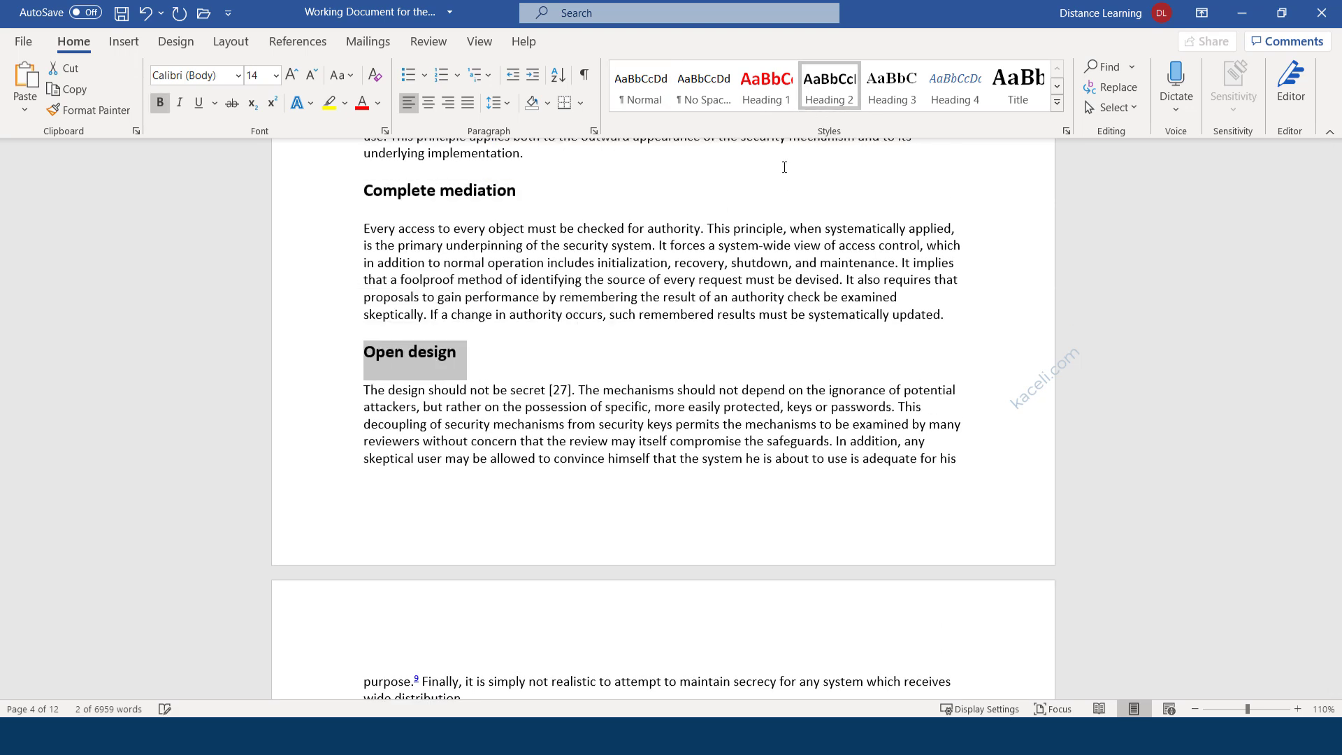
scroll(484, 334, "down", 8)
left_click(519, 272)
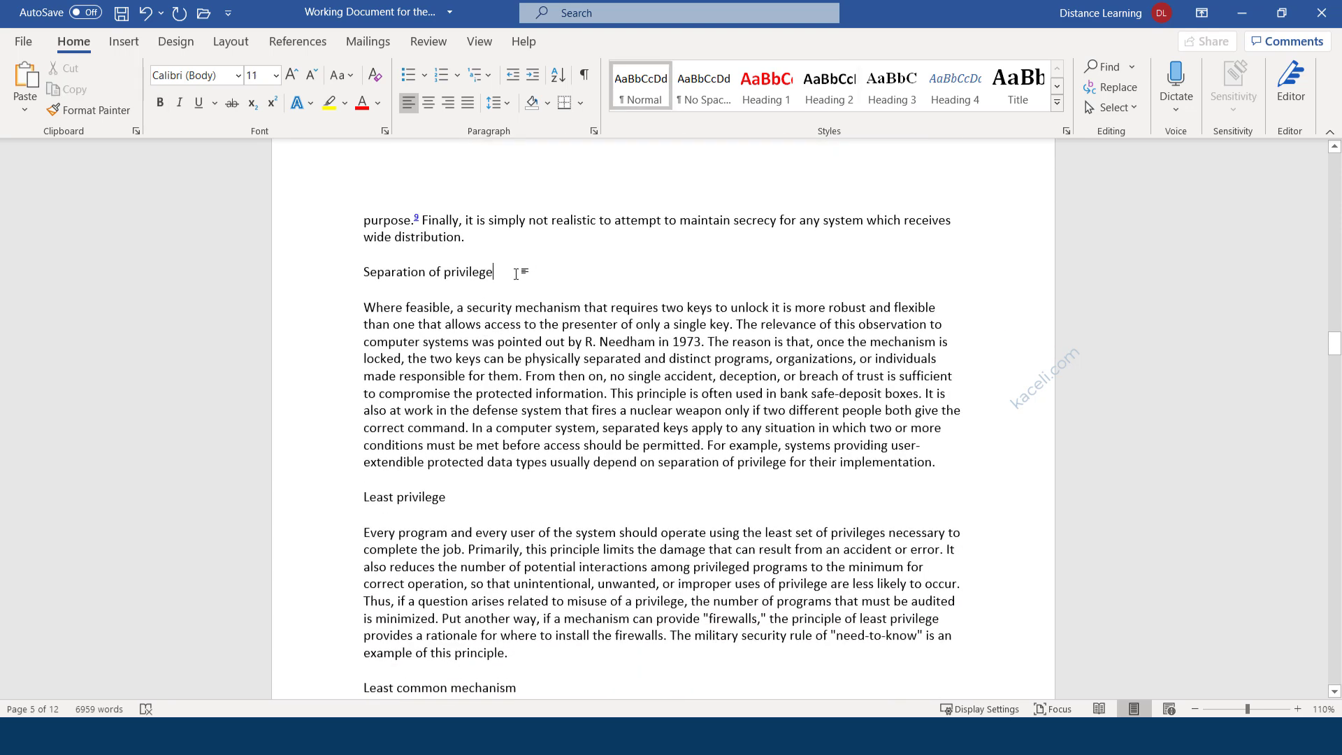
left_click_drag(516, 272, 367, 261)
left_click(364, 260)
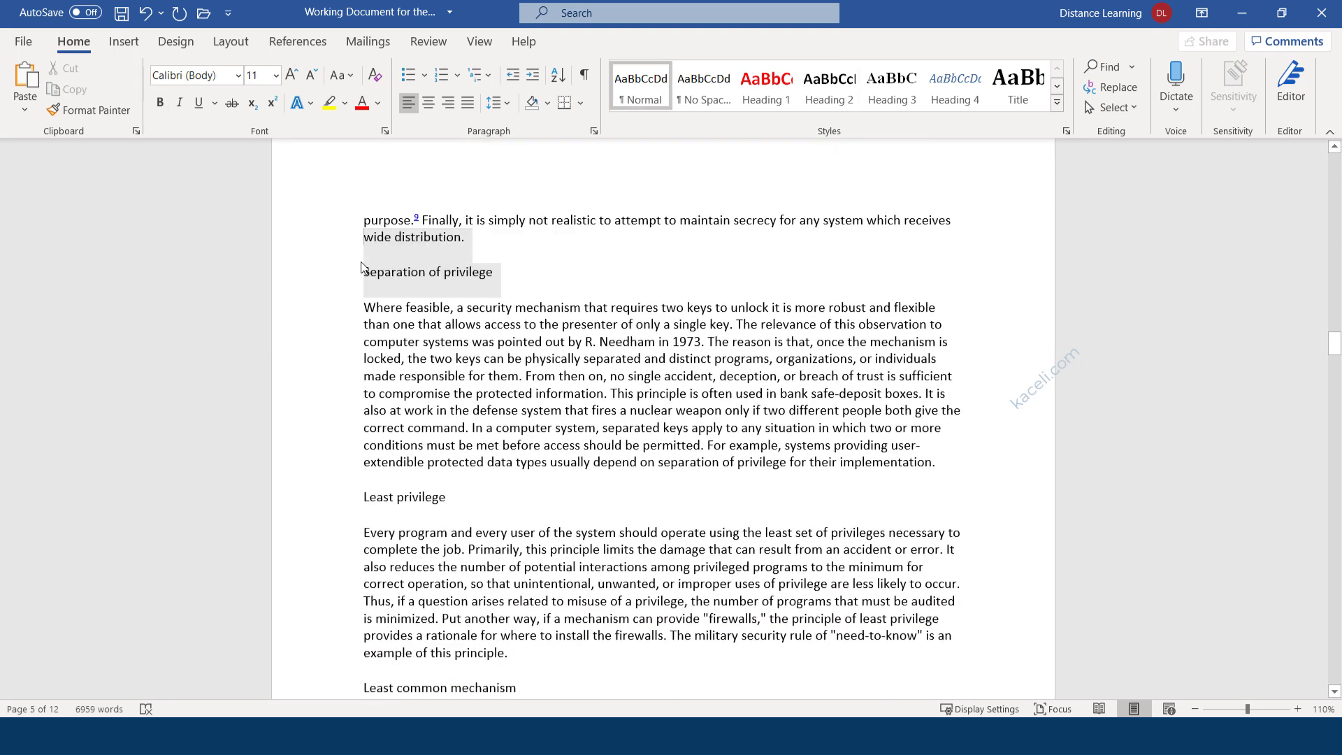
triple_click(470, 272)
left_click(841, 100)
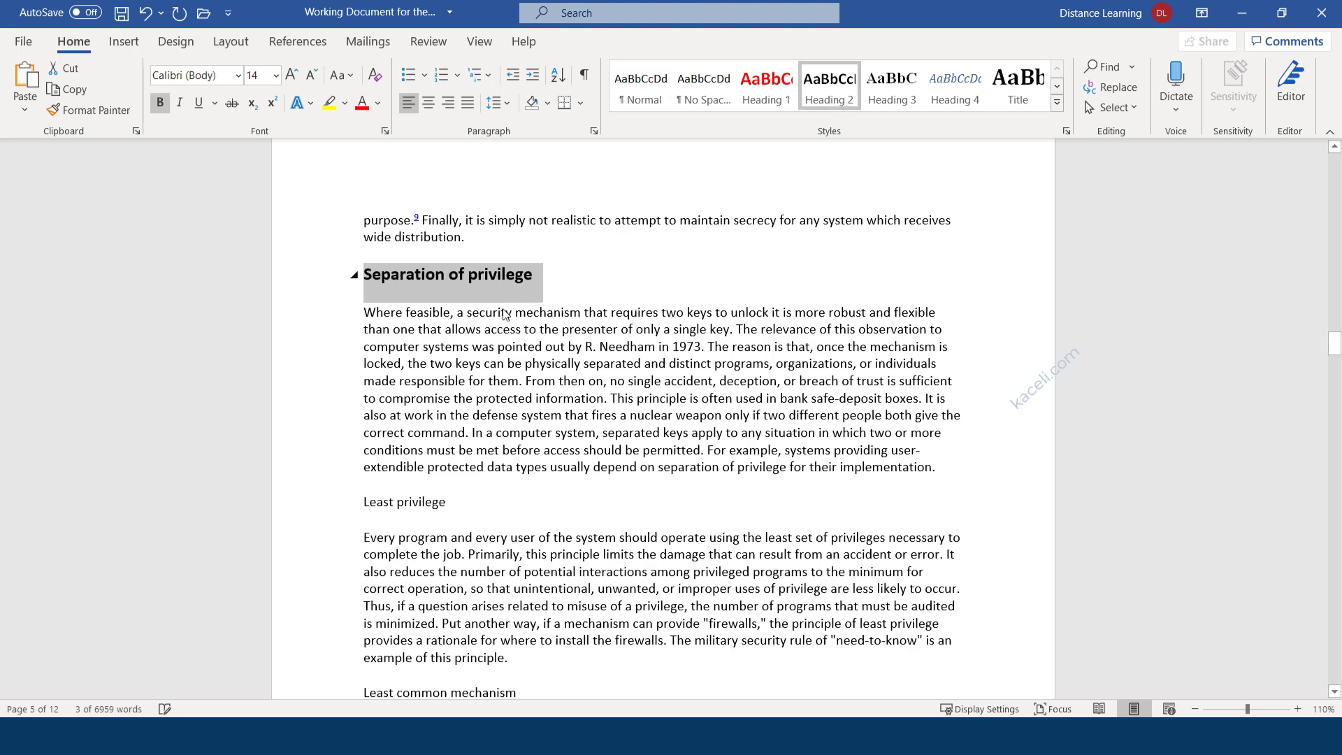
Apply Heading 2 to Least privilege, Least common mechanism, Psychological acceptability and the Summary heading.
scroll(504, 434, "down", 2)
triple_click(461, 413)
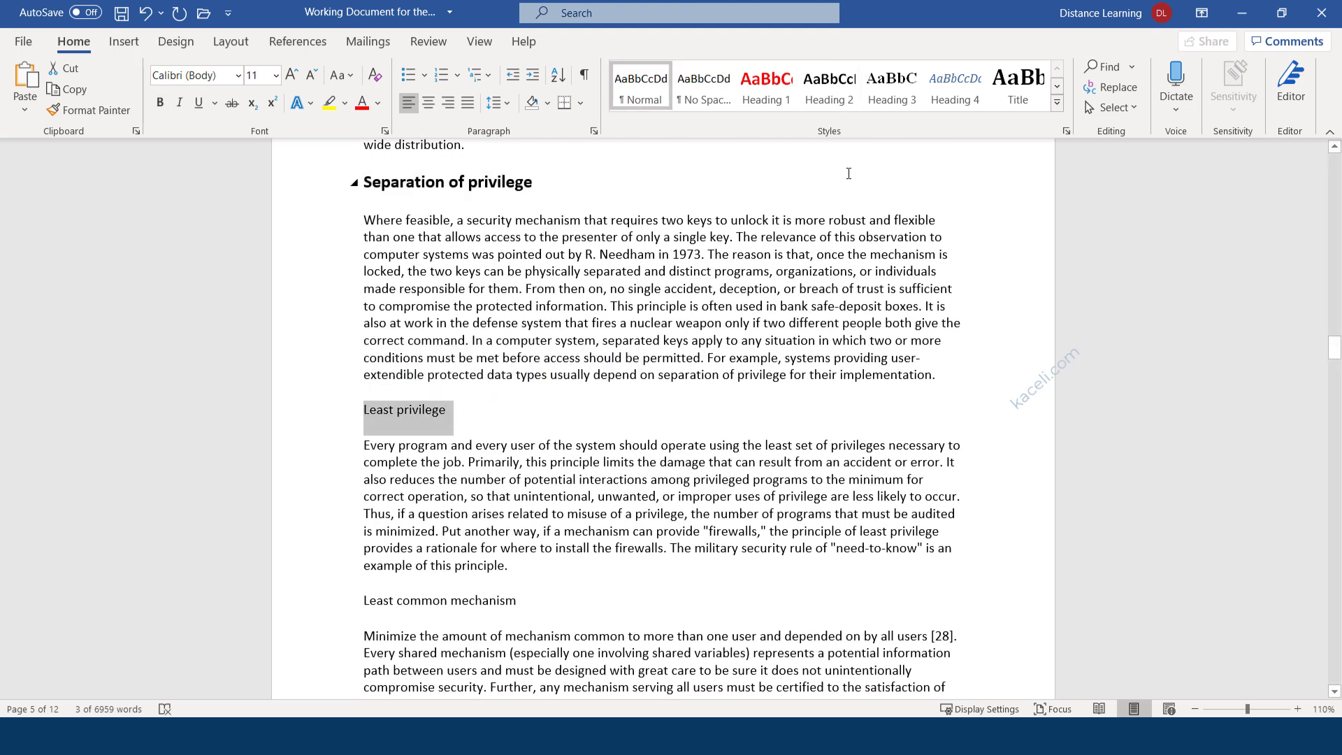
left_click(831, 88)
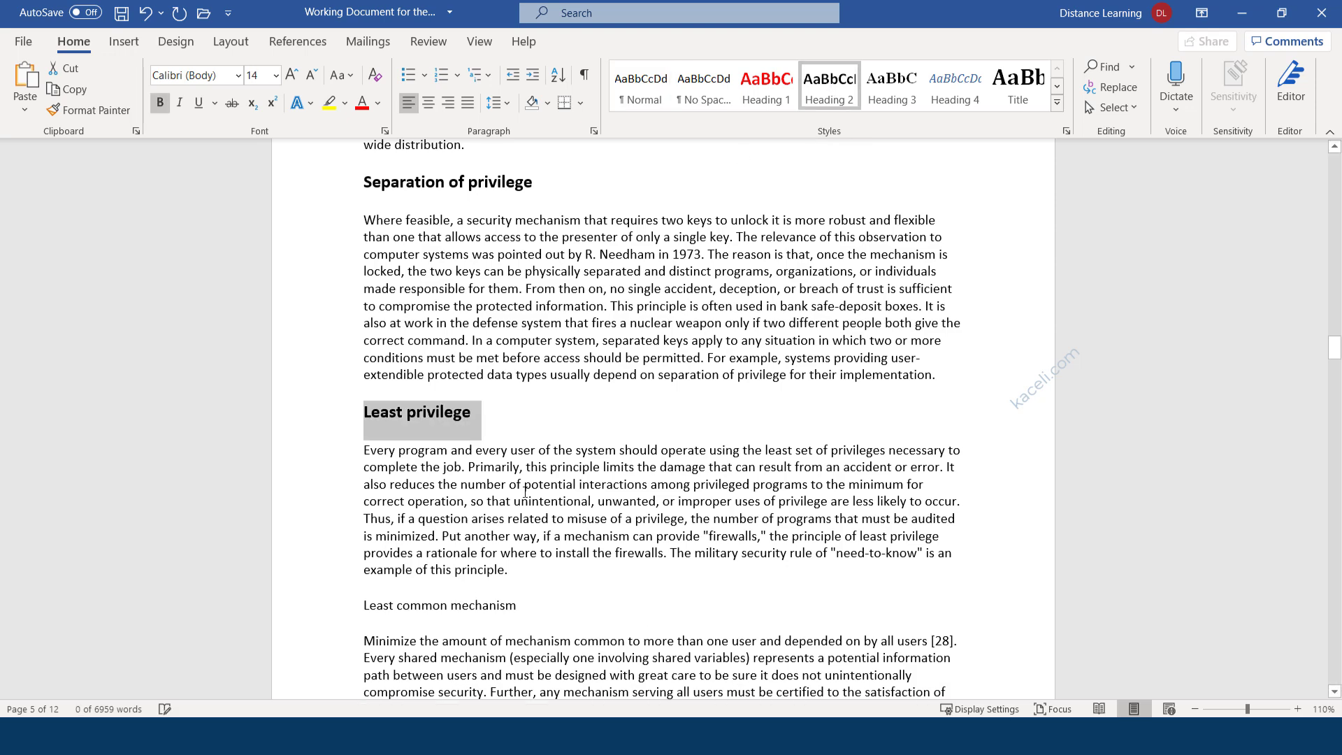
scroll(511, 435, "down", 3)
triple_click(529, 370)
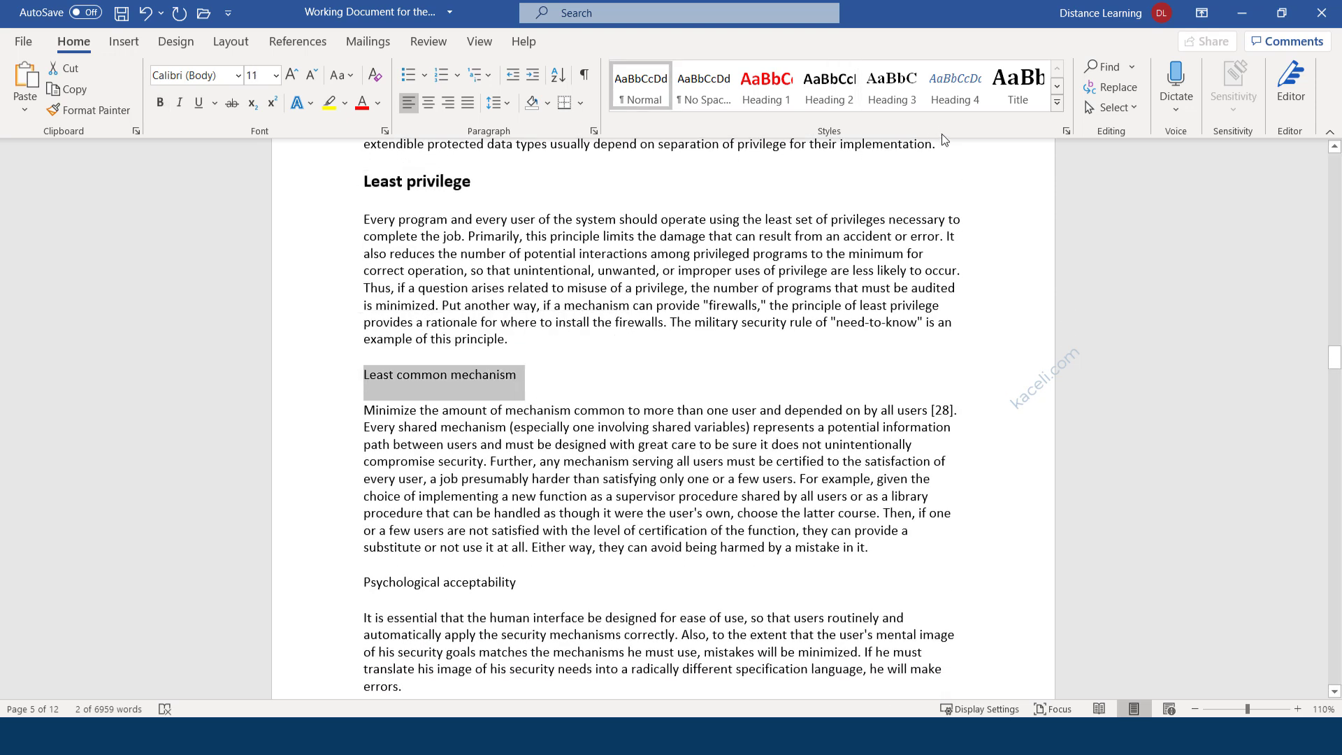
left_click(831, 98)
scroll(419, 363, "down", 3)
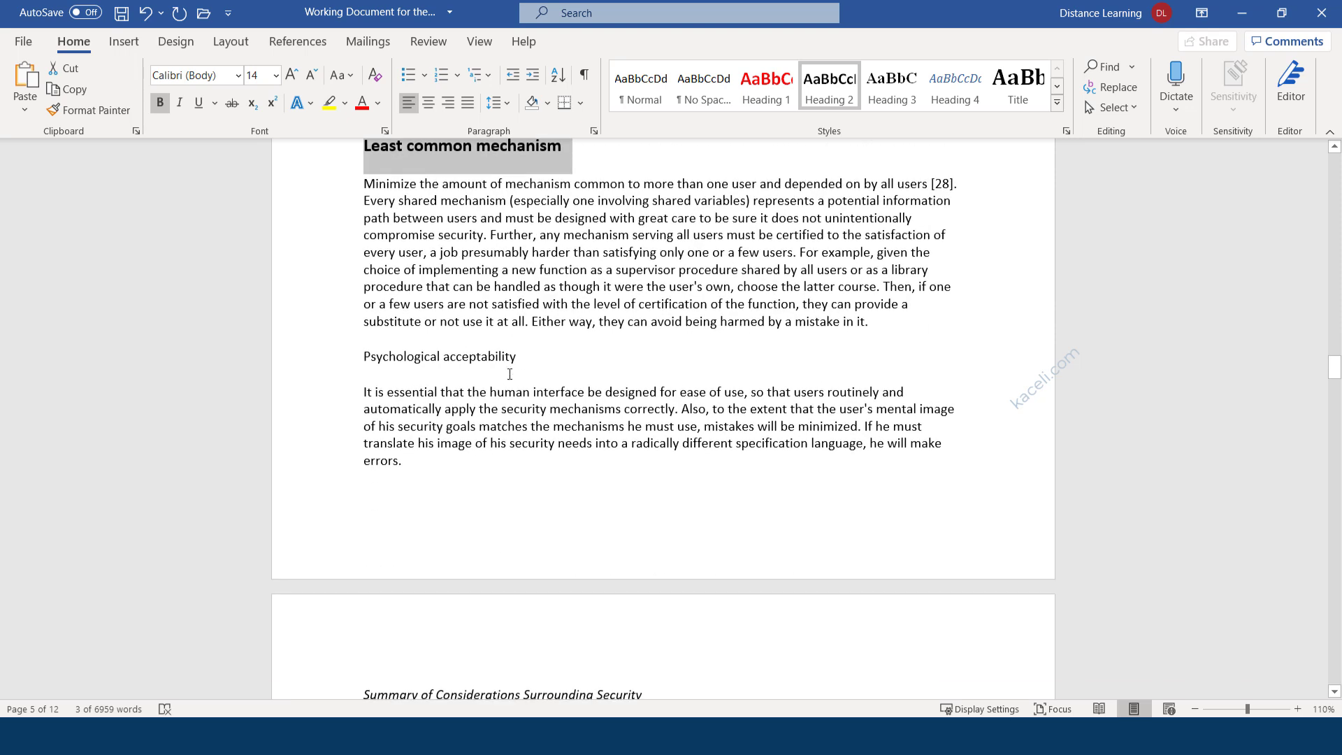
triple_click(355, 361)
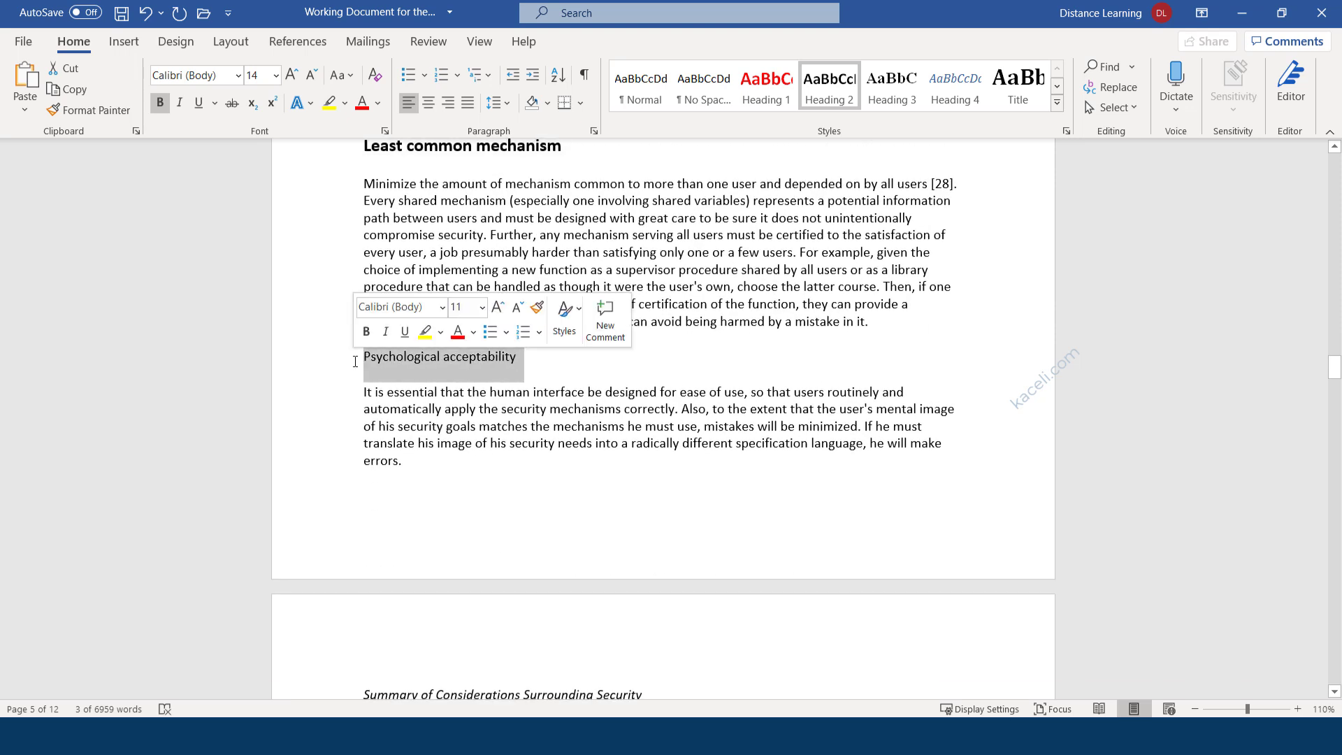
left_click(829, 90)
scroll(472, 426, "down", 3)
scroll(472, 427, "down", 2)
left_click_drag(676, 325, 362, 325)
left_click(829, 89)
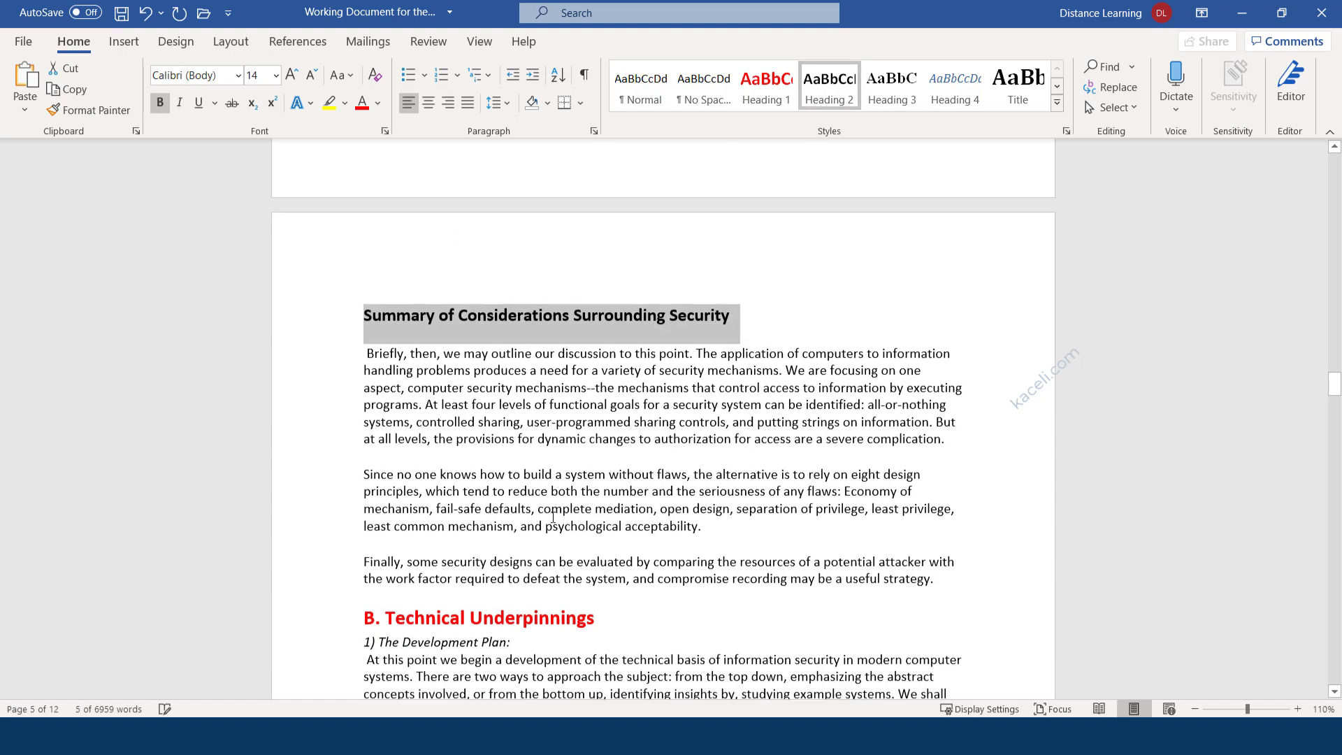
Apply Heading 2 to '4) Authentication Mechanisms:' and '5) Shared Information:'.
scroll(533, 514, "down", 10)
scroll(533, 514, "down", 20)
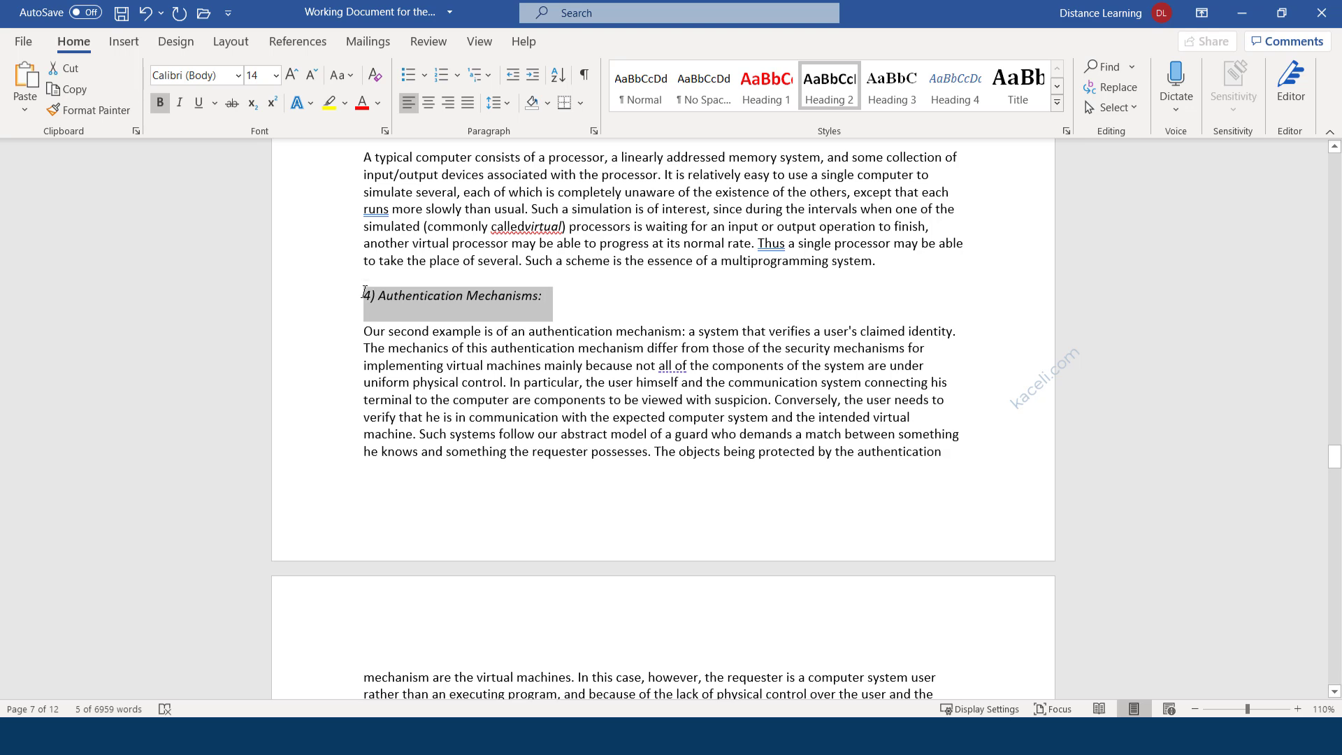
left_click(830, 90)
scroll(546, 414, "down", 2)
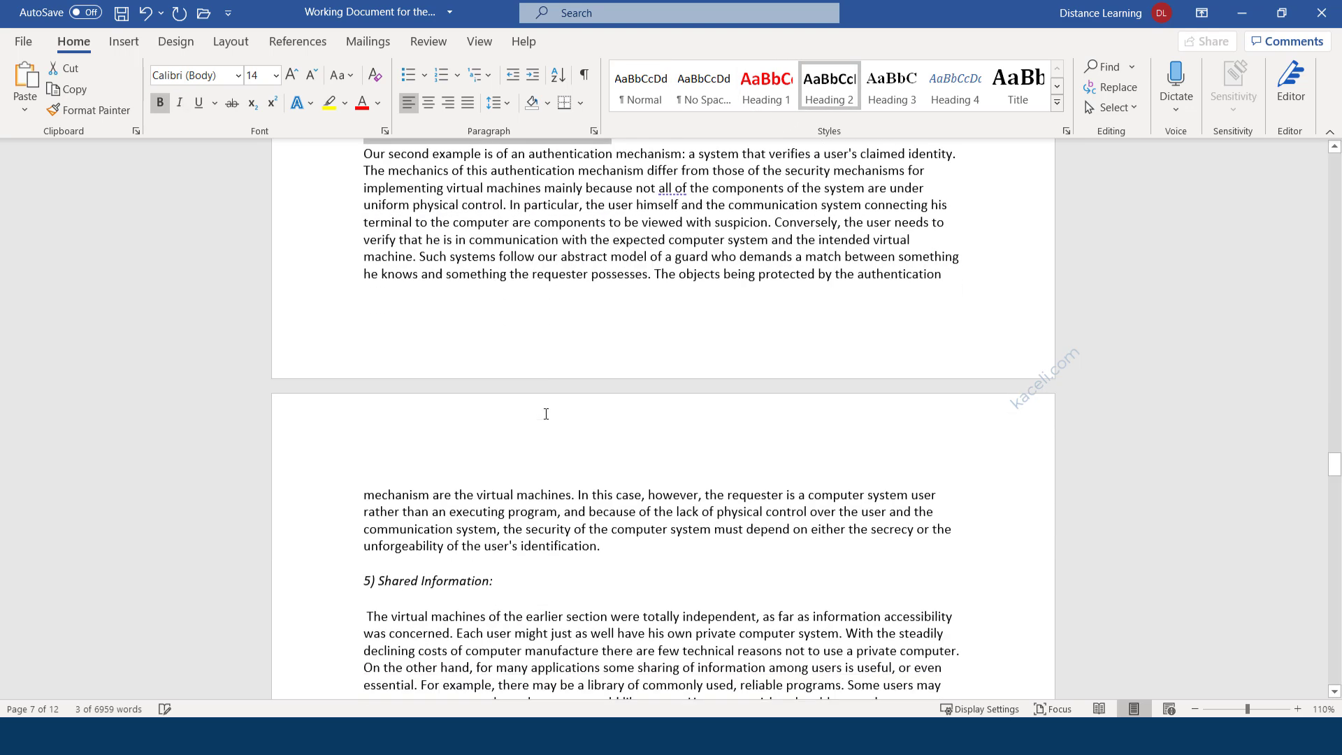
scroll(545, 414, "down", 3)
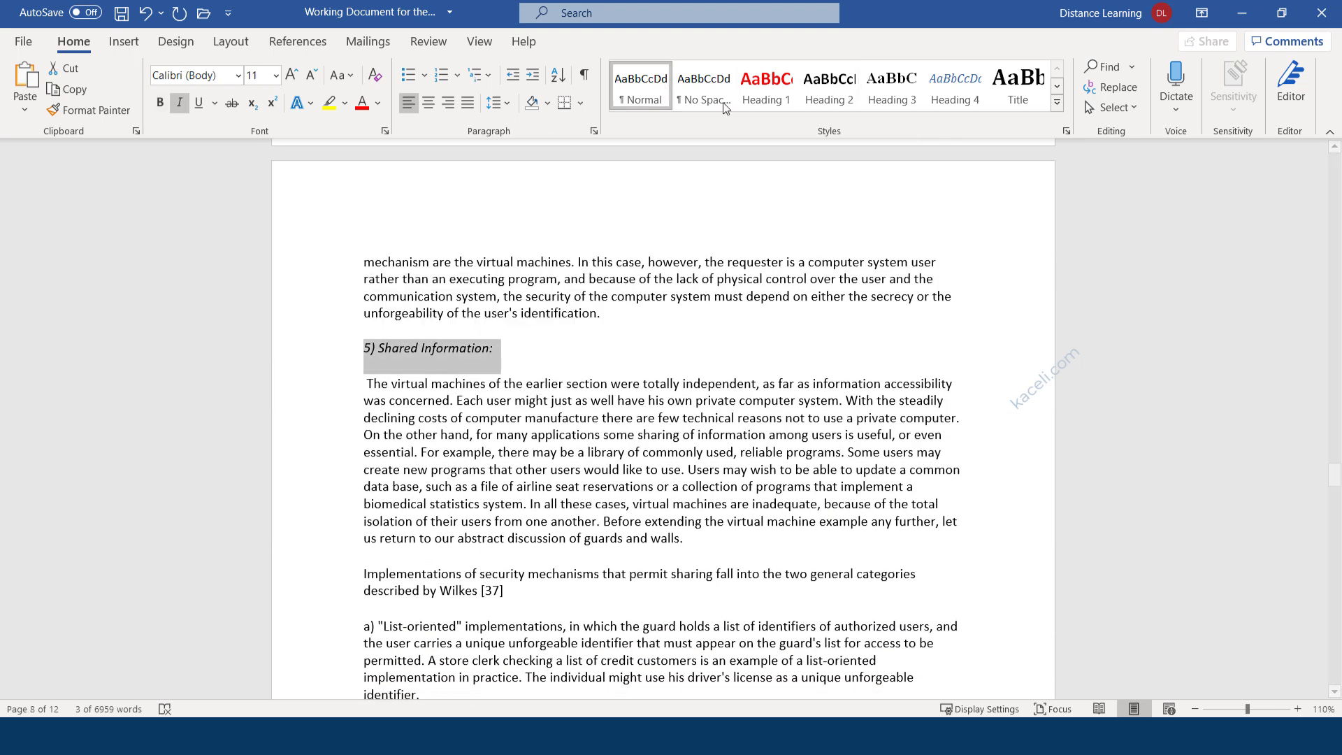
left_click(842, 97)
scroll(485, 455, "down", 7)
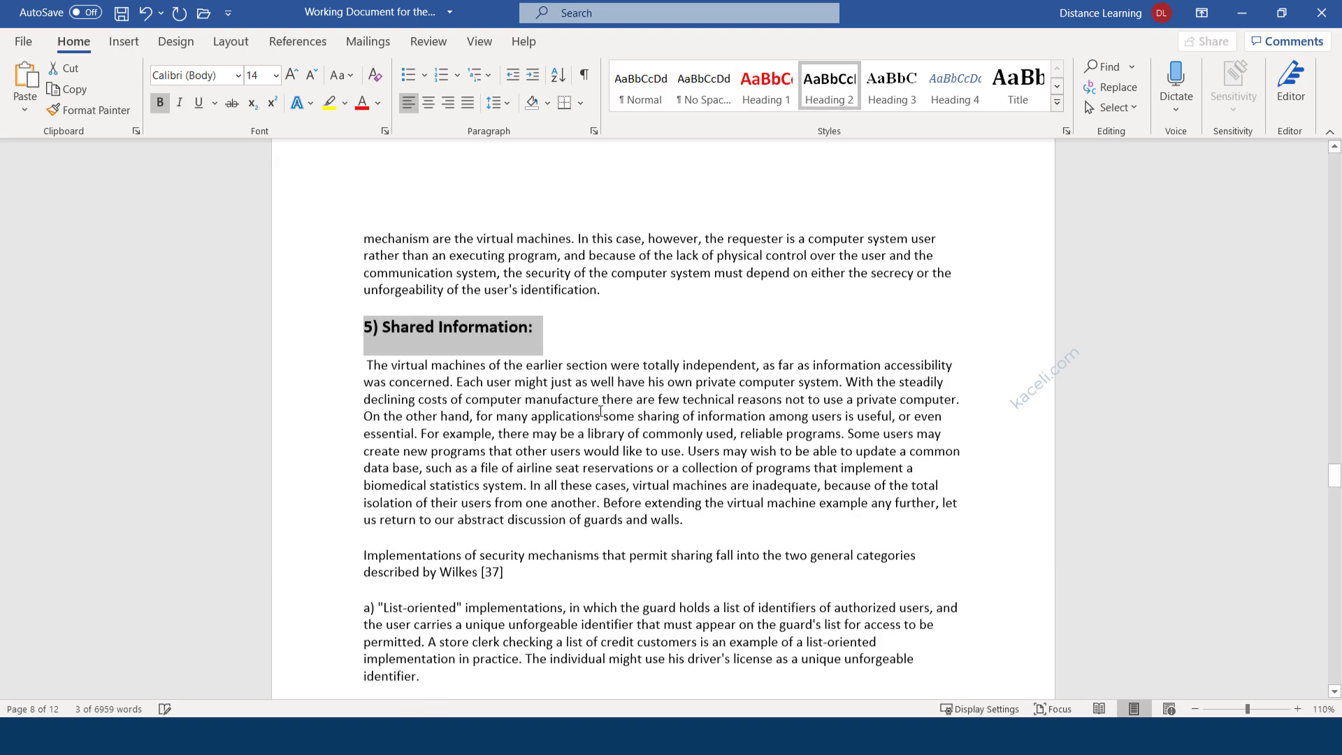
scroll(485, 455, "down", 10)
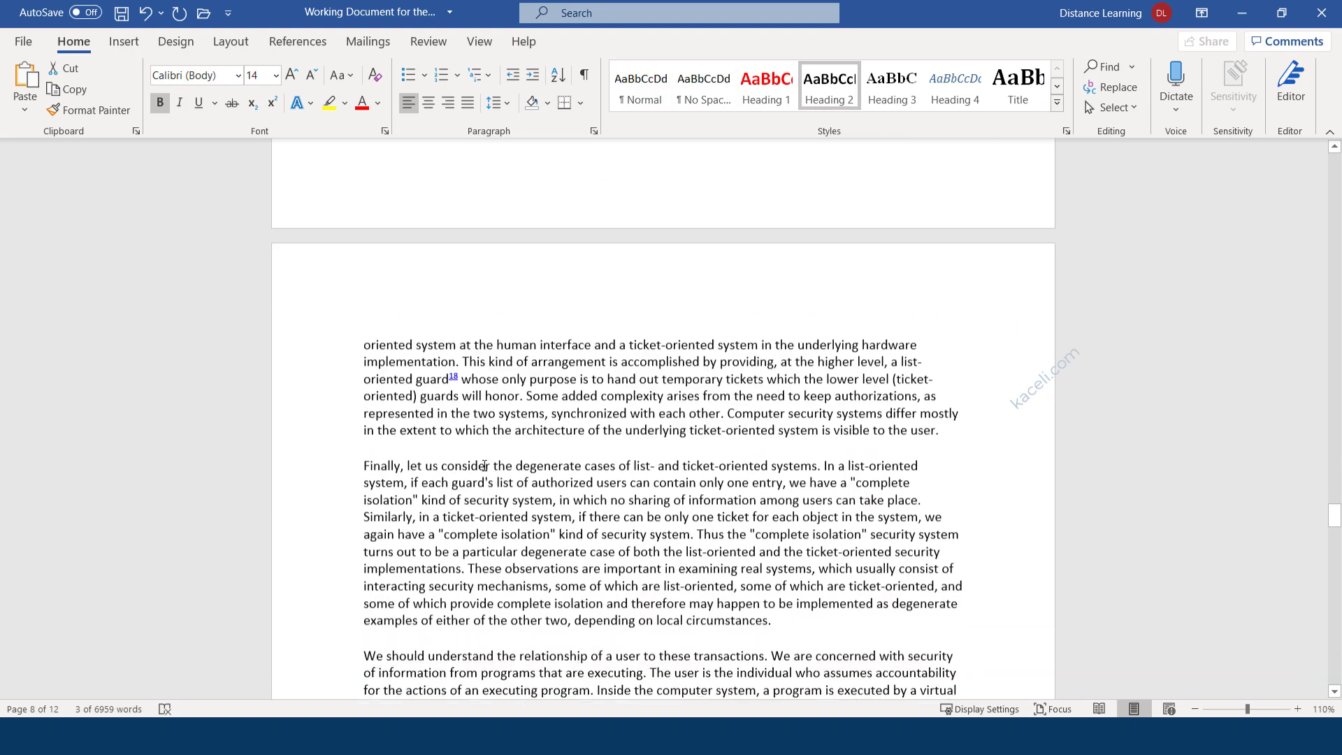
scroll(493, 509, "down", 15)
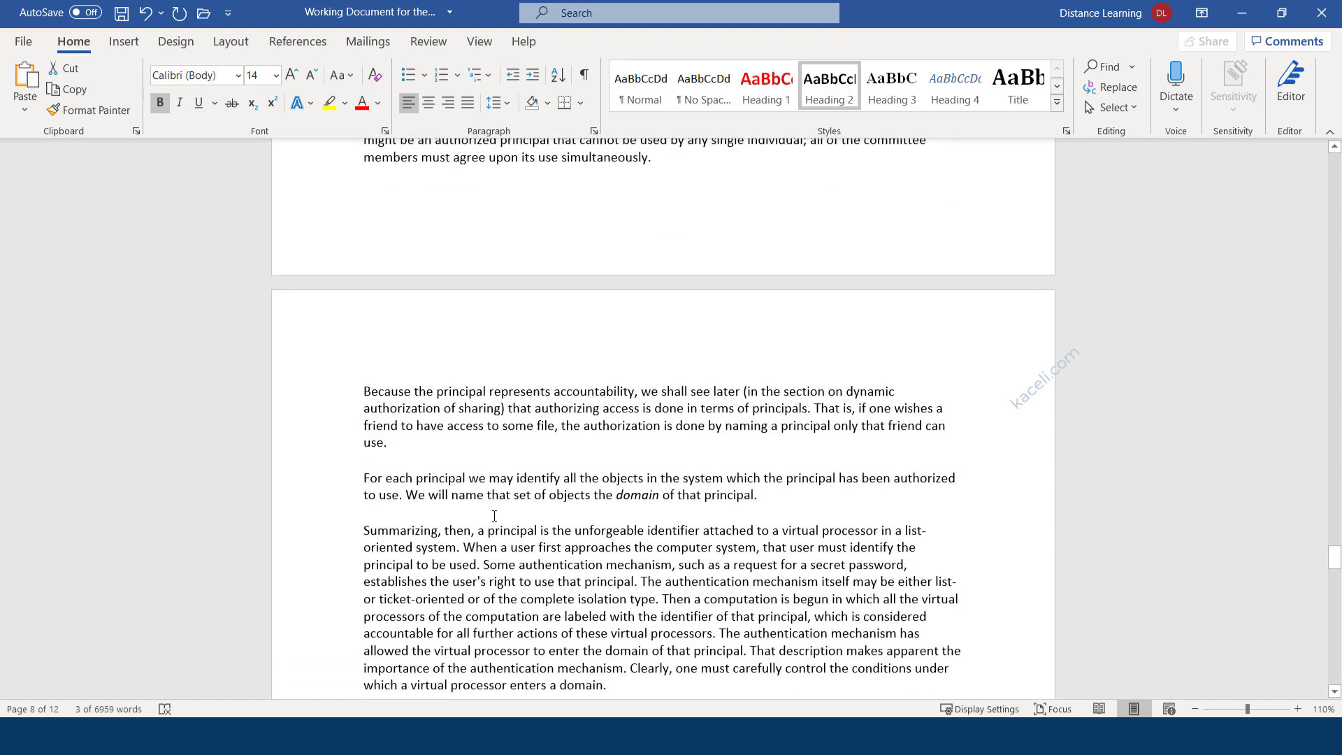
scroll(582, 498, "down", 20)
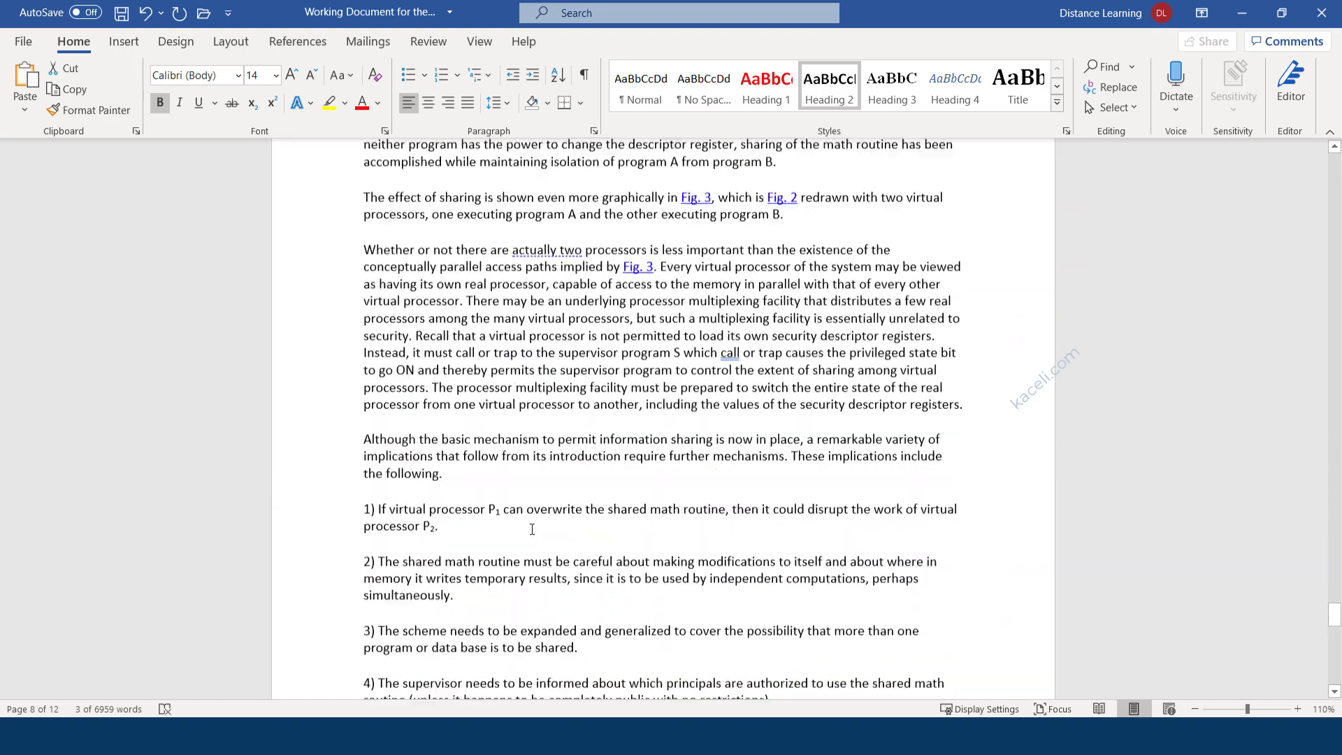
scroll(627, 473, "down", 10)
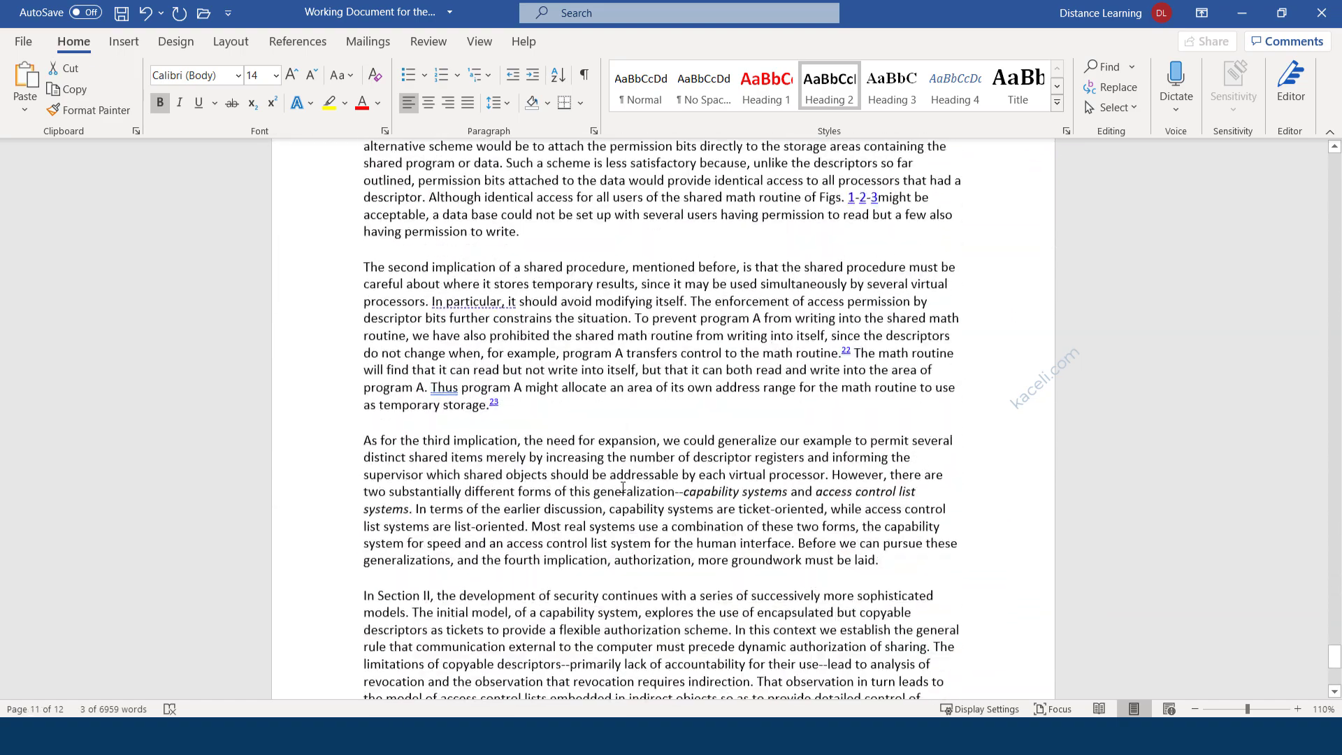
scroll(596, 495, "up", 10)
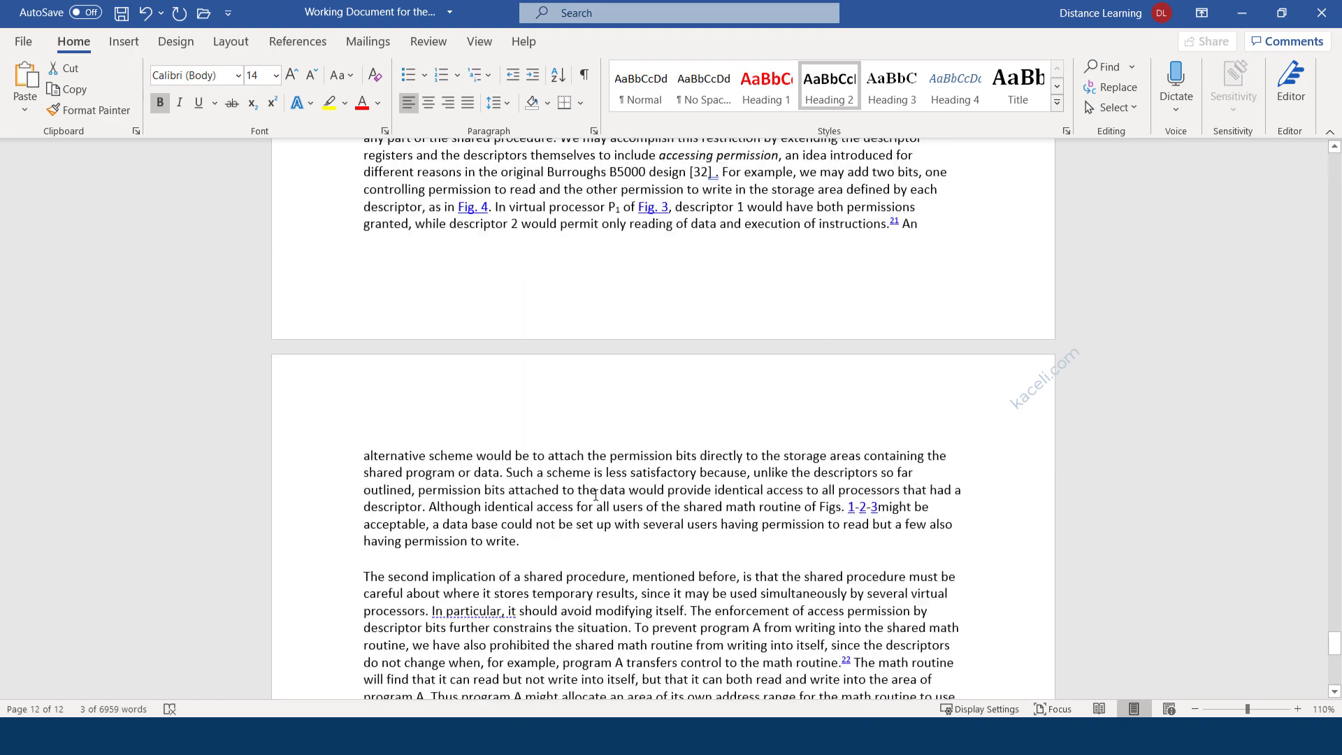
left_click_drag(1334, 640, 1334, 162)
scroll(496, 499, "down", 12)
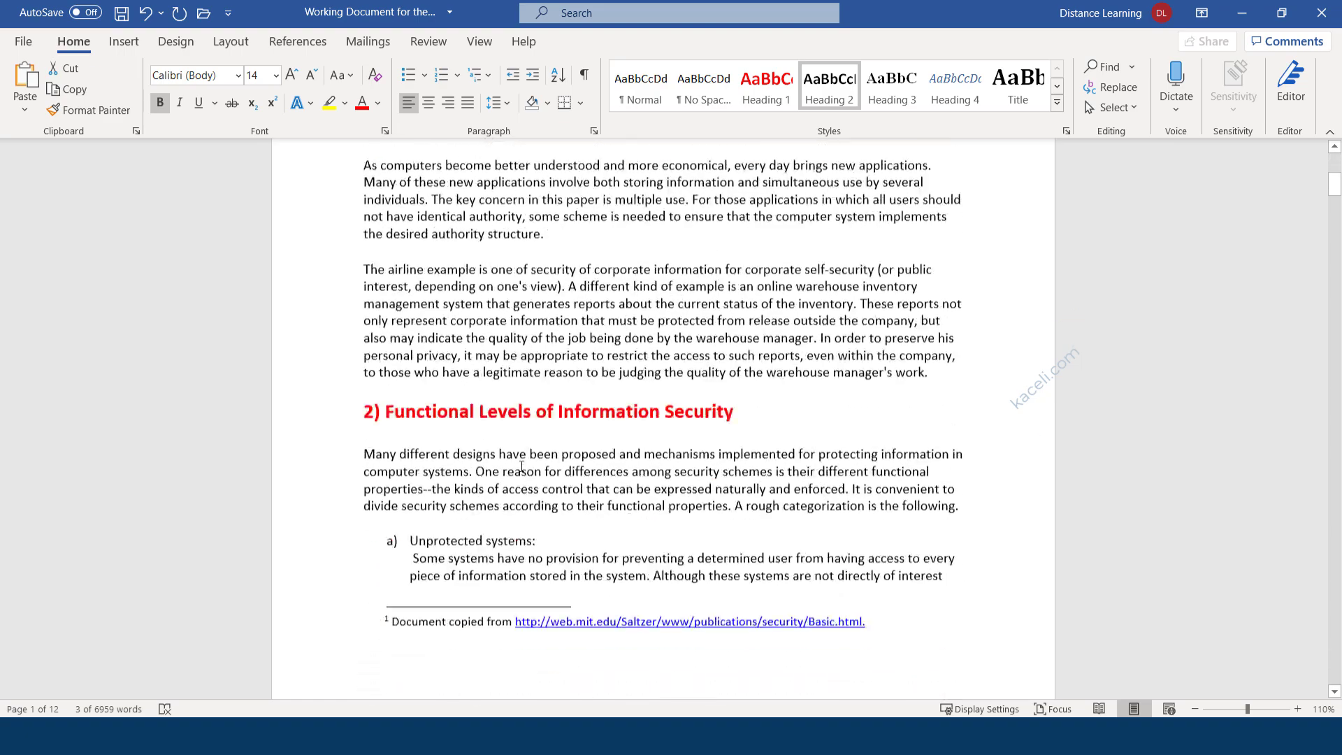
scroll(479, 474, "down", 13)
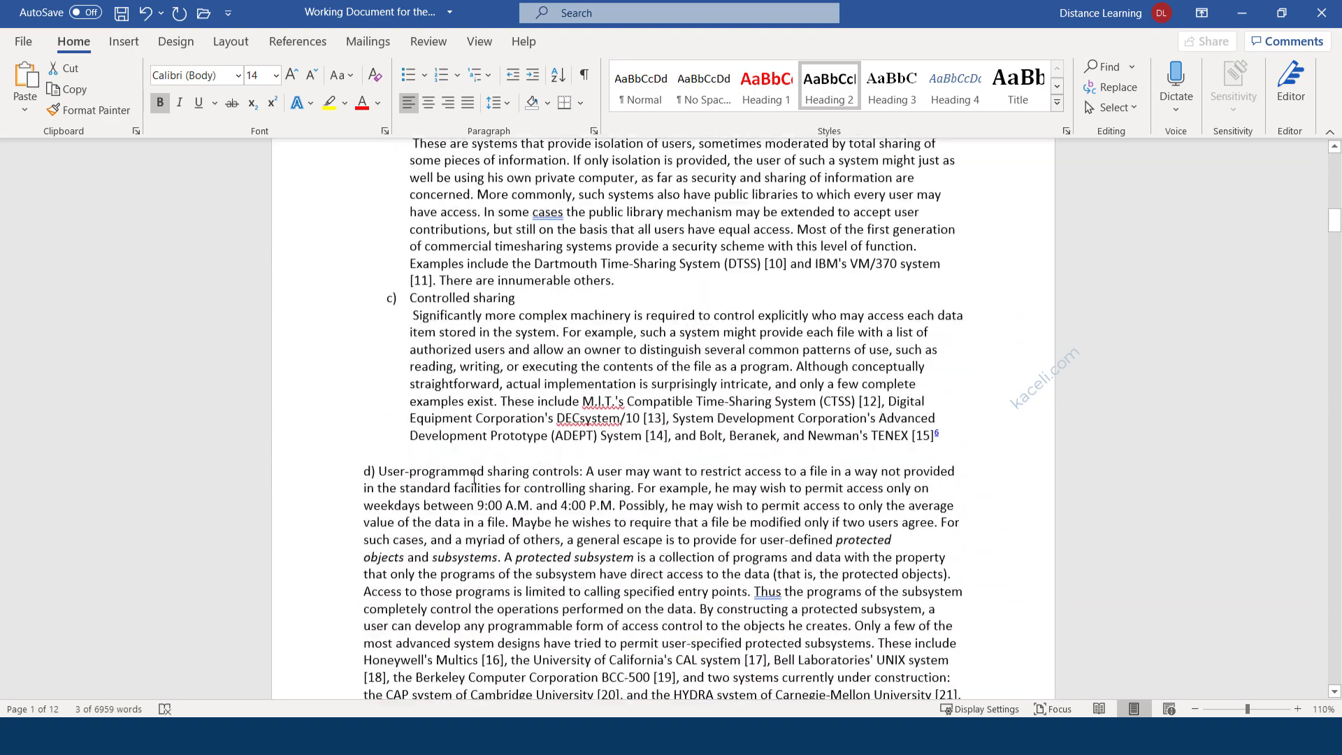
scroll(478, 506, "down", 14)
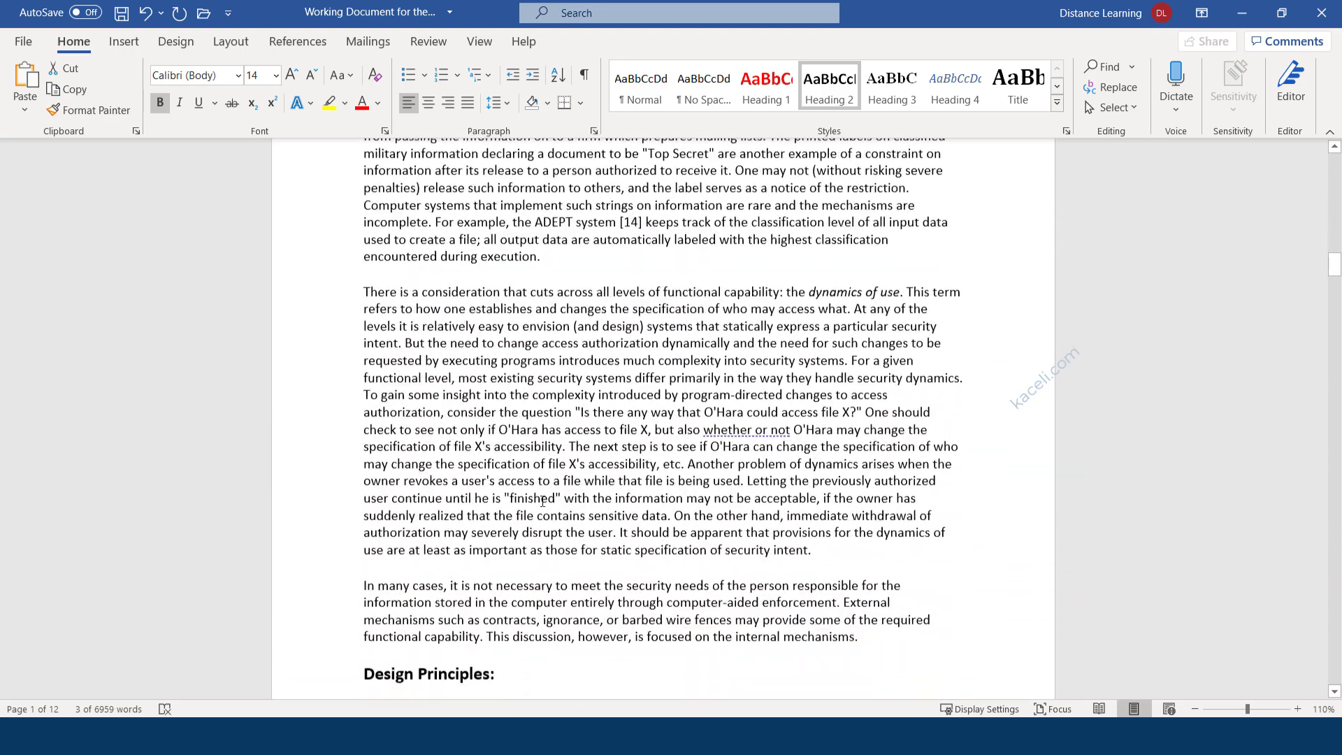
scroll(591, 514, "up", 10)
scroll(590, 514, "up", 12)
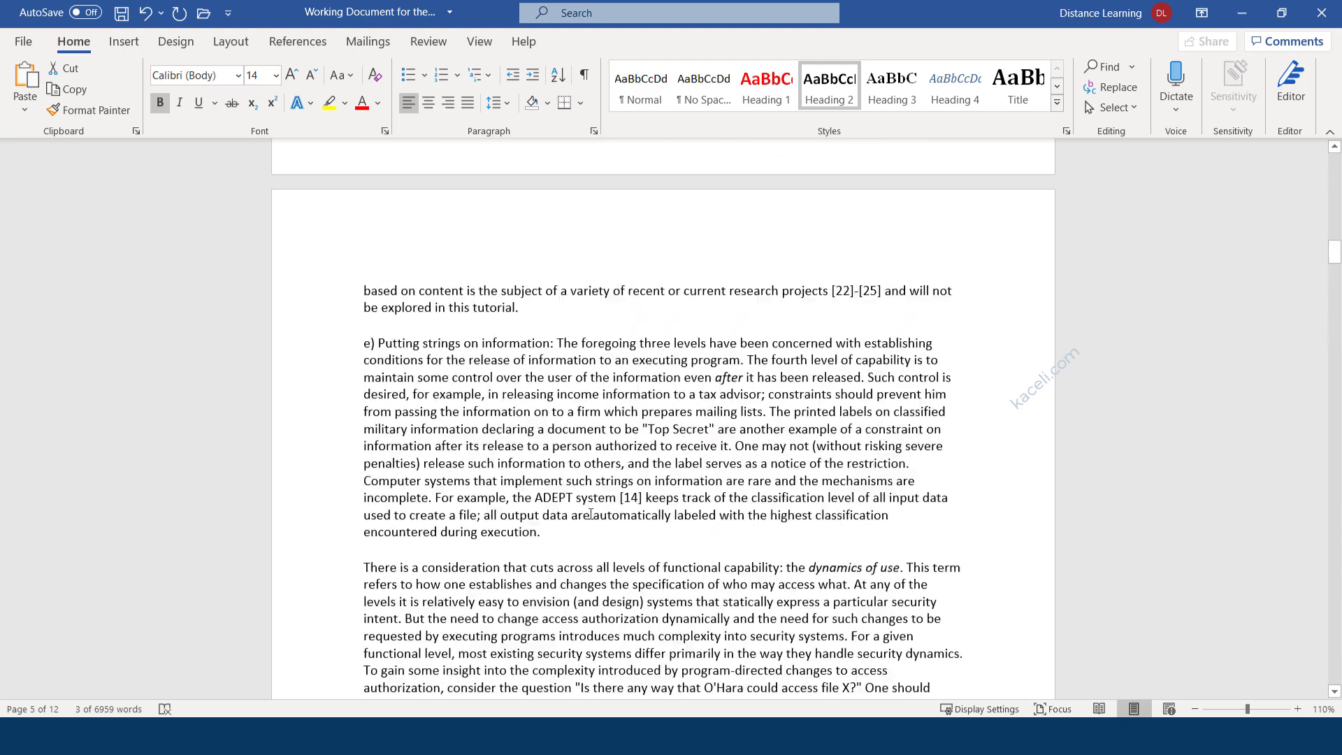
scroll(590, 514, "up", 12)
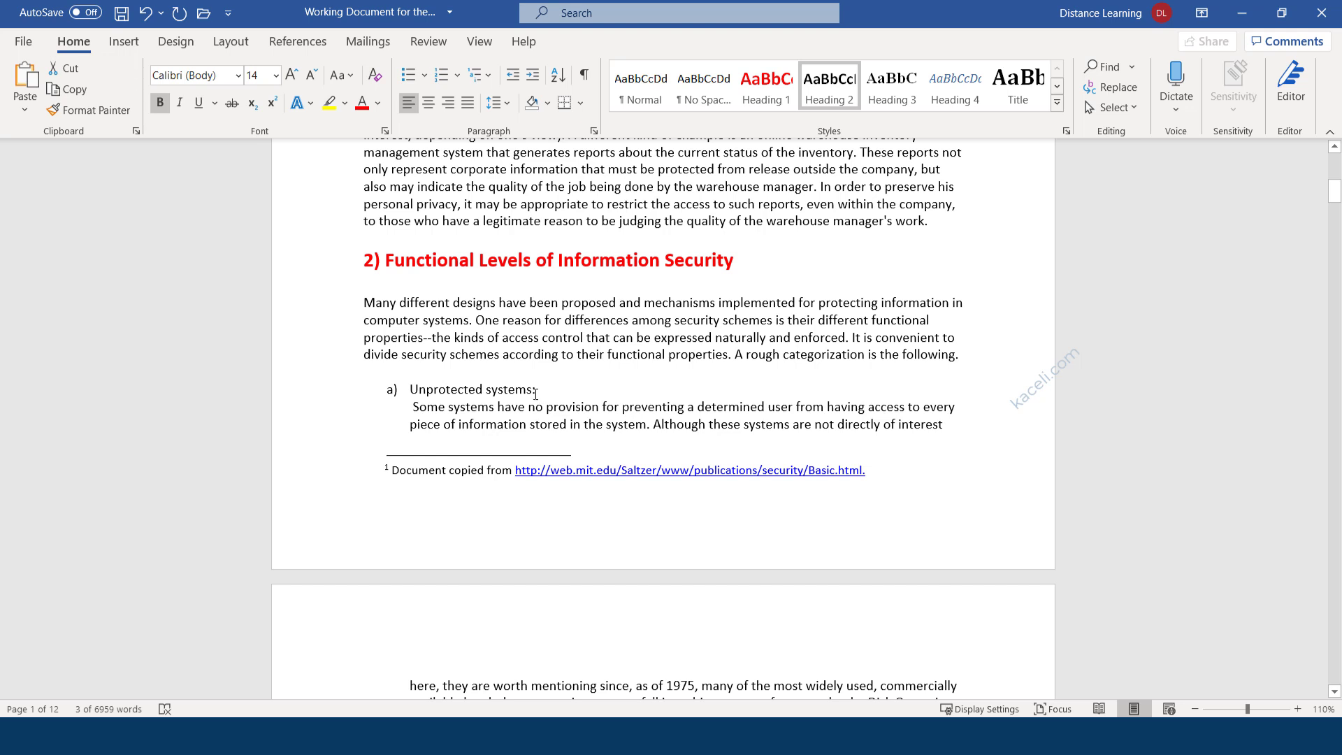
Make 'Unprotected systems:' a bold 12 pt Calibri Heading 3 and update Heading 3 to match.
left_click_drag(538, 389, 433, 389)
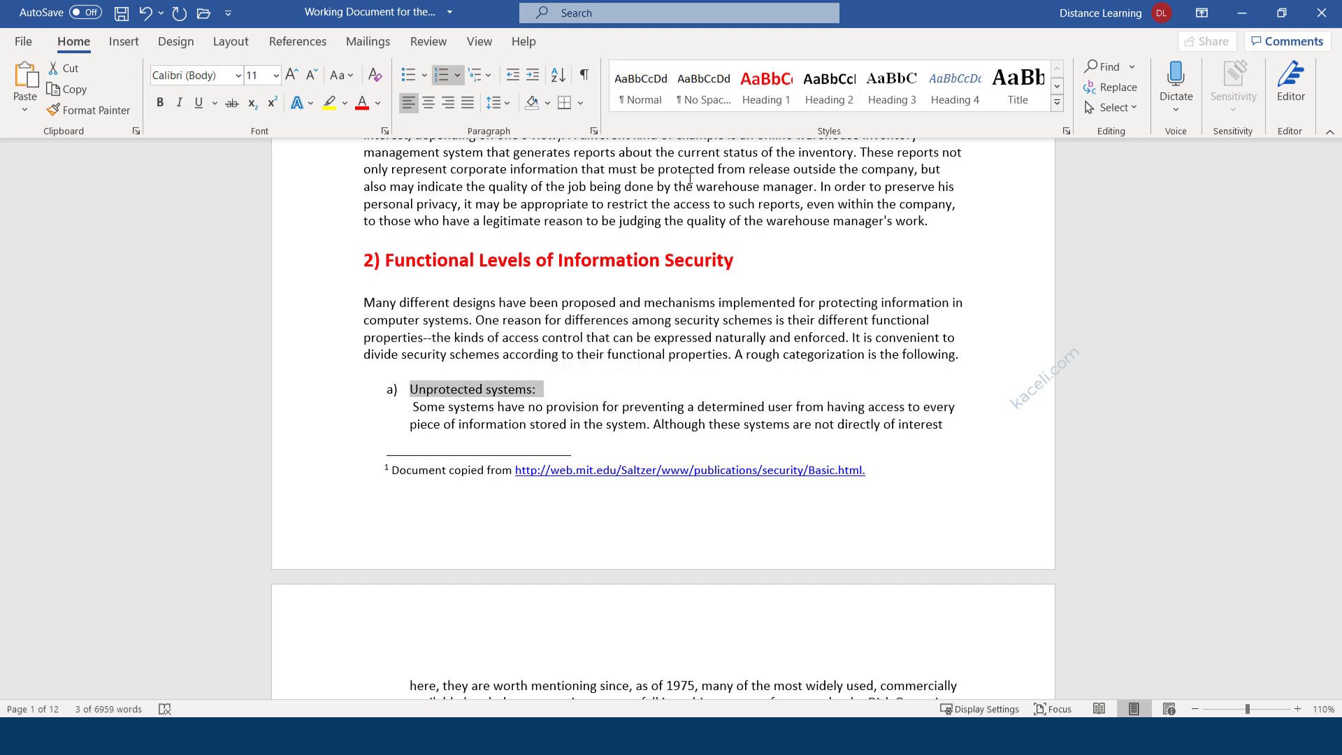
left_click(887, 99)
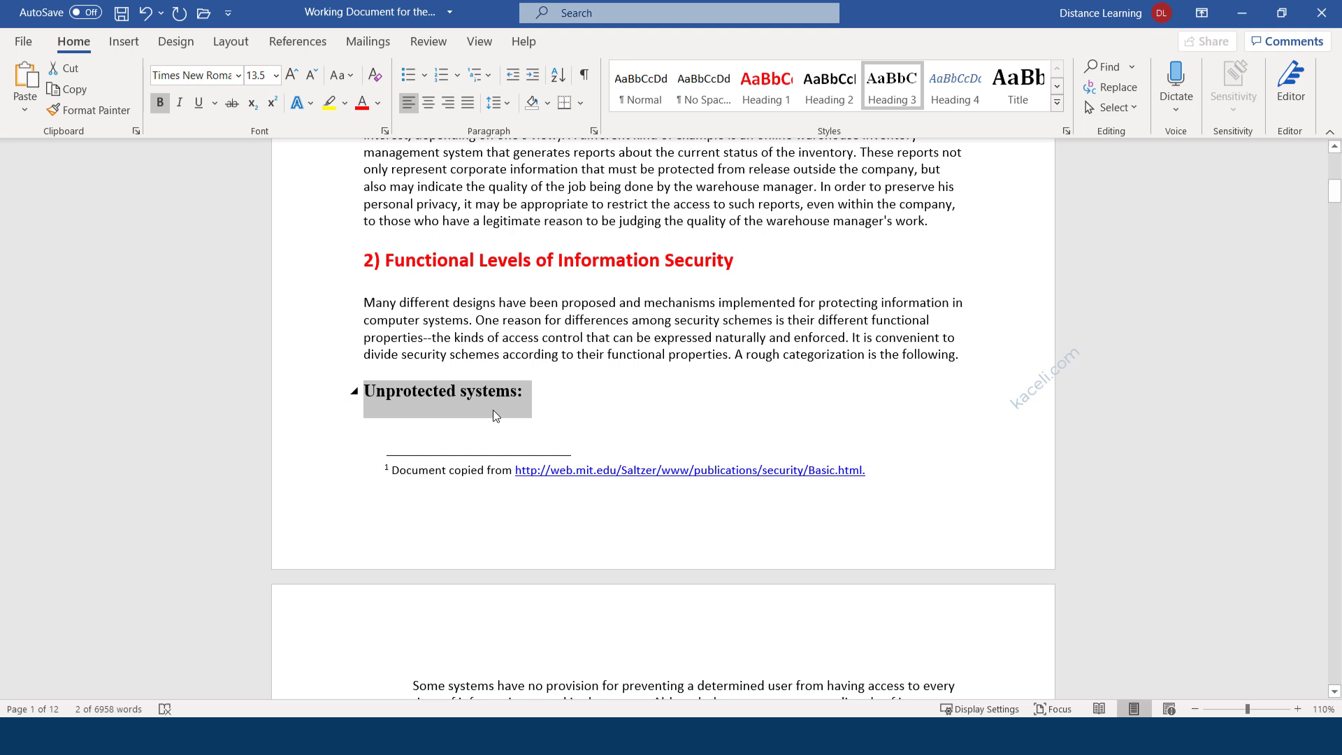
left_click(238, 75)
left_click(199, 148)
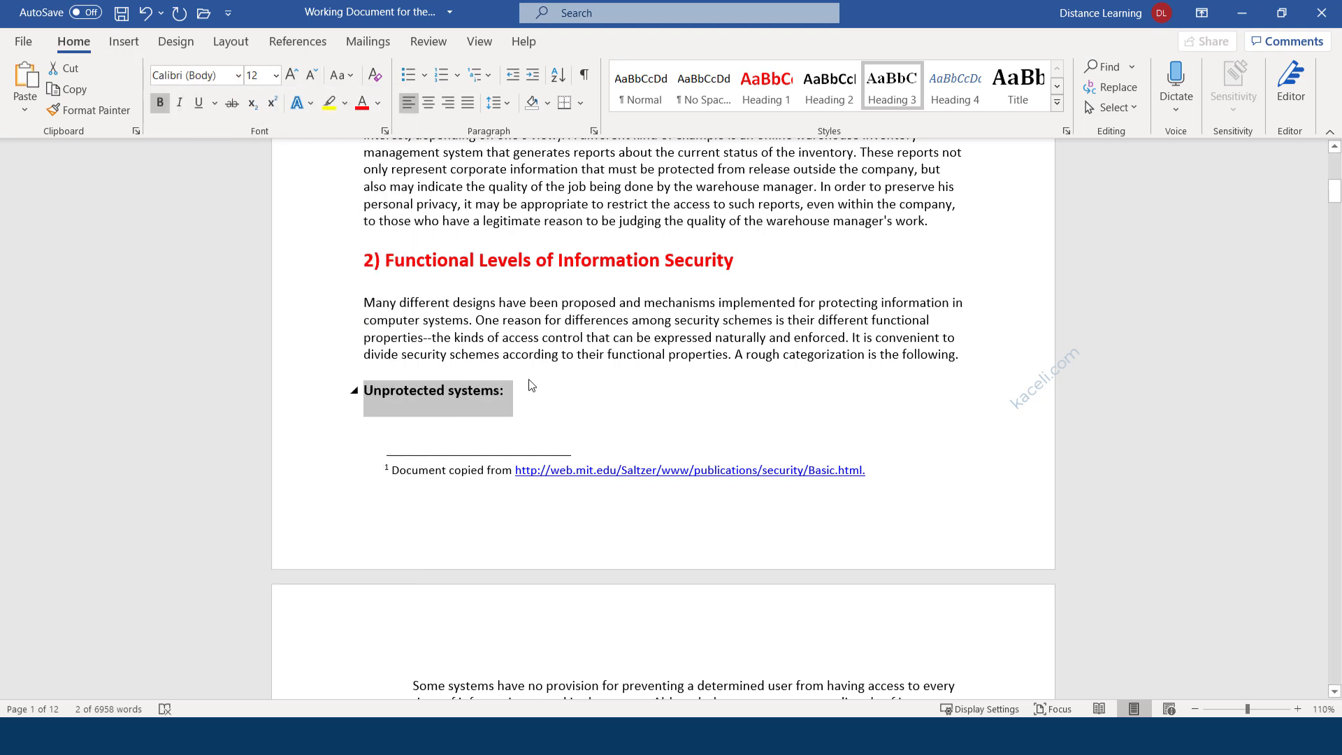
right_click(902, 112)
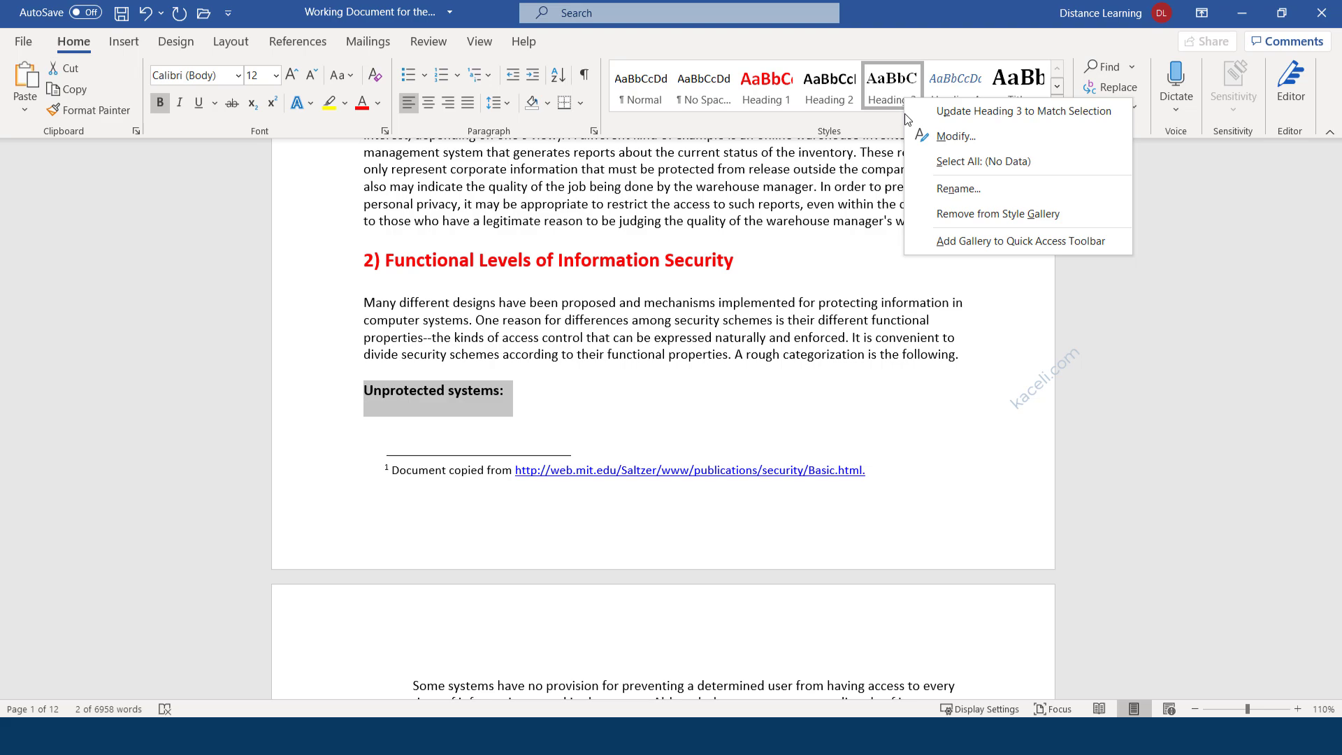
left_click(954, 116)
scroll(456, 400, "down", 10)
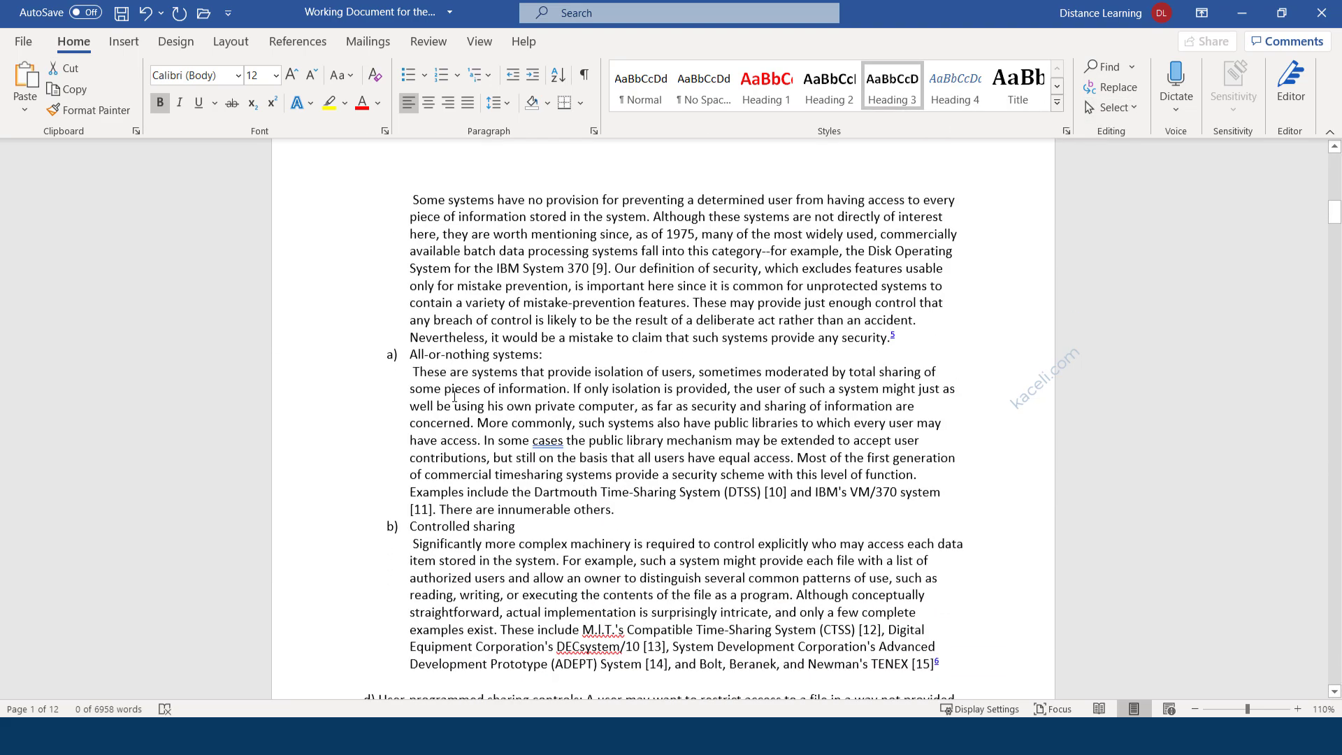
Apply the Heading 3 style to the 'All-or-nothing systems:' and 'Controlled sharing' subheadings.
scroll(460, 401, "up", 3)
scroll(460, 402, "up", 3)
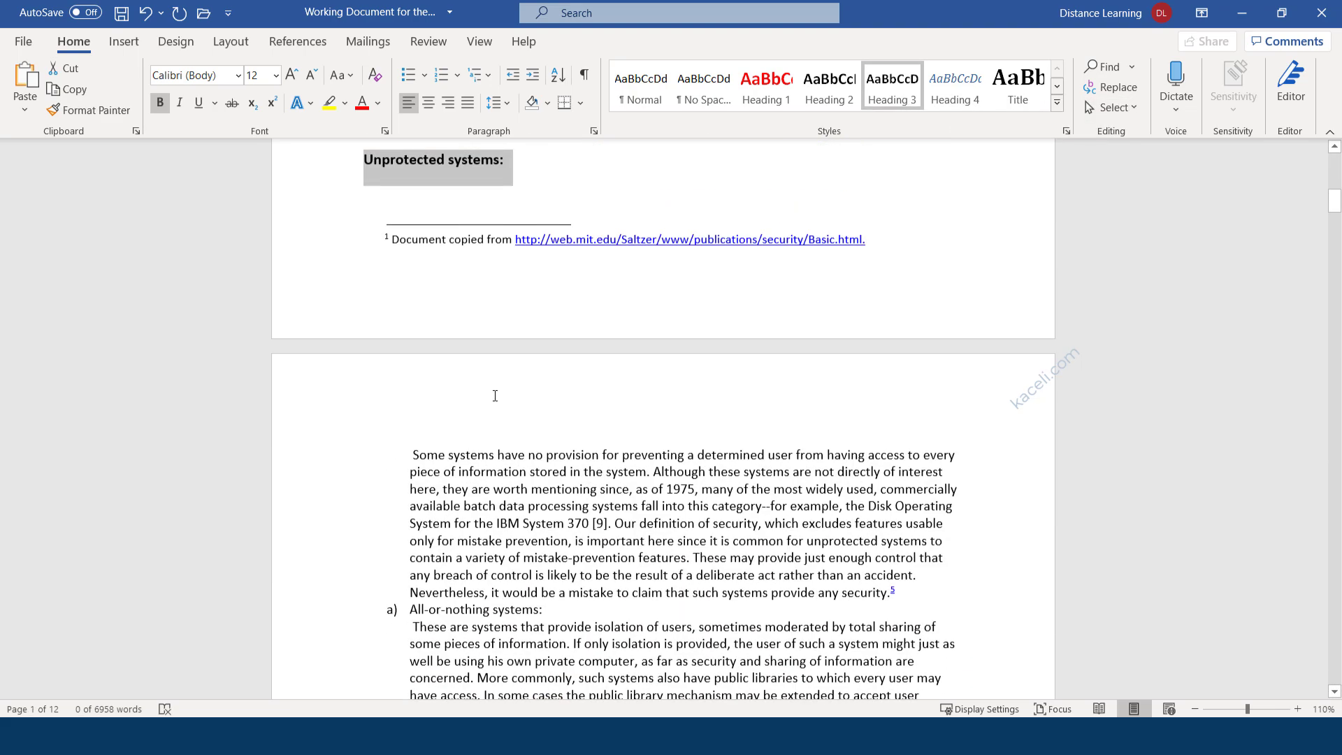
scroll(549, 428, "down", 3)
left_click_drag(549, 428, 405, 428)
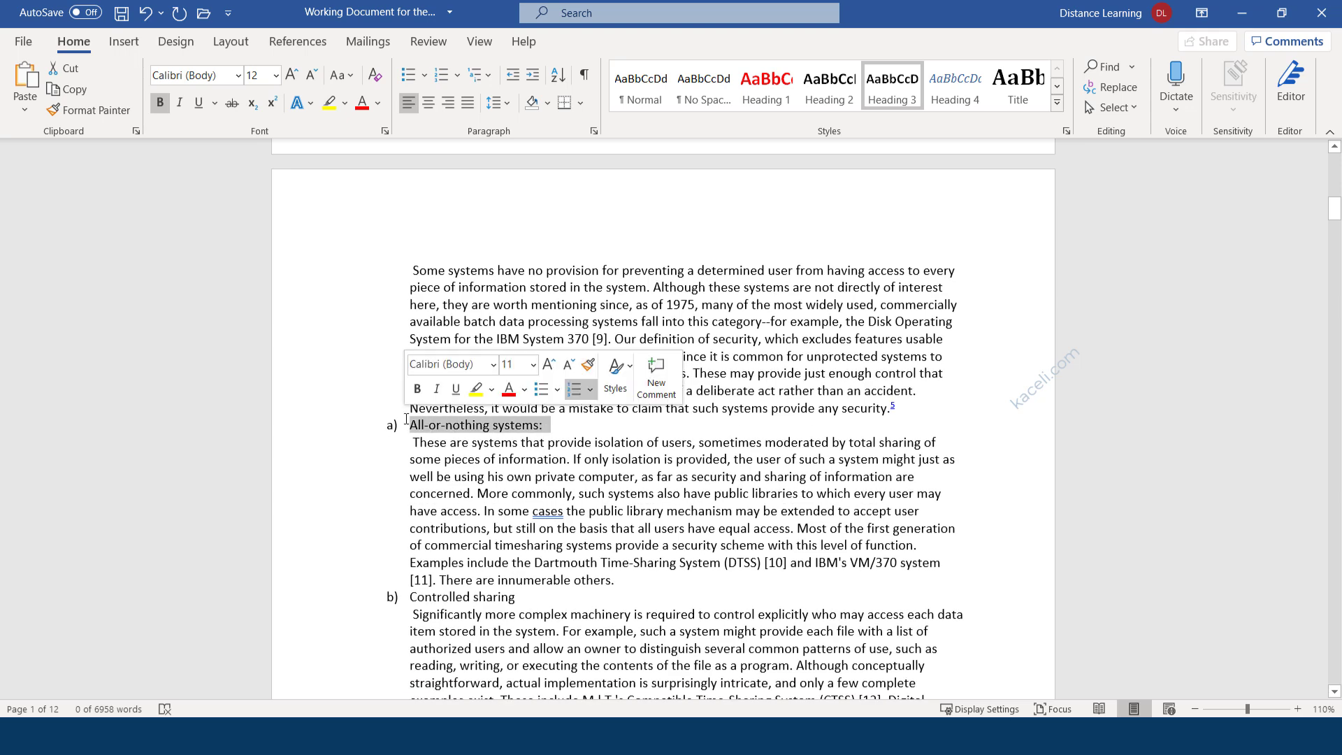
left_click(892, 88)
scroll(798, 242, "down", 3)
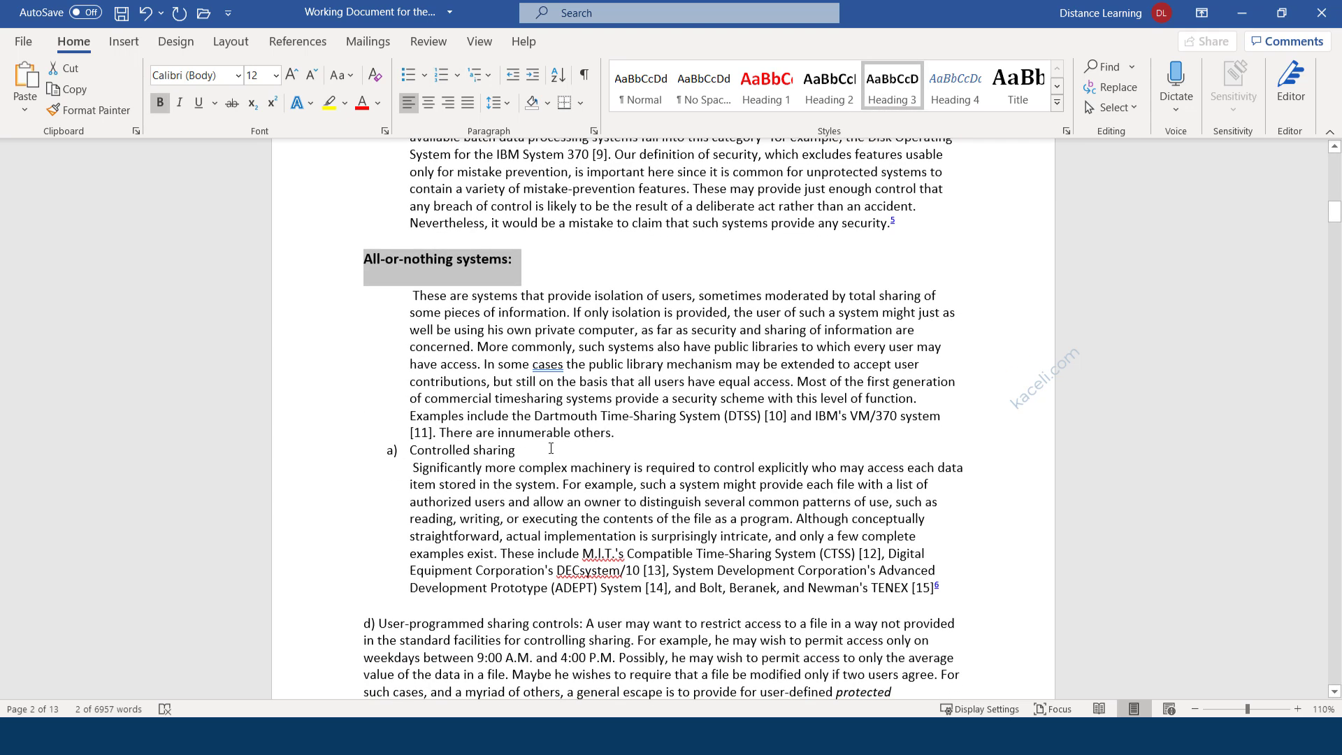
left_click_drag(517, 450, 409, 447)
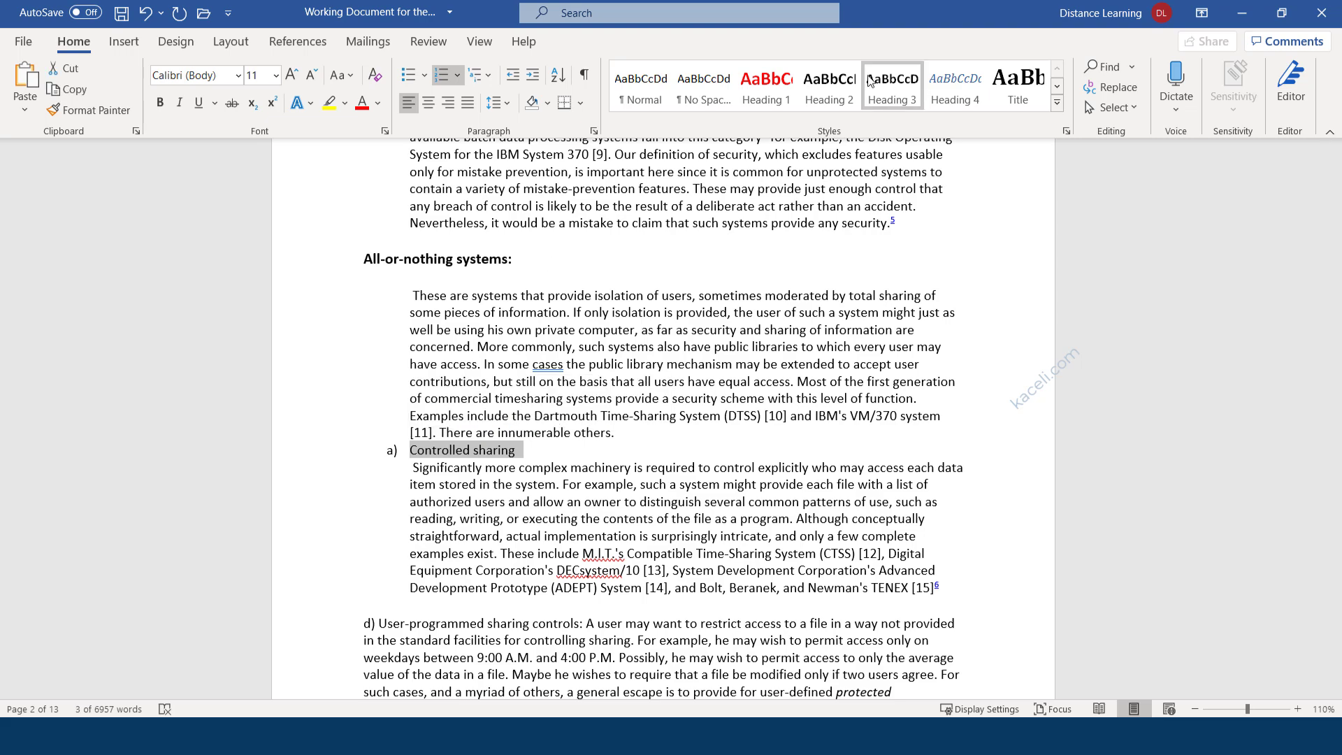
left_click(889, 98)
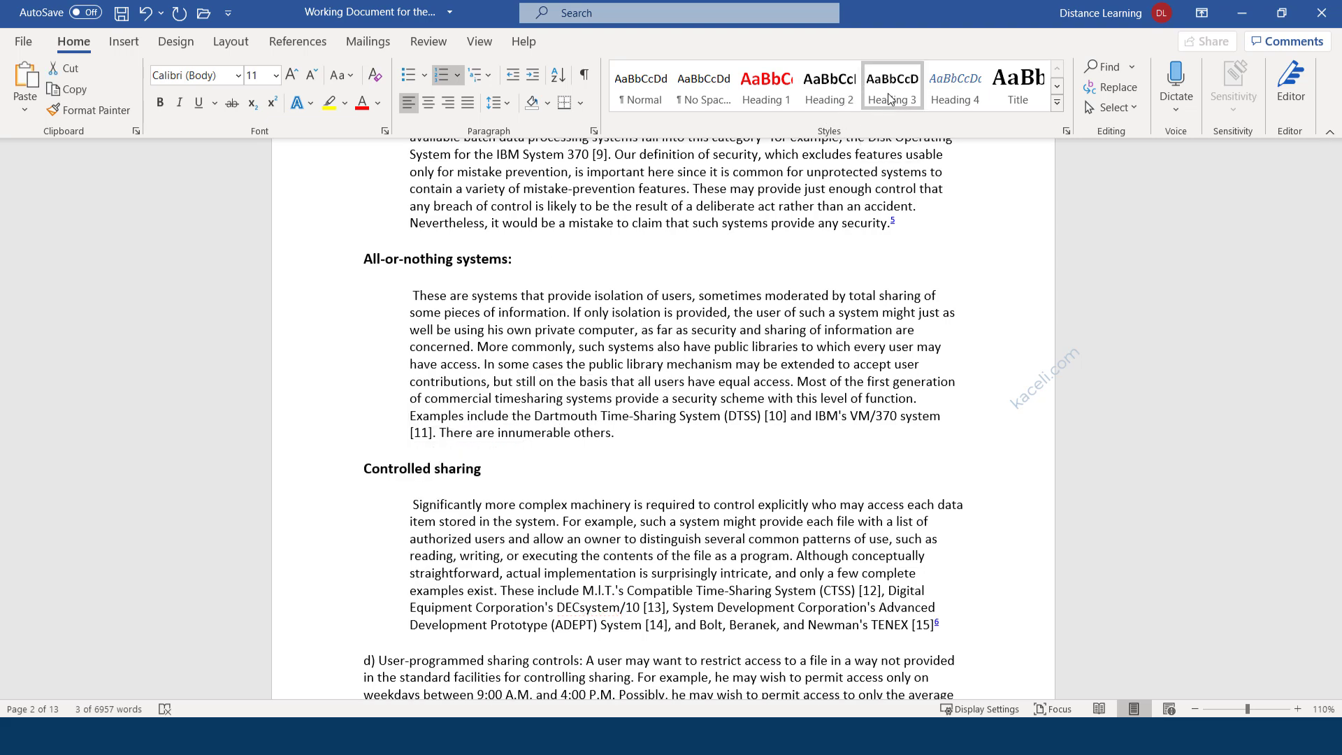
scroll(534, 491, "down", 4)
scroll(533, 492, "down", 5)
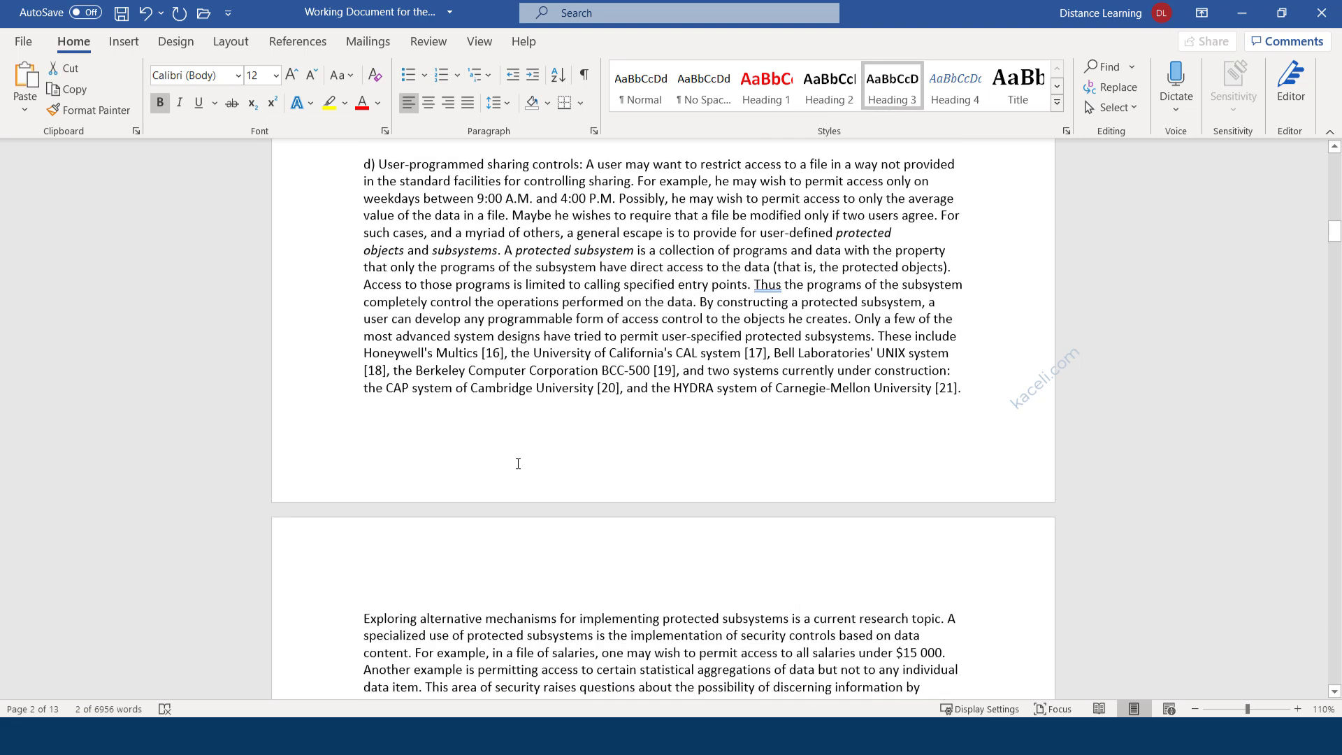
scroll(517, 465, "up", 3)
scroll(487, 468, "up", 20)
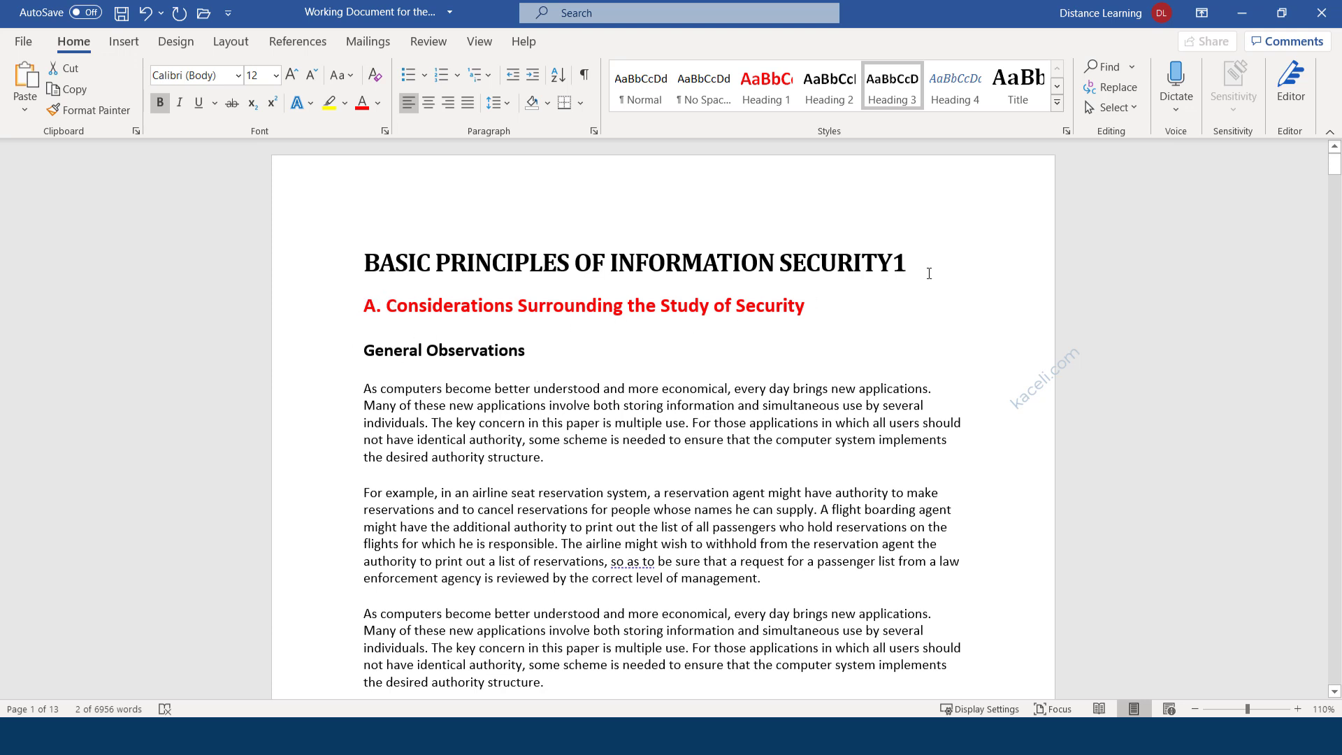
Insert a blank line above 'A. Considerations Surrounding the Study of Security', leaving the cursor there.
left_click(929, 273)
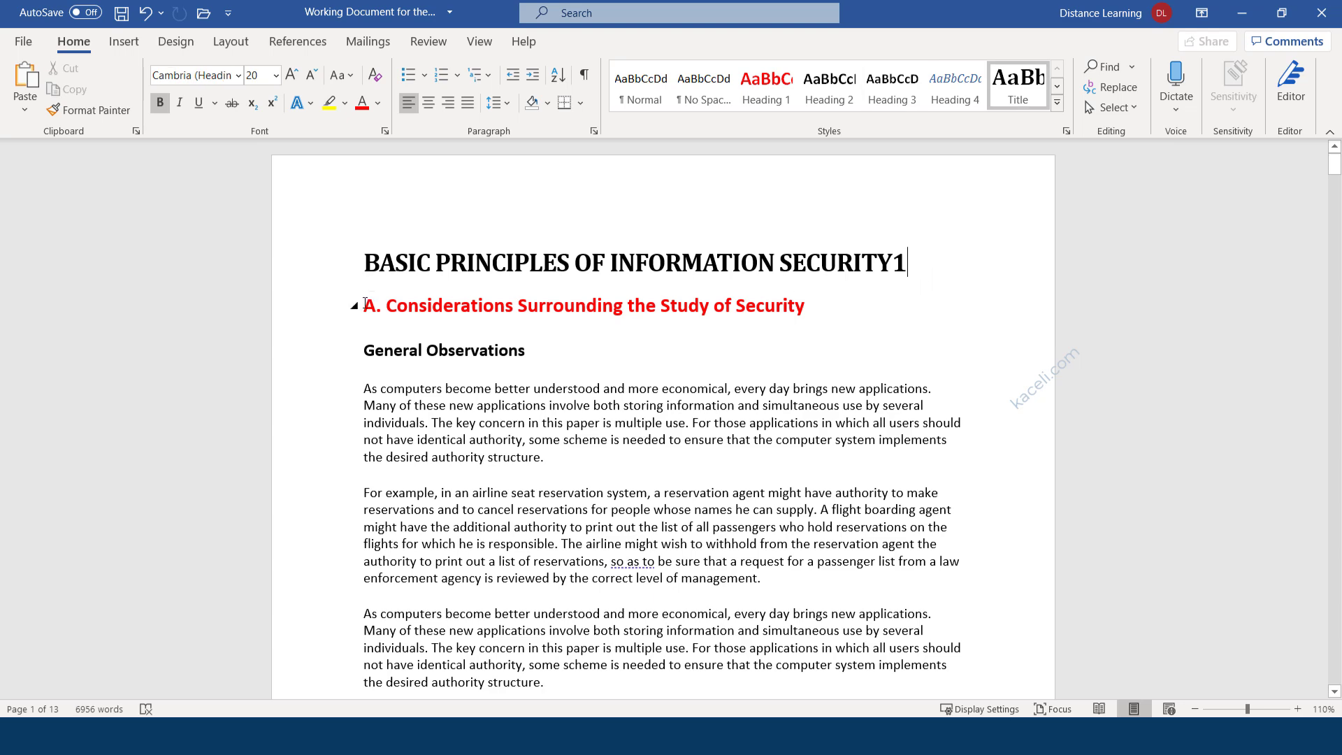
left_click(367, 298)
key("Return")
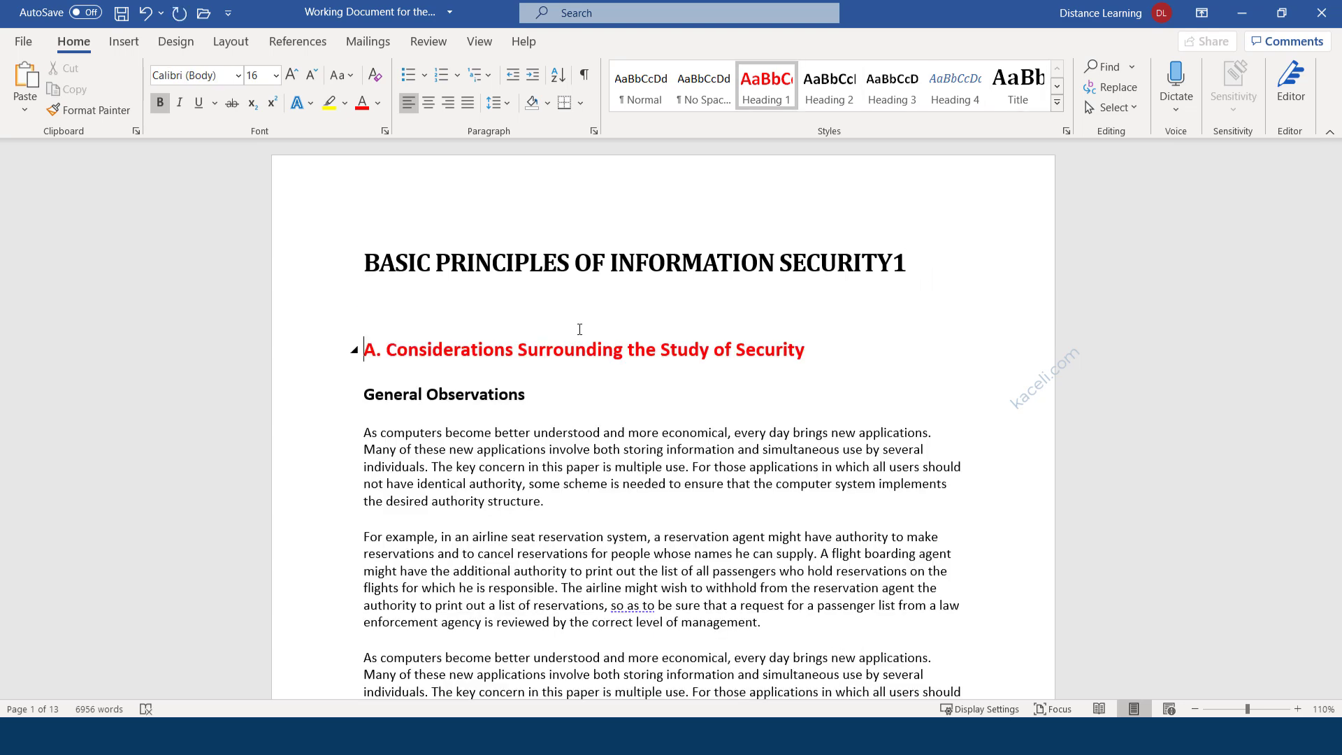
left_click(409, 305)
Insert an Automatic Table 1 table of contents at the blank line, found by searching 'table'.
left_click(298, 43)
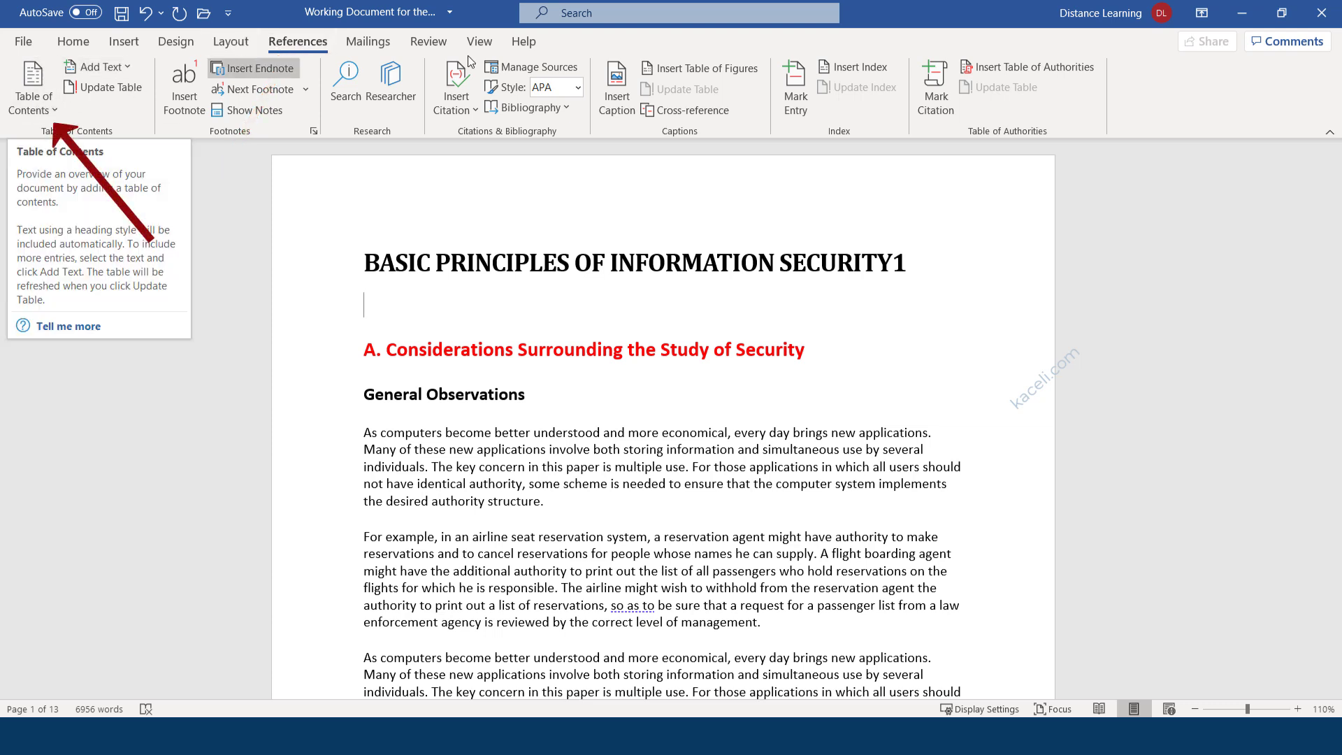
left_click(596, 14)
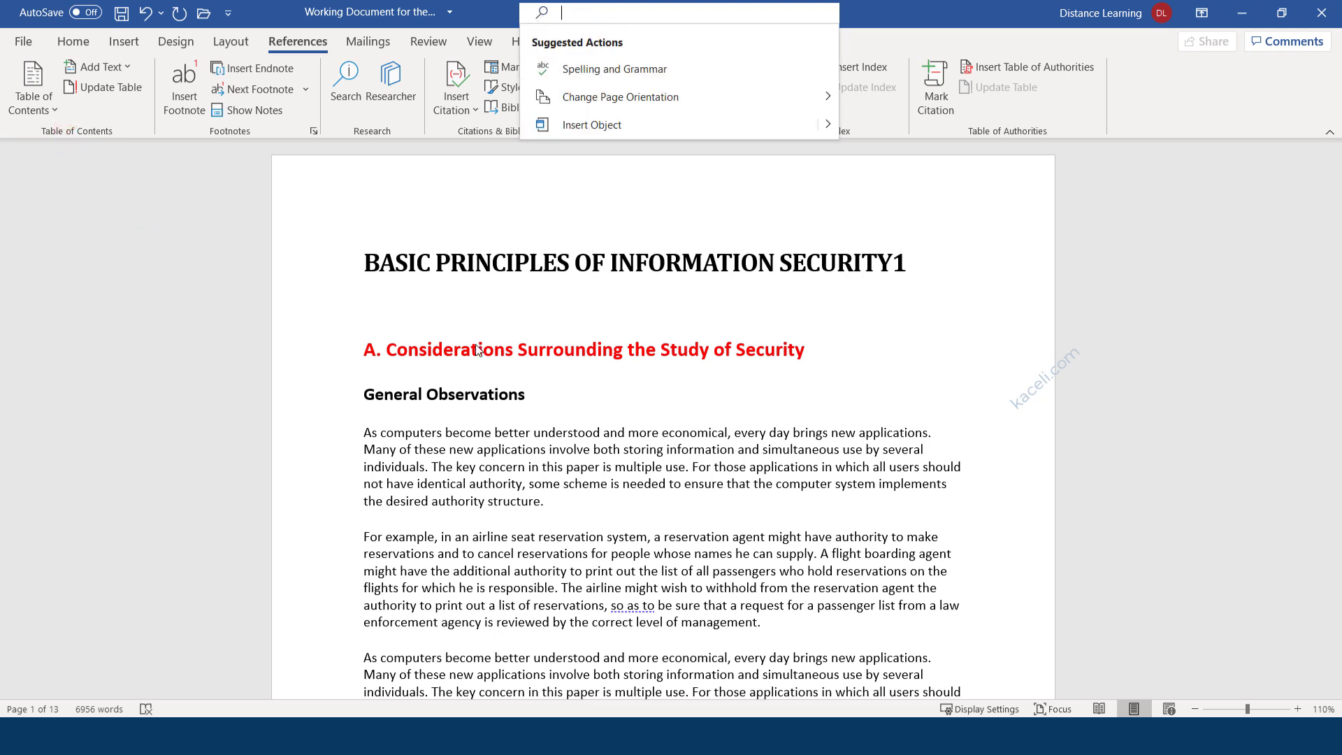
type("table")
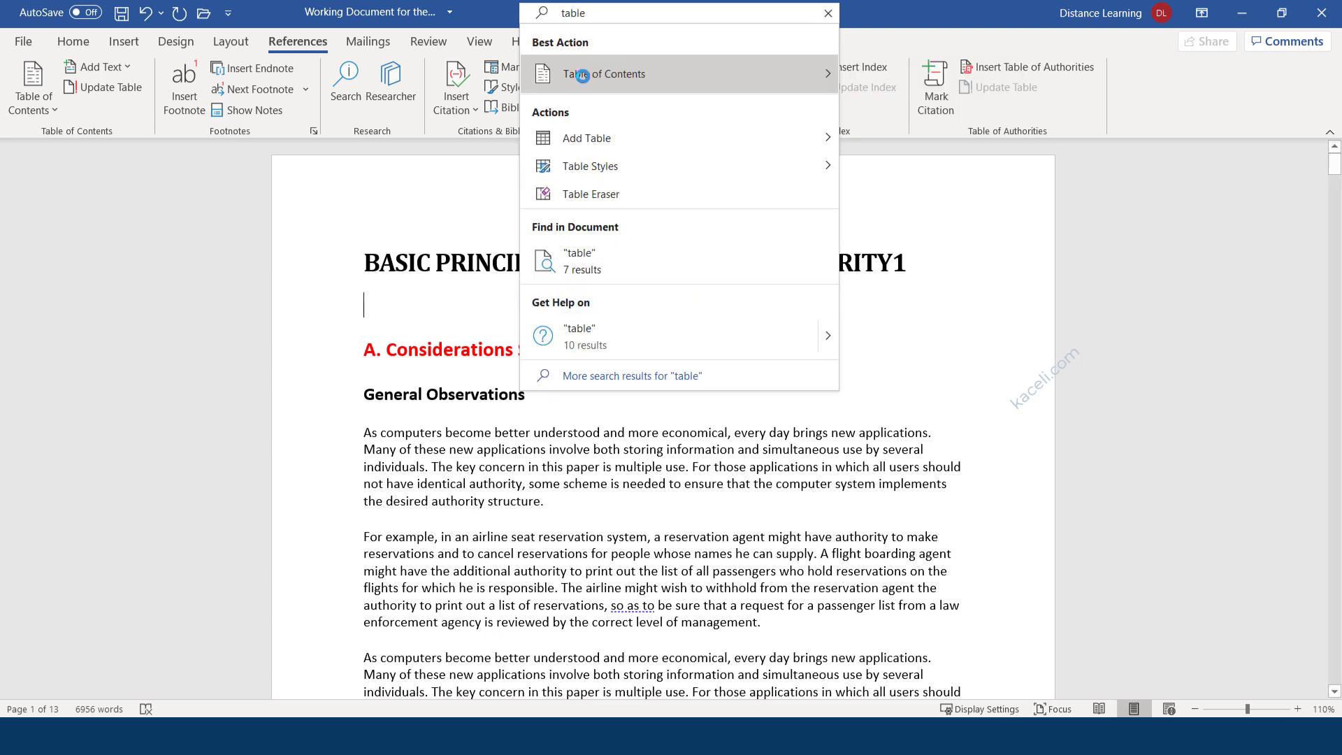
mouse_move(585, 87)
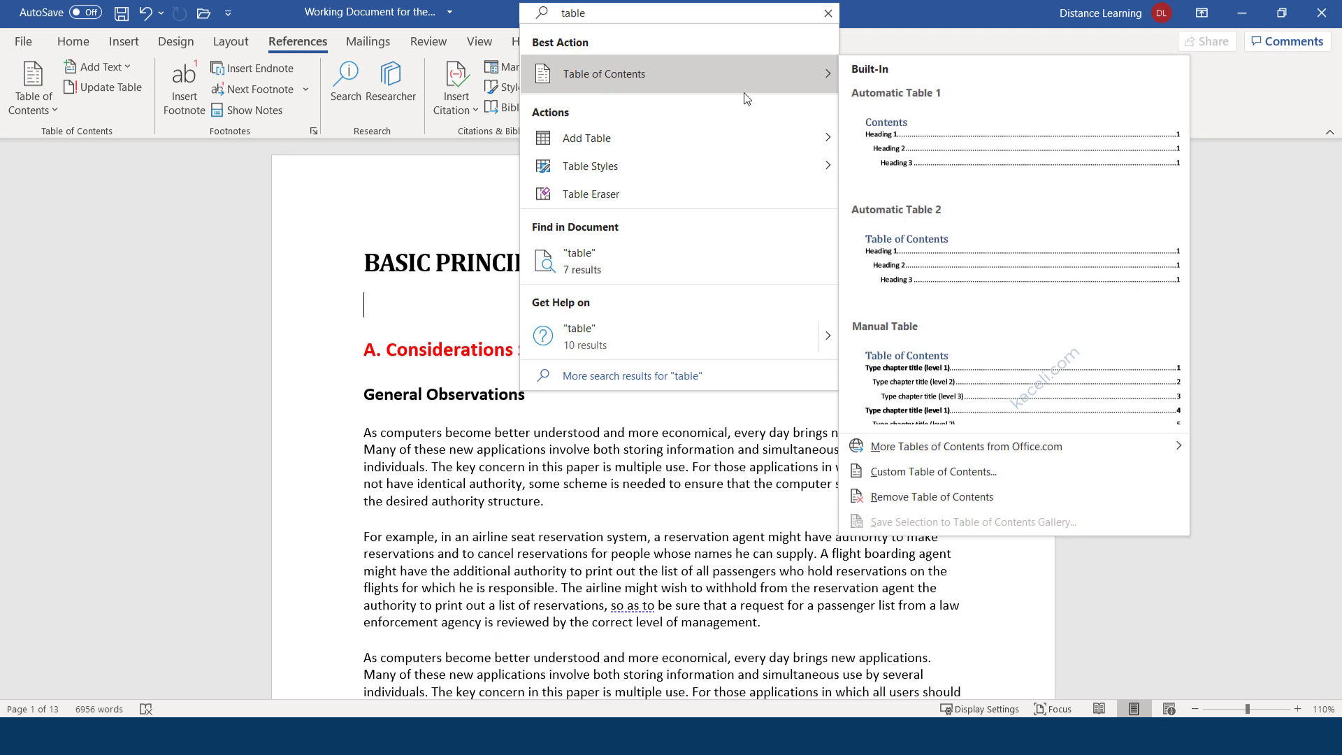
left_click(912, 145)
Change the table of contents heading from 'Contents' to 'Table of Contents'.
scroll(478, 251, "up", 6)
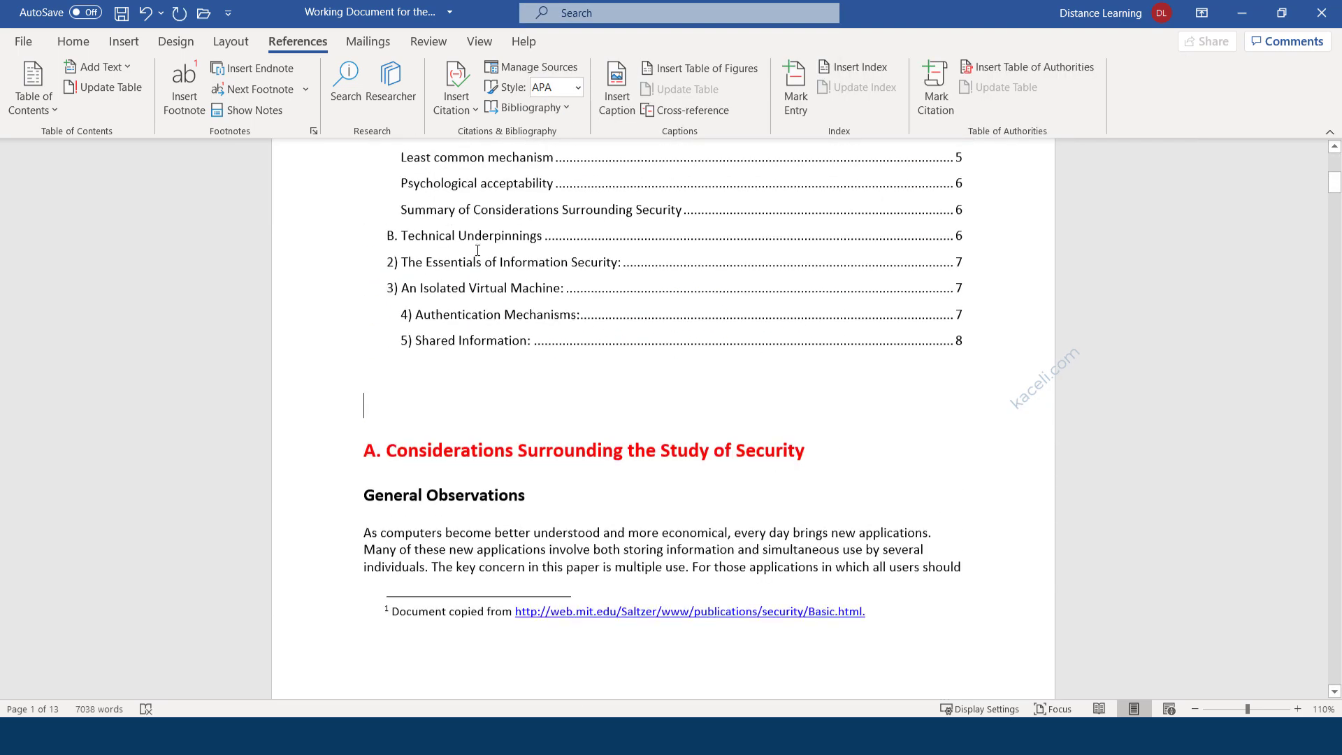
scroll(477, 250, "up", 3)
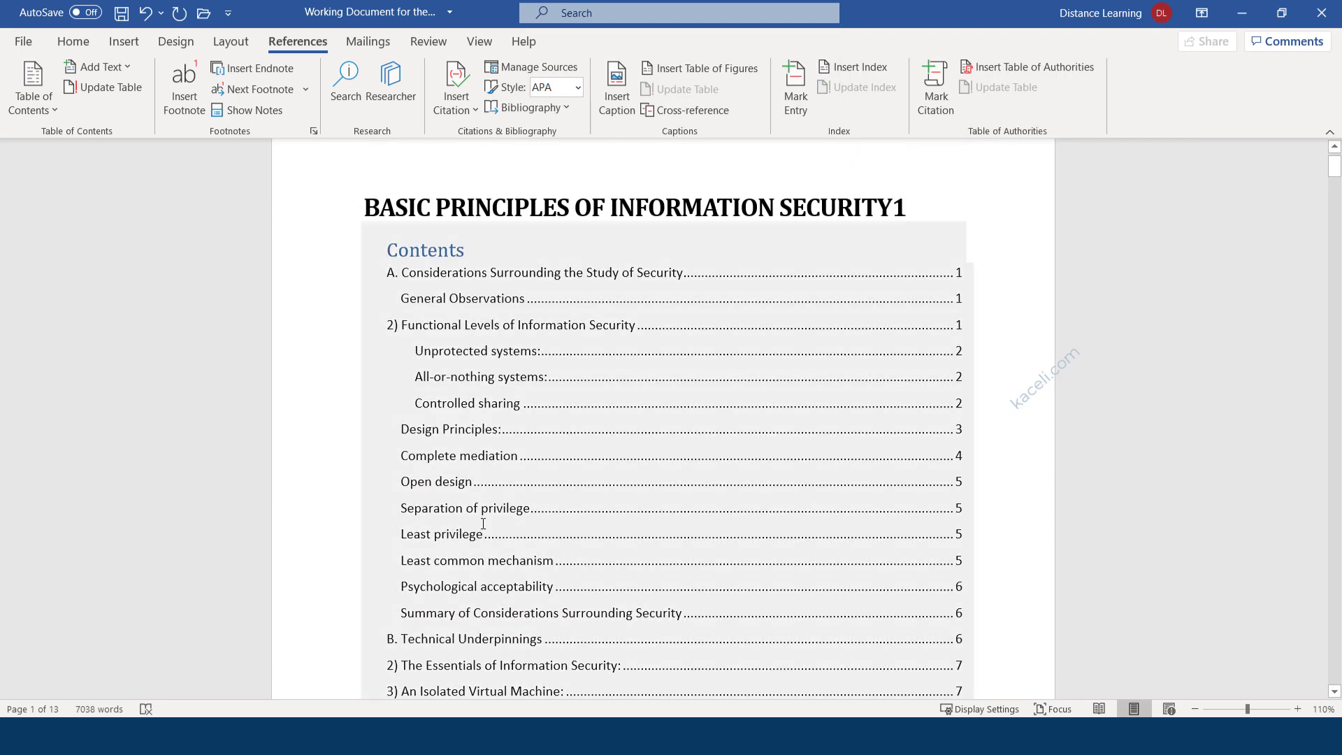
left_click(395, 250)
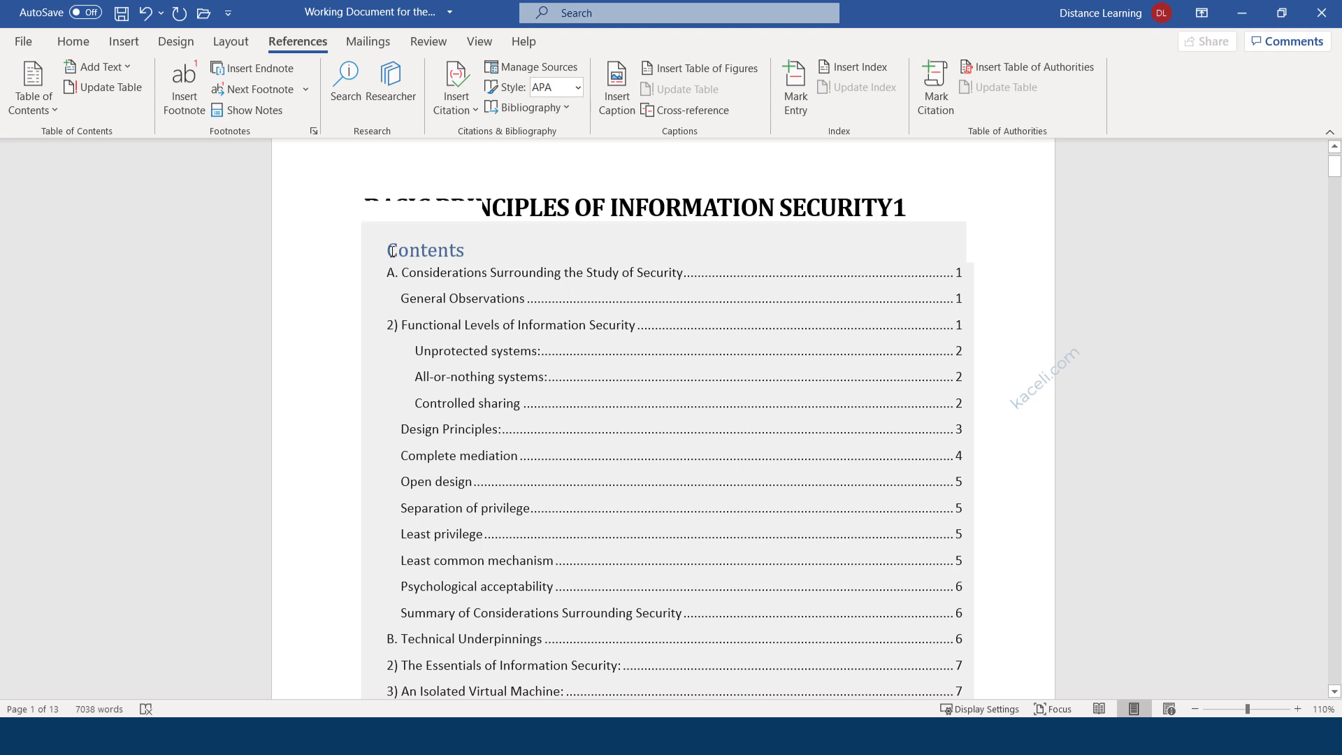
type("Table ")
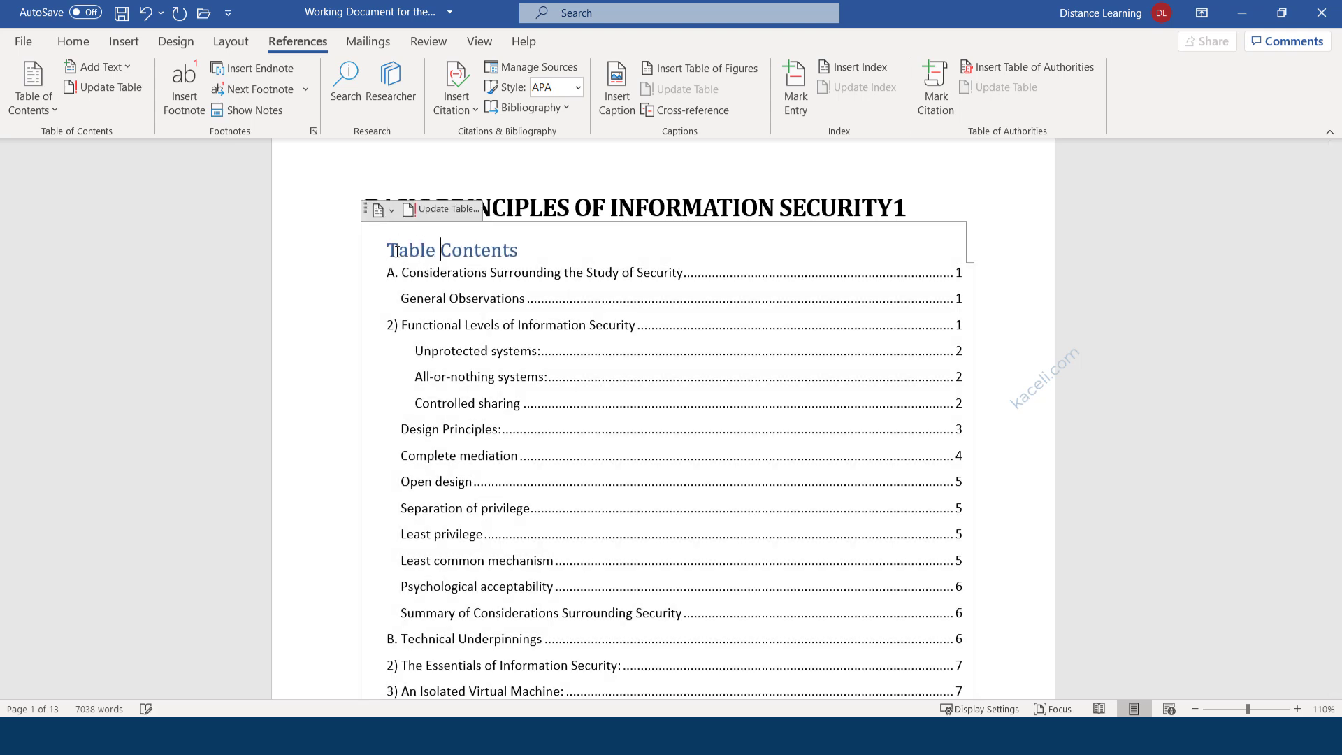
type("of")
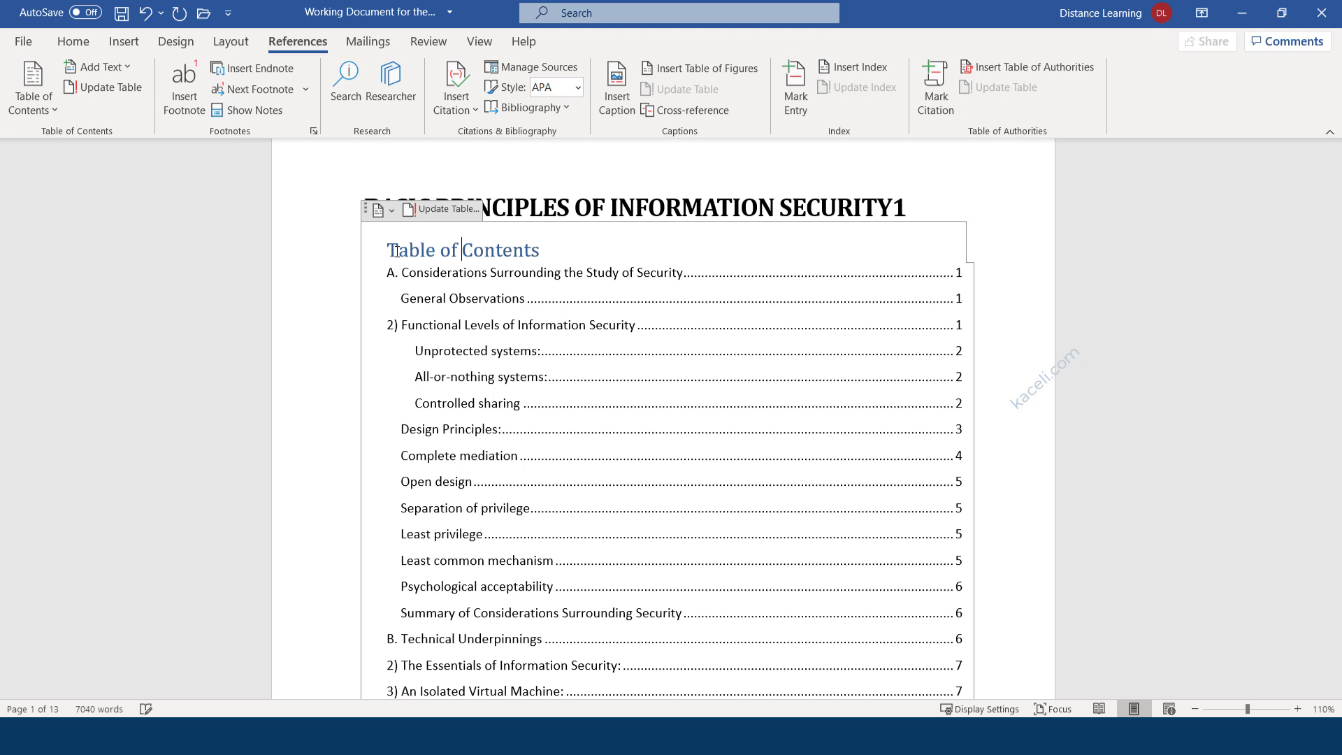
left_click(474, 273)
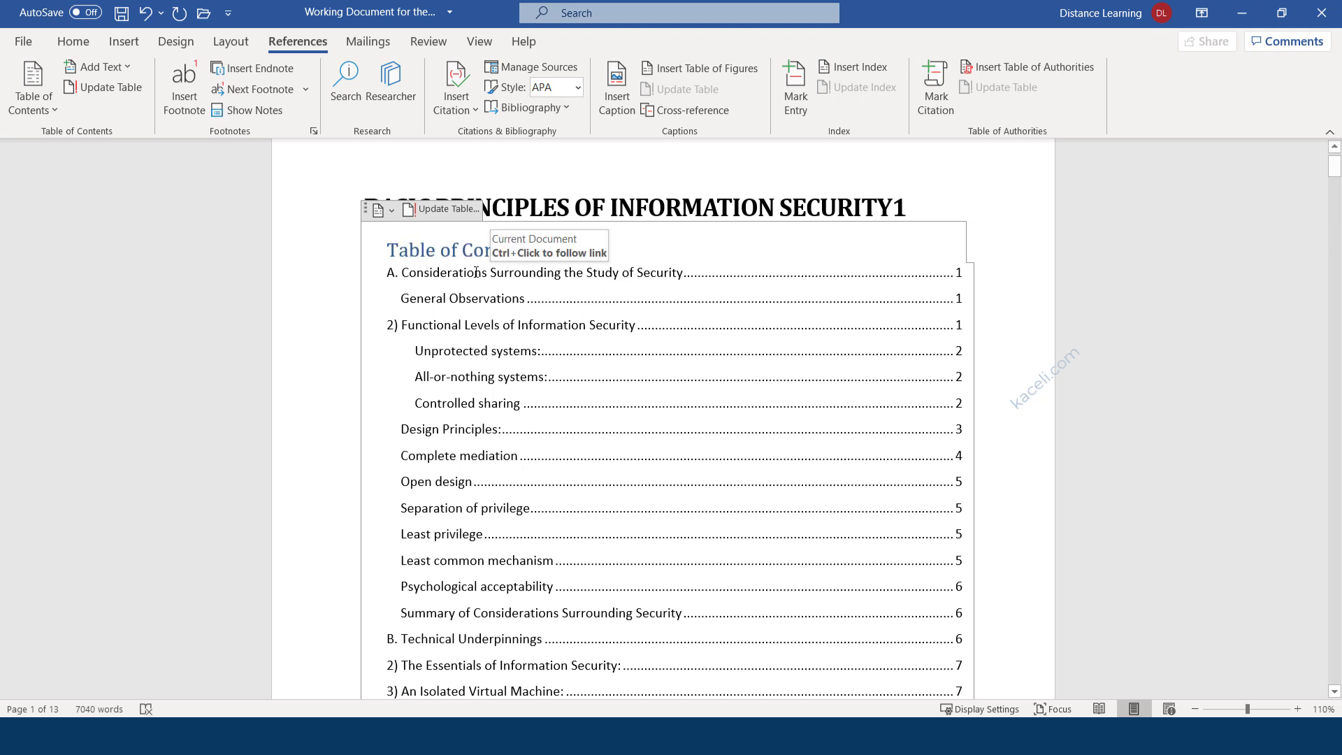
Select 'All-or-nothing systems:' and scroll down to that heading in the document body.
scroll(689, 389, "down", 7)
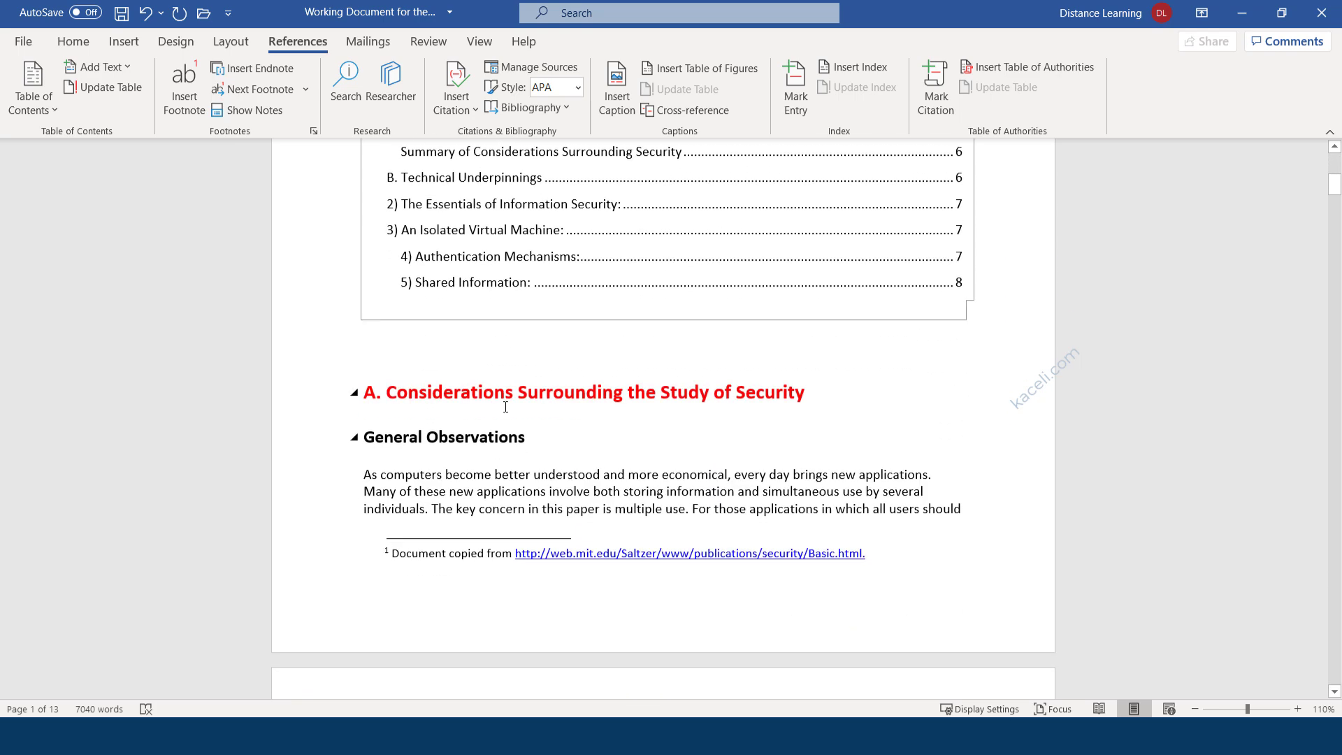
scroll(480, 442, "up", 7)
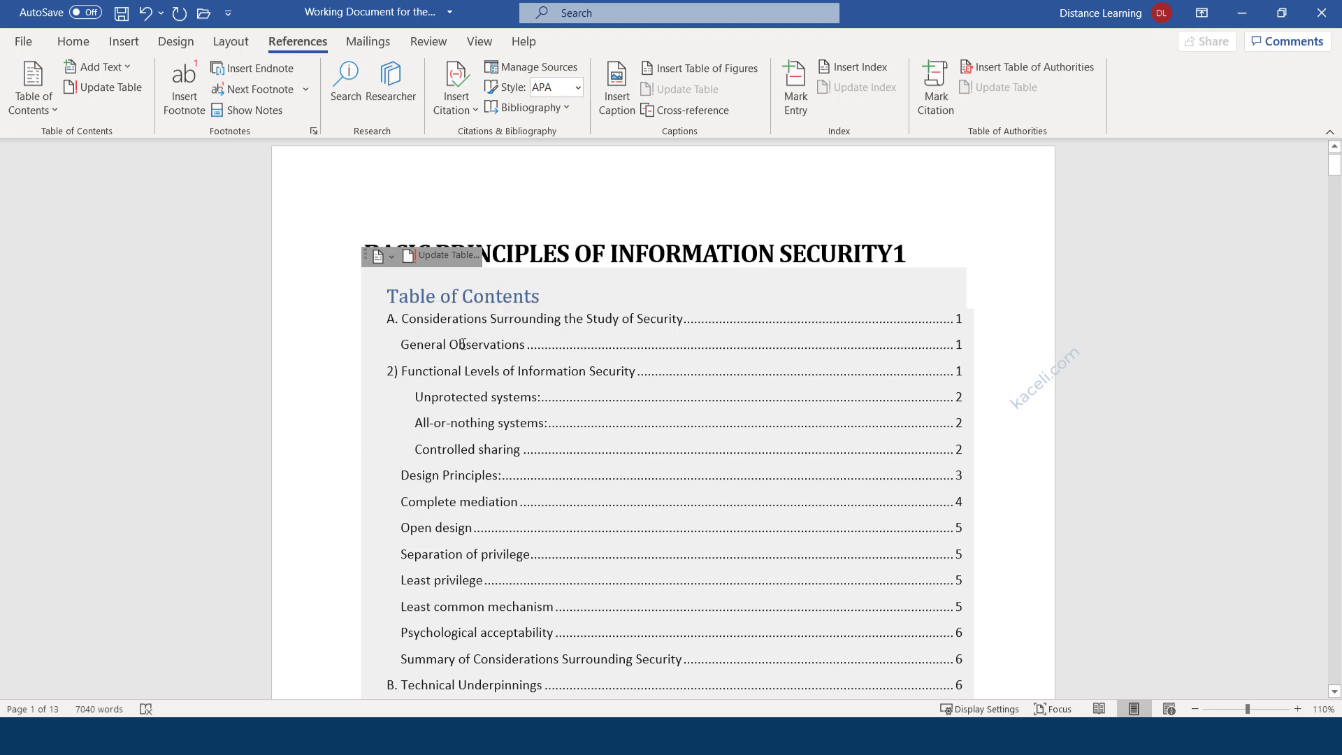
left_click_drag(431, 348, 483, 348)
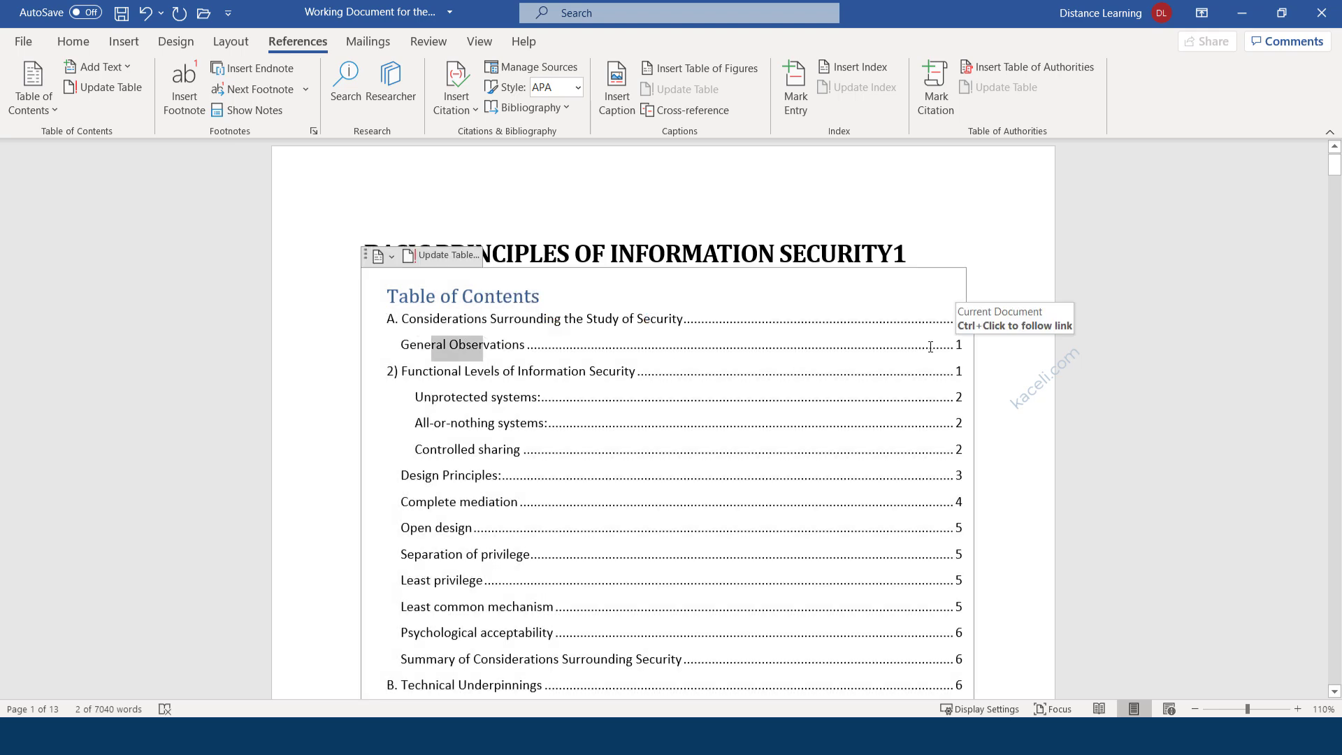
scroll(853, 380, "down", 3)
scroll(511, 447, "down", 3)
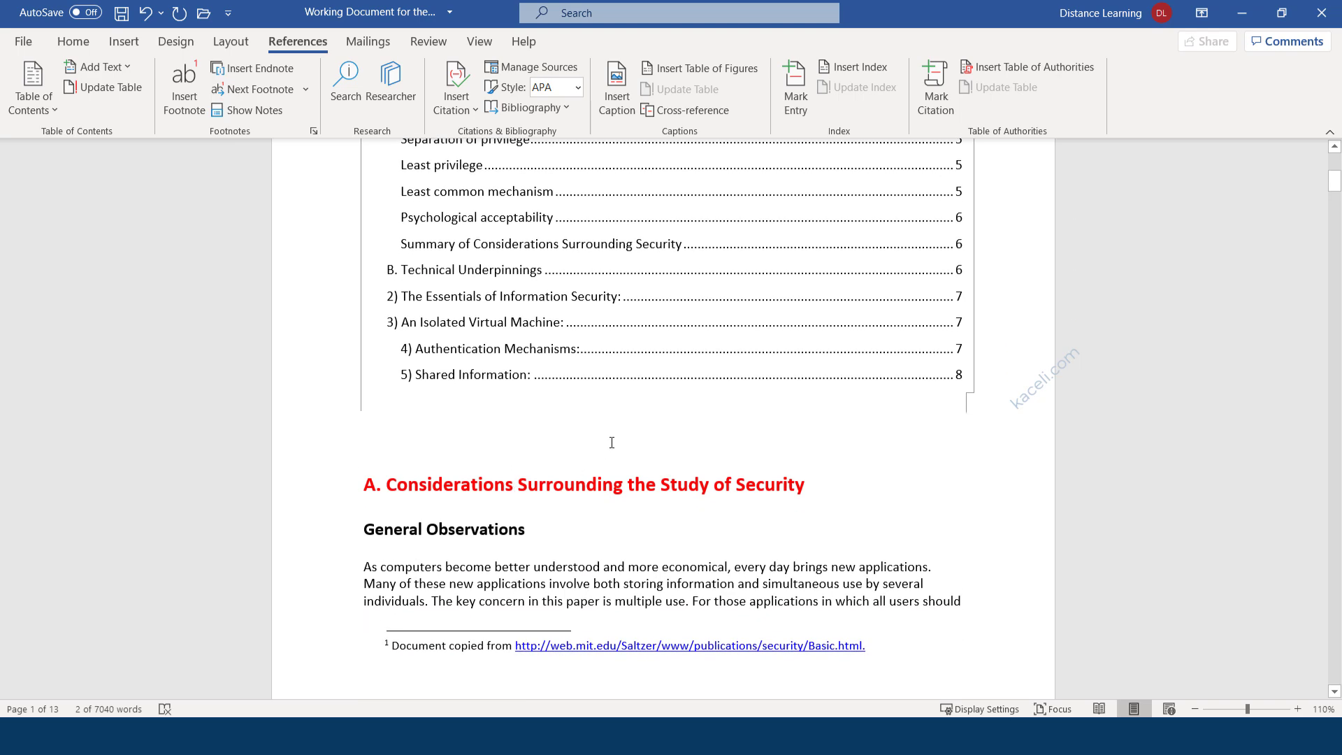
scroll(601, 447, "up", 2)
scroll(598, 448, "up", 1)
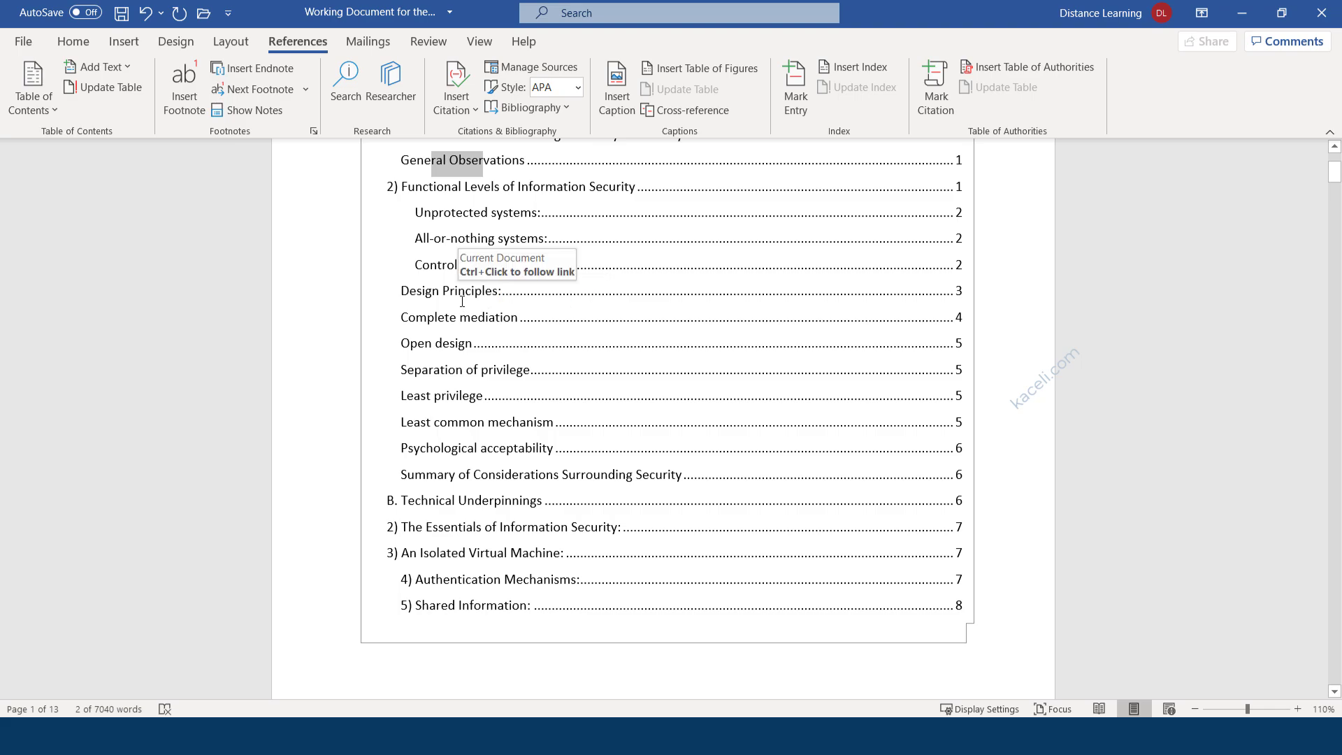
scroll(461, 378, "down", 1)
scroll(461, 383, "down", 10)
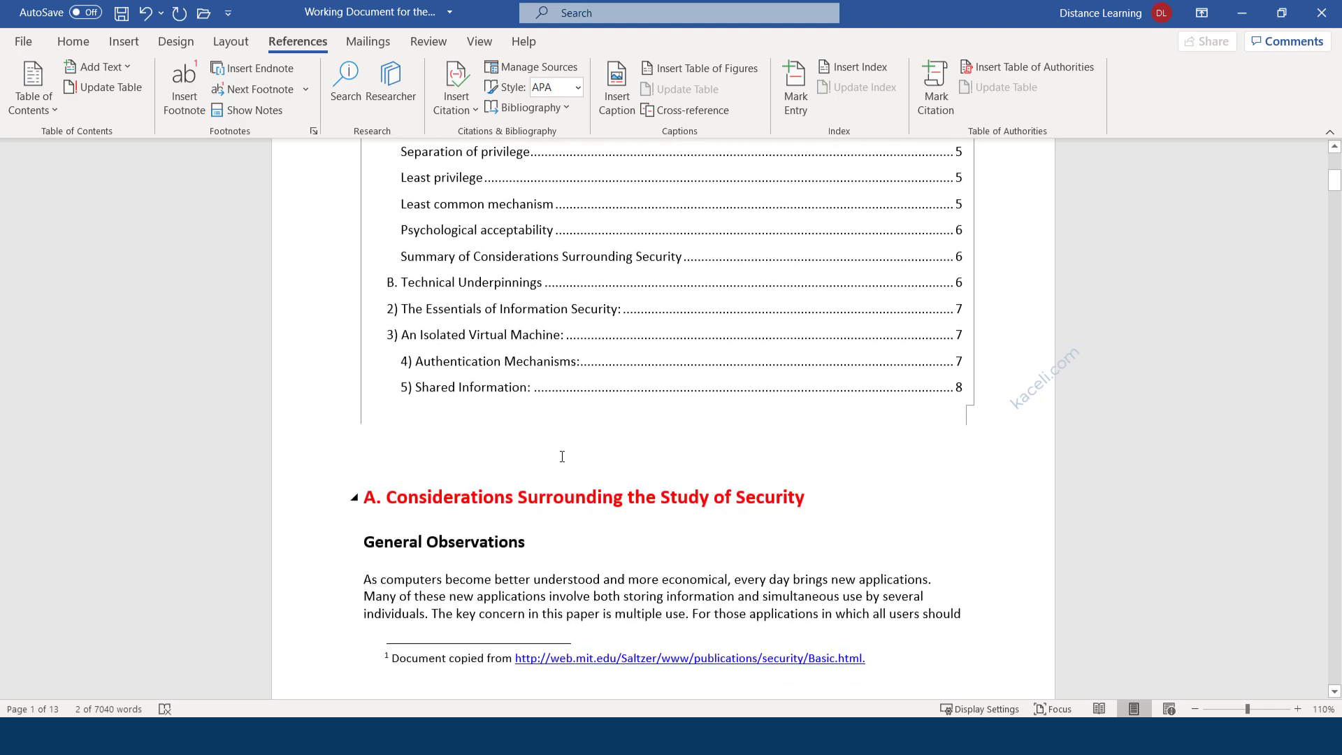
scroll(506, 503, "down", 4)
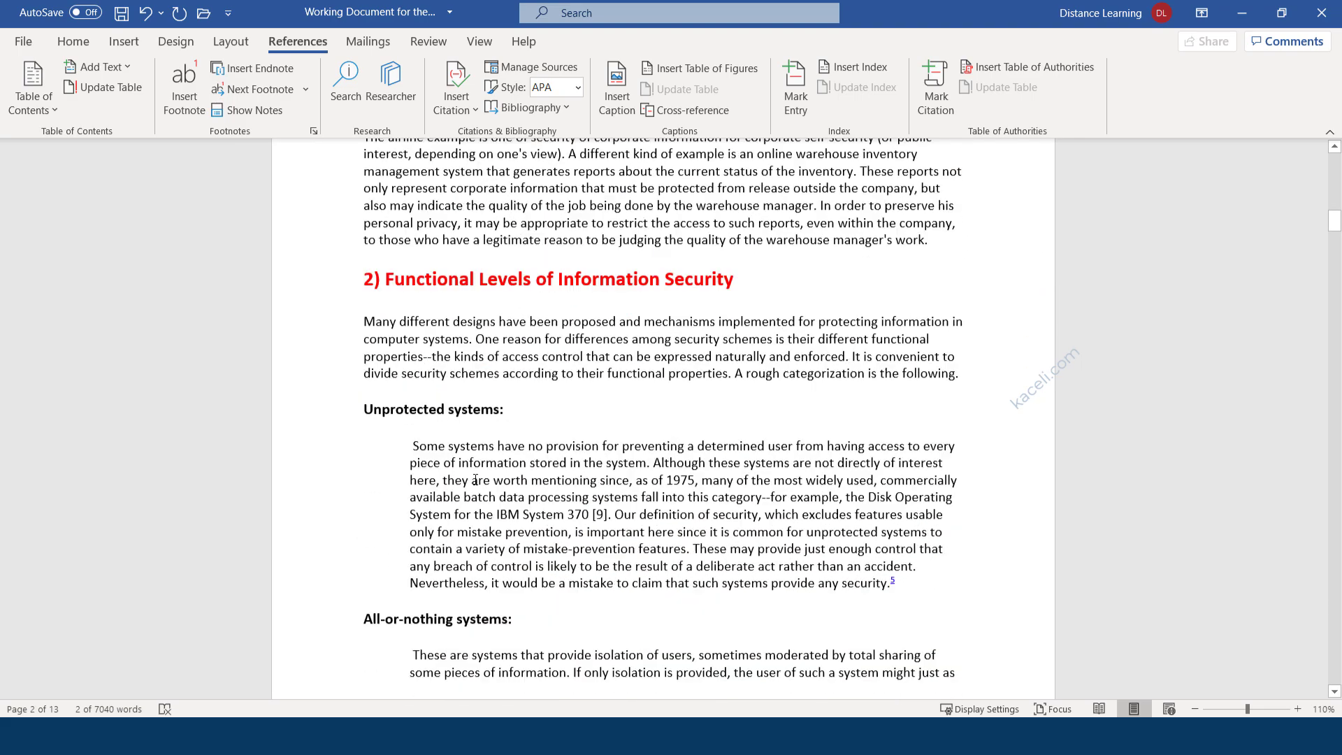
Apply the Heading 1 style to the 'All-or-nothing systems:' subheading.
left_click_drag(526, 563, 364, 562)
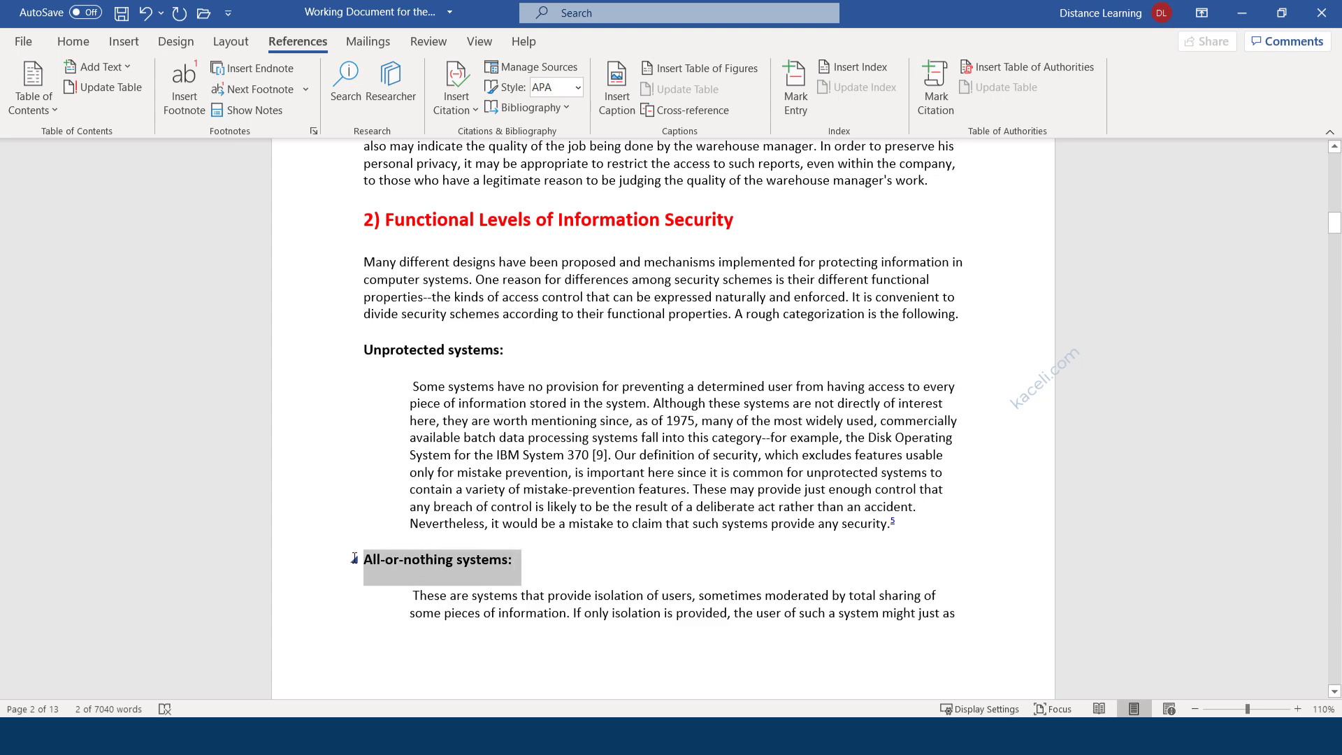
key("alt")
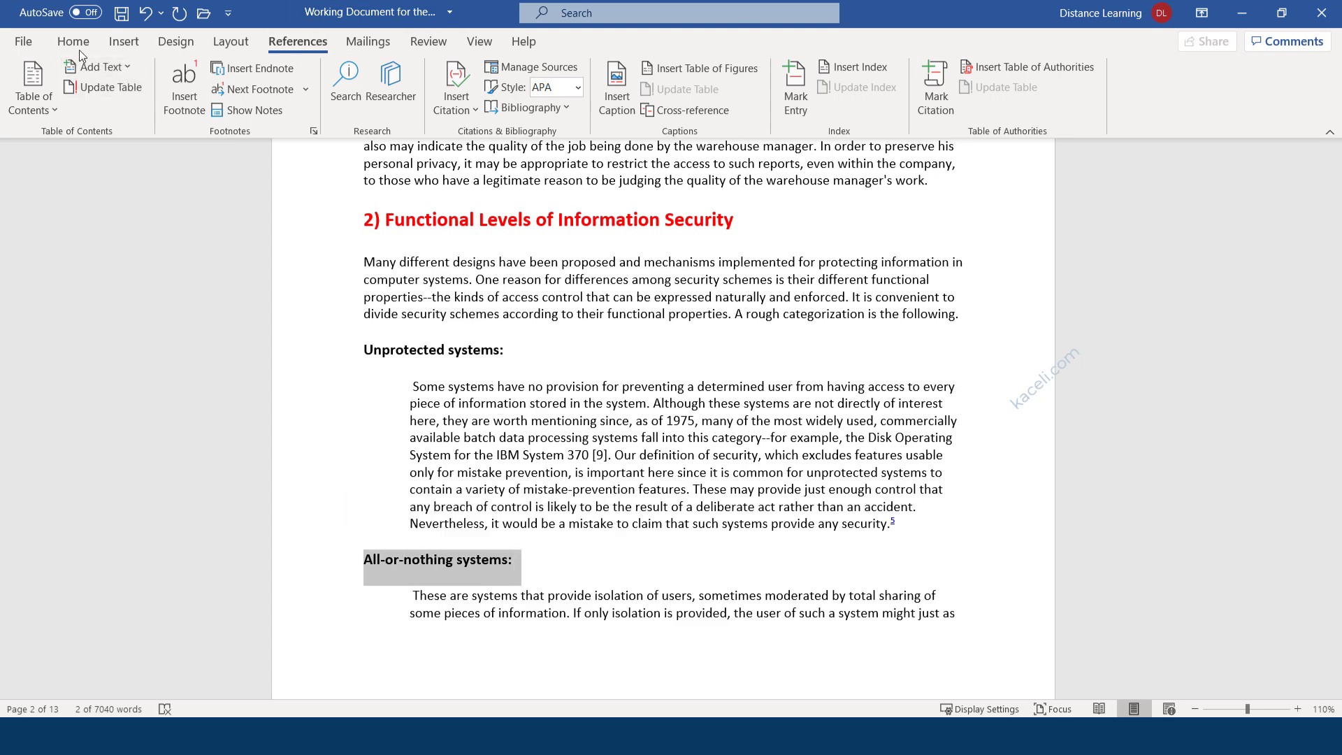
key("h")
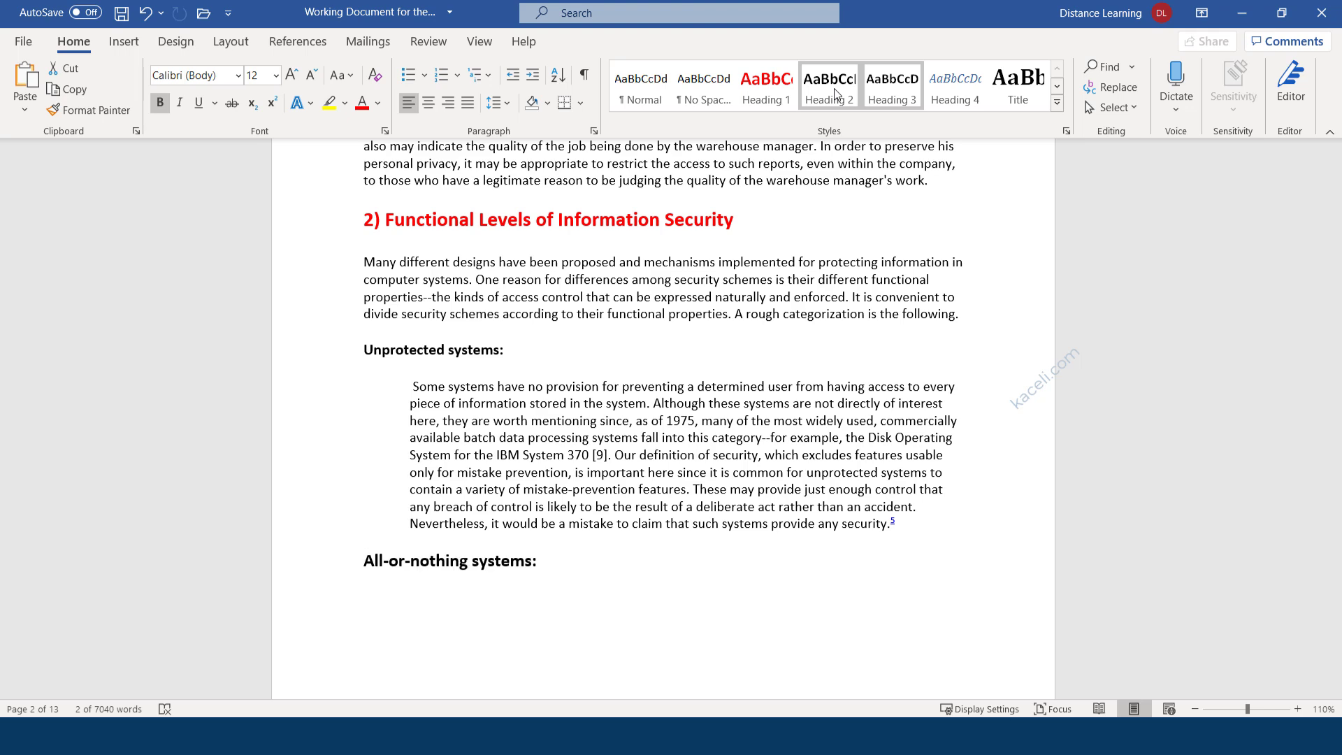
left_click(835, 91)
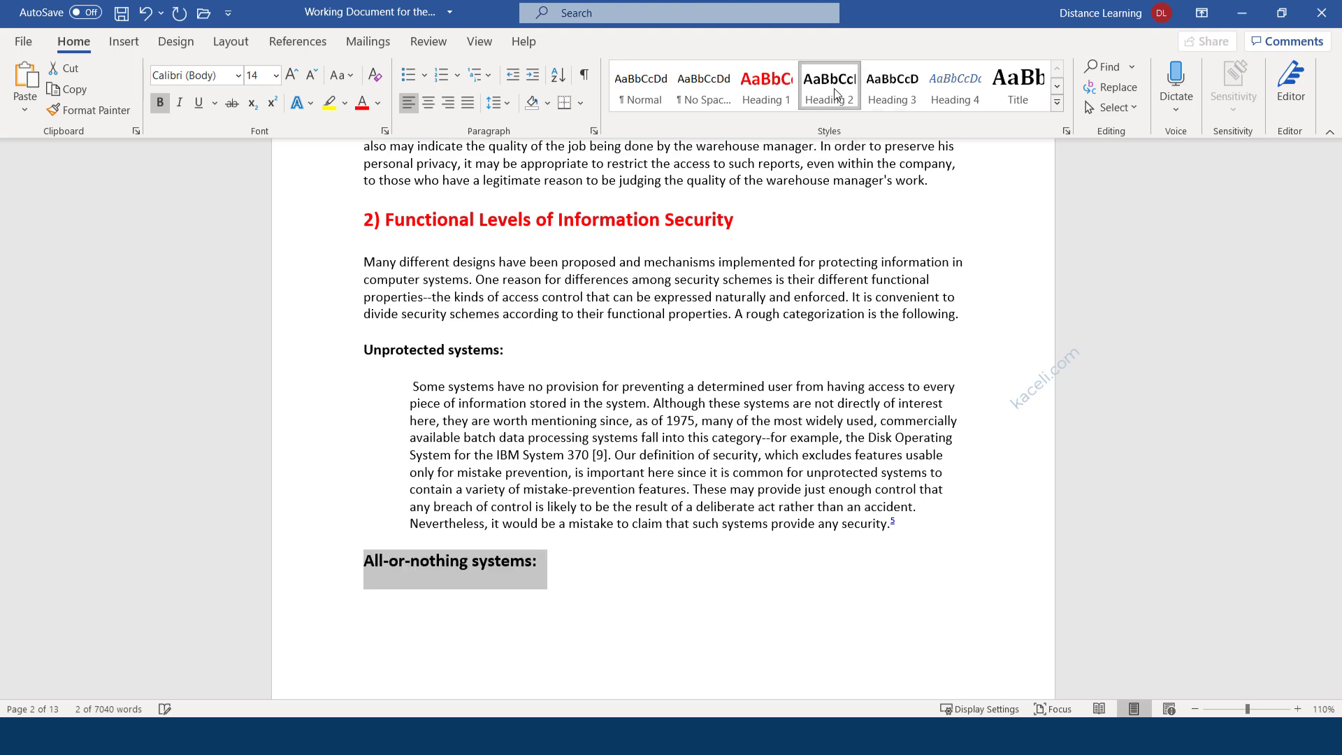
left_click(775, 91)
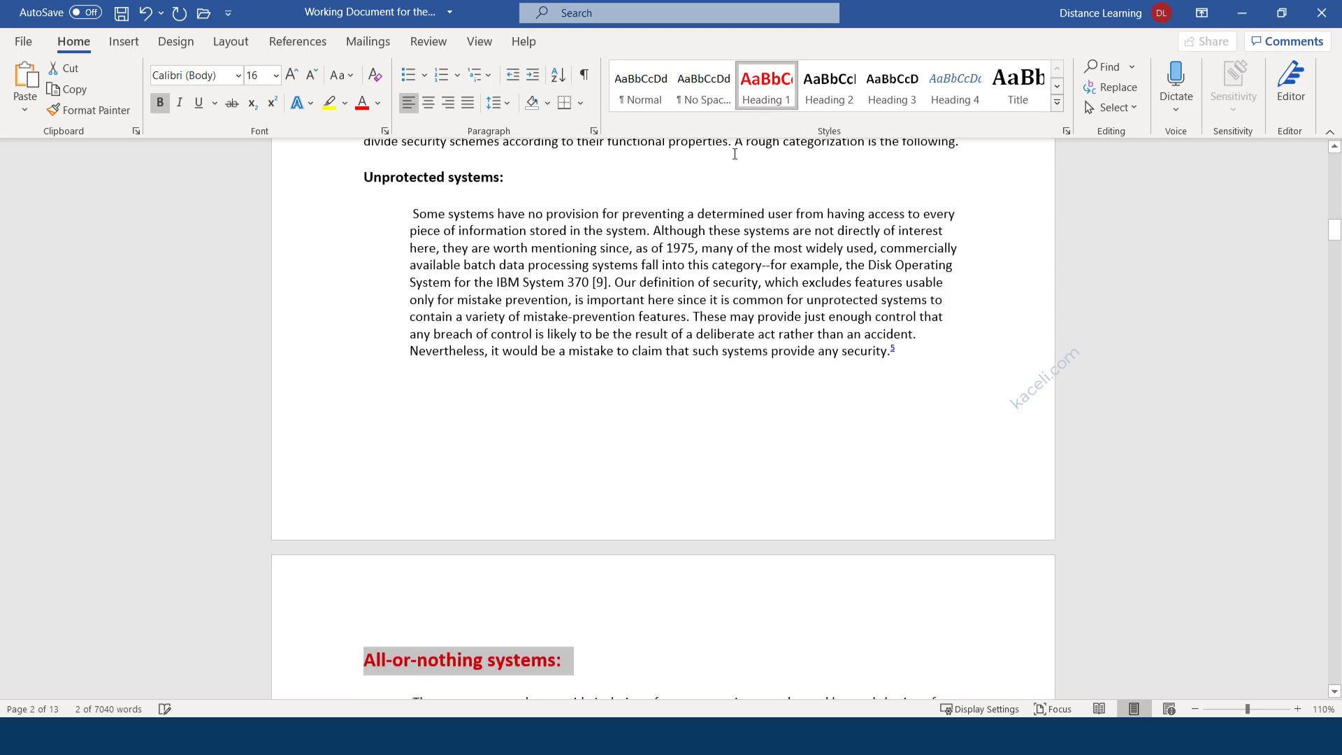
left_click(447, 660)
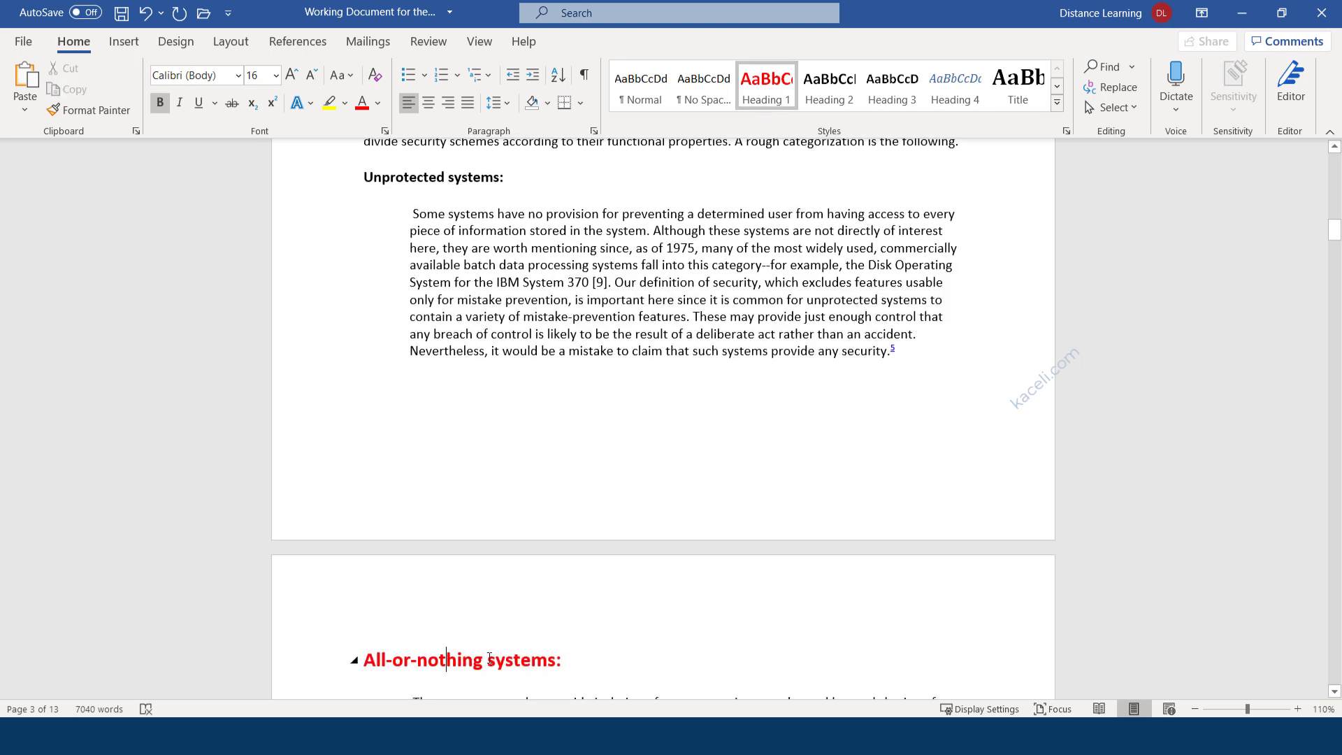
Return to the table of contents near the top of the document.
scroll(590, 428, "up", 3)
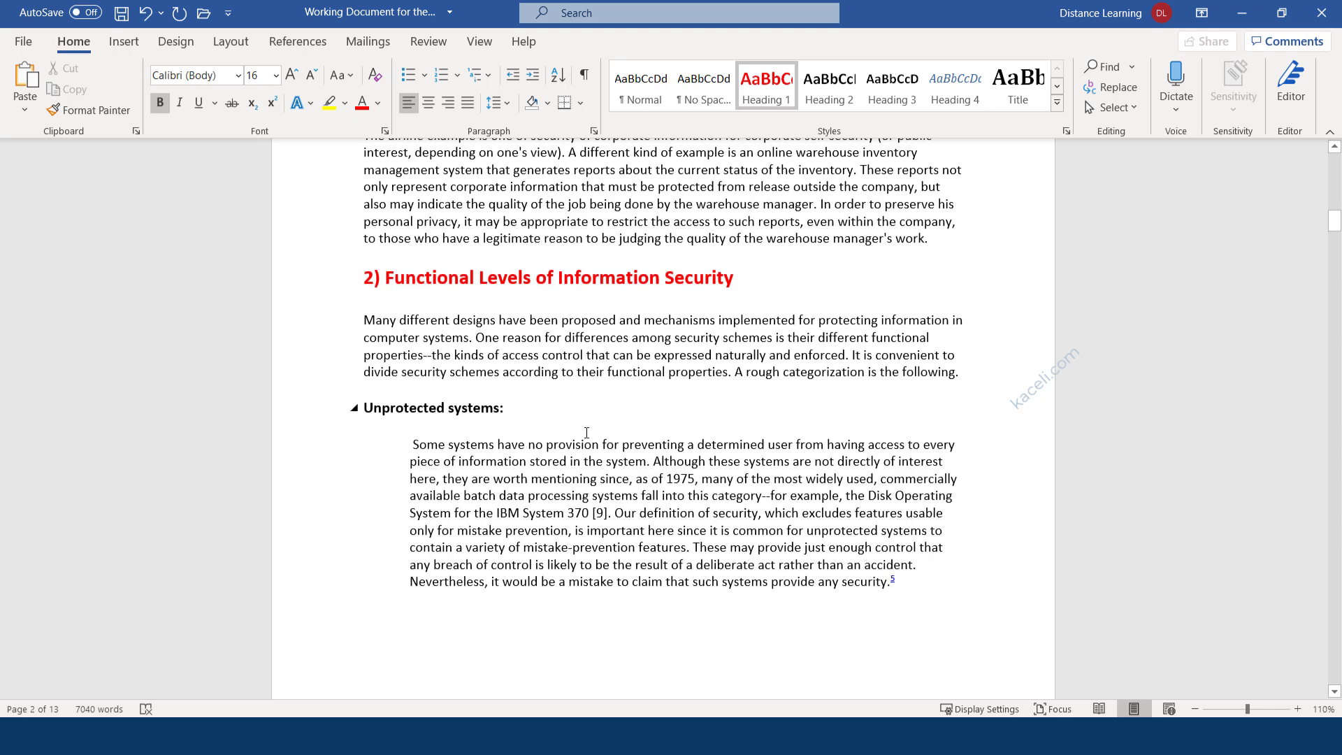
scroll(586, 433, "up", 1)
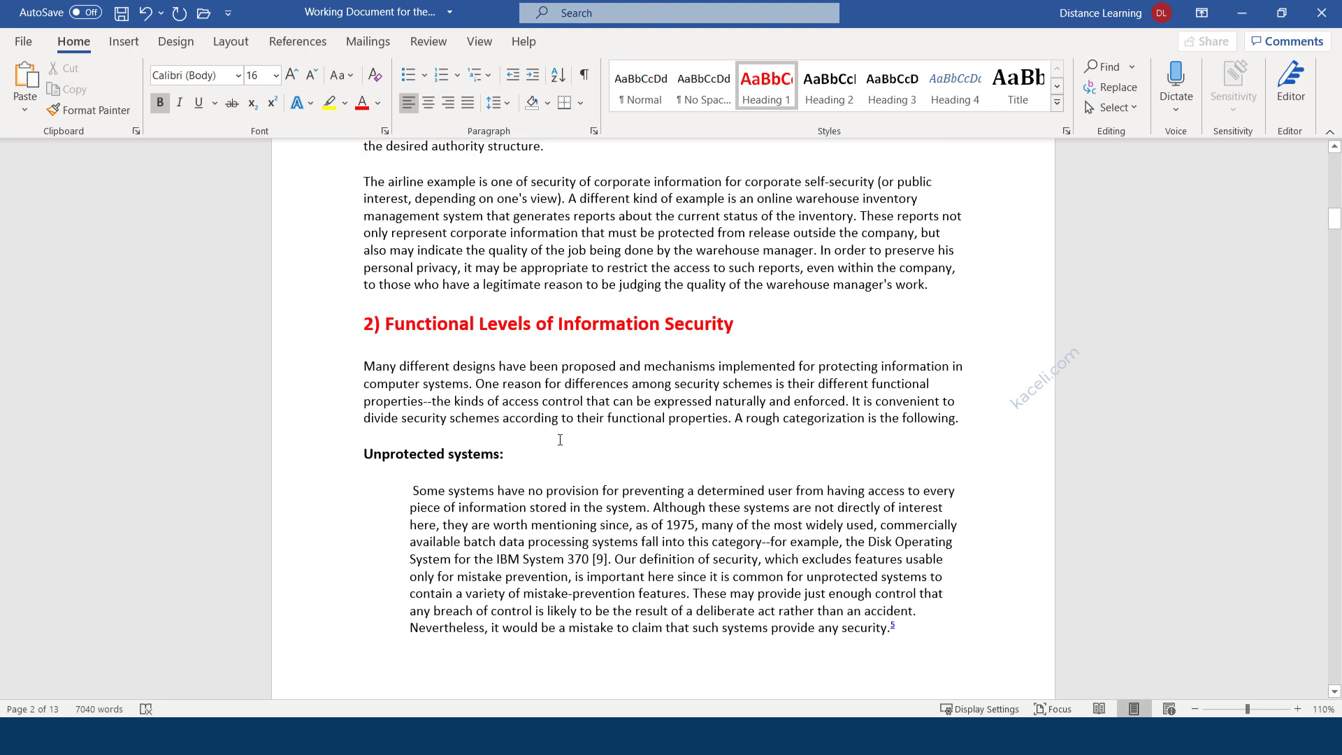
scroll(569, 431, "up", 18)
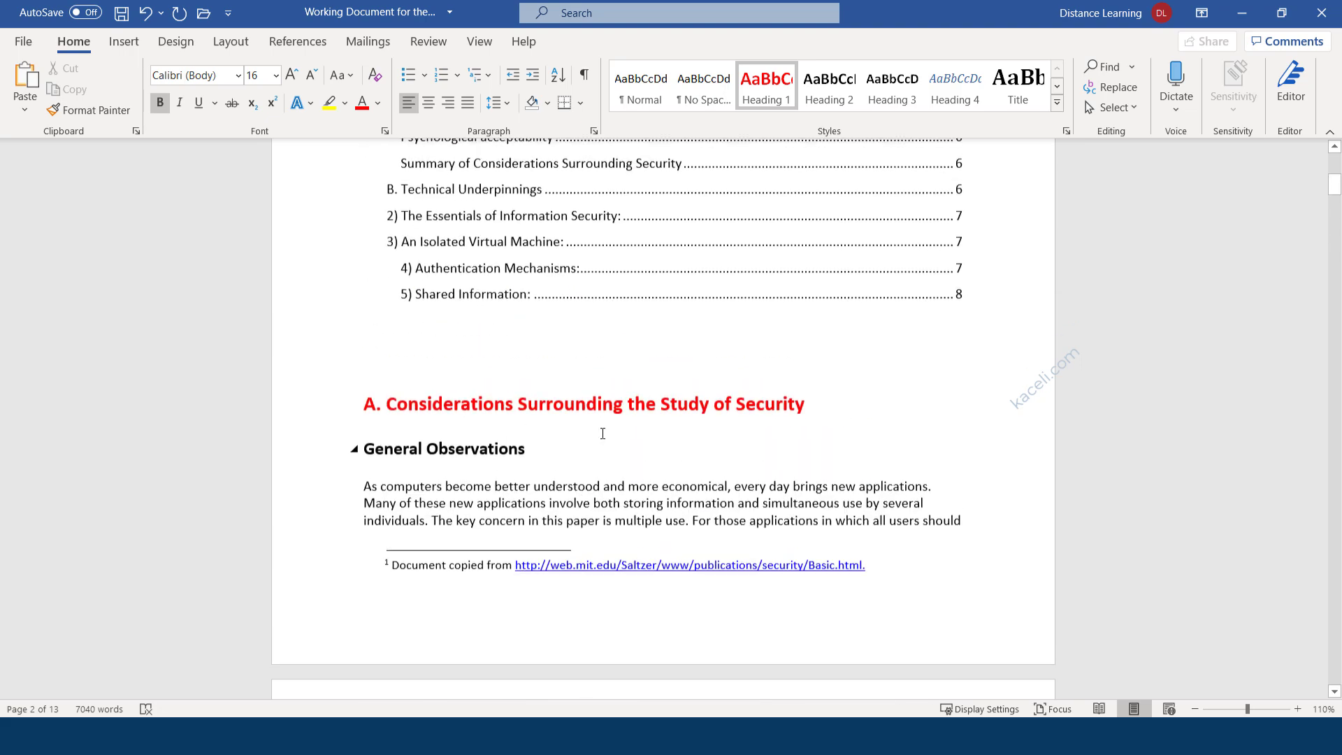
left_click(611, 308)
Update the entire table of contents, including page numbers.
scroll(611, 306, "up", 3)
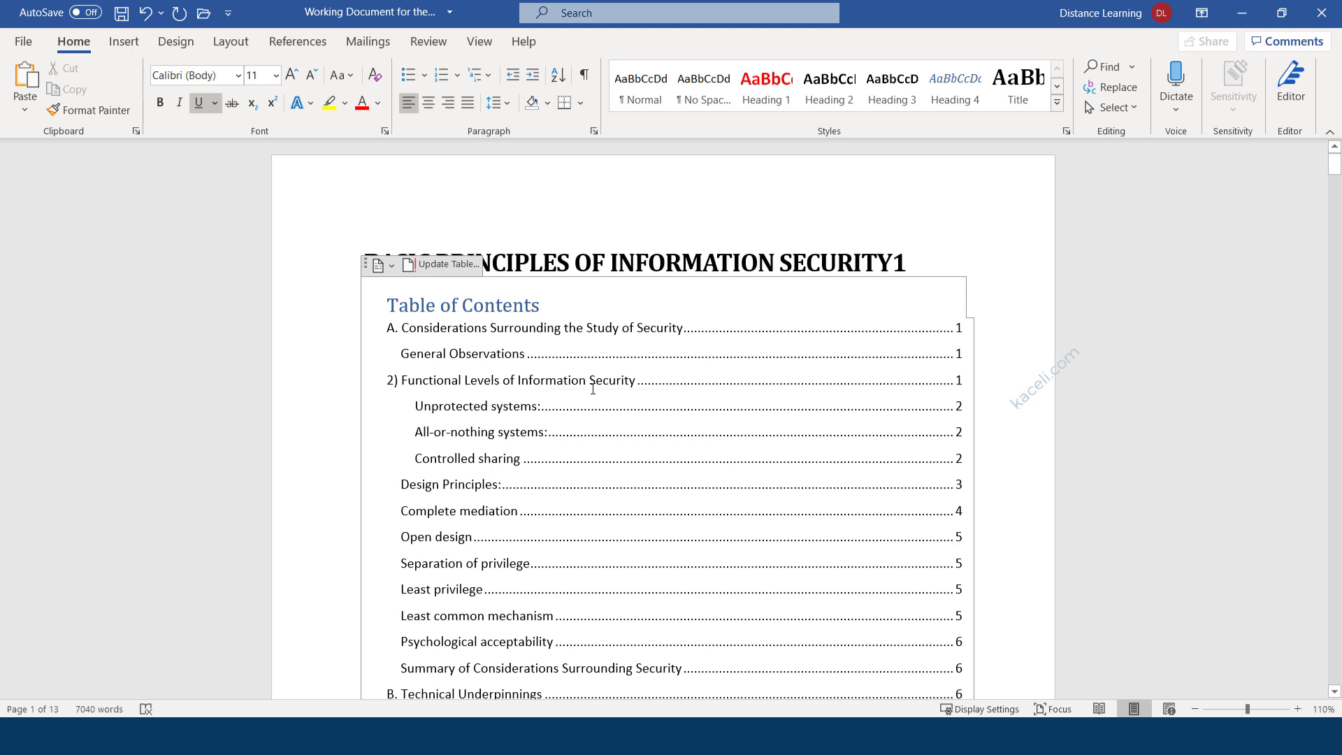
left_click(592, 432)
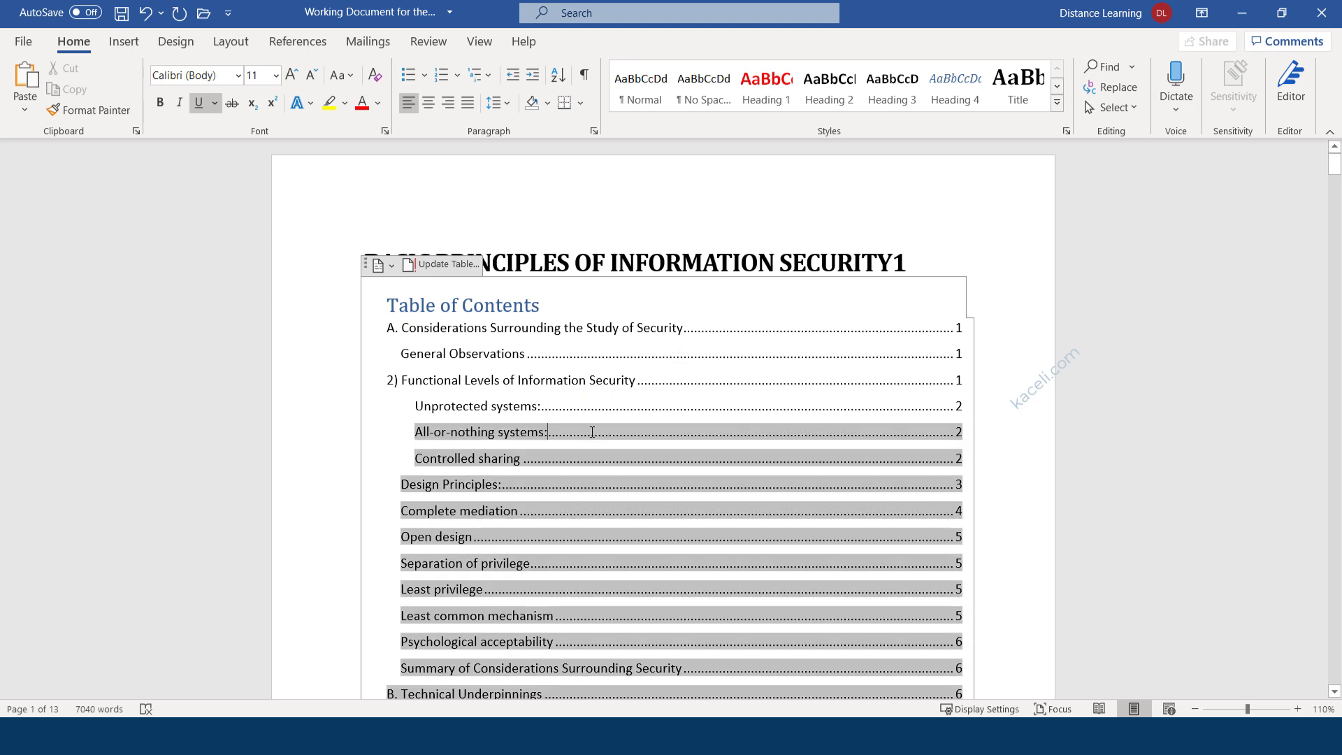
left_click(964, 226)
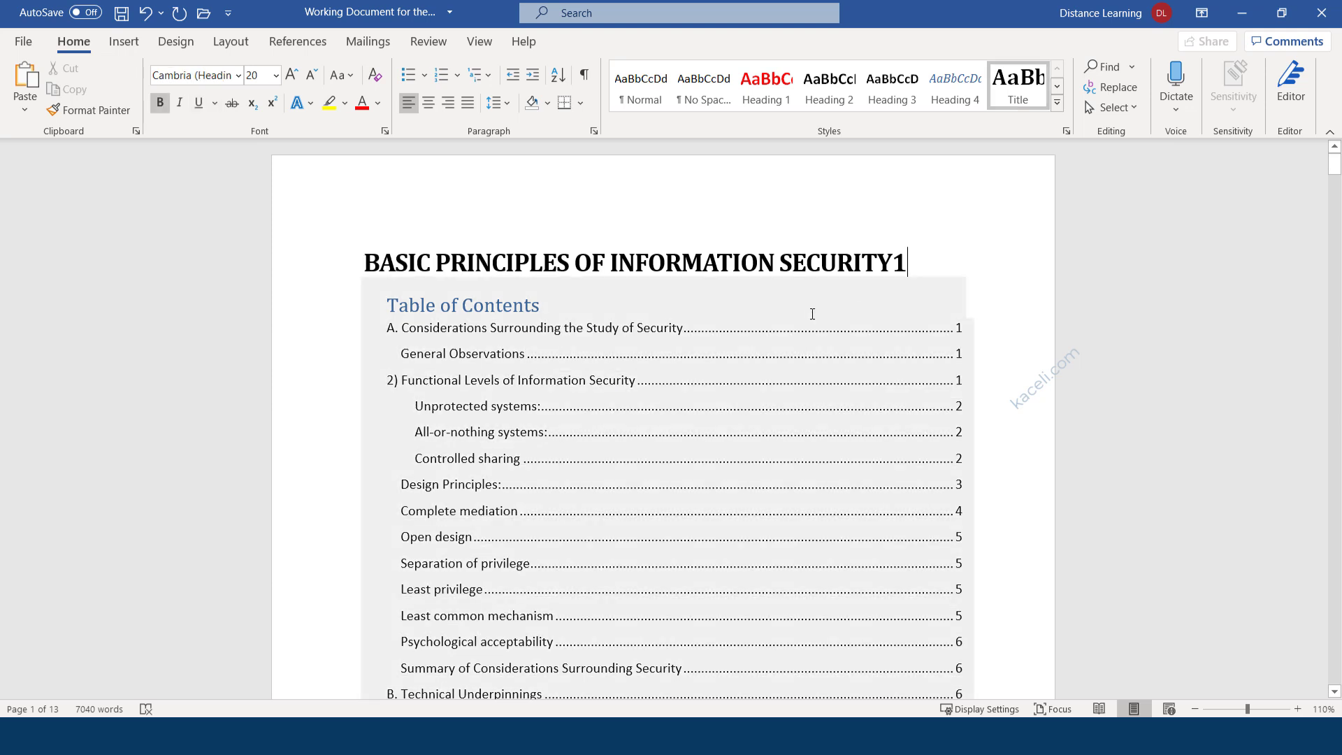
left_click(797, 310)
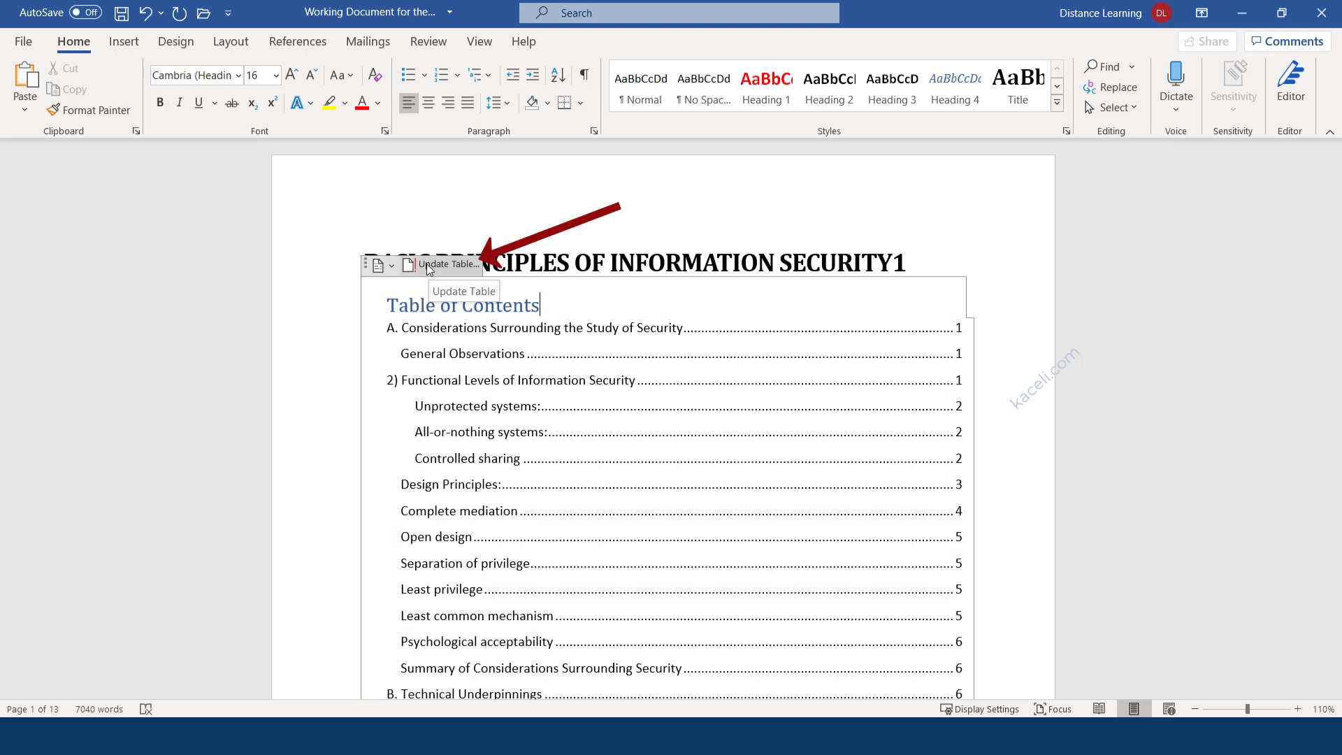
left_click(429, 267)
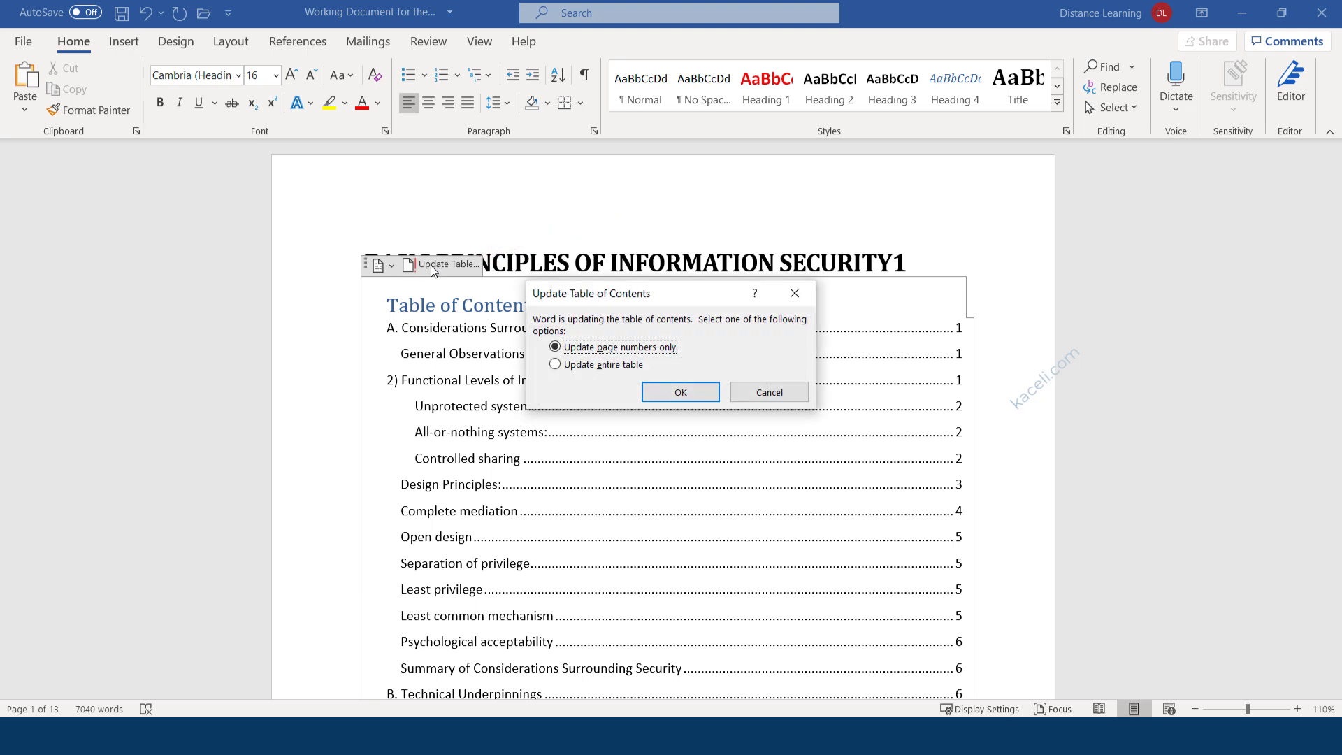
left_click(595, 371)
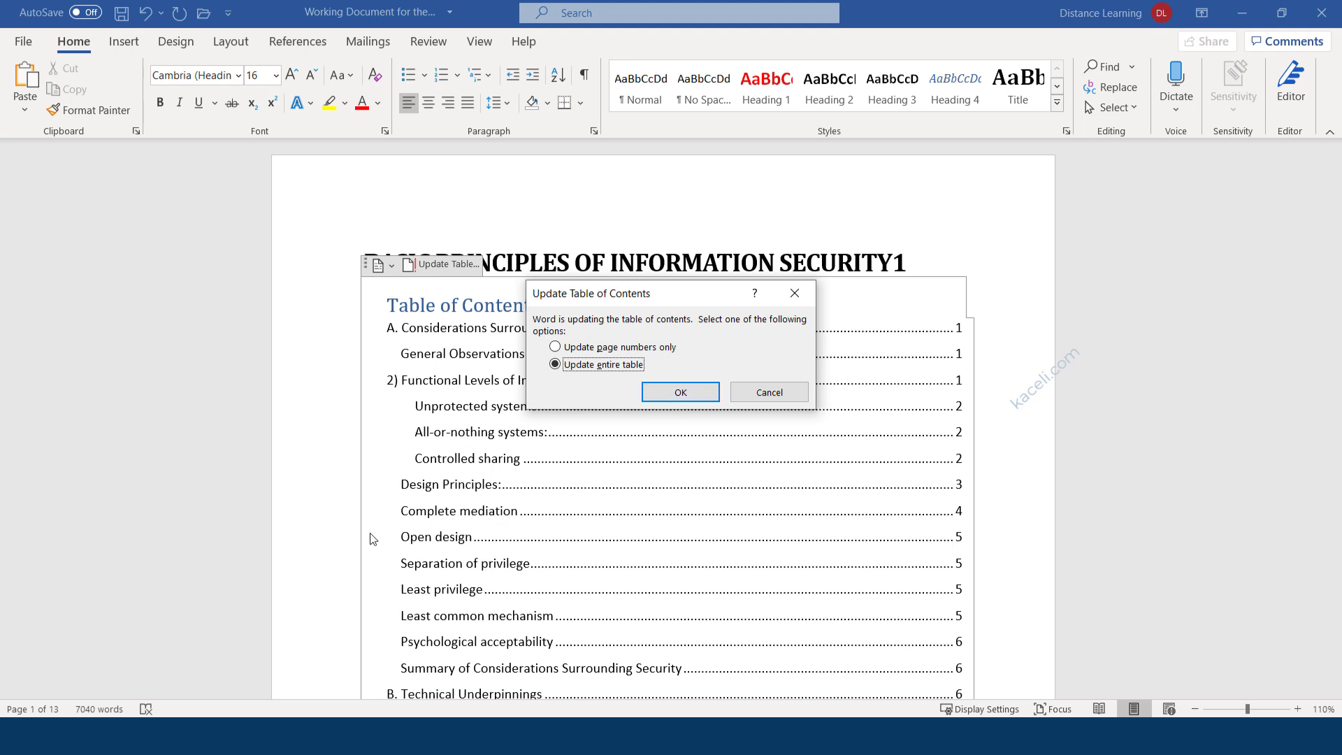
left_click(677, 393)
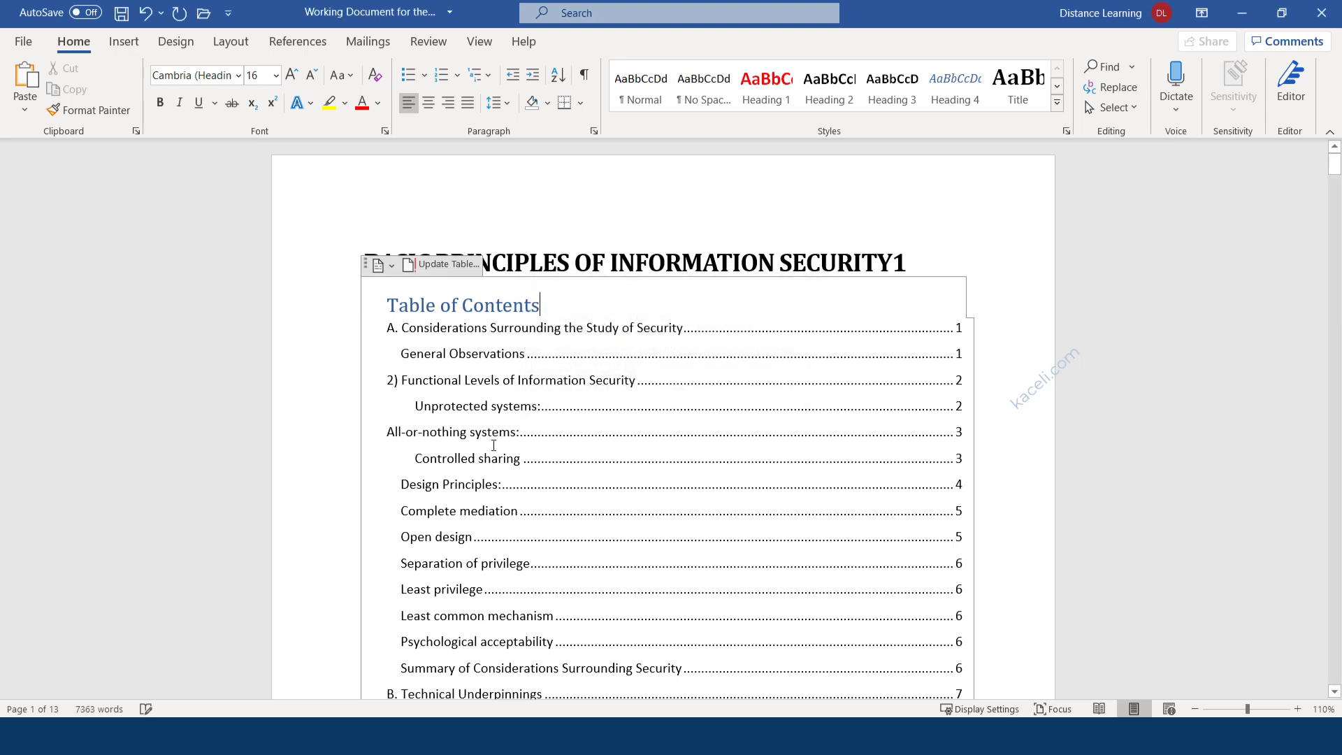
Check the refreshed 'All-or-nothing systems:' and 'Controlled sharing' entries in the table.
left_click(404, 432)
left_click_drag(404, 433, 401, 432)
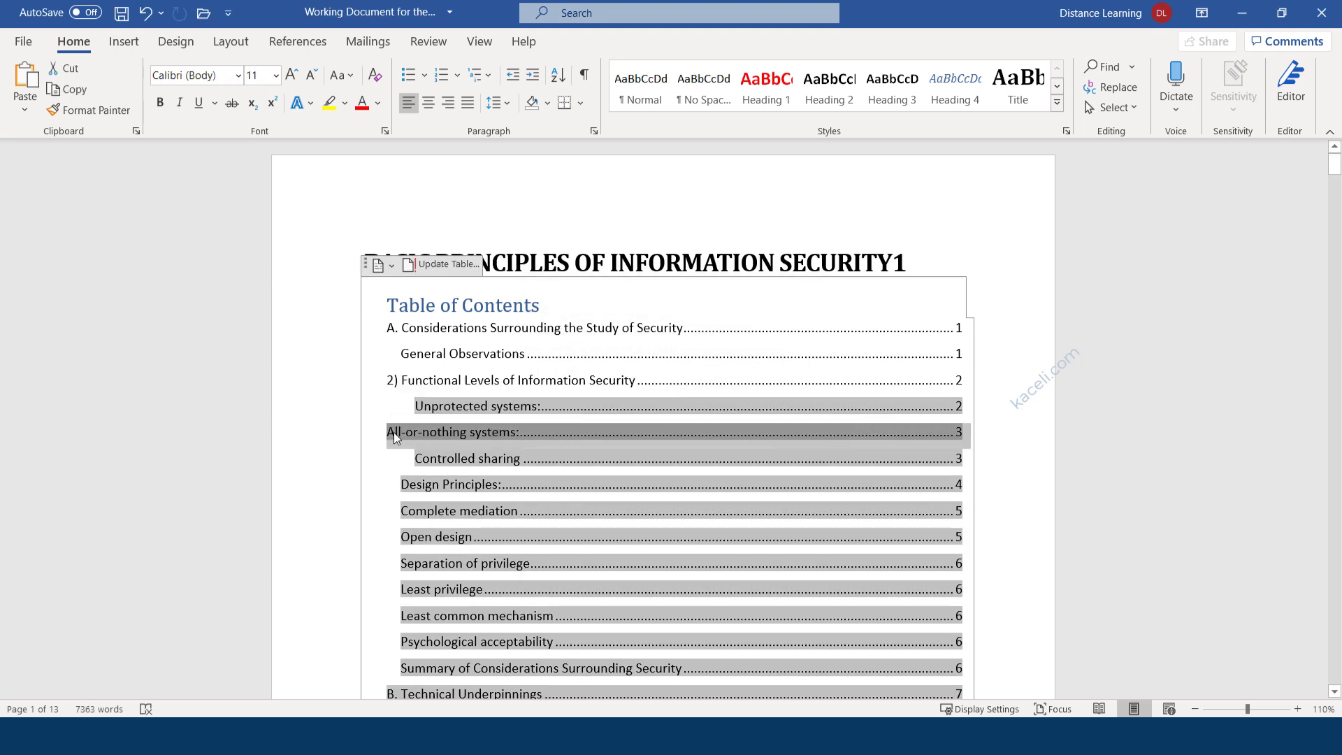
left_click(395, 434)
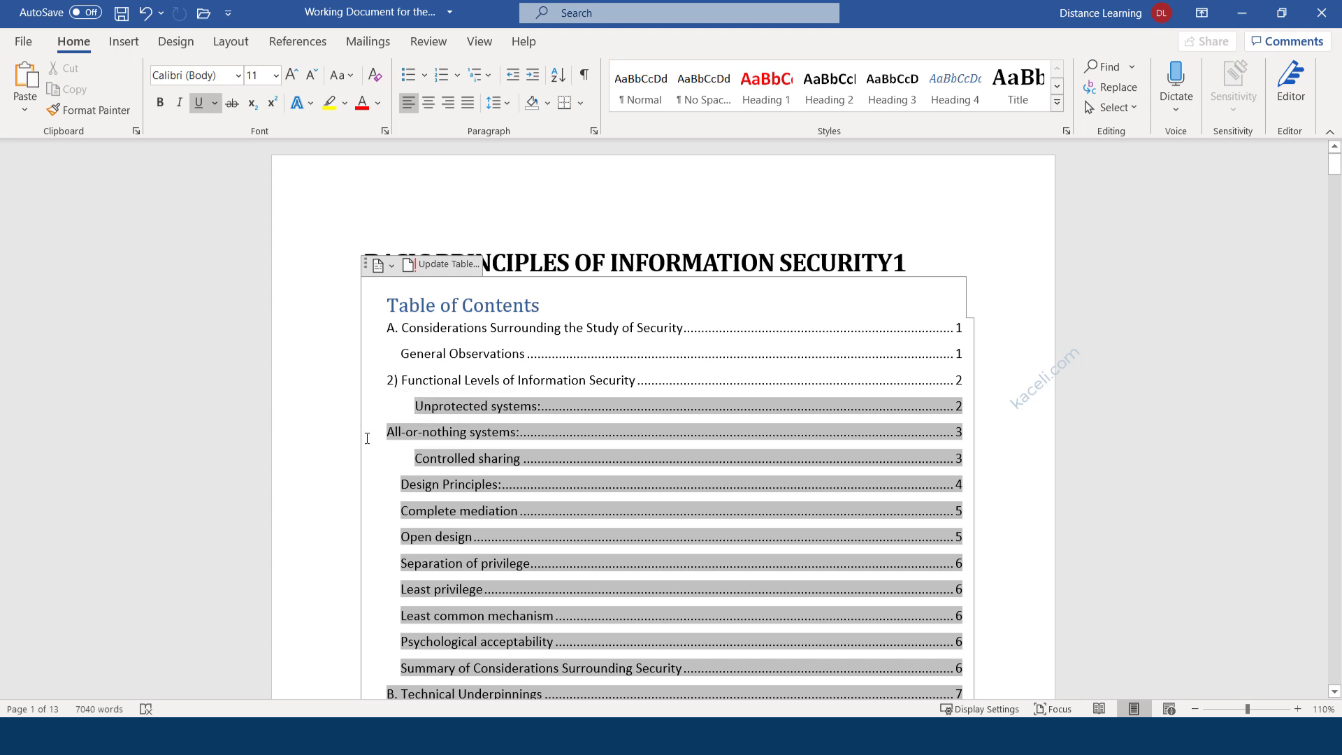
left_click(335, 464)
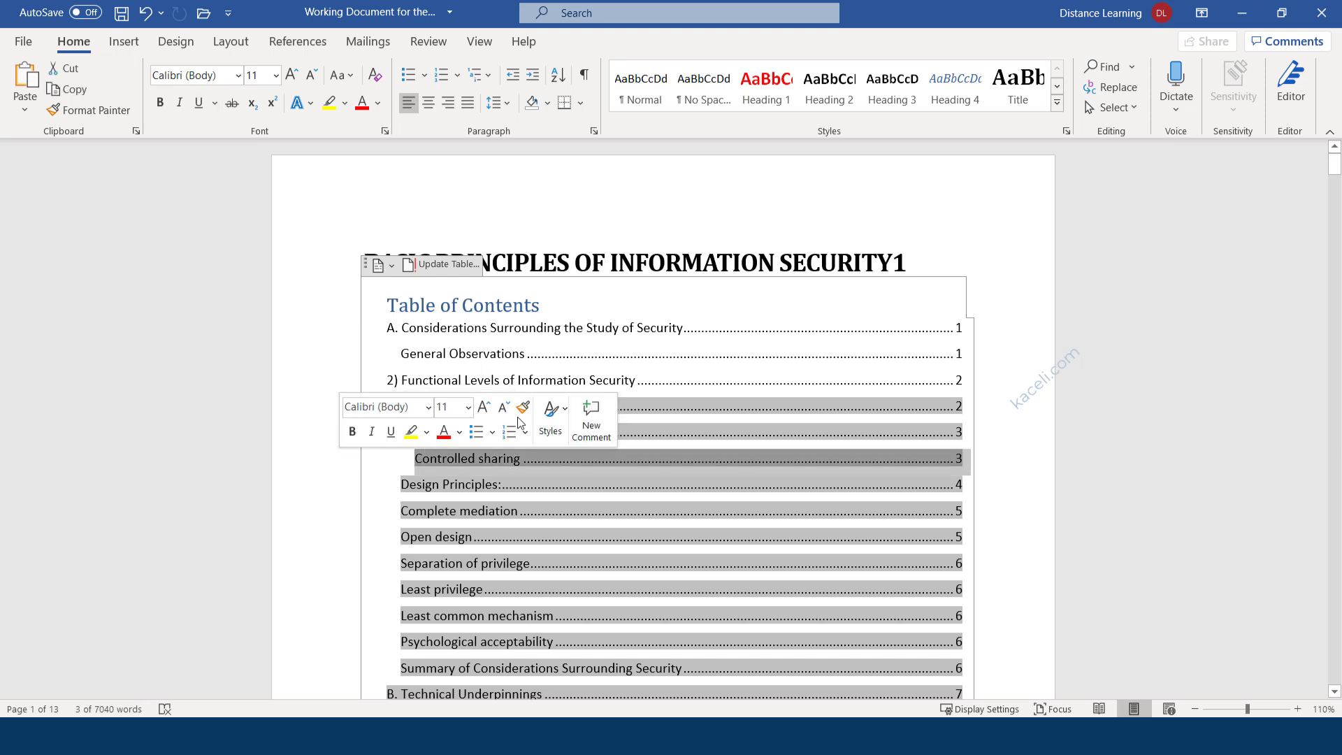
left_click(956, 255)
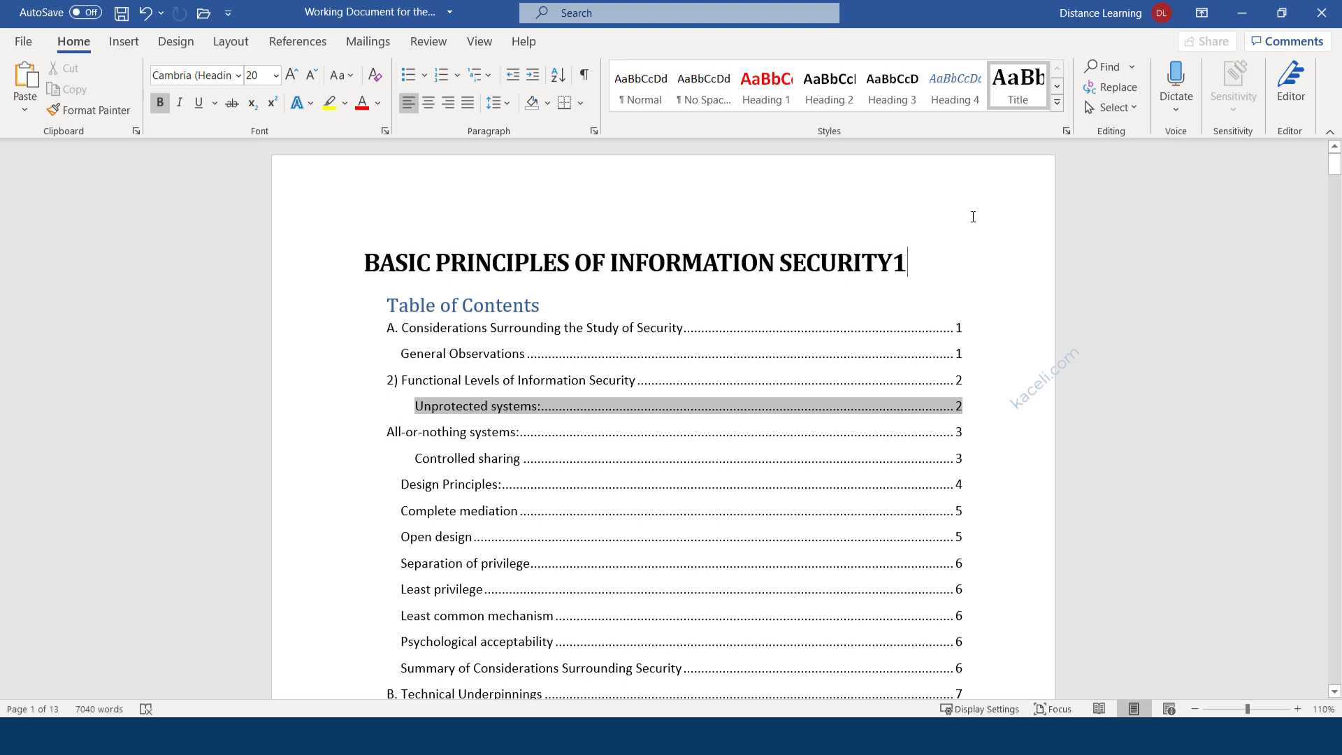
scroll(770, 443, "down", 10)
left_click(481, 456)
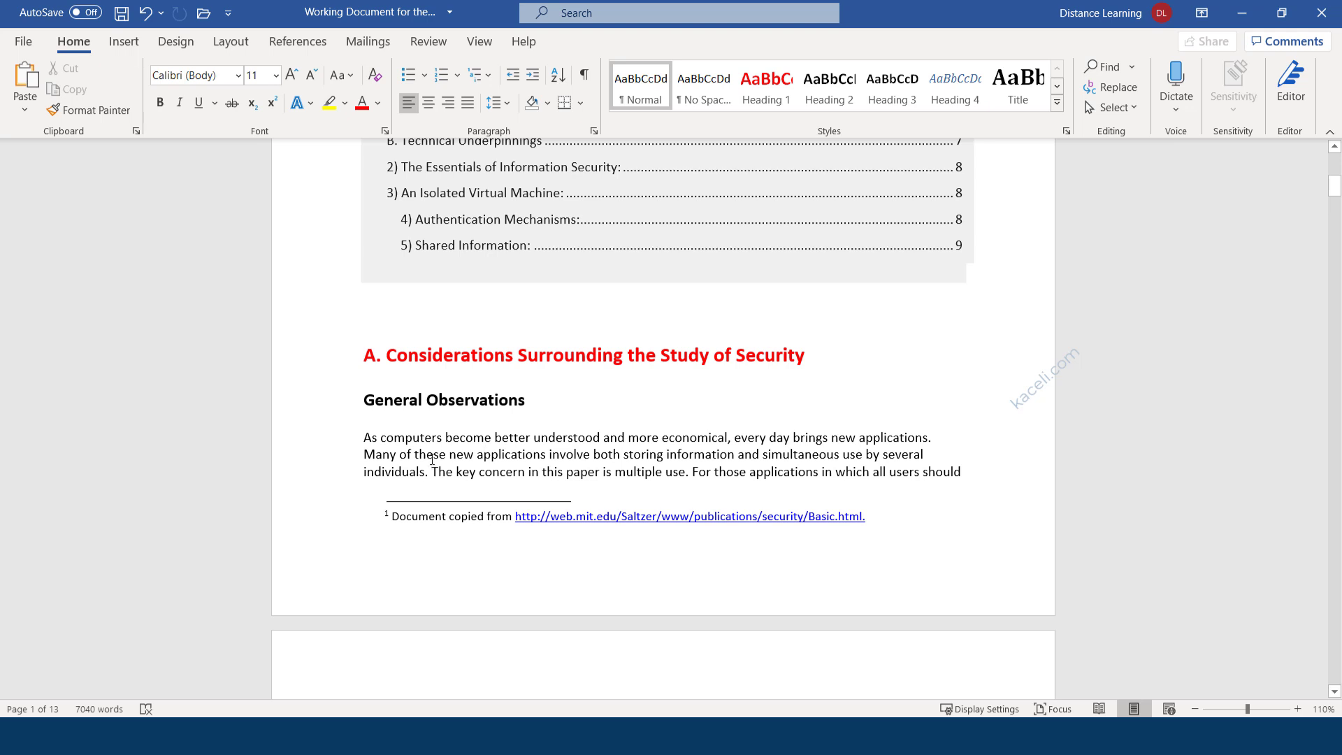
Make the 'General Observations' subheading blue.
triple_click(513, 405)
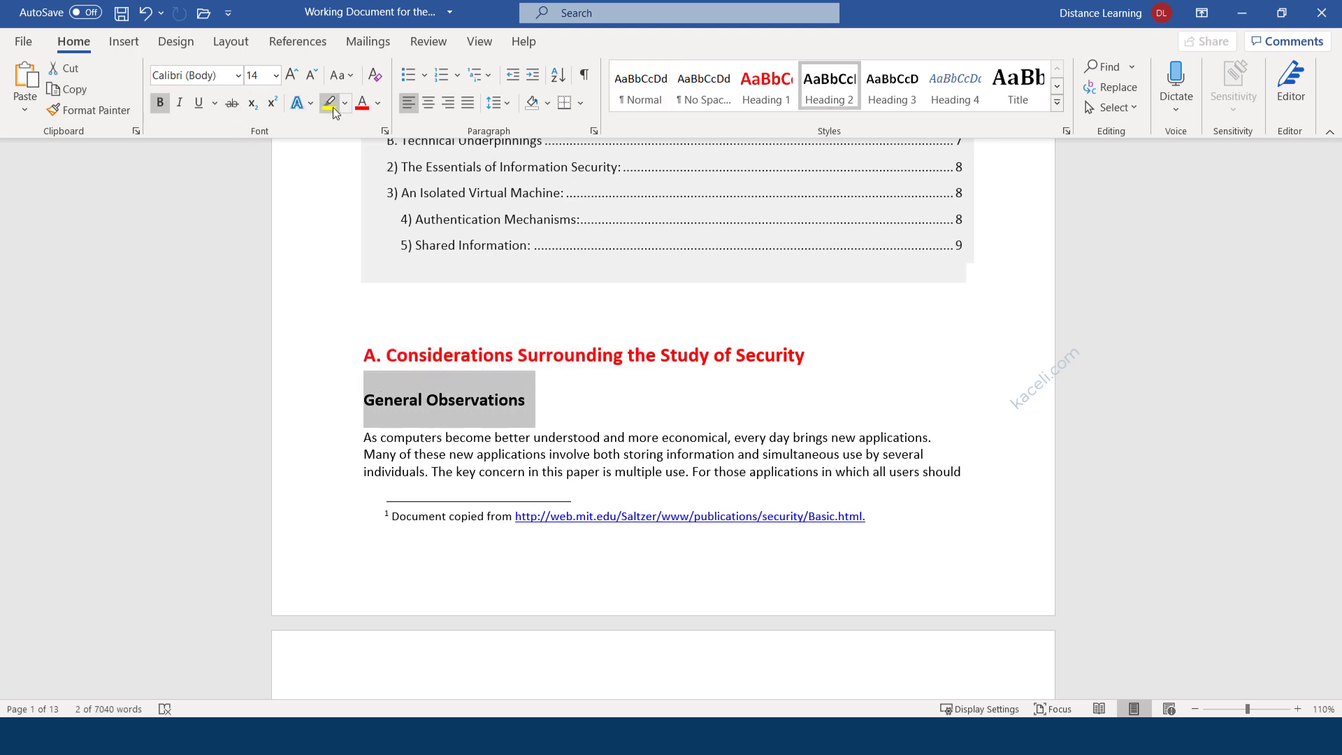
left_click(376, 105)
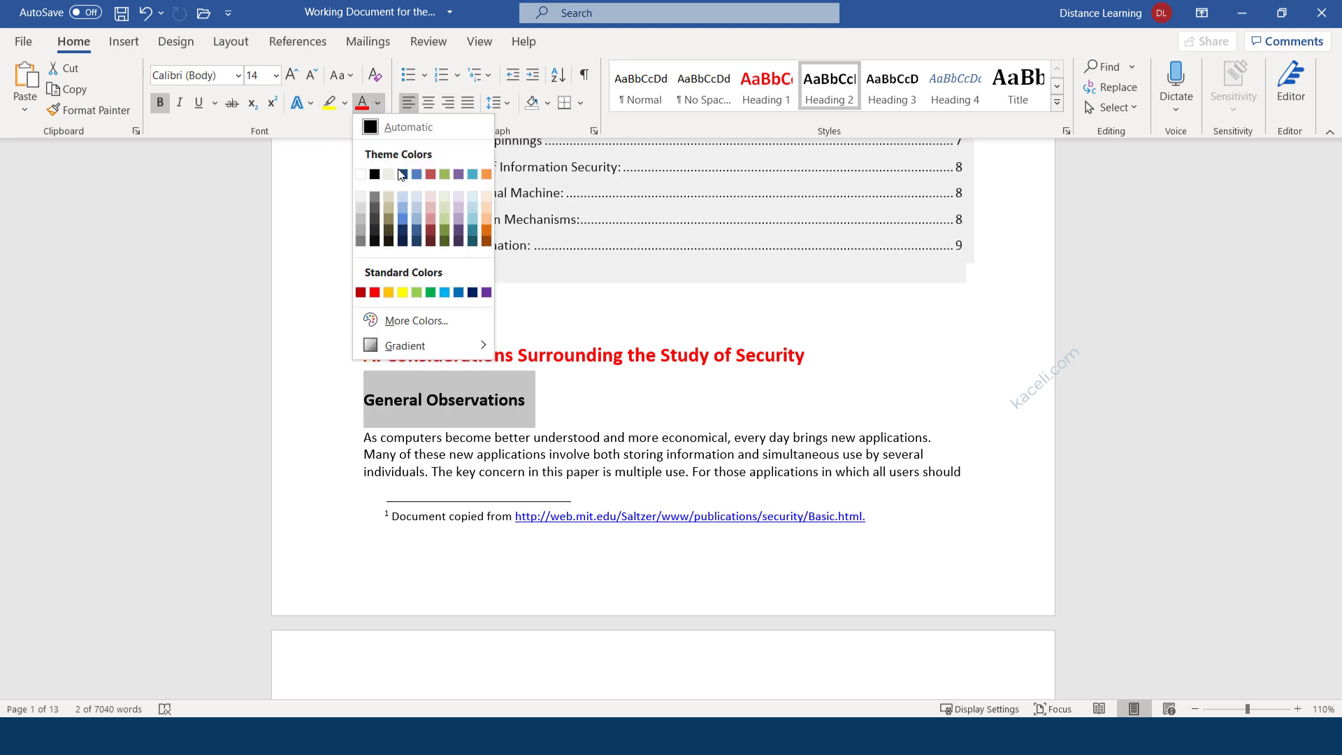
left_click(414, 176)
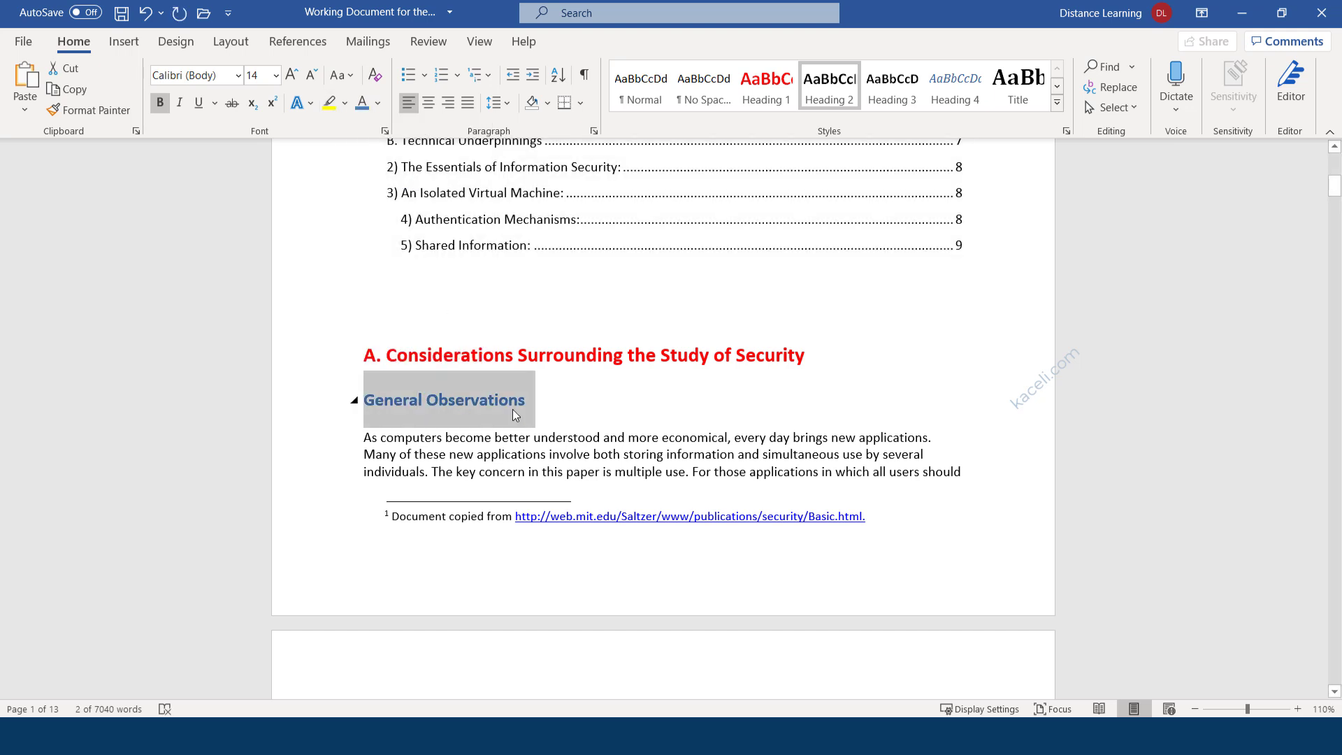
Save that formatting as a new style named 'Sali'.
left_click(1057, 103)
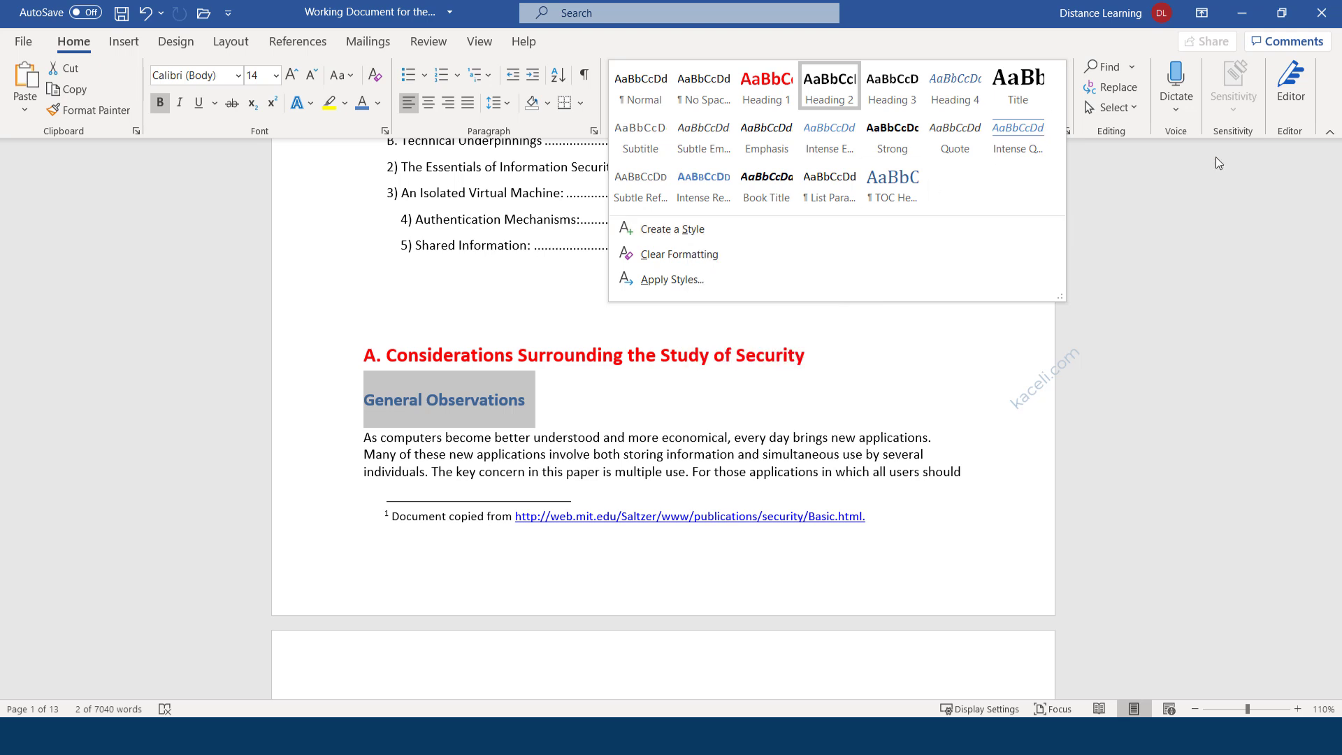
left_click(1182, 232)
left_click(1055, 103)
left_click(687, 228)
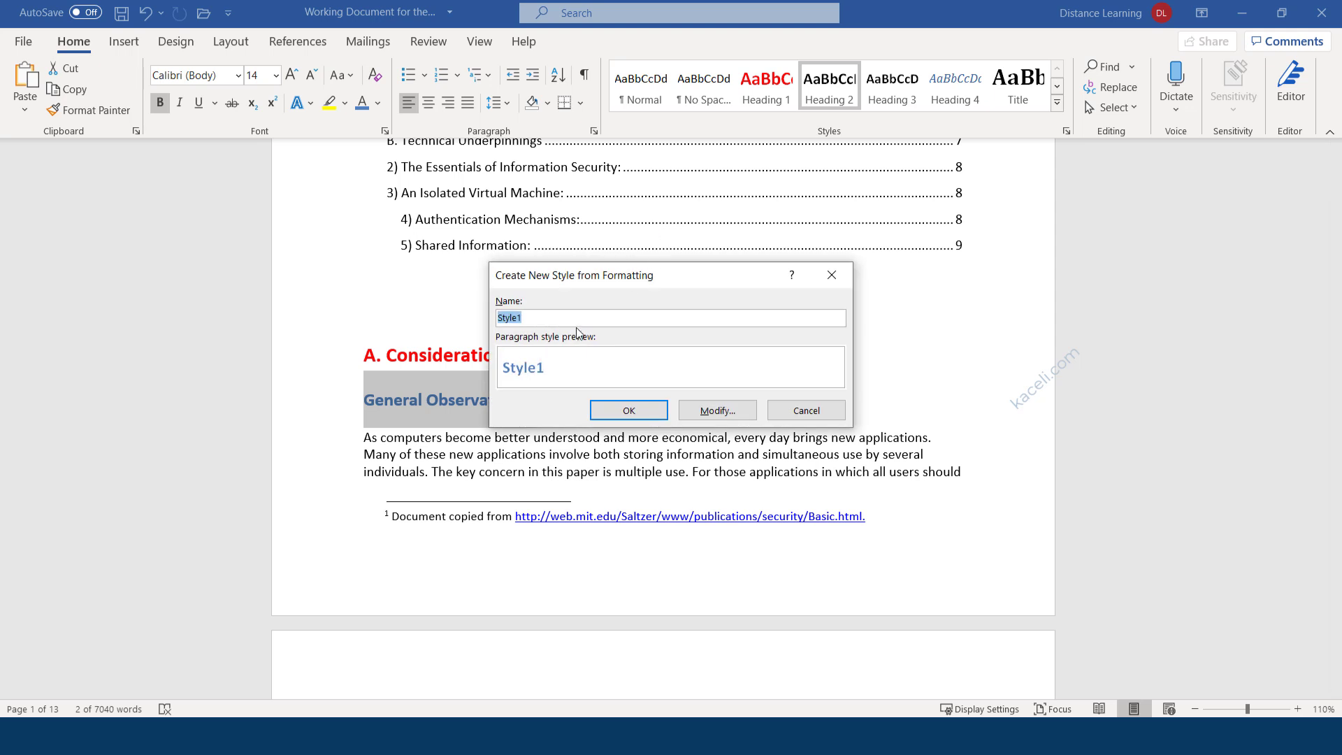
type("Sali")
left_click(628, 410)
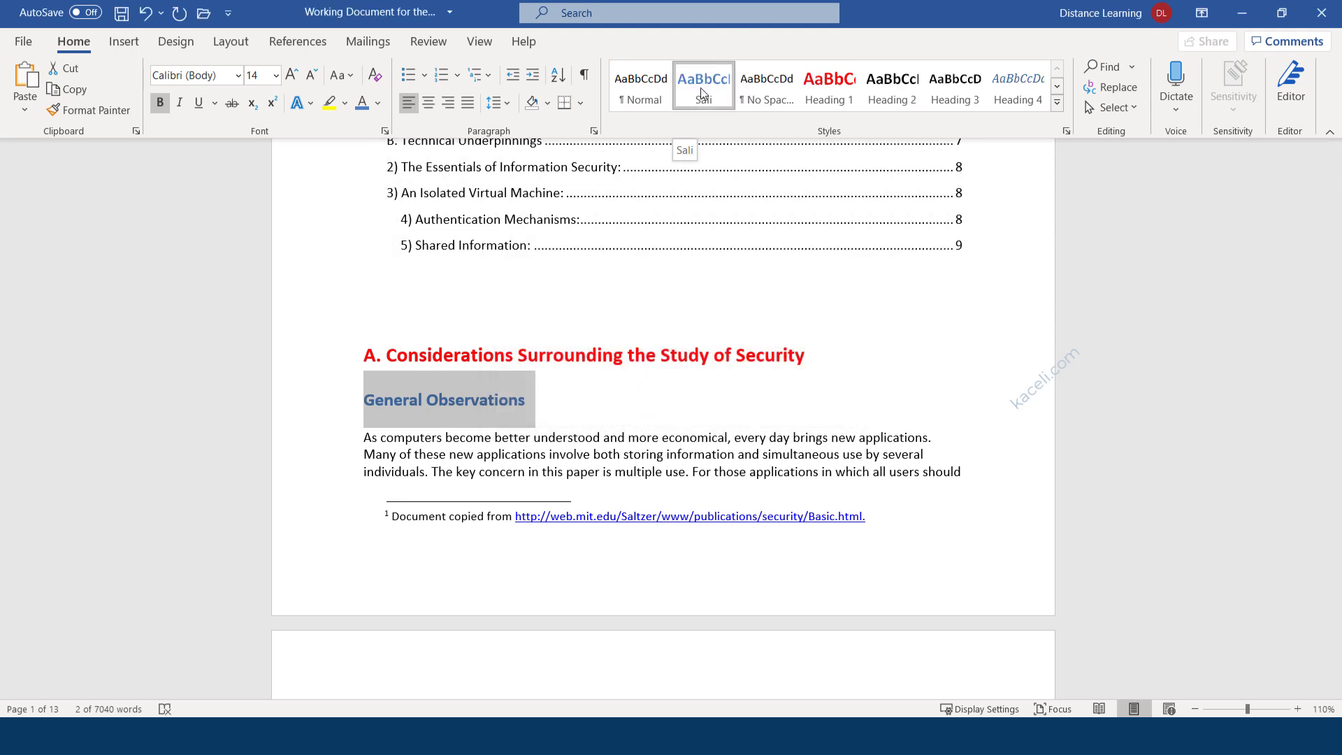
Apply the Sali style to 'Unprotected systems:', making it blue 14 pt Calibri.
scroll(568, 442, "down", 10)
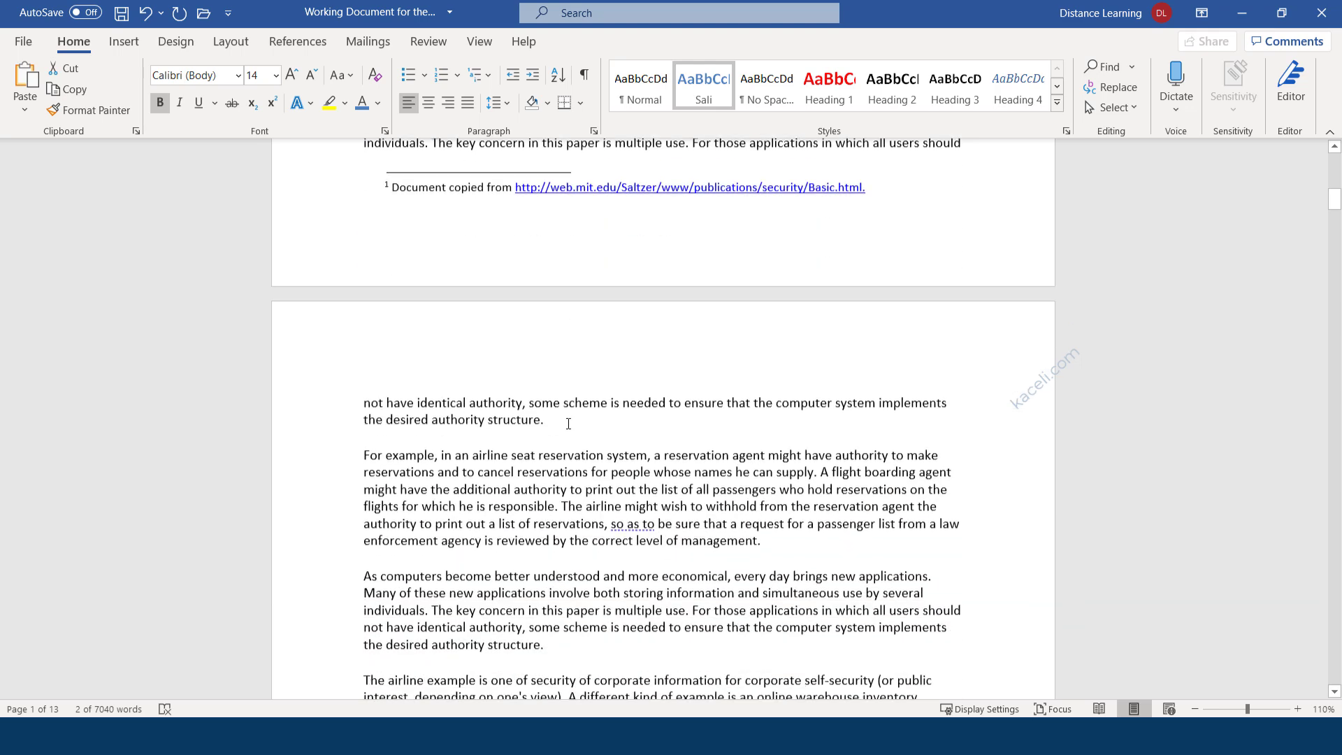
scroll(569, 442, "down", 3)
triple_click(466, 492)
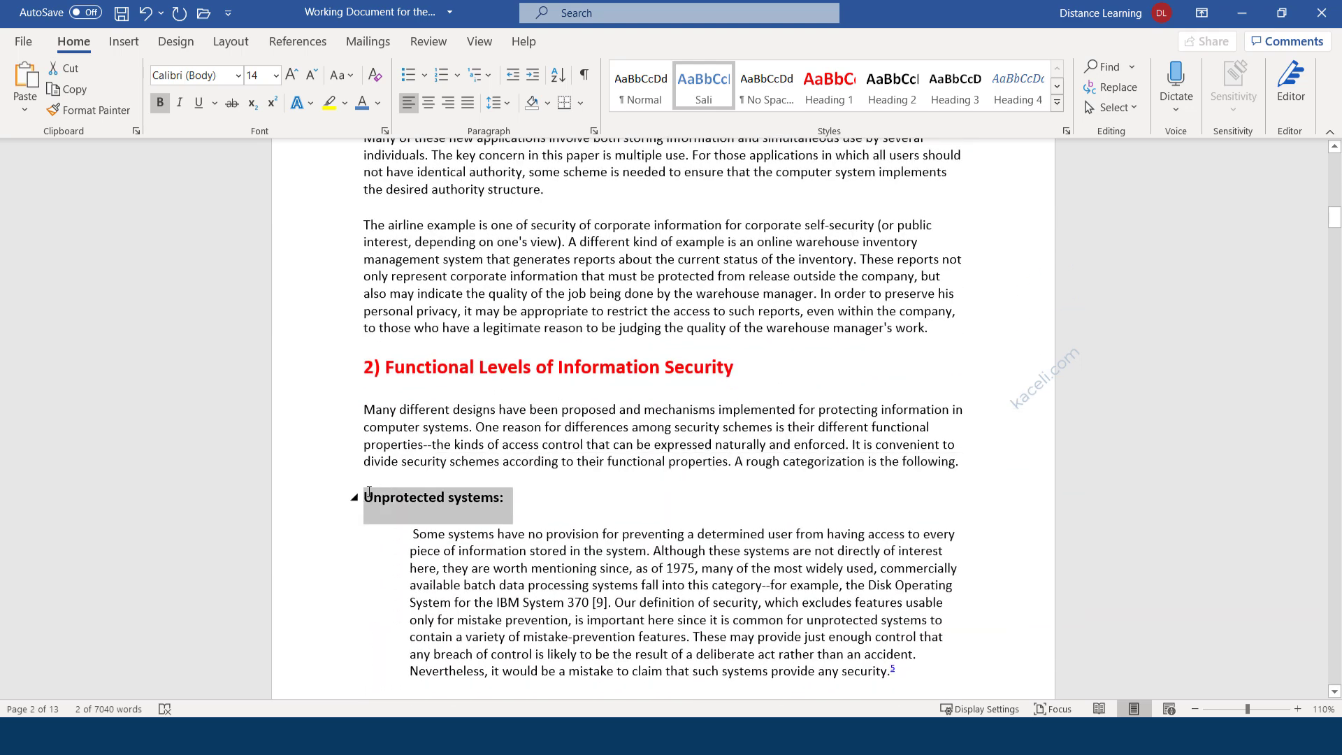
left_click(704, 93)
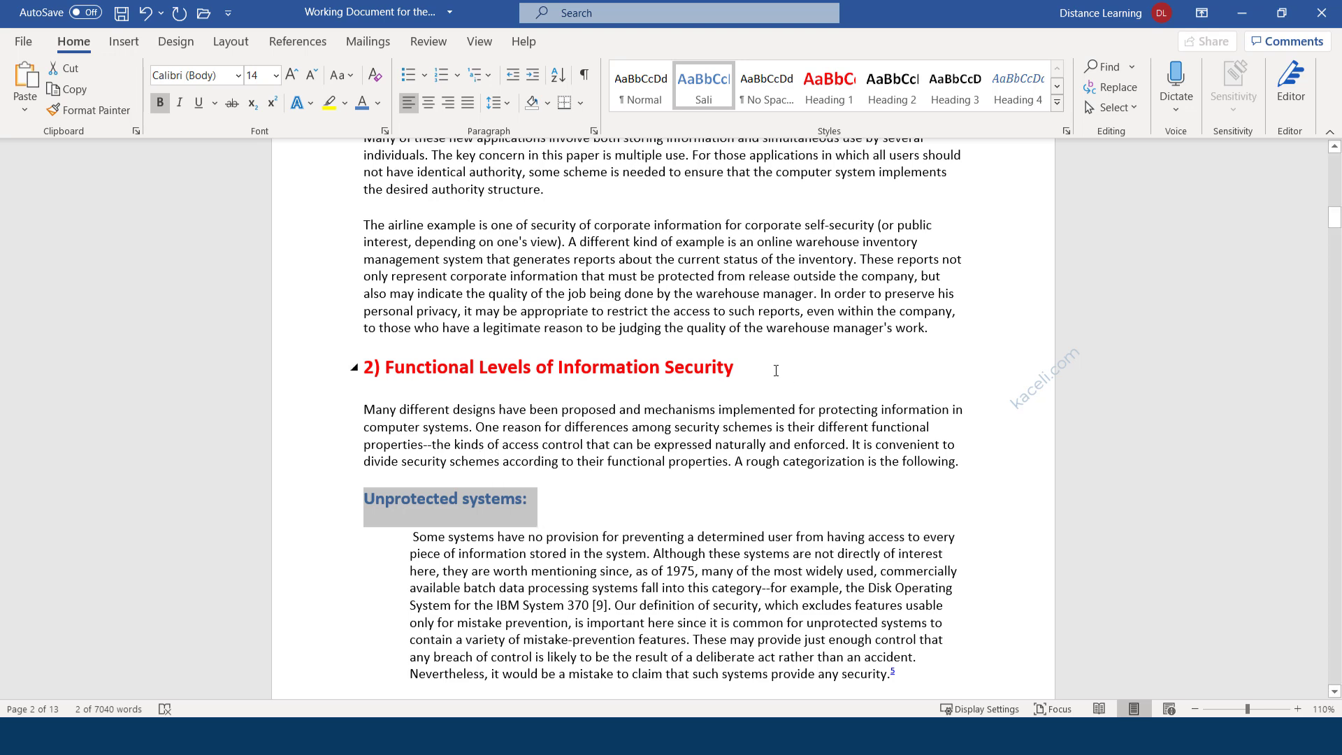
left_click(956, 106)
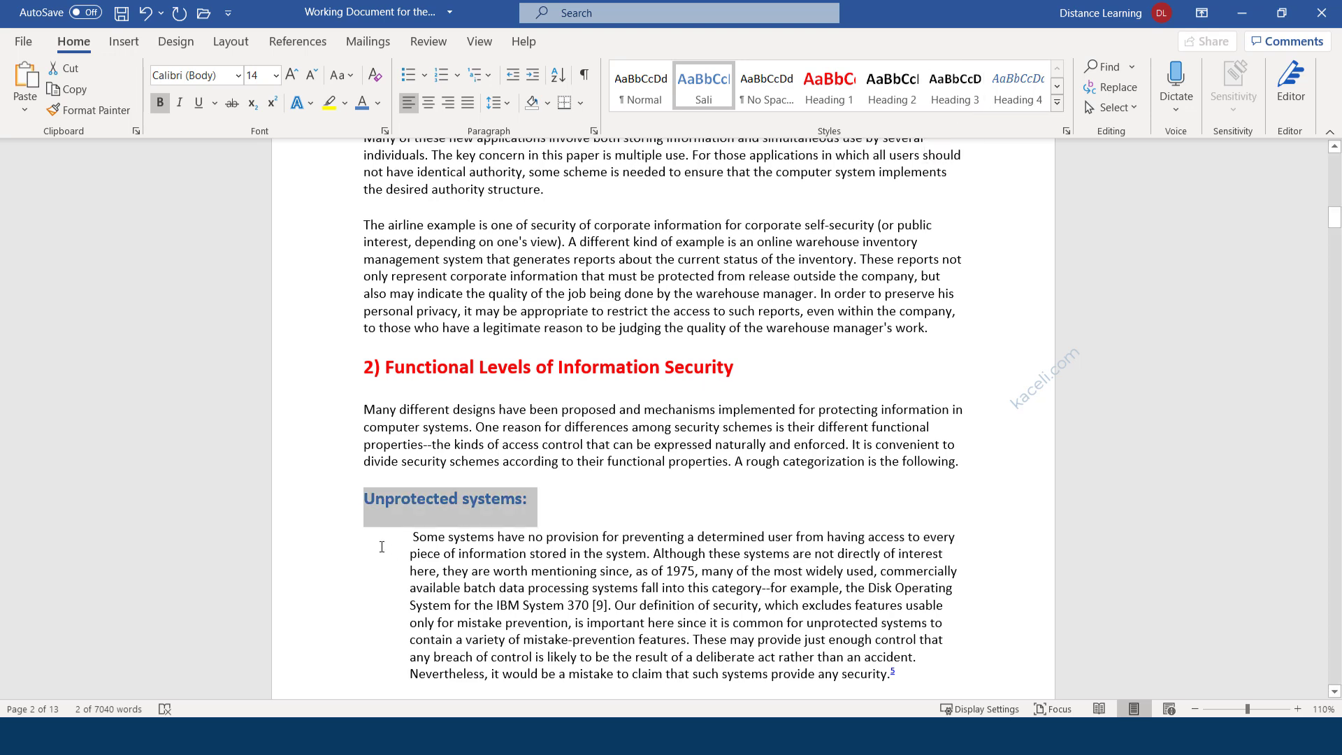
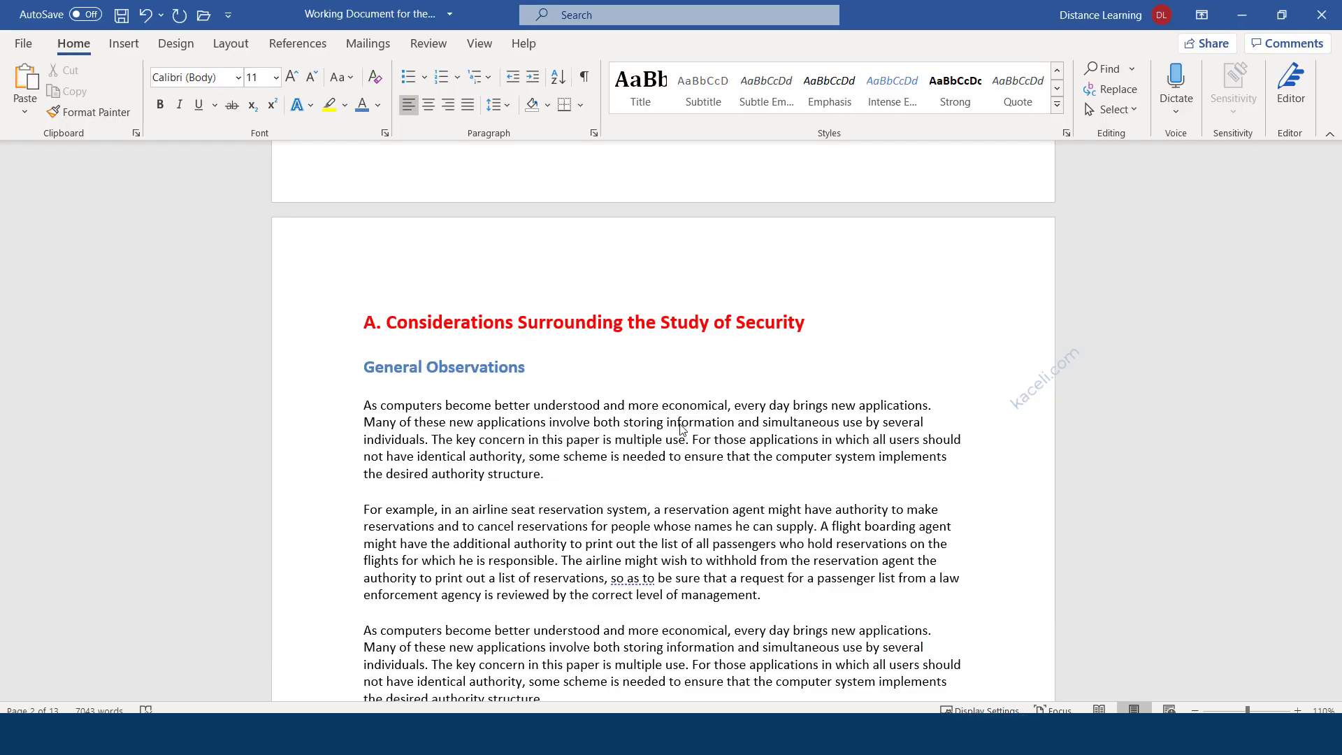
Open the Editor pane to see the document's spelling and grammar suggestions.
scroll(660, 390, "down", 2)
scroll(660, 389, "down", 12)
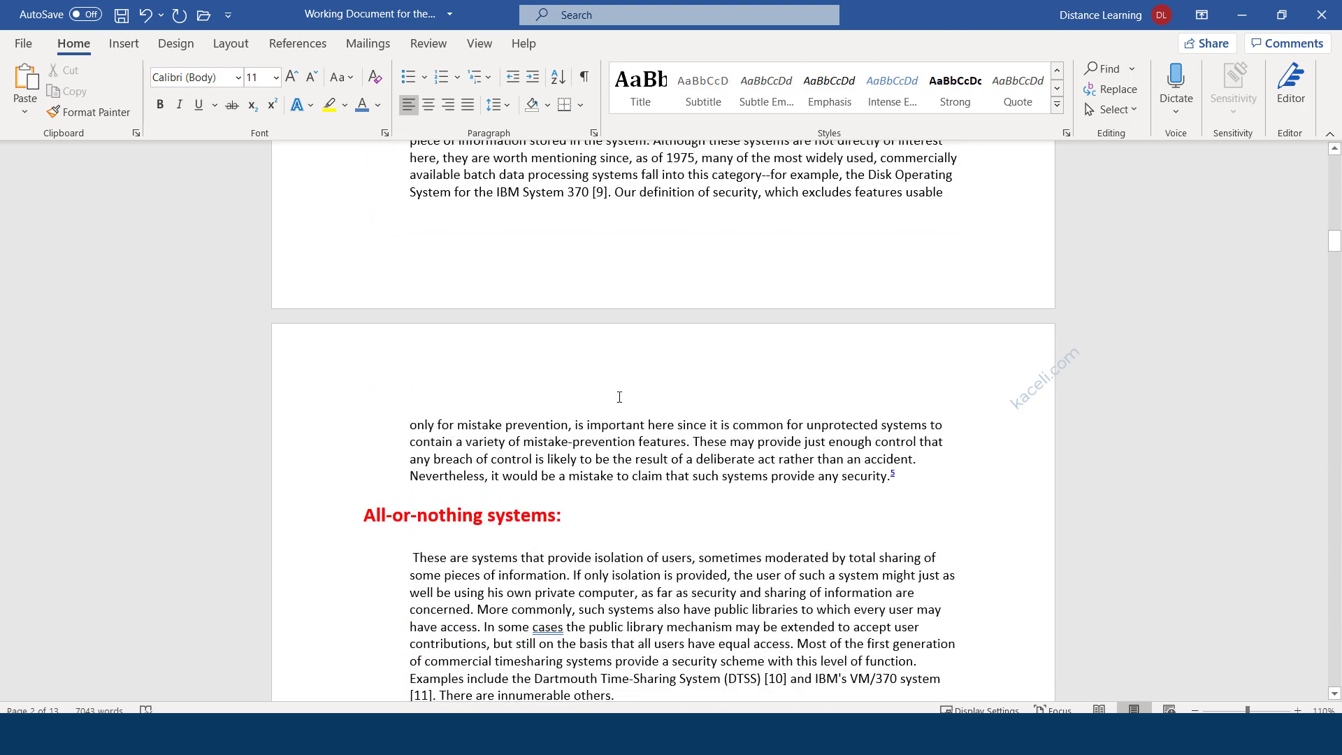
scroll(620, 397, "up", 15)
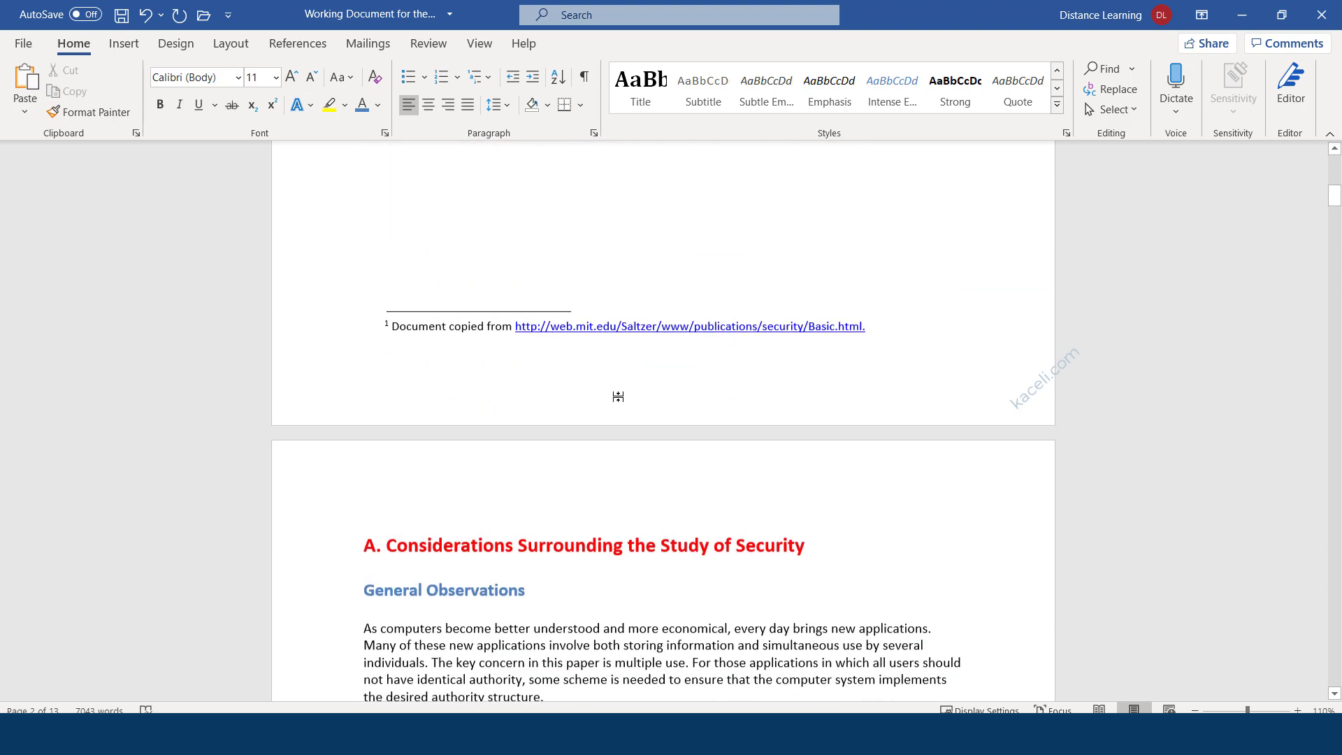
scroll(685, 489, "down", 5)
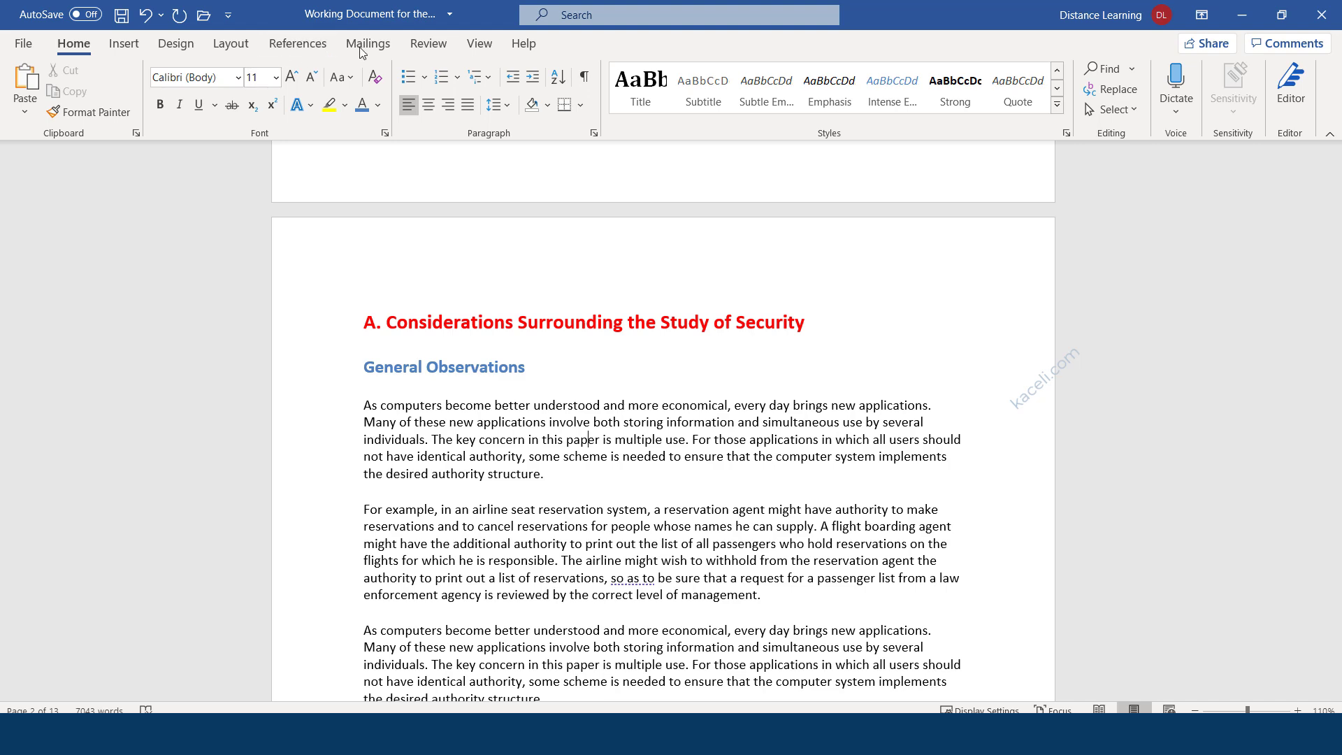
left_click(426, 46)
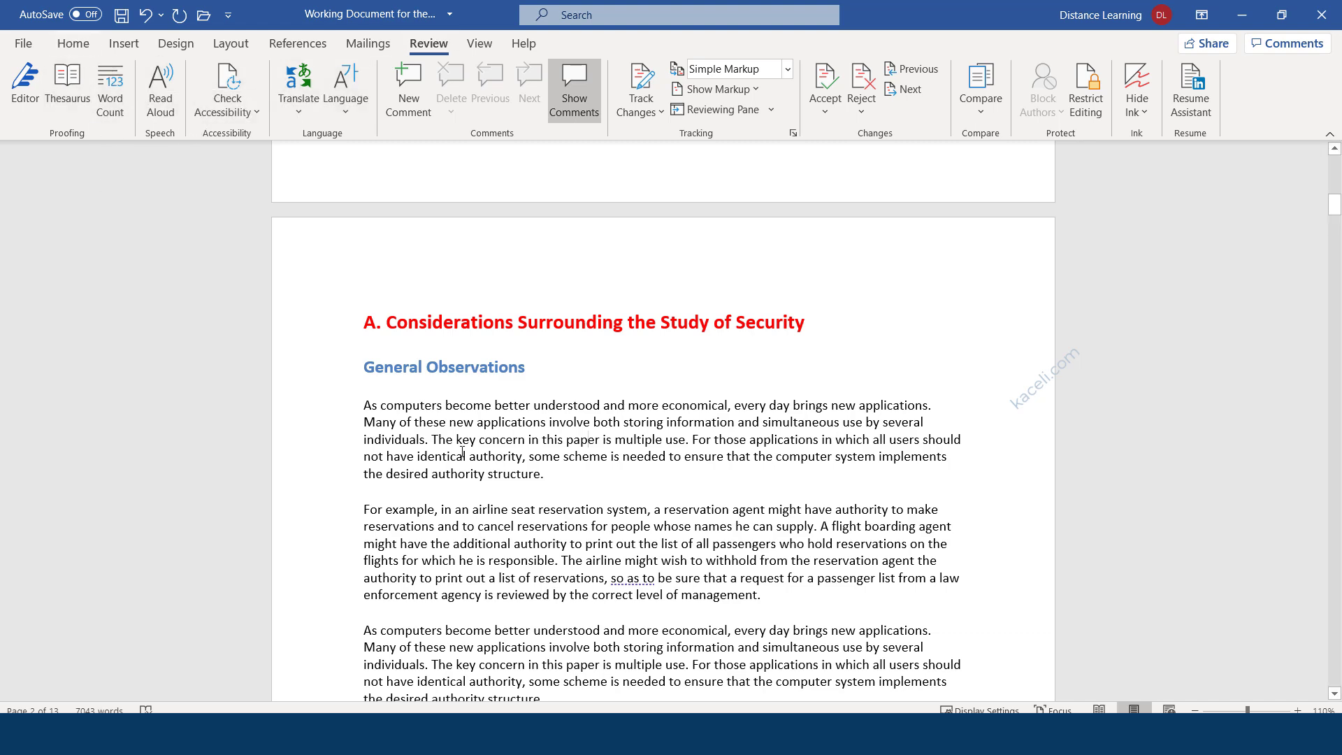
left_click(74, 43)
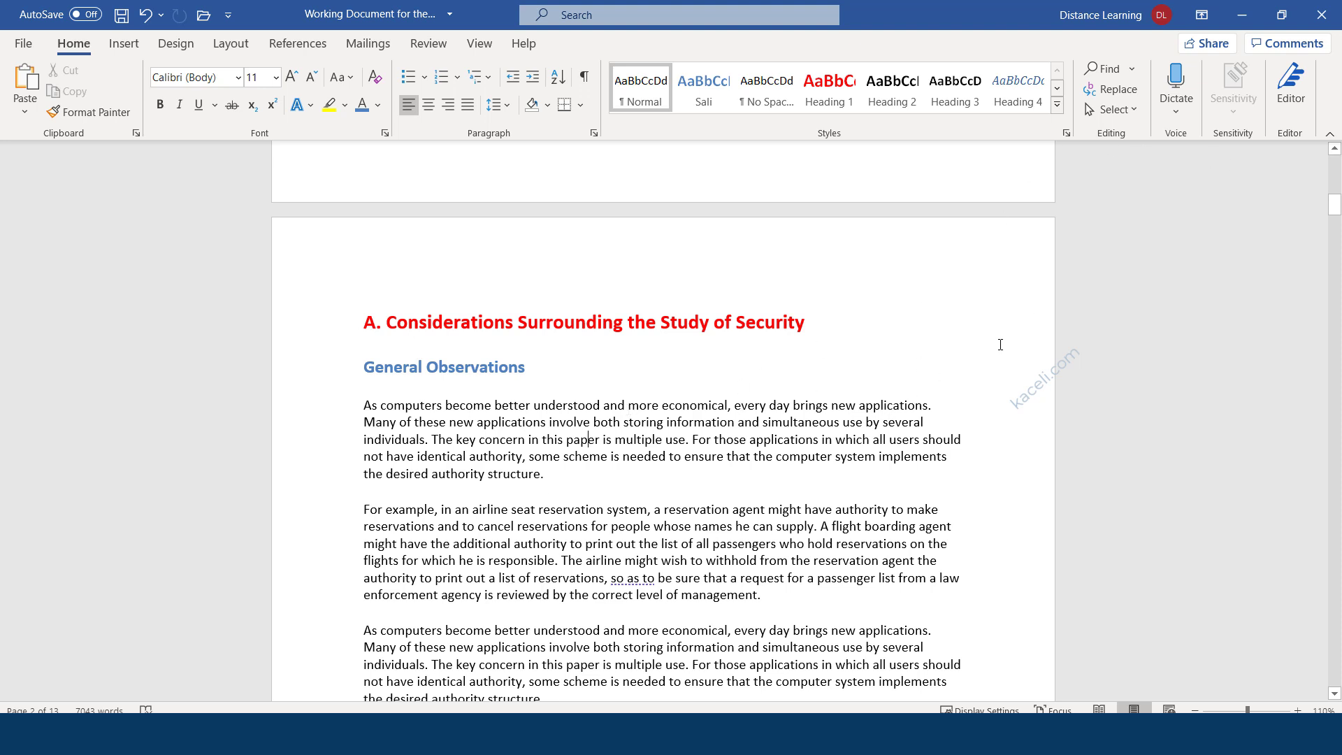
left_click(1290, 95)
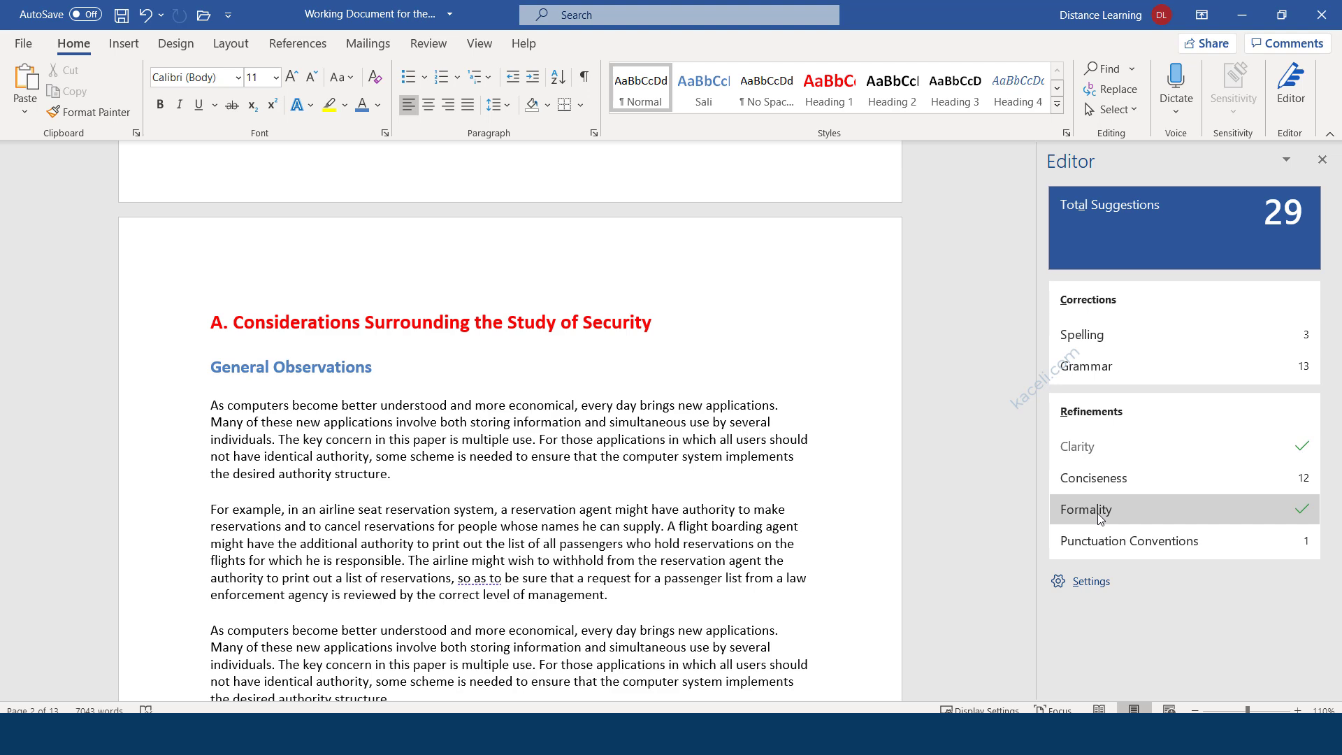
scroll(290, 378, "down", 5)
scroll(290, 378, "up", 10)
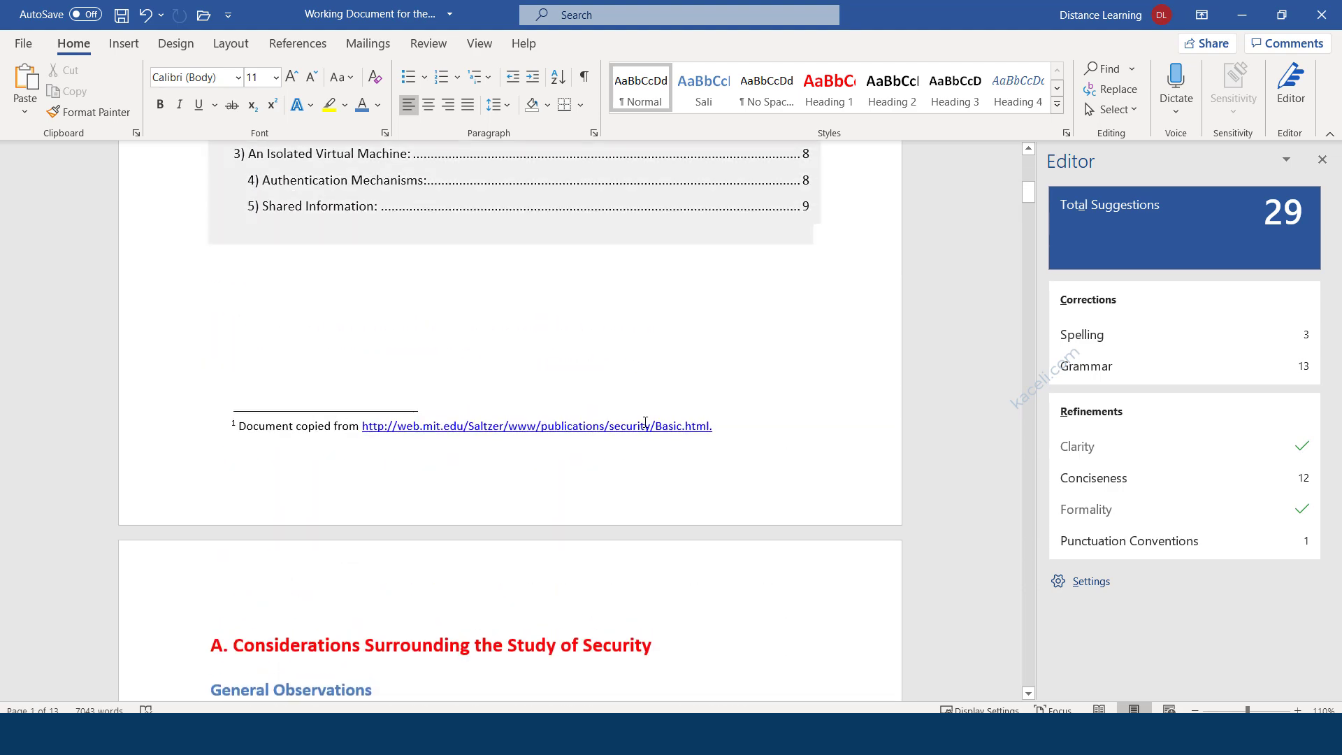
scroll(569, 509, "down", 8)
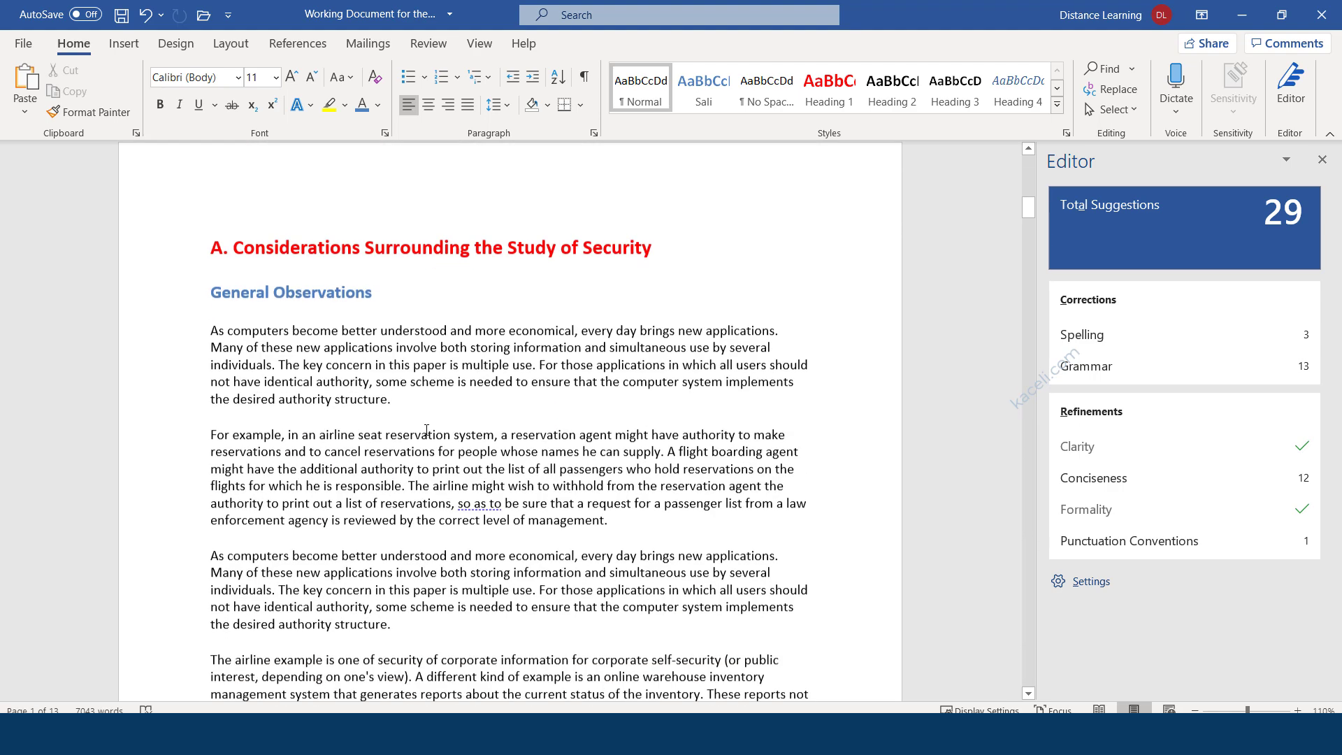
scroll(426, 430, "down", 1)
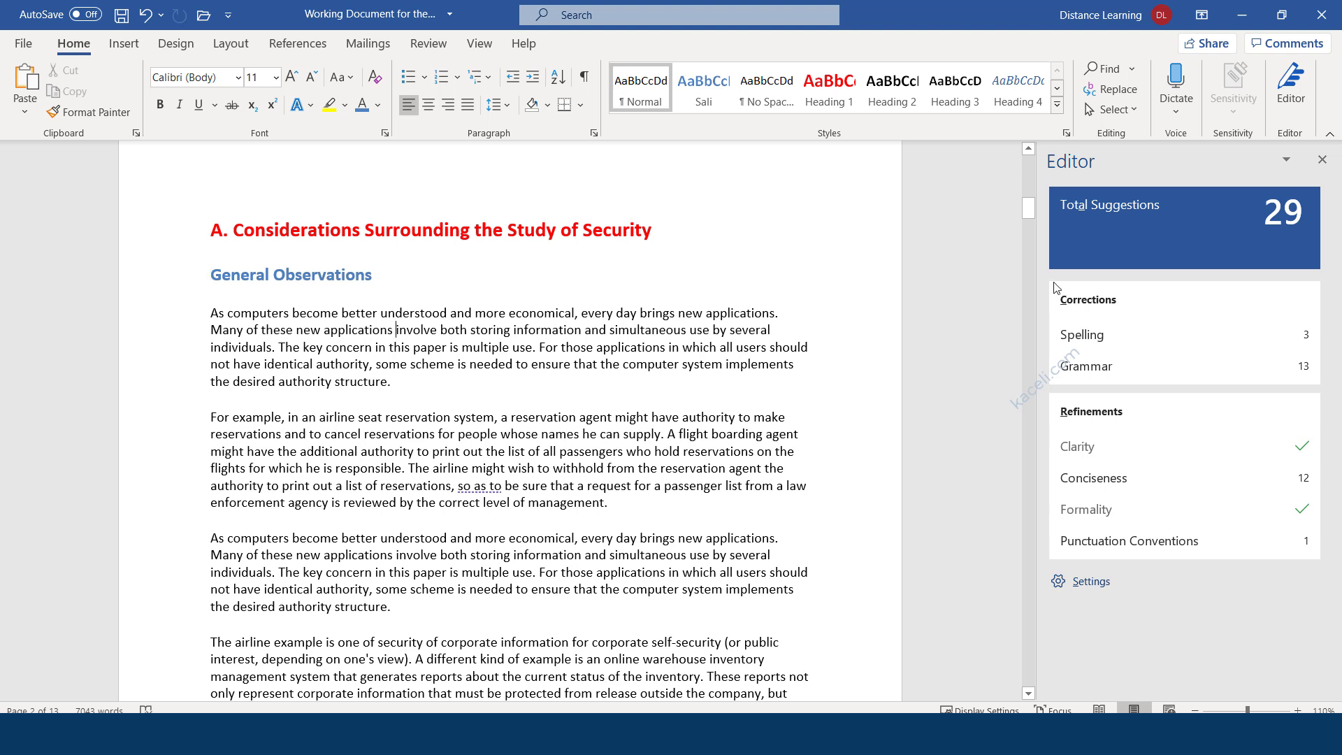
Step through the spelling issues, correcting 'calledvirtual' to 'called virtual'.
left_click(1076, 334)
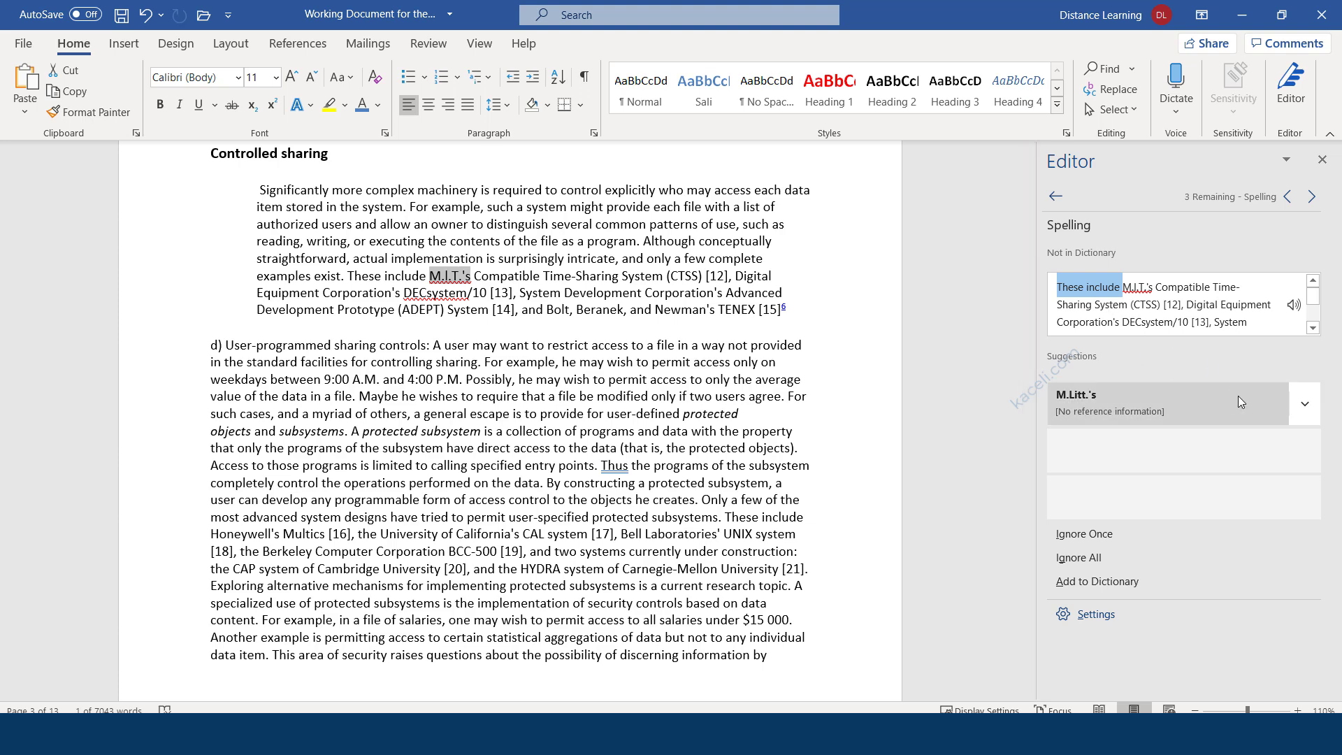
left_click(1312, 198)
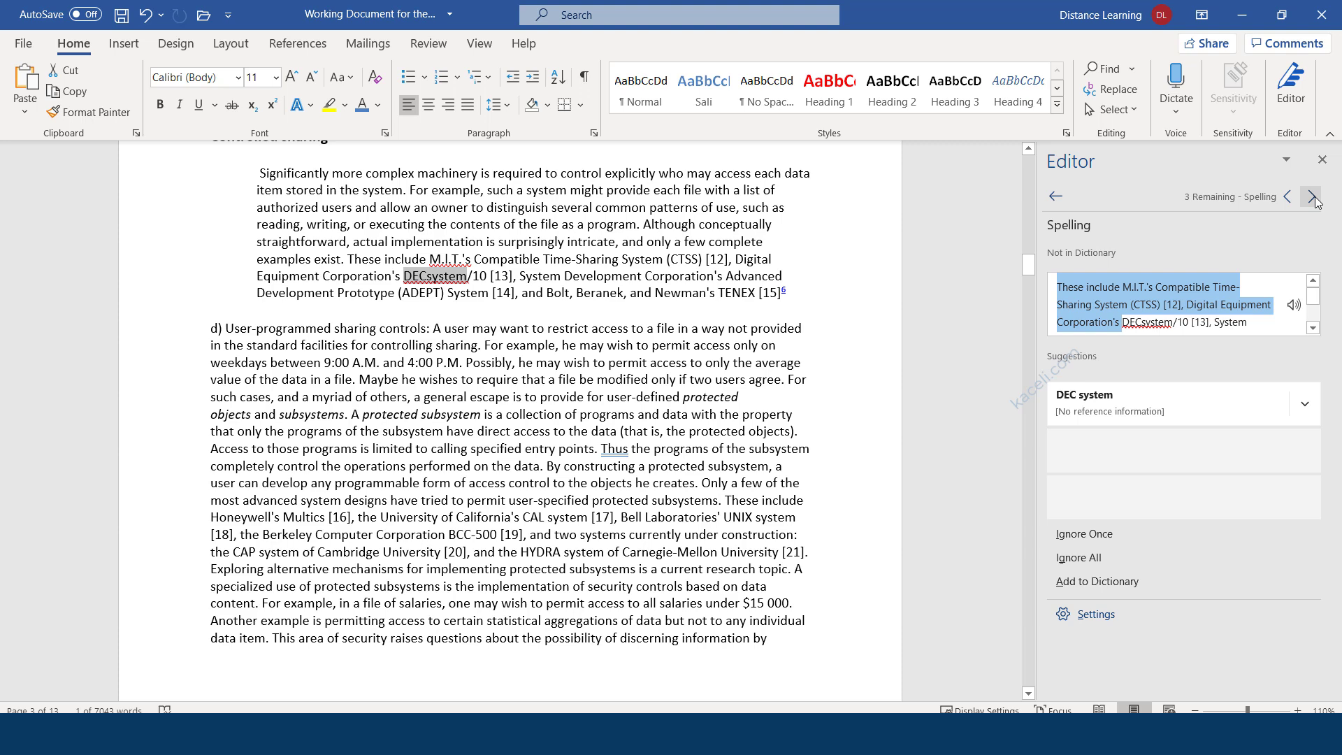
left_click(1312, 198)
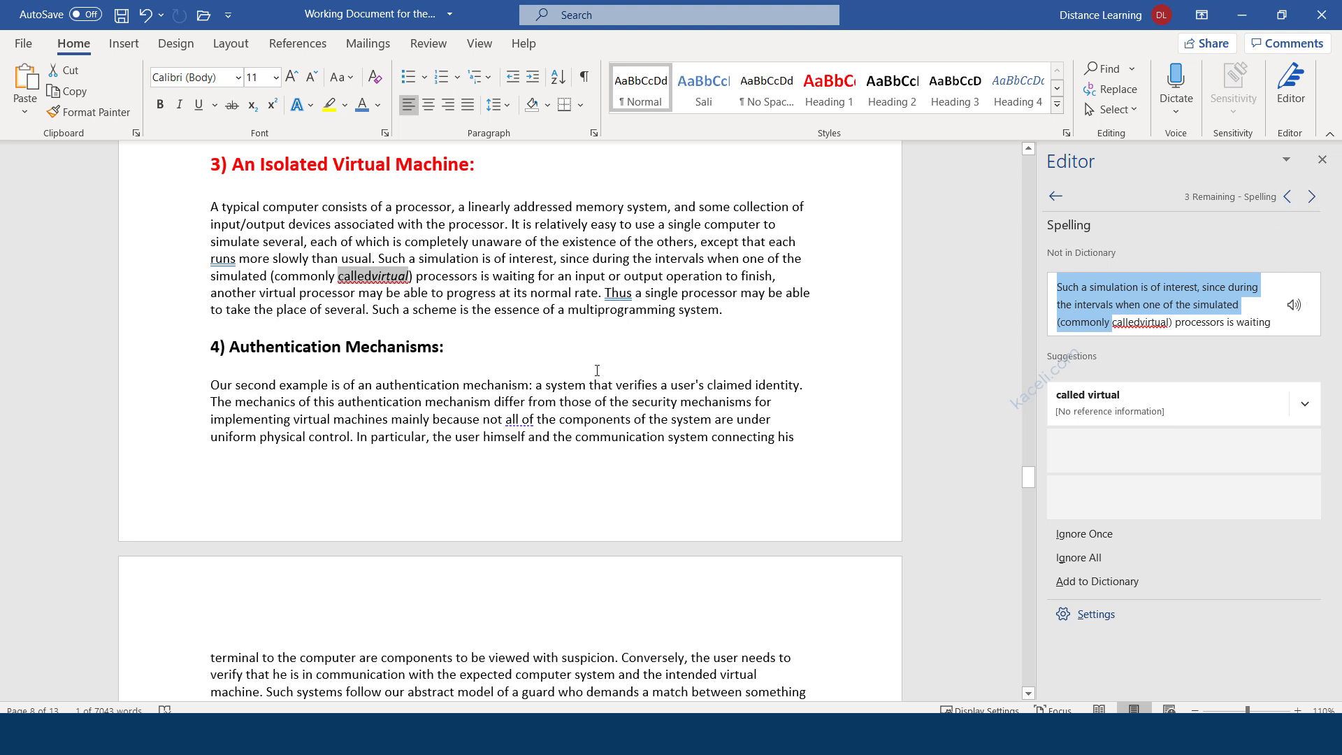
left_click(583, 327)
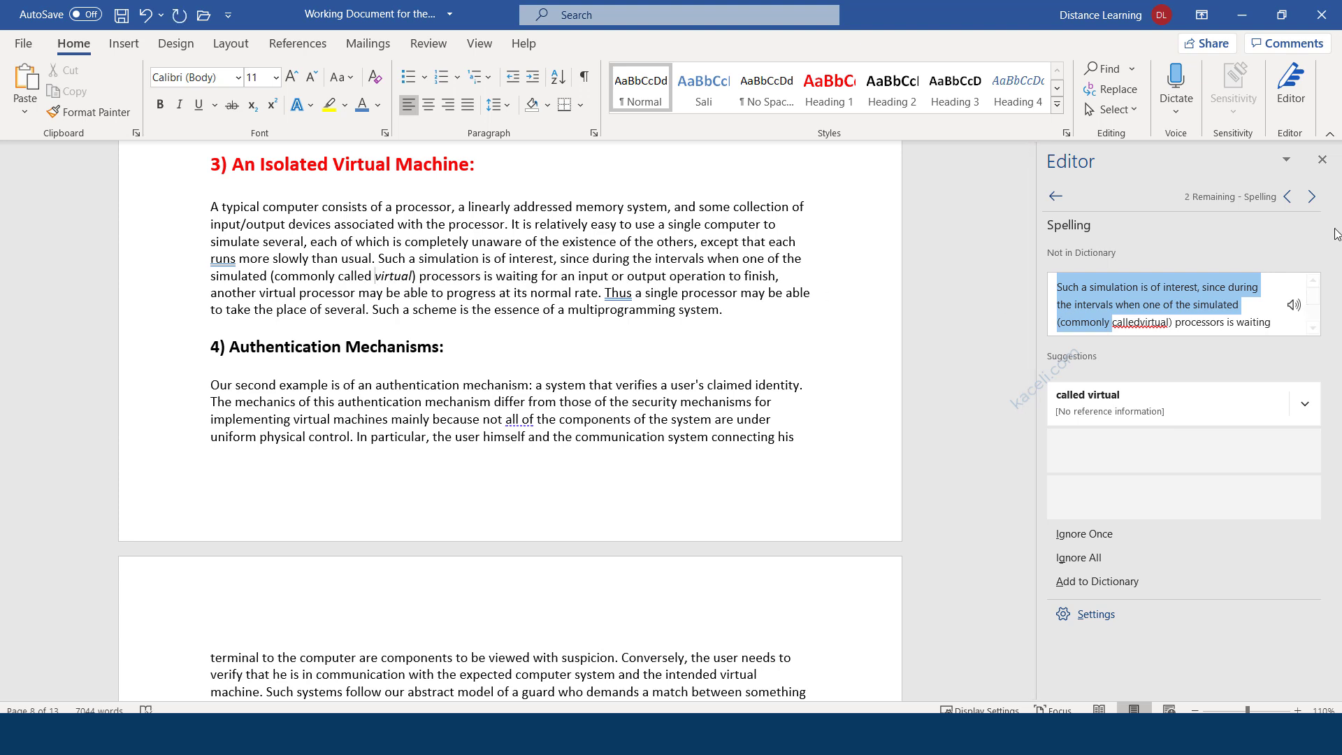
left_click(1112, 540)
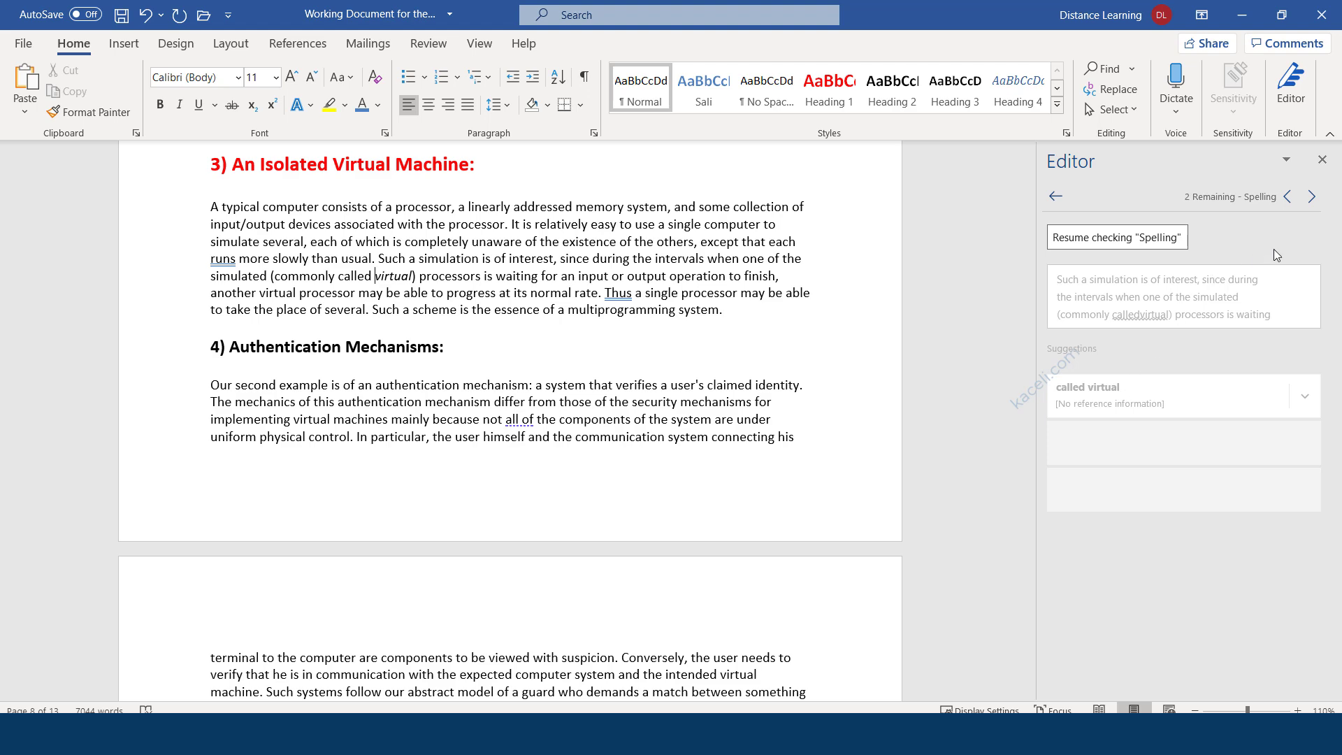
left_click(1314, 201)
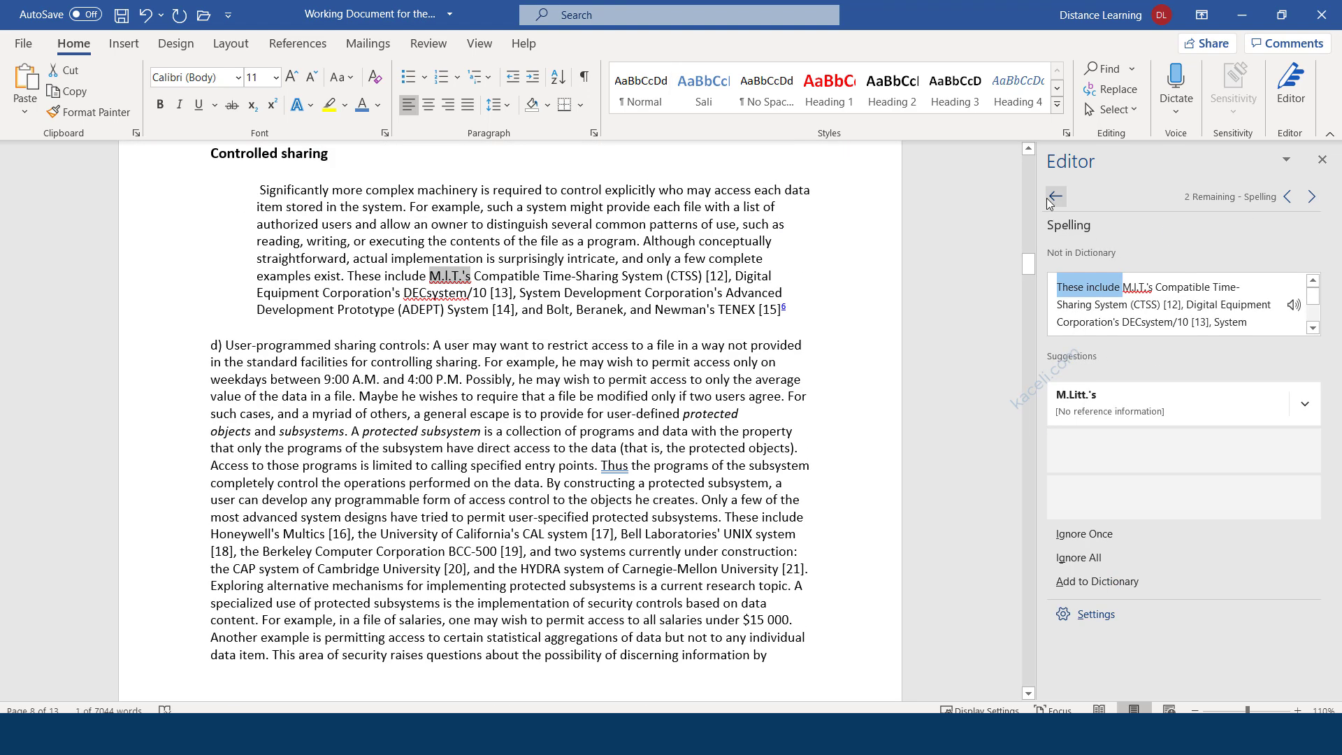
left_click(1054, 195)
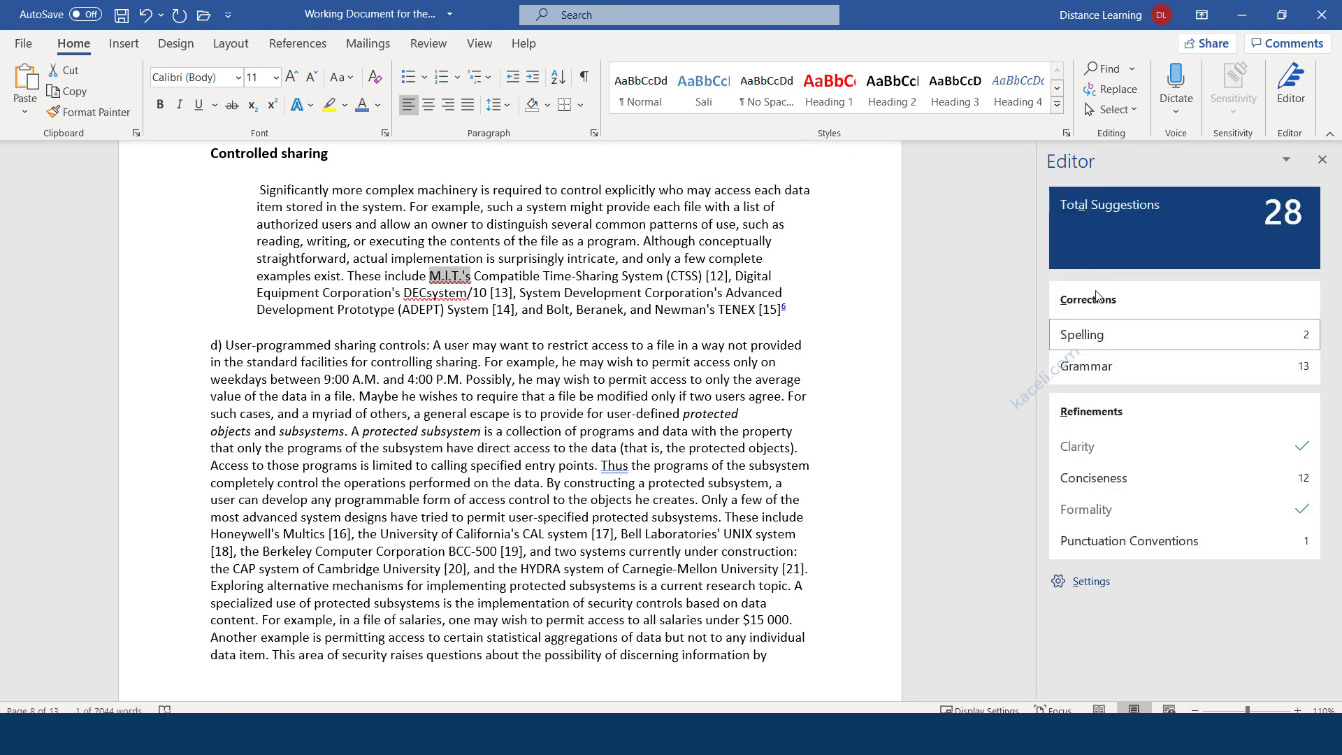
Accept the grammar fixes: commas after three 'Thus' and 'runs' changed to 'run'.
left_click(1102, 367)
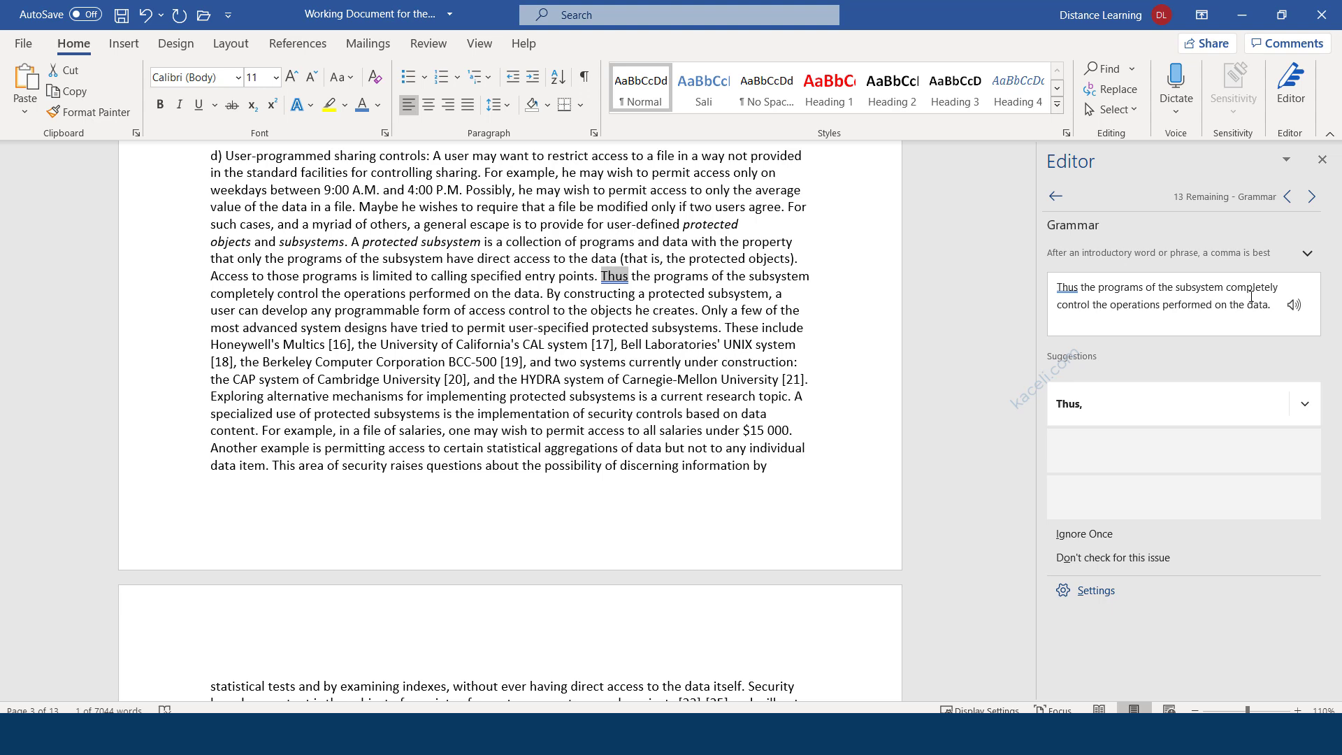
left_click(1083, 408)
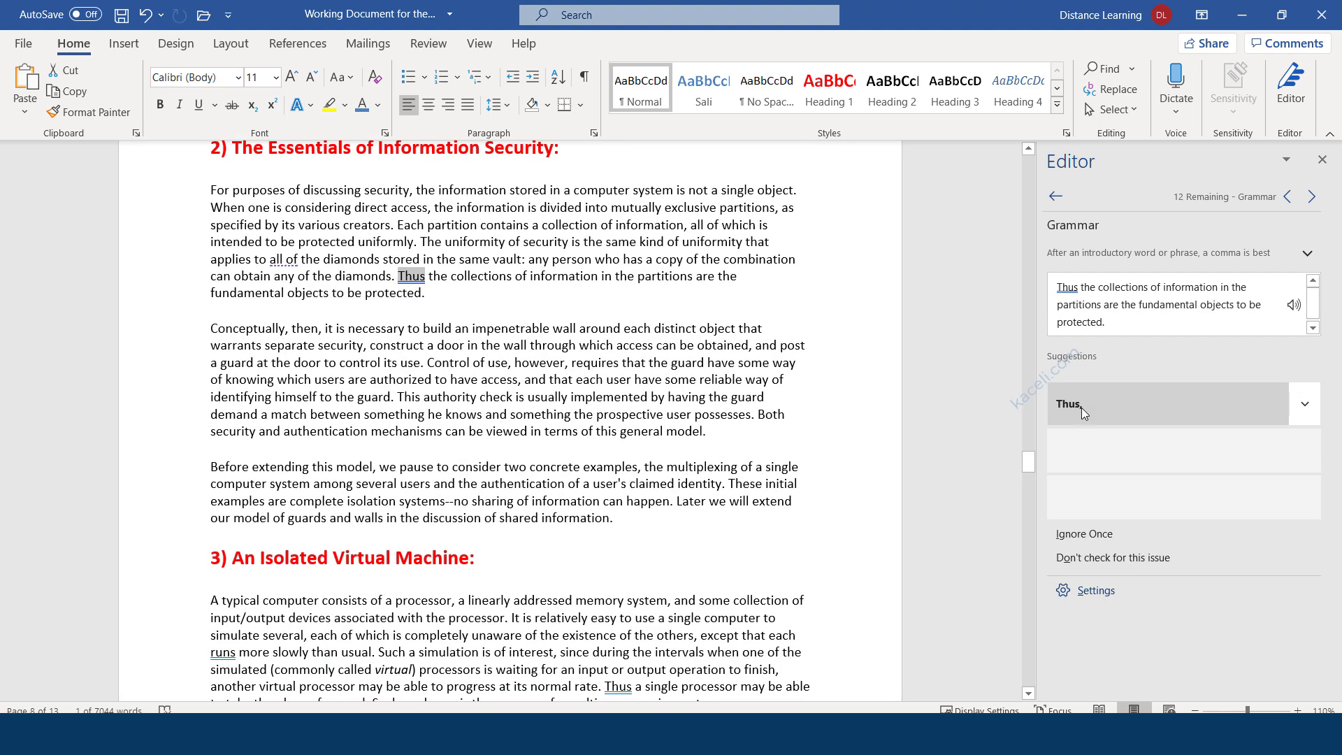
left_click(1080, 409)
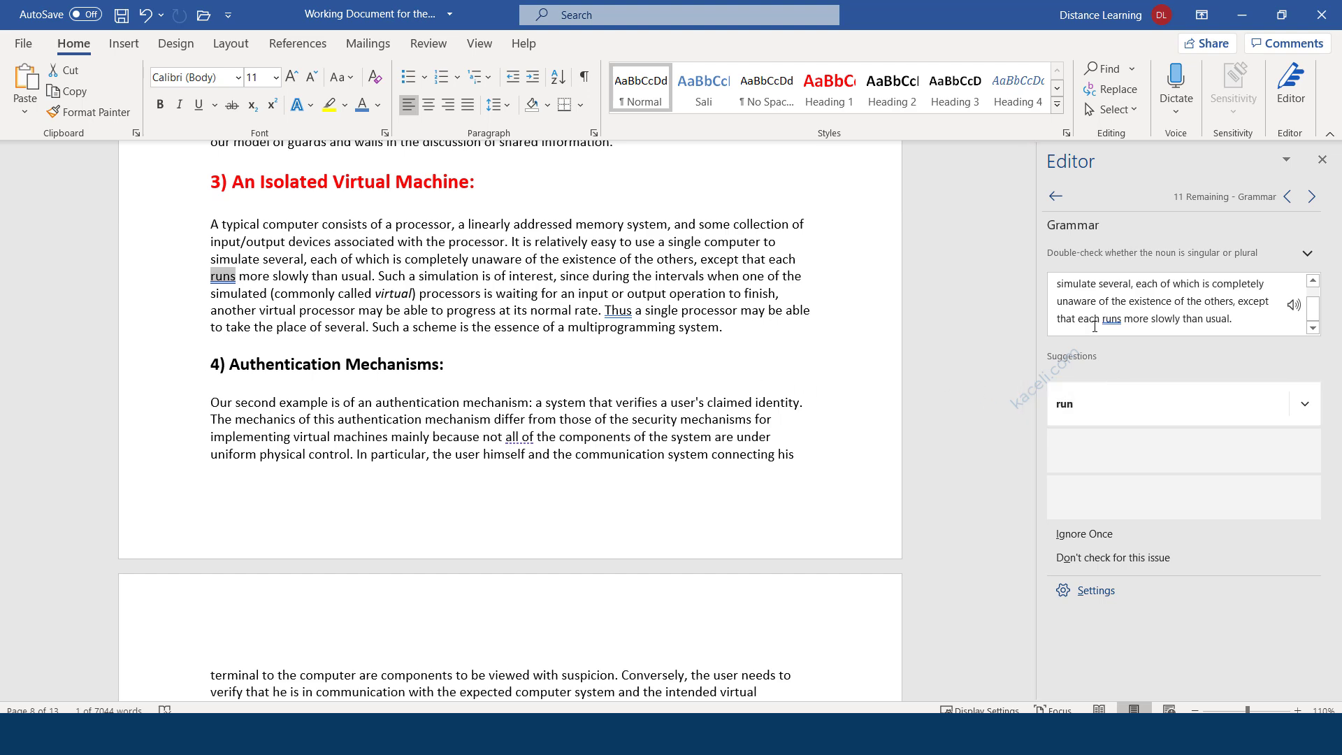
left_click(1076, 406)
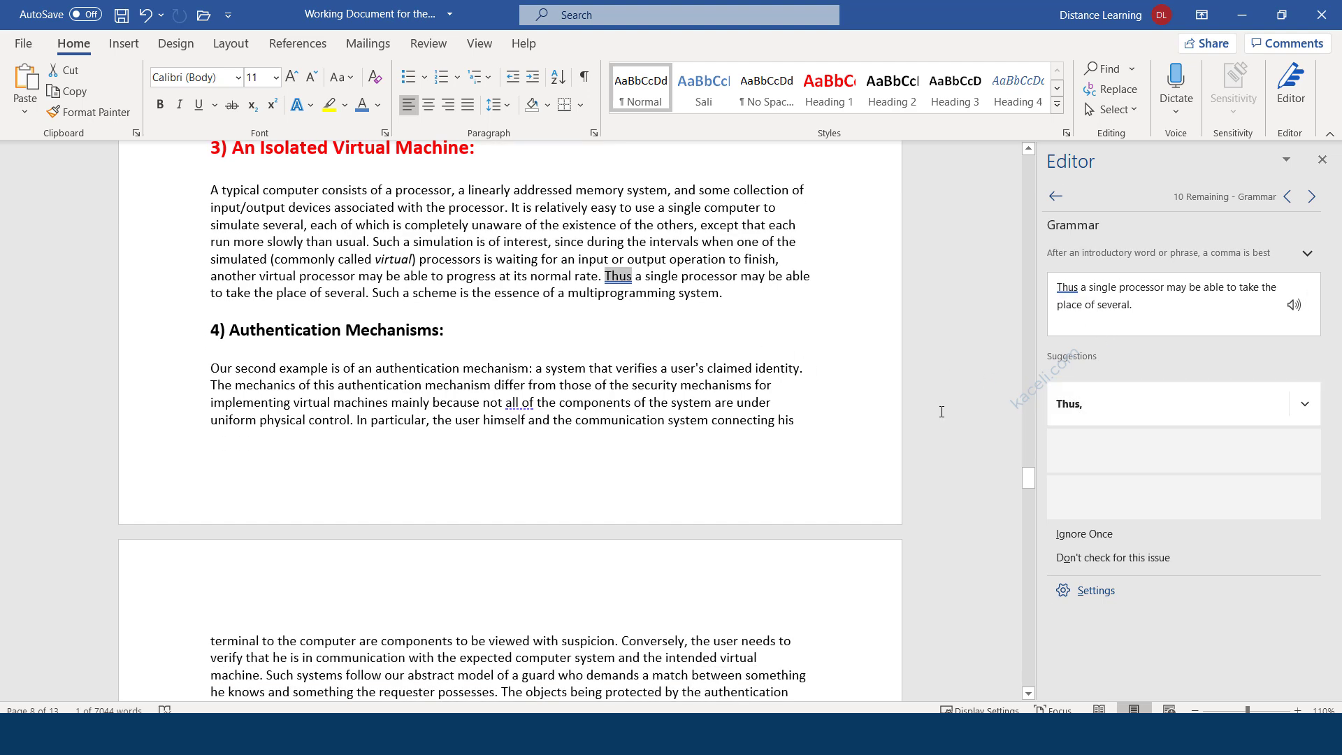
left_click(1087, 405)
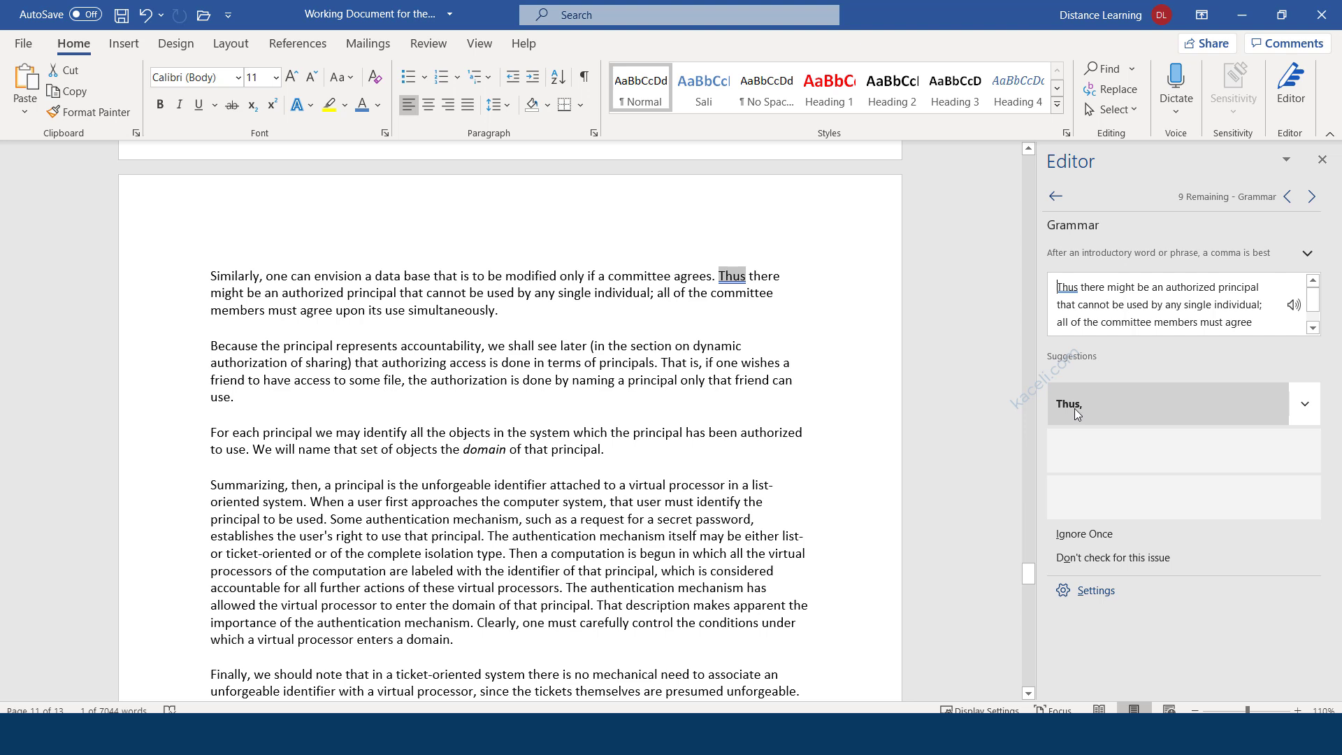
Remove the comma after 'diffuse' before 'since', then close Editor.
left_click(1054, 198)
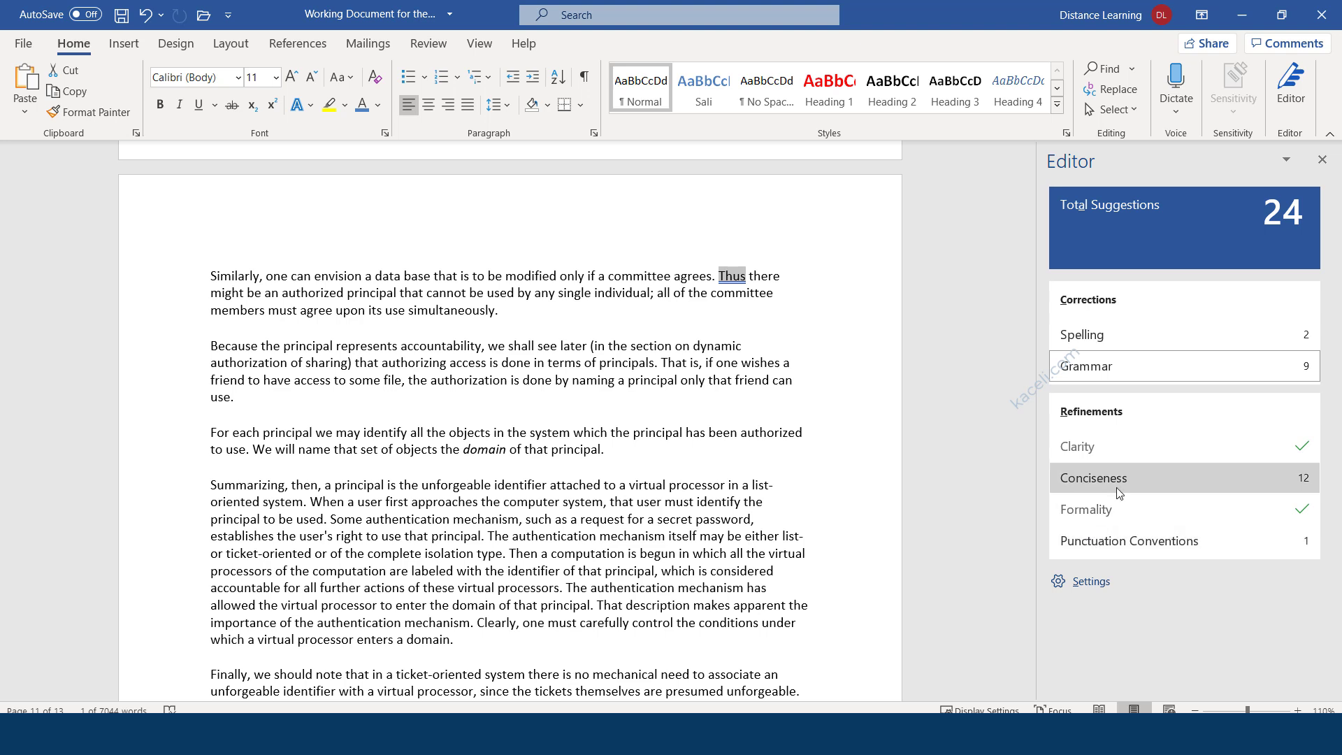
left_click(1116, 541)
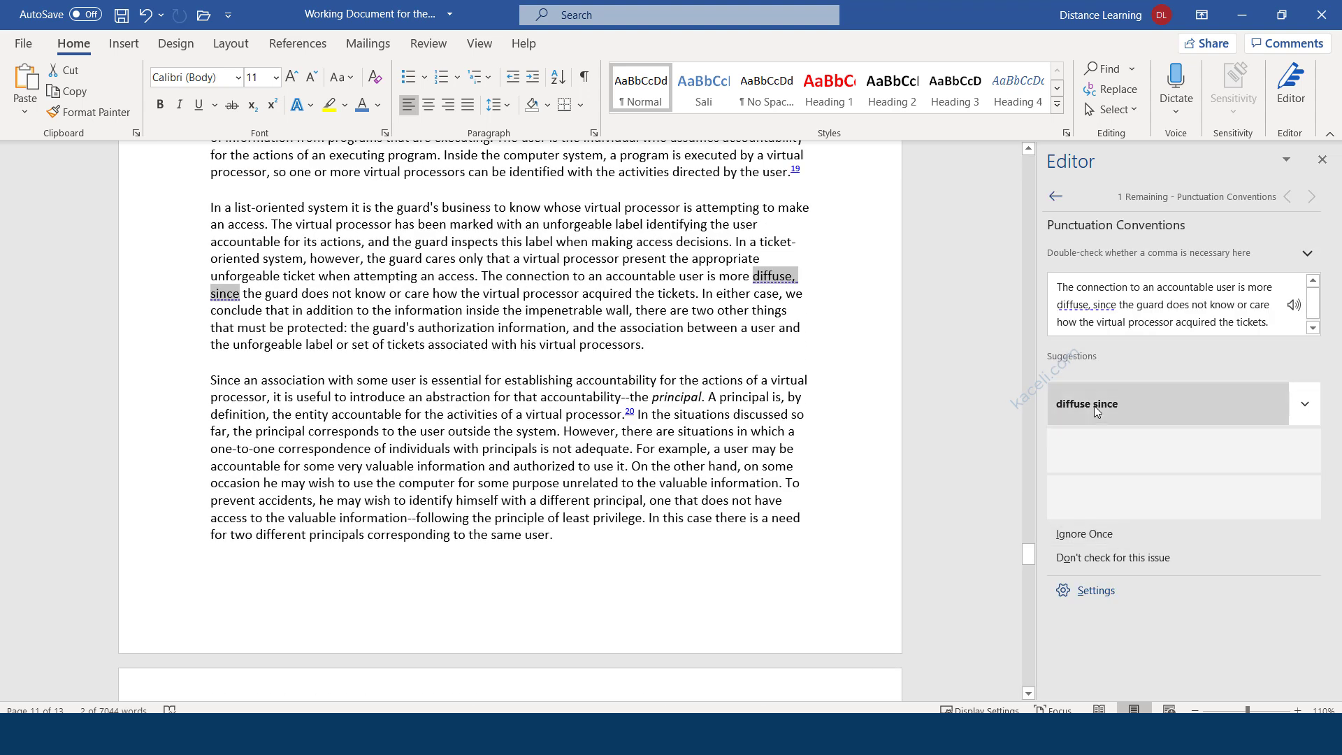
left_click(1104, 410)
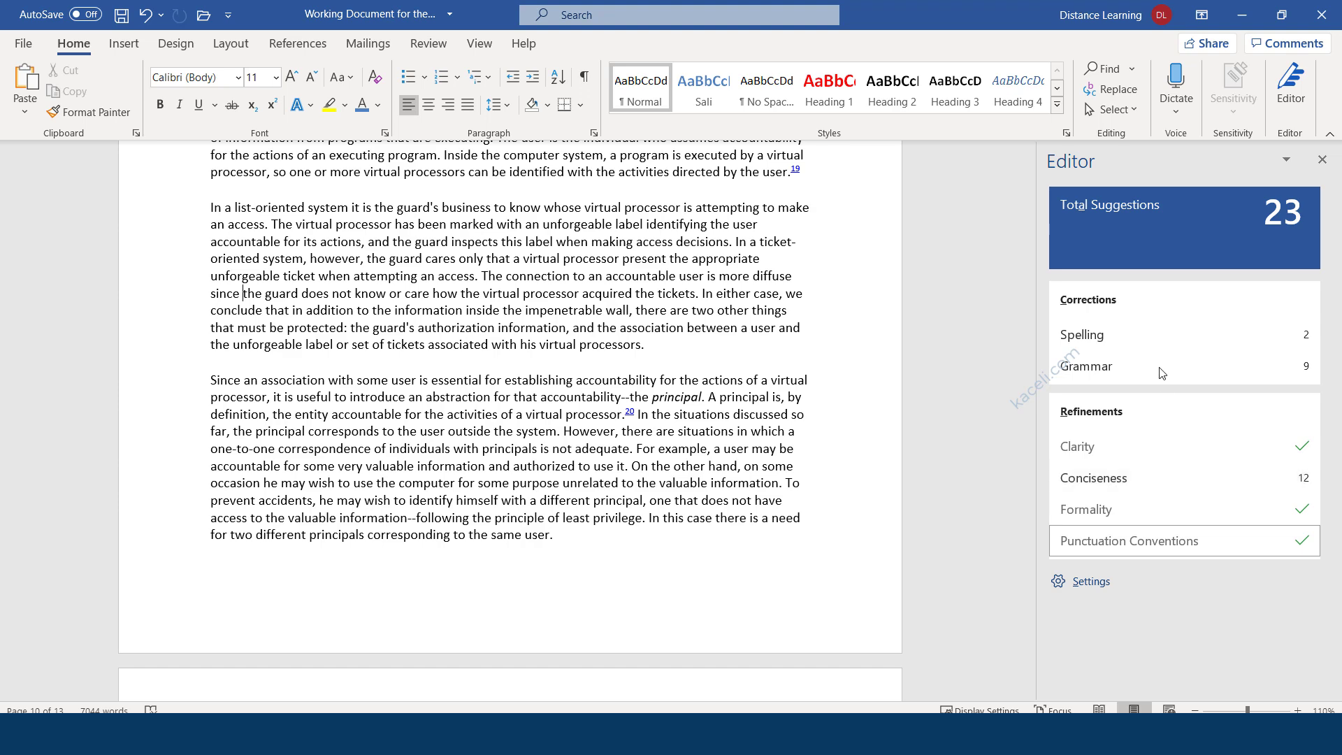
left_click(1320, 159)
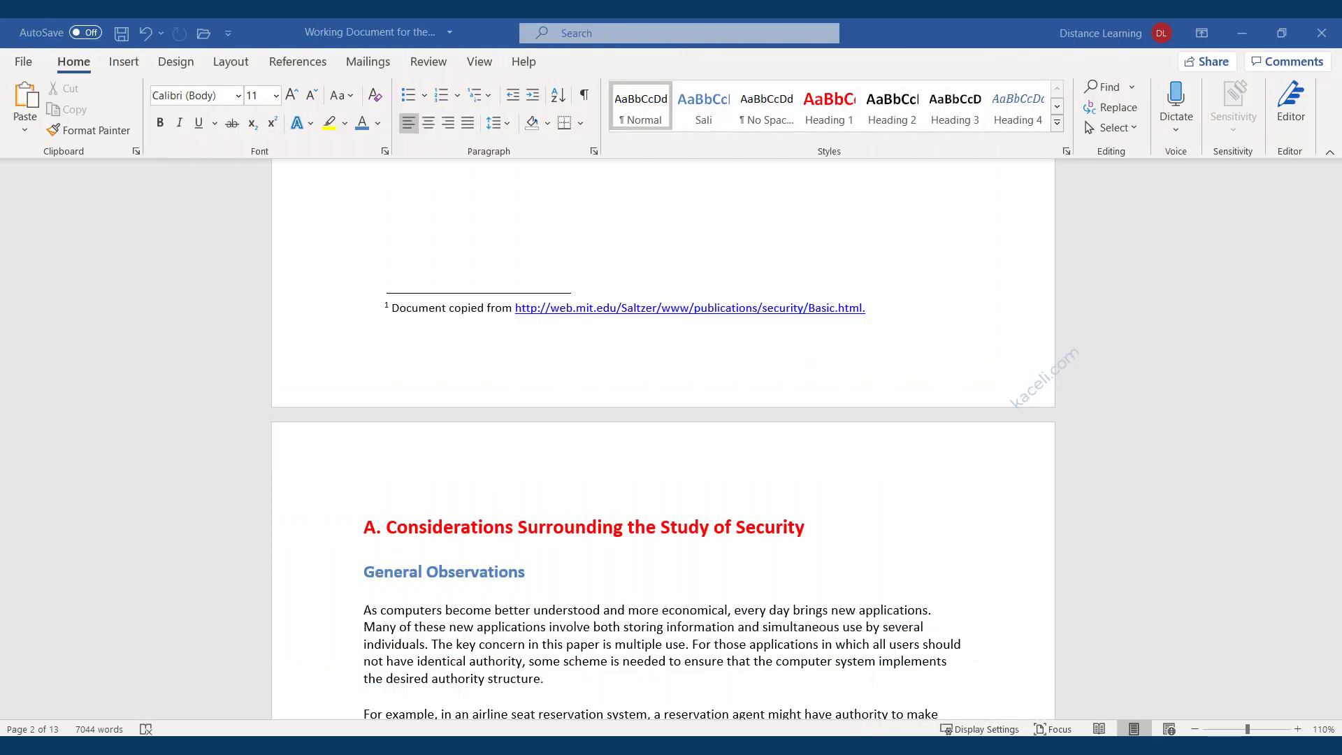
Place the cursor just before 'As computers' in section A's first body paragraph.
left_click(365, 612)
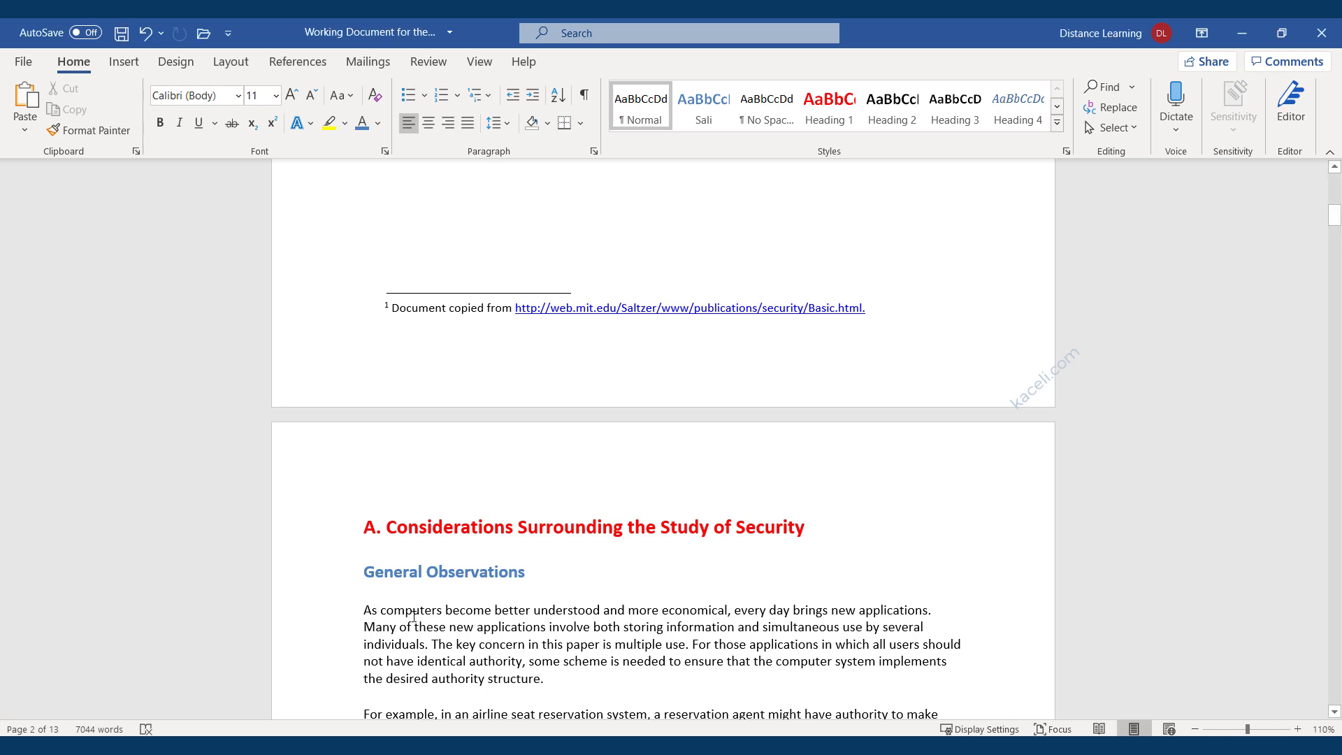
scroll(414, 616, "down", 1)
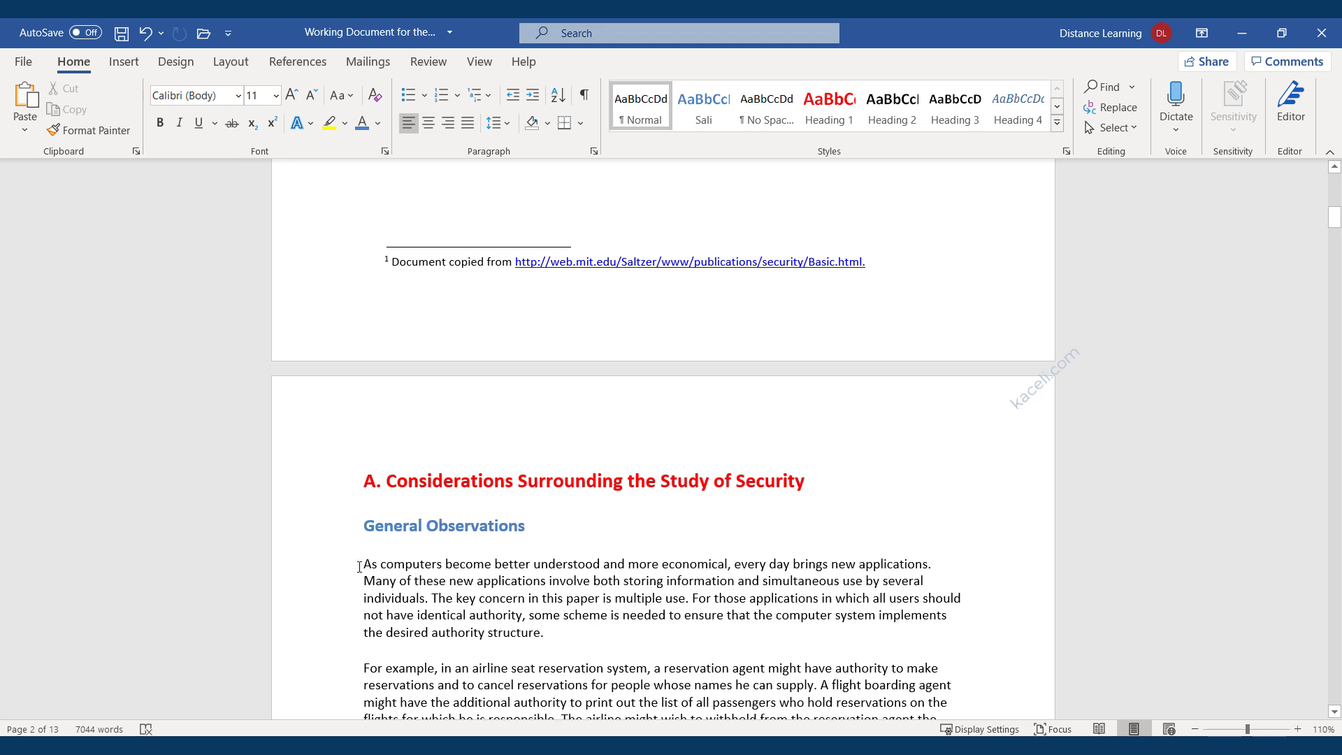
Insert the office365 picture from Documents > Word 2019 > Working Files.
left_click(124, 63)
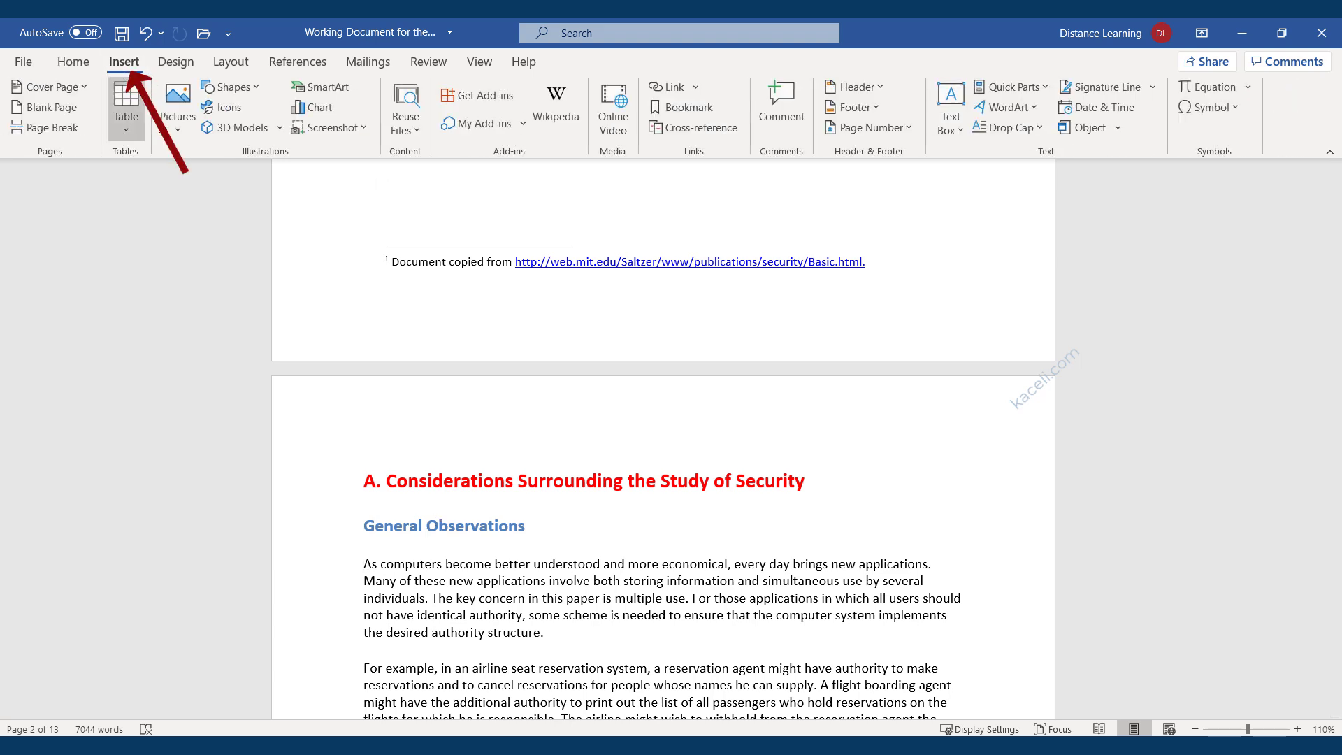
left_click(182, 118)
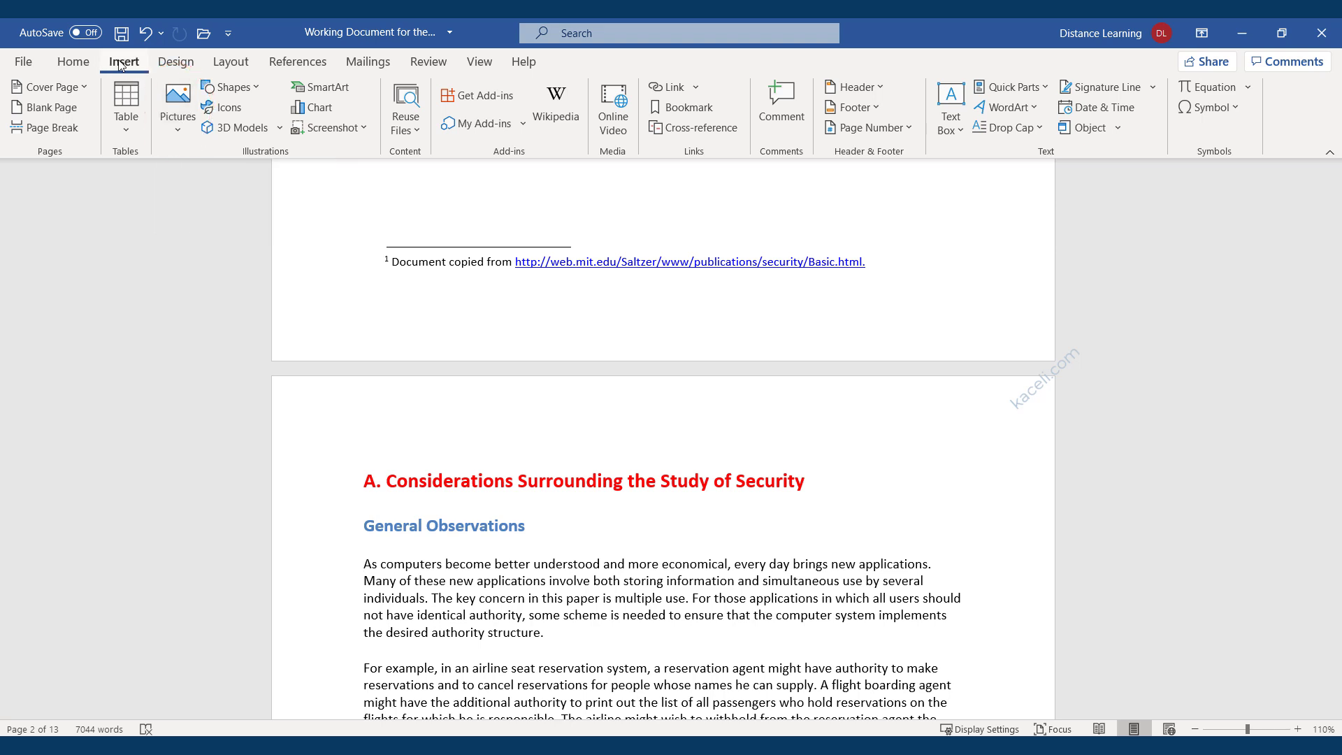
left_click(176, 132)
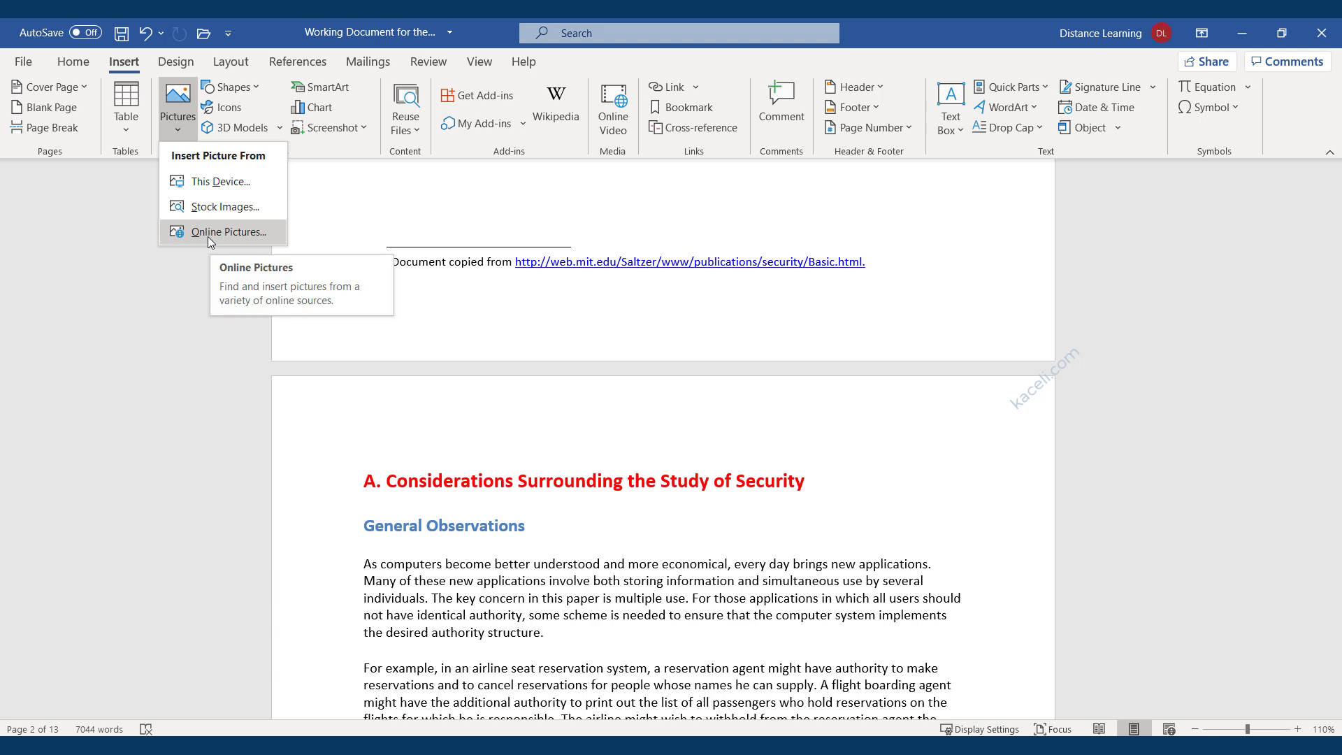
left_click(219, 183)
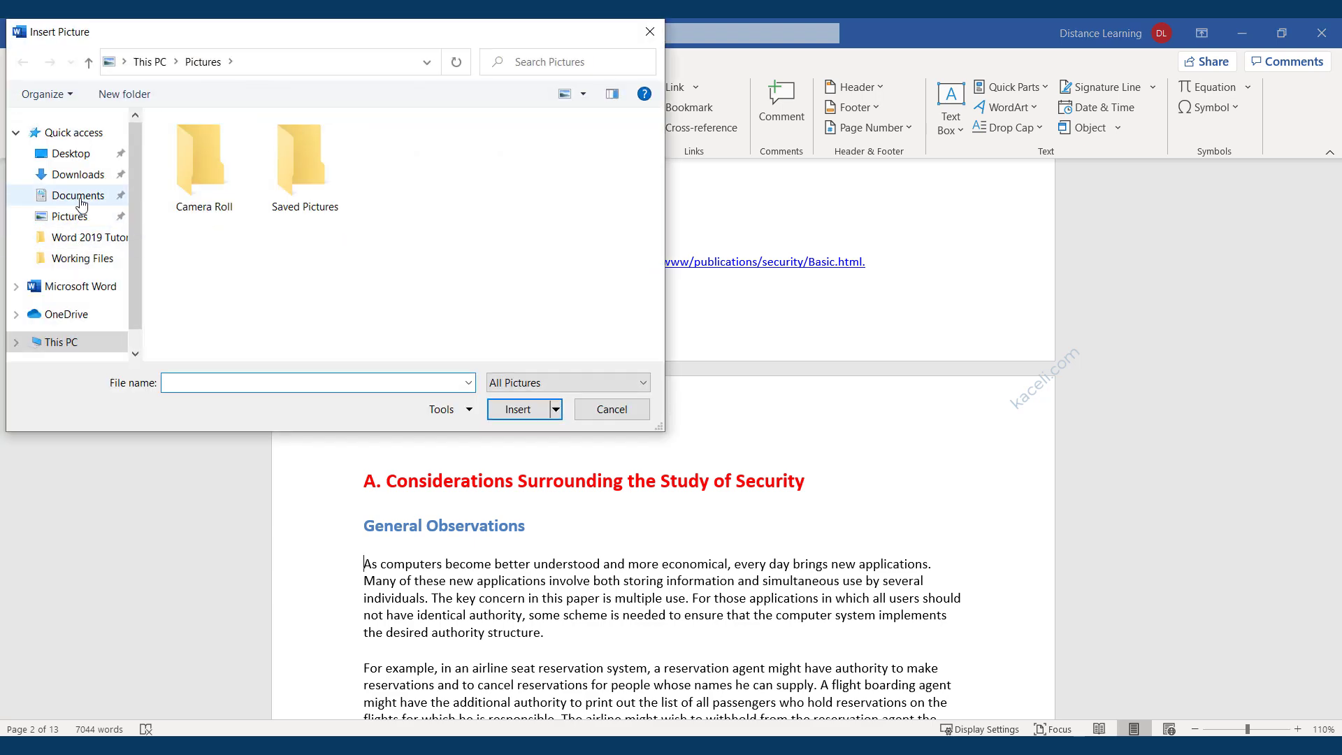
left_click(78, 196)
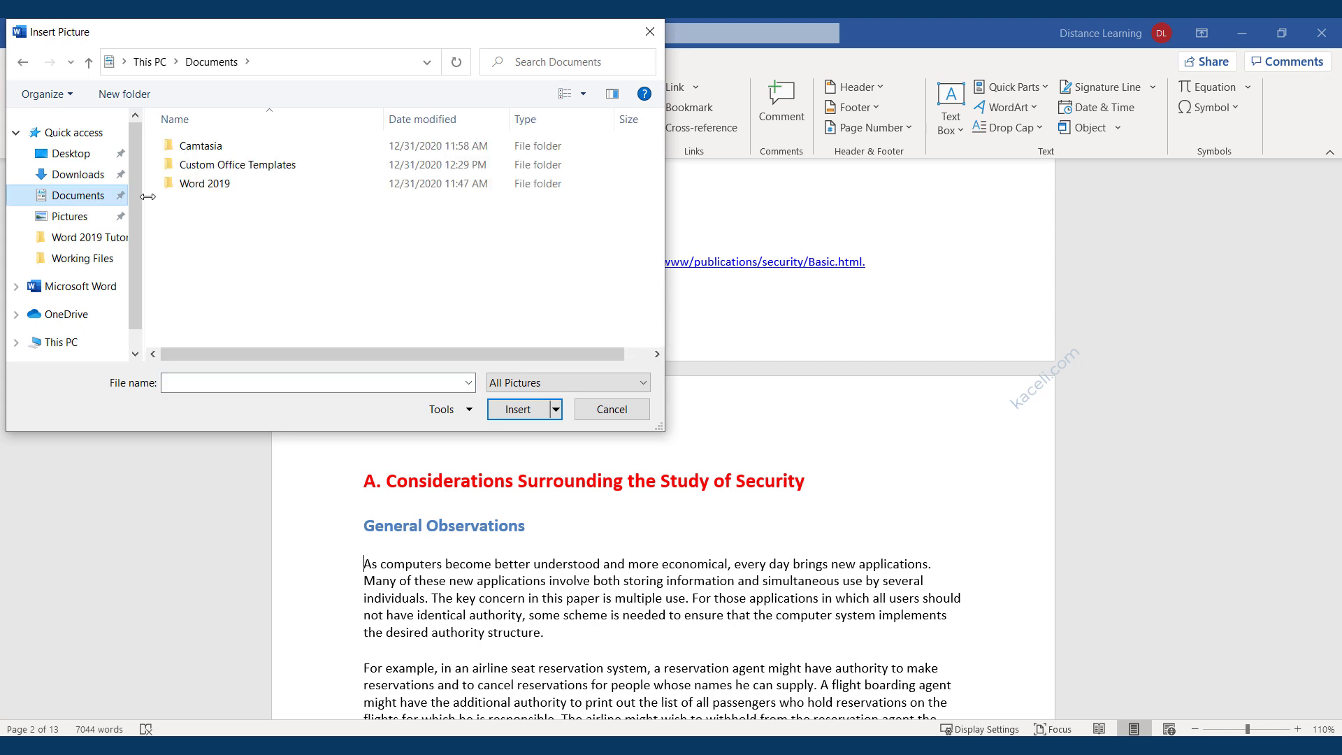
double_click(197, 184)
double_click(199, 146)
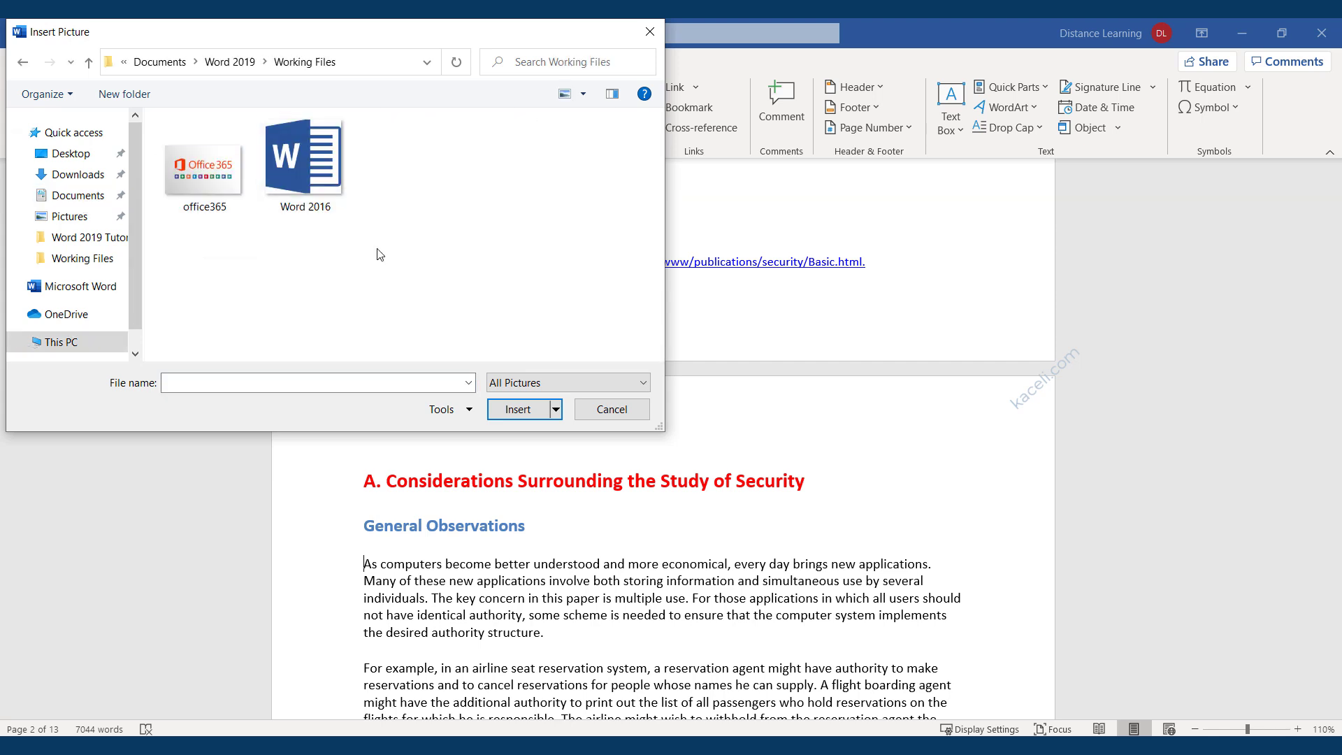
double_click(205, 179)
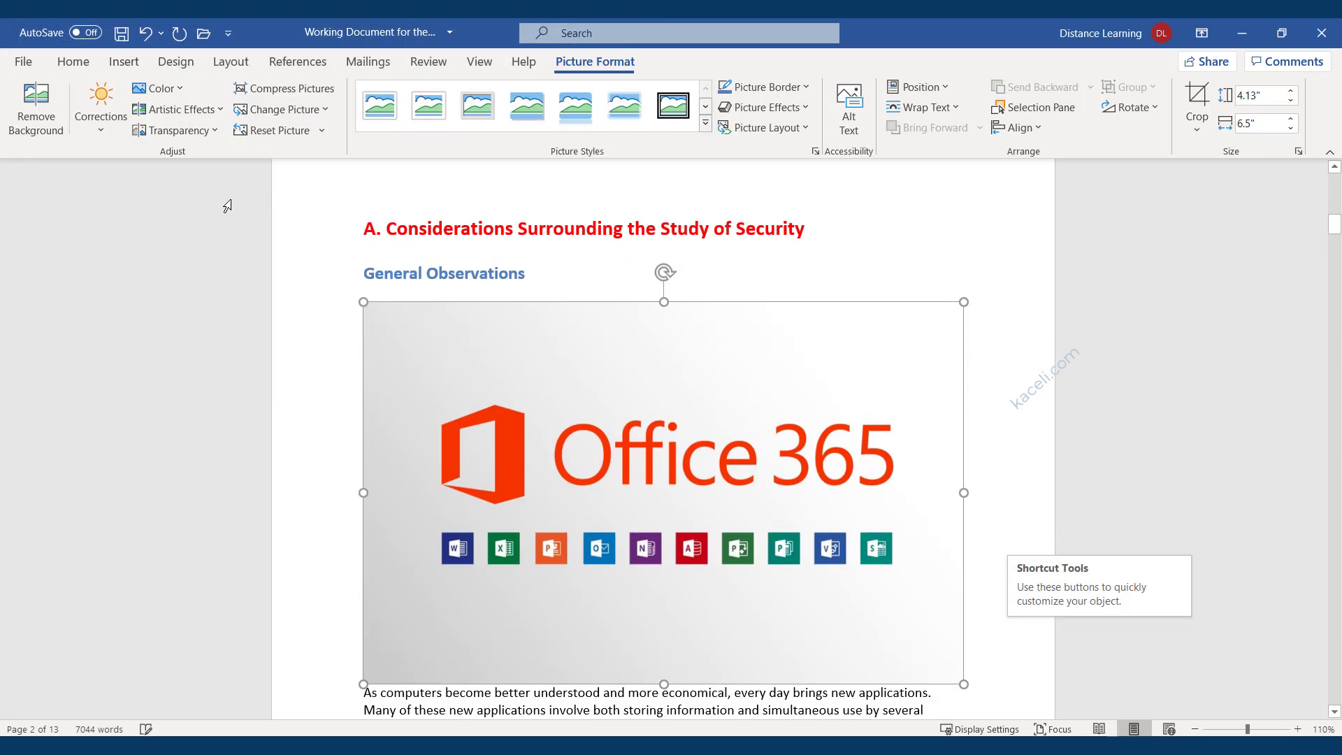
Resize the picture to 3.31 by 2.11 inches and set its alt text to 'Office 365 image'.
left_click_drag(728, 534, 701, 517)
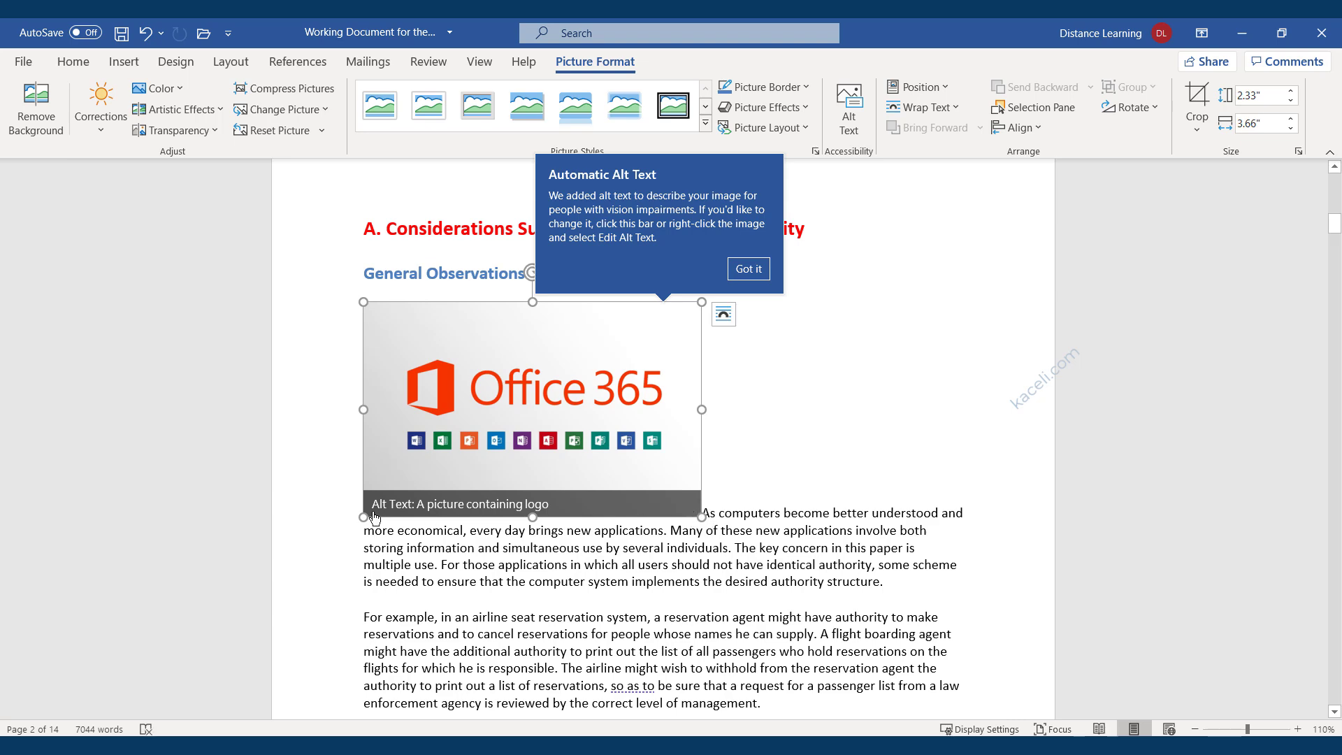
left_click_drag(366, 512, 397, 493)
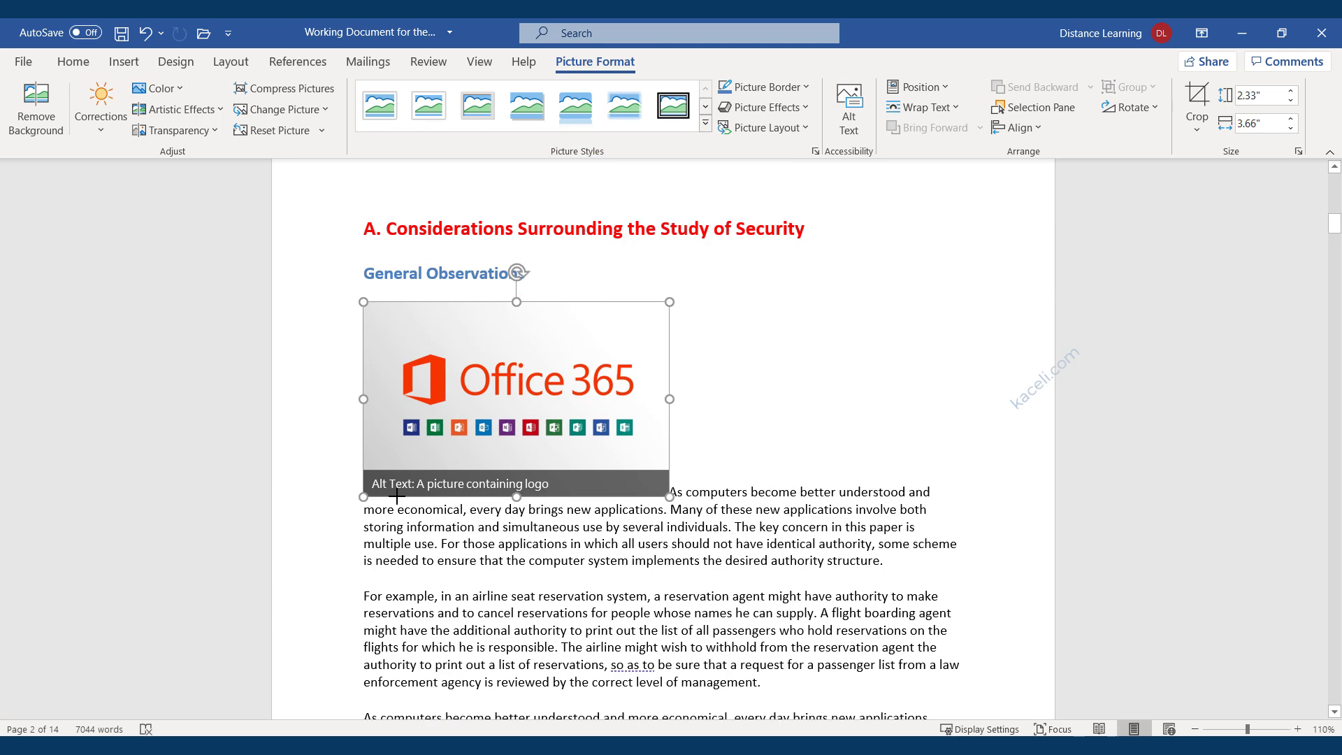
left_click(459, 494)
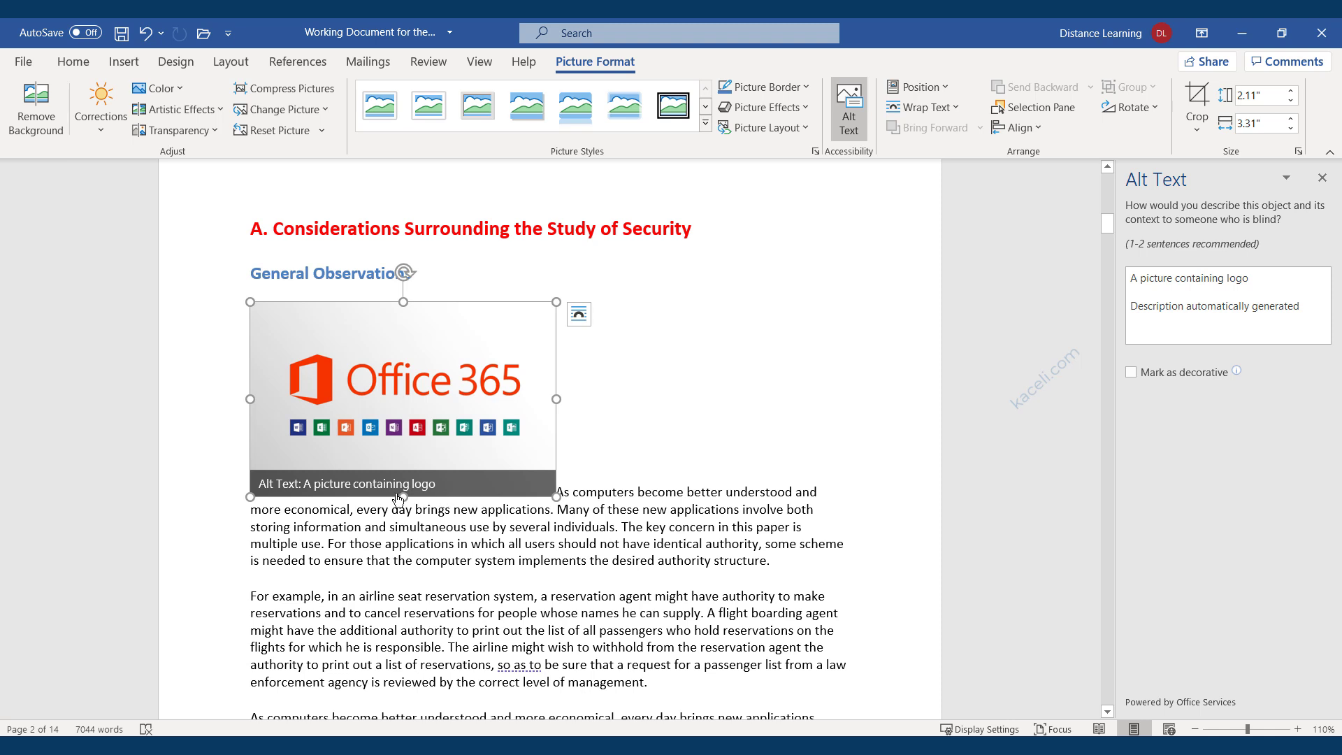
left_click(1193, 300)
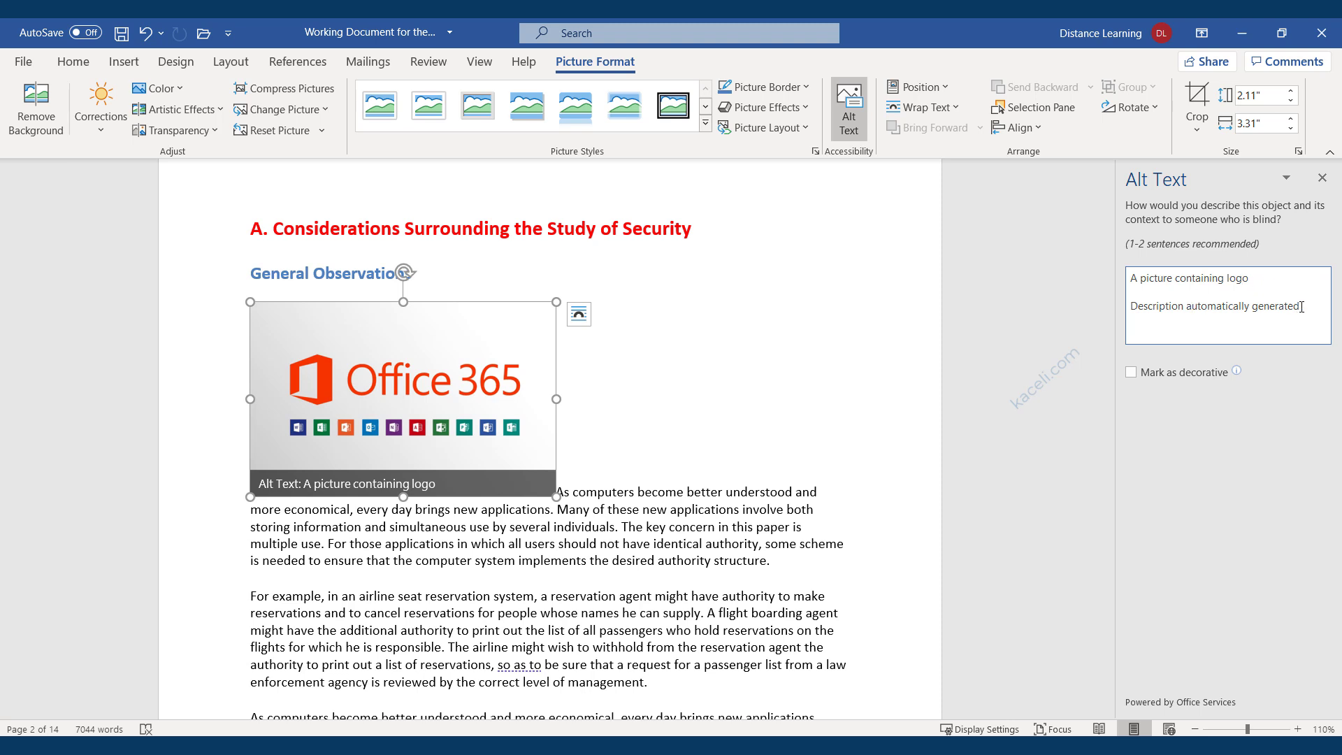
left_click_drag(1300, 306, 1126, 281)
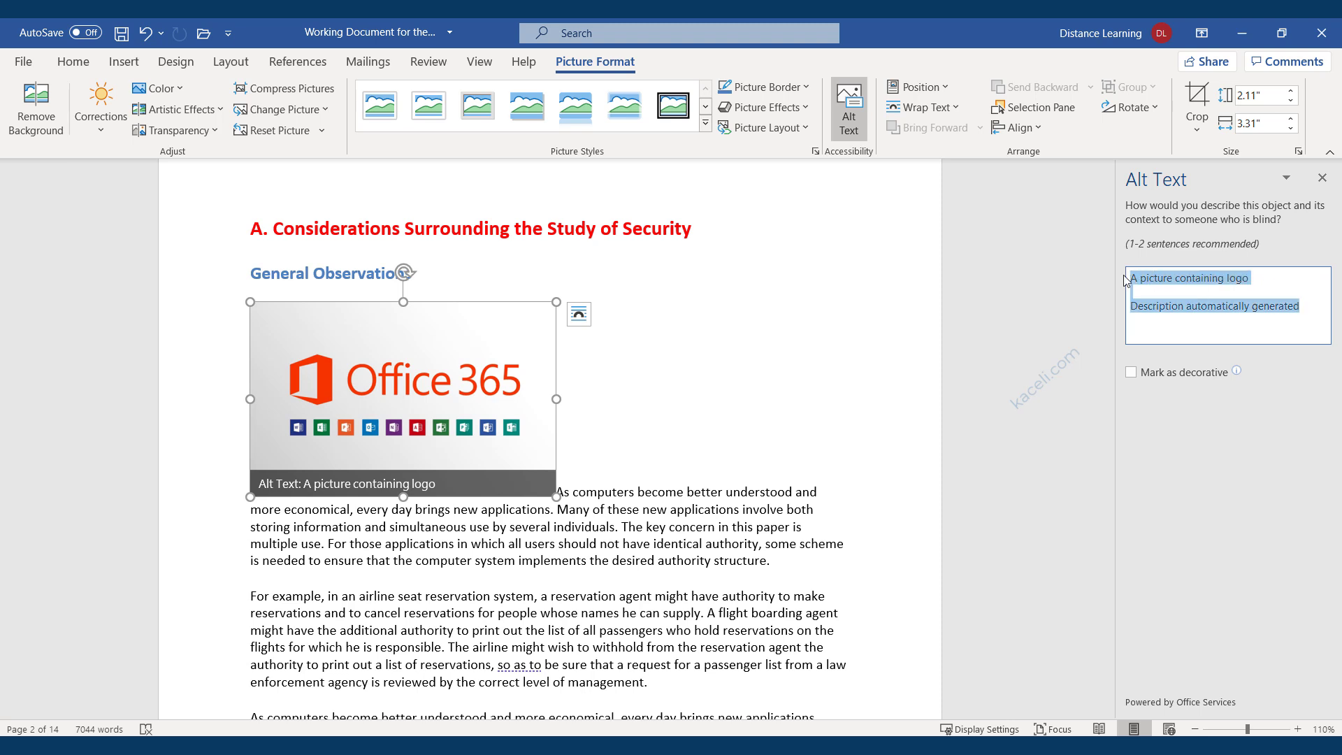
type("Office 365 image")
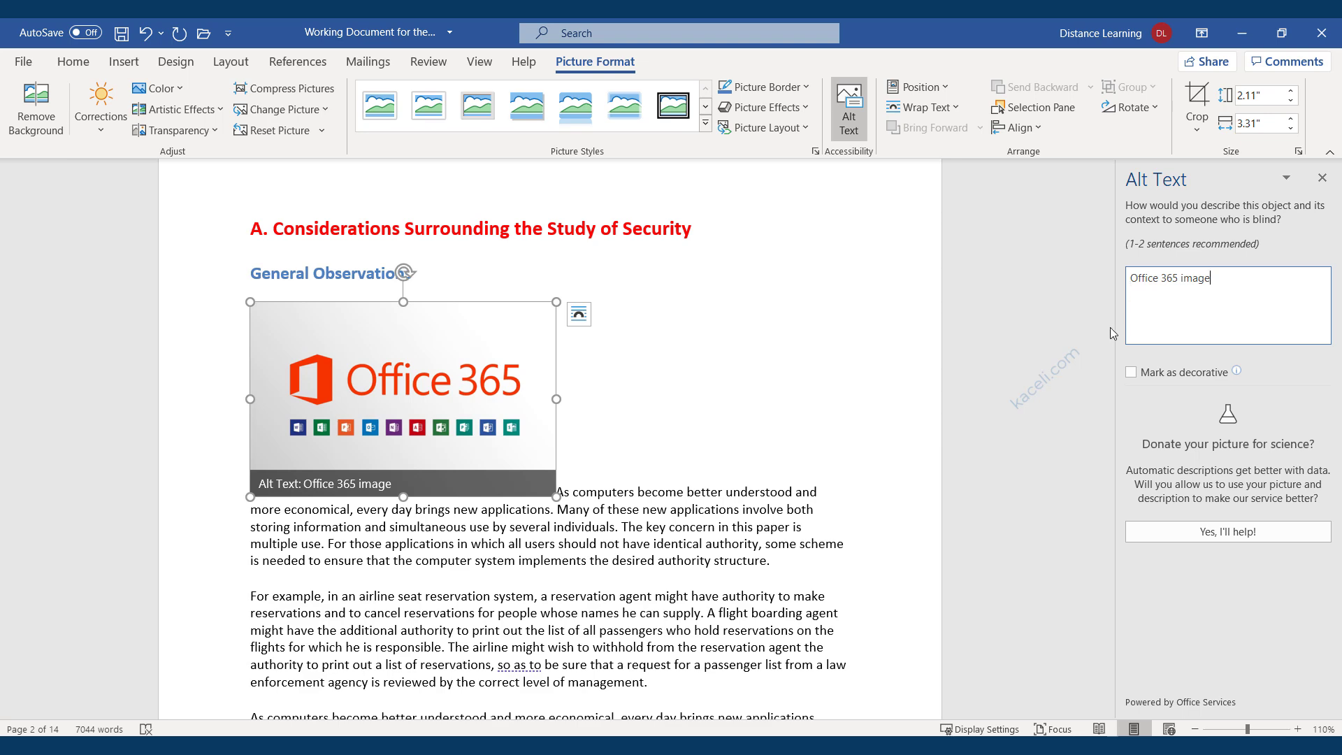
left_click(1321, 178)
left_click(765, 420)
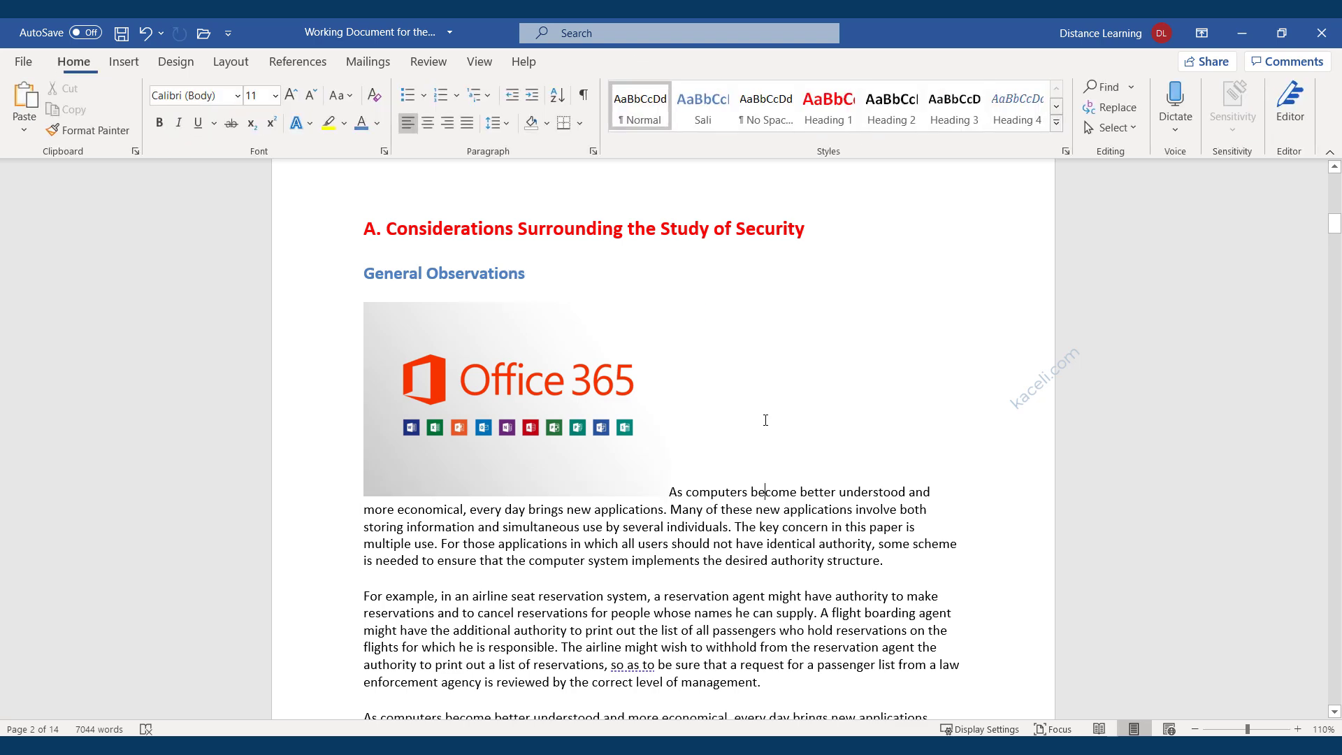
Apply a rounded-corner picture style with a reflection to the Office 365 picture.
left_click(620, 432)
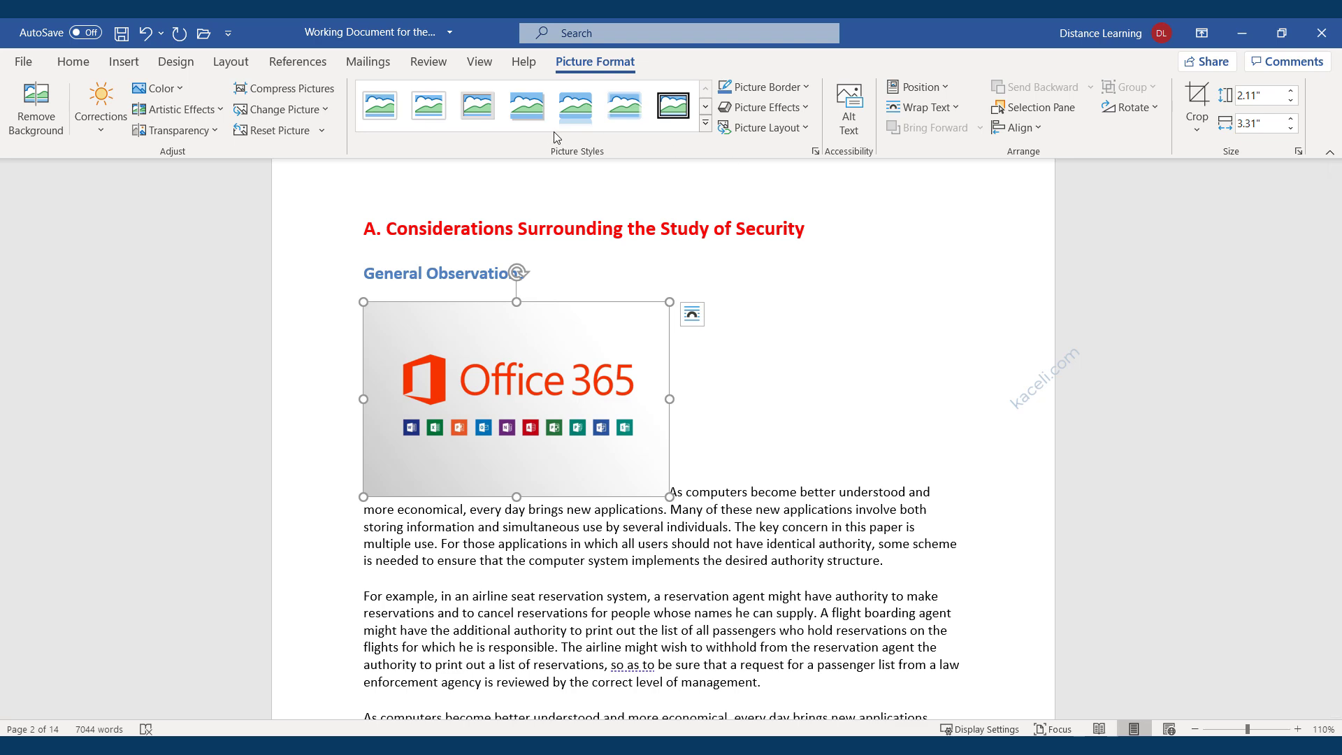
left_click(428, 105)
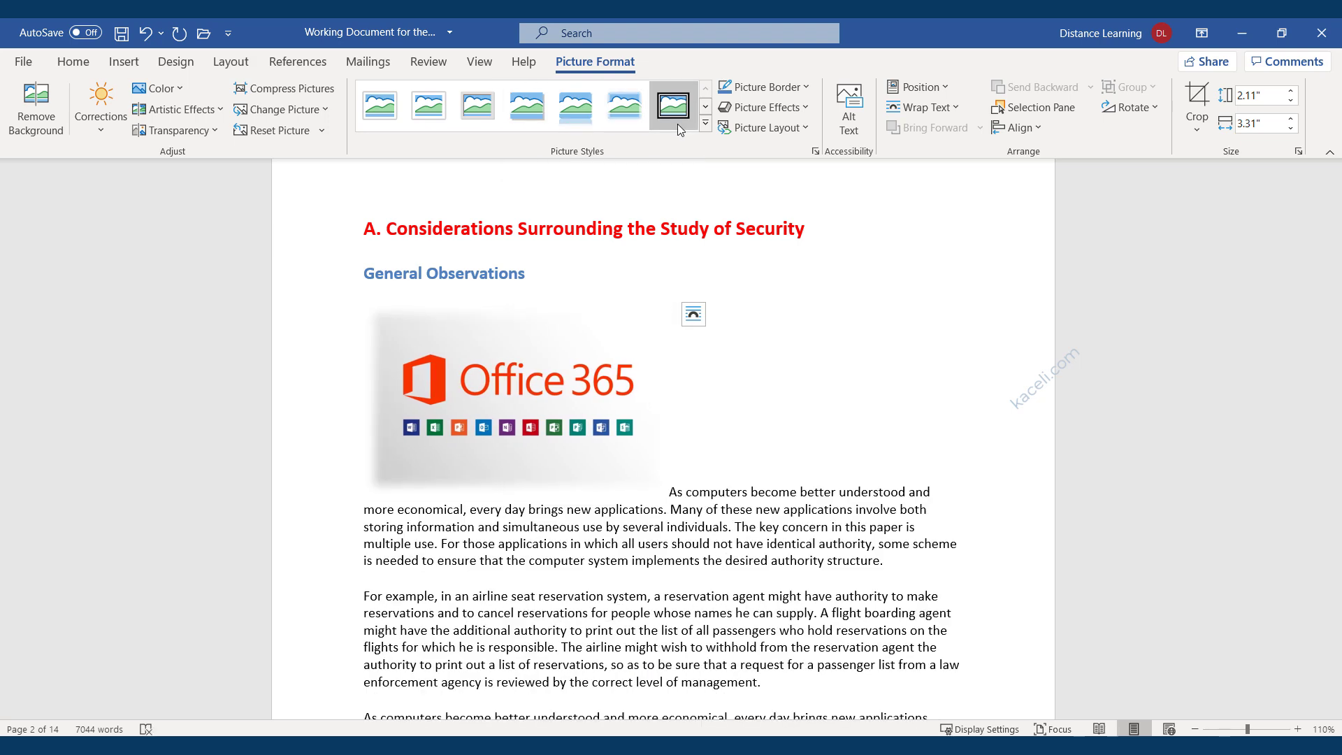
left_click(706, 124)
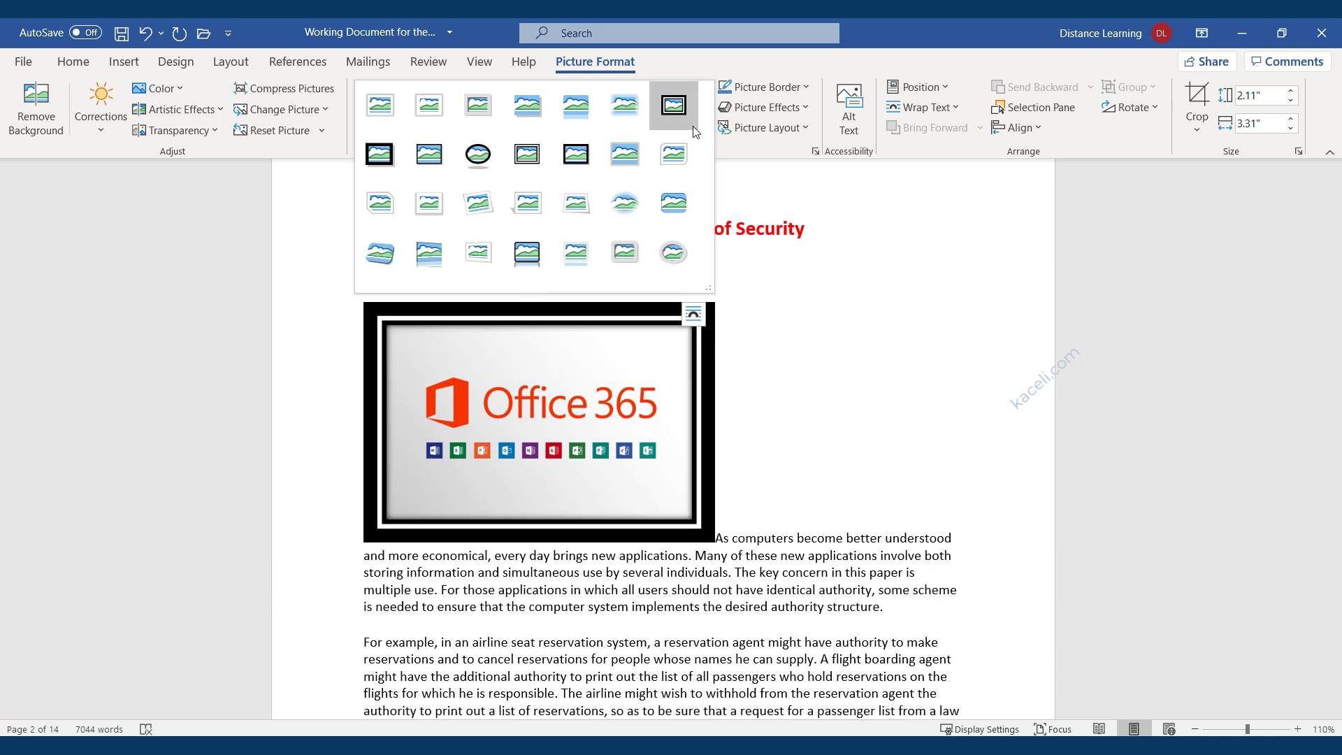
key("Escape")
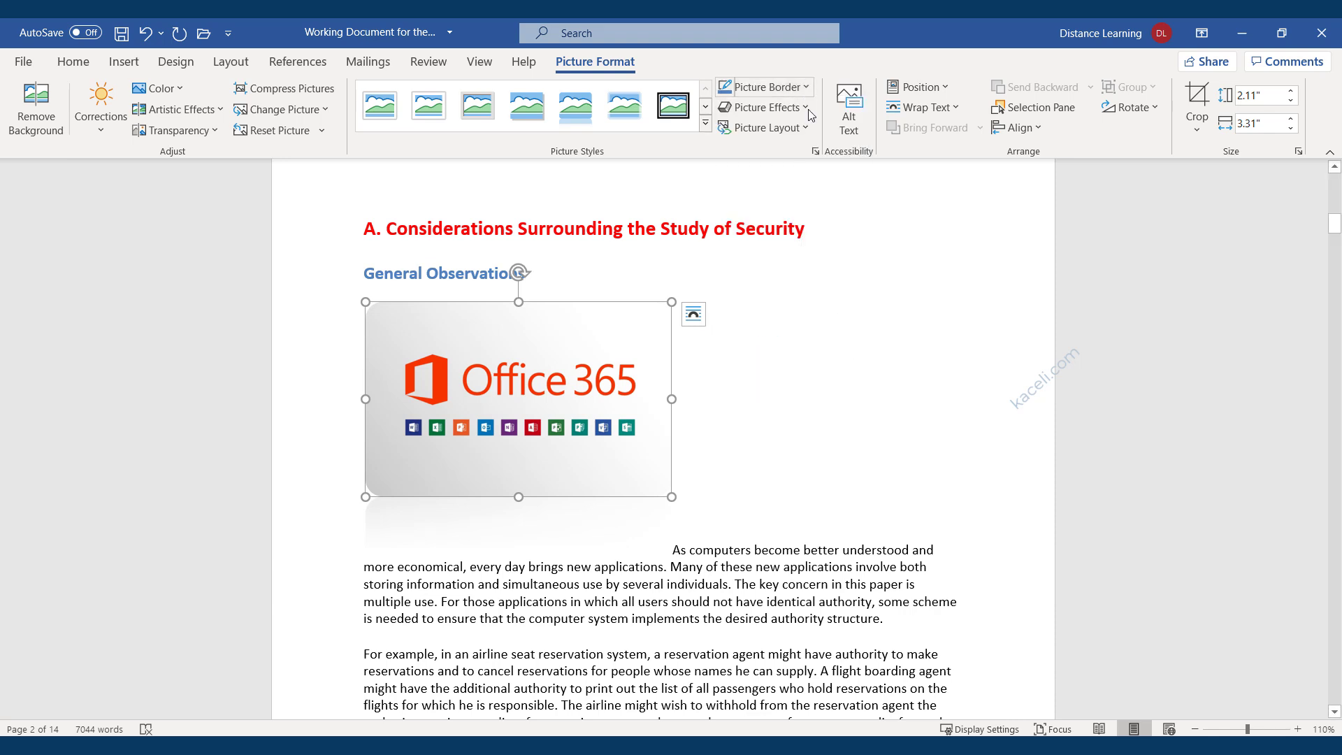
Try an off-axis 3-D rotation effect on the picture, then undo it.
left_click(765, 107)
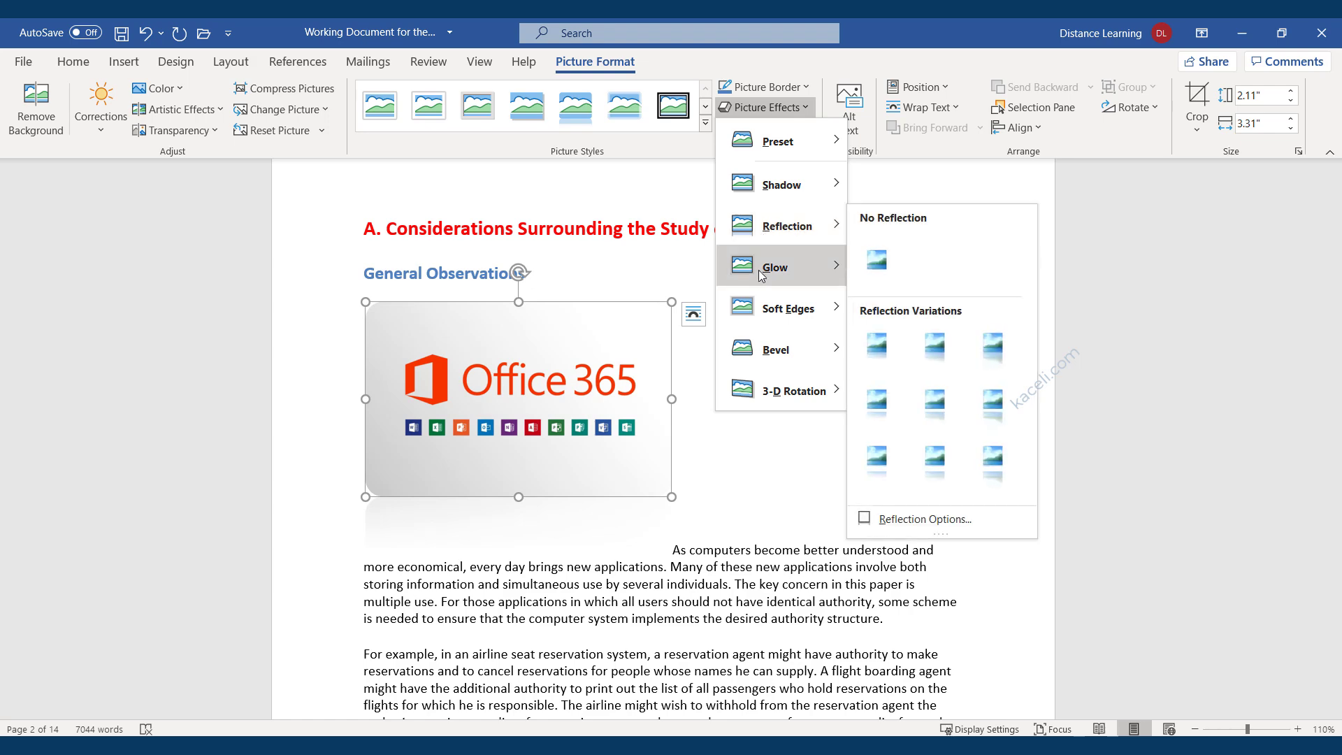
mouse_move(751, 393)
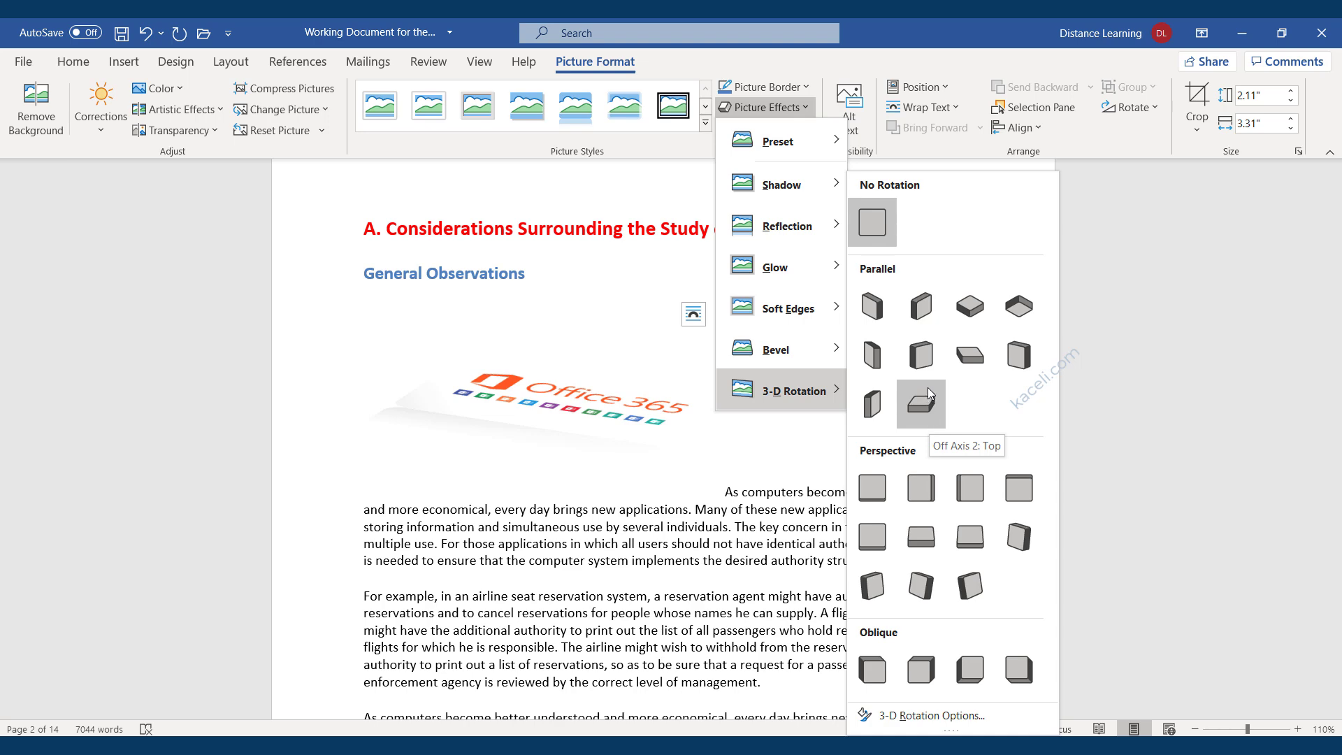
left_click(928, 388)
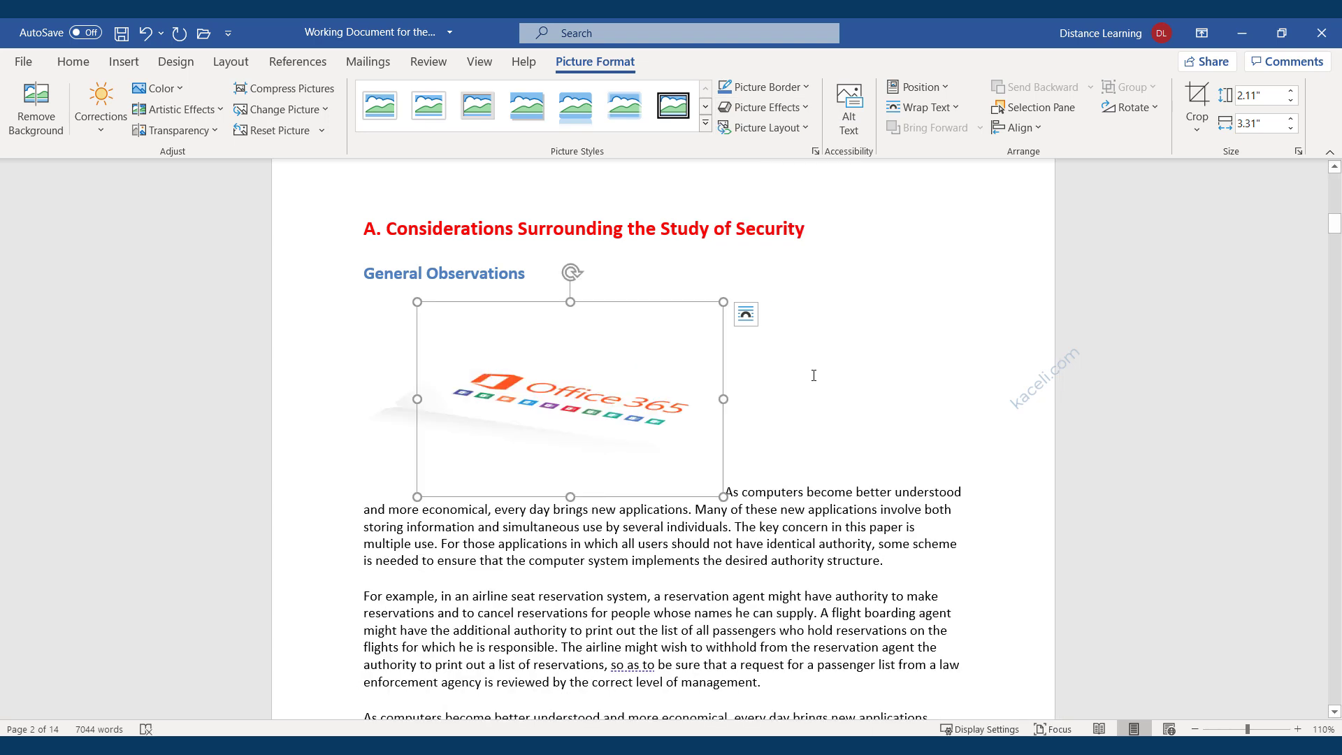
key("ctrl+z")
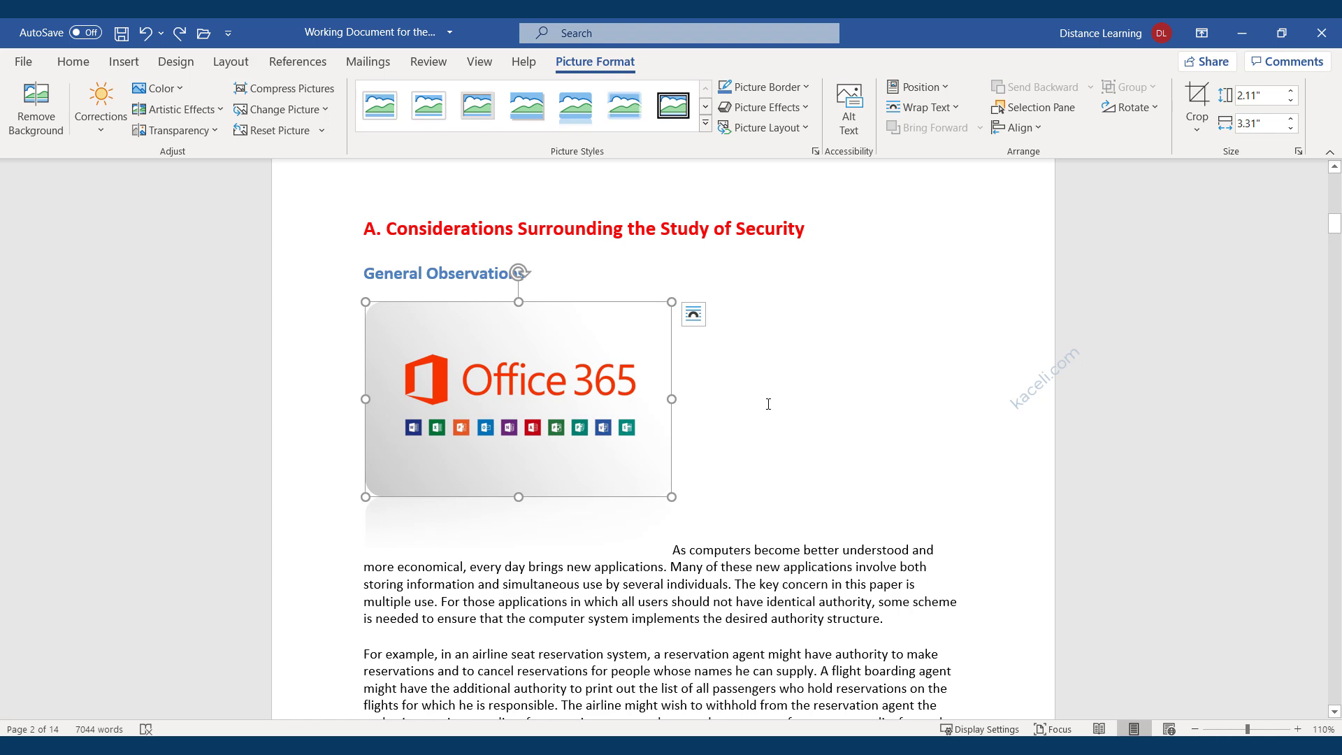
left_click(768, 404)
Select the Office 365 picture and show its Position gallery.
left_click(559, 413)
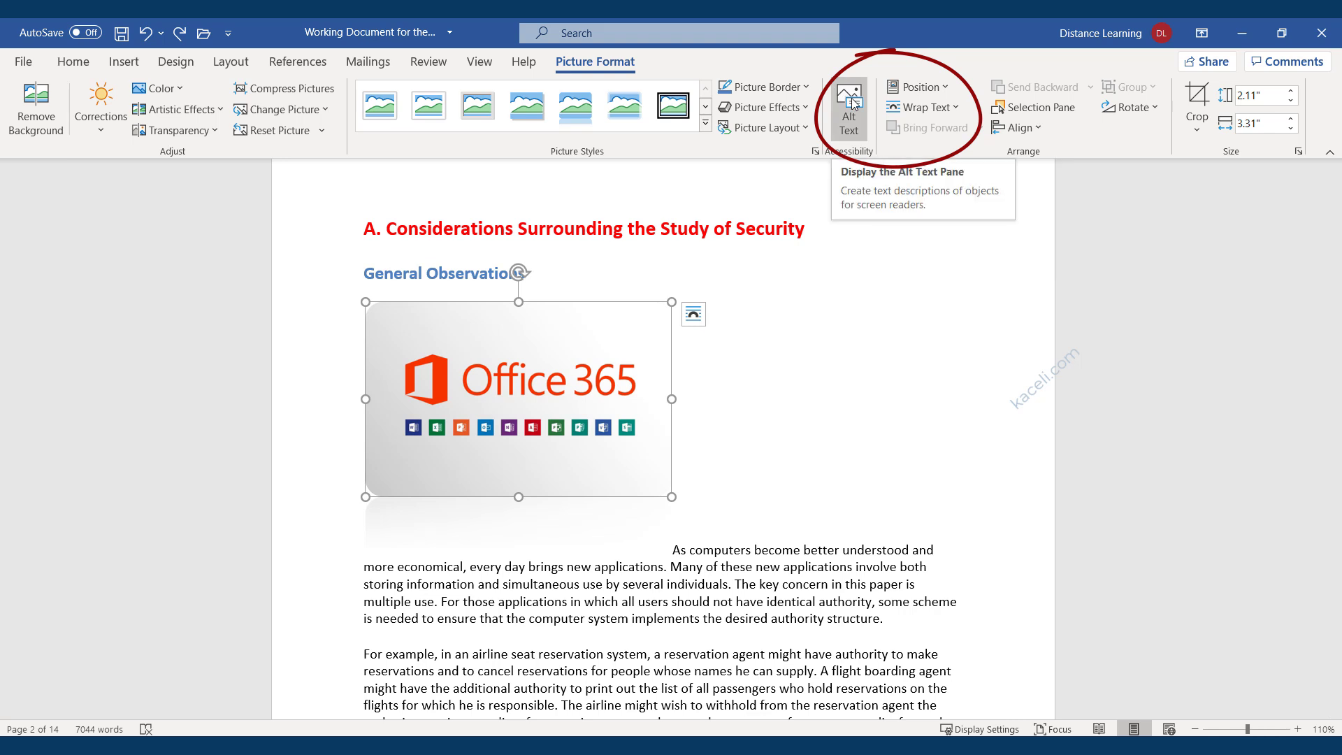
left_click(948, 90)
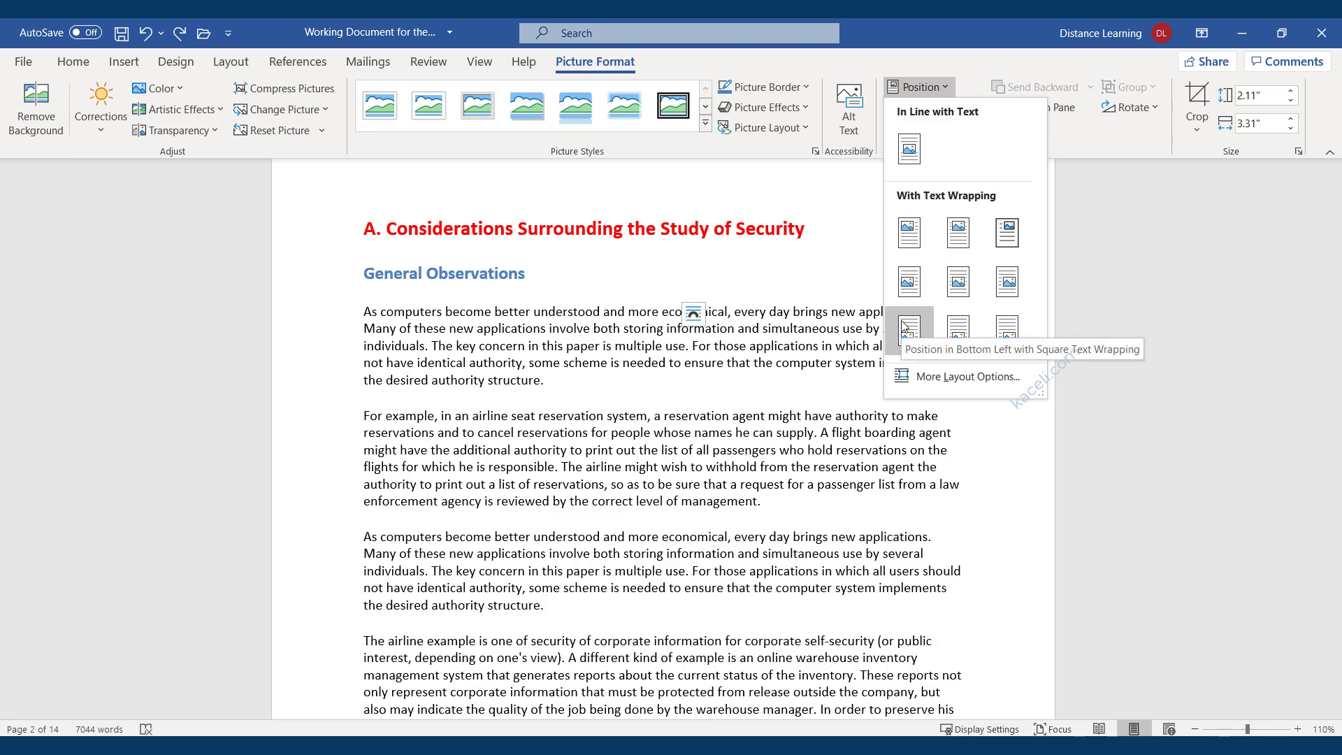
Position the picture at Middle Right with Square text wrapping.
left_click(1009, 282)
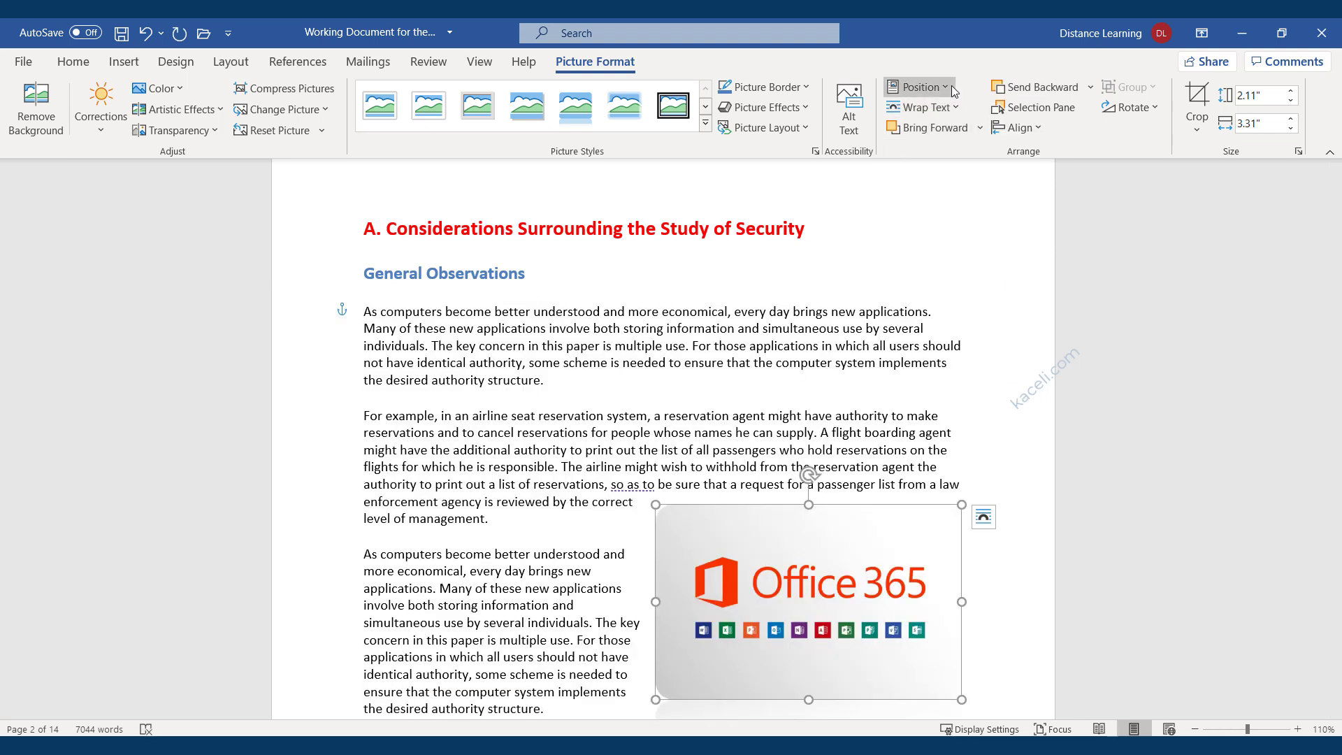
left_click(954, 90)
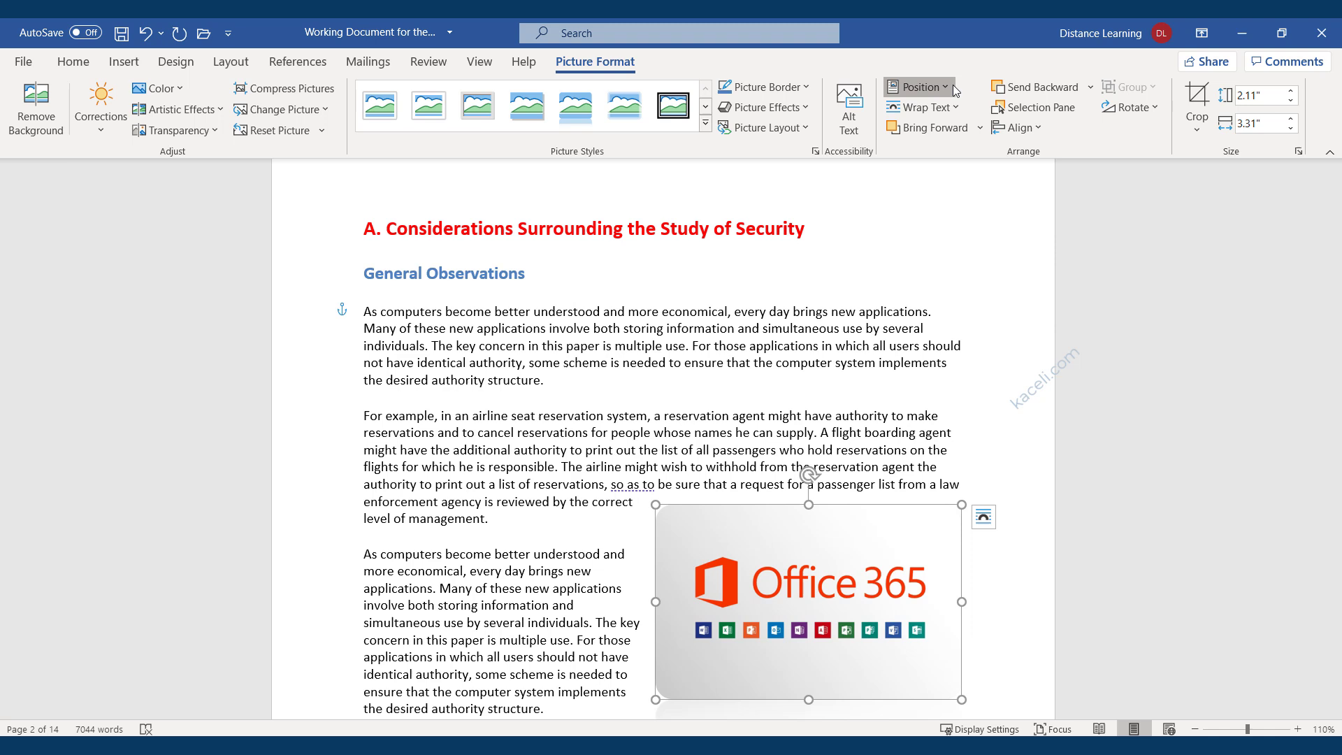
left_click(991, 70)
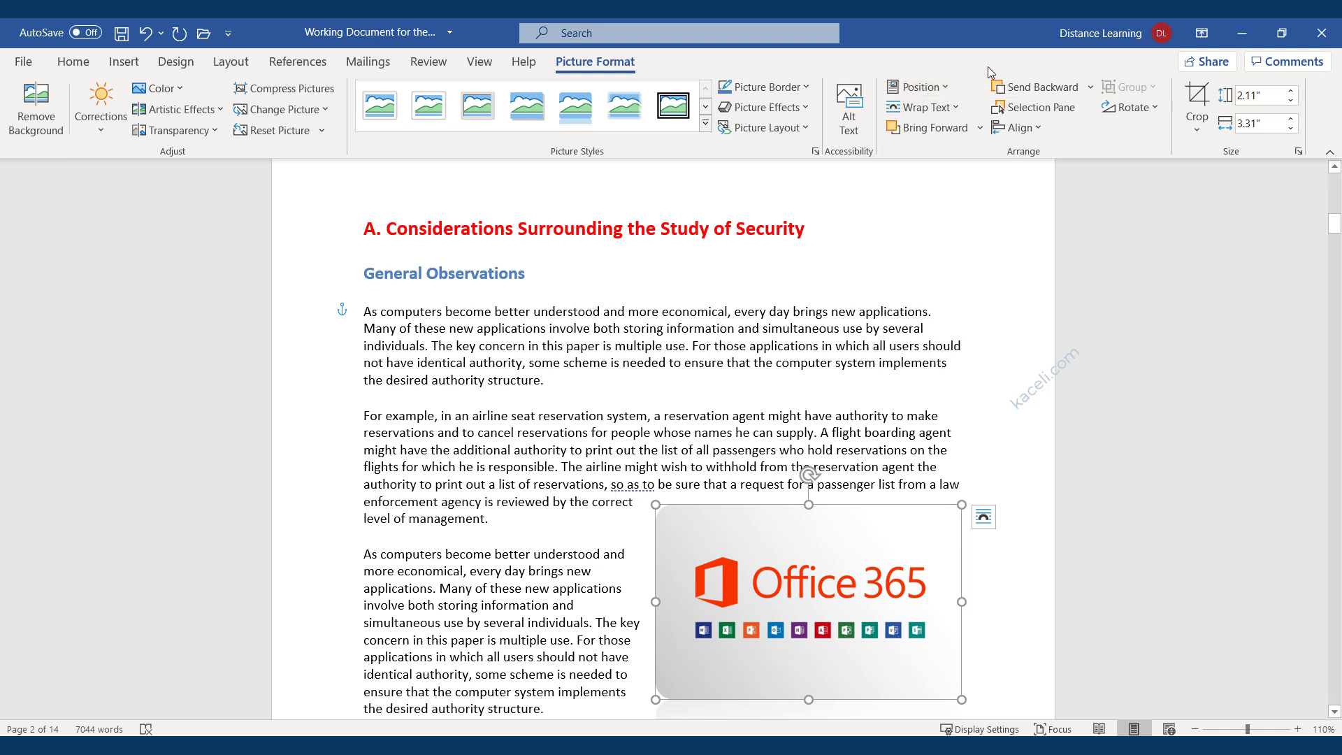
left_click(953, 108)
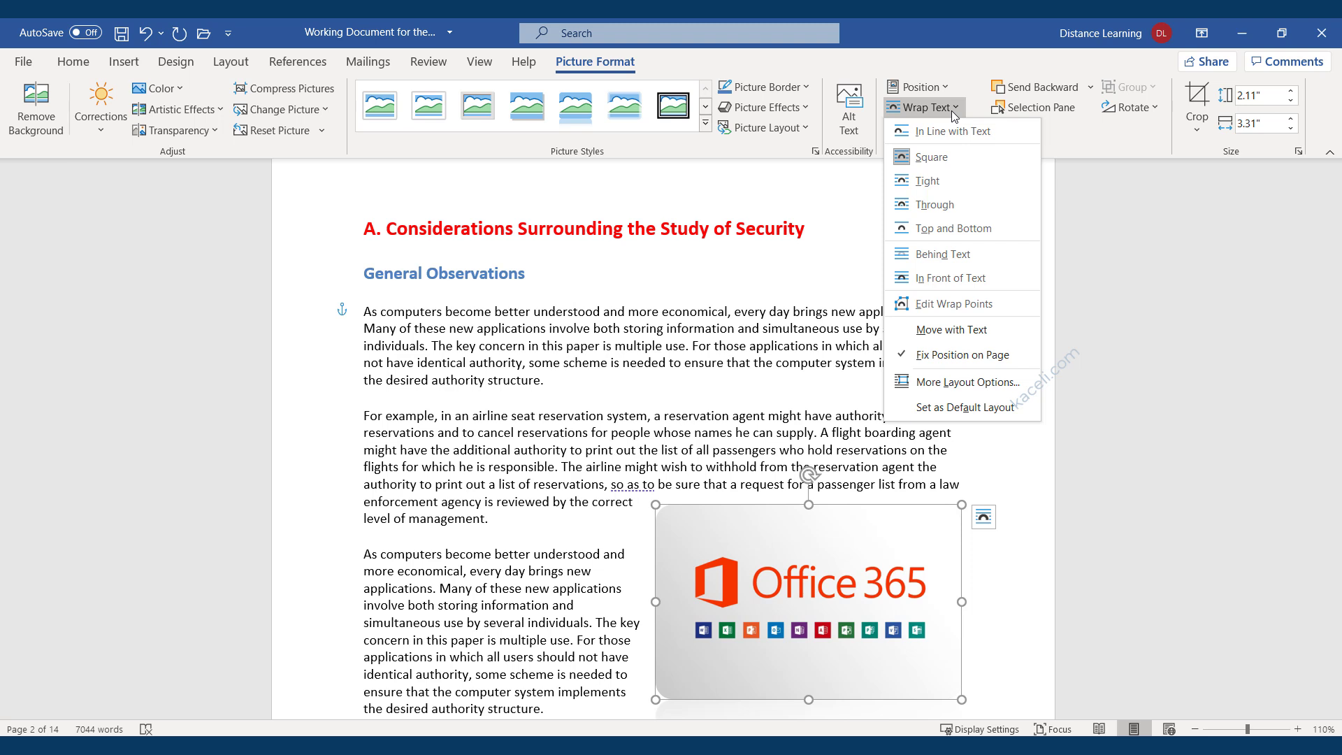
left_click(787, 584)
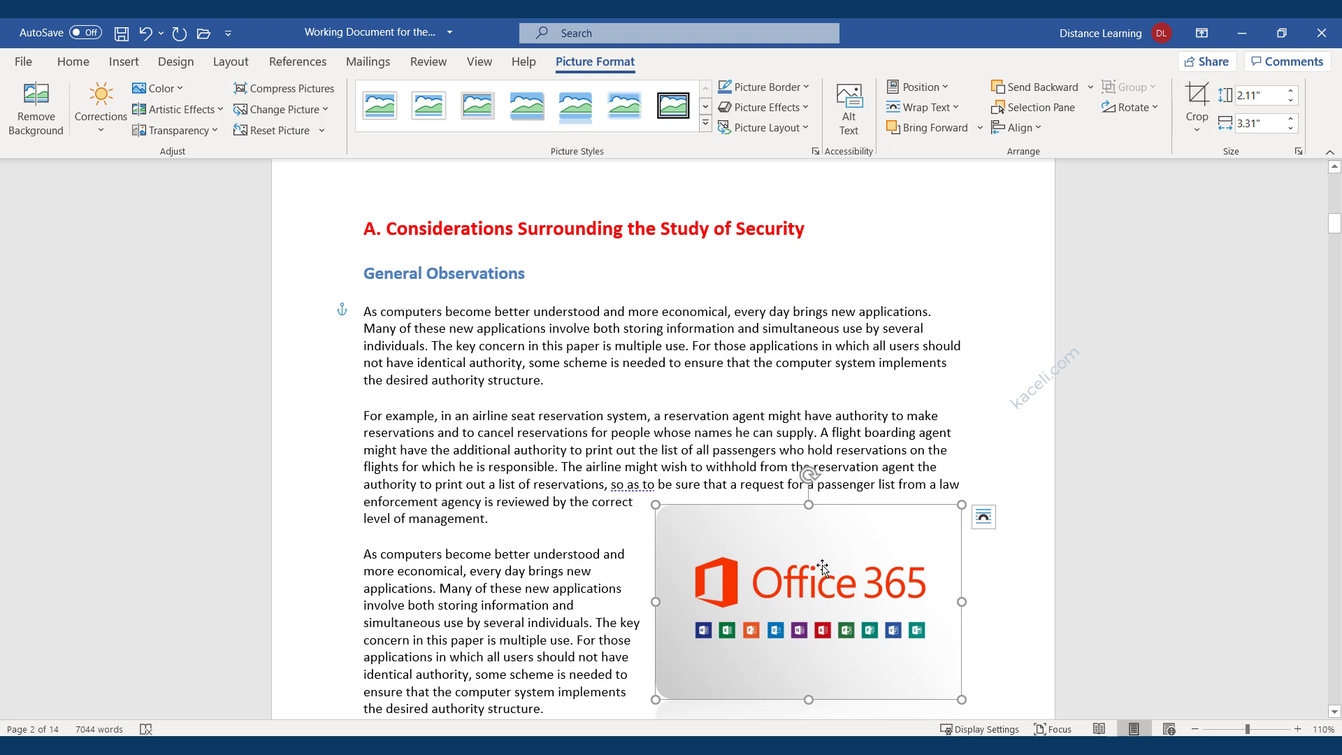
Slightly enlarge and rotate the Office 365 picture using its handles.
mouse_move(655, 699)
left_mouse_down()
mouse_move(632, 710)
mouse_move(650, 687)
left_mouse_up()
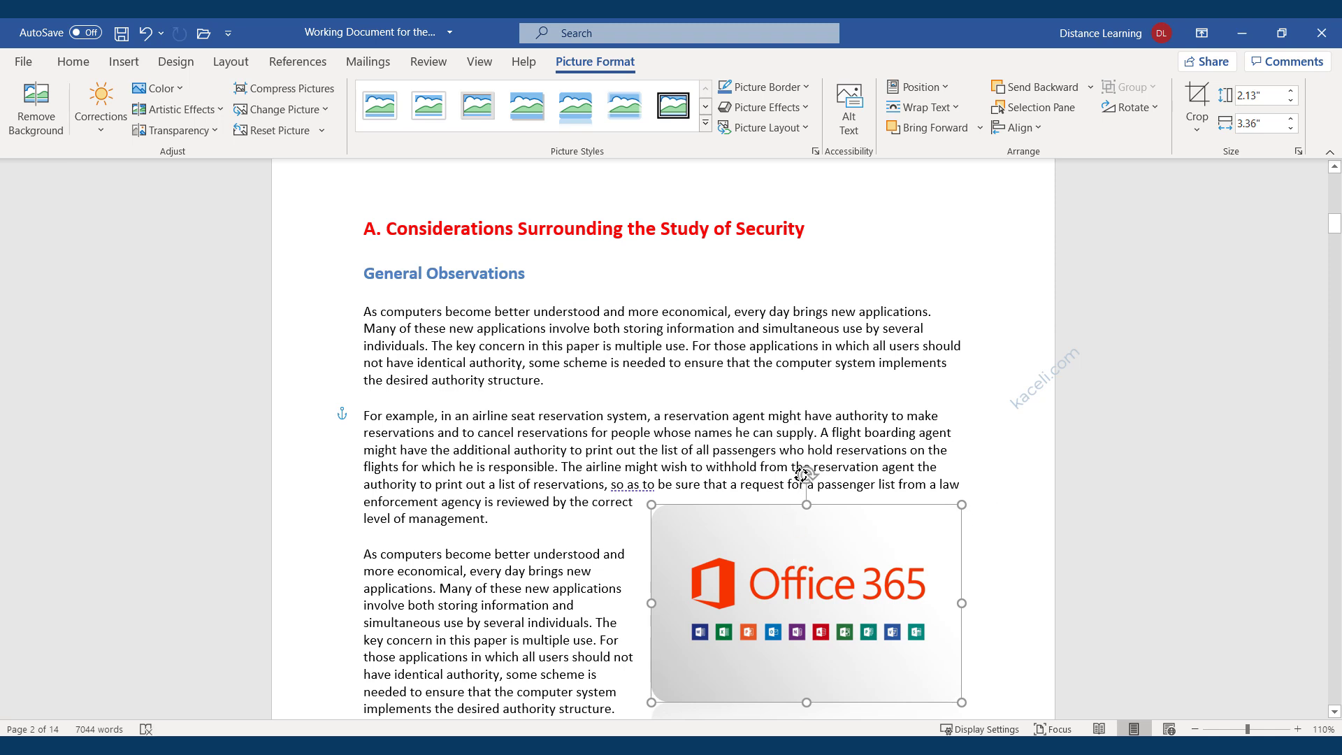
left_click_drag(806, 476, 860, 473)
scroll(794, 479, "down", 5)
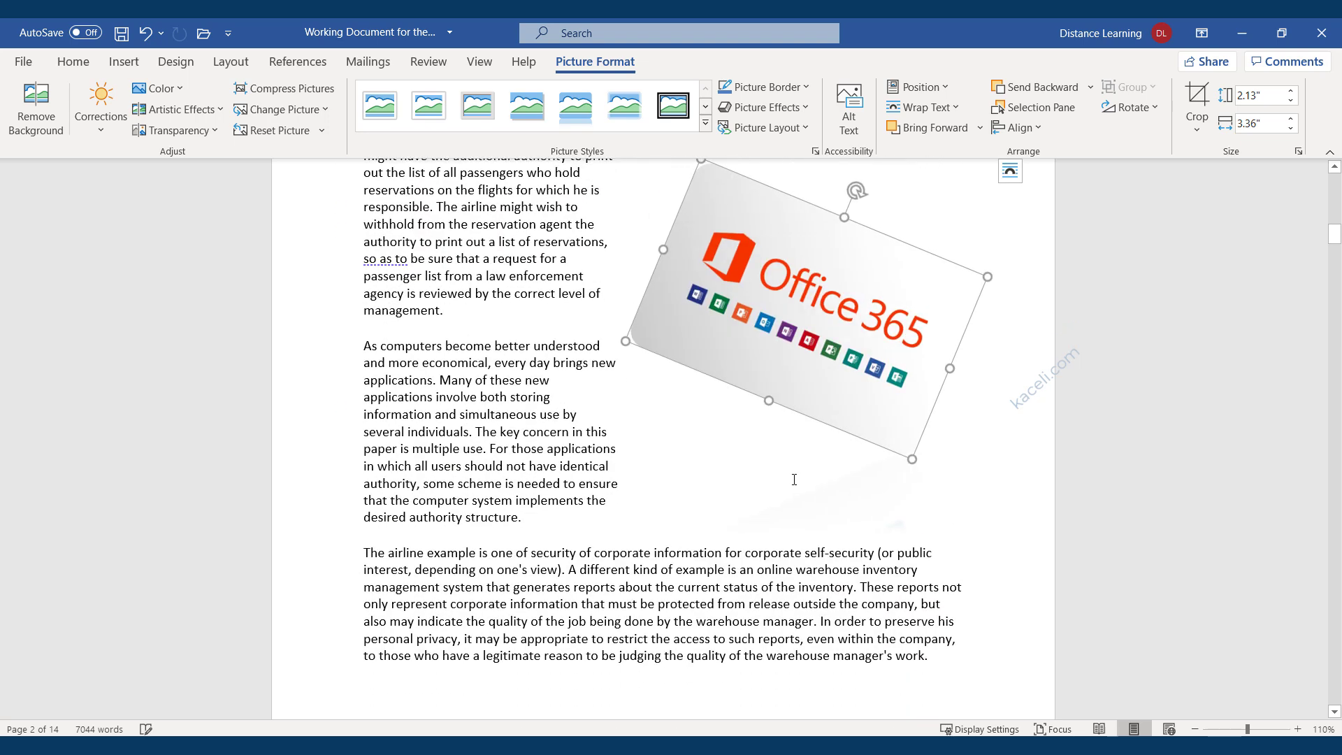
left_click(666, 601)
Set the picture's text wrapping to Tight, leaving it 2.12 by 3.34 inches.
left_click(802, 312)
left_click(957, 109)
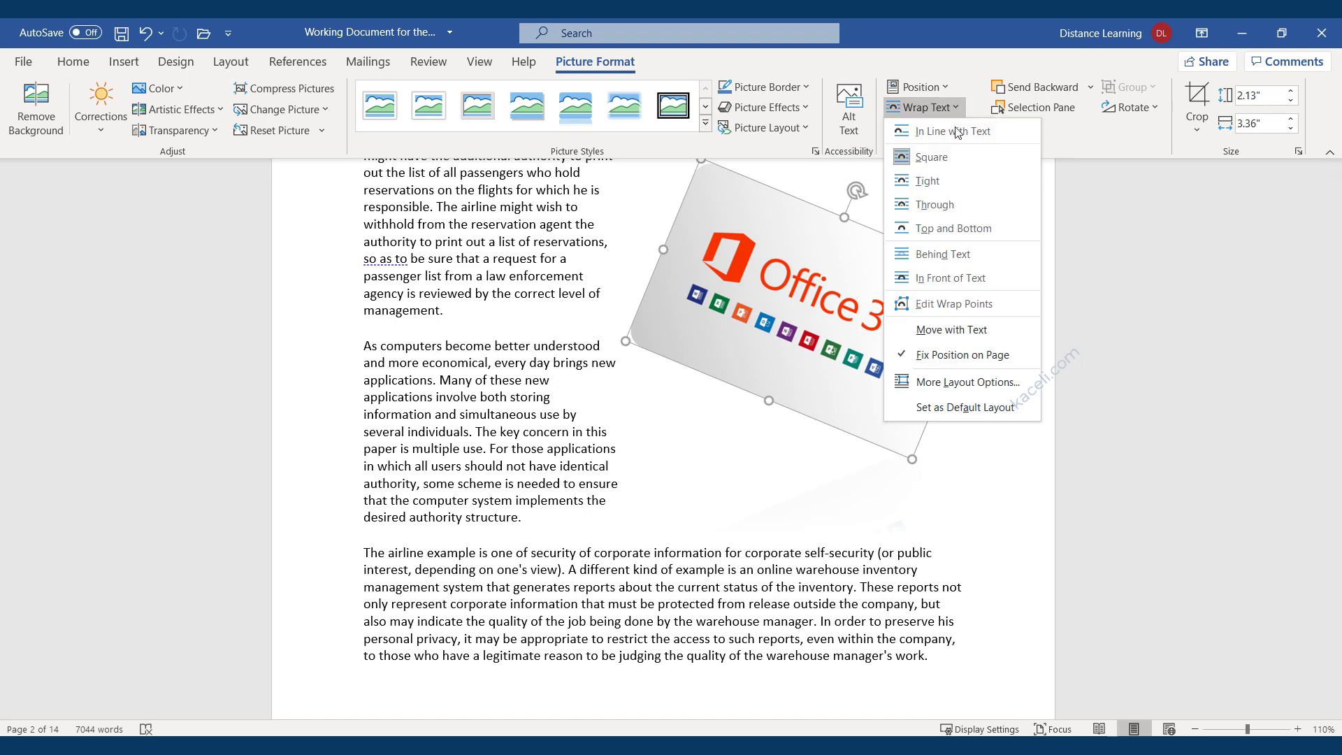
left_click(929, 180)
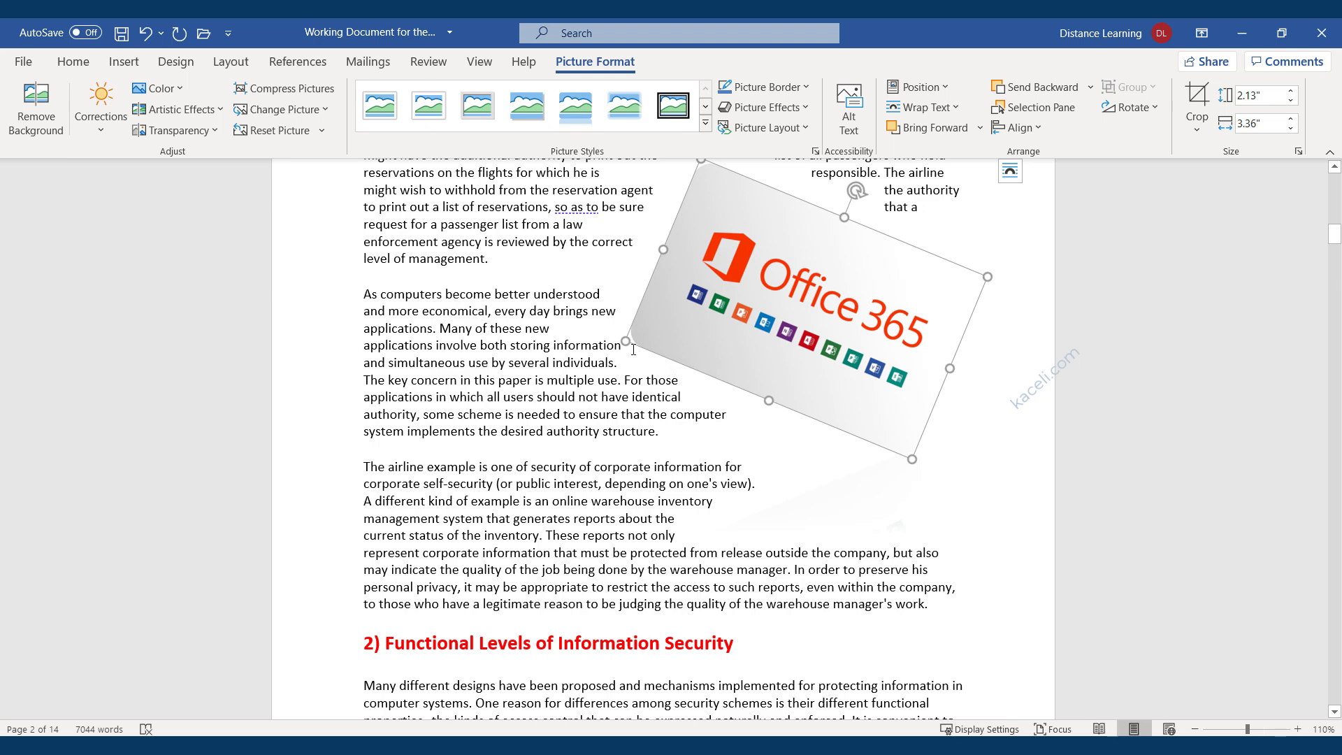
mouse_move(627, 339)
left_mouse_down()
mouse_move(645, 338)
mouse_move(629, 341)
left_mouse_up()
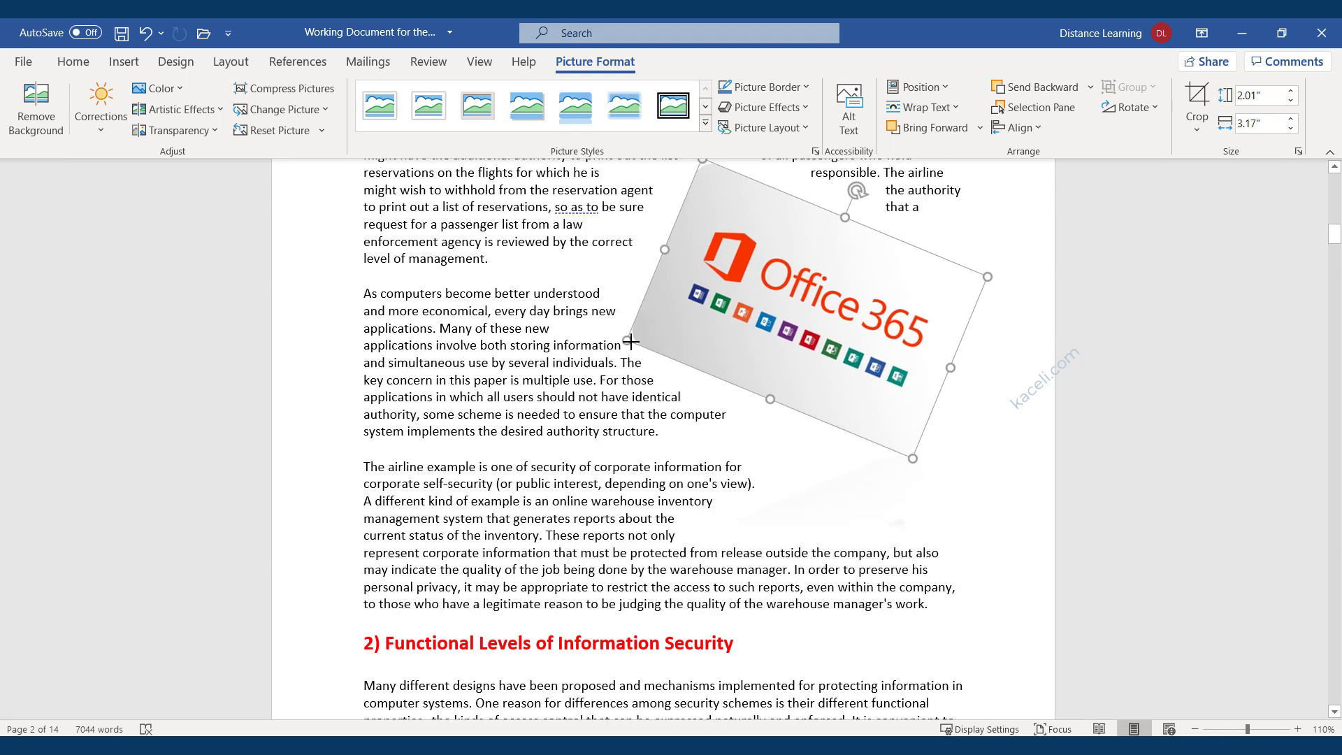
left_click(980, 369)
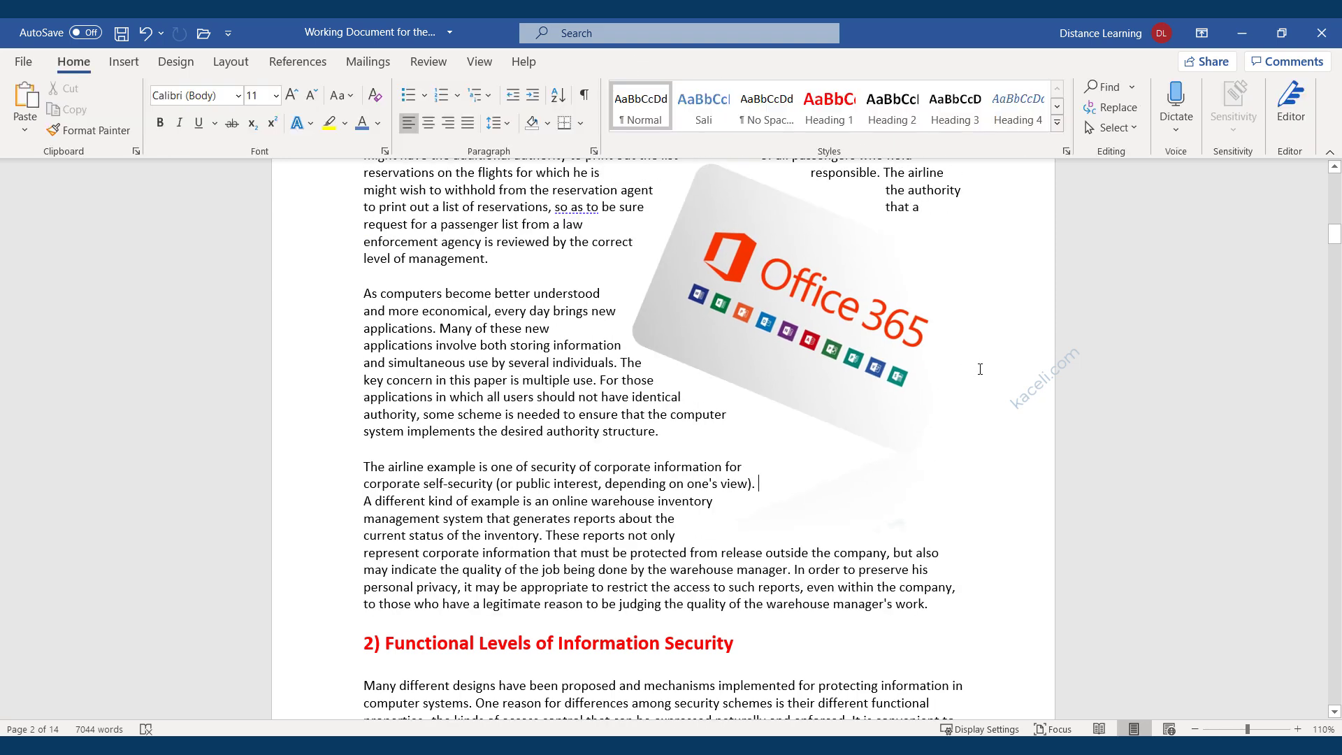
left_click(854, 330)
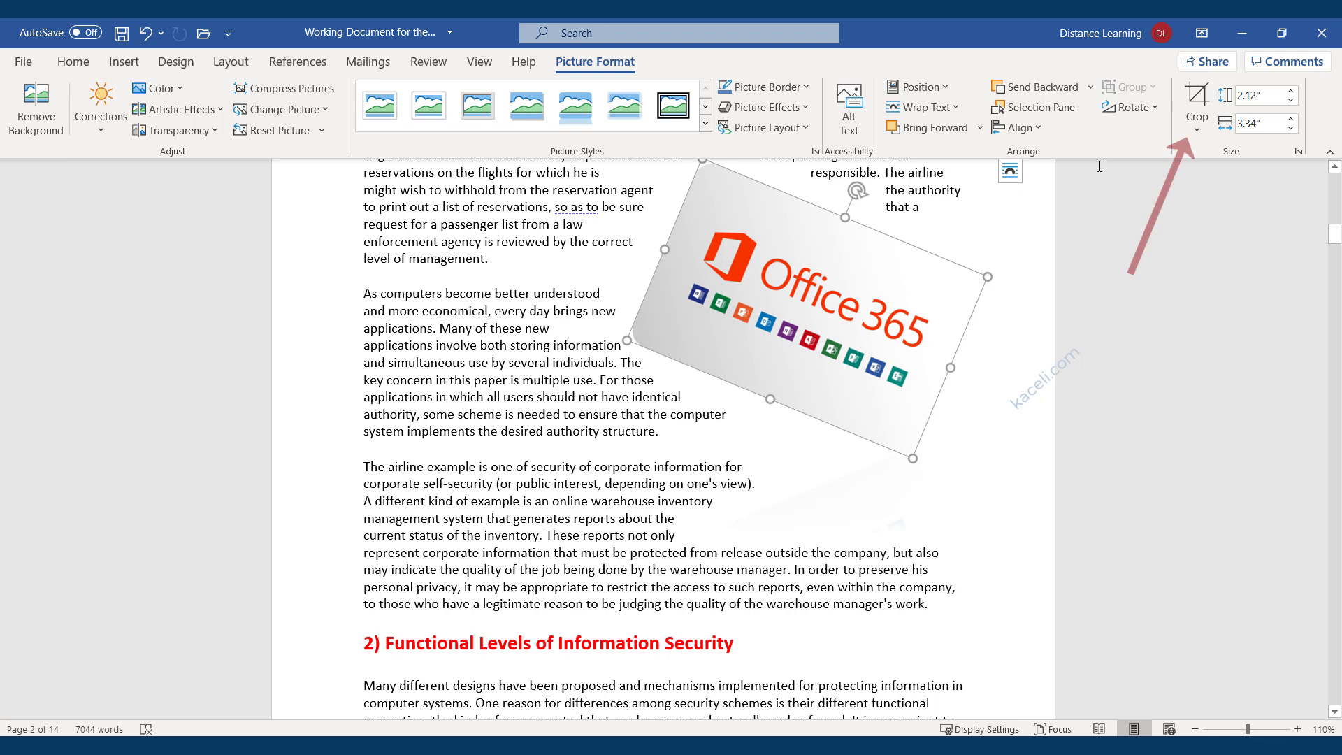
Crop the picture's bottom, top and top corners, leaving it 1.15 by 2.77 inches.
left_click(1199, 98)
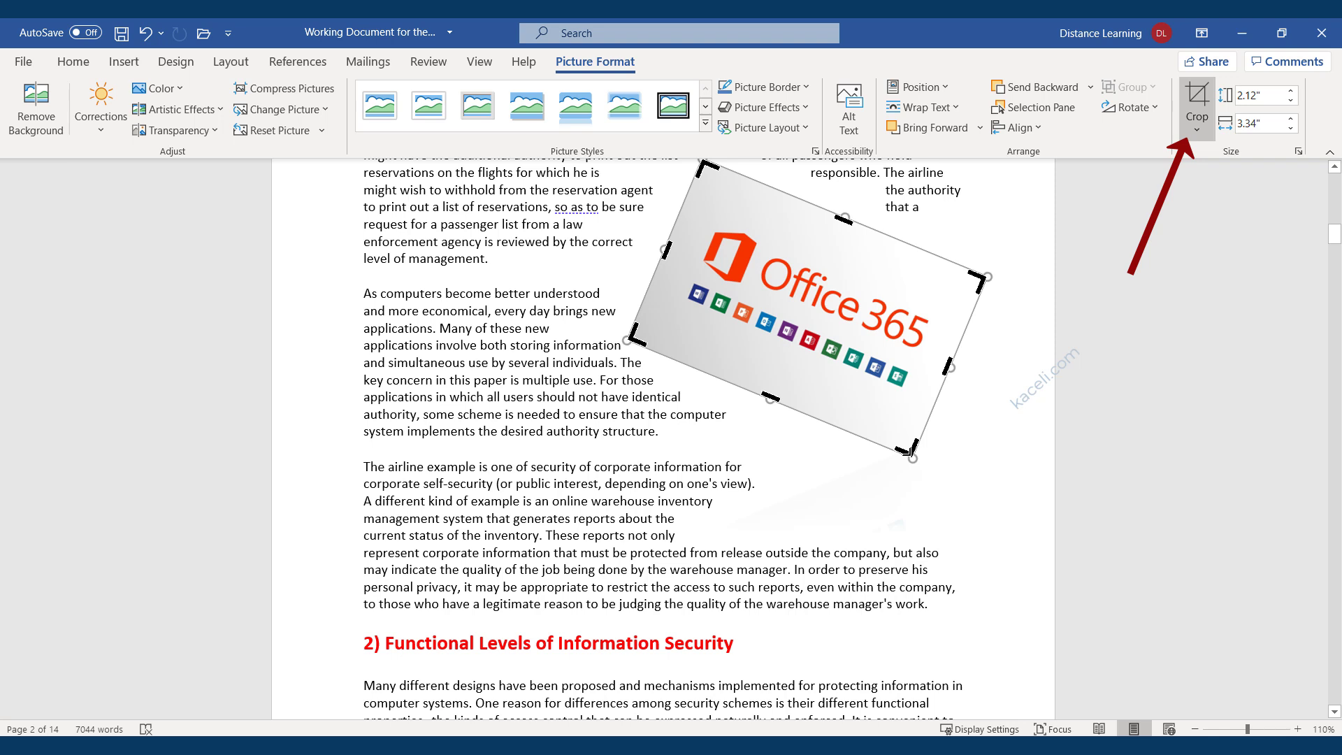
left_click_drag(770, 398, 791, 357)
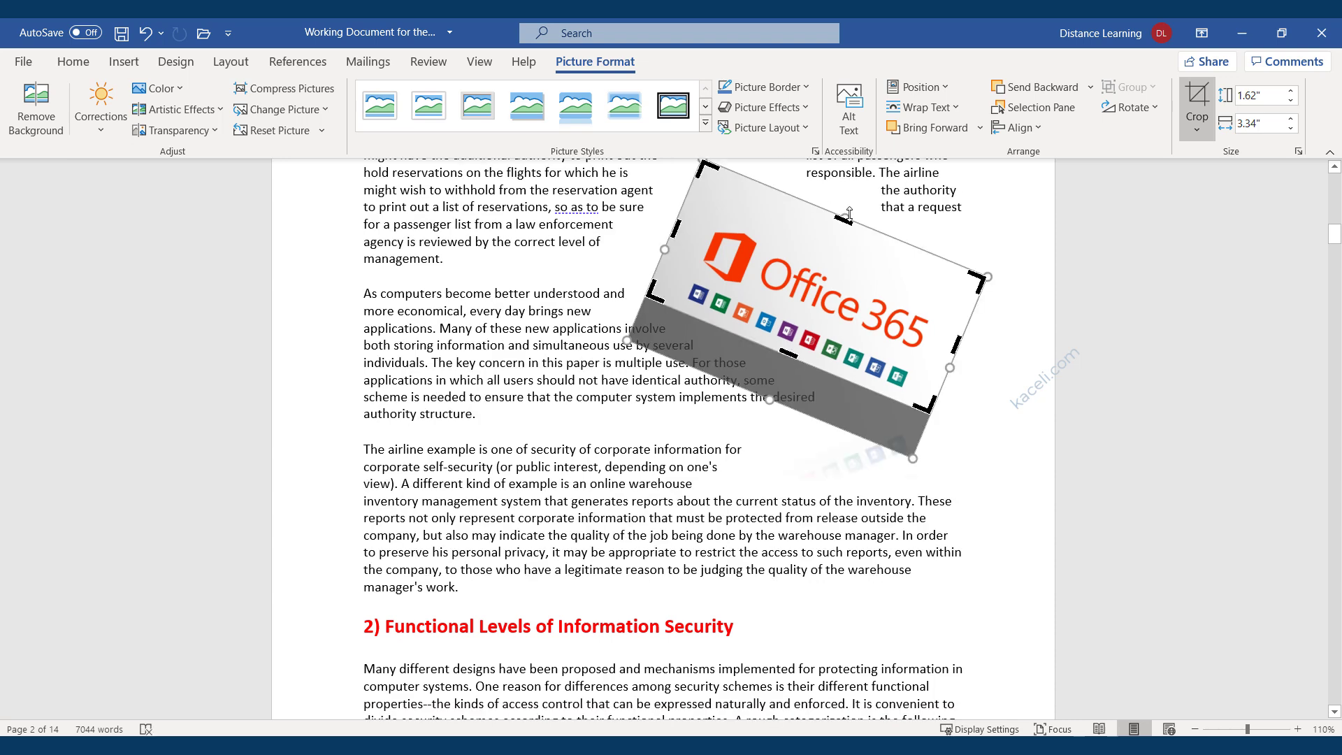
left_click_drag(845, 219, 836, 238)
left_click_drag(971, 298, 945, 297)
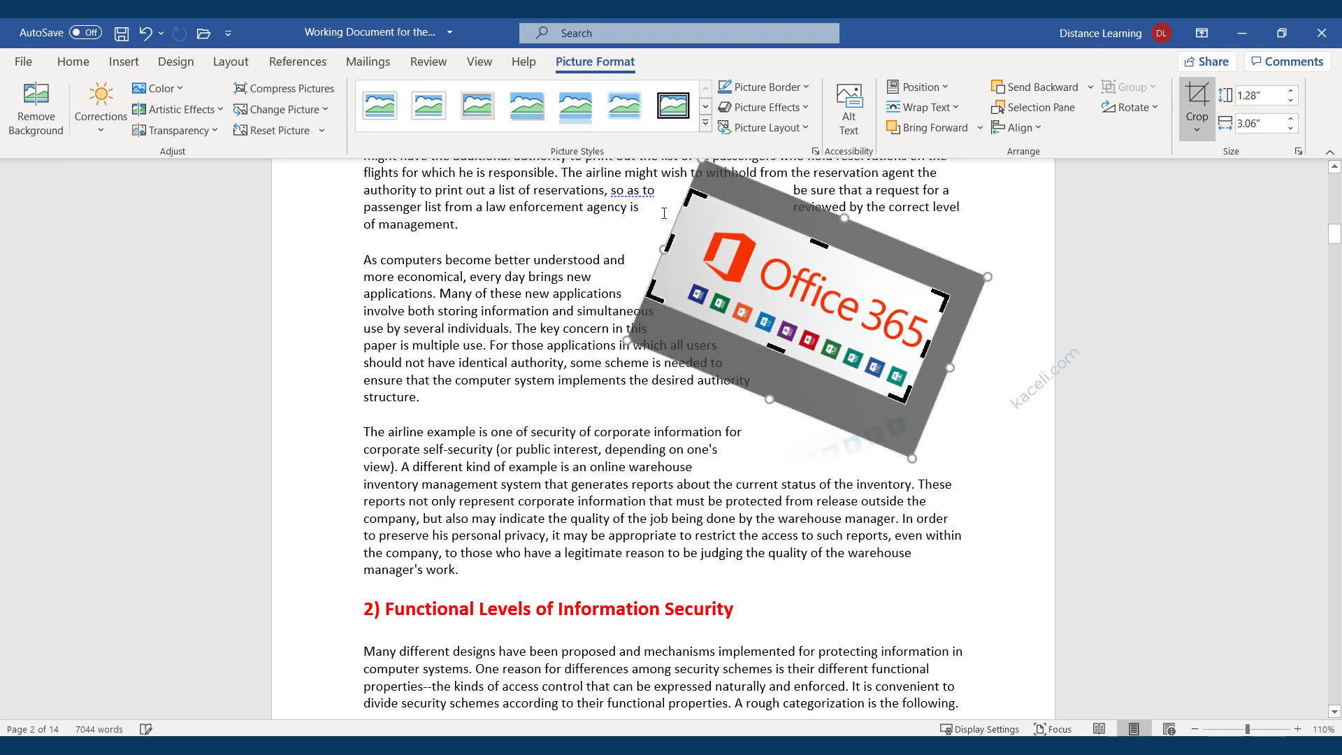
left_click_drag(696, 195, 711, 213)
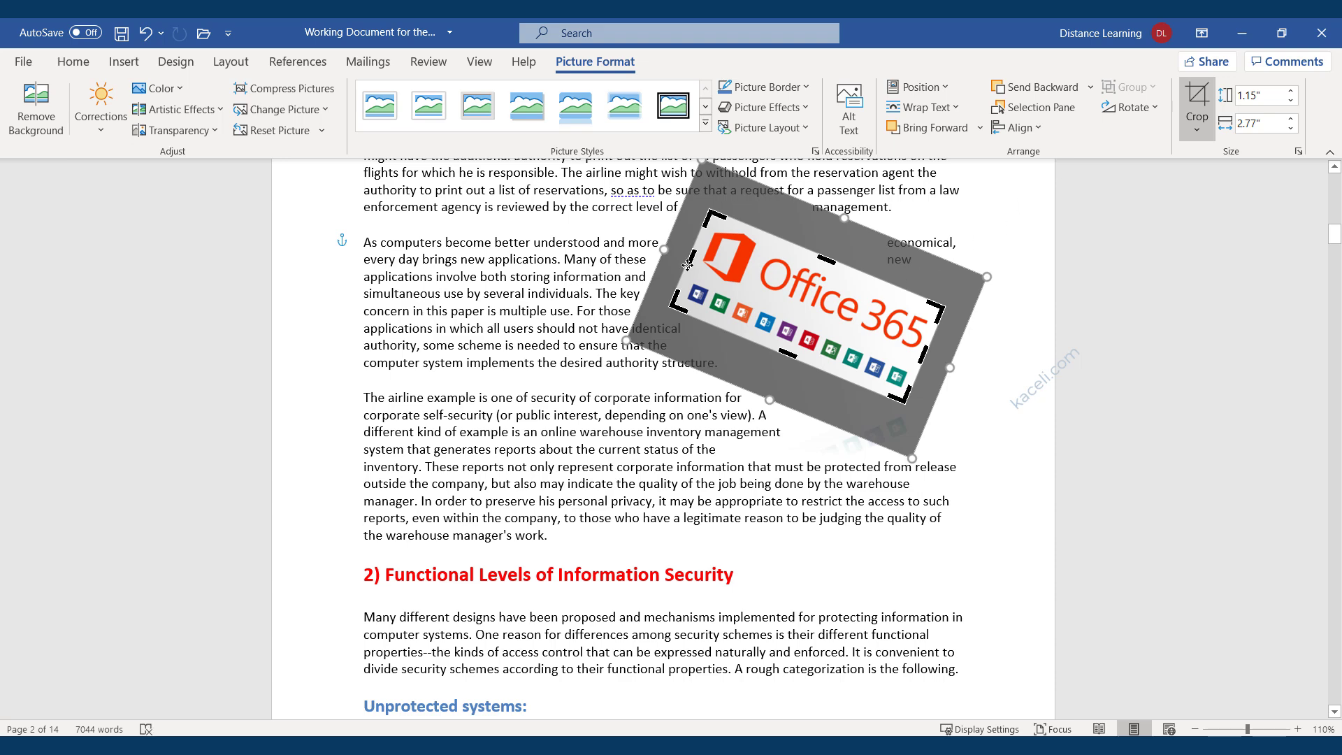
left_click(1197, 98)
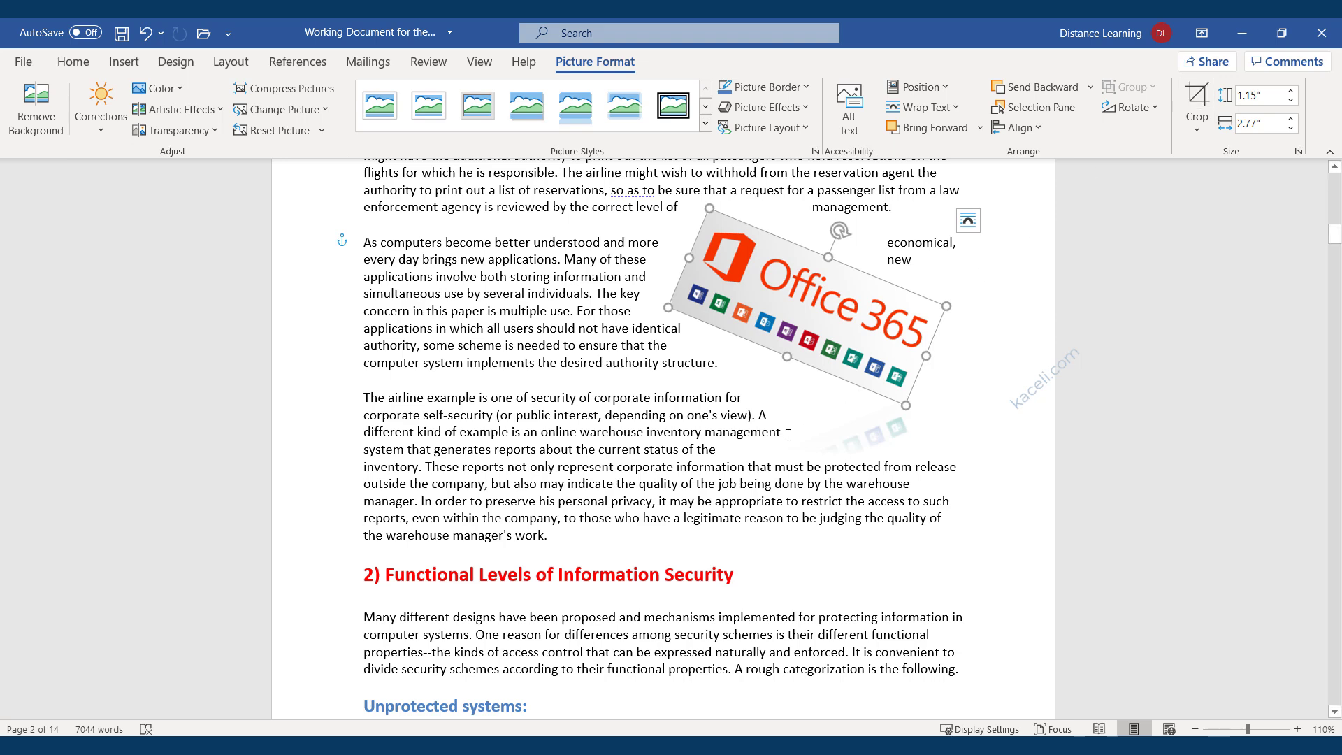
left_click(836, 483)
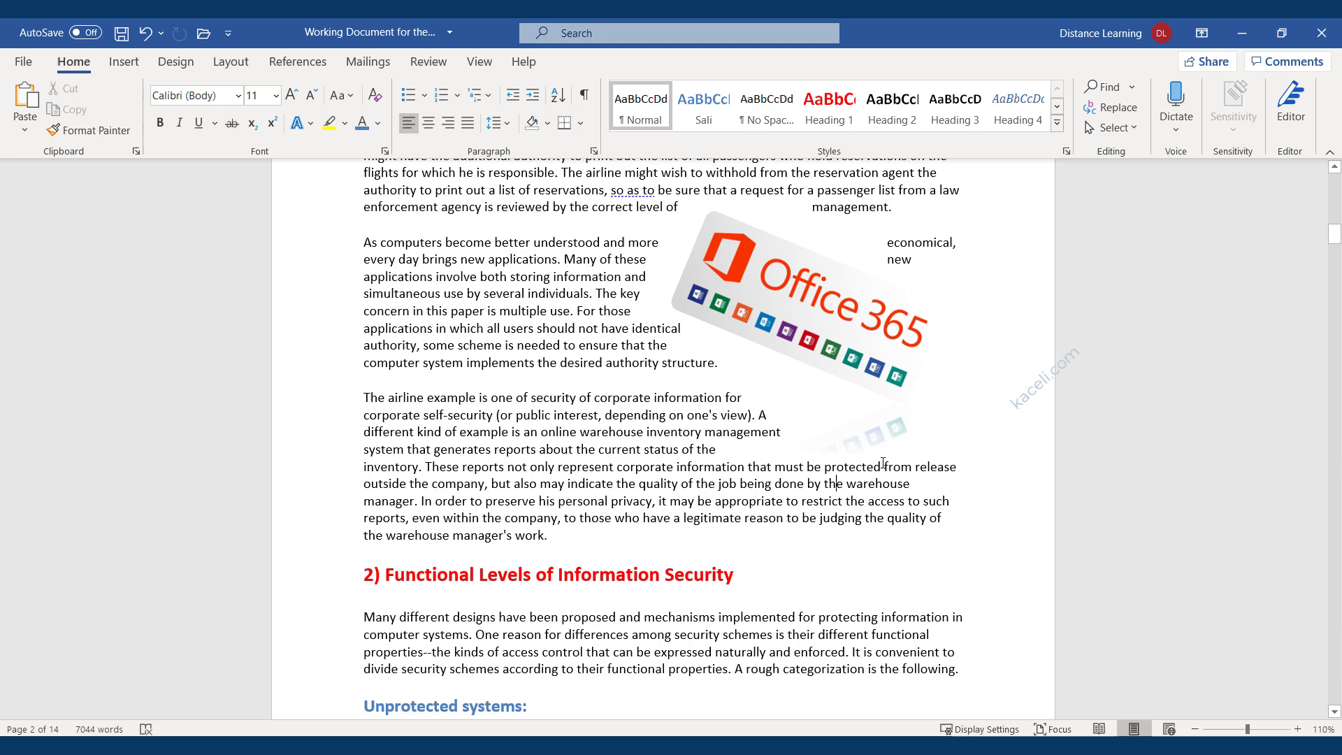
Apply the Soft Edge Rectangle style to the Office 365 picture and rotate it to reduce its tilt.
left_click(801, 329)
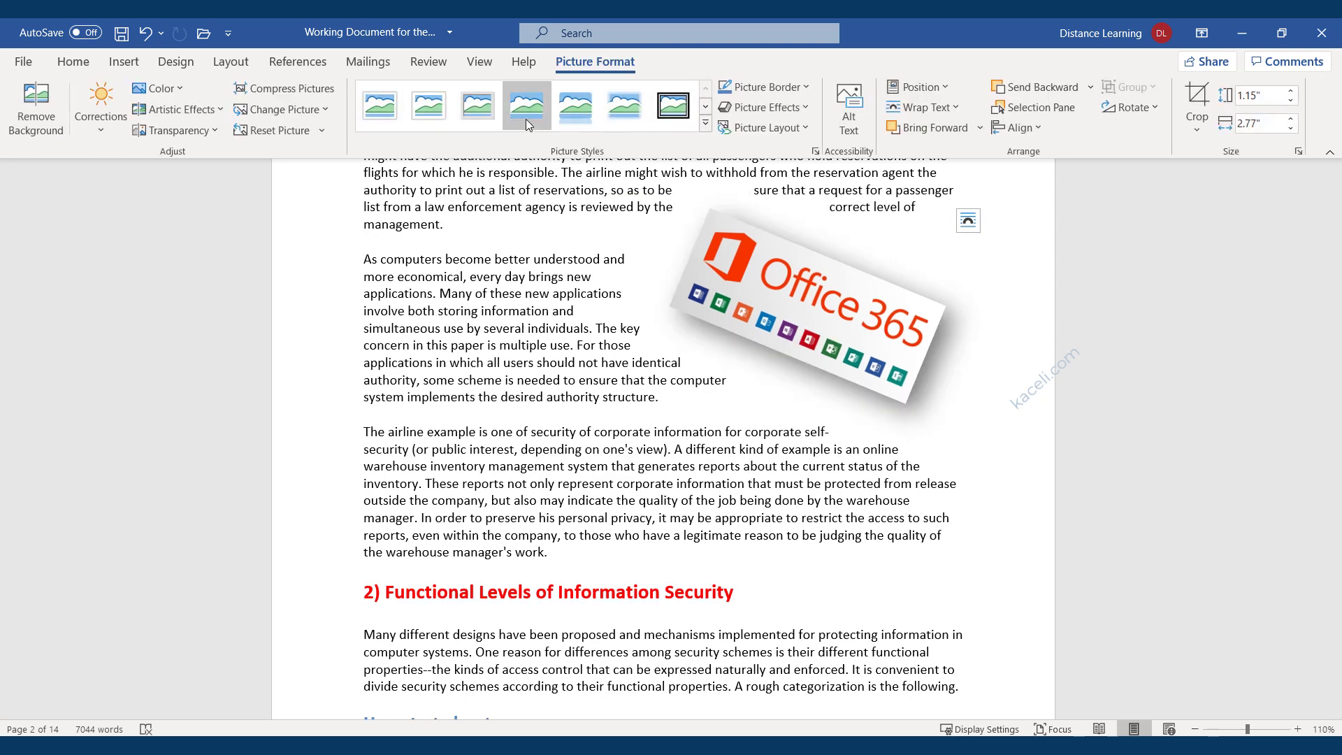
left_click(624, 110)
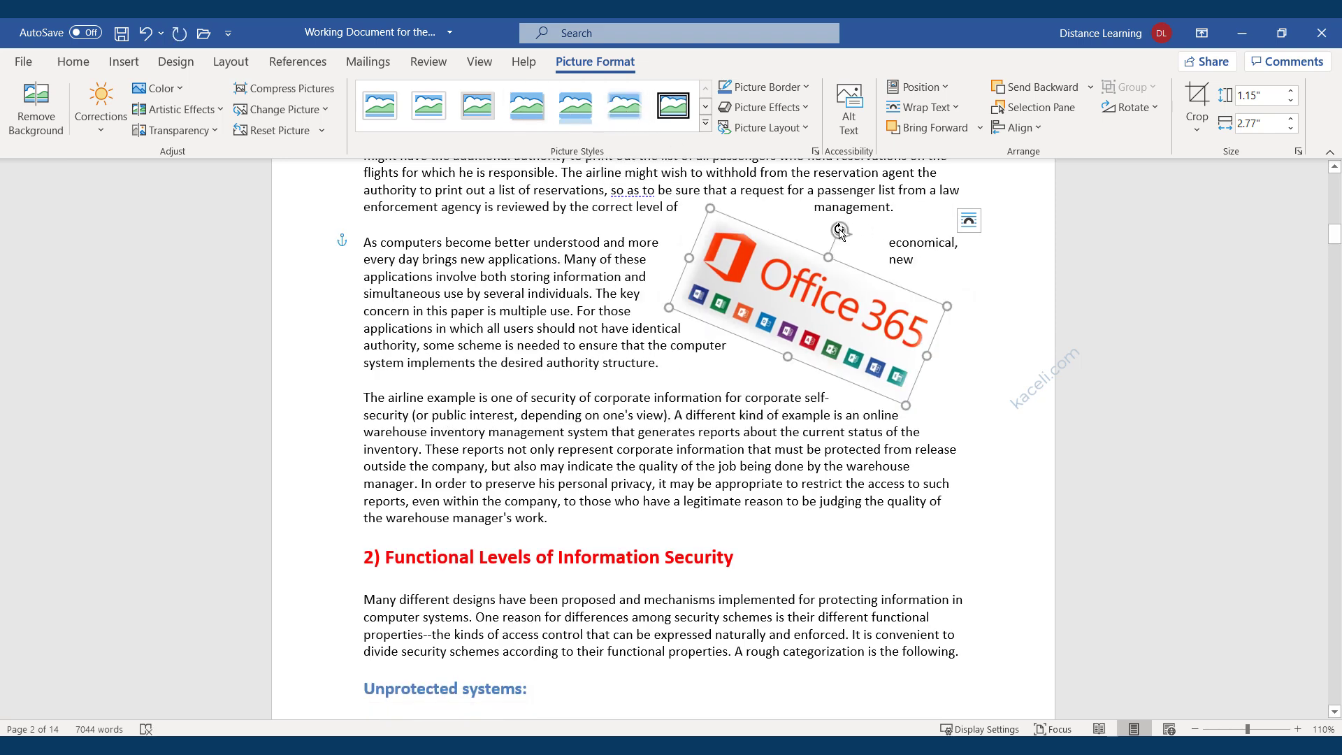
left_click_drag(839, 230, 864, 288)
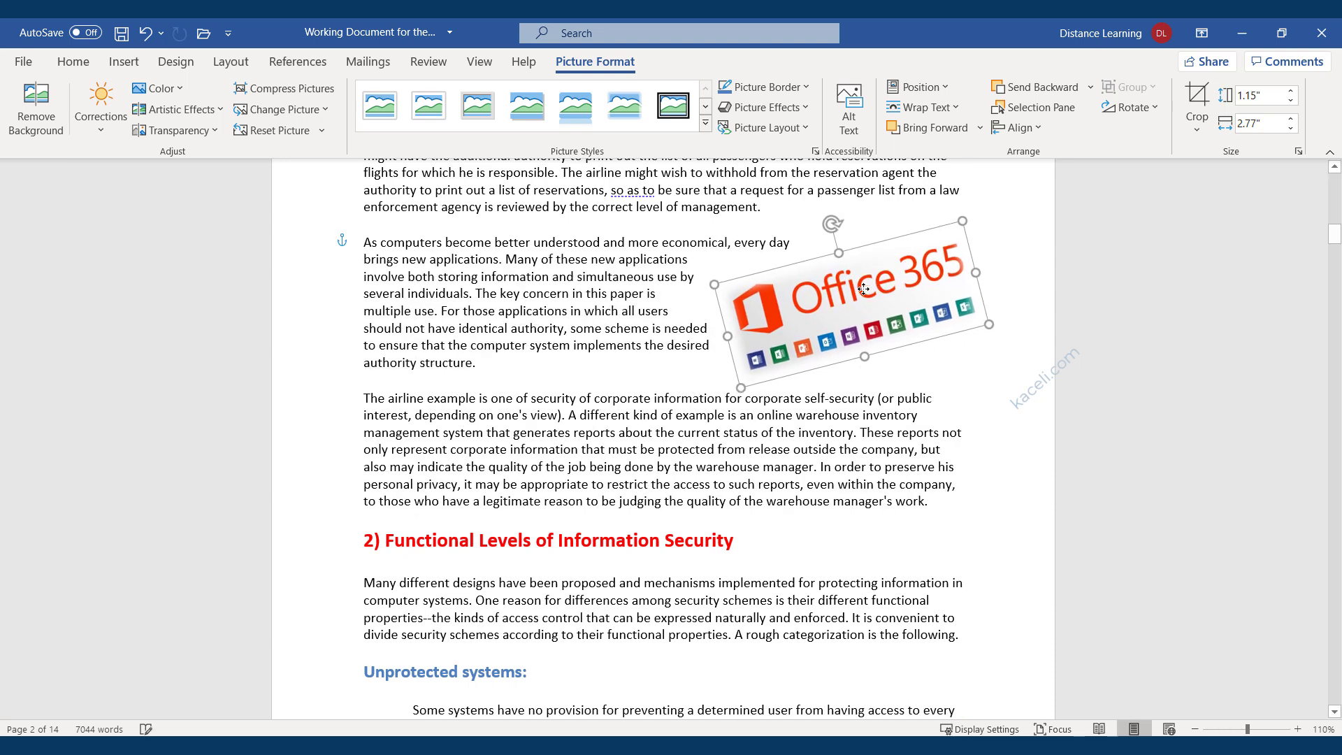
left_click(988, 436)
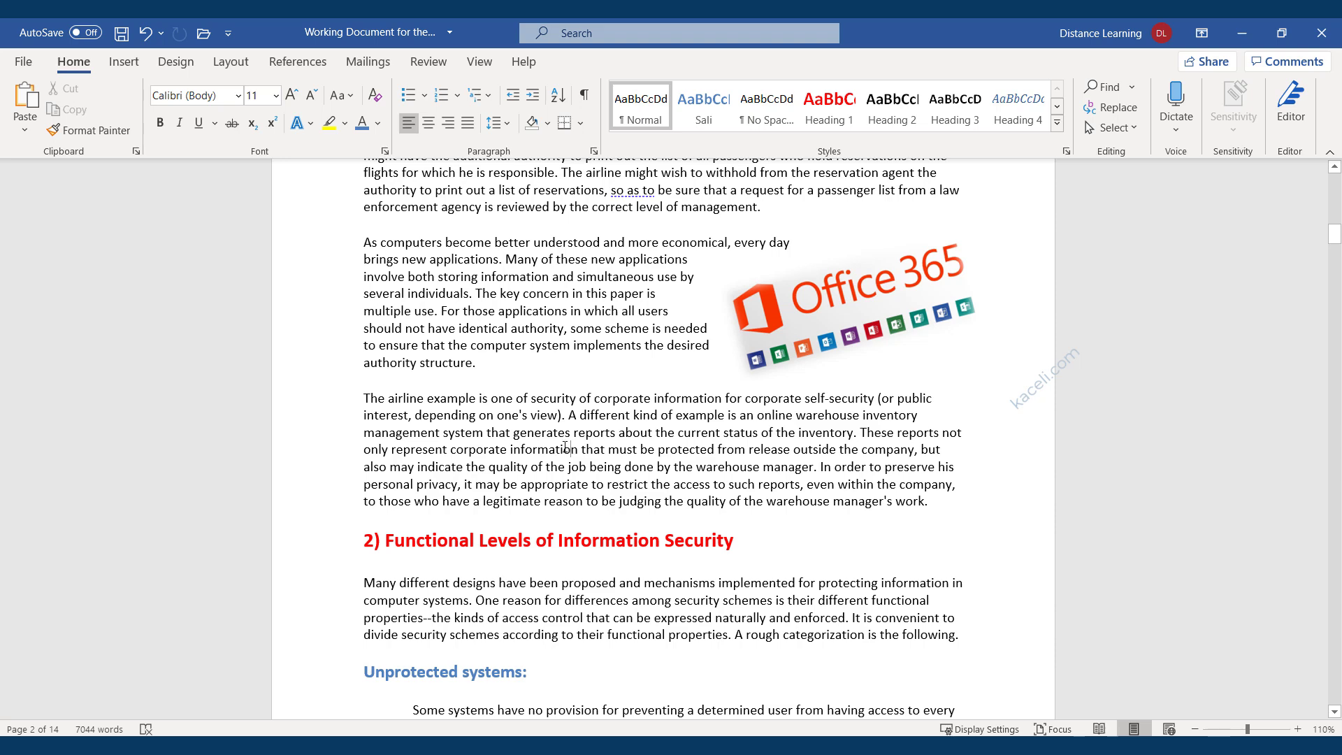
left_click(124, 61)
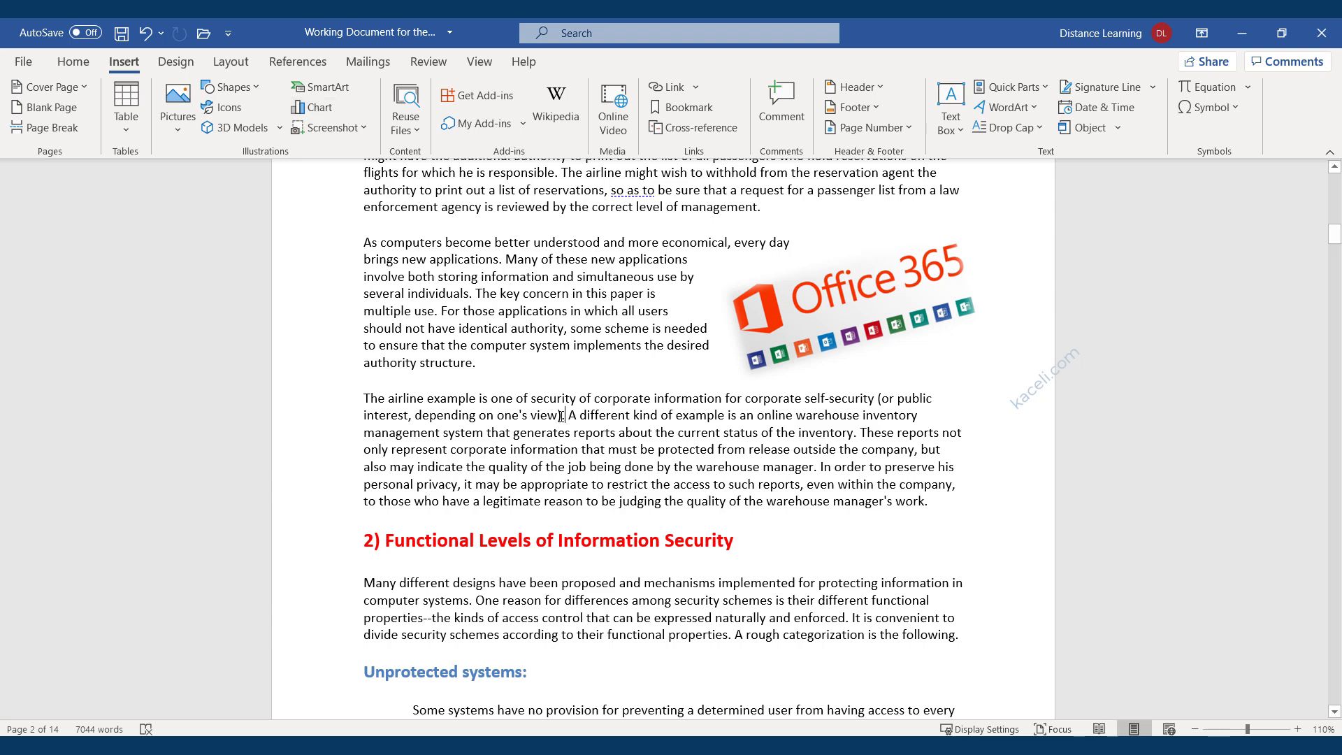
left_click(879, 329)
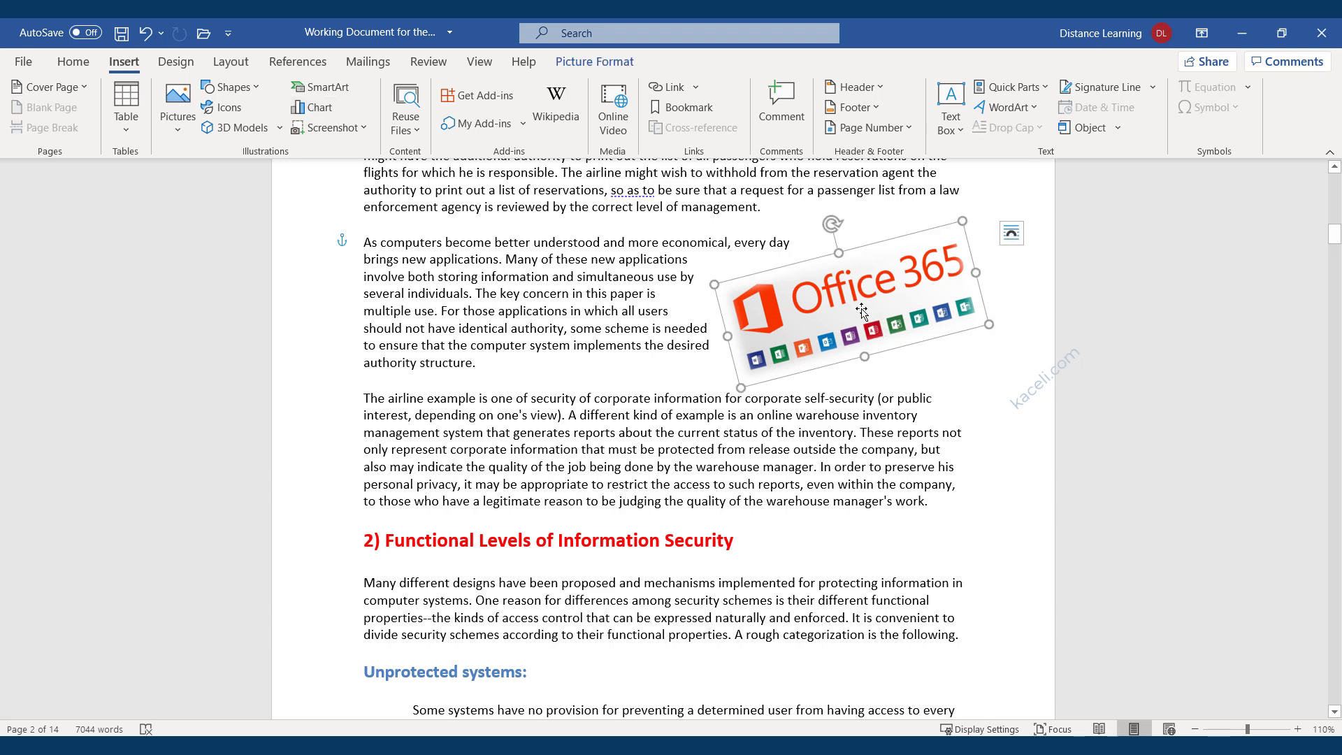
double_click(862, 311)
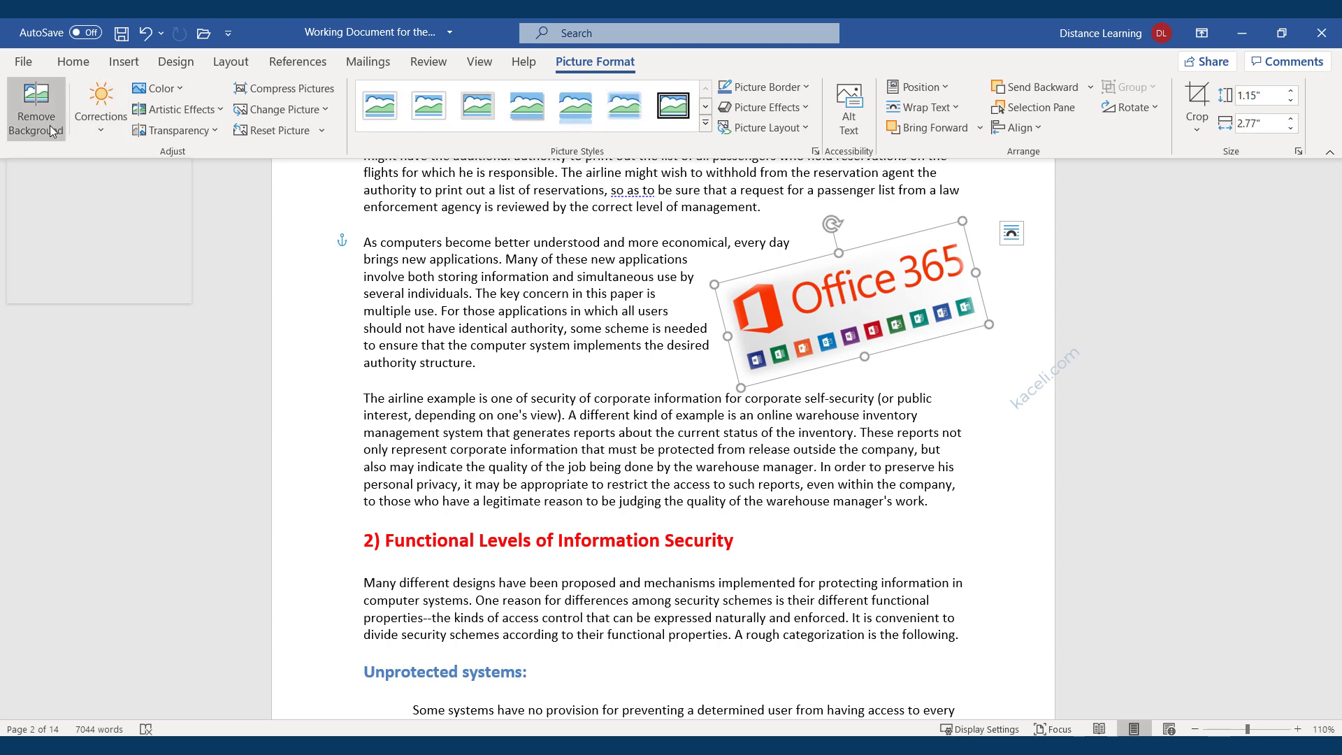
left_click(183, 87)
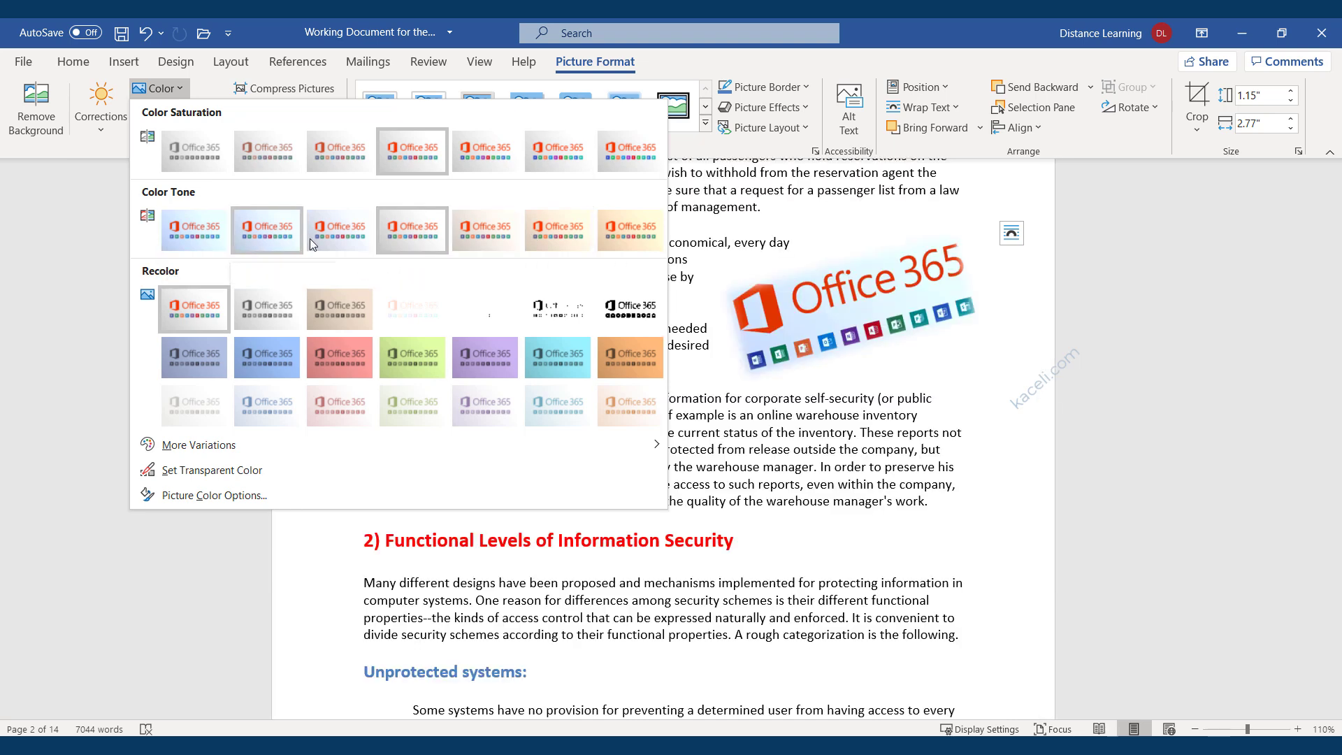
left_click(392, 245)
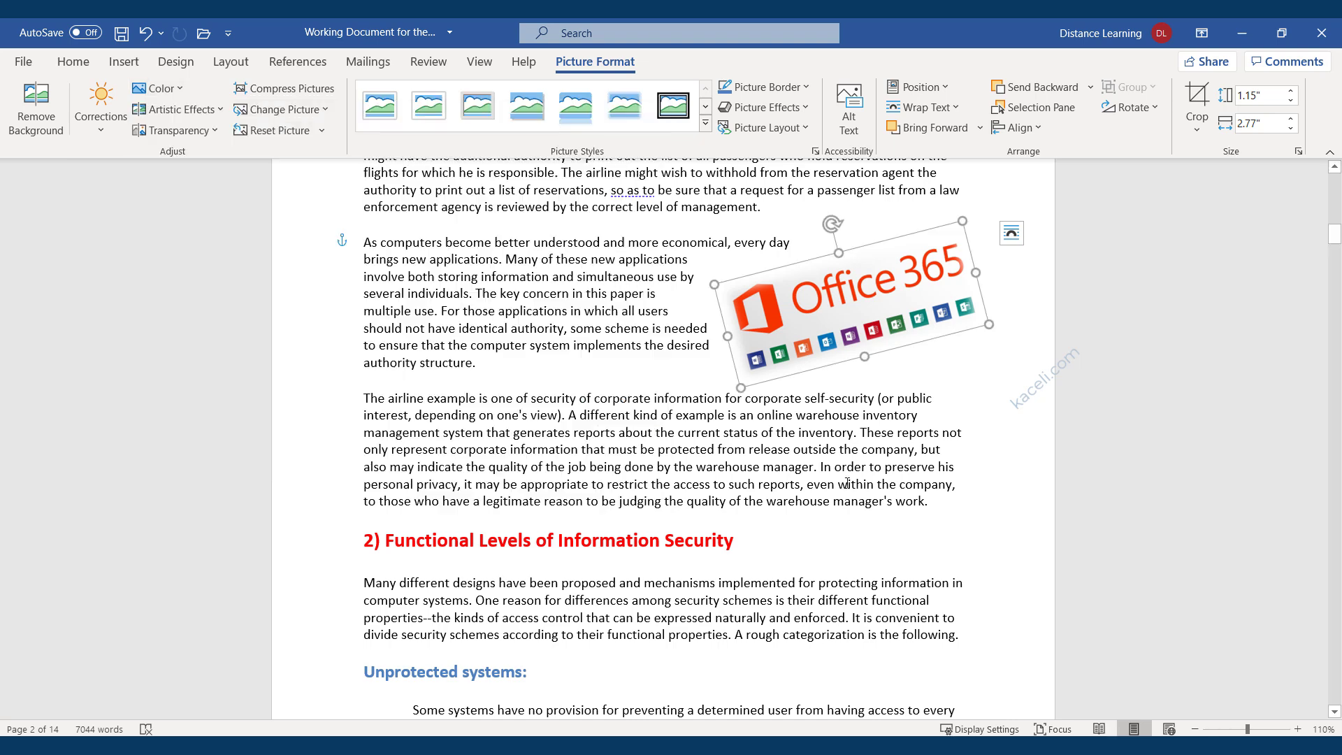
left_click(848, 482)
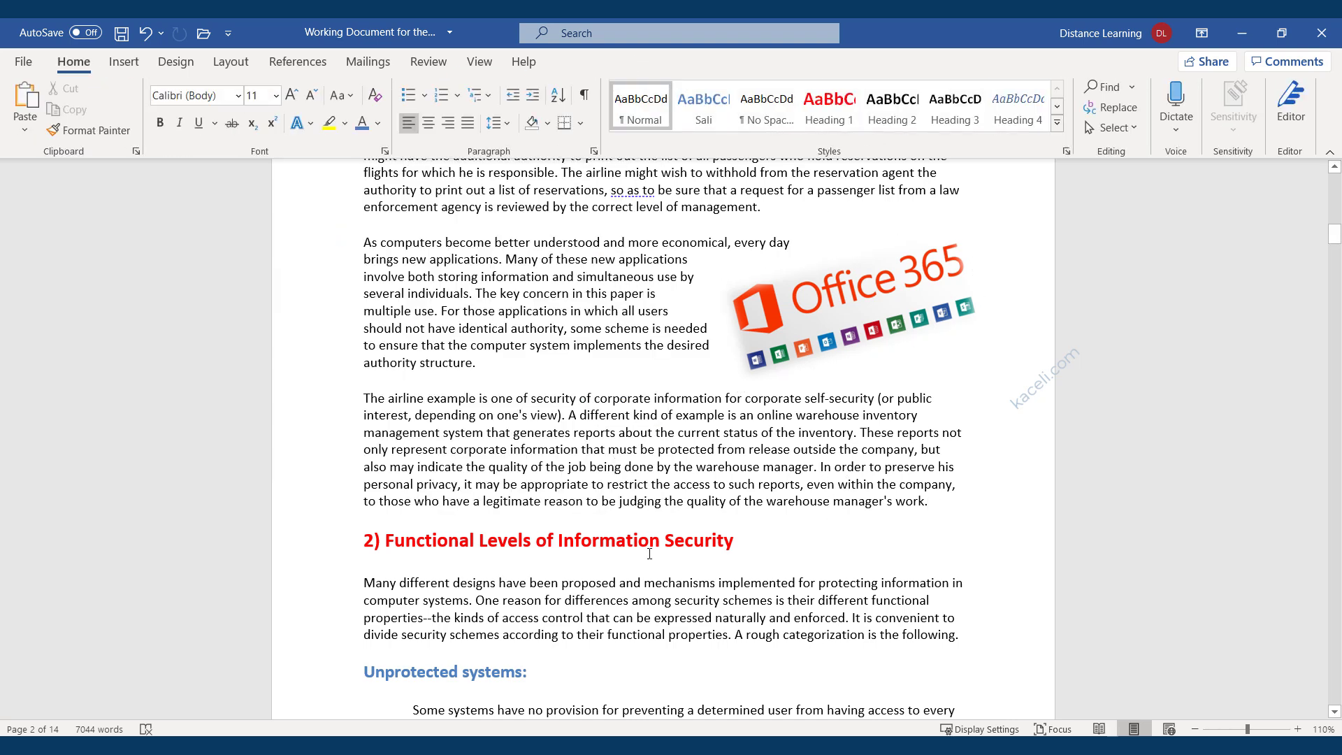
Insert the stacked-books photo from the stock images library.
left_click(120, 65)
left_click(177, 132)
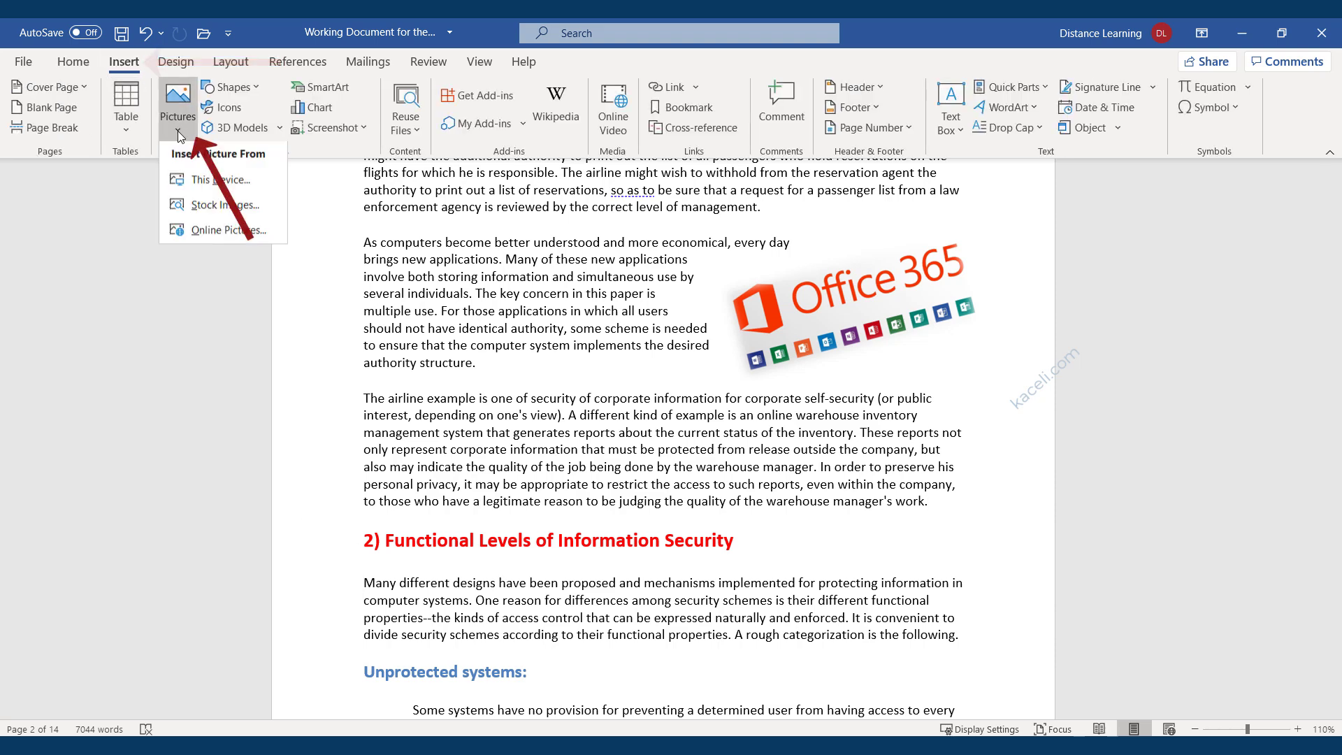
left_click(204, 207)
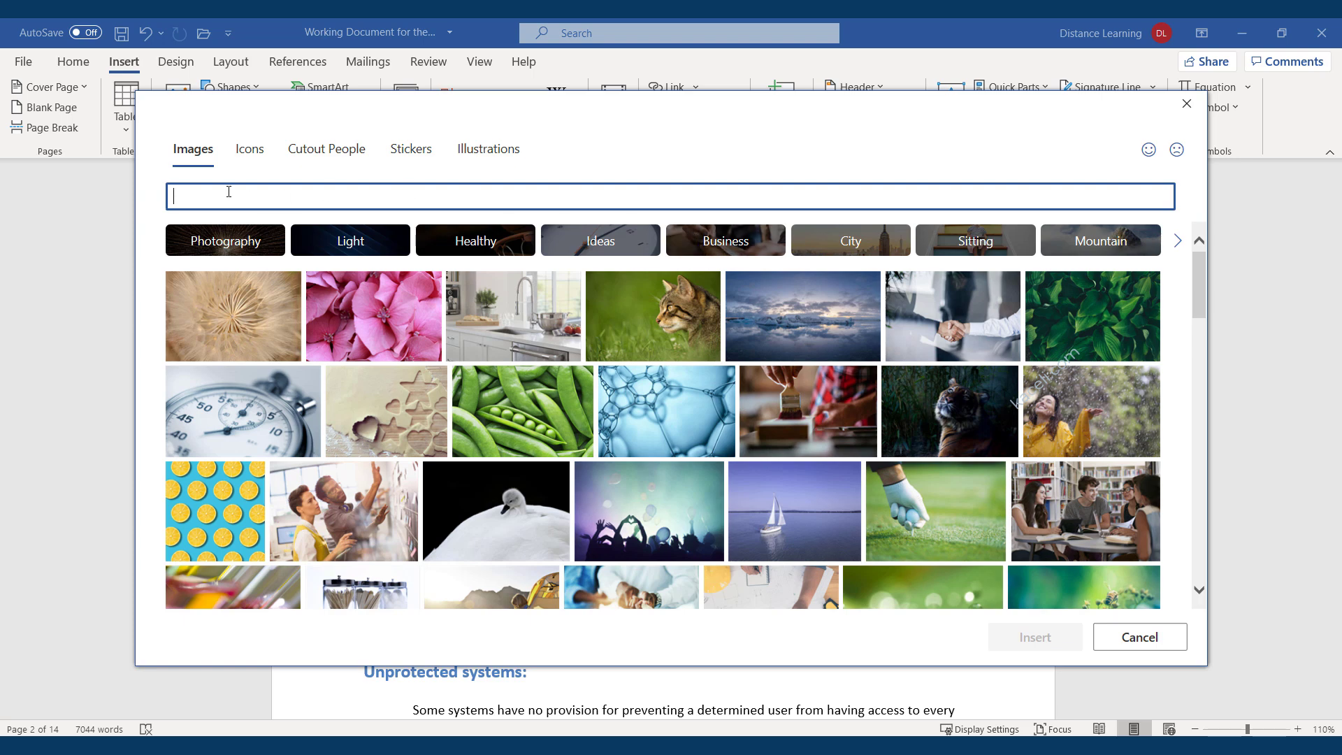
scroll(354, 261, "down", 15)
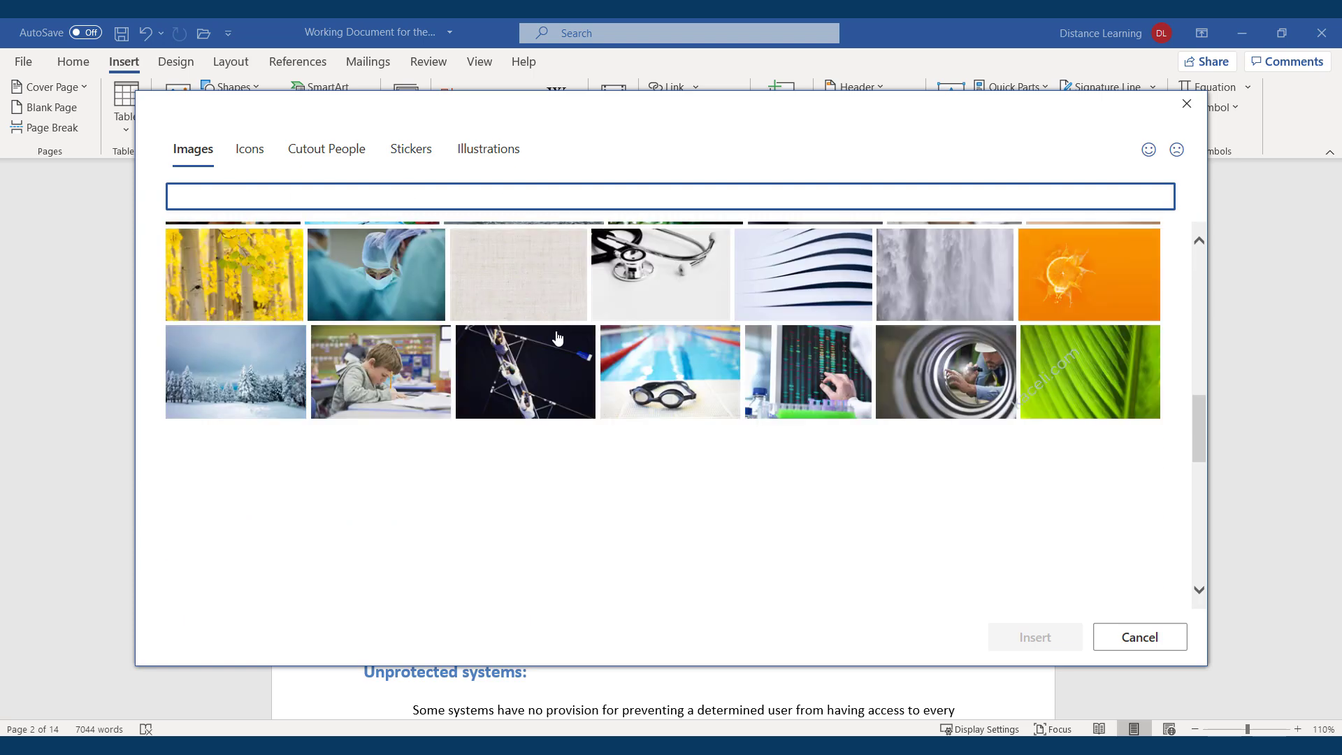
scroll(827, 523, "down", 5)
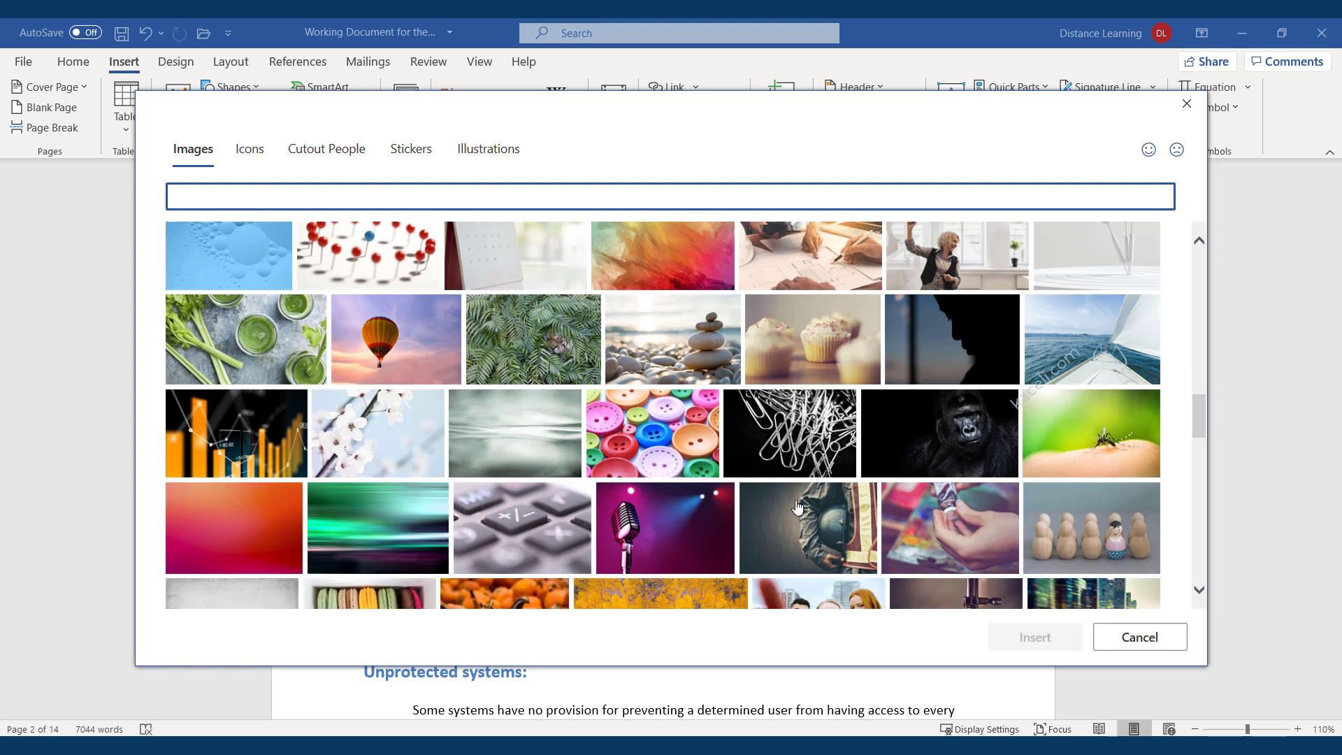
scroll(749, 495, "down", 5)
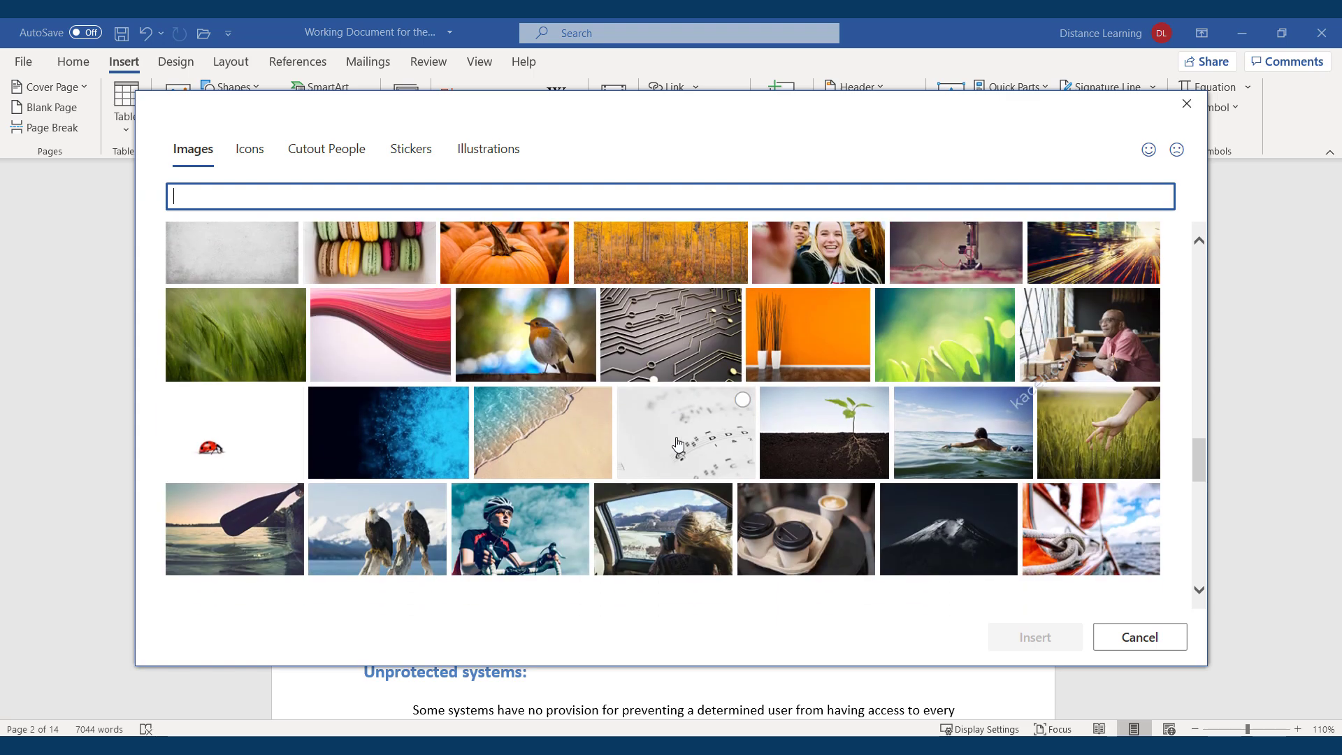
scroll(650, 452, "down", 3)
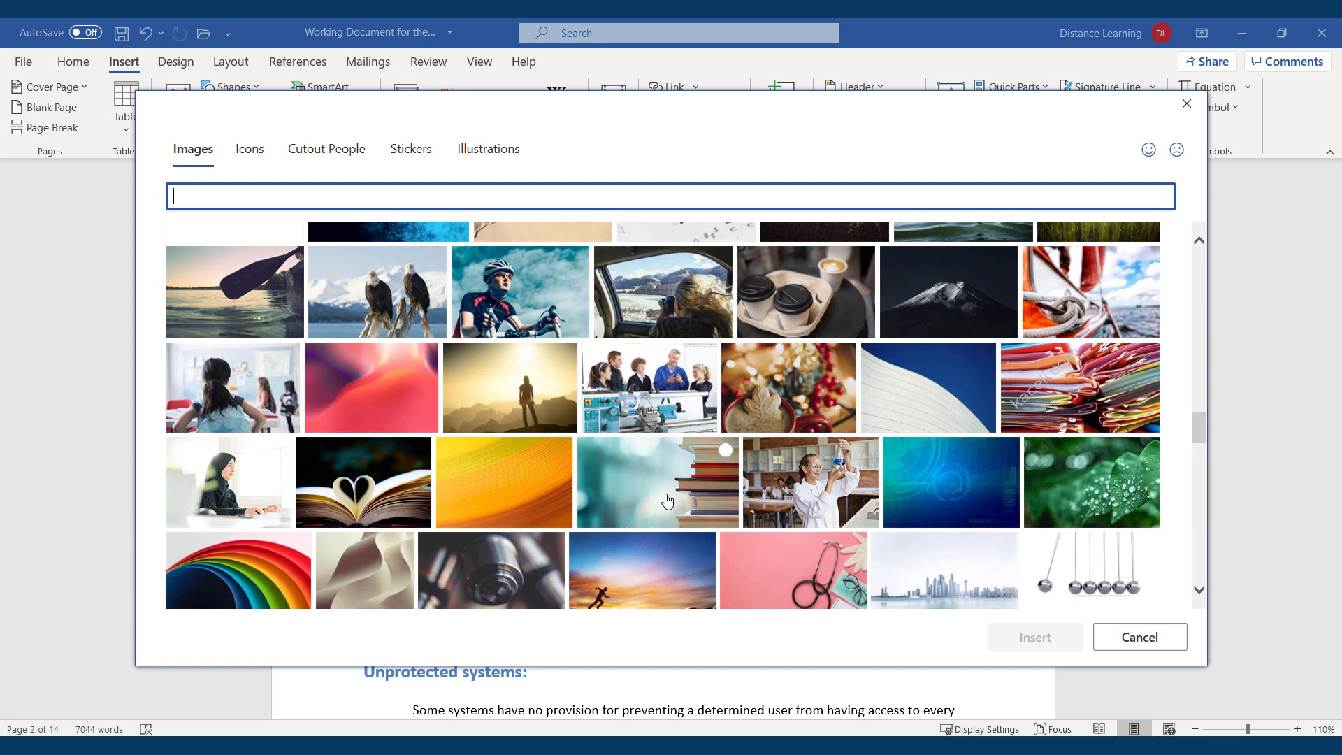
left_click(667, 499)
left_click(1026, 643)
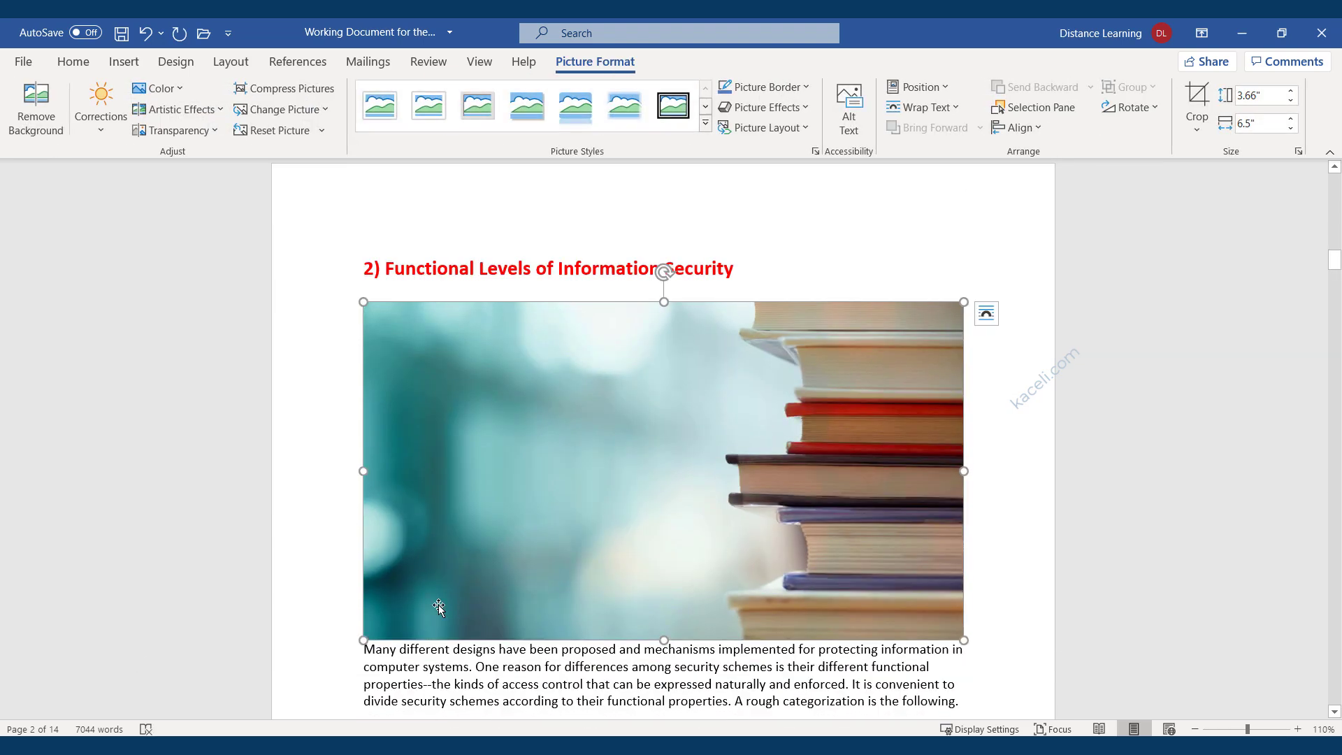
Shrink the books picture to 1.93" by 3.43", wrap text around it, and position it by the airline paragraph.
left_click_drag(363, 640, 646, 479)
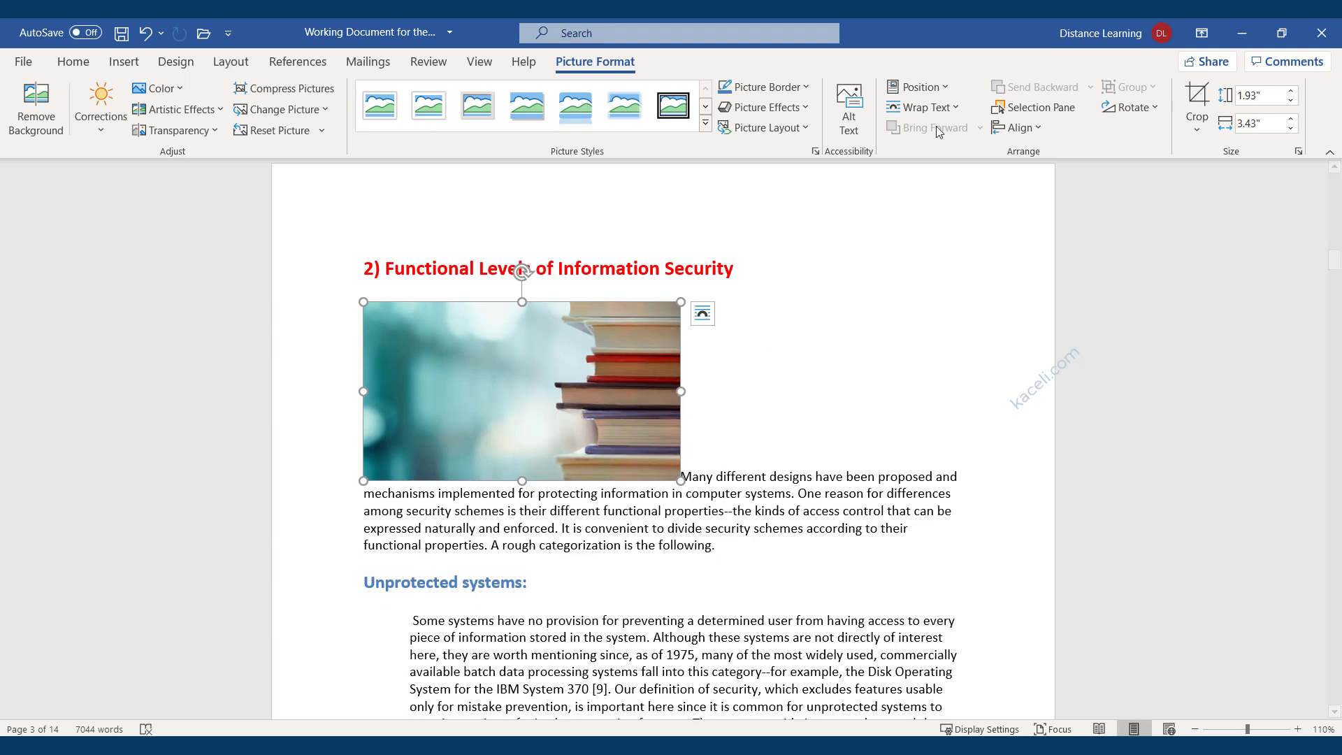
left_click(922, 107)
left_click(940, 228)
left_click_drag(529, 734, 529, 734)
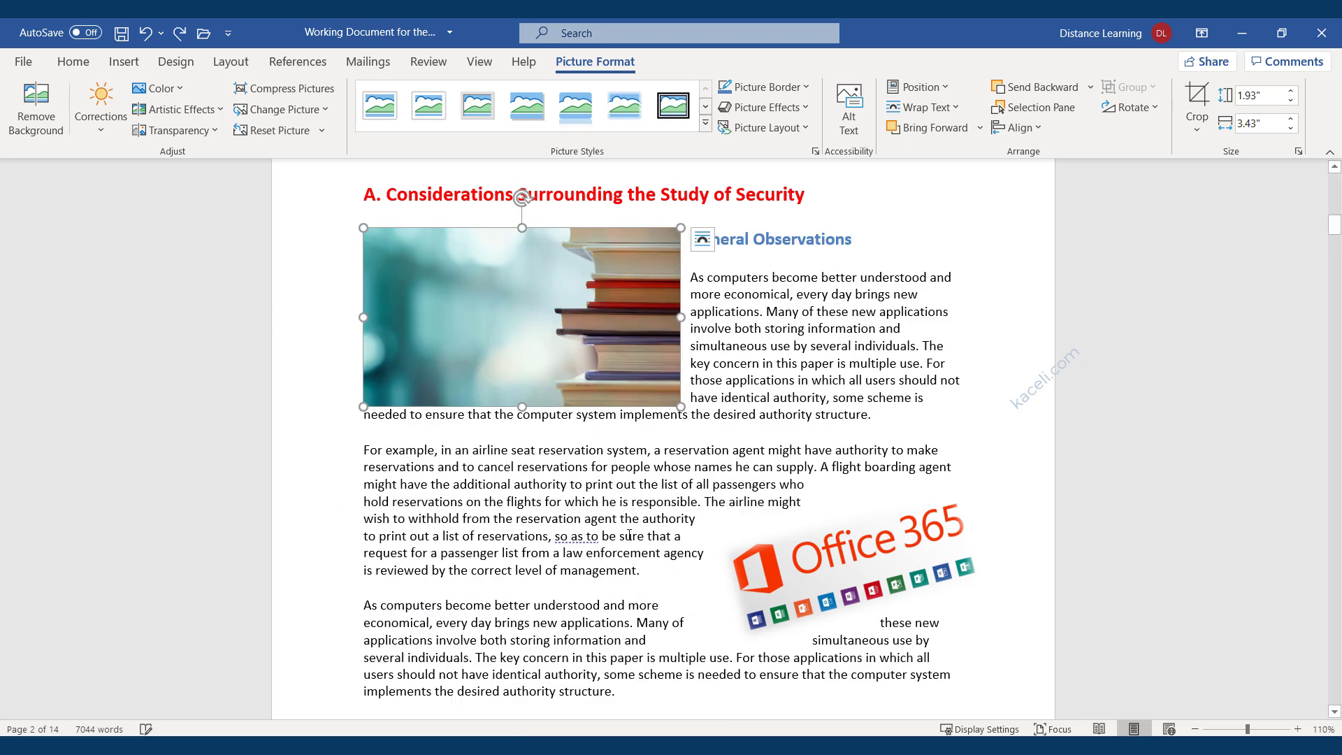
scroll(546, 280, "down", 3)
left_click_drag(546, 250, 575, 700)
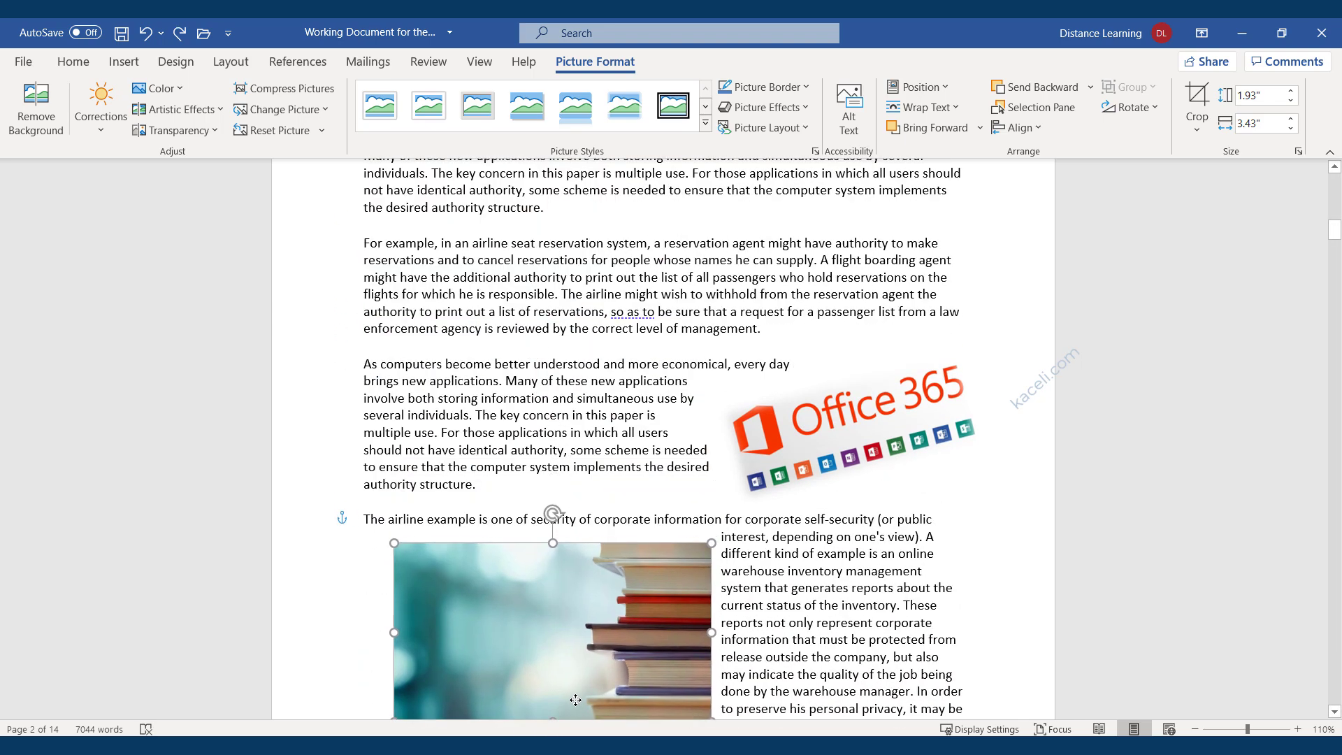
scroll(798, 541, "down", 6)
left_click(365, 523)
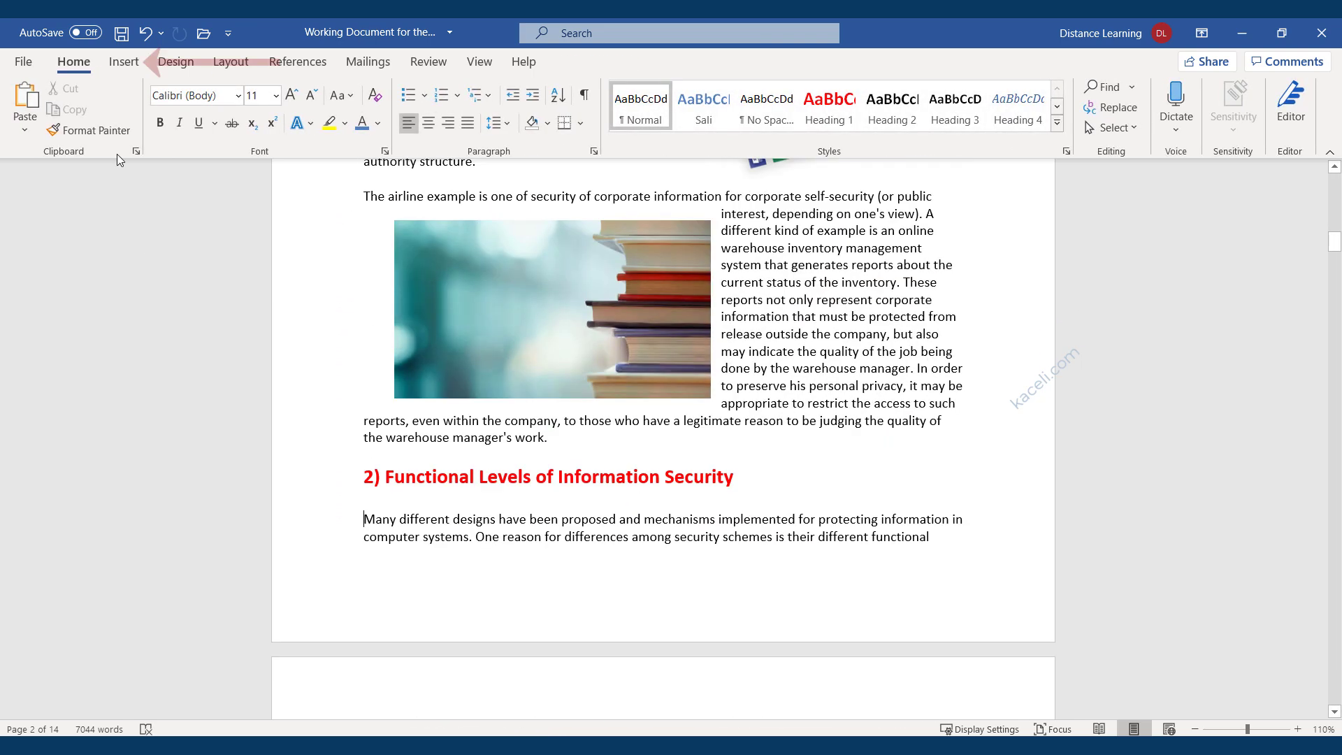
Search online pictures for 'office 365' and insert the red-orange Office logo.
left_click(124, 62)
left_click(178, 112)
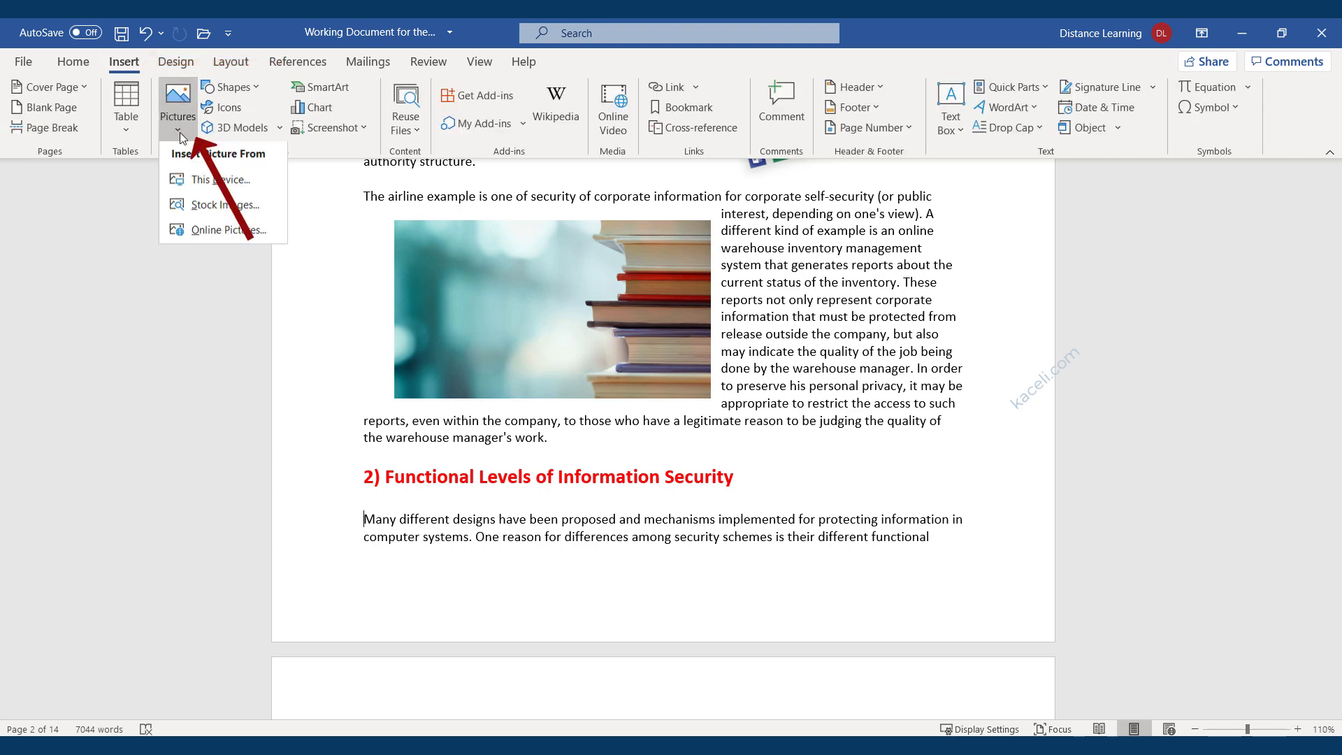
left_click(207, 232)
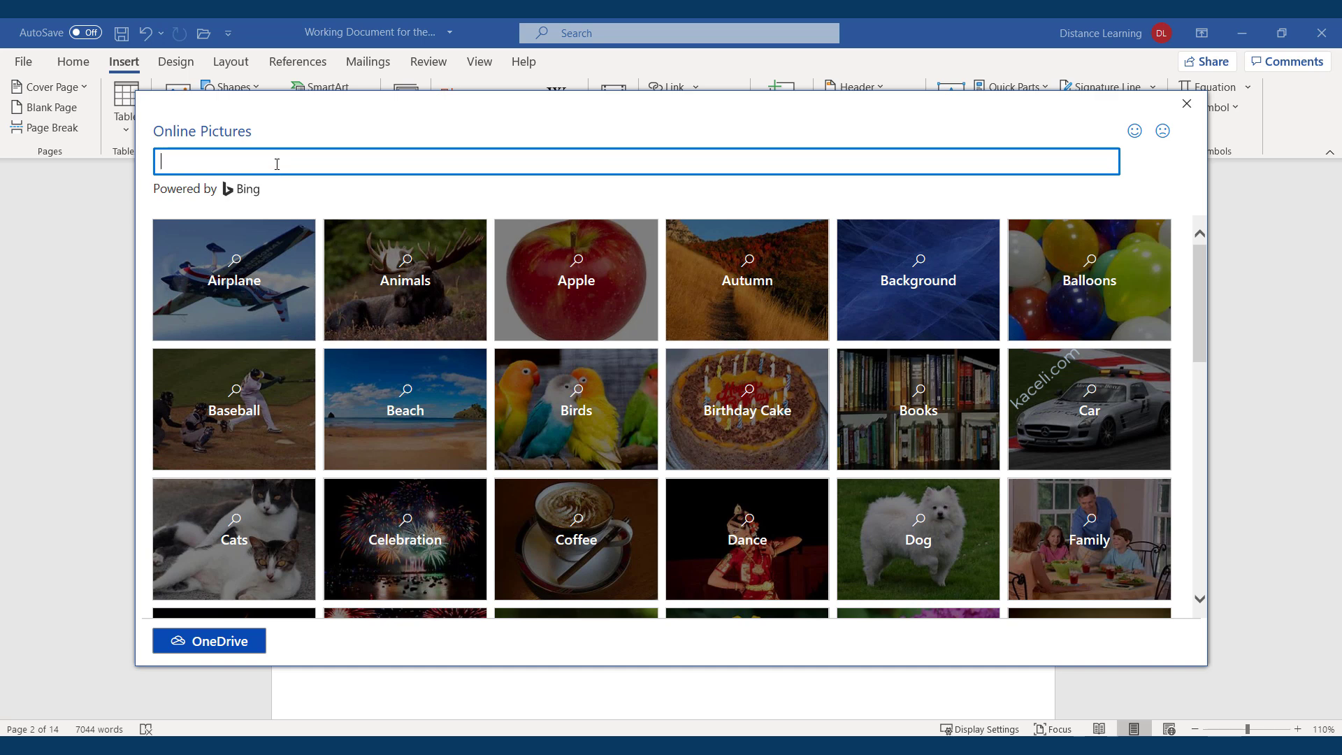
type("office 365")
key("Return")
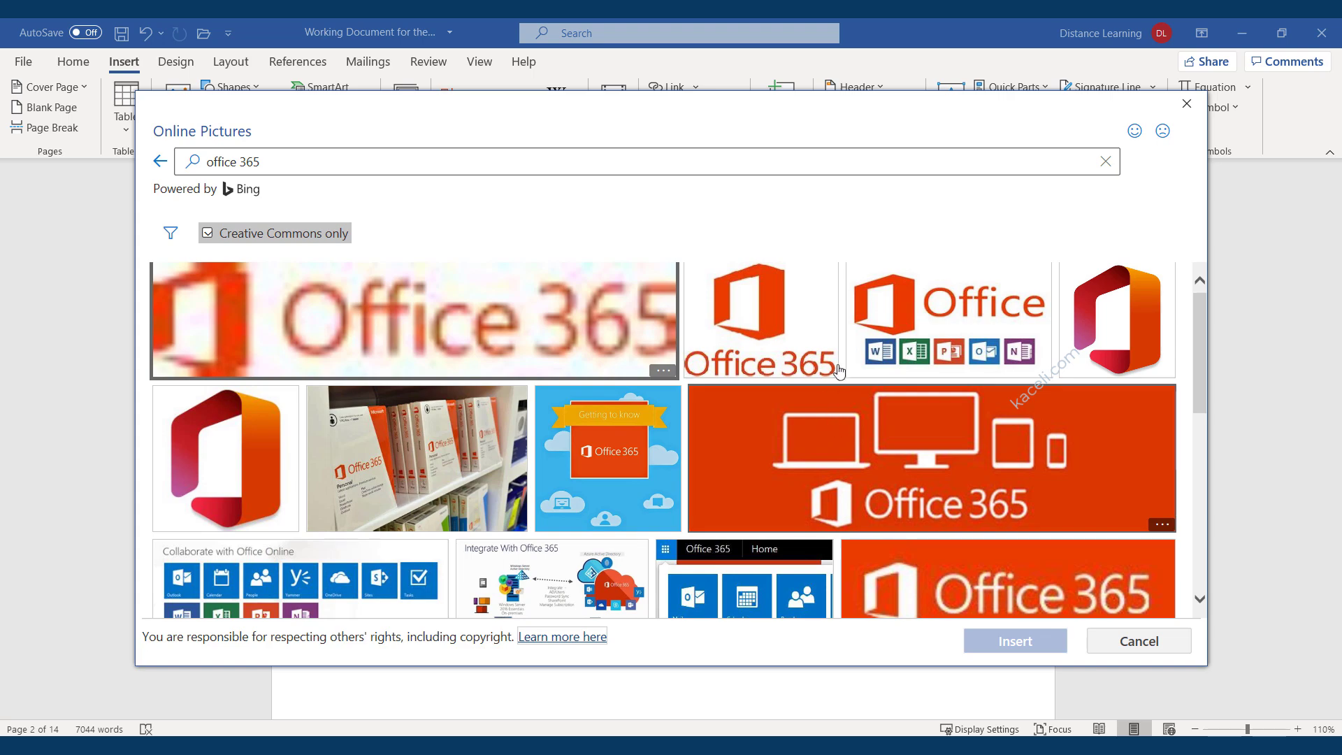
left_click(225, 458)
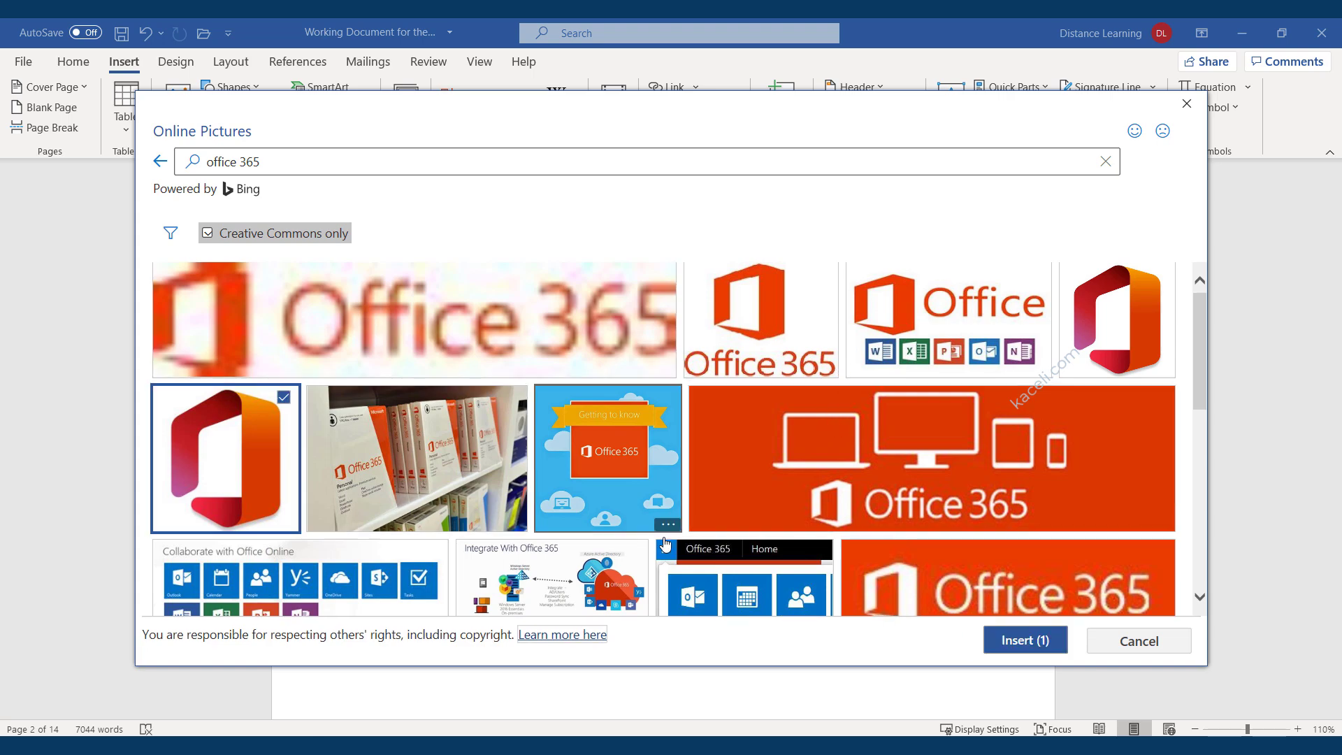
left_click(1025, 641)
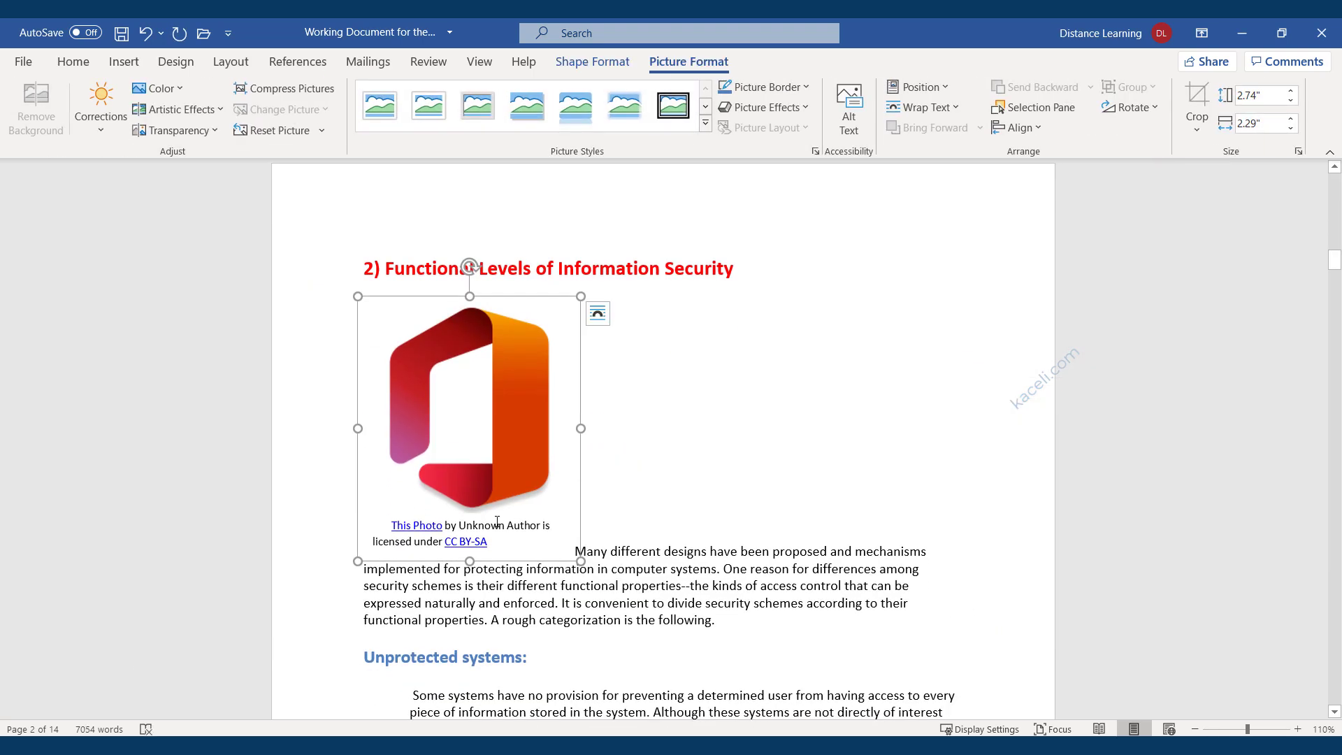
Shrink the Office logo picture by dragging its corner handle, then return to the body text.
left_click_drag(580, 561, 527, 476)
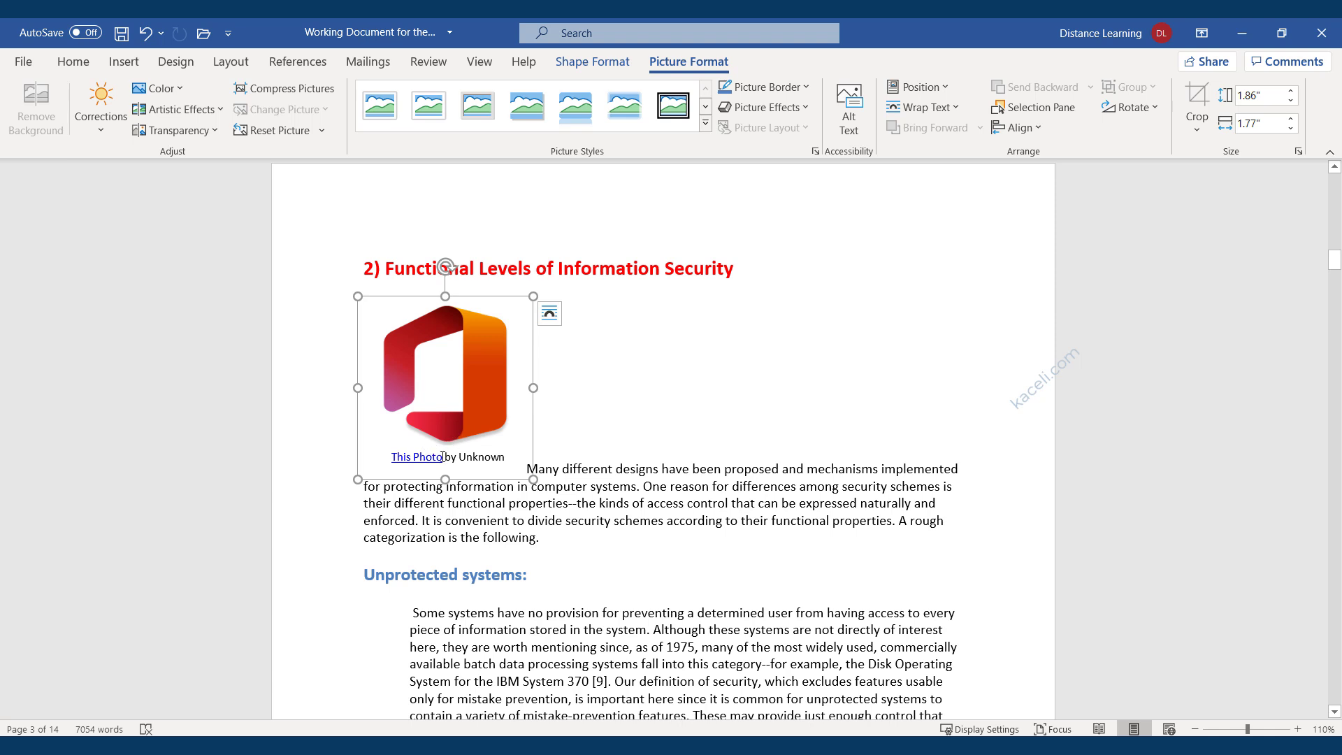
left_click(638, 392)
left_click(495, 394)
left_click(538, 110)
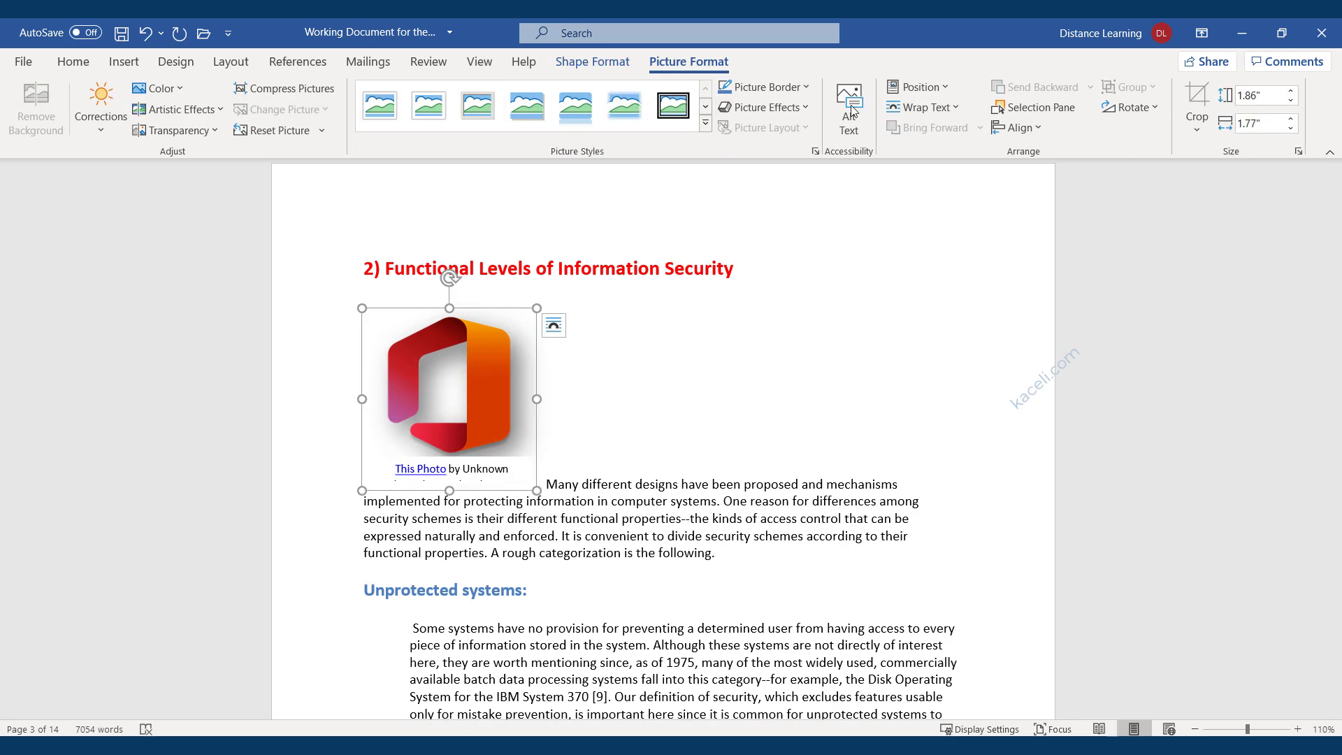
left_click(664, 484)
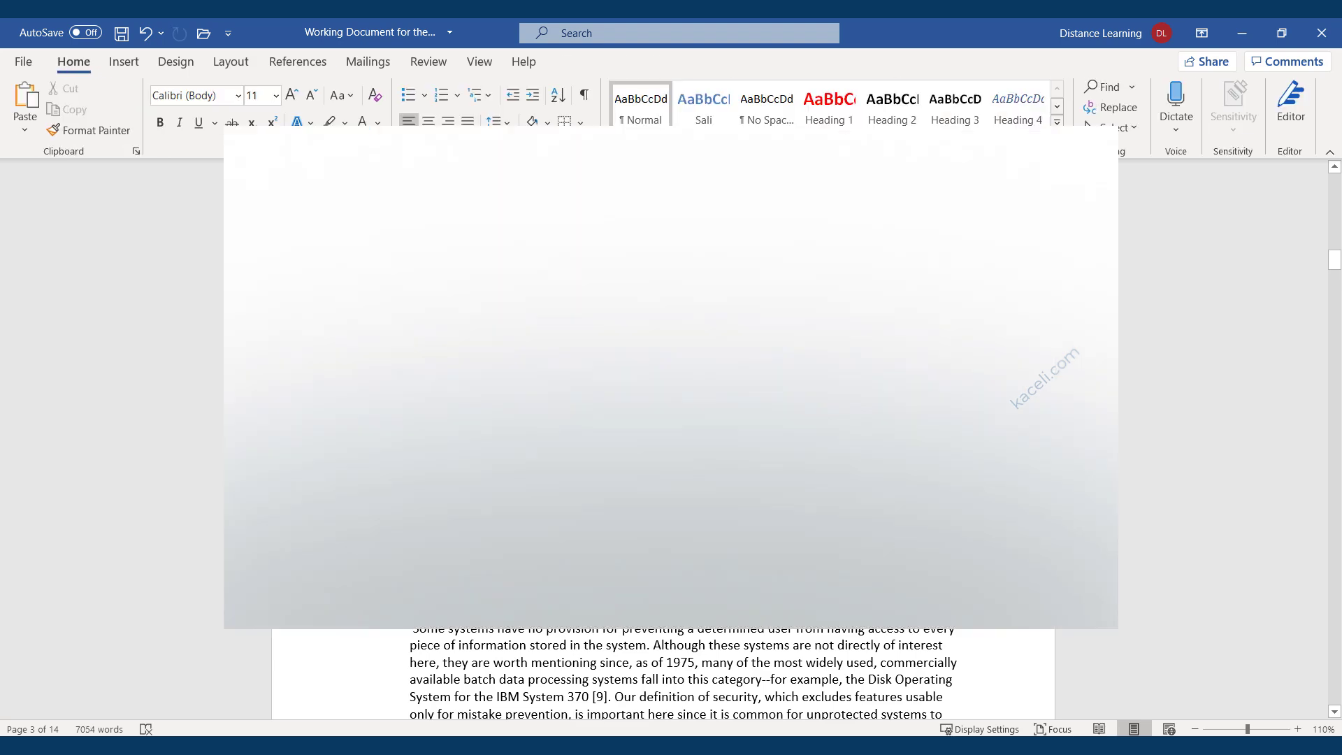
Select the Office logo, then scroll up and back down to the Complete mediation section on page 6.
left_click(486, 411)
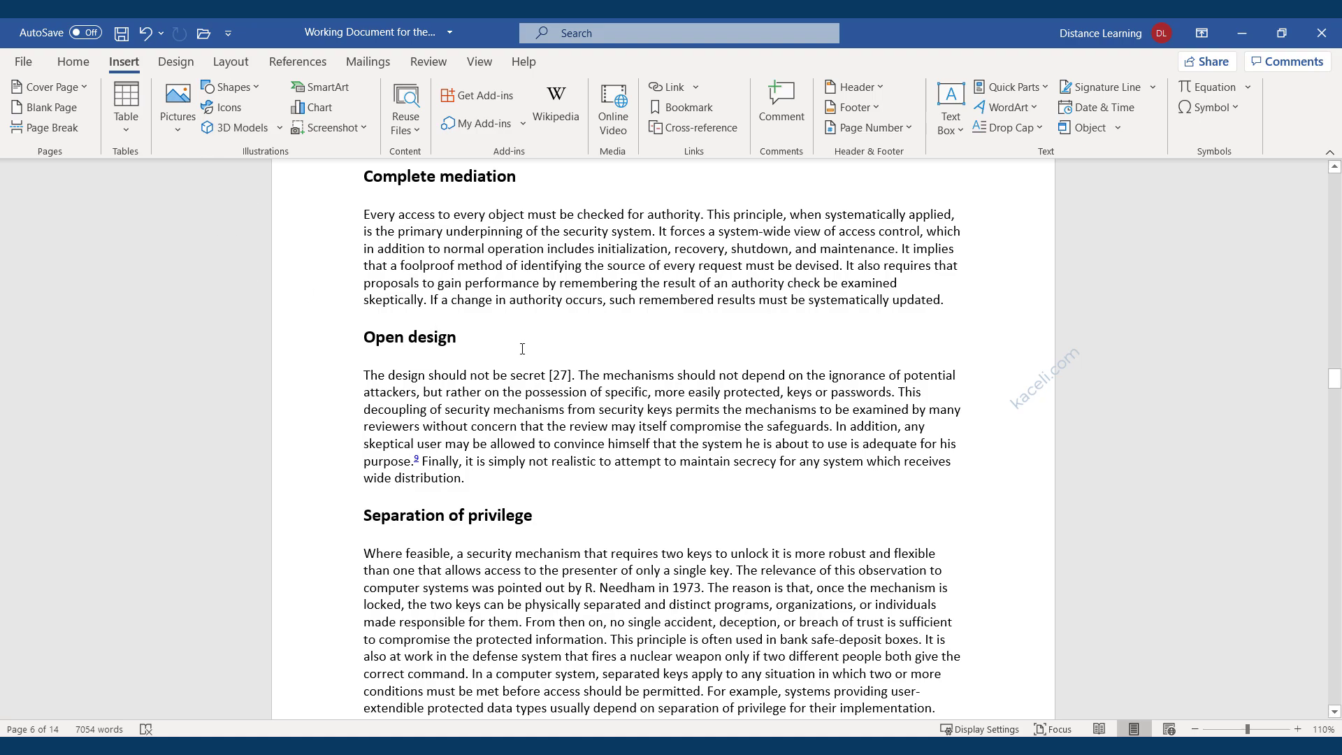
scroll(577, 393, "up", 10)
scroll(577, 393, "up", 15)
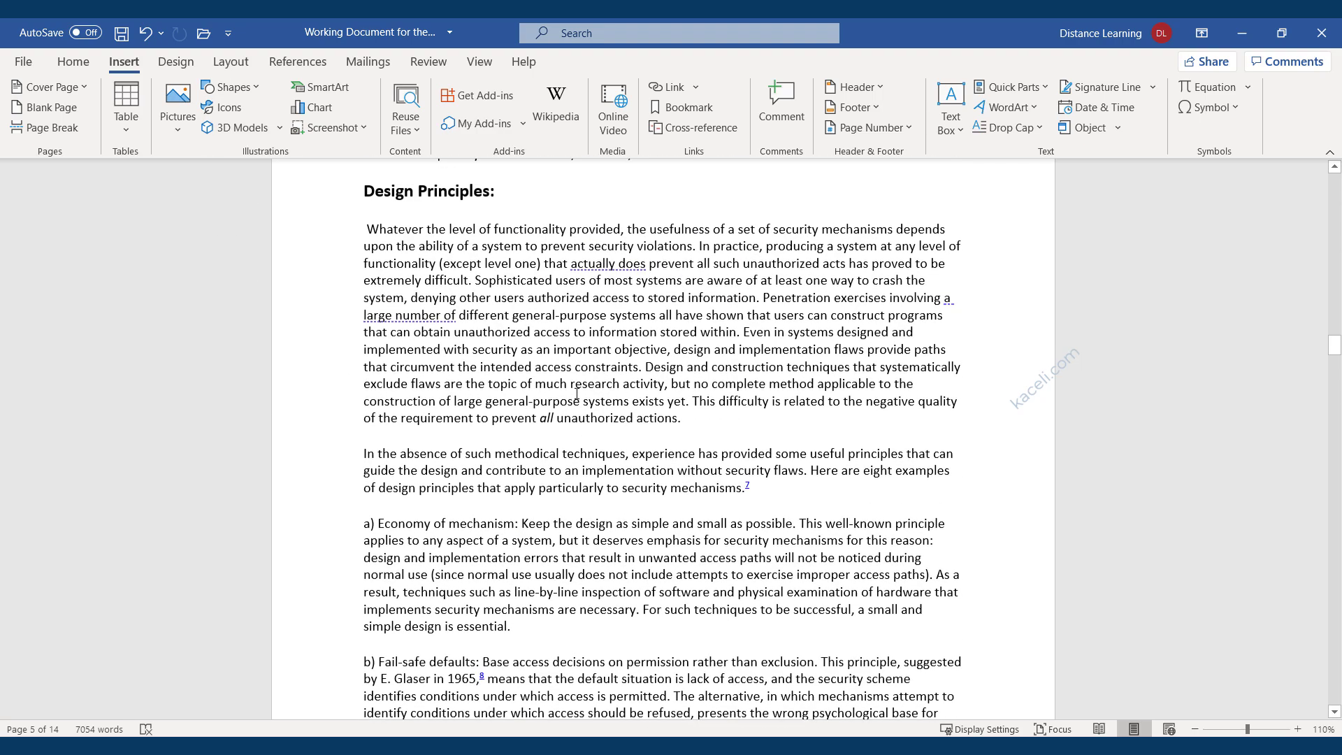
scroll(576, 393, "up", 15)
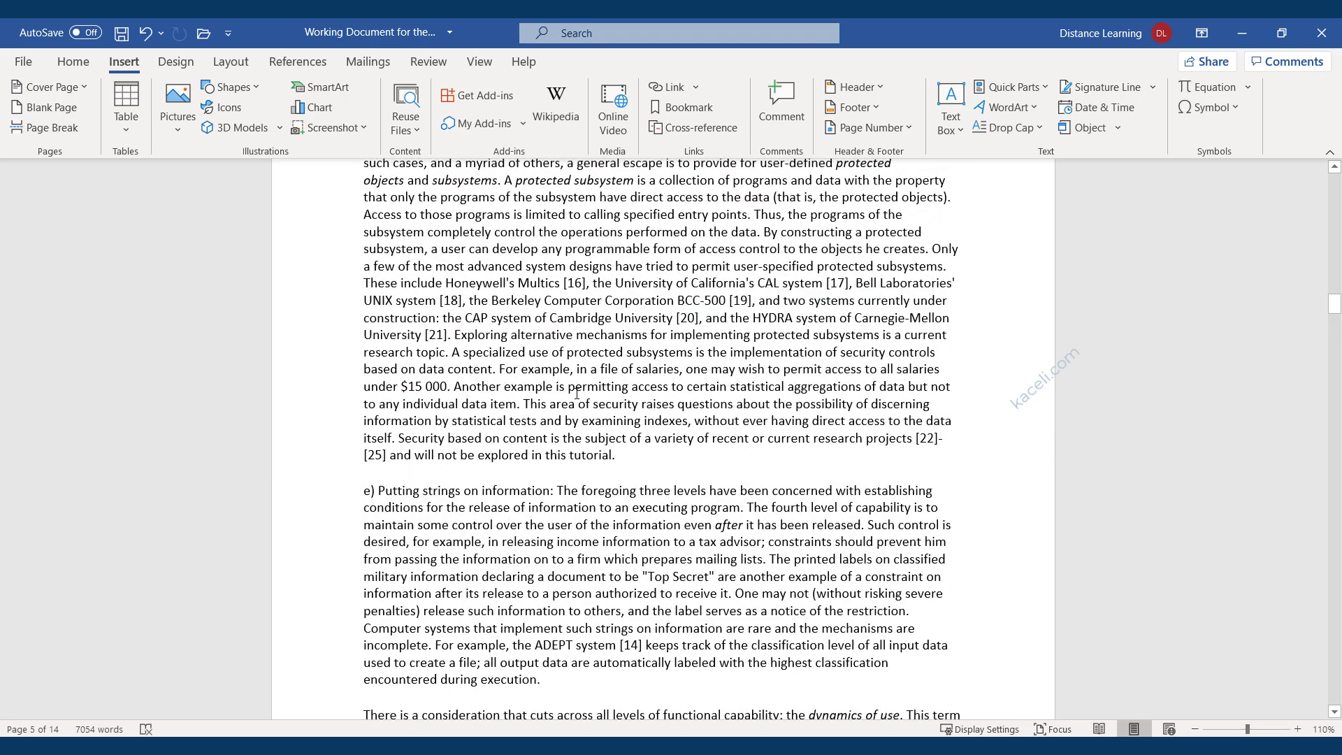
scroll(576, 393, "up", 11)
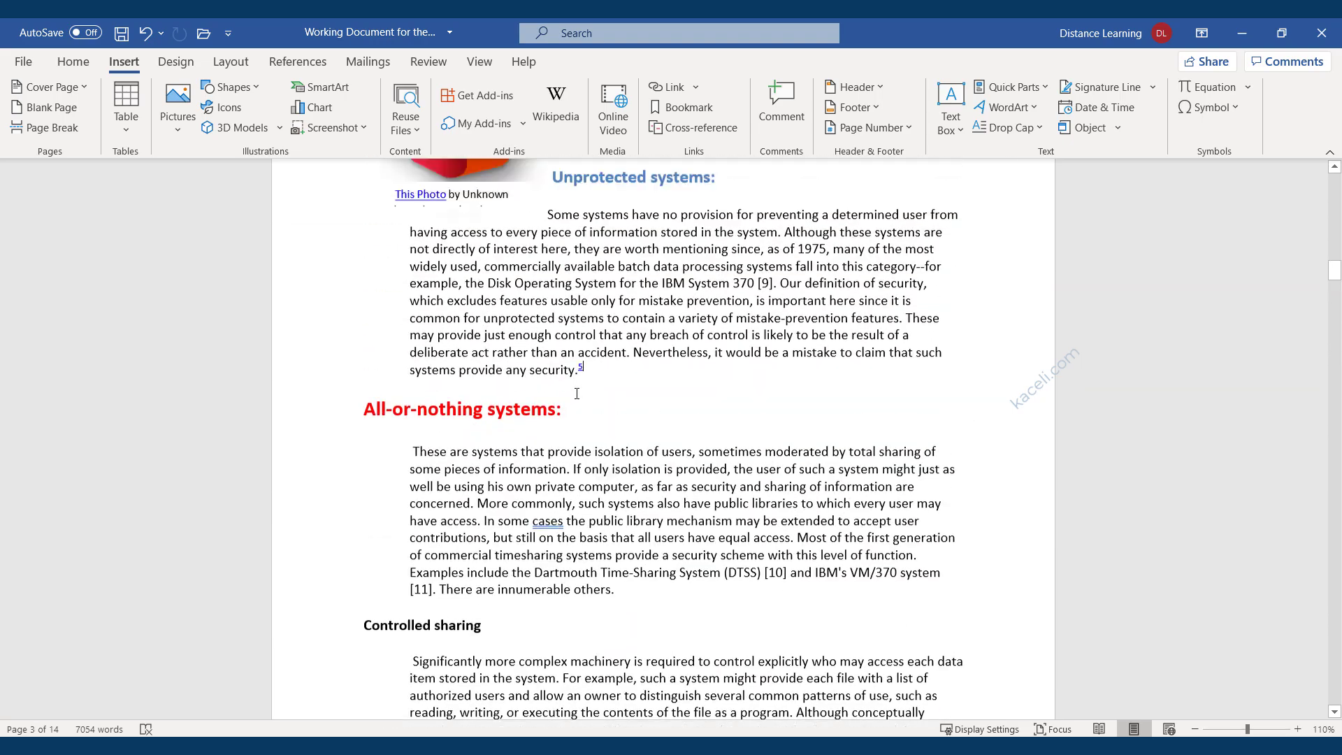
scroll(576, 393, "down", 14)
scroll(577, 393, "down", 18)
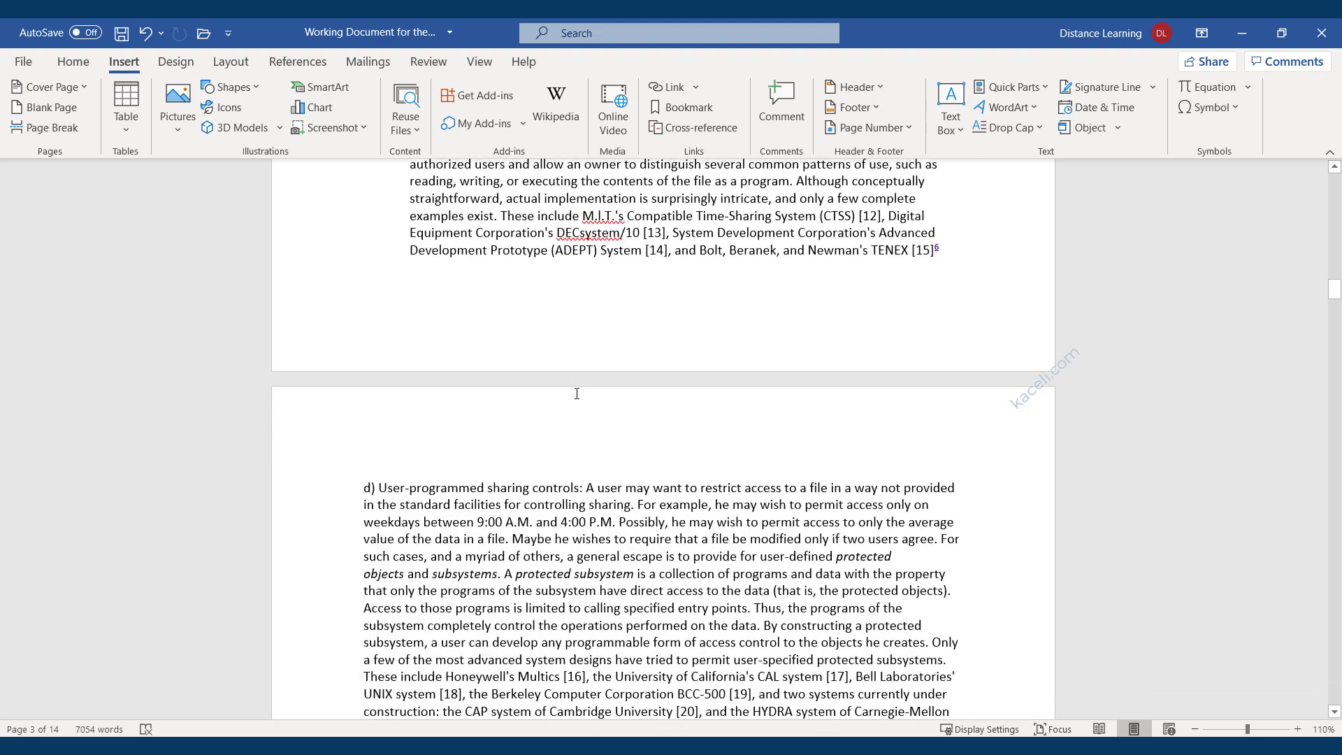
scroll(555, 498, "down", 5)
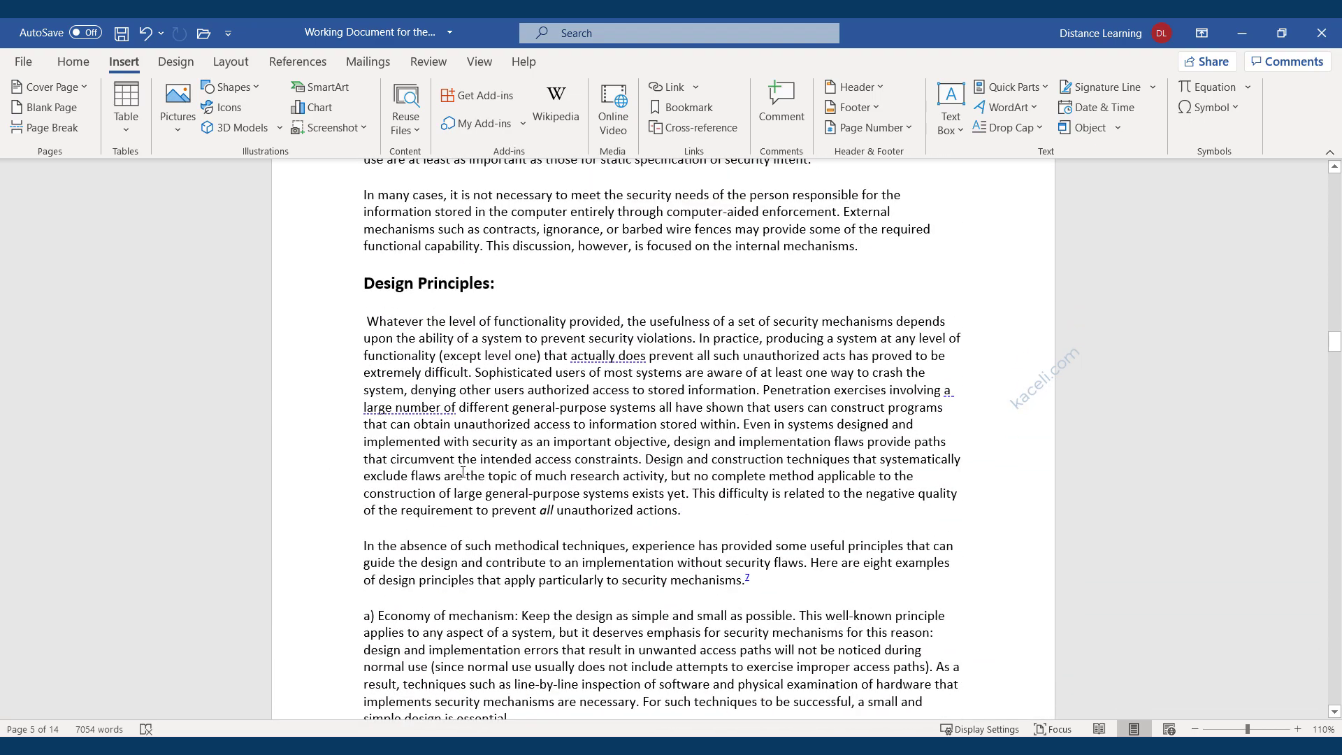
scroll(458, 406, "down", 20)
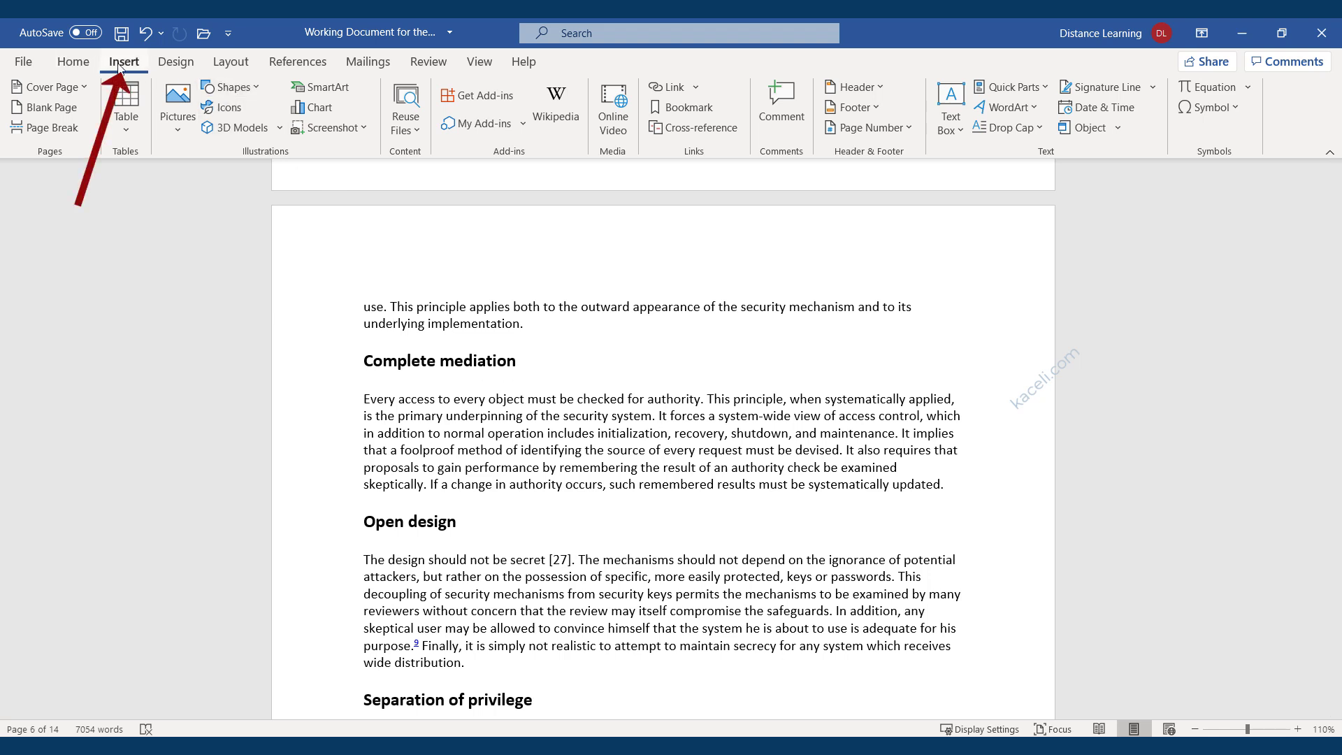
Insert the stacked-cubes icon from the Technology And Electronics icon category above Complete mediation.
left_click(225, 106)
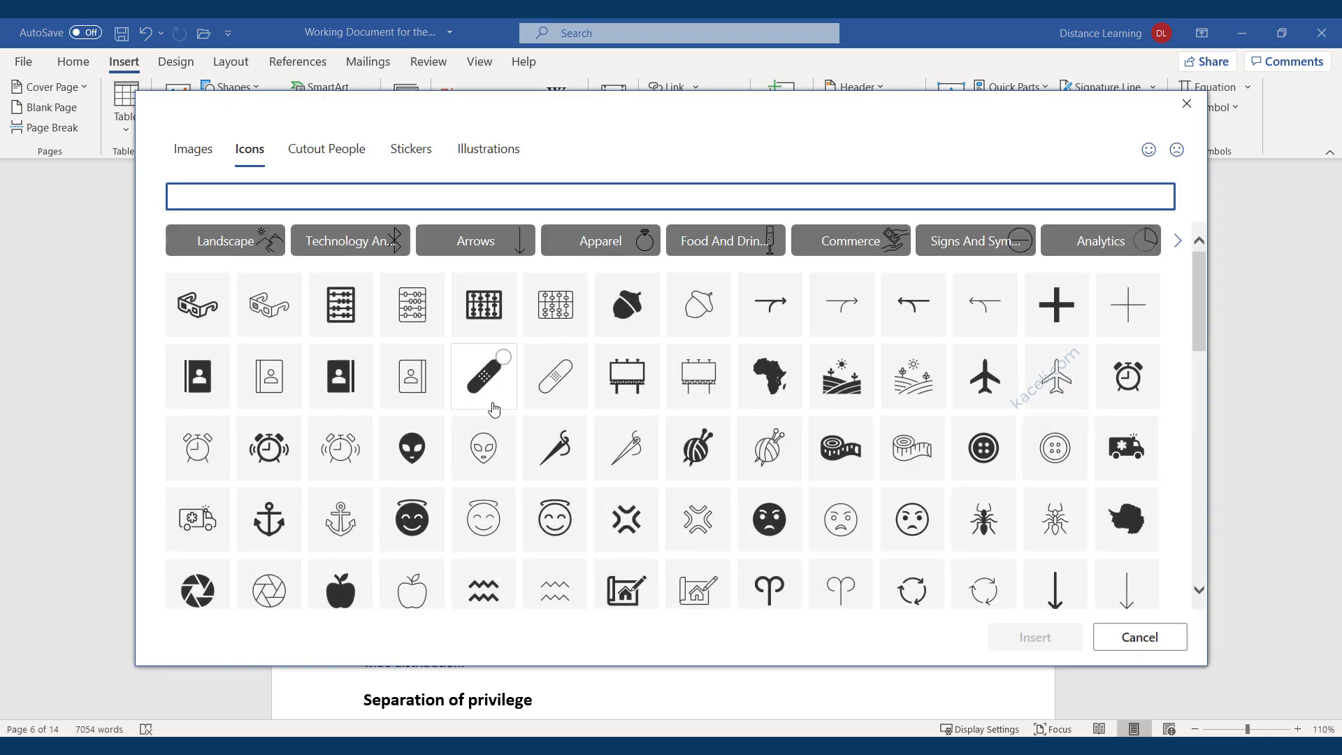
left_click(344, 245)
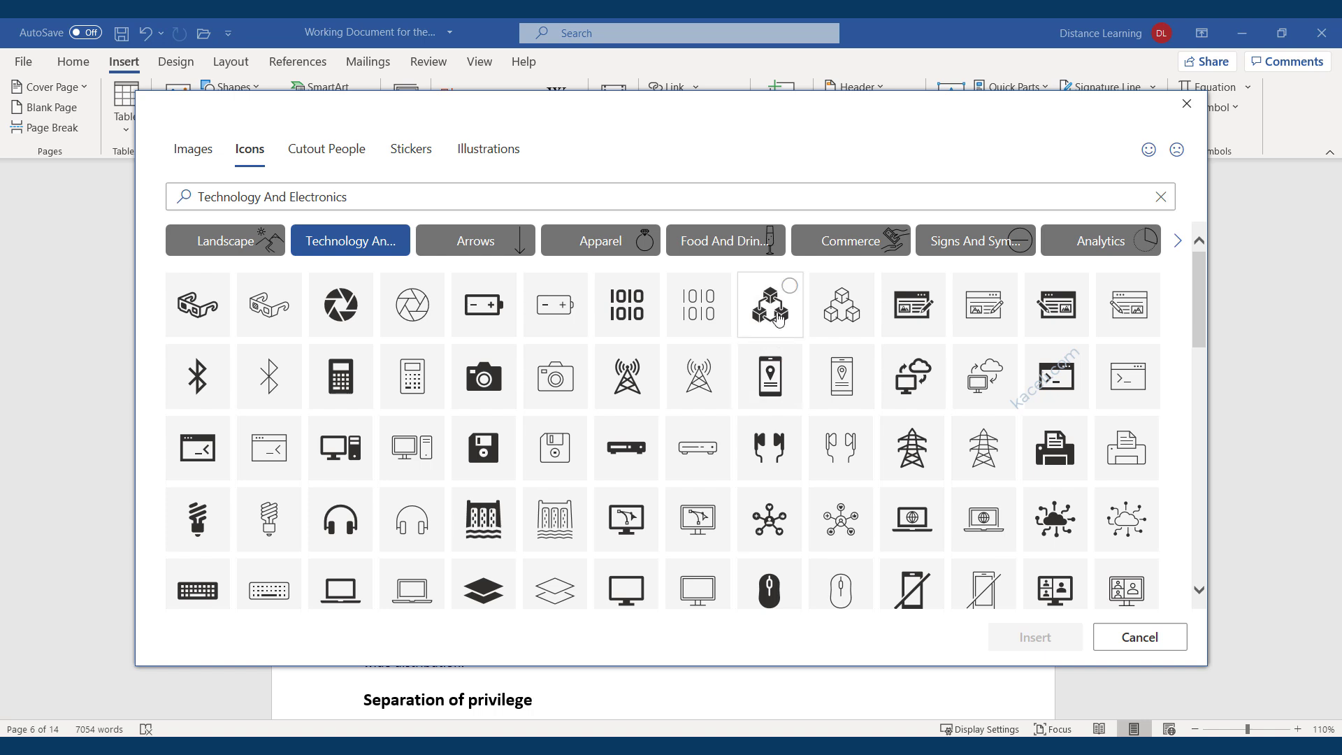
left_click(314, 198)
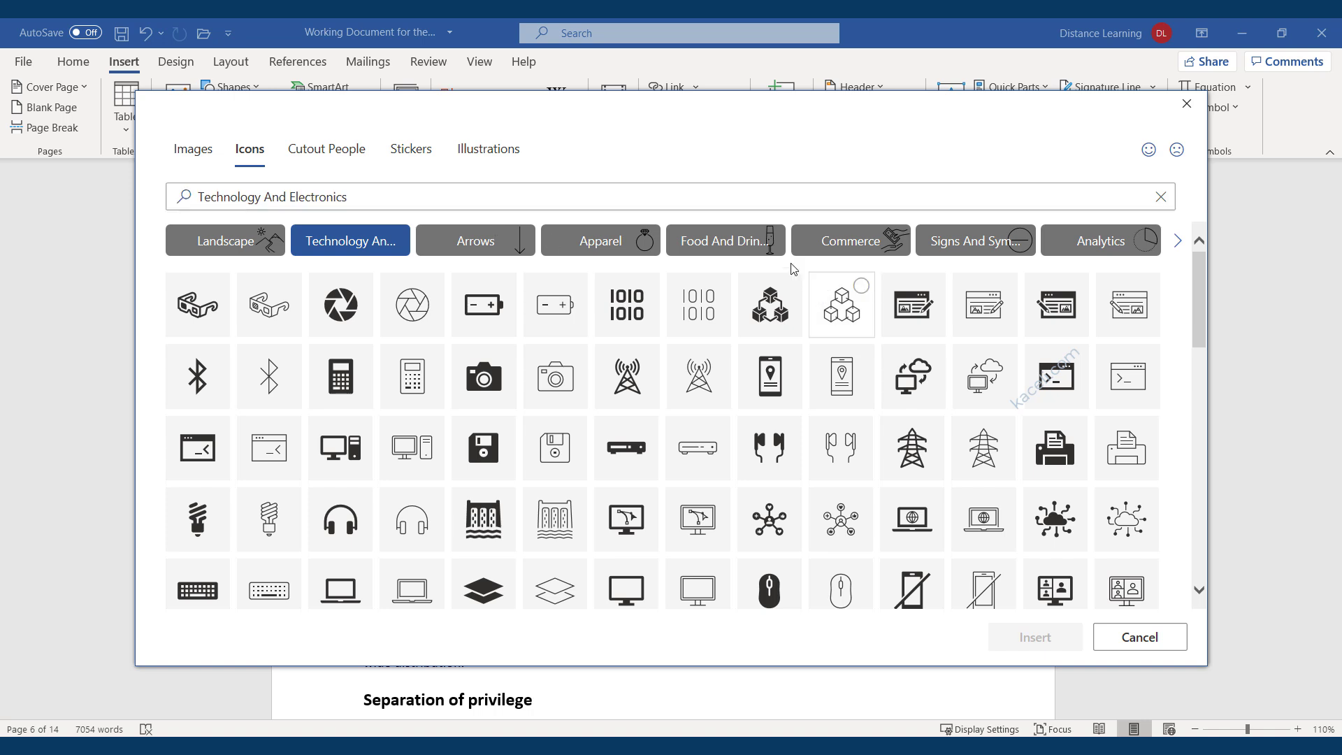
left_click(467, 154)
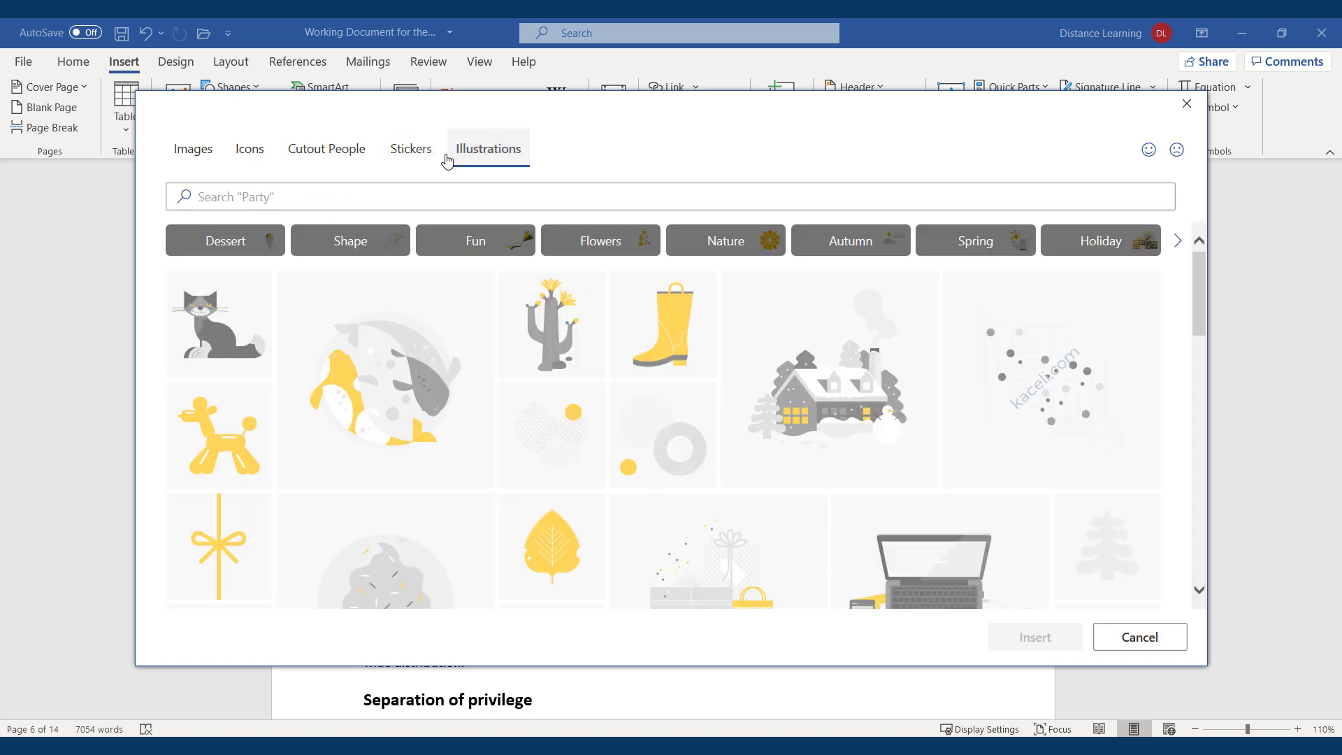
left_click(415, 164)
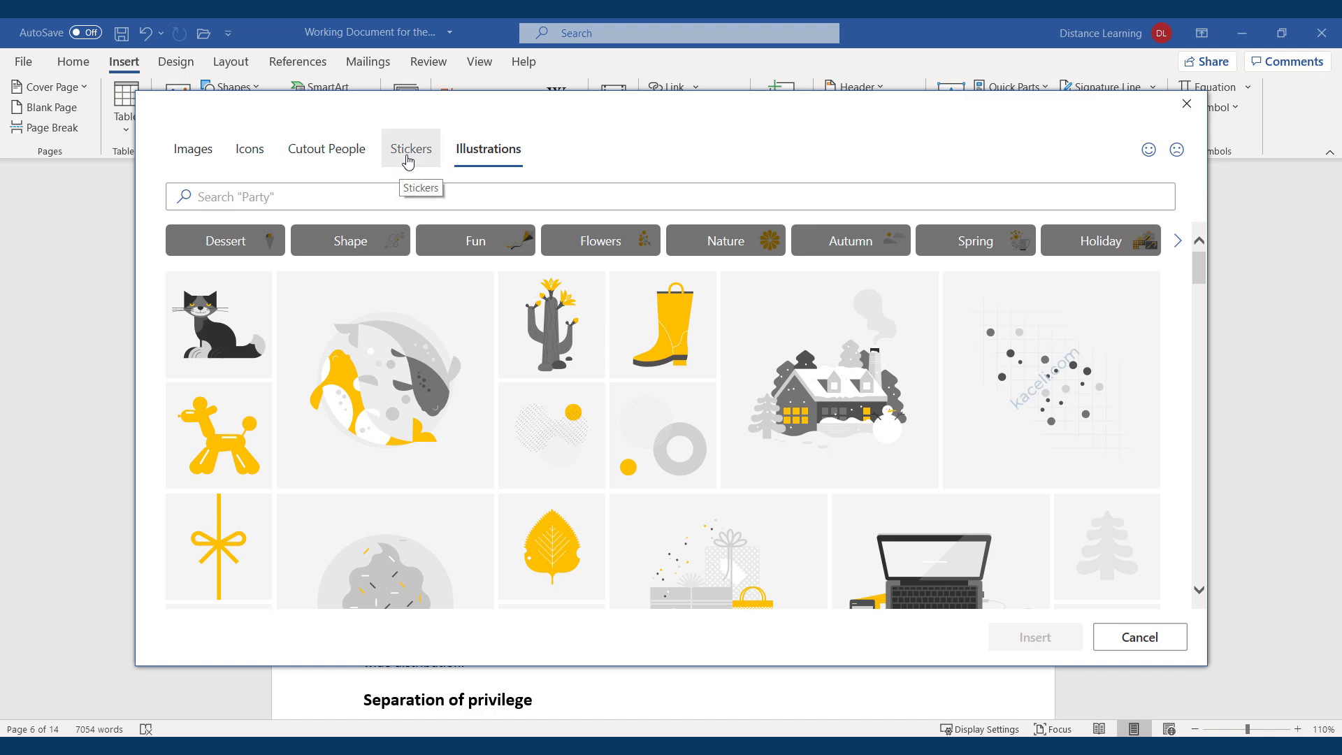
left_click(328, 162)
left_click(259, 160)
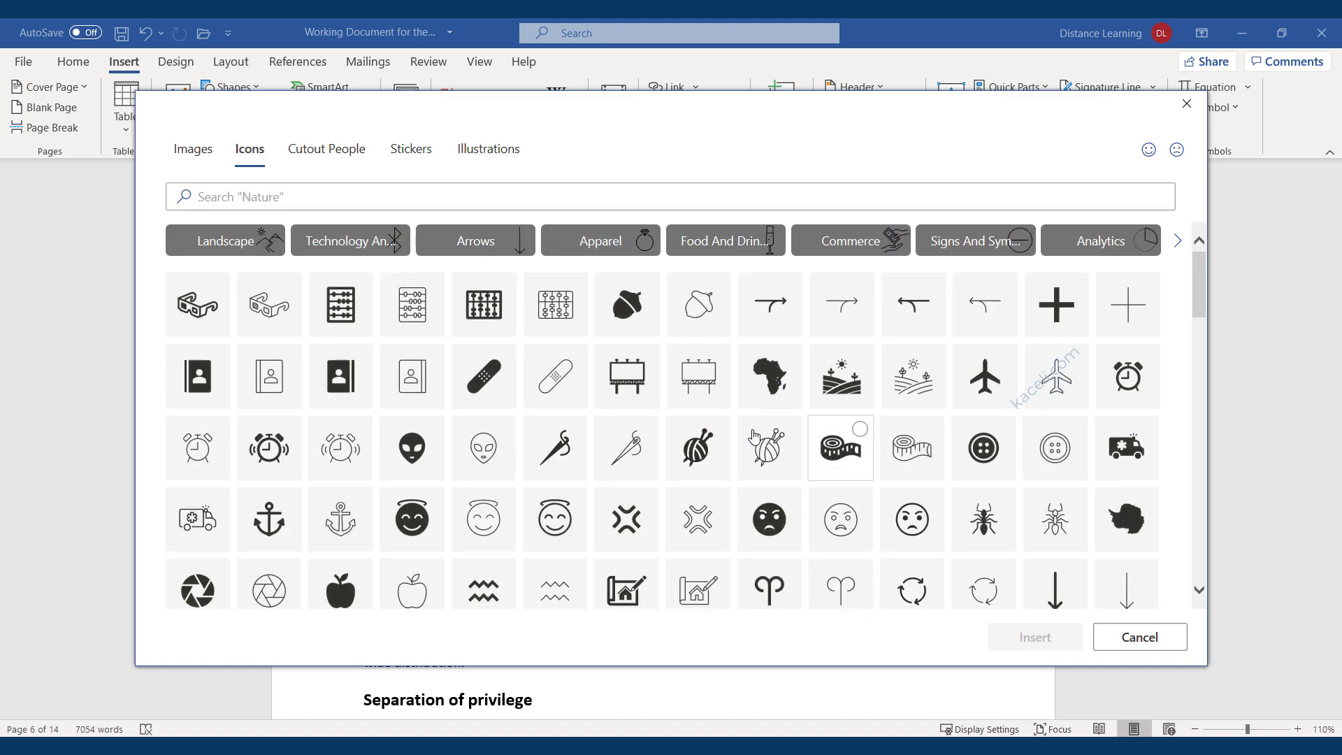
left_click(326, 234)
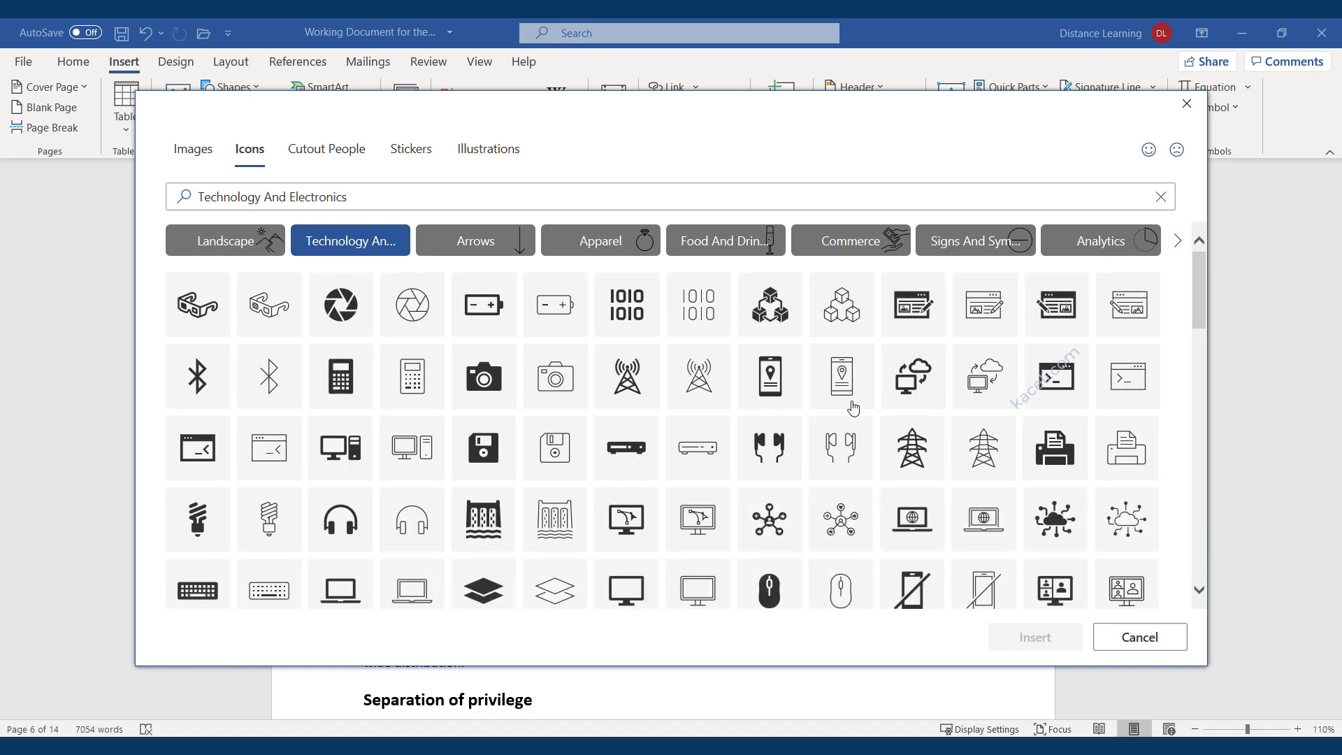
left_click(781, 315)
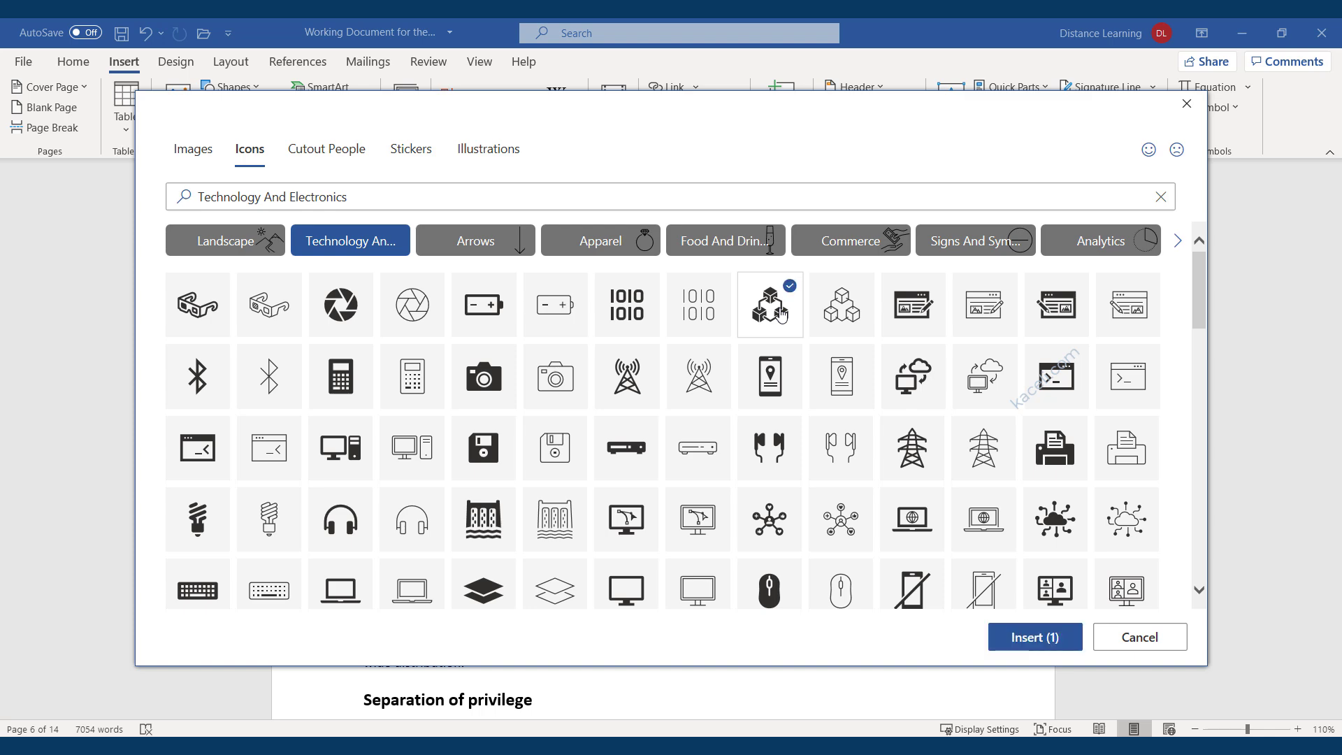
left_click(1013, 638)
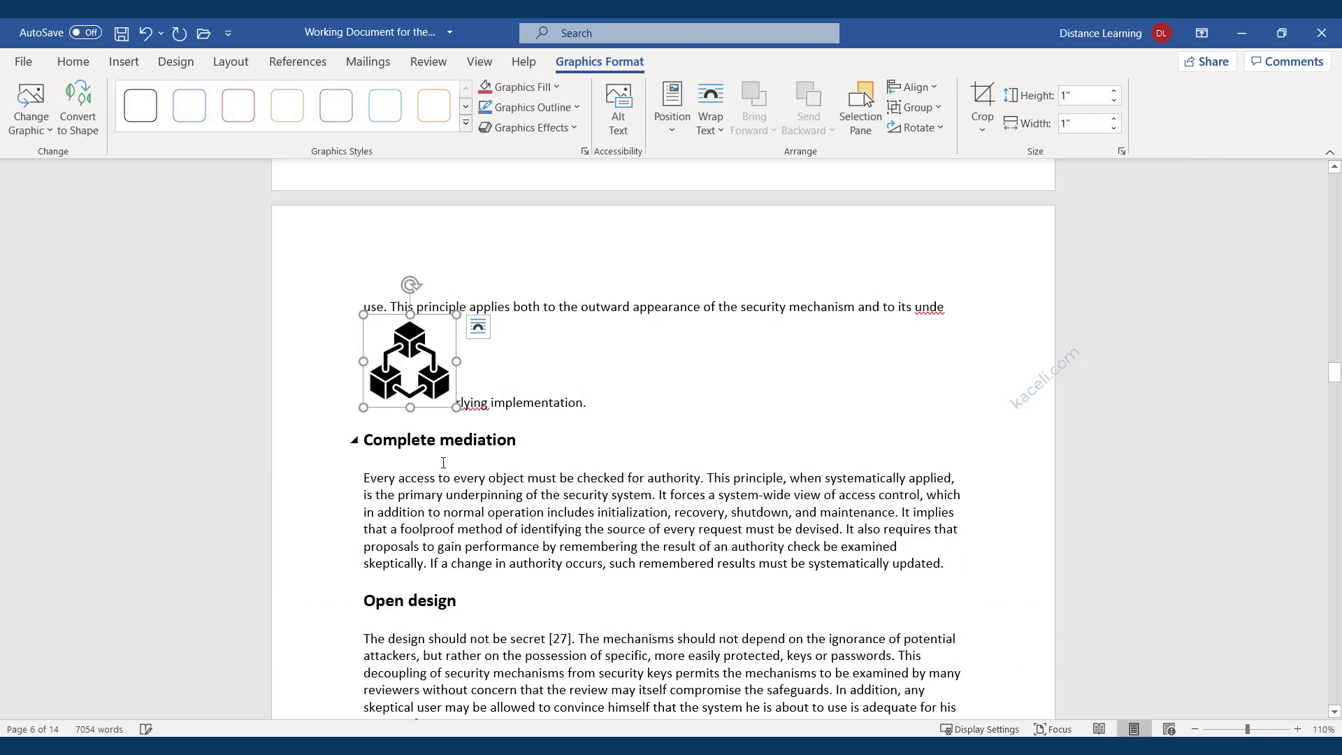
Move the cube icon to the start of the Complete mediation heading and shrink it to about half size.
left_click_drag(429, 378, 369, 444)
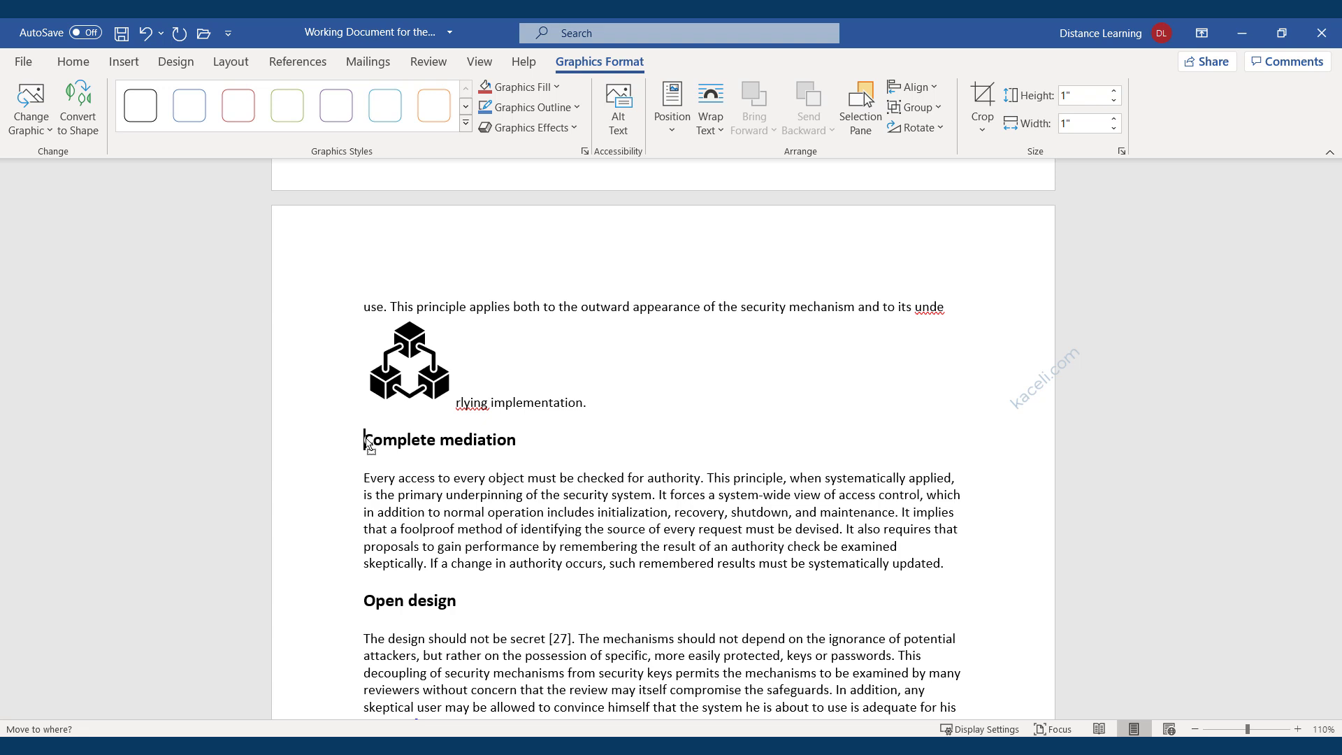
left_click_drag(368, 444, 368, 444)
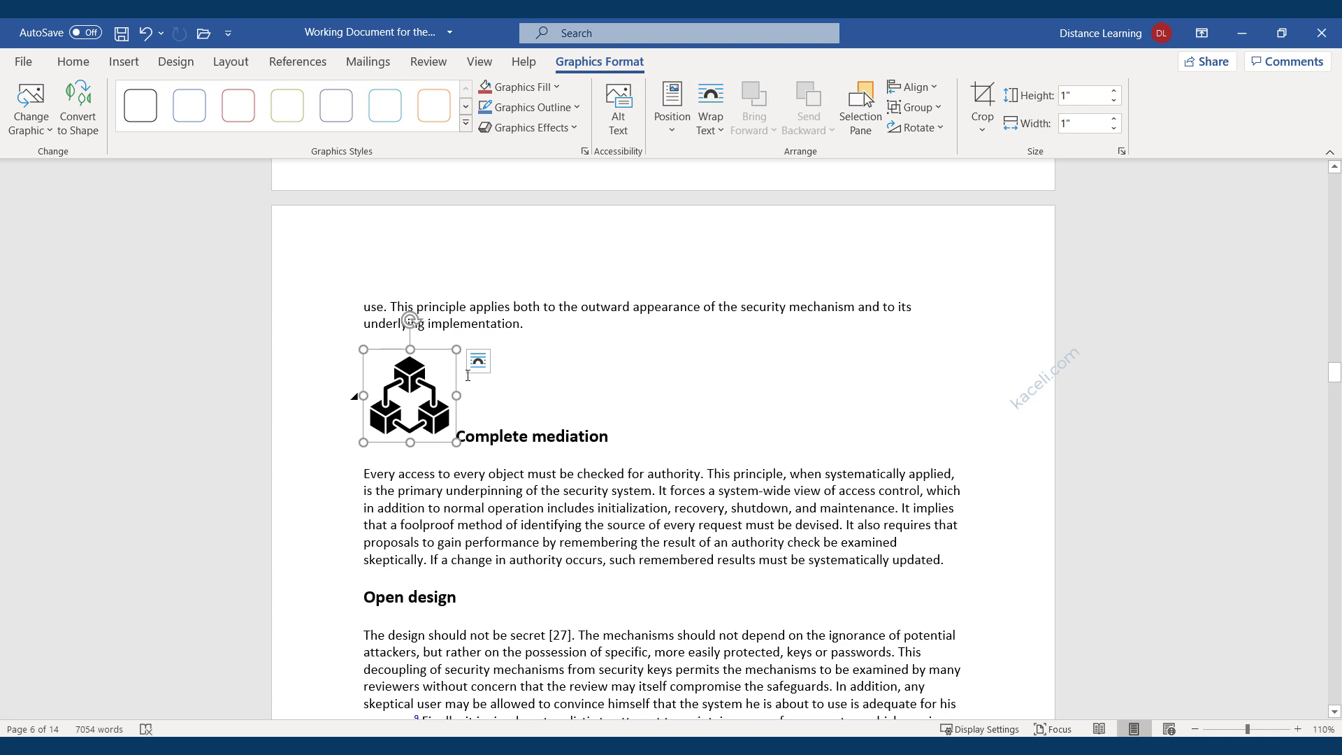
left_click_drag(457, 348, 377, 370)
left_click(406, 378)
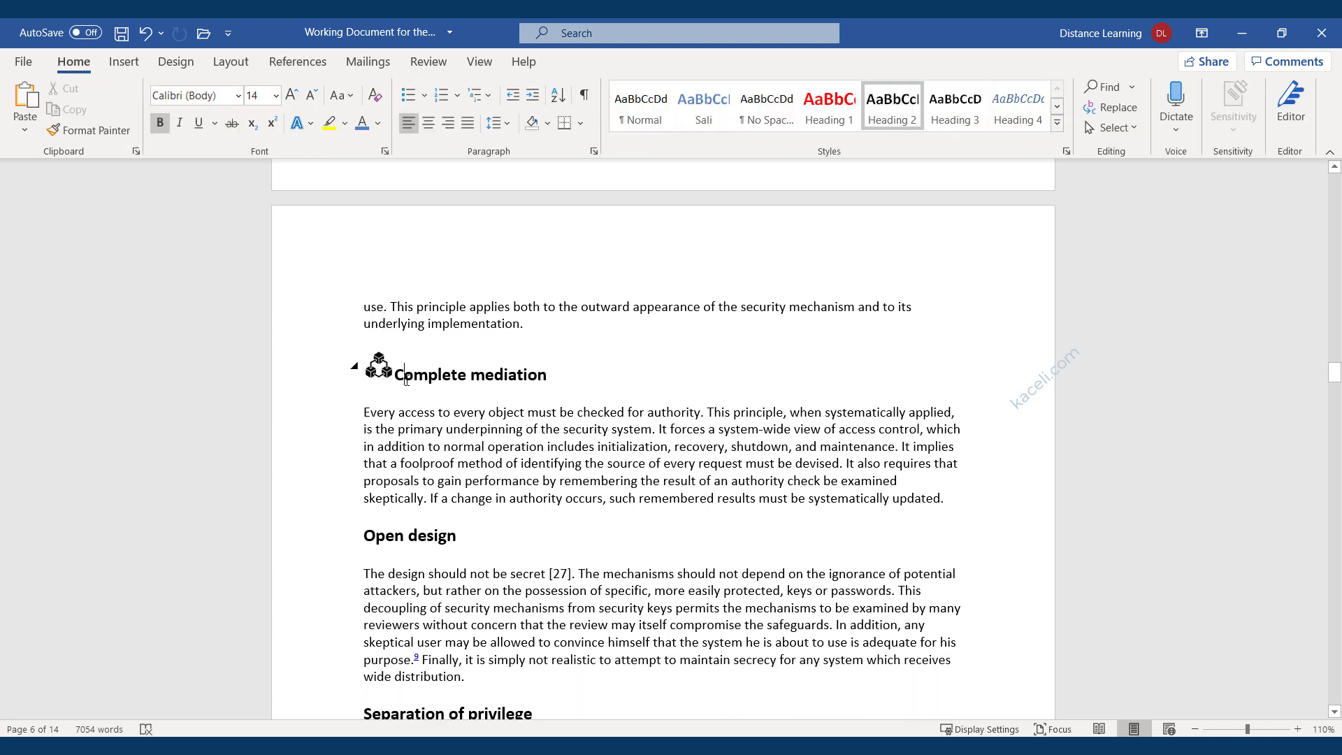
Put the insertion point at the start of the Open design heading with the Insert tab showing.
left_click(493, 448)
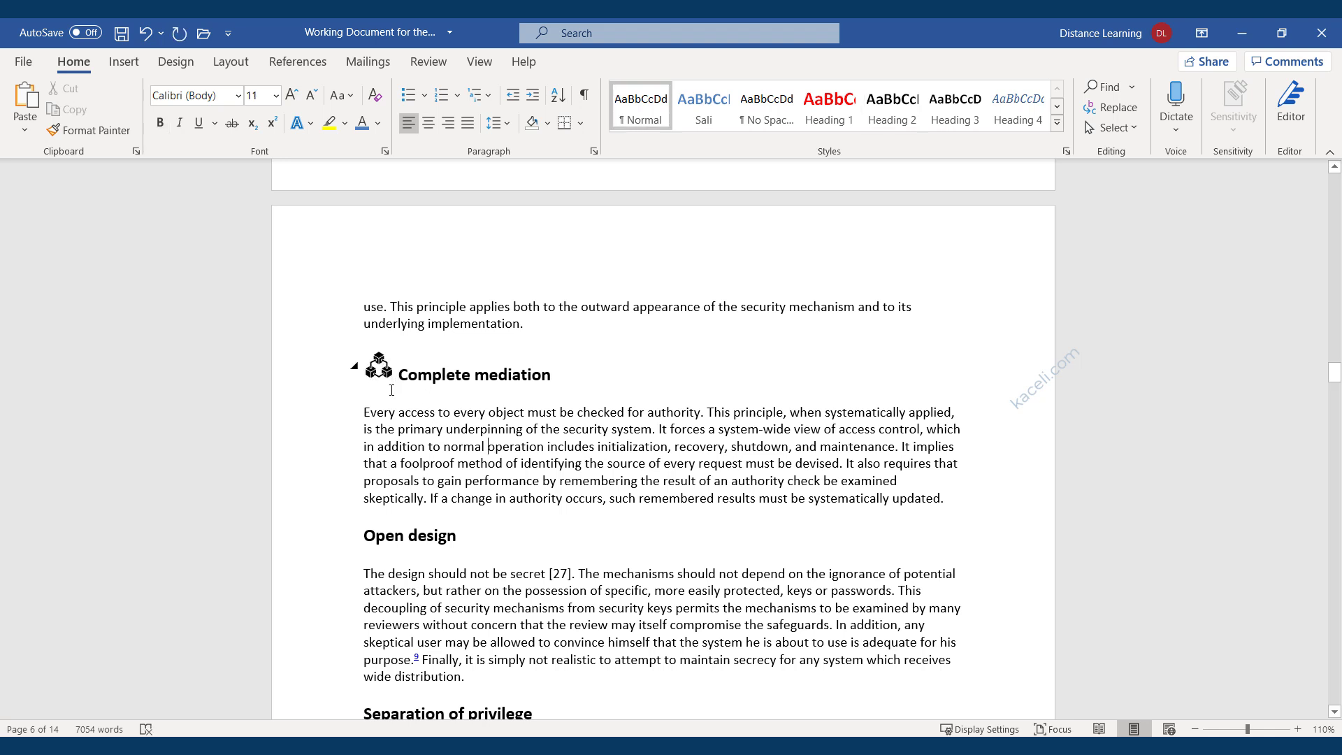
left_click(365, 536)
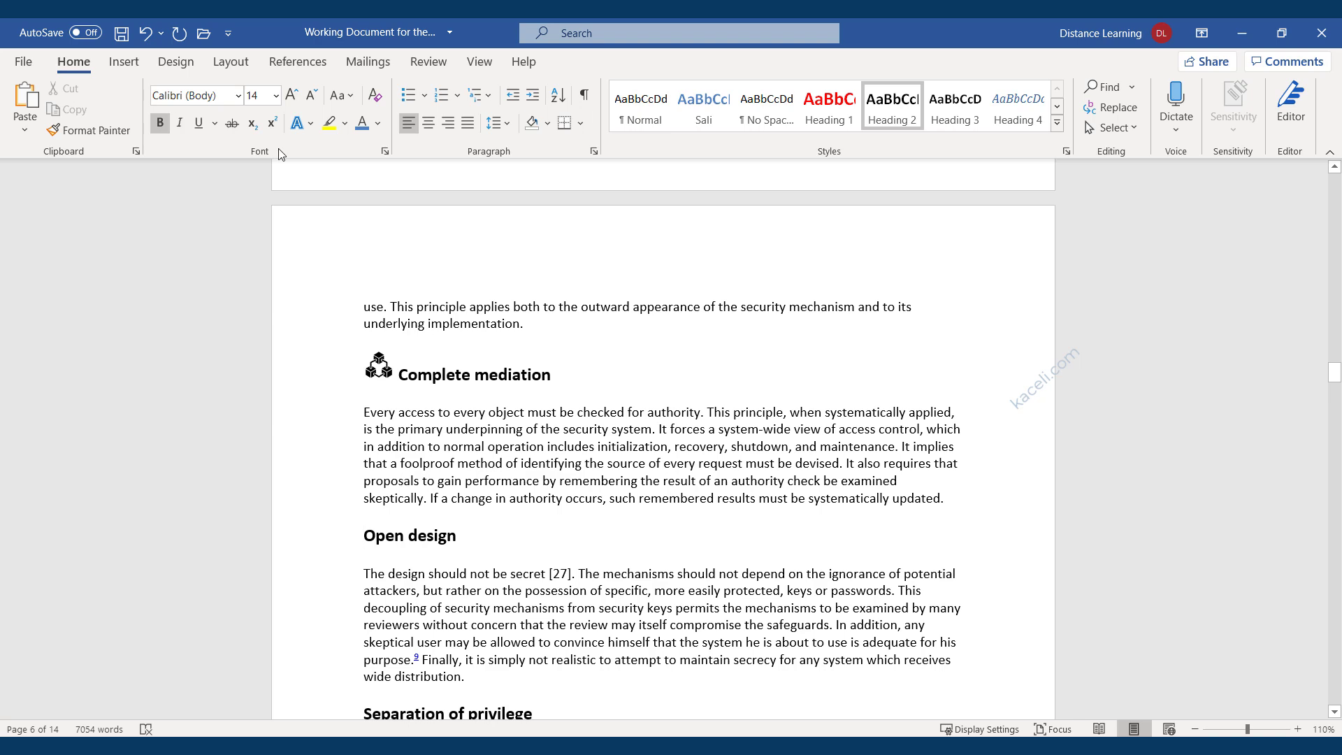
left_click(124, 61)
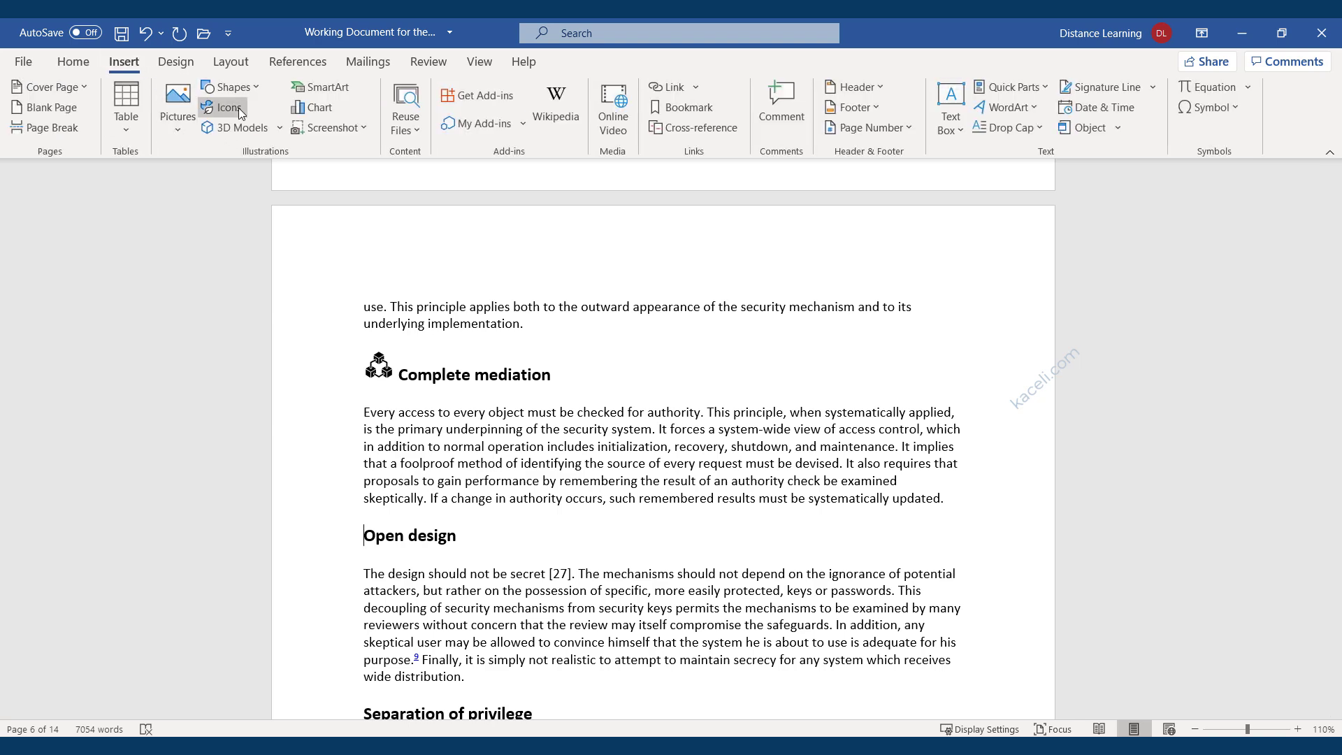
Insert the billboard icon before Open design and shrink it to under half its size.
left_click(238, 107)
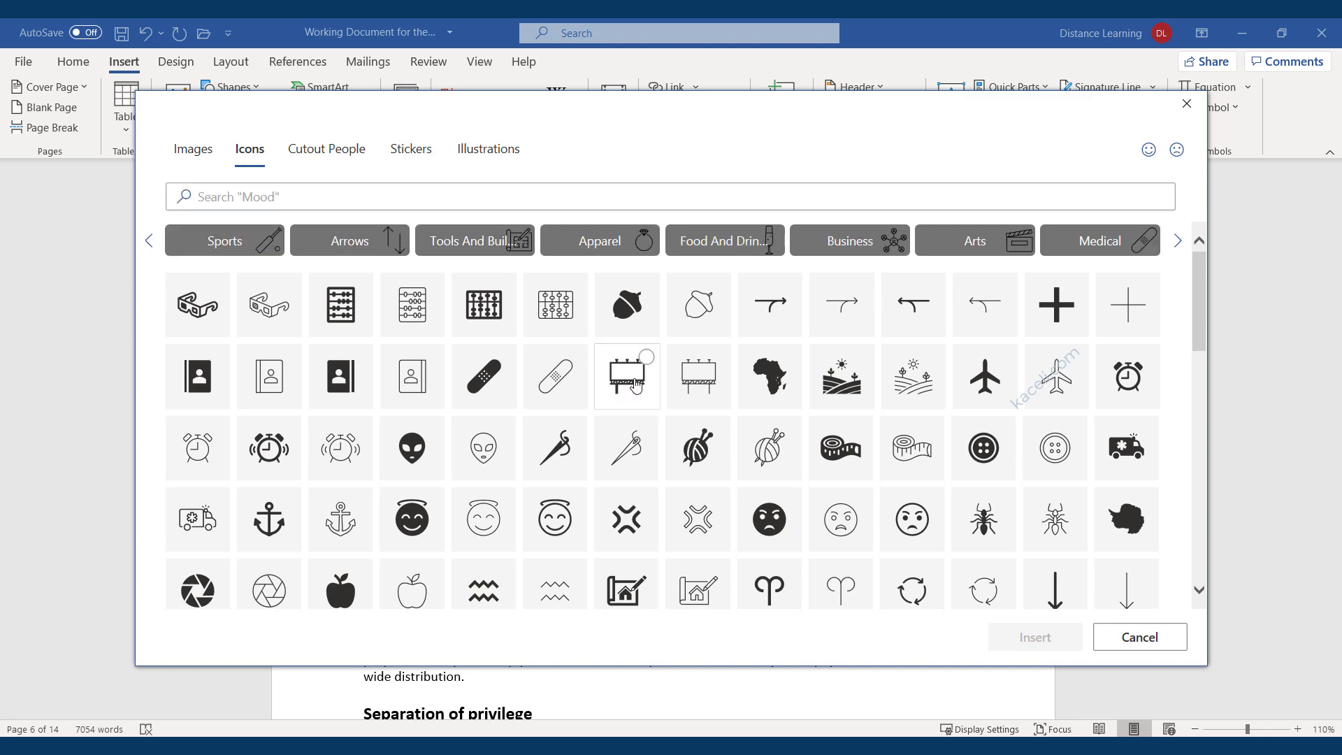
left_click(636, 383)
left_click(1041, 639)
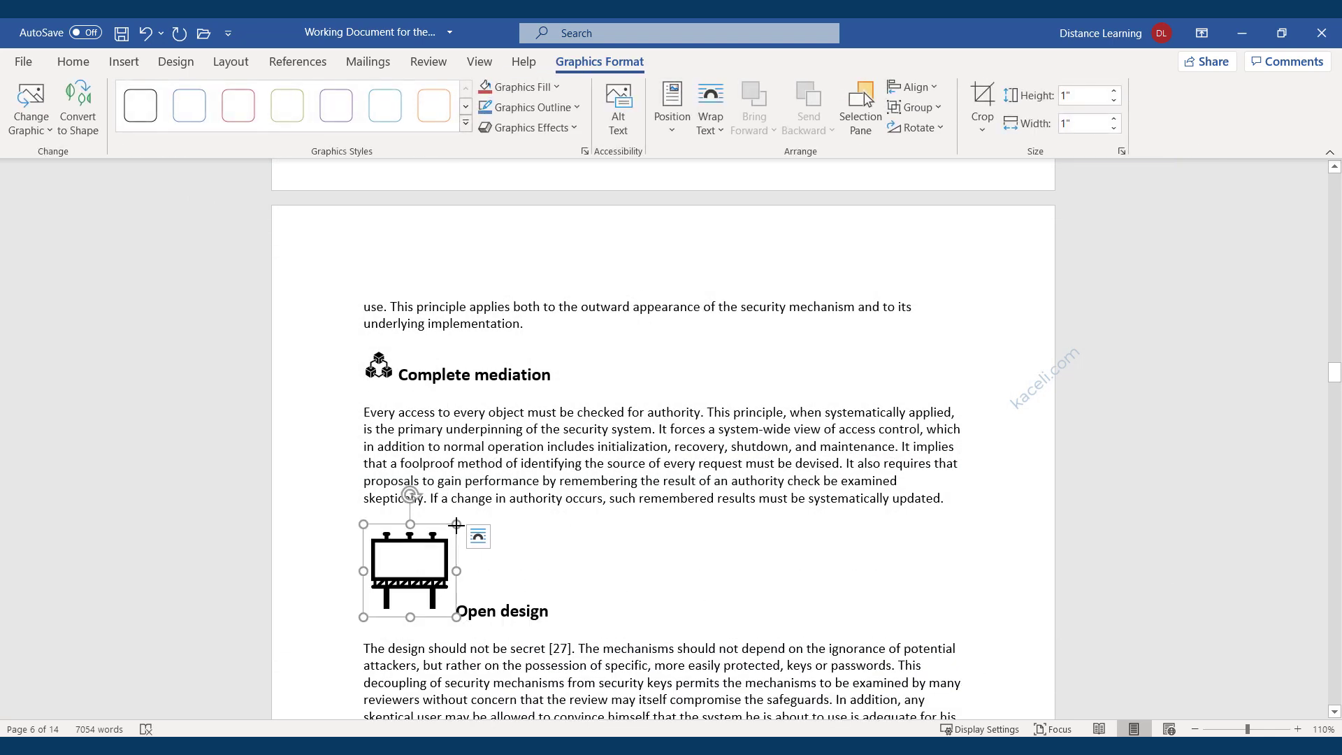
left_click_drag(456, 524, 388, 584)
left_click(448, 550)
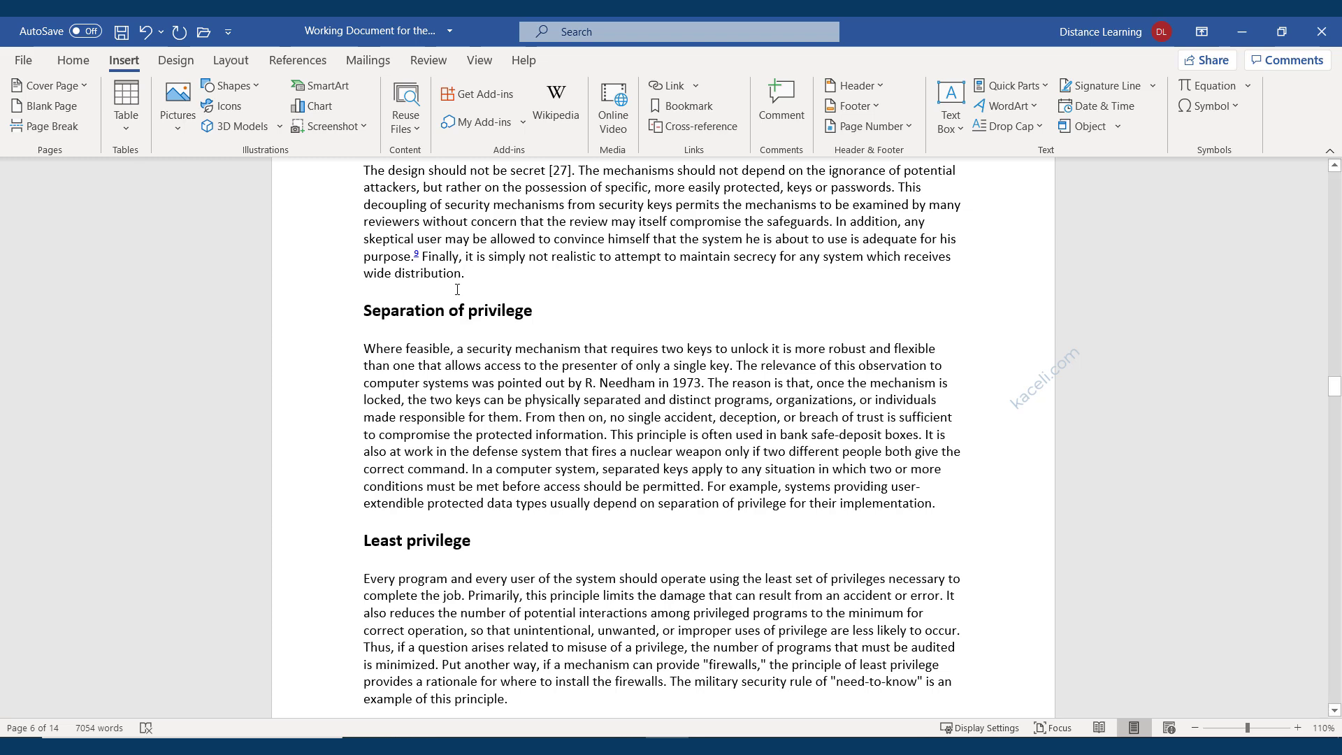
Insert the animated heart from All Animated Models in the 3D Models library.
left_click(235, 128)
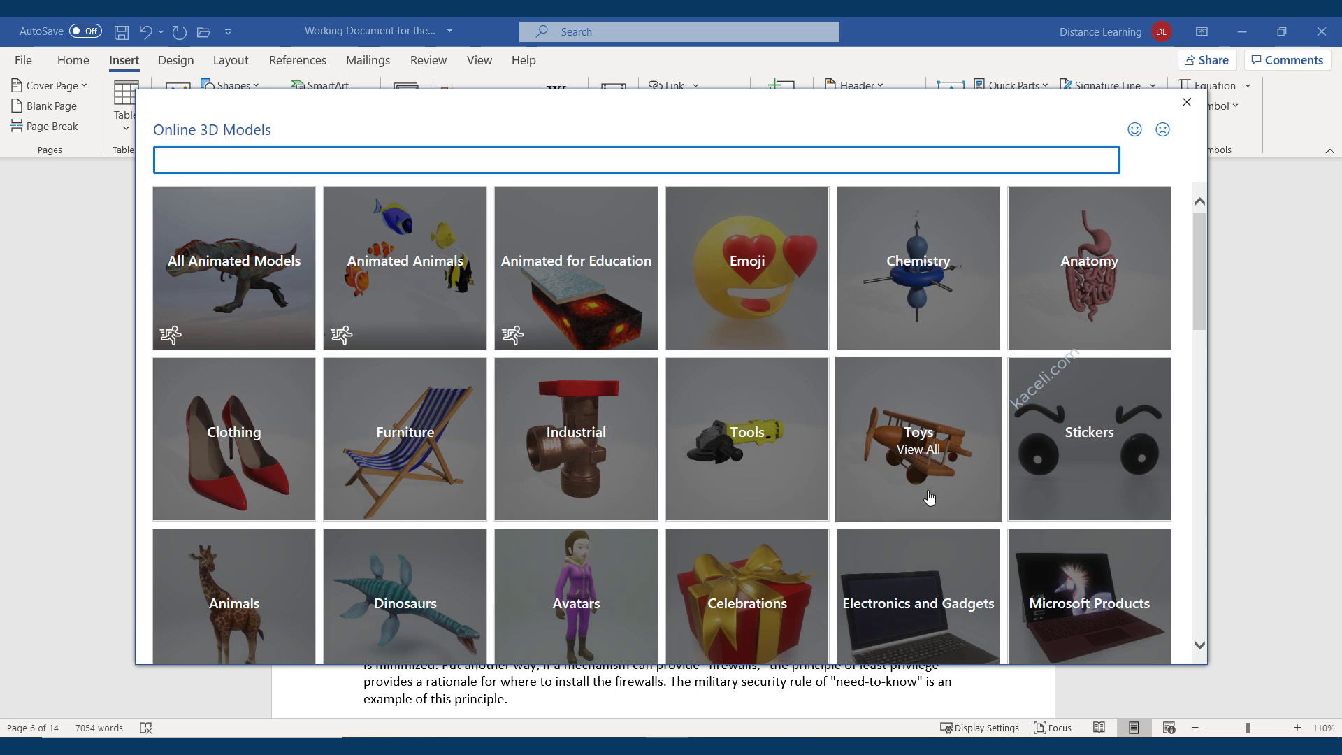
scroll(991, 508, "down", 2)
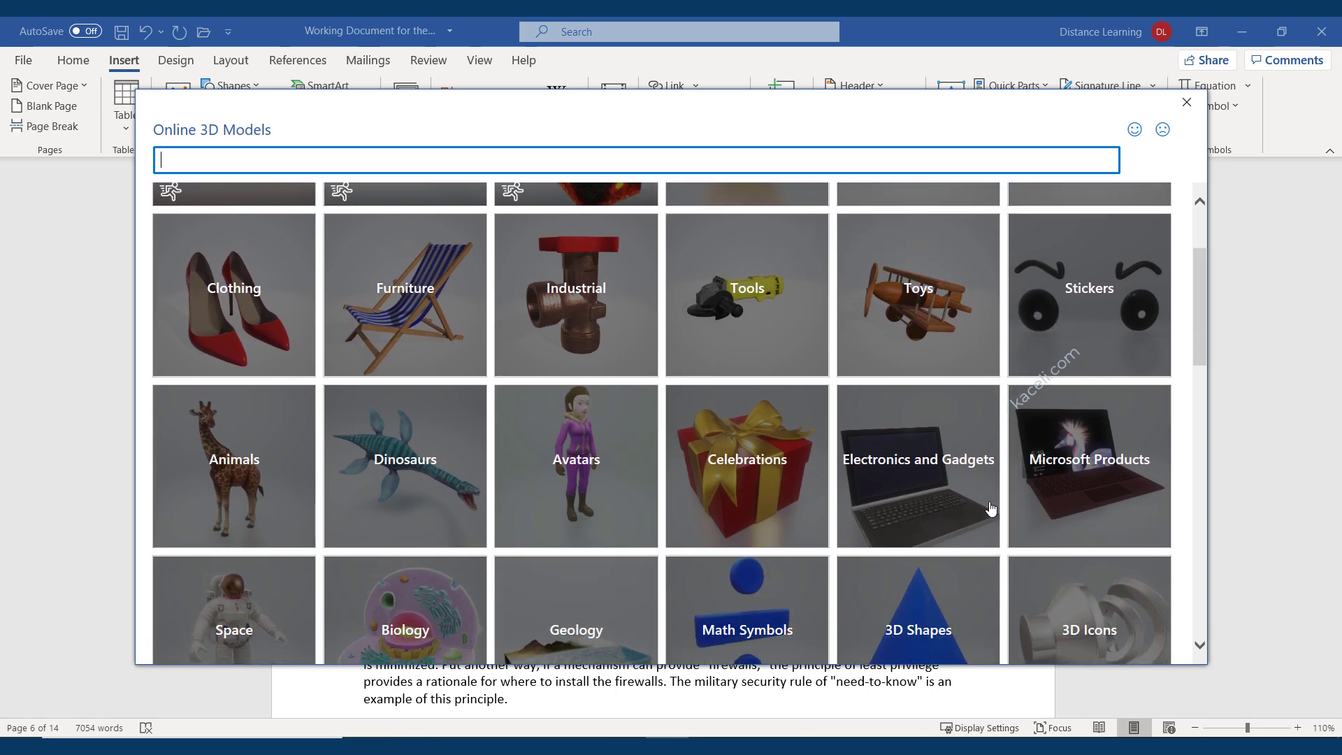
scroll(359, 470, "up", 2)
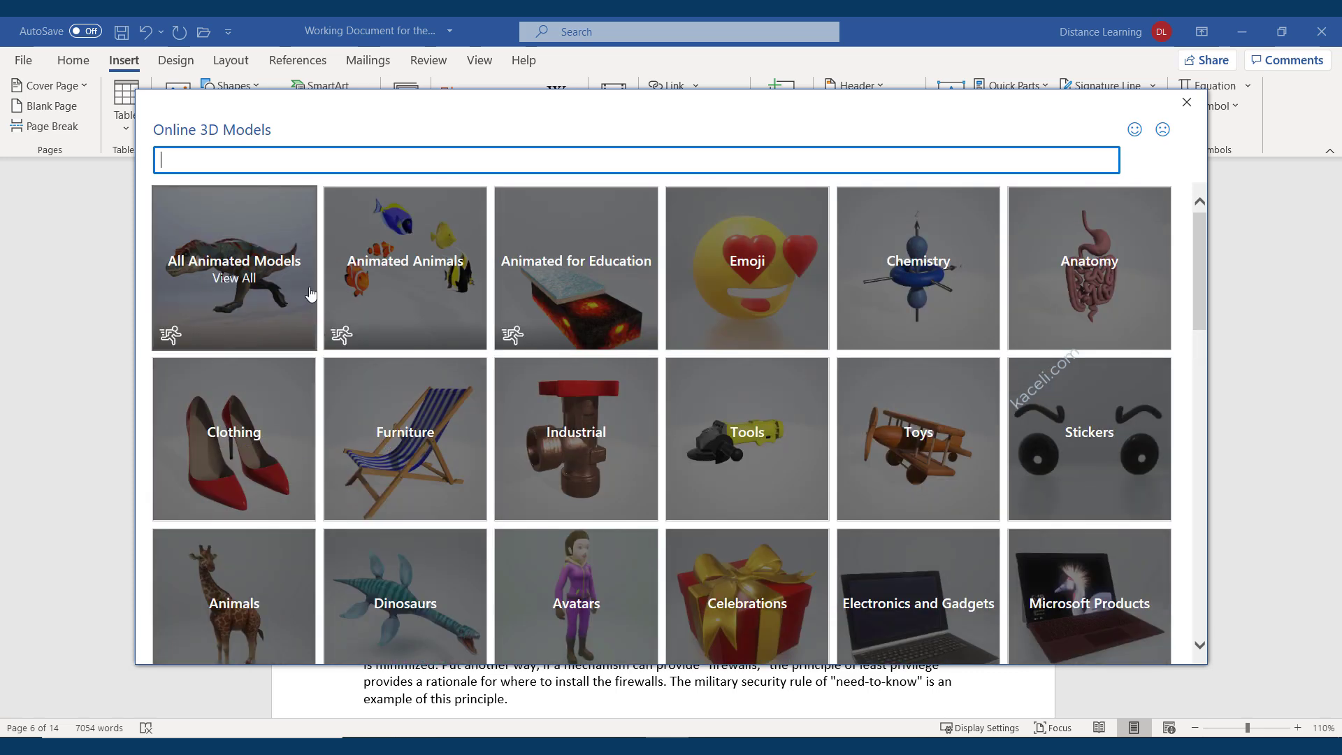
left_click(237, 274)
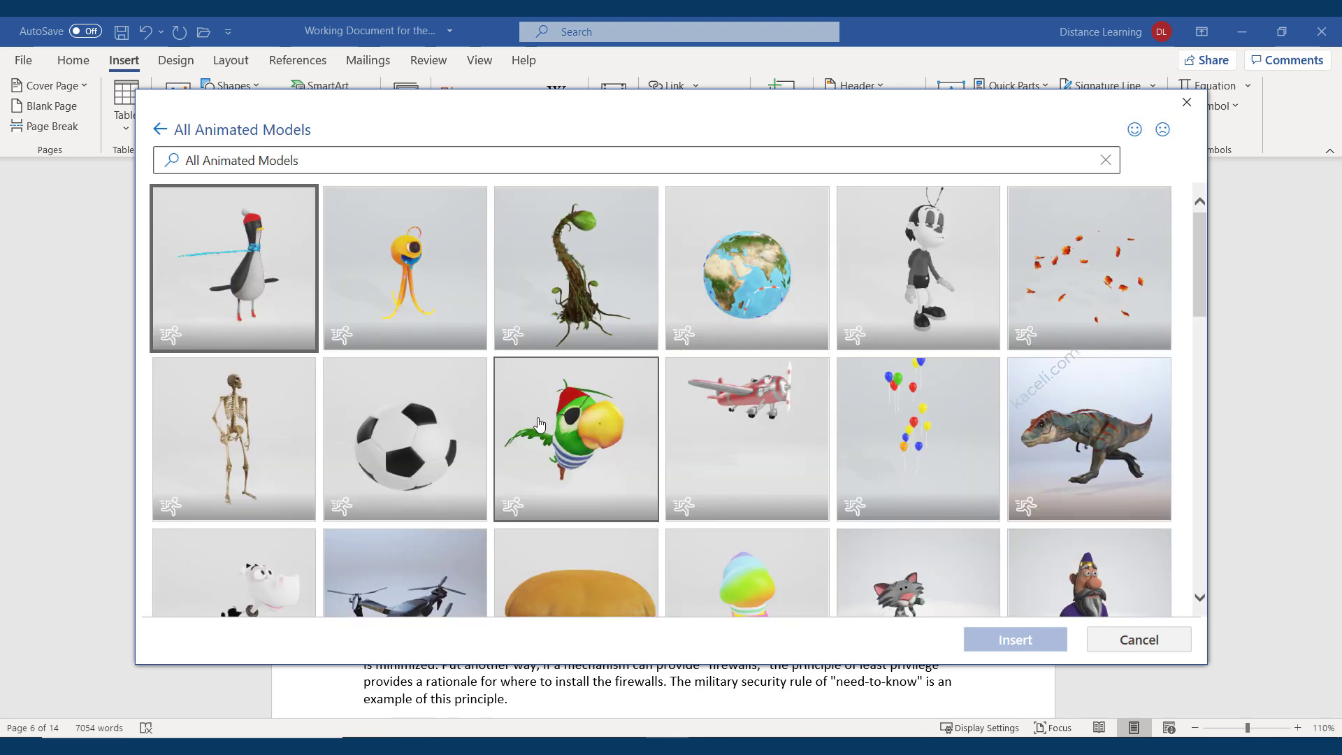
scroll(615, 448, "down", 5)
scroll(640, 461, "down", 8)
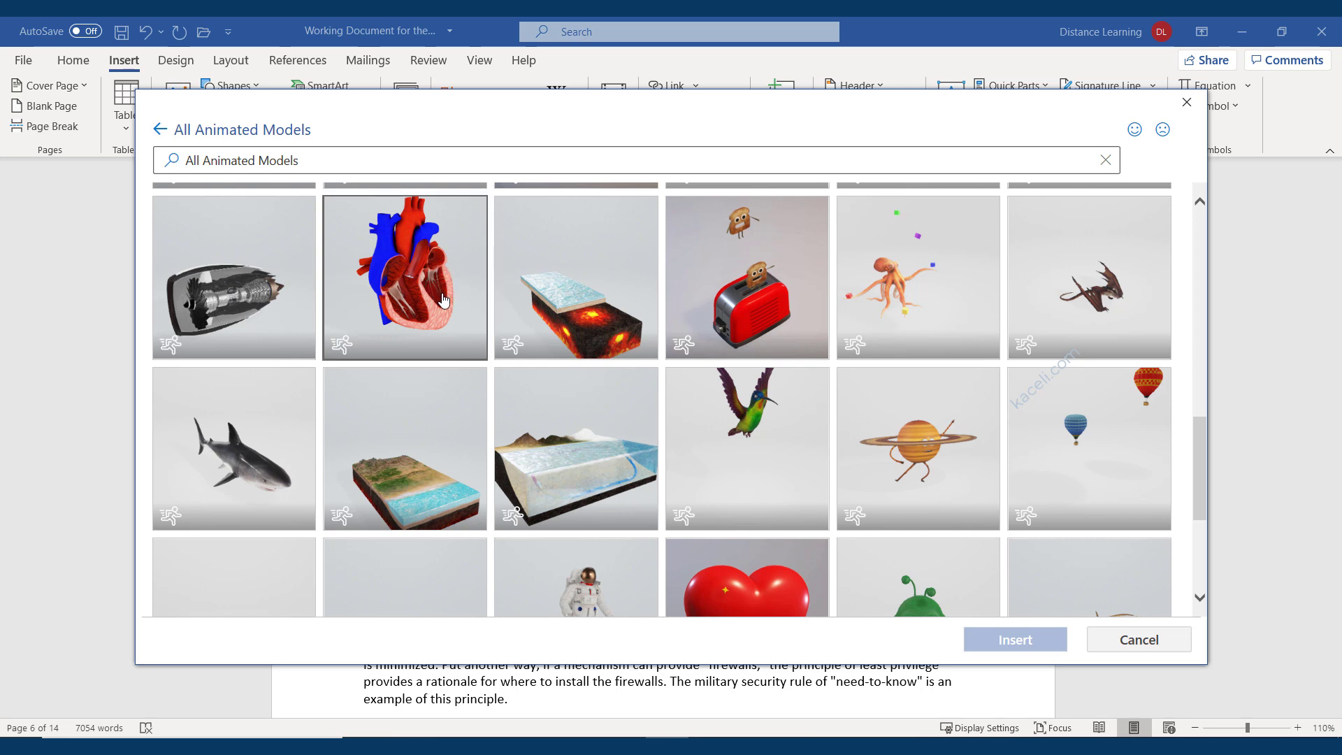
left_click(429, 274)
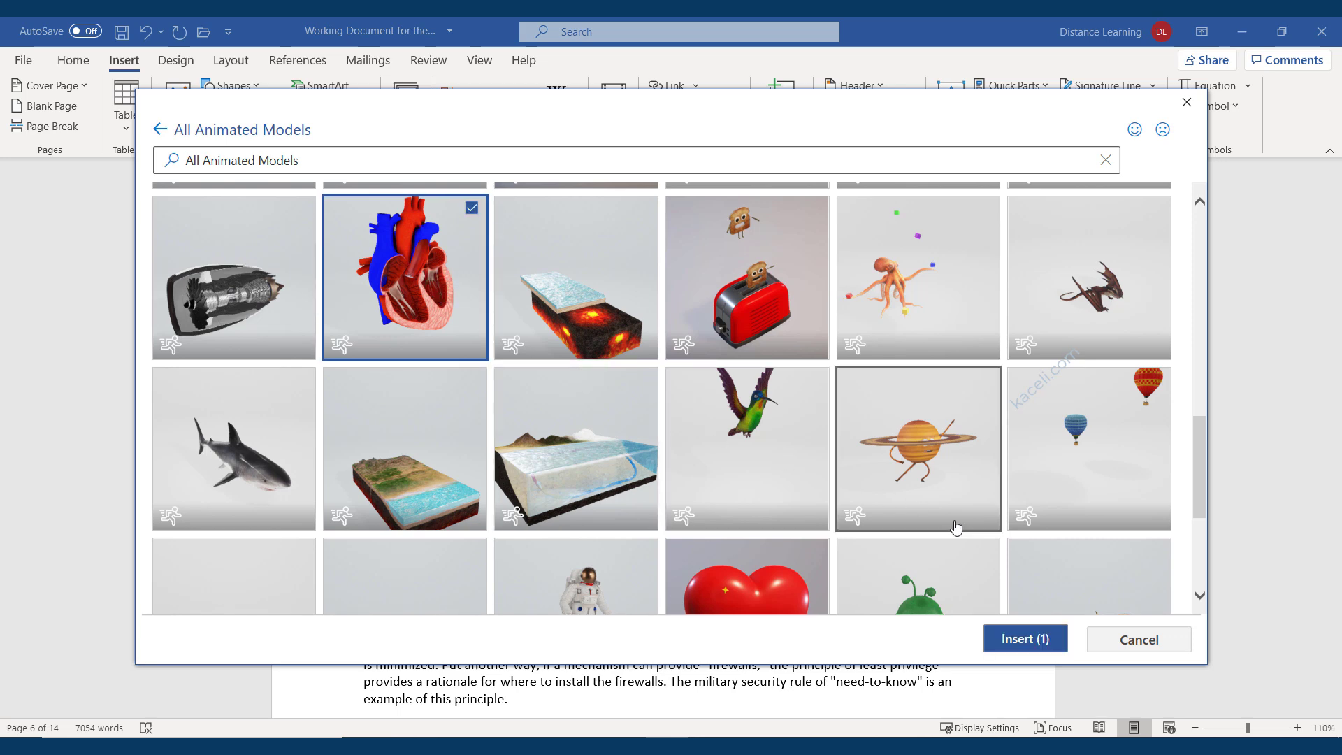
left_click(1026, 638)
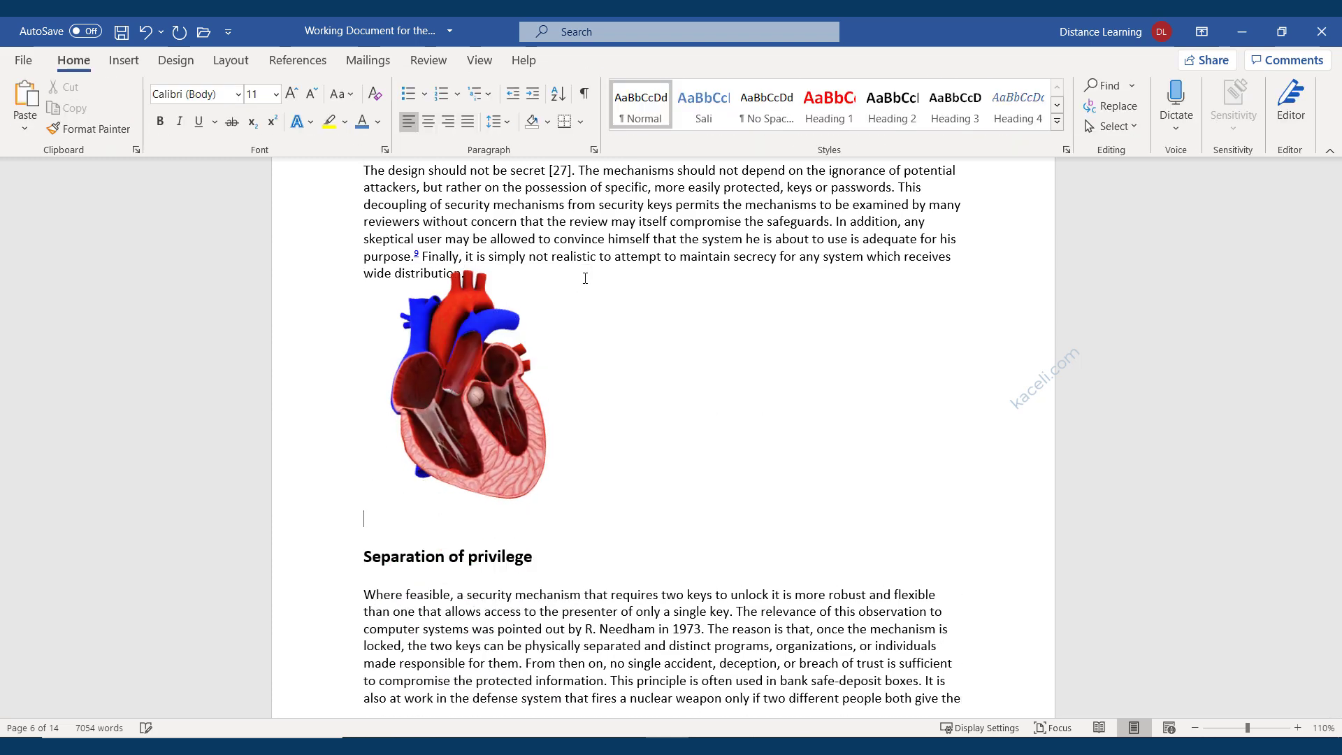
Move the heart model right and back, then rotate it to a different angle.
left_click(509, 461)
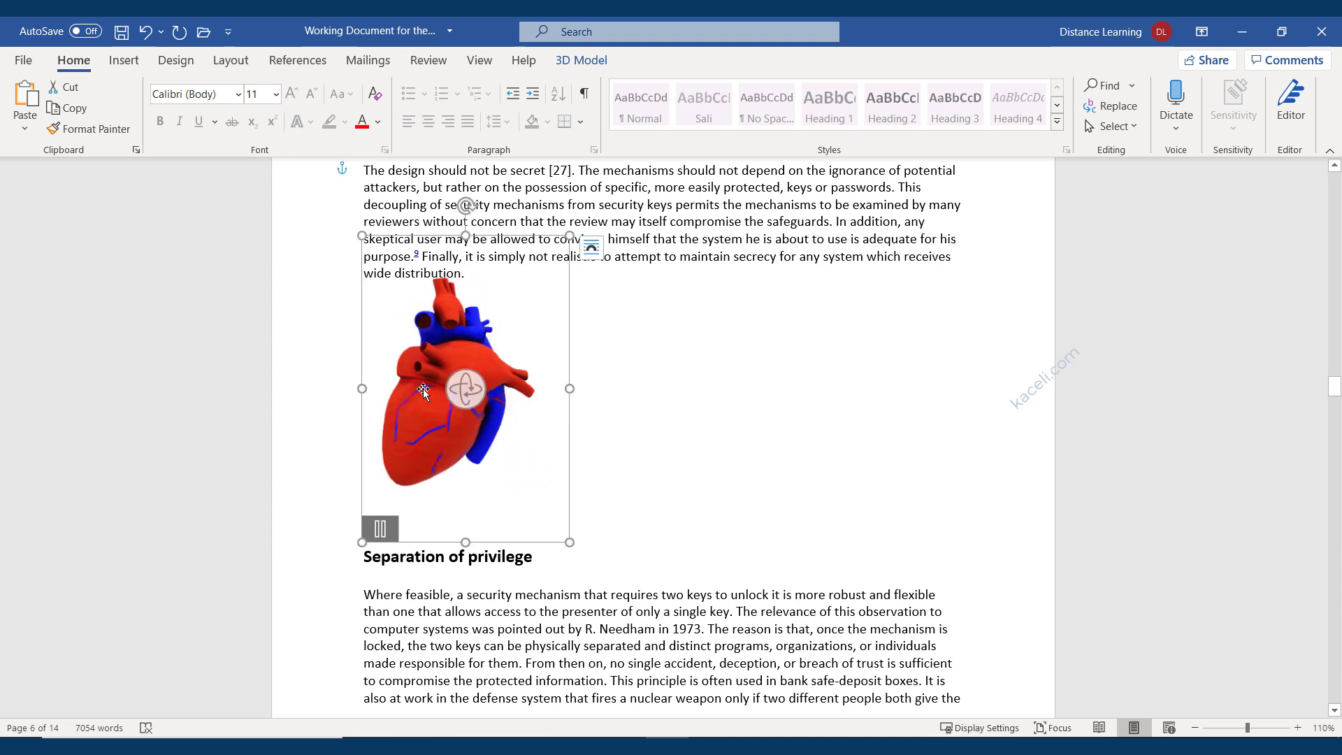
left_click_drag(424, 391, 532, 403)
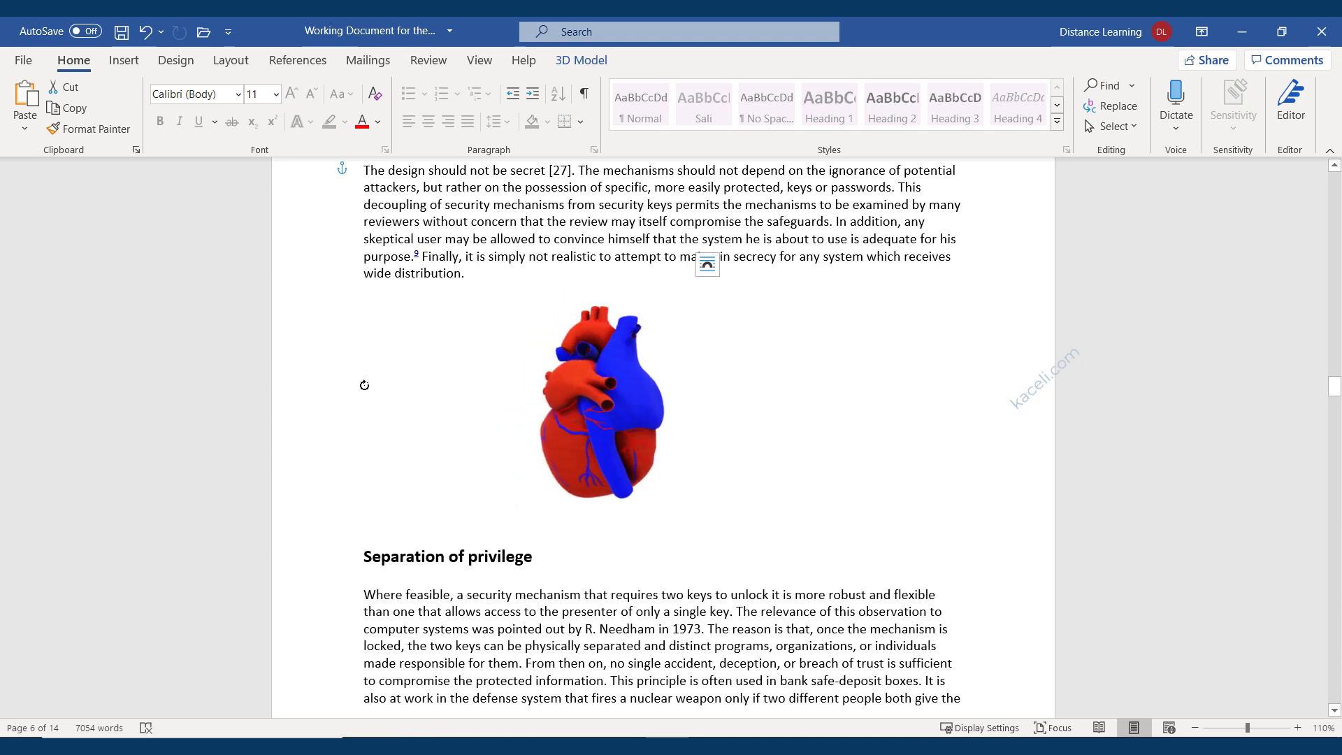
left_click(652, 413)
mouse_move(652, 413)
left_mouse_down()
mouse_move(492, 406)
mouse_move(637, 410)
left_mouse_up()
left_click(478, 387)
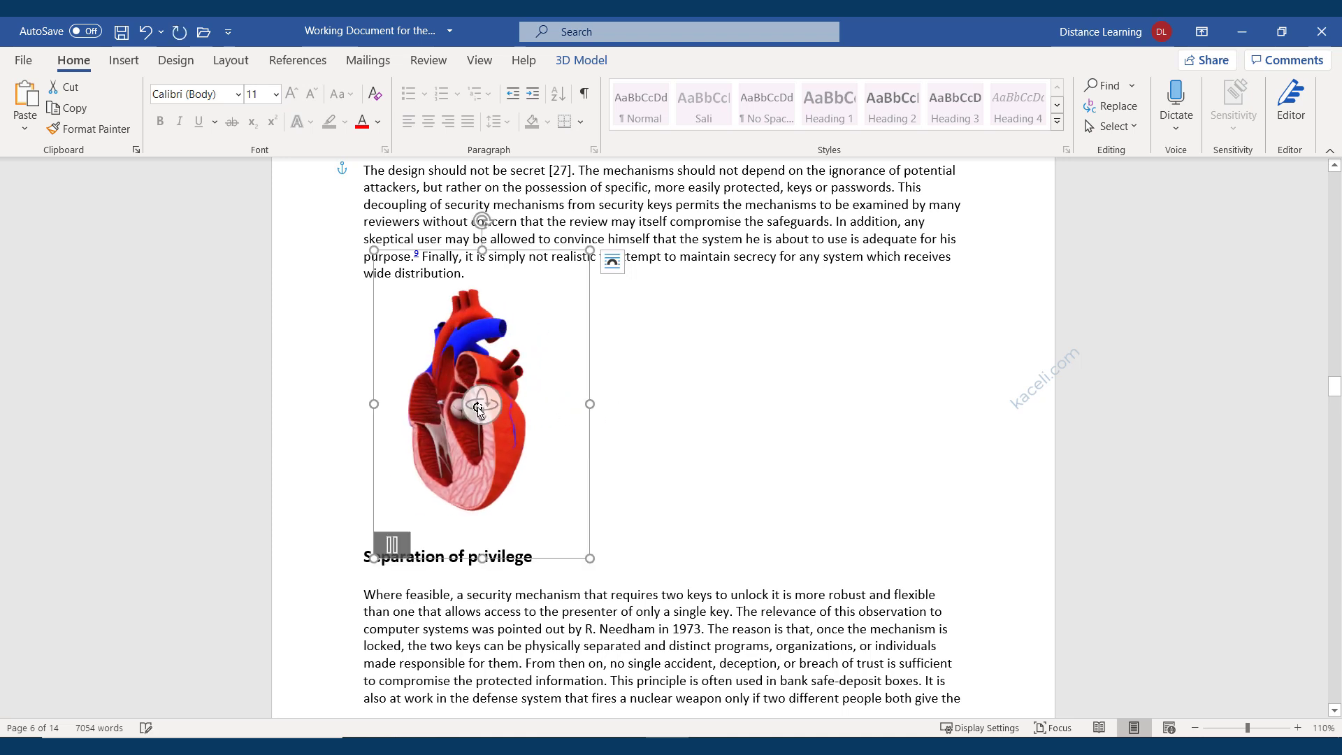
left_click_drag(480, 408, 635, 422)
left_click(639, 424)
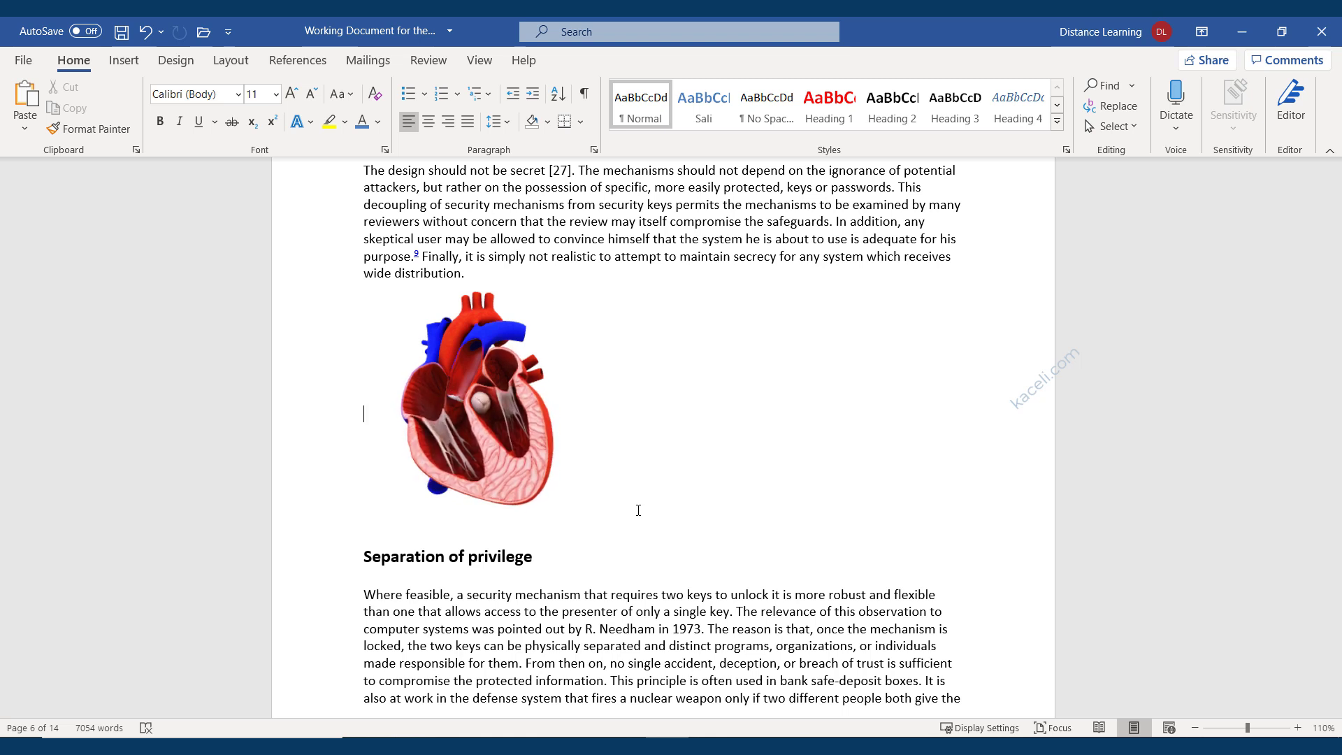
Reselect the heart and double-click it to bring up the 3D Model options.
mouse_move(508, 422)
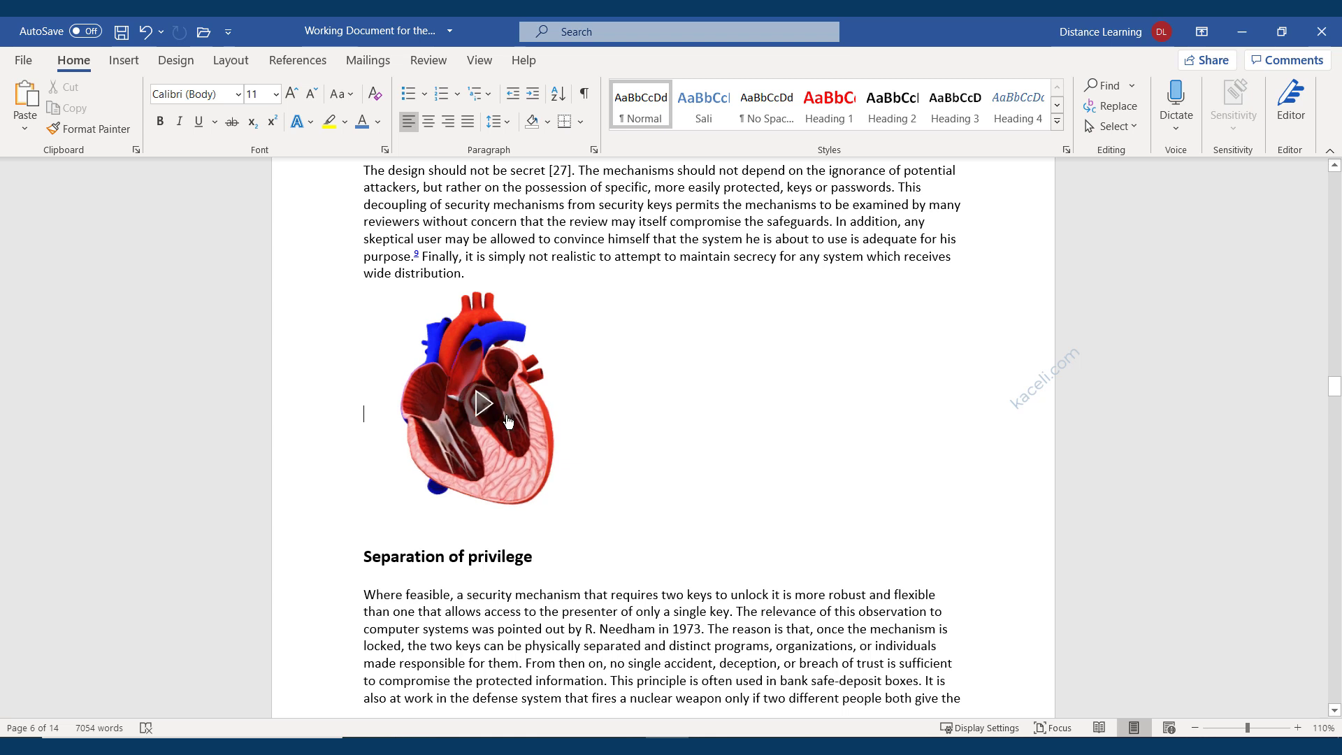
left_click(540, 474)
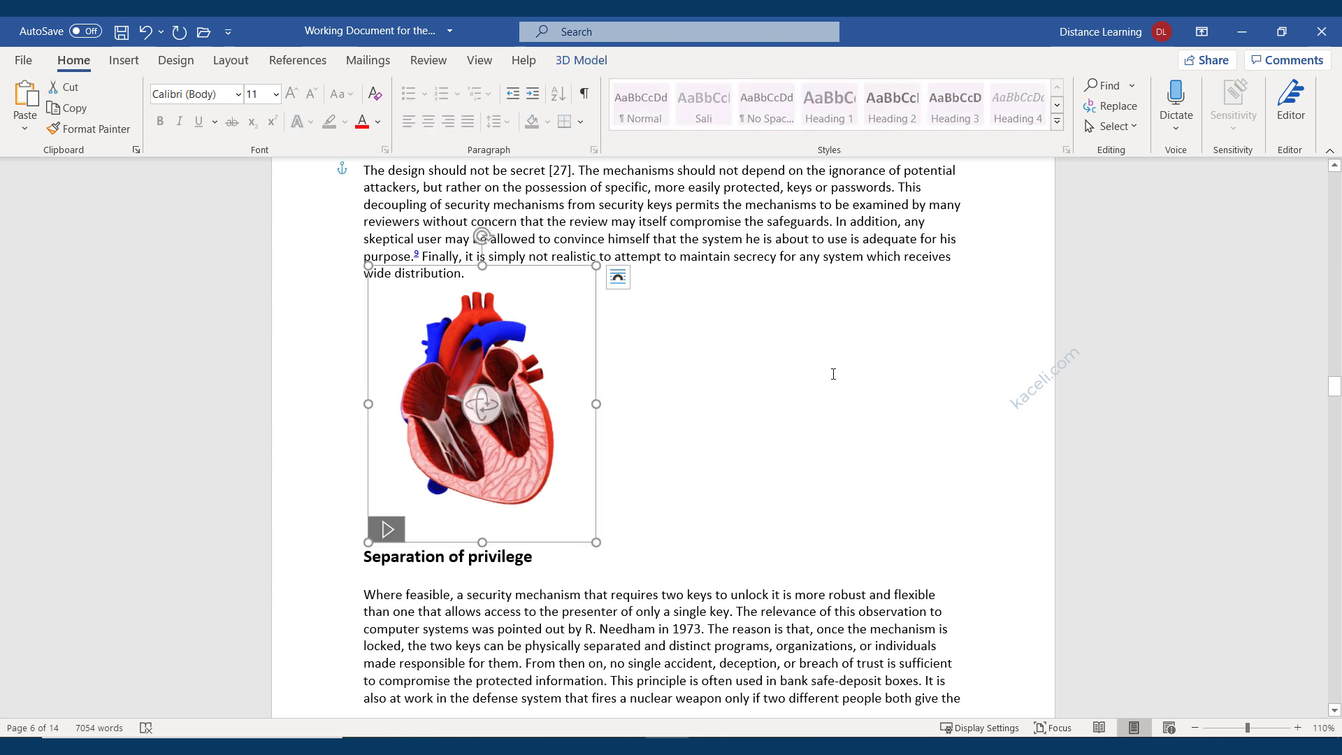
double_click(556, 512)
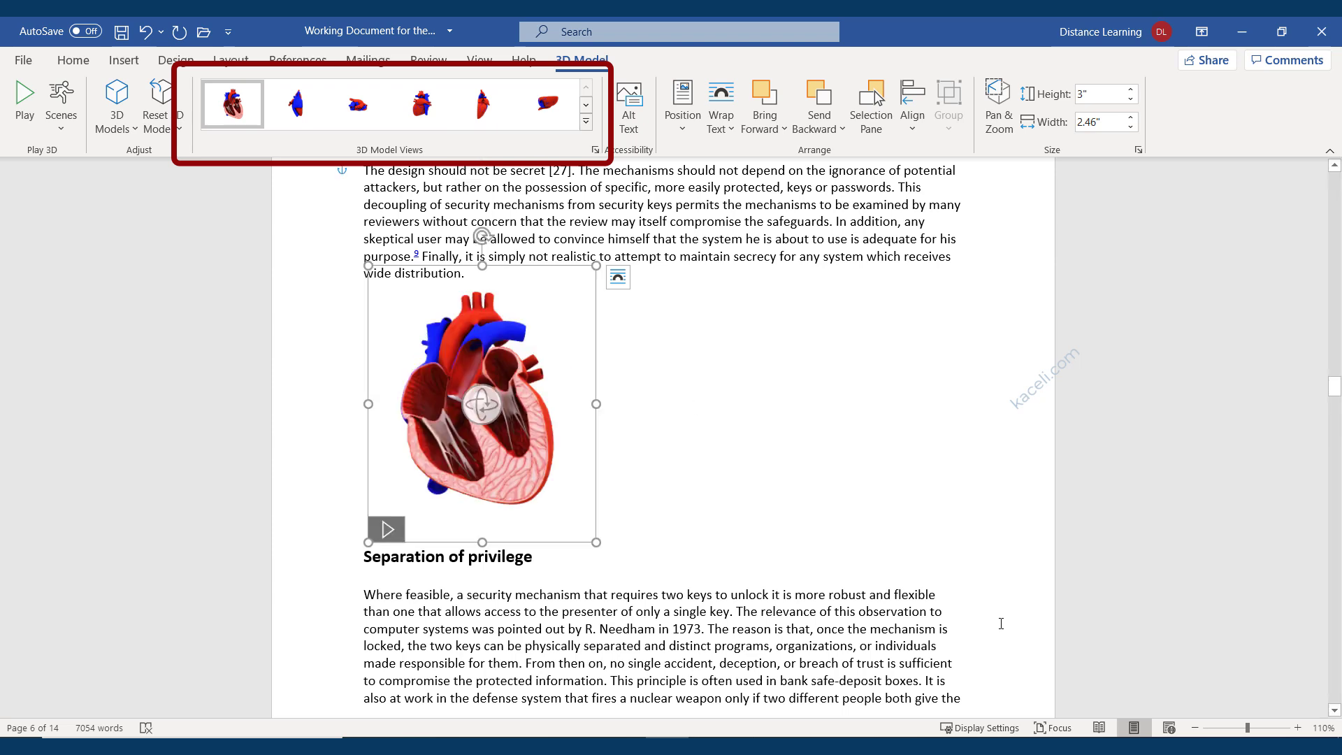
Set the heart model's text wrapping to Tight so Open design flows around it.
left_click(731, 133)
left_click(746, 203)
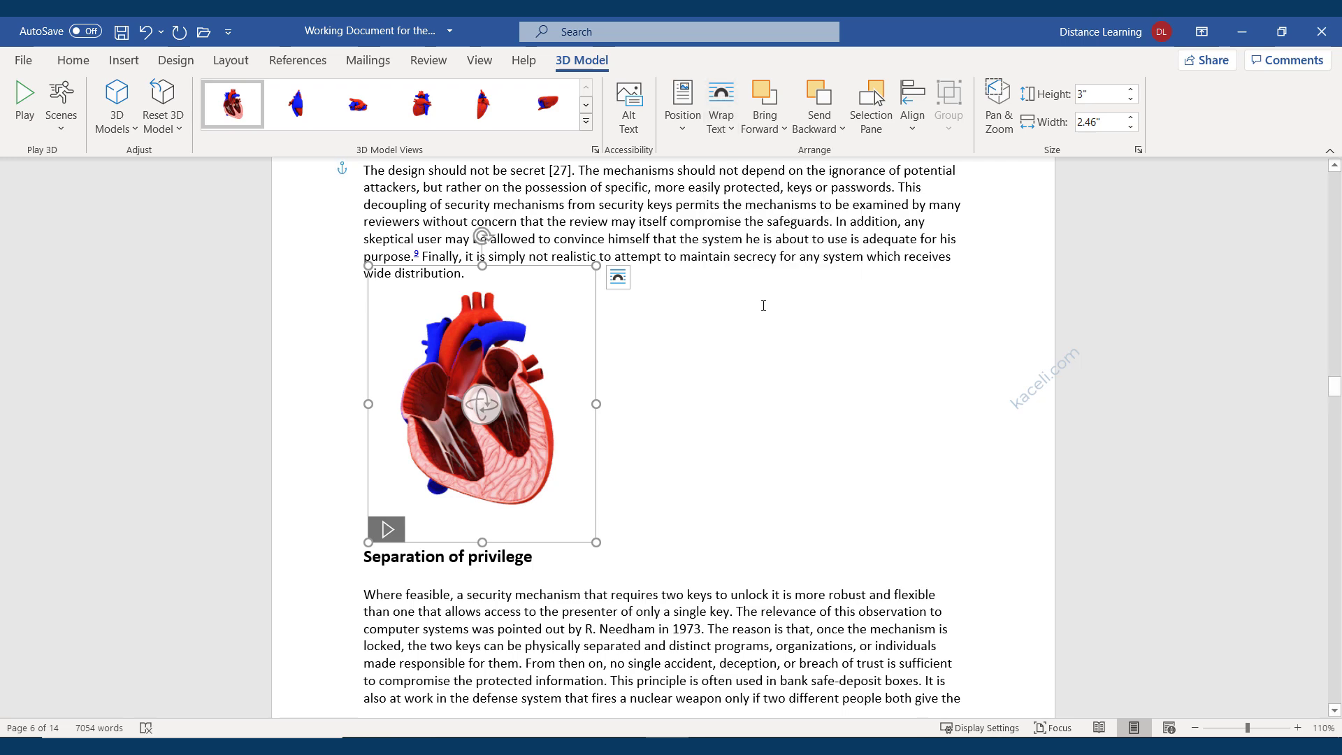
left_click(683, 416)
left_click(568, 412)
left_click(720, 116)
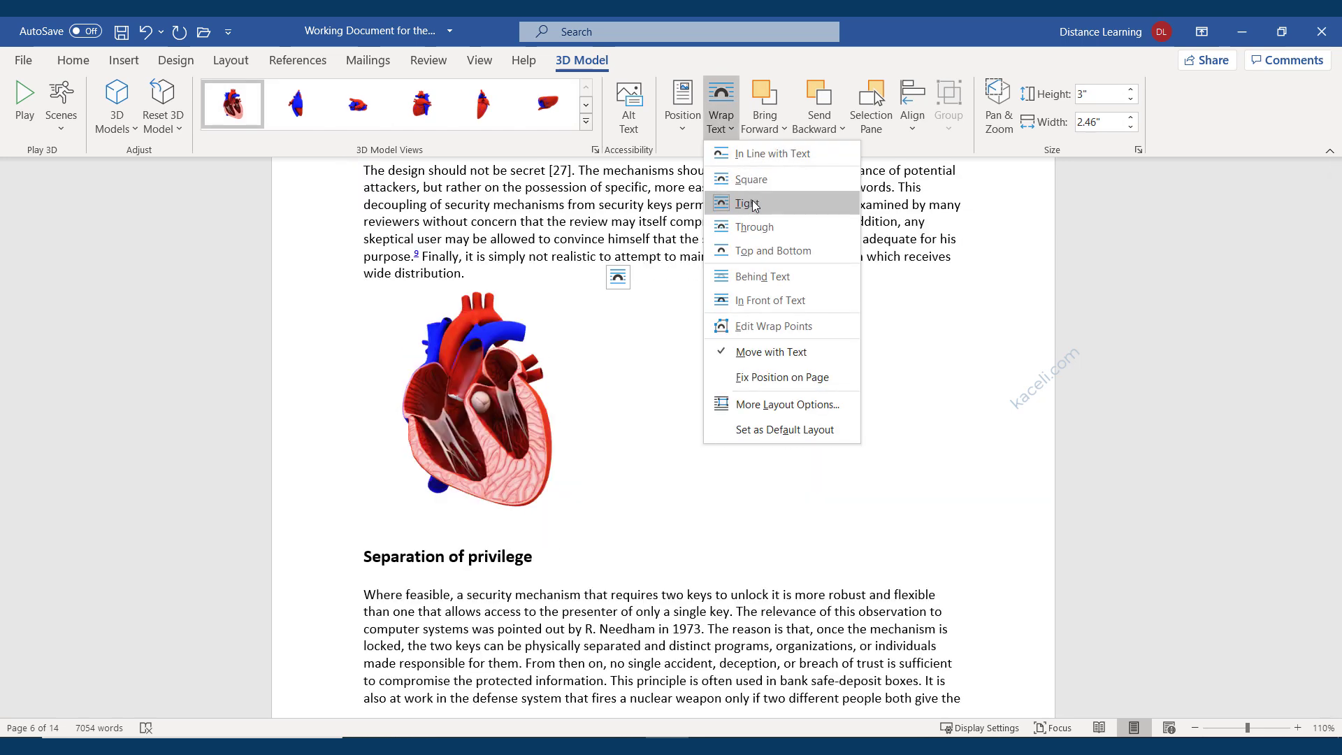
left_click(753, 203)
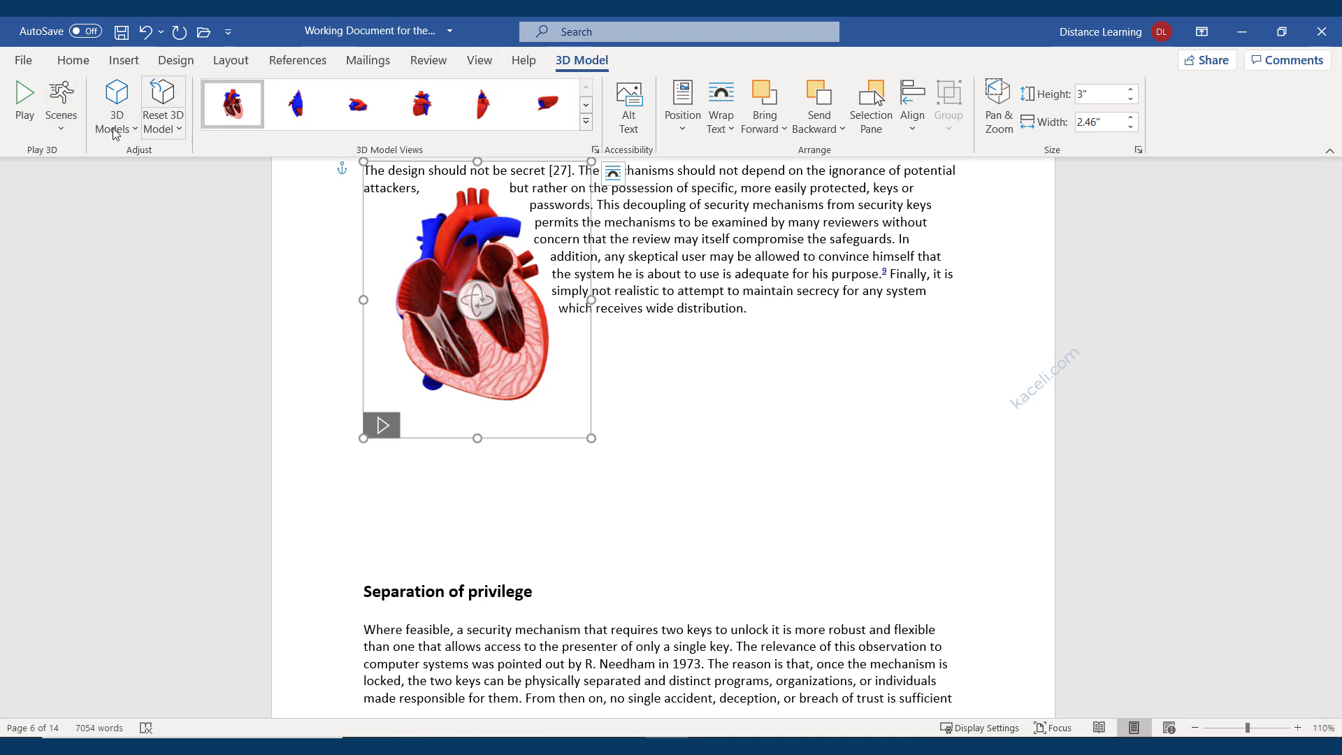
Deselect the 3D heart model and open the Insert tab's Shapes gallery.
left_click(811, 387)
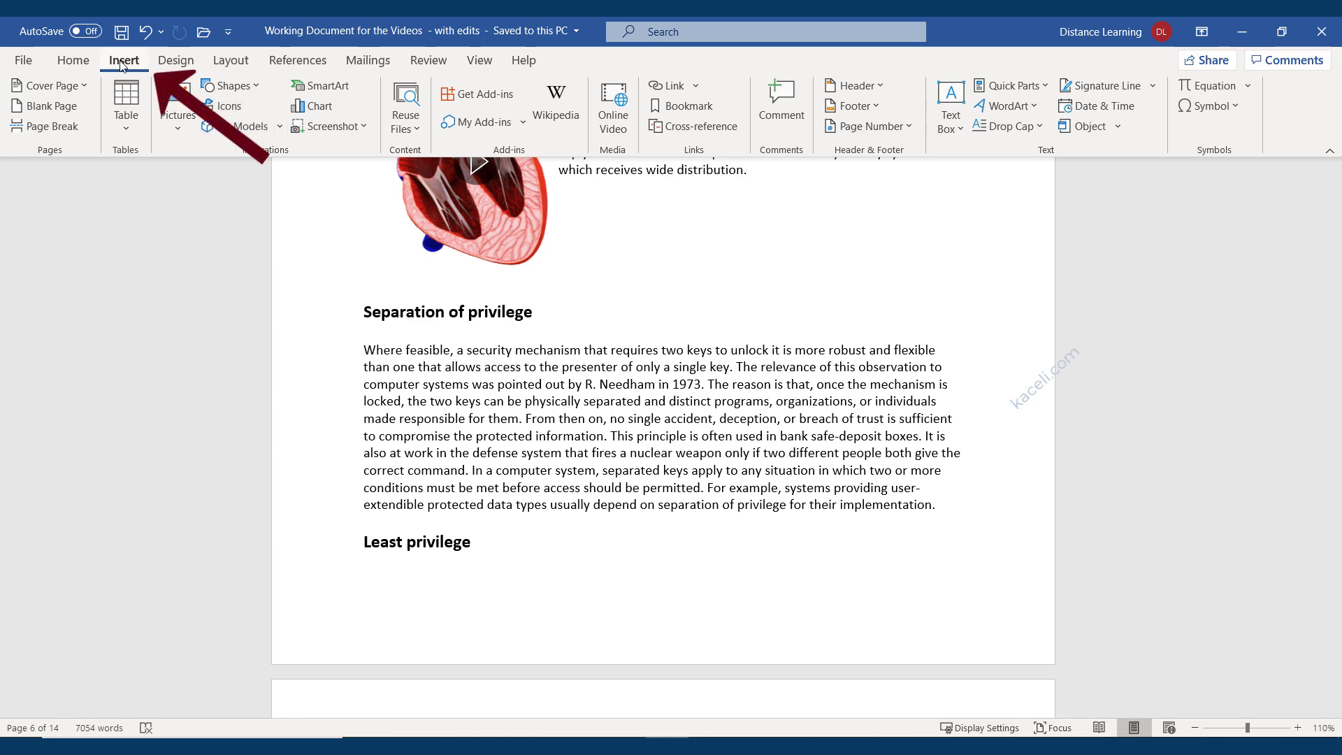
left_click(250, 88)
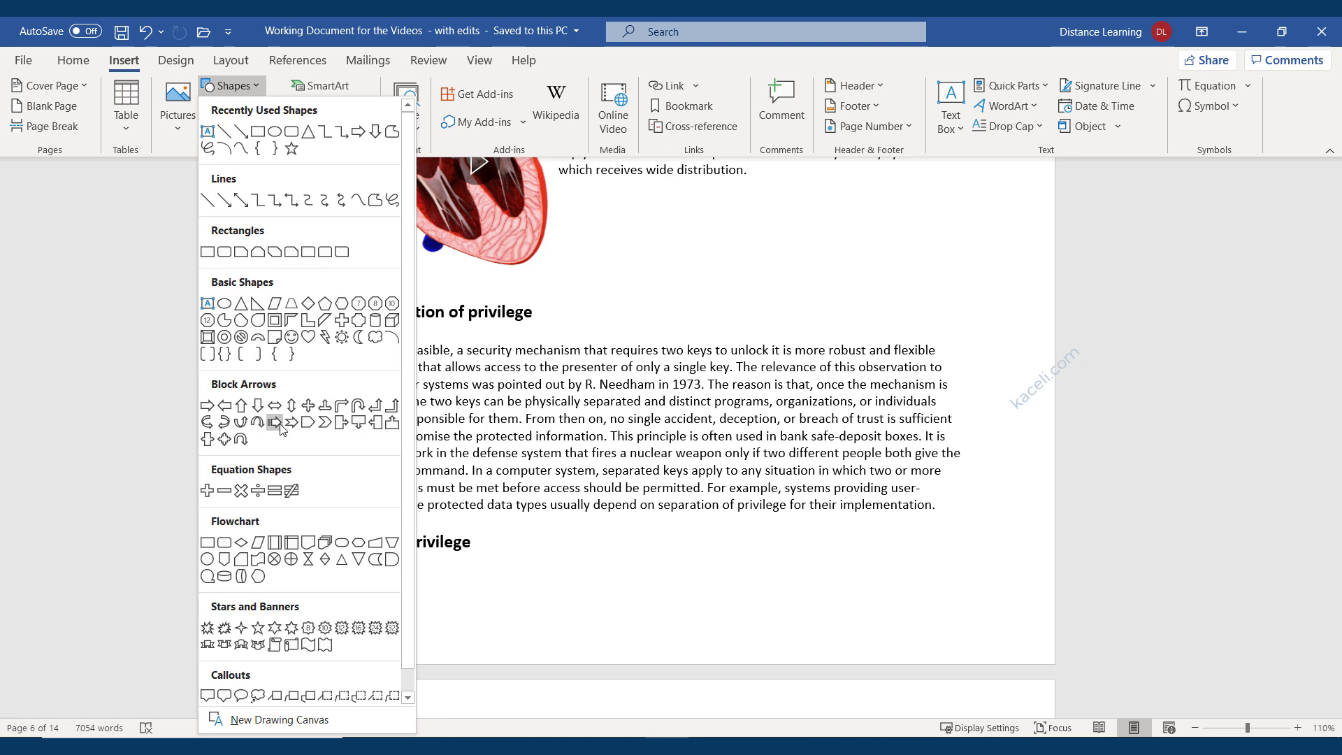
Drag out a Basic Shapes parallelogram, about 1.31" by 2.14", over the Separation of privilege paragraph.
left_click(258, 336)
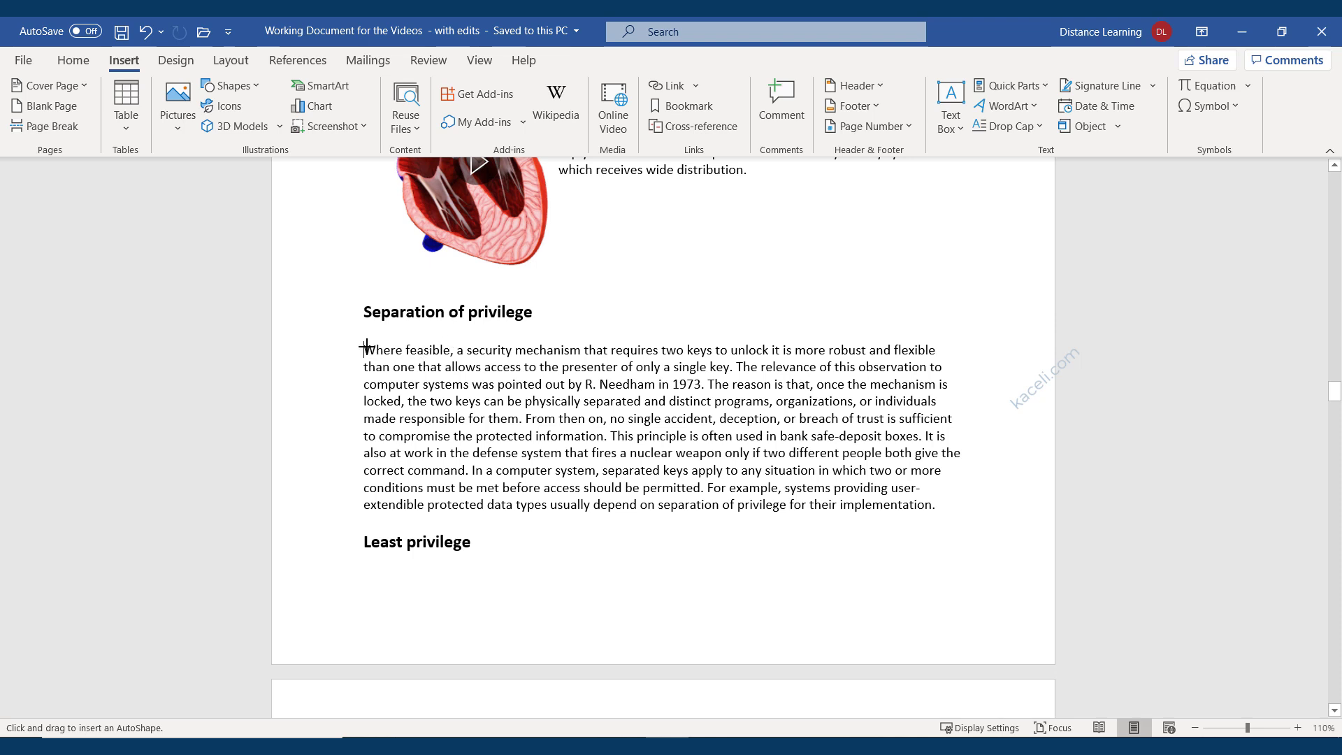
left_click_drag(366, 348, 565, 467)
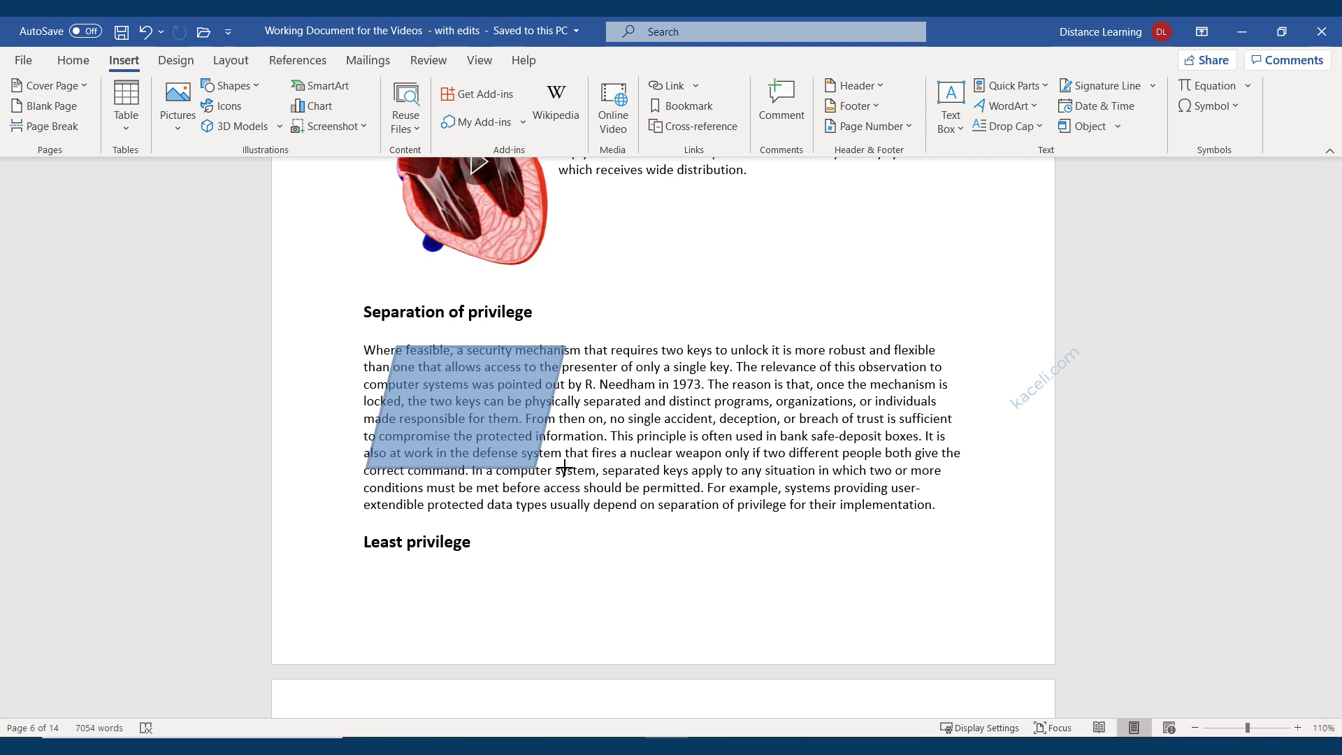
left_click_drag(564, 467, 565, 467)
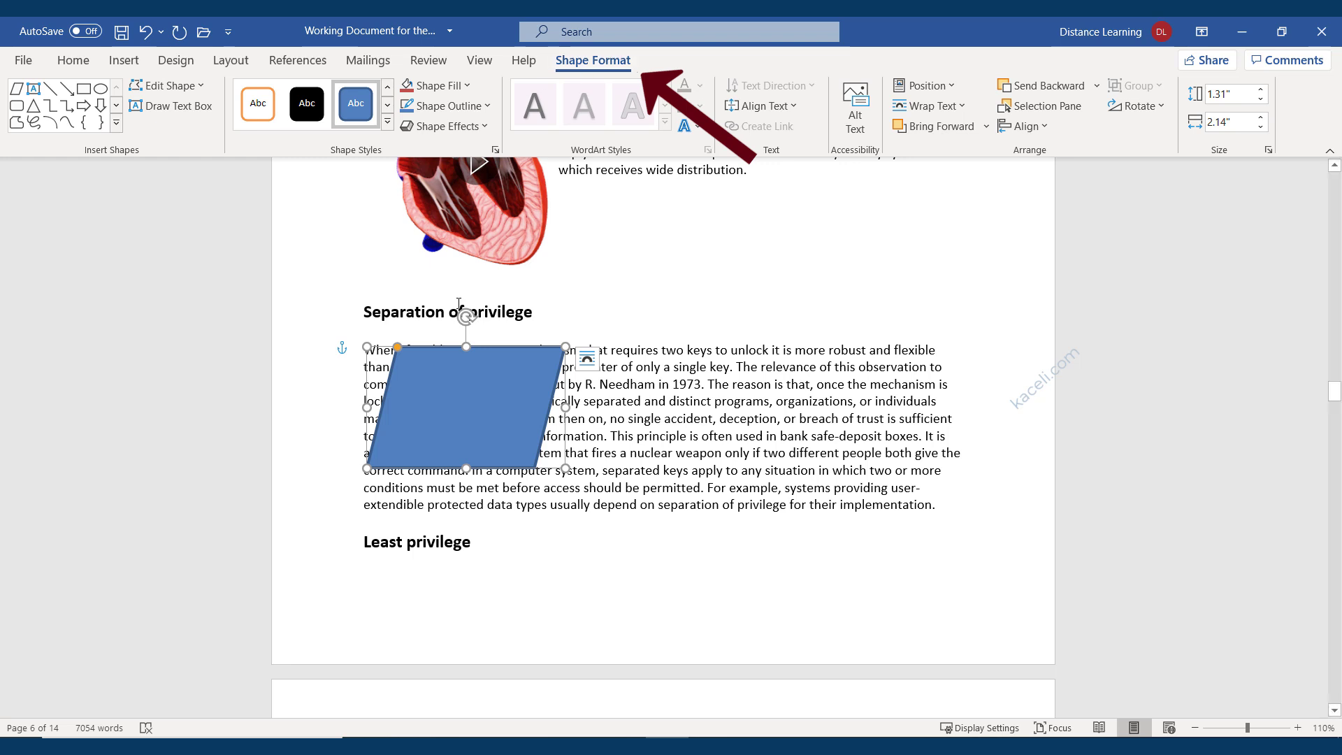
Style the parallelogram: orange outline, 3-D Rotation Perspective: Left, then solid blue theme style.
left_click(264, 116)
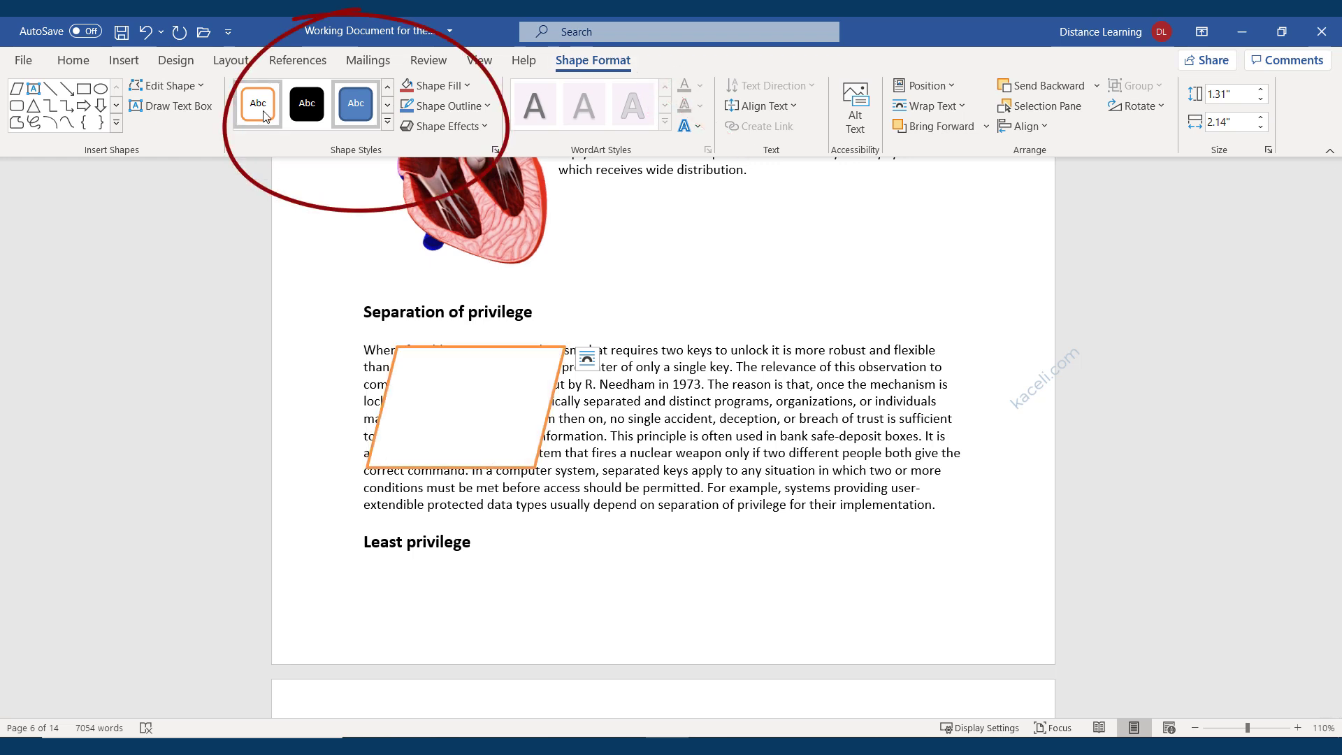
left_click(488, 123)
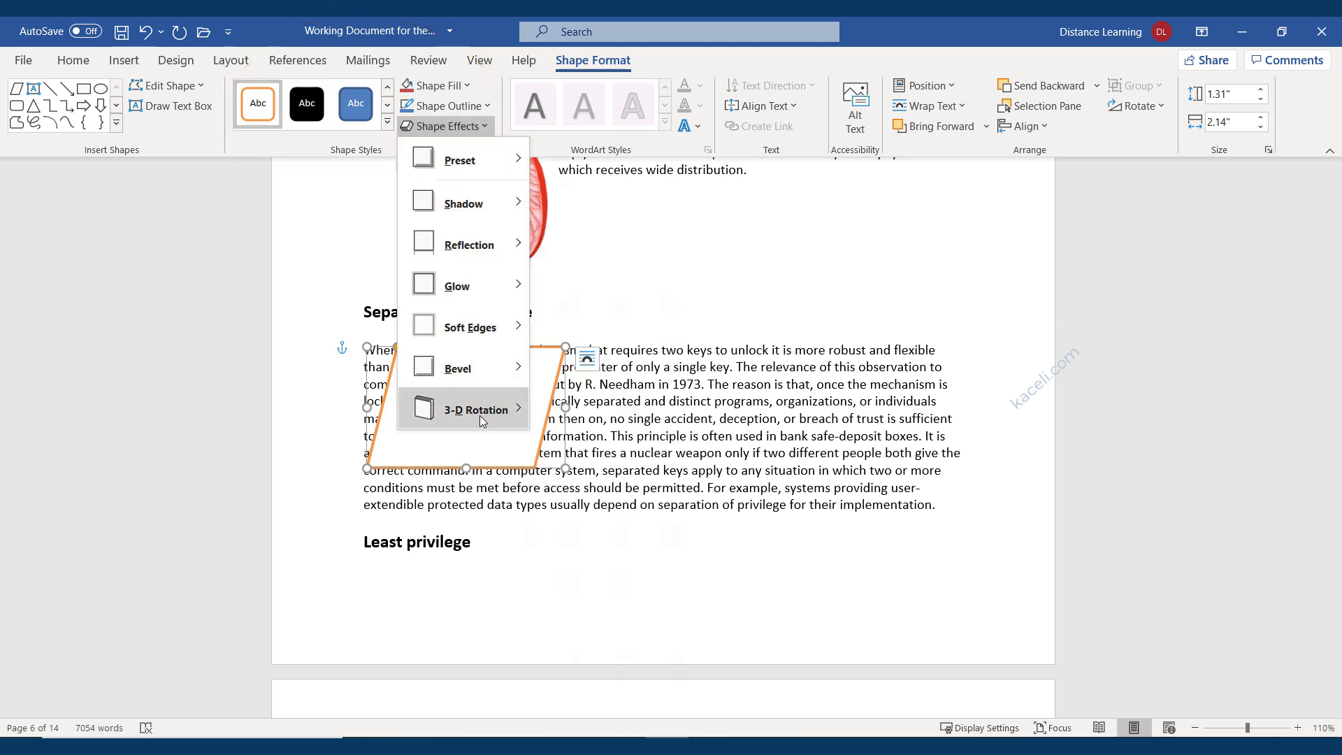
mouse_move(477, 409)
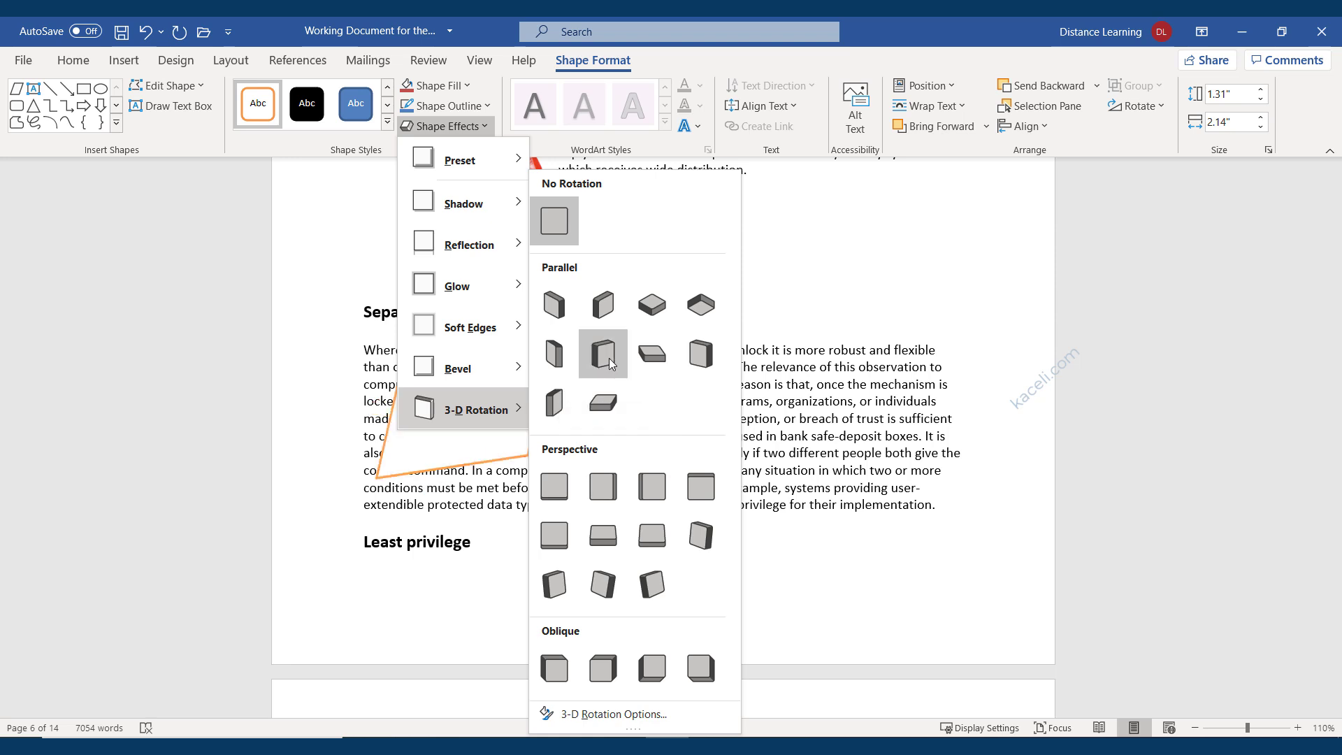
left_click(594, 492)
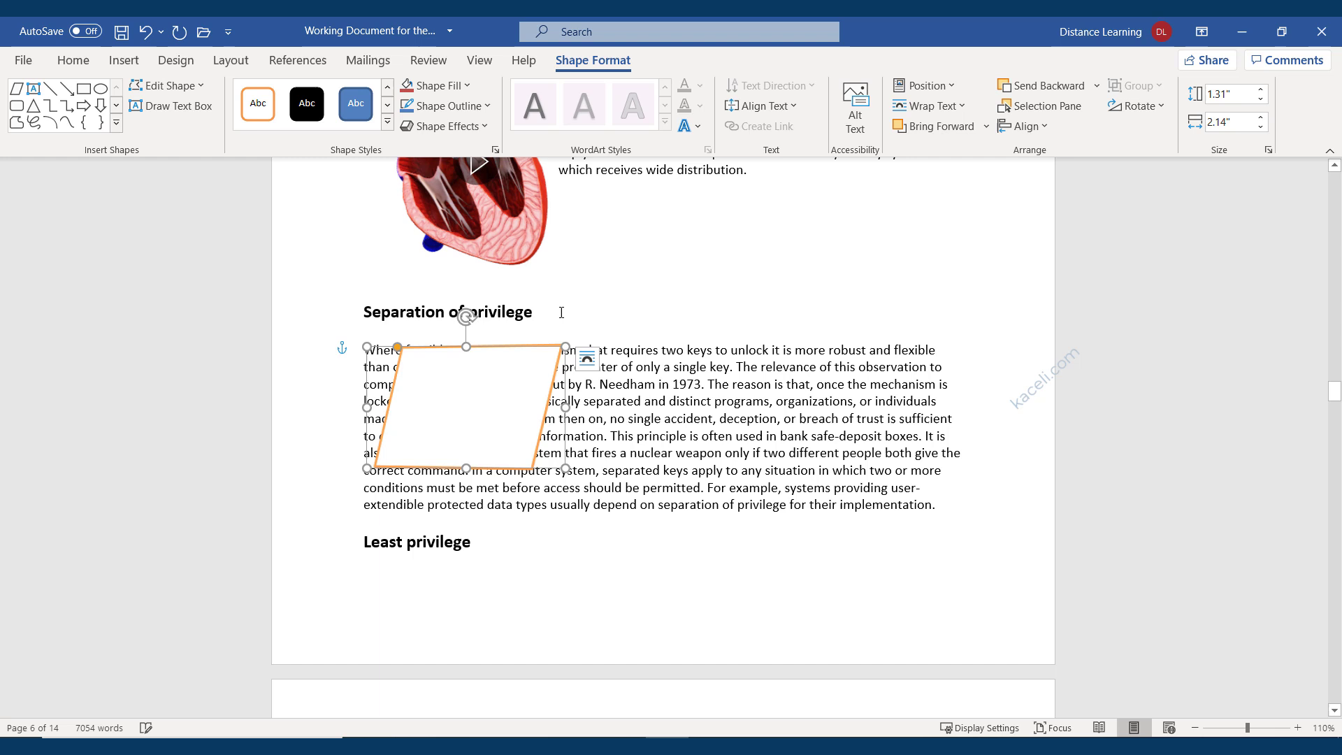
left_click(387, 123)
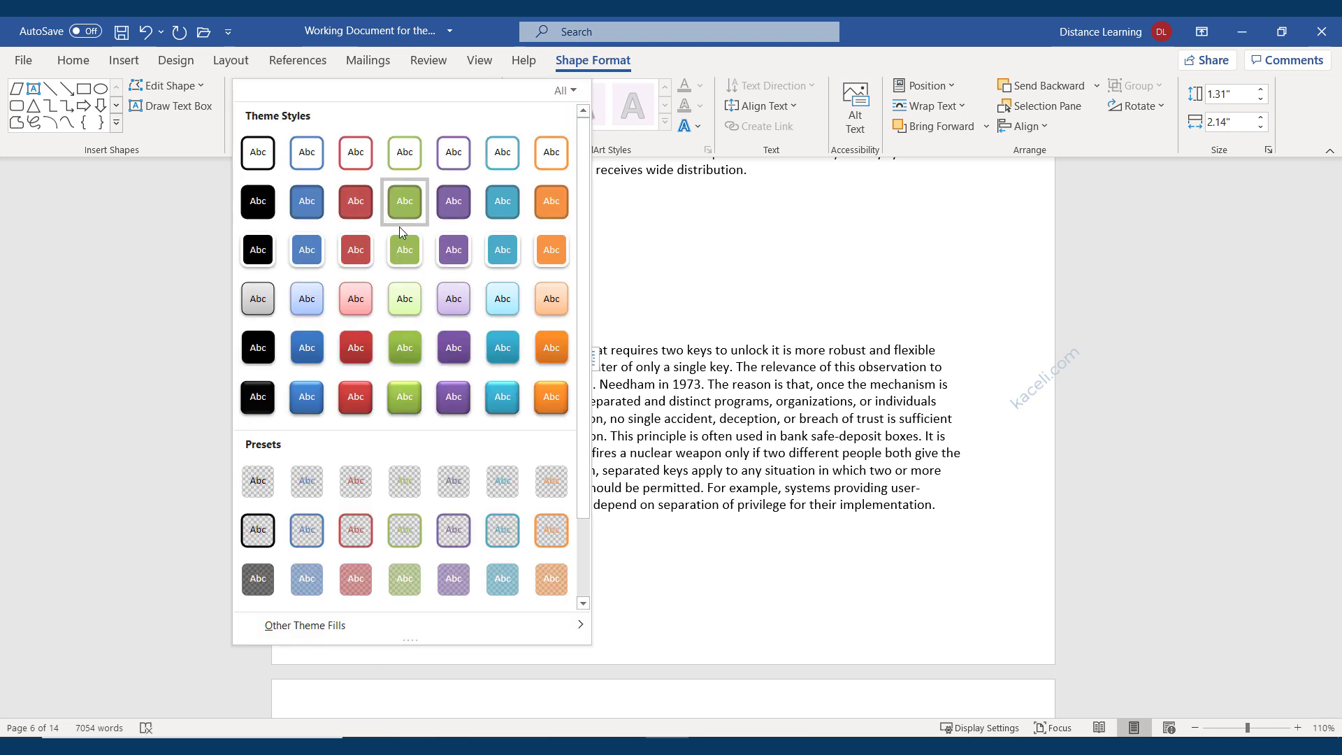
left_click(312, 256)
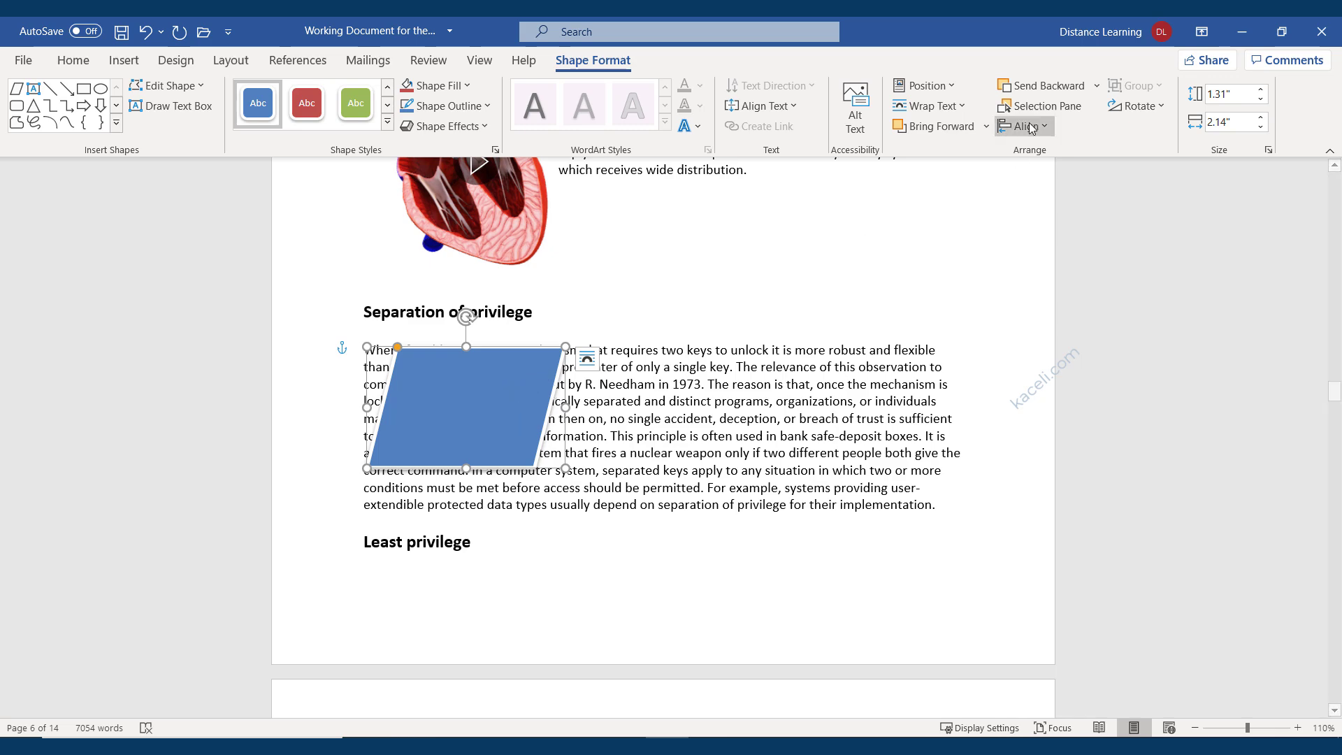
left_click(966, 108)
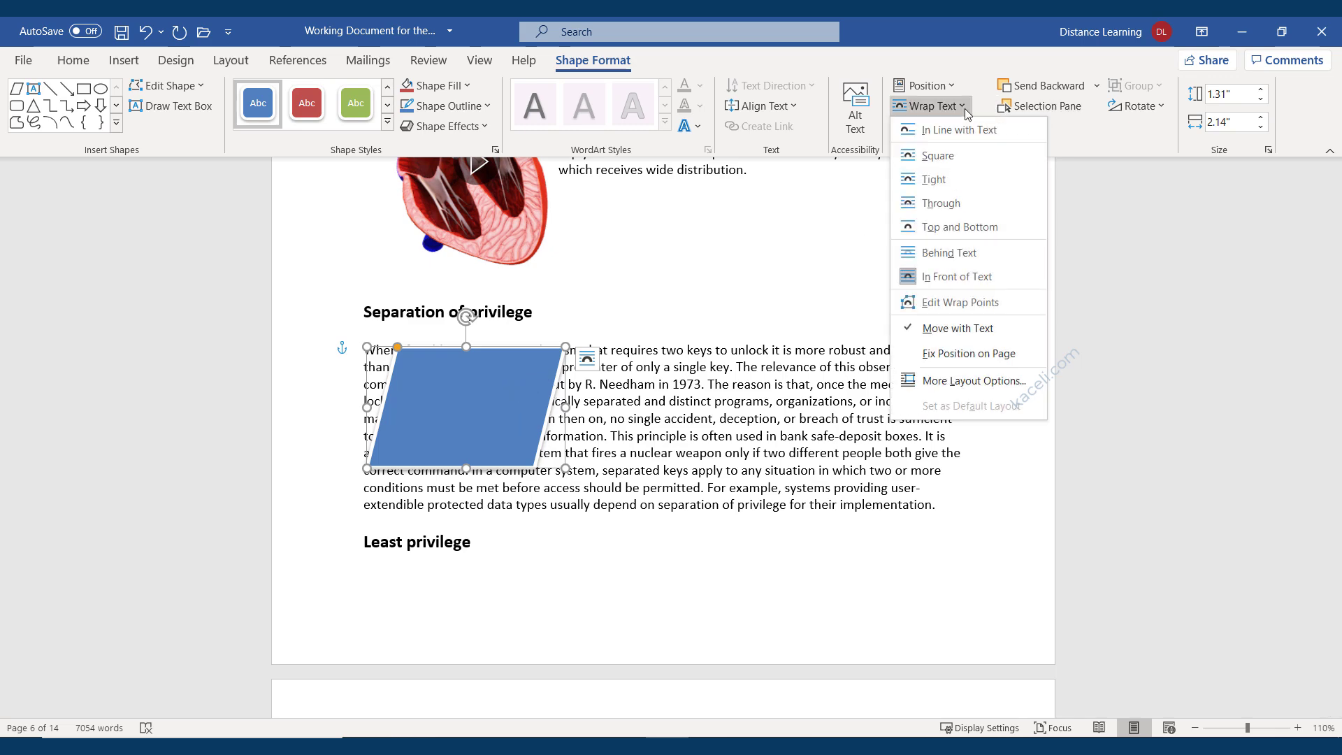
Set the shape's text wrapping to Tight and change it to a Horizontal Scroll shape.
left_click(941, 190)
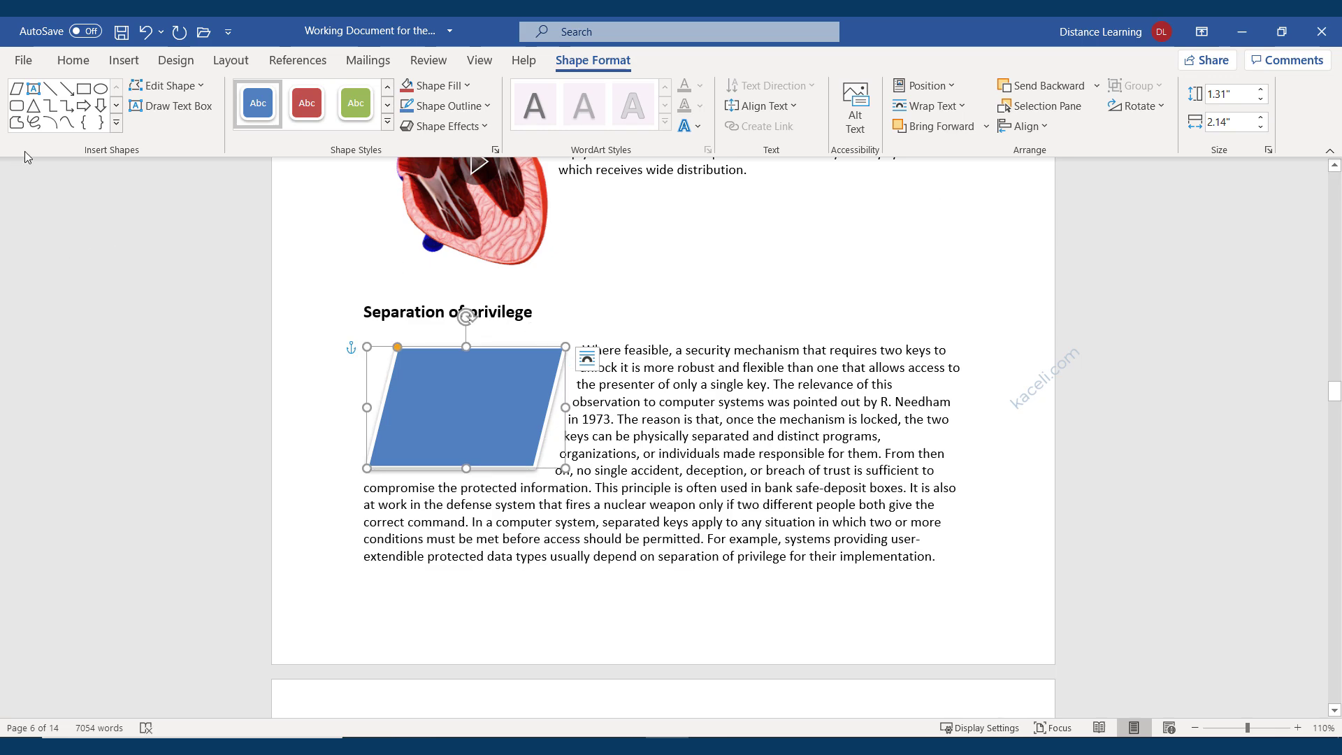
left_click(198, 86)
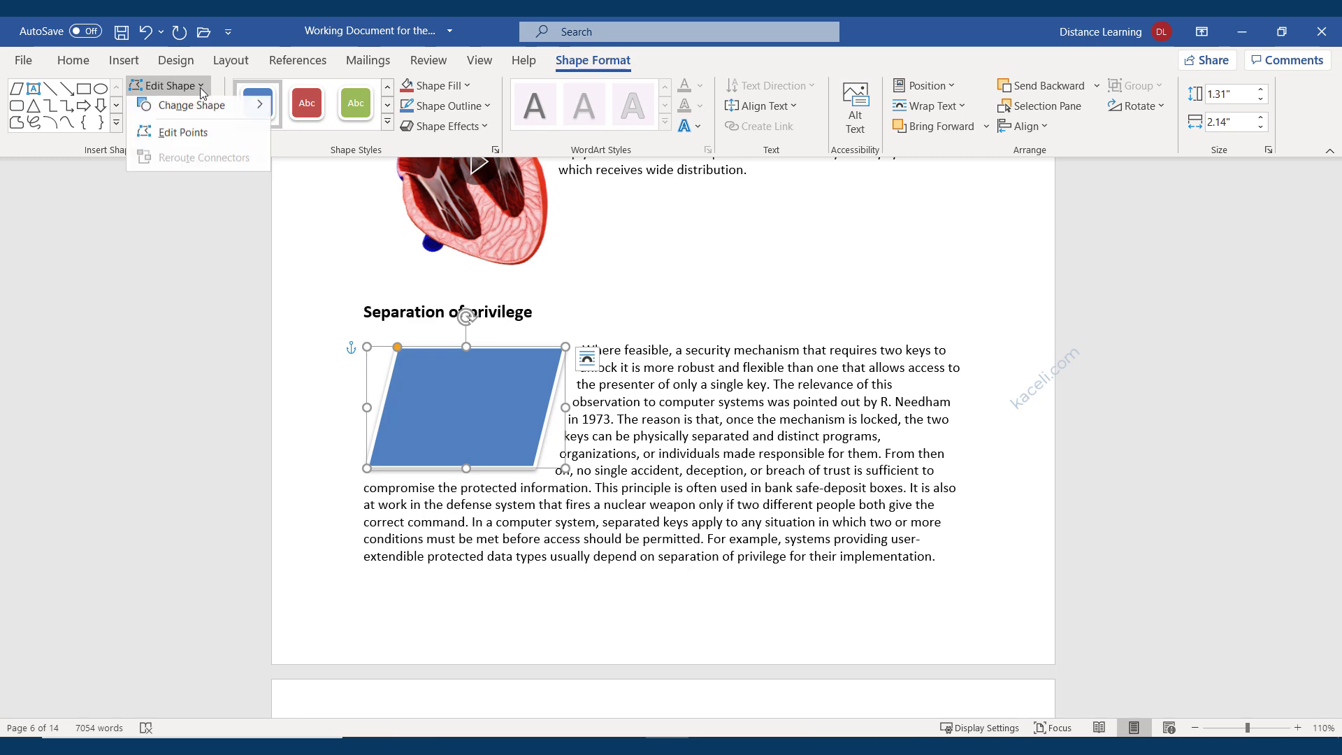
mouse_move(240, 115)
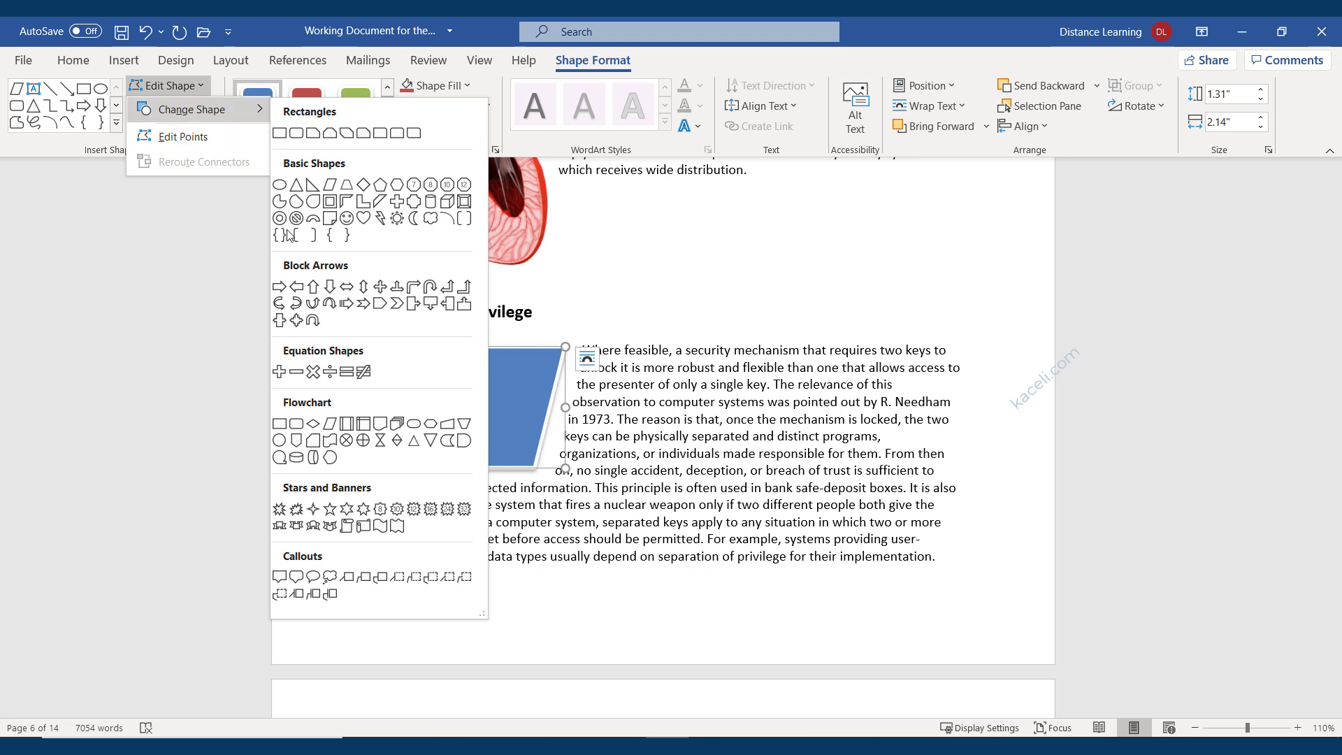
left_click(361, 527)
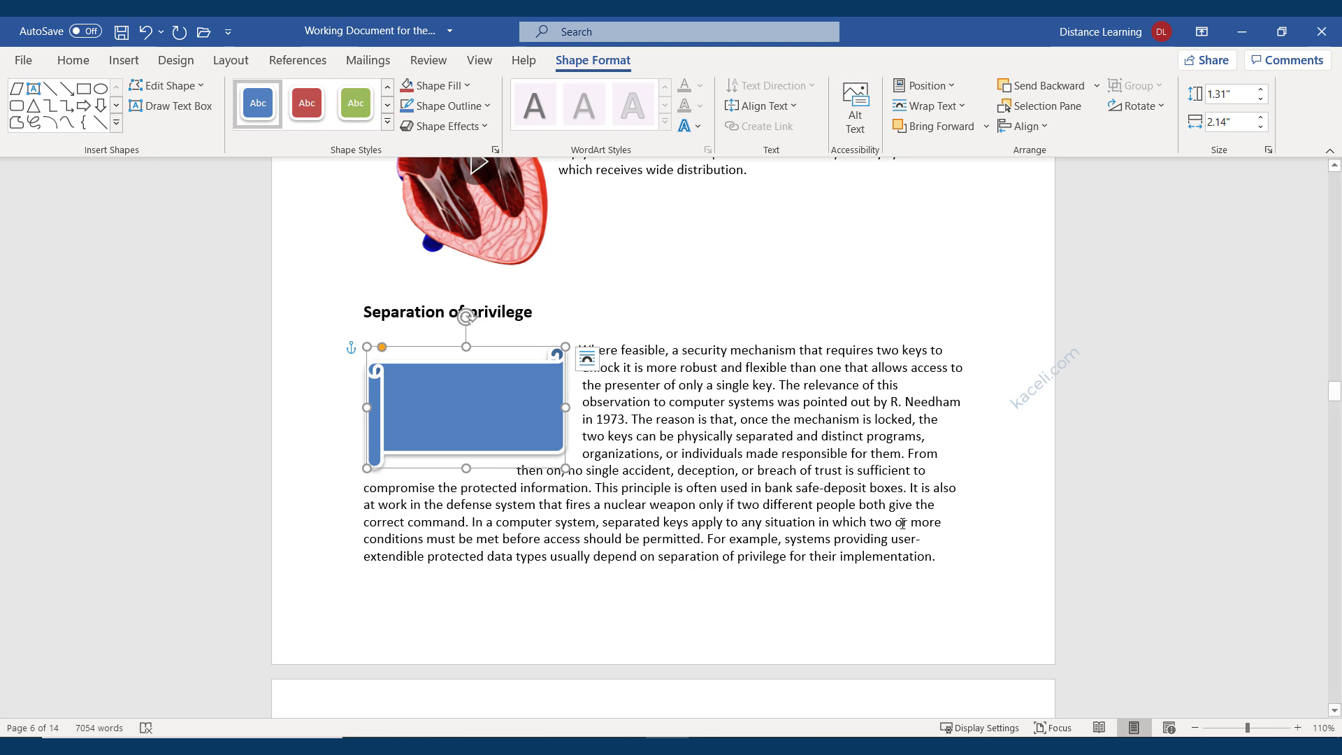
Draw a text box over the blue scroll and type 'This is my textbox on top of a shape object'.
left_click(809, 488)
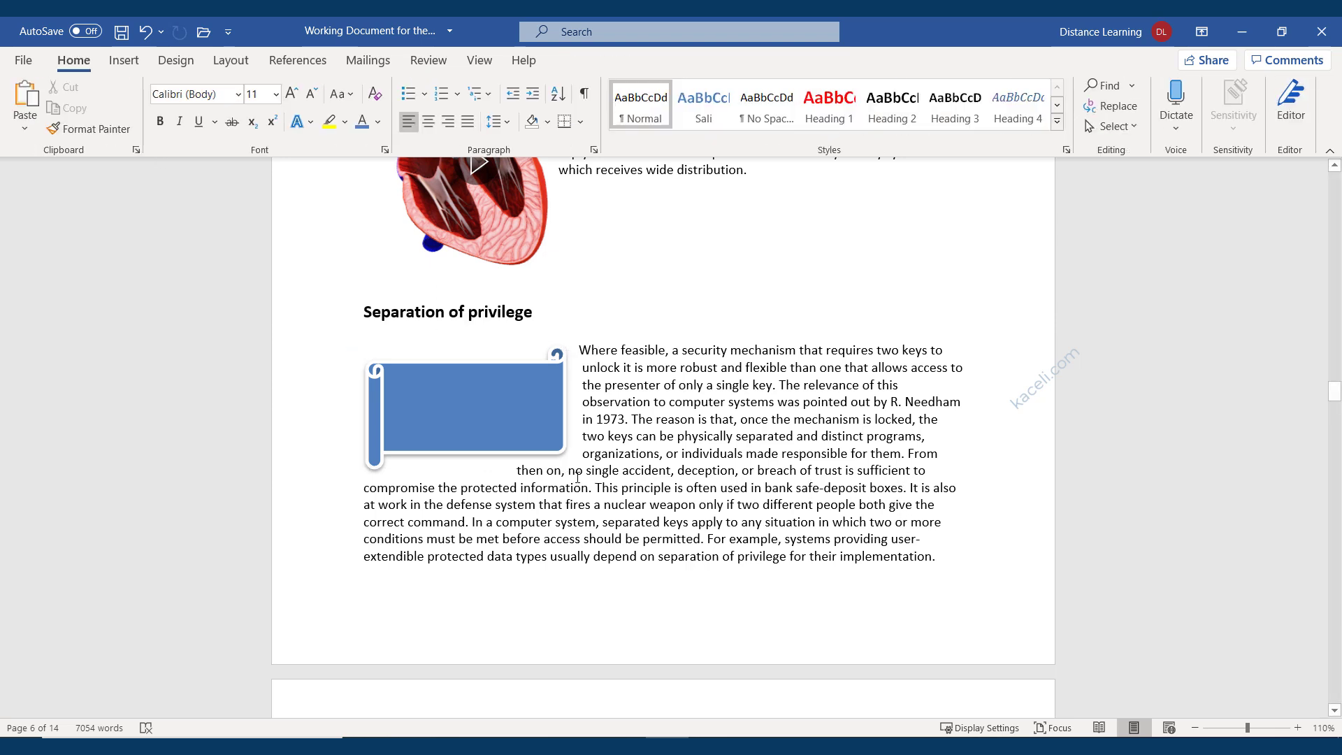
left_click(485, 430)
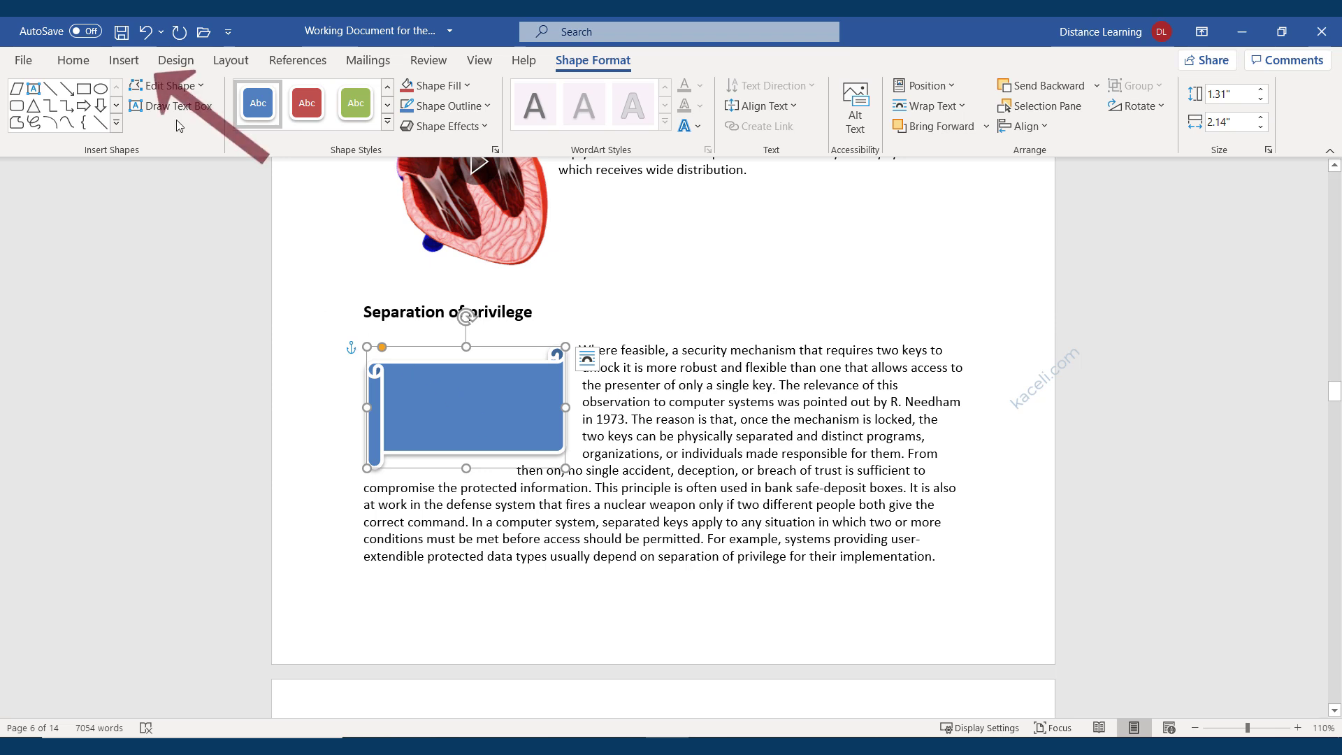
left_click(117, 64)
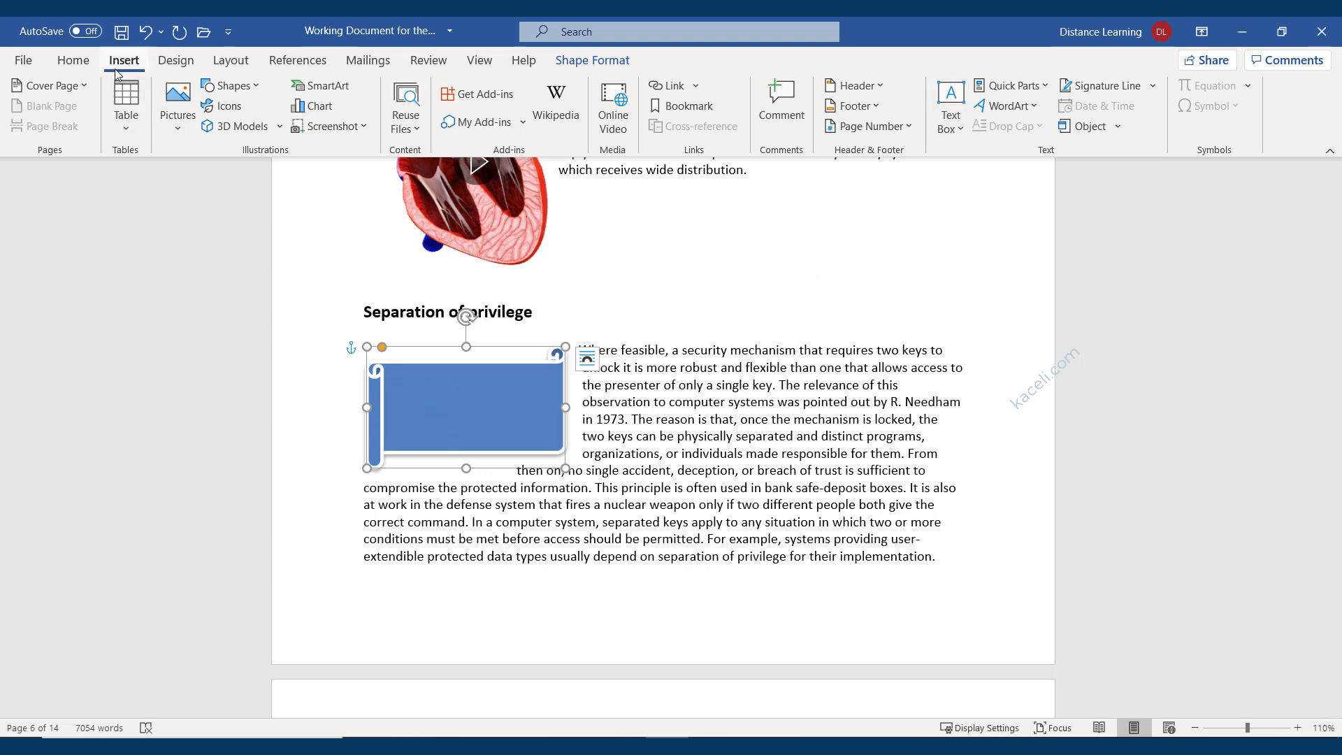
left_click(953, 97)
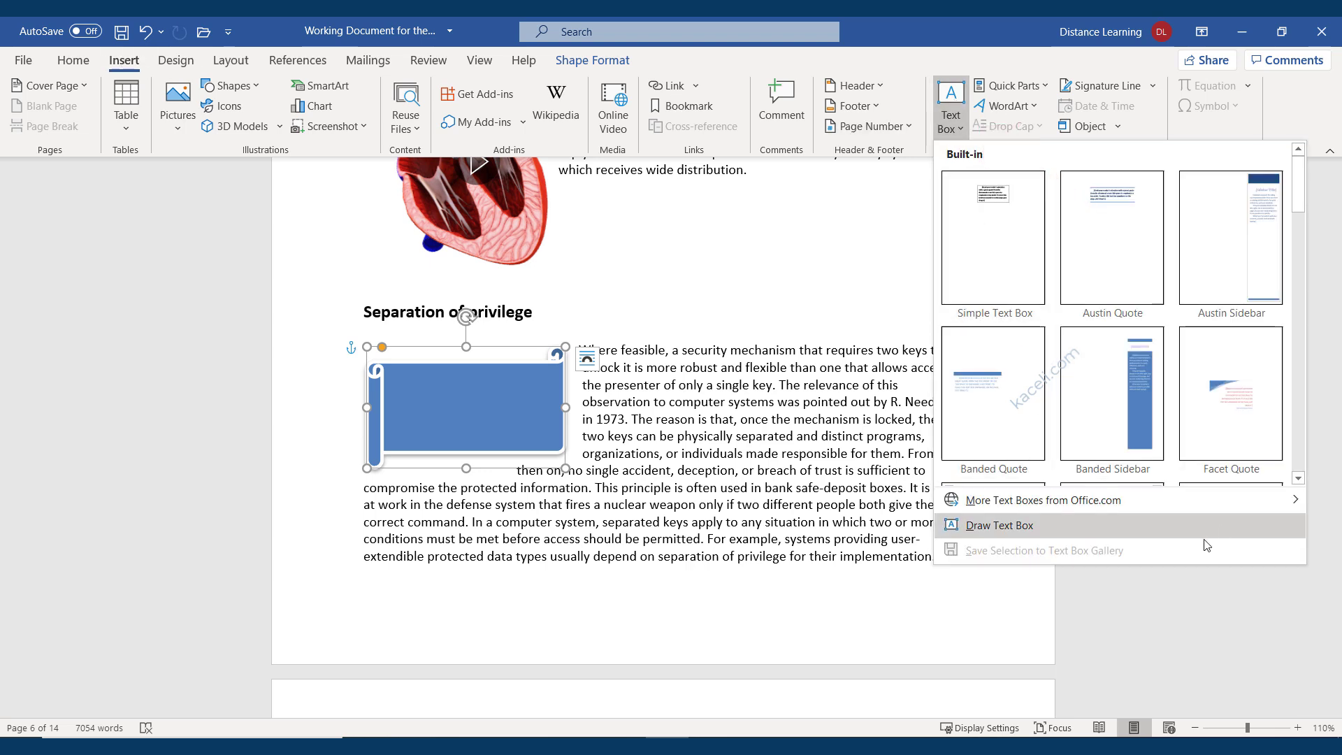
left_click(1008, 530)
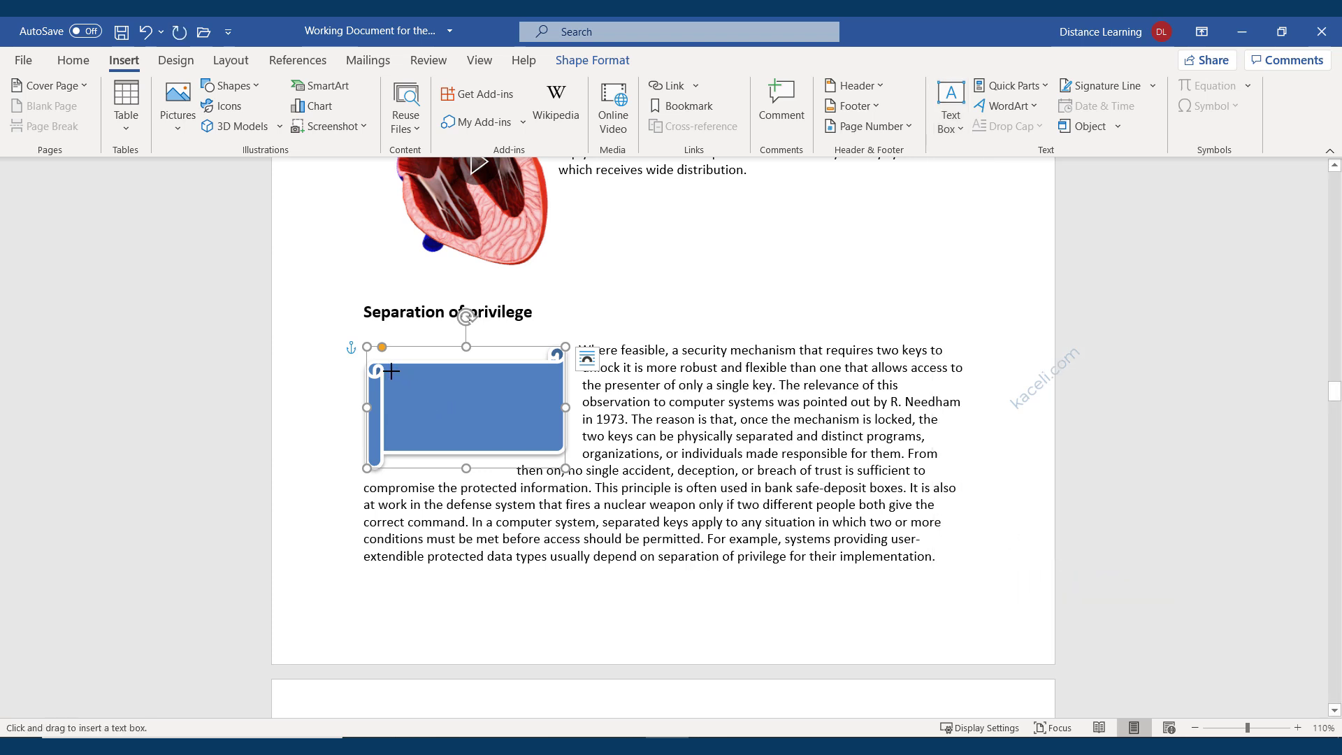
mouse_move(392, 371)
left_mouse_down()
mouse_move(420, 407)
mouse_move(550, 440)
left_mouse_up()
type("This is my t")
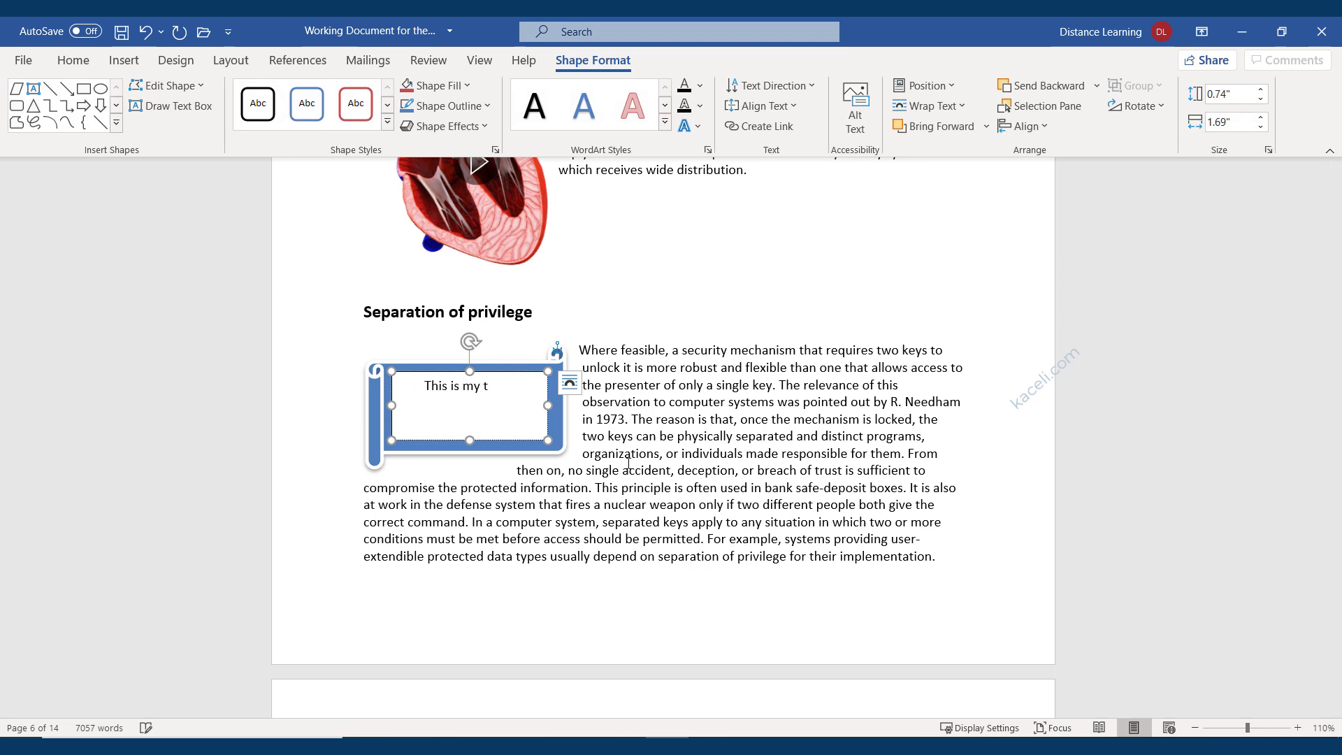
type("extbox on top of a shape object.")
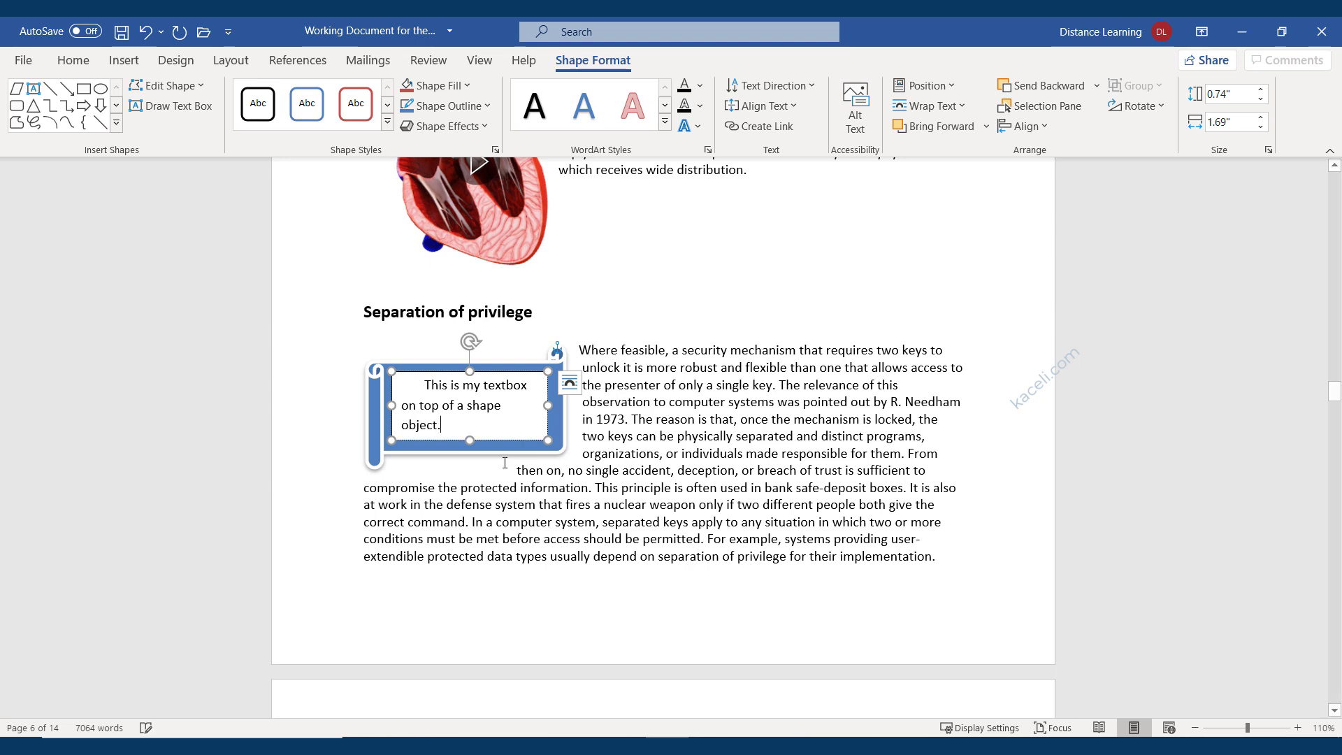
Center and bold all the text inside the text box.
triple_click(458, 430)
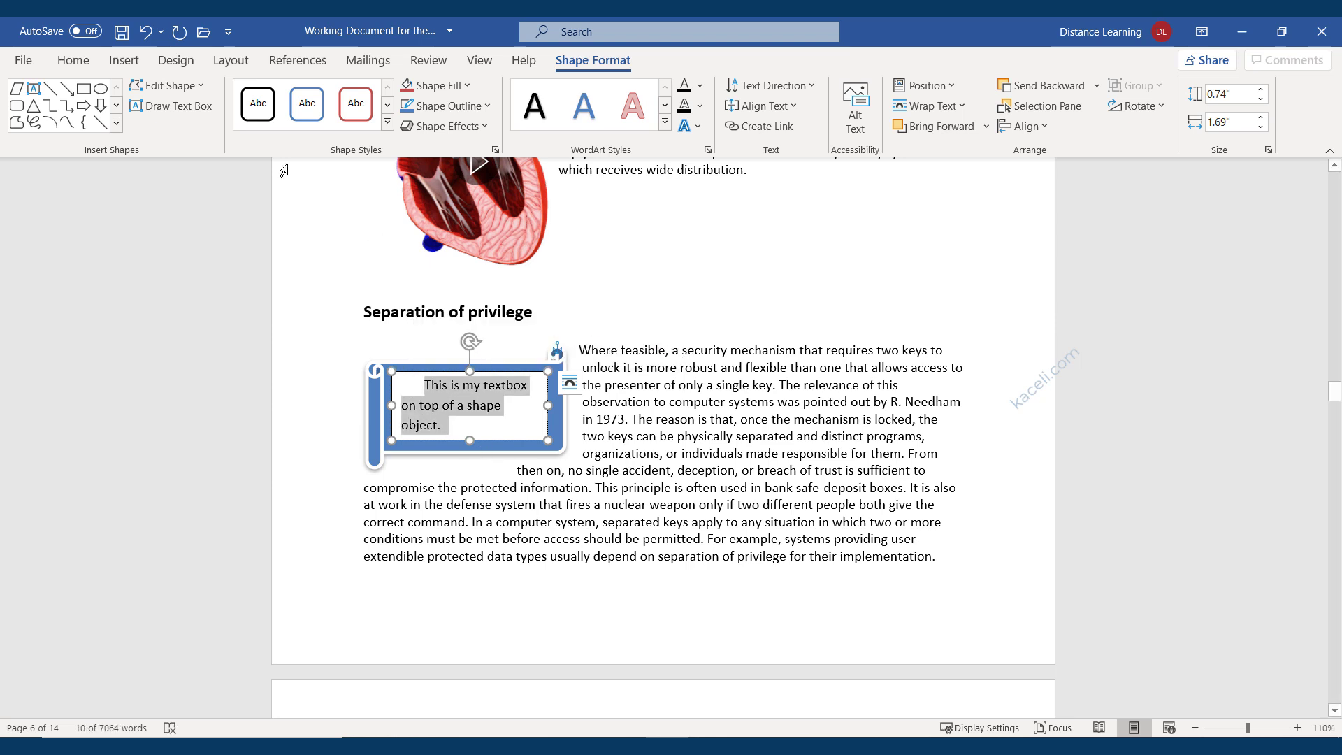
left_click(74, 61)
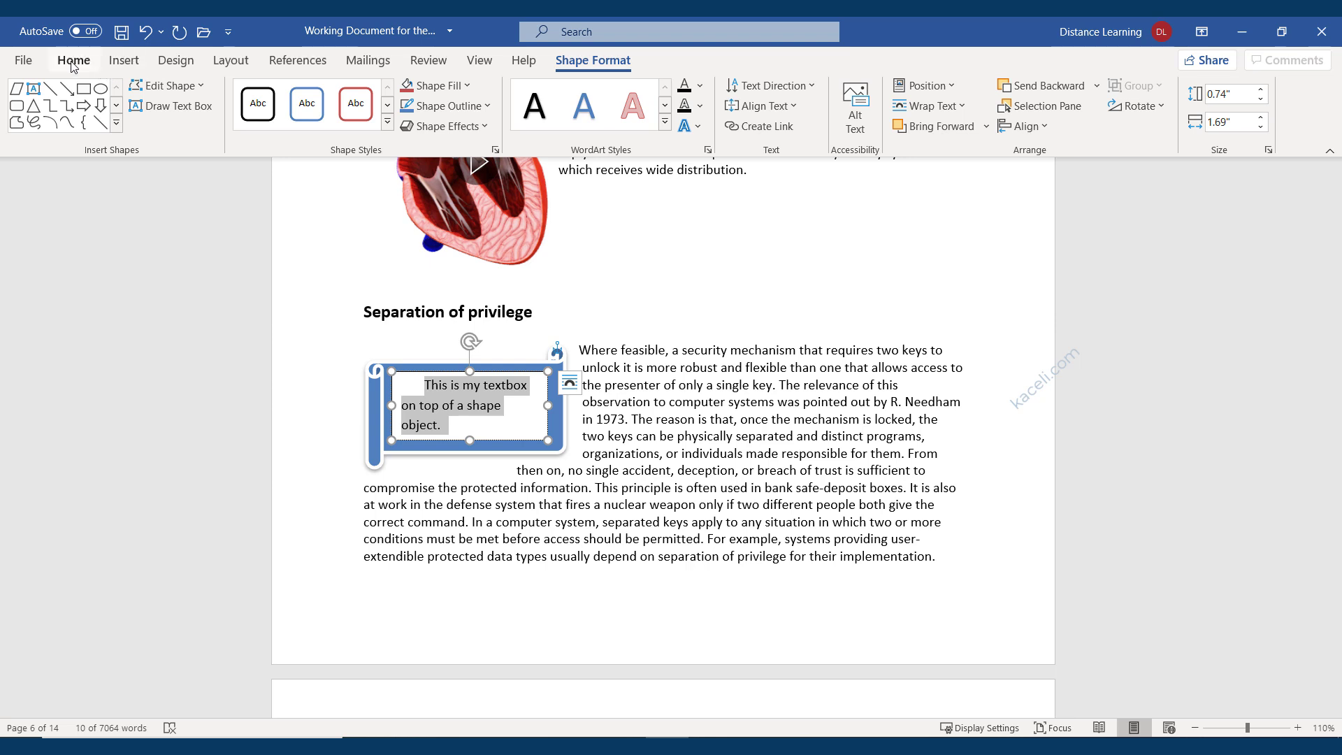
left_click(429, 123)
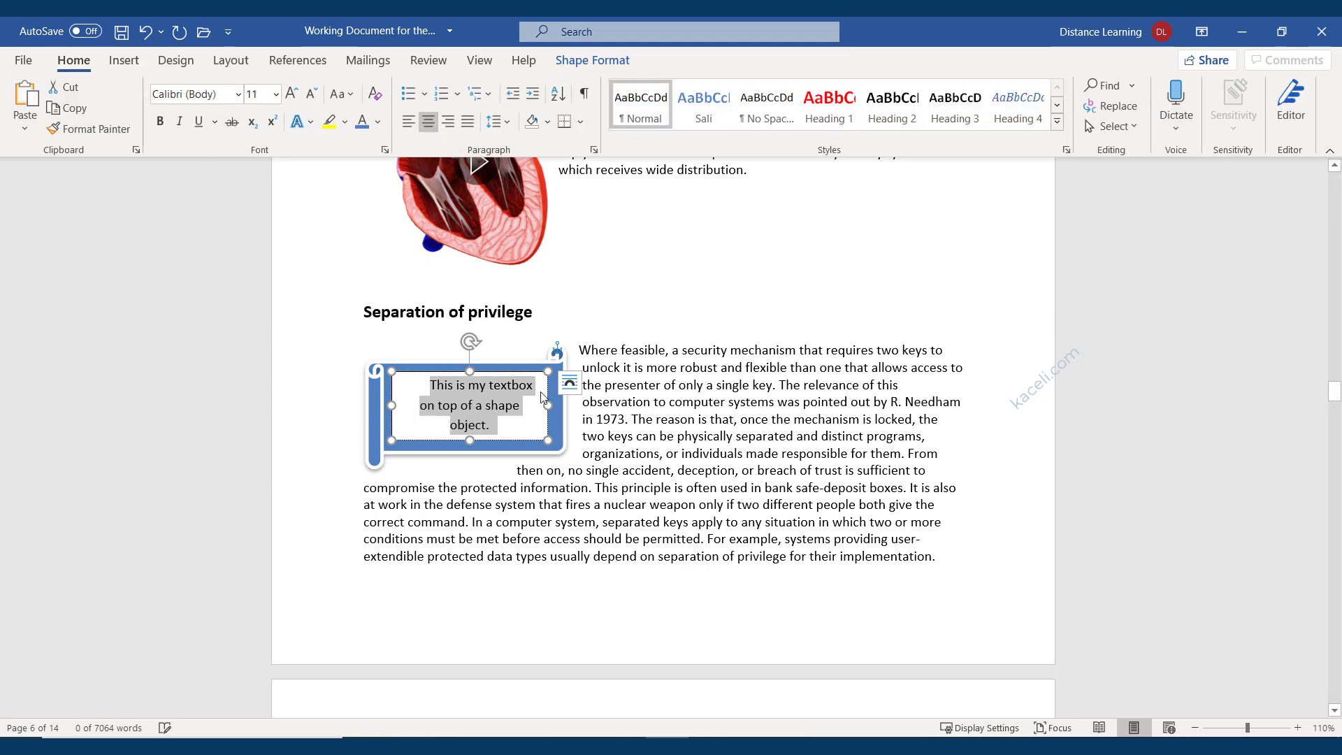
left_click(160, 121)
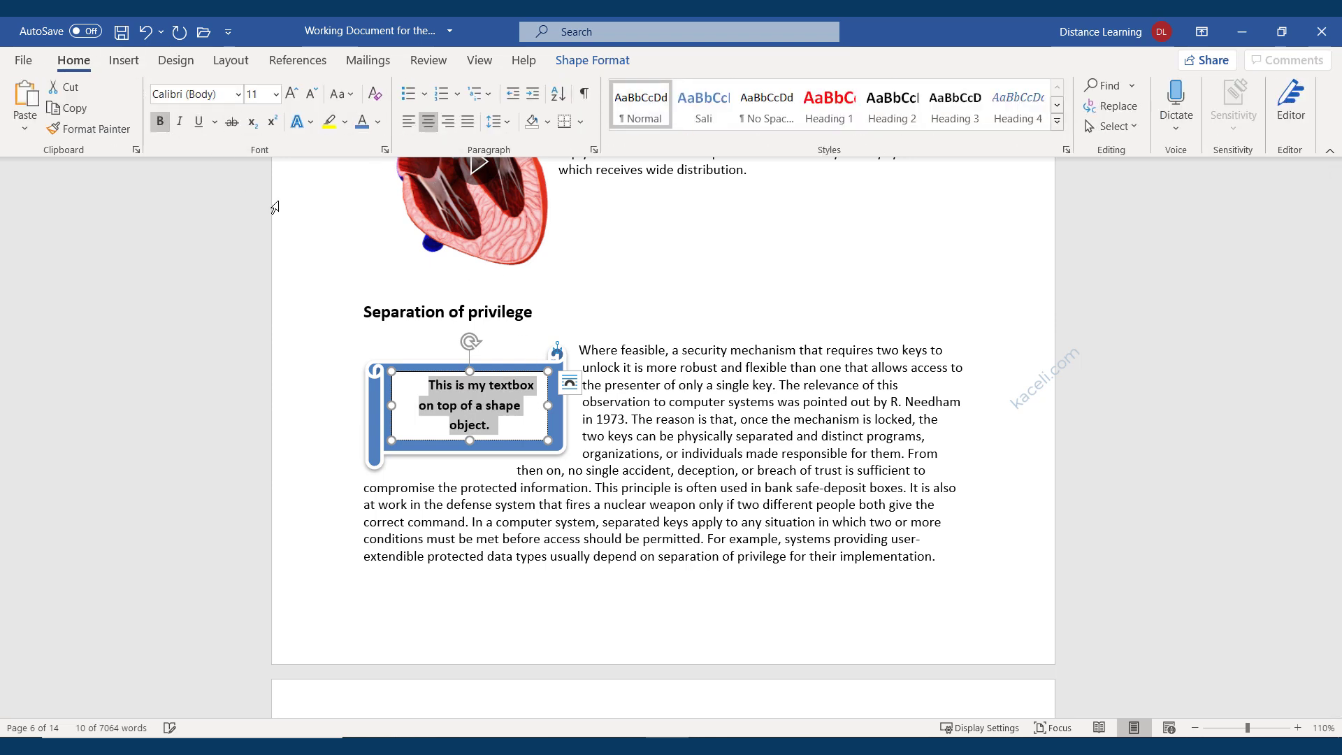
Give the text box no fill and make its text white.
left_click(517, 439)
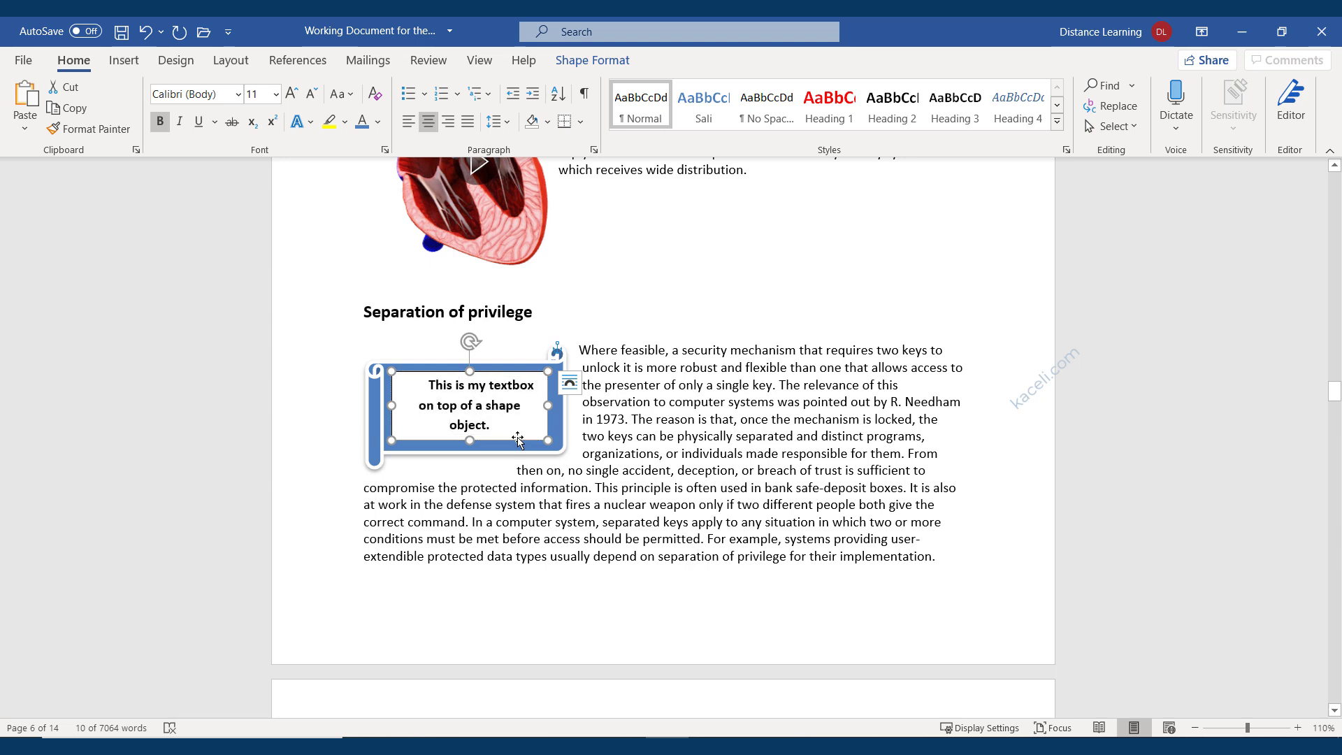
double_click(517, 439)
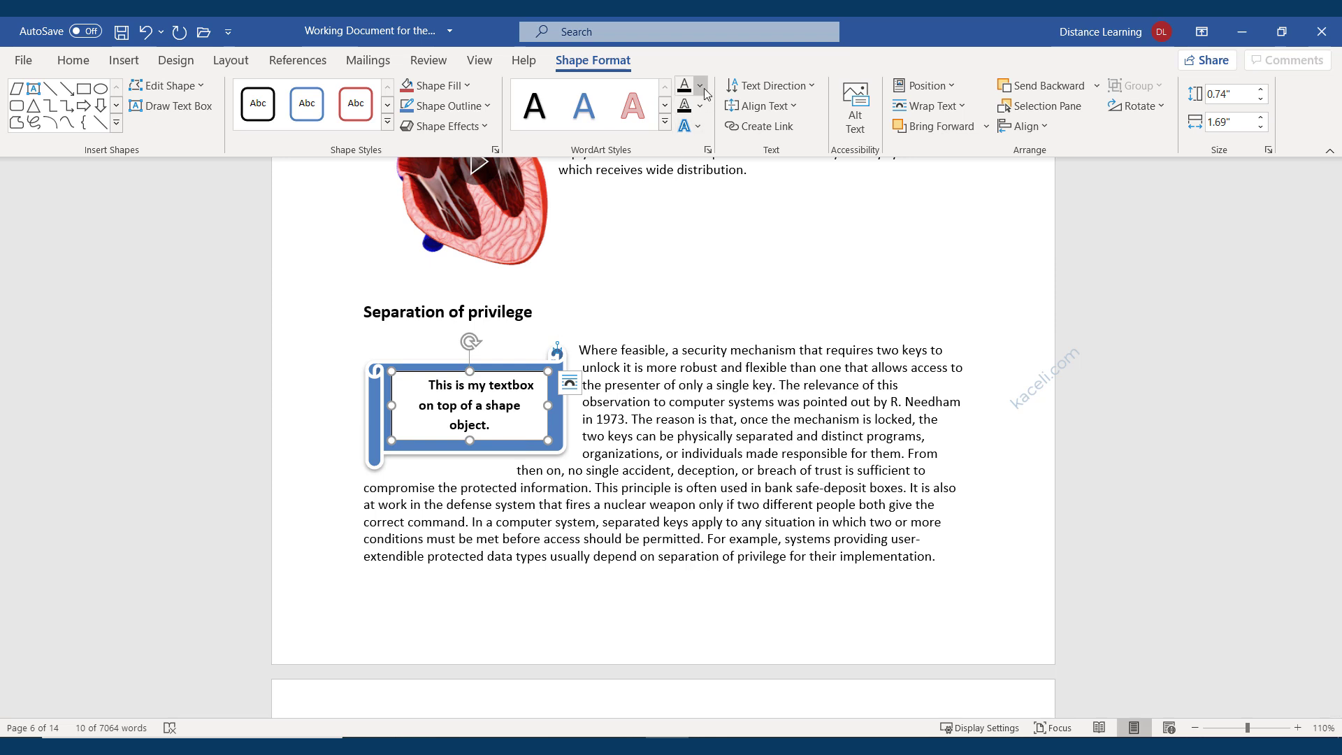
left_click(468, 86)
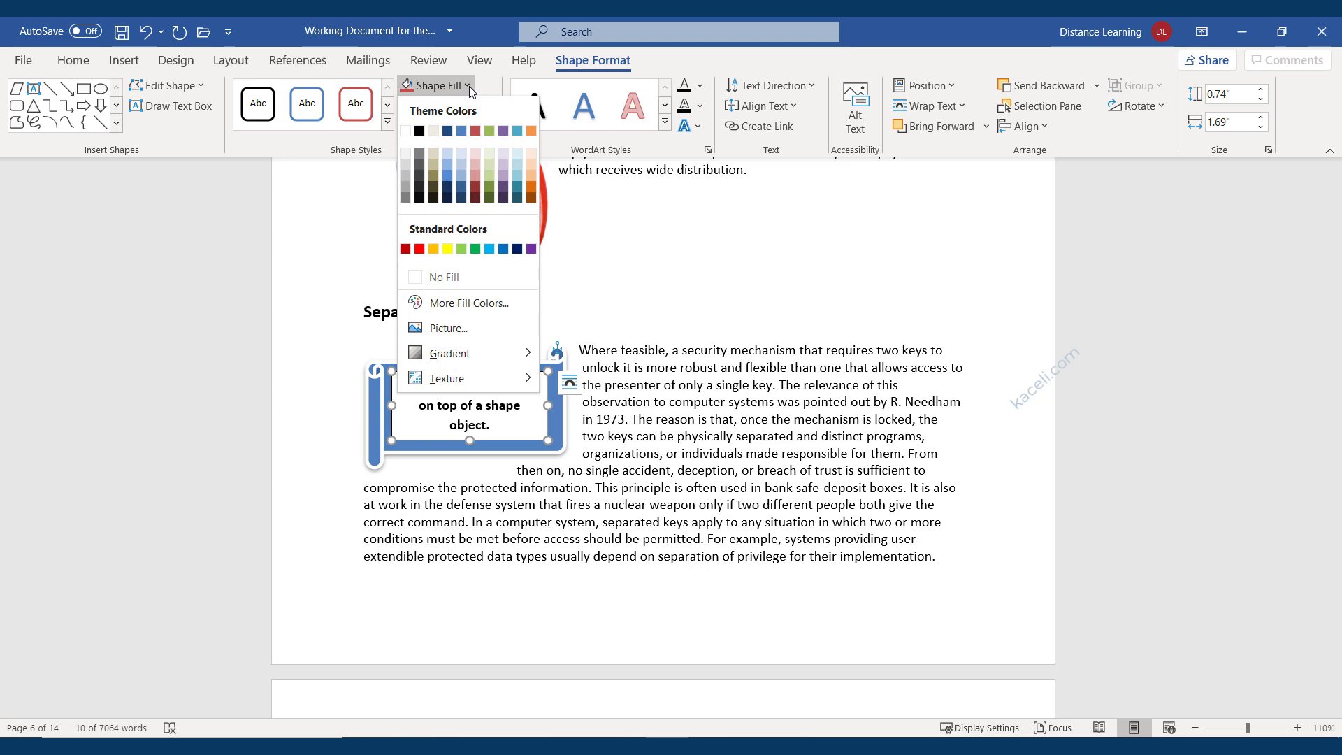
left_click(449, 278)
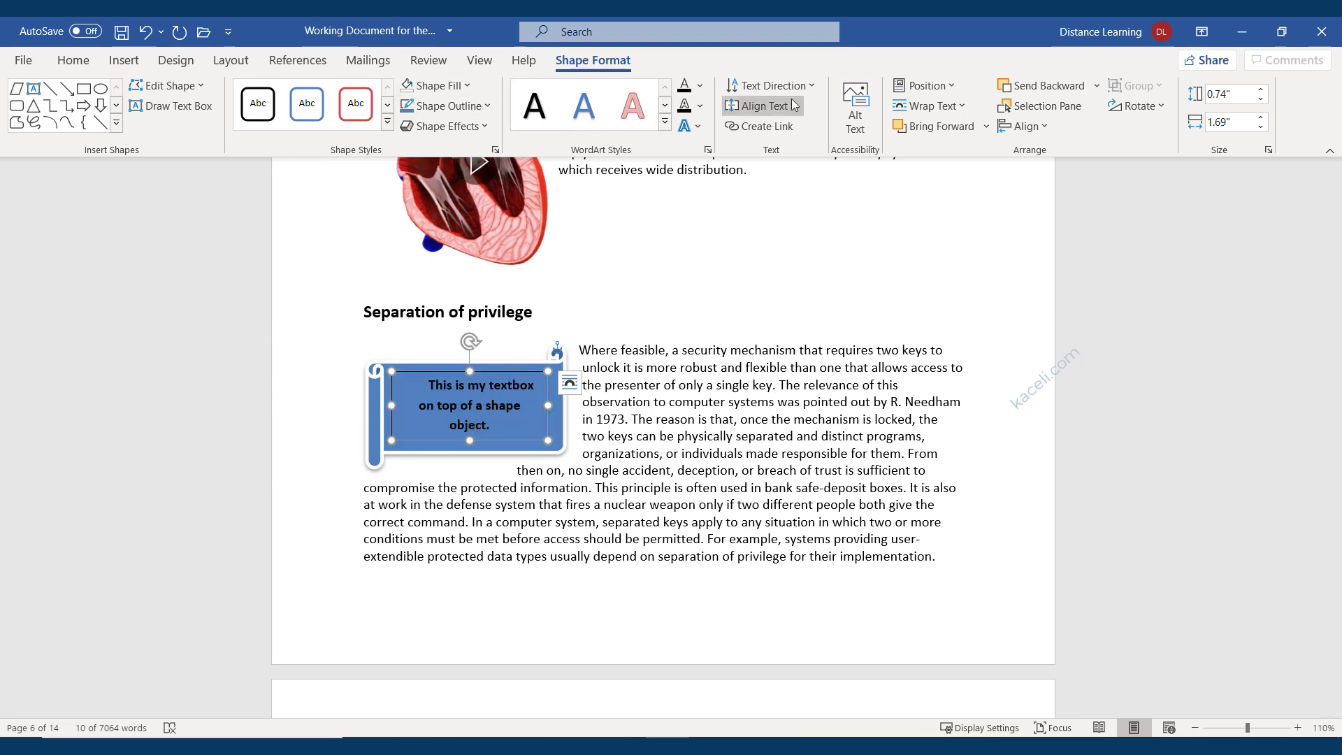
left_click(699, 85)
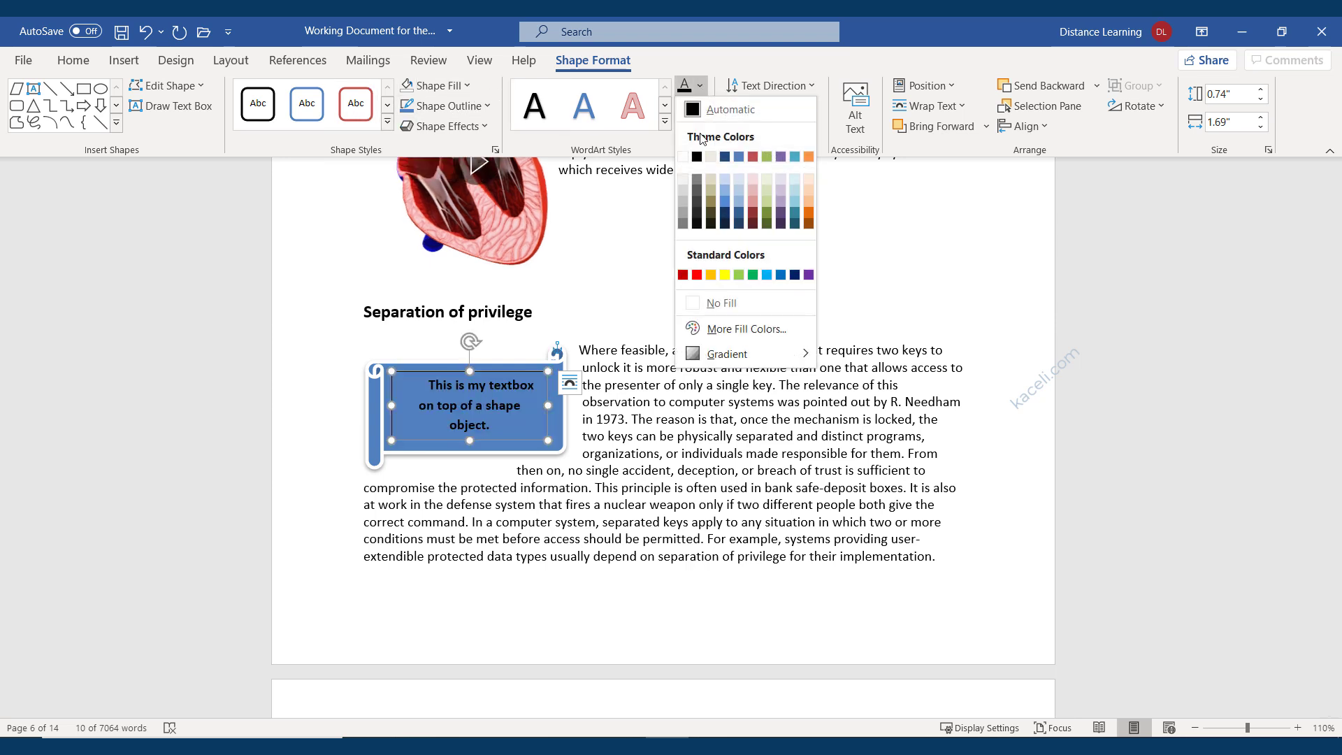
left_click(682, 158)
left_click(676, 485)
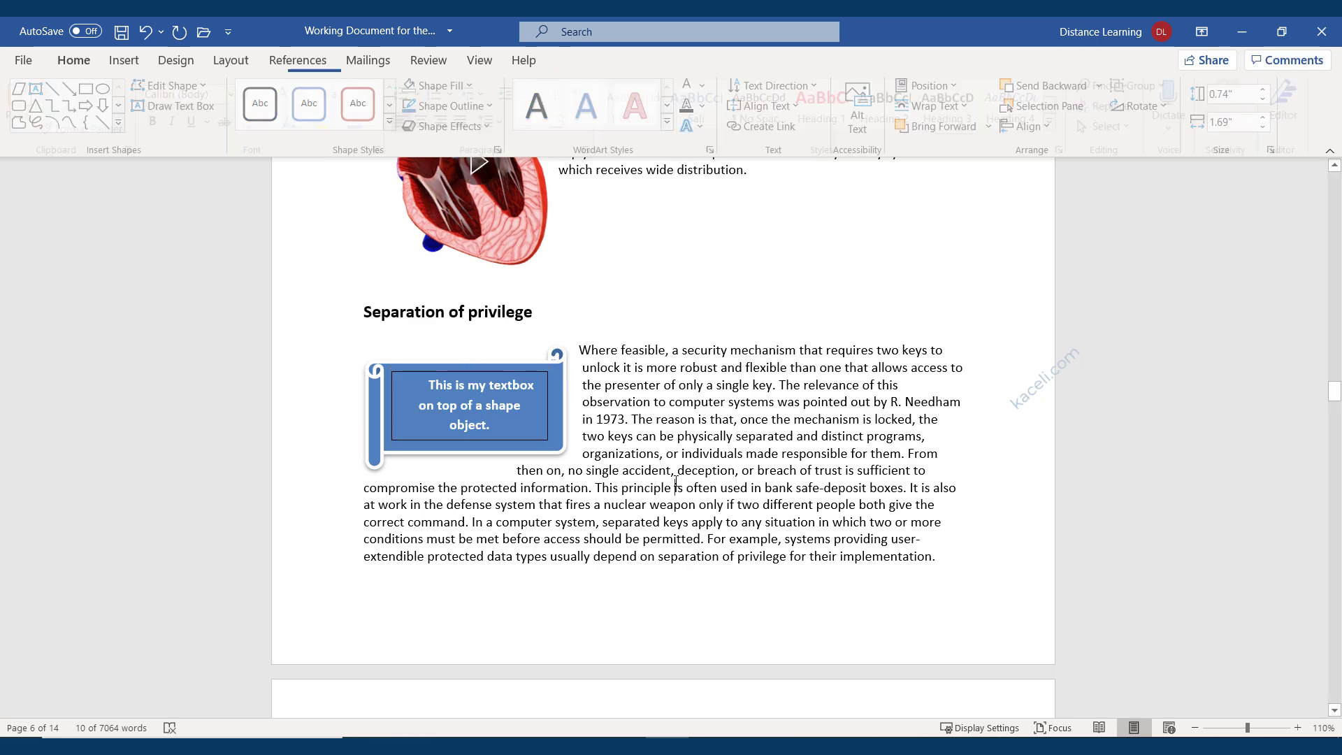
Set the text box's shape outline to No Outline.
left_click(540, 438)
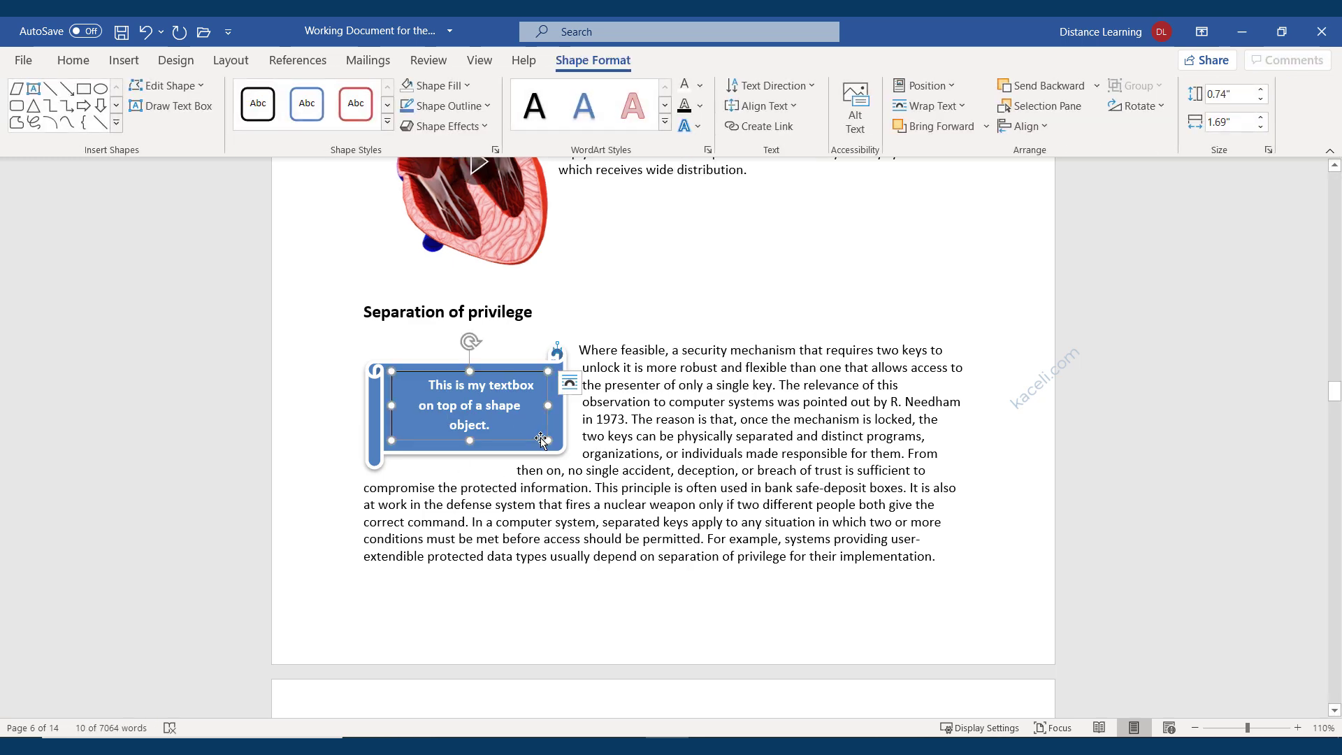
left_click(485, 106)
left_click(447, 297)
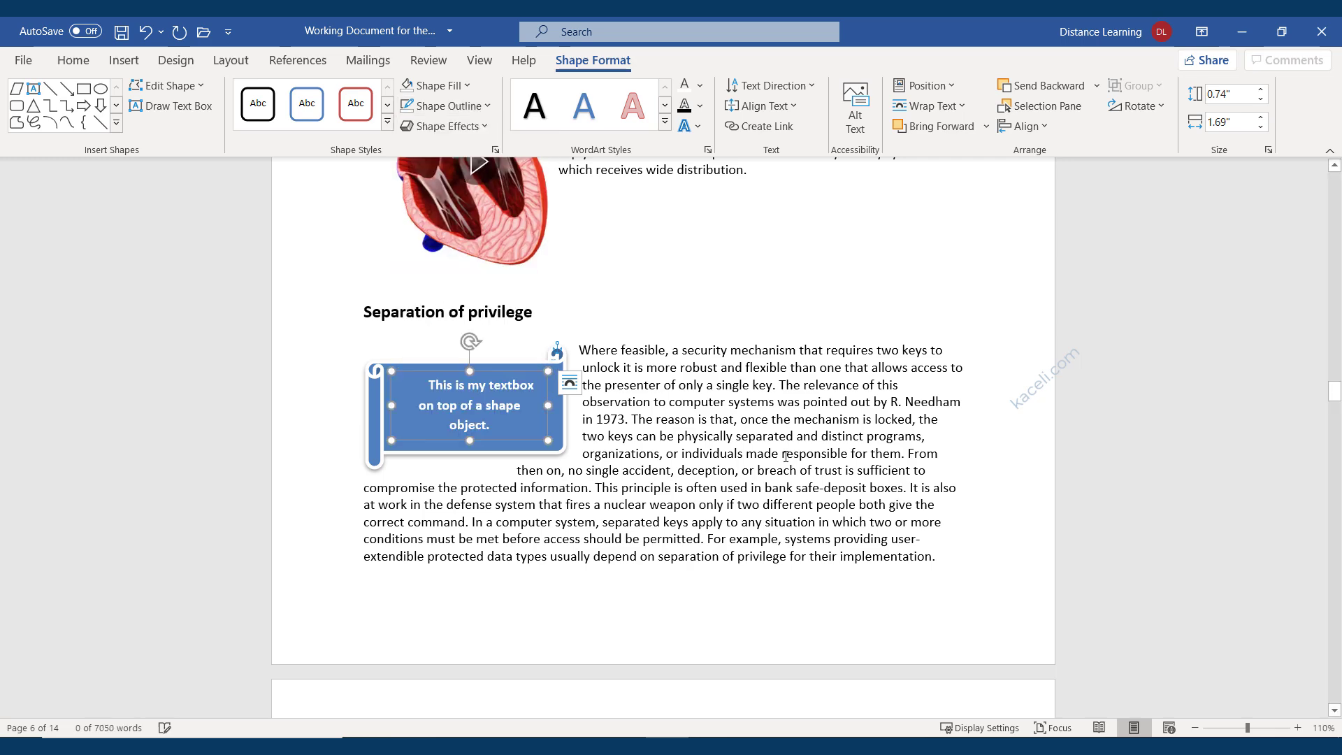
left_click(786, 455)
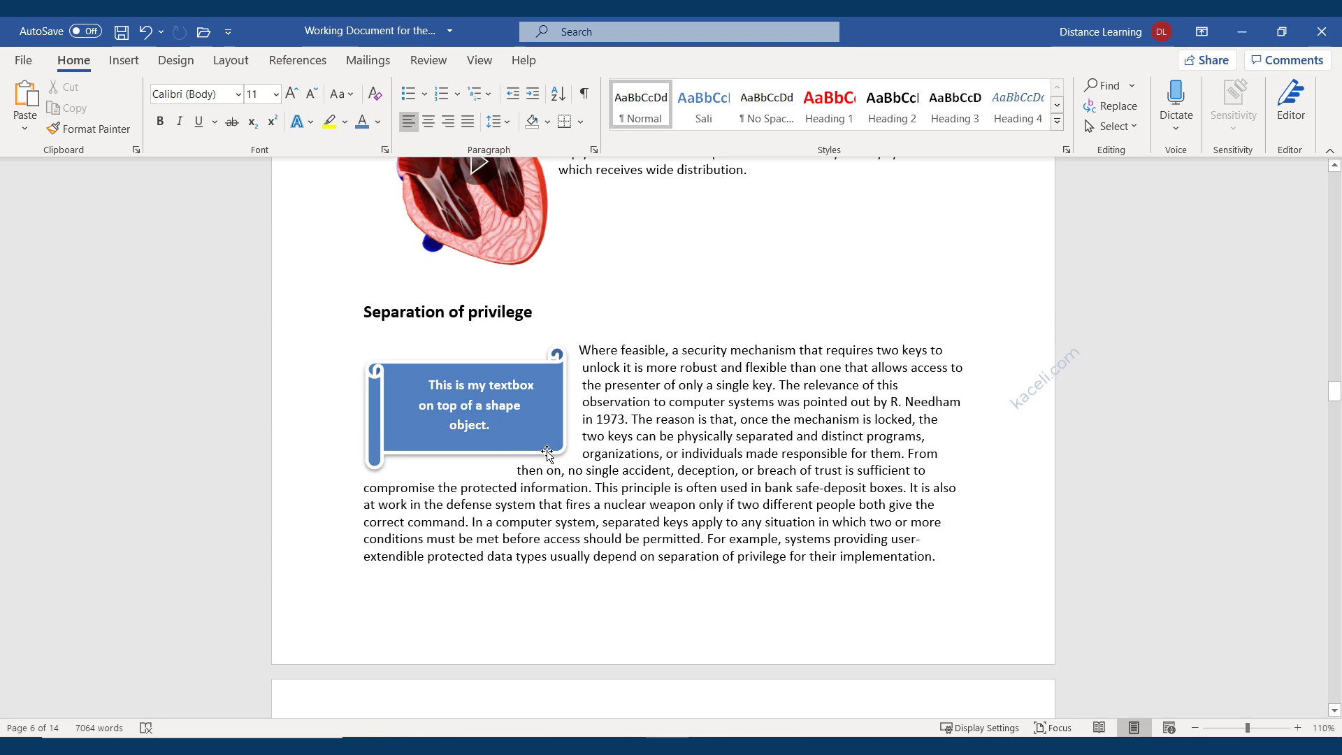
Select both the textbox and the scroll, Group them, and drag the group right over the paragraph.
left_click(458, 428)
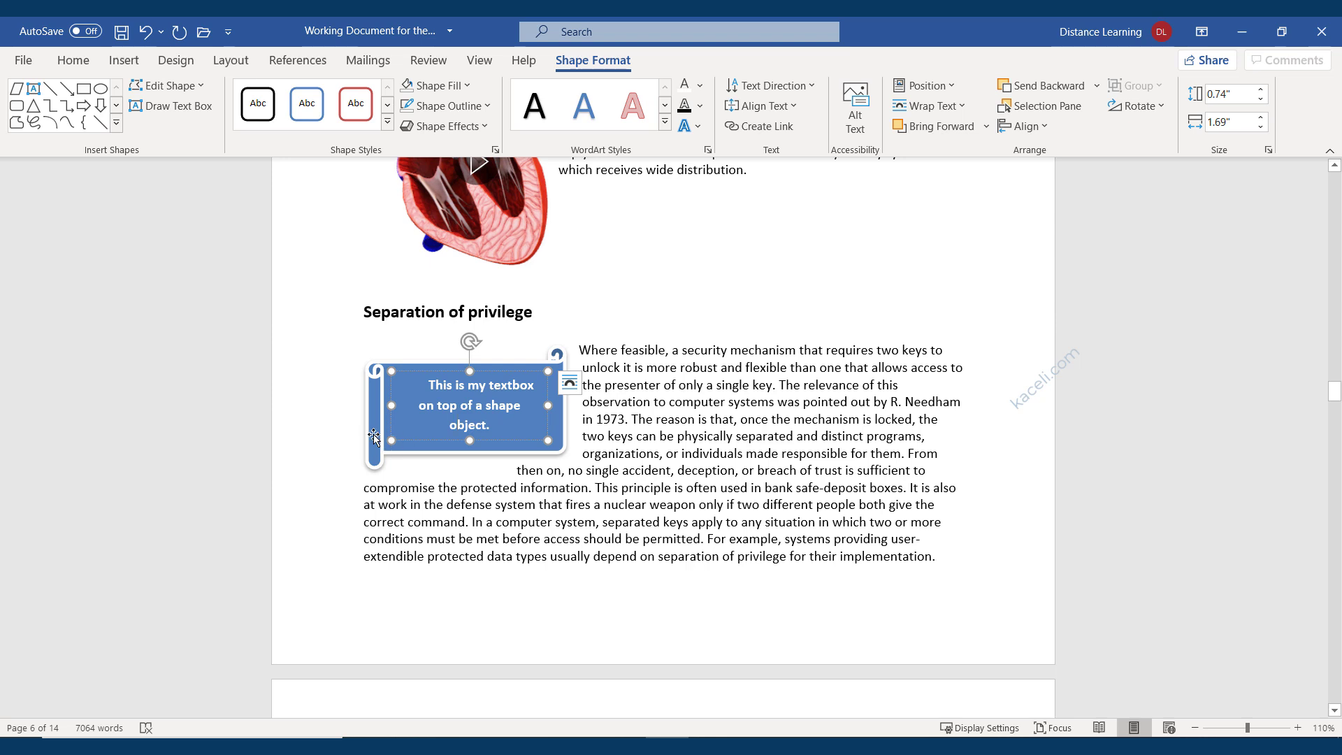
left_click(398, 446)
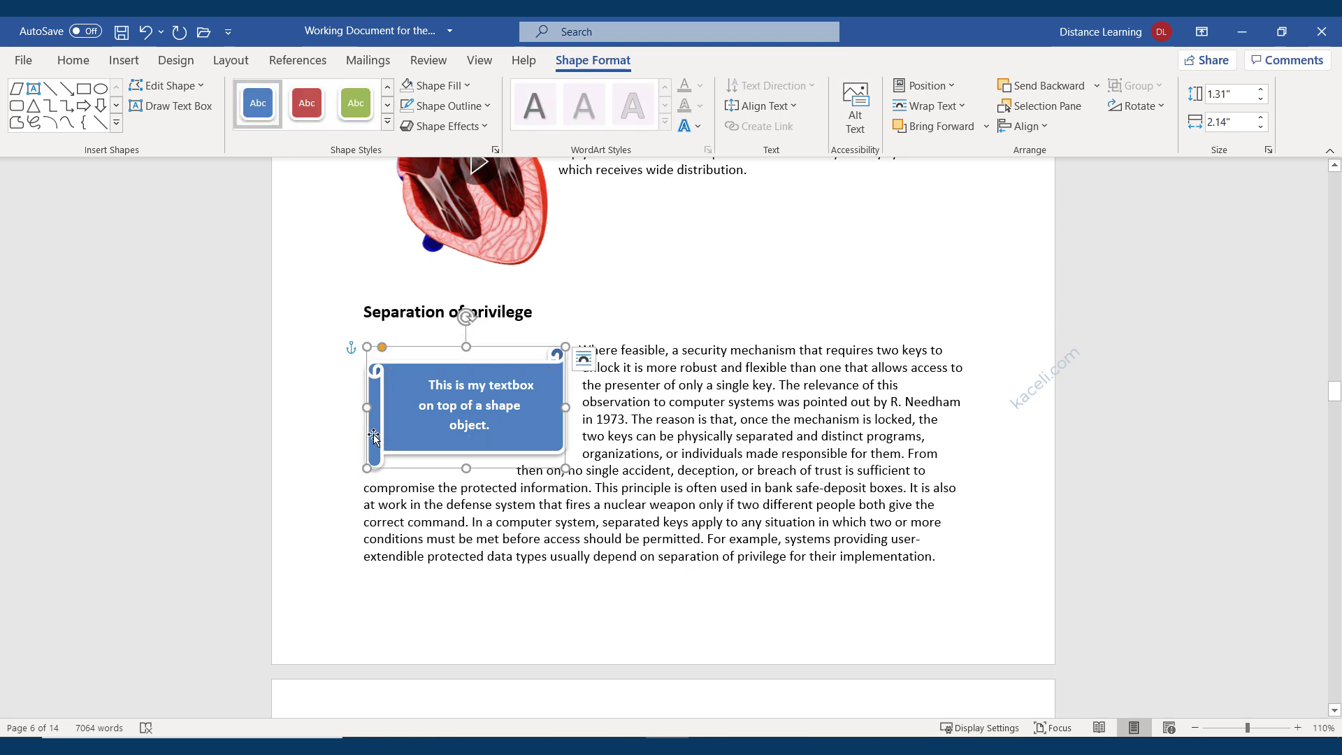
double_click(413, 441)
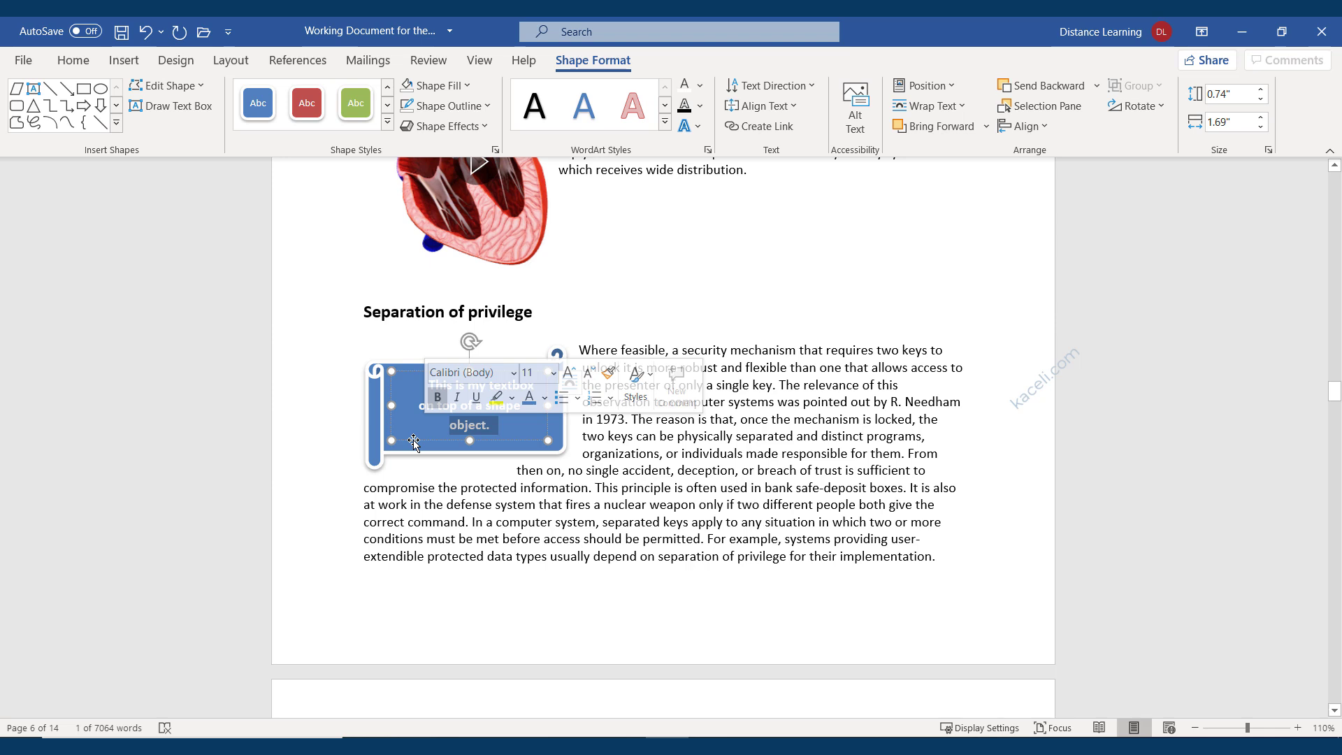
left_click(413, 441)
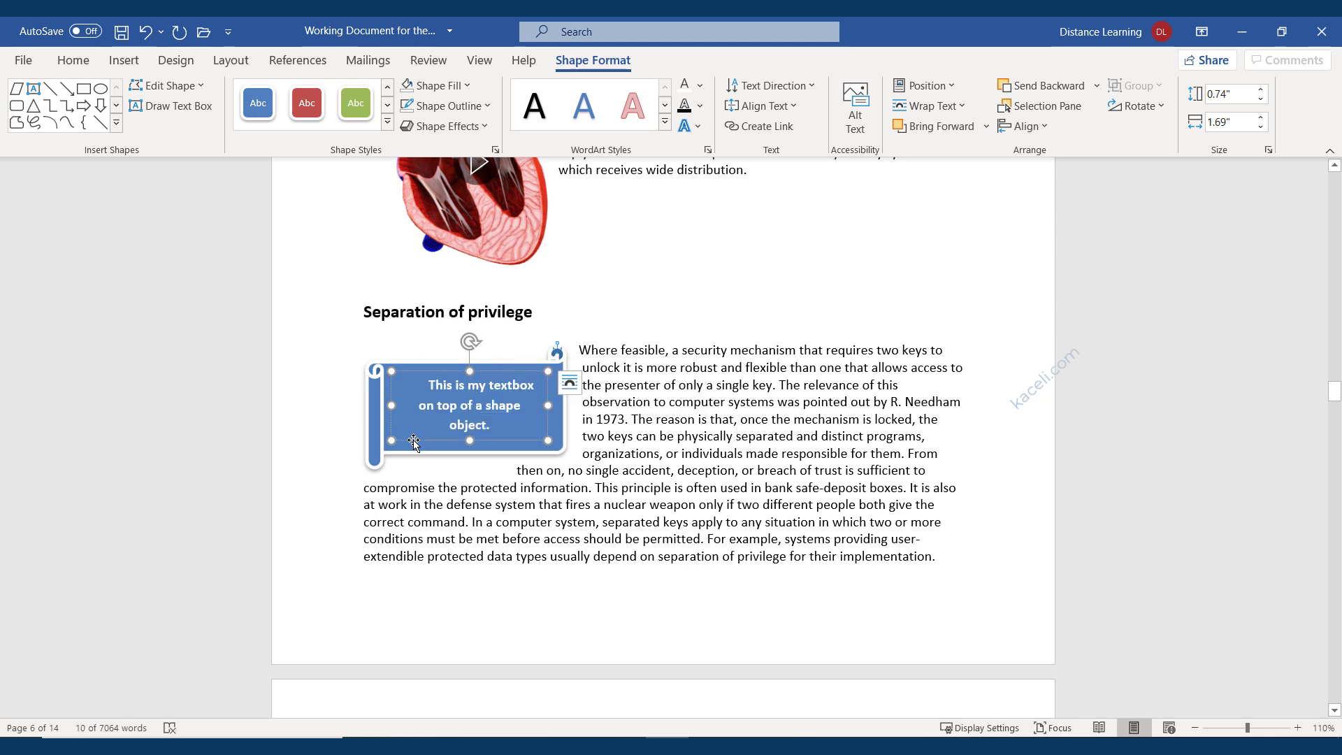
left_click(376, 453, "shift")
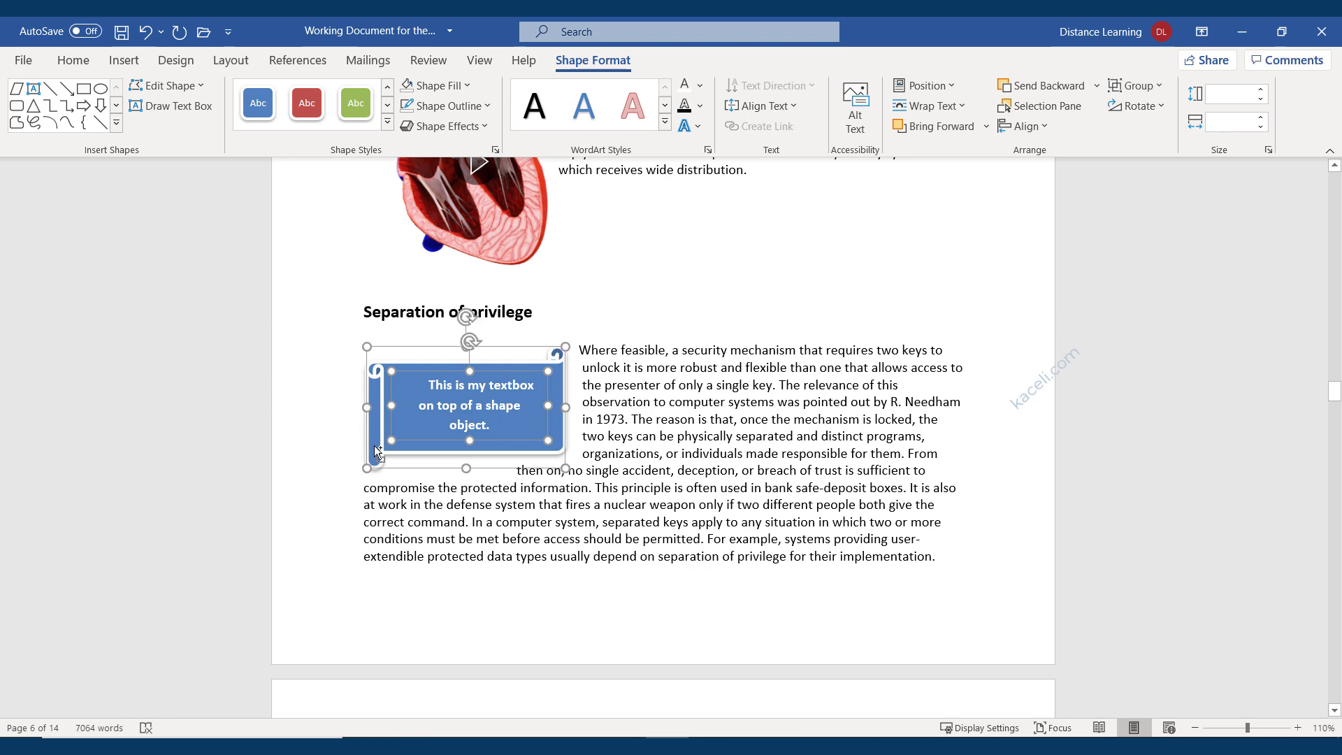
right_click(376, 453)
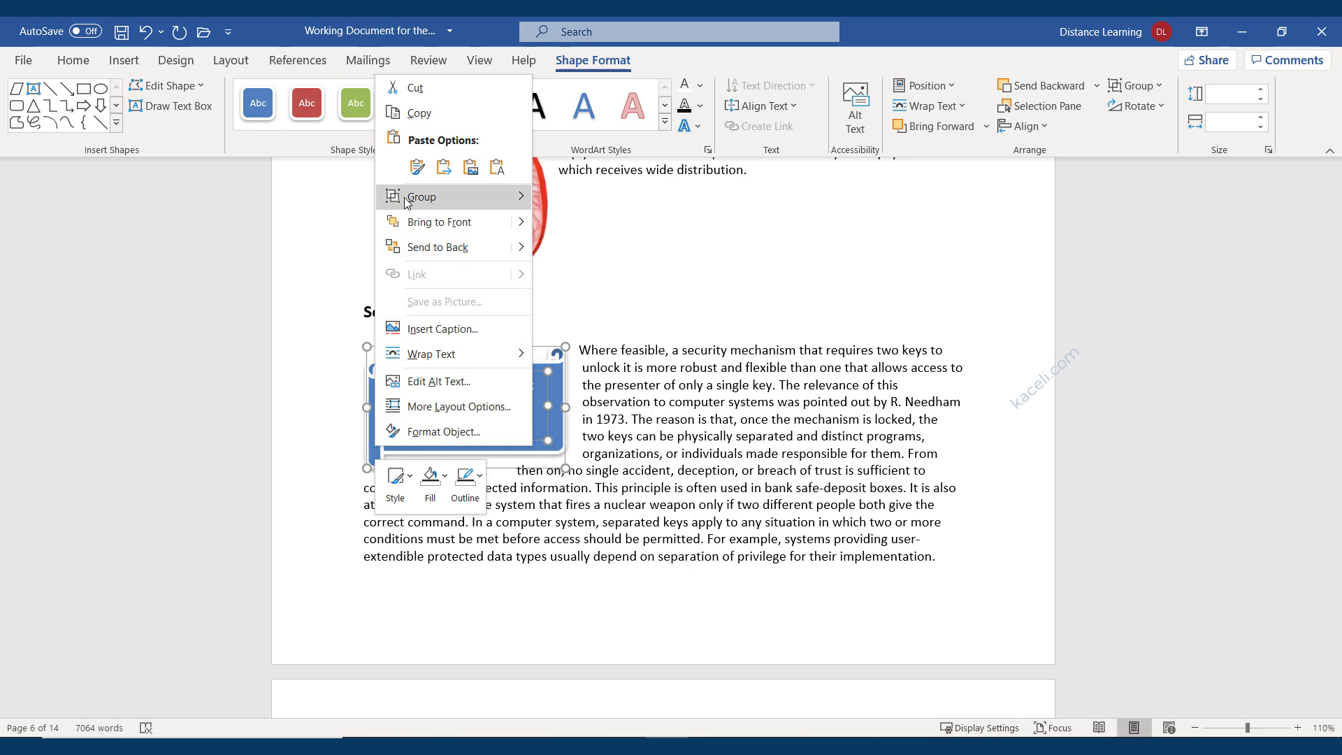
mouse_move(408, 199)
left_click(650, 197)
left_click_drag(588, 459, 869, 453)
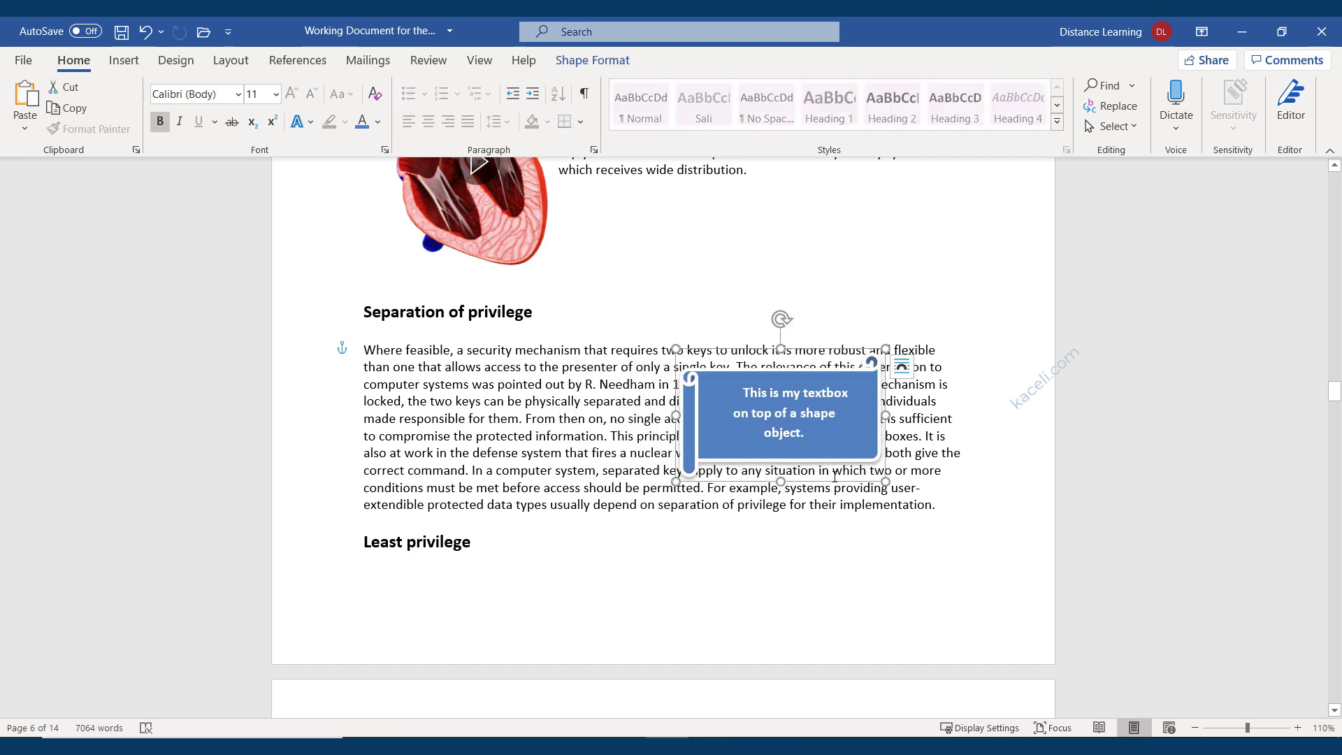
Set the grouped scroll's wrapping to Tight and nudge it closer to the right margin.
left_click(793, 470)
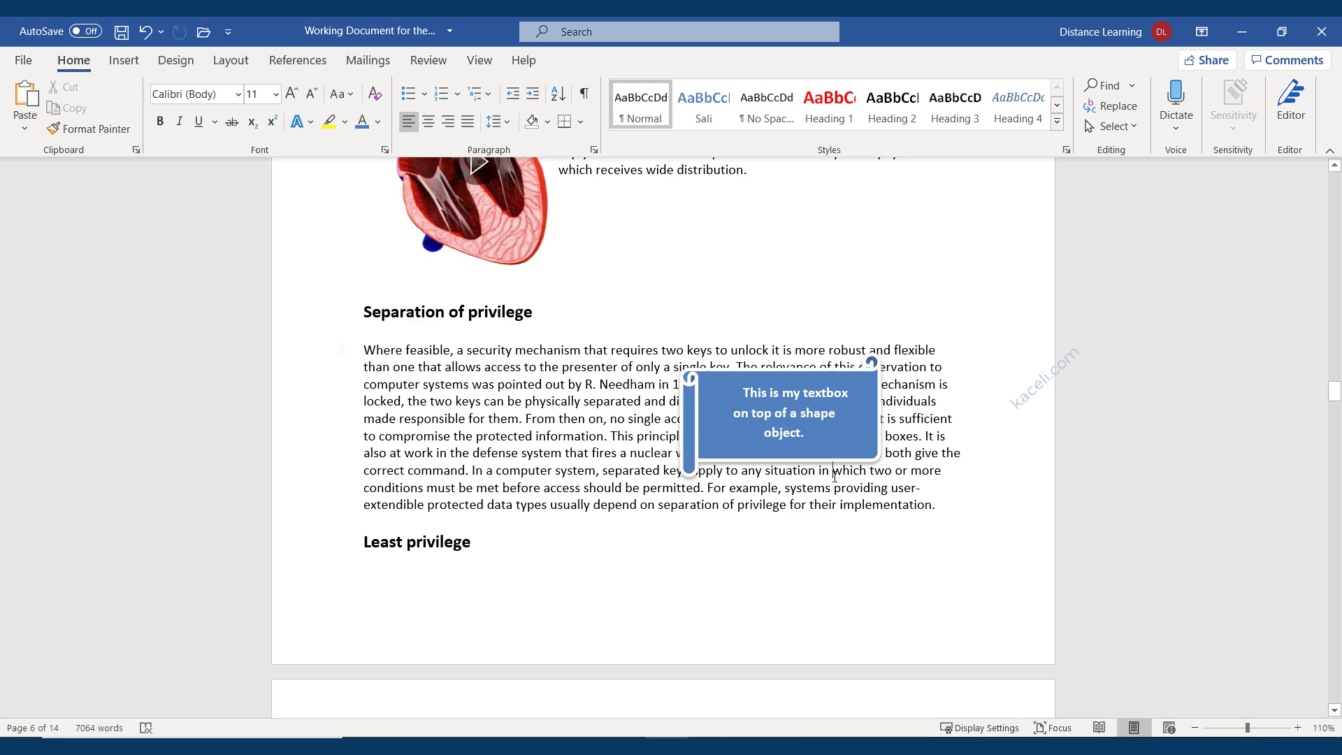
left_click(753, 465)
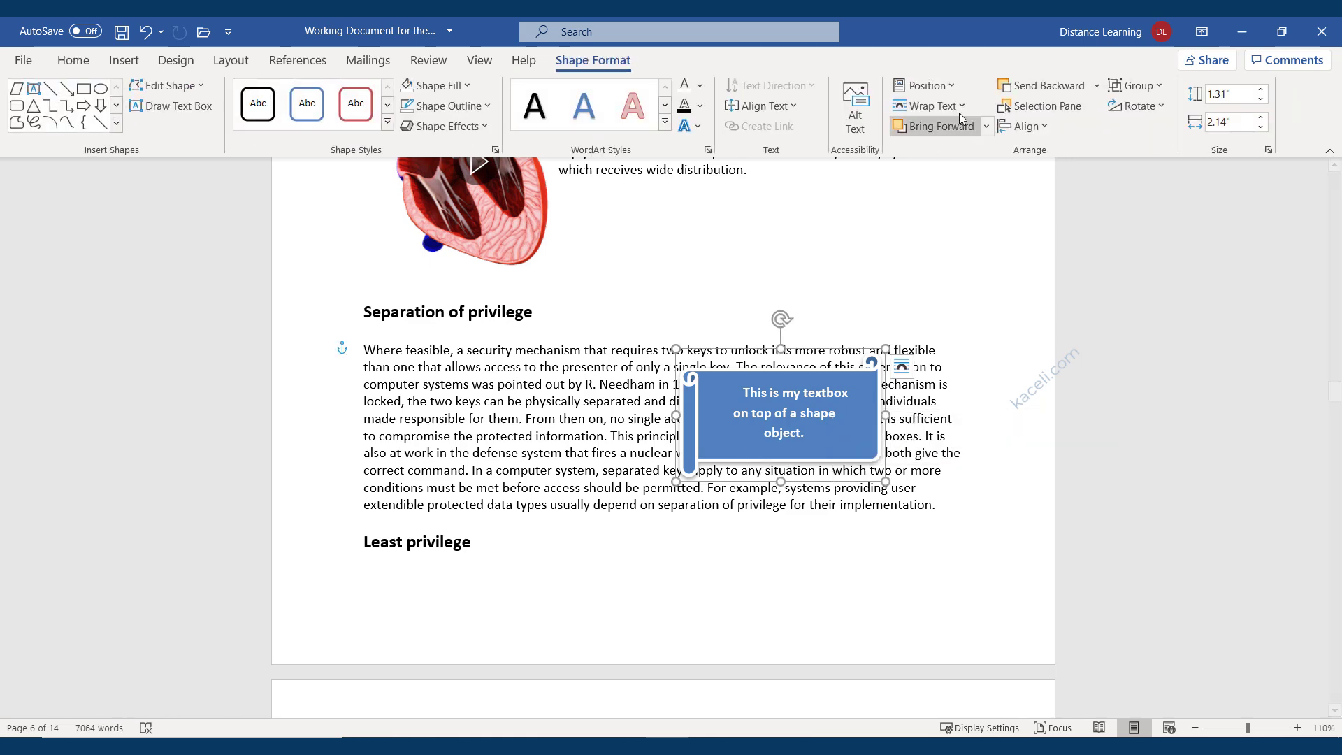
left_click(930, 105)
left_click(933, 176)
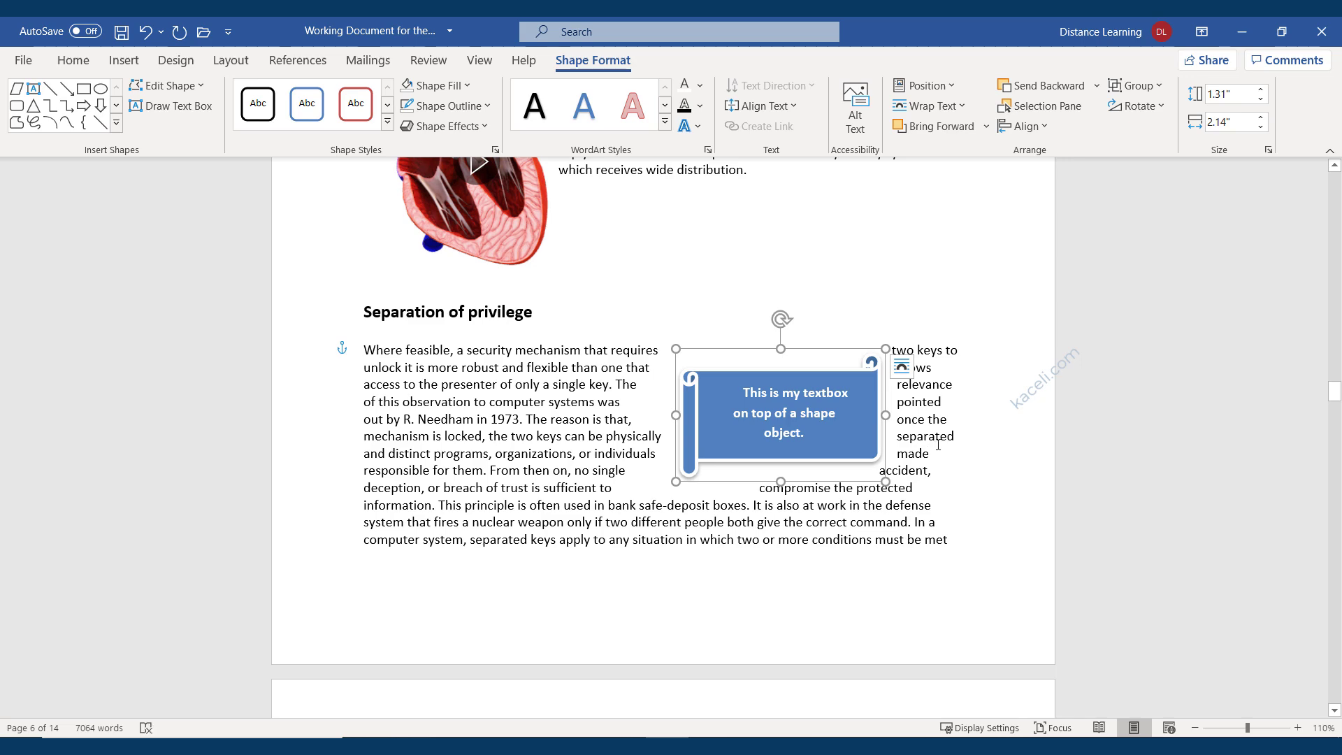
left_click(964, 456)
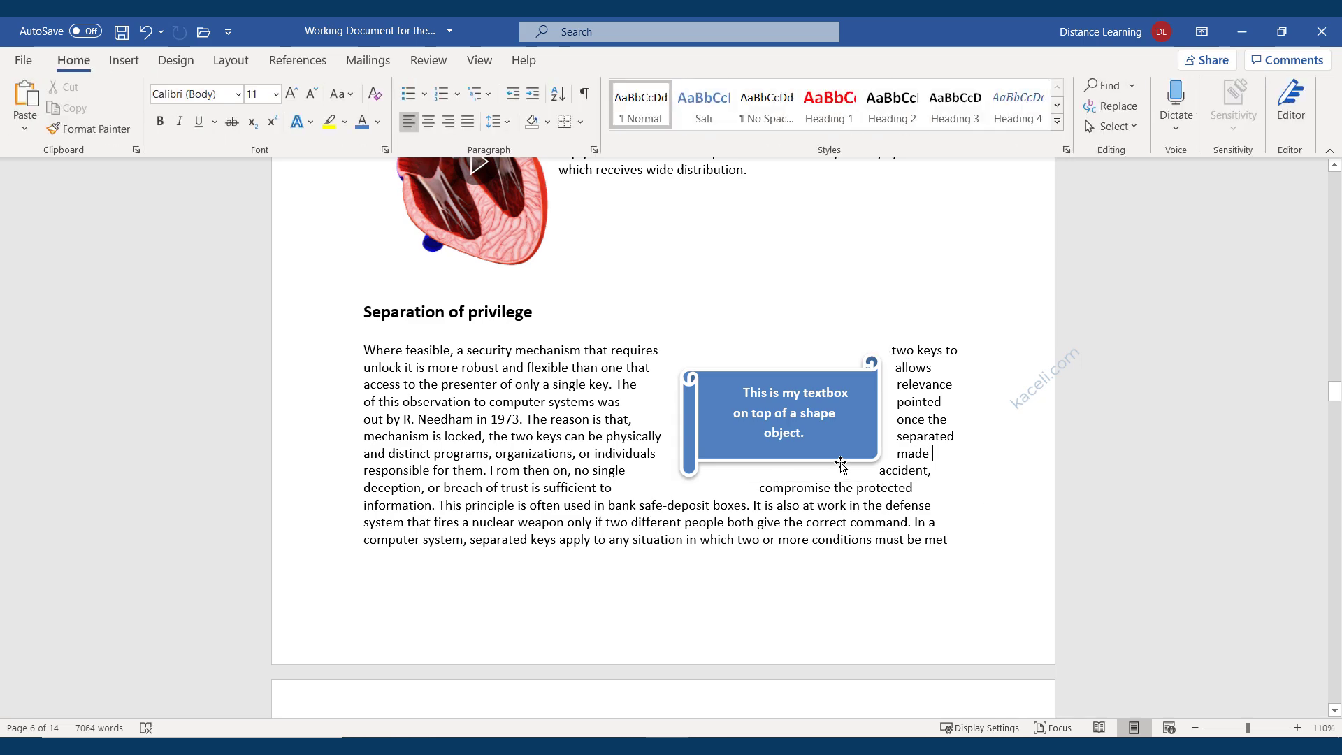
left_click_drag(841, 464, 914, 464)
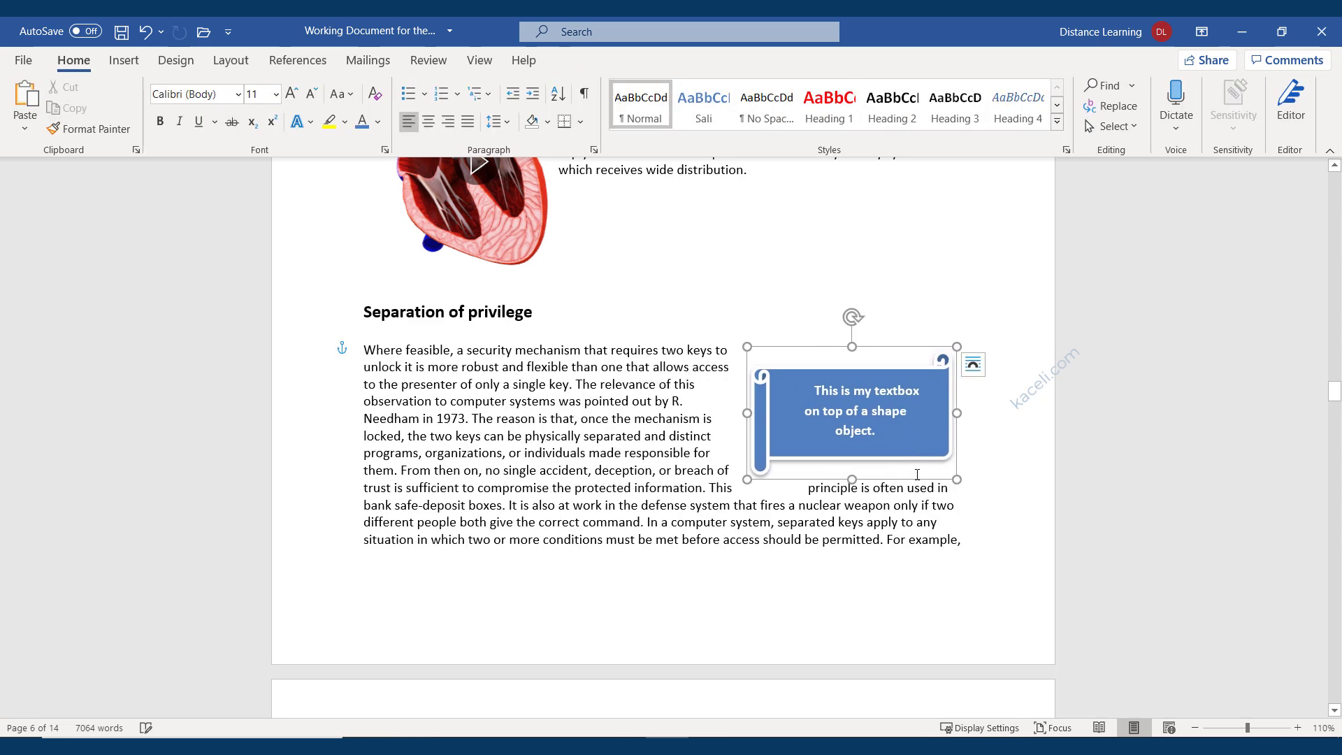
left_click(907, 540)
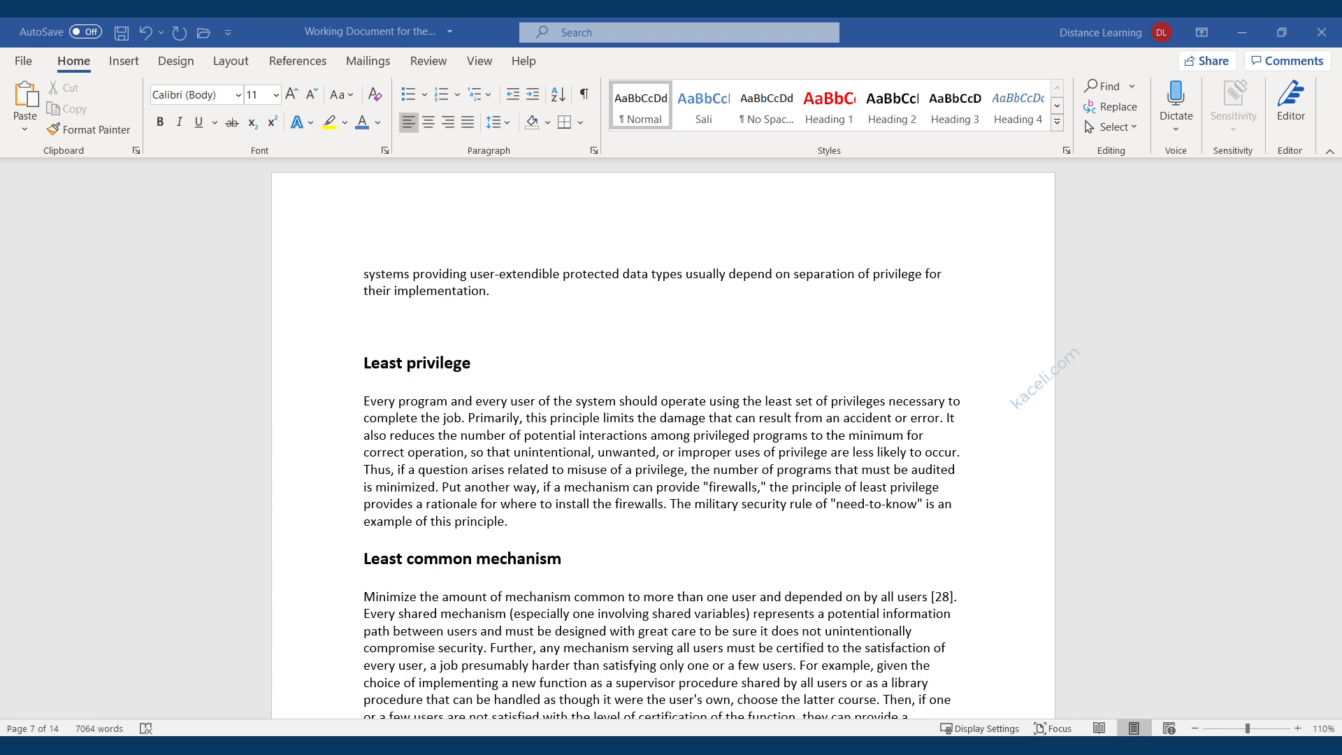
Place the cursor on the blank line above Least privilege and open the Insert Table grid.
left_click(374, 327)
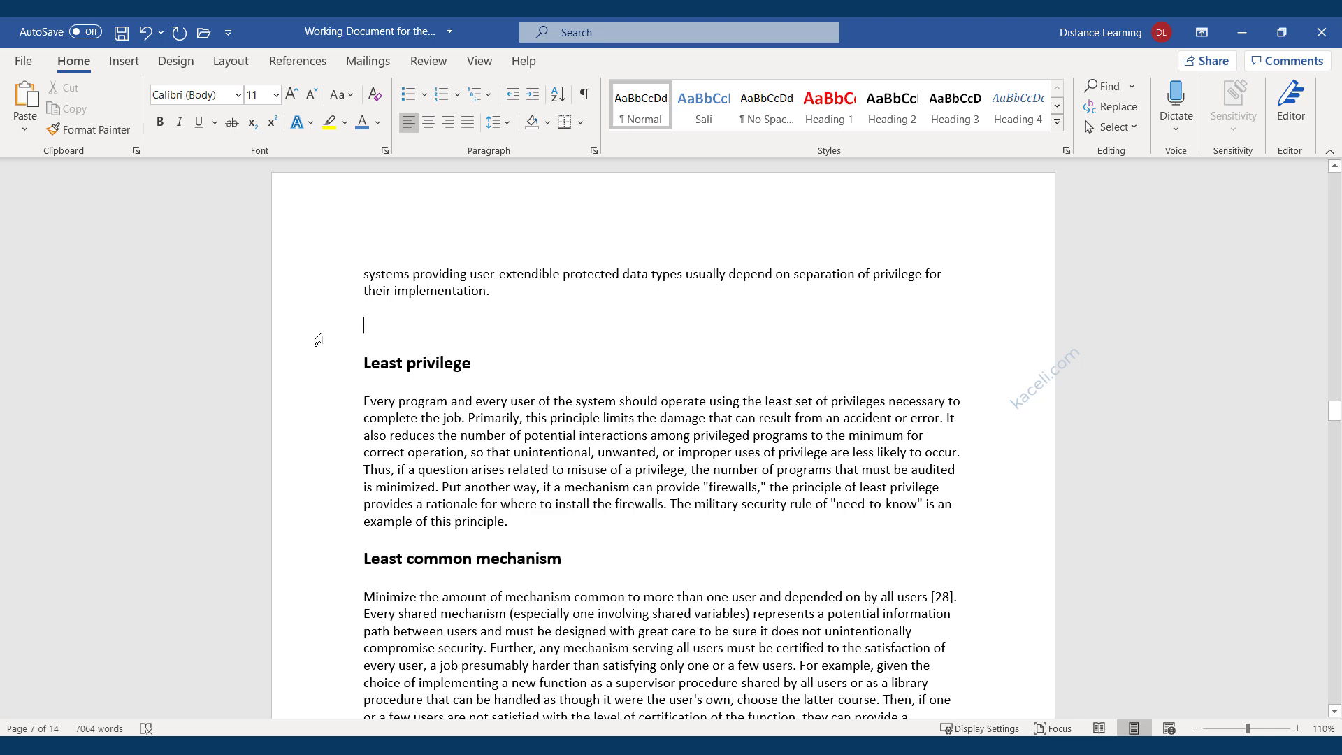
left_click(128, 64)
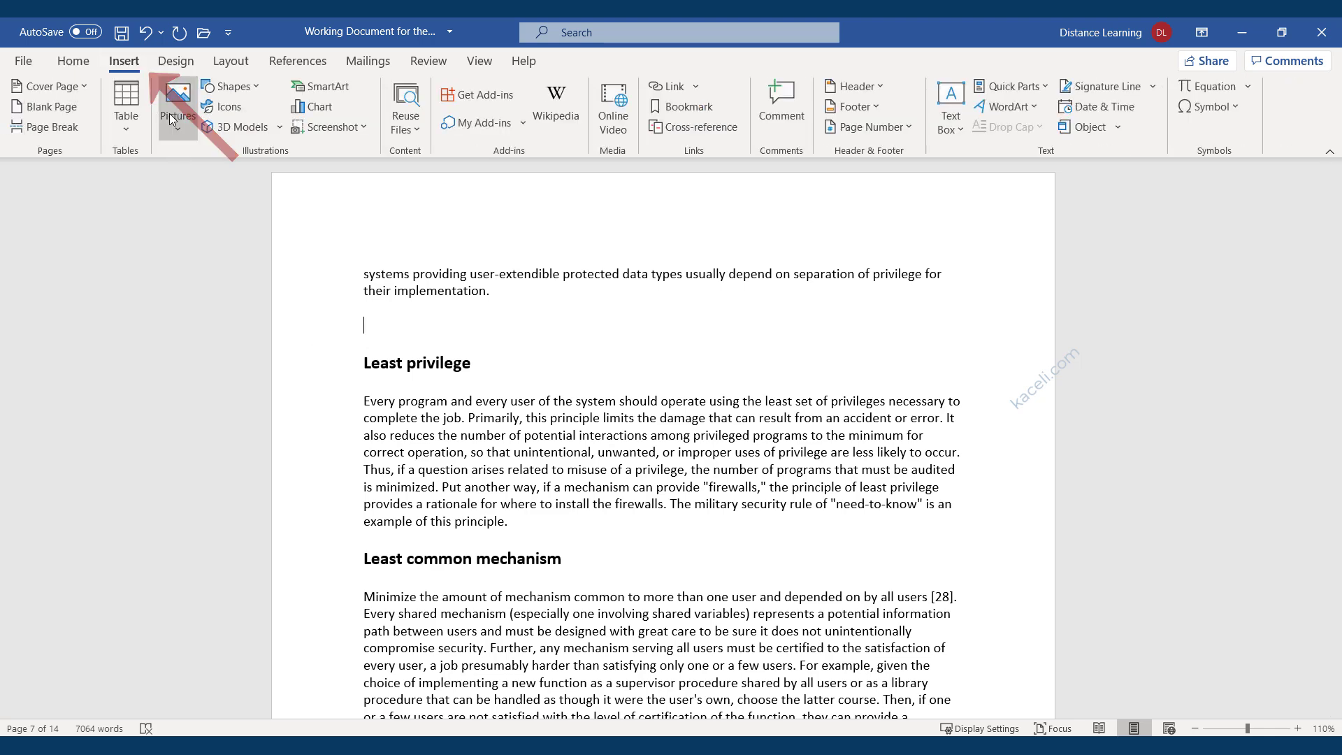
left_click(130, 112)
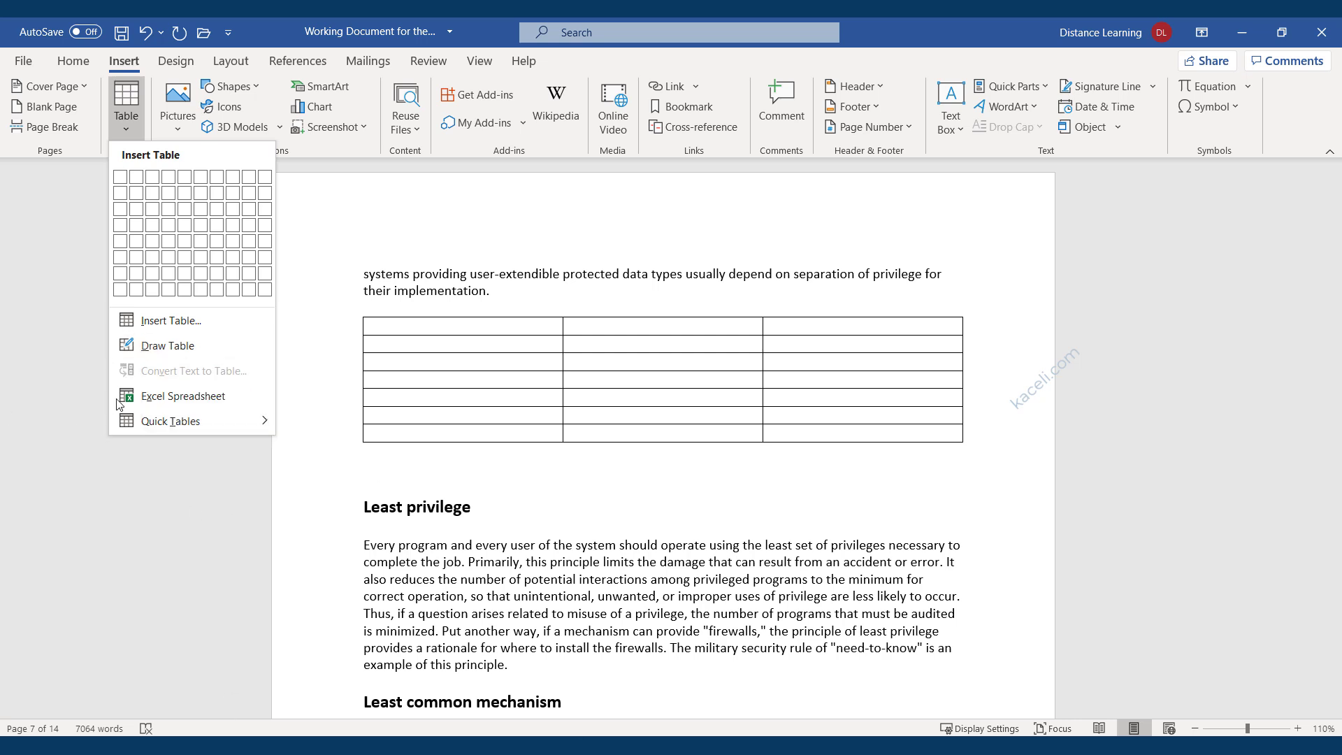
mouse_move(146, 426)
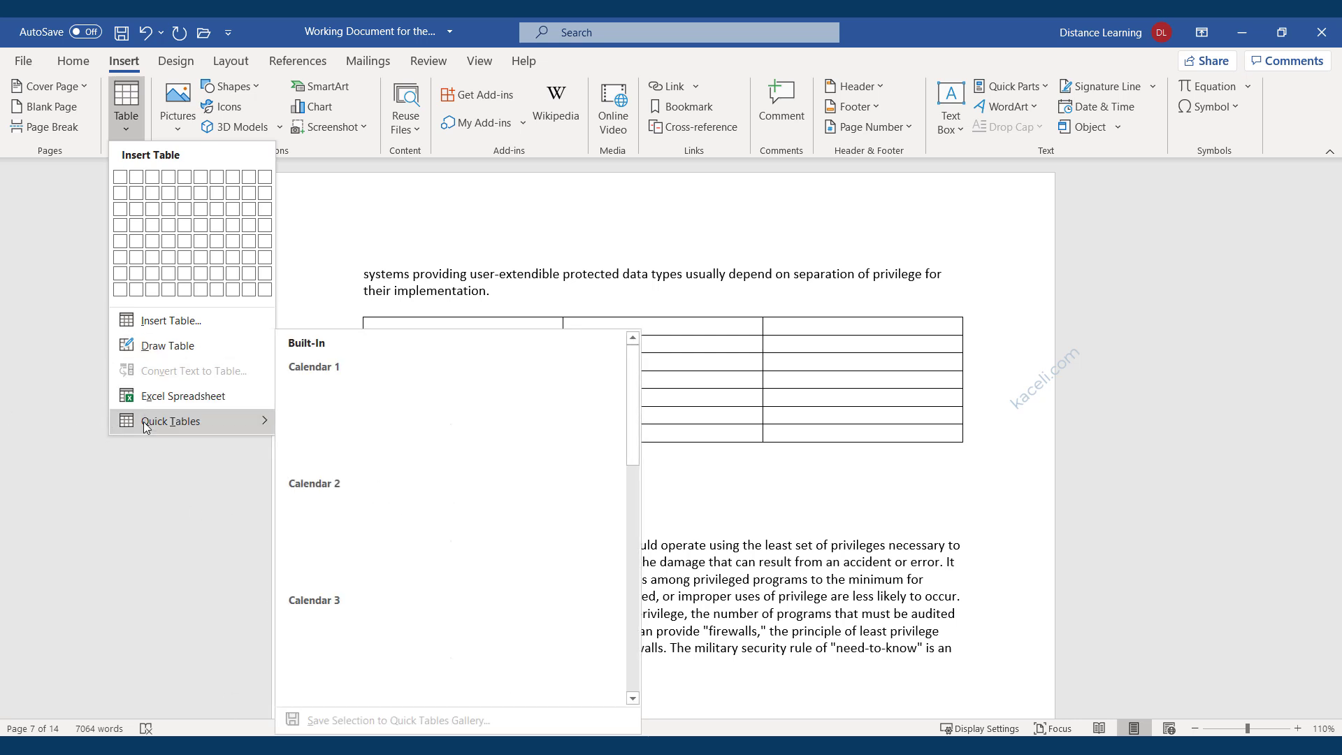
scroll(460, 513, "down", 10)
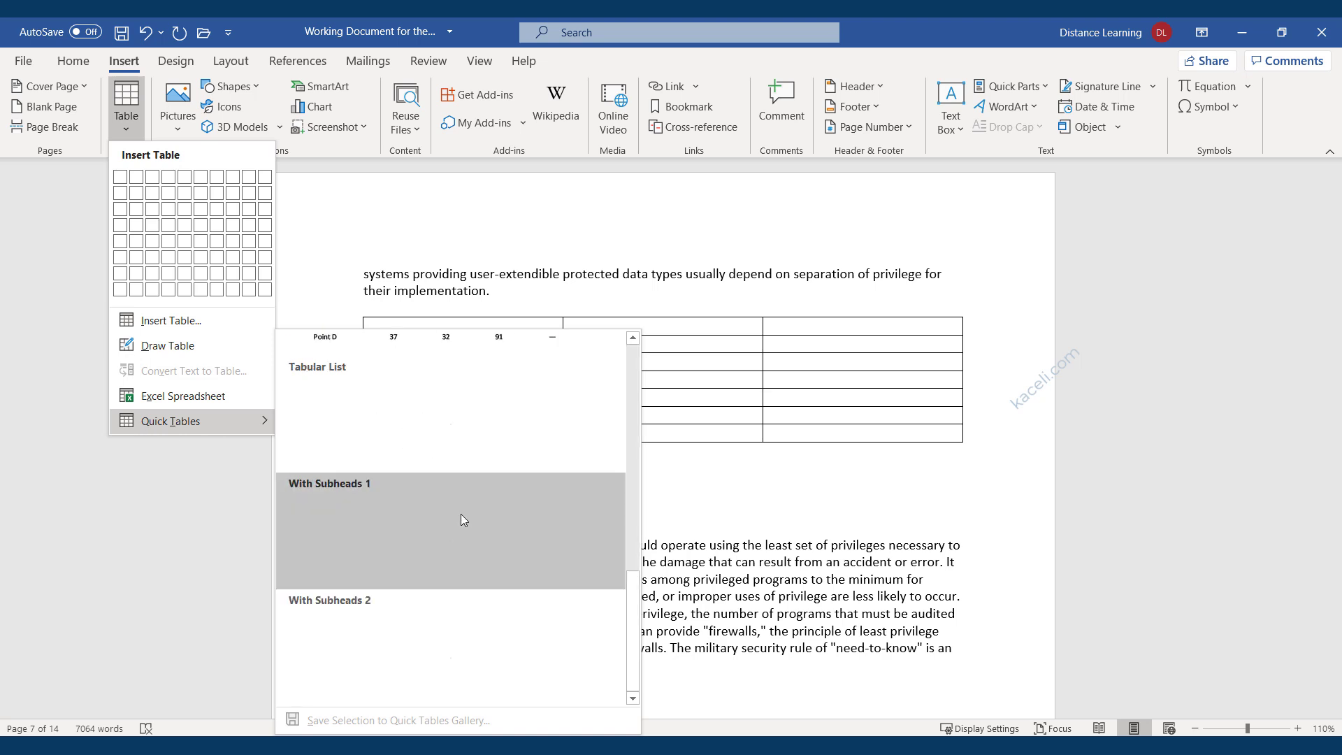
scroll(461, 531, "up", 10)
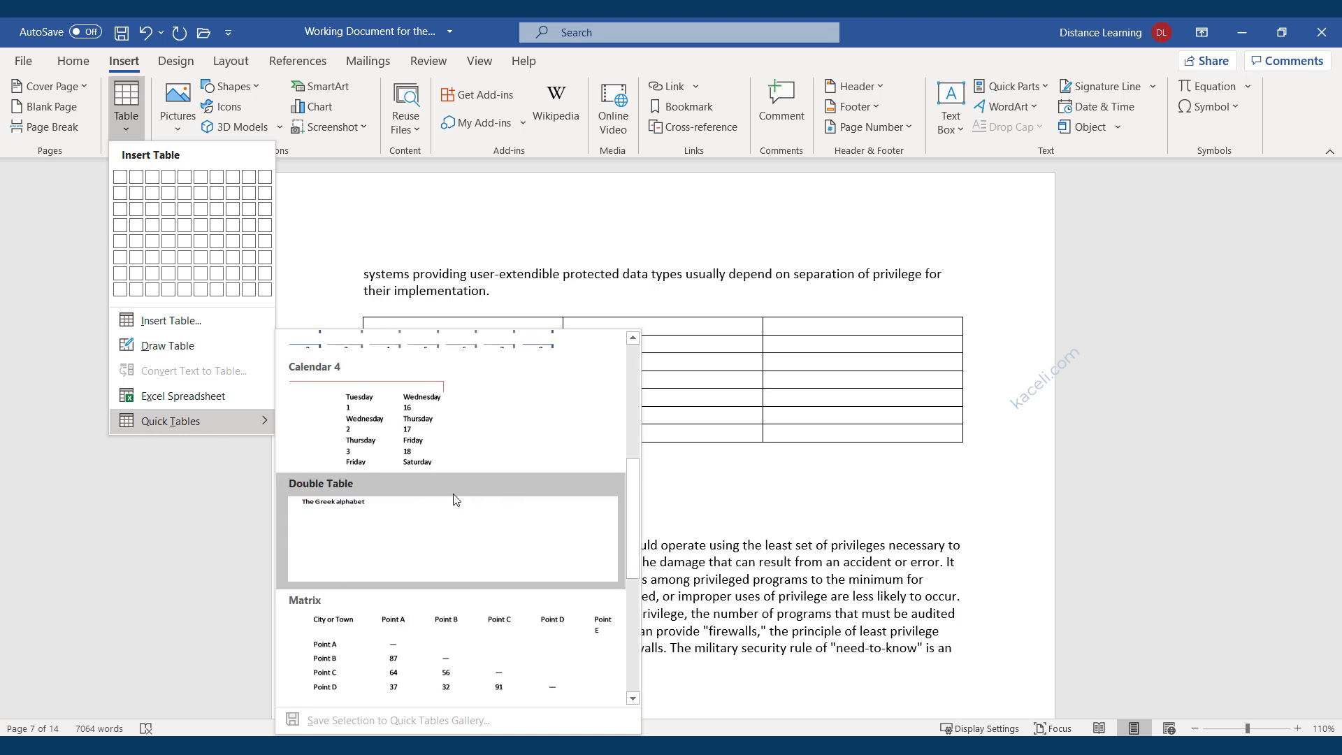
scroll(446, 555, "down", 10)
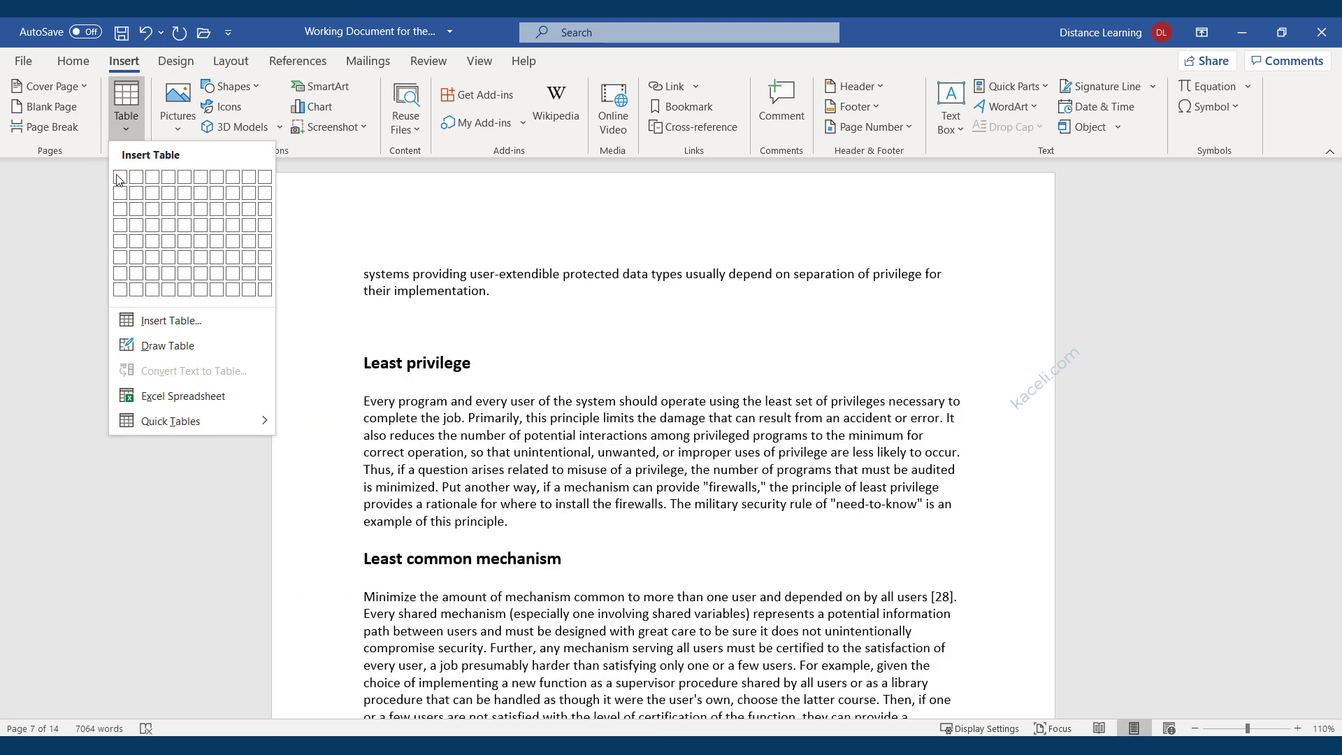
Insert a 3x2 table and drag its borders so the middle column widens to 3.81".
left_click(151, 196)
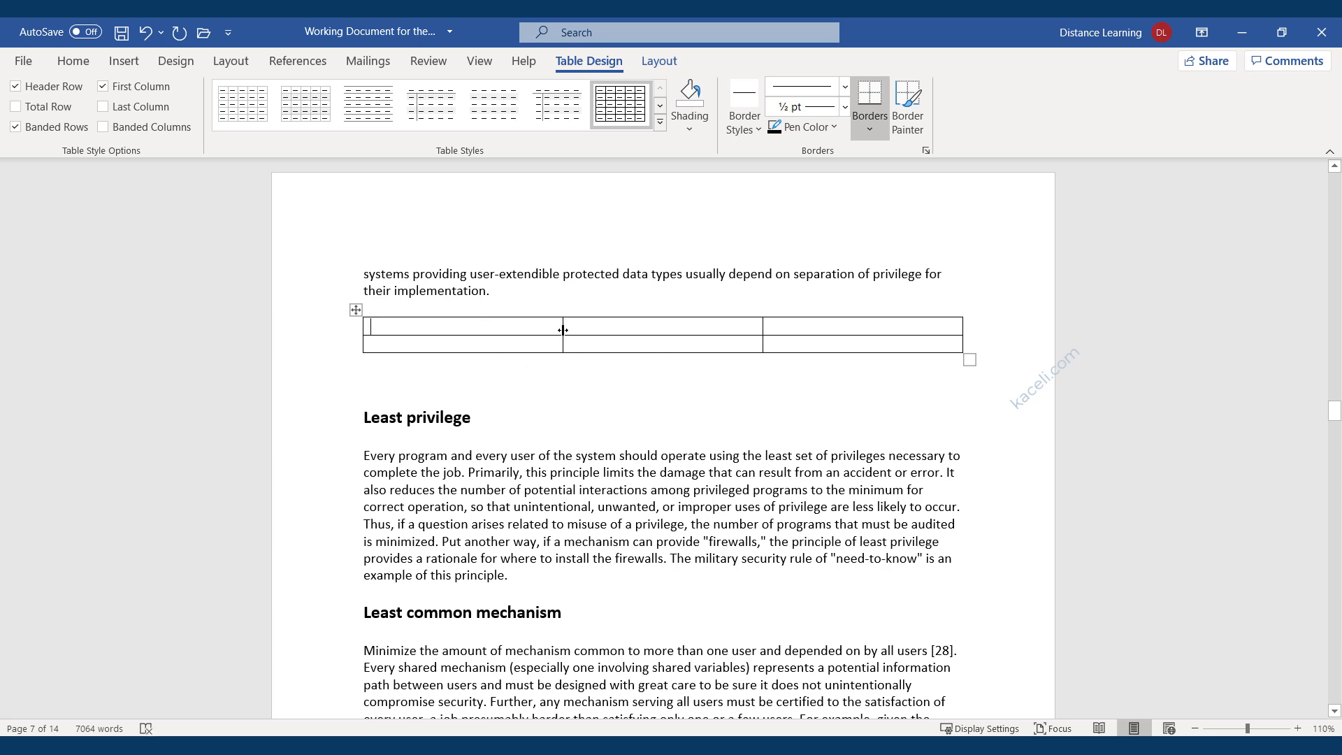
left_click_drag(561, 328, 483, 329)
left_click_drag(764, 329, 836, 329)
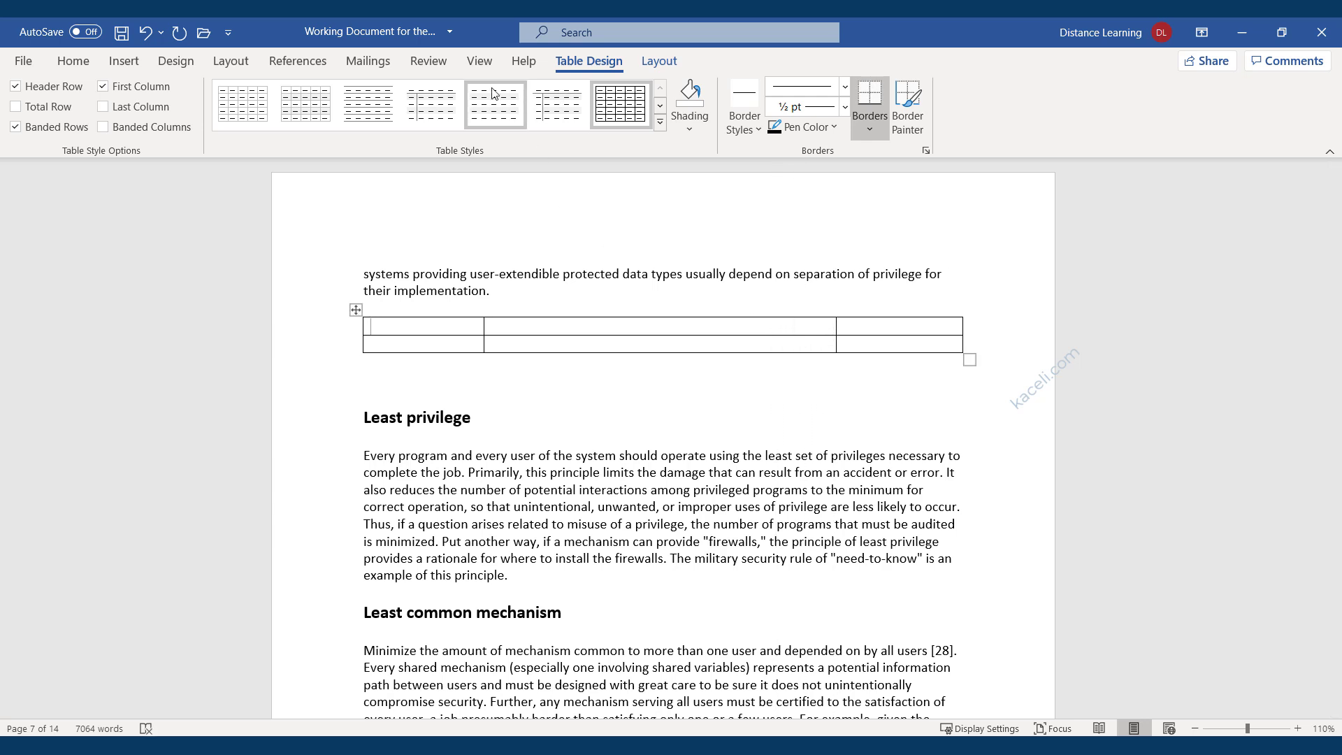
Apply the first table style to the table and review the Layout and Design options.
left_click(268, 125)
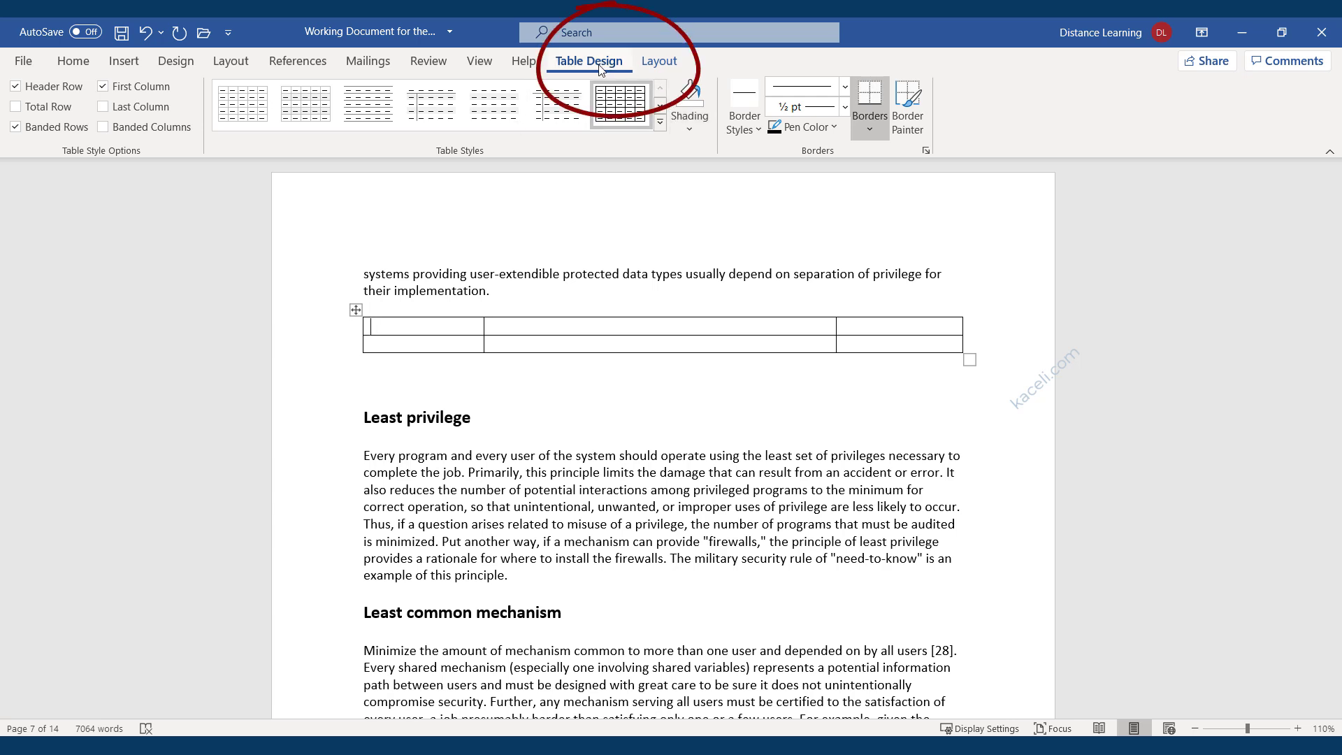
left_click(660, 64)
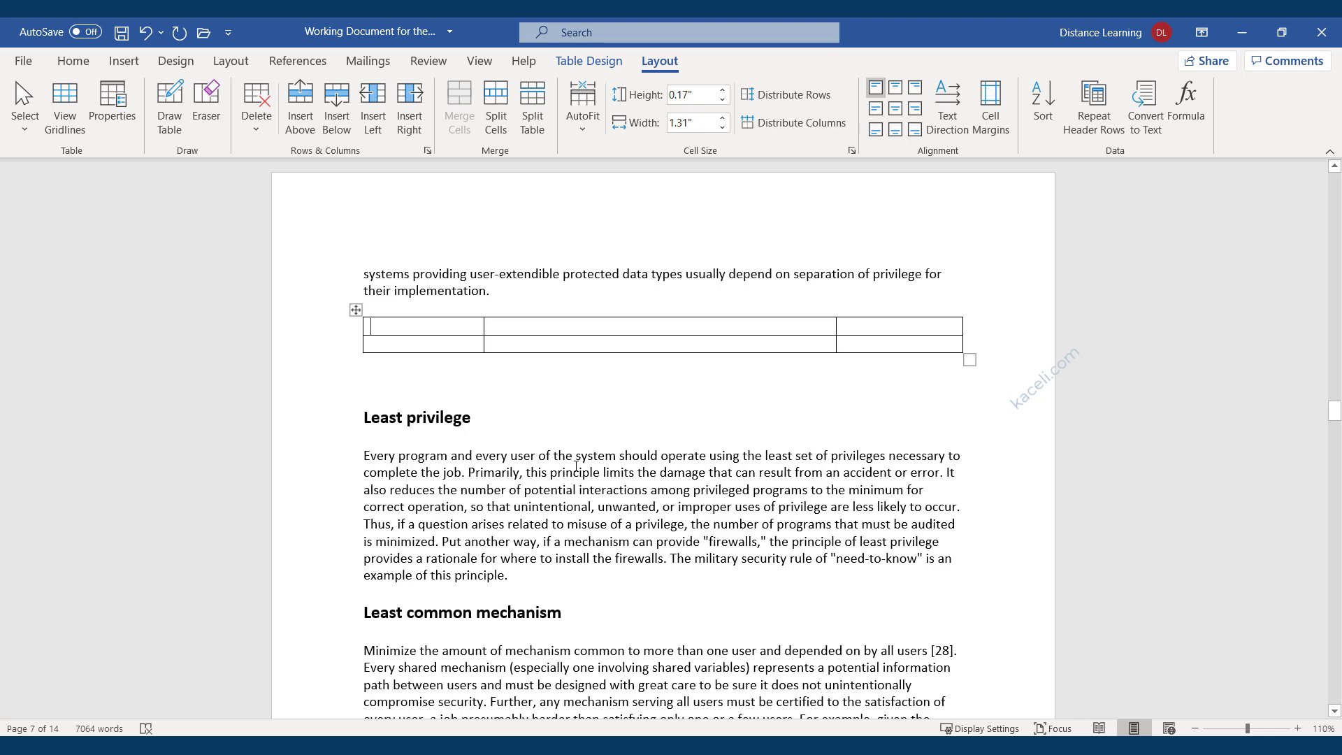
left_click(576, 465)
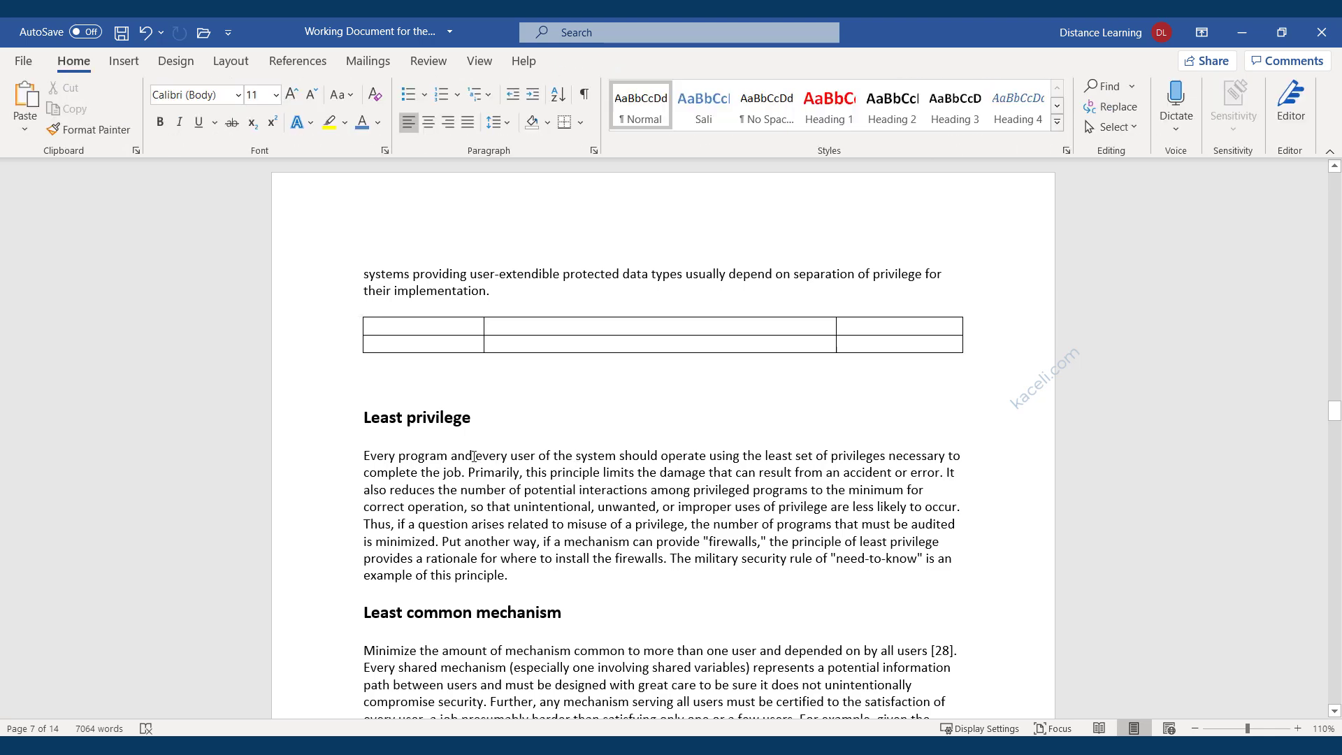
left_click(512, 343)
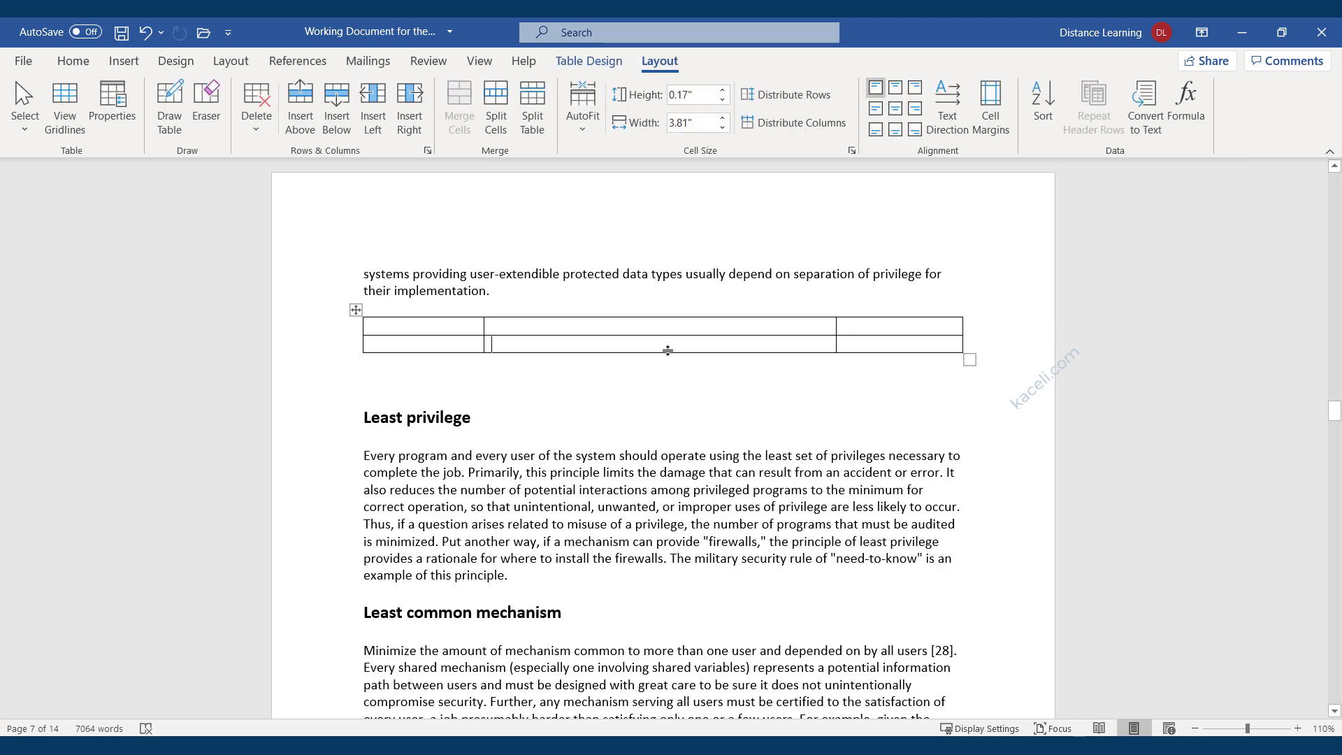
left_click(589, 64)
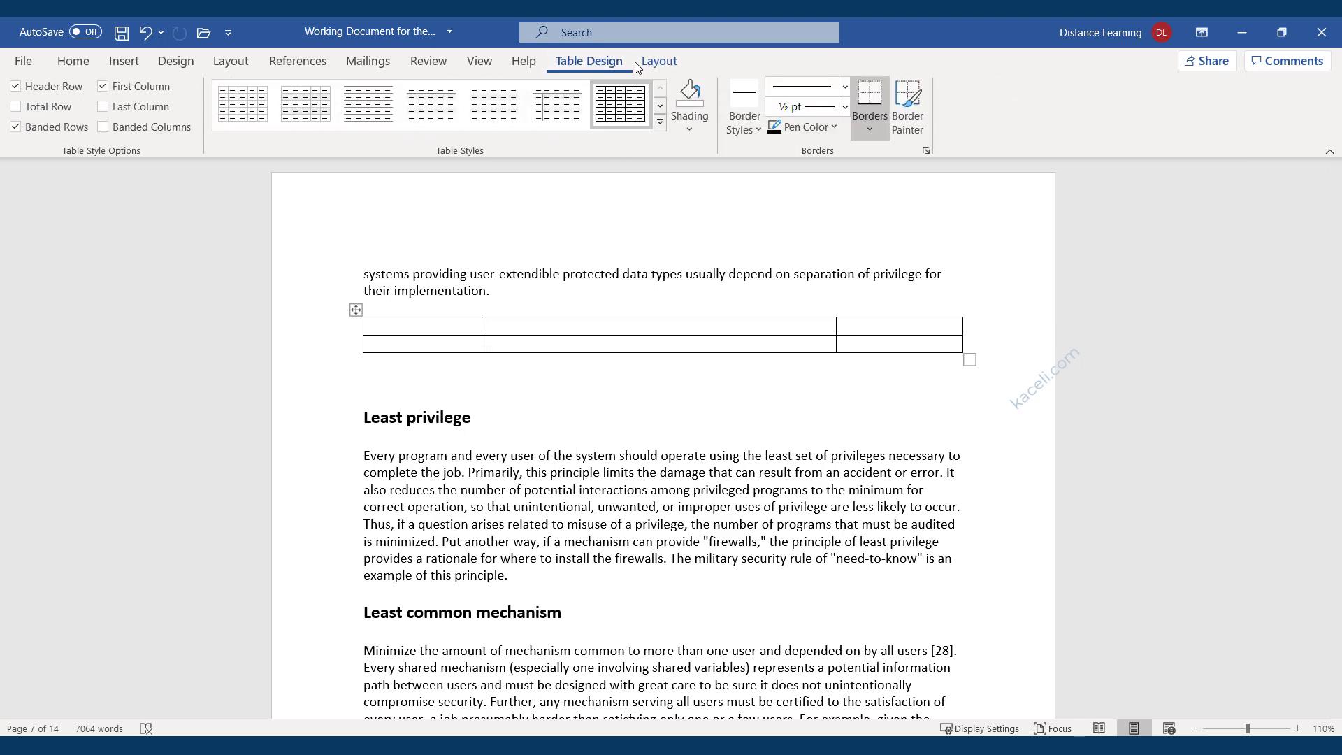
left_click(654, 66)
left_click(590, 66)
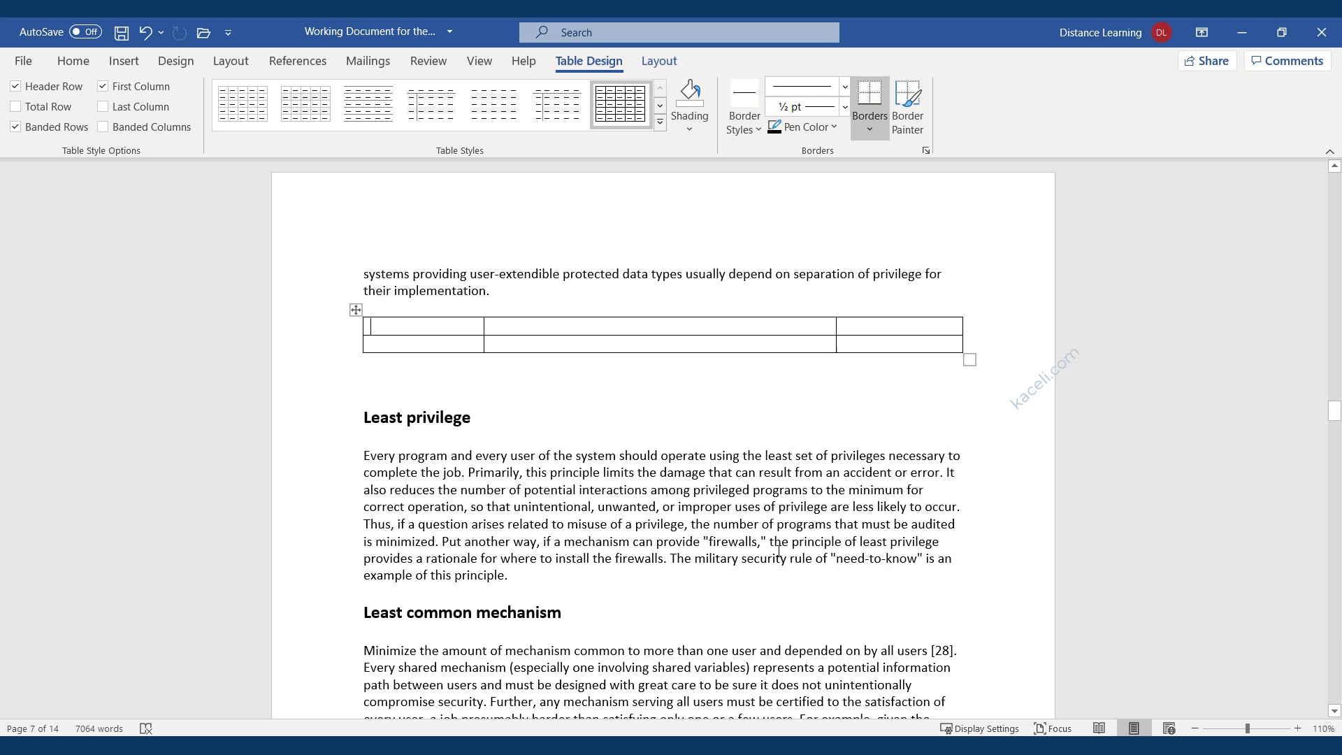
Type the headings Item, Description, Price and the row Untangle Appliance, Firewall device, $1299.
type("Item ")
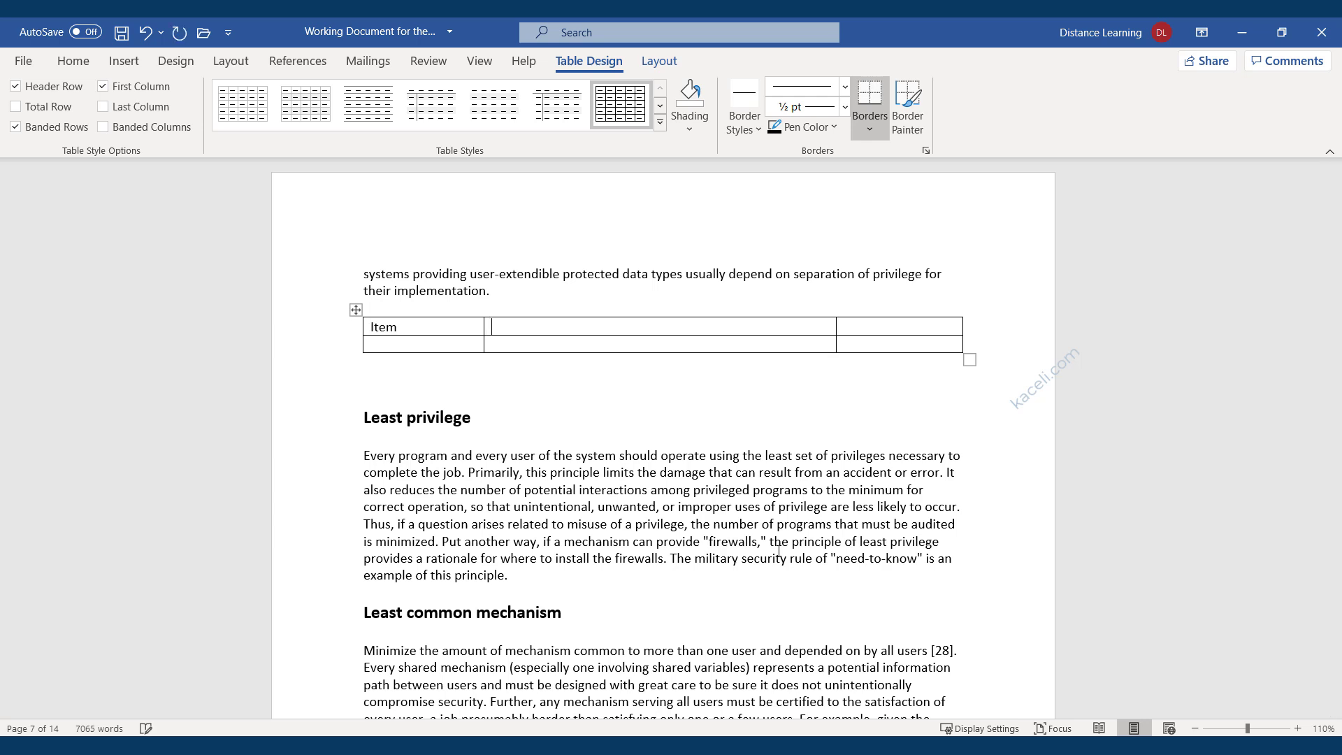
type("Description ")
type("Price")
key("Tab")
type("Untangle Appliance")
key("Tab")
type("Firewall device")
key("Tab")
type("$1299")
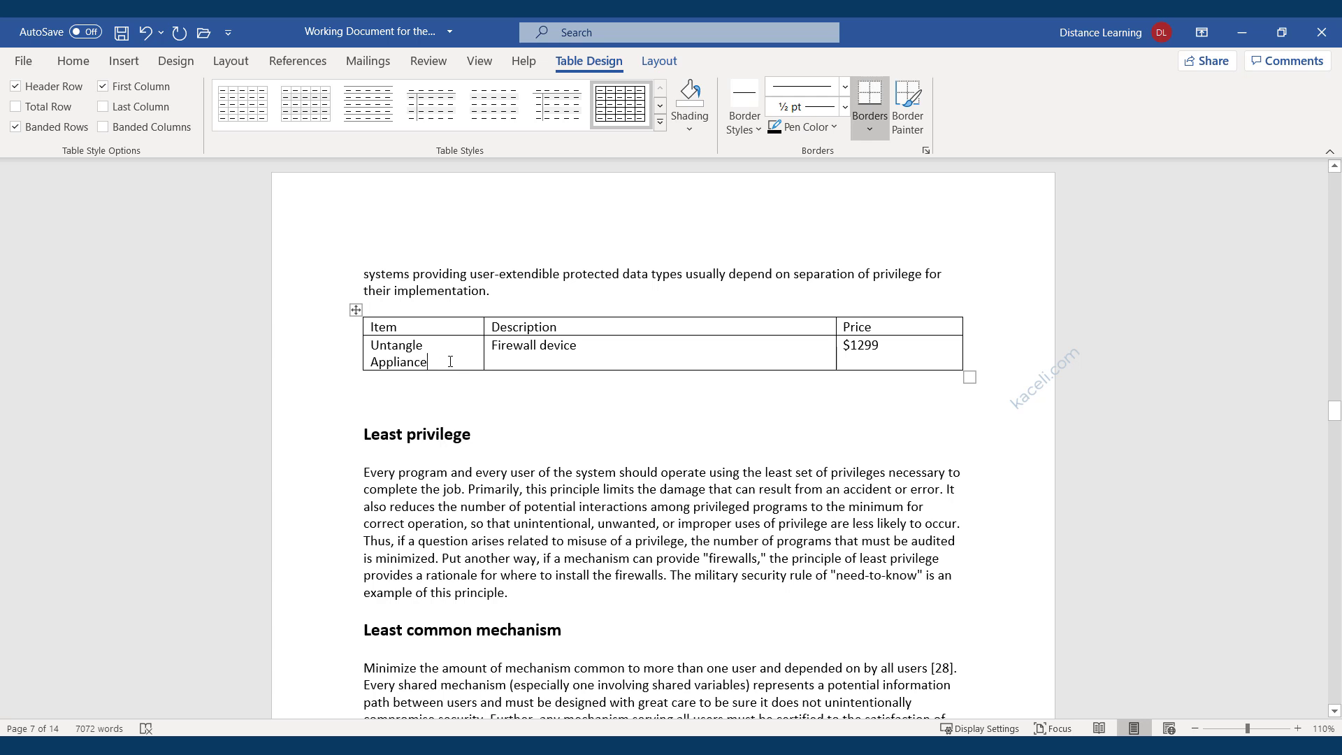
Insert a row below Untangle Appliance and enter AP 202, Access Point, $99.
right_click(450, 362)
mouse_move(535, 543)
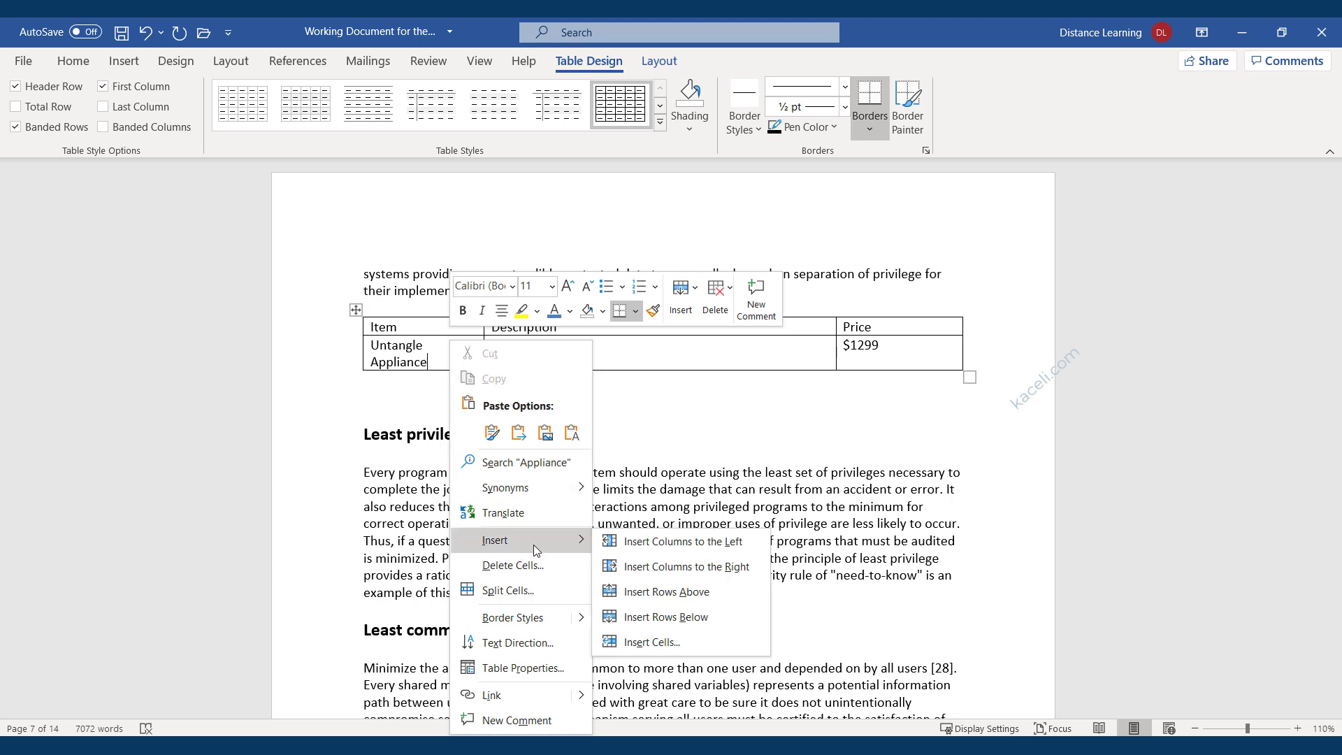
left_click(657, 619)
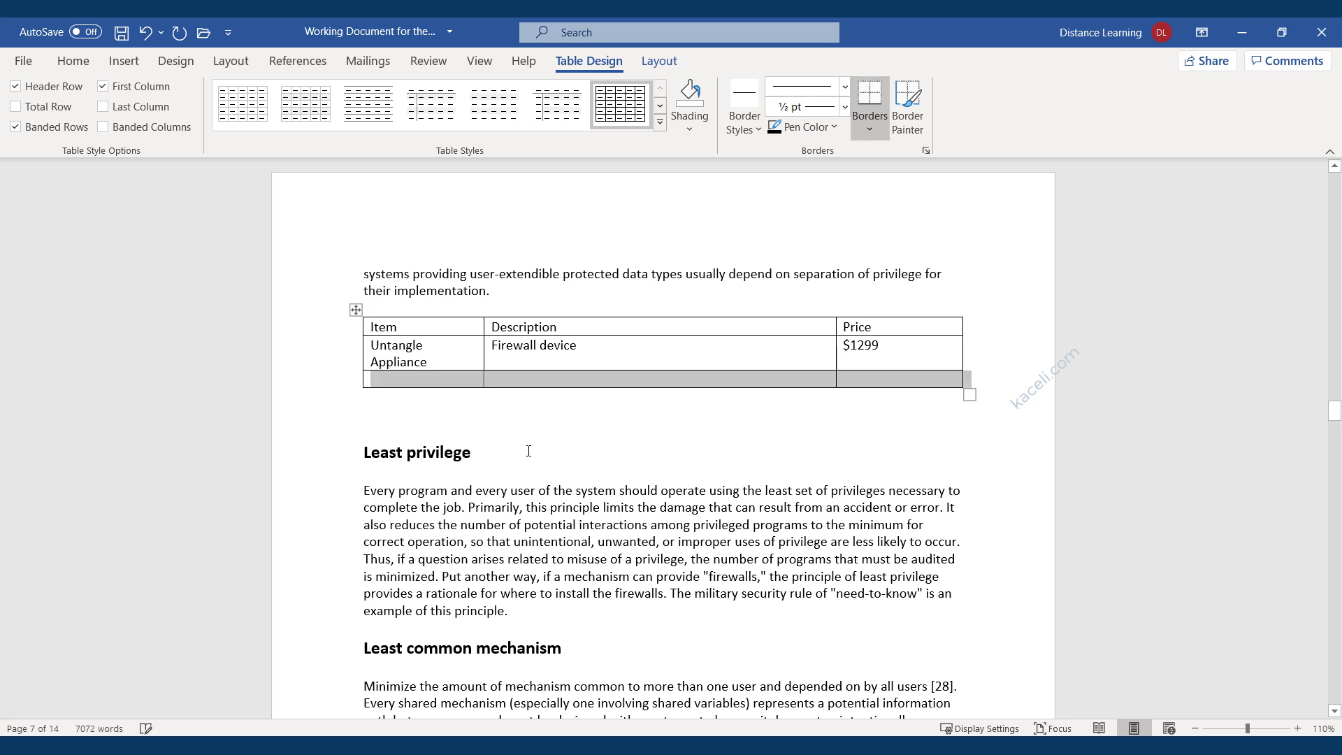
left_click(412, 381)
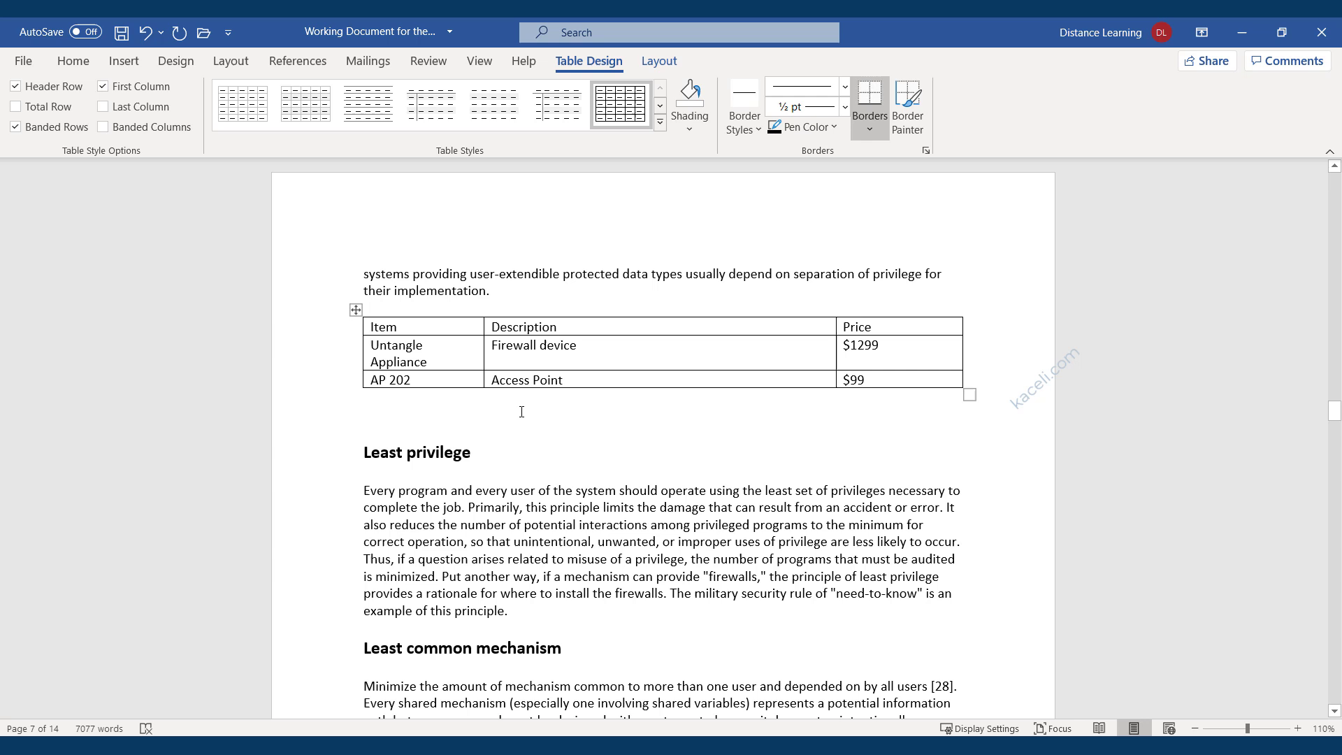
left_click(605, 409)
left_click(547, 348)
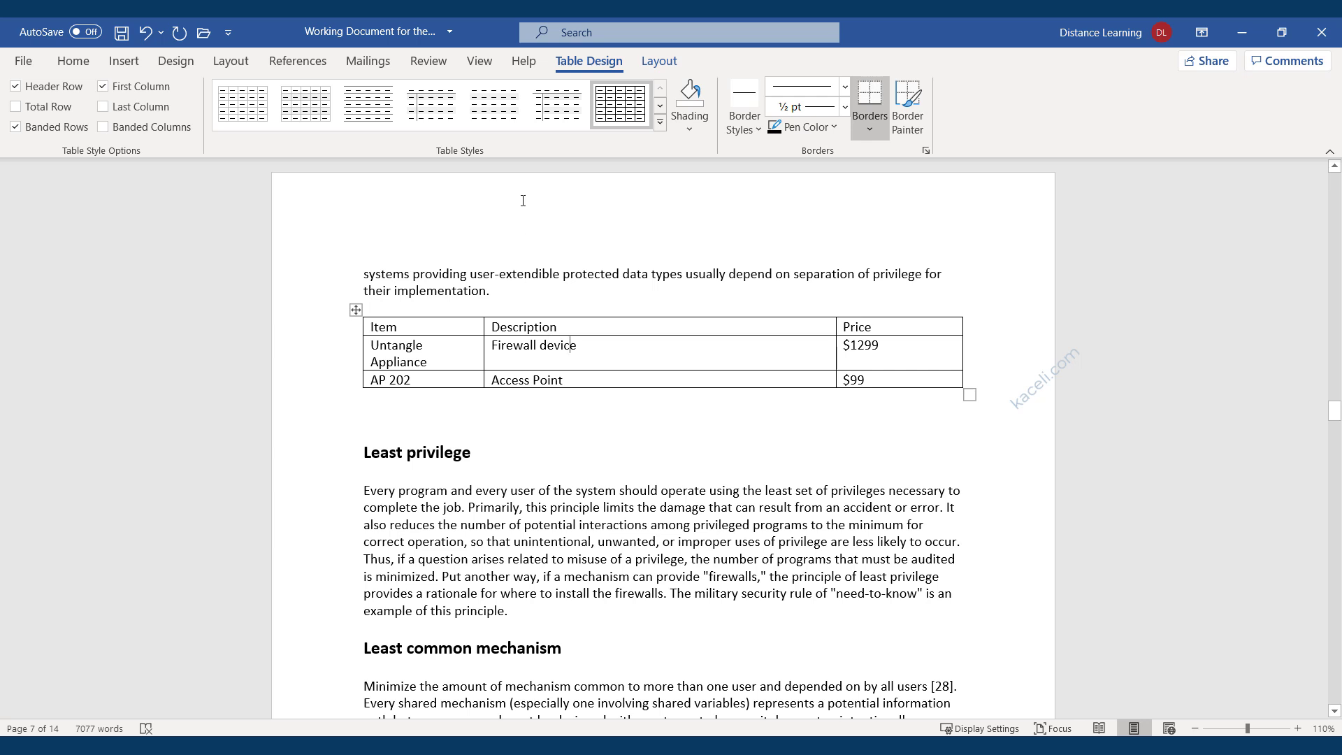
Turn on Total Row formatting and add an empty row below the AP 202 row.
left_click(16, 107)
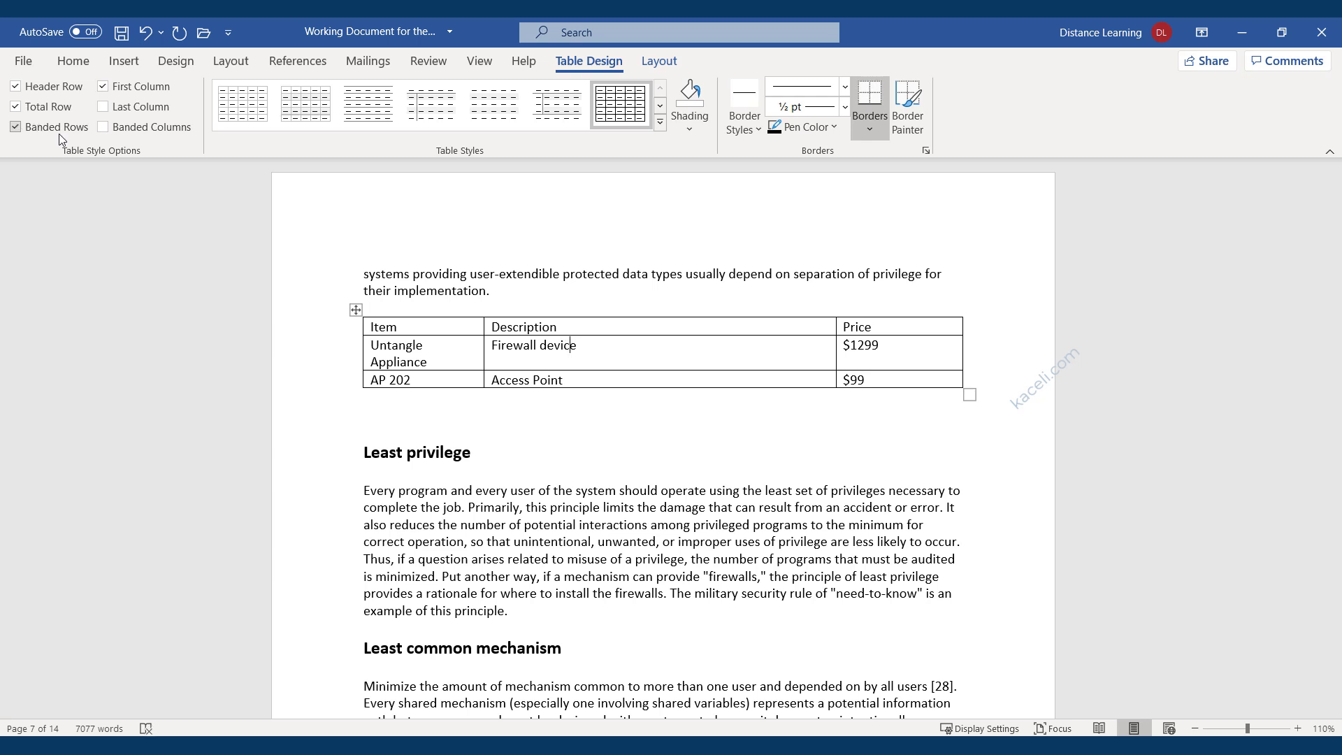
right_click(453, 379)
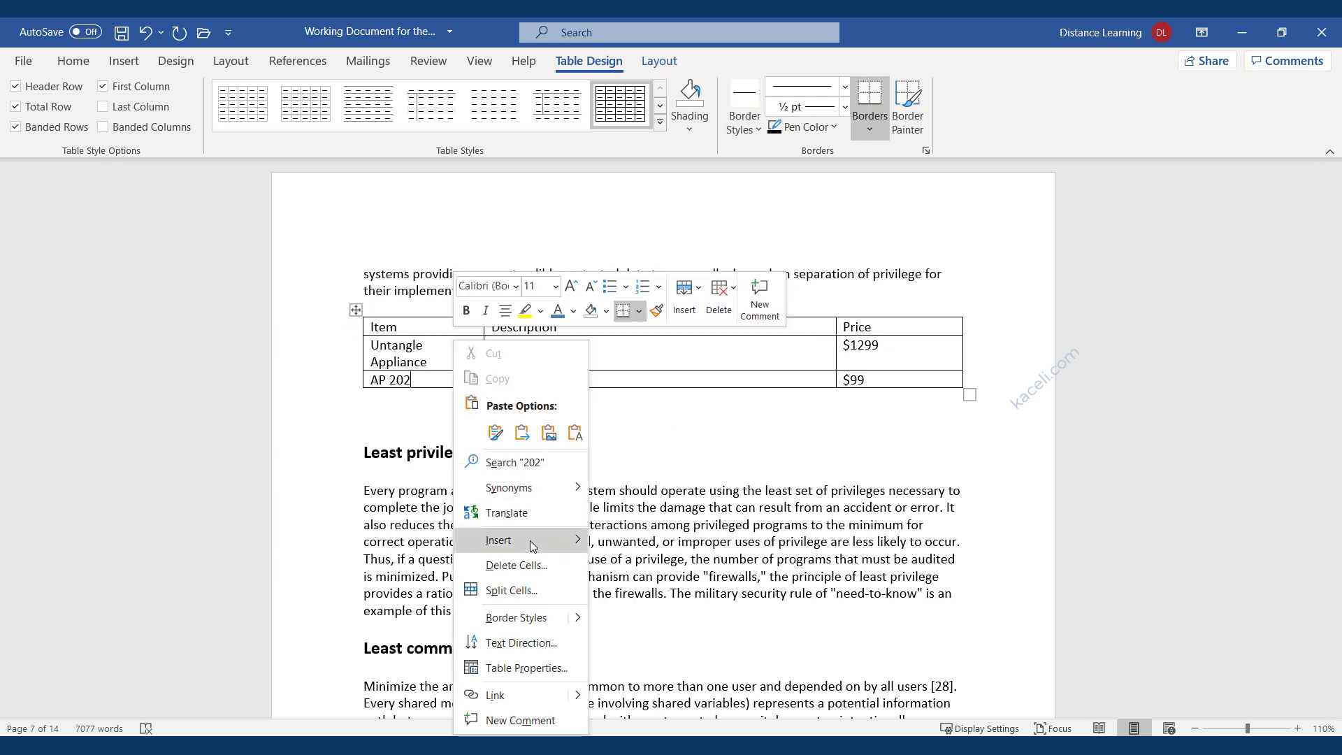
mouse_move(531, 542)
left_click(671, 614)
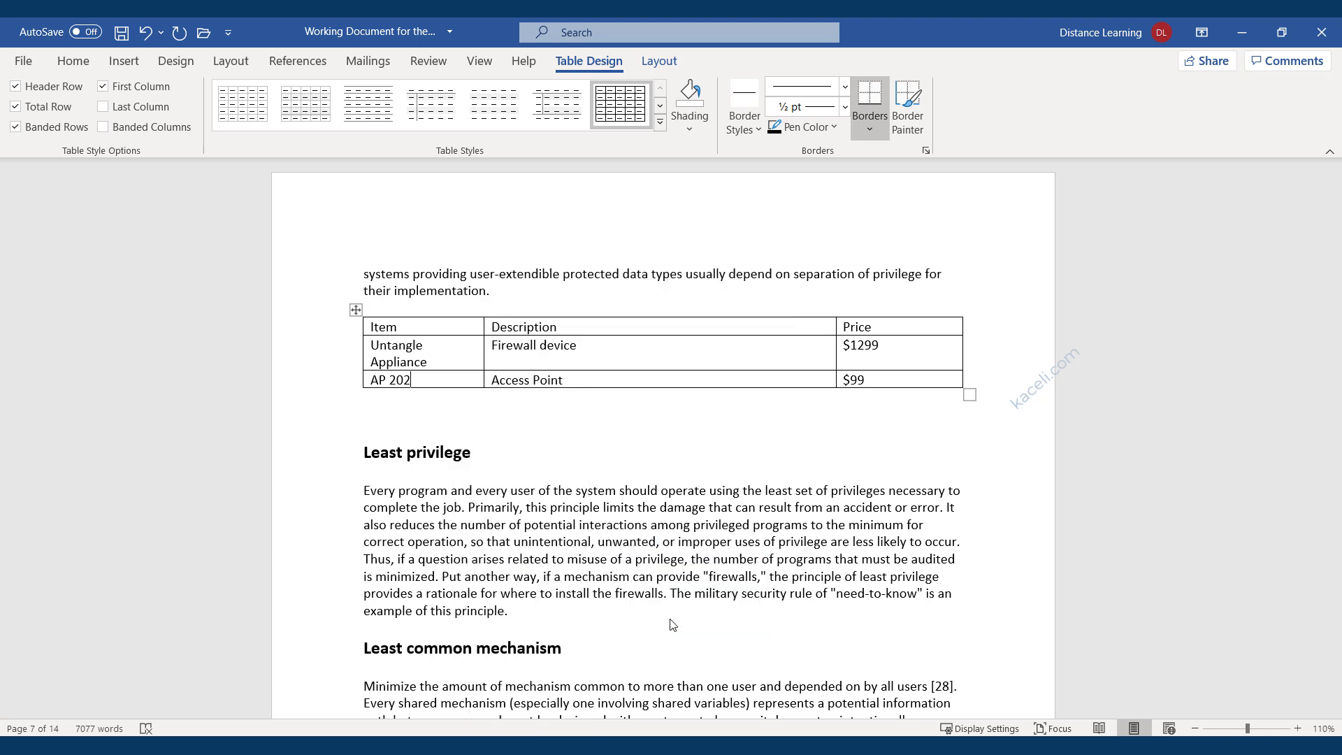
Set up a =SUM(ABOVE) formula for the new row's Price cell.
left_click(861, 399)
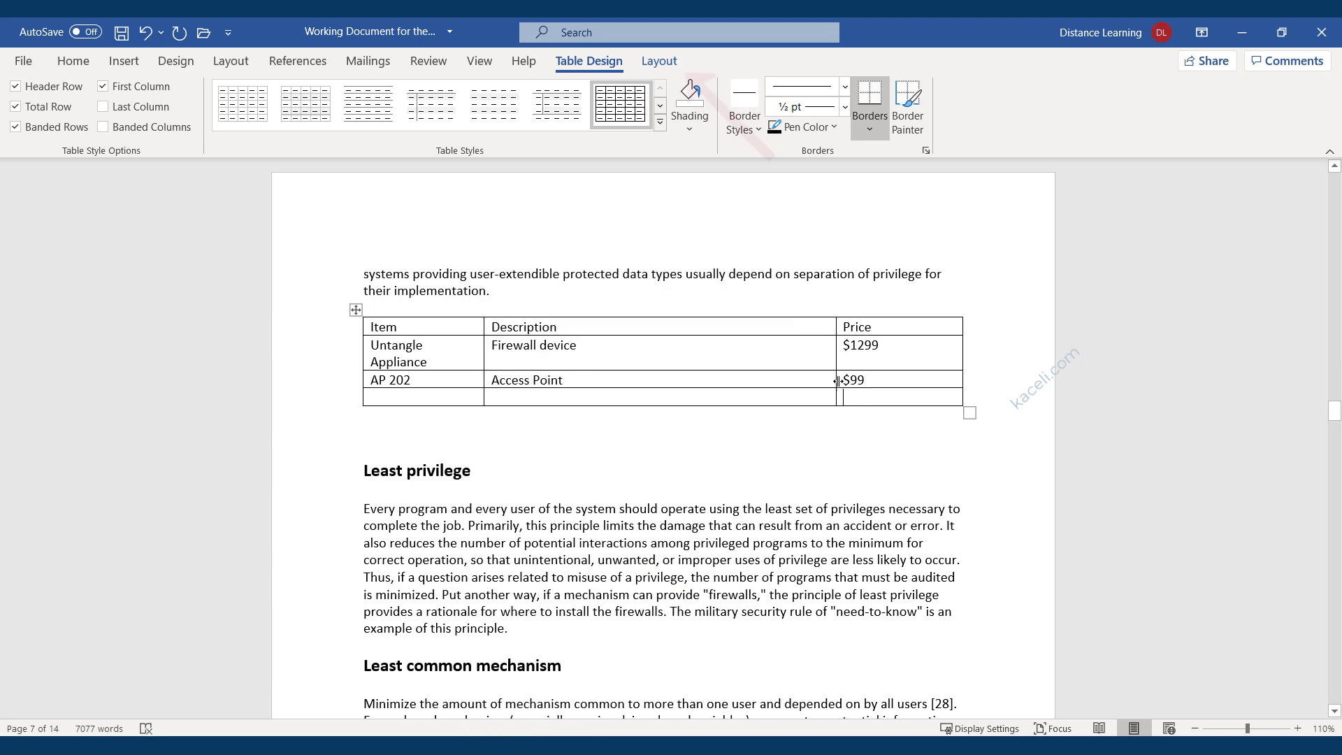
left_click(655, 64)
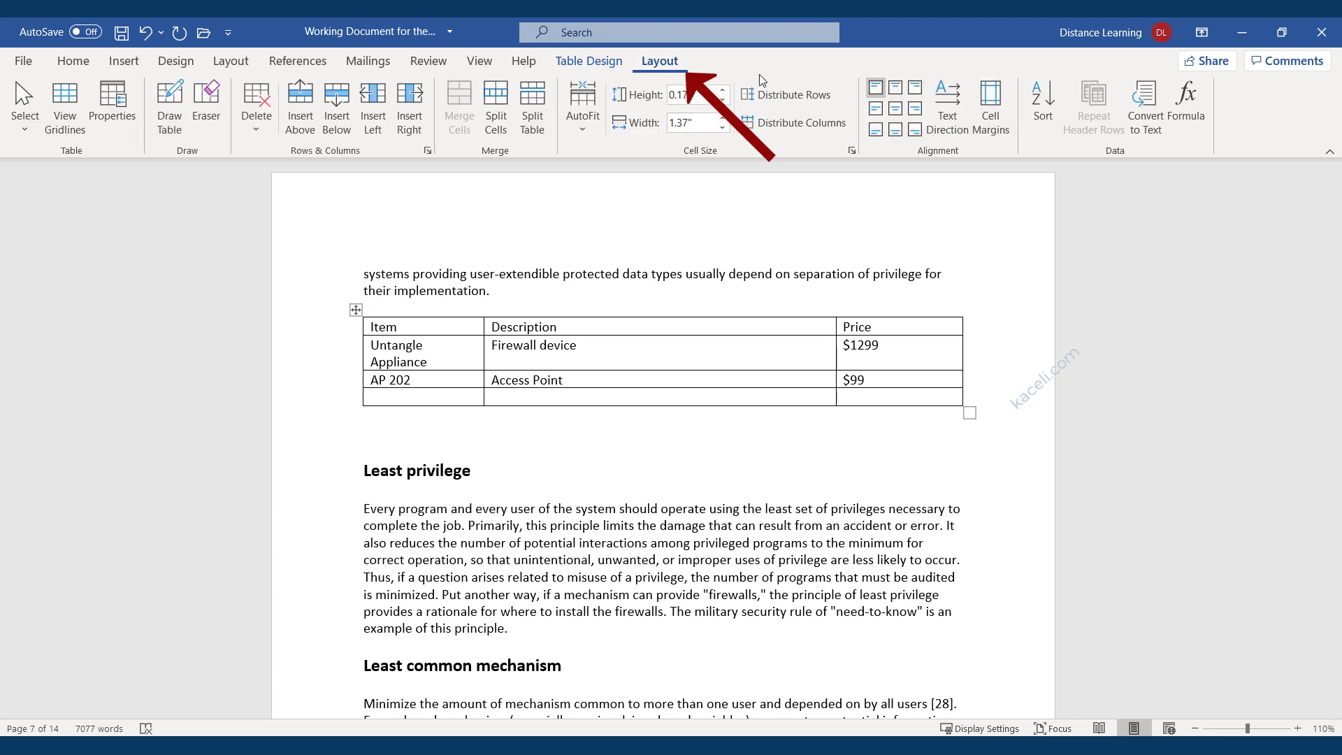
left_click(1182, 122)
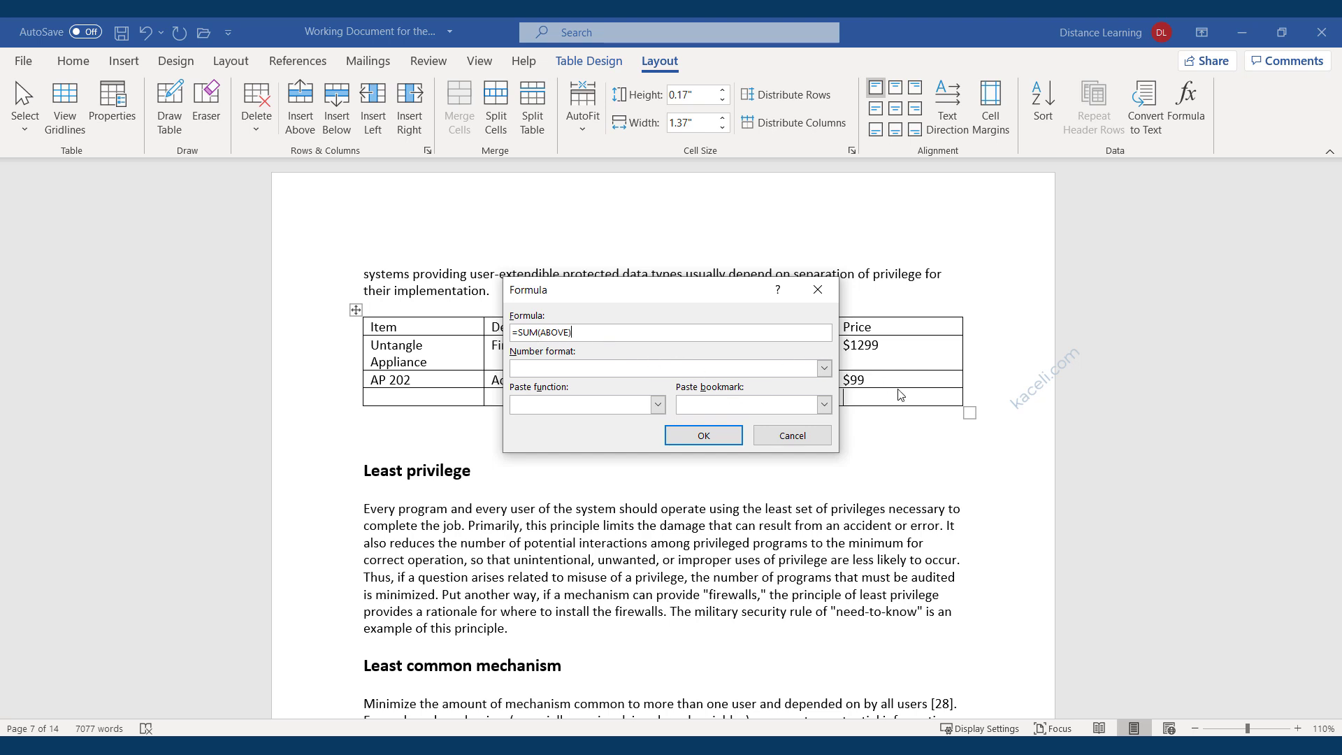
Insert the $1398.00 price total and add a top-right-aligned 'Total' label in the Description cell.
left_click(703, 435)
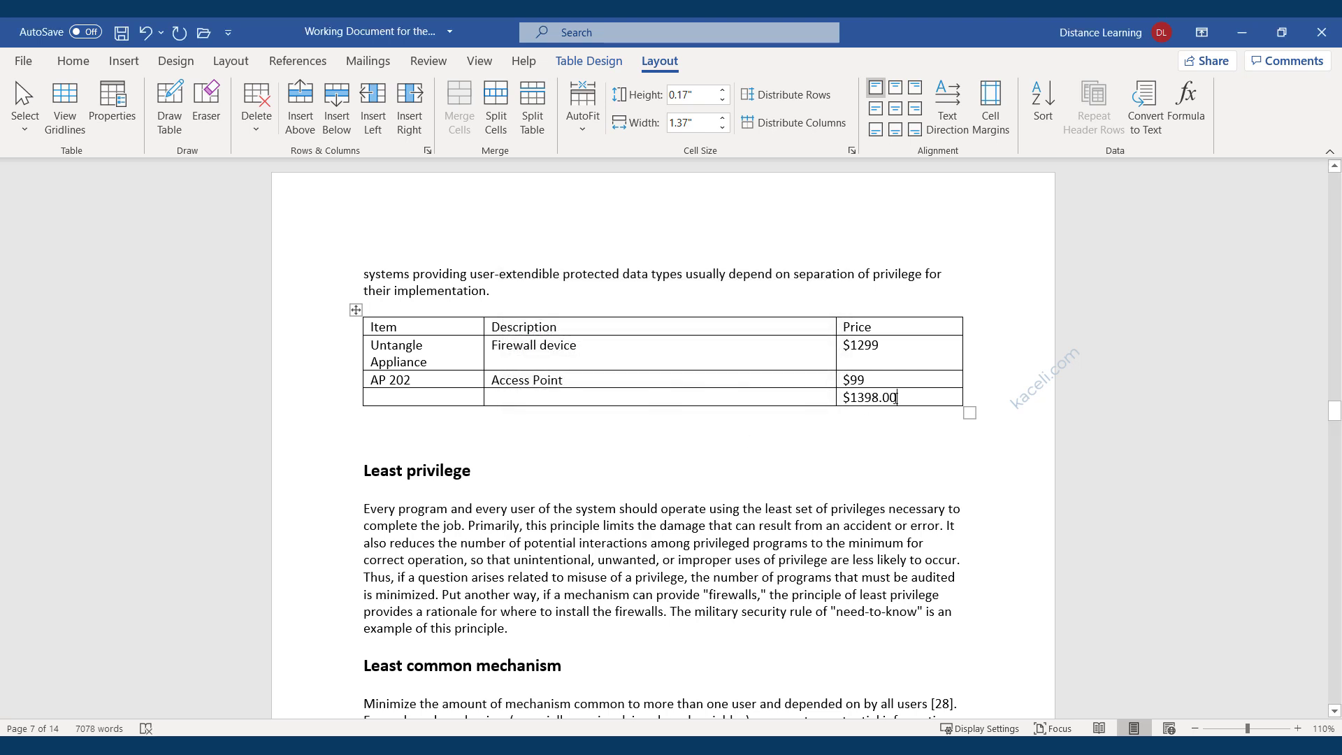
left_click_drag(897, 398, 839, 401)
left_click(818, 399)
type("Total")
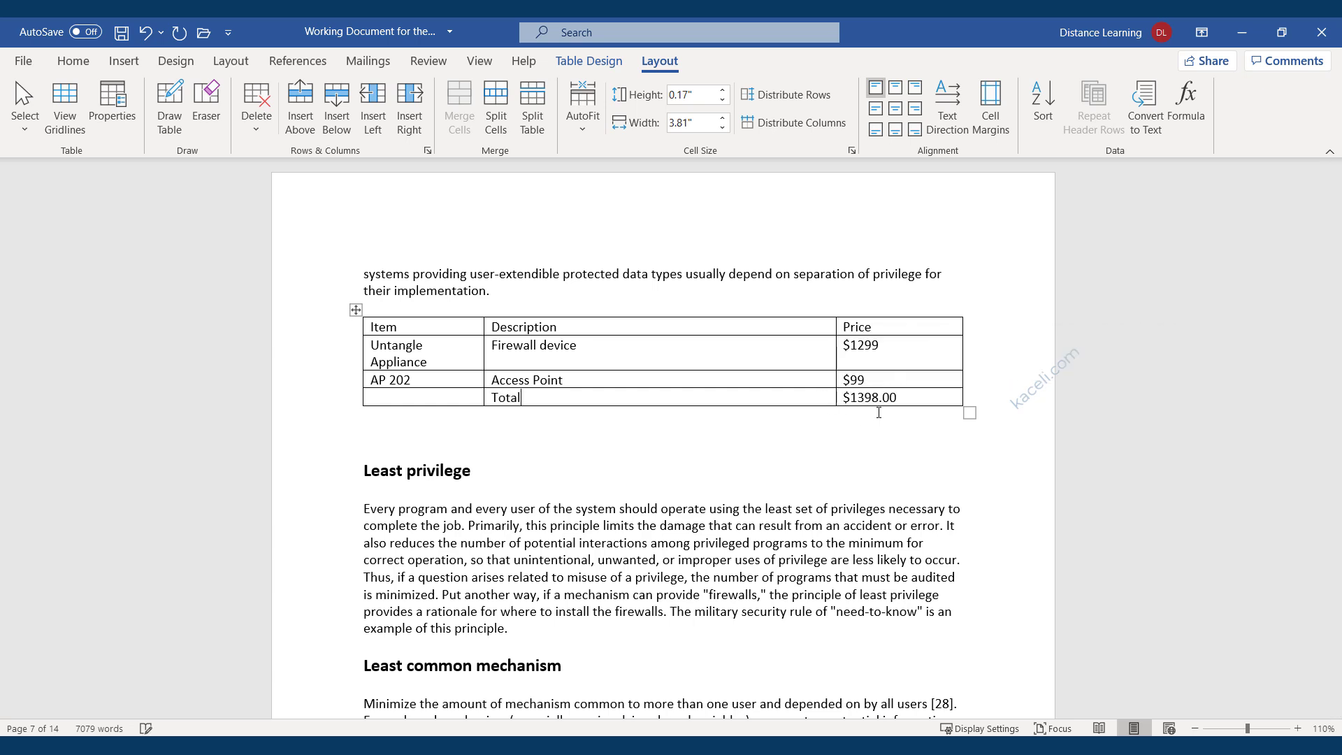
left_click(916, 91)
Apply the green Grid Table 4 - Accent 3 style from the Table Styles gallery.
left_click(591, 63)
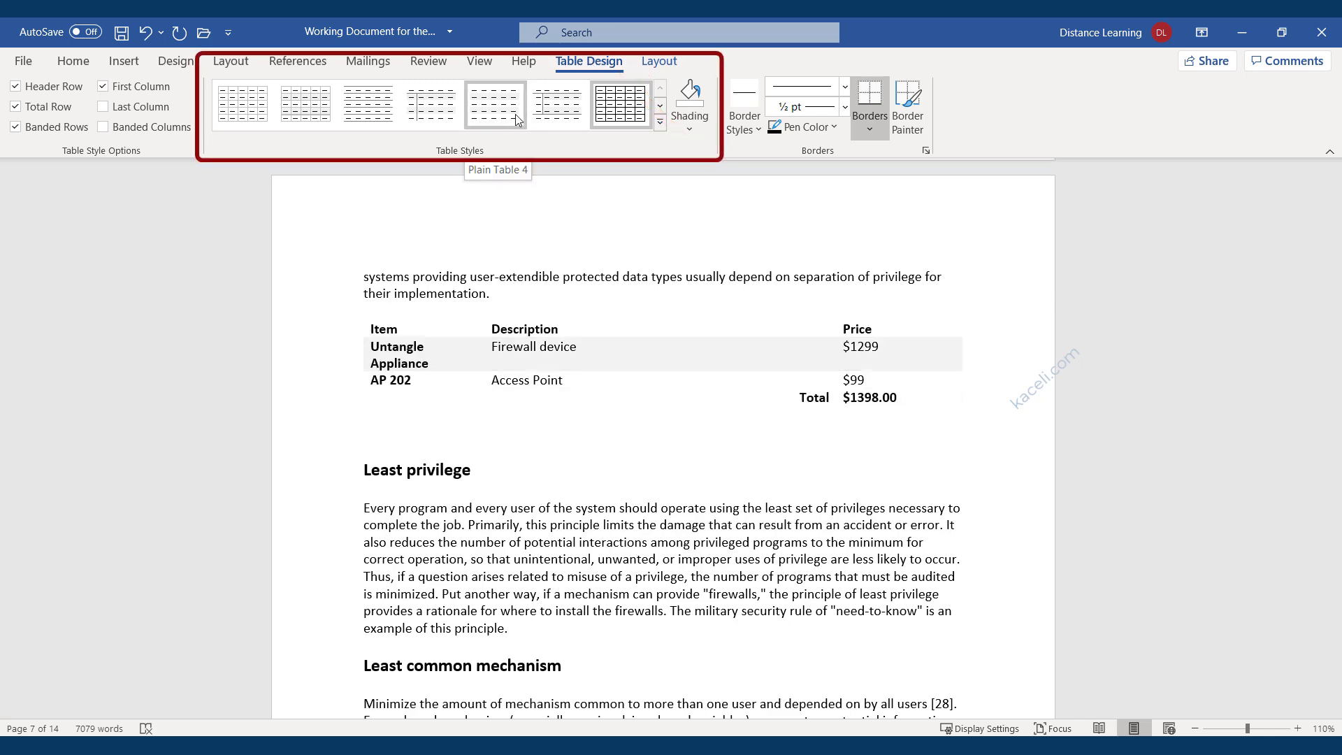
left_click(659, 124)
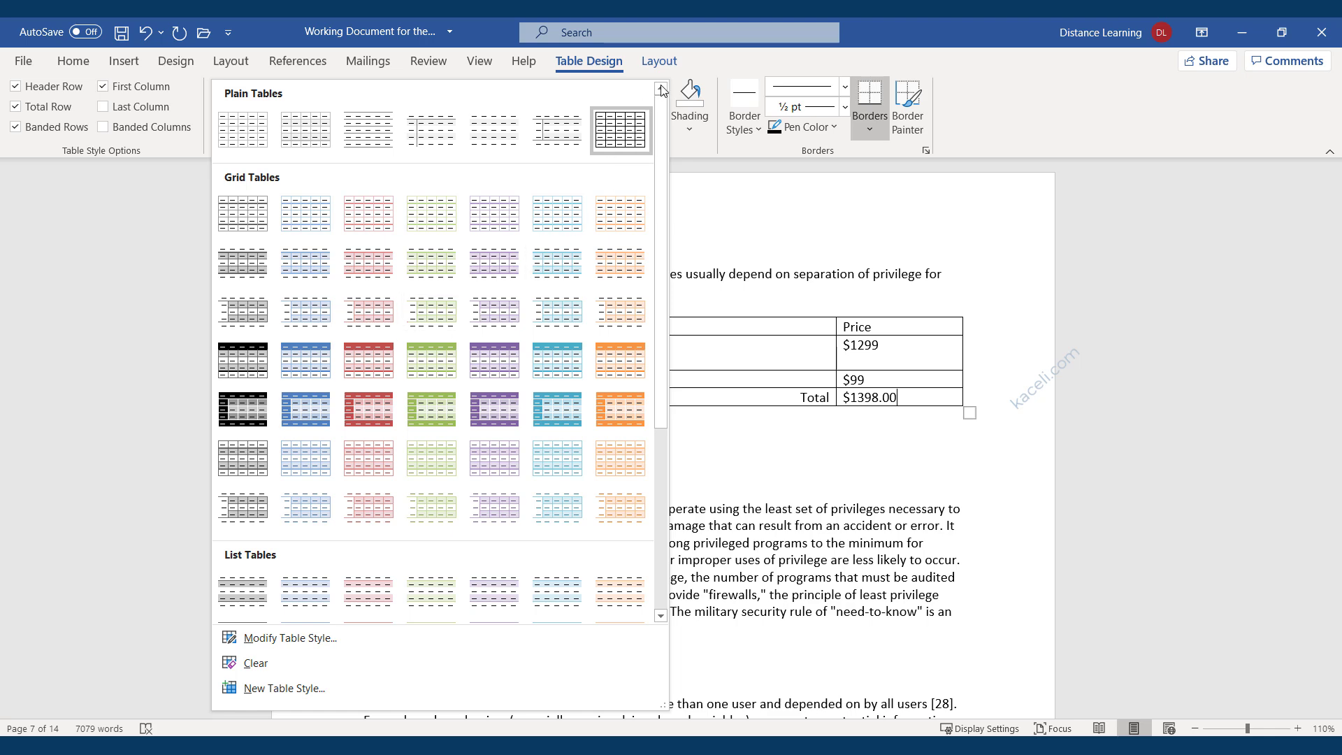
left_click(697, 69)
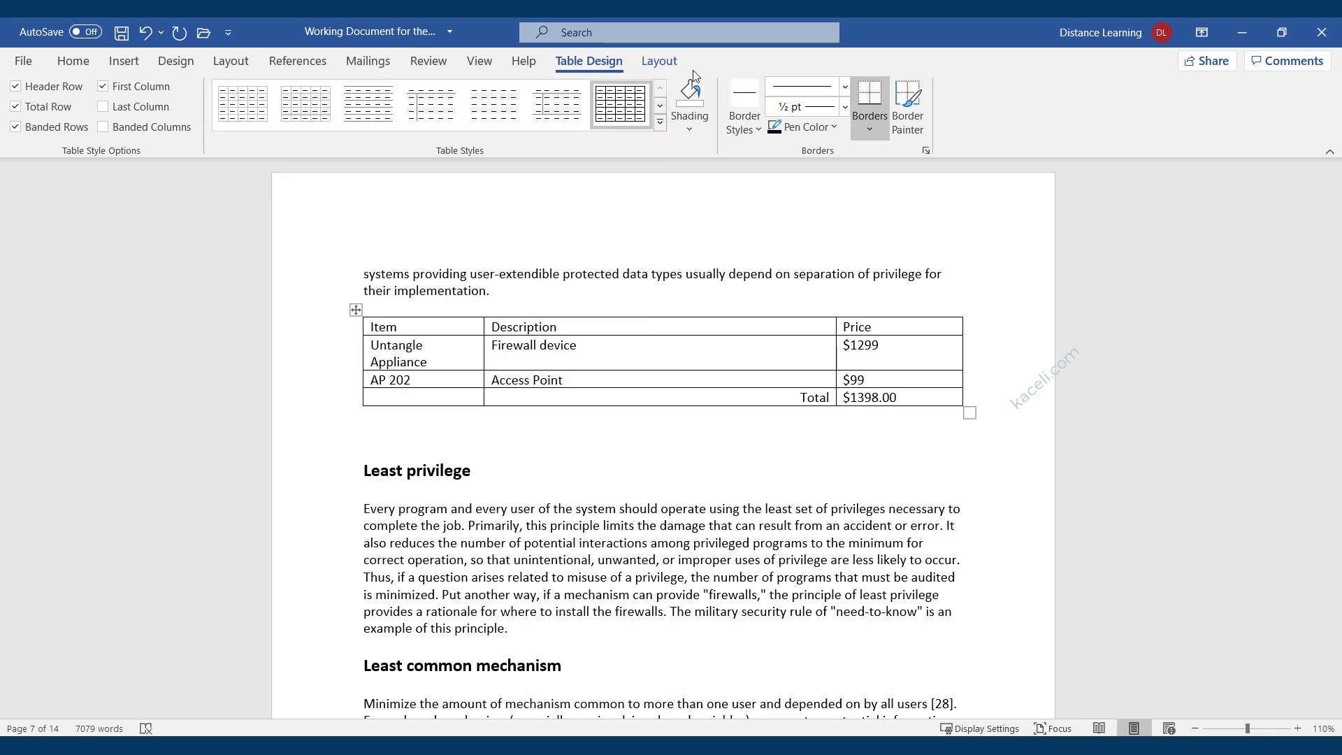
left_click(661, 124)
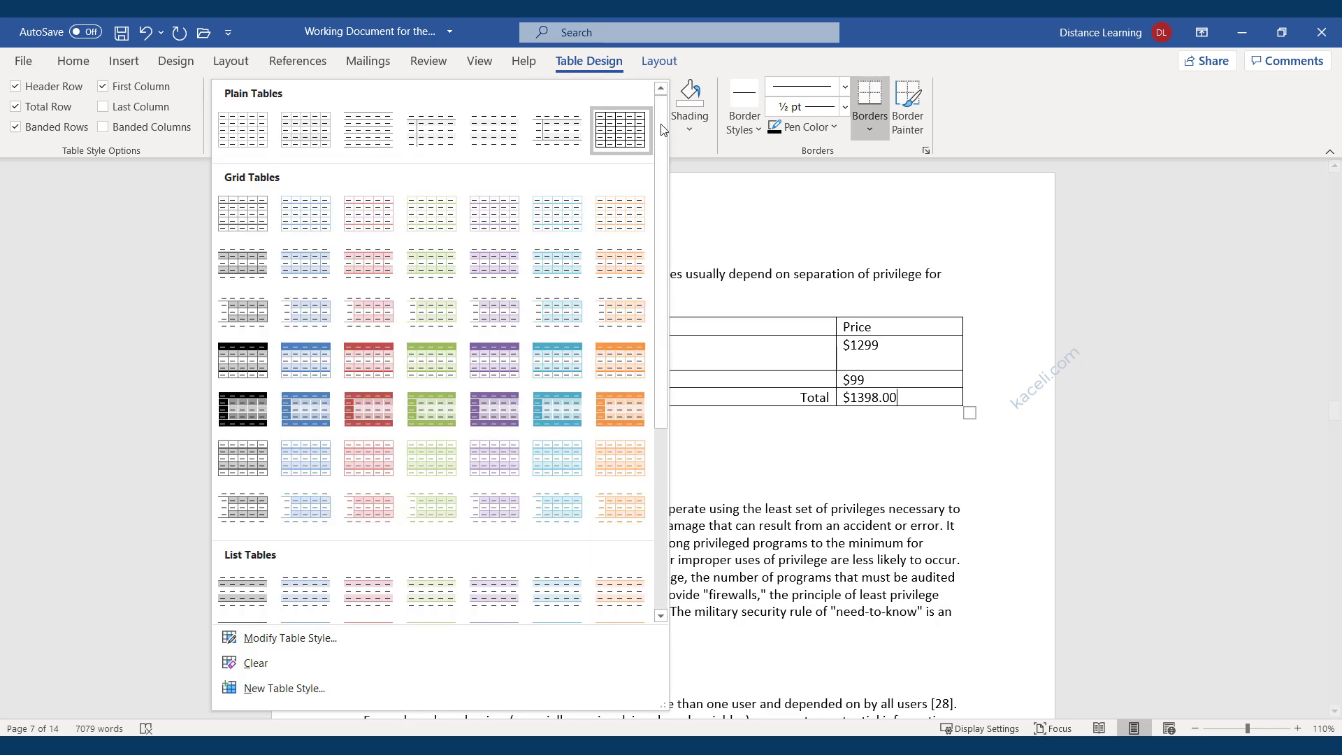
left_click(420, 375)
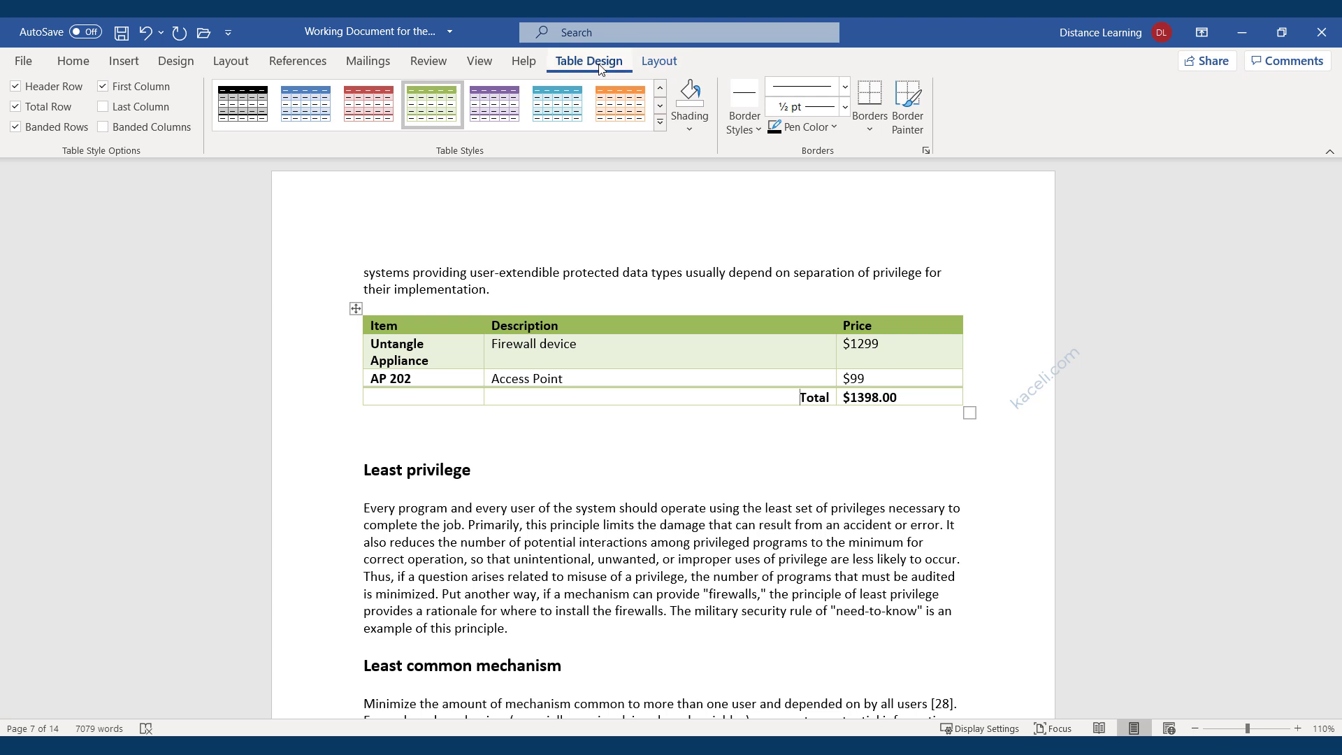
left_click(659, 66)
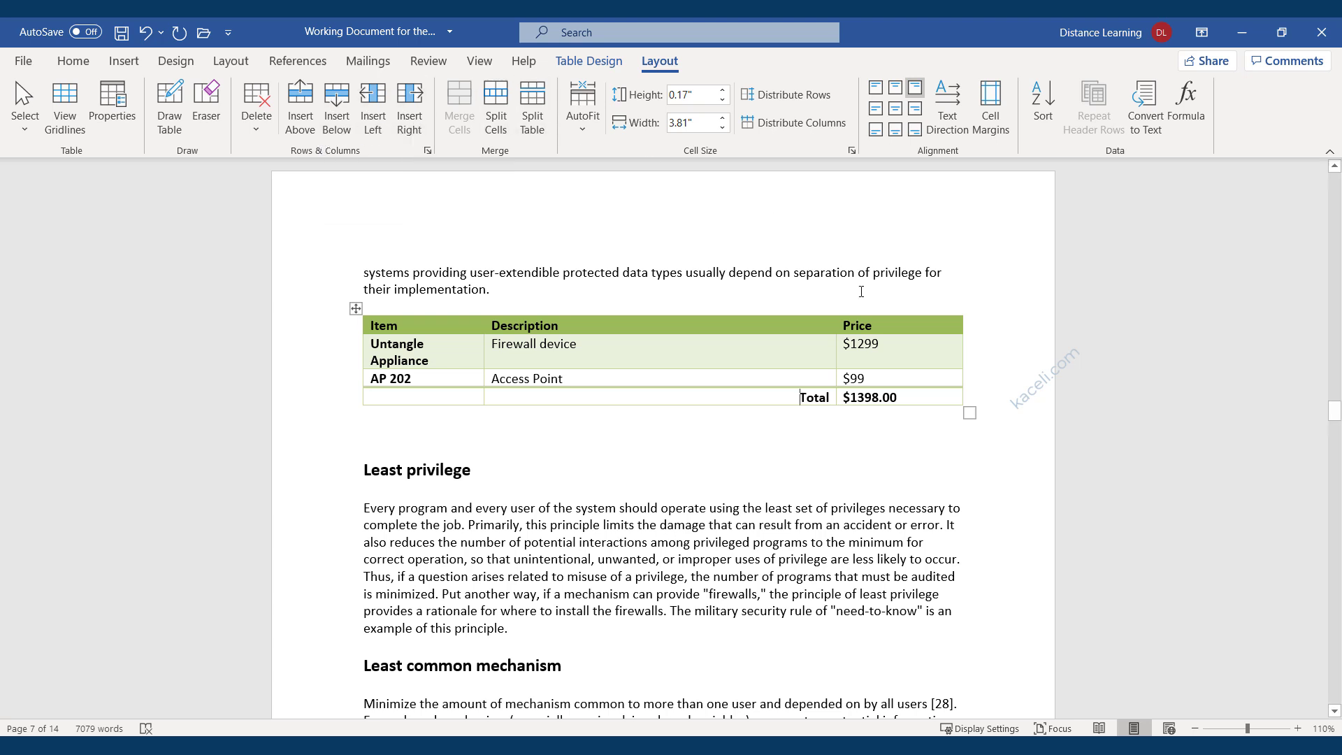
left_click(576, 349)
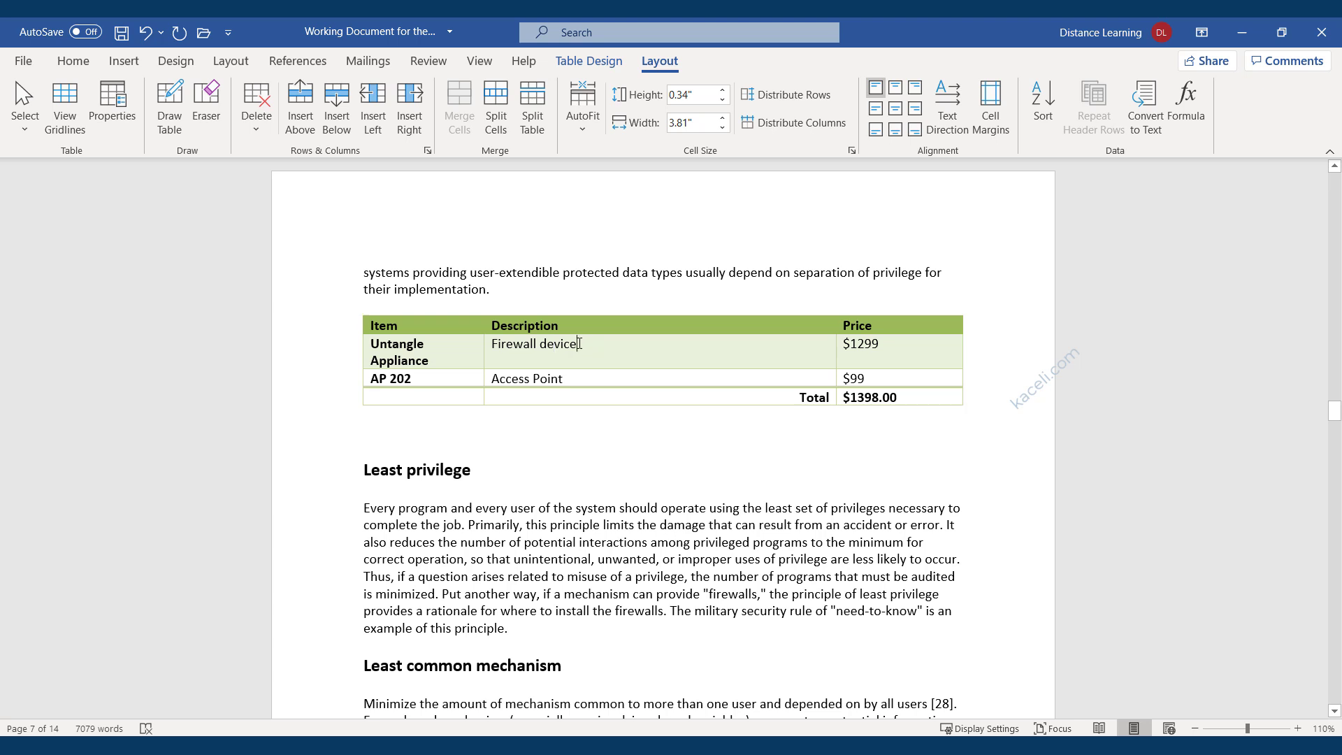
Select 'Firewall device' and settle on Align Center after trying right and left alignment.
left_click_drag(594, 343, 491, 344)
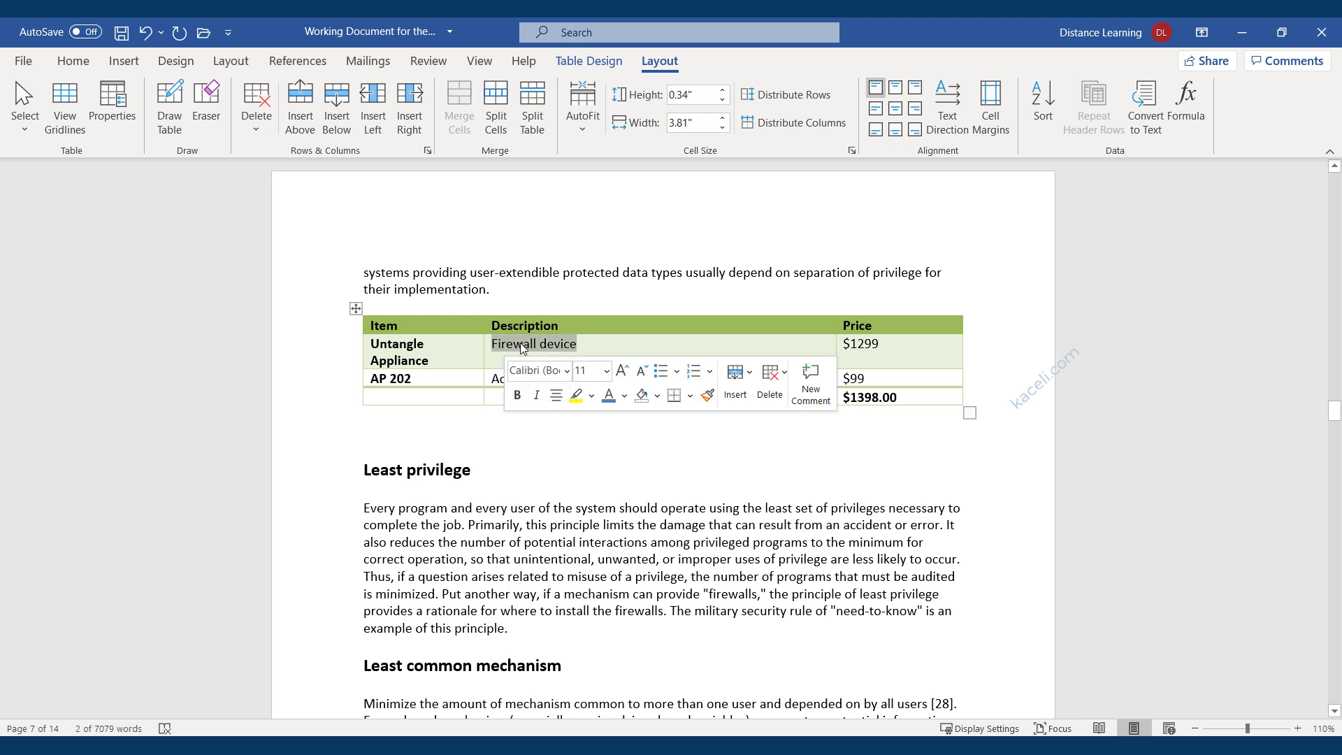
left_click(599, 352)
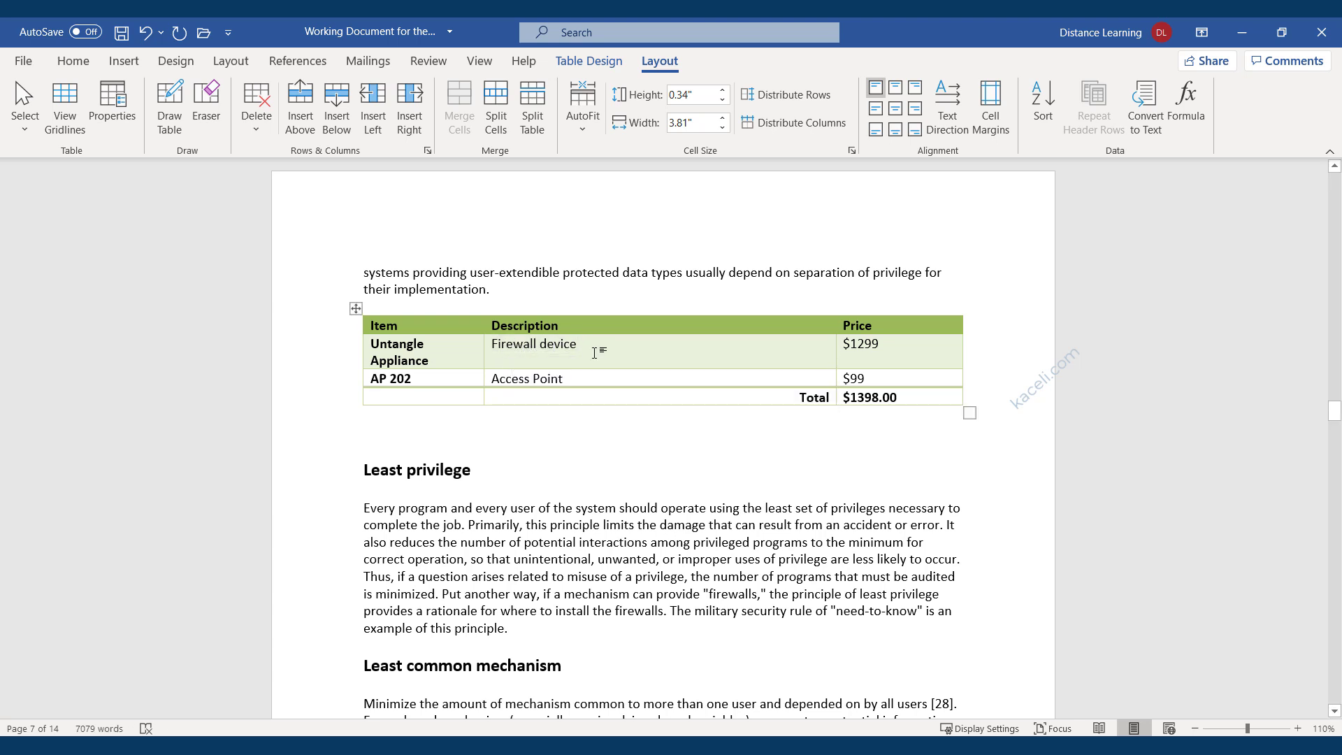
left_click_drag(592, 343, 489, 344)
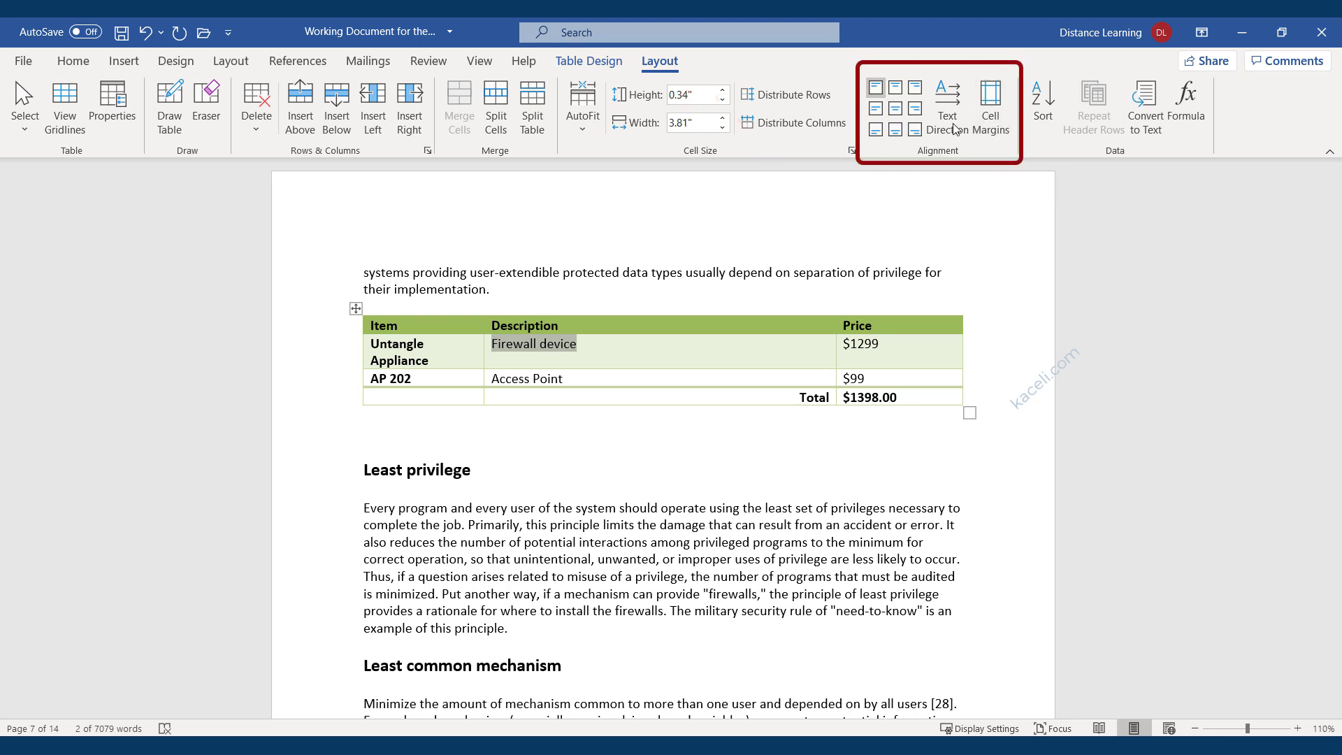
left_click(897, 110)
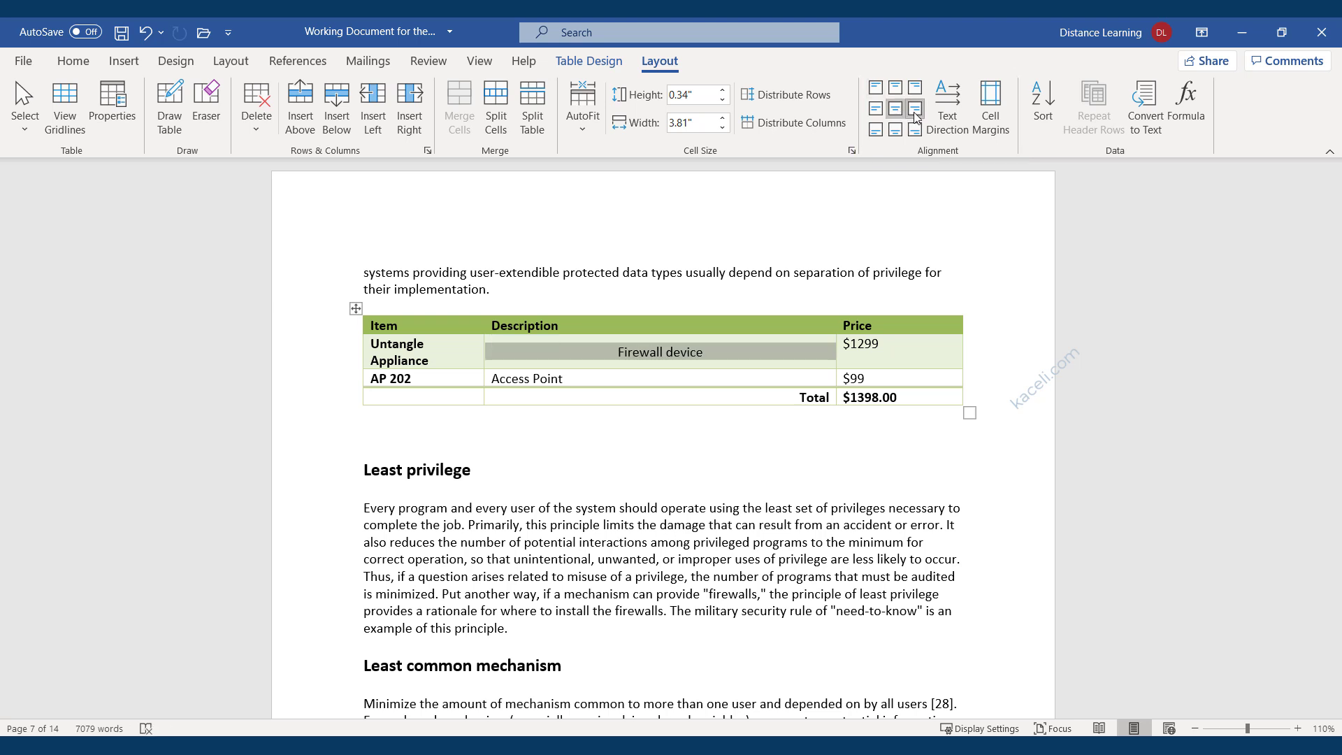
left_click(915, 110)
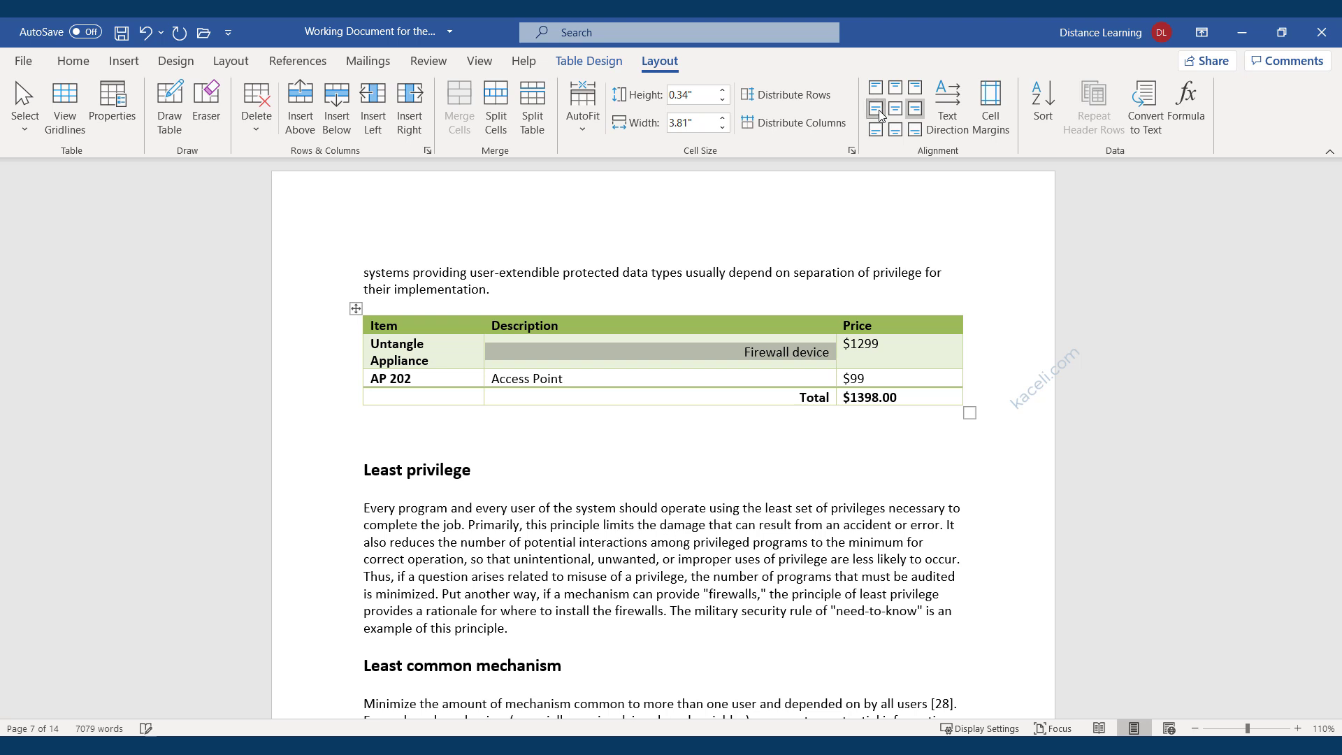
left_click(876, 110)
left_click(897, 111)
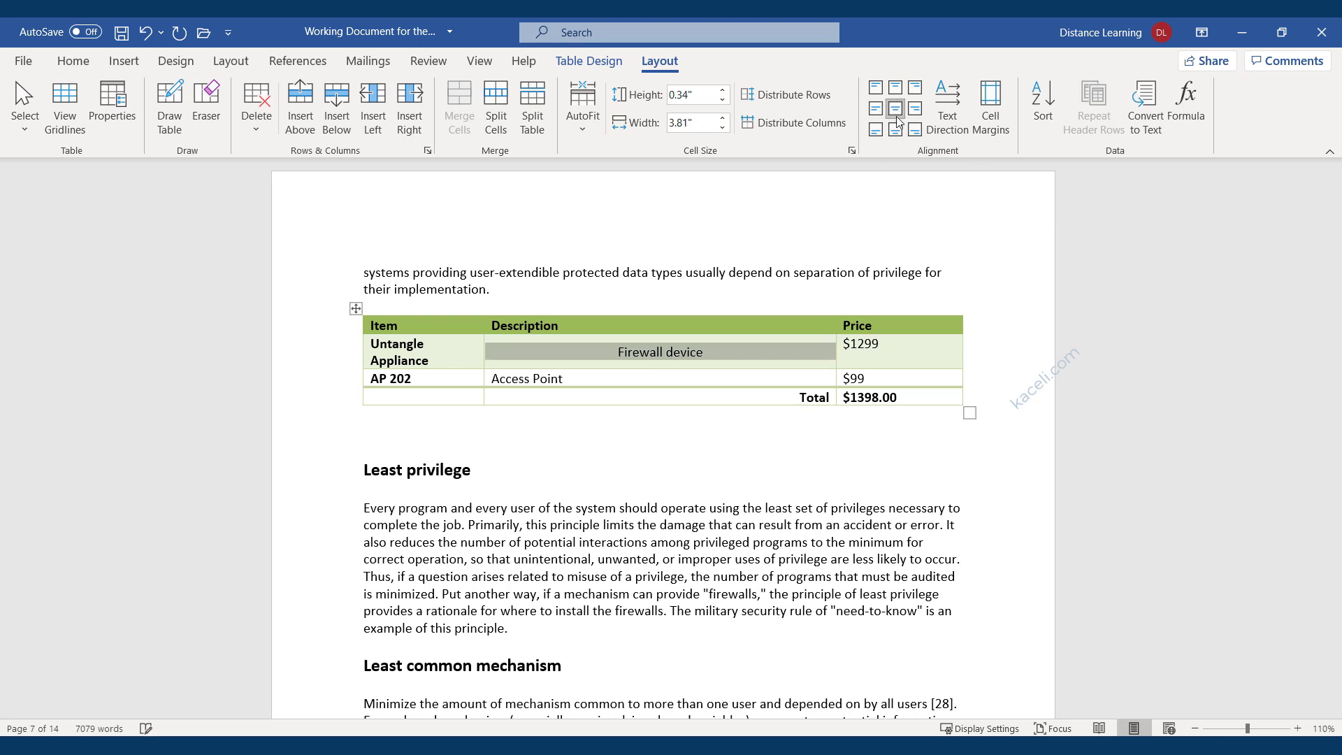
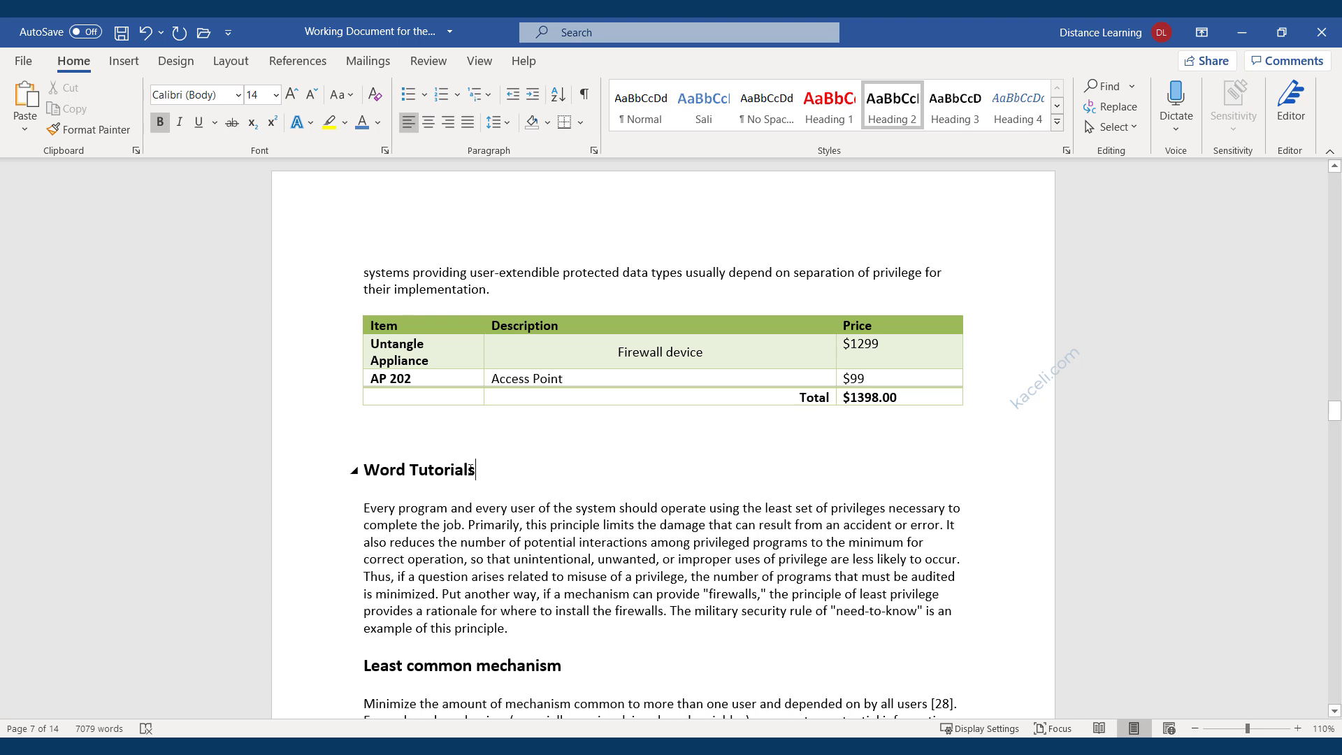
left_click_drag(476, 470, 368, 460)
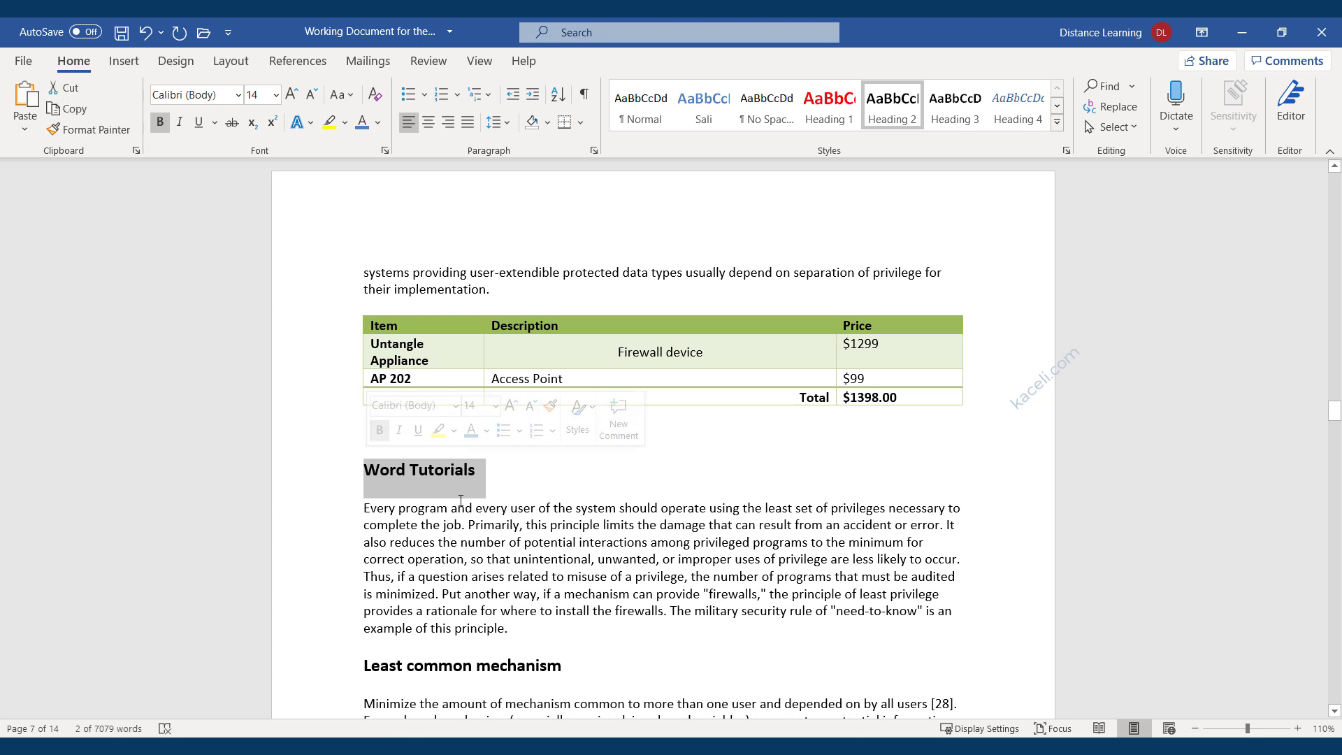
left_click(123, 65)
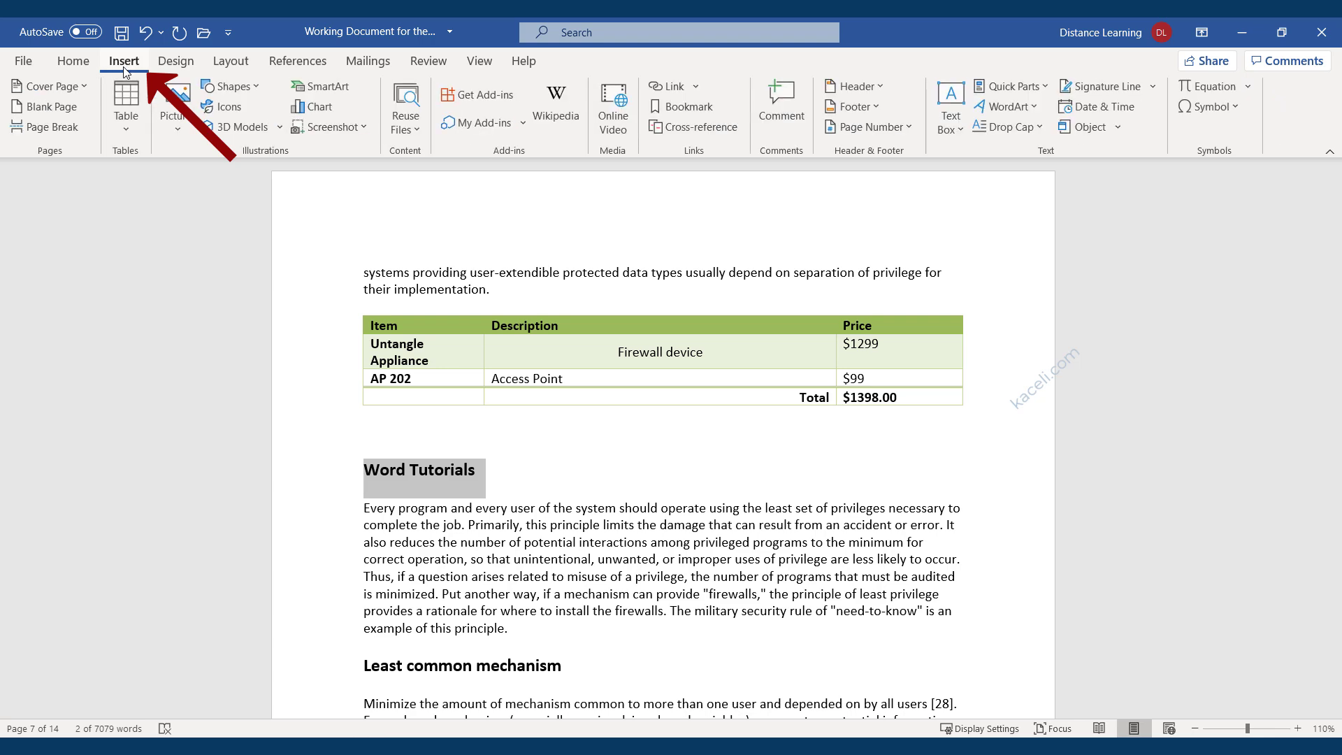
left_click(669, 86)
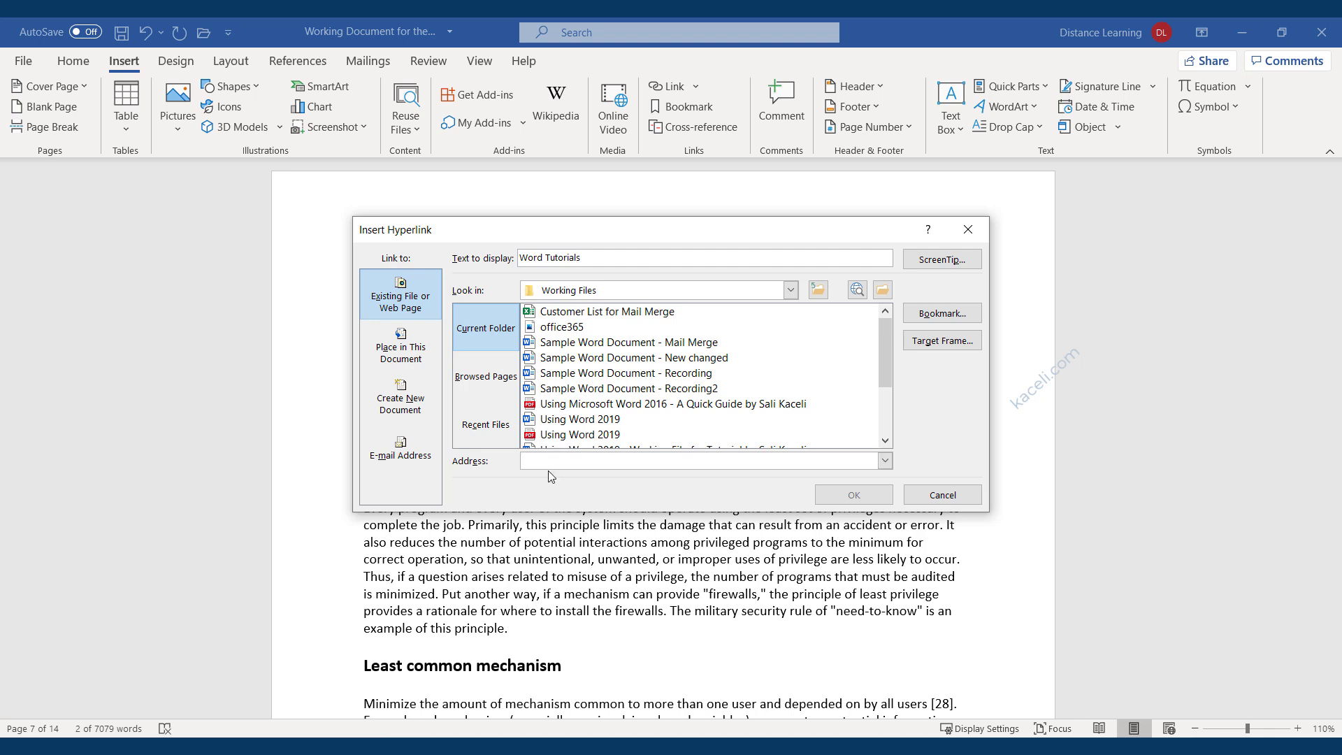
type("h")
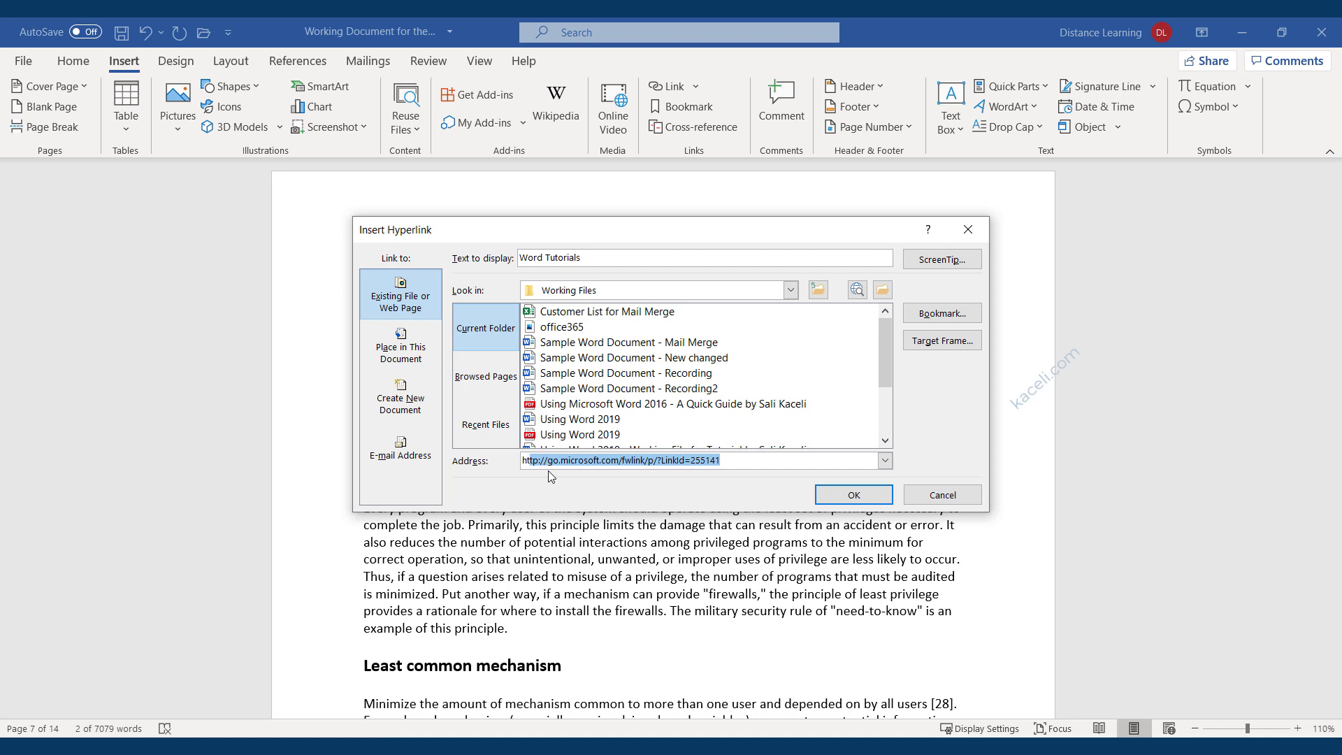
type("ttp://you")
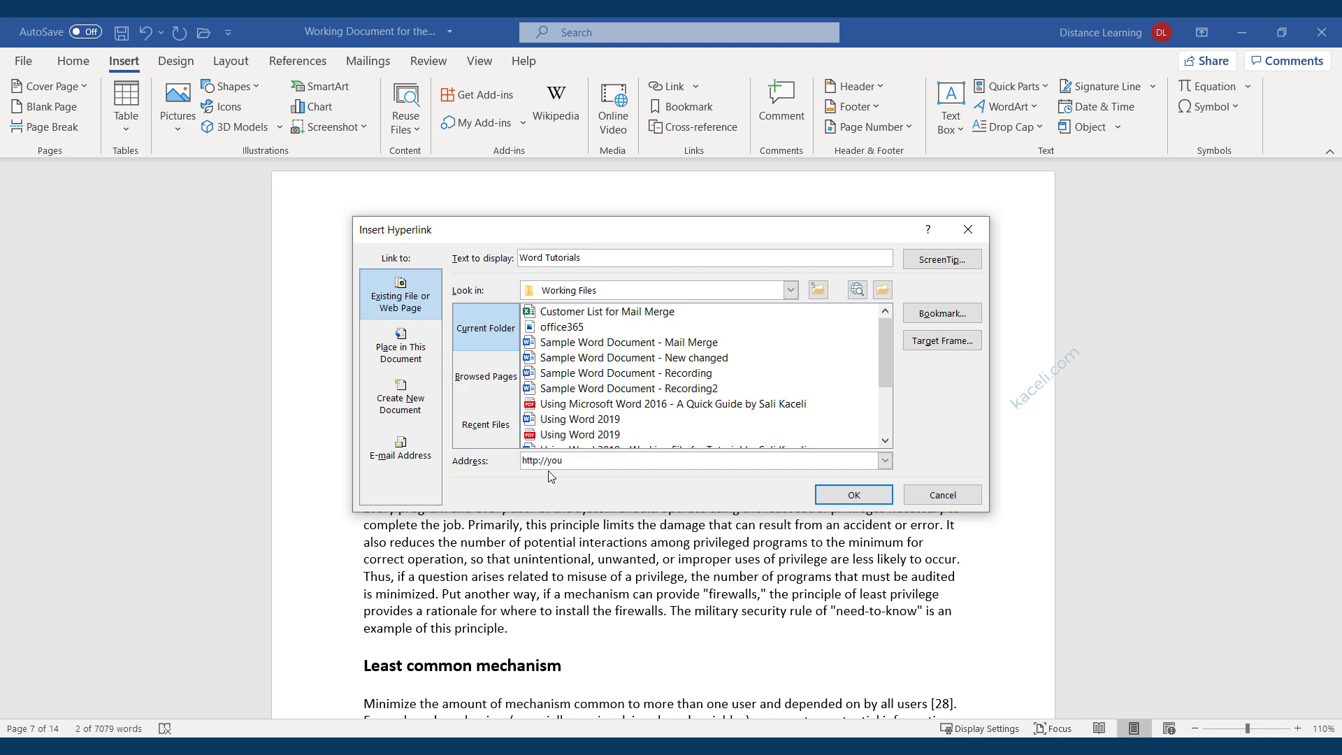
type("tube.com/skaceli")
left_click(853, 496)
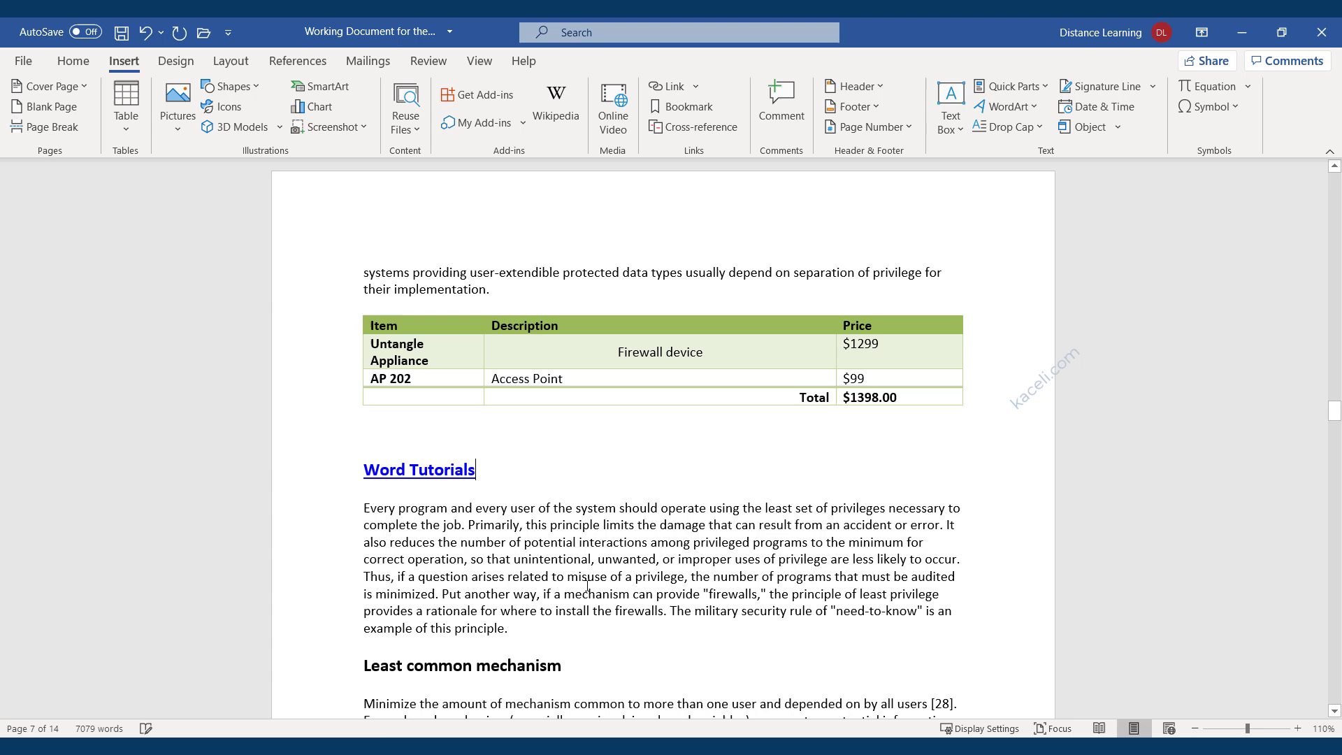
Test the Word Tutorials link in Edge, close it, then paste '(directions here)' after 'Every program'.
left_click(441, 476, "ctrl")
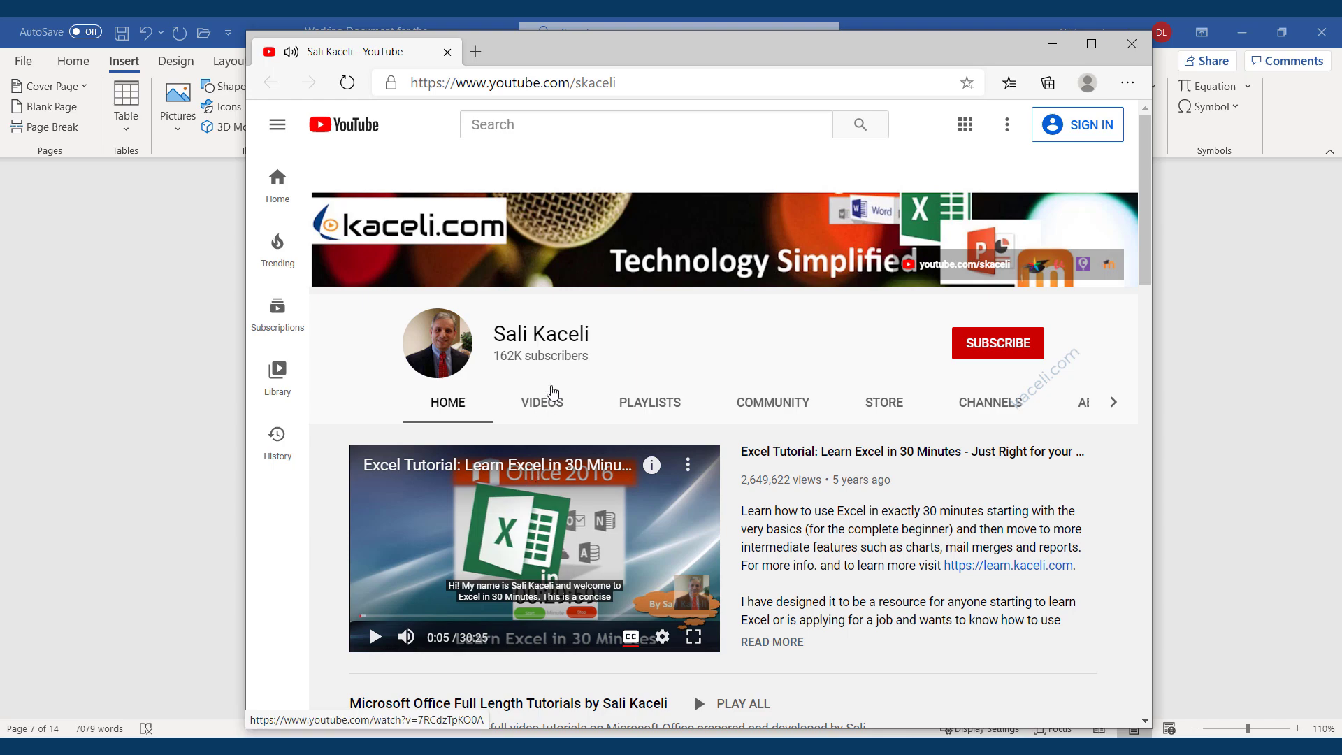
left_click_drag(591, 54, 525, 31)
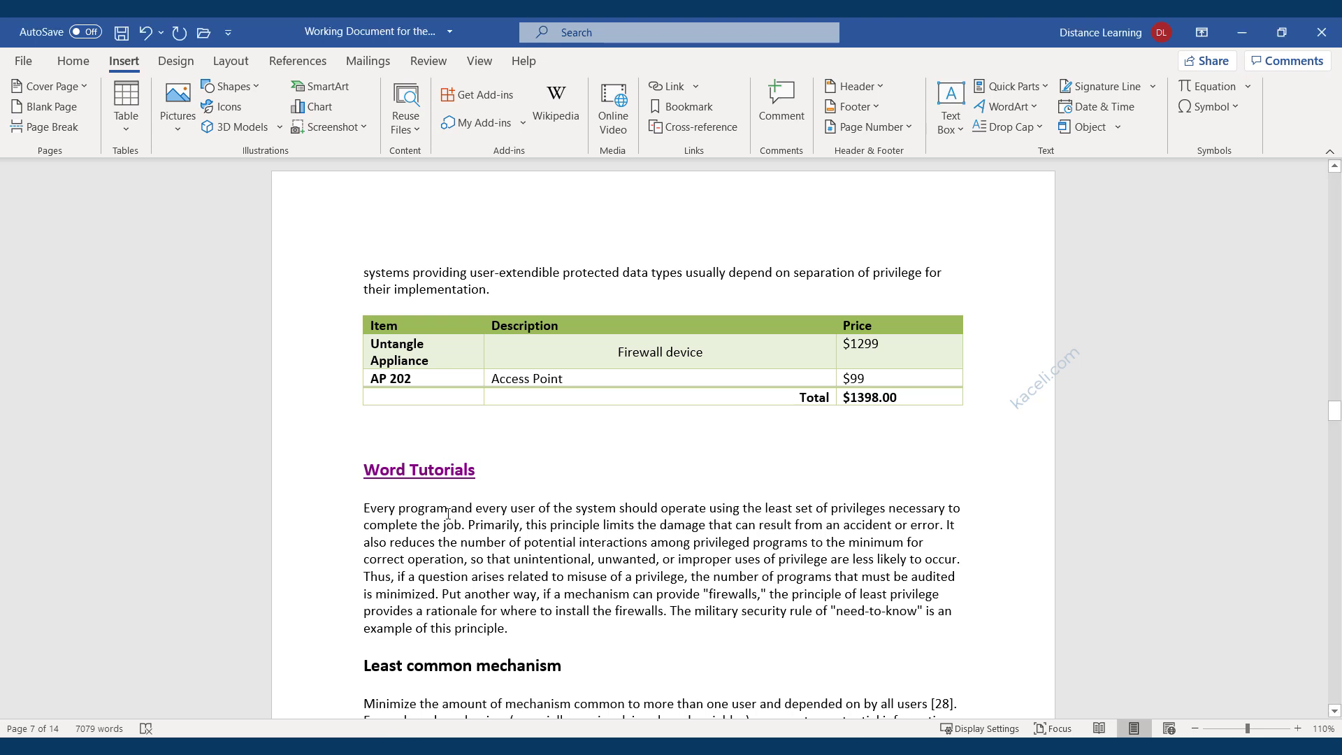
left_click(448, 512)
type("(directions here)")
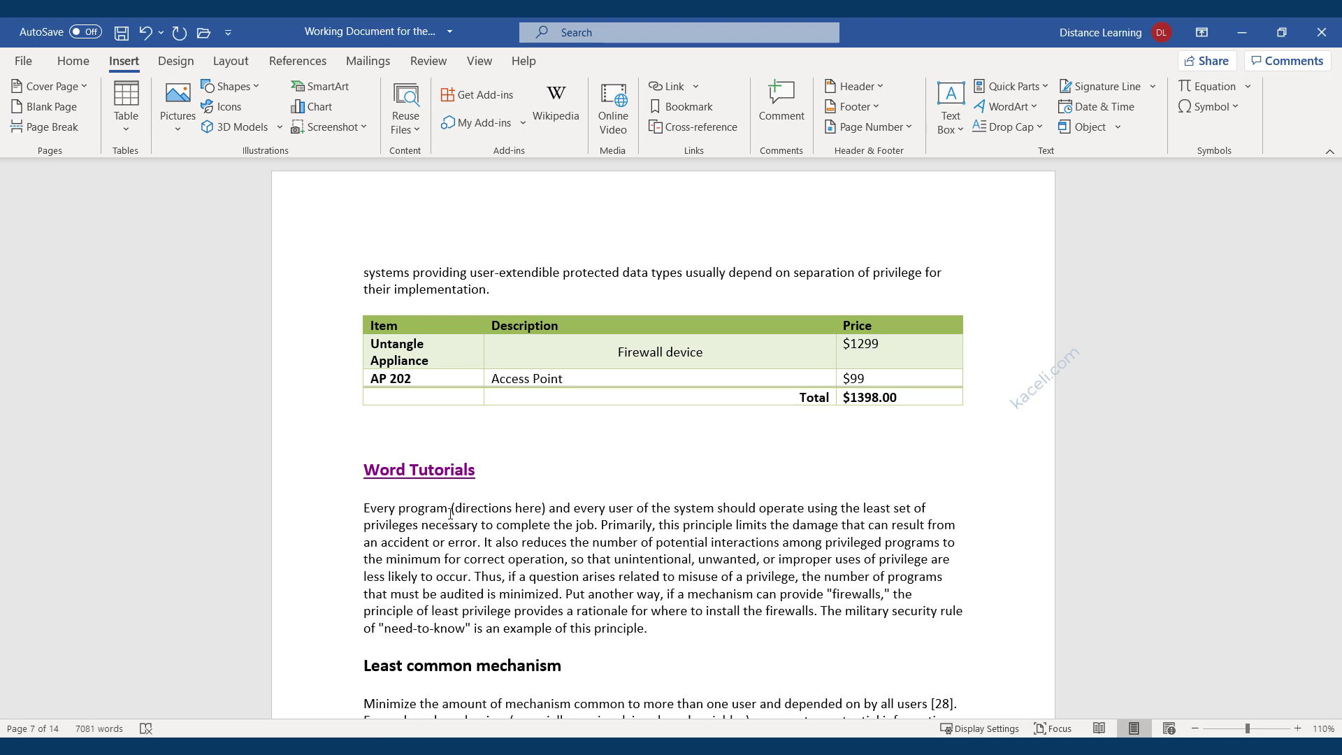
Make 'here' bold and link it to the Word 2016 quick guide PDF.
double_click(534, 508)
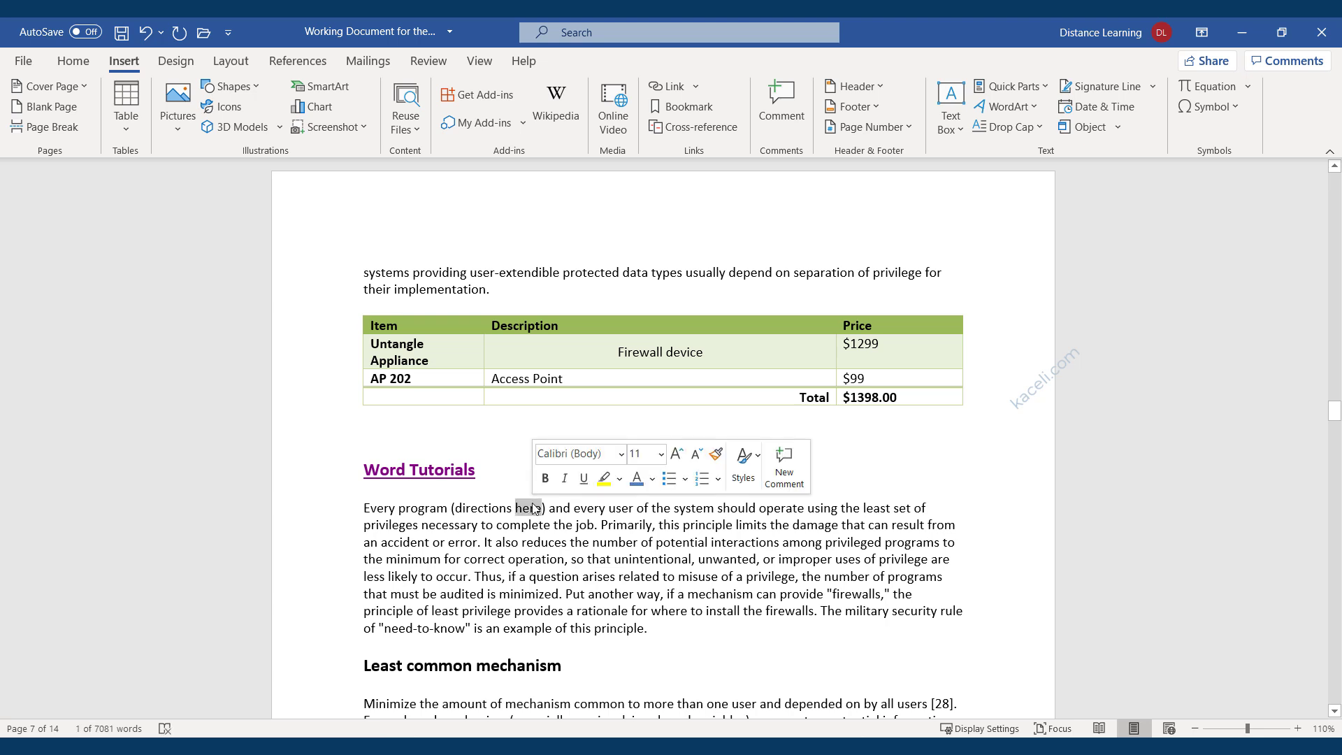
left_click(545, 478)
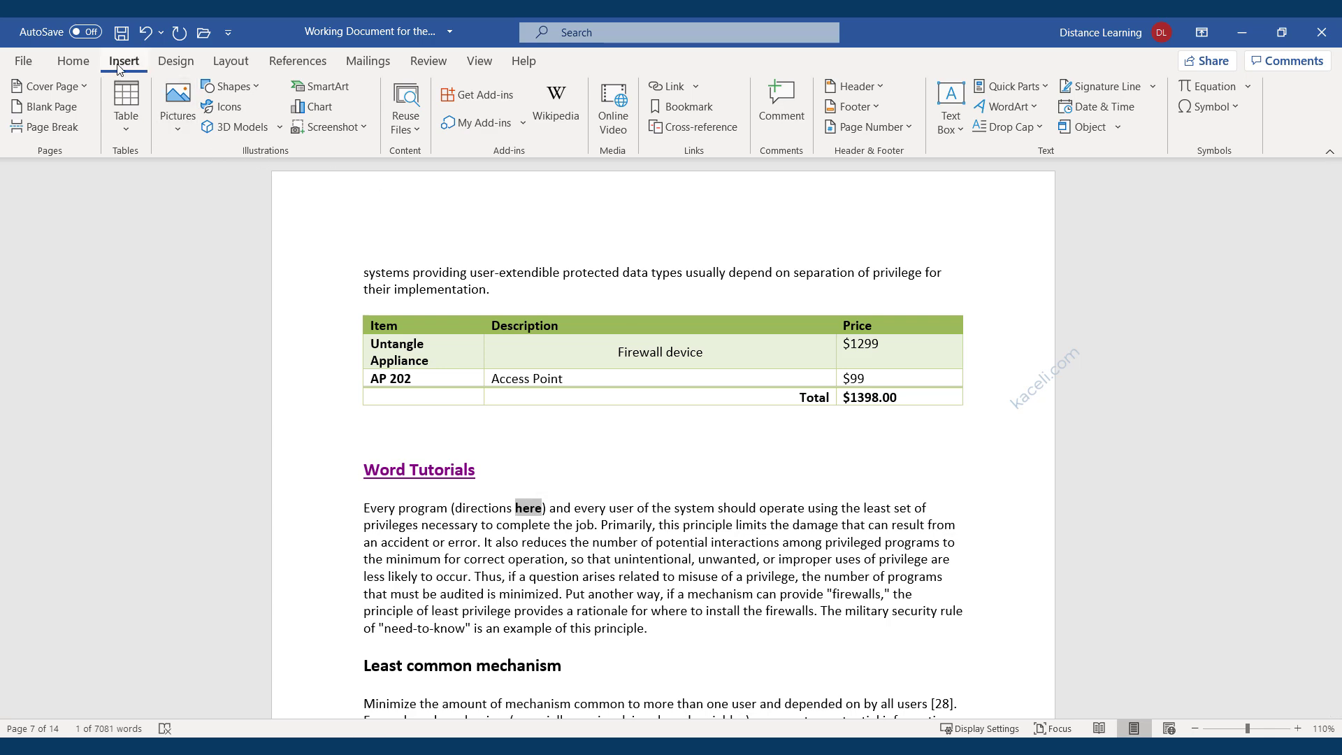
left_click(669, 91)
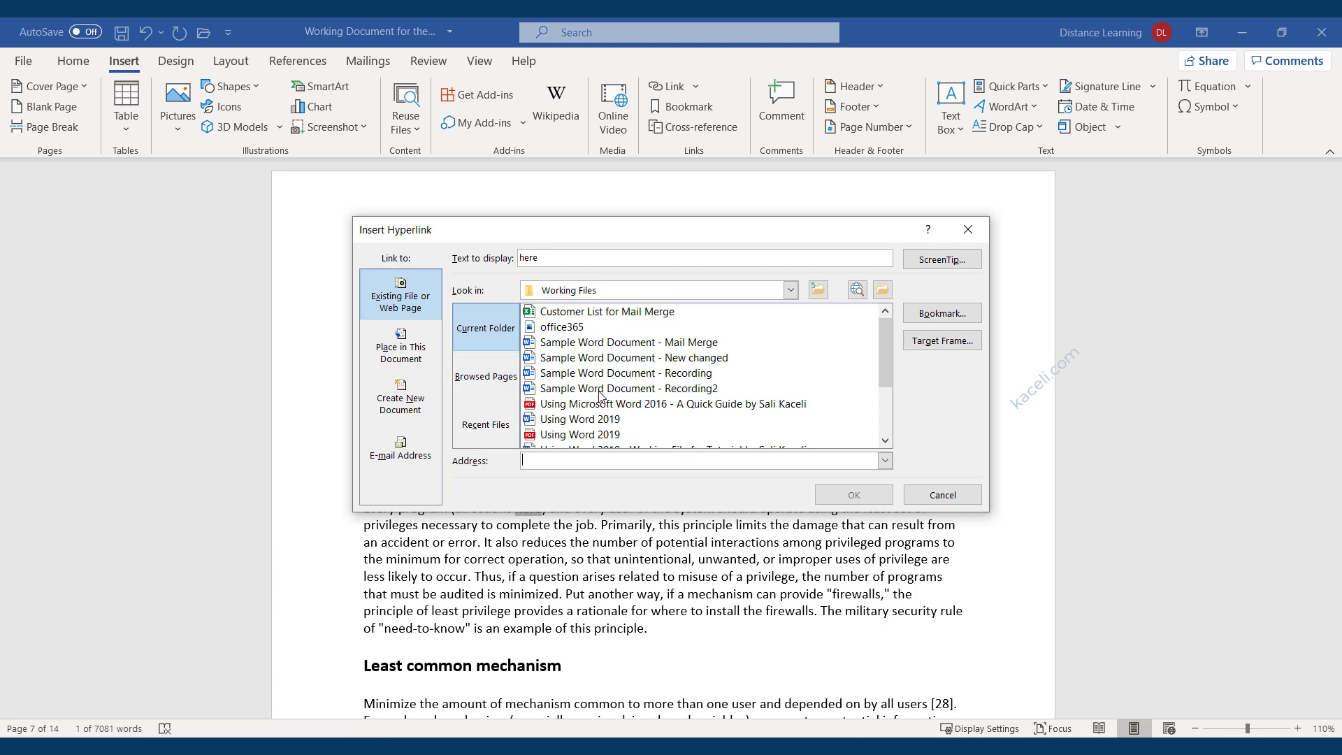
left_click(617, 408)
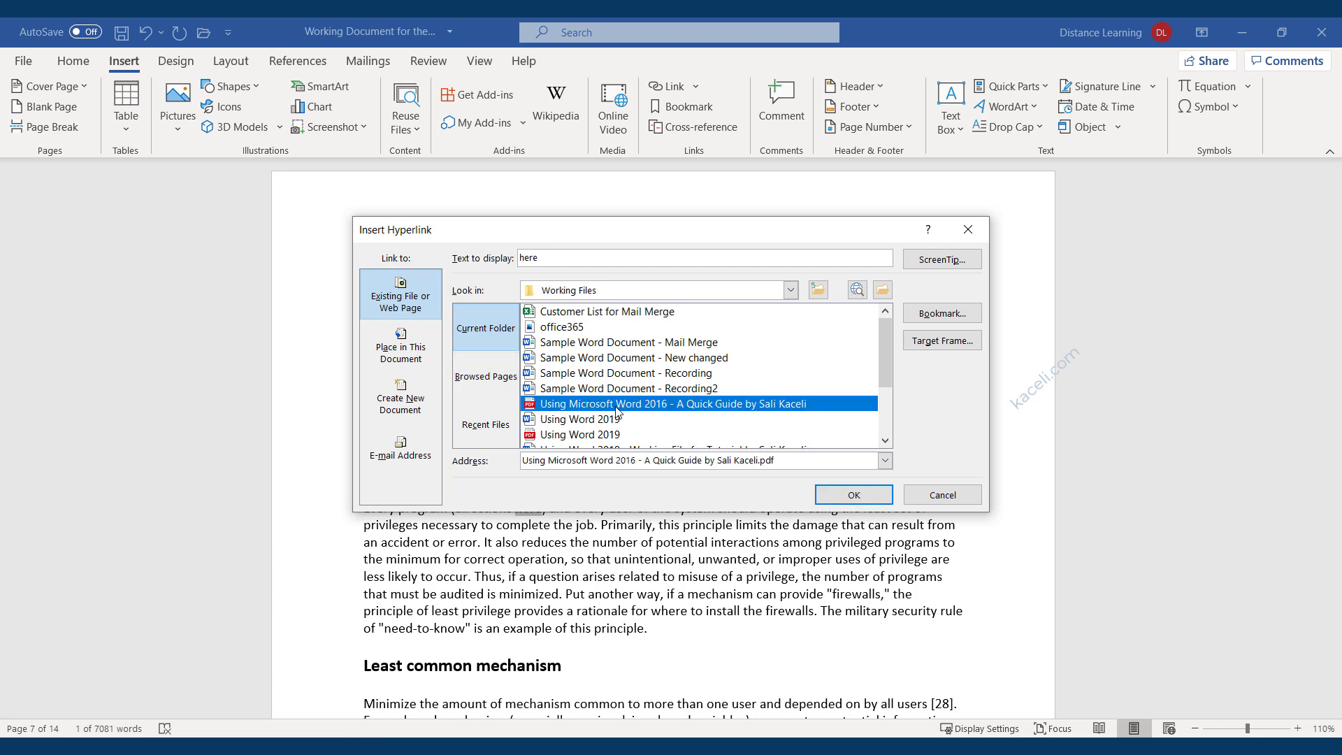
left_click(853, 497)
Follow the new 'here' link to test that it opens the PDF.
left_click(617, 525)
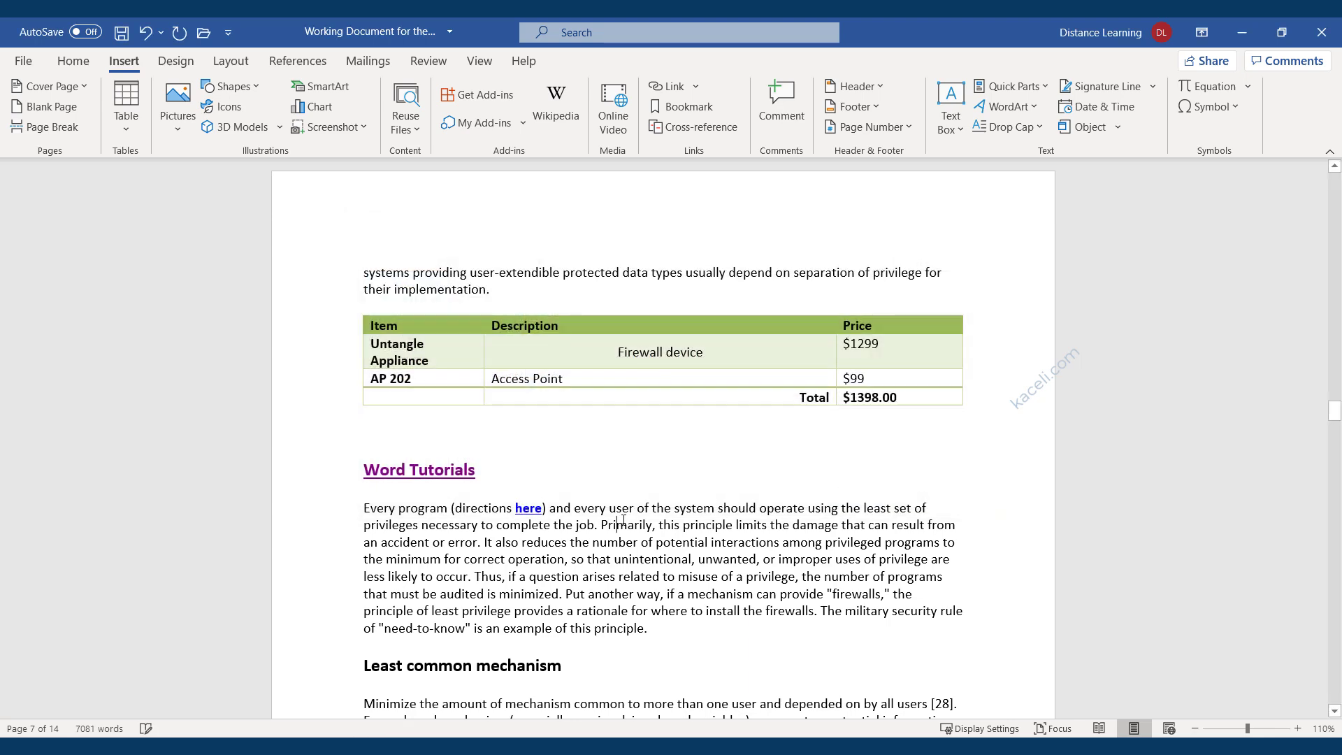
mouse_move(527, 518)
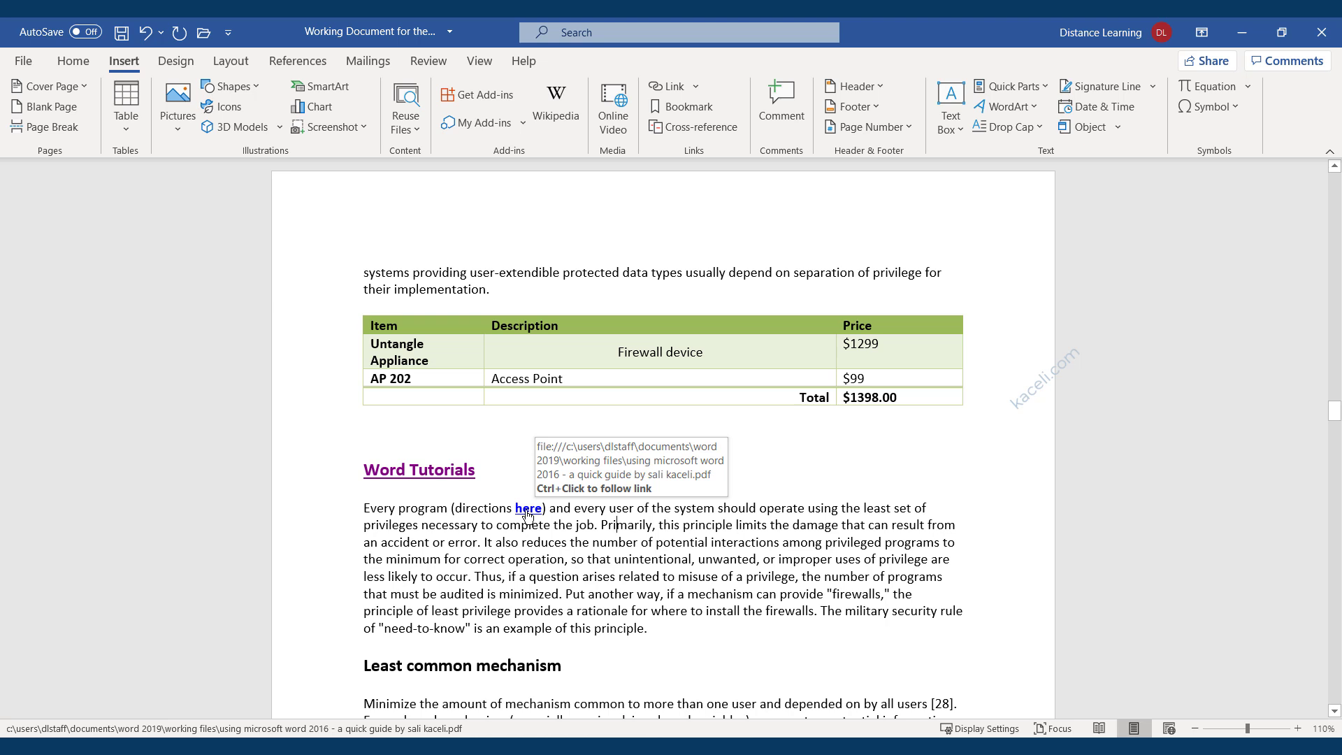
left_click(527, 511, "ctrl")
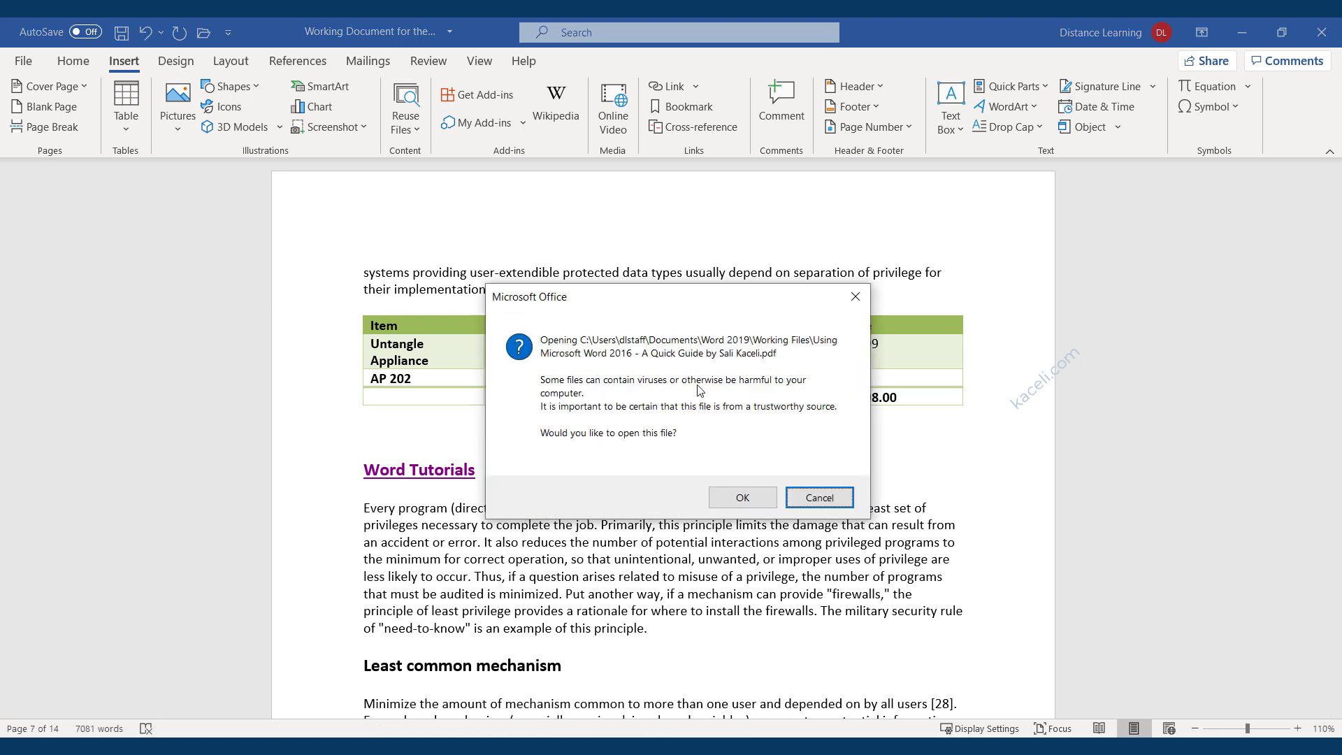
Allow the quick guide PDF to open, scroll through it in Edge, and close it.
left_click(731, 497)
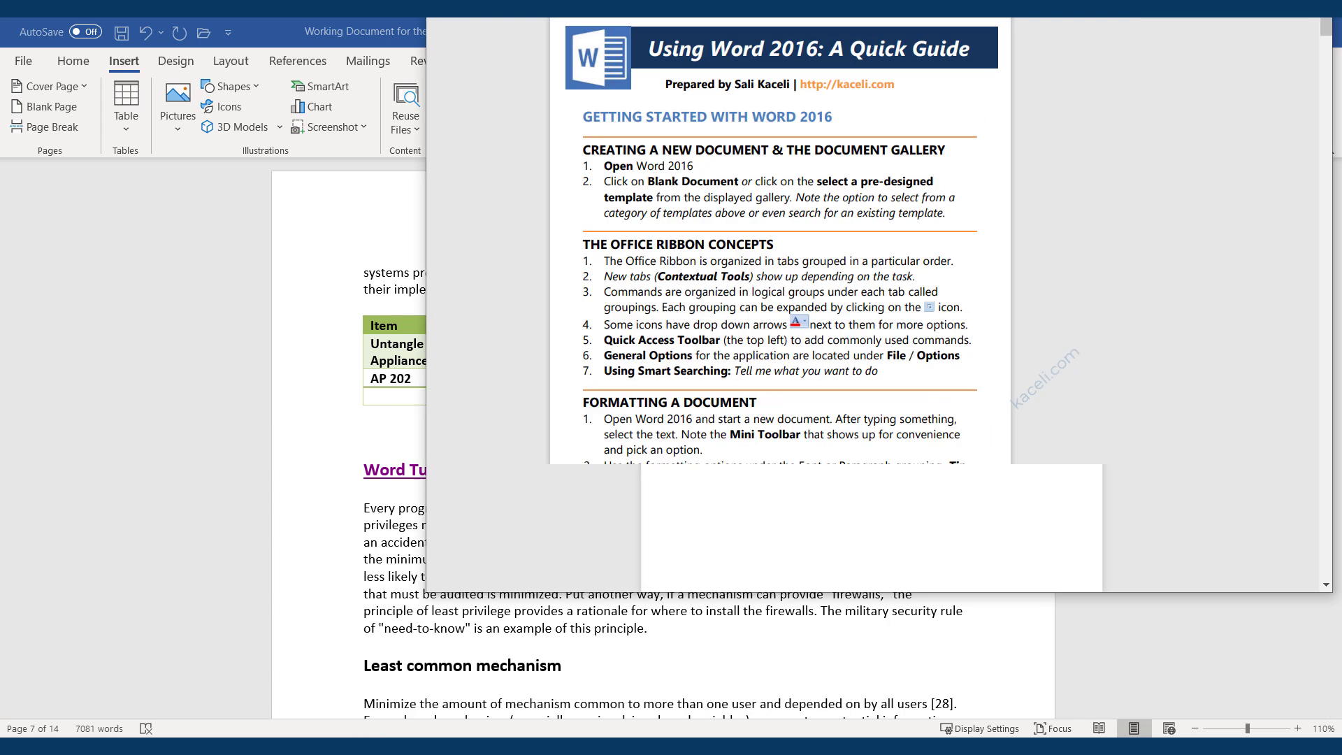
scroll(740, 386, "down", 10)
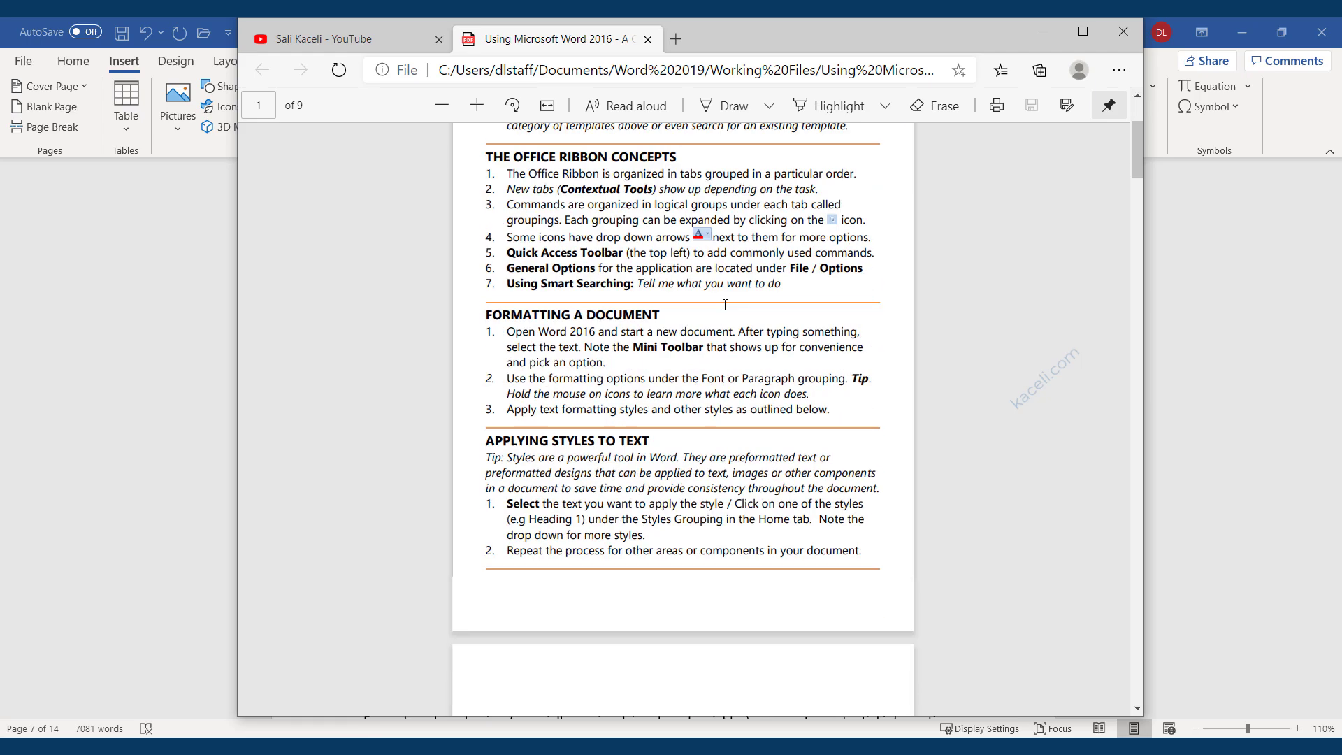
scroll(652, 287, "up", 10)
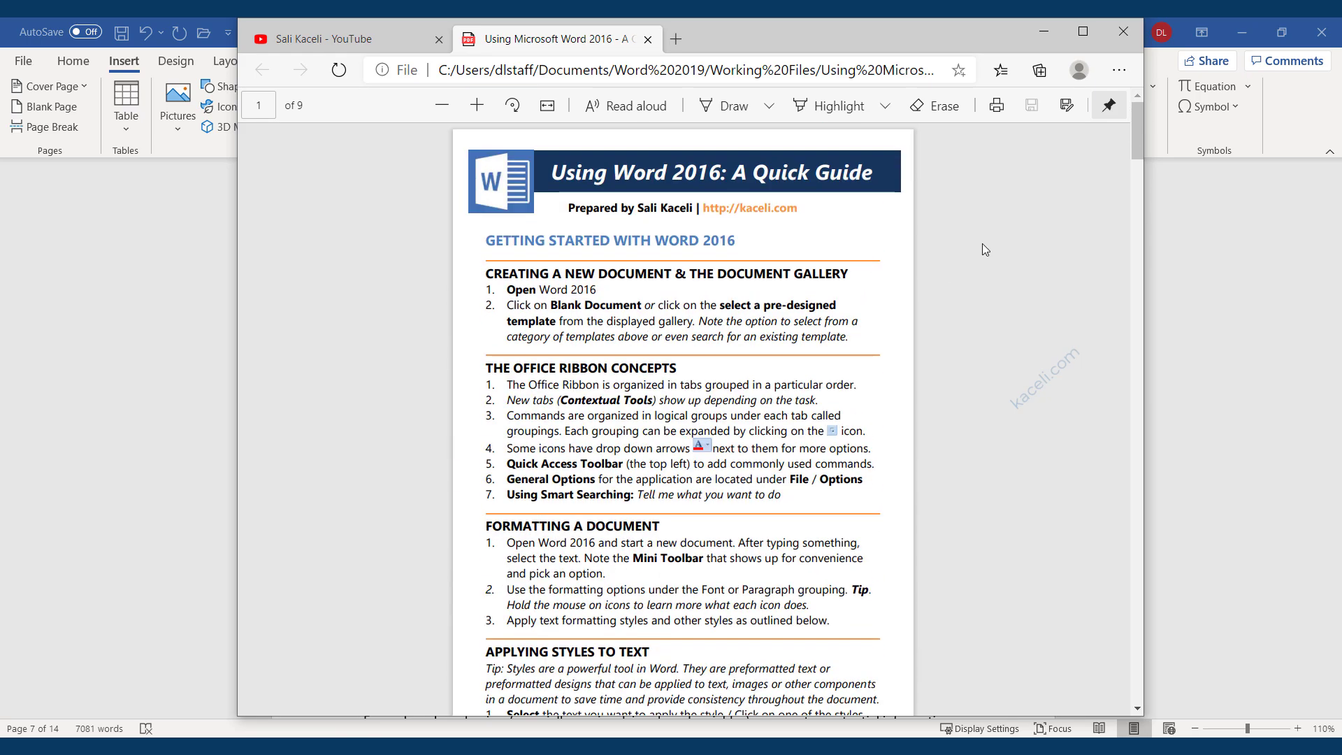
left_click(1121, 31)
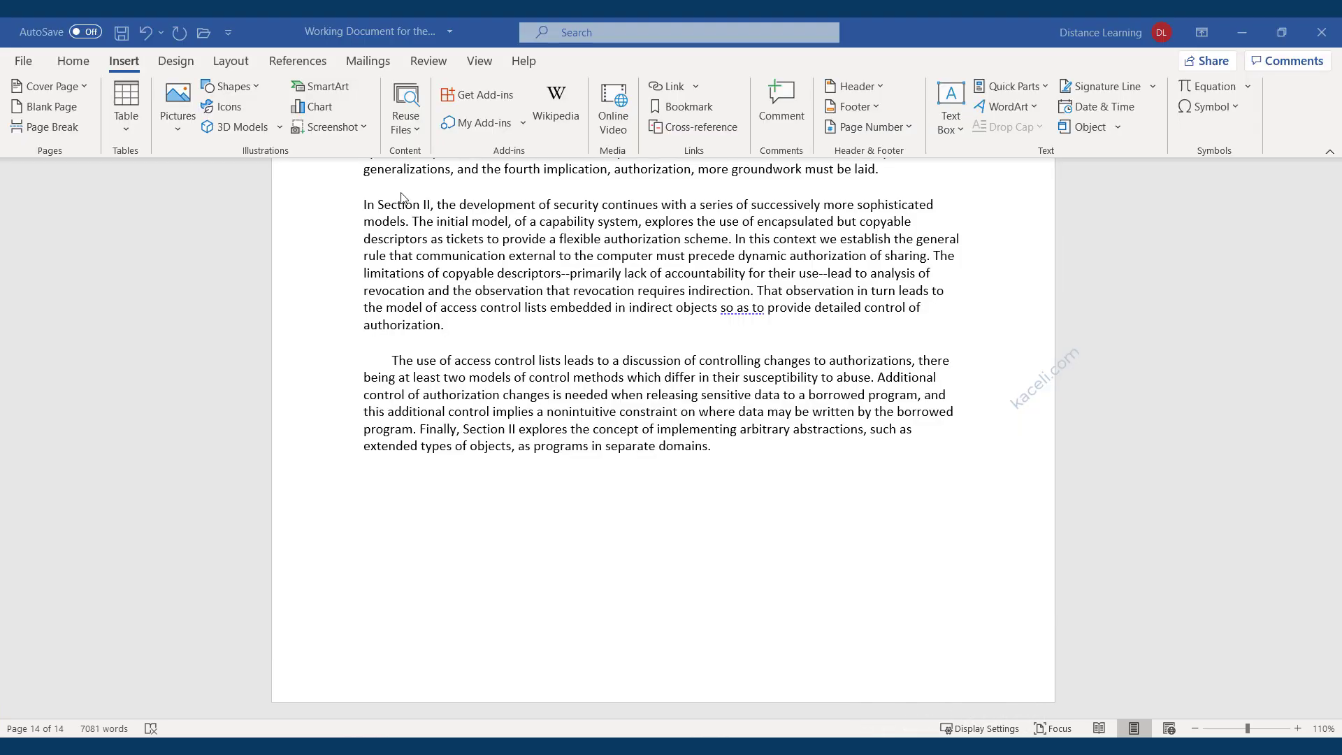
Insert a signature line that allows the signer to add comments in the Sign dialog.
left_click(70, 63)
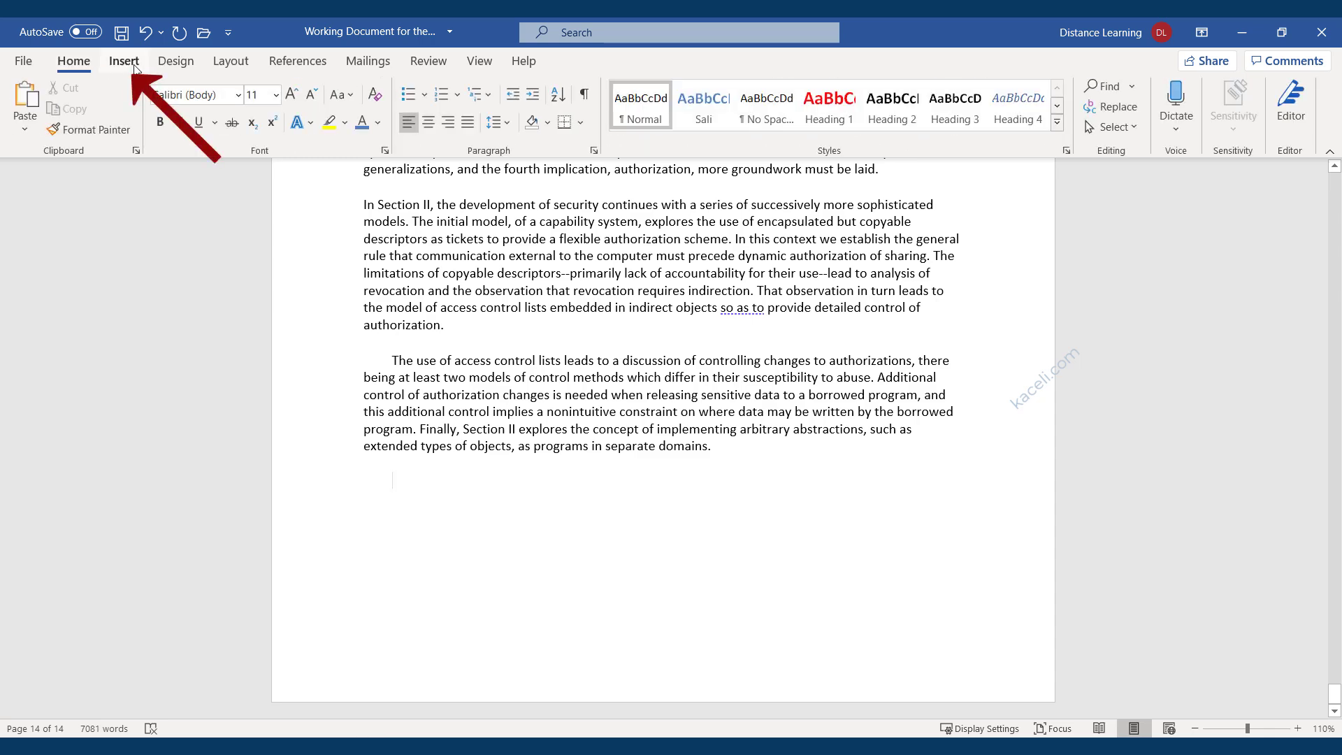
left_click(132, 64)
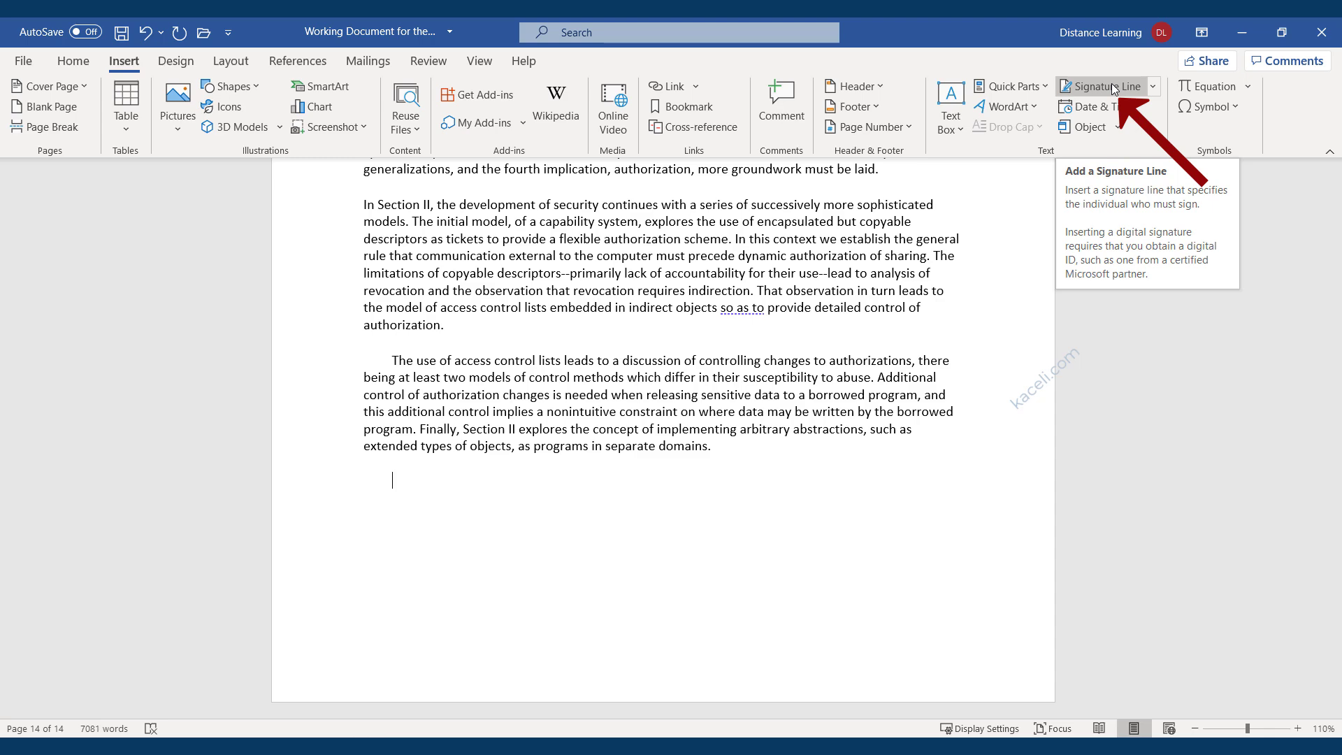
left_click(1112, 86)
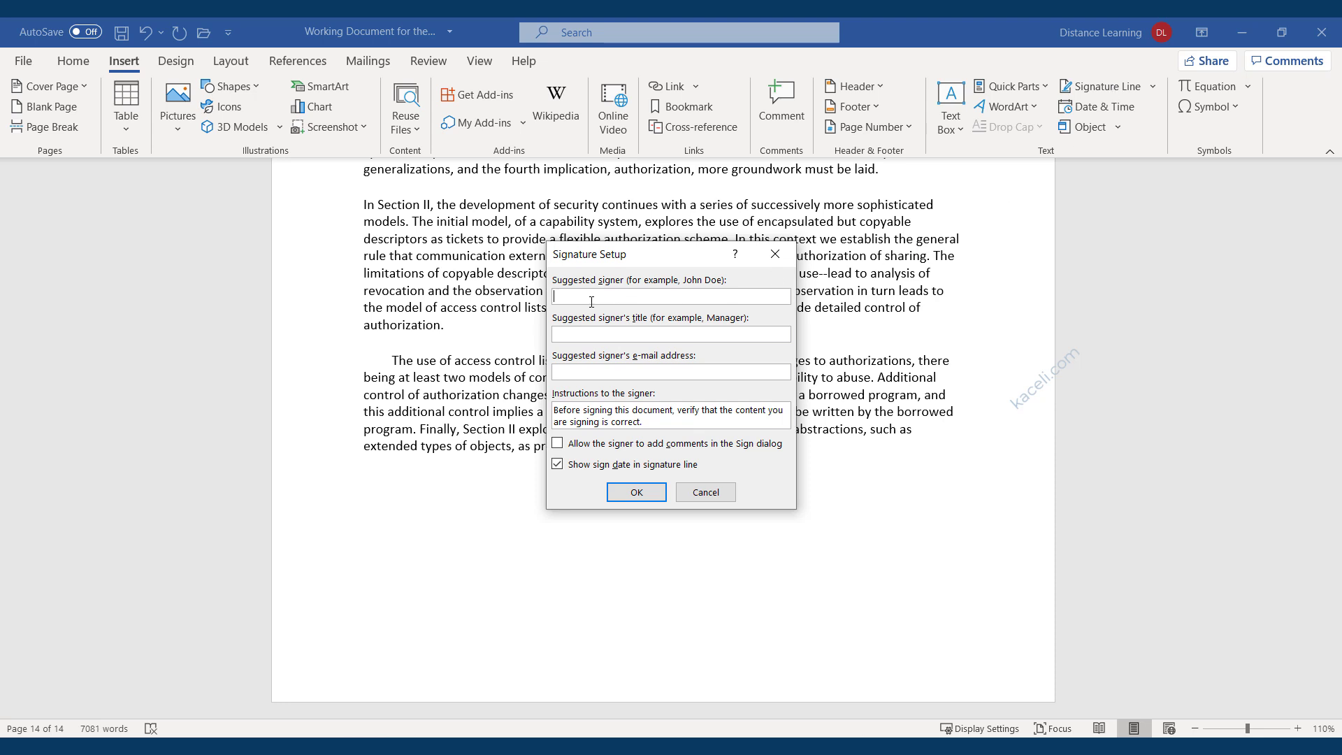
left_click(589, 336)
left_click(557, 444)
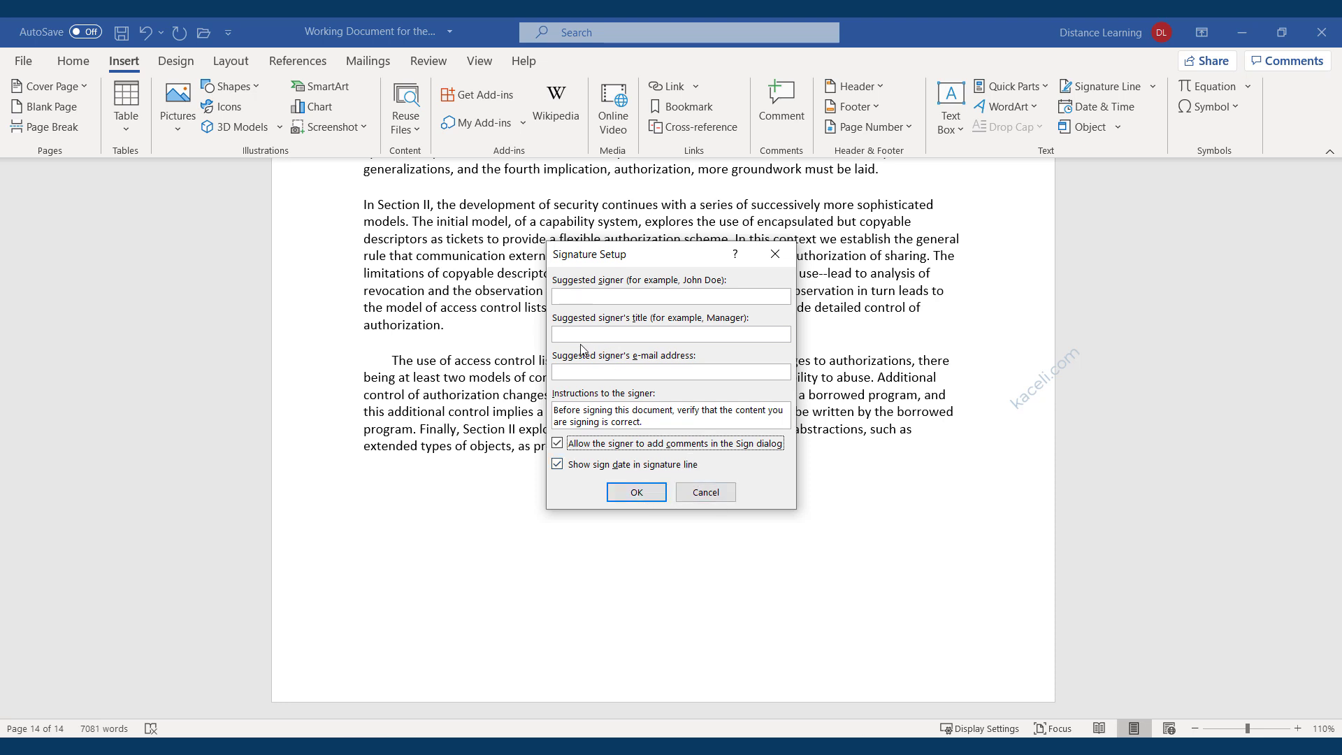
left_click(633, 494)
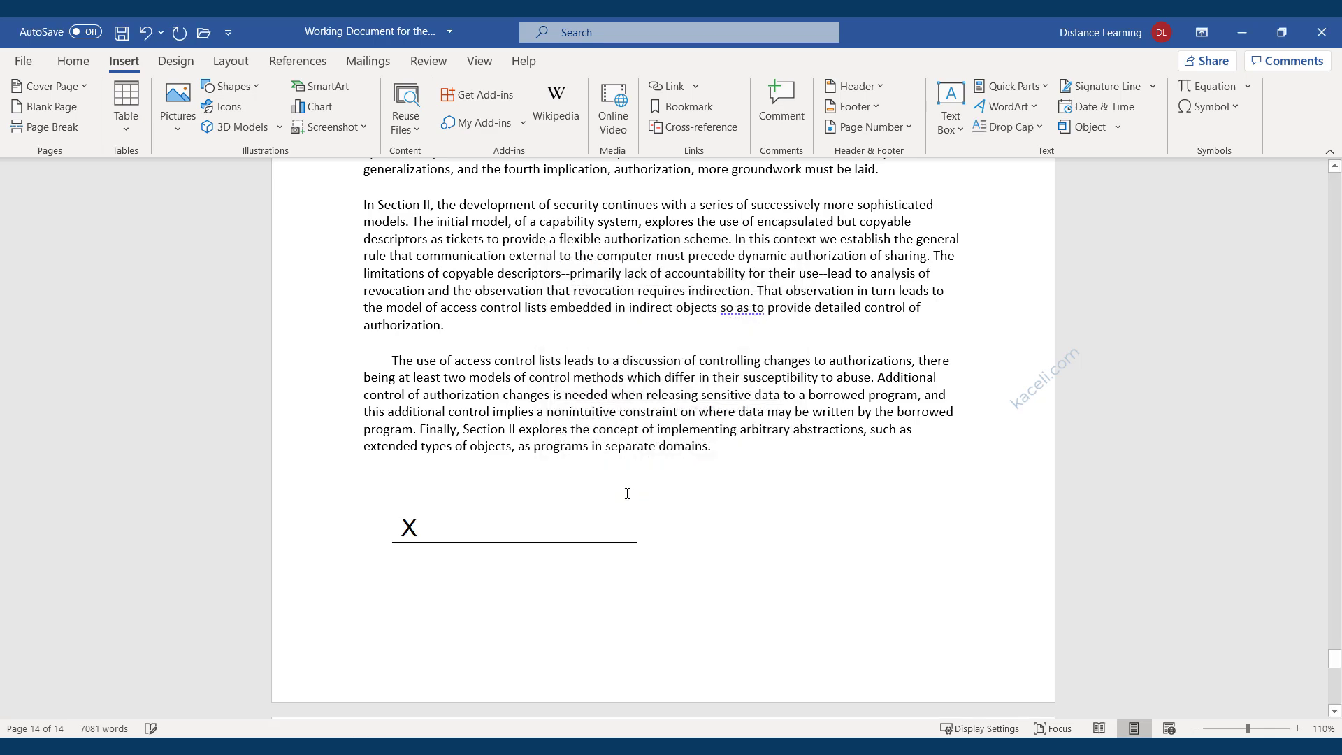
Sign the line with the signer's typed name, commitment 'Approved this document', accepting the certificate warning.
left_click(444, 532)
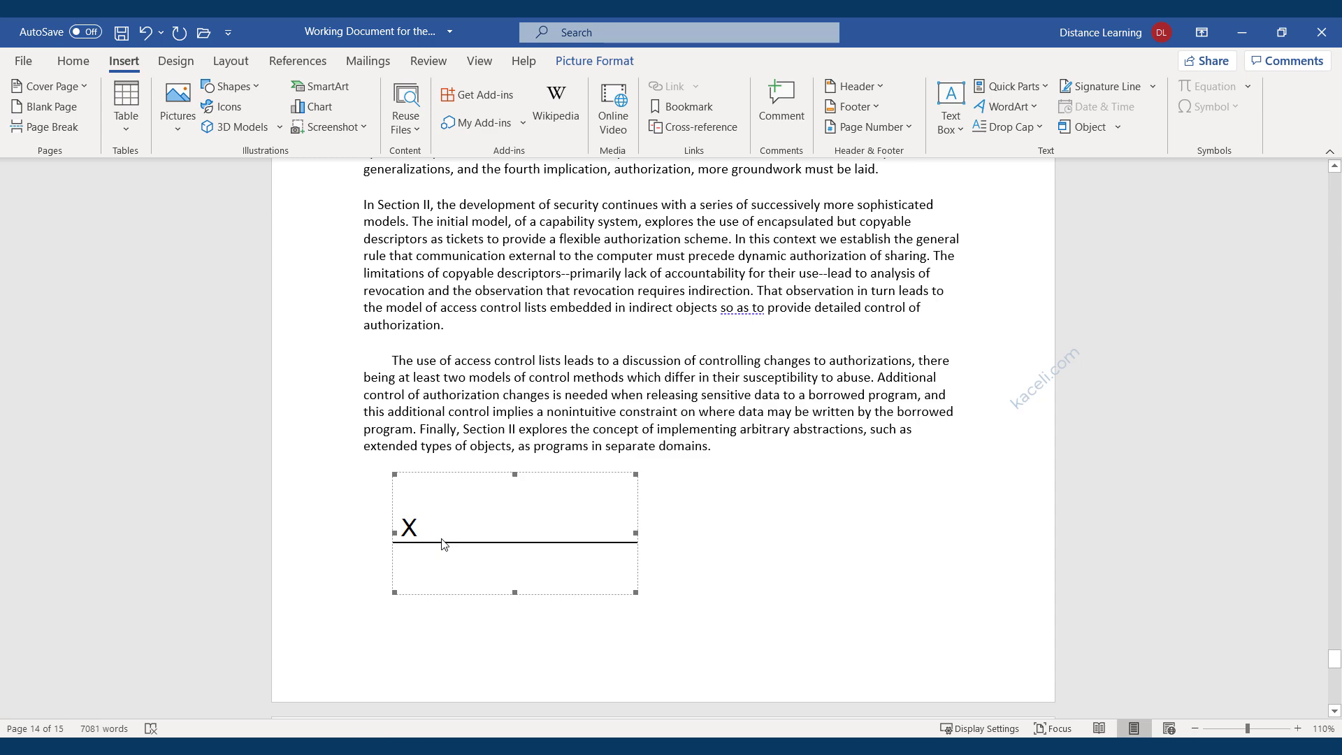
double_click(444, 544)
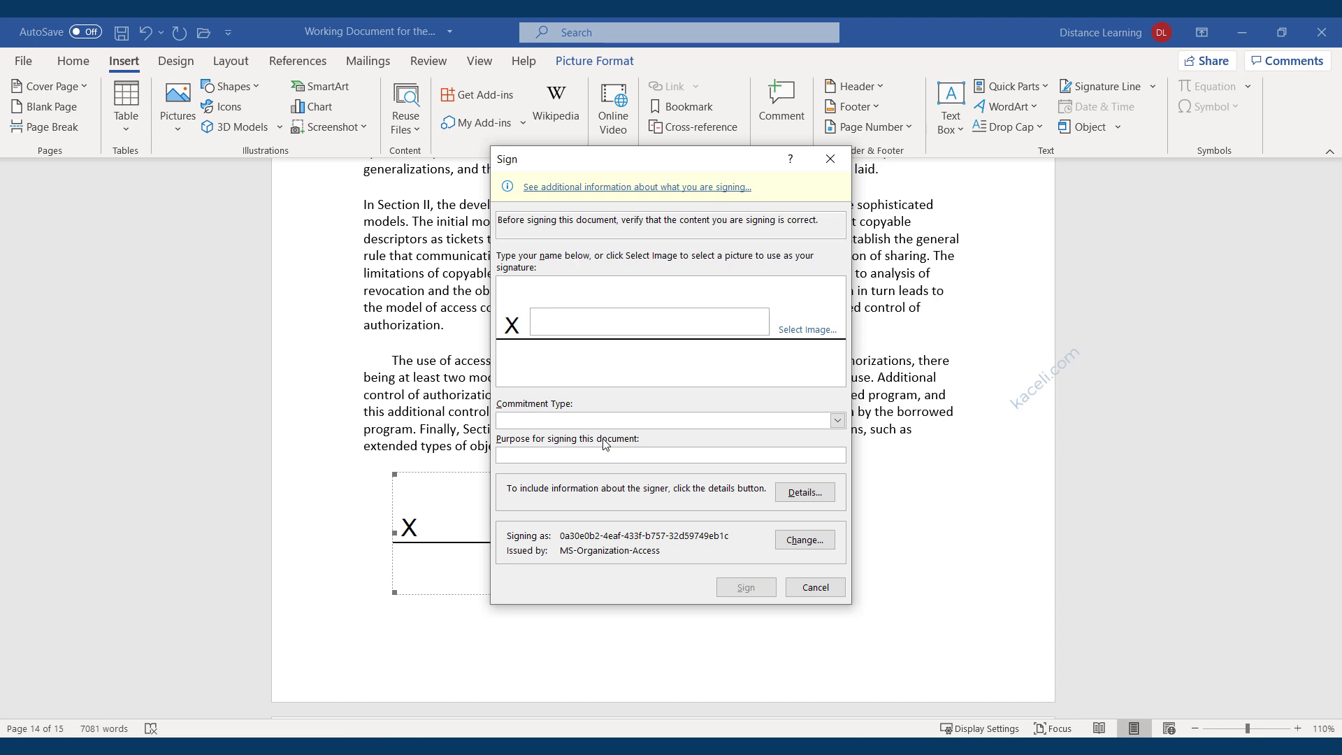
type("Sali Kaceli")
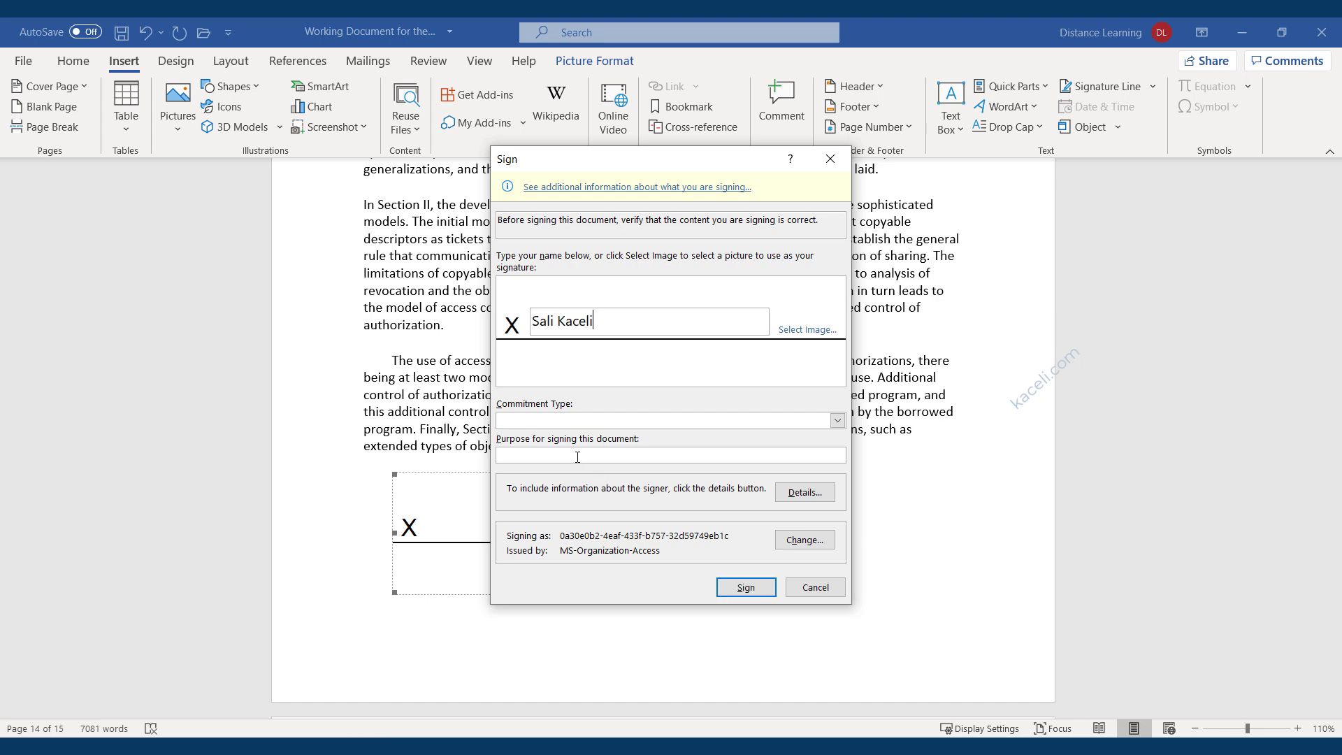
left_click(556, 420)
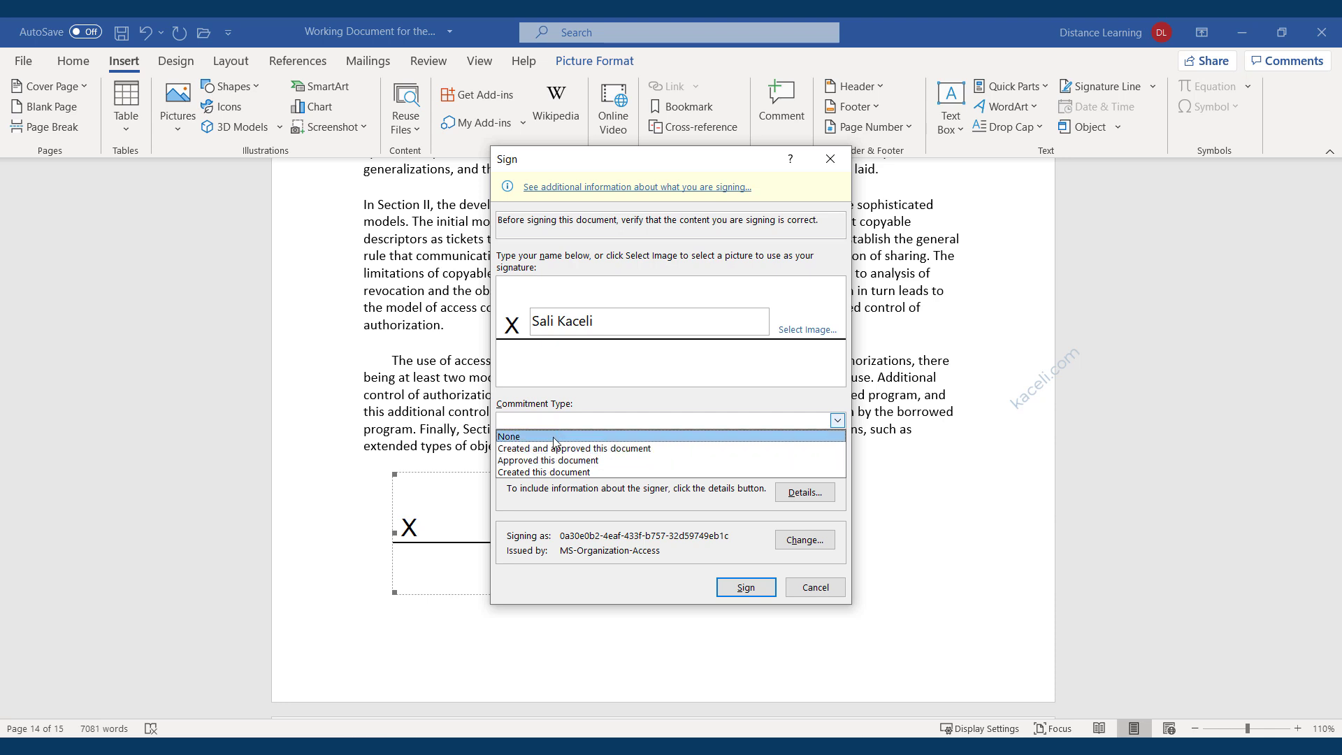
left_click(533, 460)
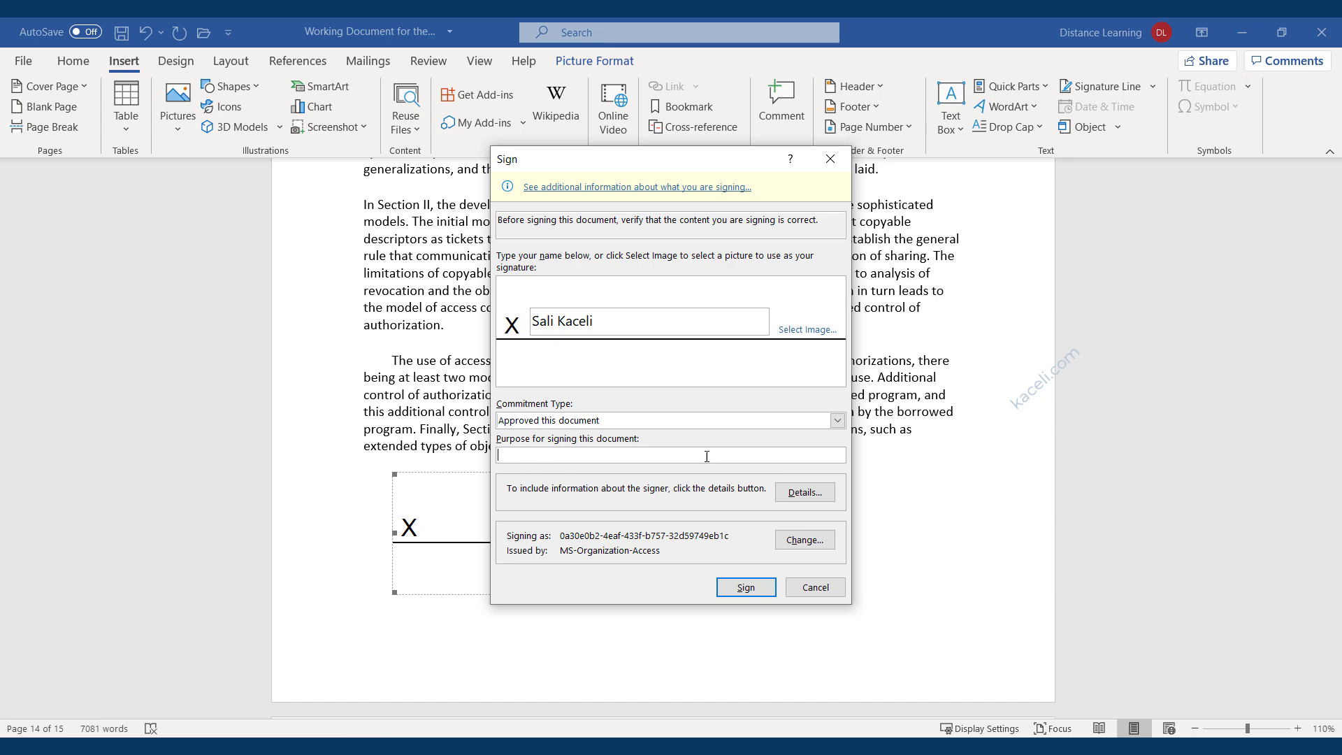
left_click(745, 594)
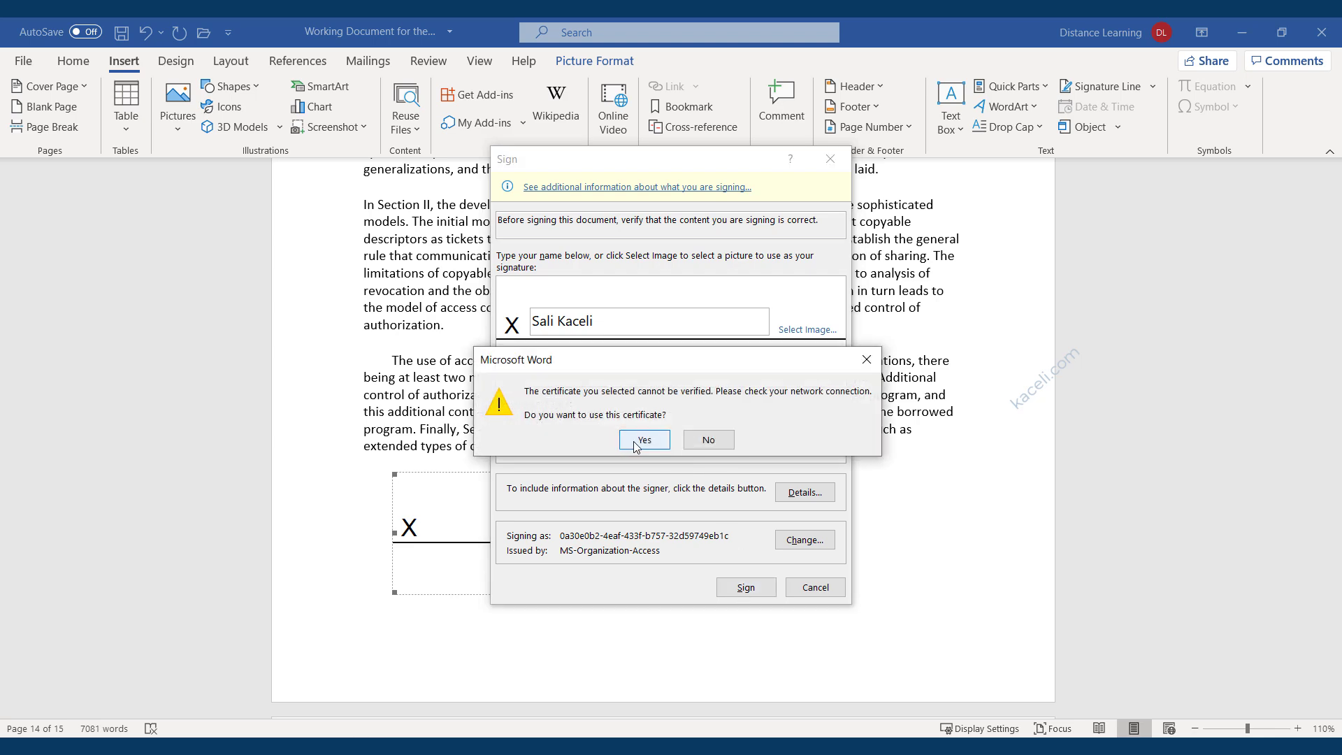
left_click(638, 441)
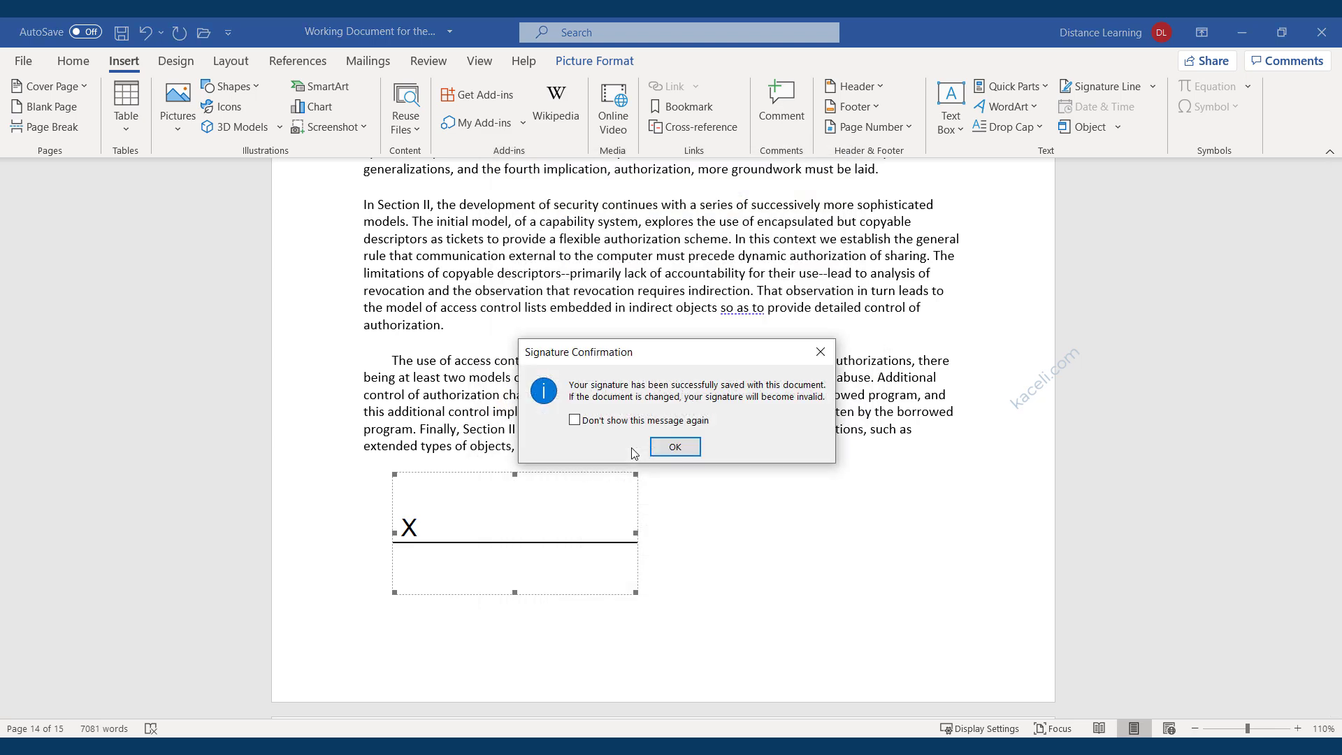
left_click(675, 449)
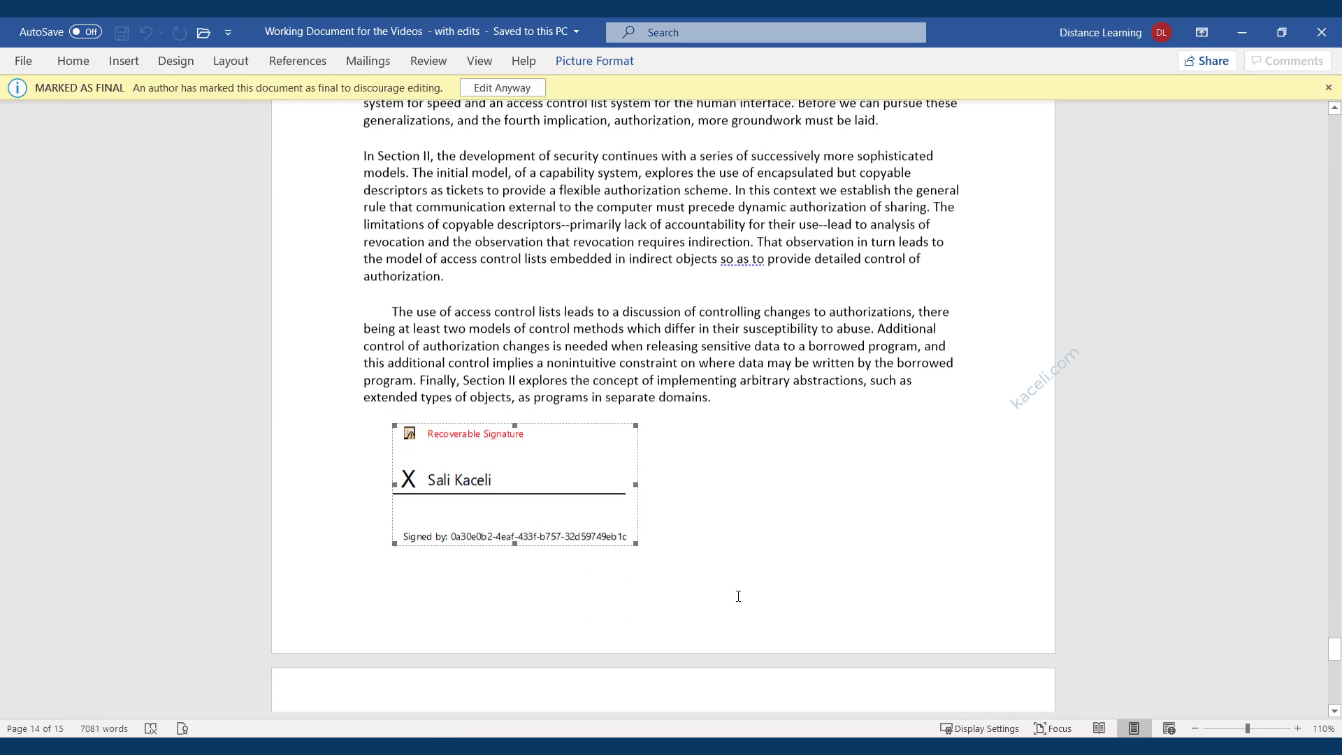
Review the signature details and its additional signing information, then close both dialogs.
left_click(451, 532)
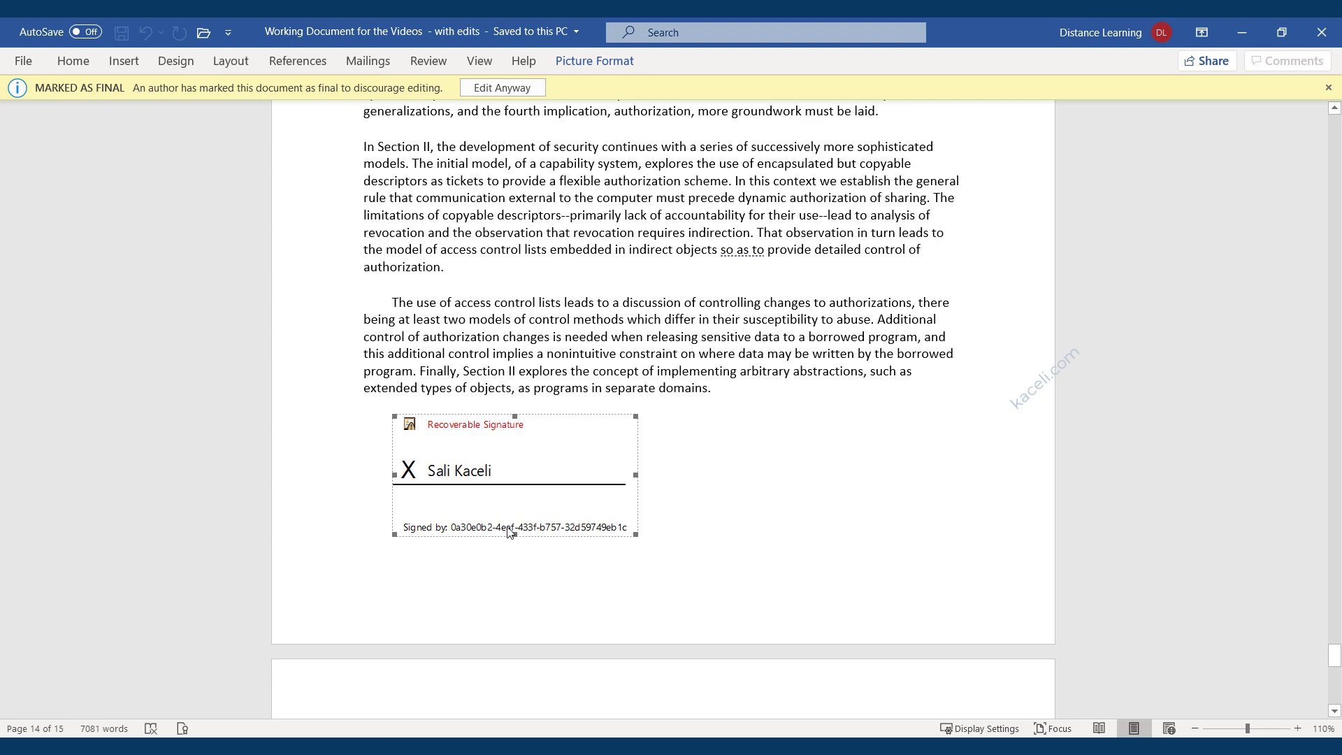
double_click(510, 532)
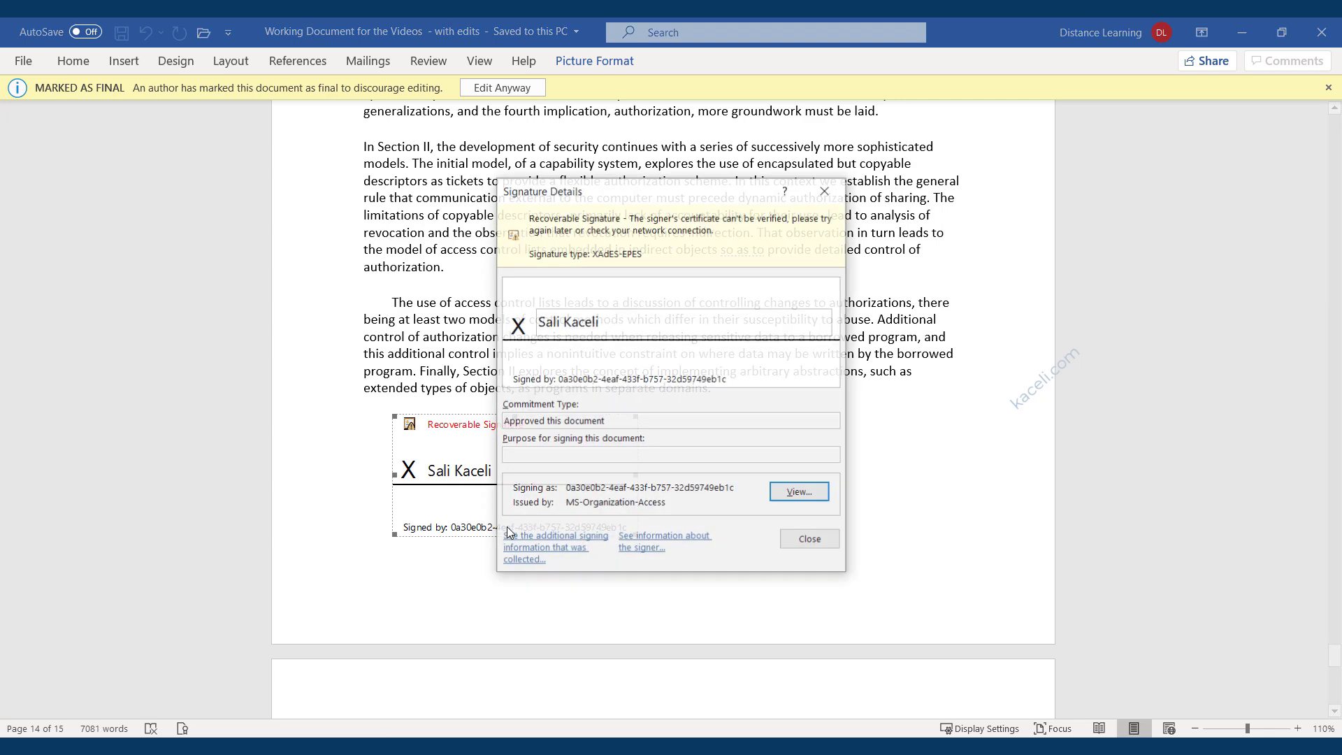
left_click(569, 545)
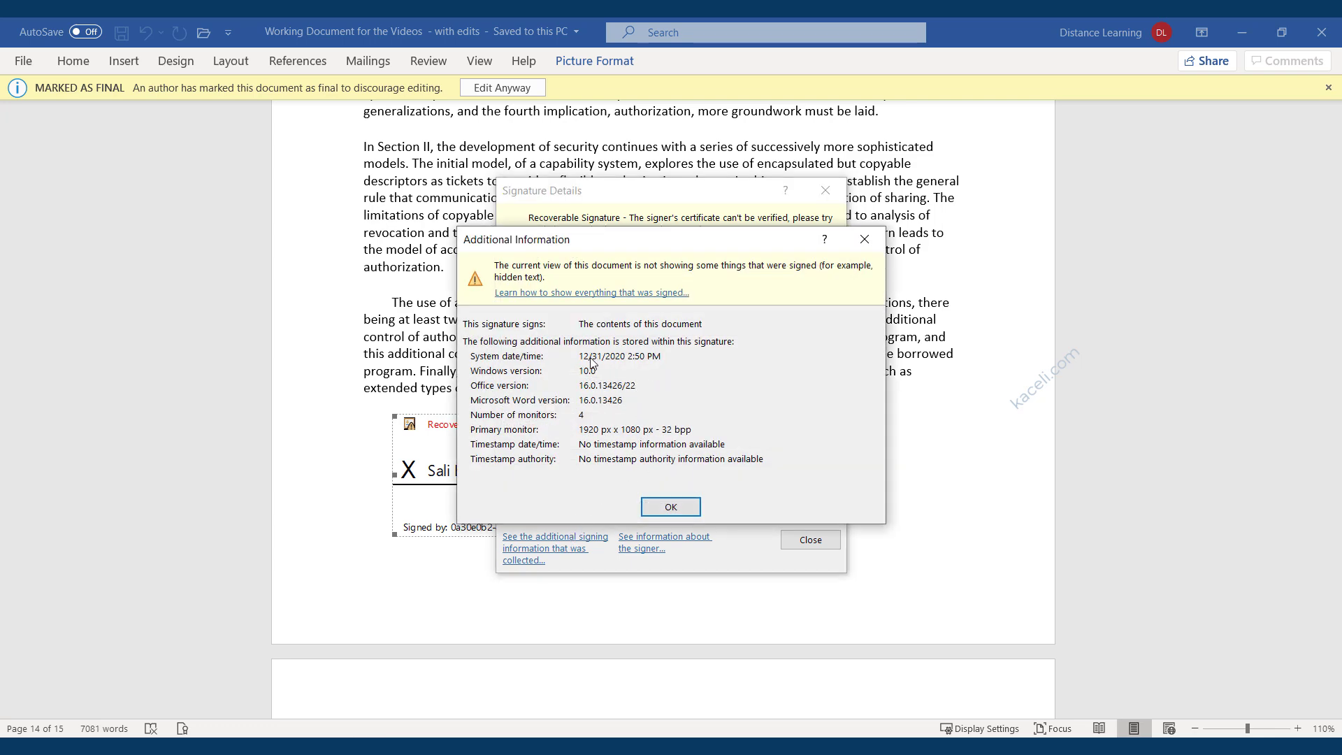
left_click(670, 507)
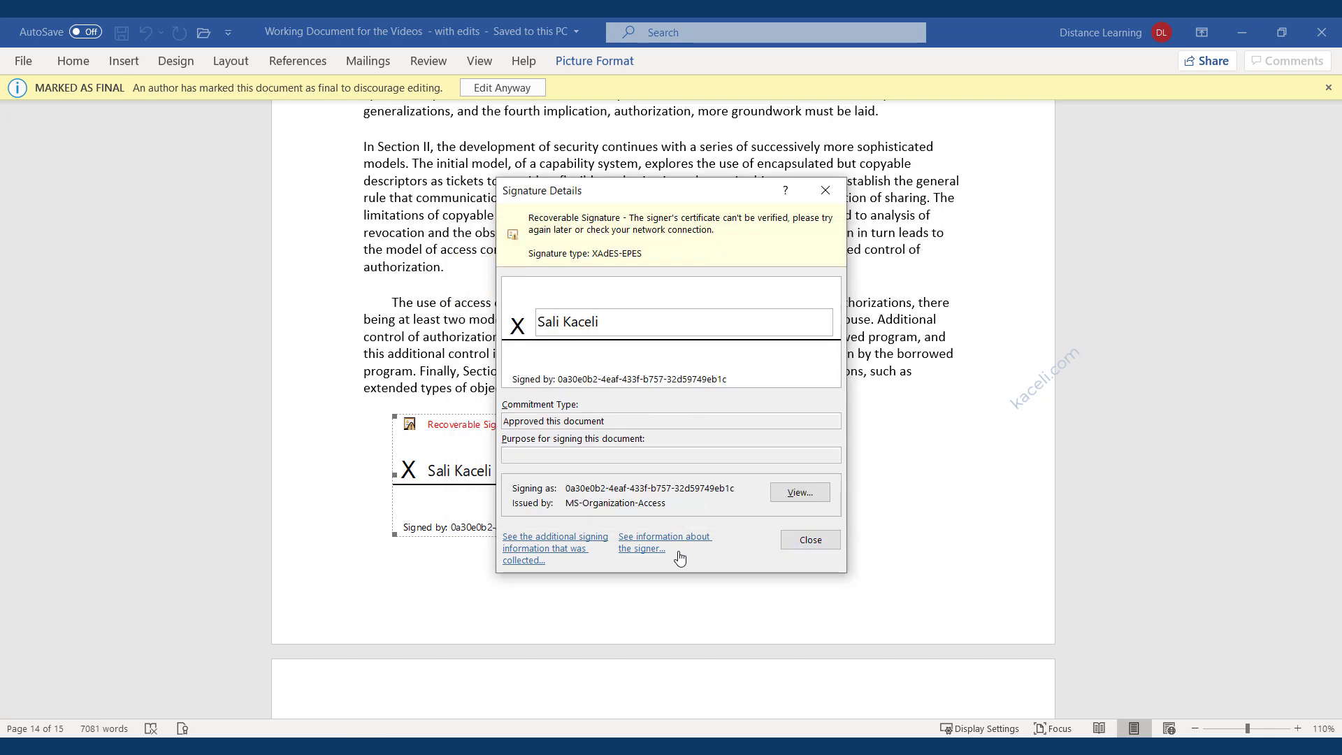
left_click(809, 542)
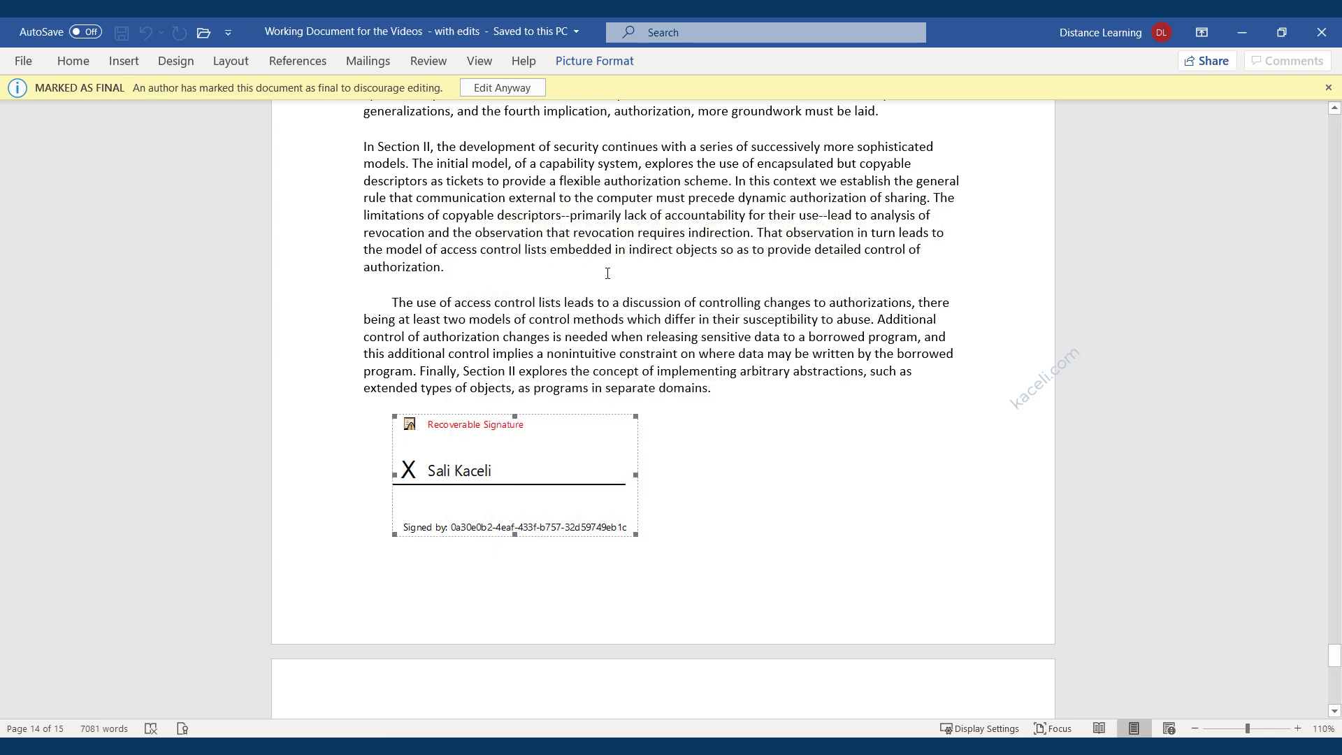
Choose Edit Anyway and confirm removing the signature so the document is editable.
left_click(607, 273)
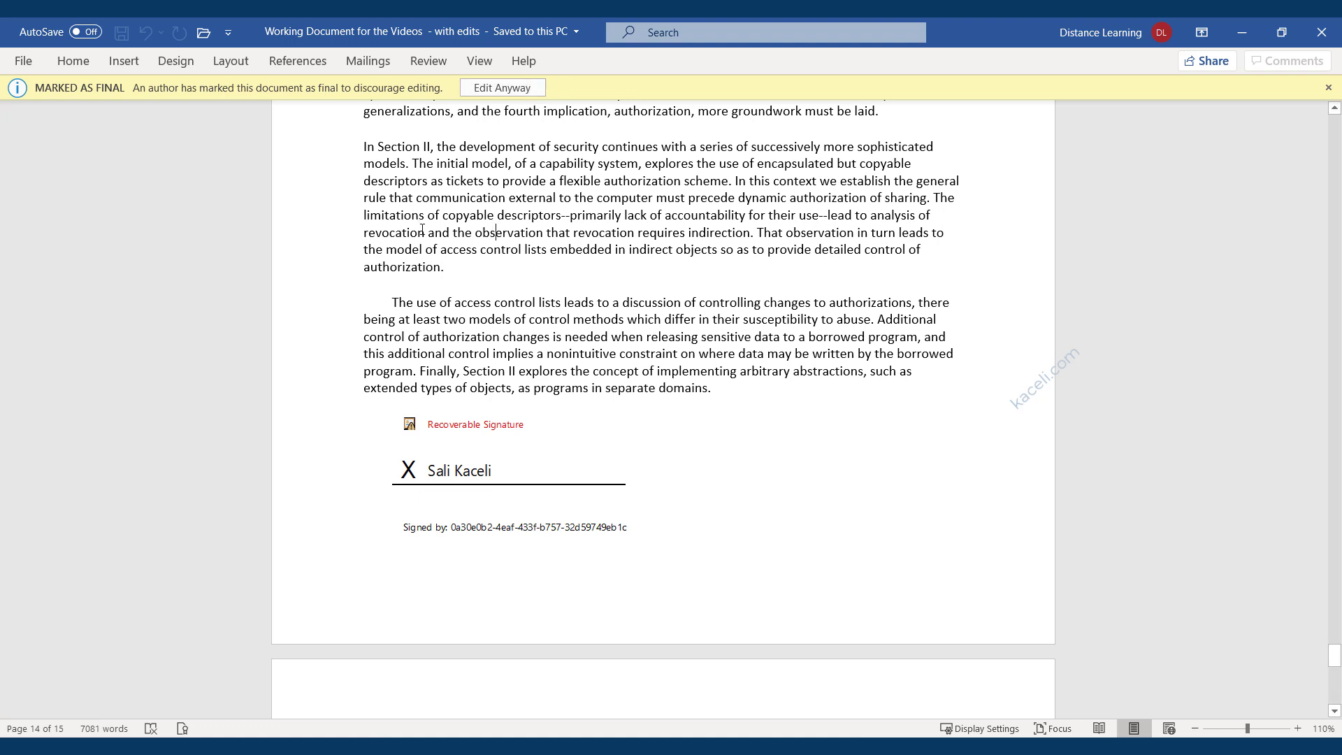
left_click(489, 91)
left_click(643, 435)
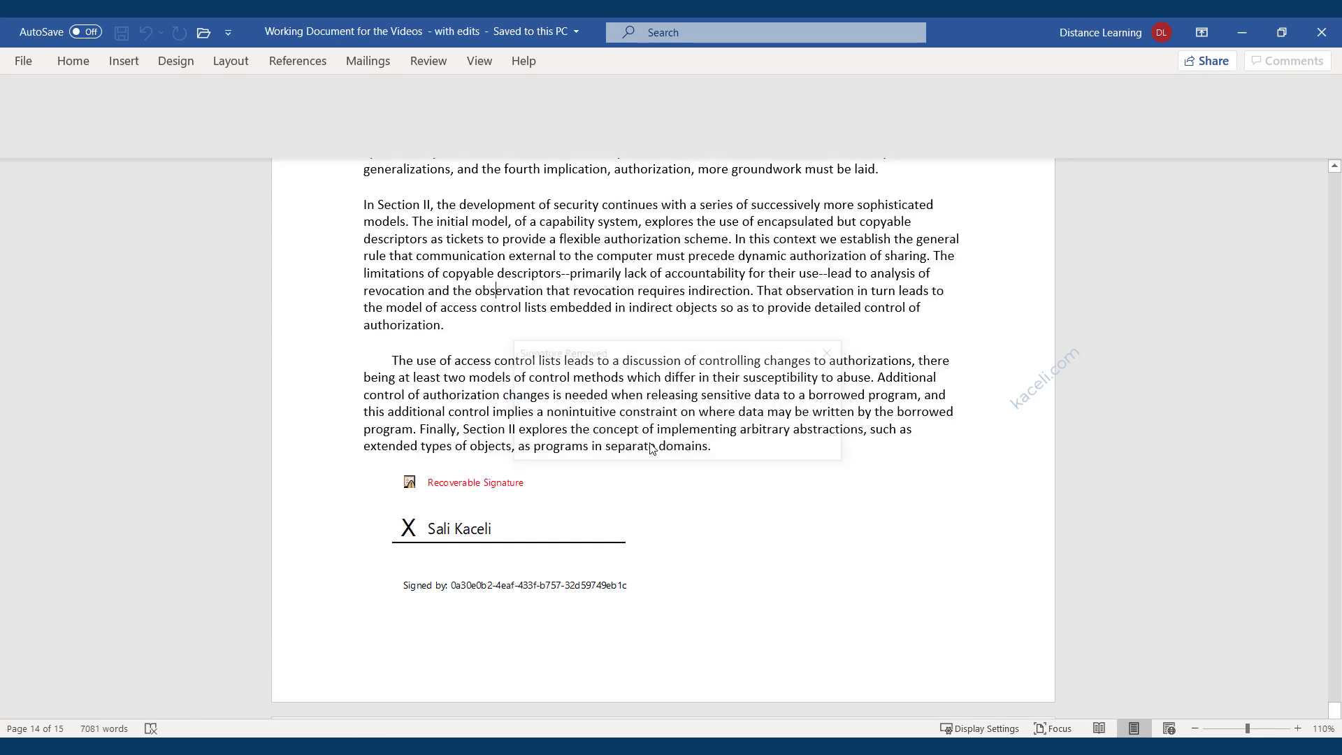
Acknowledge the signature removal and scroll down to the airline and warehouse paragraphs on page 2.
left_click(660, 445)
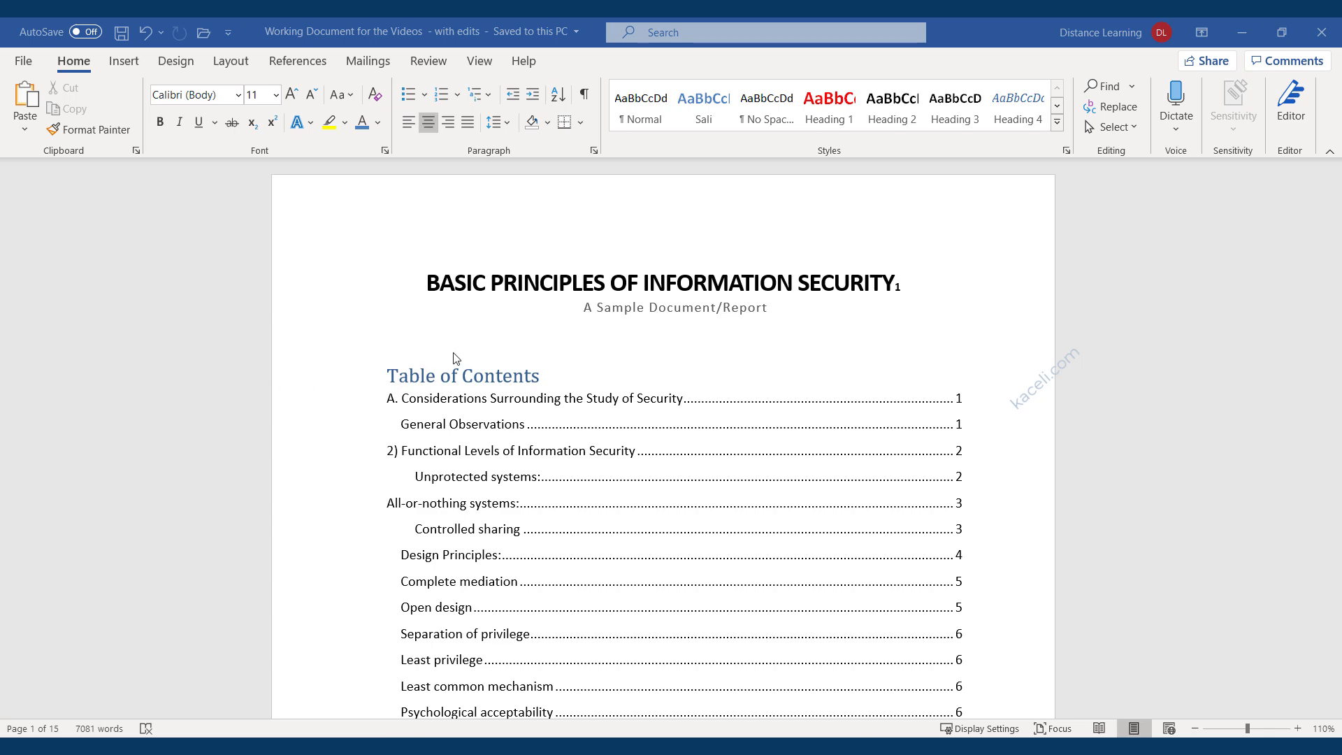
scroll(454, 356, "down", 6)
scroll(475, 367, "down", 4)
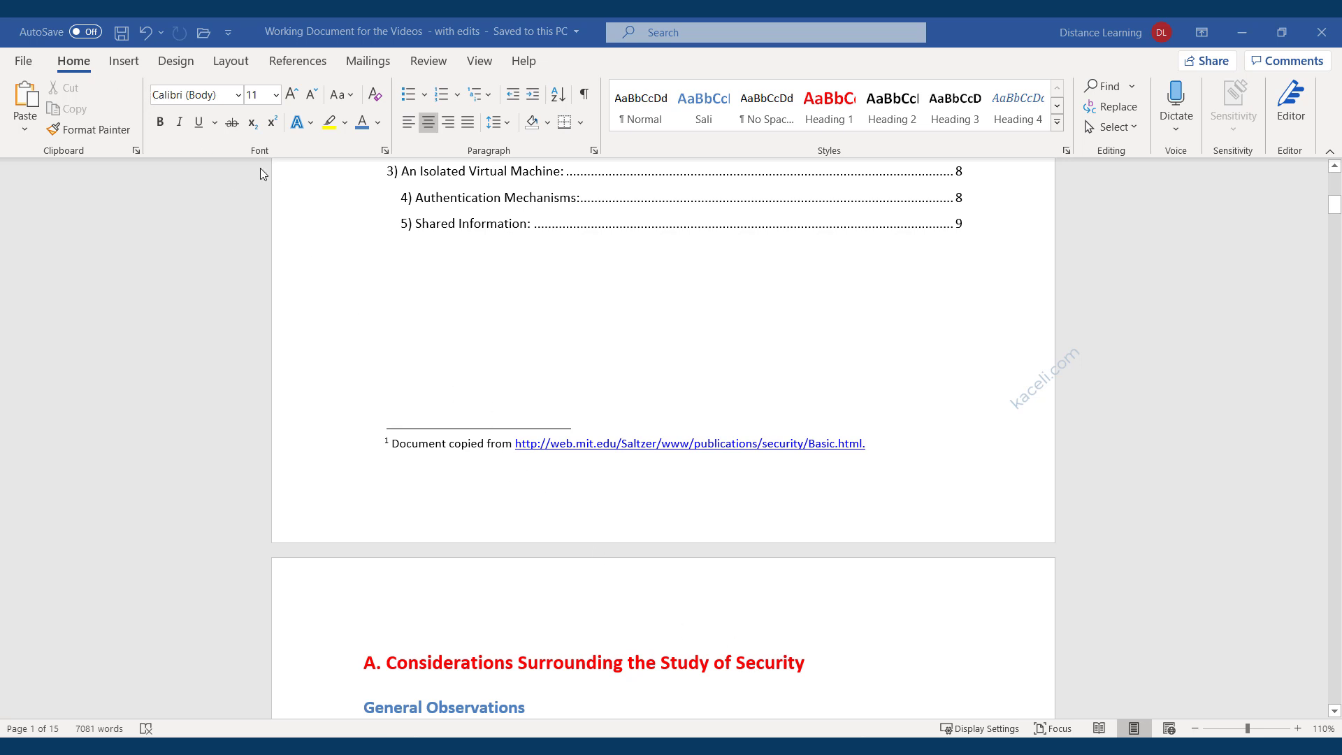
scroll(545, 466, "down", 15)
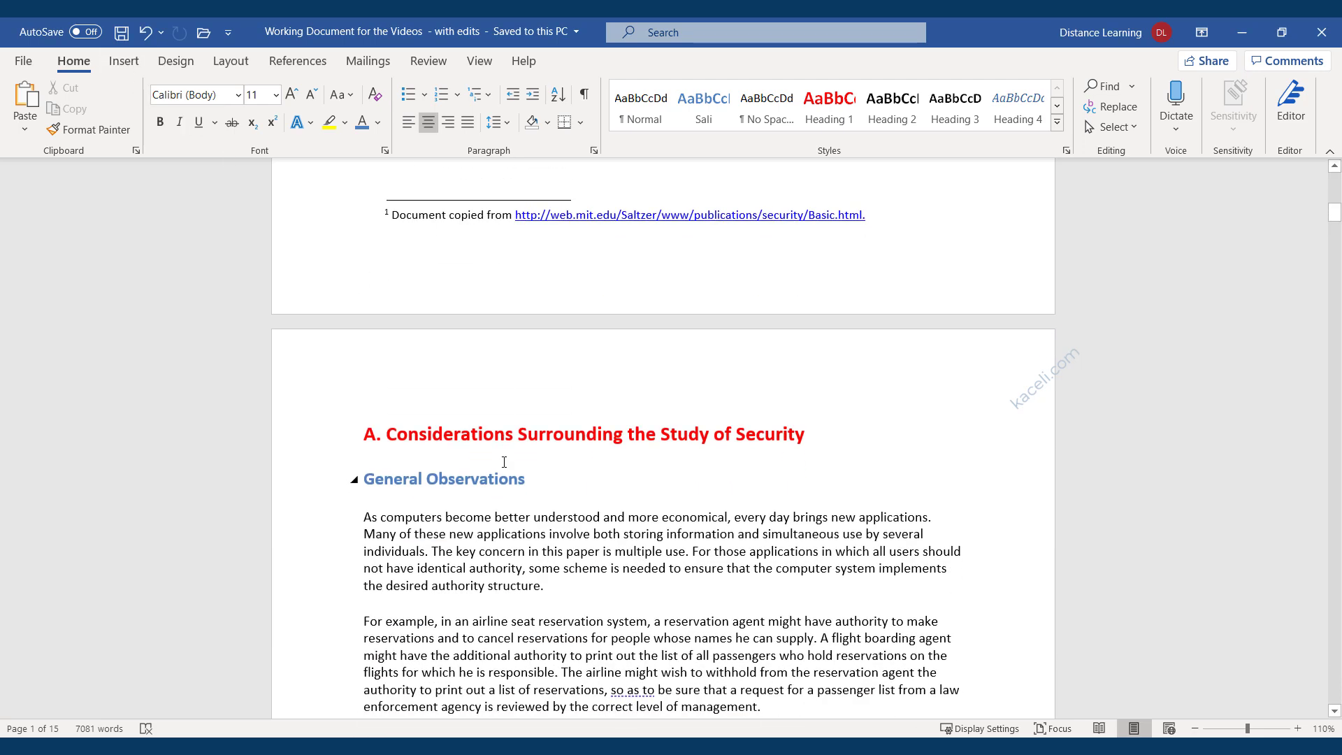
Open the Cover Page gallery and show More Cover Pages from Office.com, including Insight 1.
left_click(175, 62)
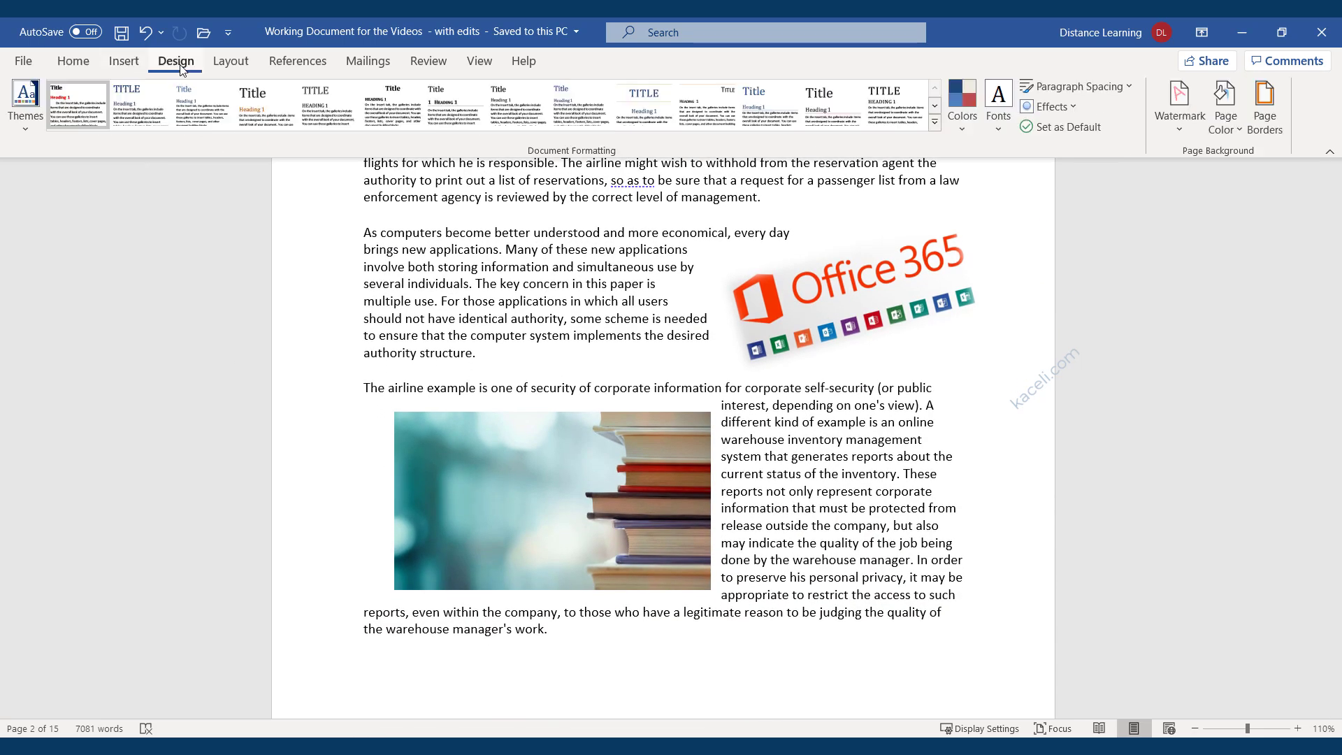
left_click(123, 63)
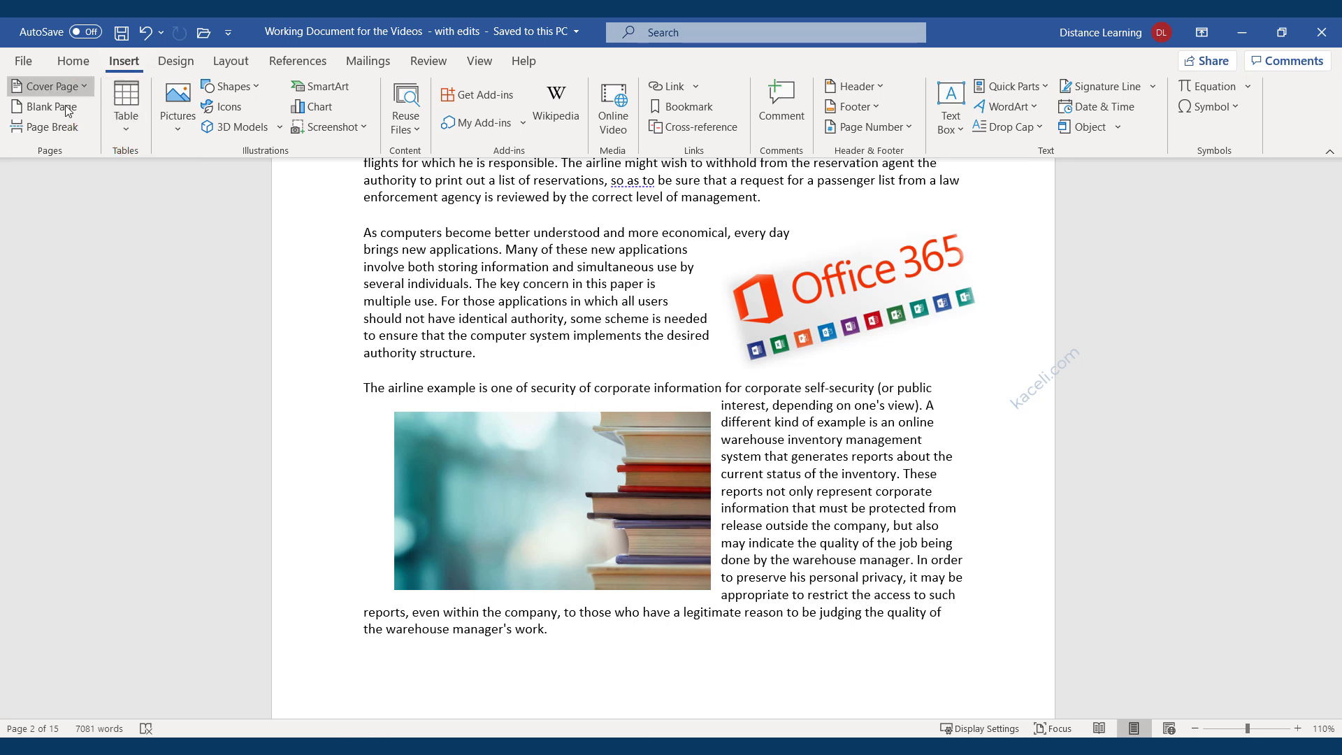
left_click(83, 90)
left_click(82, 89)
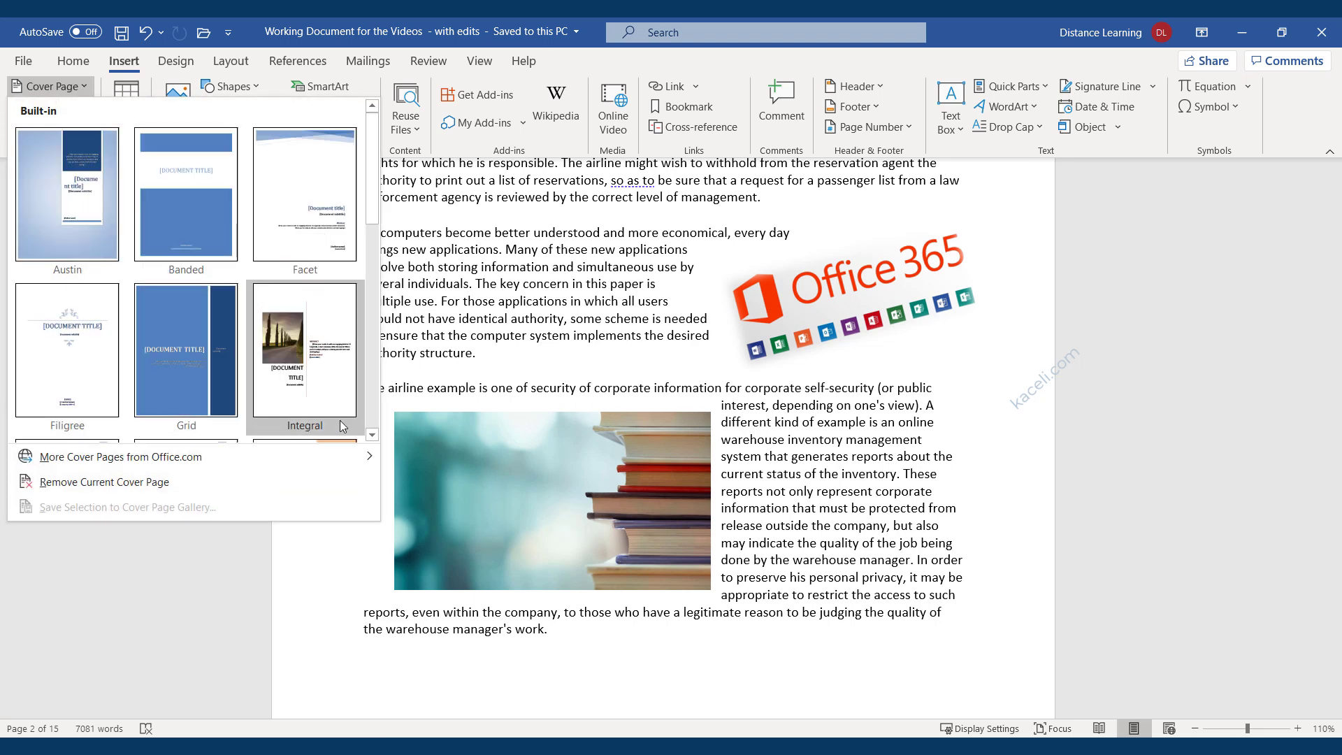
scroll(288, 390, "down", 5)
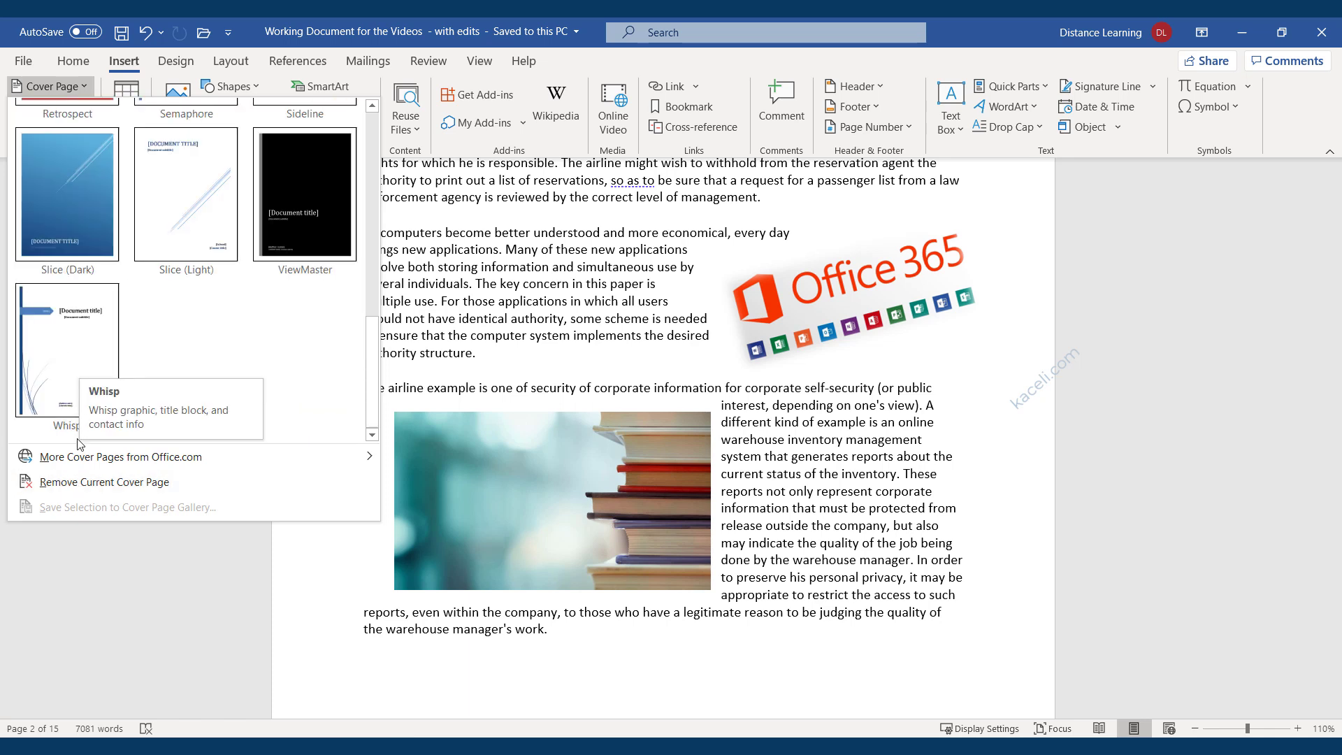
mouse_move(76, 461)
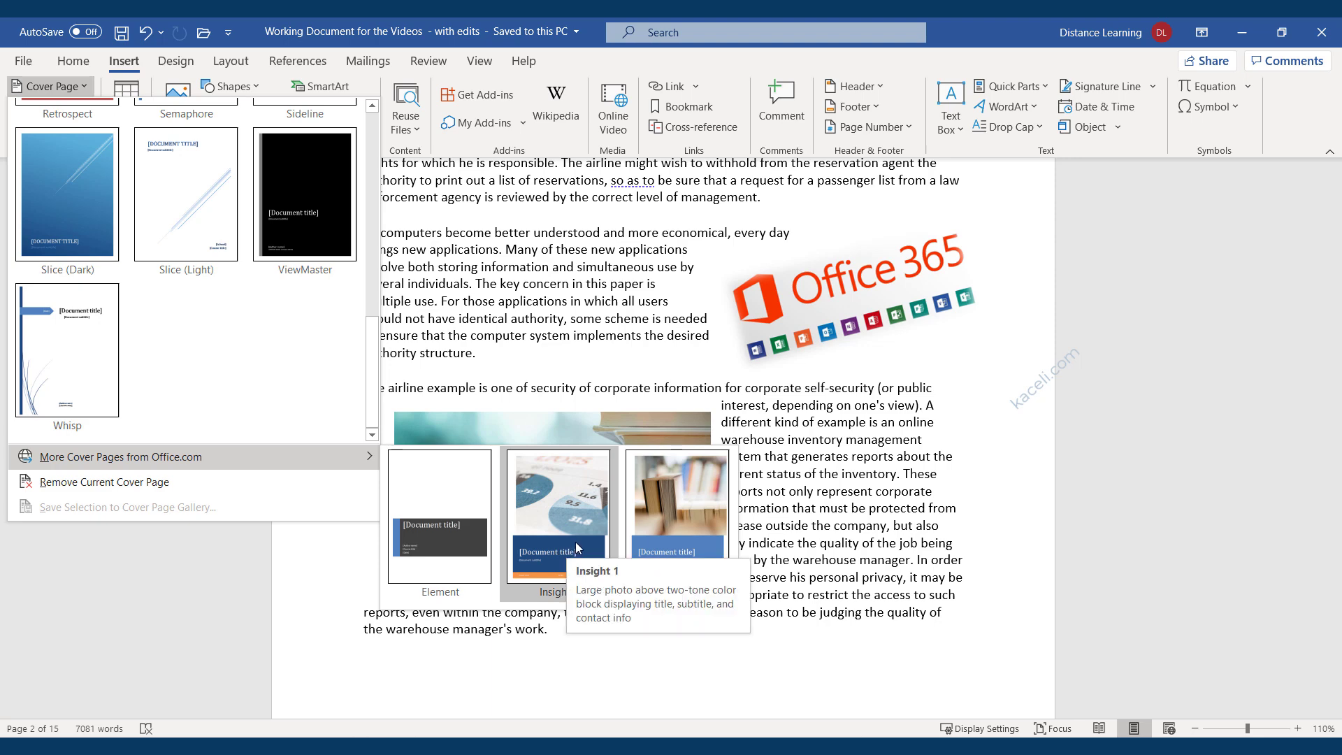
Insert the Insight 1 cover page titled 'BASIC PRINCIPLES OF INFORMATION SECURITY'.
left_click(668, 542)
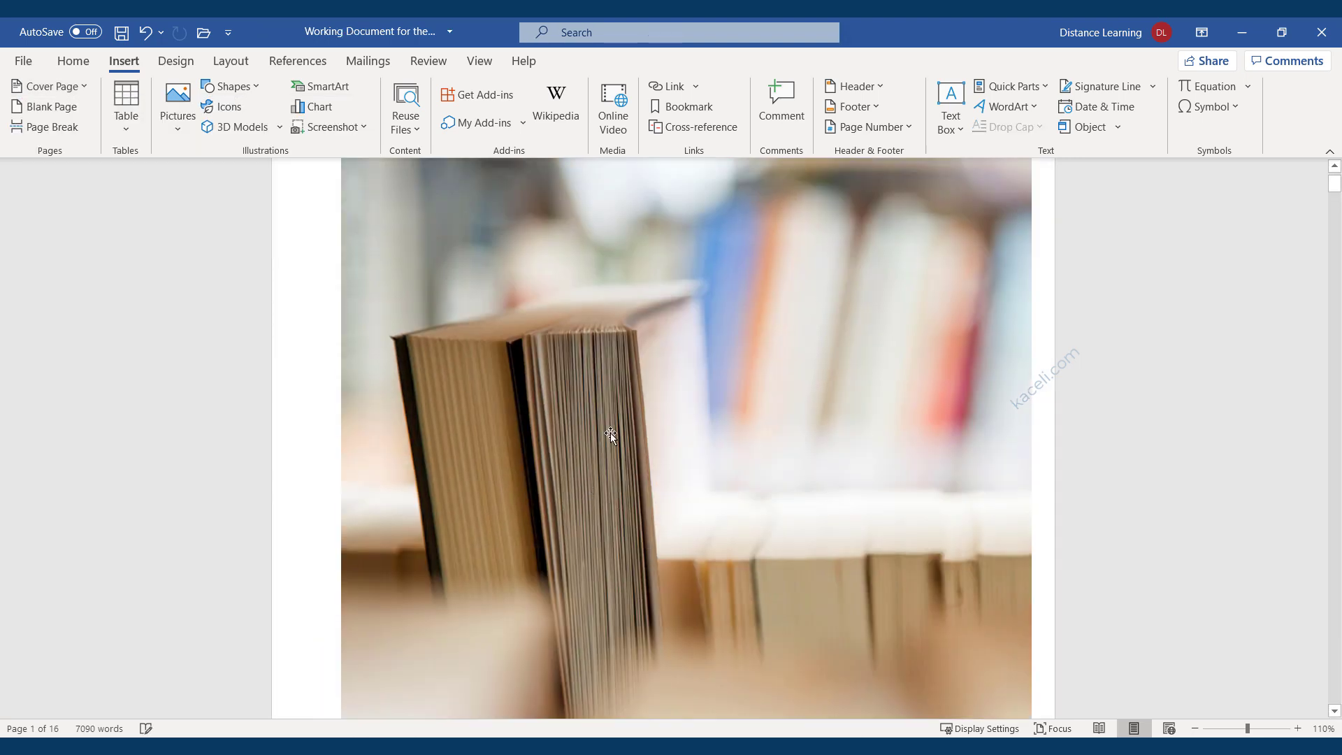
scroll(671, 340, "down", 5)
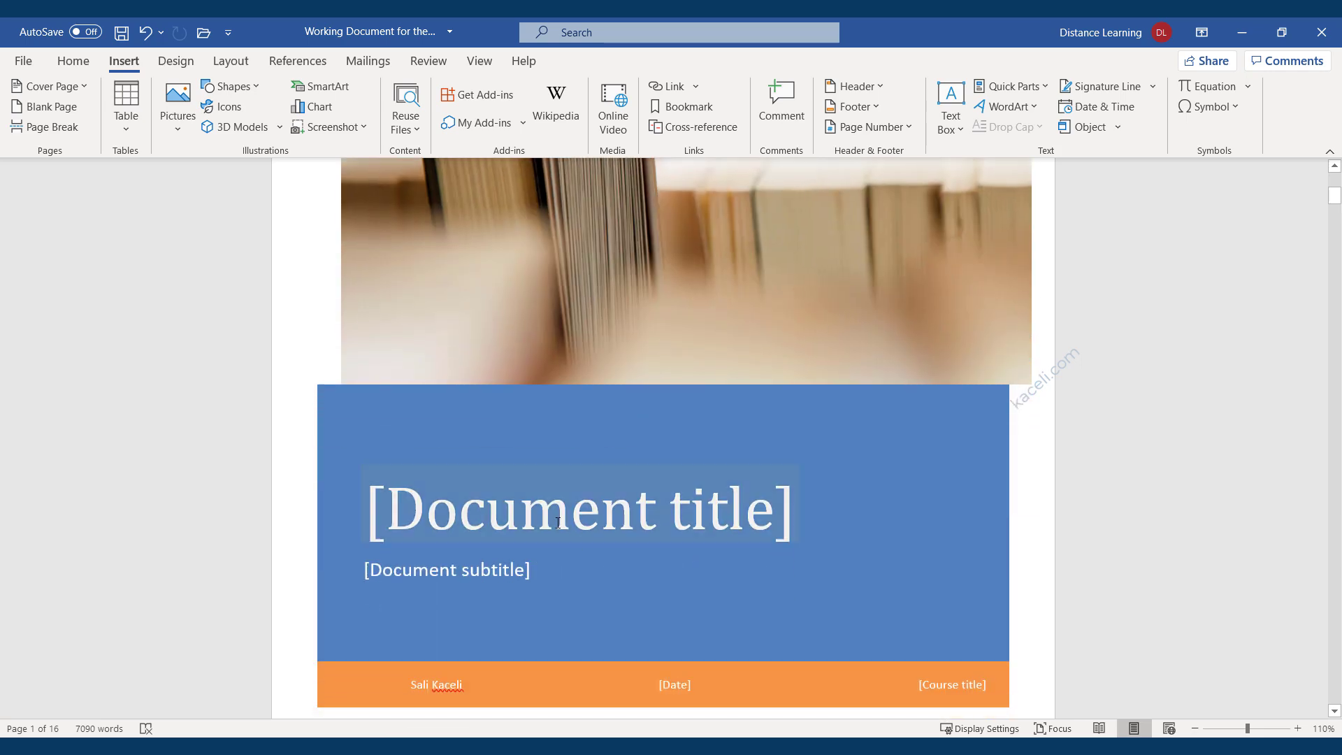
left_click(557, 528)
type("BASIC PRINCIPLES OF INFORMATION SECURITY")
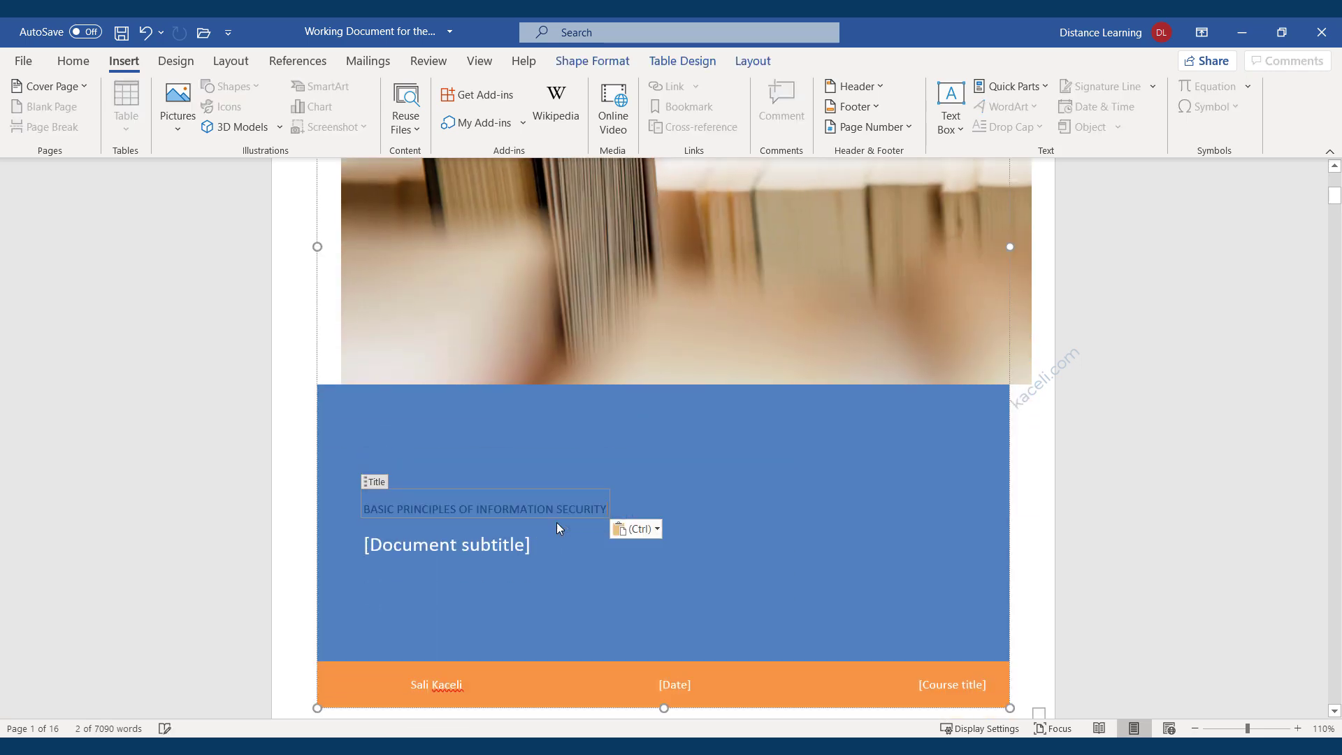
Make the title bold, 24 pt and white, and paste the author's byline as subtitle.
triple_click(552, 506)
left_click(566, 478)
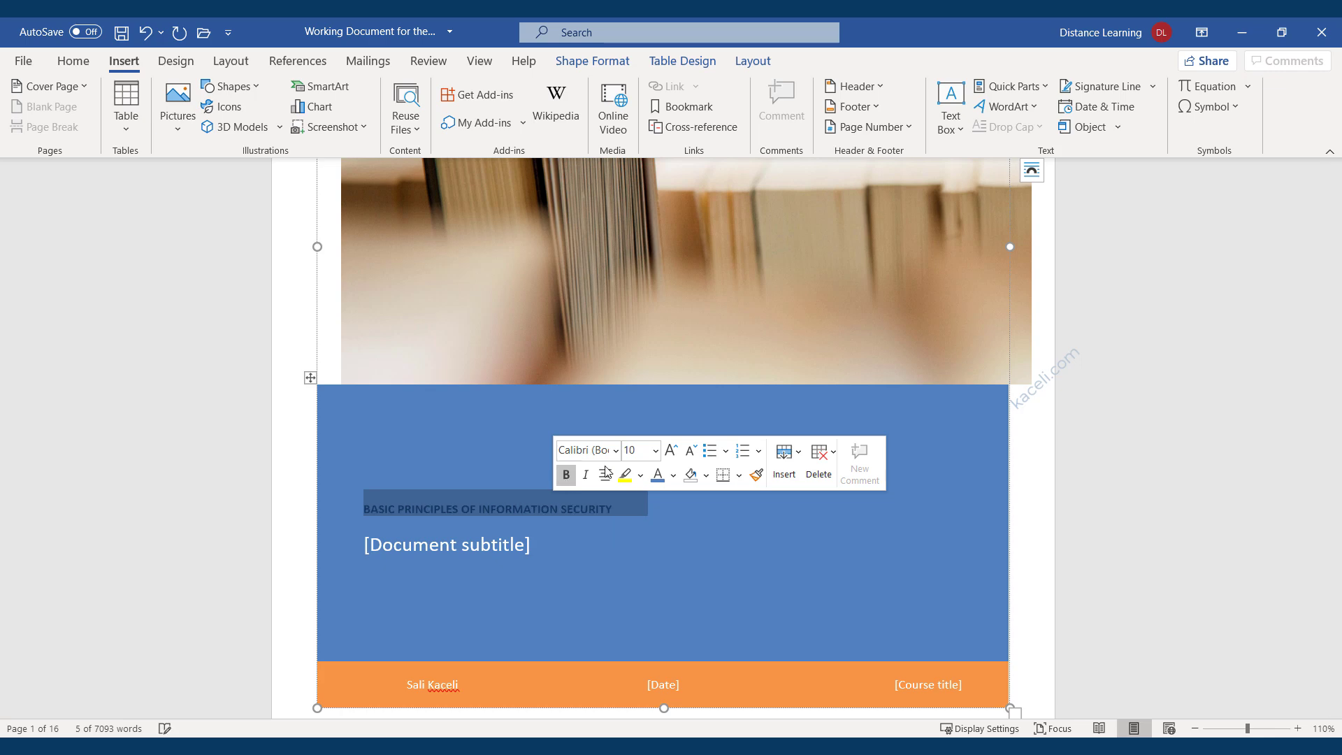
left_click(673, 453)
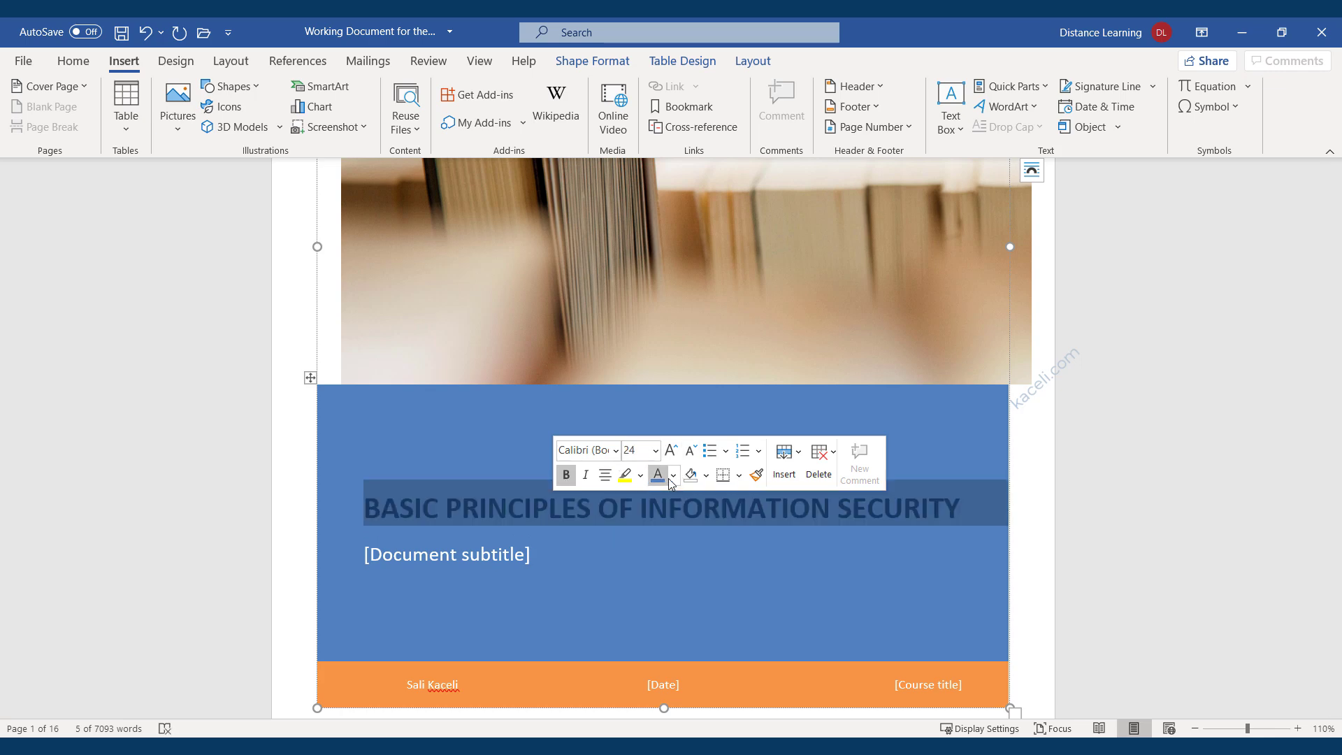
left_click(672, 475)
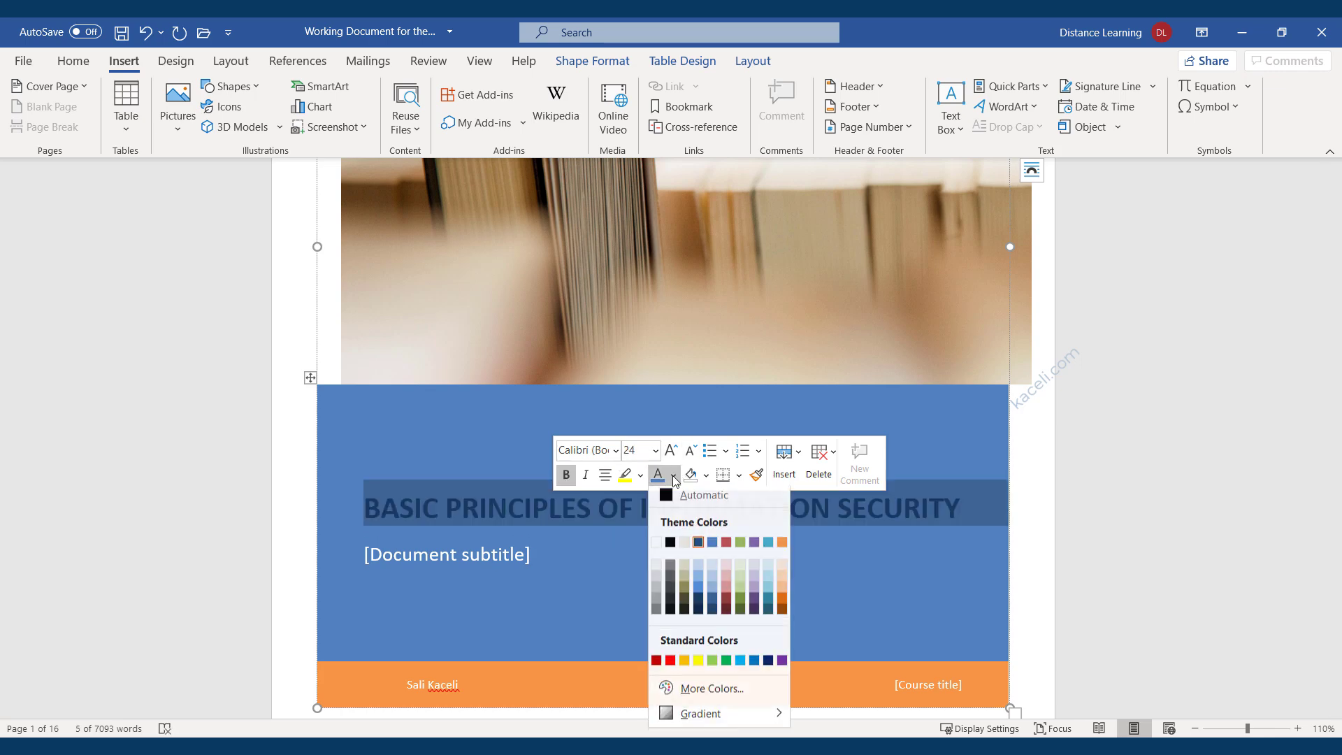
left_click(655, 553)
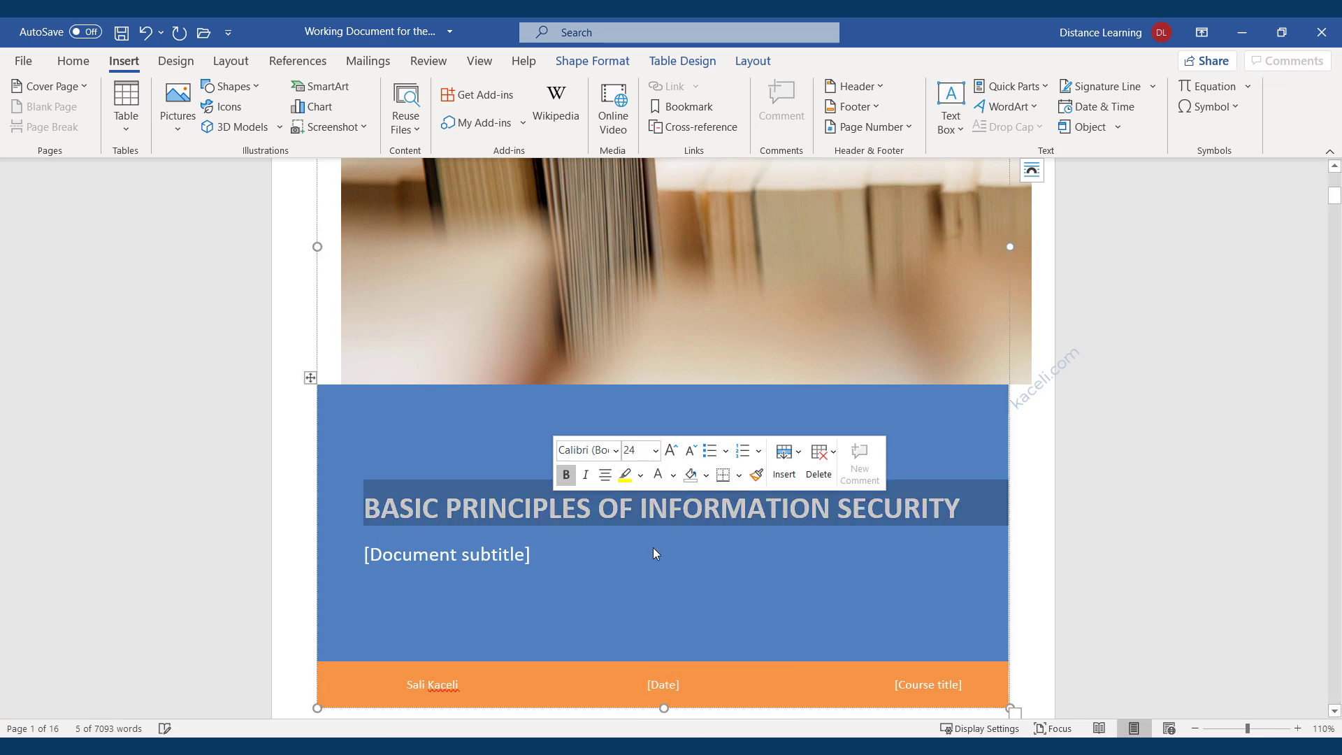
left_click(512, 552)
type("By Sali Kaceli")
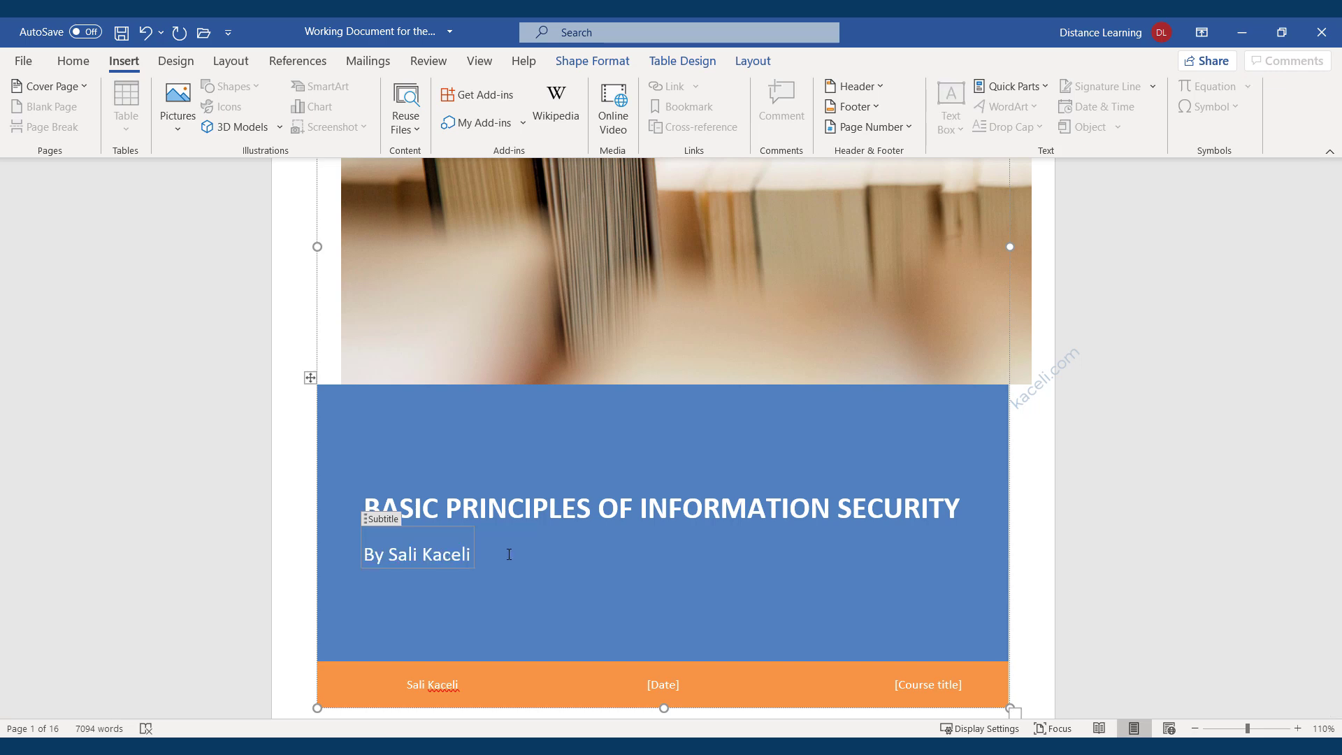
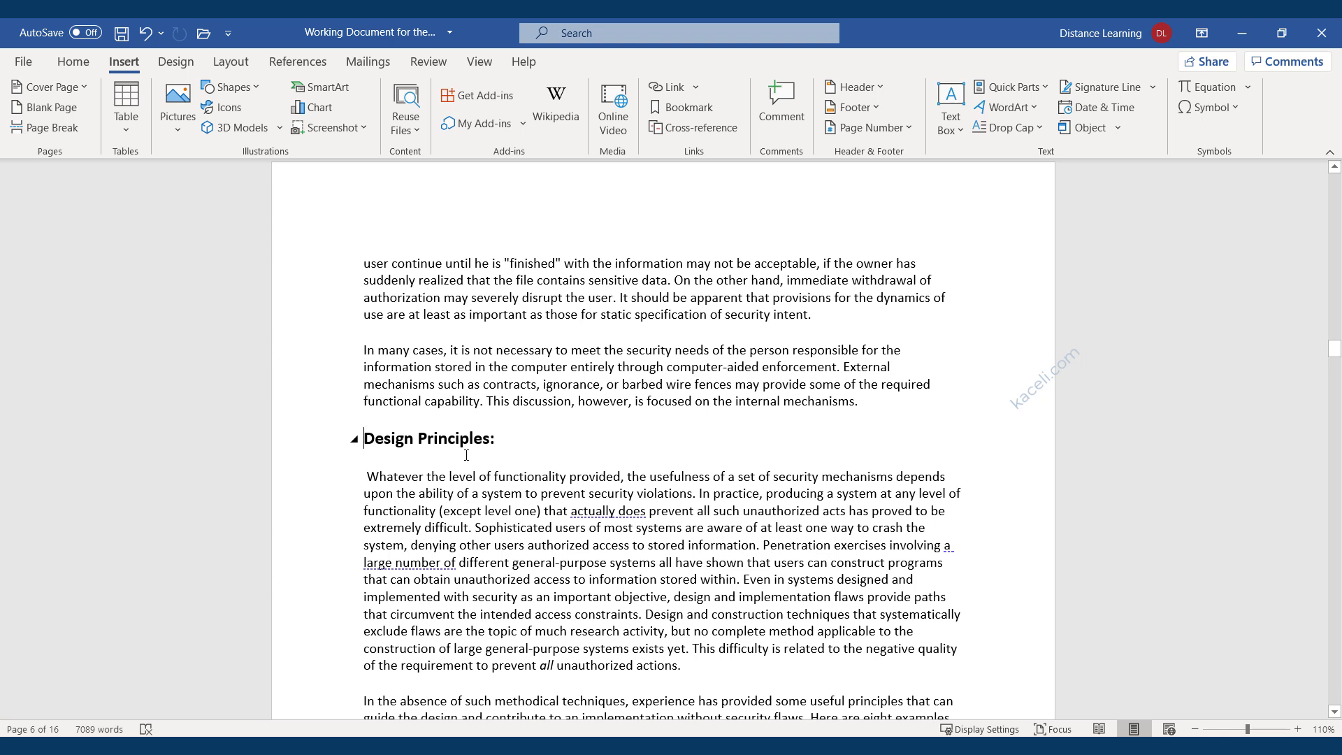
Insert a page break before the 'Design Principles:' heading.
left_click(53, 130)
scroll(479, 510, "down", 3)
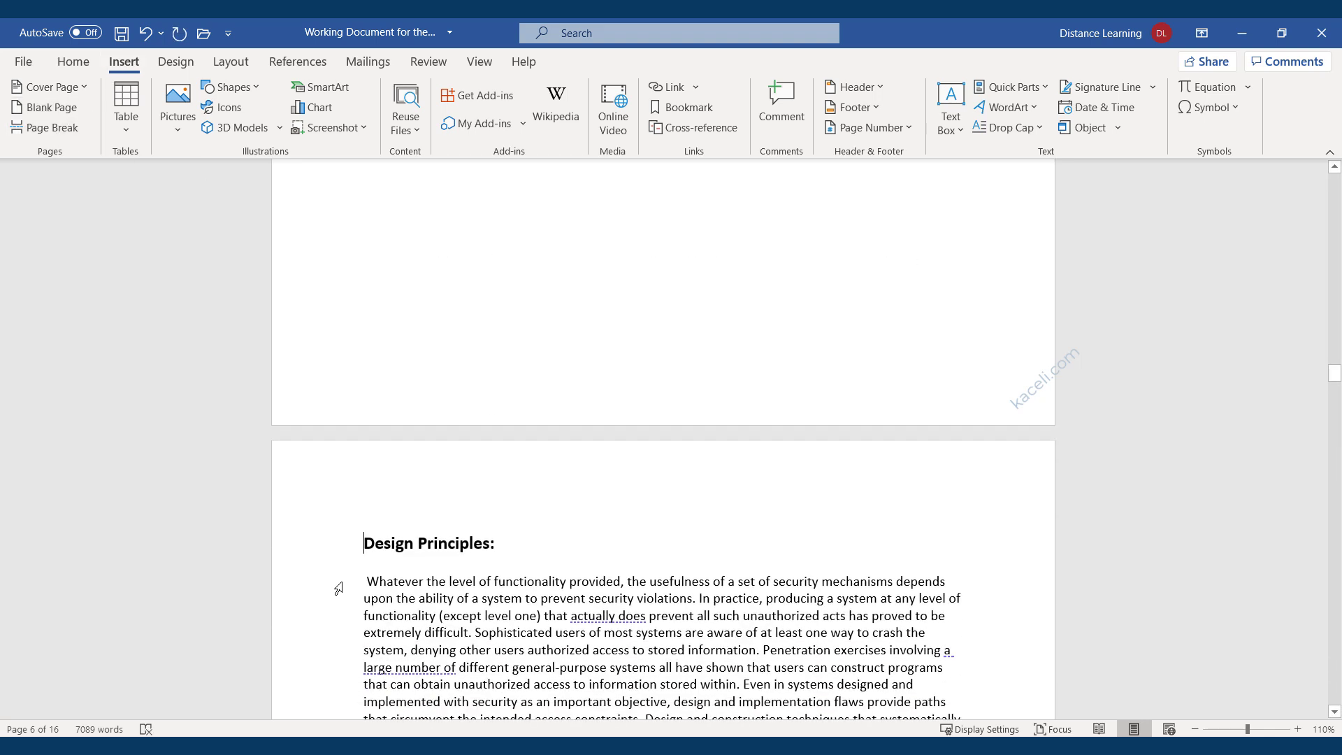
scroll(416, 542, "up", 5)
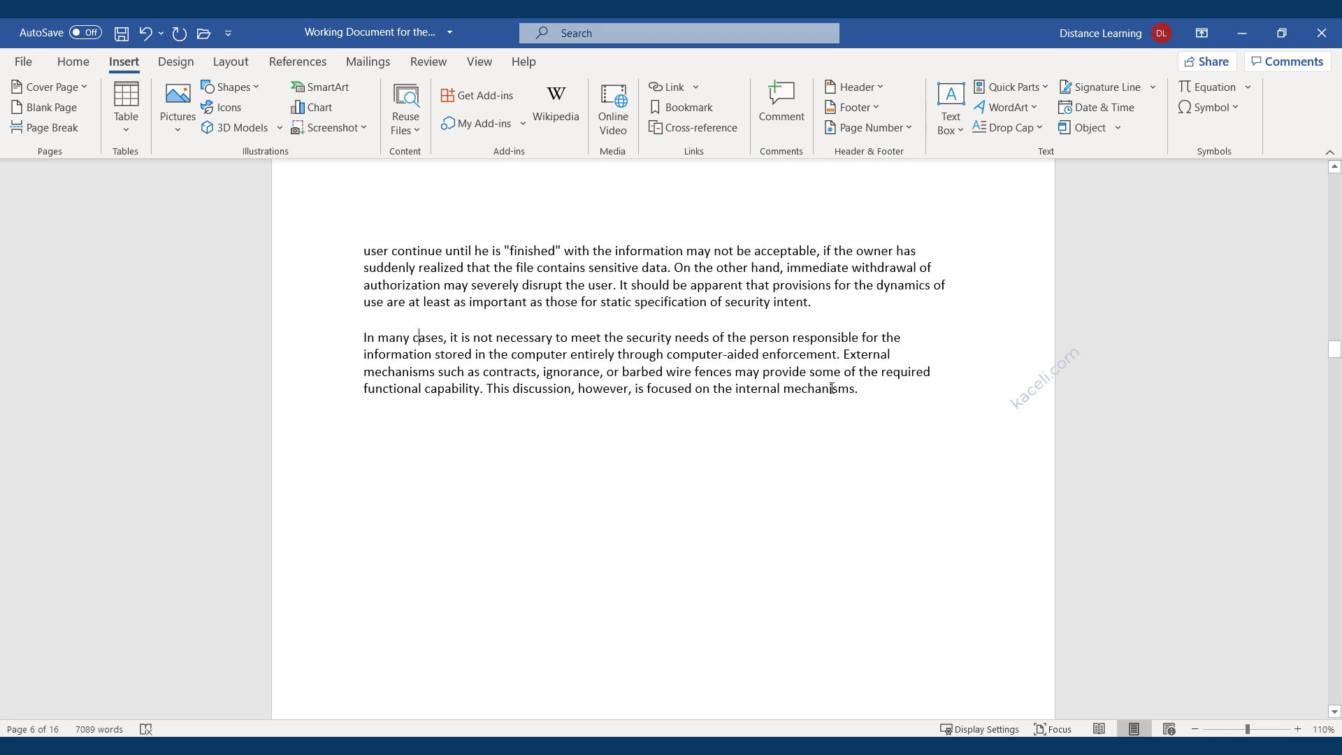
Paste three copies of the 'In many cases' paragraph after it, pushing text onto page 7.
left_click_drag(861, 405, 362, 337)
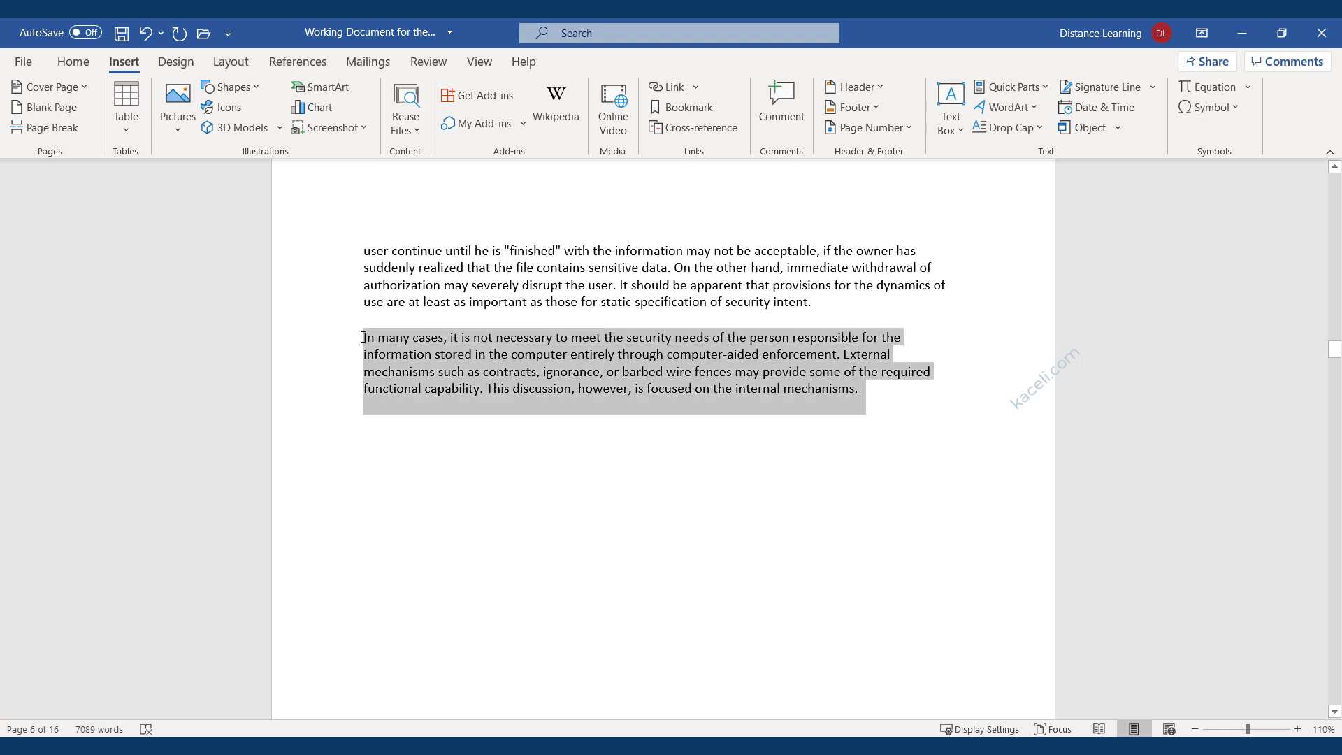
left_click(878, 391)
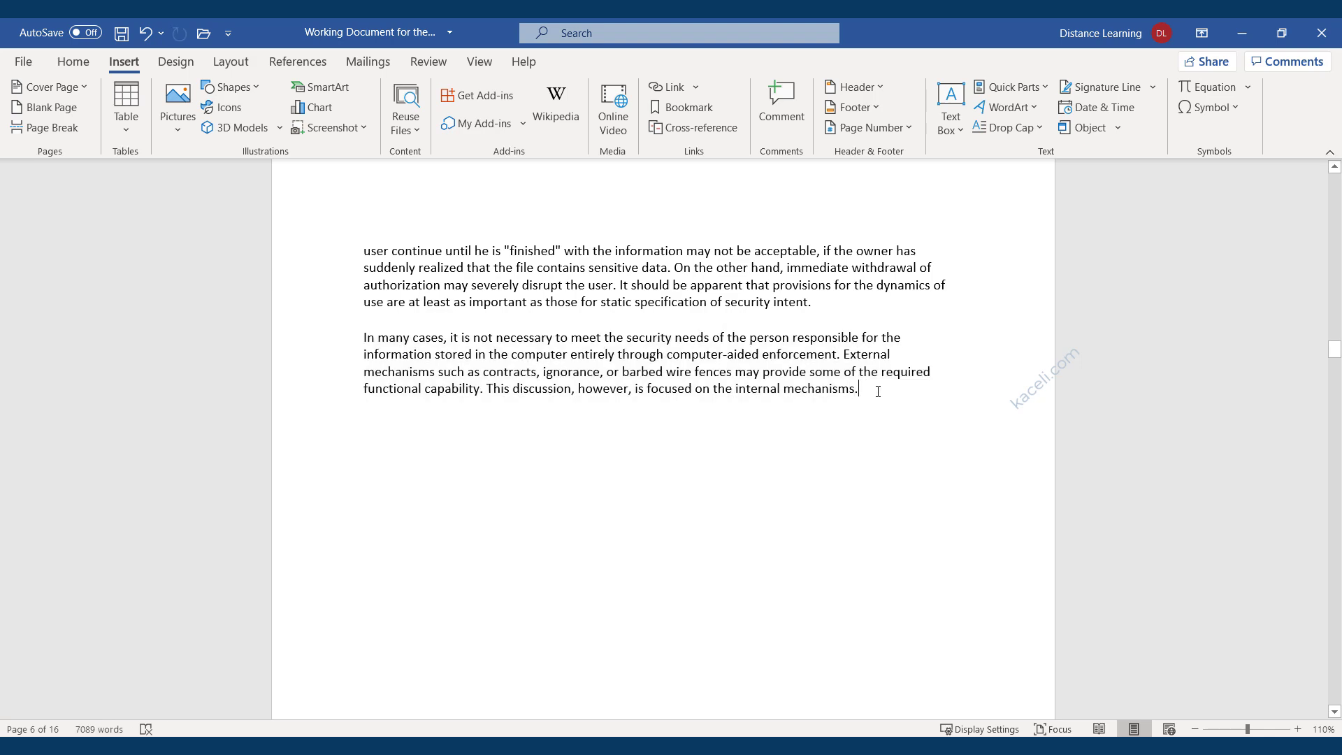
key("ctrl+v")
key("ctrl+v")
key("ctrl+v")
key("ctrl+v")
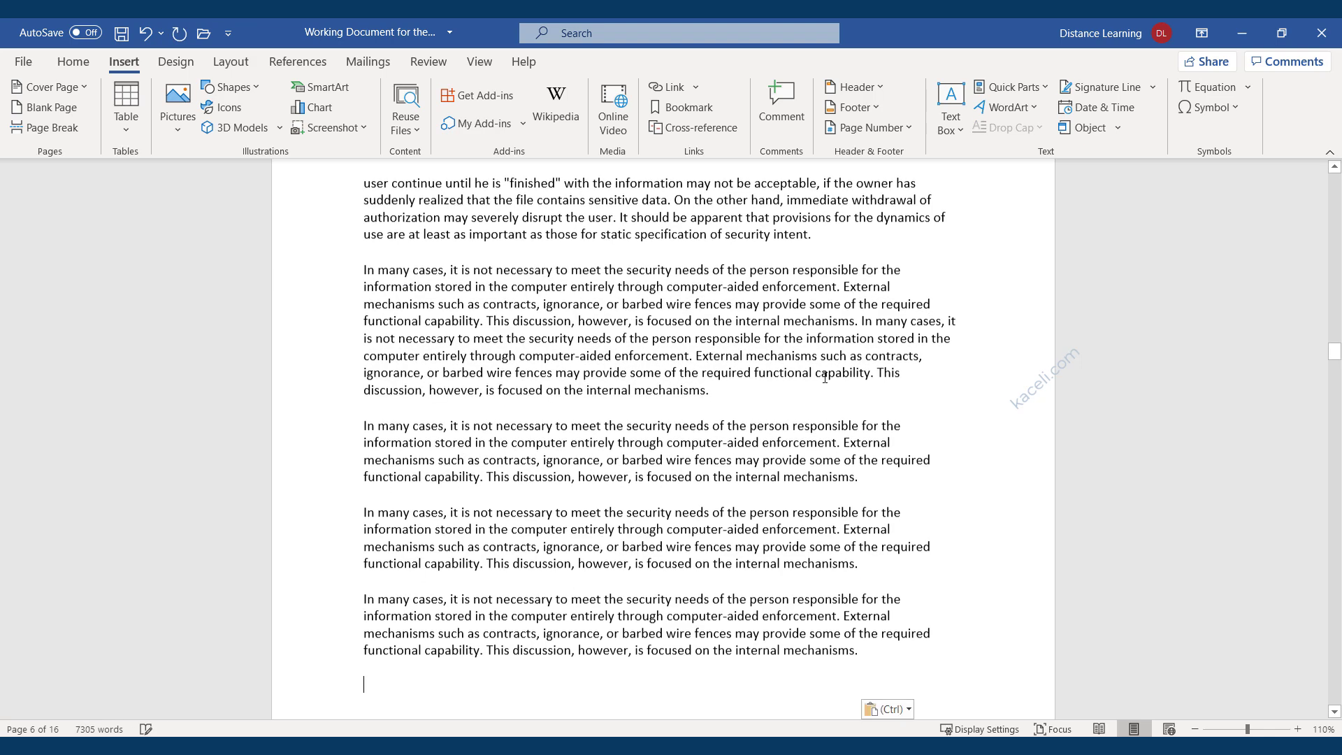
key("ctrl+v")
key("ctrl+v")
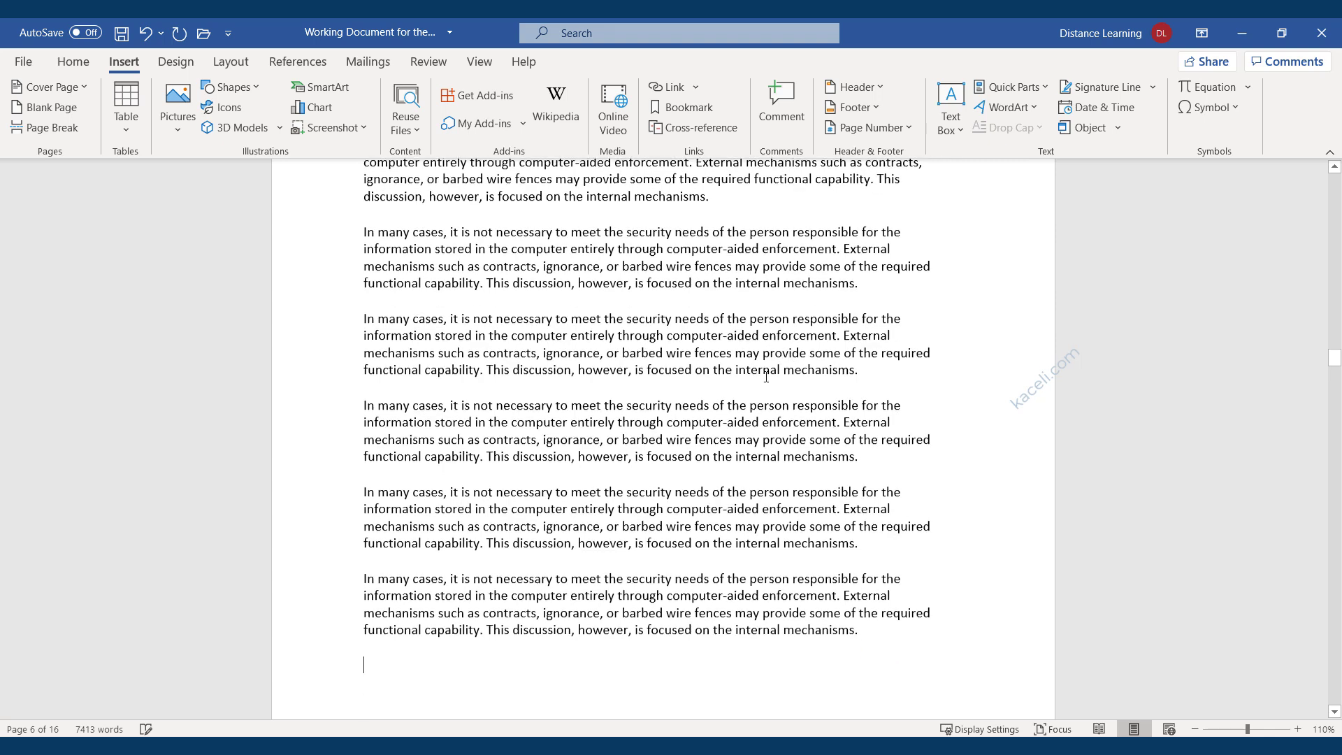
key("ctrl+v")
key("ctrl+v")
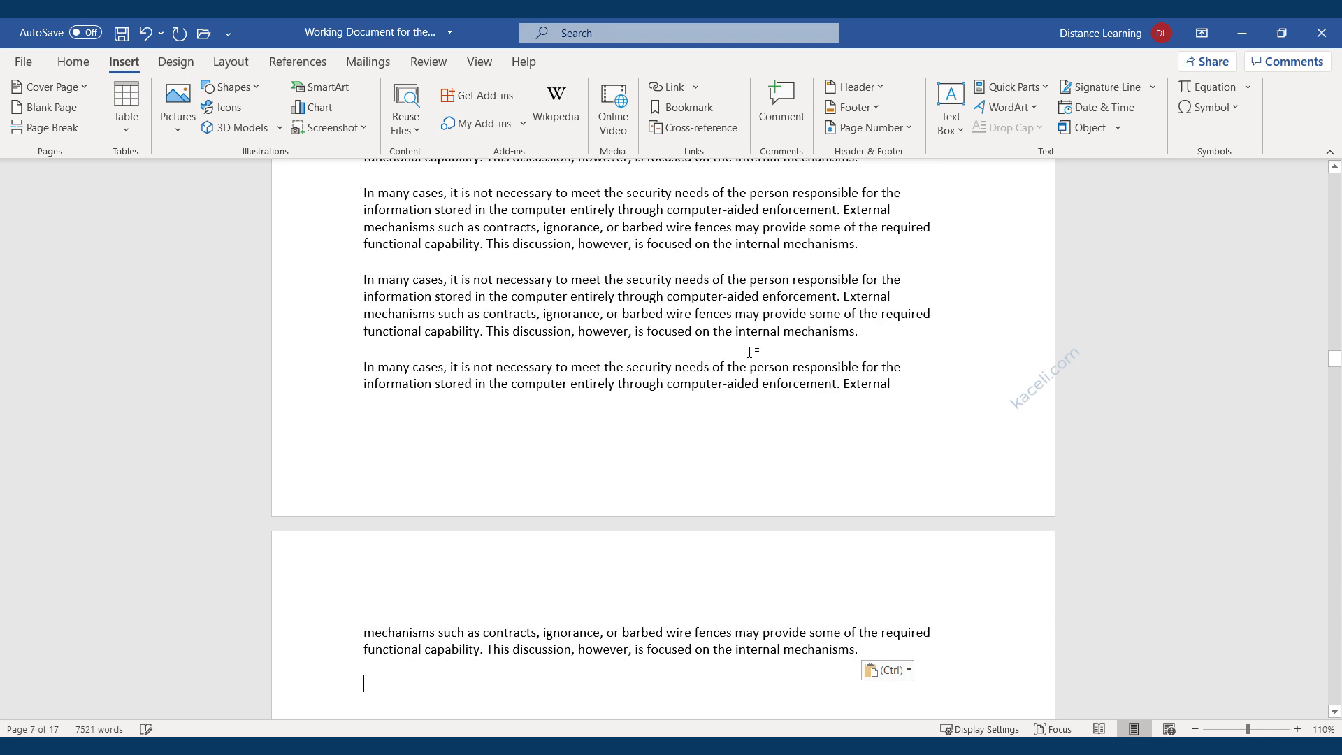
scroll(606, 534, "down", 6)
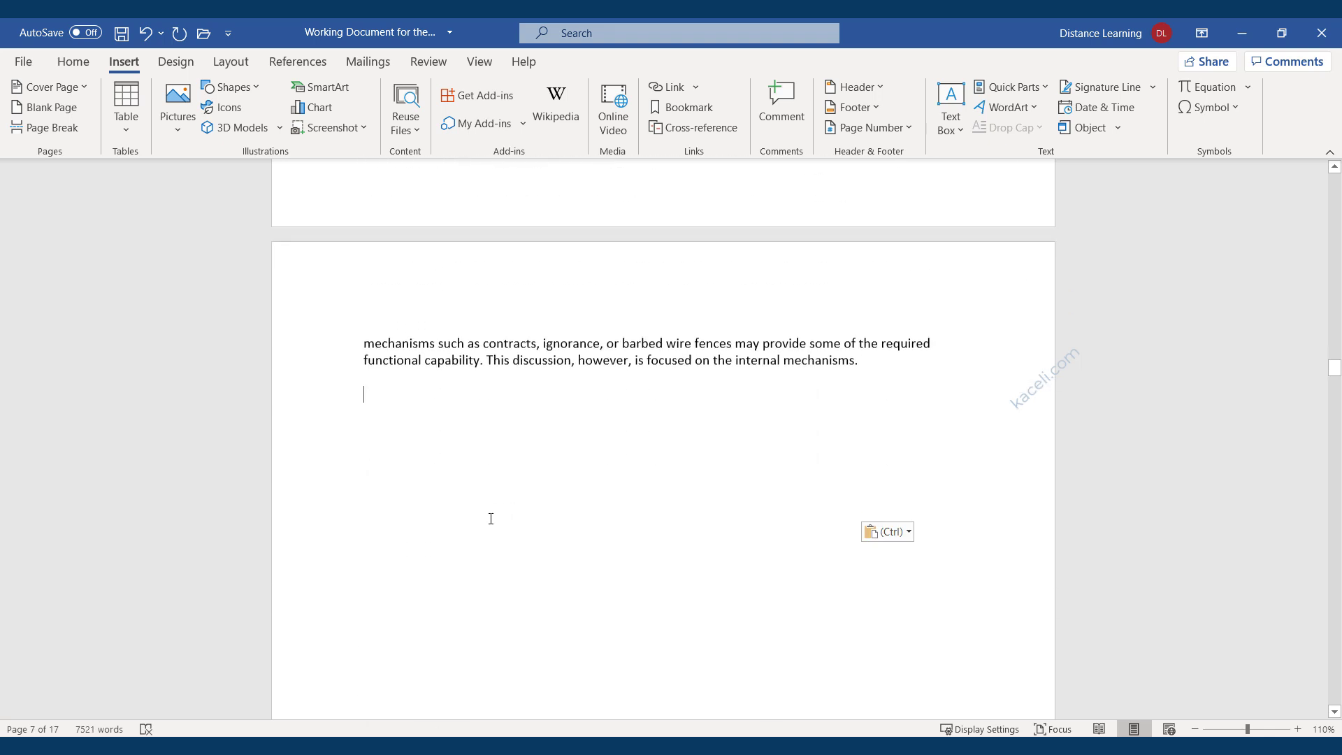
scroll(594, 329, "up", 1)
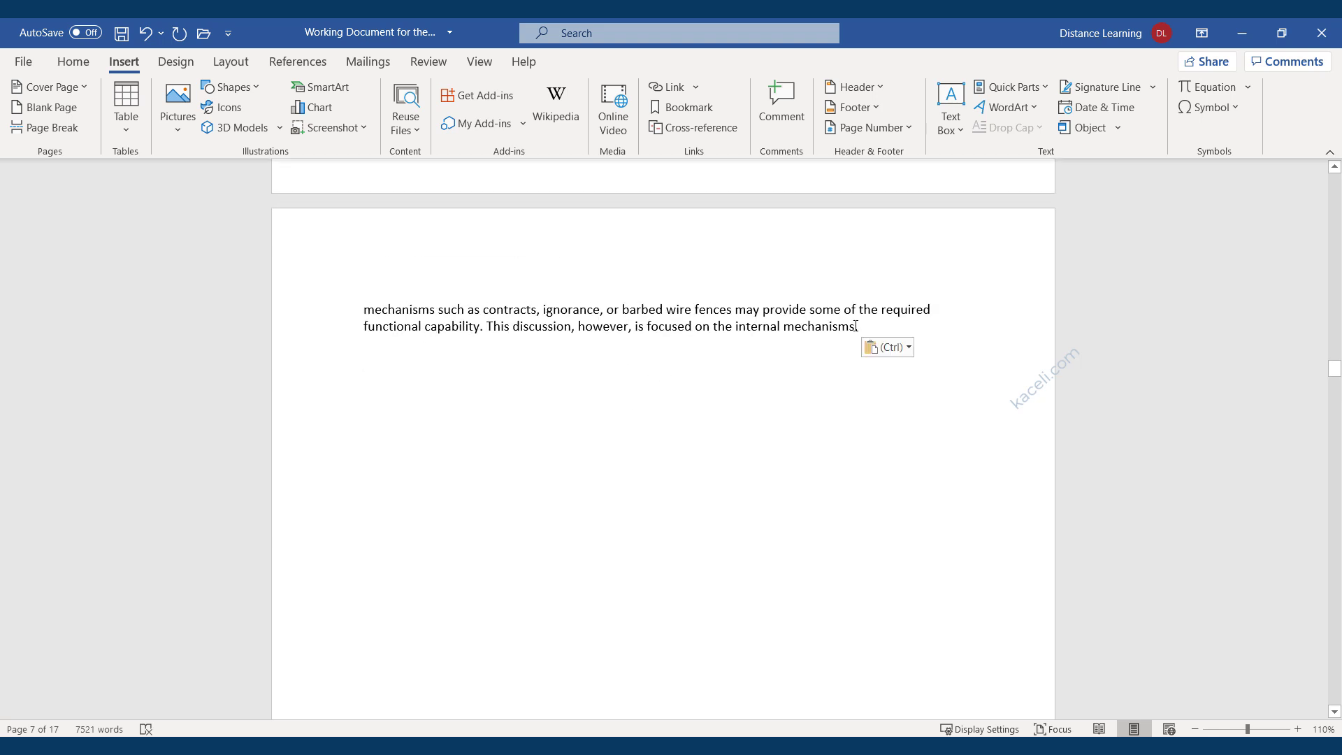
left_click_drag(854, 329, 347, 291)
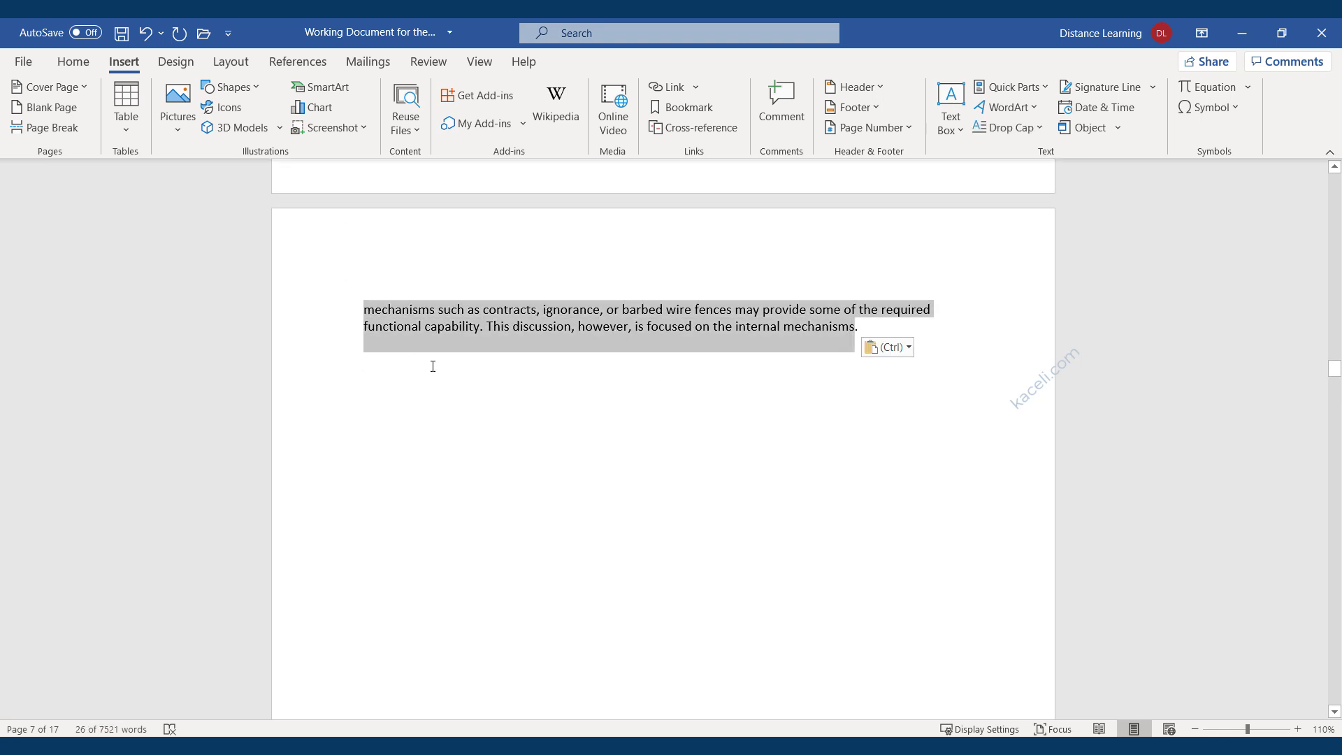
scroll(405, 374, "down", 2)
scroll(426, 405, "up", 2)
scroll(434, 423, "down", 4)
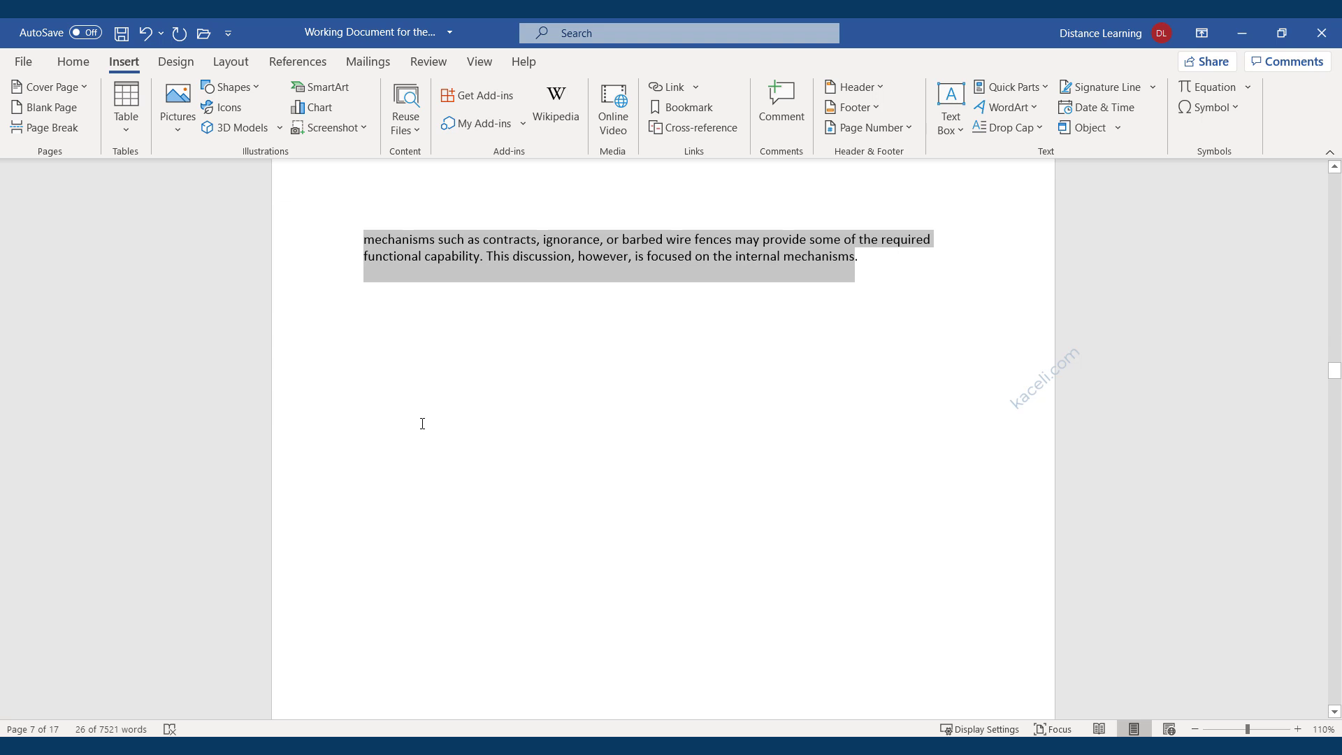
scroll(547, 469, "down", 2)
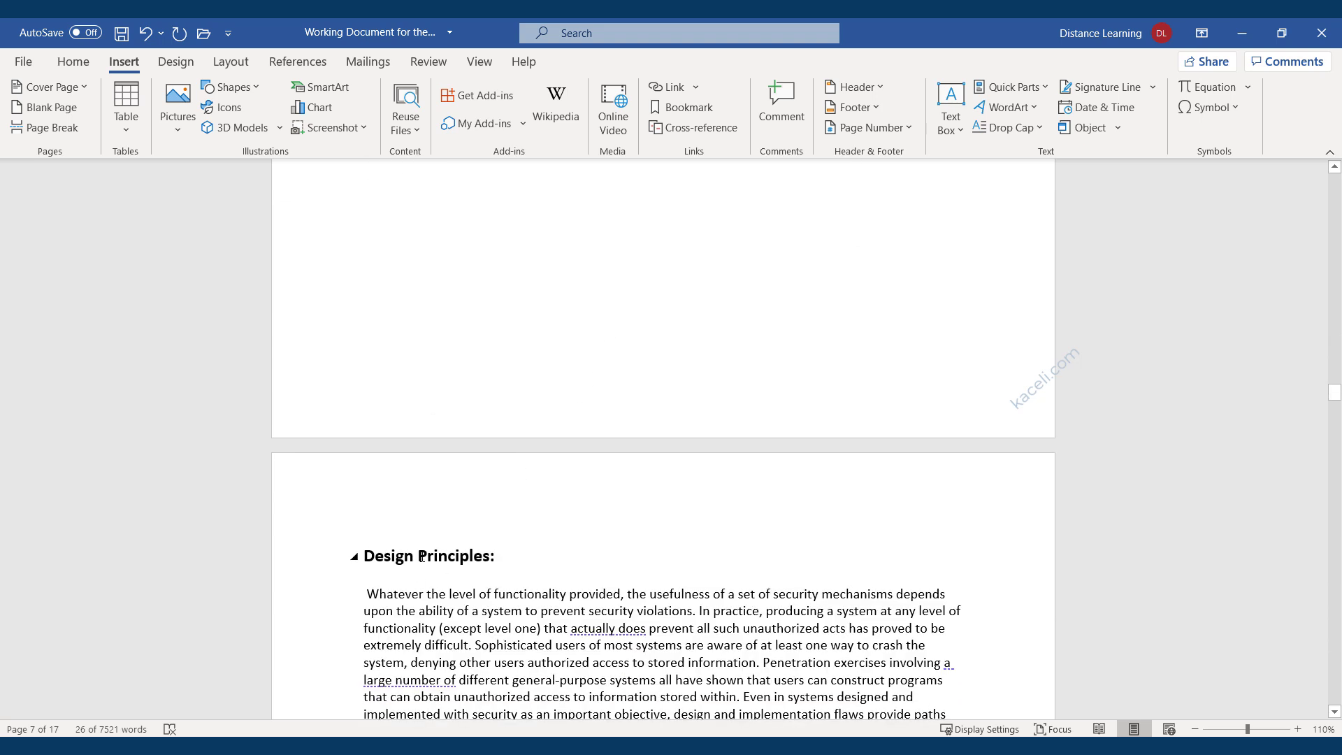
Put the insertion point in the Design Principles heading and switch the ribbon to Home.
left_click(419, 557)
left_click_drag(508, 555, 412, 556)
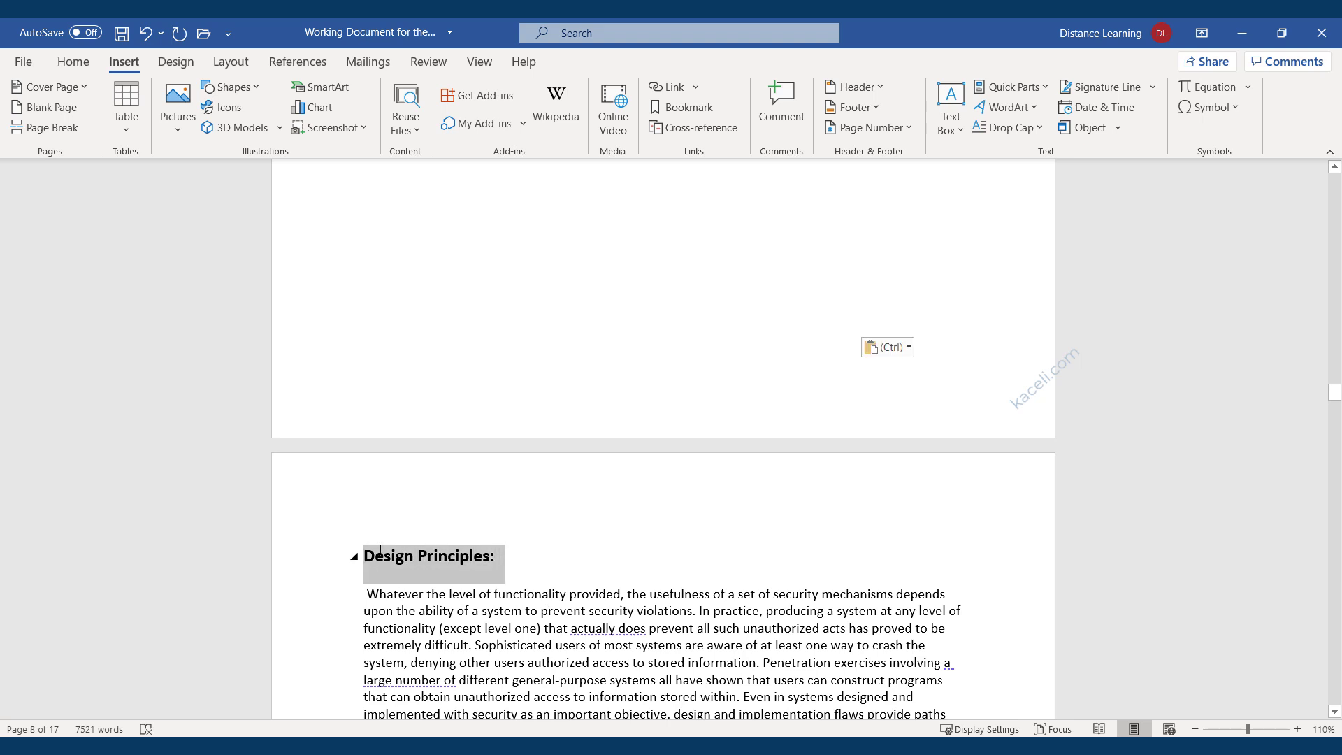
left_click(427, 562)
scroll(540, 607, "up", 1)
scroll(541, 607, "up", 13)
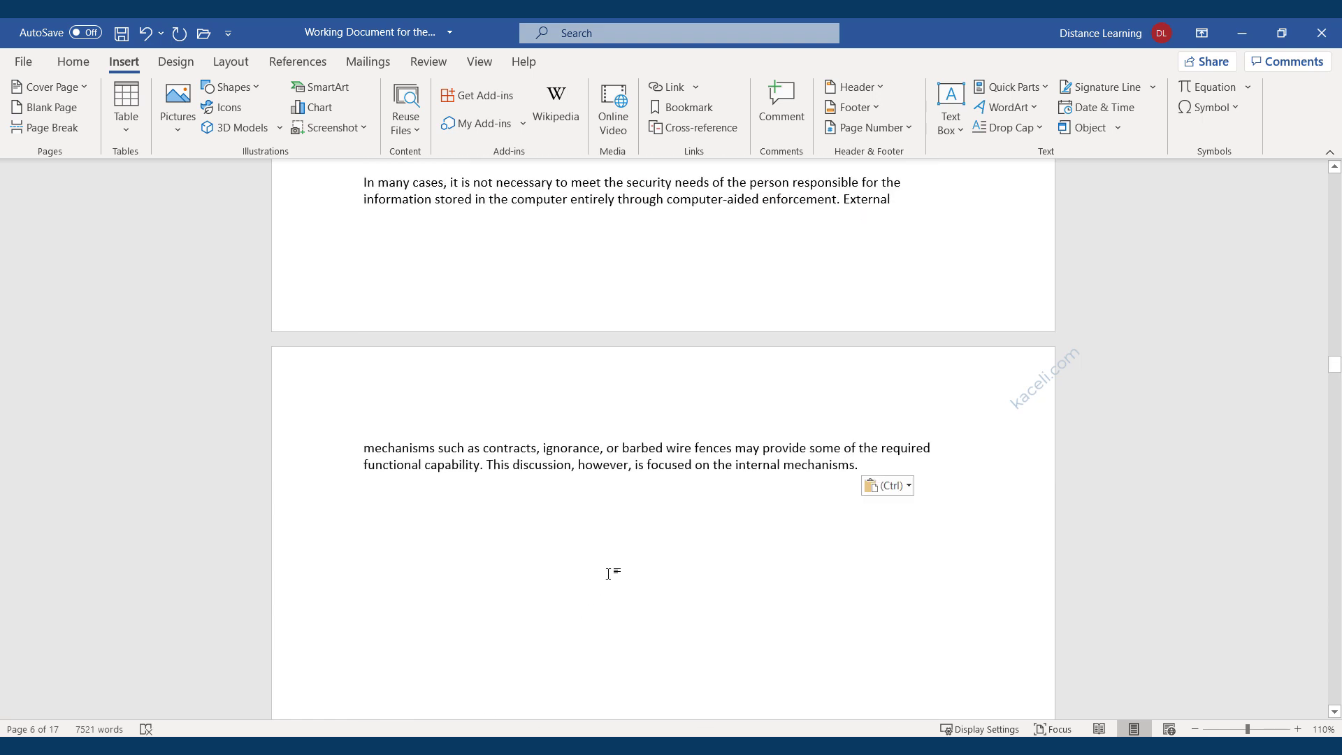
scroll(608, 573, "down", 3)
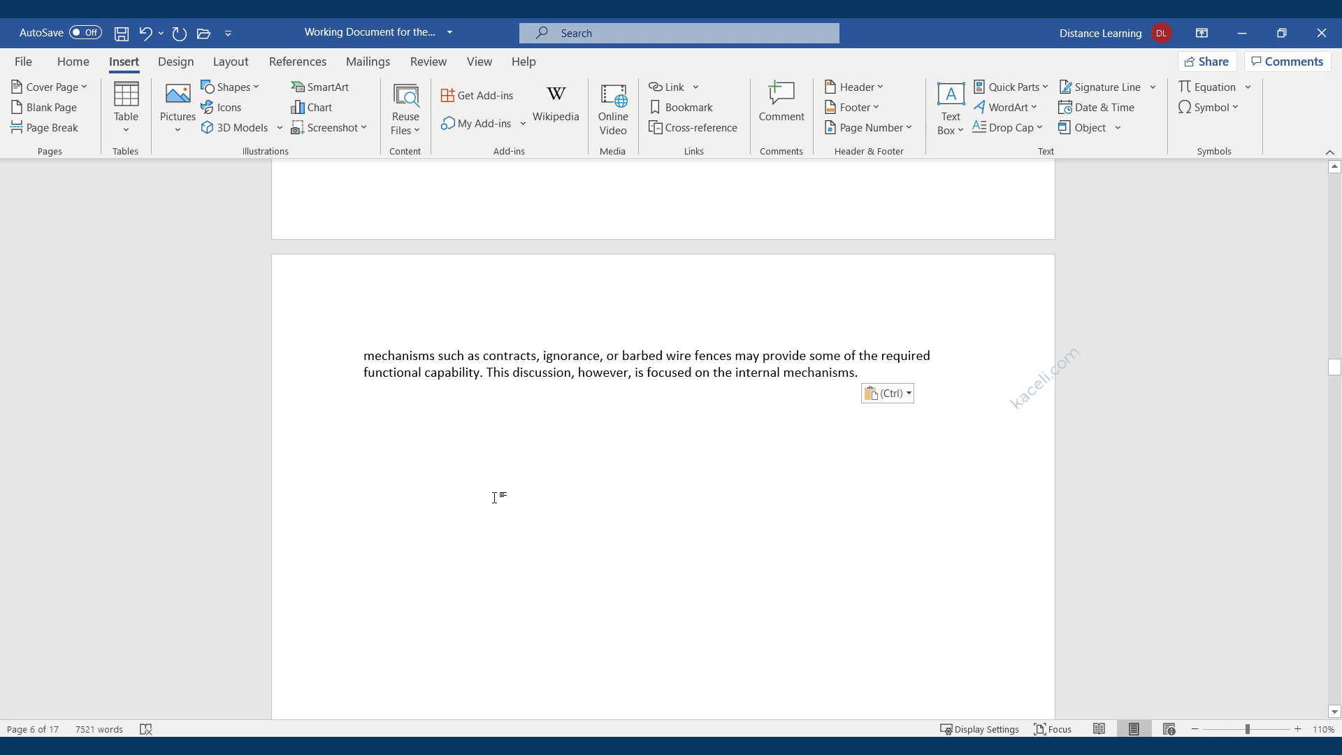
left_click(73, 61)
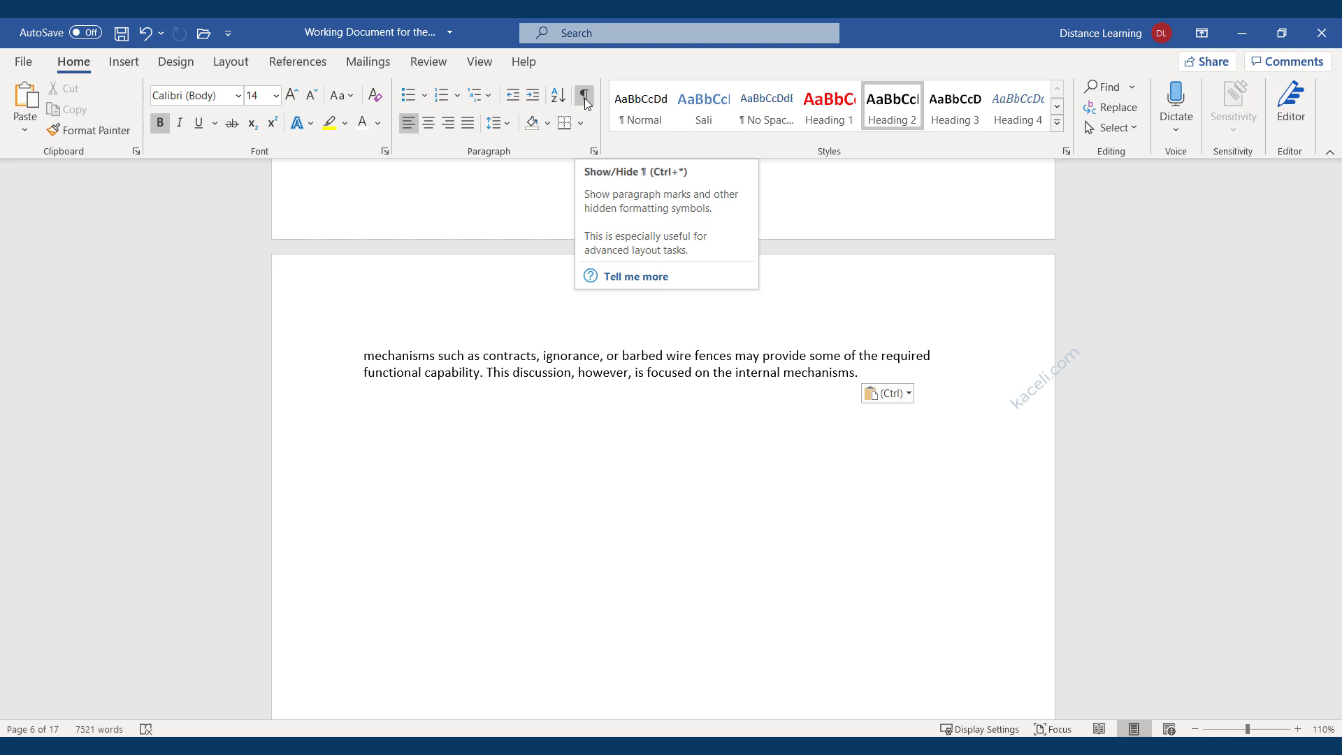
With formatting marks shown, delete the empty paragraph and page break, then hide the marks.
left_click(585, 102)
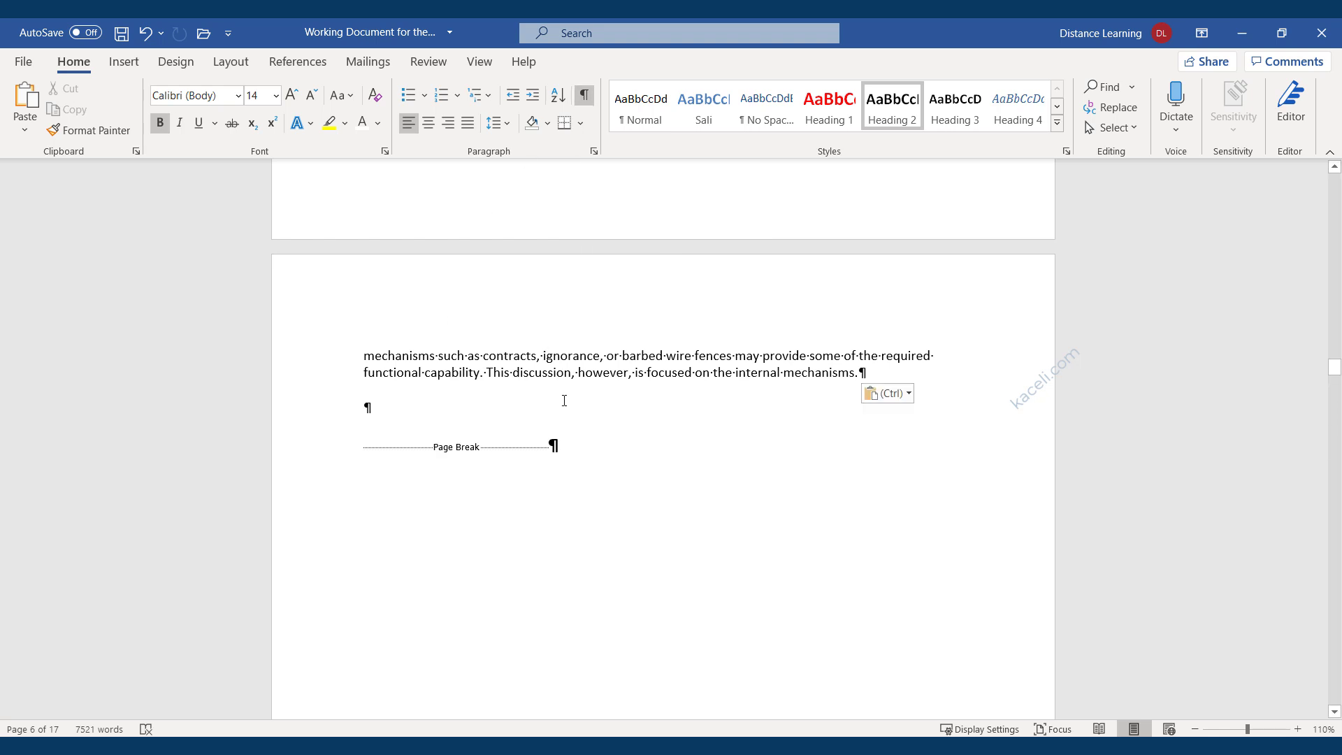
left_click(432, 403)
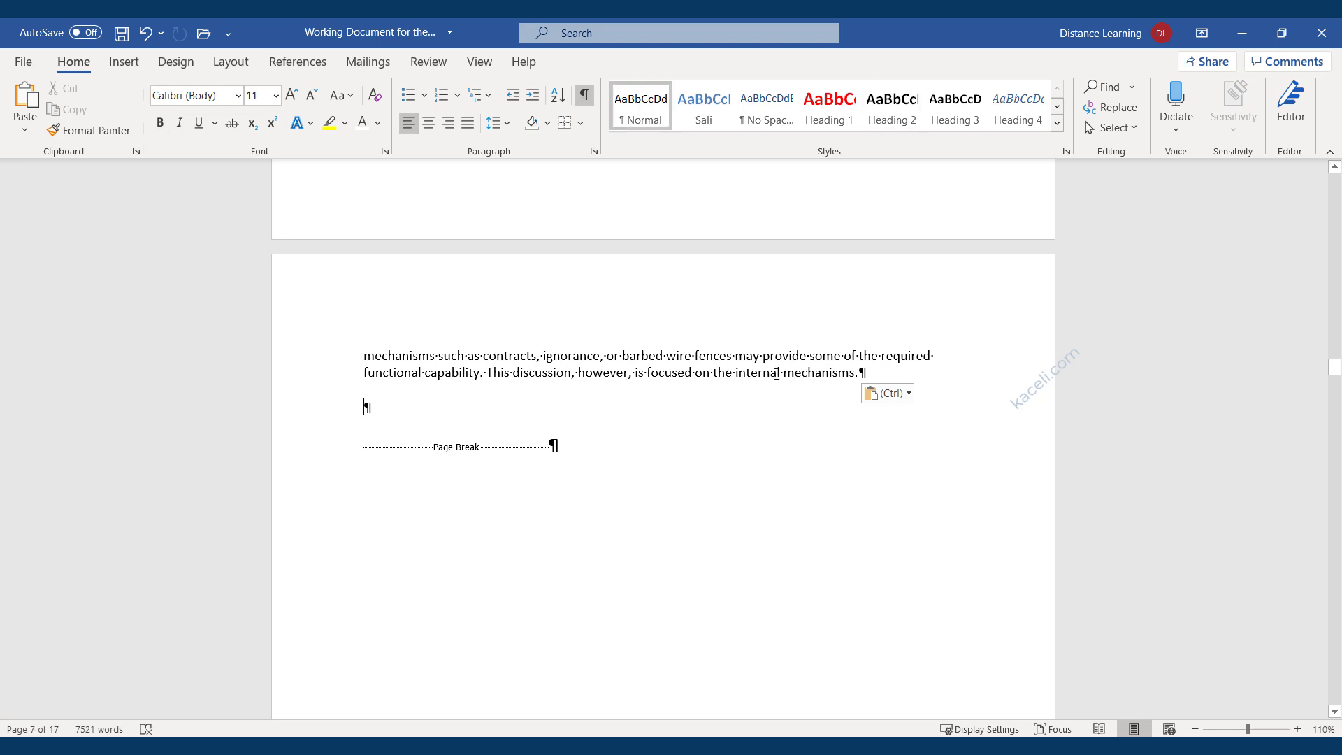
scroll(629, 377, "down", 1)
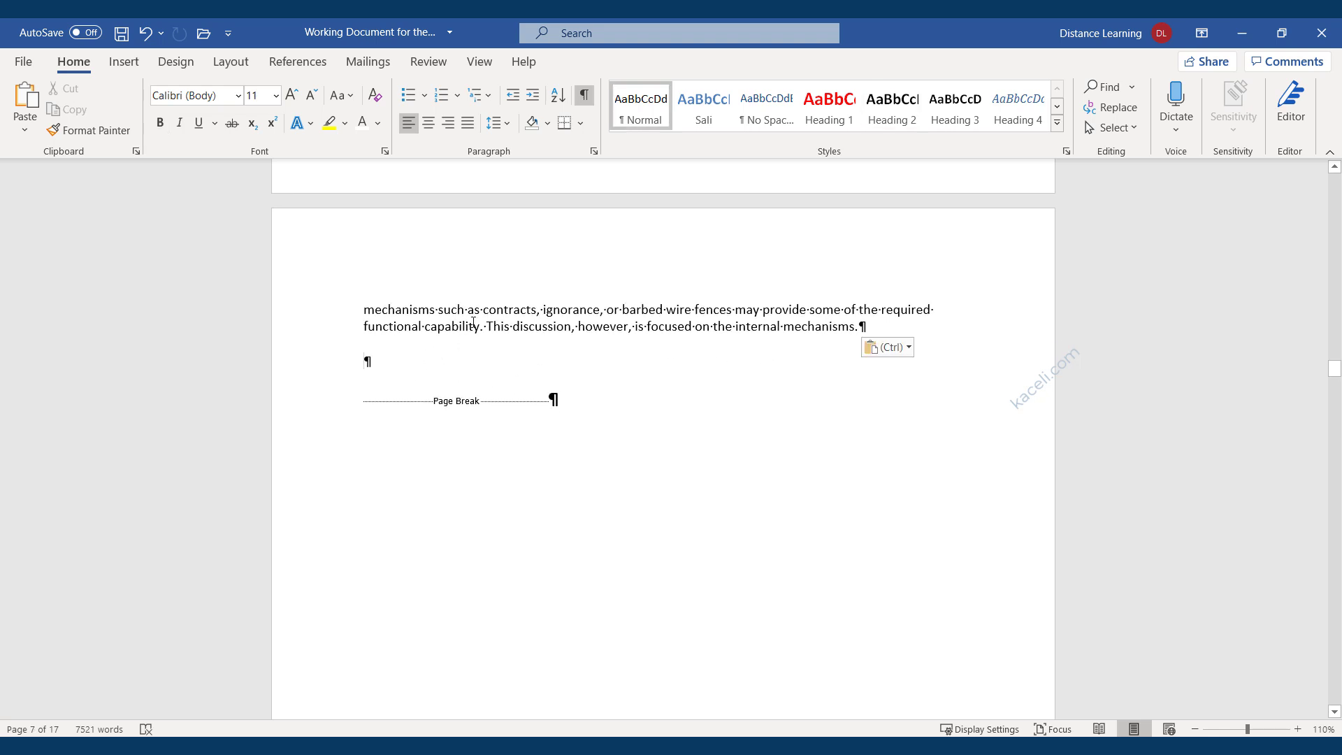
scroll(567, 453, "down", 10)
scroll(576, 544, "up", 4)
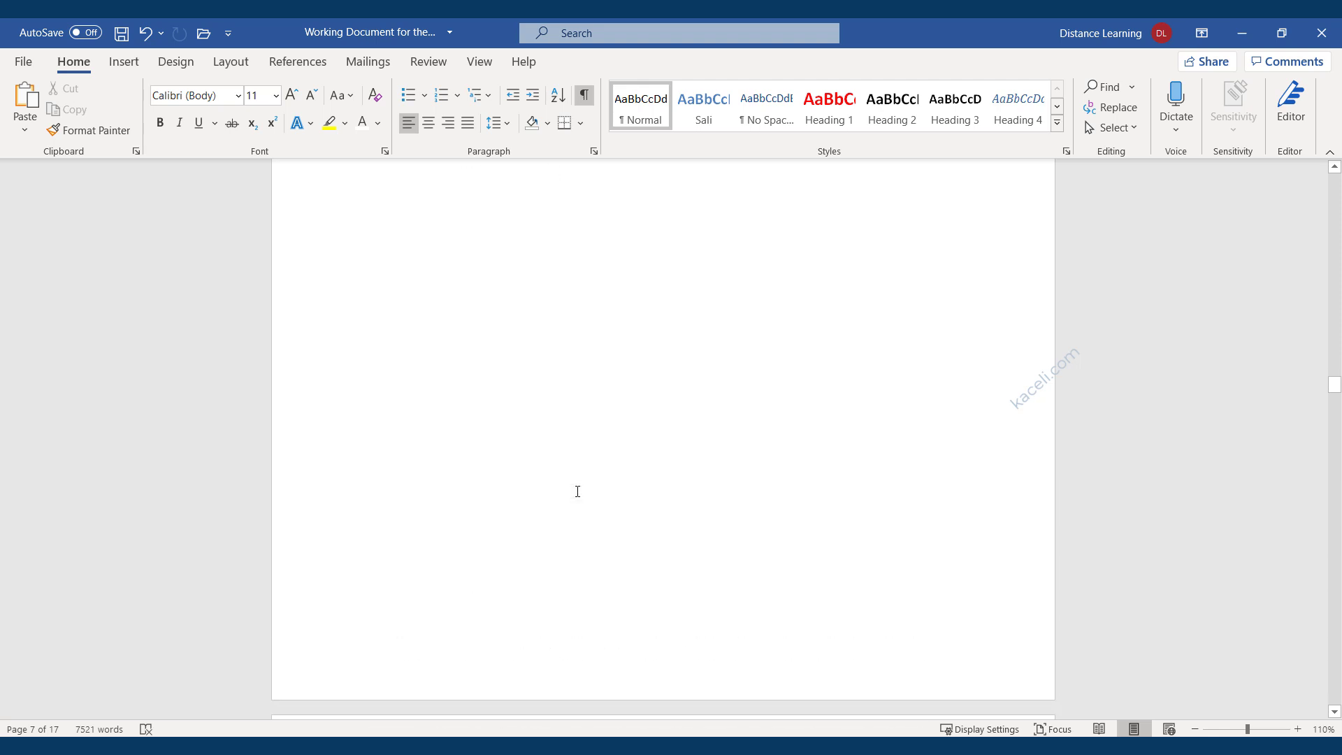
scroll(577, 491, "up", 5)
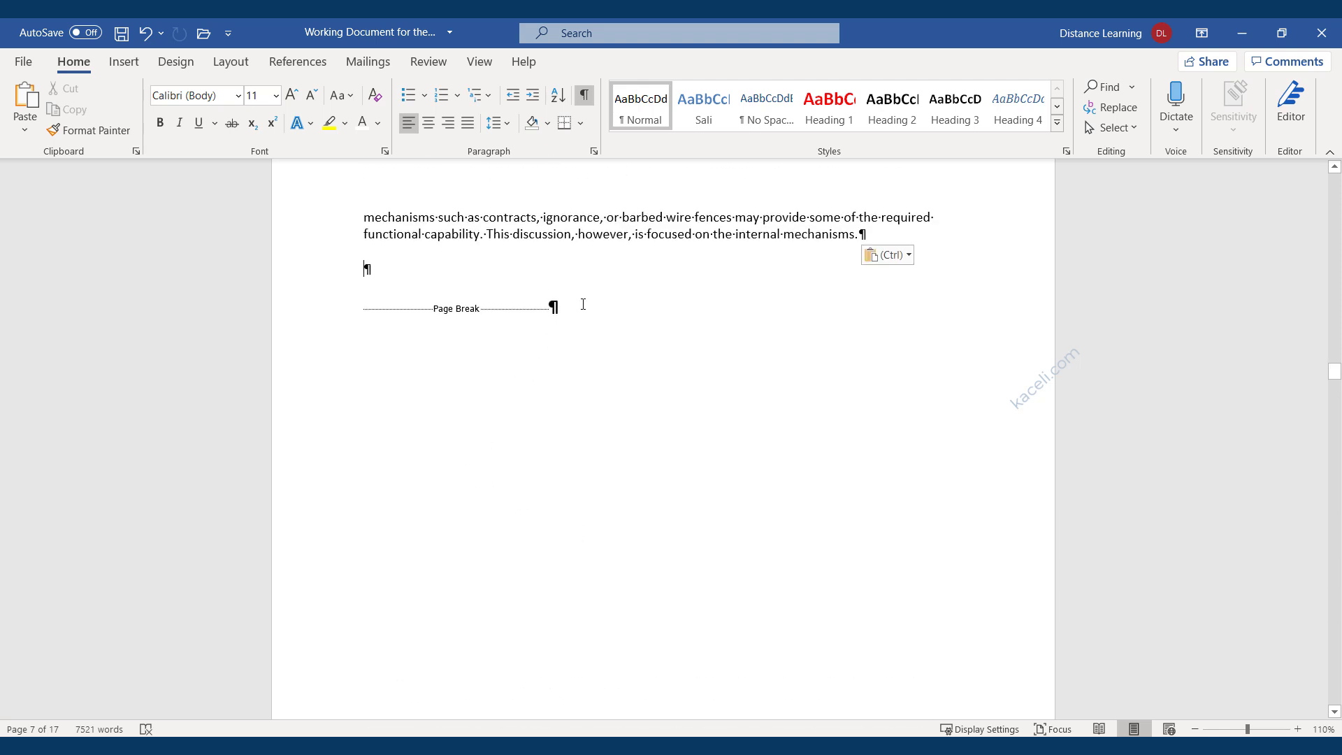
left_click_drag(583, 304, 410, 284)
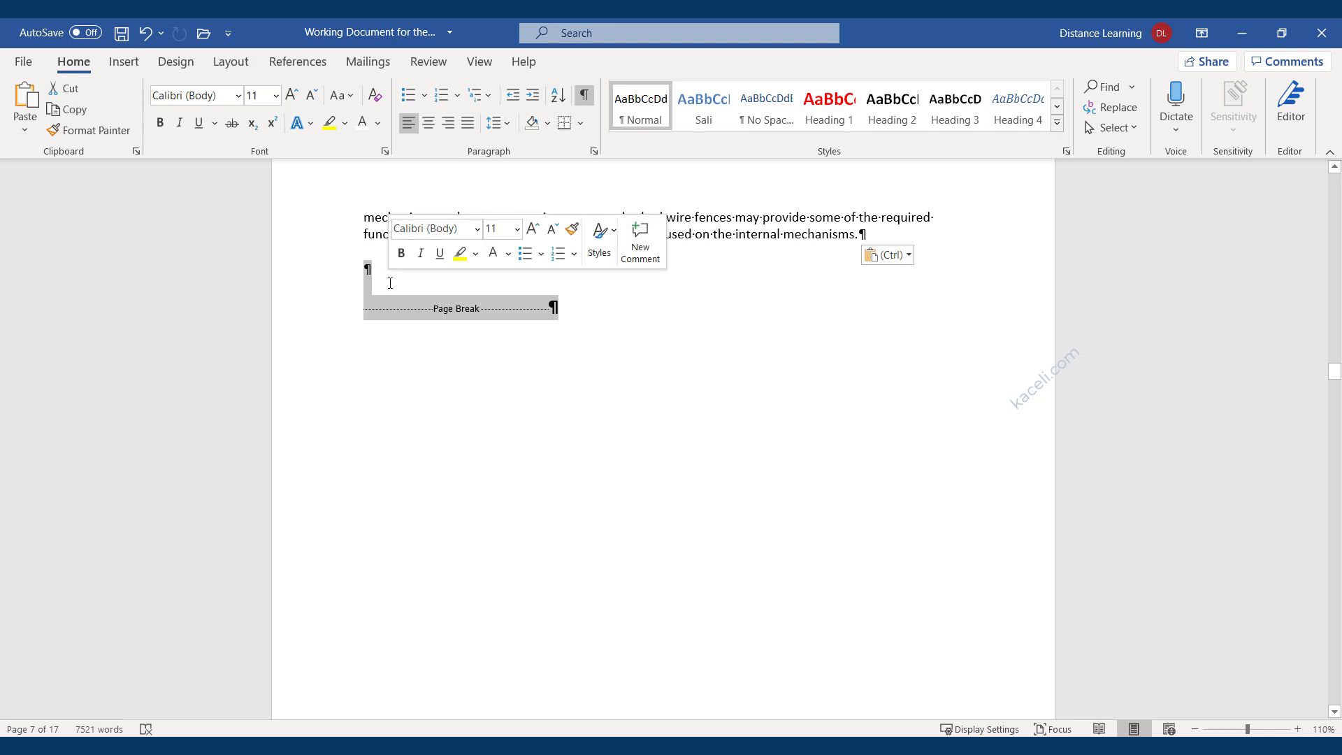
key("Delete")
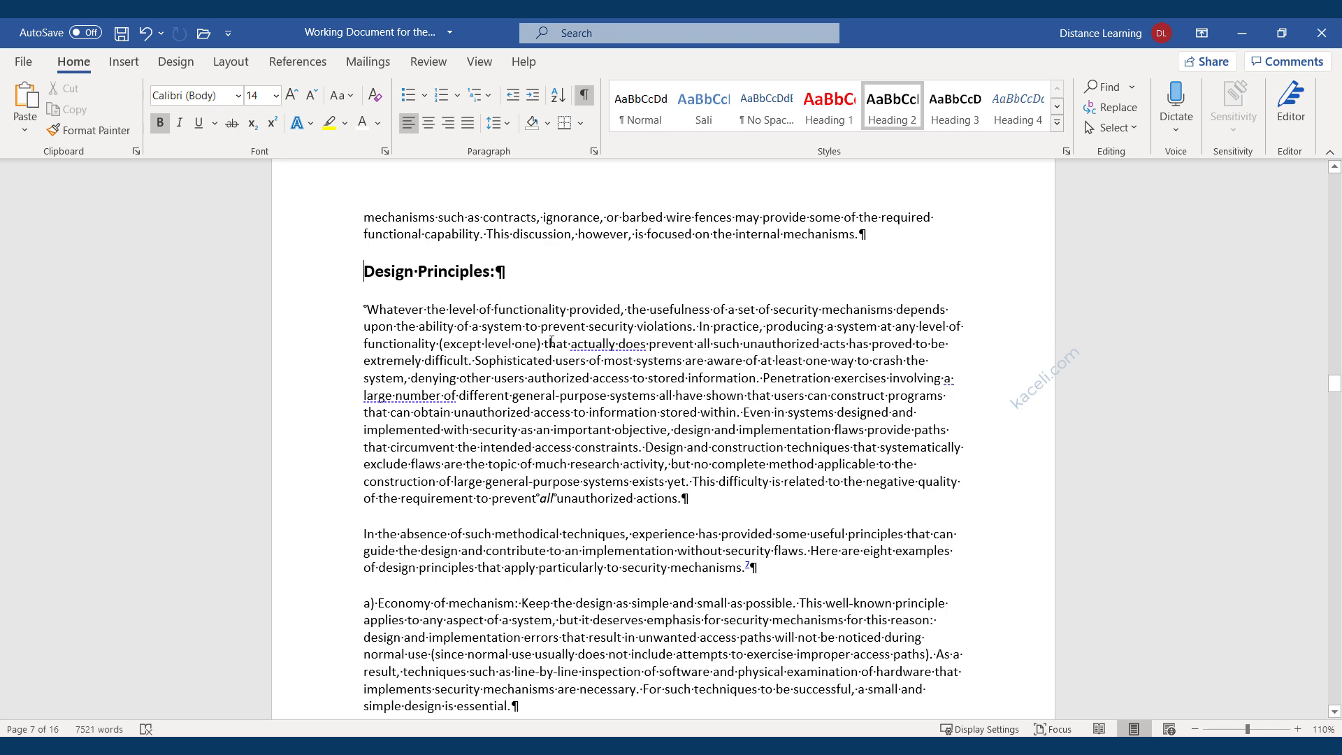
left_click(584, 97)
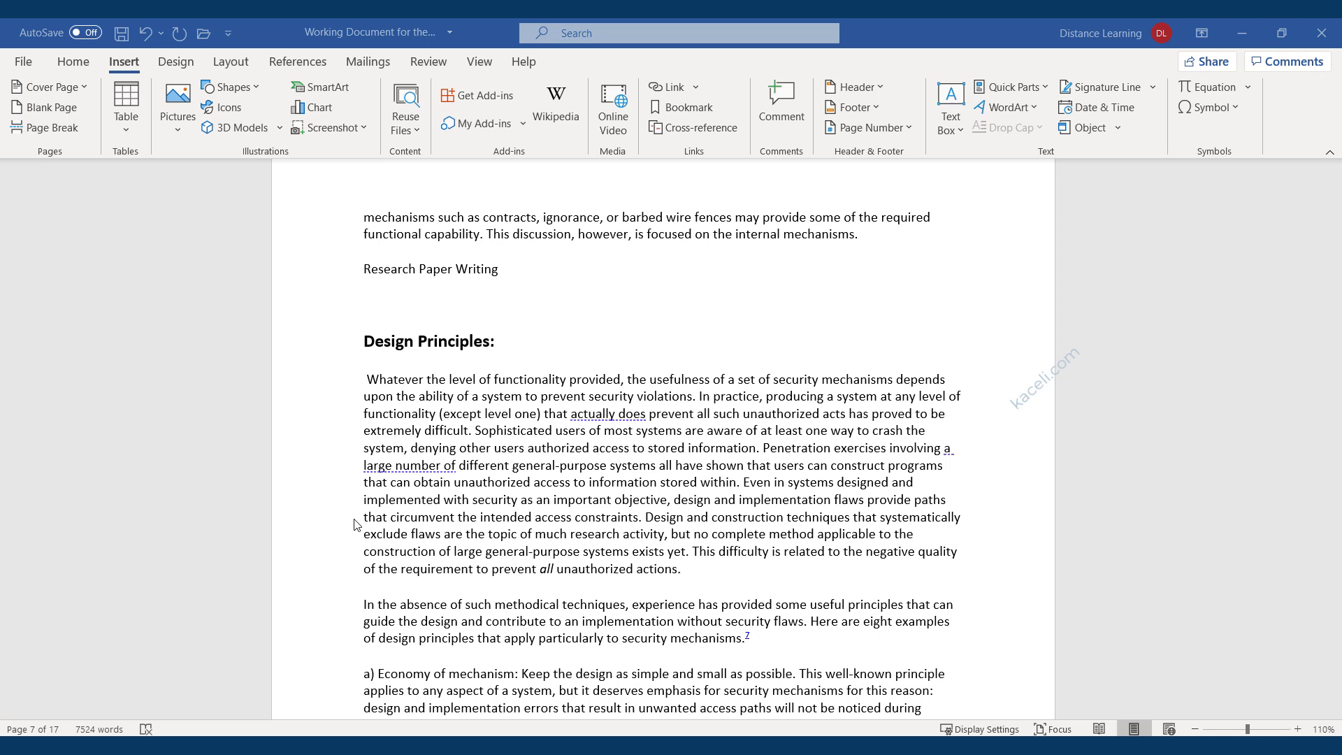
Start a numbered list: Selecting a topic, Identify Research Problem, Collecting the Data, Analyzing the Data.
left_click(372, 299)
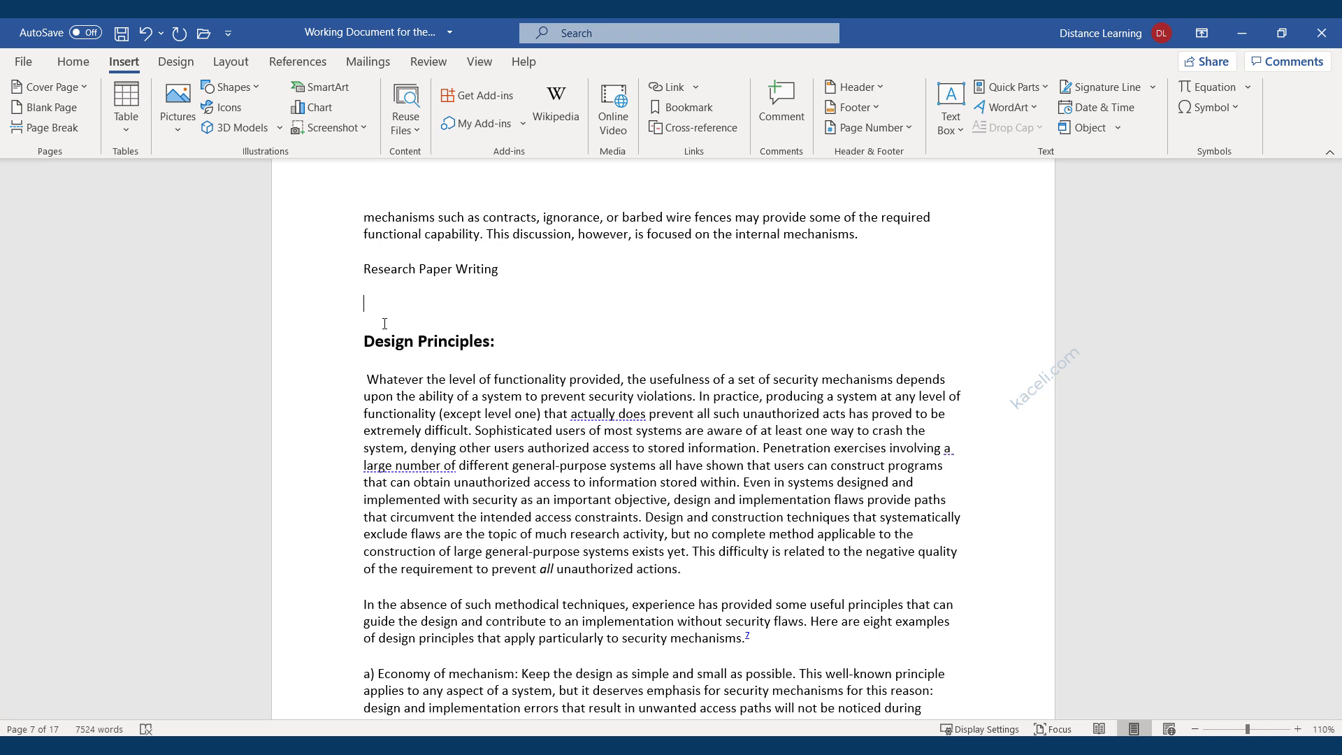
type("1. ")
type("Selec")
type("ting a topic")
key("Return")
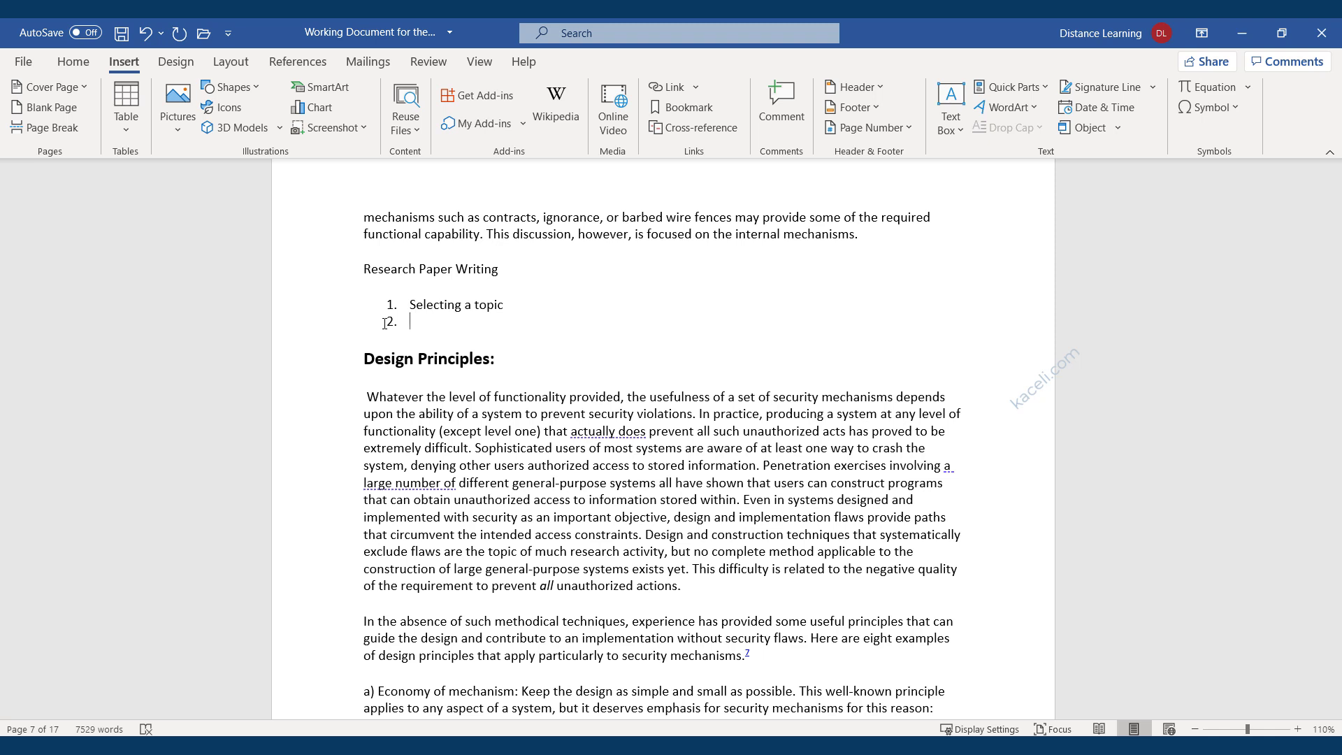
type("Identify Research Problem")
key("Return")
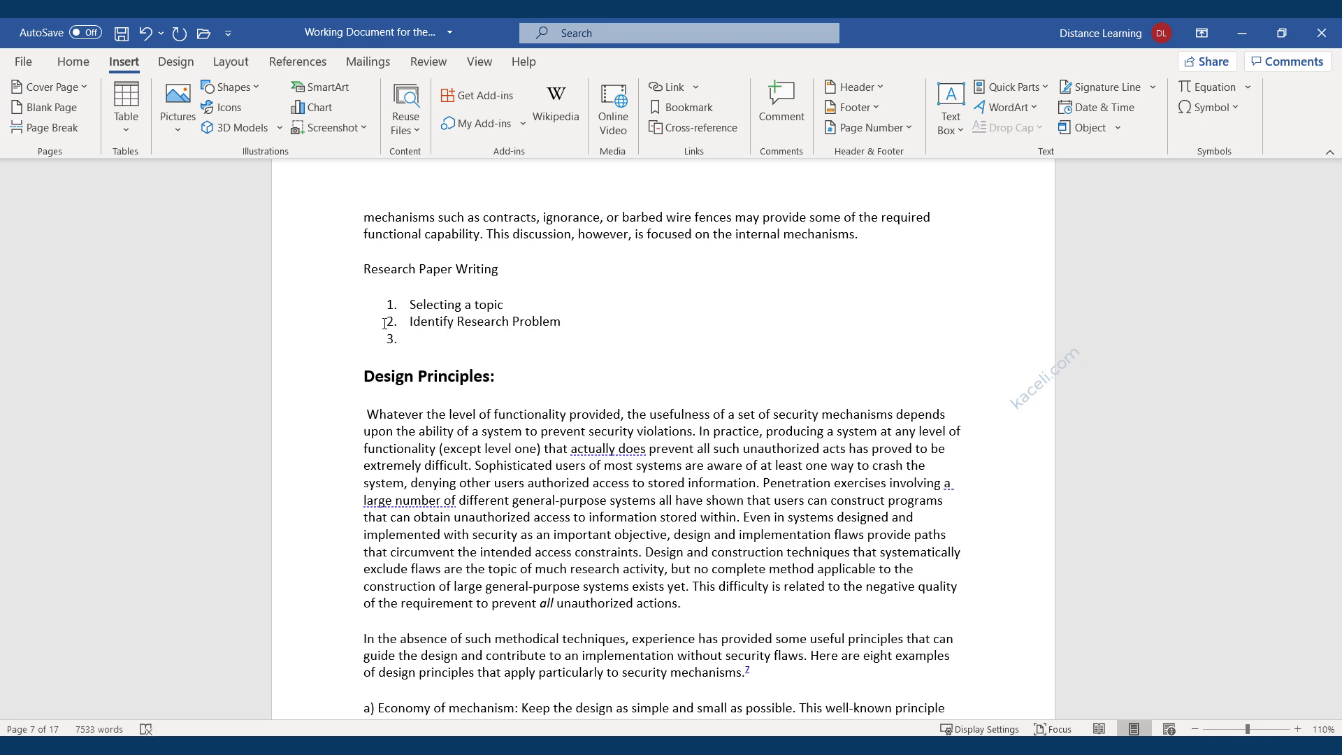
type("Collecting the Data")
key("Return")
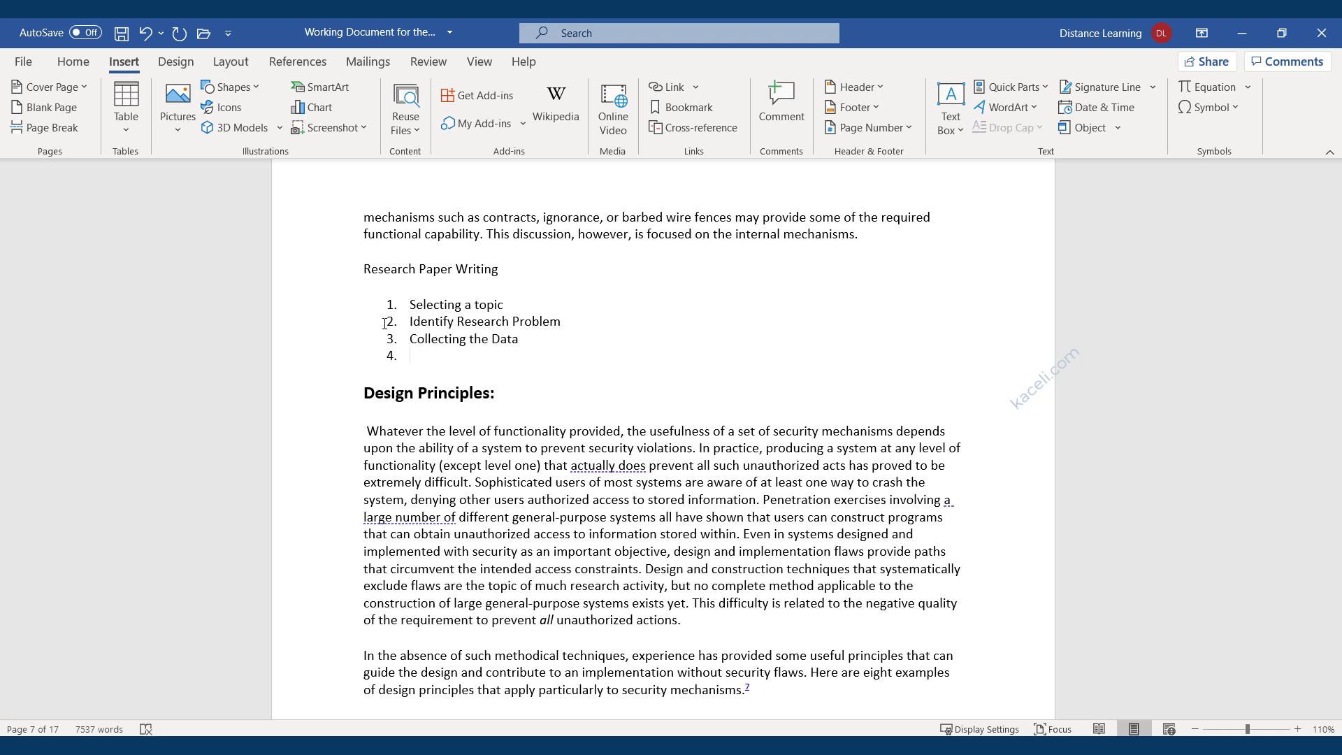
type("Analyzing the Data")
key("Return")
Add items 'Writing the Research Paper' and 'Proofreading and improving the paper', then select all six items.
type("Writing the ")
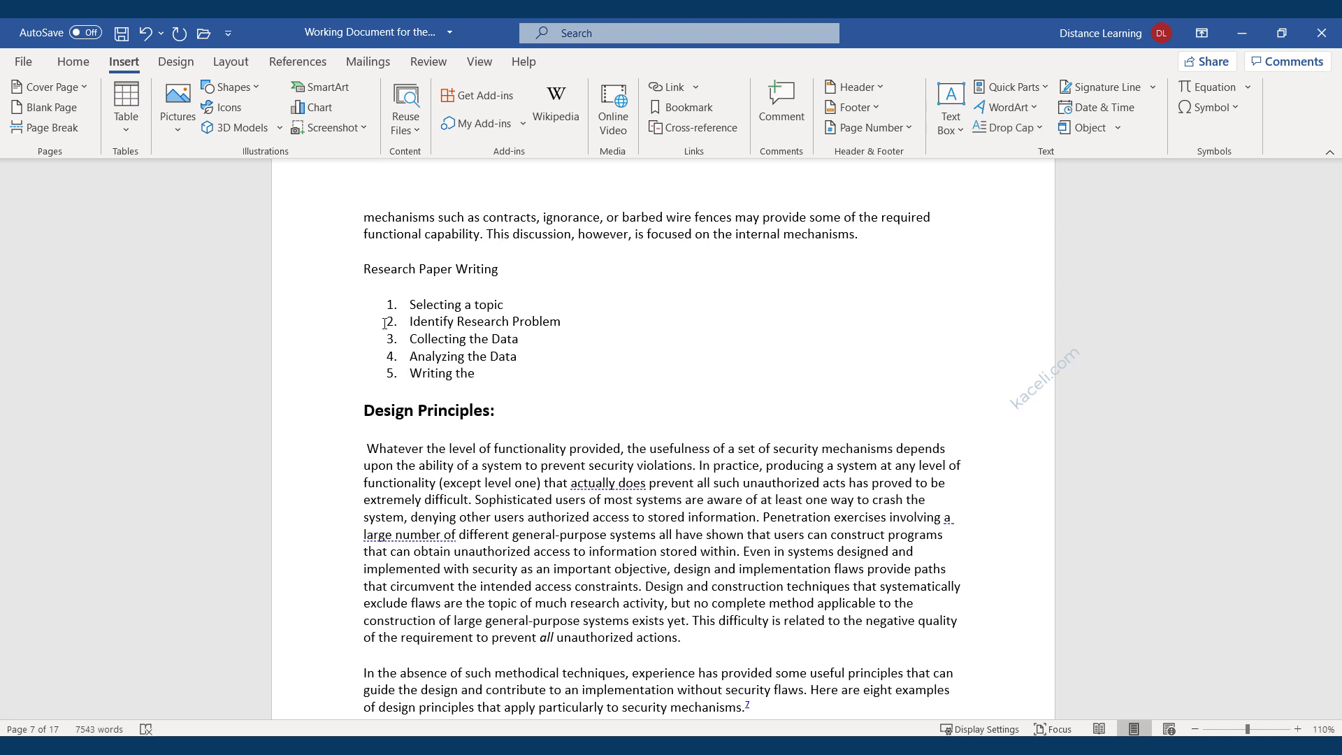
type("Research Paper")
key("Return")
type("Pr")
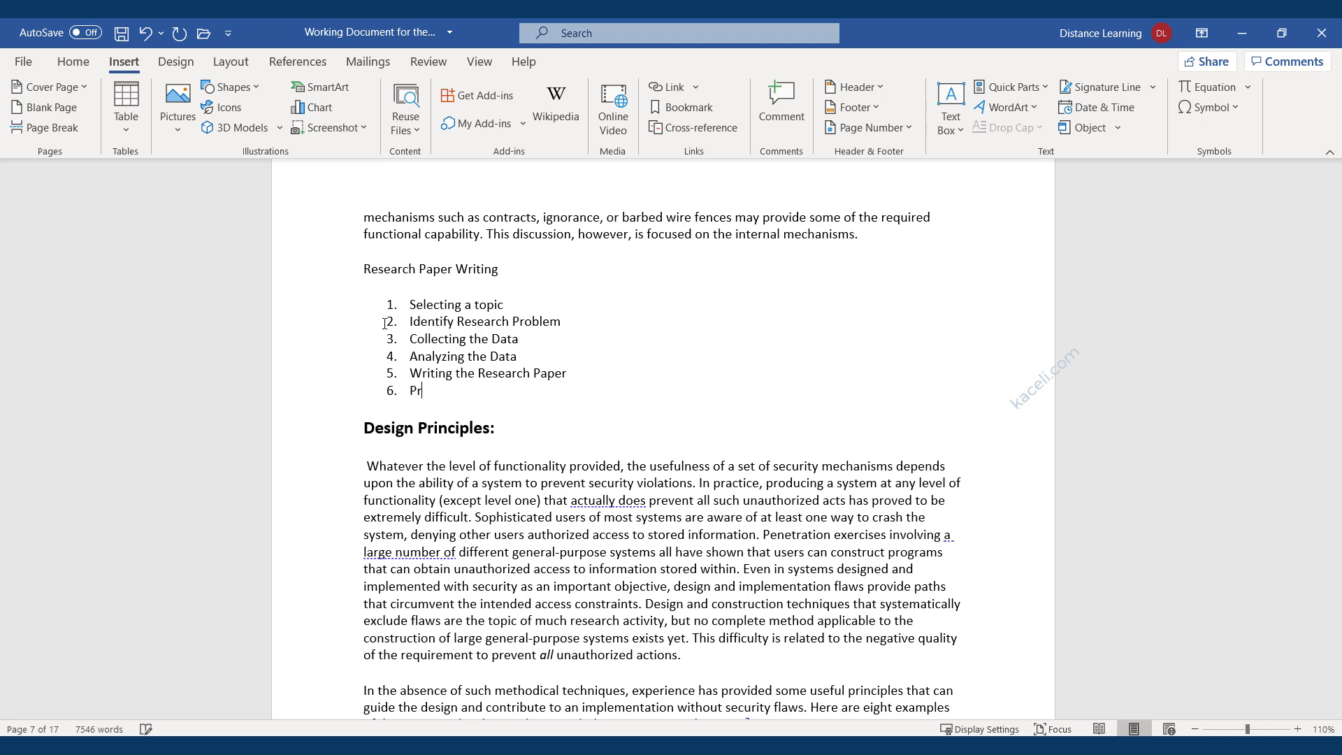
type("oofreading and improving the paper")
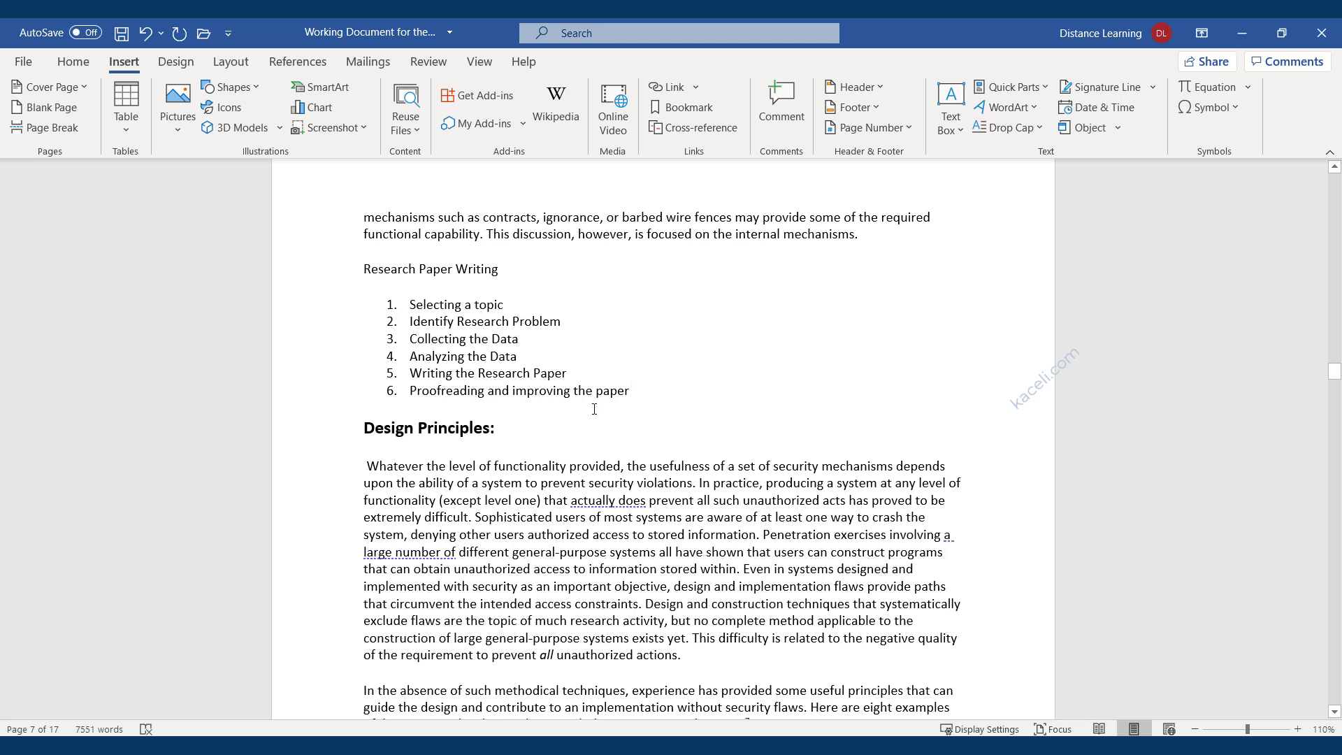
left_click(632, 393)
left_click_drag(639, 392, 413, 308)
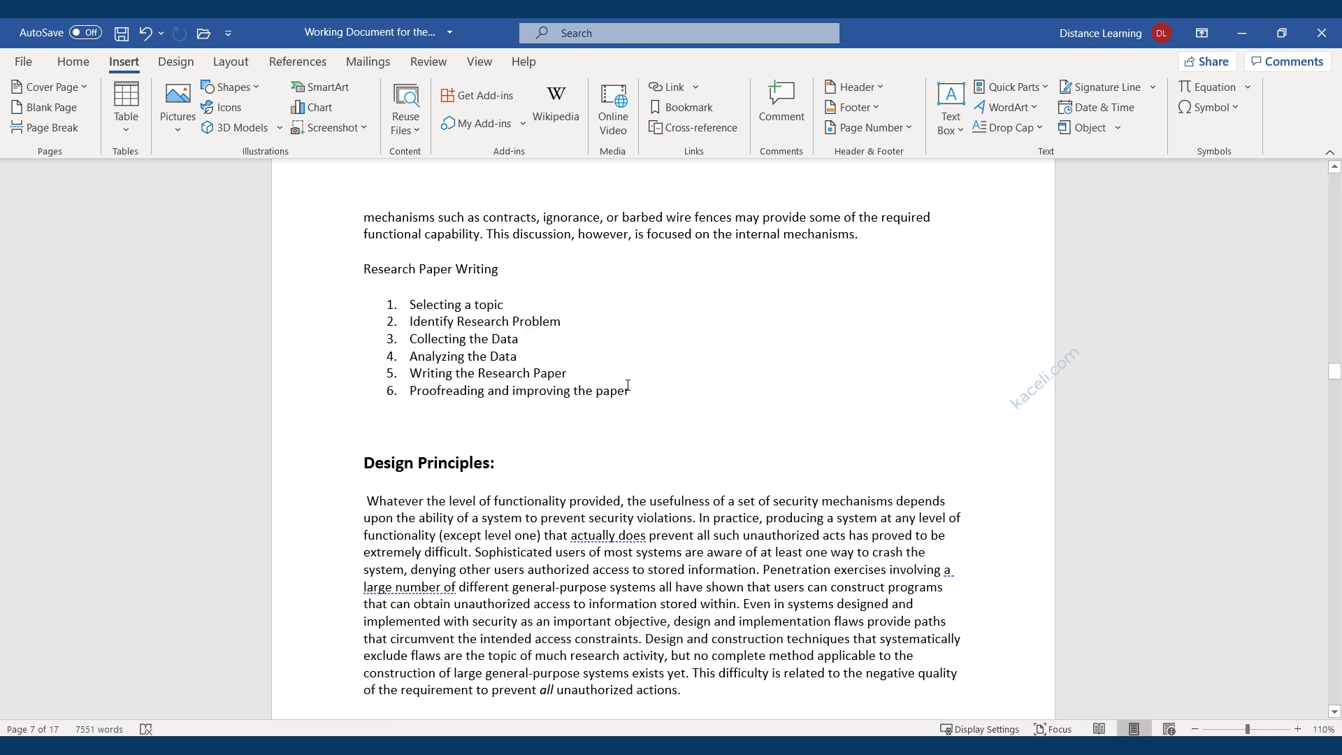
left_click_drag(628, 385, 419, 306)
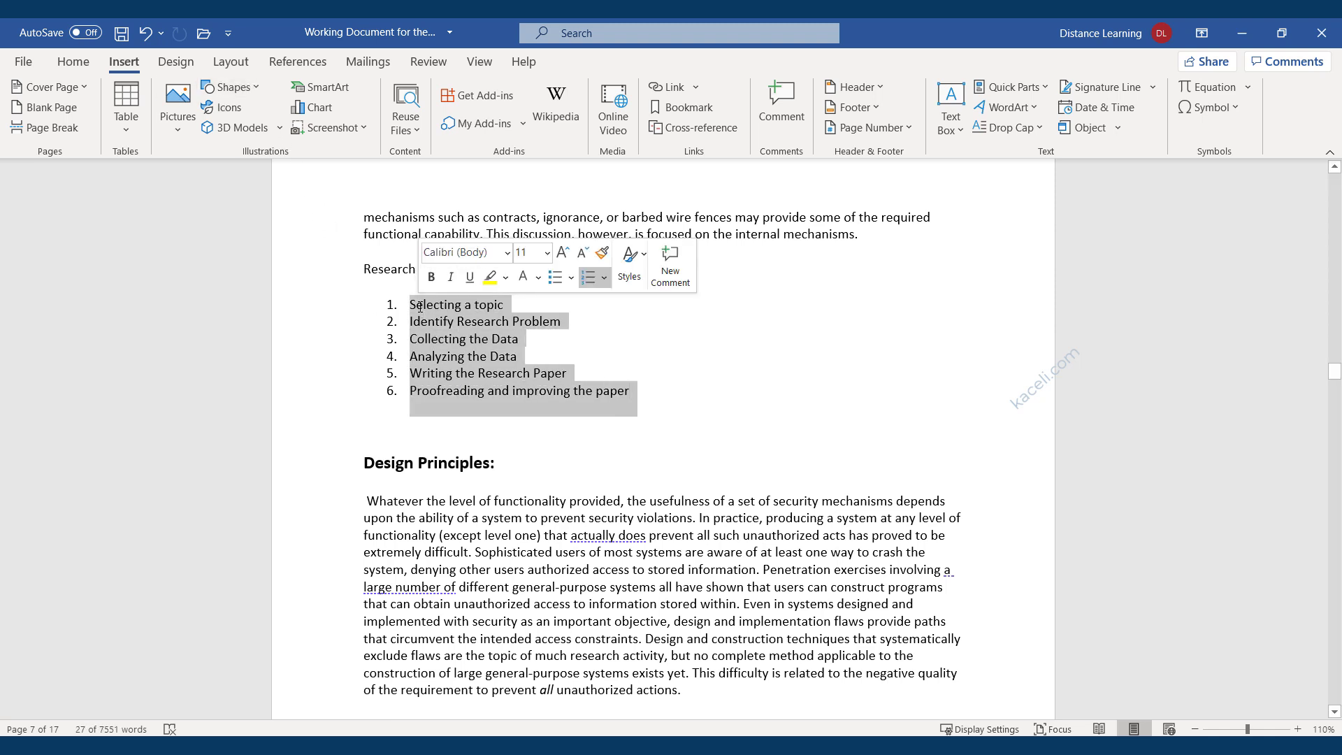
right_click(442, 319)
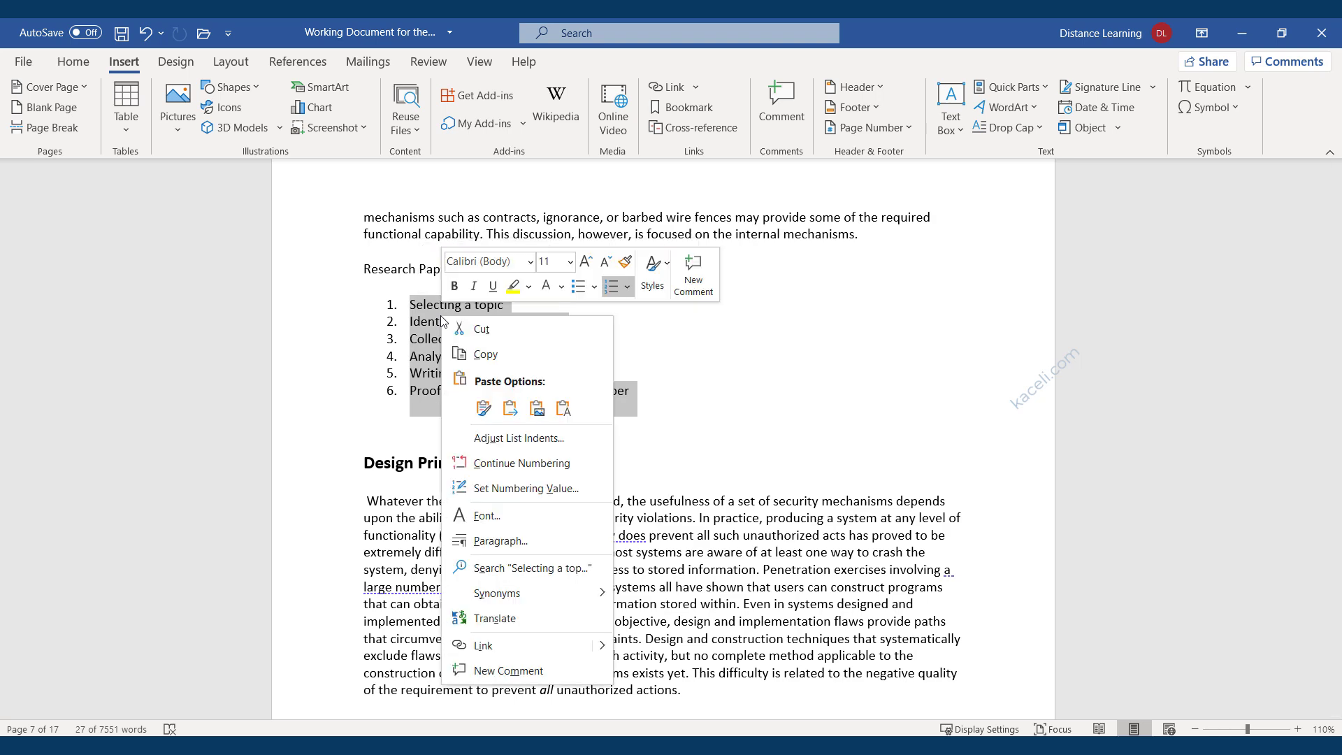
left_click(390, 431)
left_click(389, 425)
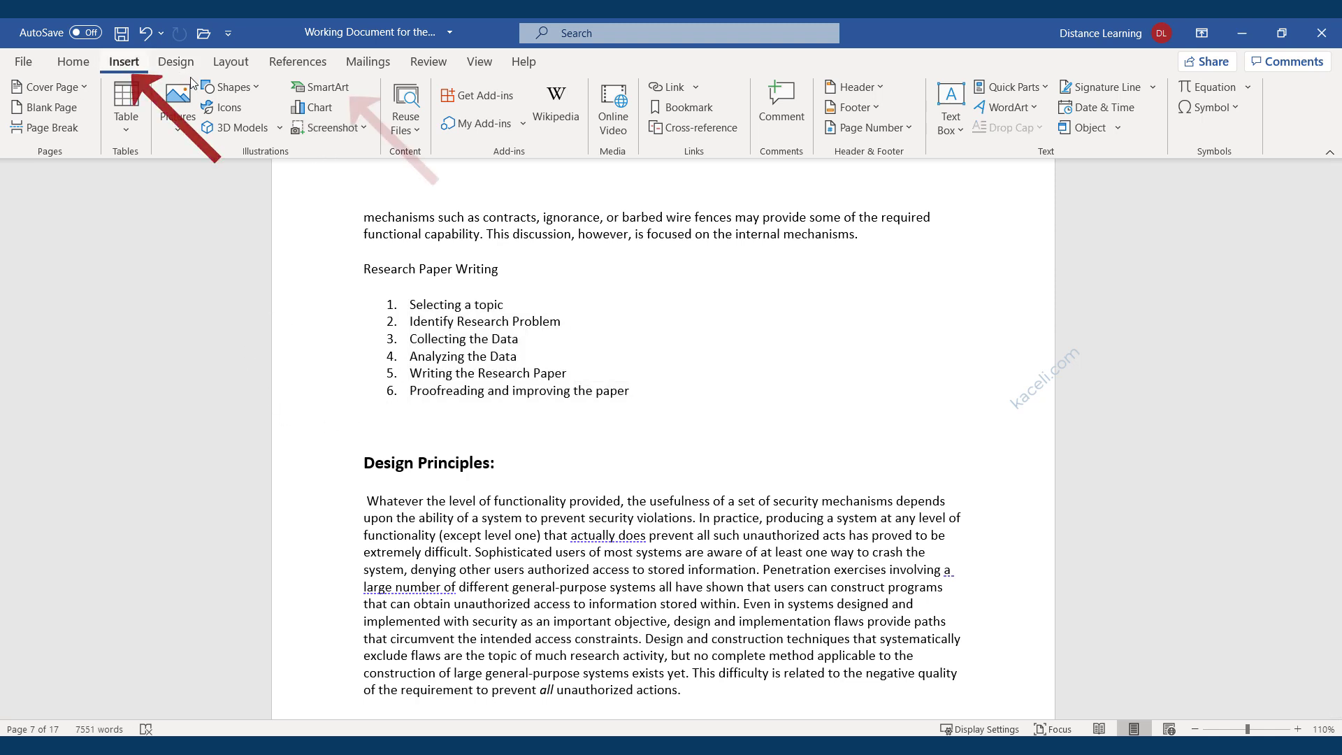
Insert a Basic Process SmartArt from the Process category below the list.
left_click(314, 91)
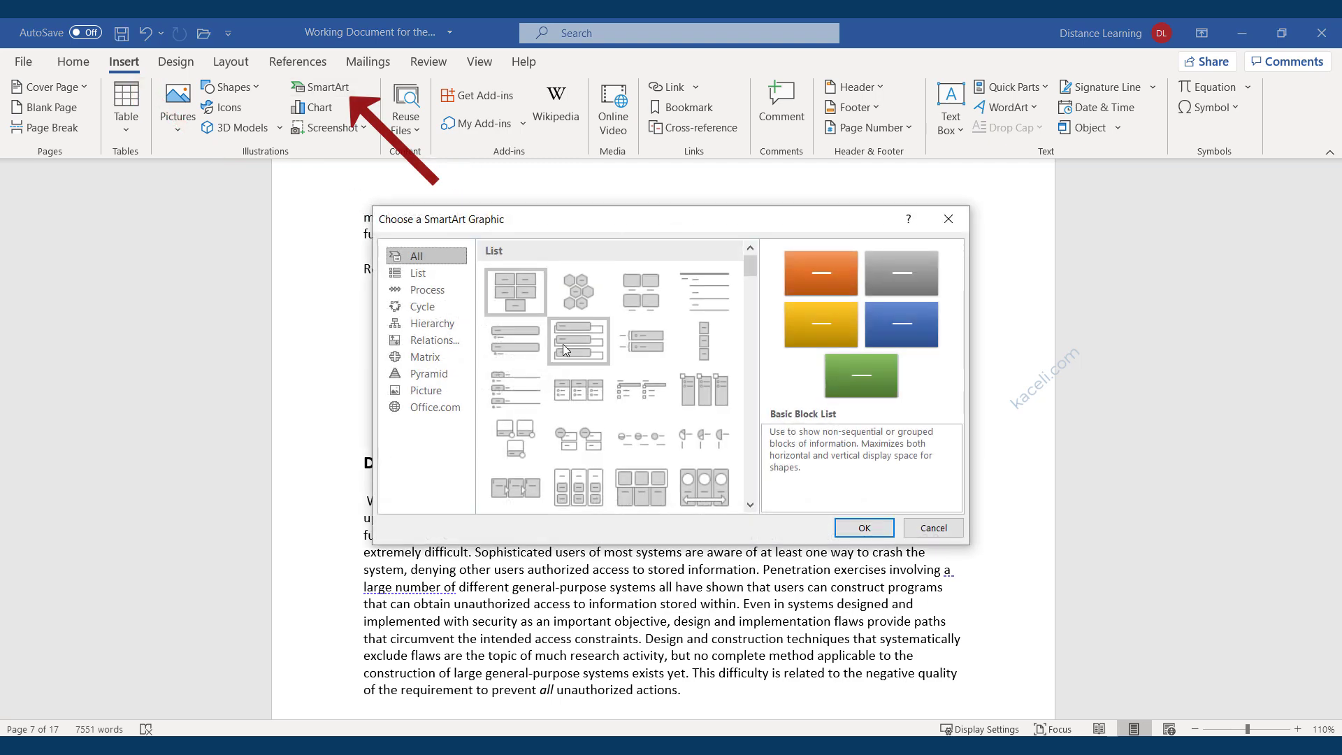
left_click(425, 291)
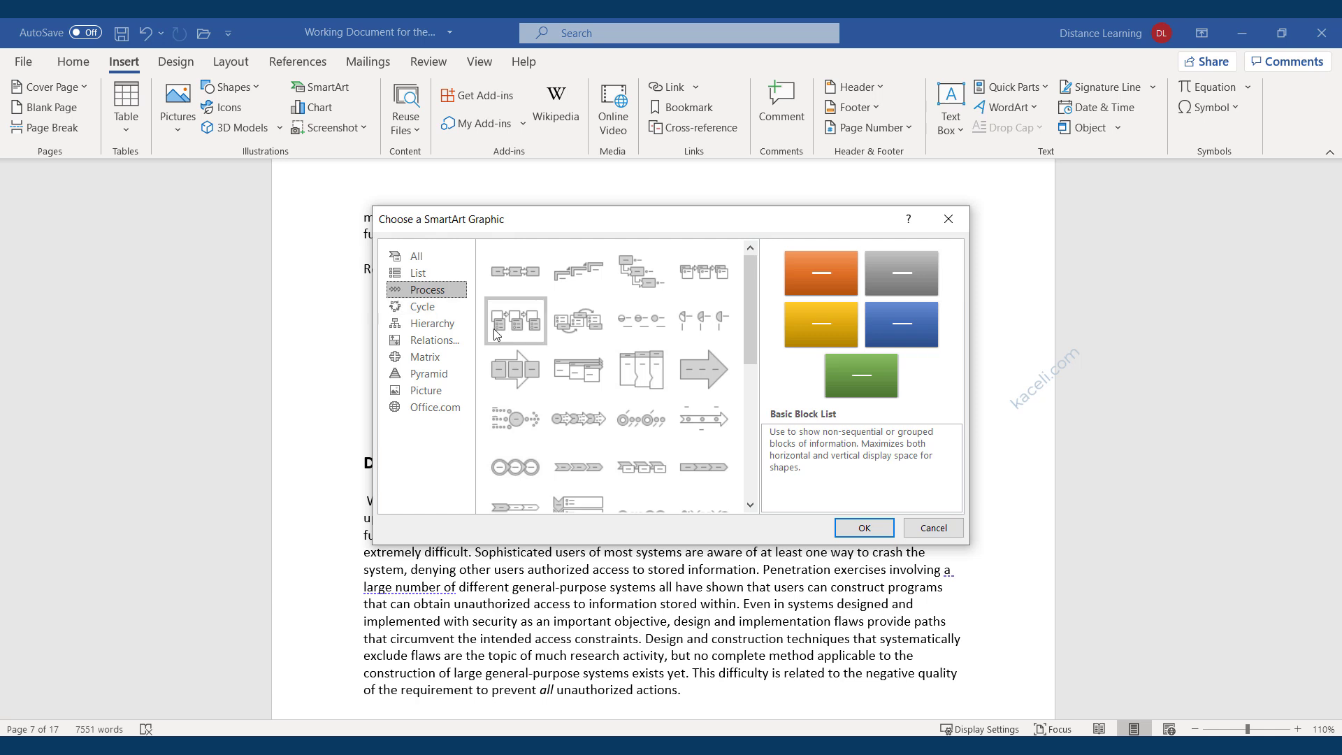
left_click(508, 277)
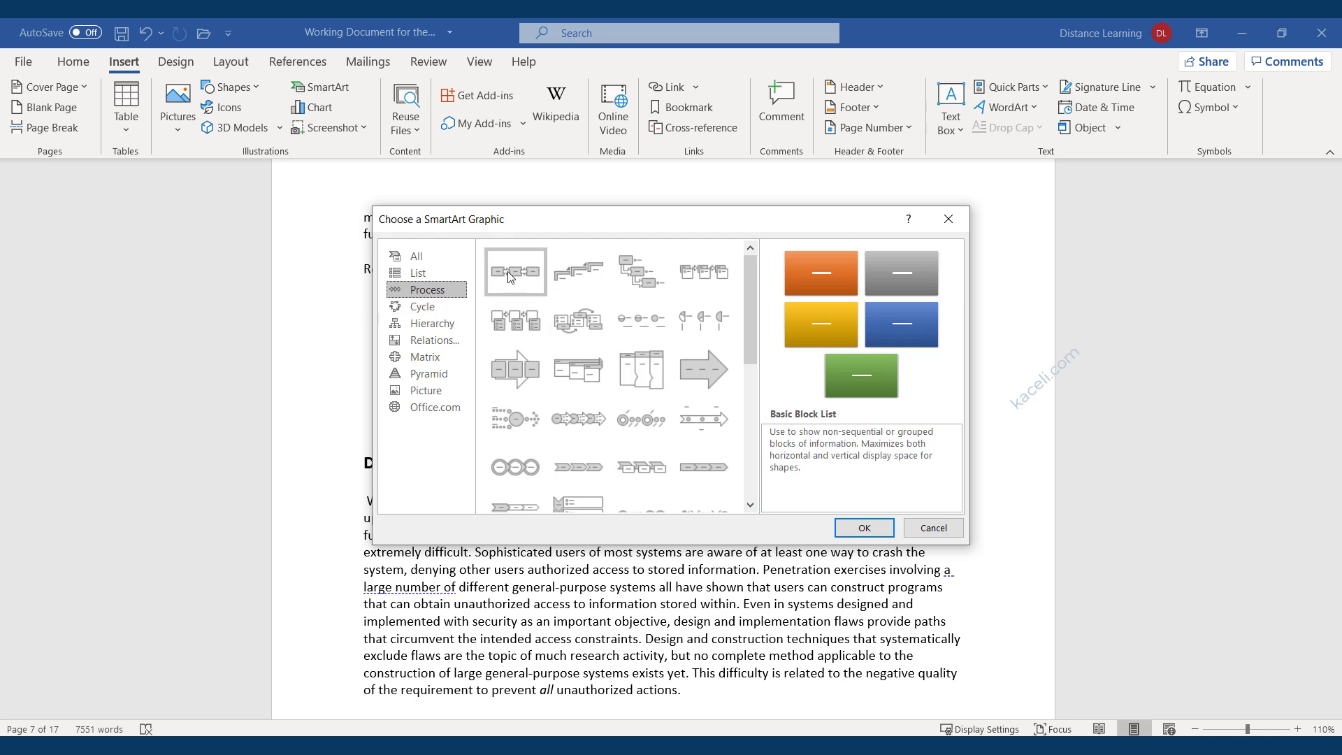
left_click(864, 529)
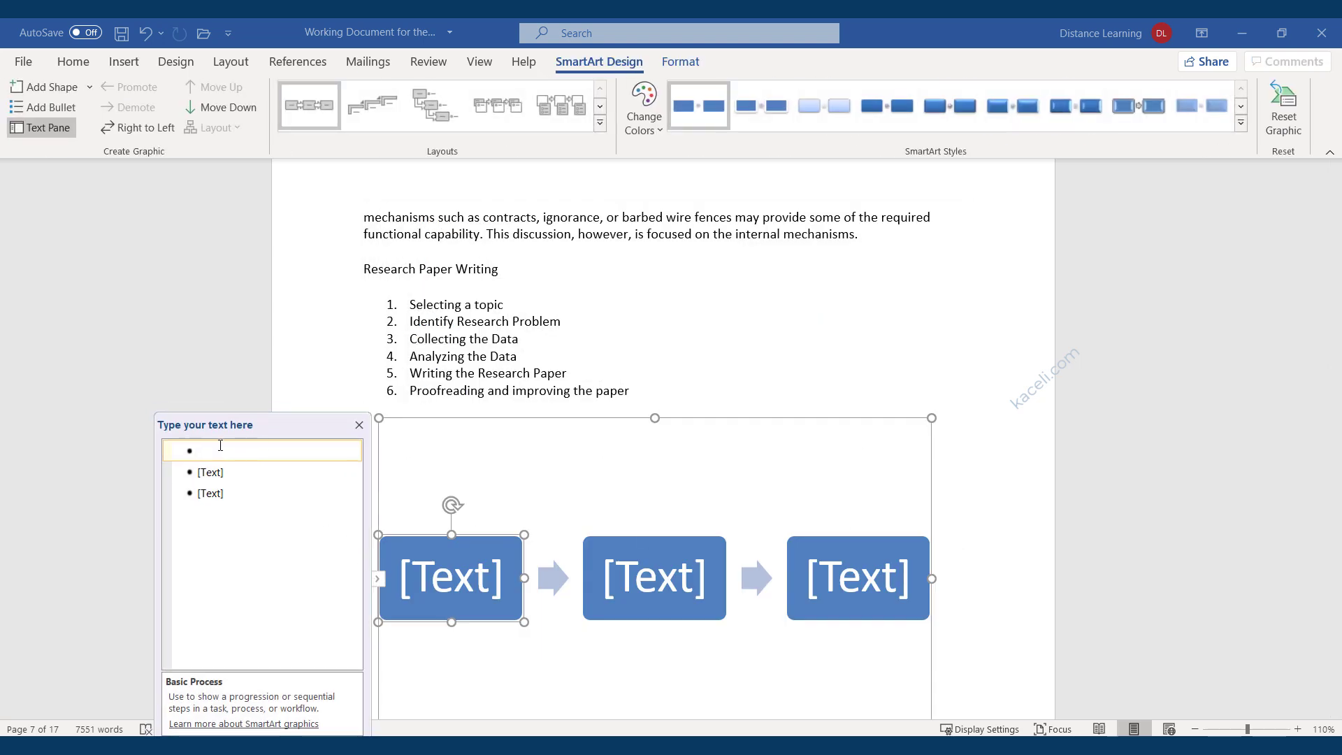
Paste 'Selecting a topic' and 'Identify Research Problem' into the first two process shapes.
double_click(454, 306)
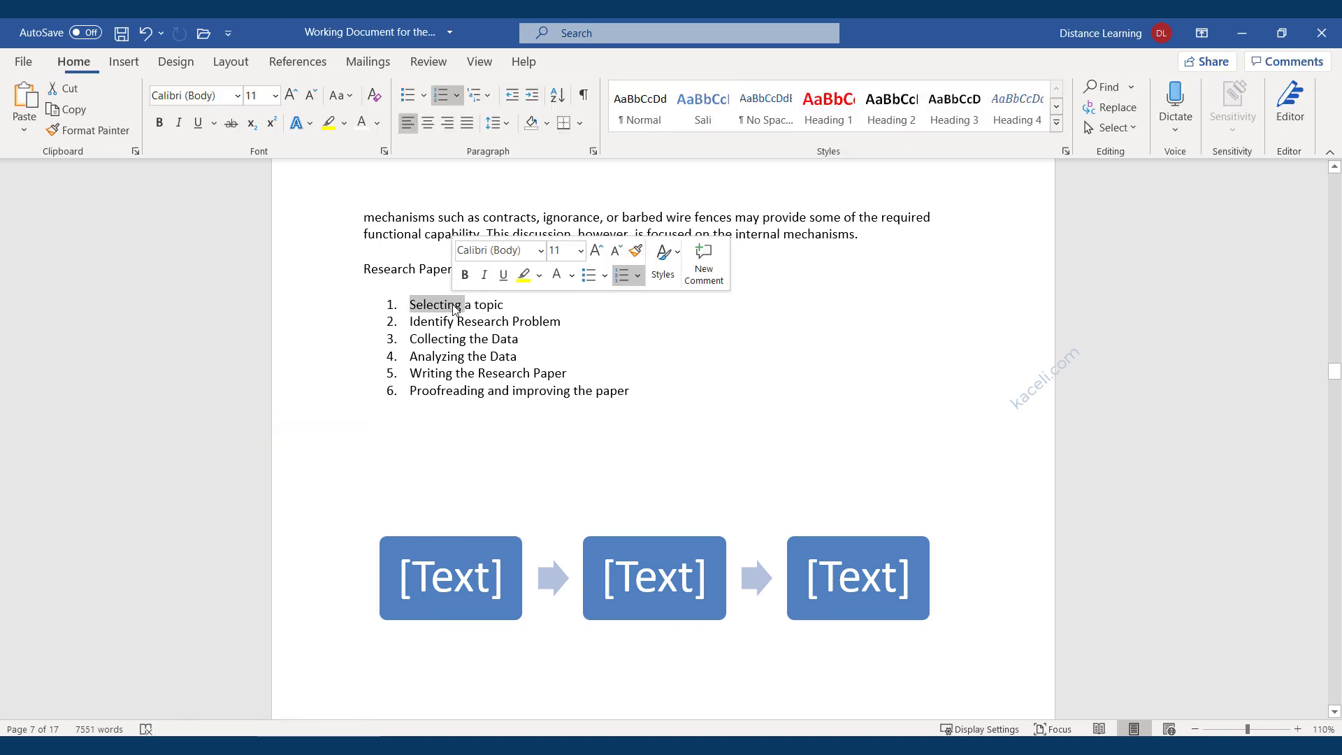
triple_click(493, 311)
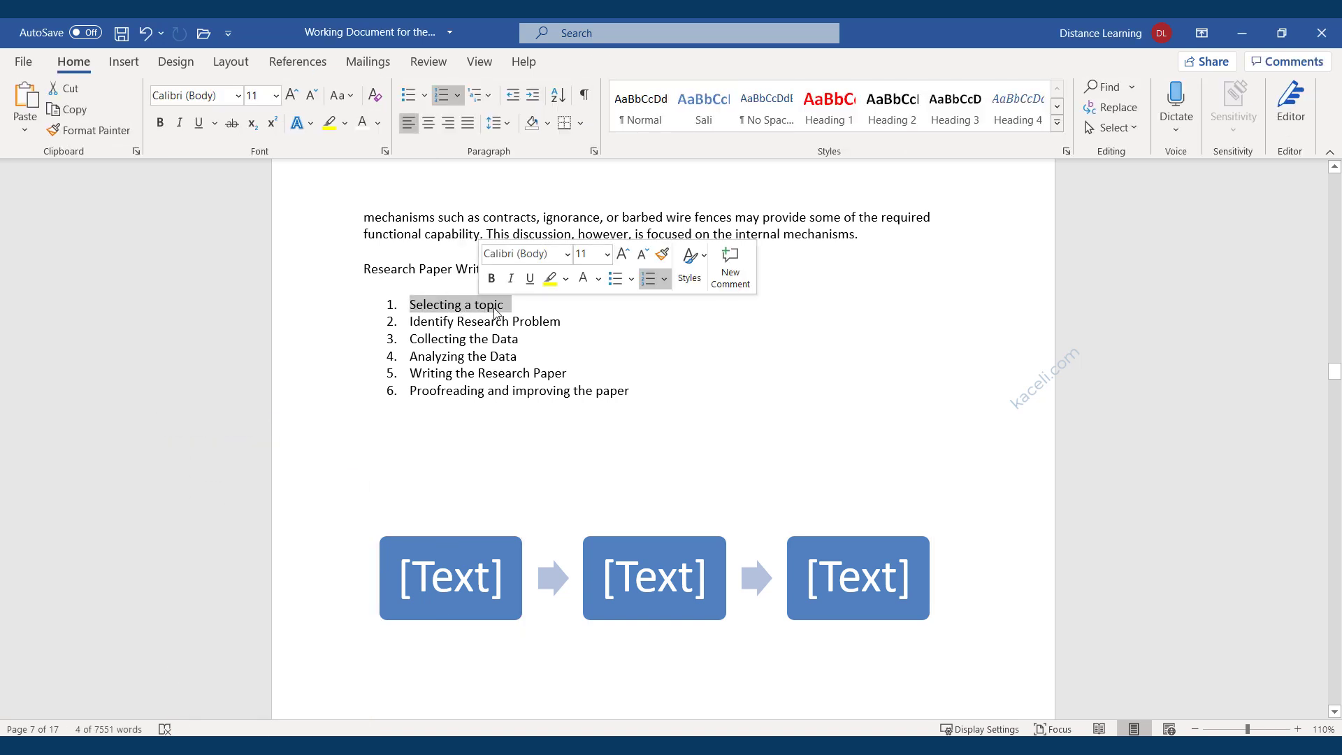
left_click(441, 606)
left_click(244, 452)
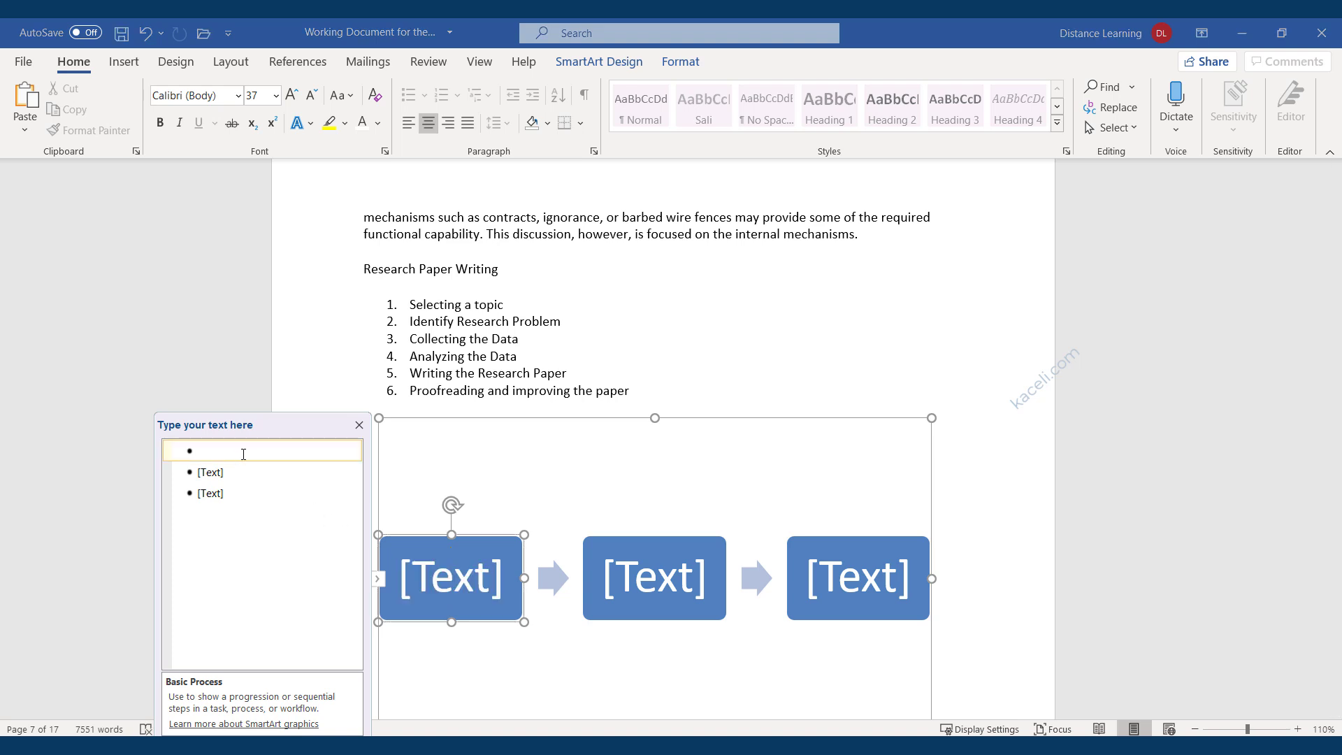
key("ctrl+v")
double_click(466, 323)
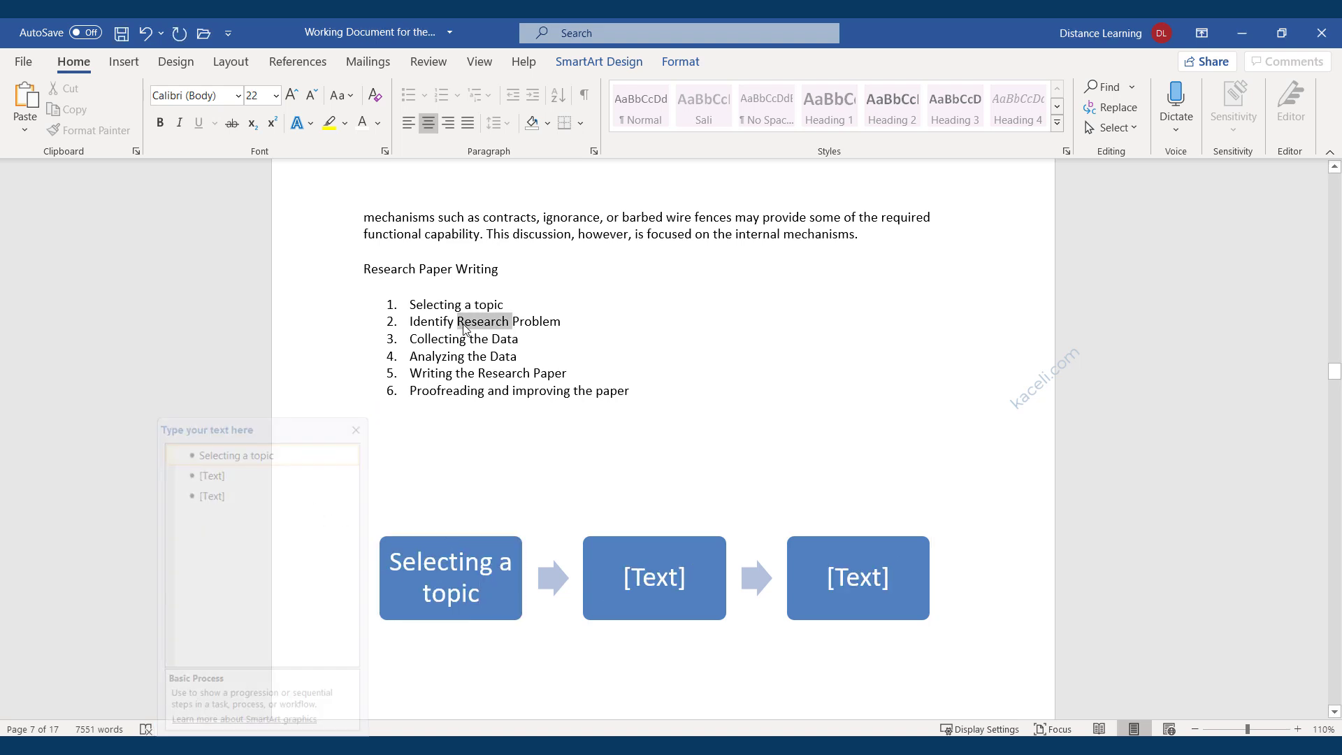
triple_click(466, 325)
key("ctrl+c")
left_click(557, 573)
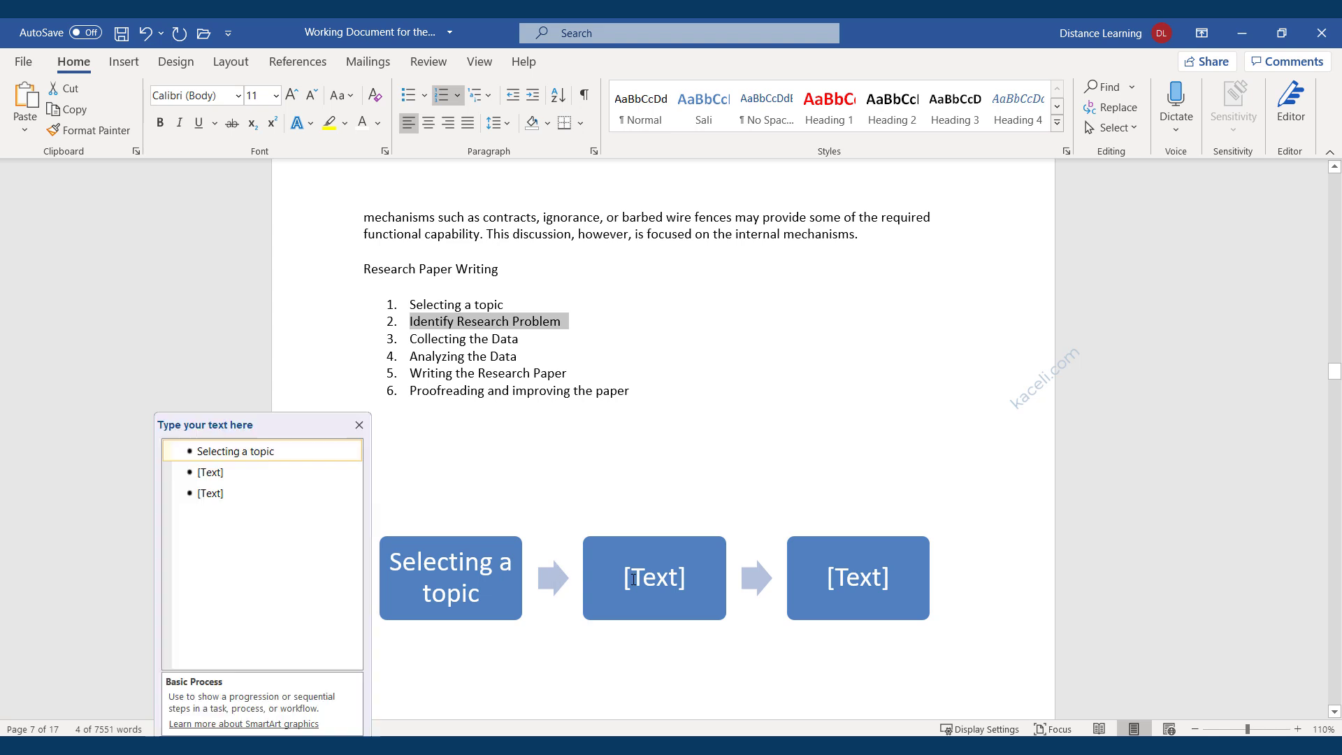
left_click(225, 473)
key("ctrl+v")
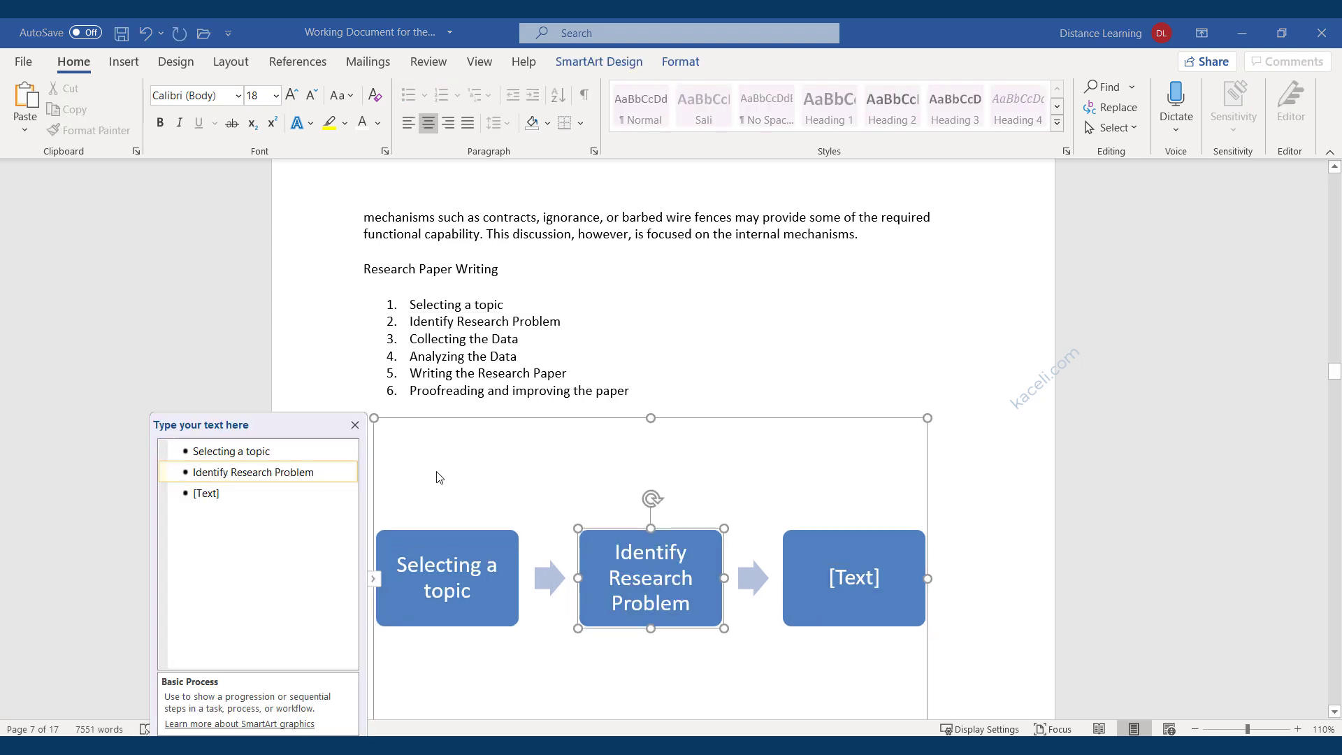
Paste 'Writing the Research Paper' into step four, then add a fifth shape with 'Proofreading and improving the paper'.
double_click(477, 356)
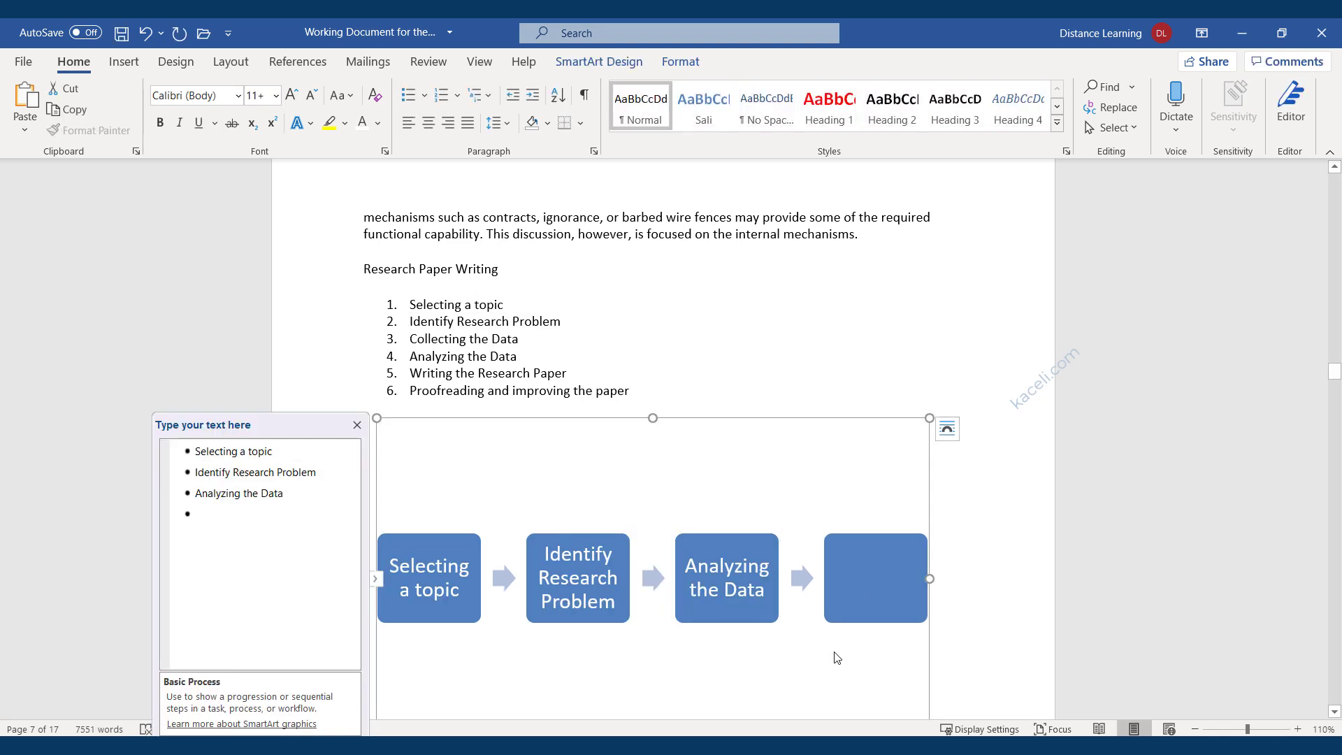
left_click(246, 514)
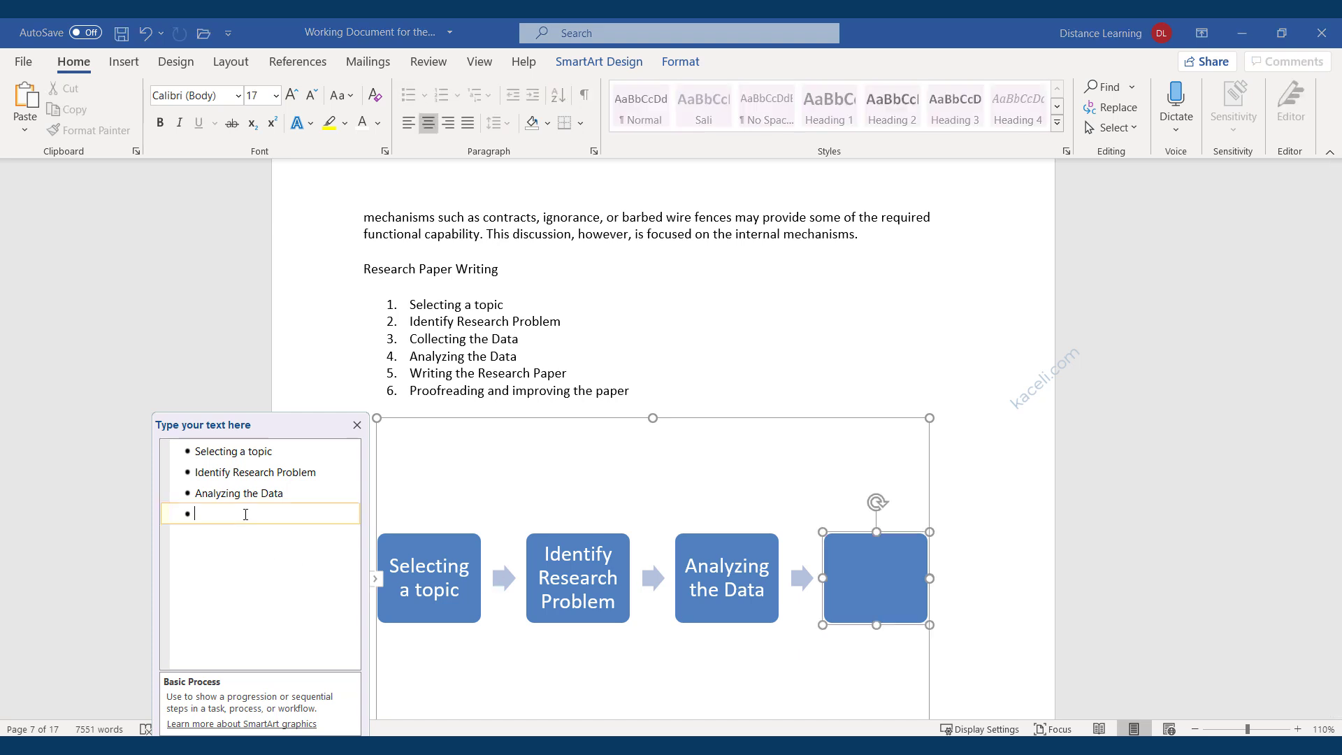
type("Writing the Research Paper")
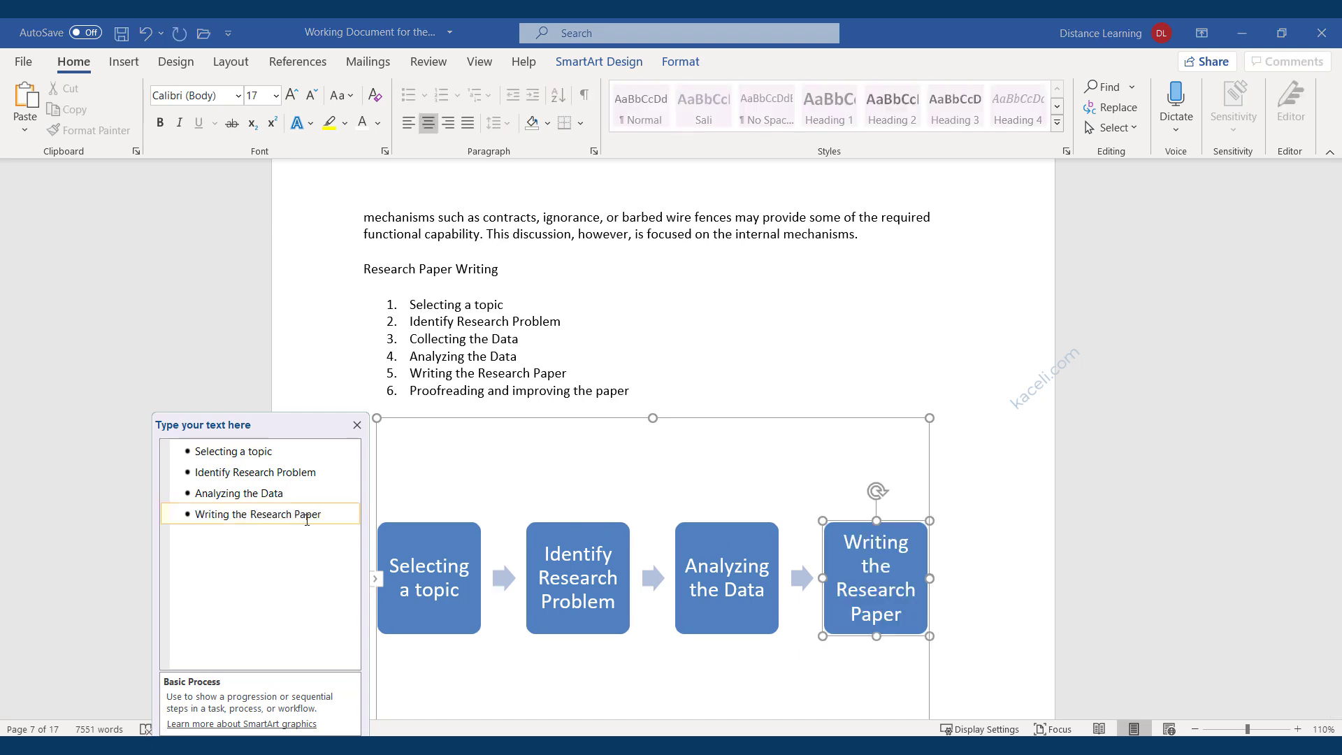
key("Return")
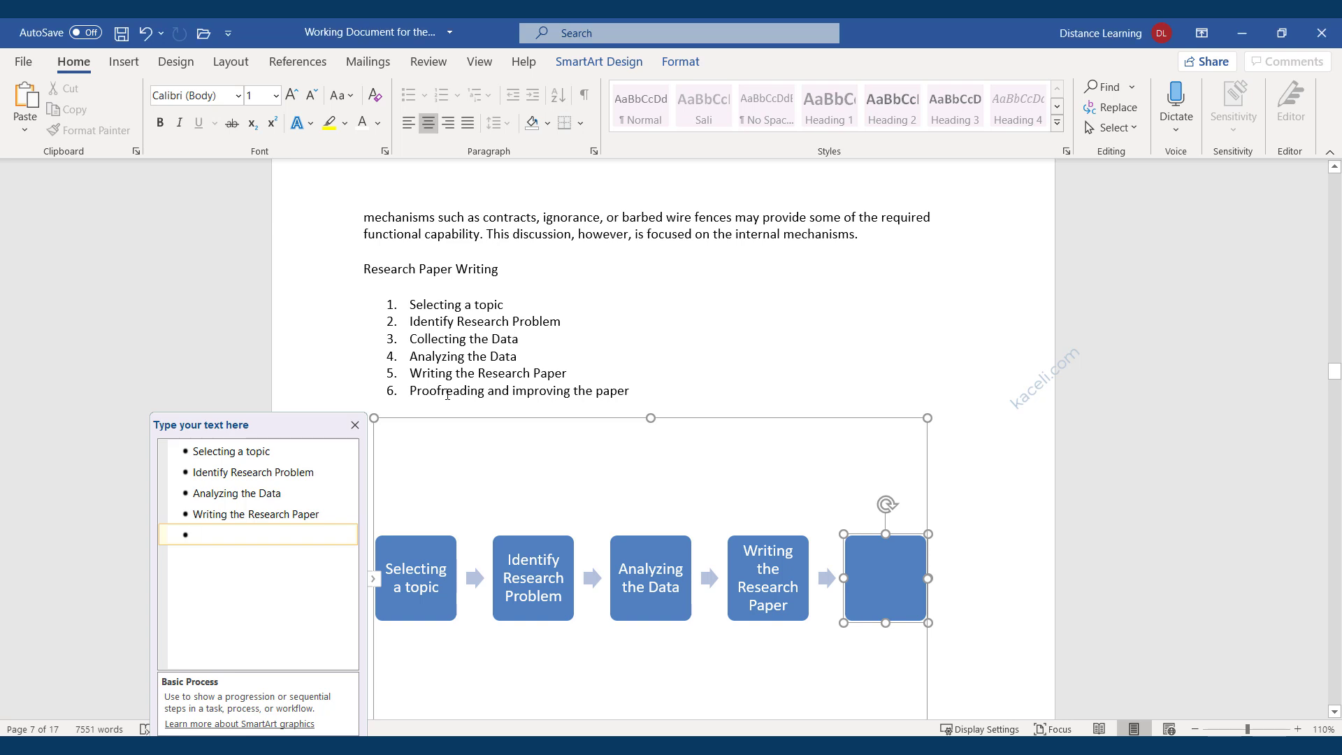
double_click(446, 393)
triple_click(446, 393)
key("ctrl+c")
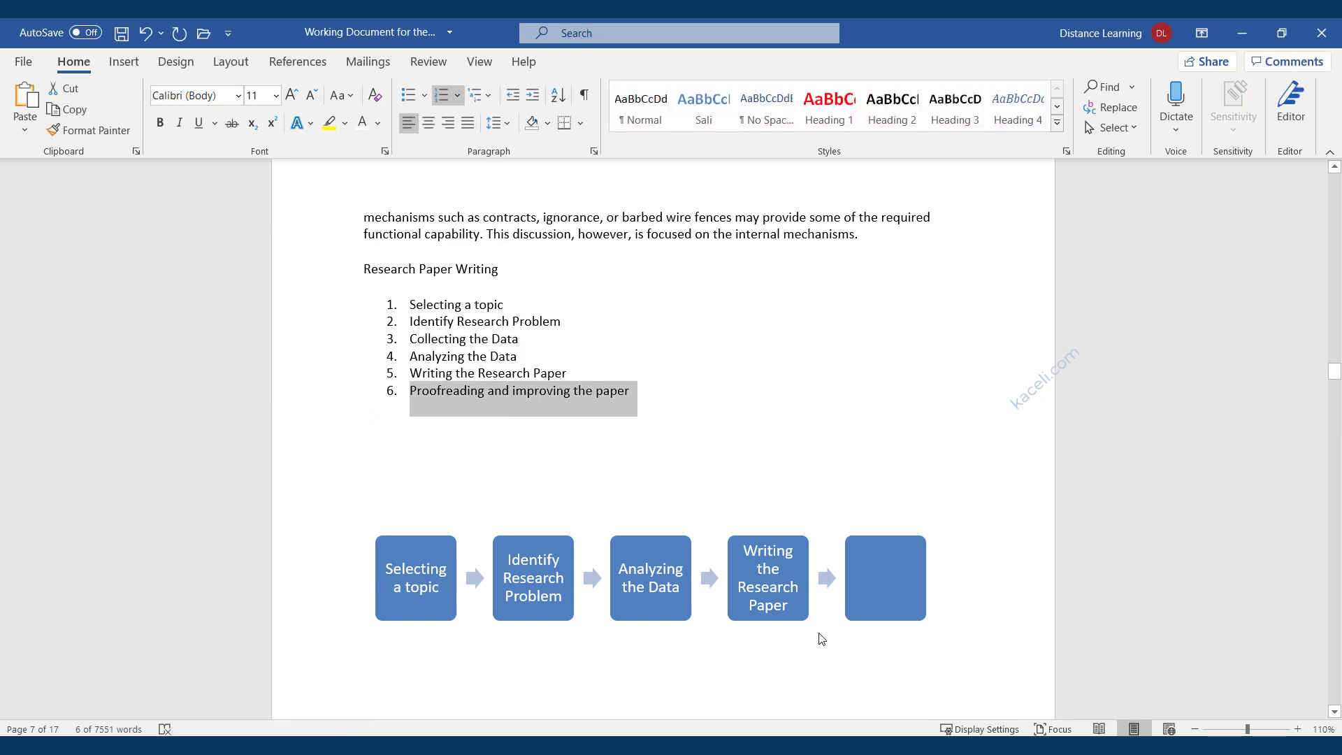
left_click(882, 602)
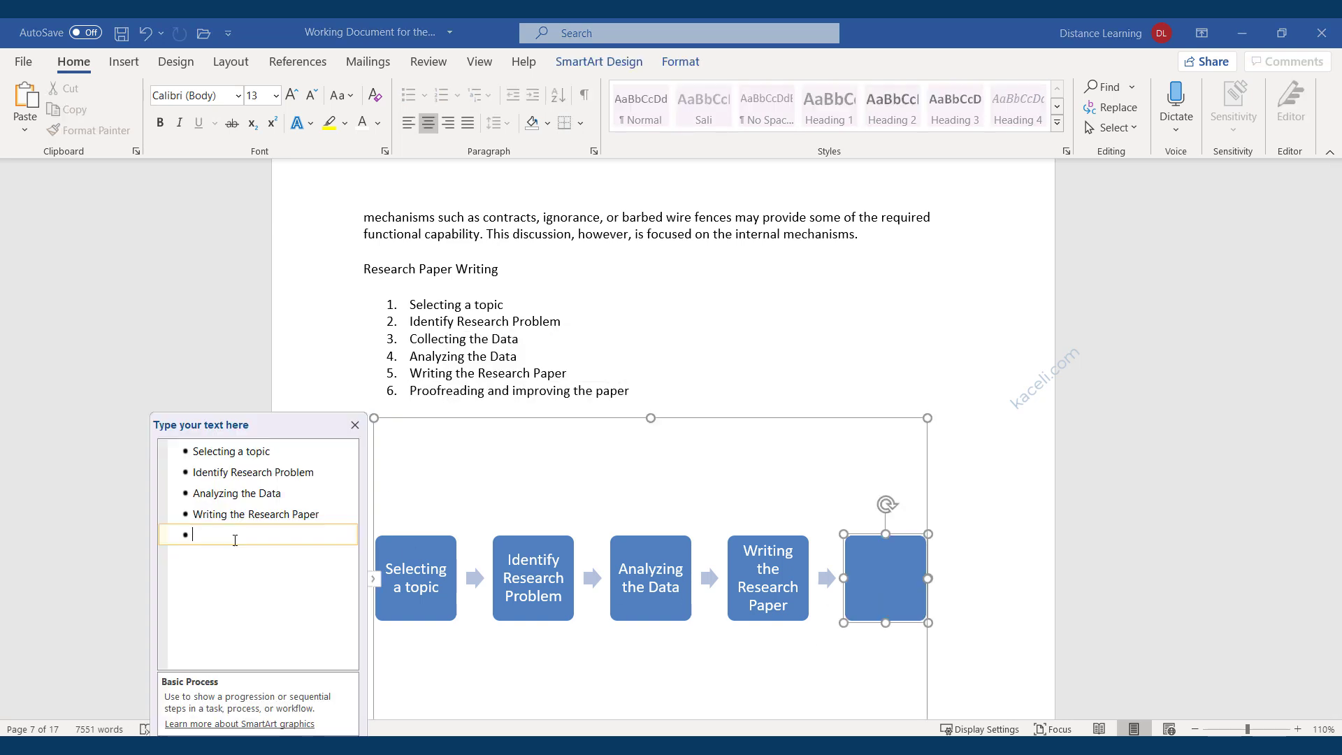
key("ctrl+v")
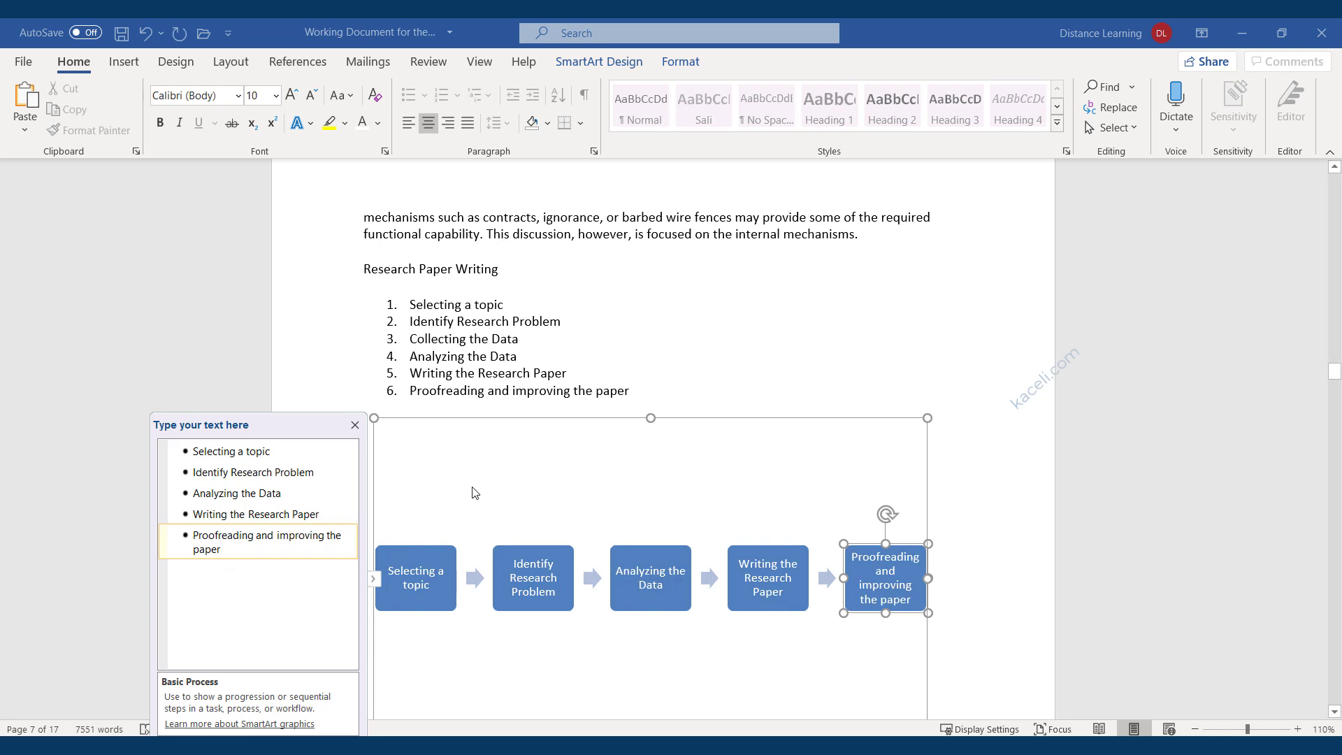
left_click(734, 361)
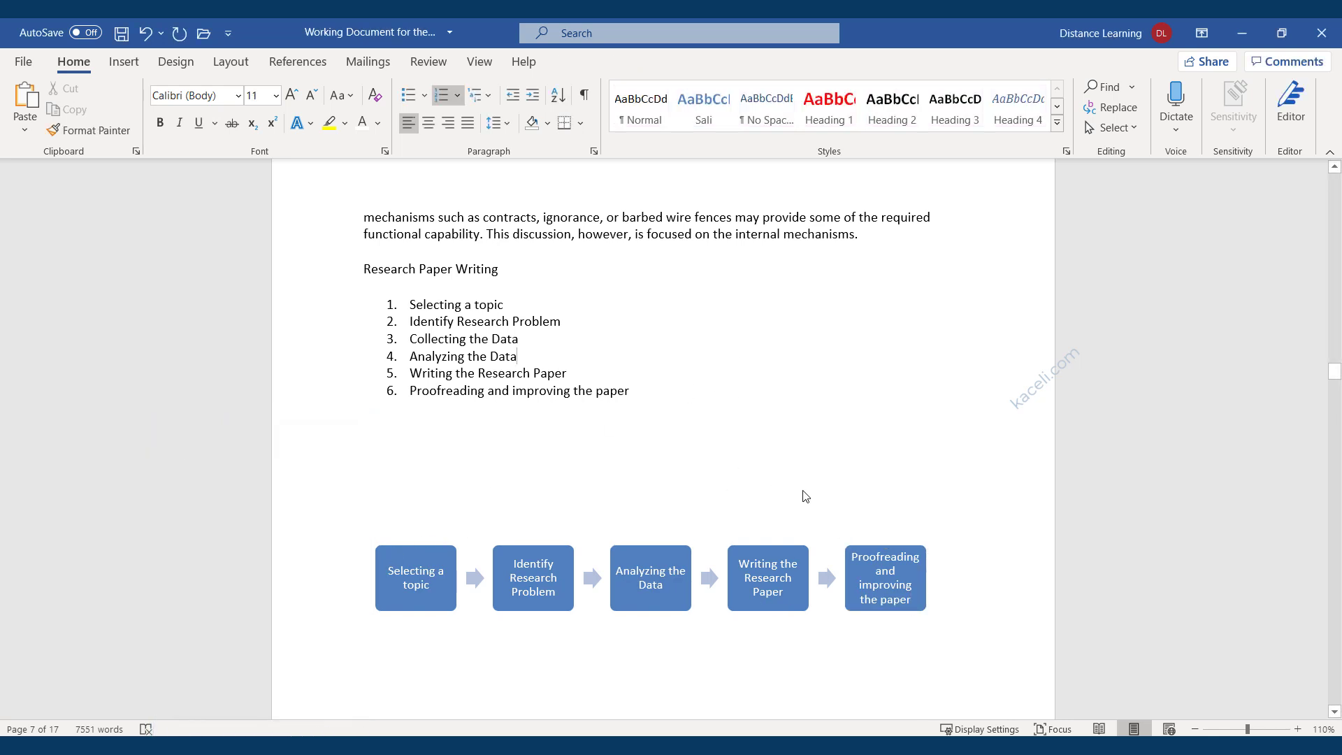
left_click(462, 448)
Switch the SmartArt's layout to Upward Arrow from the Layouts gallery.
left_click(660, 365)
scroll(752, 453, "down", 3)
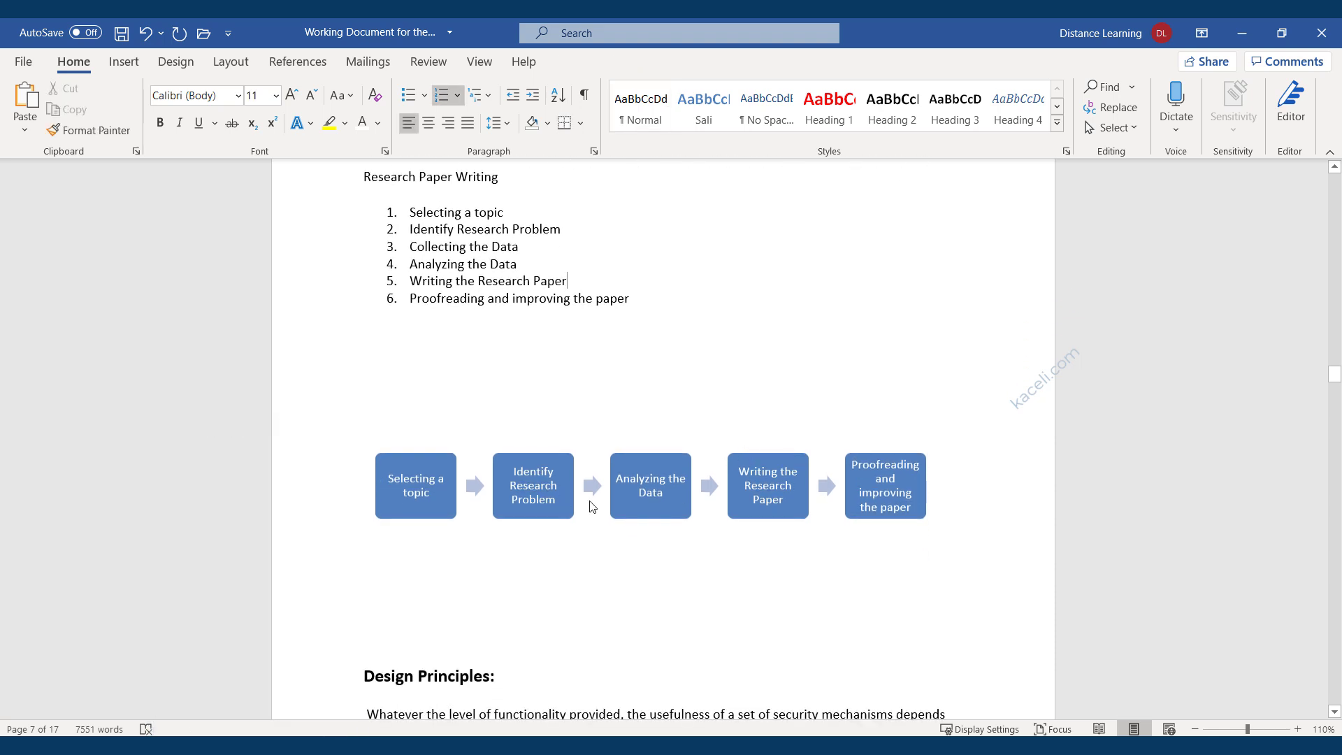
scroll(591, 506, "down", 1)
scroll(621, 392, "up", 1)
left_click(789, 505)
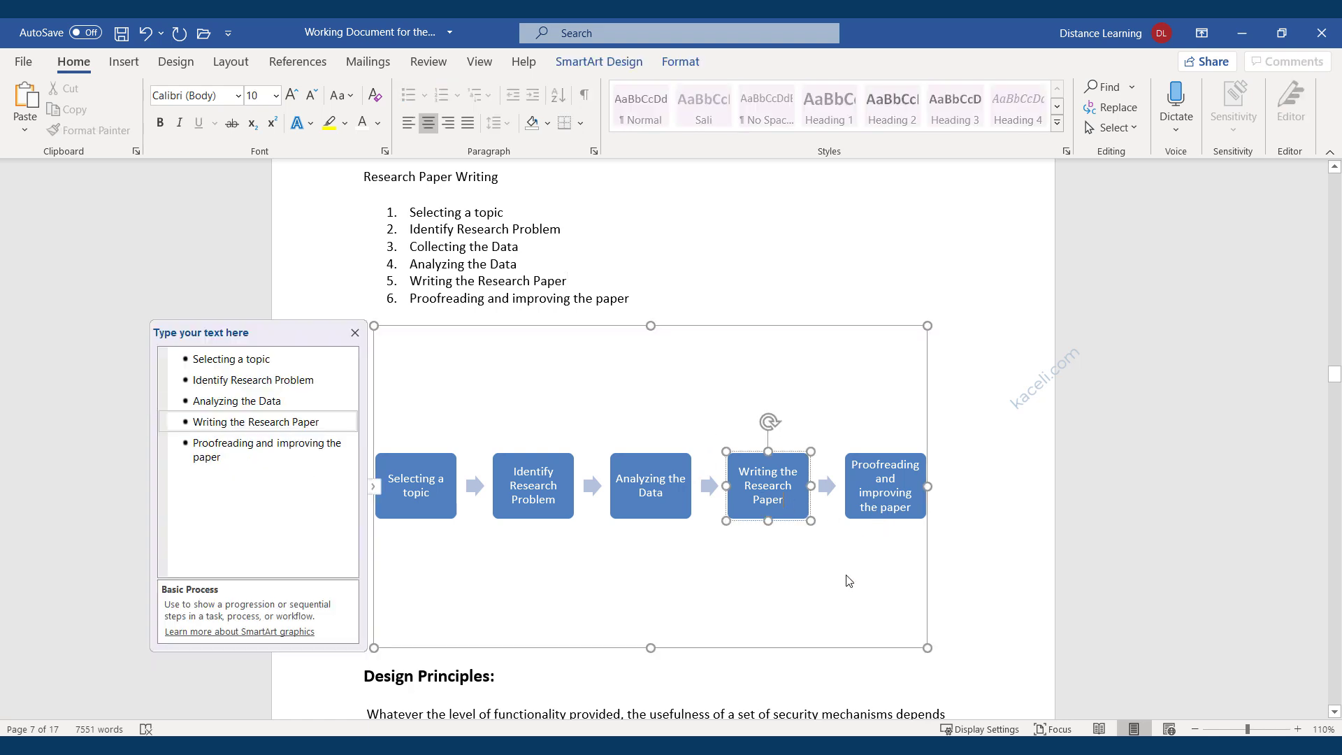
left_click(913, 620)
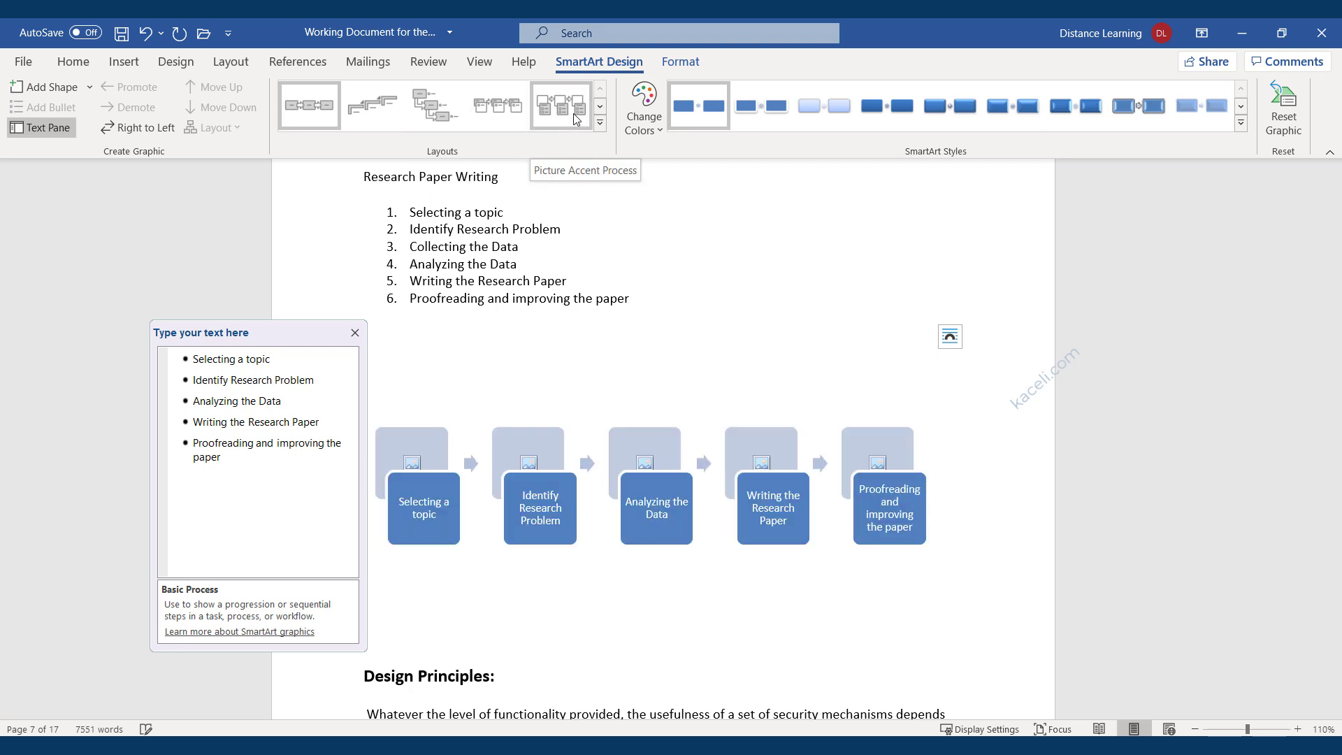
left_click(601, 124)
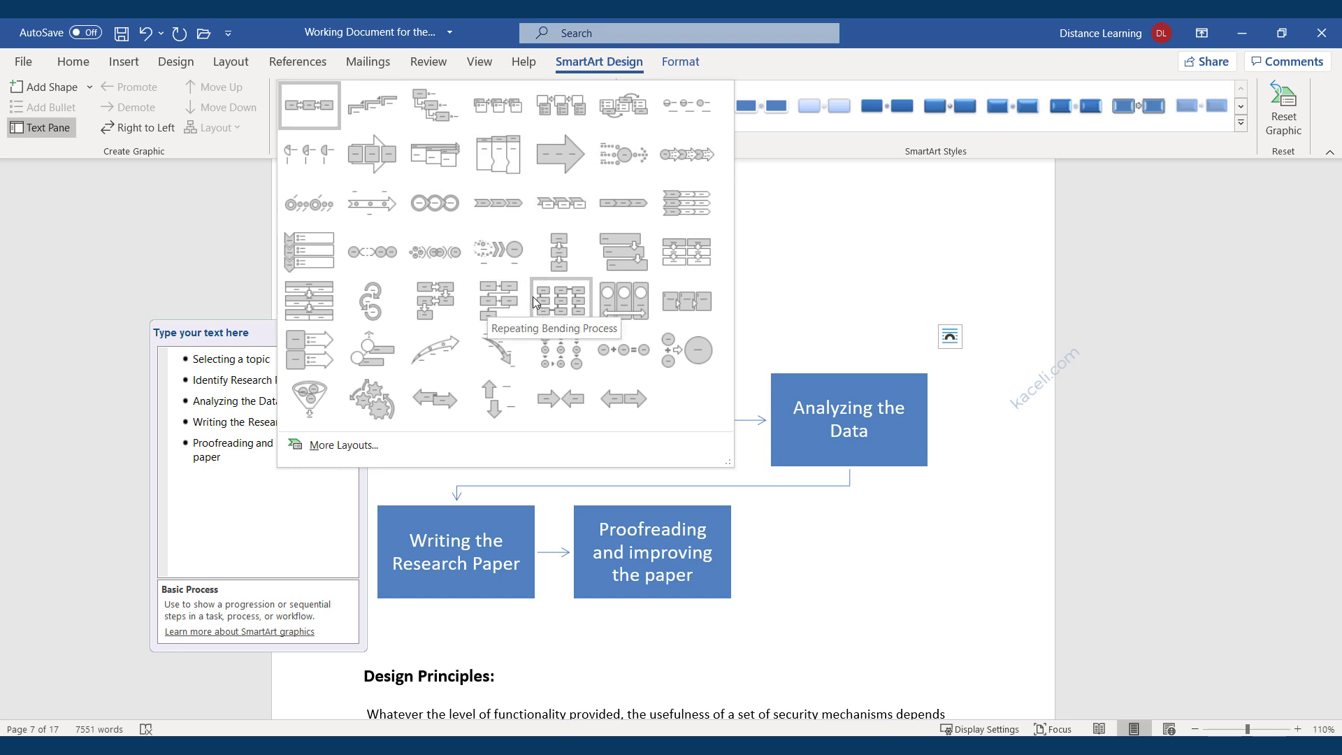
left_click(439, 343)
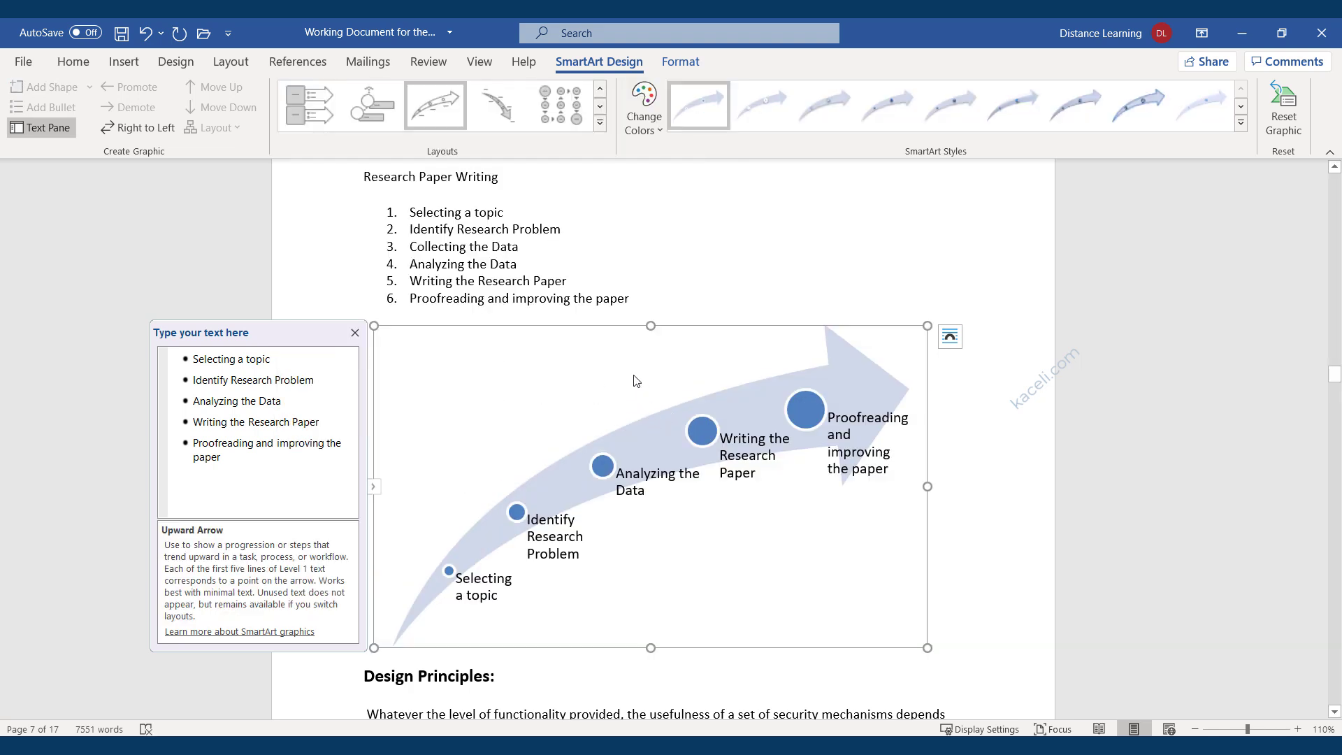
Apply the Colorful scheme from Change Colors to the Upward Arrow SmartArt, then deselect it.
left_click(656, 130)
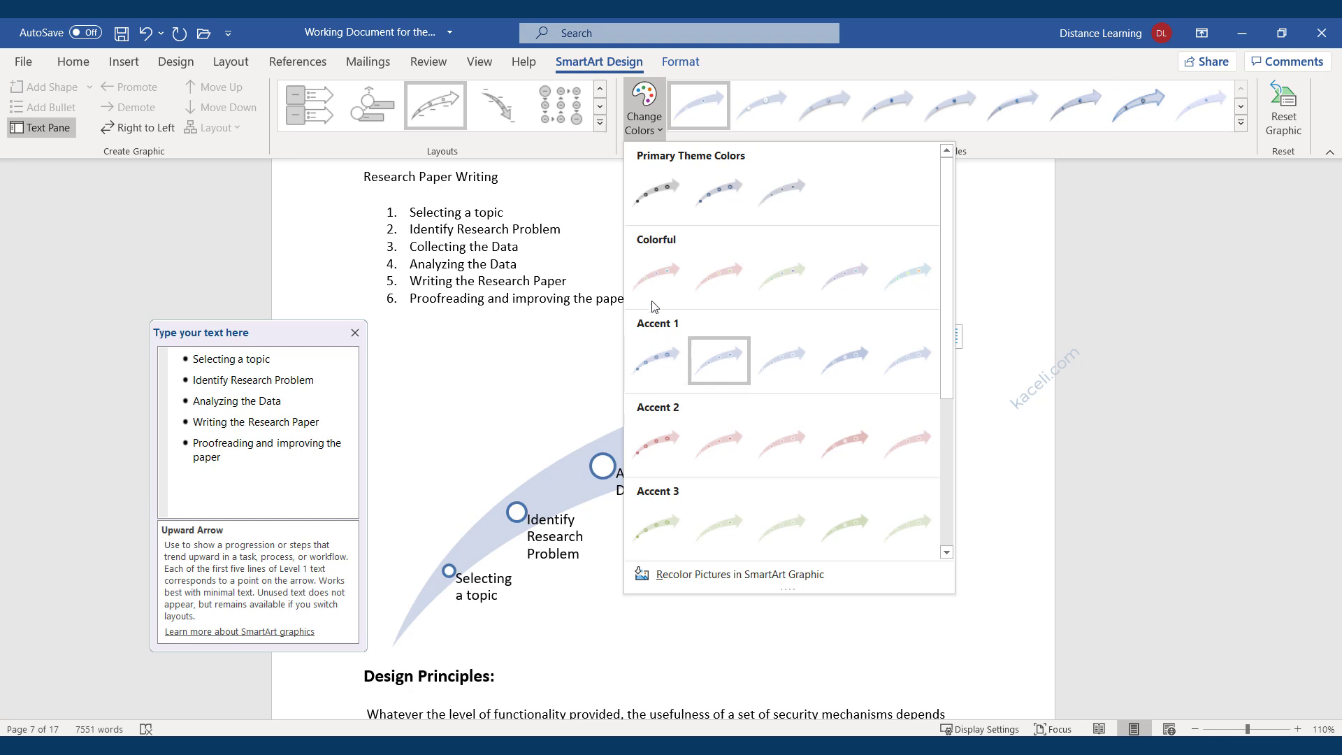
left_click(654, 277)
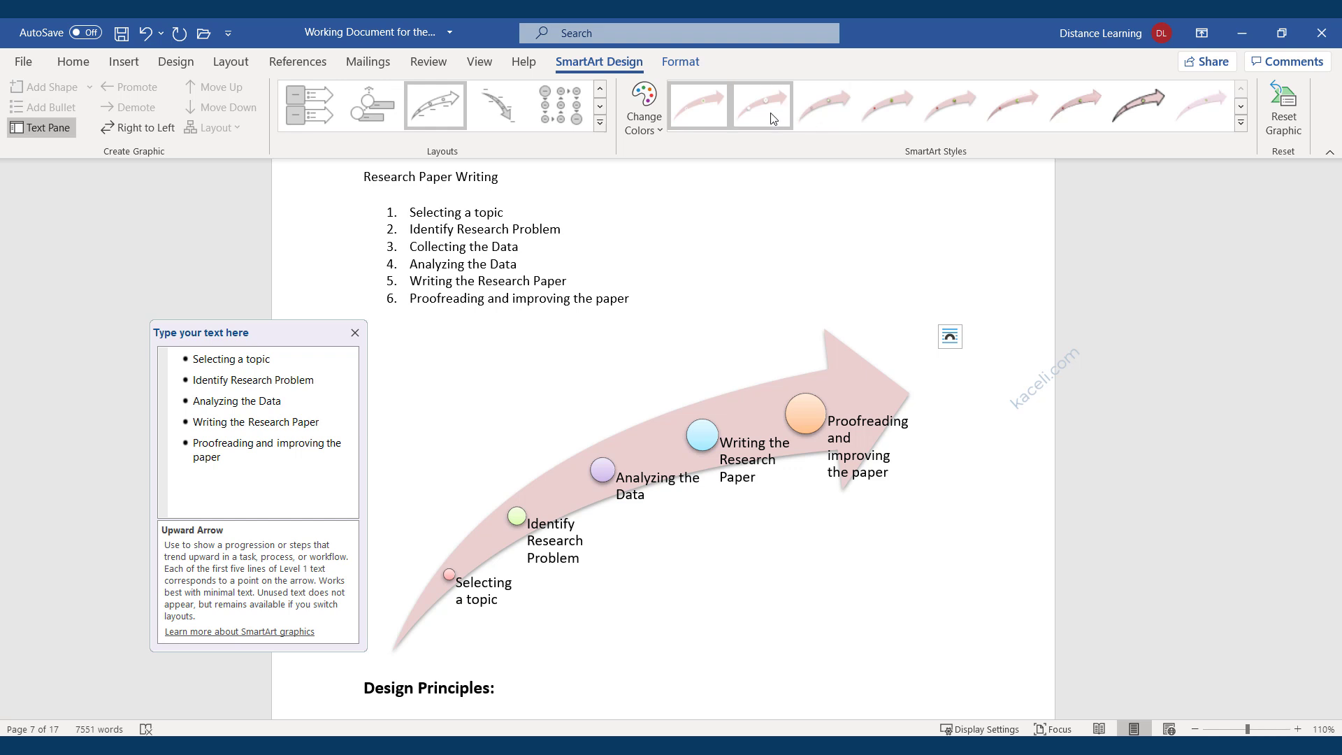
left_click(1008, 530)
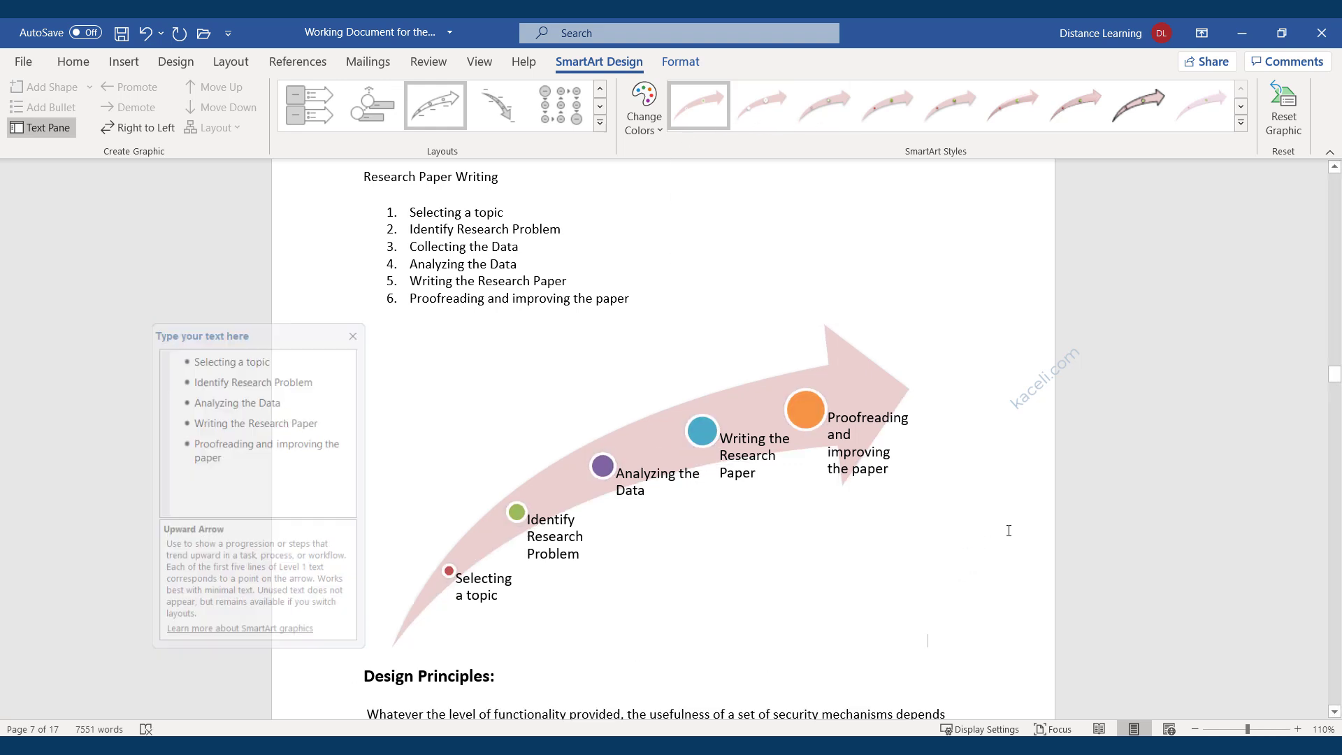
left_click(539, 330)
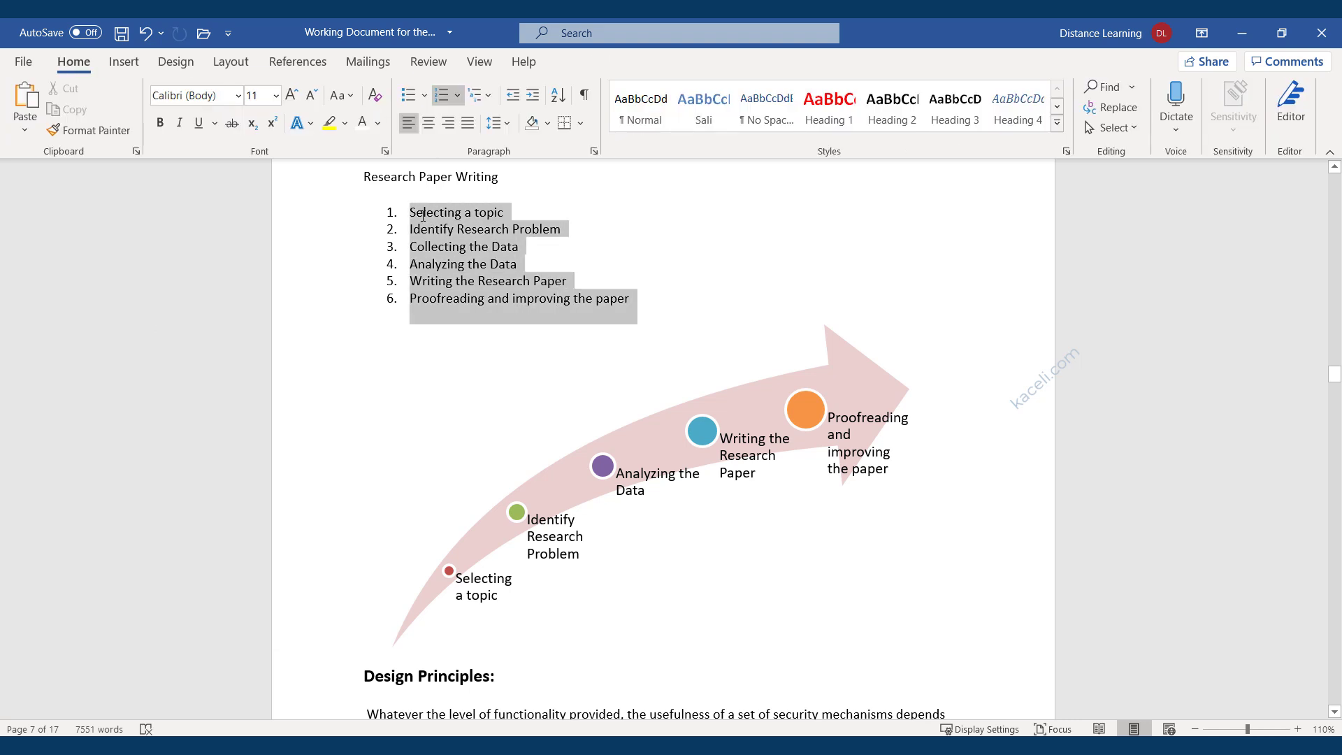
left_click(365, 190)
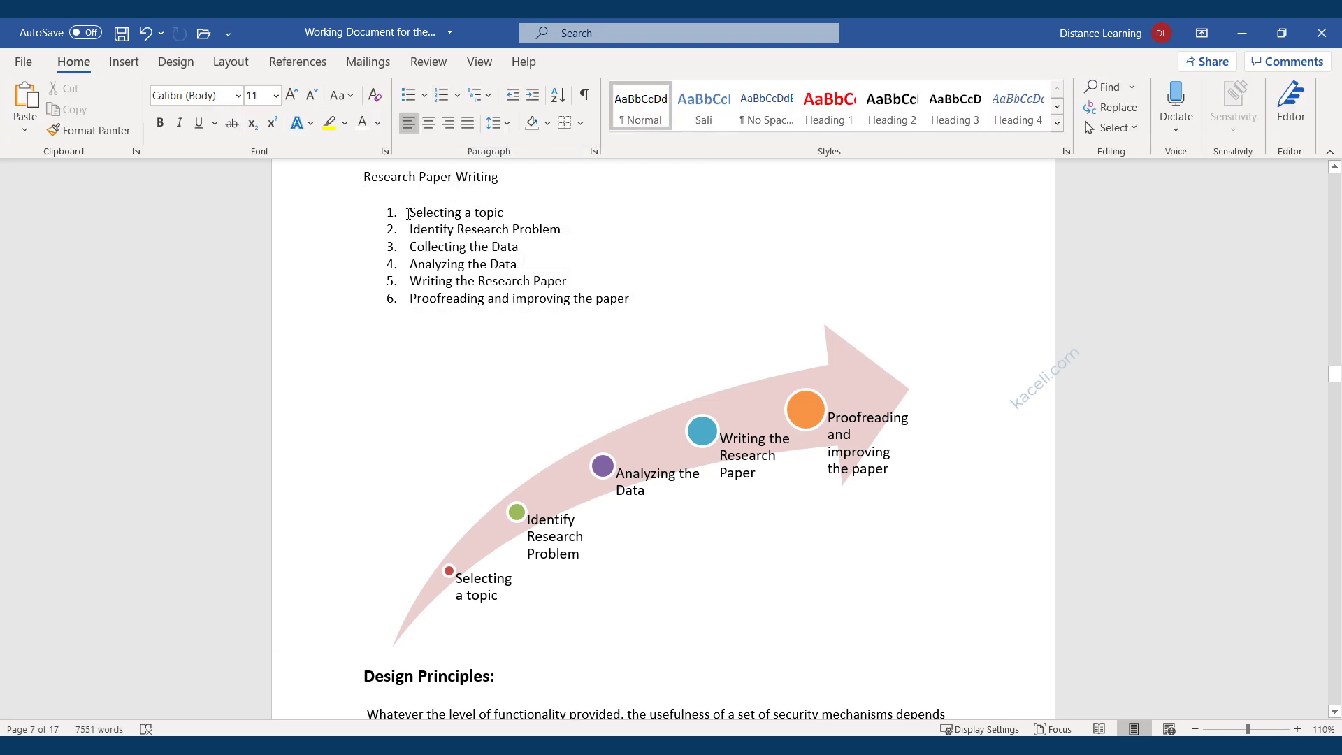
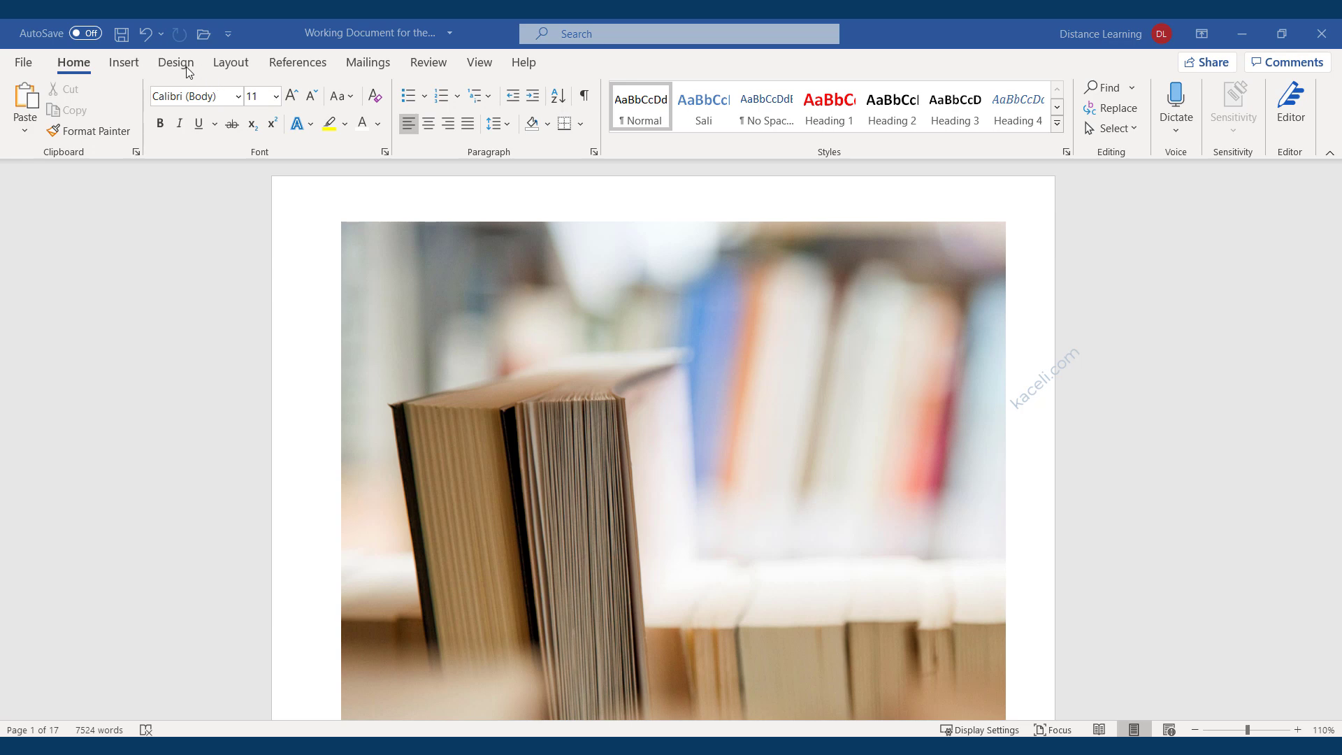
Switch to the Design tab and scroll through the document to review it.
left_click(183, 68)
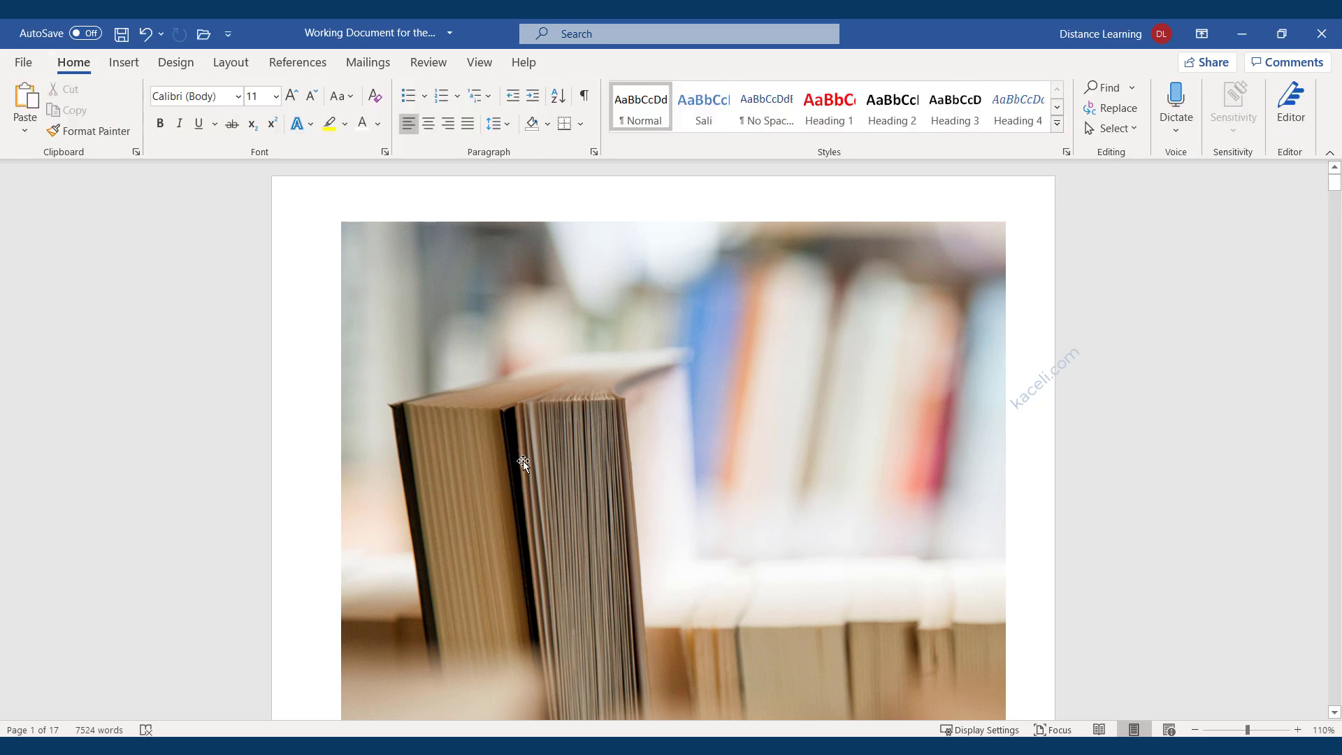
scroll(524, 462, "down", 15)
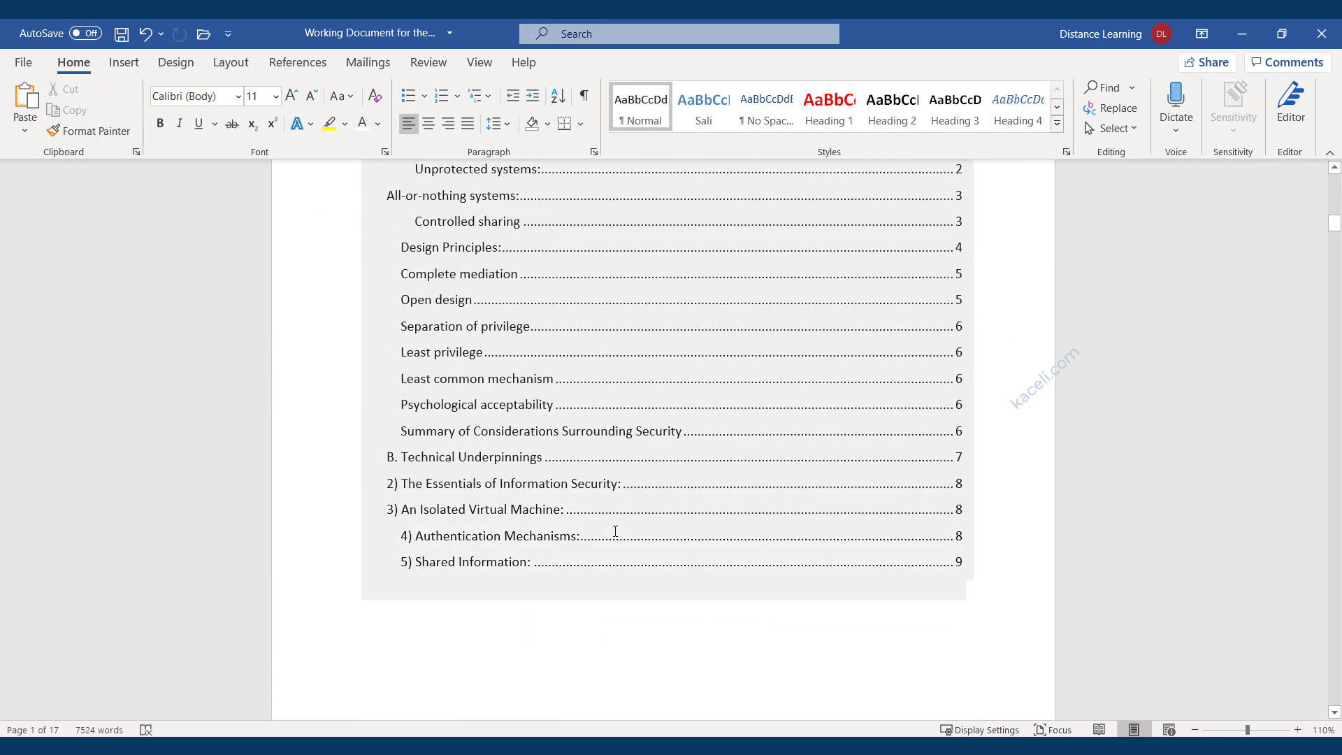
scroll(615, 531, "down", 15)
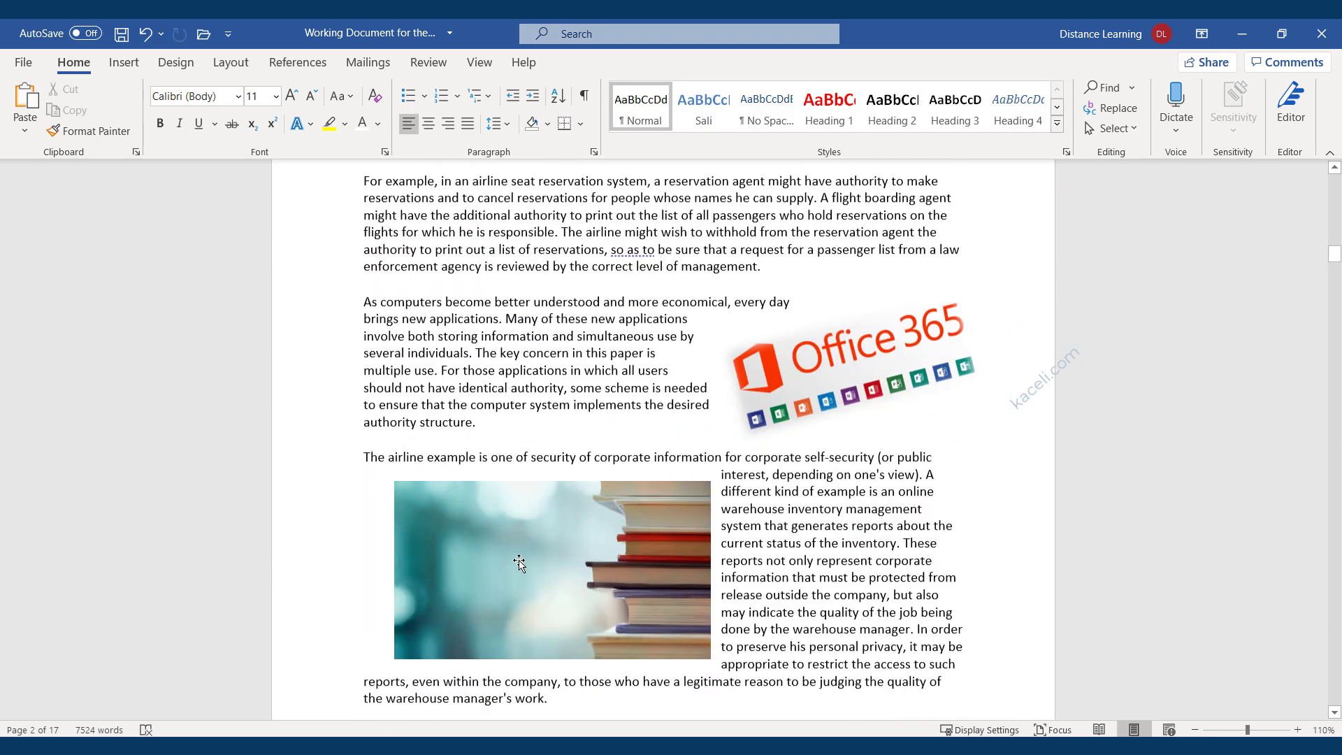
scroll(519, 562, "down", 15)
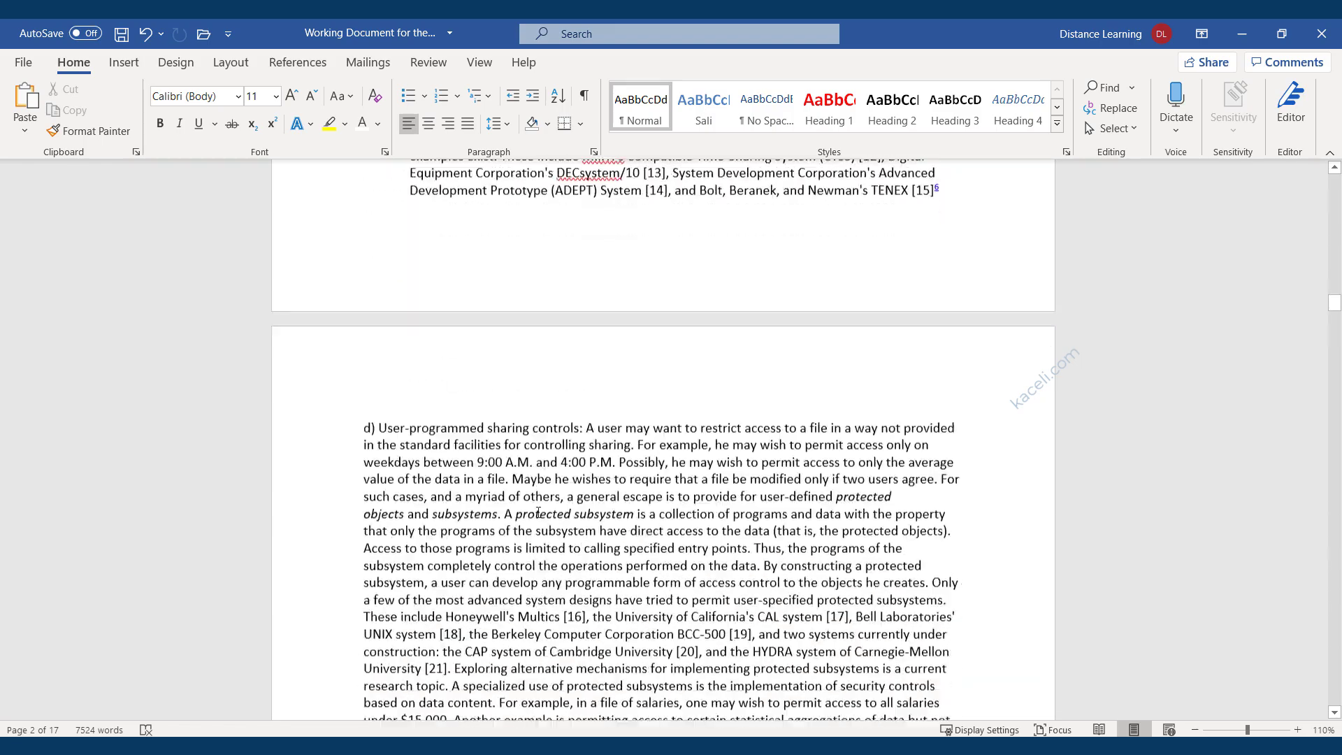
scroll(539, 513, "down", 15)
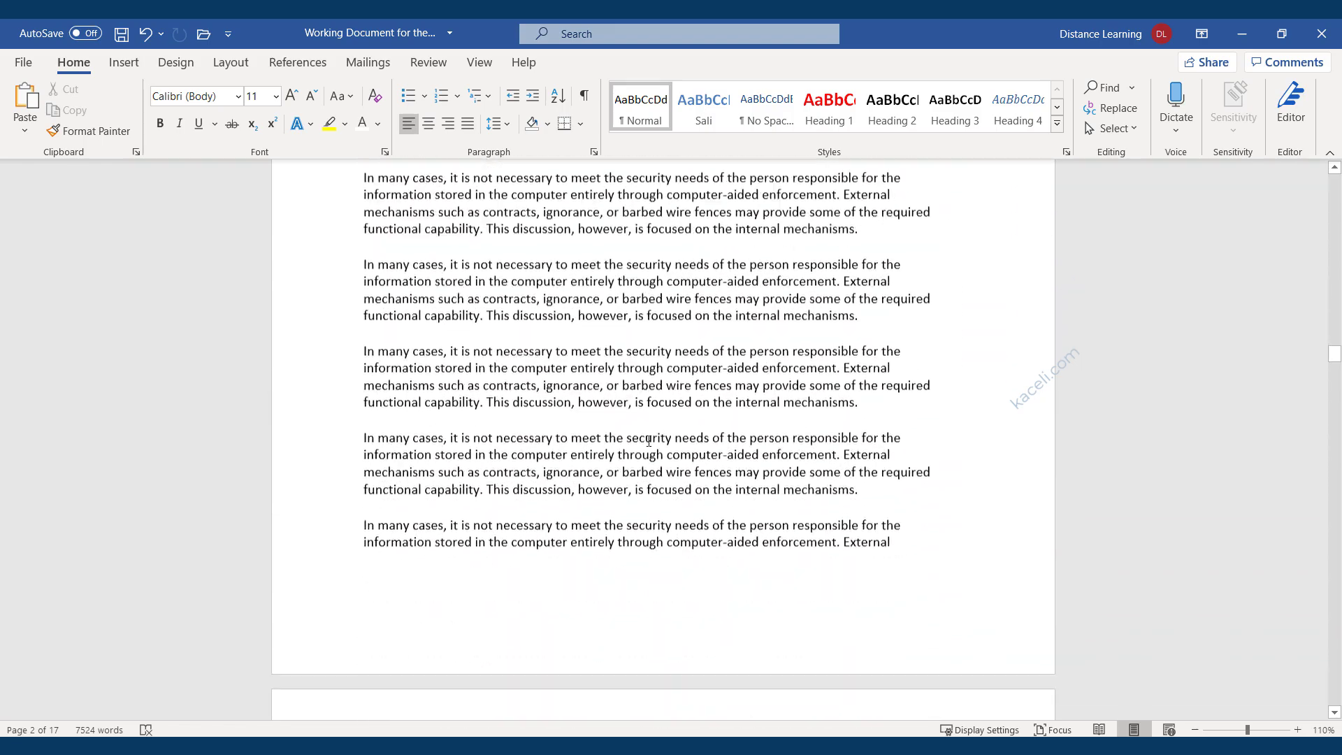
scroll(629, 447, "down", 15)
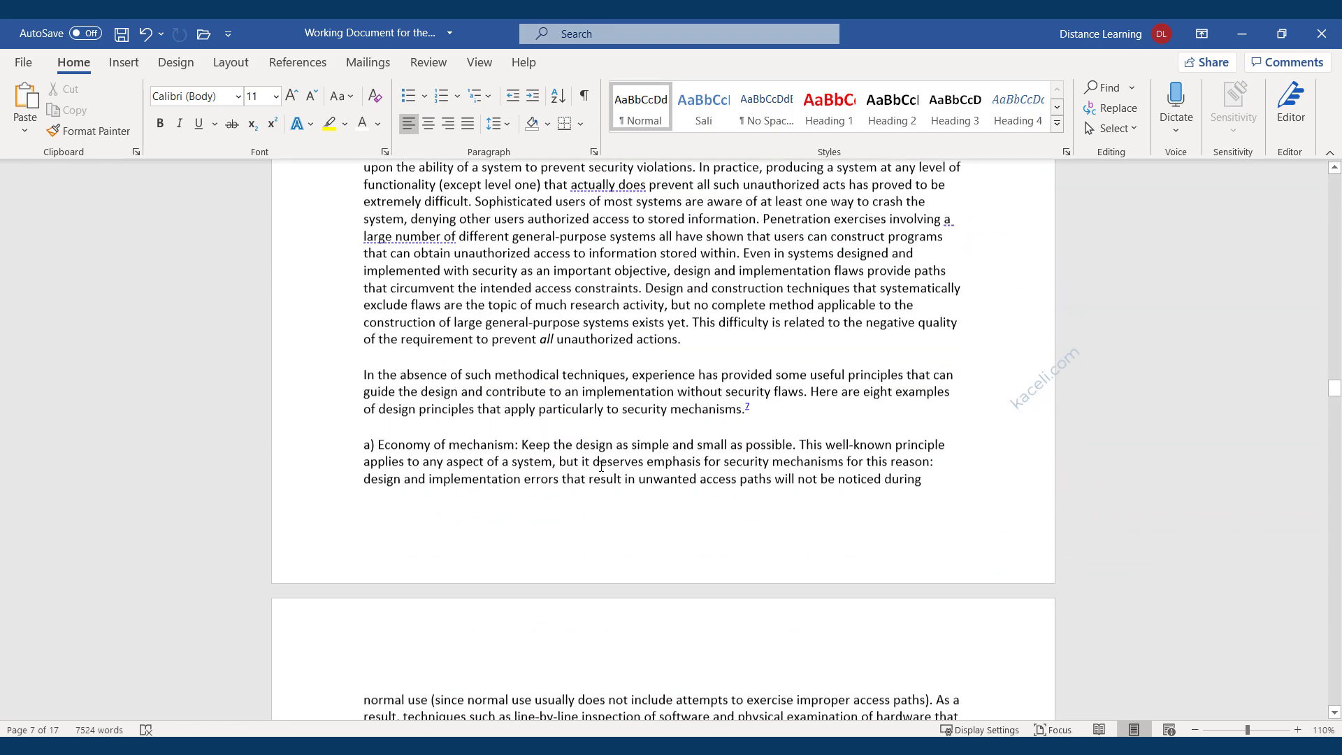
scroll(601, 465, "up", 15)
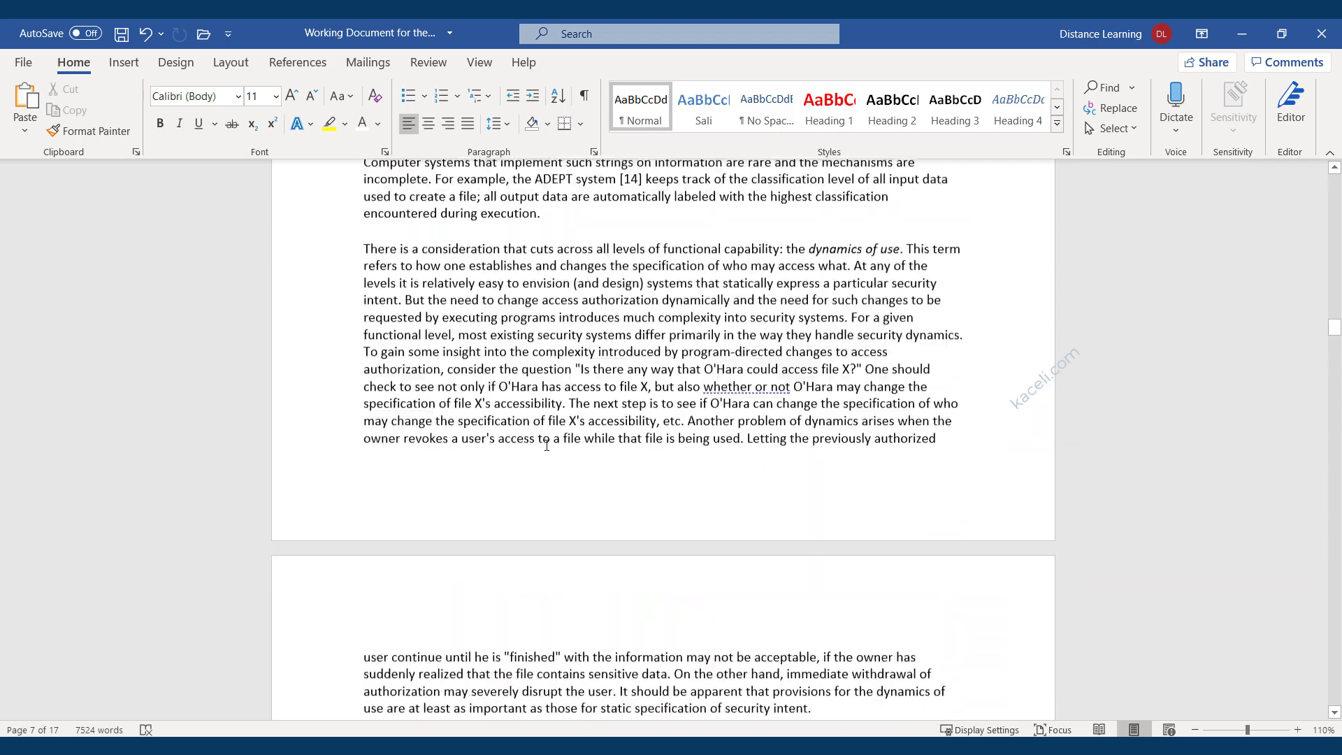
scroll(546, 445, "up", 20)
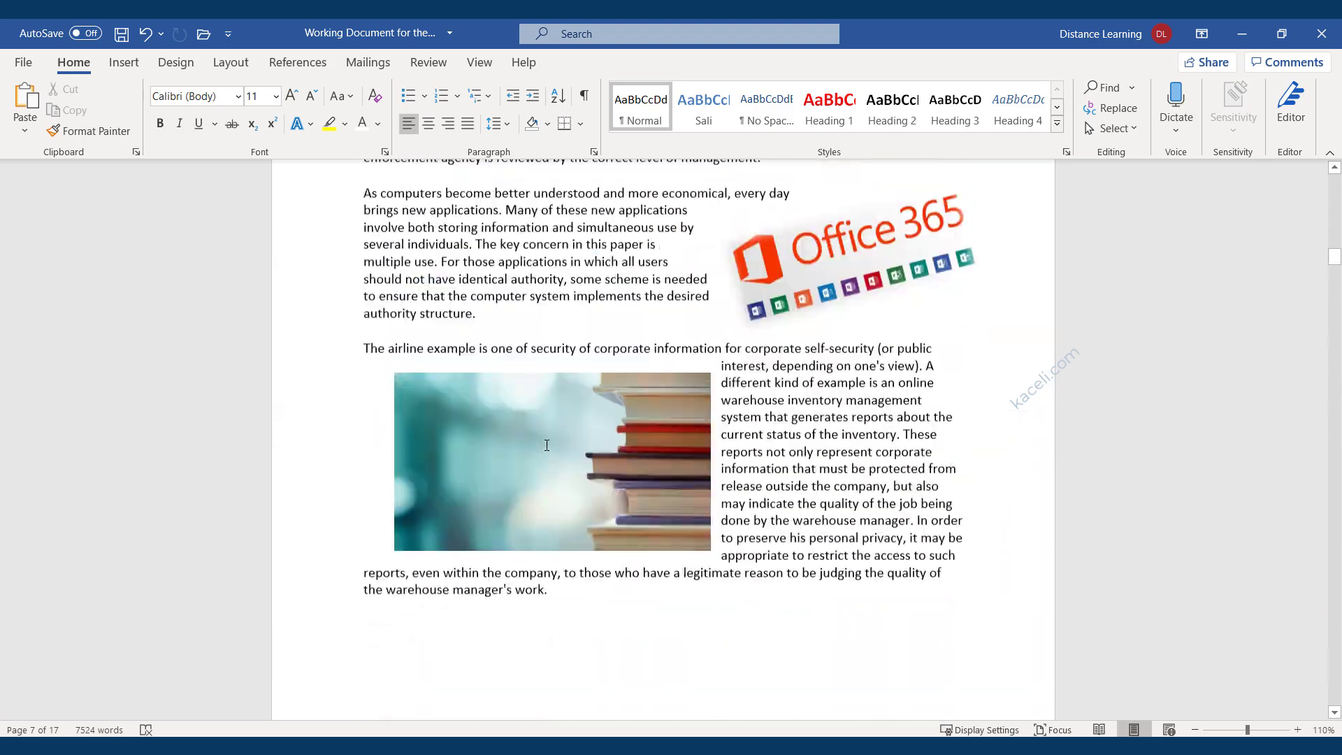
scroll(546, 445, "up", 15)
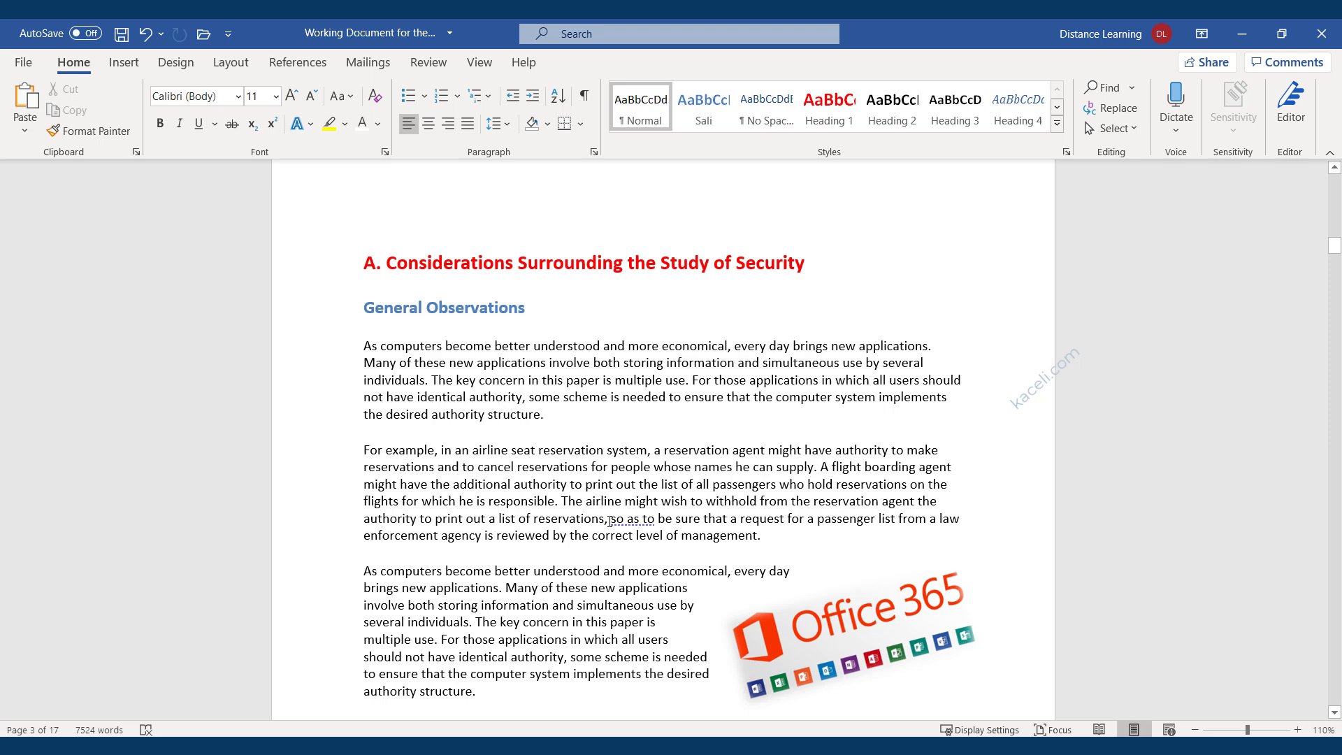
scroll(609, 521, "up", 5)
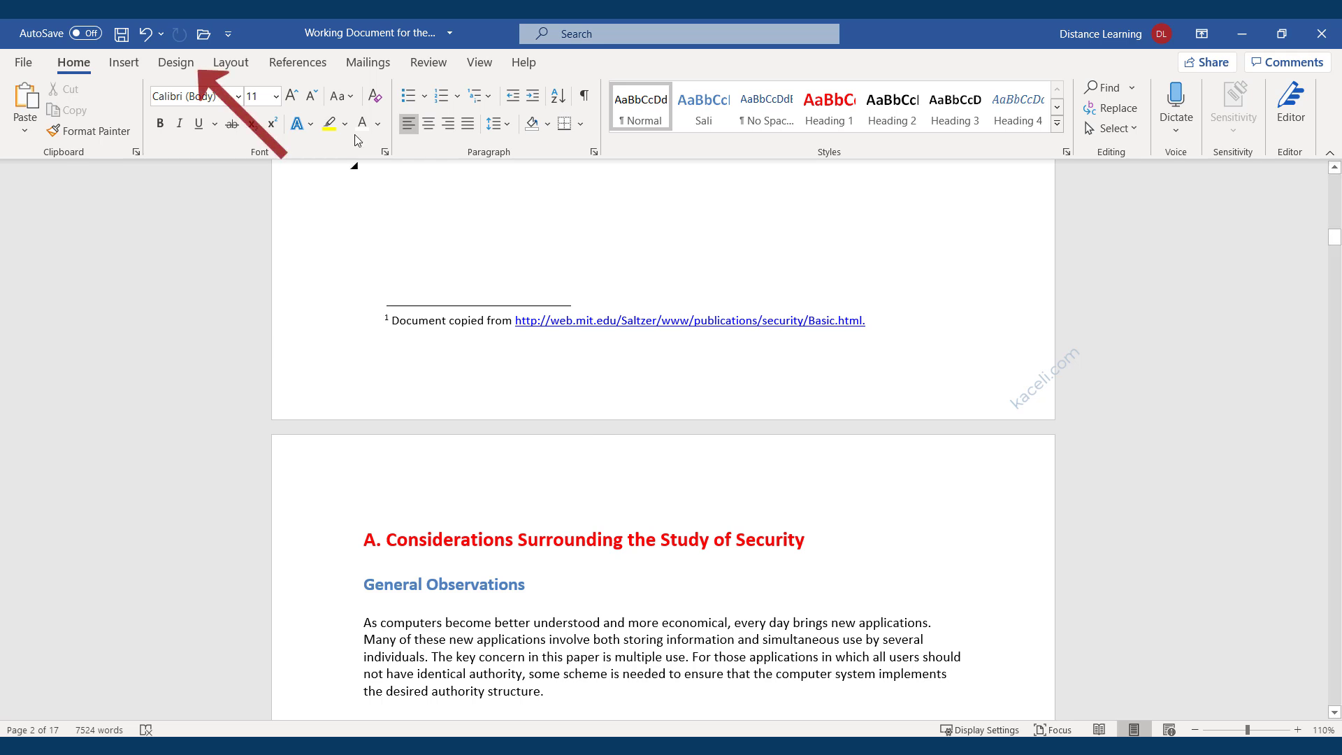
Apply the Gallery theme, then scroll down to check the purple headings and price table.
left_click(176, 63)
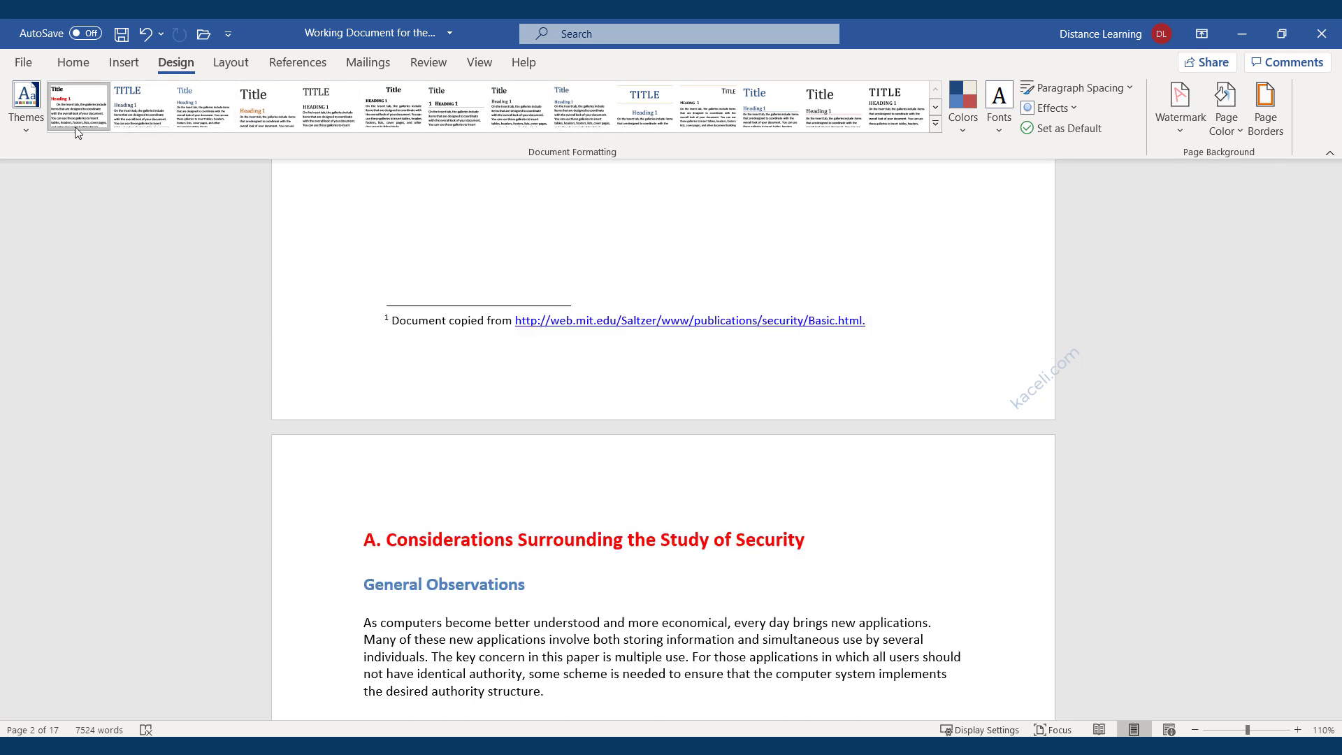
left_click(31, 123)
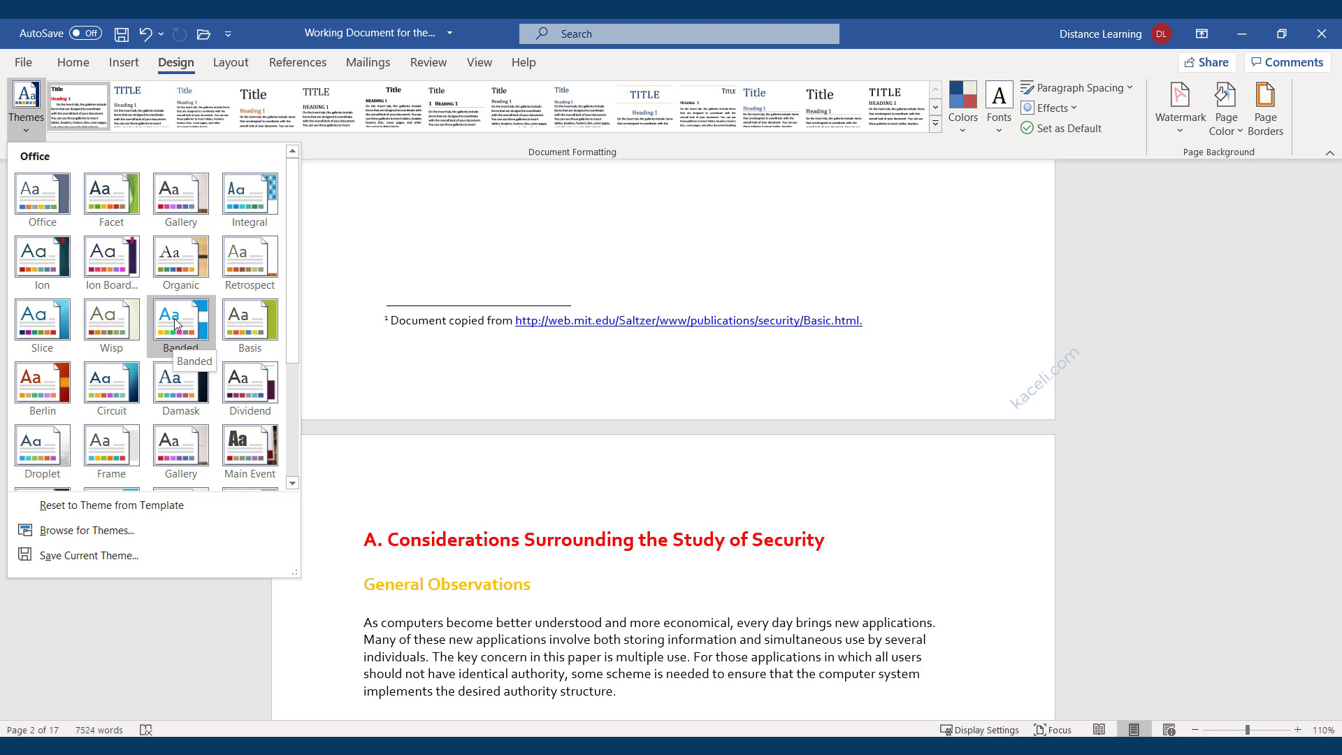
scroll(668, 418, "up", 7)
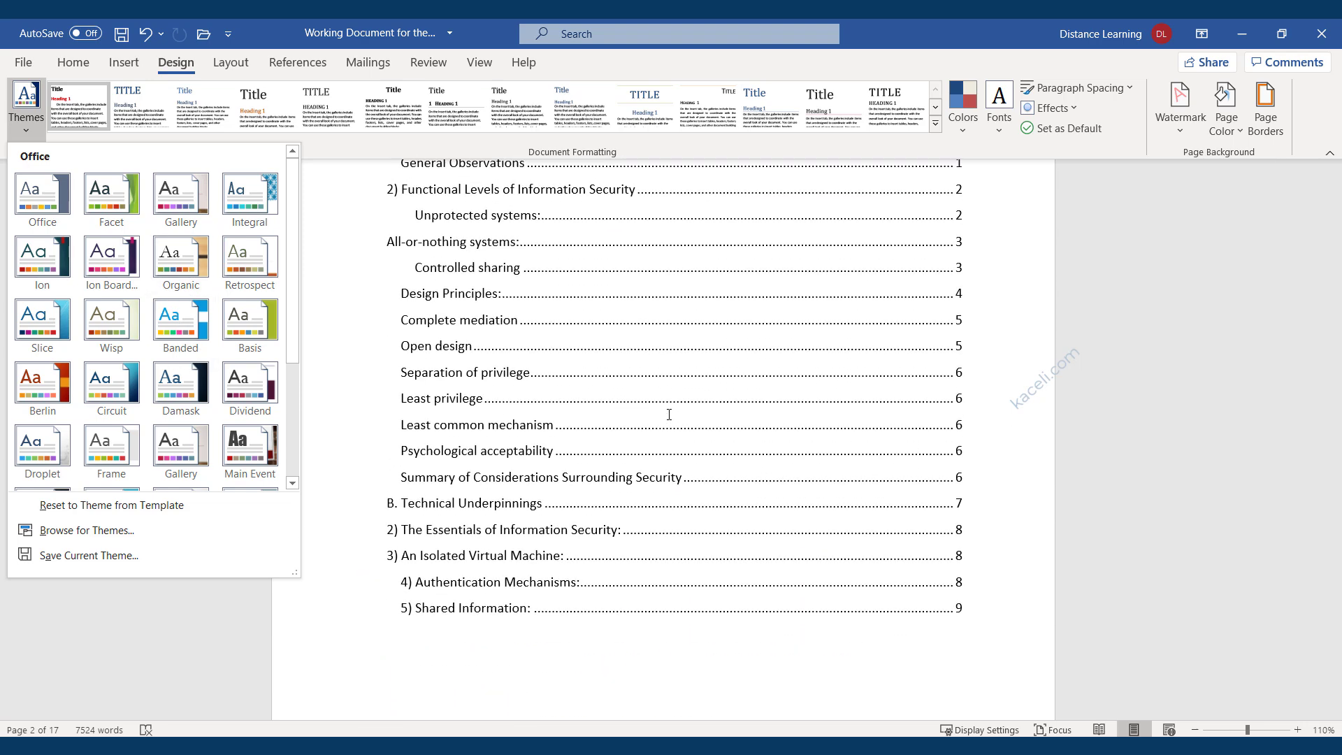
scroll(669, 415, "down", 10)
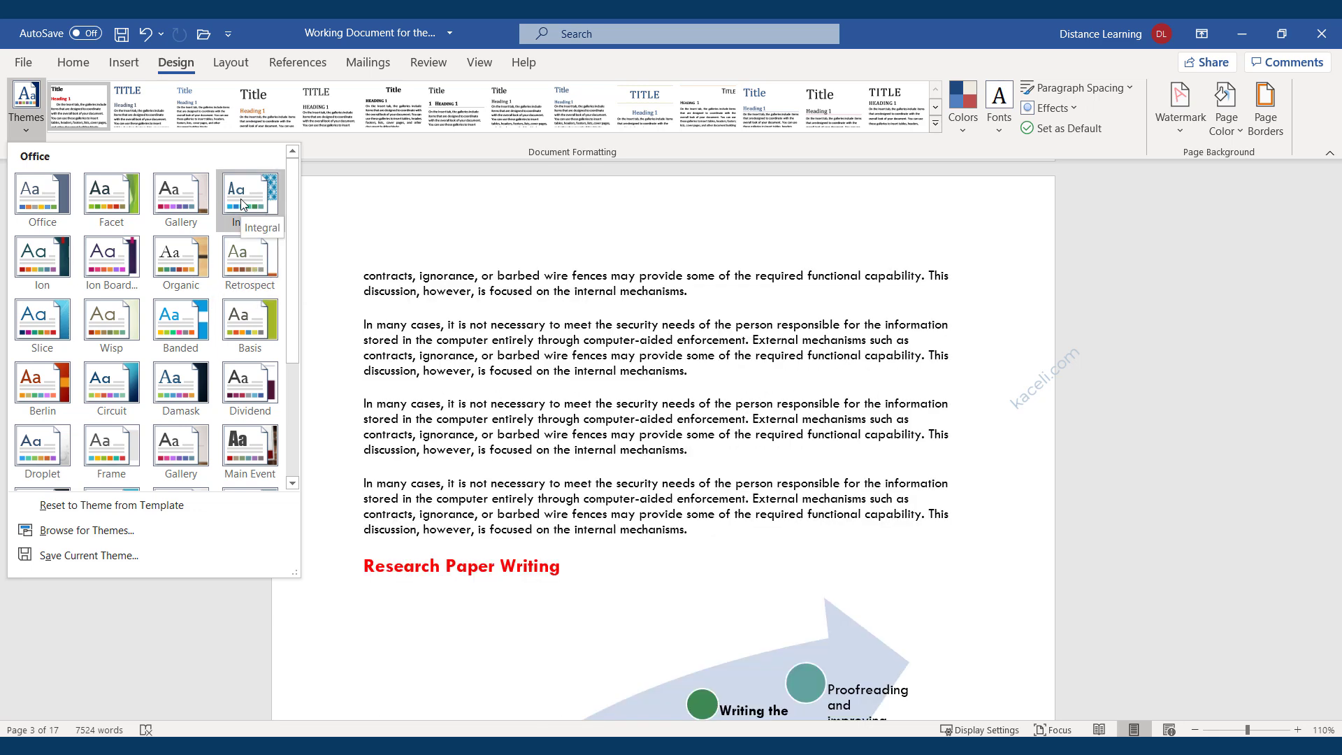
left_click(180, 210)
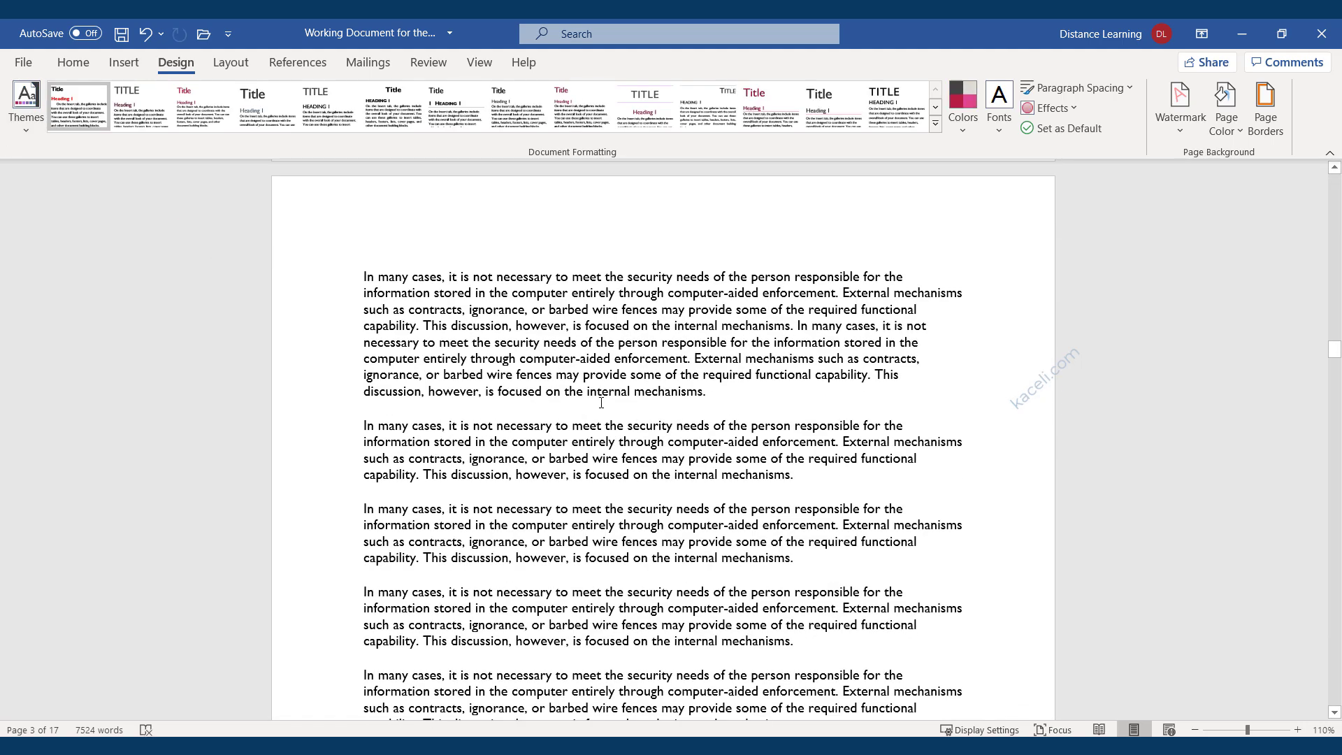
scroll(633, 401, "down", 5)
scroll(633, 400, "down", 15)
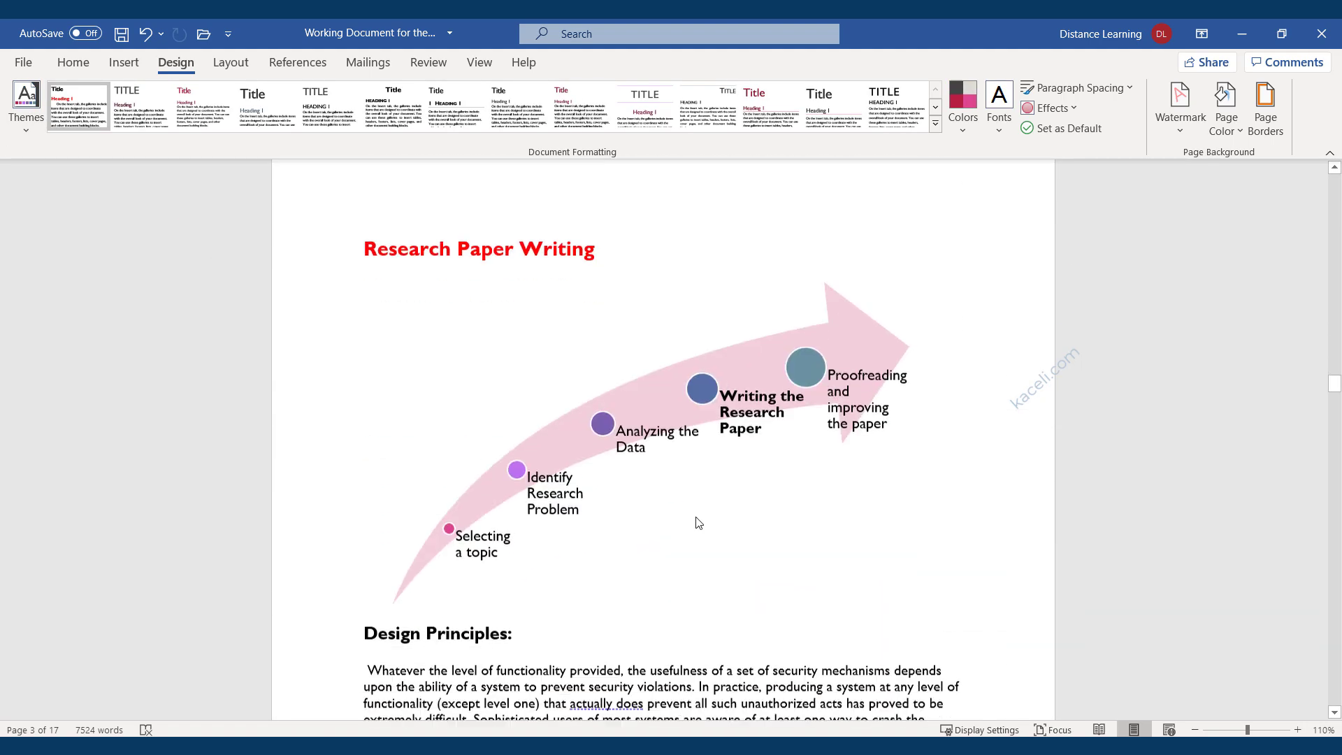
scroll(697, 518, "down", 20)
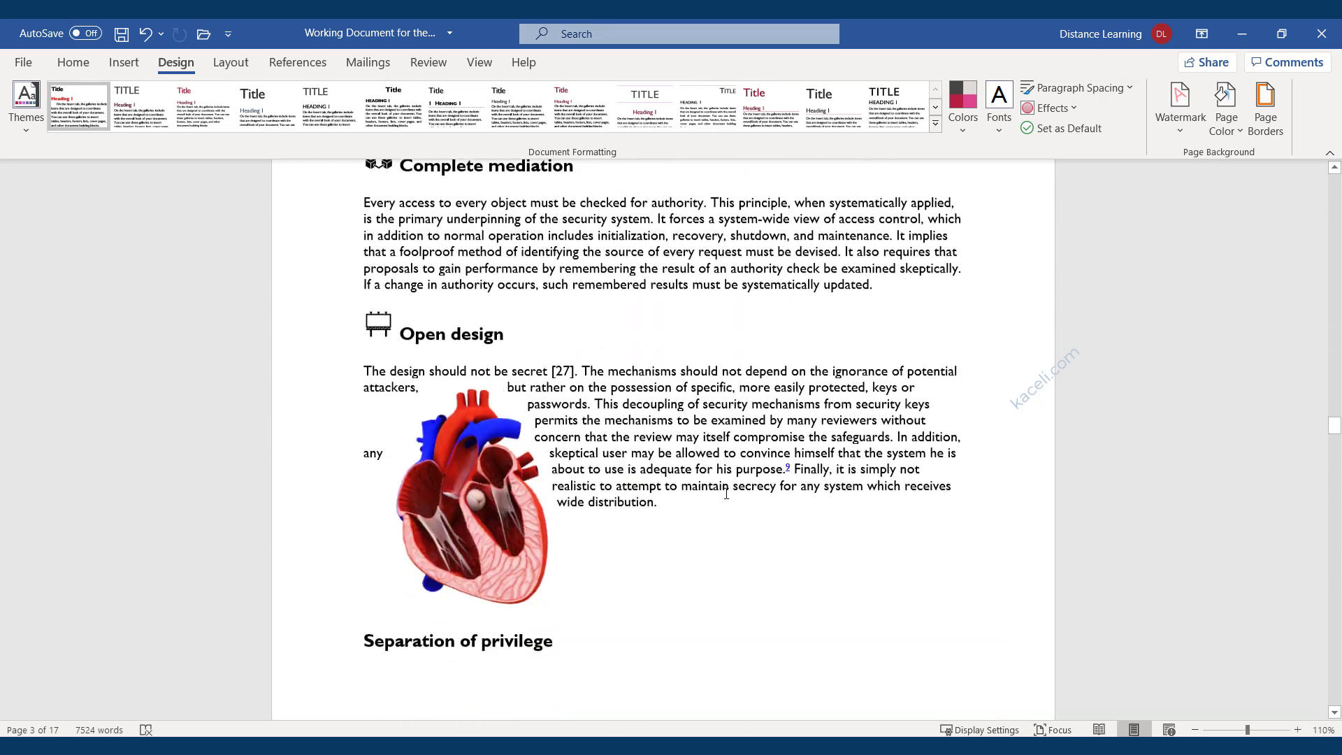
scroll(708, 459, "down", 18)
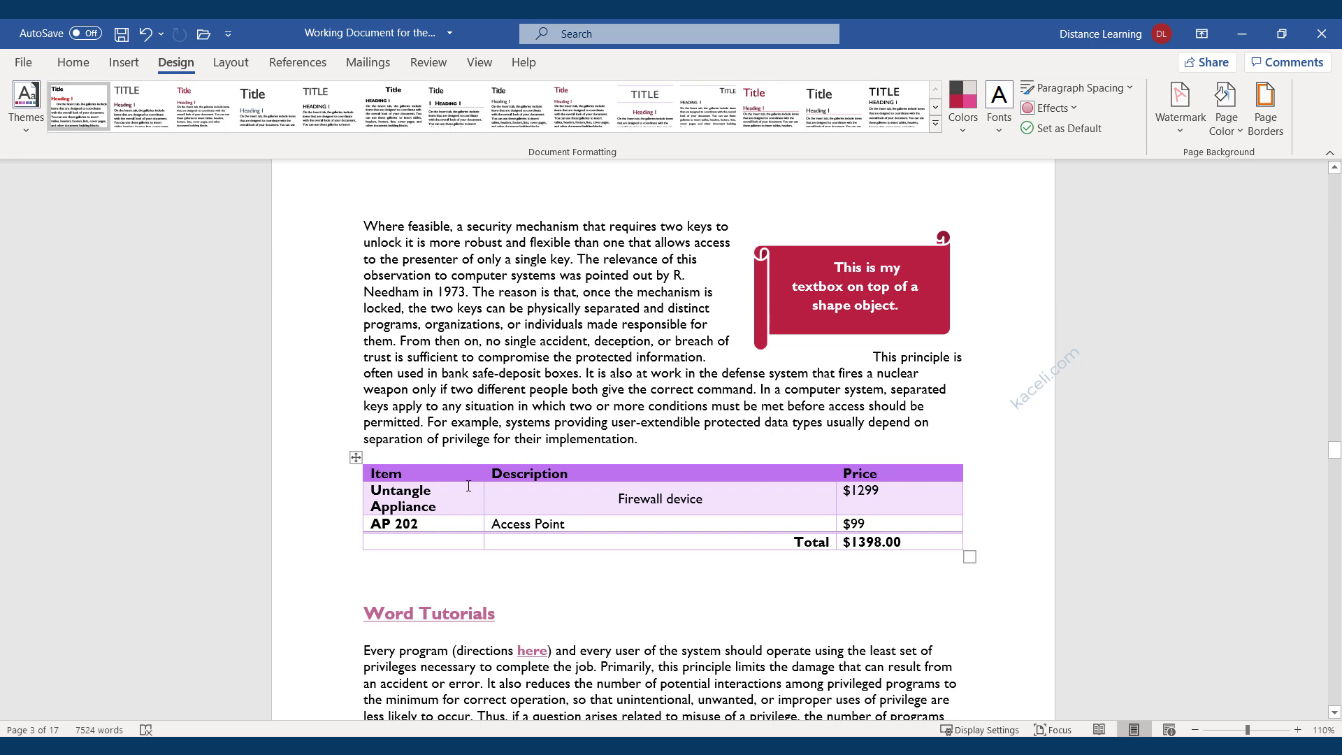
scroll(468, 486, "down", 2)
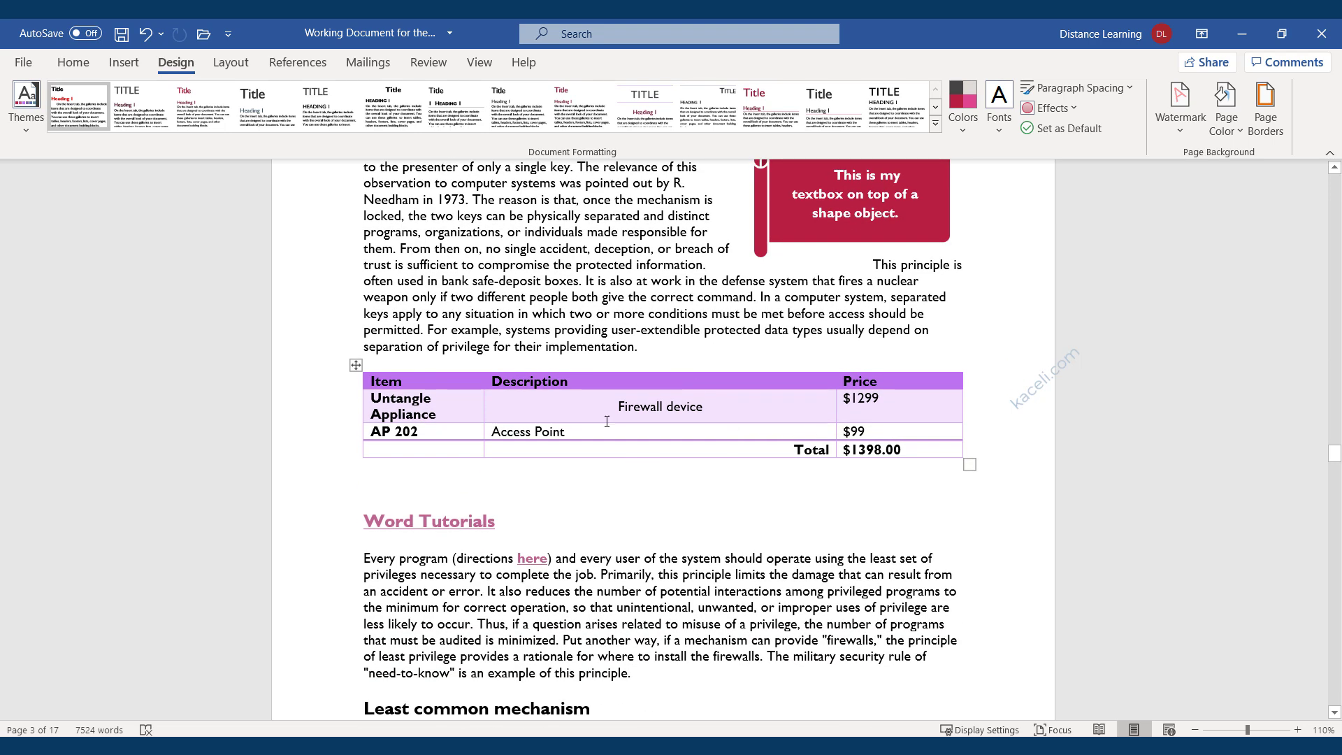
scroll(604, 436, "down", 6)
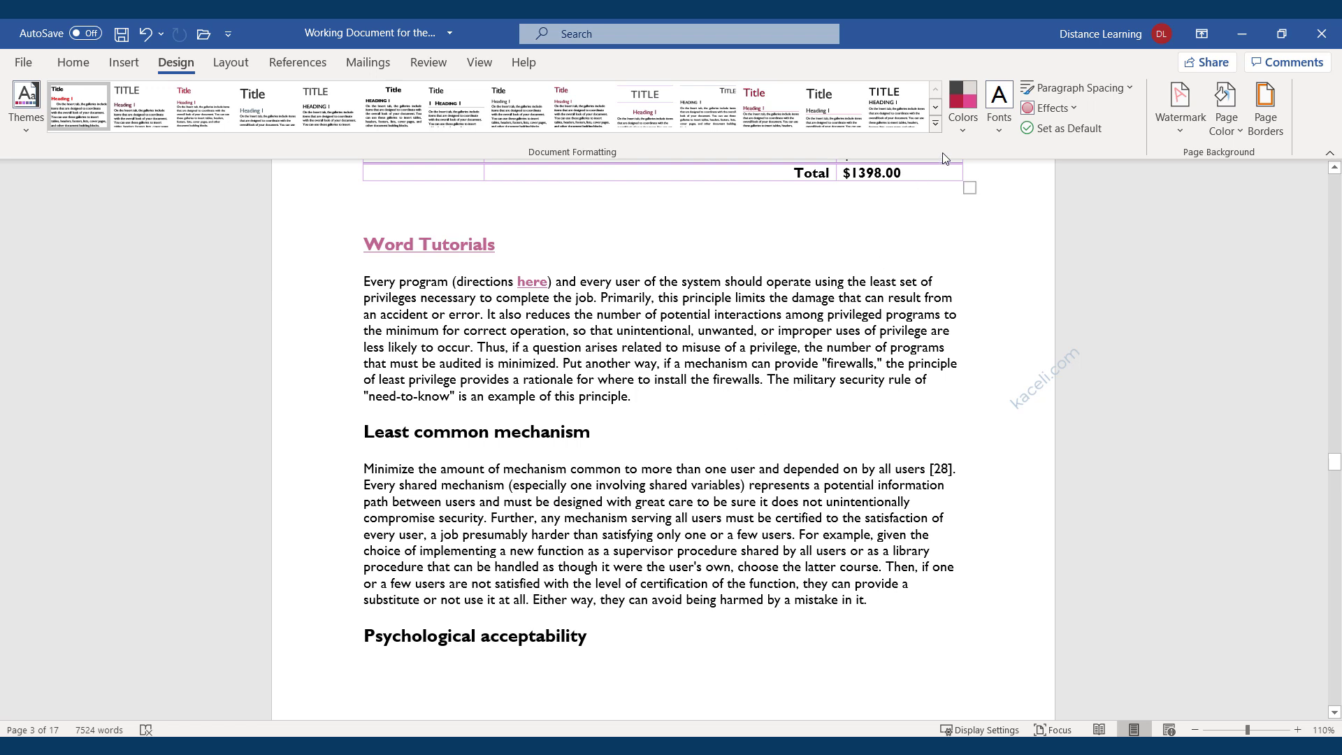
Switch the theme colours to the Office 2007 - 2010 palette, turning the table header green.
left_click(963, 132)
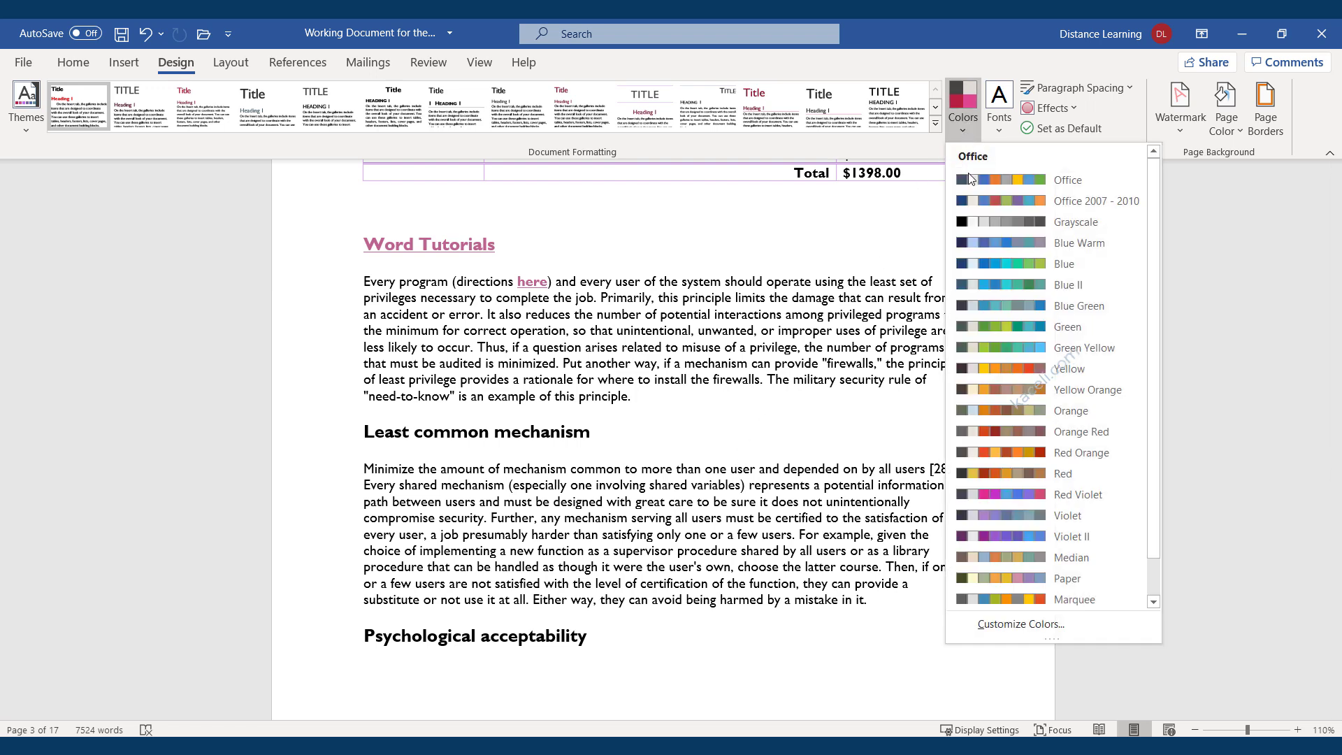
scroll(921, 300, "up", 3)
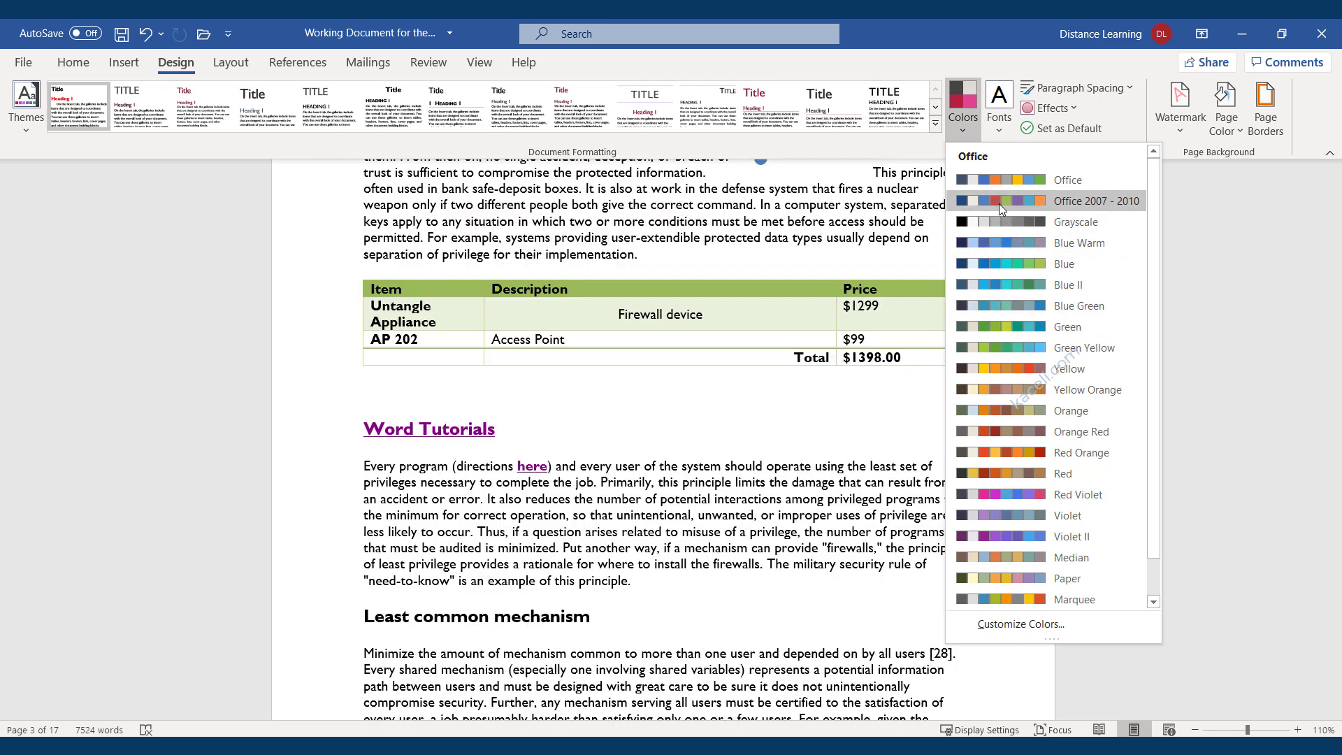
left_click(999, 203)
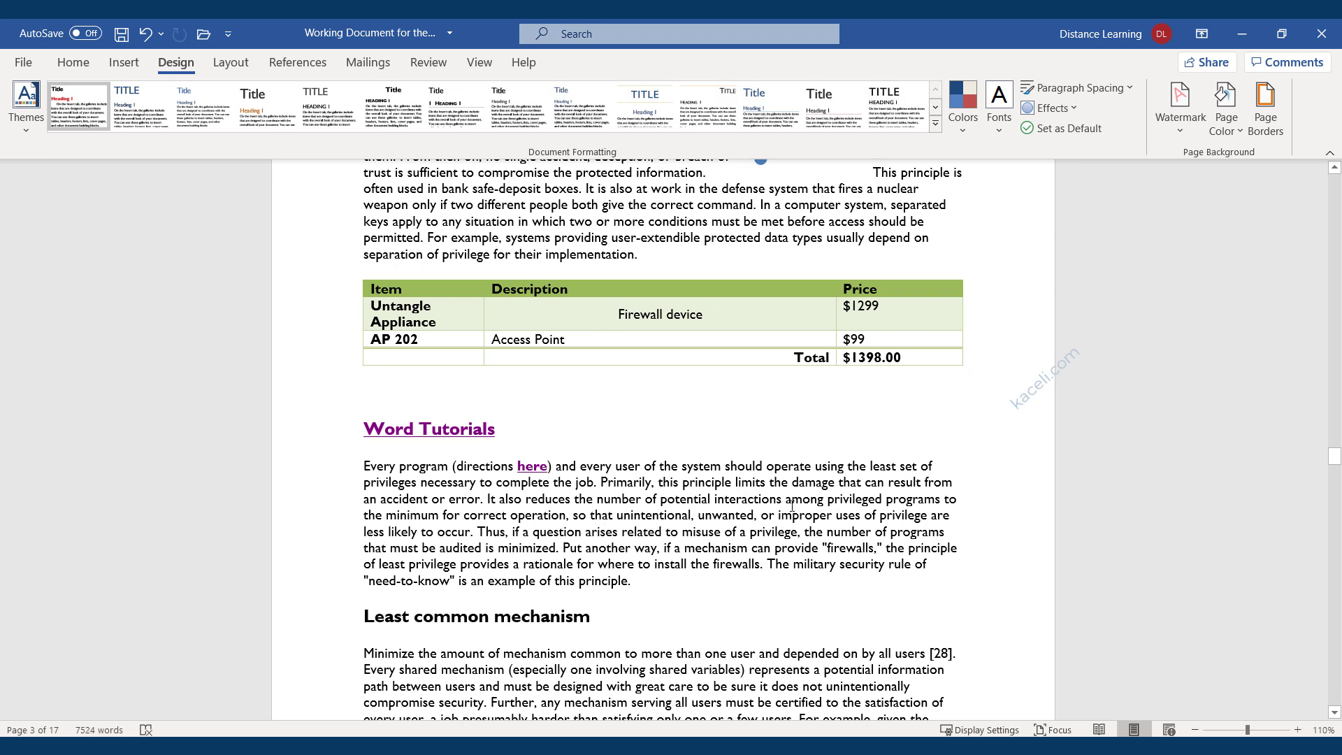
left_click(1004, 128)
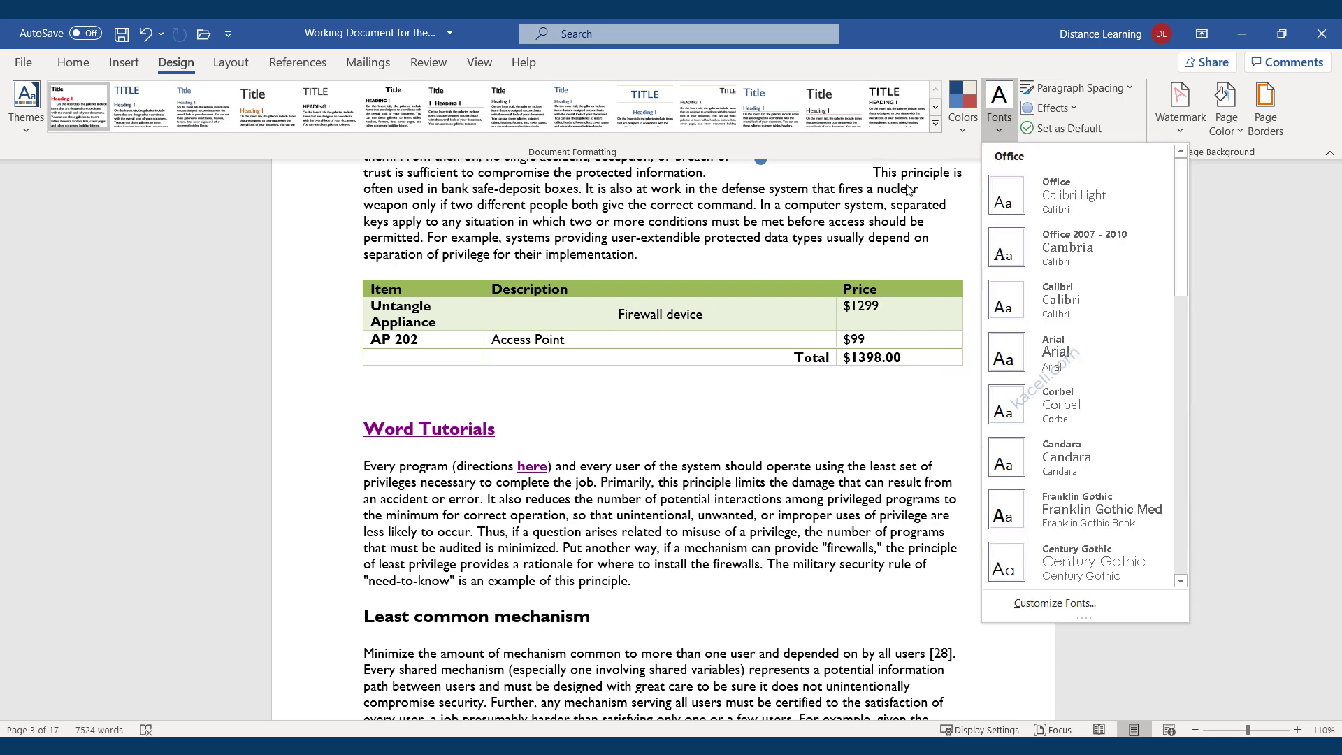
left_click(697, 218)
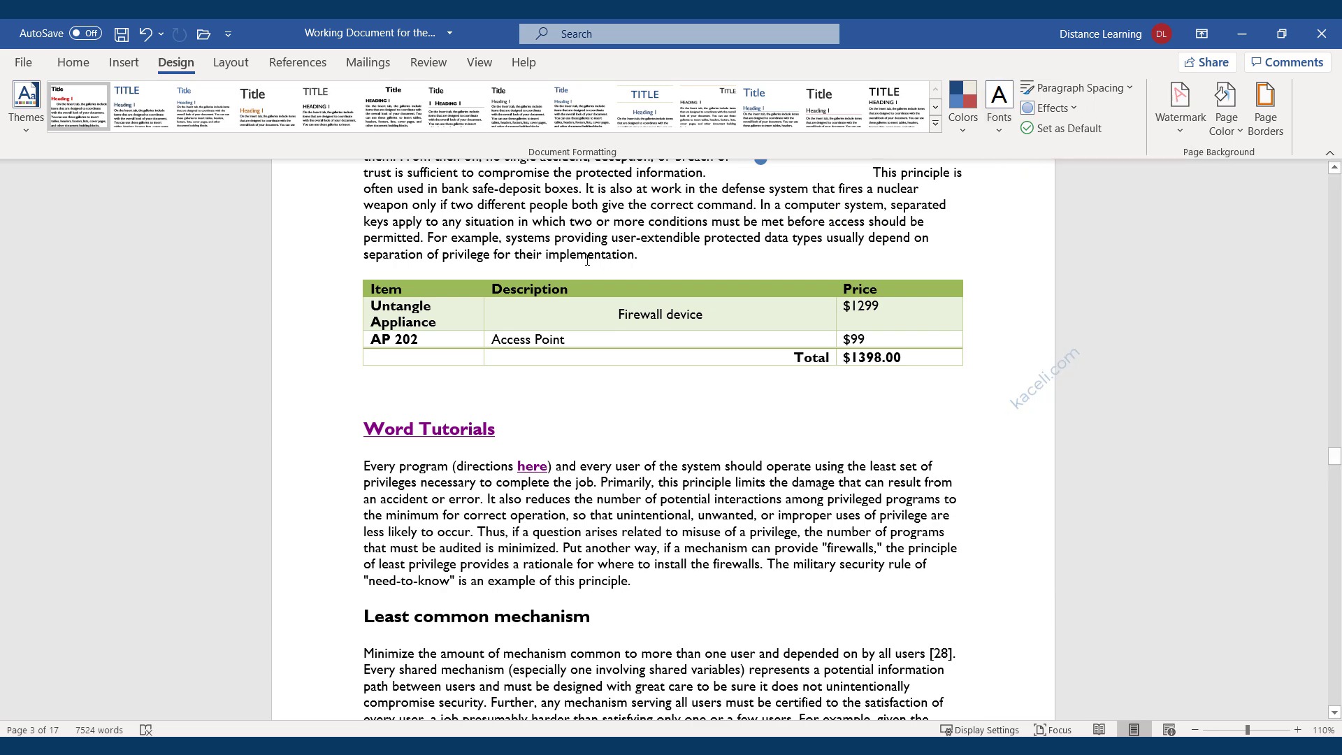
scroll(632, 455, "down", 20)
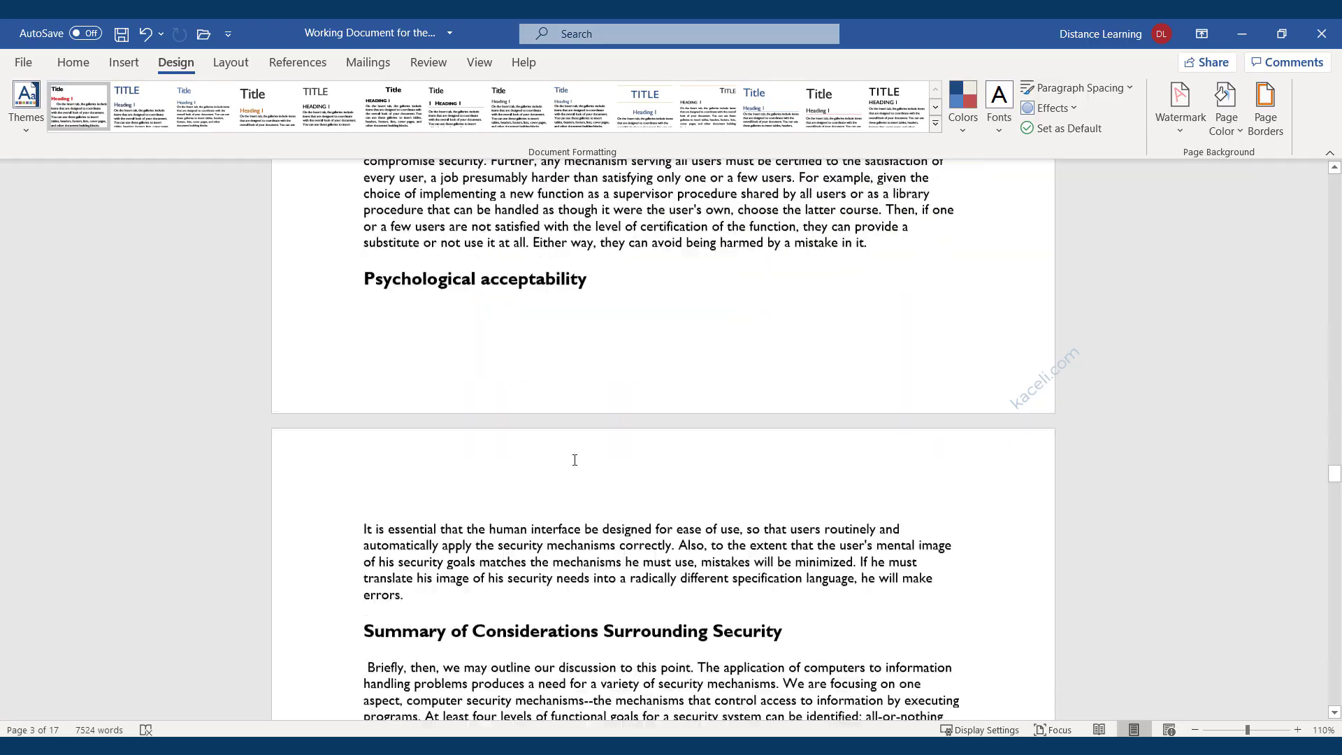
scroll(486, 534, "down", 15)
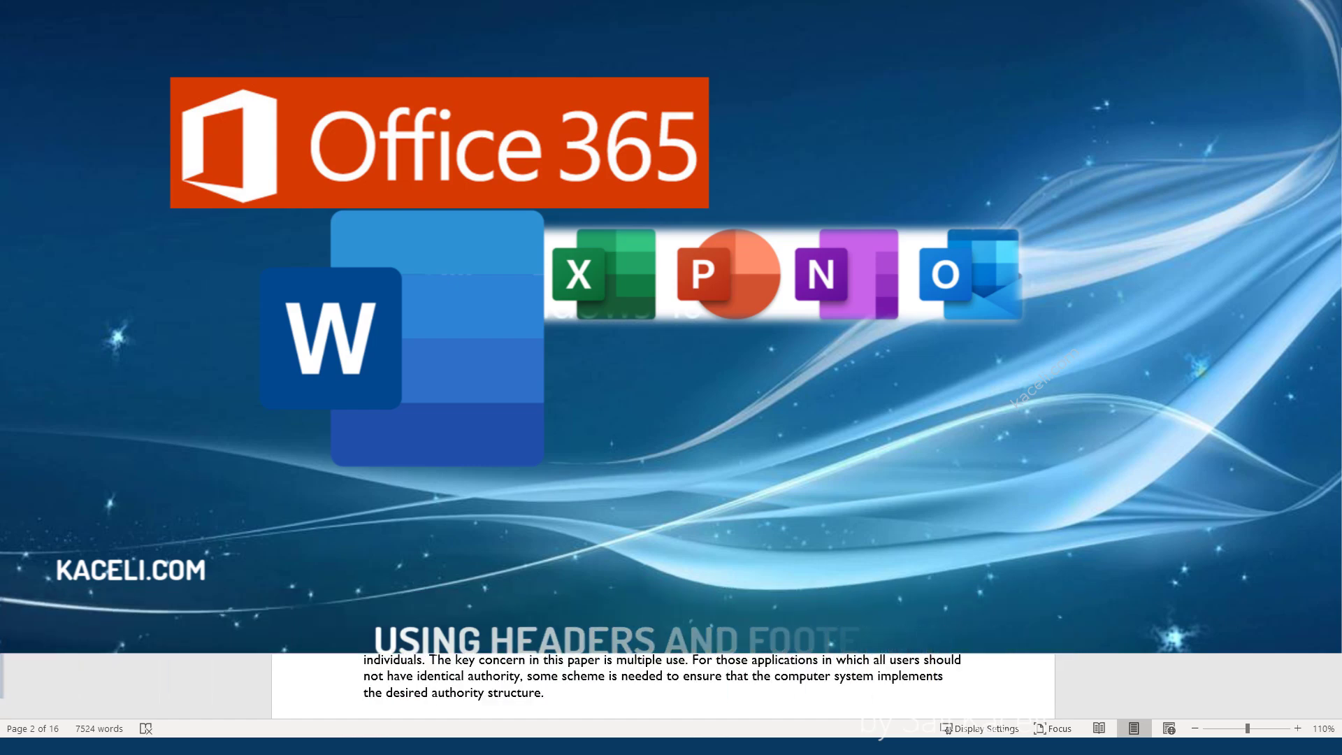
Scroll back up and bring up the Insert tab's Header & Footer commands.
scroll(489, 360, "down", 10)
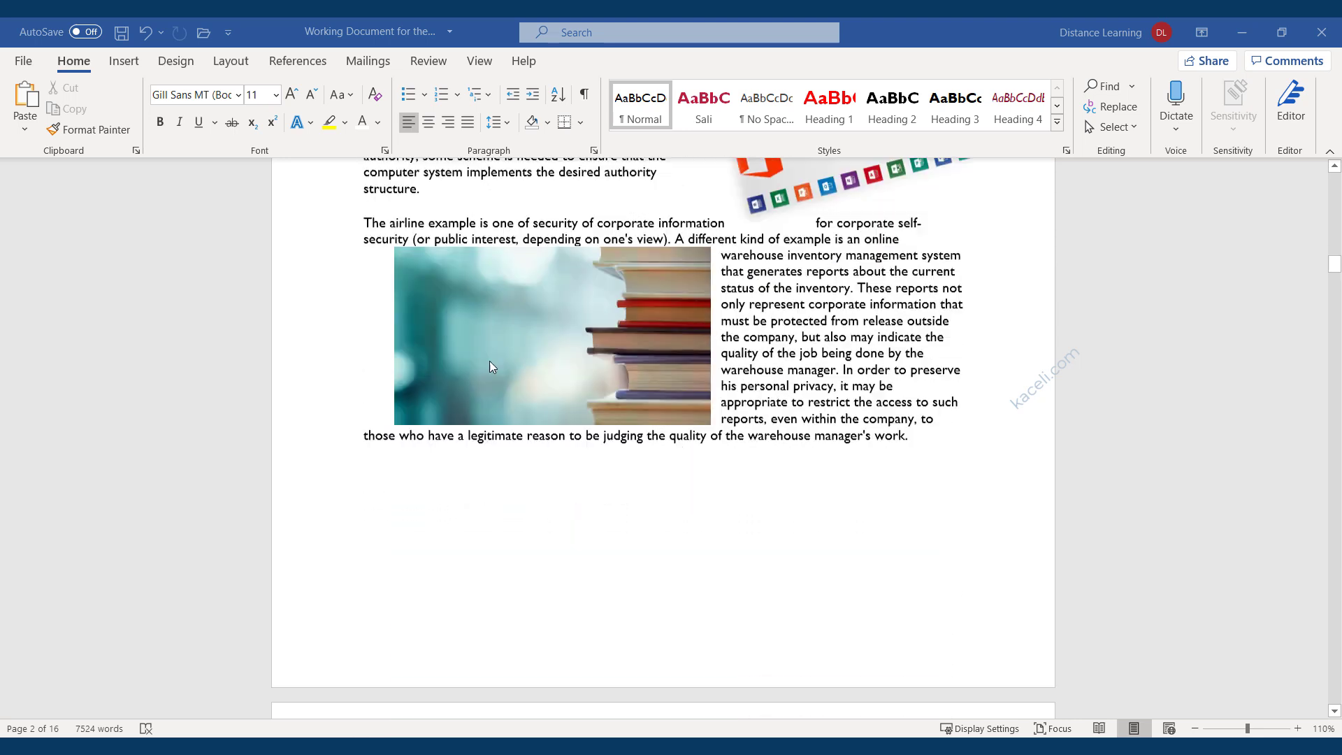
scroll(763, 501, "down", 3)
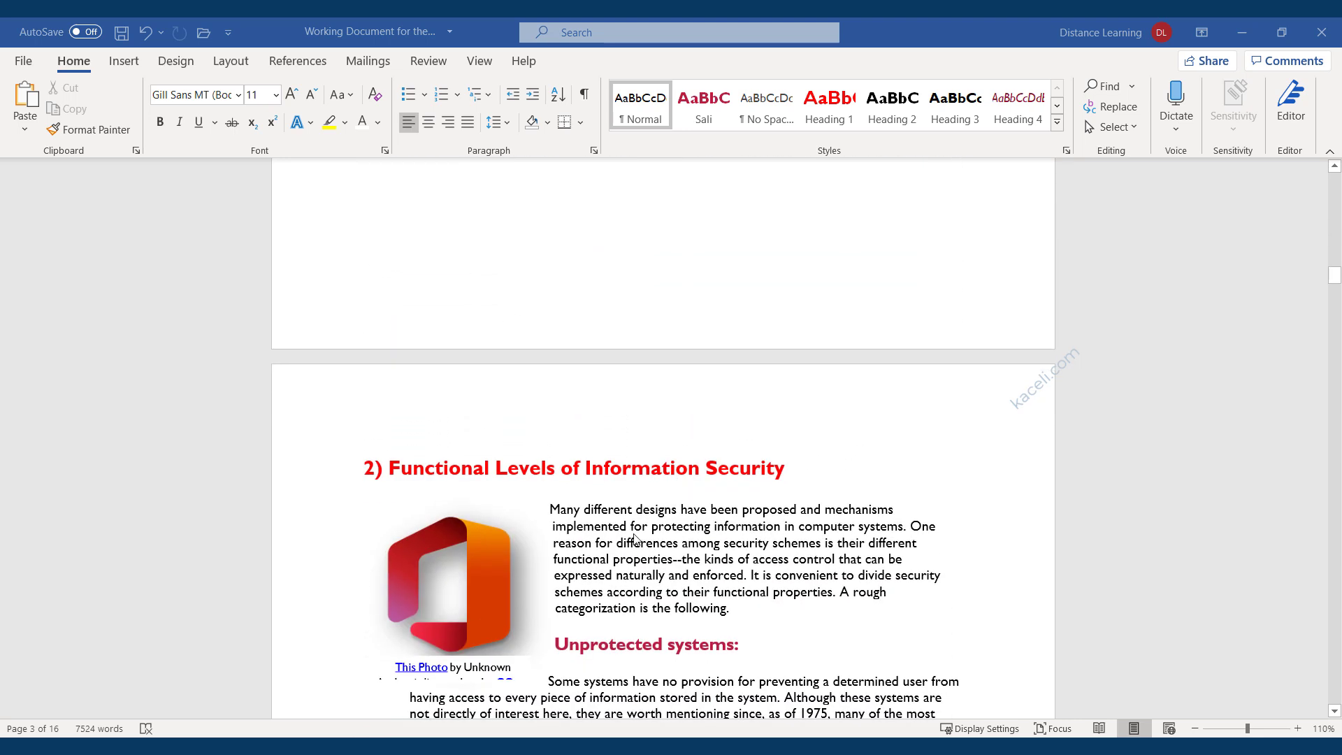
scroll(411, 275, "up", 2)
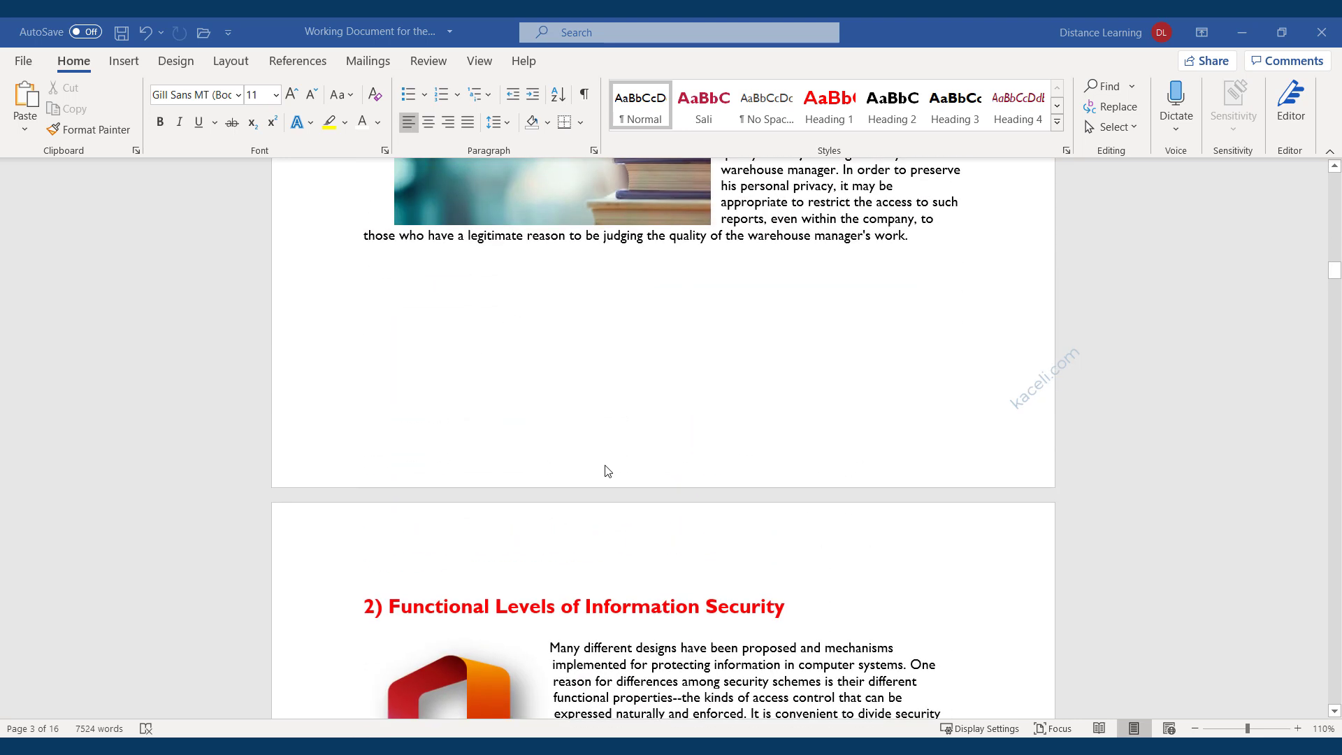
left_click(120, 63)
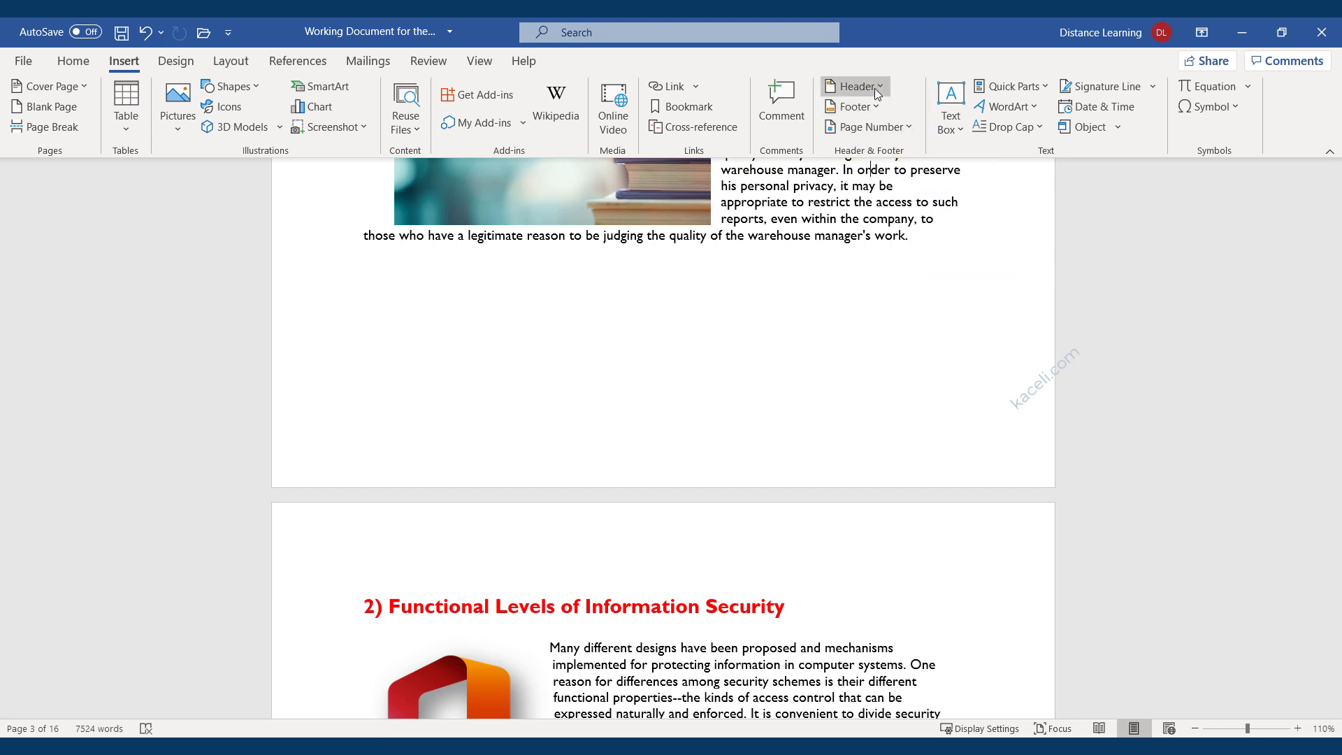
Insert the built-in right-aligned page-number footer reading 'Page 2 | 15'.
left_click(871, 108)
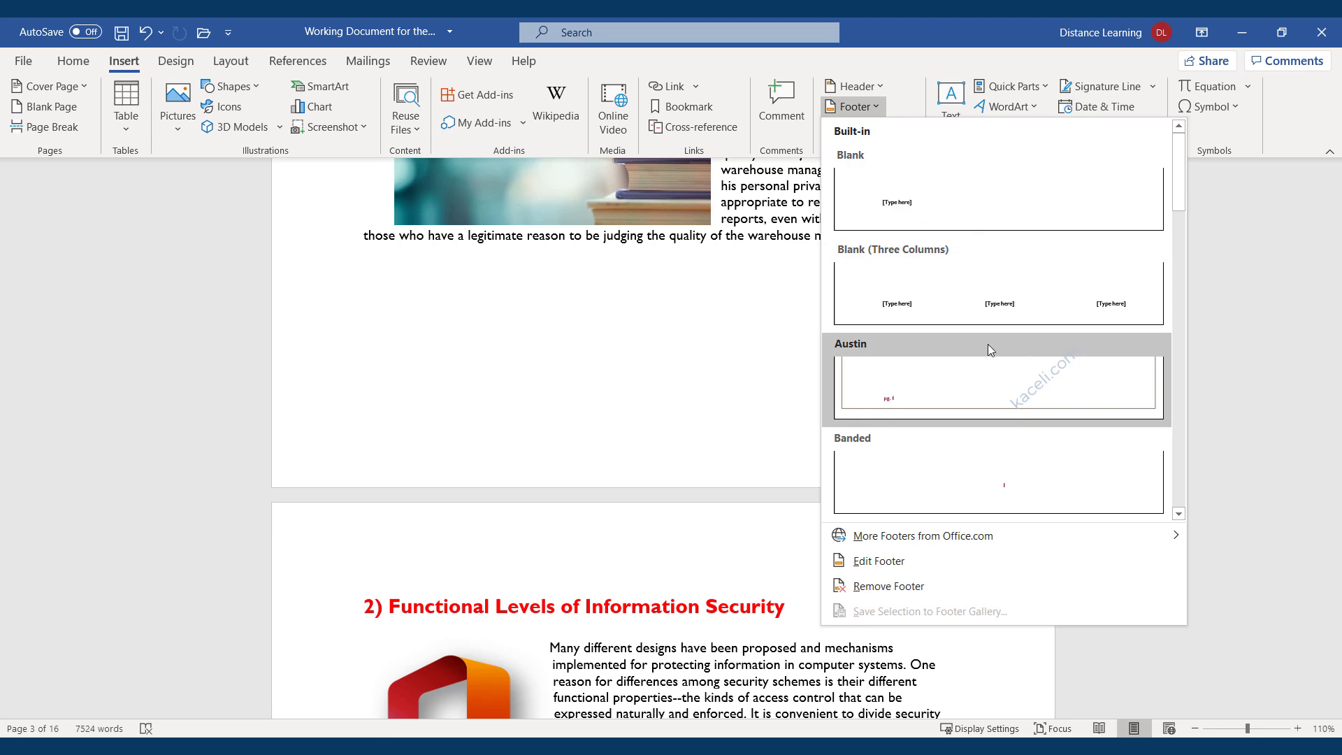
scroll(958, 328, "down", 8)
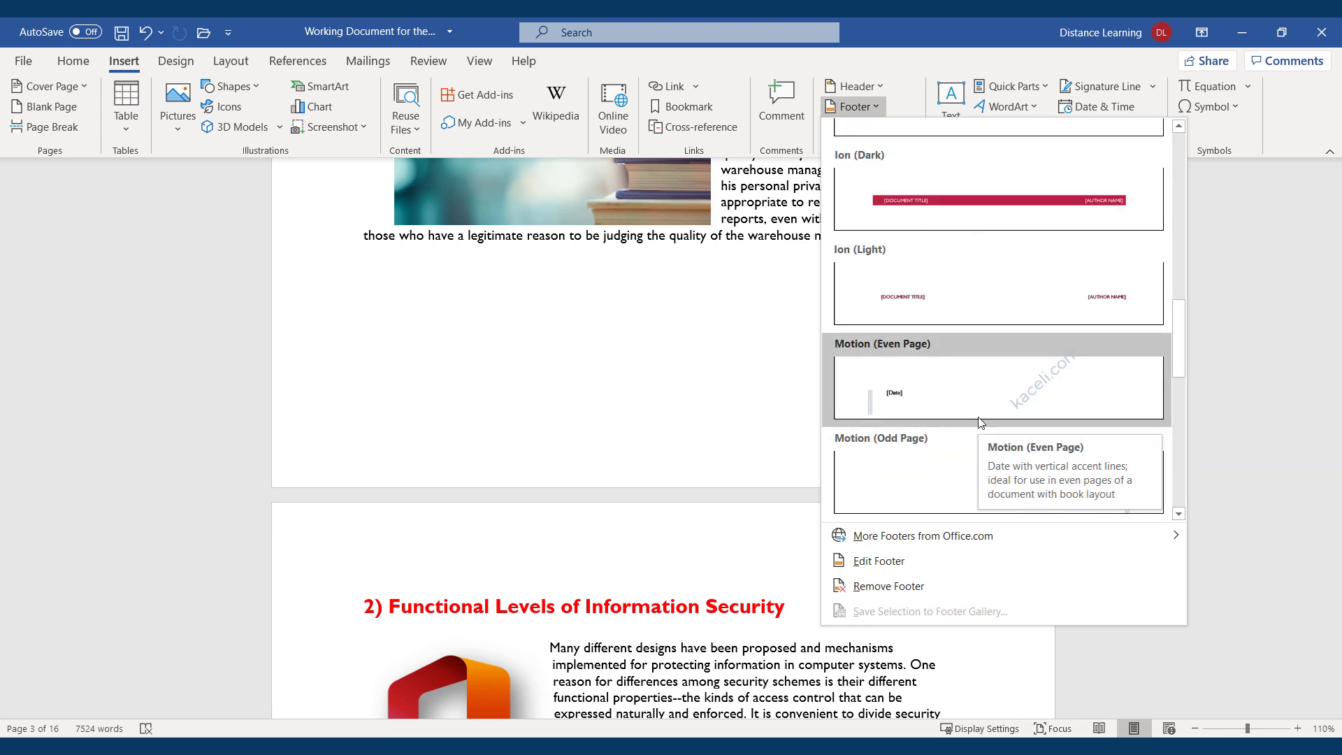
scroll(986, 423, "down", 3)
scroll(1029, 467, "down", 4)
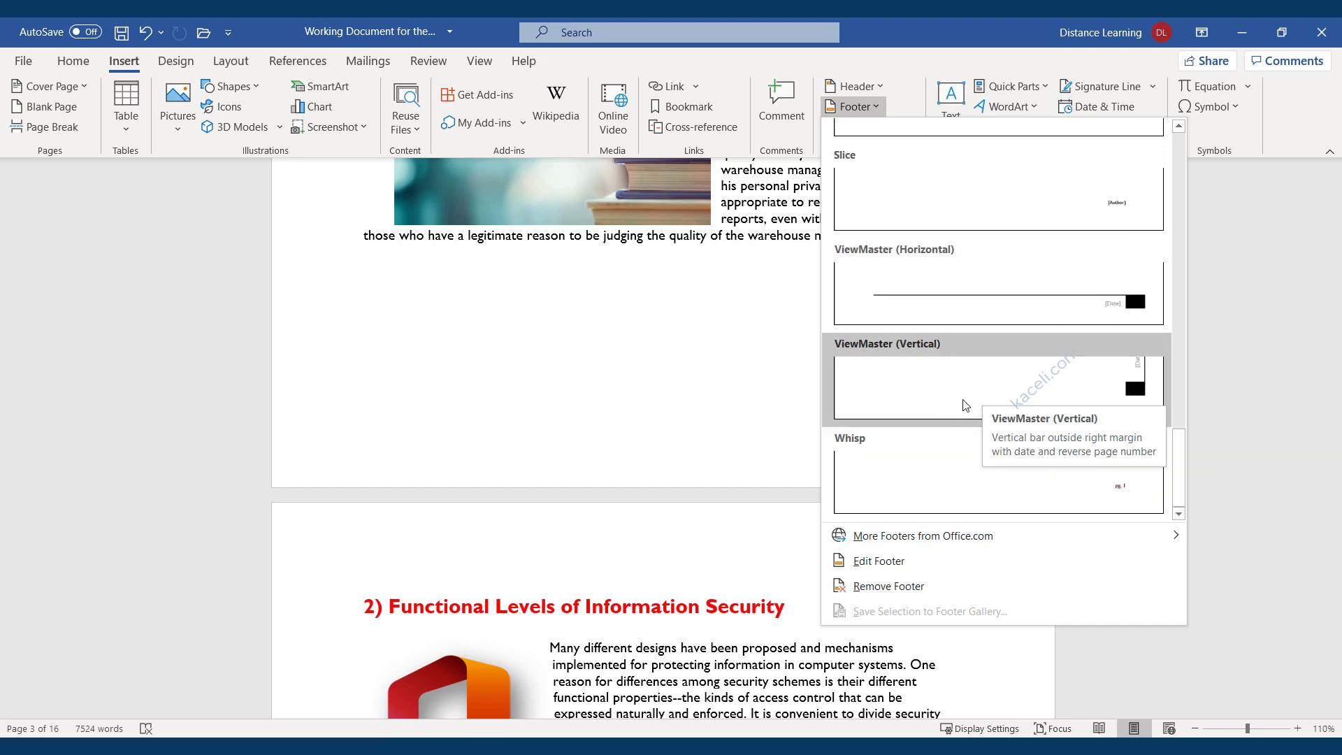
scroll(1039, 368, "up", 3)
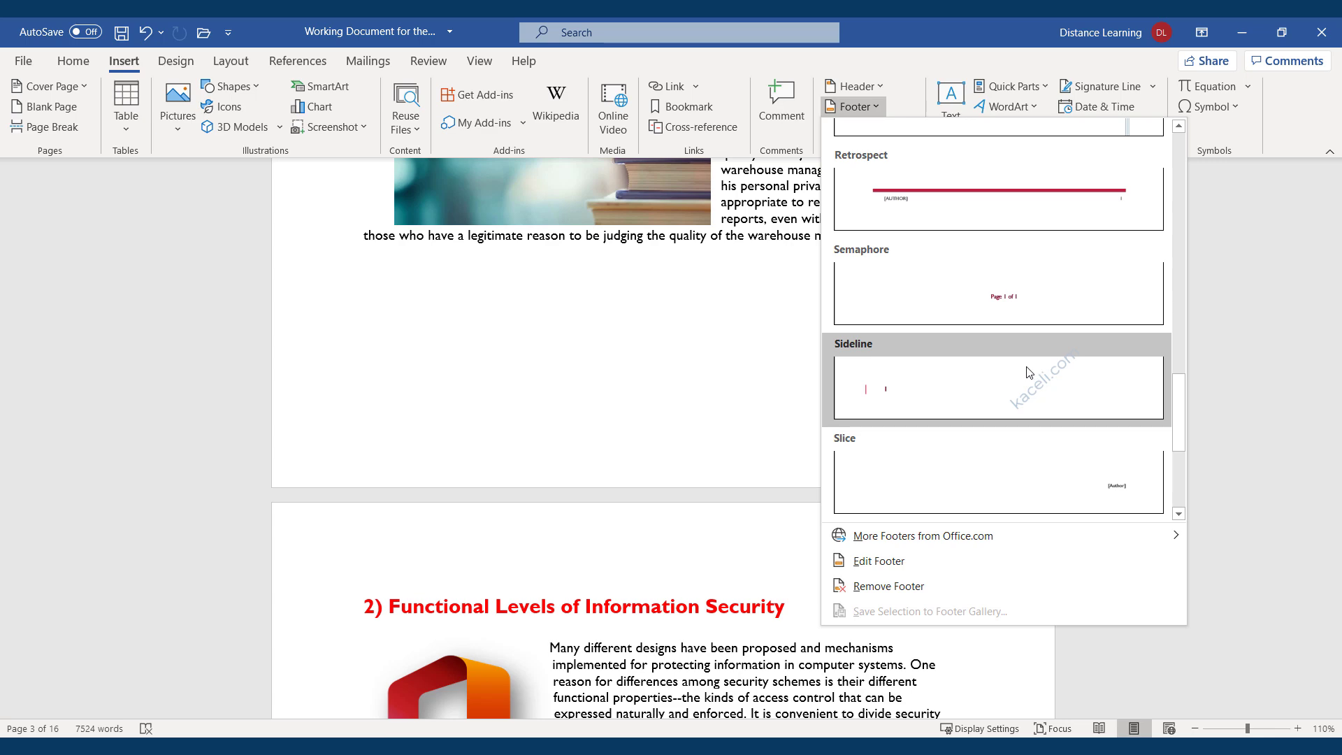
scroll(1030, 372, "up", 4)
left_click(1042, 210)
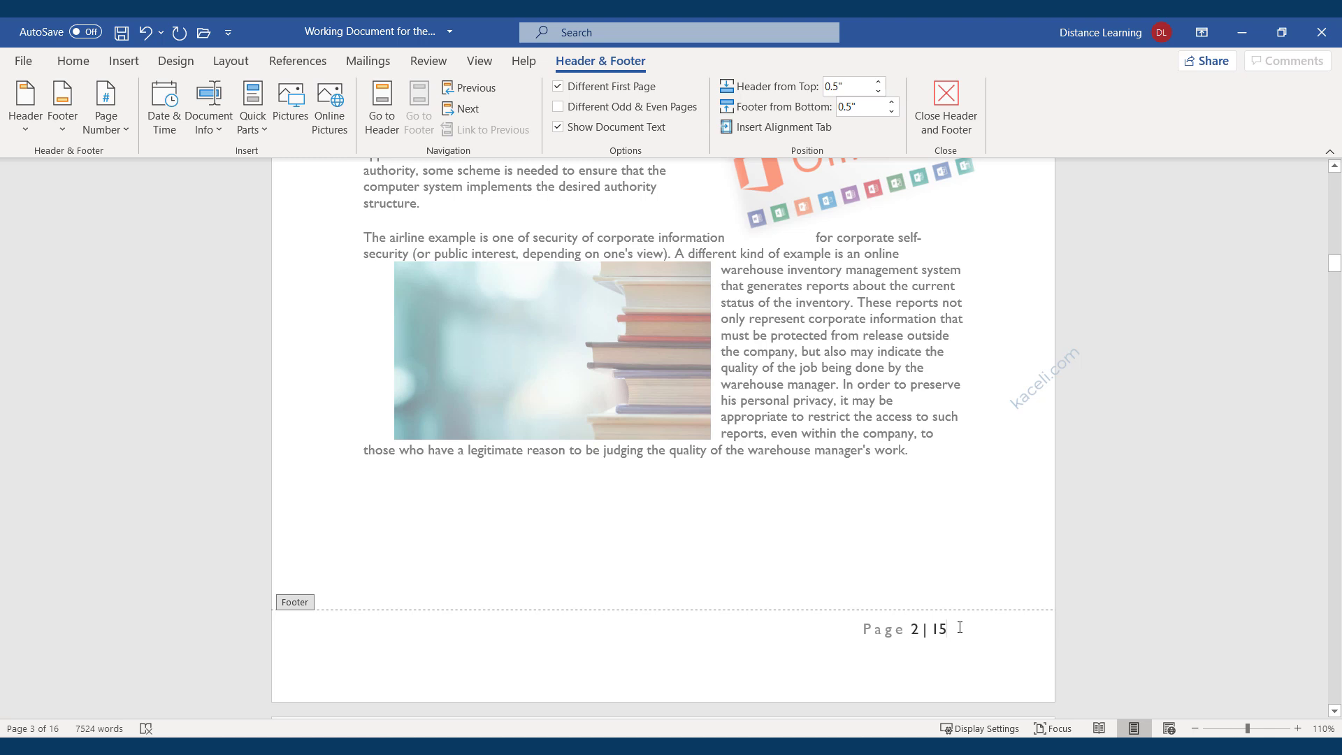
Make the footer's 'Page 2 | 15' numbering bold, then scroll back up toward the cover.
left_click_drag(959, 627, 838, 631)
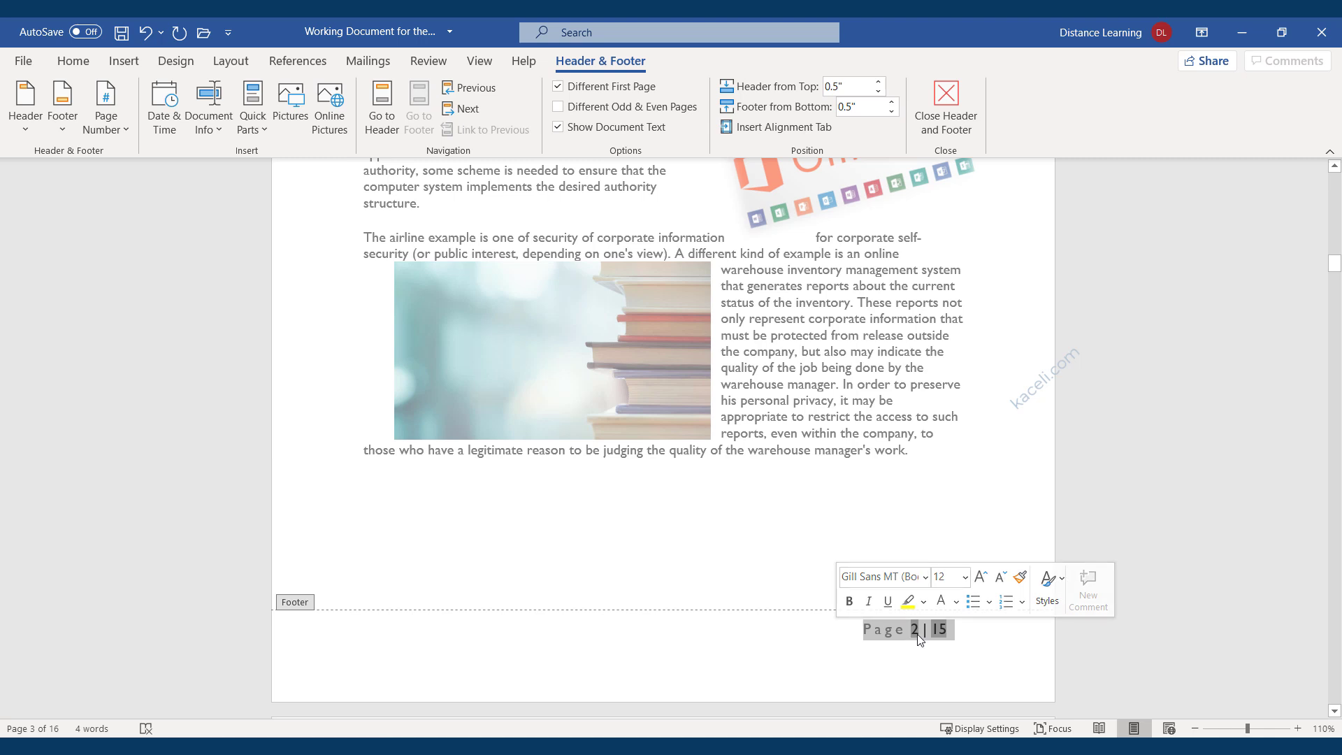
left_click(850, 602)
left_click(754, 640)
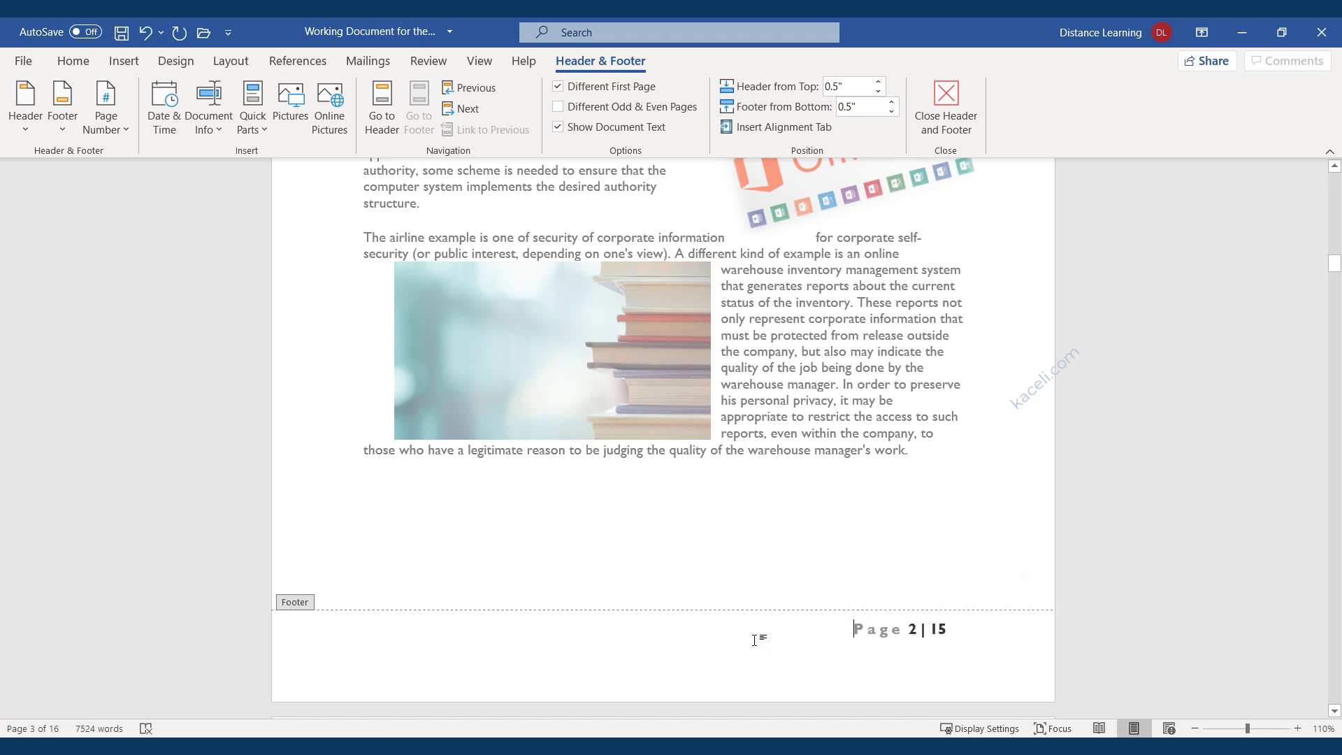
scroll(918, 551, "up", 15)
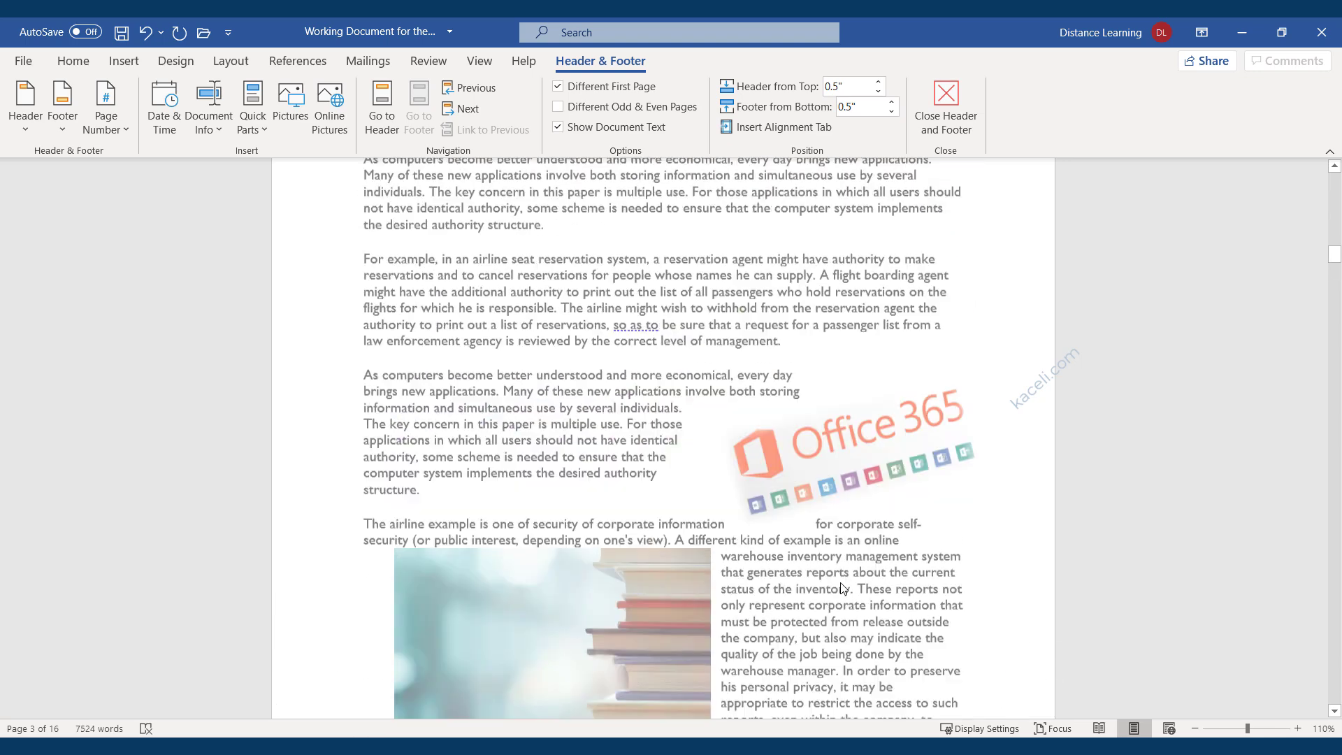
scroll(840, 581, "up", 10)
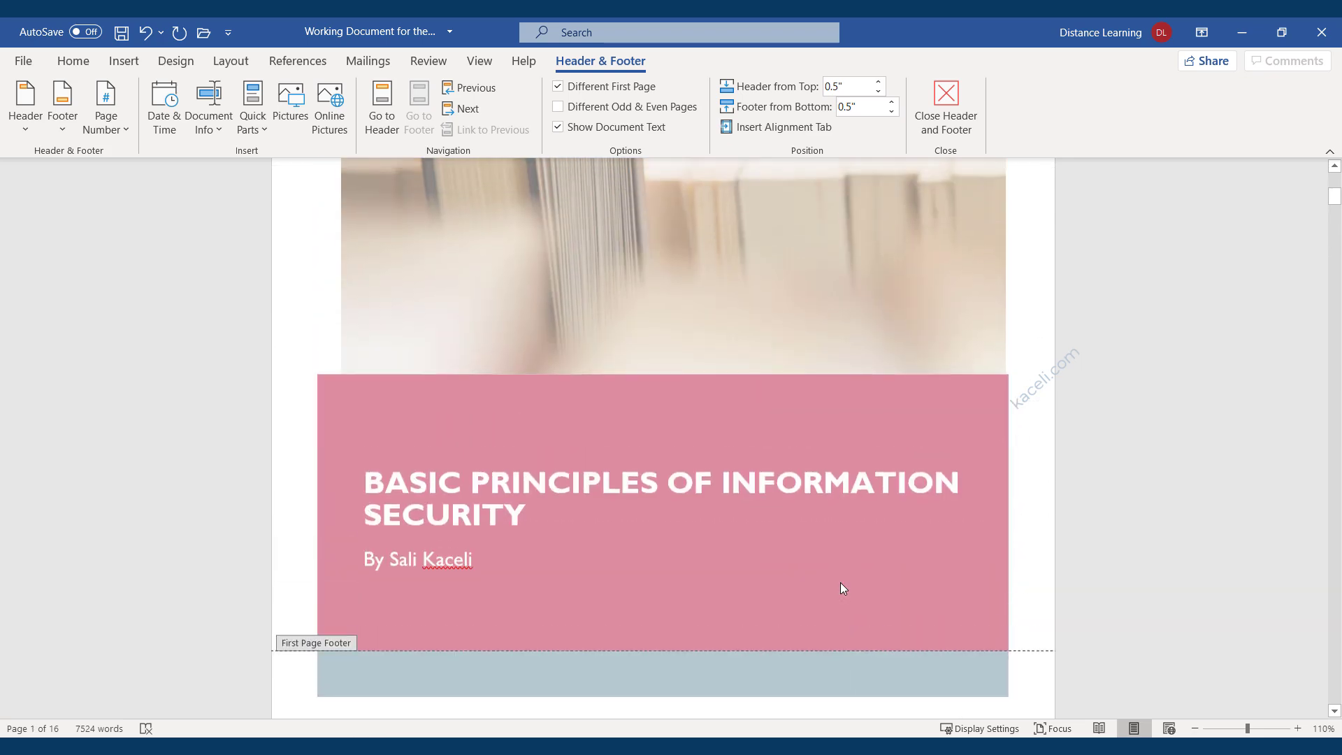
scroll(722, 524, "up", 8)
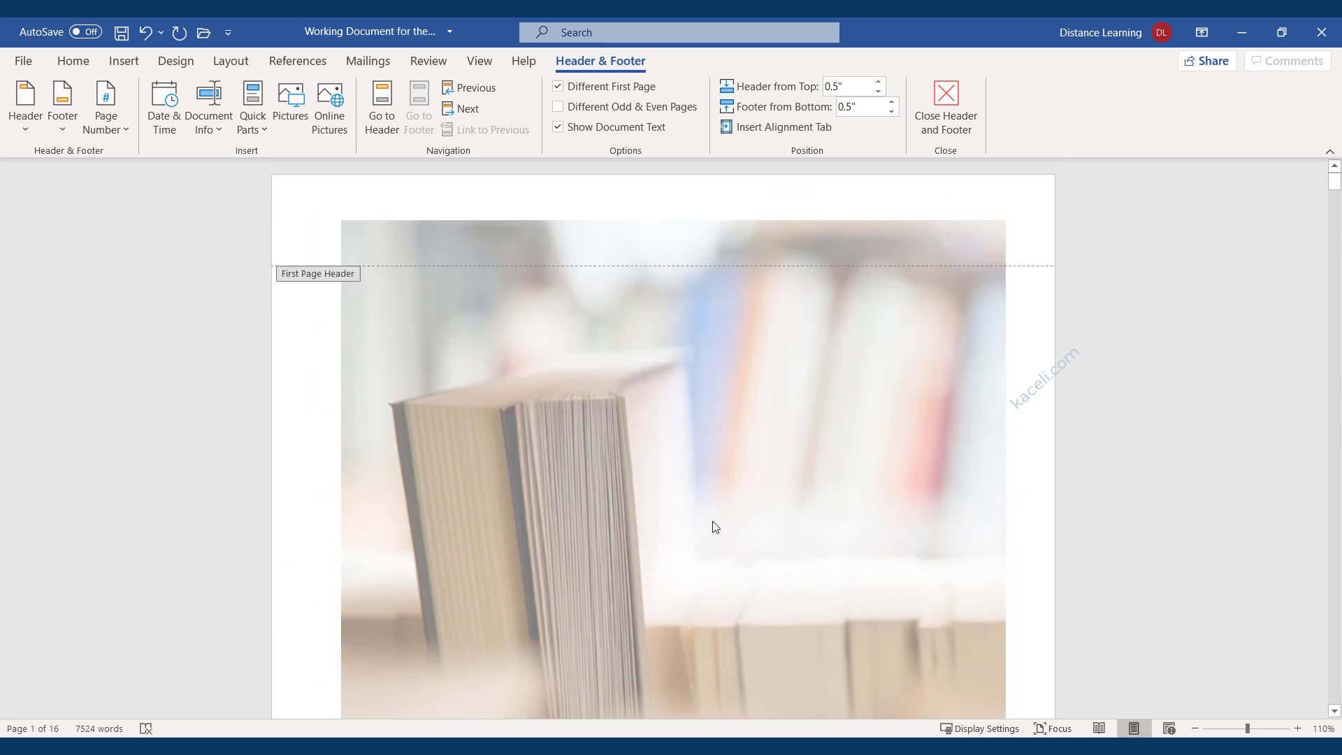
scroll(636, 421, "down", 7)
scroll(642, 424, "down", 10)
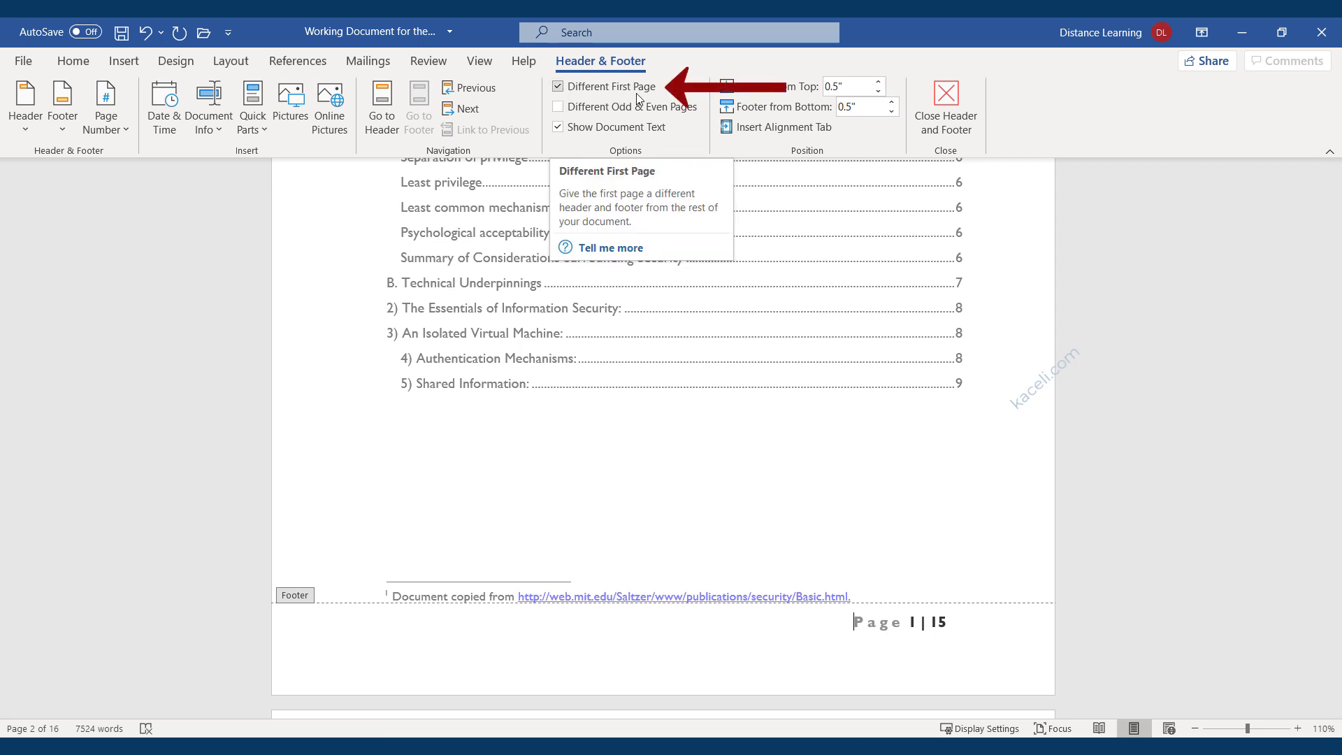
left_click(558, 87)
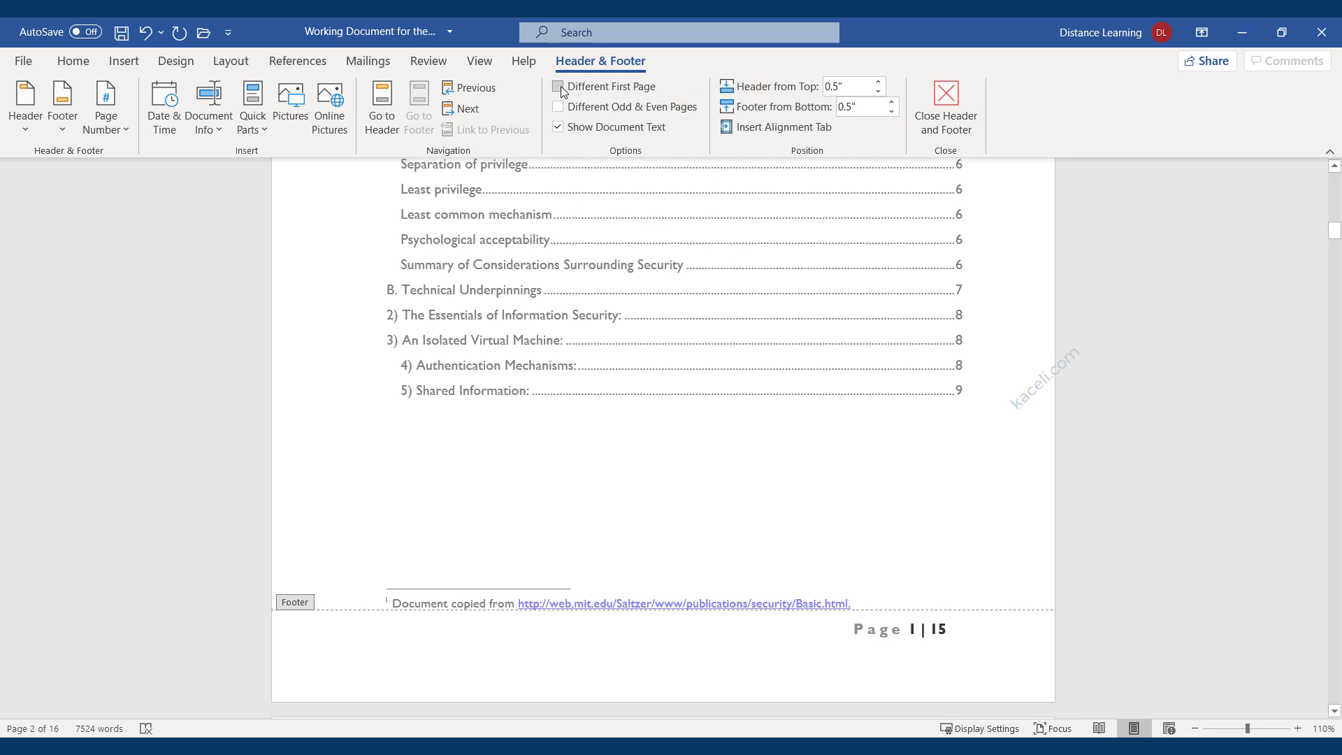
left_click(558, 87)
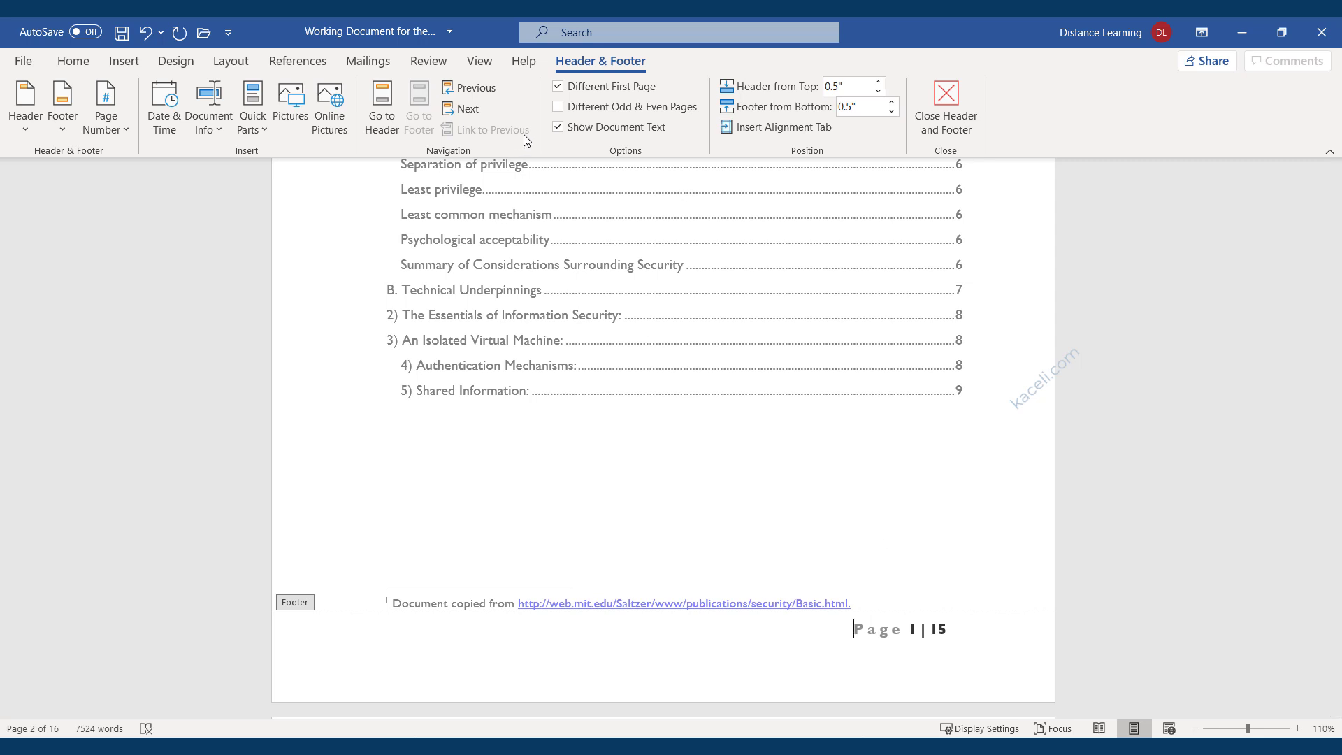
Browse Quick Parts and the Field dialog without inserting anything, then reopen Document Info.
left_click(256, 132)
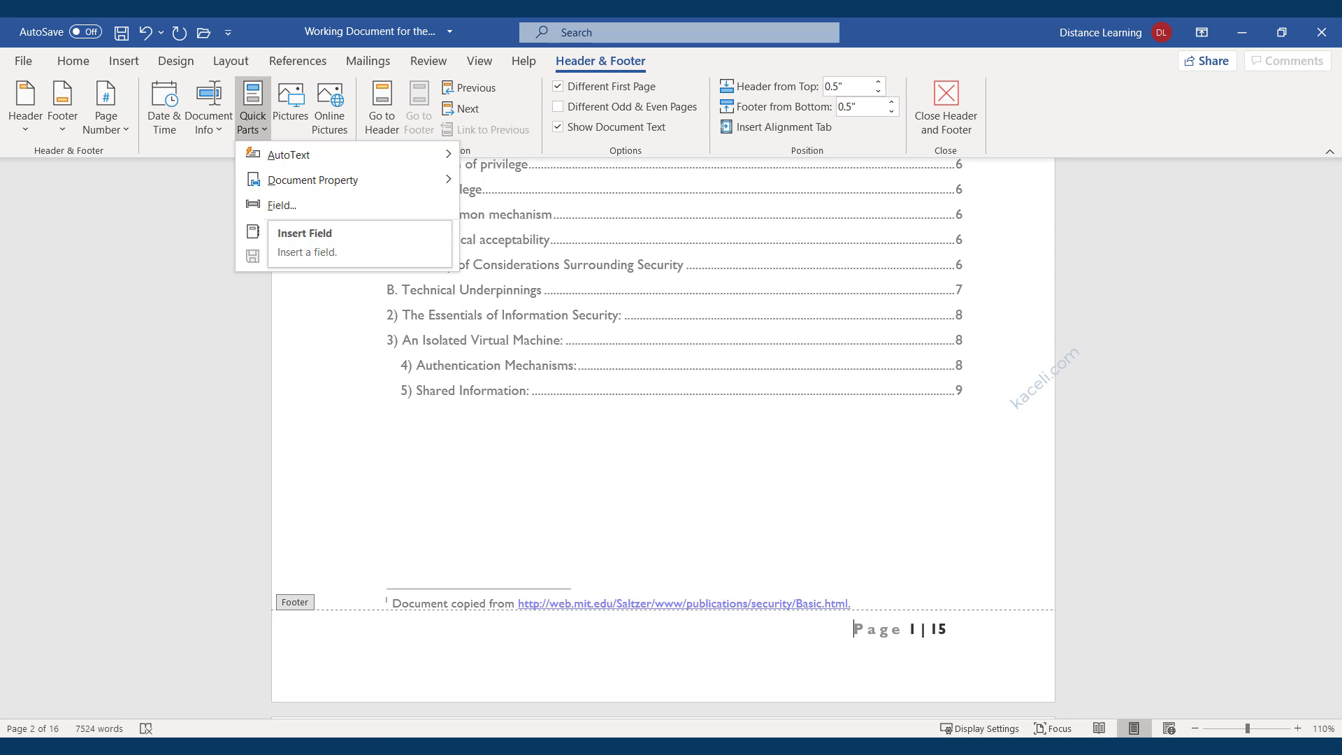
left_click(837, 630)
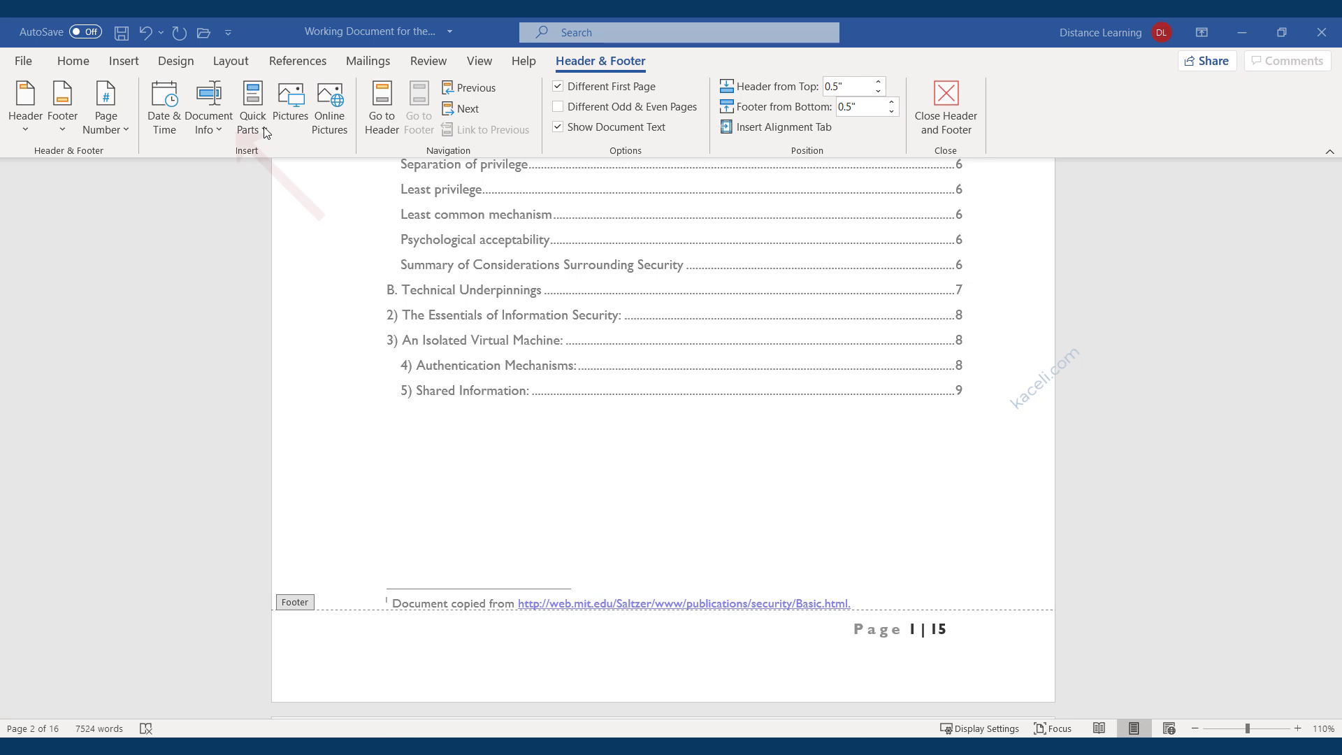
left_click(220, 130)
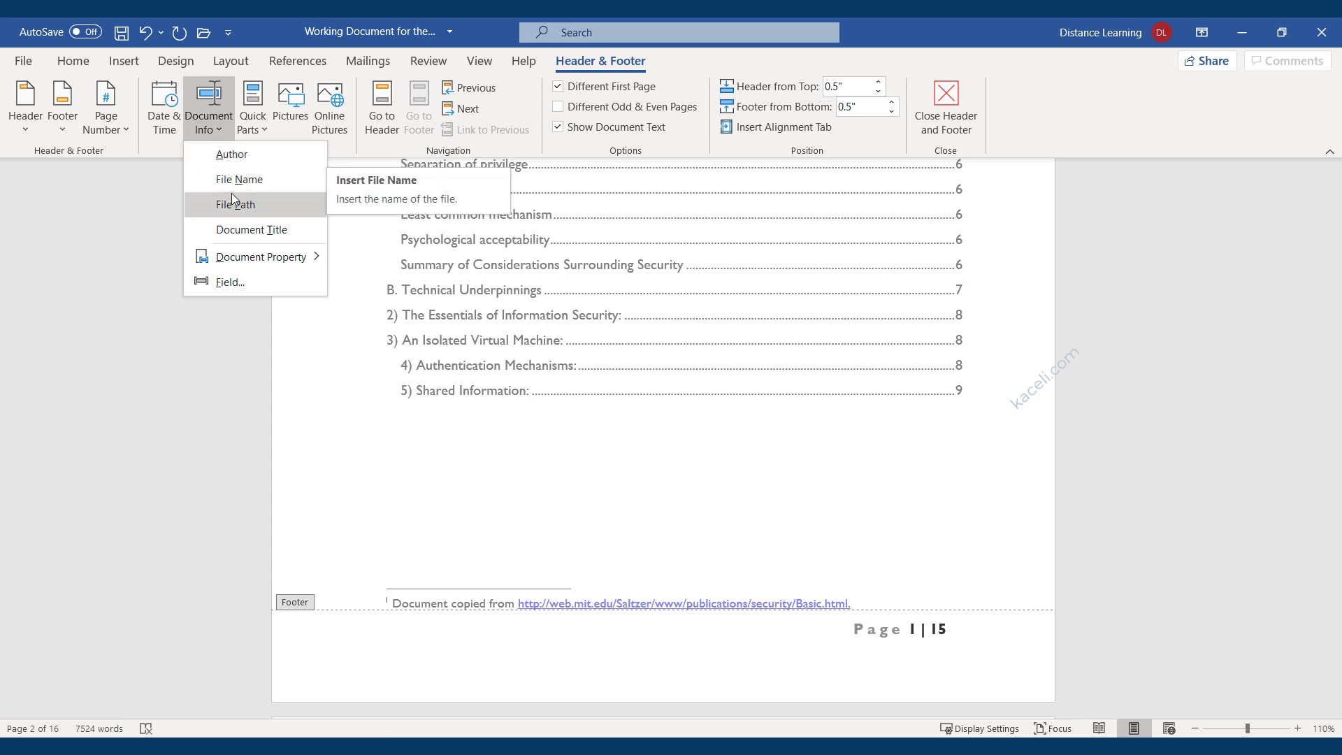
left_click(230, 282)
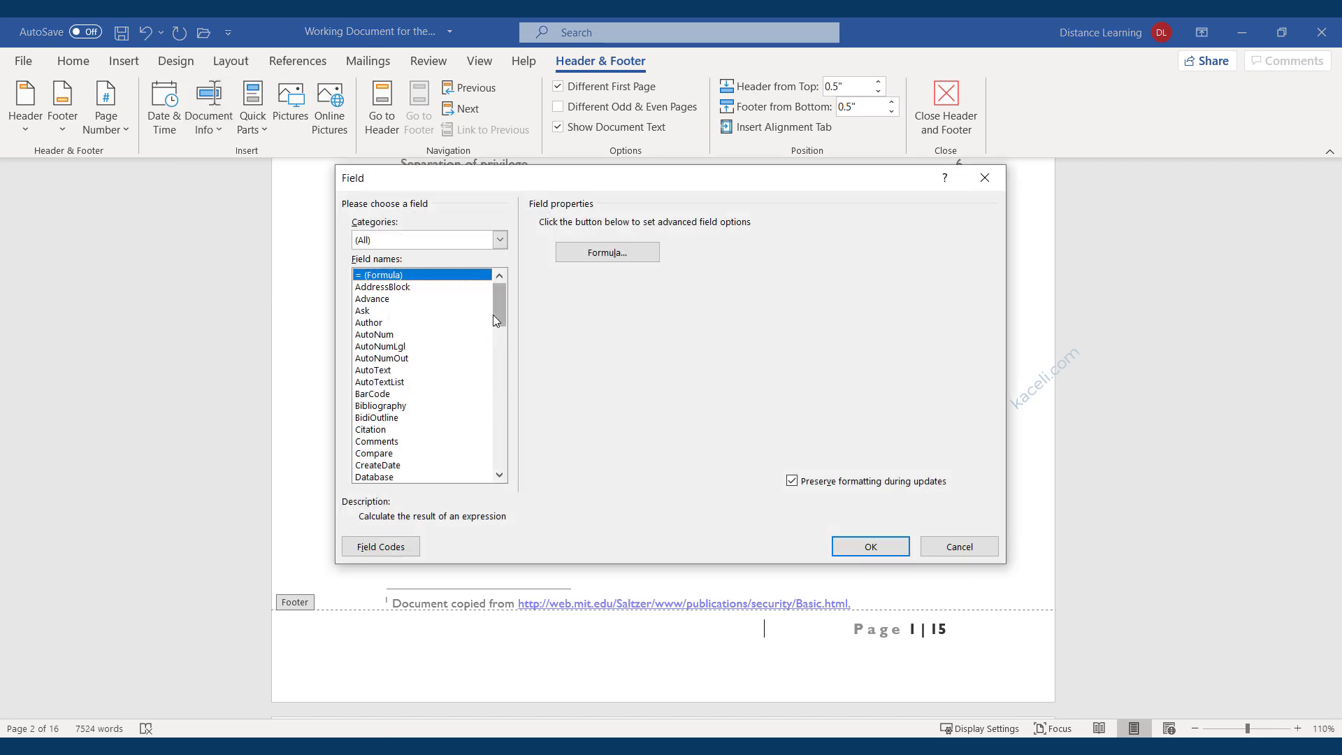
left_click_drag(497, 312, 504, 345)
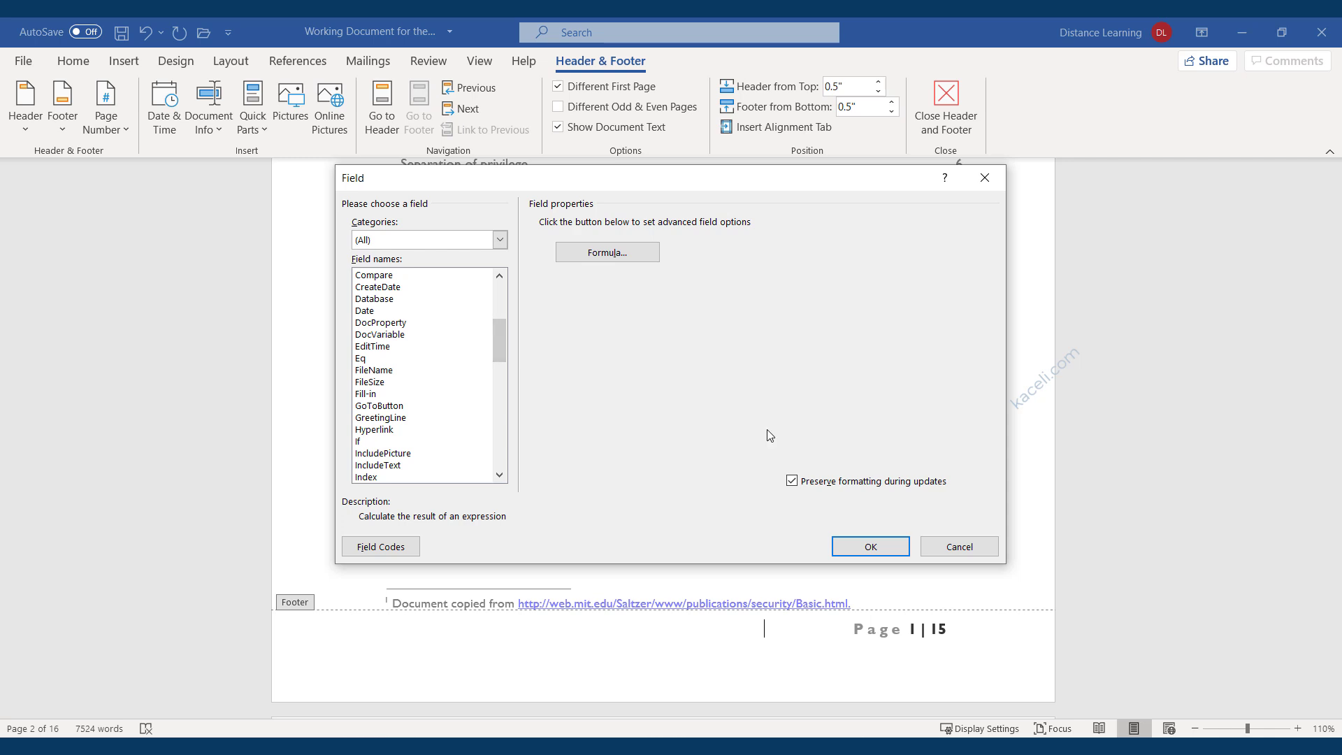
left_click(956, 551)
left_click(212, 129)
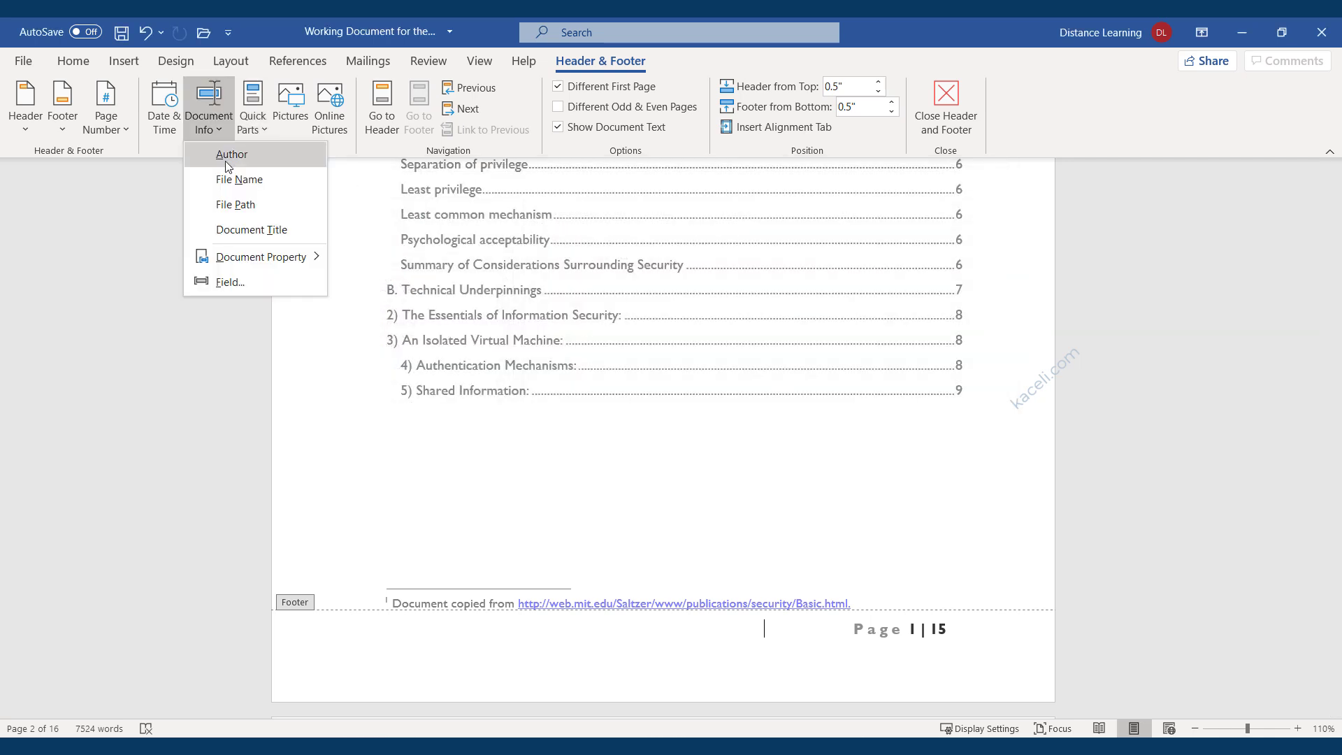
Insert the file name into the footer and format it as non-bold 7 pt Calibri.
left_click(236, 179)
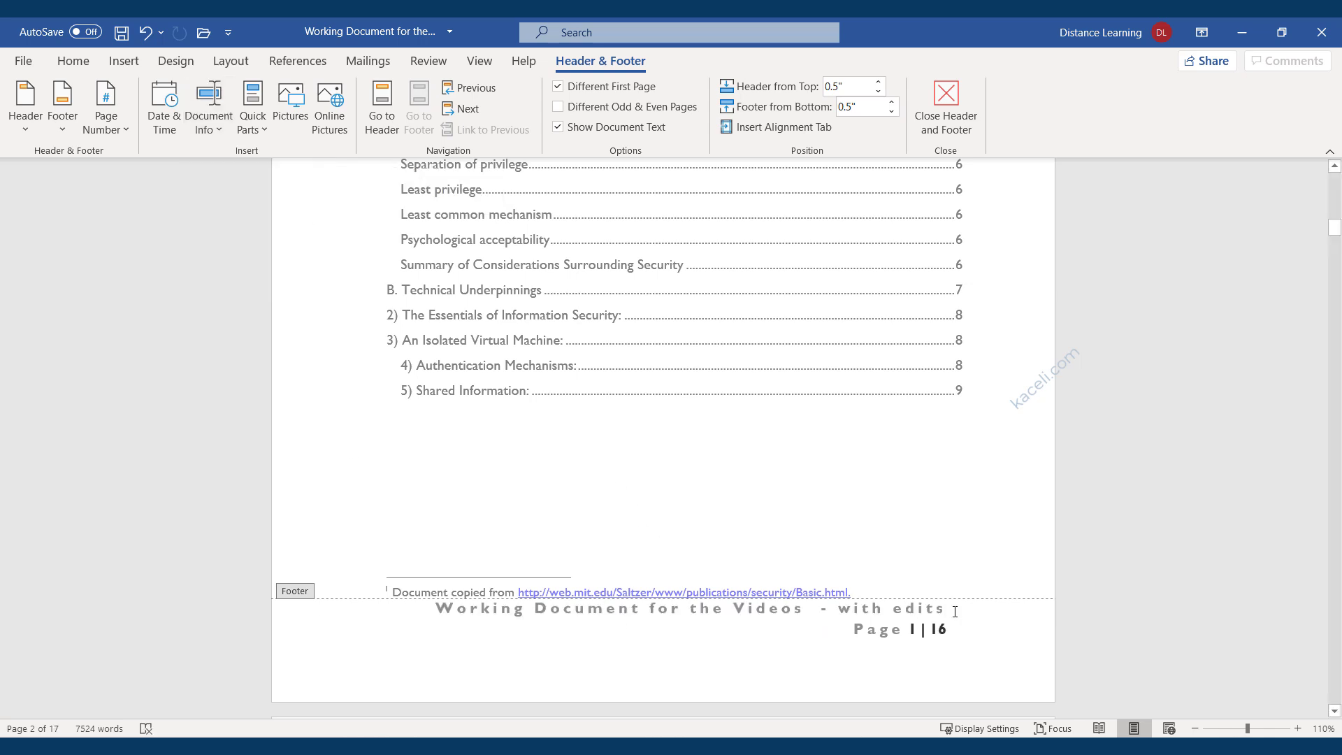
left_click_drag(949, 610, 443, 599)
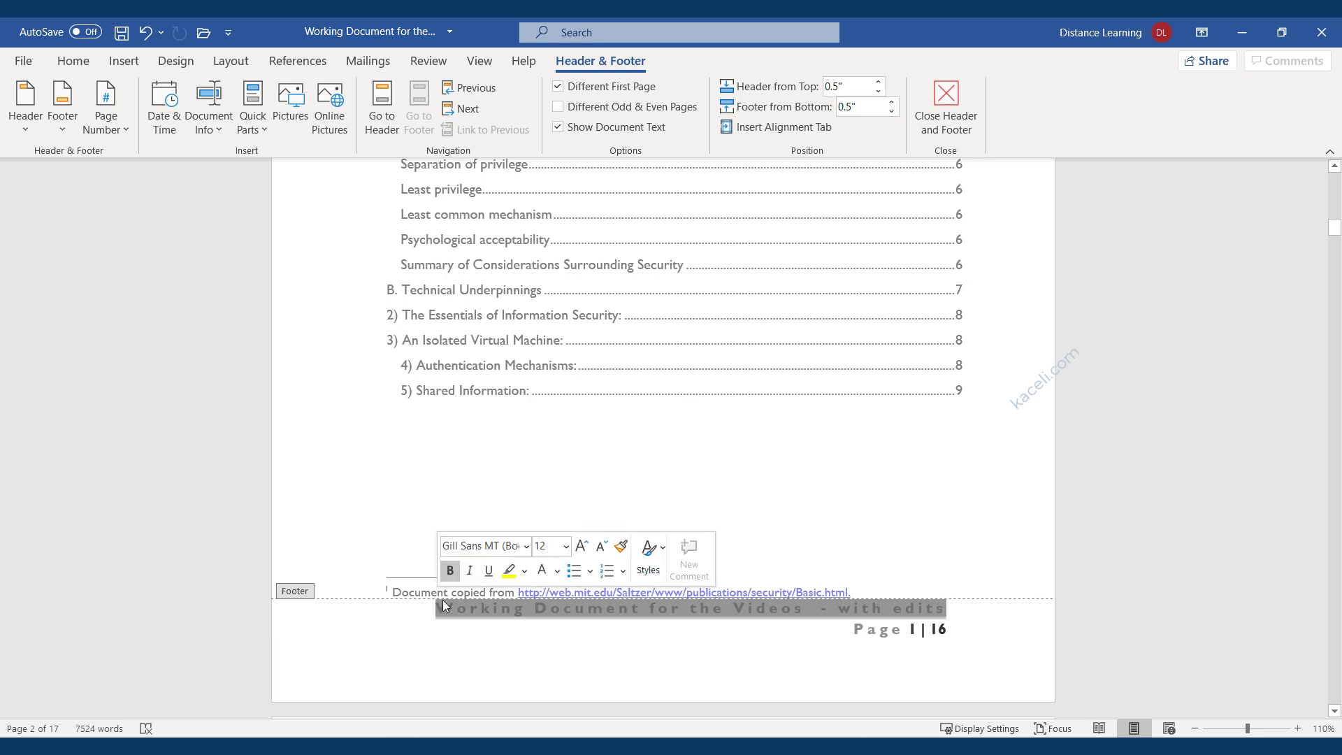
left_click(599, 552)
left_click(599, 552)
left_click(599, 552)
left_click(600, 552)
left_click(600, 553)
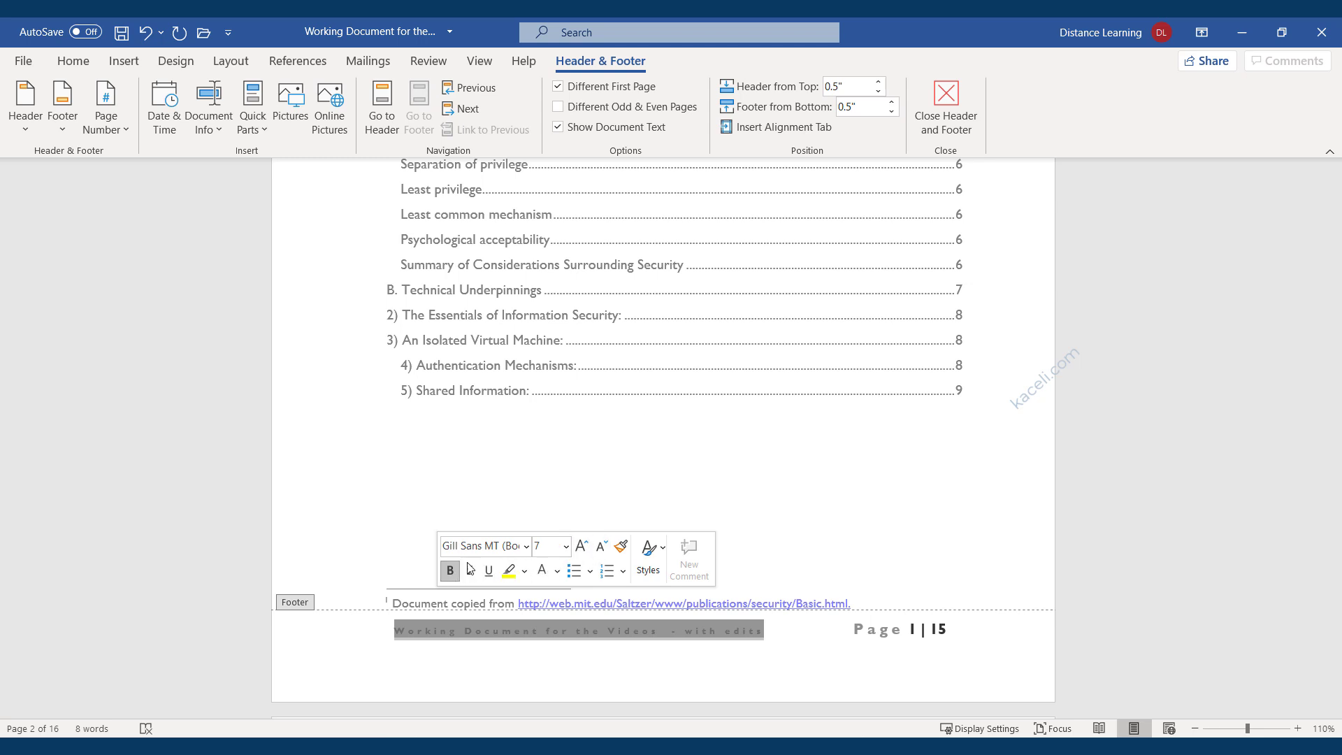
left_click(529, 552)
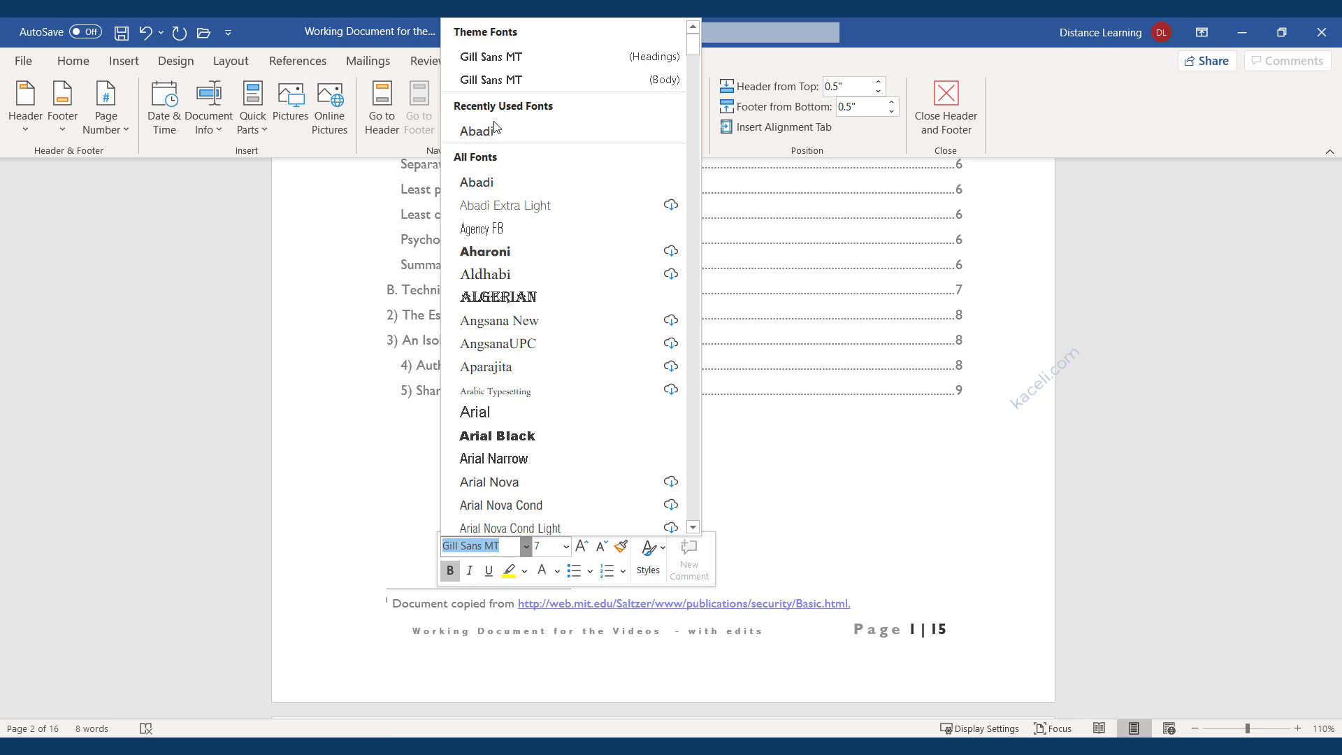
type("Calibri")
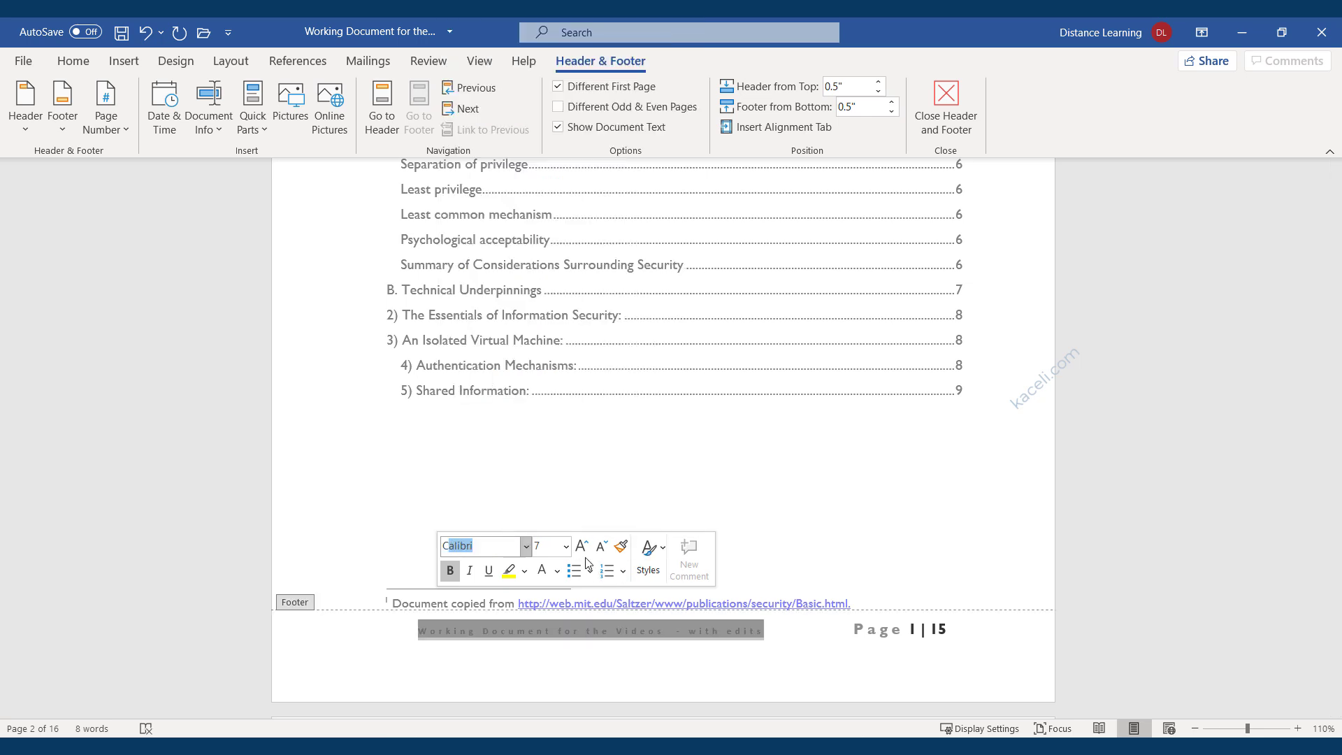
left_click(454, 573)
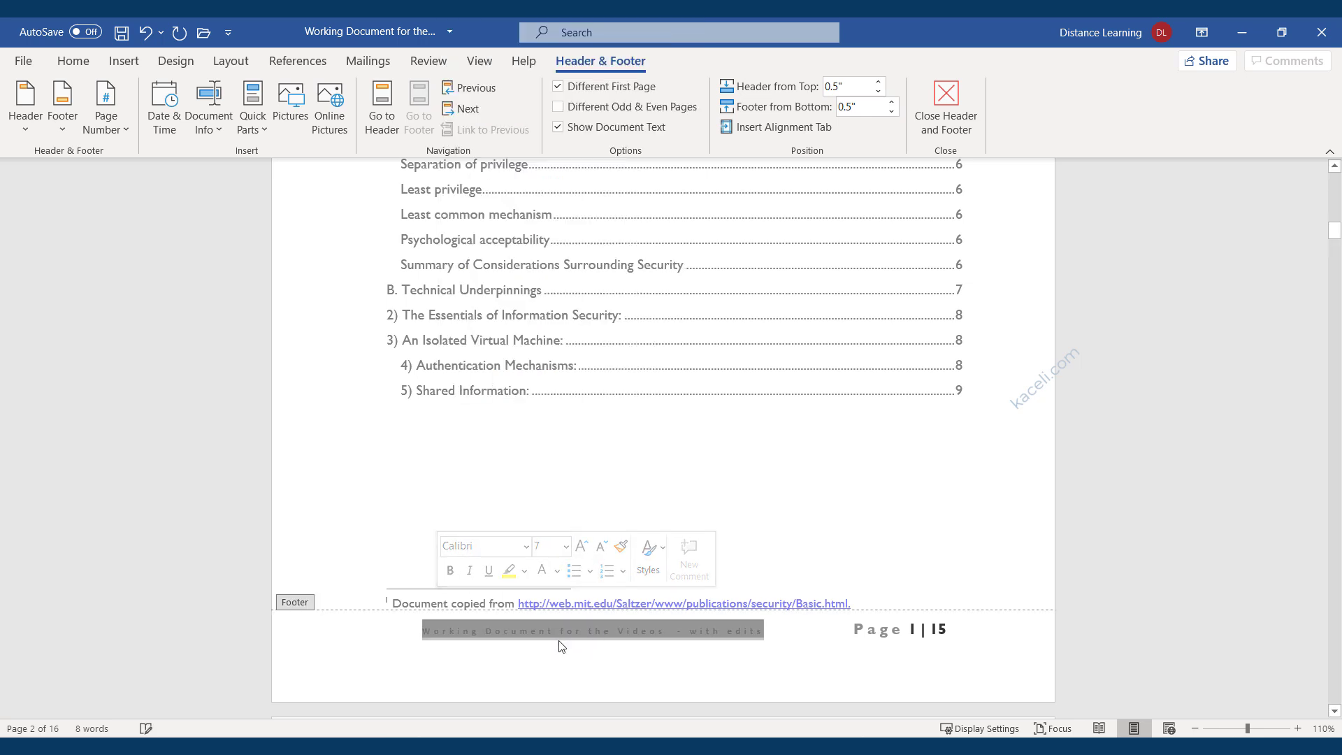
left_click(567, 655)
Scroll down to page 3 and select the word 'for' in its footer.
scroll(562, 621, "down", 15)
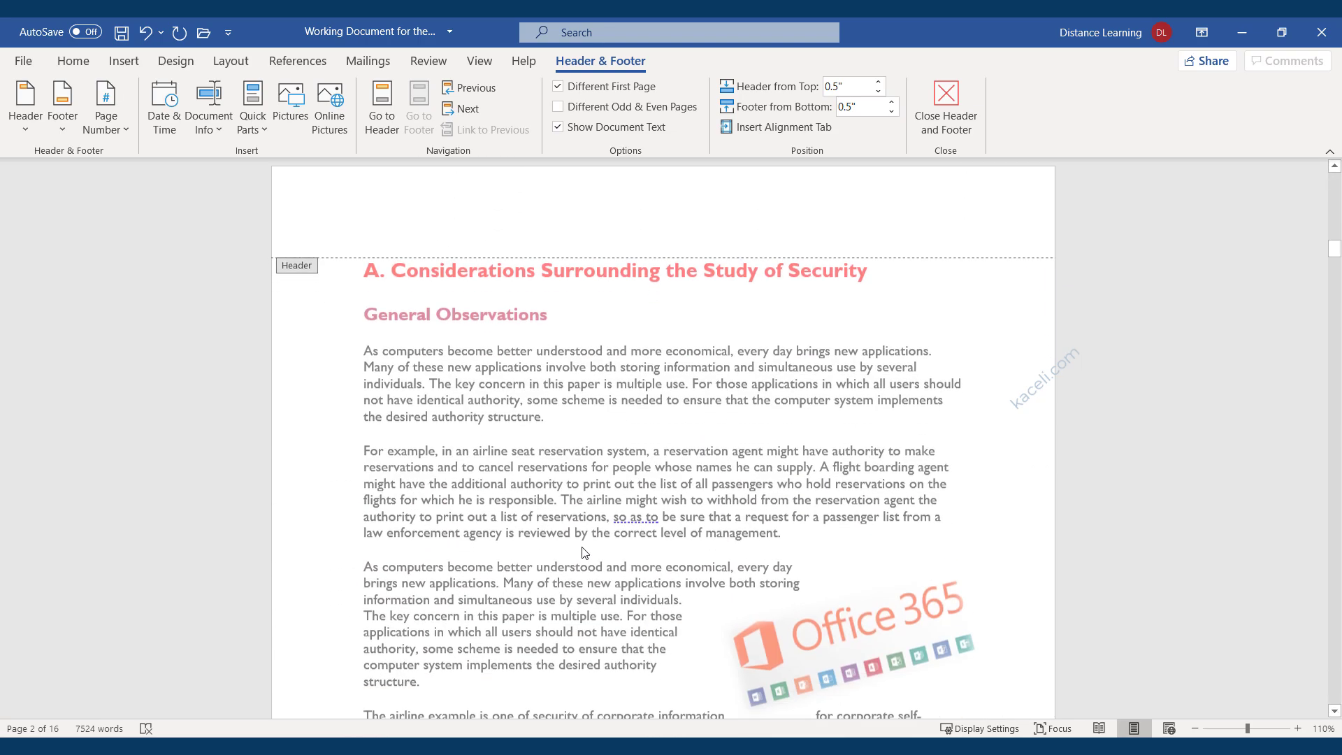
scroll(555, 502, "down", 10)
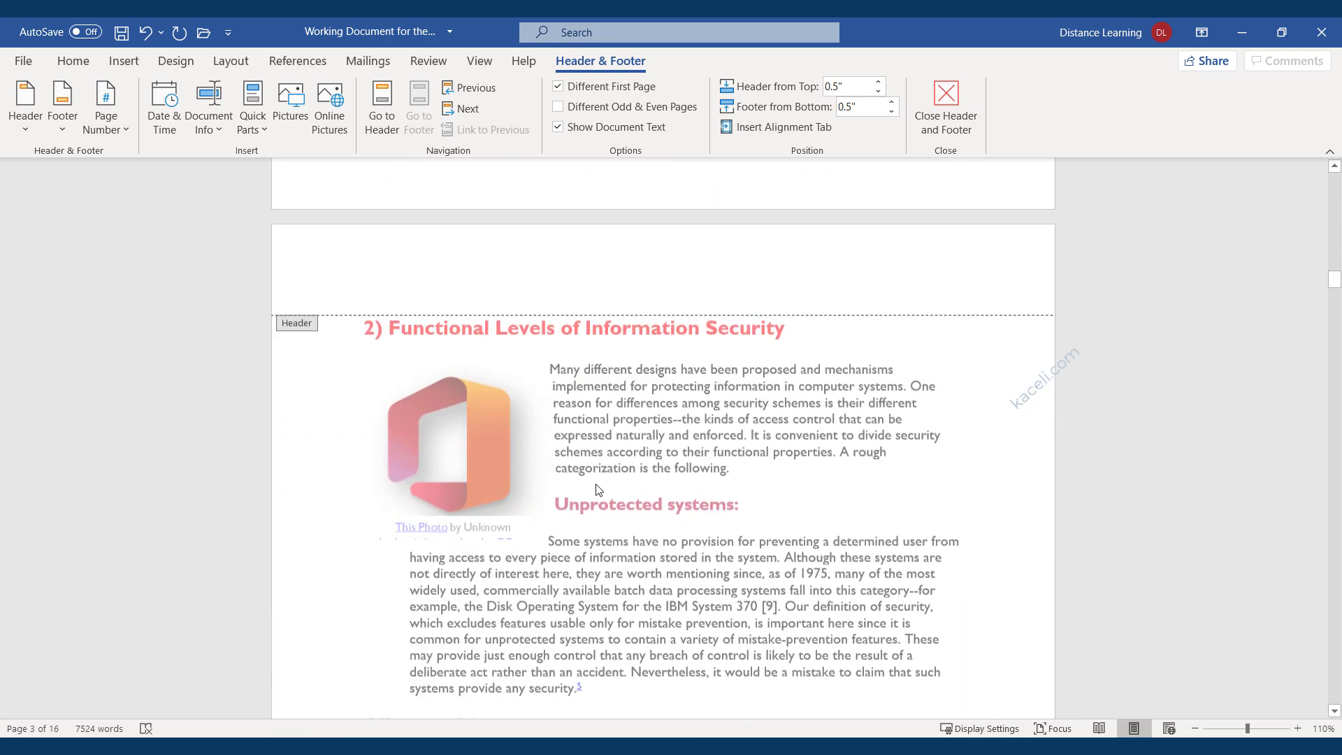
scroll(591, 455, "down", 5)
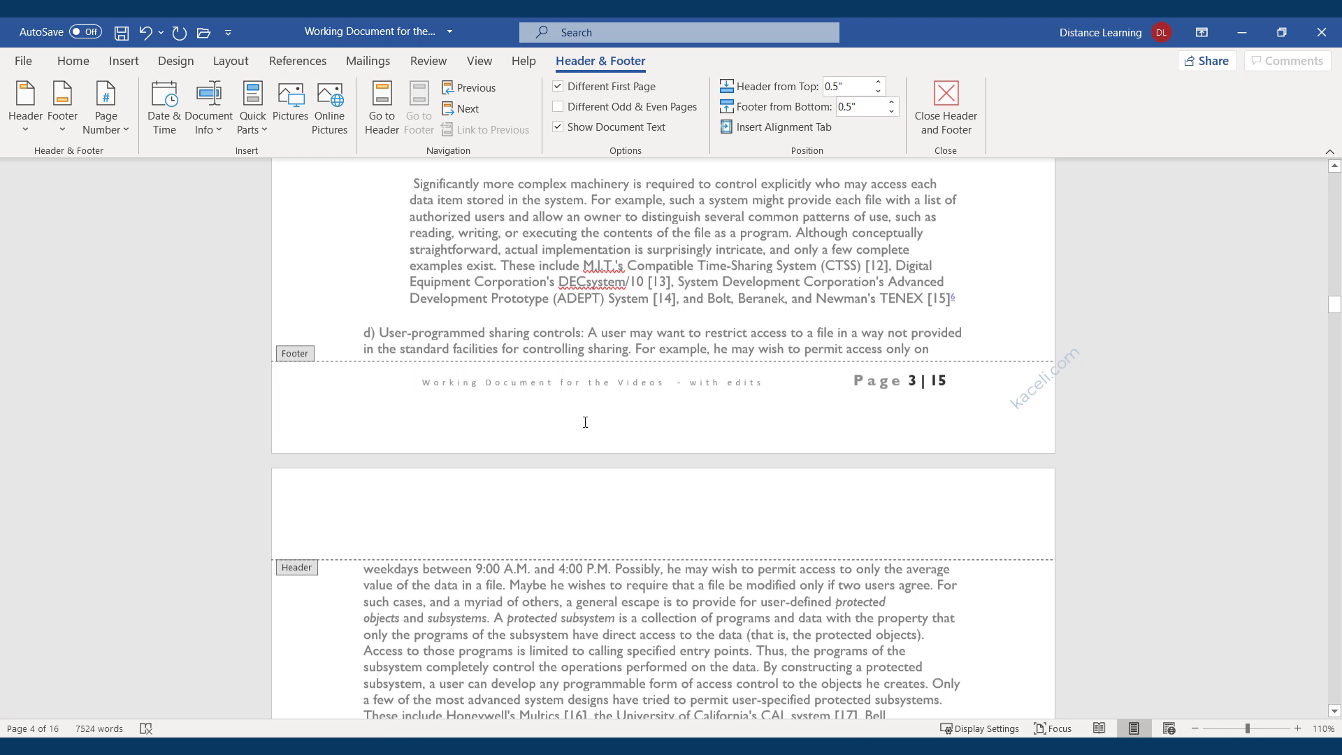
double_click(572, 383)
left_click(667, 428)
double_click(494, 250)
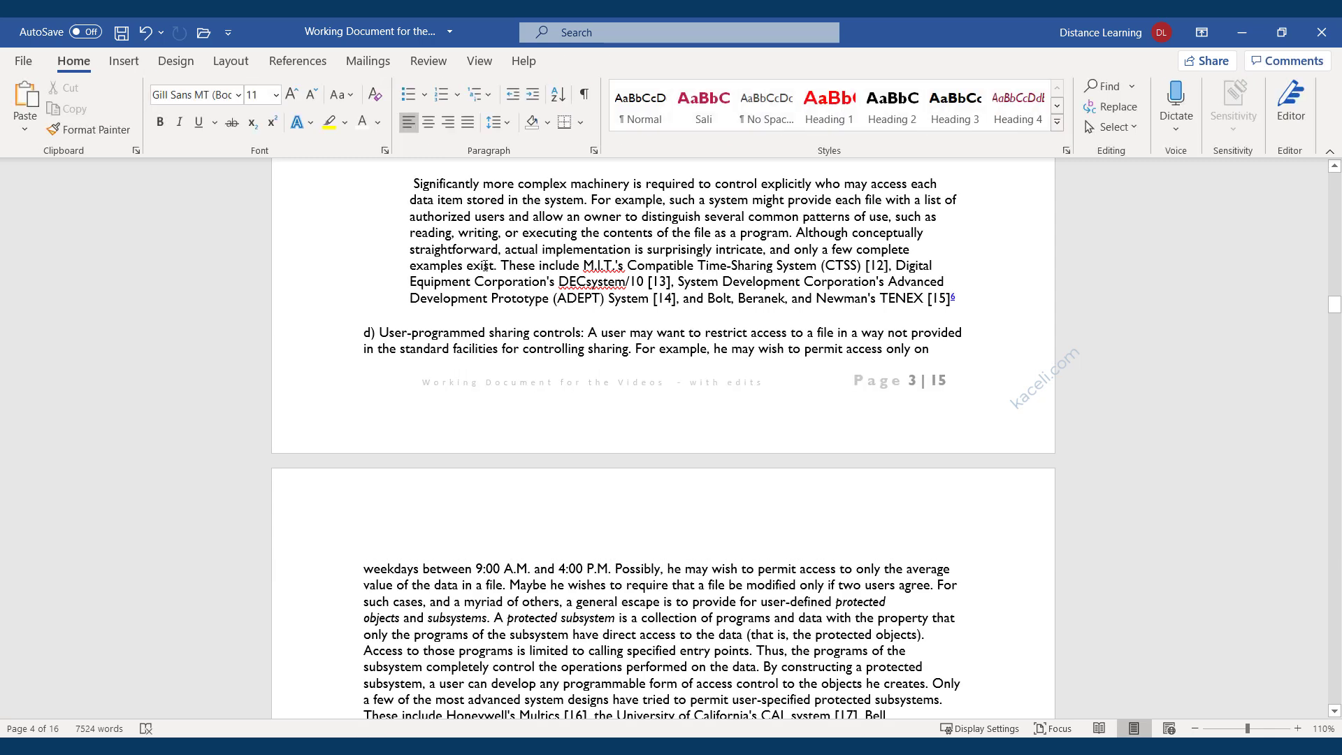
double_click(529, 392)
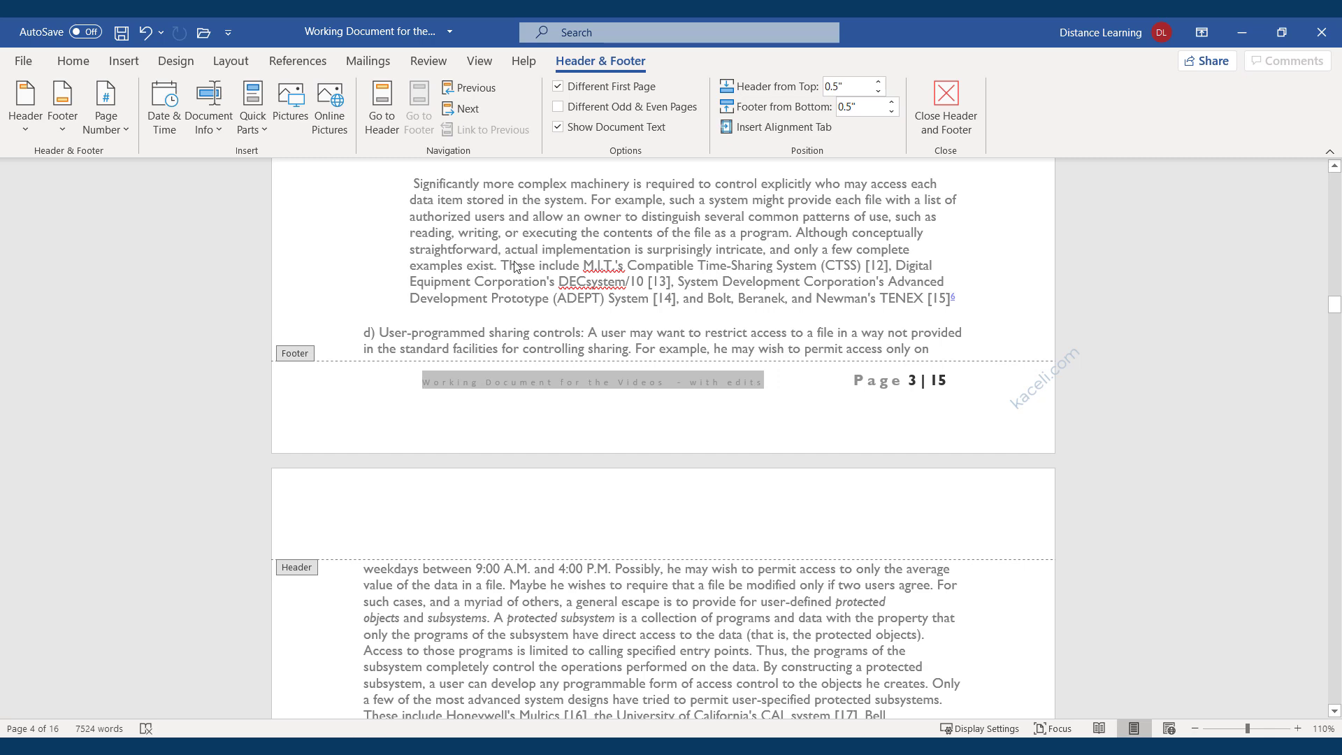
double_click(472, 233)
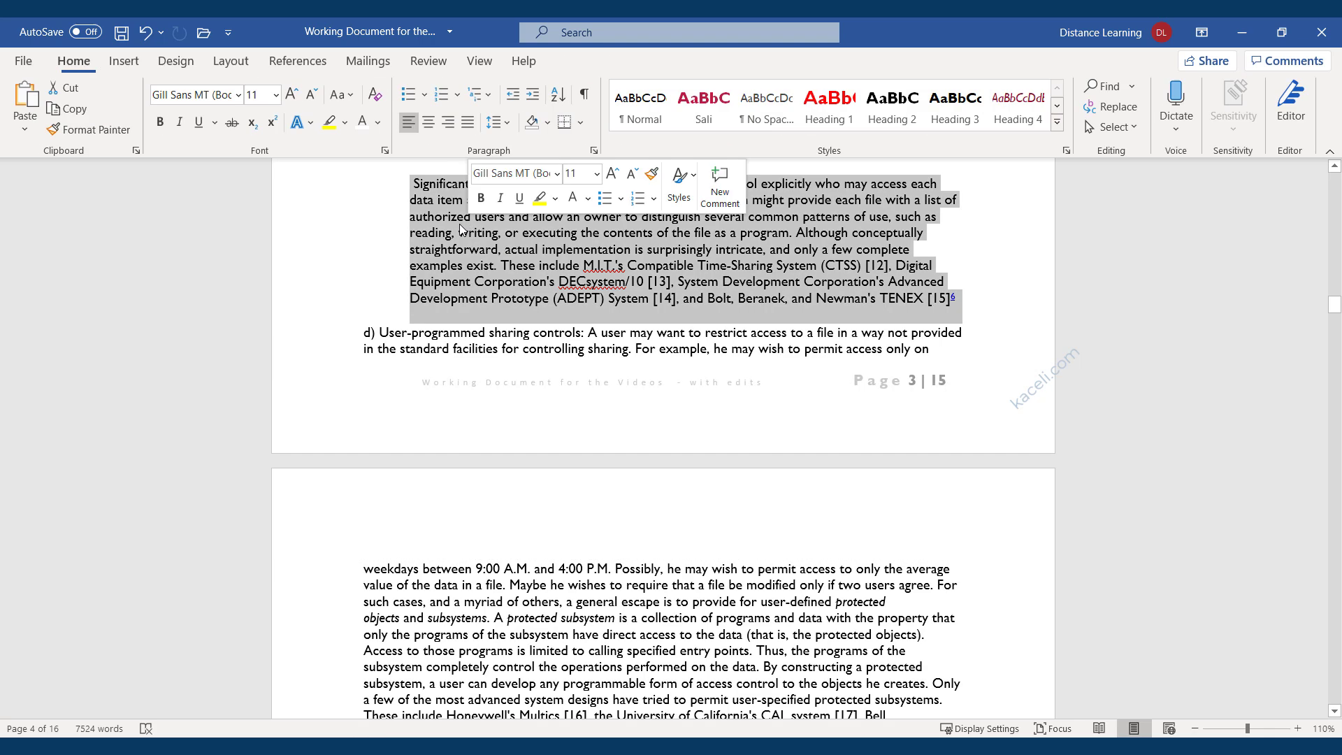
Insert the built-in Integral header design on the pages.
left_click(124, 61)
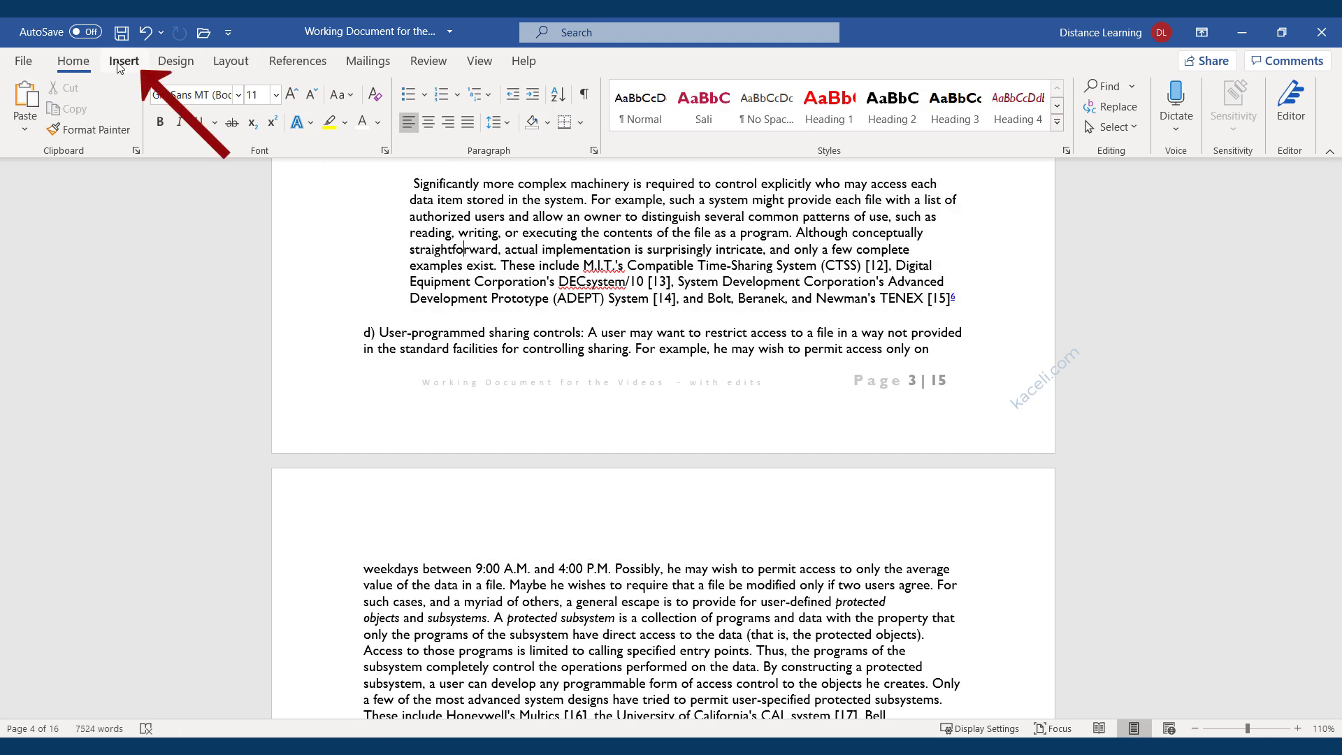
left_click(873, 97)
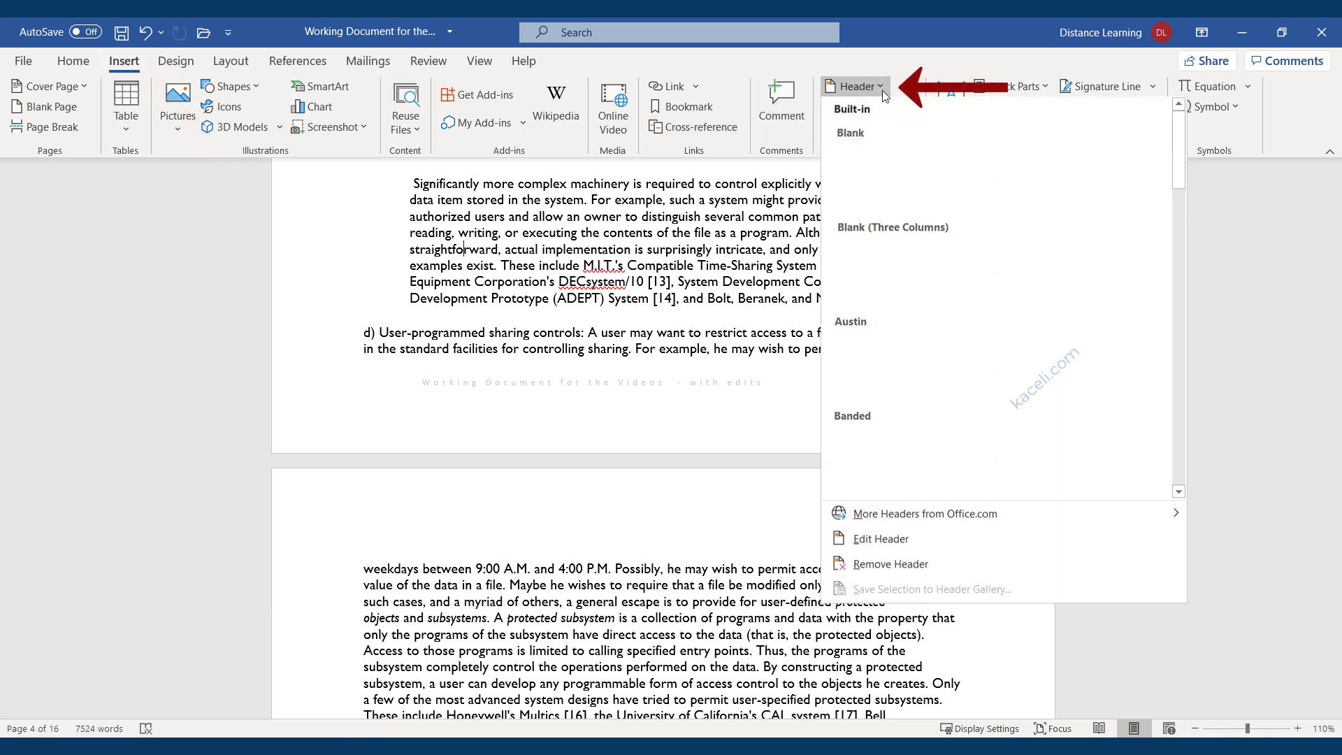
scroll(1055, 327, "down", 5)
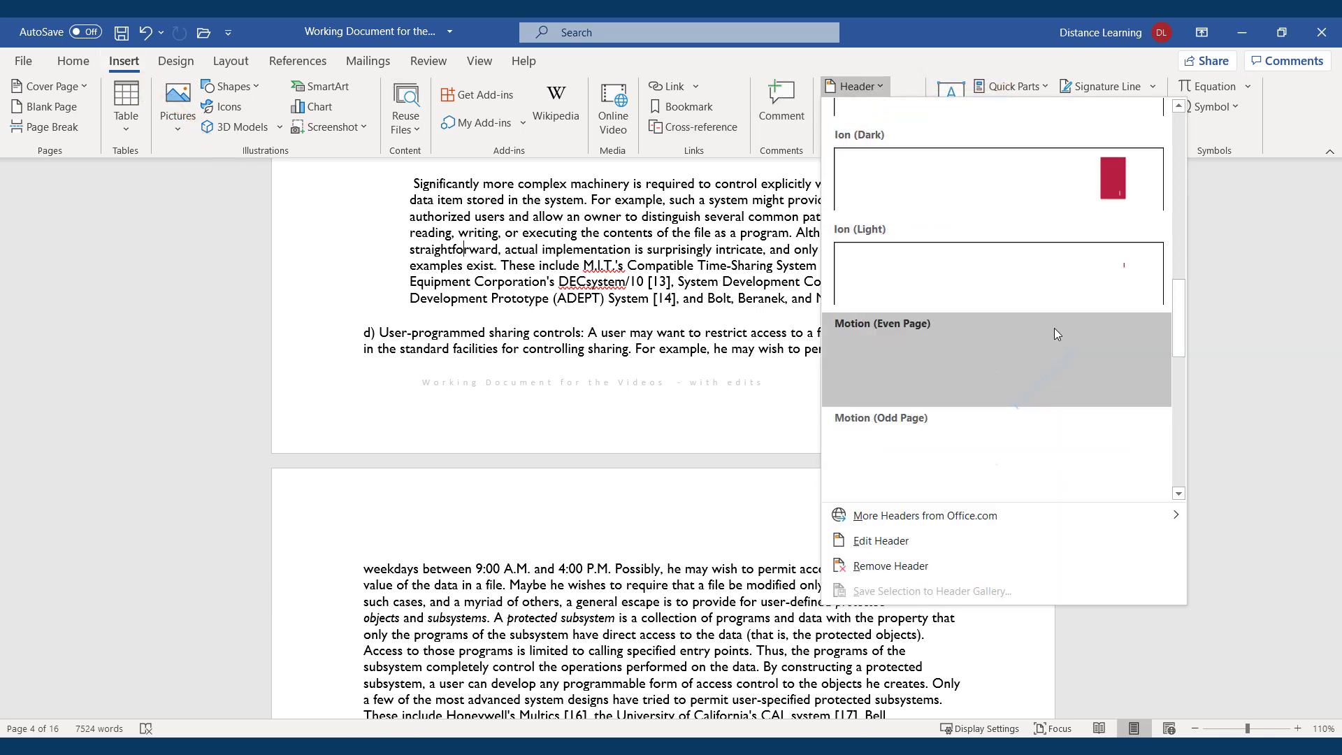
scroll(960, 385, "down", 2)
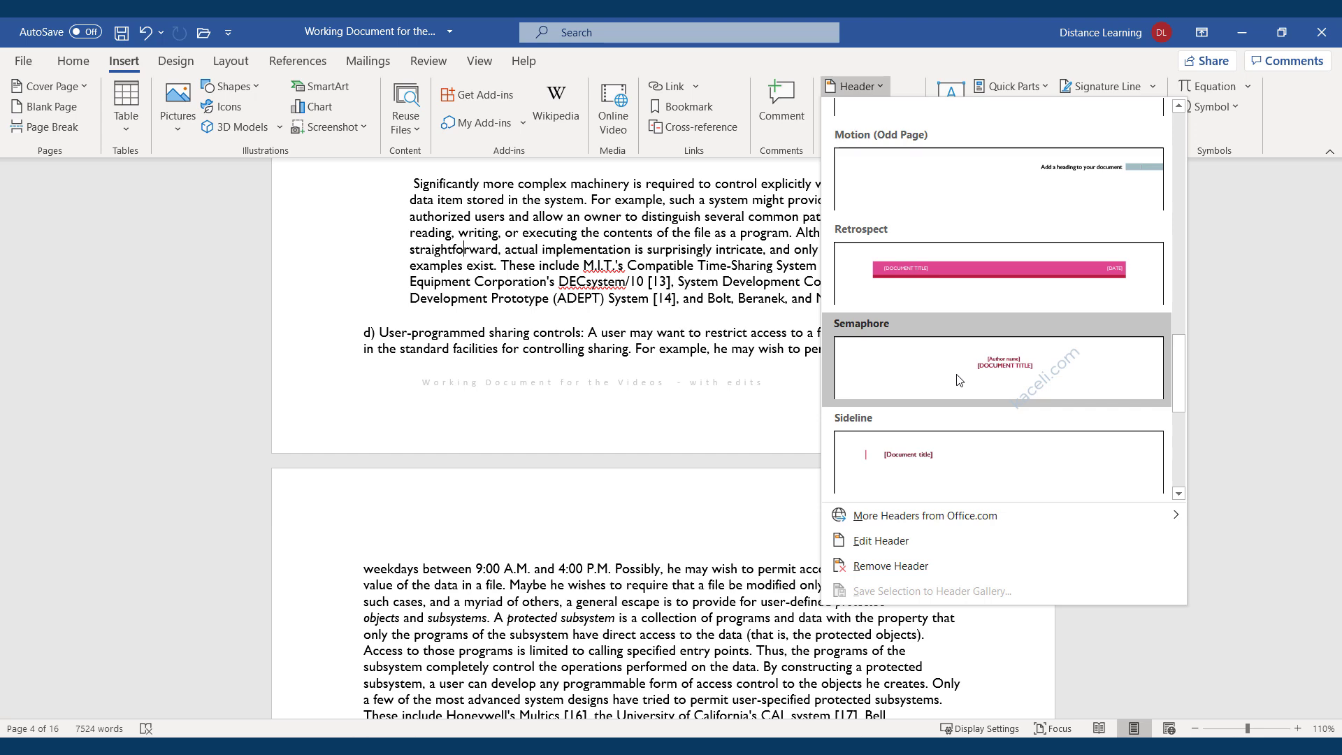
scroll(965, 350, "down", 1)
scroll(974, 316, "up", 3)
scroll(943, 280, "up", 3)
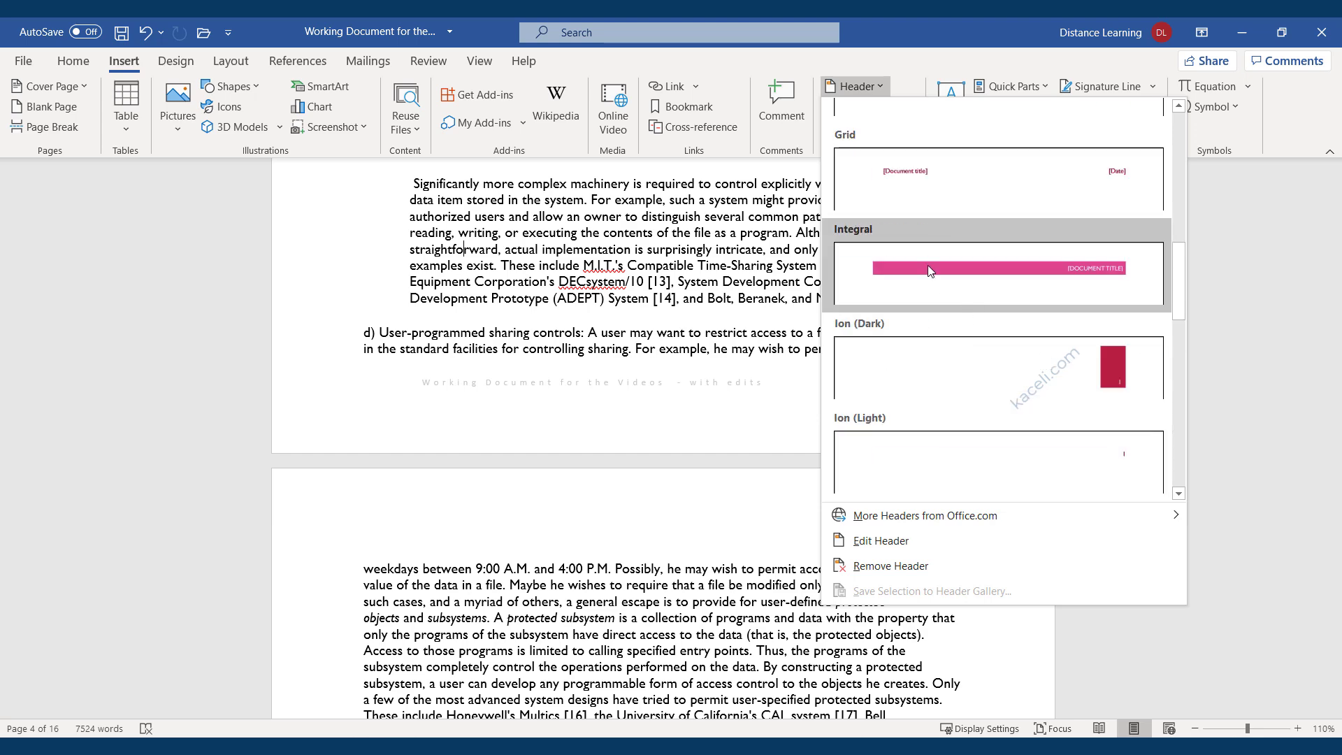
left_click(973, 205)
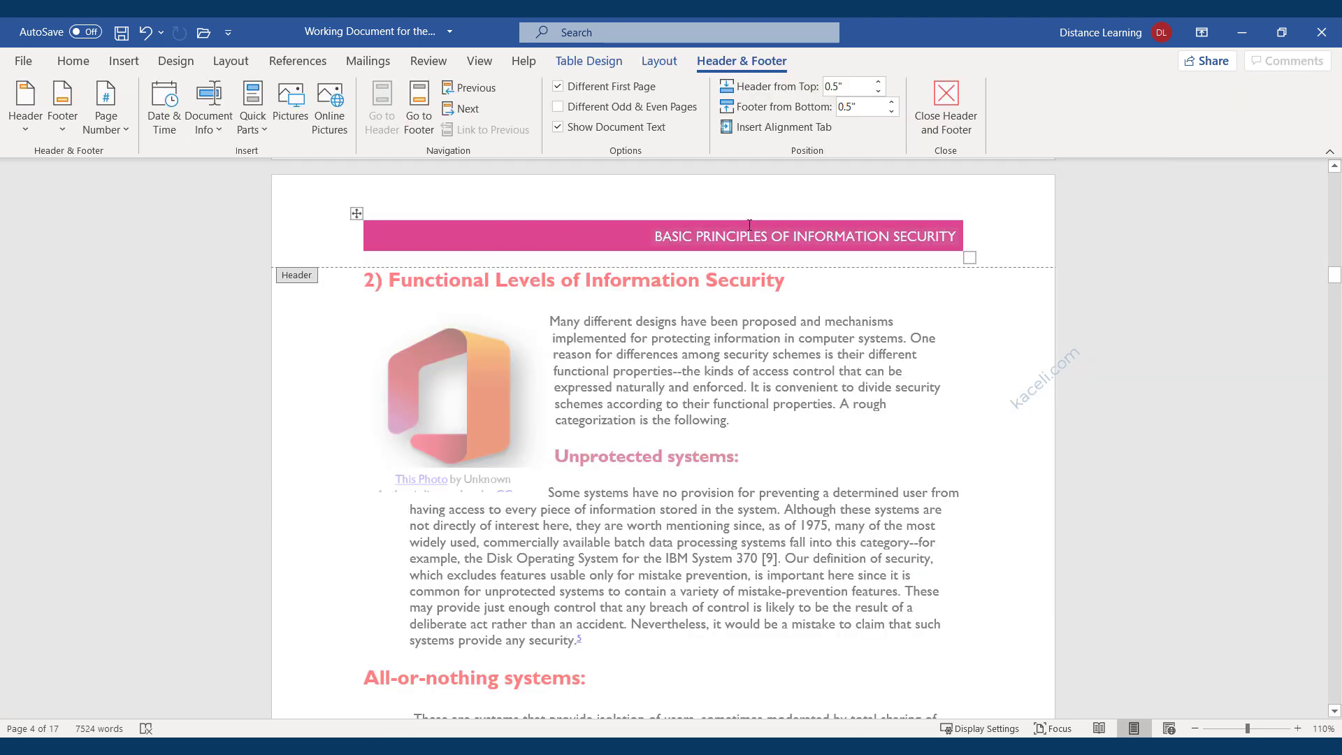
Widen the Integral header's table and look over its Table Design and Layout options.
left_click(833, 239)
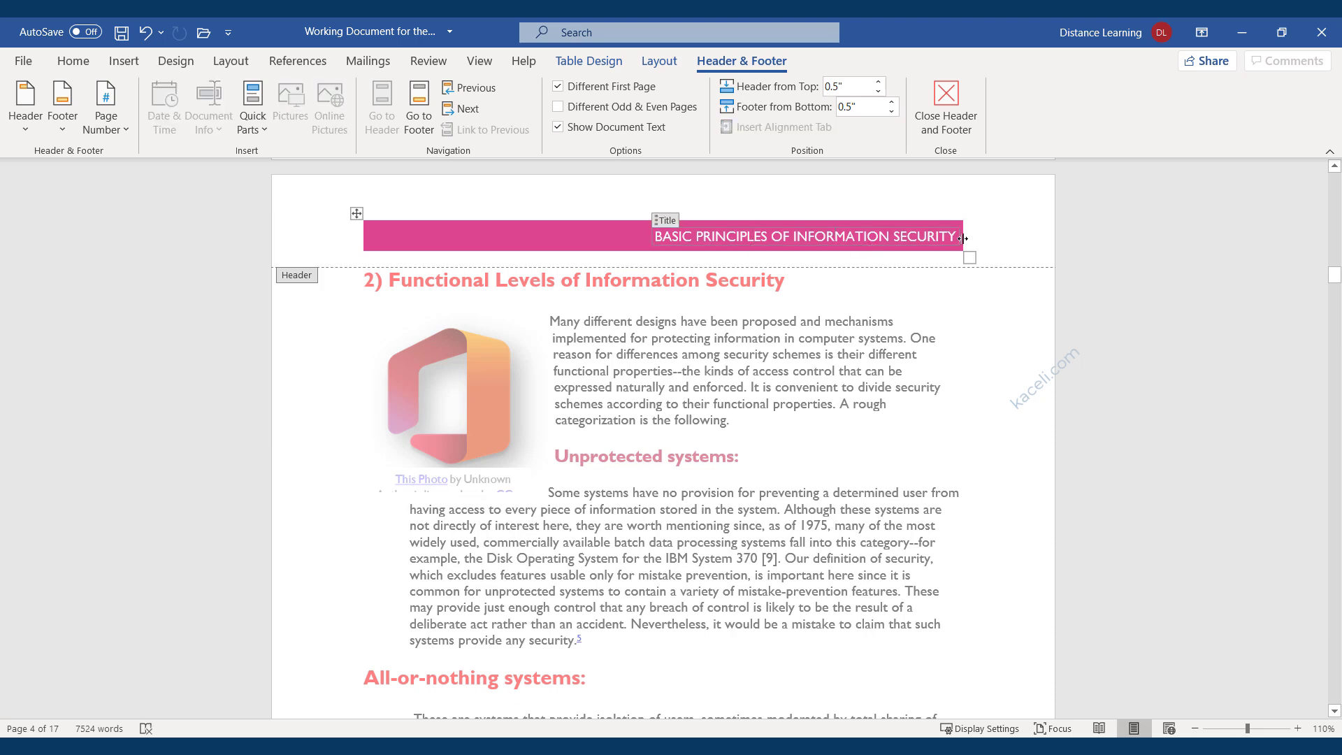
mouse_move(962, 239)
left_mouse_down()
mouse_move(1000, 236)
mouse_move(985, 242)
left_mouse_up()
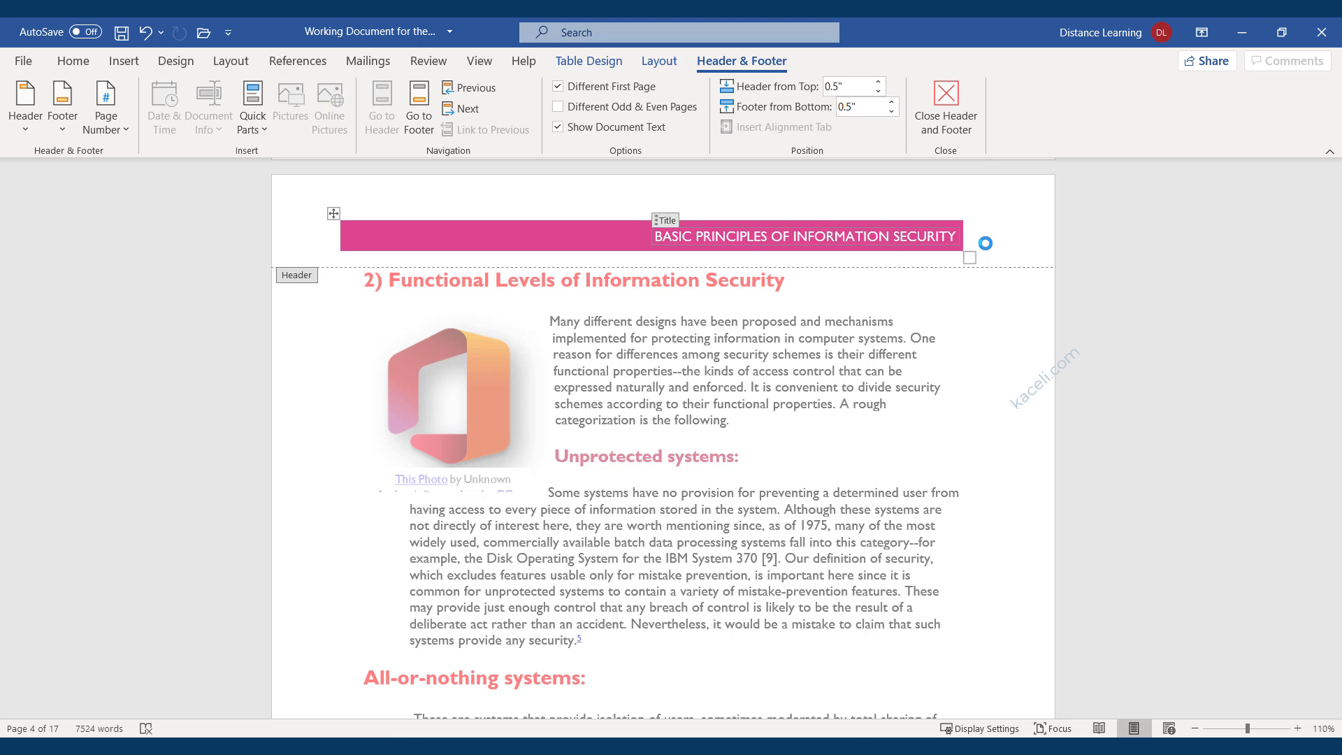
left_click(339, 218)
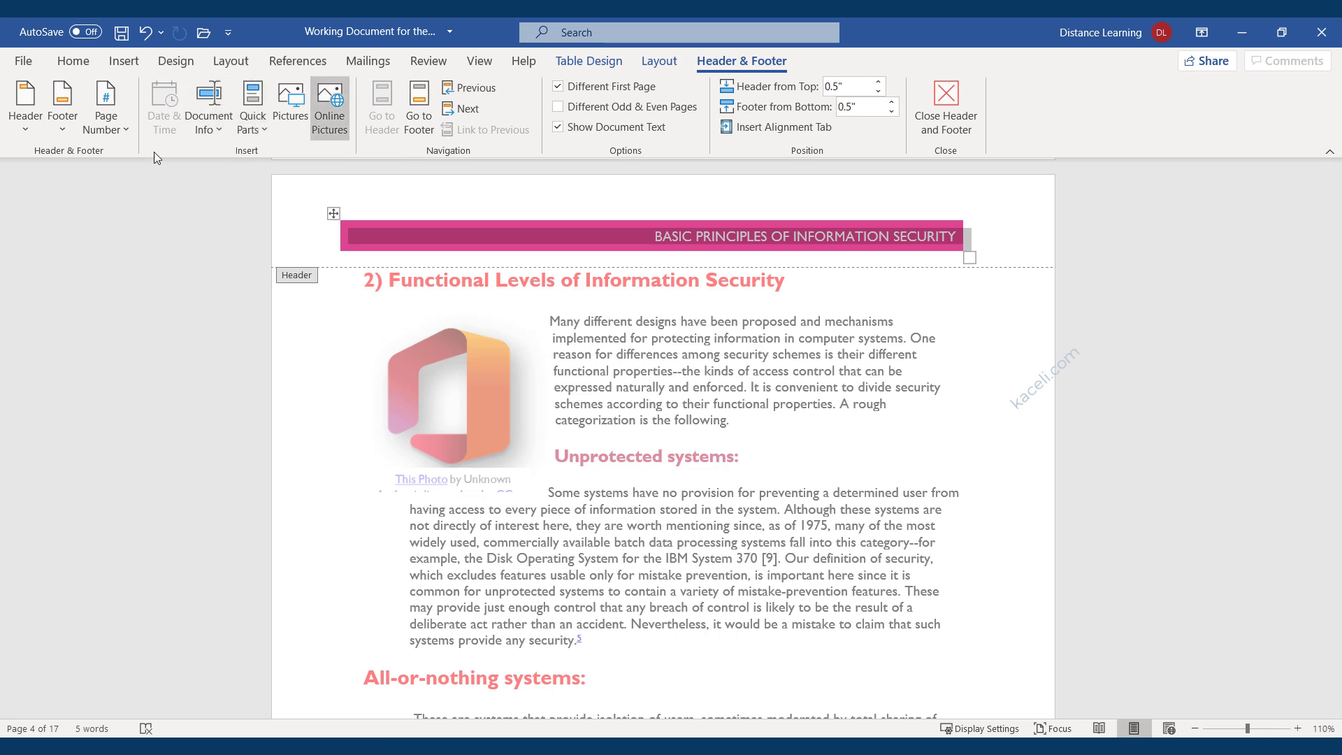
left_click(669, 66)
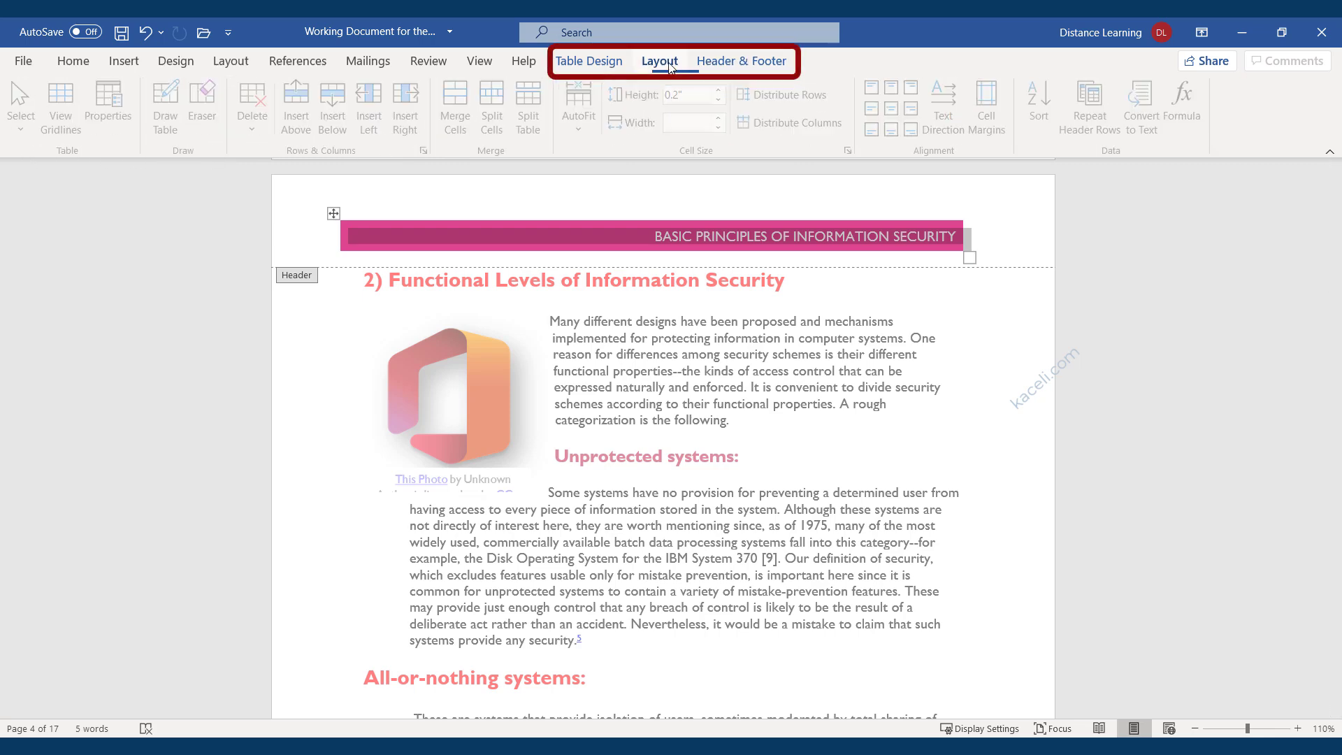
left_click(589, 61)
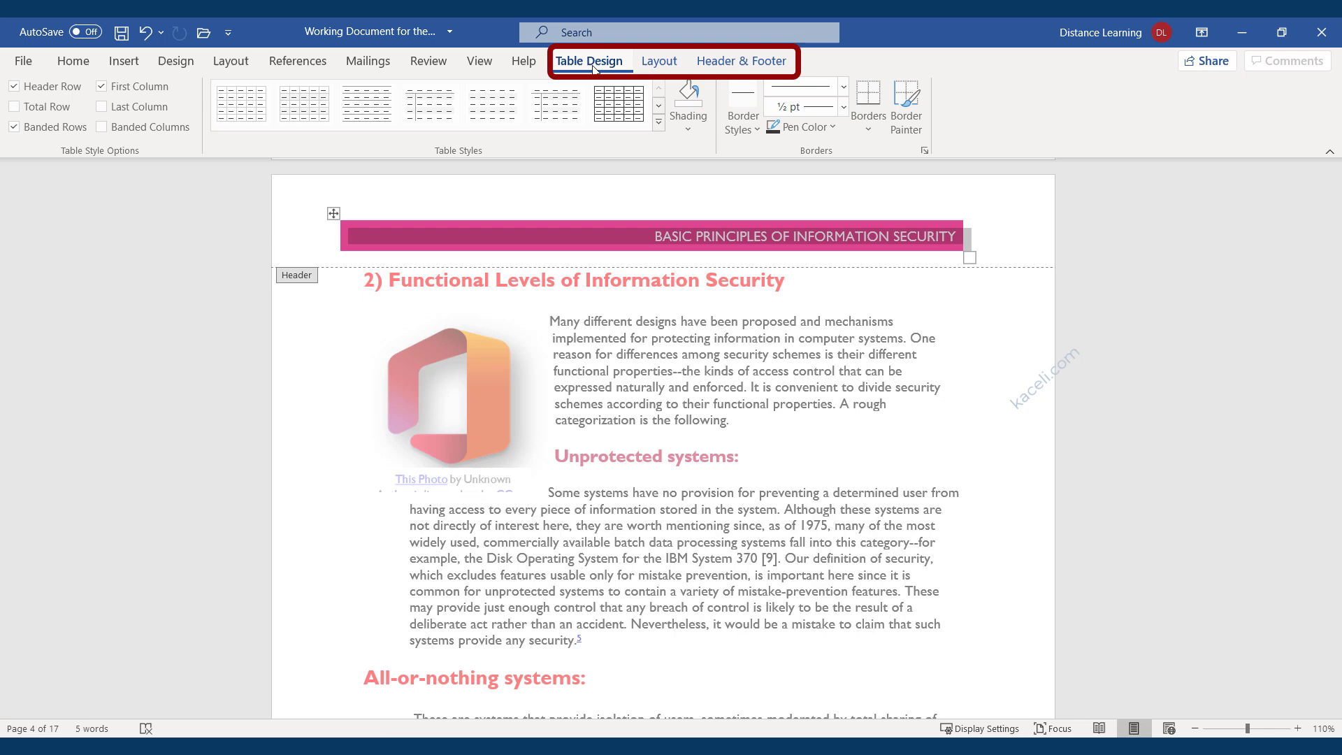
left_click(660, 61)
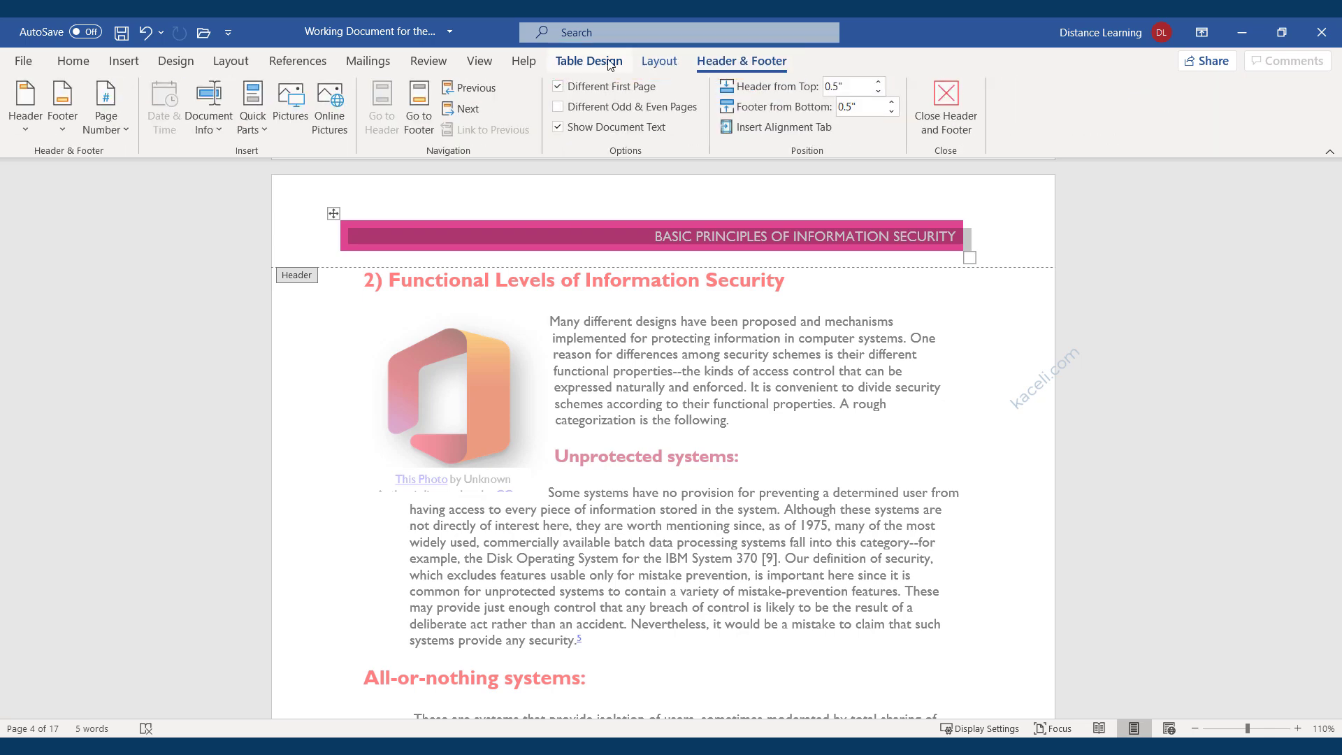
left_click(608, 62)
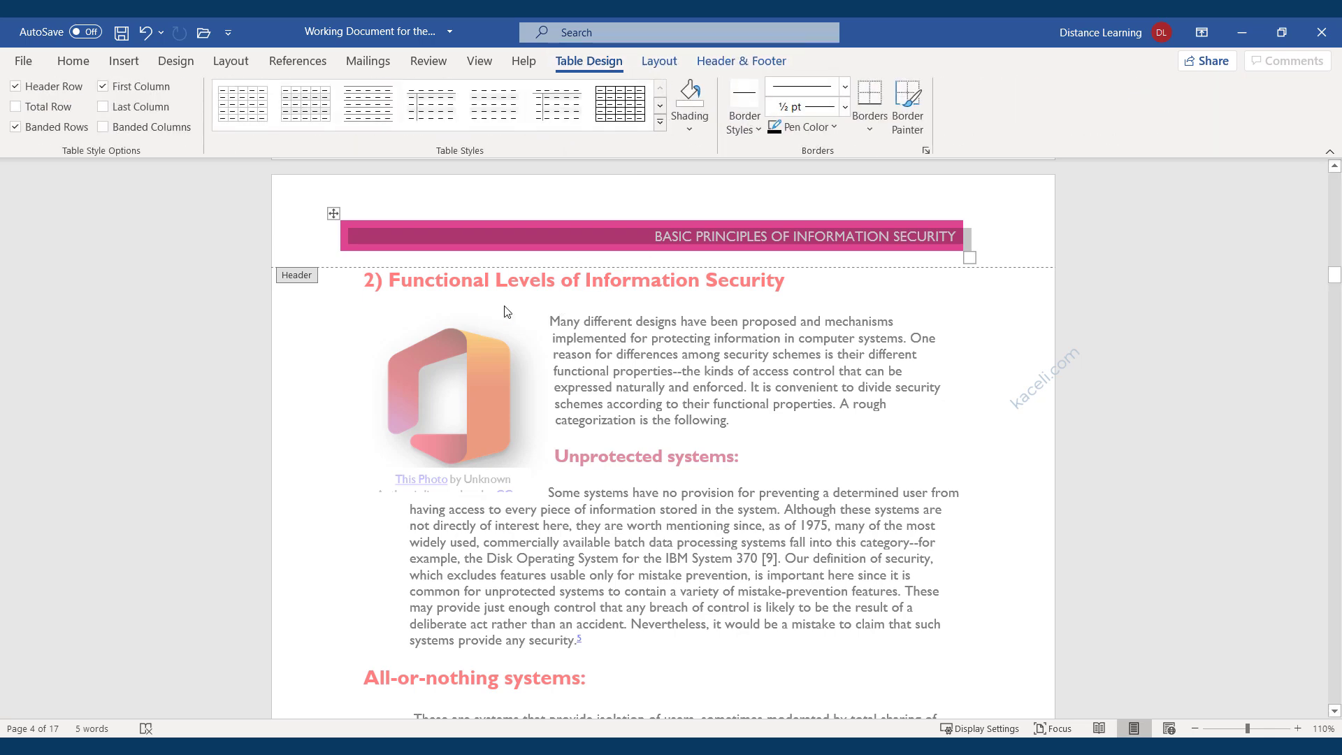
Select only the title column of the Integral header.
left_click(488, 210)
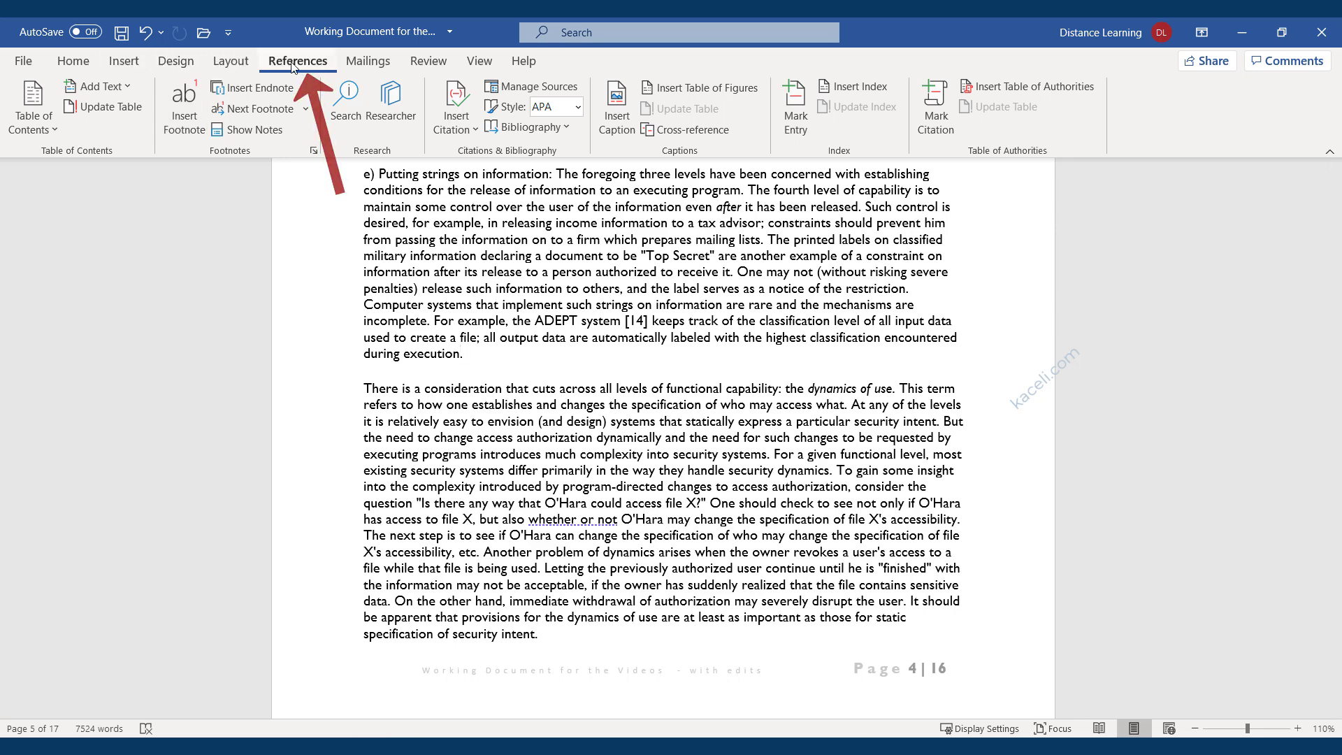
Add footnote 2 after 'during execution' with the pasted YouTube link for more information.
left_click(187, 133)
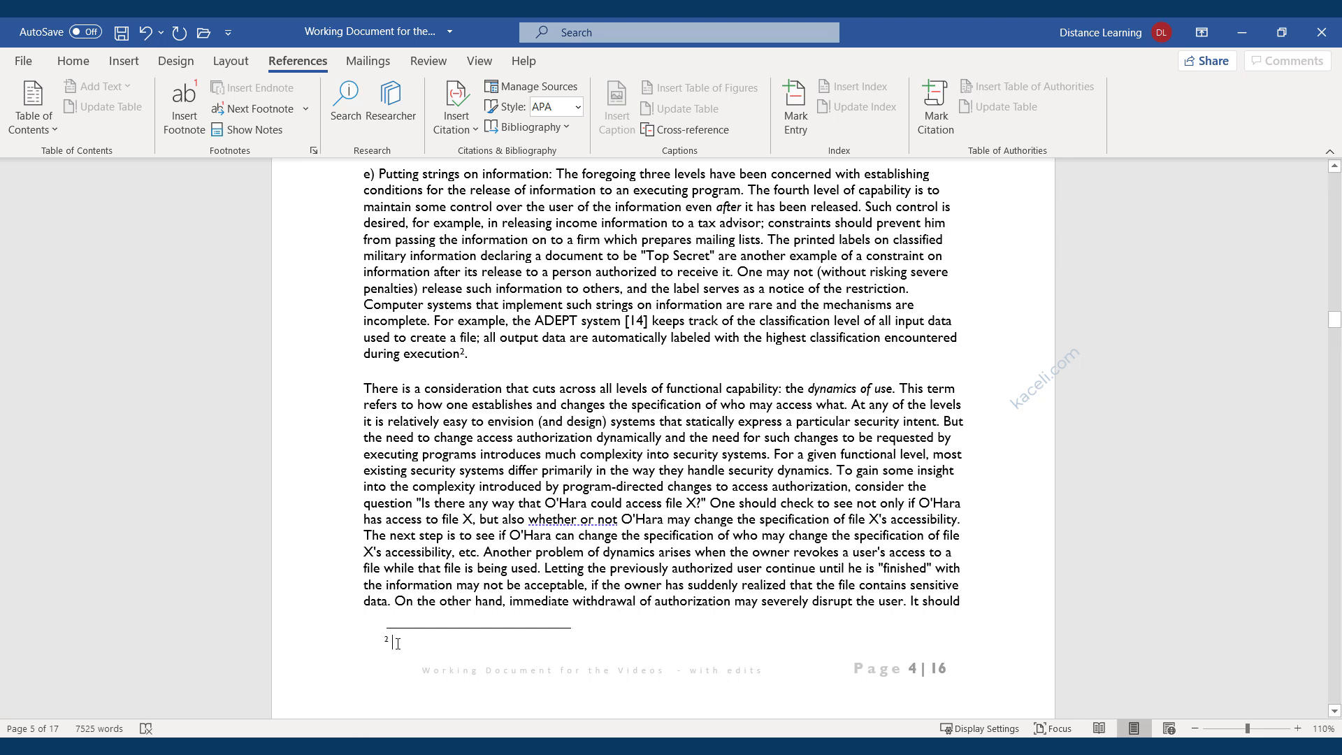
type("See https://youtube.com/skaceli for more information.")
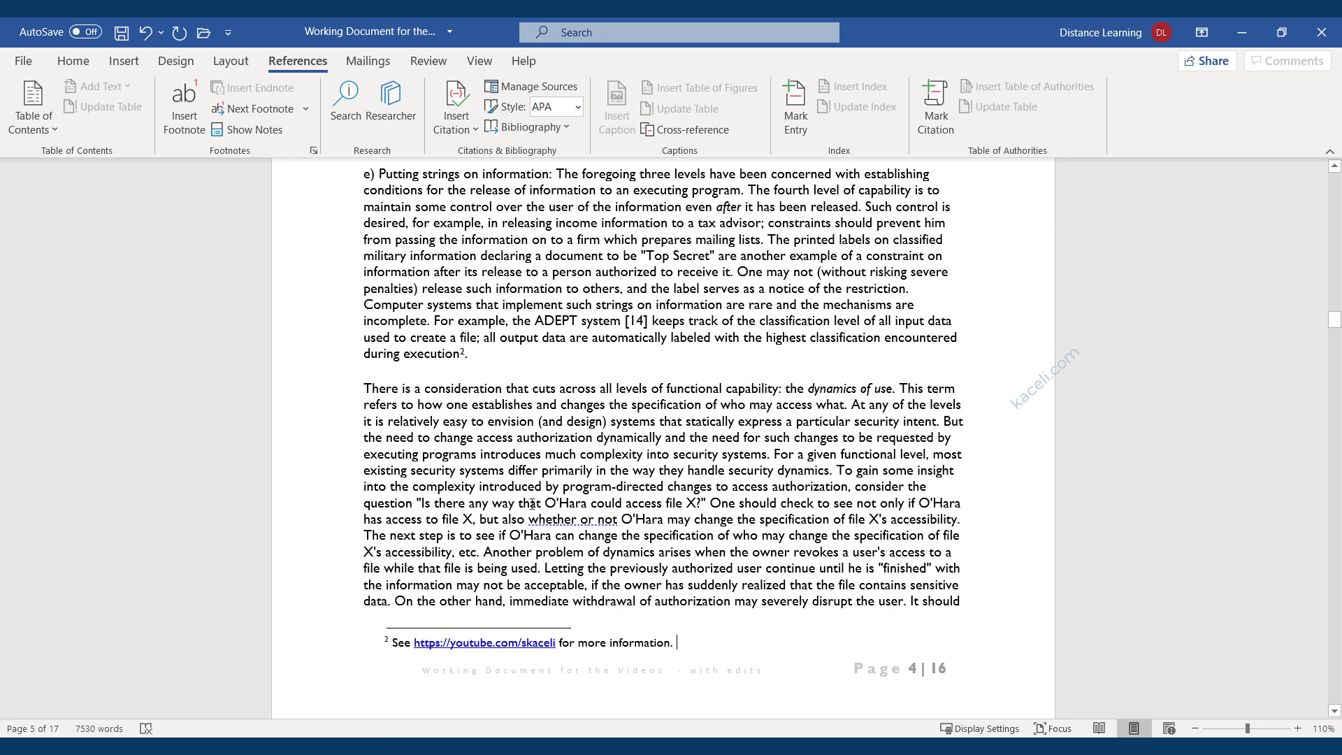
scroll(527, 381, "down", 3)
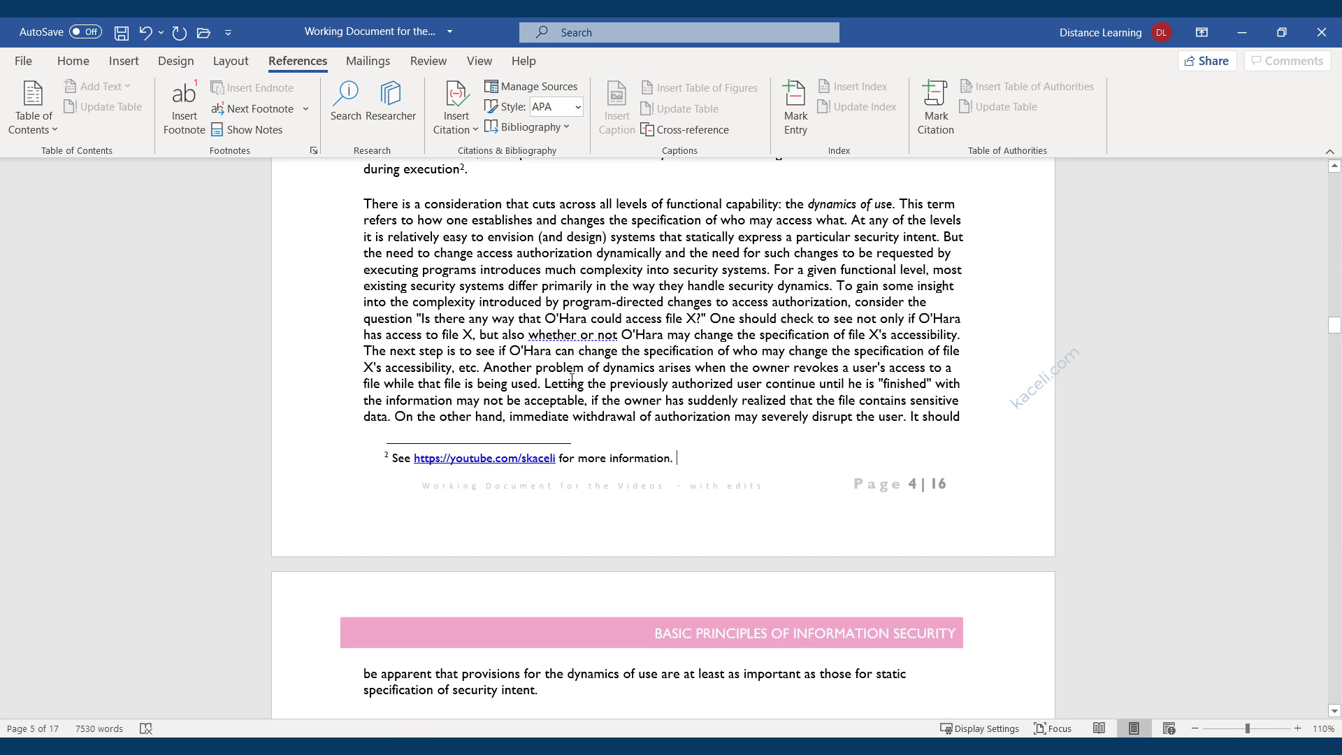
scroll(455, 310, "up", 2)
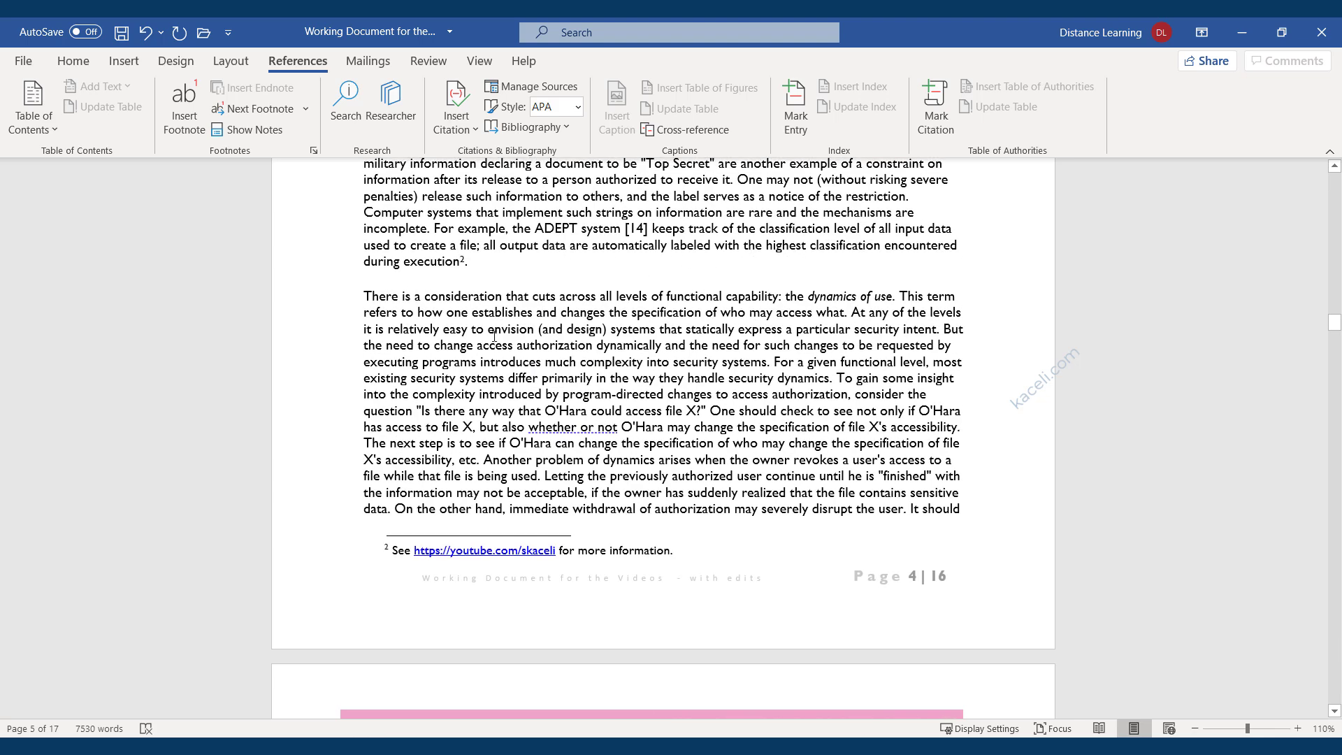
scroll(447, 542, "down", 3)
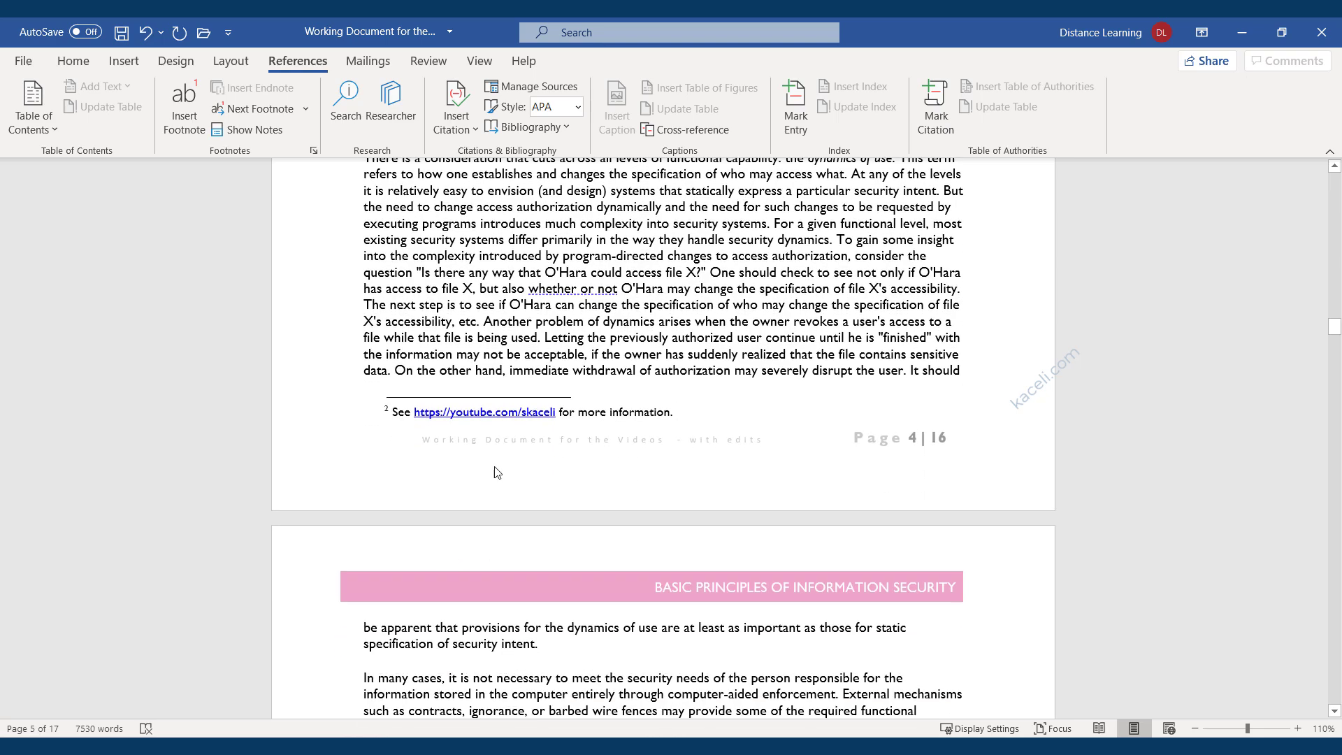
scroll(631, 323, "up", 8)
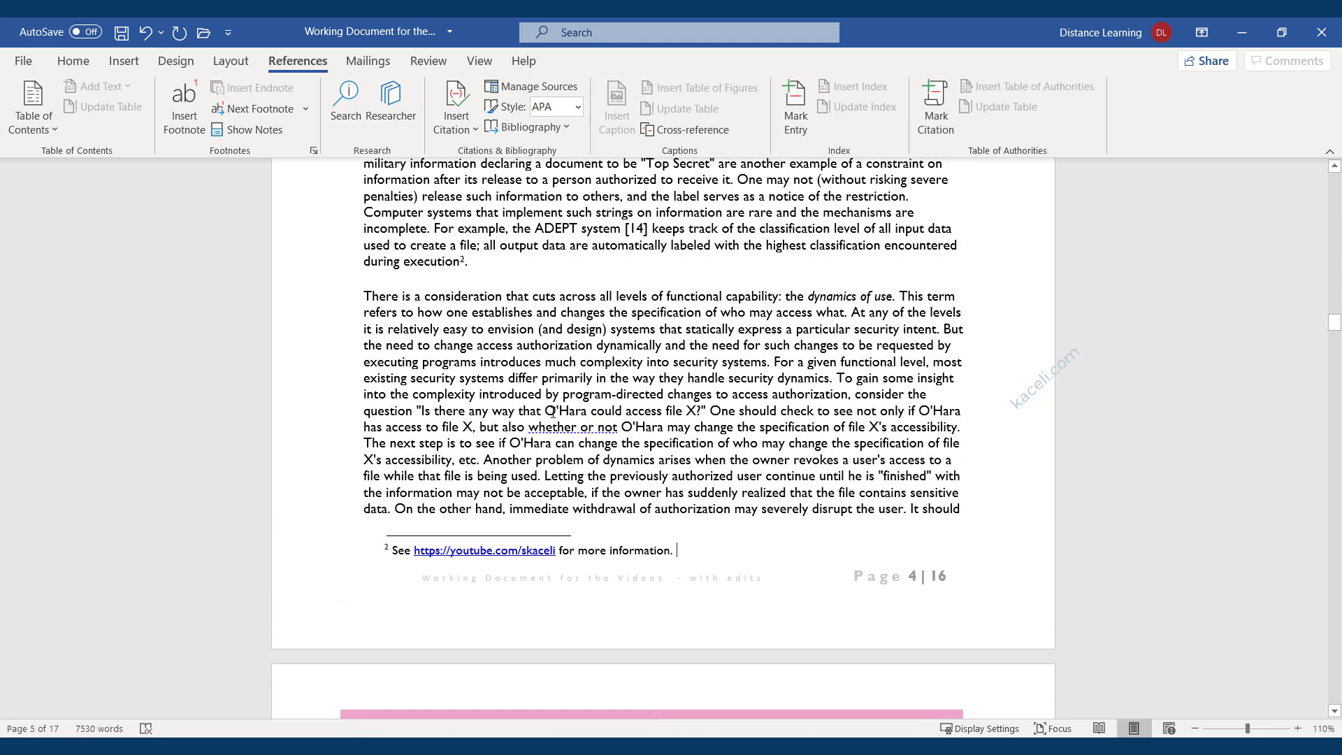
left_click(495, 458)
scroll(495, 493, "down", 10)
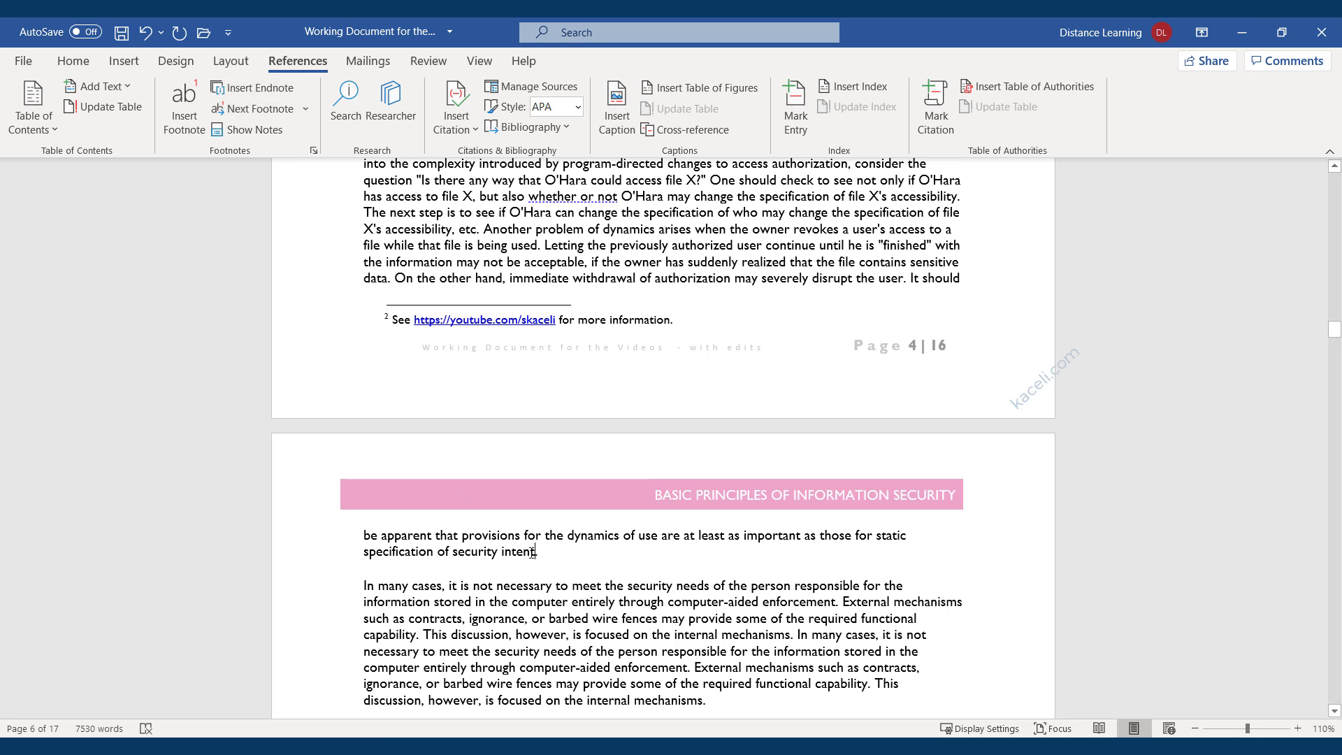
Add an endnote at the end of the document reading 'This is an example of an endnote.'.
left_click(253, 87)
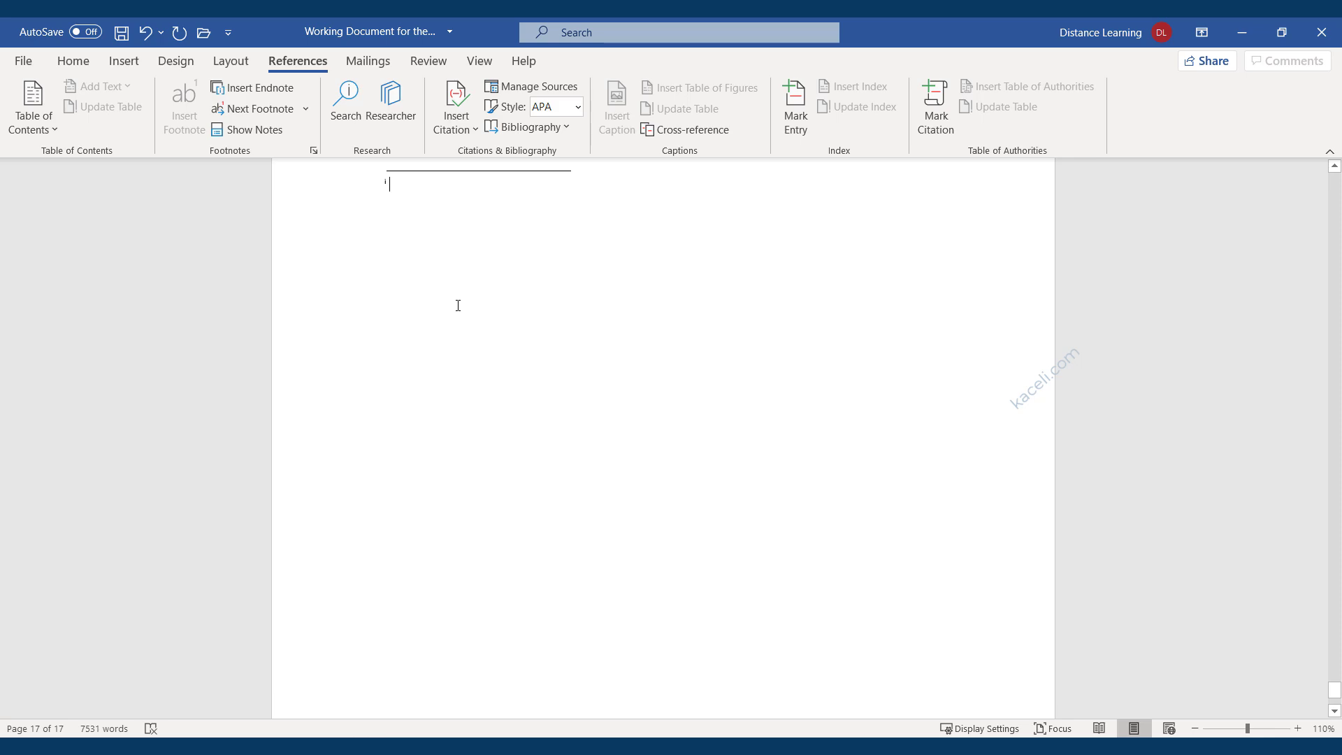
type("This is an example of an endnote.")
scroll(680, 311, "up", 8)
scroll(553, 318, "up", 4)
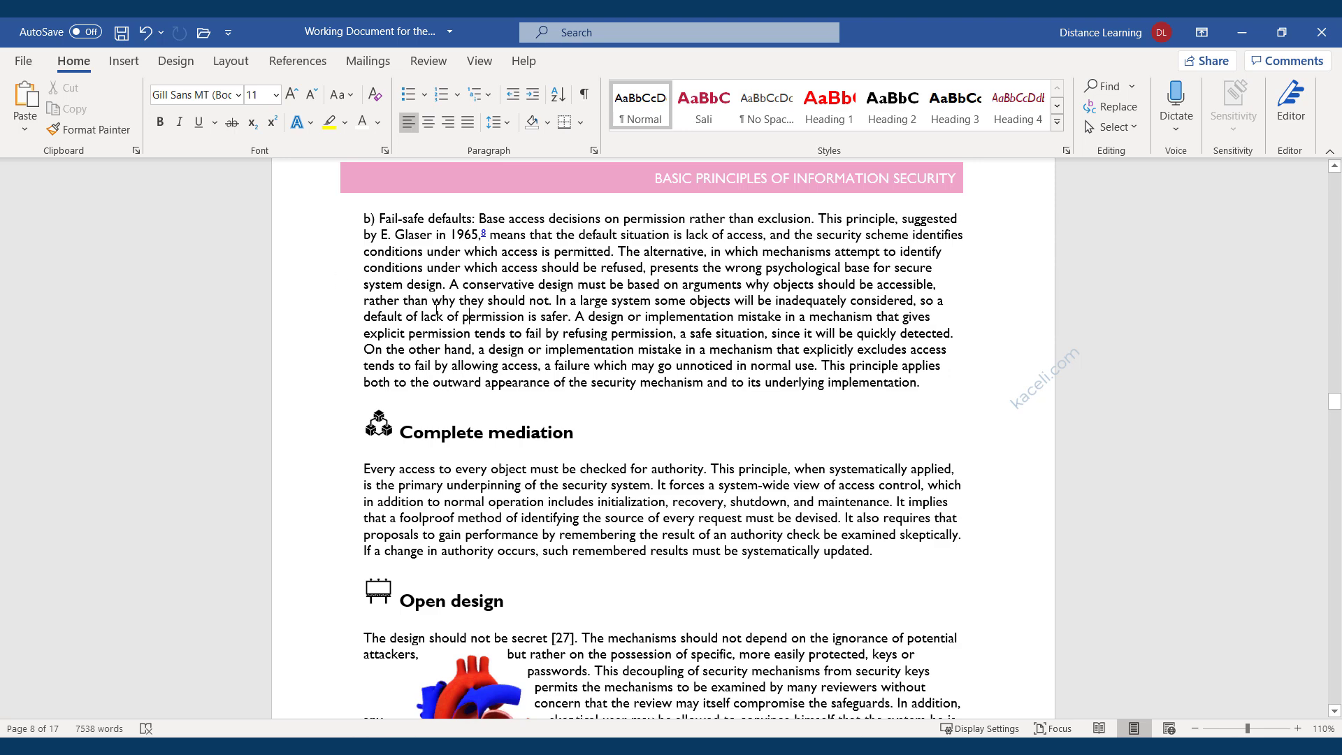
Apply the Narrow margin preset to the document.
left_click(233, 64)
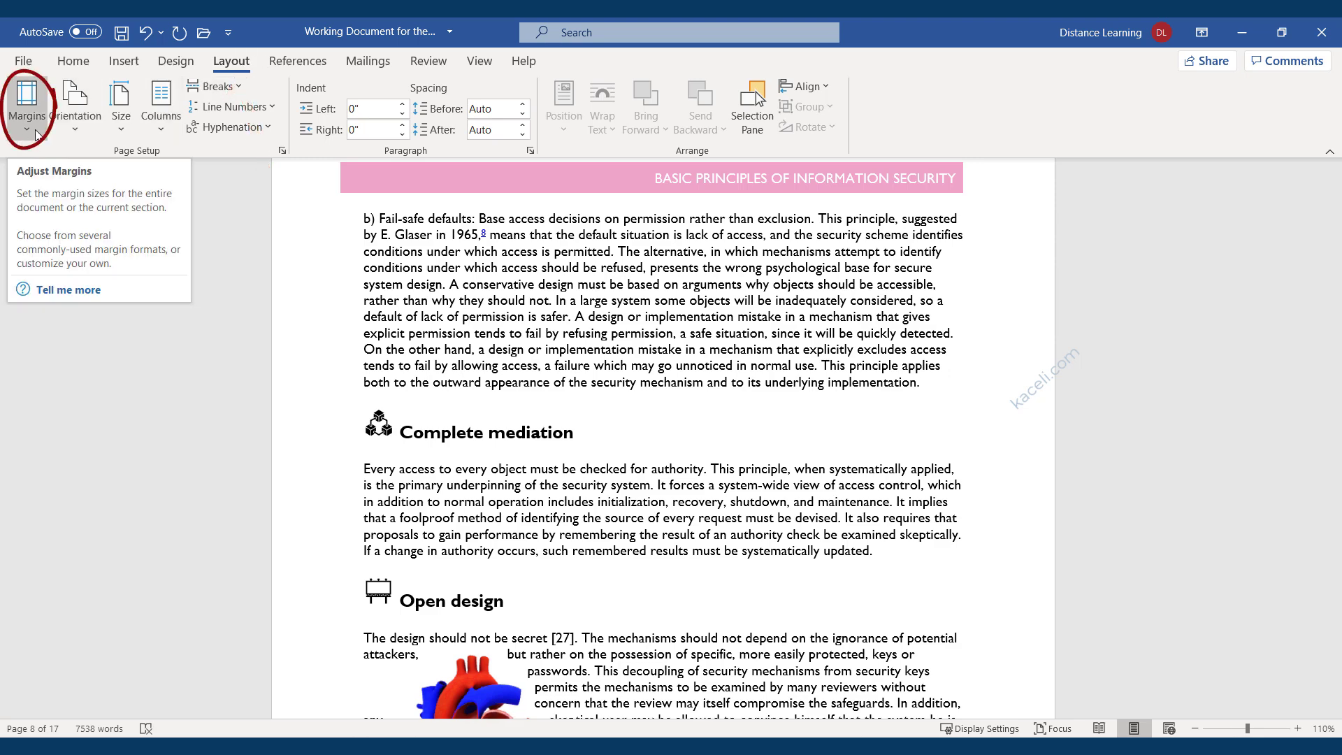
left_click(31, 122)
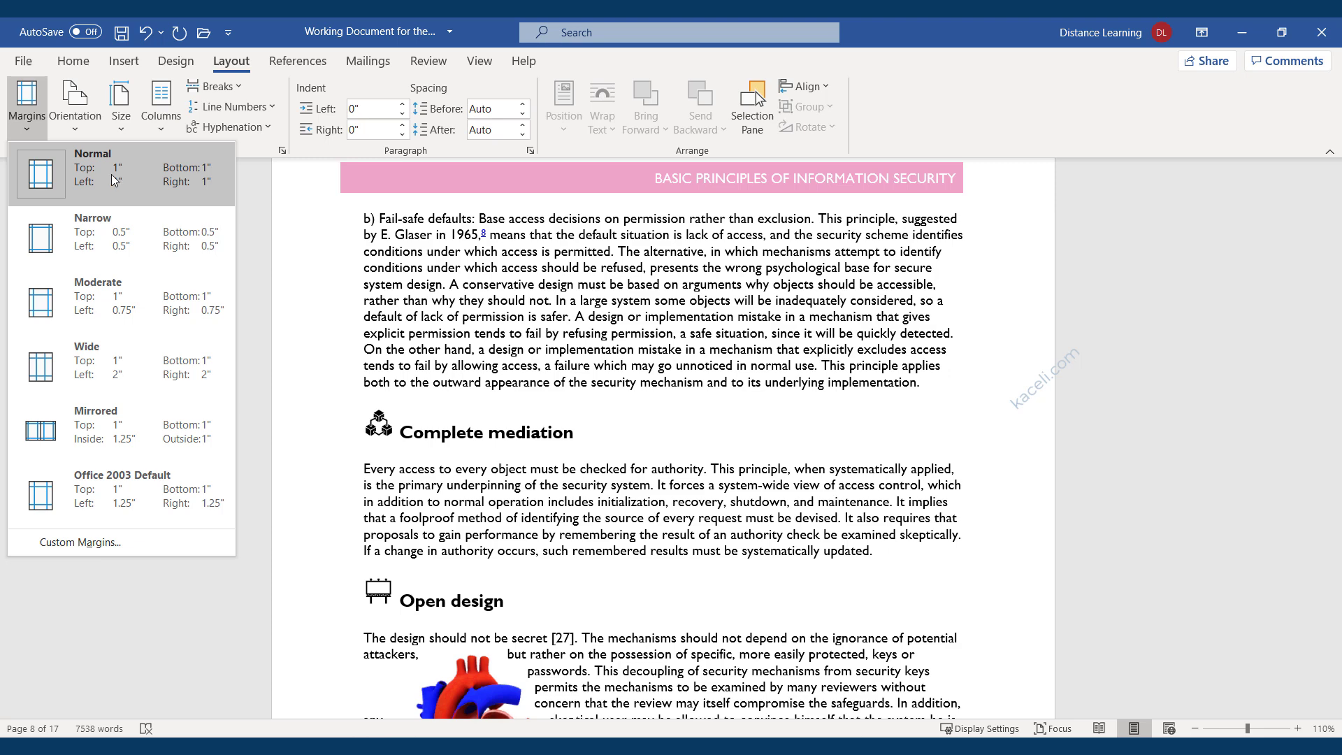
left_click(87, 249)
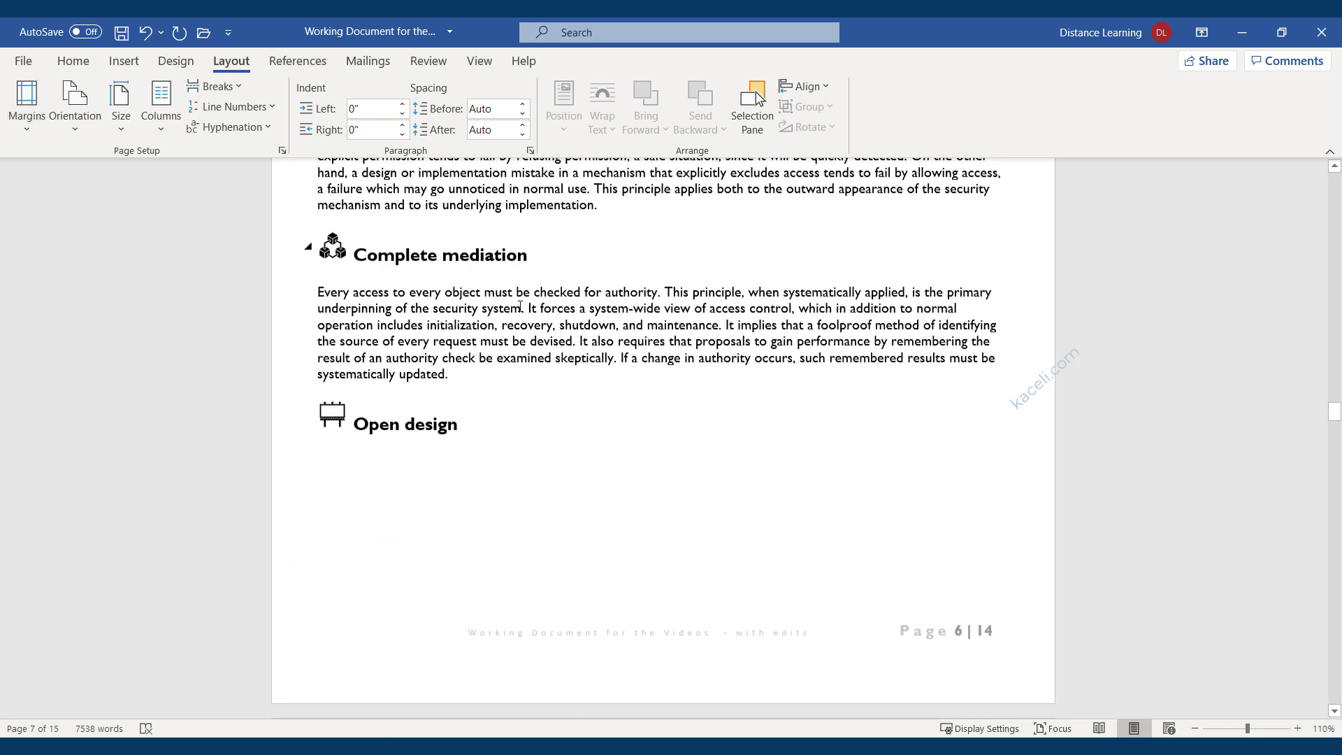
scroll(520, 308, "up", 20)
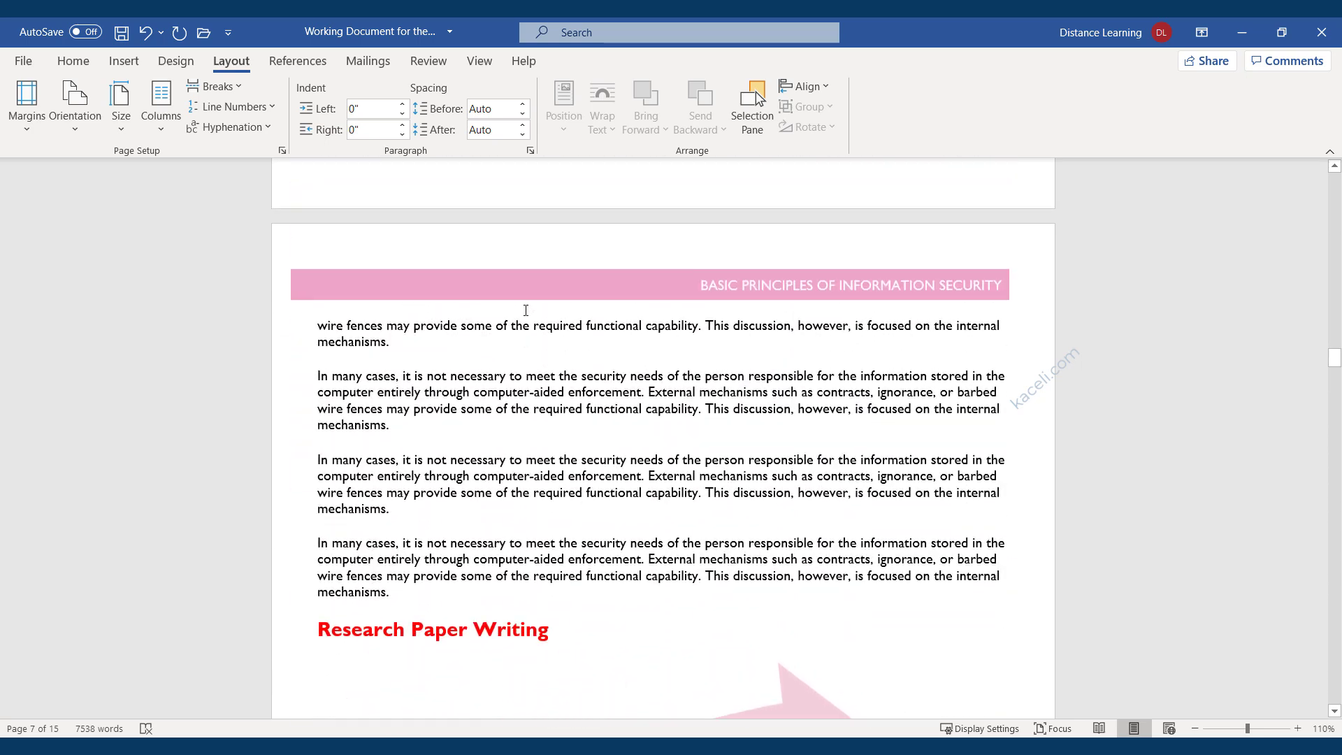
Change the top margin to 0.7 inch and save these margins as the default for new documents.
left_click(24, 130)
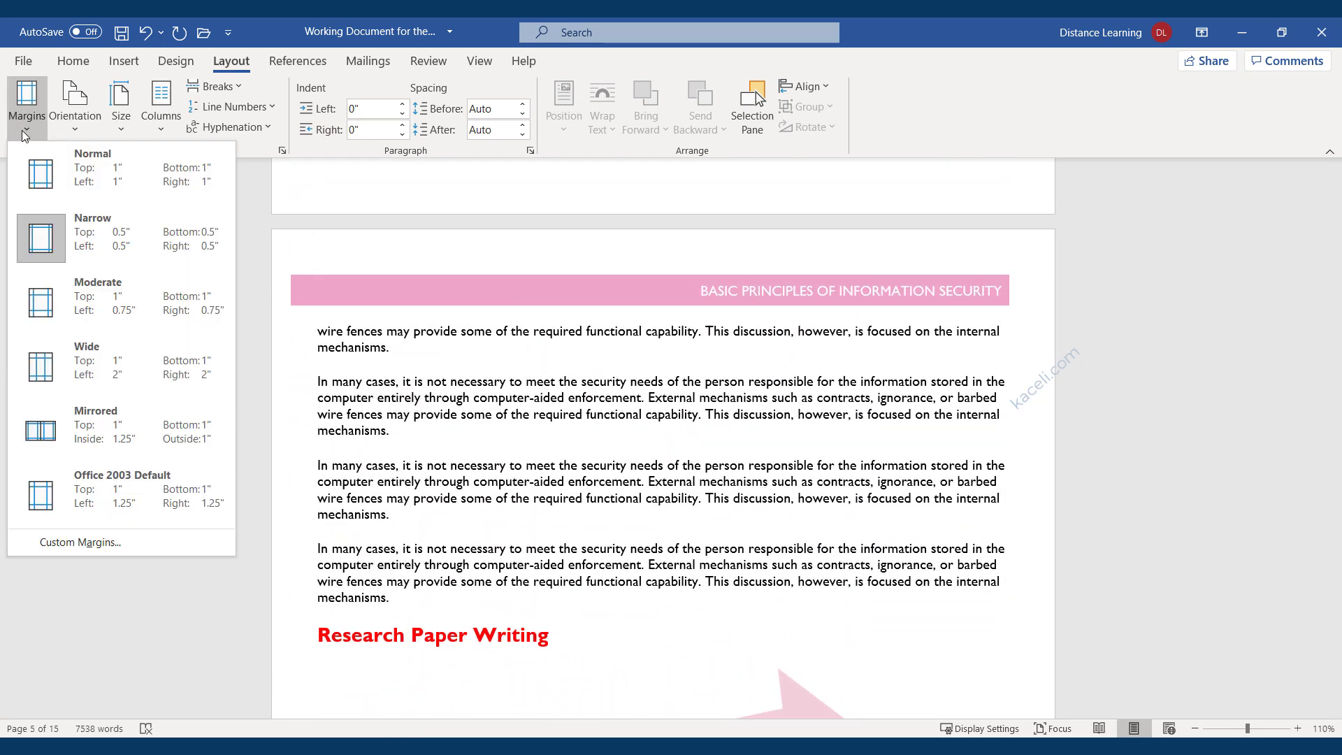
left_click(82, 546)
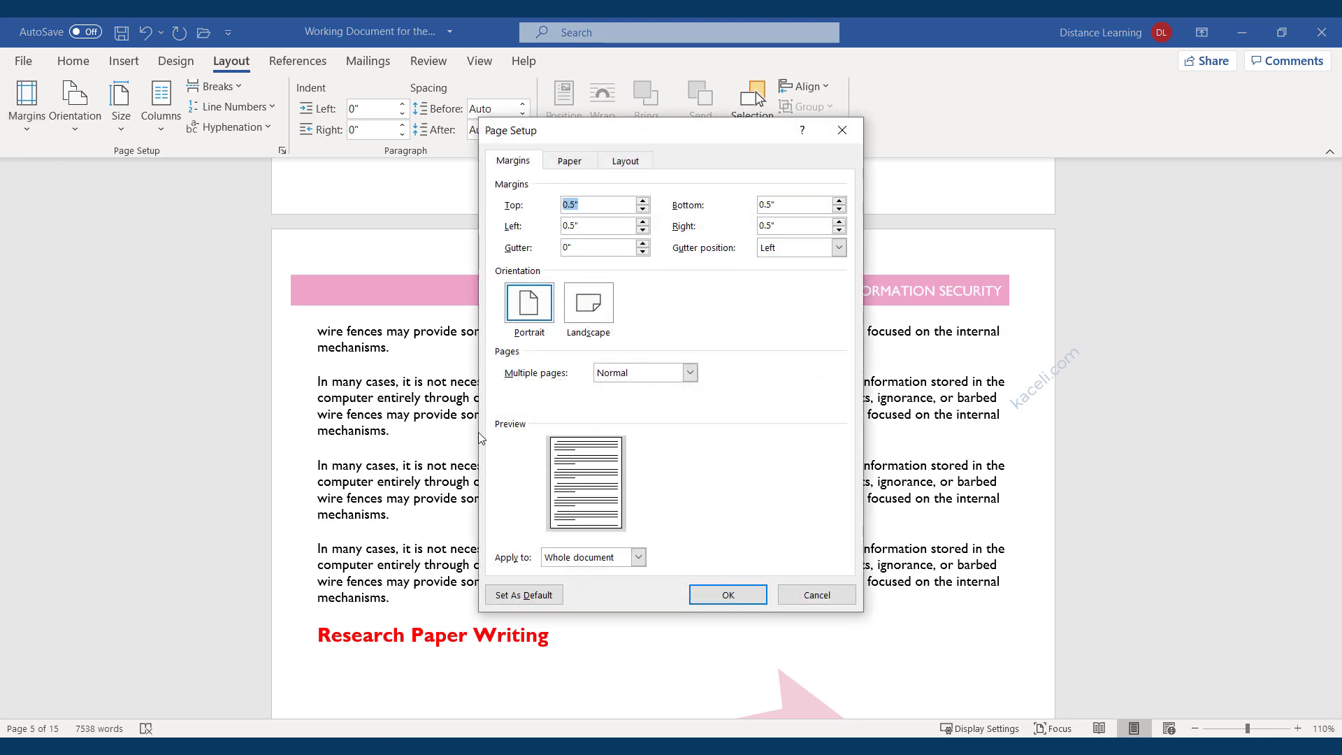
left_click(574, 205)
key("BackSpace")
type("7")
left_click(543, 601)
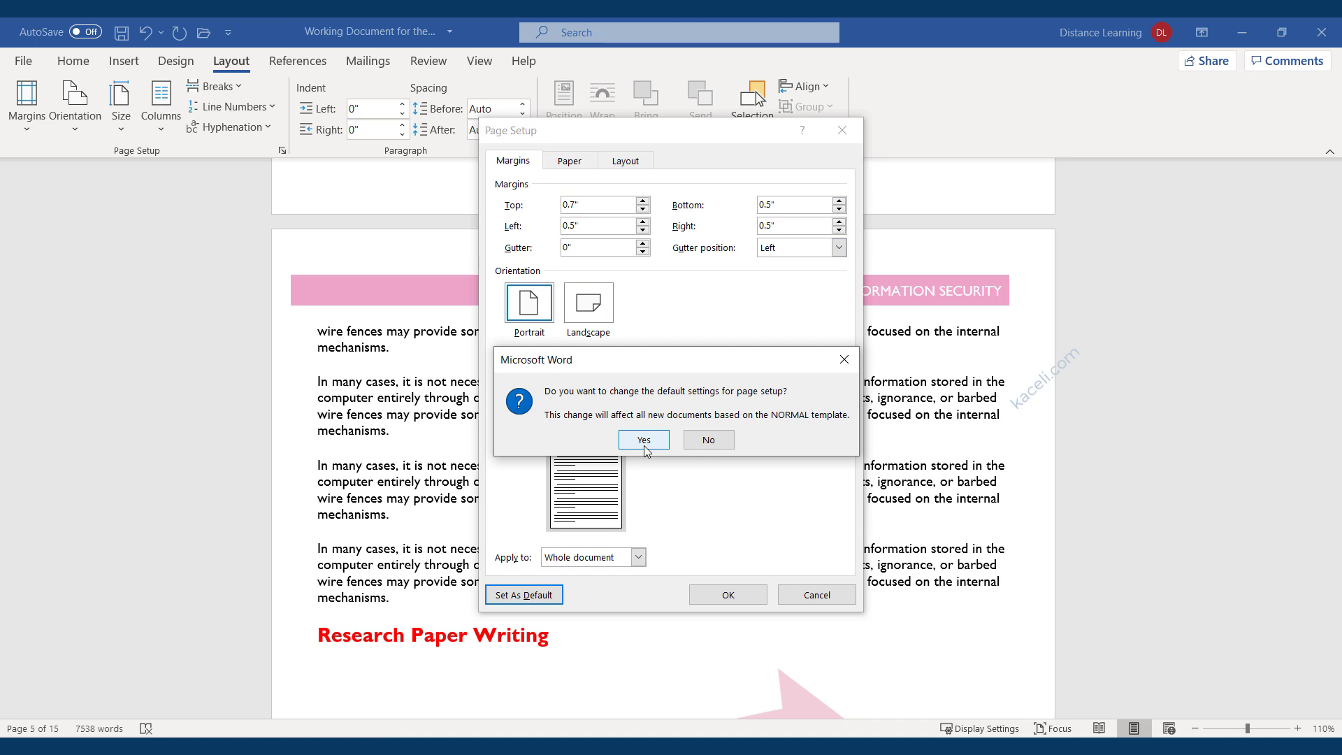
left_click(708, 440)
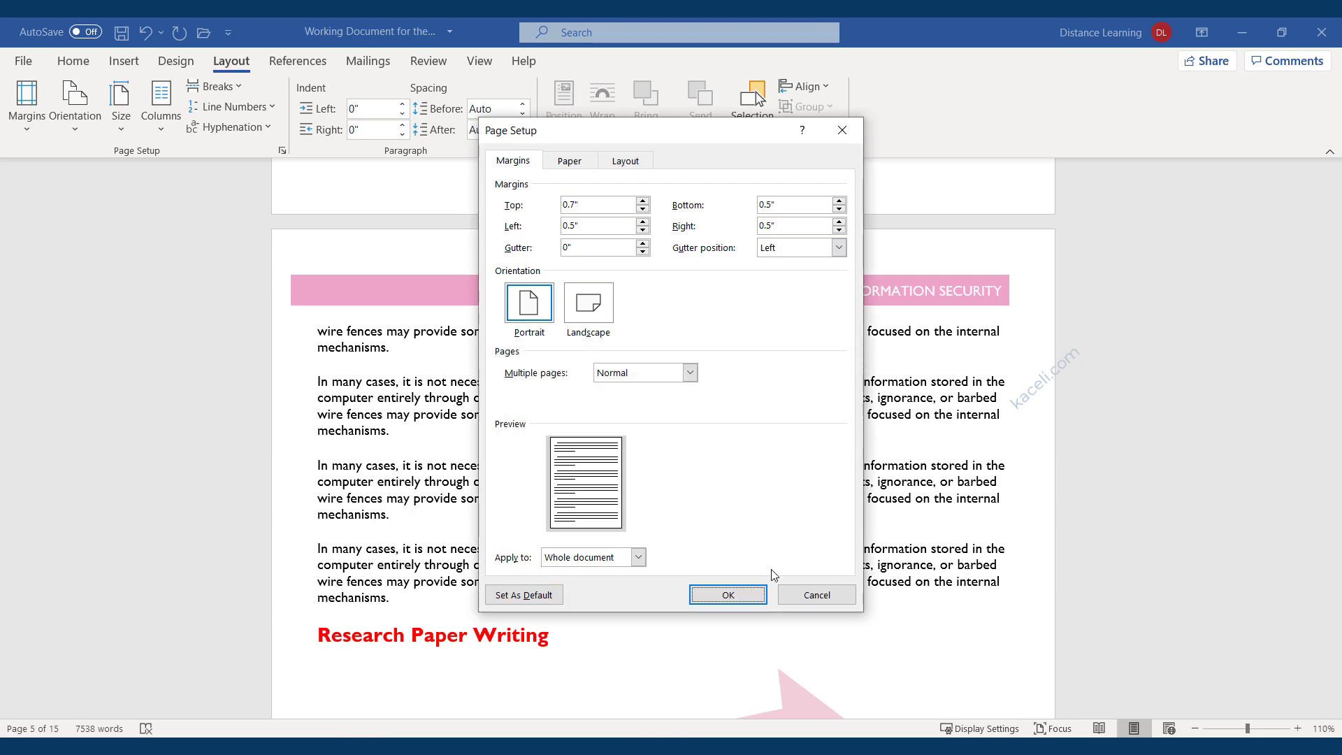
left_click(728, 595)
Give the text from partway through paragraph b) onward a 1-inch top margin, applied from this point forward.
scroll(493, 475, "down", 1)
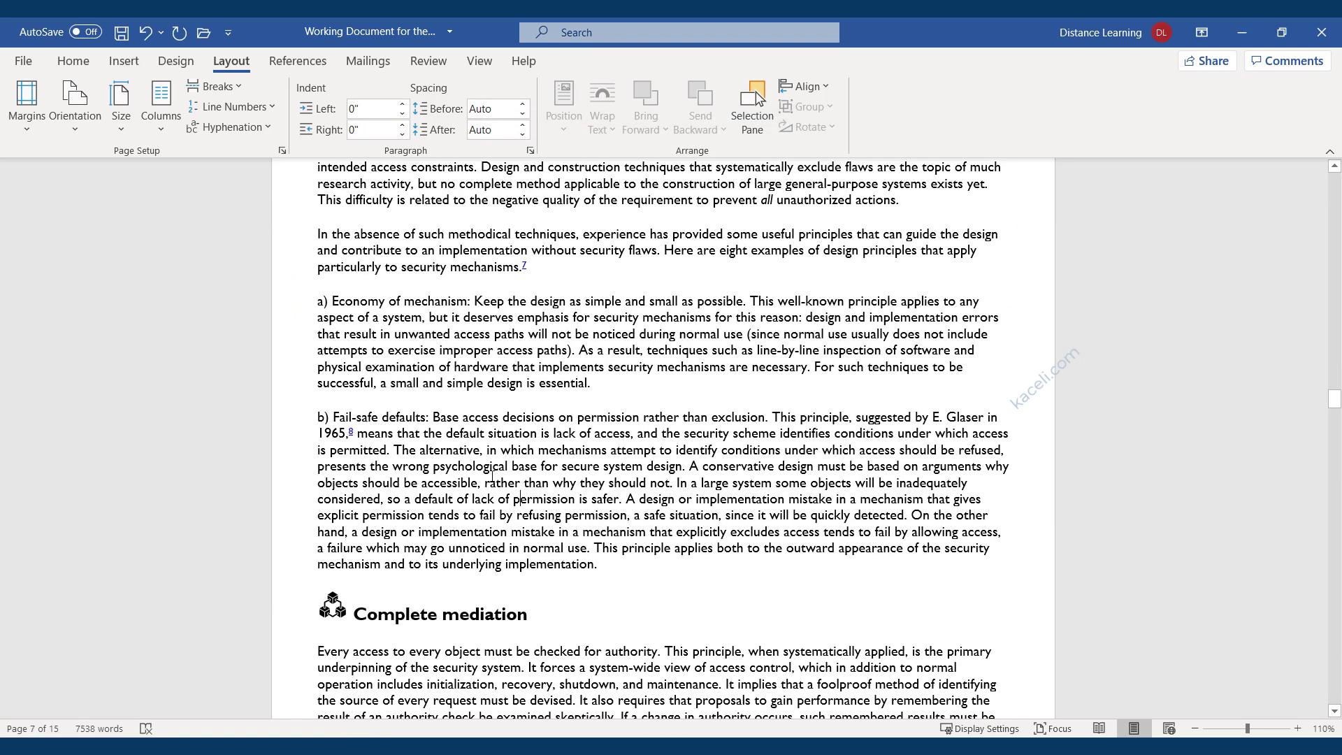
scroll(492, 476, "up", 4)
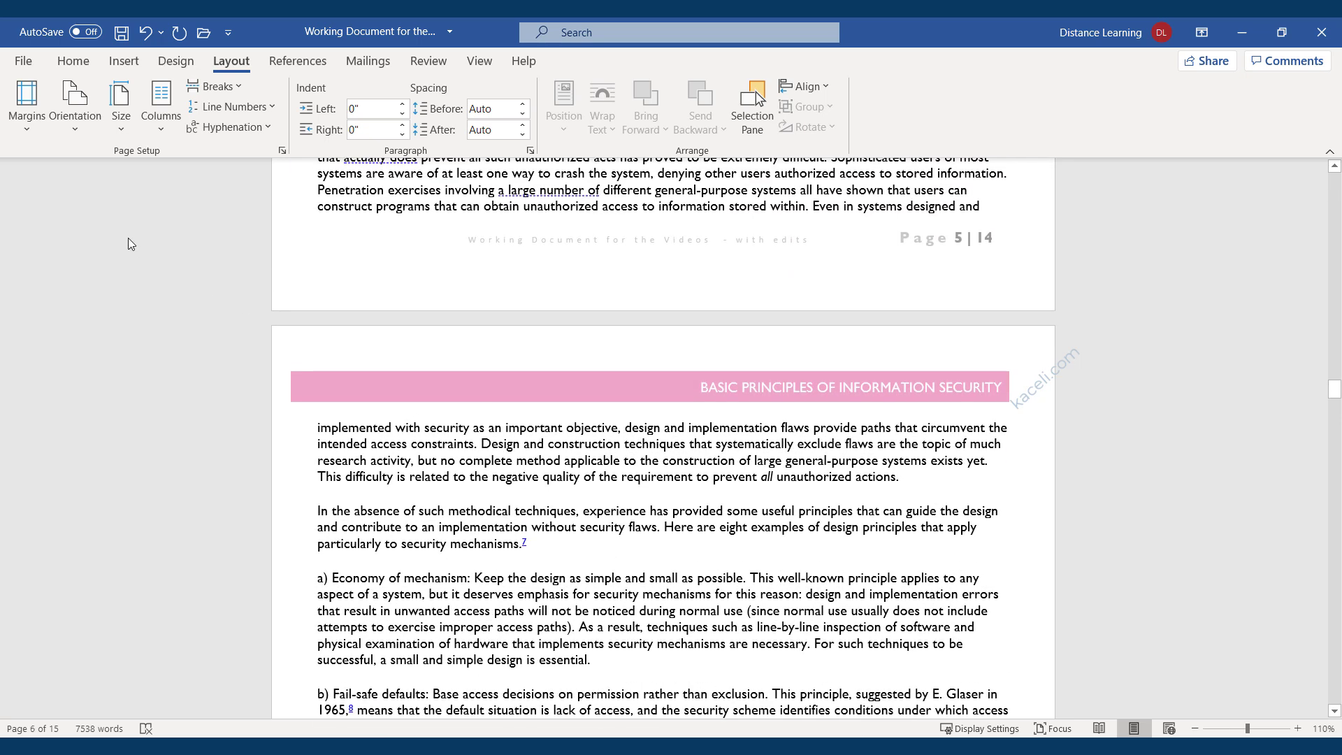
left_click(26, 133)
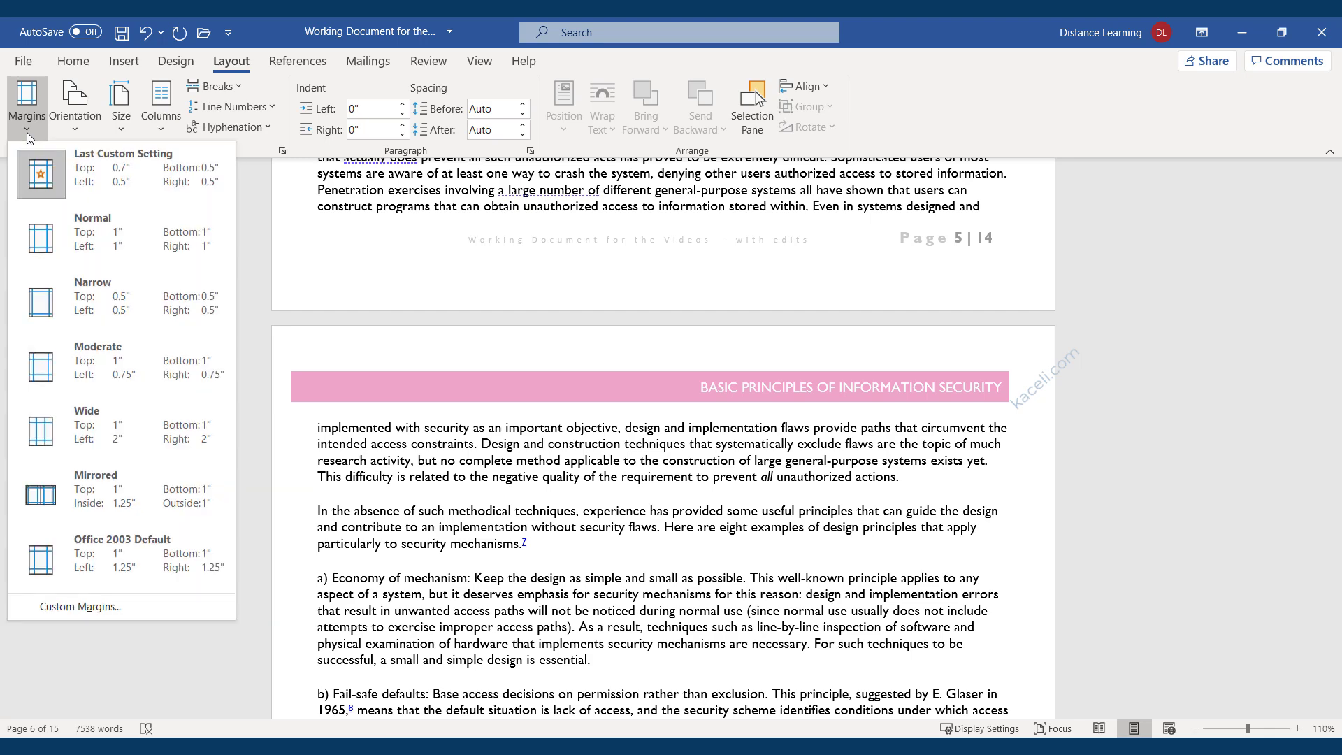
left_click(63, 607)
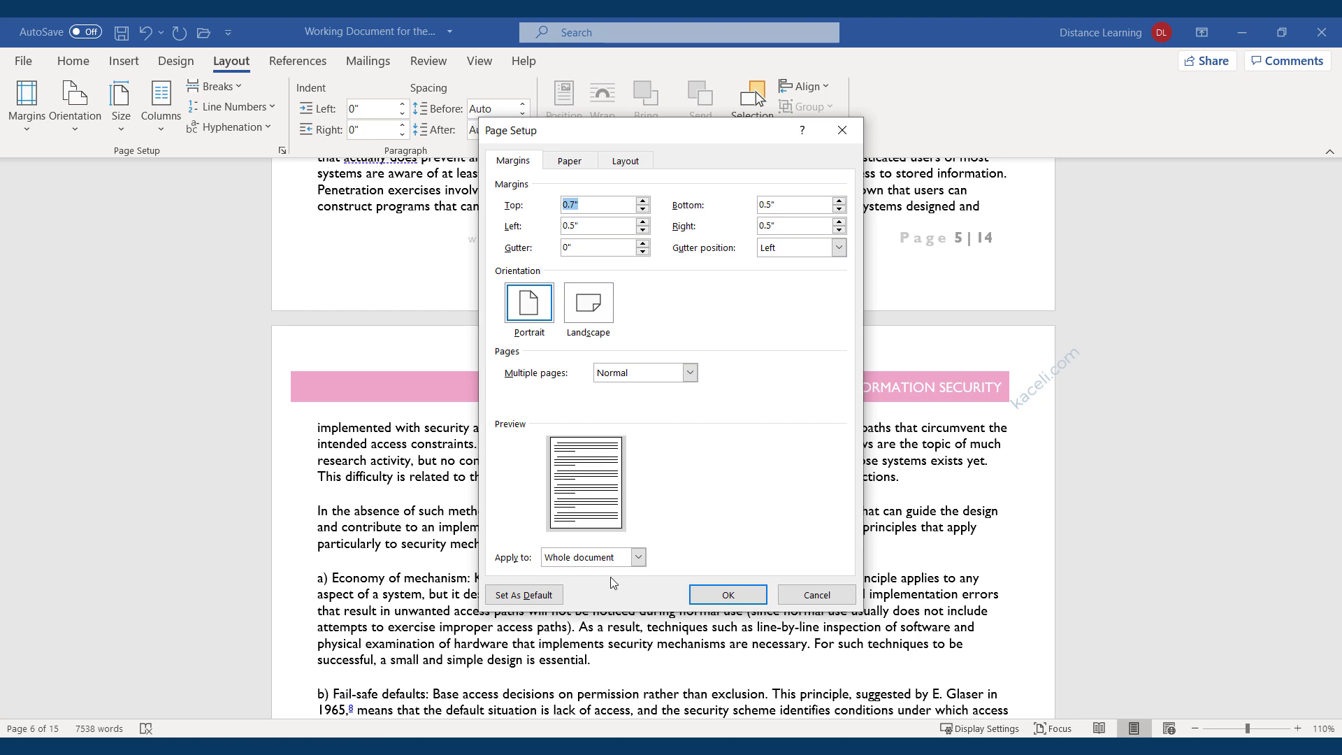
left_click(638, 558)
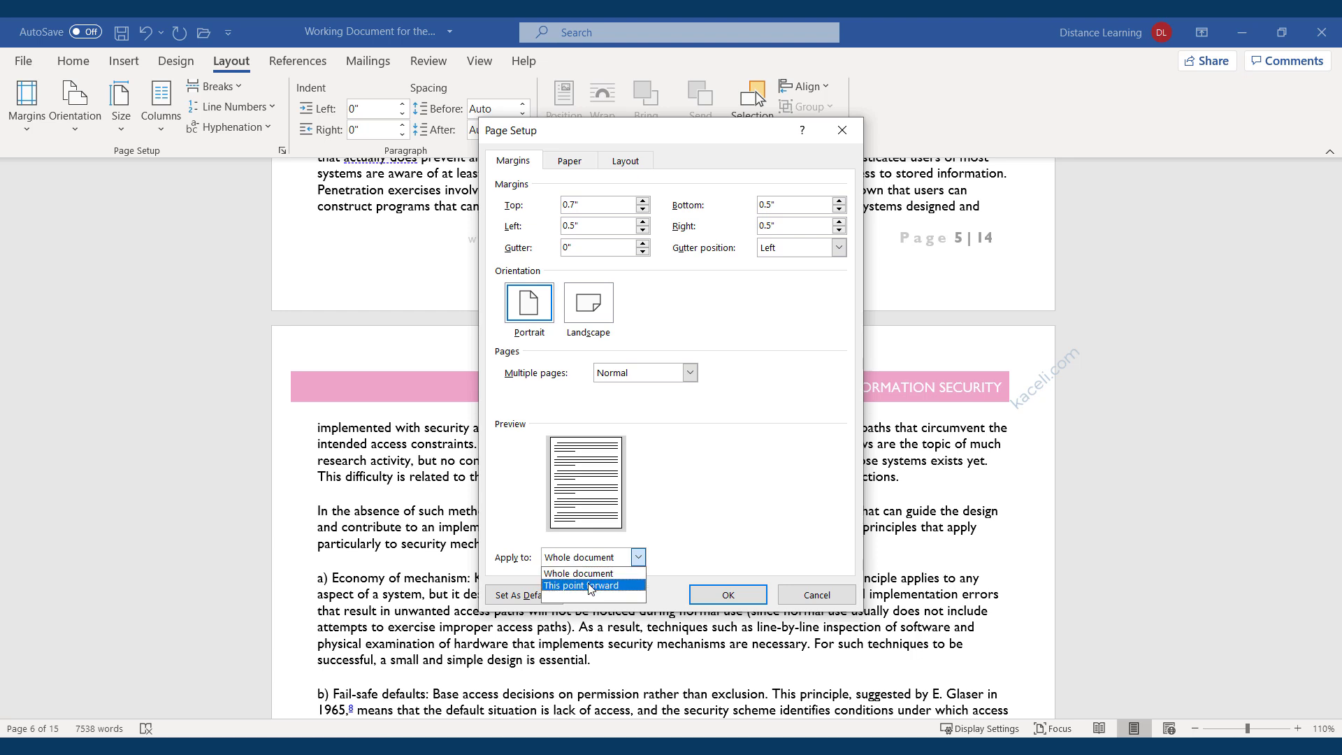
left_click(573, 204)
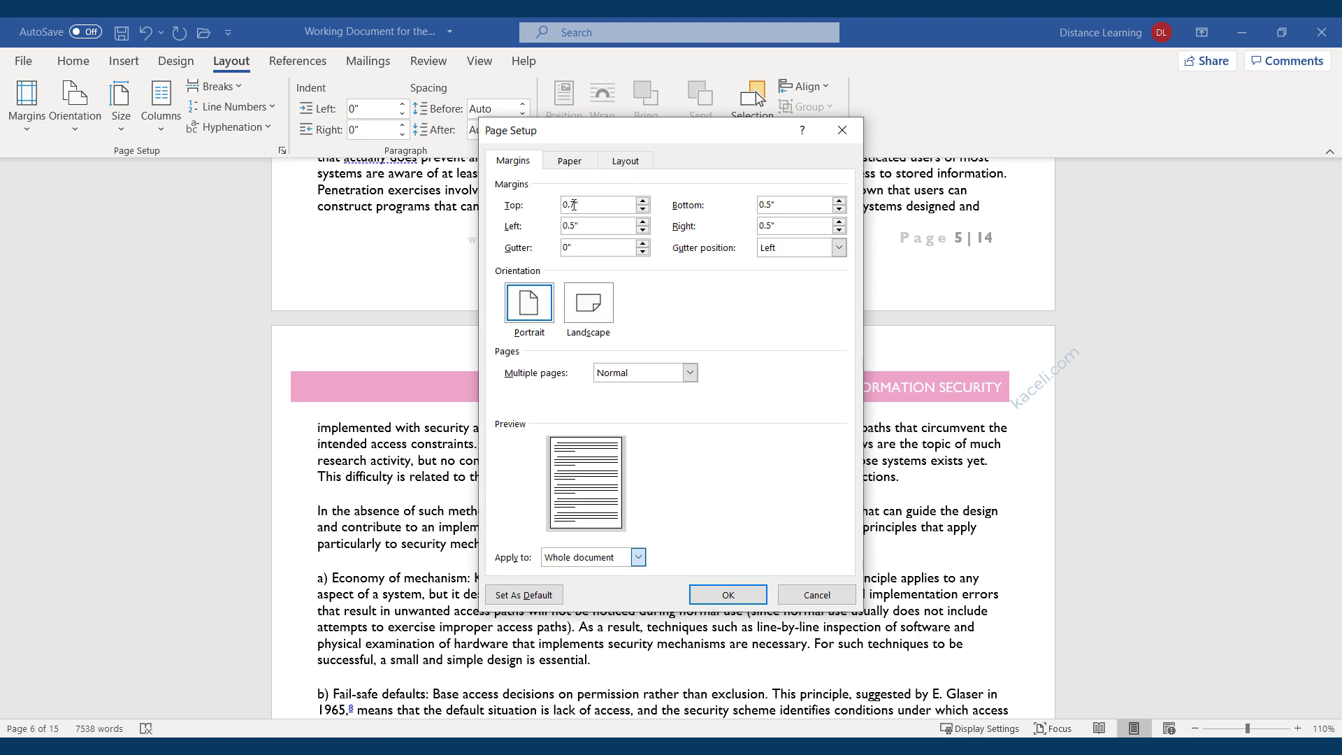
left_click_drag(574, 204, 562, 204)
type("1")
left_click(636, 557)
left_click(594, 585)
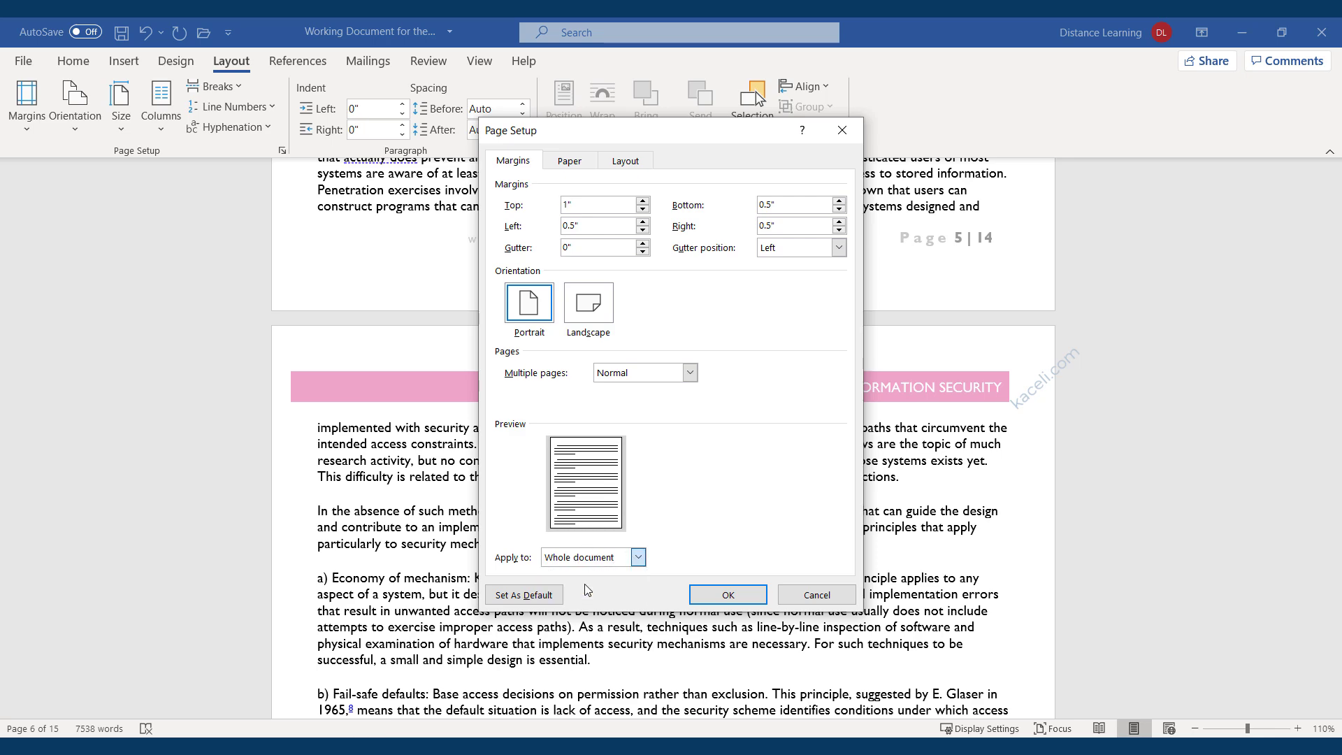
left_click(716, 595)
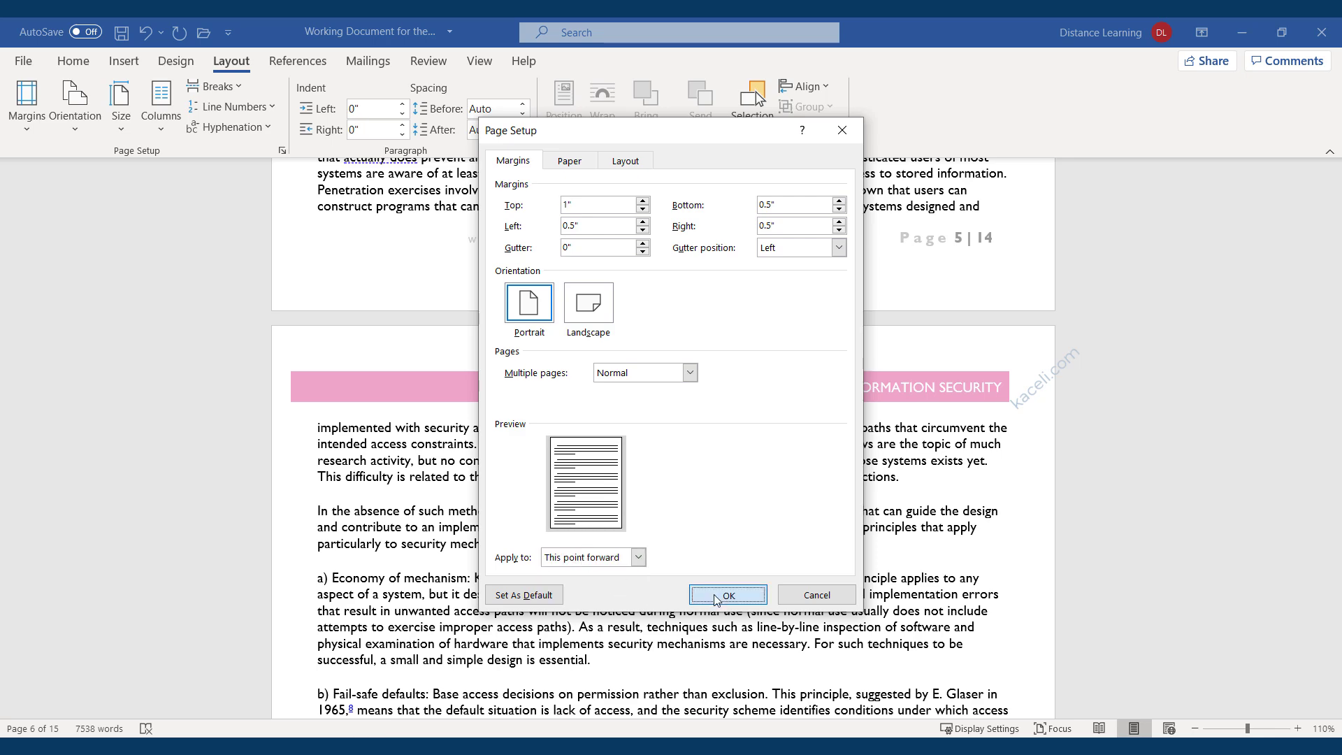
scroll(585, 489, "up", 10)
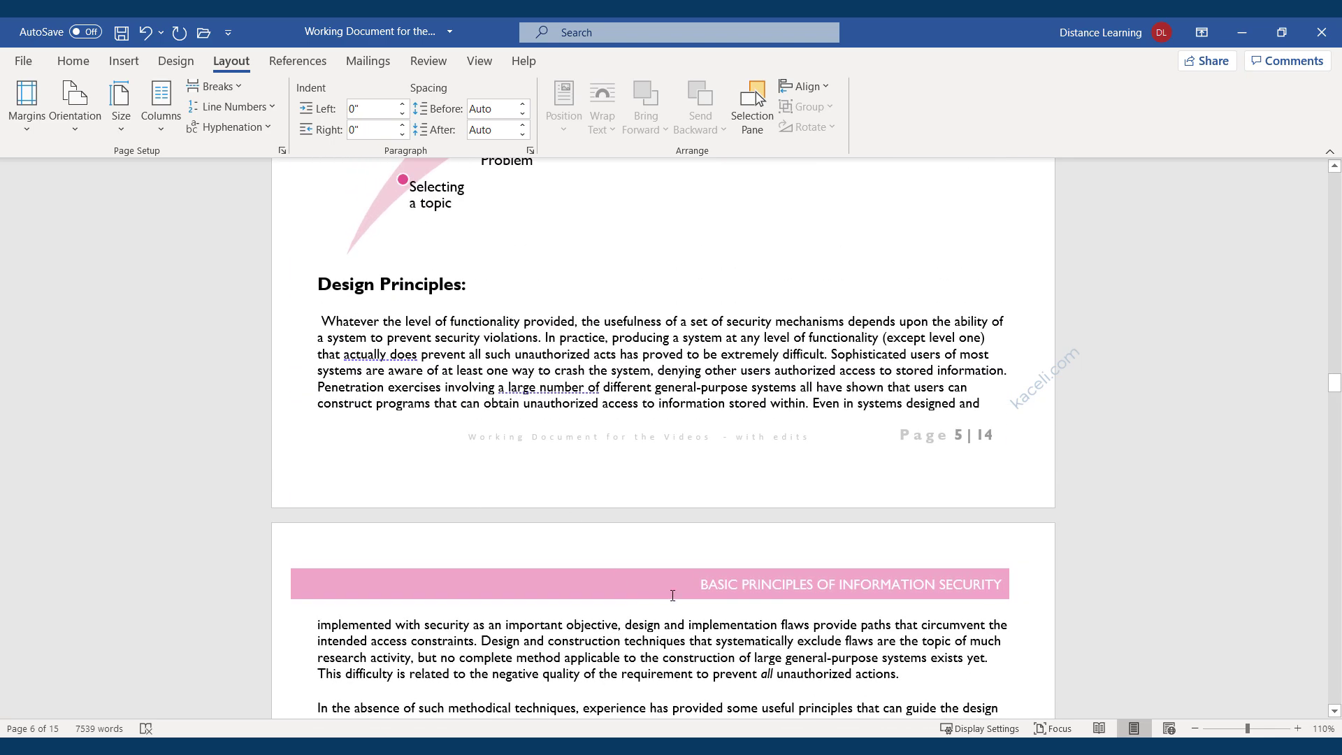
scroll(662, 608, "up", 1)
scroll(713, 594, "down", 10)
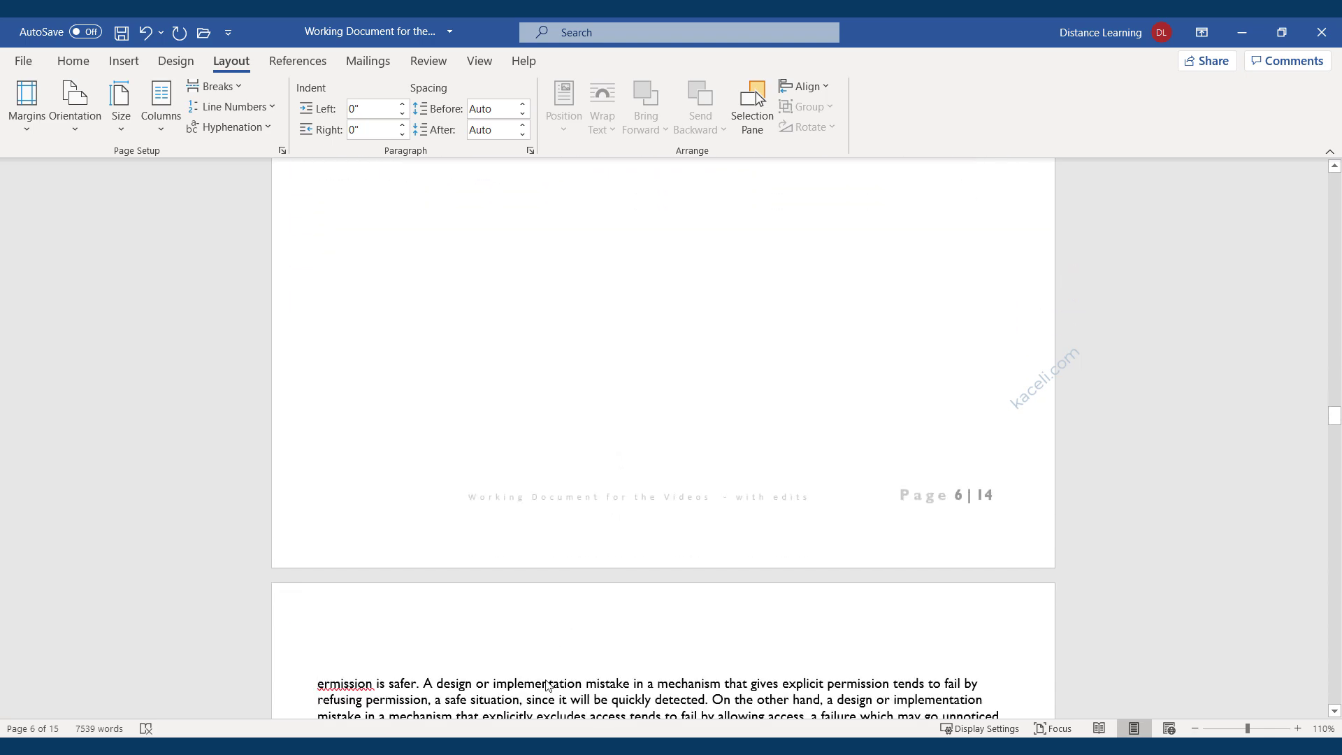
scroll(557, 670, "down", 3)
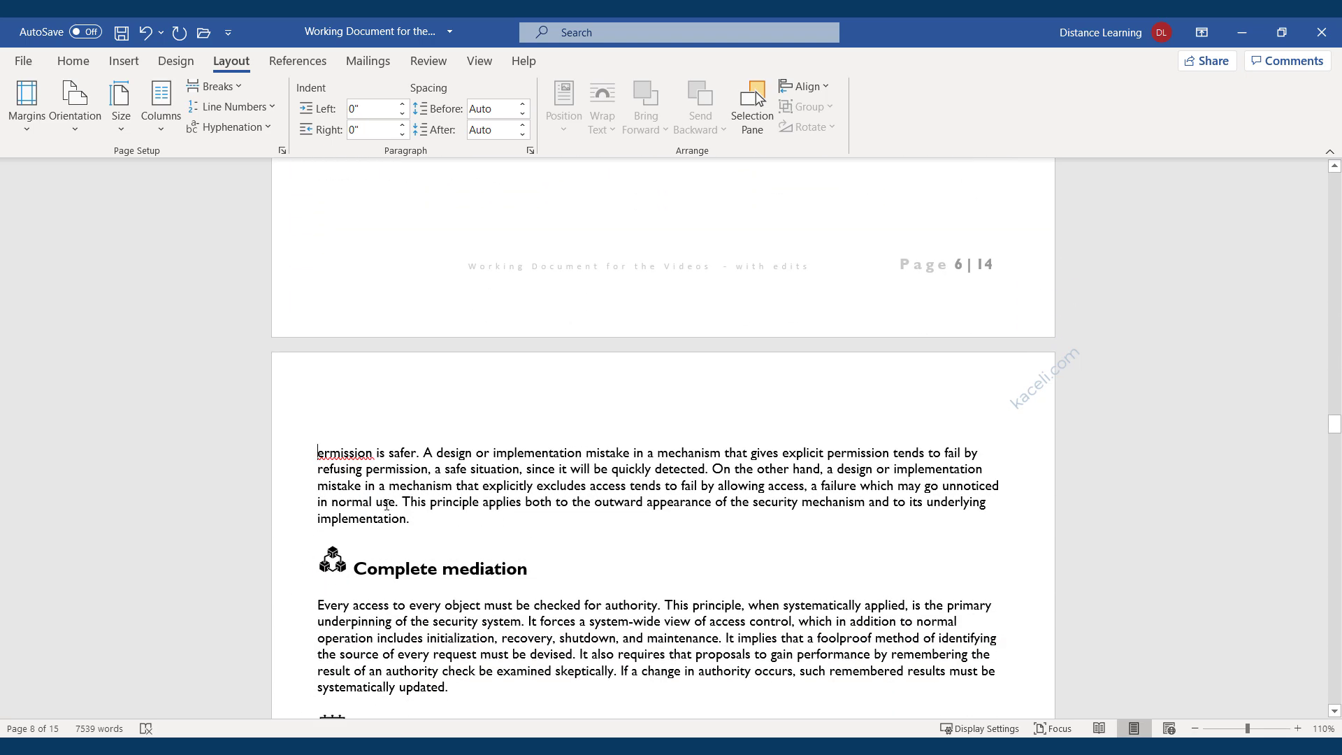
scroll(610, 485, "up", 8)
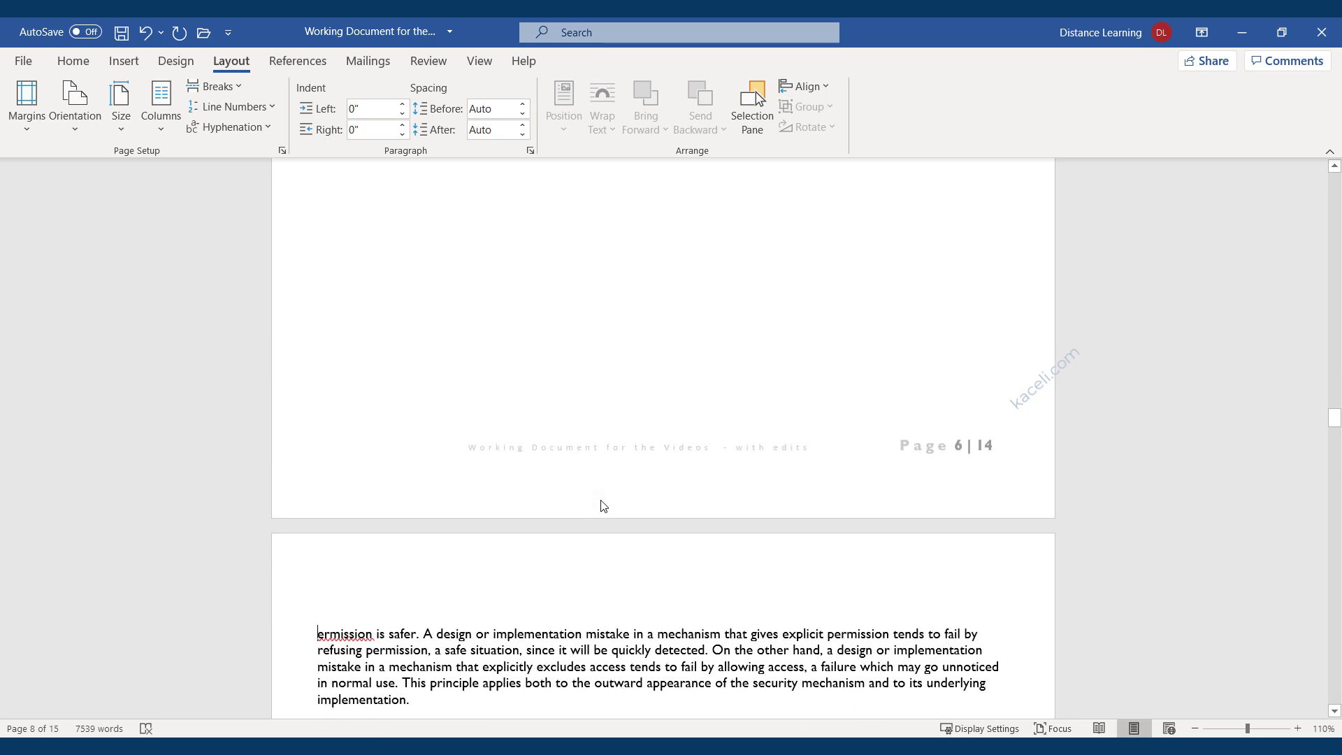
scroll(601, 501, "up", 2)
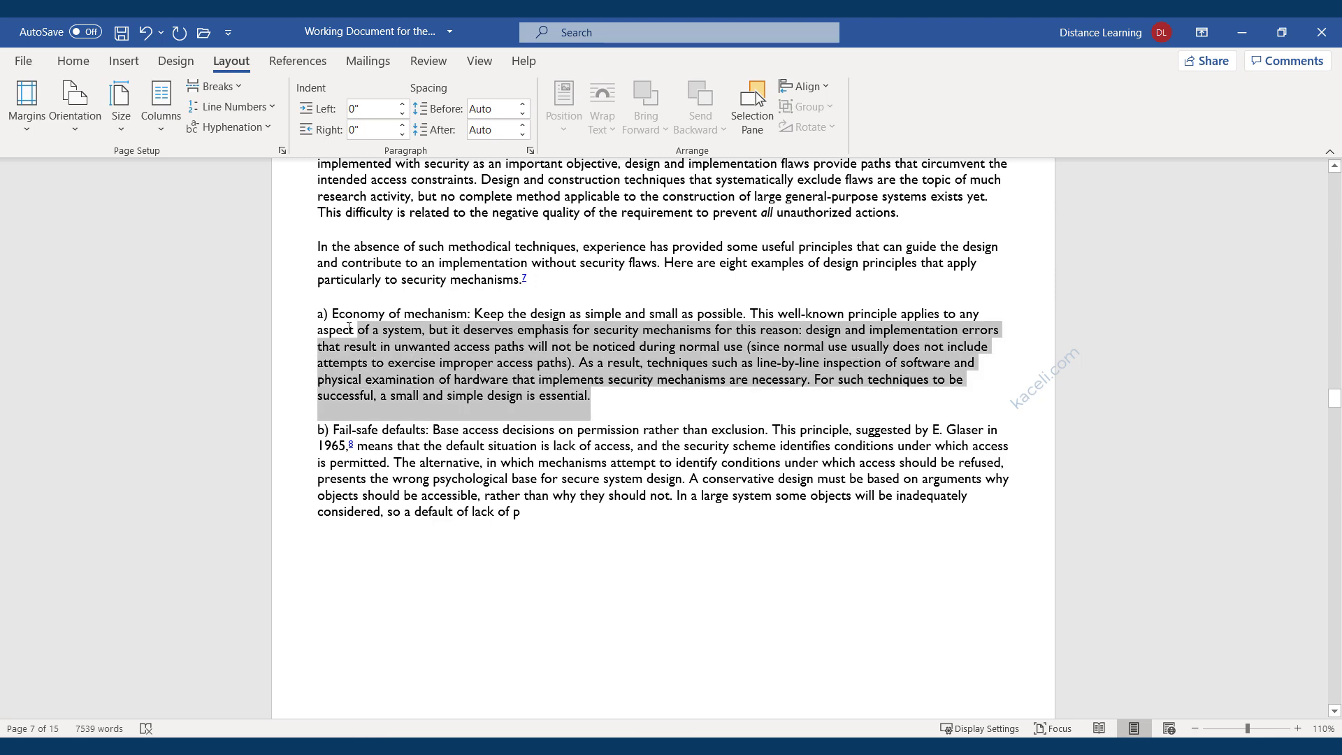
Select the passage spanning paragraph a) and part of paragraph b).
triple_click(423, 398)
left_click(530, 478)
left_click_drag(521, 513, 314, 571)
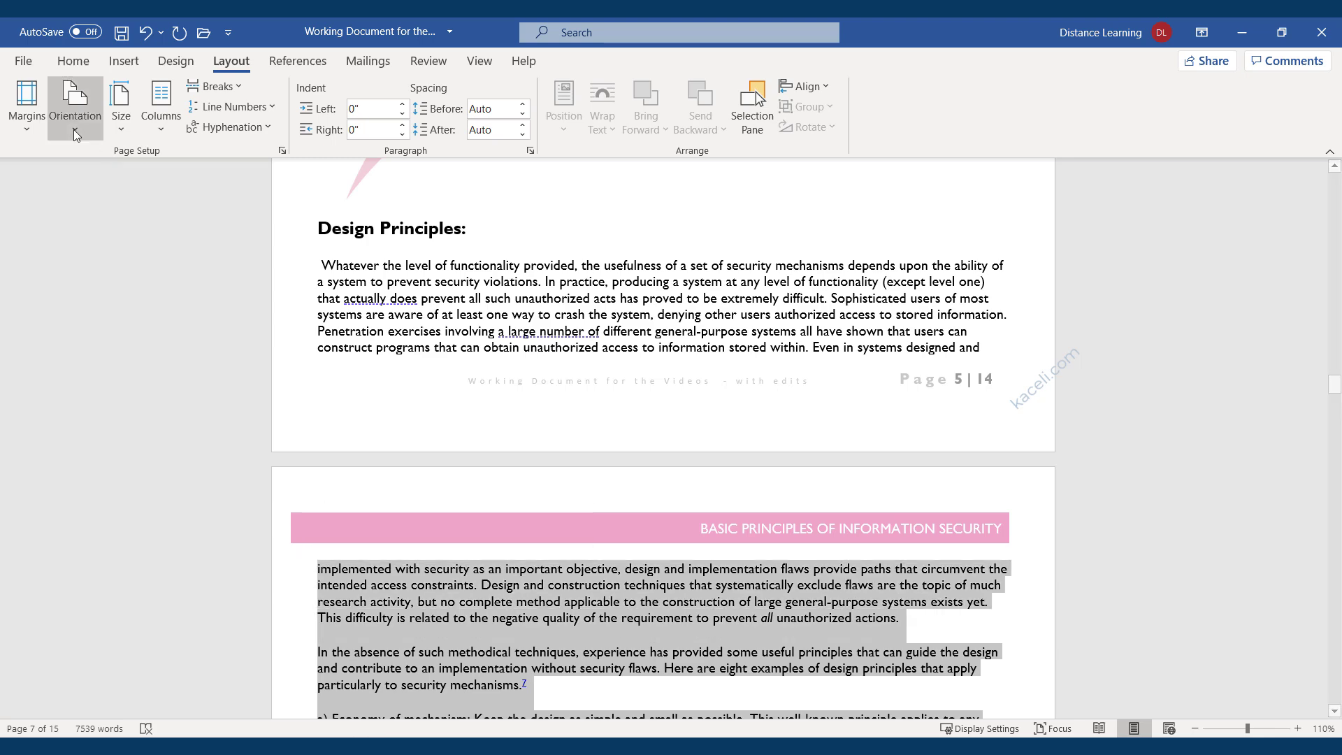
Give the selected passage a 1.2-inch top margin applied to selected sections only.
left_click(27, 127)
left_click(89, 611)
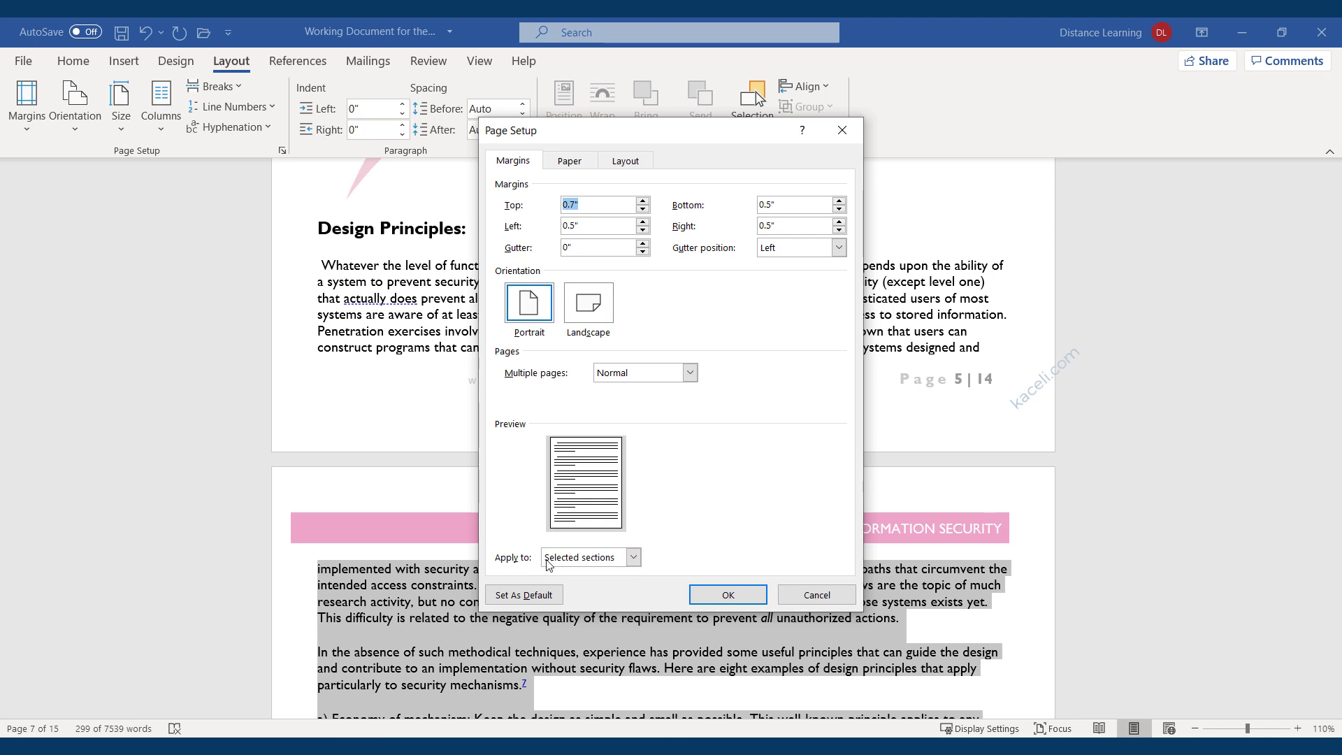
left_click(643, 202)
left_click(643, 201)
left_click(643, 201)
left_click(643, 202)
left_click(643, 201)
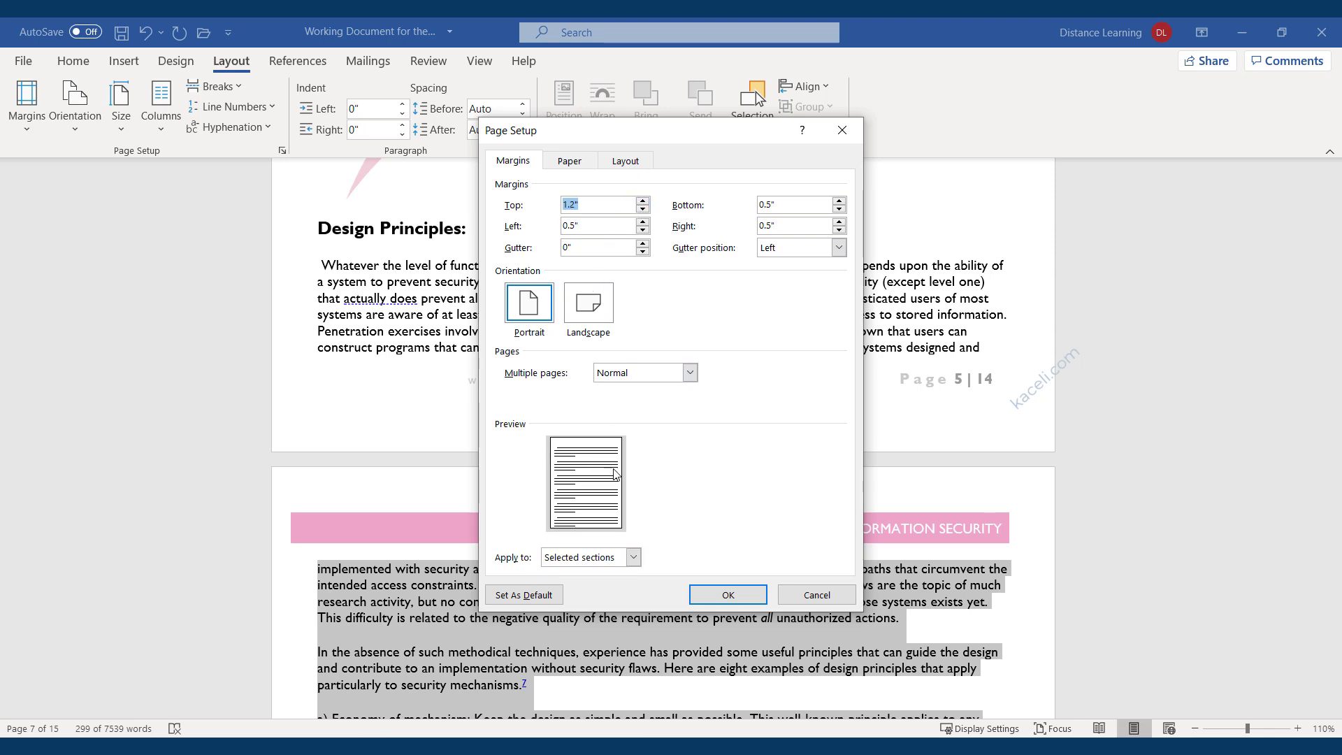
left_click(633, 557)
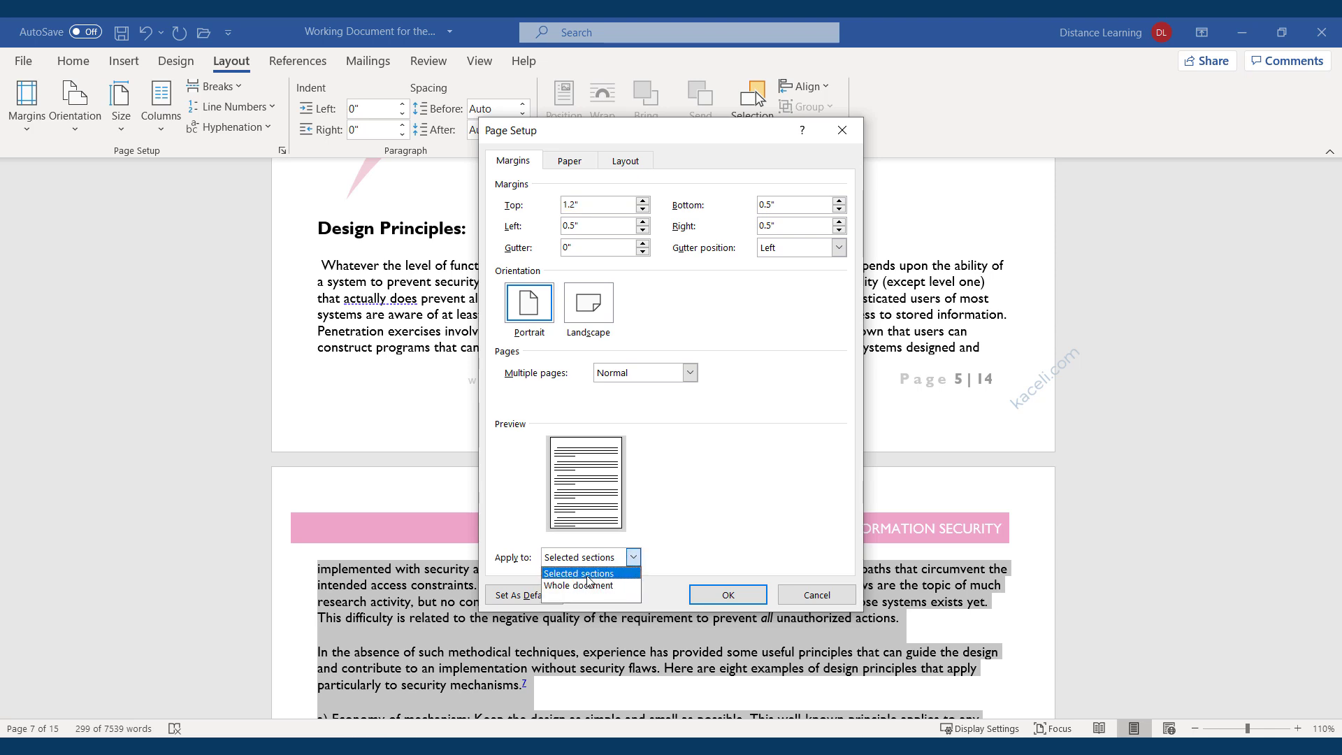
left_click(587, 574)
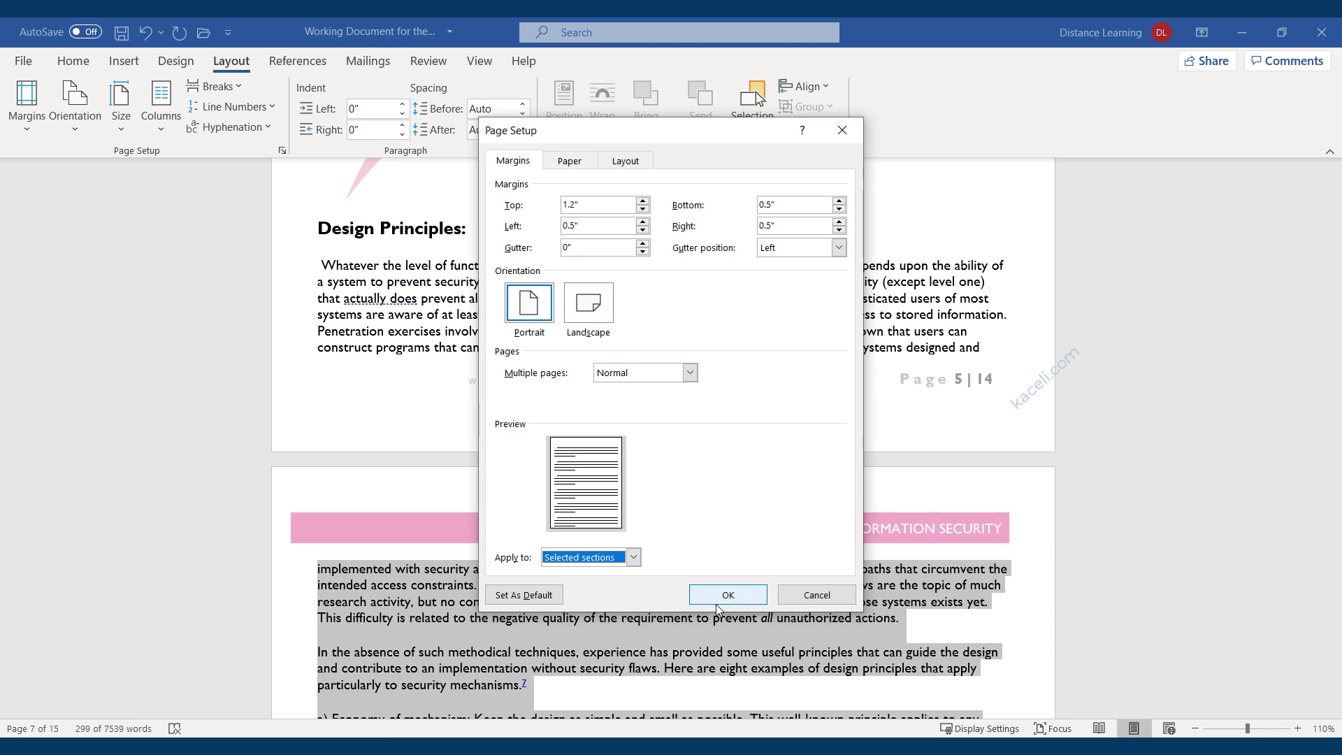
left_click(728, 594)
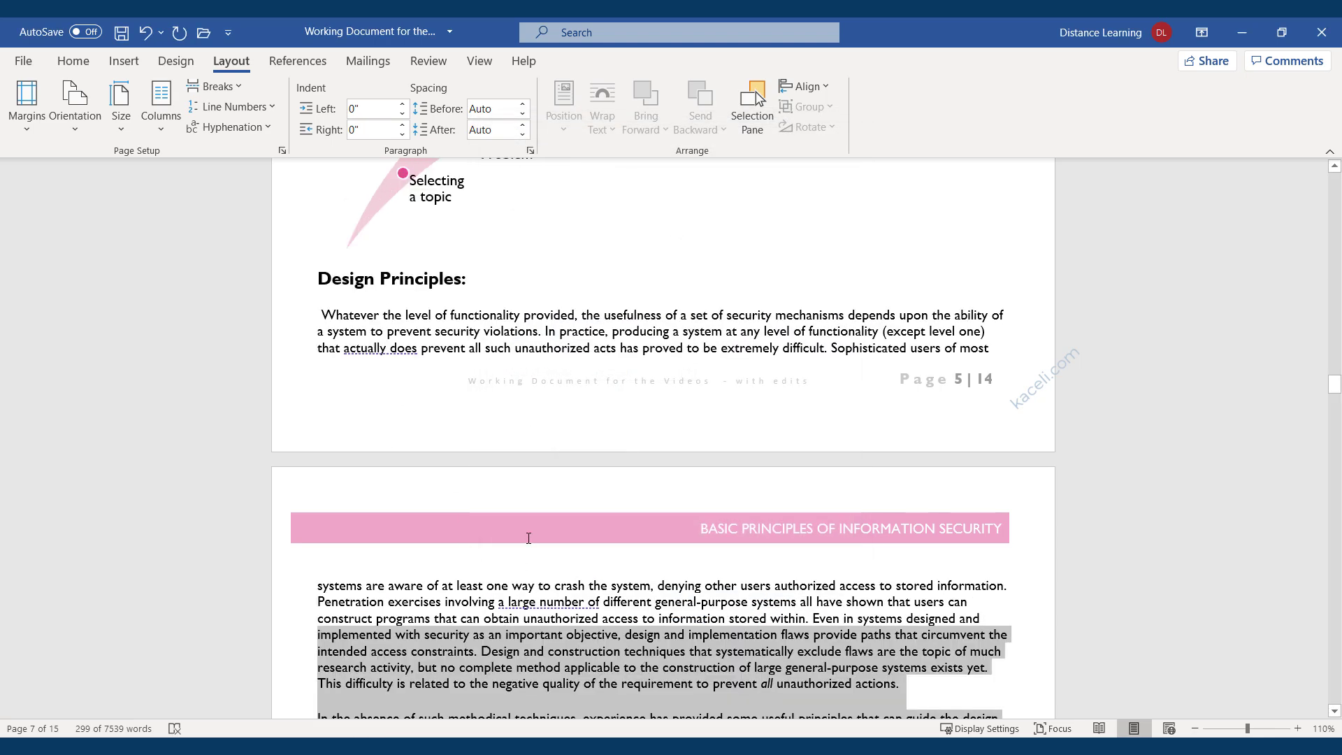
scroll(539, 545, "down", 8)
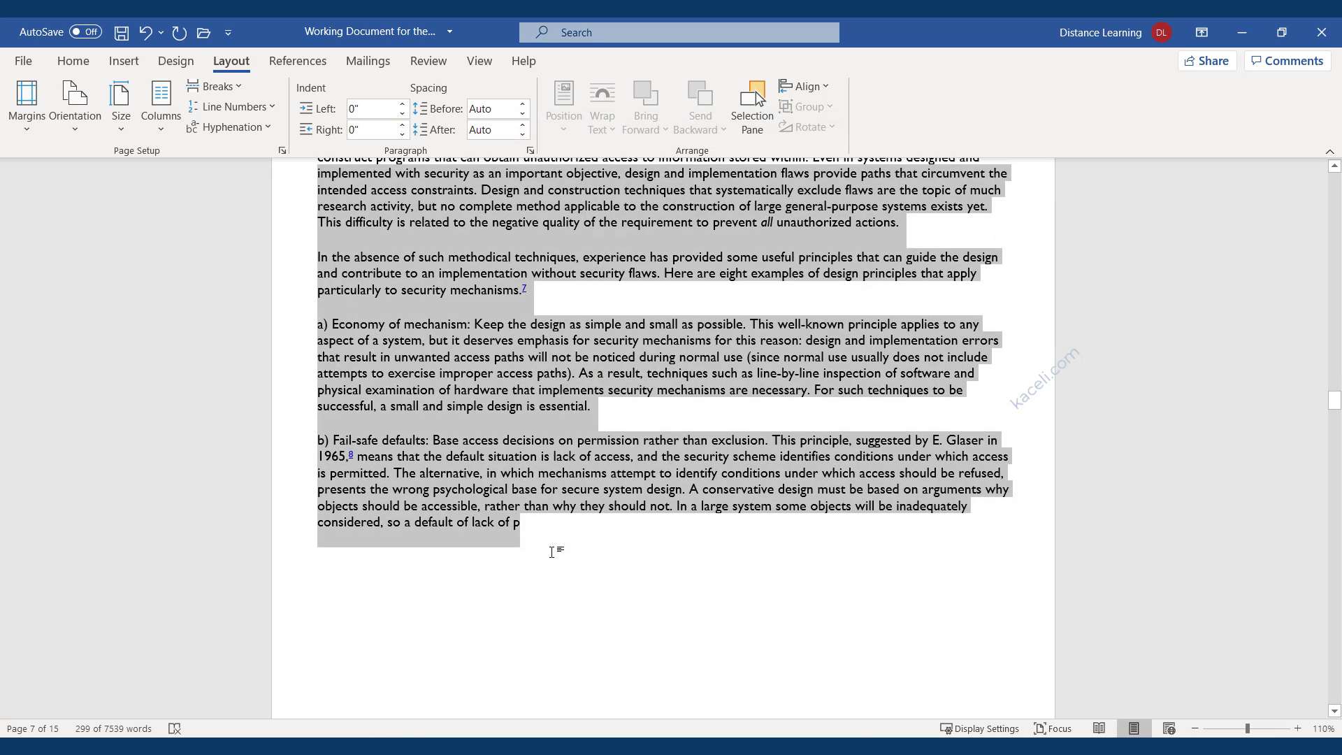
left_click(518, 562)
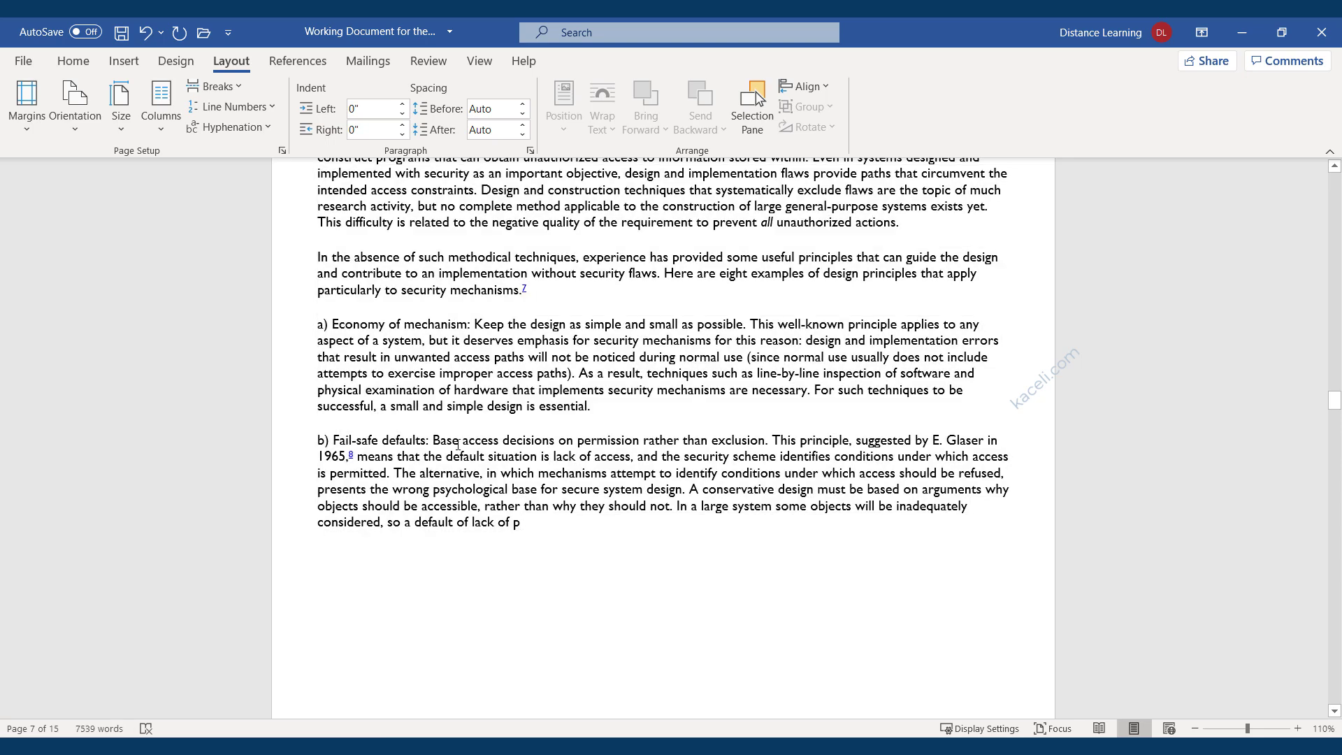
scroll(545, 559, "up", 3)
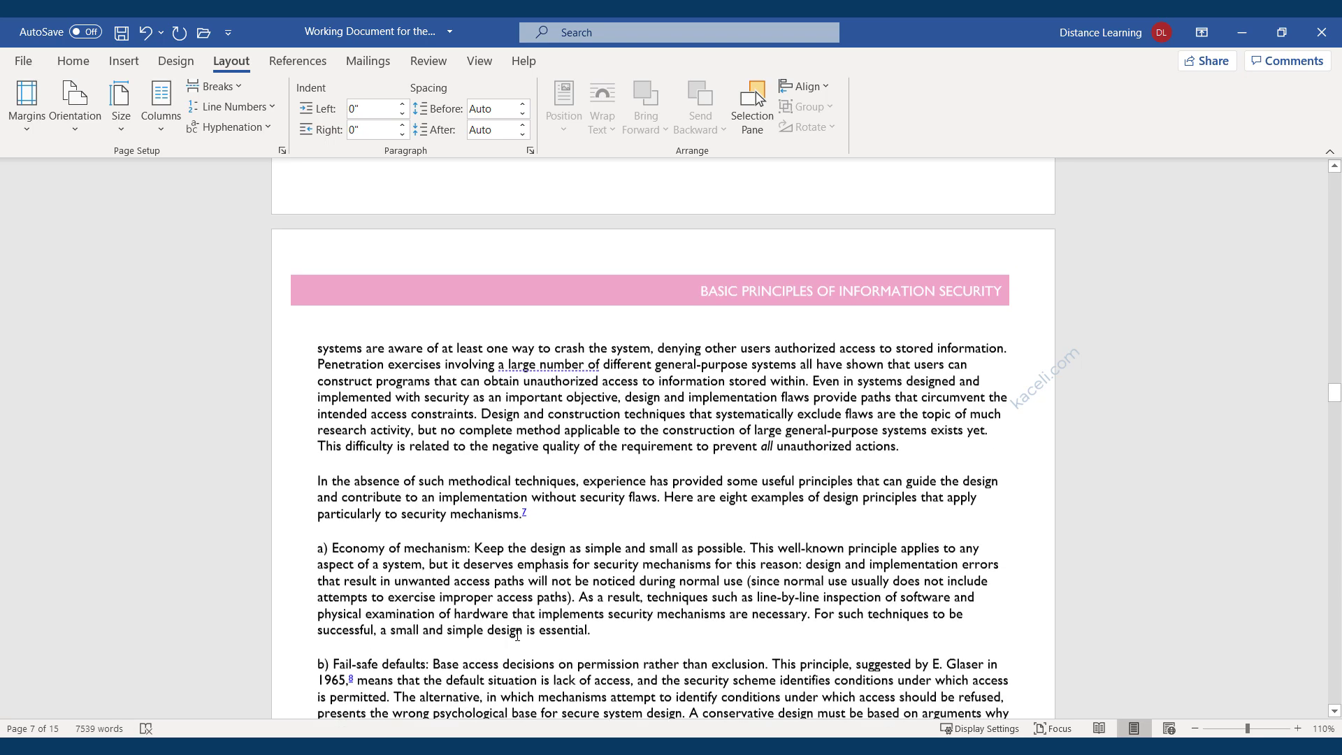
scroll(534, 563, "down", 5)
scroll(531, 531, "down", 3)
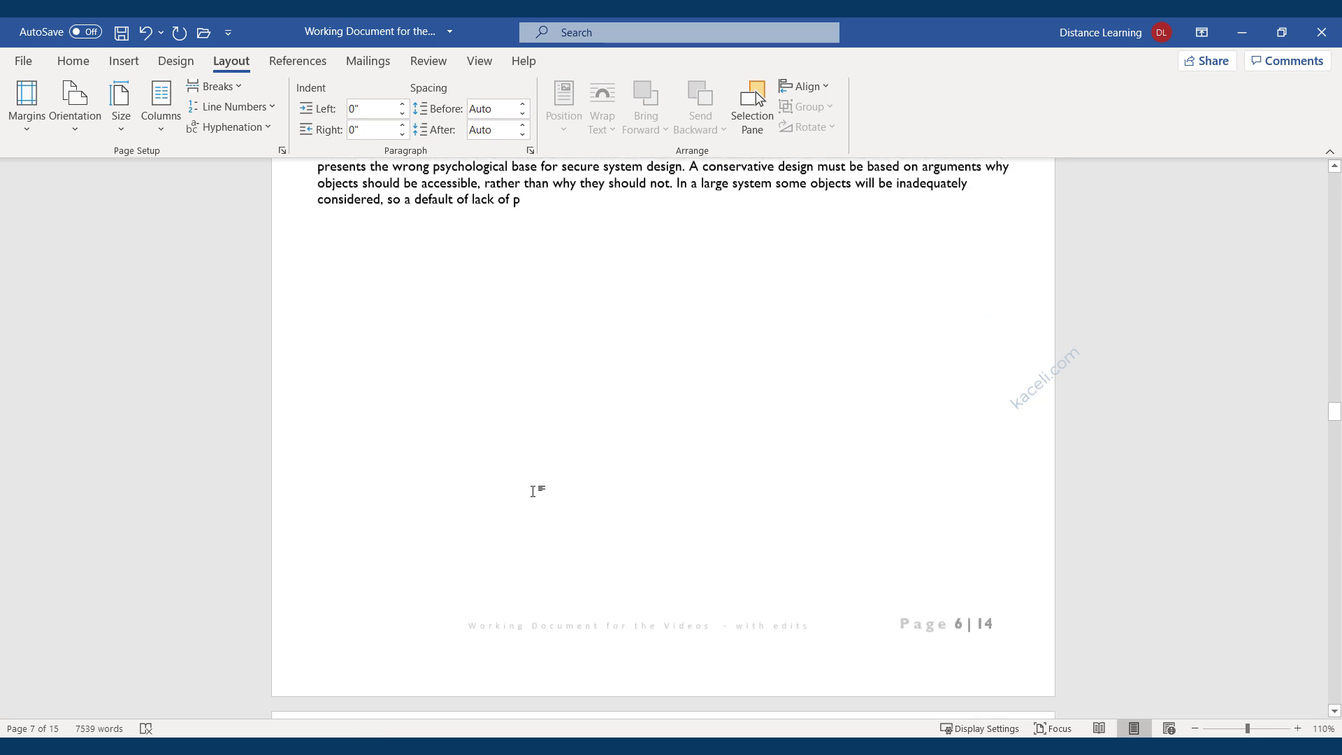
scroll(533, 489, "up", 7)
Switch the whole document to landscape orientation.
left_click_drag(529, 554, 264, 251)
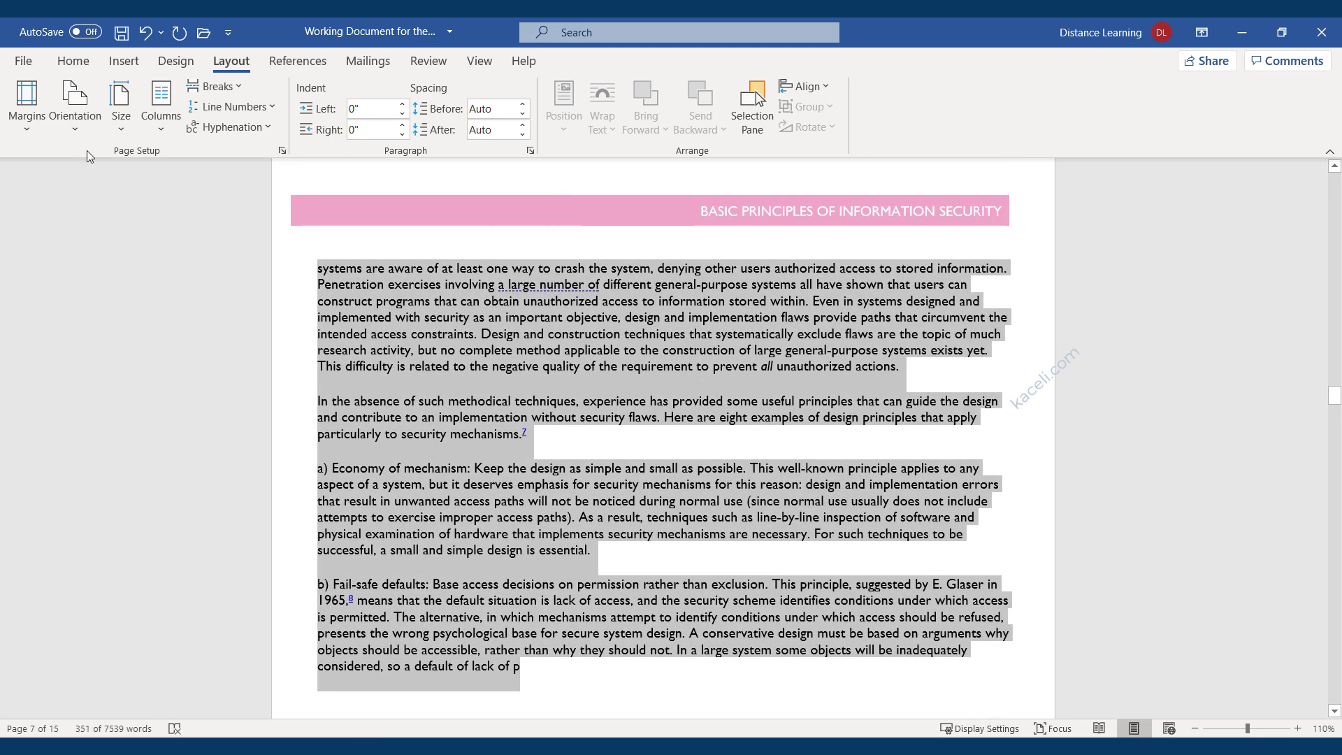
left_click(73, 131)
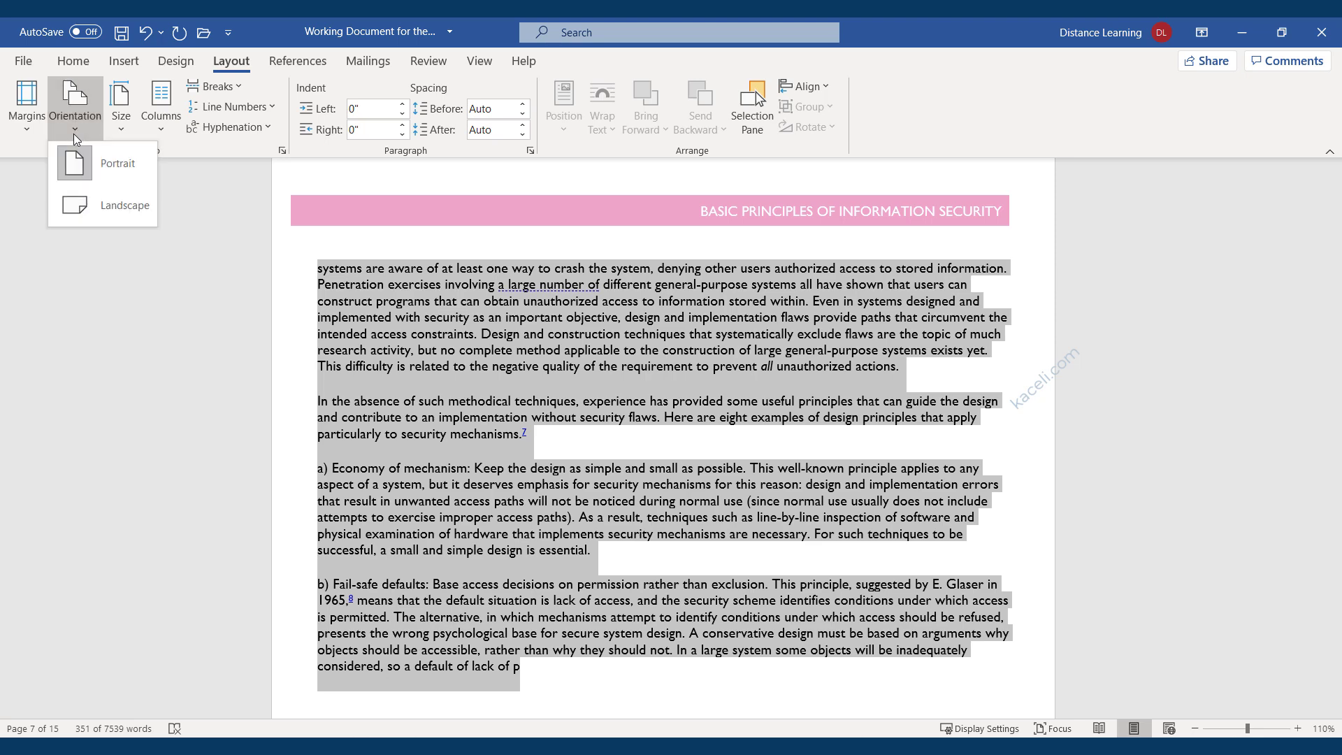
left_click(108, 211)
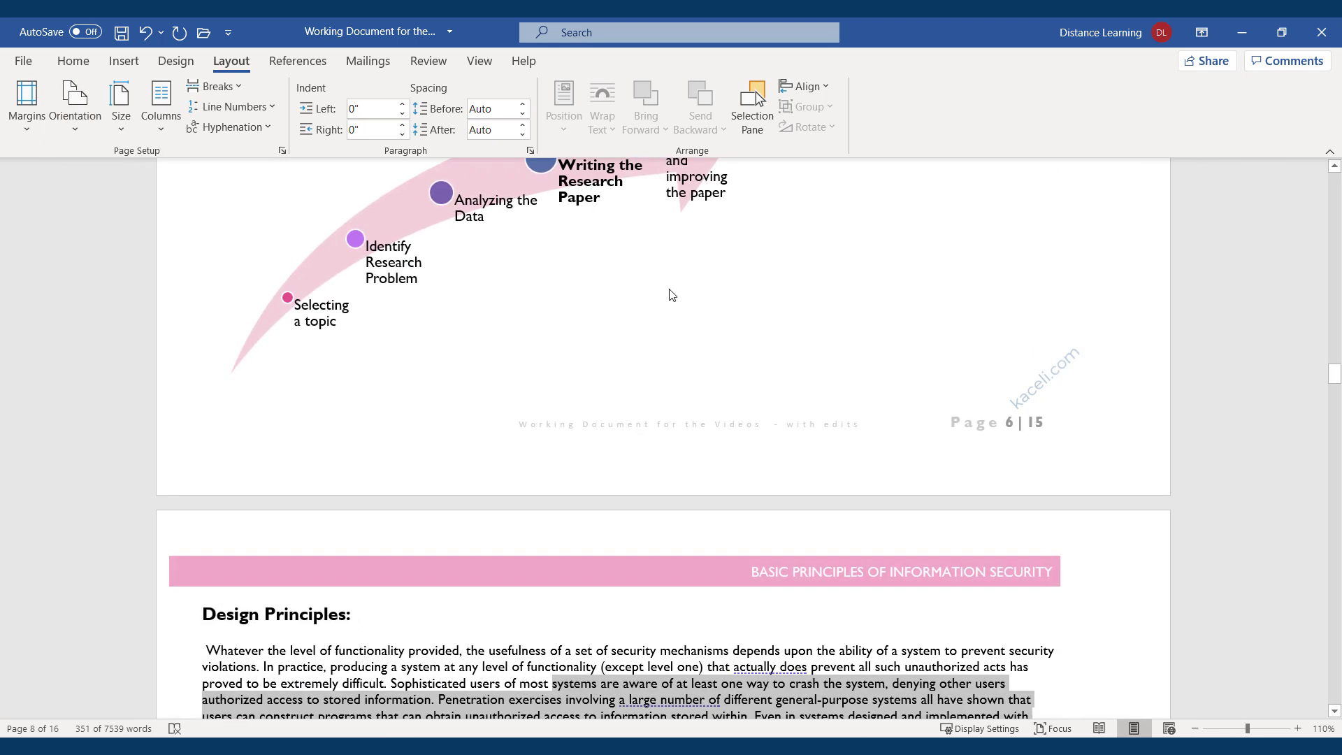
scroll(651, 328, "up", 3)
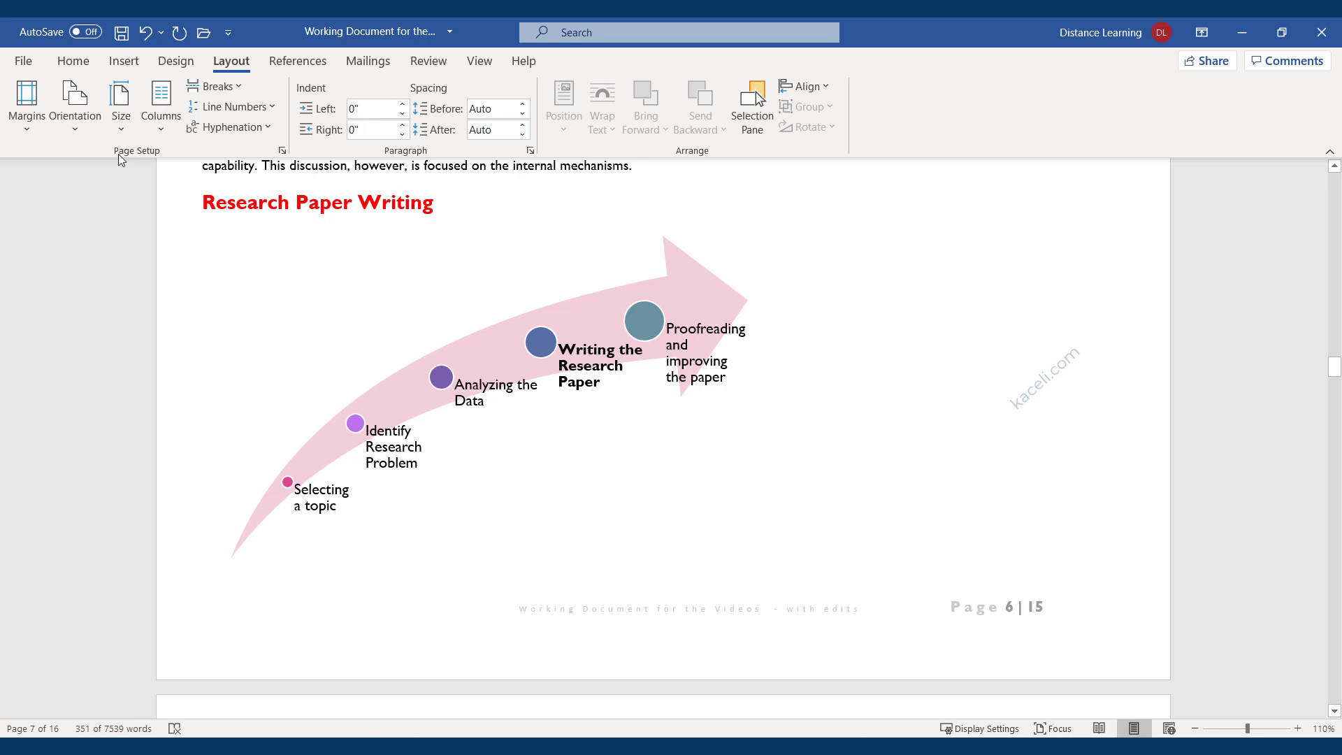
Return the document to portrait orientation and review its 15 pages.
left_click(70, 133)
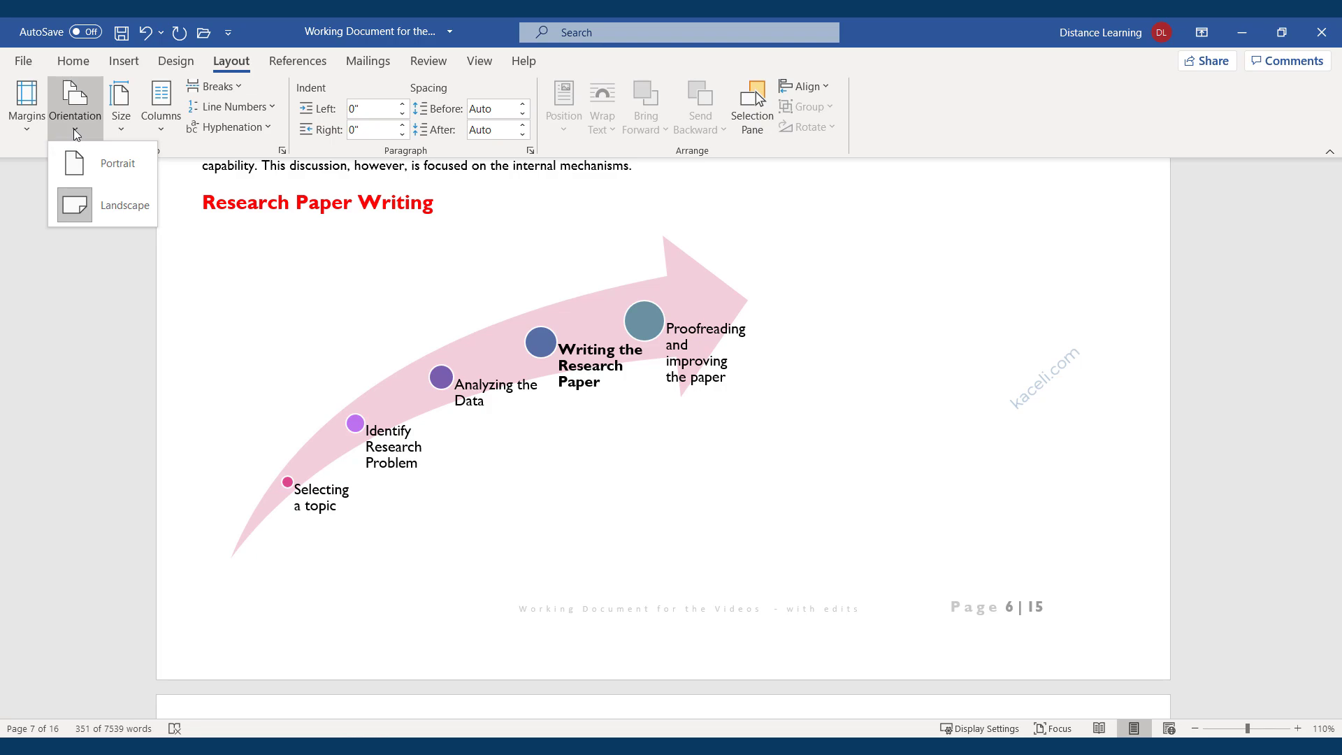
scroll(445, 291, "up", 10)
scroll(445, 292, "up", 6)
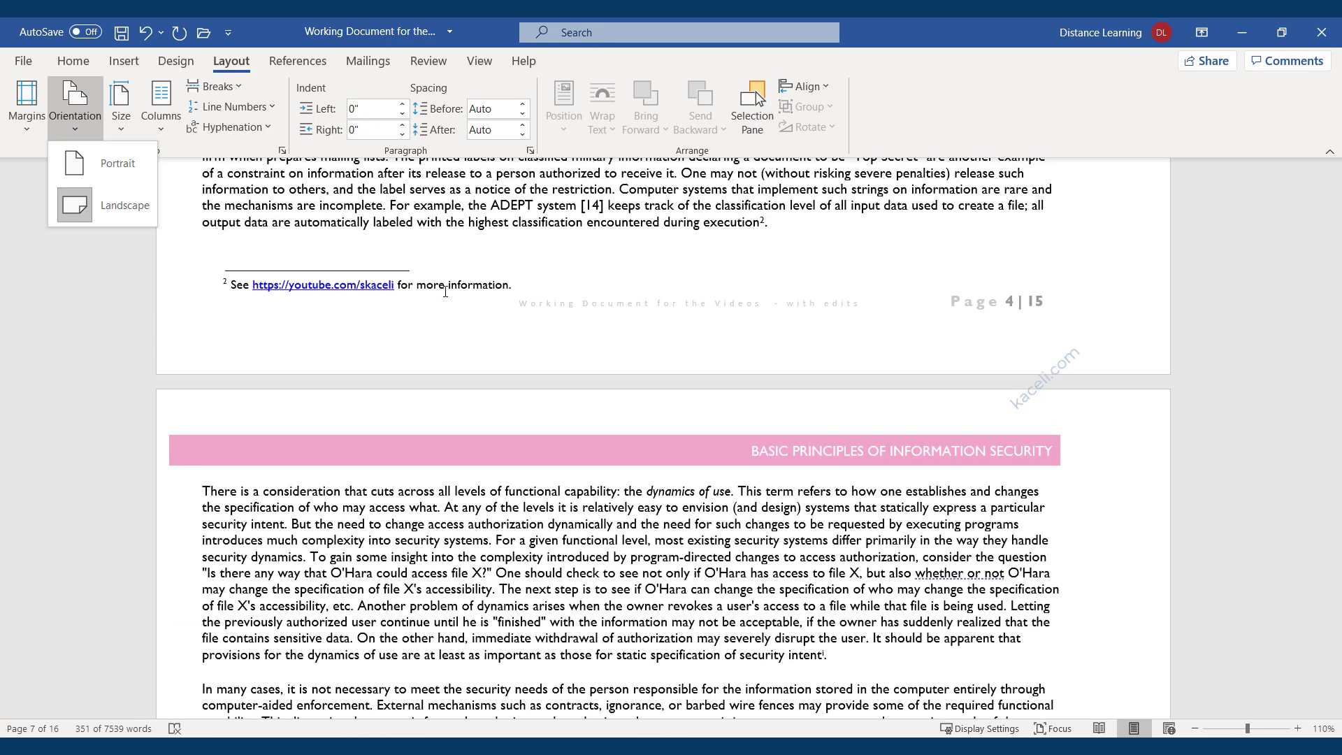
scroll(405, 347, "down", 4)
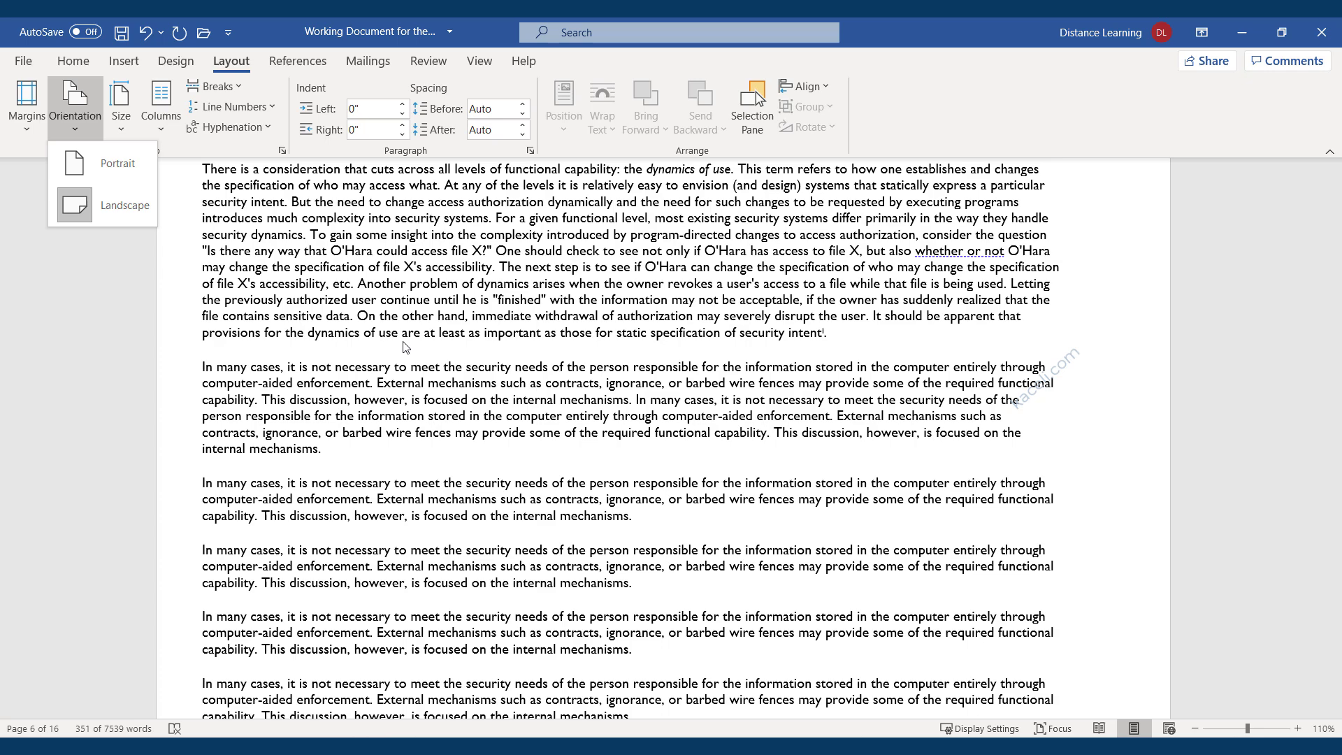
left_click(458, 330)
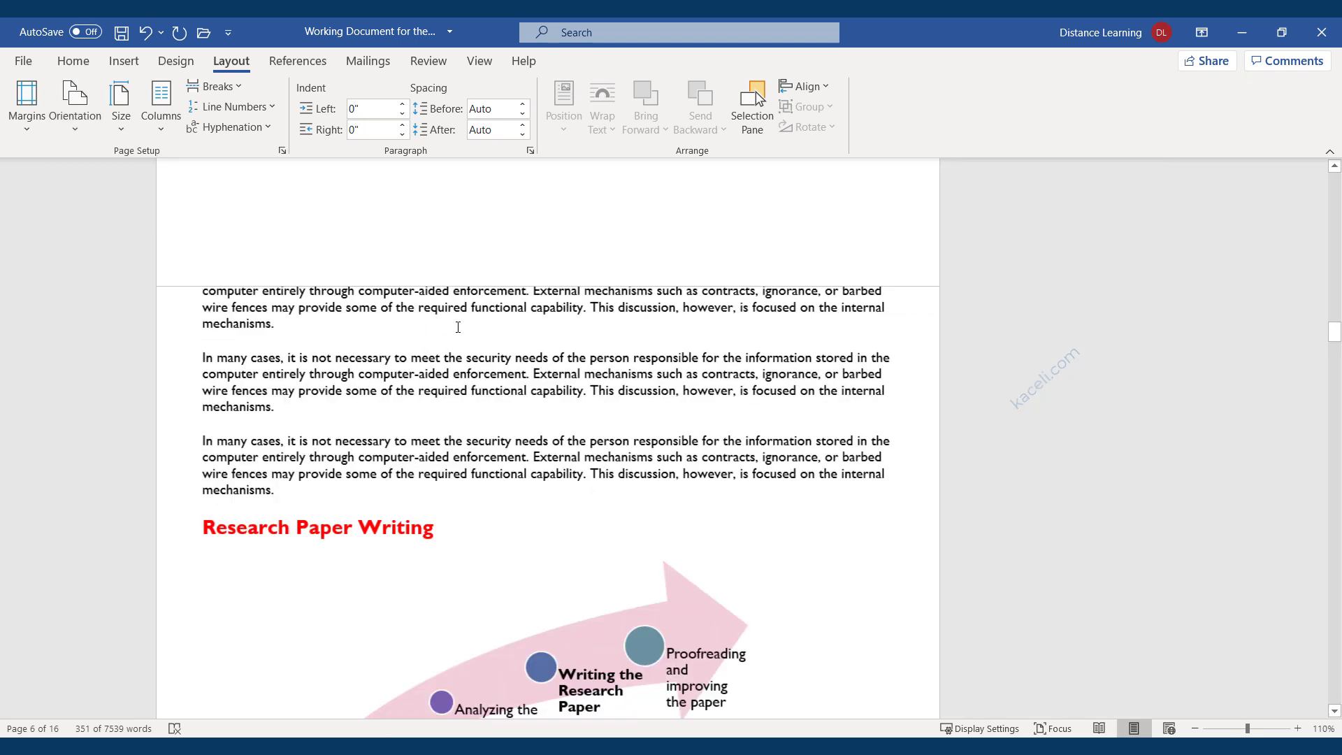
scroll(458, 327, "down", 8)
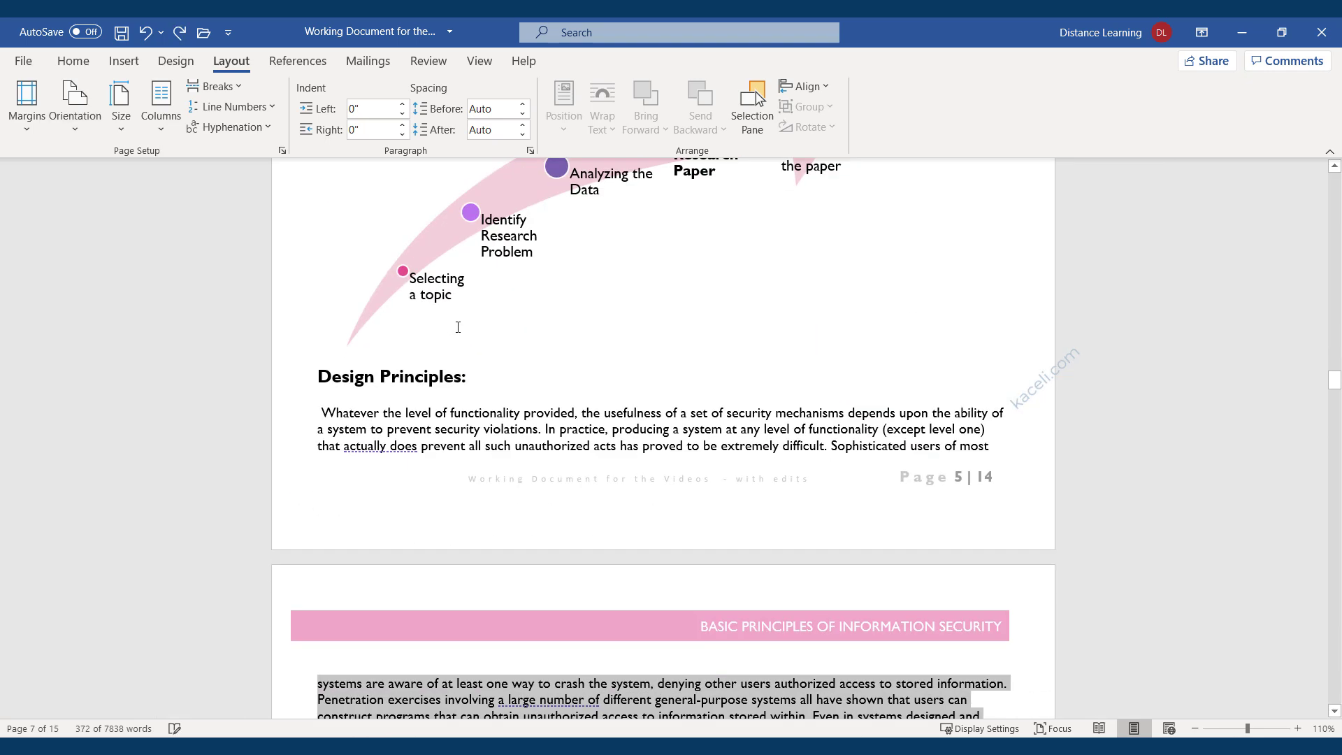
scroll(458, 327, "down", 3)
left_click(458, 509)
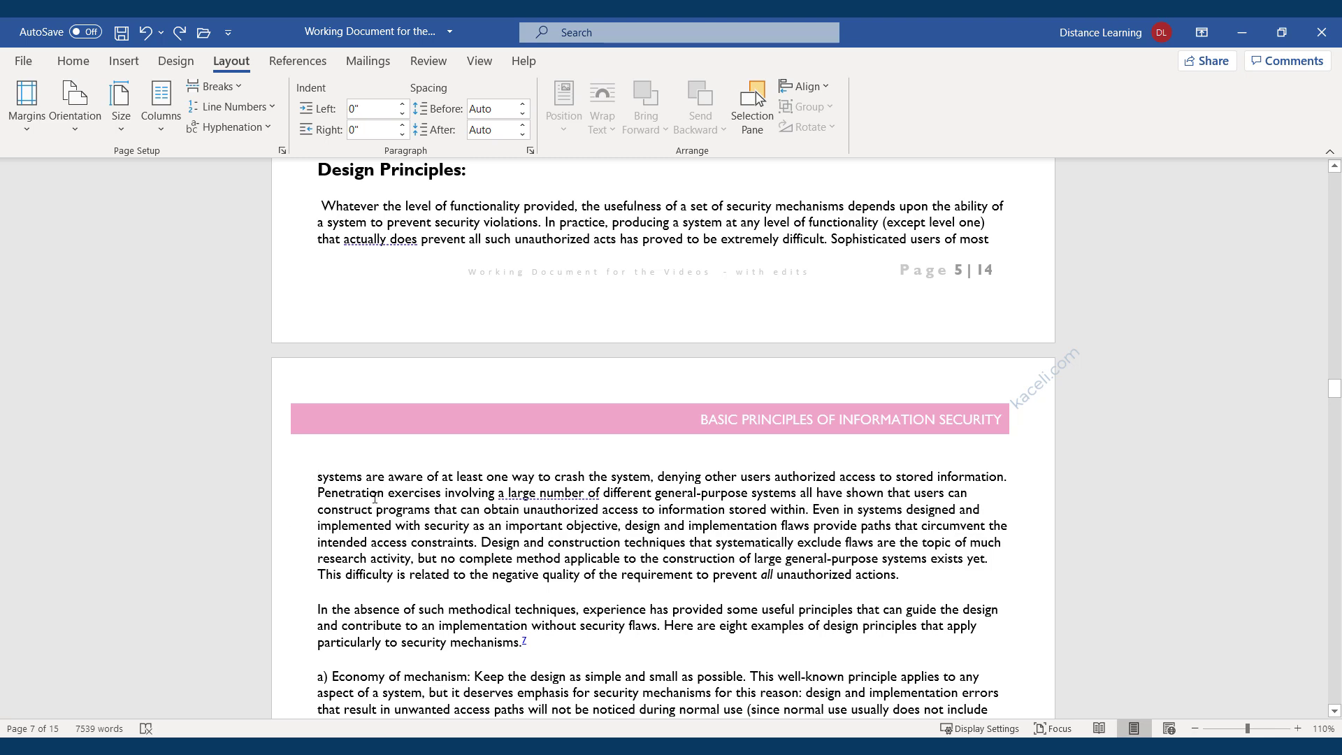
scroll(443, 518, "down", 20)
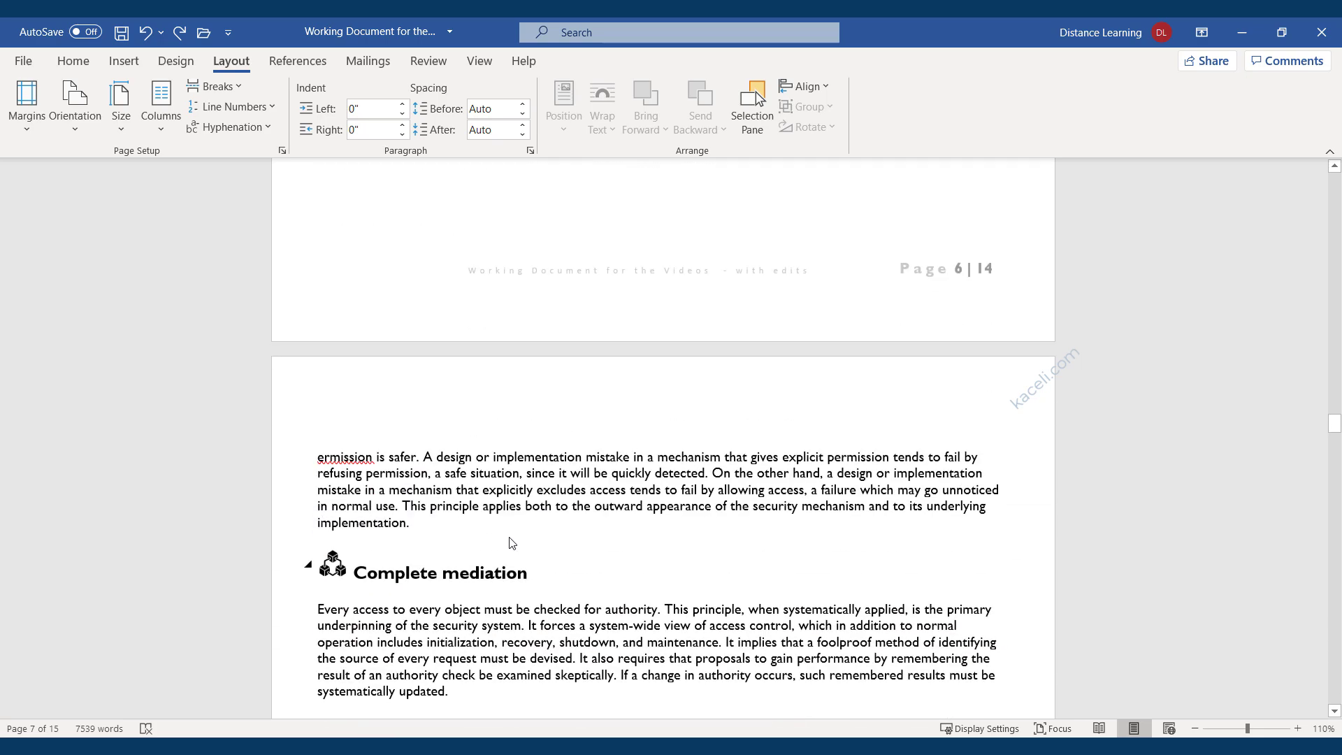
scroll(438, 498, "up", 12)
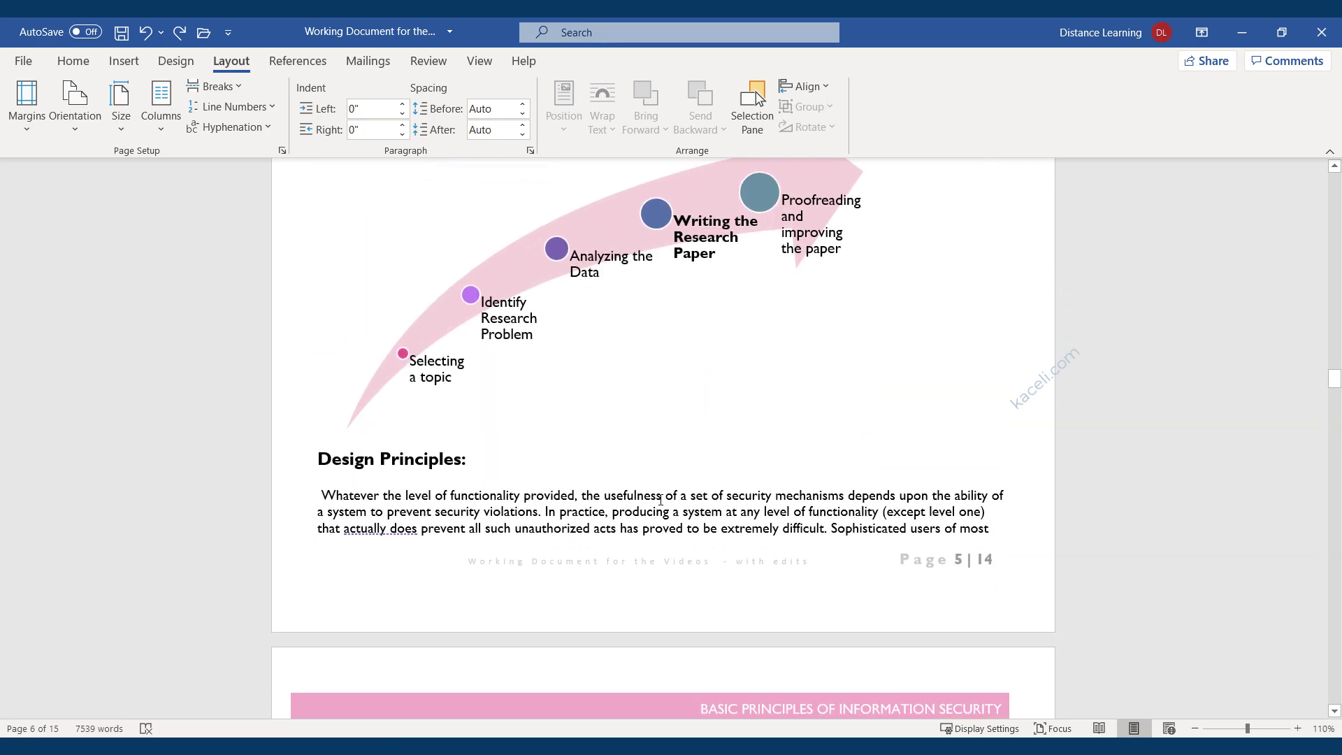
scroll(539, 468, "up", 10)
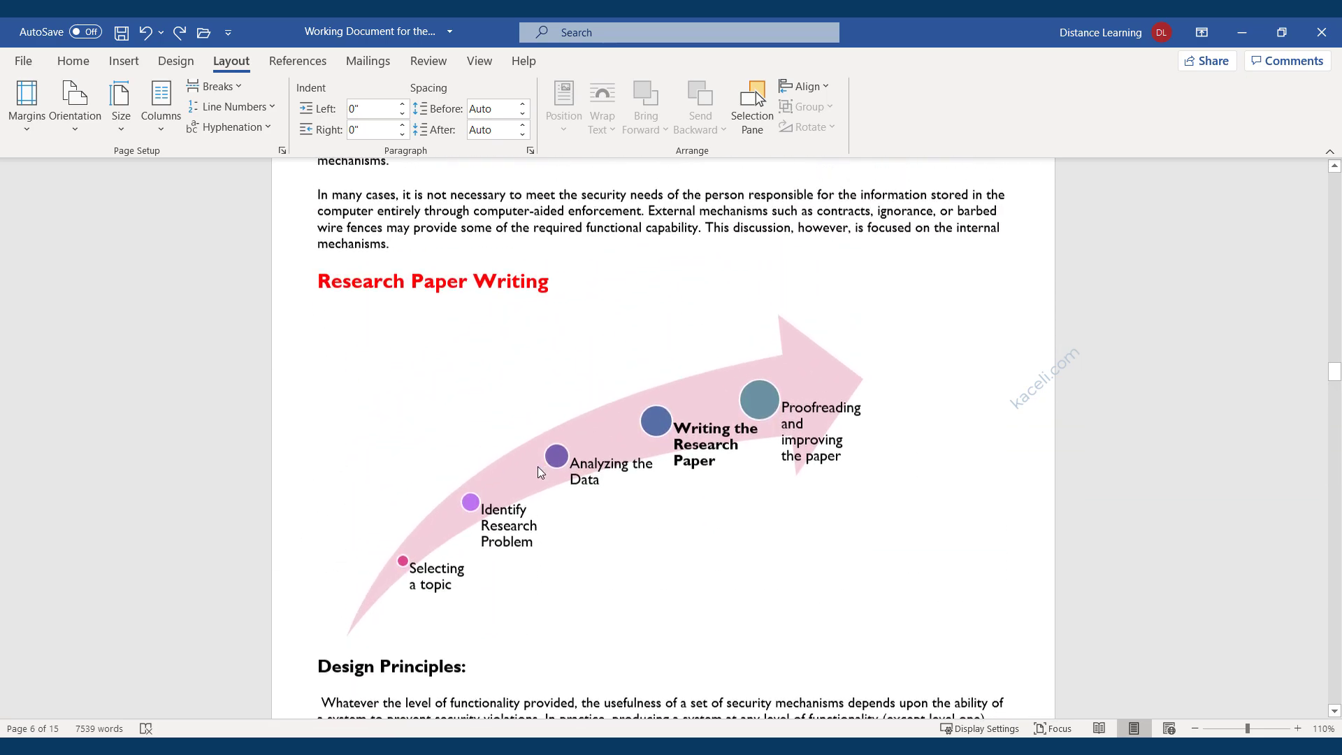
scroll(447, 433, "down", 4)
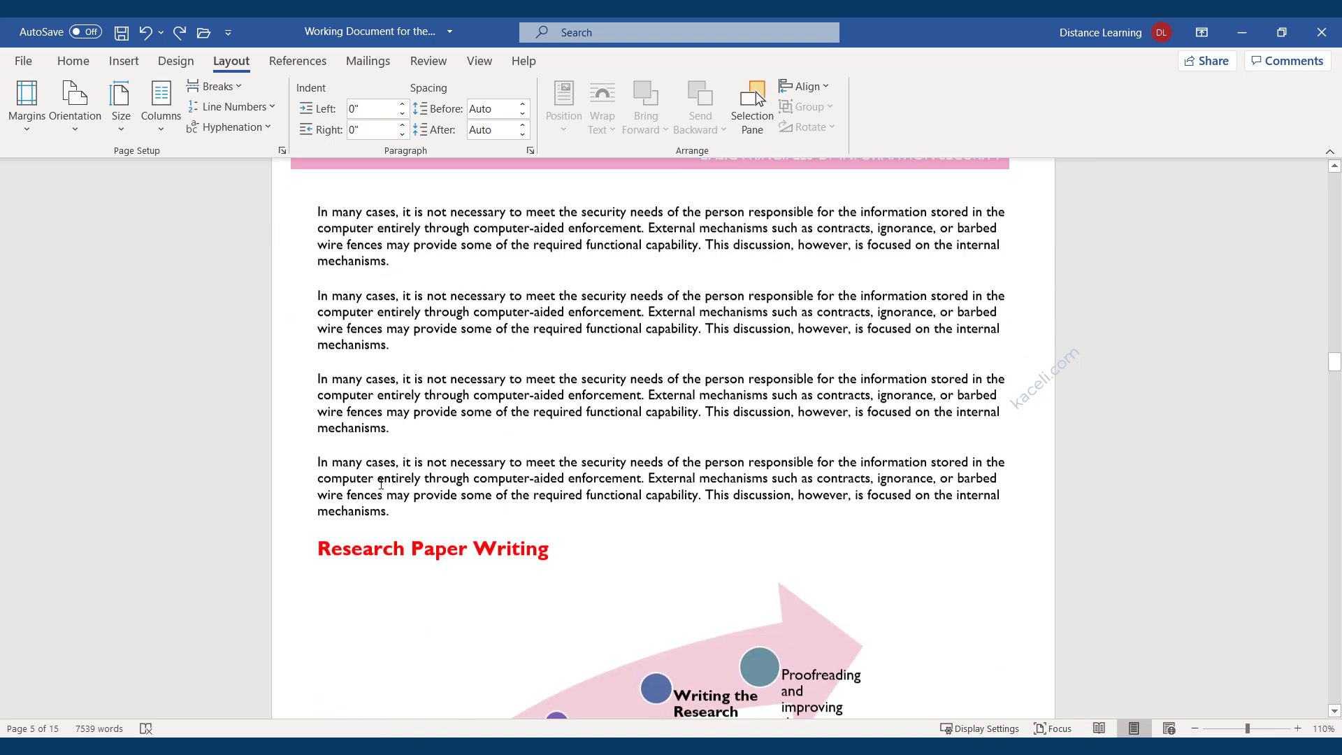
scroll(308, 289, "up", 2)
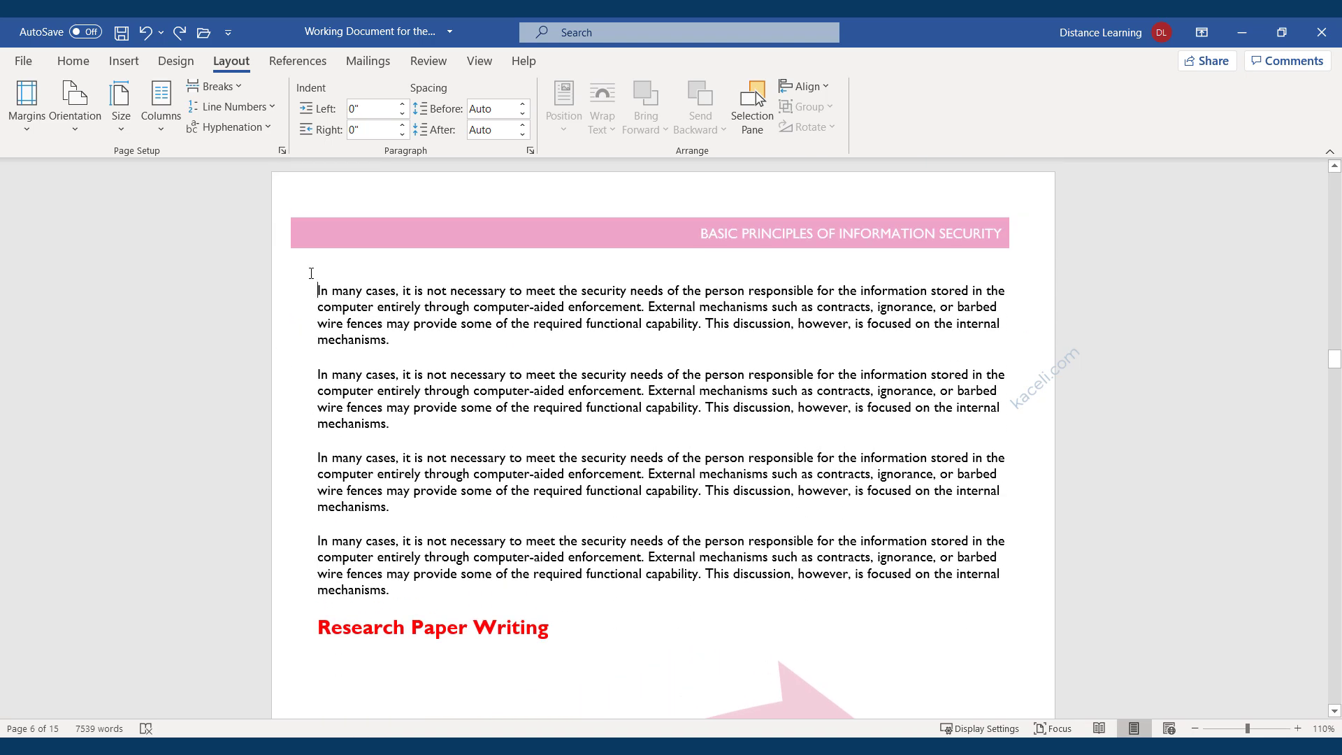
left_click(23, 130)
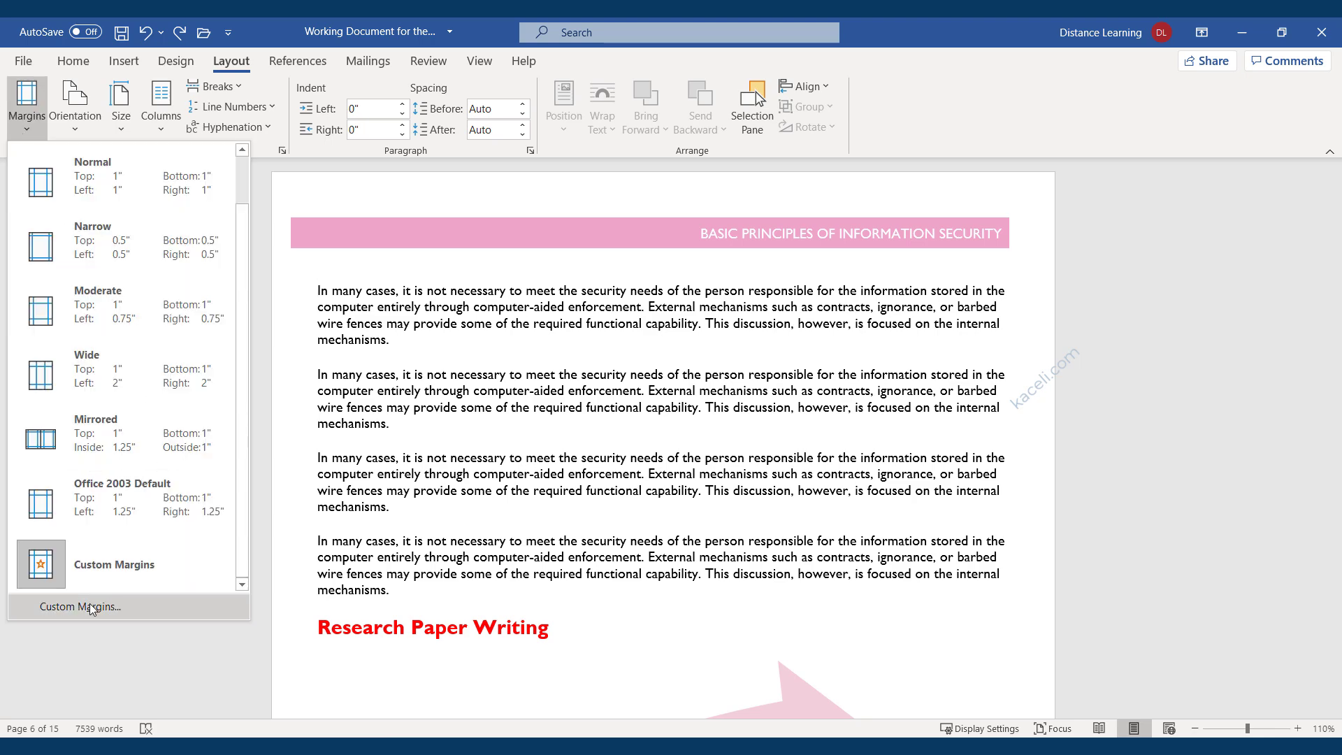
Make pages from the repeated 'In many cases' paragraphs onward landscape, applied from this point forward.
left_click(91, 607)
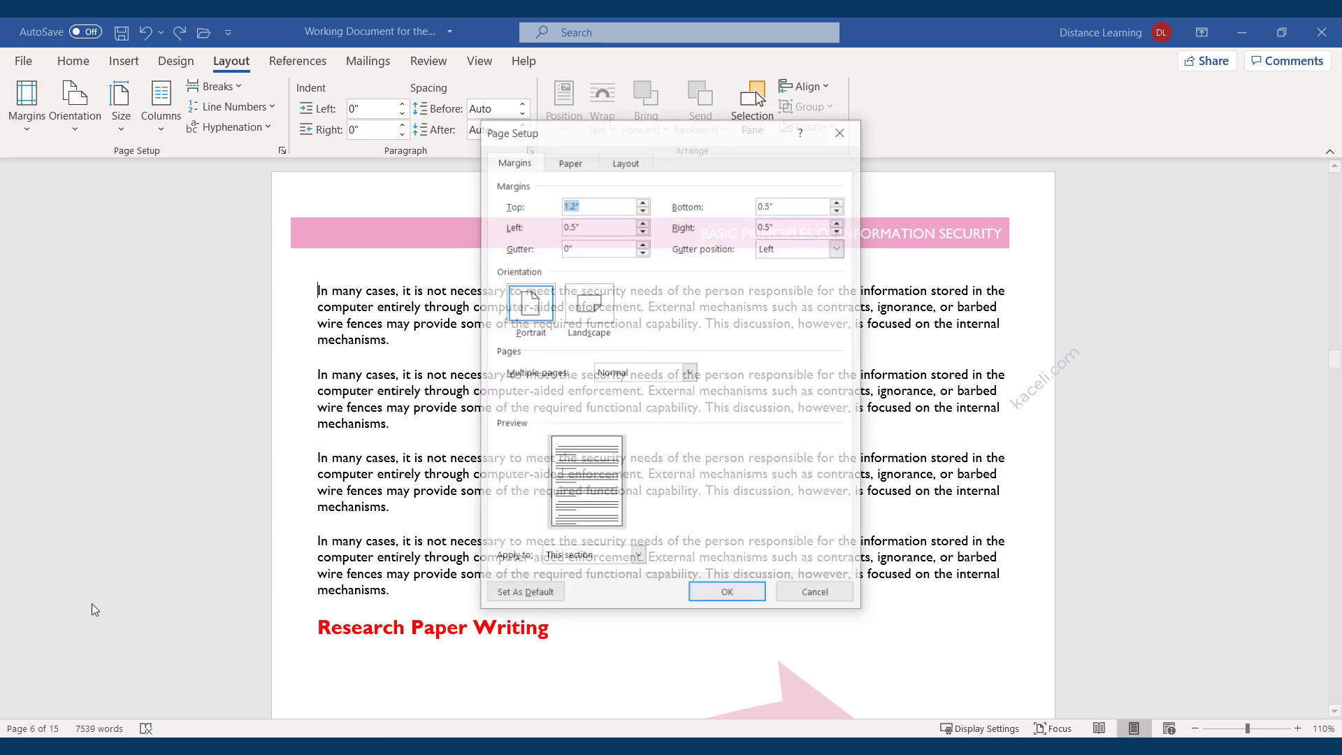
left_click(589, 308)
left_click(637, 557)
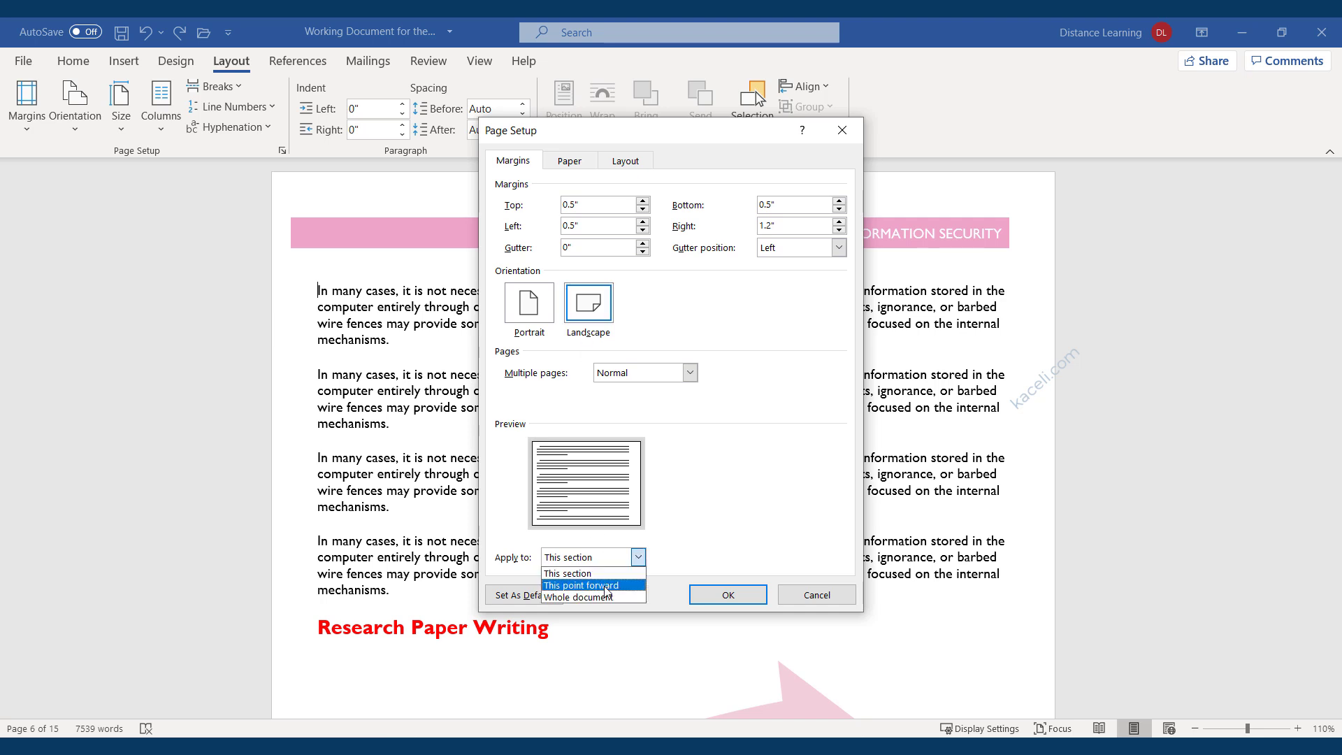
left_click(606, 587)
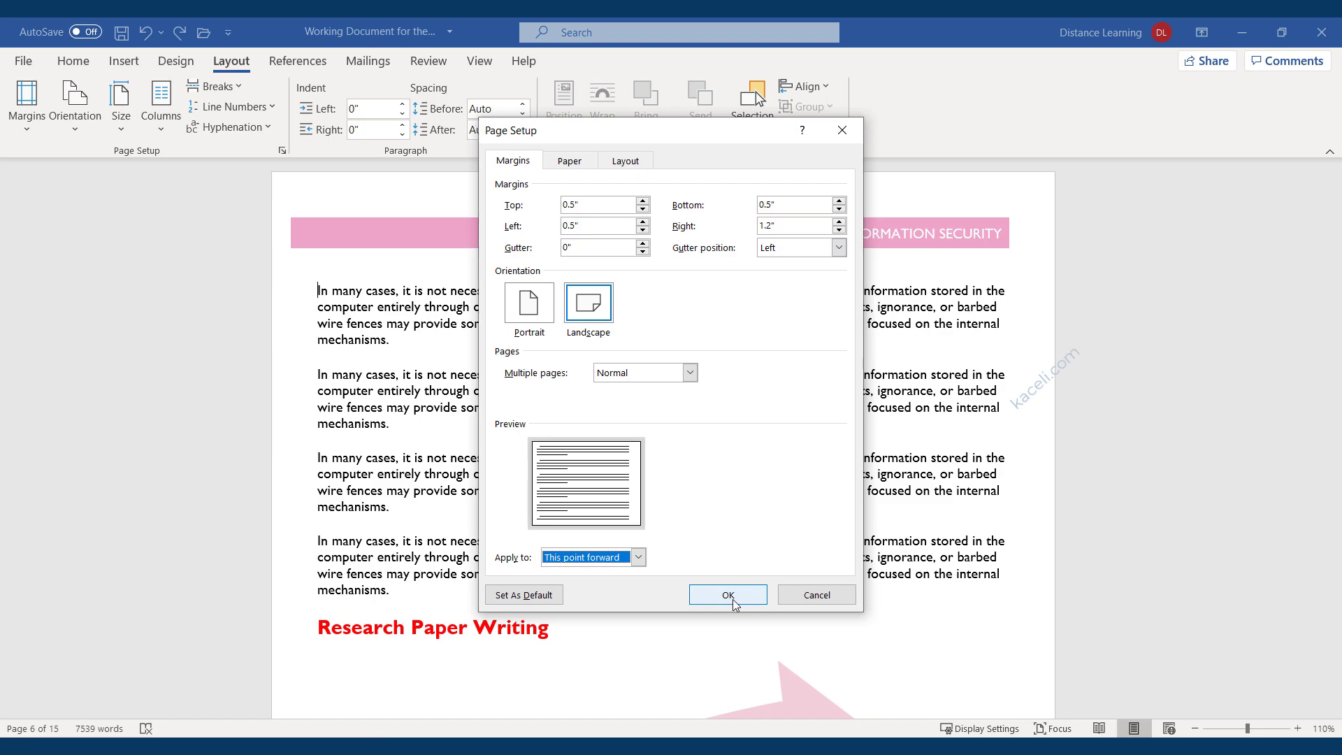
left_click(727, 595)
scroll(494, 467, "up", 3)
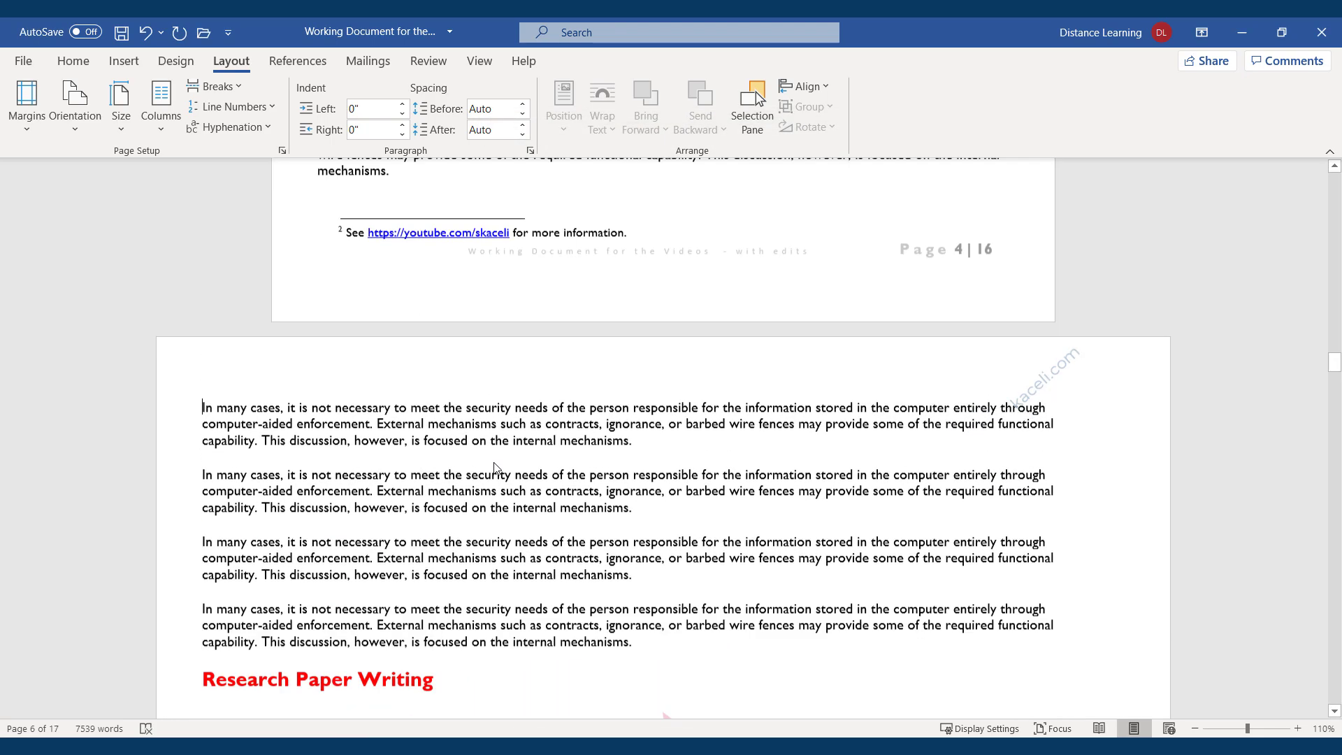
scroll(494, 467, "up", 5)
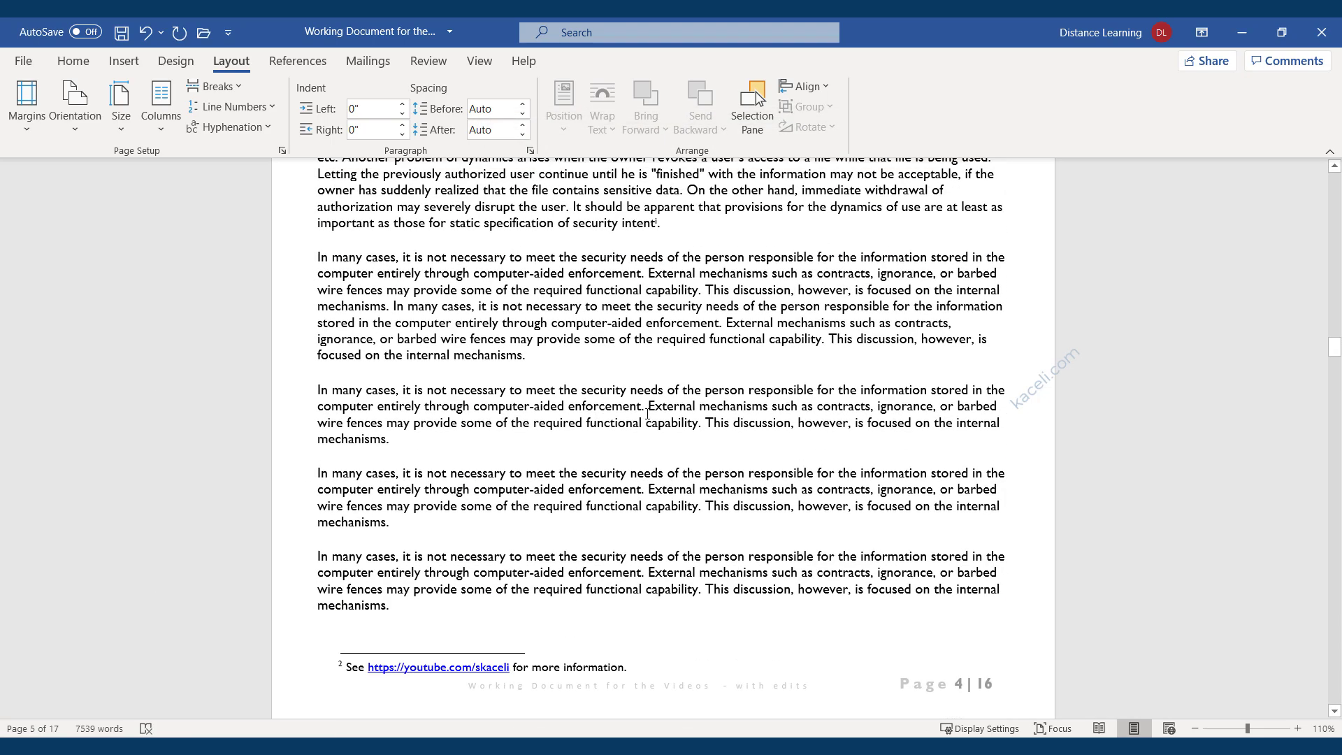
scroll(635, 453, "up", 4)
scroll(500, 481, "down", 9)
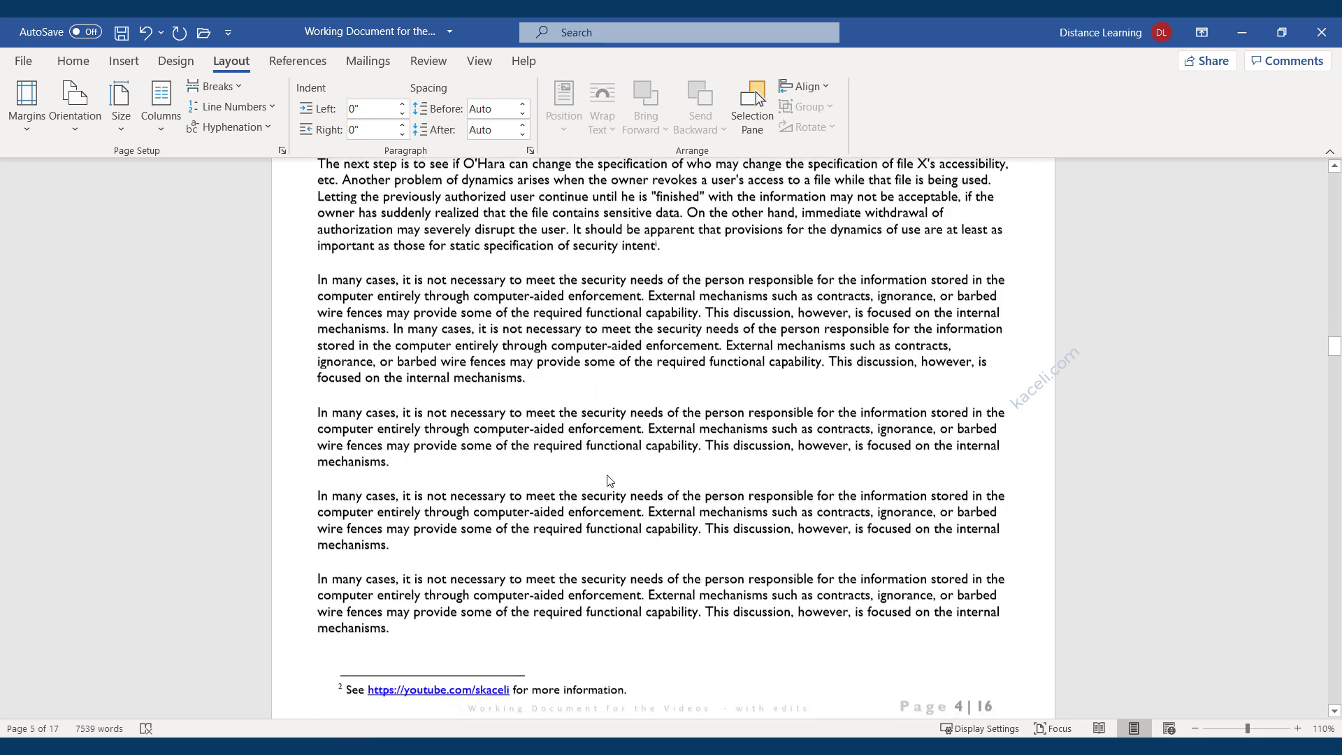
scroll(499, 481, "down", 8)
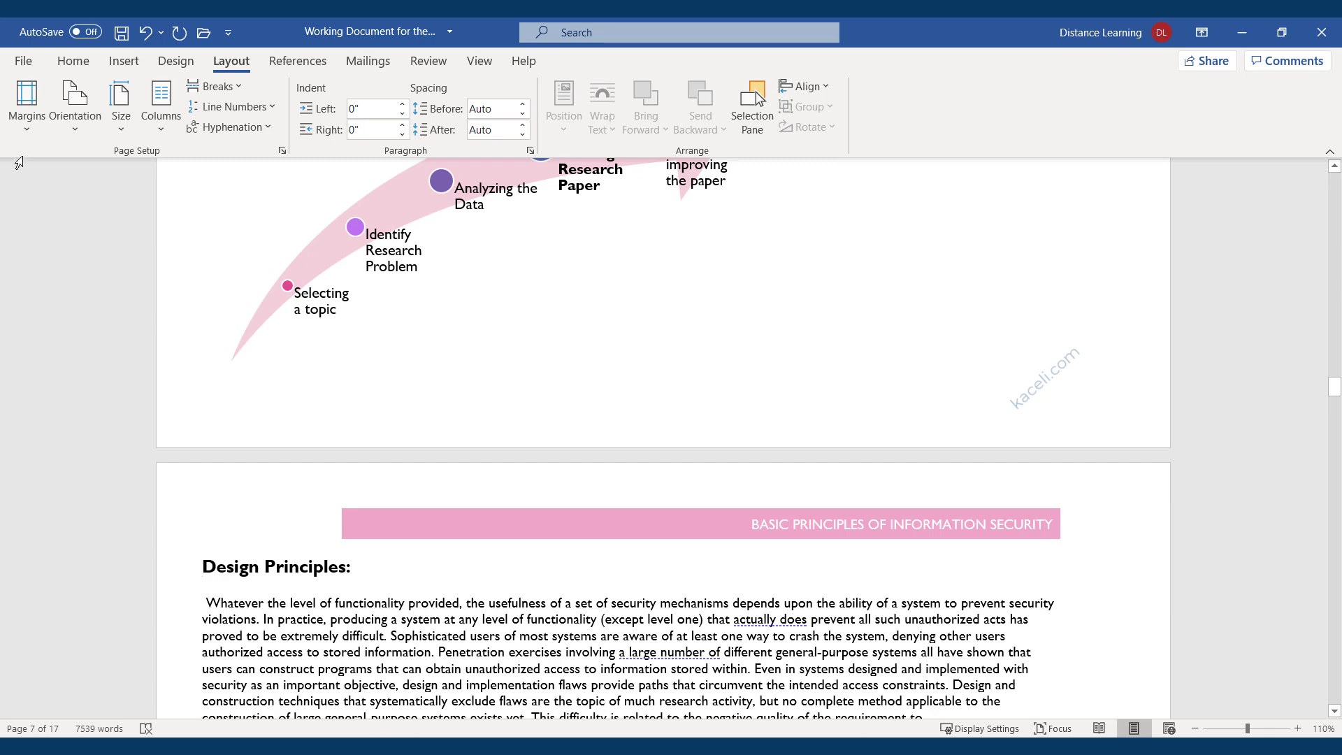
Set portrait orientation from the Design Principles page forward.
left_click(27, 127)
left_click(98, 605)
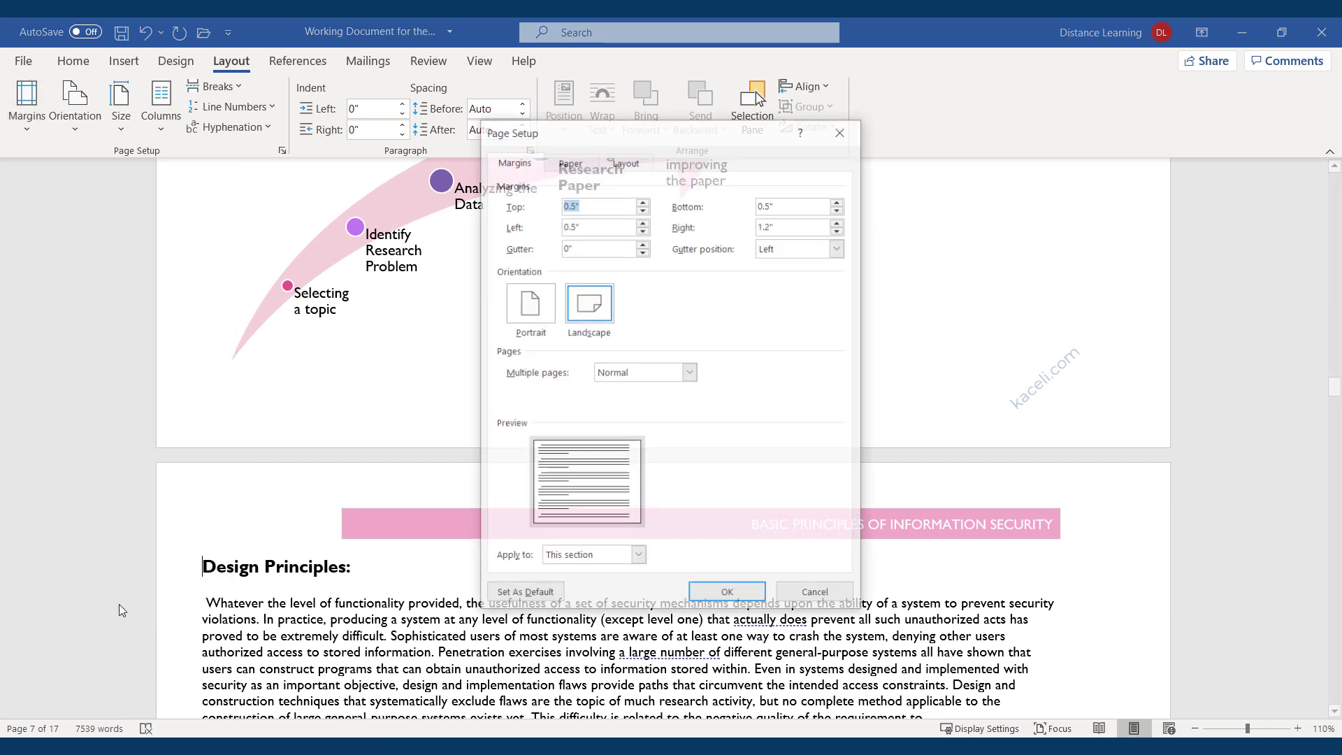
left_click(531, 313)
left_click(610, 557)
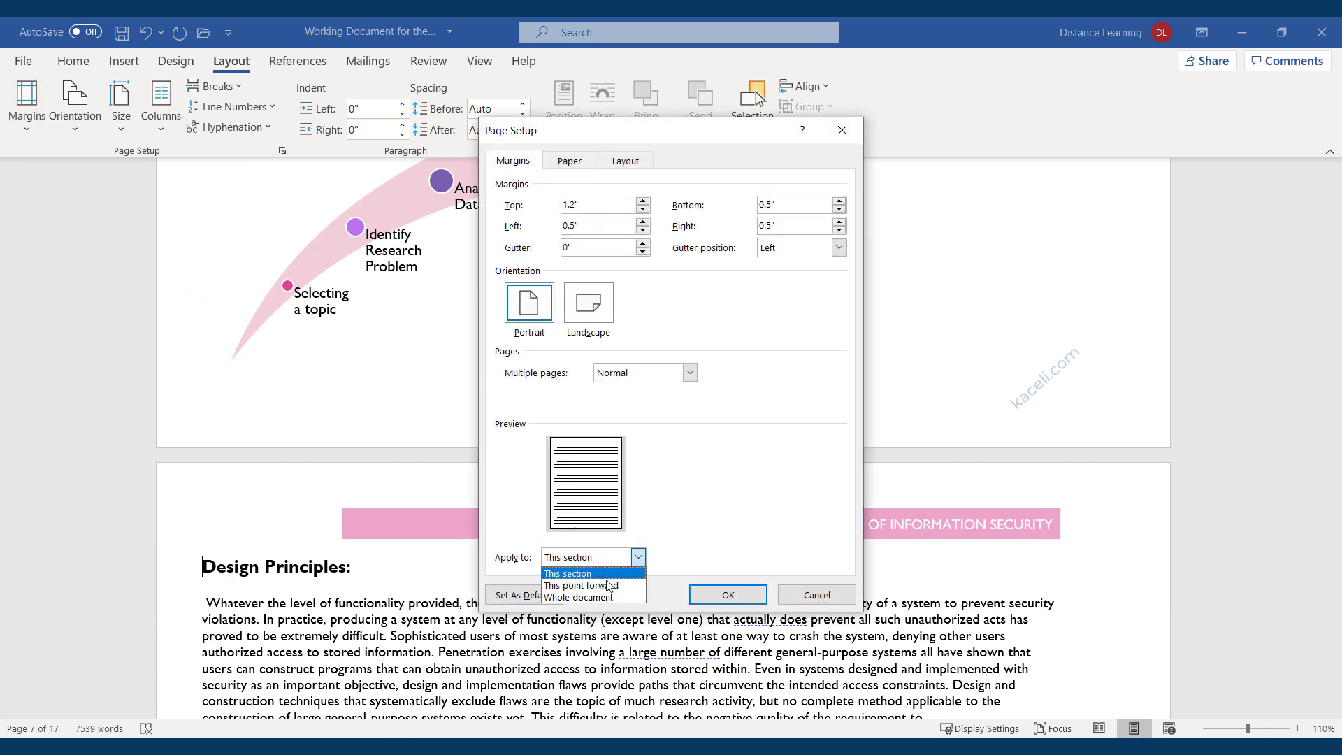
left_click(599, 596)
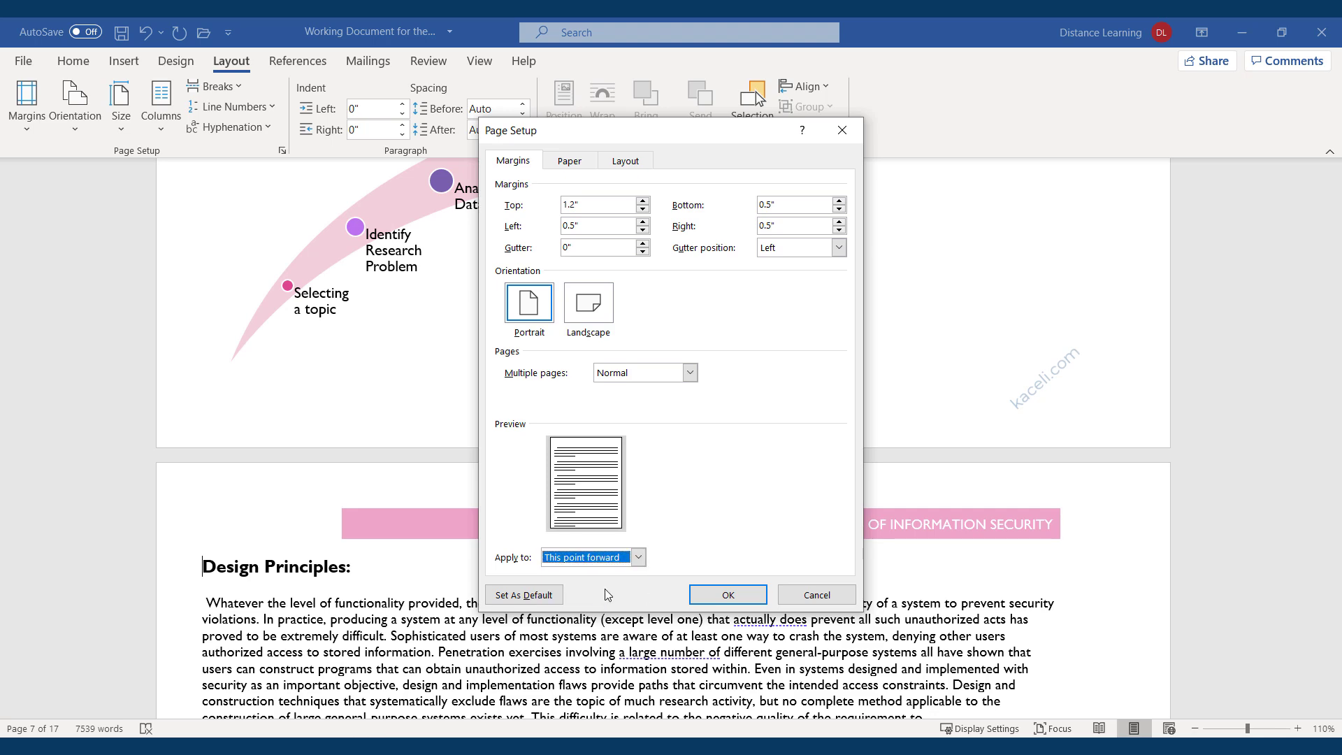
left_click(723, 596)
scroll(475, 538, "up", 2)
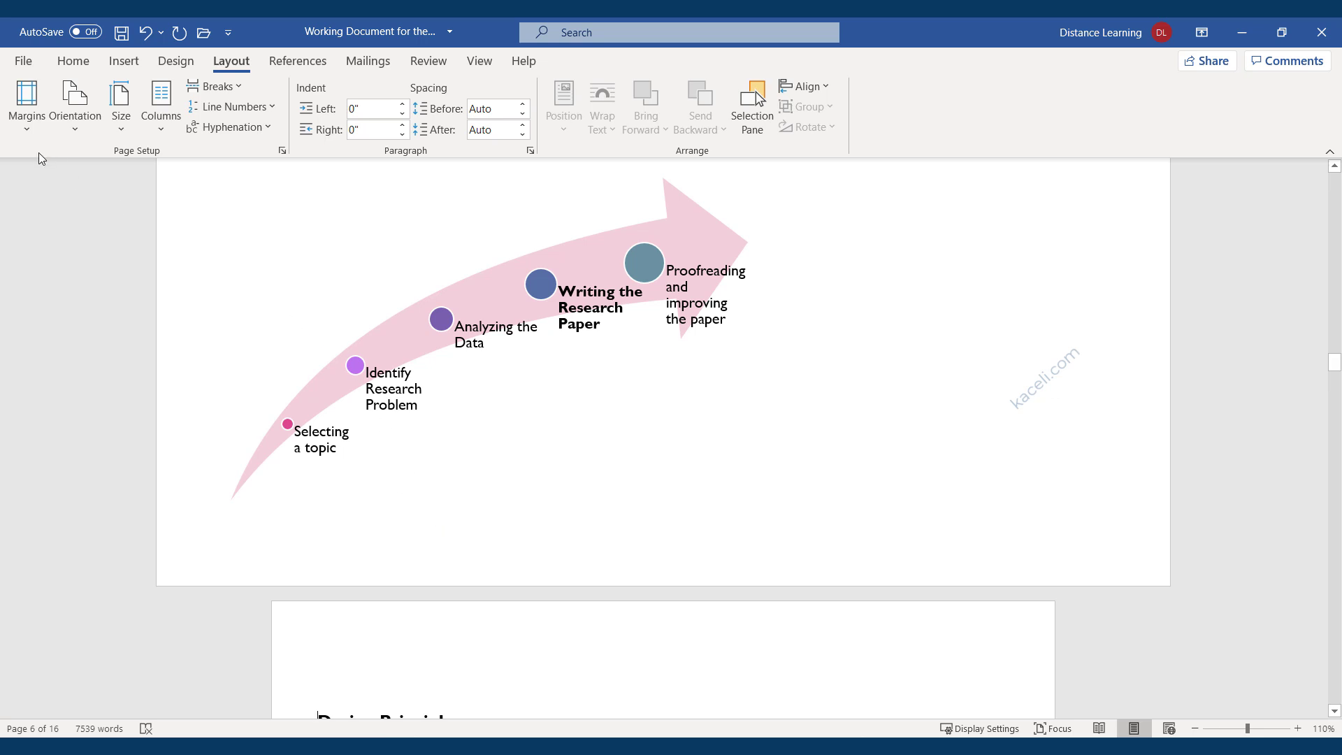
Reopen Page Setup and cancel it without changes.
left_click(28, 134)
left_click(77, 608)
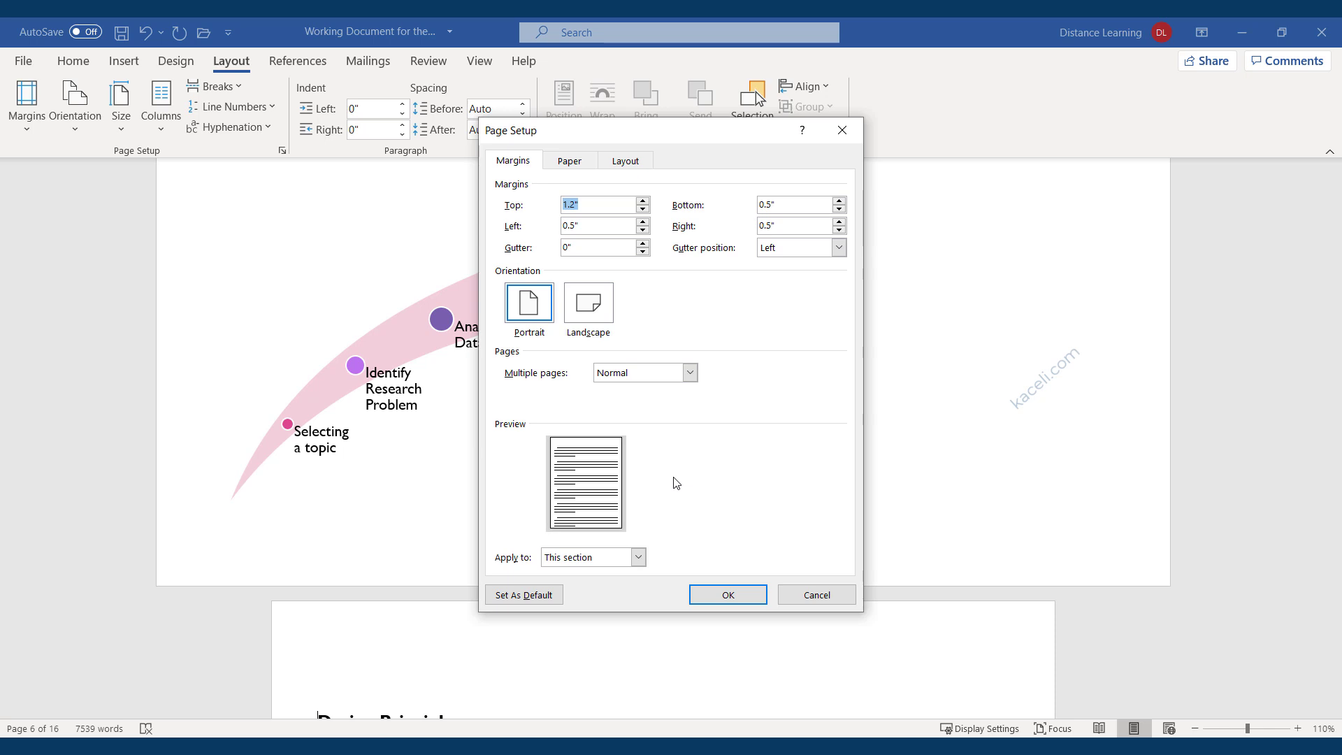
left_click(815, 594)
scroll(536, 585, "up", 7)
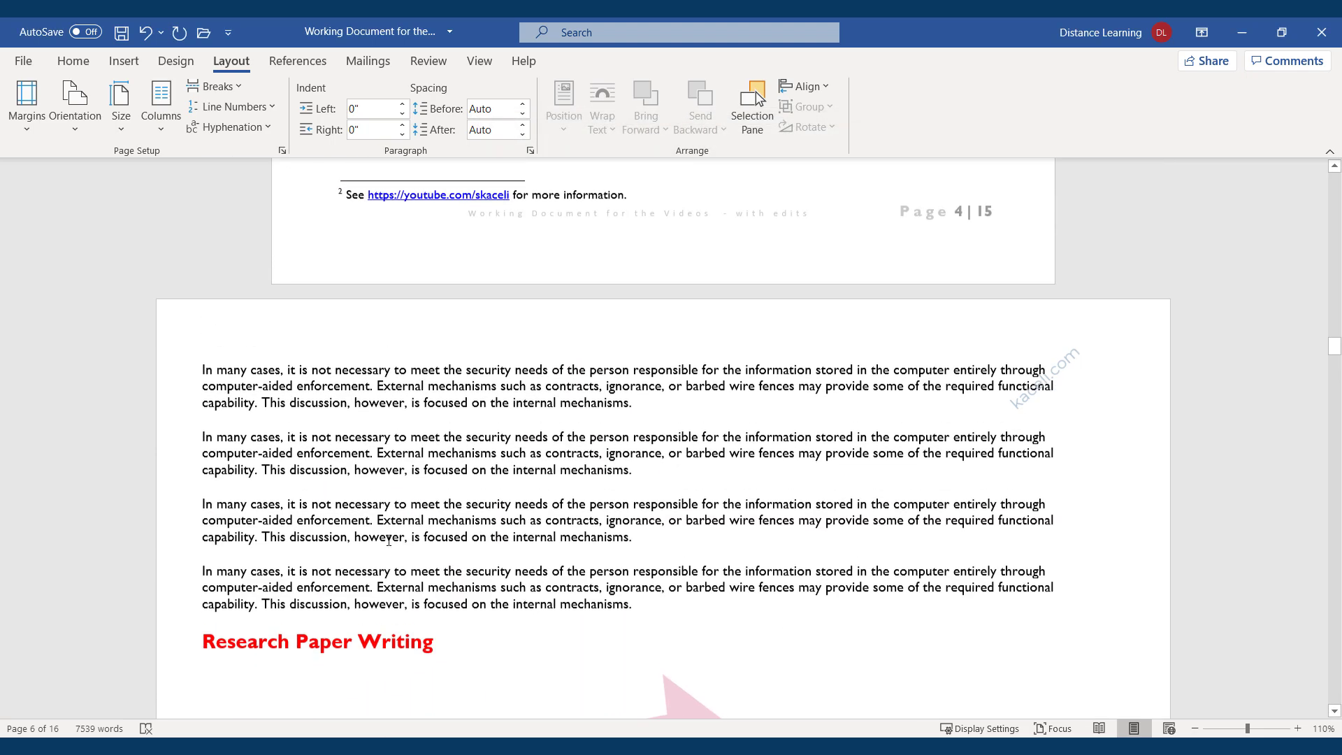
scroll(388, 540, "up", 1)
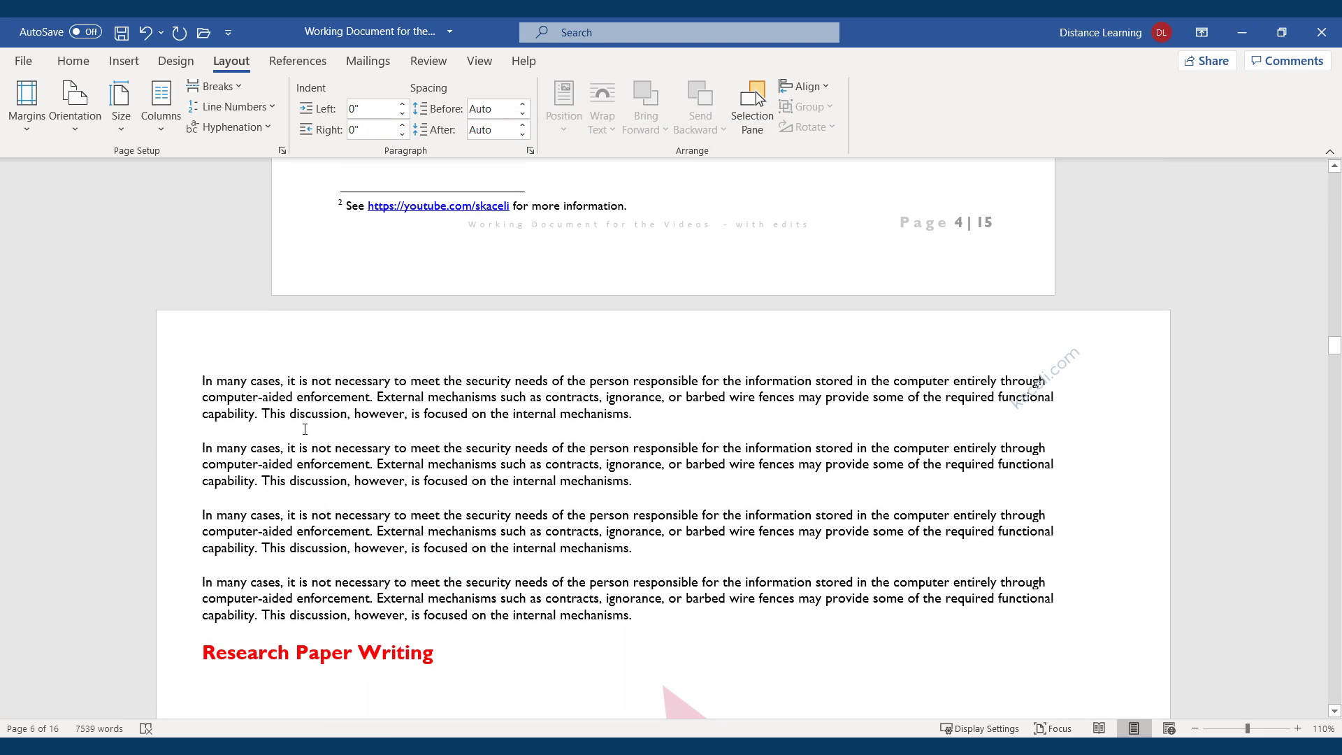
scroll(304, 429, "down", 12)
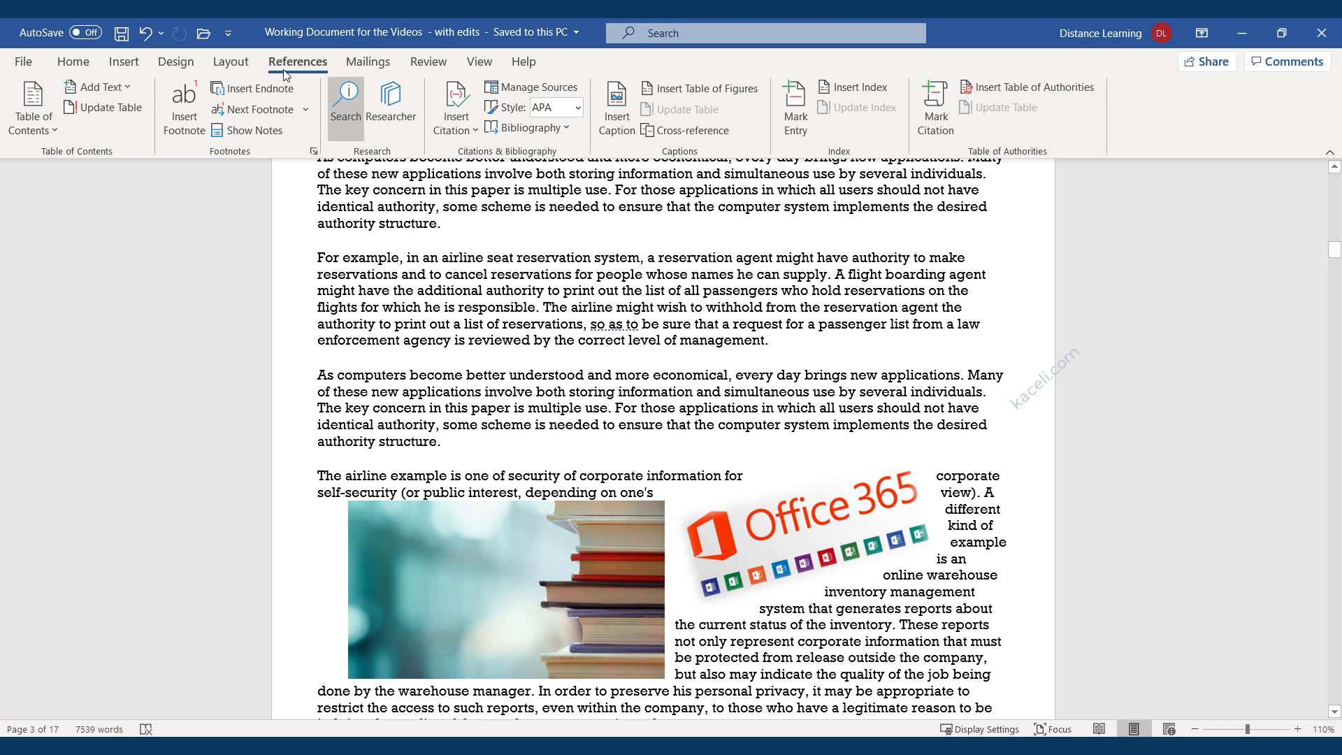
Open the References Search pane beside the document.
left_click(348, 99)
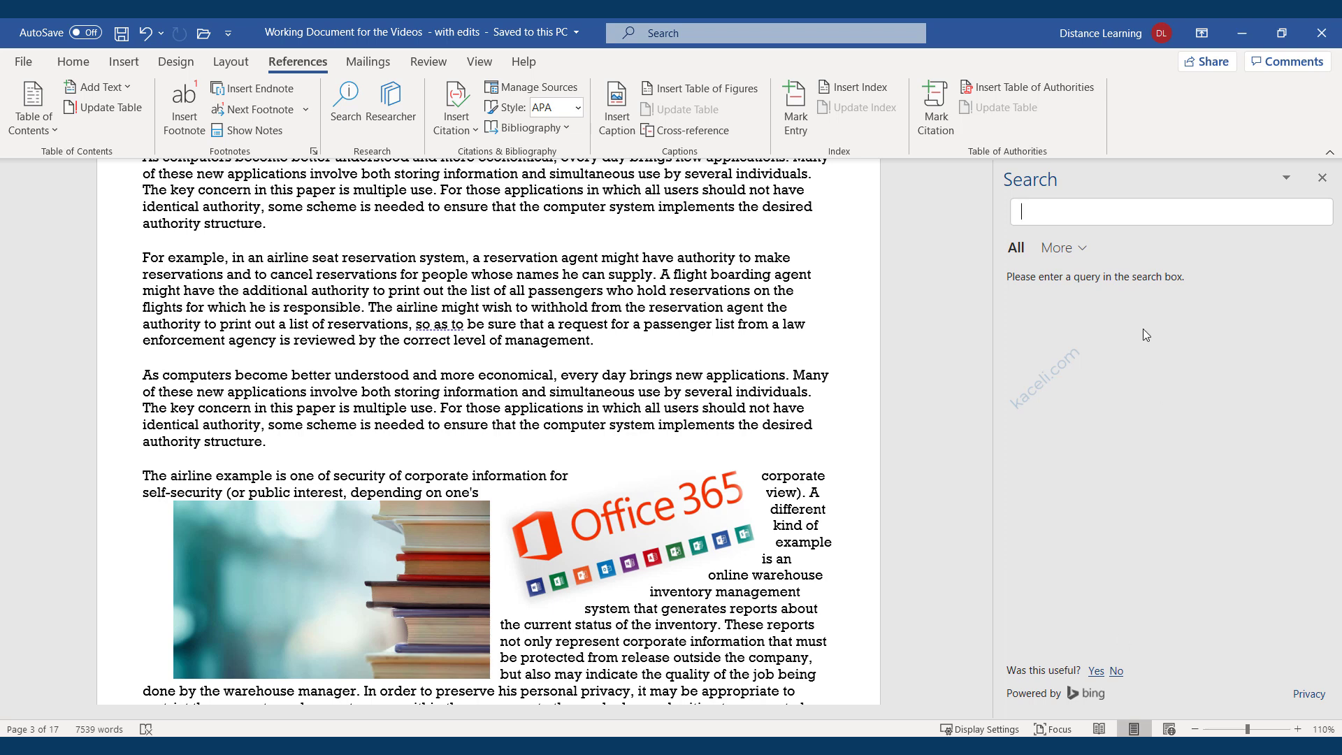
Run a web-only search for 'Computer security' in the Search pane.
left_click(1085, 252)
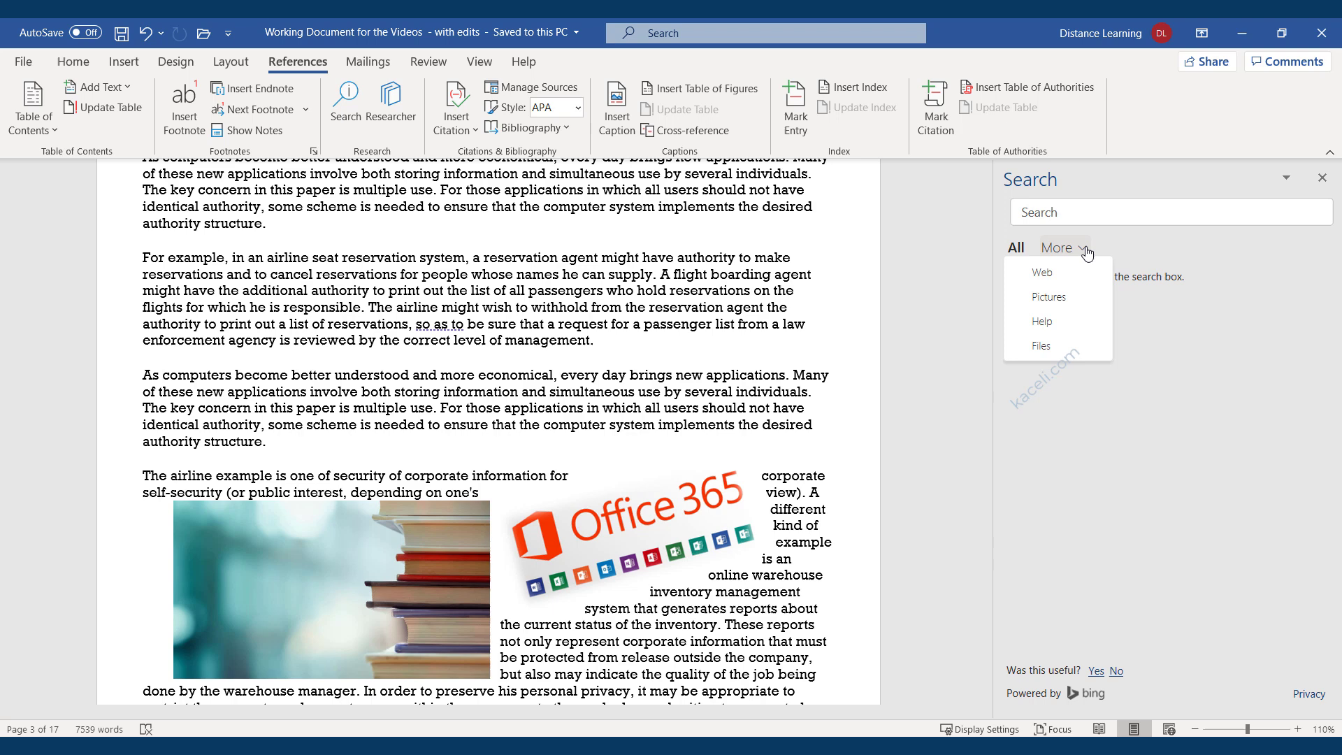
left_click(1050, 280)
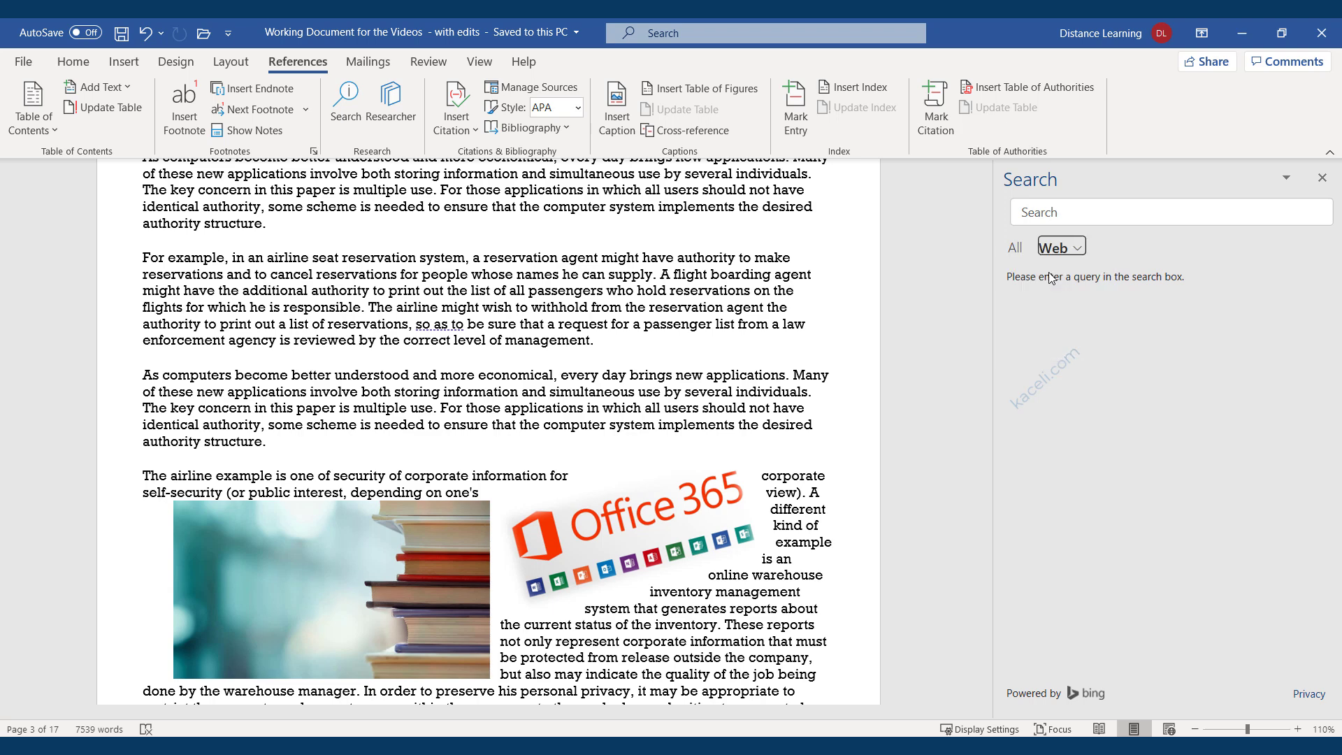
left_click(1091, 215)
type("Computer secu")
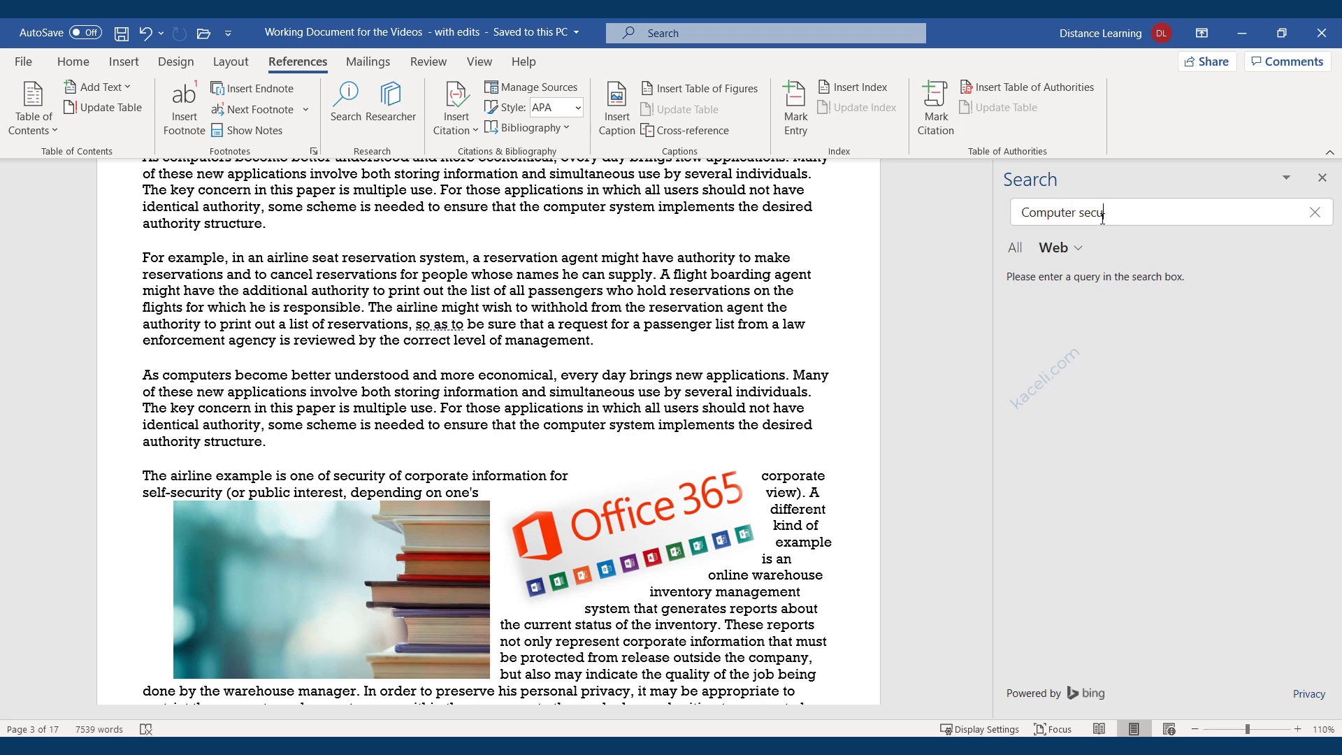
type("rity")
key("Return")
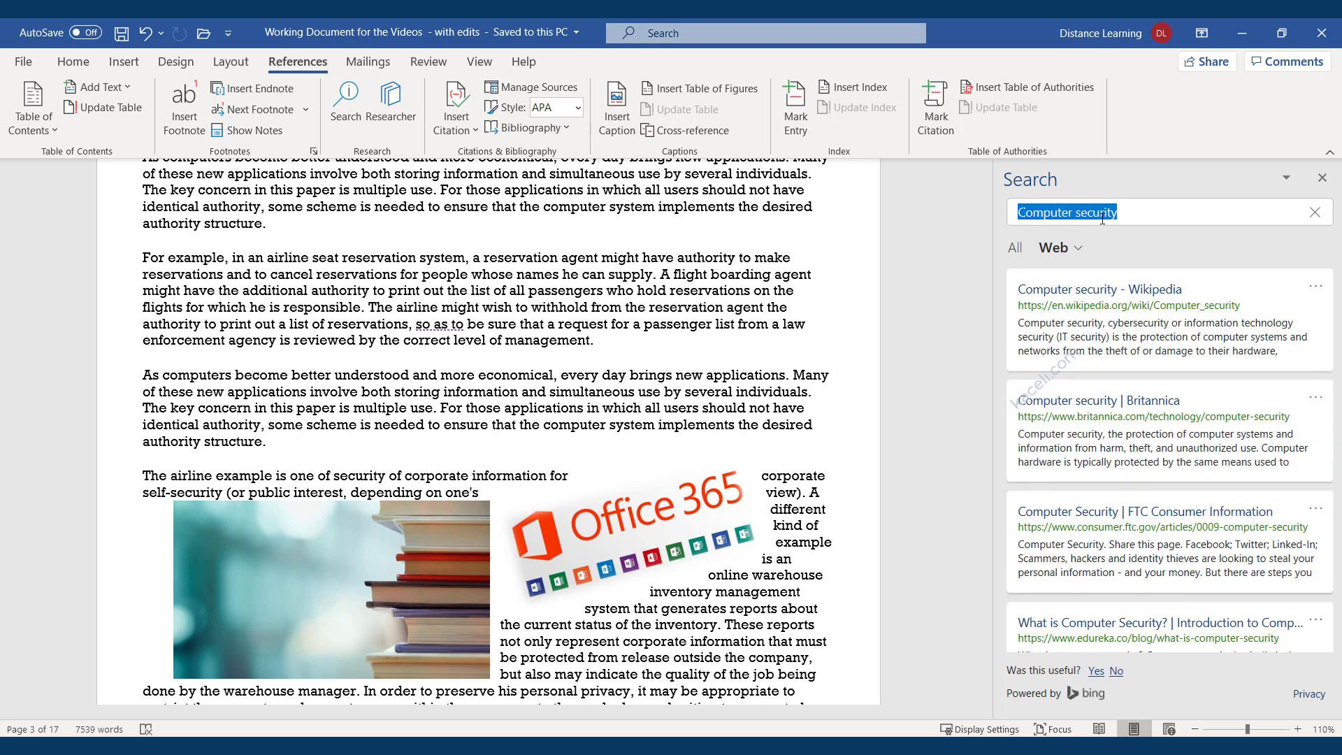
scroll(1107, 428, "down", 3)
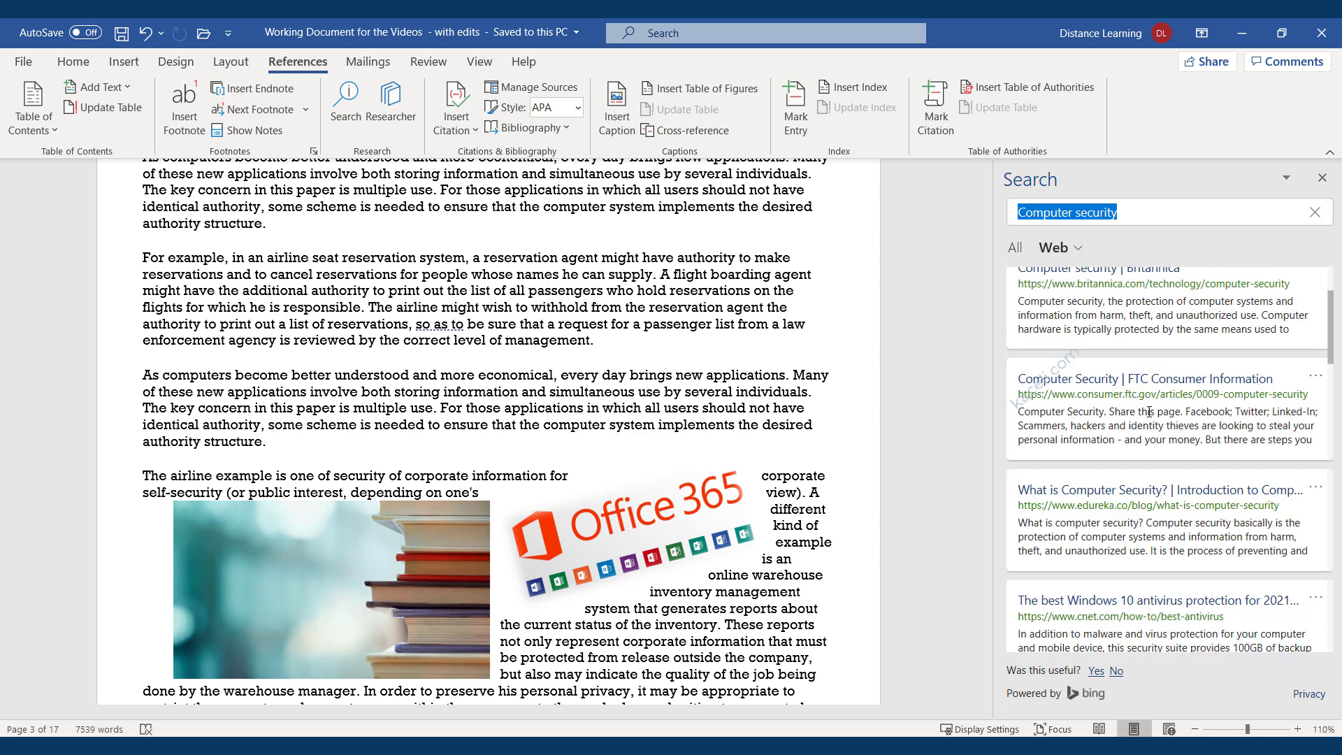
scroll(1107, 429, "up", 3)
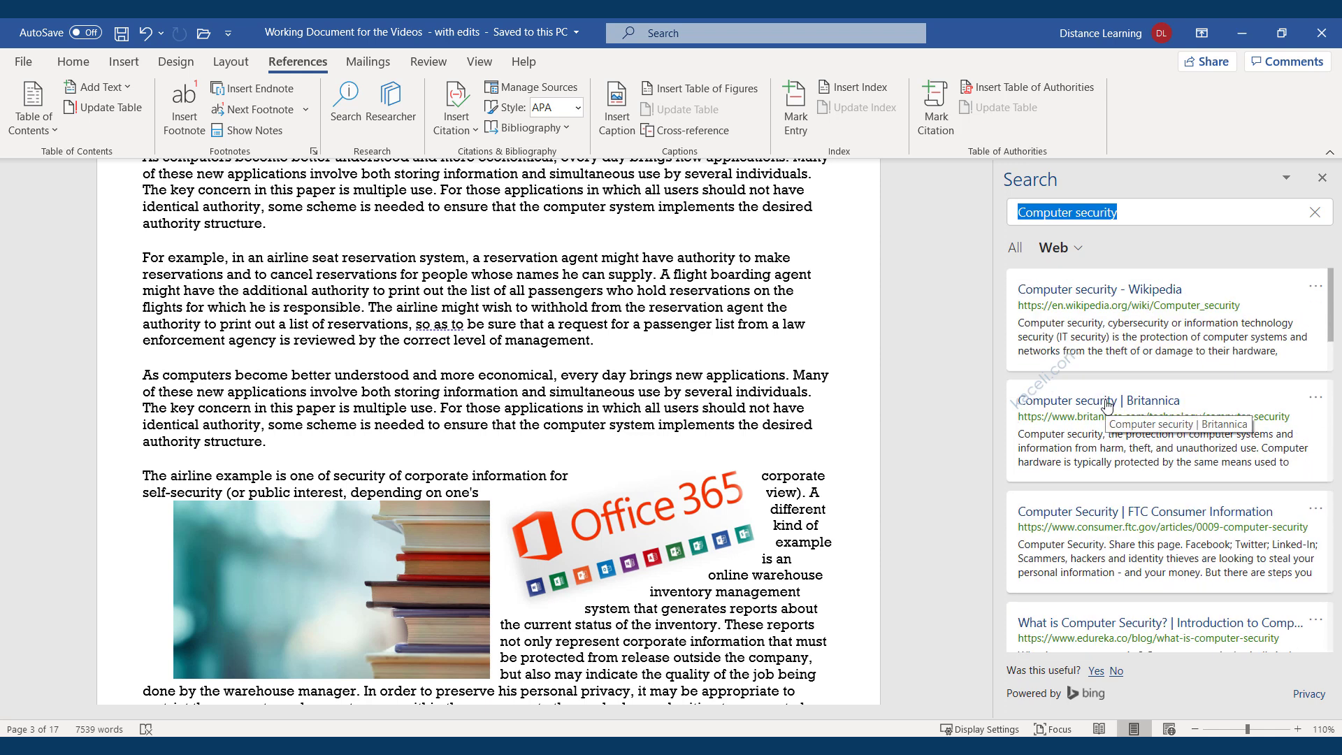
Read the Britannica computer security article in Edge, resizing and repositioning the browser window.
left_click(1108, 405)
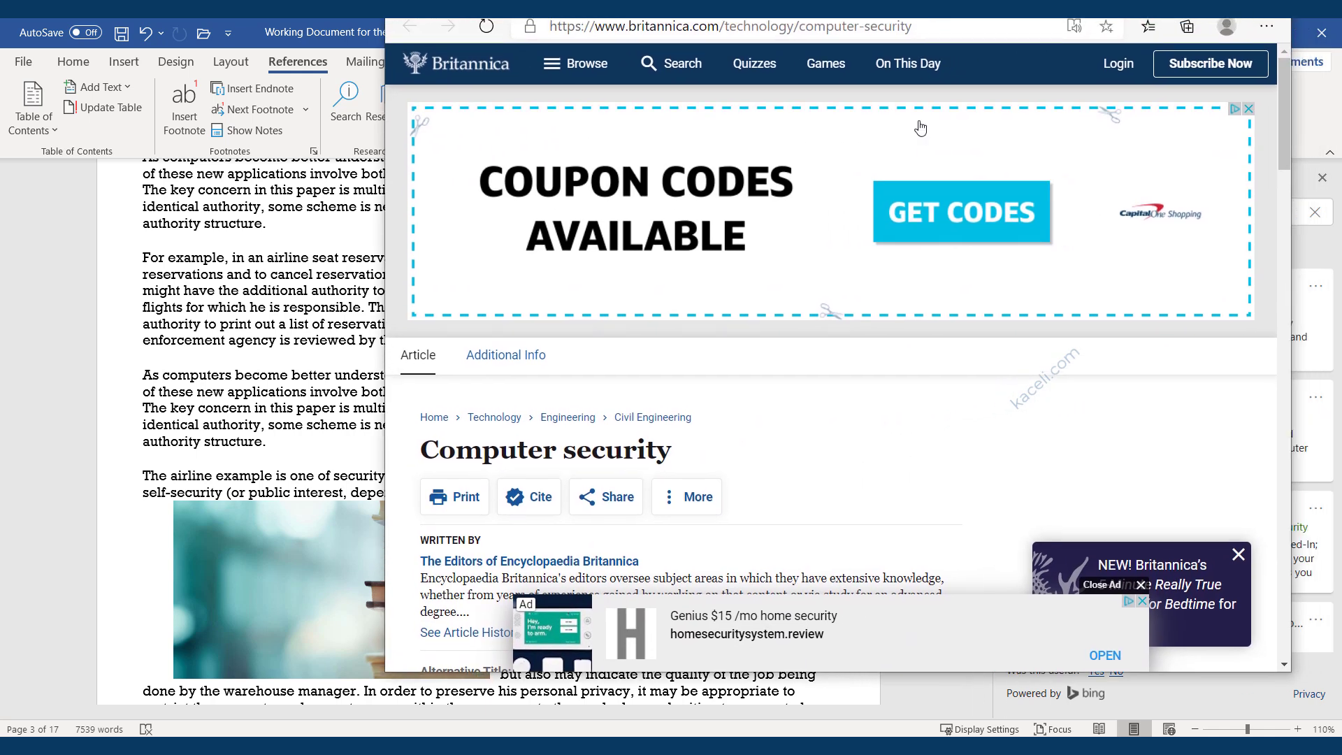
scroll(802, 419, "down", 8)
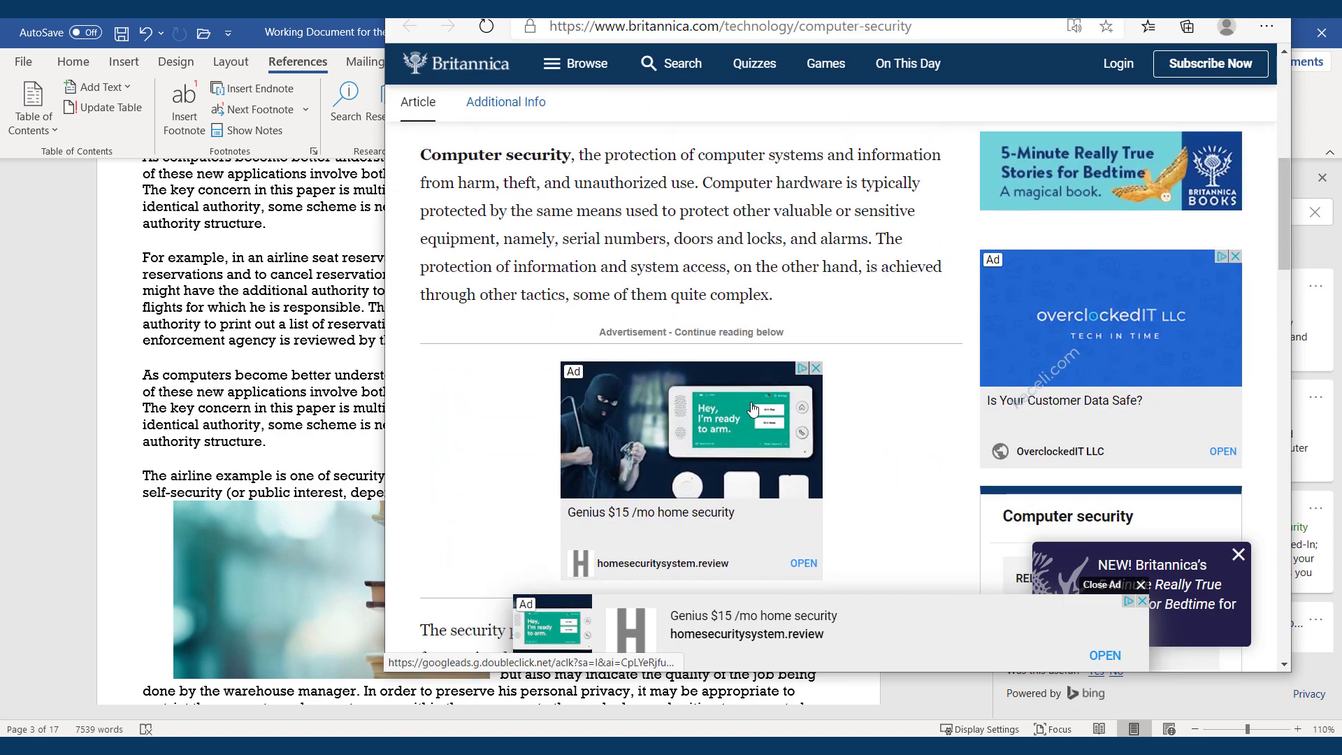
scroll(753, 409, "down", 10)
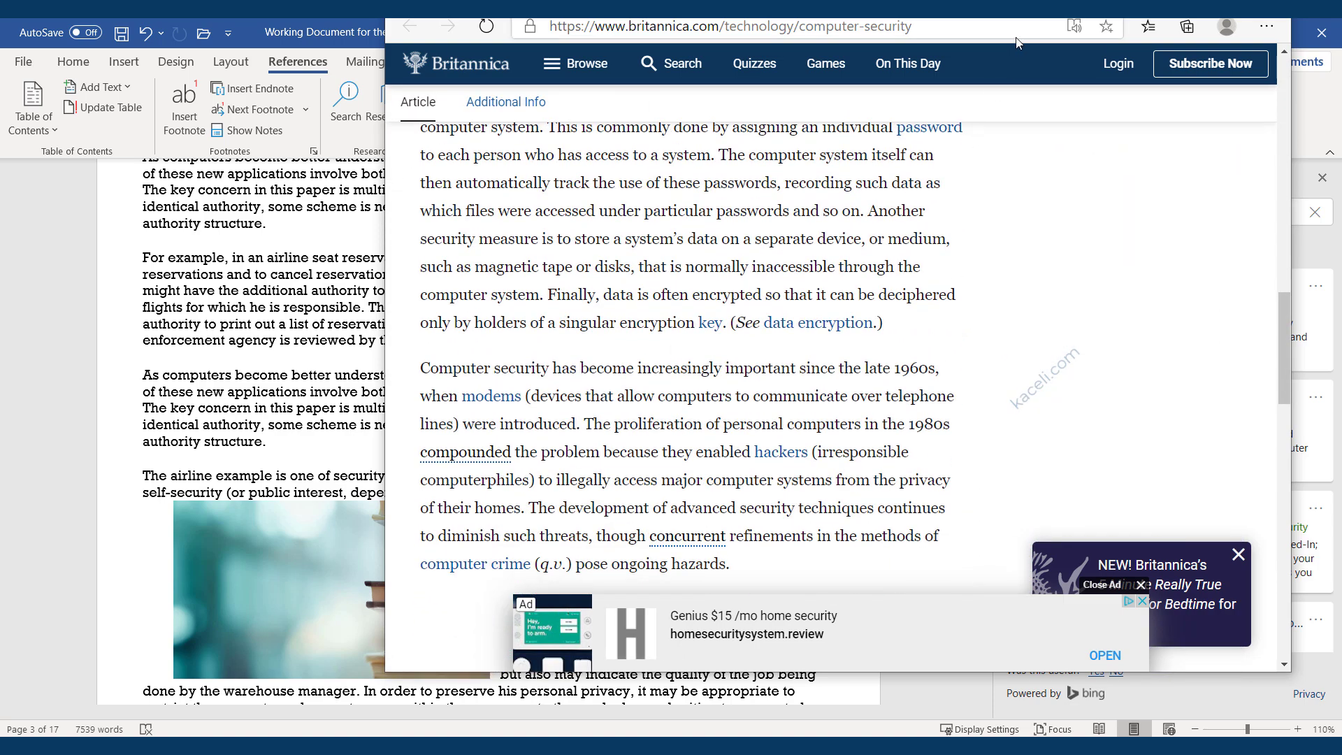
scroll(979, 165, "up", 5)
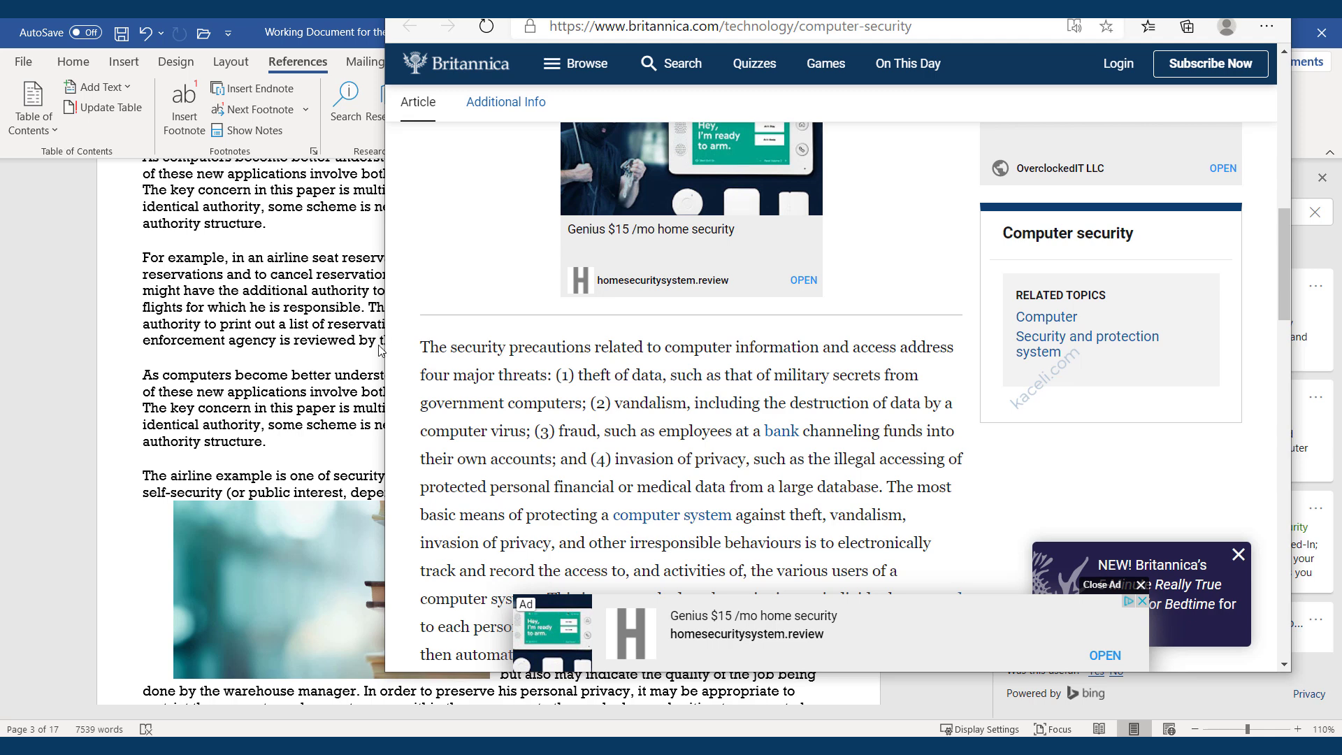
left_click_drag(385, 347, 326, 364)
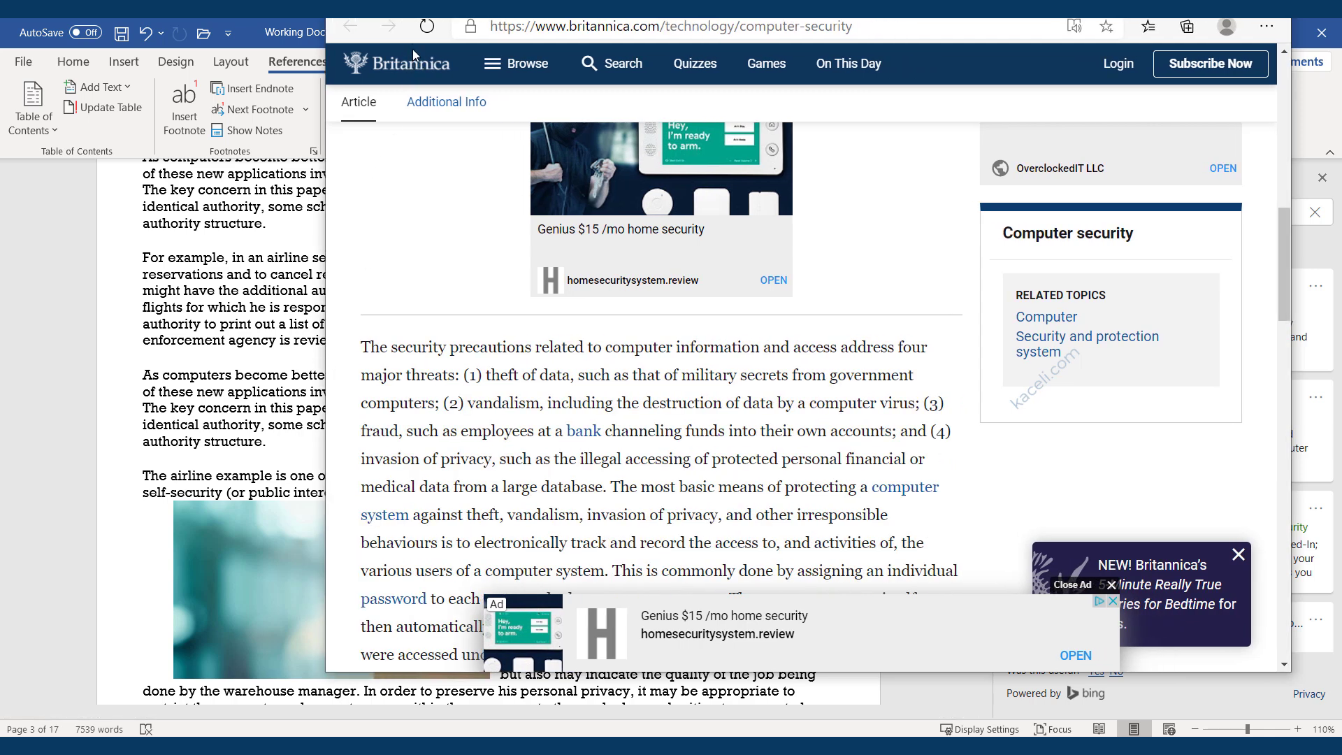
left_click_drag(947, 0, 854, 103)
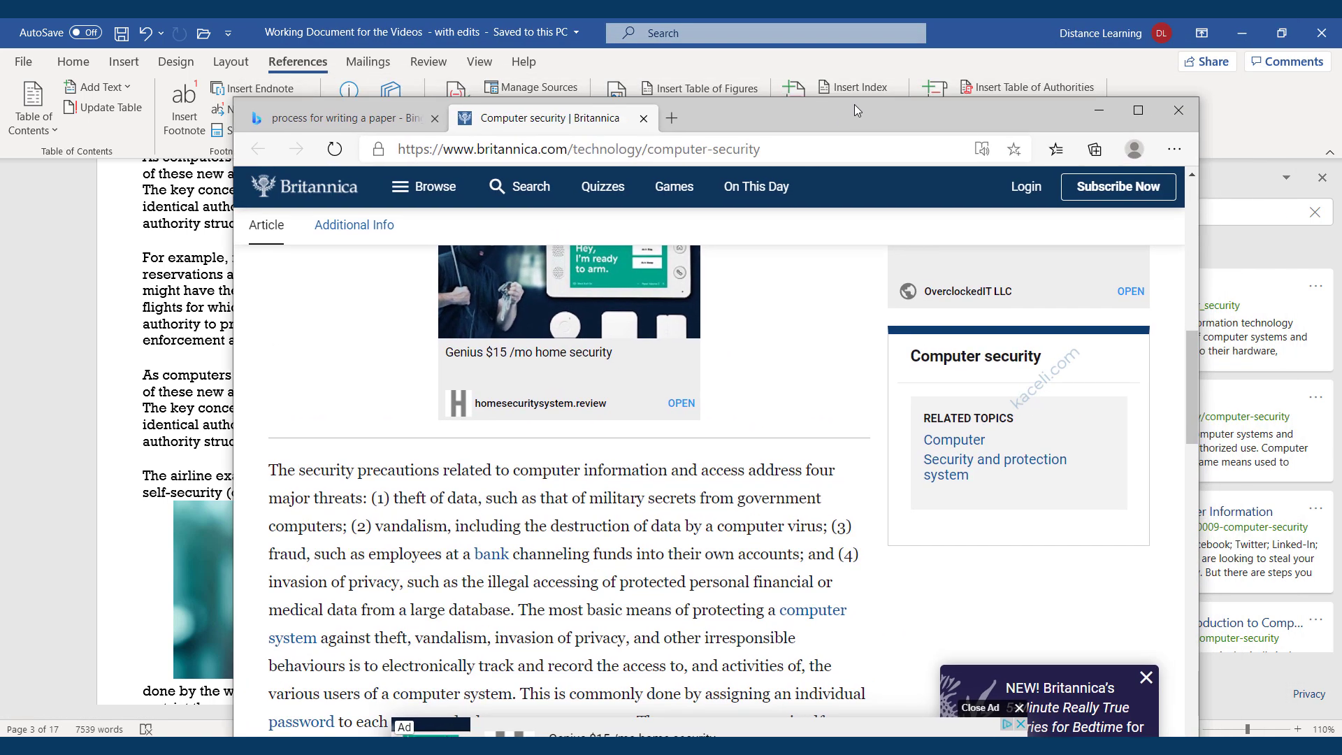
scroll(594, 551, "down", 12)
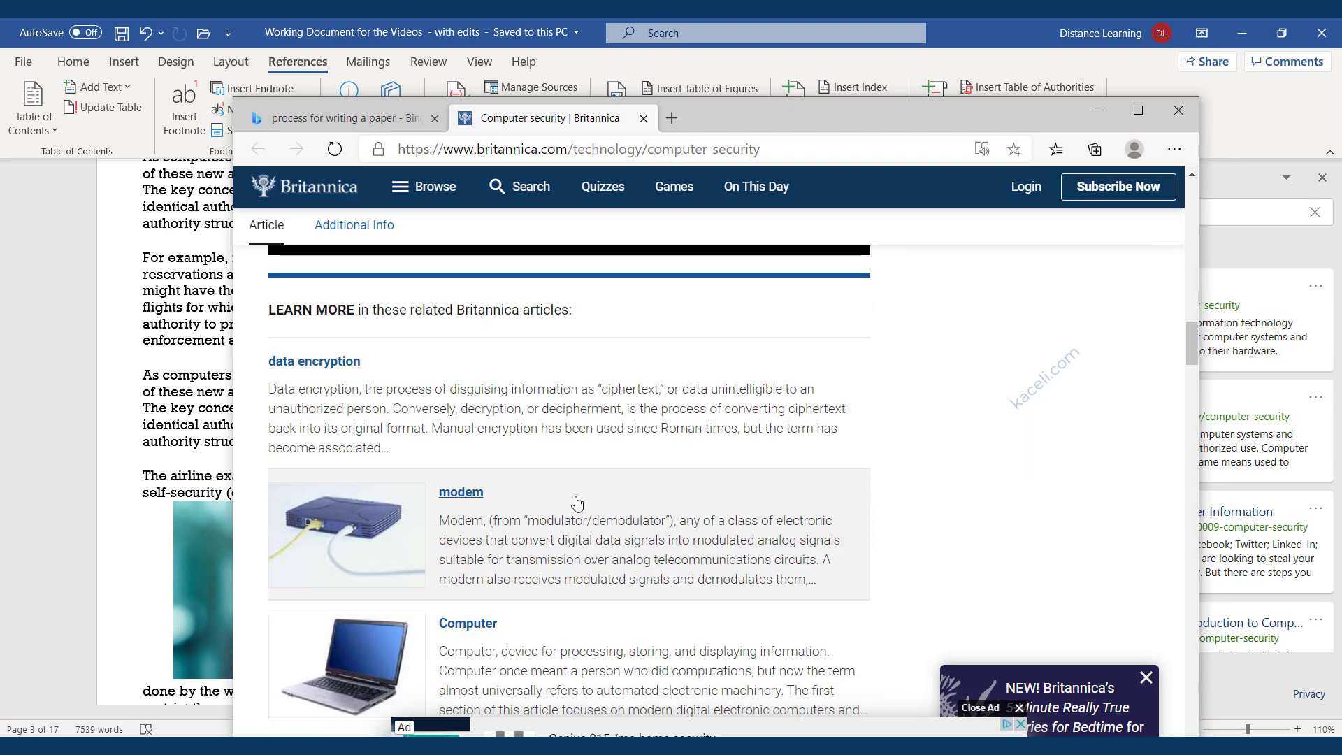
scroll(809, 475, "up", 10)
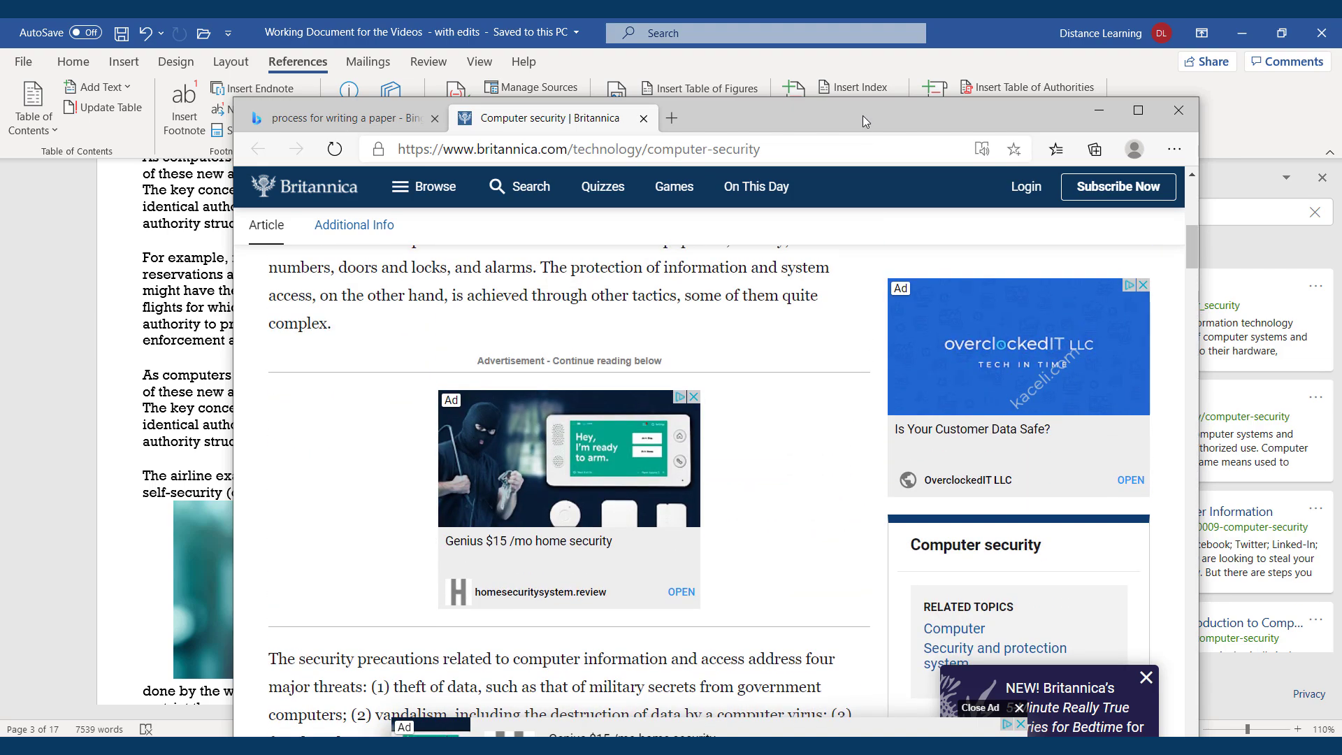
left_click_drag(862, 115, 992, 0)
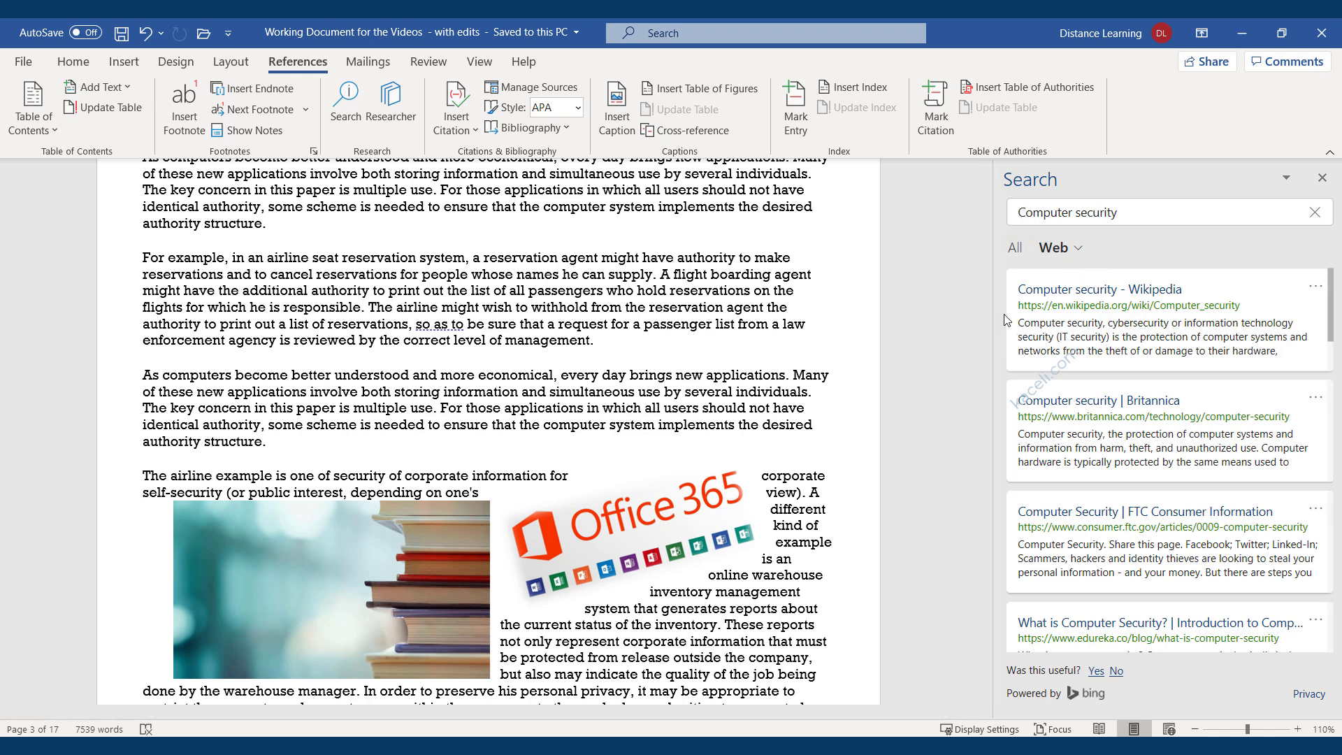
Search Researcher for 'computer security' and open the 2004 Computer Security Incident Handling Guide source.
left_click(390, 108)
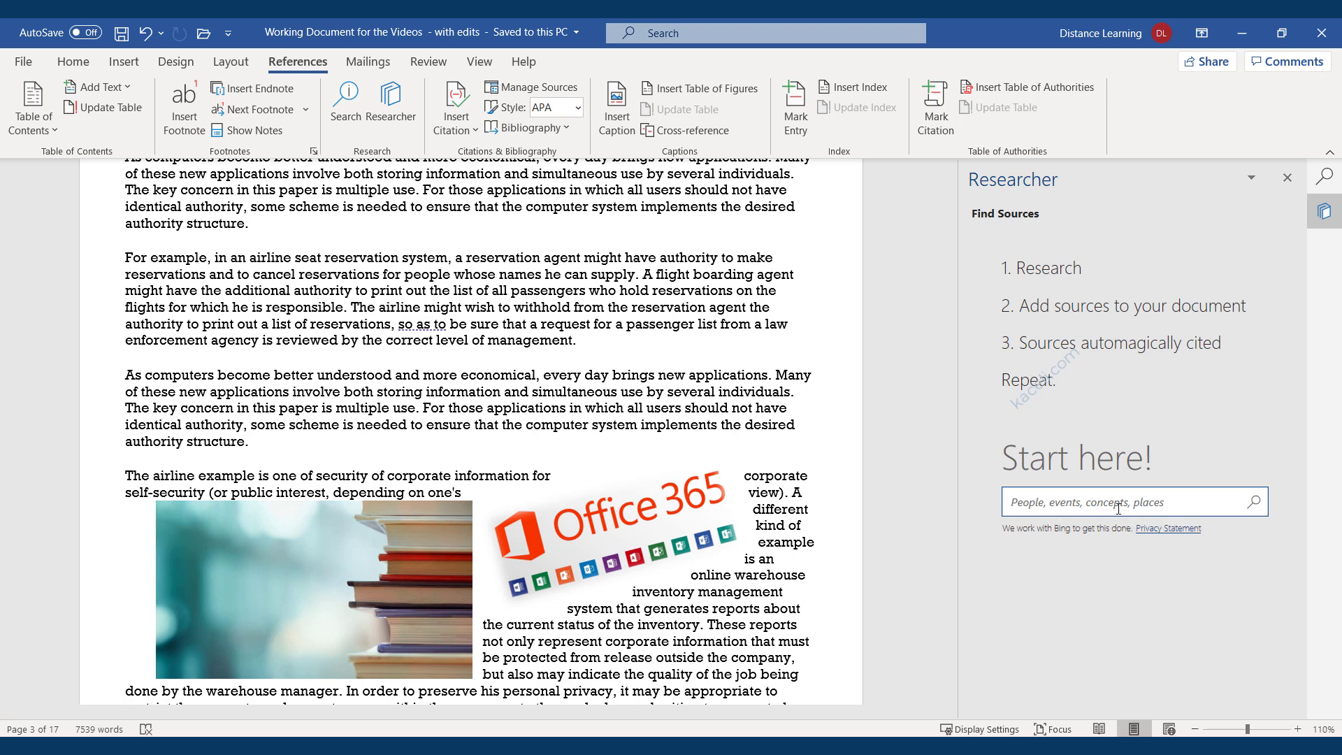
type("computer security")
key("Return")
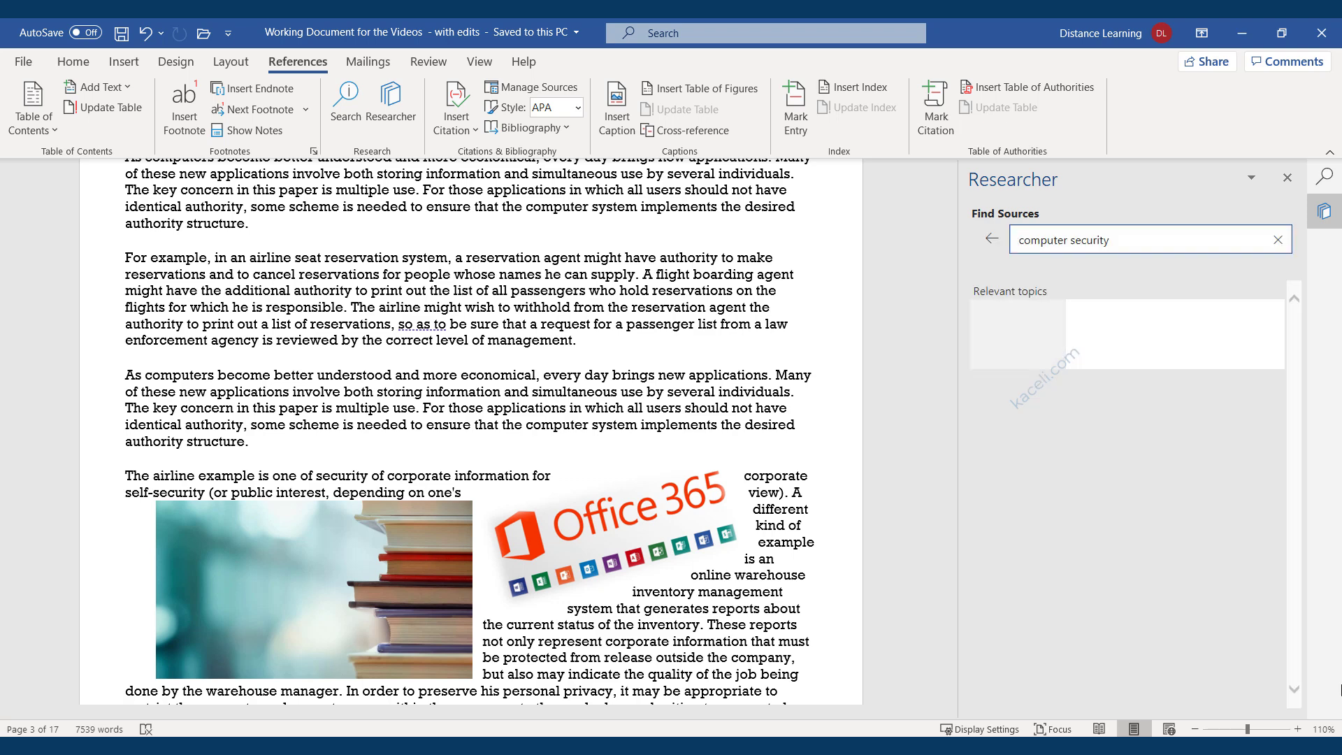
scroll(1112, 537, "down", 3)
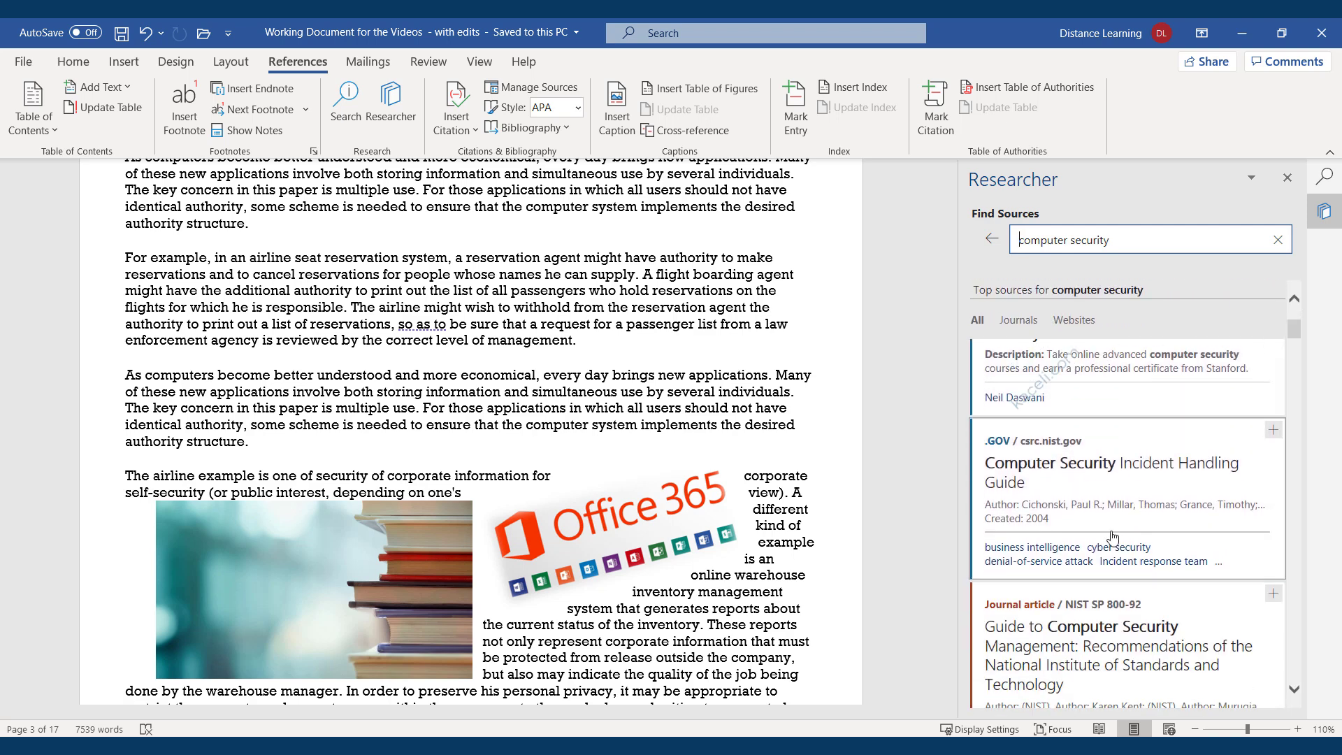
left_click(1045, 474)
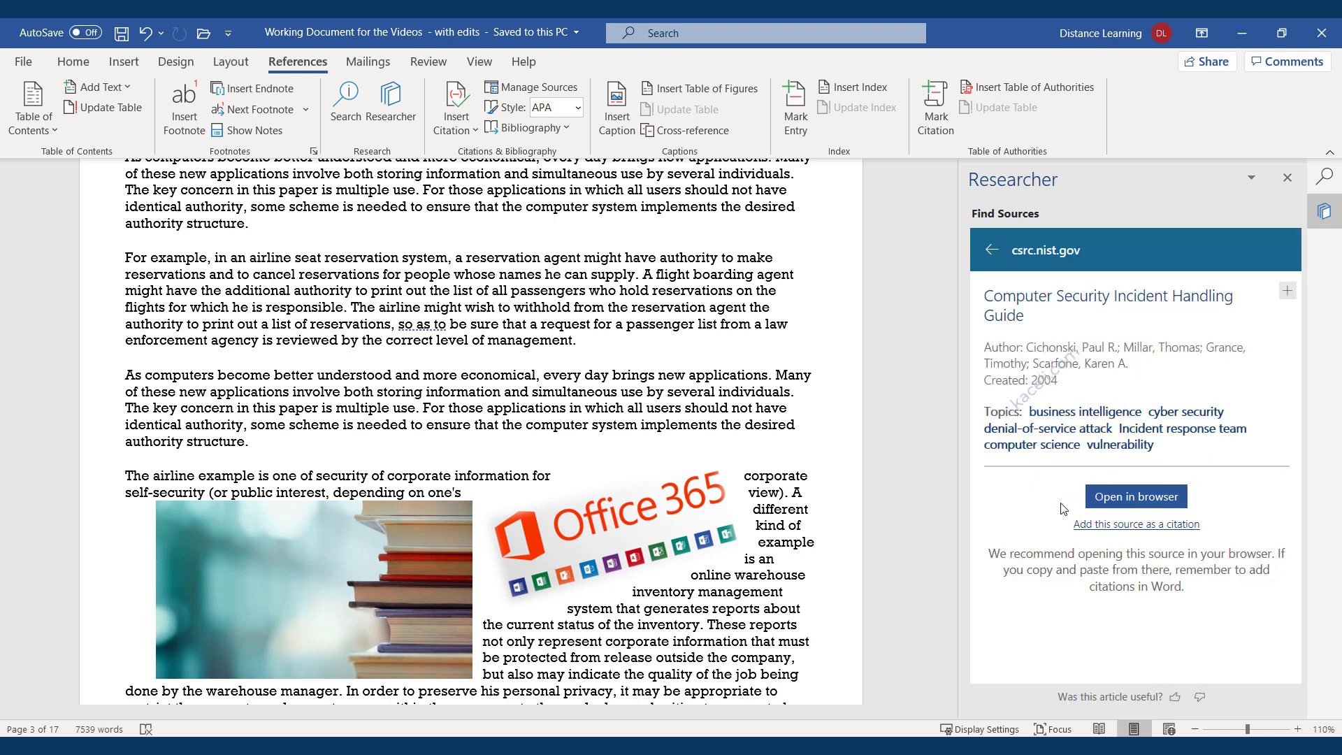
Open the NIST SP 800-61 Rev. 2 Incident Handling Guide page in Edge and browse it.
left_click(1157, 498)
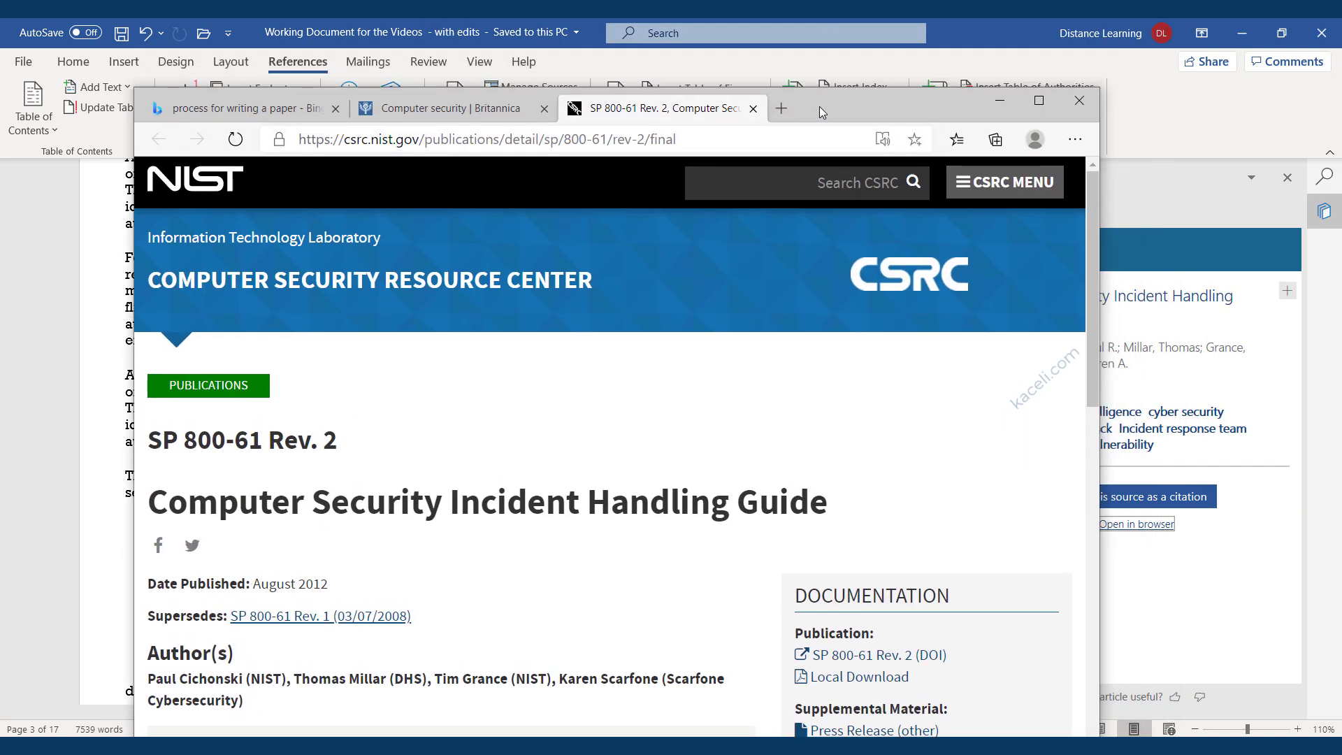
left_click_drag(819, 106, 832, 68)
scroll(542, 489, "down", 10)
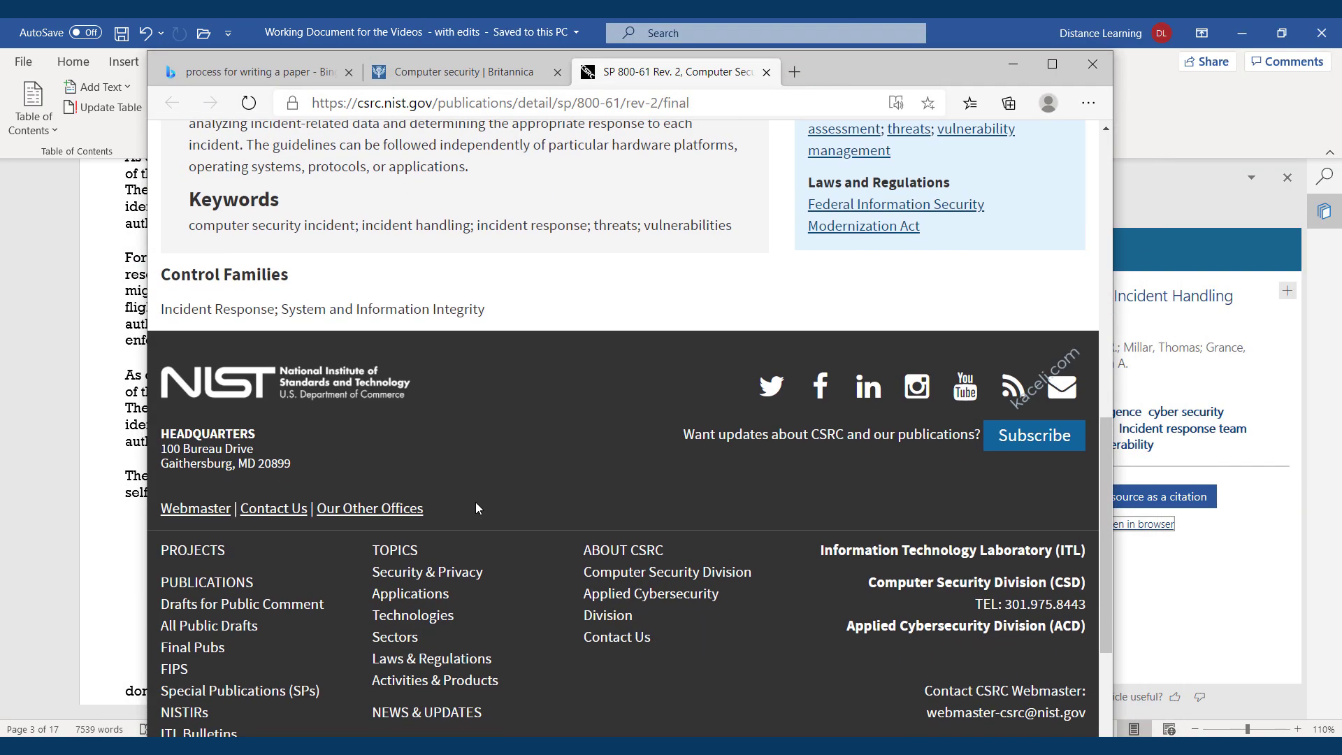
scroll(475, 502, "up", 6)
left_click_drag(863, 70, 1314, 0)
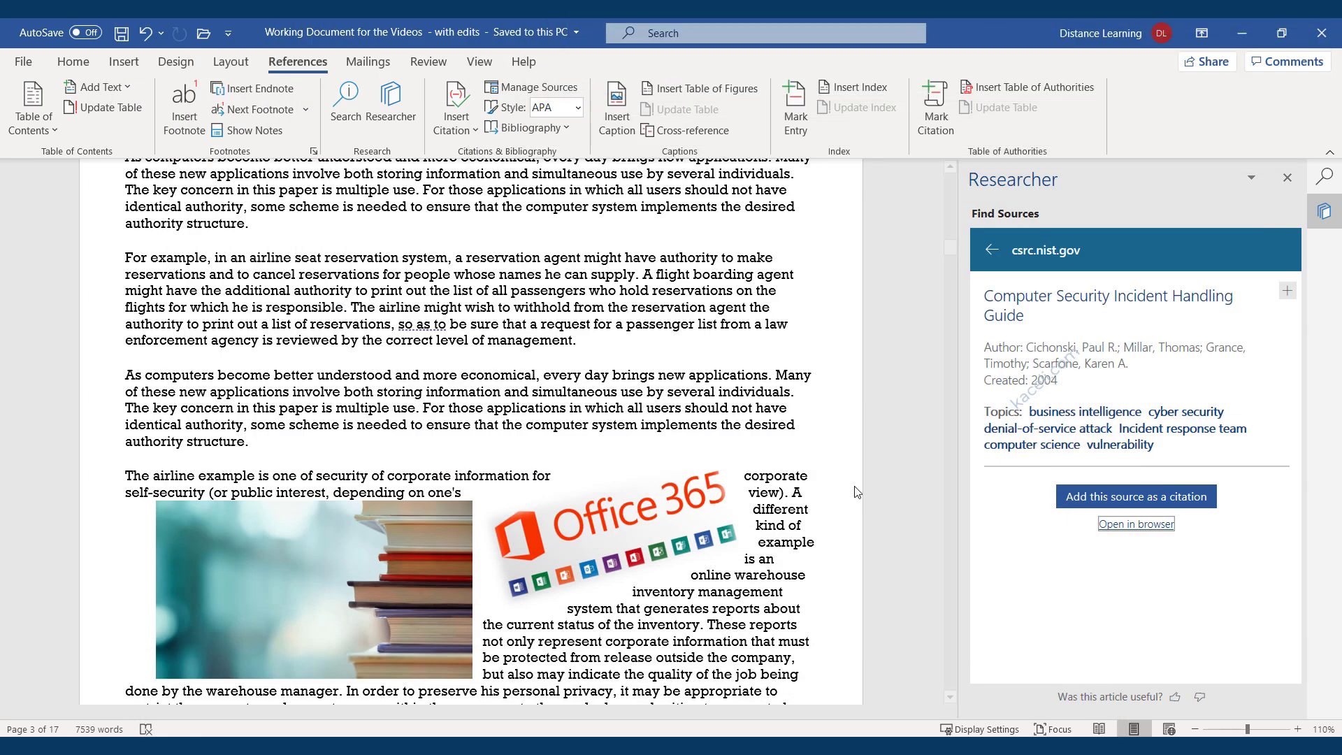
Enclose the airline sentence in quotation marks and confirm the citation style remains APA.
left_click(1112, 507)
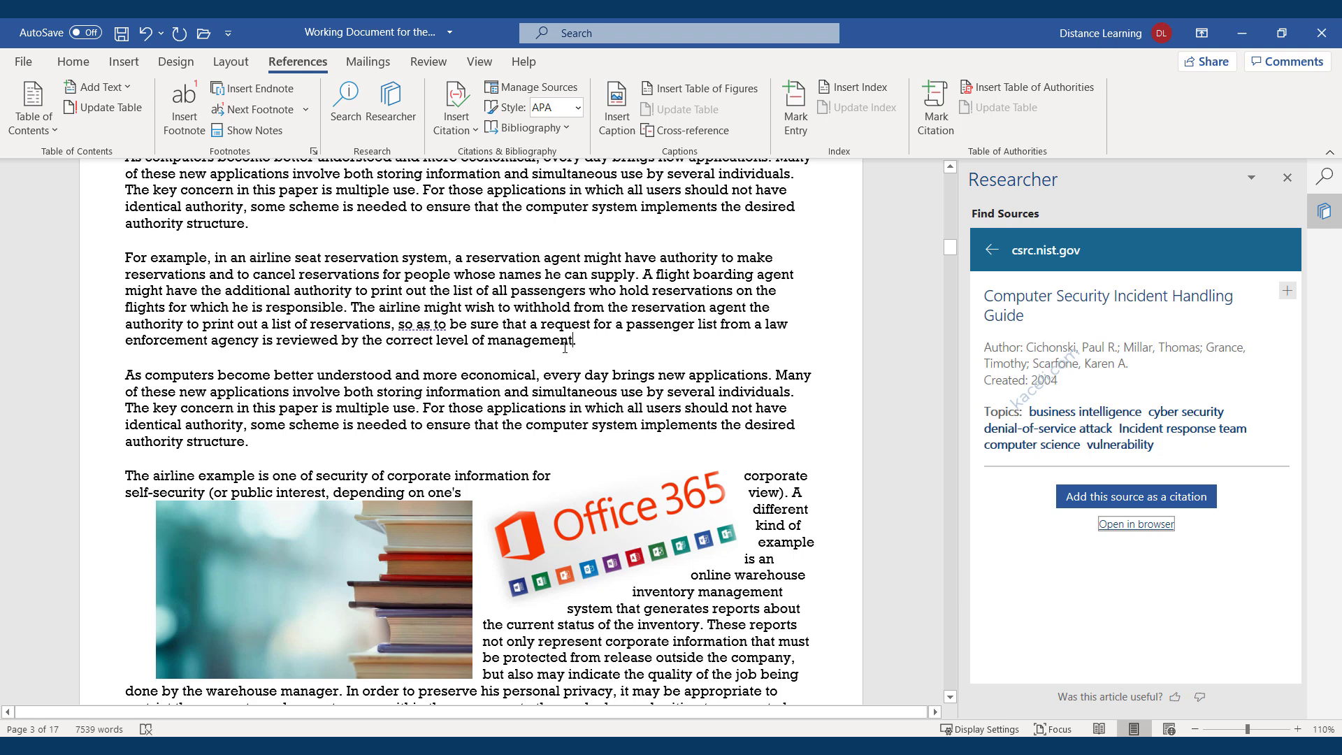
type("\"")
left_click(353, 314)
type("\"")
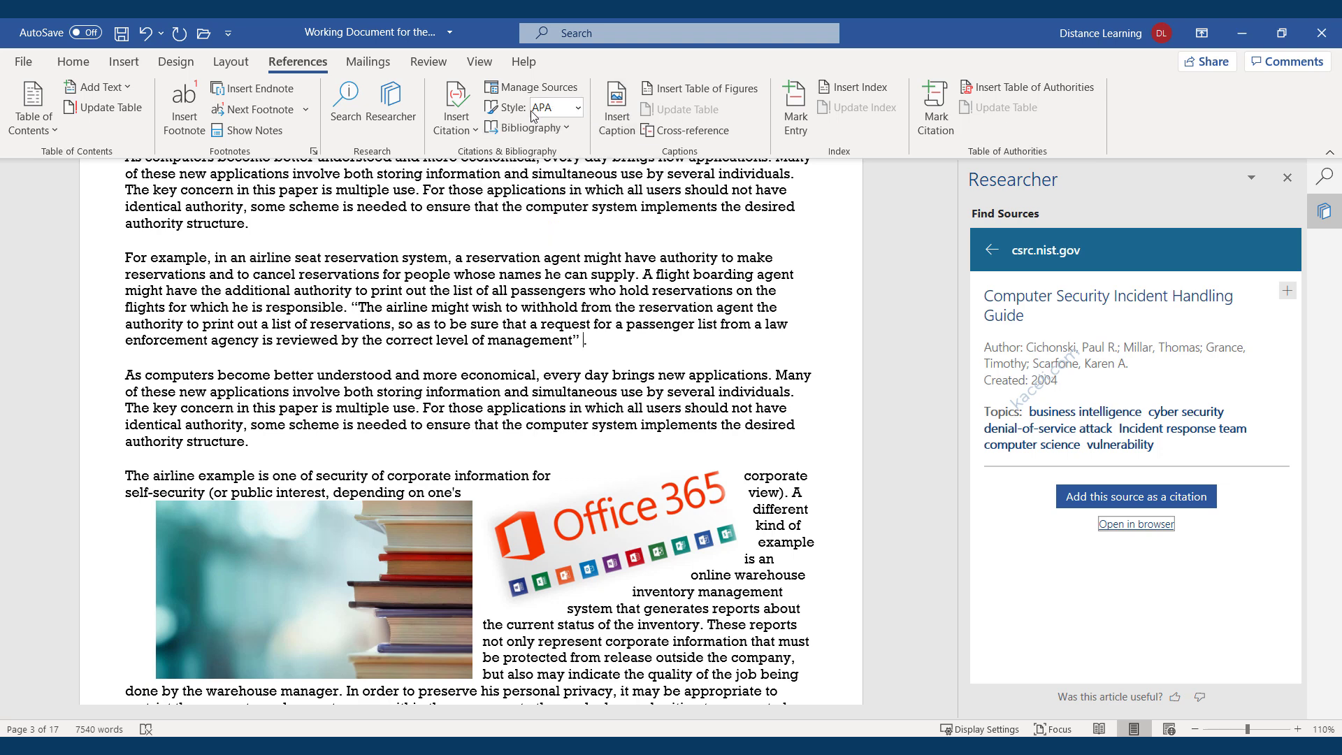
left_click(577, 108)
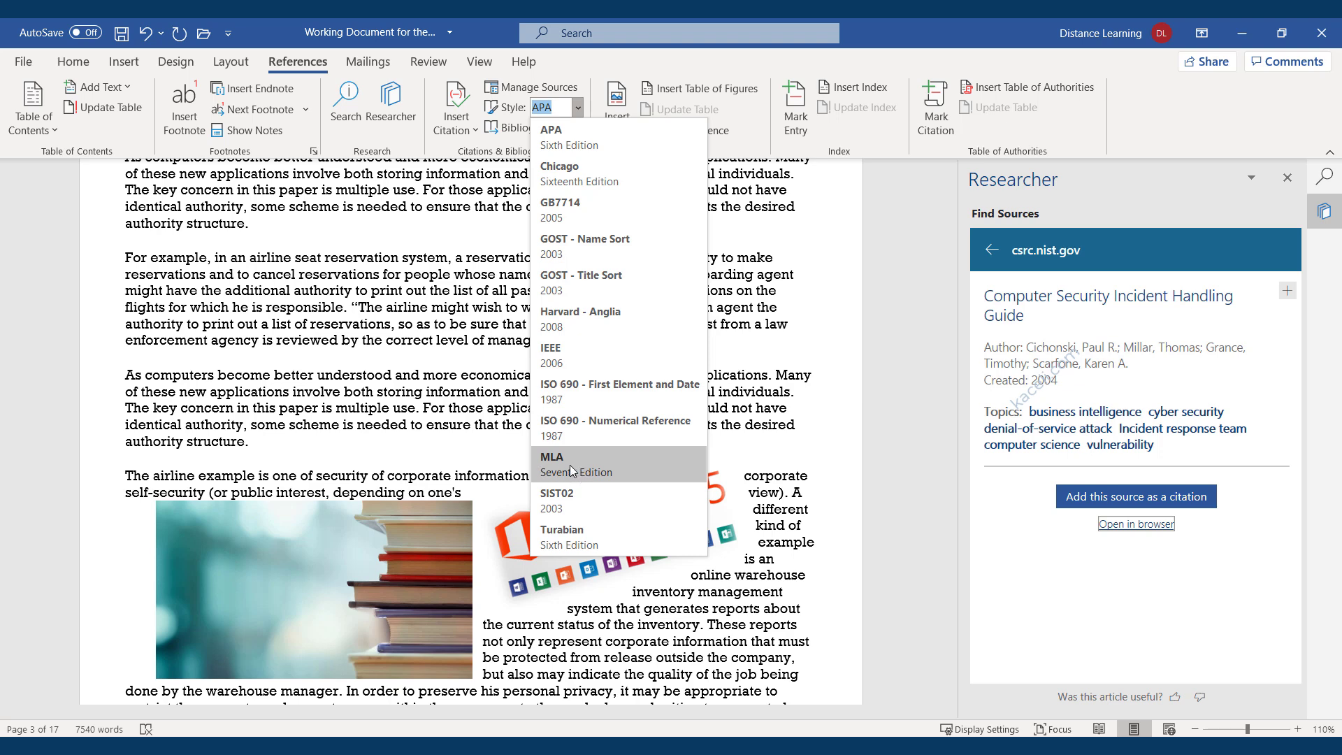
key("Escape")
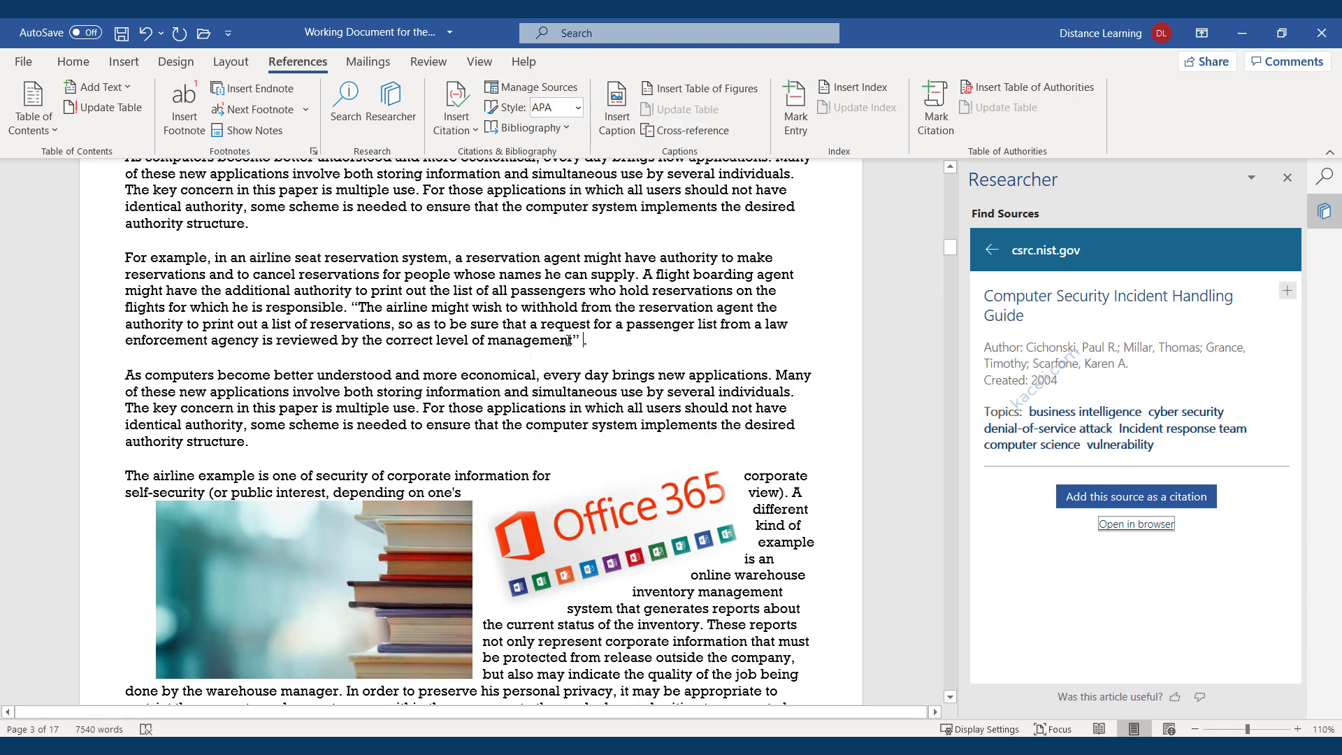
Cite the 2004 Incident Handling Guide after the quote and create an APA Bibliography listing it.
left_click(1102, 498)
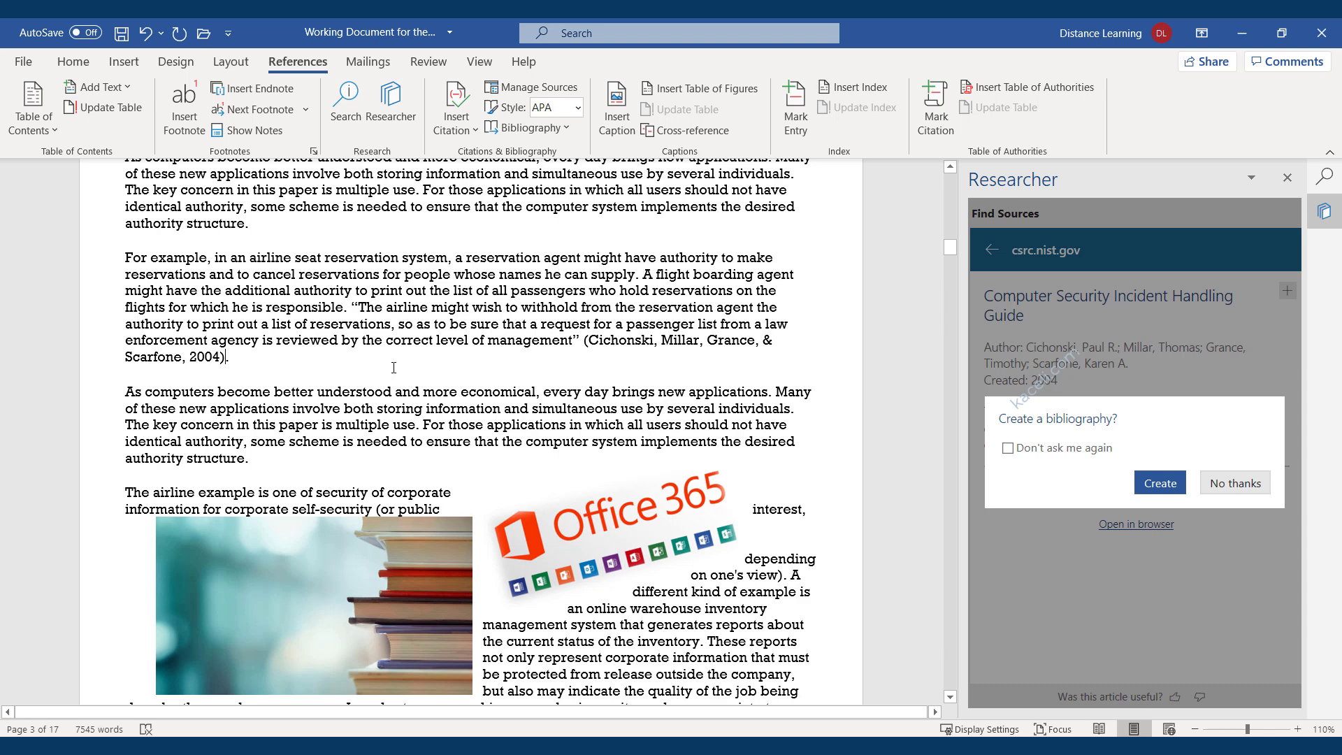
left_click(1166, 493)
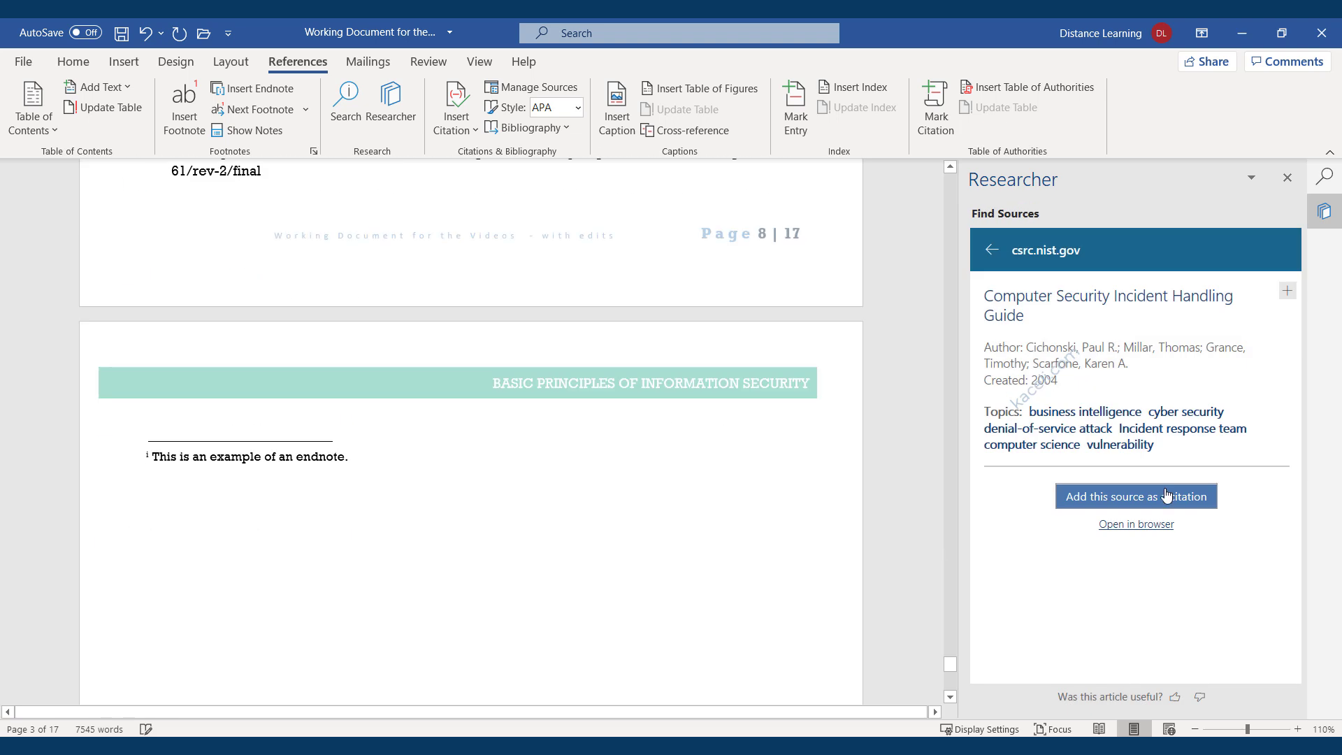
scroll(299, 342, "up", 1)
scroll(300, 345, "up", 2)
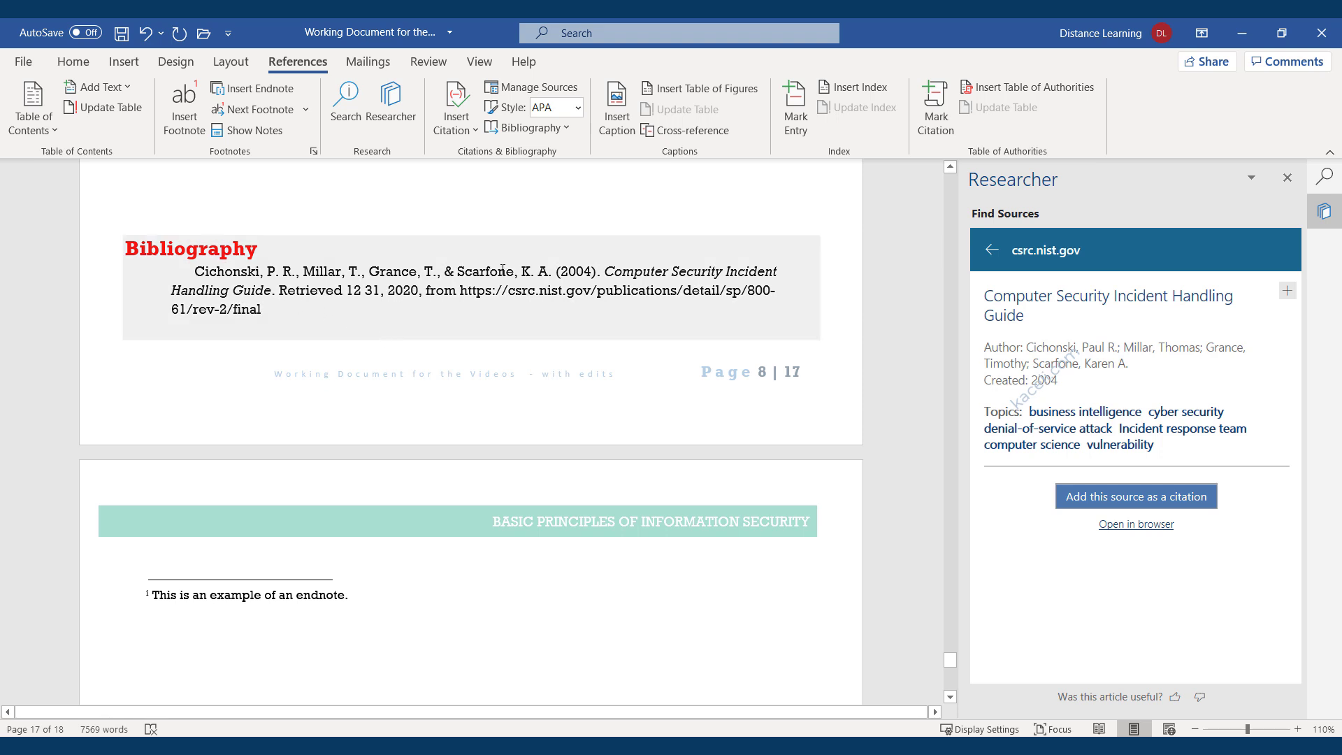
left_click_drag(509, 269, 198, 271)
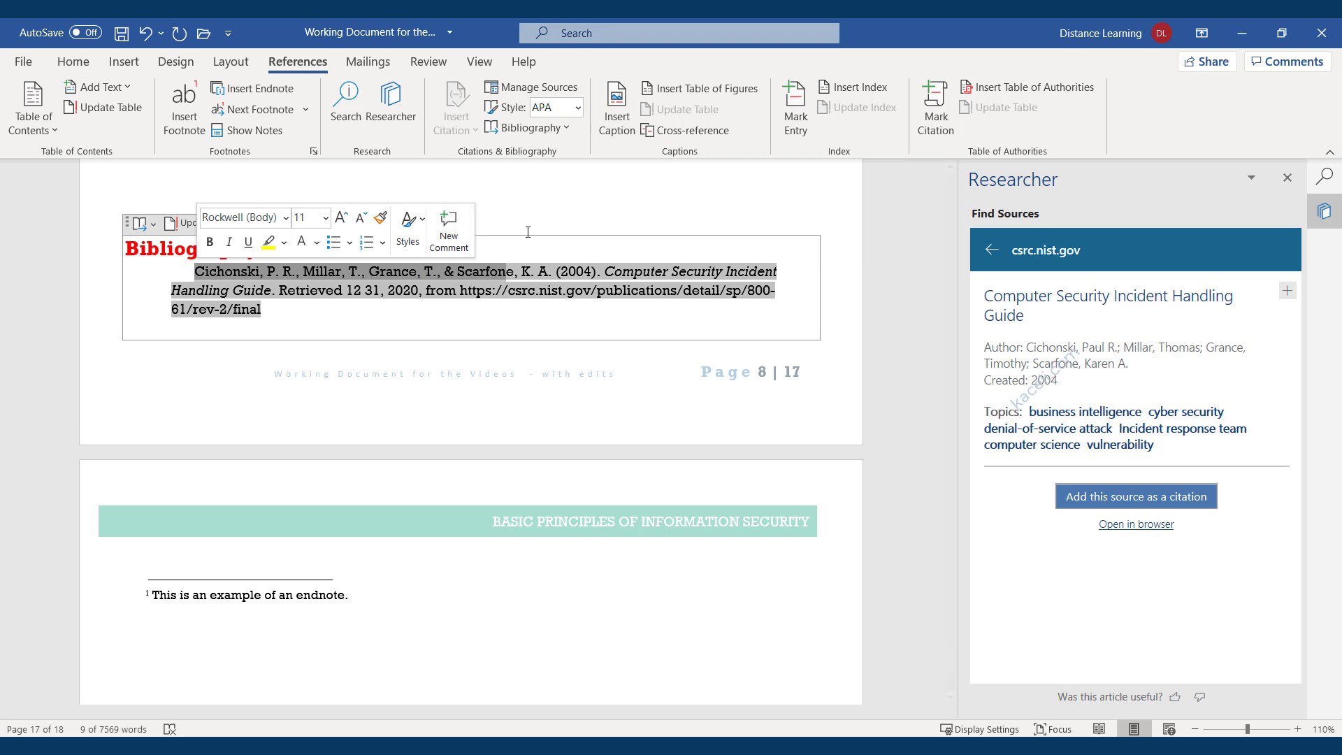
left_click(577, 197)
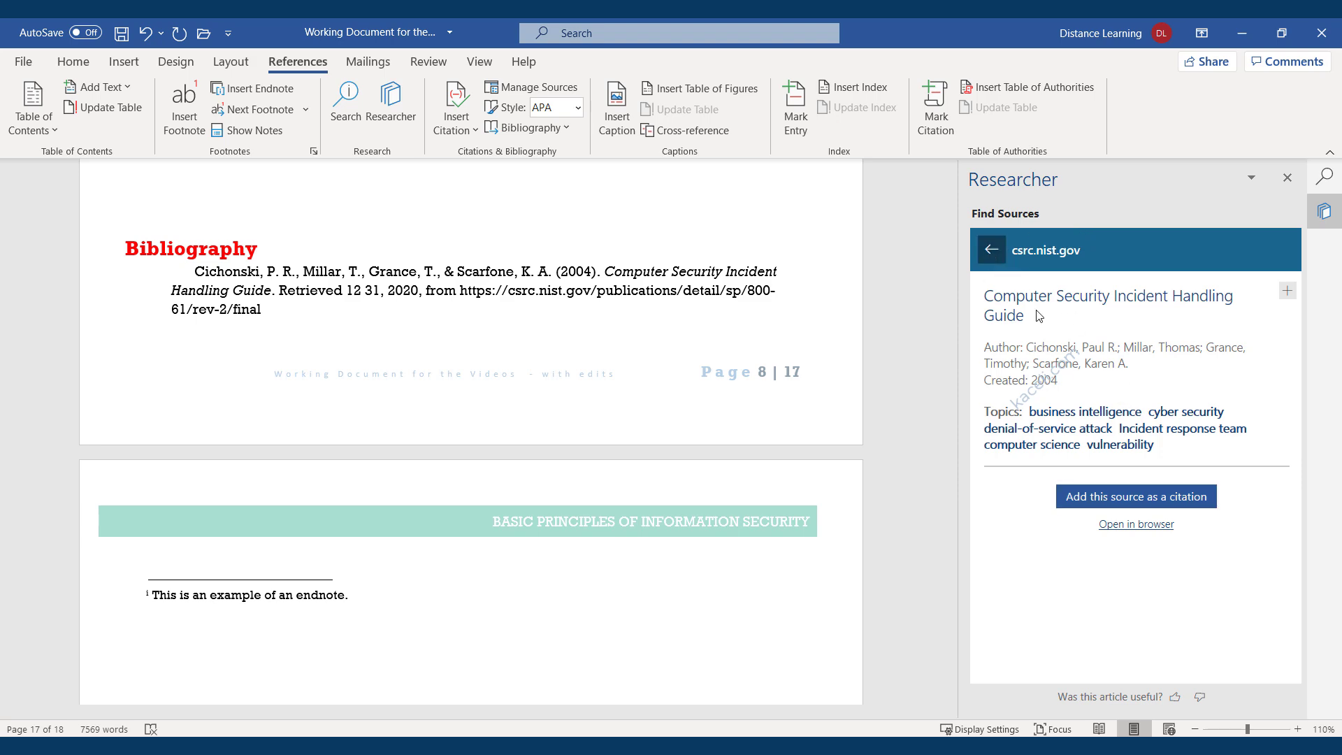
left_click(991, 250)
Cite NIST SP 800-92 'Guide to Computer Security Log Management' after 'laid' and update the bibliography.
left_click(991, 240)
scroll(449, 378, "up", 4)
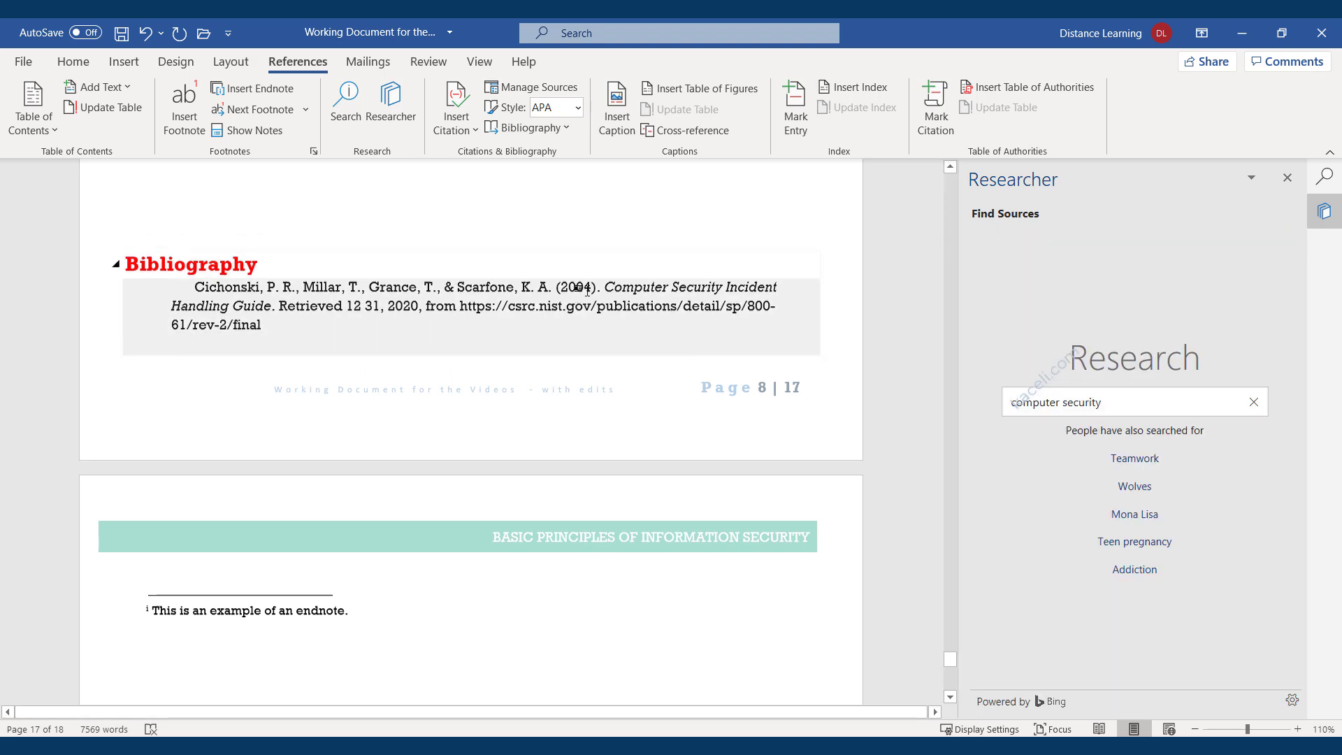
scroll(448, 378, "up", 6)
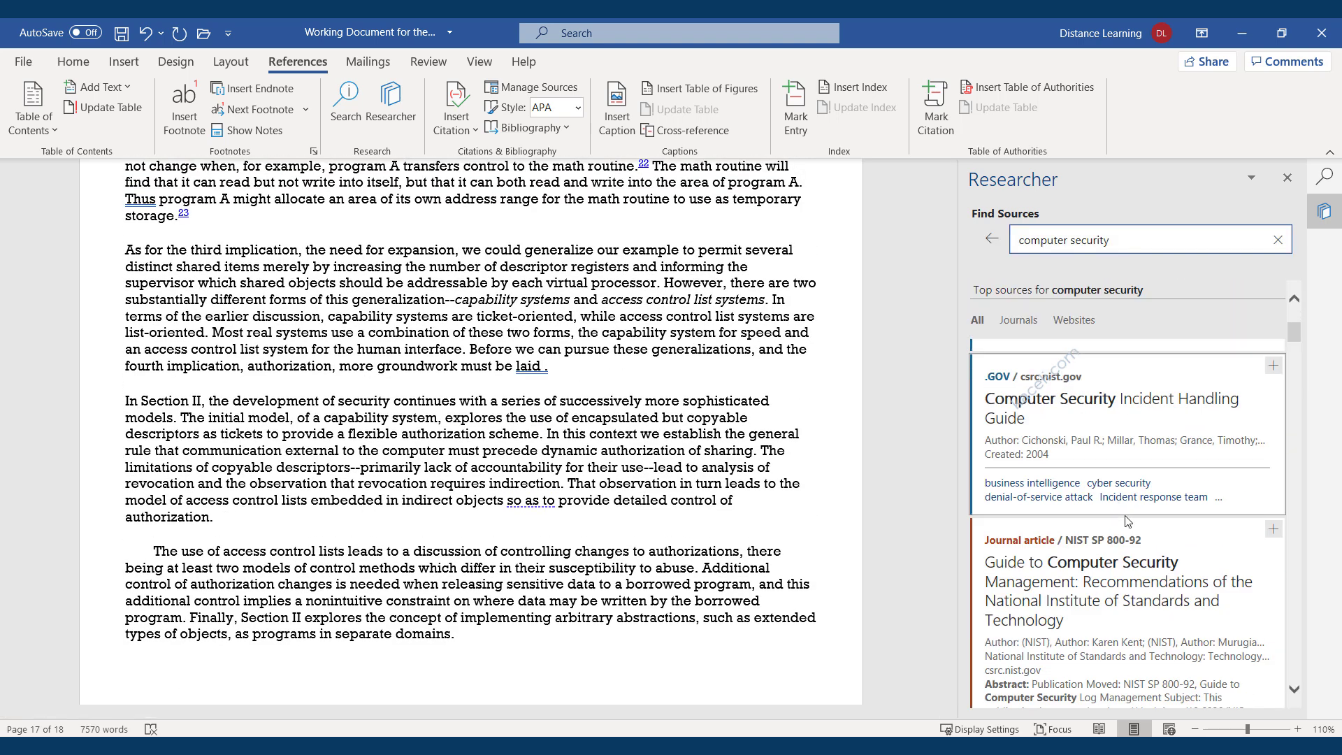
scroll(1123, 514, "down", 3)
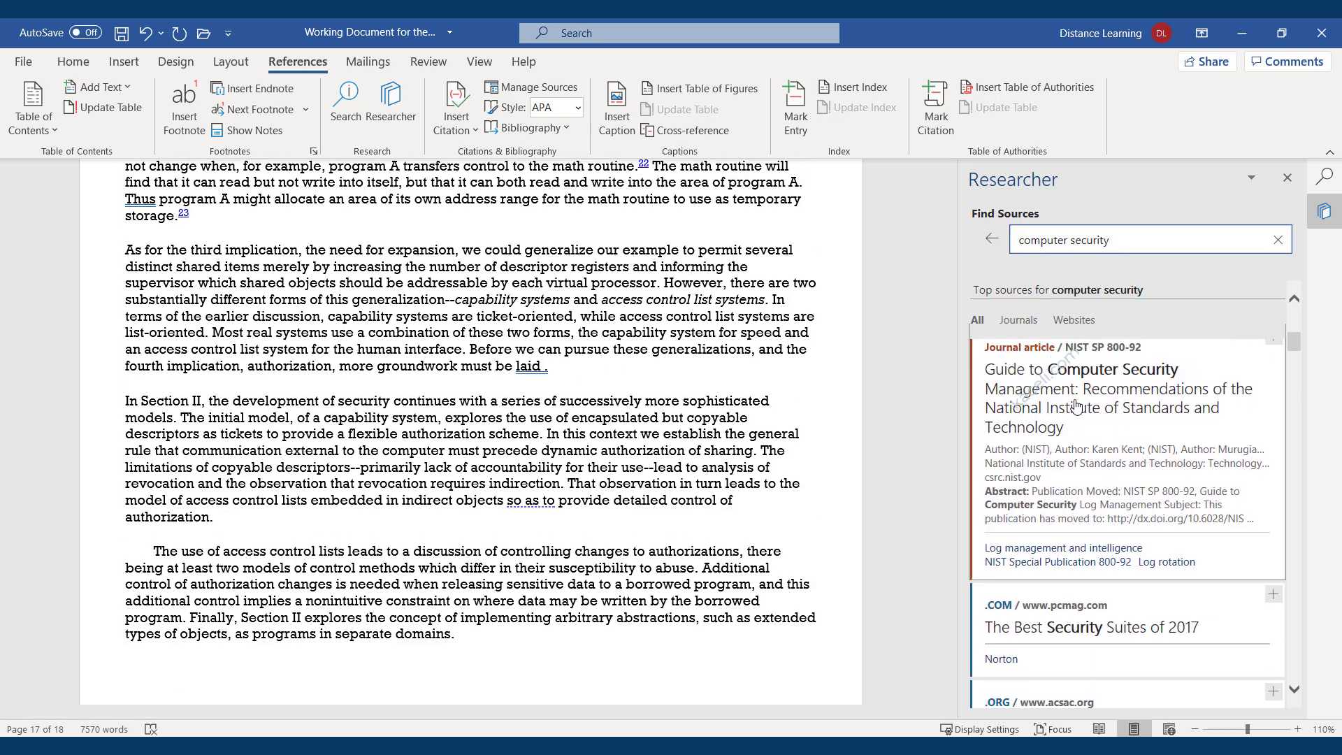
left_click(1076, 407)
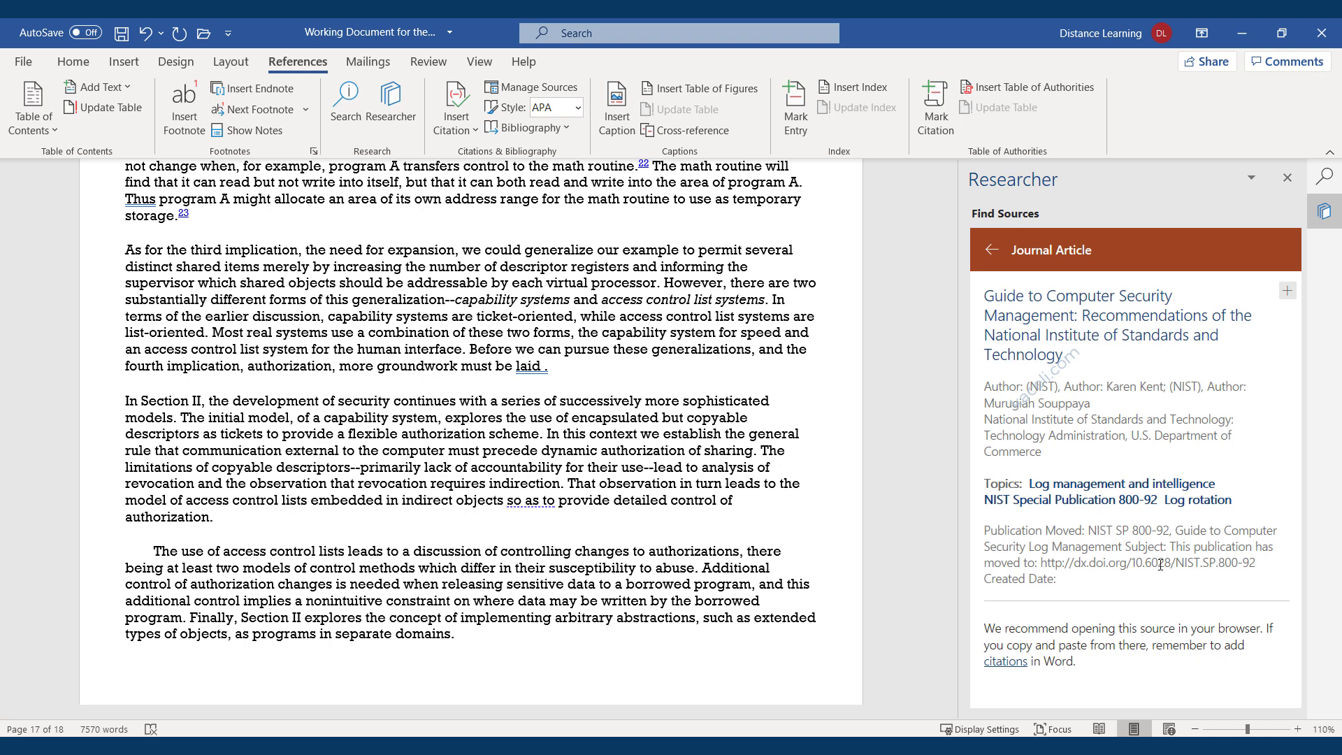
left_click(1288, 292)
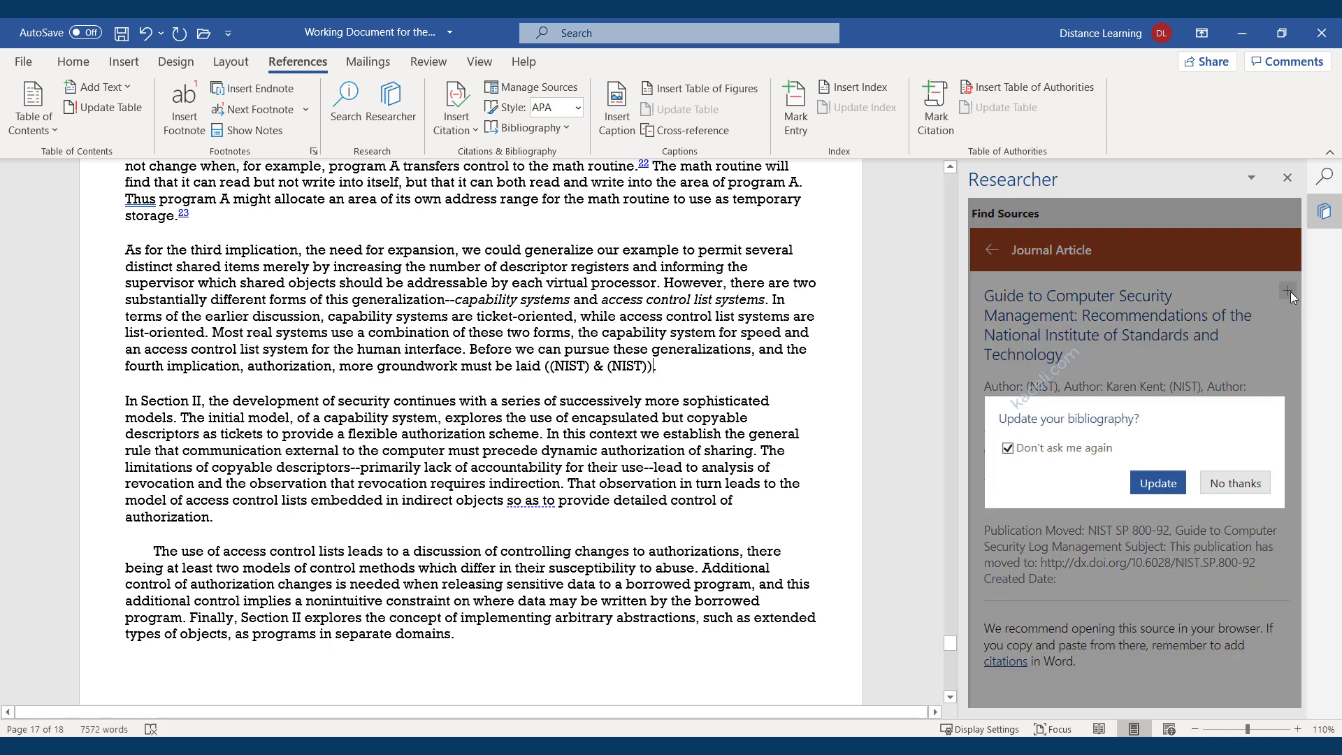
left_click(1158, 484)
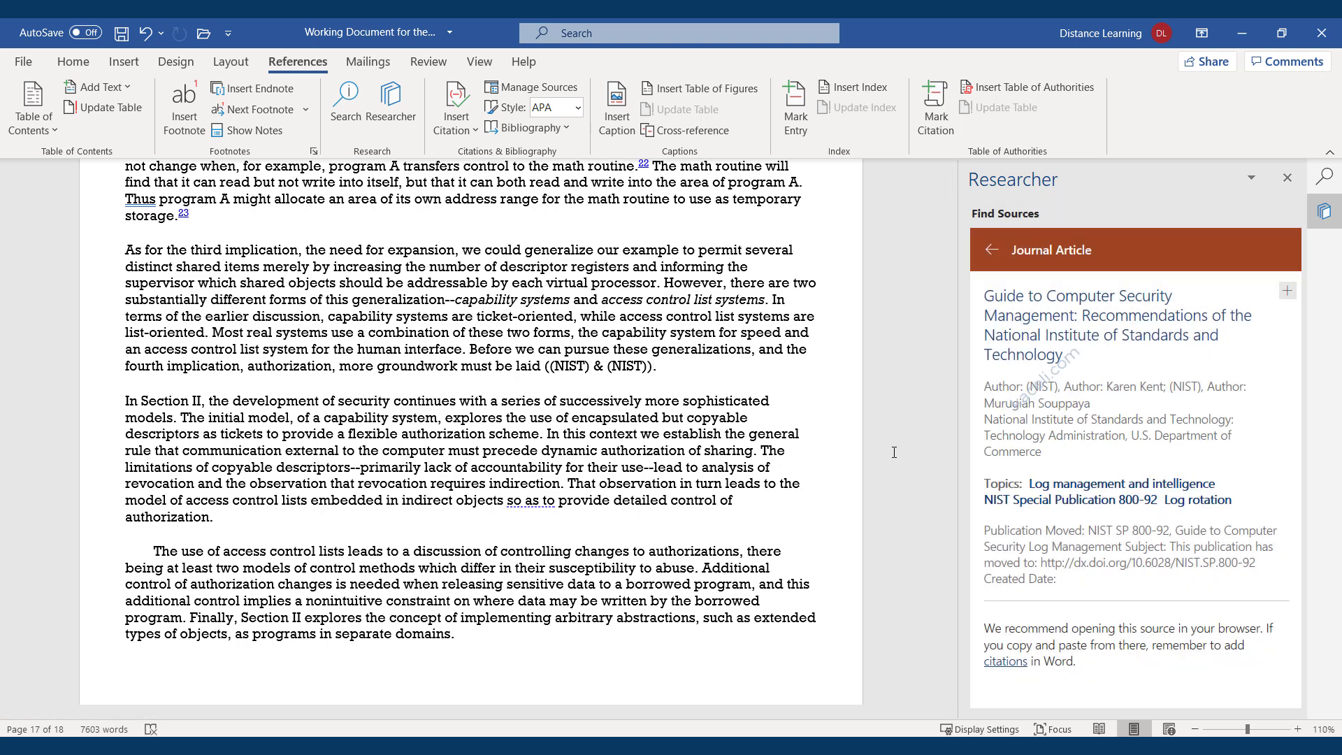
scroll(446, 415, "down", 10)
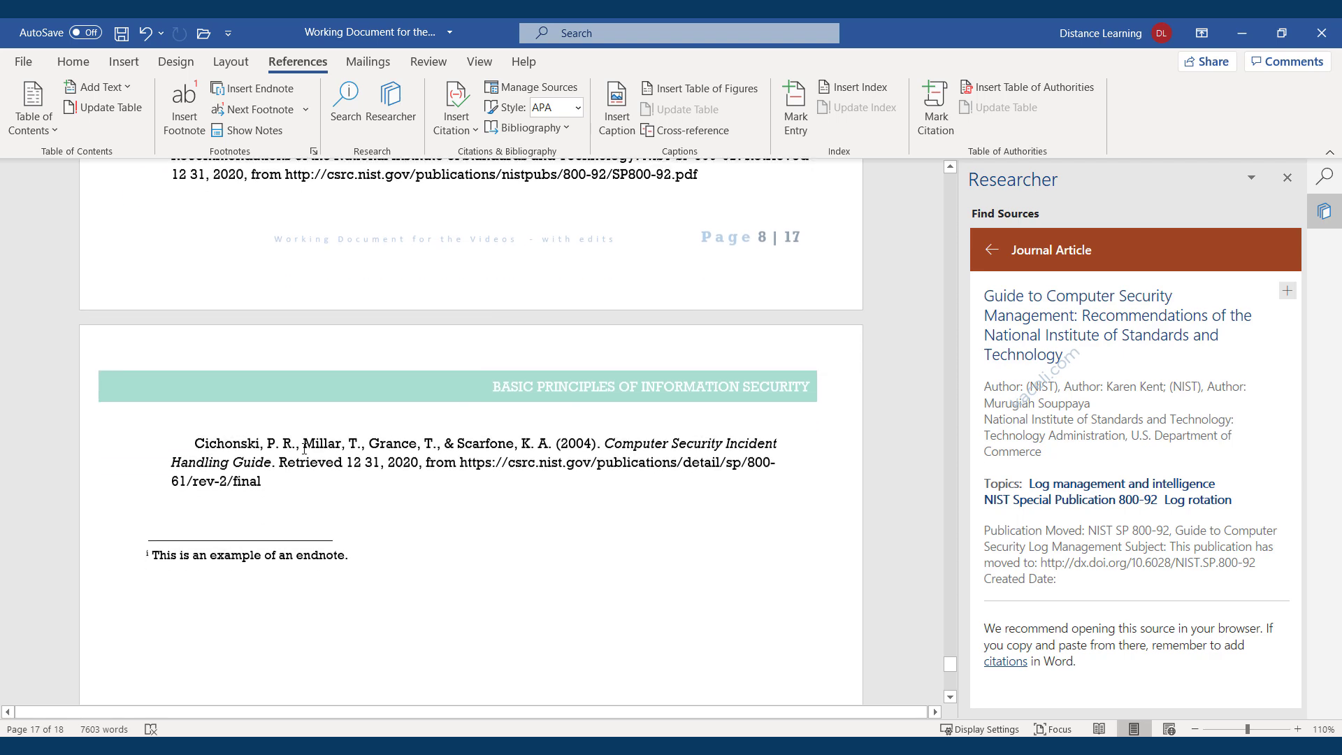
scroll(258, 466, "up", 2)
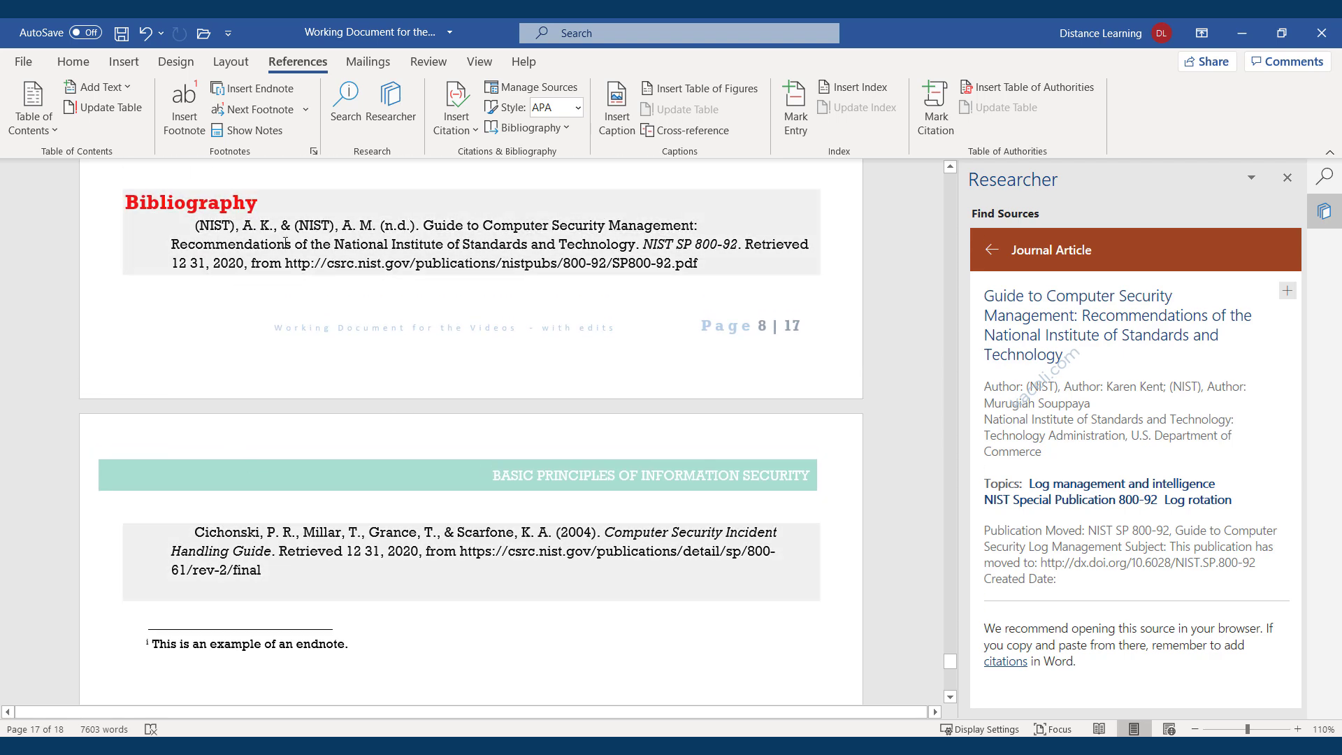
left_click(280, 553)
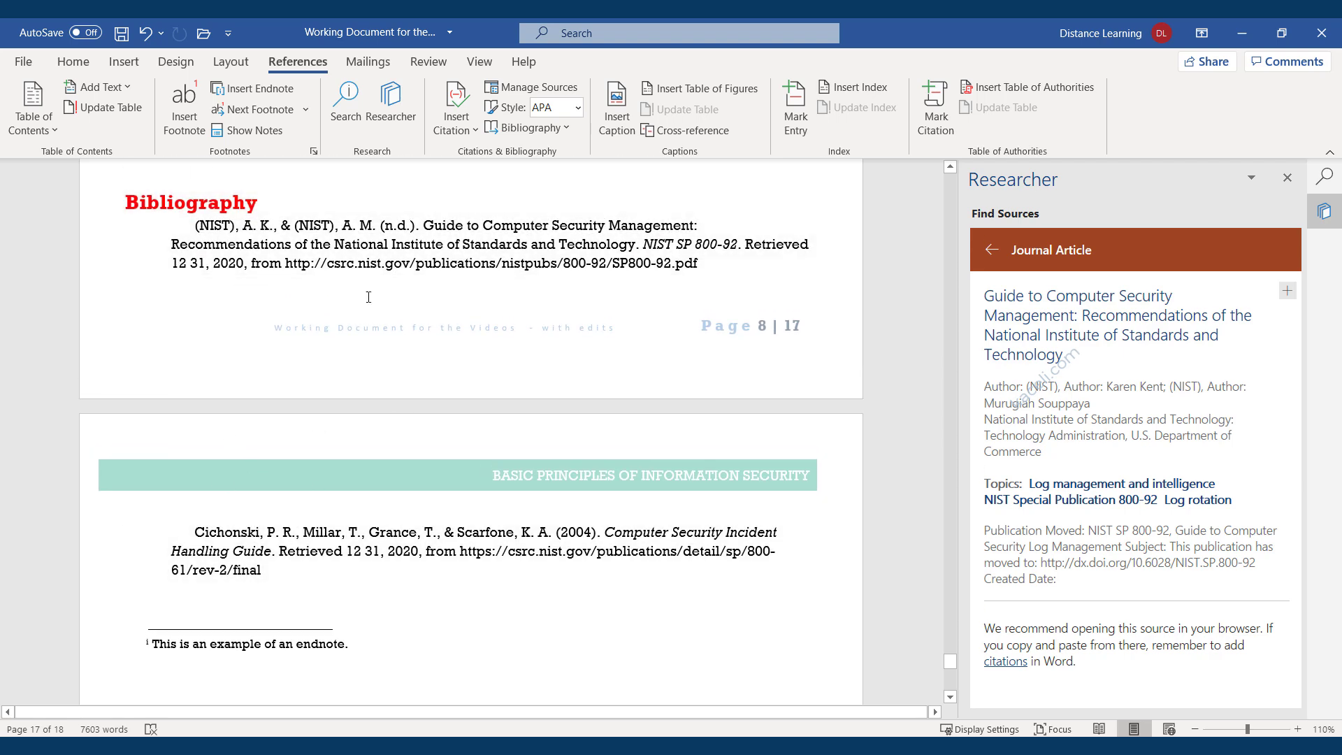
Close the Researcher and Search panes and scroll up to page 6's repeated security paragraphs.
left_click(1107, 253)
left_click(1288, 179)
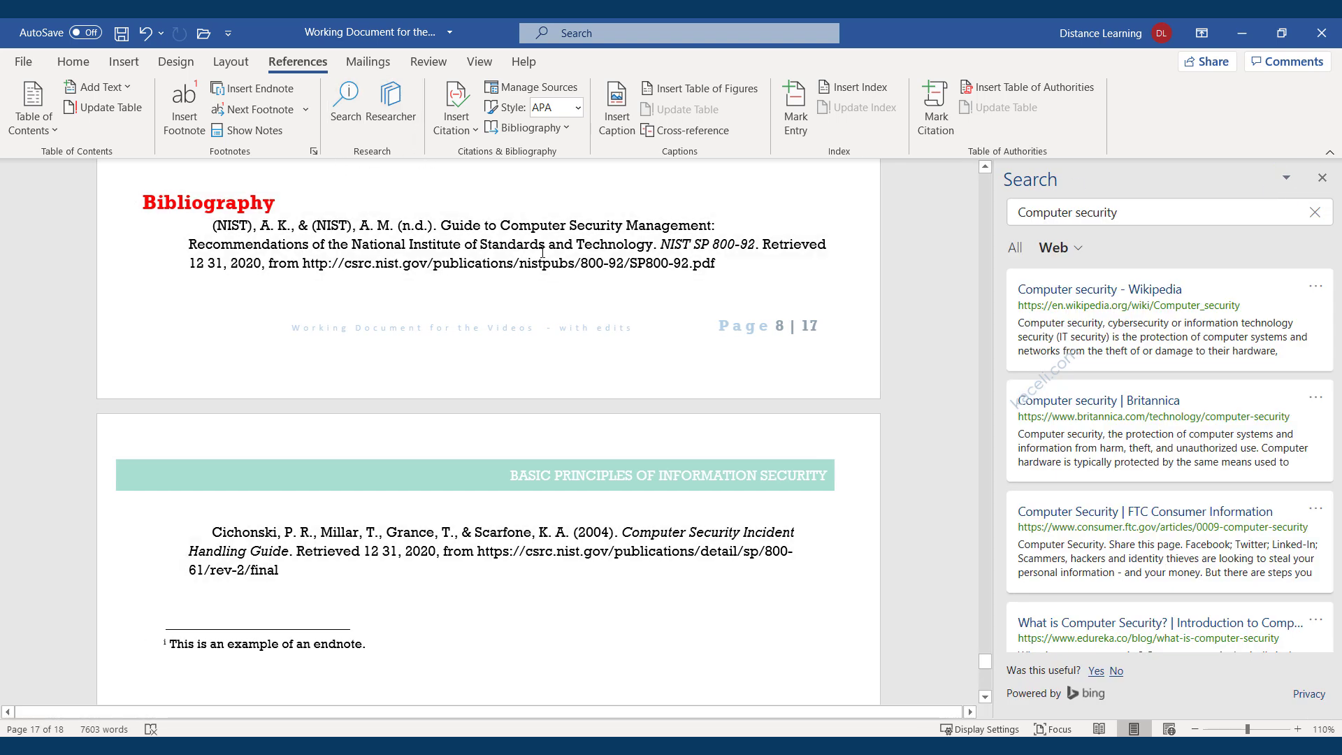
left_click(1321, 179)
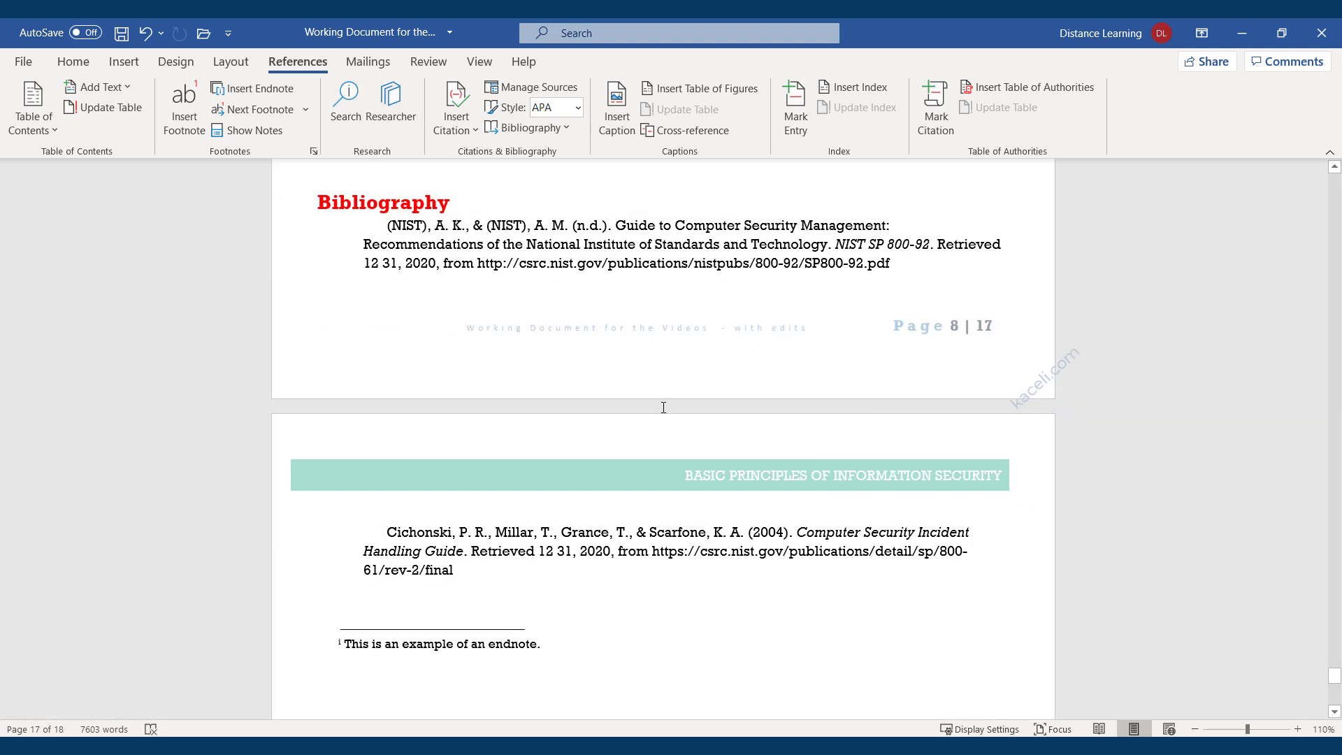
scroll(666, 416, "up", 10)
scroll(666, 415, "up", 12)
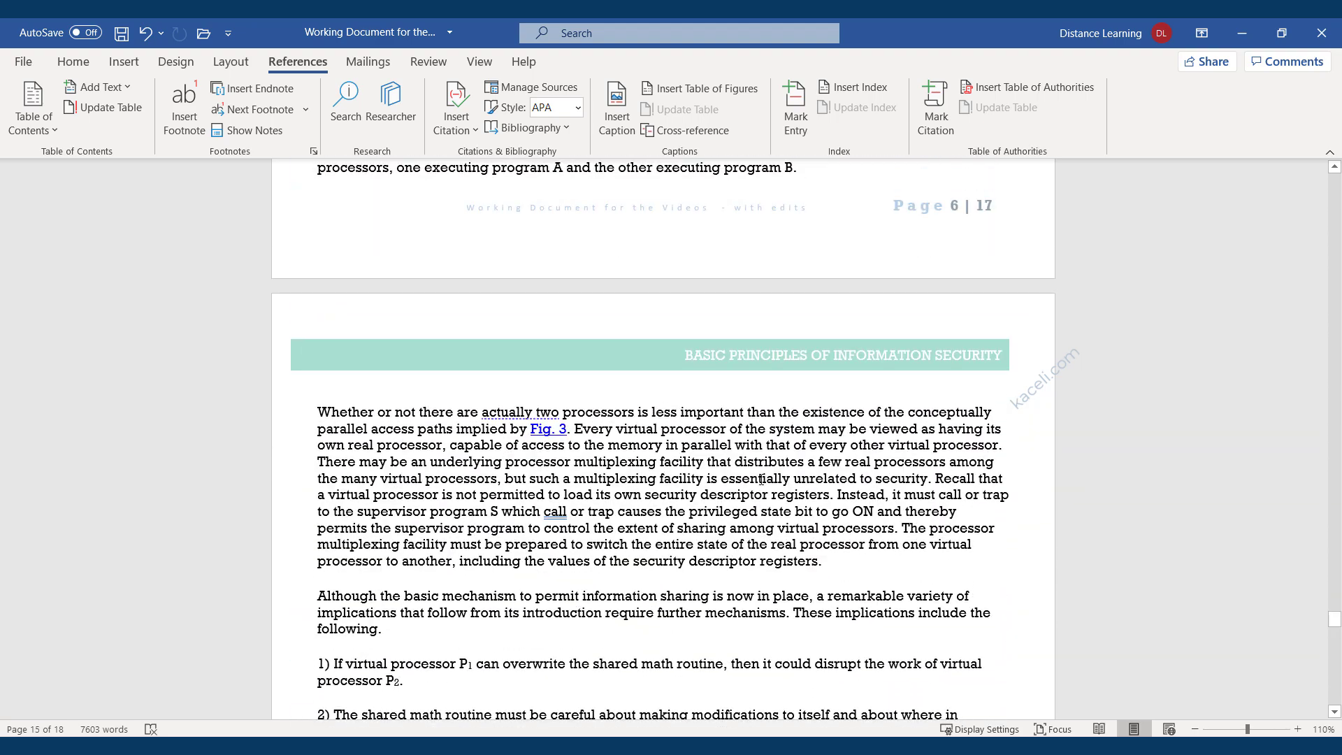
scroll(740, 534, "up", 4)
scroll(737, 548, "up", 8)
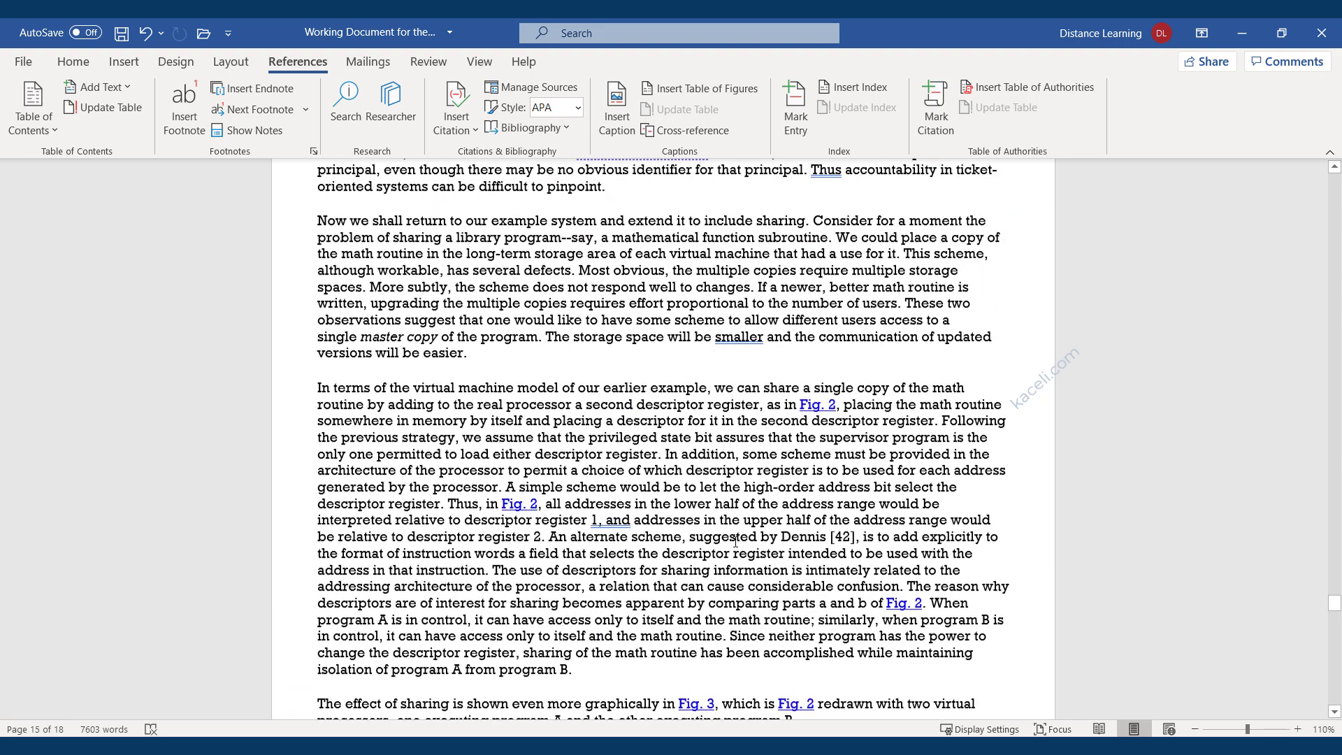
scroll(734, 541, "up", 7)
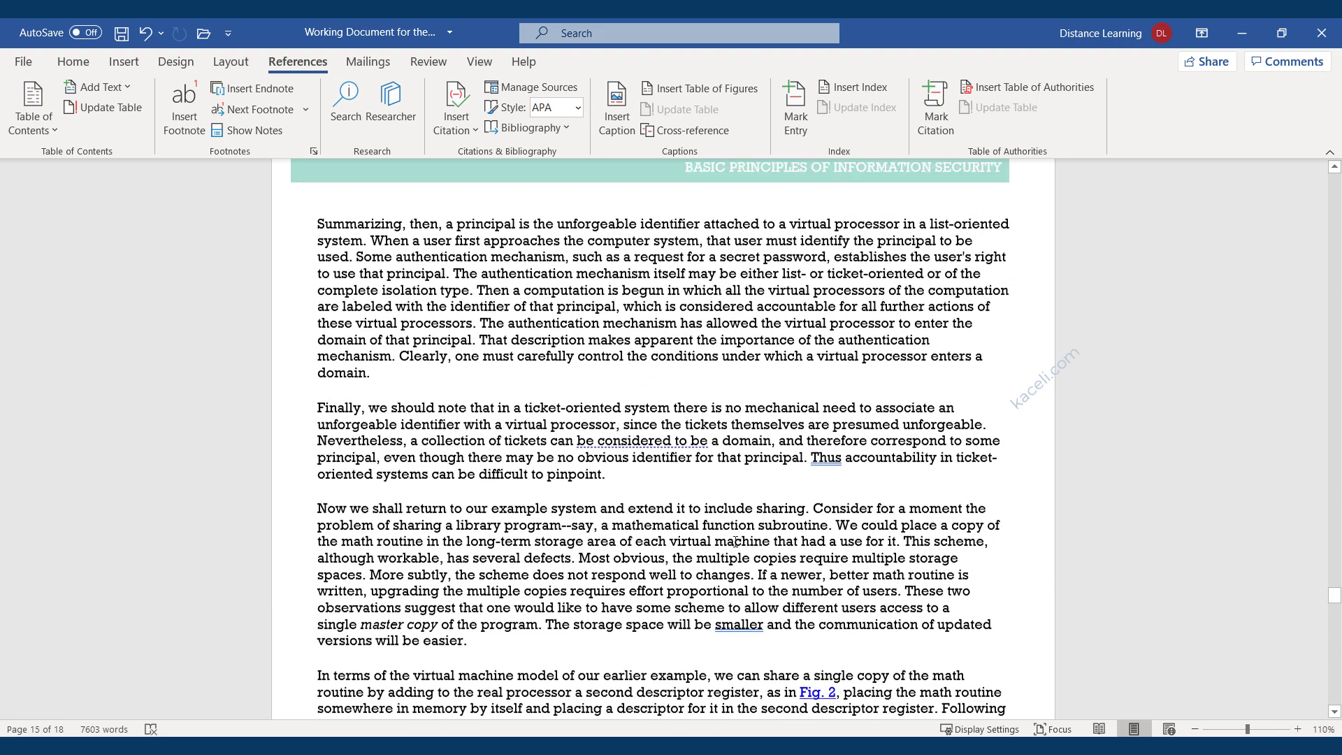
scroll(789, 499, "up", 12)
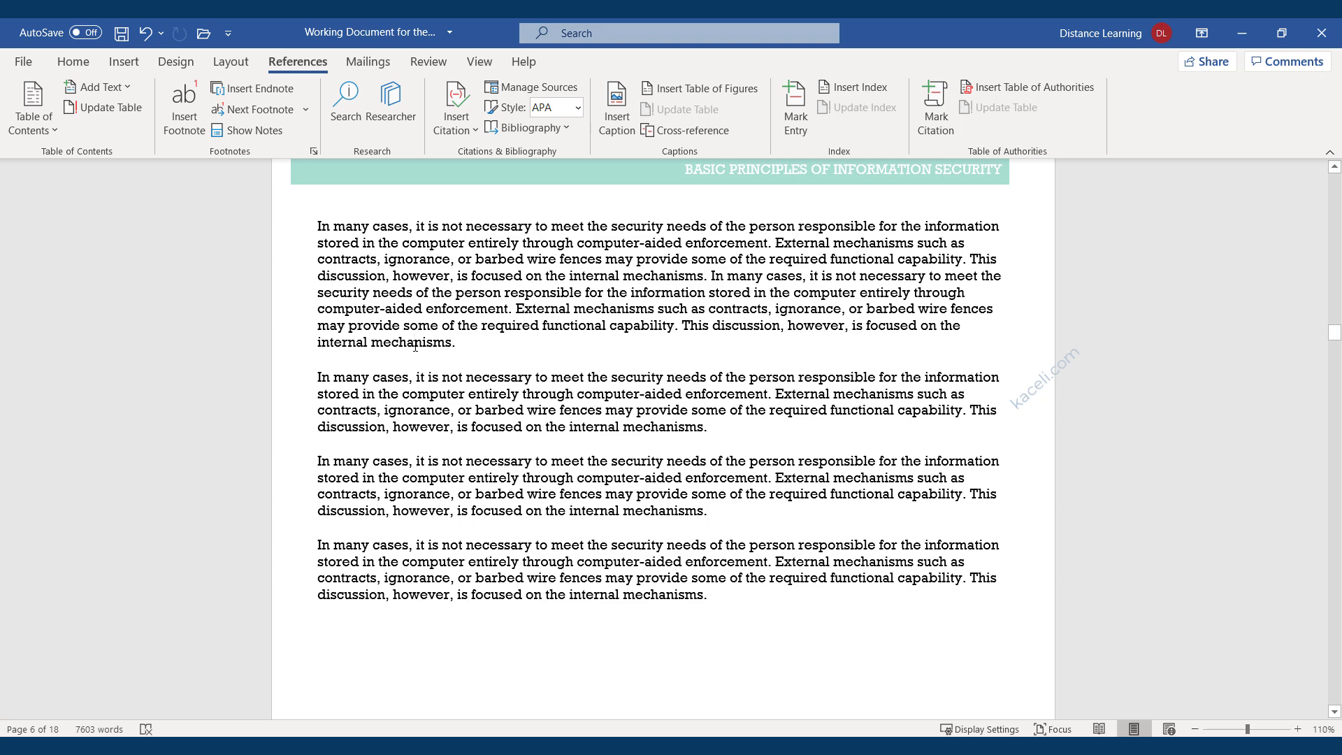
Replace 'mechanisms' with the synonym 'processes'.
double_click(430, 345)
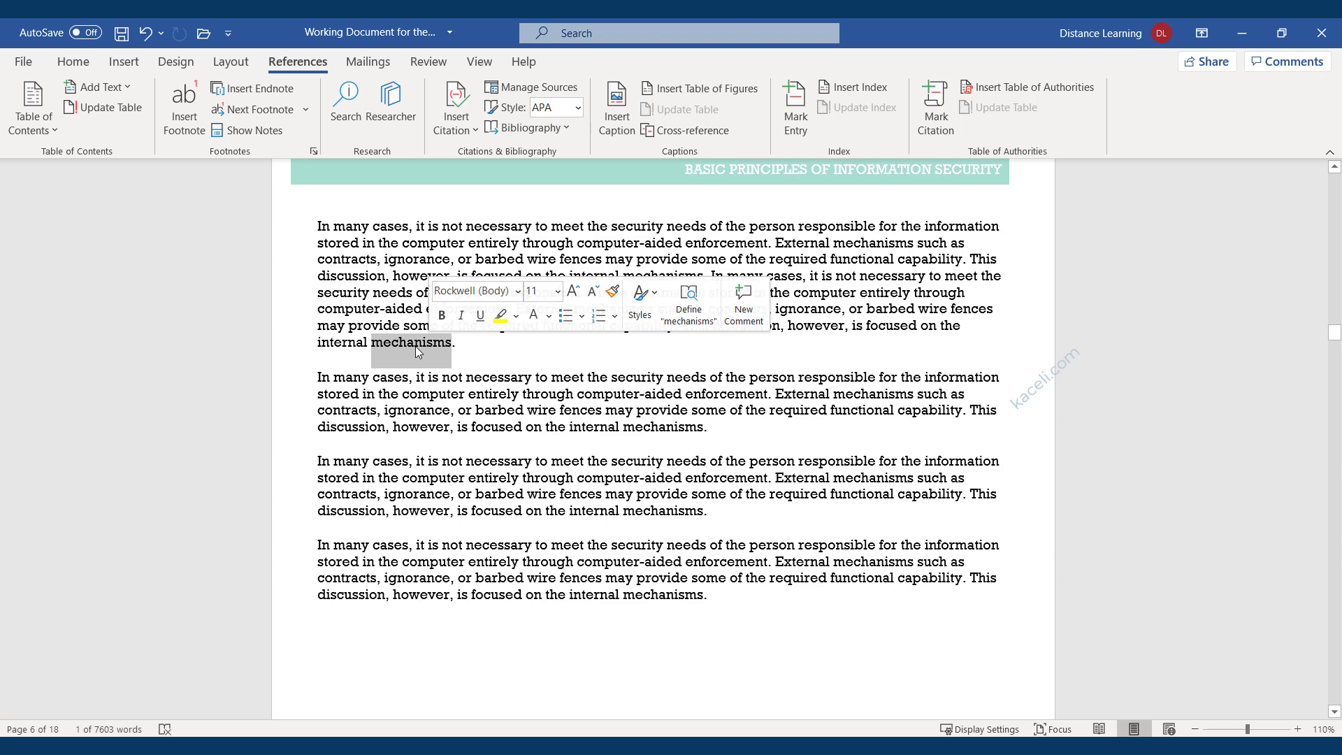
right_click(406, 345)
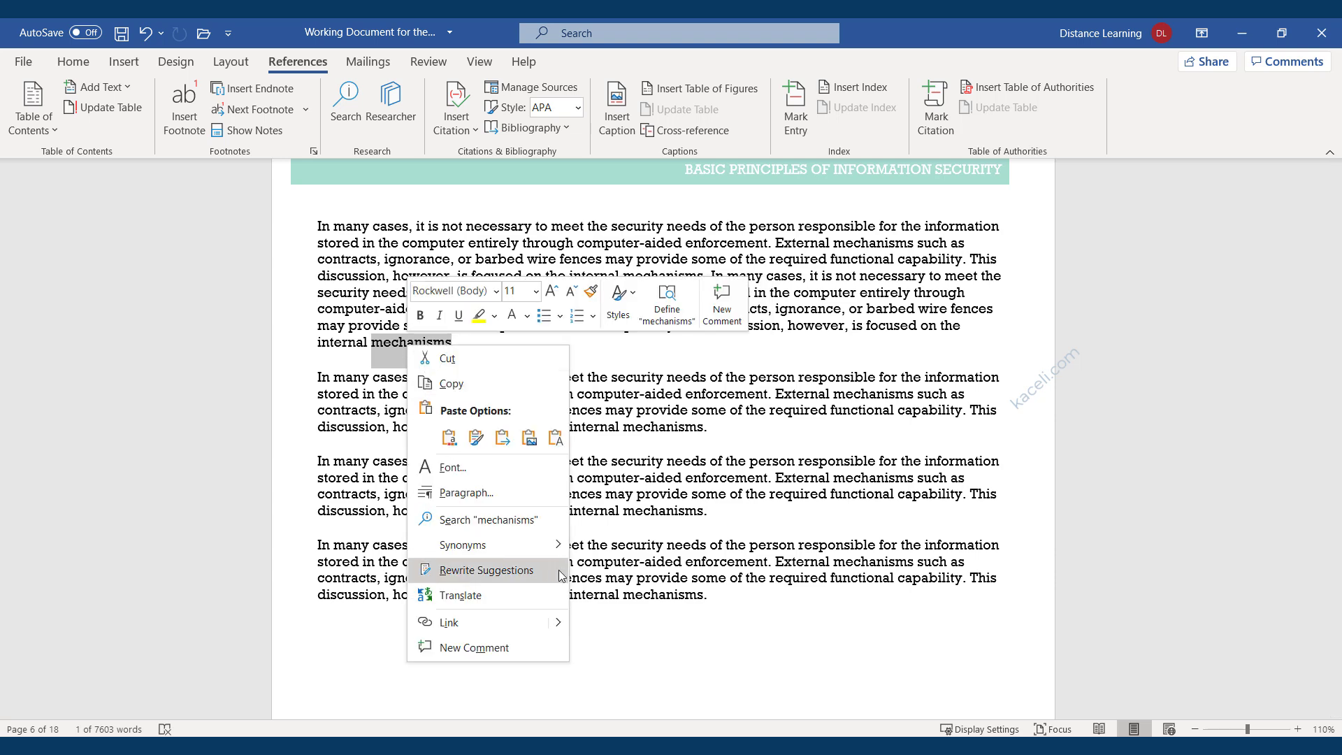
mouse_move(526, 545)
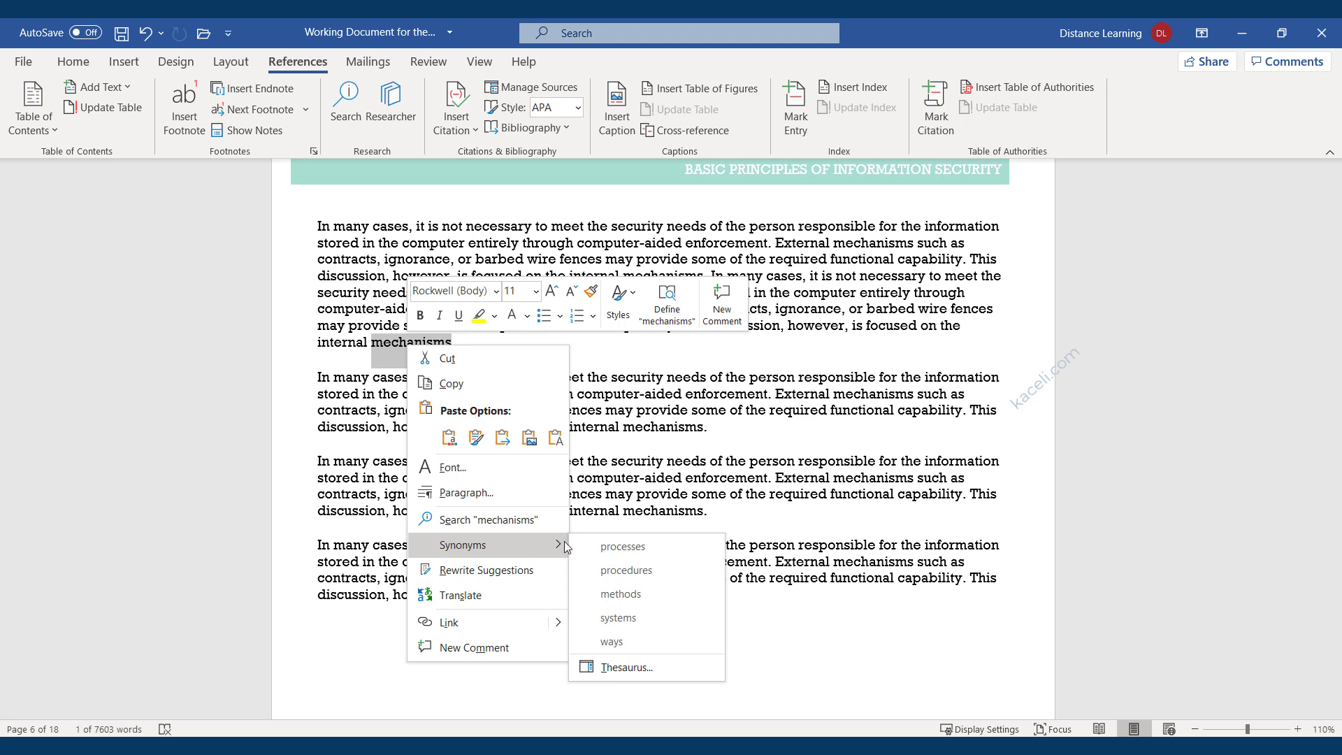
left_click(622, 549)
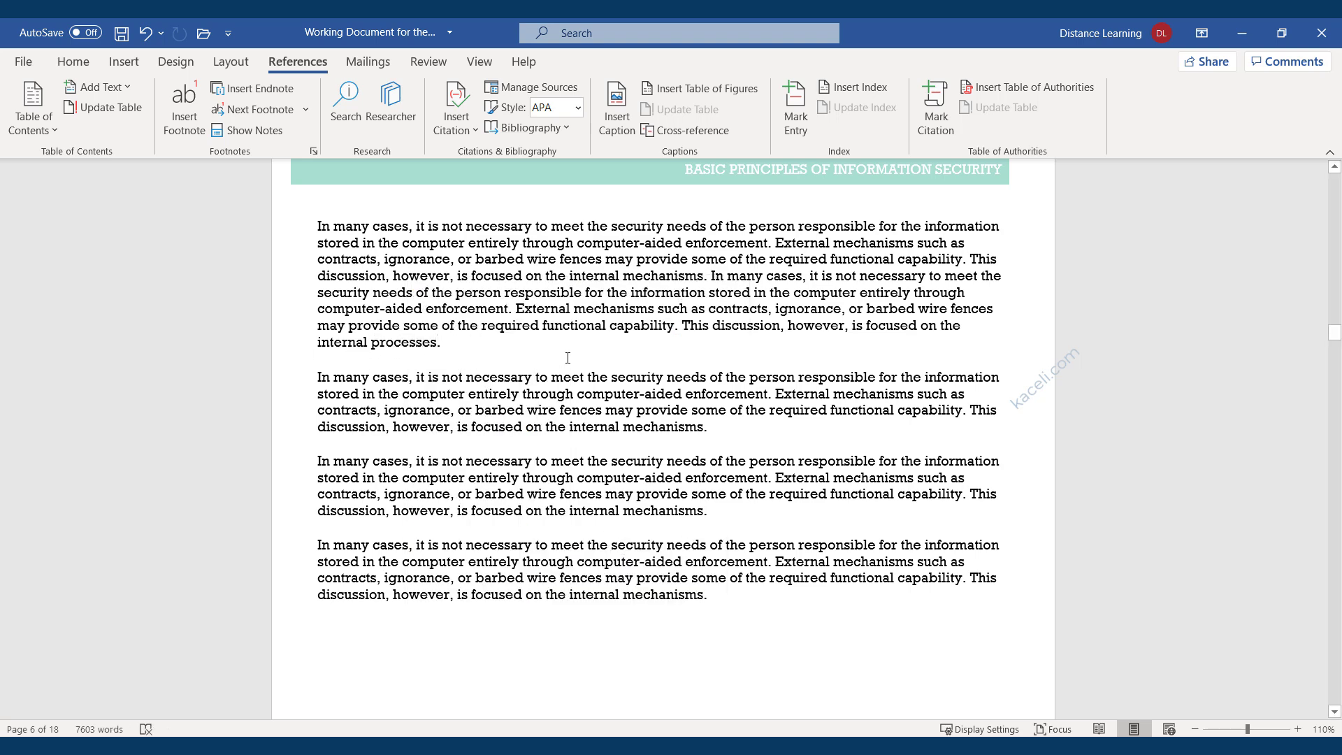
Replace 'capability' with the synonym 'experience'.
left_click(634, 328)
double_click(633, 329)
right_click(633, 329)
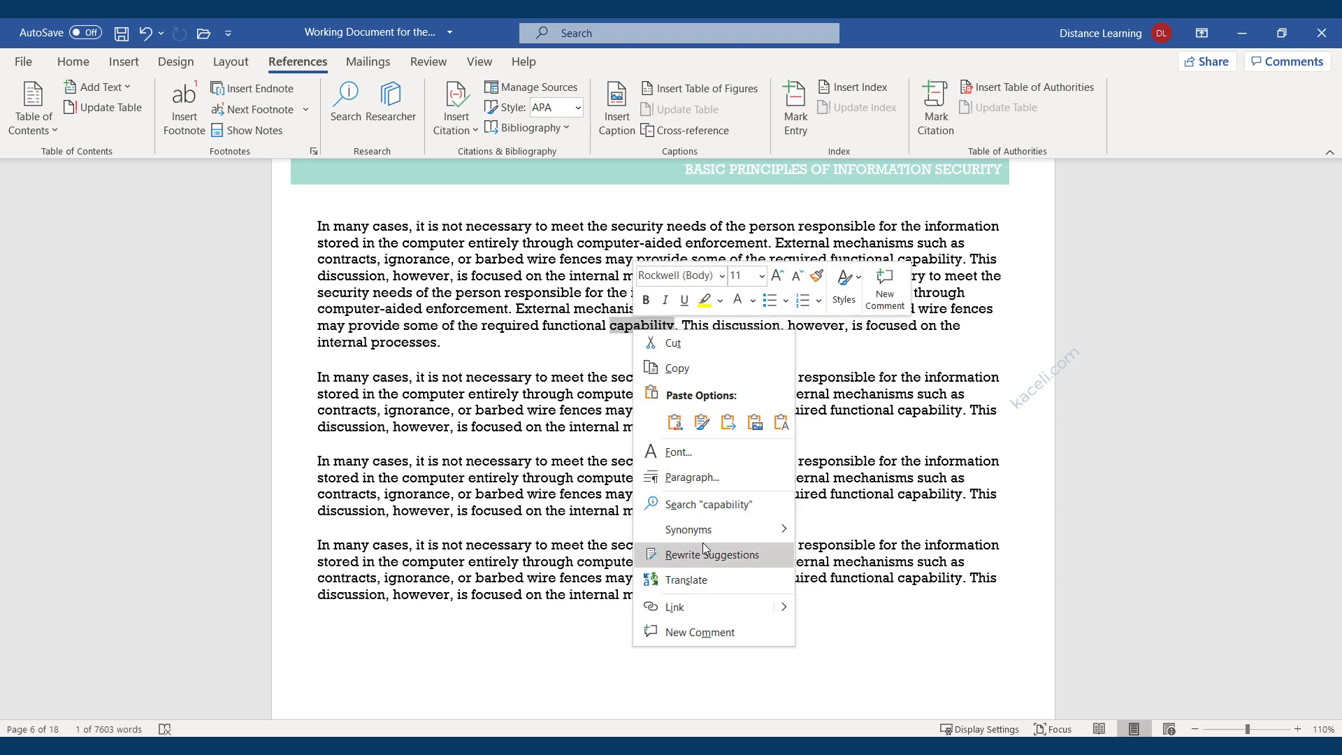
mouse_move(711, 533)
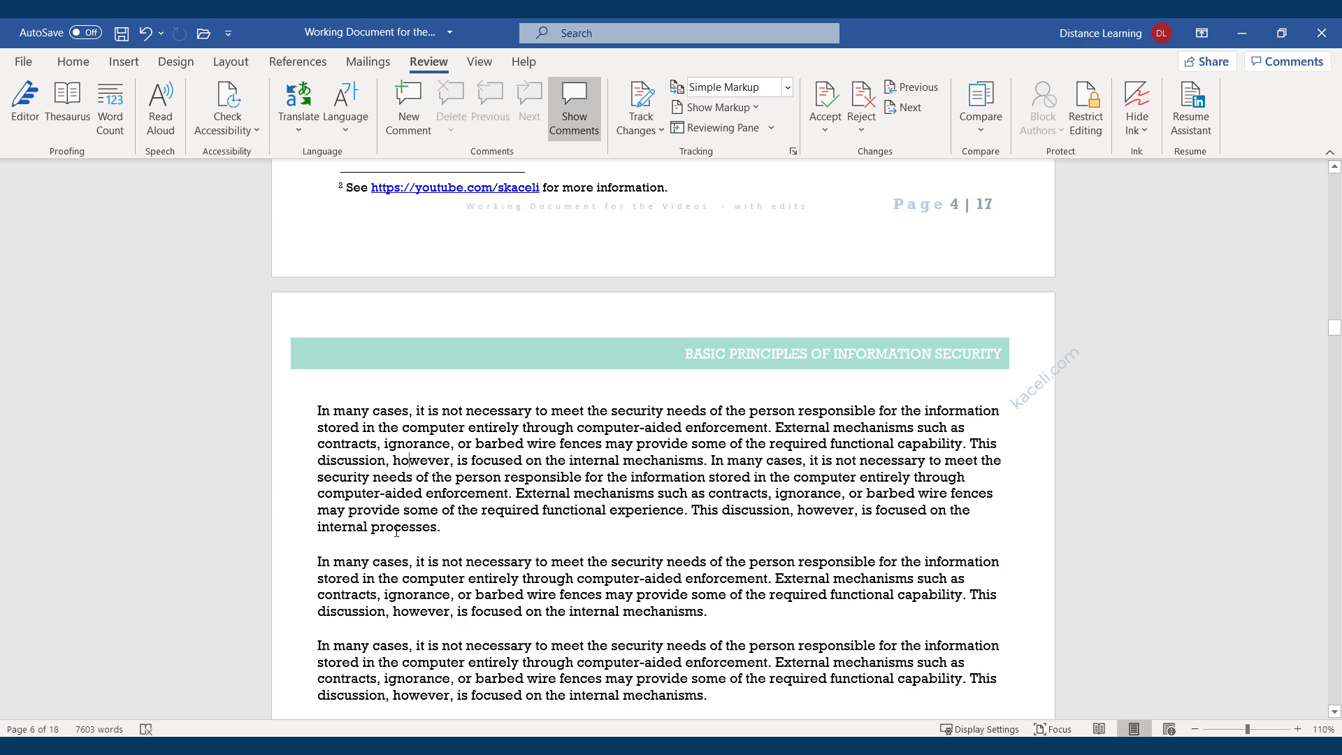
Comment 'Should this be: procedures instead?' on the word 'processes'.
double_click(396, 529)
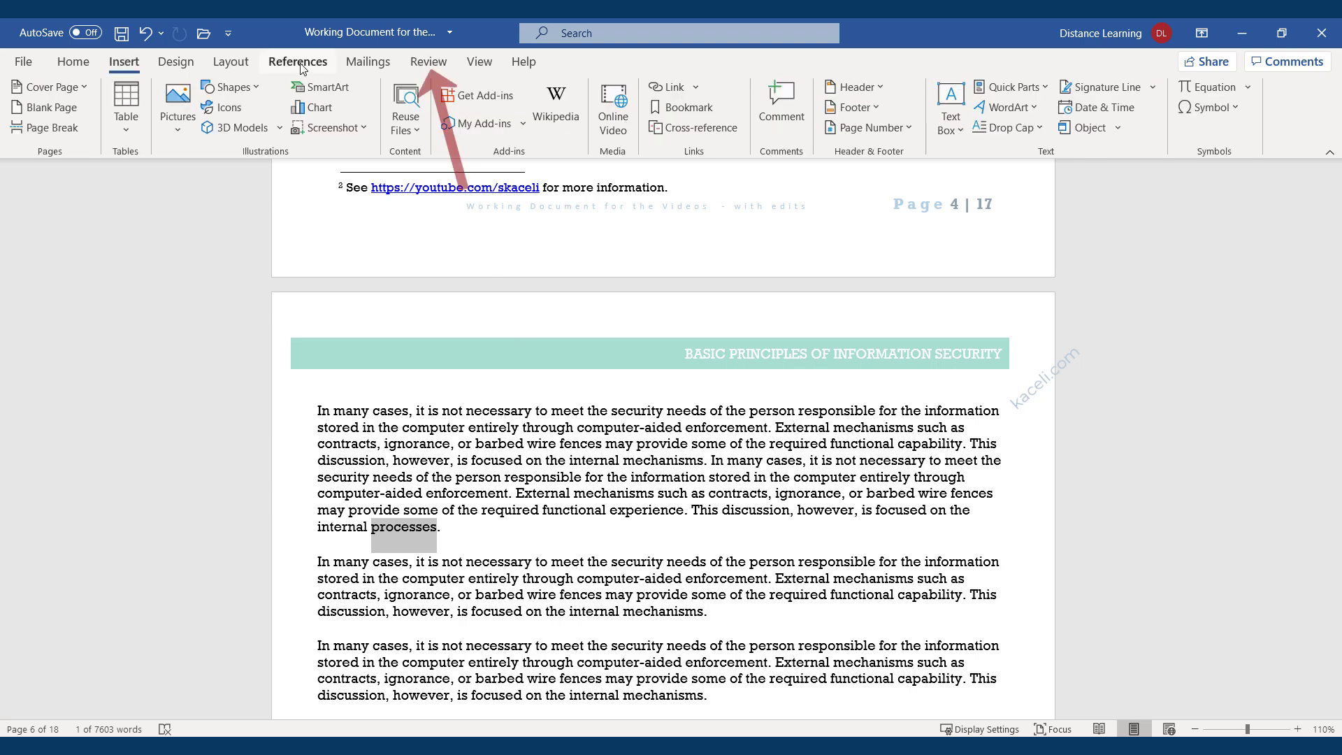
left_click(428, 64)
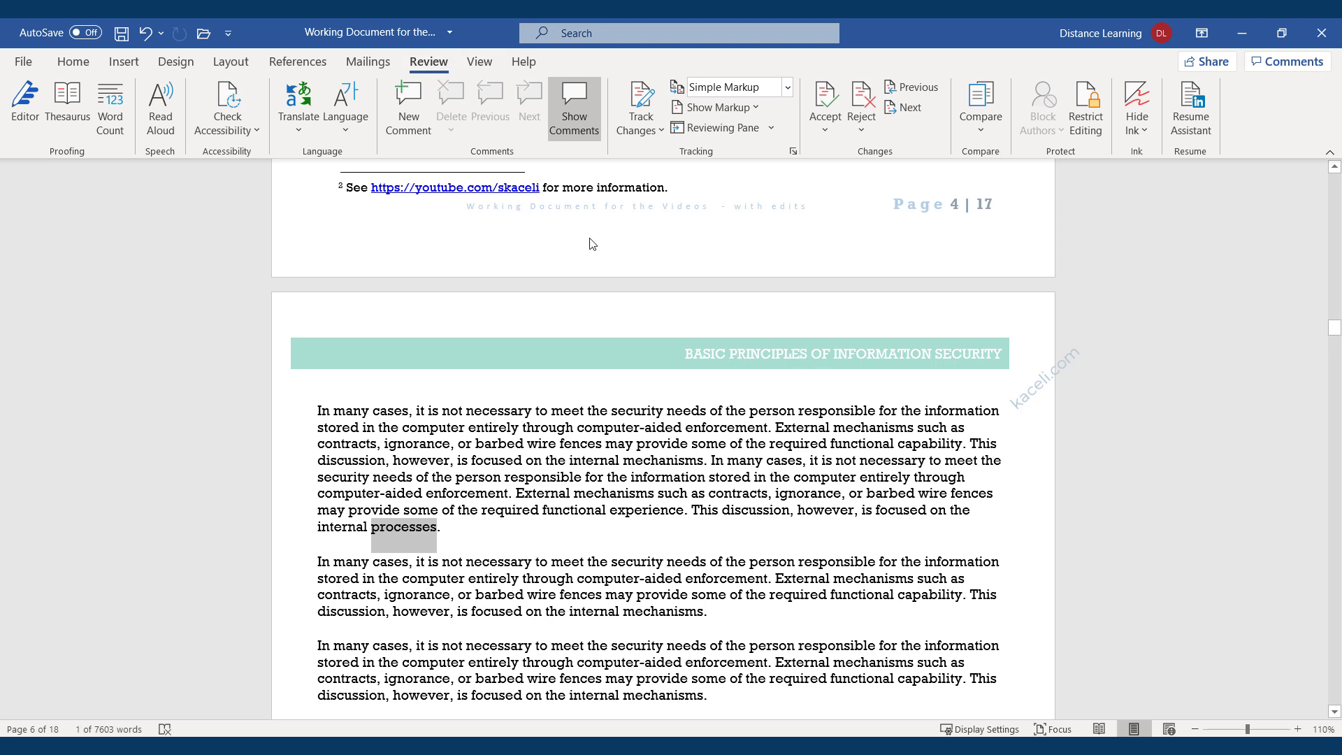
left_click(413, 133)
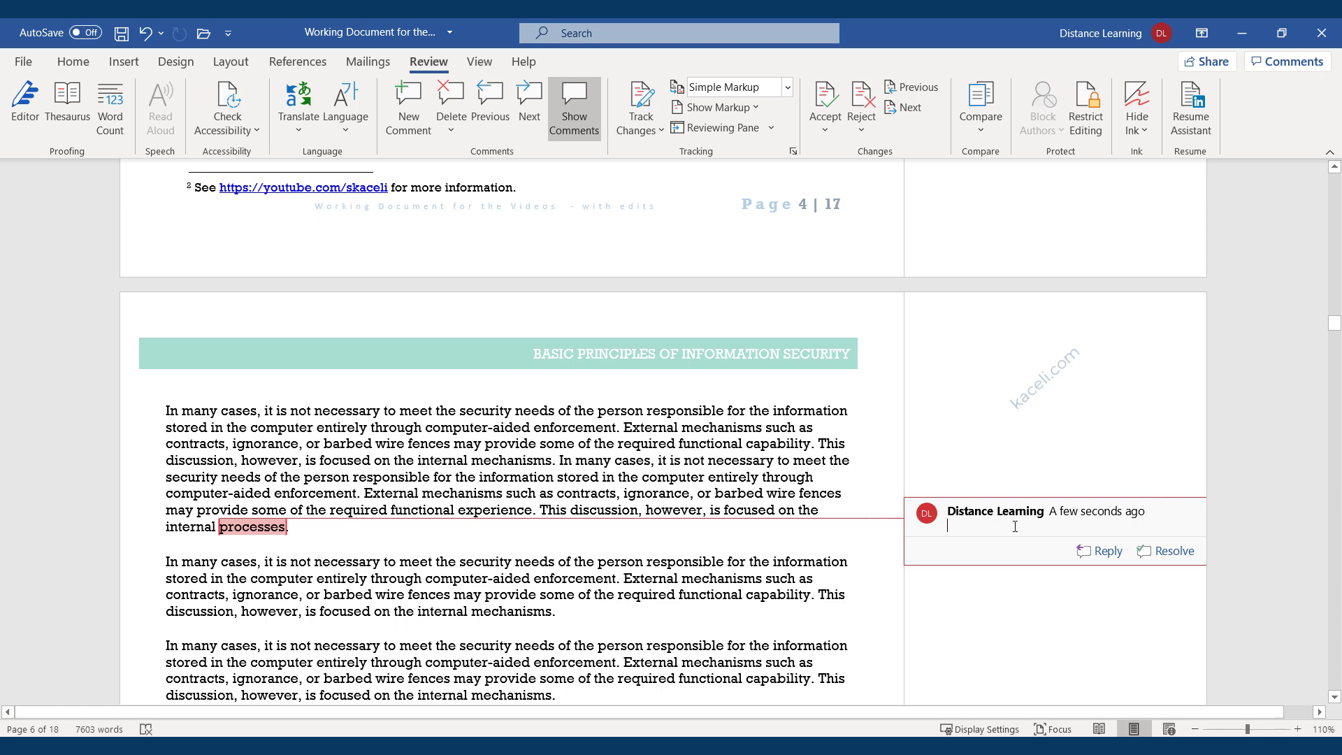
type("Should this be: procedures instead?")
left_click(667, 427)
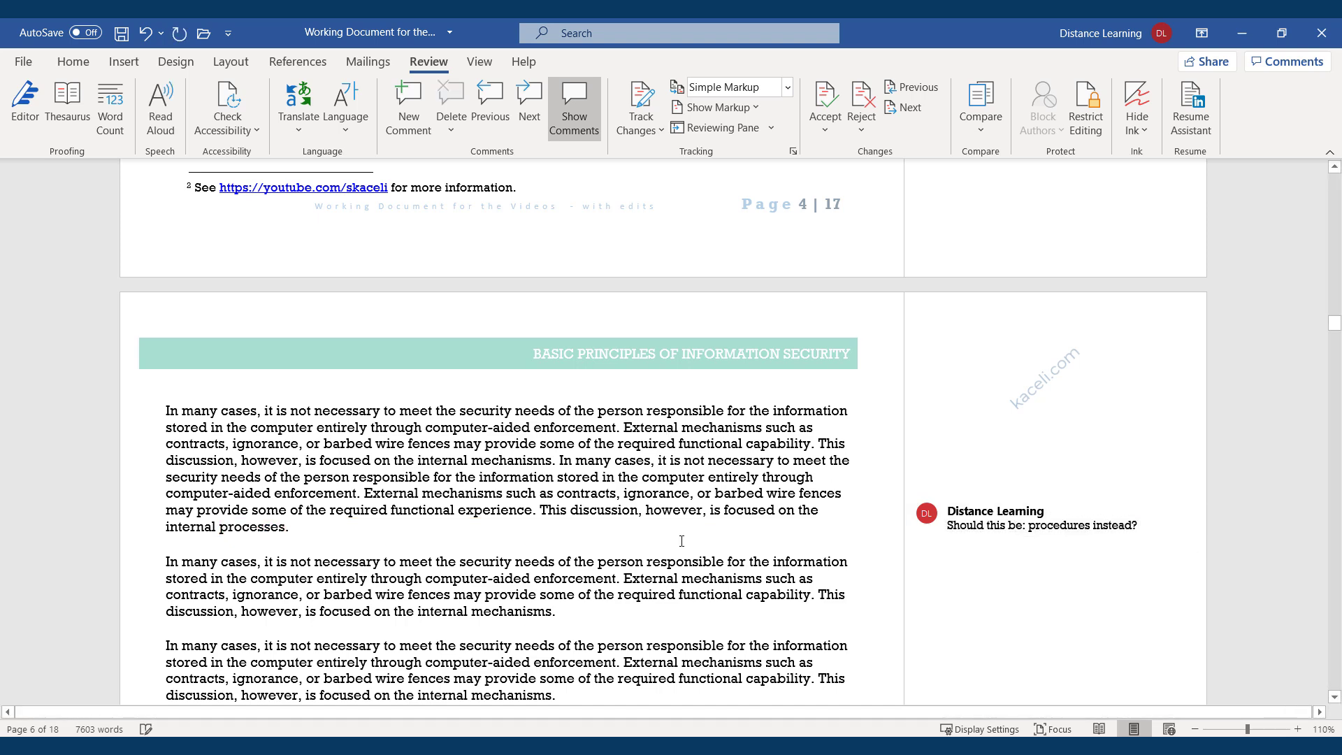
Comment 'This does not relate to the context of this section.' on the second paragraph's closing passage.
left_click_drag(557, 613, 468, 580)
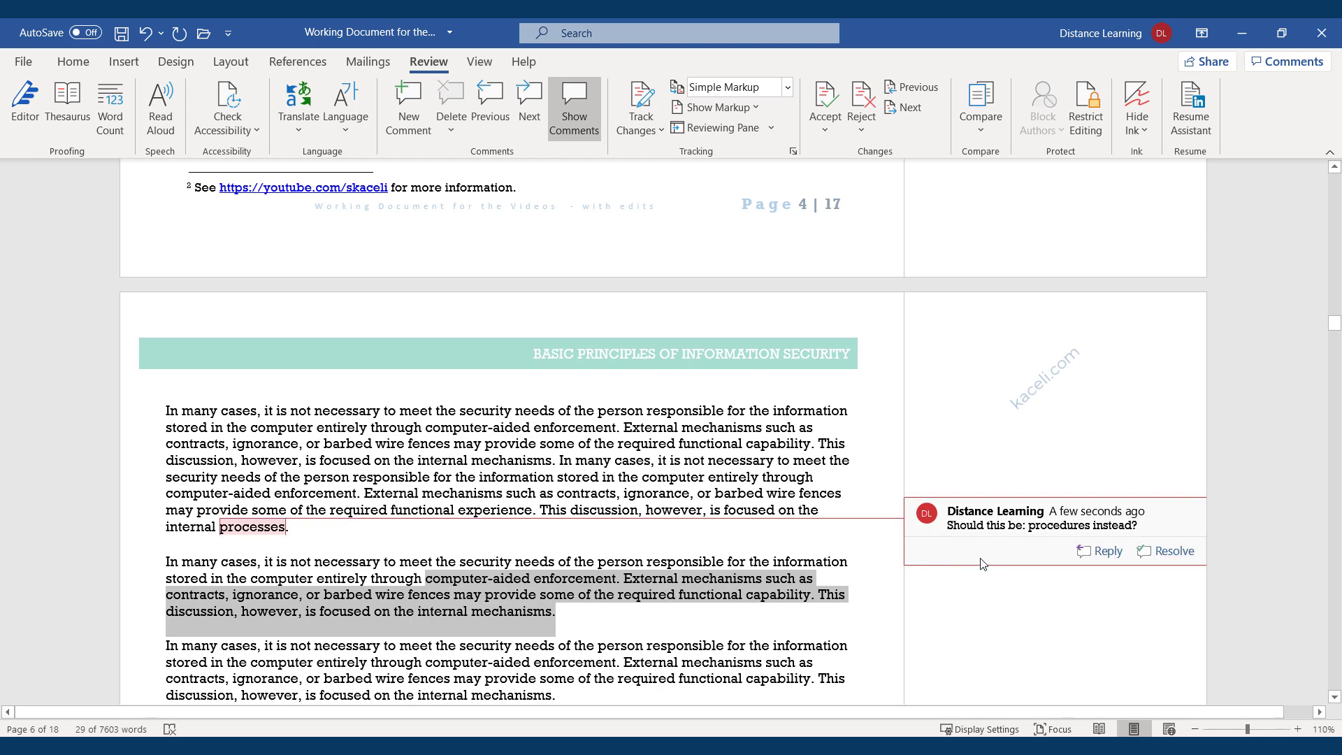
left_click(409, 99)
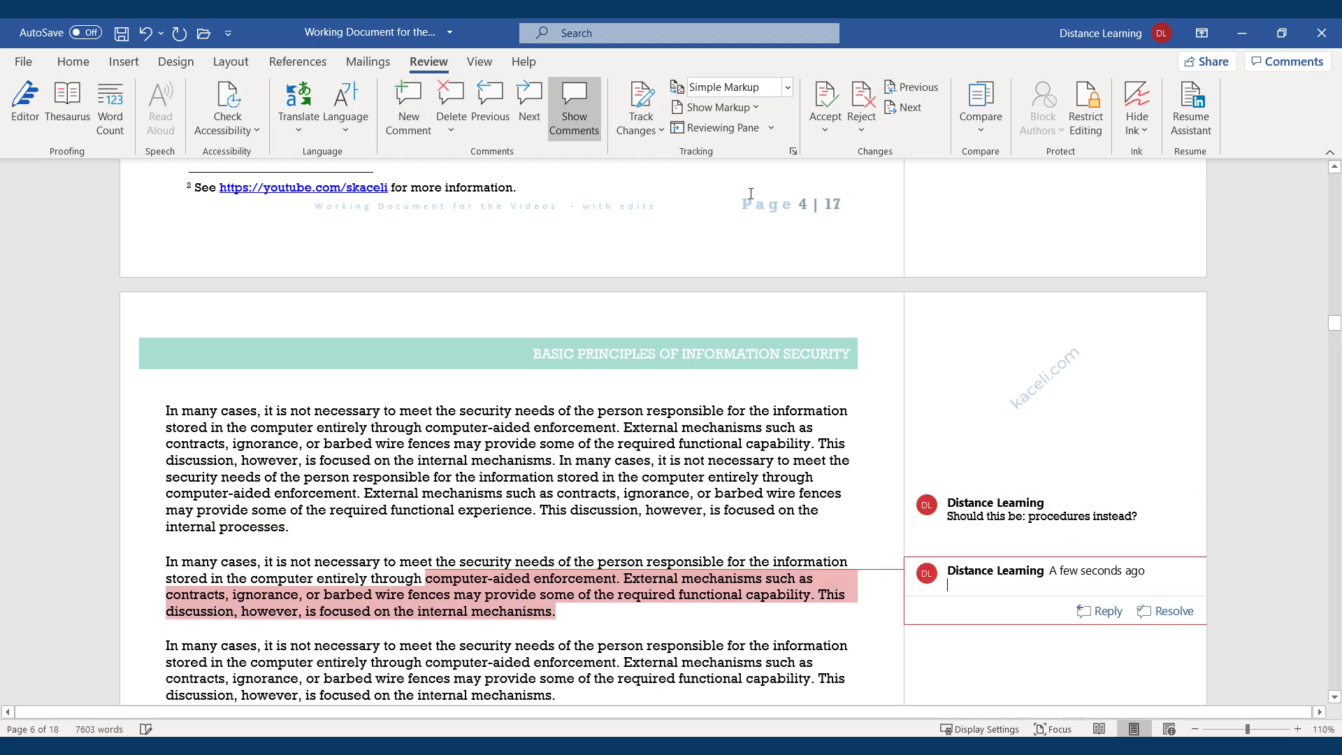
type("This does not relate to the context of this section.")
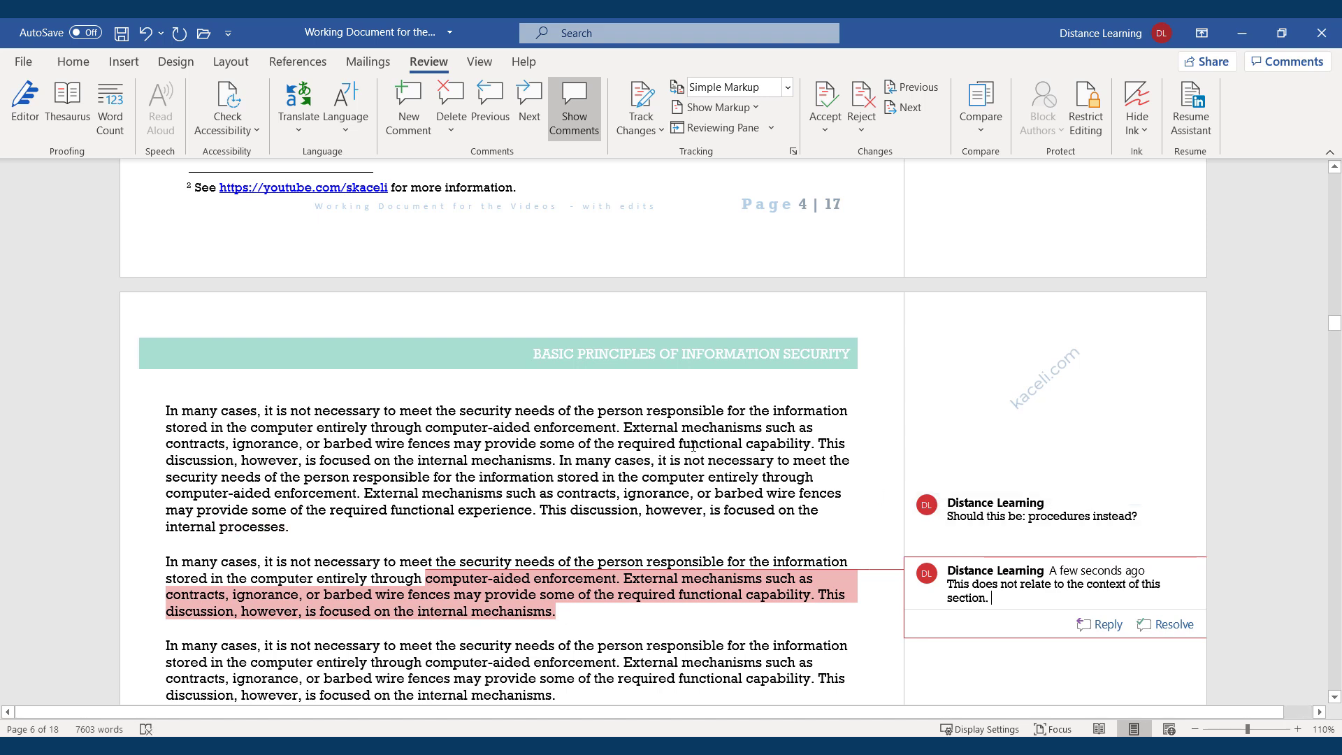
left_click(476, 476)
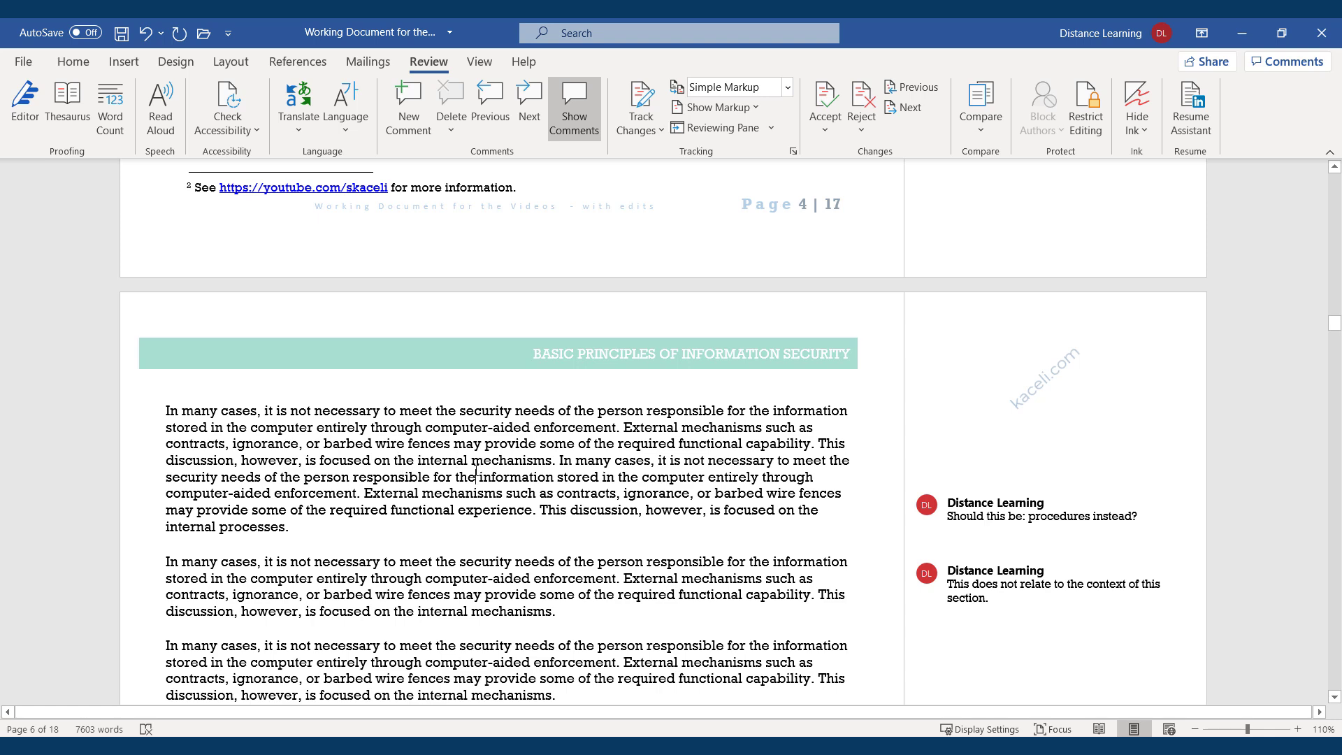
With Track Changes on, replace 'through computer-aided enforcement' with 'without saving it' in the first paragraph.
left_click(645, 101)
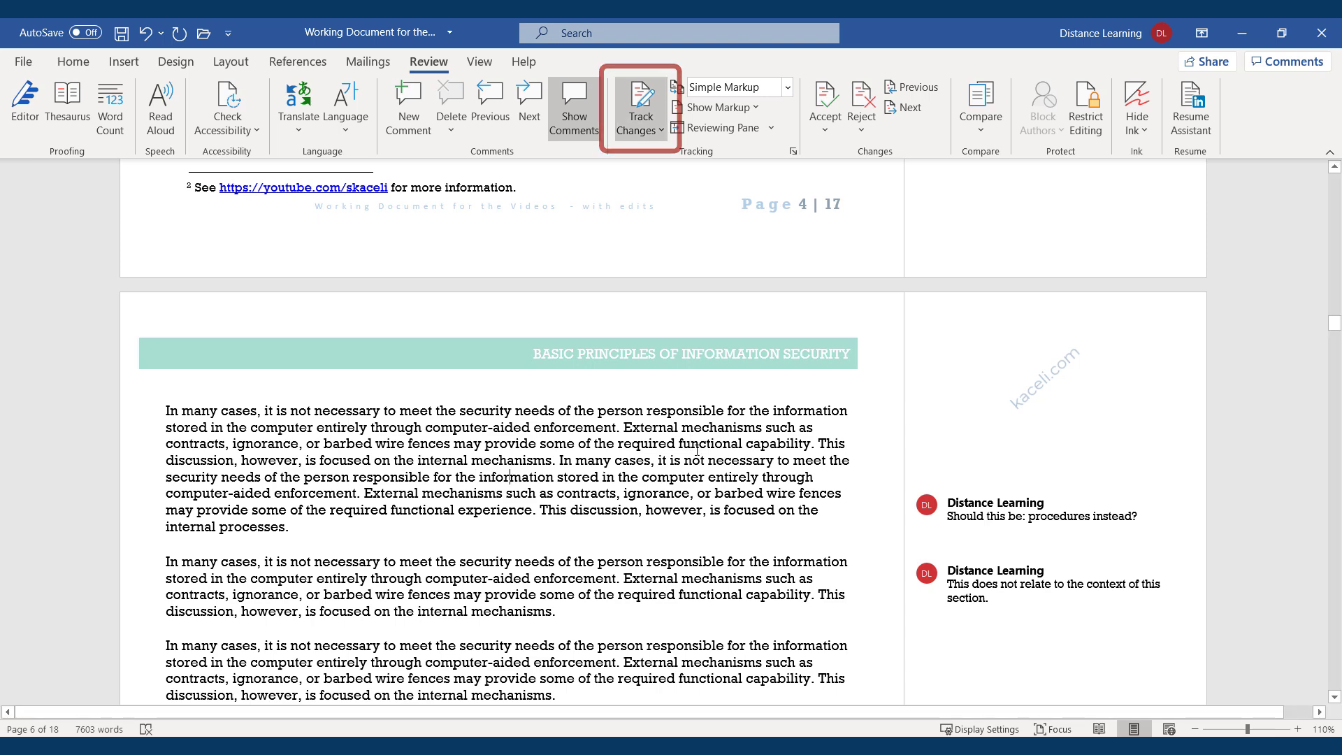
left_click(675, 443)
left_click_drag(618, 431, 403, 434)
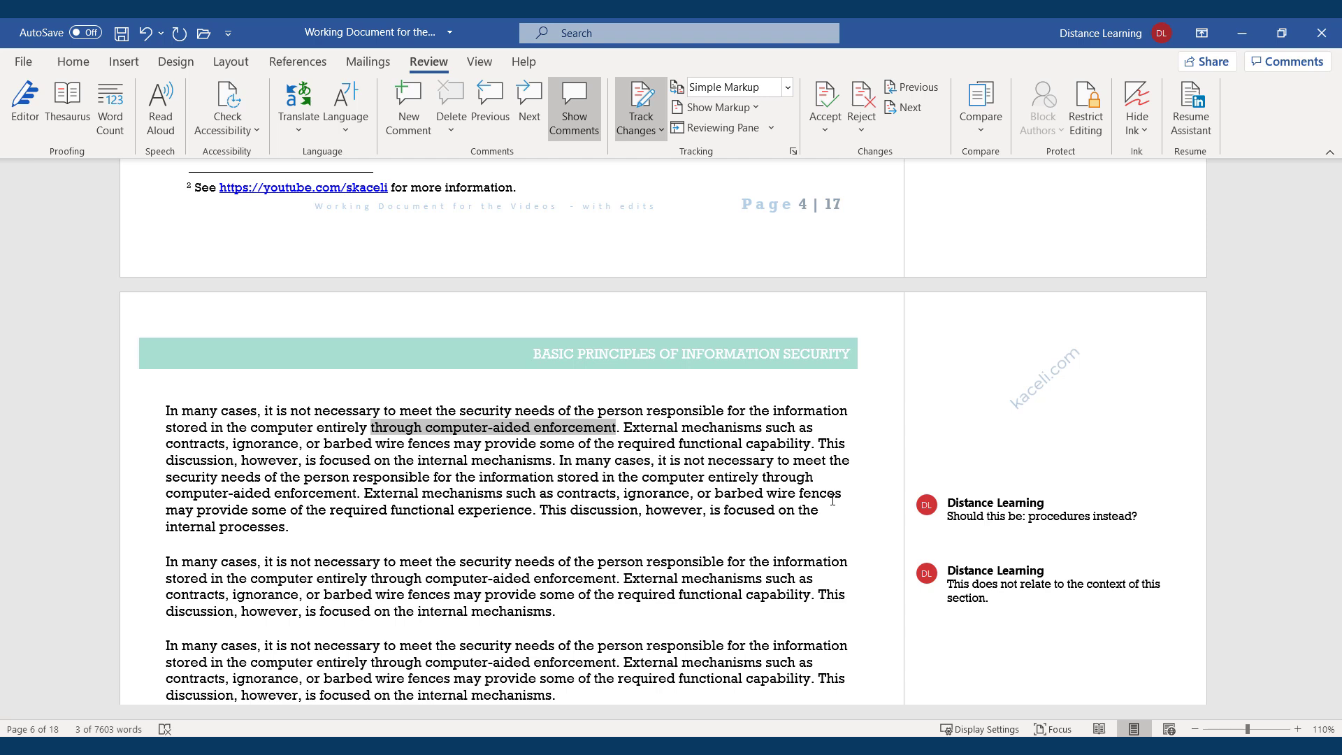
type("without savi")
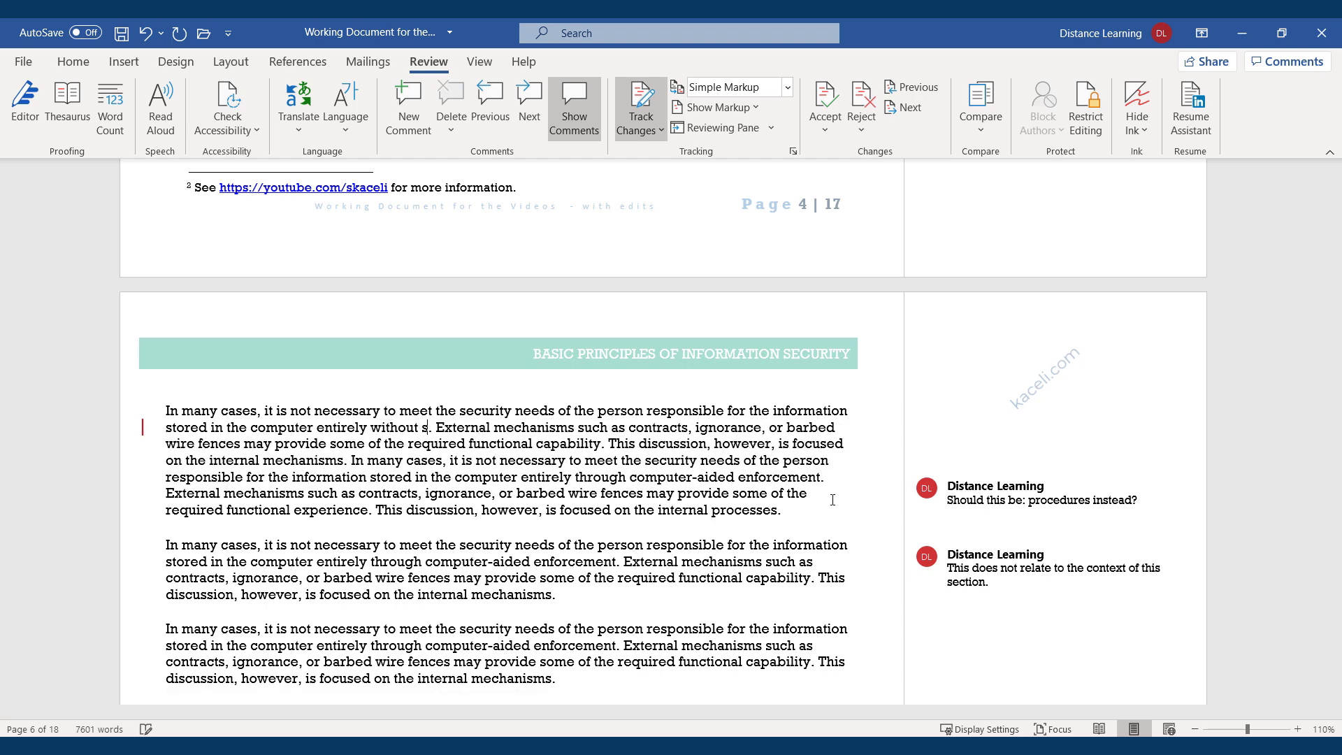
type("ng it")
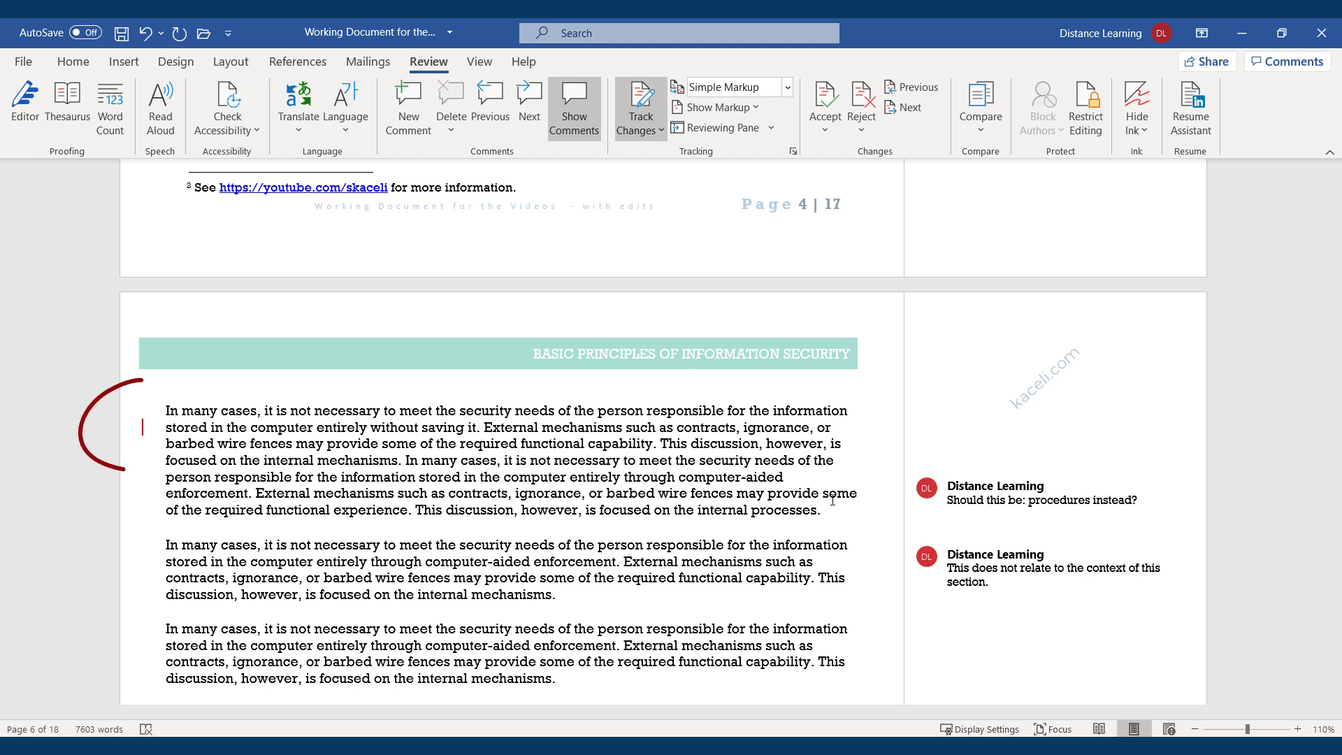
left_click(547, 462)
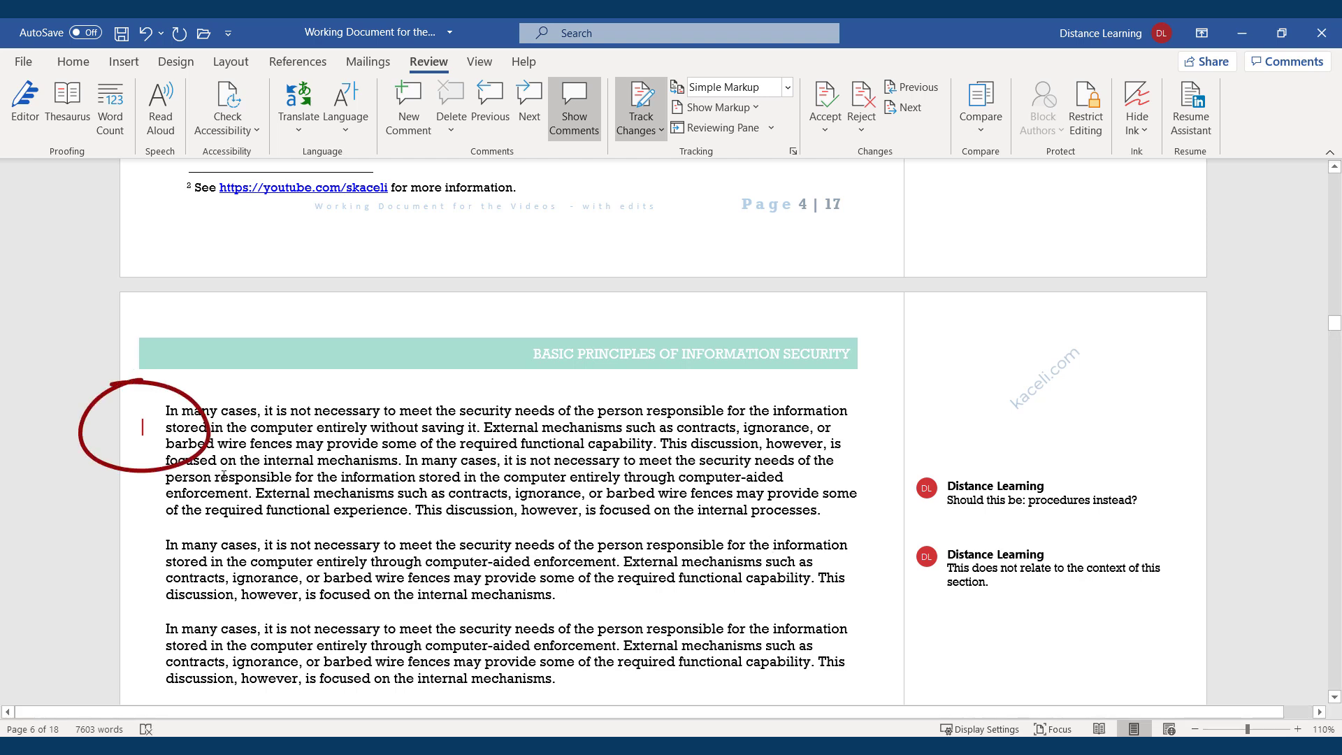
Under All Markup, add 'This discussion however is focused on the internal systems.' to the third paragraph.
left_click(142, 429)
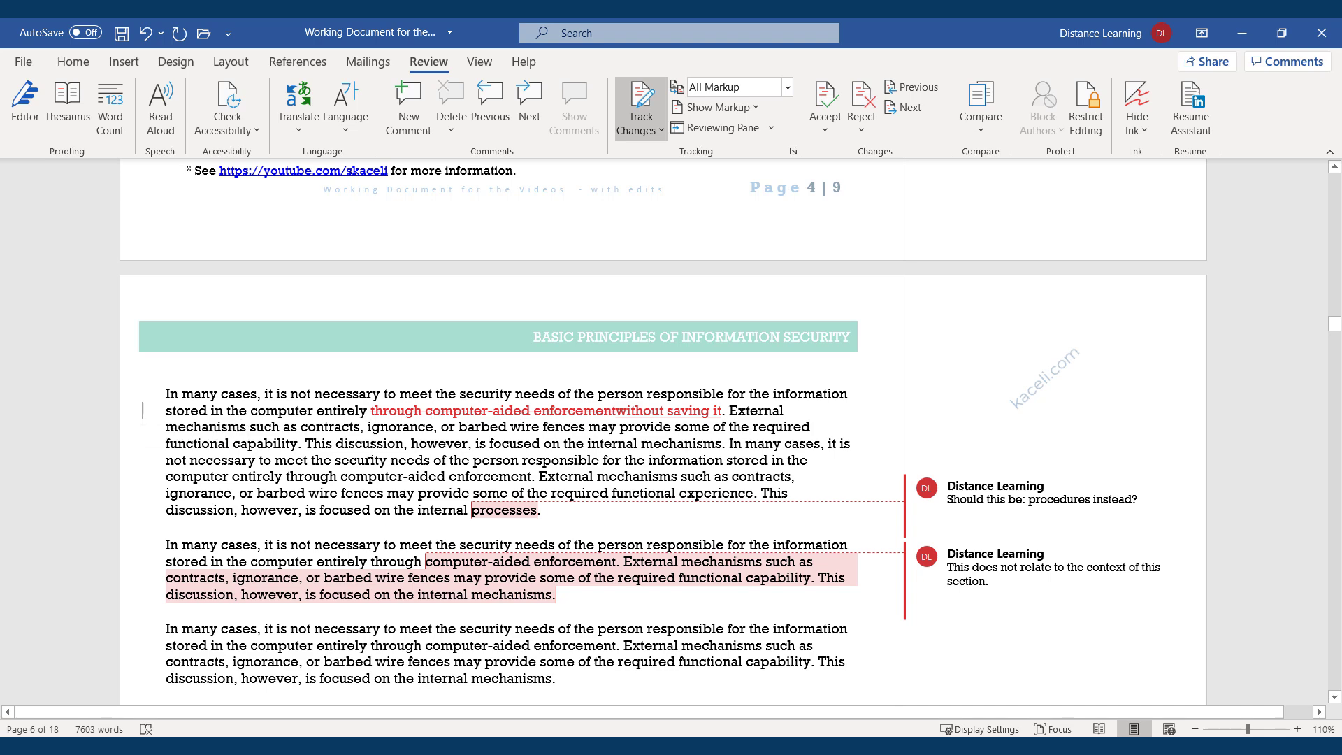
scroll(441, 461, "down", 5)
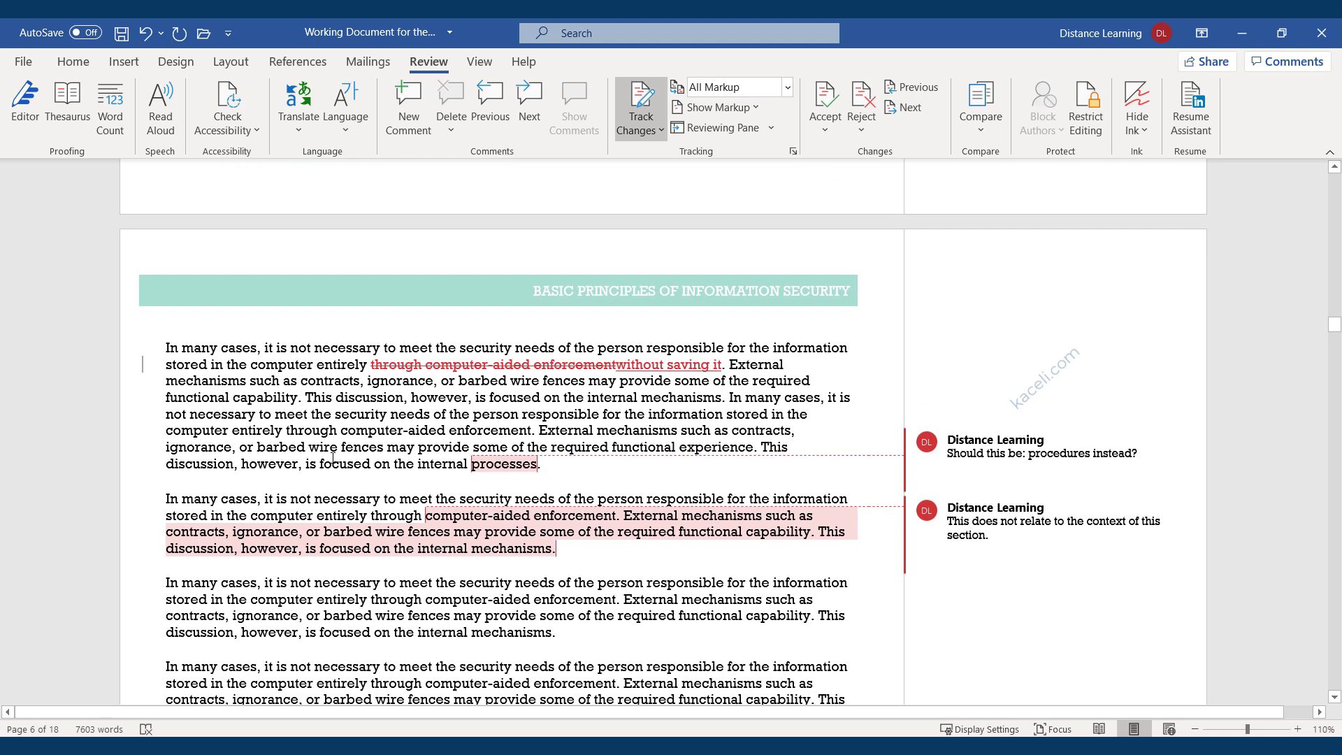
left_click(585, 453)
type("This")
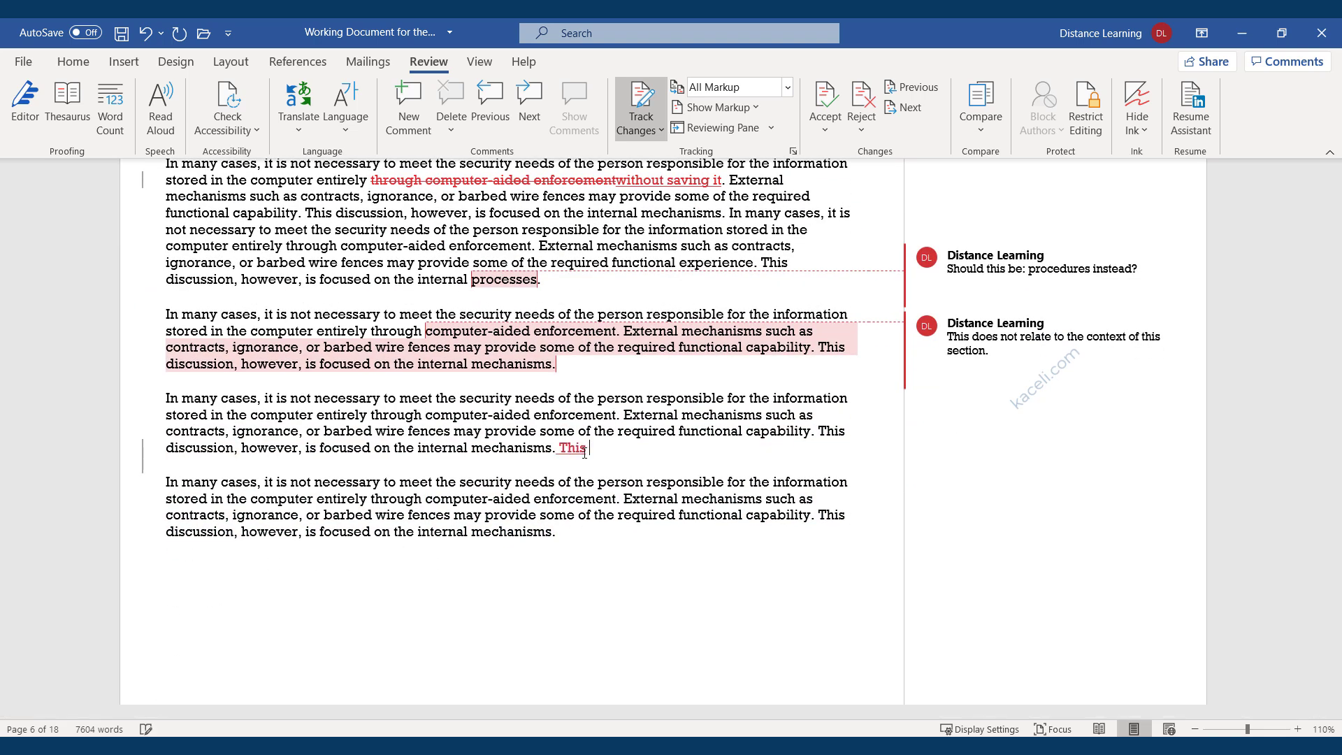
type(" discussion however is focused on the internal systems.")
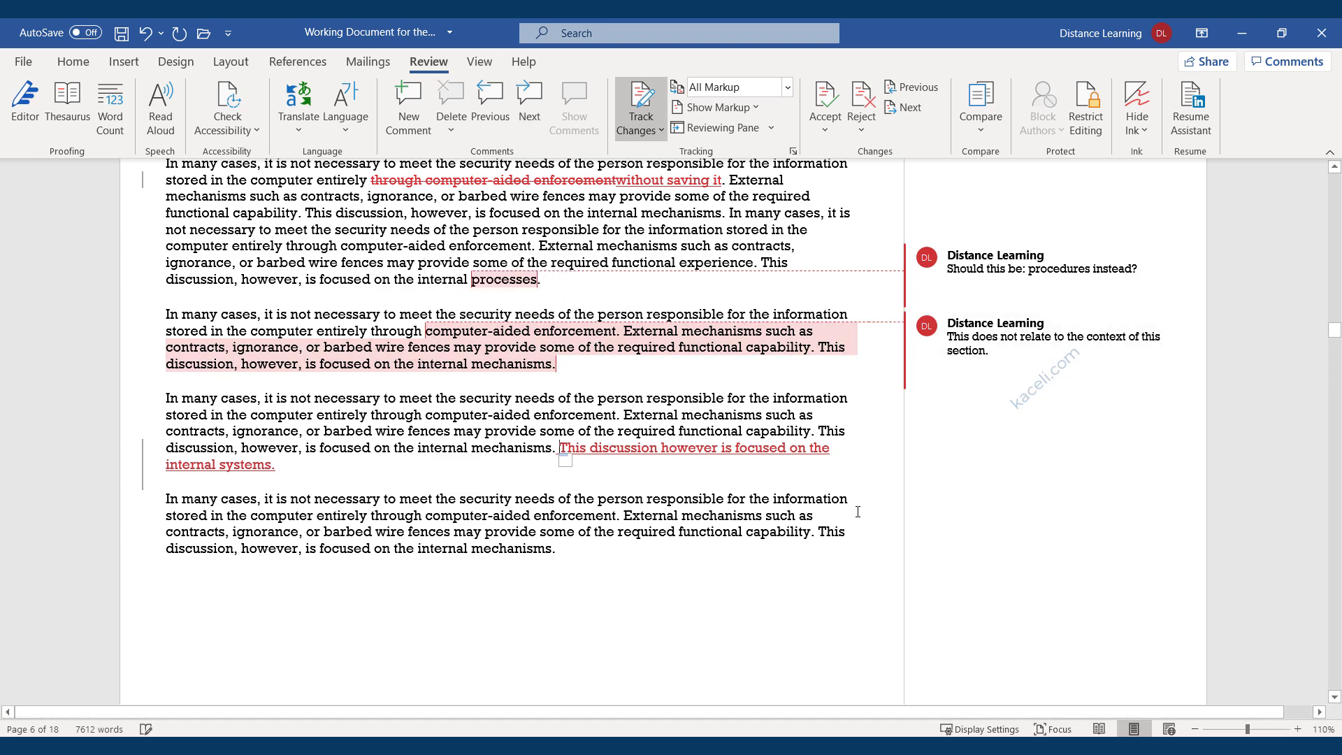
left_click(317, 467)
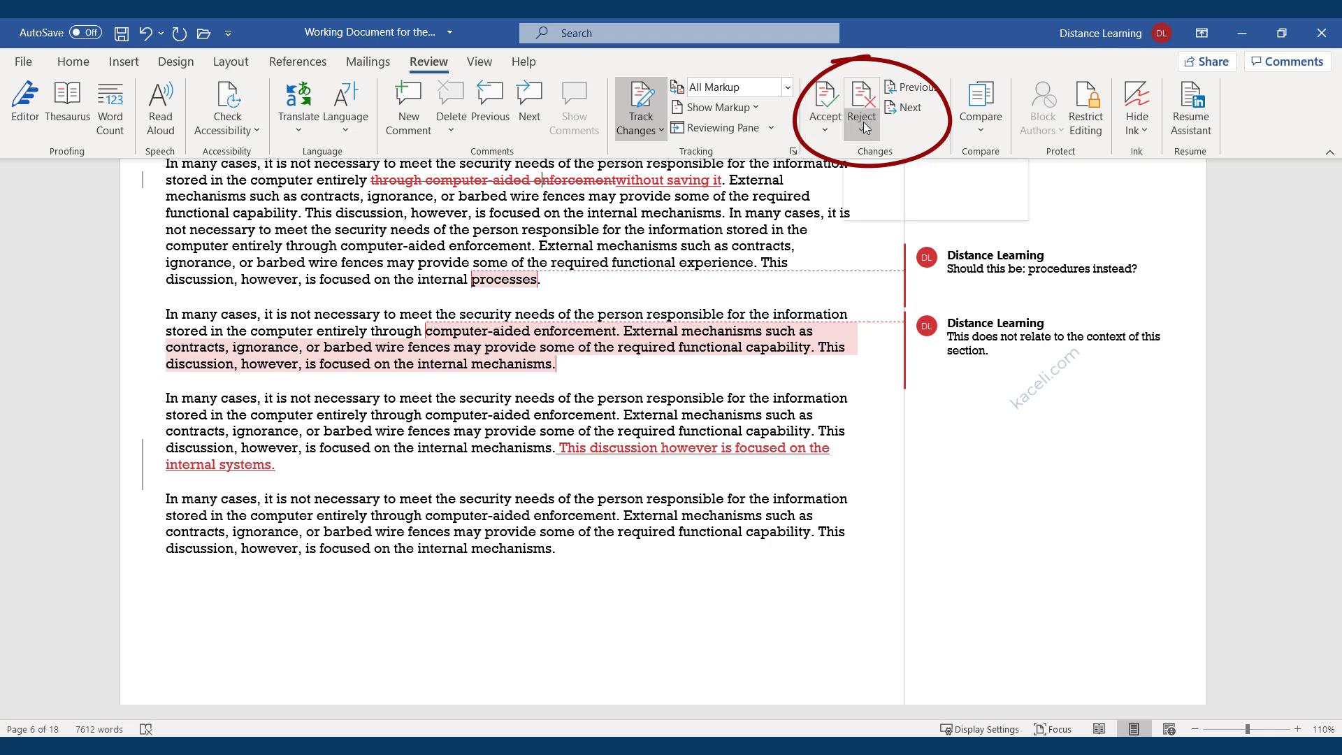
Accept the tracked wording change from 'through computer-aided enforcement' to 'without saving it'.
left_click(825, 130)
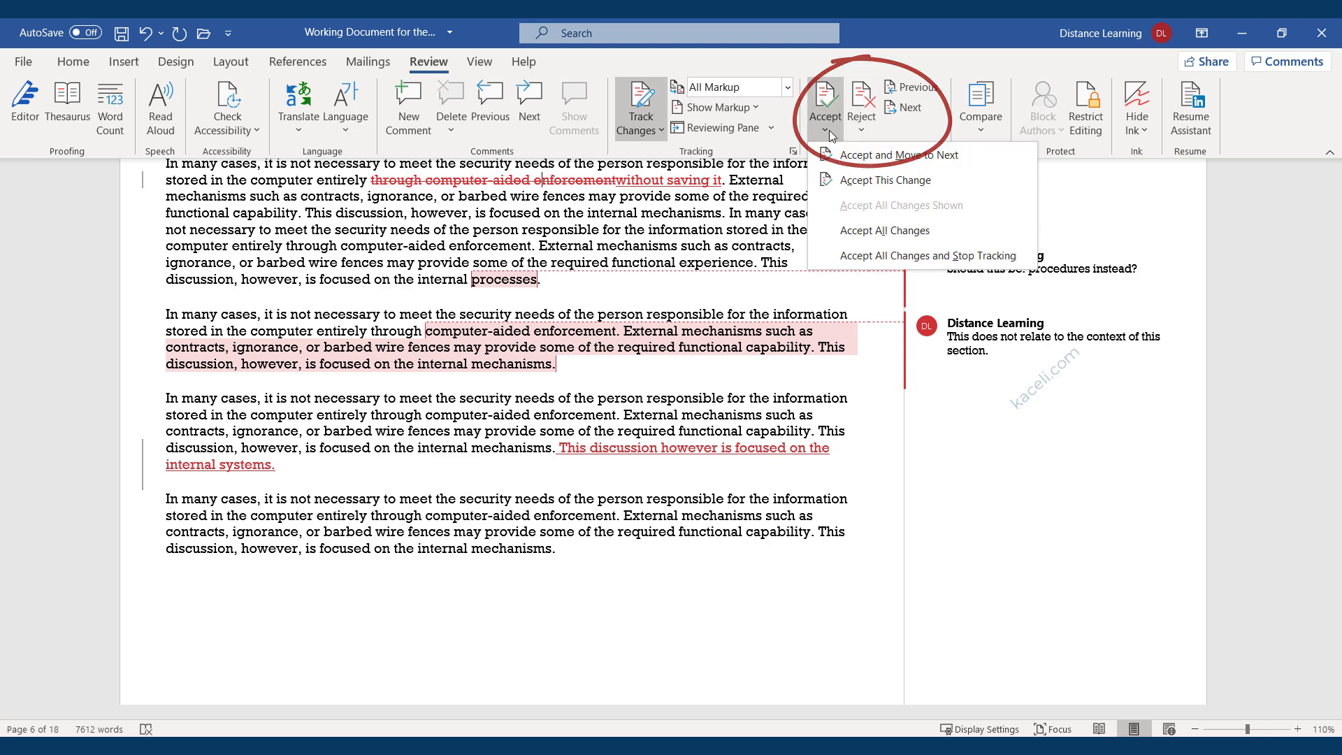
left_click(857, 155)
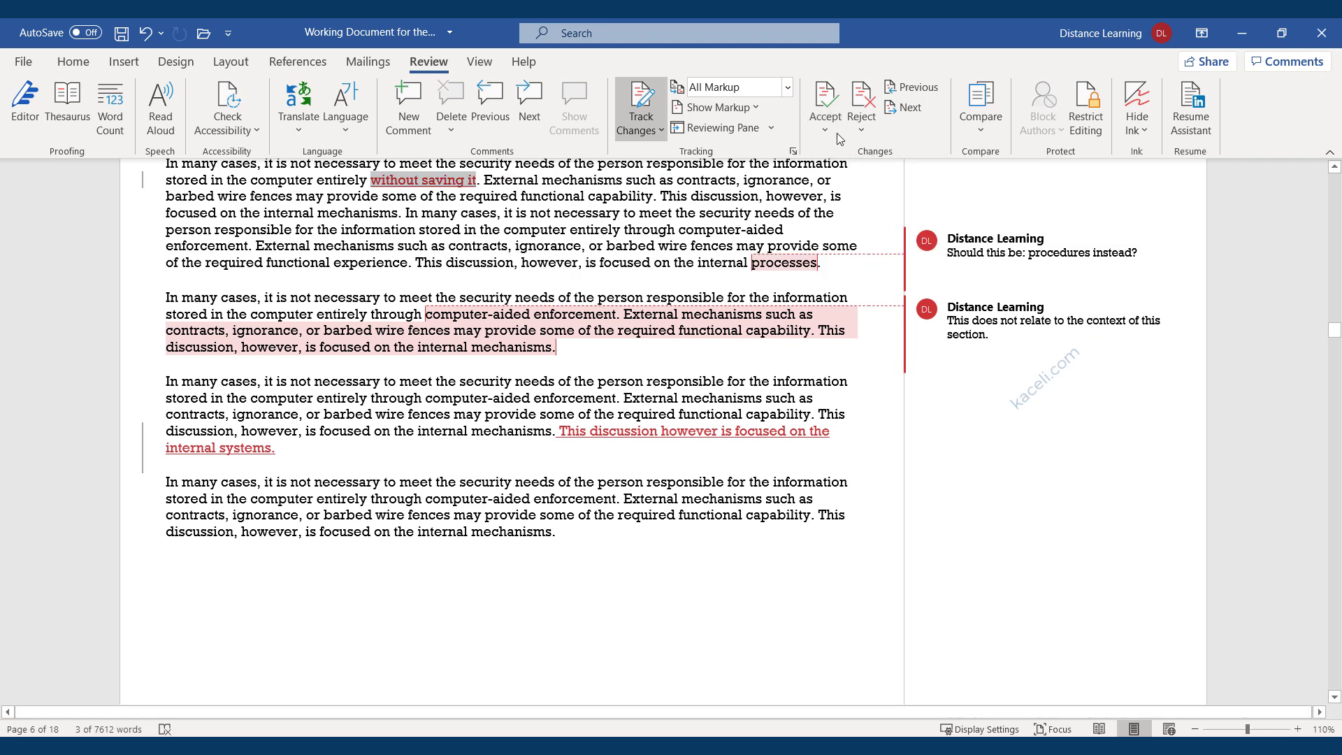
left_click(839, 128)
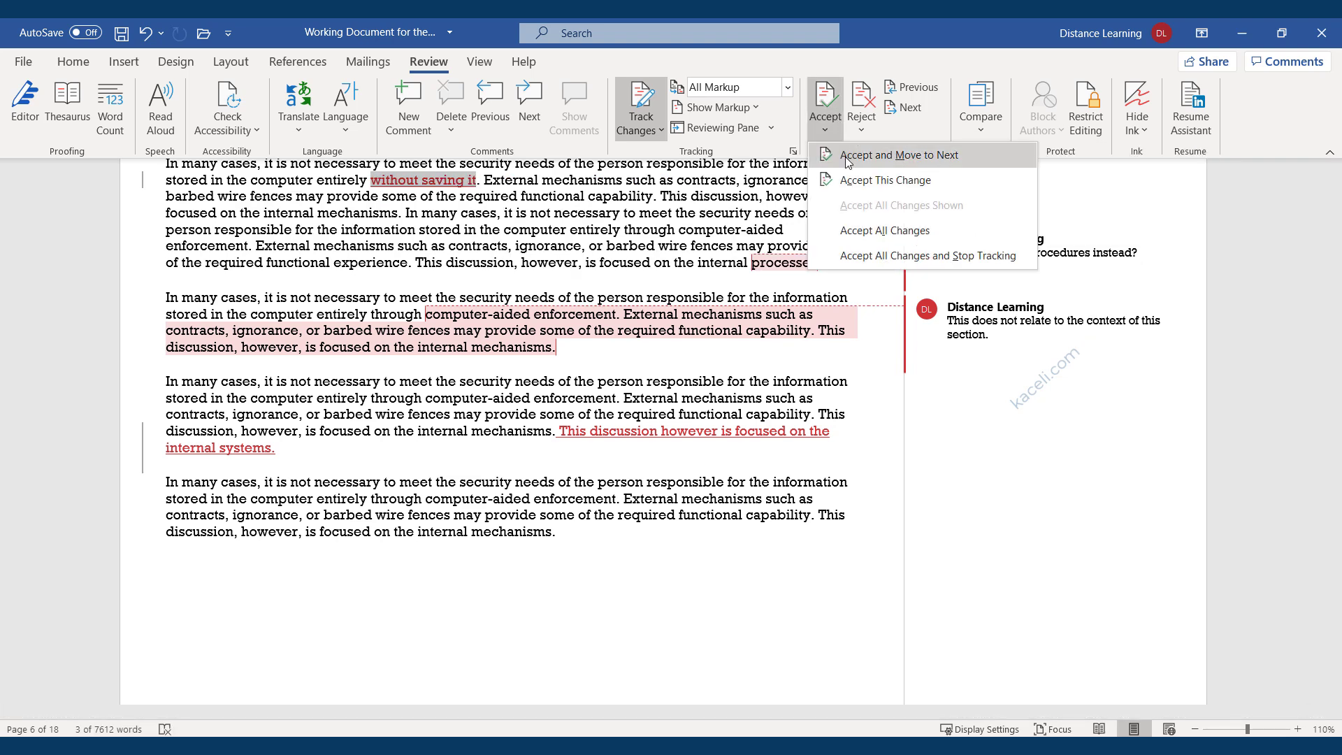
left_click(847, 156)
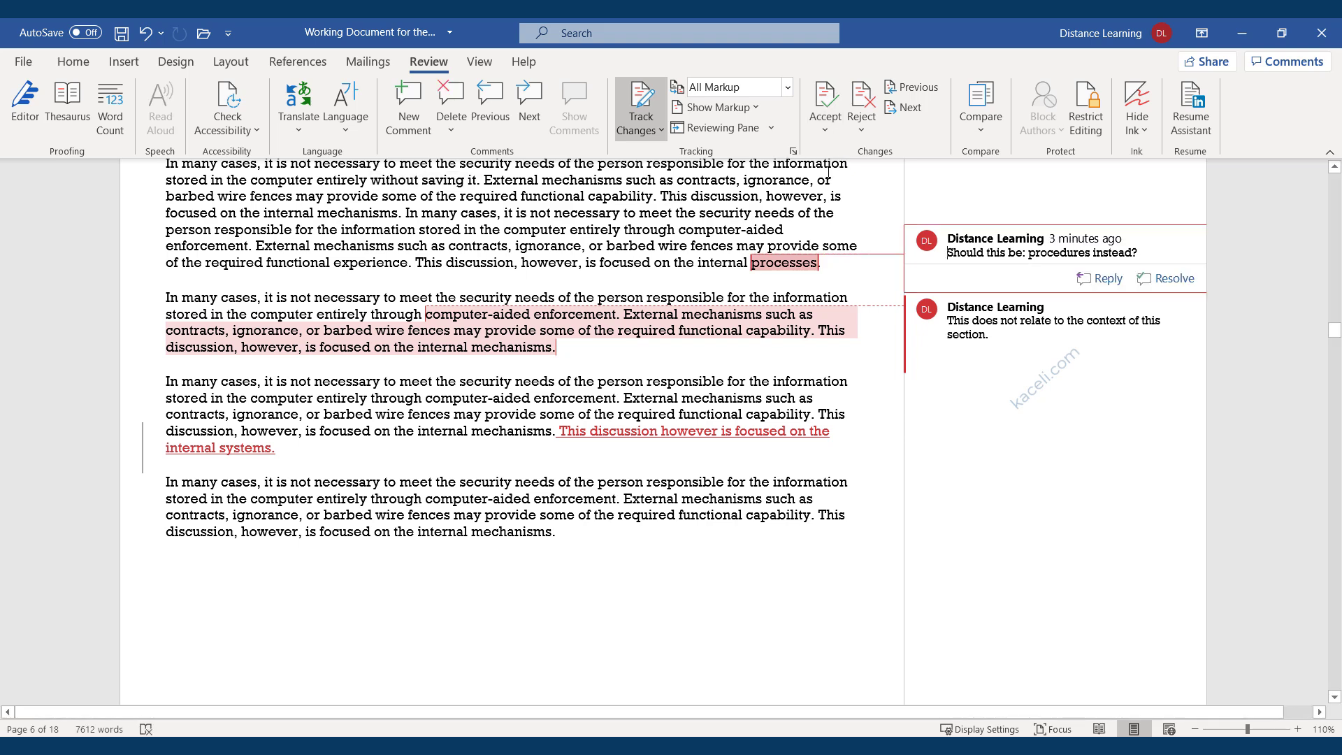
left_click(825, 128)
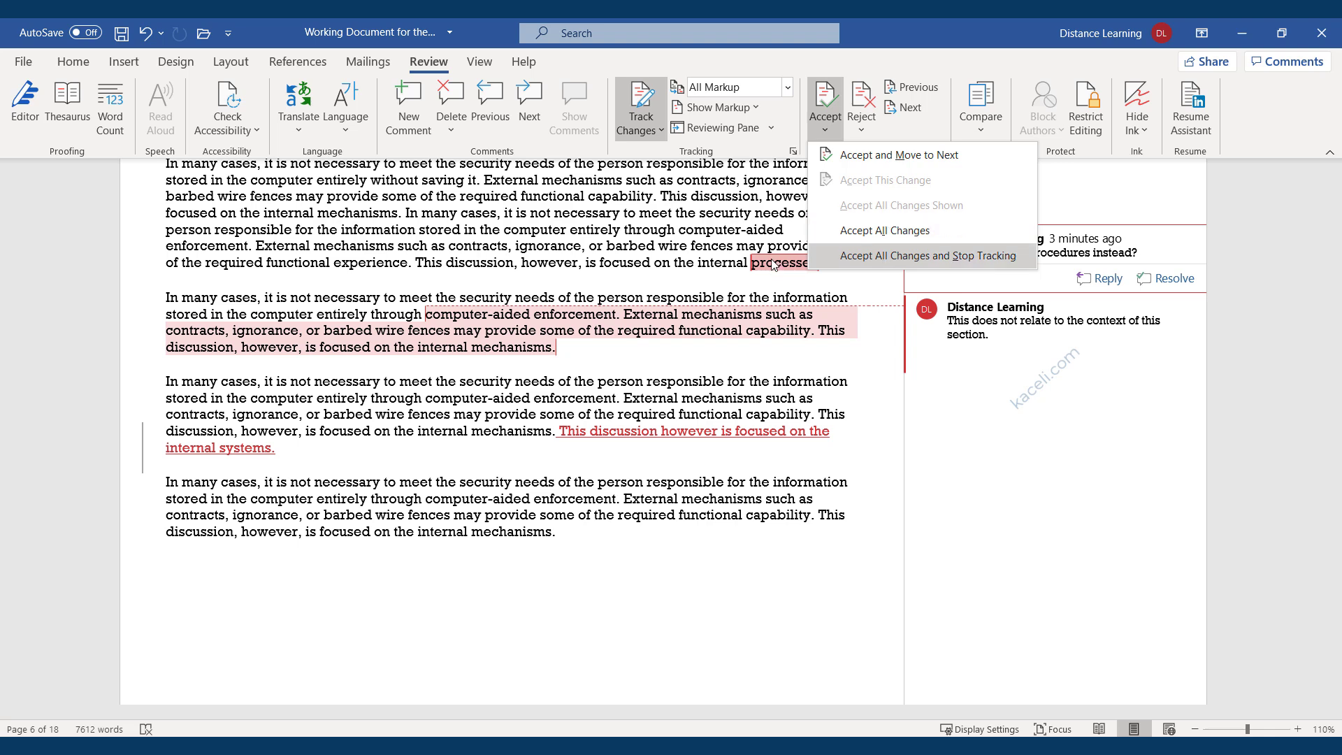
left_click(649, 429)
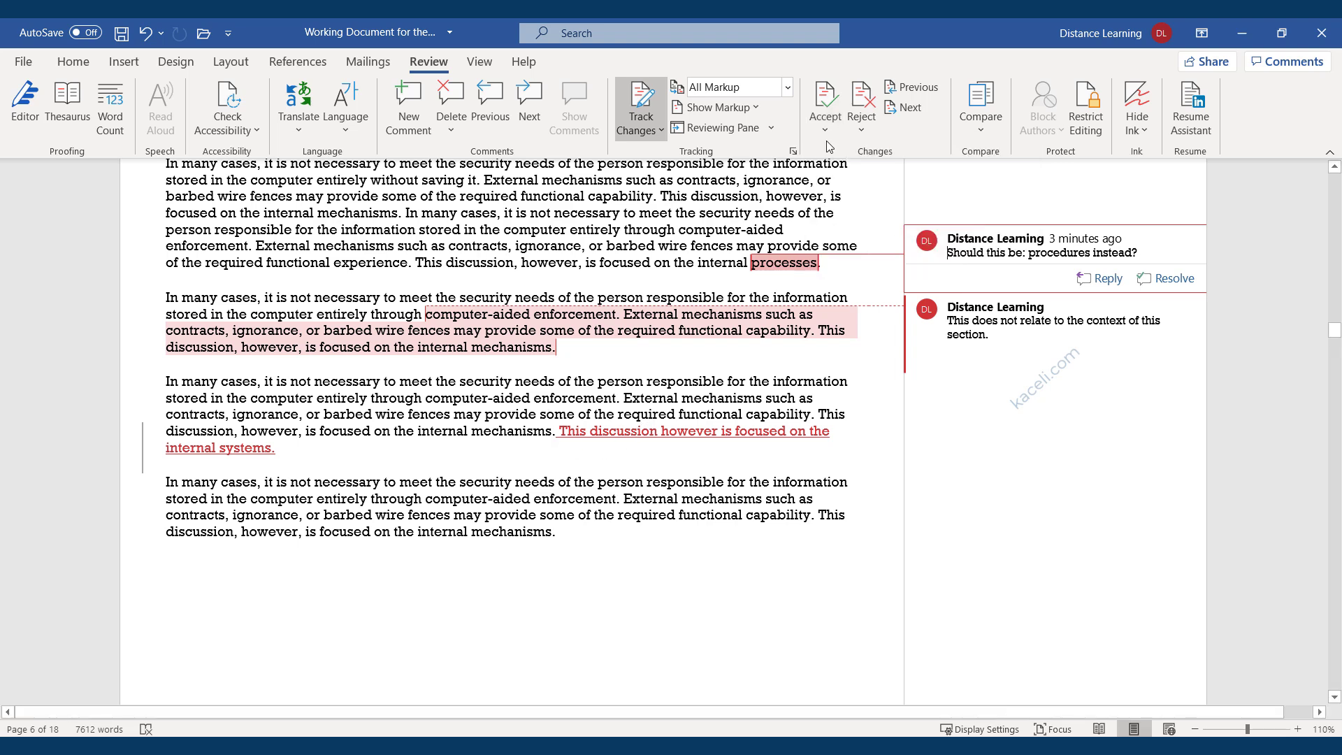
Reject both comments so they are removed from page 6.
left_click(865, 125)
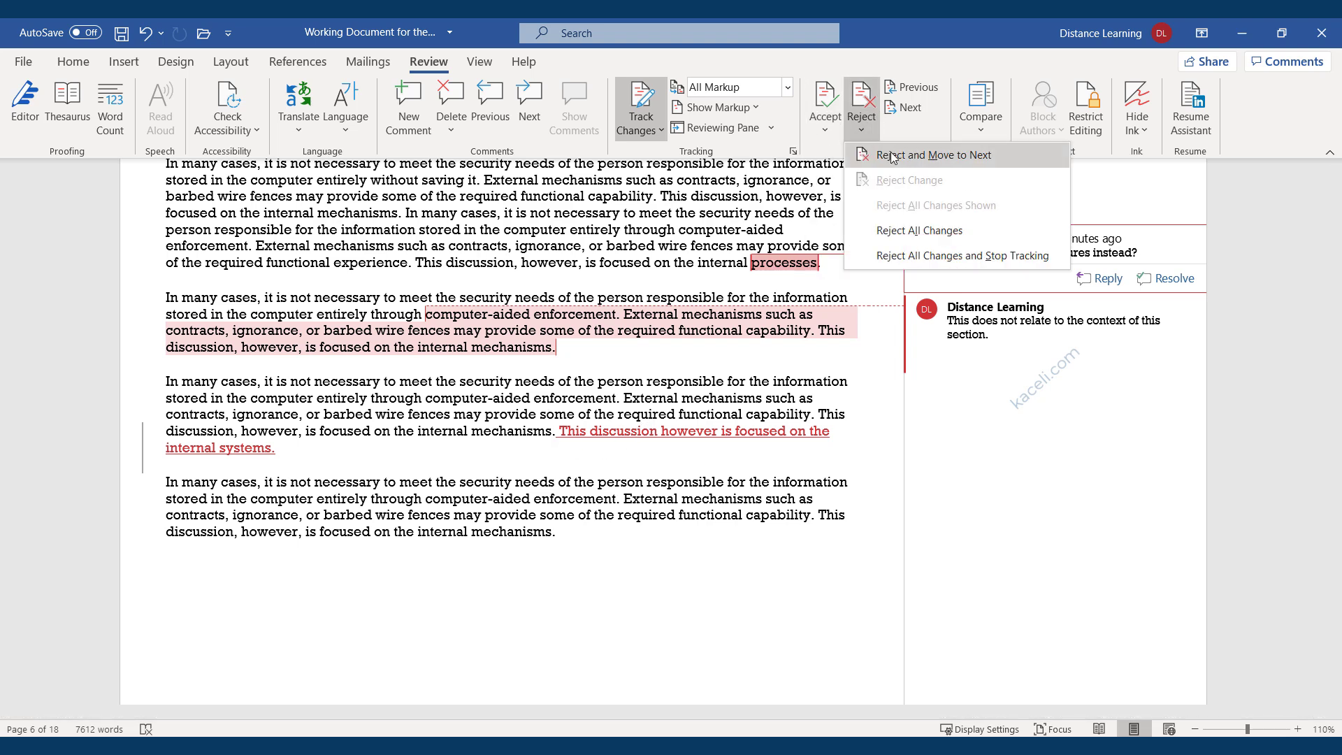
left_click(893, 155)
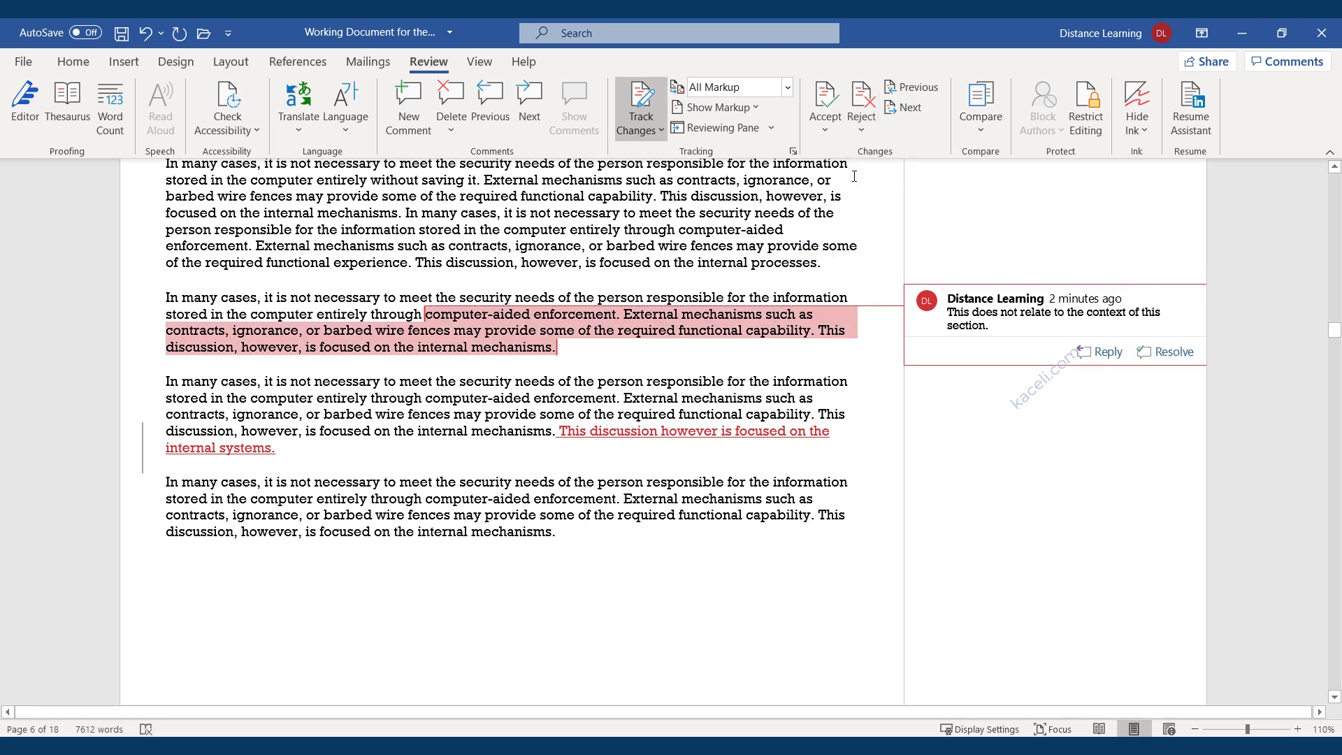
left_click(869, 129)
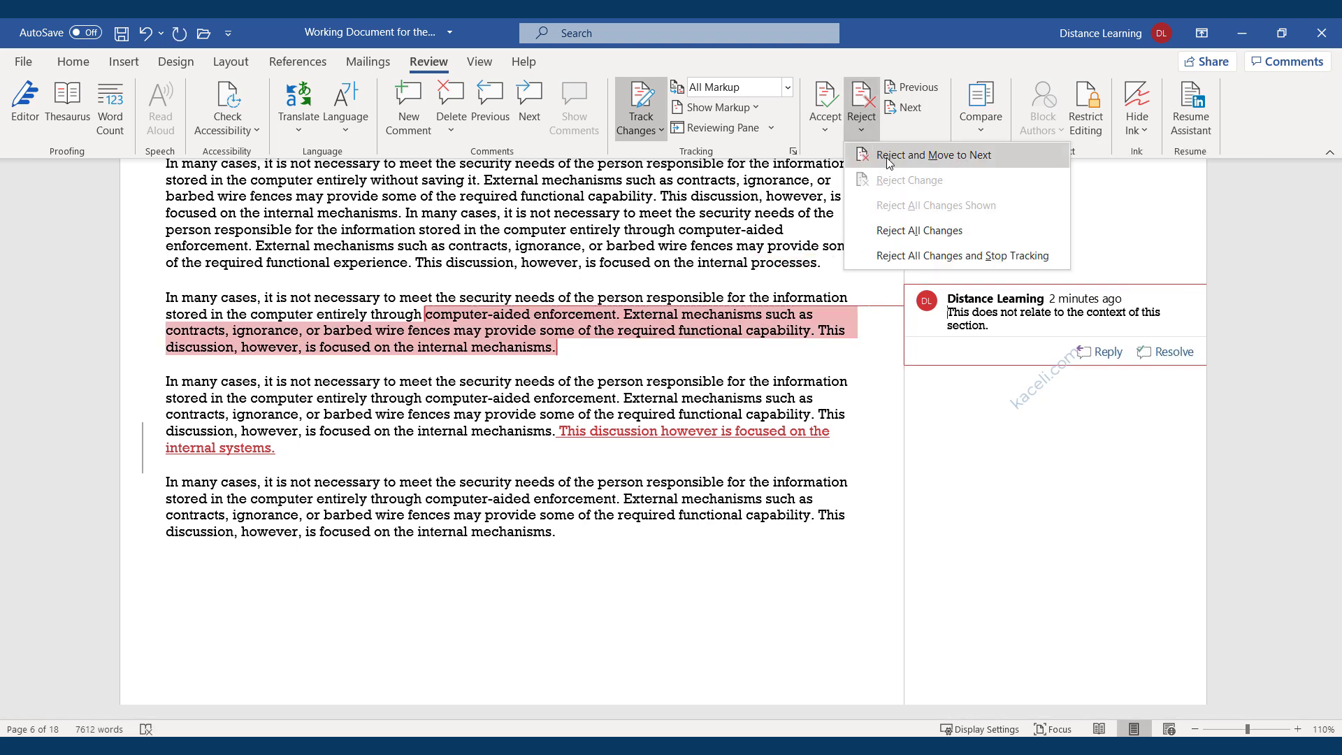
left_click(886, 155)
left_click(469, 395)
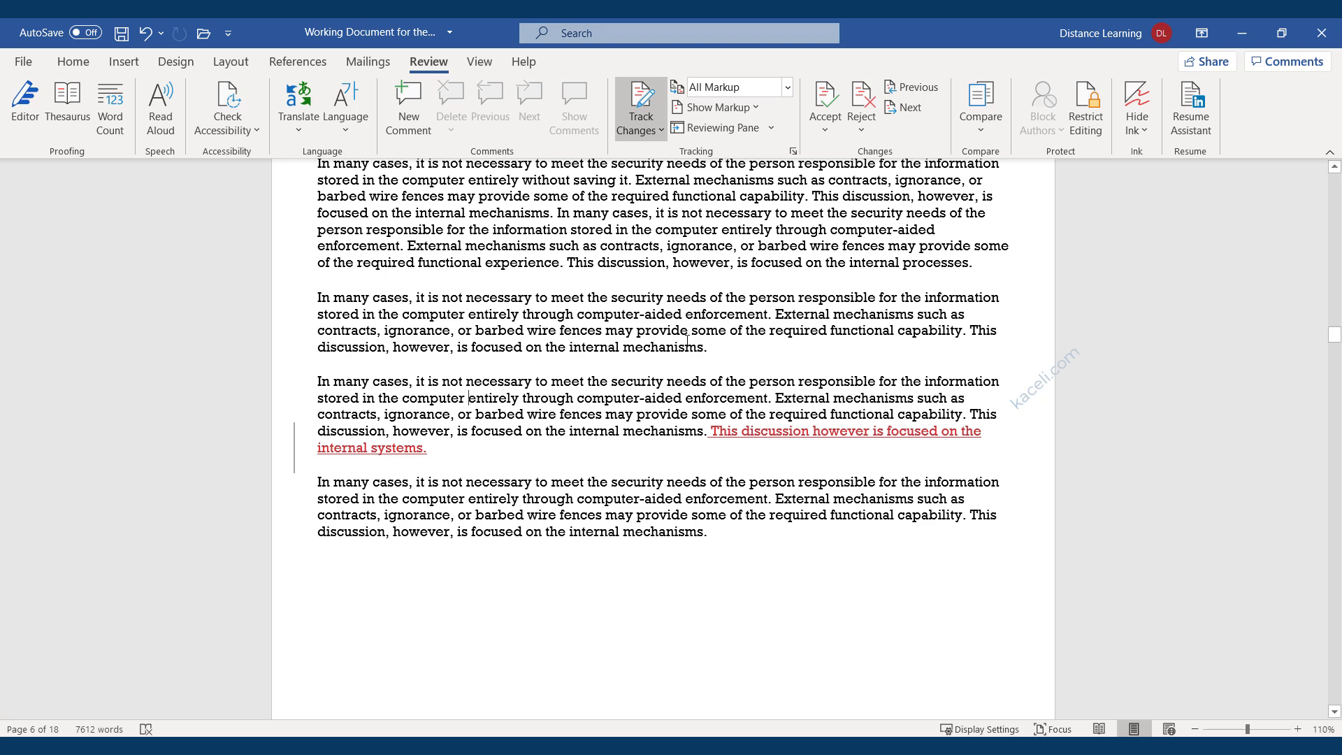
Undo the deletion to restore the comment 'This does not relate to the context of this section.'.
key("ctrl+z")
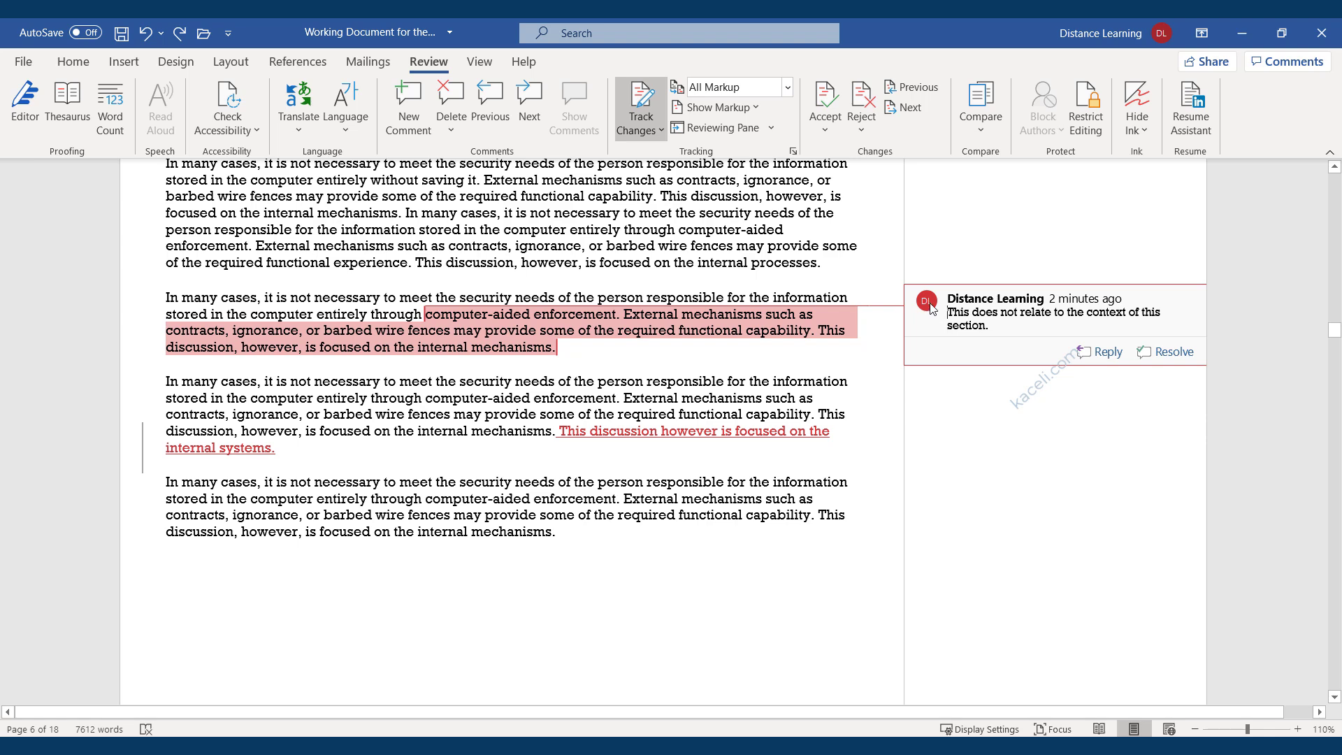
left_click(931, 306)
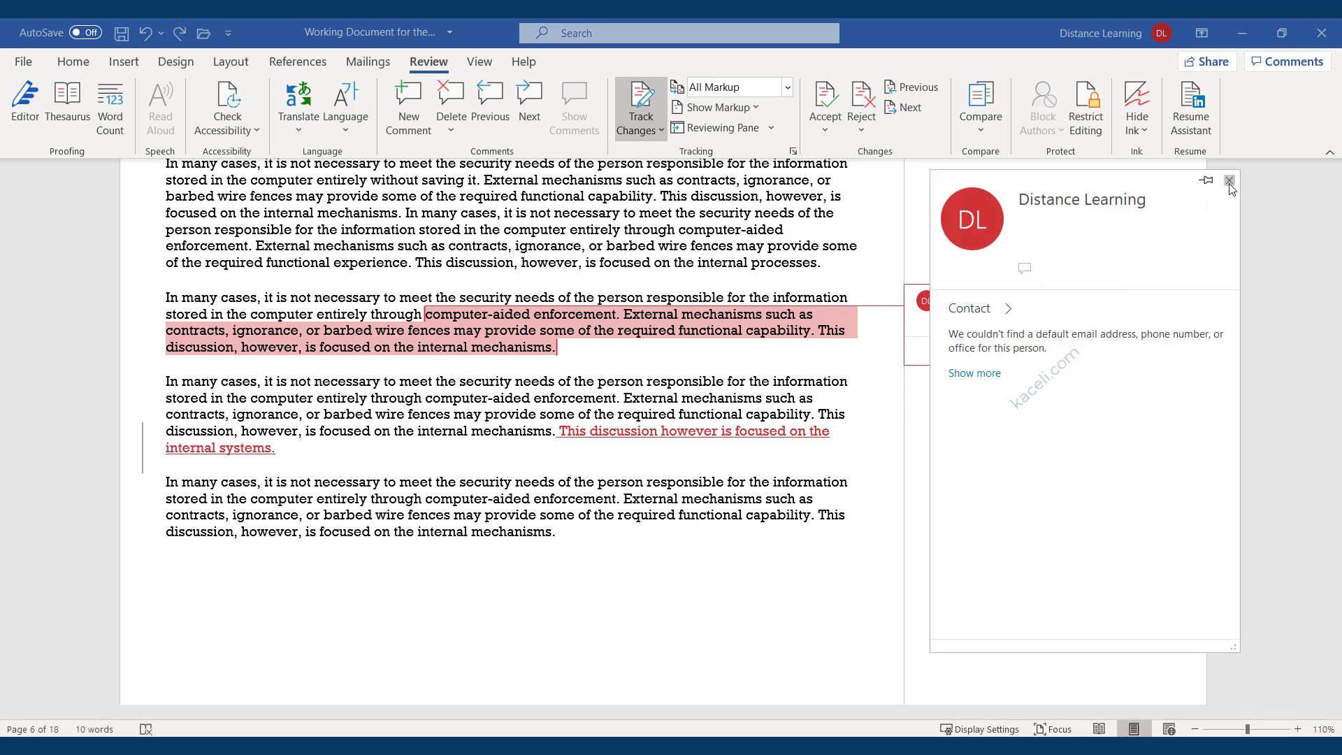
left_click(1229, 183)
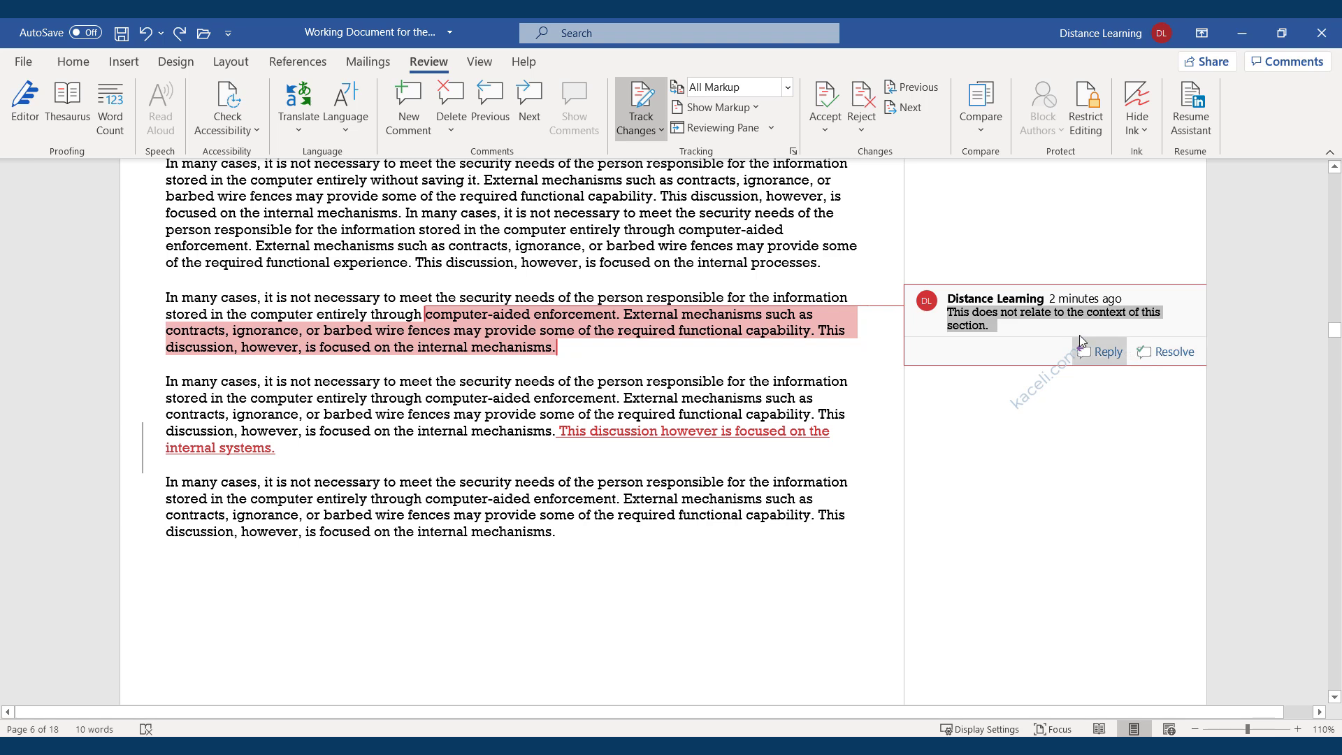
Reply to the restored comment with 'Reply goes here.'.
left_click(1047, 329)
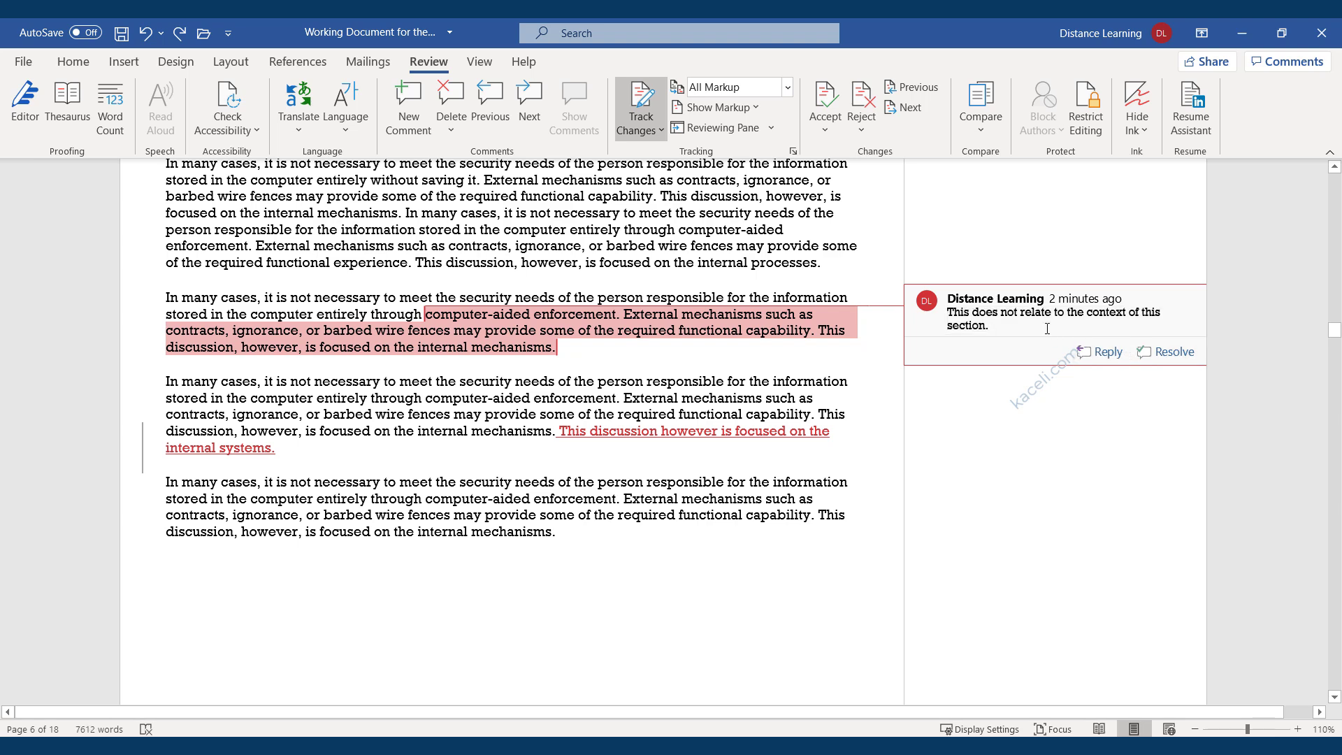
left_click(1096, 352)
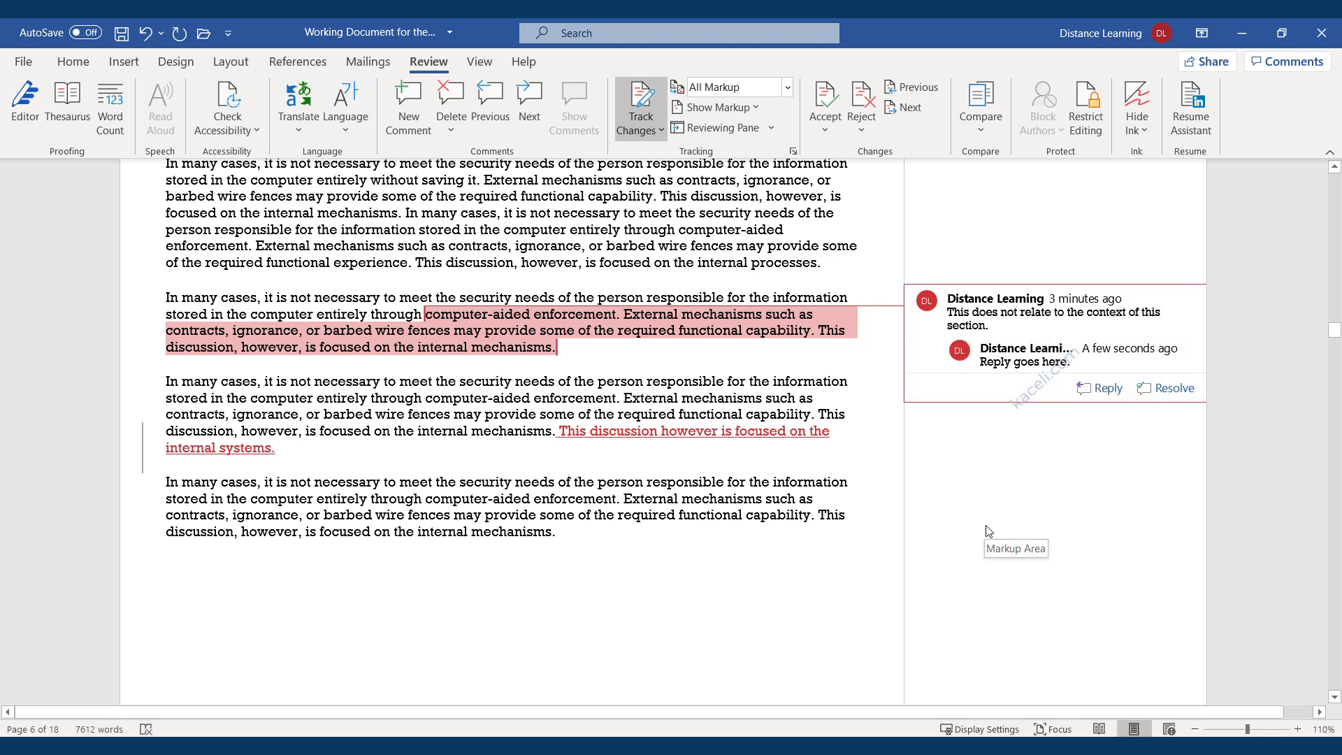
left_click(710, 354)
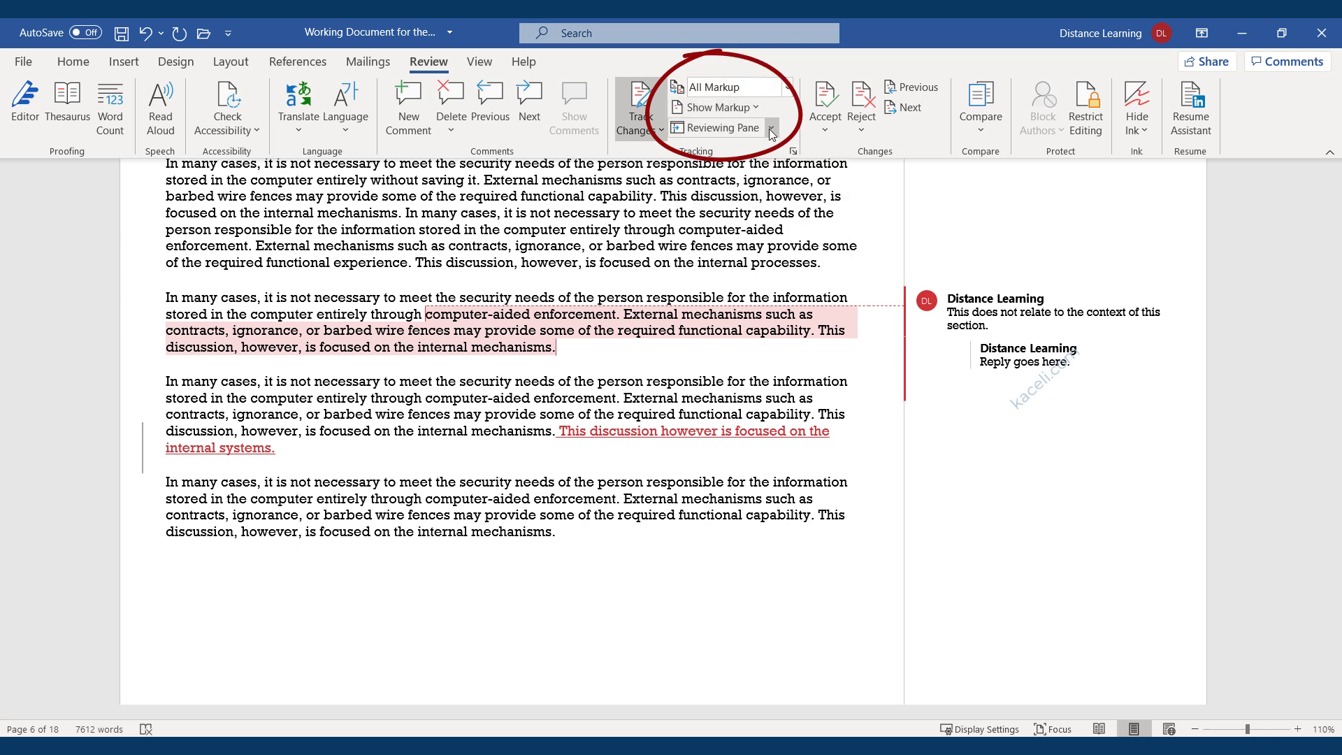
Try the Original and Simple Markup review views while checking the commented second-paragraph passage.
left_click(788, 88)
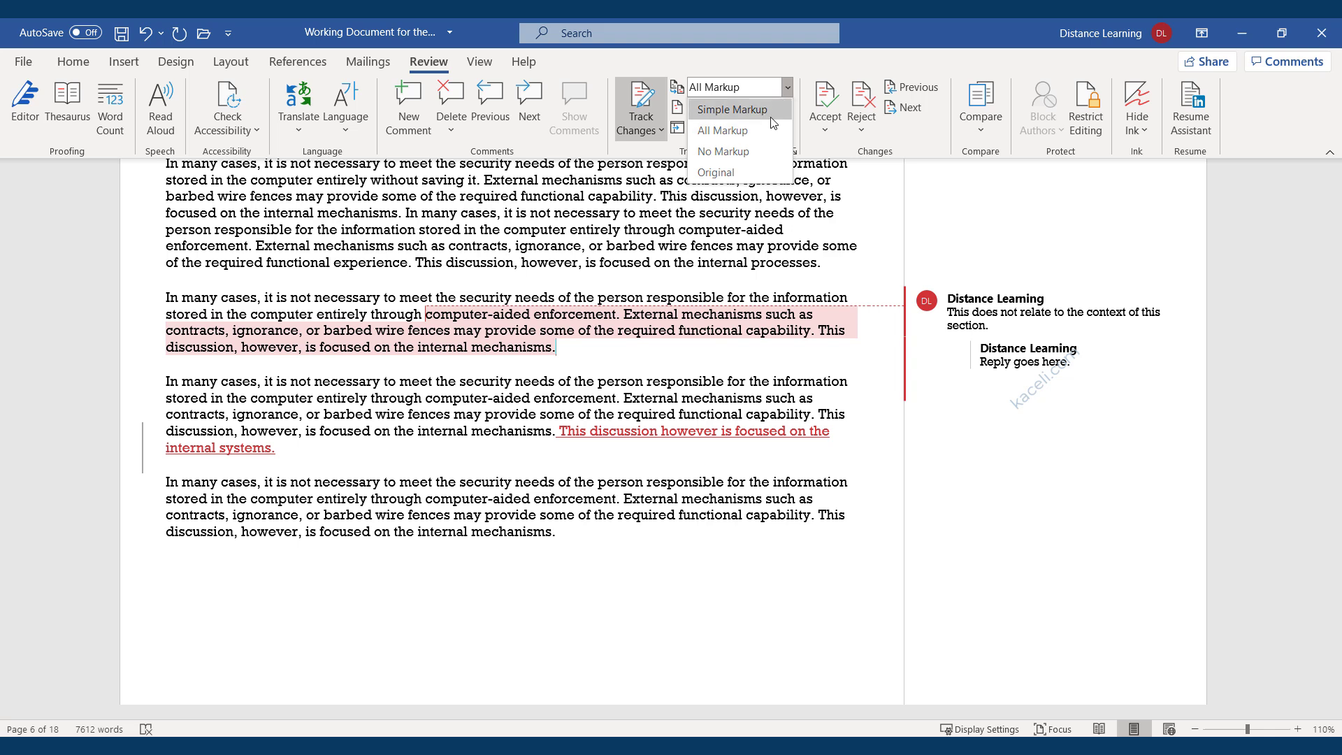
left_click(797, 65)
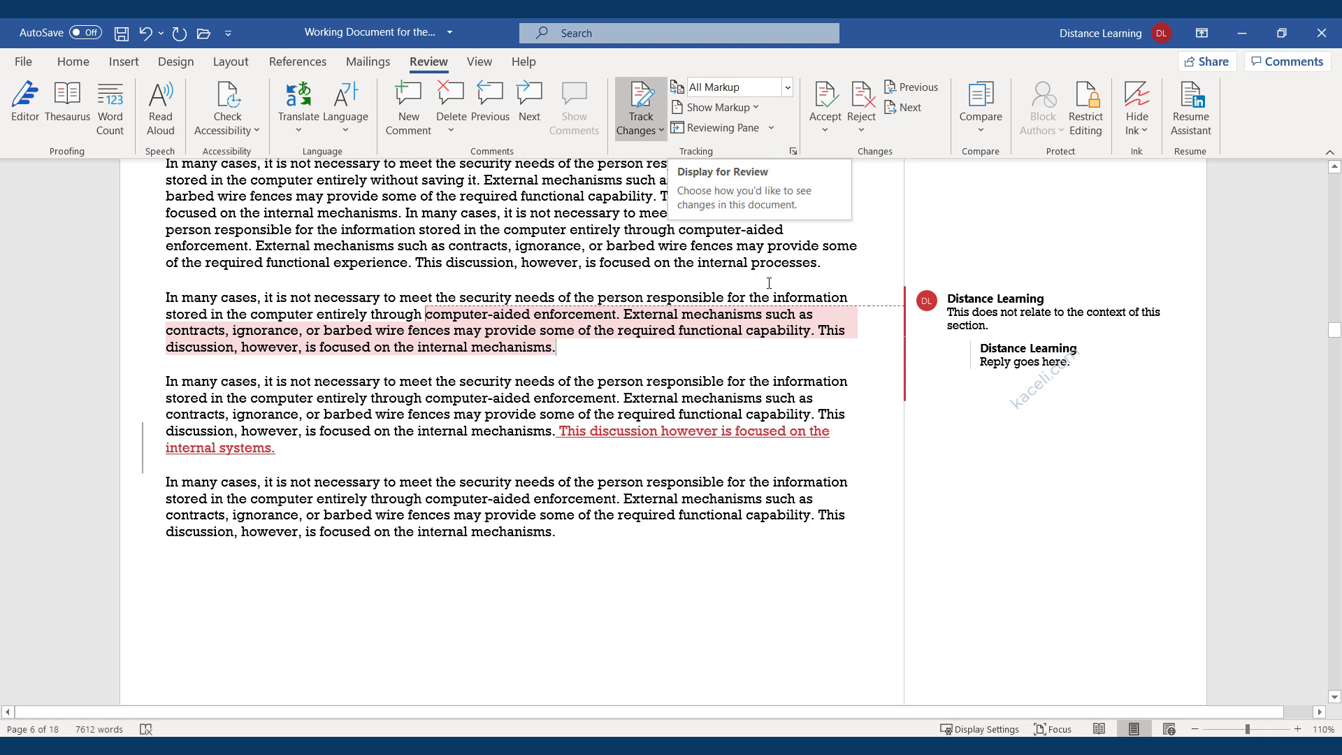
left_click_drag(579, 349, 428, 315)
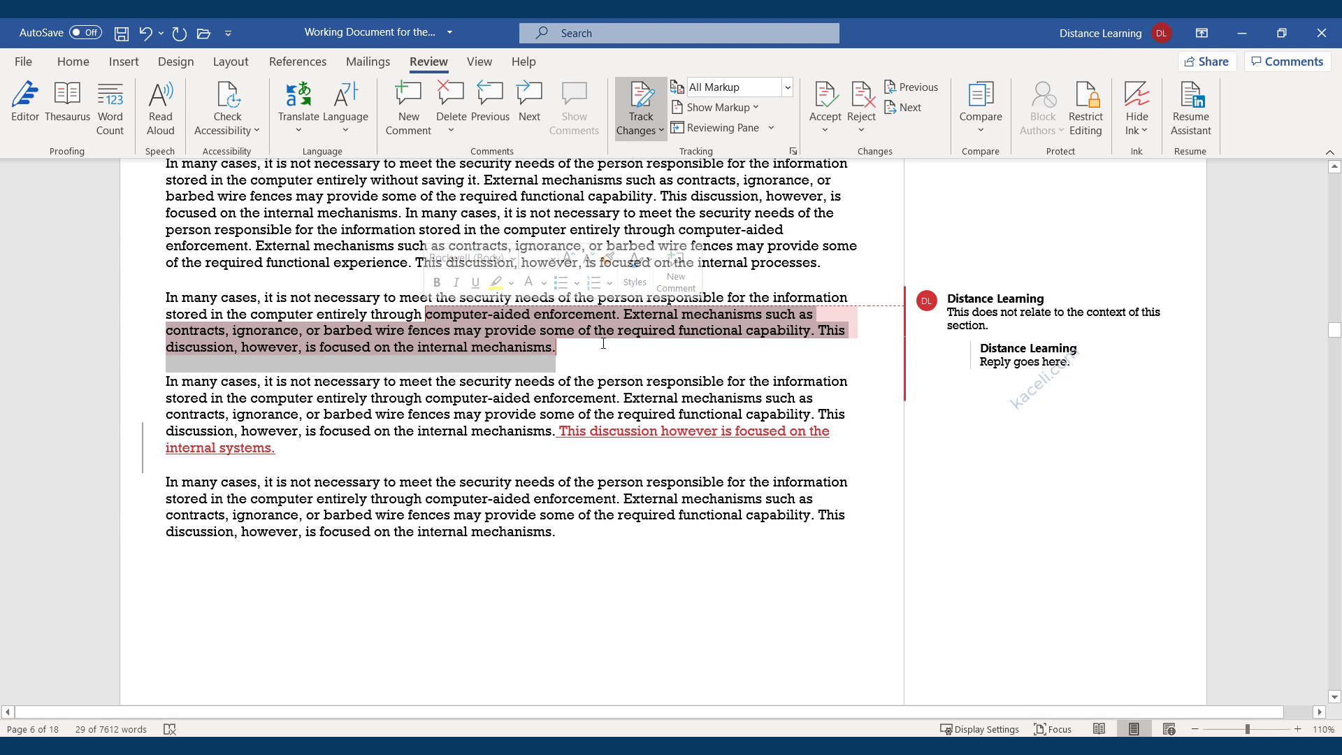
left_click(624, 297)
left_click(787, 87)
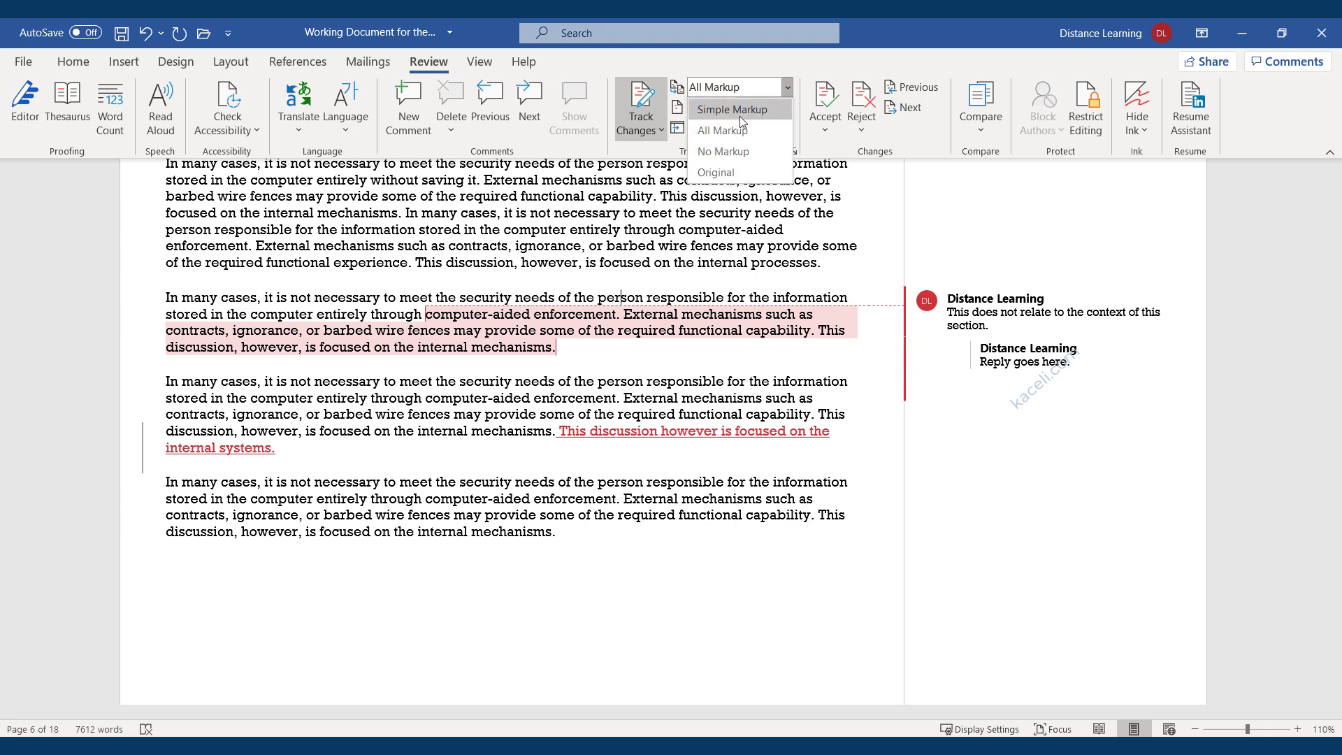
left_click(717, 171)
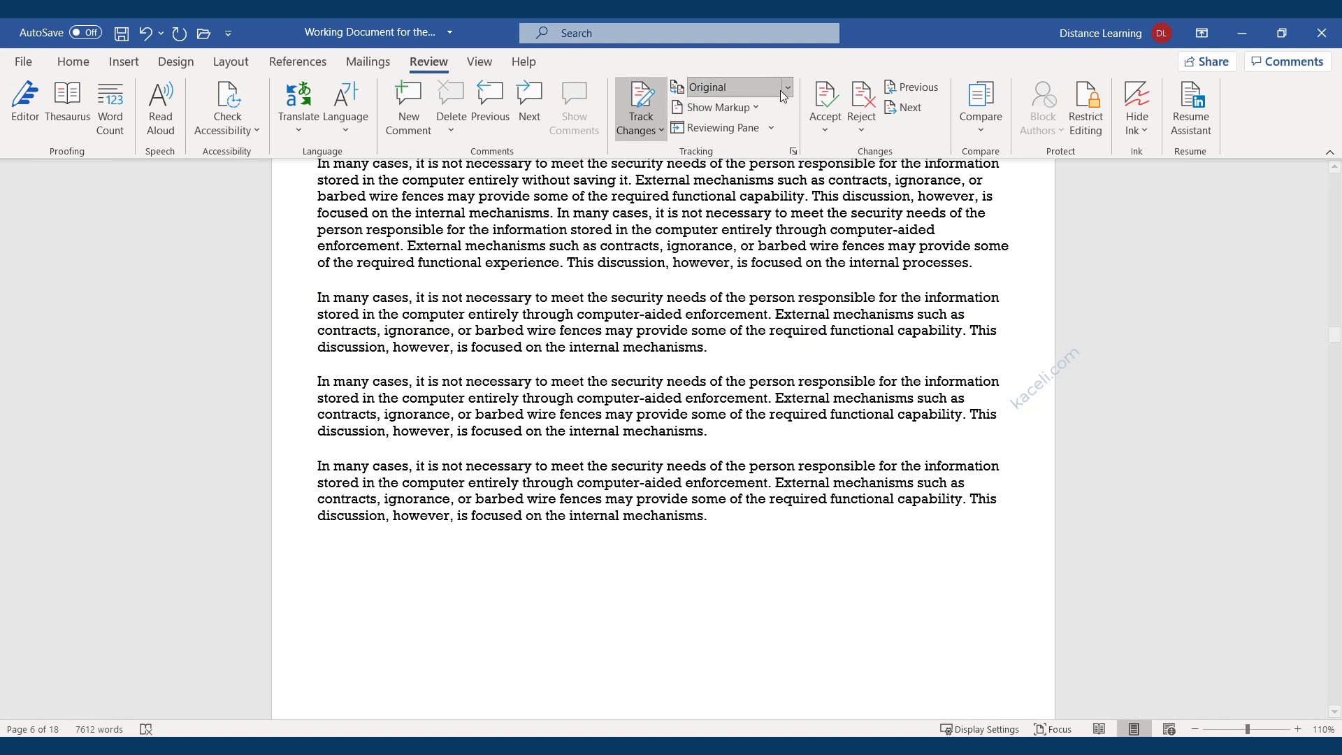
left_click(787, 86)
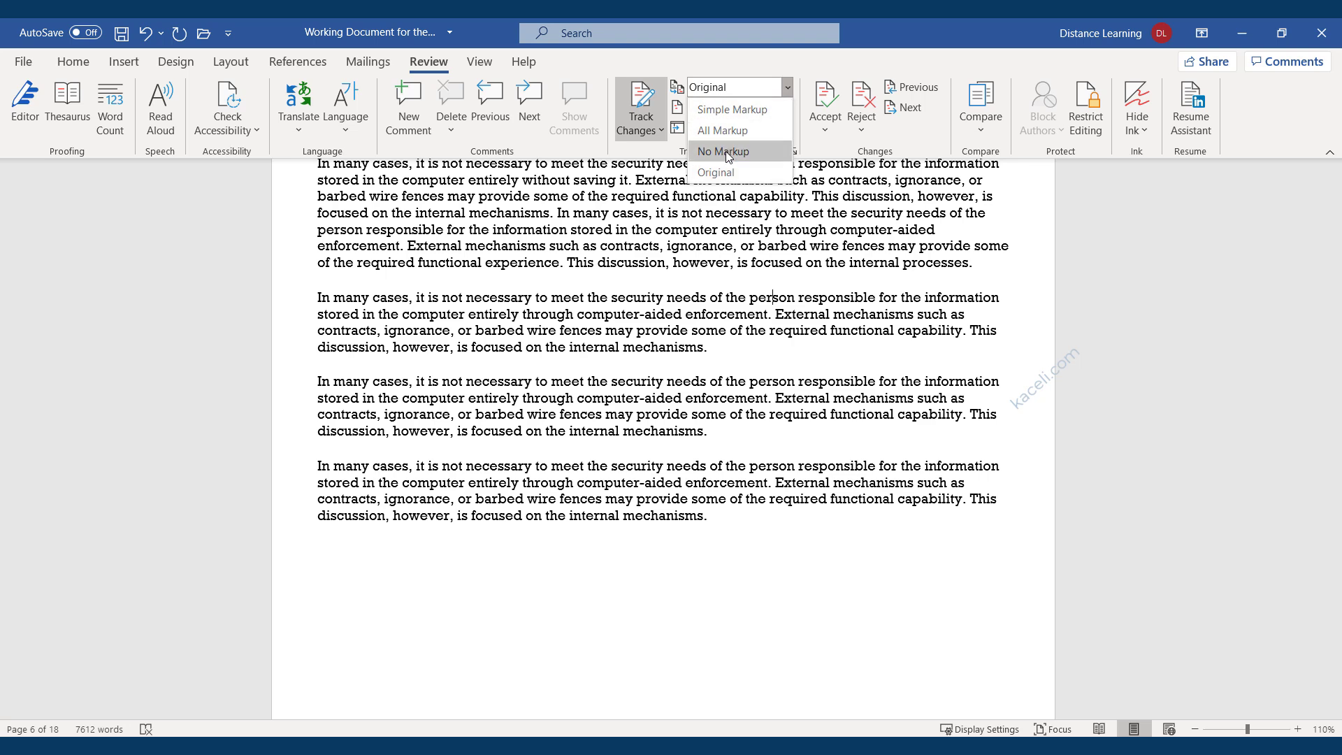
left_click(733, 115)
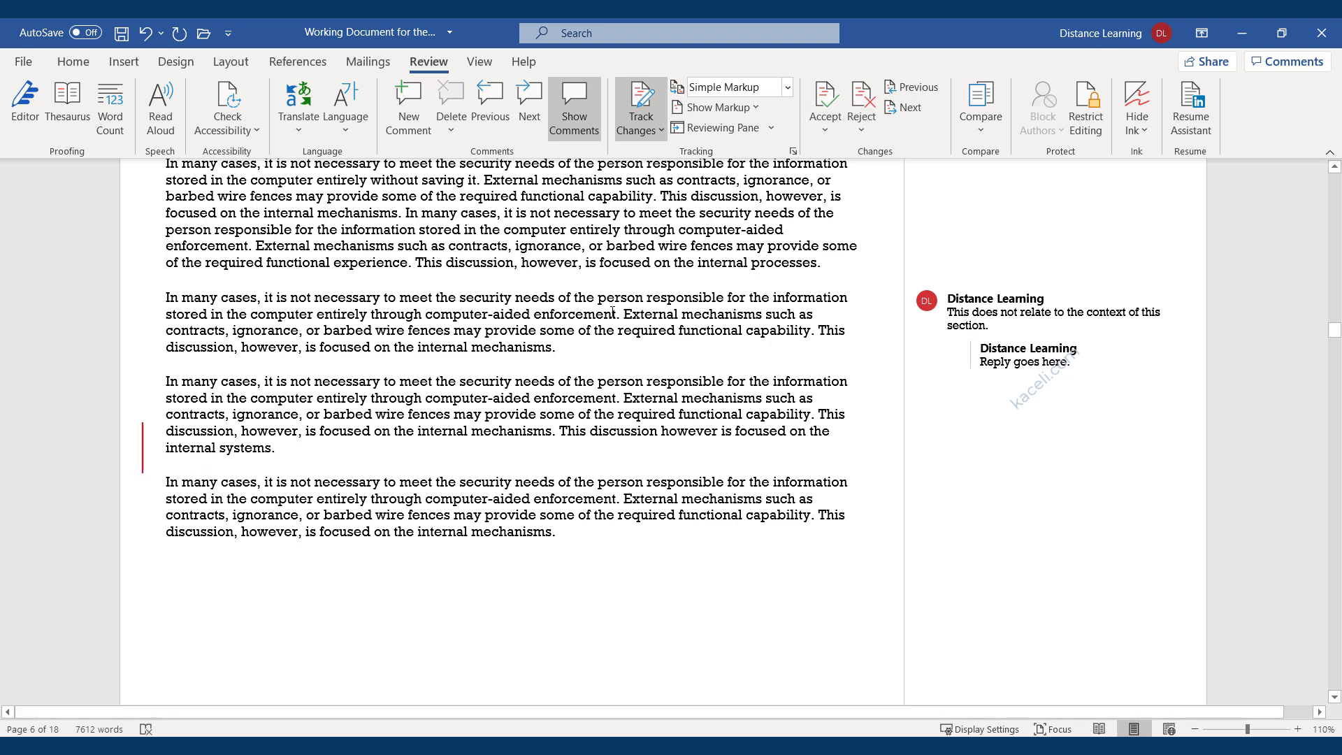
Set Display for Review to All Markup to show every tracked change and comment.
mouse_move(613, 311)
left_click(787, 86)
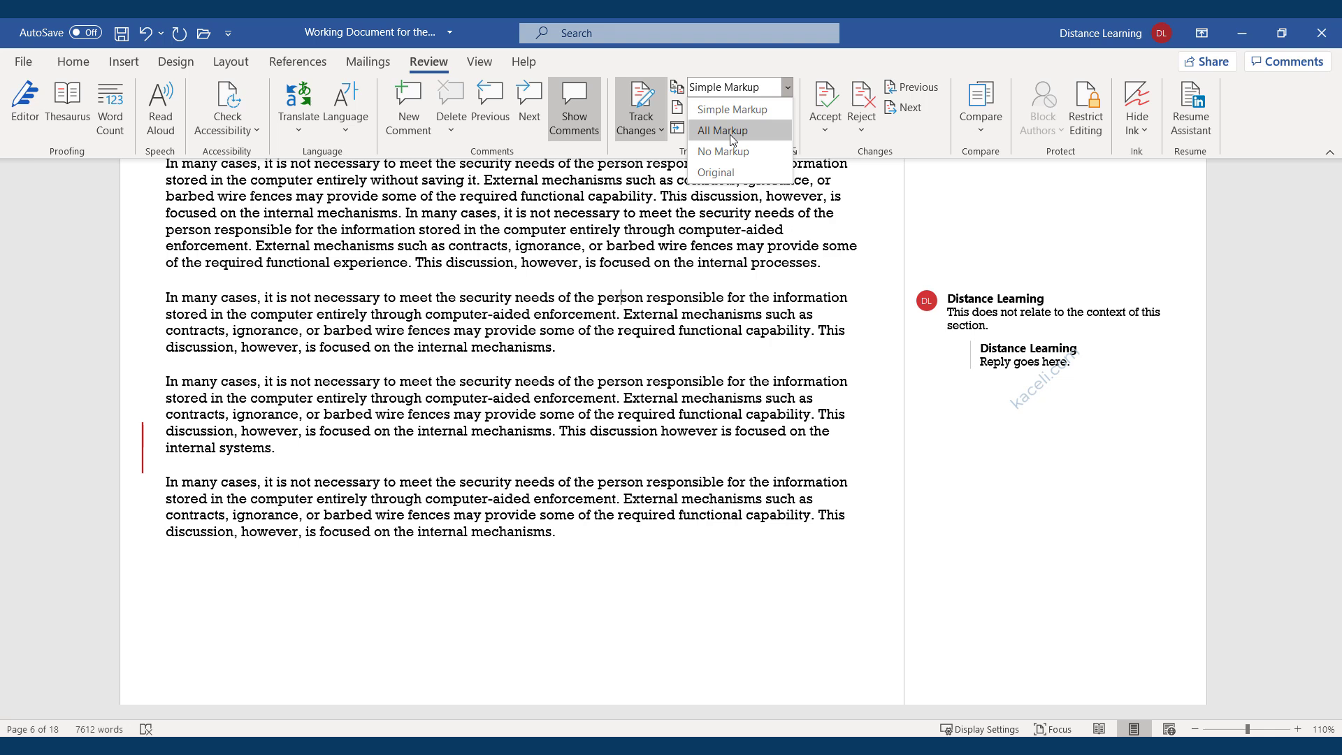
left_click(730, 134)
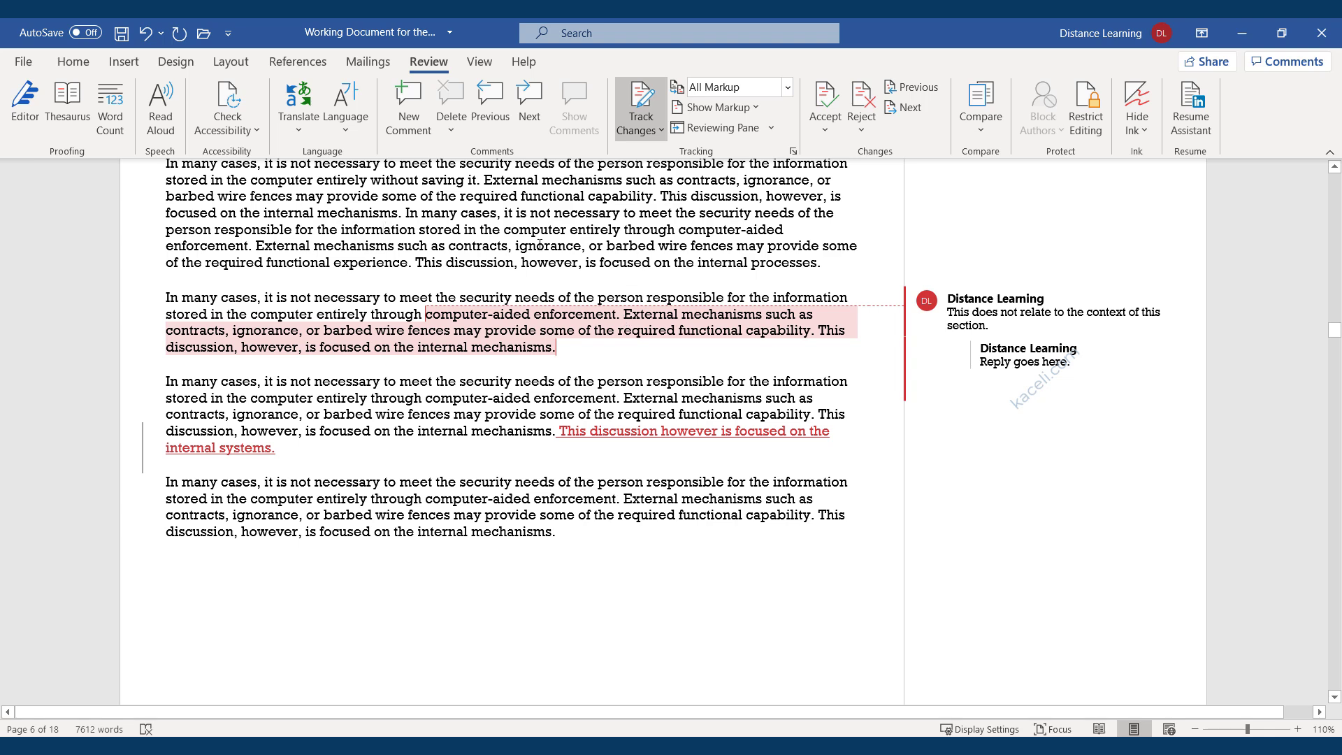
Start Inspect Document from File > Info > Check for Issues.
left_click(23, 63)
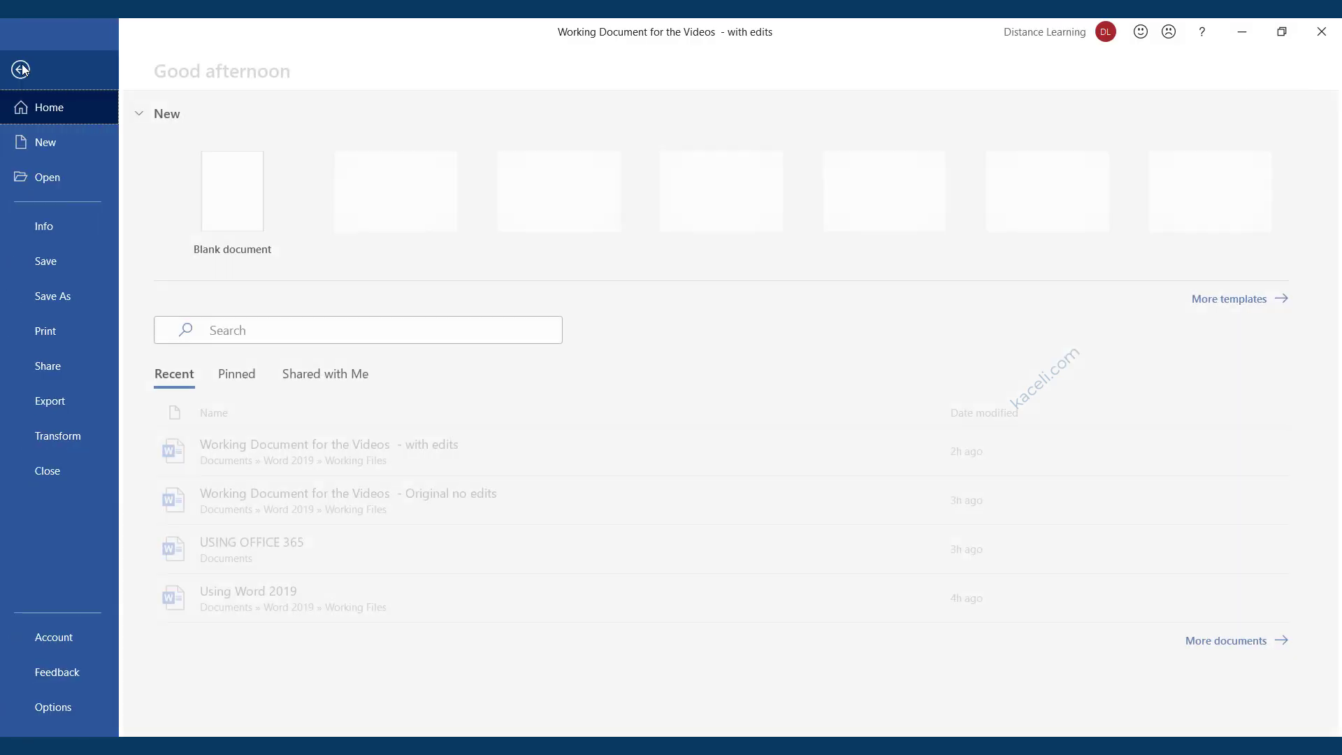
left_click(50, 228)
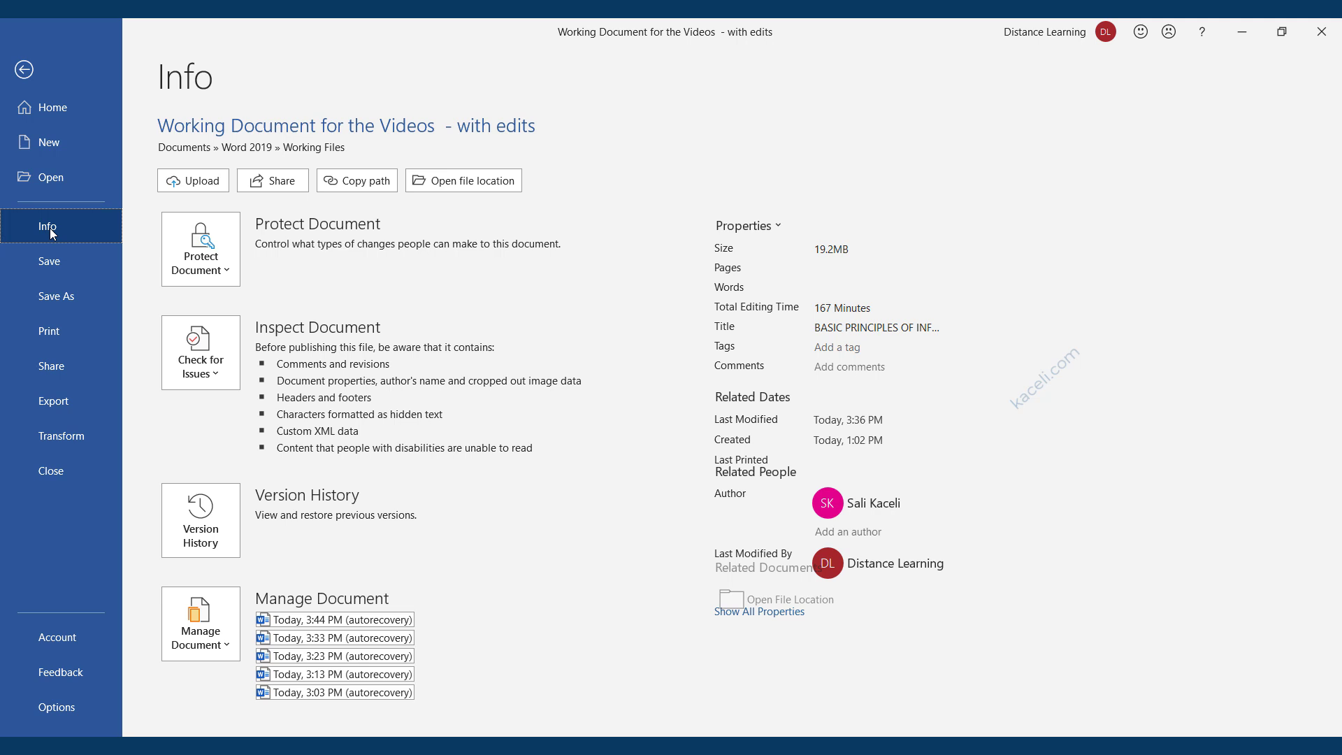
left_click(215, 375)
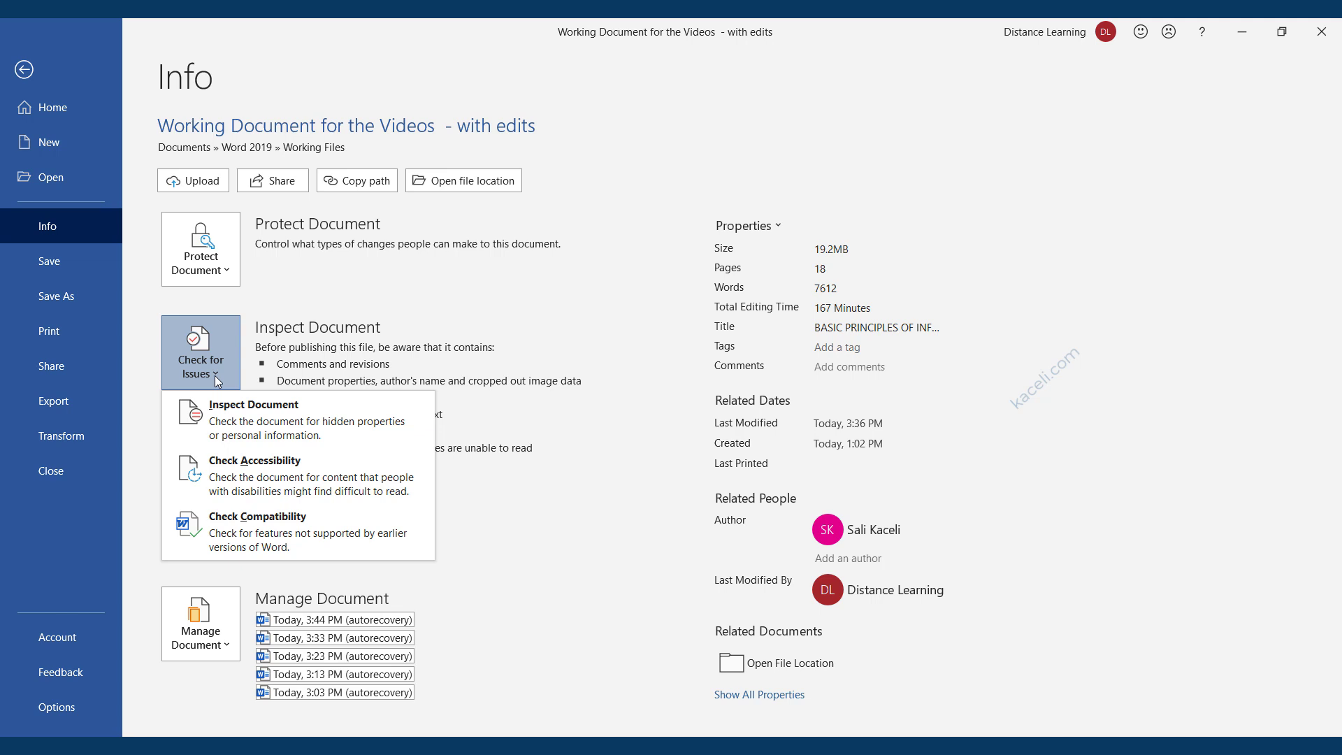
left_click(265, 436)
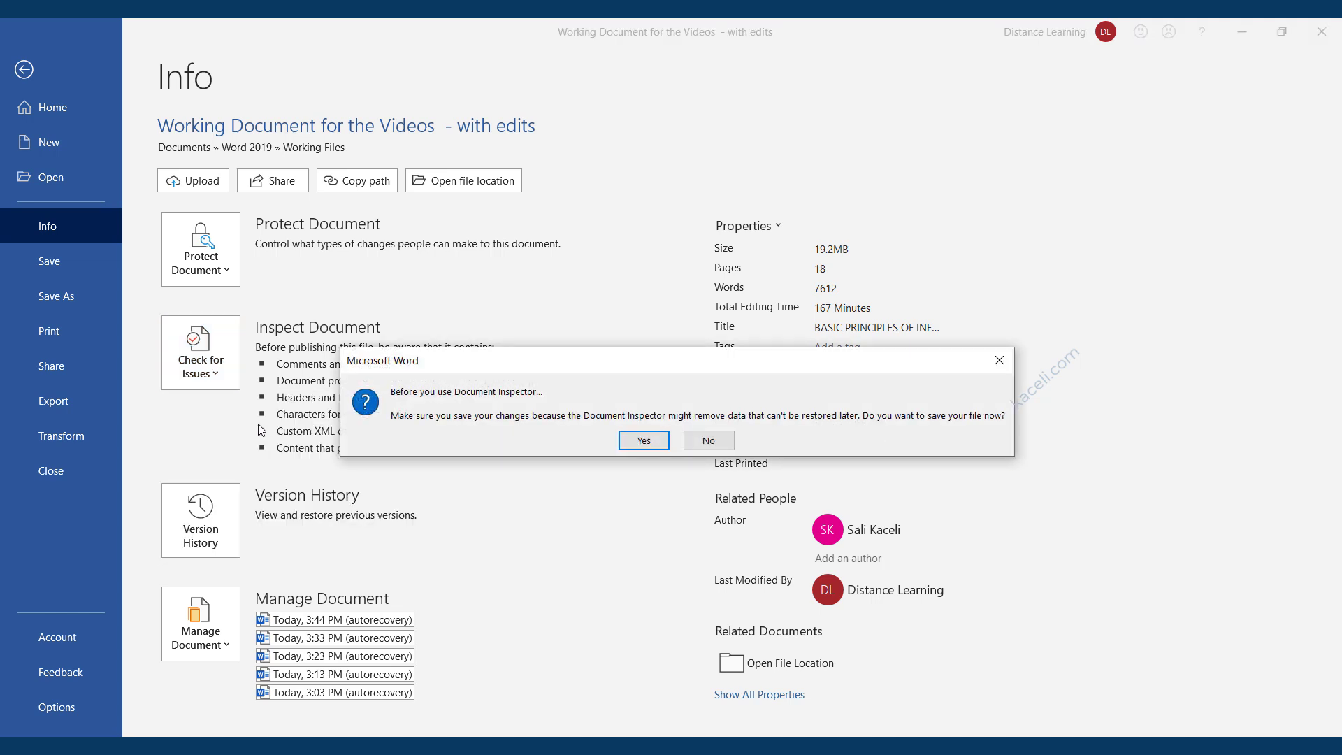
Save the file, then limit the inspection by unticking properties, add-ins, embedded documents, macros and collapsed headings.
left_click(646, 443)
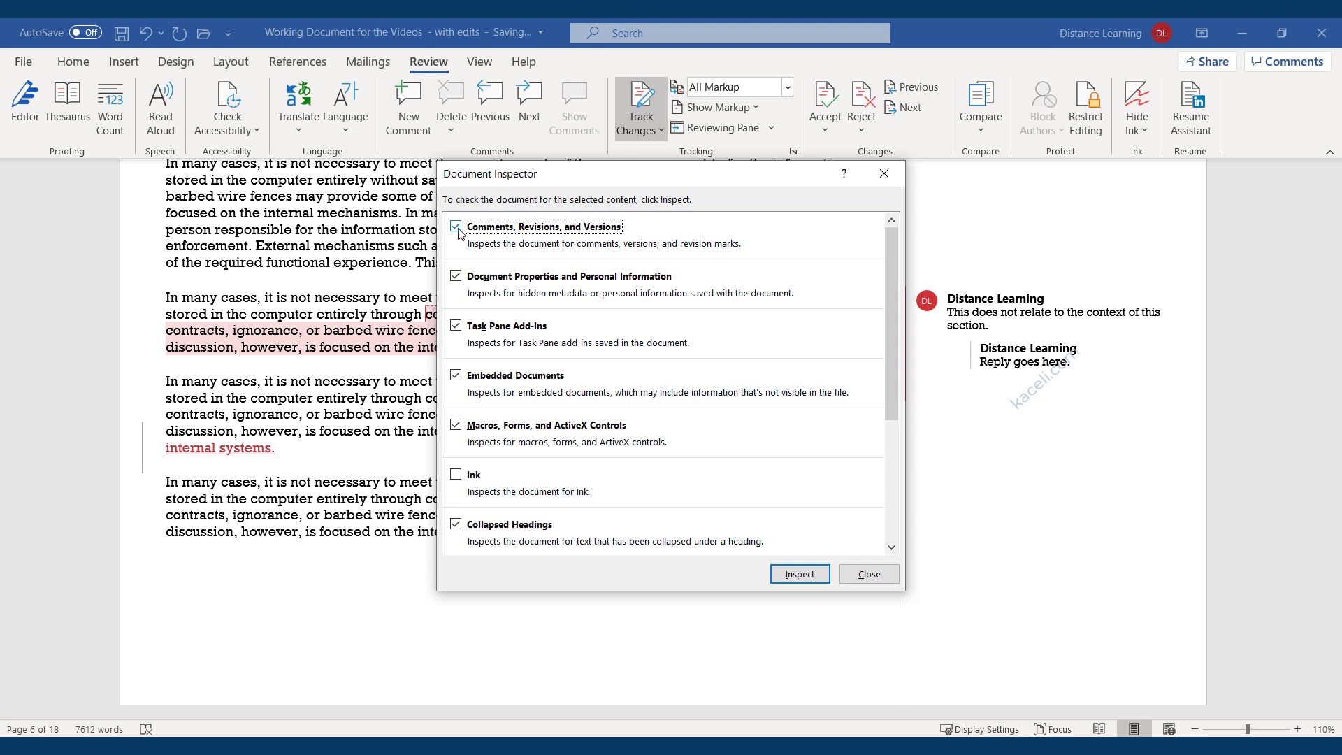
left_click(458, 277)
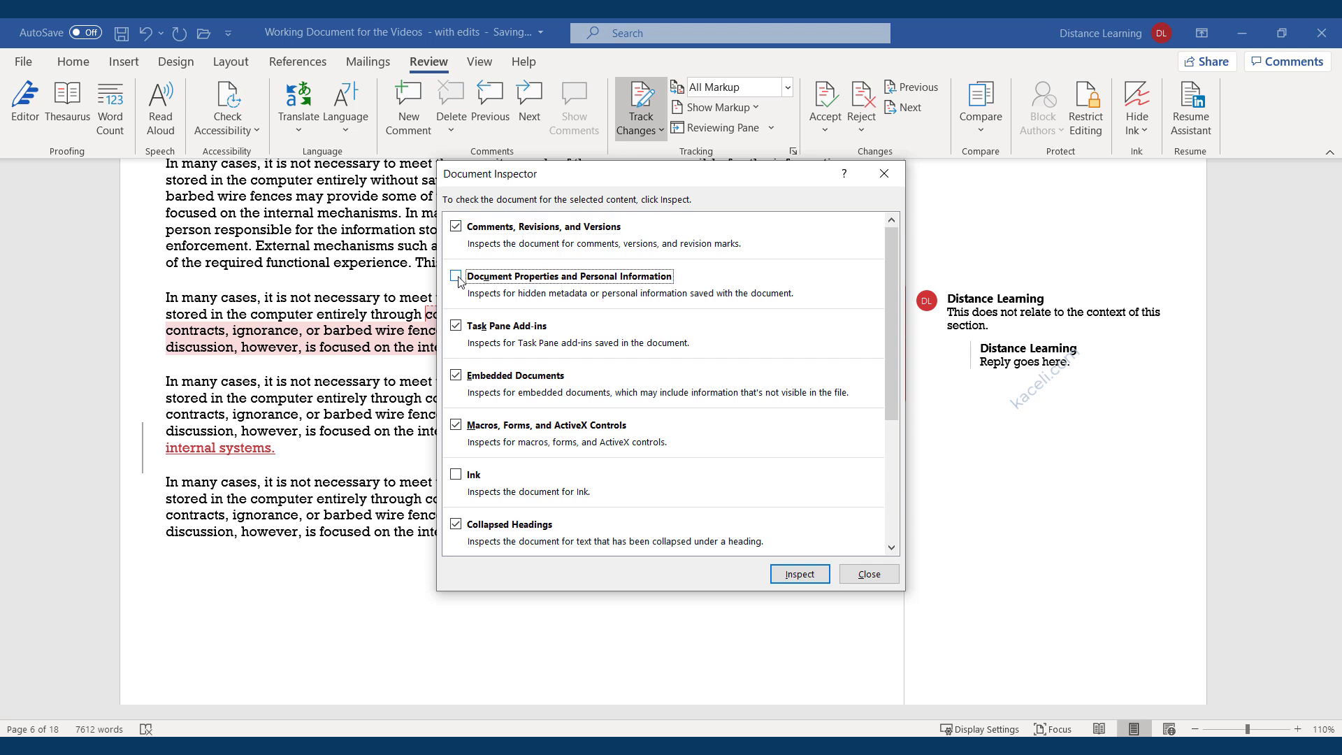
left_click(458, 277)
left_click(458, 277)
left_click(456, 326)
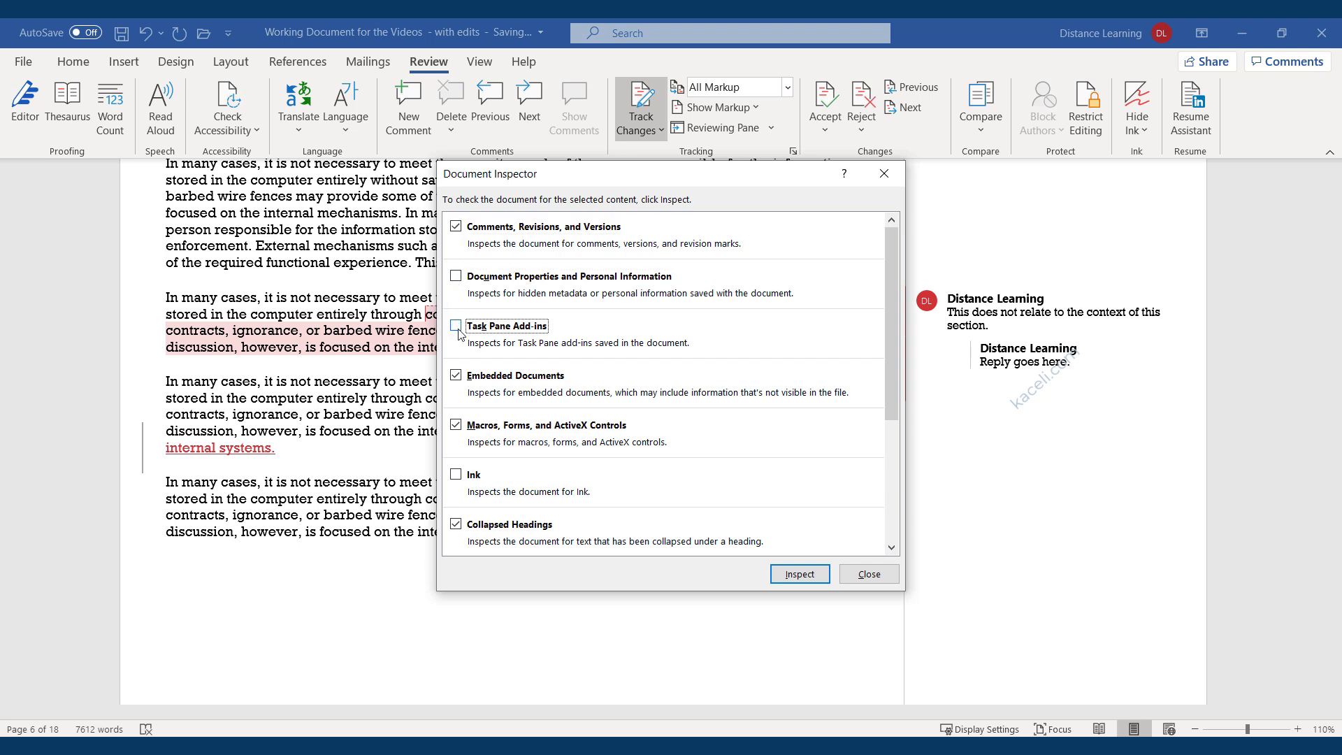
left_click(457, 376)
left_click(458, 423)
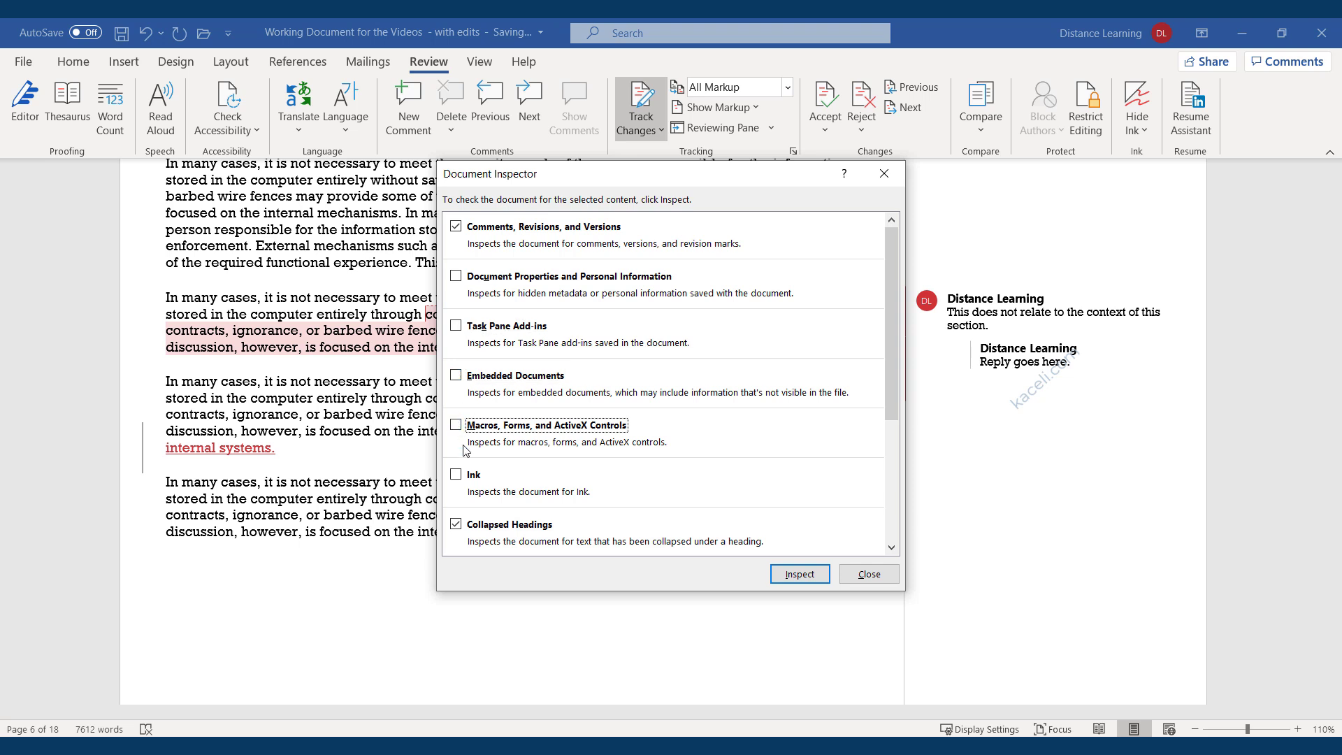
left_click(455, 524)
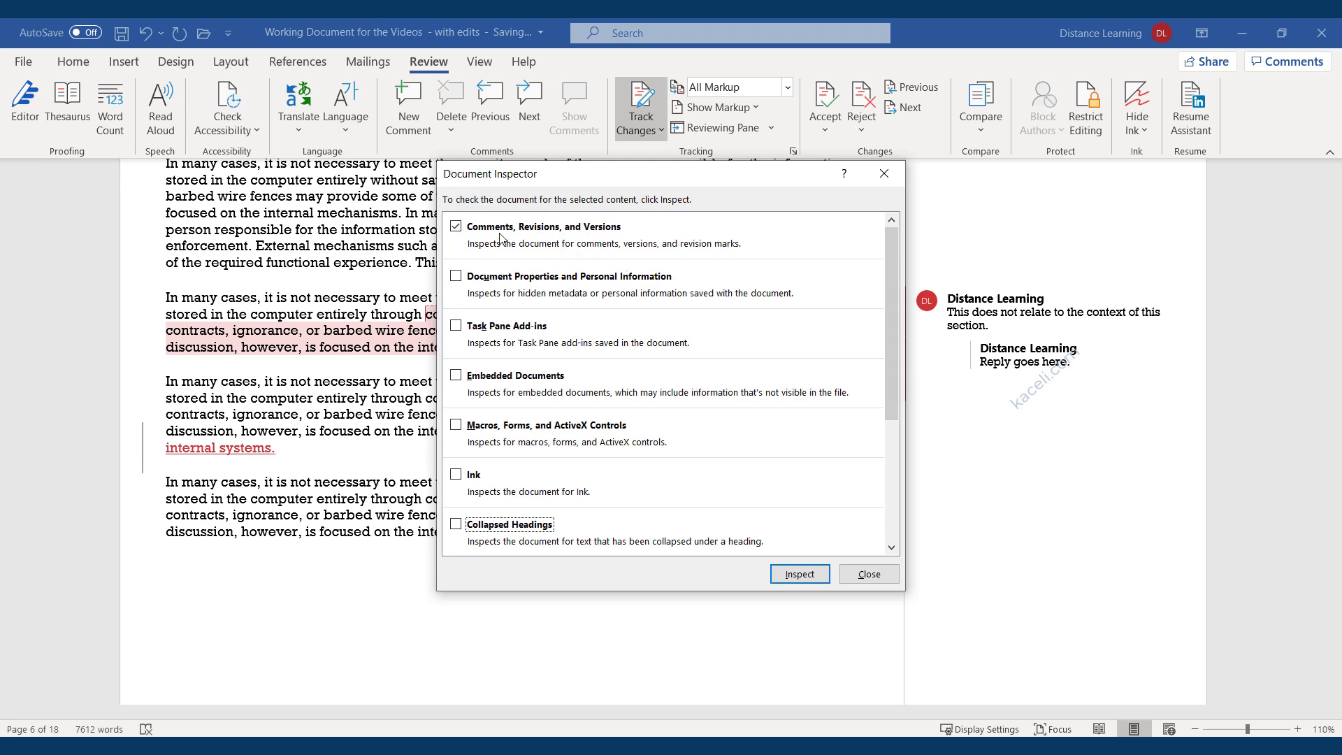
Inspect, remove all comments, revisions, versions and custom XML data, reinspect, then close the inspector.
left_click(803, 574)
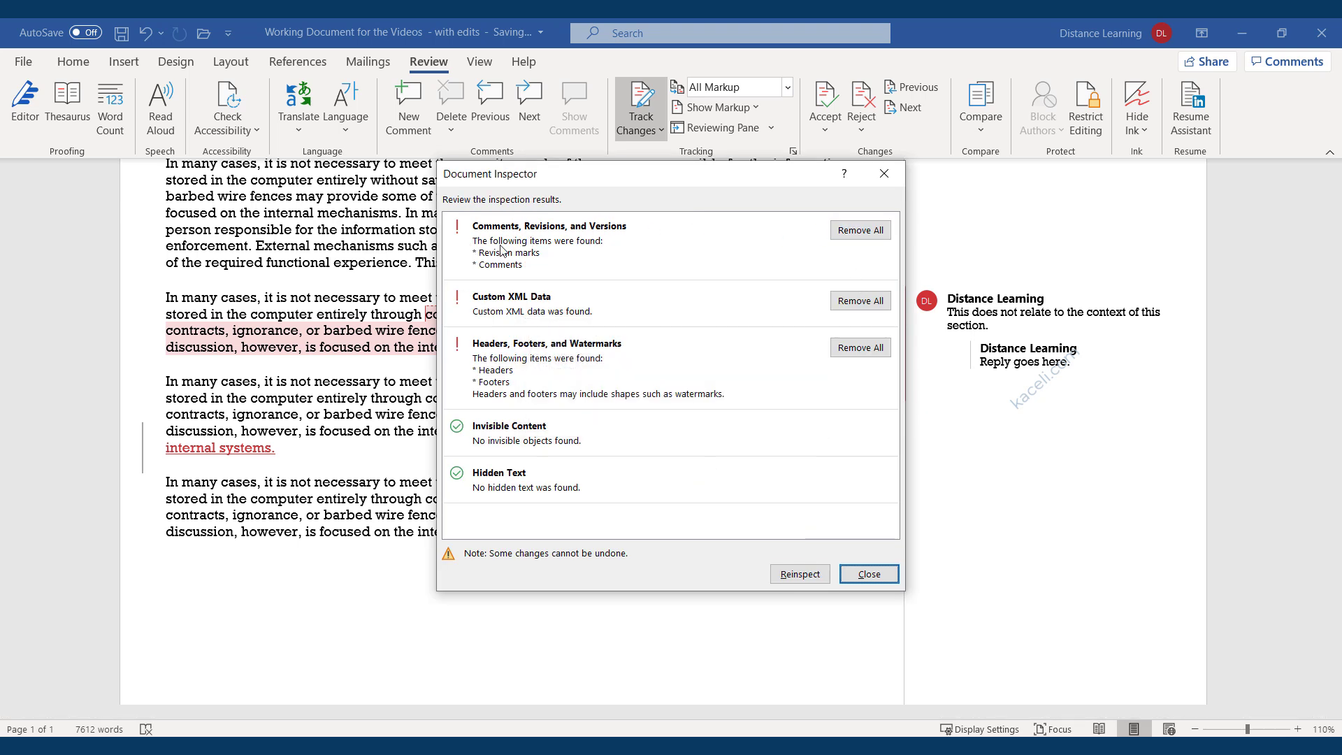
left_click(859, 230)
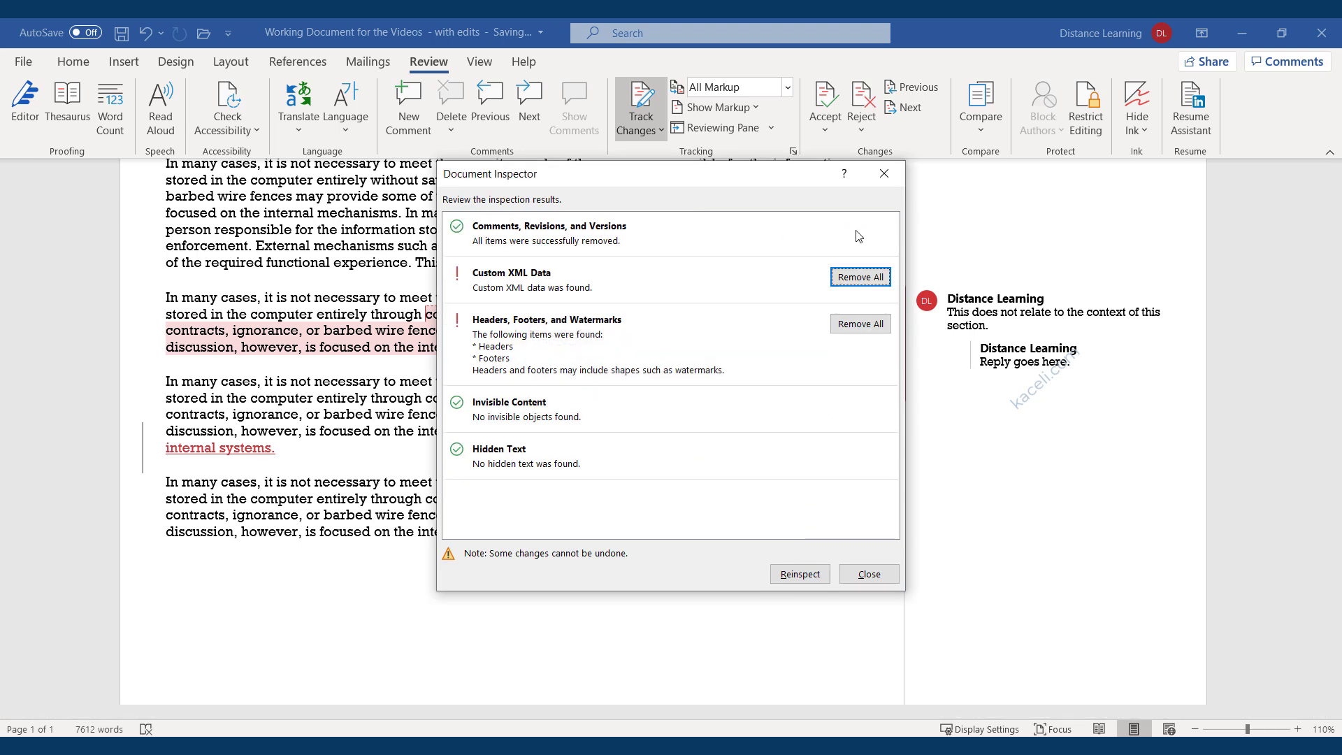
left_click(849, 278)
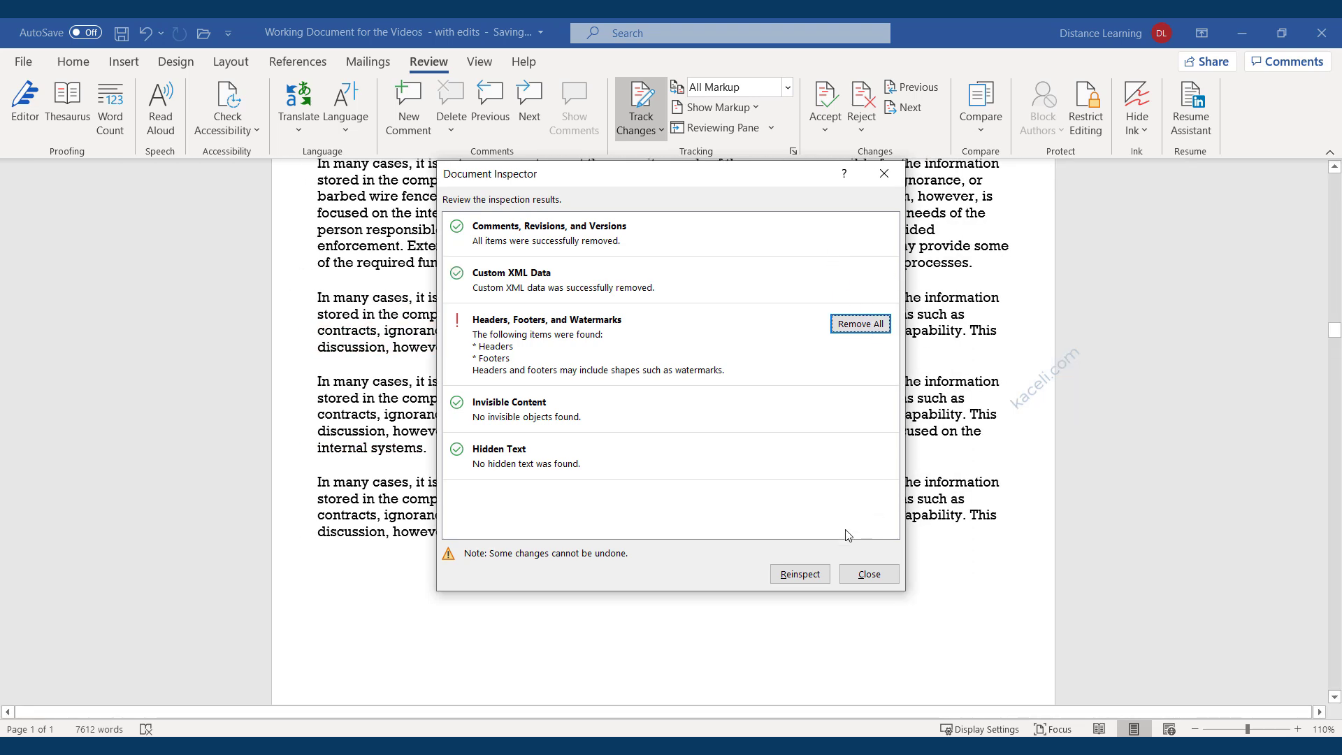
left_click(800, 574)
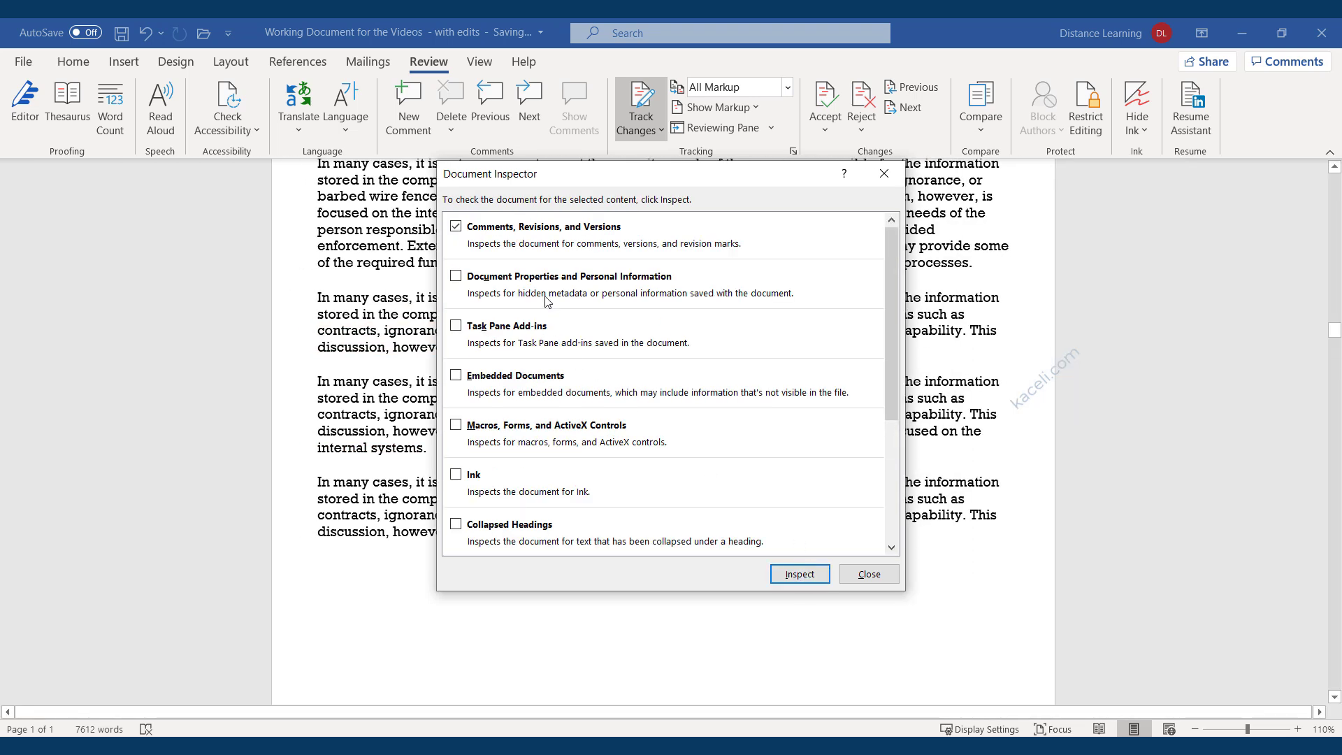
left_click(799, 574)
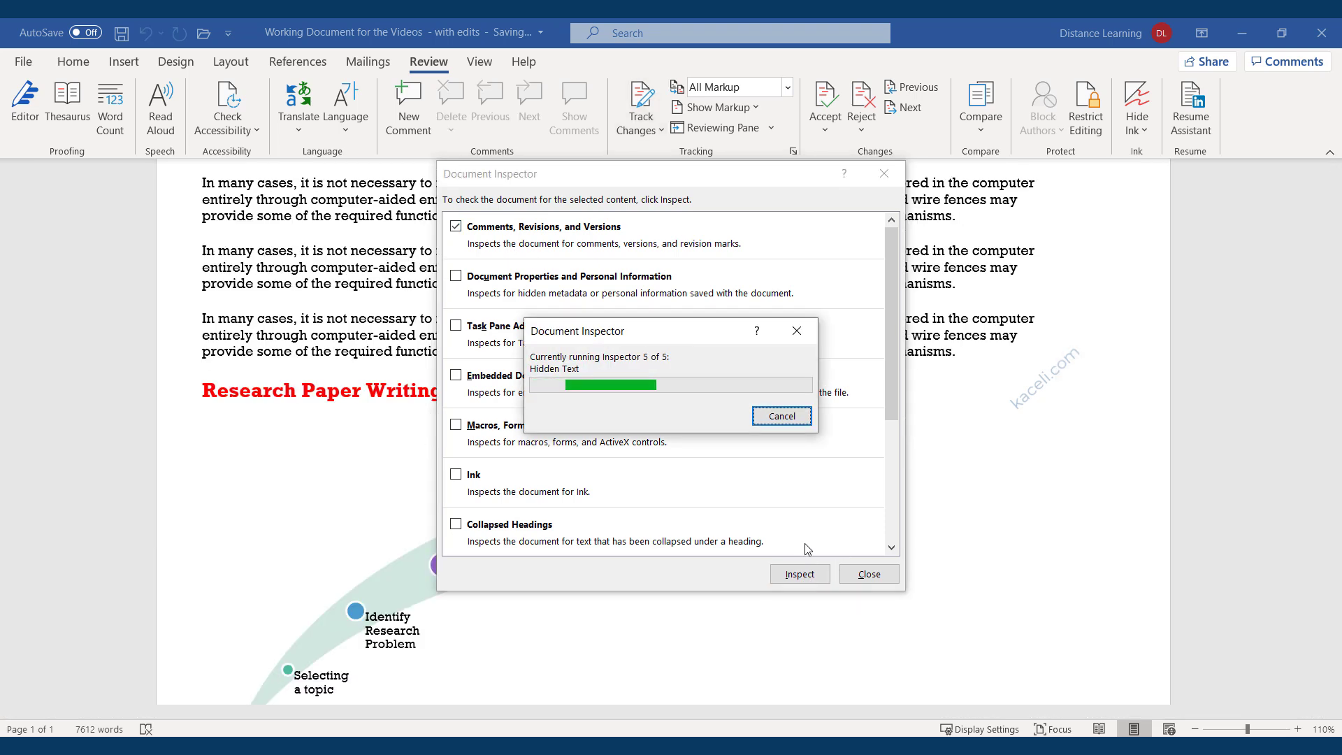
left_click(850, 570)
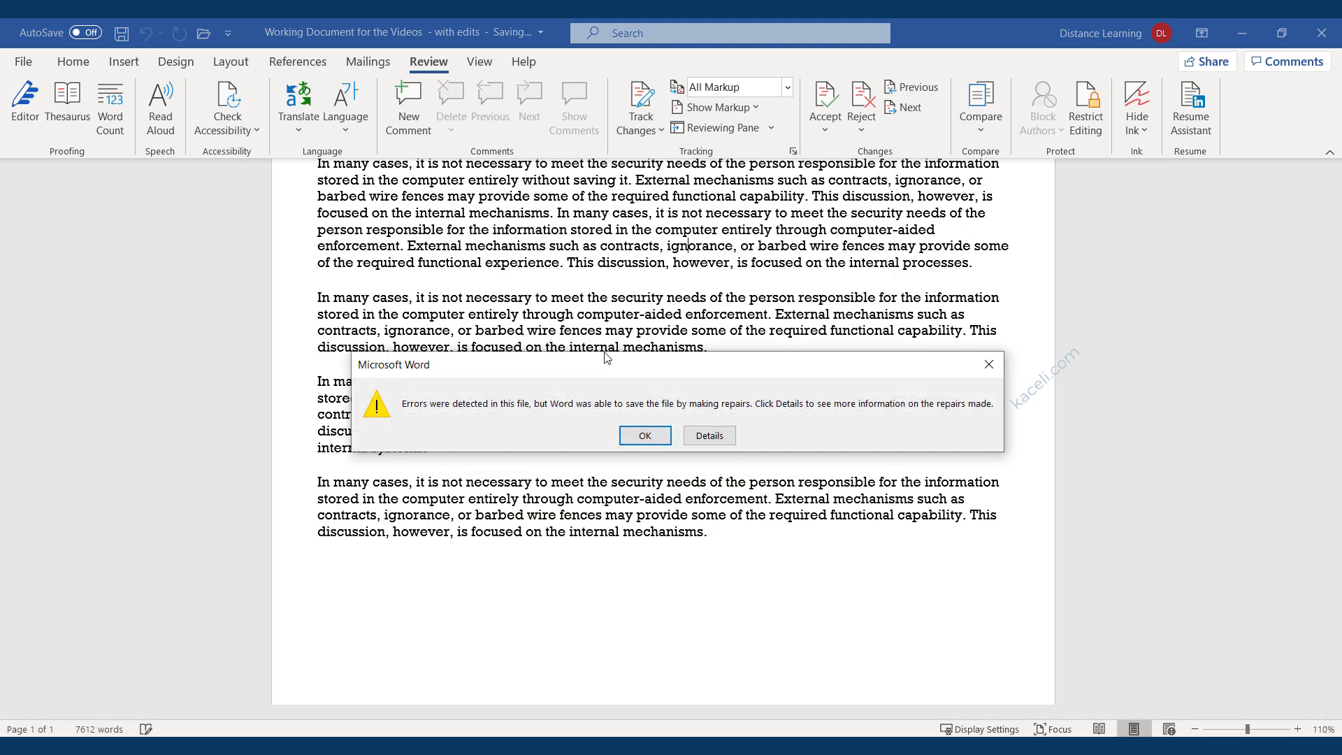
left_click(643, 448)
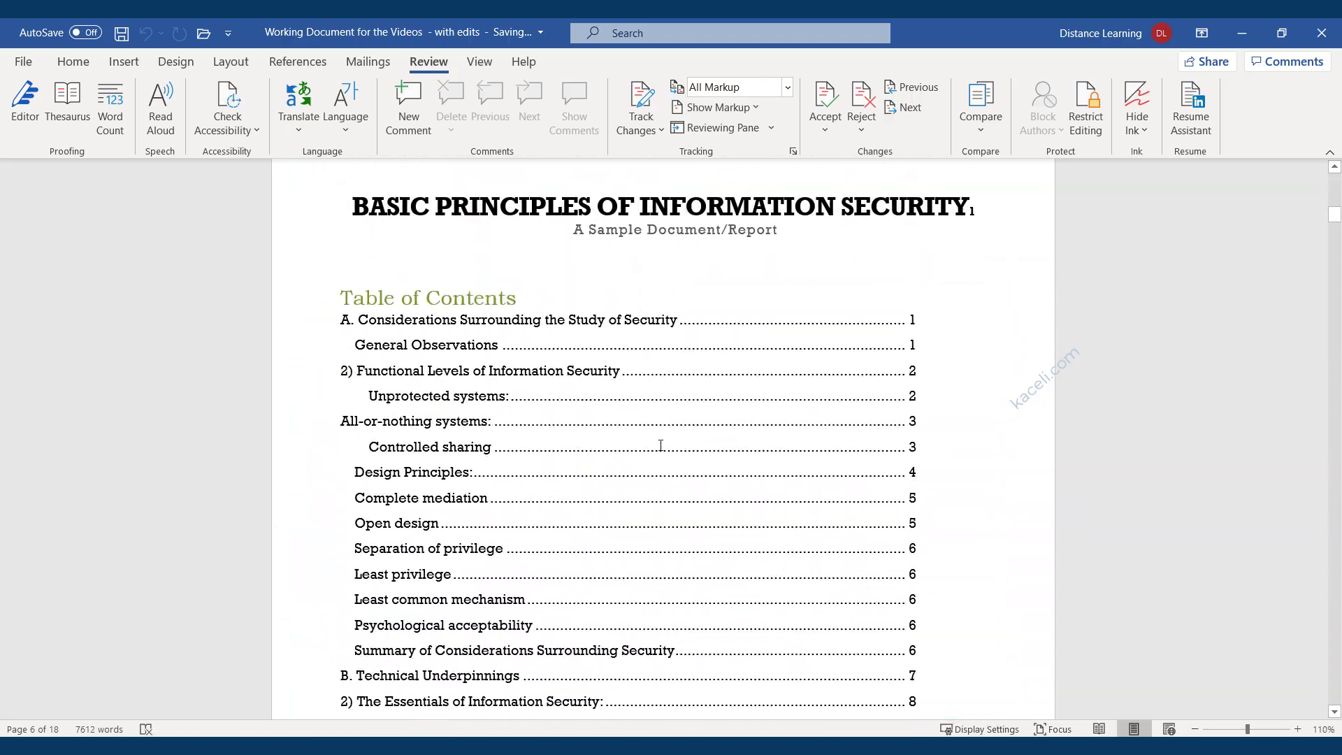
scroll(700, 389, "down", 3)
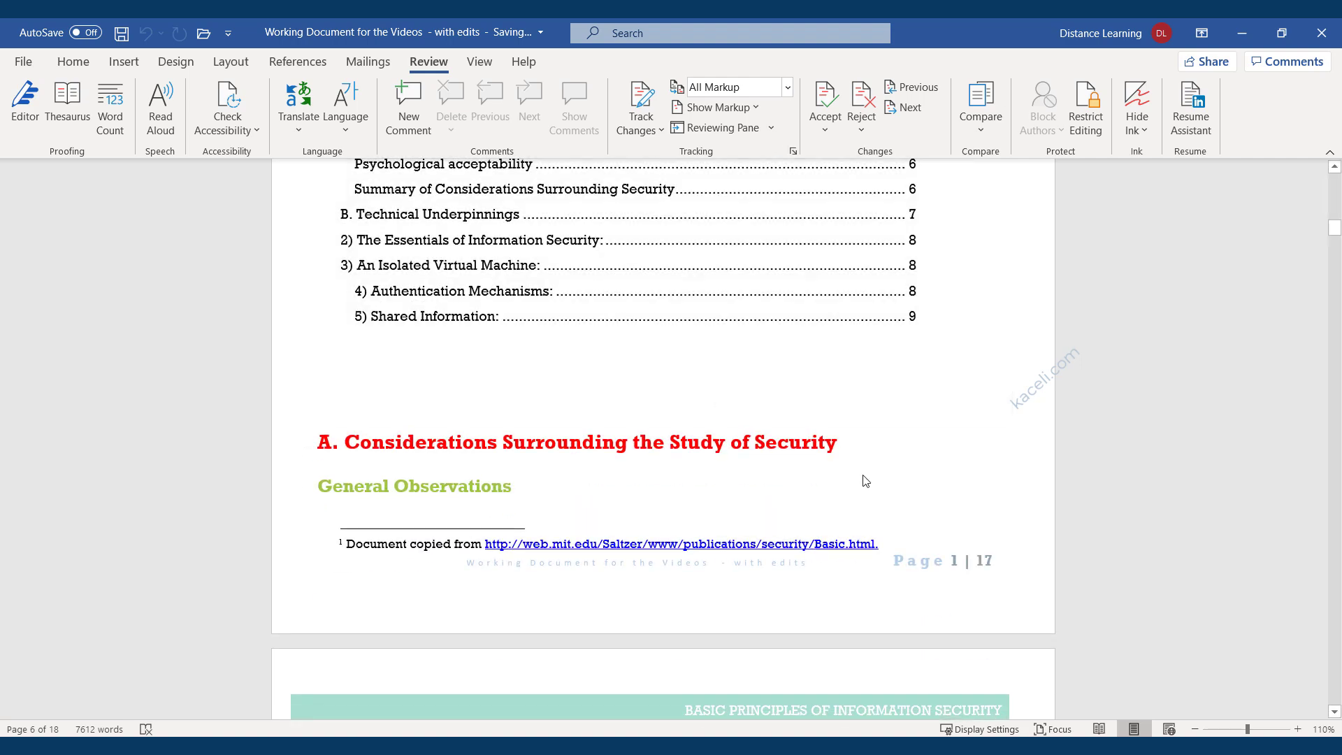
scroll(863, 479, "down", 10)
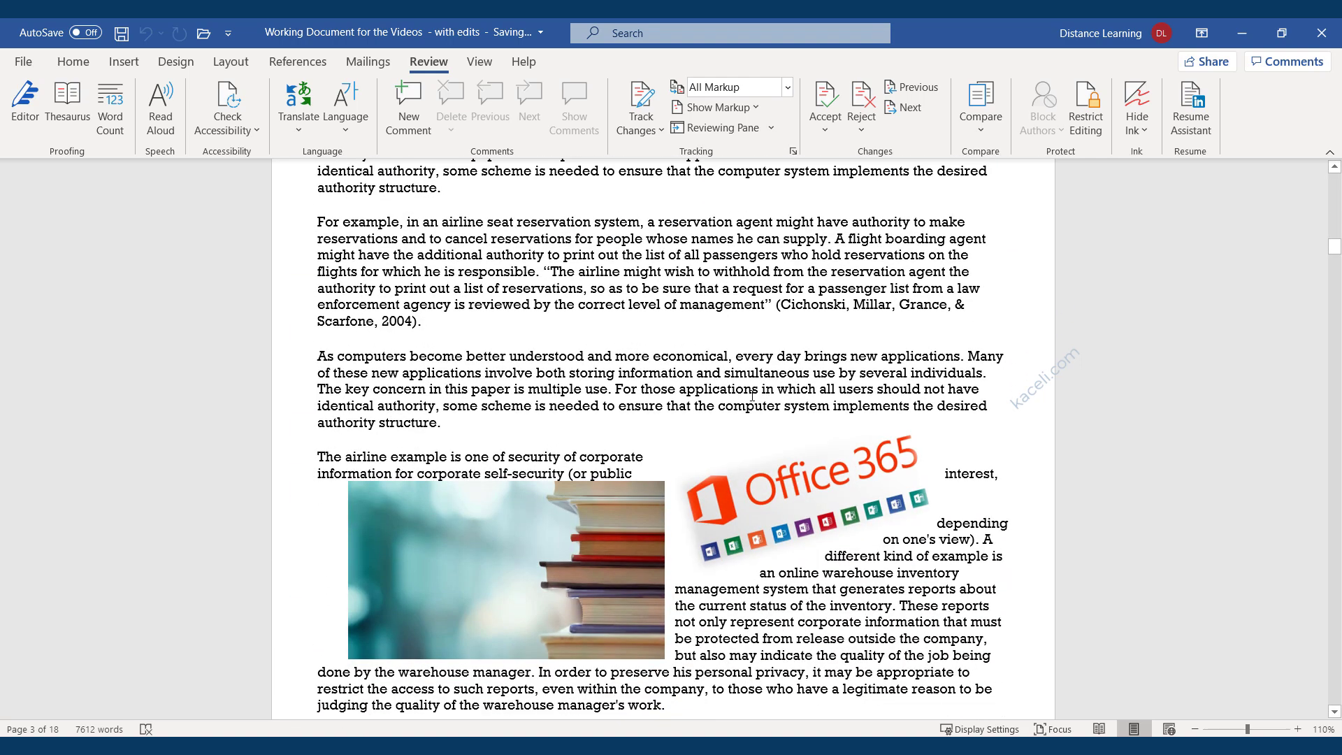
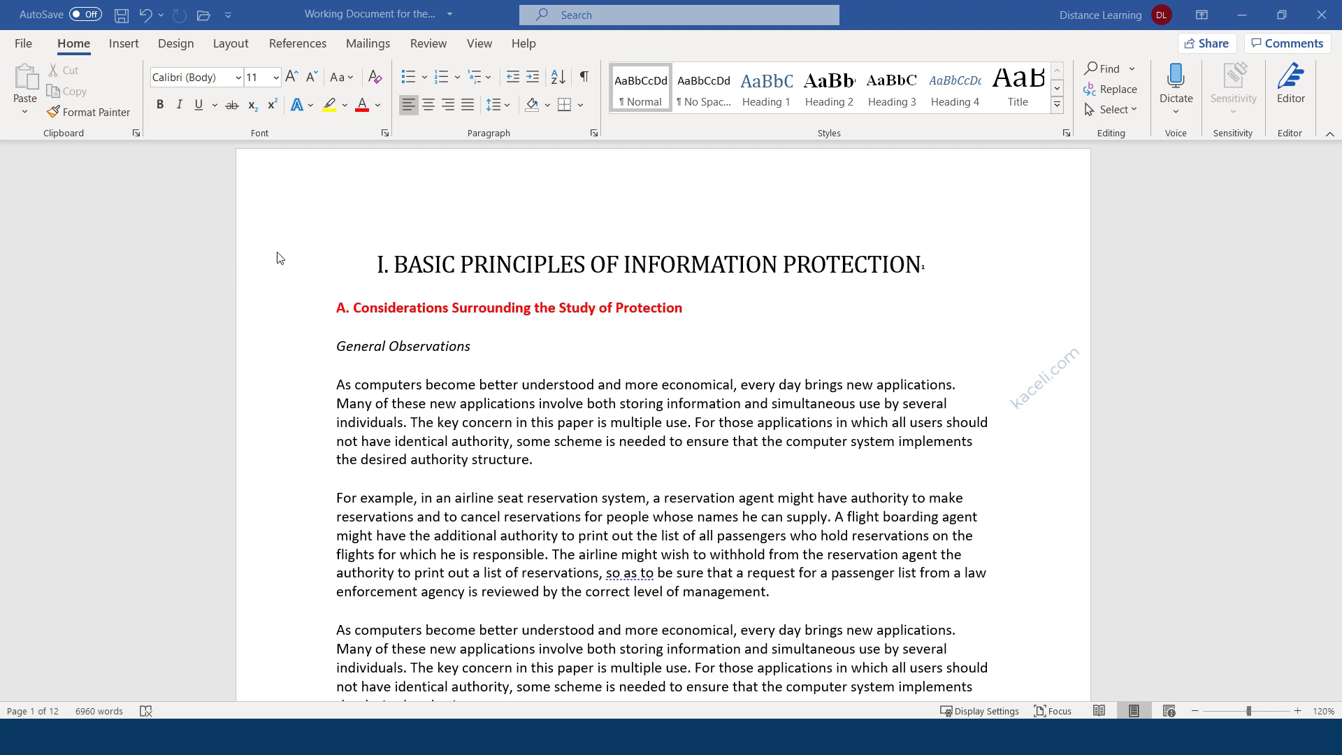
Publish the document as a PDF named 'Working Document for the Videos PDF' via File > Export.
left_click(24, 46)
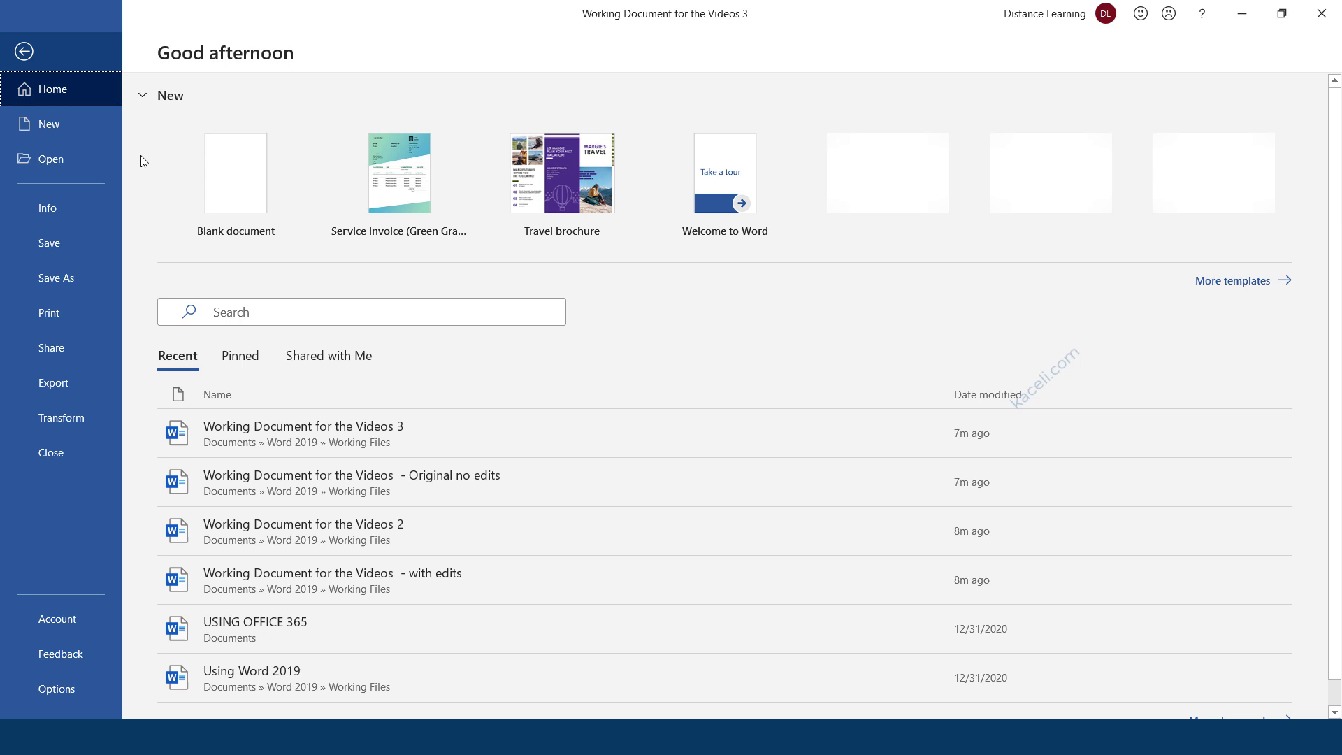
left_click(53, 386)
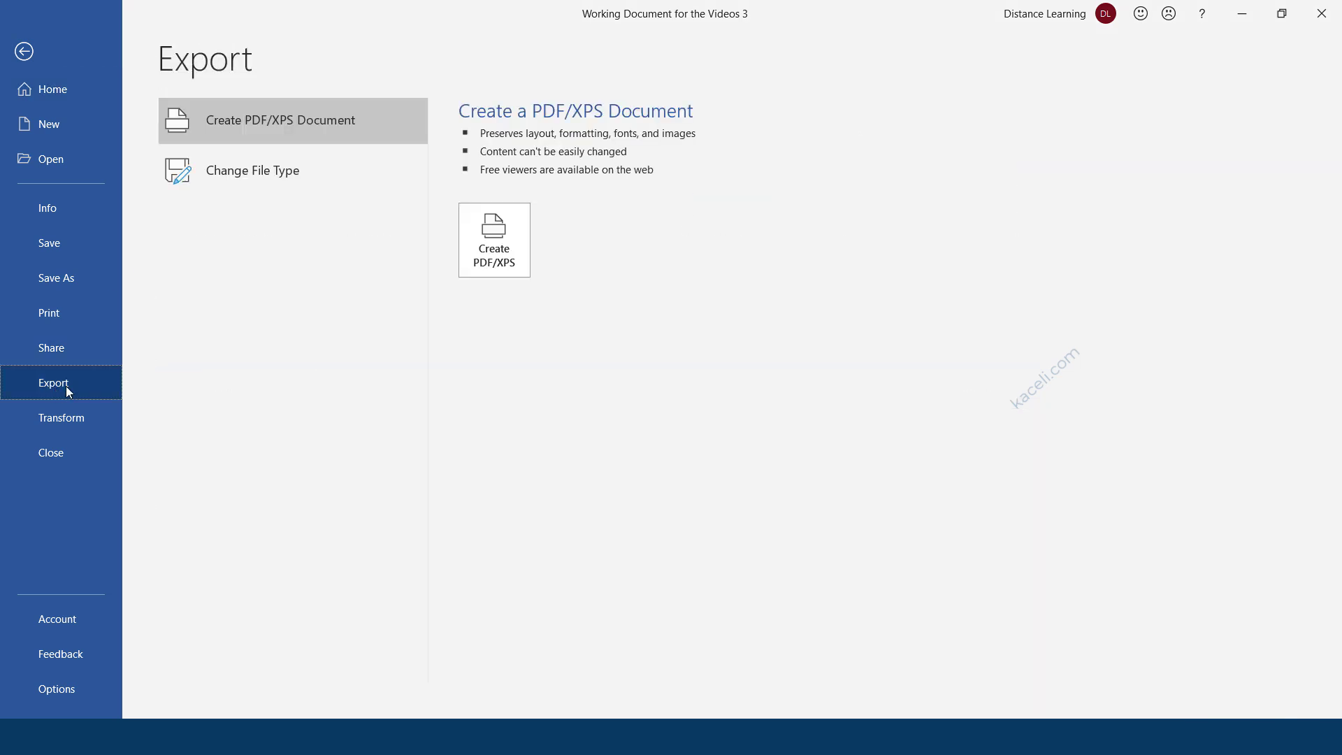
left_click(500, 232)
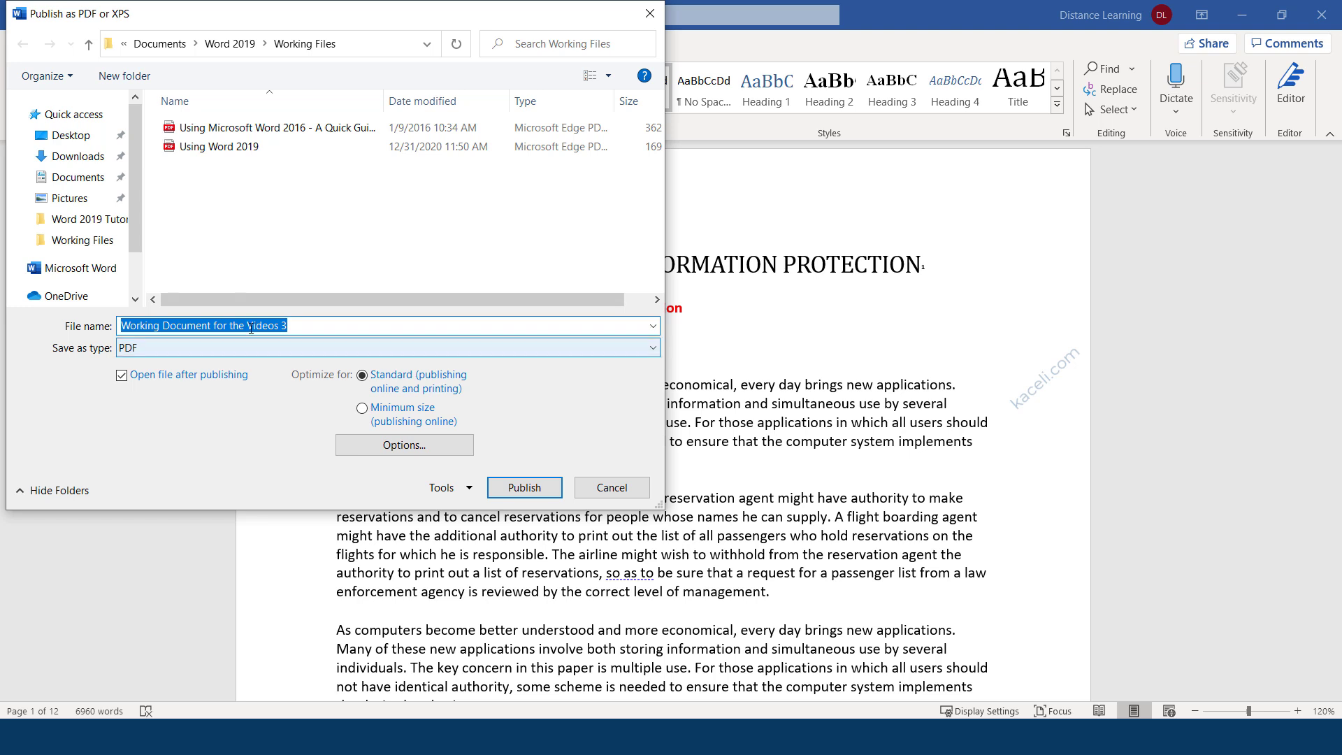
left_click(309, 324)
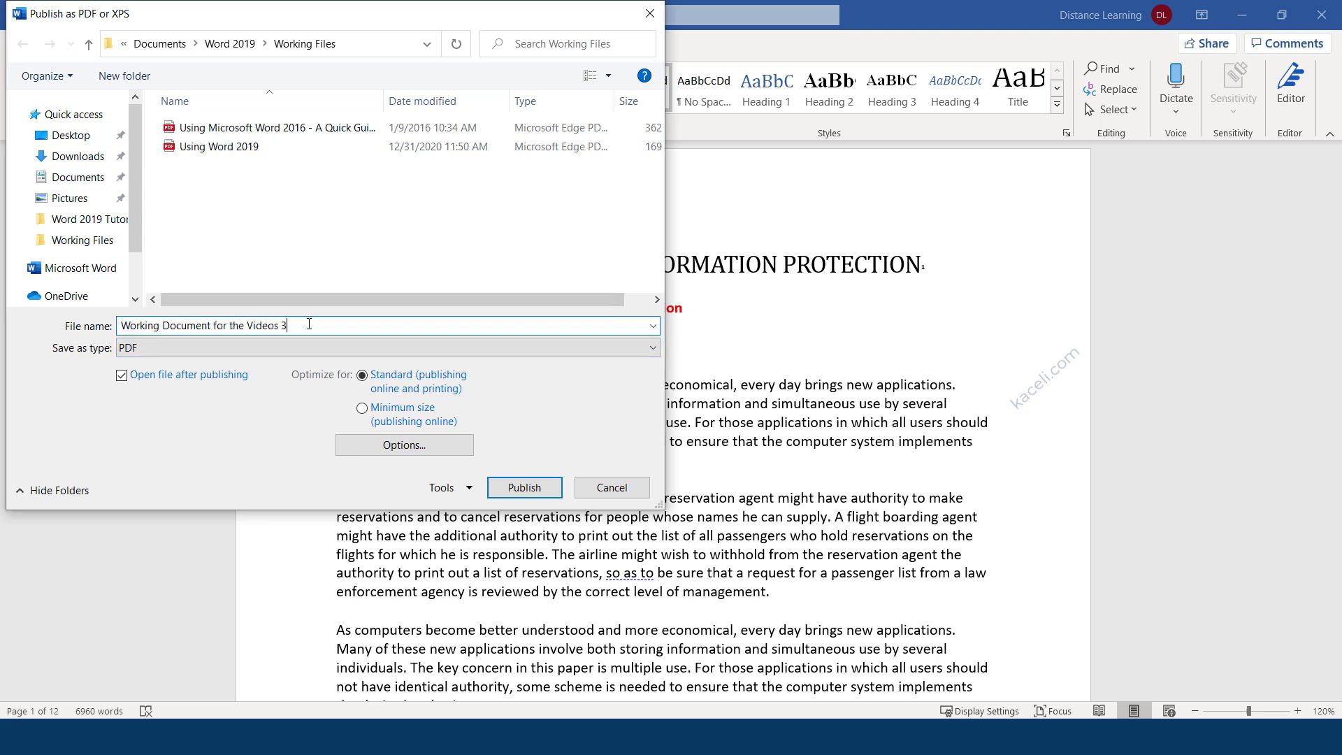
key("BackSpace")
type("PDF")
left_click(525, 489)
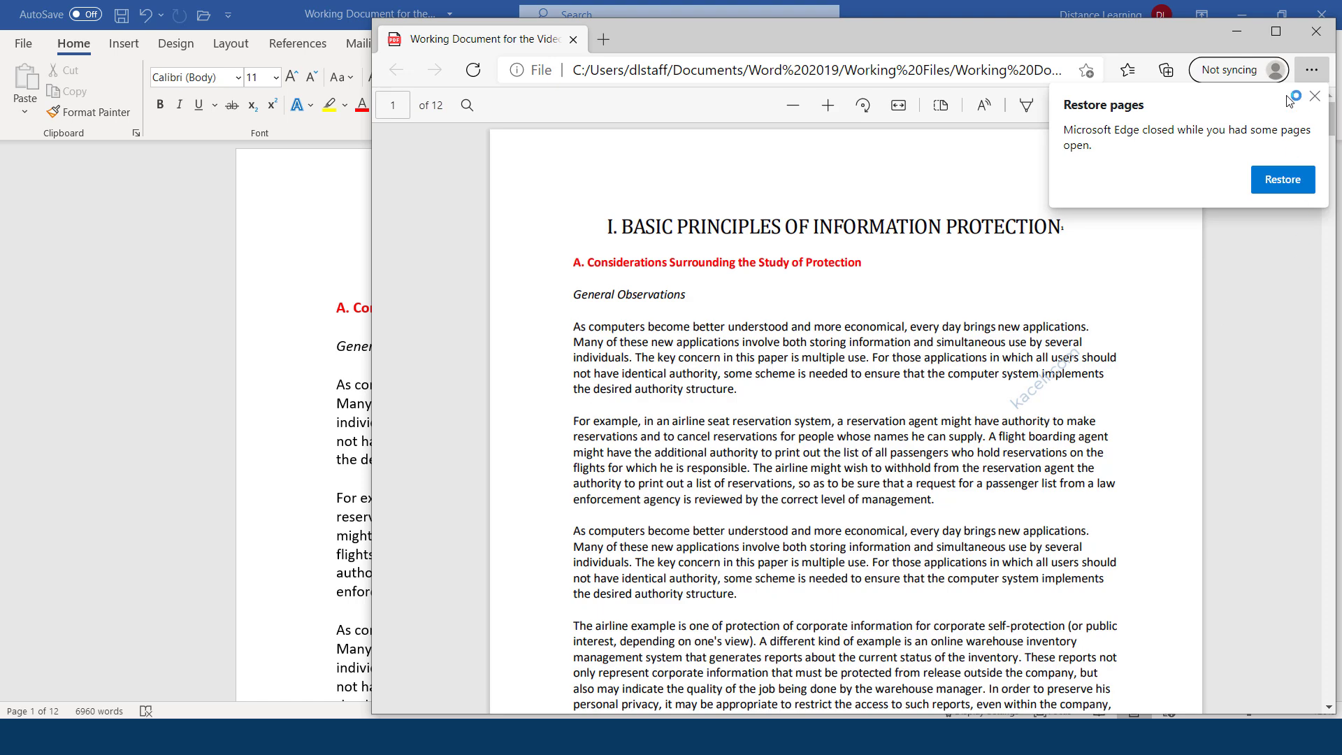
Dismiss Edge's Restore pages notice, scroll through the published PDF, and close Edge.
left_click(1314, 97)
scroll(715, 561, "down", 20)
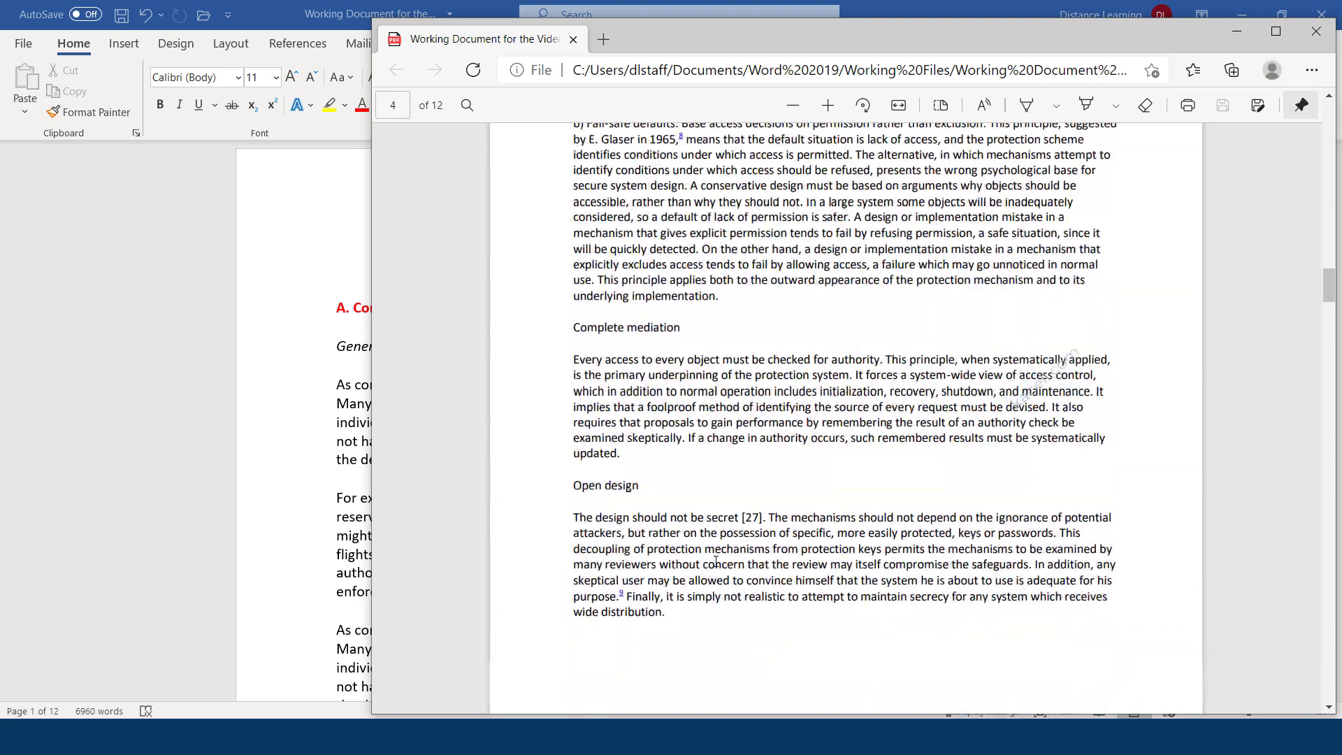
scroll(716, 561, "down", 15)
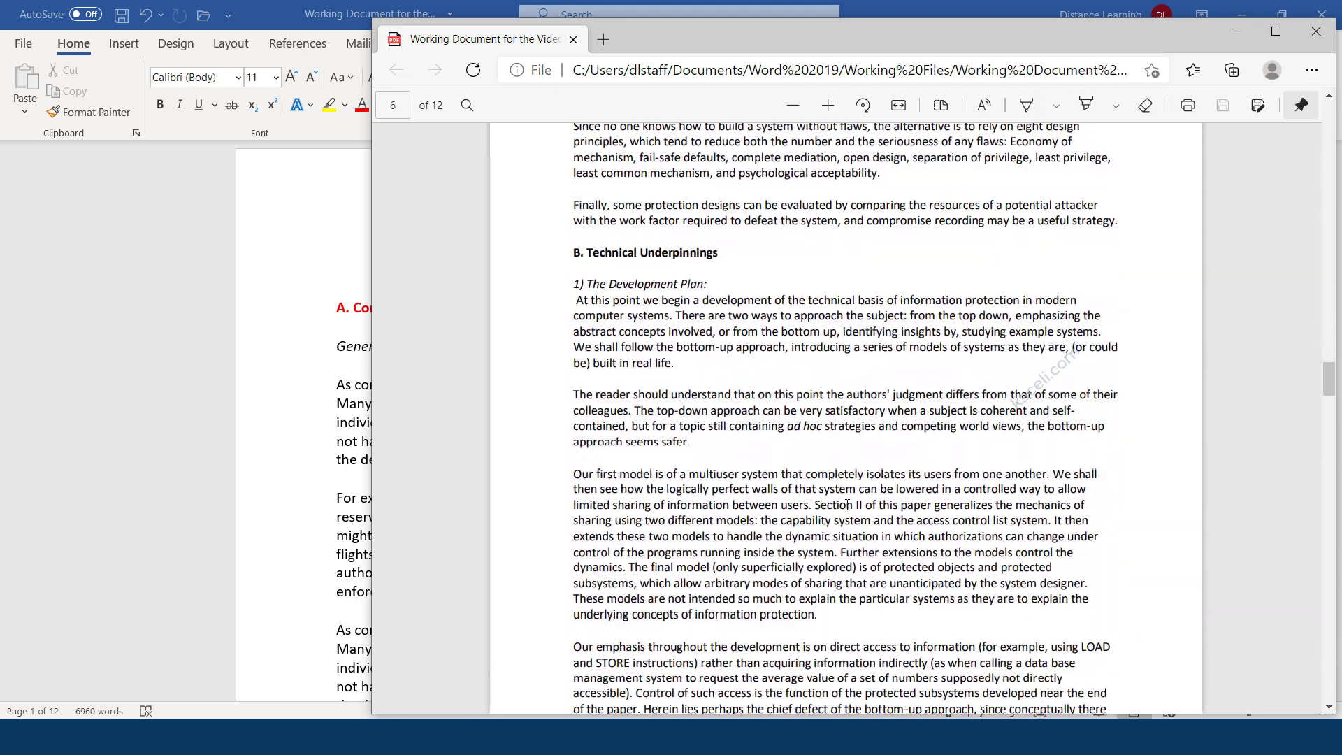
left_click(1316, 31)
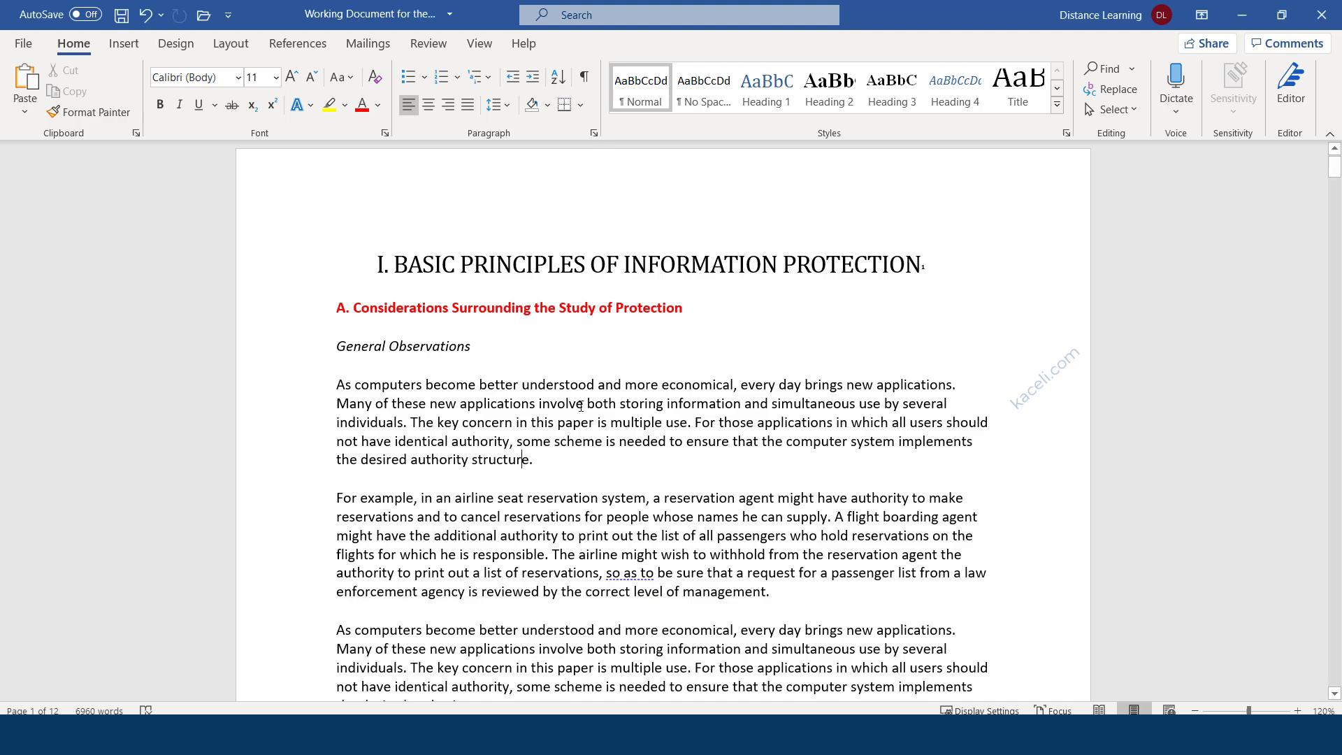
Choose Encrypt with Password under File > Info > Protect Document.
scroll(580, 405, "down", 8)
scroll(580, 406, "up", 5)
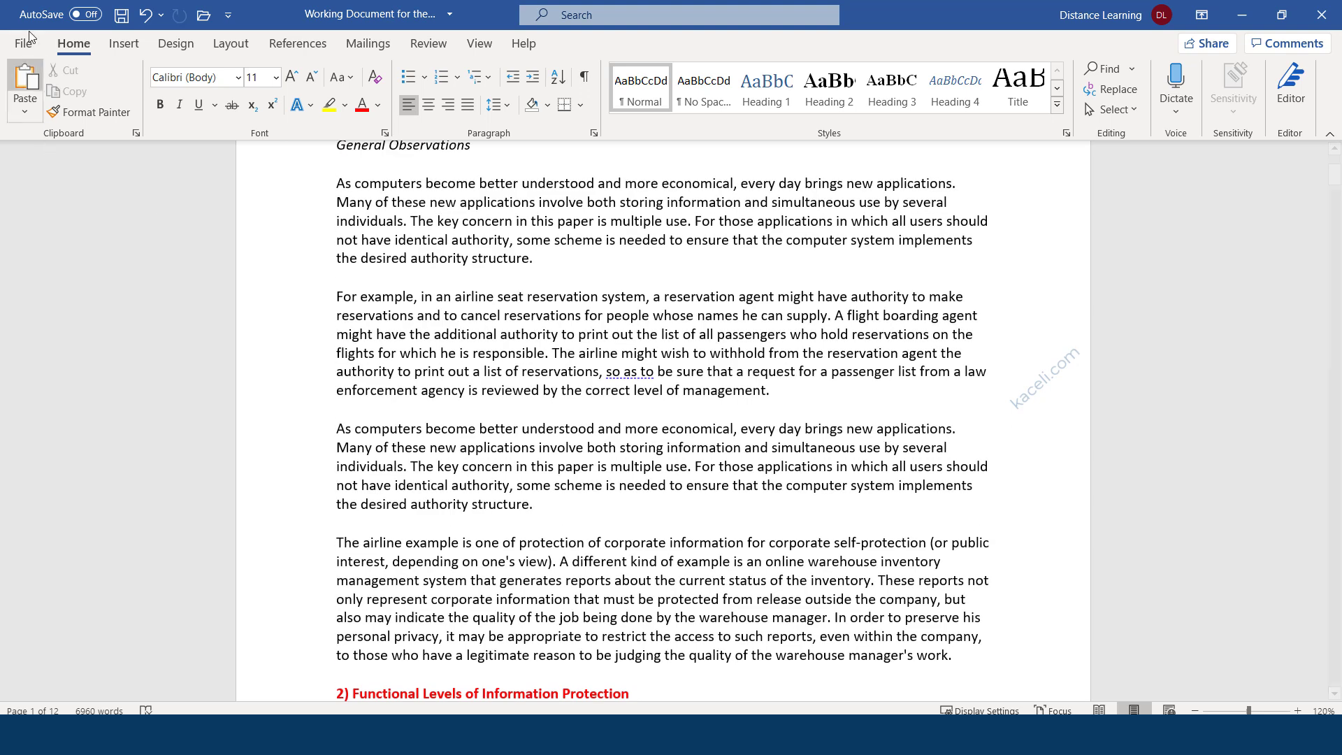
left_click(25, 46)
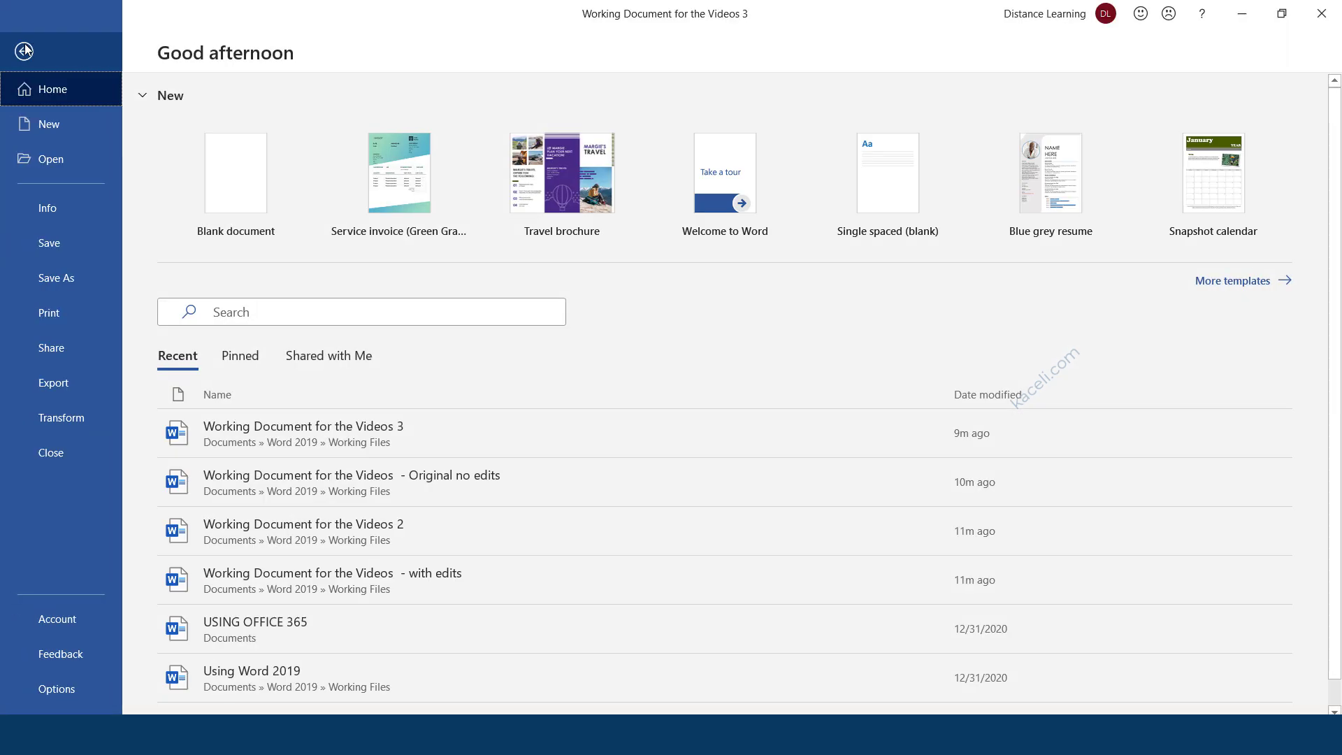
left_click(60, 212)
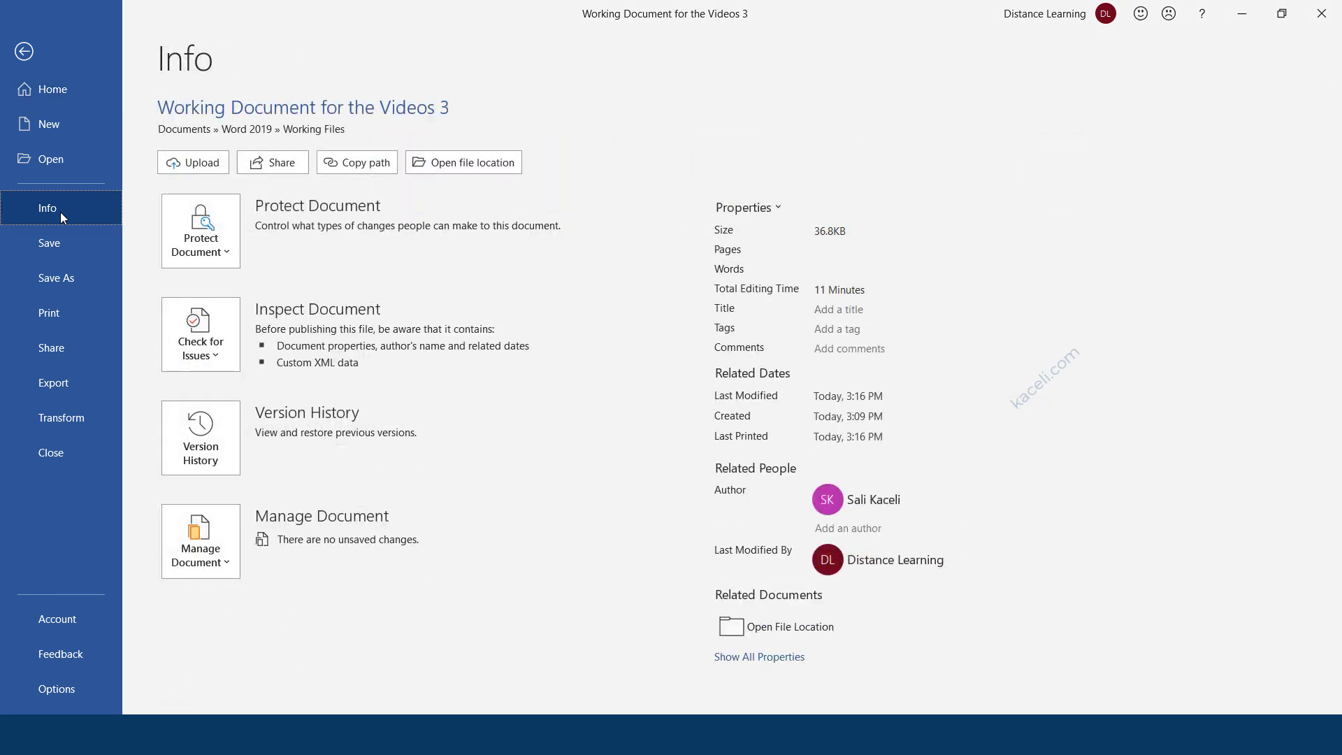
left_click(229, 255)
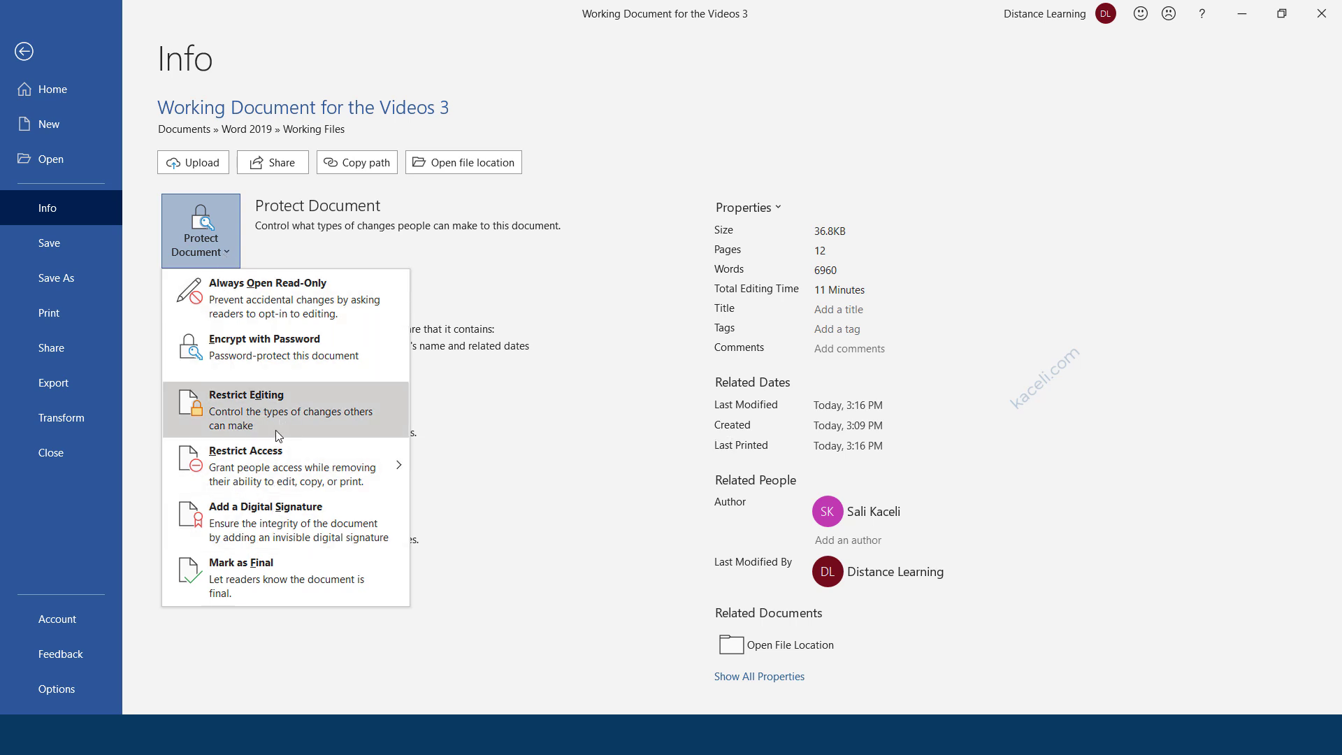
left_click(282, 355)
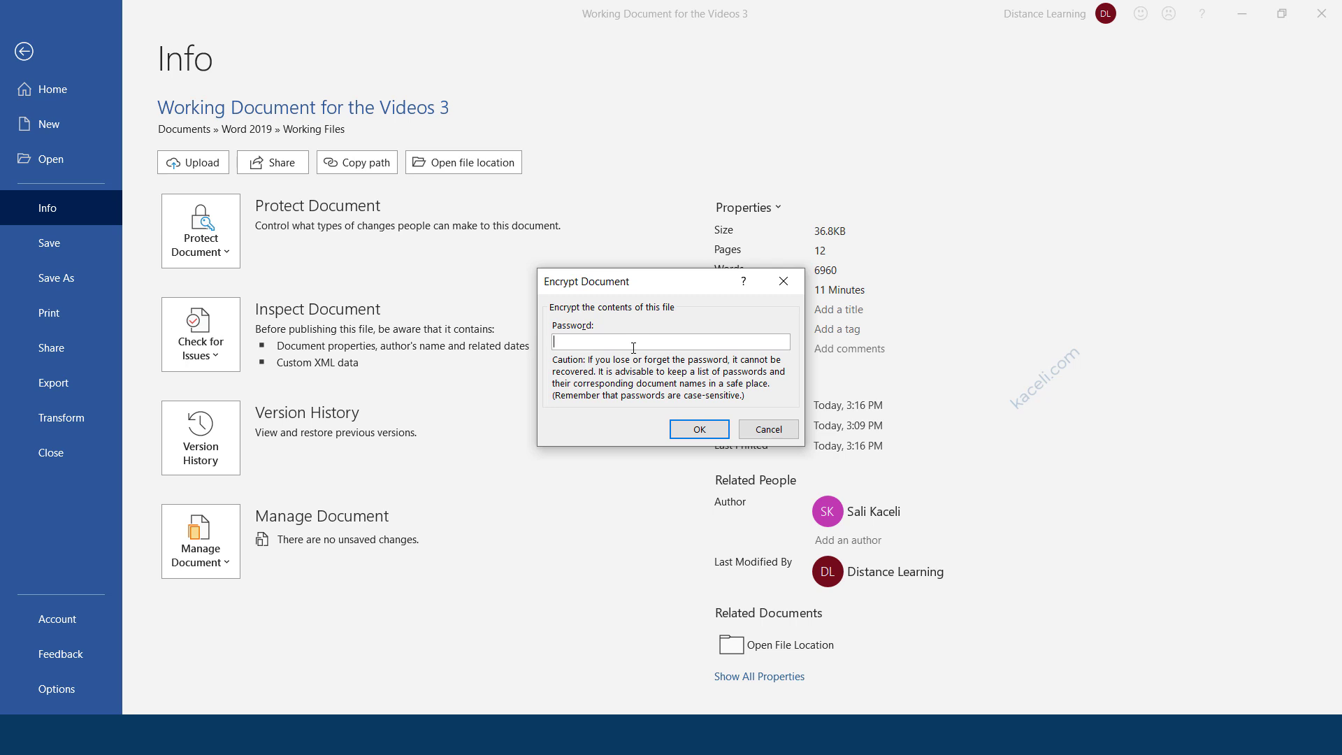
Enter and confirm a document password, then close the document and save the changes.
left_click(679, 433)
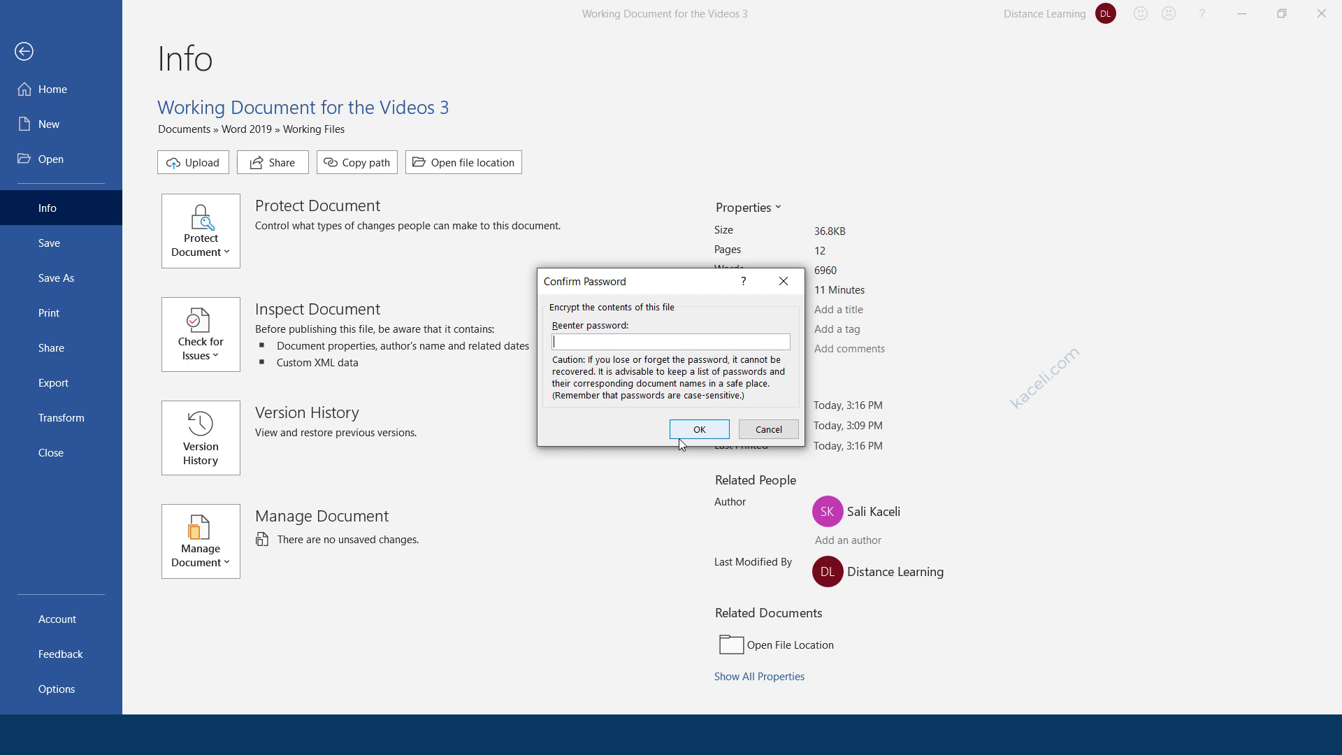
type("1234")
left_click(679, 437)
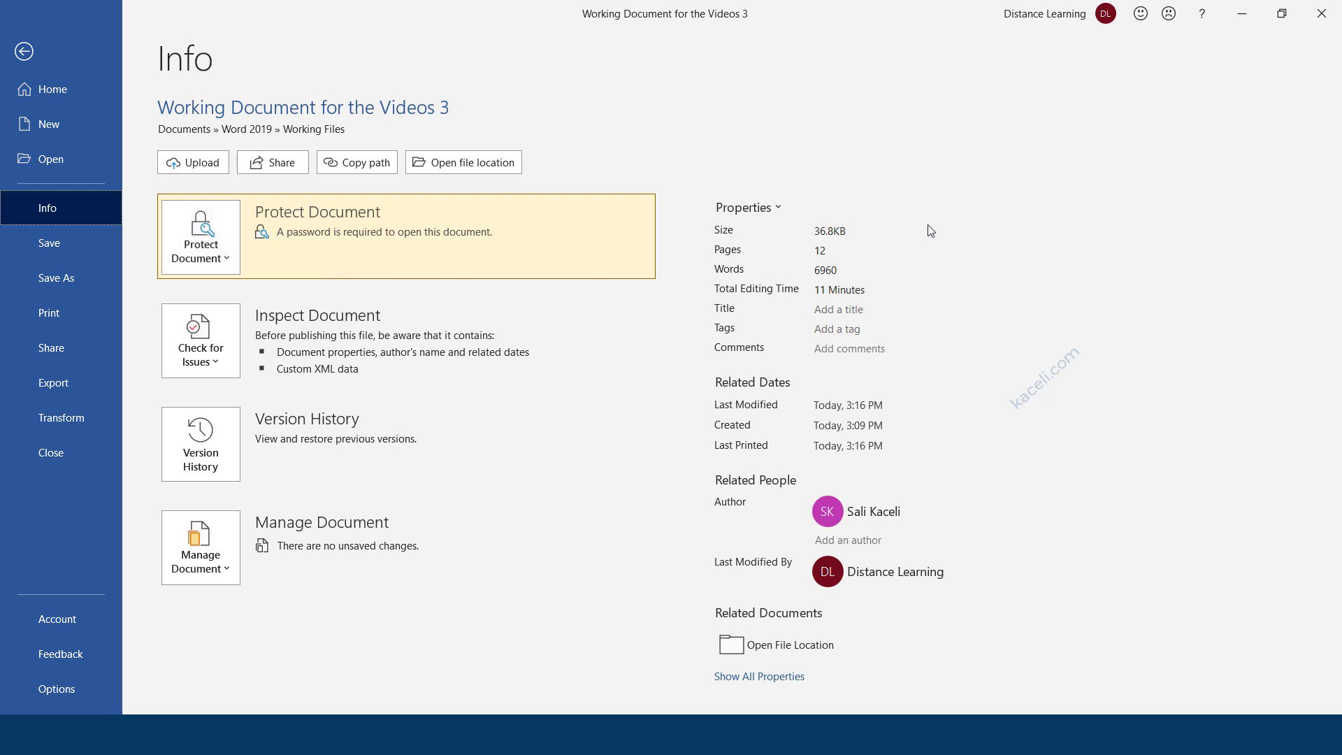
left_click(24, 51)
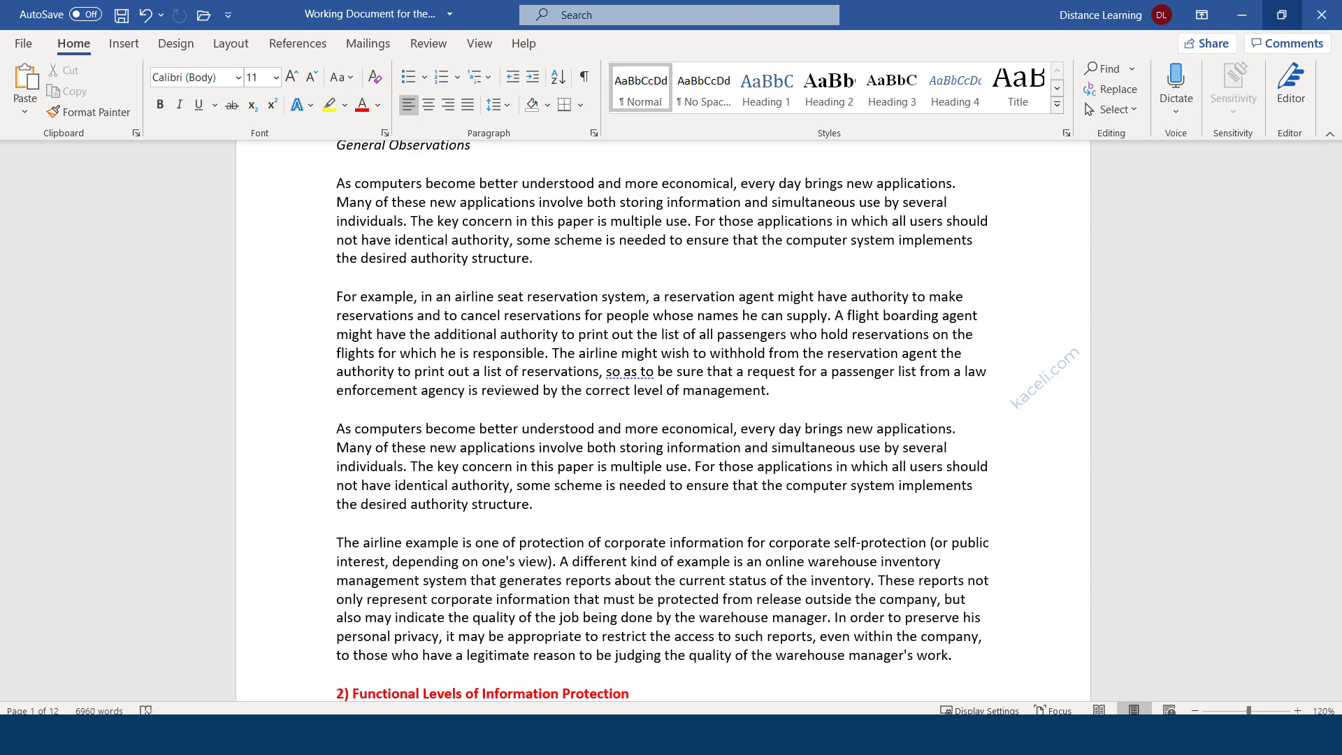
left_click(1321, 14)
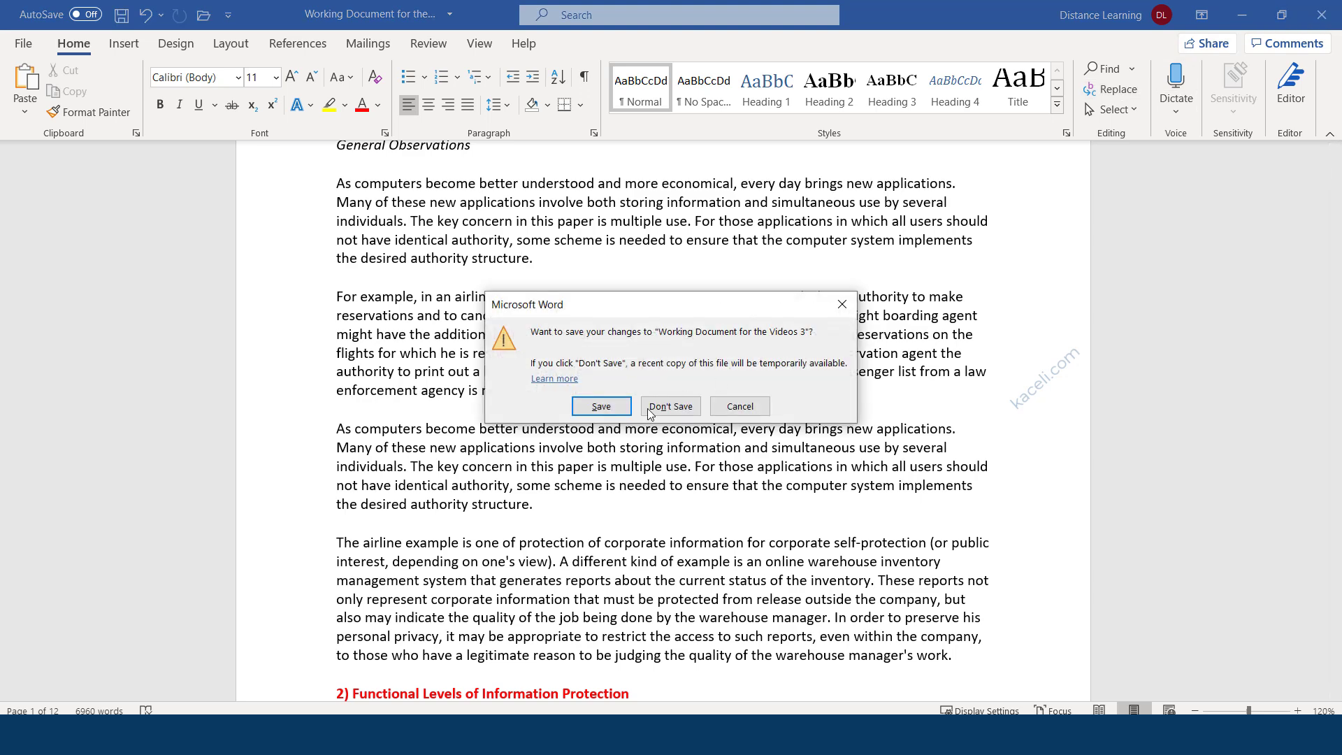
left_click(605, 407)
Move File Explorer to the screen centre and open Working Document for the Videos 3.
left_click_drag(371, 553, 520, 152)
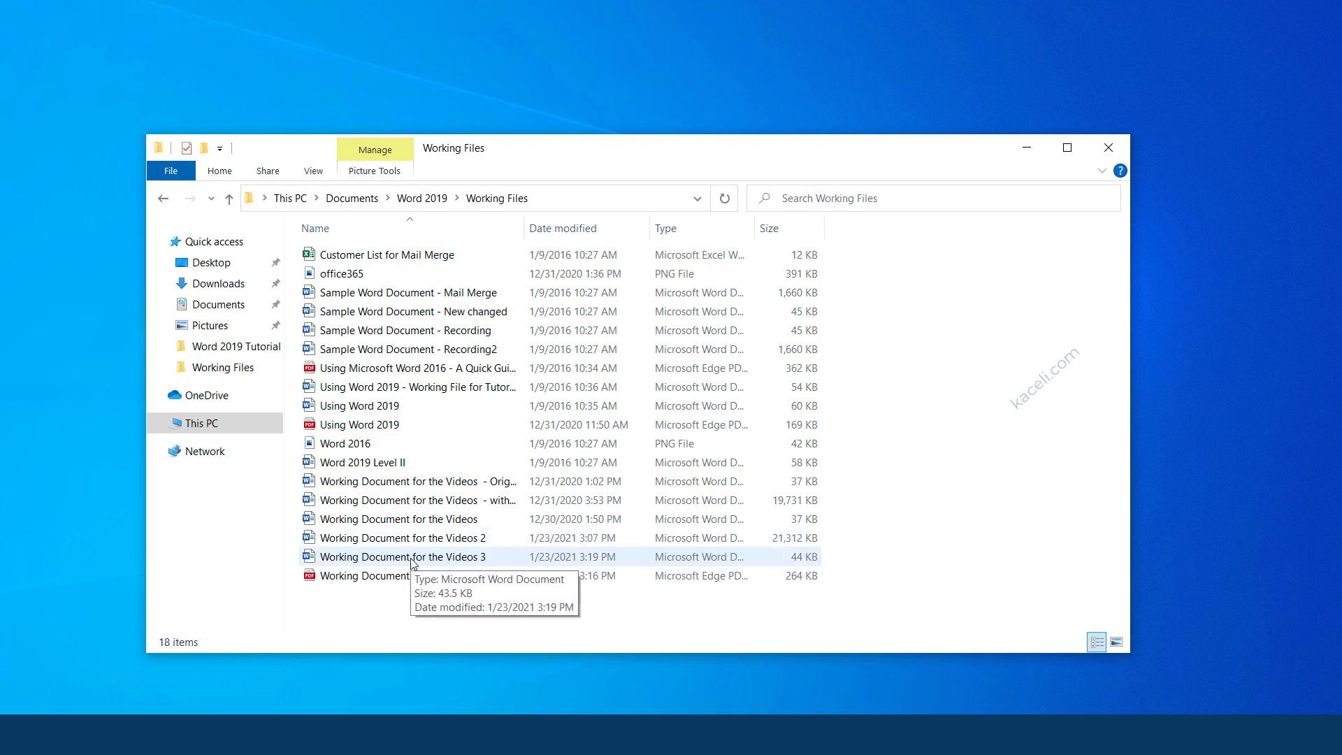
double_click(473, 561)
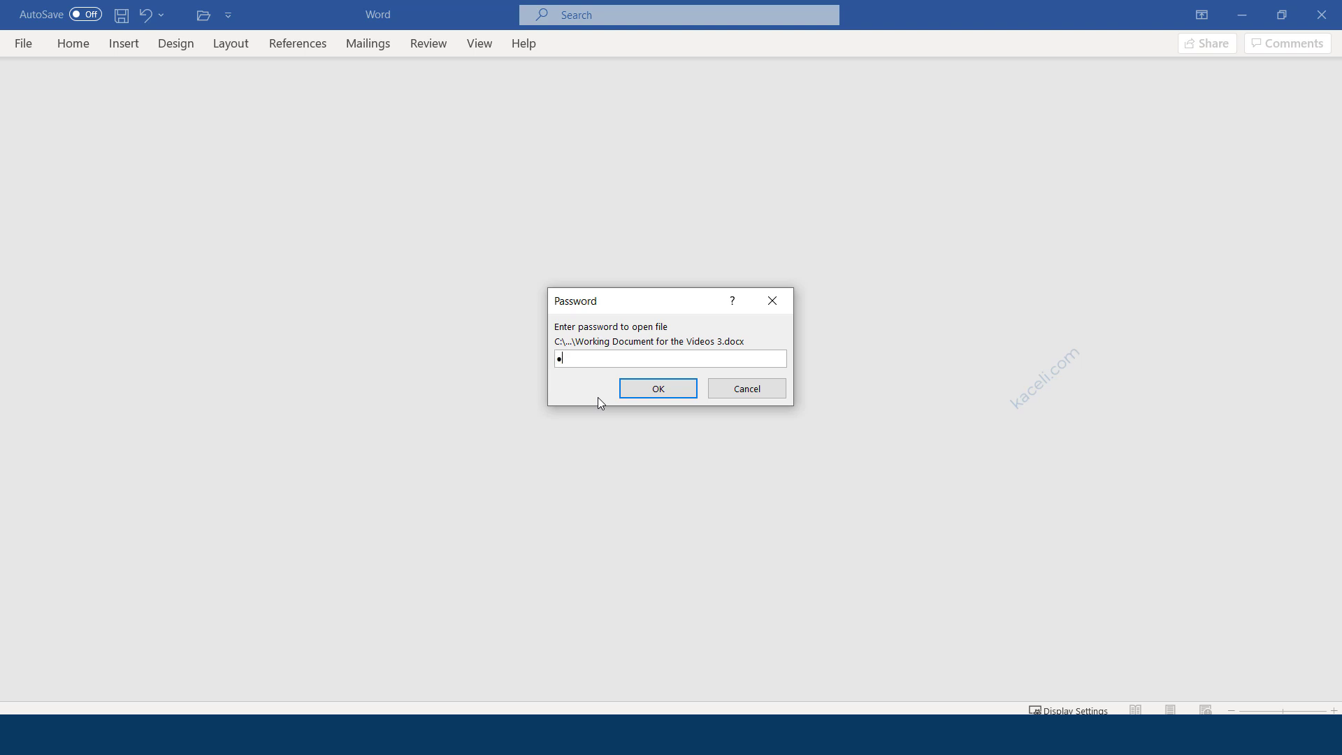
Enter the document password to open Working Document for the Videos 3.
type("•••")
key("Return")
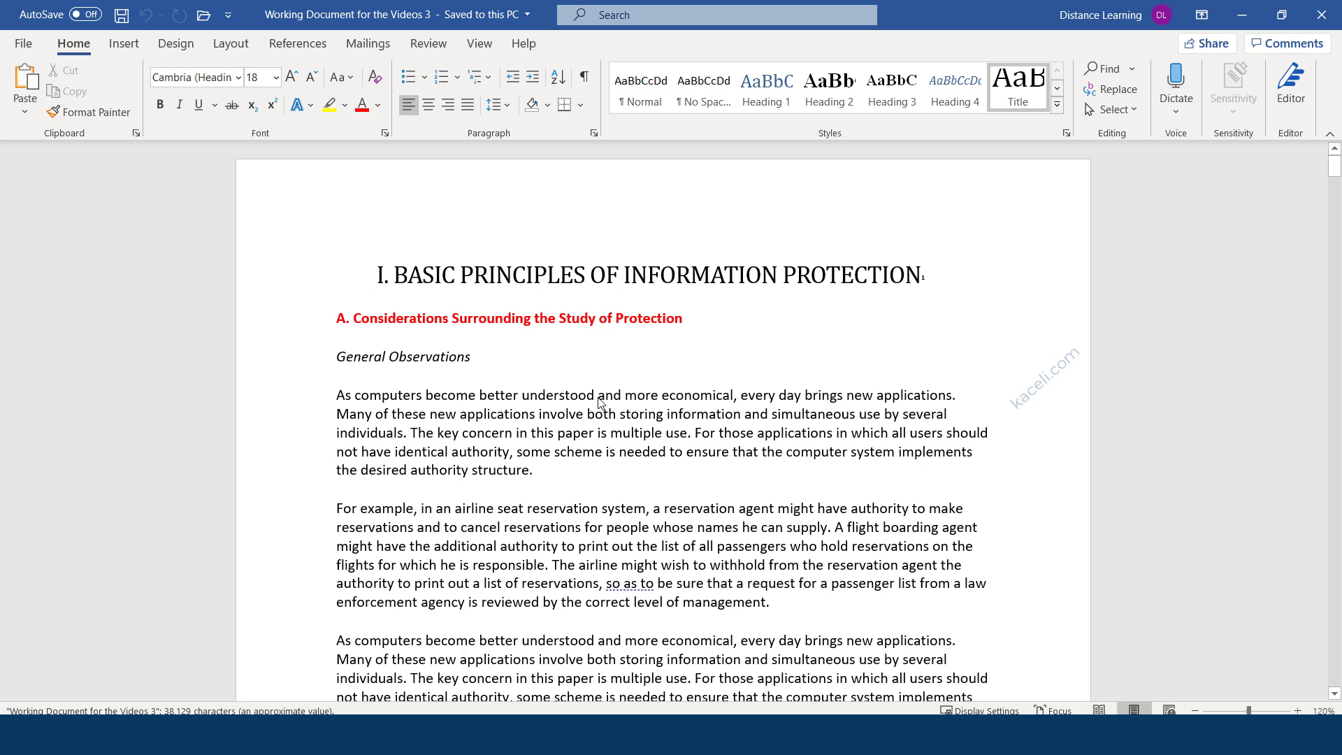
left_click(529, 413)
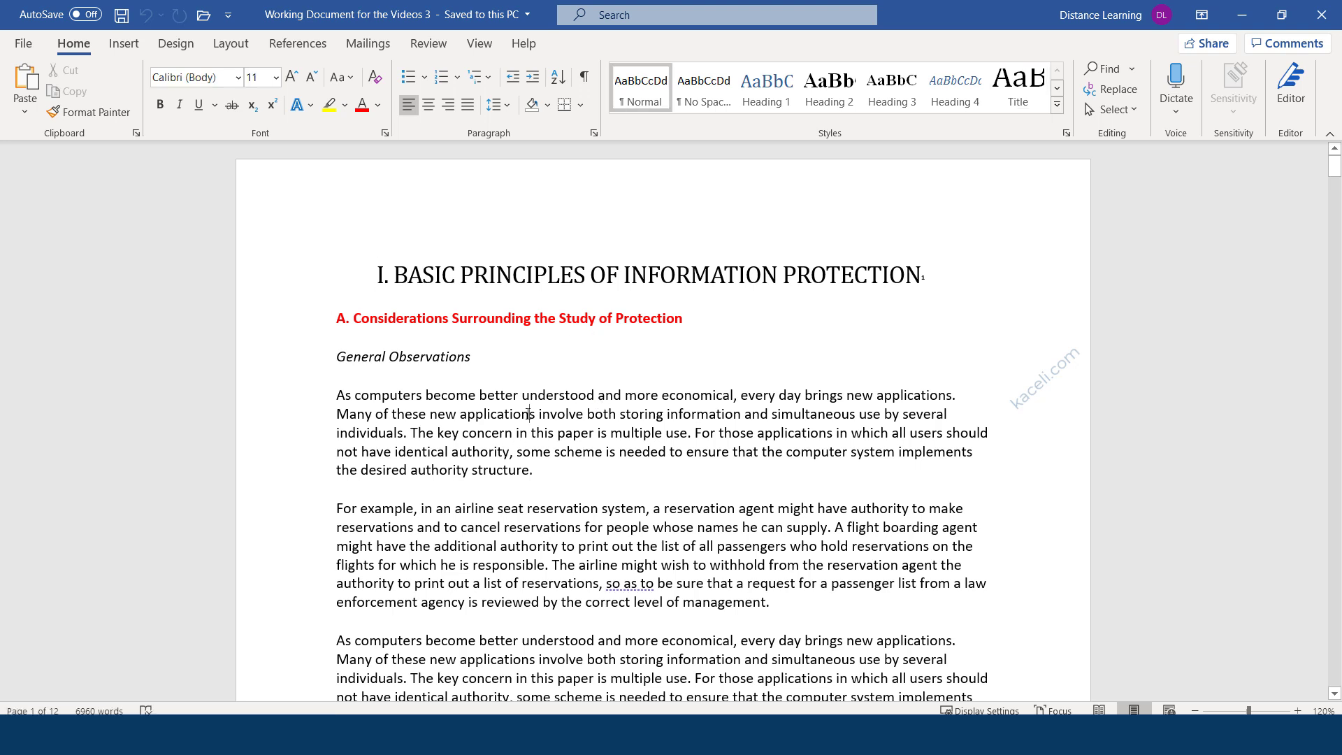
Clear the password in Encrypt with Password and save the unprotected document.
left_click(23, 48)
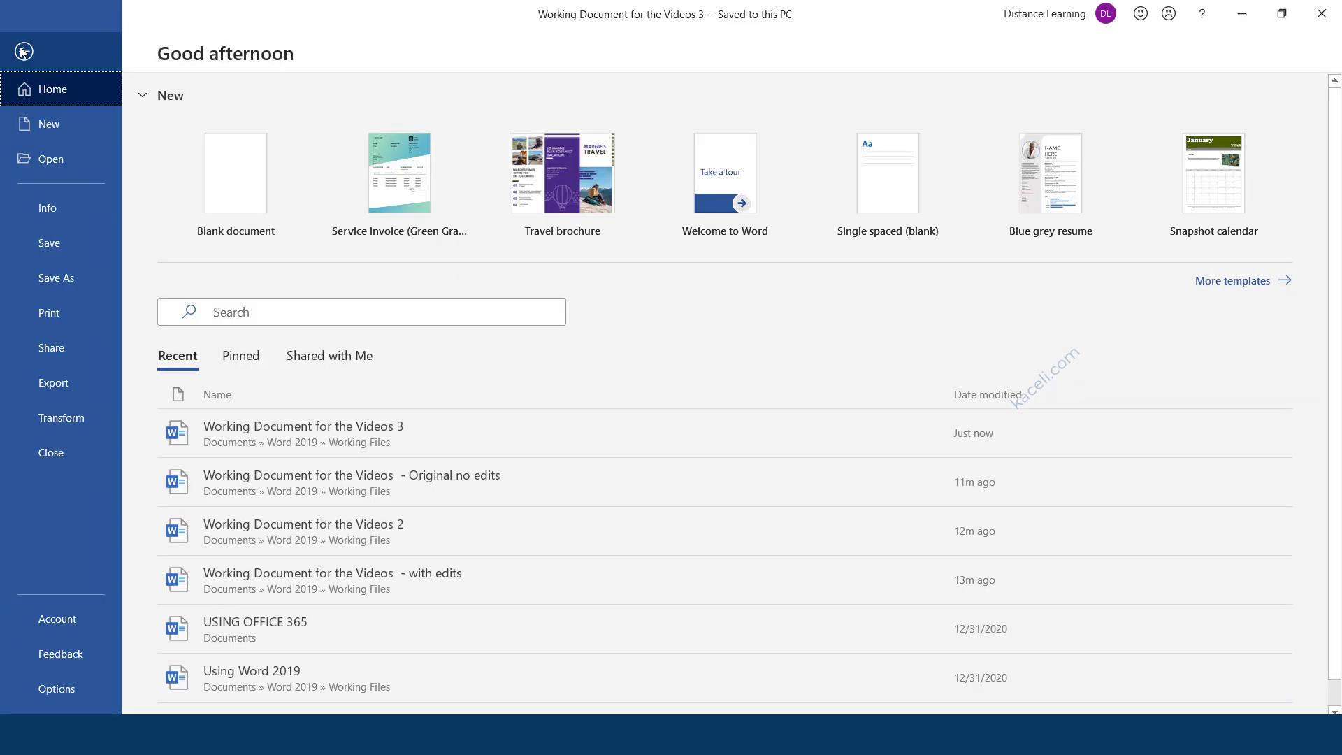
left_click(56, 217)
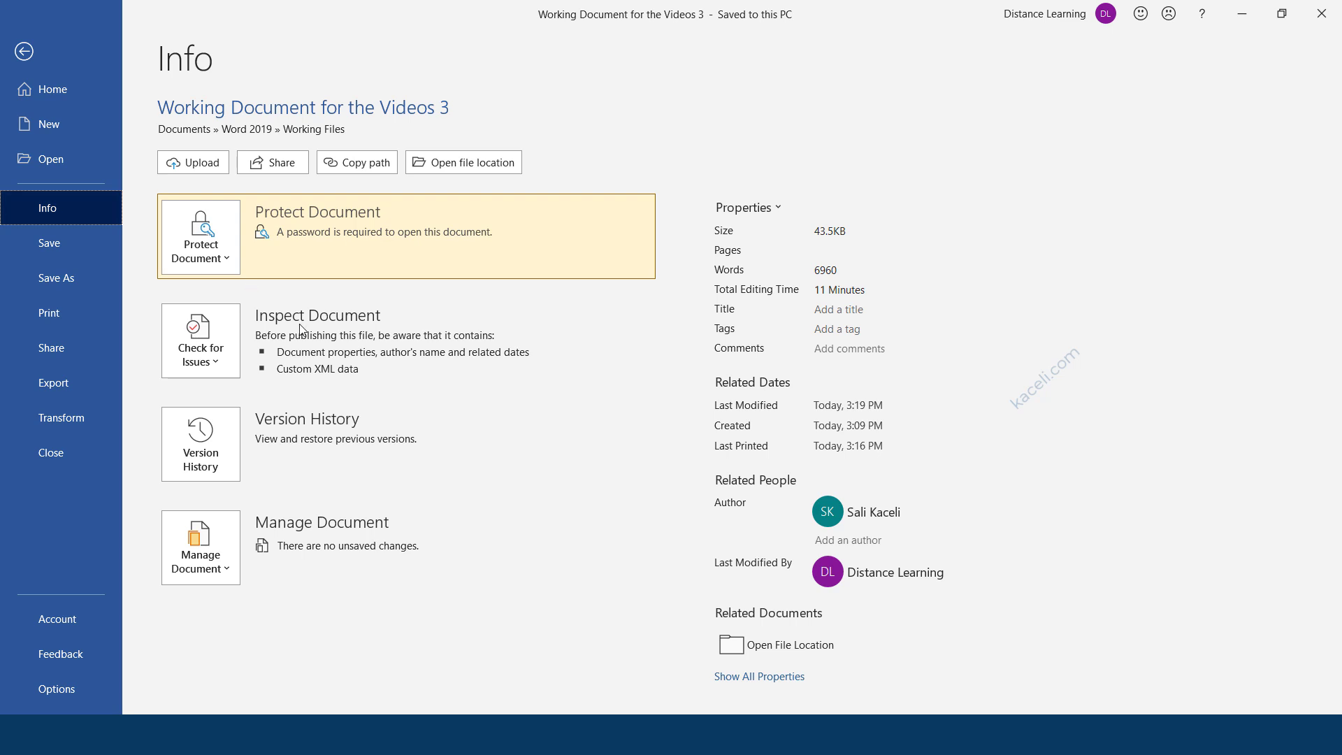
left_click(225, 260)
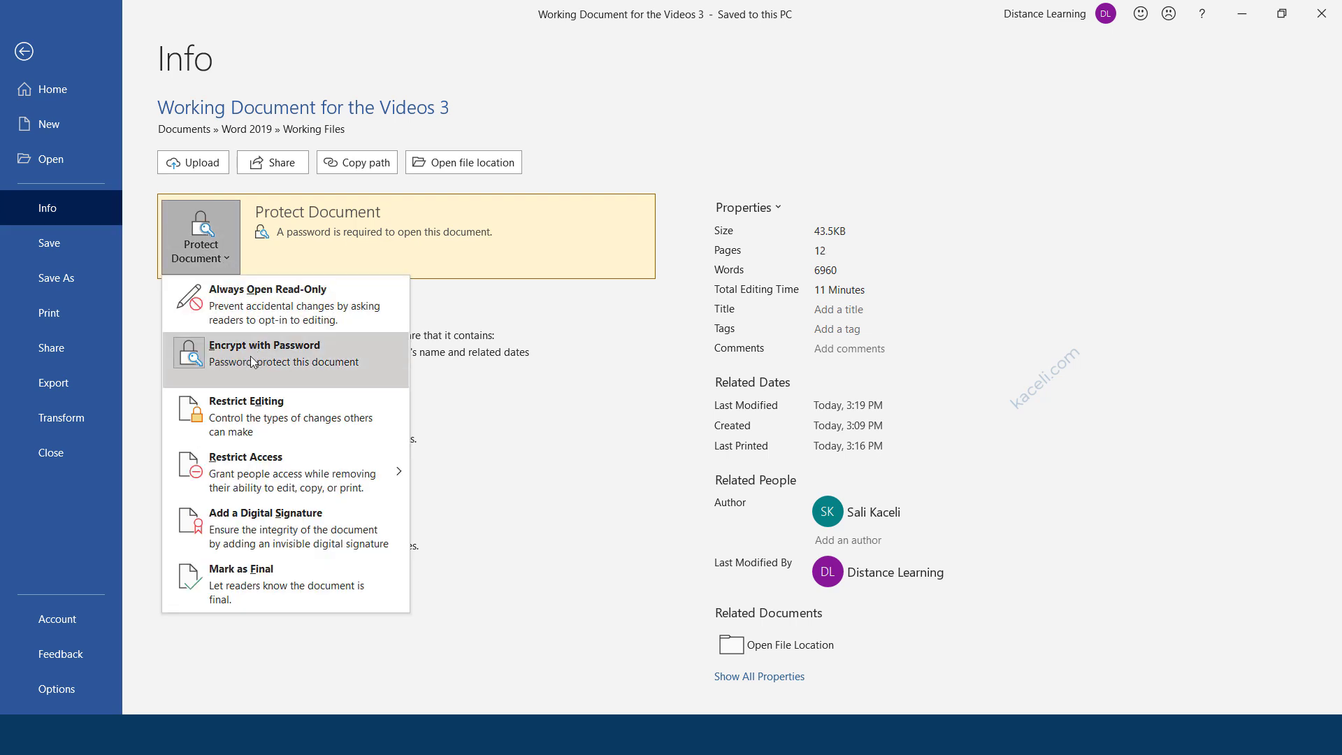
left_click(204, 353)
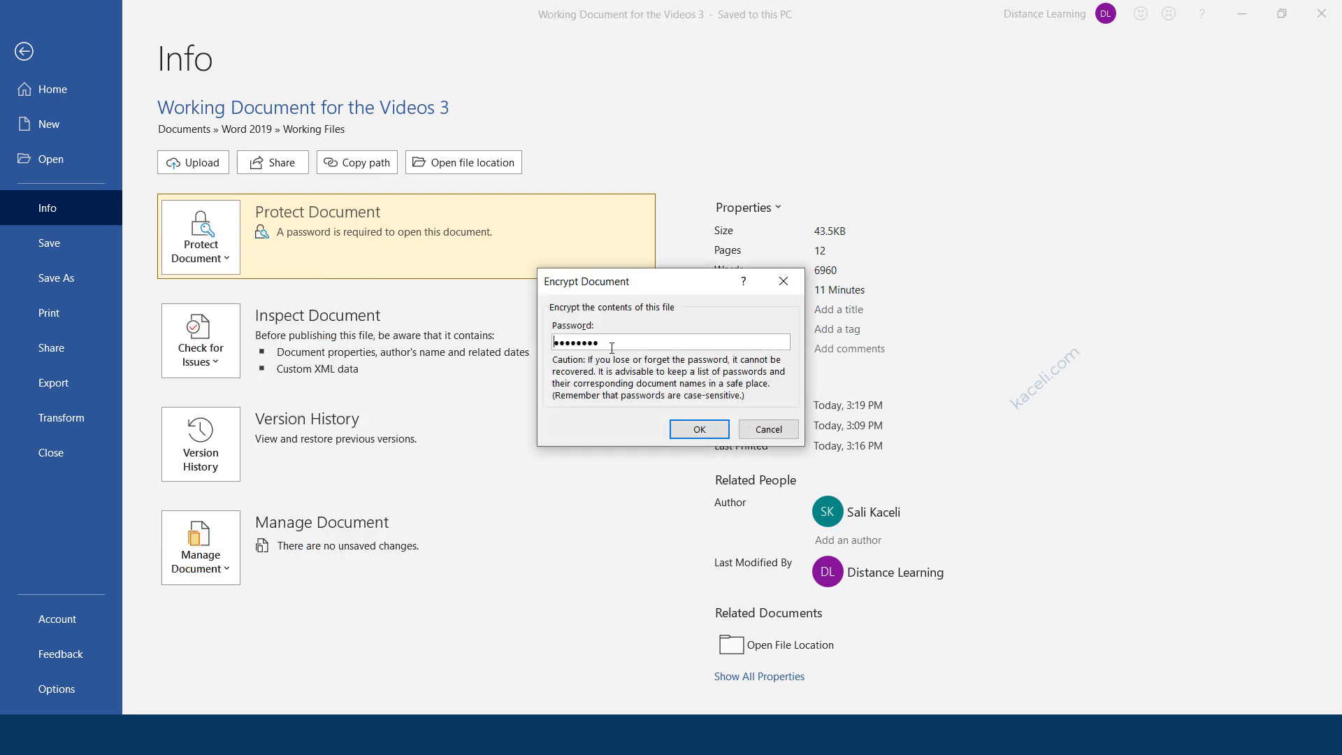
key("BackSpace")
left_click(698, 431)
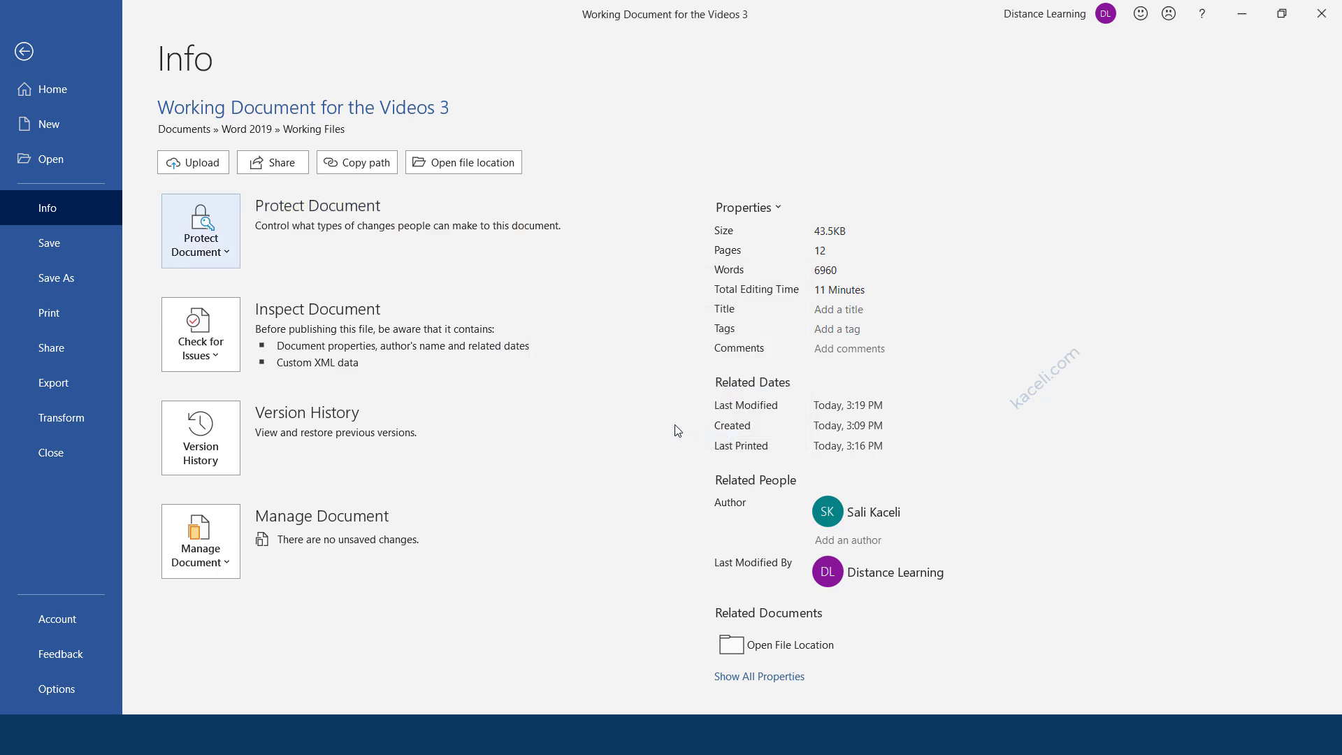
left_click(21, 53)
left_click(120, 15)
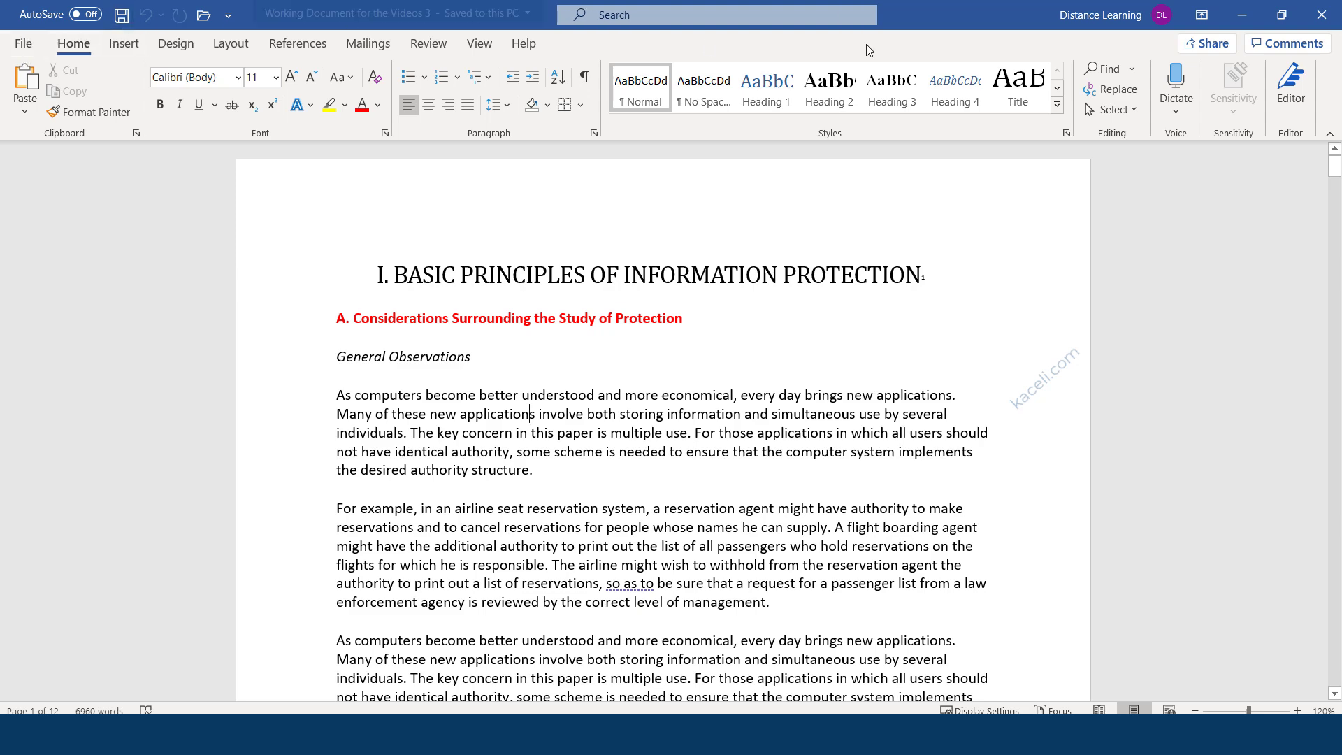
Close the document and reopen Working Document for the Videos 3 from File Explorer without a password.
left_click(1321, 15)
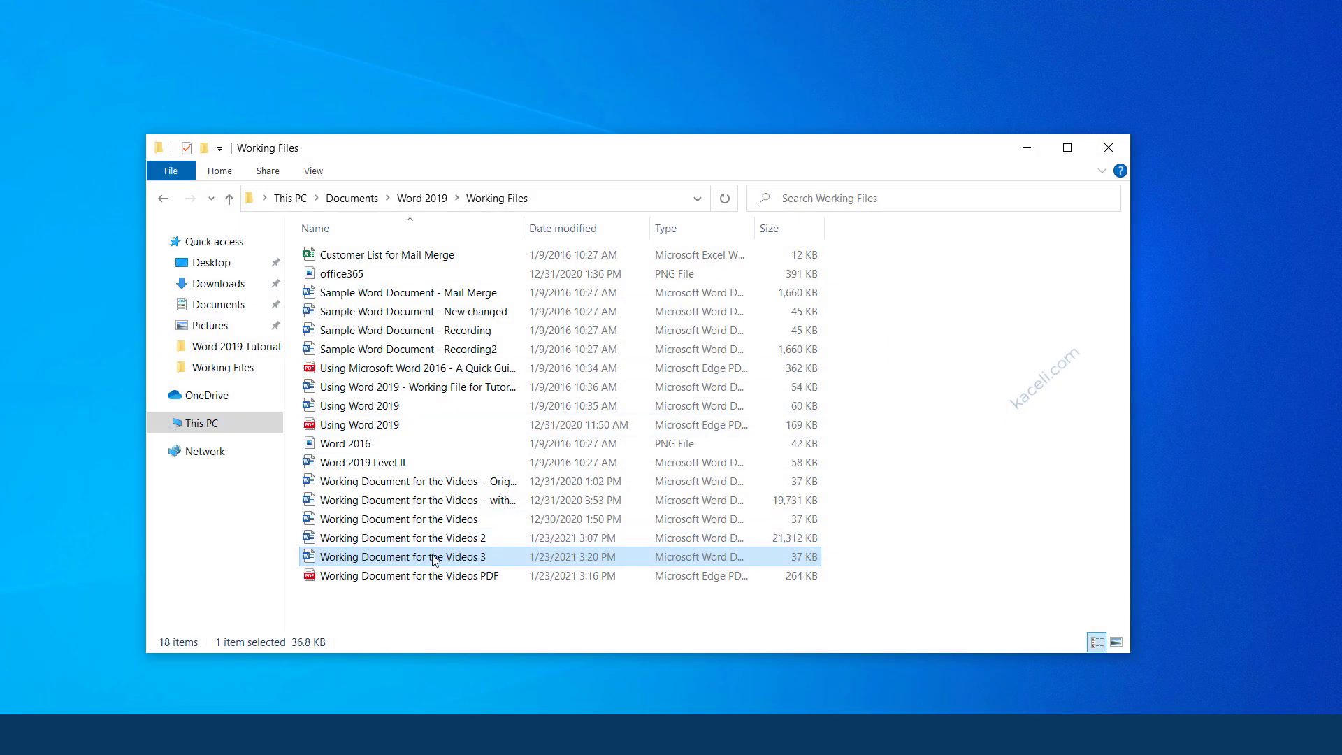
double_click(436, 556)
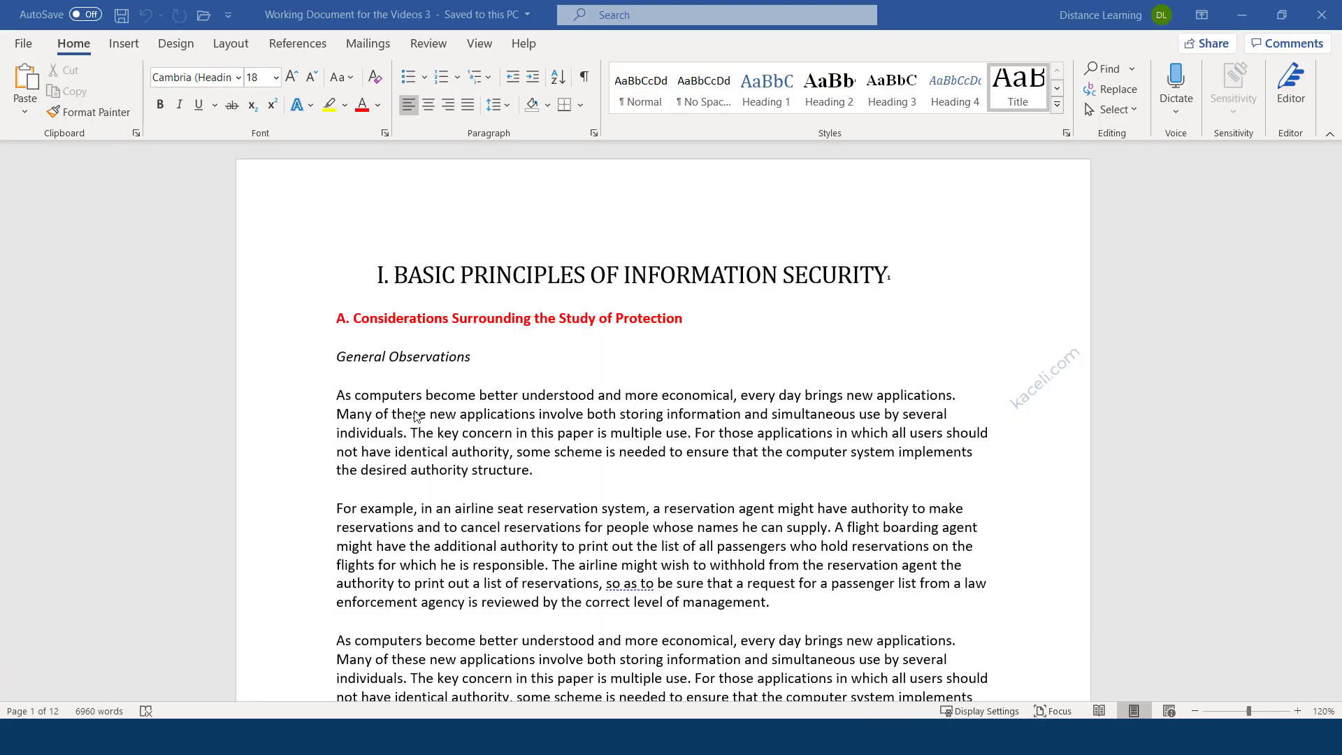
Show all properties on File > Info: 36.8KB, 12 pages, 6960 words, 19 minutes editing.
left_click(25, 44)
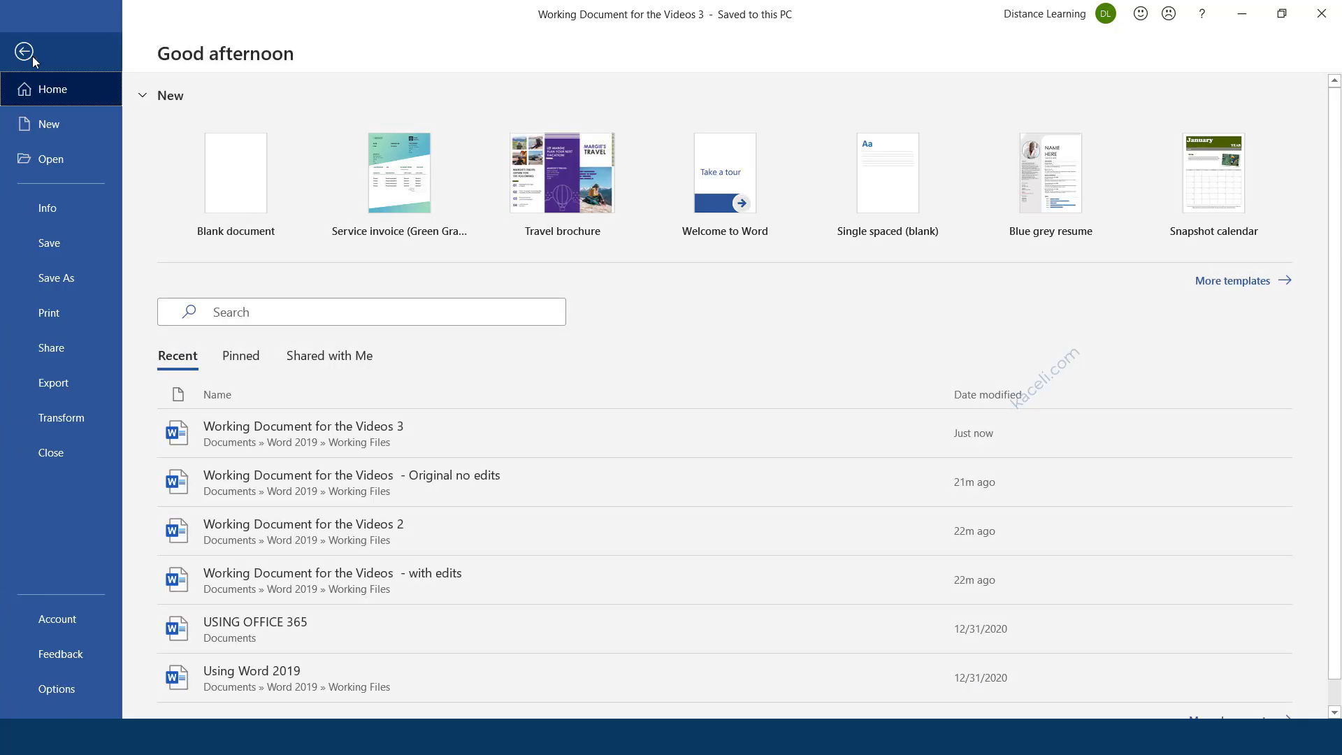
left_click(53, 208)
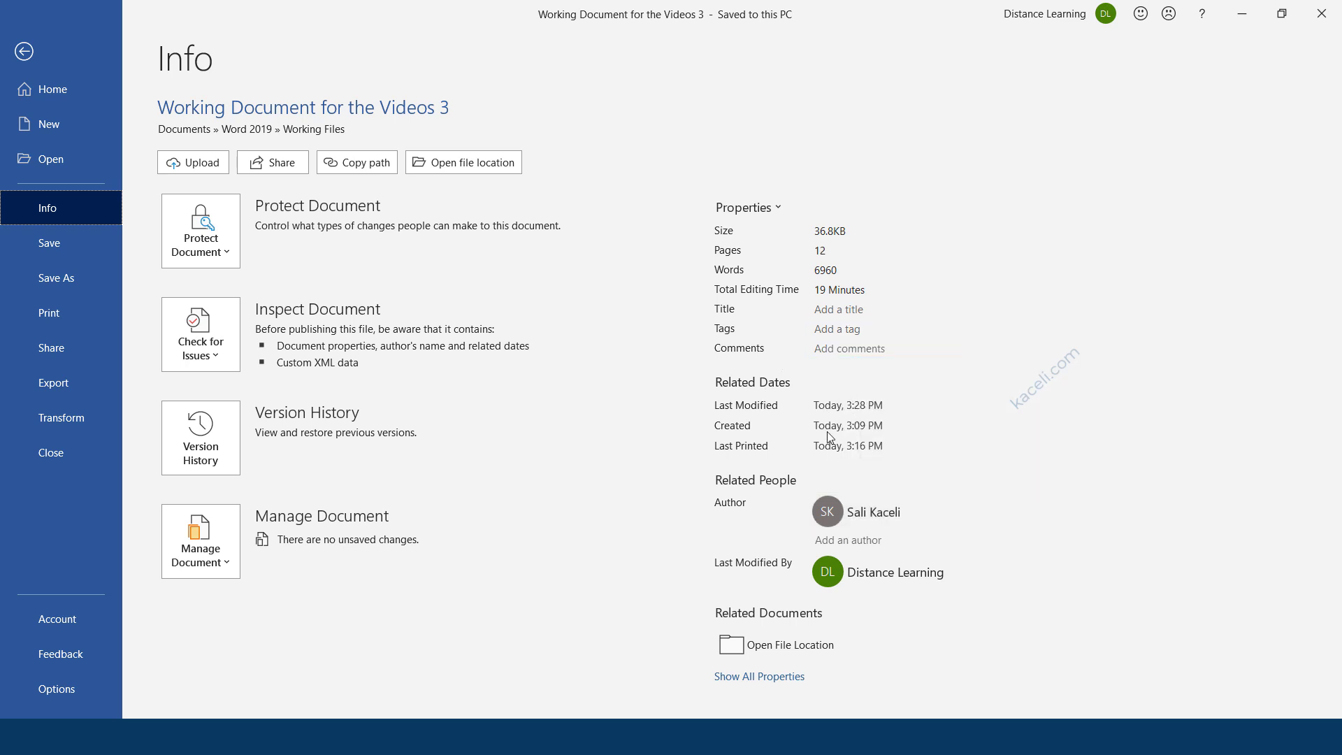
left_click(769, 676)
scroll(864, 566, "down", 3)
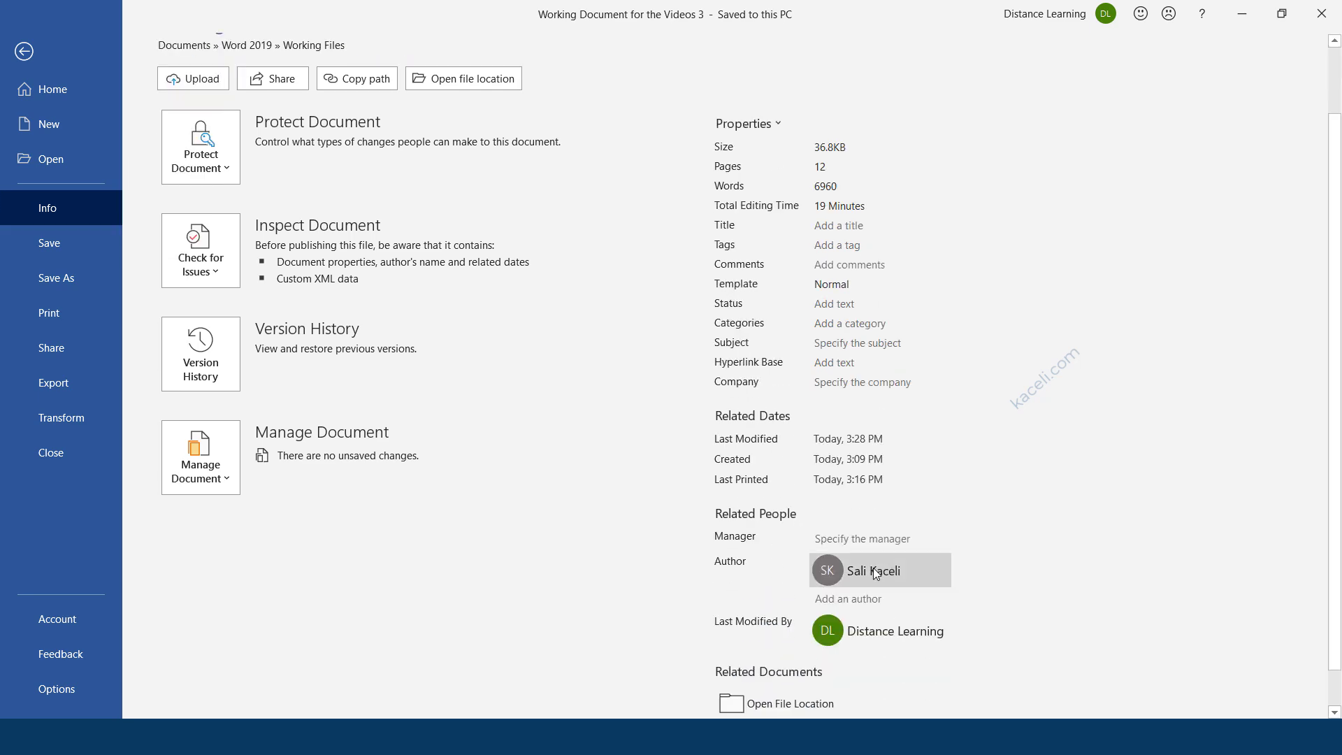
scroll(807, 576, "up", 3)
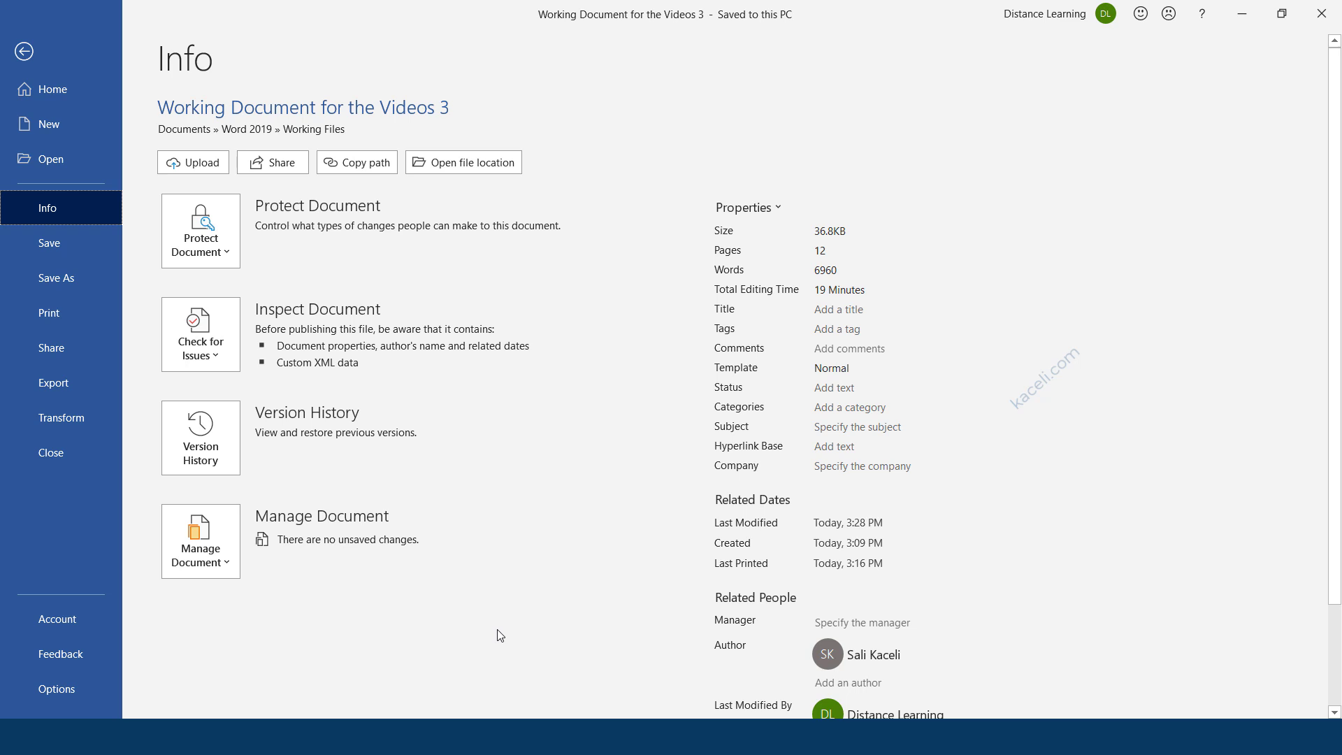
List the Check for Issues options (inspect, accessibility, compatibility) after a brief look at File Explorer.
left_click(227, 355)
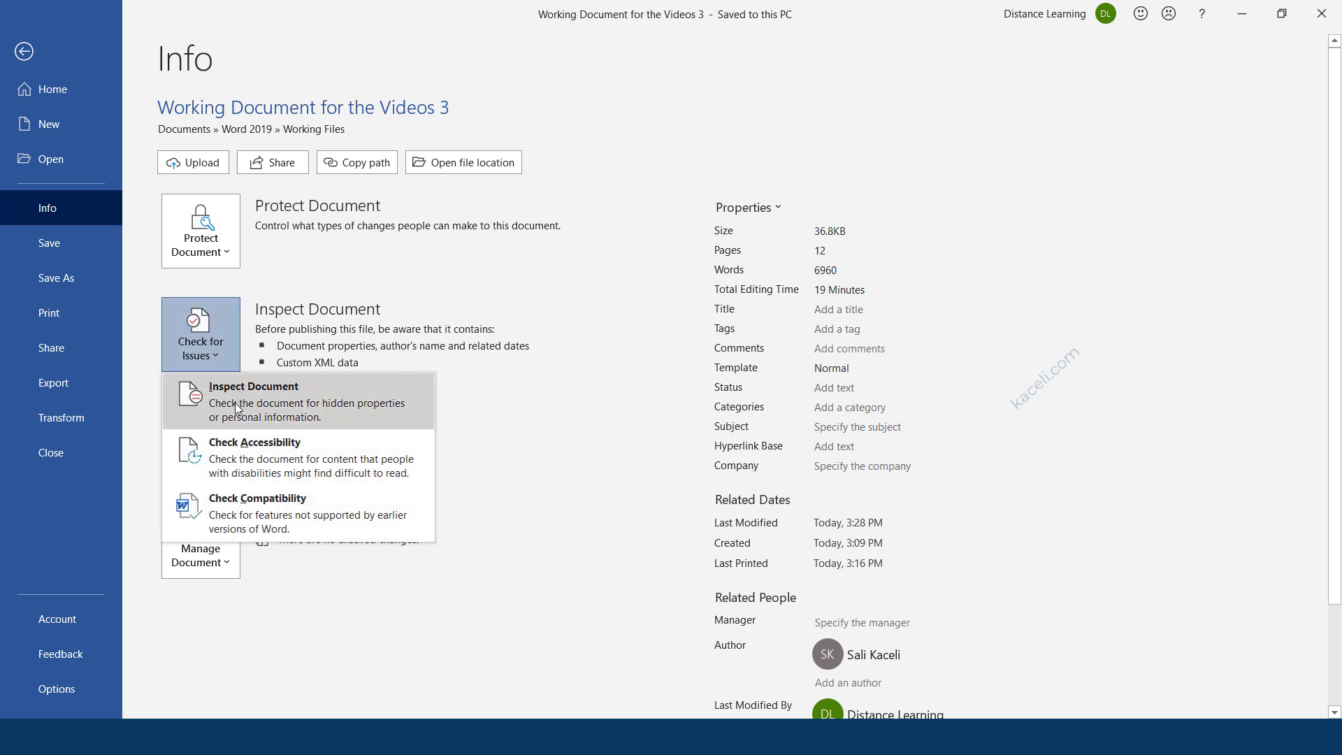
key("Escape")
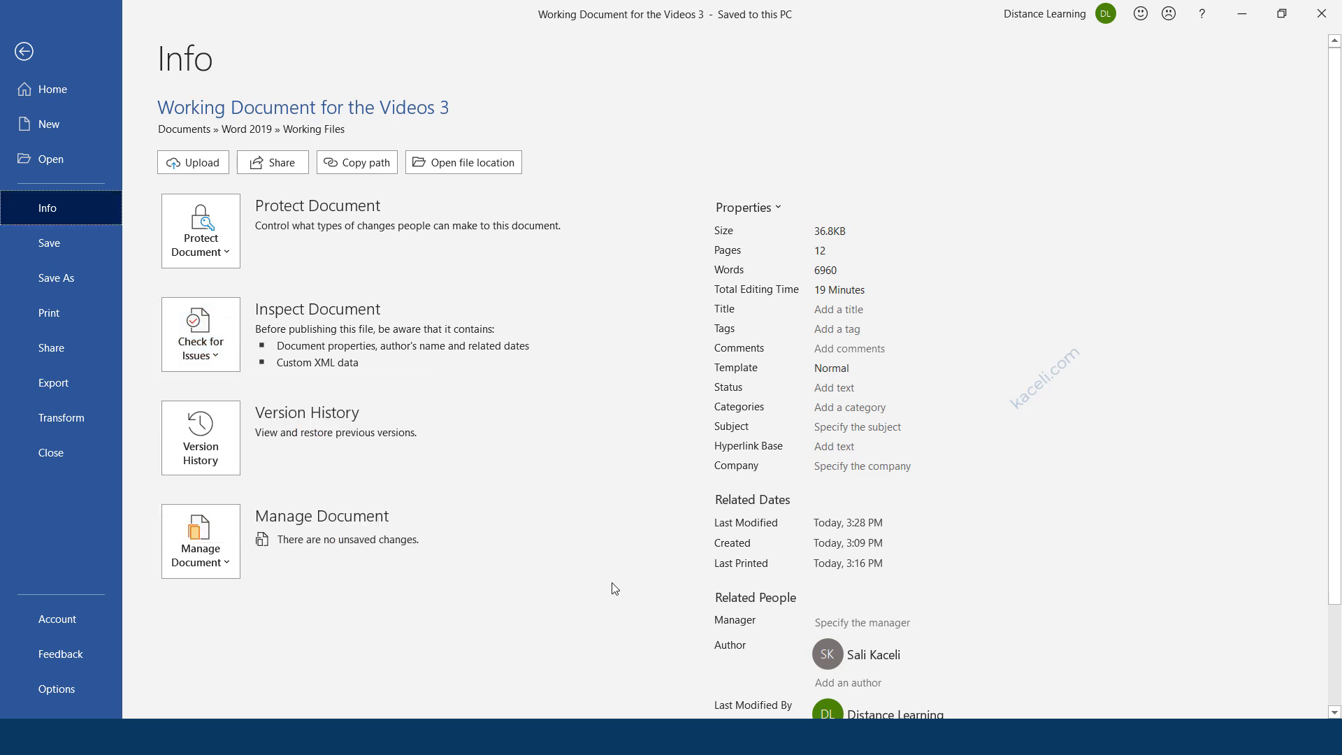
left_click(493, 738)
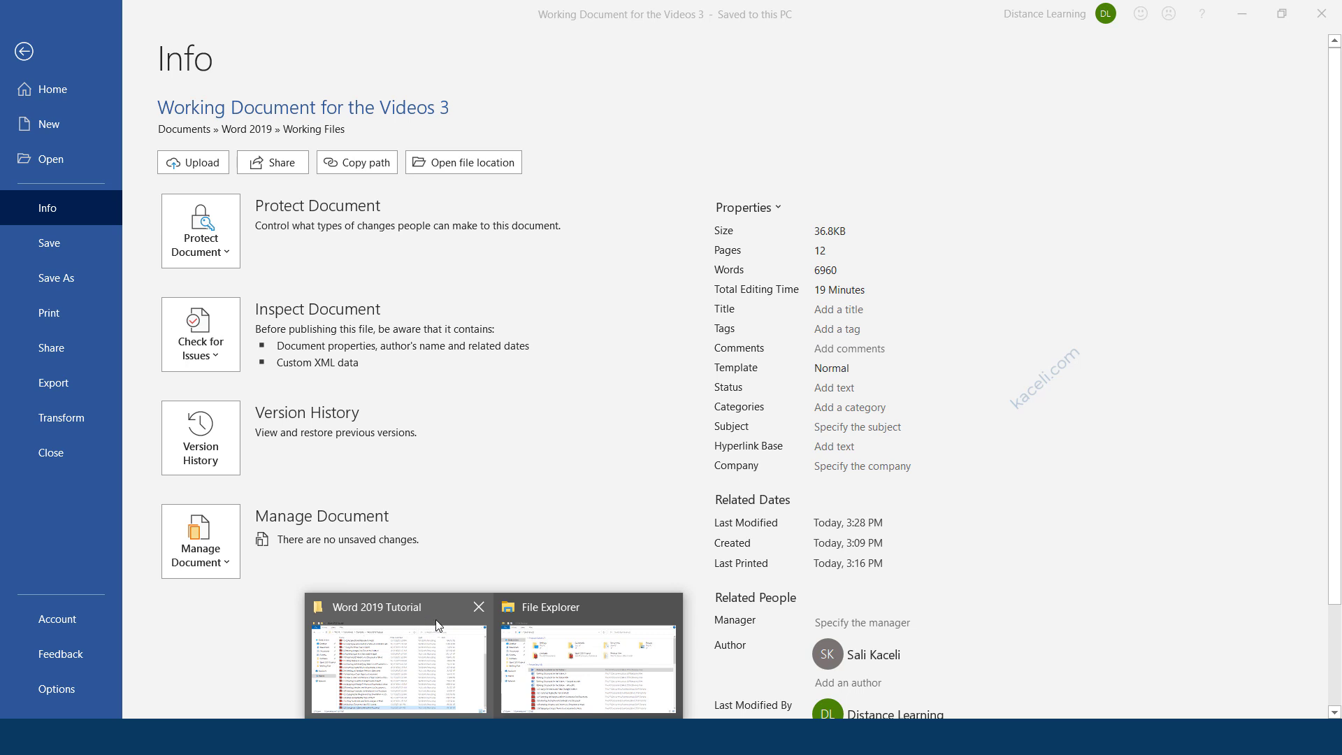
left_click(248, 646)
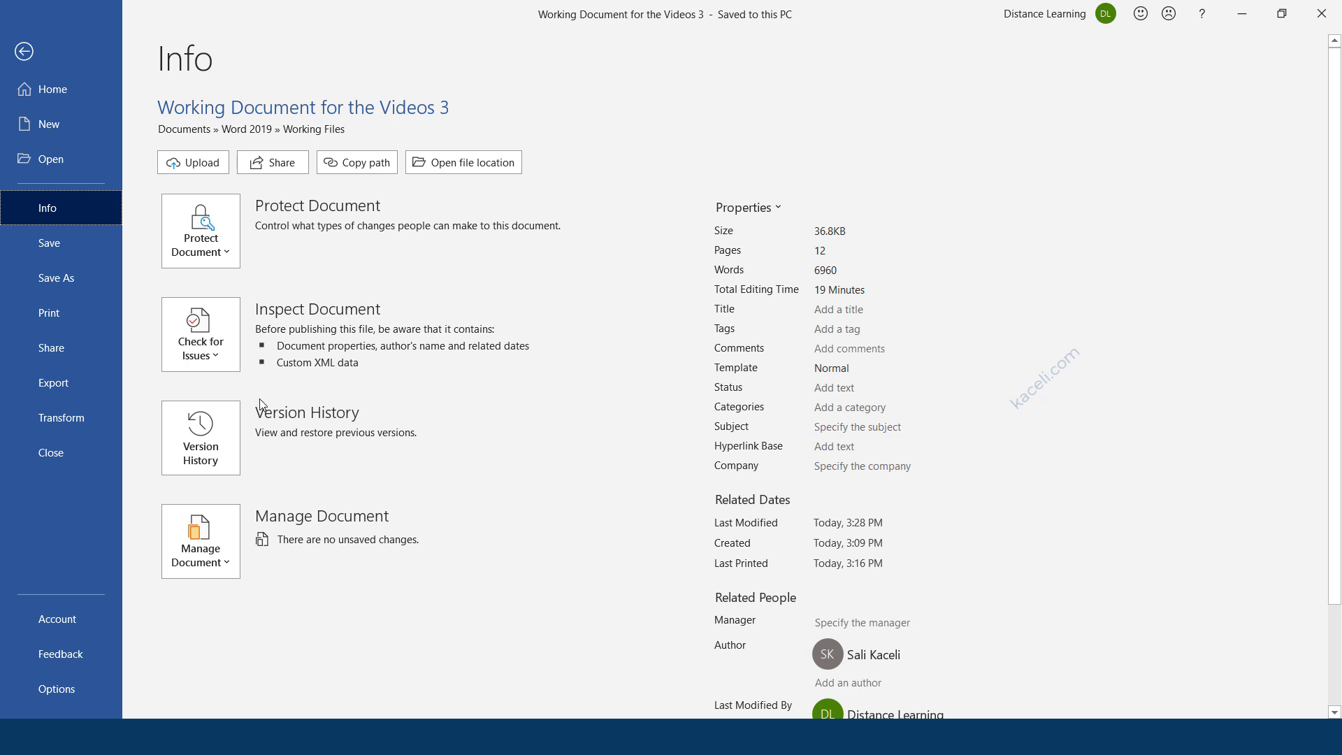
left_click(229, 349)
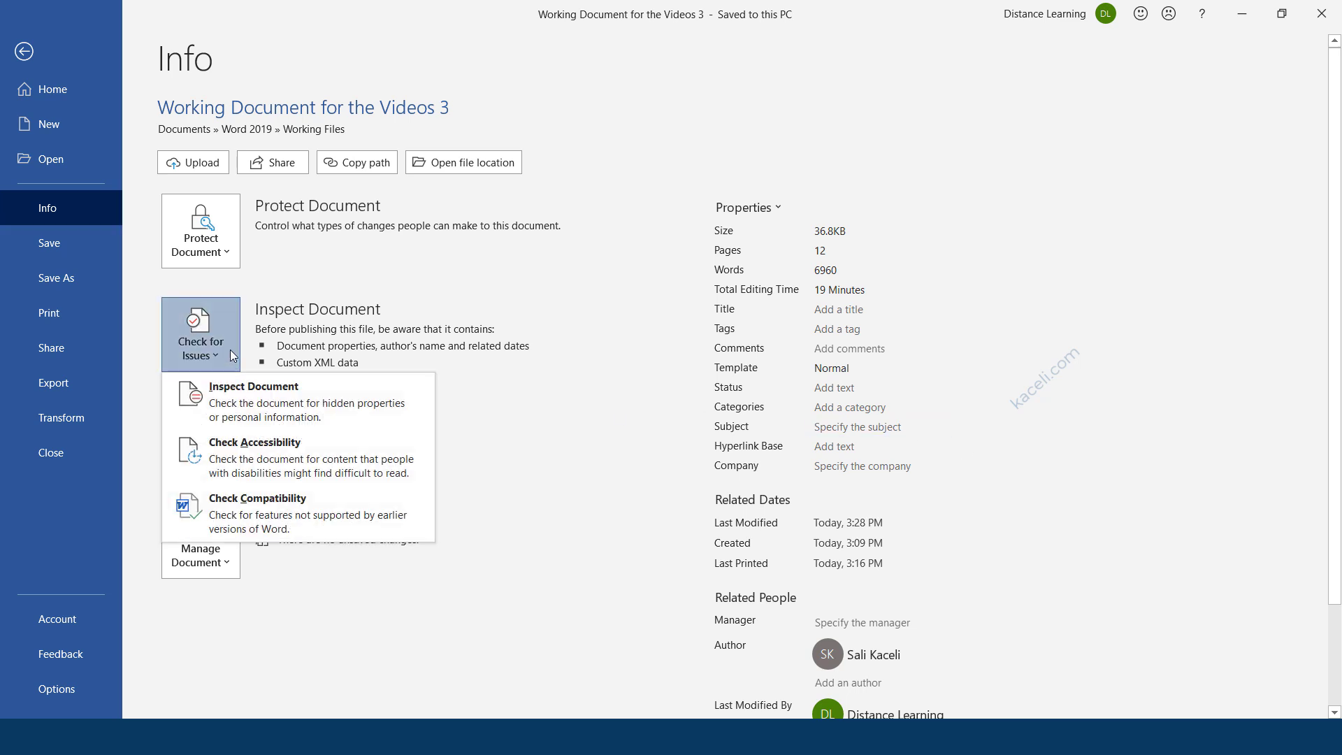
Inspect only Document Properties and Personal Information, remove all, and reinspect to confirm none remain.
left_click(242, 404)
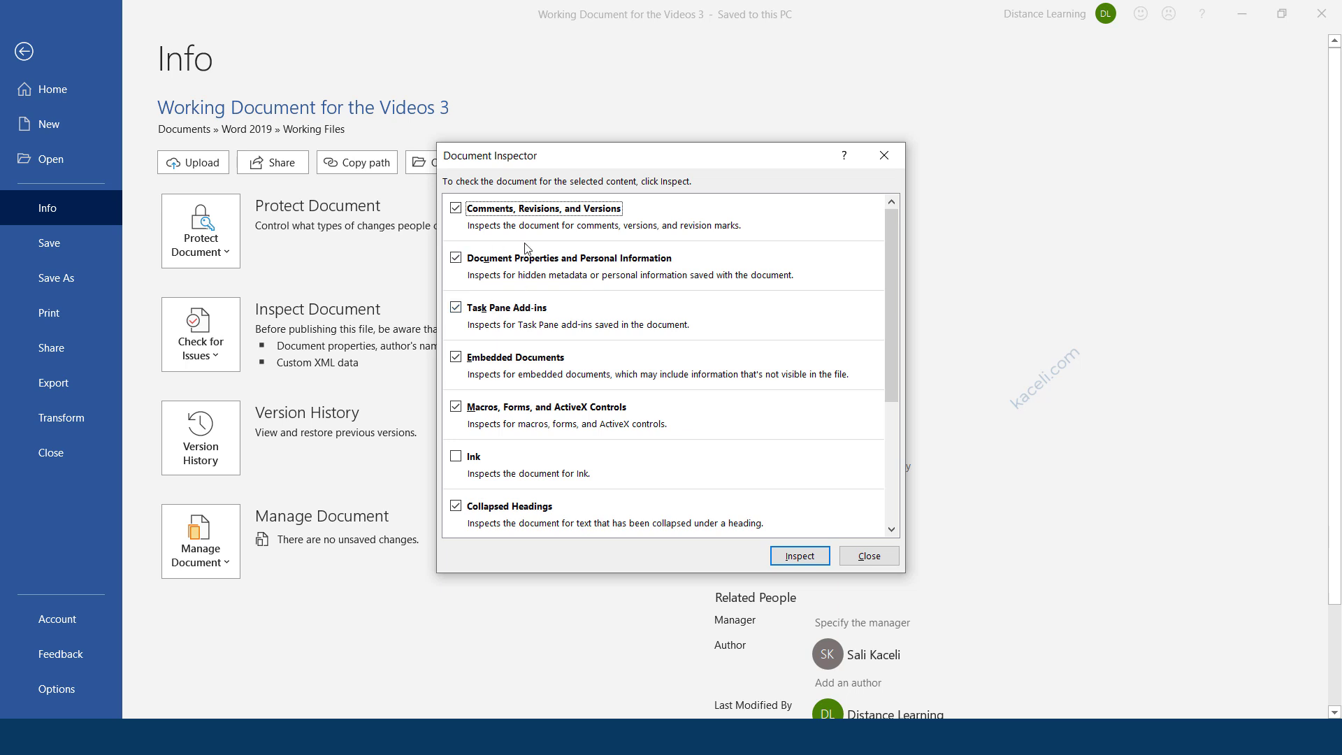
left_click(492, 266)
left_click(457, 208)
left_click(456, 307)
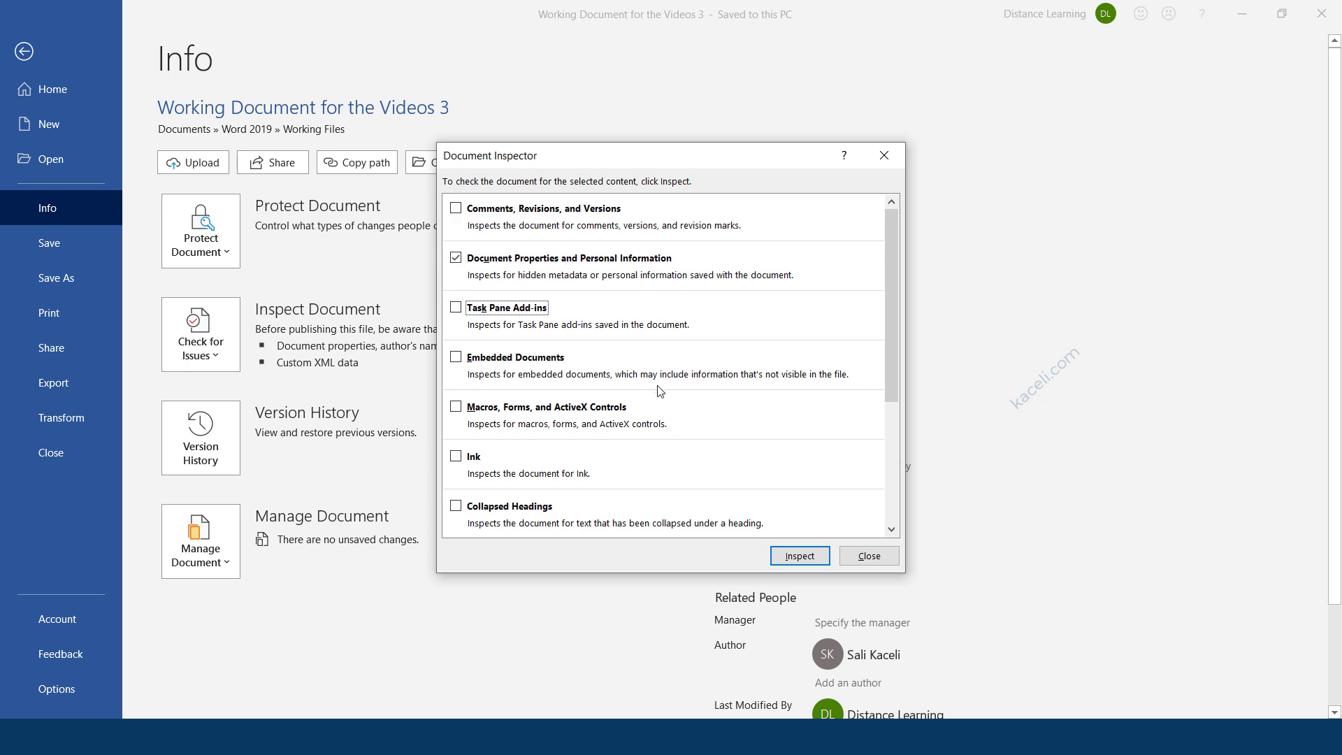
left_click(796, 557)
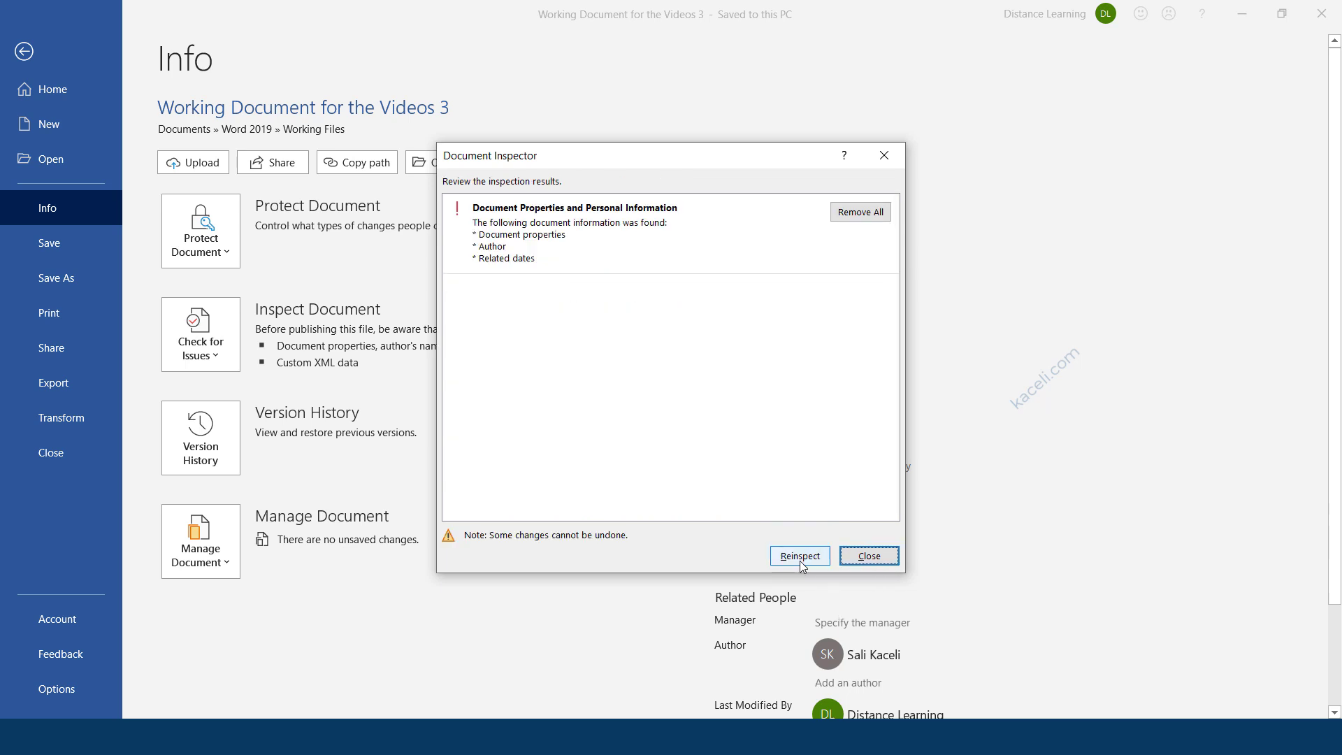
left_click(861, 211)
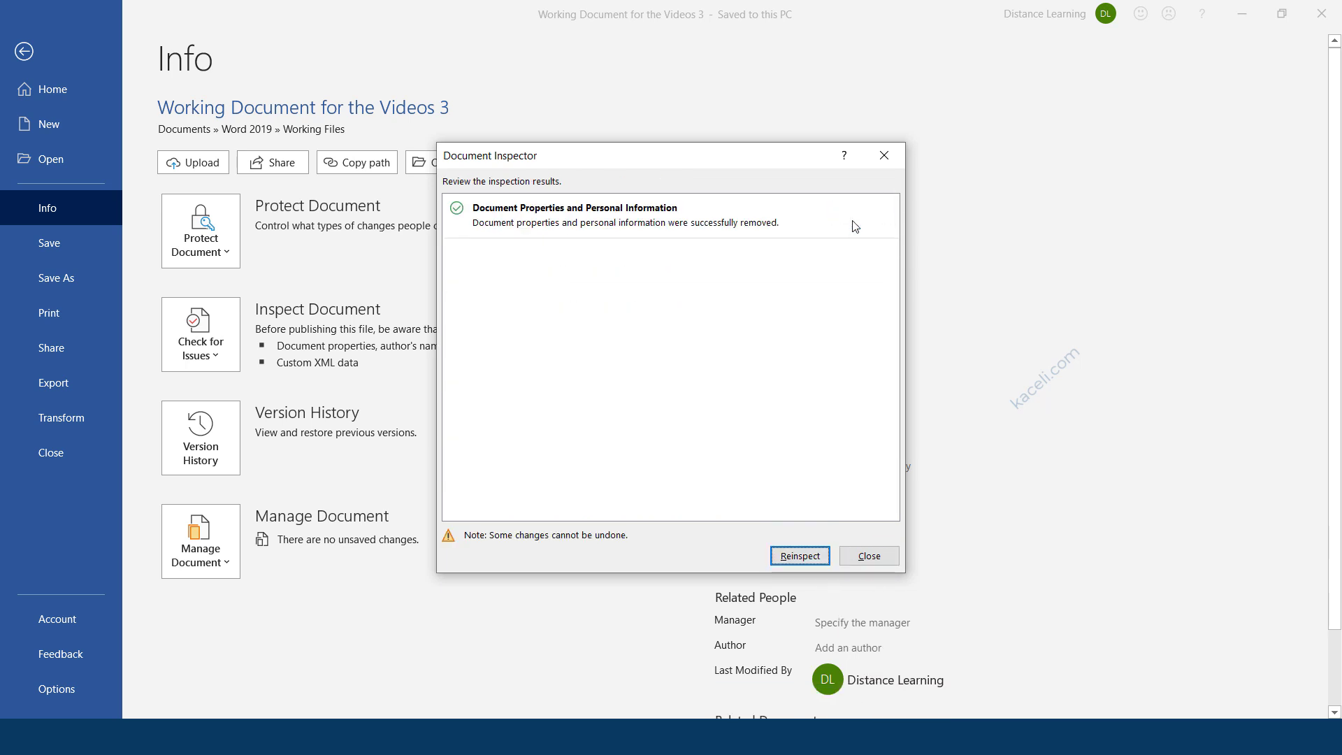
left_click(800, 557)
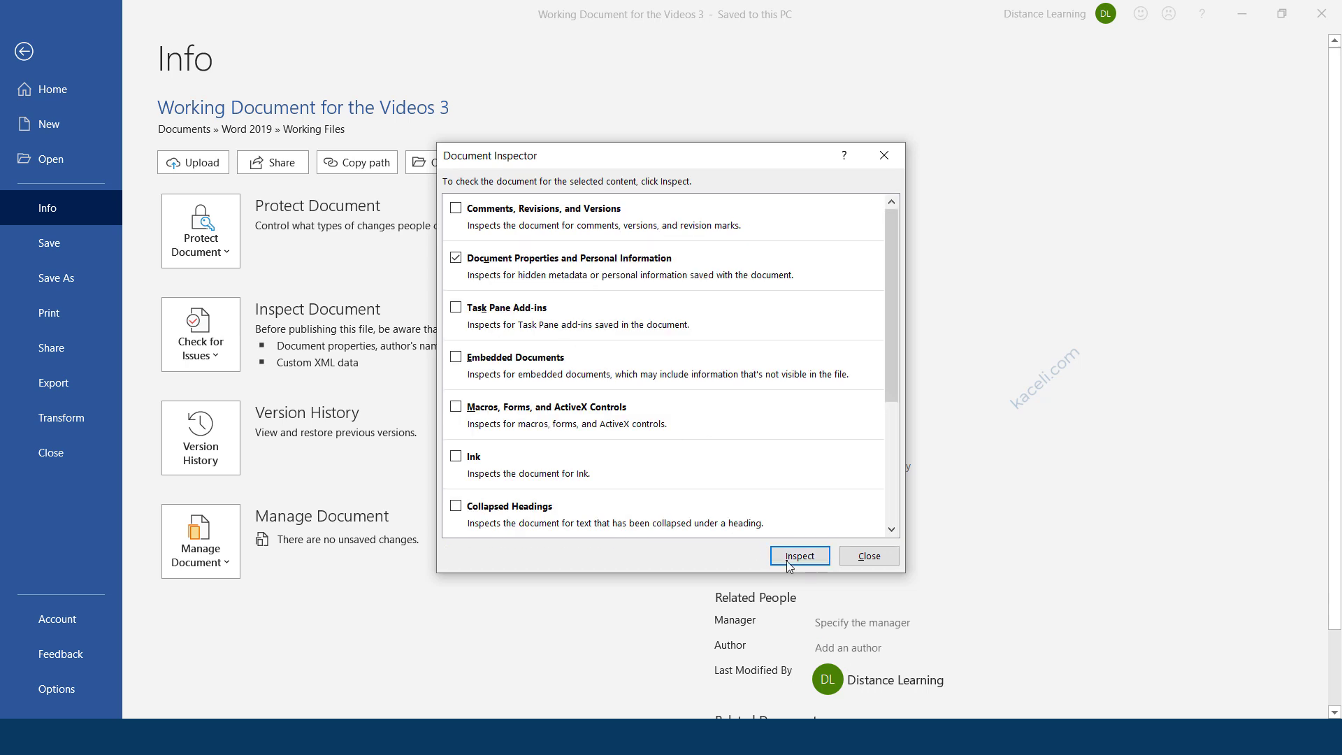
left_click(797, 557)
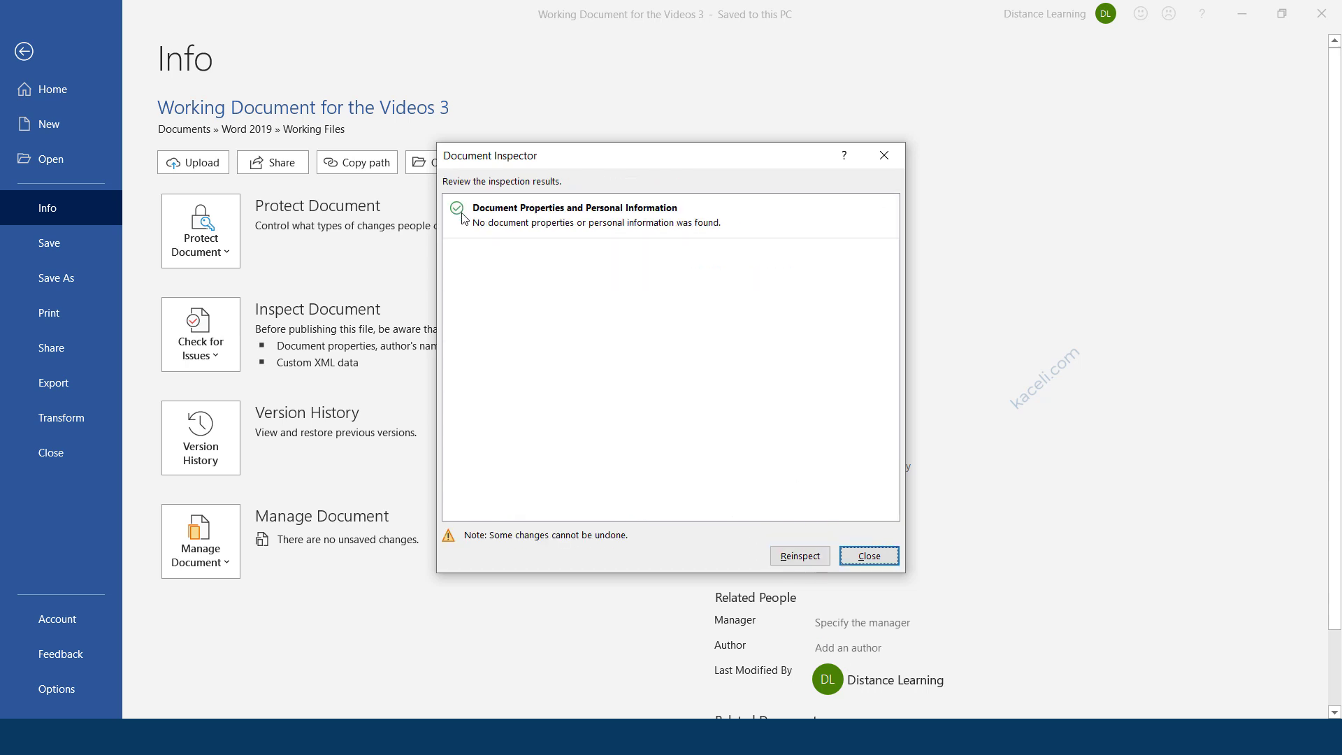
Close the inspector, verify Info shows no author and 0 minutes editing time, then close Word.
left_click(888, 557)
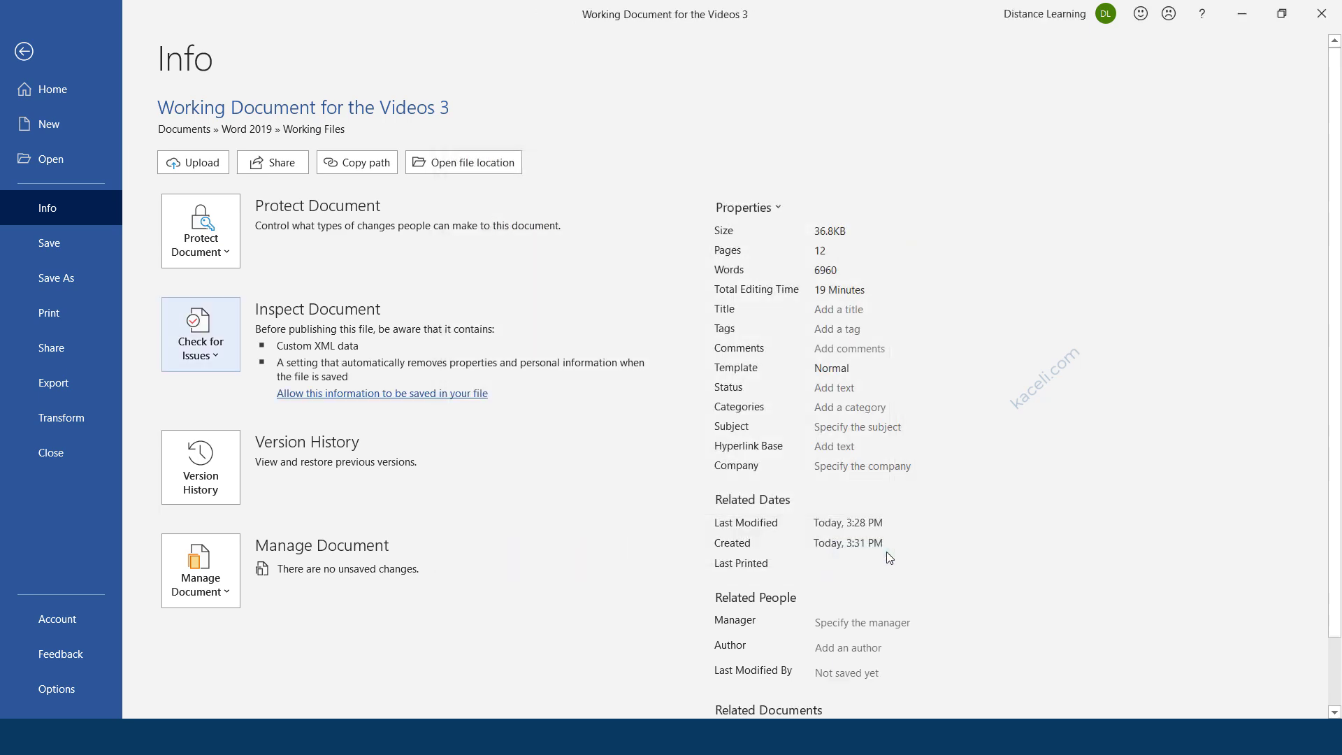
left_click(35, 61)
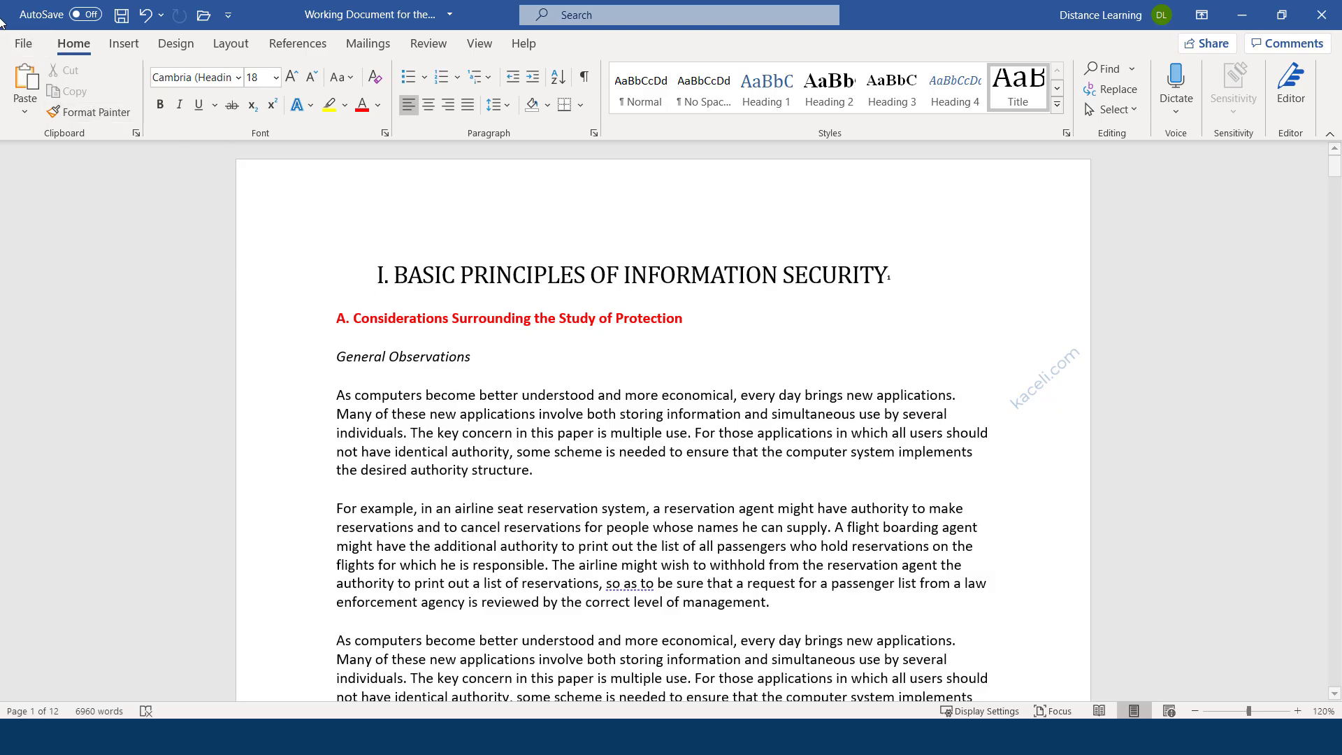
left_click(28, 47)
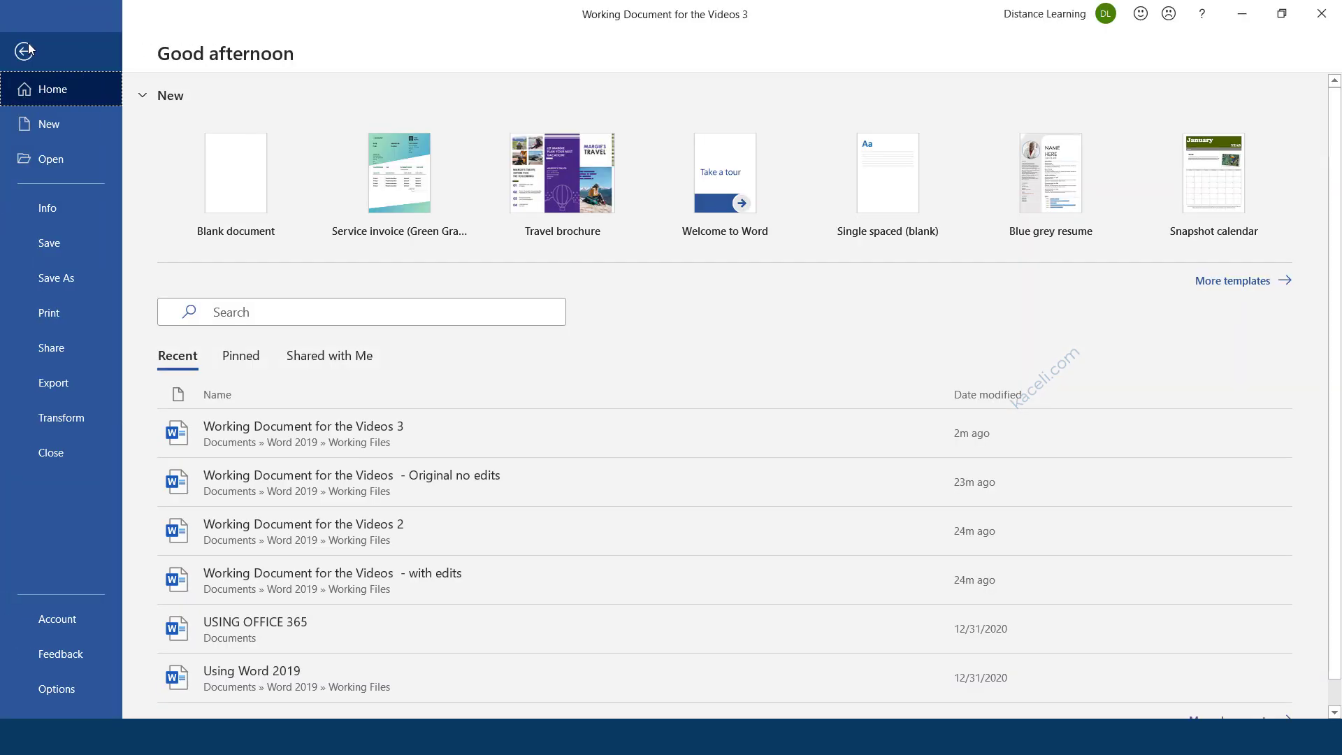
left_click(48, 210)
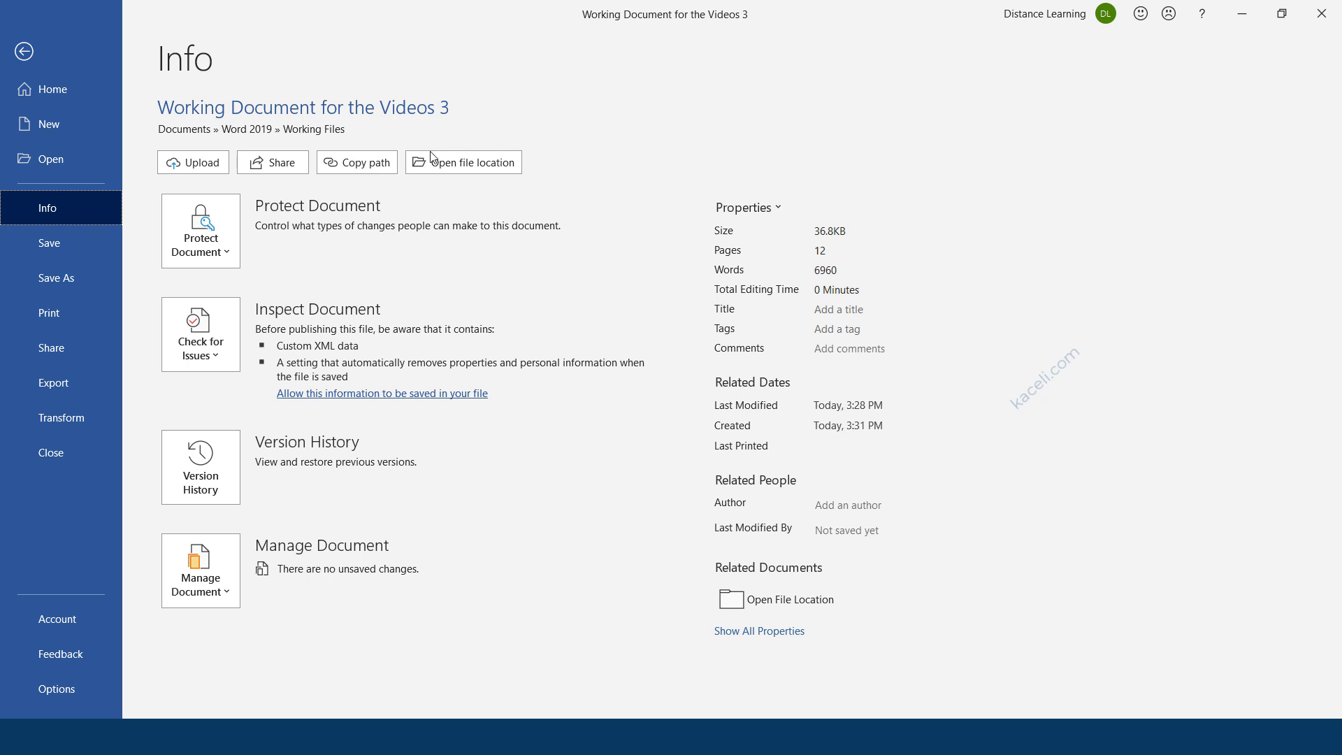
left_click(23, 52)
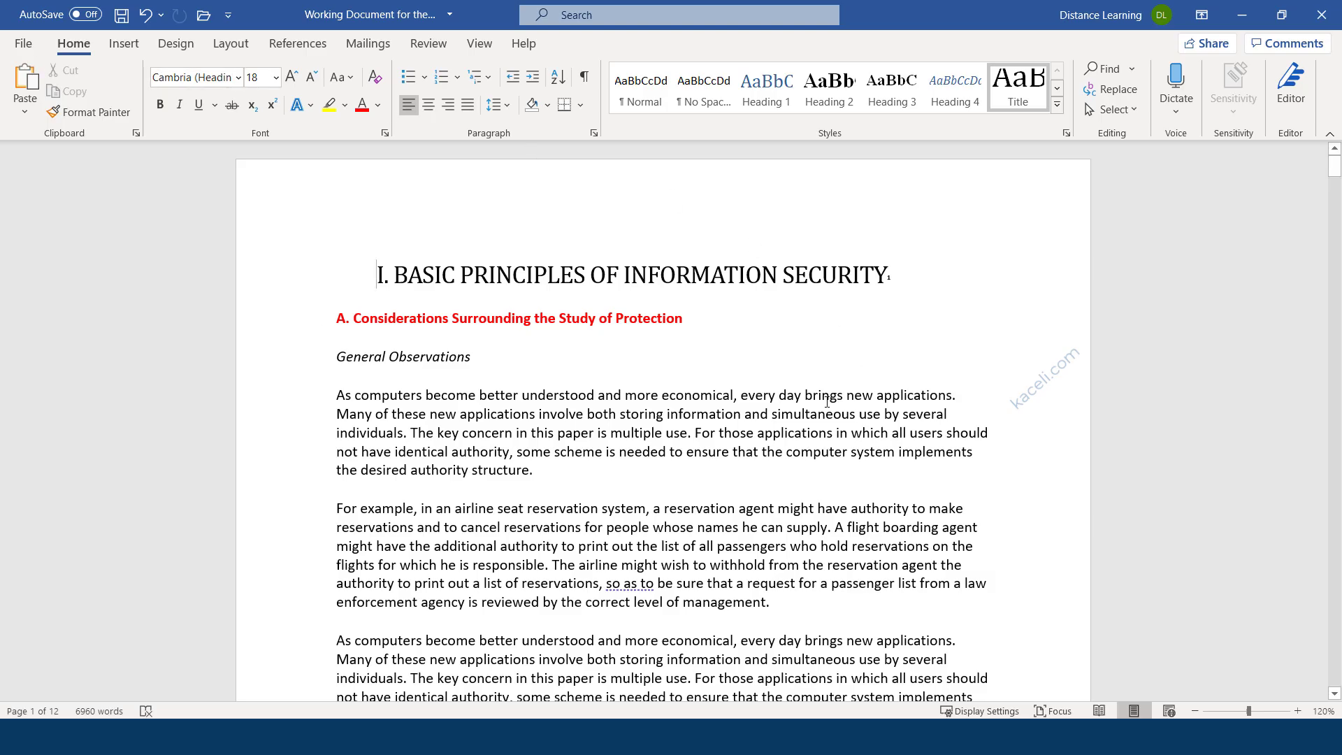
left_click(1321, 14)
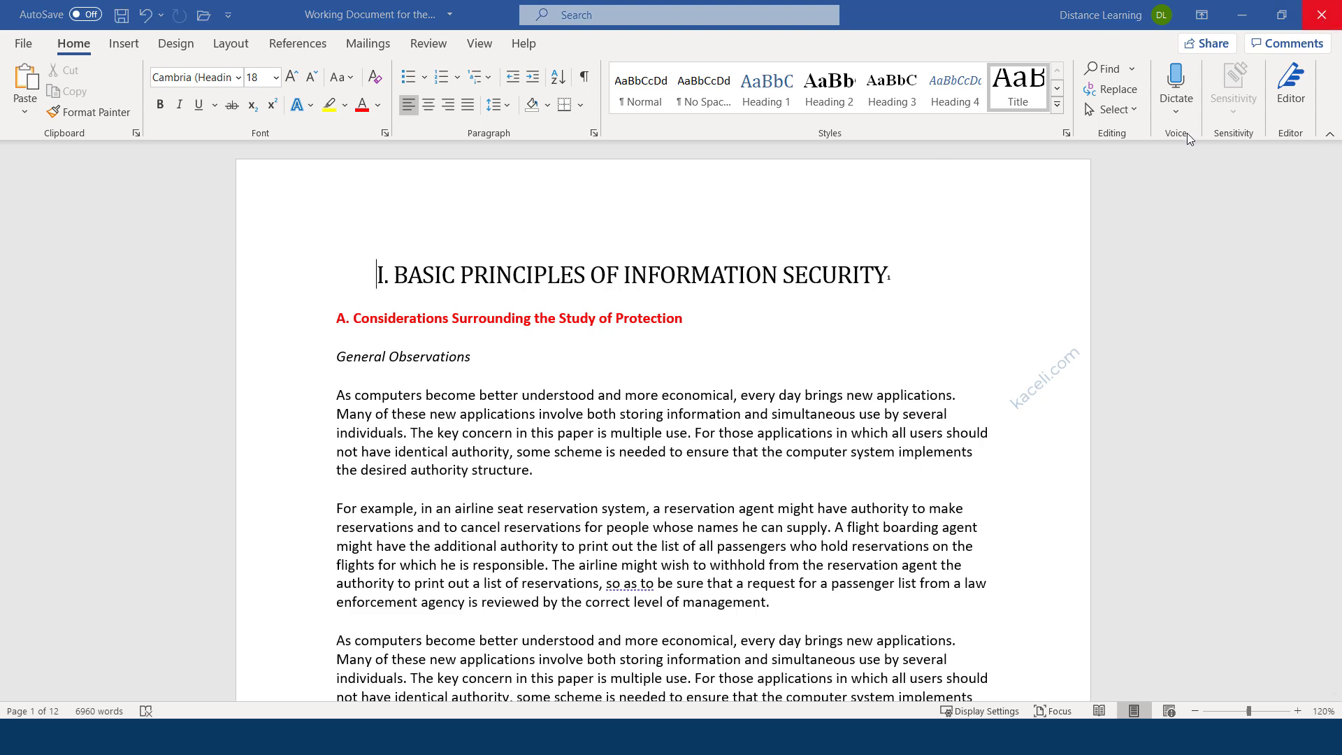
Save the Word changes on closing, then minimize File Explorer to reveal the desktop.
left_click(590, 412)
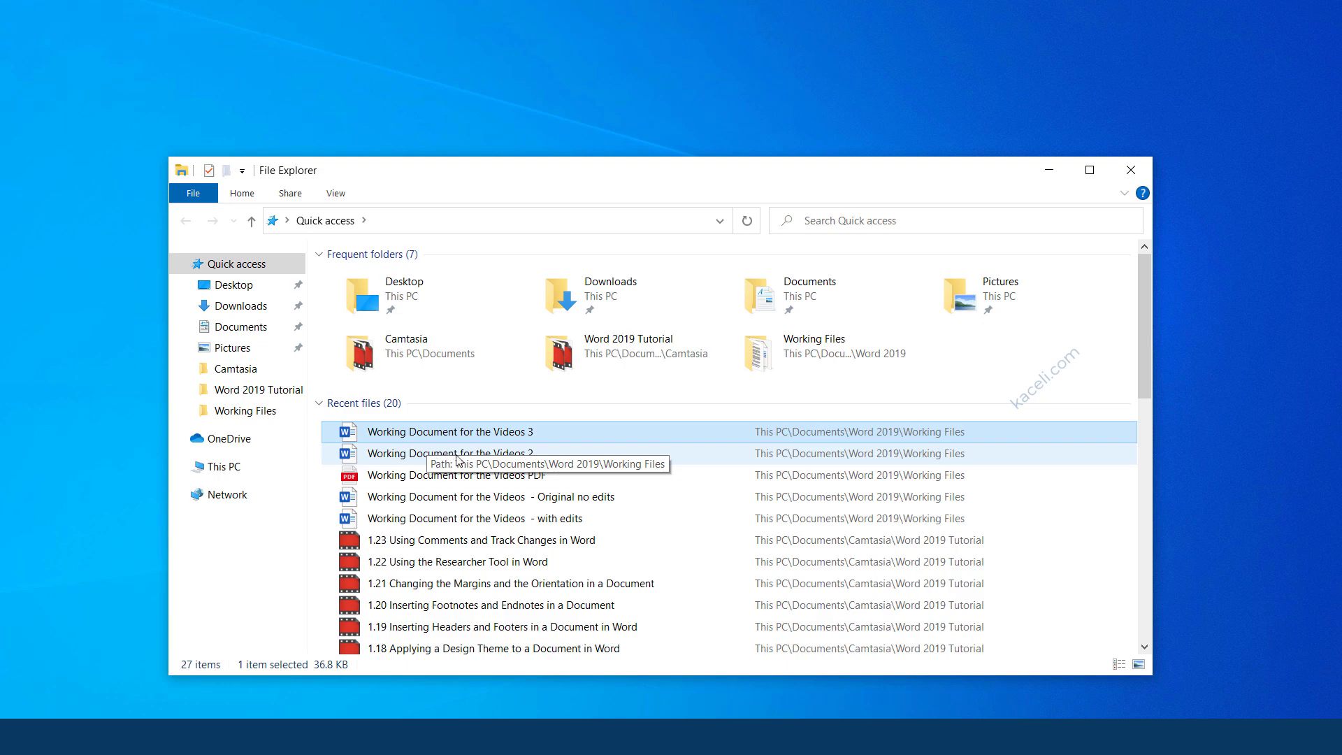
right_click(462, 435)
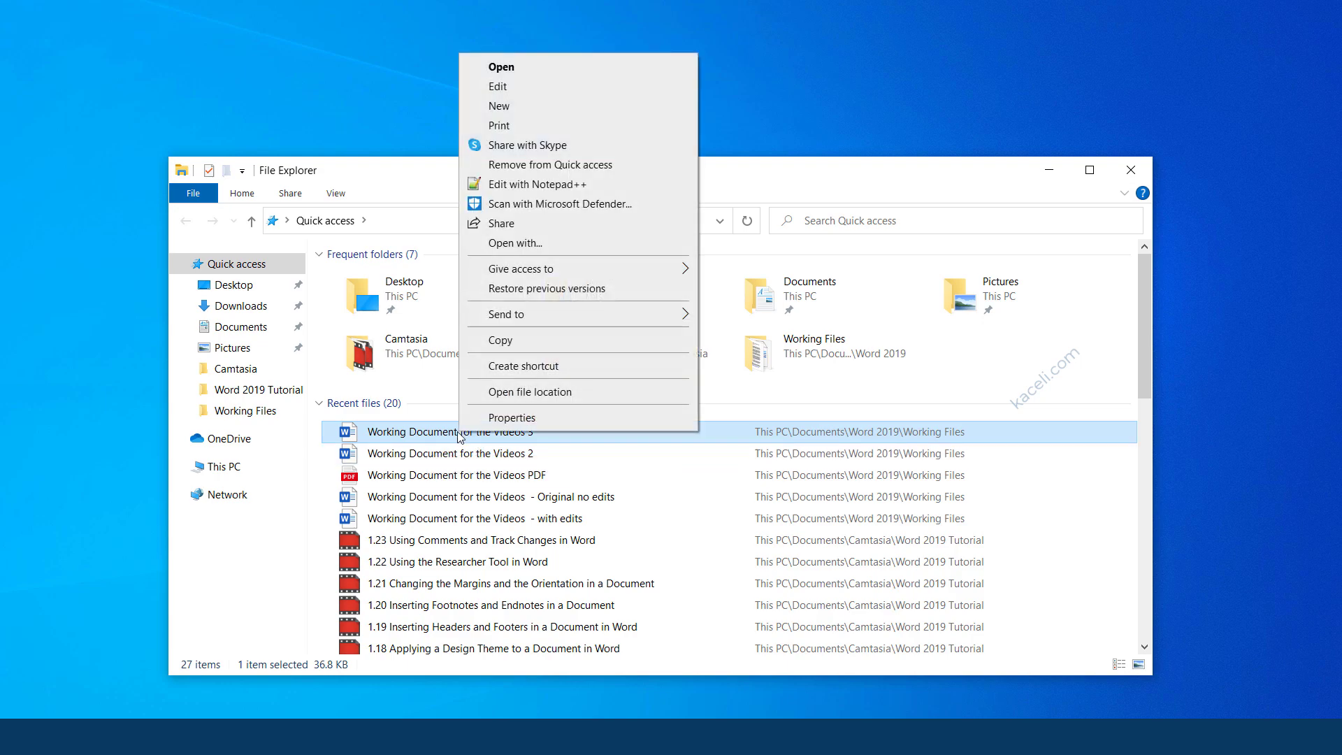
left_click(791, 186)
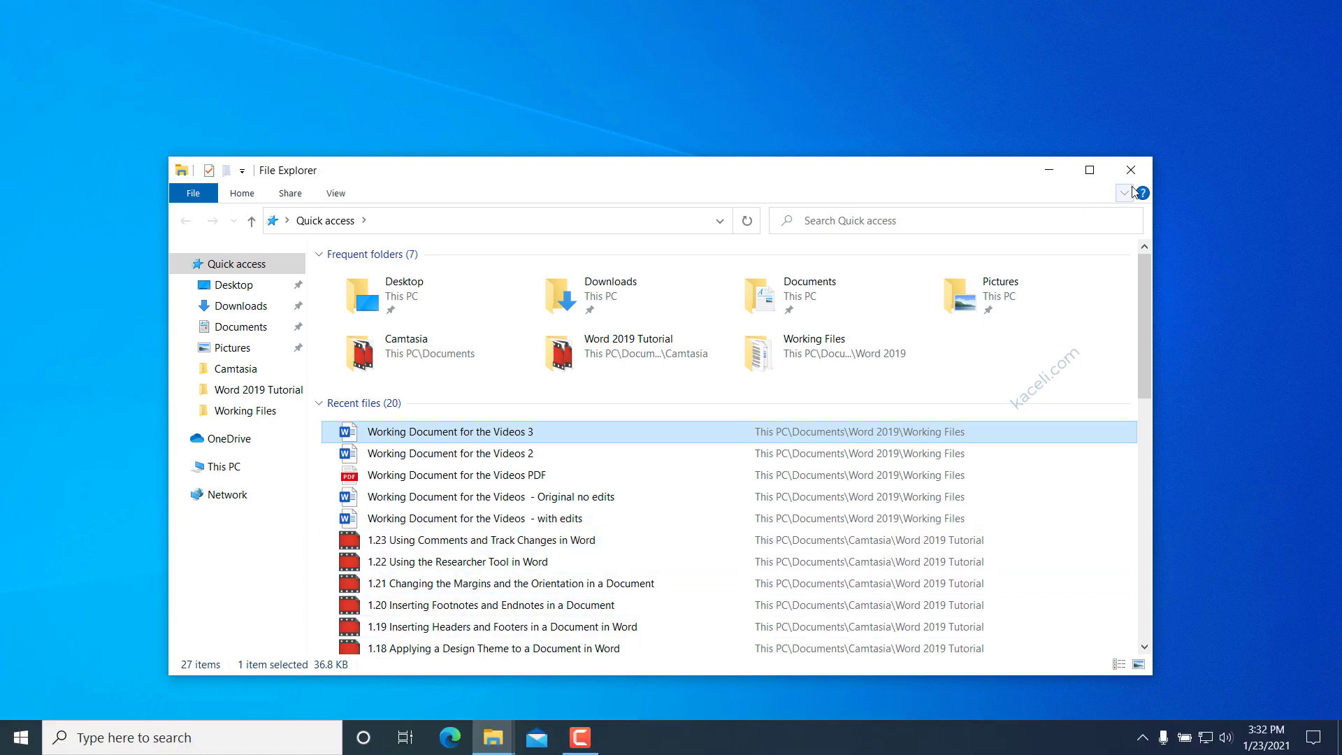
left_click(494, 737)
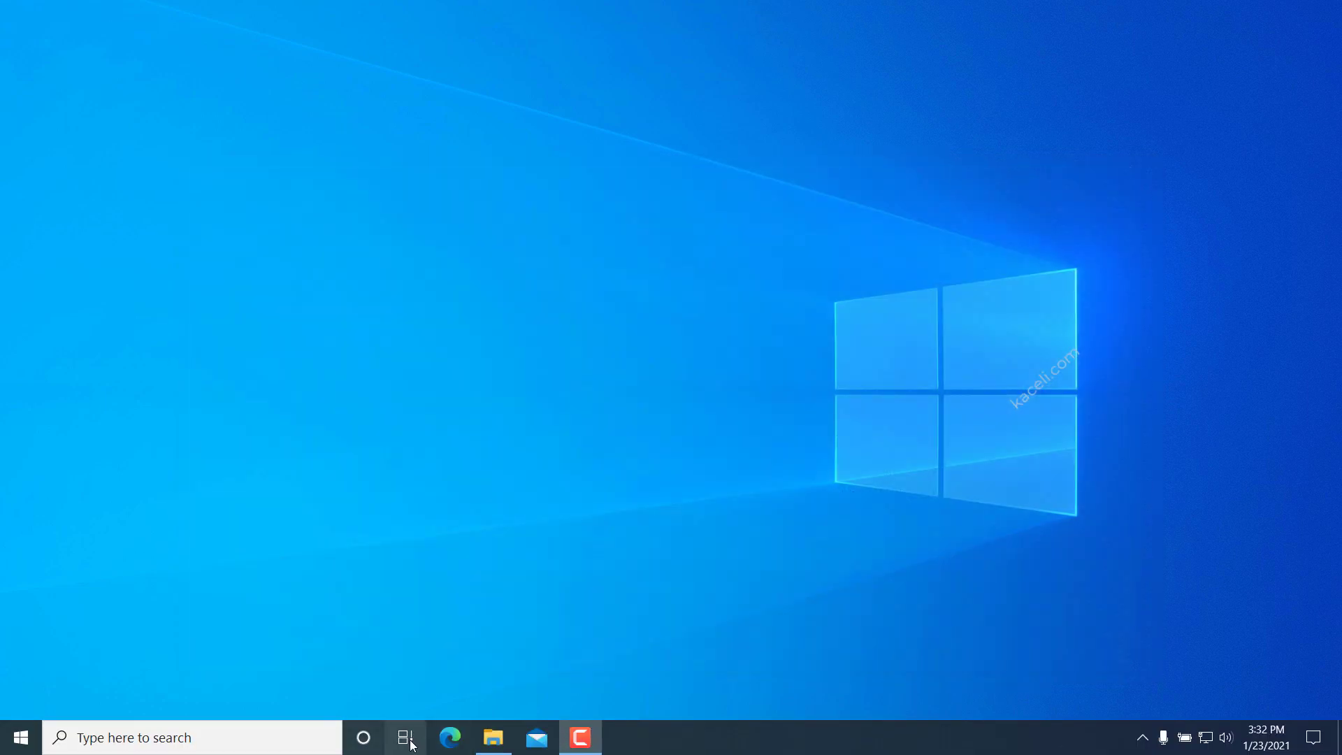
Launch File Explorer by searching 'exp' from the taskbar search.
left_click(197, 741)
type("exp")
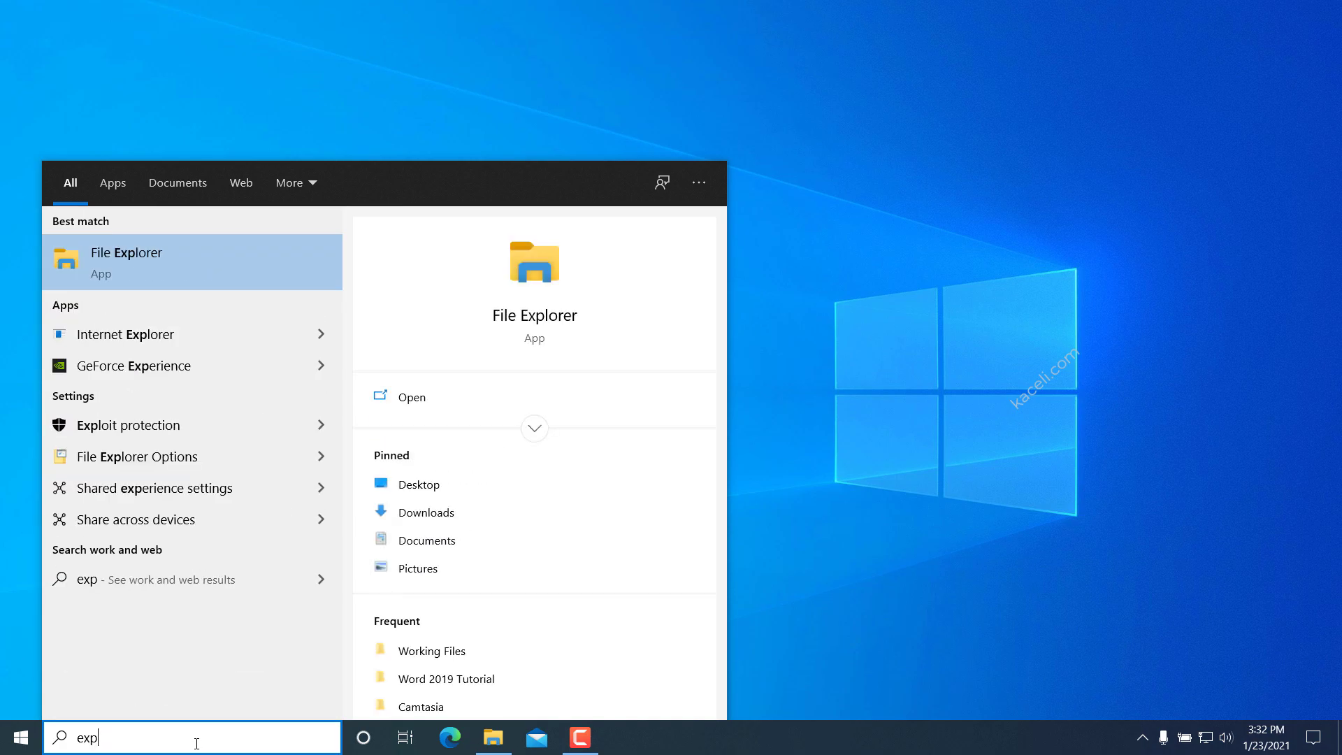
key("Return")
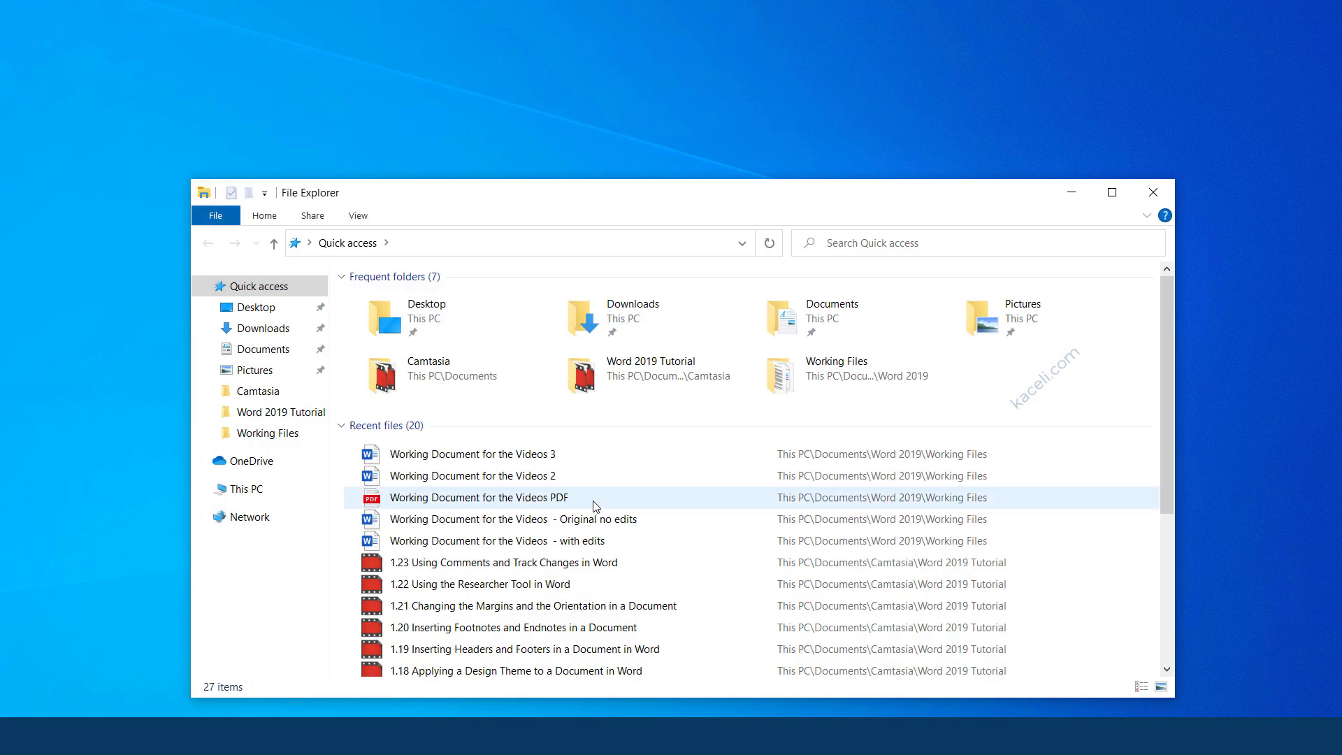
Review the Details properties of Working Document for the Videos 3, which show no author, then cancel.
right_click(494, 457)
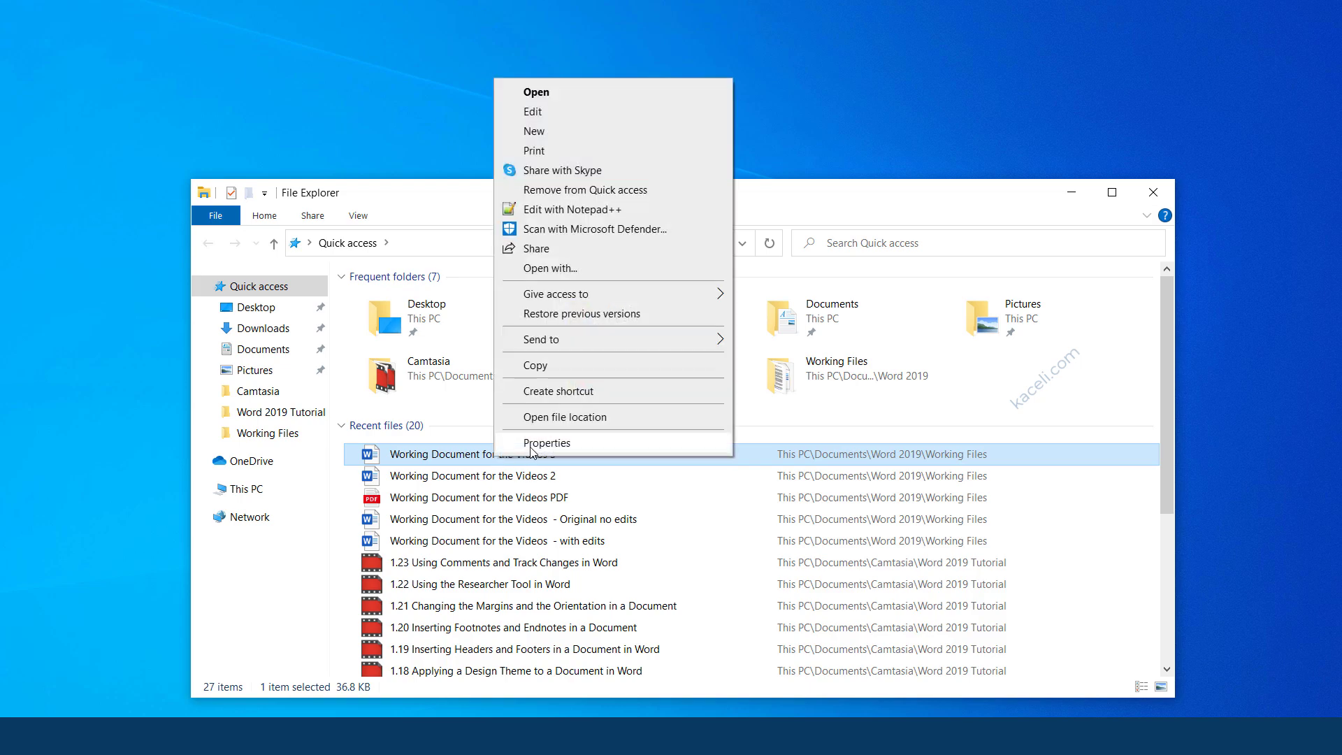
left_click(530, 446)
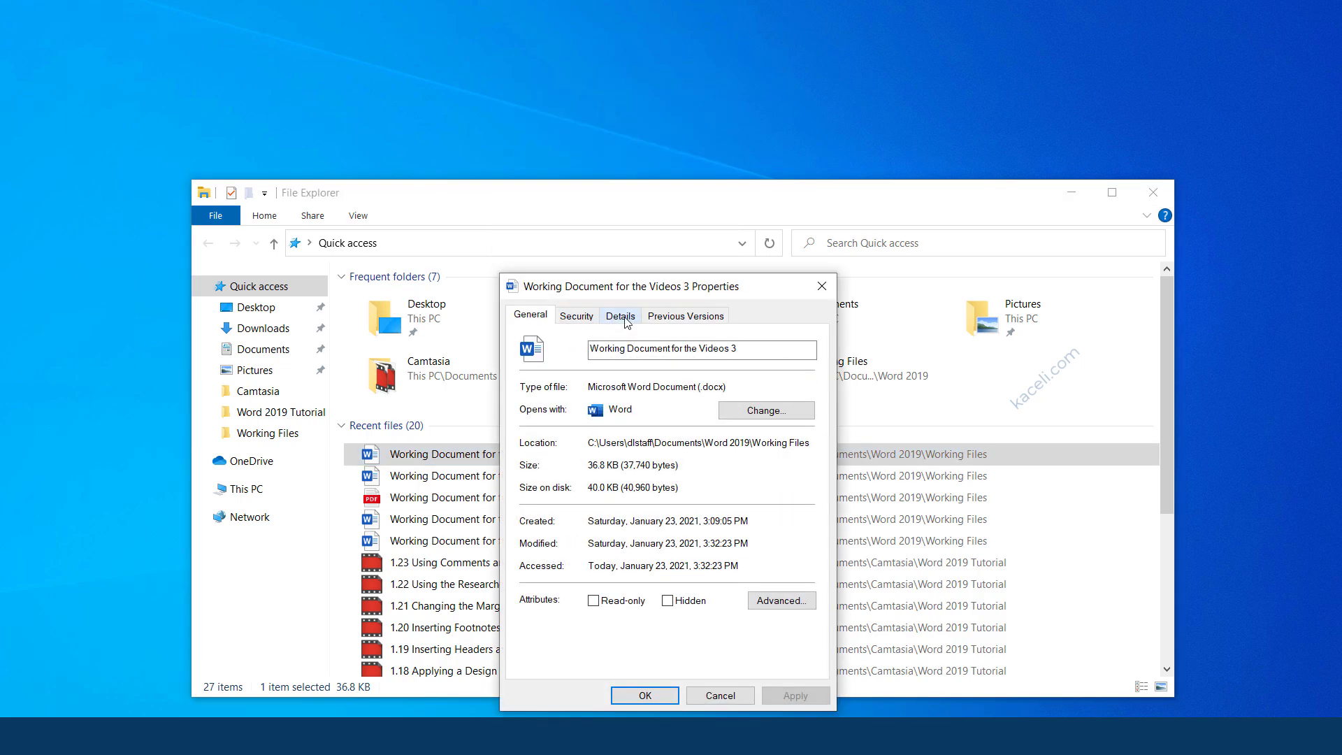
left_click(626, 318)
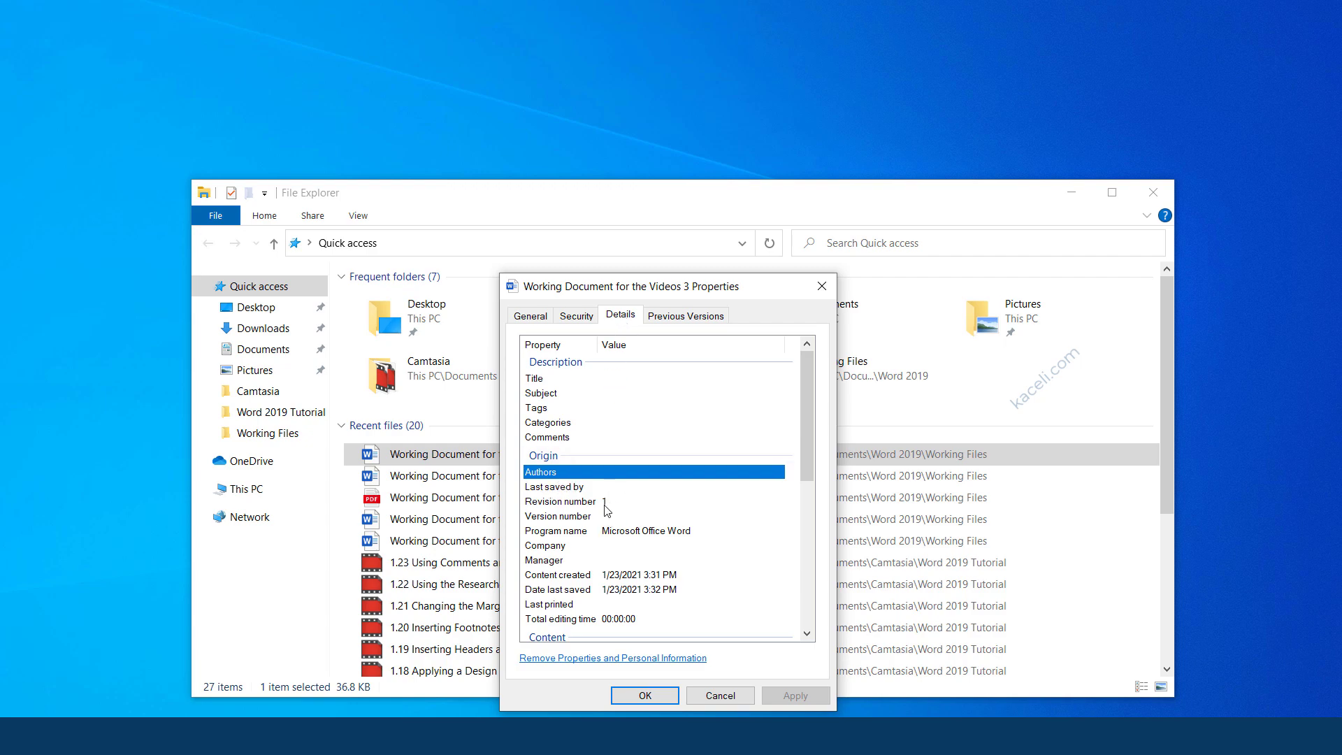
left_click(722, 697)
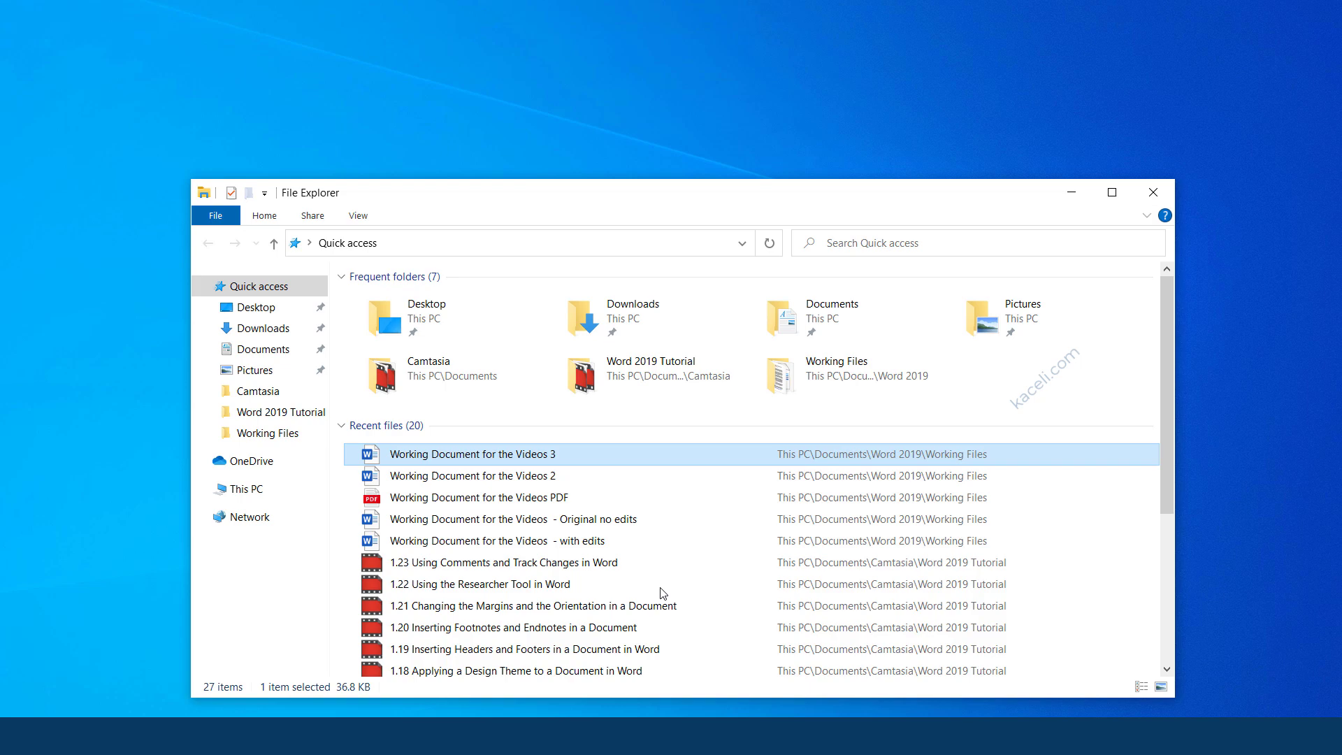
Strip every property, including title, author and company, from Working Document for the Videos 2 through its Details tab.
right_click(503, 479)
left_click(549, 467)
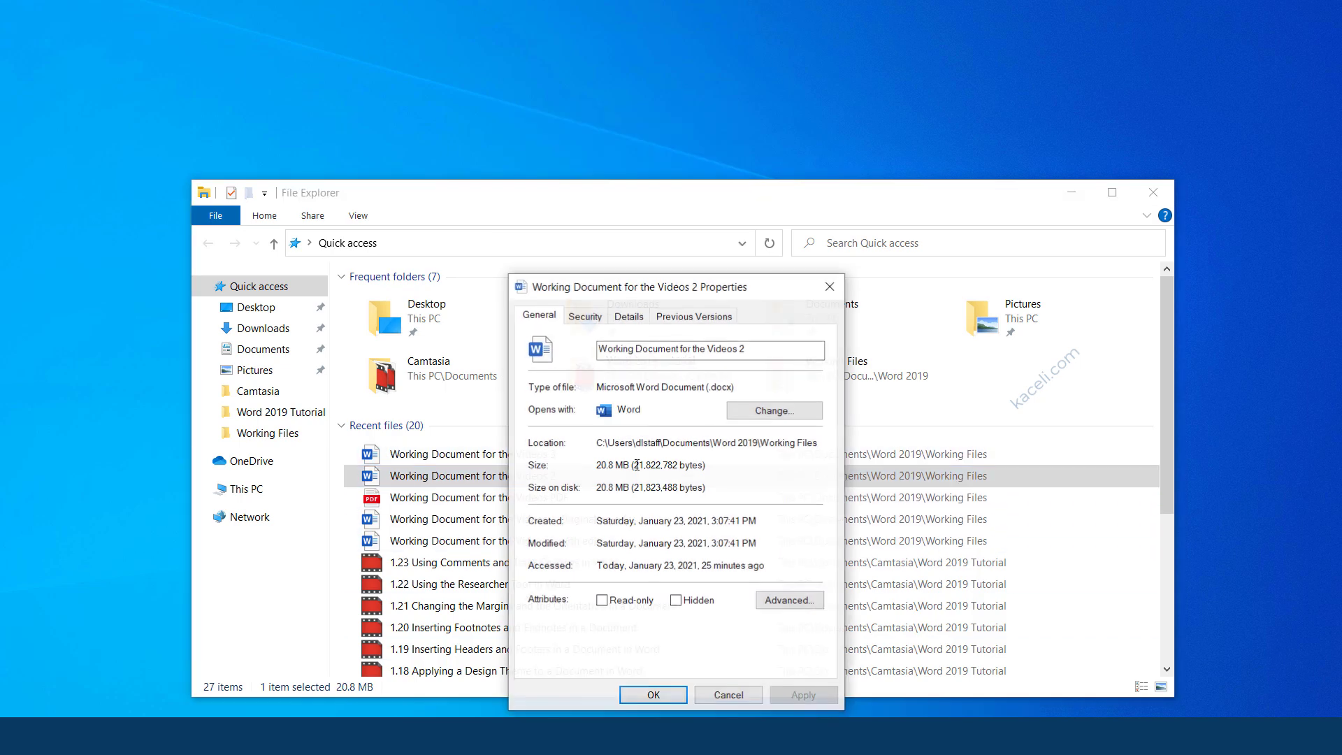
left_click(630, 316)
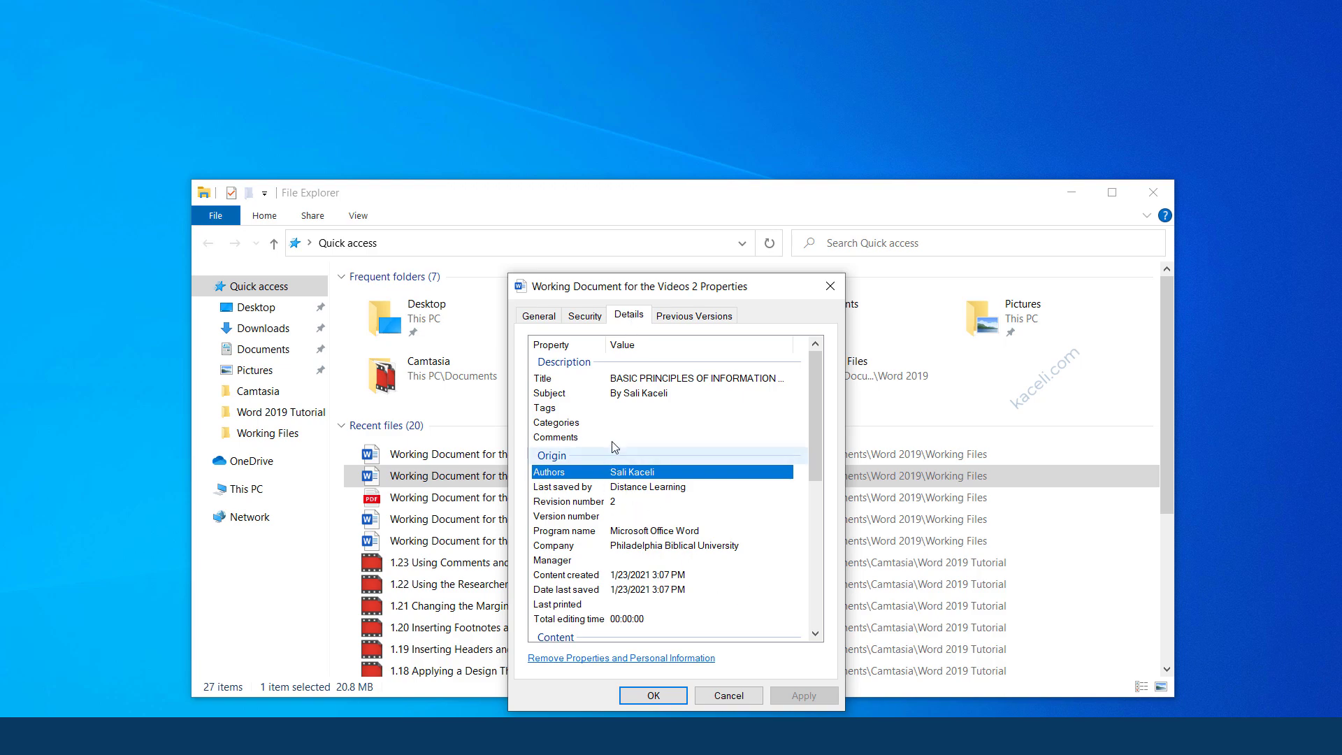
left_click(589, 660)
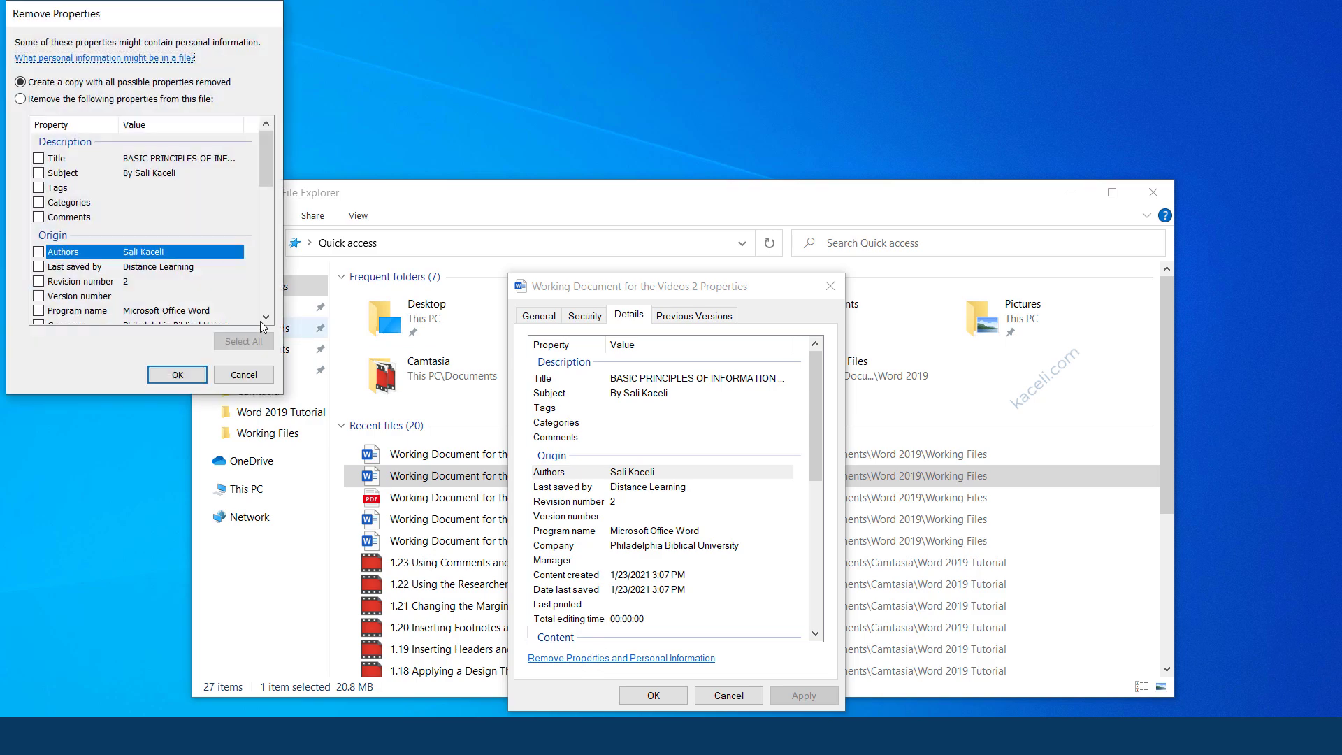
left_click(20, 99)
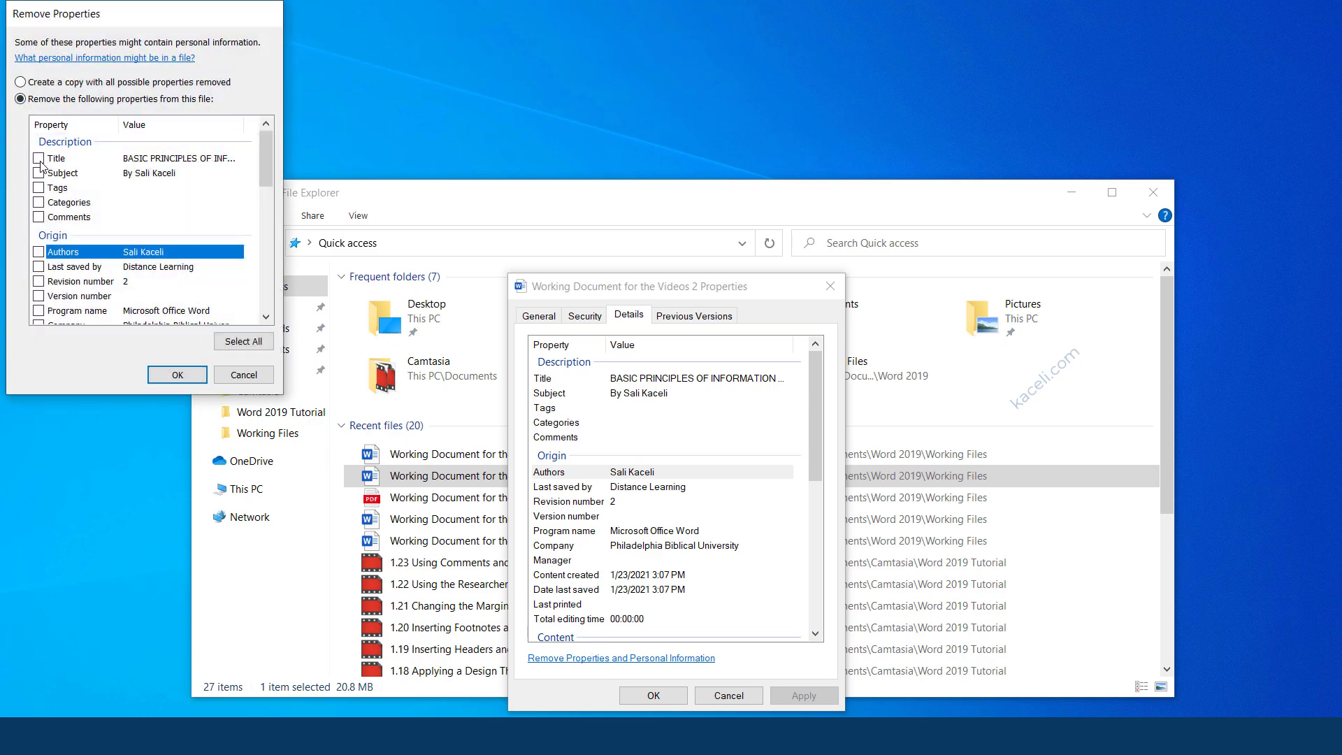
left_click(246, 342)
left_click(177, 376)
left_click(181, 376)
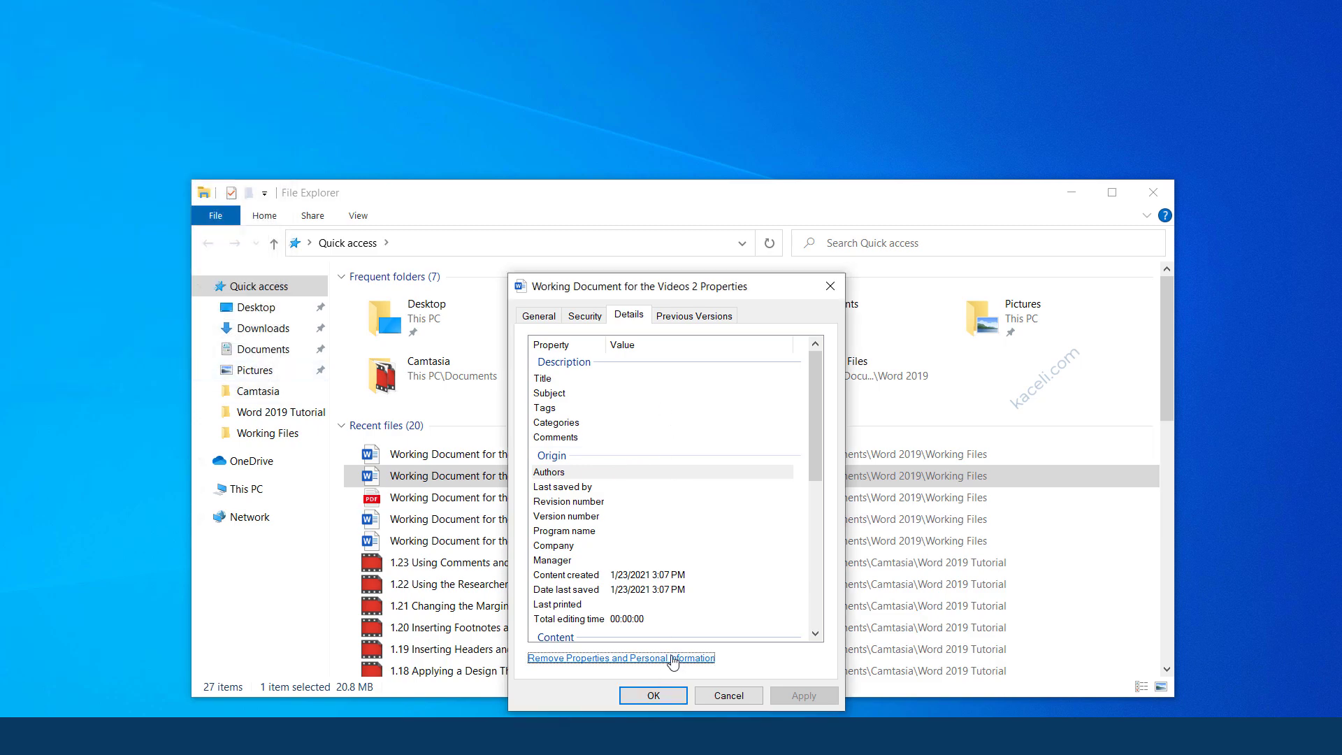
left_click(644, 692)
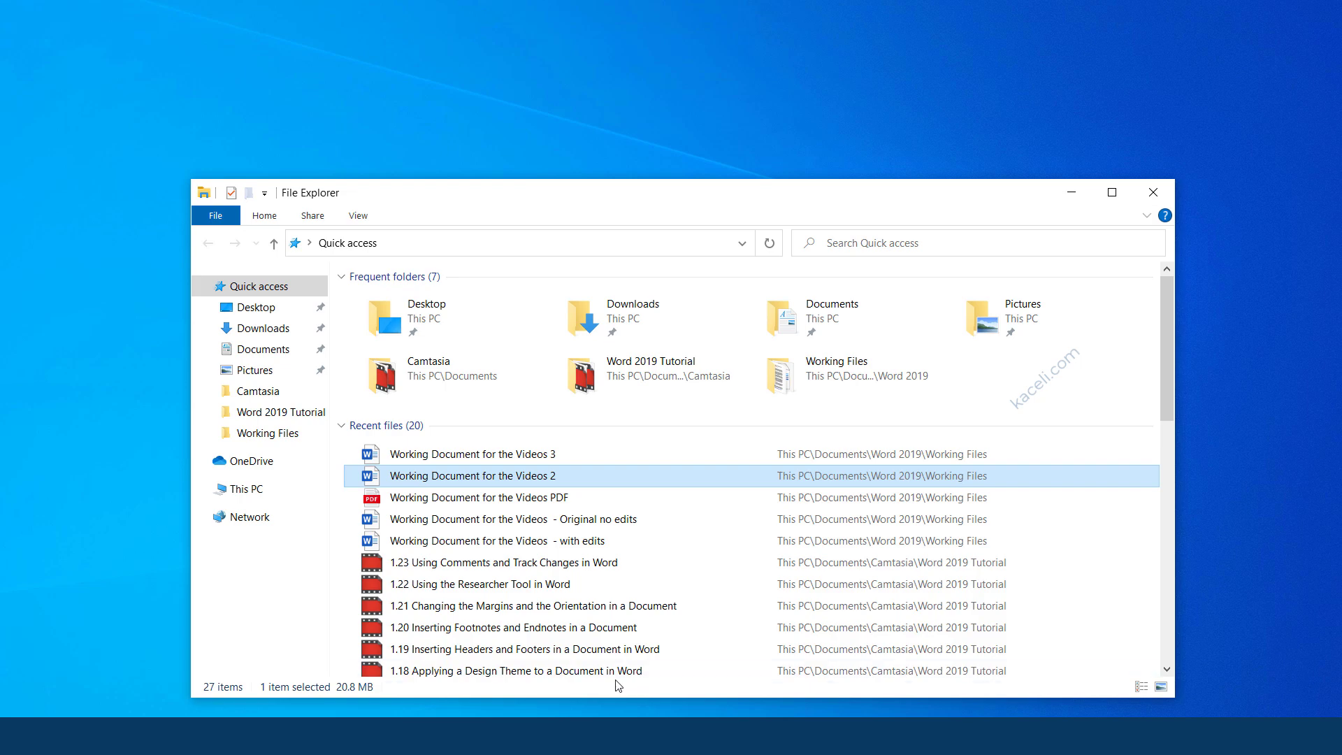
Close the File Explorer window to get back to the information security document in Word.
left_click(1152, 196)
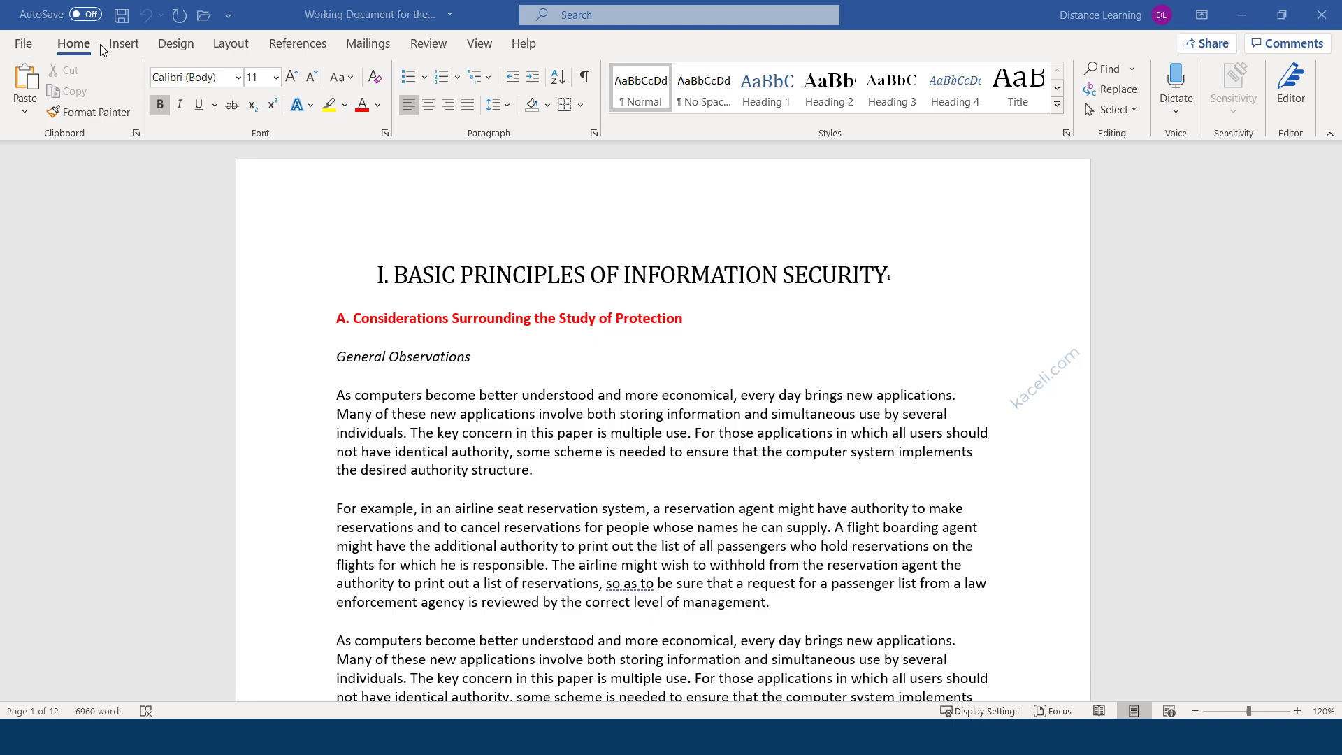
Go to File > Info and expand the Protect Document options.
left_click(21, 46)
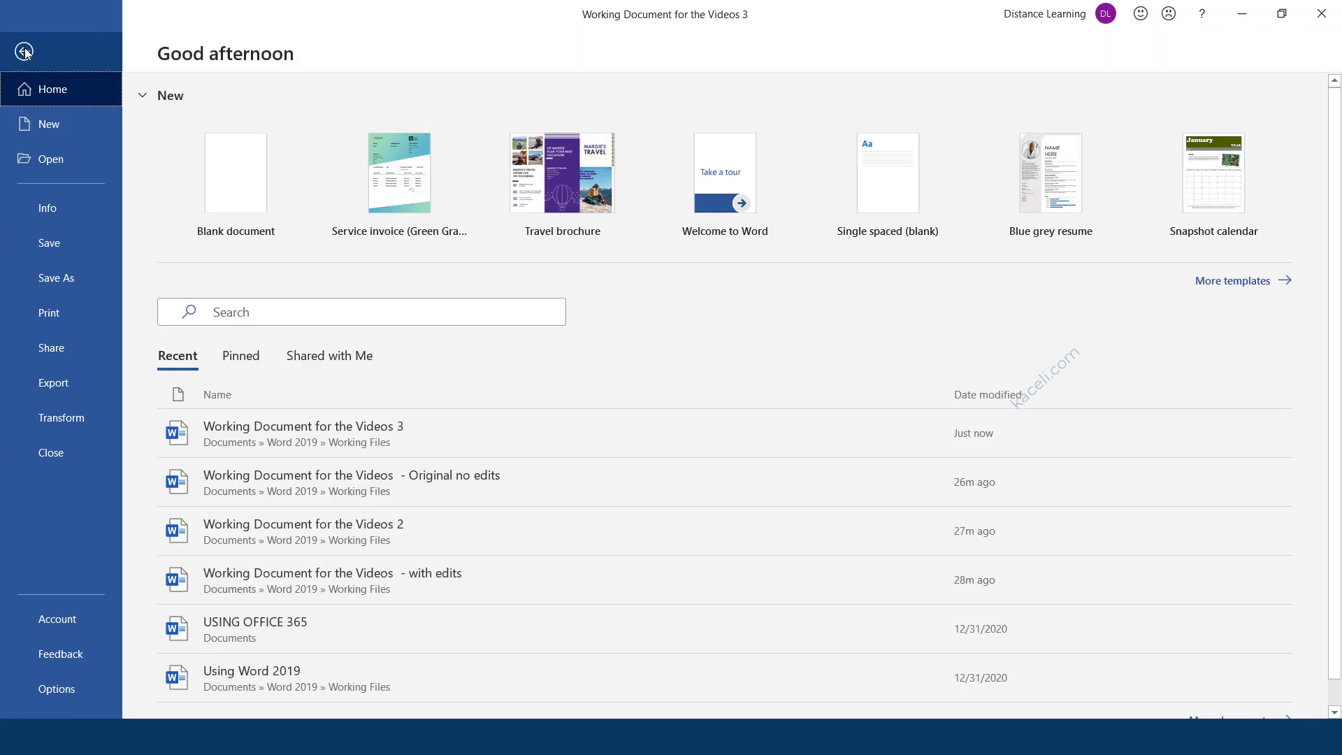
left_click(54, 210)
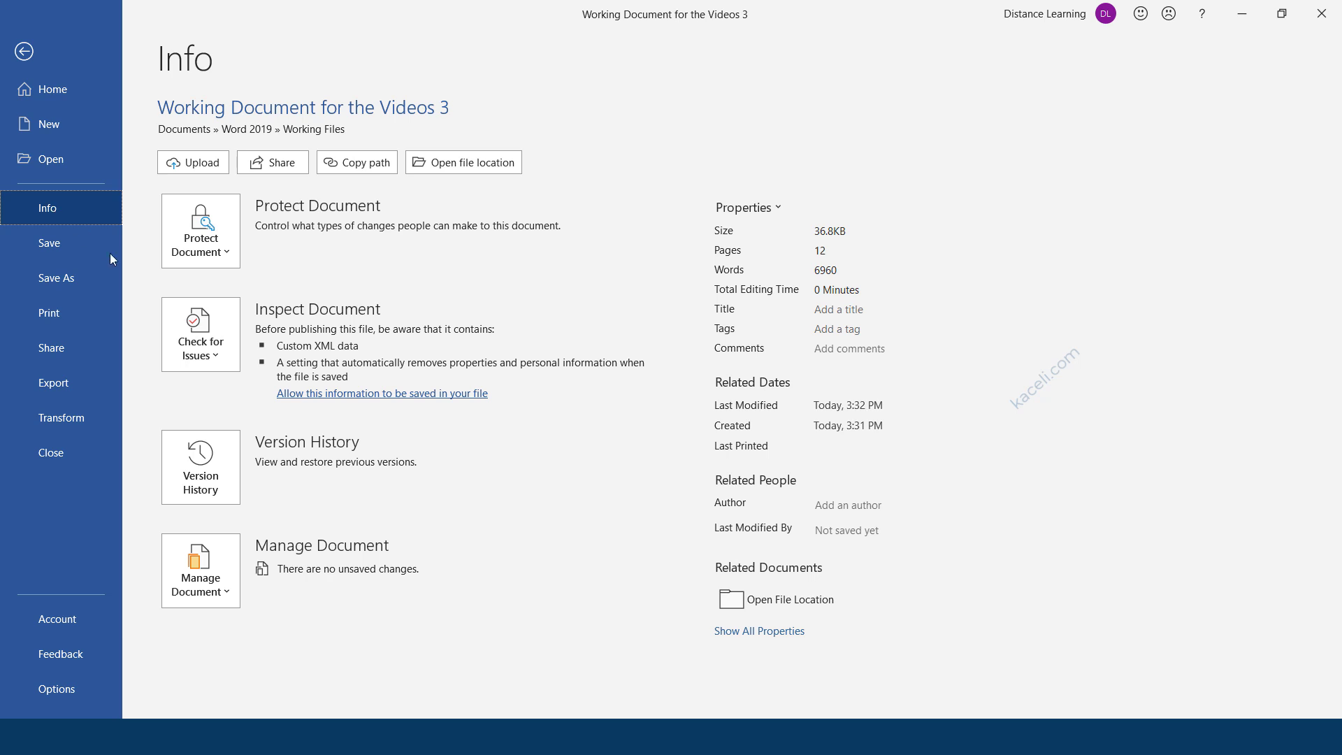
left_click(225, 253)
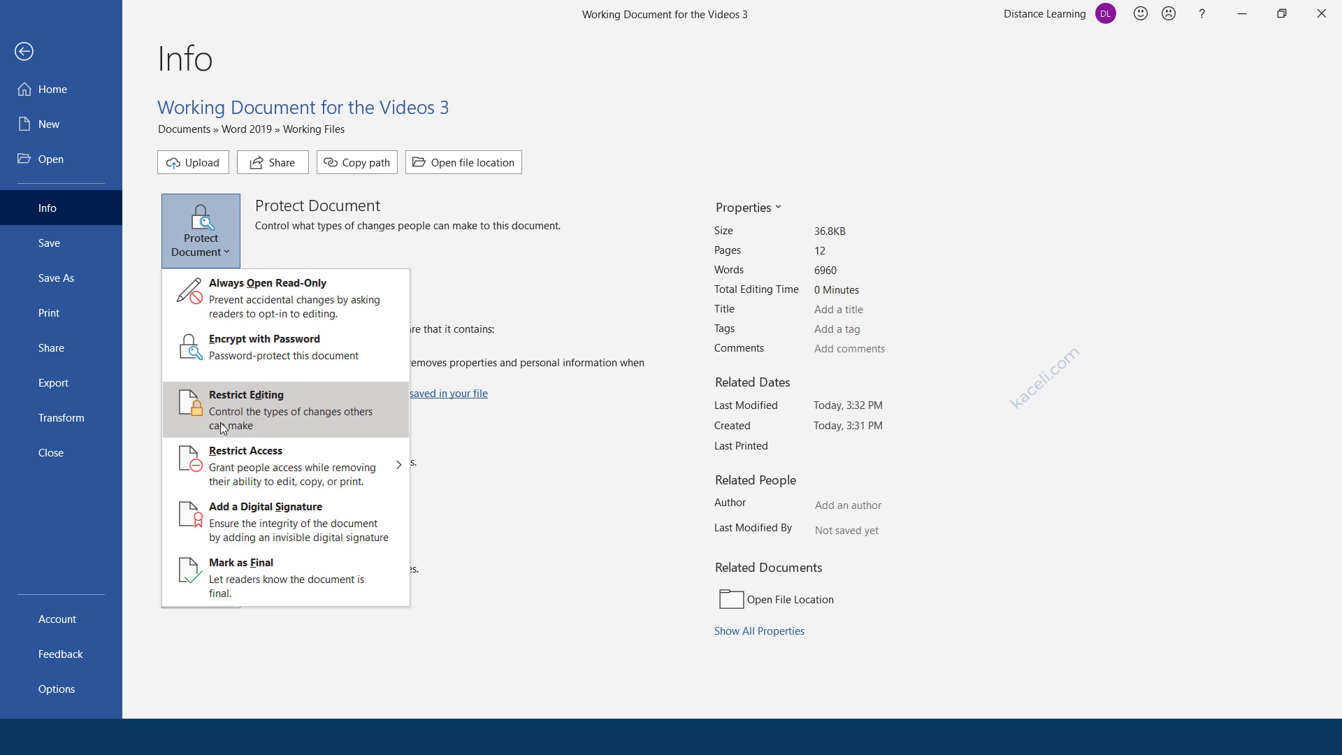
mouse_move(237, 478)
Choose Restrict Editing and view the formatting restriction settings, leaving them unchanged.
left_click(245, 409)
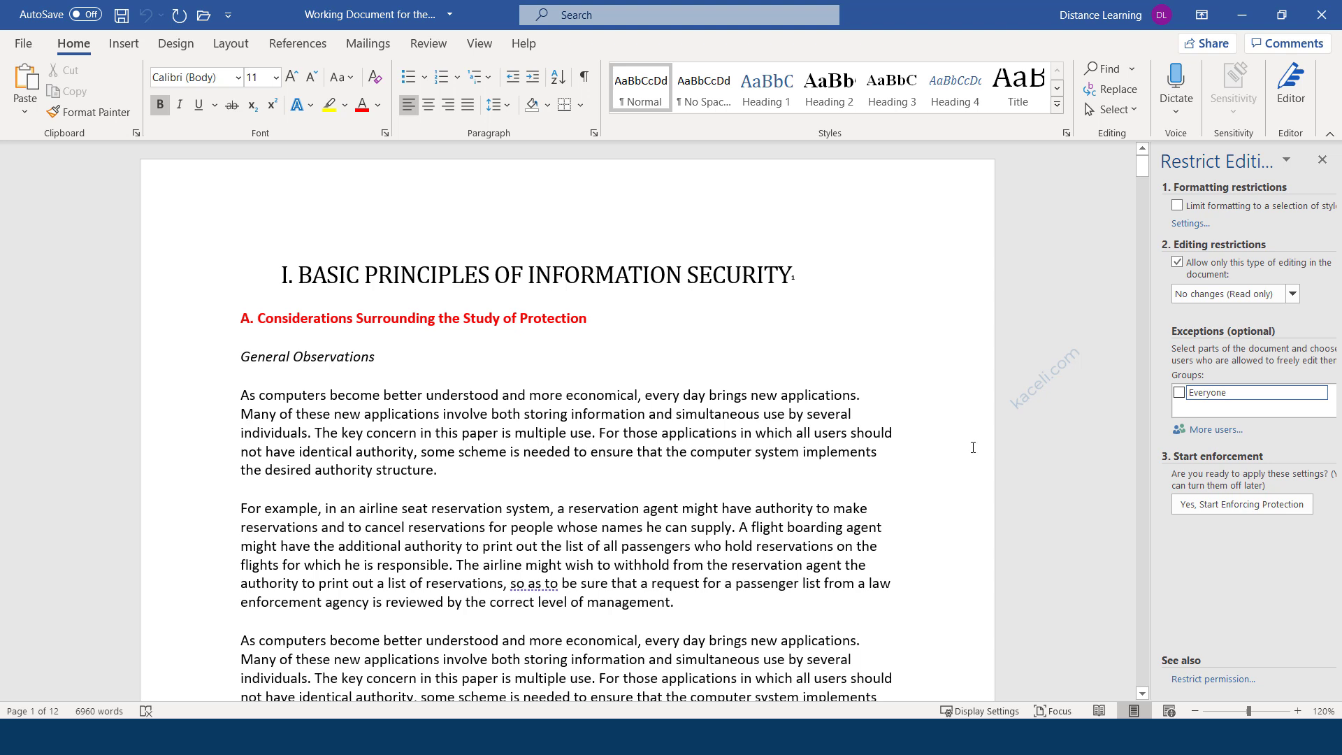
left_click(1186, 225)
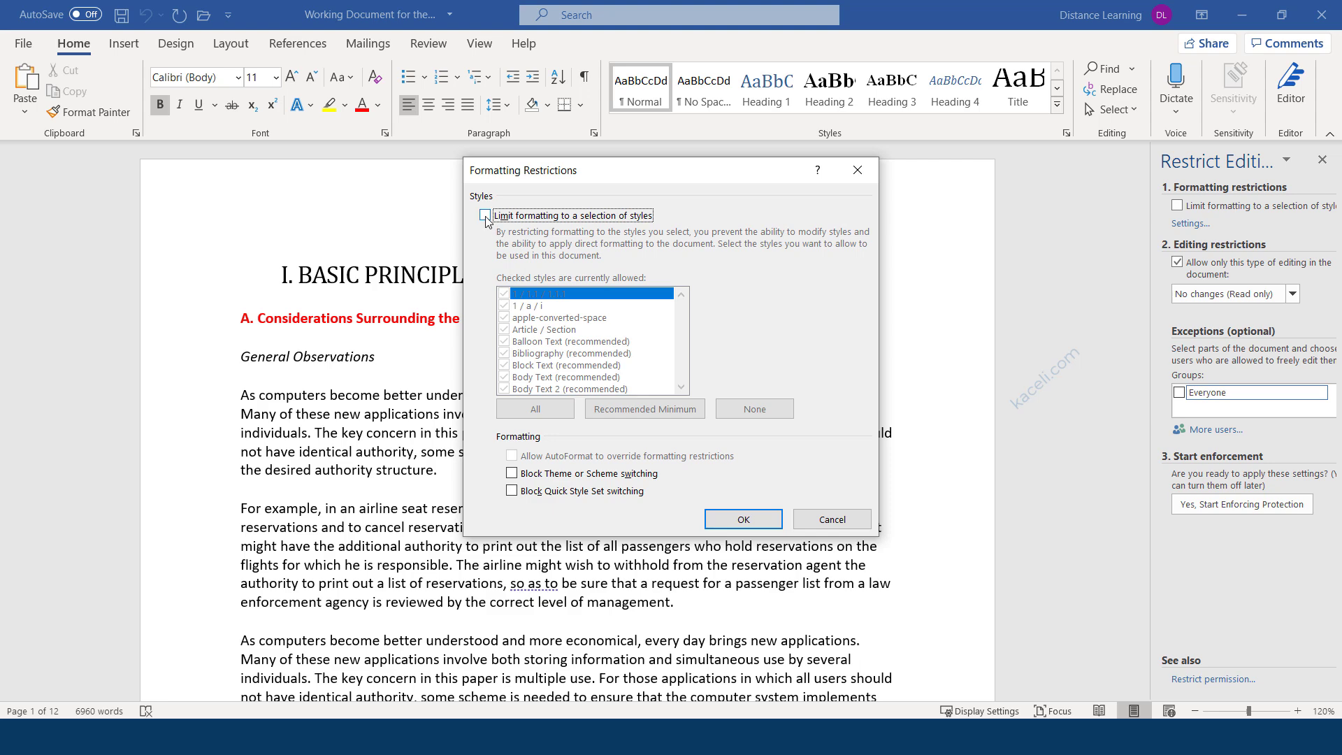
left_click(830, 519)
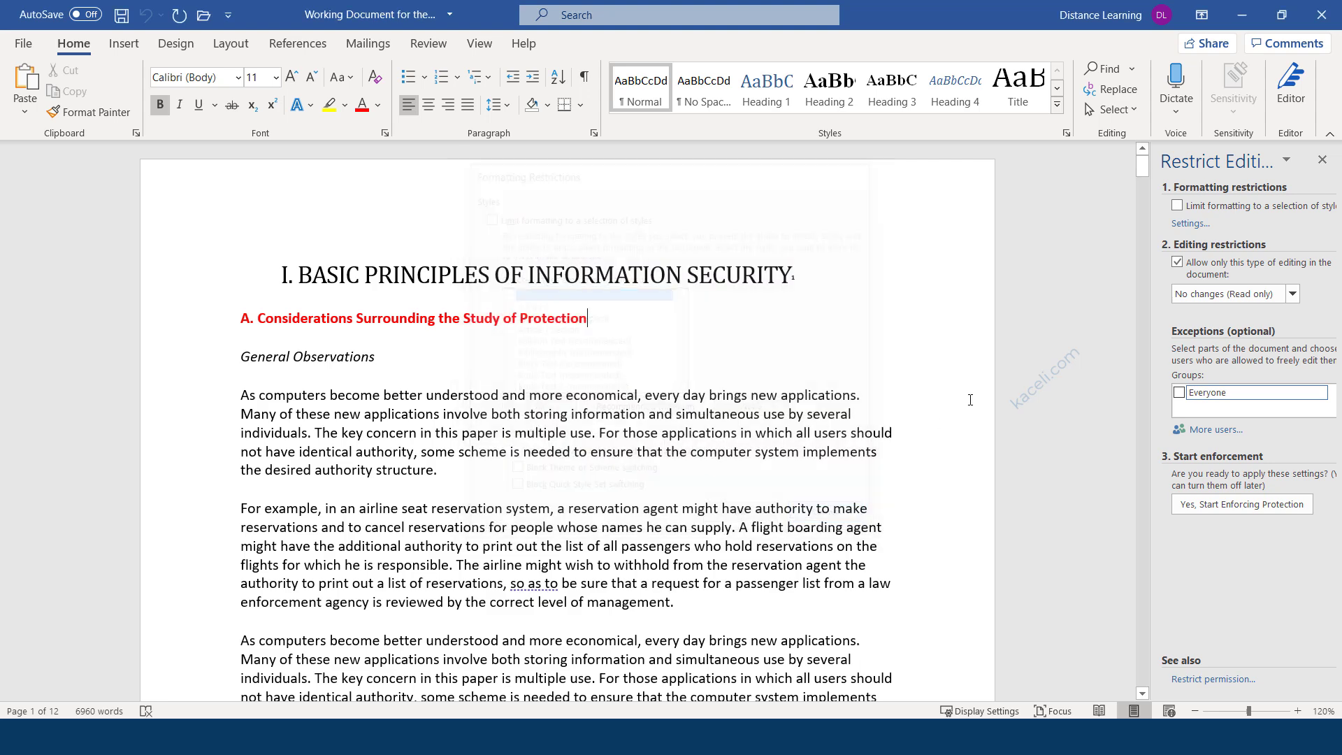
Limit editing to Comments only with Everyone exempted, closing More users without adding anyone.
left_click(1292, 293)
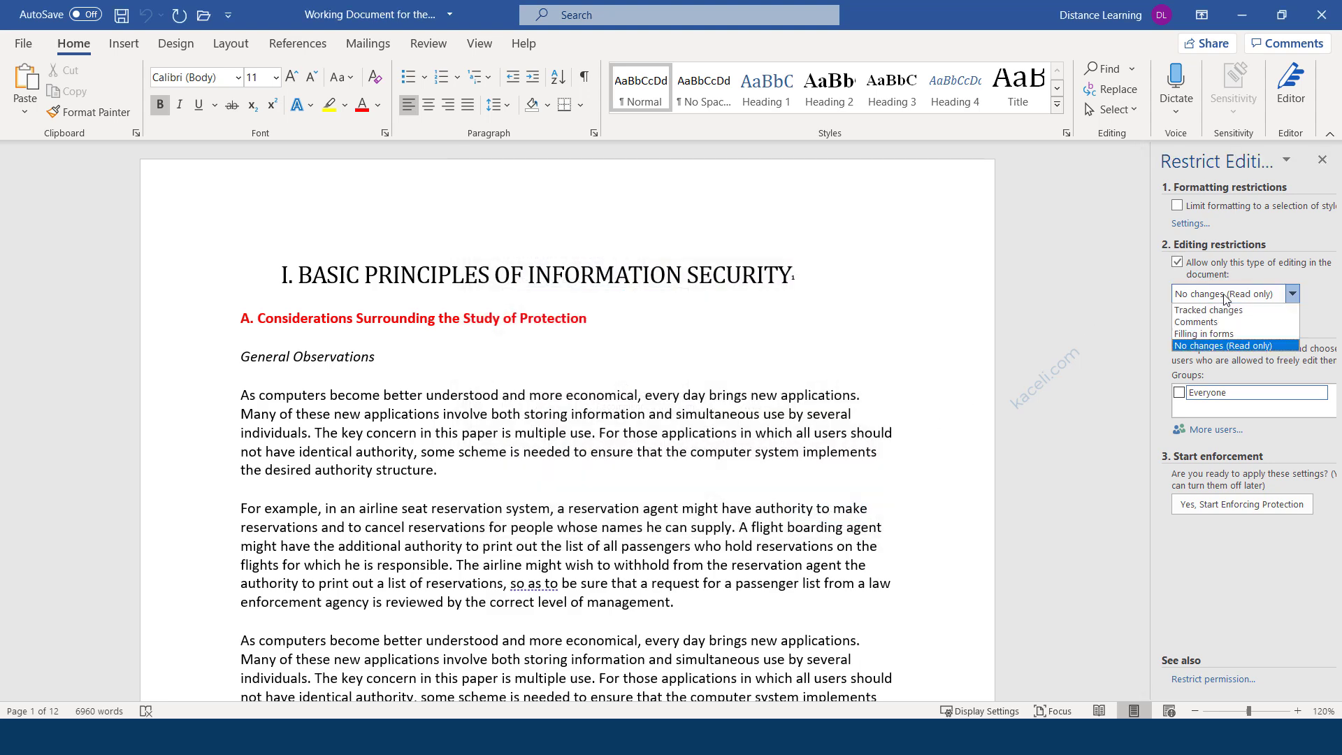
left_click(1204, 326)
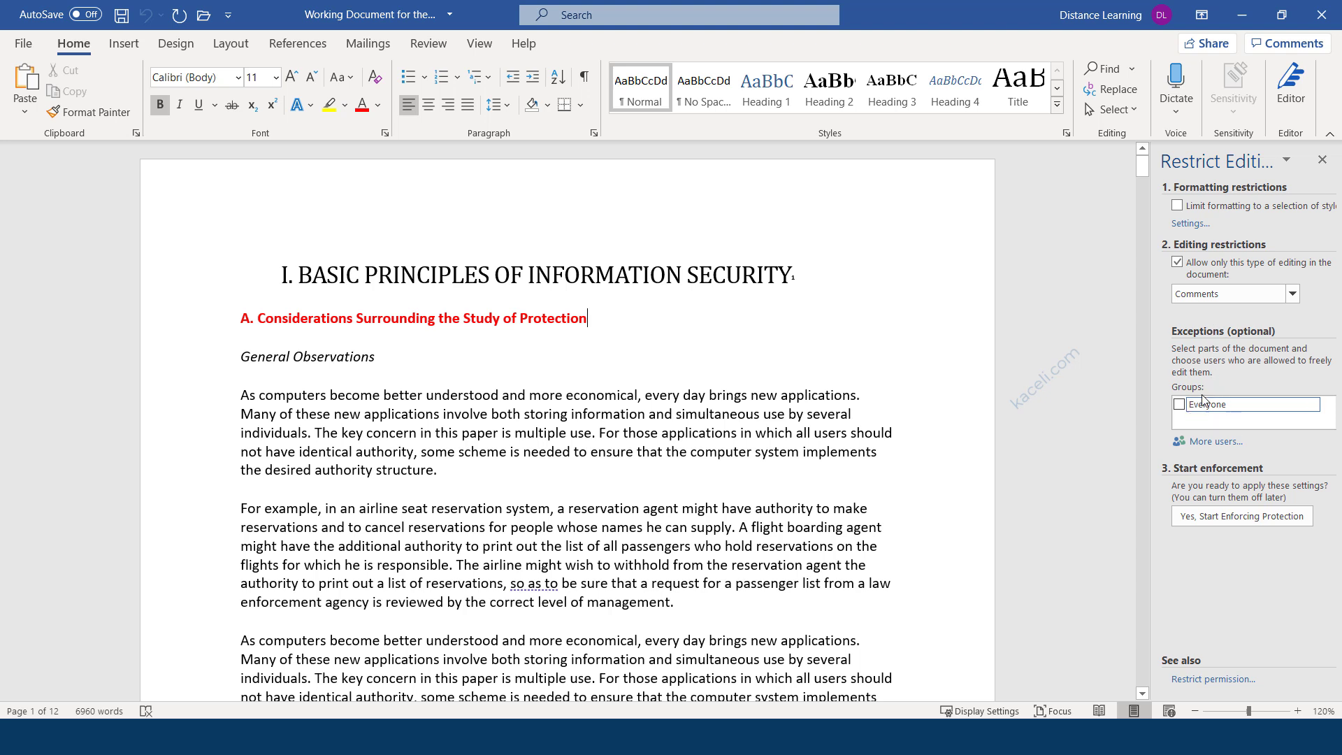
left_click(1179, 405)
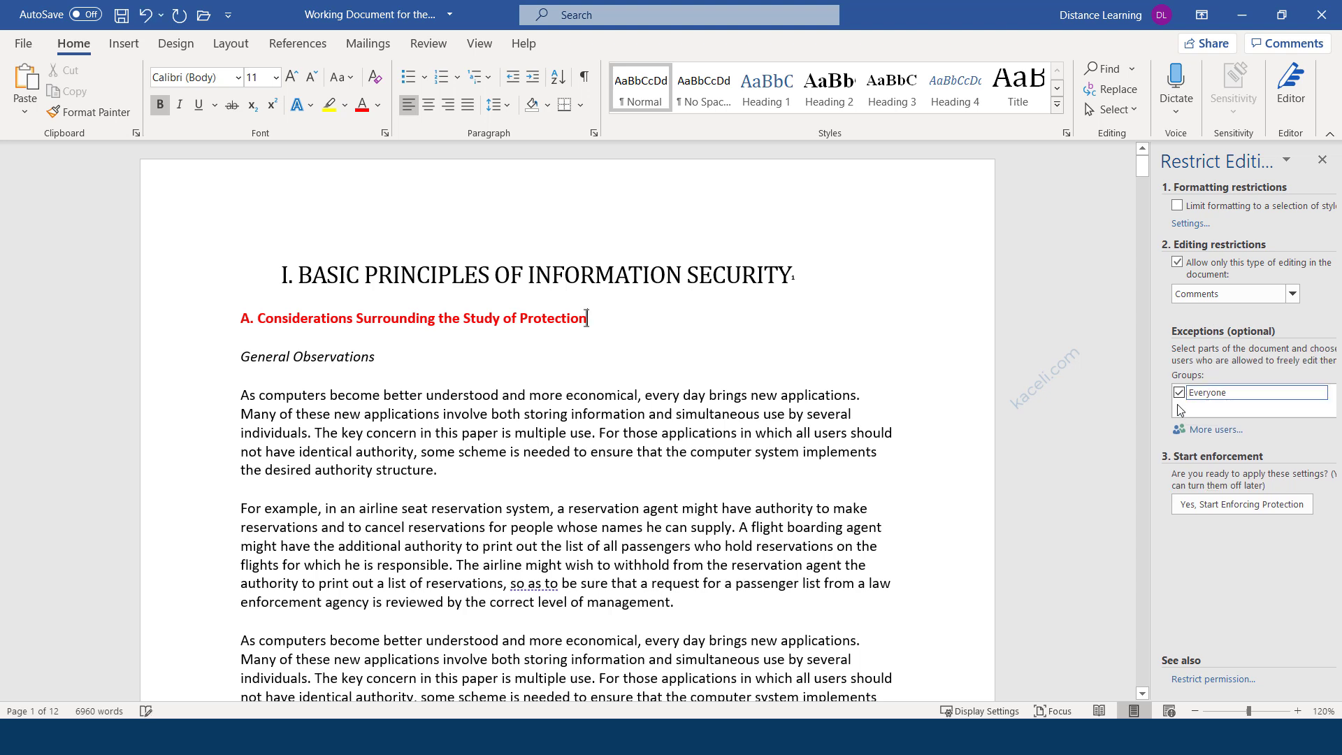
left_click(1220, 433)
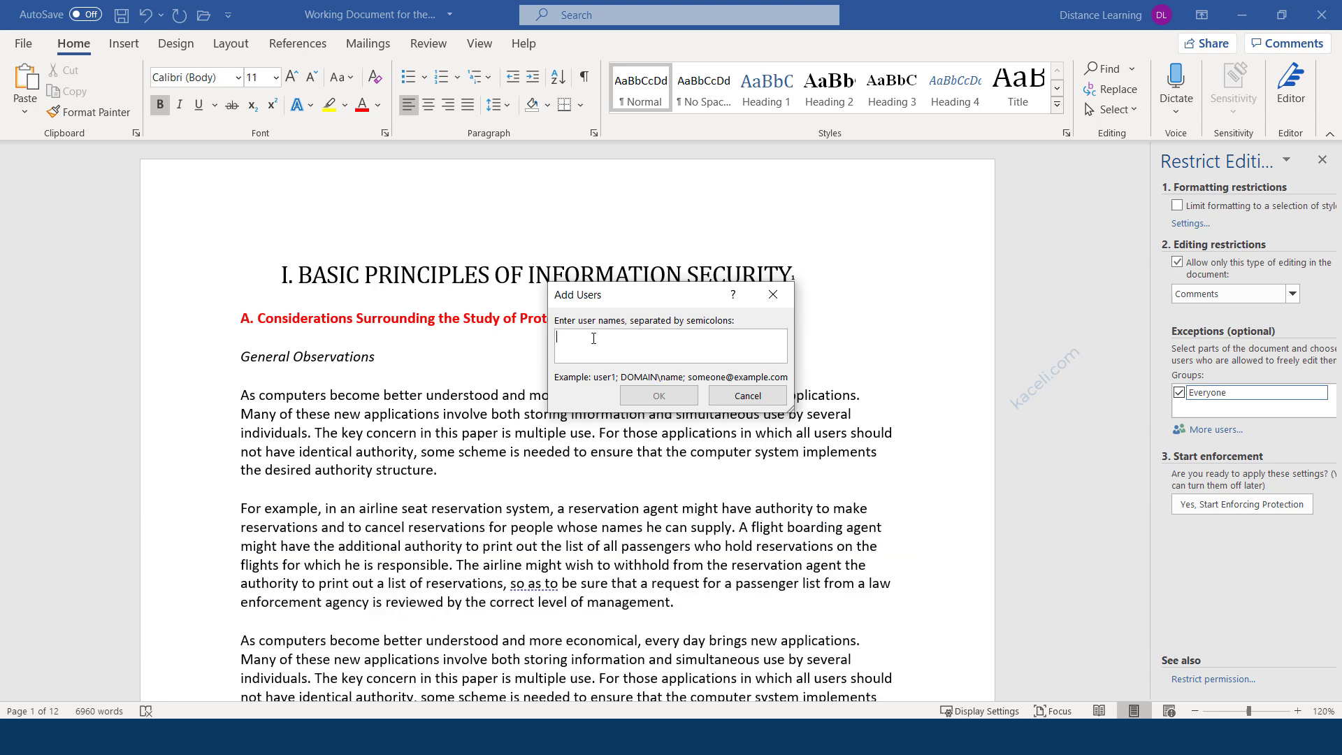
left_click(729, 404)
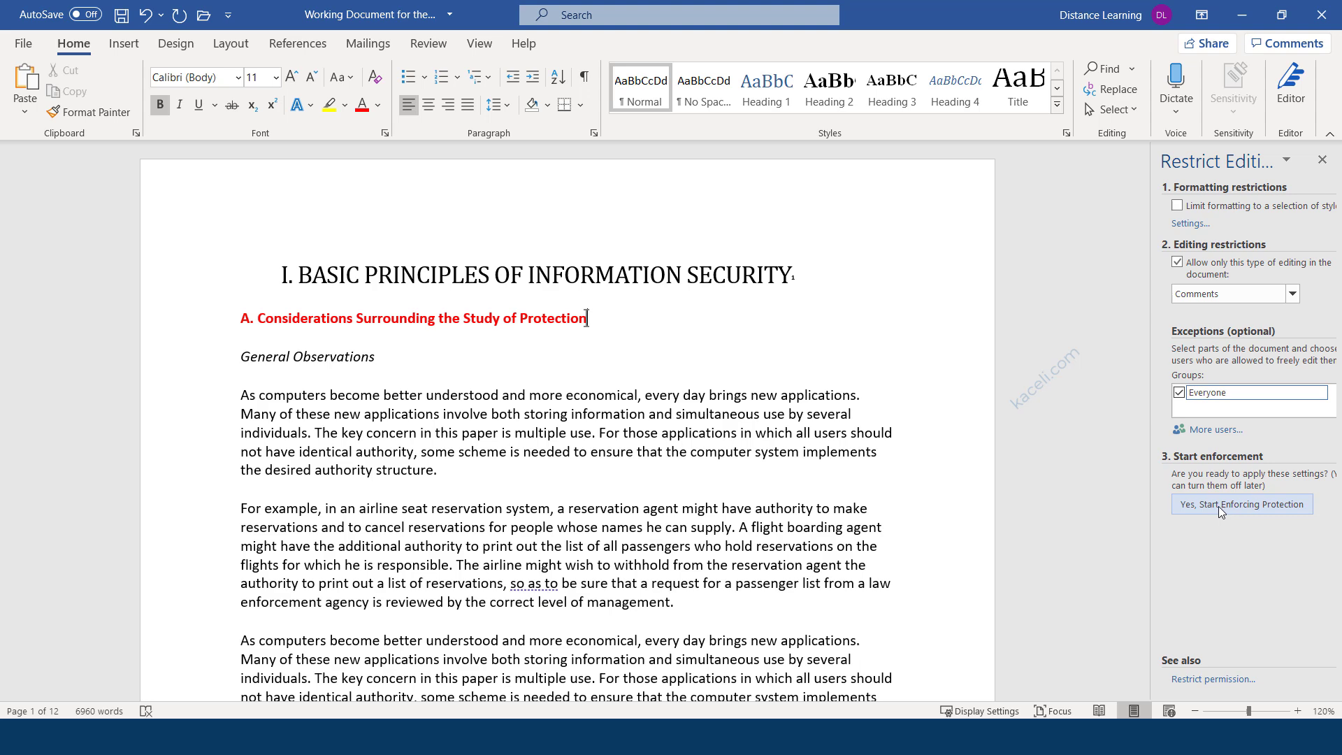
Enforce the comments-only protection with a password, then switch to the Review ribbon.
left_click(1216, 506)
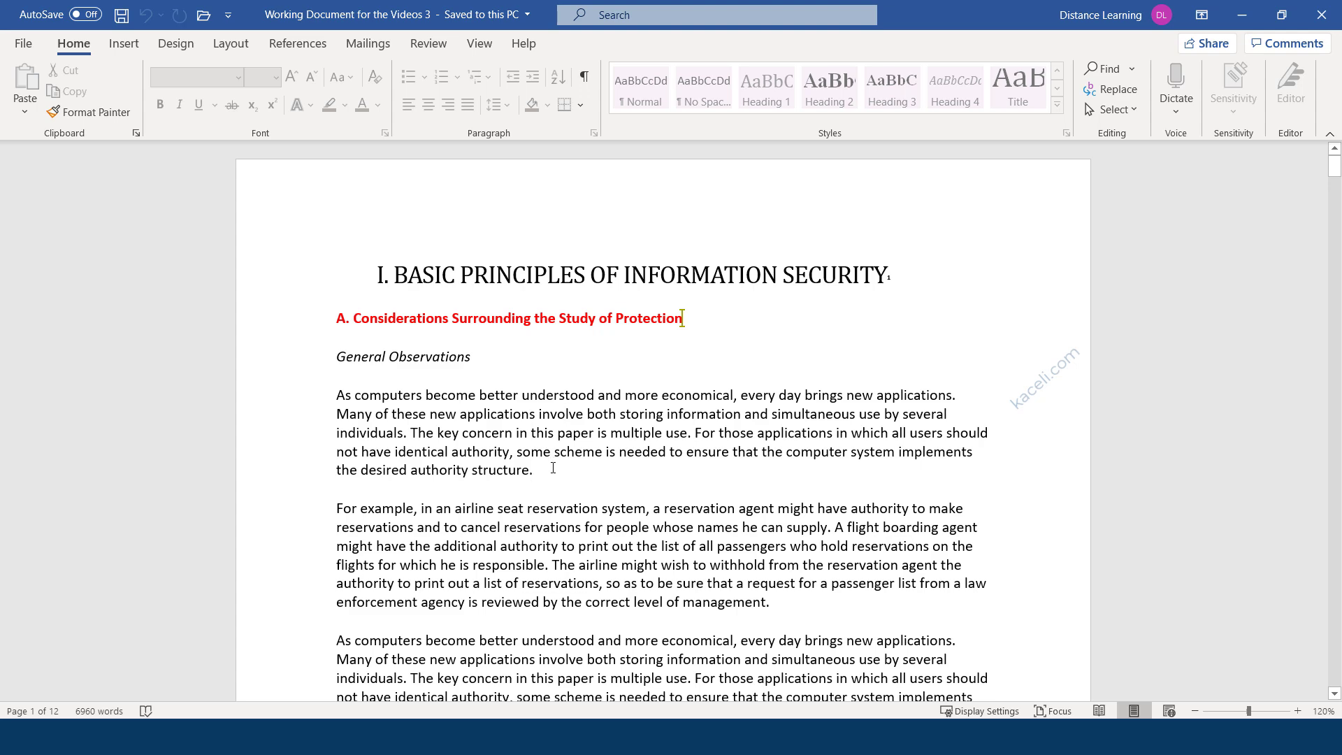
key("Return")
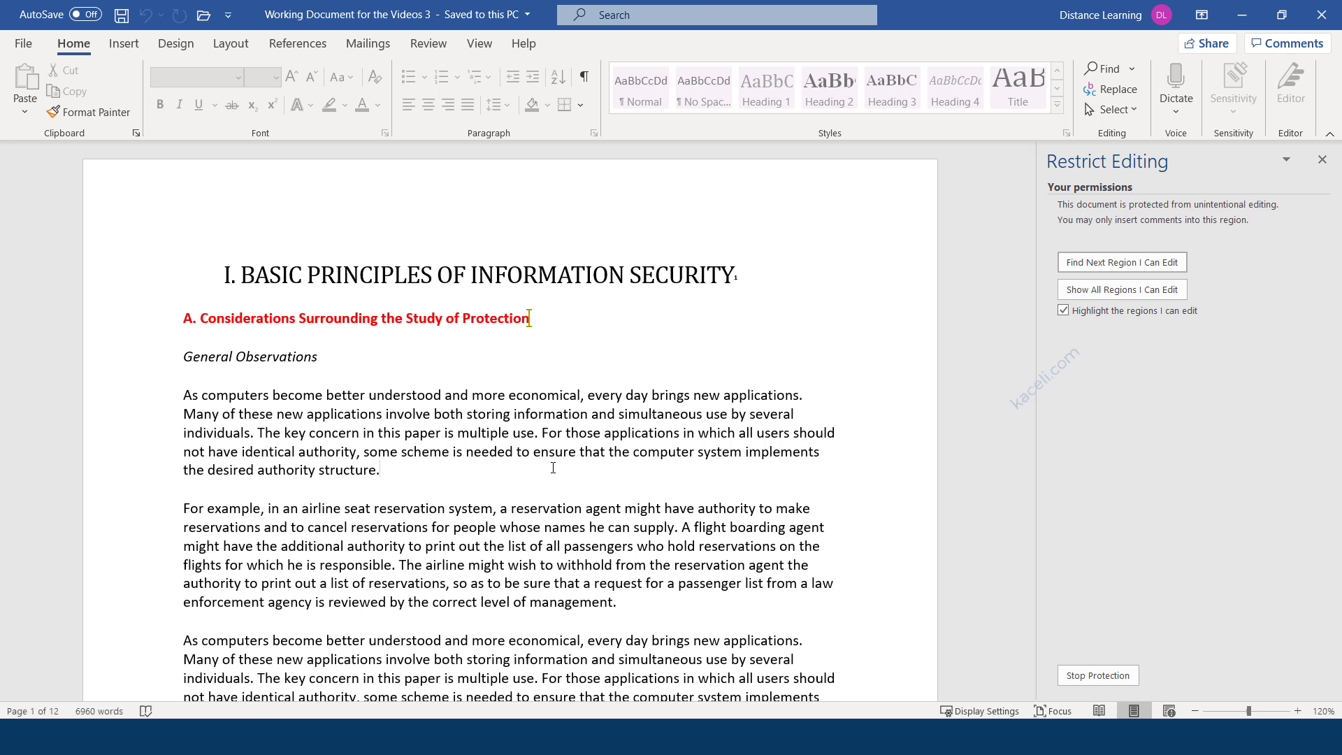
left_click(426, 49)
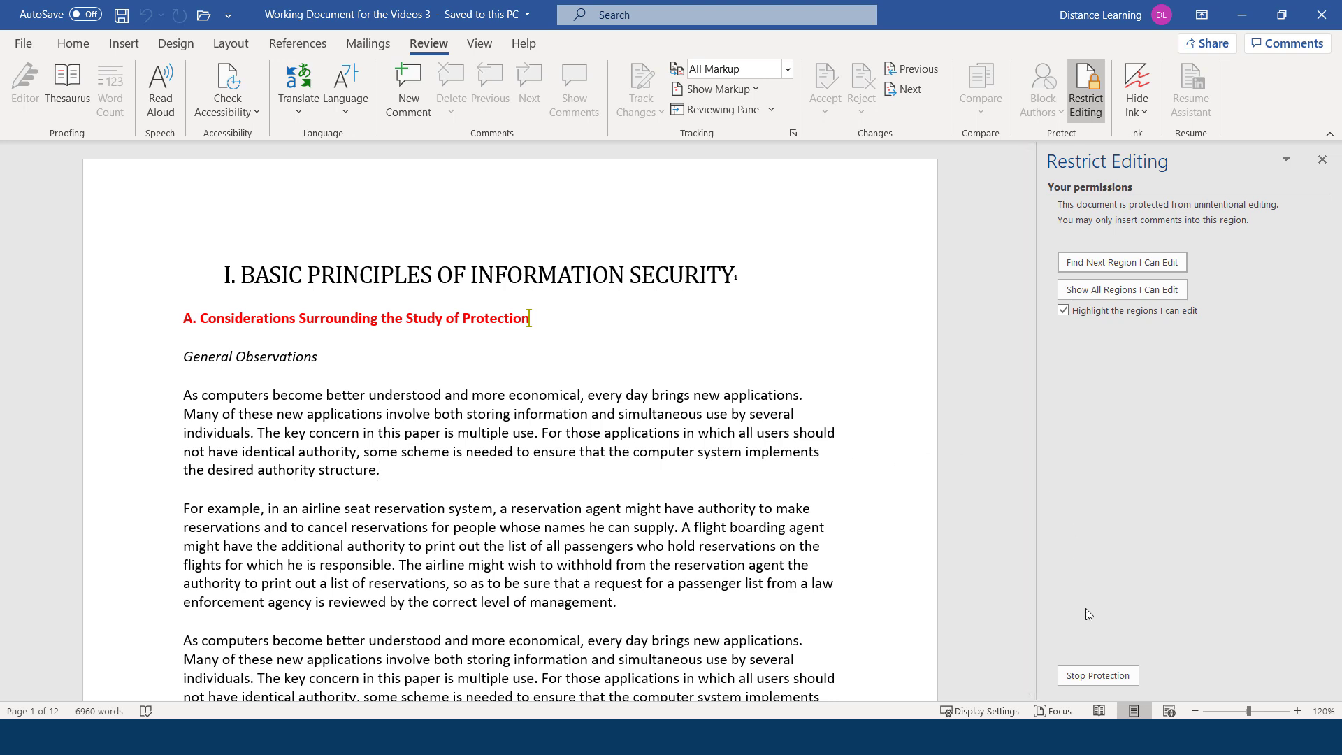
Stop the document's protection by entering its password.
left_click(1084, 678)
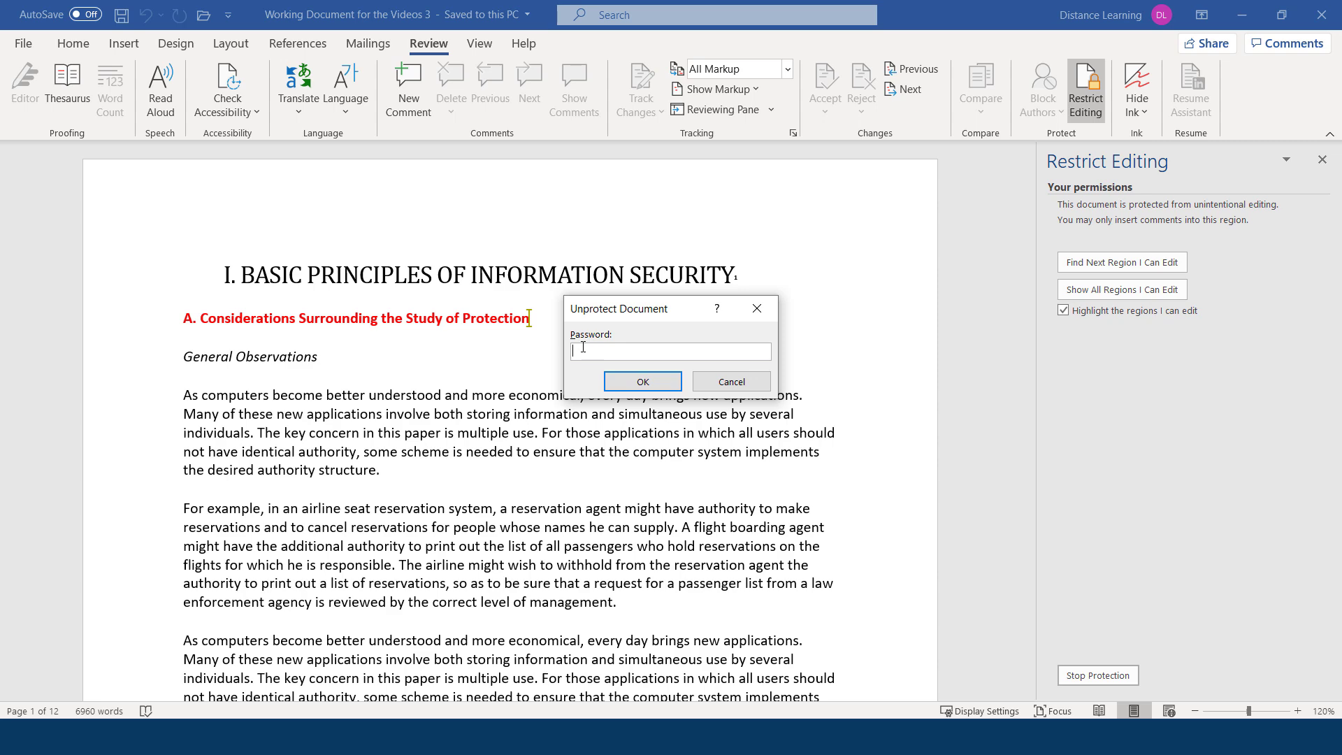
type("****")
key("Return")
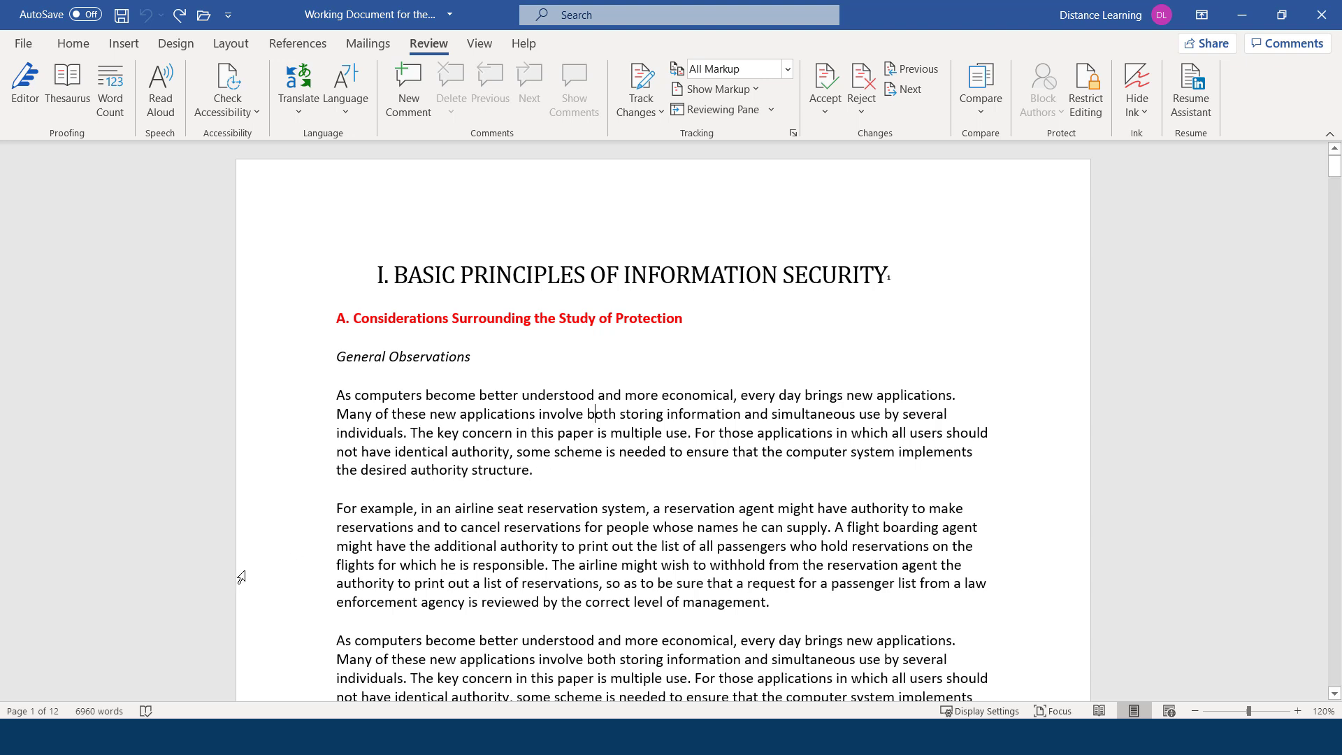
Bring up File > Share to see the OneDrive and Attach a copy options.
left_click(467, 414)
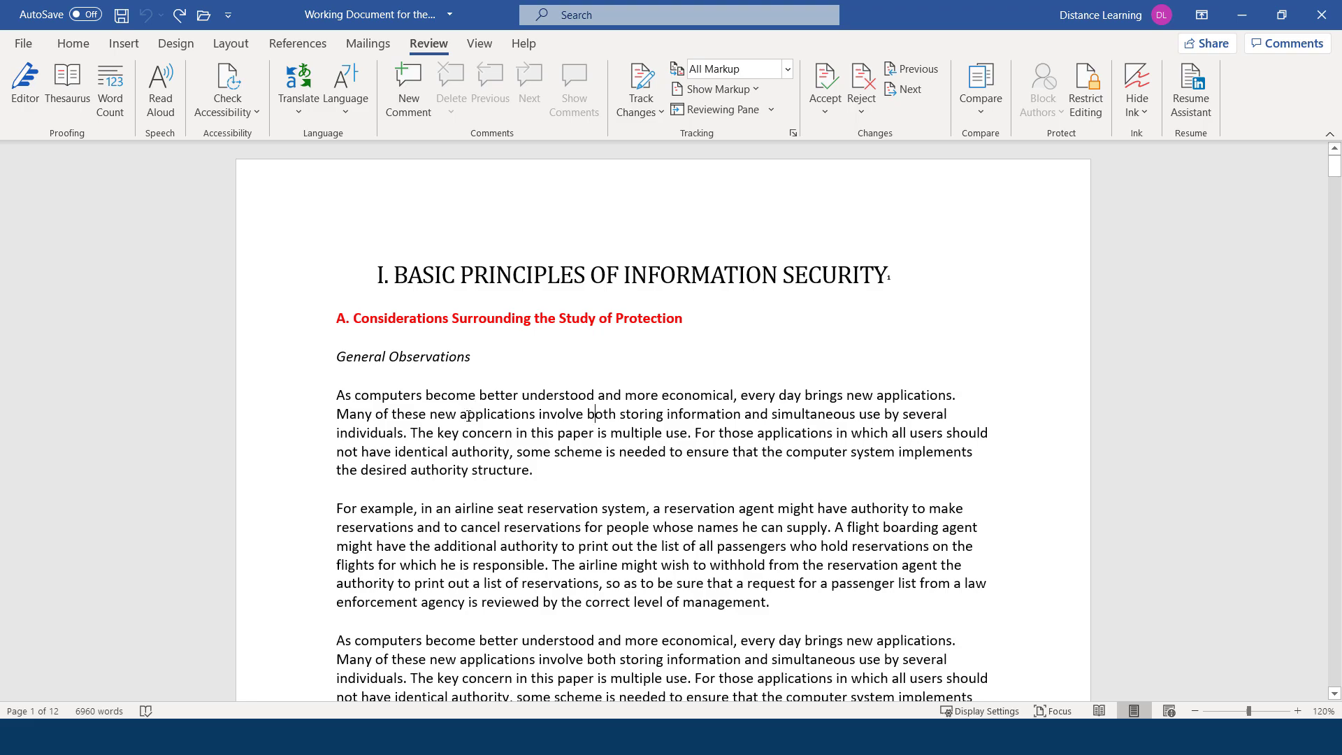
left_click(17, 45)
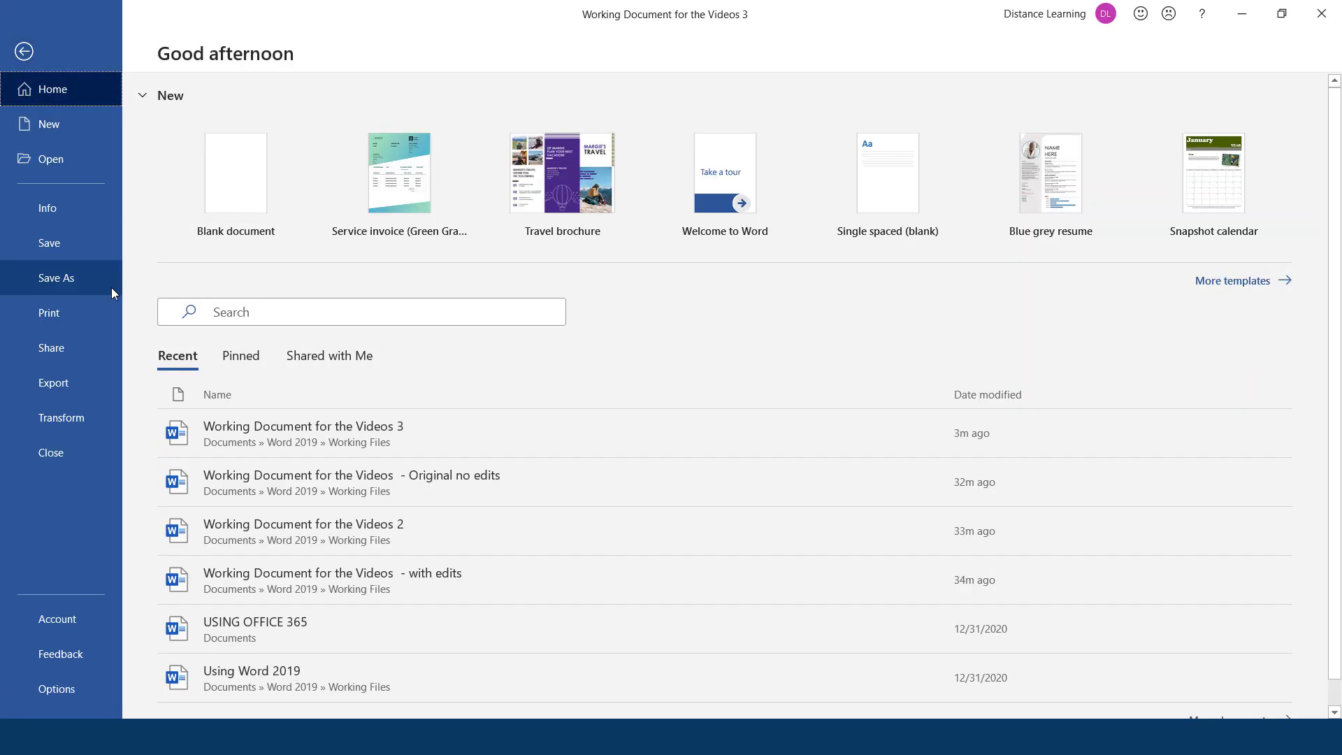
left_click(54, 351)
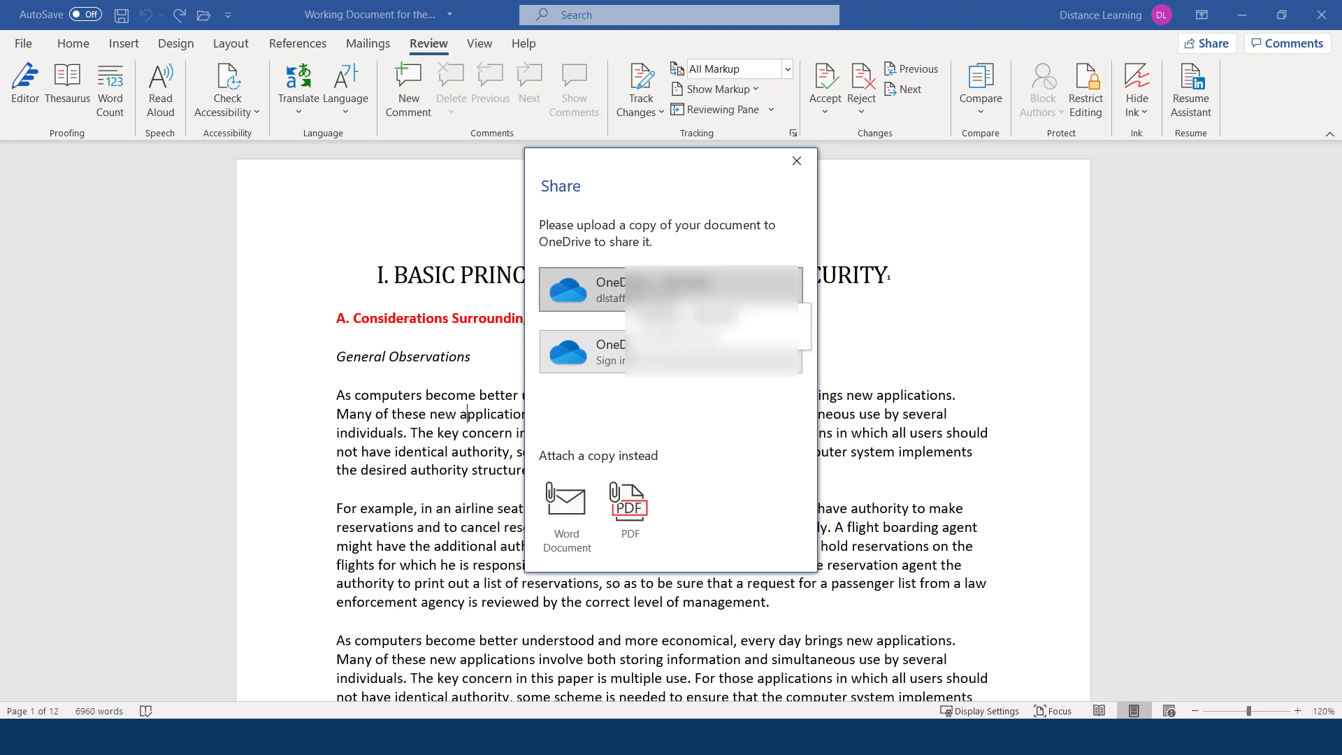
Upload the document to OneDrive, add a suggested recipient, and copy an anyone-can-edit link.
left_click(602, 290)
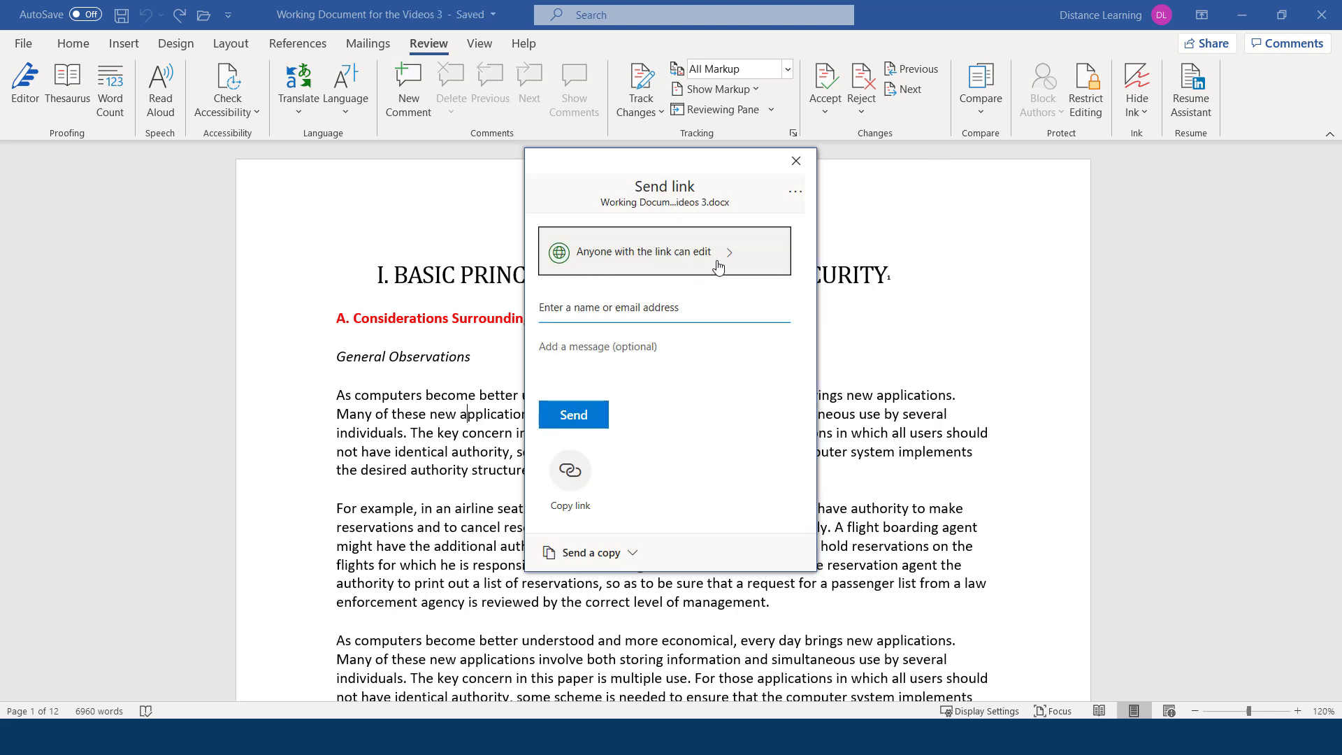
left_click(585, 306)
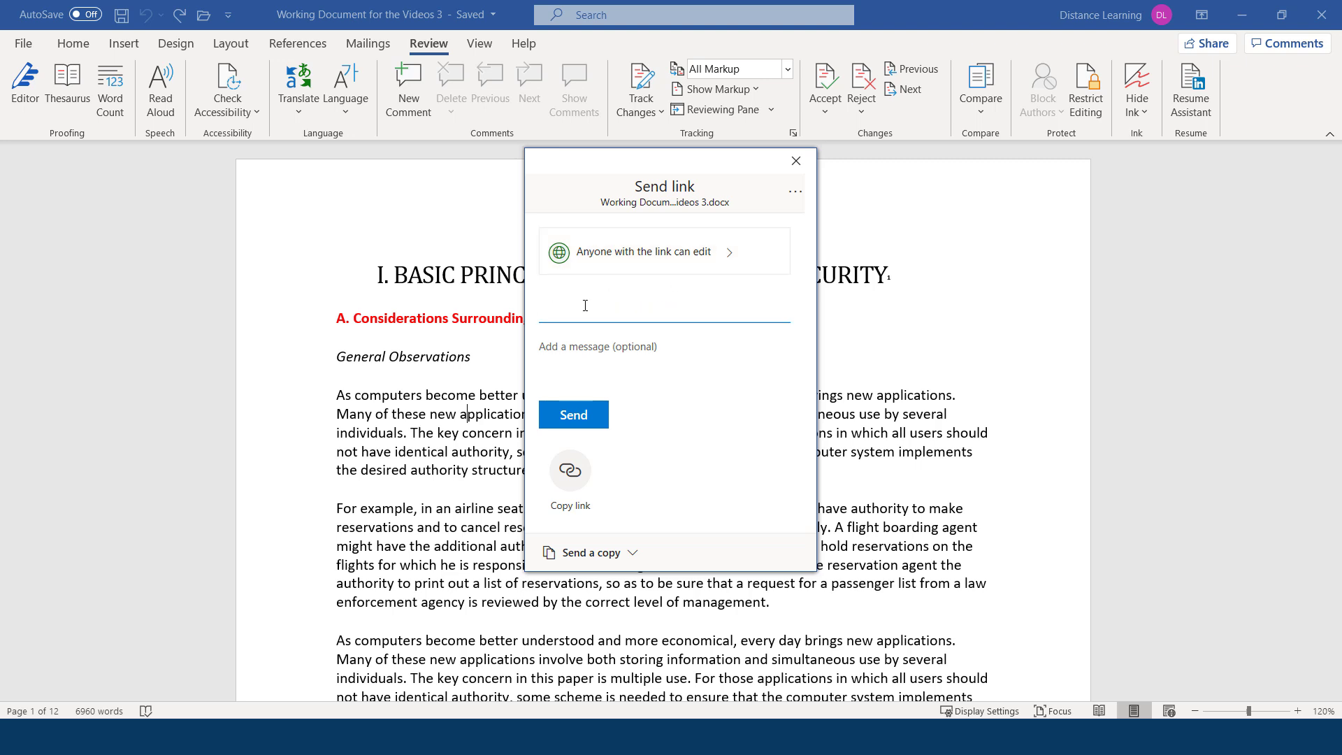
type("distaff")
left_click(620, 345)
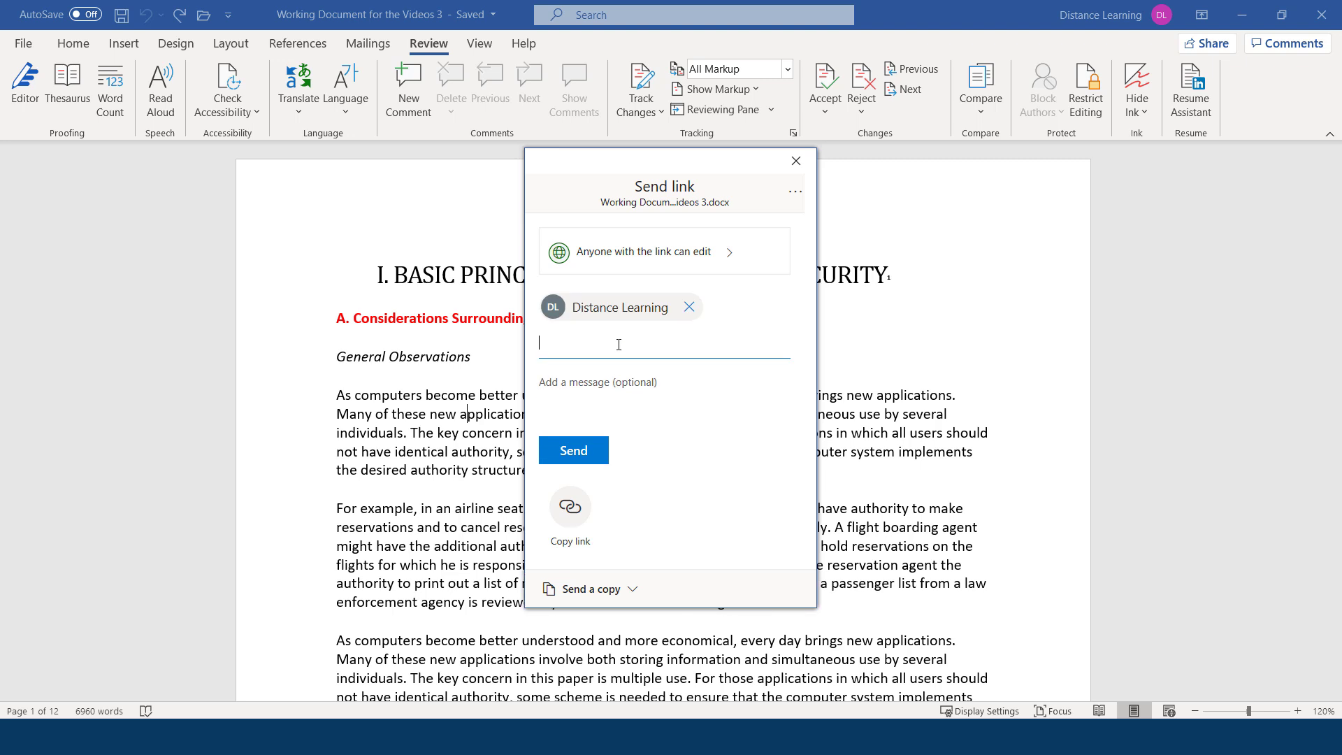
left_click(564, 382)
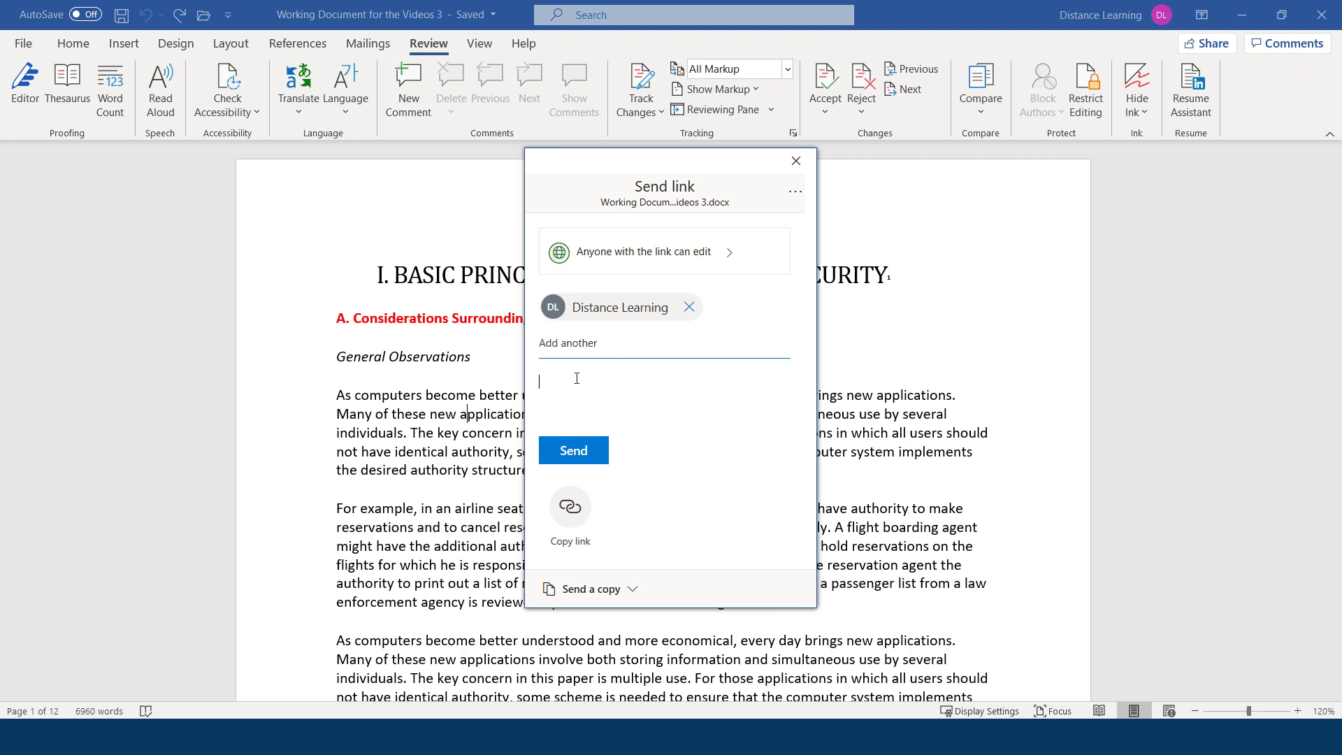
left_click(573, 516)
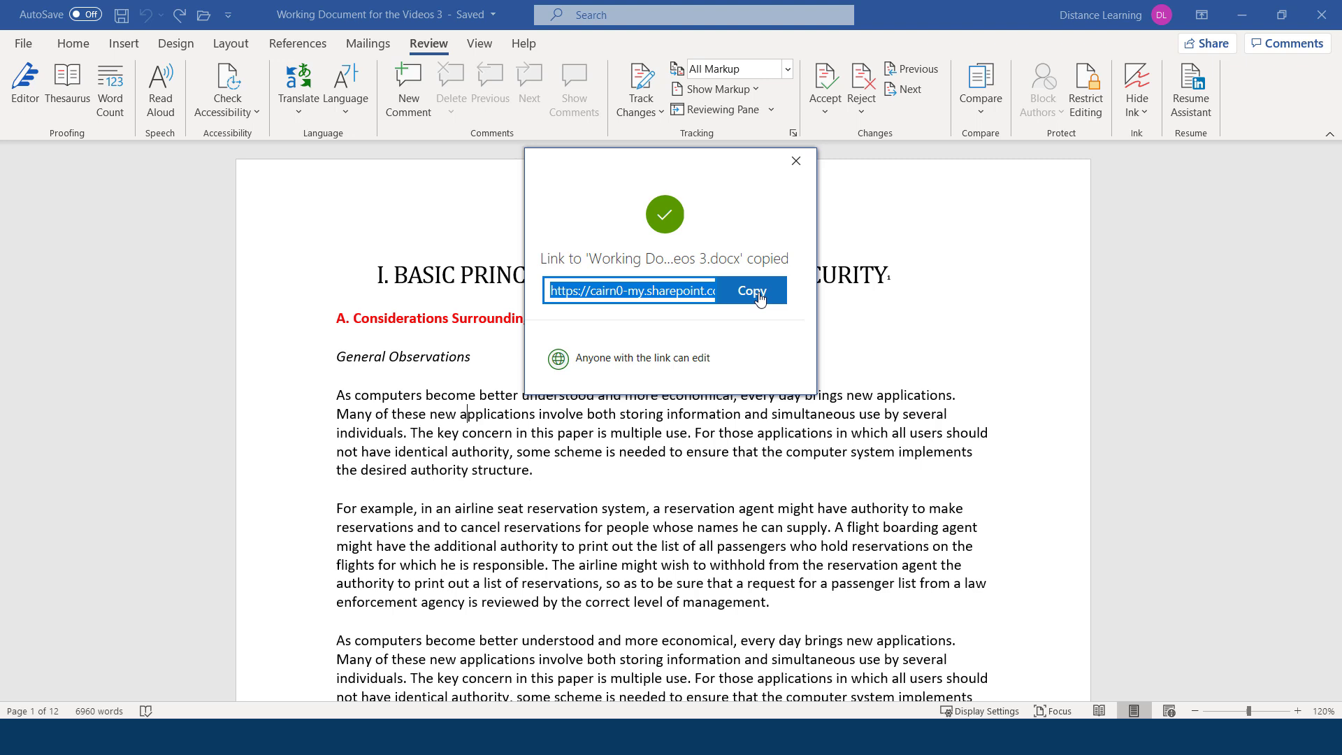
left_click(707, 231)
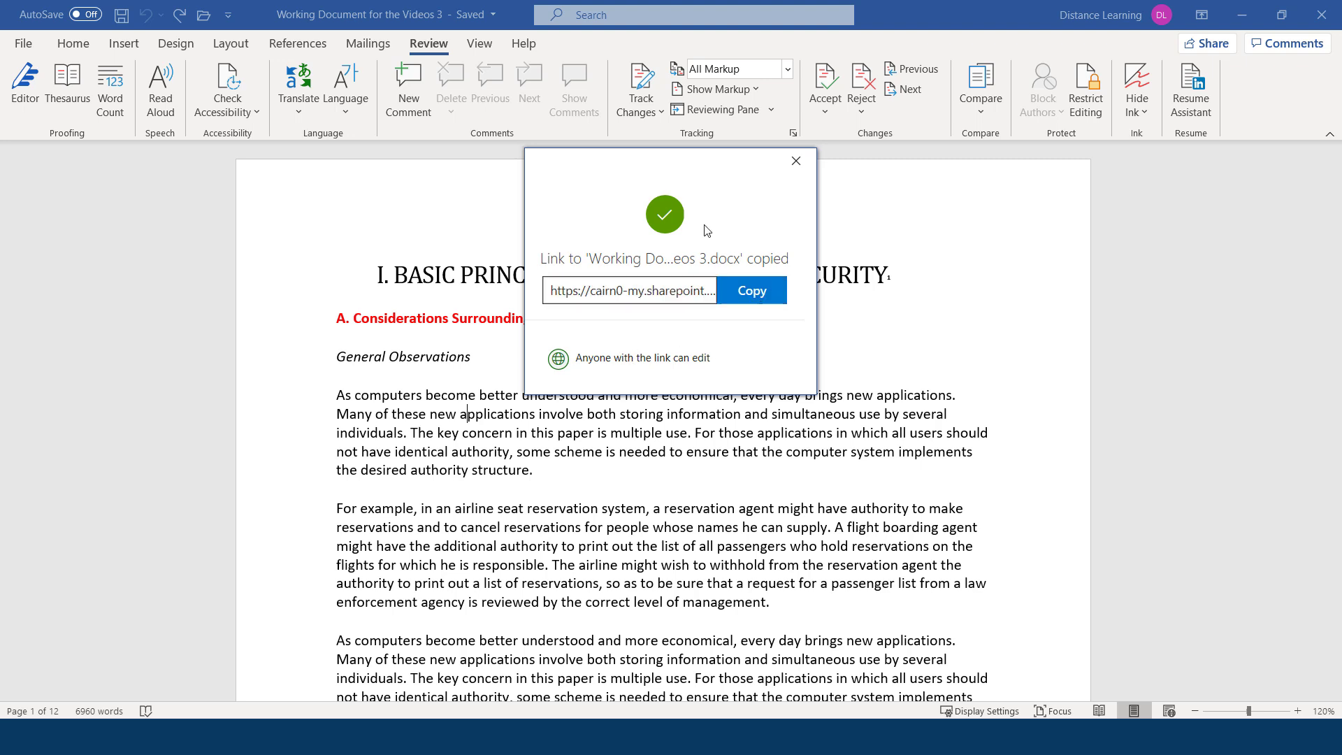
Dismiss the link-copied and version-history notices, then review and close the document's Share and Send link options.
left_click(796, 161)
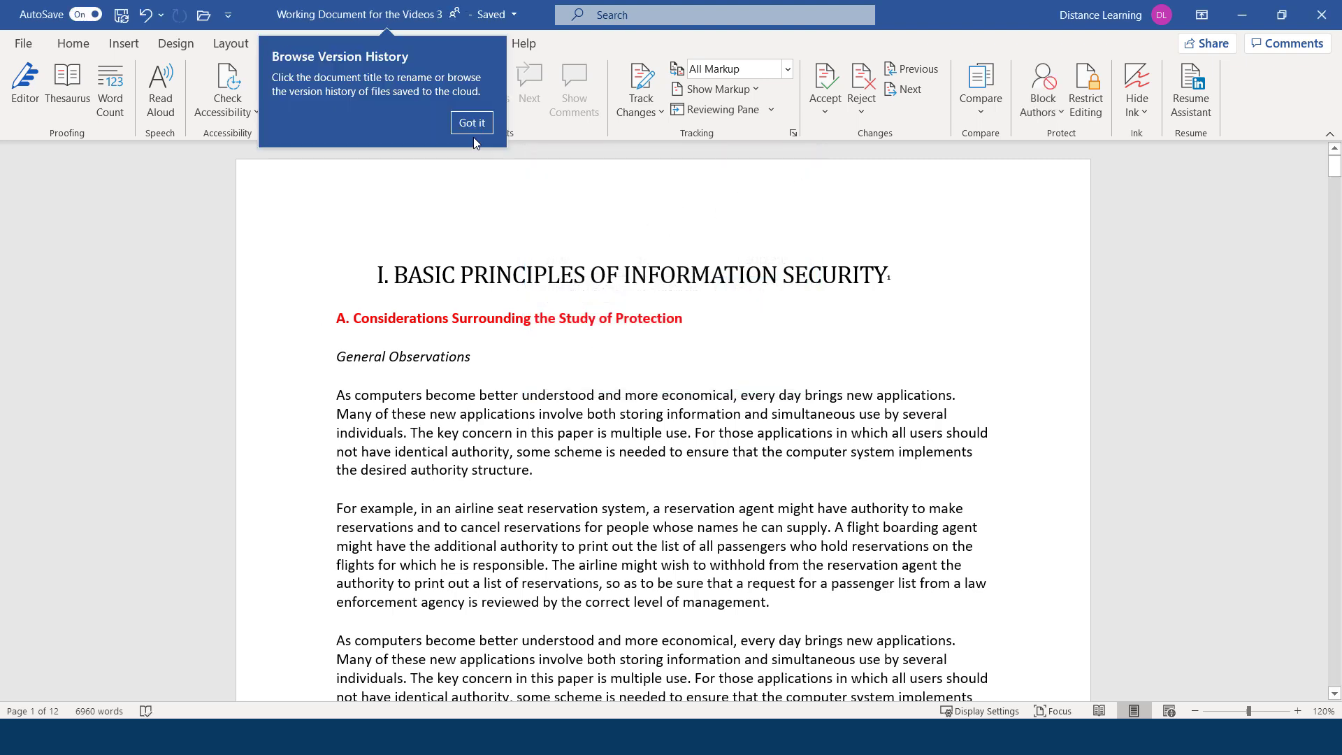
left_click(473, 126)
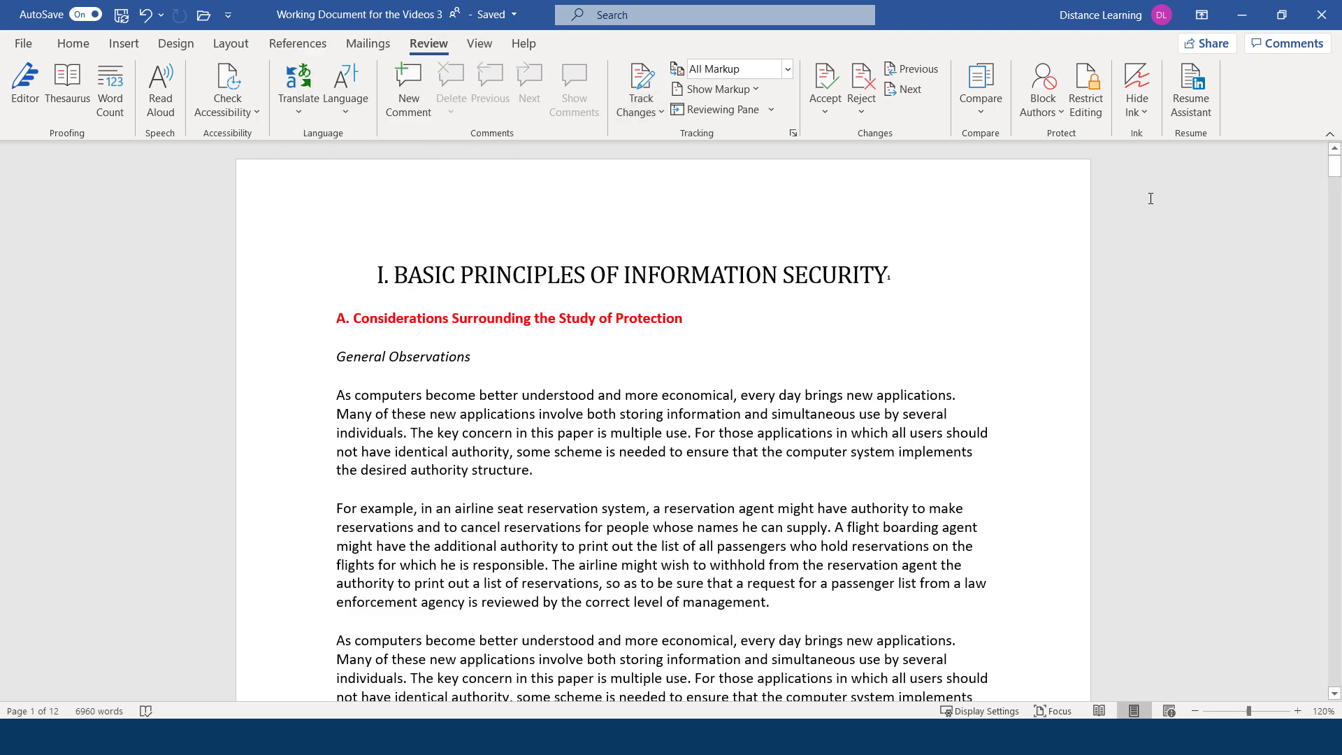
left_click(23, 42)
left_click(59, 316)
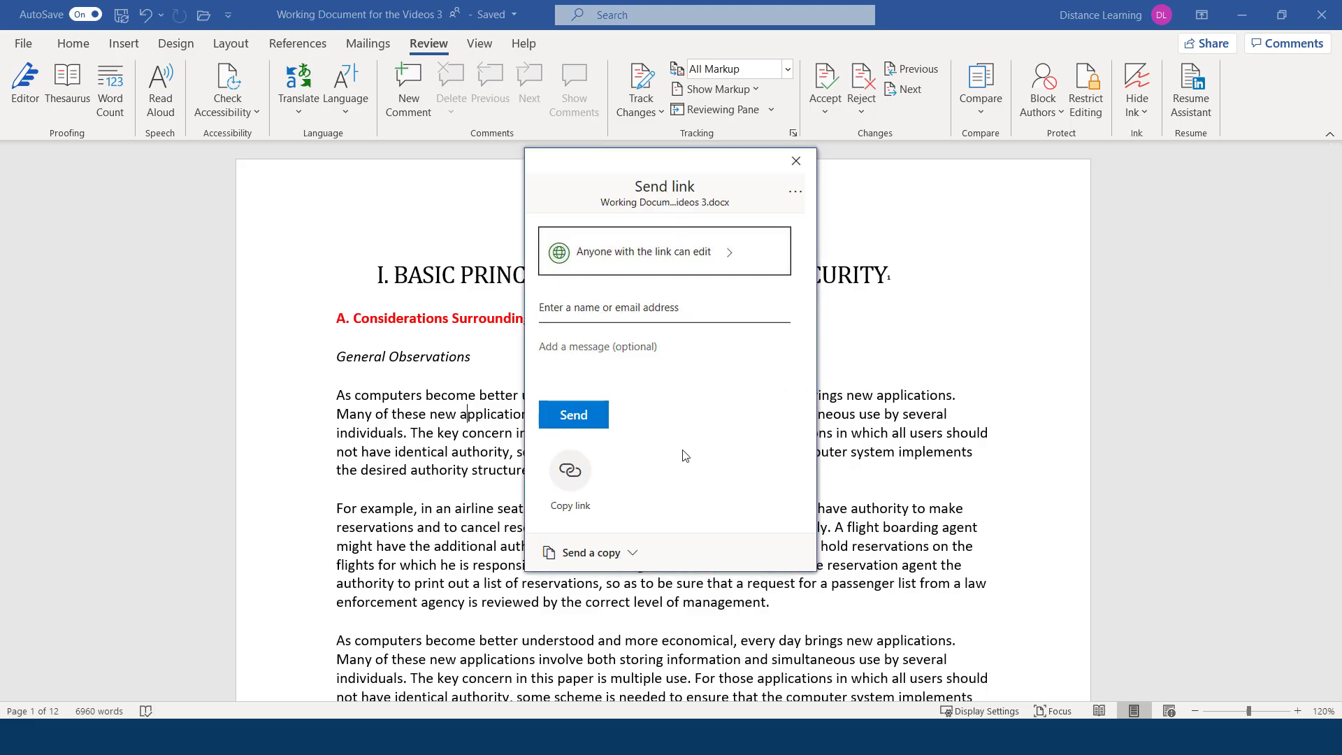
left_click(591, 552)
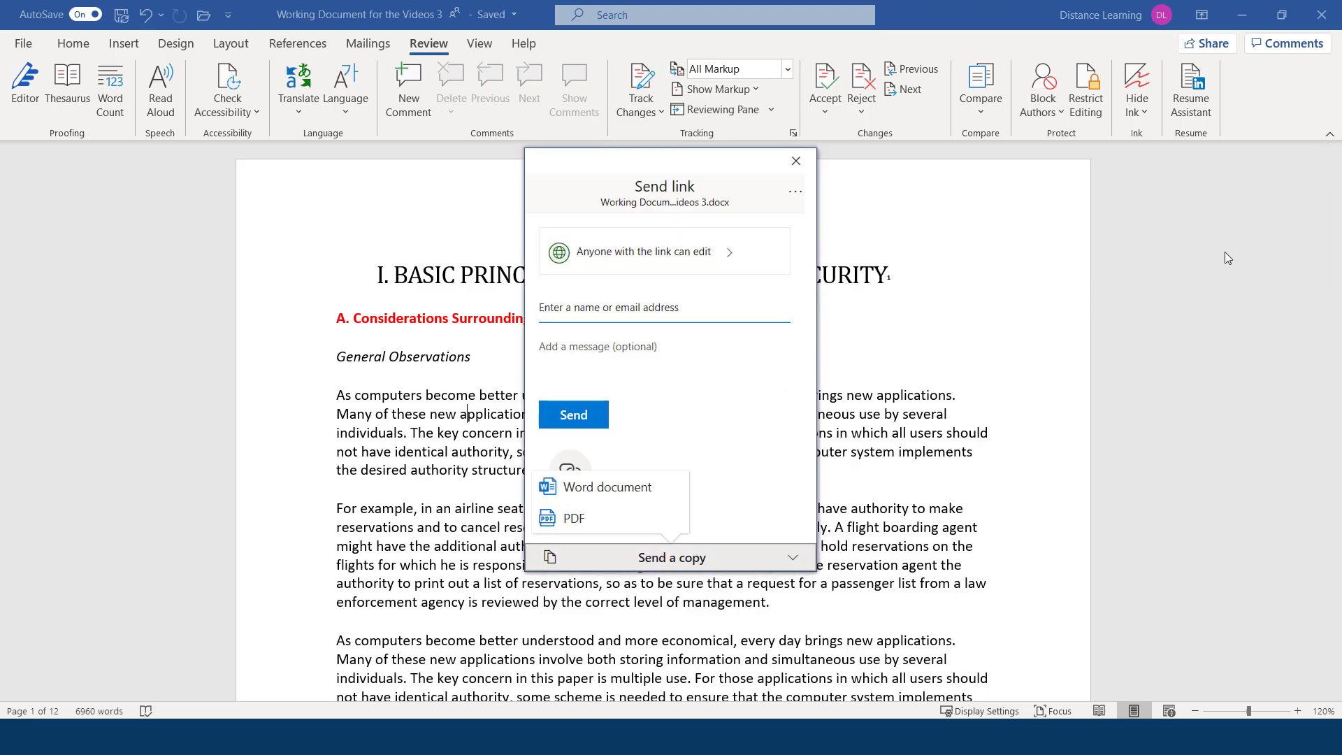
left_click(797, 169)
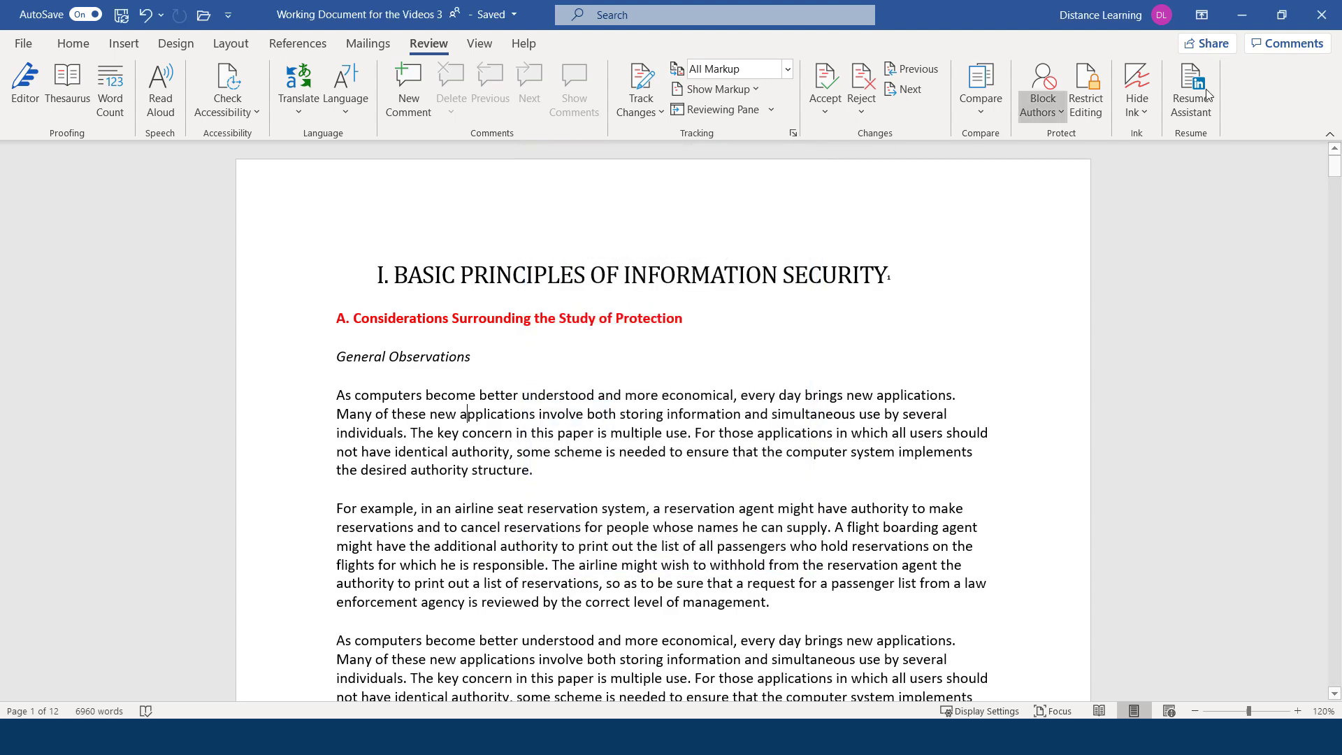
left_click(1213, 45)
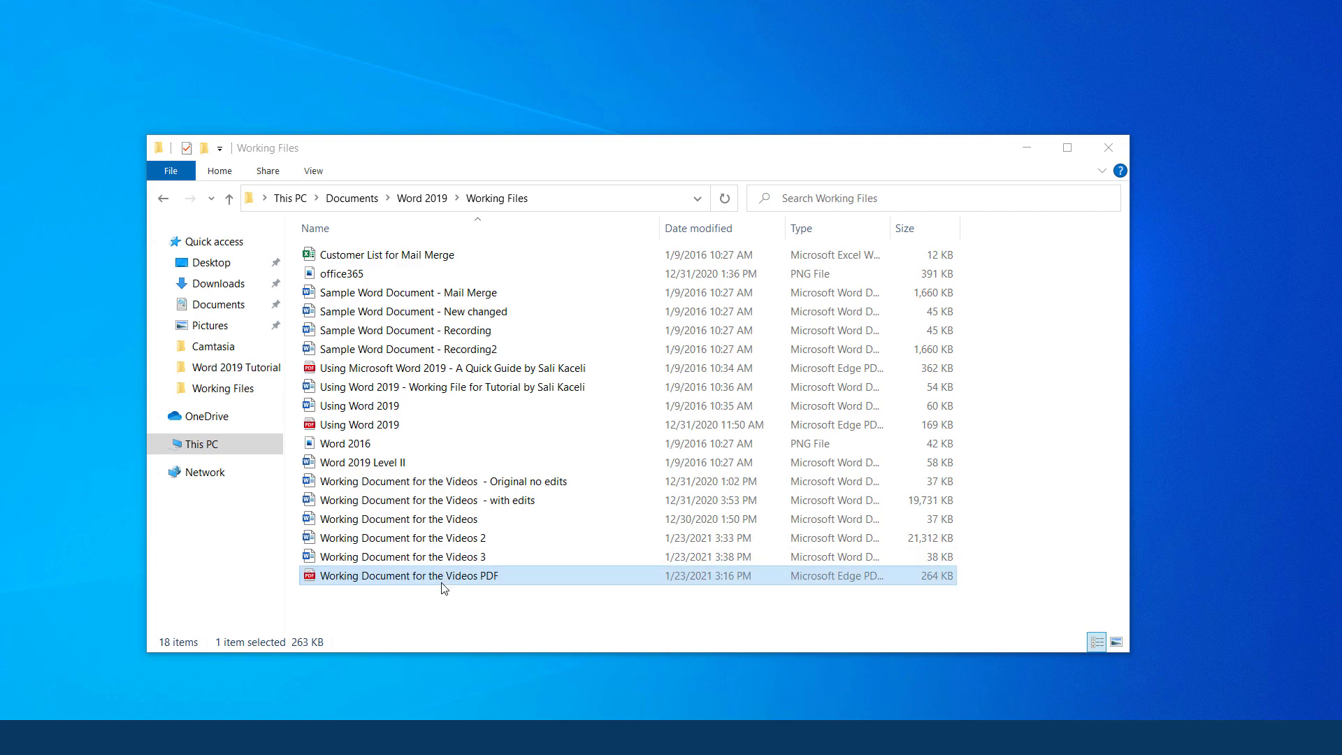
left_click(391, 578)
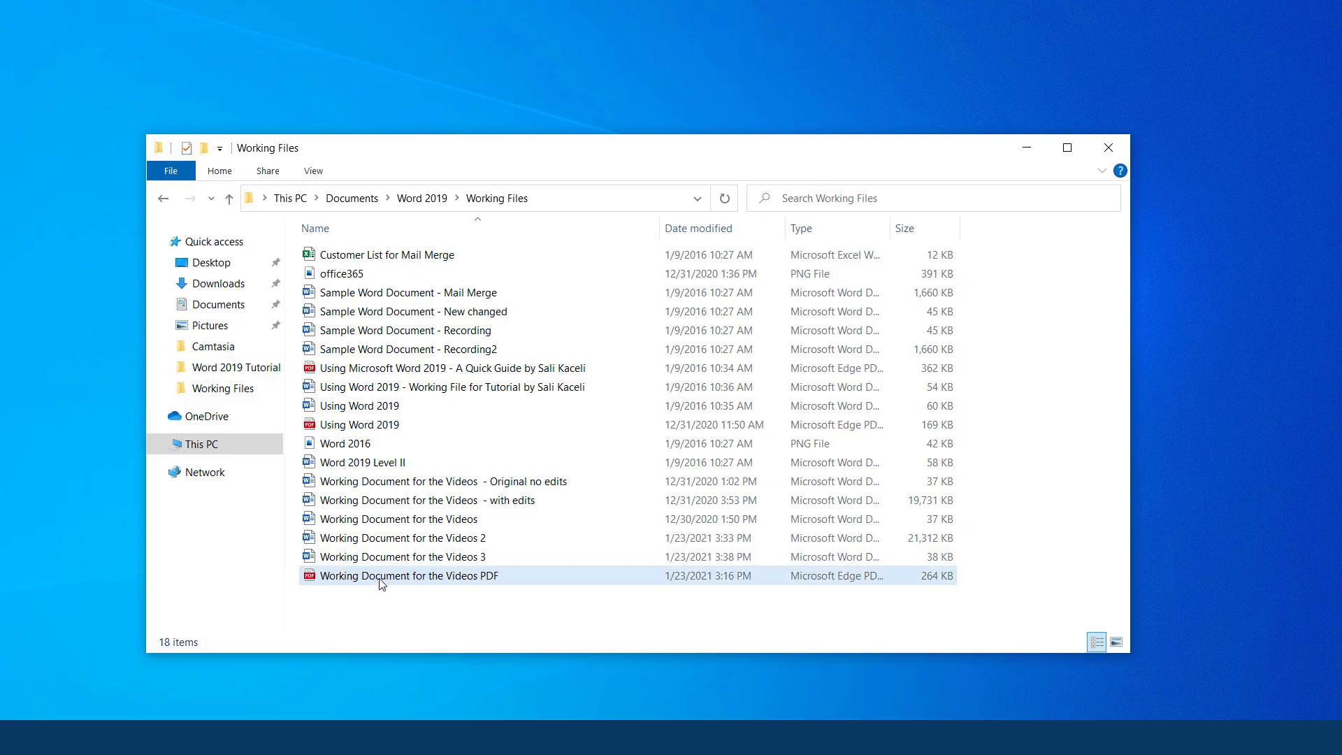
double_click(395, 578)
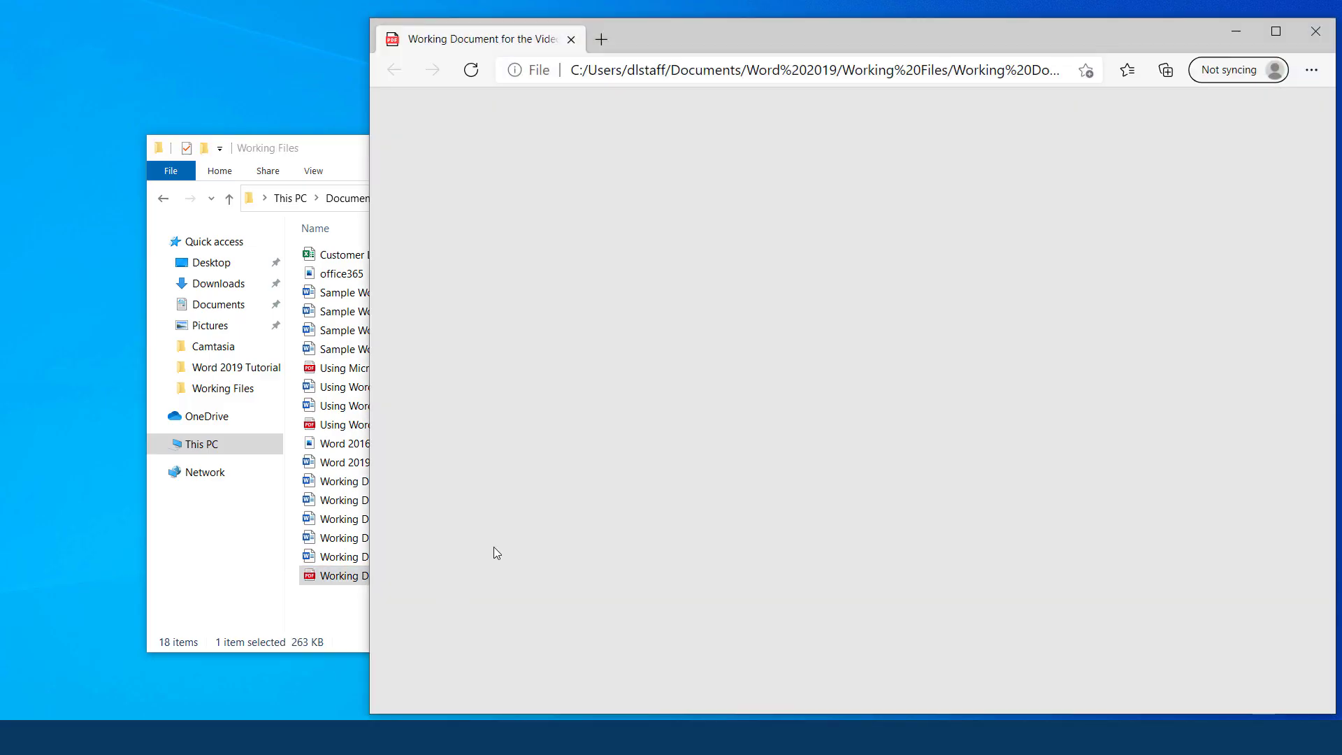
scroll(716, 510, "down", 15)
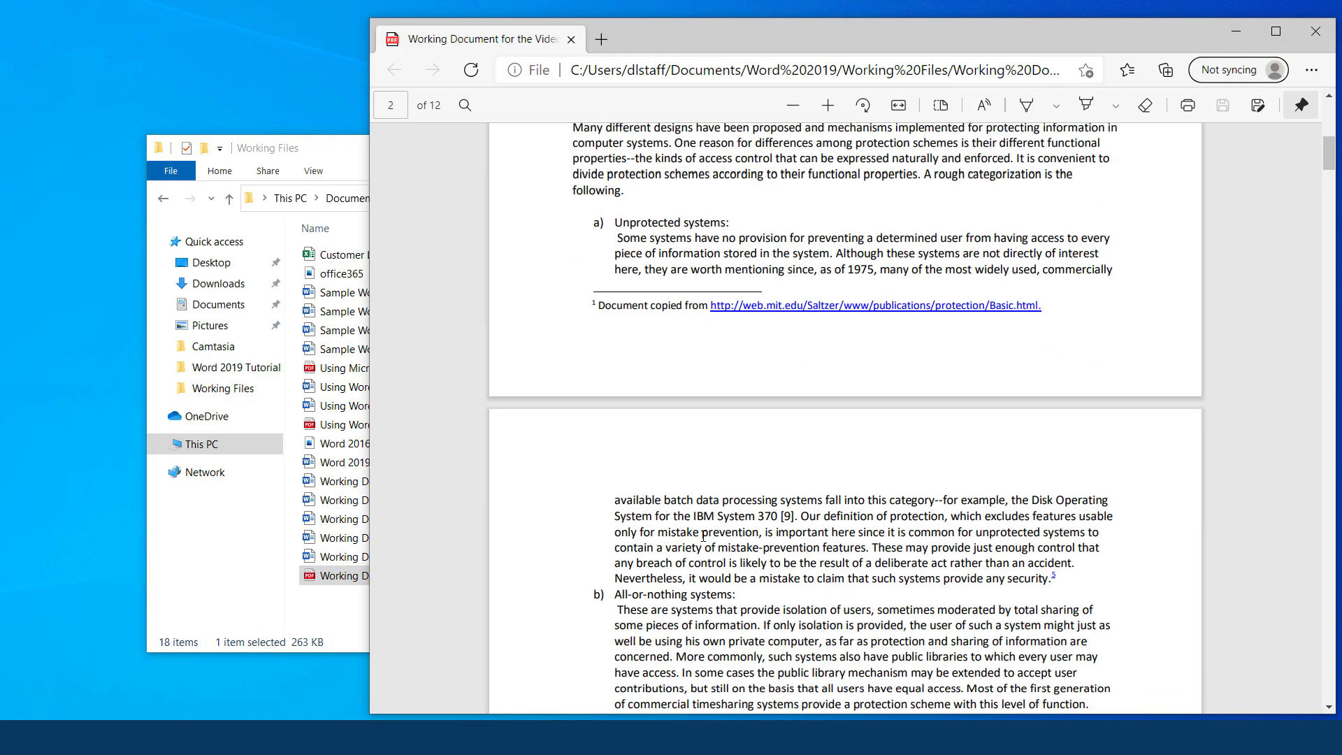
scroll(703, 539, "down", 8)
scroll(703, 538, "up", 6)
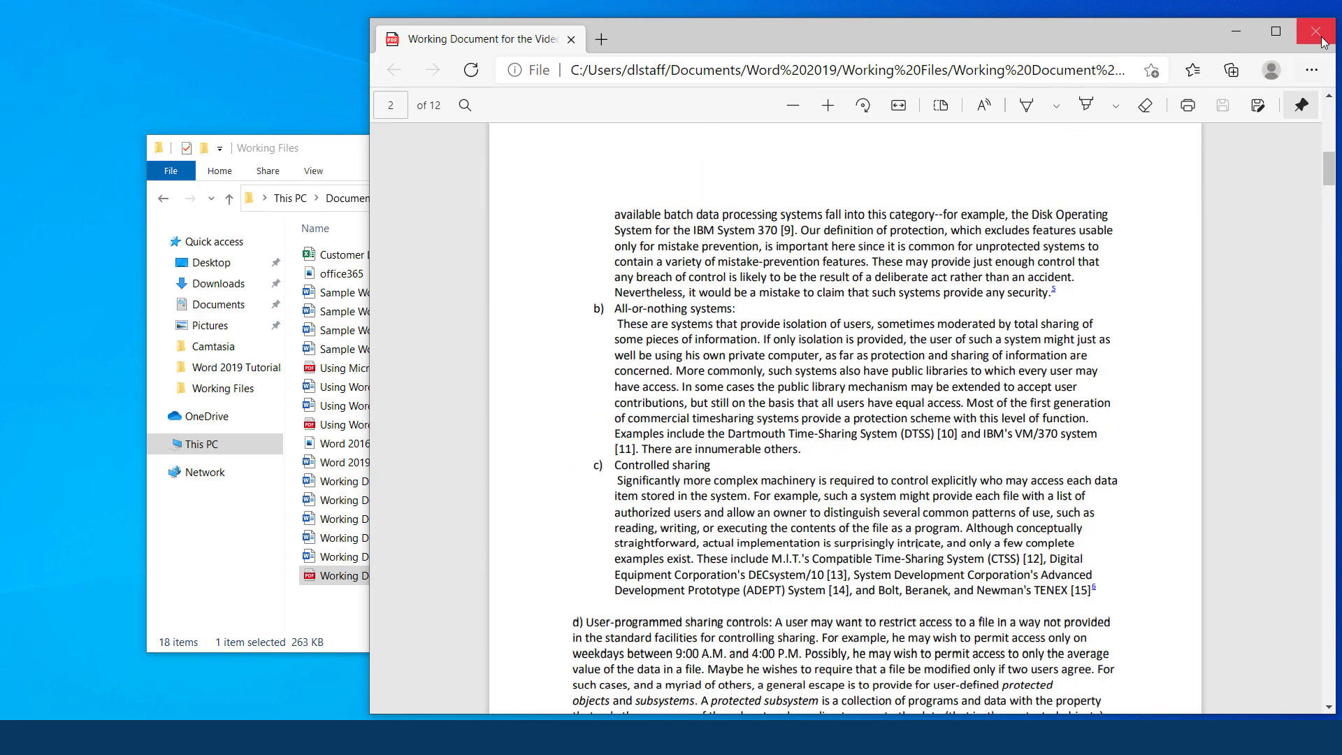
left_click(1315, 31)
Launch Word from Windows search using 'wo'.
key("super")
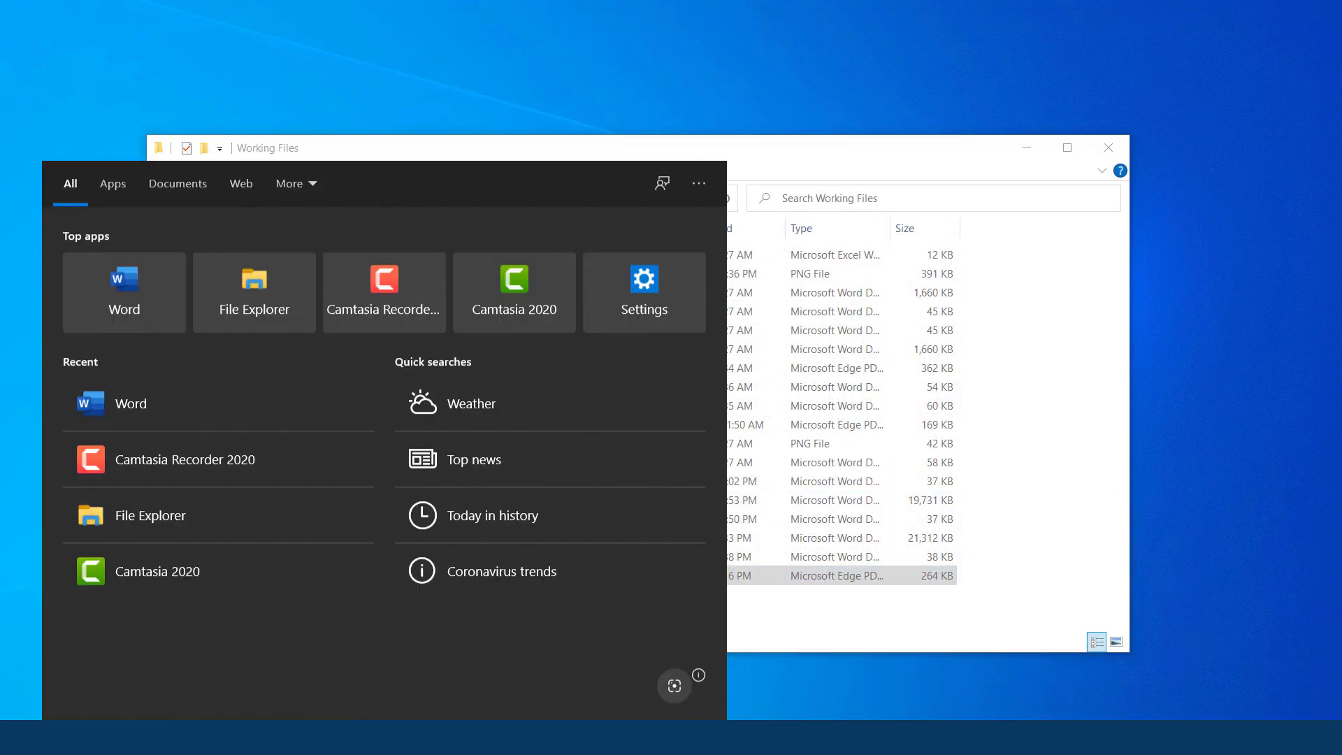
type("wo")
key("Return")
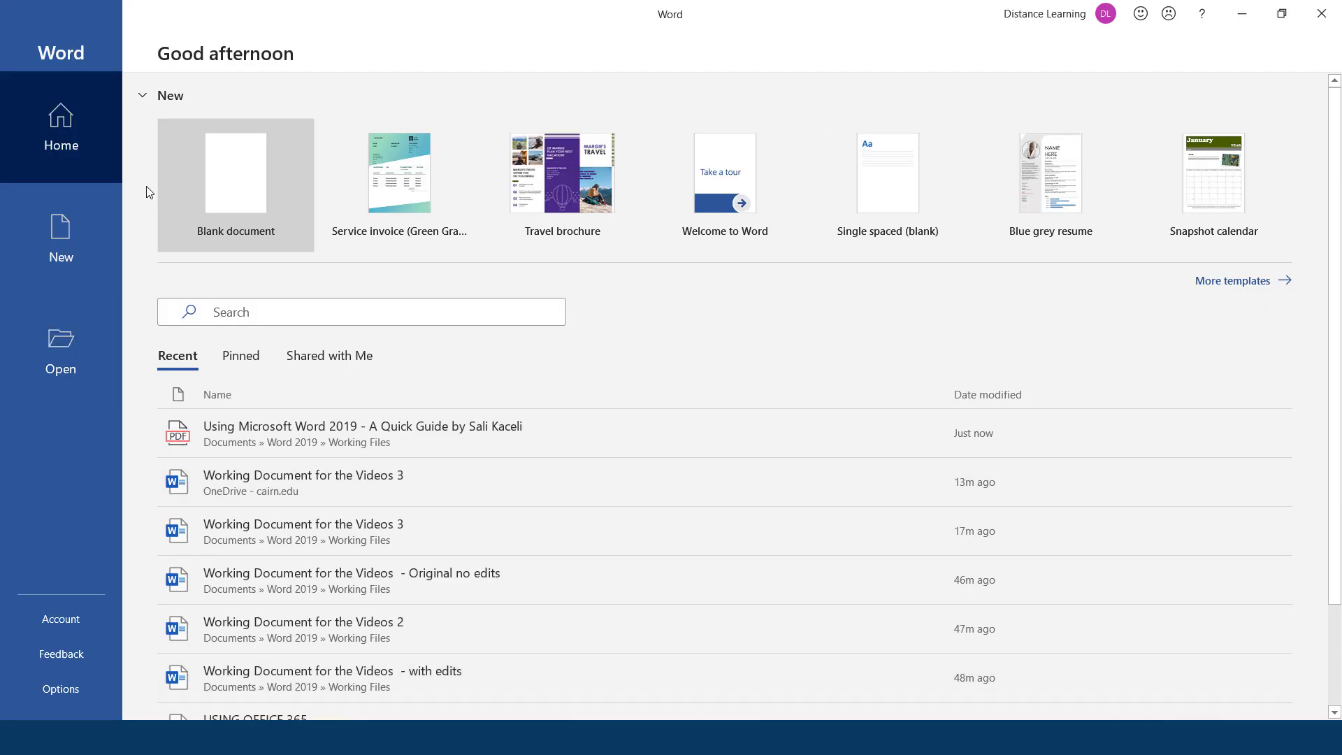
Open the Working Document for the Videos PDF from Working Files, keeping All Files shown.
left_click(60, 363)
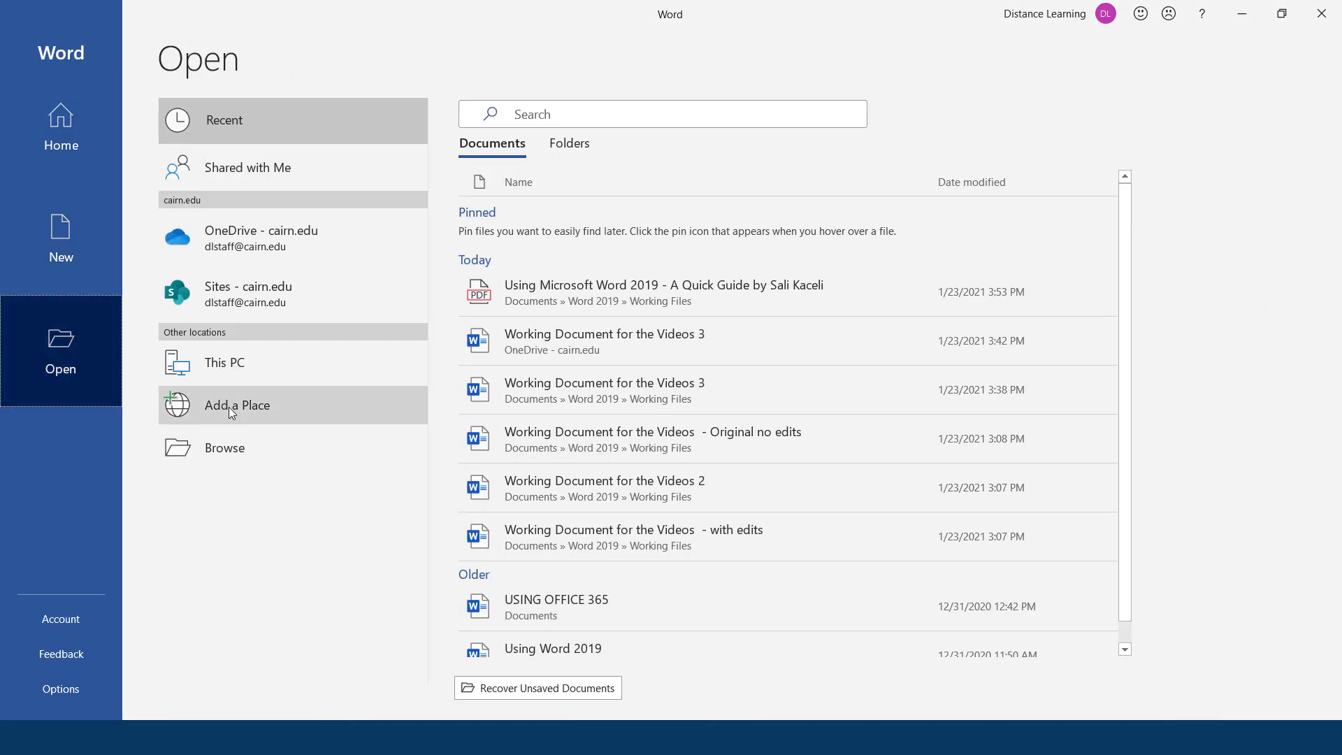
left_click(305, 445)
left_click(545, 365)
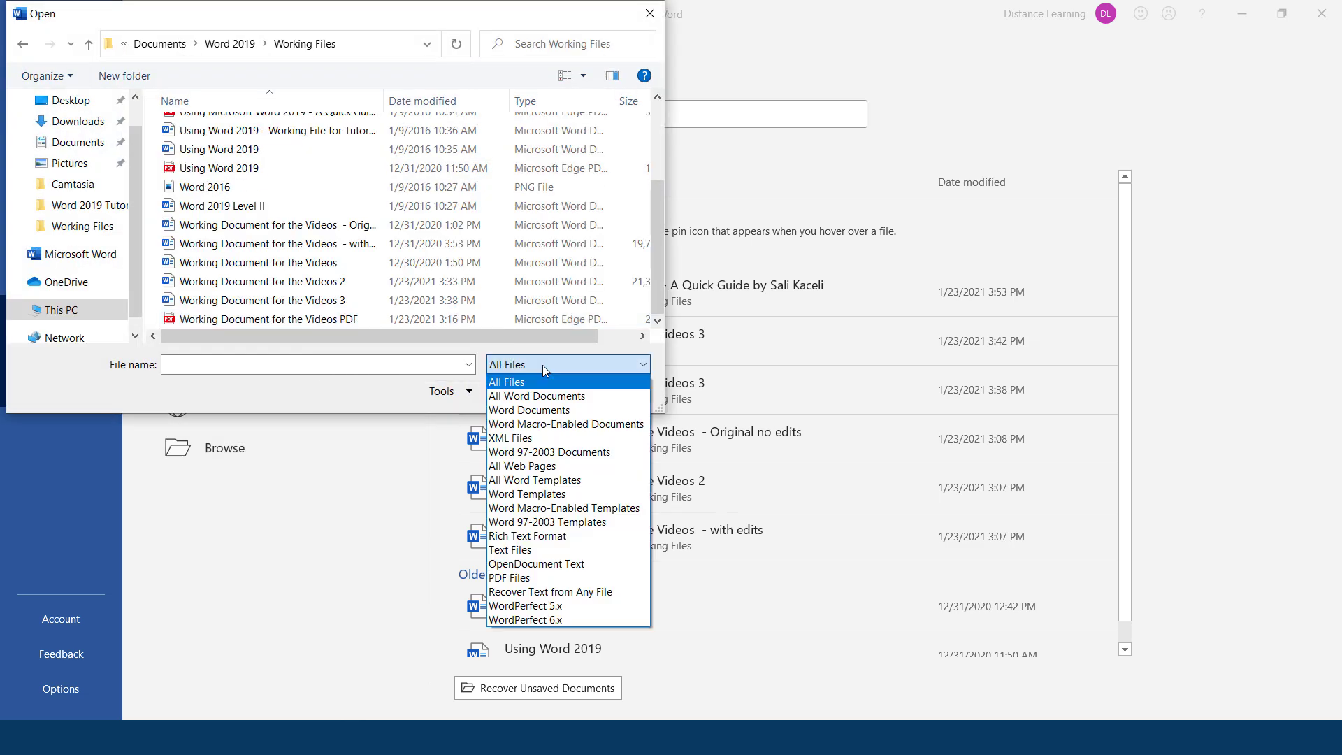
left_click(308, 320)
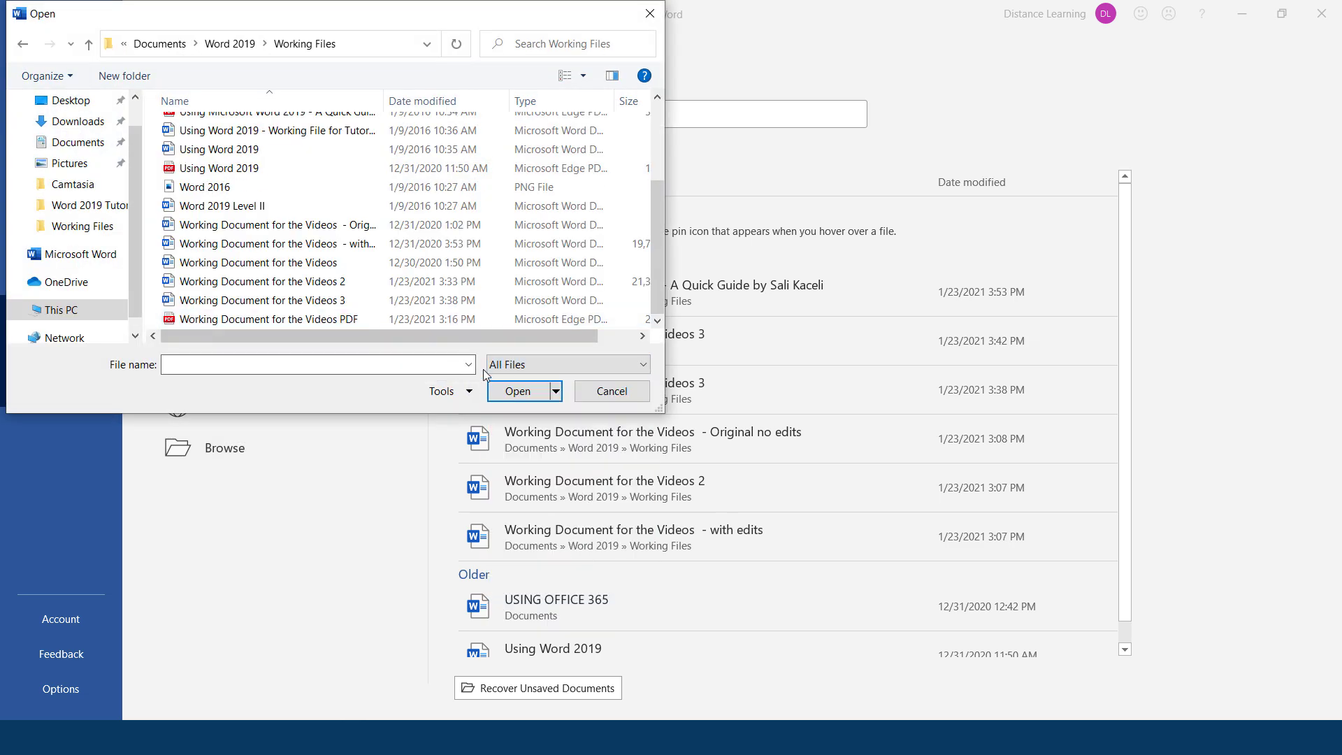
left_click(520, 367)
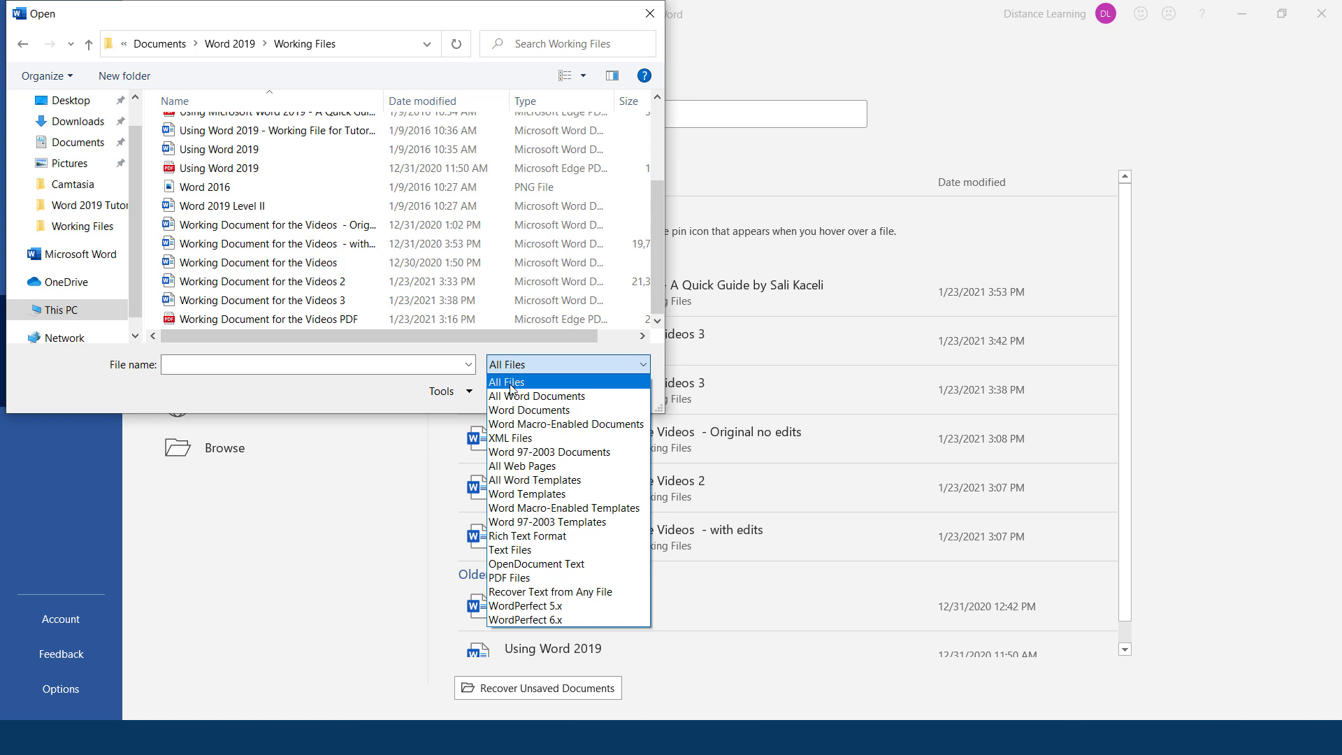
left_click(511, 389)
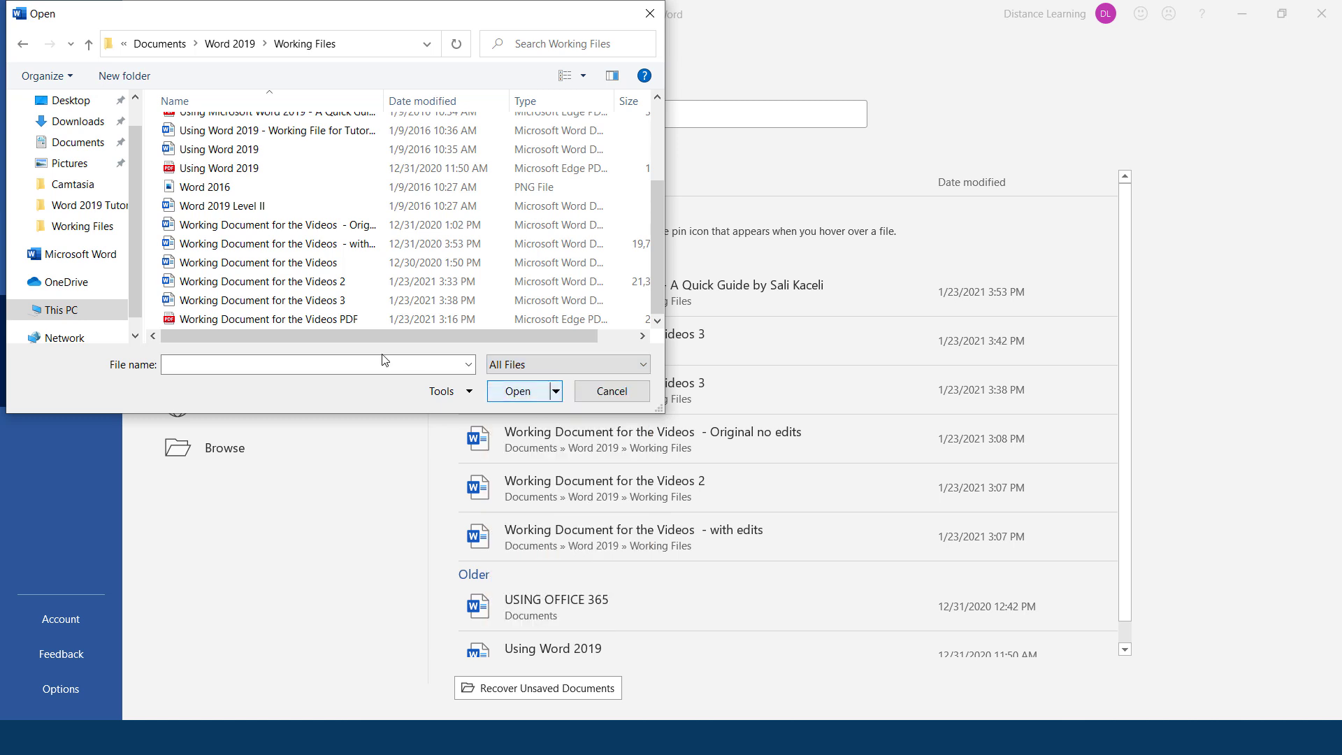
left_click(270, 321)
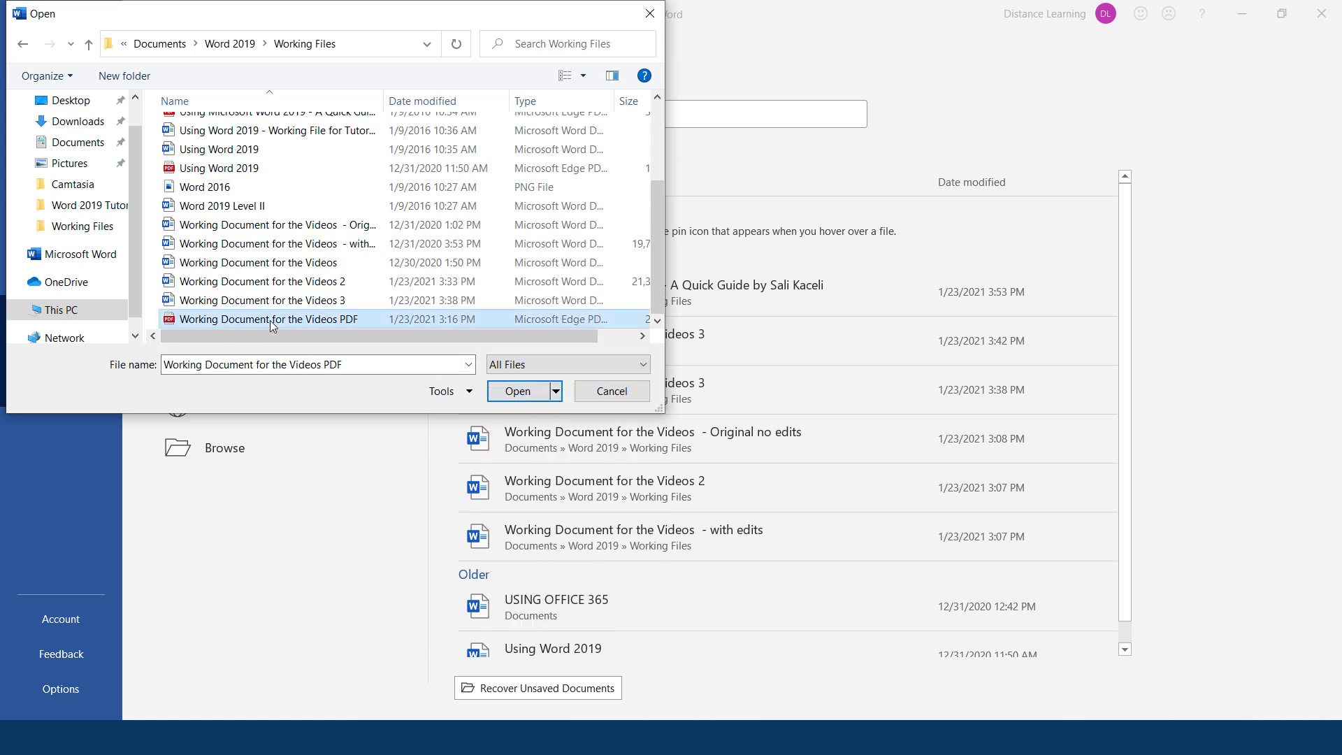
left_click(503, 397)
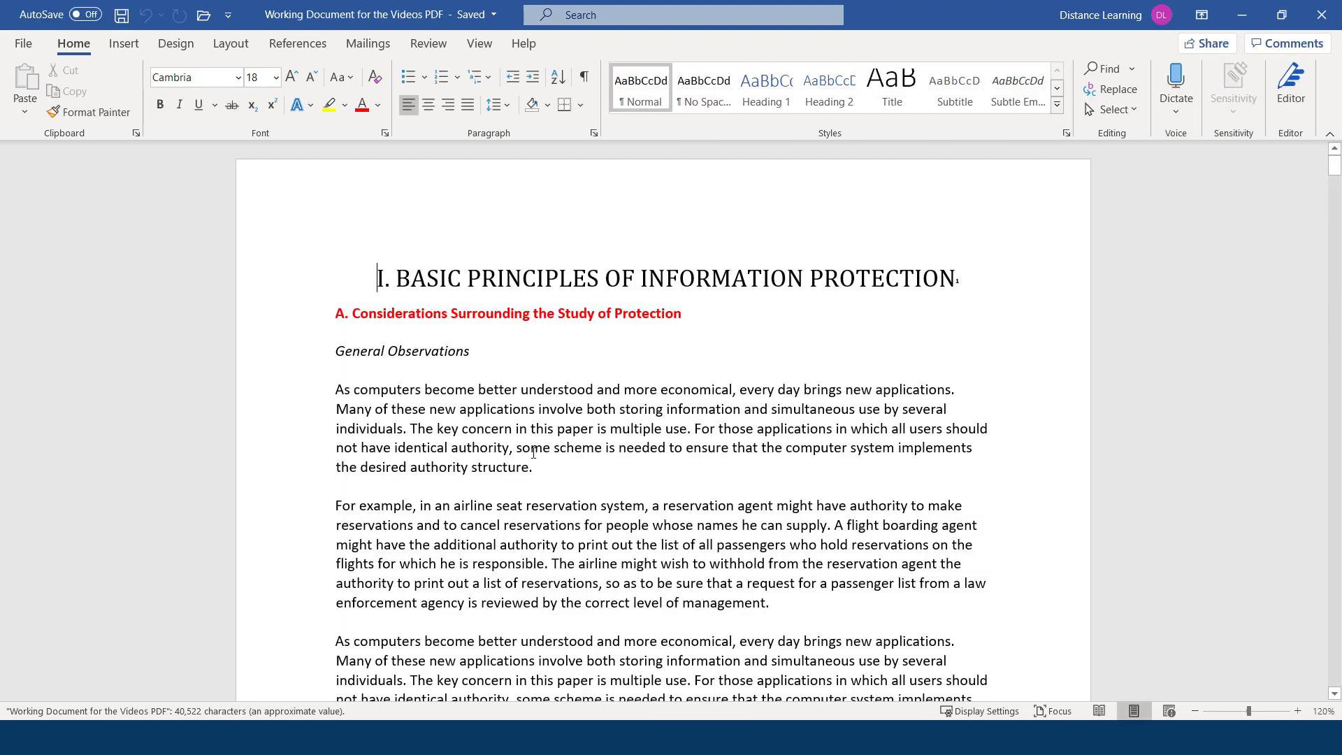
Add the sentence 'Add more stuff here.' to the converted document's first paragraph.
scroll(566, 459, "down", 3)
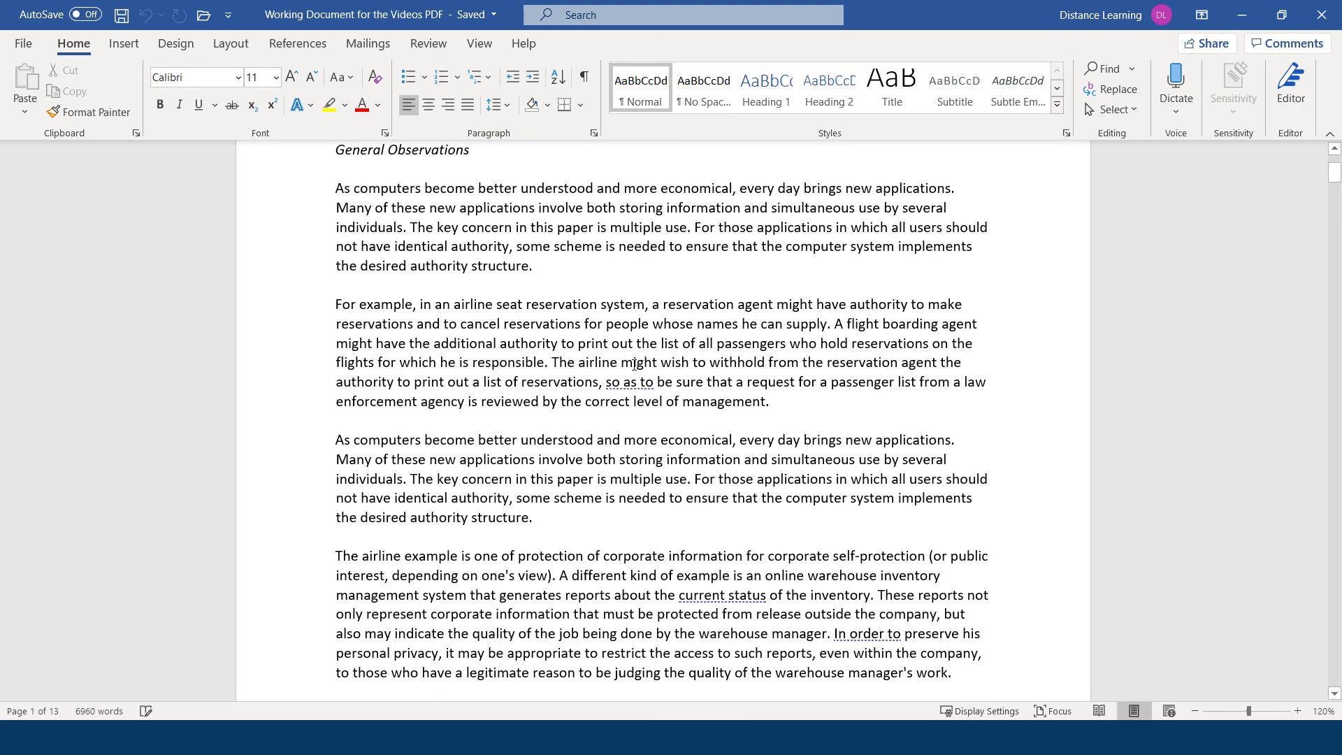
scroll(633, 363, "up", 2)
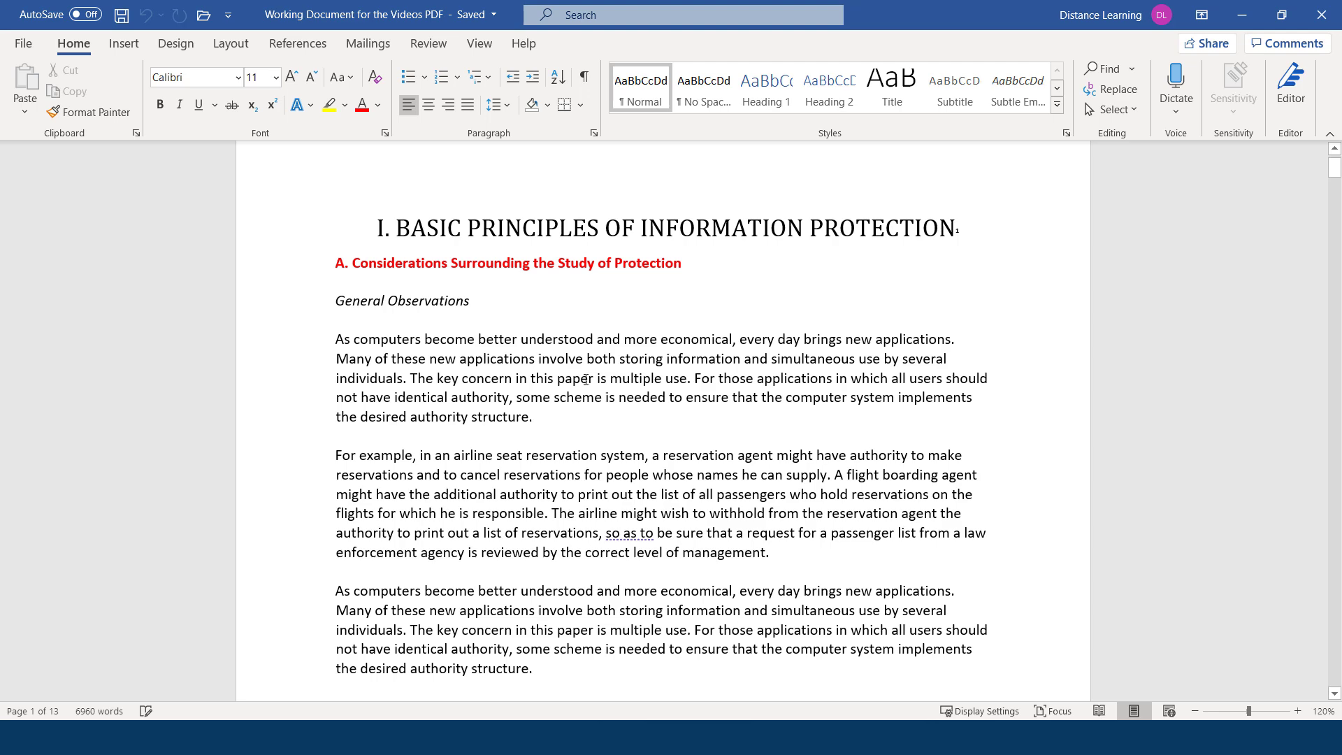
type("Add more stuff her.")
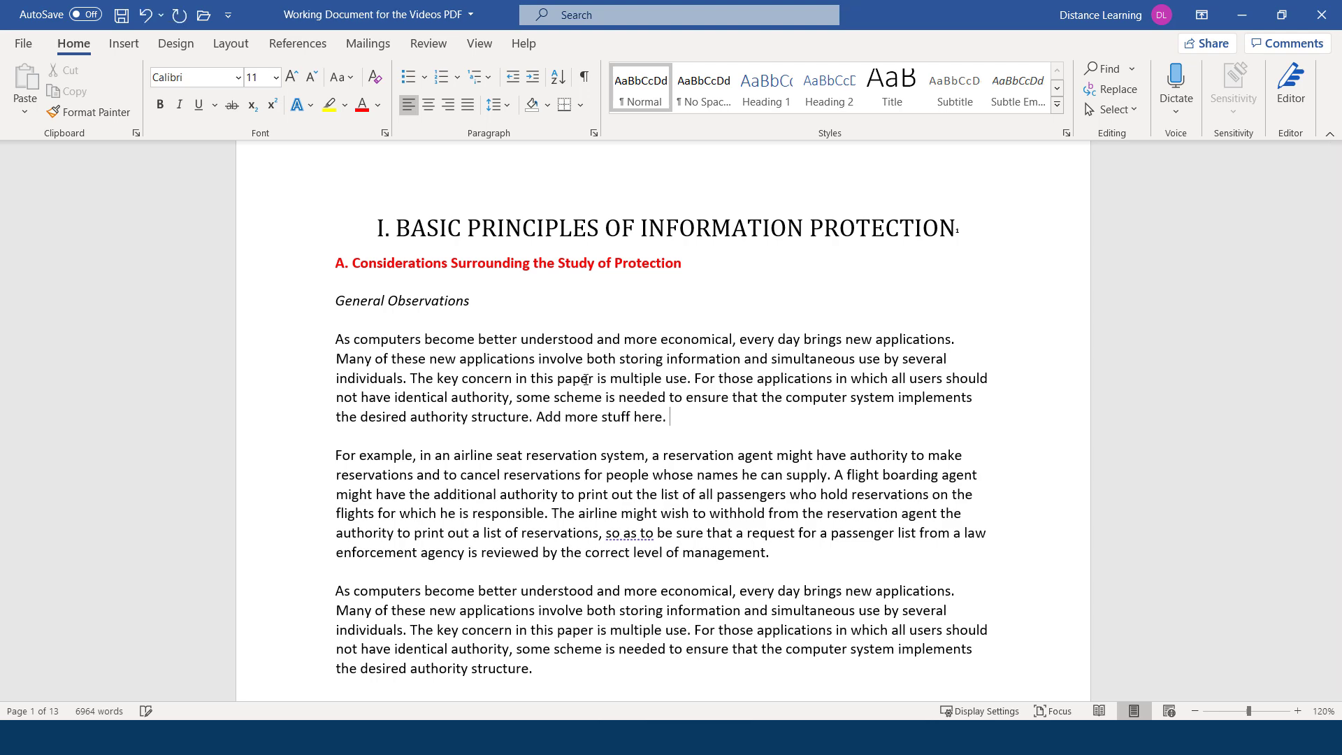
scroll(580, 383, "down", 20)
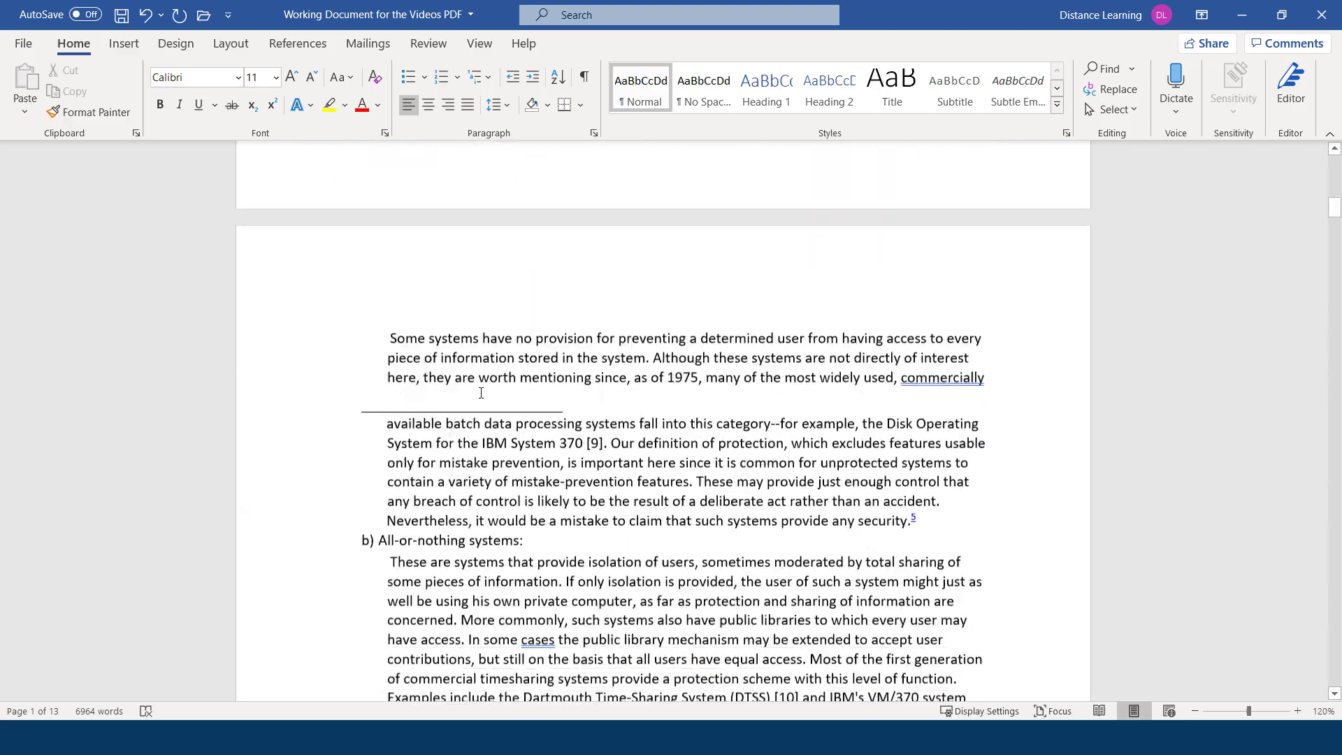
scroll(483, 388, "up", 15)
Save the document as 'Working Document for the Videos Word', replacing PDF with Word in the name.
left_click(23, 43)
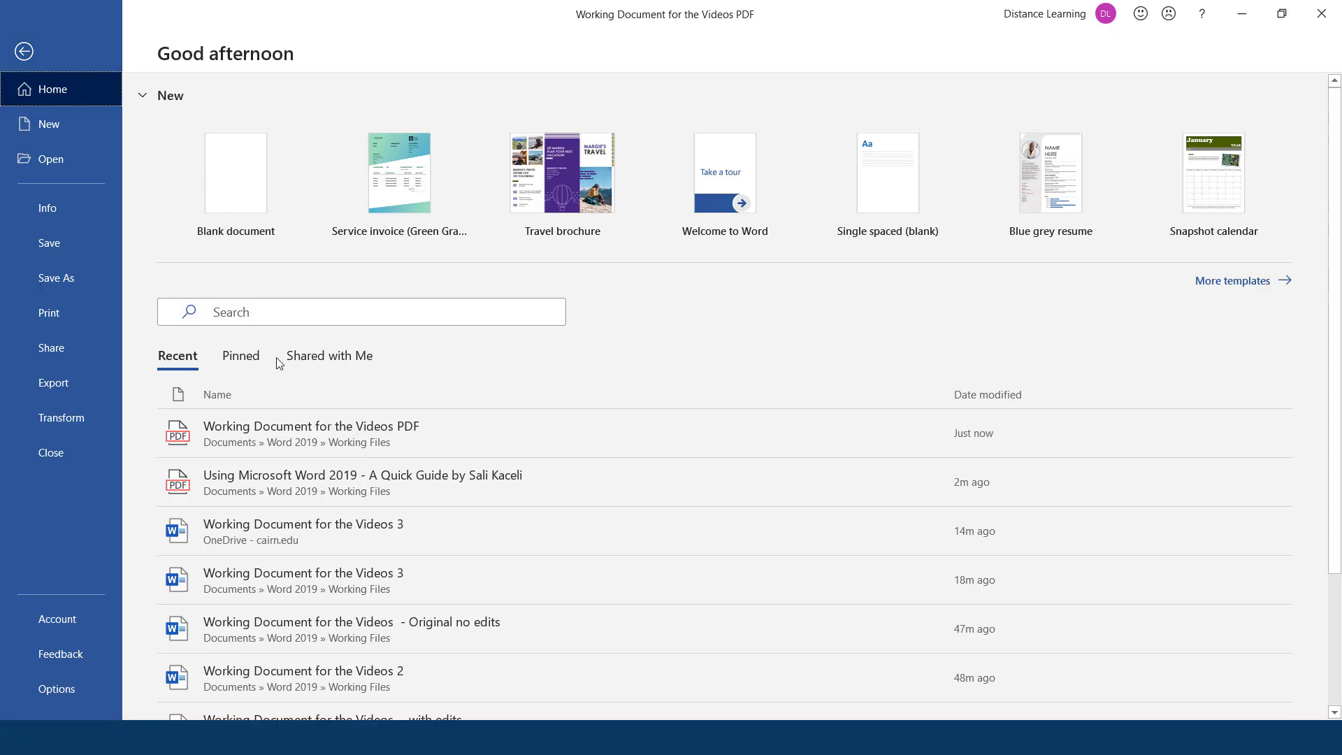
left_click(56, 250)
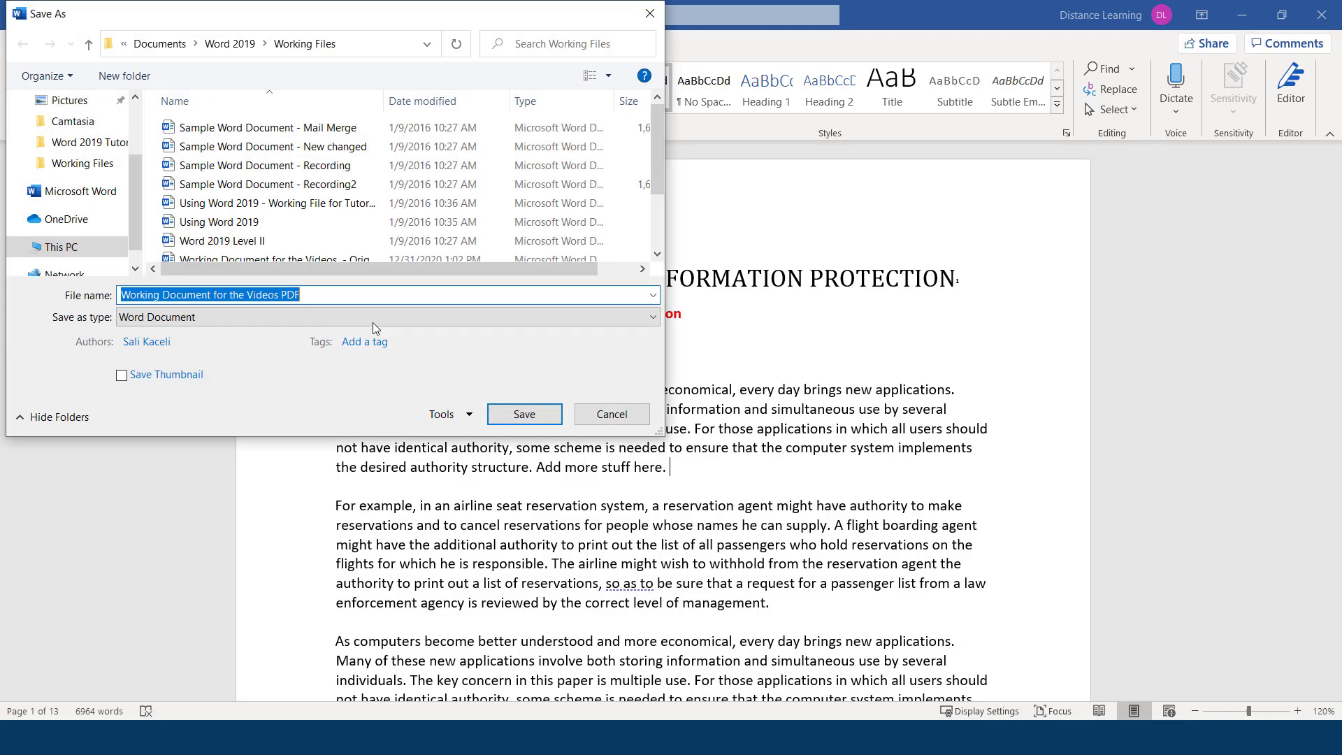
left_click(363, 295)
double_click(284, 295)
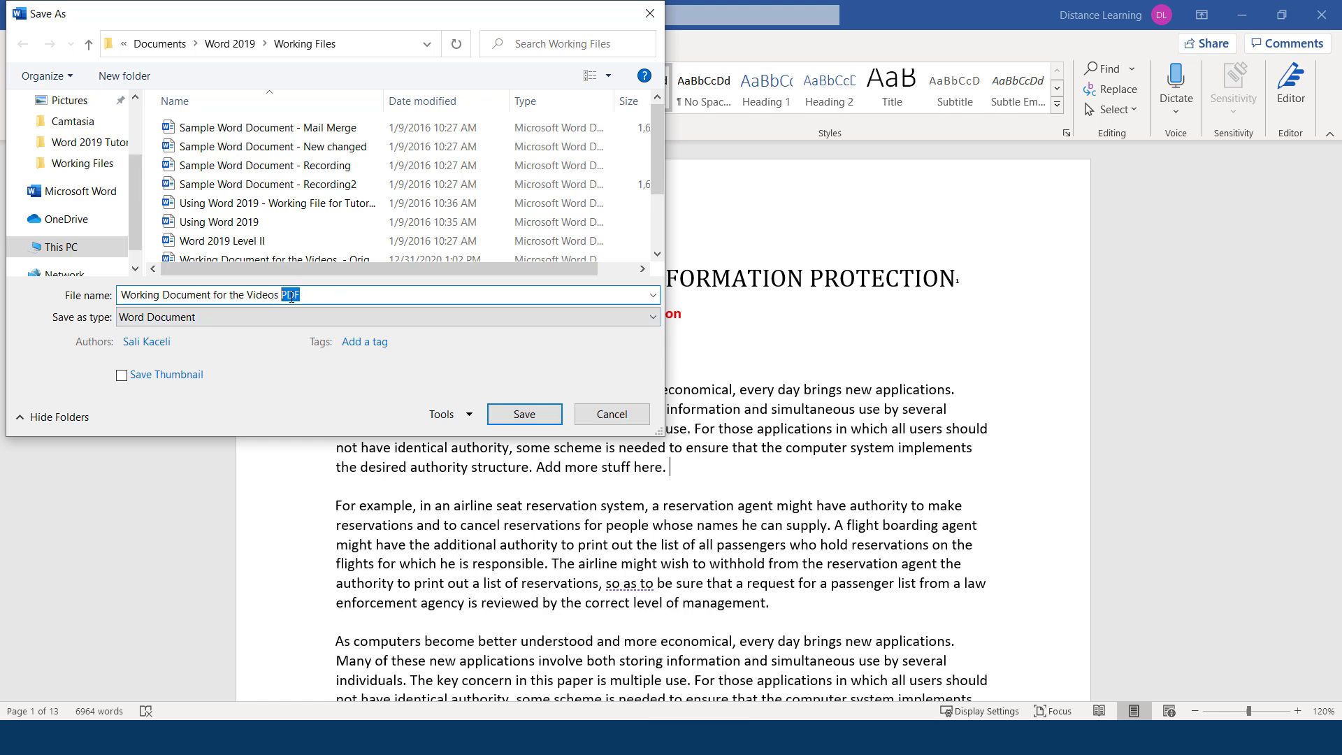
type("Word")
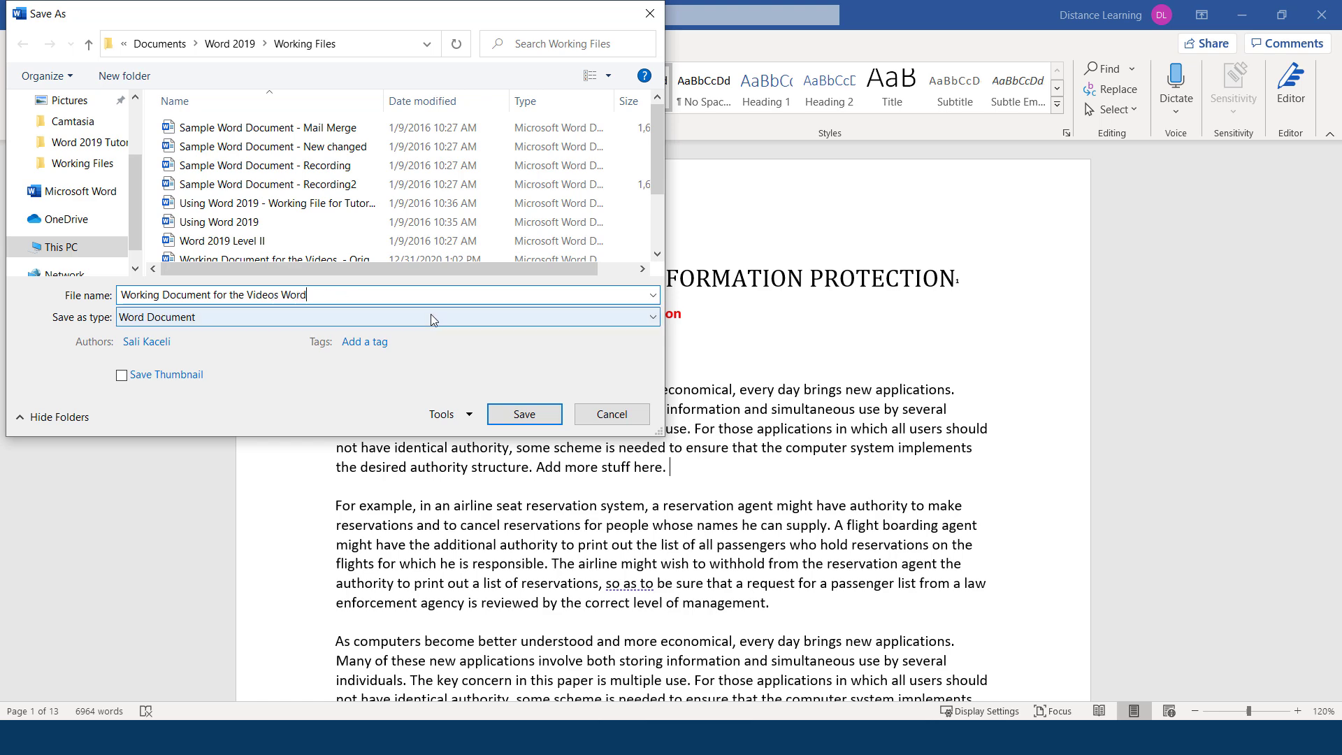
key("Return")
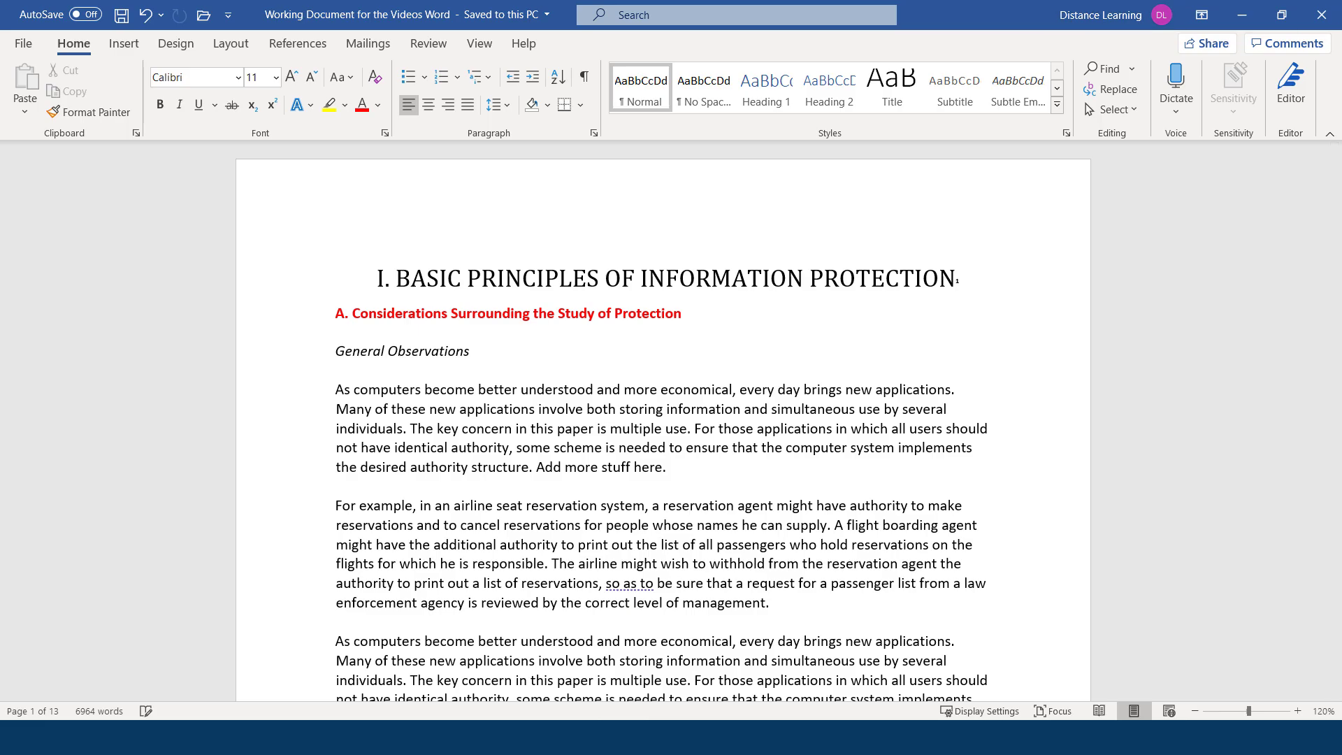
Close Word and reopen the new .docx from the Working Files folder.
left_click(1323, 14)
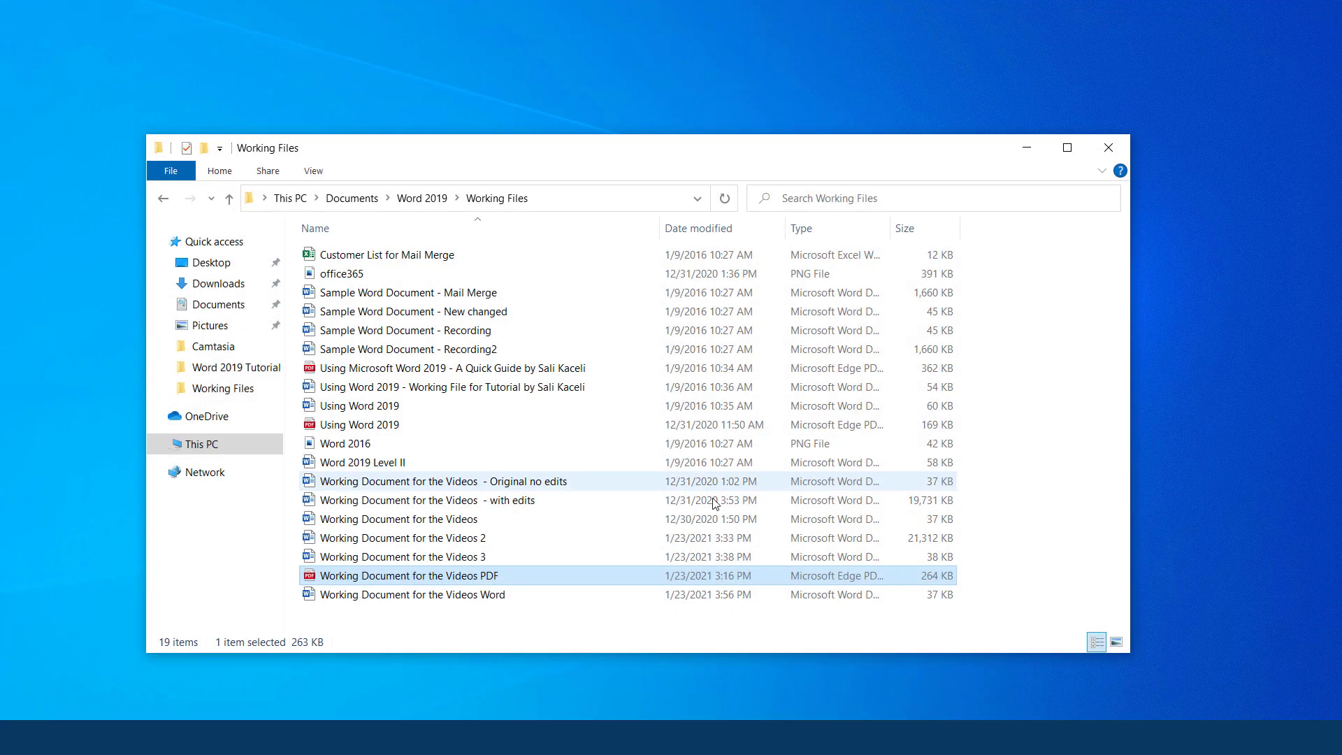
left_click(475, 599)
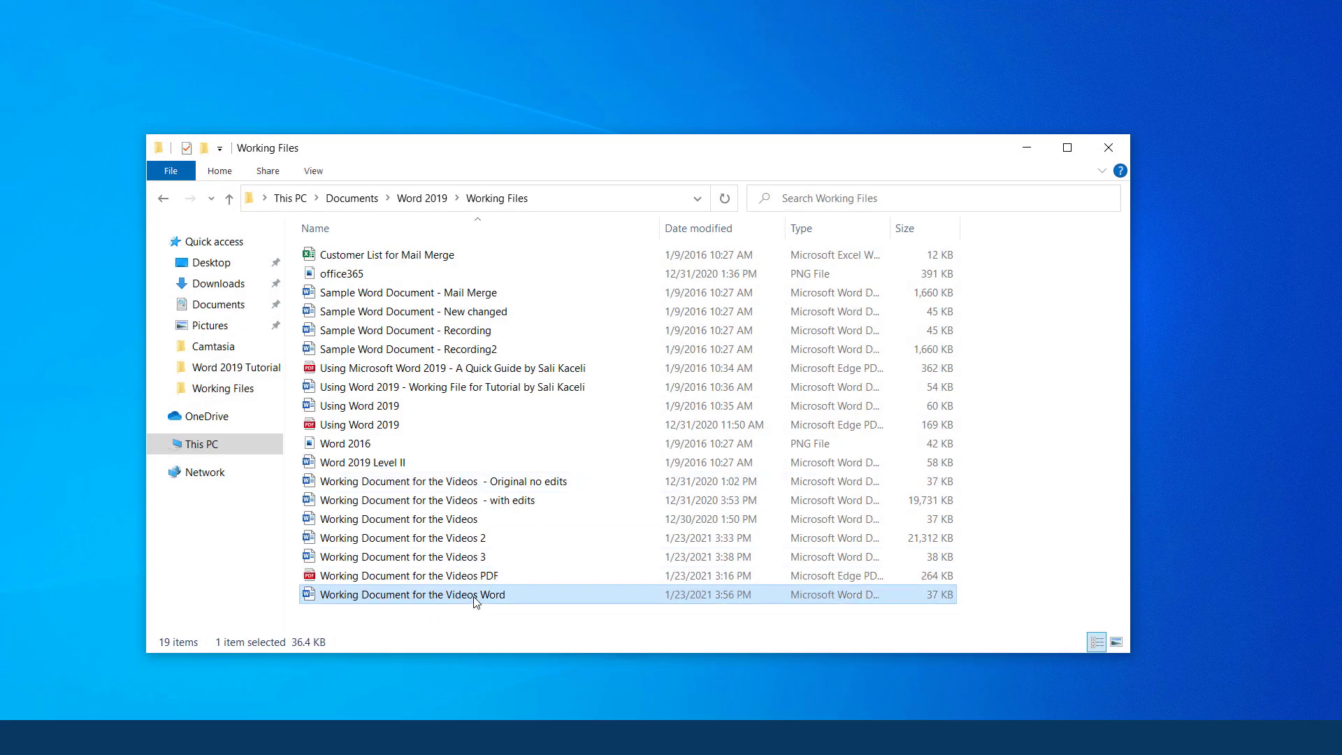
double_click(475, 599)
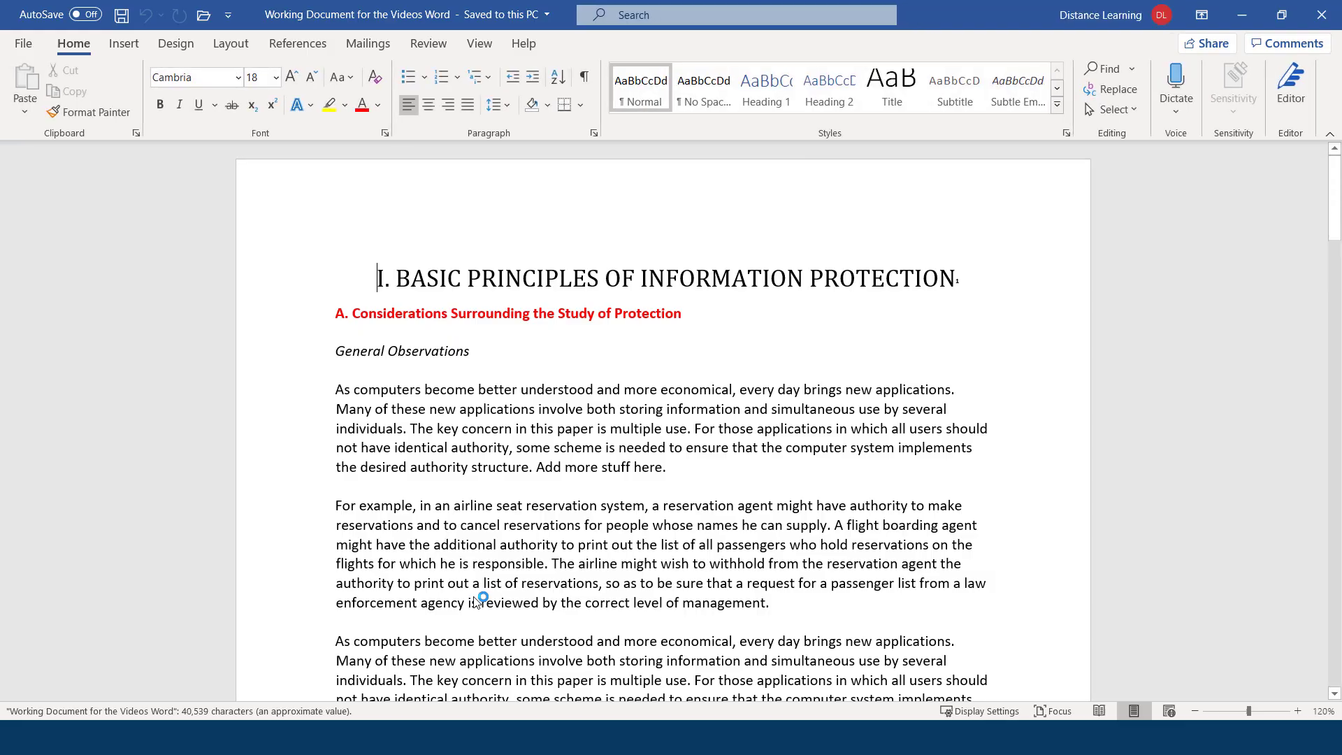
Browse to Working Files and open the Using Microsoft Word 2019 quick guide PDF.
scroll(538, 544, "down", 20)
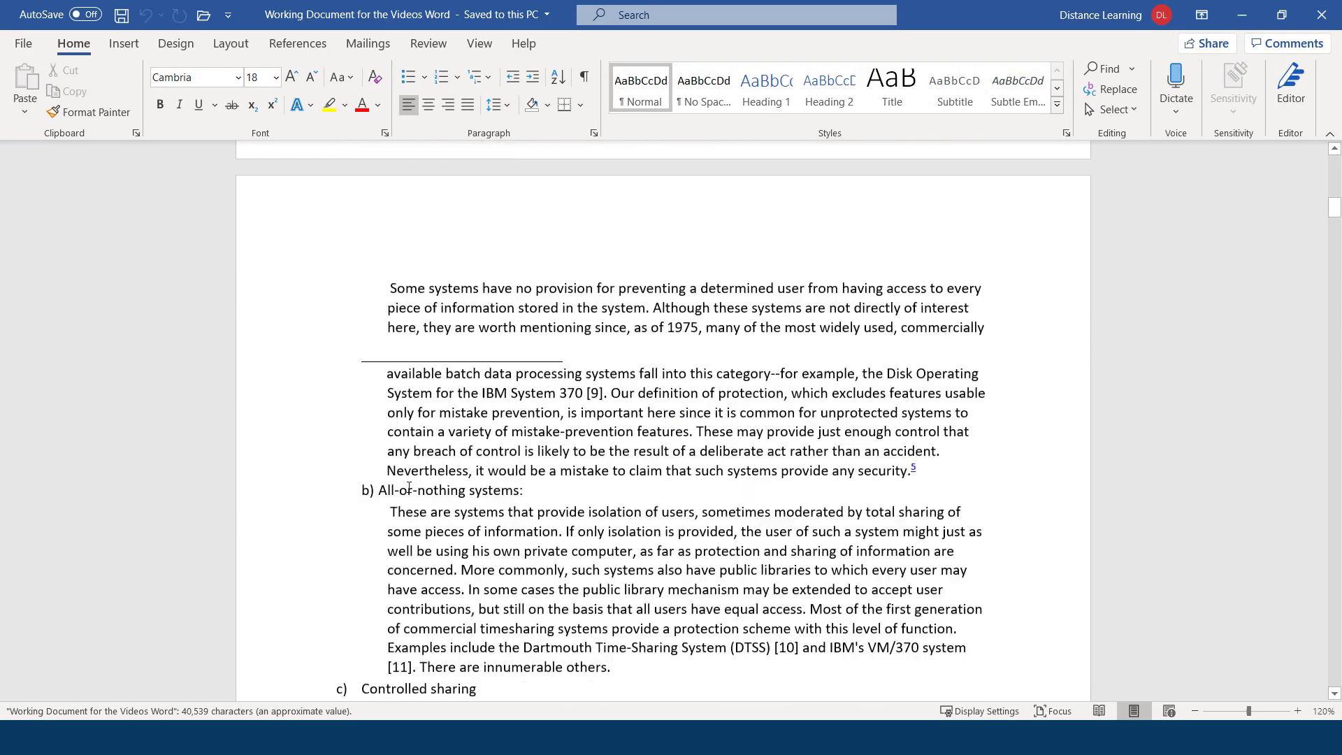
scroll(409, 487, "up", 15)
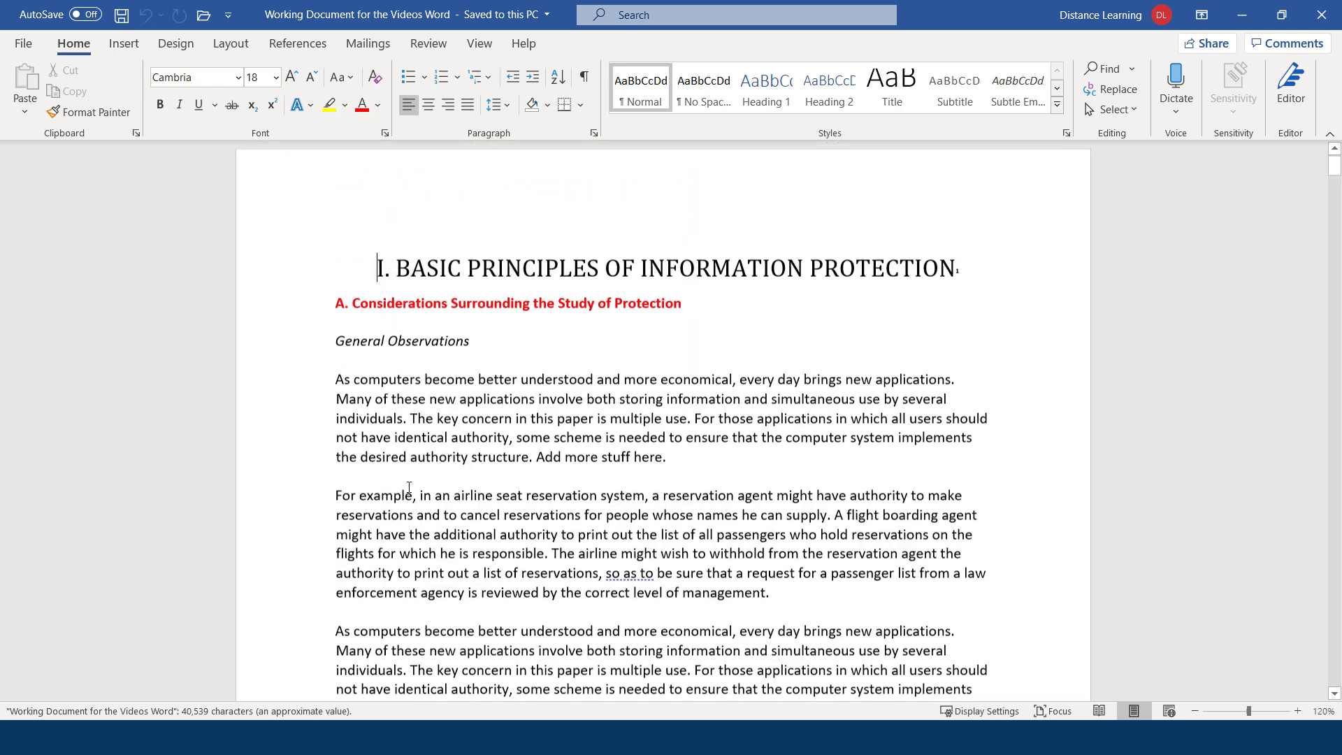
left_click(25, 43)
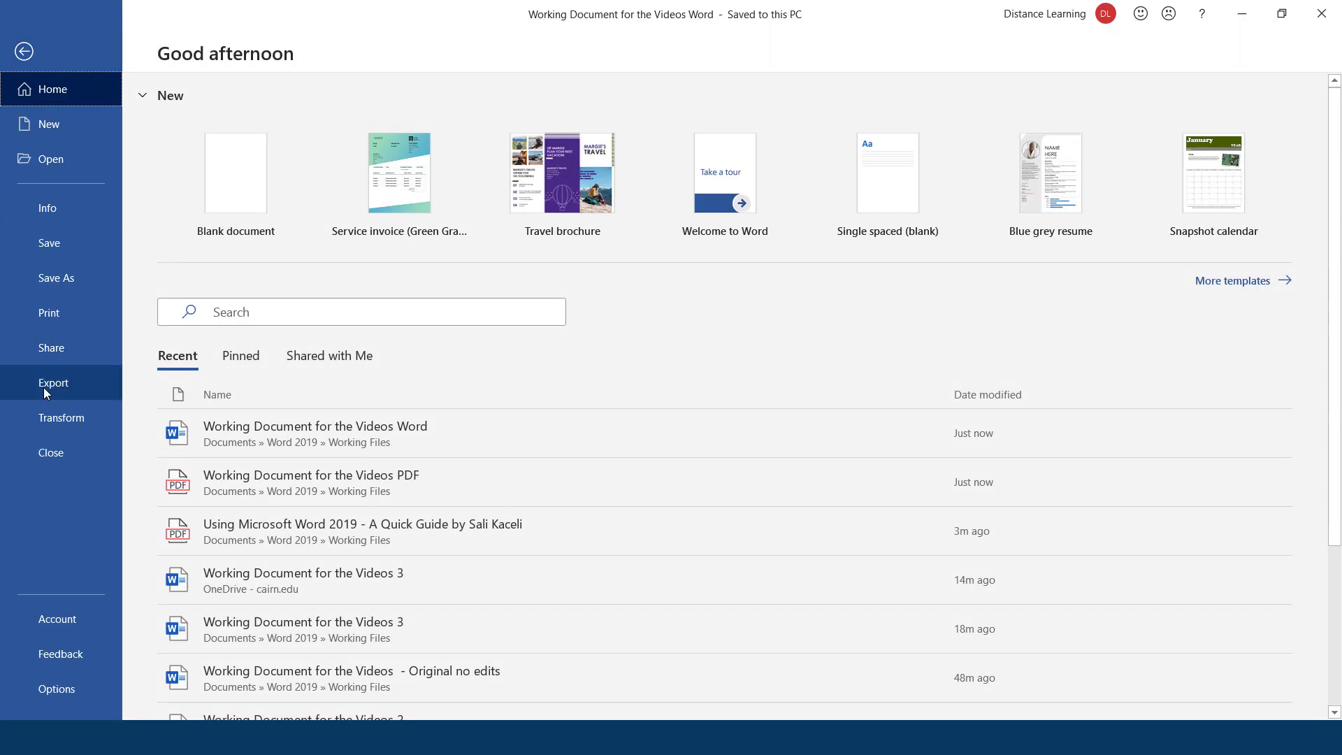
left_click(89, 158)
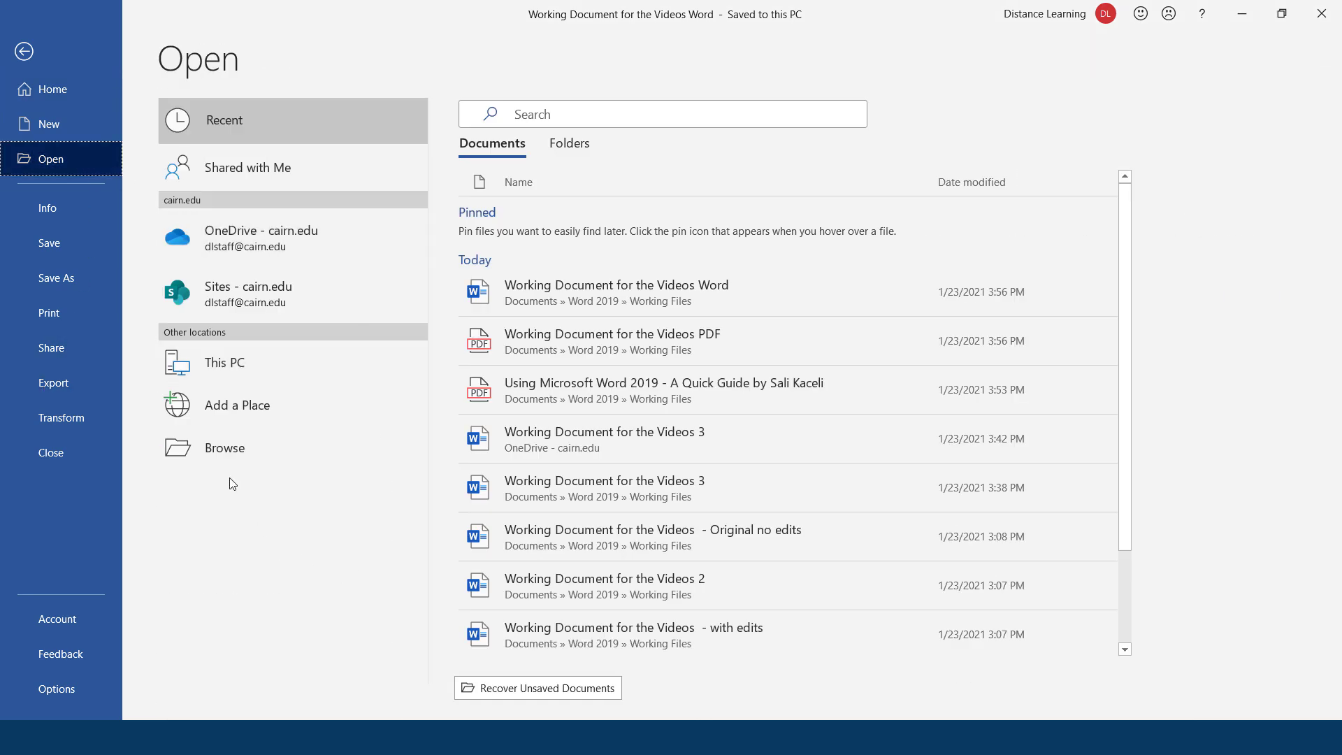
left_click(281, 450)
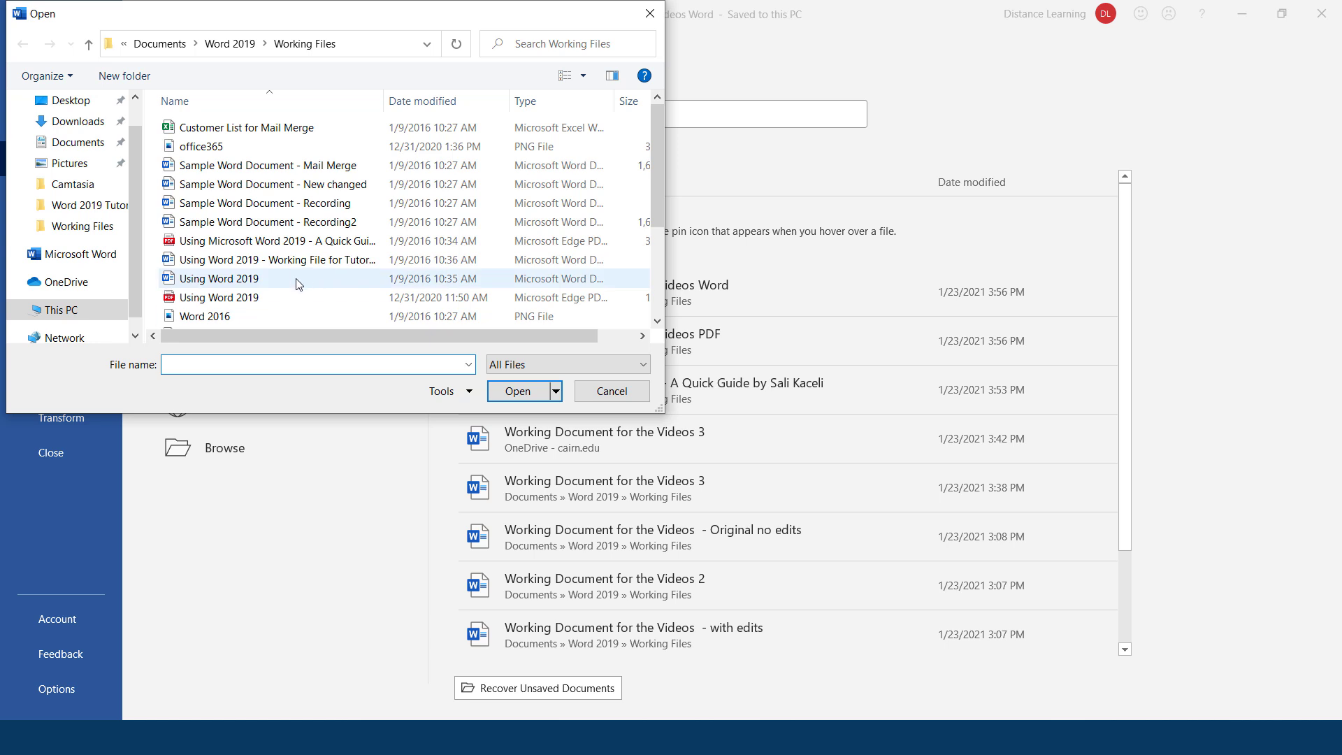
left_click(279, 240)
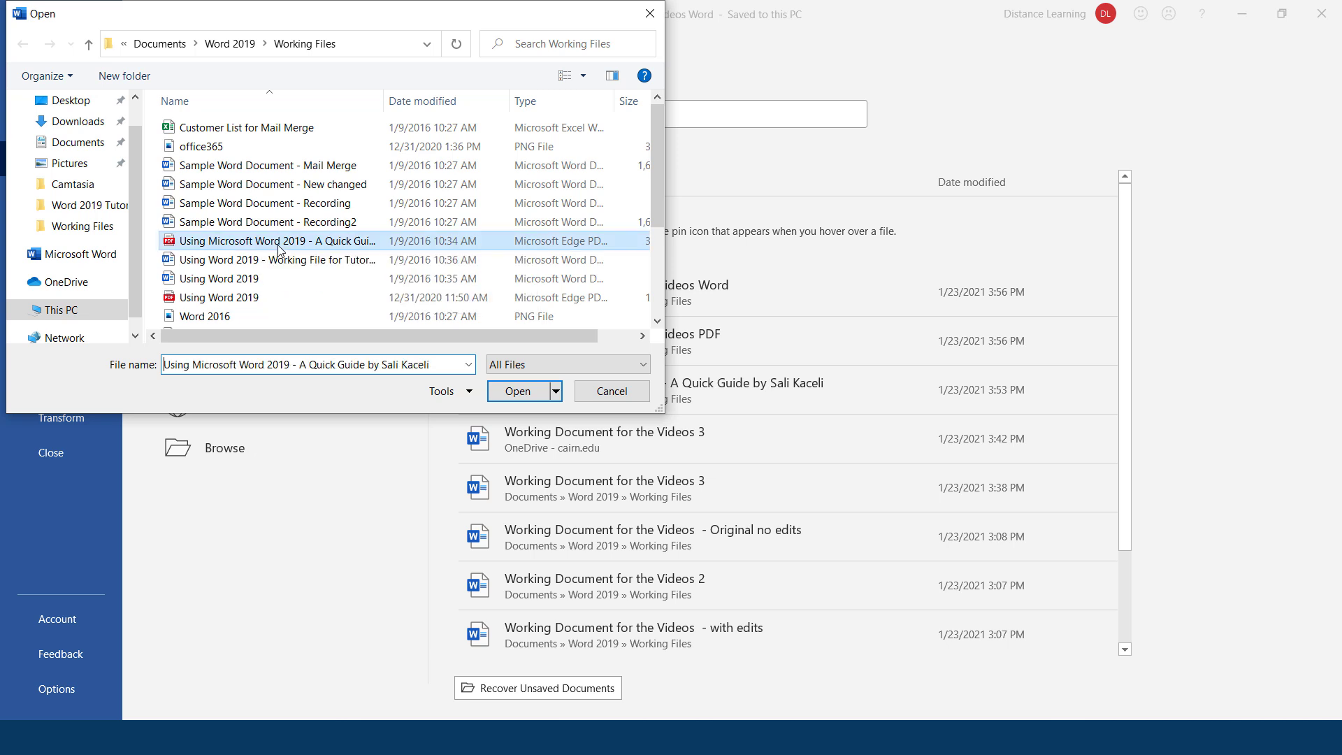
left_click(518, 391)
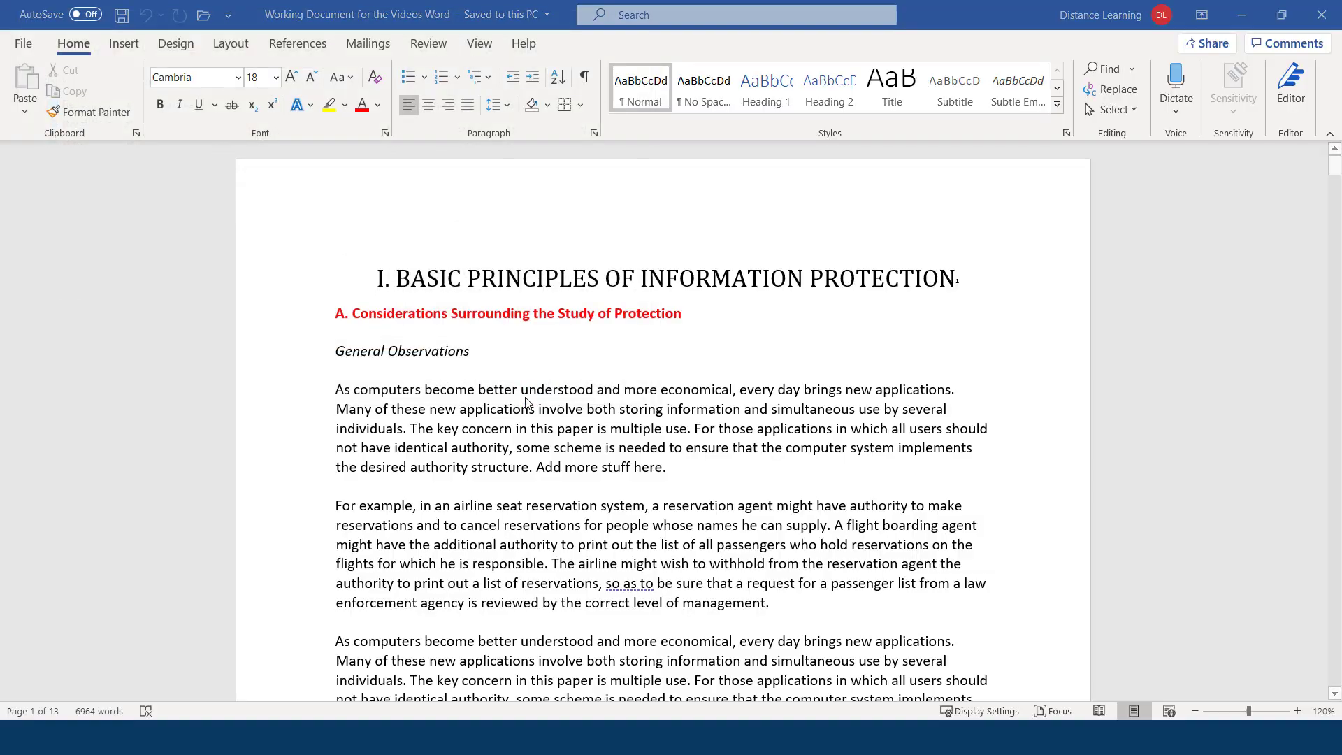
Accept the conversion notice, change the header from 2016 to 2019, and save as a Word document.
left_click(608, 431)
scroll(641, 529, "down", 15)
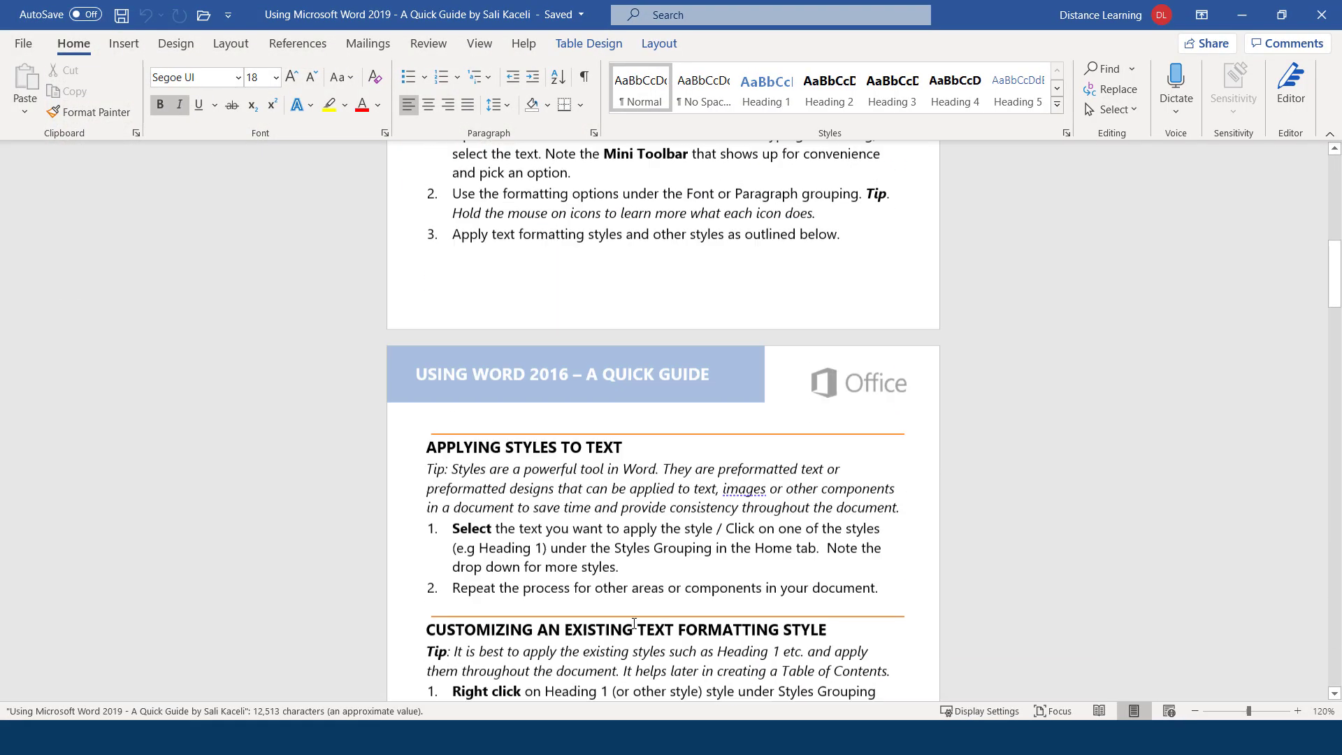
left_click(640, 379)
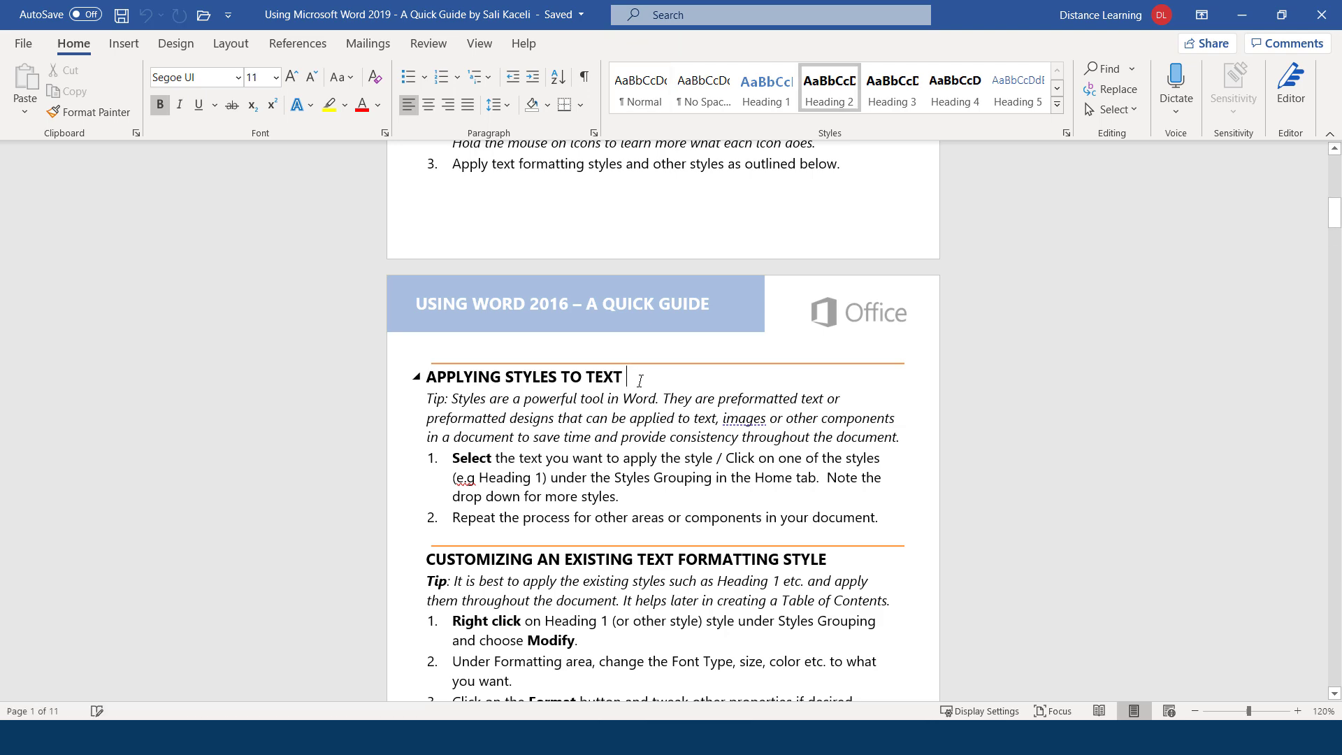
double_click(559, 308)
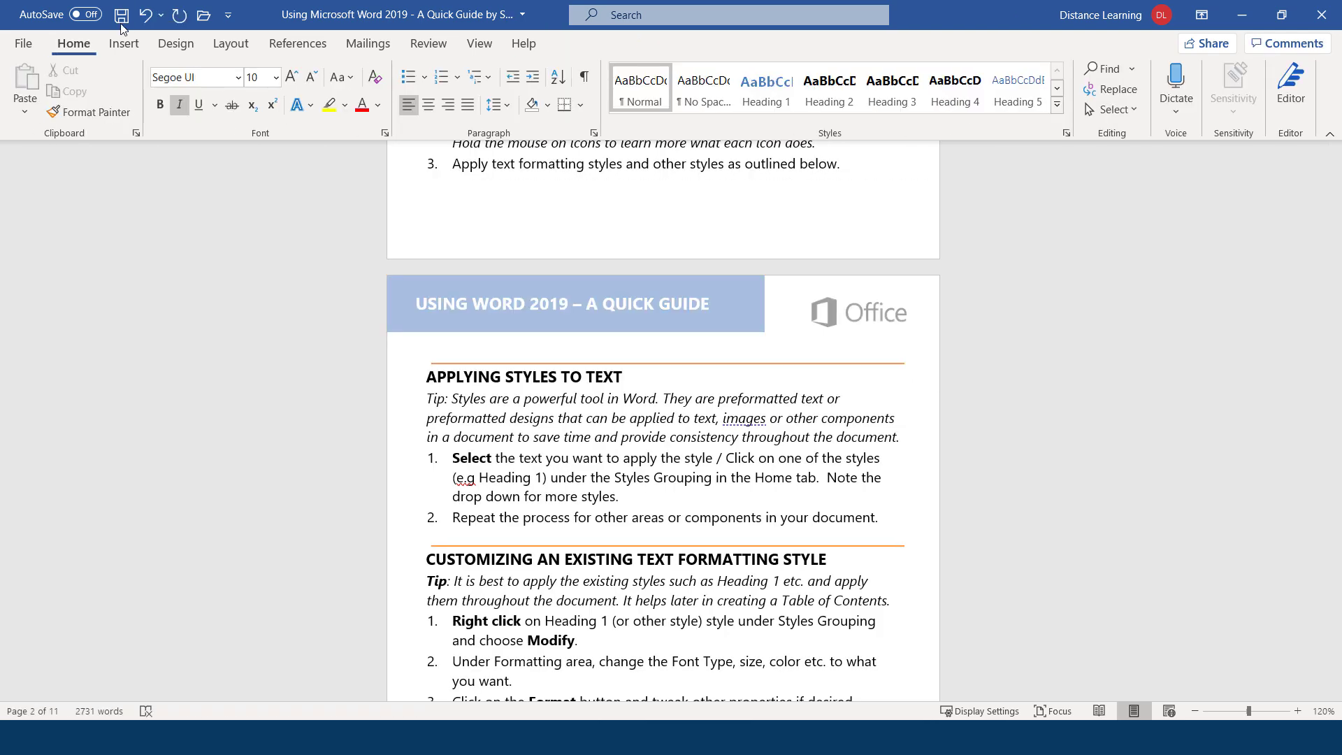
left_click(120, 15)
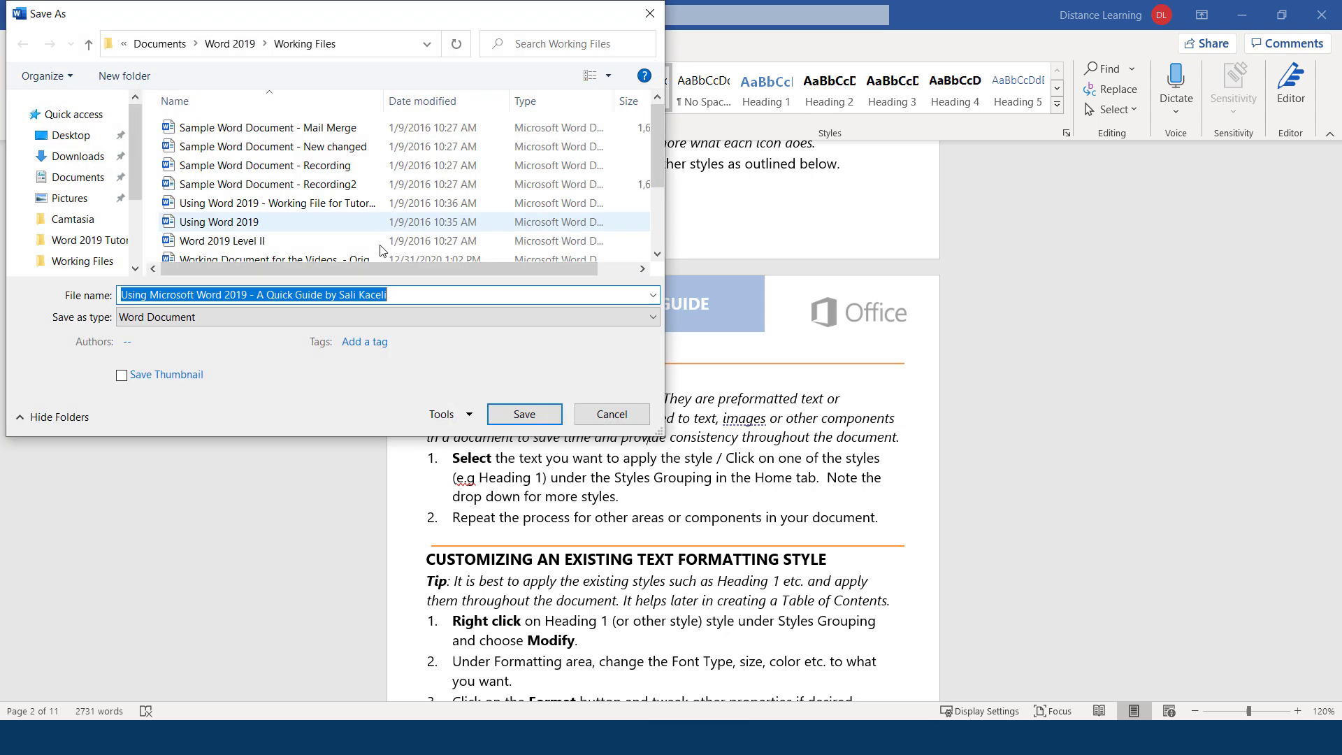
left_click(524, 413)
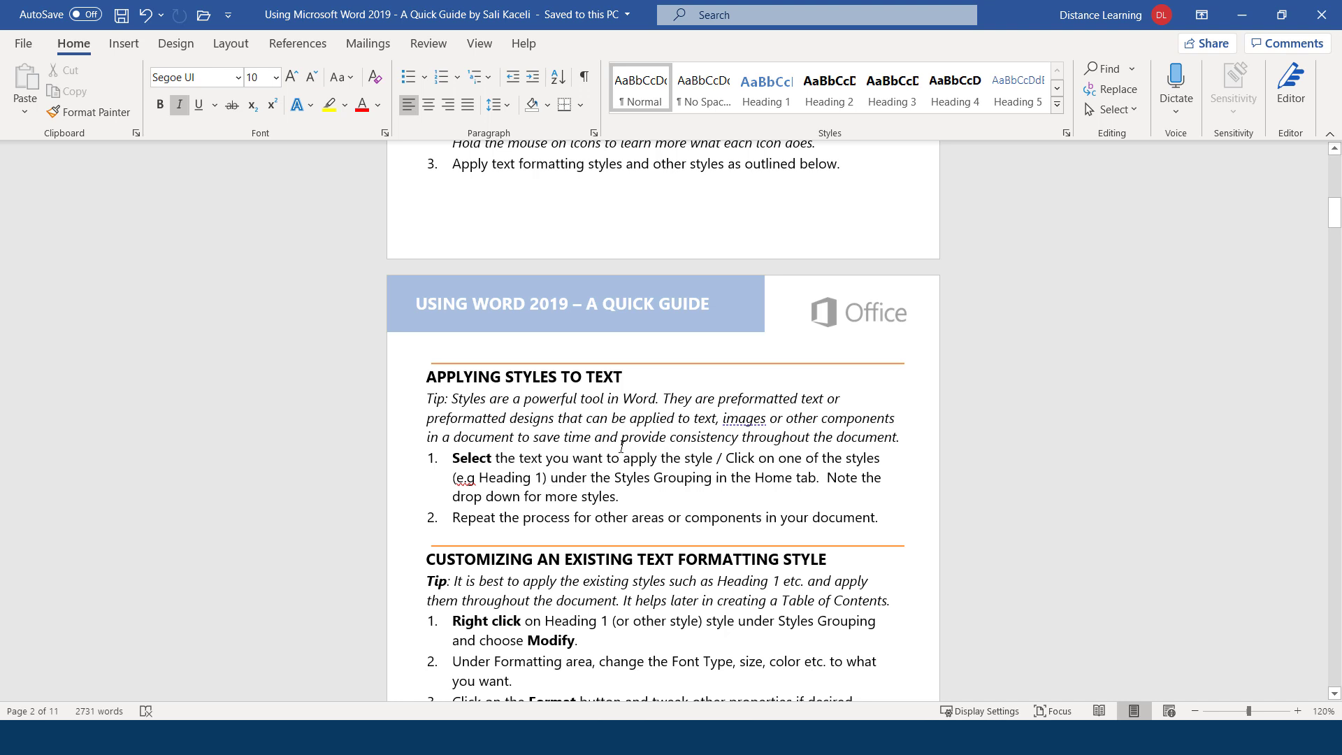
Publish the edited guide through Export > Create PDF/XPS, overwriting the existing PDF in Working Files.
left_click(24, 45)
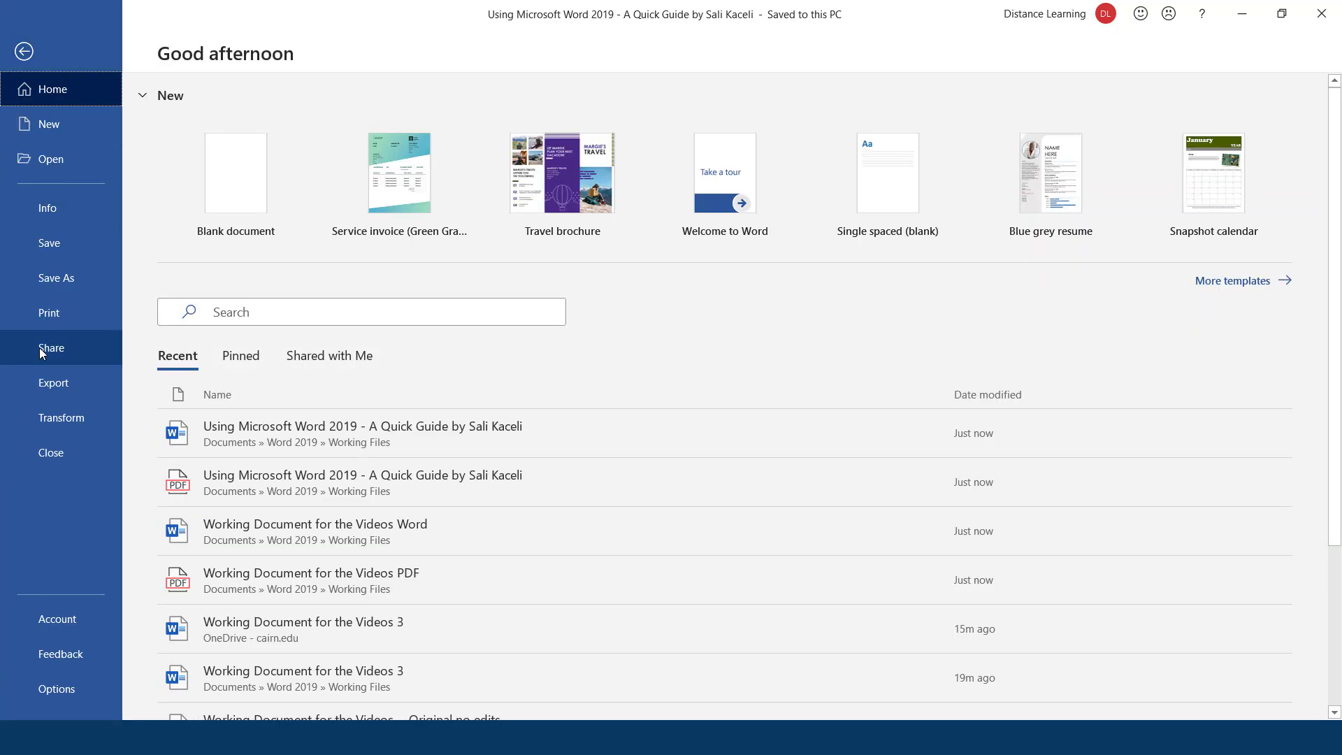
left_click(56, 387)
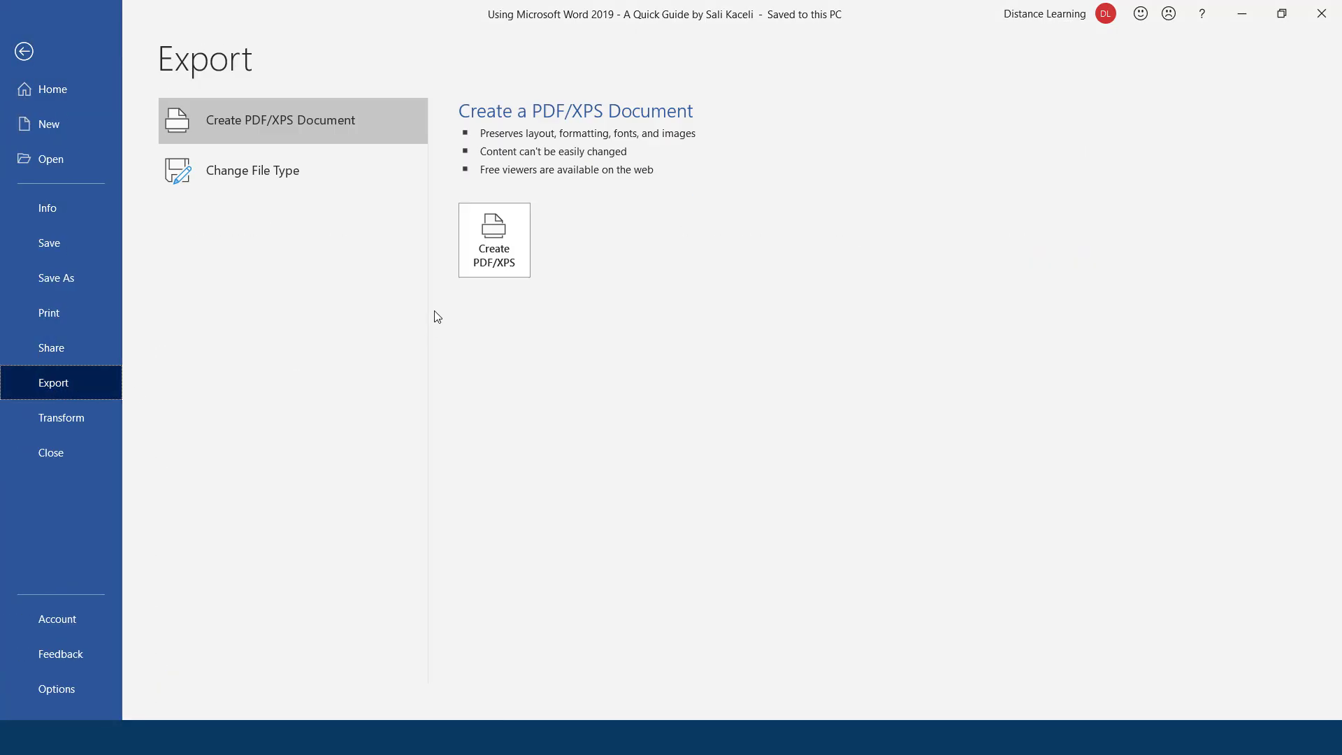
left_click(497, 261)
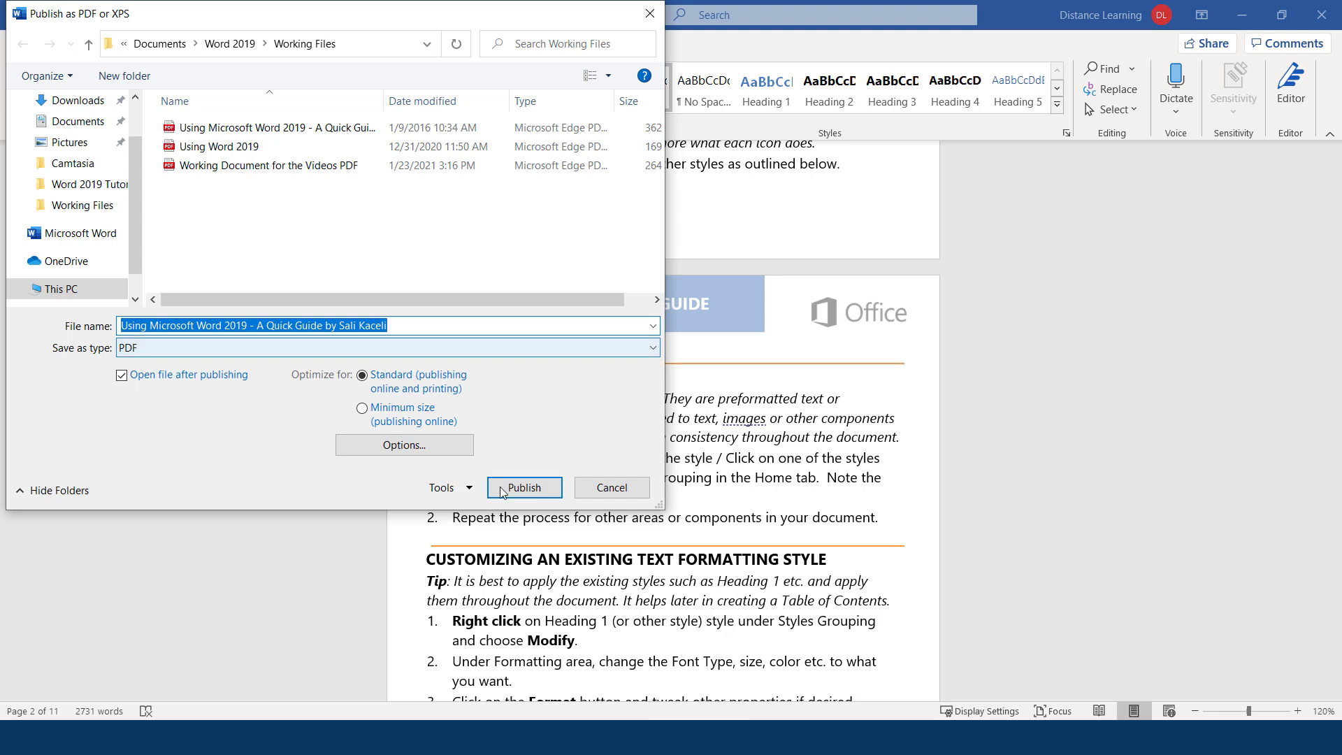
left_click(529, 487)
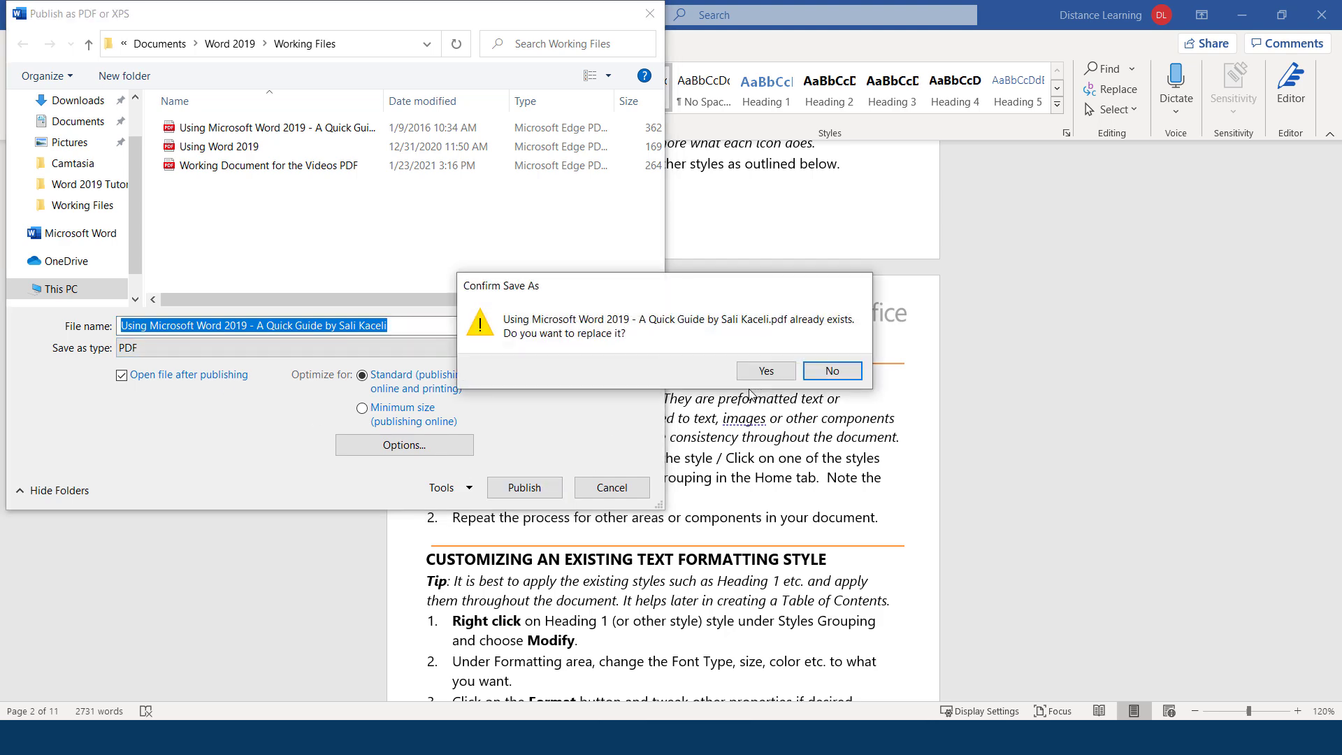
left_click(769, 372)
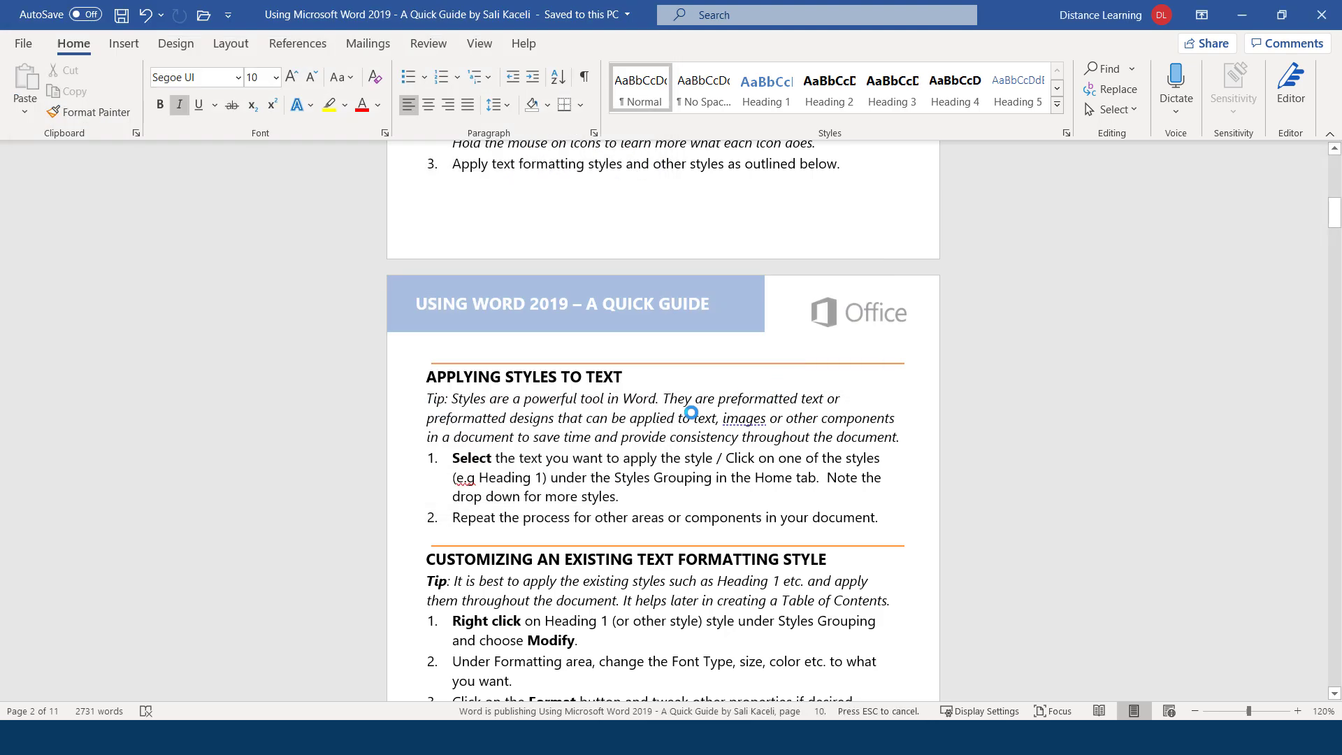